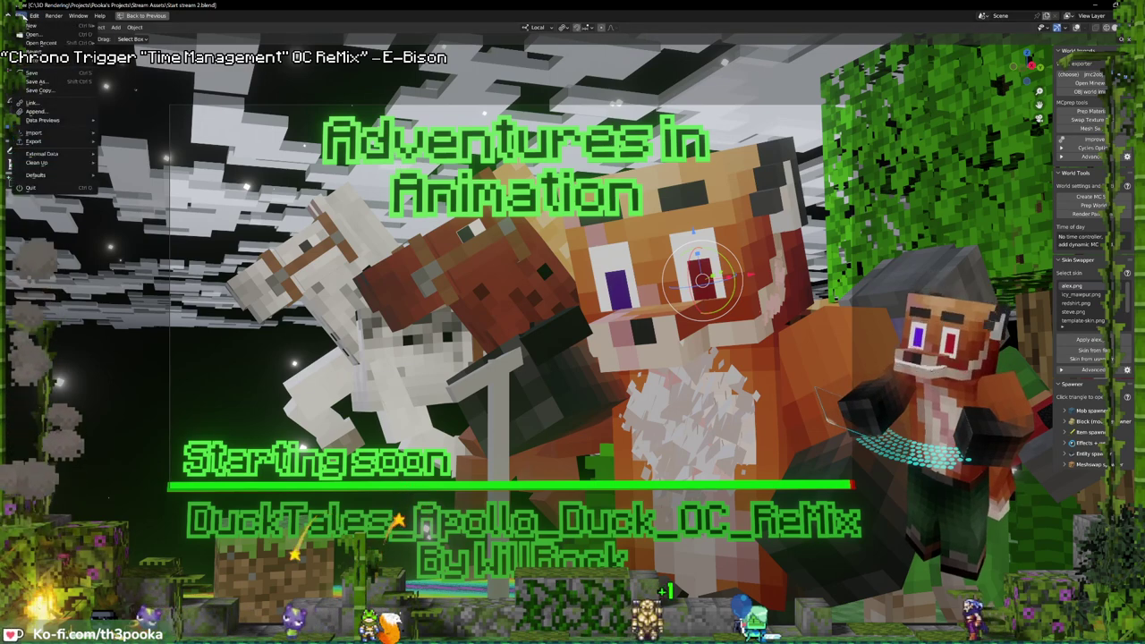
- Open Wave.blend from the project folder found by searching the Projects directory for "jen"
{"action": "left_click", "coordinate": [19, 15]}
{"action": "left_click", "coordinate": [34, 42]}
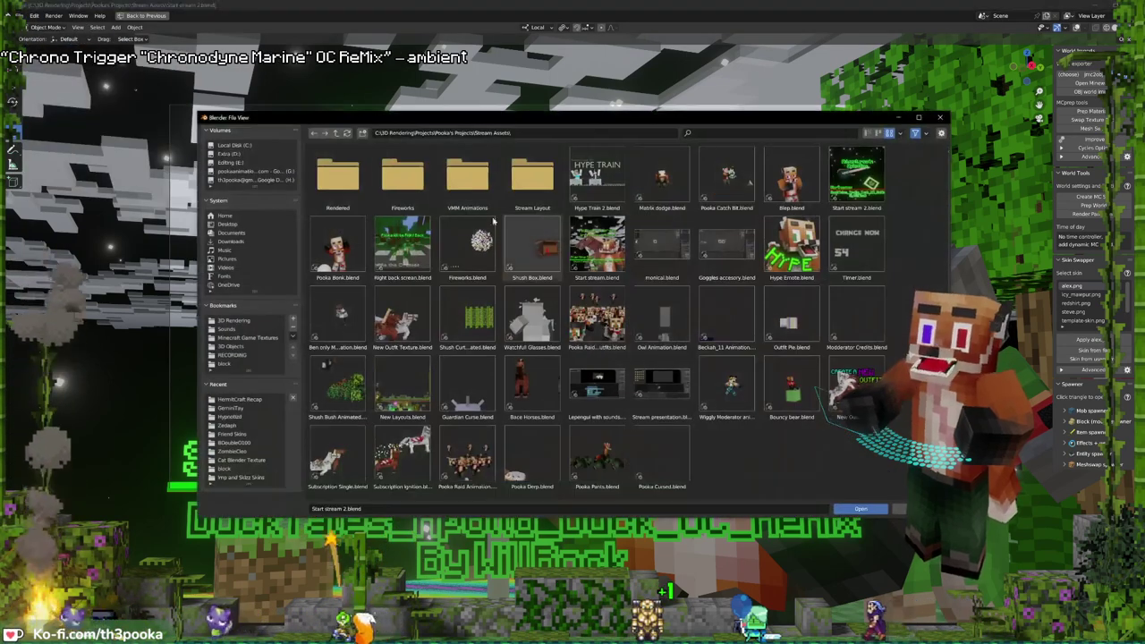
{"action": "left_click", "coordinate": [336, 133]}
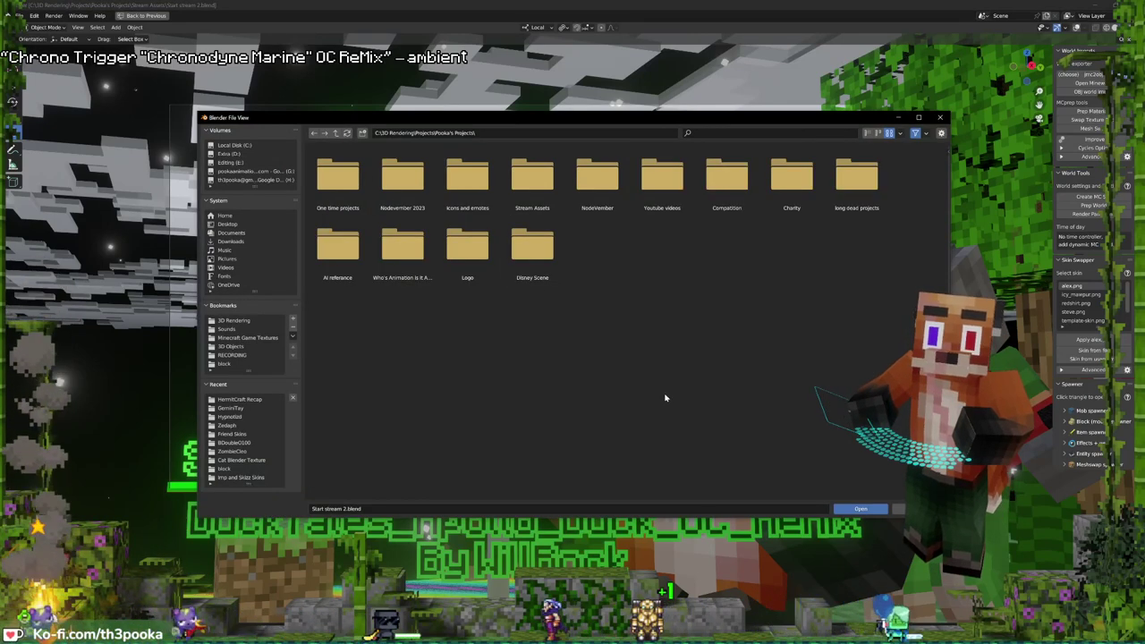
{"action": "left_click", "coordinate": [336, 133]}
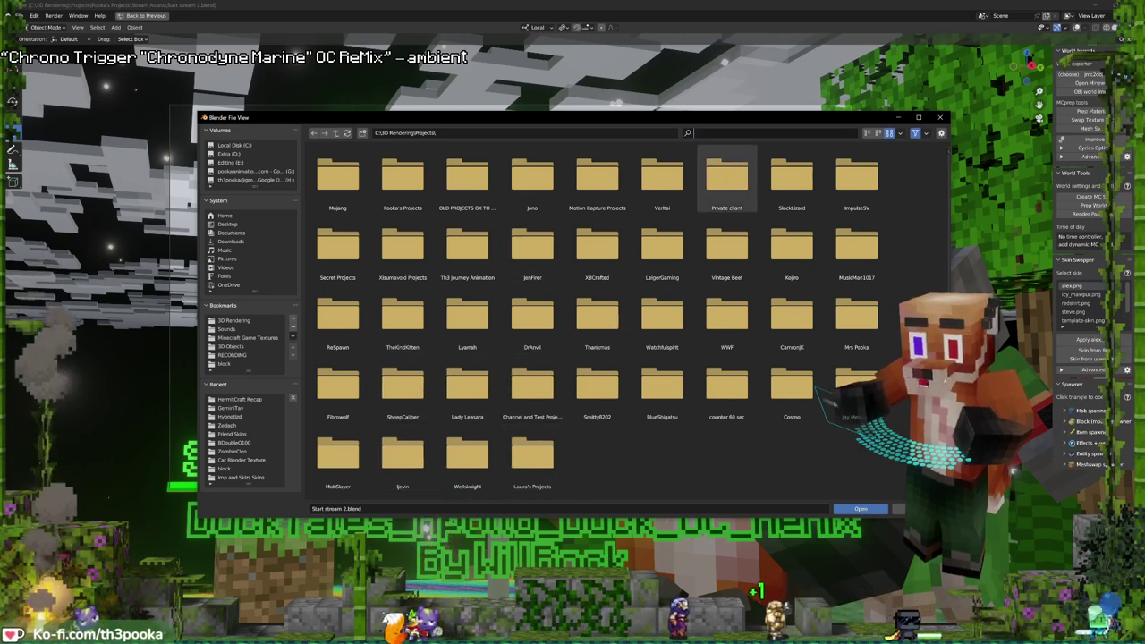
{"action": "key", "text": "ctrl+f"}
{"action": "type", "text": "jen"}
{"action": "double_click", "coordinate": [337, 179]}
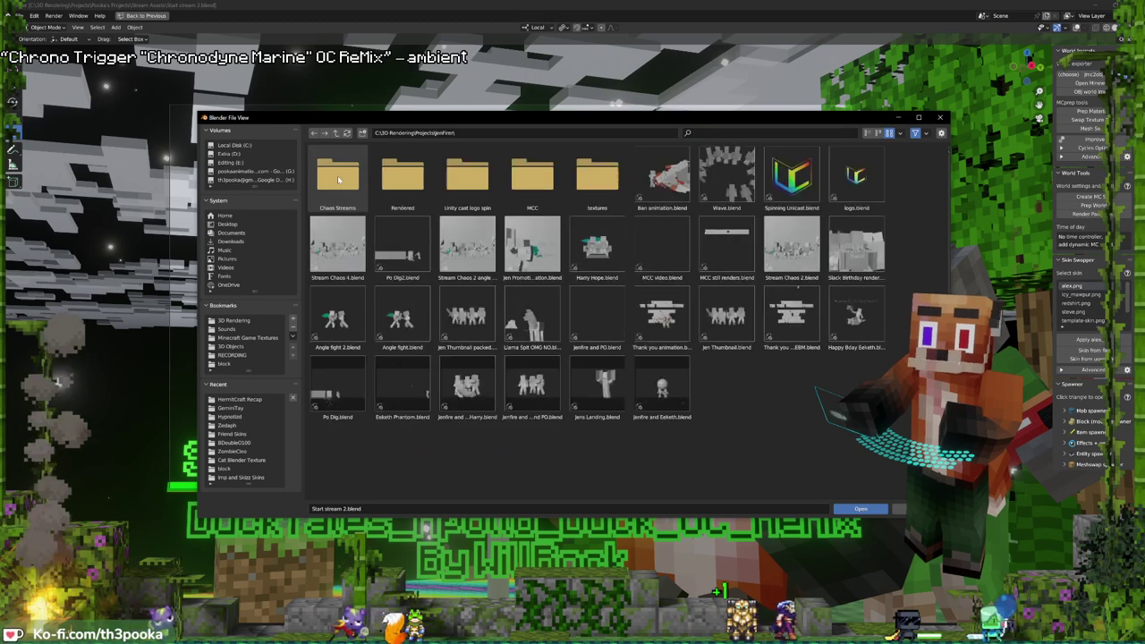
{"action": "double_click", "coordinate": [725, 178]}
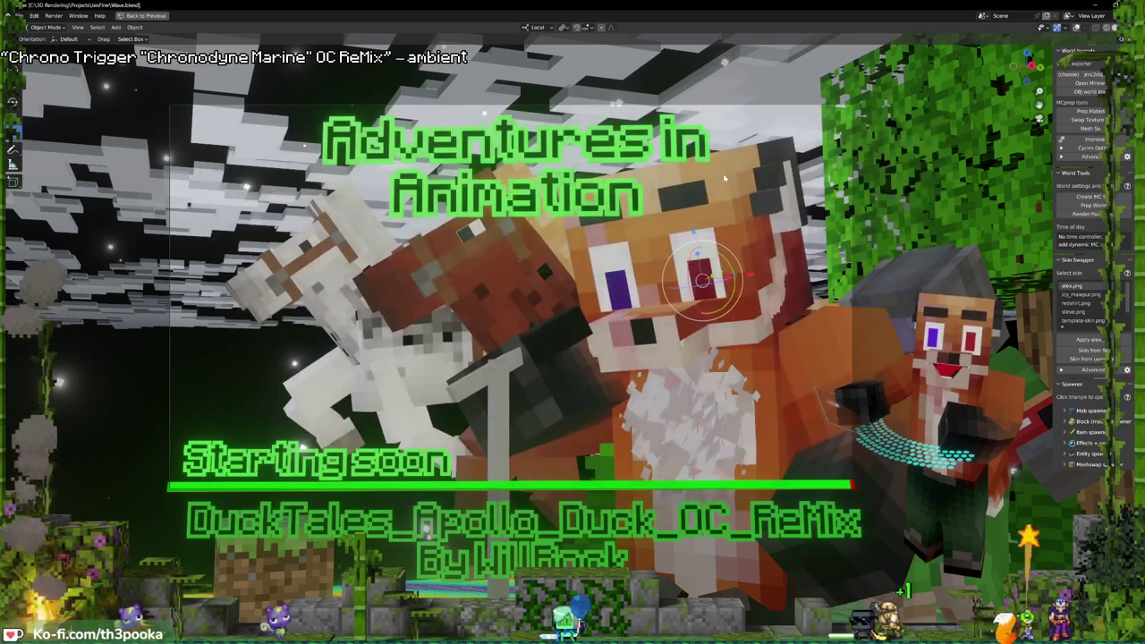
- Play the animation from near the middle of the frame range and exclude the Dray.001 collection from the view layer
{"action": "left_click_drag", "start_coordinate": [469, 488], "coordinate": [349, 528]}
{"action": "key", "text": "space"}
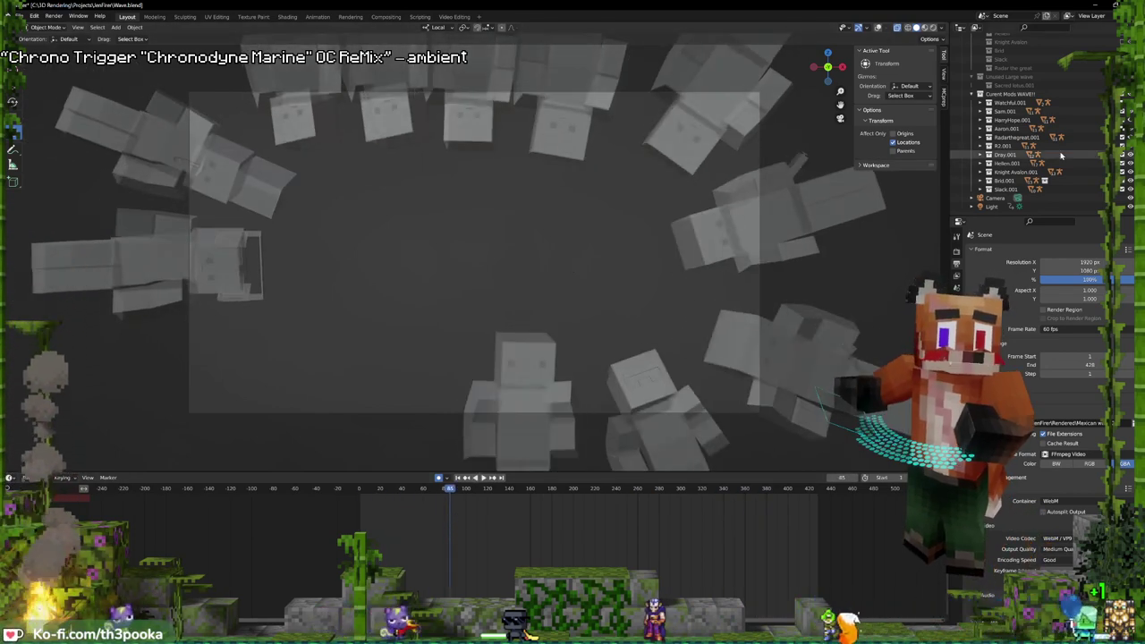
{"action": "left_click", "coordinate": [1006, 155]}
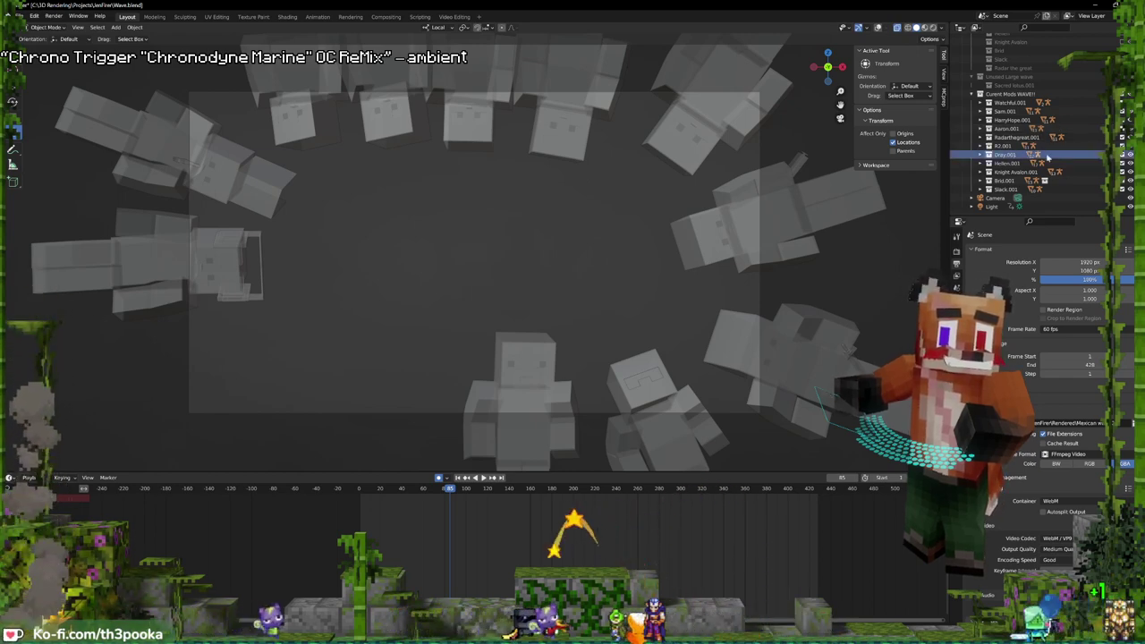
{"action": "left_click", "coordinate": [1124, 155]}
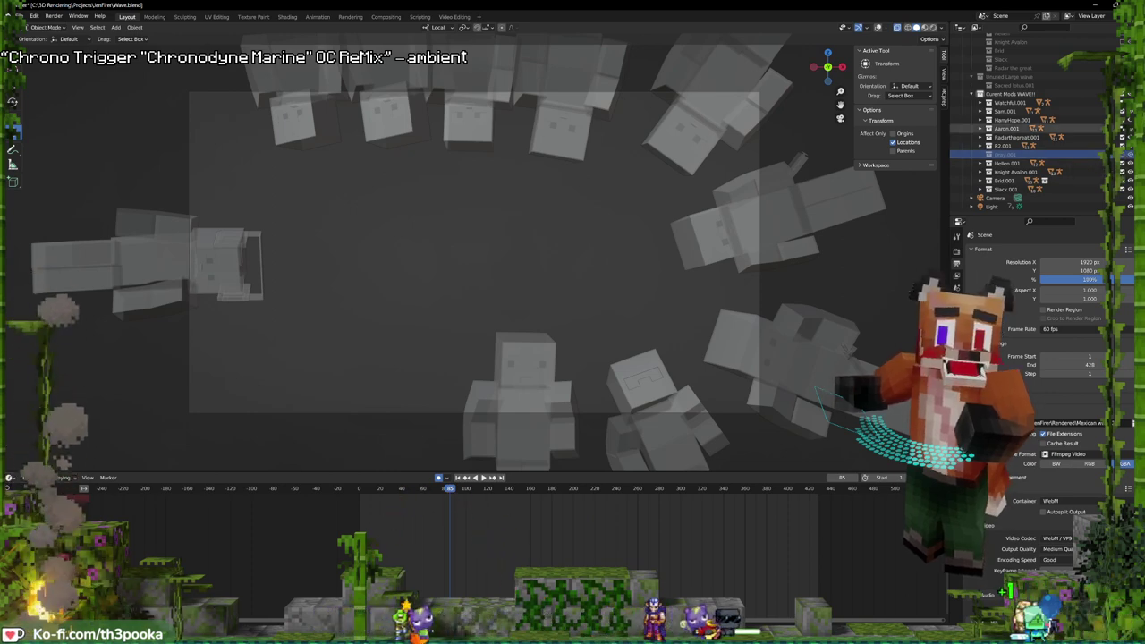
- Preview the Slack and Radar the great characters under Curent Mods during playback, excluding both collections again when done
{"action": "scroll", "coordinate": [1082, 123], "scroll_direction": "up", "scroll_amount": 5}
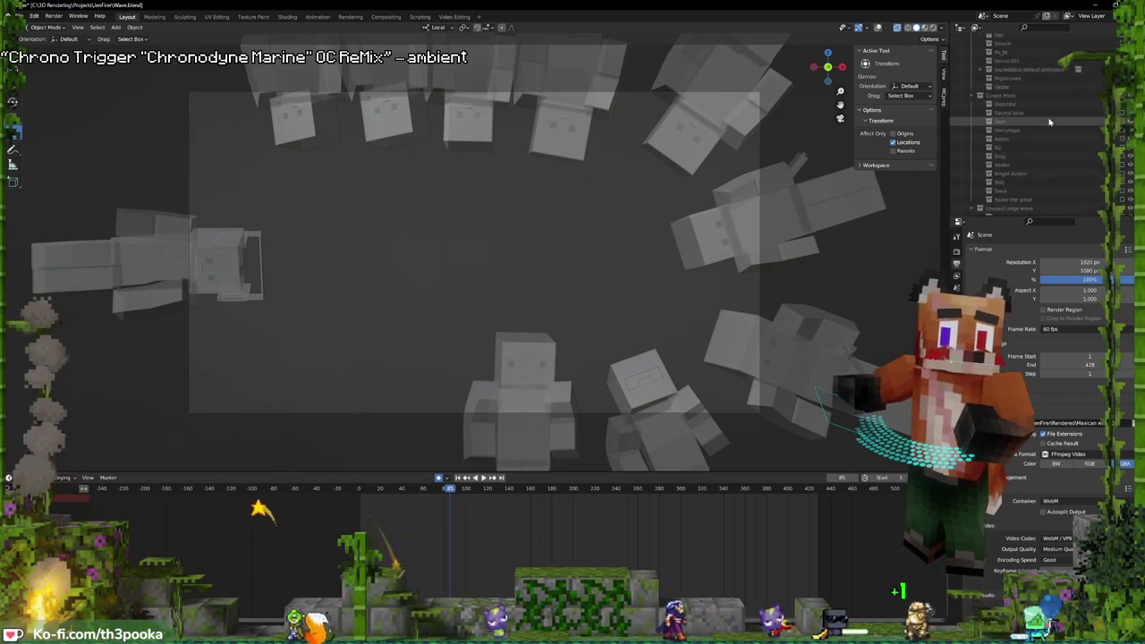
{"action": "left_click", "coordinate": [1125, 95]}
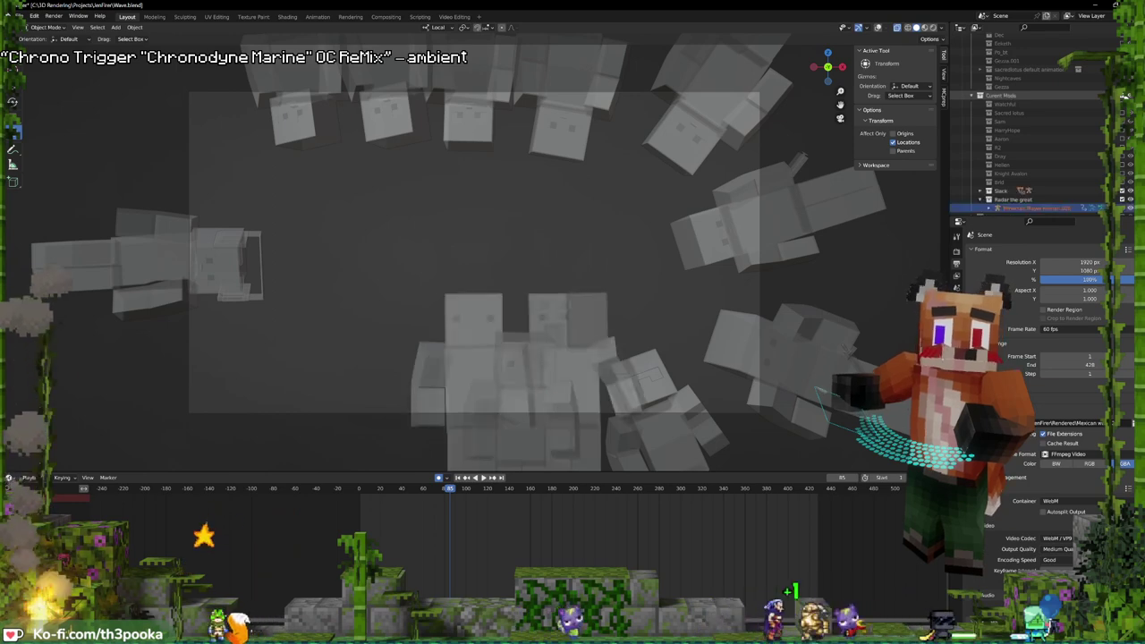
{"action": "scroll", "coordinate": [1123, 116], "scroll_direction": "down", "scroll_amount": 2}
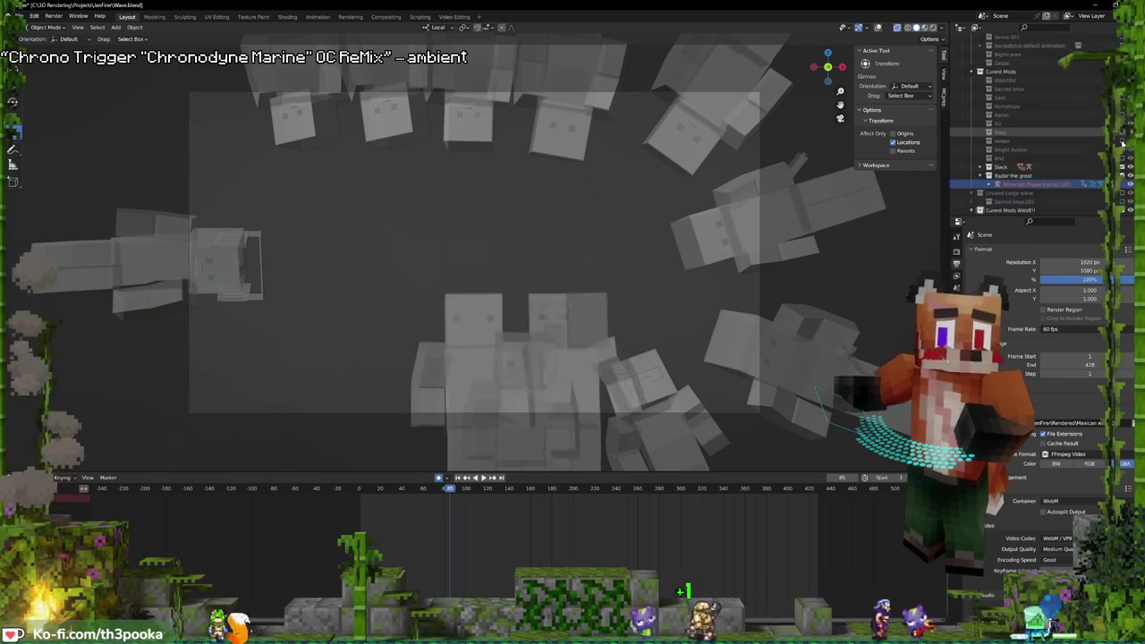
{"action": "key", "text": "space"}
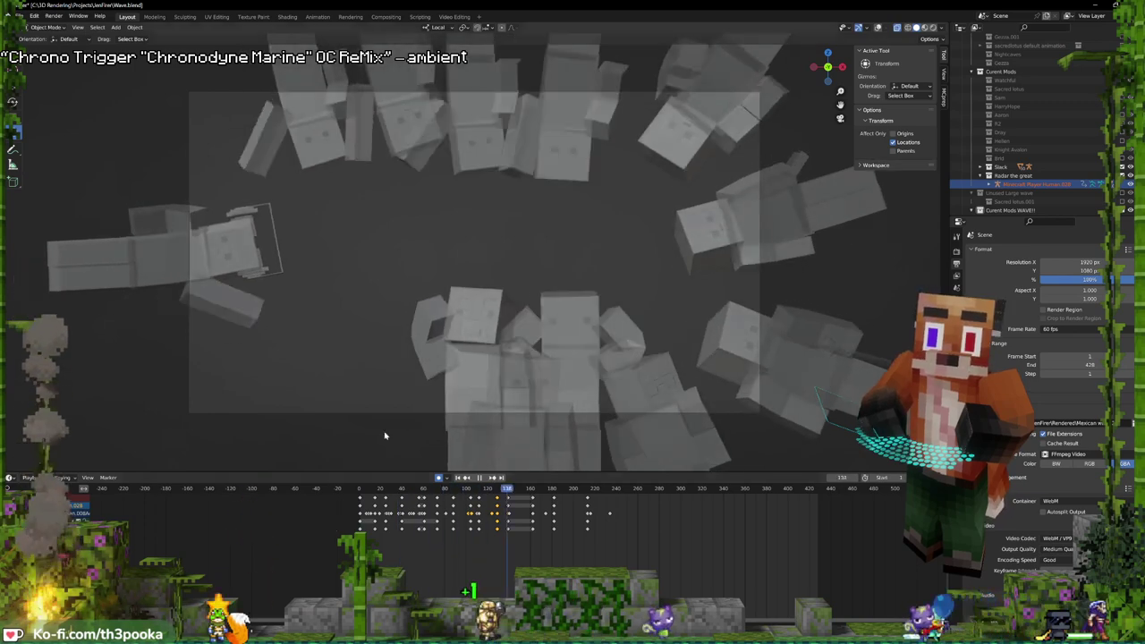
{"action": "key", "text": "space"}
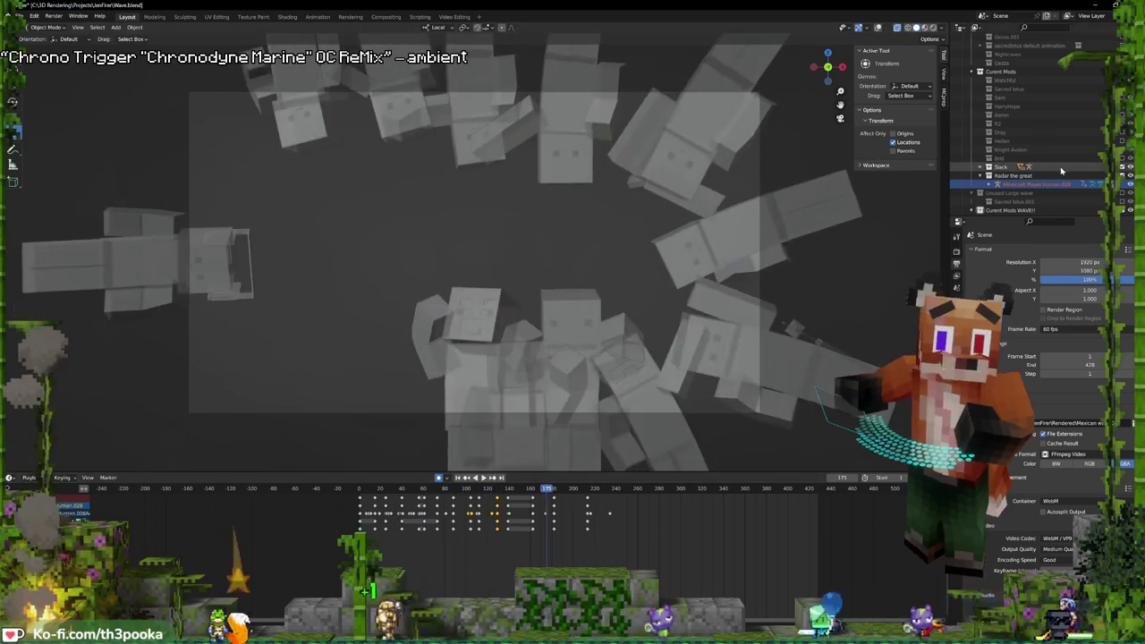
{"action": "left_click", "coordinate": [1123, 172]}
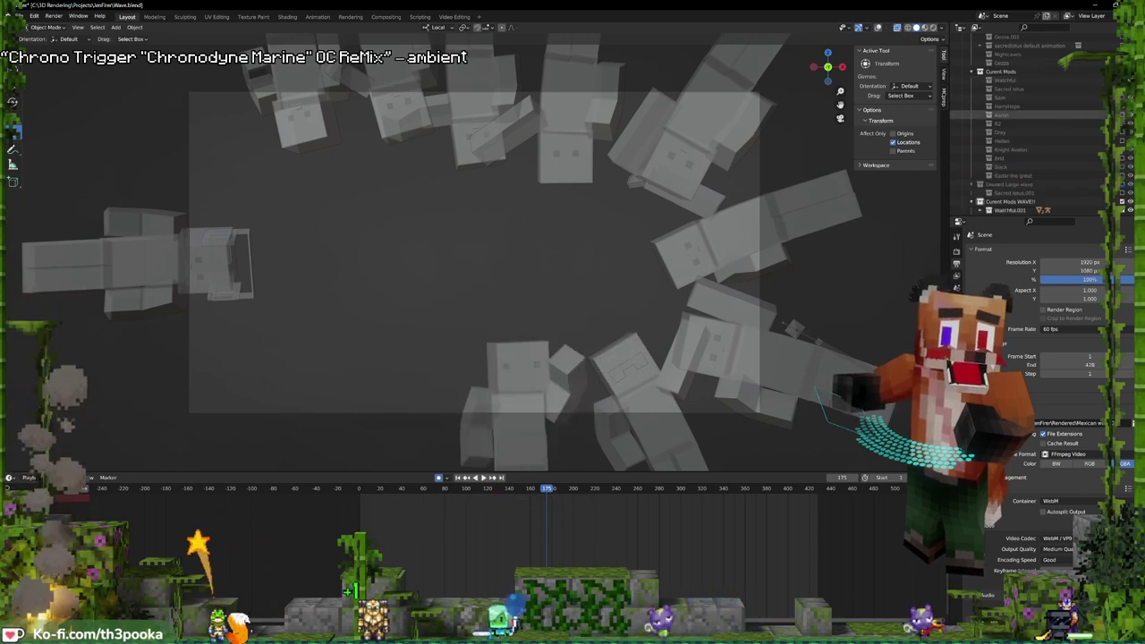
- Temporarily enable the Dray collection under Curent Mods to examine its character, and exclude it again
{"action": "left_click", "coordinate": [1123, 134]}
{"action": "left_click", "coordinate": [1123, 134]}
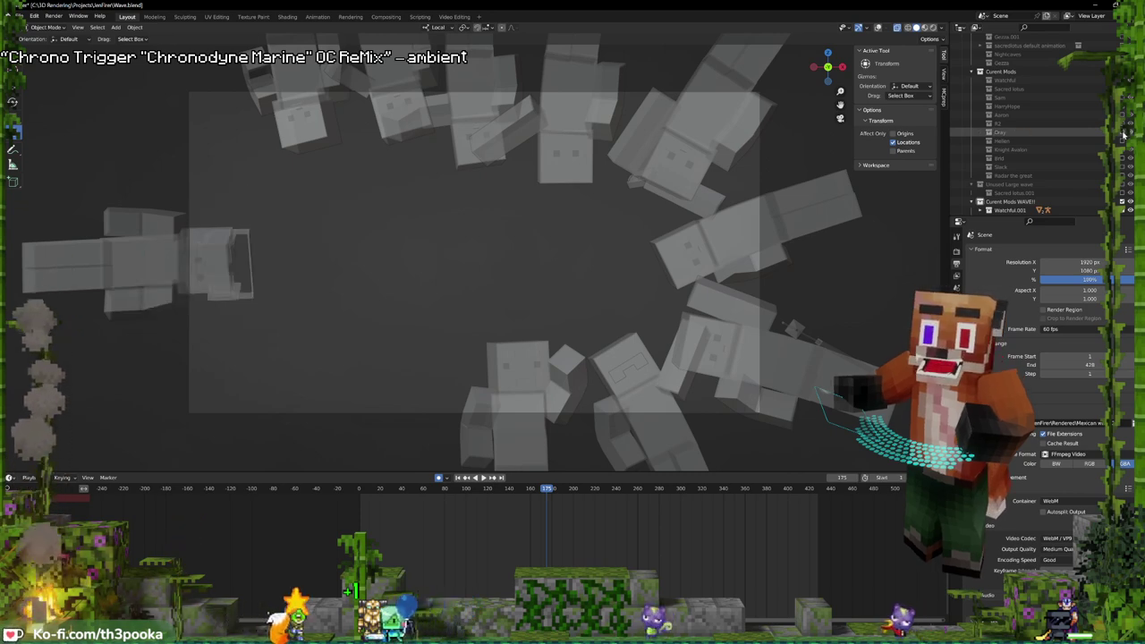
{"action": "left_click", "coordinate": [1123, 133]}
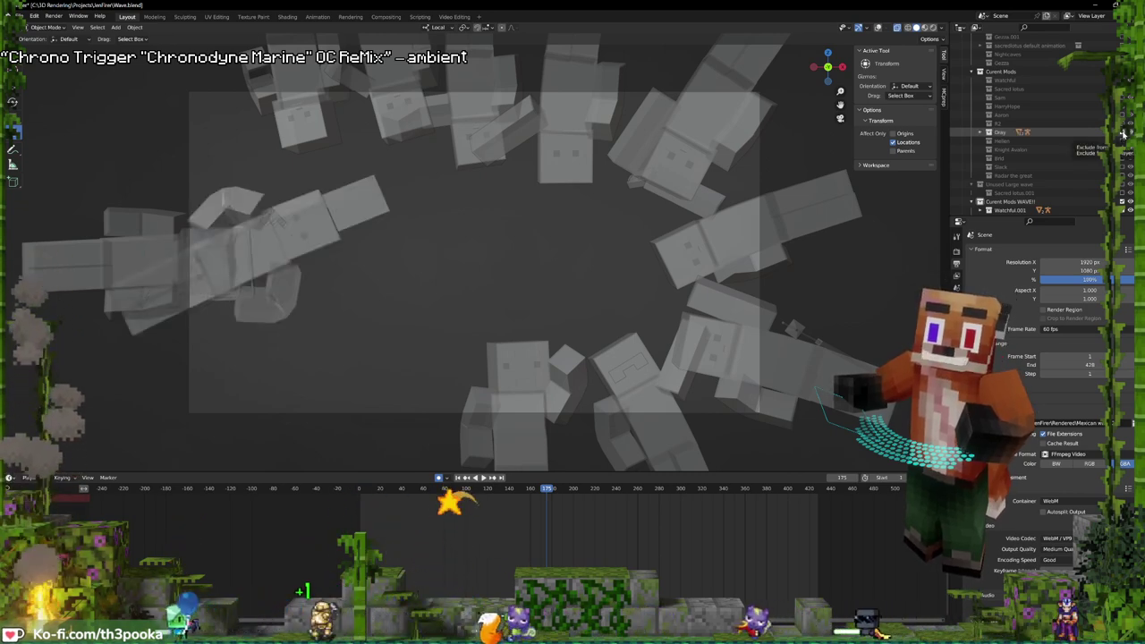
{"action": "left_click", "coordinate": [1123, 133]}
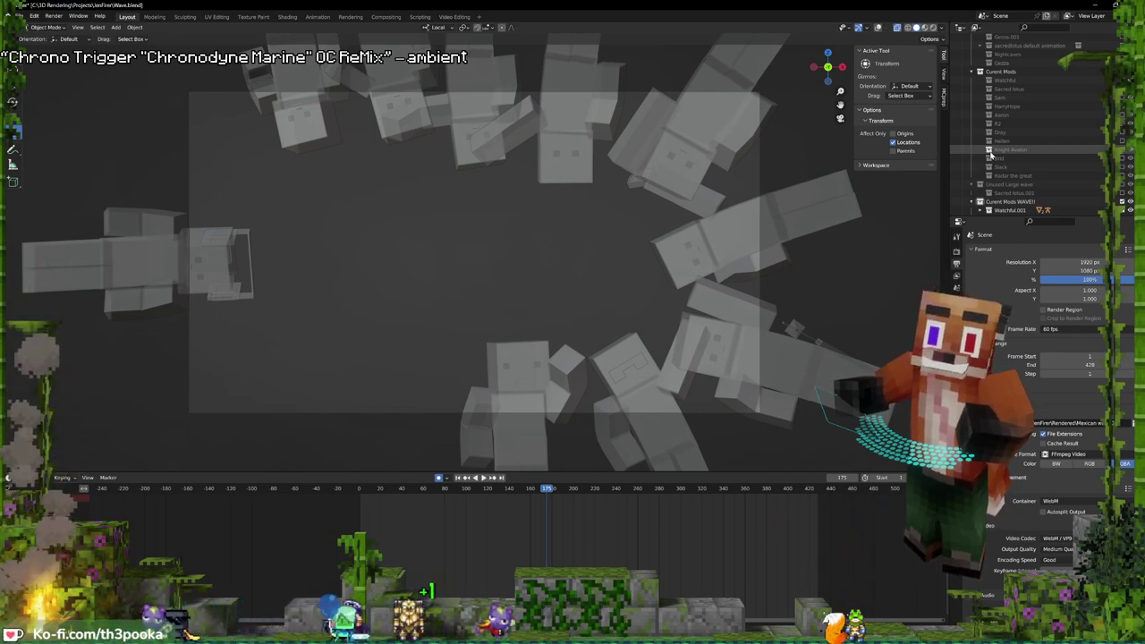
- Exclude the whole Curent Mods WAVE!! collection and switch the viewport to rendered shading
{"action": "scroll", "coordinate": [1006, 117], "scroll_direction": "down", "scroll_amount": 3}
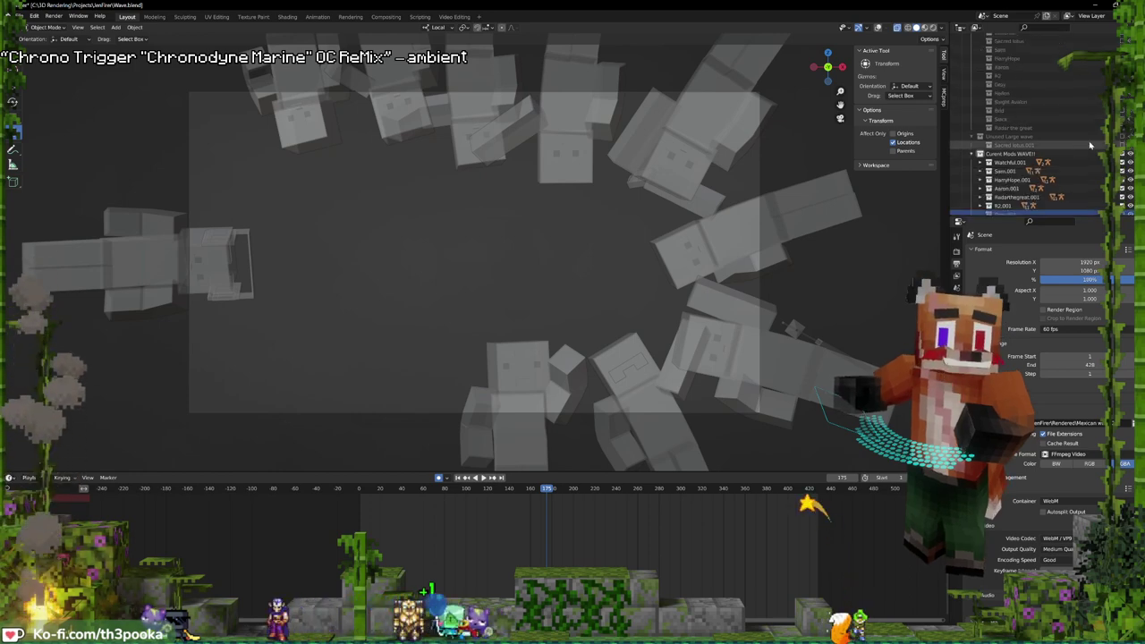
{"action": "left_click", "coordinate": [1121, 154]}
{"action": "scroll", "coordinate": [1090, 105], "scroll_direction": "up", "scroll_amount": 2}
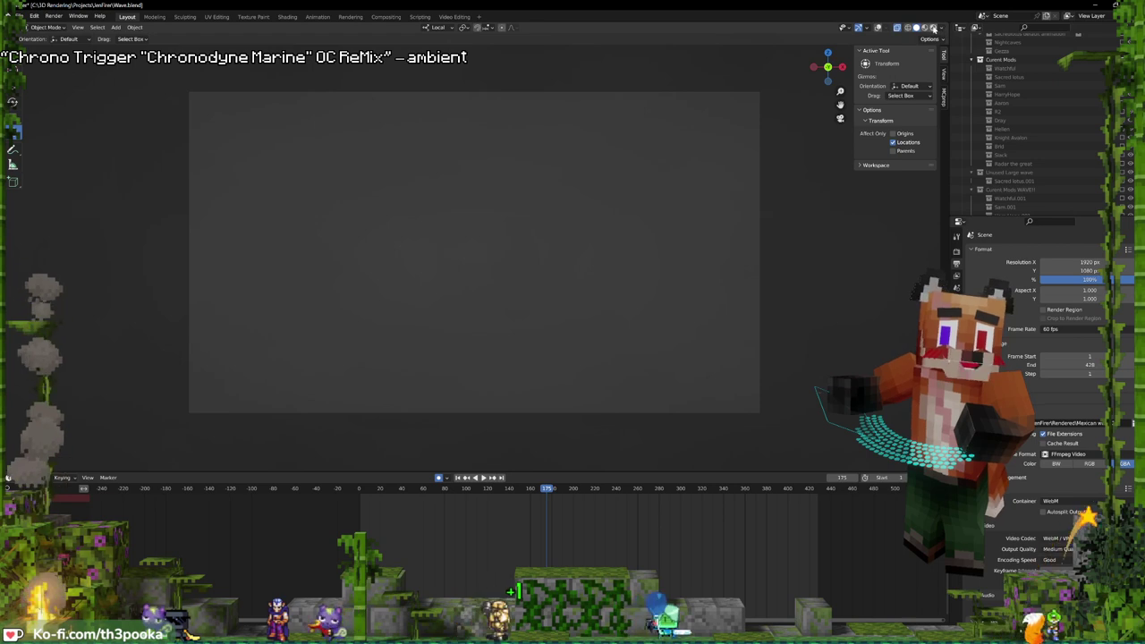
{"action": "left_click", "coordinate": [935, 28]}
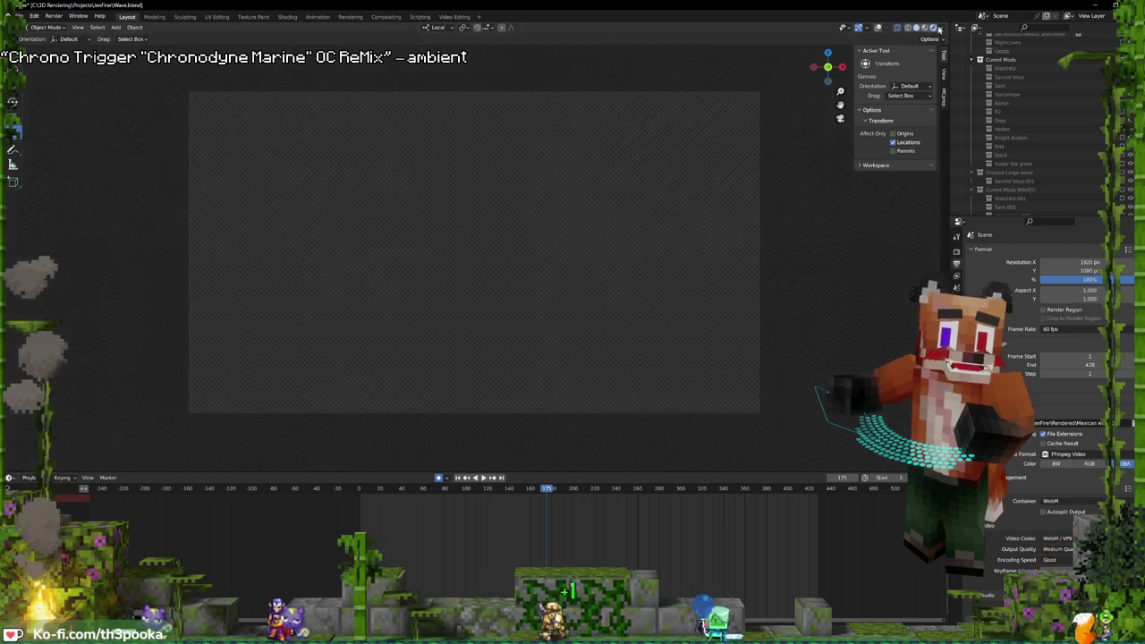
- Preview the Radar the great character alone from the animation's start, and exclude its collection again
{"action": "left_click", "coordinate": [1128, 165]}
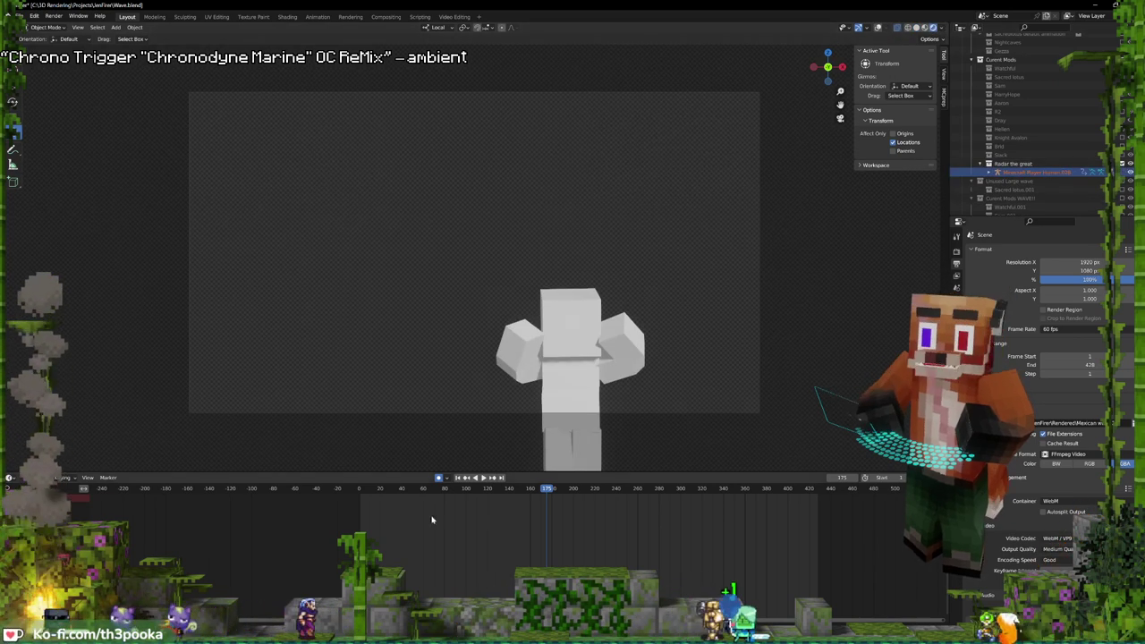
{"action": "left_click_drag", "start_coordinate": [366, 489], "coordinate": [346, 508]}
{"action": "key", "text": "space"}
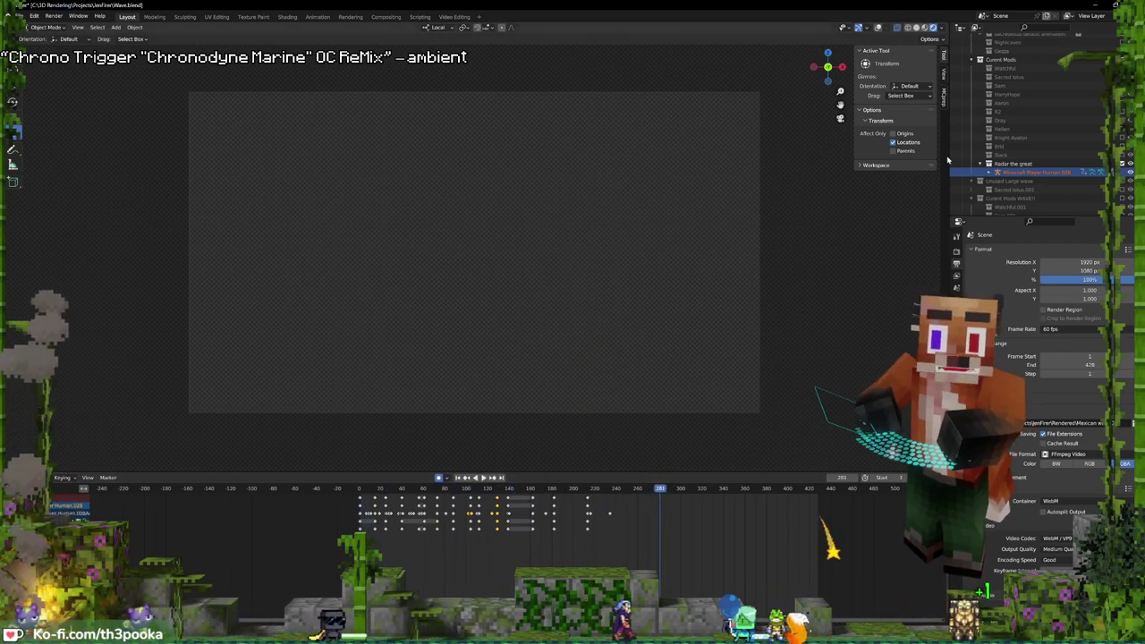
{"action": "left_click", "coordinate": [1122, 164]}
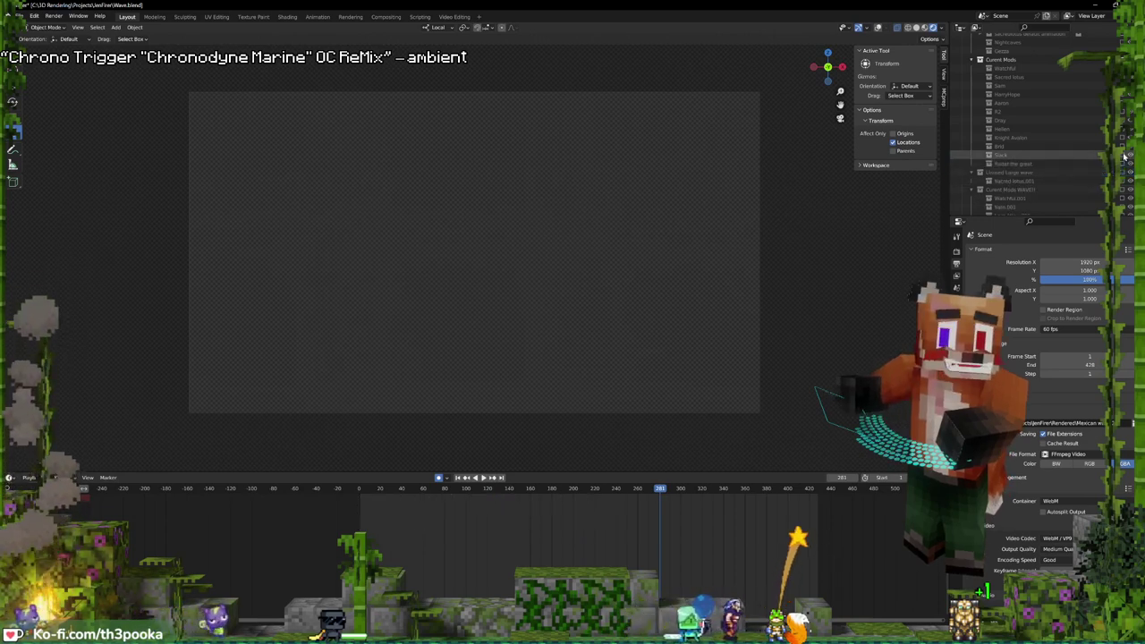
- Enable the Brid collection under Curent Mods and preview that character's animation from the start
{"action": "left_click", "coordinate": [1122, 146]}
{"action": "left_click", "coordinate": [362, 528]}
{"action": "key", "text": "space"}
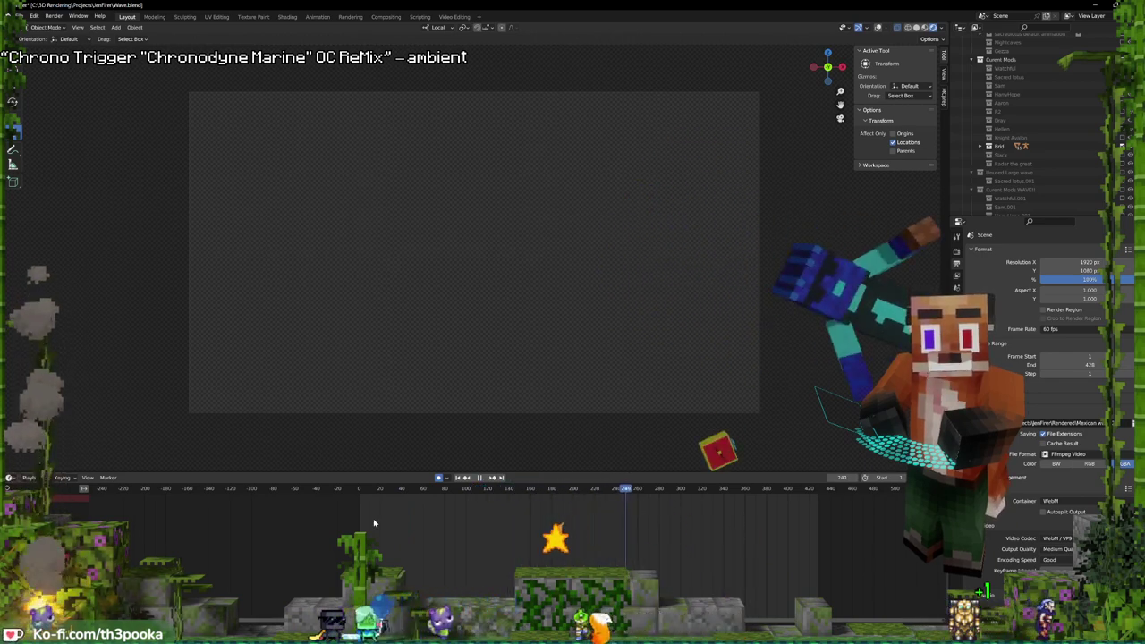
{"action": "key", "text": "space"}
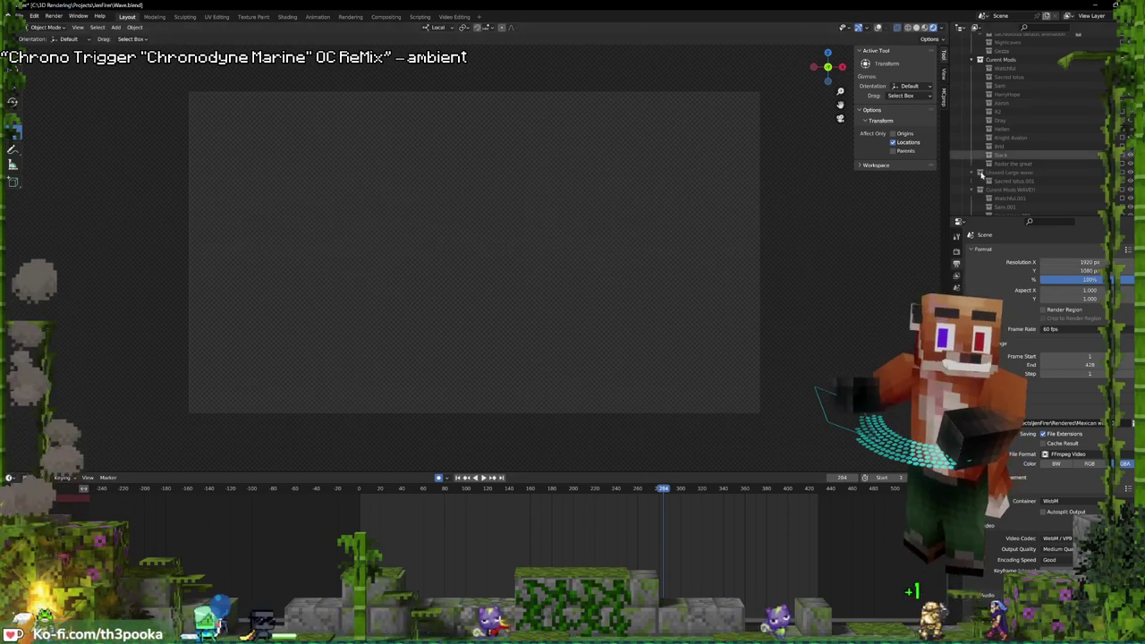
- Enable the Curent Mods WAVE!! collection again and play the group's wave animation from the first frame
{"action": "left_click", "coordinate": [1123, 190]}
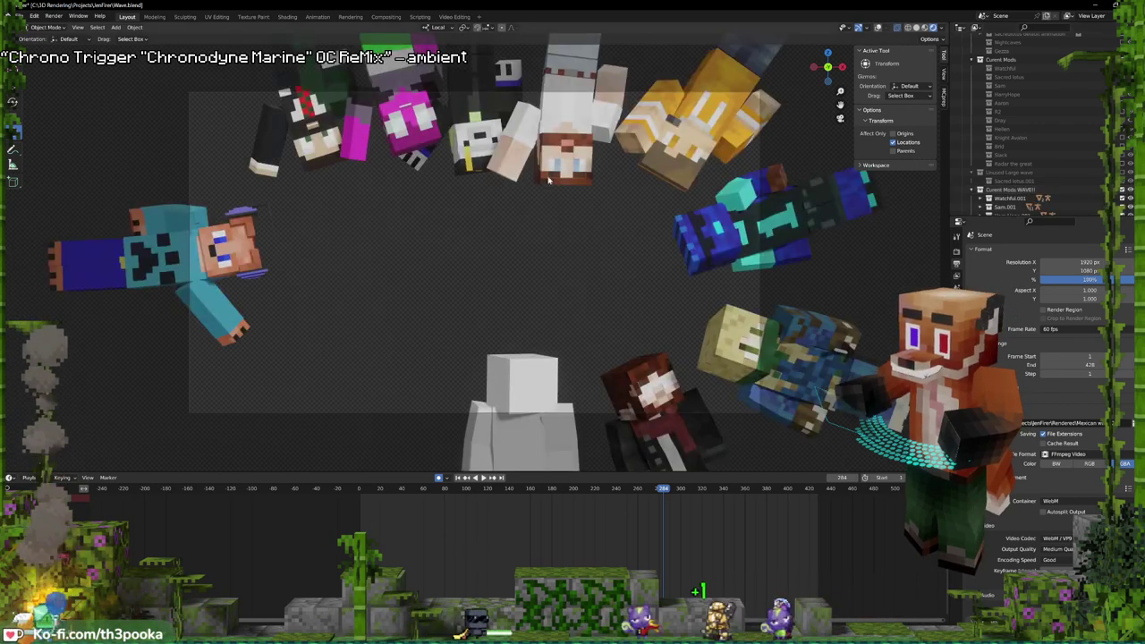
{"action": "key", "text": "shift+Left"}
{"action": "key", "text": "space"}
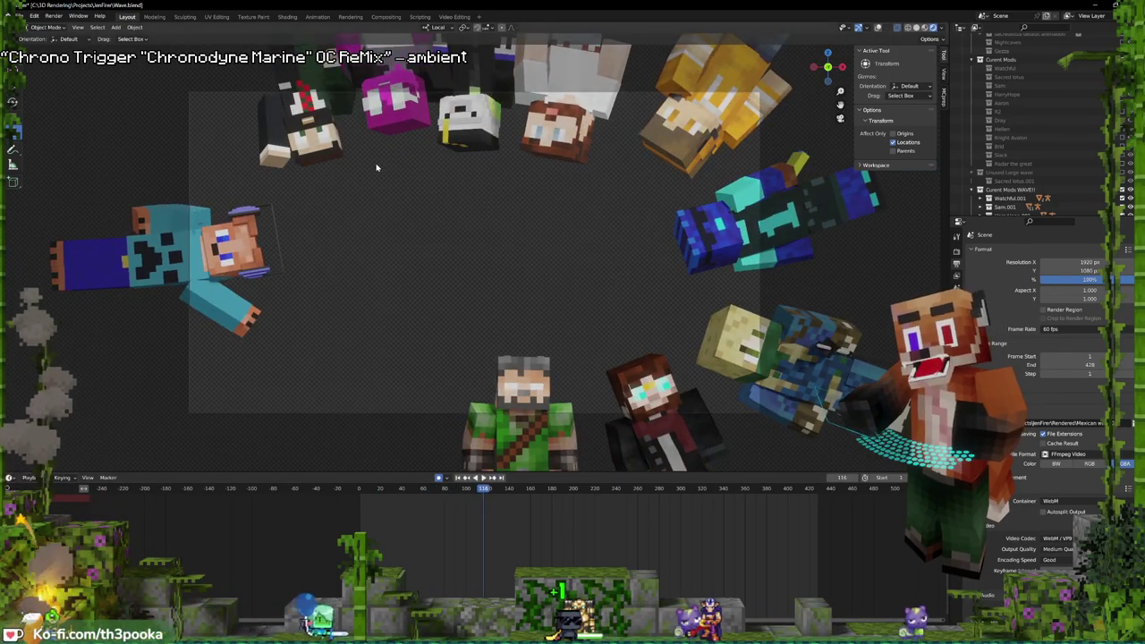
- Select the Radarthegreat.001 character's rig and deselect all of its keyframes in the timeline
{"action": "scroll", "coordinate": [978, 172], "scroll_direction": "down", "scroll_amount": 5}
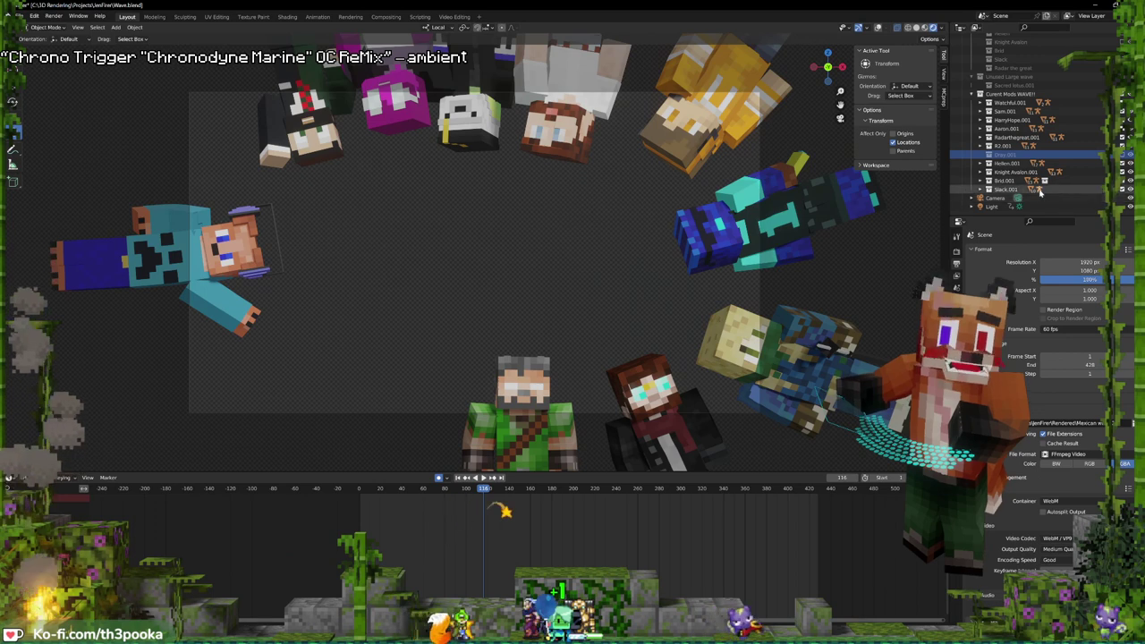
{"action": "left_click", "coordinate": [1038, 190]}
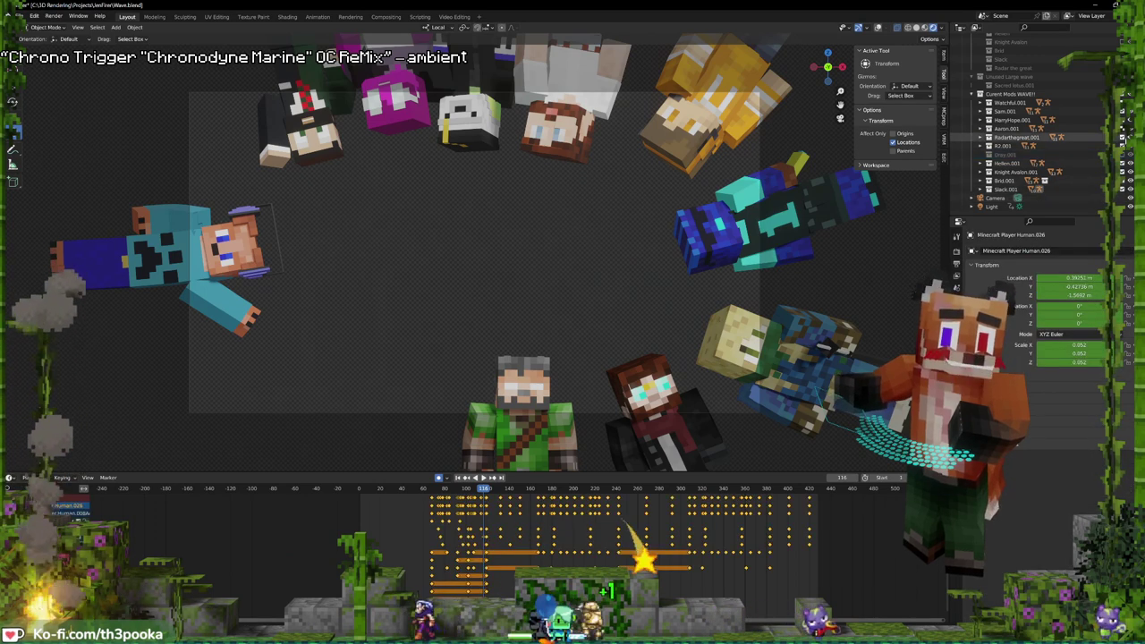
{"action": "left_click", "coordinate": [1059, 138]}
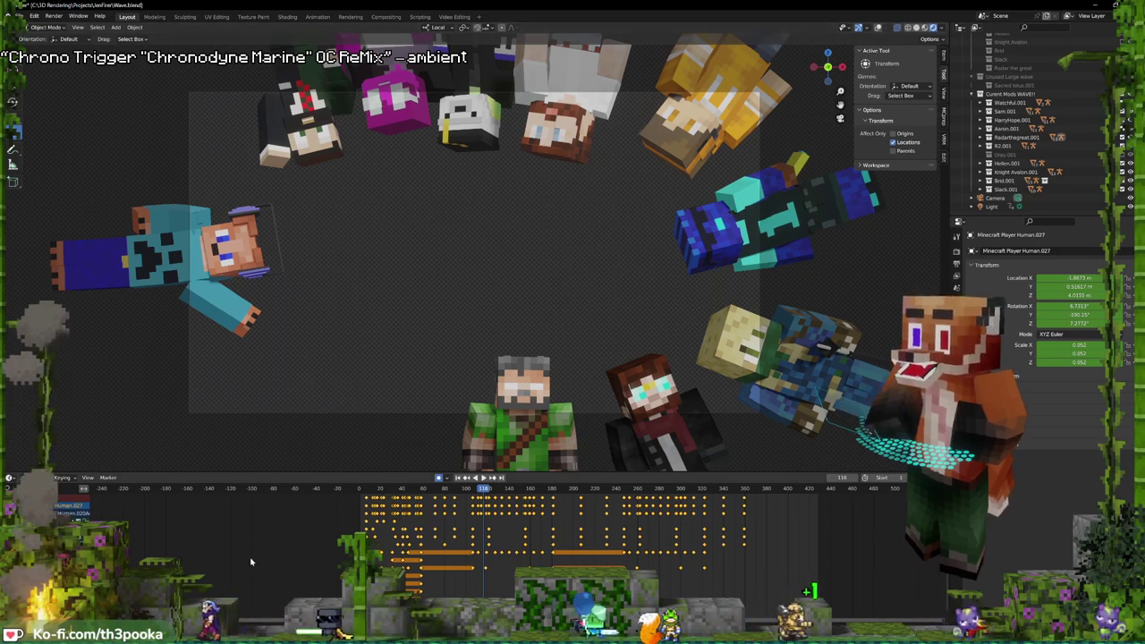
{"action": "middle_click_drag", "start_coordinate": [483, 536], "coordinate": [492, 533]}
{"action": "key", "text": "alt+a"}
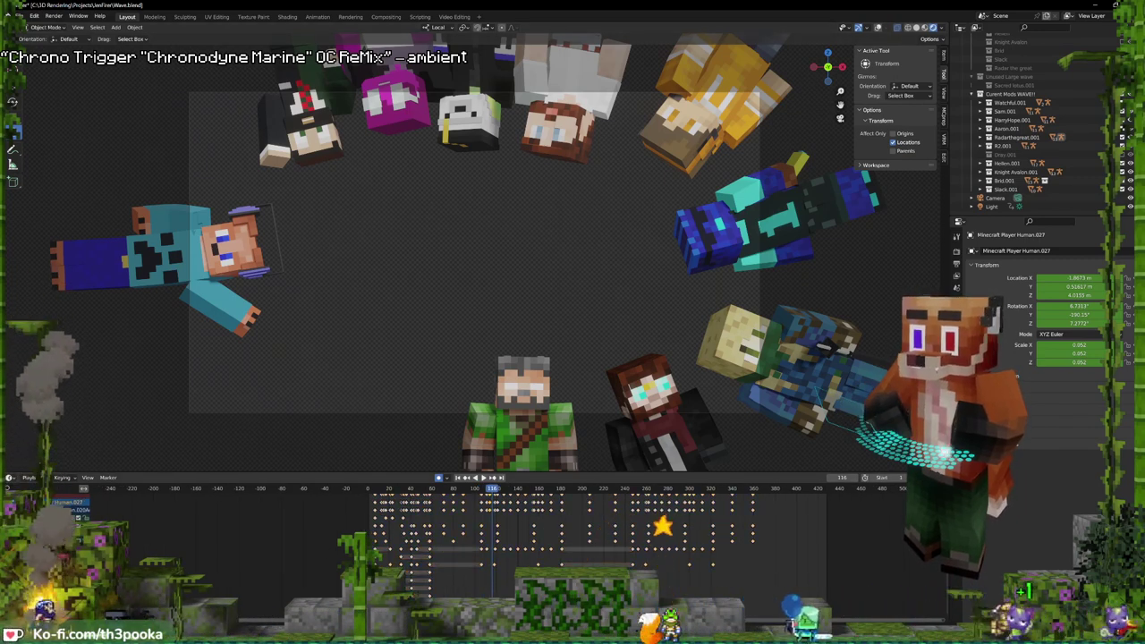
- Turn on the viewport overlays and rotate the Radarthegreat.001 rig about -75° around its local Y axis
{"action": "left_click", "coordinate": [429, 205]}
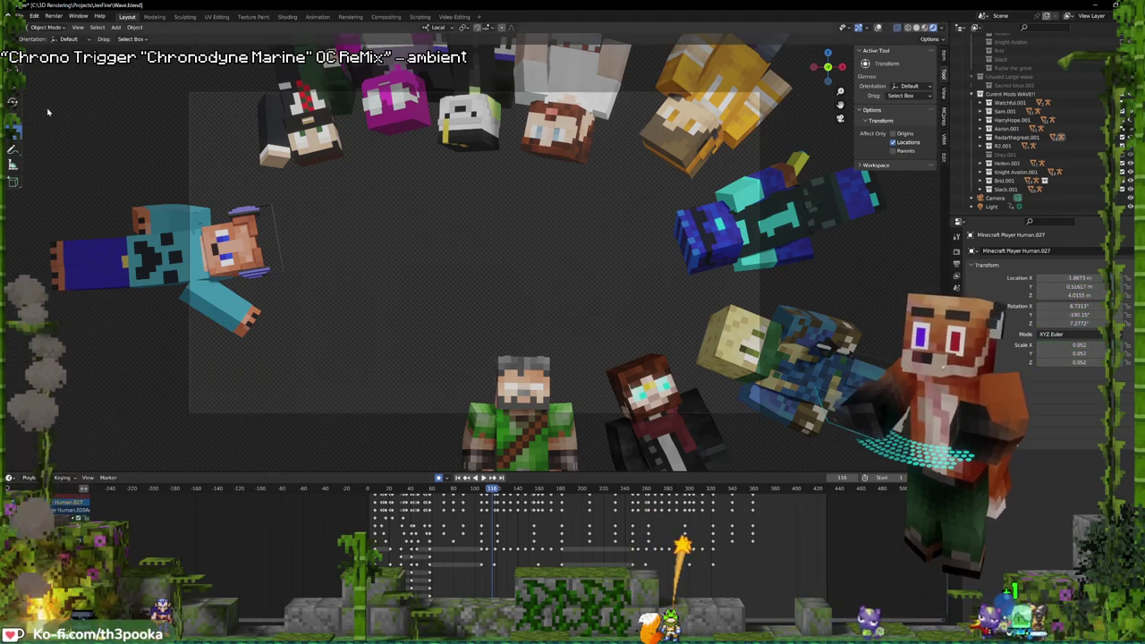
{"action": "left_click", "coordinate": [878, 28]}
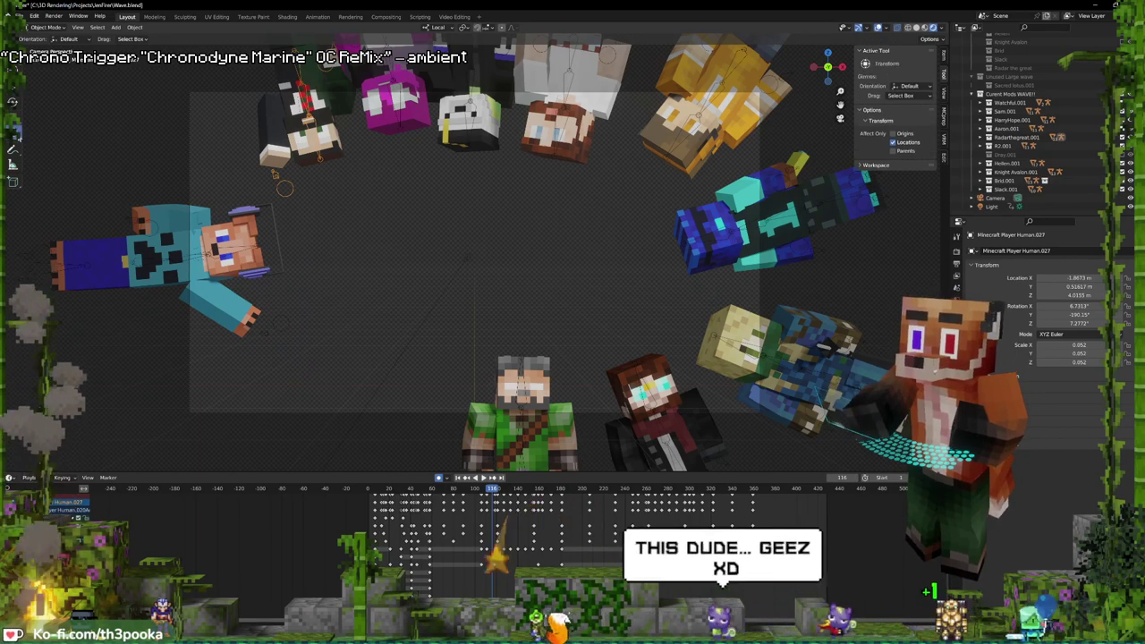
{"action": "scroll", "coordinate": [595, 183], "scroll_direction": "down", "scroll_amount": 3}
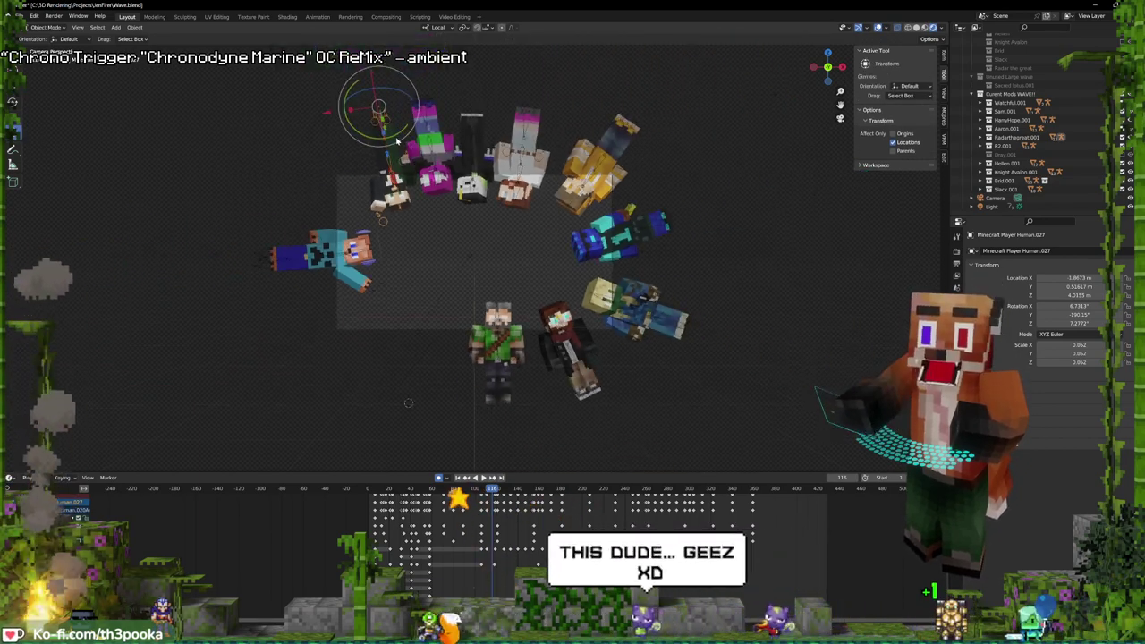
{"action": "left_click_drag", "start_coordinate": [400, 132], "coordinate": [426, 91]}
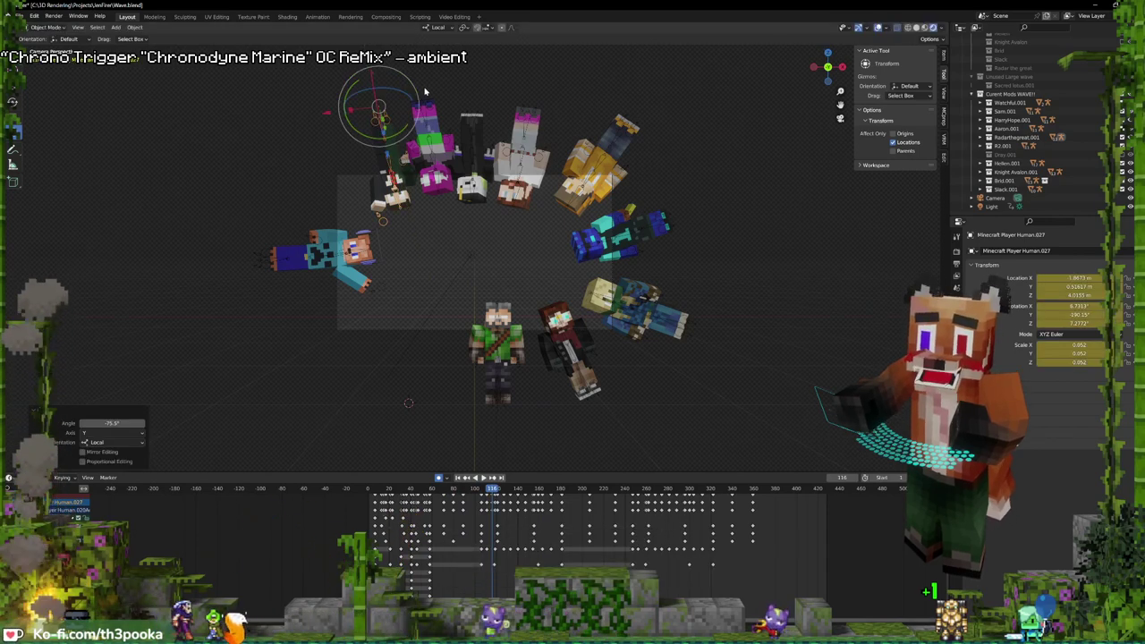
- Undo the rig's last rotation, reselect the Radarthegreat.001 rig and turn off the Affect Only Locations option
{"action": "key", "text": "ctrl+z"}
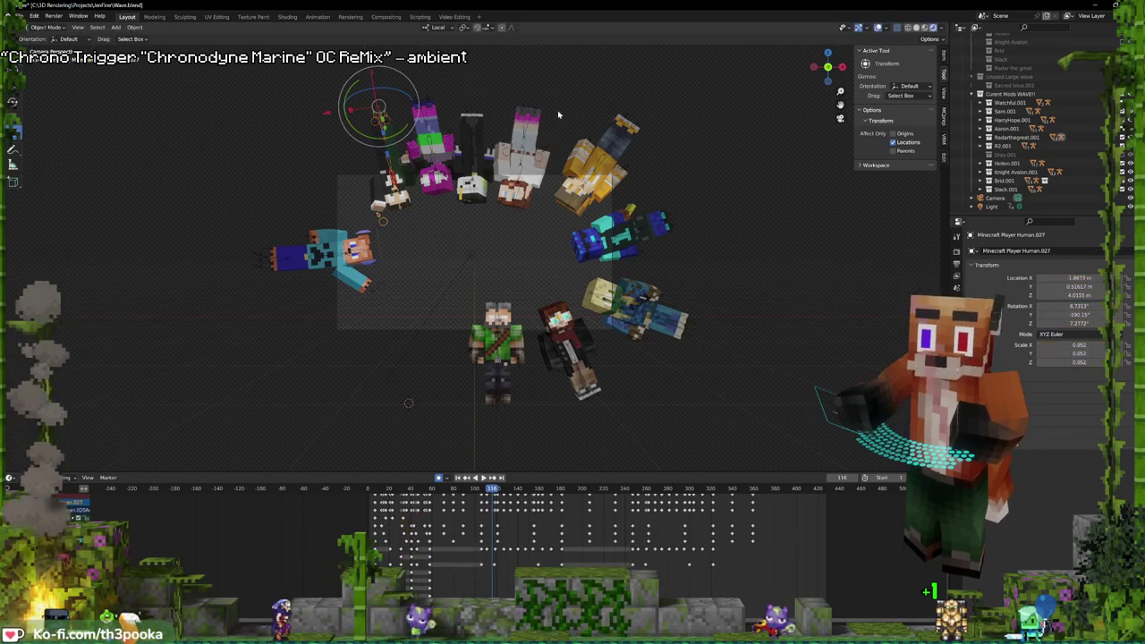
{"action": "left_click", "coordinate": [601, 83]}
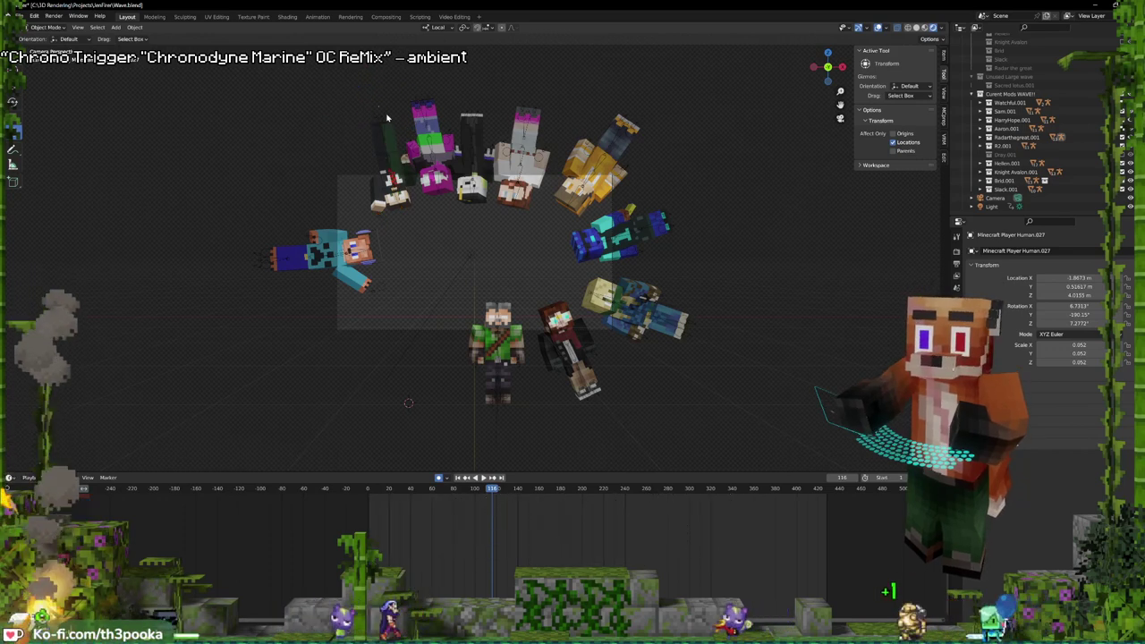
{"action": "left_click", "coordinate": [381, 119]}
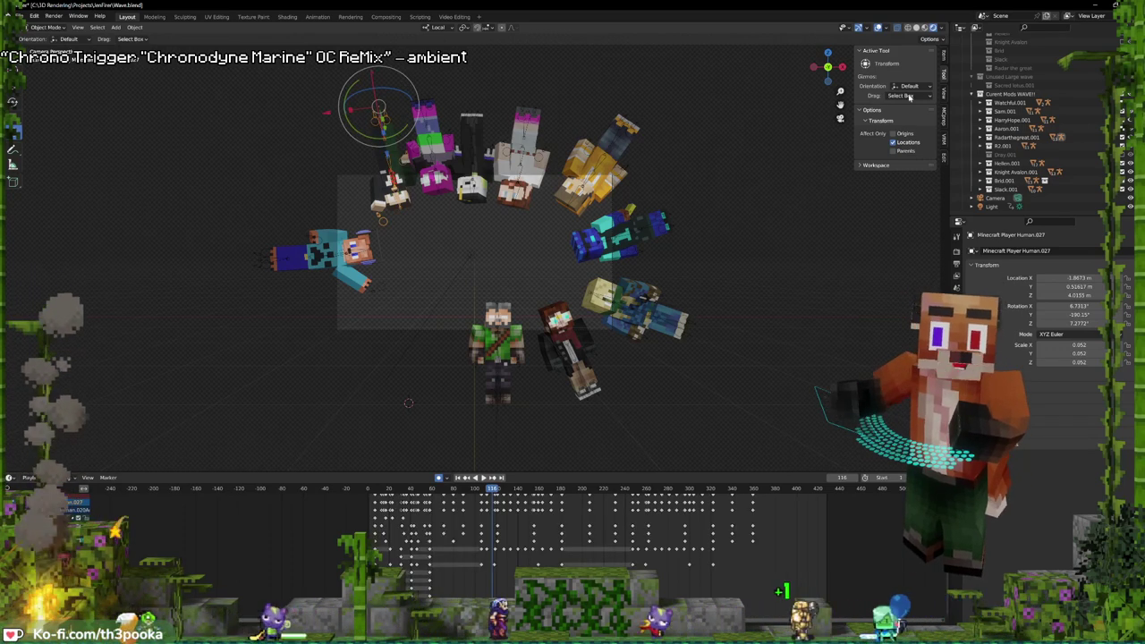
{"action": "left_click", "coordinate": [892, 142]}
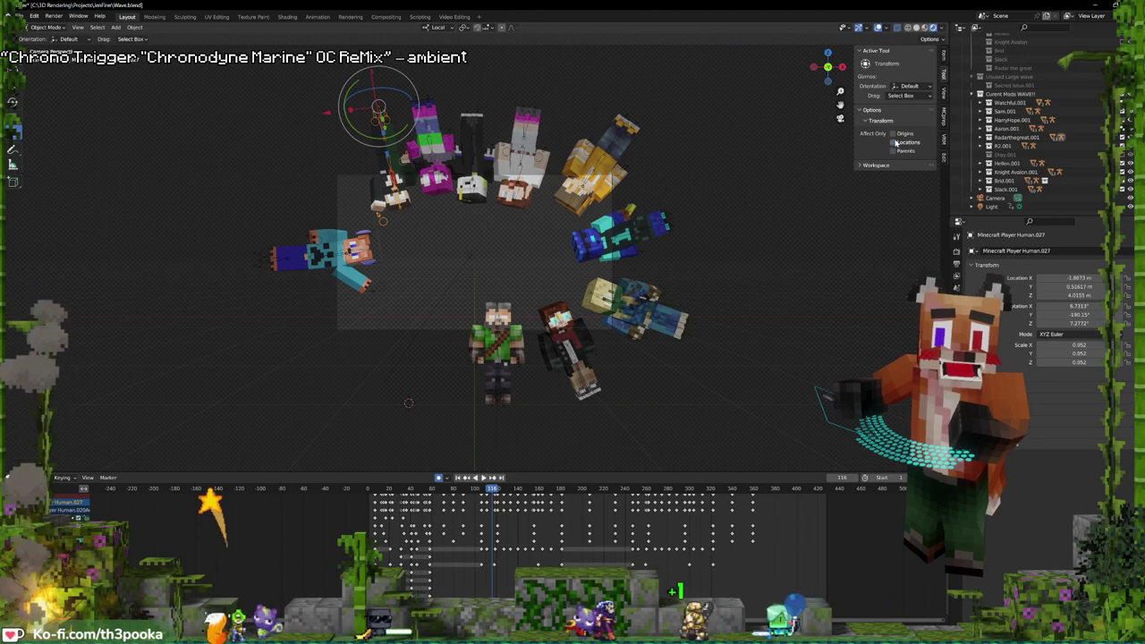
- Try rotating the Radarthegreat.001 rig about -173° around its local Y axis and moving it beside the green-vested character
{"action": "left_click_drag", "start_coordinate": [401, 129], "coordinate": [431, 259]}
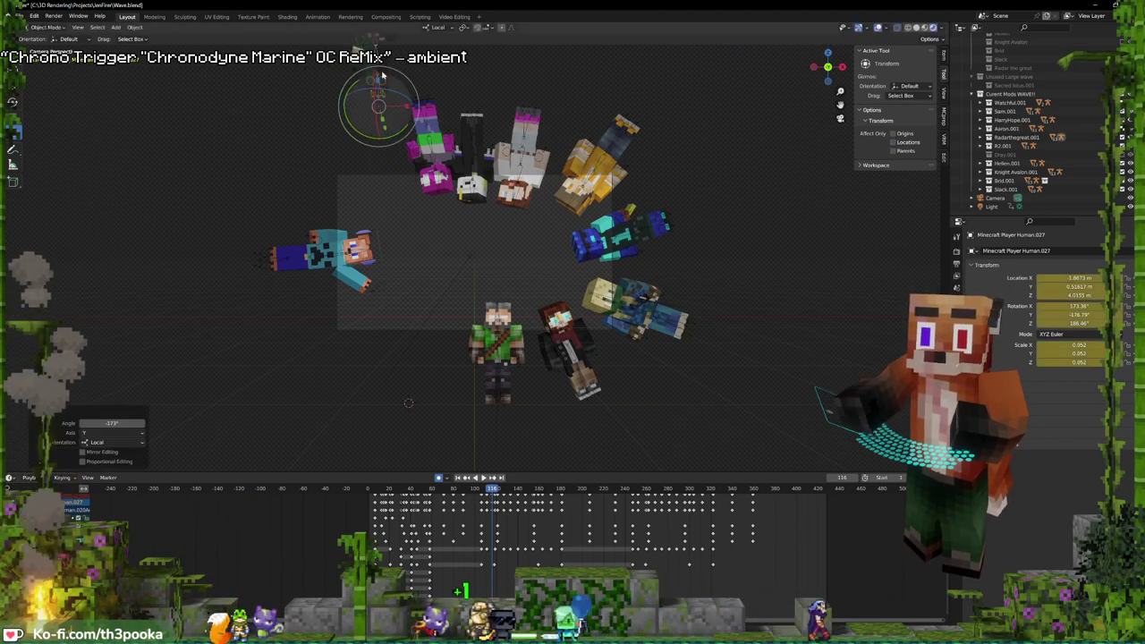
{"action": "key", "text": "g"}
{"action": "left_click", "coordinate": [486, 365]}
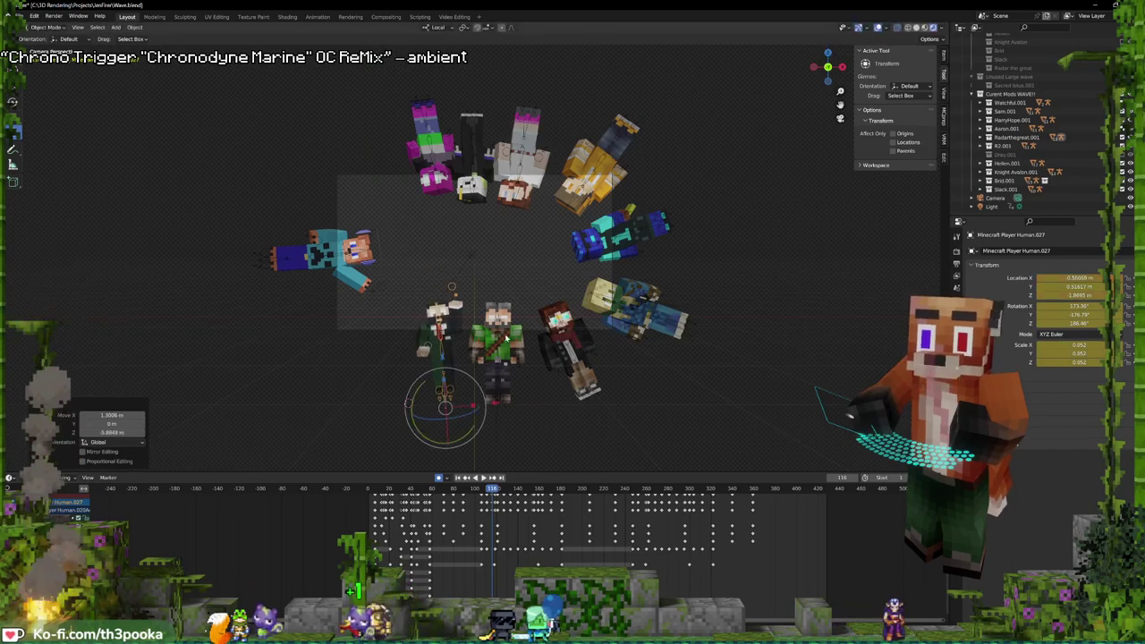
- Try moving the rig about -0.59 m along Y into line with the green-vested character and rotating it about 7.5° around local Y
{"action": "scroll", "coordinate": [501, 358], "scroll_direction": "up", "scroll_amount": 3}
{"action": "middle_click_drag", "start_coordinate": [465, 387], "coordinate": [625, 358]}
{"action": "key", "text": "g"}
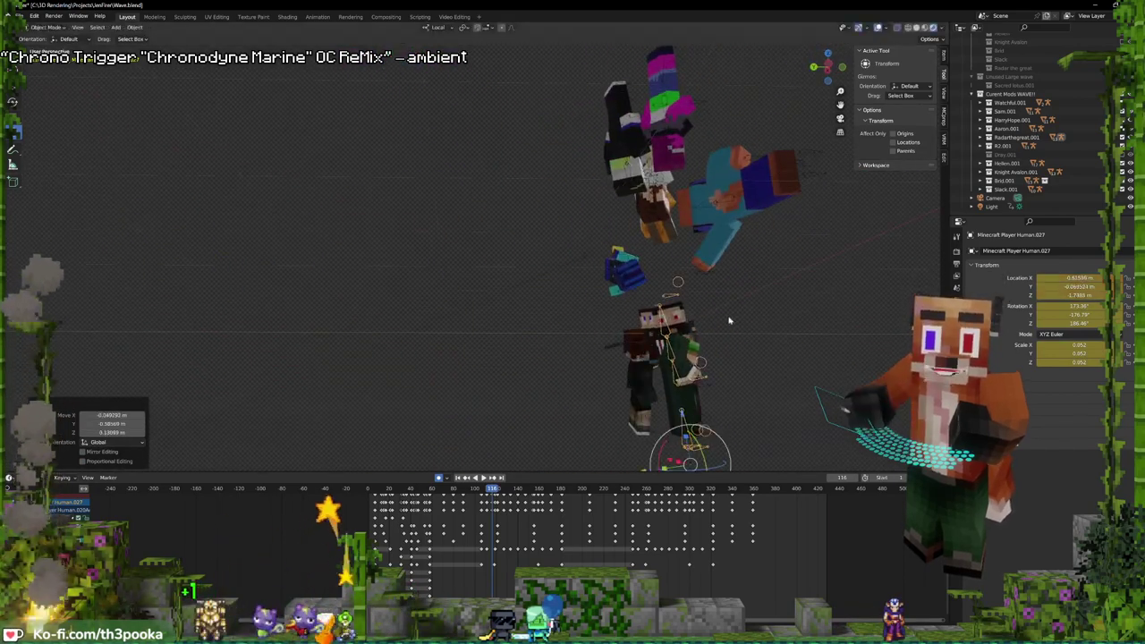
{"action": "key", "text": "KP_0"}
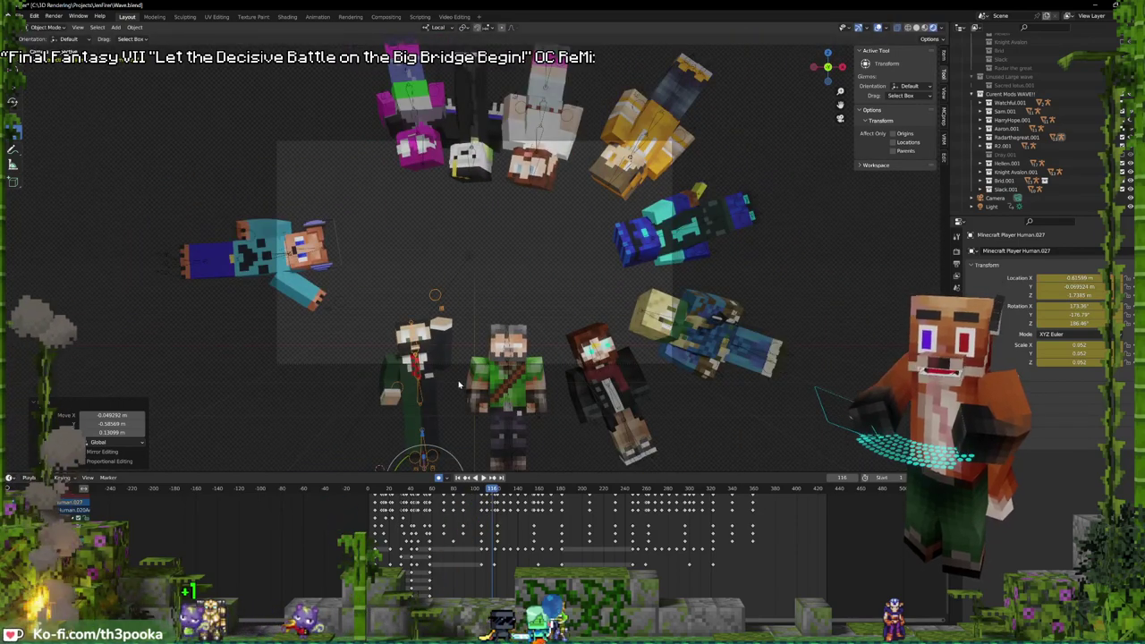
{"action": "key", "text": "g"}
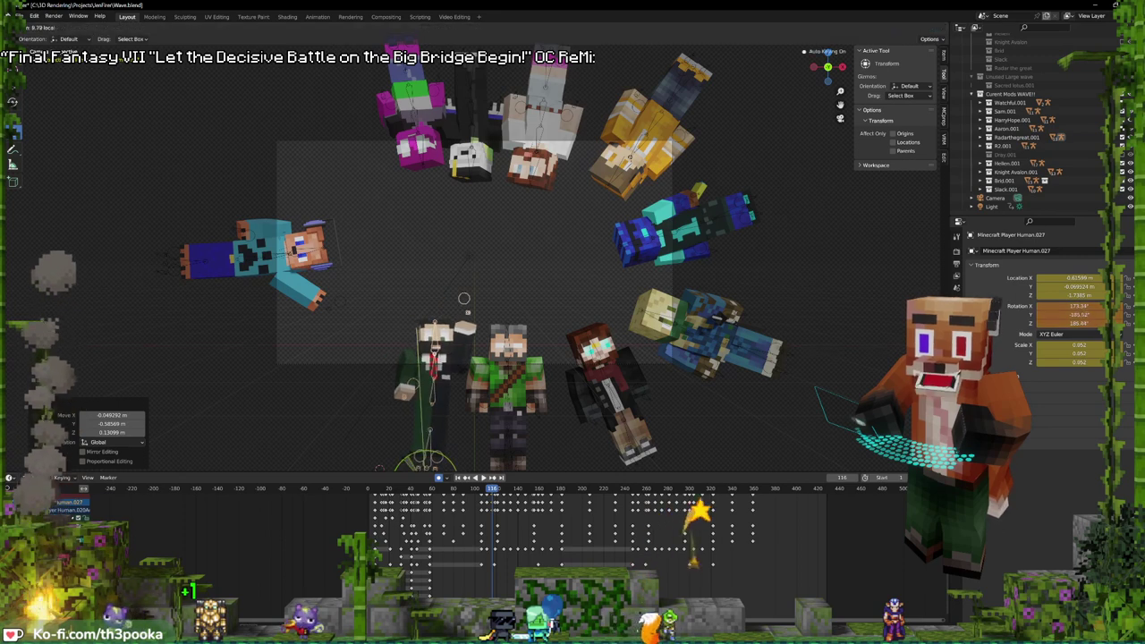
{"action": "left_click", "coordinate": [287, 248]}
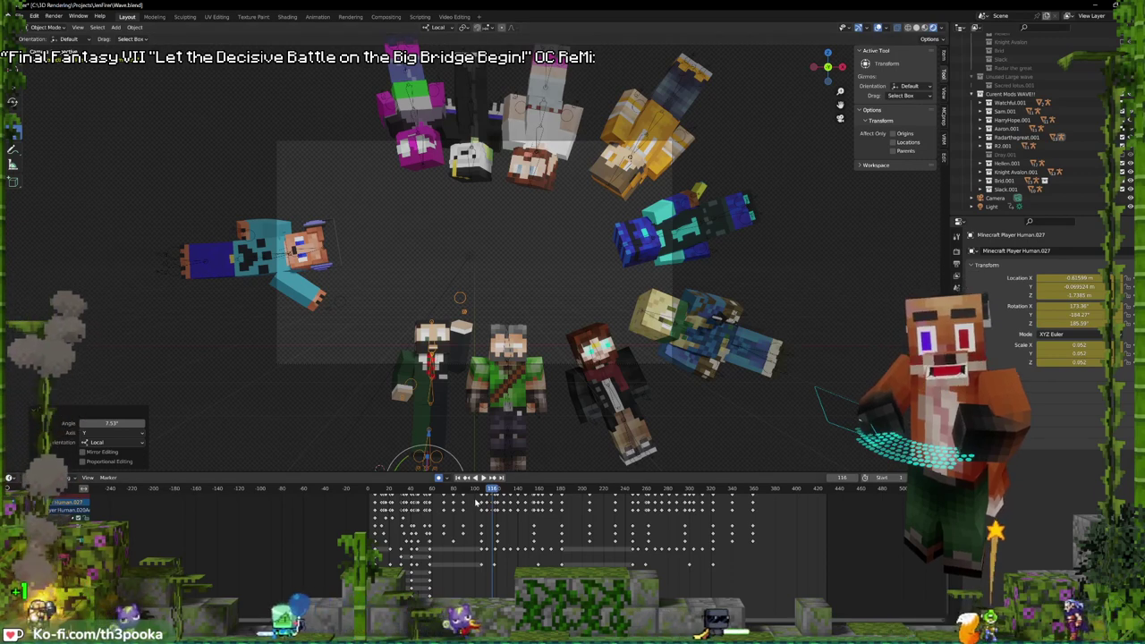
- Expand the Radarthegreat.001 collection to show its rig and undo the rig's recent moves and rotations
{"action": "left_click", "coordinate": [987, 137]}
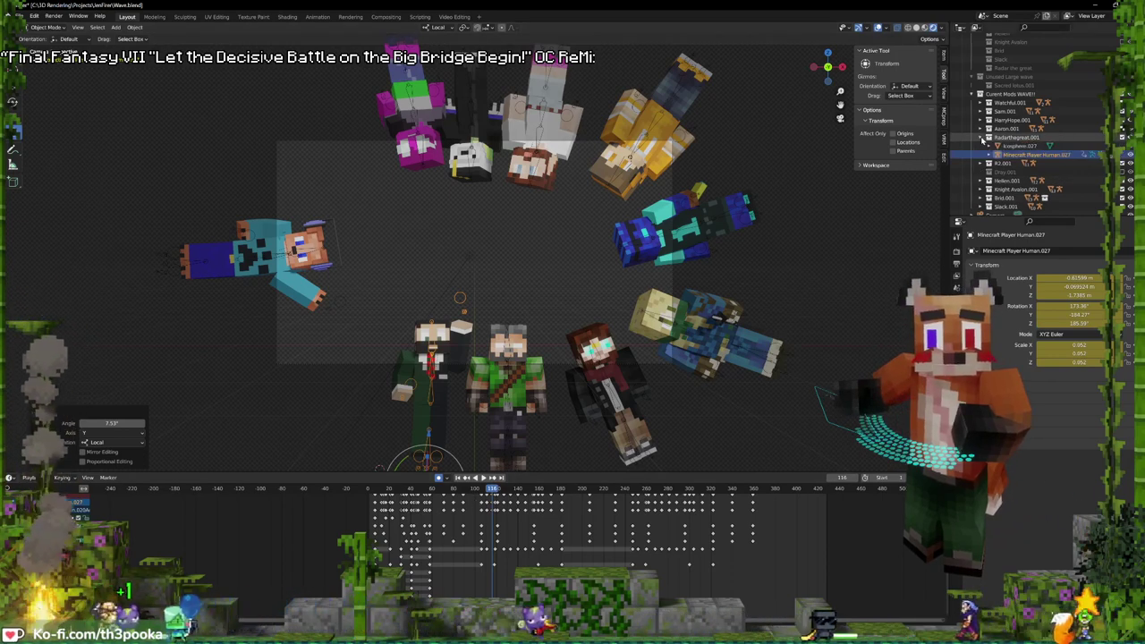
{"action": "key", "text": "g"}
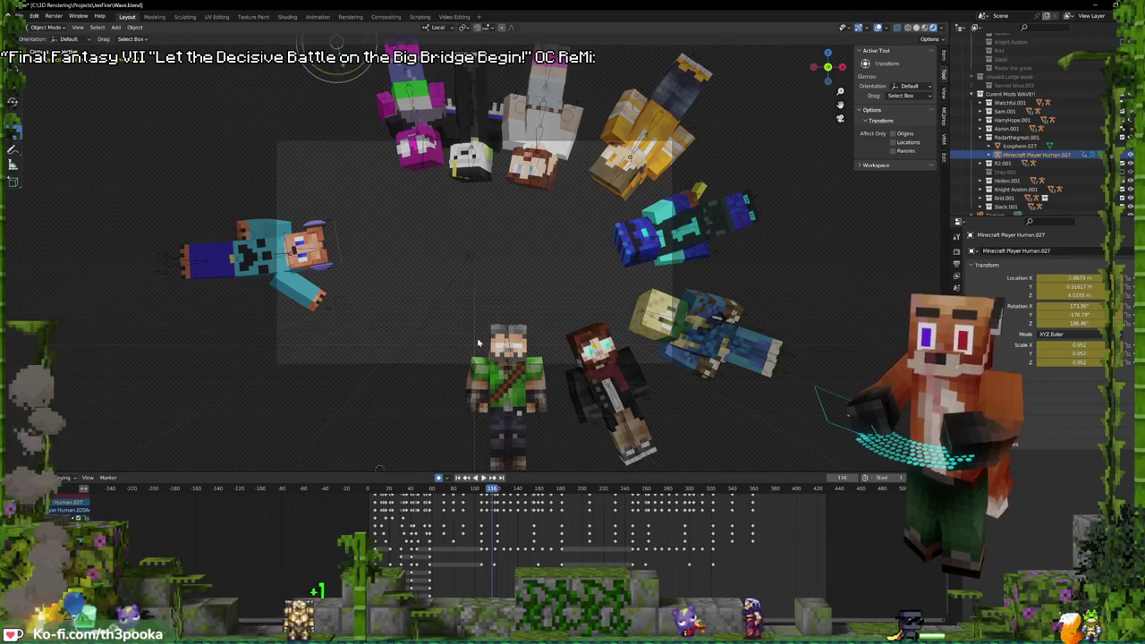
{"action": "key", "text": "ctrl+z"}
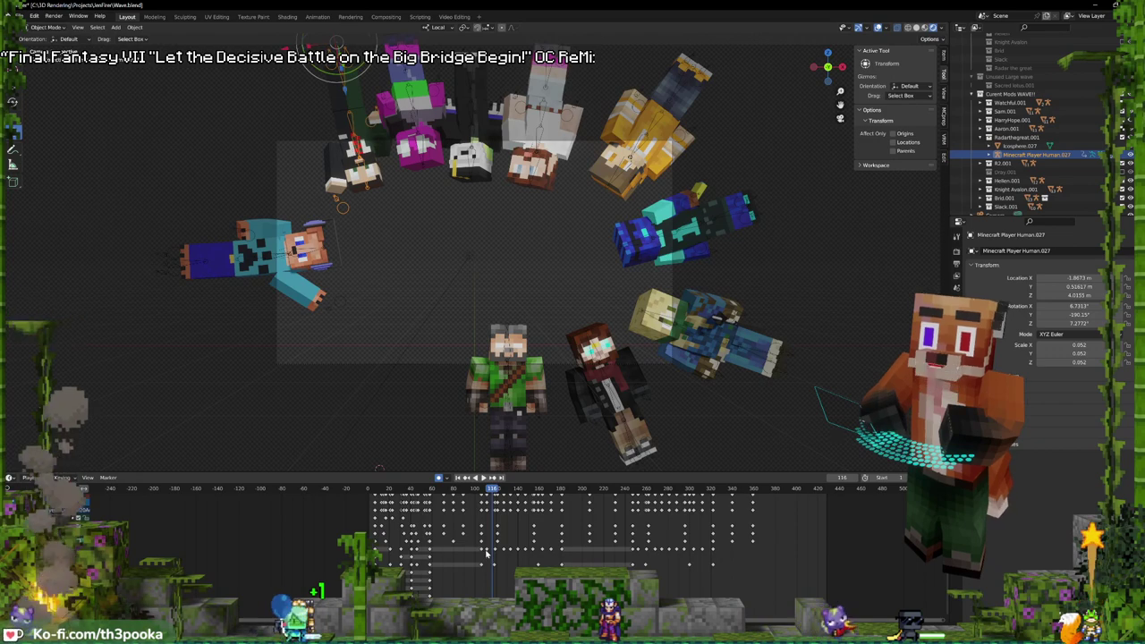
- Preview the group's wave animation and set the current frame to 141
{"action": "key", "text": "space"}
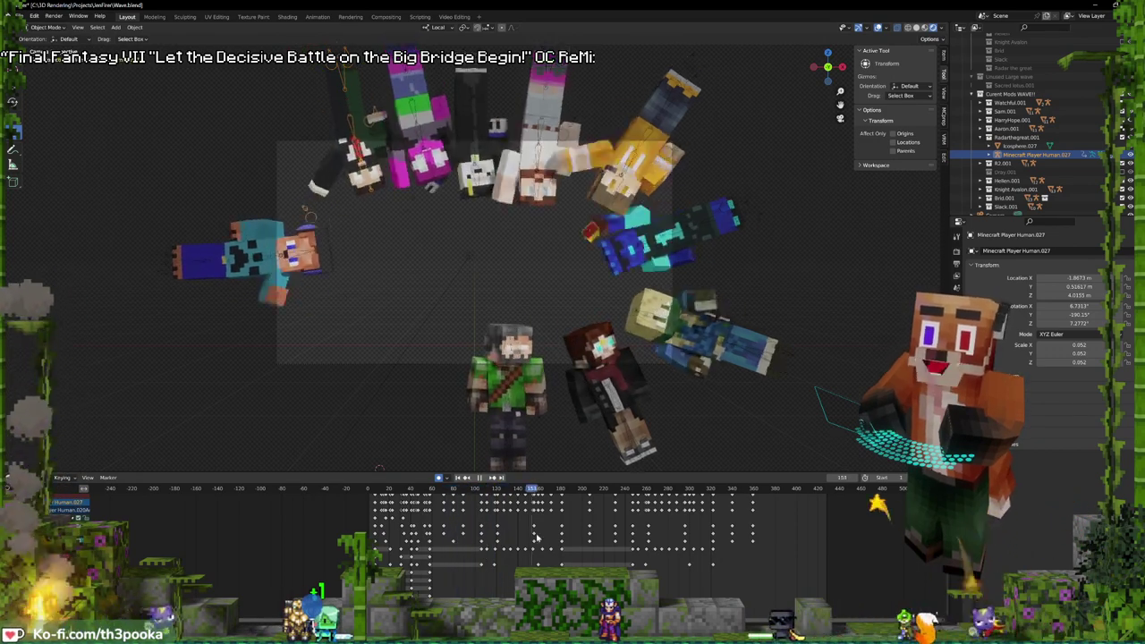
{"action": "left_click_drag", "start_coordinate": [623, 530], "coordinate": [519, 519]}
{"action": "key", "text": "space"}
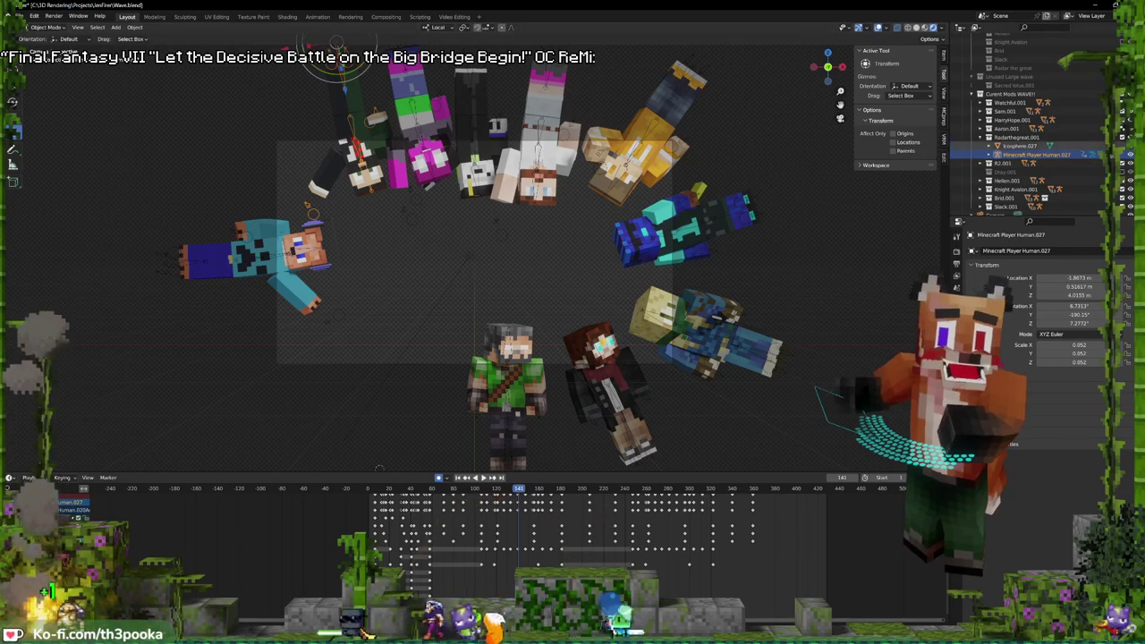
- Select the Radarthegreat.001 rig's Minecraft Player Bones.029 armature data and change its visible bone layer
{"action": "left_click", "coordinate": [989, 156]}
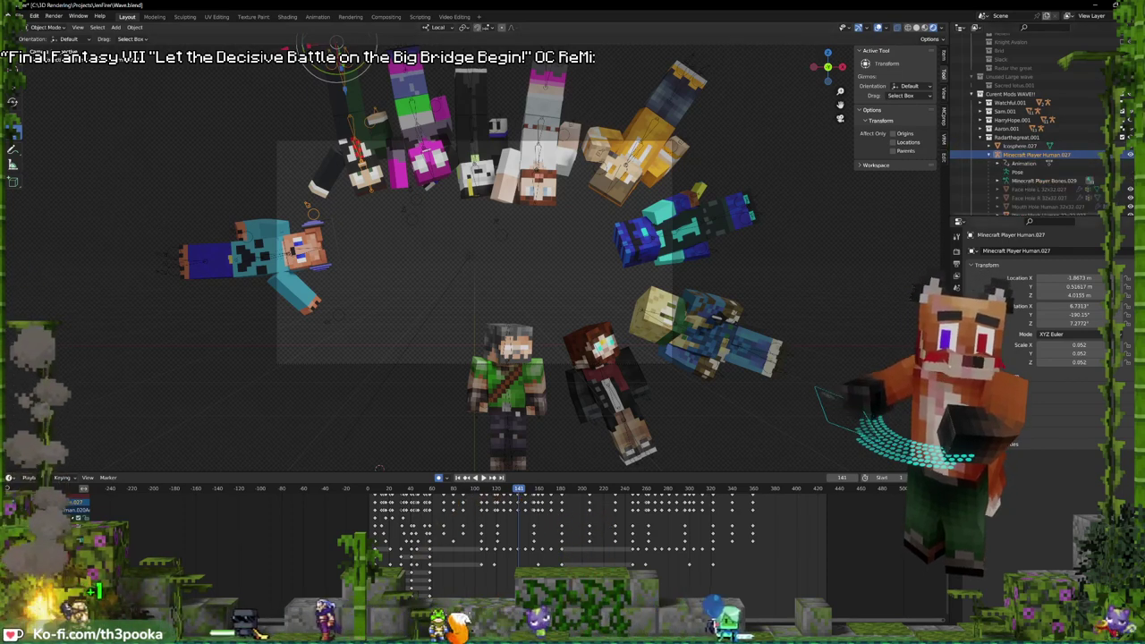
{"action": "left_click", "coordinate": [1042, 181]}
{"action": "left_click", "coordinate": [1010, 301]}
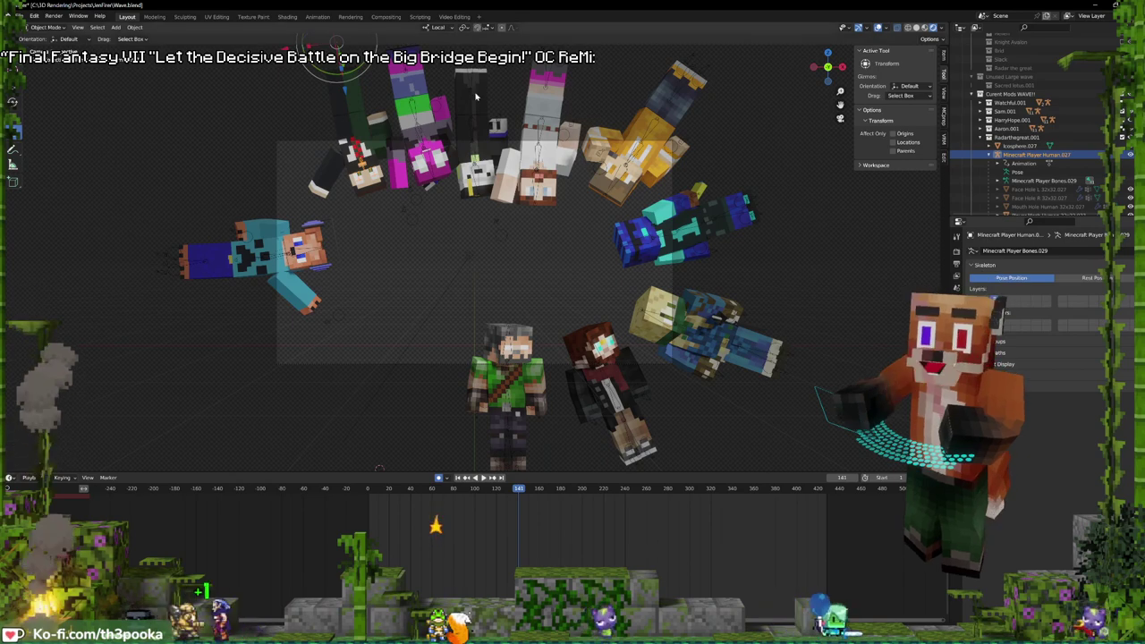
- In Pose Mode, select the face bones on the Radarthegreat.001 character's head and move them about -0.017 m along local Z
{"action": "key", "text": "KP_Decimal"}
{"action": "scroll", "coordinate": [506, 320], "scroll_direction": "down", "scroll_amount": 4}
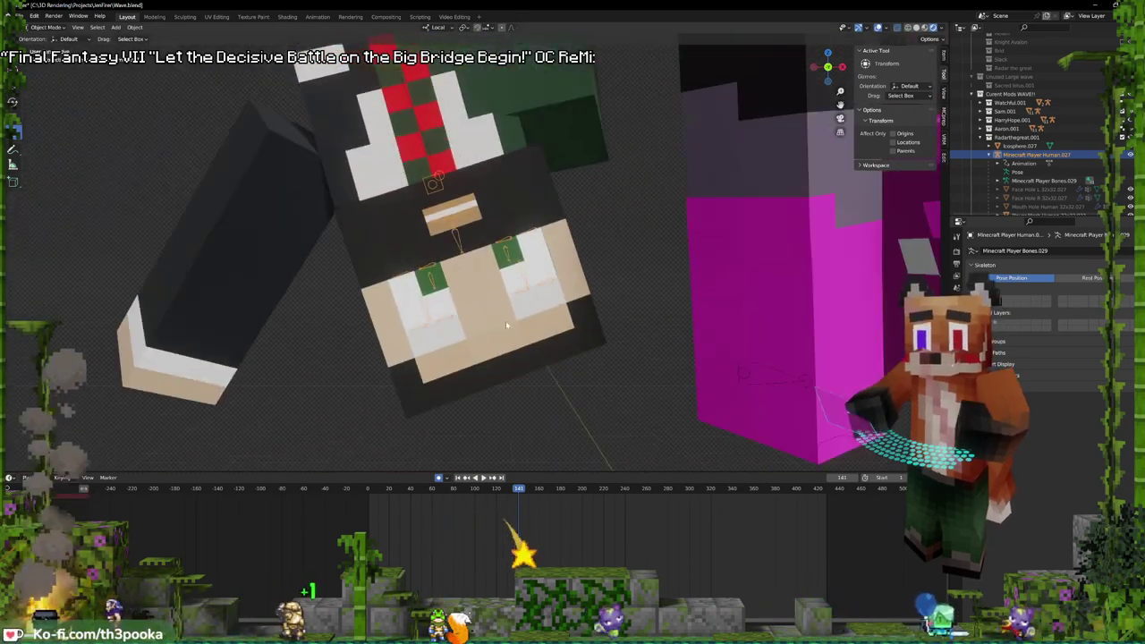
{"action": "middle_click_drag", "start_coordinate": [506, 320], "coordinate": [509, 228]}
{"action": "key", "text": "ctrl+Tab"}
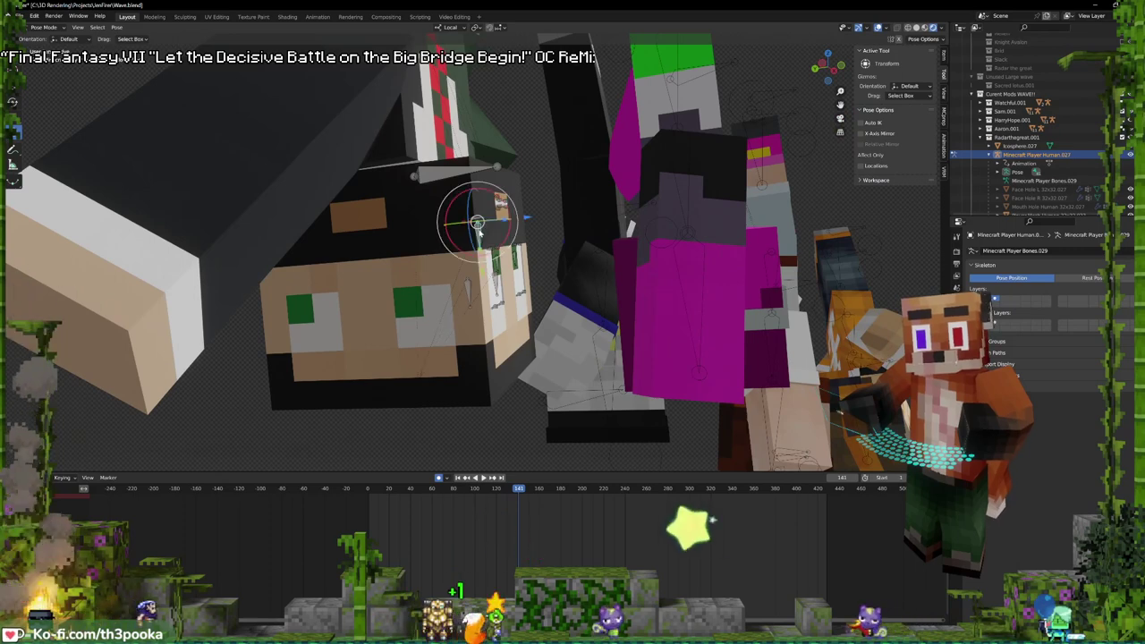
{"action": "left_click", "coordinate": [472, 296], "text": "shift"}
{"action": "left_click", "coordinate": [499, 269], "text": "shift"}
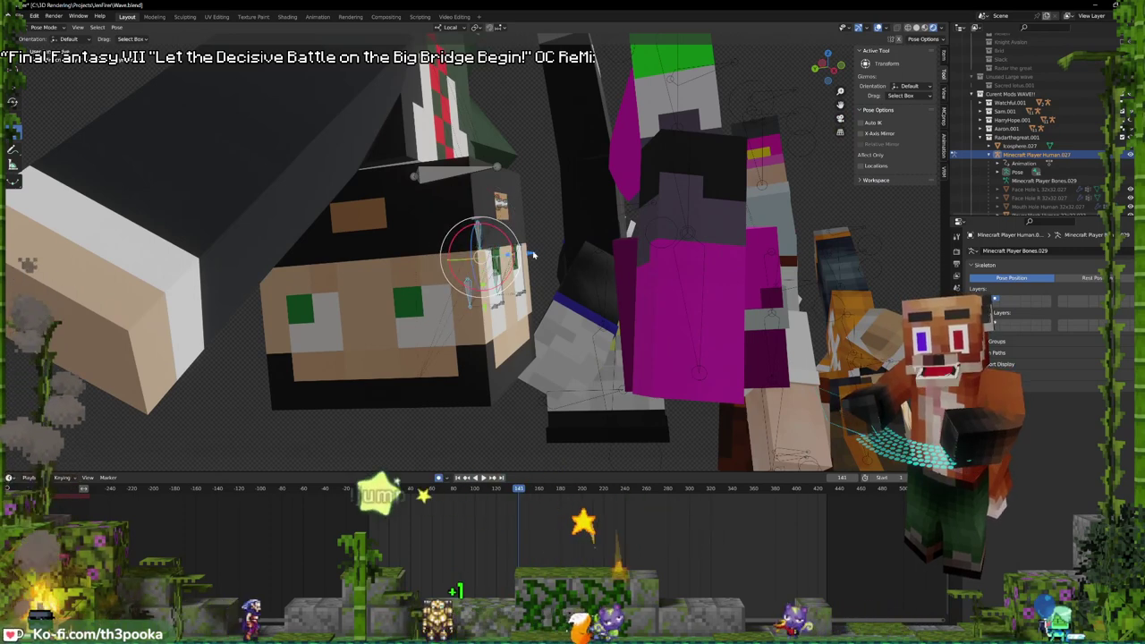
{"action": "left_click_drag", "start_coordinate": [533, 254], "coordinate": [524, 255]}
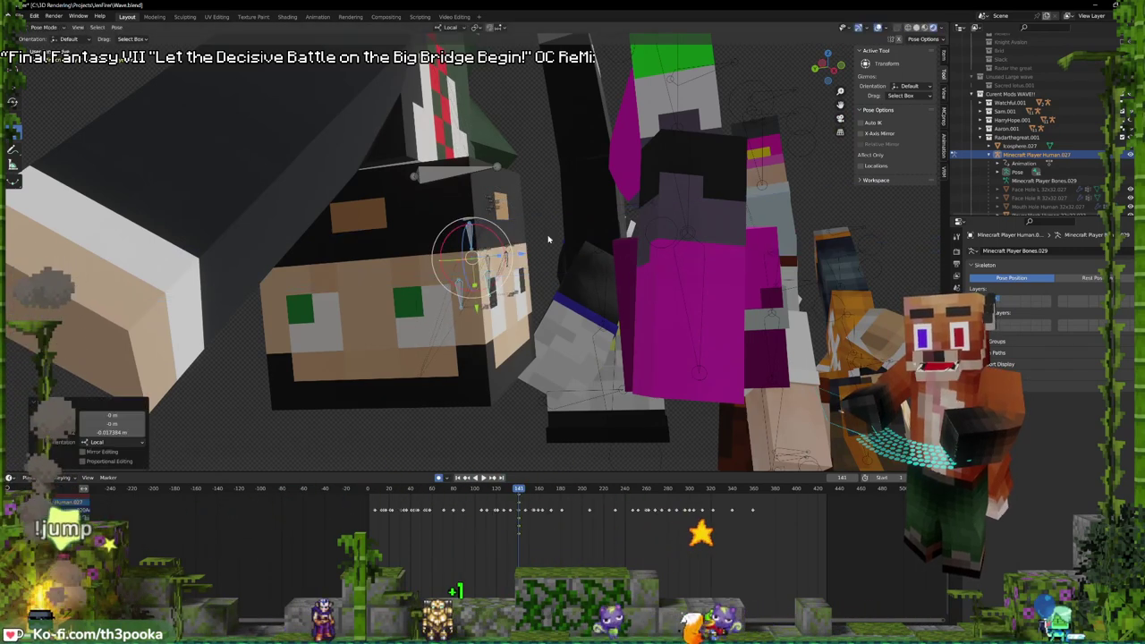
{"action": "key", "text": "ctrl+Tab"}
{"action": "middle_click_drag", "start_coordinate": [677, 272], "coordinate": [659, 288]}
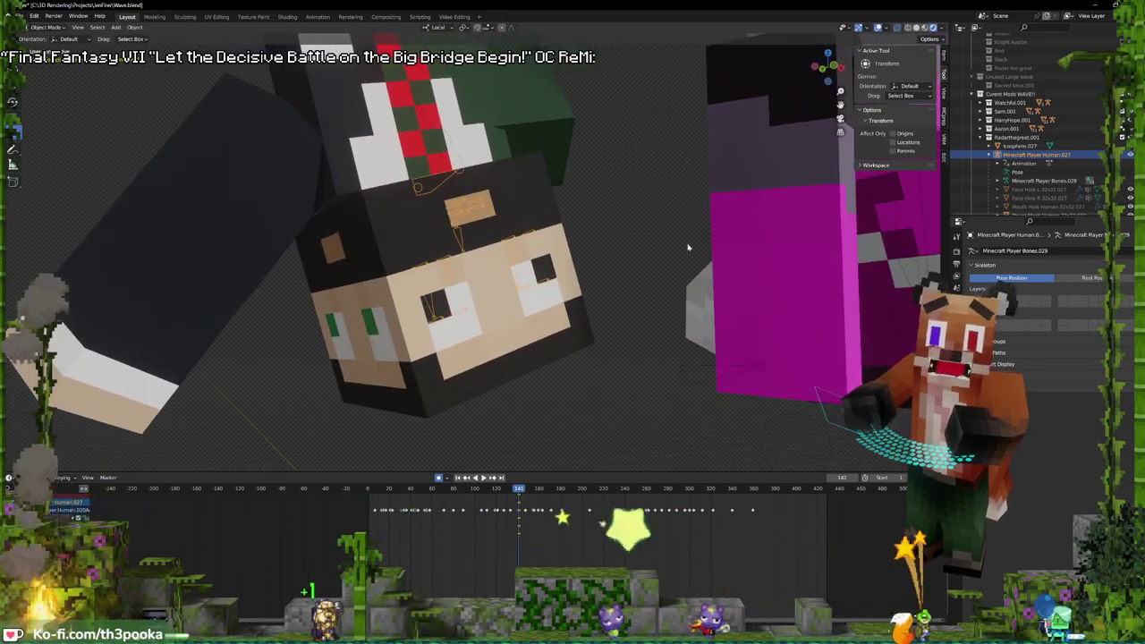
{"action": "key", "text": "ctrl+Tab"}
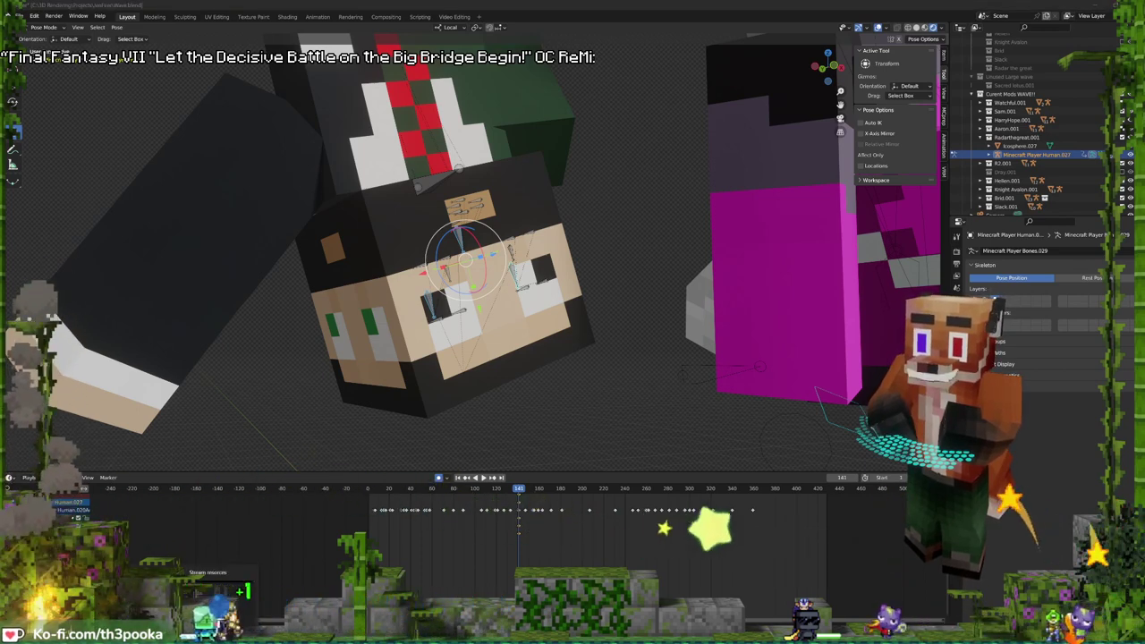
- Switch to Sticky Notes and open the notes list from the llama note
{"action": "left_click", "coordinate": [338, 576]}
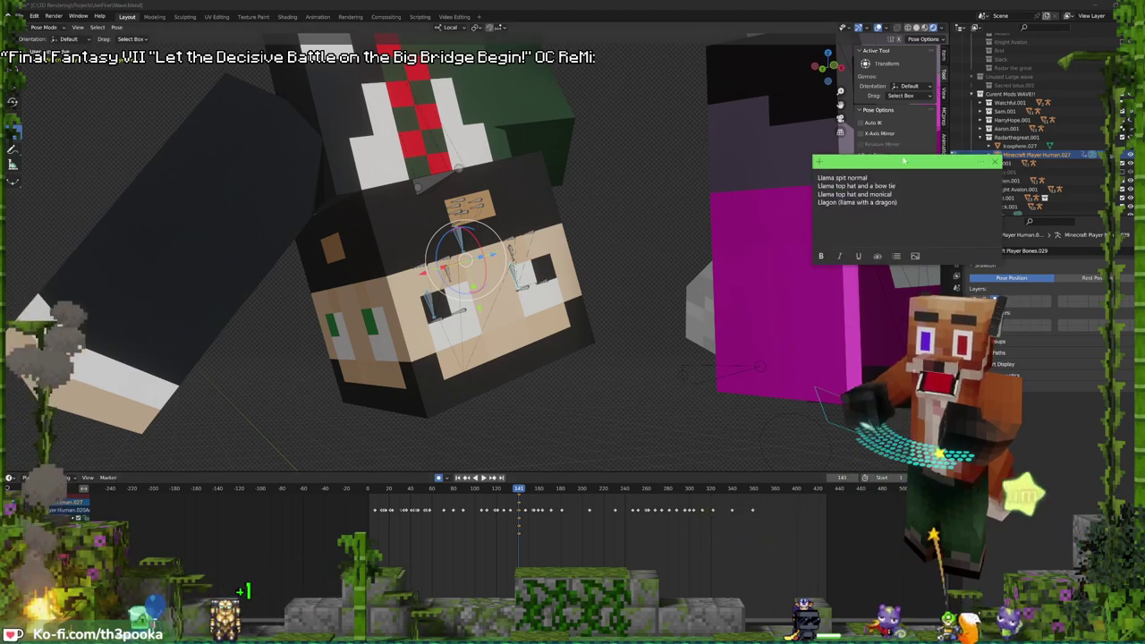
{"action": "left_click", "coordinate": [981, 161]}
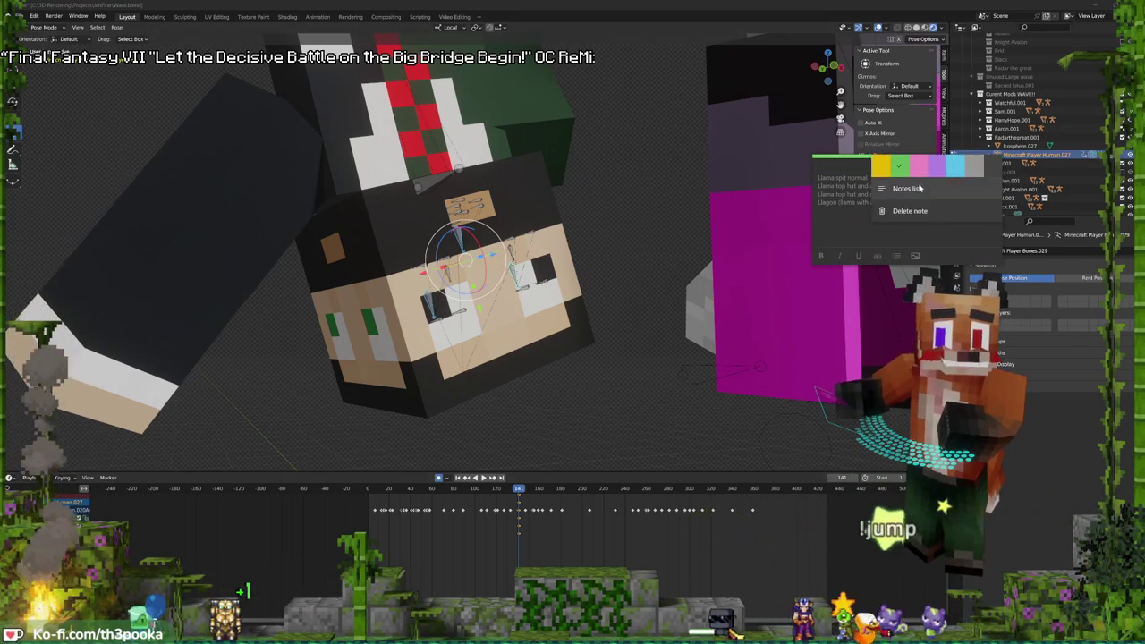
{"action": "left_click", "coordinate": [916, 189]}
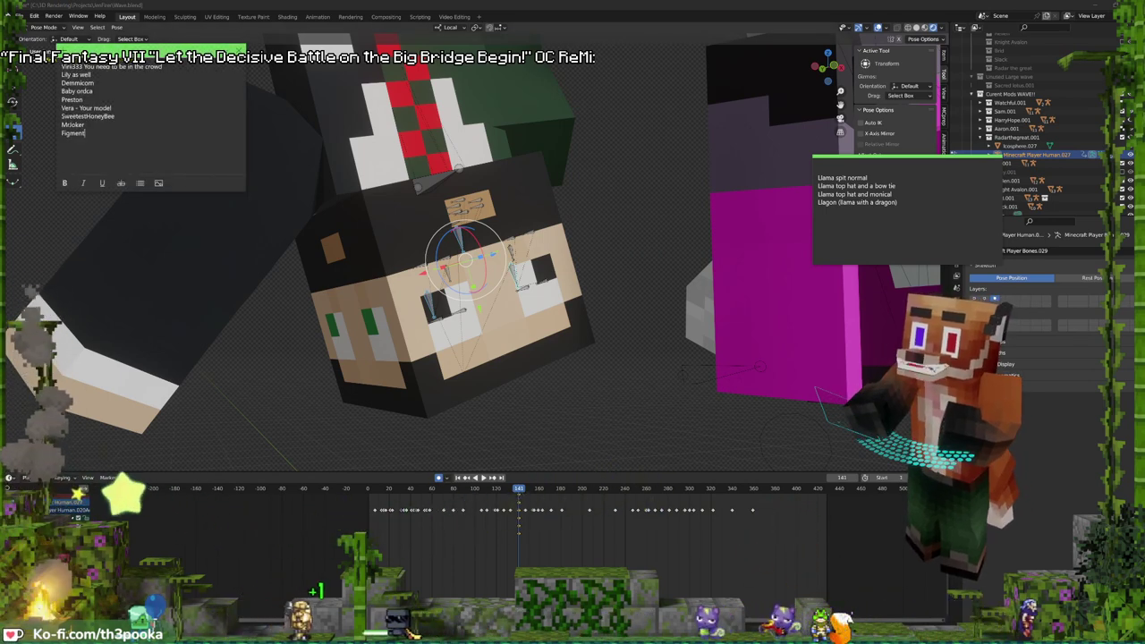
- Add the viewer's username on a new line below Figment in the crowd list note
{"action": "key", "text": "Return"}
{"action": "type", "text": "fires"}
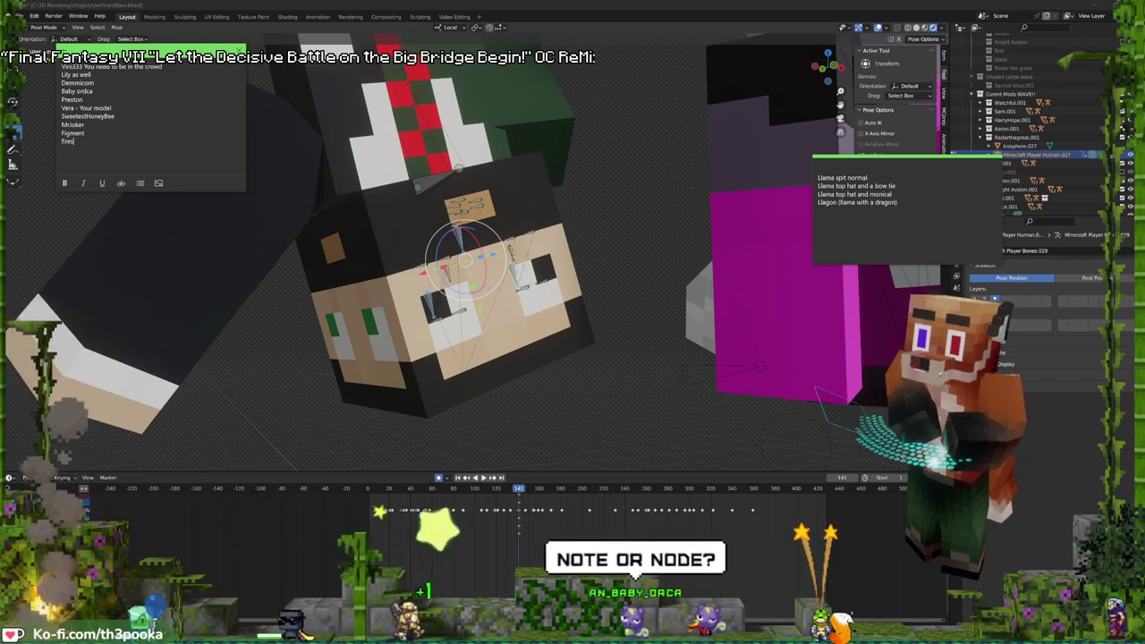
{"action": "key", "text": "BackSpace"}
{"action": "key", "text": "BackSpace"}
{"action": "type", "text": "stp"}
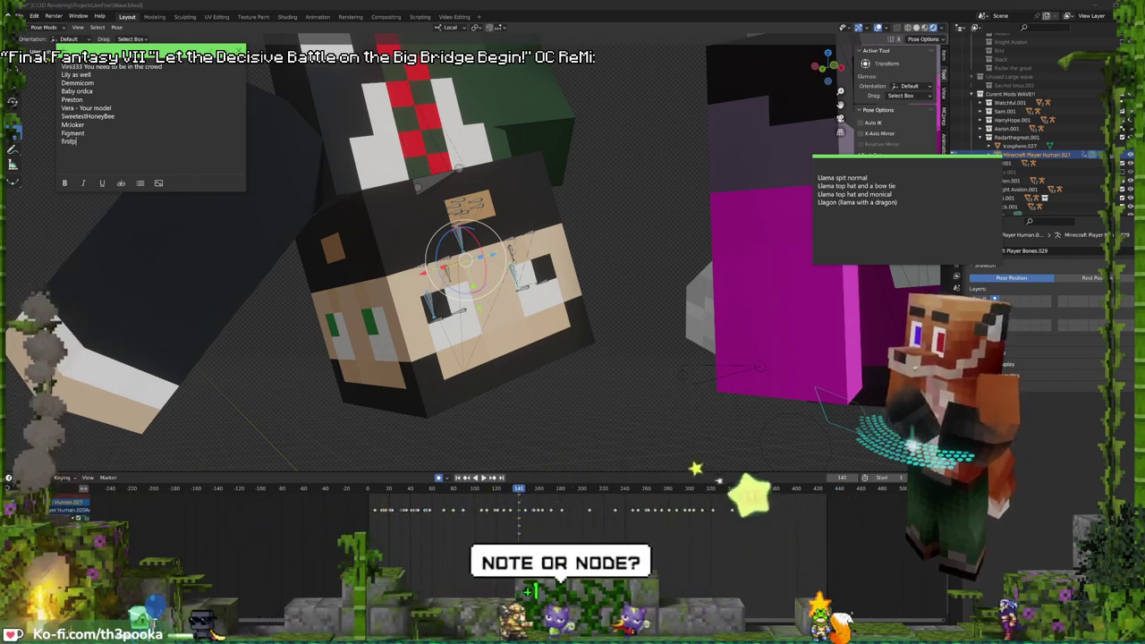
{"action": "type", "text": "relude"}
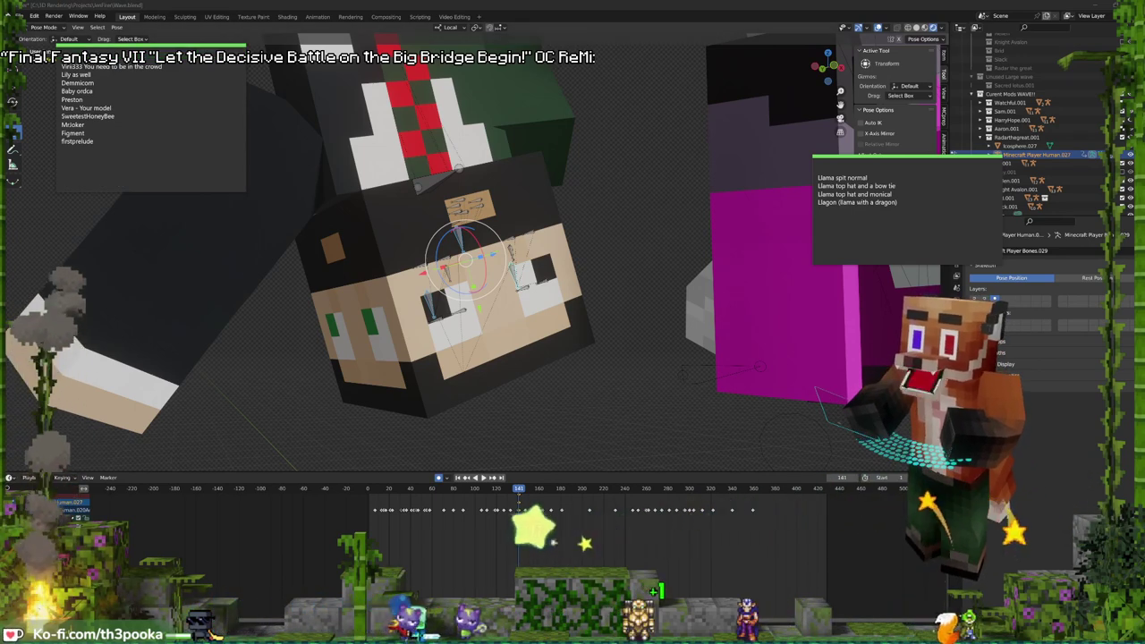
- Insert the missing digits in the middle of the added username and switch back to Blender
{"action": "left_click", "coordinate": [72, 141]}
{"action": "type", "text": "865"}
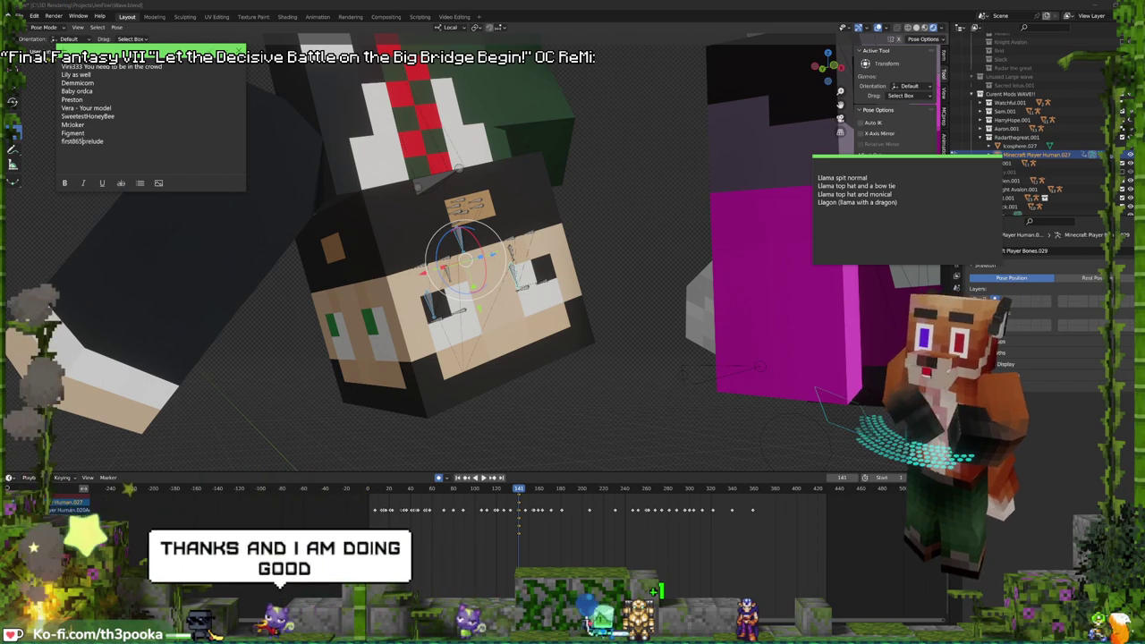
{"action": "key", "text": "BackSpace"}
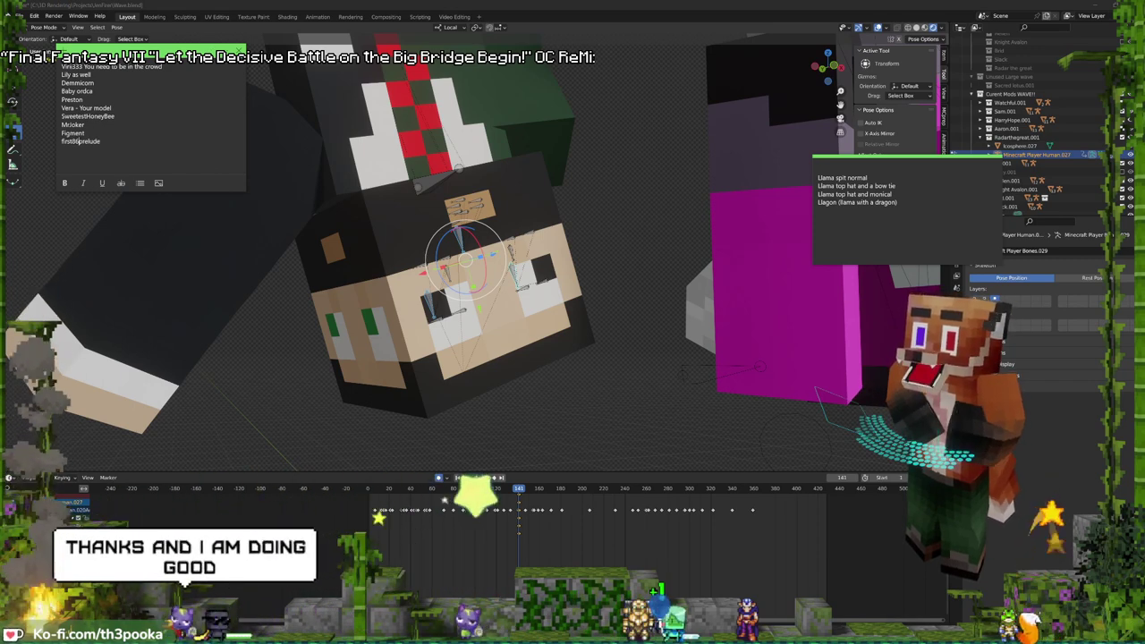
{"action": "left_click", "coordinate": [101, 141]}
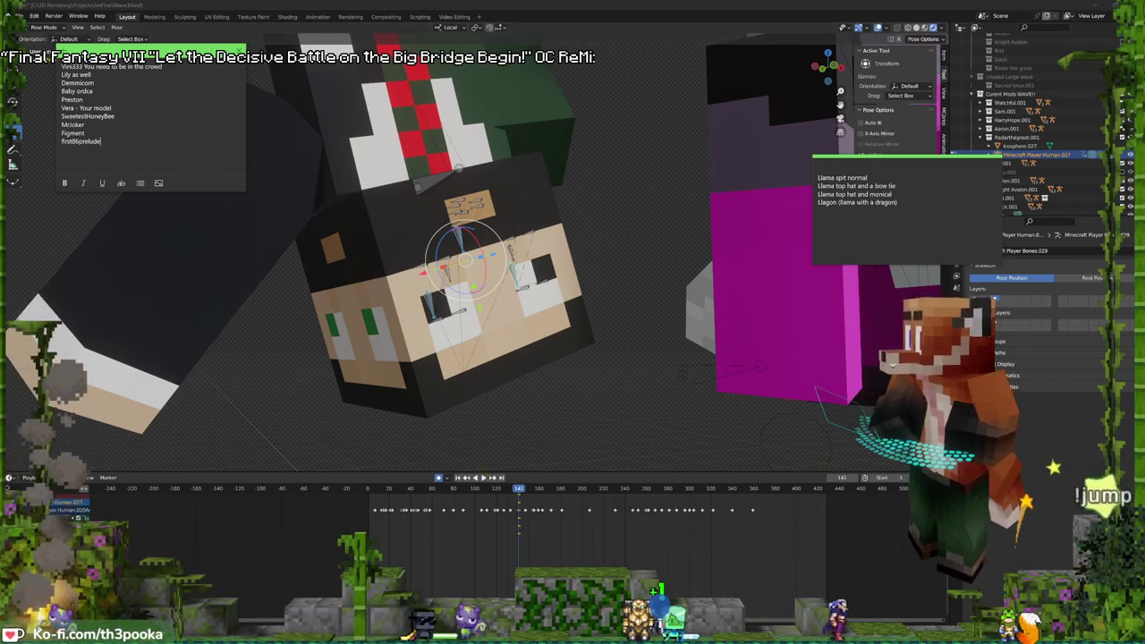
{"action": "left_click", "coordinate": [369, 5]}
- Return the Radarthegreat.001 rig to Object Mode and rotate it about -174° around its local Y axis in the camera view
{"action": "middle_click_drag", "start_coordinate": [535, 255], "coordinate": [485, 268]}
{"action": "key", "text": "ctrl+Tab"}
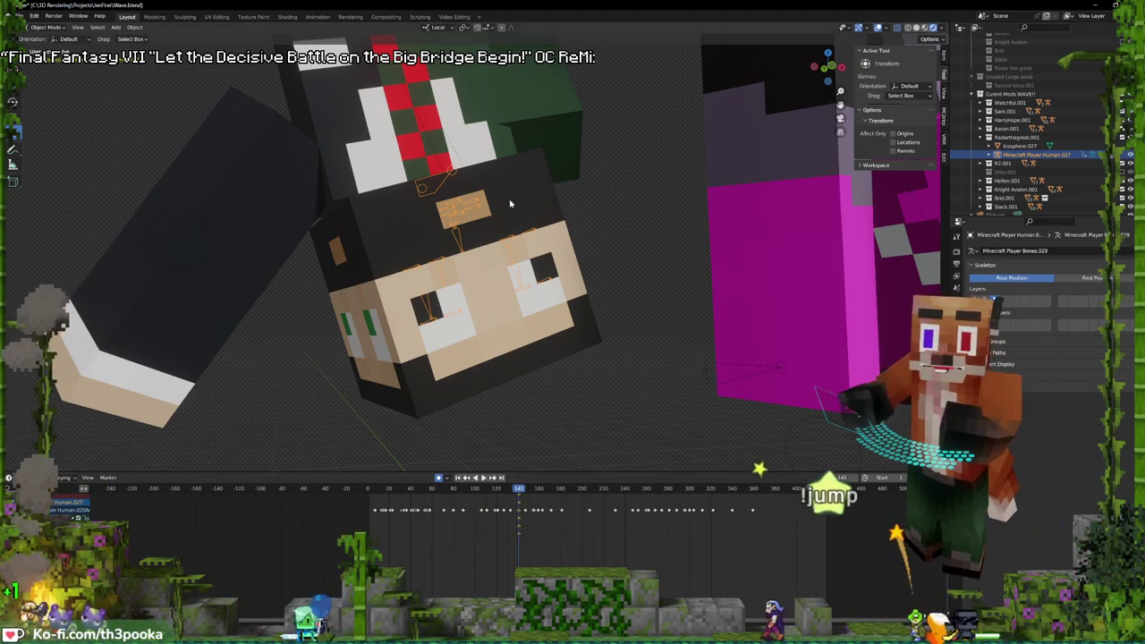
{"action": "key", "text": "KP_0"}
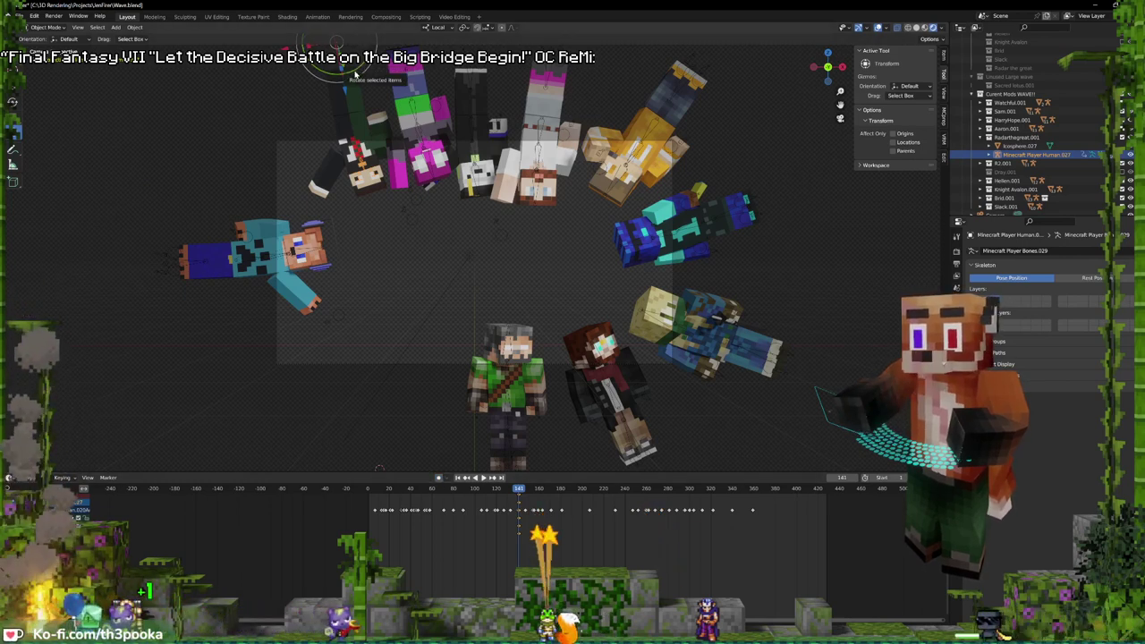
{"action": "left_click_drag", "start_coordinate": [356, 74], "coordinate": [409, 295]}
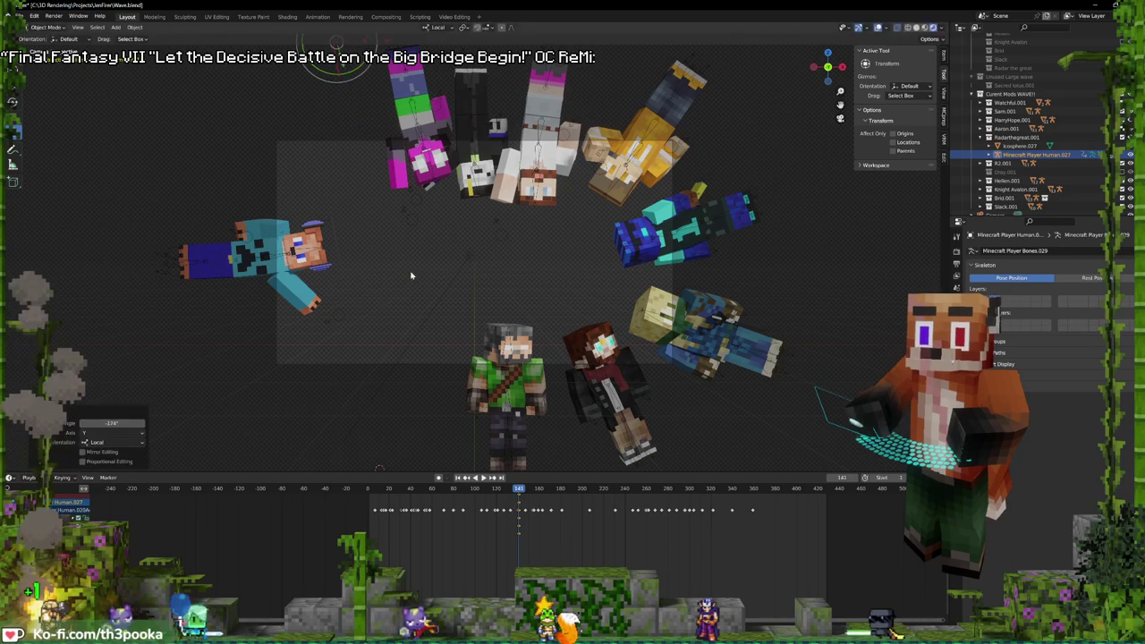
- Move the Radarthegreat.001 rig down beside the green-shirted archer, adjusting its depth from several angles and checking it in the camera view
{"action": "key", "text": "g"}
{"action": "left_click", "coordinate": [502, 304]}
{"action": "middle_click_drag", "start_coordinate": [501, 309], "coordinate": [622, 300]}
{"action": "key", "text": "g"}
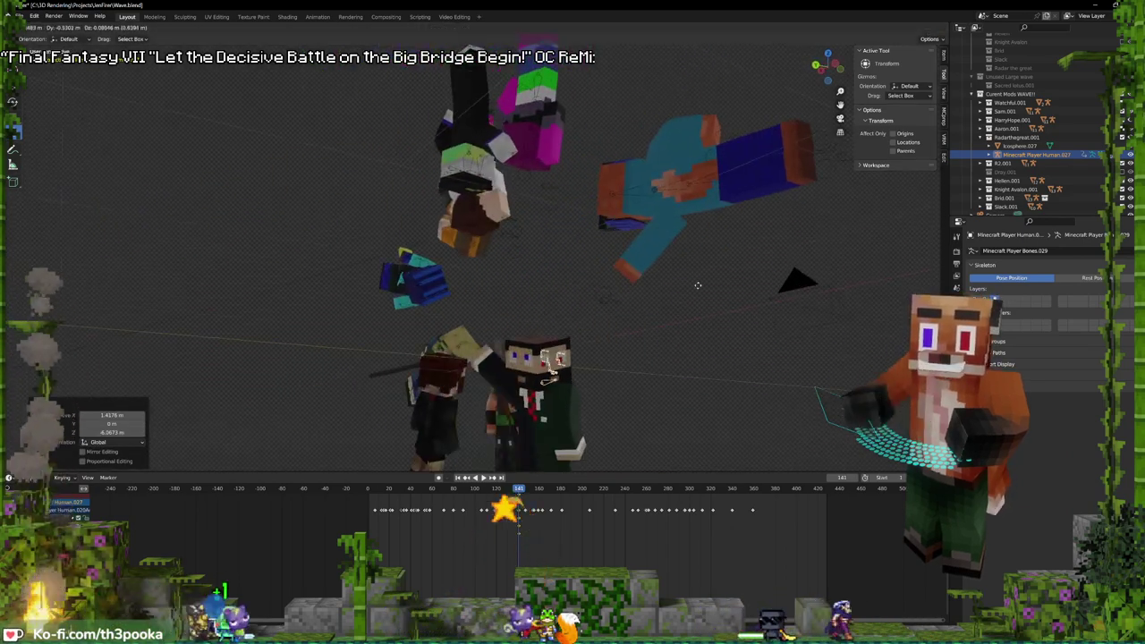
{"action": "left_click", "coordinate": [697, 285]}
{"action": "middle_click_drag", "start_coordinate": [690, 293], "coordinate": [515, 377]}
{"action": "scroll", "coordinate": [542, 367], "scroll_direction": "down", "scroll_amount": 1}
{"action": "key", "text": "g"}
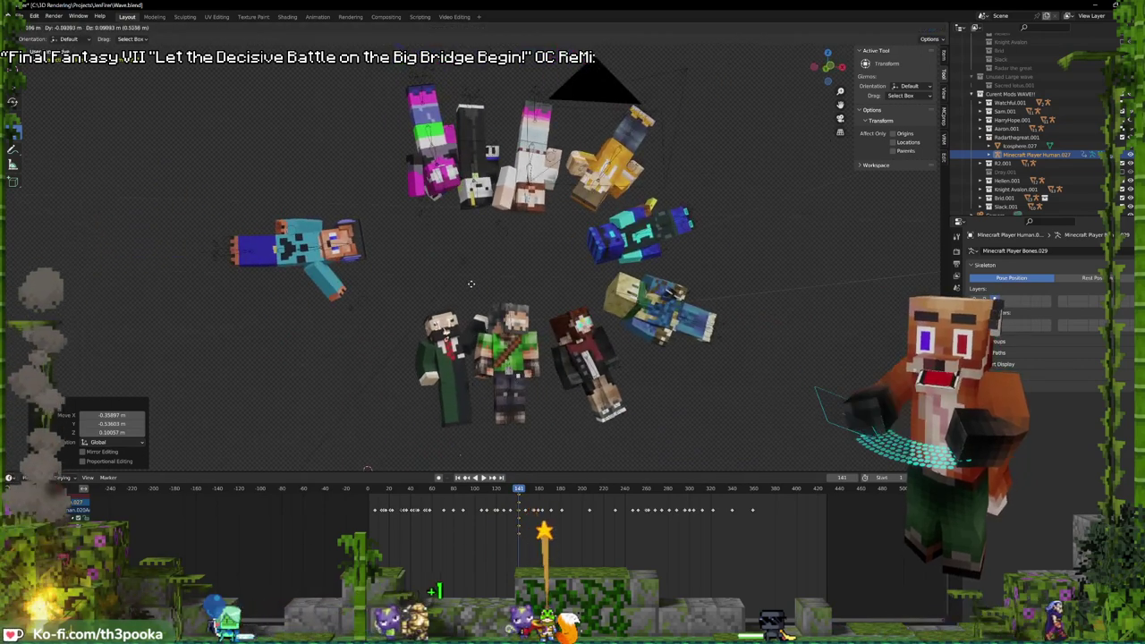
{"action": "left_click", "coordinate": [465, 289]}
{"action": "key", "text": "KP_0"}
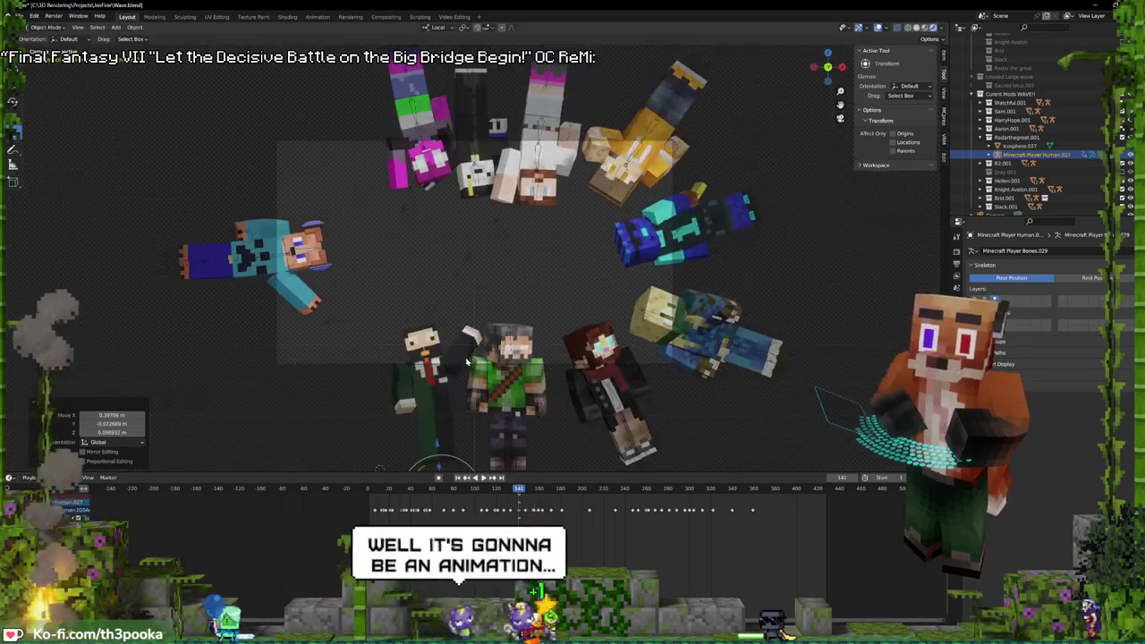
- Rotate the headphone-wearing creeper-shirt rig nearly upright around local Y and move it into the lower row beside the suited character
{"action": "left_click", "coordinate": [303, 260]}
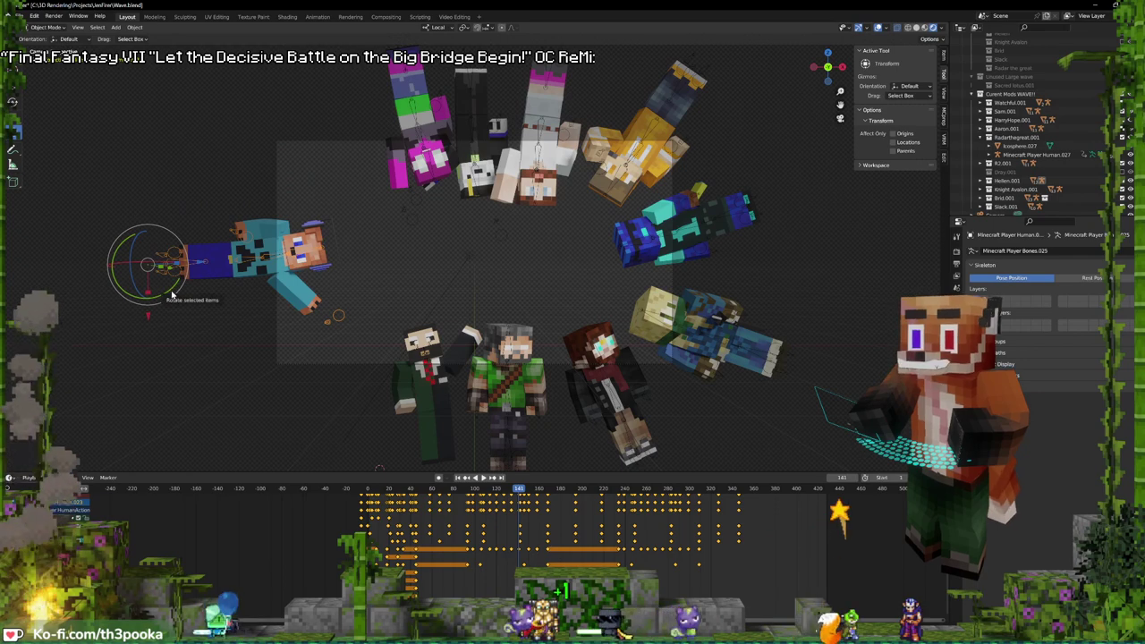
{"action": "left_click_drag", "start_coordinate": [172, 290], "coordinate": [340, 139]}
{"action": "key", "text": "g"}
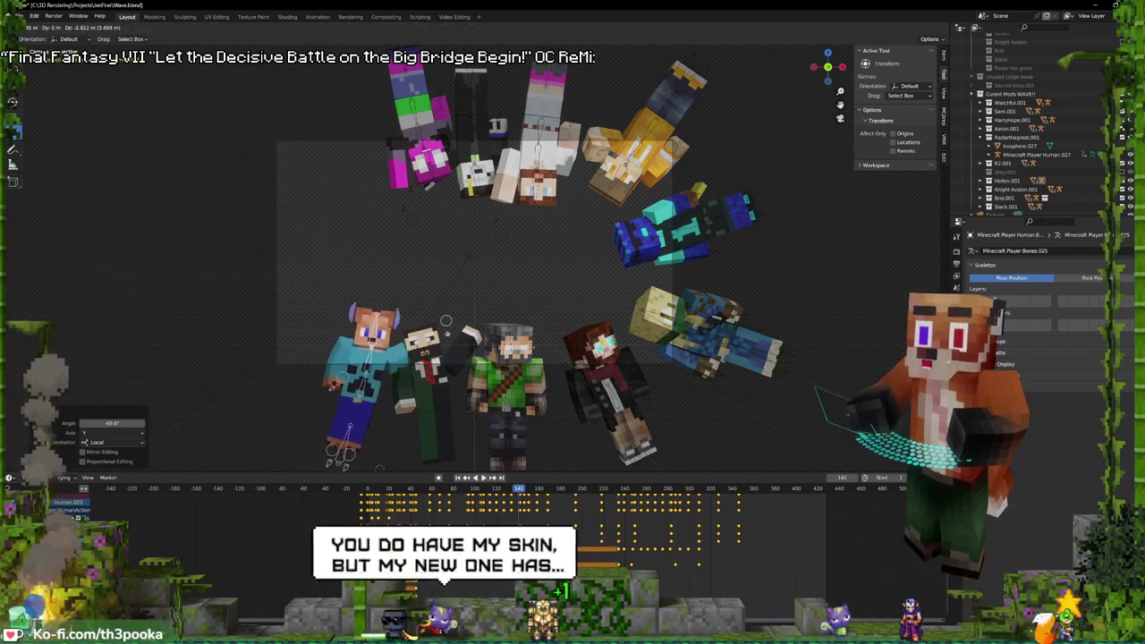
{"action": "left_click", "coordinate": [508, 308]}
{"action": "scroll", "coordinate": [491, 350], "scroll_direction": "up", "scroll_amount": 2}
{"action": "middle_click_drag", "start_coordinate": [491, 351], "coordinate": [555, 335]}
{"action": "key", "text": "g"}
{"action": "left_click", "coordinate": [655, 342]}
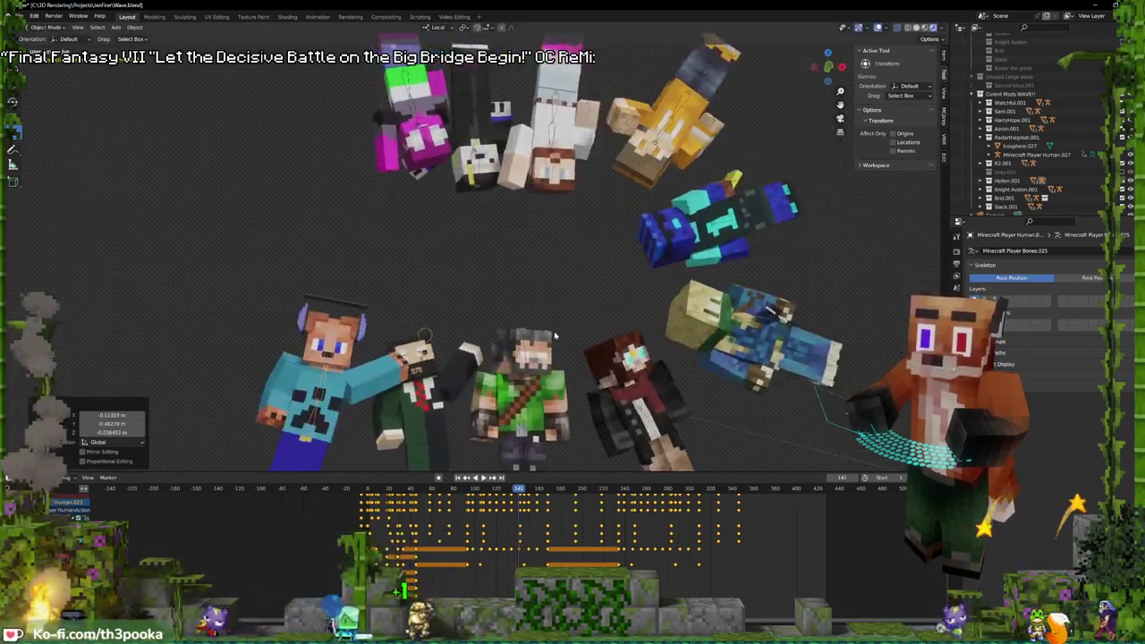
- Rotate the creeper-shirt rig -12.4° around its local Y axis and shift it slightly beside the suited character
{"action": "scroll", "coordinate": [550, 335], "scroll_direction": "down", "scroll_amount": 2}
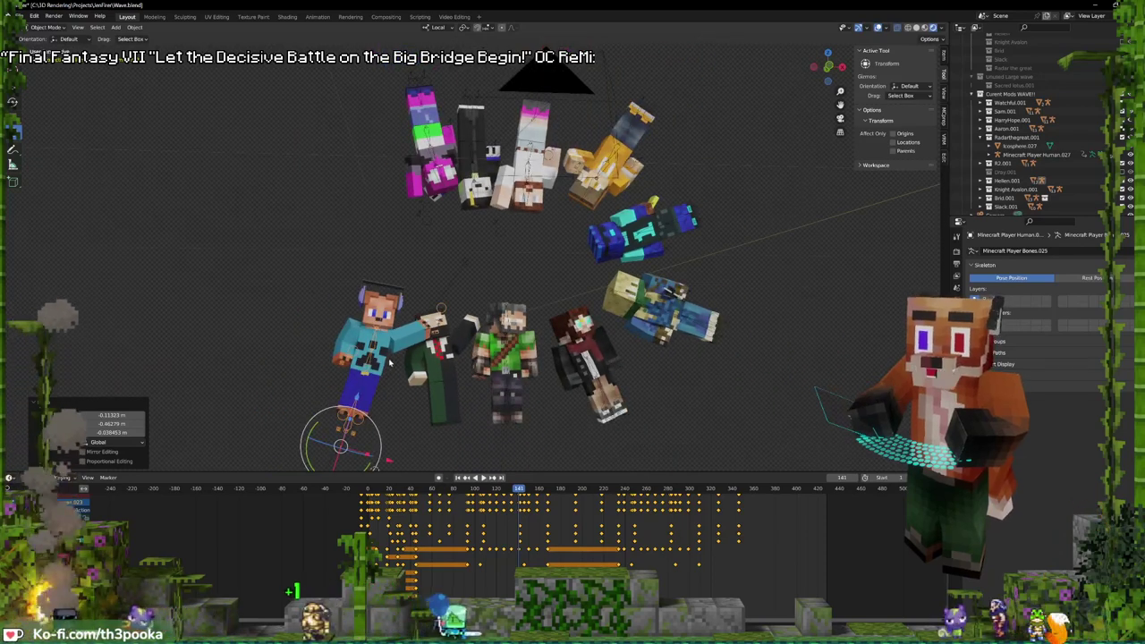
{"action": "left_click_drag", "start_coordinate": [317, 426], "coordinate": [311, 432]}
{"action": "key", "text": "g"}
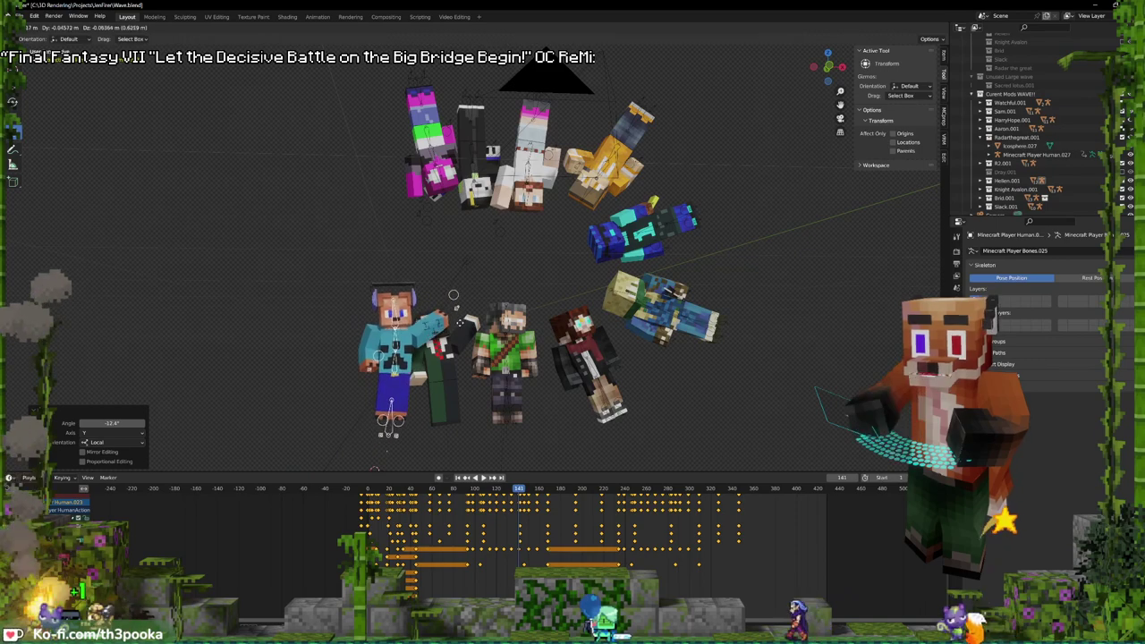
{"action": "middle_click_drag", "start_coordinate": [453, 329], "coordinate": [452, 325]}
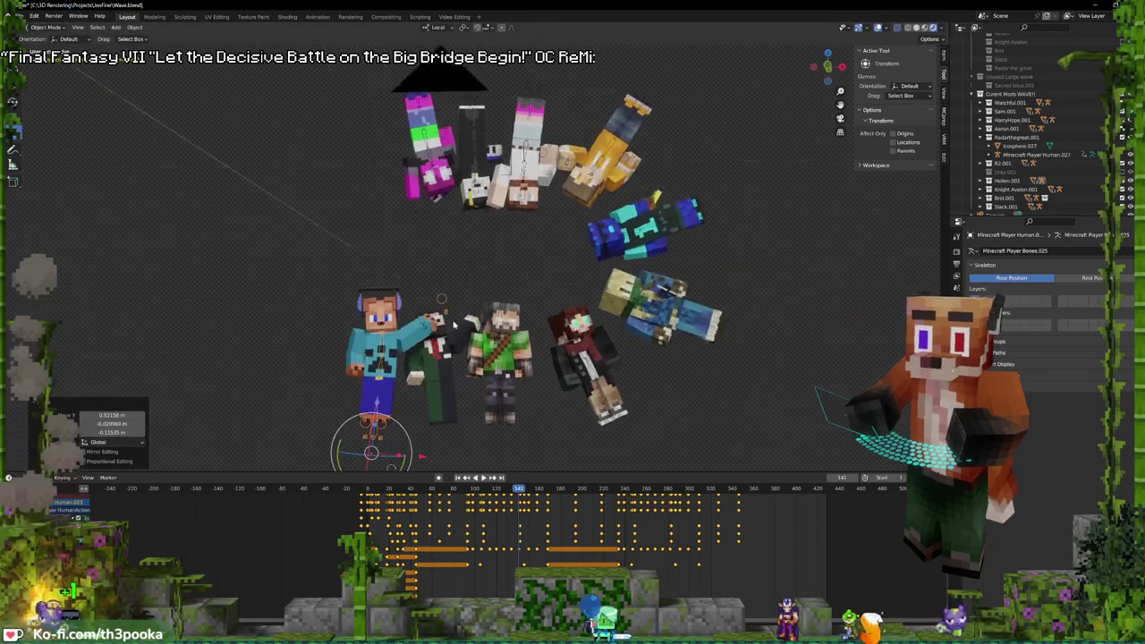
{"action": "key", "text": "KP_0"}
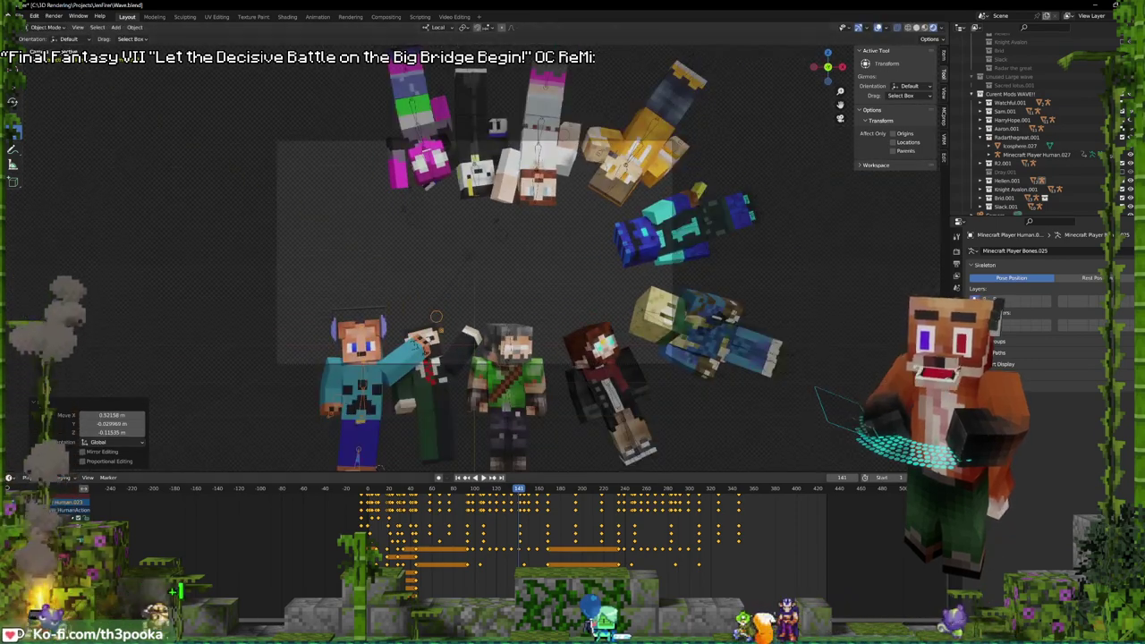
- Play the wave from the start to frame 52, stand the creeper-shirt rig upright and place it beside the suited character
{"action": "key", "text": "shift+Left"}
{"action": "key", "text": "space"}
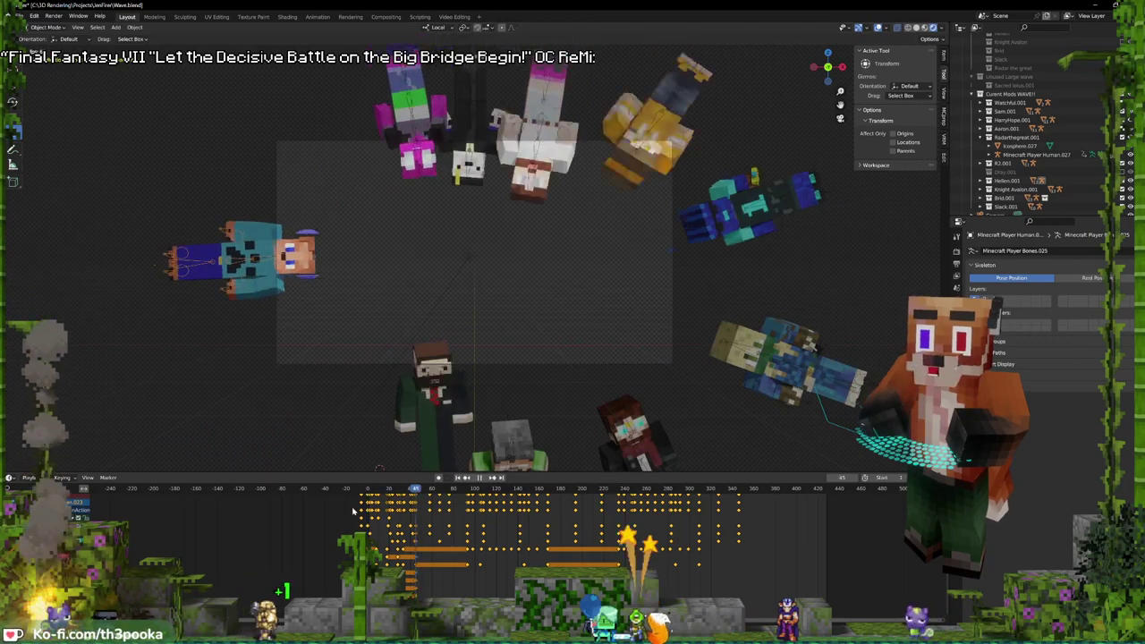
{"action": "key", "text": "space"}
{"action": "middle_click_drag", "start_coordinate": [506, 514], "coordinate": [498, 514]}
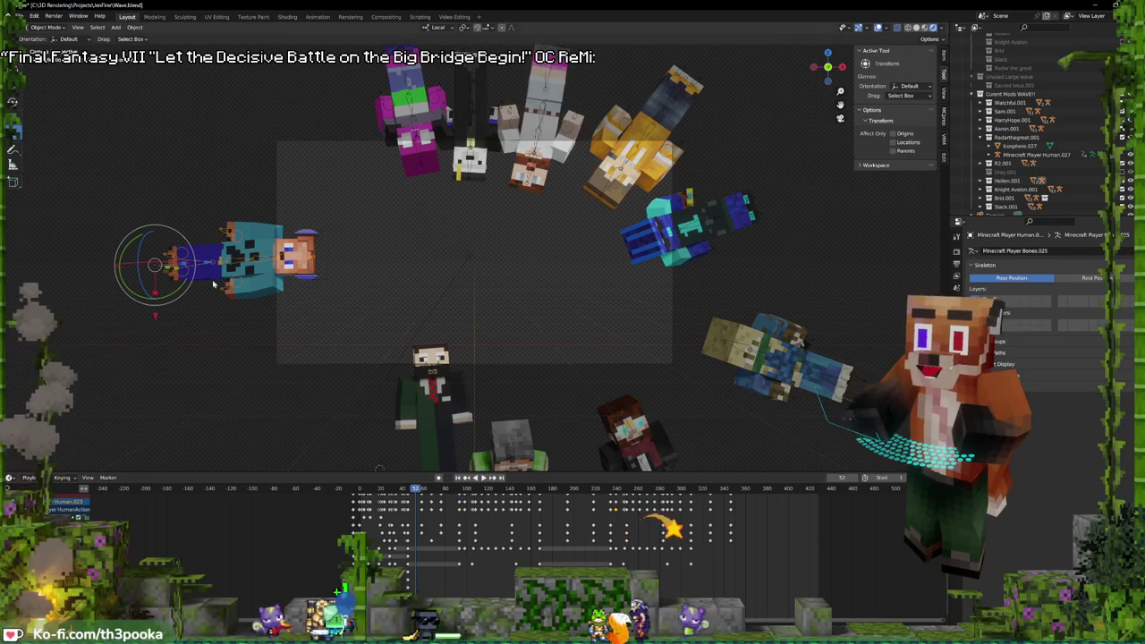
{"action": "left_click_drag", "start_coordinate": [180, 290], "coordinate": [192, 231]}
{"action": "key", "text": "g"}
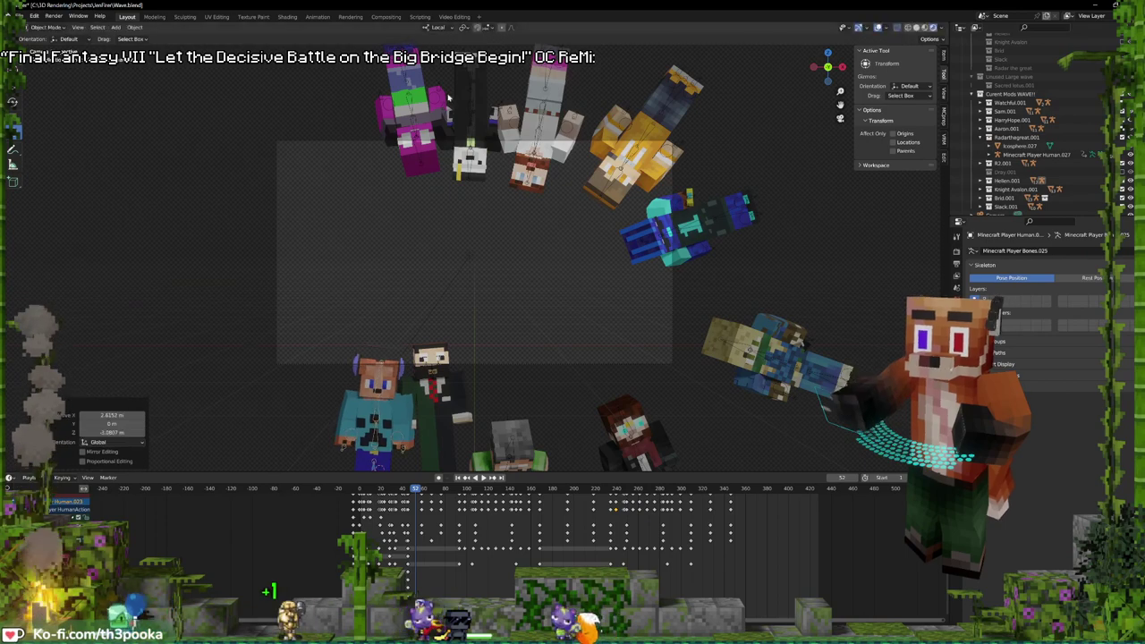
{"action": "middle_click_drag", "start_coordinate": [449, 256], "coordinate": [529, 265]}
{"action": "key", "text": "g"}
{"action": "key", "text": "KP_0"}
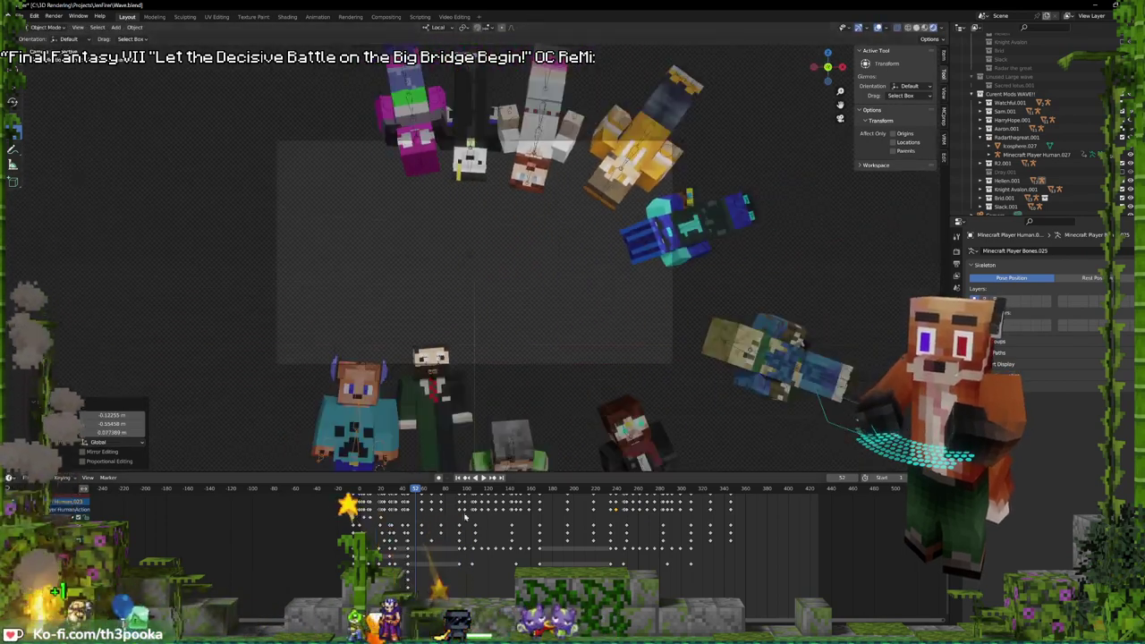
- At frame 83, raise the suited rig about 0.45 m and the creeper-shirt rig about 0.63 m along Z
{"action": "key", "text": "space"}
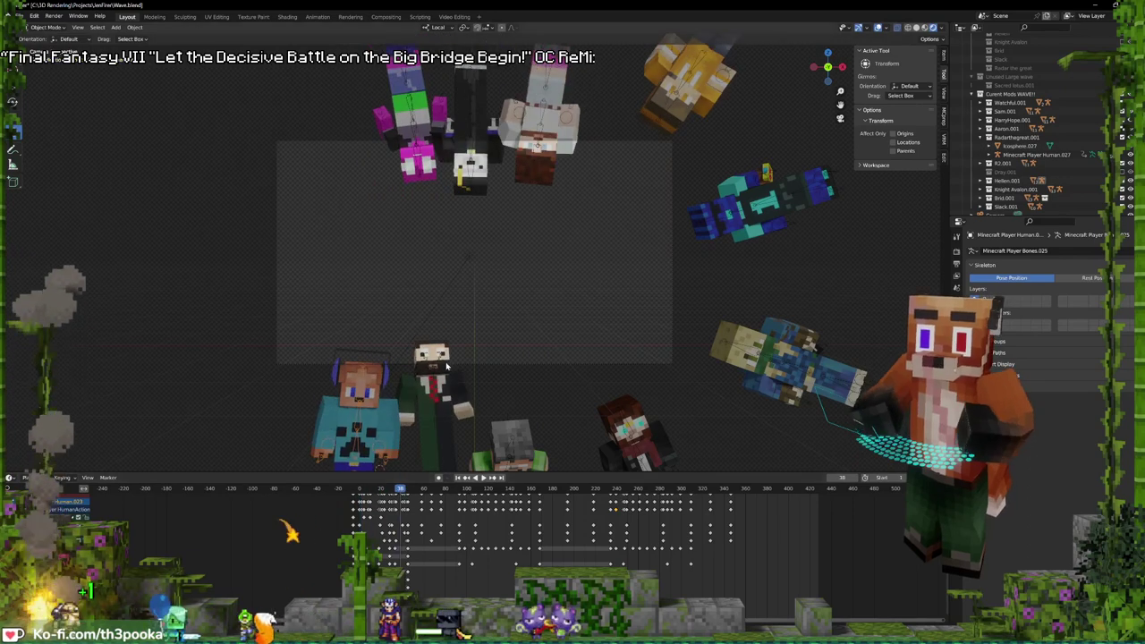
{"action": "key", "text": "space"}
{"action": "left_click", "coordinate": [438, 376]}
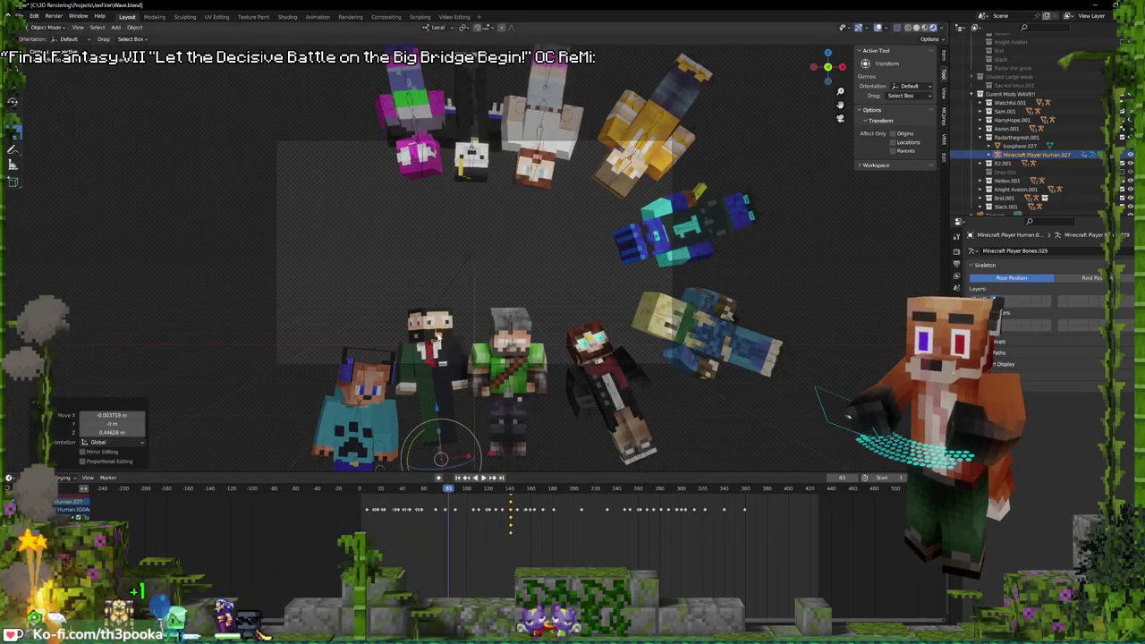
{"action": "key", "text": "g"}
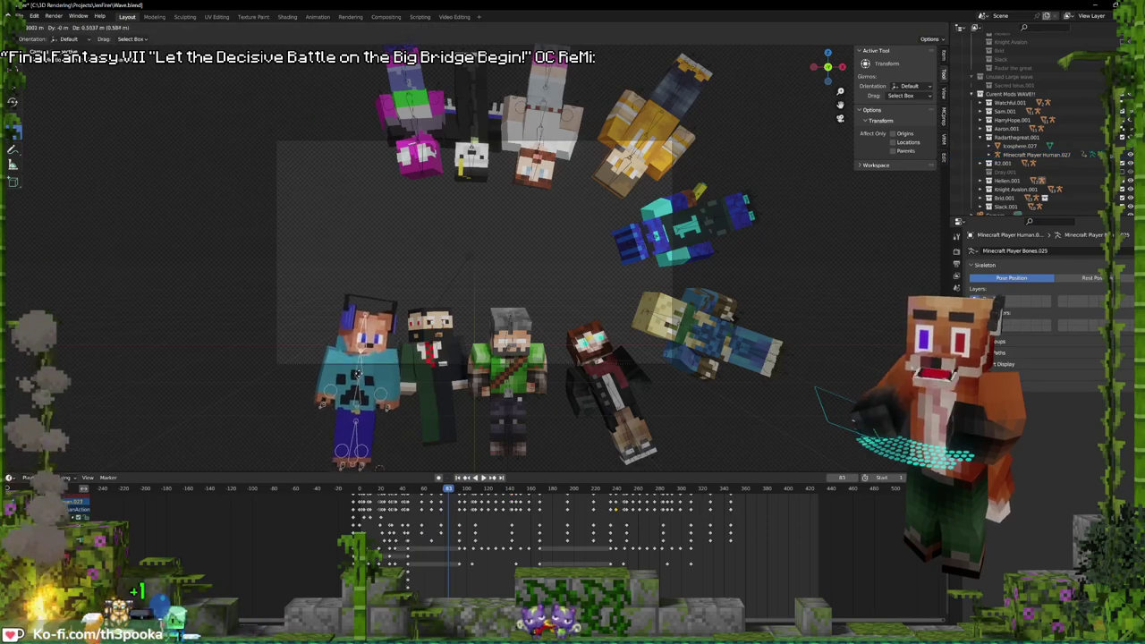
{"action": "left_click", "coordinate": [360, 376]}
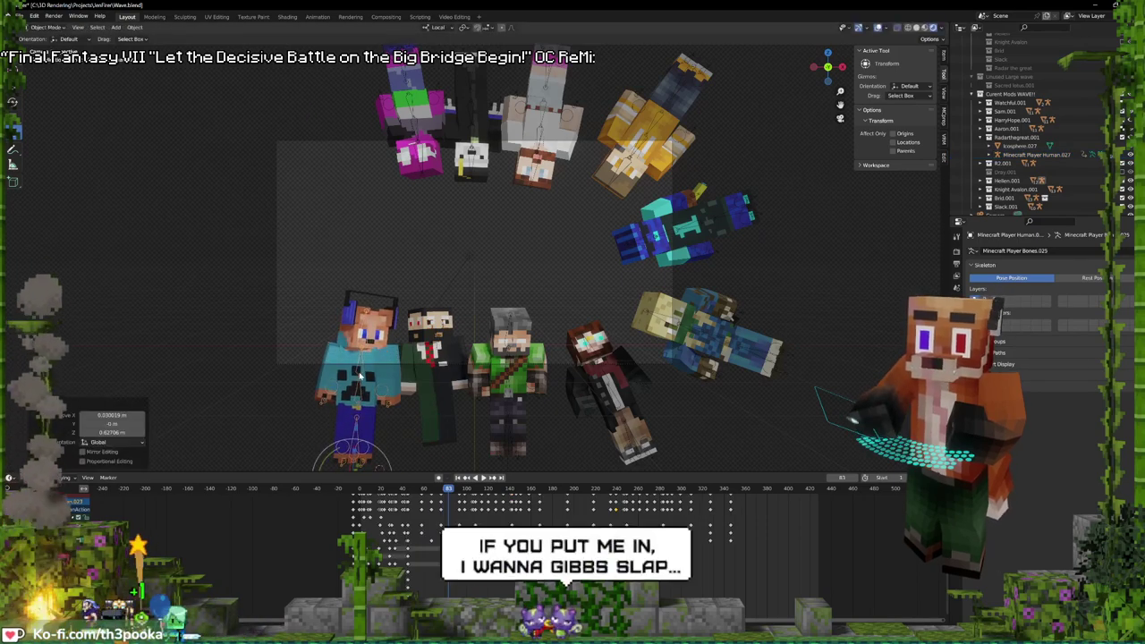
- Shift the red-haired character with glasses slightly outward and move the green-shirted archer's rig about 0.29 m along X
{"action": "left_click", "coordinate": [594, 364]}
{"action": "key", "text": "g"}
{"action": "left_click", "coordinate": [502, 356]}
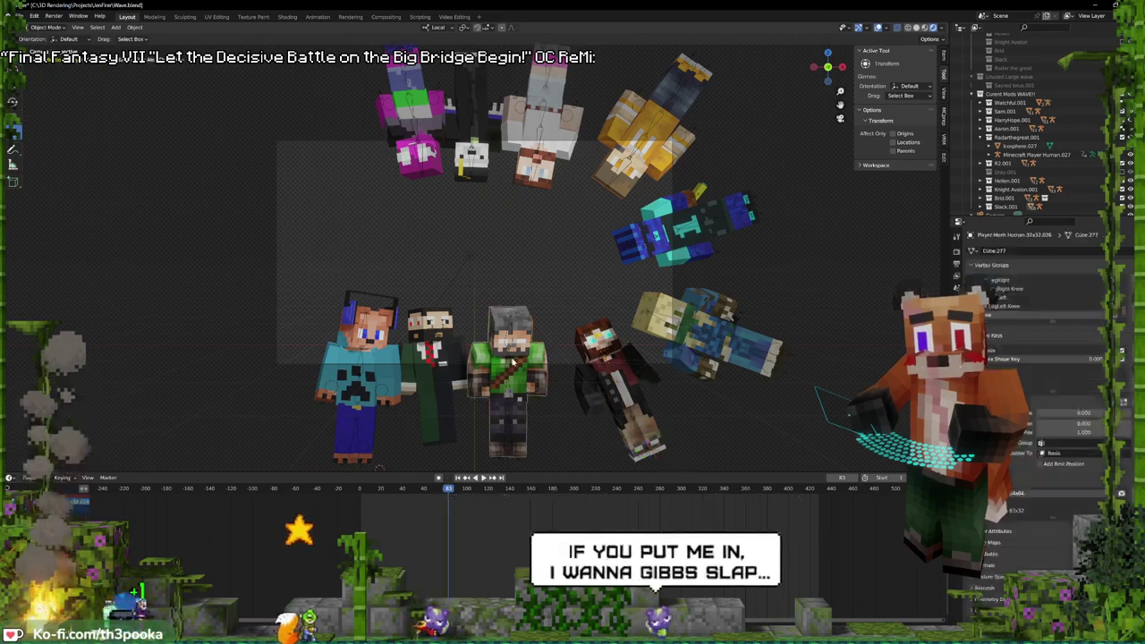
{"action": "left_click", "coordinate": [506, 348]}
{"action": "key", "text": "g"}
{"action": "left_click", "coordinate": [533, 347]}
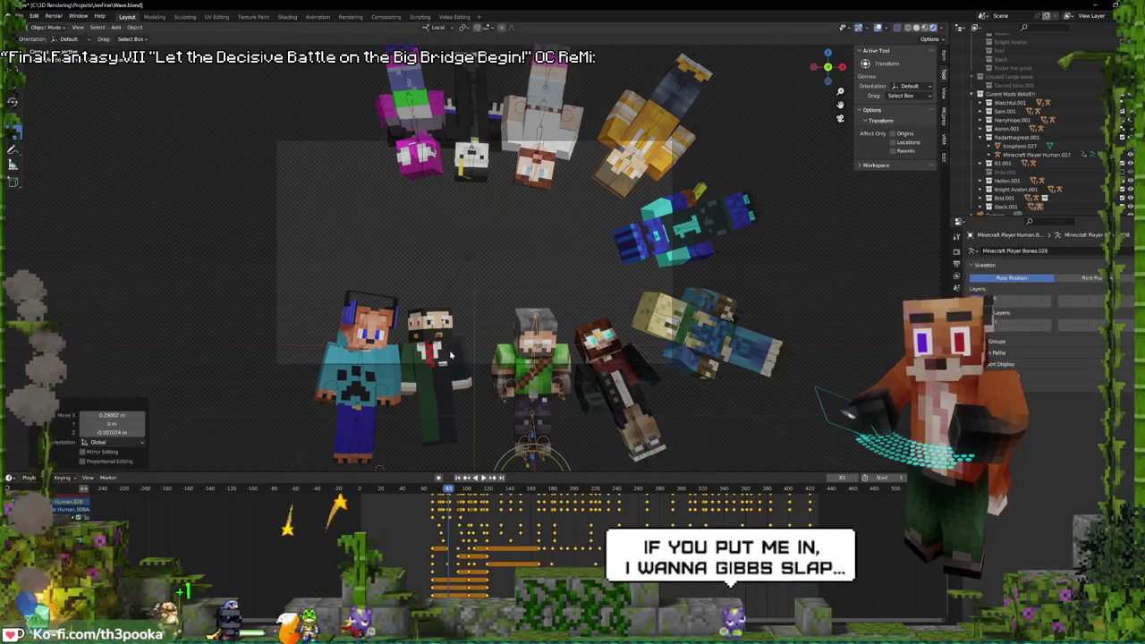
- Close the gaps in the lower row by moving the suited rig about 0.25 m and the creeper-shirt rig about 0.28 m along X
{"action": "left_click", "coordinate": [434, 335]}
{"action": "key", "text": "g"}
{"action": "left_click", "coordinate": [463, 340]}
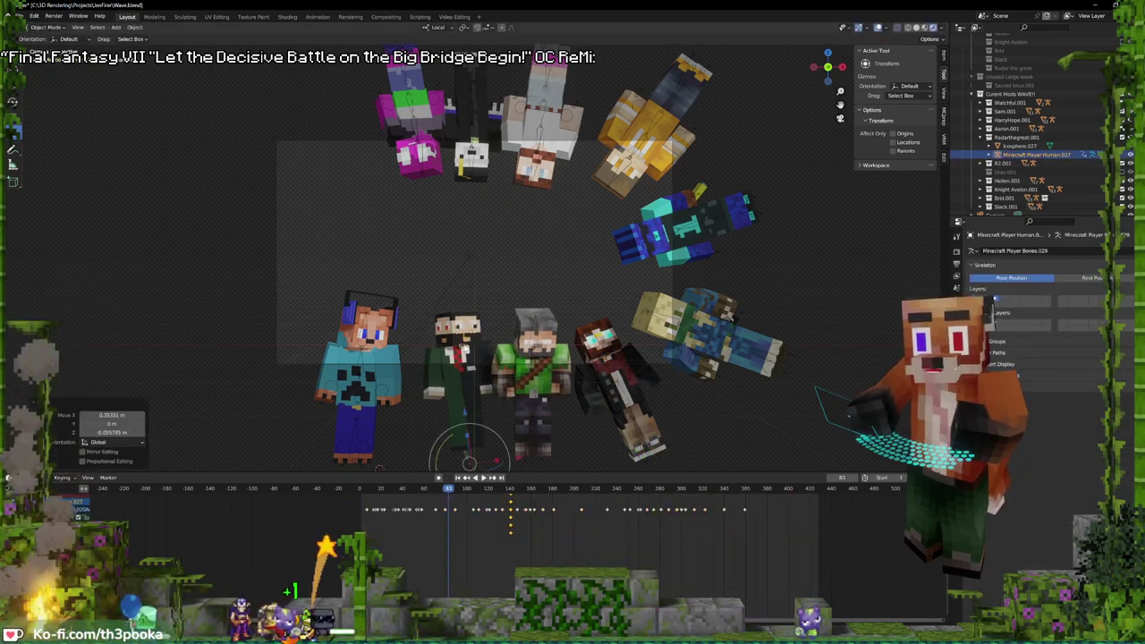
{"action": "left_click", "coordinate": [374, 345]}
{"action": "key", "text": "g"}
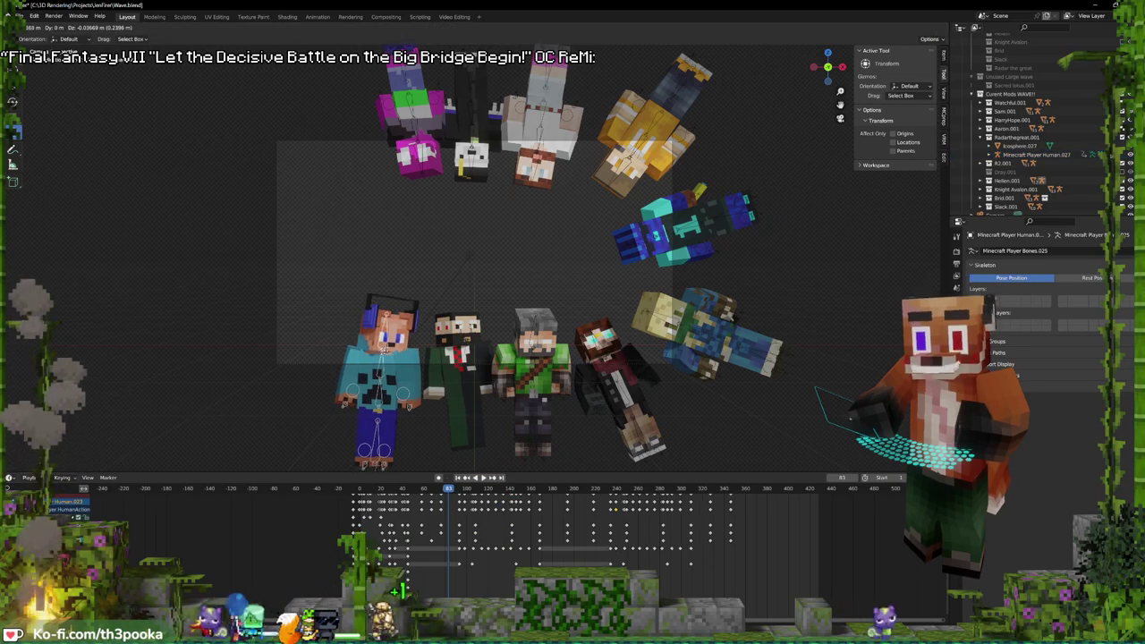
{"action": "key", "text": "Return"}
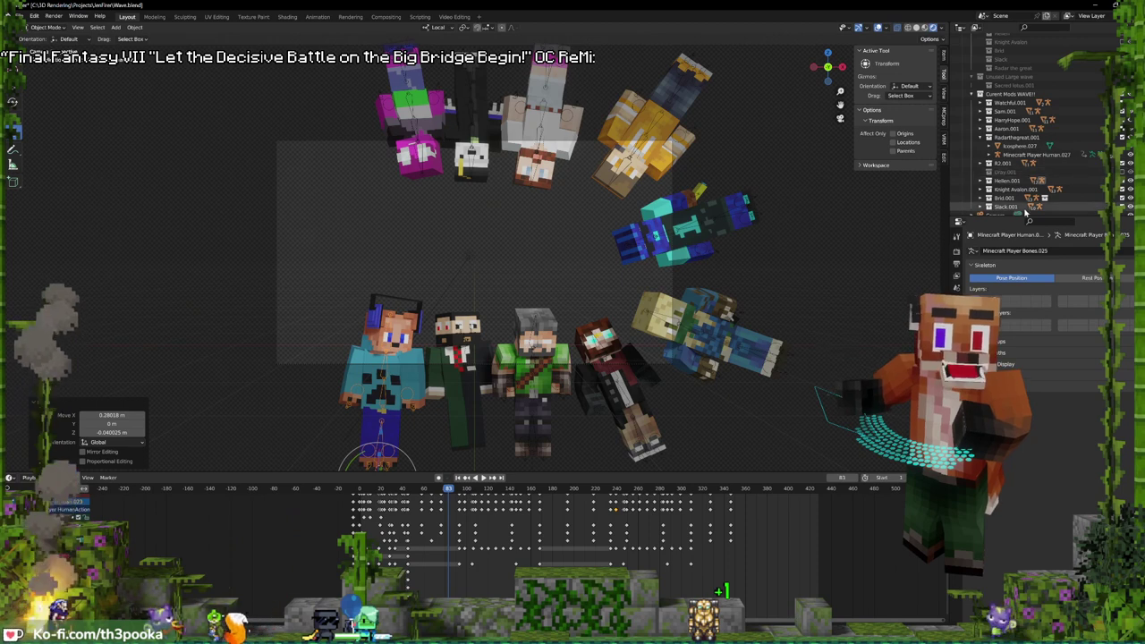
- Duplicate the Radarthegreat.001 collection, and duplicate the resulting Radarthegreat.002 collection as well
{"action": "left_click", "coordinate": [1025, 136]}
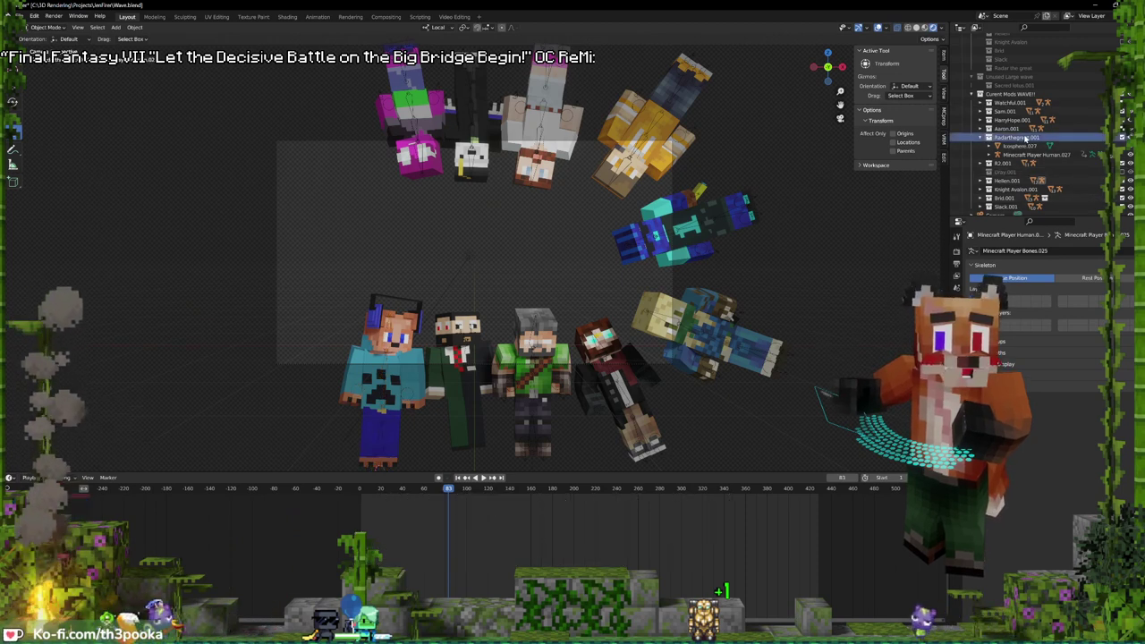
{"action": "right_click", "coordinate": [1024, 135]}
{"action": "left_click", "coordinate": [960, 145]}
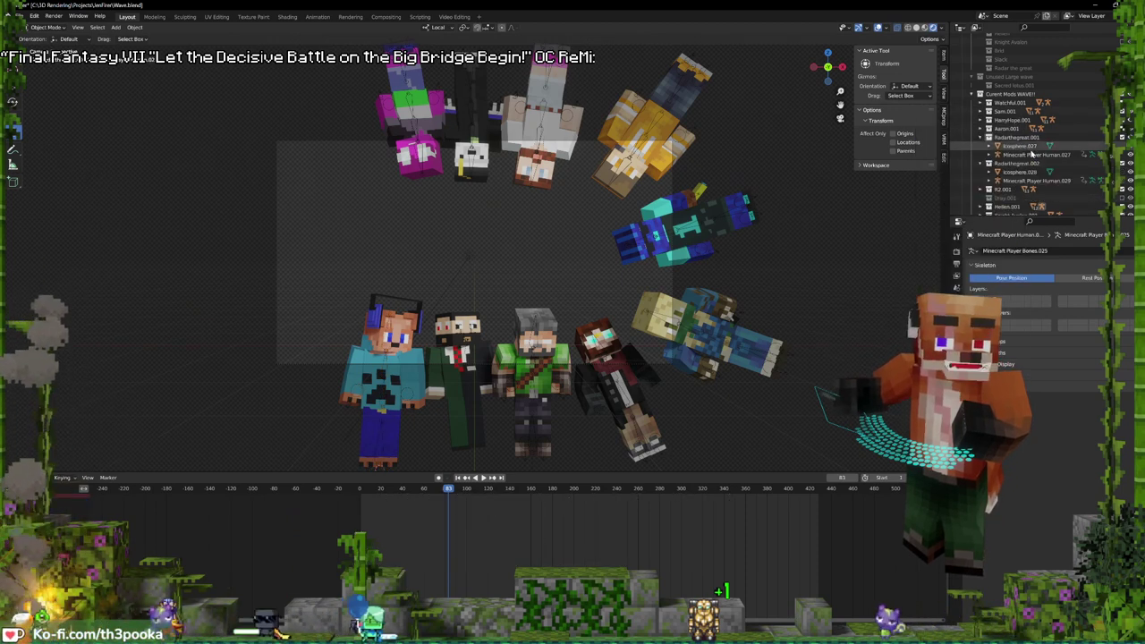
{"action": "right_click", "coordinate": [1014, 163]}
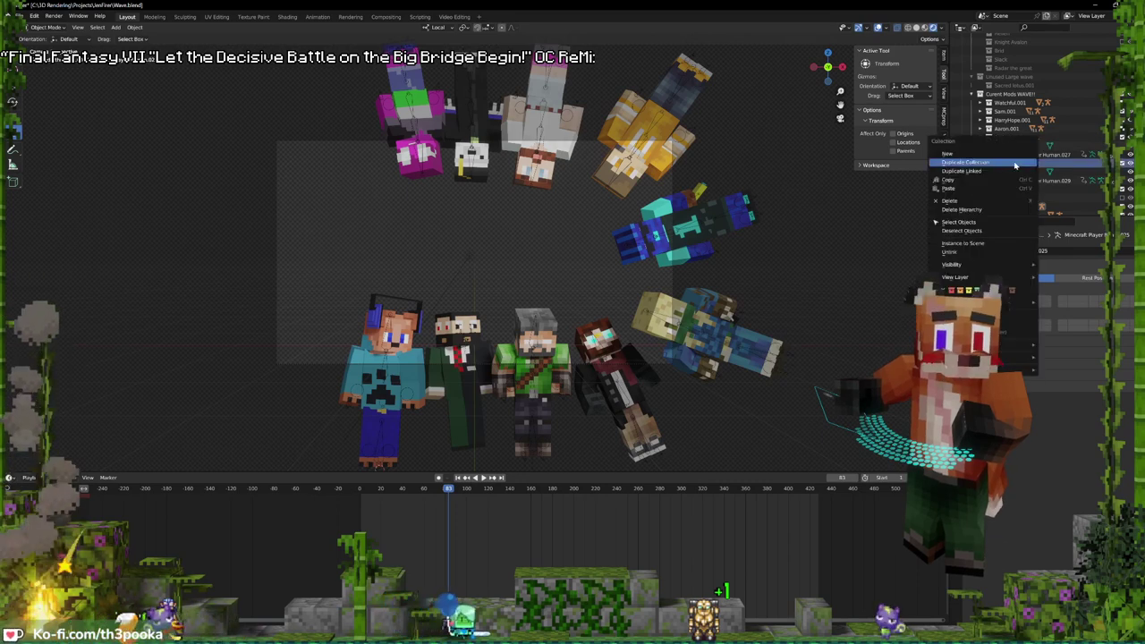
{"action": "left_click", "coordinate": [997, 163]}
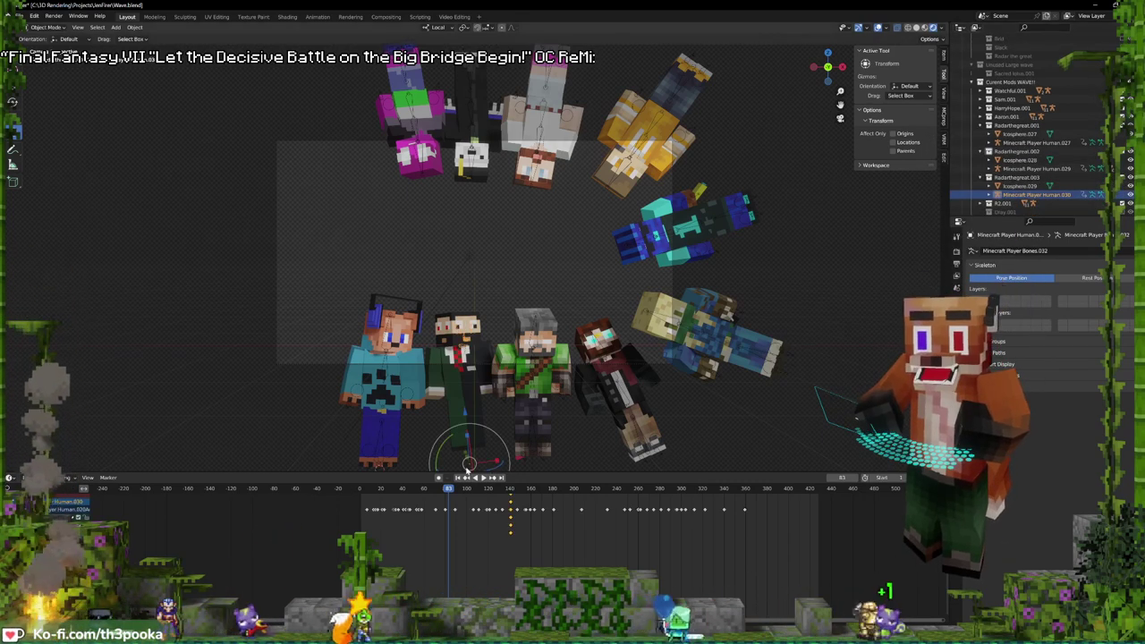
- Move the Radarthegreat.003 rig about -2.47 m along X past the creeper-shirt character and tilt it about 30.5° around local Y
{"action": "left_click_drag", "start_coordinate": [468, 464], "coordinate": [272, 409]}
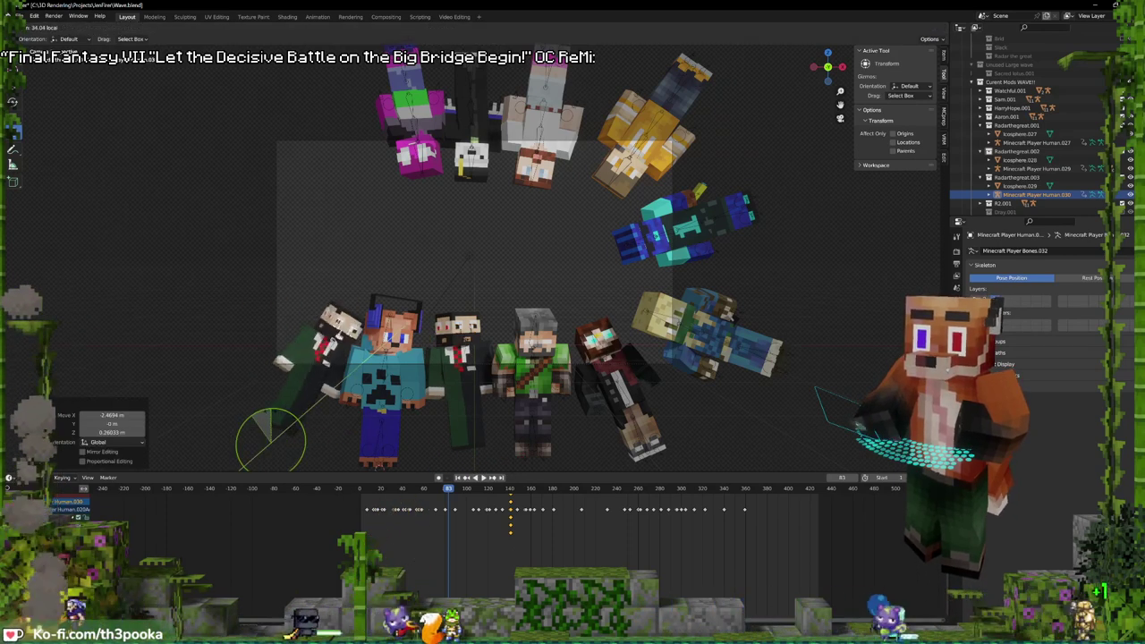
{"action": "left_click_drag", "start_coordinate": [333, 339], "coordinate": [326, 335]}
{"action": "left_click_drag", "start_coordinate": [338, 393], "coordinate": [338, 388]}
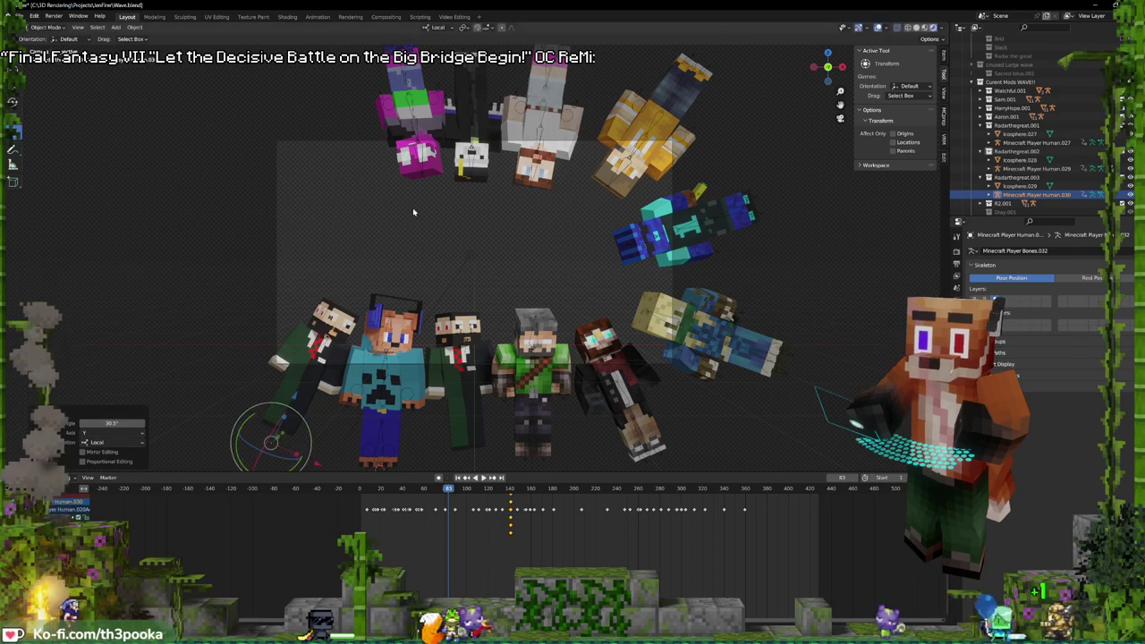
- Place the Radarthegreat.002 rig above the tilted copy on the circle's outer side, rotated about 73.5° around its local Y axis
{"action": "left_click", "coordinate": [1036, 168]}
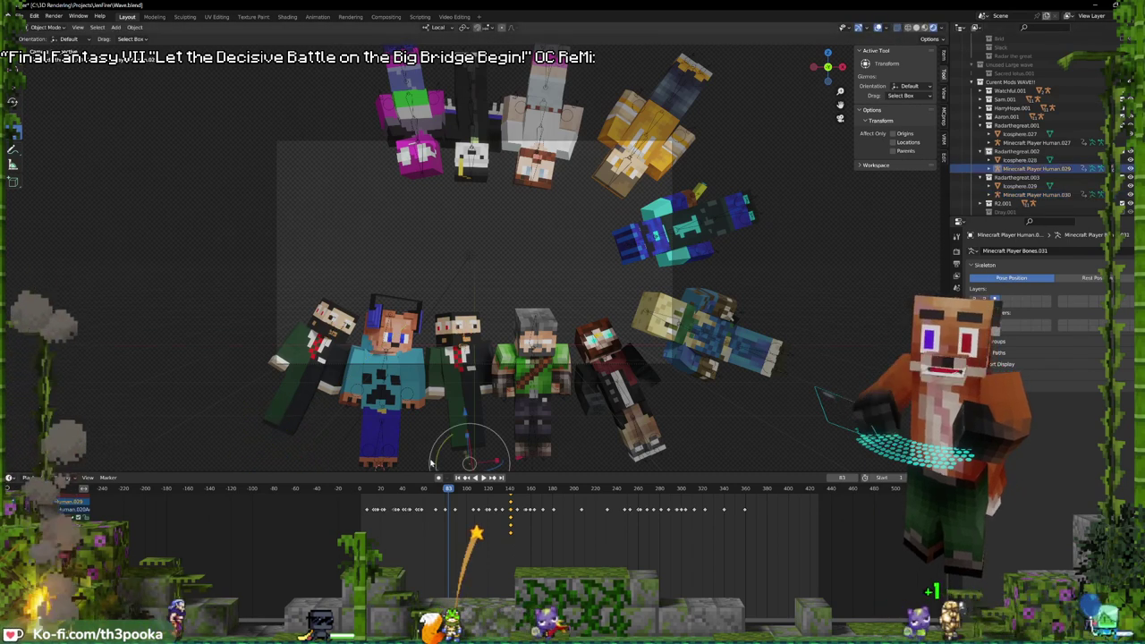
{"action": "left_click_drag", "start_coordinate": [468, 463], "coordinate": [224, 312]}
{"action": "left_click_drag", "start_coordinate": [9, 361], "coordinate": [9, 360]}
{"action": "left_click_drag", "start_coordinate": [265, 321], "coordinate": [255, 304], "text": "shift"}
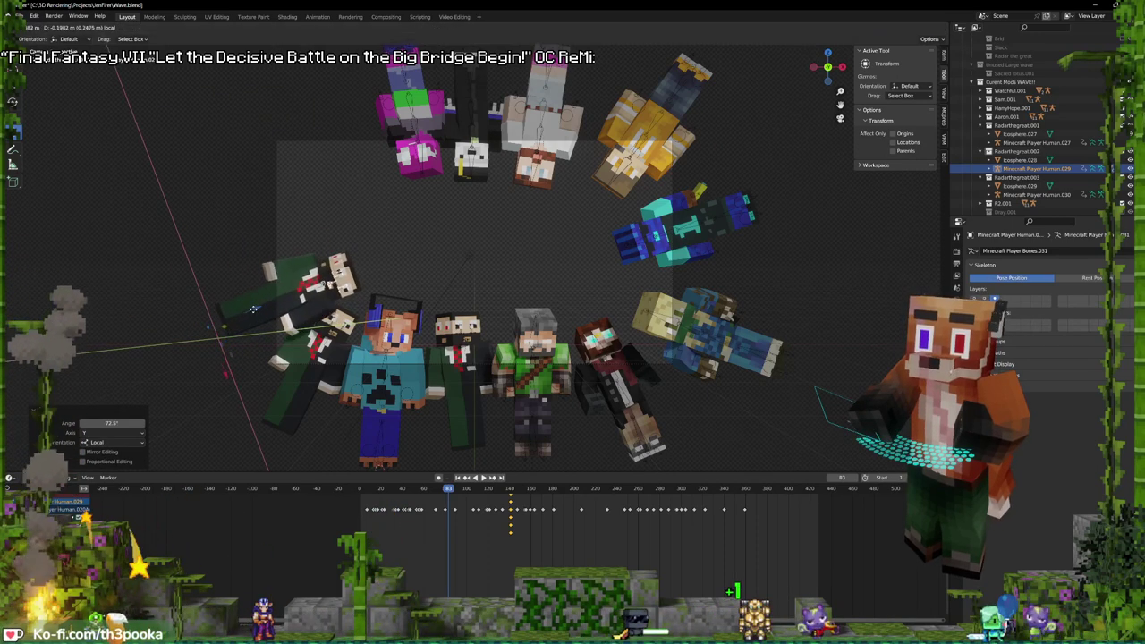
{"action": "left_click", "coordinate": [238, 312]}
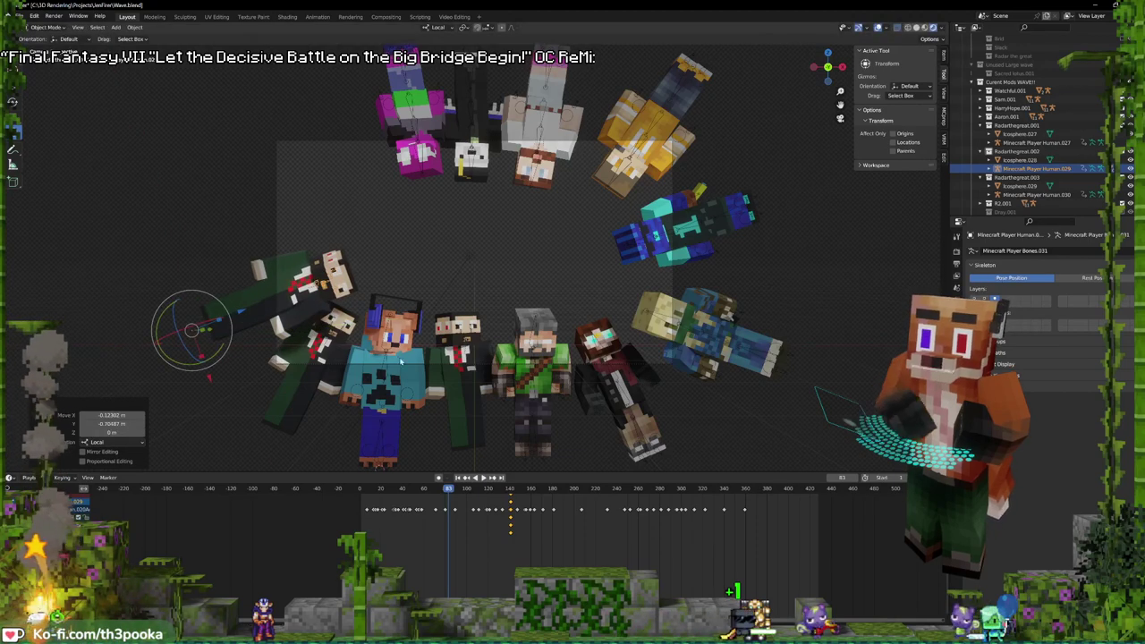
- Play the animation to frame 225, rotate the Radarthegreat.002 rig another 12.2° around local Y and adjust its placement
{"action": "key", "text": "space"}
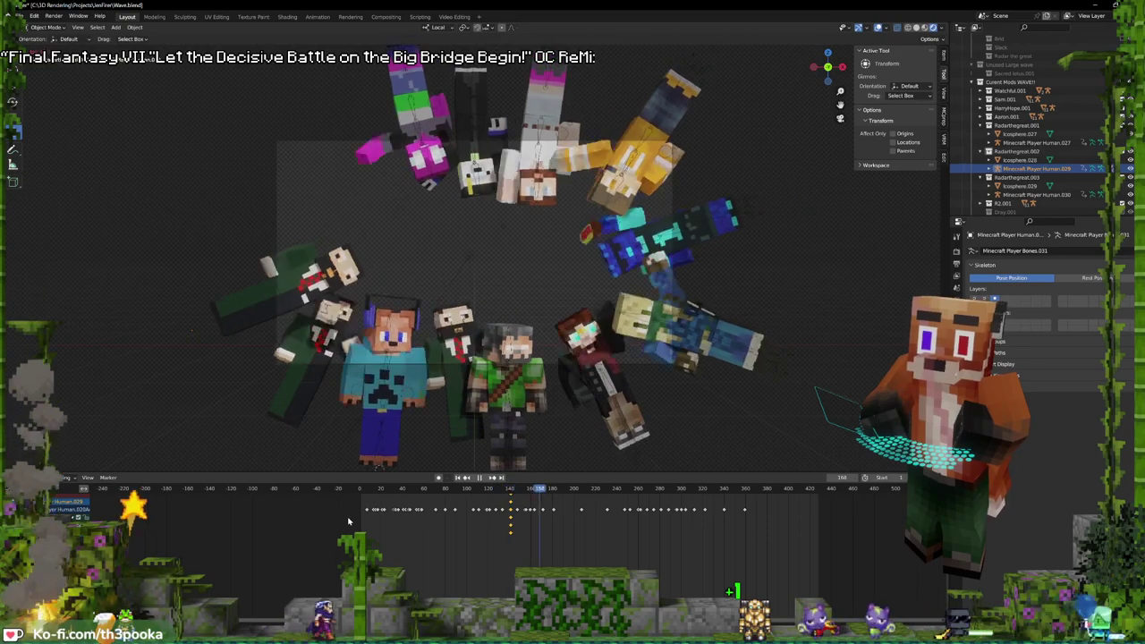
{"action": "key", "text": "space"}
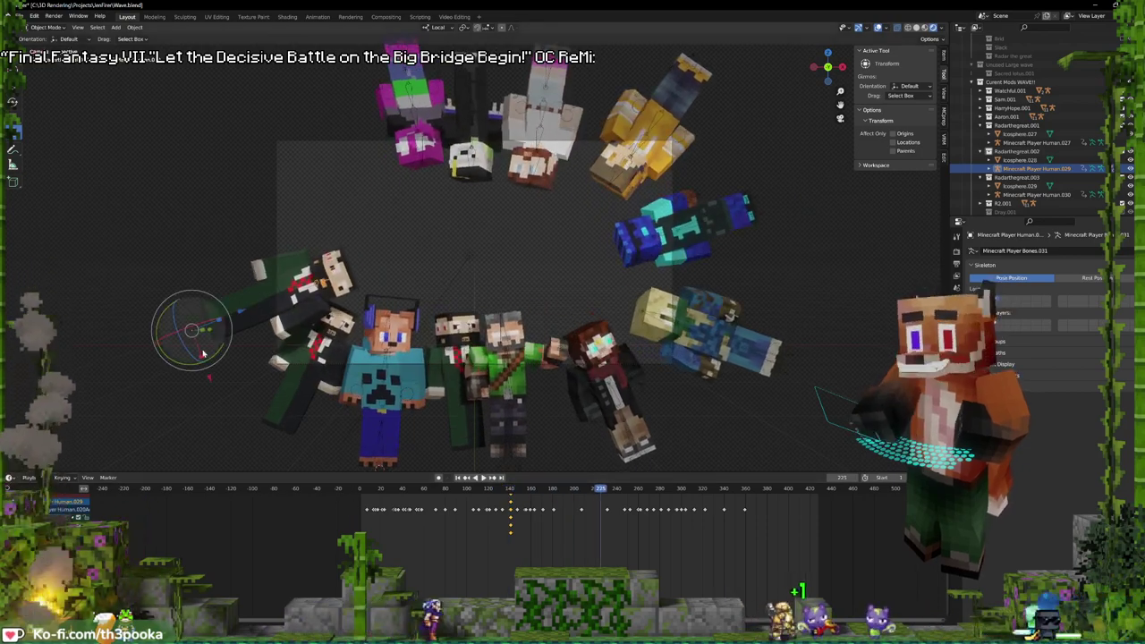
{"action": "left_click_drag", "start_coordinate": [190, 333], "coordinate": [221, 351]}
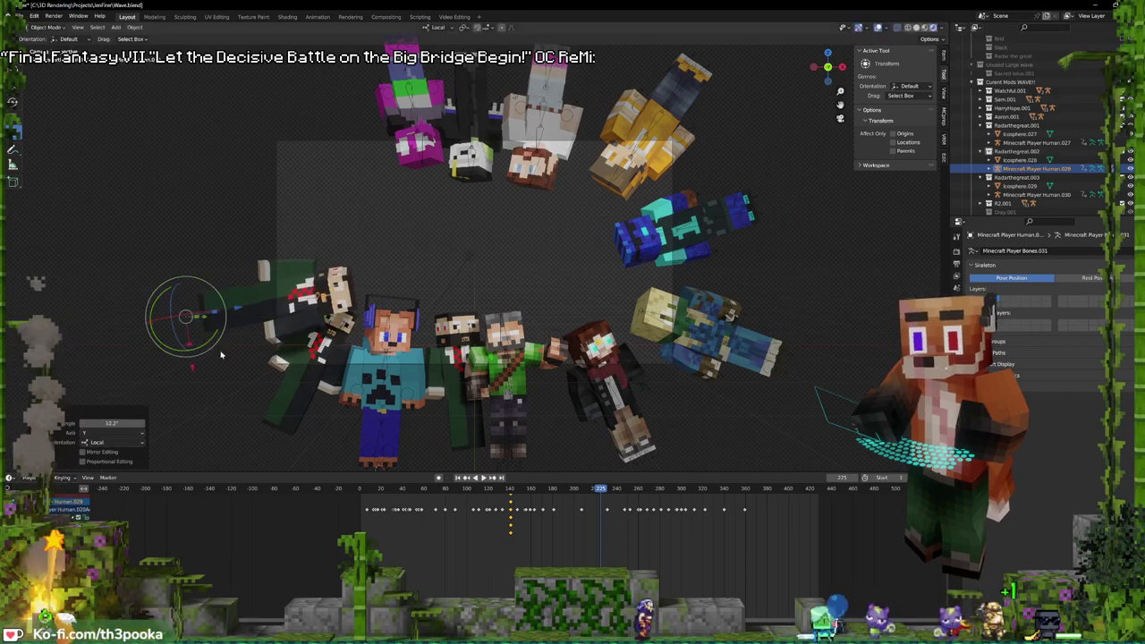
- Move the Radarthegreat.002 rig up about 0.18 m, and shift the dark-jacket character about 0.13 m along X and 0.08 m along Z
{"action": "key", "text": "g"}
{"action": "left_click", "coordinate": [347, 295]}
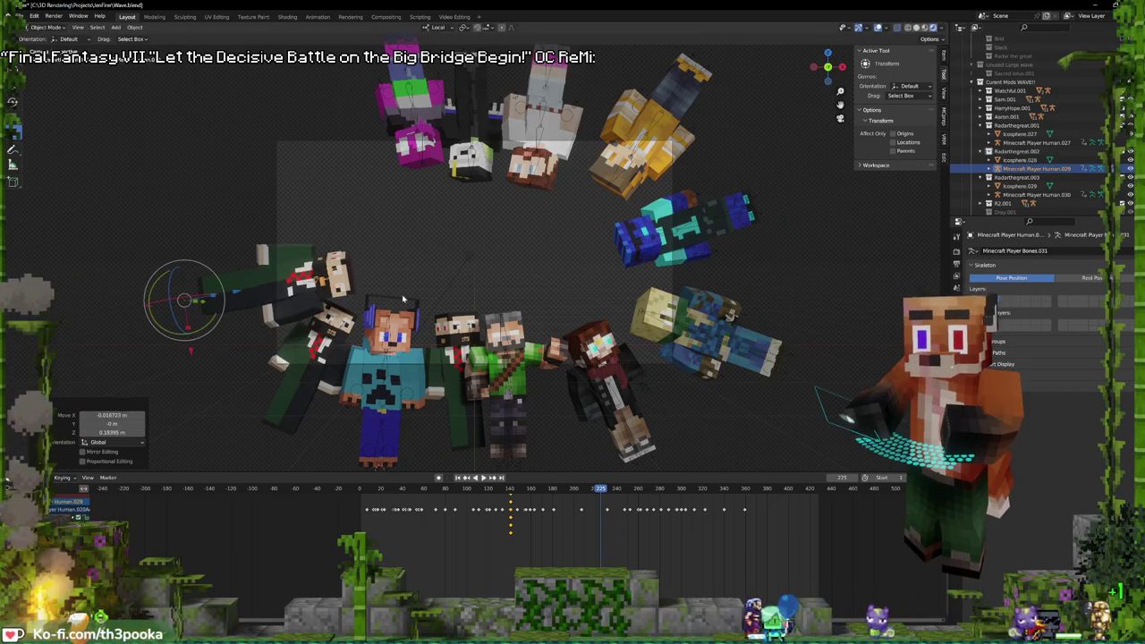
{"action": "left_click", "coordinate": [601, 361]}
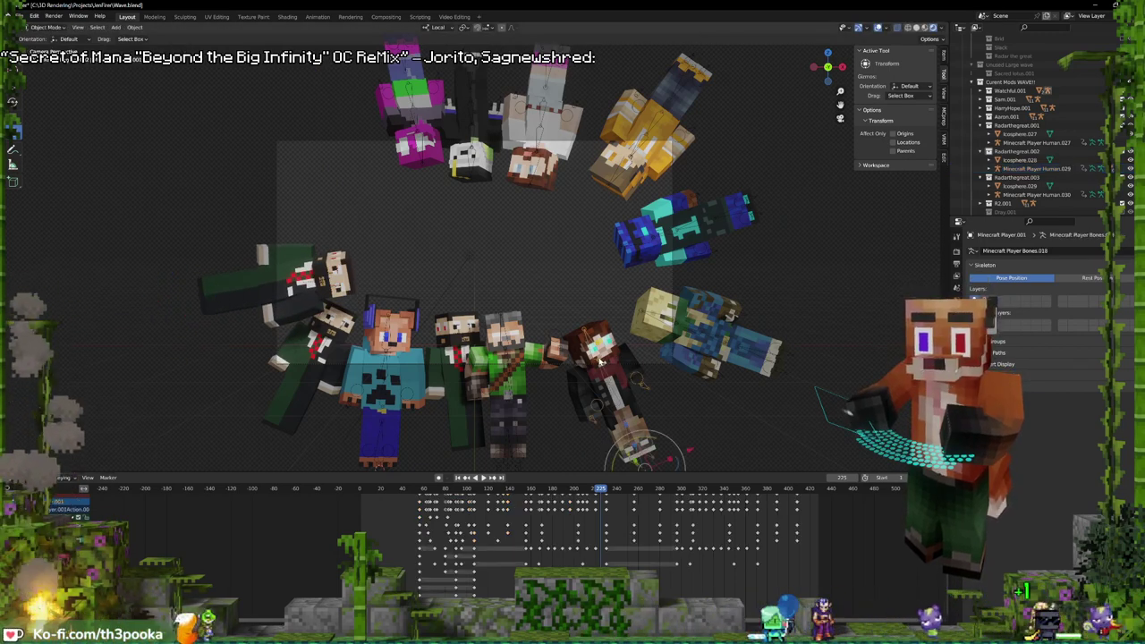
{"action": "key", "text": "g"}
{"action": "left_click", "coordinate": [611, 355]}
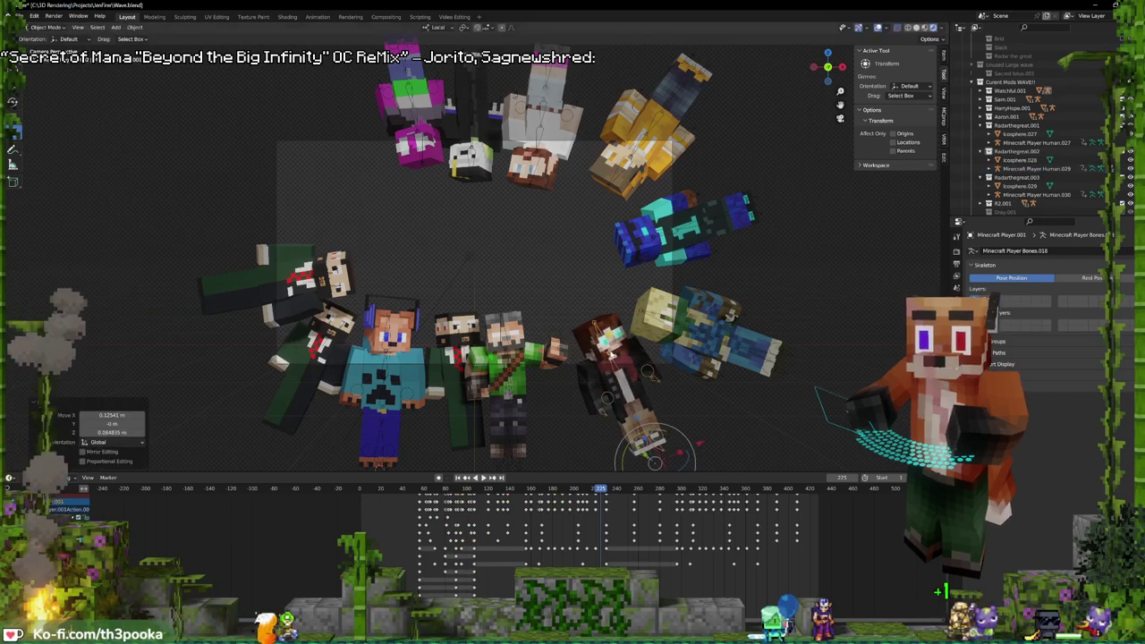
- Shift the green-shirt character about 0.25 m, the Radarthegreat.001 rig about 0.13 m and the creeper-shirt character about 0.17 m along X
{"action": "left_click", "coordinate": [508, 371]}
{"action": "left_click_drag", "start_coordinate": [508, 371], "coordinate": [514, 373]}
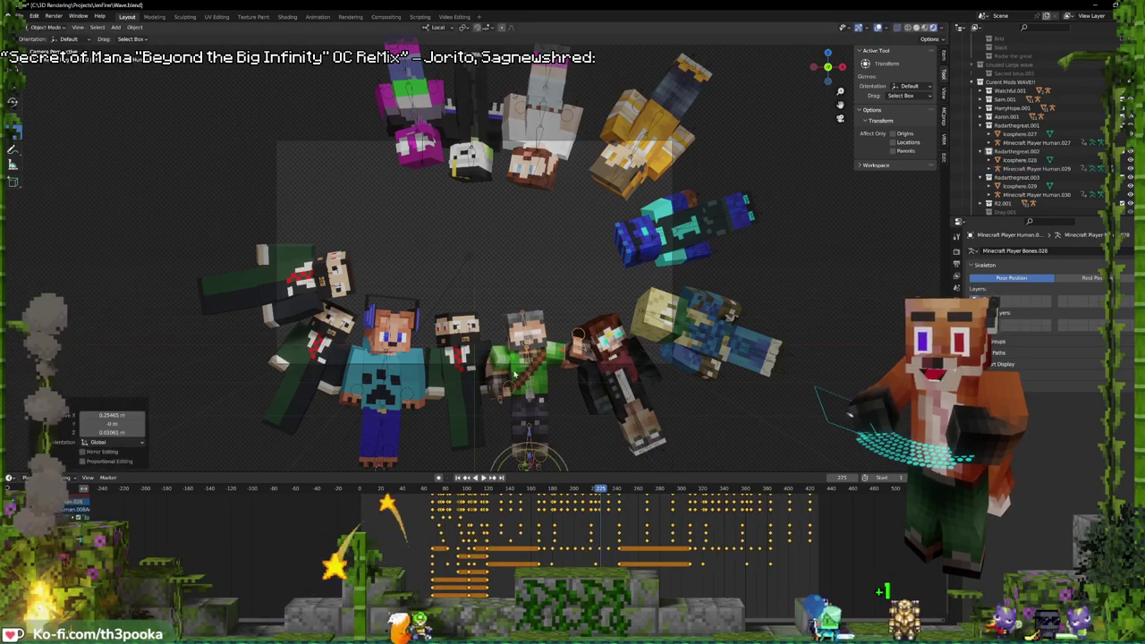
{"action": "left_click", "coordinate": [460, 357]}
{"action": "key", "text": "g"}
{"action": "left_click", "coordinate": [469, 358]}
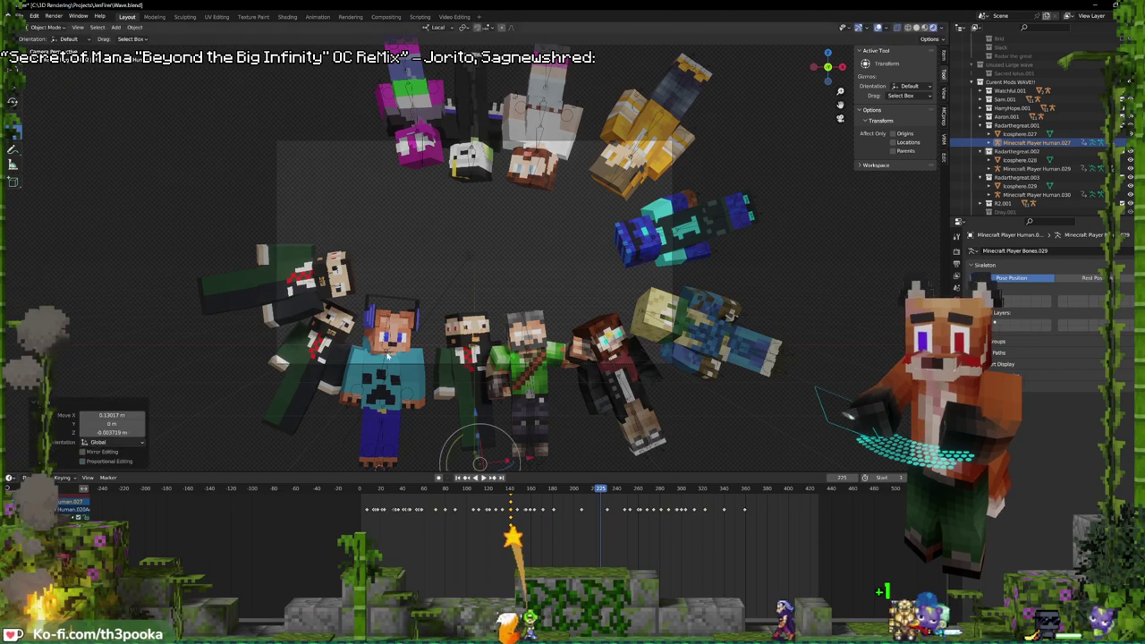
{"action": "left_click", "coordinate": [386, 355]}
{"action": "left_click_drag", "start_coordinate": [387, 356], "coordinate": [404, 358]}
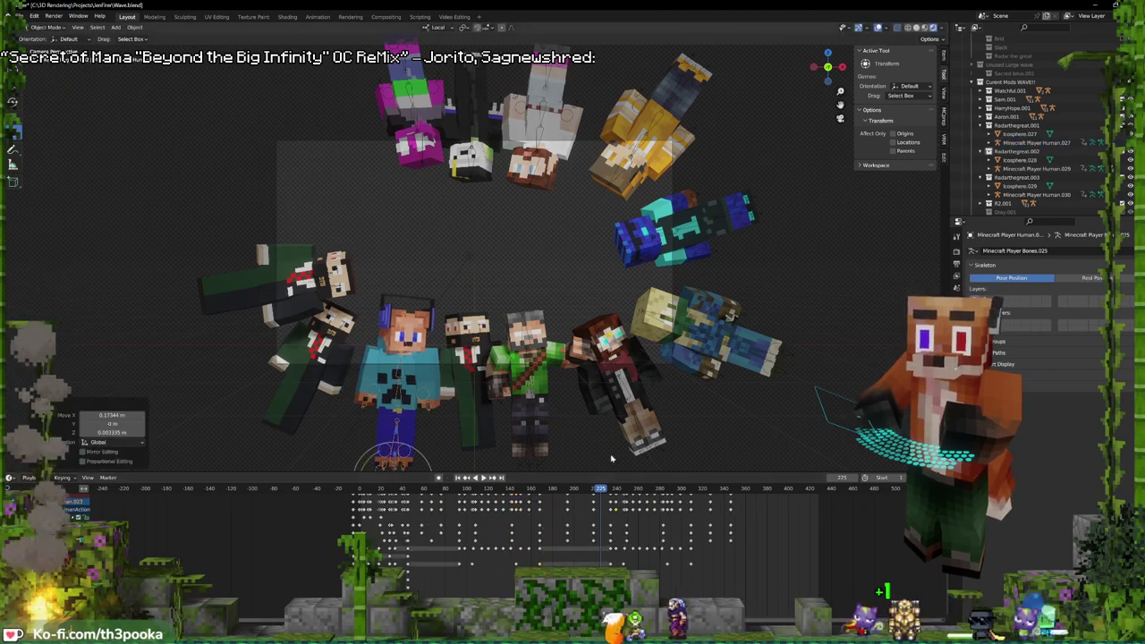
- Clear the green-shirt character's keyframe selection and nudge its rig slightly further along X toward the dark-jacket character
{"action": "left_click", "coordinate": [607, 364]}
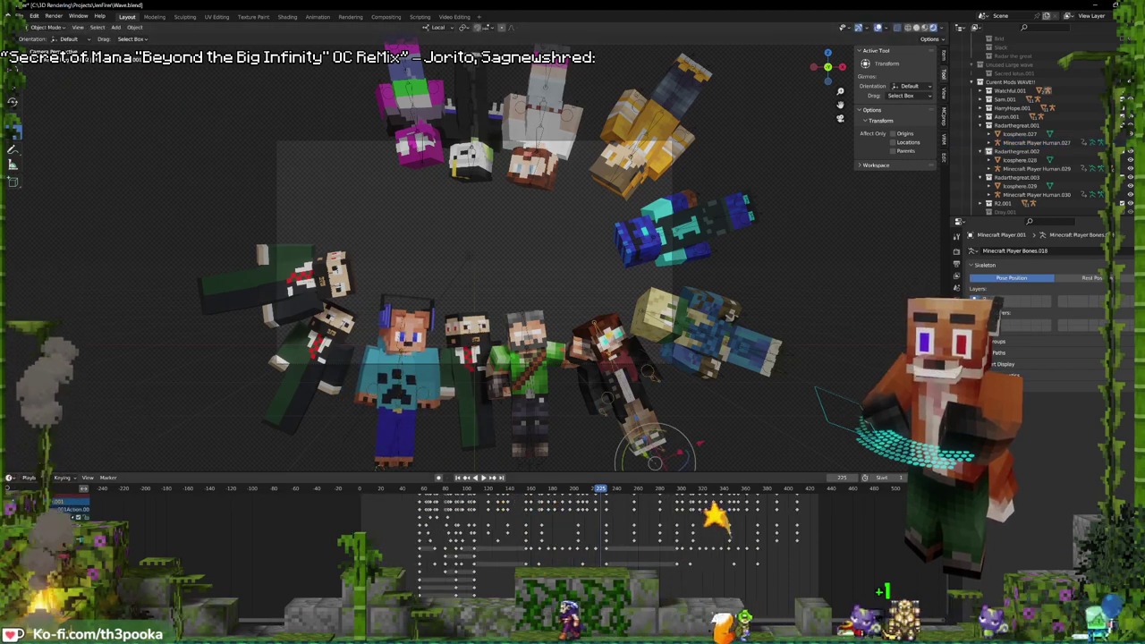
{"action": "left_click", "coordinate": [530, 380]}
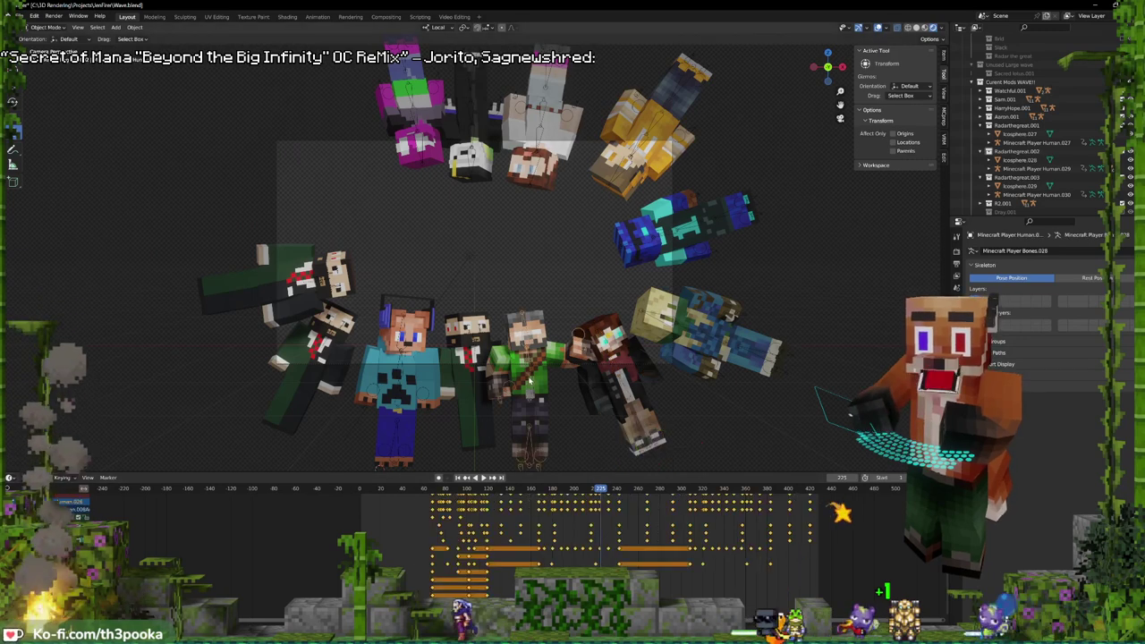
{"action": "key", "text": "alt+a"}
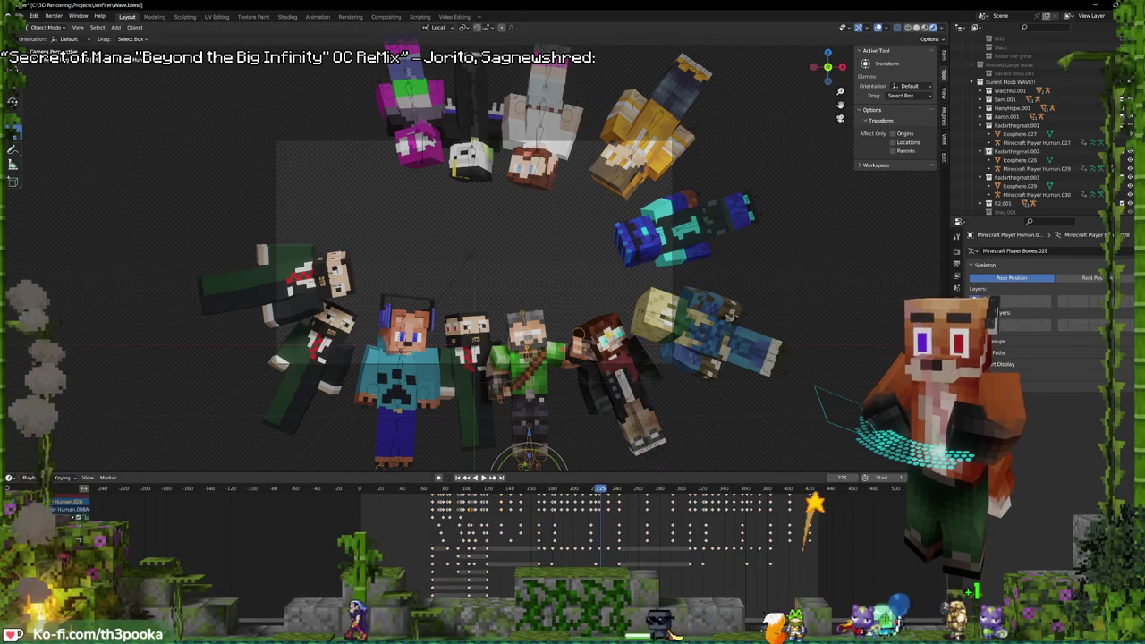
{"action": "key", "text": "g"}
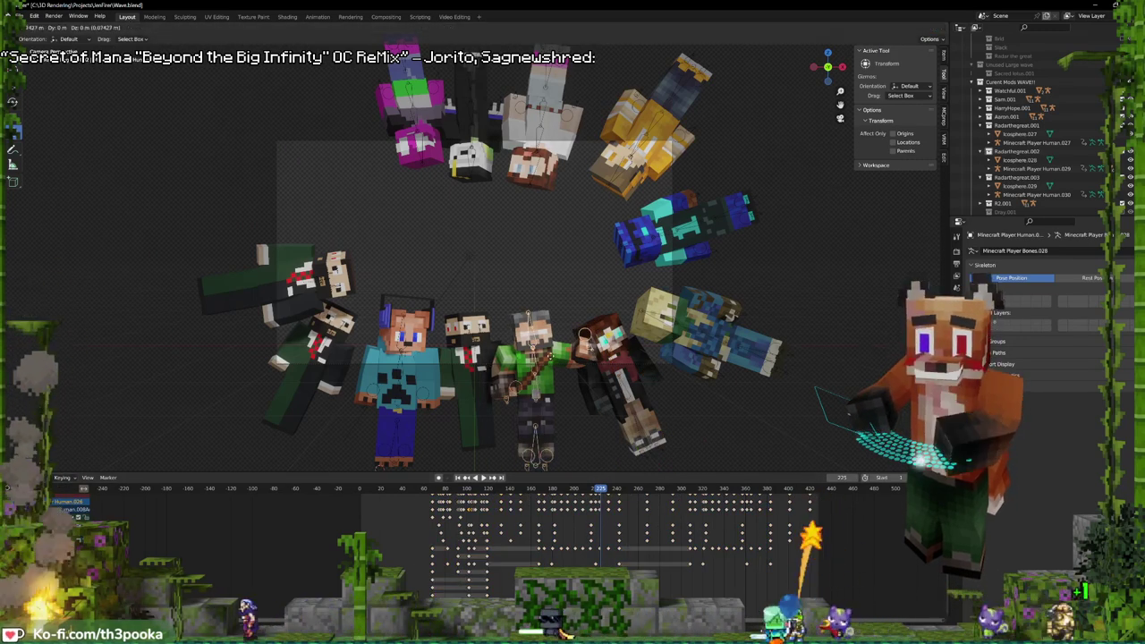
{"action": "left_click", "coordinate": [547, 365]}
- At frame 272, offset the green-shirt character about -0.16 m and the dark-jacket character about 0.11 m along their local Y axes
{"action": "key", "text": "space"}
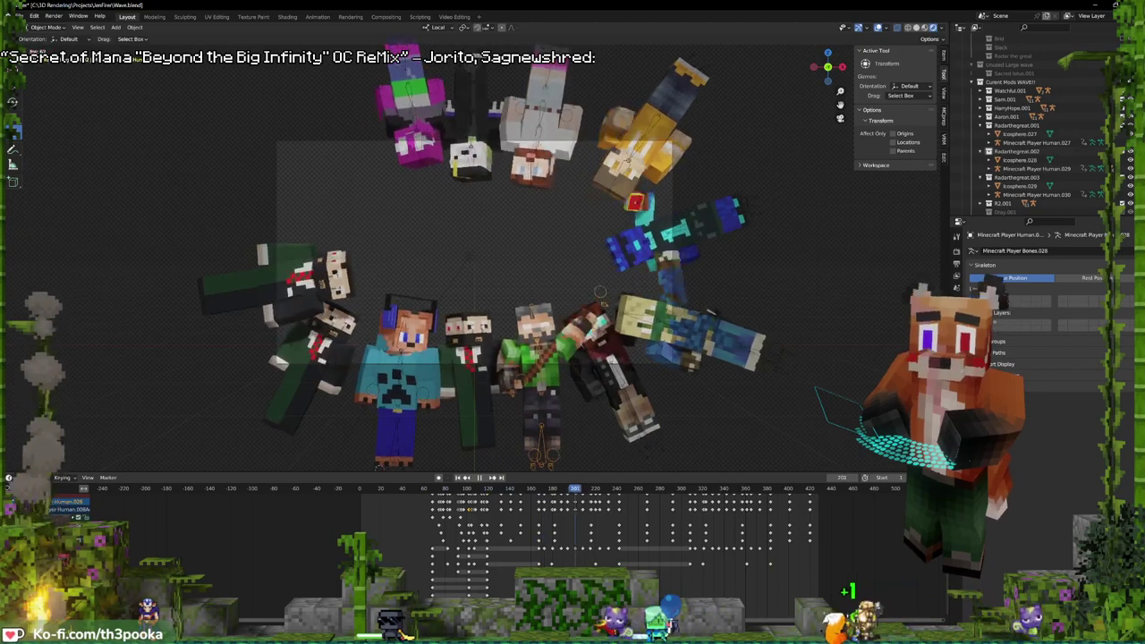
{"action": "key", "text": "space"}
{"action": "mouse_move", "coordinate": [629, 335]}
{"action": "middle_mouse_down"}
{"action": "mouse_move", "coordinate": [711, 352]}
{"action": "mouse_move", "coordinate": [617, 362]}
{"action": "middle_mouse_up"}
{"action": "scroll", "coordinate": [559, 432], "scroll_direction": "down", "scroll_amount": 2}
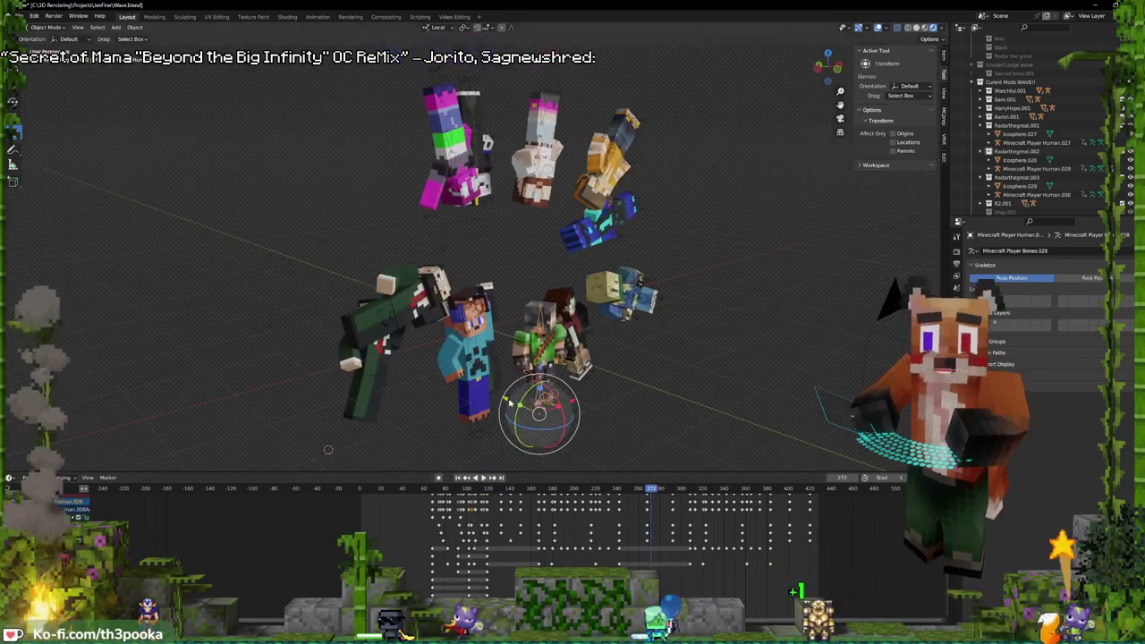
{"action": "left_click_drag", "start_coordinate": [509, 403], "coordinate": [516, 405]}
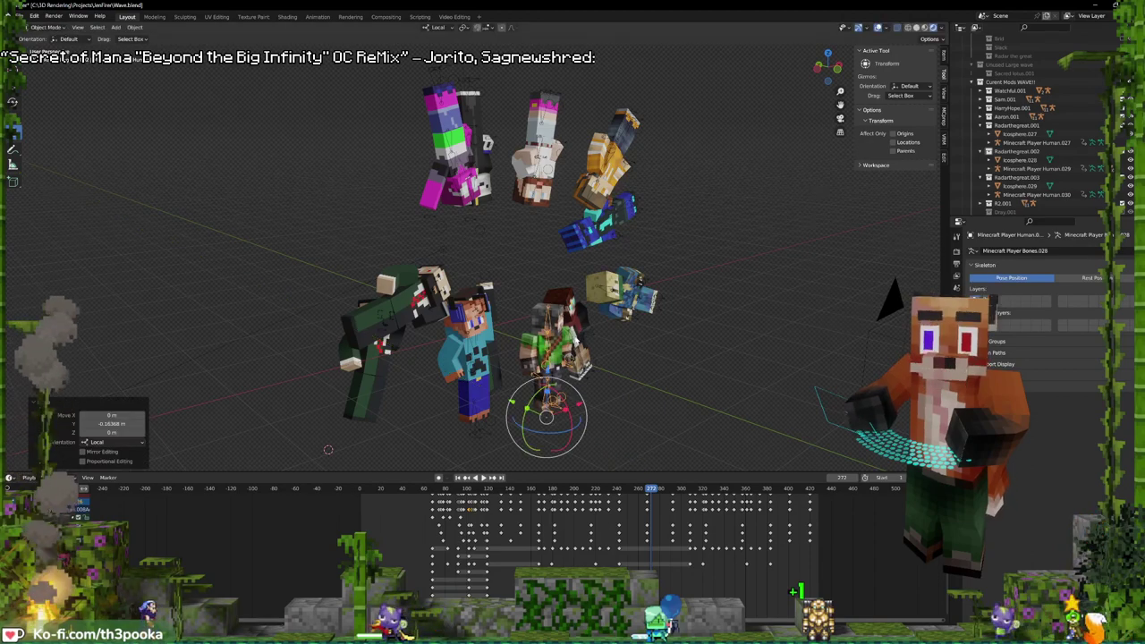
{"action": "left_click", "coordinate": [575, 340]}
{"action": "left_click_drag", "start_coordinate": [547, 367], "coordinate": [540, 366]}
- In camera view, rotate the Radarthegreat.001 rig about 7.5° around local Y and move the creeper-shirt character about 0.13 m along X
{"action": "key", "text": "KP_0"}
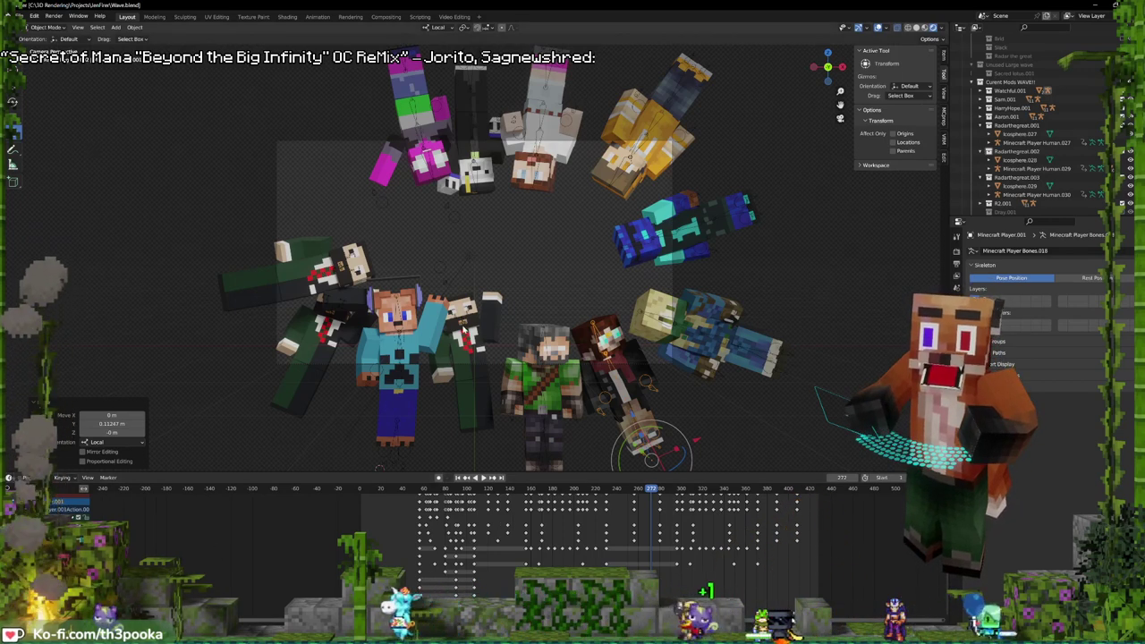
{"action": "left_click", "coordinate": [463, 329]}
{"action": "key", "text": "r"}
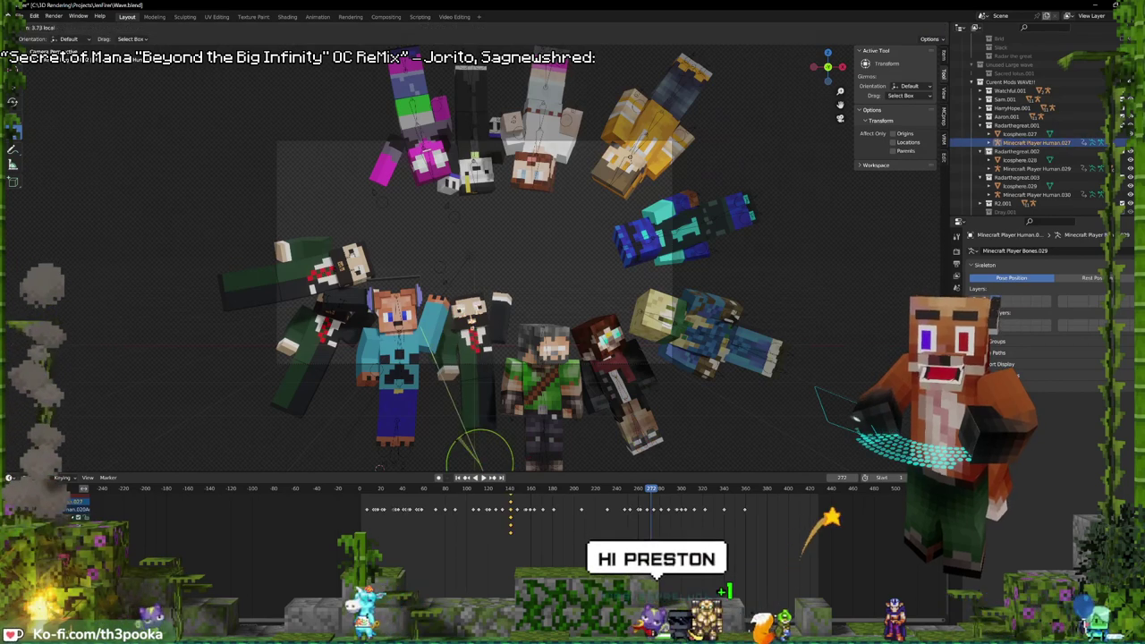
{"action": "left_click", "coordinate": [420, 327]}
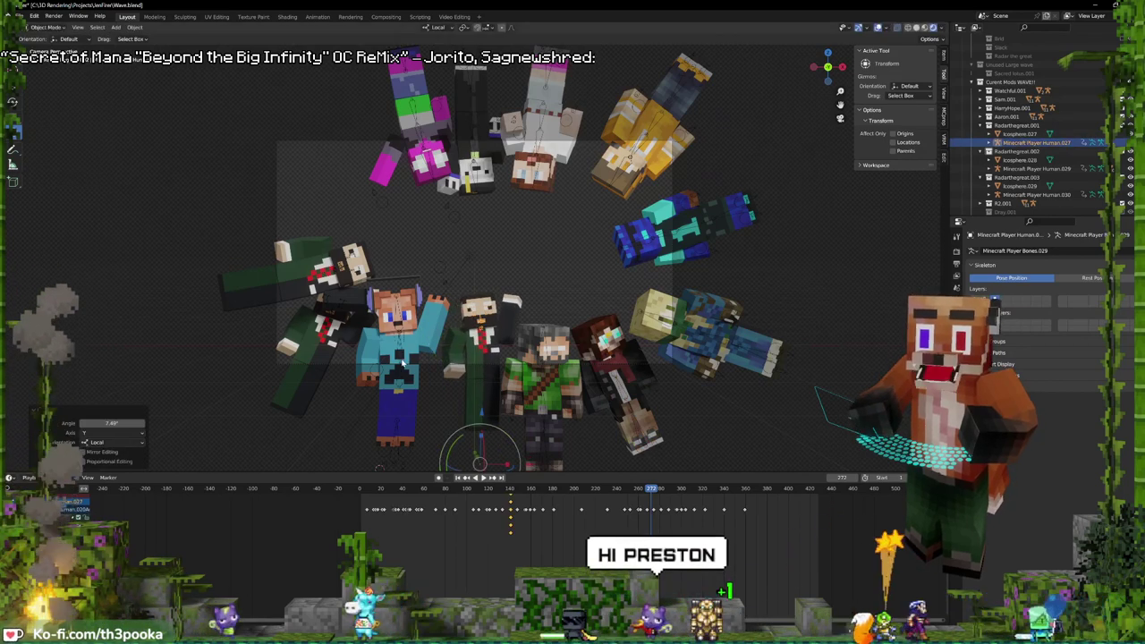
{"action": "left_click", "coordinate": [400, 355]}
- Rotate the Radarthegreat.003 rig about 4° around local Y, shift it about -0.09 m along X, and rotate it another 4.8° at frame 360
{"action": "left_click", "coordinate": [332, 314]}
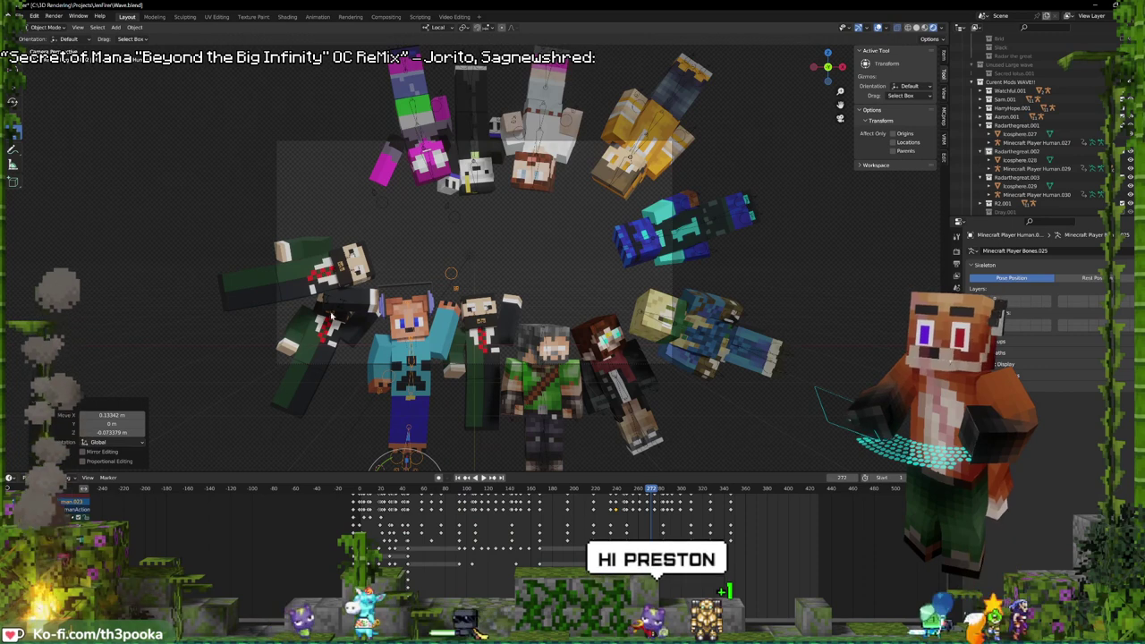
{"action": "left_click_drag", "start_coordinate": [254, 413], "coordinate": [256, 413]}
{"action": "key", "text": "g"}
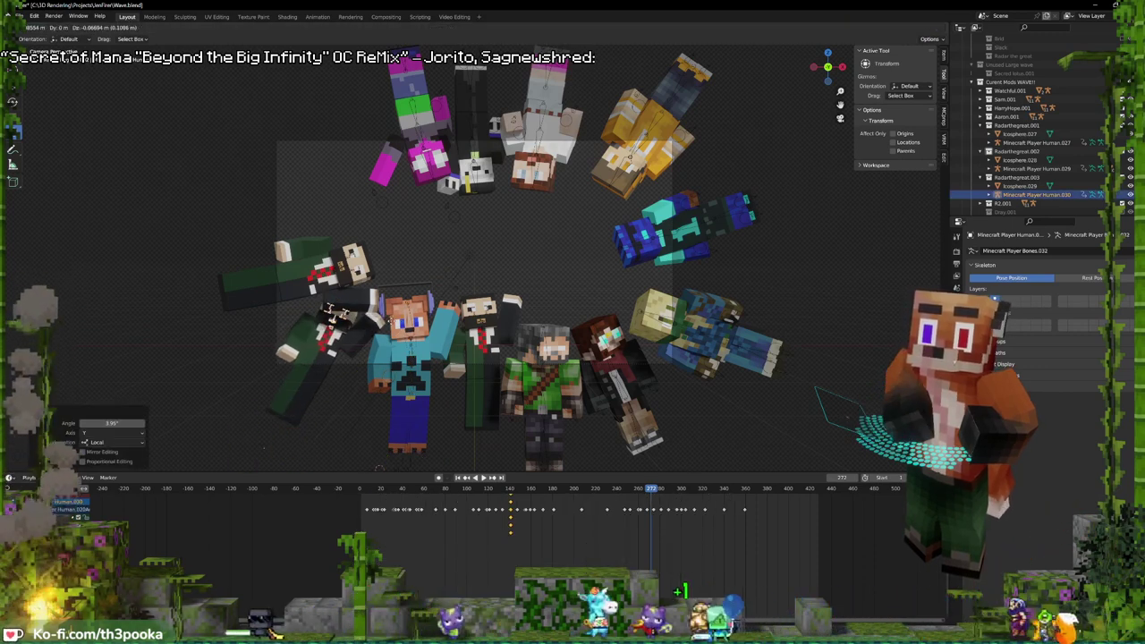
{"action": "left_click", "coordinate": [392, 323]}
{"action": "key", "text": "space"}
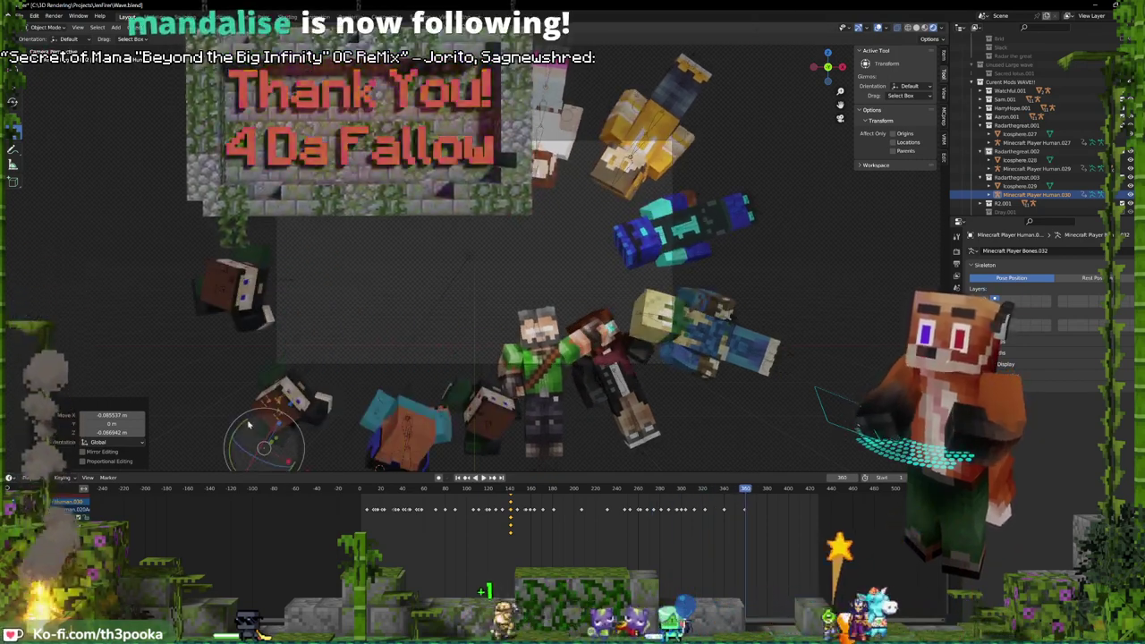
{"action": "left_click_drag", "start_coordinate": [236, 429], "coordinate": [244, 421]}
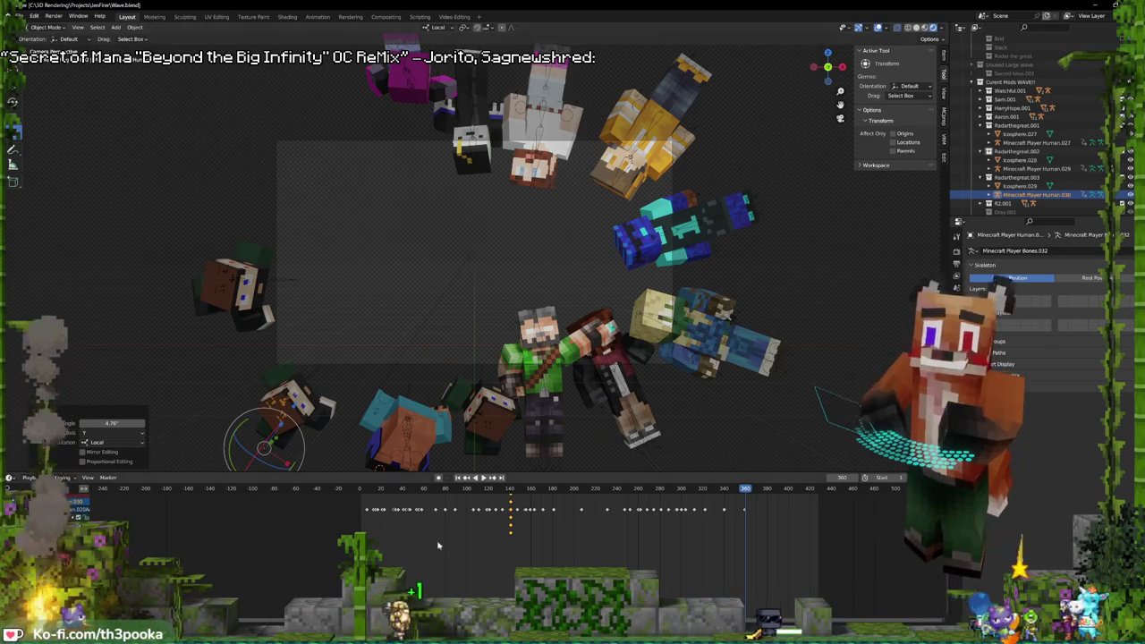
- Replay the wave animation and check the characters' spacing around the circle, stopping at frame 83
{"action": "left_click", "coordinate": [386, 489]}
{"action": "key", "text": "space"}
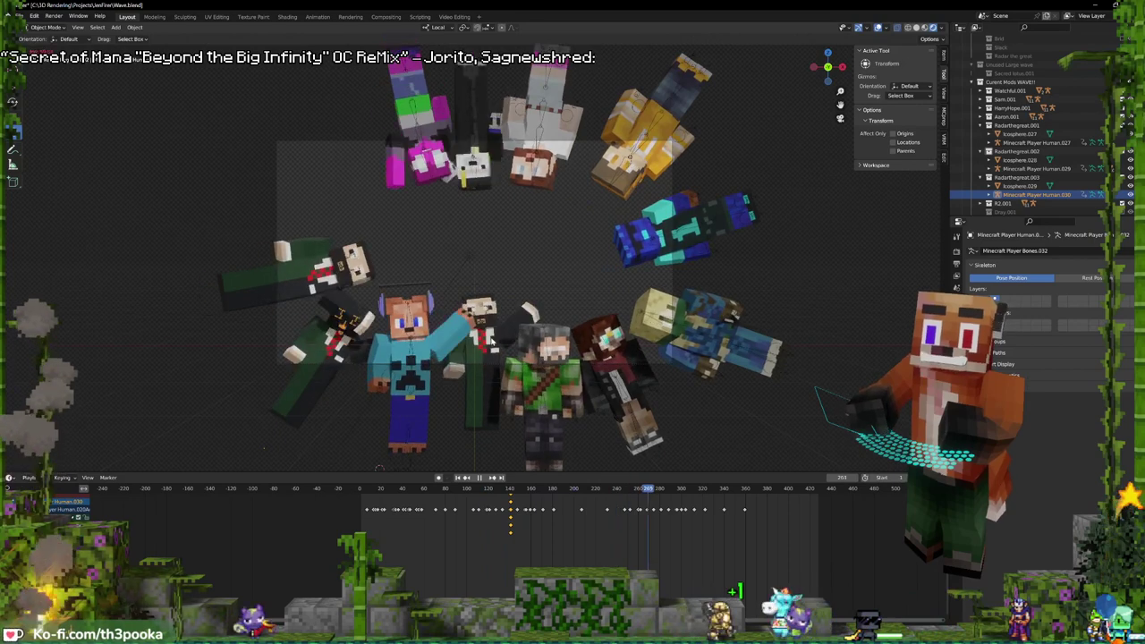
{"action": "key", "text": "space"}
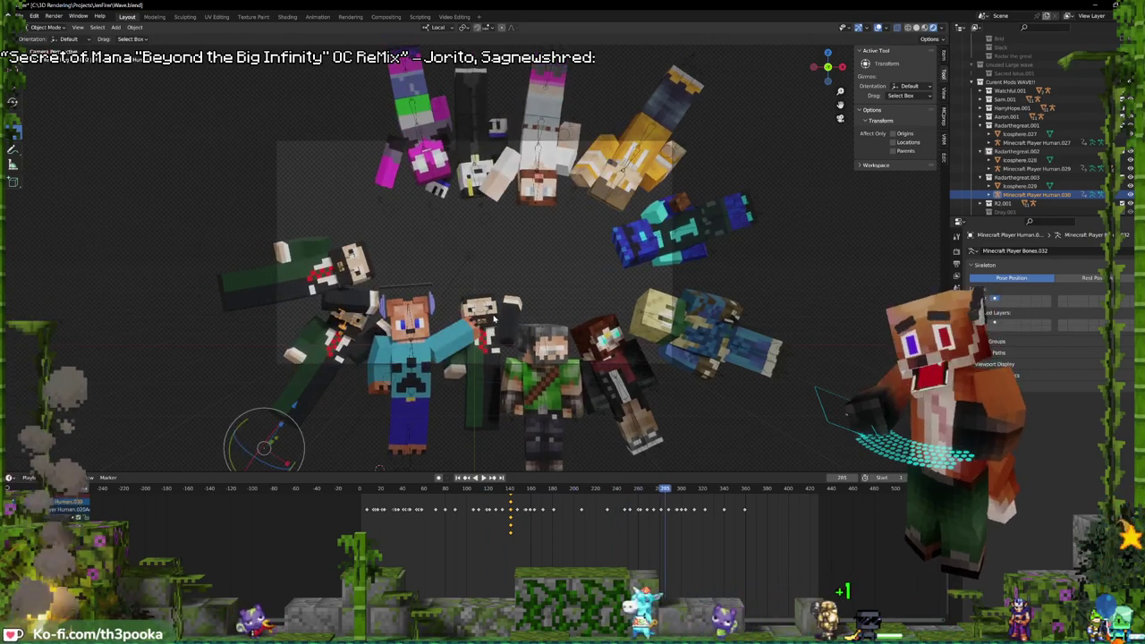
{"action": "left_click", "coordinate": [484, 319]}
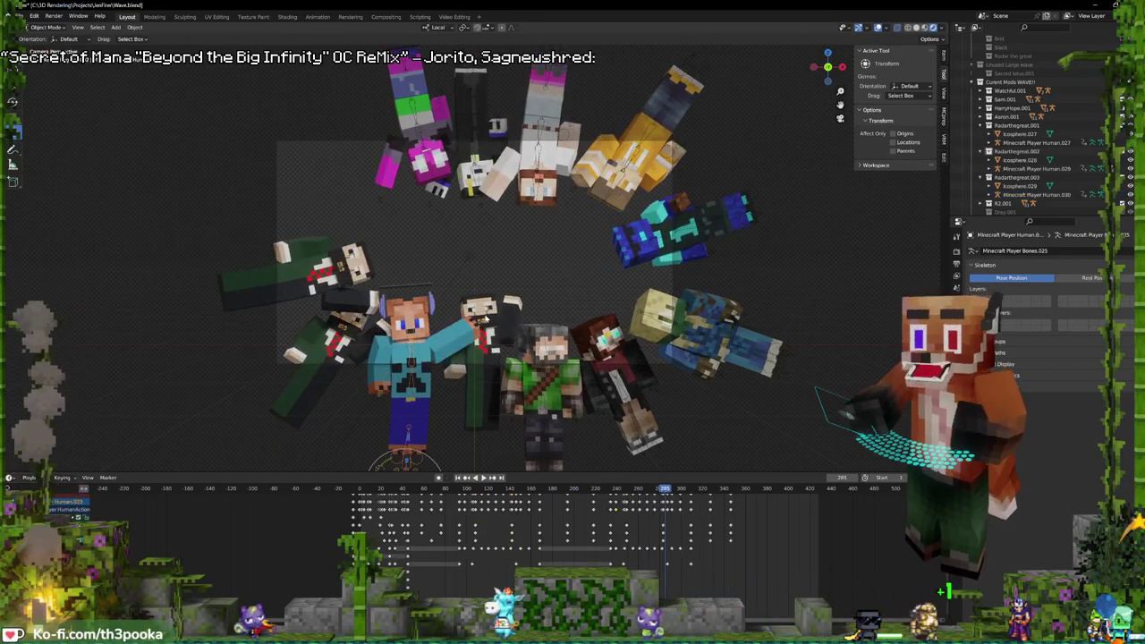
{"action": "key", "text": "space"}
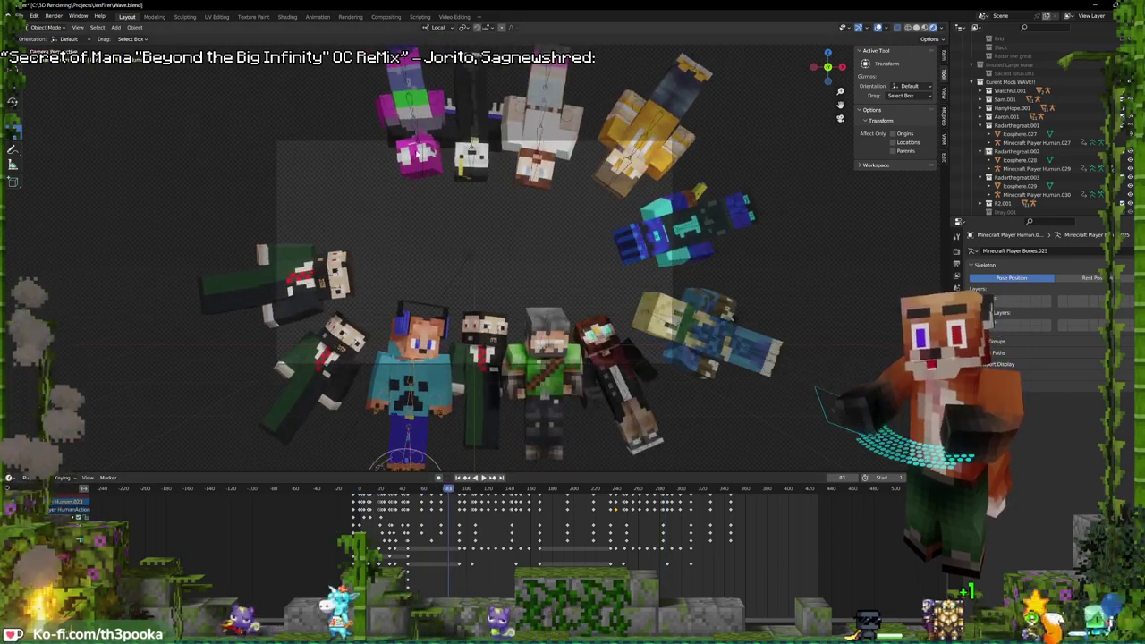
- Select all the character rigs around the circle together, including the three Radarthegreat rigs
{"action": "left_click", "coordinate": [416, 154]}
{"action": "left_click", "coordinate": [471, 151], "text": "shift"}
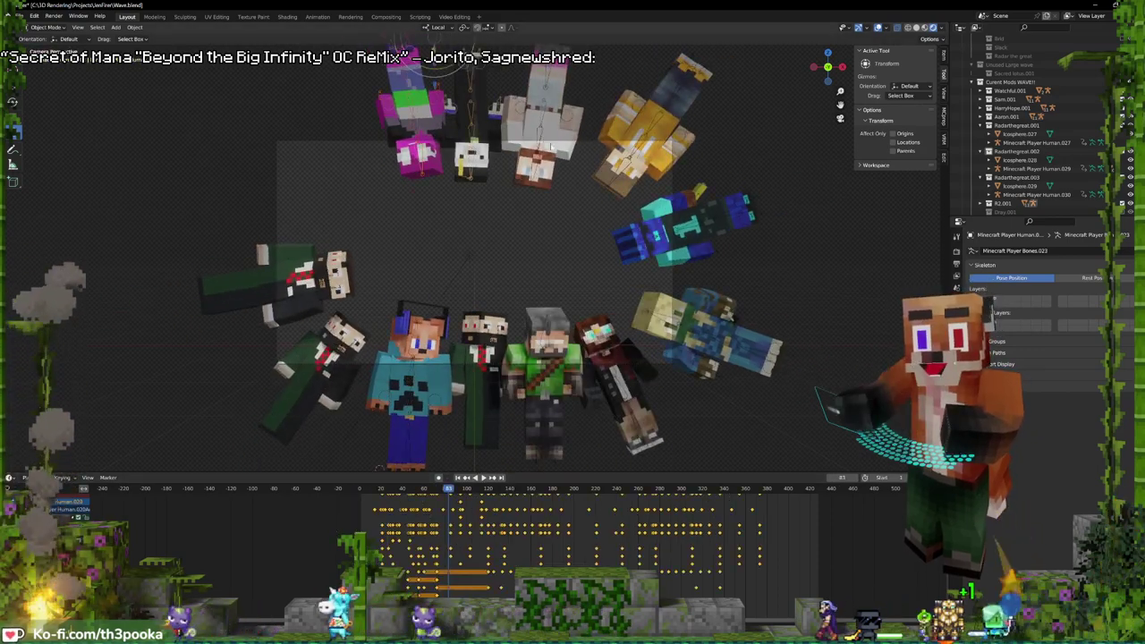
{"action": "left_click", "coordinate": [661, 177]}
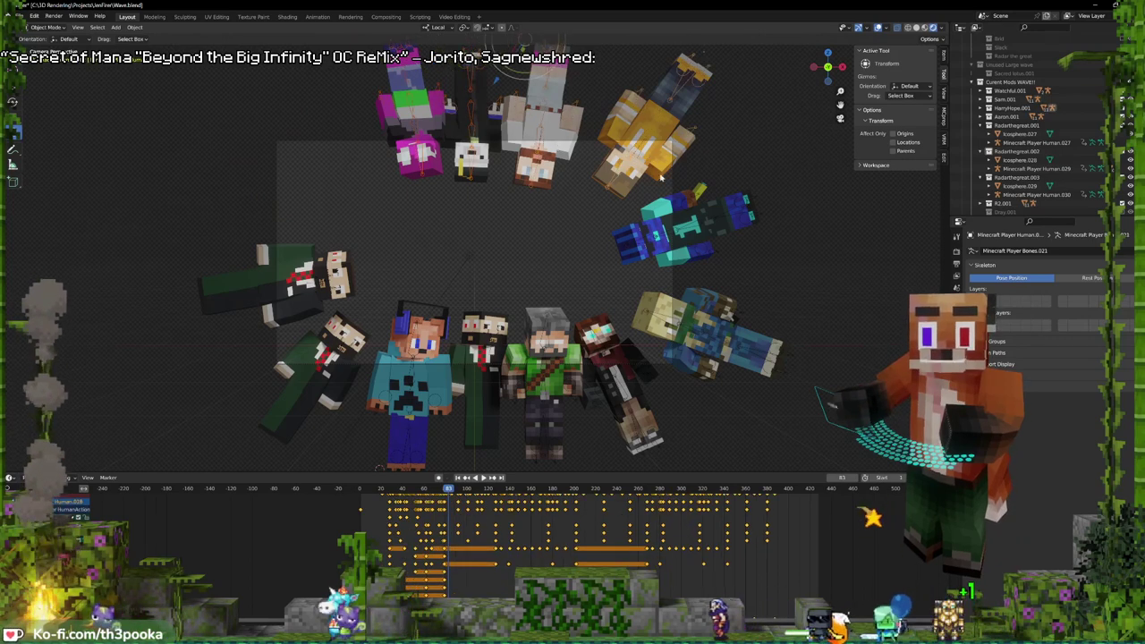
{"action": "left_click", "coordinate": [657, 237]}
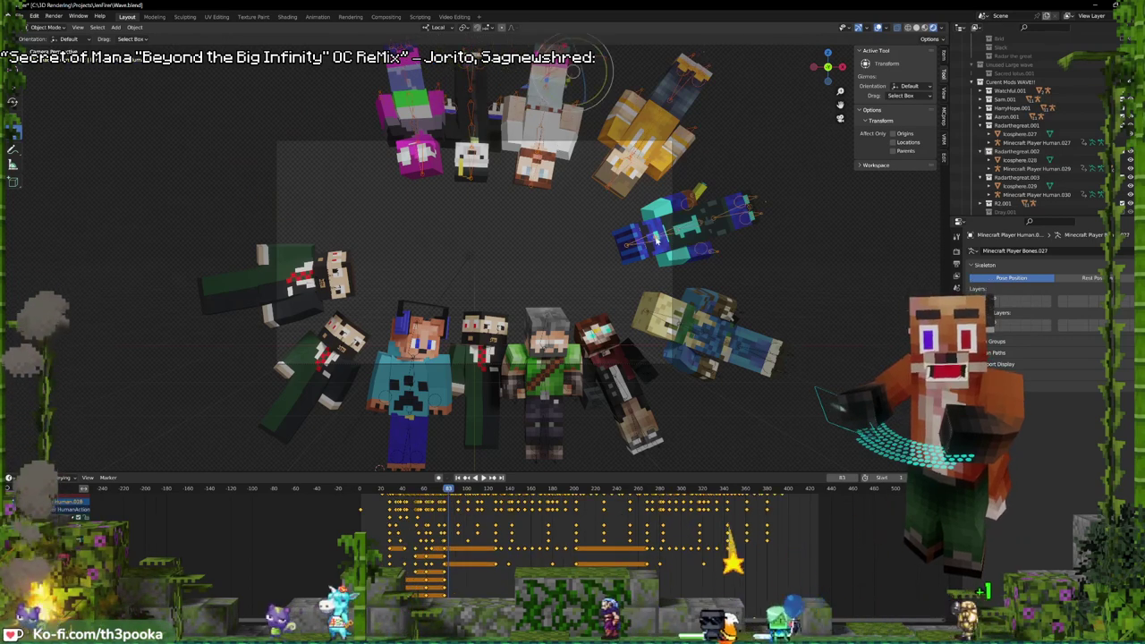
{"action": "left_click", "coordinate": [605, 356]}
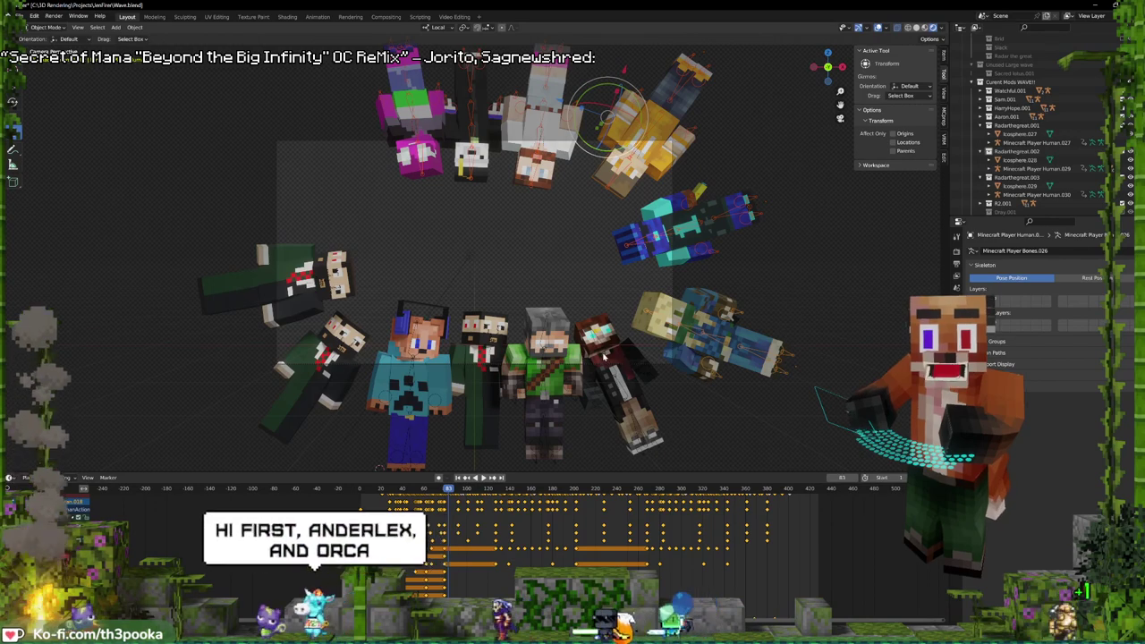
{"action": "left_click", "coordinate": [605, 205]}
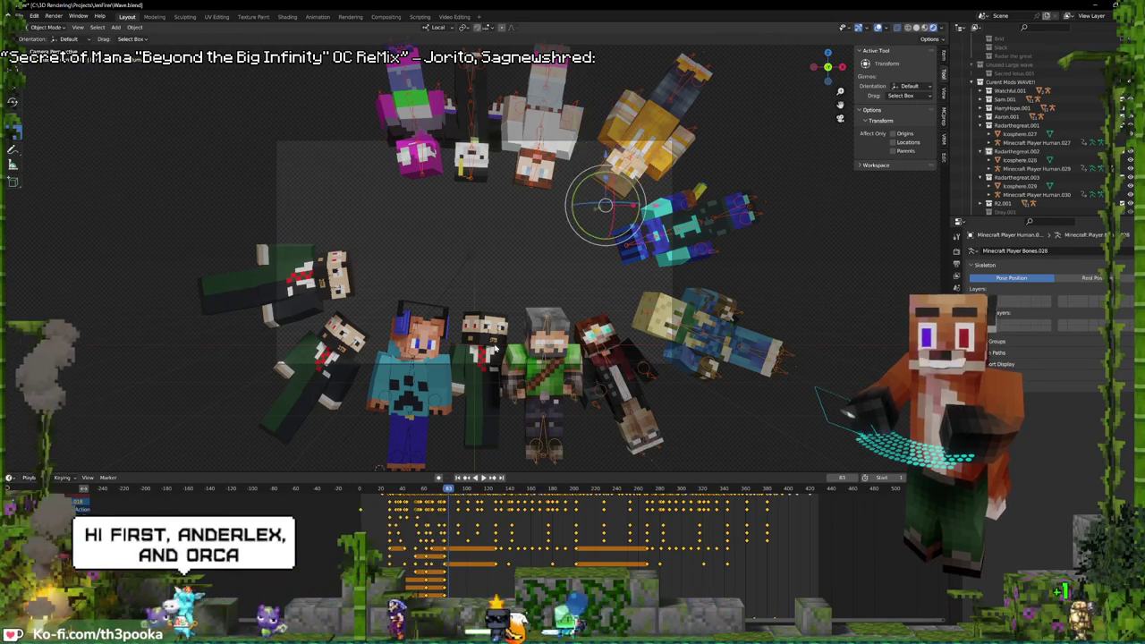
{"action": "left_click", "coordinate": [340, 354]}
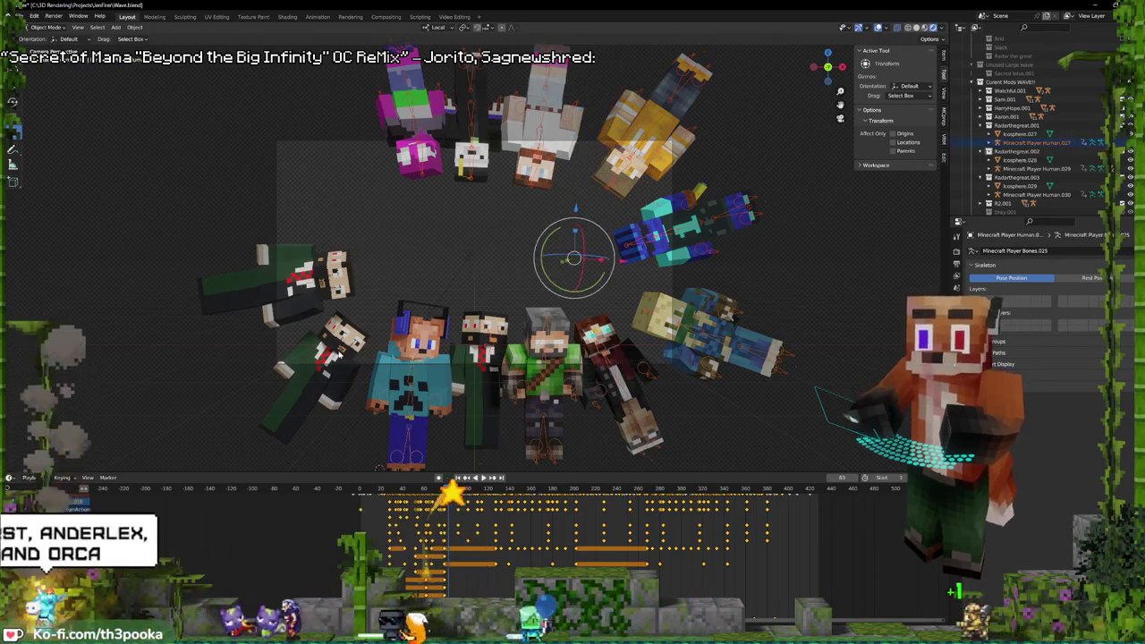
{"action": "left_click", "coordinate": [324, 297]}
{"action": "left_click", "coordinate": [322, 284], "text": "shift"}
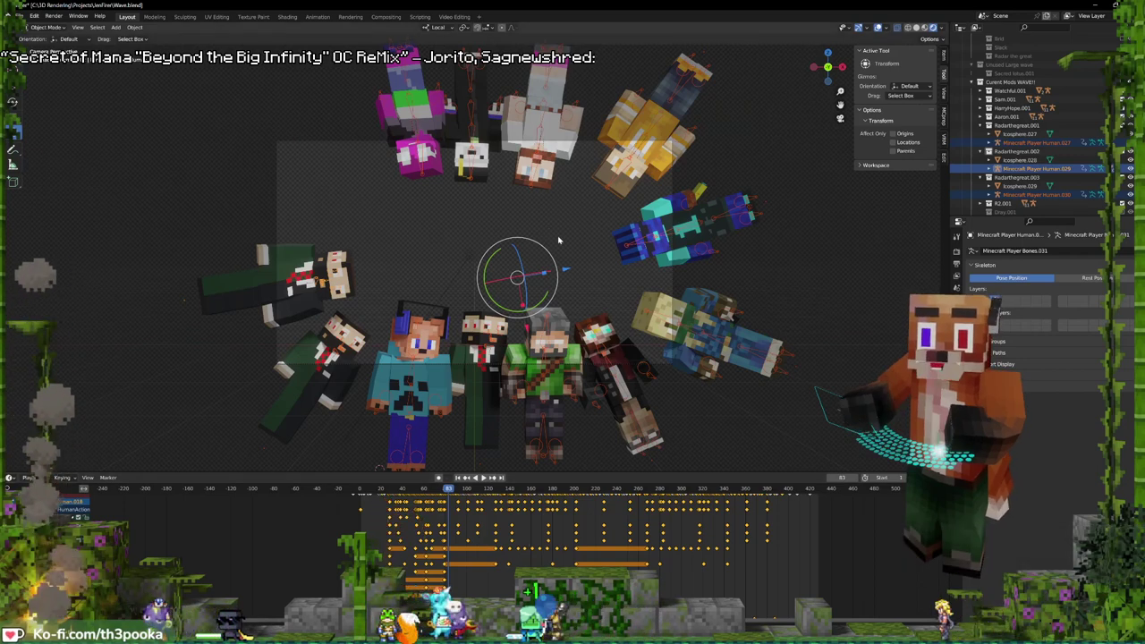
- Switch the selected rigs into Pose Mode and back to Object Mode, and include the Radarthegreat.003 and Radarthegreat.002 rigs in the selection again
{"action": "key", "text": "ctrl+Tab"}
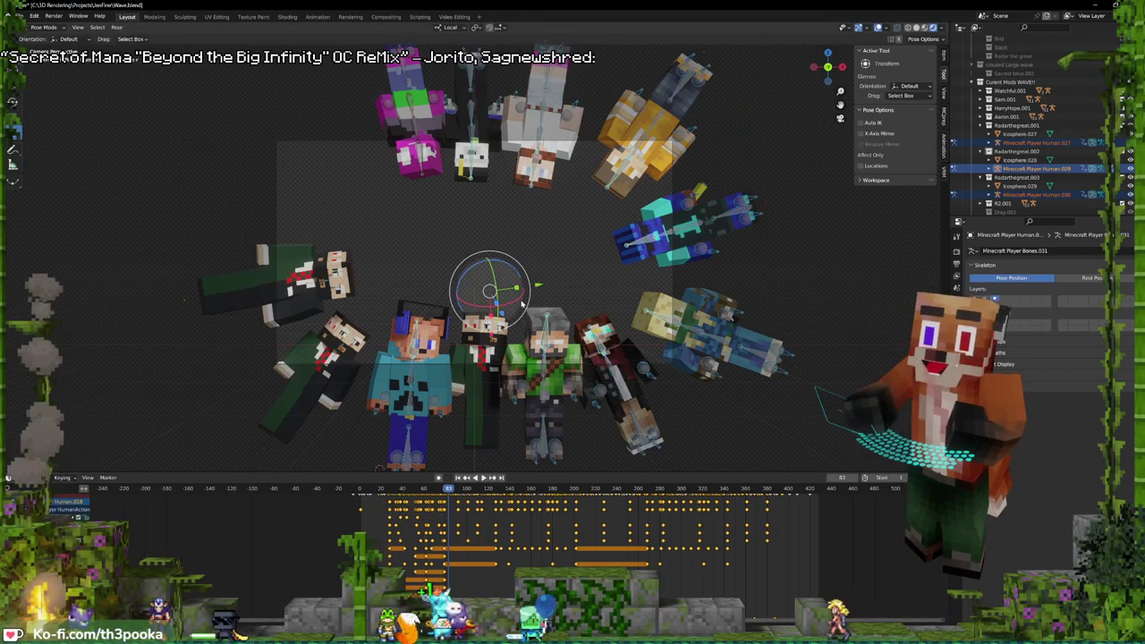
{"action": "key", "text": "ctrl+Tab"}
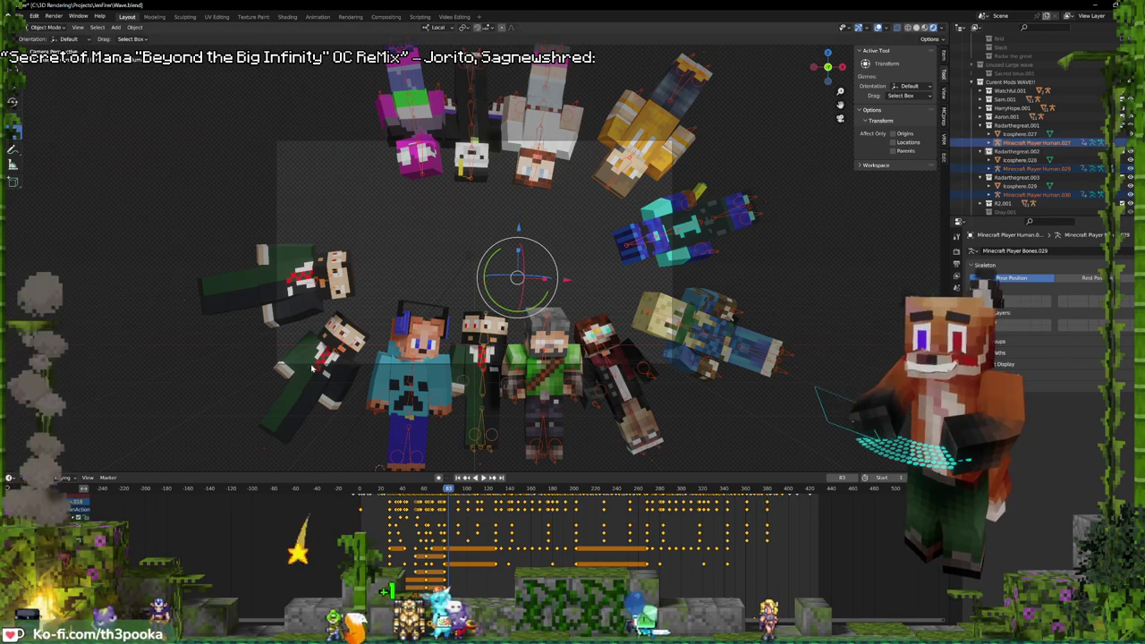
{"action": "left_click", "coordinate": [343, 351]}
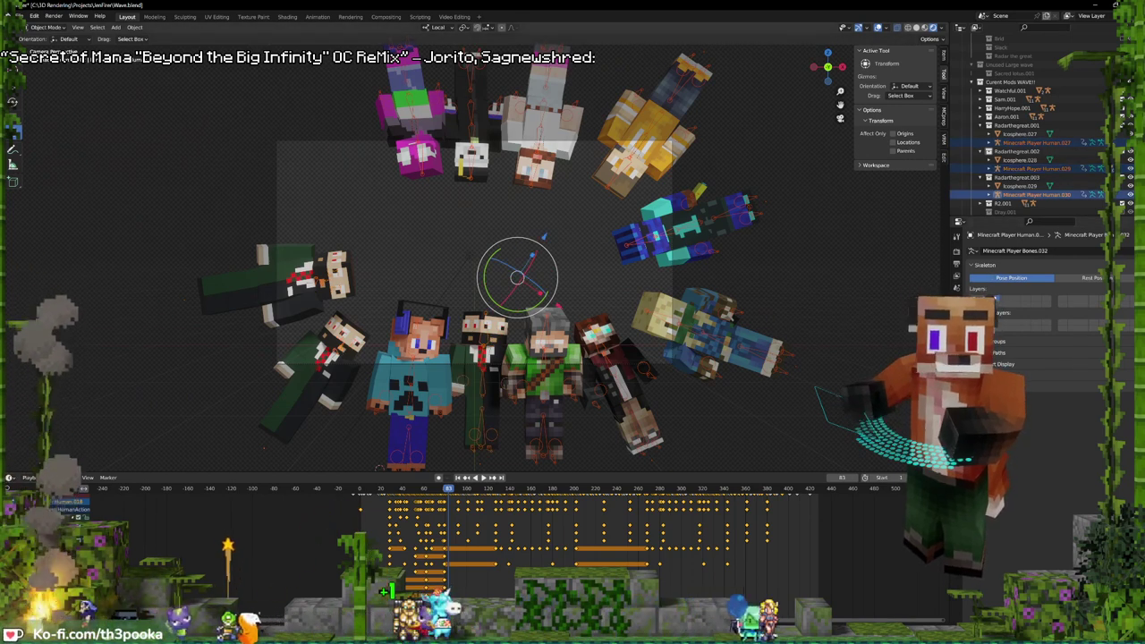
{"action": "left_click", "coordinate": [323, 282], "text": "shift"}
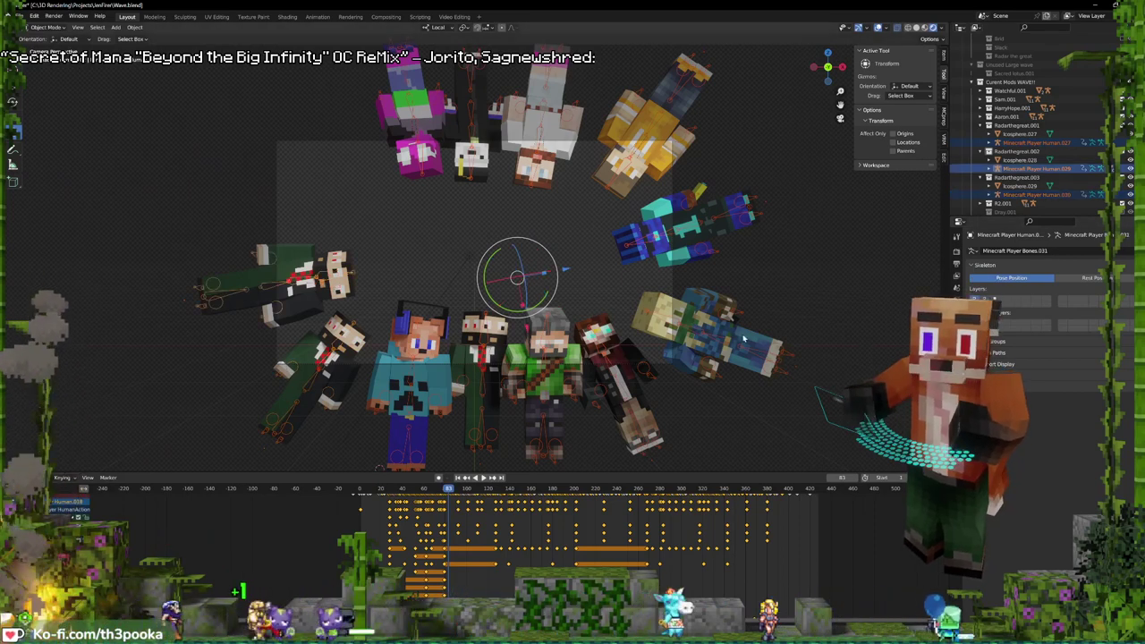
- Shift the keyframes of the four selected rigs about 17 frames earlier in Pose Mode and replay the wave to frame 94
{"action": "key", "text": "ctrl+Tab"}
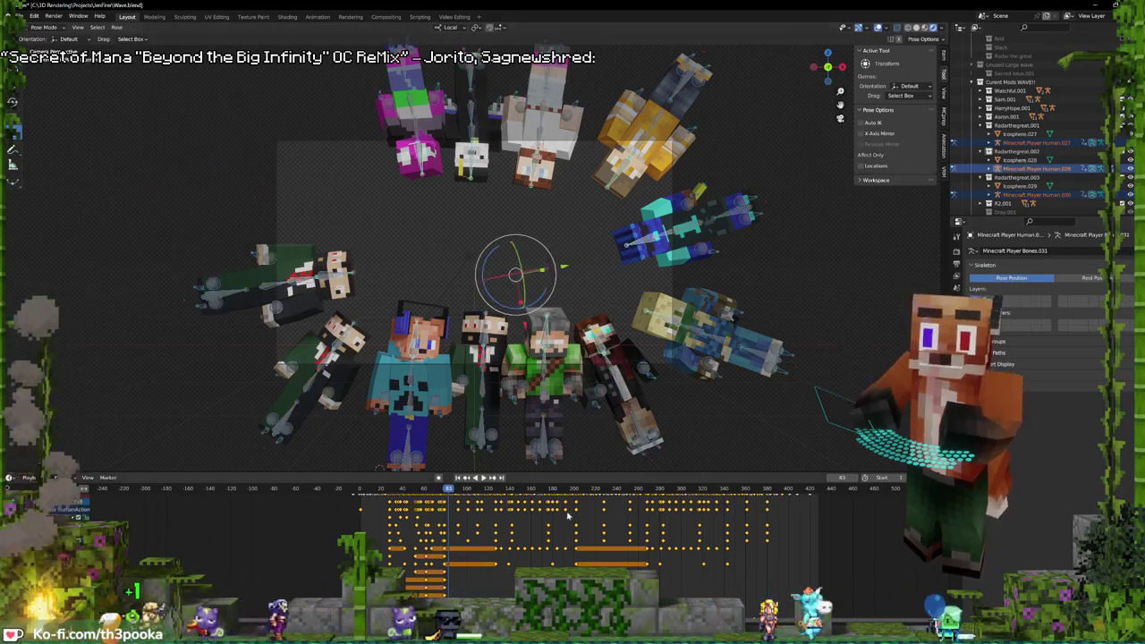
{"action": "left_click", "coordinate": [359, 488]}
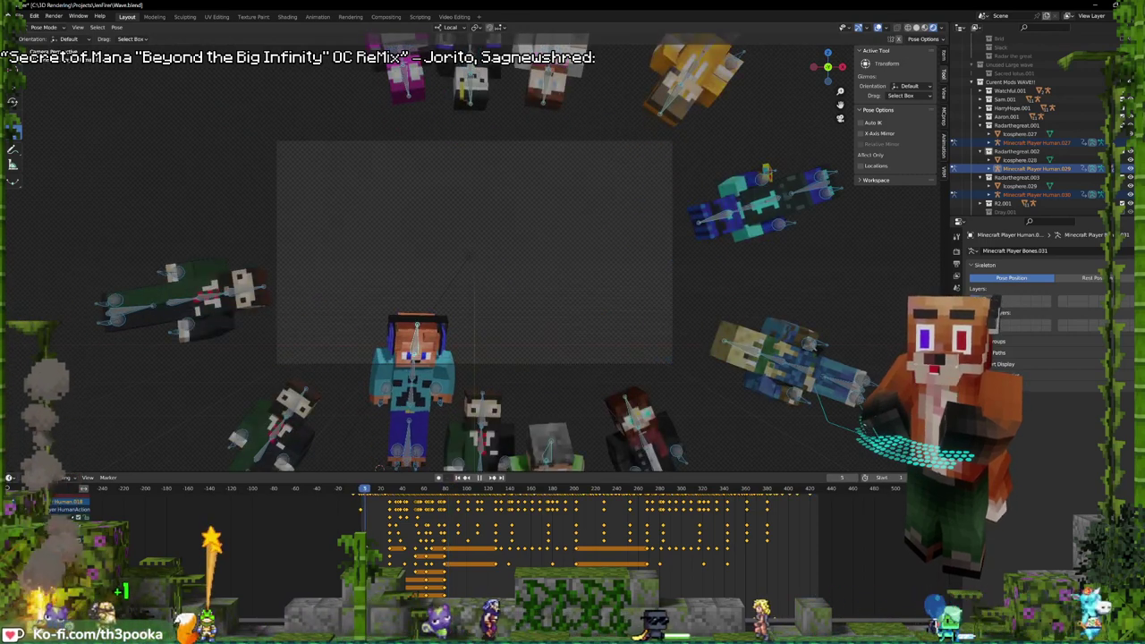
{"action": "key", "text": "space"}
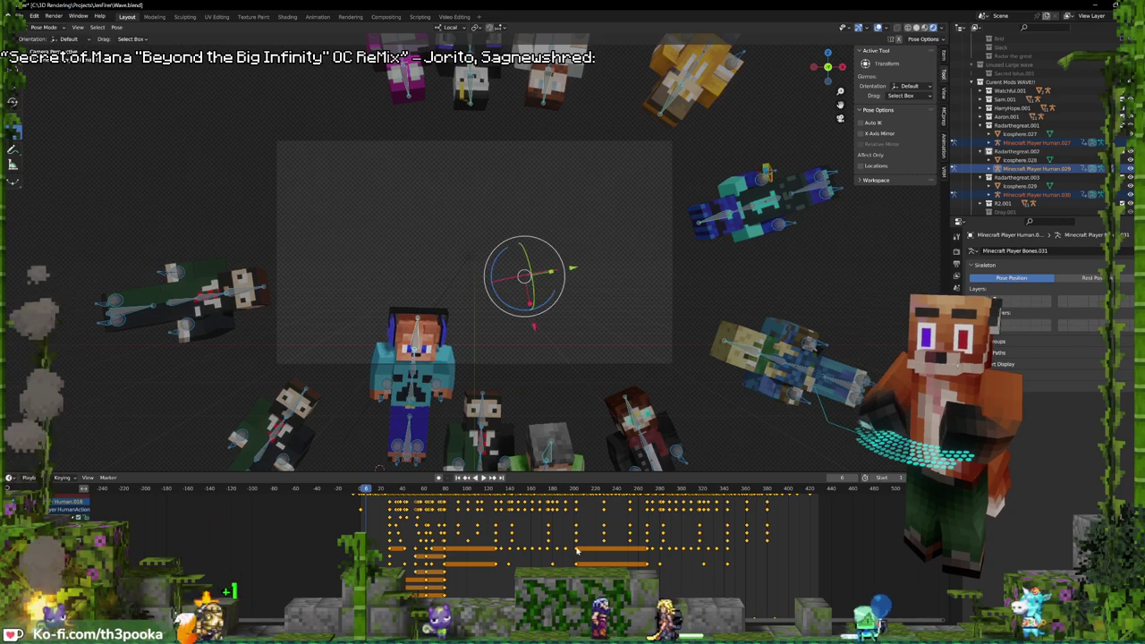
{"action": "key", "text": "g"}
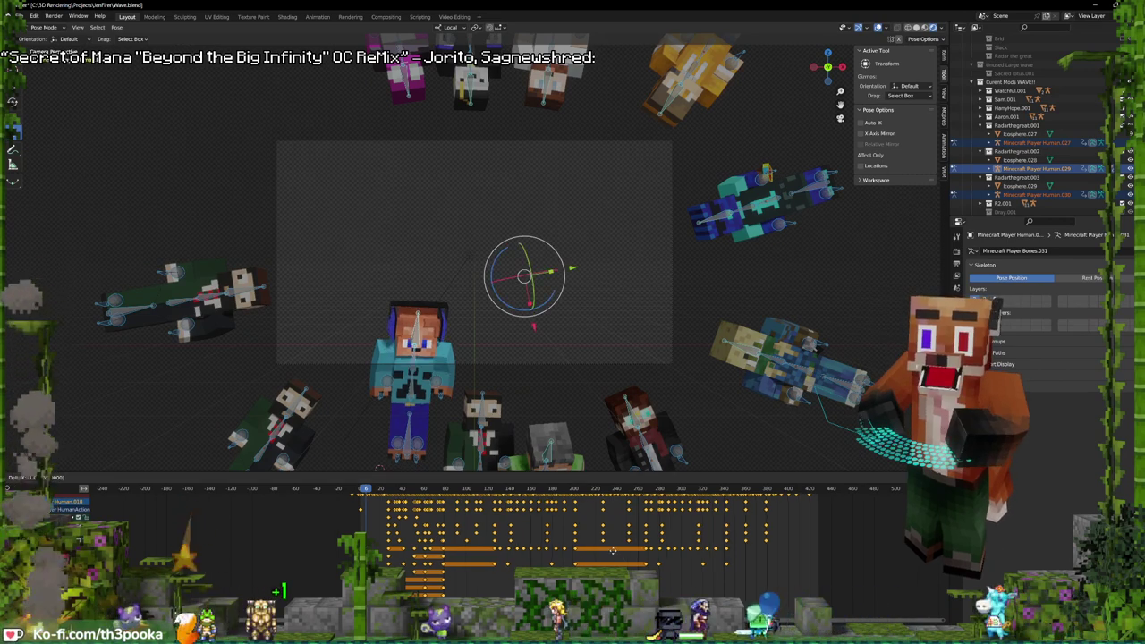
{"action": "left_click_drag", "start_coordinate": [612, 549], "coordinate": [601, 555]}
{"action": "key", "text": "space"}
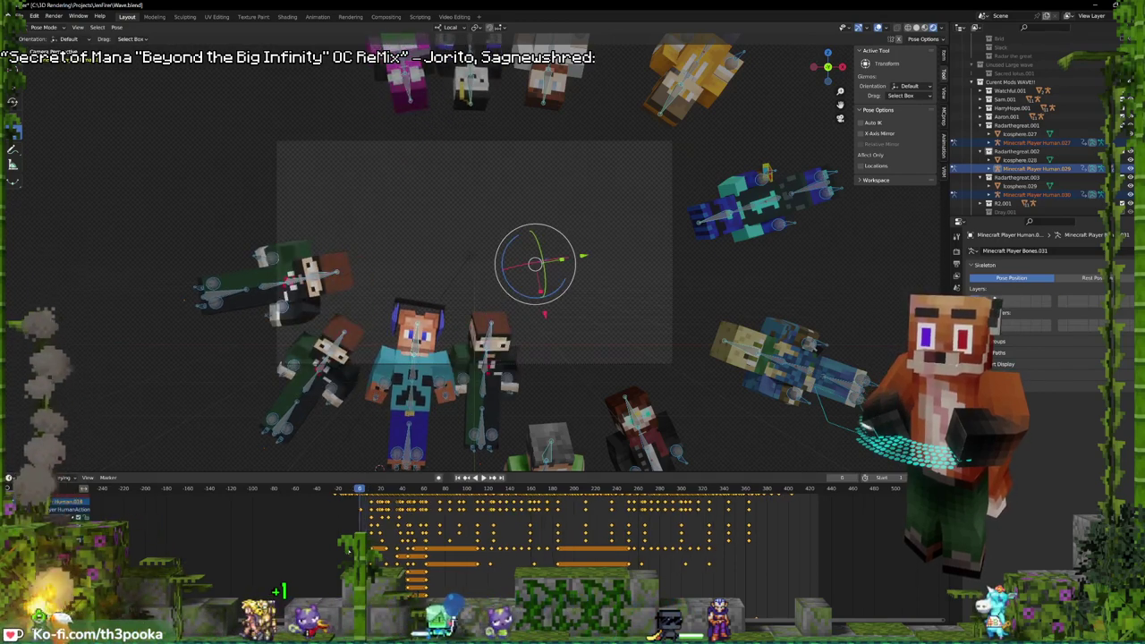
{"action": "key", "text": "space"}
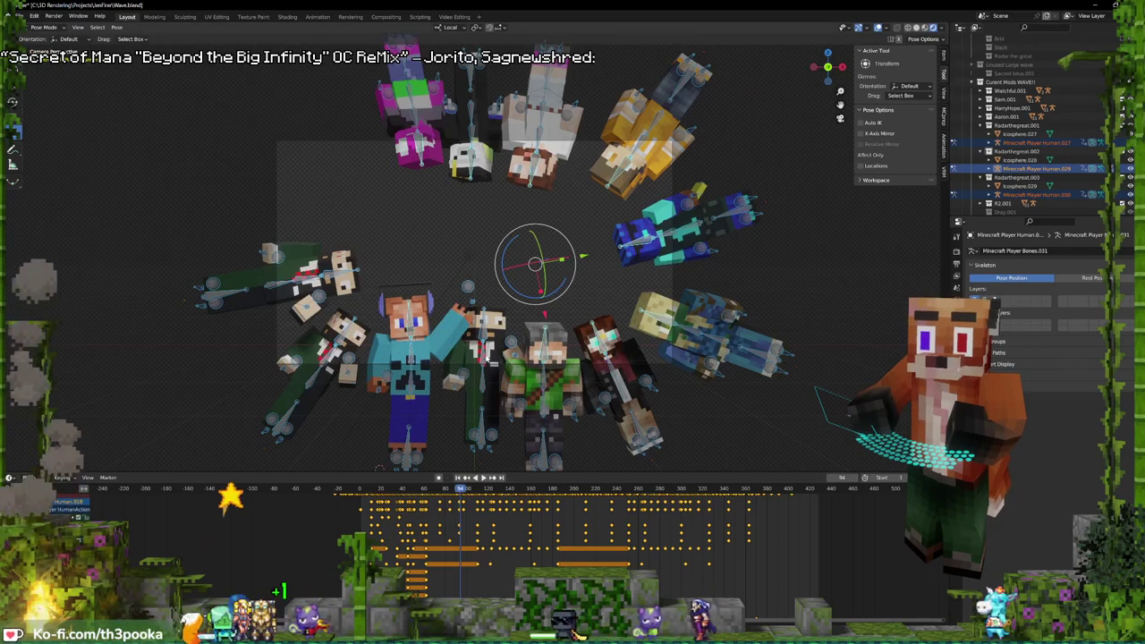
- Reselect the three Radarthegreat rigs and the blue-shirted rig, and shift their keyframes about 69 frames later in Pose Mode, starting near frame 46
{"action": "key", "text": "ctrl+Tab"}
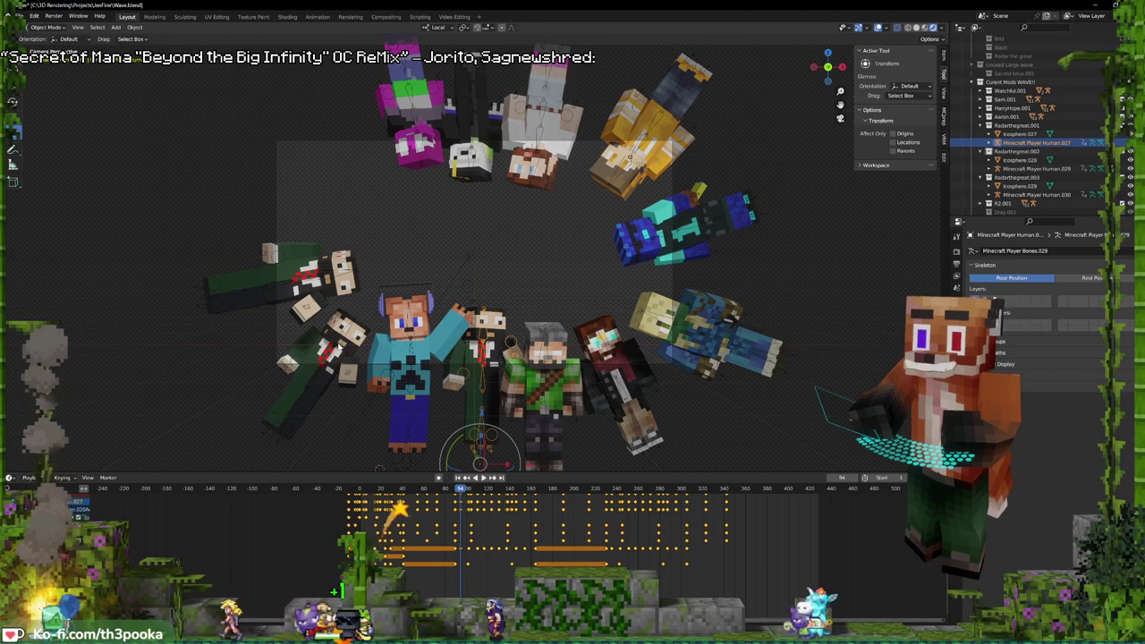
{"action": "left_click", "coordinate": [338, 343]}
{"action": "left_click", "coordinate": [339, 308]}
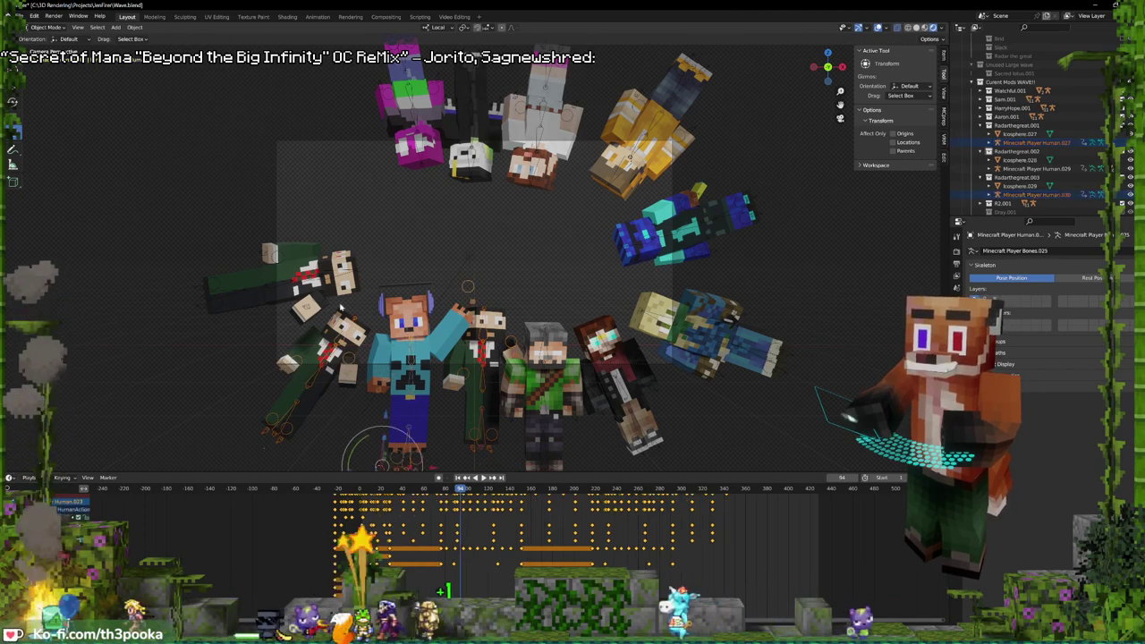
{"action": "left_click", "coordinate": [321, 277]}
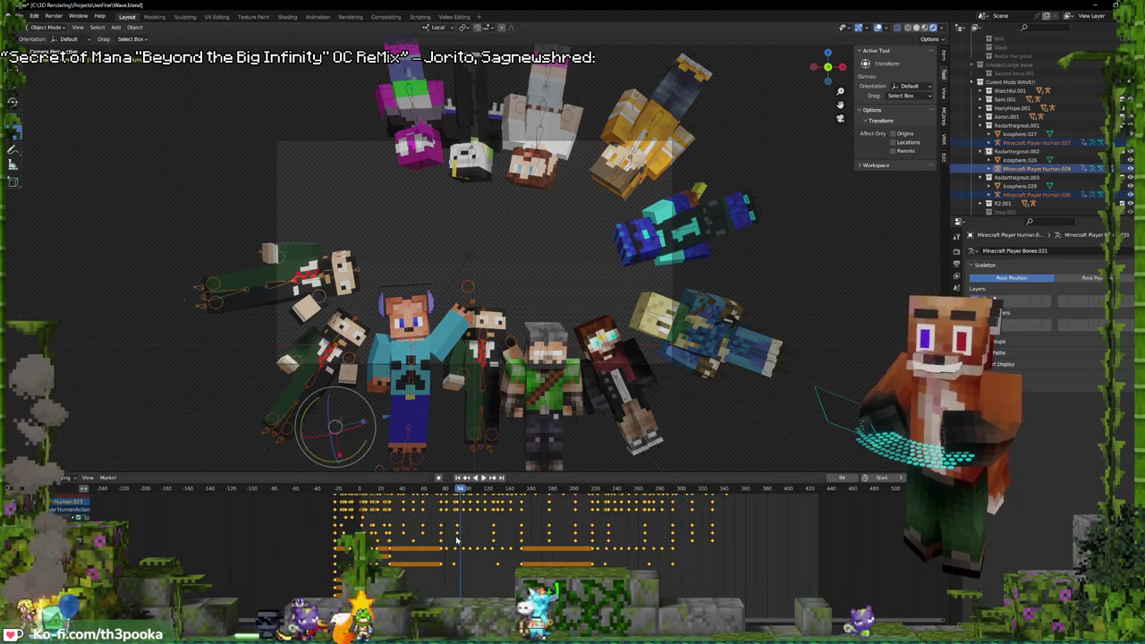
{"action": "key", "text": "ctrl+Tab"}
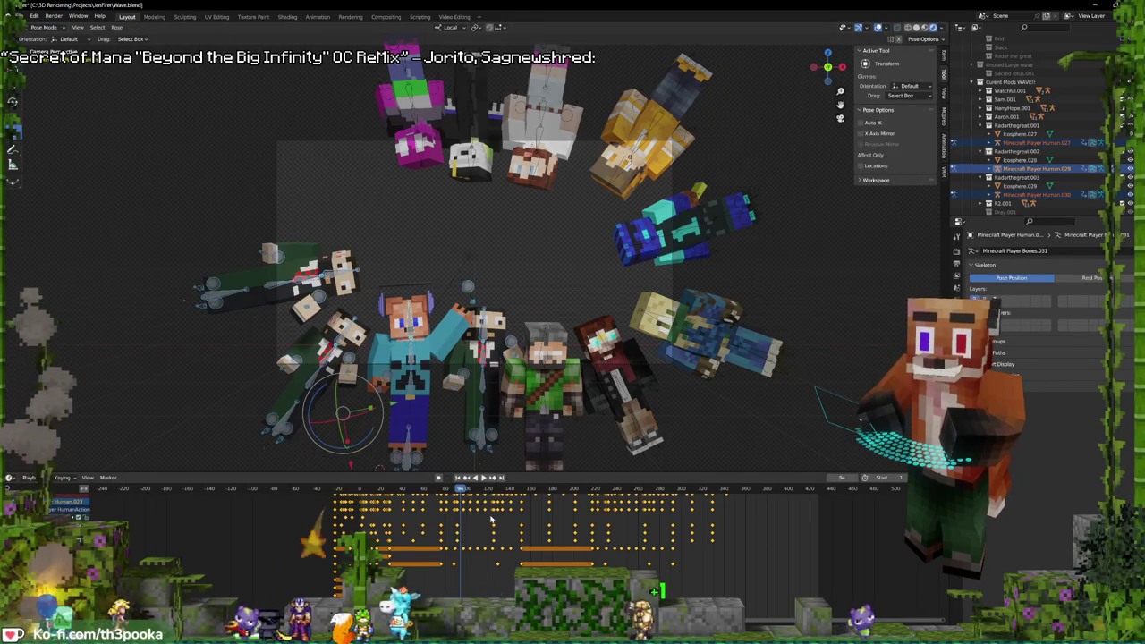
{"action": "key", "text": "space"}
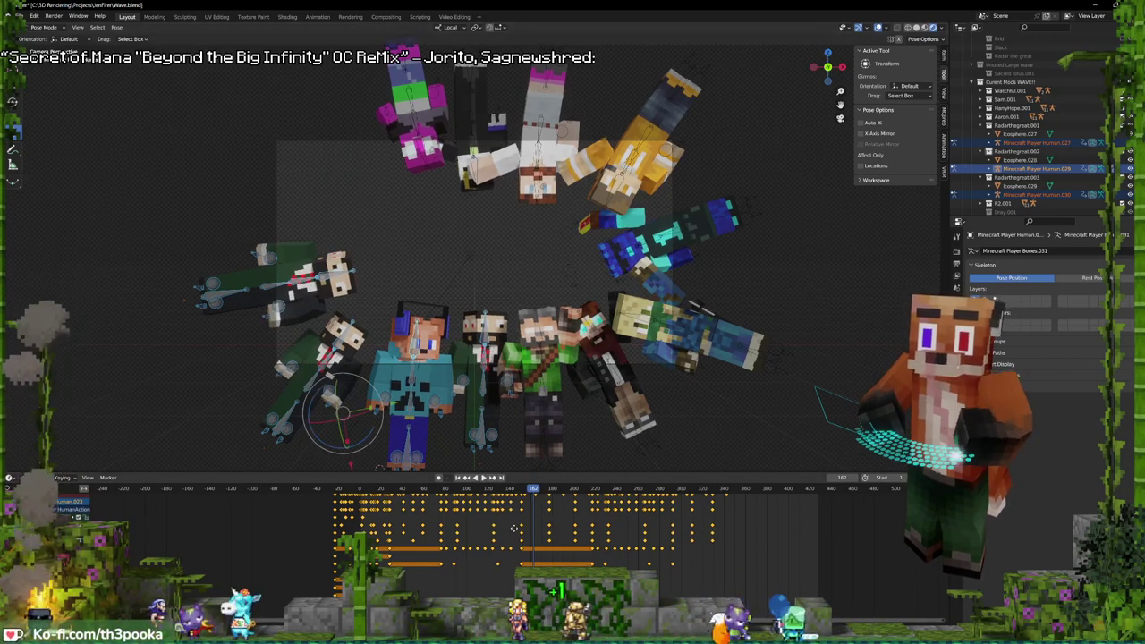
{"action": "left_click_drag", "start_coordinate": [515, 529], "coordinate": [586, 513]}
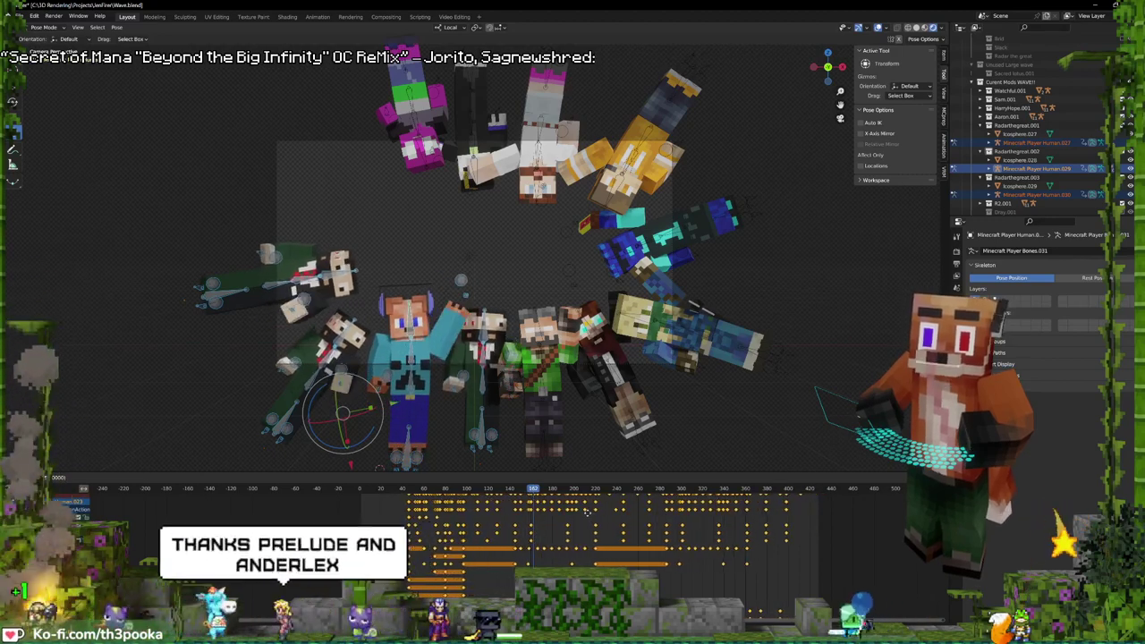
- Put only the blue-shirted rig in Pose Mode, advance playback to frame 167, and shift its keyframes about 17 frames later
{"action": "key", "text": "ctrl+Tab"}
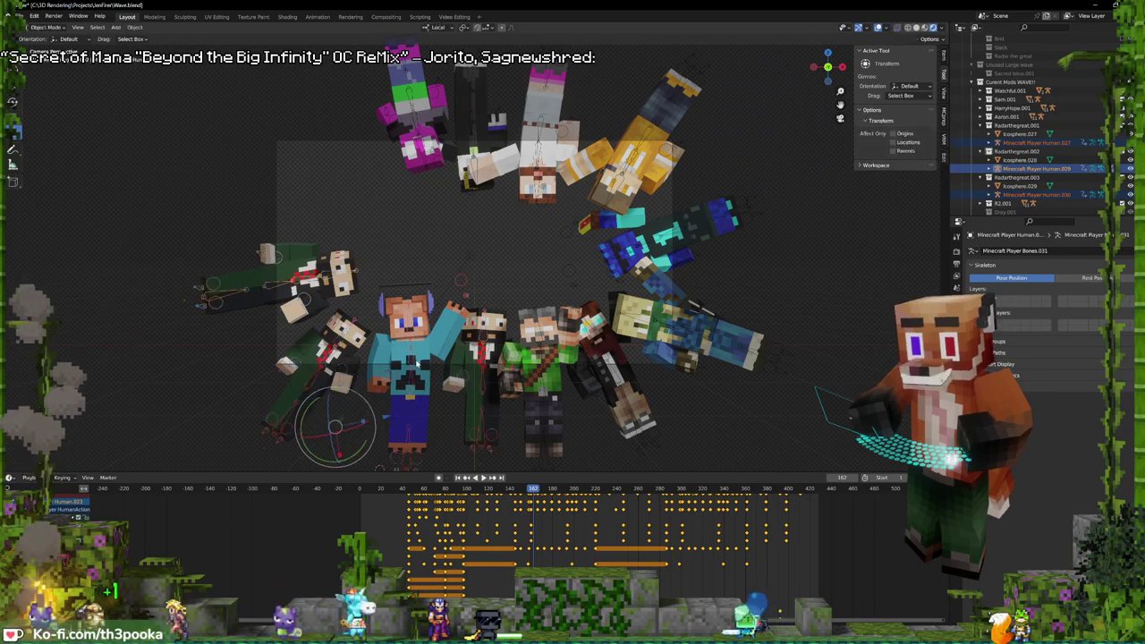
{"action": "left_click", "coordinate": [411, 363]}
{"action": "left_click", "coordinate": [410, 367]}
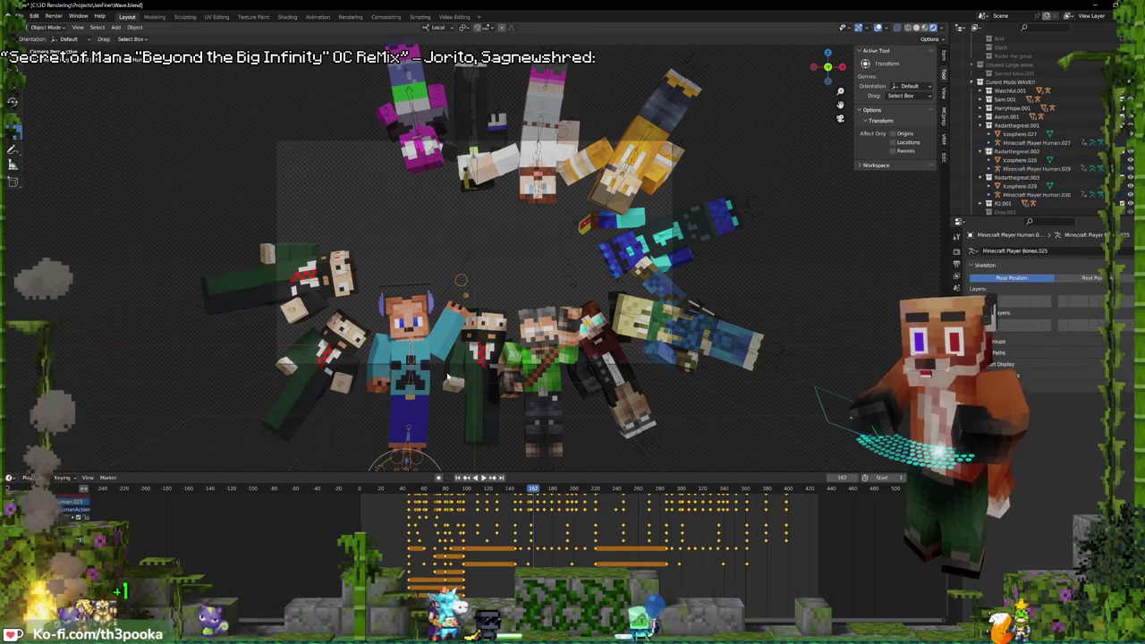
{"action": "key", "text": "ctrl+Tab"}
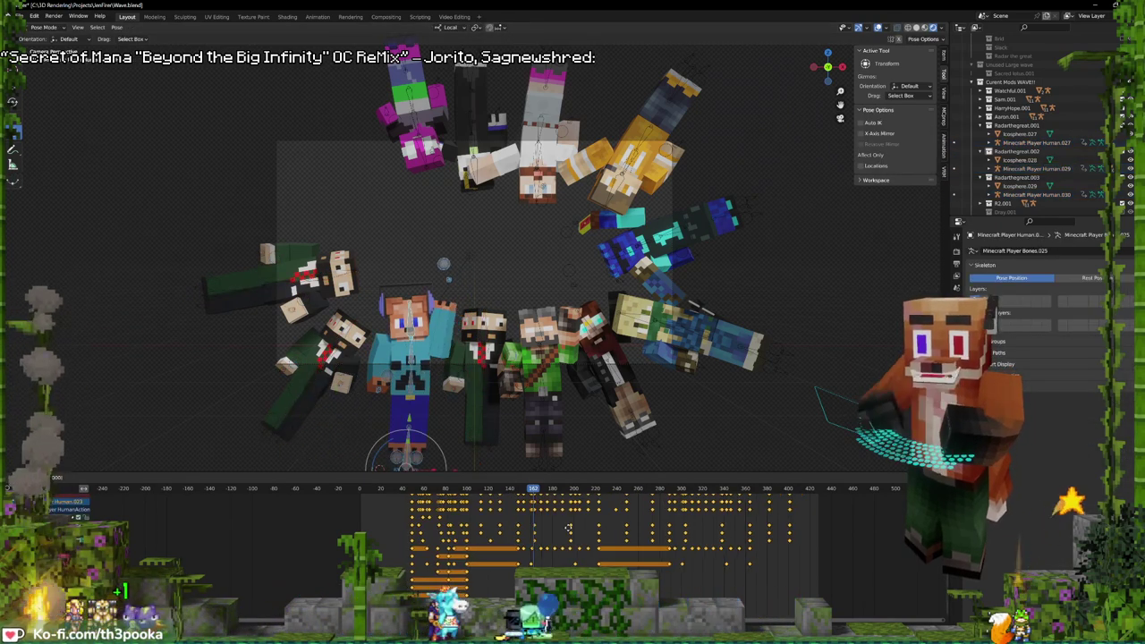
{"action": "mouse_move", "coordinate": [569, 529]}
{"action": "left_mouse_down"}
{"action": "mouse_move", "coordinate": [580, 529]}
{"action": "mouse_move", "coordinate": [569, 532]}
{"action": "left_mouse_up"}
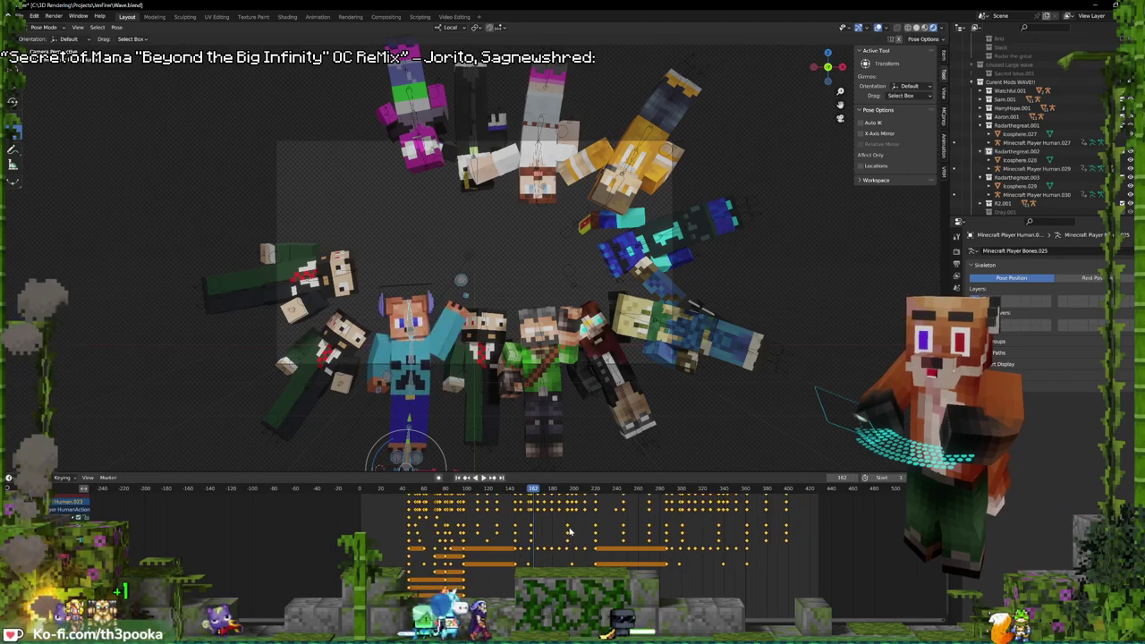
{"action": "key", "text": "space"}
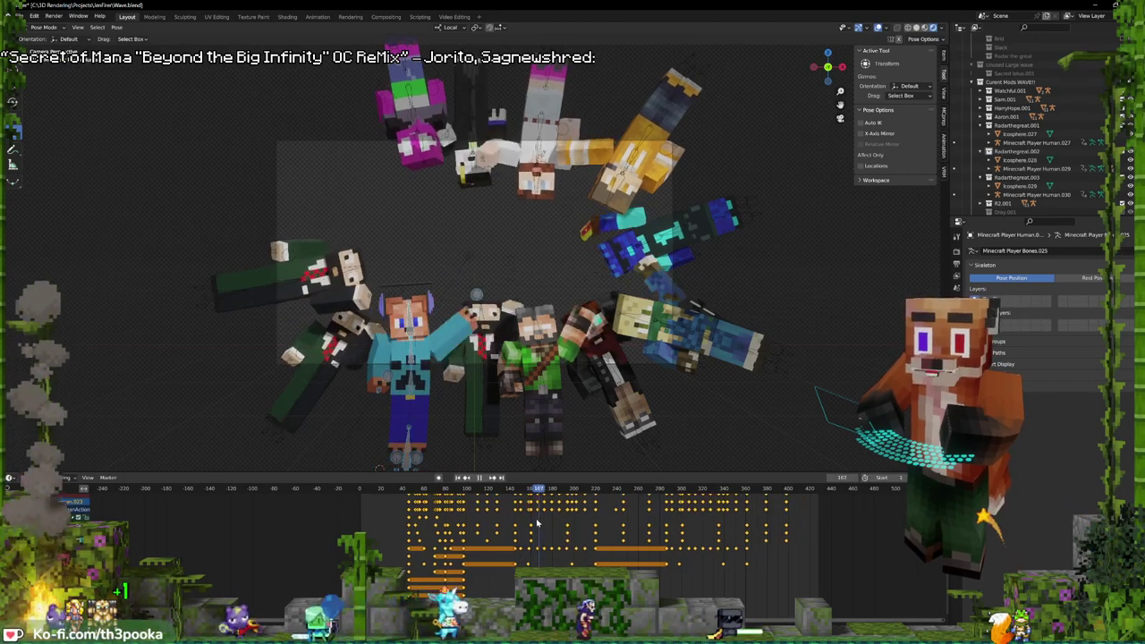
{"action": "key", "text": "space"}
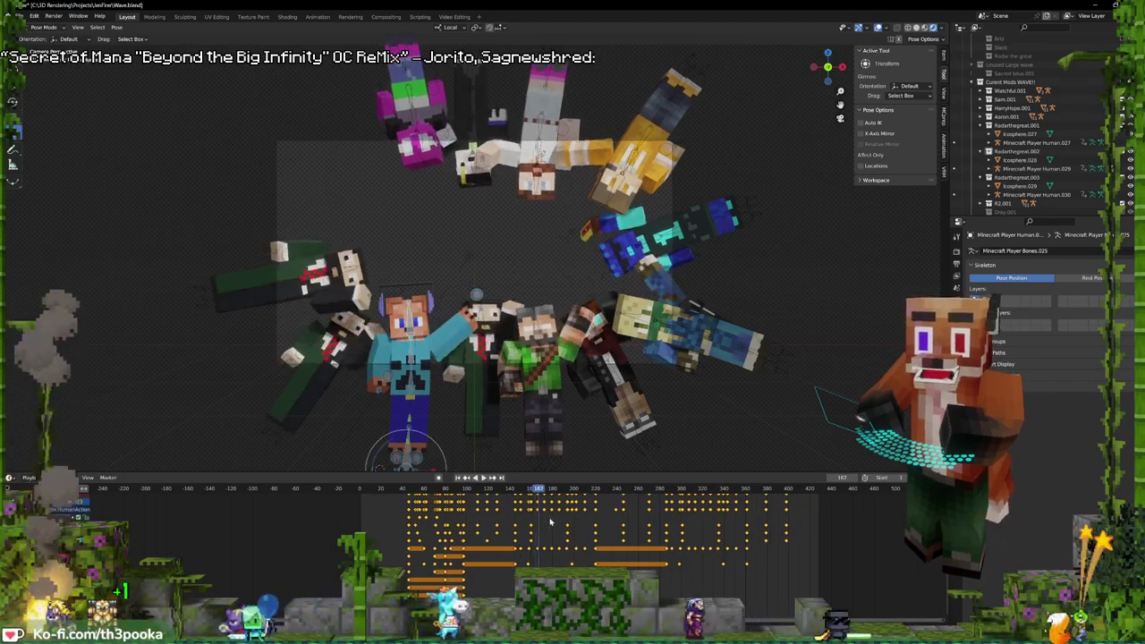
{"action": "mouse_move", "coordinate": [587, 520]}
{"action": "left_mouse_down"}
{"action": "mouse_move", "coordinate": [574, 514]}
{"action": "mouse_move", "coordinate": [605, 516]}
{"action": "left_mouse_up"}
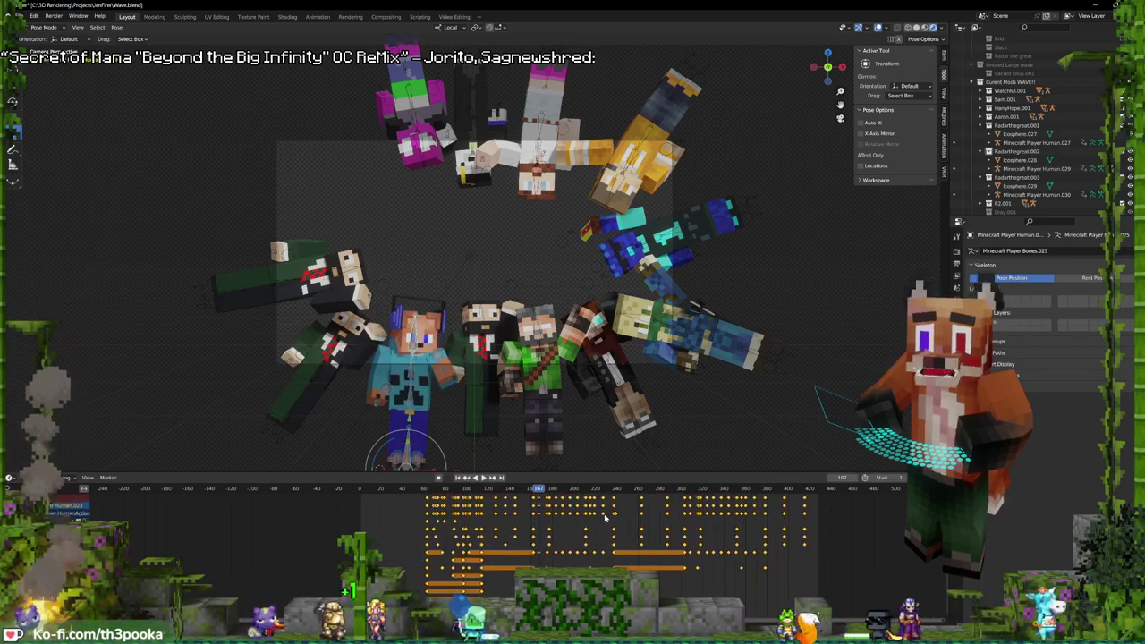
- Select the Radarthegreat.003 and Radarthegreat.002 rigs in Object Mode and shift their keyframes about 9 frames later at frame 172
{"action": "key", "text": "ctrl+Tab"}
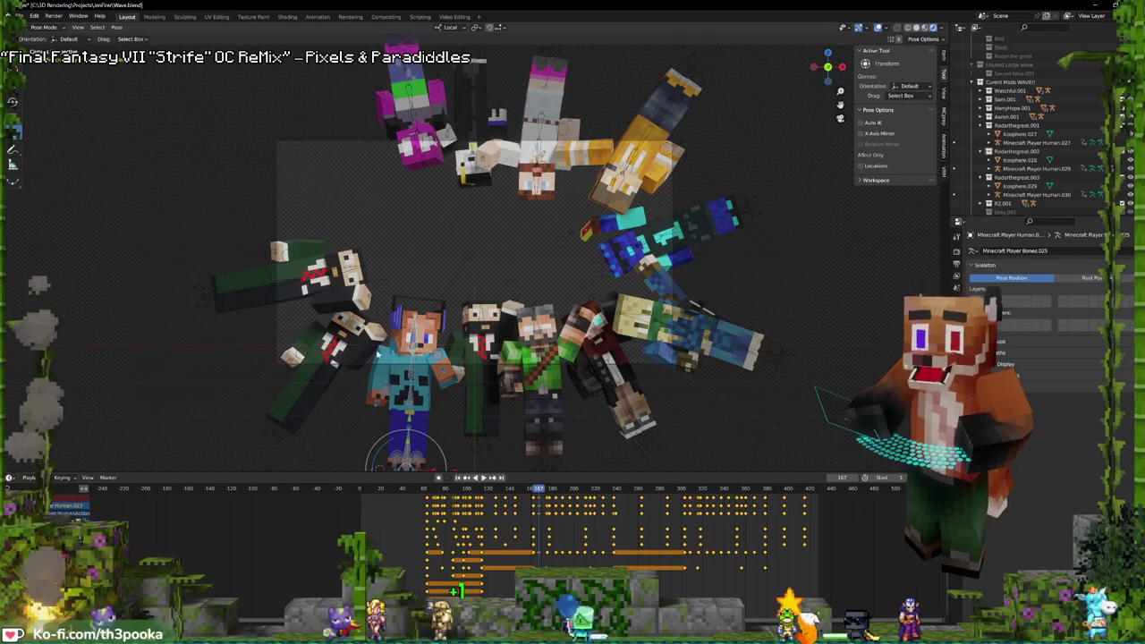
{"action": "left_click", "coordinate": [333, 271]}
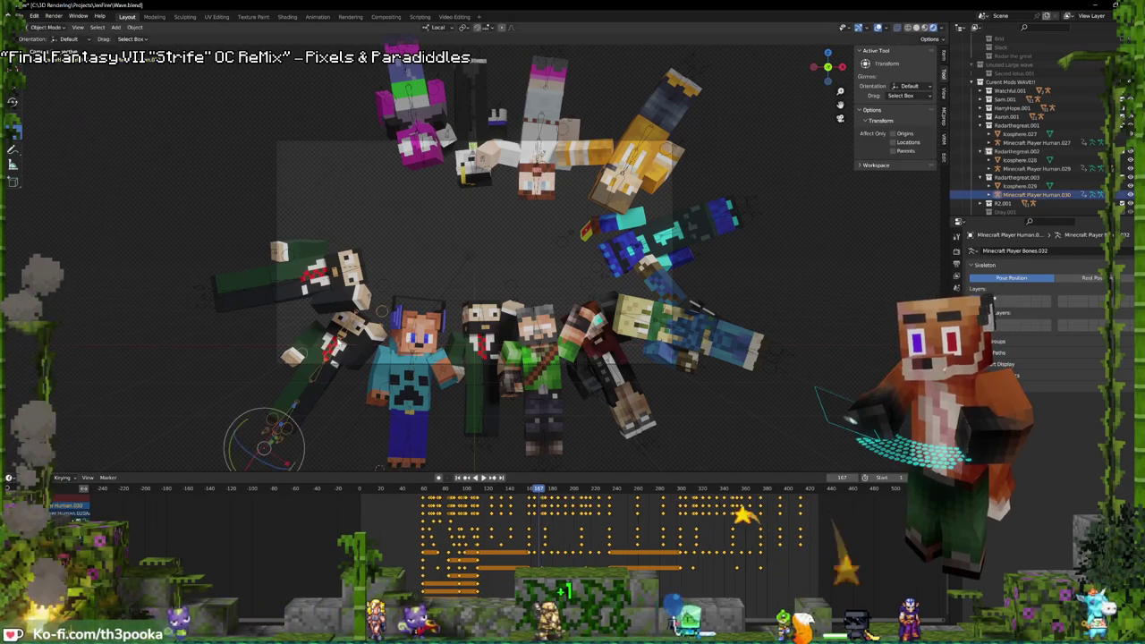
{"action": "left_click", "coordinate": [333, 271]}
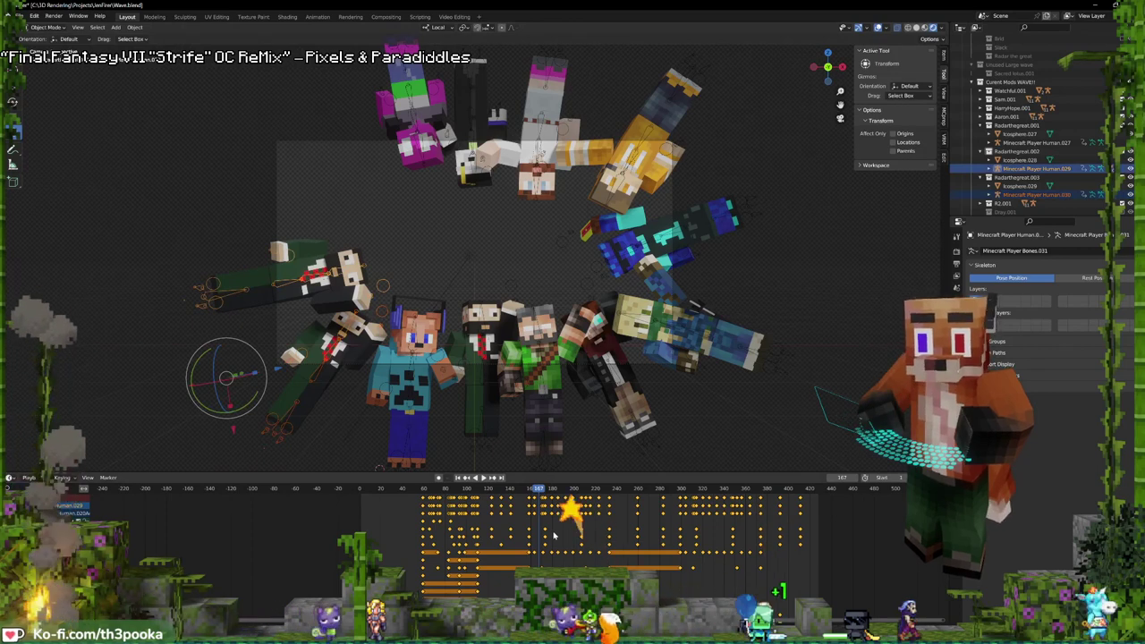
{"action": "key", "text": "space"}
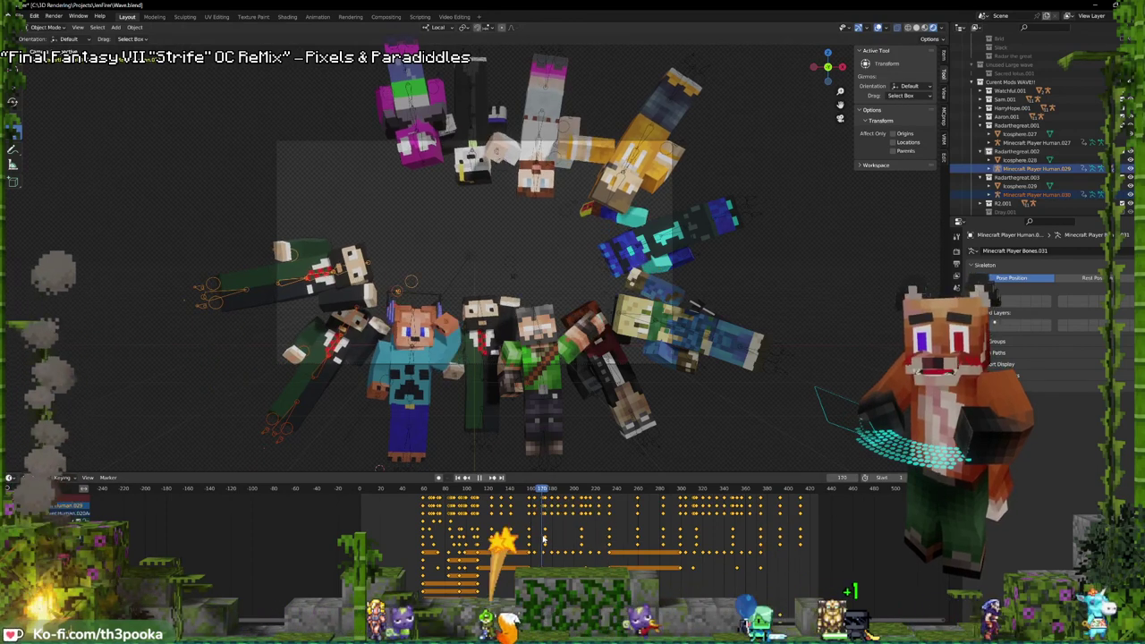
{"action": "key", "text": "space"}
{"action": "key", "text": "g"}
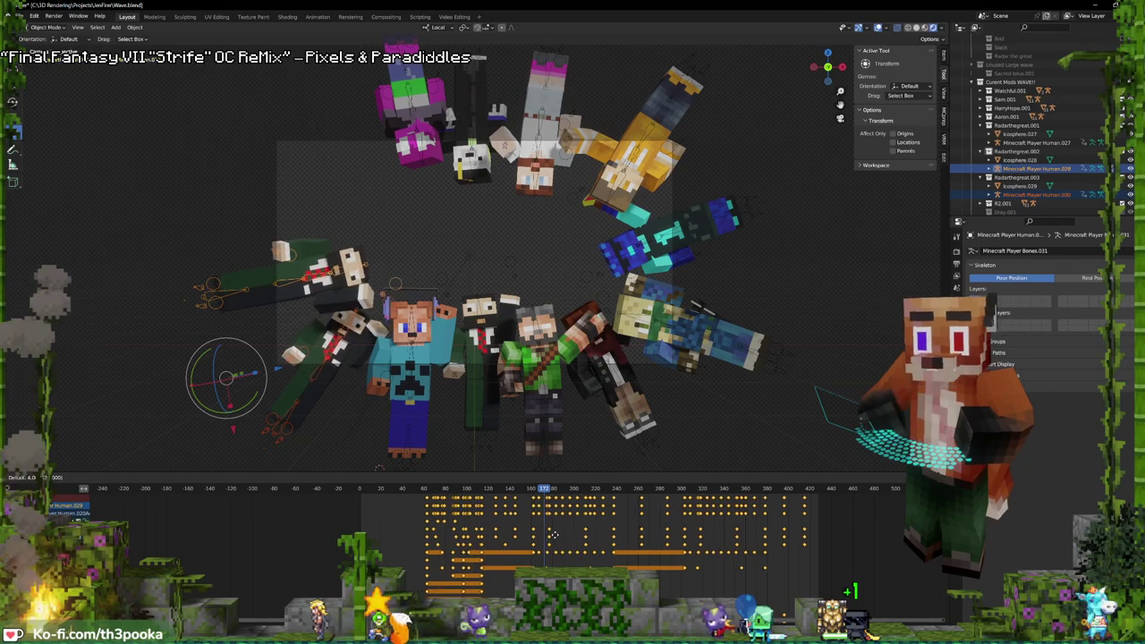
{"action": "left_click", "coordinate": [560, 538]}
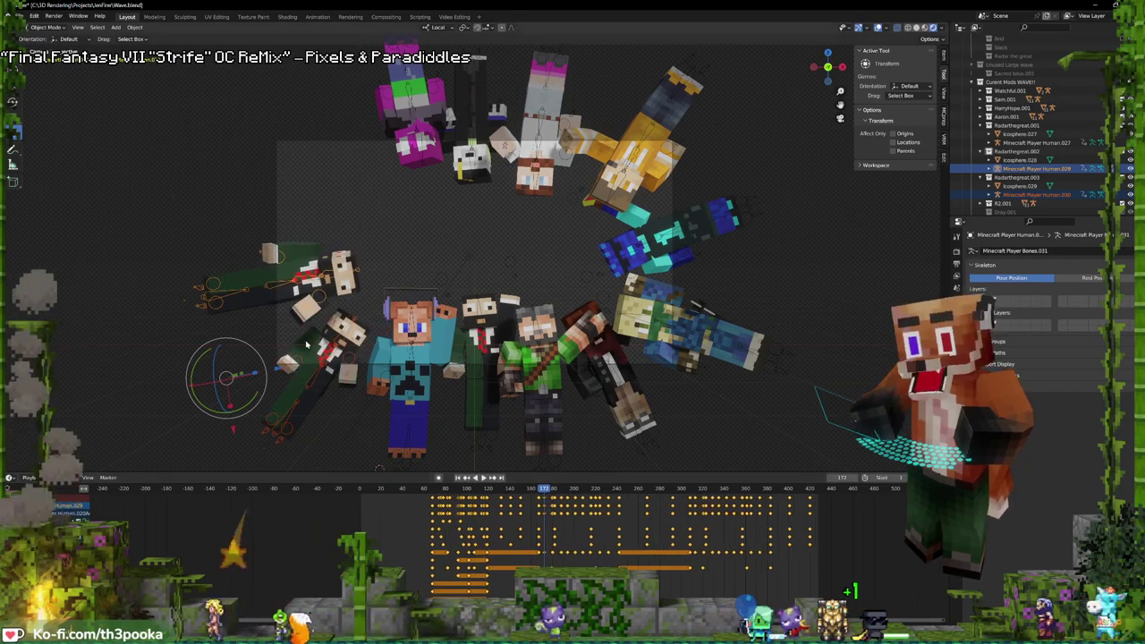
- Select only the Radarthegreat.002 rig and shift its keyframes about 5 frames later at frame 177
{"action": "left_click", "coordinate": [293, 282]}
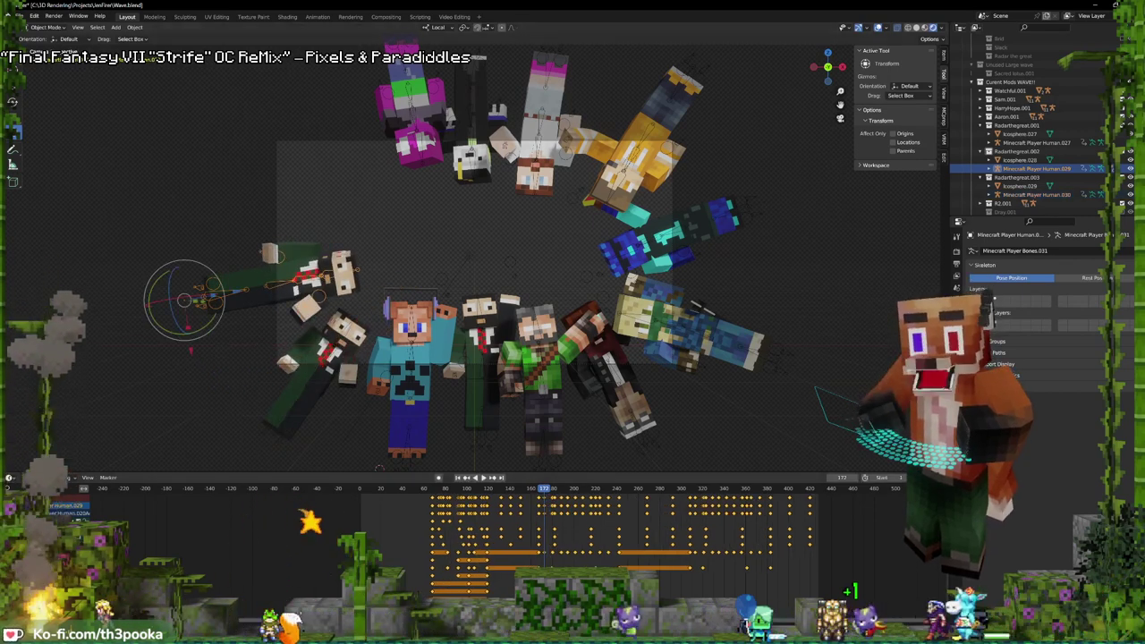
{"action": "key", "text": "space"}
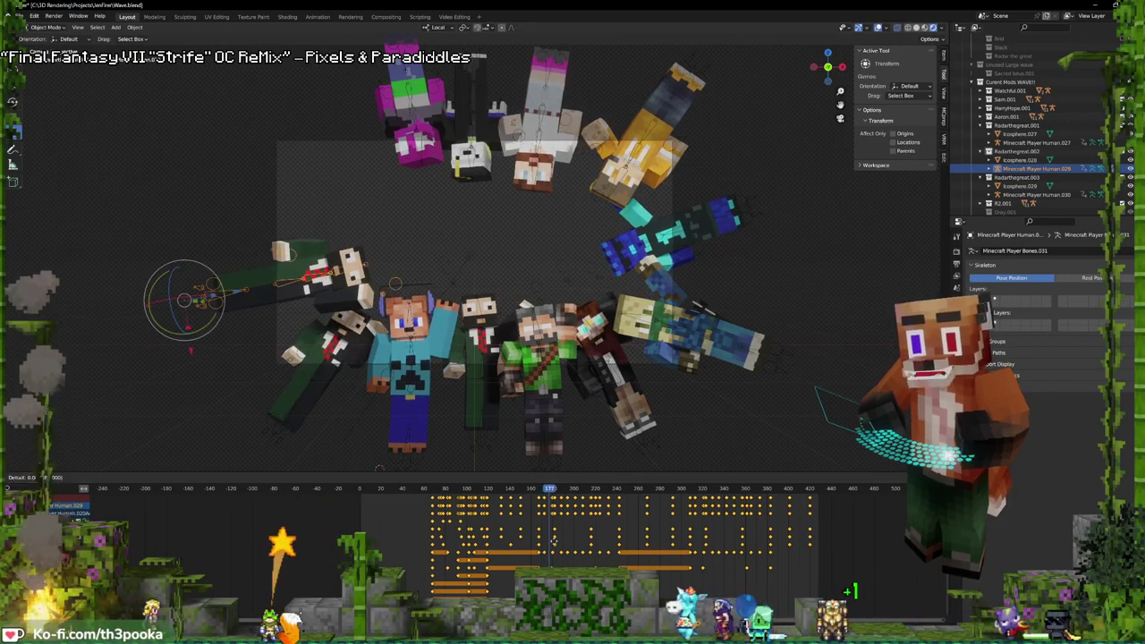
{"action": "left_click", "coordinate": [559, 540]}
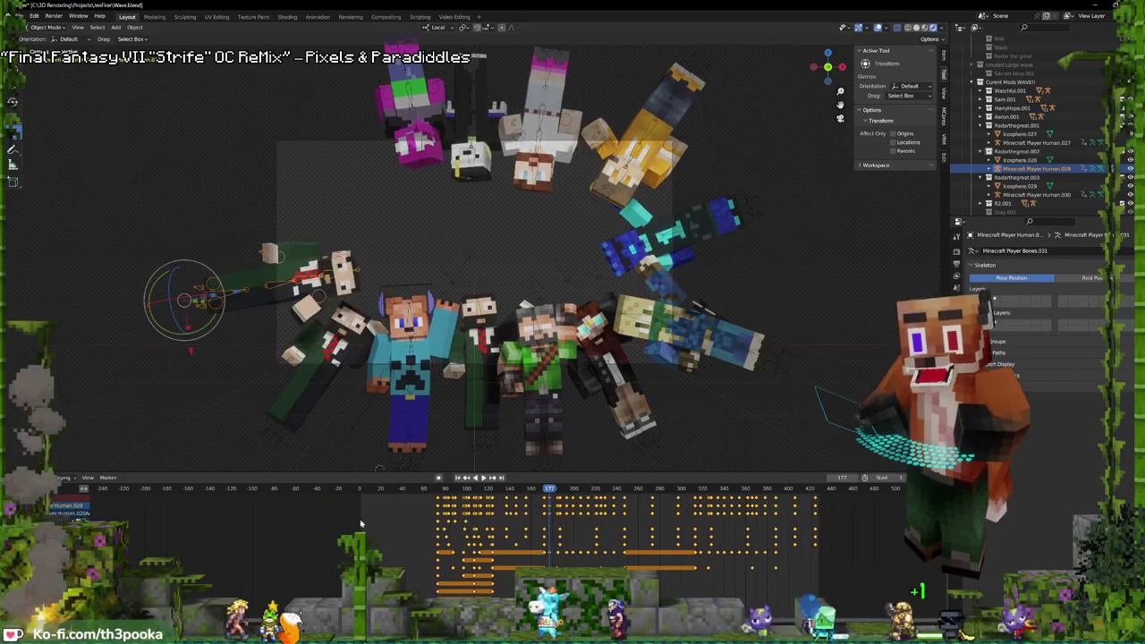
{"action": "key", "text": "space"}
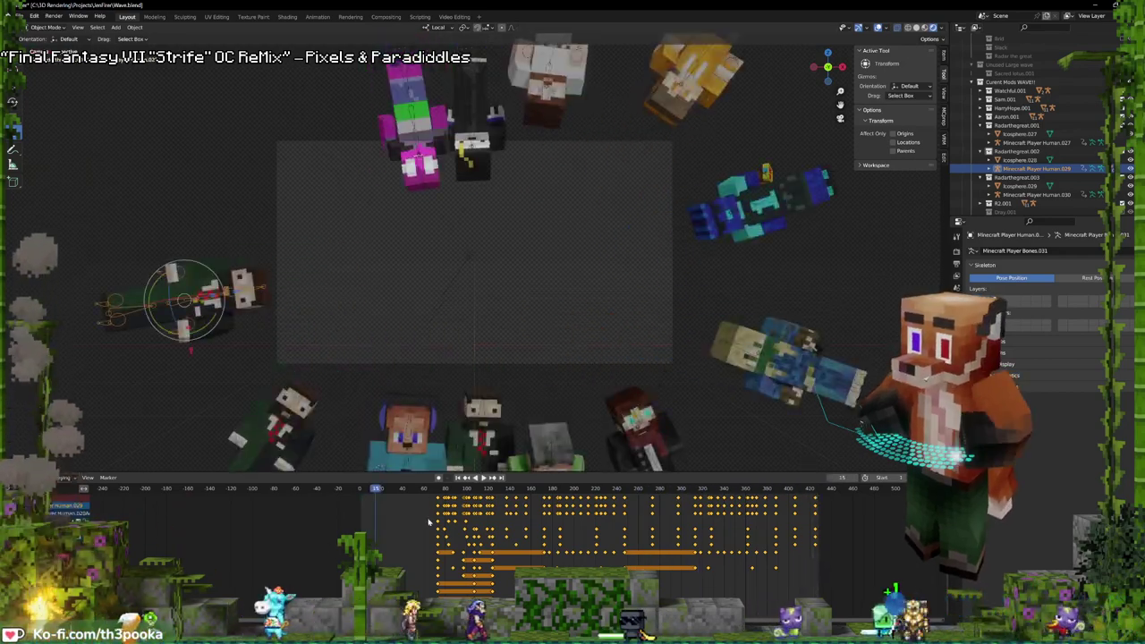
{"action": "left_click", "coordinate": [313, 413]}
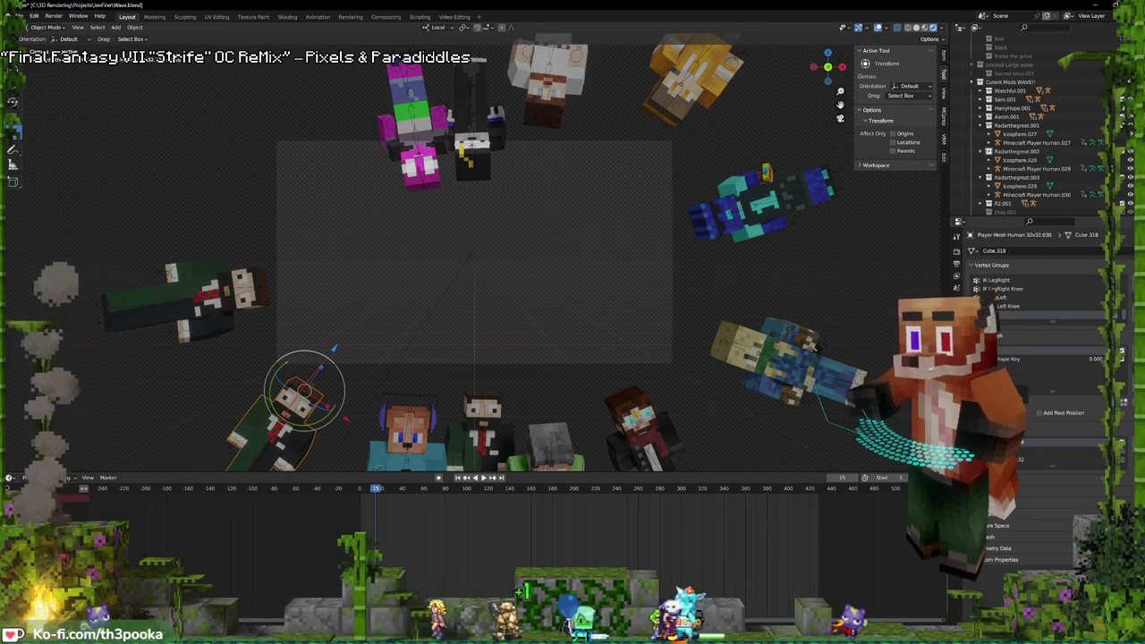
{"action": "left_click", "coordinate": [284, 422]}
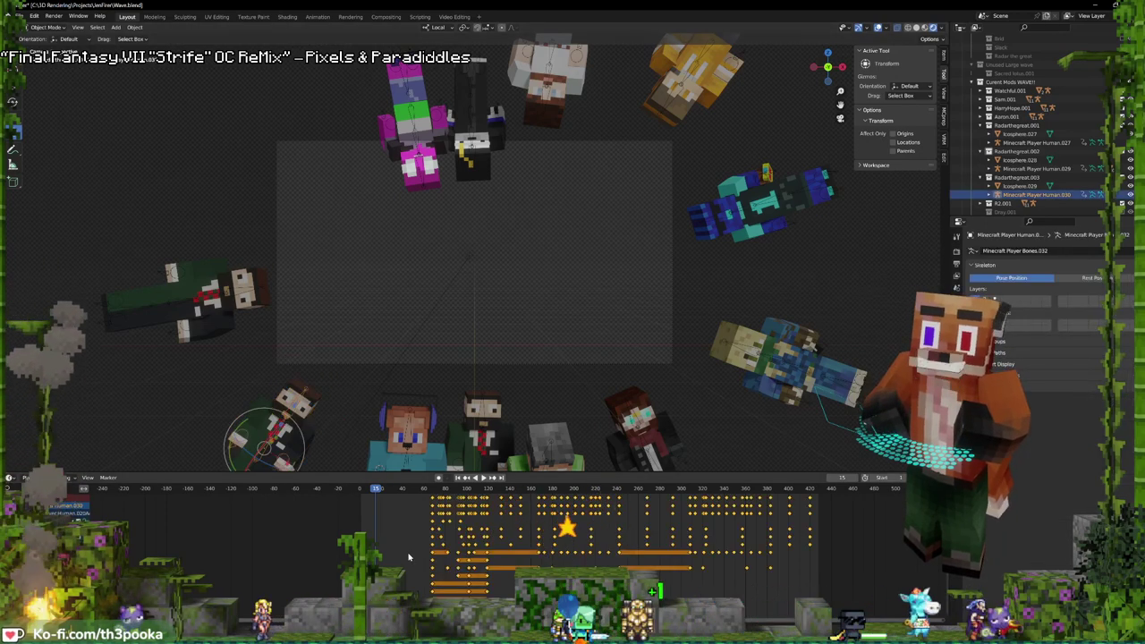
{"action": "key", "text": "space"}
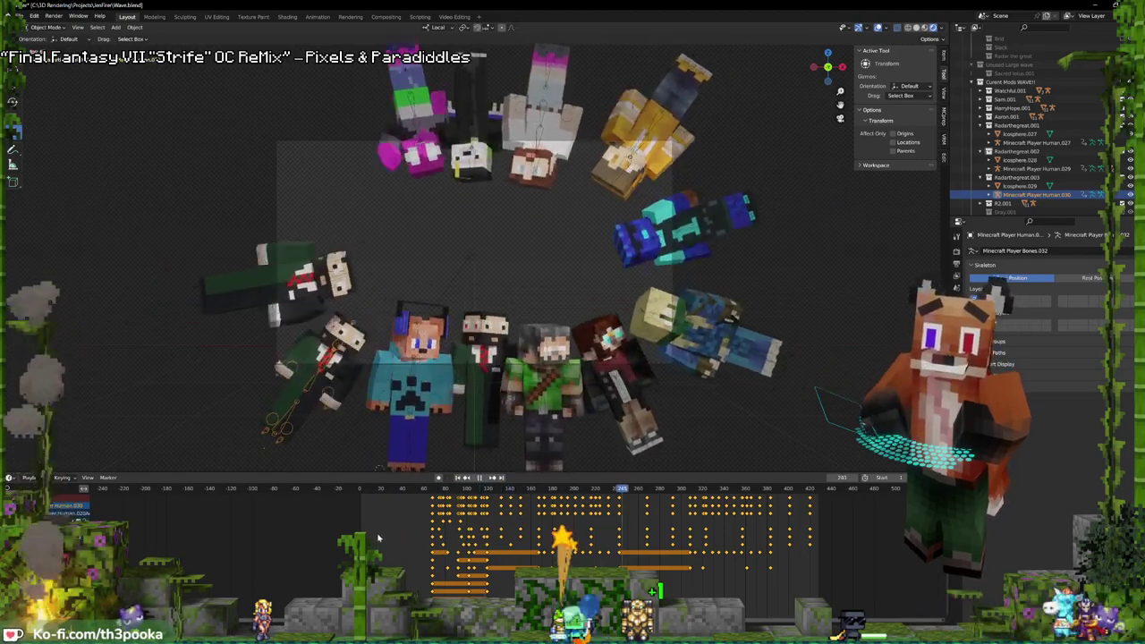
{"action": "key", "text": "space"}
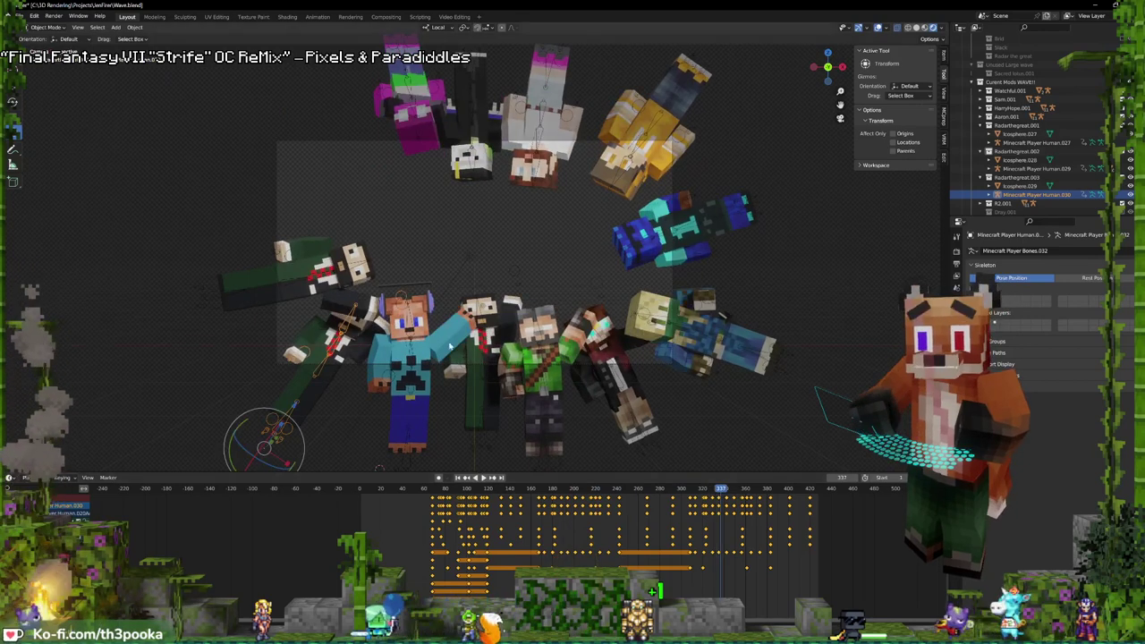
{"action": "left_click", "coordinate": [351, 353]}
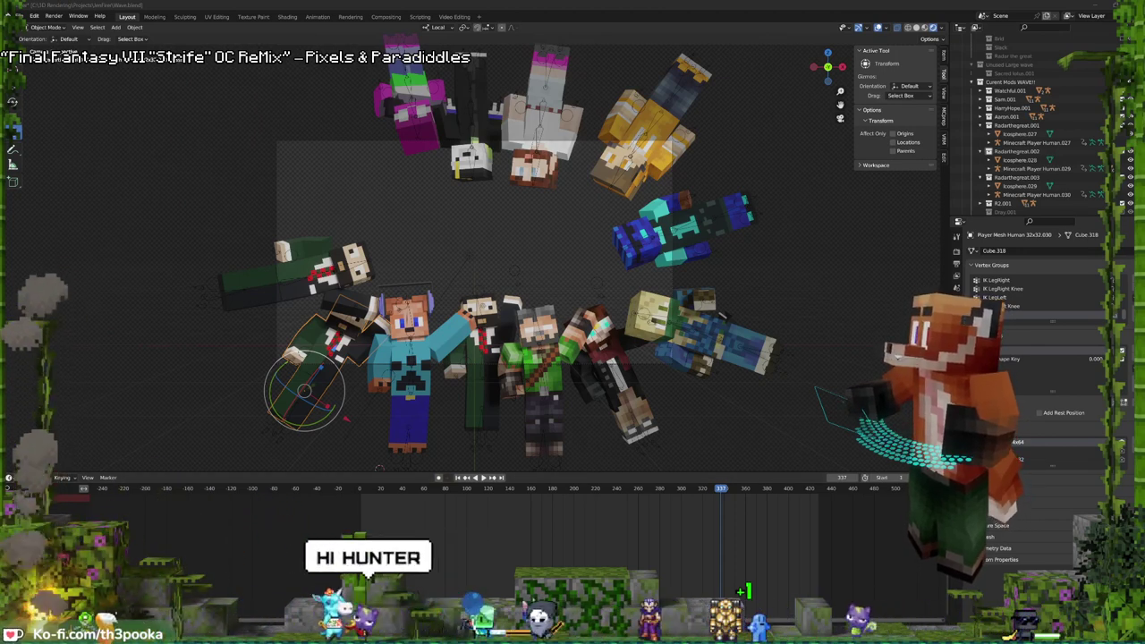
{"action": "left_click", "coordinate": [355, 527]}
{"action": "key", "text": "space"}
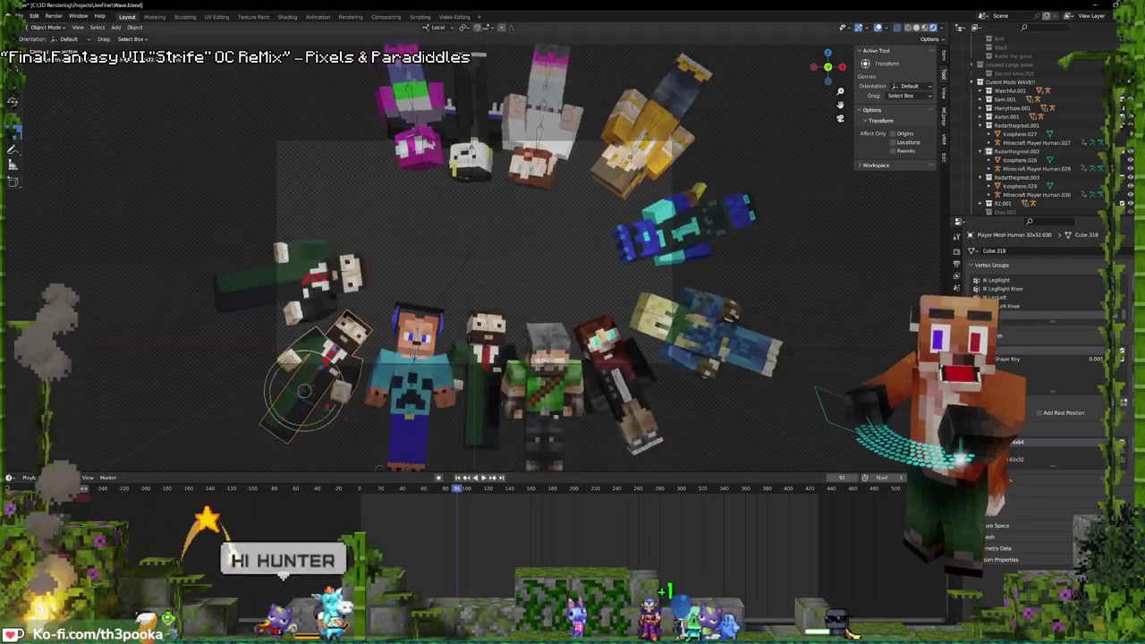
- Show the selected character's skin material settings and collapse the expanded Radarthegreat collections in the outliner
{"action": "left_click", "coordinate": [956, 400]}
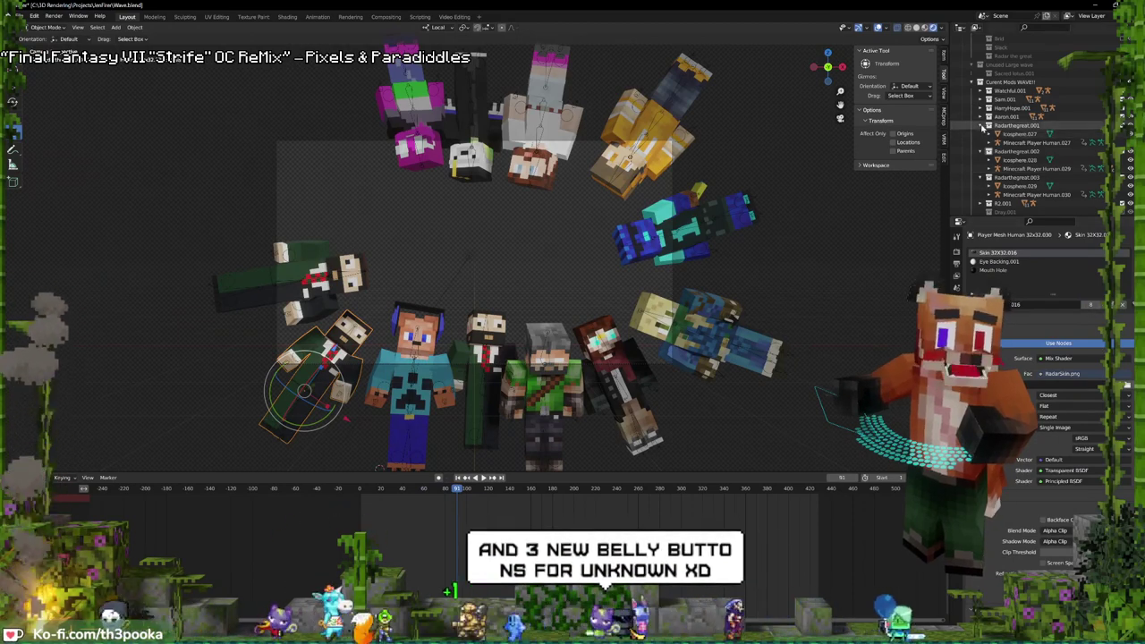
{"action": "left_click", "coordinate": [980, 125]}
{"action": "left_click", "coordinate": [980, 134]}
{"action": "left_click", "coordinate": [980, 144]}
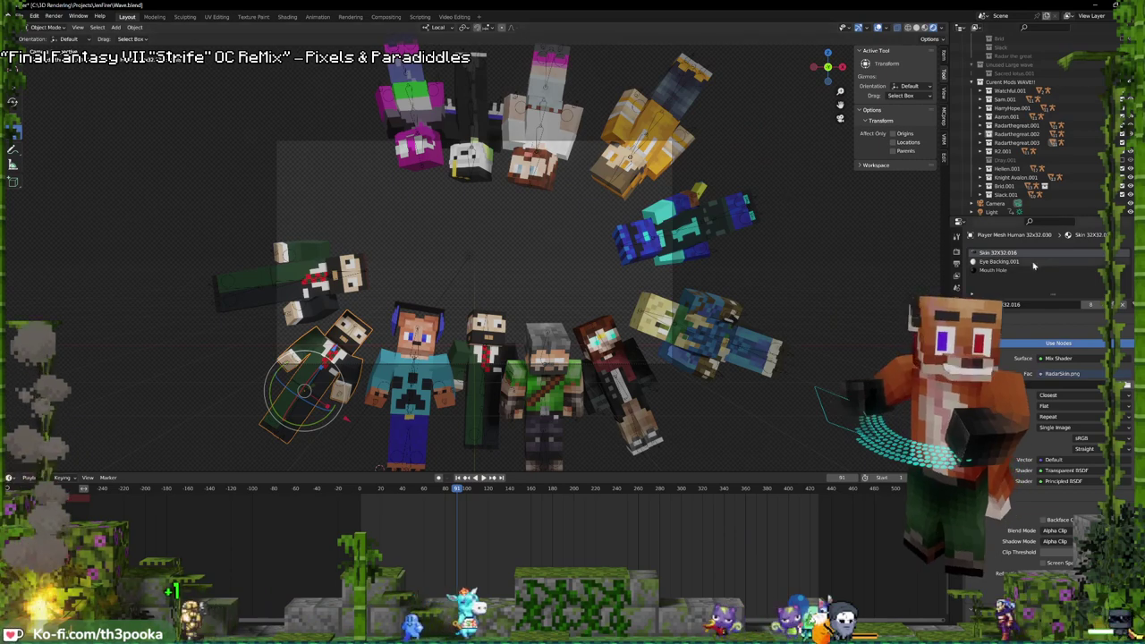
- Try to replace the shared Radarthegreat skin texture with Adra-Final.png from Downloads, and undo the replacement
{"action": "left_click", "coordinate": [1127, 385]}
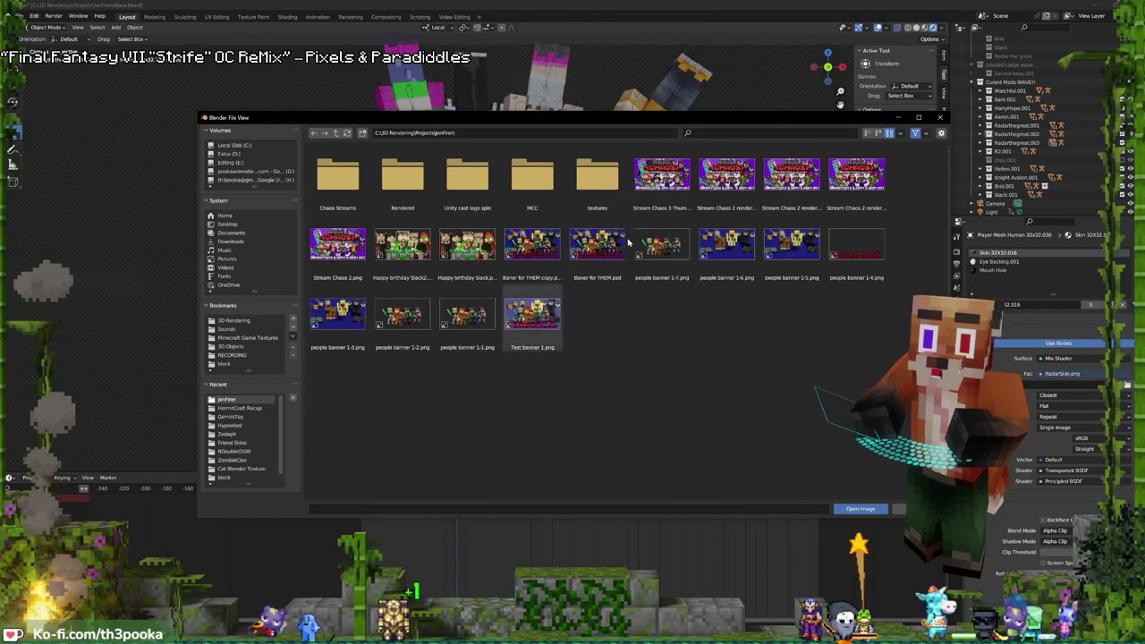
{"action": "double_click", "coordinate": [596, 199]}
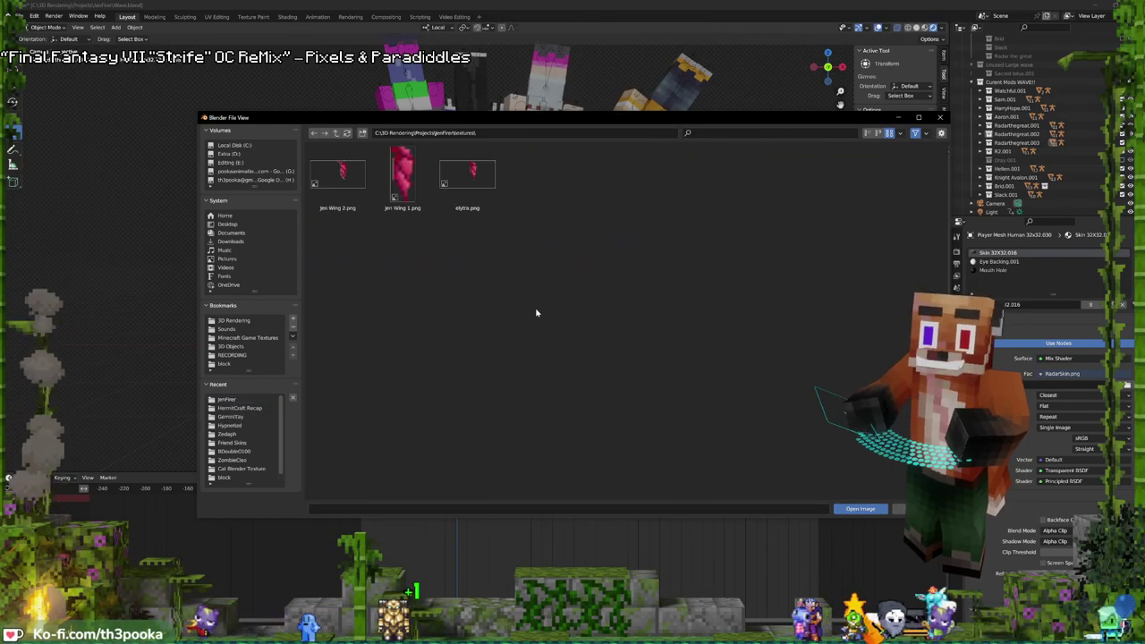
{"action": "left_click", "coordinate": [335, 133]}
{"action": "left_click_drag", "start_coordinate": [413, 116], "coordinate": [410, 127]}
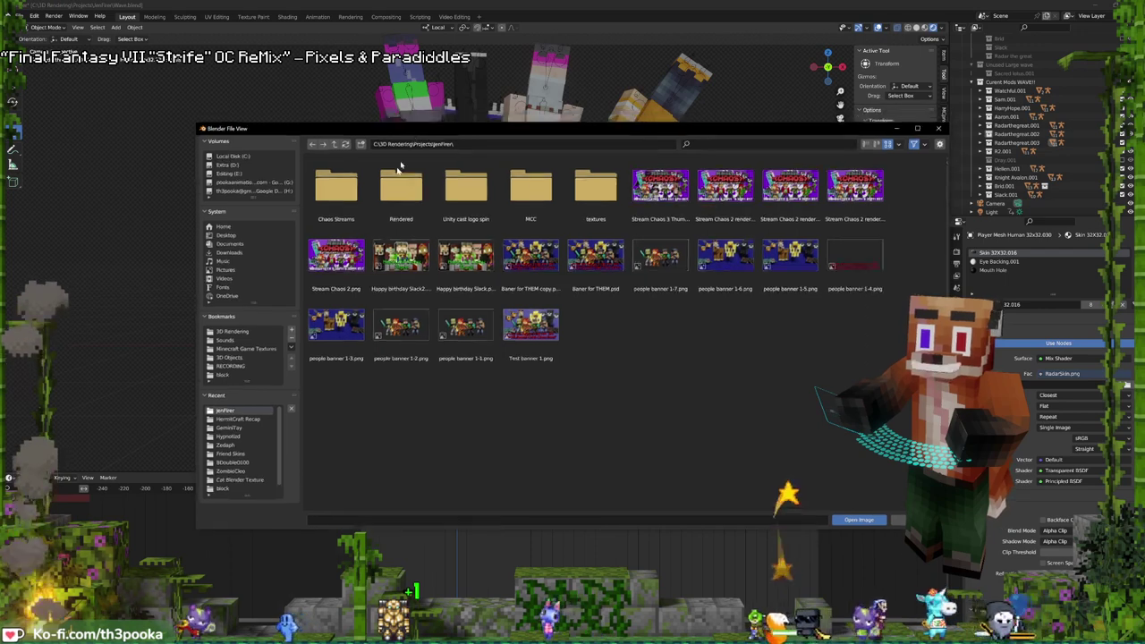
{"action": "key", "text": "Escape"}
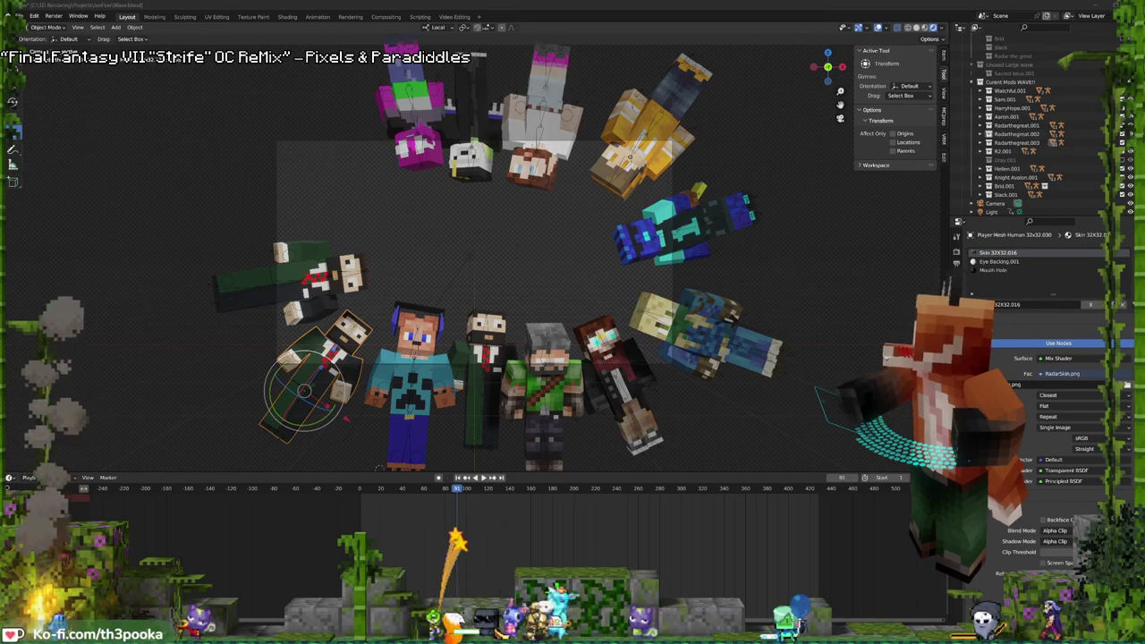
{"action": "left_click", "coordinate": [1127, 385]}
{"action": "left_click_drag", "start_coordinate": [593, 179], "coordinate": [565, 117]}
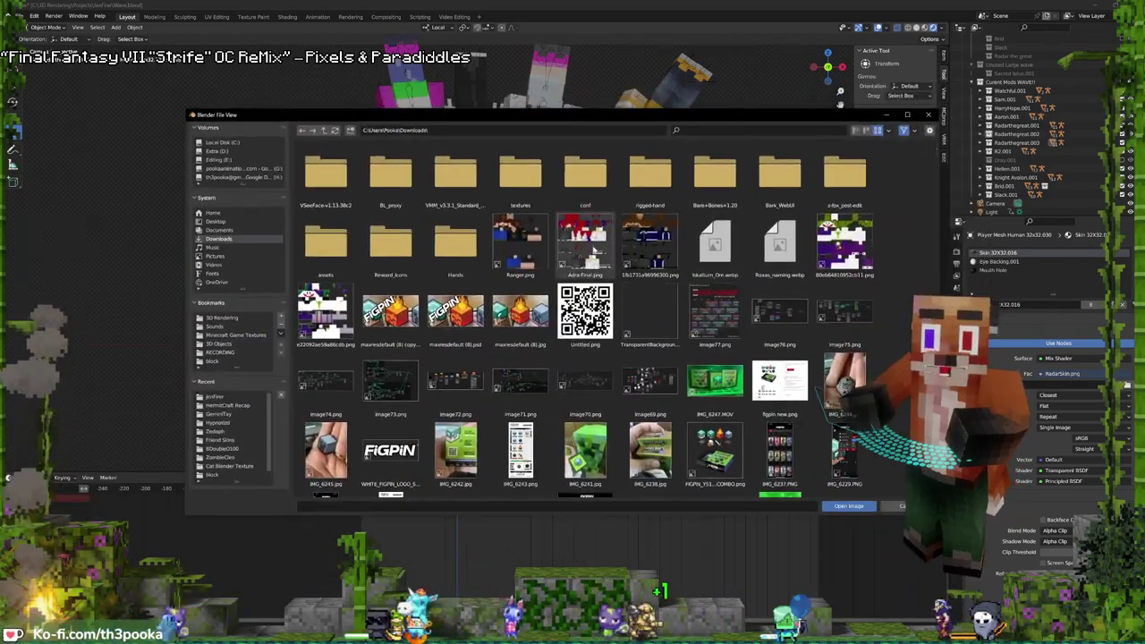
{"action": "double_click", "coordinate": [593, 251]}
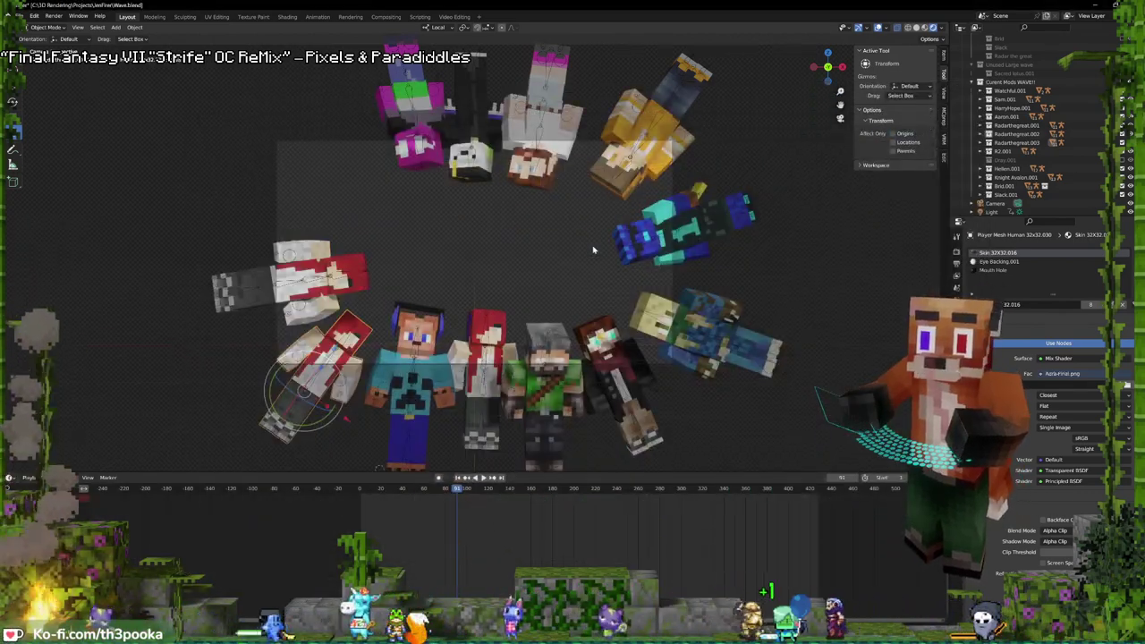
{"action": "key", "text": "ctrl+z"}
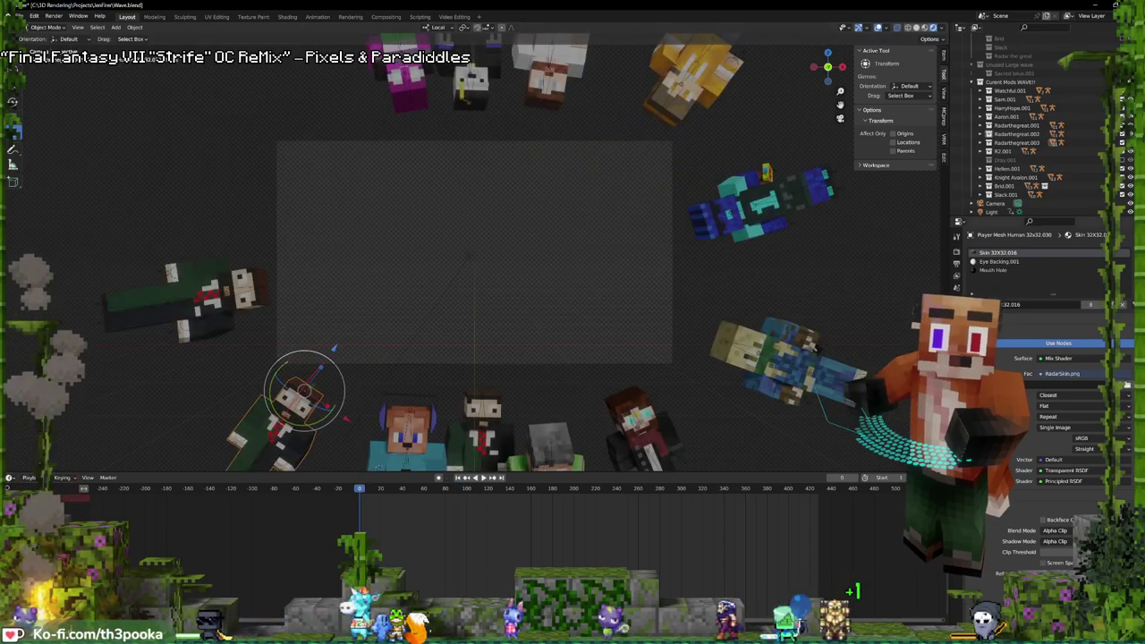
- Give the Radarthegreat.003 body mesh its own copy of the skin material and load Adra-Final.png from Downloads as its texture
{"action": "left_click", "coordinate": [1127, 384]}
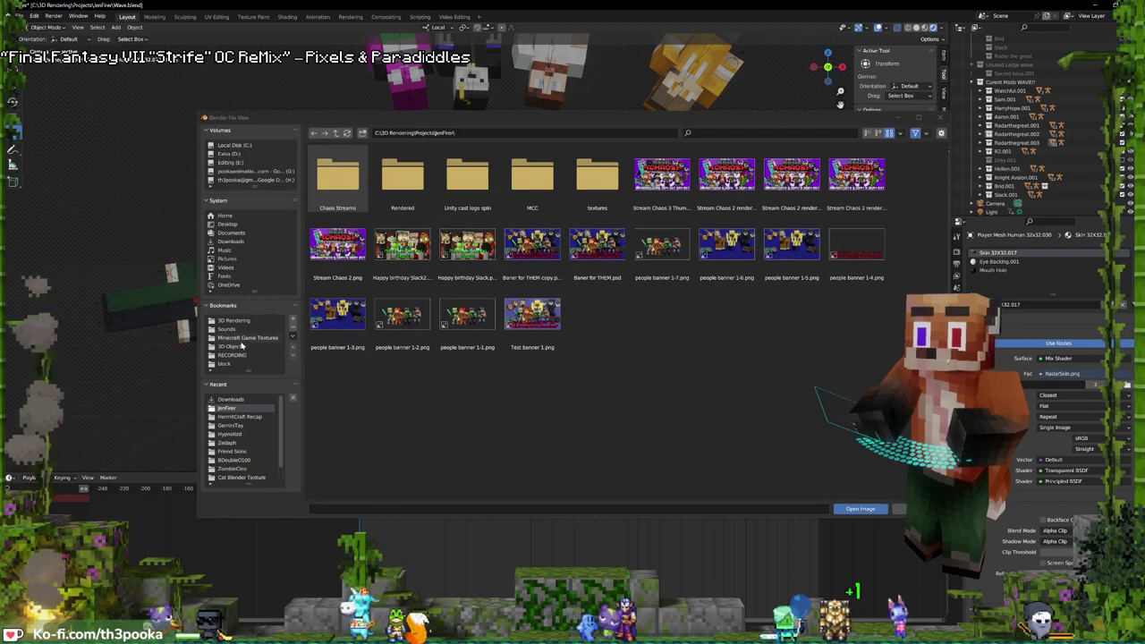
{"action": "left_click", "coordinate": [234, 400]}
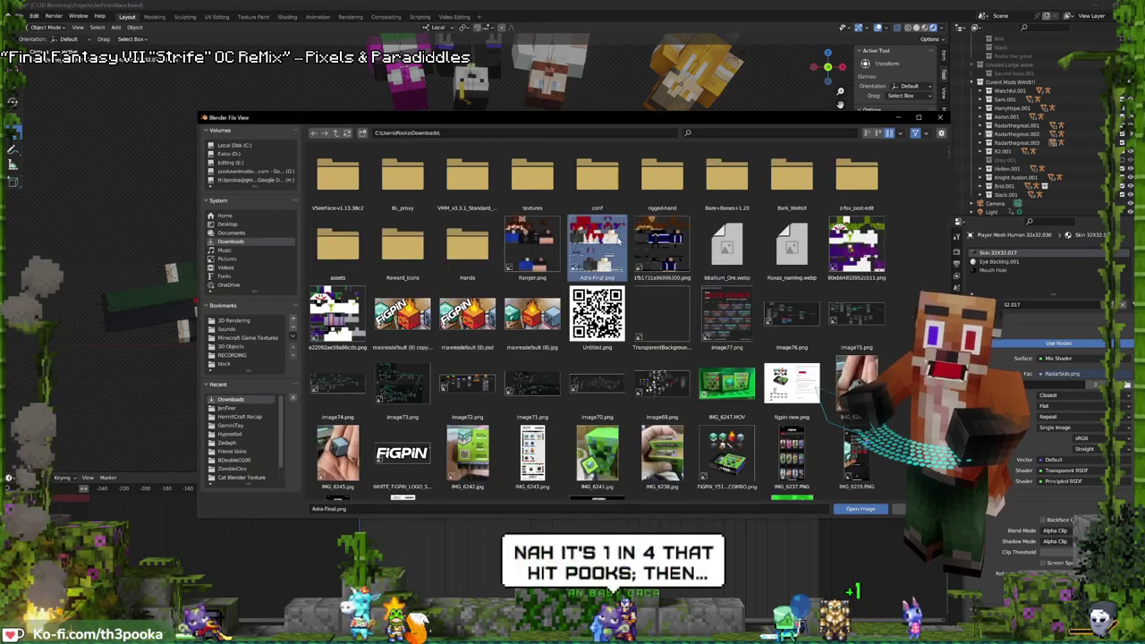
{"action": "double_click", "coordinate": [596, 243]}
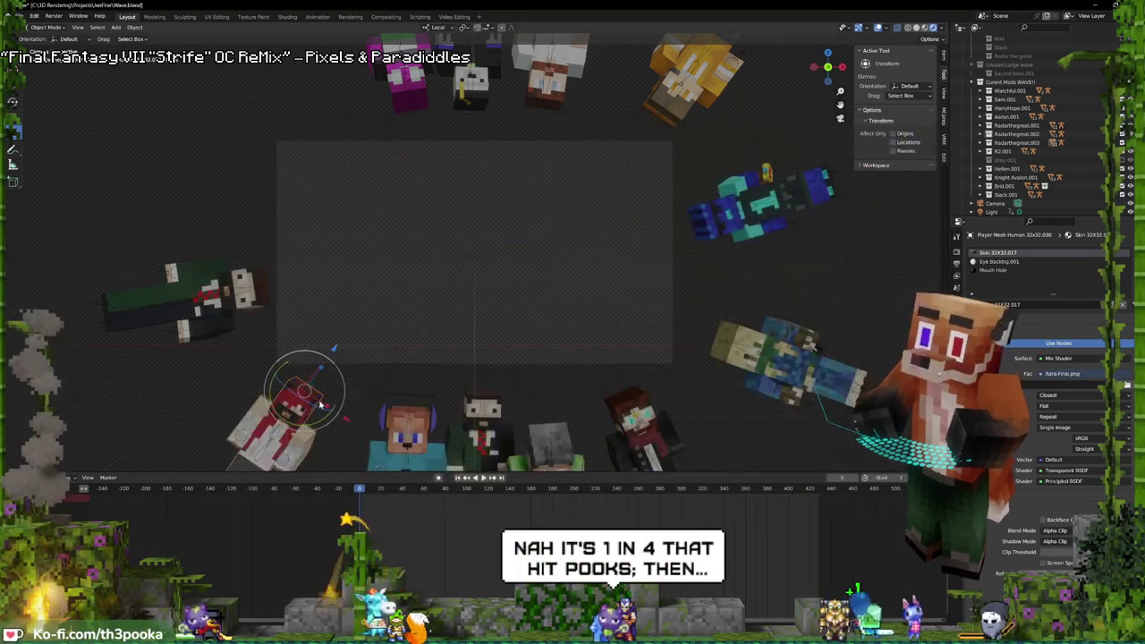
- Examine the re-skinned character's head up close from the front and both sides to check the texture on its layers
{"action": "key", "text": "KP_Decimal"}
{"action": "middle_click_drag", "start_coordinate": [470, 251], "coordinate": [291, 251]}
{"action": "scroll", "coordinate": [474, 253], "scroll_direction": "up", "scroll_amount": 6}
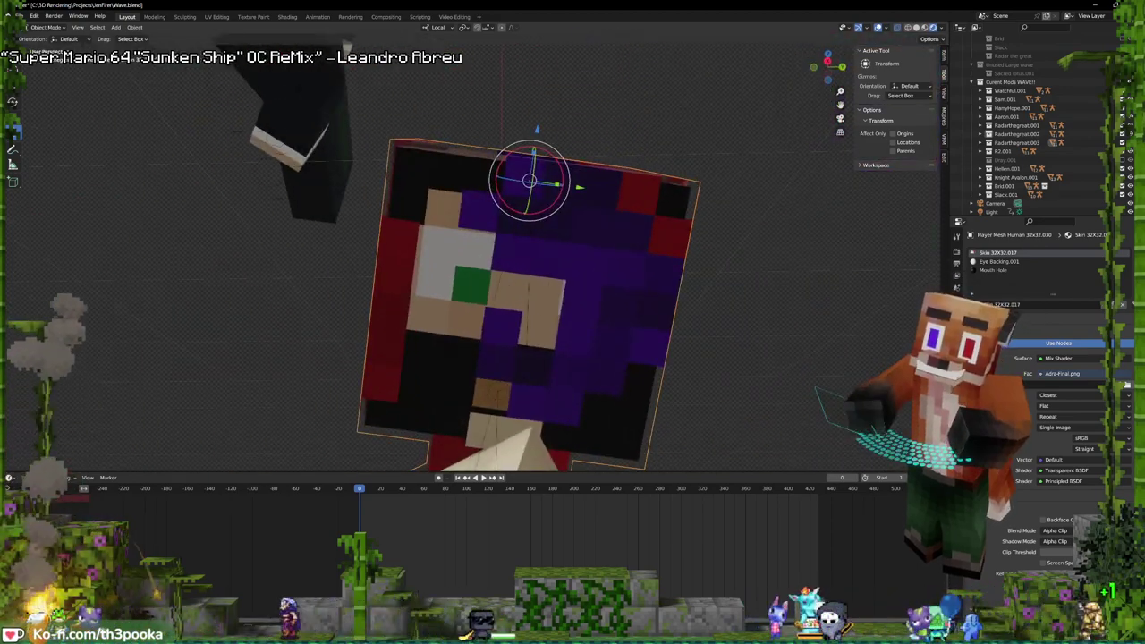
{"action": "middle_click_drag", "start_coordinate": [528, 268], "coordinate": [295, 246]}
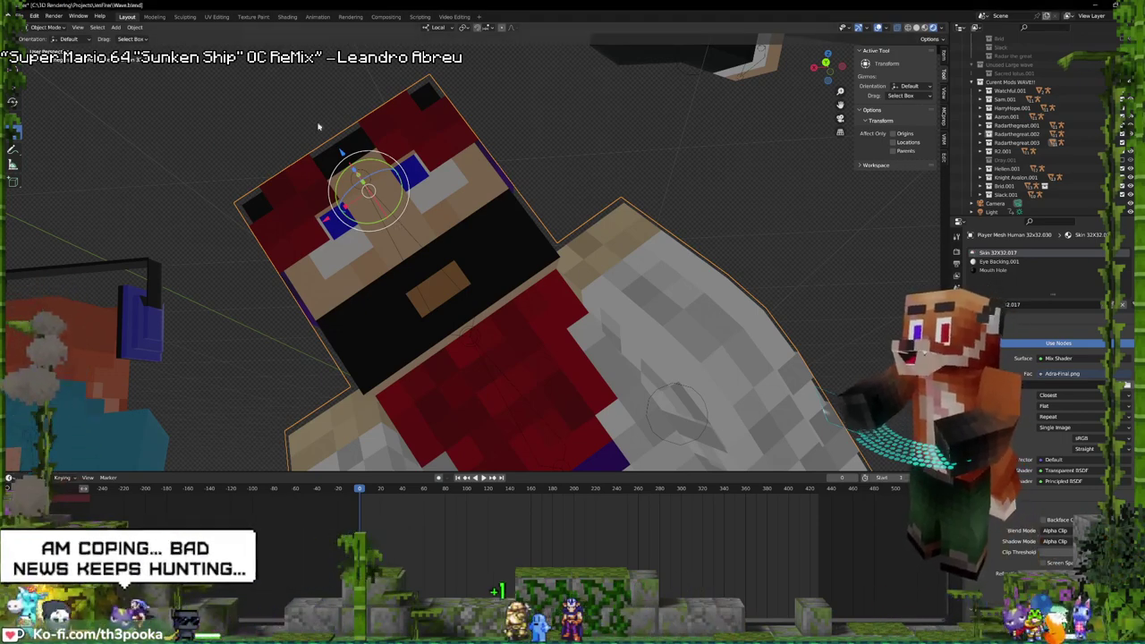
{"action": "middle_click_drag", "start_coordinate": [371, 169], "coordinate": [680, 188]}
{"action": "middle_click_drag", "start_coordinate": [714, 74], "coordinate": [534, 126]}
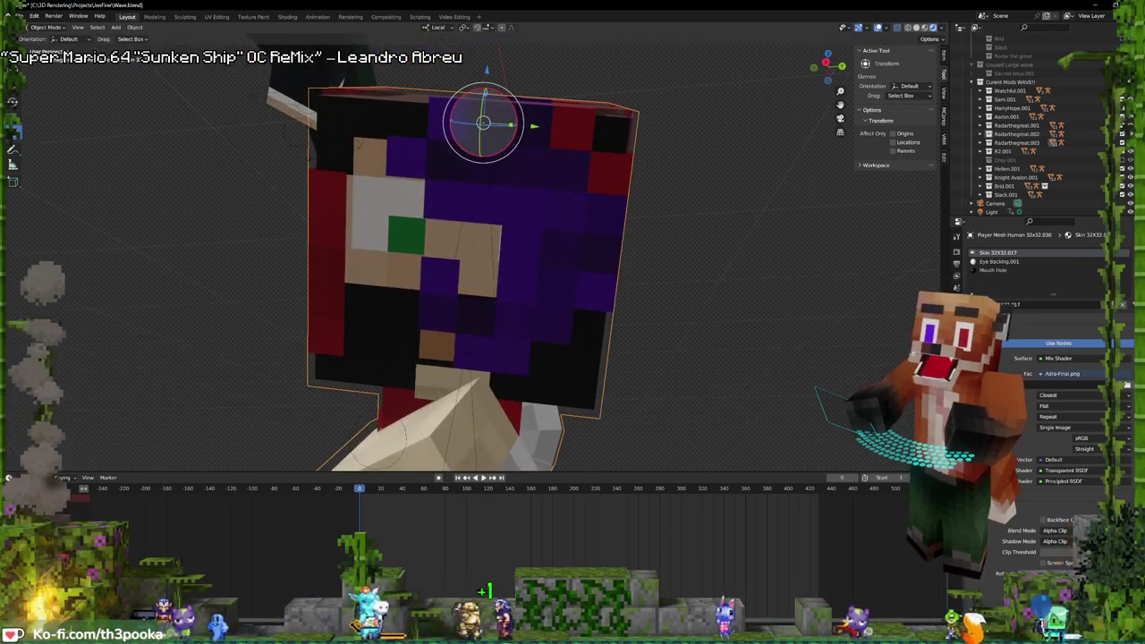
{"action": "middle_click_drag", "start_coordinate": [534, 126], "coordinate": [371, 178]}
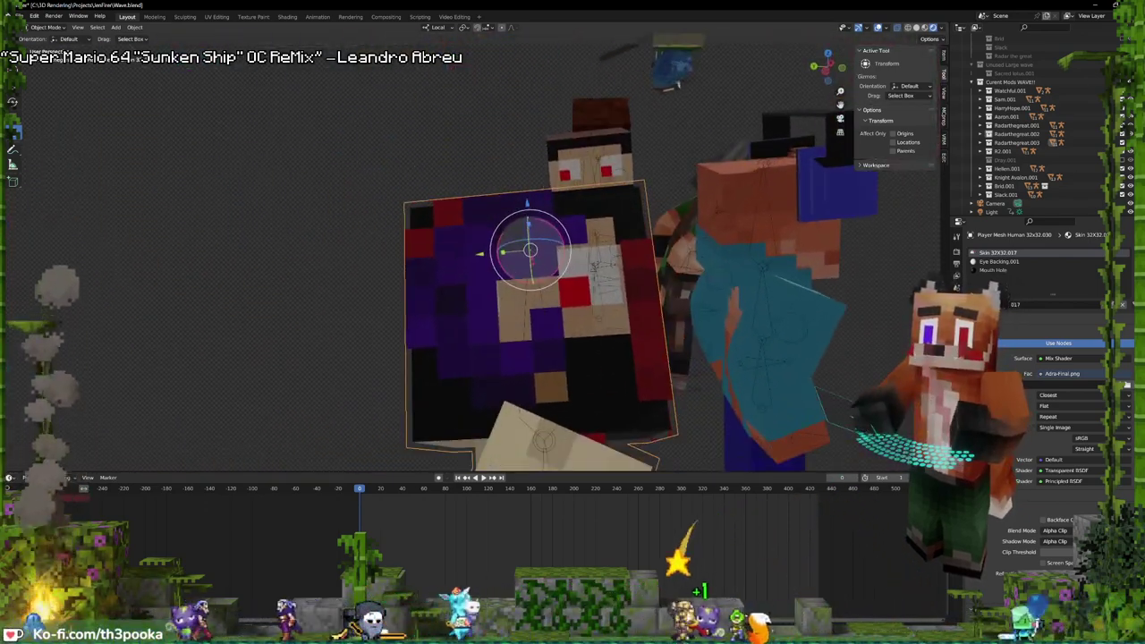
{"action": "middle_click_drag", "start_coordinate": [530, 251], "coordinate": [529, 191], "text": "shift"}
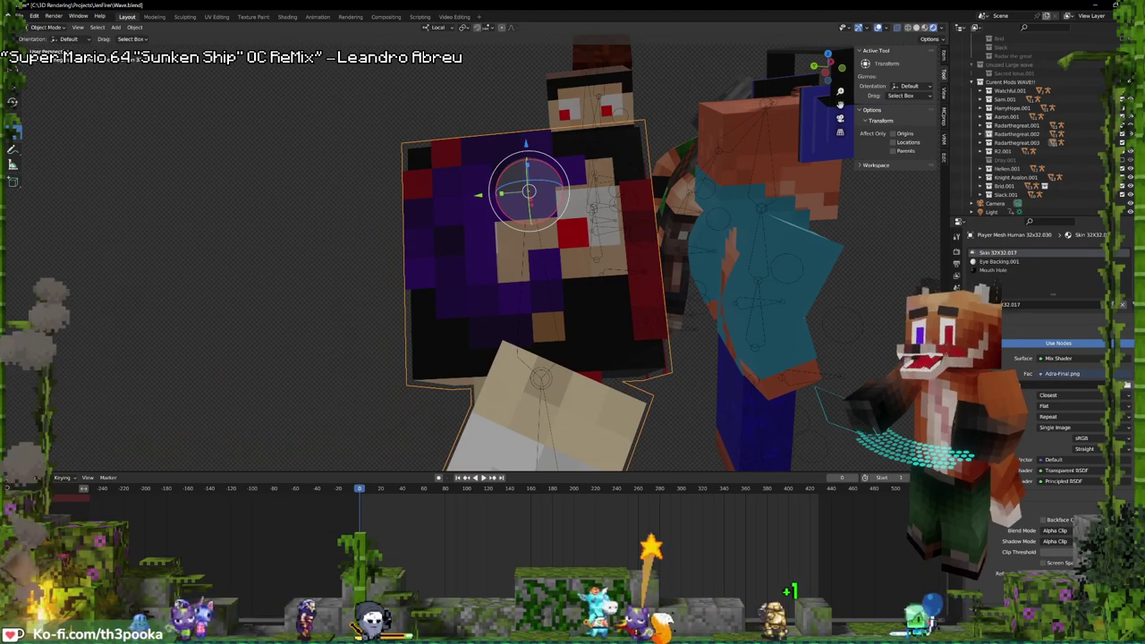
{"action": "middle_click_drag", "start_coordinate": [528, 268], "coordinate": [315, 373]}
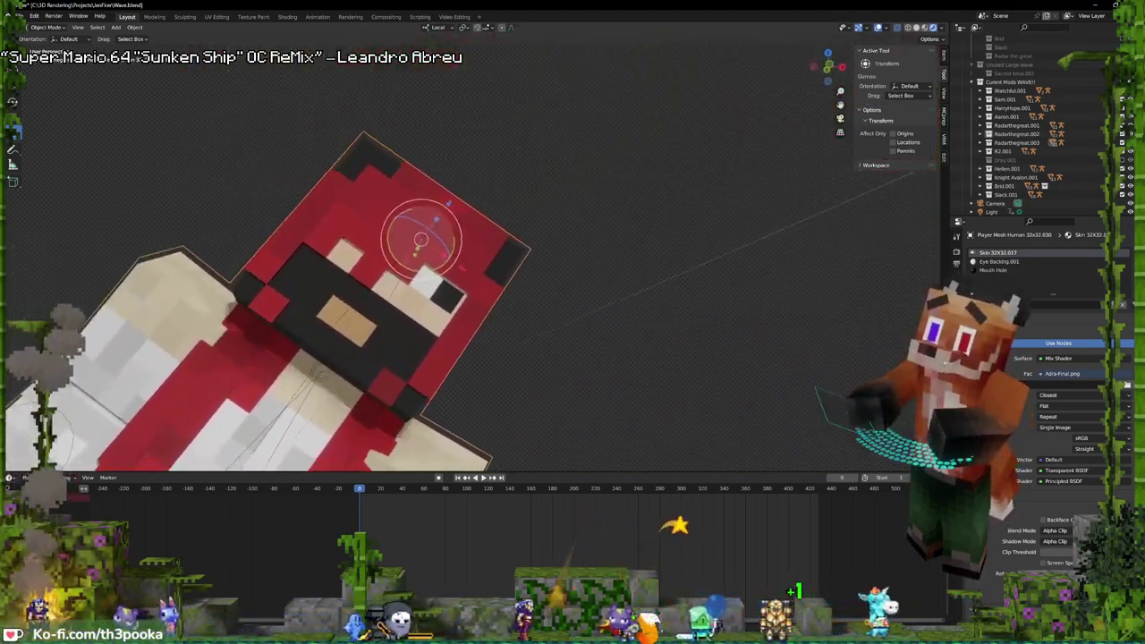
- Assign the Skin 32X32.017 material to the red-haired character's inner head mesh
{"action": "middle_click_drag", "start_coordinate": [344, 252], "coordinate": [371, 169]}
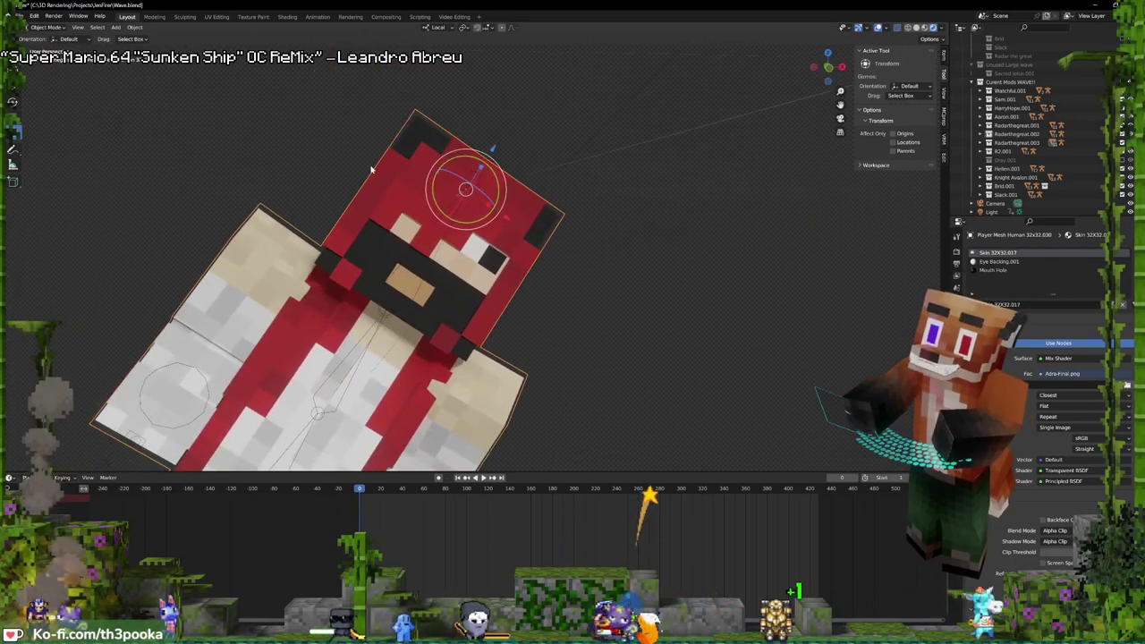
{"action": "left_click", "coordinate": [464, 287]}
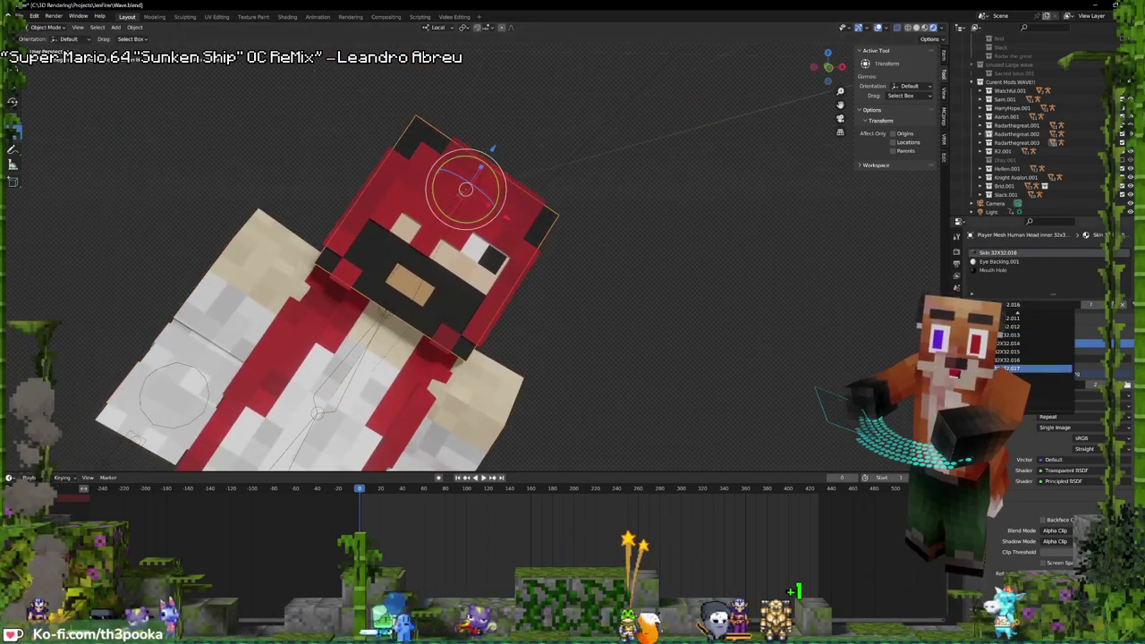
{"action": "left_click", "coordinate": [1019, 367]}
- Give the Radarthegreat.002 body mesh its own copy of the skin material and load Ranger.png from Downloads as its texture
{"action": "scroll", "coordinate": [605, 275], "scroll_direction": "down", "scroll_amount": 8}
{"action": "middle_click_drag", "start_coordinate": [605, 275], "coordinate": [573, 275]}
{"action": "left_click", "coordinate": [363, 179]}
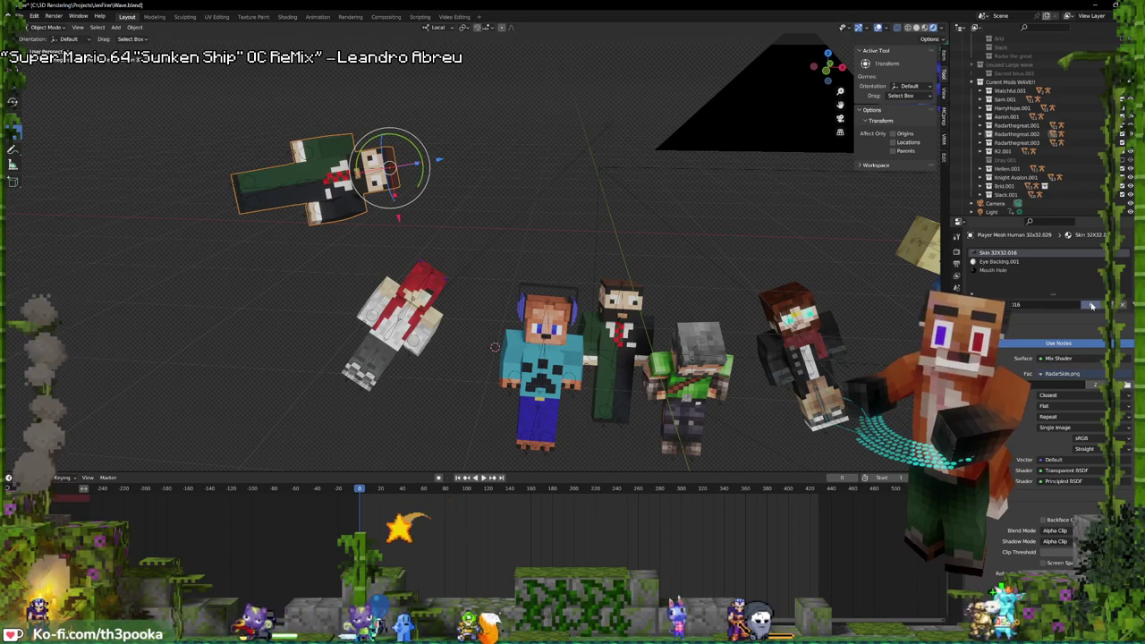
{"action": "left_click", "coordinate": [1124, 381]}
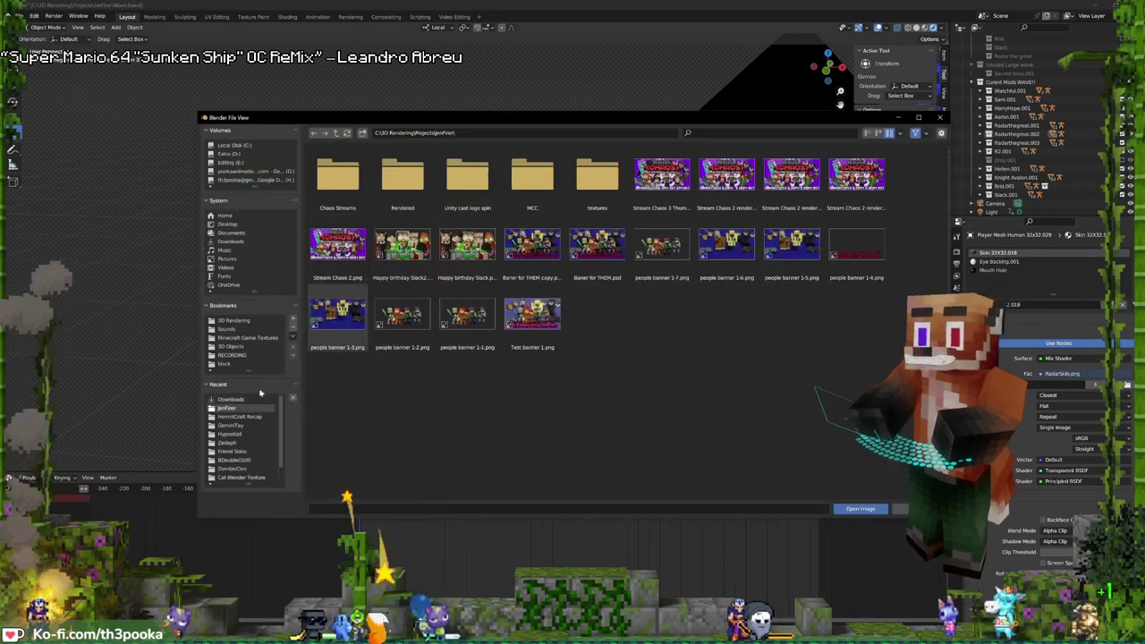
{"action": "left_click", "coordinate": [231, 398]}
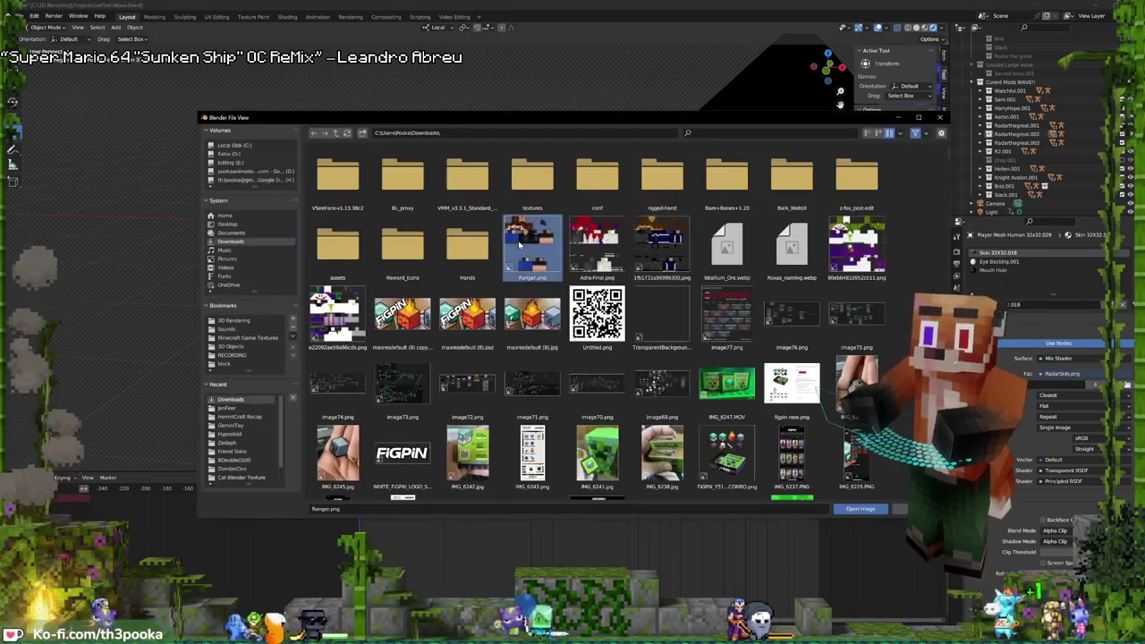
{"action": "double_click", "coordinate": [519, 240]}
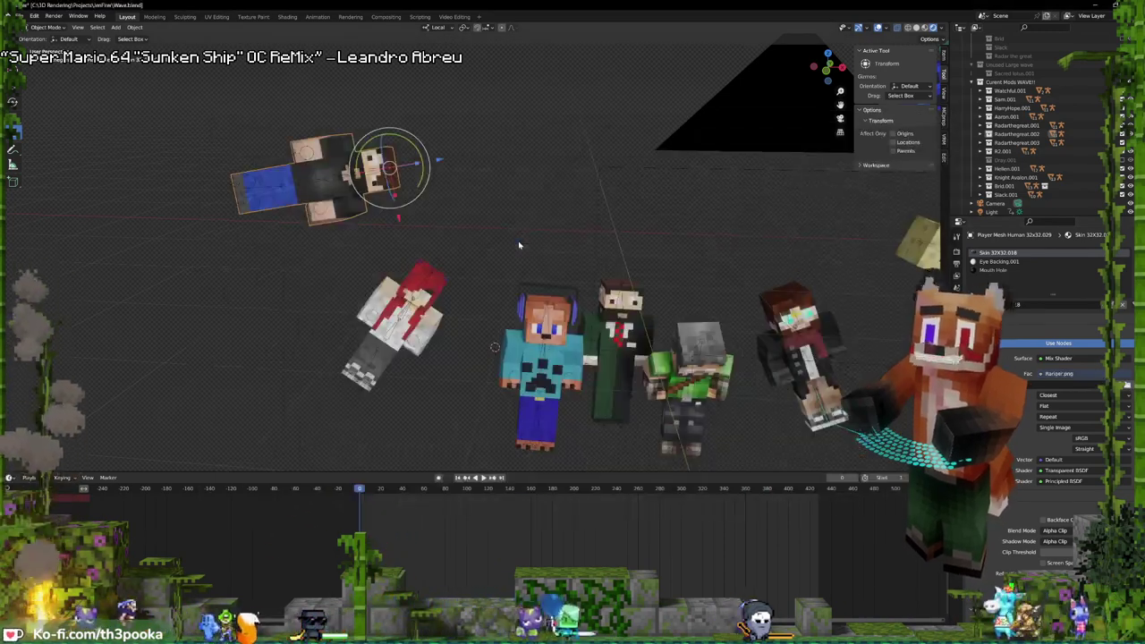
- Assign the Skin 32X32.018 material to the inner head mesh of the Radarthegreat.002 character
{"action": "left_click", "coordinate": [371, 166]}
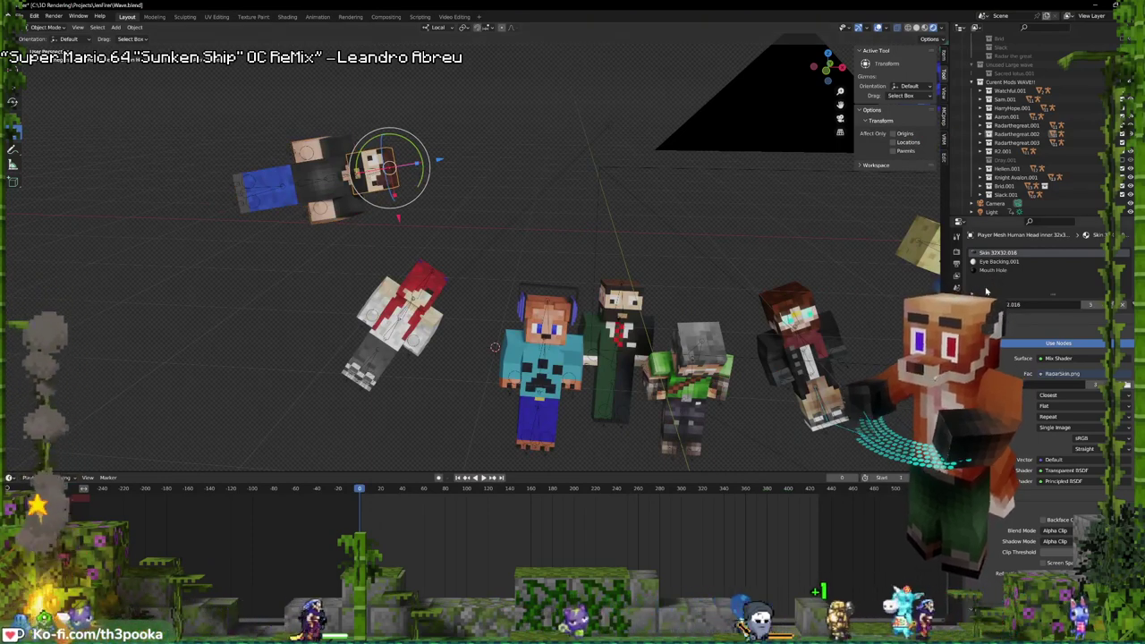
{"action": "left_click", "coordinate": [989, 304]}
{"action": "left_click", "coordinate": [1014, 368]}
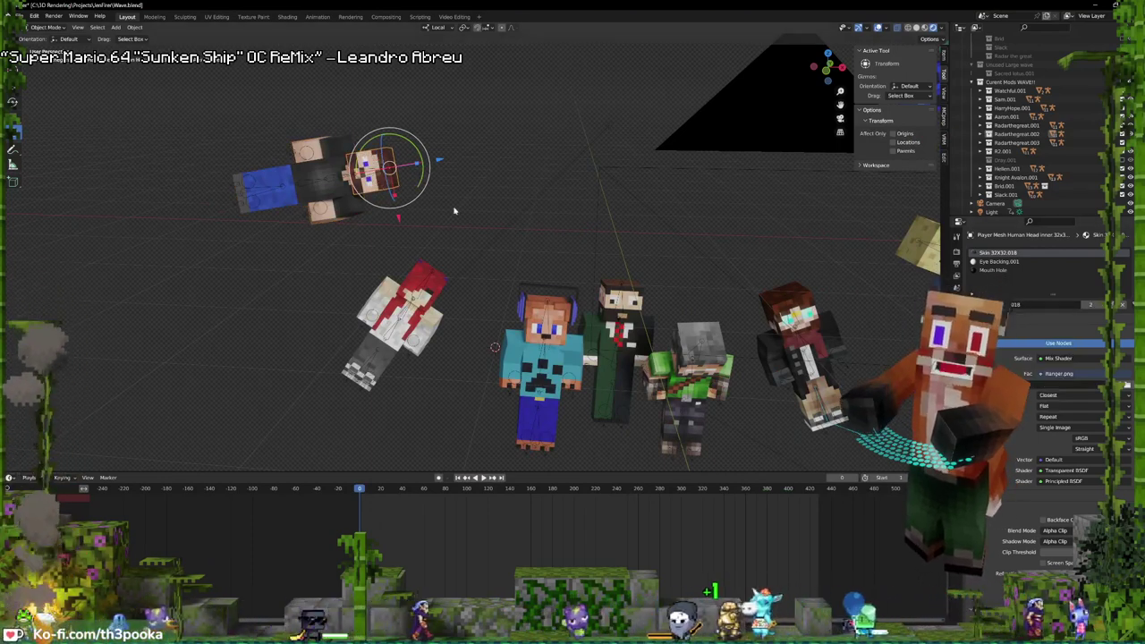
- Replay the wave animation through the camera to check the re-skinned characters
{"action": "mouse_move", "coordinate": [504, 197]}
{"action": "middle_mouse_down"}
{"action": "mouse_move", "coordinate": [524, 197]}
{"action": "mouse_move", "coordinate": [483, 194]}
{"action": "middle_mouse_up"}
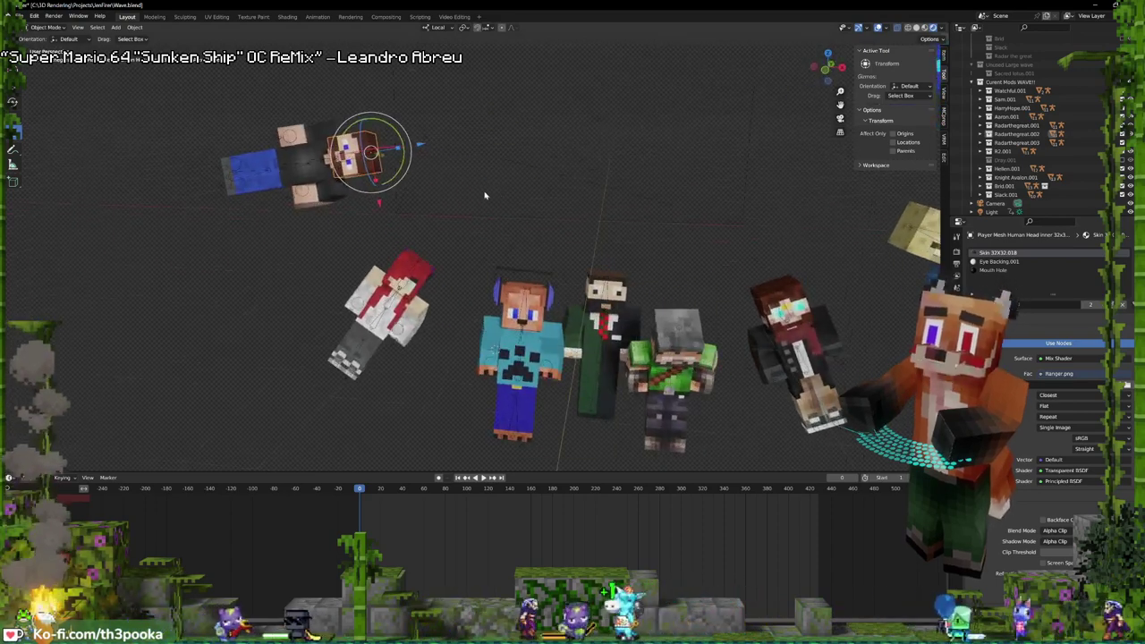
{"action": "key", "text": "KP_0"}
{"action": "key", "text": "space"}
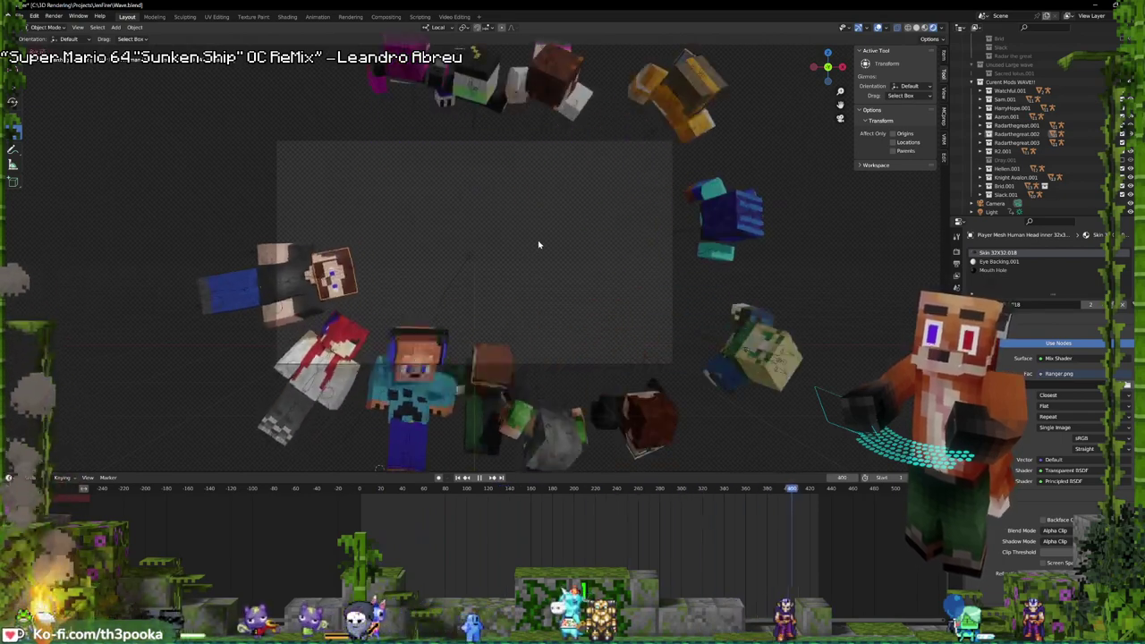
{"action": "key", "text": "Escape"}
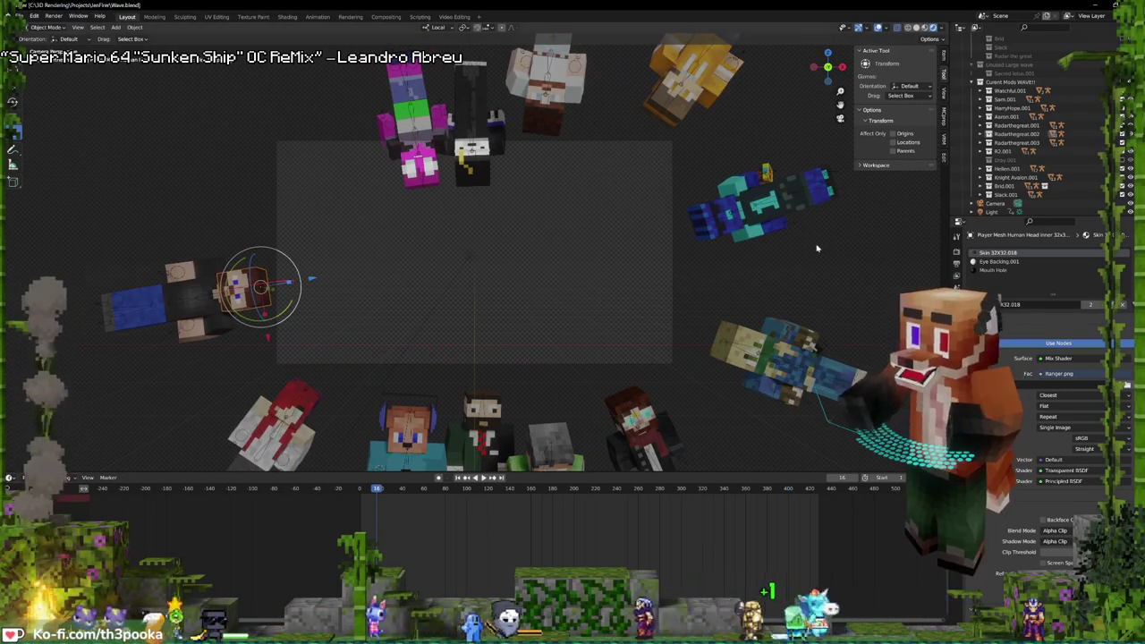
- Check the output file path, save Wave.blend, and render the full animation
{"action": "left_click", "coordinate": [958, 266]}
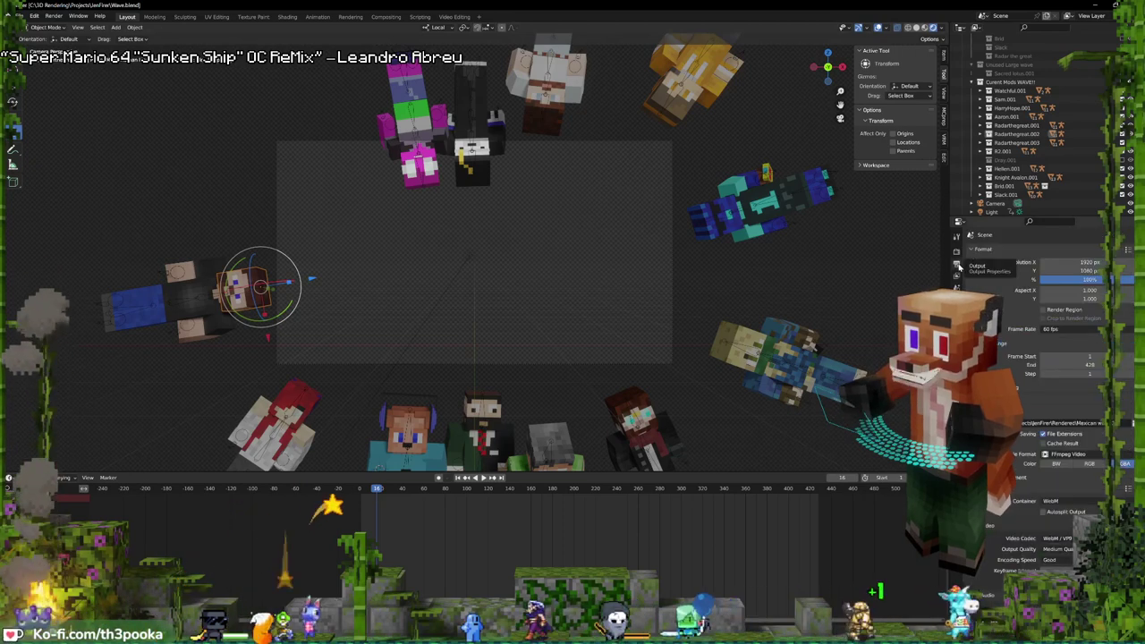
{"action": "left_click", "coordinate": [1061, 423]}
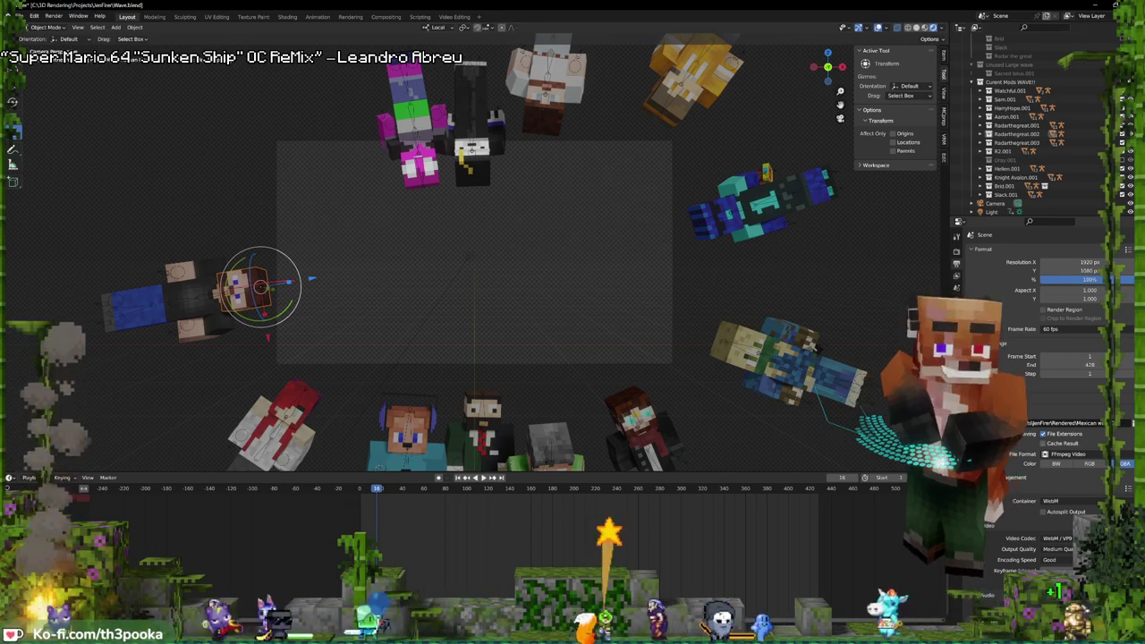
{"action": "left_click", "coordinate": [20, 17]}
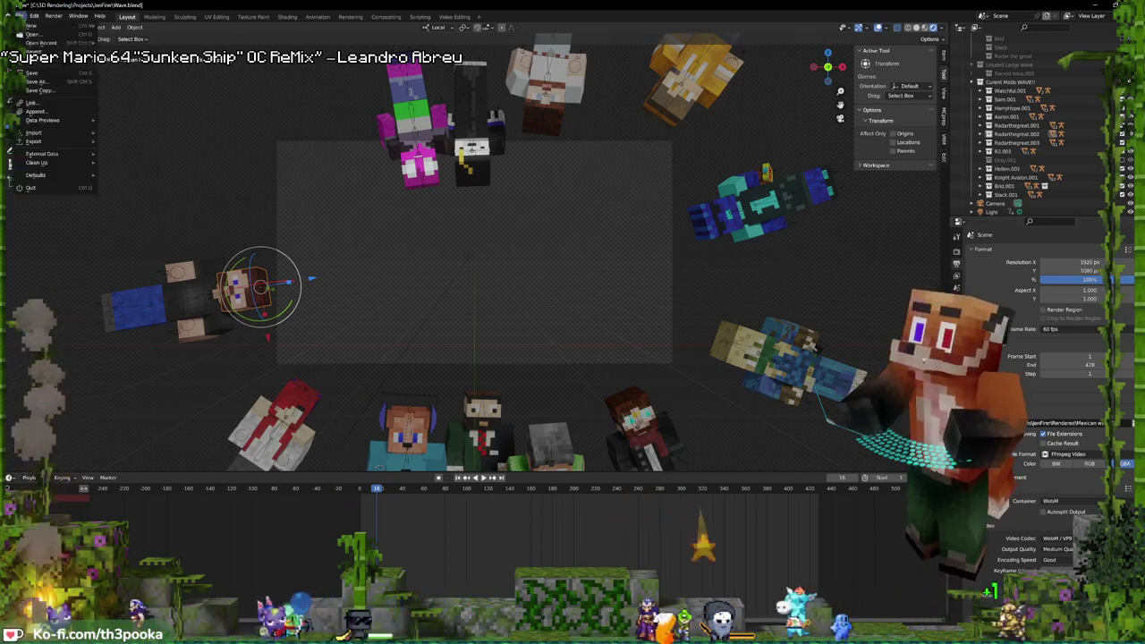
{"action": "left_click", "coordinate": [38, 79]}
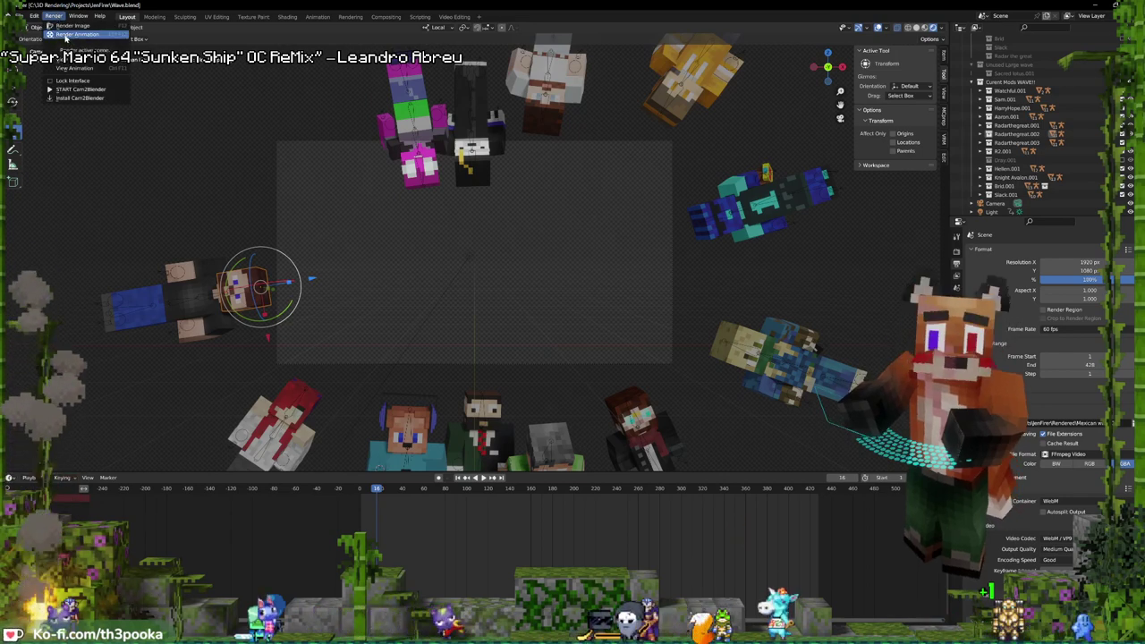
{"action": "left_click", "coordinate": [51, 34]}
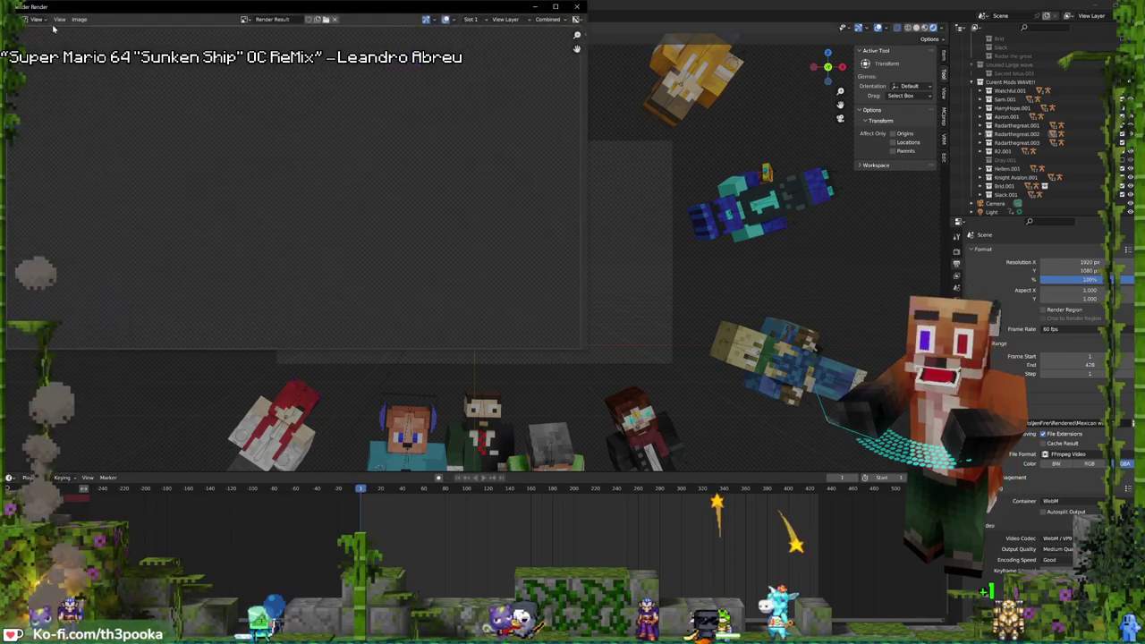
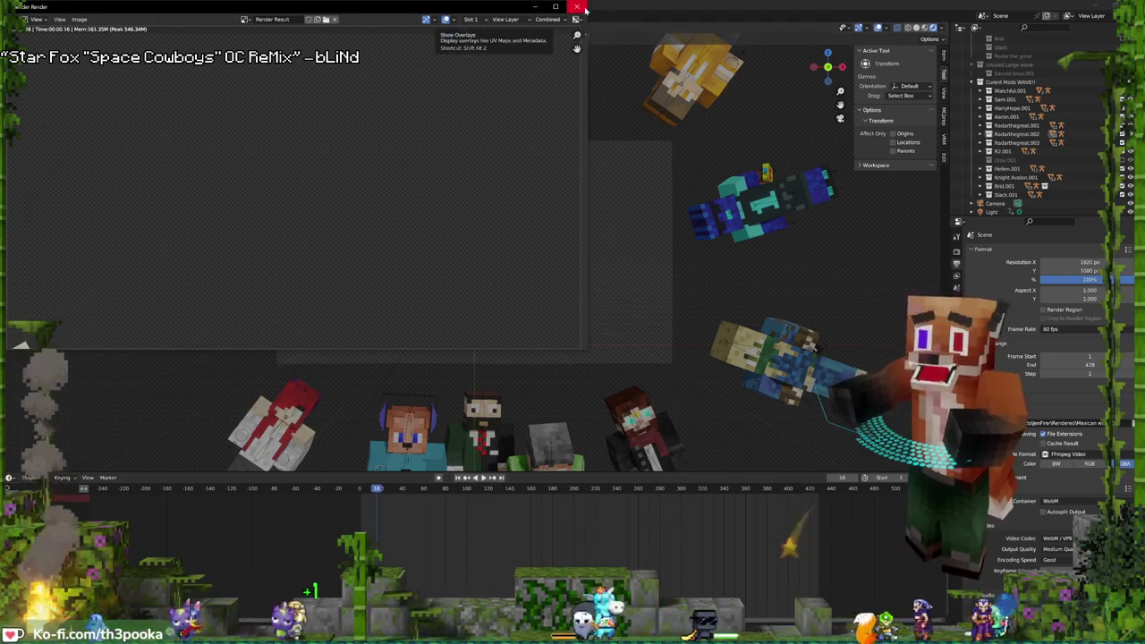
- Close the render window, open Llama Spit OMG NO.blend from the JenFire project folder, and play its animation from the start
{"action": "left_click", "coordinate": [577, 8]}
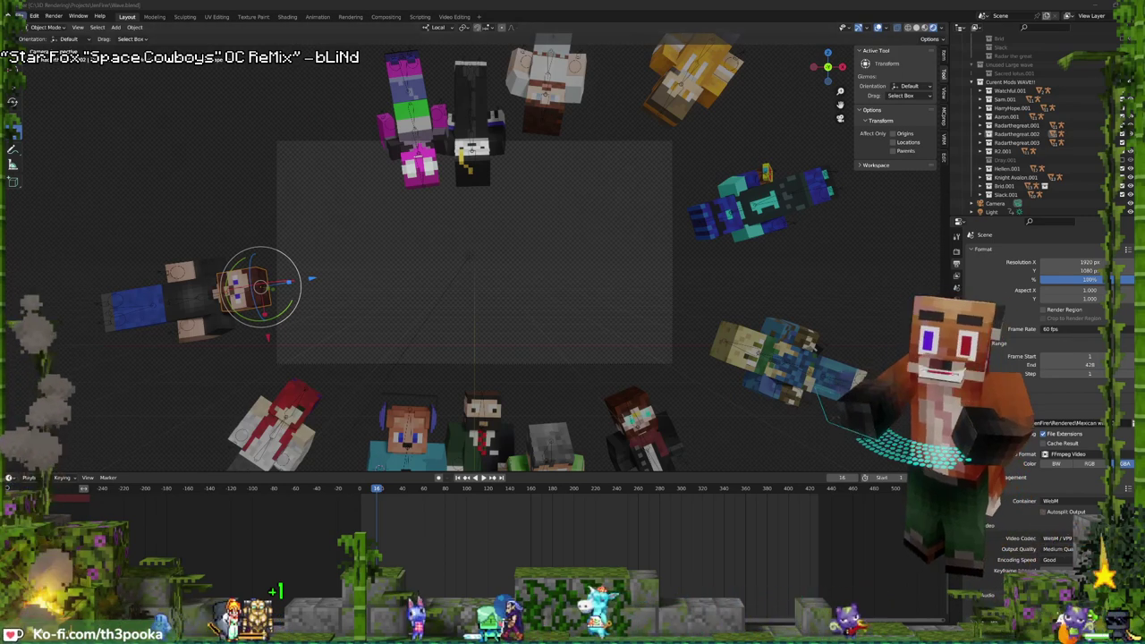
{"action": "left_click", "coordinate": [19, 17]}
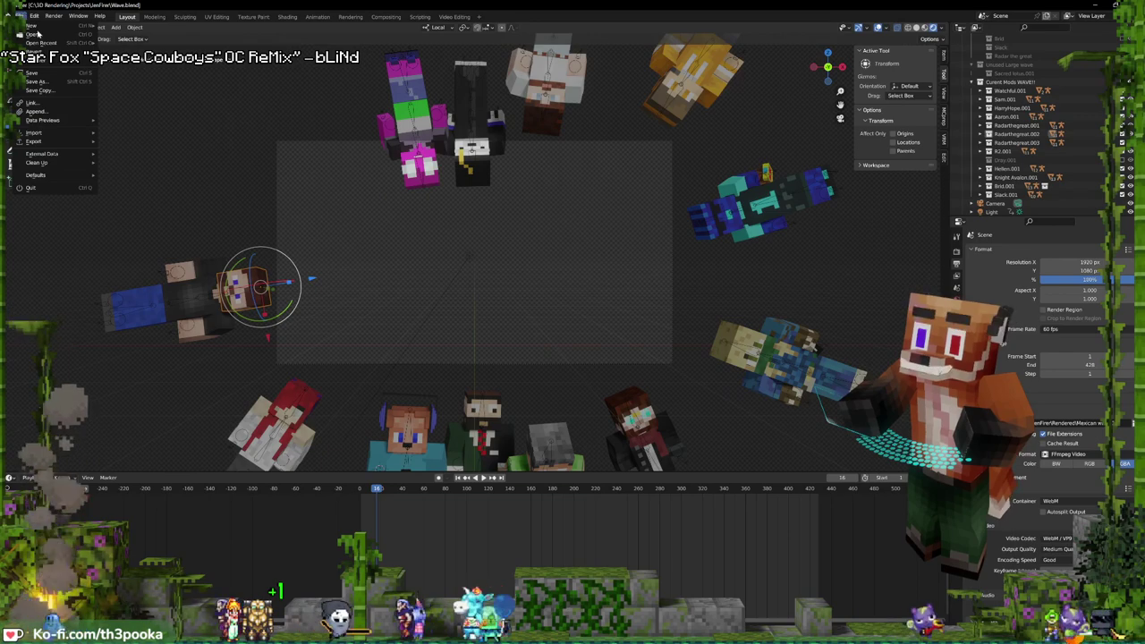
{"action": "left_click", "coordinate": [69, 34]}
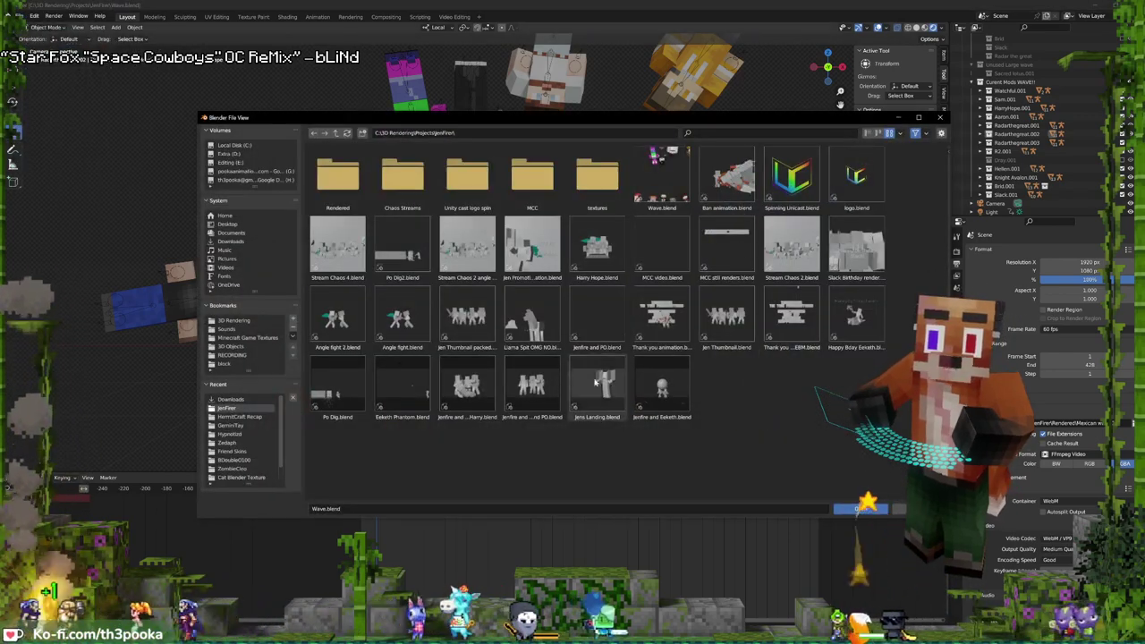
{"action": "double_click", "coordinate": [533, 320]}
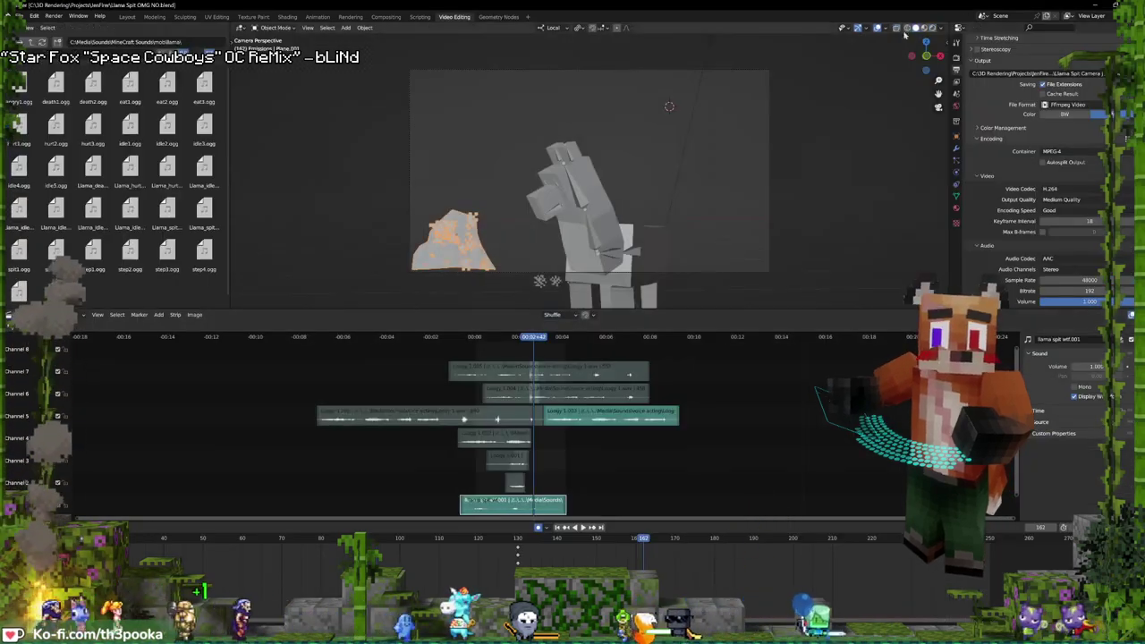
{"action": "key", "text": "shift+Left"}
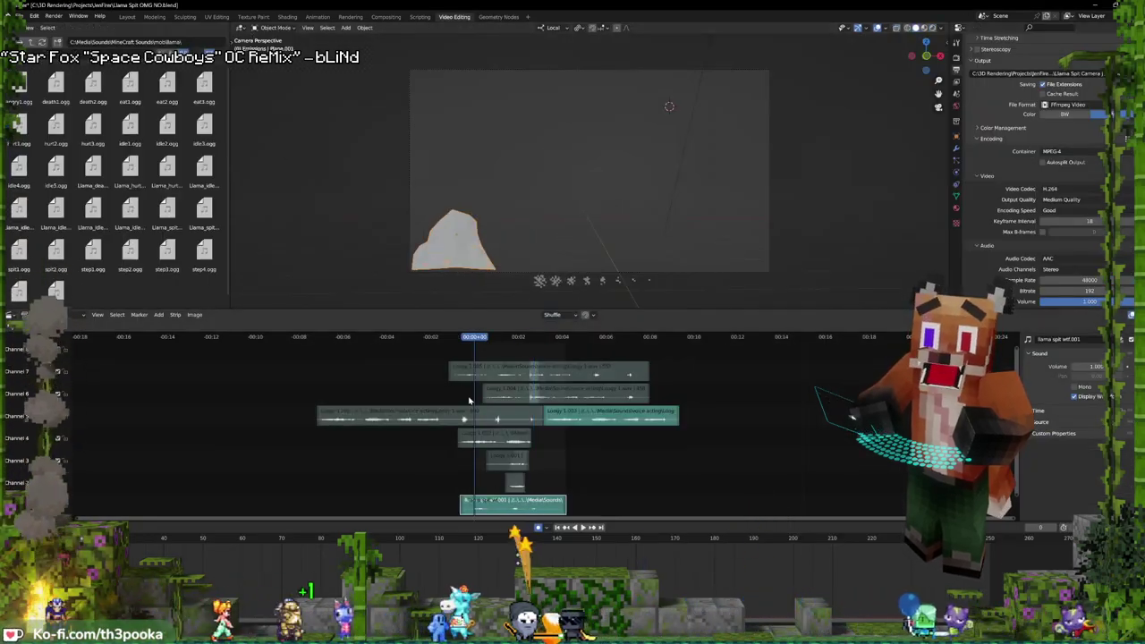
{"action": "key", "text": "space"}
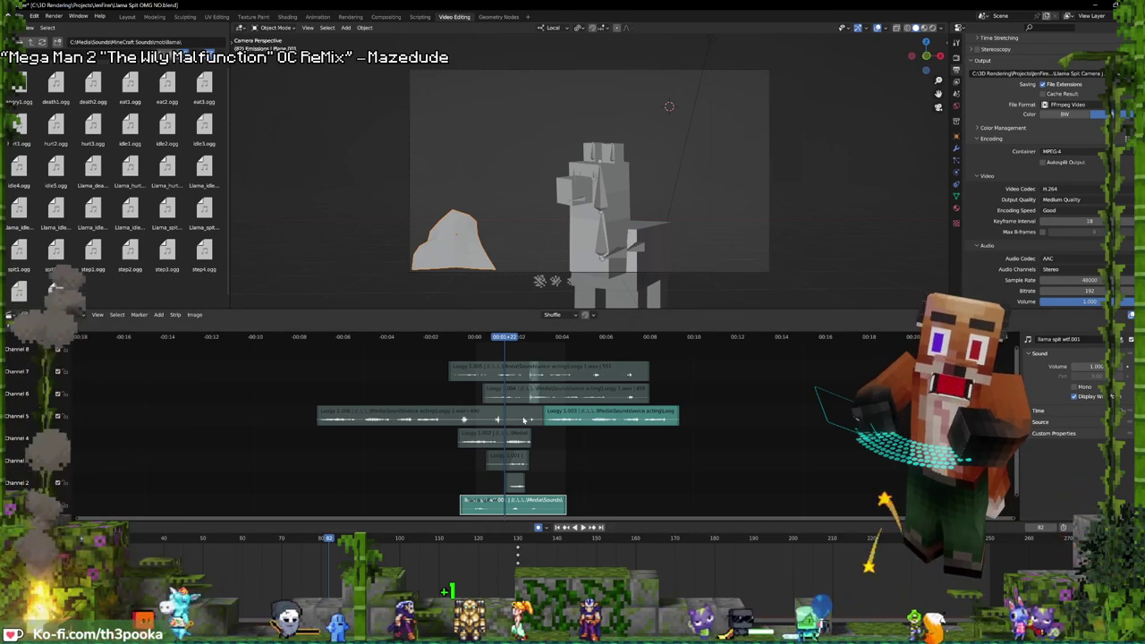
- Move the Loogy 1.004 and Loogy 1.005 sound strips up to channels 8 and 9, clear of the two spit sound strips
{"action": "scroll", "coordinate": [639, 442], "scroll_direction": "up", "scroll_amount": 6}
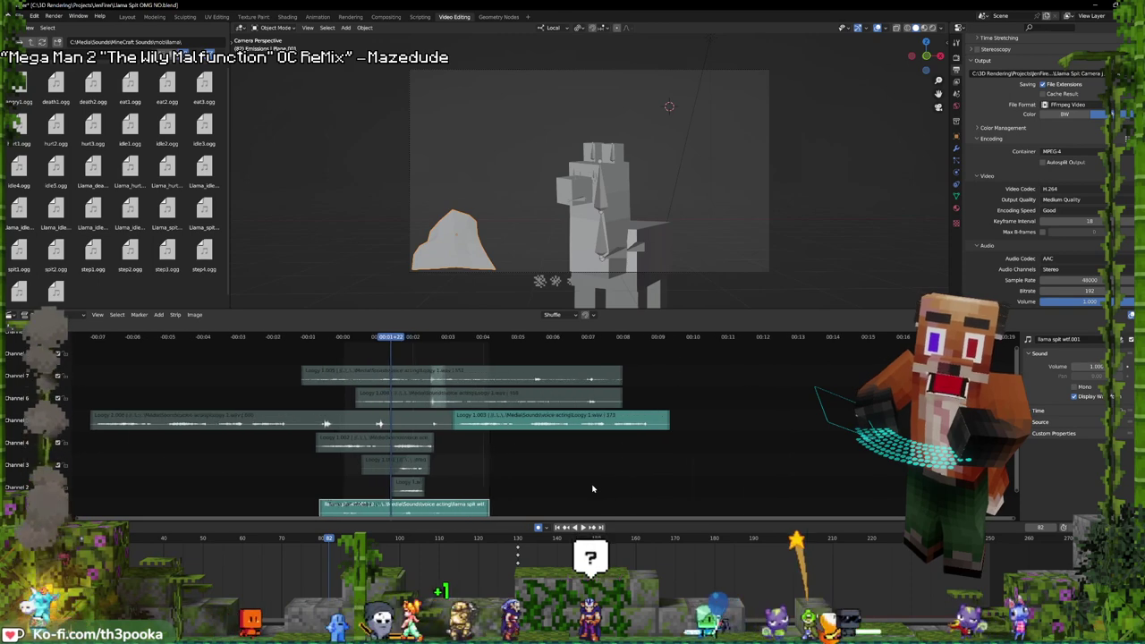
{"action": "scroll", "coordinate": [580, 491], "scroll_direction": "up", "scroll_amount": 2}
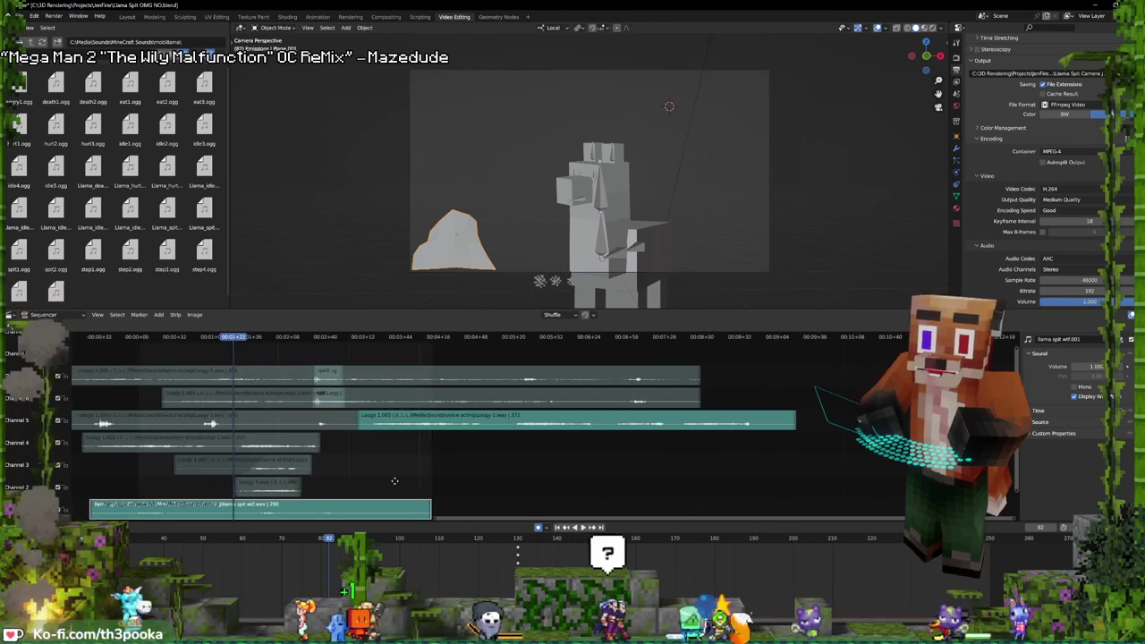
{"action": "scroll", "coordinate": [619, 500], "scroll_direction": "up", "scroll_amount": 2}
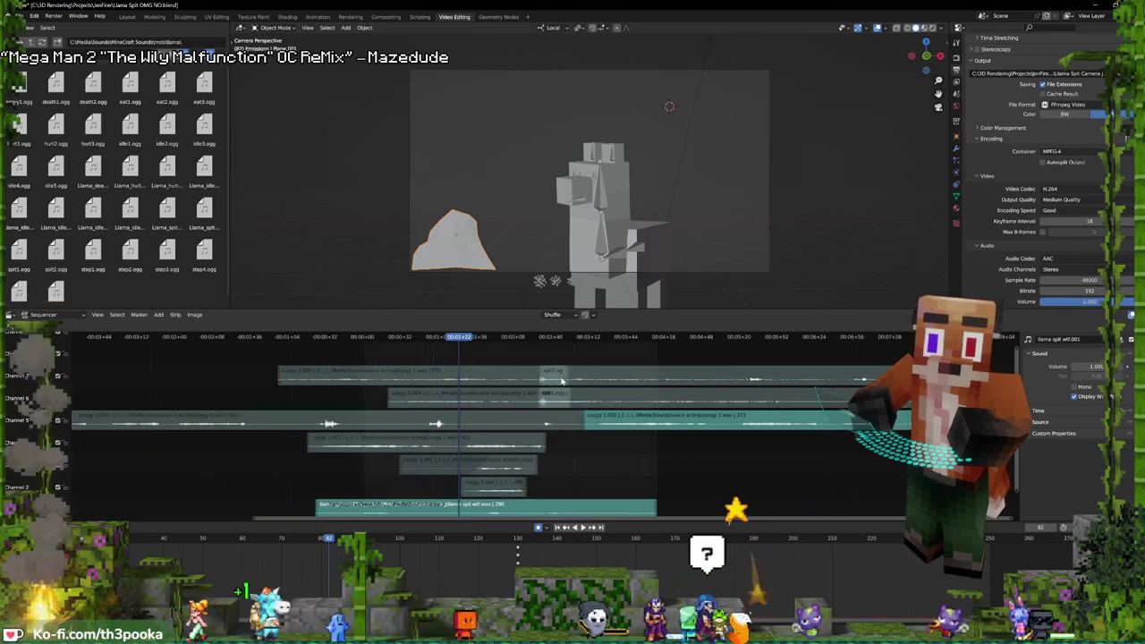
{"action": "left_click", "coordinate": [608, 376]}
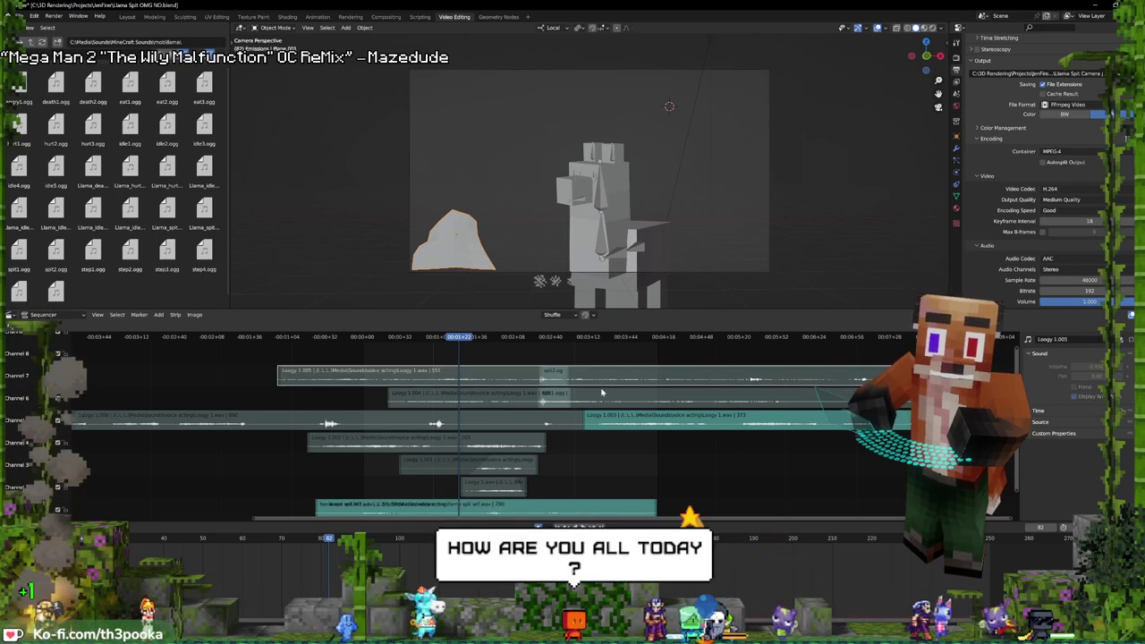
{"action": "left_click", "coordinate": [601, 397], "text": "shift"}
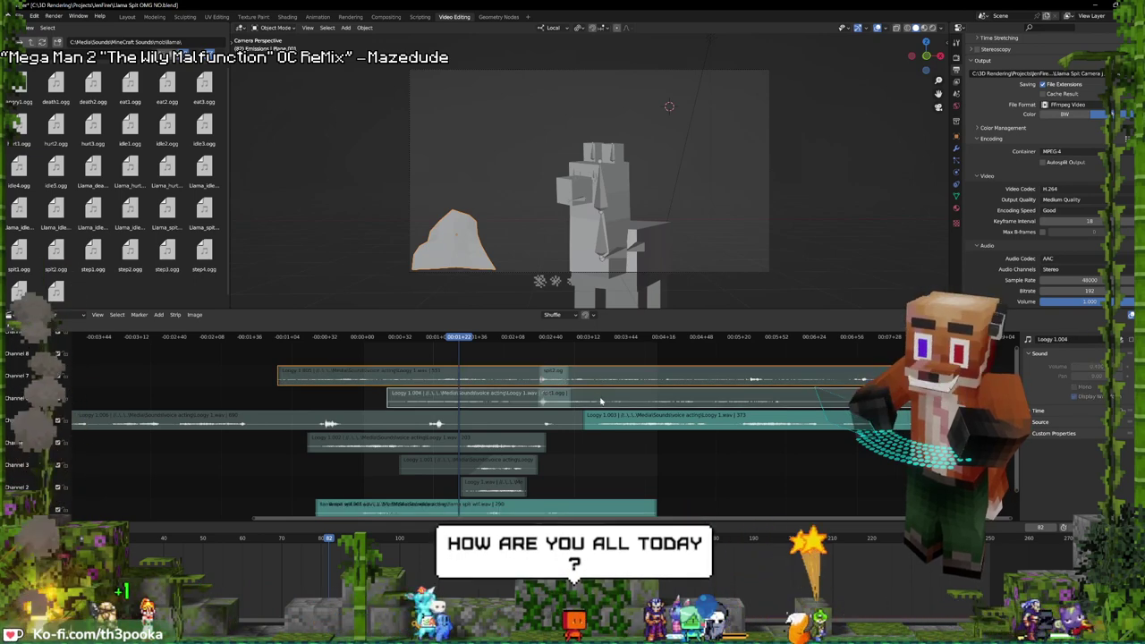
{"action": "key", "text": "g"}
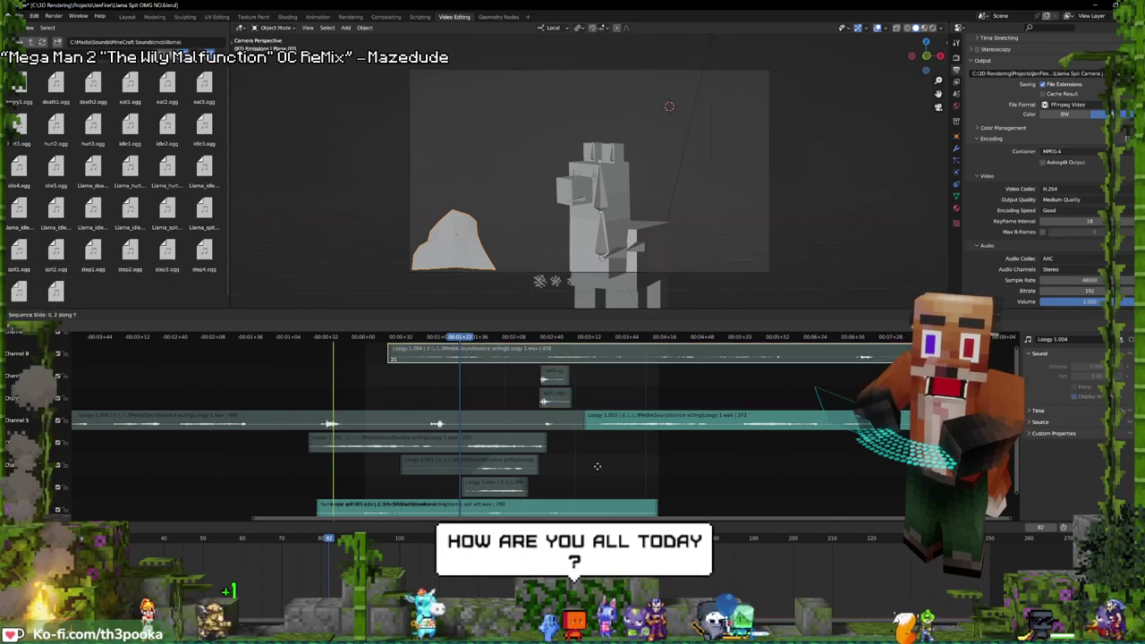
{"action": "middle_click_drag", "start_coordinate": [593, 488], "coordinate": [598, 510]}
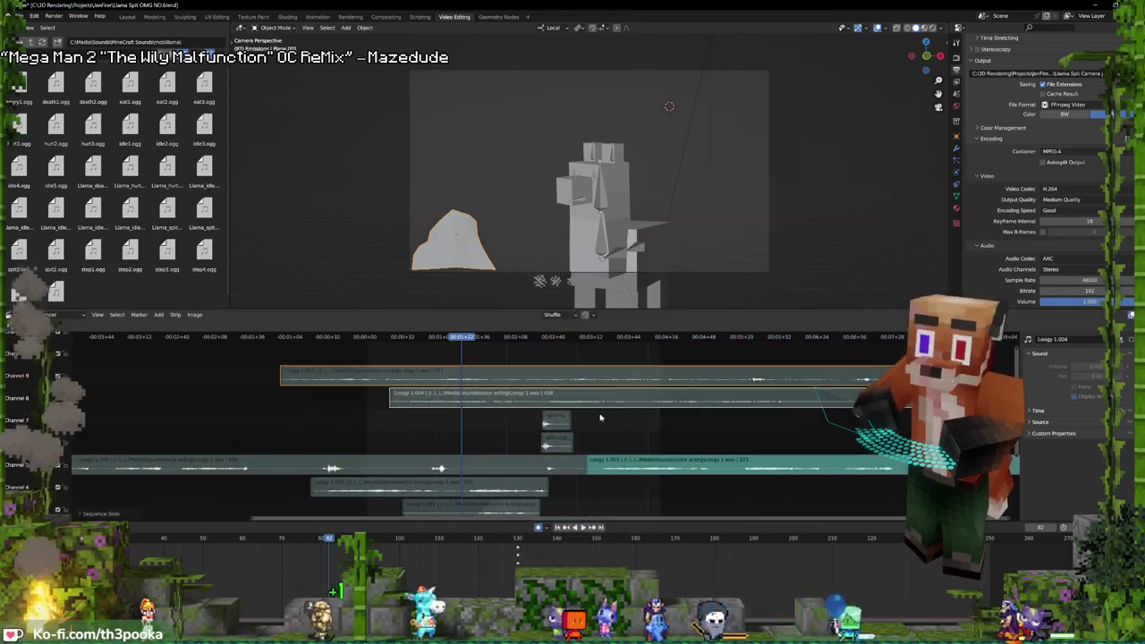
{"action": "middle_click_drag", "start_coordinate": [621, 436], "coordinate": [678, 408]}
{"action": "scroll", "coordinate": [670, 414], "scroll_direction": "down", "scroll_amount": 4}
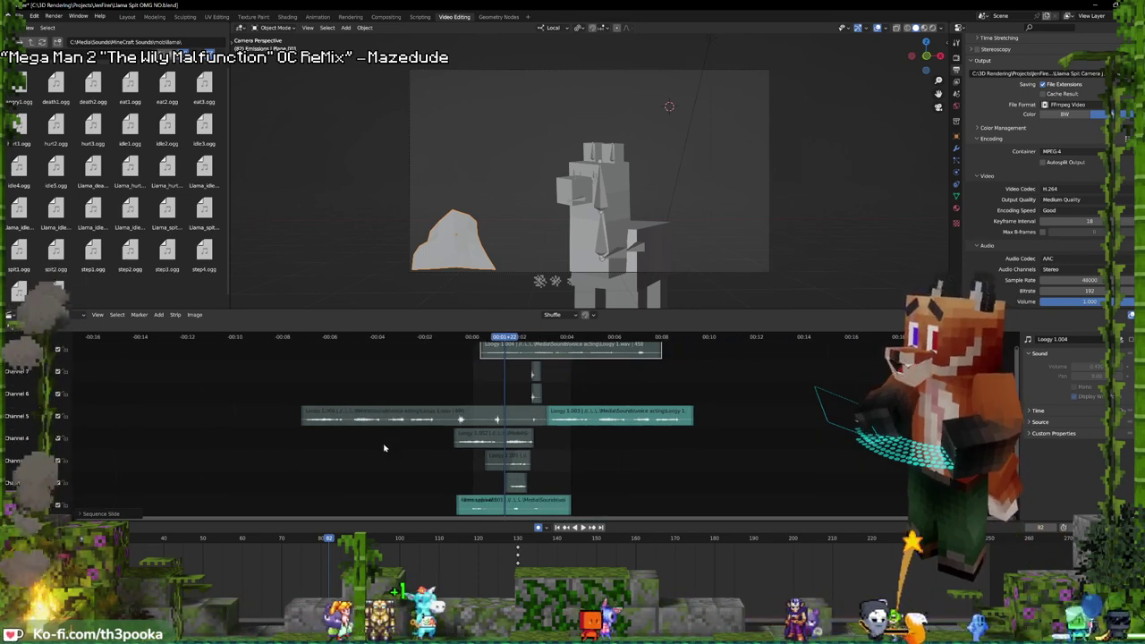
- Show the scene with rendered shading in the Layout workspace and play the llama spit animation from the start
{"action": "key", "text": "shift+Left"}
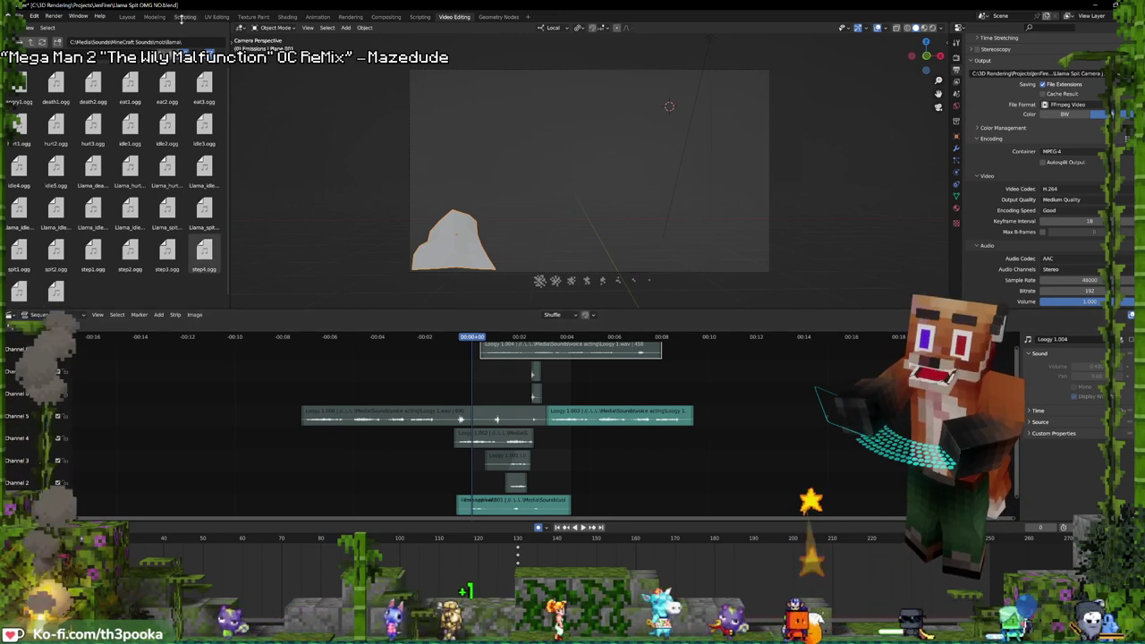
{"action": "left_click", "coordinate": [127, 17]}
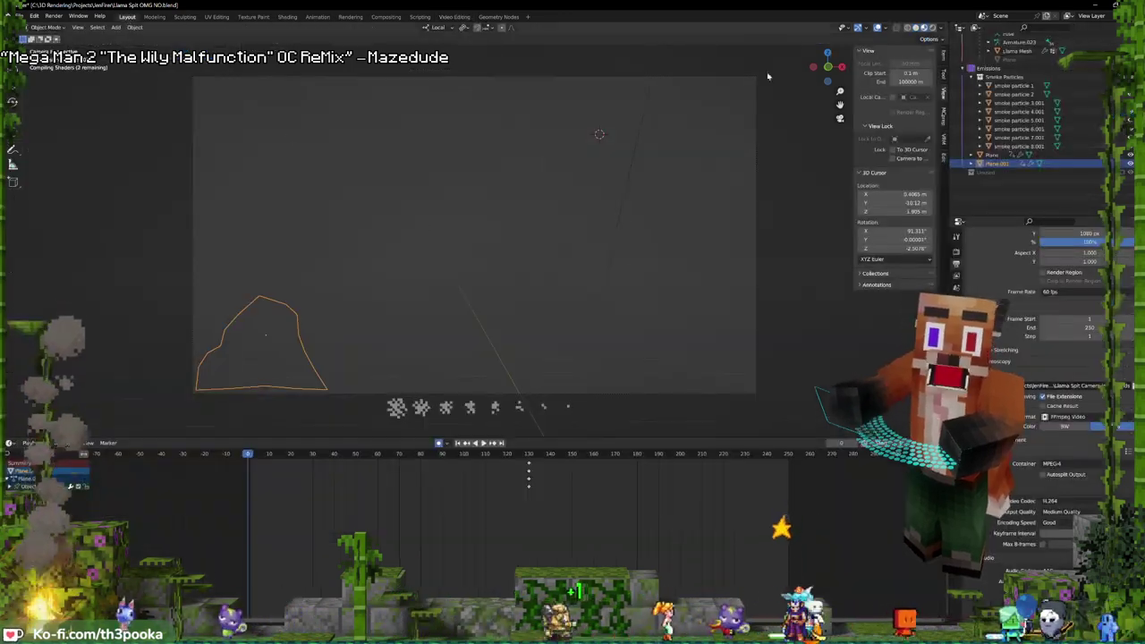
{"action": "left_click", "coordinate": [933, 27]}
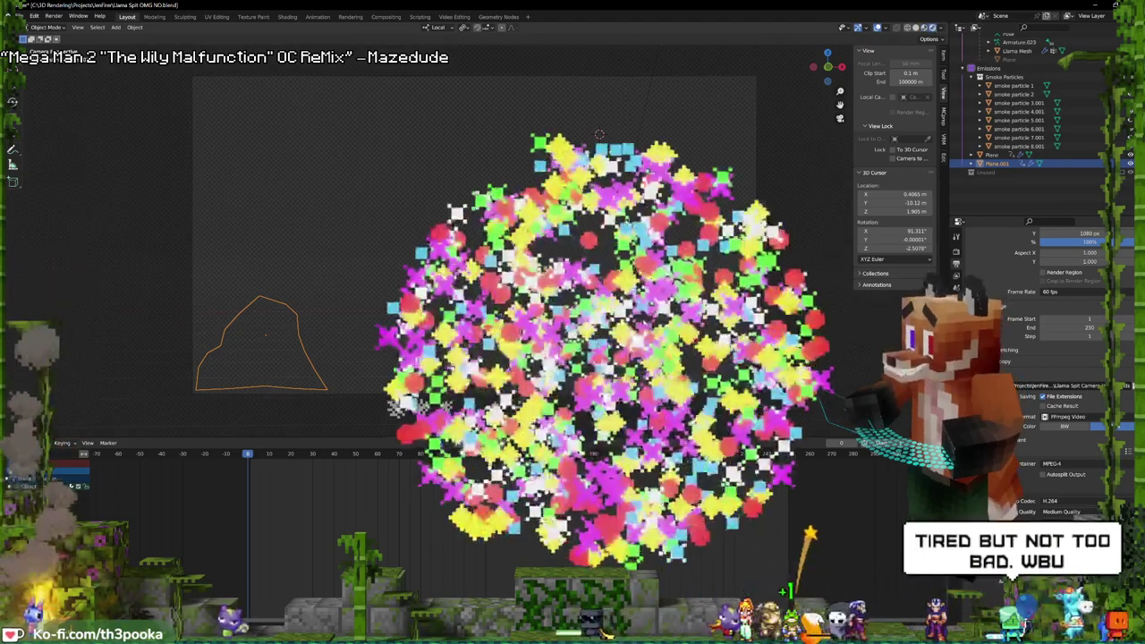
{"action": "key", "text": "space"}
{"action": "key", "text": "space"}
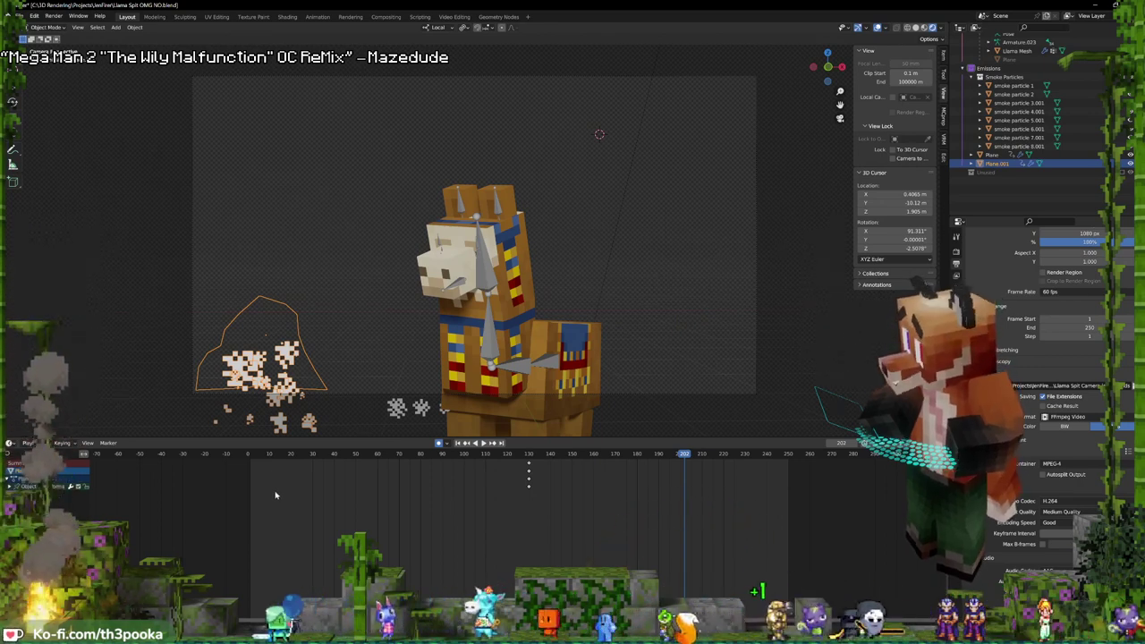
- Replay the spitting part of the animation, starting at about frame 122 and again from about frame 95
{"action": "right_click", "coordinate": [513, 507], "text": "shift"}
{"action": "key", "text": "space"}
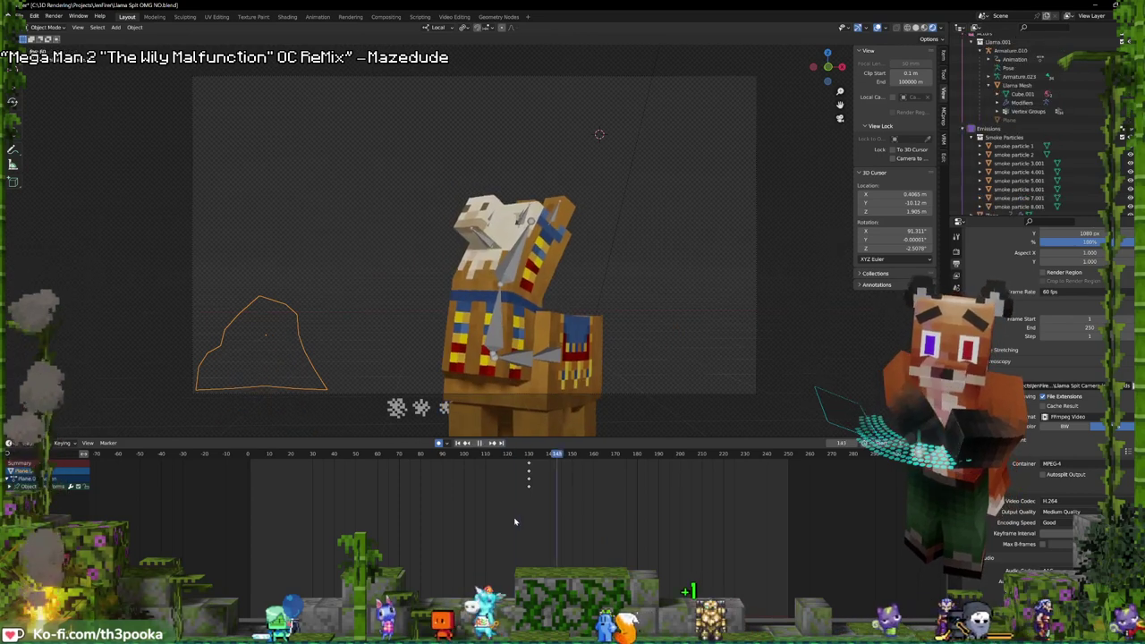
{"action": "key", "text": "space"}
{"action": "right_click", "coordinate": [454, 485], "text": "shift"}
{"action": "key", "text": "space"}
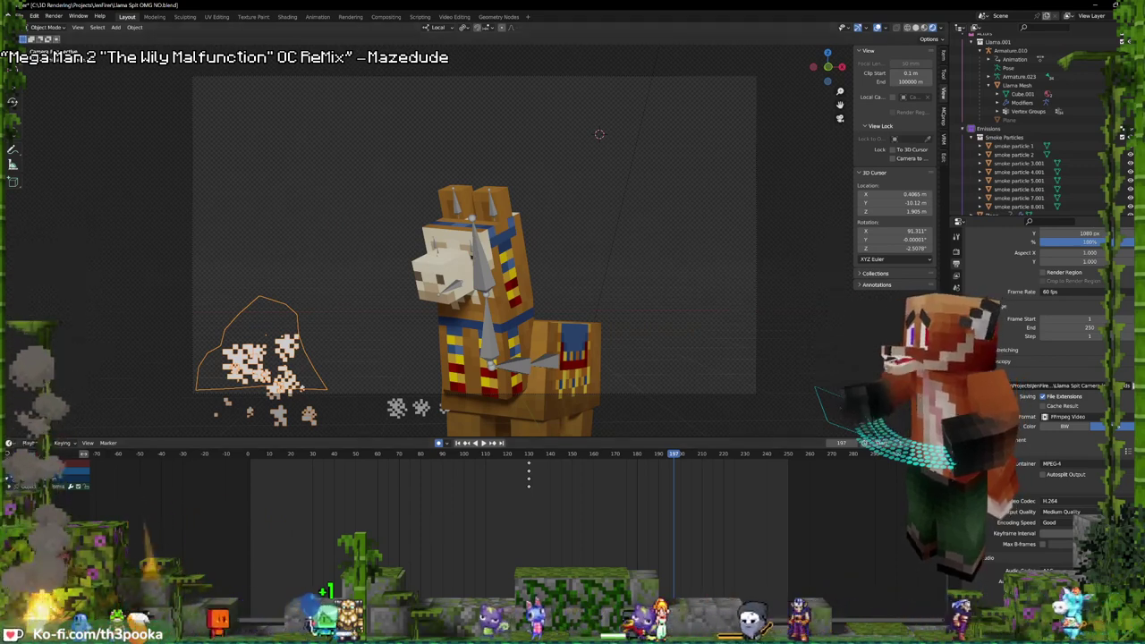
- Replay the llama animation repeatedly from the first frame to review the head movement and the spit timing
{"action": "key", "text": "shift+Left"}
{"action": "key", "text": "space"}
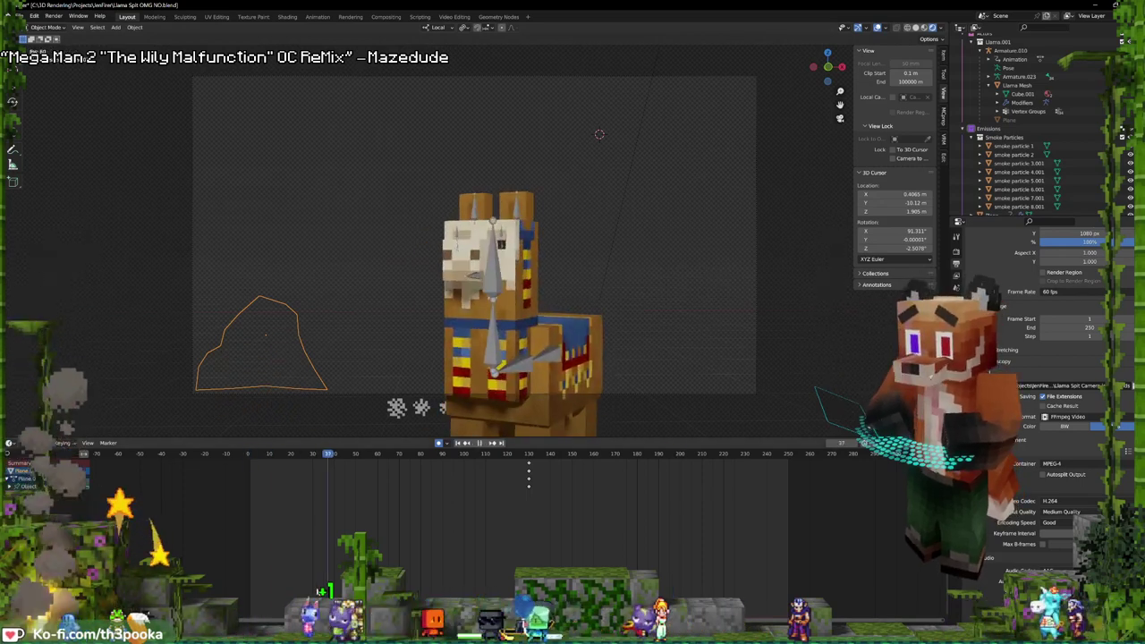
{"action": "key", "text": "space"}
{"action": "key", "text": "shift+Left"}
{"action": "key", "text": "space"}
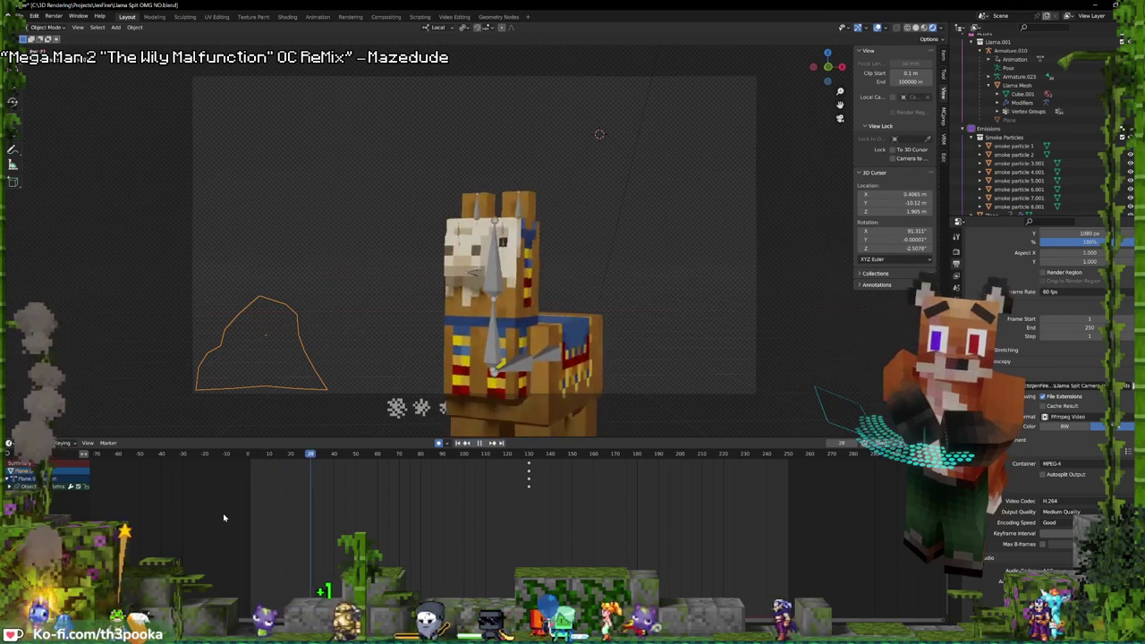
{"action": "key", "text": "space"}
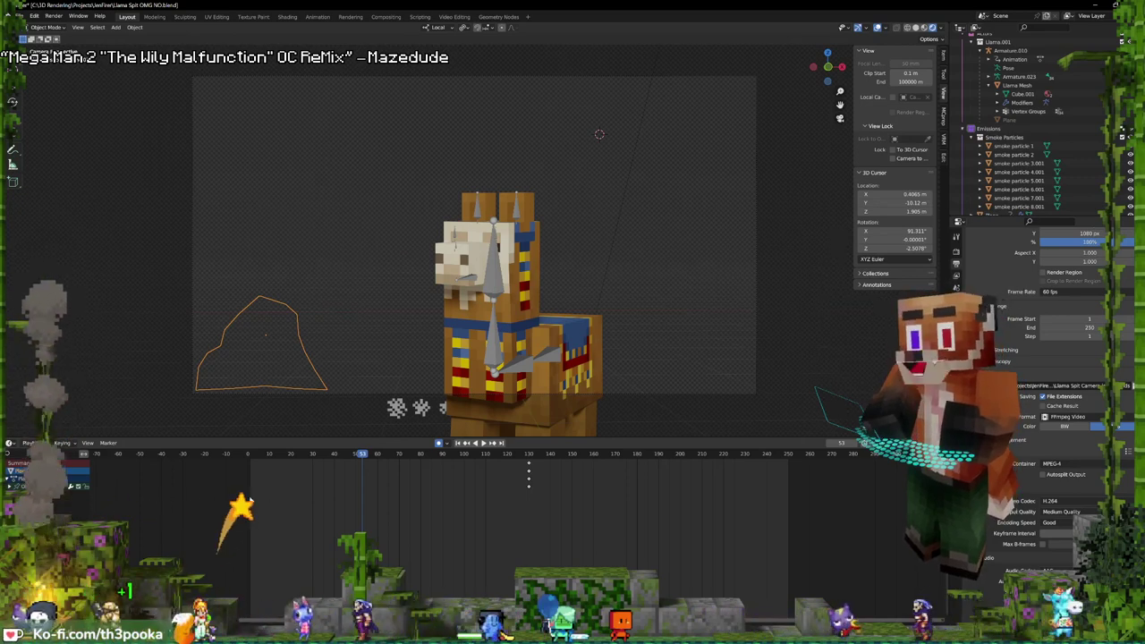
{"action": "key", "text": "shift+Left"}
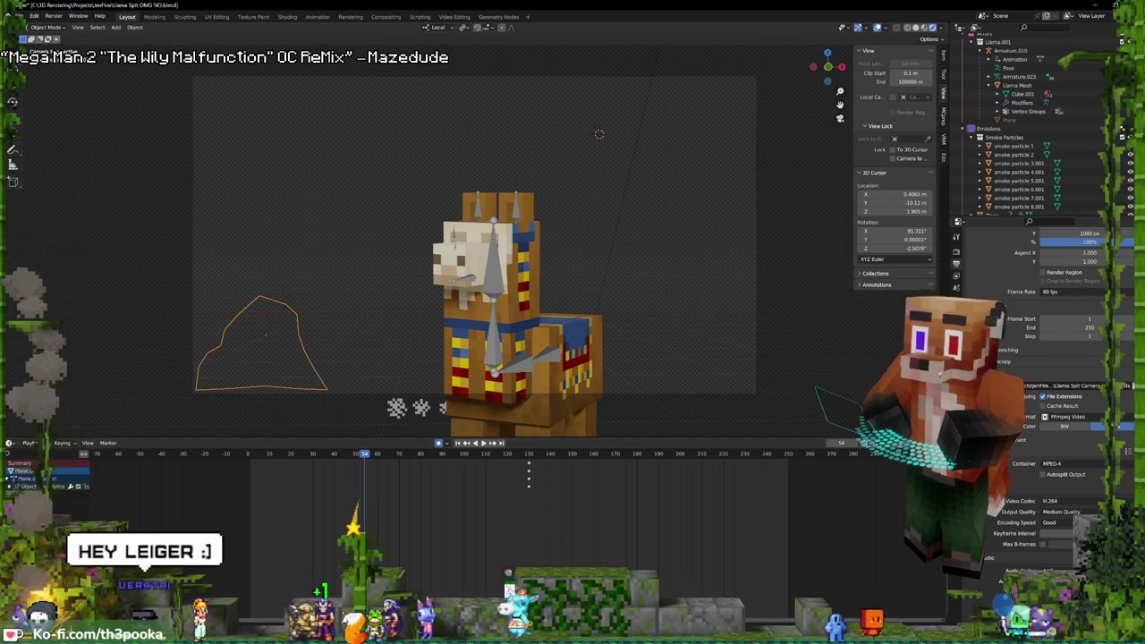
{"action": "key", "text": "space"}
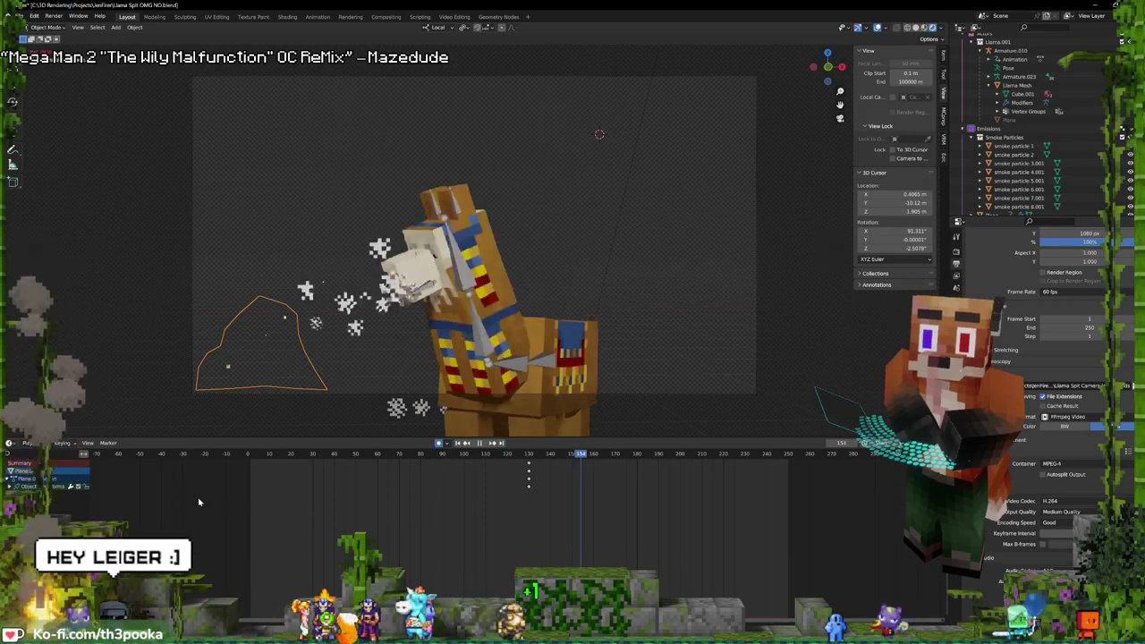
{"action": "key", "text": "space"}
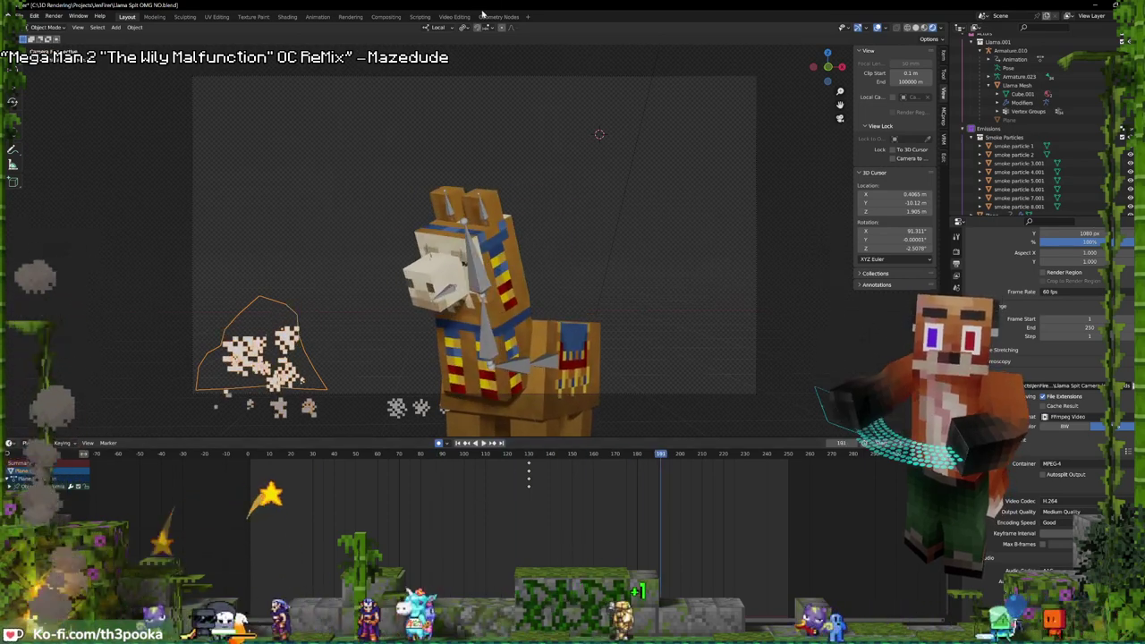
- Return to the Video Editing workspace and play the end of the animation against the sound strips
{"action": "left_click", "coordinate": [498, 17]}
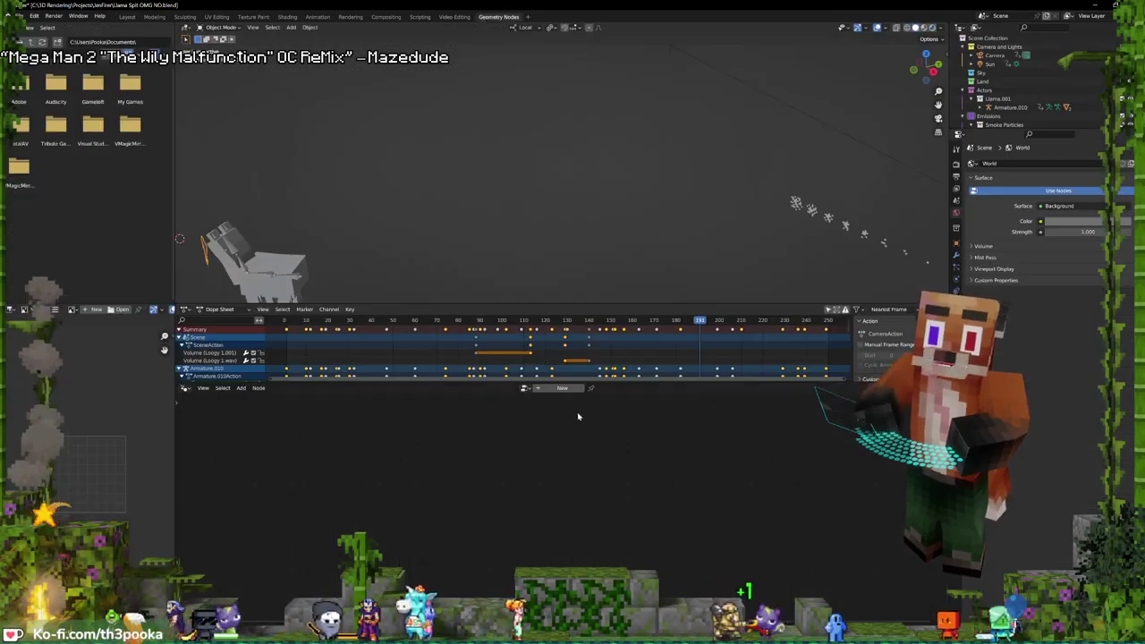
{"action": "left_click", "coordinate": [462, 16]}
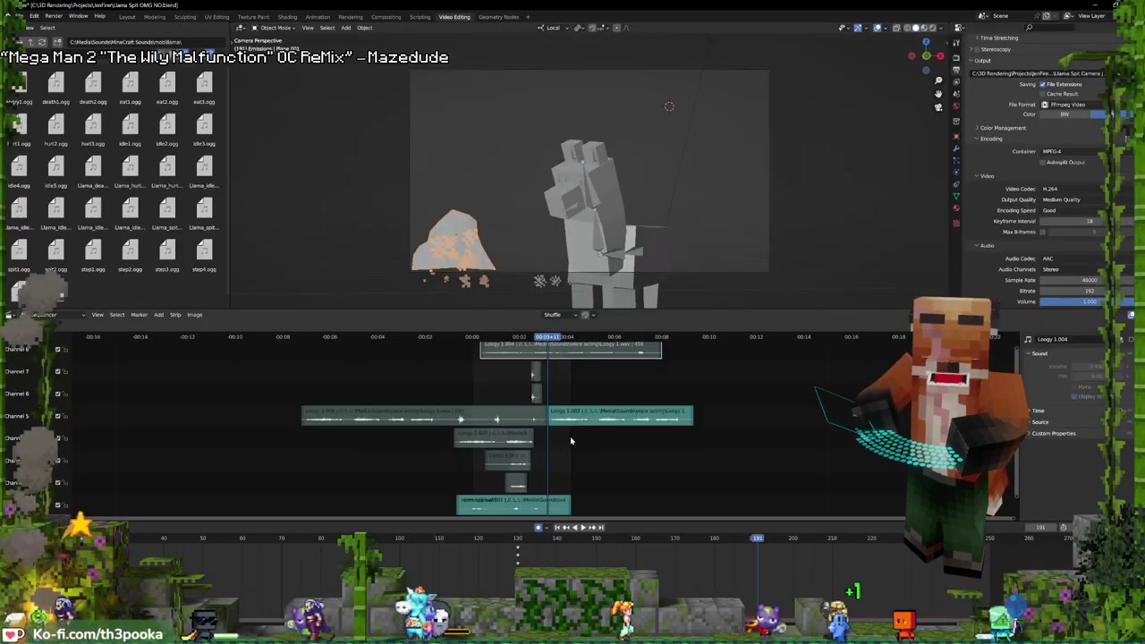
{"action": "scroll", "coordinate": [570, 439], "scroll_direction": "up", "scroll_amount": 4}
{"action": "key", "text": "space"}
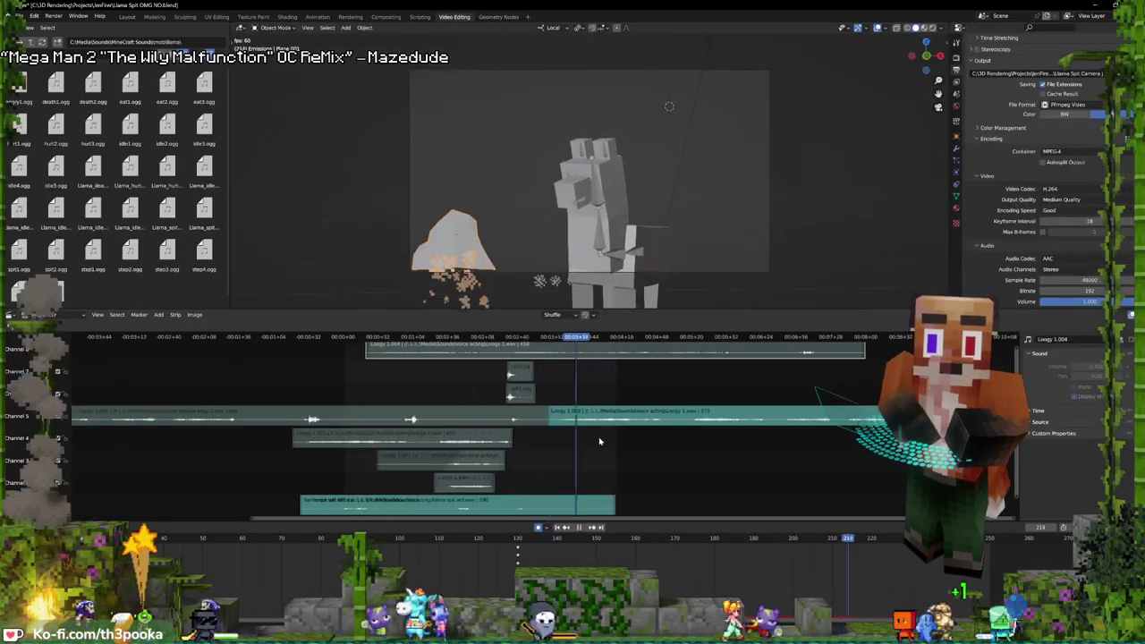
{"action": "key", "text": "space"}
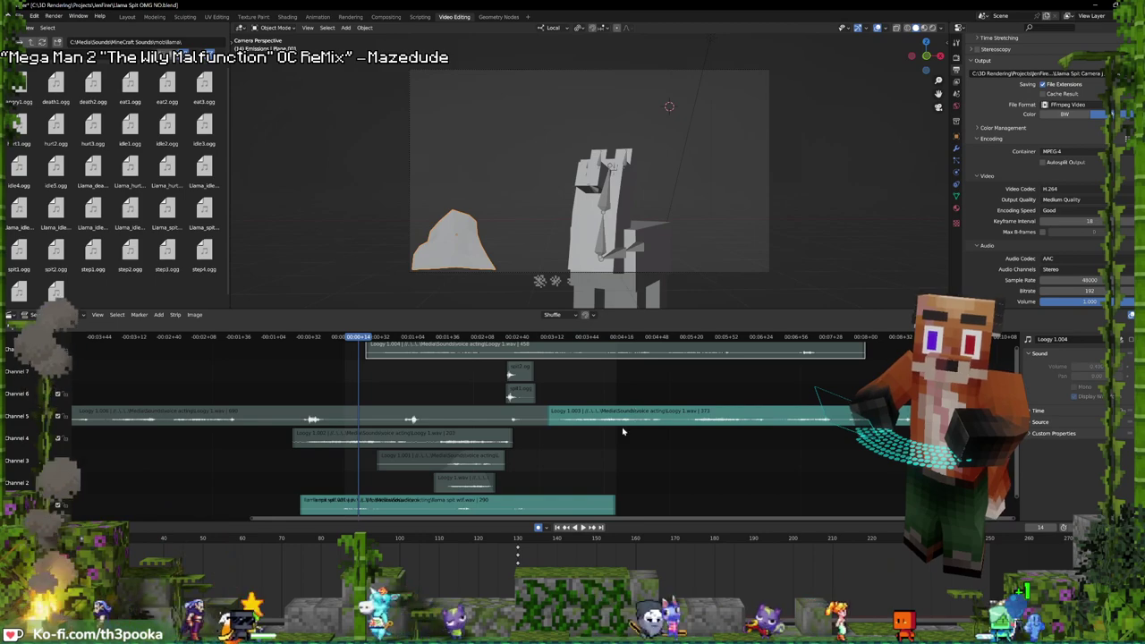
- Move the Loogy 1.003 strip down to channel 3 and past the end of the playback range, then select the llama spit wtf.001 strip
{"action": "left_click", "coordinate": [626, 420]}
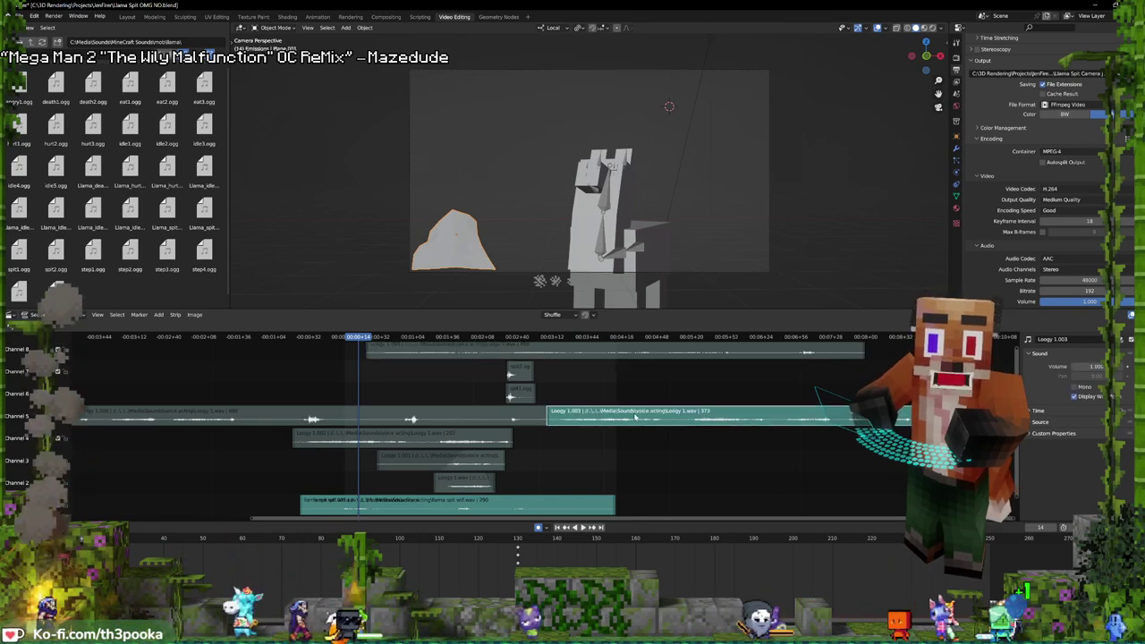
{"action": "left_click_drag", "start_coordinate": [626, 420], "coordinate": [768, 469]}
{"action": "left_click", "coordinate": [447, 504]}
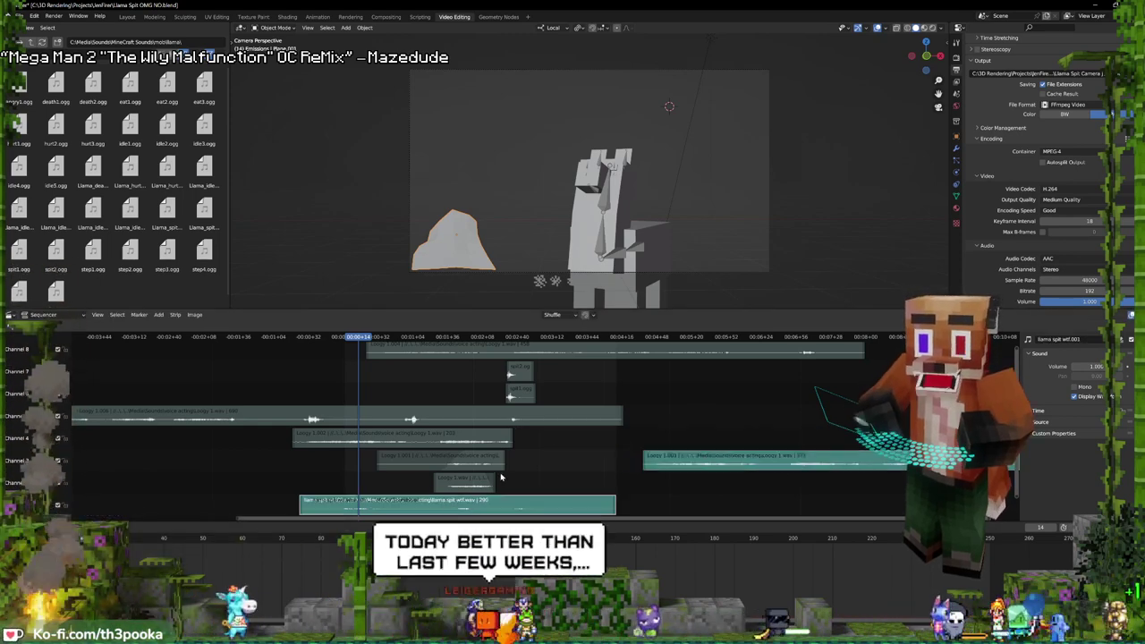
- Select the sound strips stacked above the llama spit wtf strips, excluding Loogy 1.003, and shift them up one channel
{"action": "middle_click_drag", "start_coordinate": [499, 476], "coordinate": [532, 433]}
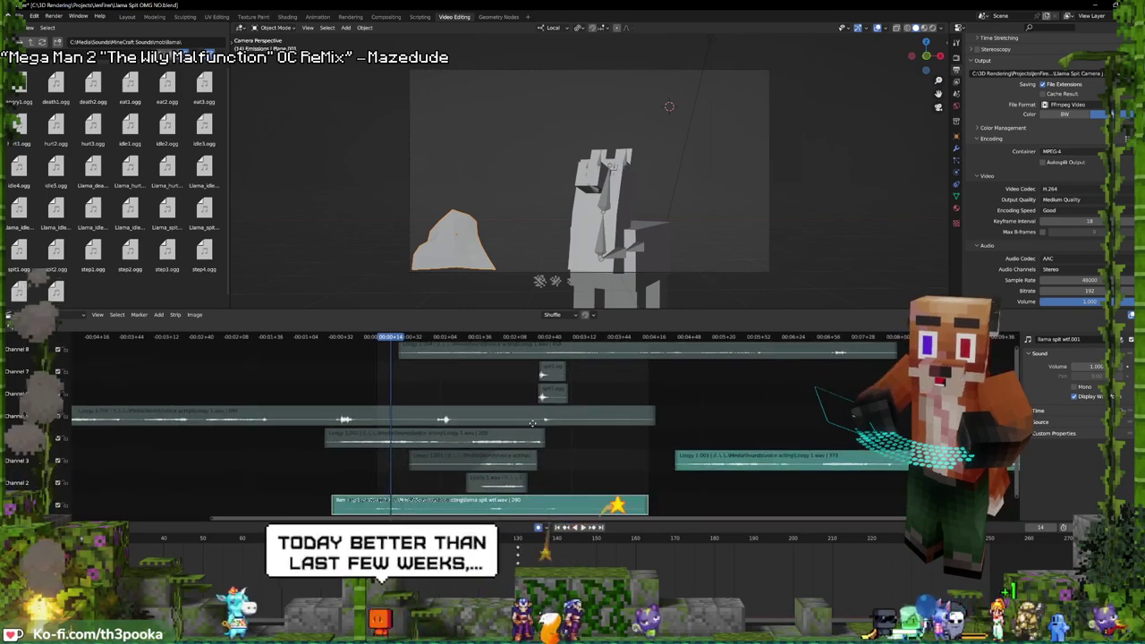
{"action": "left_click_drag", "start_coordinate": [559, 483], "coordinate": [421, 316]}
{"action": "scroll", "coordinate": [561, 446], "scroll_direction": "up", "scroll_amount": 1, "text": "shift"}
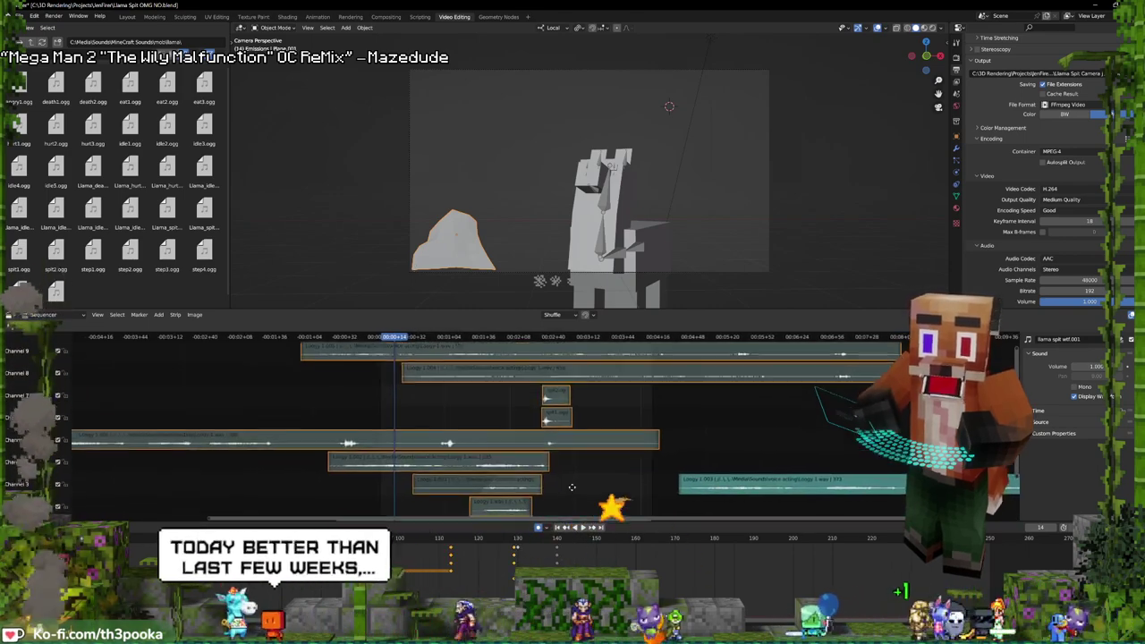
{"action": "left_click_drag", "start_coordinate": [561, 448], "coordinate": [561, 425]}
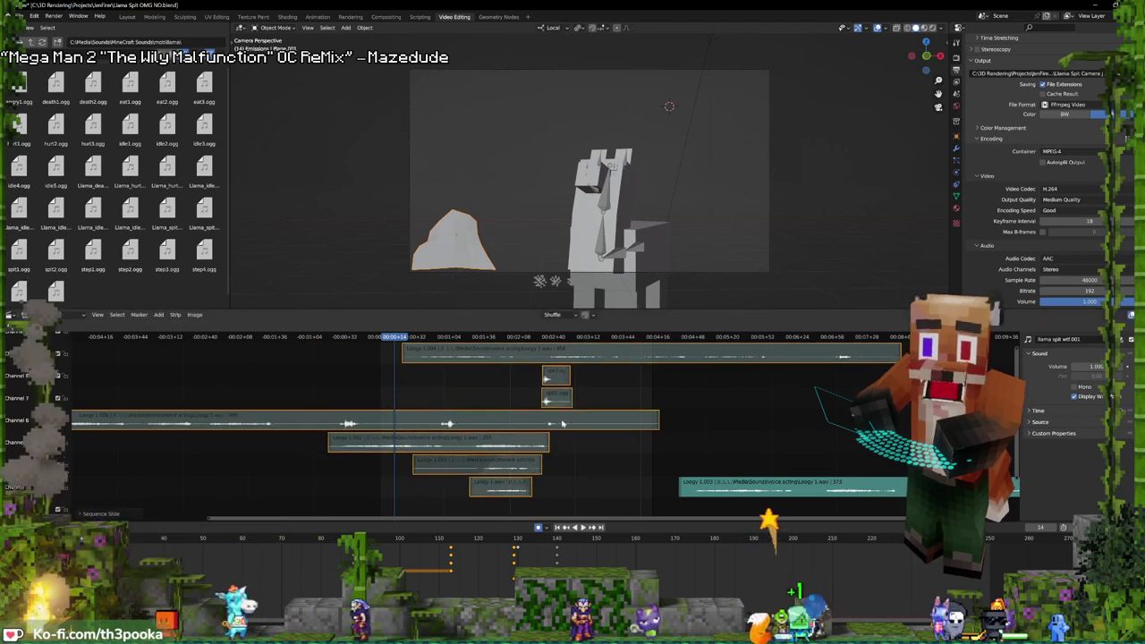
- Move the llama spit wtf.001 strip up to channel 2, directly above the llama spit wtf strip
{"action": "middle_click_drag", "start_coordinate": [578, 367], "coordinate": [570, 340]}
{"action": "left_click", "coordinate": [542, 510]}
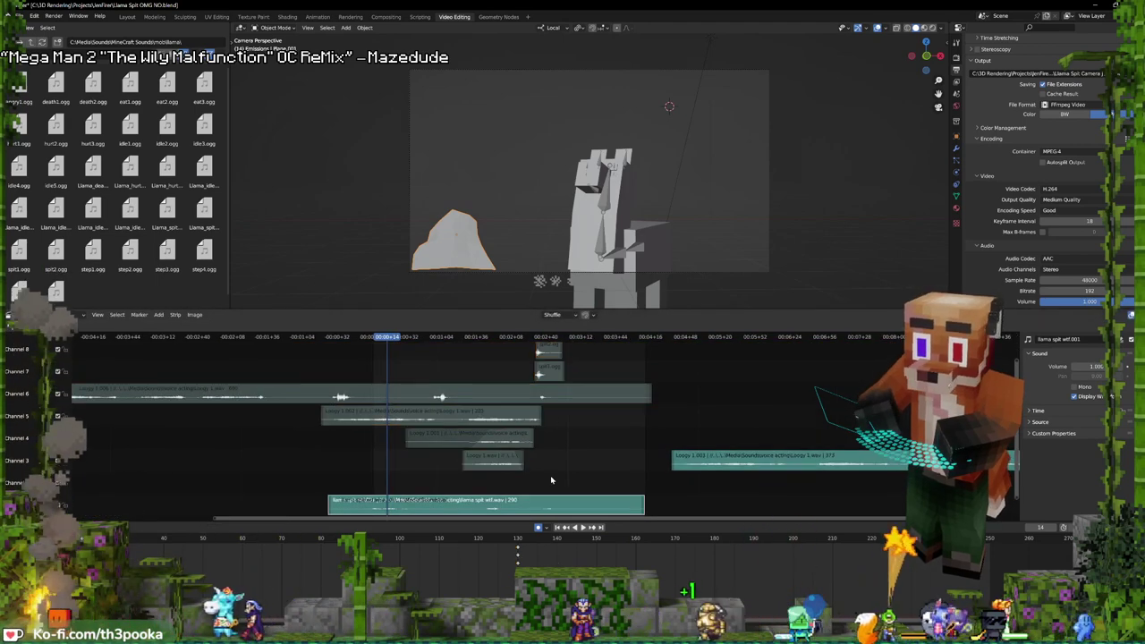
{"action": "key", "text": "g"}
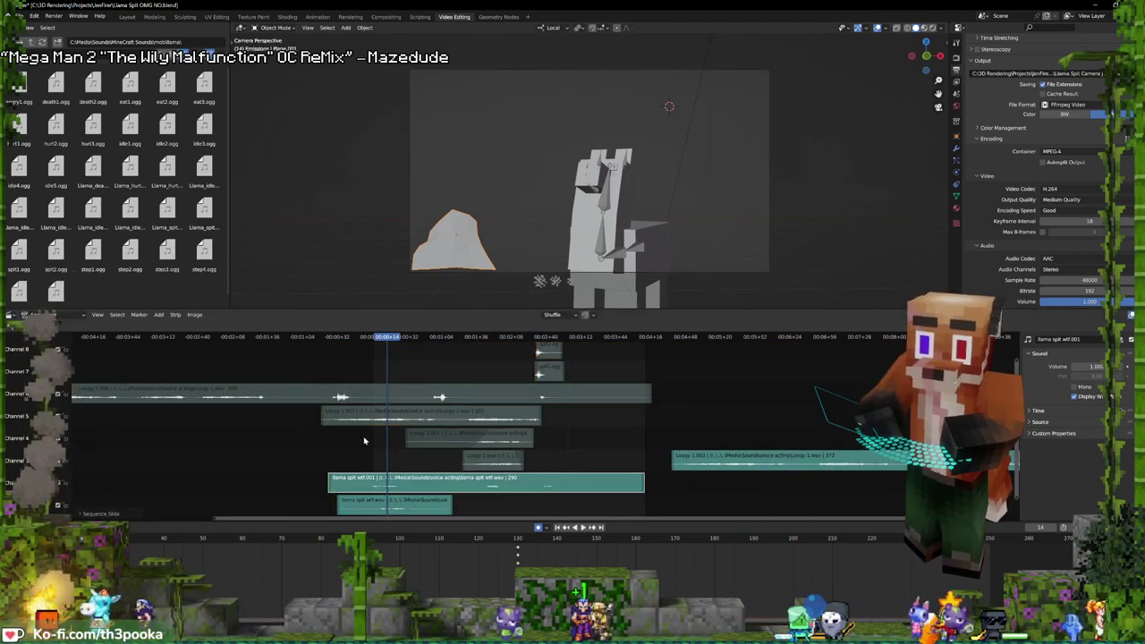
- Mute channels 1 and 2, which hold the two llama spit wtf strips
{"action": "middle_click_drag", "start_coordinate": [270, 463], "coordinate": [346, 467]}
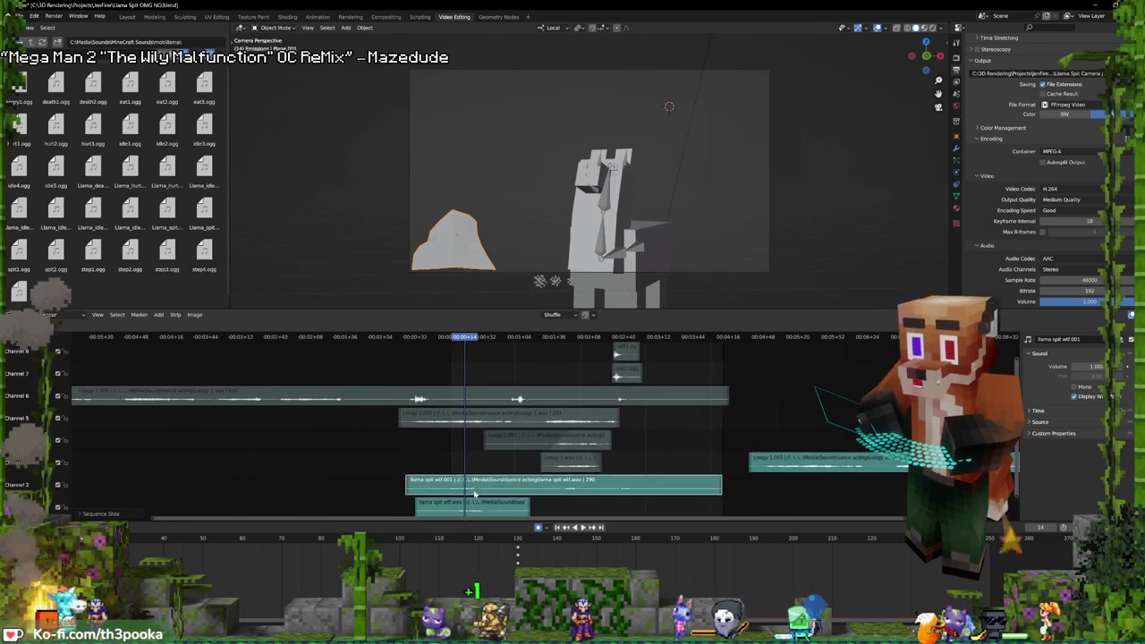
{"action": "left_click", "coordinate": [58, 485]}
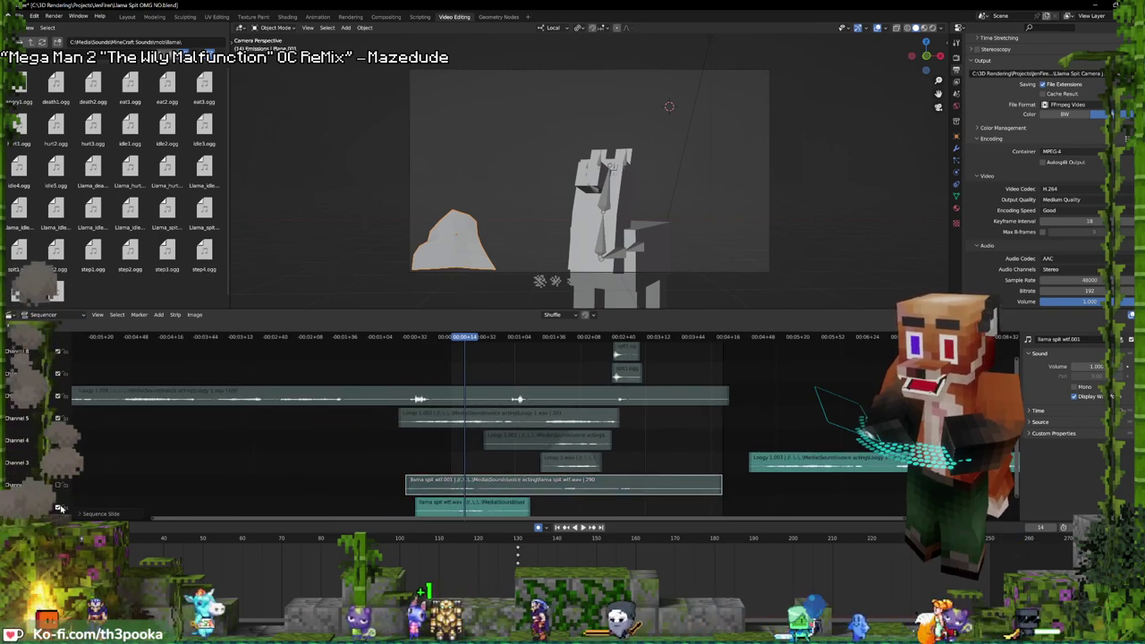
{"action": "middle_click_drag", "start_coordinate": [390, 474], "coordinate": [377, 466]}
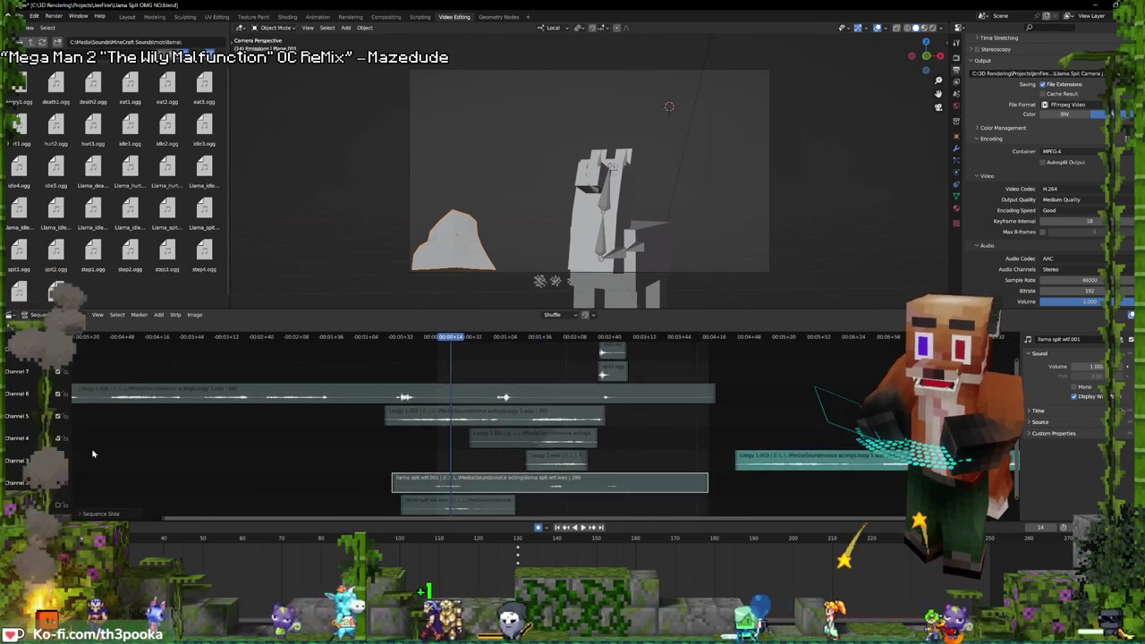
- Select the muted strips on channels 3 to 10, including the two spit .ogg strips, and unmute them all
{"action": "left_click", "coordinate": [547, 460]}
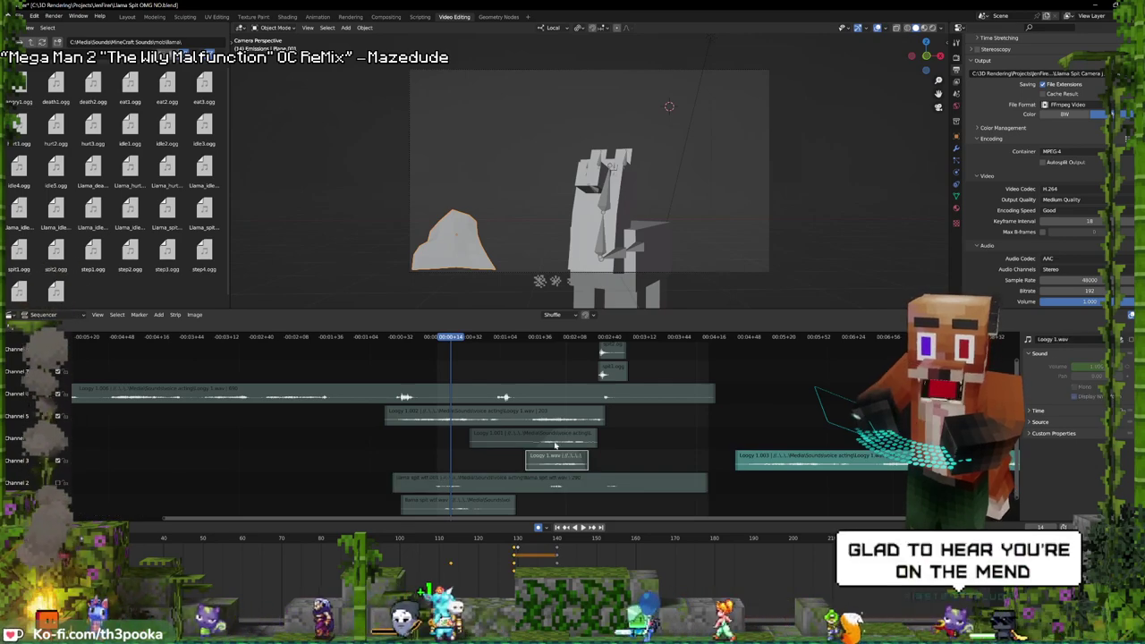
{"action": "left_click", "coordinate": [540, 438], "text": "shift"}
{"action": "left_click", "coordinate": [544, 415], "text": "shift"}
{"action": "left_click", "coordinate": [547, 398], "text": "shift"}
{"action": "middle_click_drag", "start_coordinate": [654, 414], "coordinate": [655, 486]}
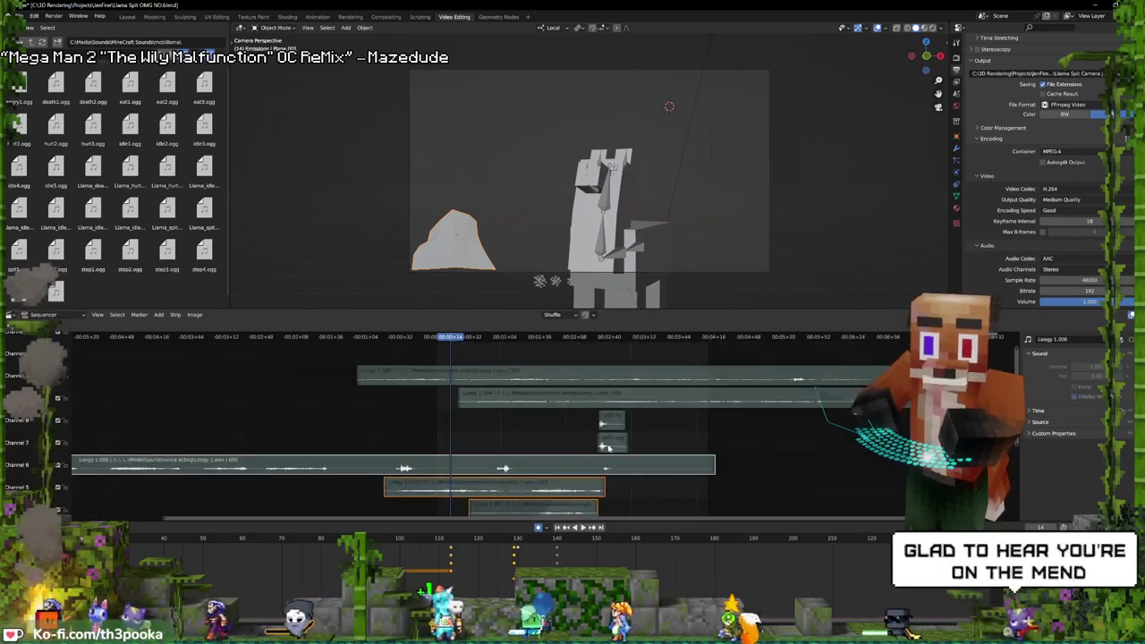
{"action": "left_click", "coordinate": [608, 445], "text": "shift"}
{"action": "left_click", "coordinate": [611, 425], "text": "shift"}
{"action": "left_click", "coordinate": [613, 393], "text": "shift"}
{"action": "left_click", "coordinate": [614, 383], "text": "shift"}
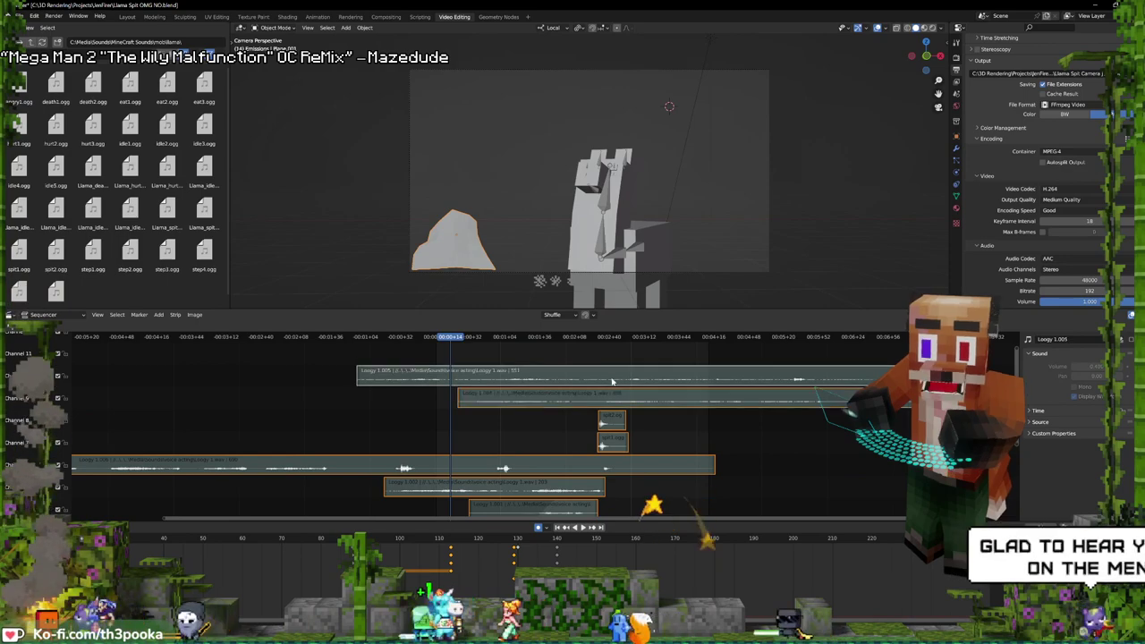
{"action": "key", "text": "alt+h"}
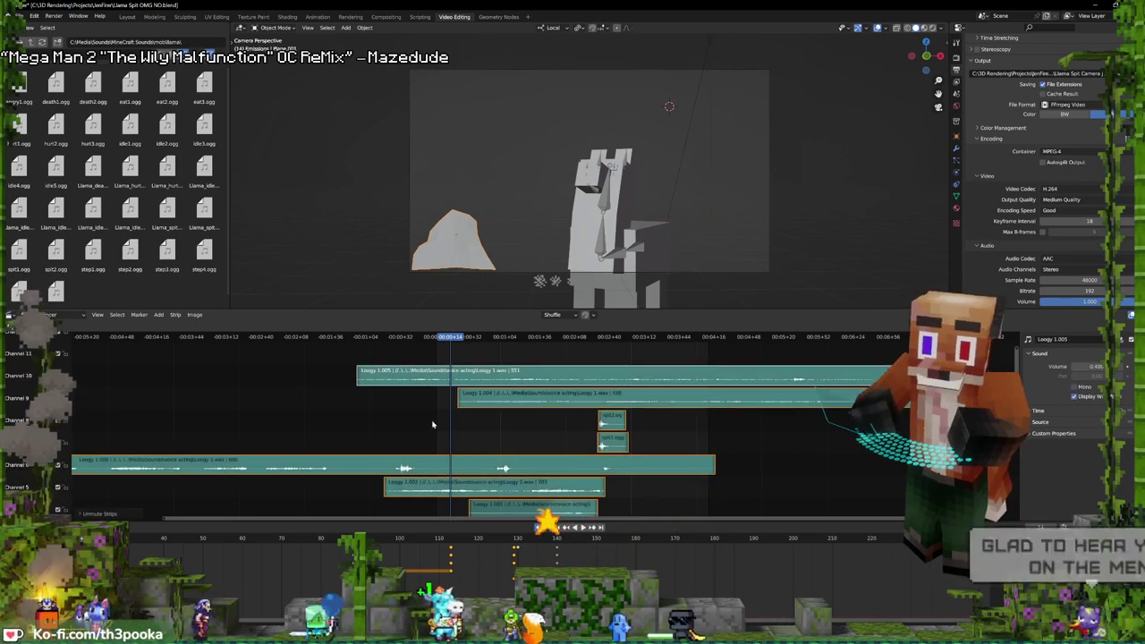
- Play the animation from the first frame to hear the unmuted Loogy and spit strips
{"action": "key", "text": "shift+Left"}
{"action": "key", "text": "space"}
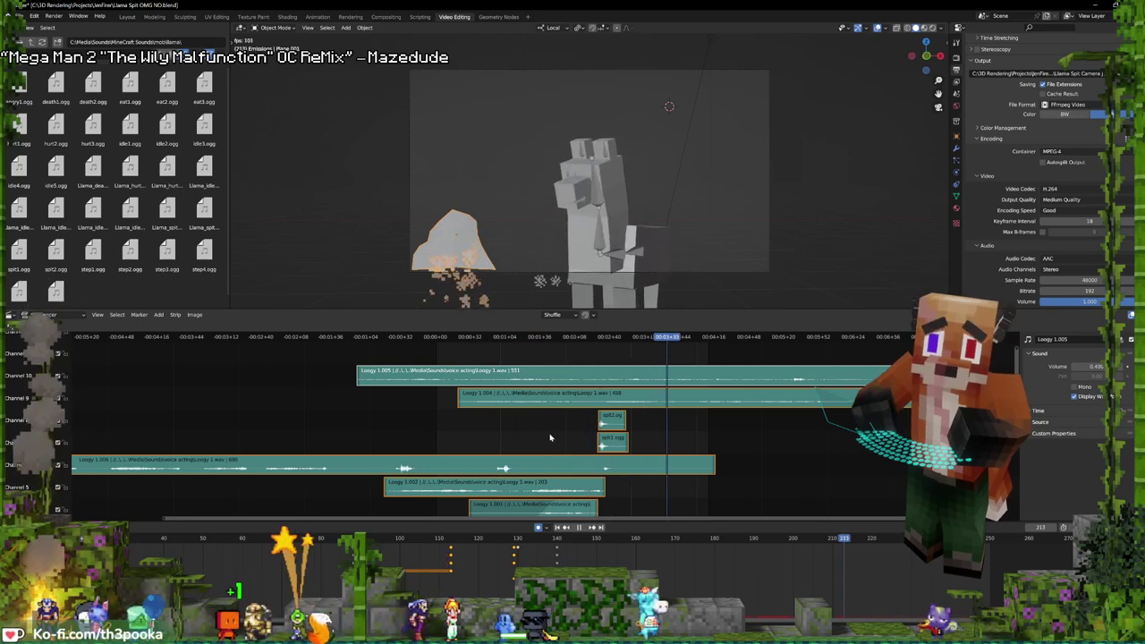
{"action": "key", "text": "Escape"}
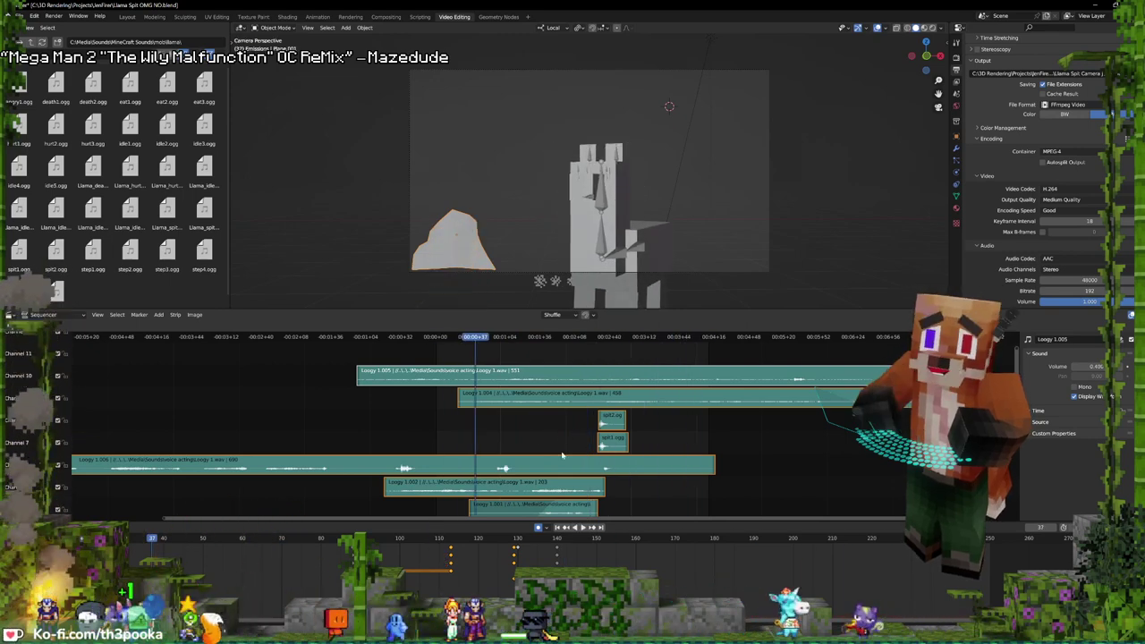
{"action": "middle_click_drag", "start_coordinate": [562, 455], "coordinate": [505, 385]}
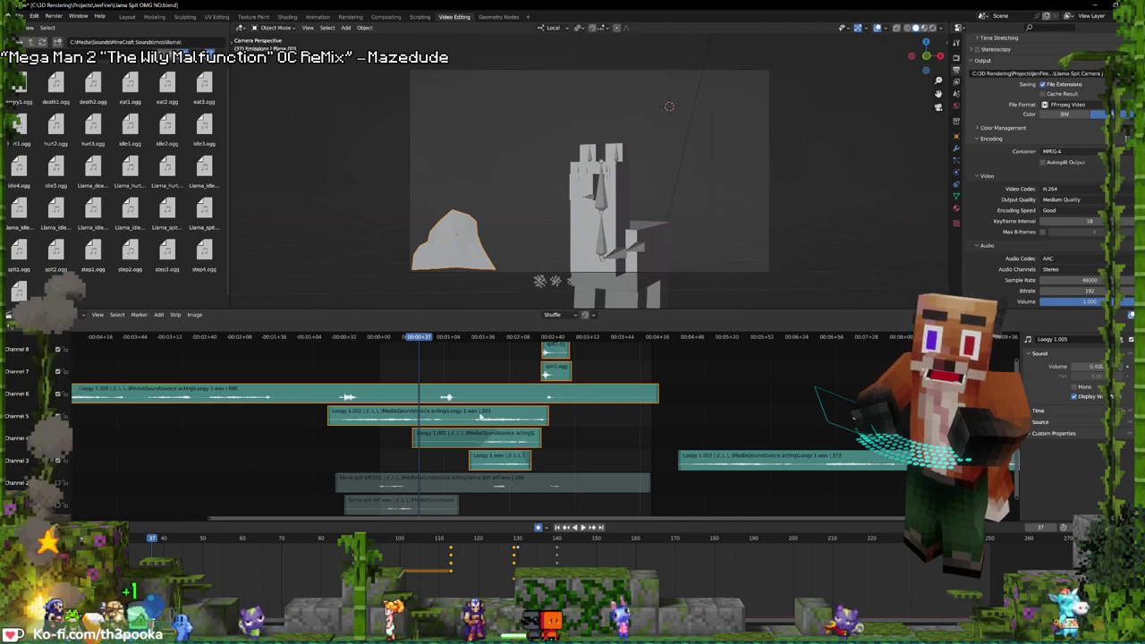
{"action": "mouse_move", "coordinate": [535, 399]}
{"action": "middle_mouse_down"}
{"action": "mouse_move", "coordinate": [533, 470]}
{"action": "mouse_move", "coordinate": [521, 411]}
{"action": "middle_mouse_up"}
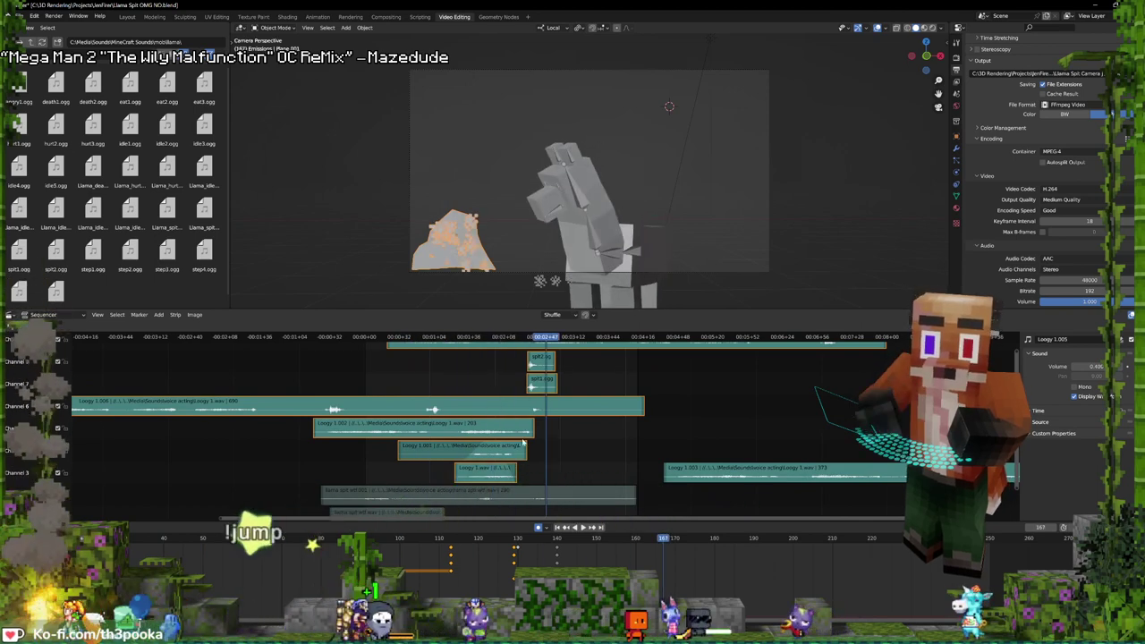
- Mute the Loogy 1.002 strip on channel 5
{"action": "left_click", "coordinate": [391, 430]}
{"action": "middle_click_drag", "start_coordinate": [390, 430], "coordinate": [378, 452]}
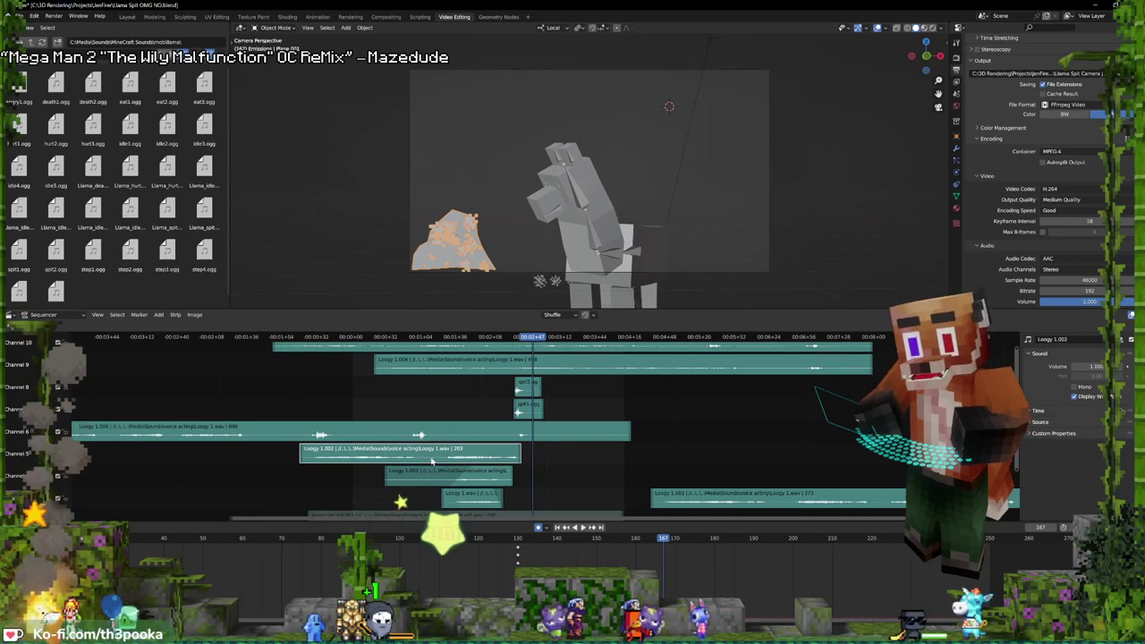
{"action": "left_click", "coordinate": [434, 406]}
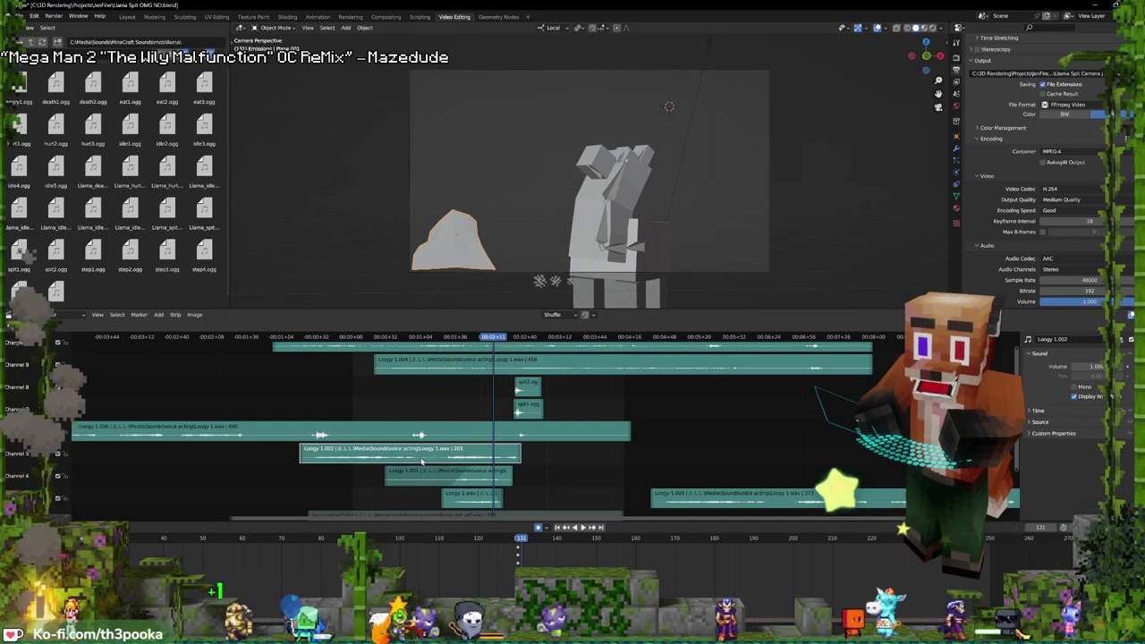
{"action": "key", "text": "h"}
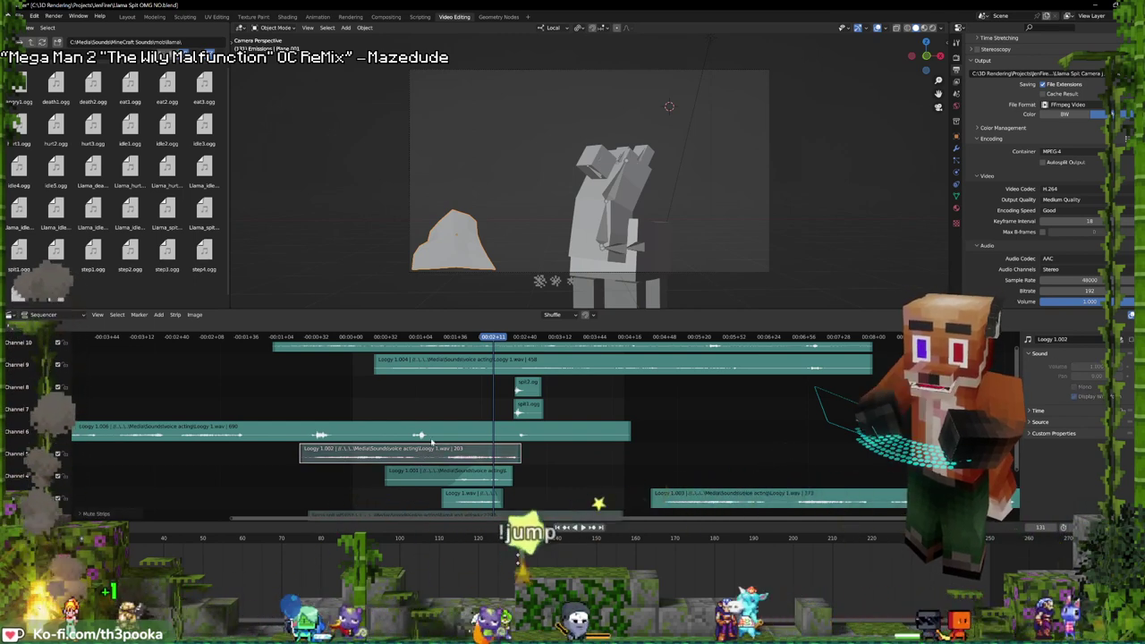
- Replay the section before the spit to check its sounds and mute the Loogy 1.006 strip on channel 6
{"action": "right_click_drag", "start_coordinate": [379, 412], "coordinate": [399, 415], "text": "shift"}
{"action": "key", "text": "space"}
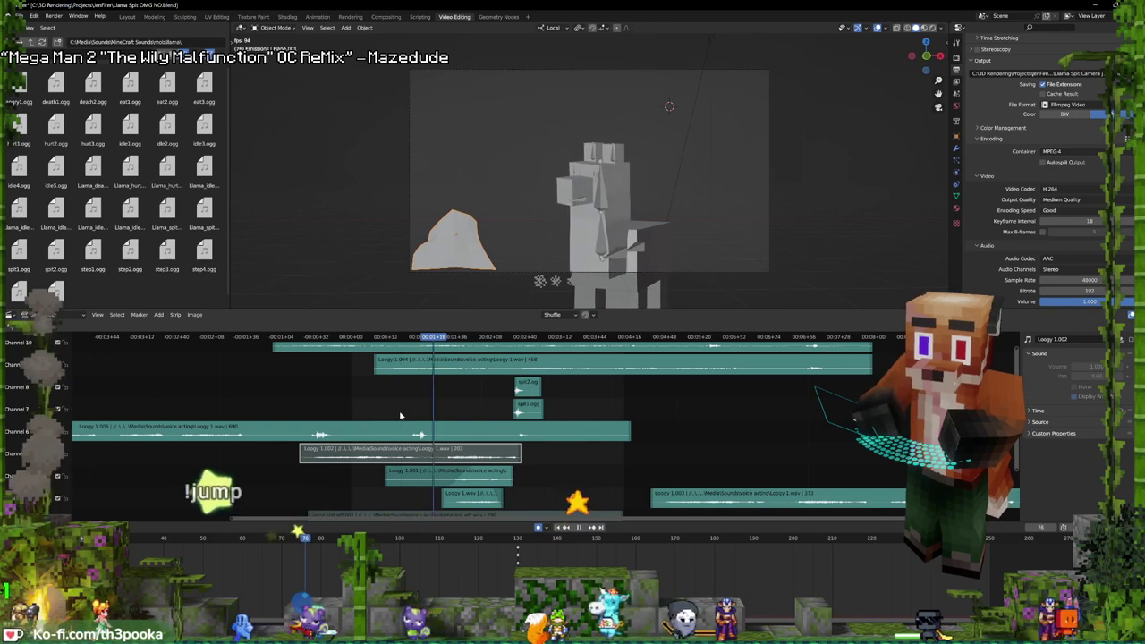
{"action": "key", "text": "space"}
{"action": "right_click", "coordinate": [441, 431], "text": "shift"}
{"action": "left_click", "coordinate": [444, 435]}
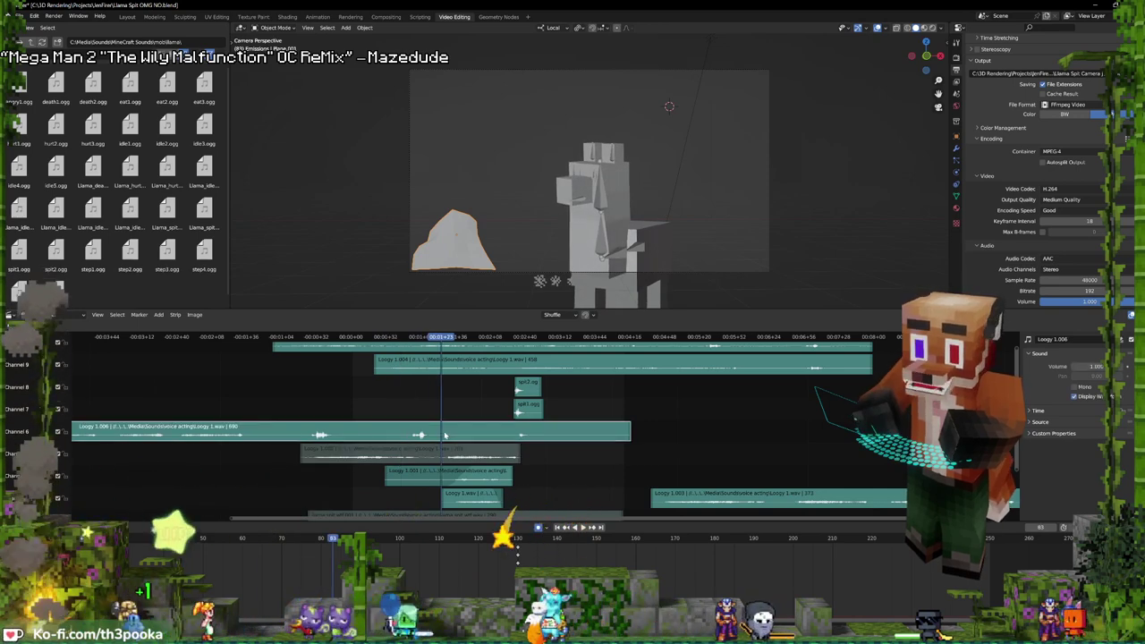
{"action": "key", "text": "h"}
- Move the muted Loogy 1.006 and Loogy 1.002 strips ahead of the playback range, onto channels 4 and 3
{"action": "middle_click_drag", "start_coordinate": [447, 435], "coordinate": [626, 393]}
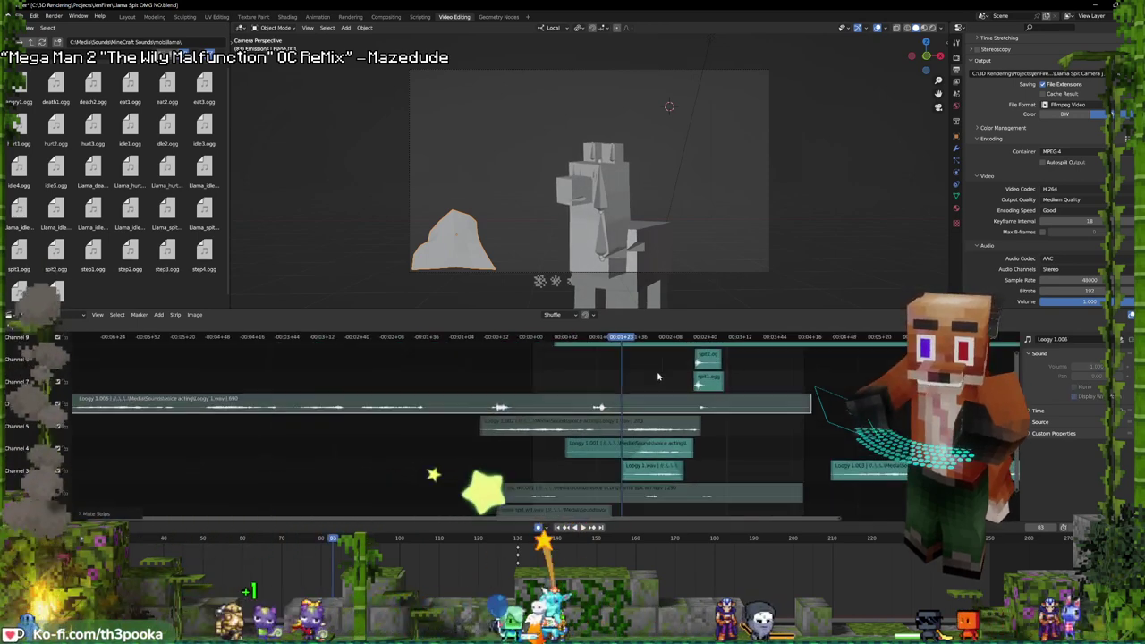
{"action": "left_click", "coordinate": [474, 384]}
{"action": "left_click_drag", "start_coordinate": [474, 384], "coordinate": [271, 480]}
{"action": "middle_click_drag", "start_coordinate": [531, 447], "coordinate": [397, 459]}
{"action": "middle_click_drag", "start_coordinate": [507, 479], "coordinate": [514, 492]}
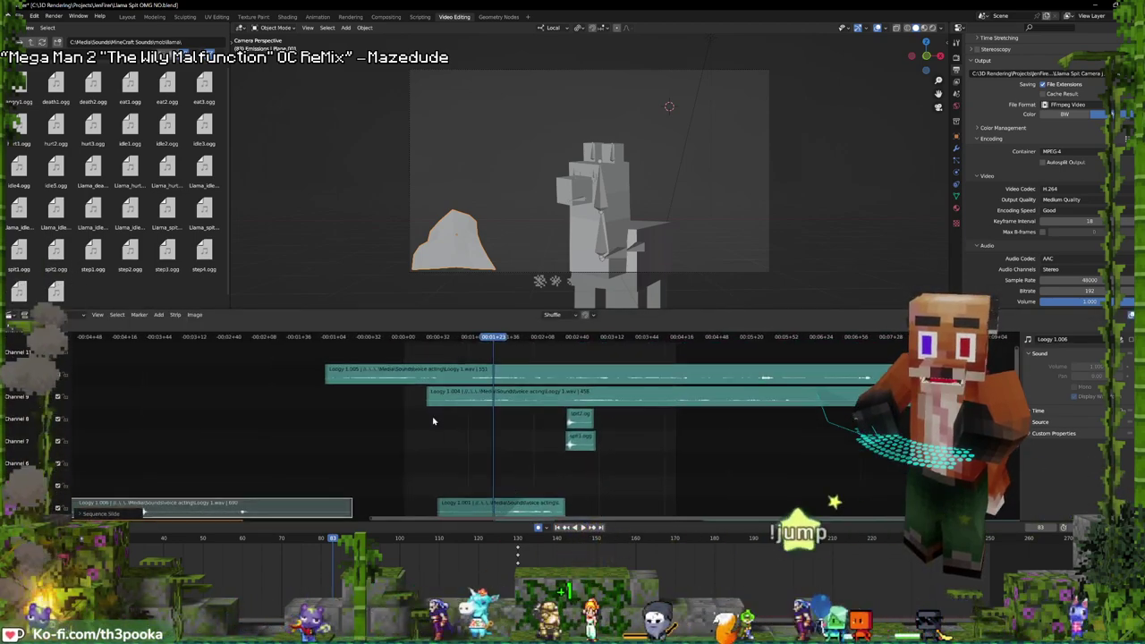
- Move the Loogy 1.005 and Loogy 1.004 strips together ahead of the playback range, onto channels 6 and 5
{"action": "left_click", "coordinate": [433, 358]}
{"action": "left_click_drag", "start_coordinate": [433, 358], "coordinate": [506, 421]}
{"action": "left_click_drag", "start_coordinate": [440, 401], "coordinate": [107, 537]}
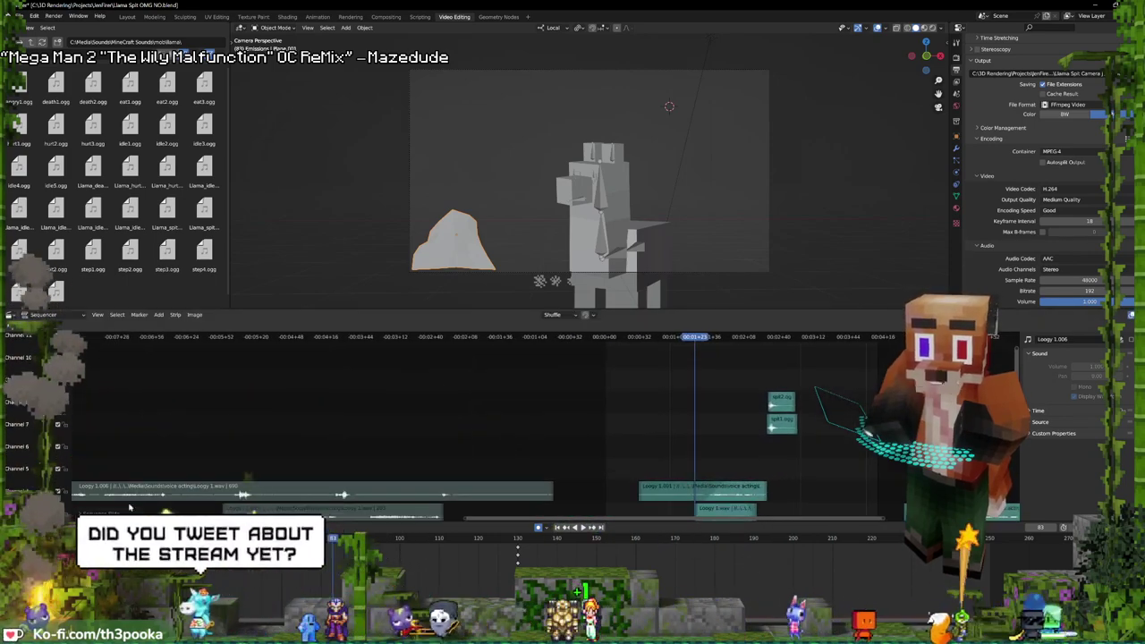
{"action": "middle_click_drag", "start_coordinate": [526, 437], "coordinate": [499, 391]}
{"action": "key", "text": "ctrl+z"}
{"action": "middle_click_drag", "start_coordinate": [588, 411], "coordinate": [523, 470]}
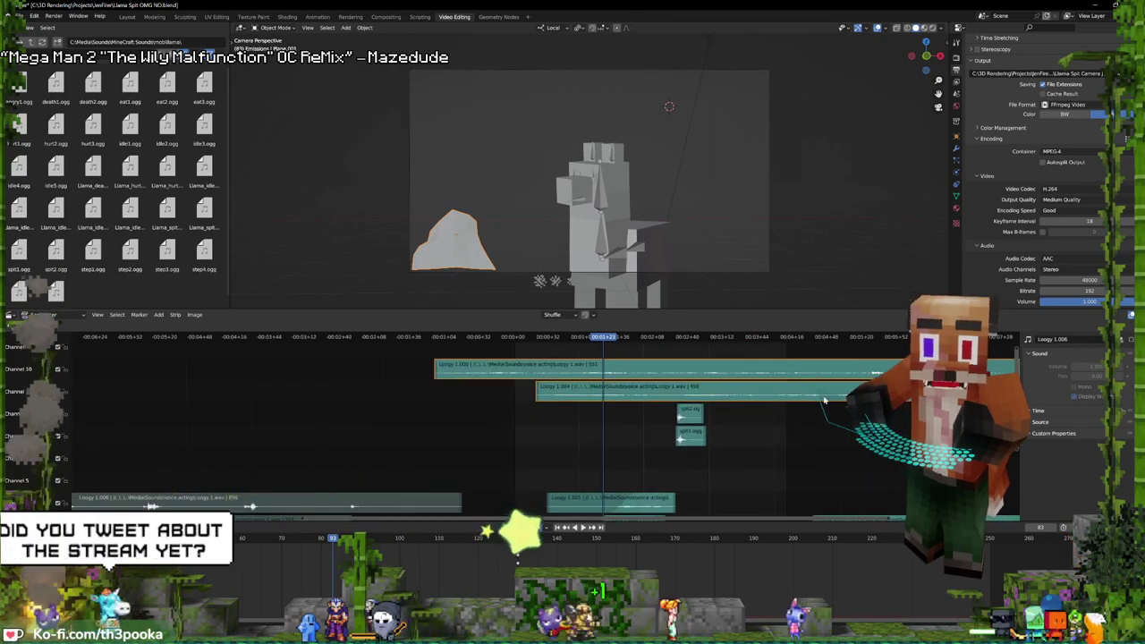
{"action": "left_click_drag", "start_coordinate": [822, 399], "coordinate": [268, 491]}
- Play the animation from the first frame to check the Loogy and spit sounds left within the playback range
{"action": "key", "text": "space"}
{"action": "key", "text": "Home"}
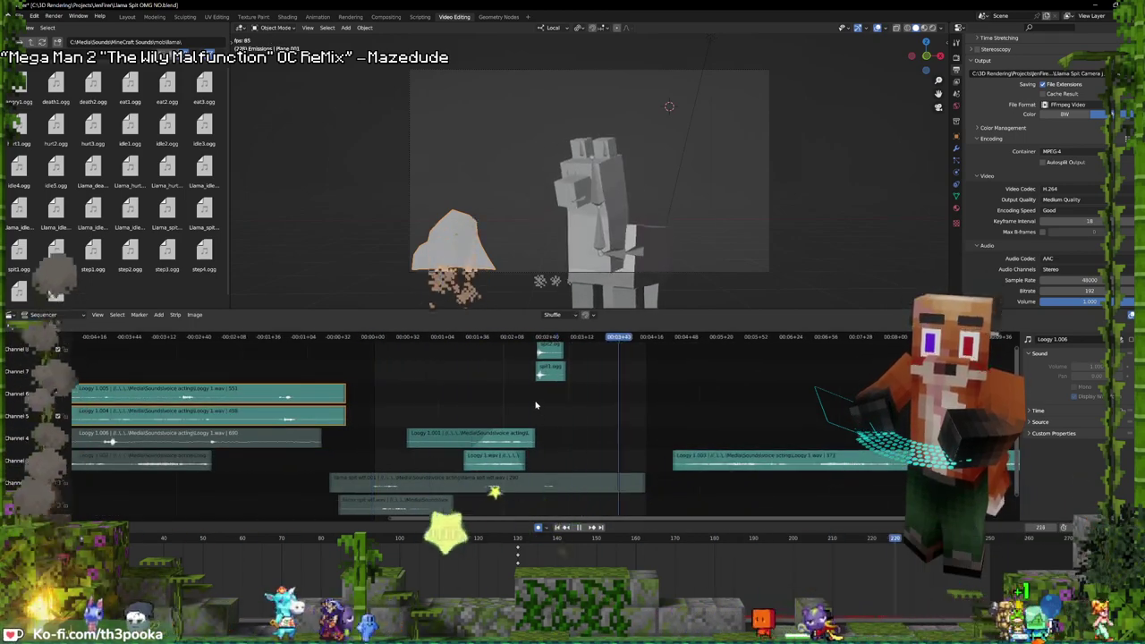
{"action": "key", "text": "space"}
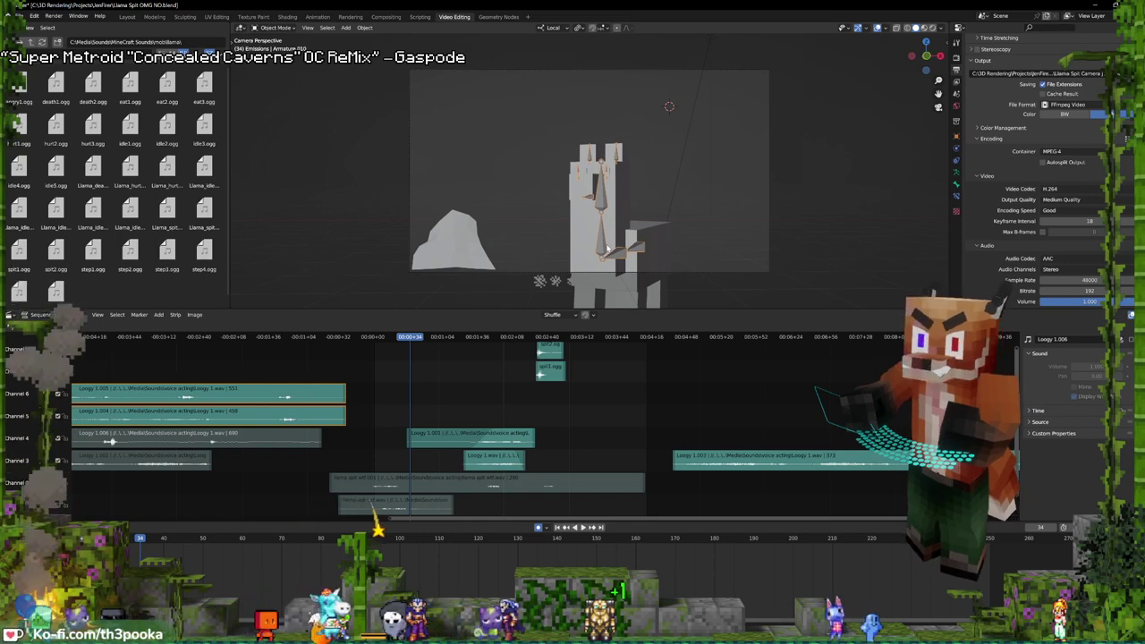
{"action": "middle_click_drag", "start_coordinate": [458, 390], "coordinate": [422, 417]}
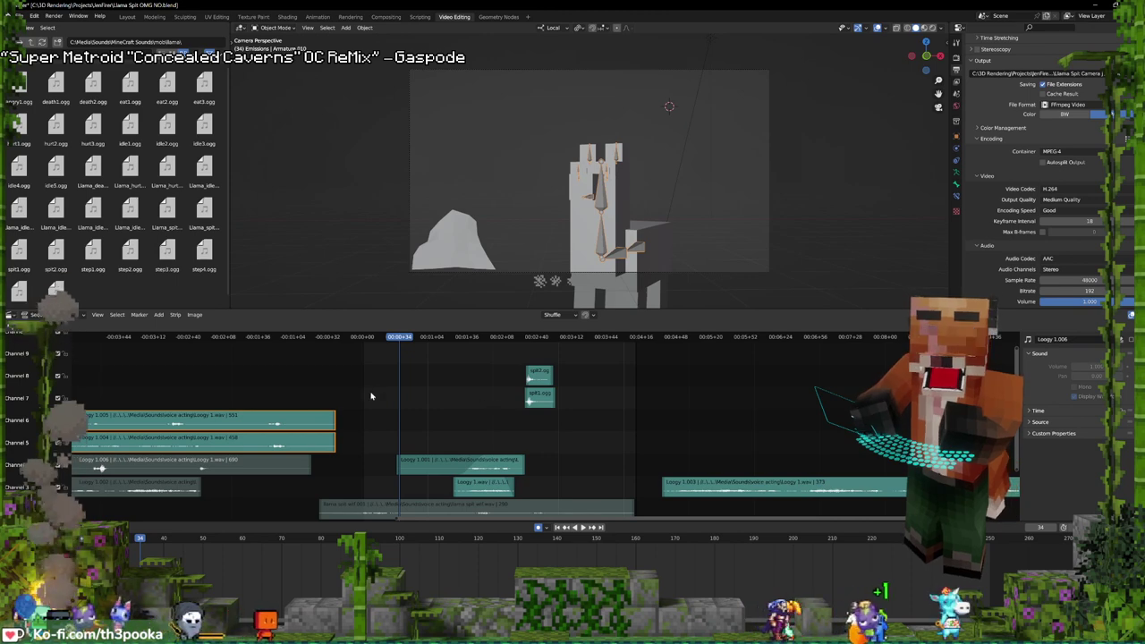
{"action": "key", "text": "shift+Left"}
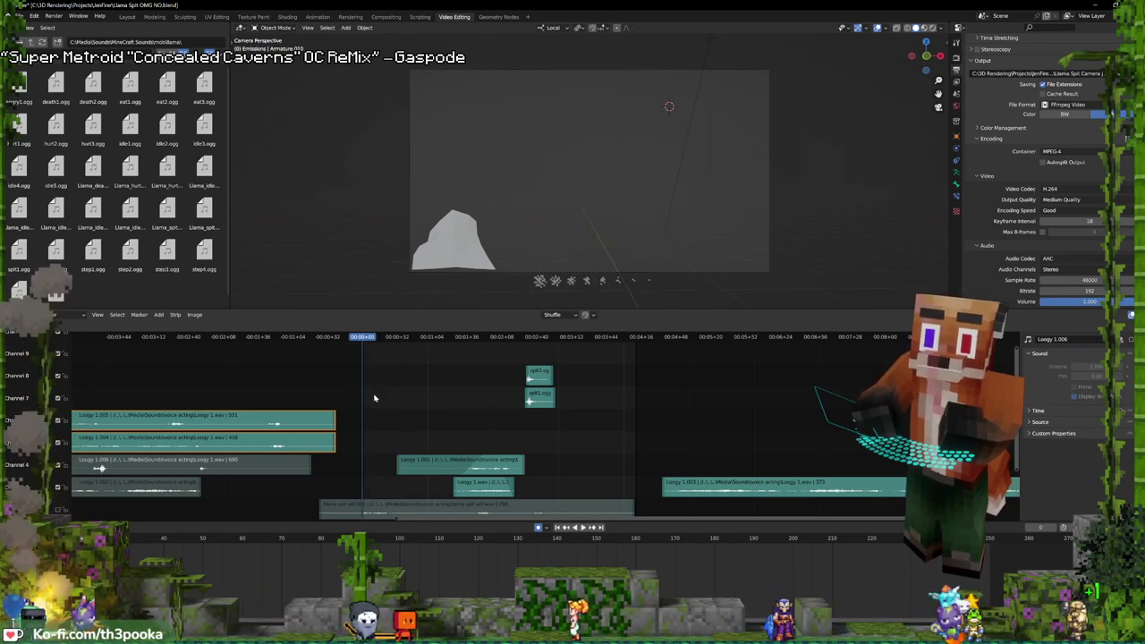
{"action": "key", "text": "space"}
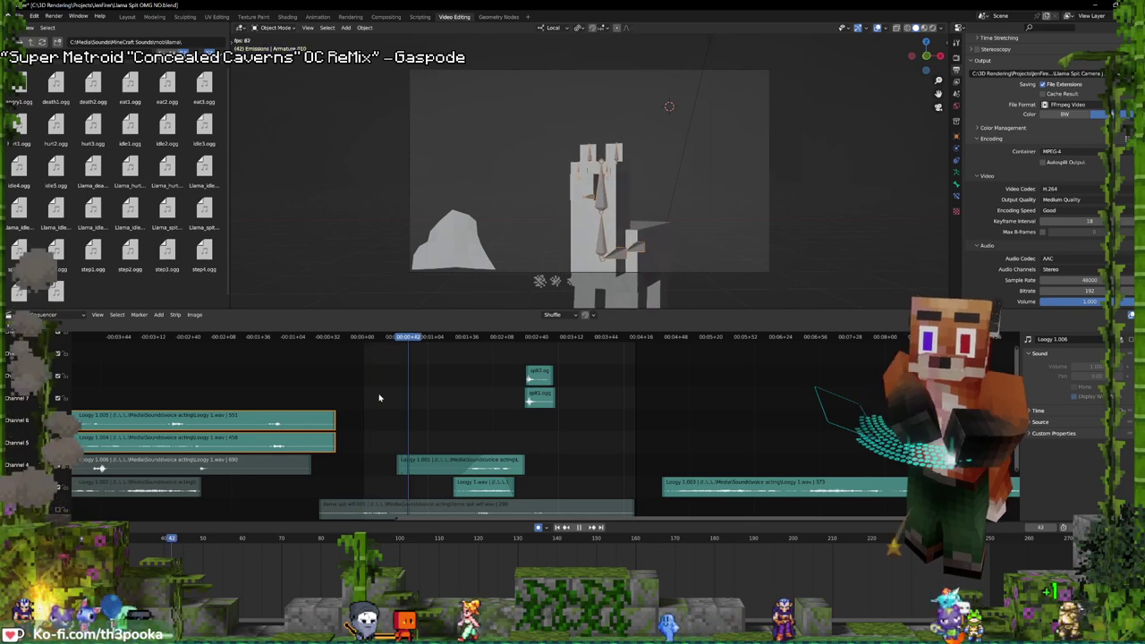
{"action": "key", "text": "space"}
- Select both llama spit wtf strips and unmute them along with channels 1 and 2
{"action": "middle_click_drag", "start_coordinate": [483, 420], "coordinate": [512, 393]}
{"action": "left_click", "coordinate": [457, 486]}
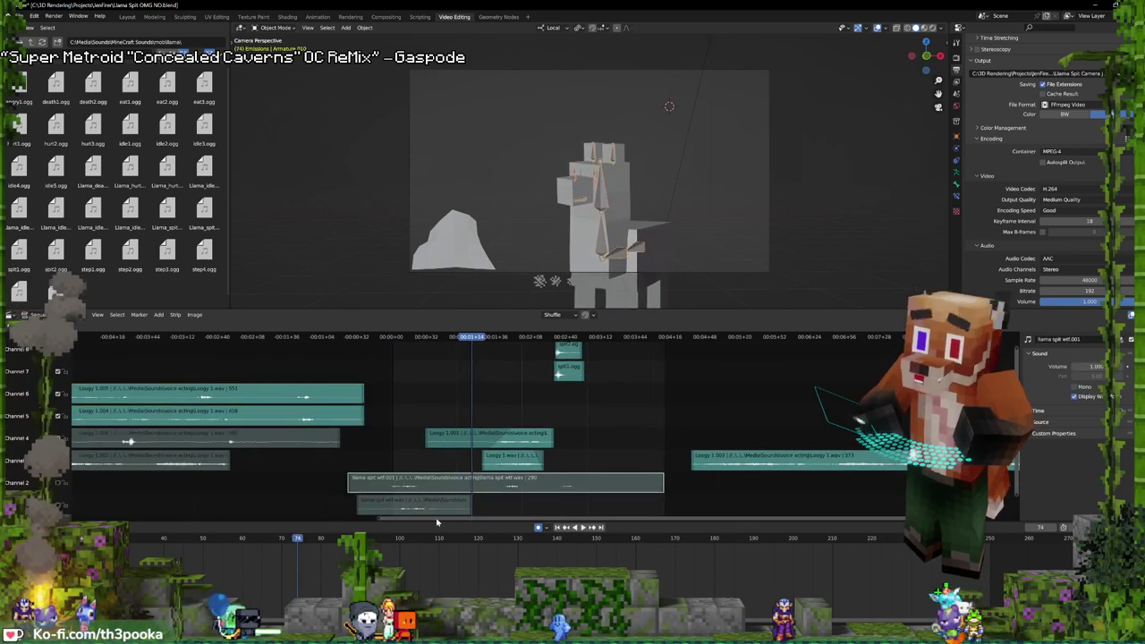
{"action": "left_click", "coordinate": [443, 509], "text": "shift"}
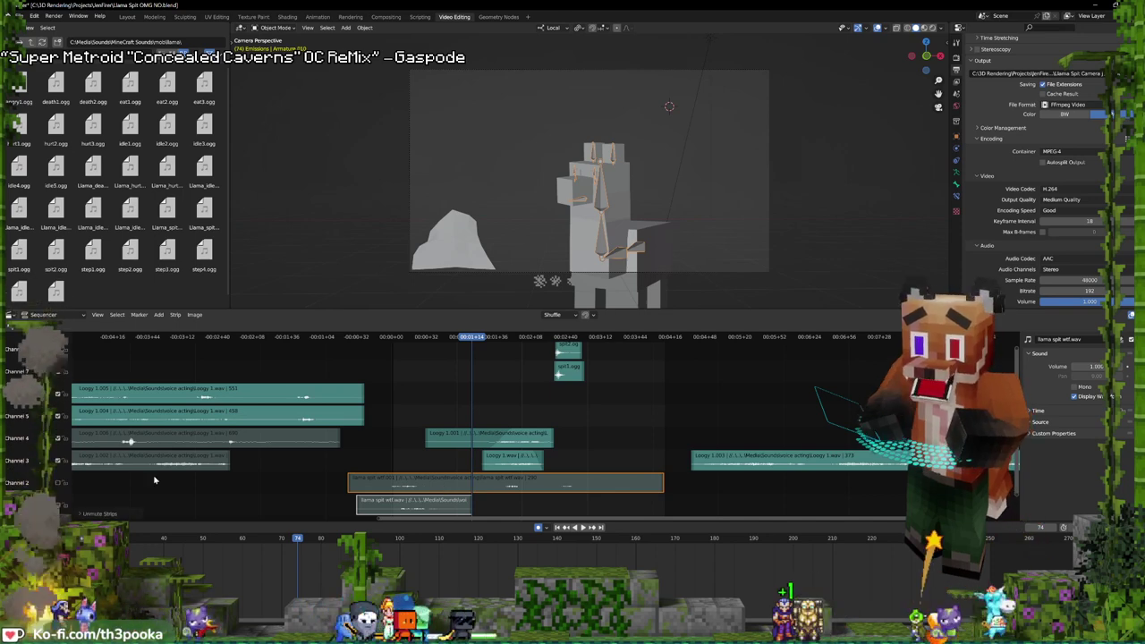
{"action": "key", "text": "alt+h"}
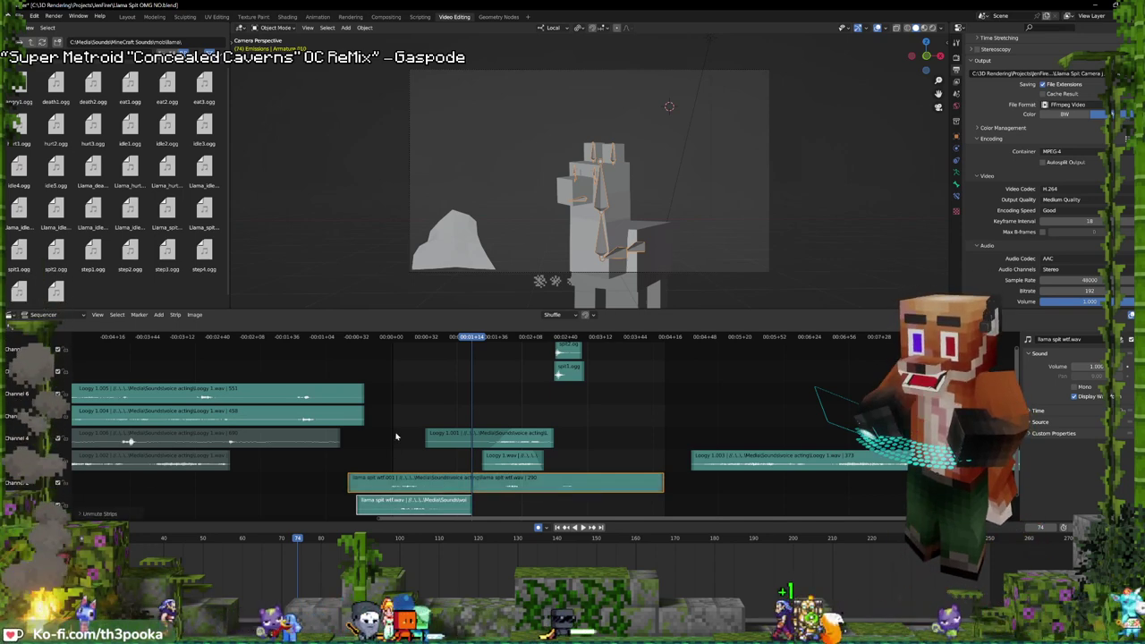
- Play the animation to hear the llama spit wtf strips together with the Loogy and spit sounds
{"action": "key", "text": "space"}
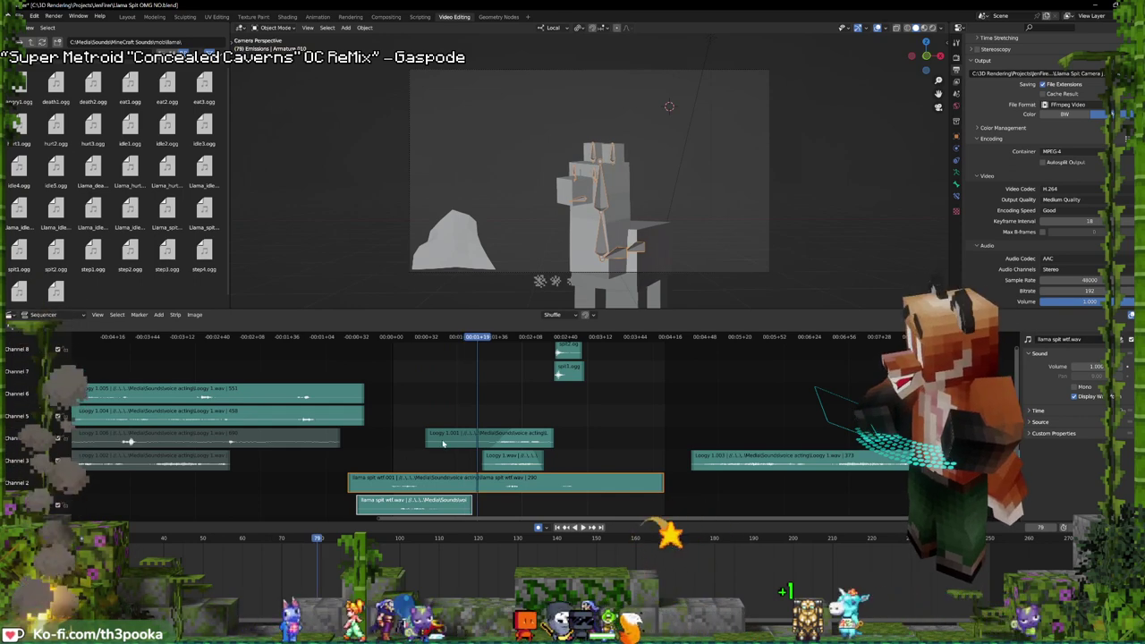
{"action": "key", "text": "space"}
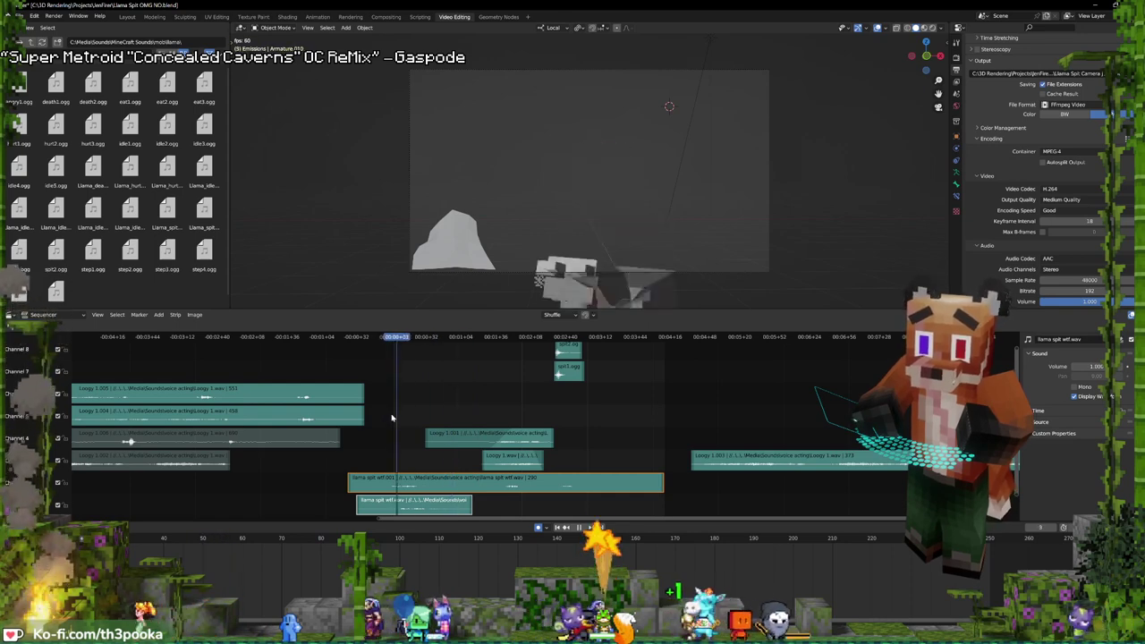
{"action": "key", "text": "space"}
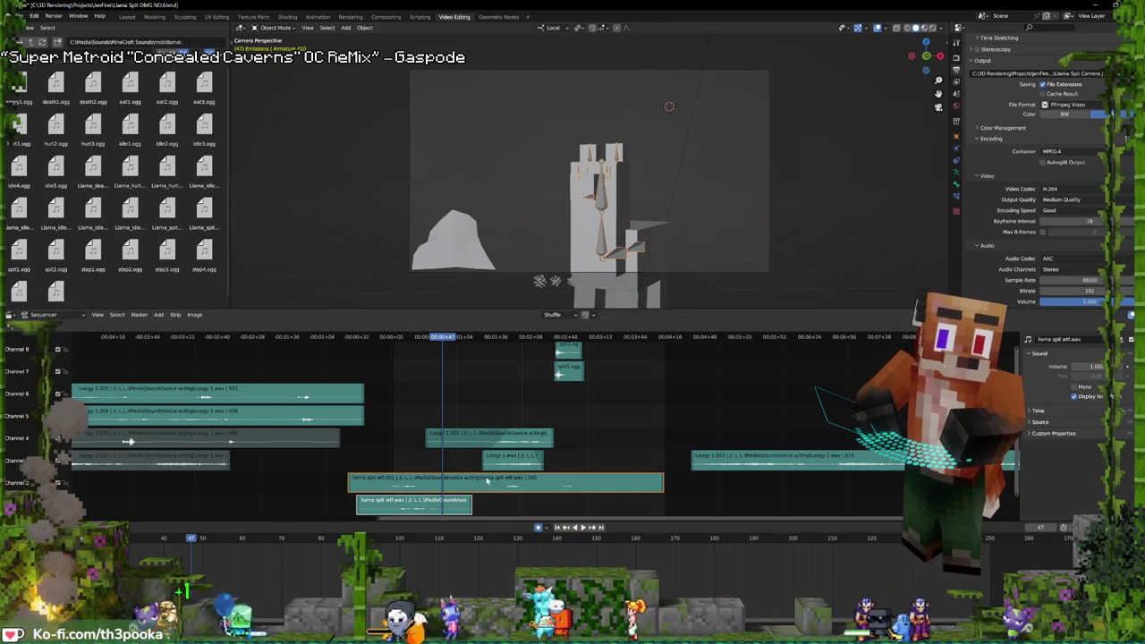
- Return to the first frame and mute both llama spit wtf strips
{"action": "key", "text": "shift+Left"}
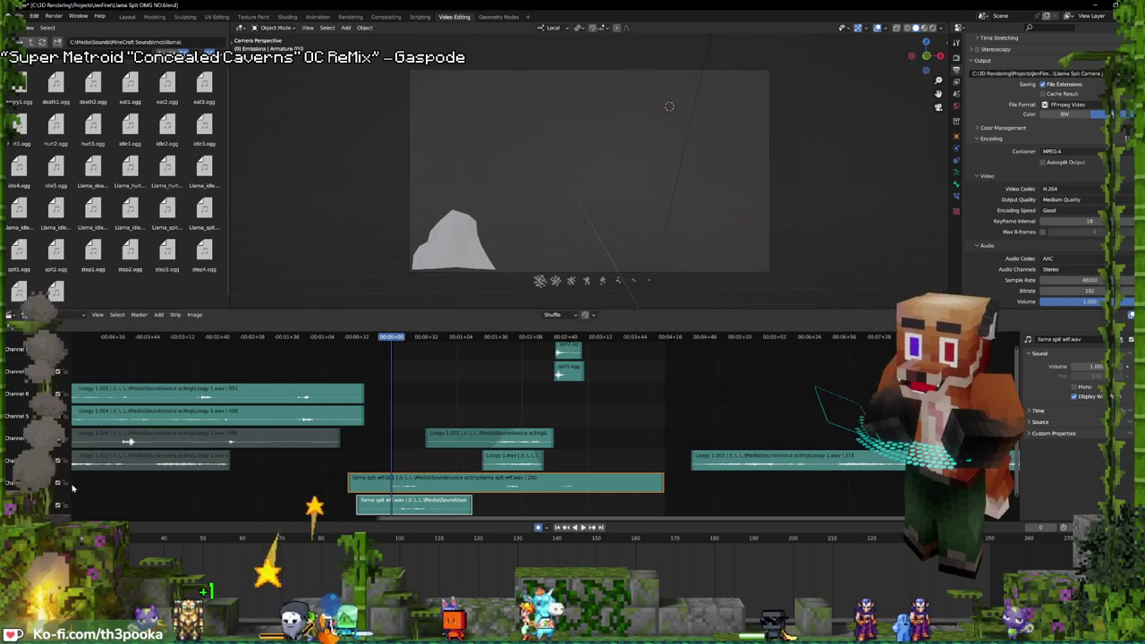
{"action": "left_click_drag", "start_coordinate": [389, 450], "coordinate": [407, 505]}
{"action": "key", "text": "h"}
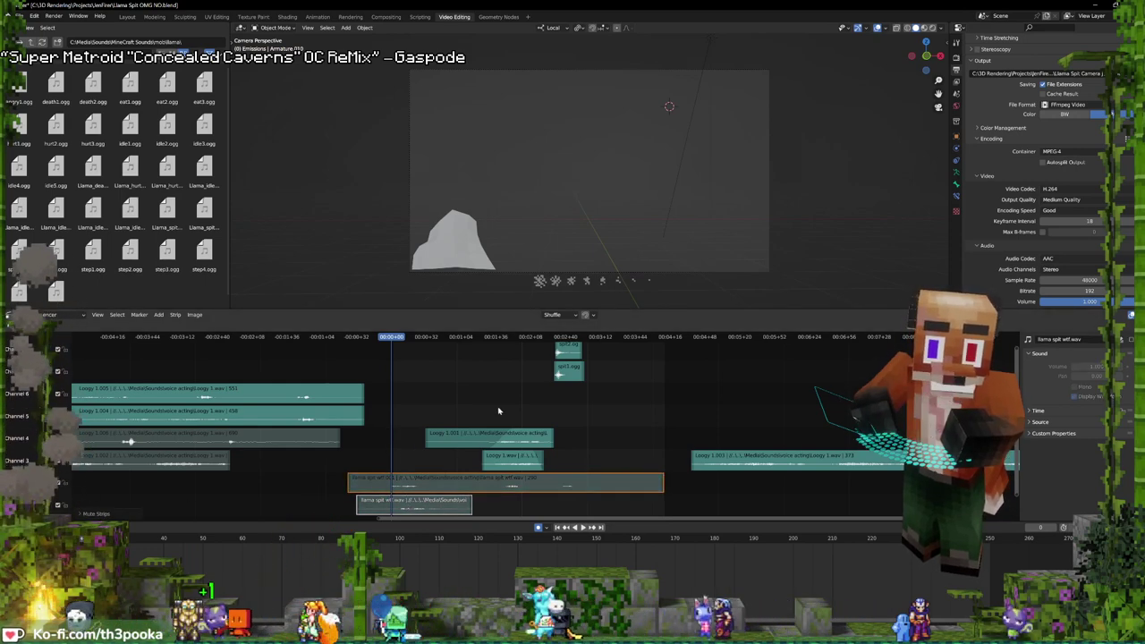
- Play the llama spit animation in the Layout workspace and stop as the spit particles fly out, around frame 156
{"action": "middle_click_drag", "start_coordinate": [498, 419], "coordinate": [501, 447]}
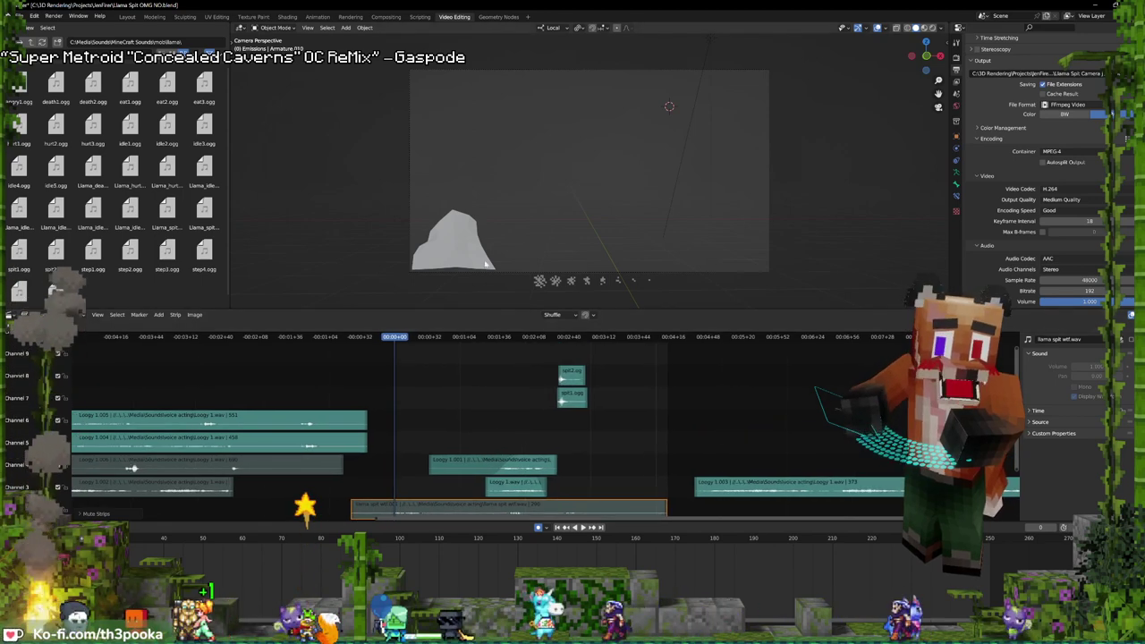
{"action": "left_click", "coordinate": [127, 17]}
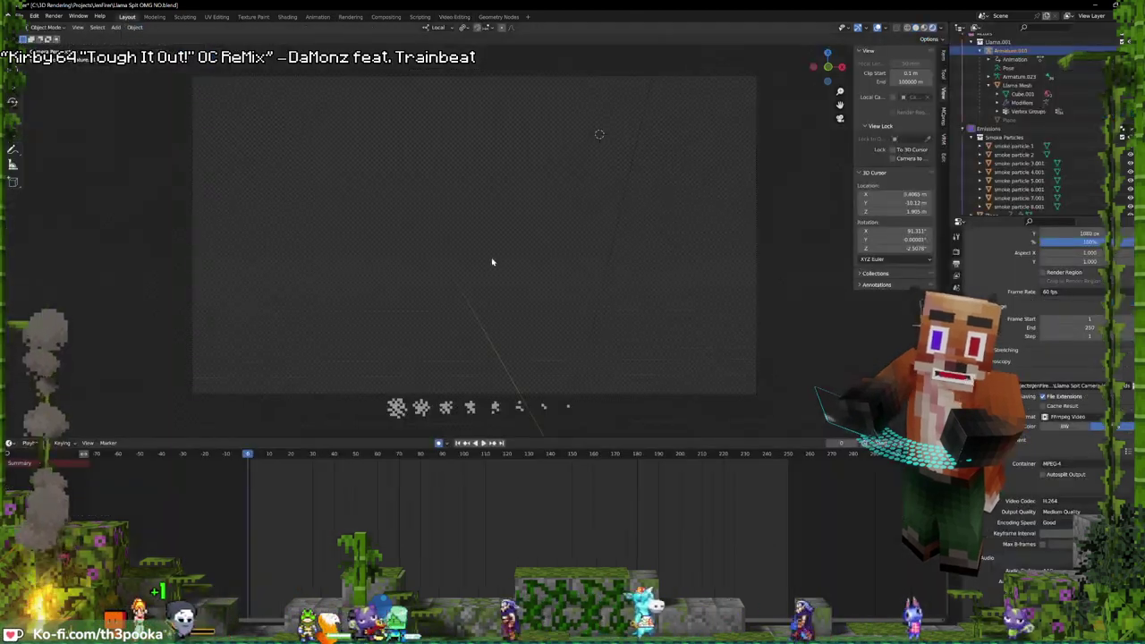
{"action": "key", "text": "space"}
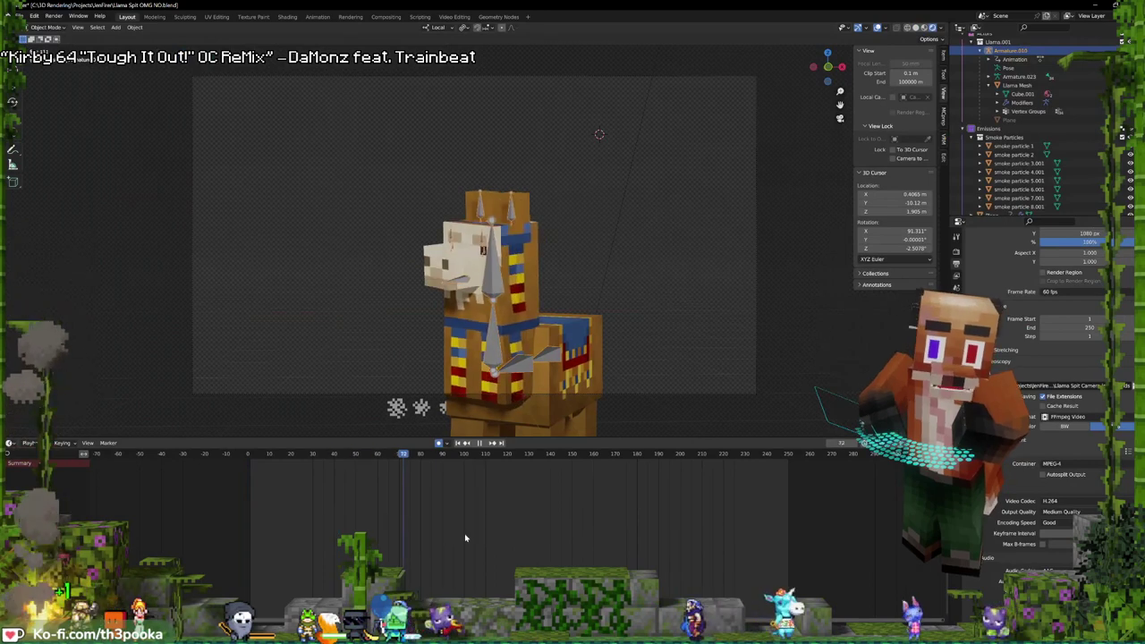
{"action": "key", "text": "space"}
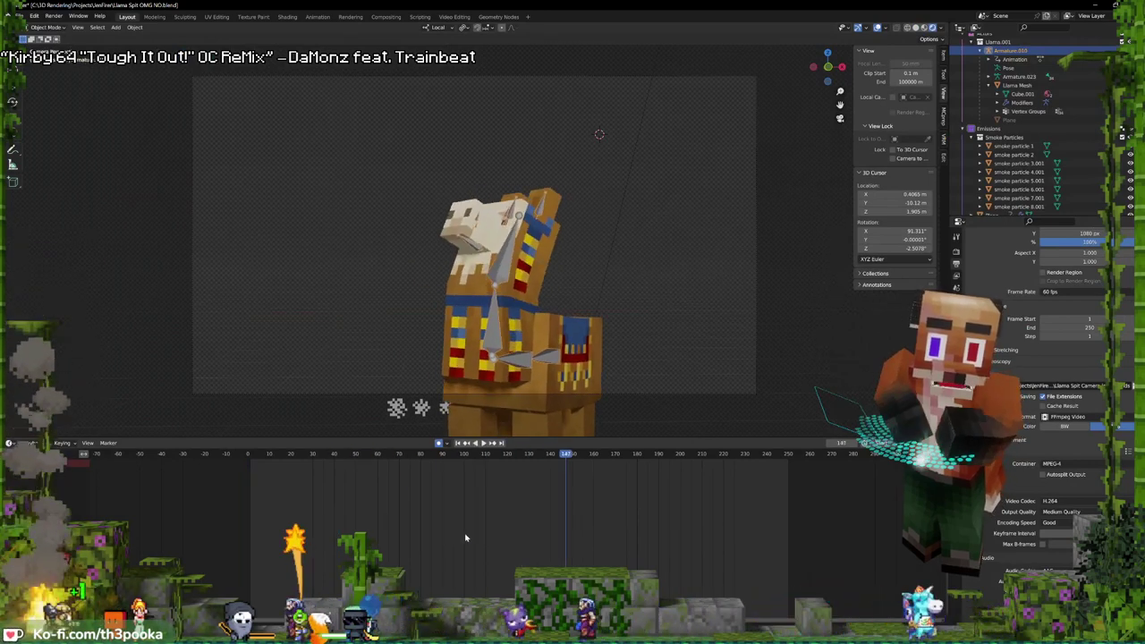
{"action": "key", "text": "space"}
{"action": "key", "text": "Left"}
{"action": "key", "text": "Left"}
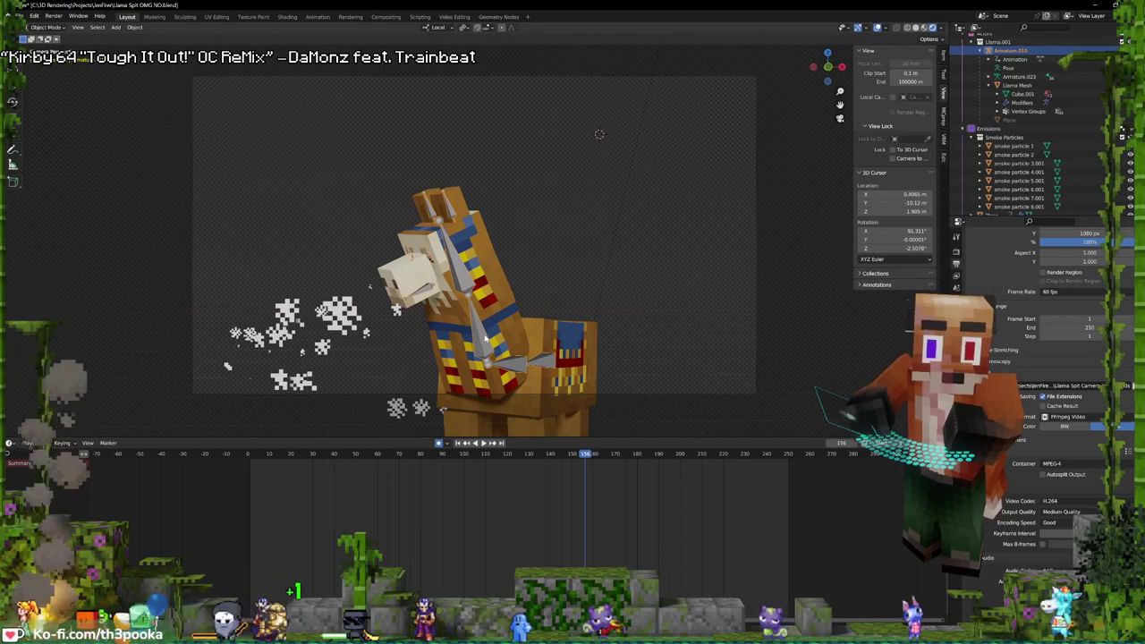
- In Pose Mode on the llama armature, tilt the body back about -3.8° around local X at frame 145
{"action": "key", "text": "ctrl+Tab"}
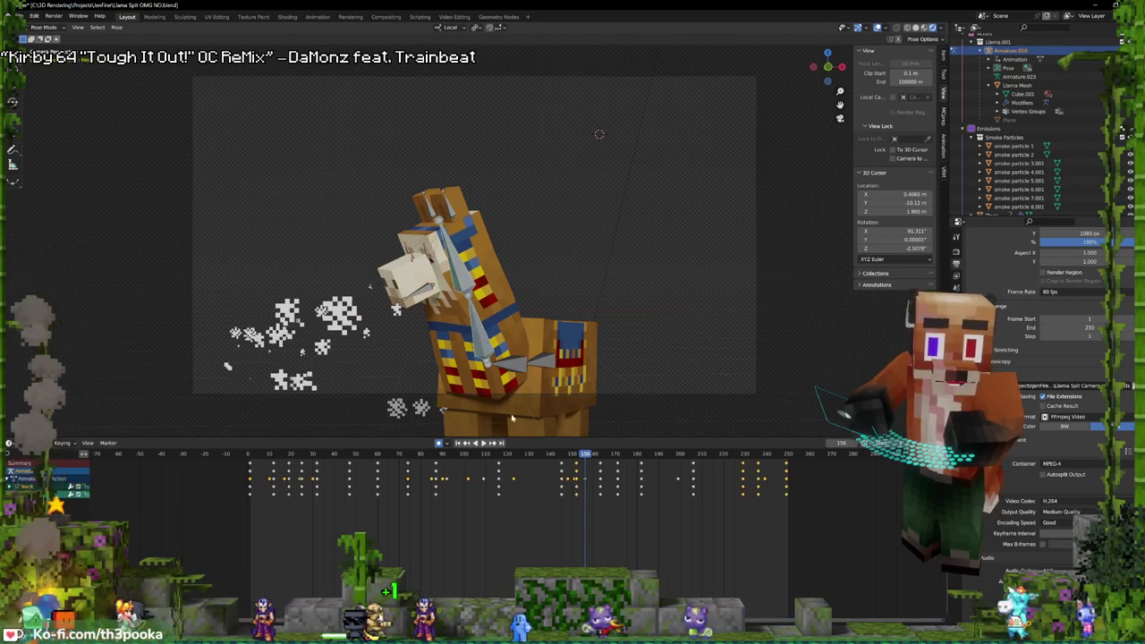
{"action": "left_click_drag", "start_coordinate": [442, 453], "coordinate": [434, 479]}
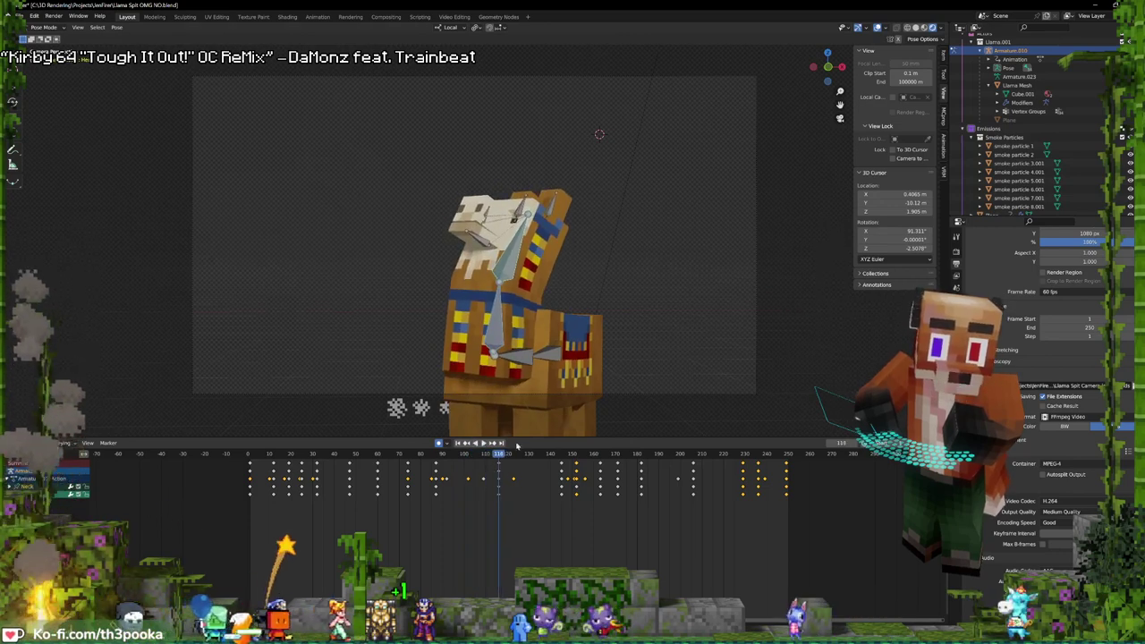
{"action": "left_click", "coordinate": [557, 354]}
{"action": "left_click_drag", "start_coordinate": [479, 471], "coordinate": [483, 469]}
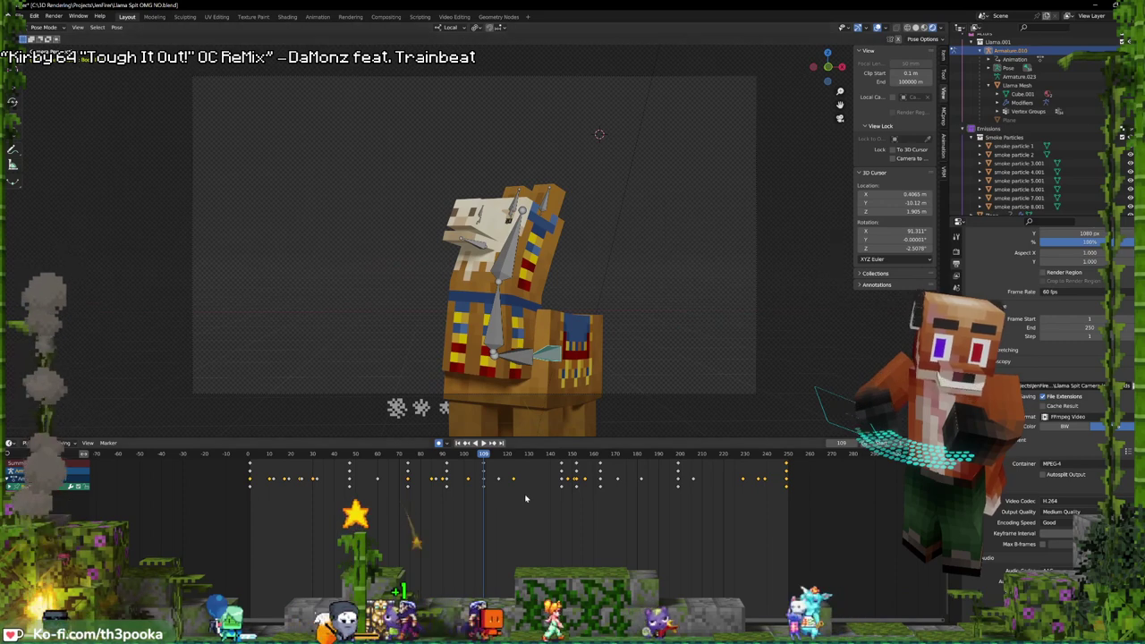
{"action": "left_click_drag", "start_coordinate": [478, 478], "coordinate": [481, 481]}
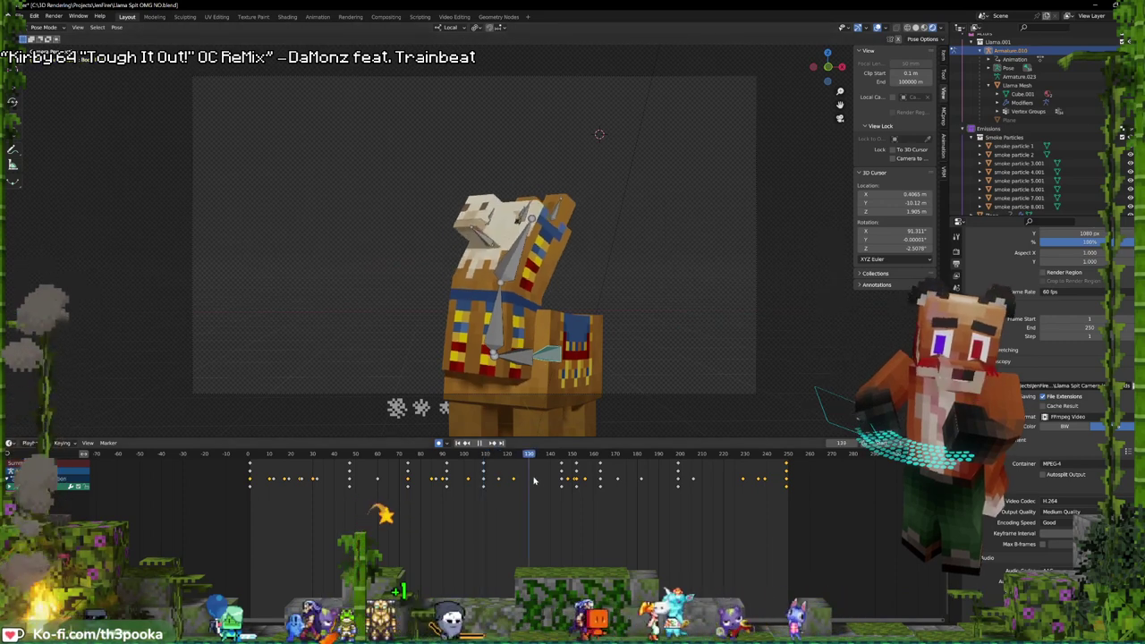
{"action": "key", "text": "space"}
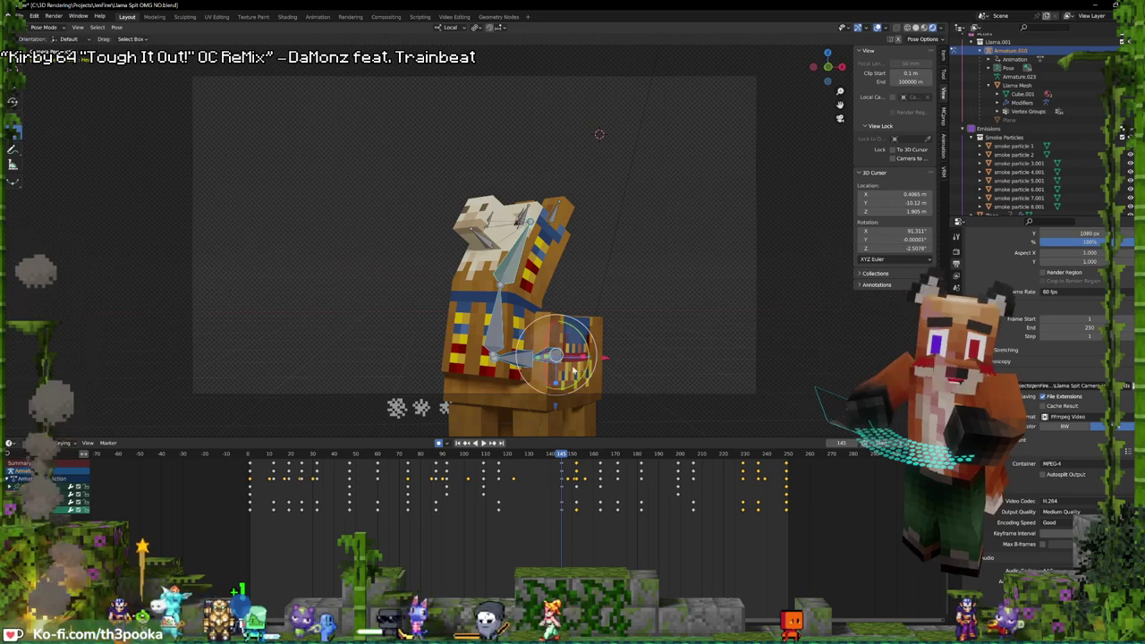
{"action": "left_click_drag", "start_coordinate": [551, 329], "coordinate": [556, 316]}
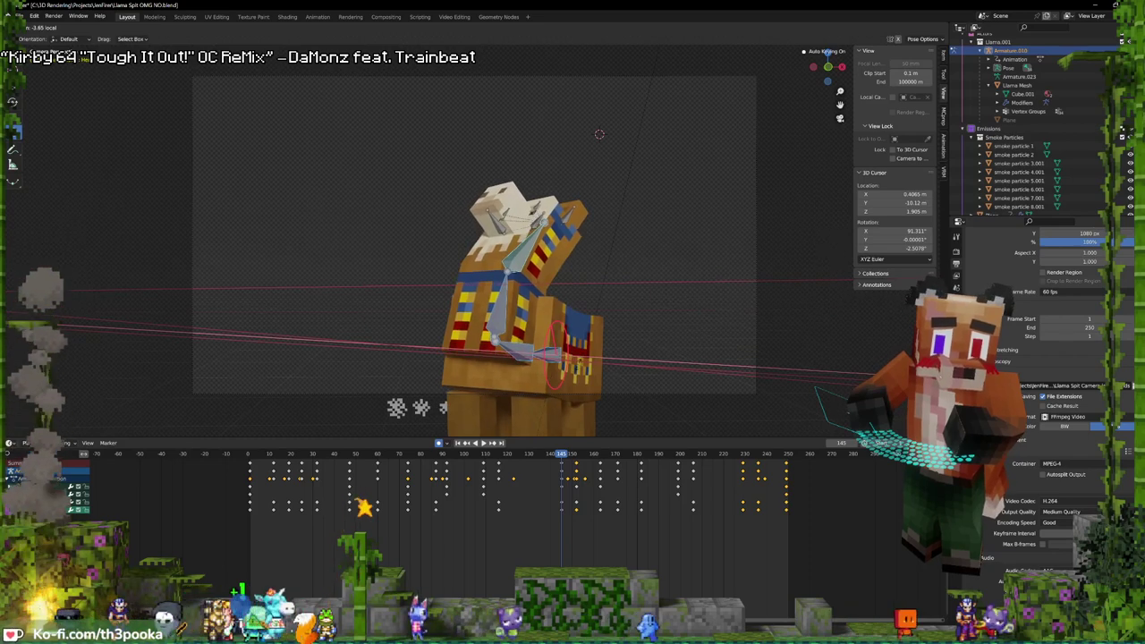
{"action": "left_click", "coordinate": [606, 317]}
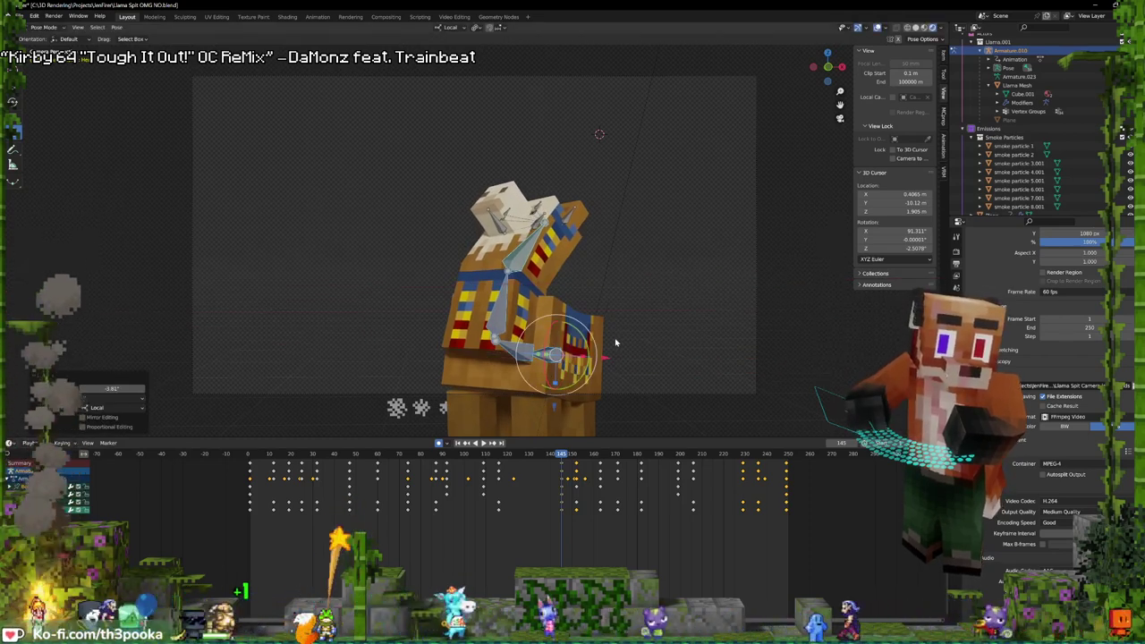
- Move the llama's body about 0.12 m in X and -0.09 m in Z at frame 145, and keyframe its location and rotation
{"action": "key", "text": "g"}
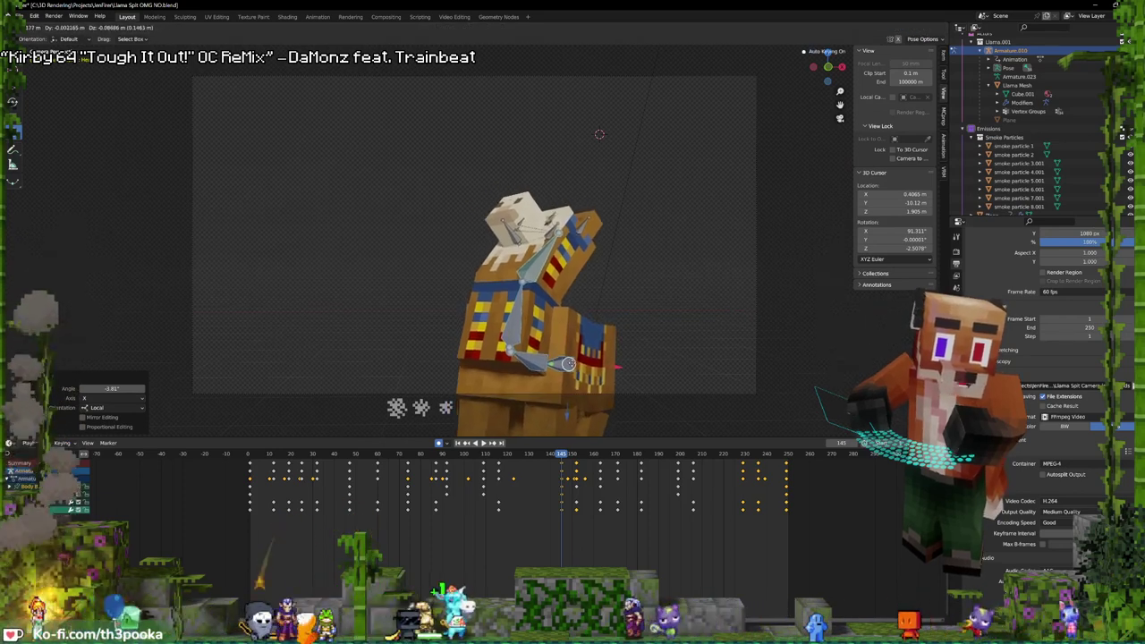
{"action": "left_click", "coordinate": [569, 364]}
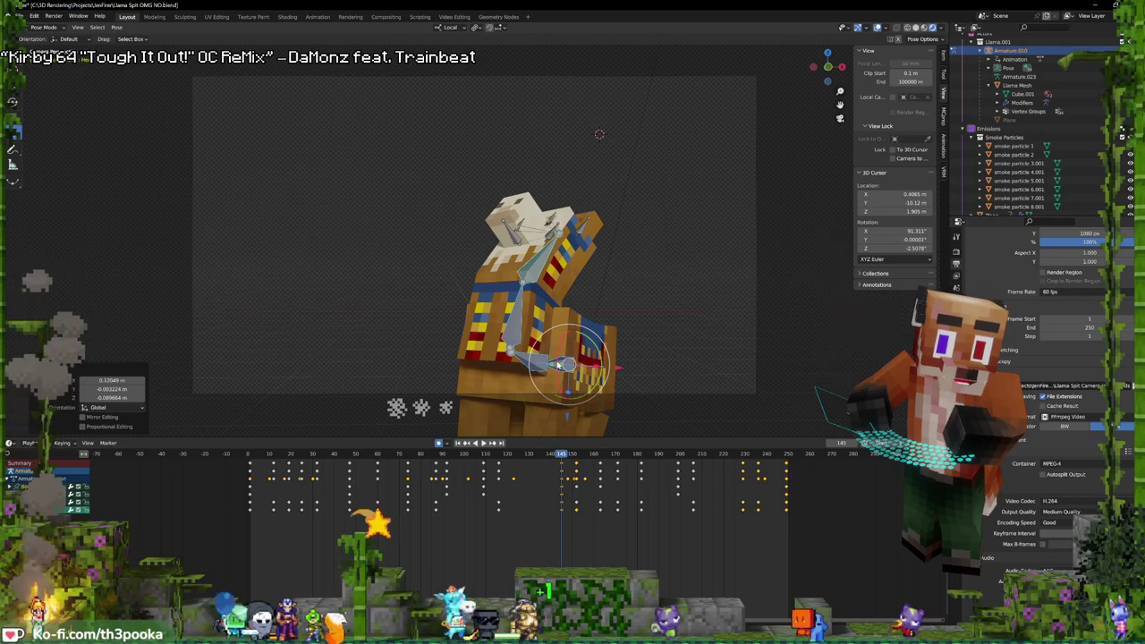
{"action": "key", "text": "i"}
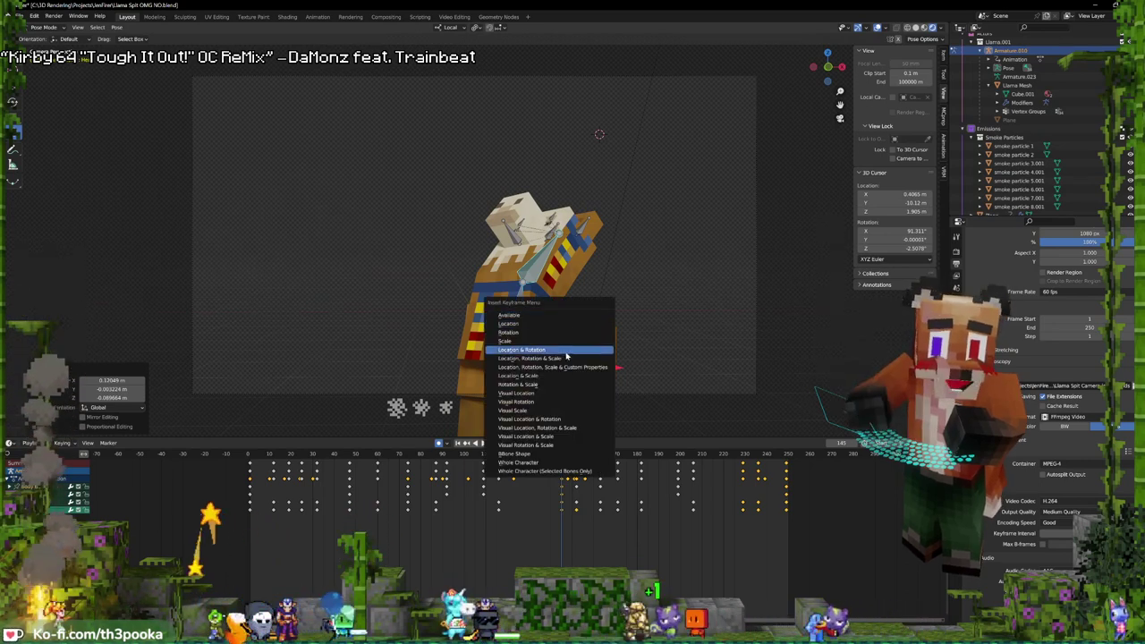
{"action": "left_click", "coordinate": [565, 359]}
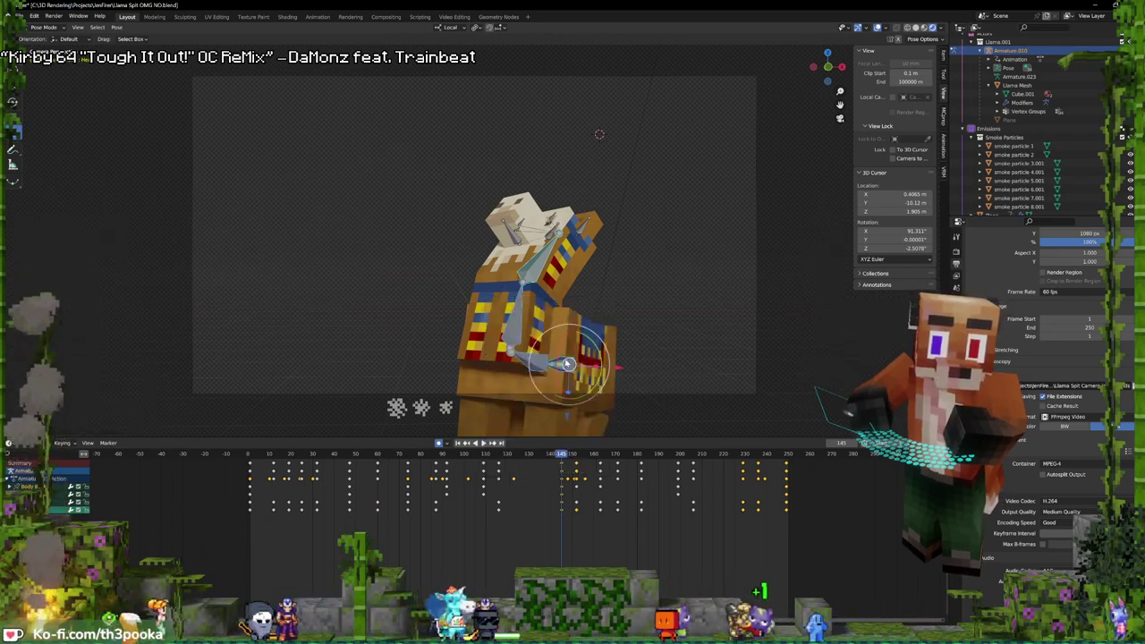
- Play back the new pose, then tilt the llama's body back about -2° around local X at frame 152
{"action": "left_click", "coordinate": [464, 453]}
{"action": "key", "text": "space"}
{"action": "key", "text": "space"}
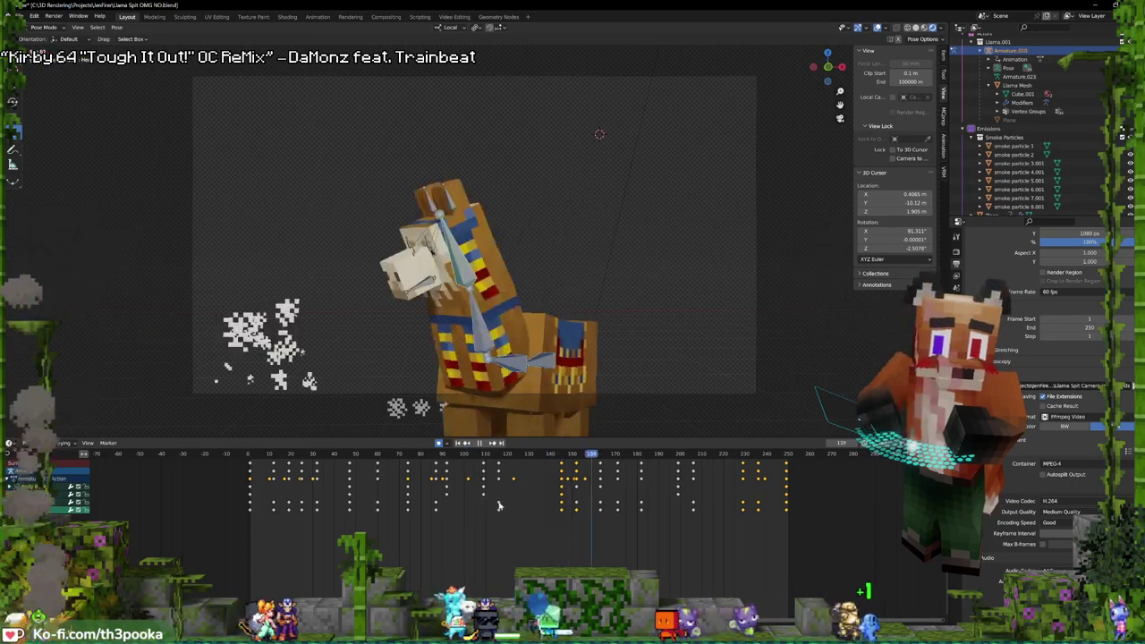
{"action": "right_click_drag", "start_coordinate": [564, 481], "coordinate": [577, 485], "text": "shift"}
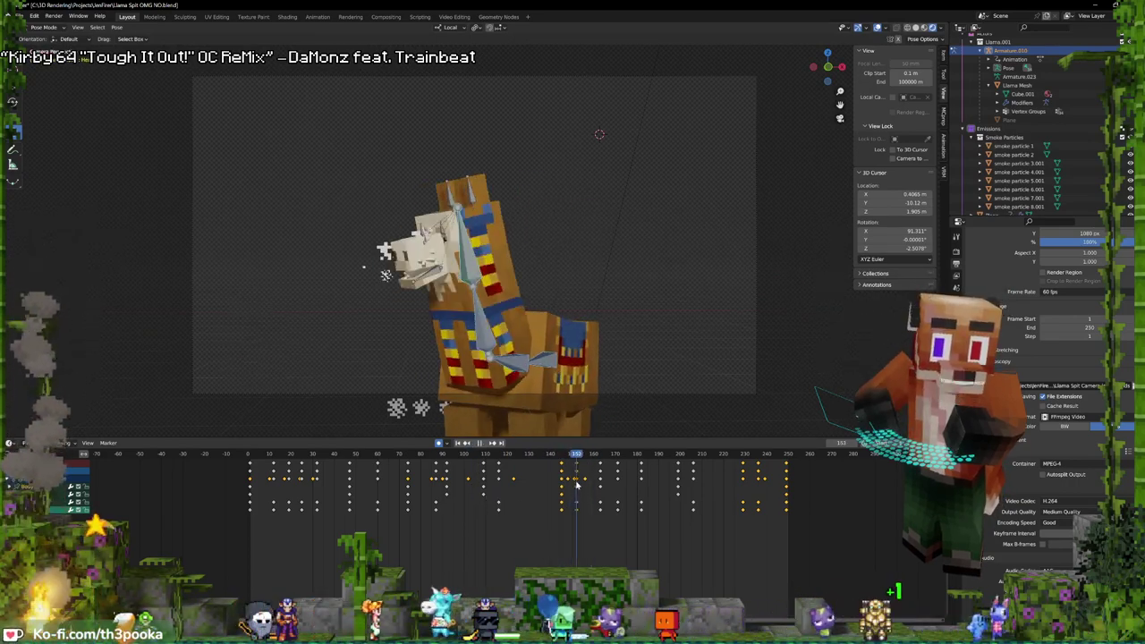
{"action": "key", "text": "space"}
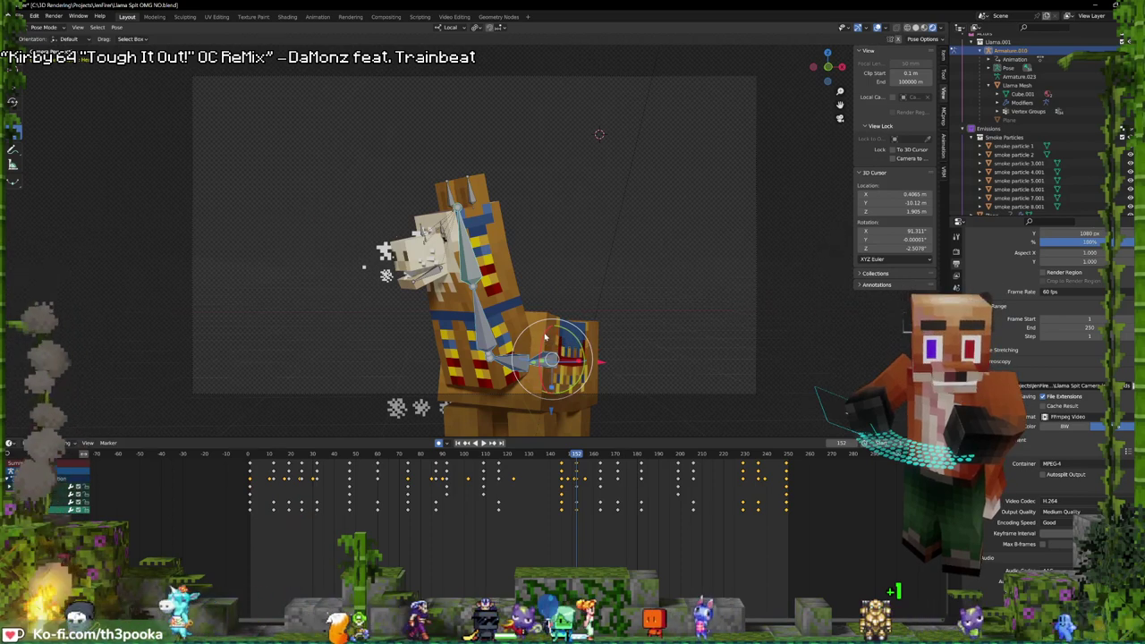
{"action": "key", "text": "r"}
{"action": "key", "text": "x"}
{"action": "key", "text": "x"}
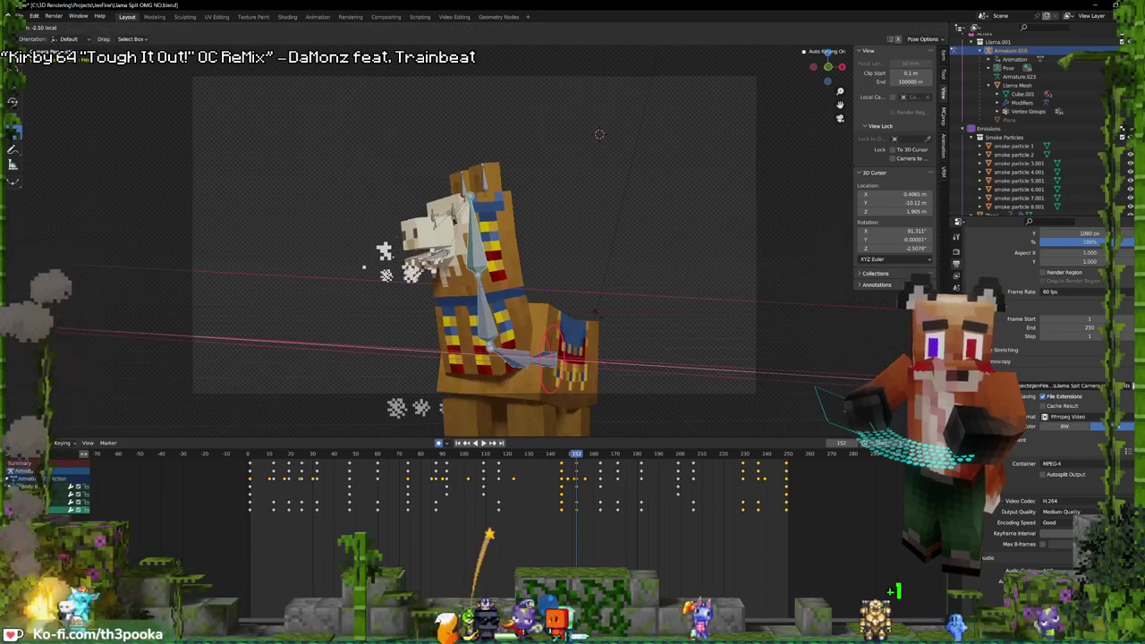
{"action": "left_click", "coordinate": [499, 325]}
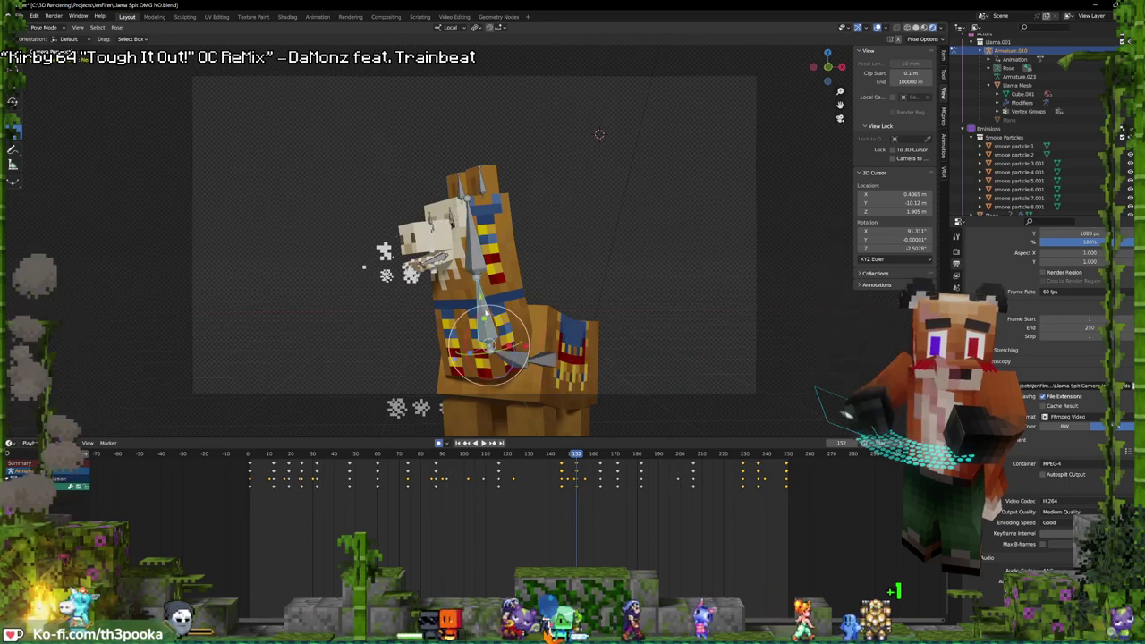
- Rotate the lower neck bone -17.8° around its local X axis at frame 152
{"action": "key", "text": "r"}
{"action": "key", "text": "x"}
{"action": "key", "text": "x"}
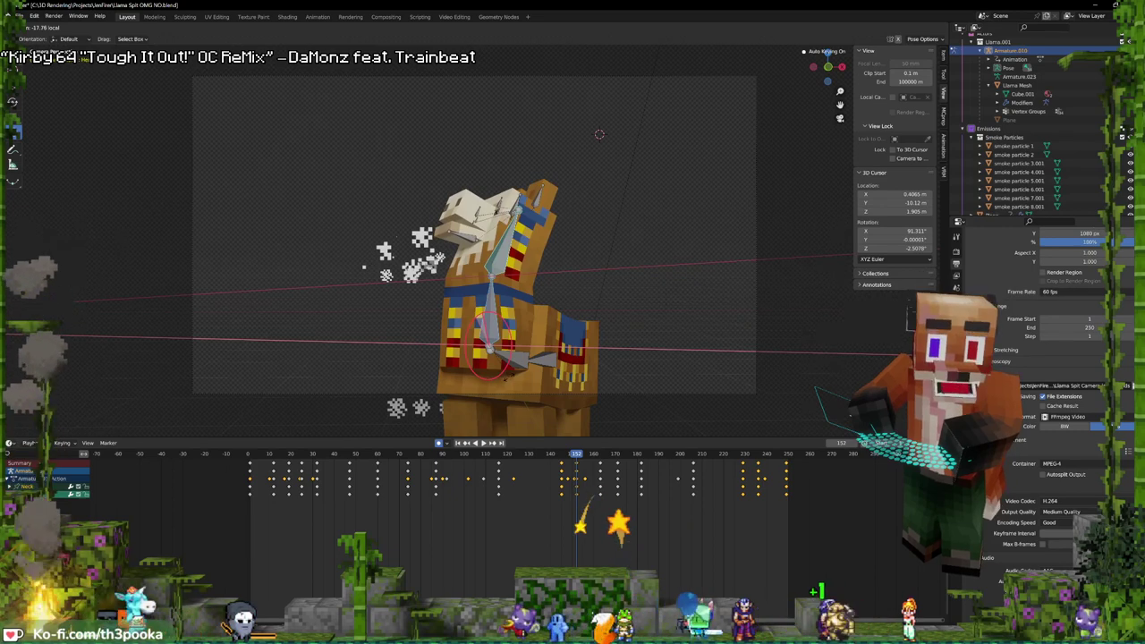
{"action": "left_click", "coordinate": [579, 380]}
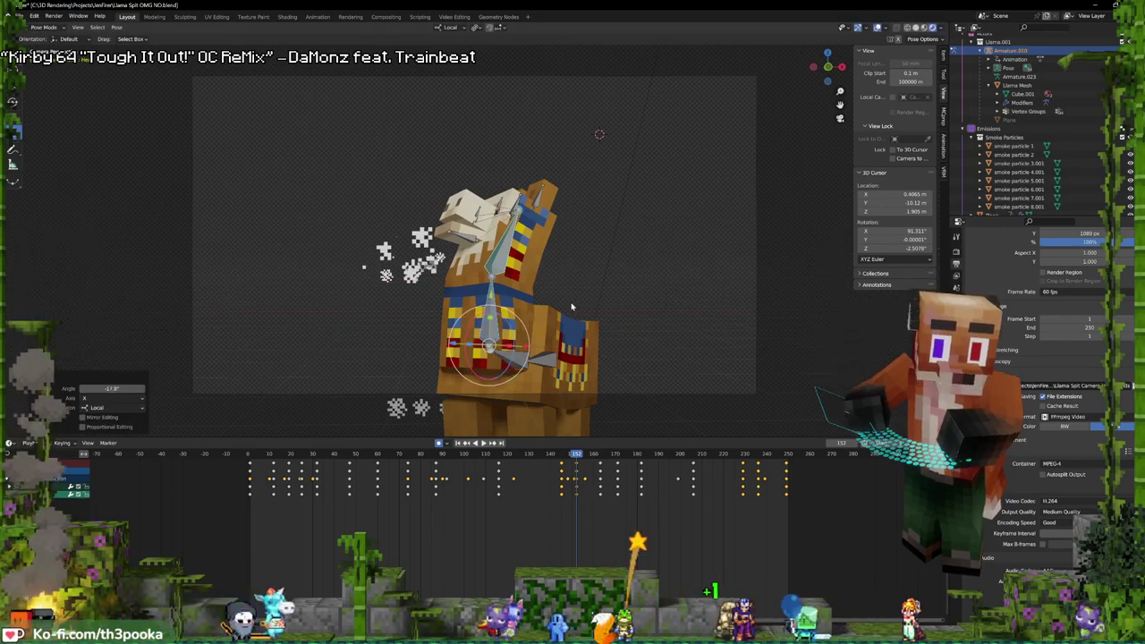
- Check the motion up to frame 163 and tilt the llama's body back around local X on that frame
{"action": "left_click", "coordinate": [538, 359]}
{"action": "key", "text": "space"}
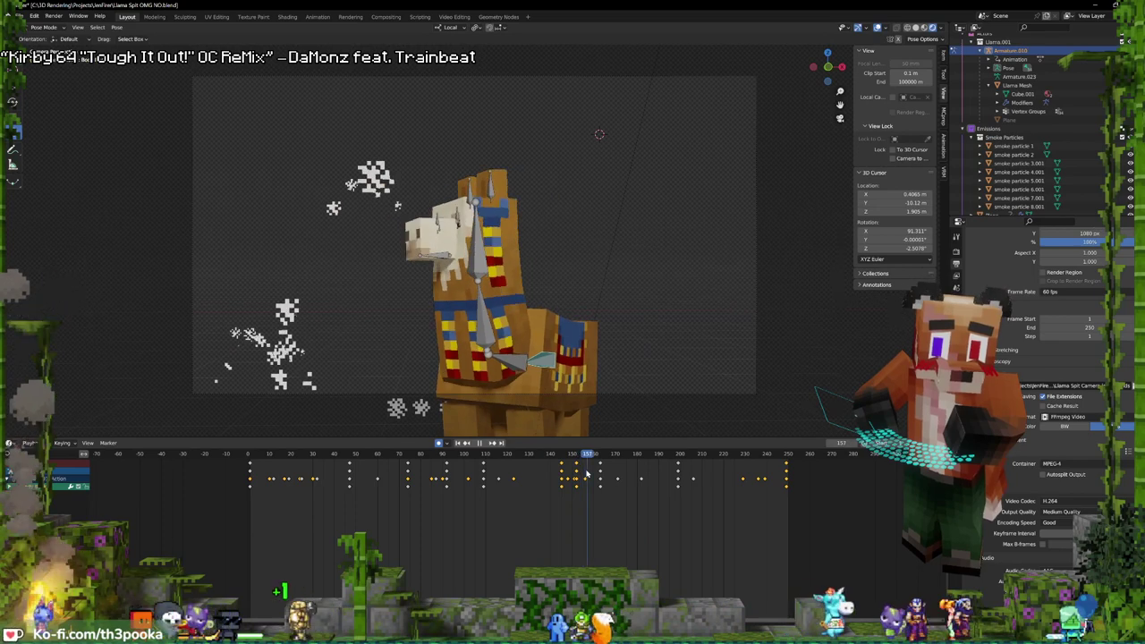
{"action": "key", "text": "space"}
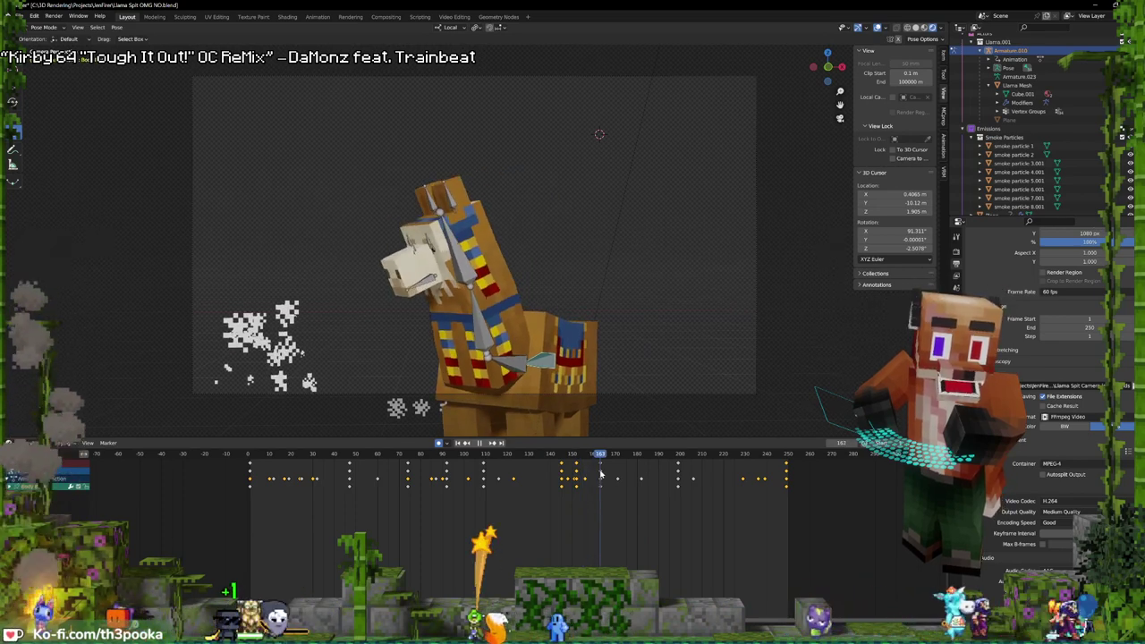
{"action": "left_click", "coordinate": [514, 359]}
{"action": "left_click", "coordinate": [528, 350]}
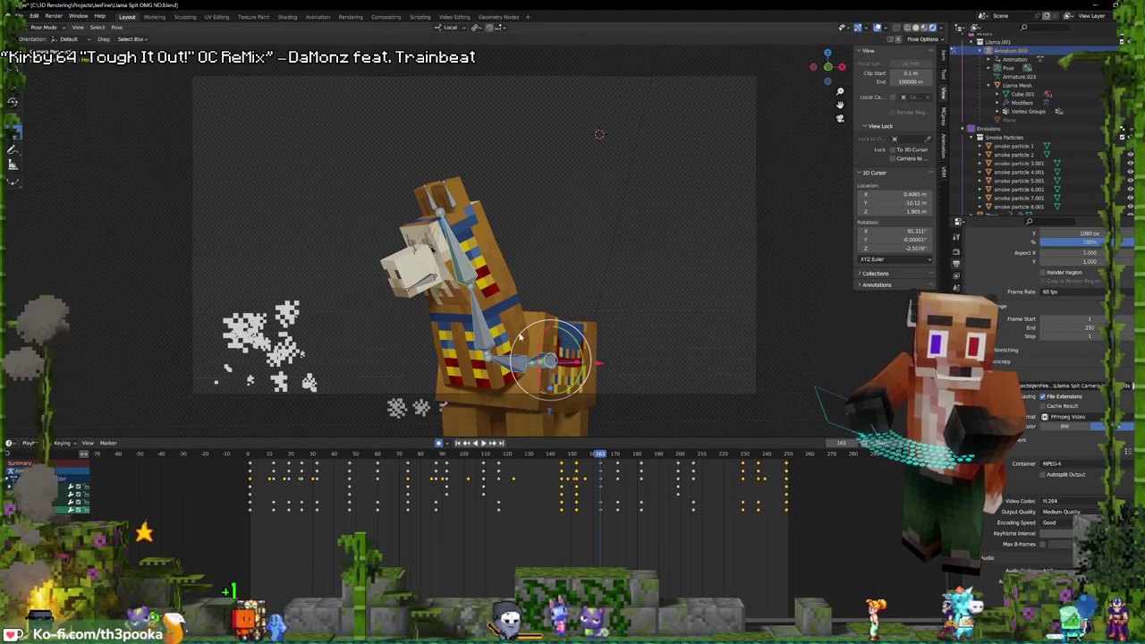
{"action": "key", "text": "r"}
{"action": "key", "text": "x"}
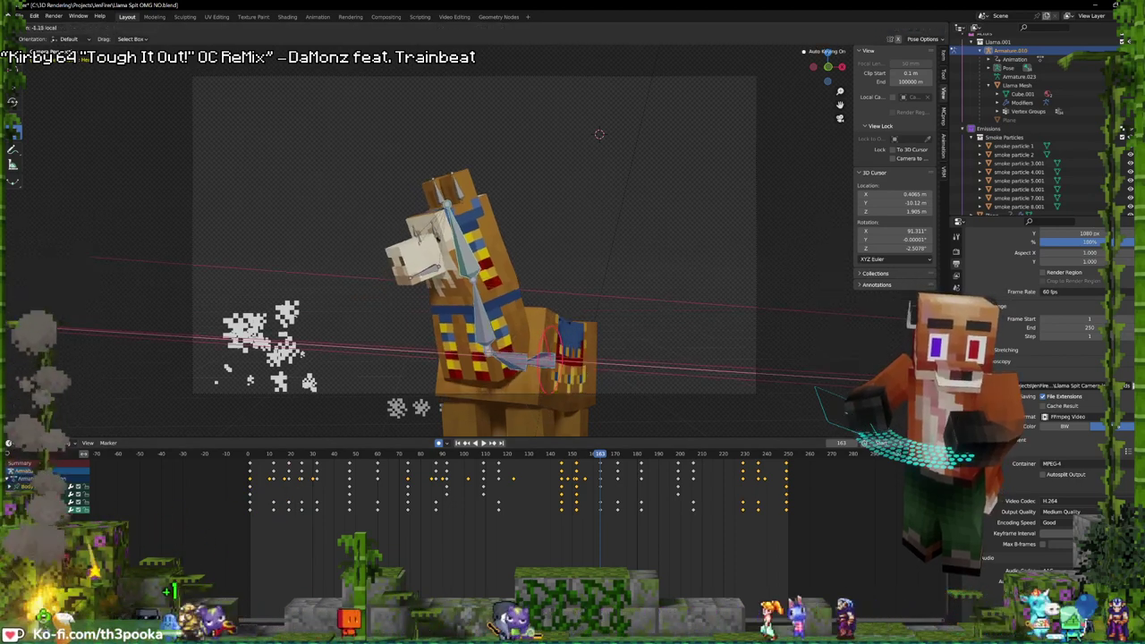
{"action": "left_click", "coordinate": [569, 332]}
- Rotate the upper neck bone back about -27° around its local X axis at frame 163
{"action": "left_click", "coordinate": [472, 269]}
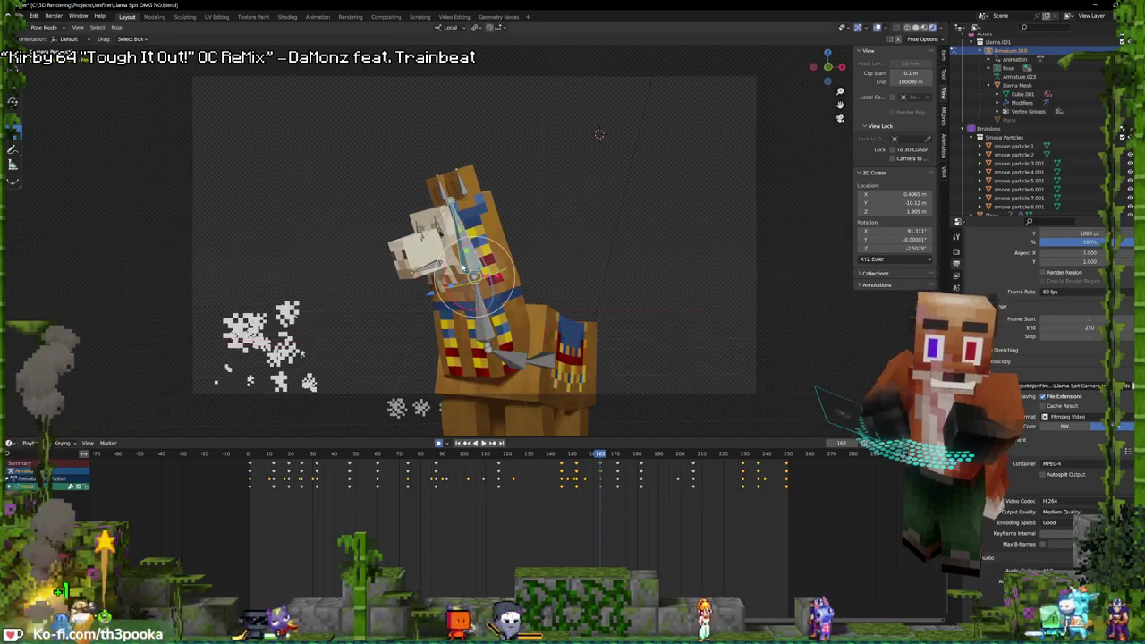
{"action": "key", "text": "r"}
{"action": "key", "text": "x"}
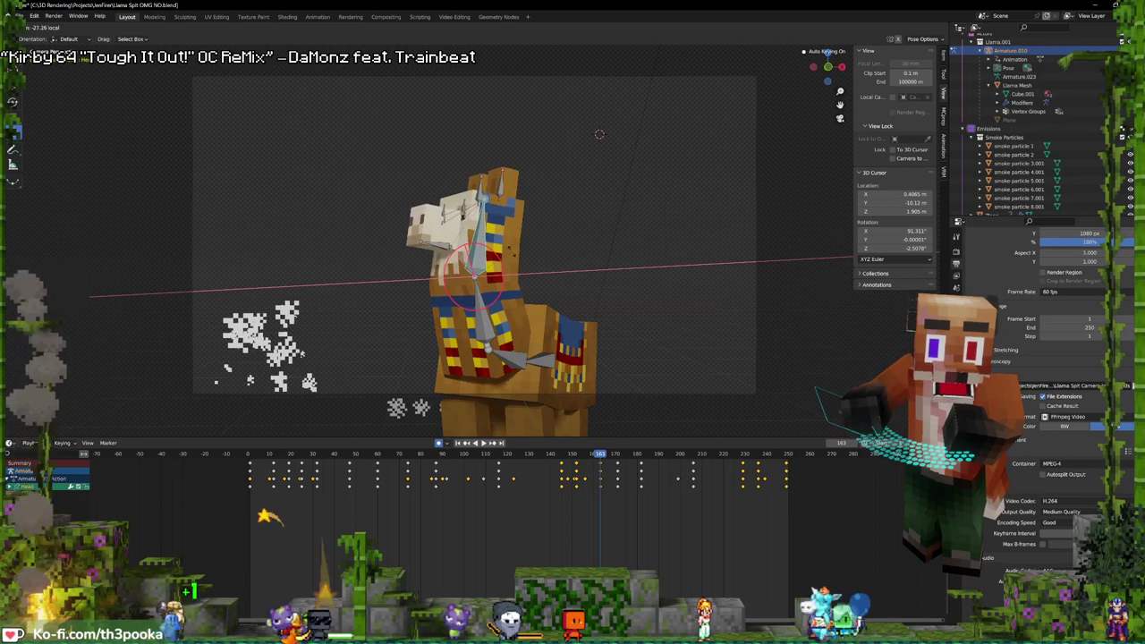
- Replay the motion, rotate the lower neck bone about -25° around local X at frame 171, and select the body bone
{"action": "key", "text": "space"}
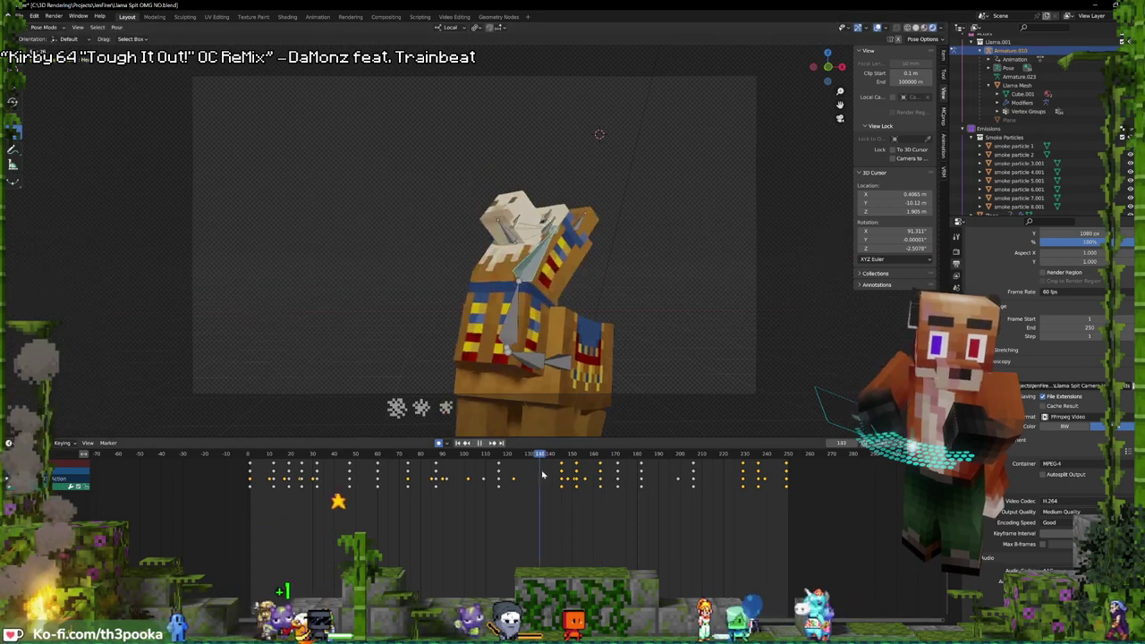
{"action": "right_click_drag", "start_coordinate": [601, 468], "coordinate": [617, 472], "text": "shift"}
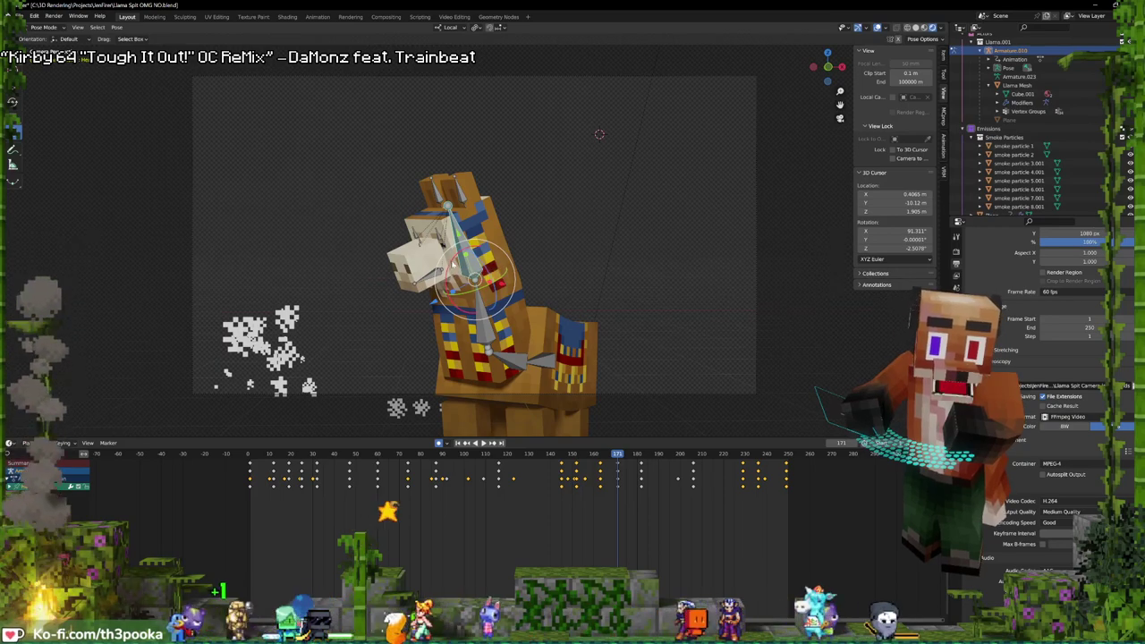
{"action": "left_click", "coordinate": [469, 331]}
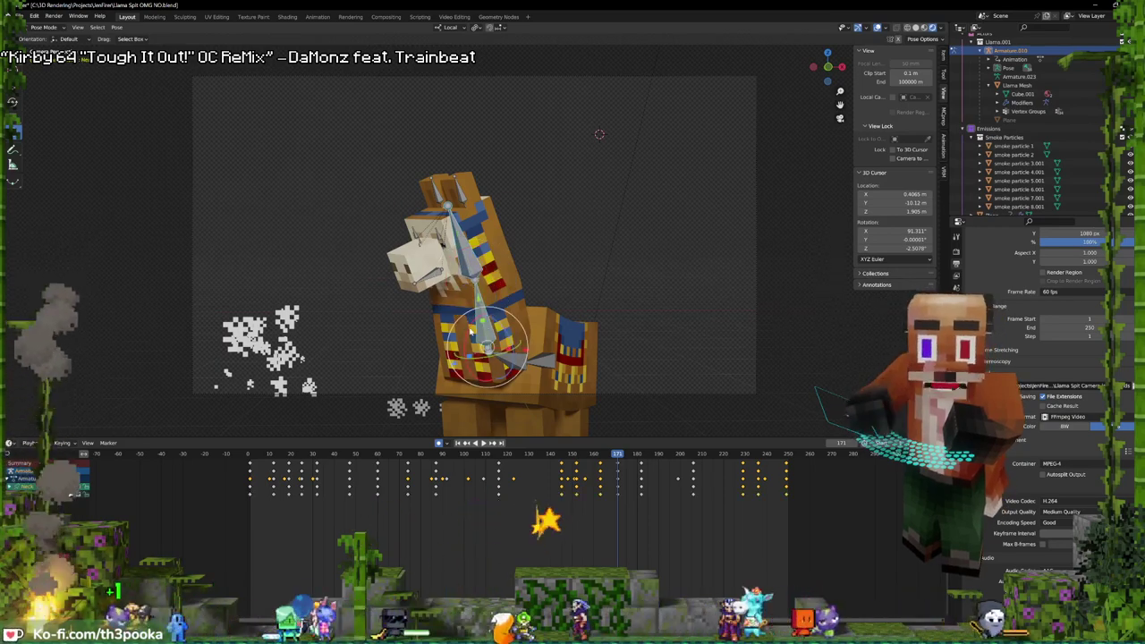
{"action": "key", "text": "r"}
{"action": "key", "text": "x"}
{"action": "key", "text": "x"}
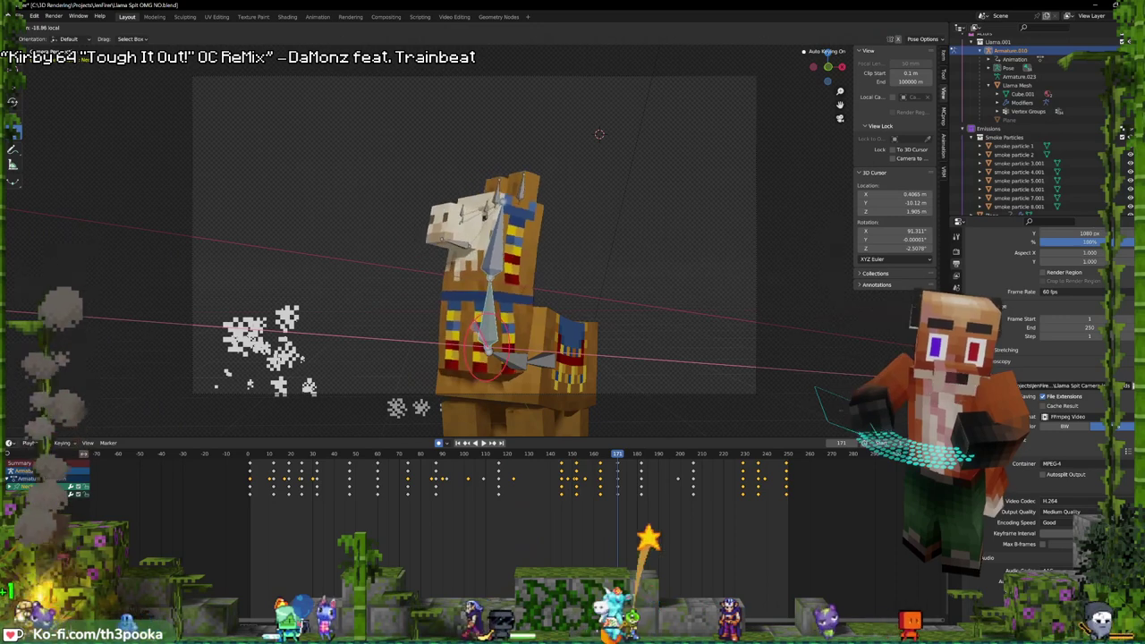
{"action": "left_click", "coordinate": [516, 298]}
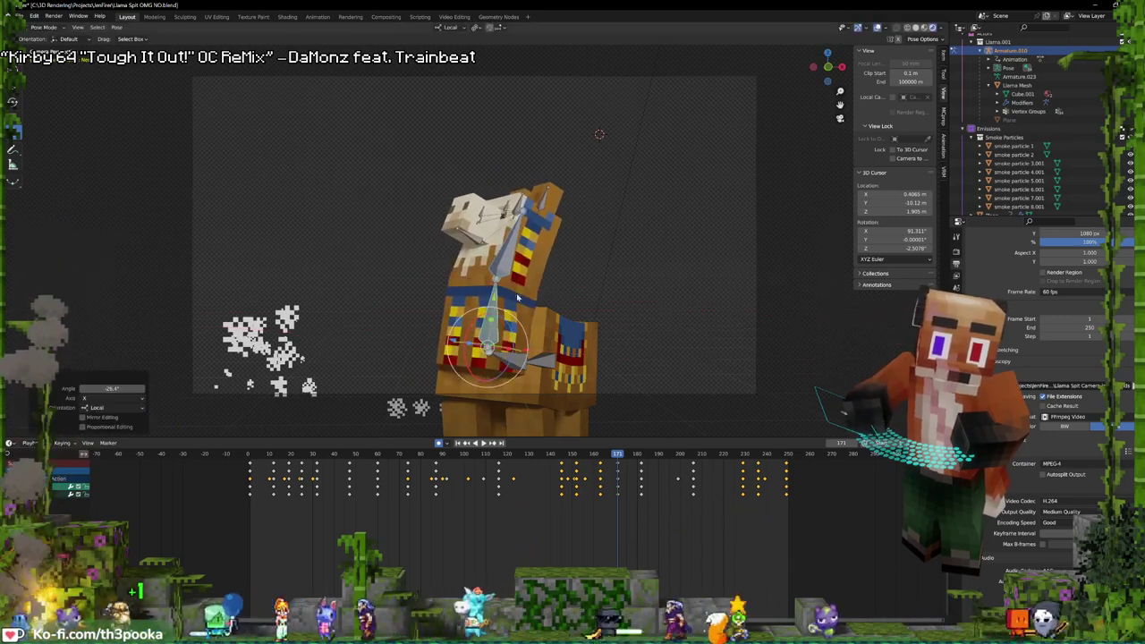
{"action": "left_click", "coordinate": [555, 361]}
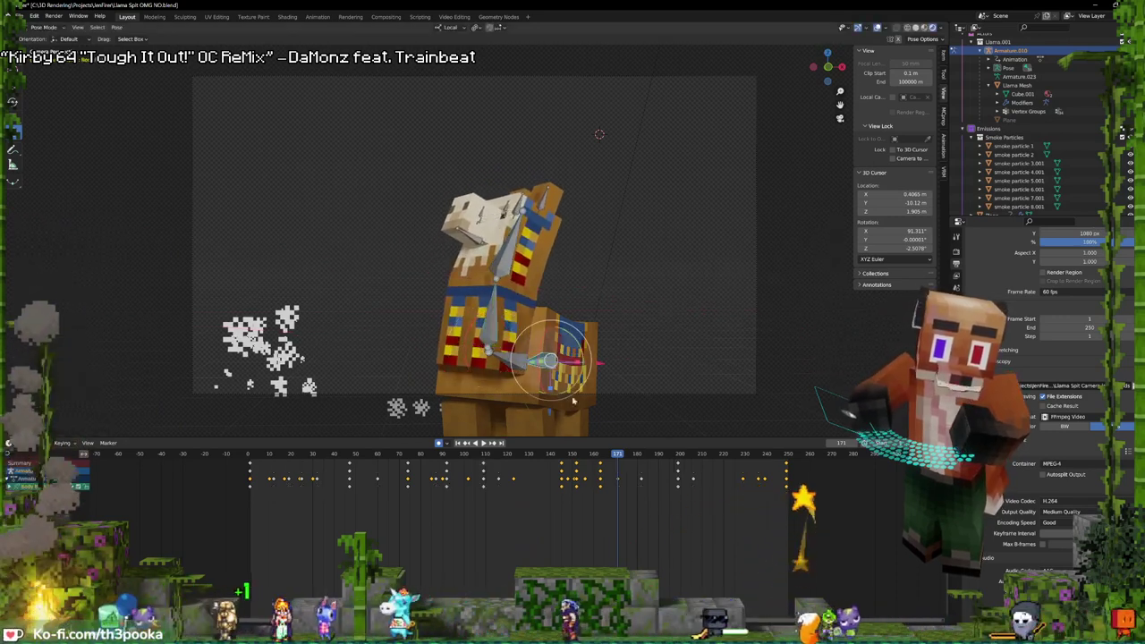
- Move the body bone back about 0.018 m along global X at frame 171 and slightly back again at frame 199
{"action": "left_click_drag", "start_coordinate": [551, 360], "coordinate": [570, 360]}
{"action": "key", "text": "space"}
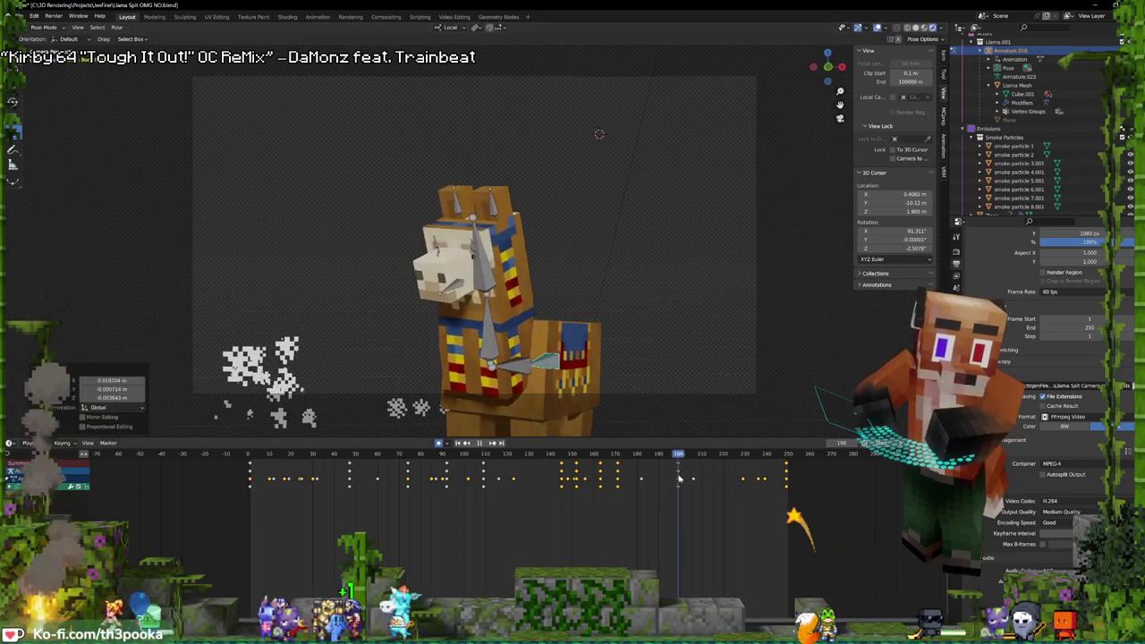
{"action": "left_click_drag", "start_coordinate": [601, 363], "coordinate": [616, 365]}
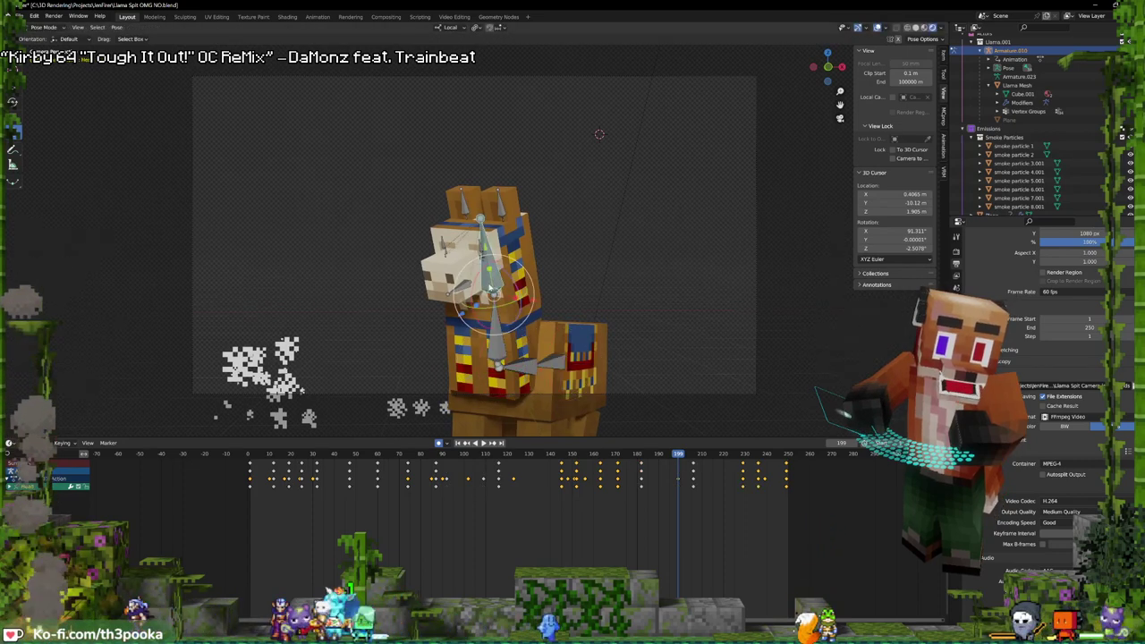
- Rotate the upper neck bone back at frame 199 and the lower neck bone back at frame 229
{"action": "left_click_drag", "start_coordinate": [477, 277], "coordinate": [490, 266]}
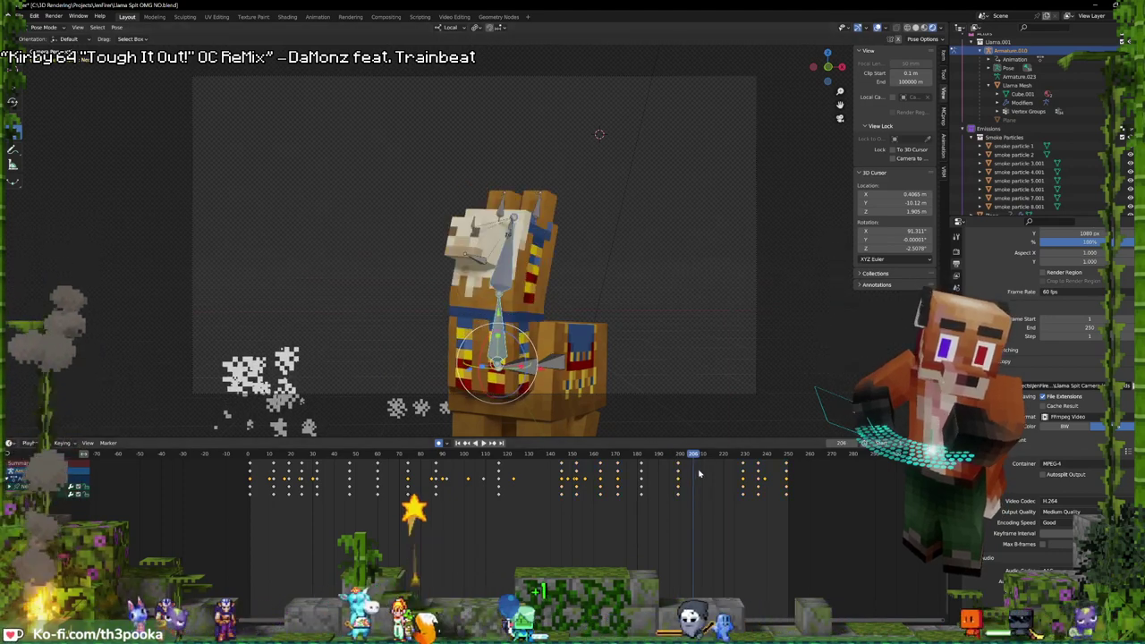
{"action": "key", "text": "space"}
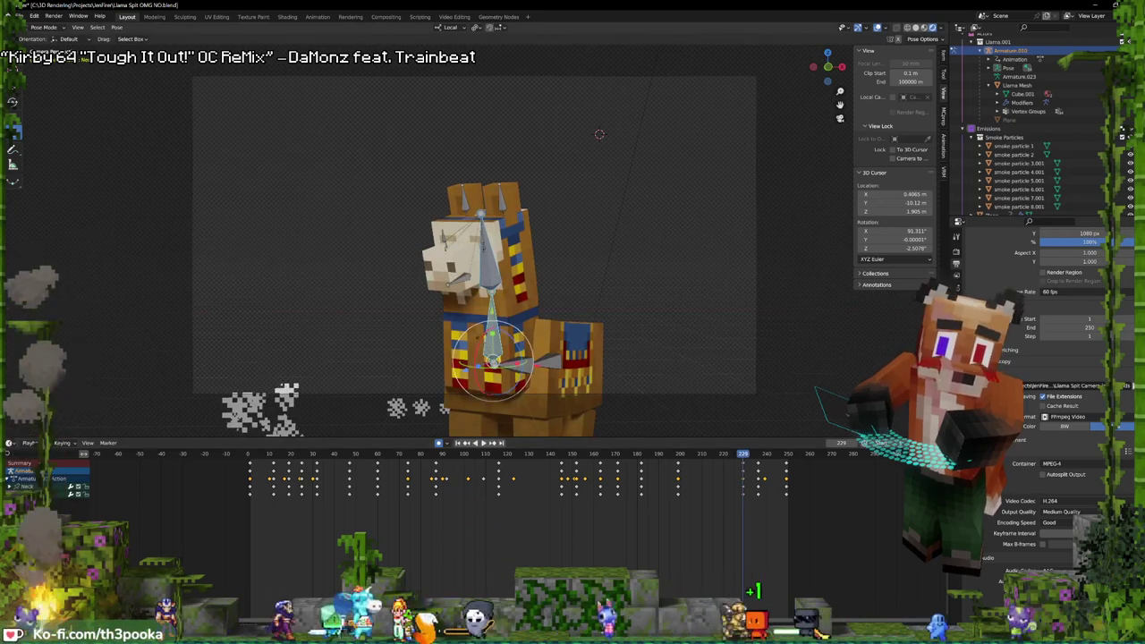
{"action": "left_click_drag", "start_coordinate": [483, 340], "coordinate": [497, 336]}
{"action": "key", "text": "space"}
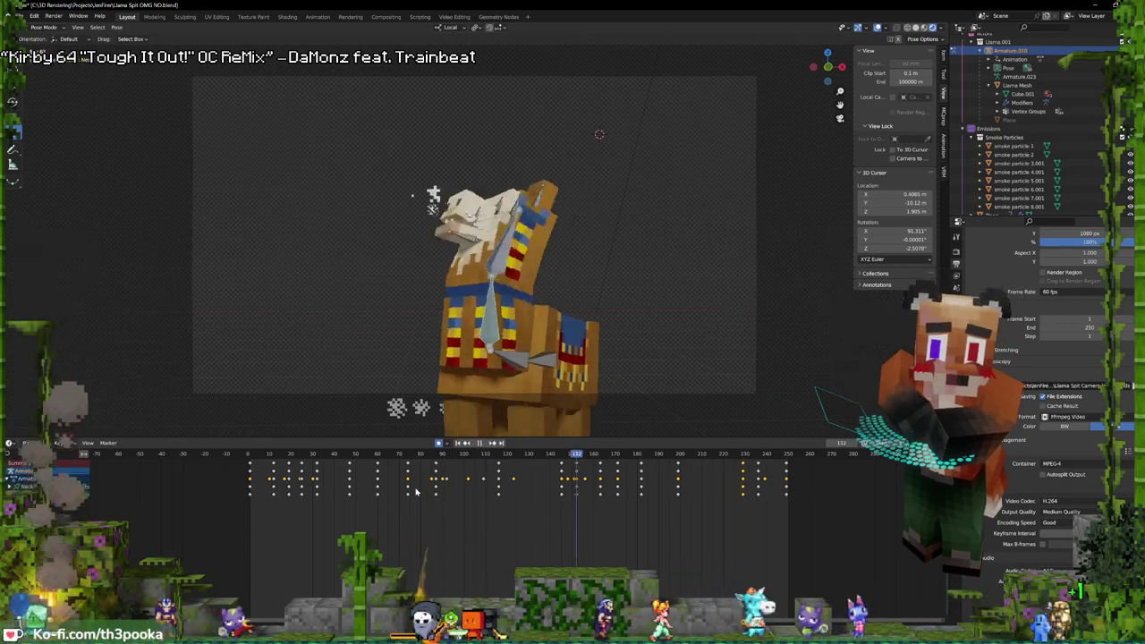
- Replay the motion, select all the llama's bones and delete their keyframes between frames 171 and 199
{"action": "key", "text": "space"}
{"action": "key", "text": "space"}
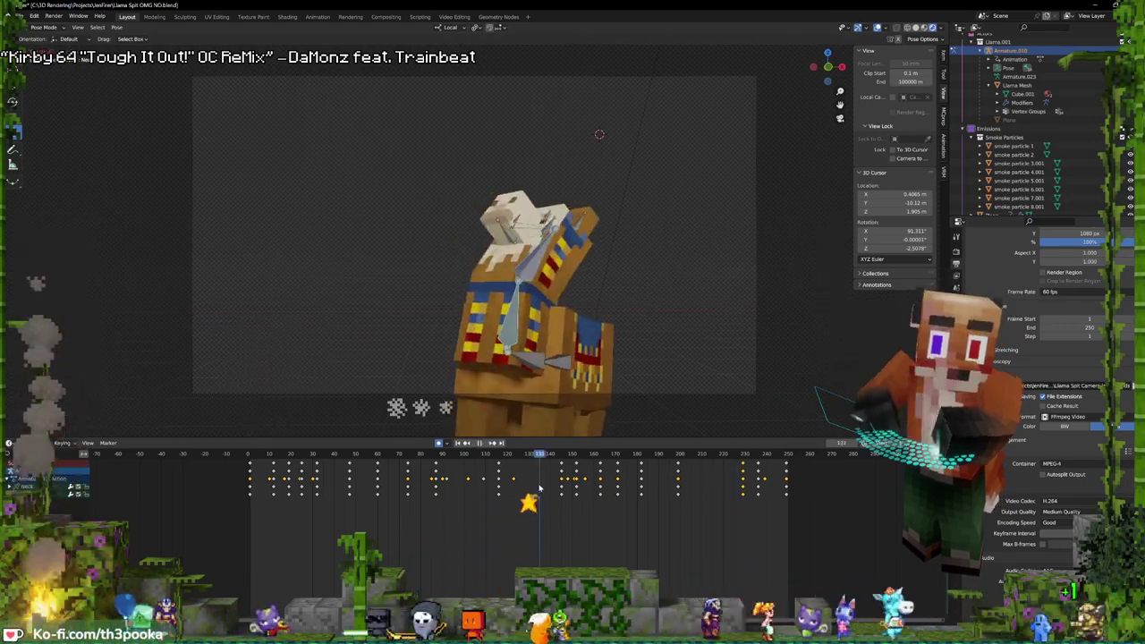
{"action": "left_click_drag", "start_coordinate": [575, 474], "coordinate": [642, 479]}
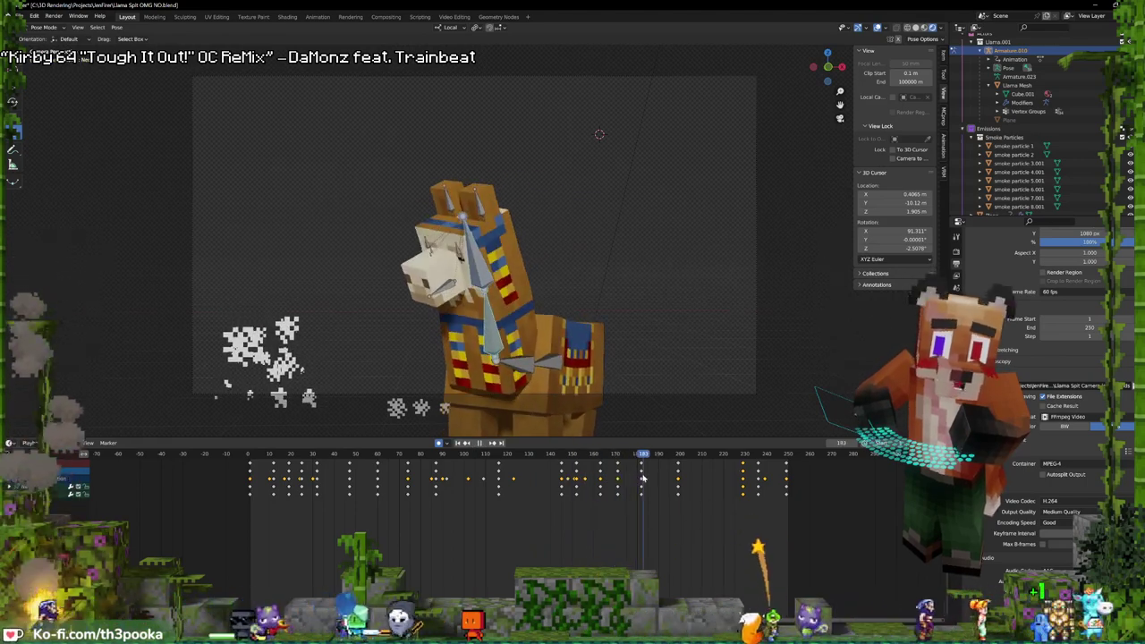
{"action": "left_click", "coordinate": [530, 324]}
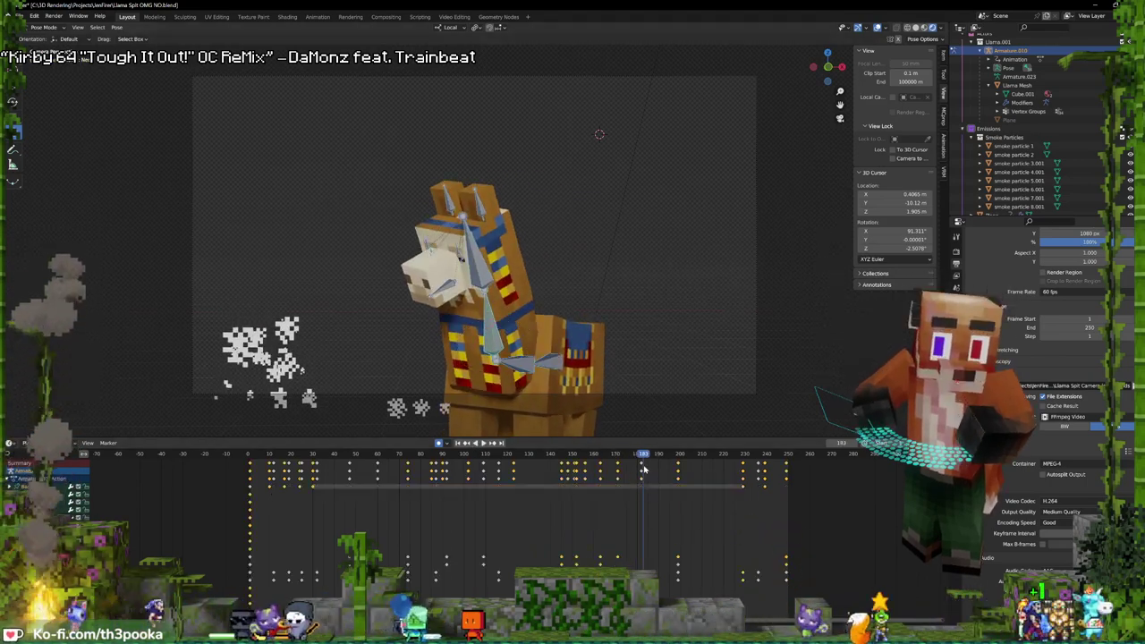
{"action": "left_click_drag", "start_coordinate": [643, 469], "coordinate": [523, 476]}
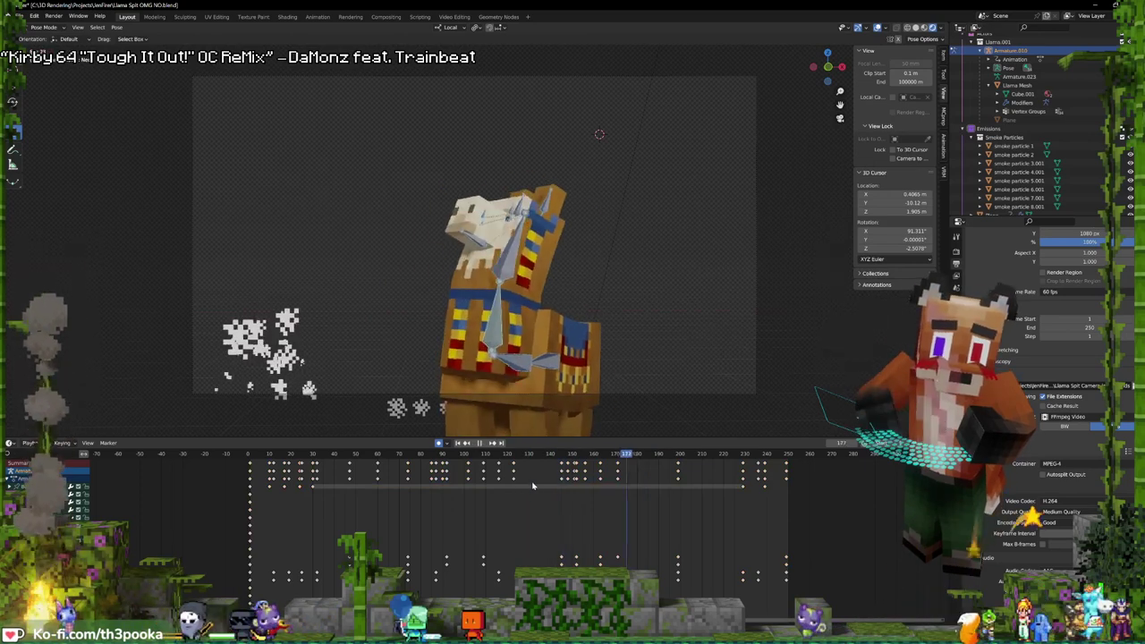
- Delete the keyframes of all the llama's bones at frame 171 and replay the animation
{"action": "right_click_drag", "start_coordinate": [593, 487], "coordinate": [578, 475], "text": "shift"}
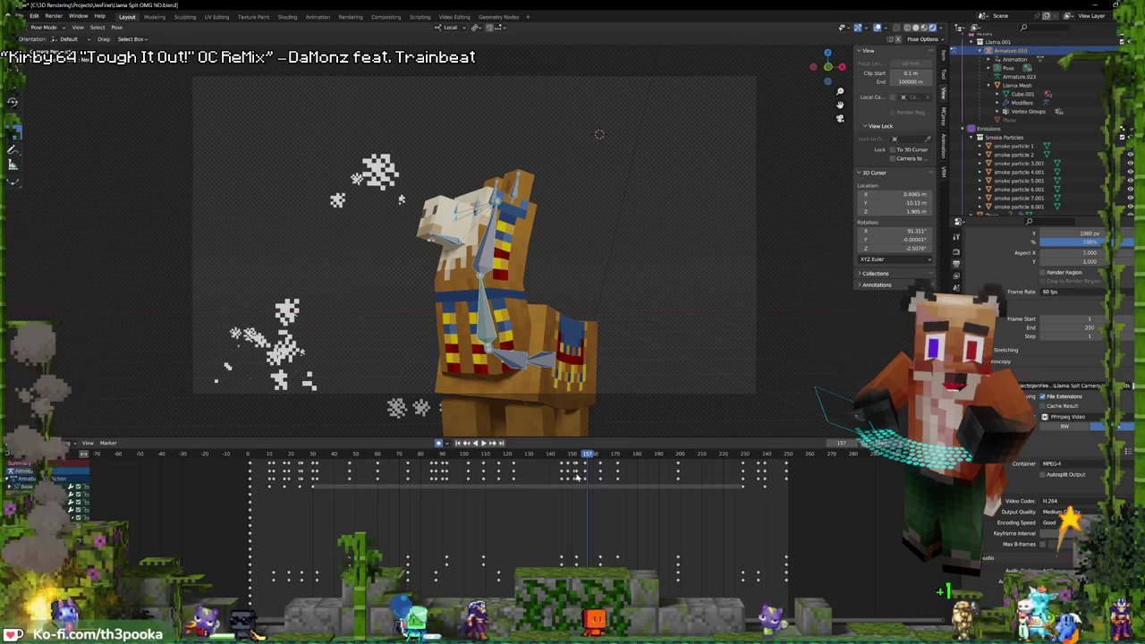
{"action": "left_click_drag", "start_coordinate": [577, 478], "coordinate": [612, 480]}
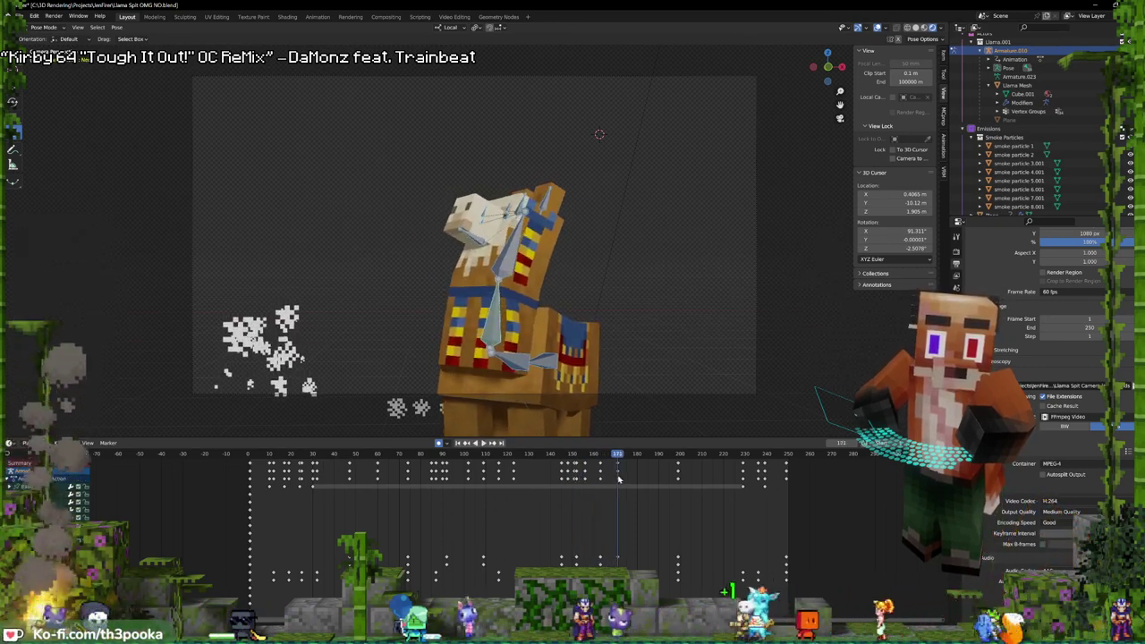
{"action": "key", "text": "space"}
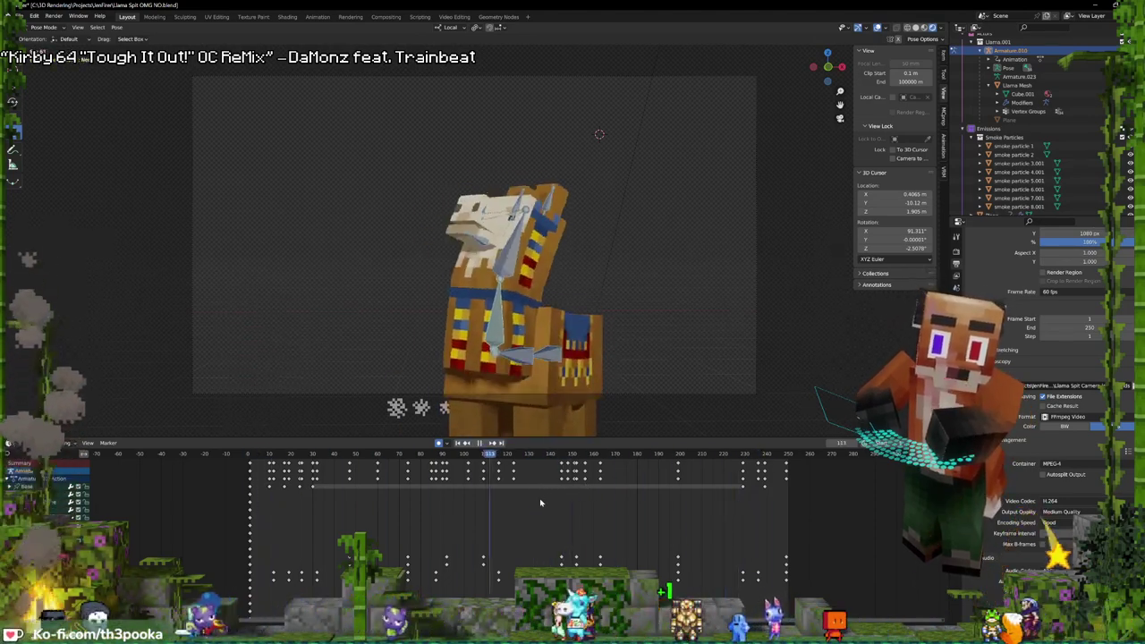
- Select the body bone and move it about 0.076 m along global X and -0.025 m along Z at frame 109
{"action": "key", "text": "space"}
{"action": "mouse_move", "coordinate": [575, 478]}
{"action": "right_mouse_down", "text": "shift"}
{"action": "mouse_move", "coordinate": [560, 478]}
{"action": "mouse_move", "coordinate": [574, 476]}
{"action": "right_mouse_up", "text": "shift"}
{"action": "left_click_drag", "start_coordinate": [575, 480], "coordinate": [562, 481]}
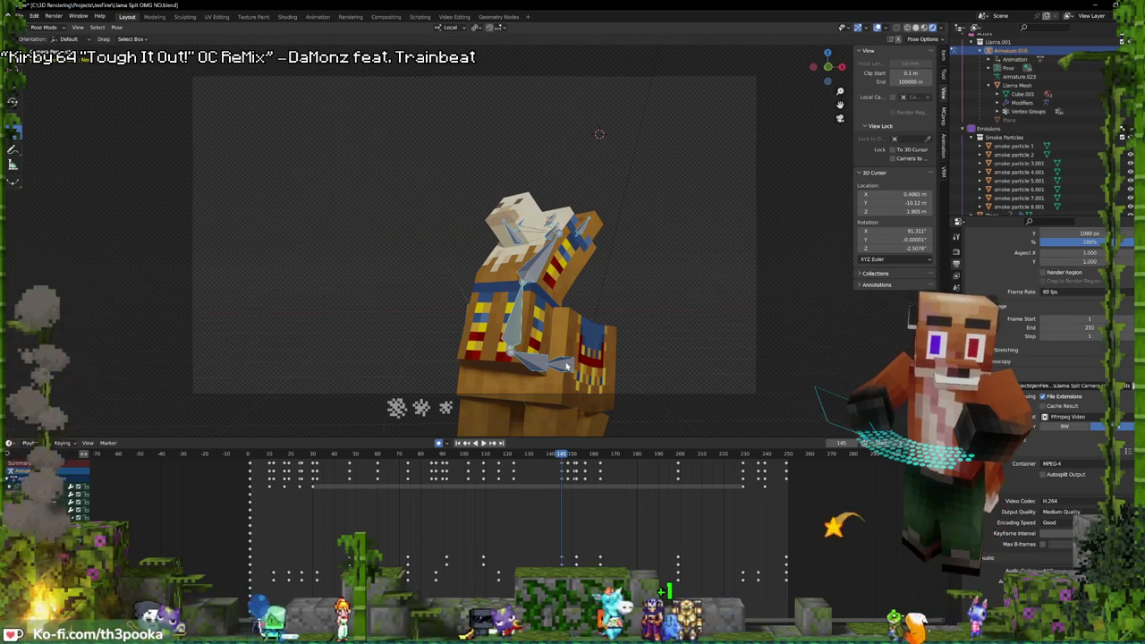
{"action": "left_click", "coordinate": [565, 365]}
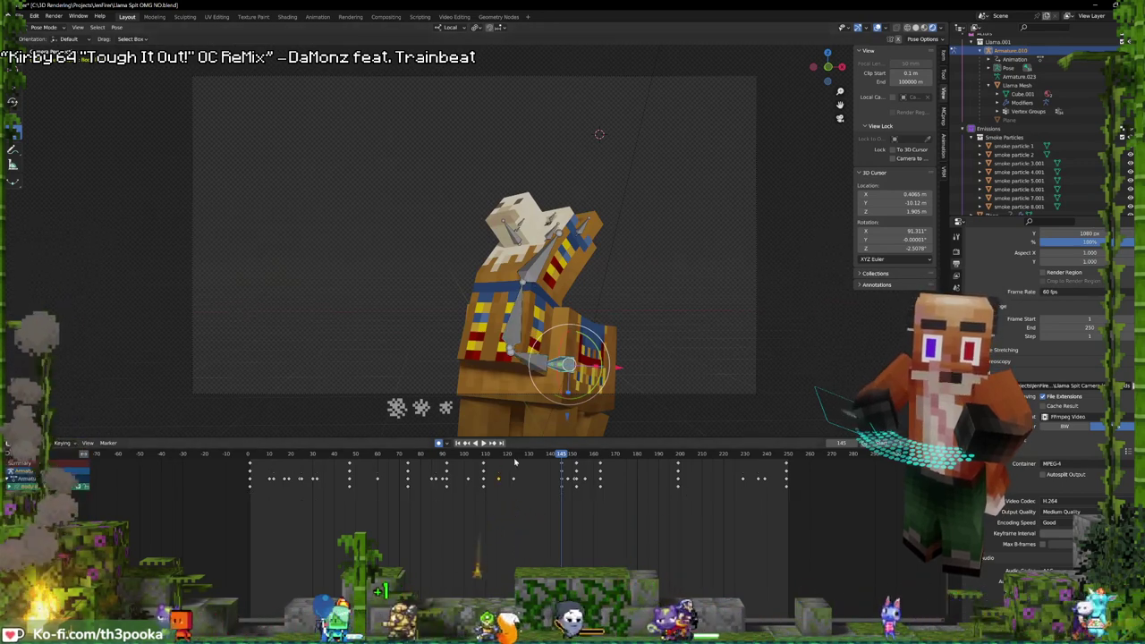
{"action": "right_click", "coordinate": [484, 470], "text": "shift"}
{"action": "key", "text": "space"}
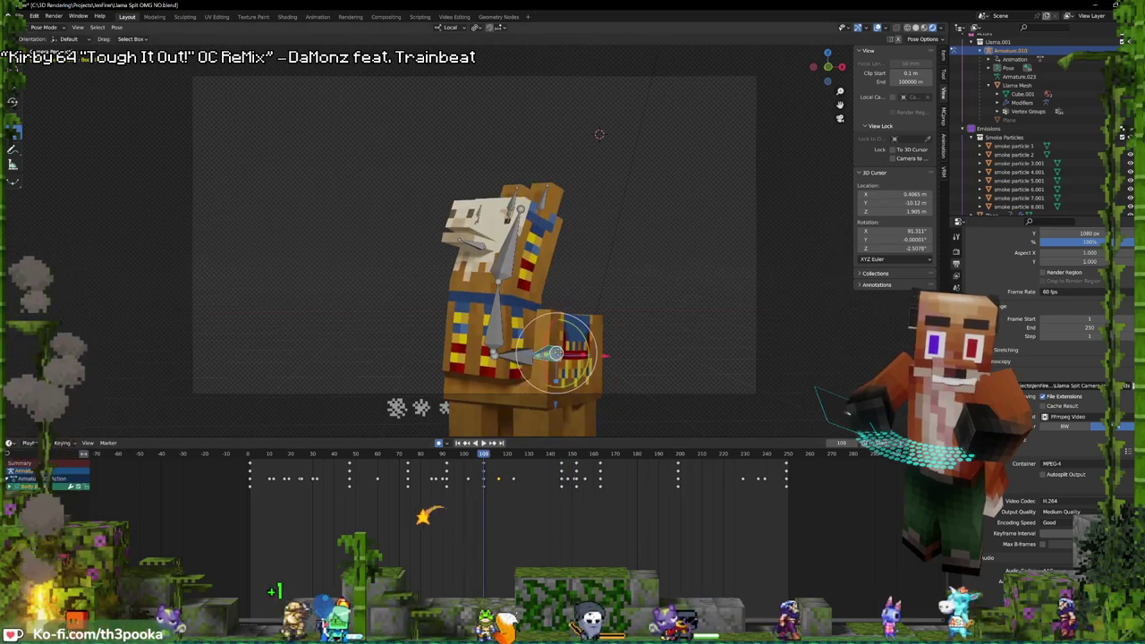
{"action": "left_click_drag", "start_coordinate": [556, 354], "coordinate": [564, 355]}
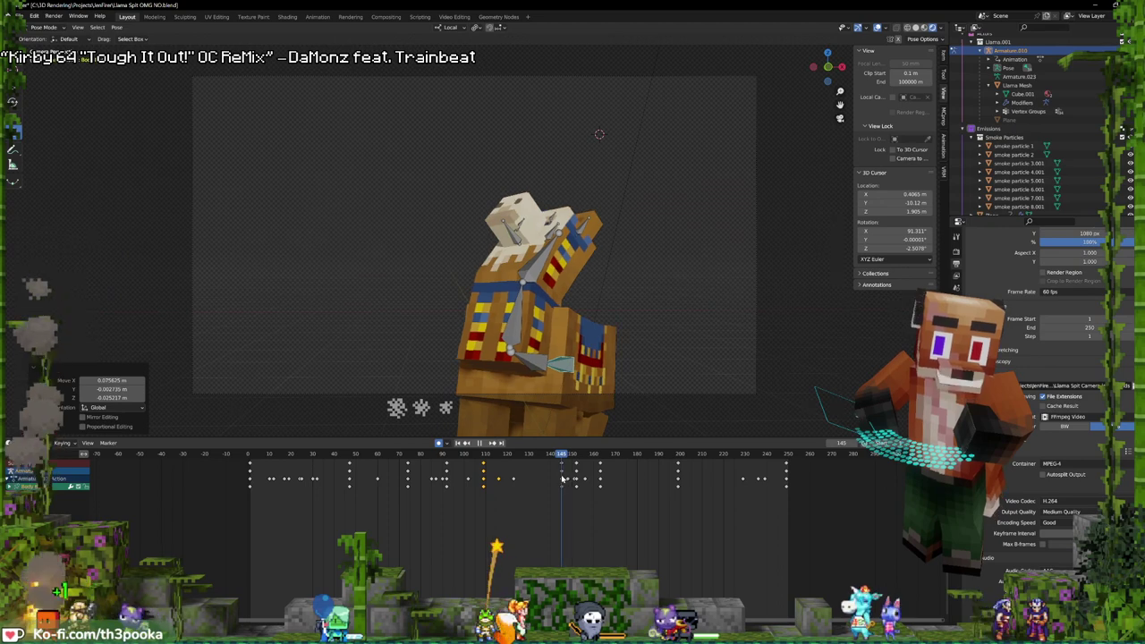
- Move the body bone about 0.188 m along global X at frame 145, and shift all bones' keyframes from frame 145 to 147
{"action": "key", "text": "g"}
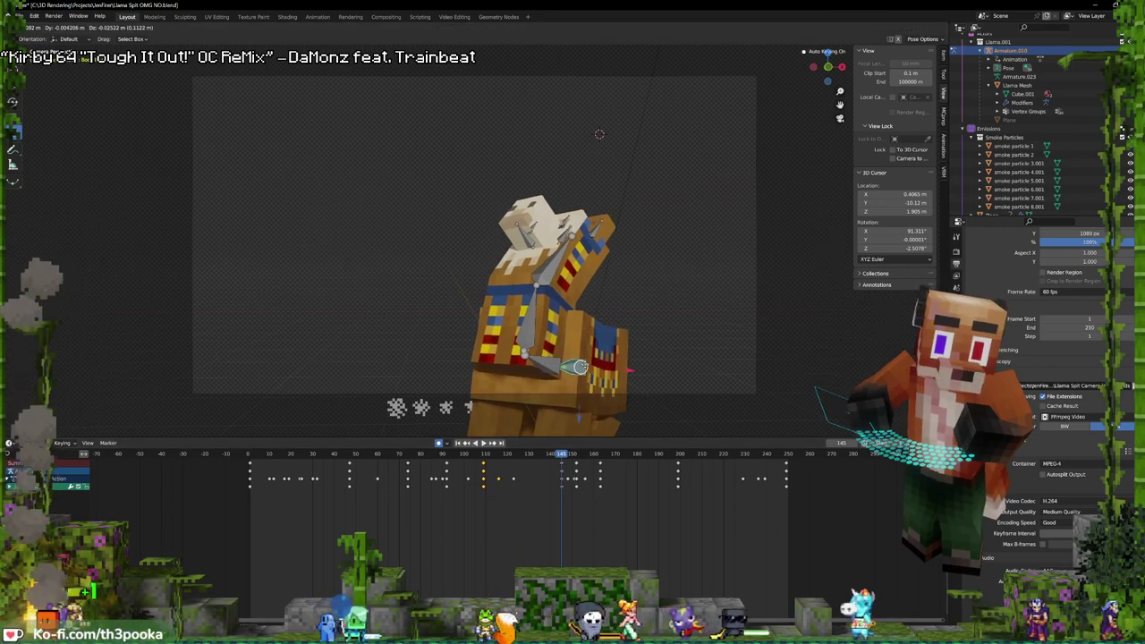
{"action": "left_click", "coordinate": [586, 369]}
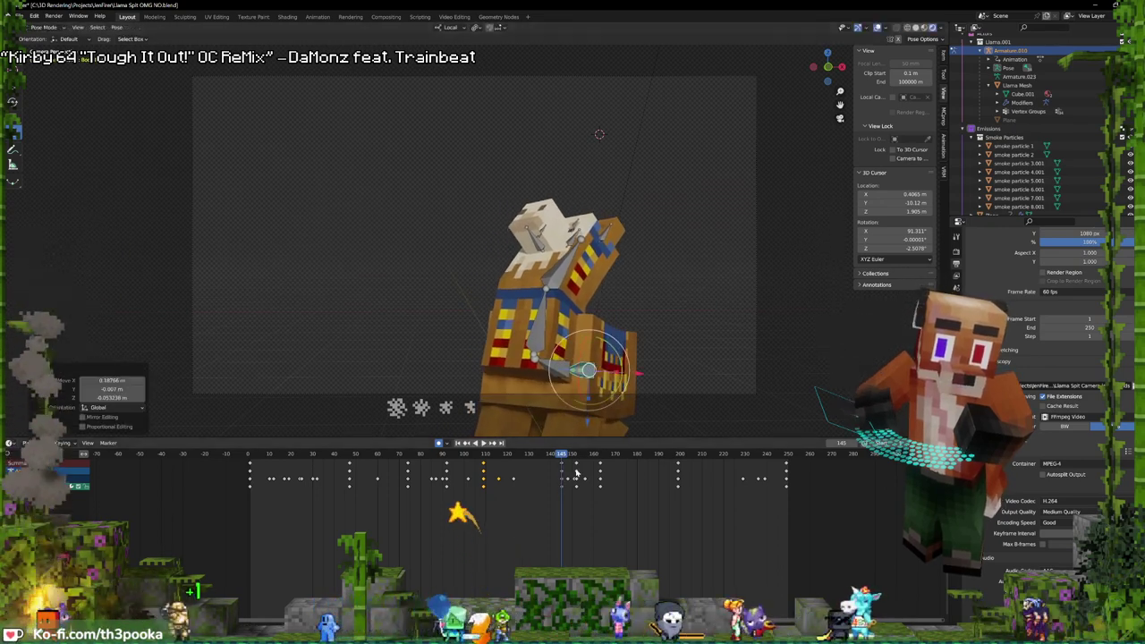
{"action": "key", "text": "a"}
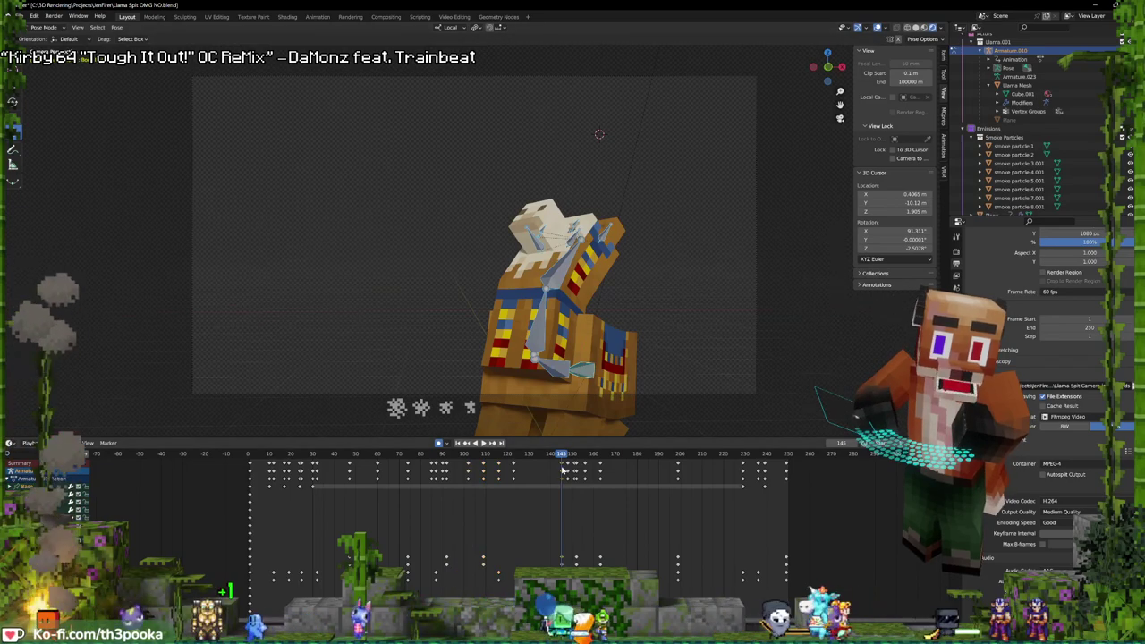
{"action": "key", "text": "g"}
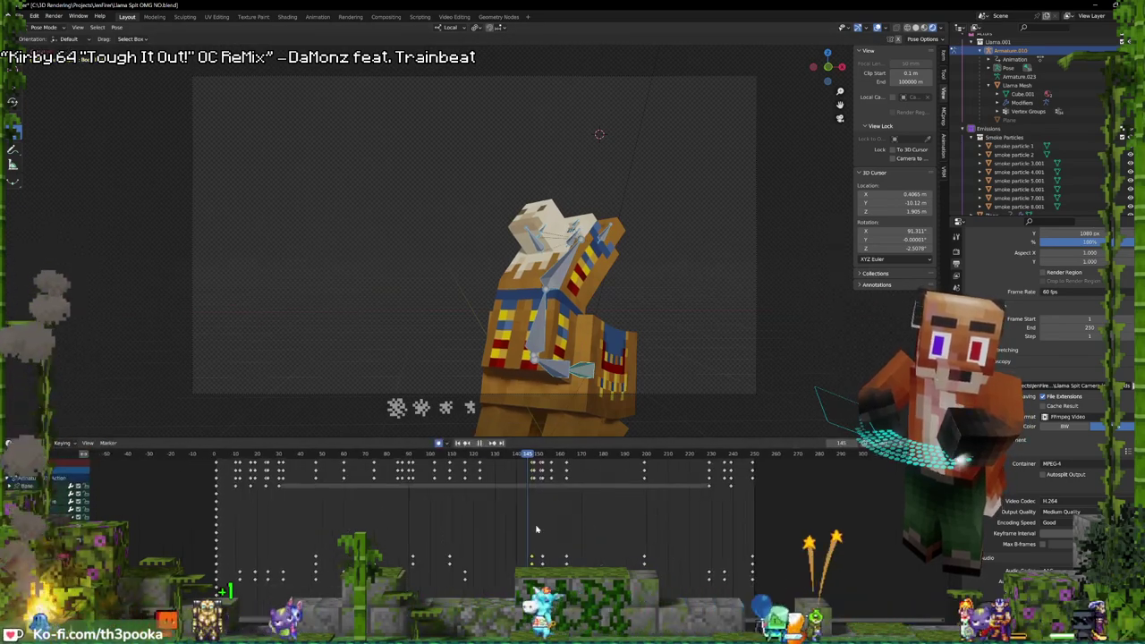
{"action": "key", "text": "space"}
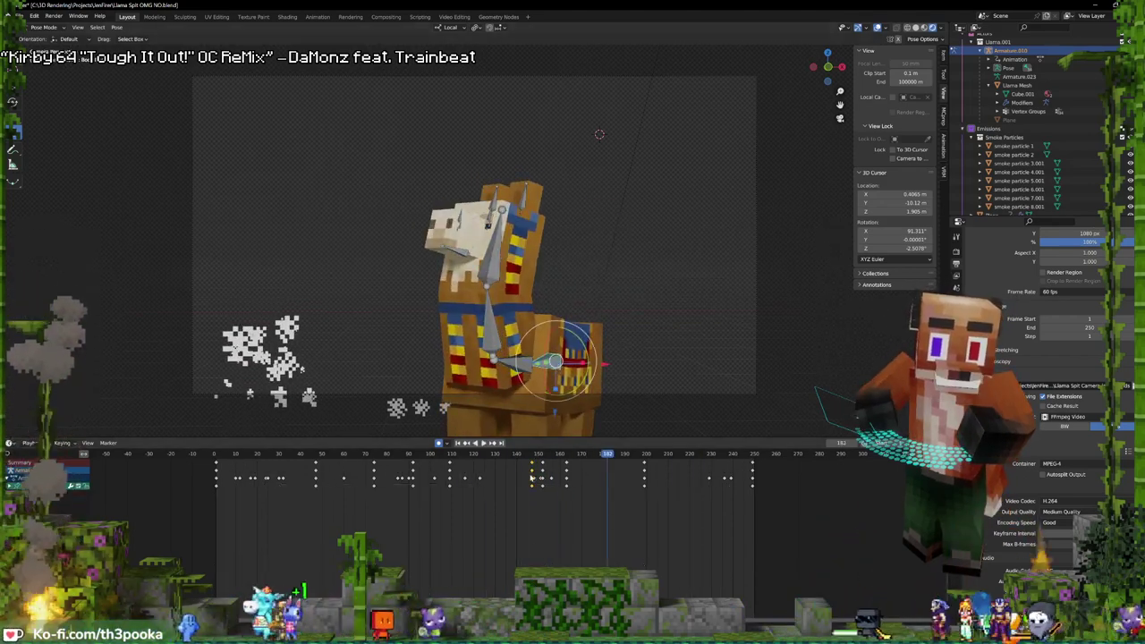
- Move the body bone about 0.244 m along global X and -0.154 m along Z at frame 147, and replay the motion
{"action": "right_click_drag", "start_coordinate": [530, 476], "coordinate": [532, 473], "text": "shift"}
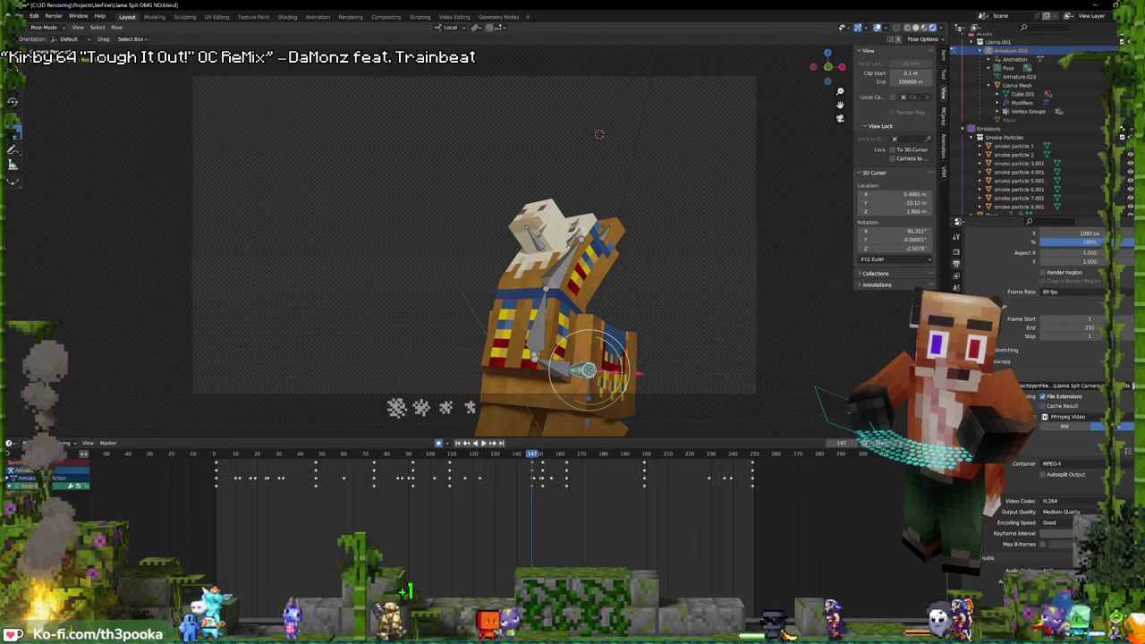
{"action": "left_click_drag", "start_coordinate": [587, 369], "coordinate": [614, 387]}
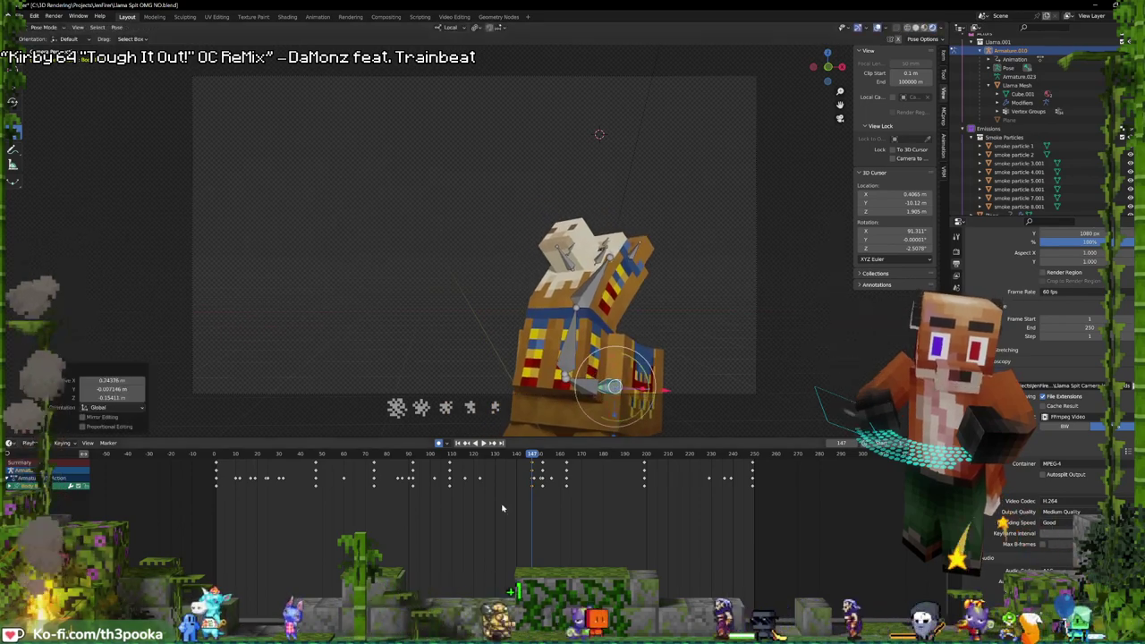
{"action": "key", "text": "space"}
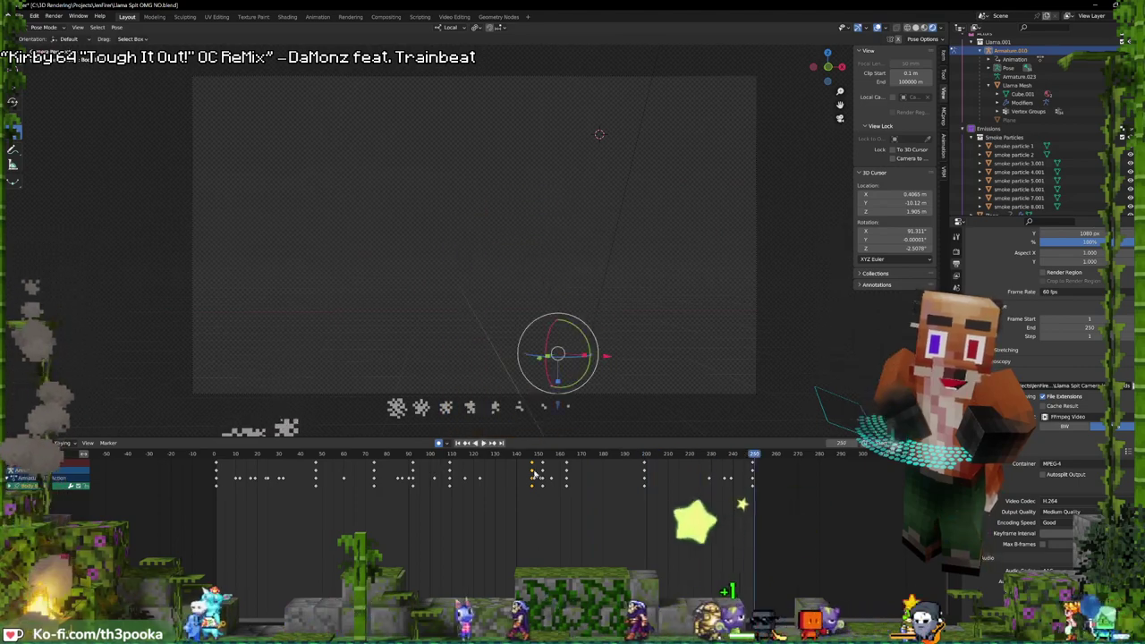
- Rotate the lower neck bone forward around its local X axis at frame 152
{"action": "left_click", "coordinate": [533, 476]}
{"action": "mouse_move", "coordinate": [533, 476]}
{"action": "left_mouse_down"}
{"action": "mouse_move", "coordinate": [569, 473]}
{"action": "mouse_move", "coordinate": [549, 473]}
{"action": "left_mouse_up"}
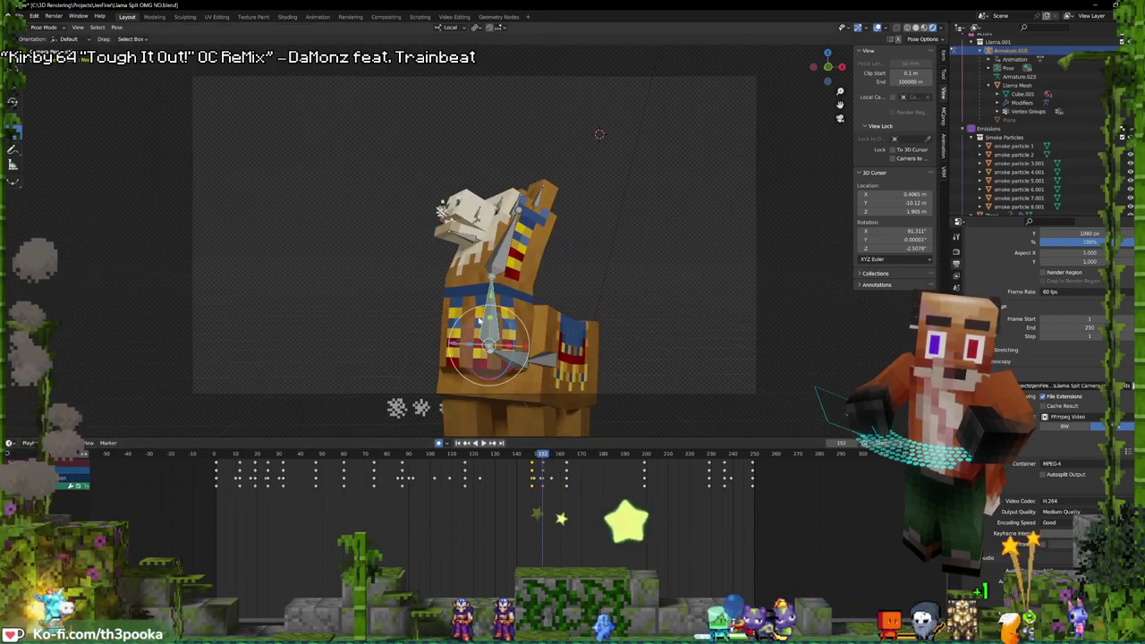
{"action": "key", "text": "ctrl+Tab"}
{"action": "left_click_drag", "start_coordinate": [483, 324], "coordinate": [478, 320]}
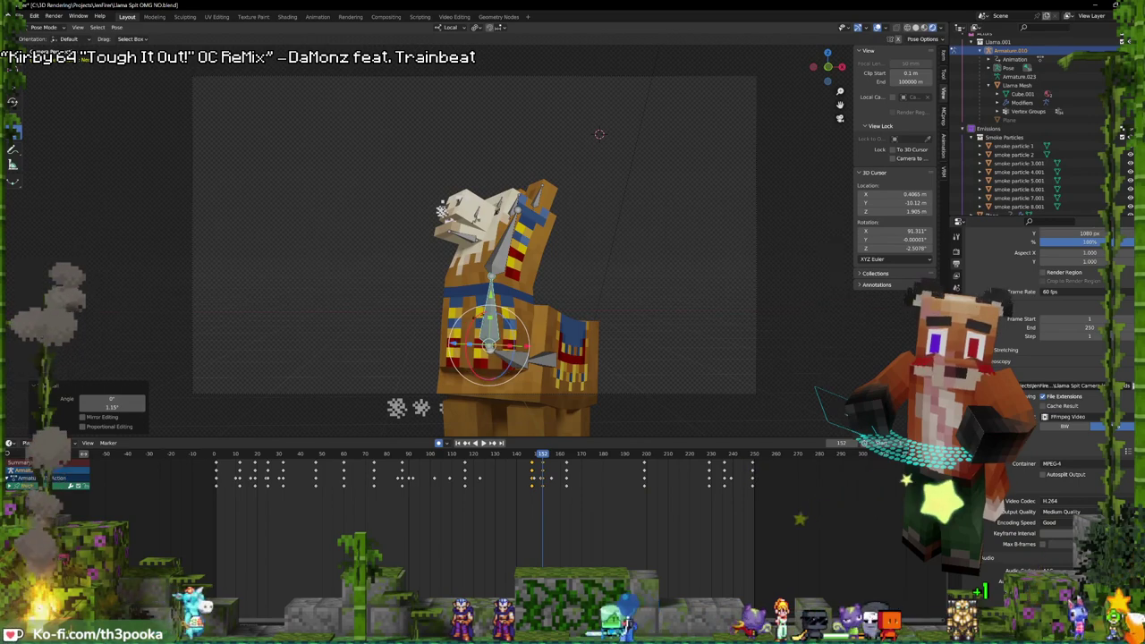
{"action": "key", "text": "r"}
{"action": "key", "text": "x"}
{"action": "key", "text": "x"}
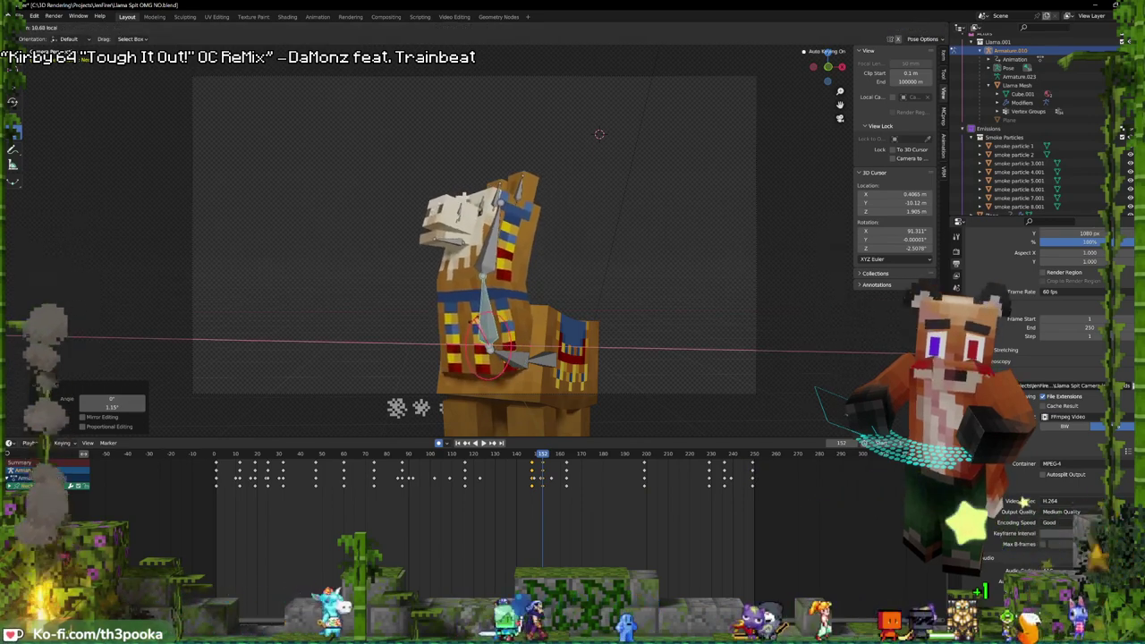
{"action": "left_click", "coordinate": [468, 295]}
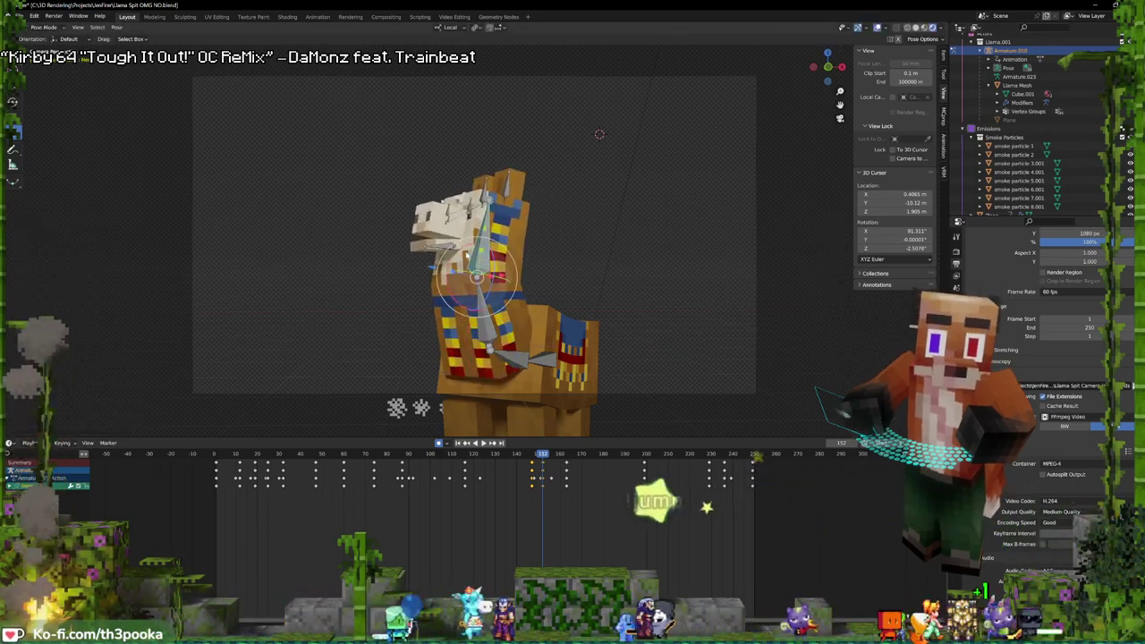
- Rotate the upper neck bone -22.1° around its local X axis at frame 152
{"action": "key", "text": "r"}
{"action": "key", "text": "x"}
{"action": "key", "text": "x"}
{"action": "left_click", "coordinate": [438, 249]}
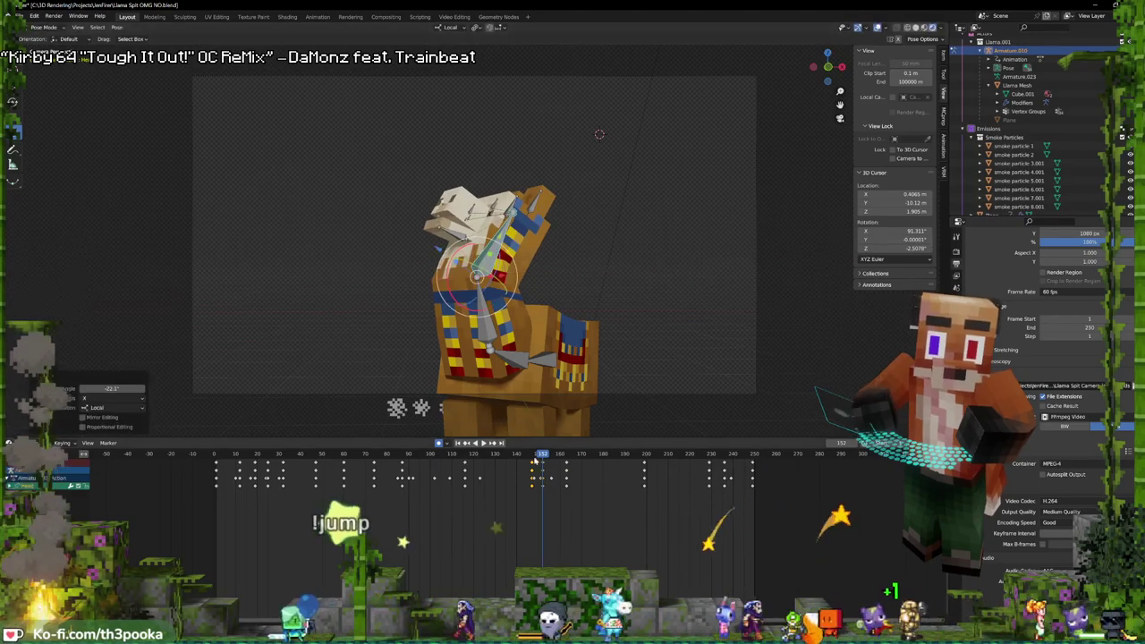
{"action": "key", "text": "space"}
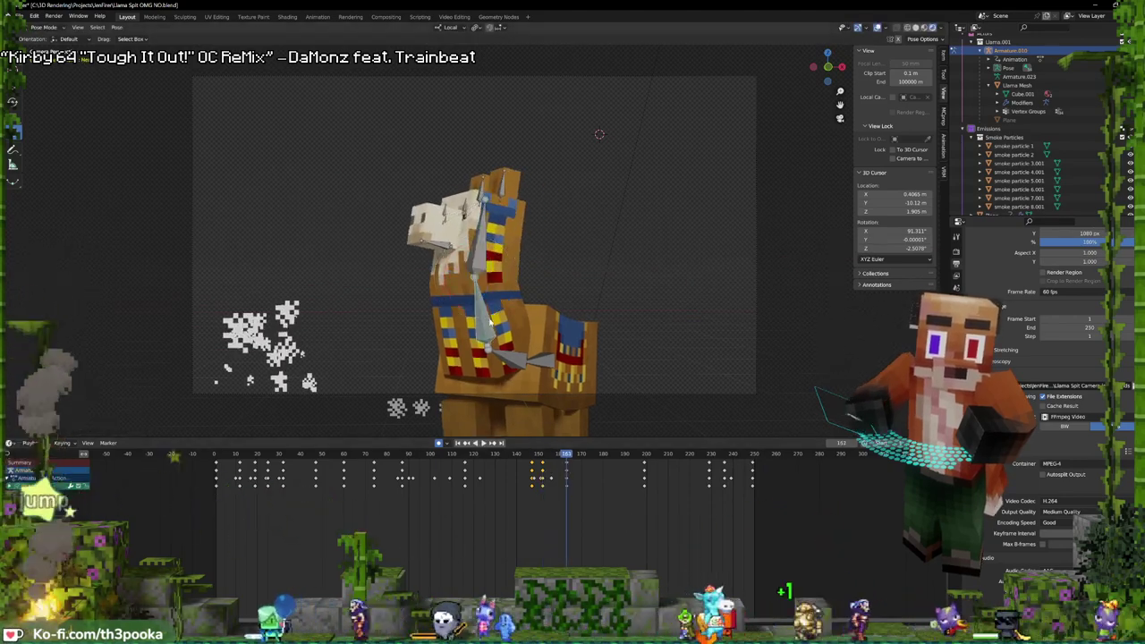
- Rotate the lower neck bone forward around local X at frame 163, and the upper neck bone -13.2° around local X
{"action": "key", "text": "r"}
{"action": "key", "text": "x"}
{"action": "key", "text": "x"}
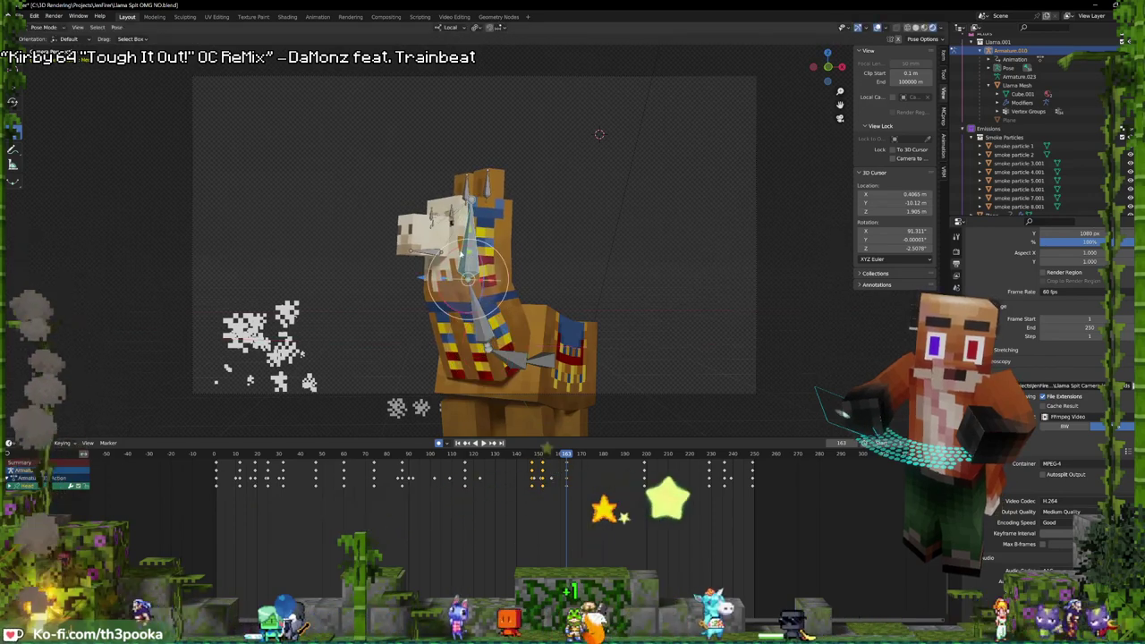
{"action": "left_click", "coordinate": [455, 241]}
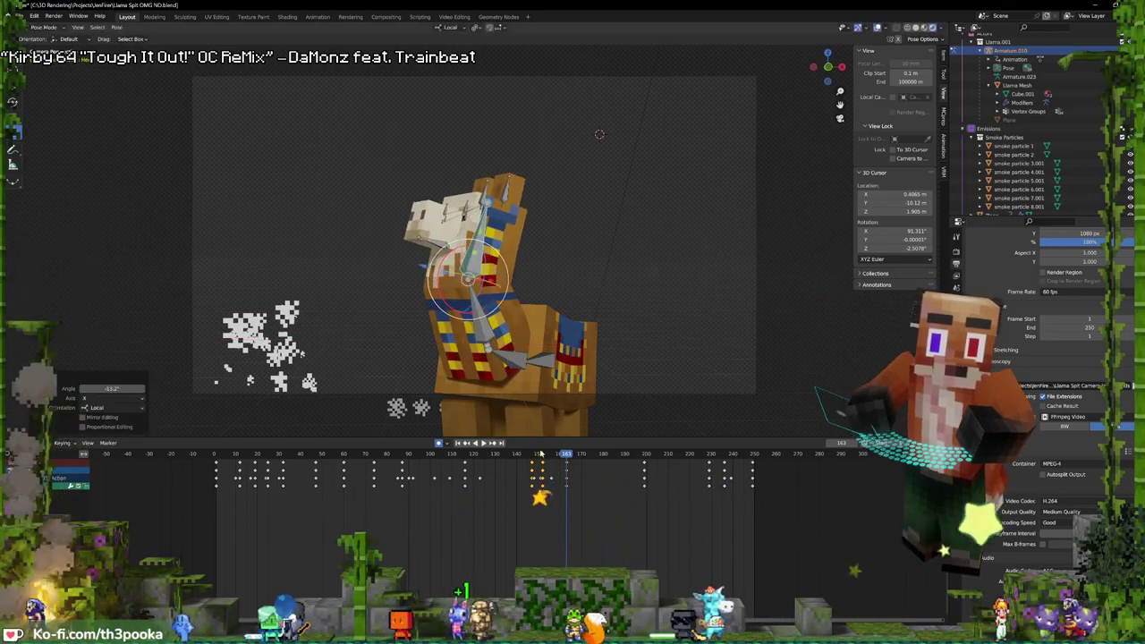
{"action": "right_click", "coordinate": [524, 479], "text": "shift"}
{"action": "key", "text": "space"}
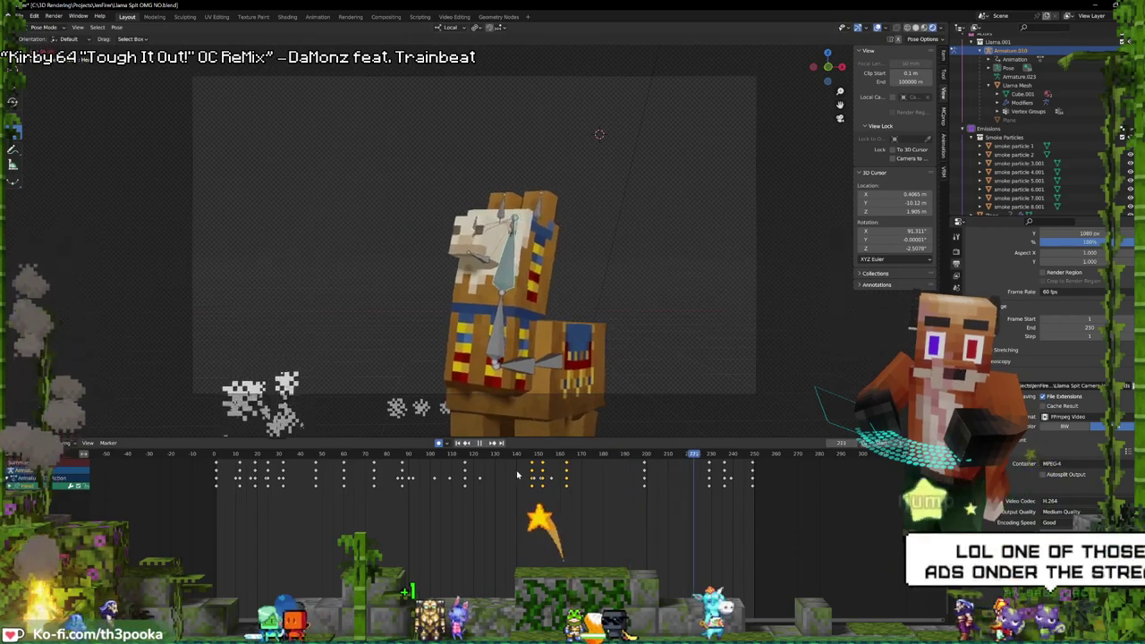
- Check the motion from frame 147 to 163 and rotate the upper neck bone 4.03° around local X at frame 163
{"action": "right_click", "coordinate": [521, 474], "text": "shift"}
{"action": "right_click", "coordinate": [550, 474], "text": "shift"}
{"action": "right_click", "coordinate": [533, 472], "text": "shift"}
{"action": "left_click_drag", "start_coordinate": [536, 473], "coordinate": [567, 473]}
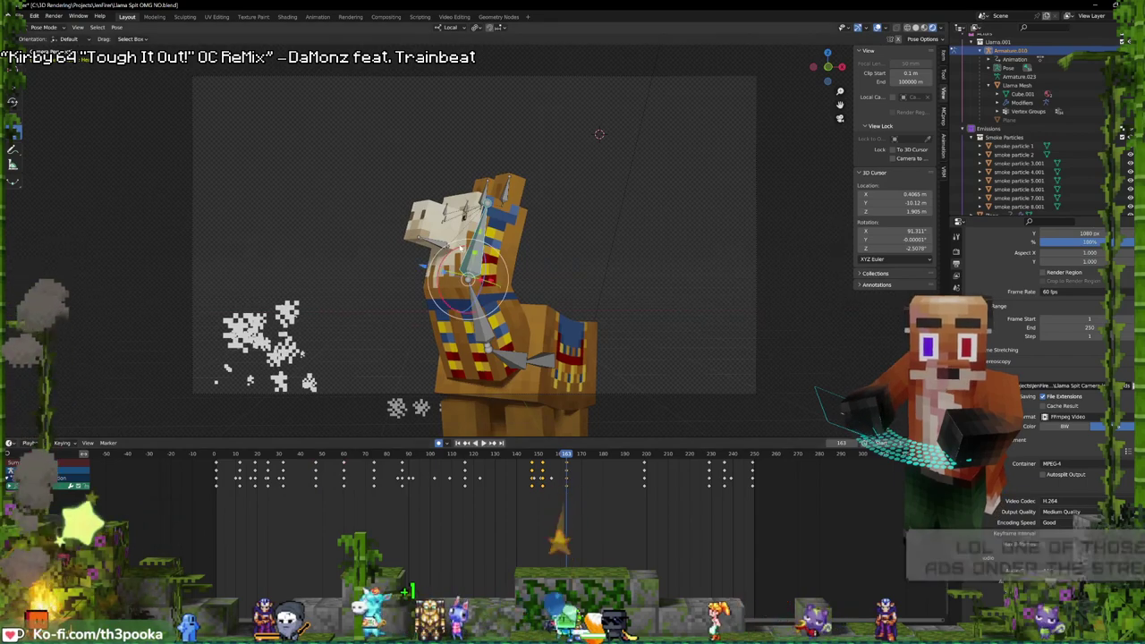
{"action": "left_click_drag", "start_coordinate": [460, 248], "coordinate": [457, 248]}
{"action": "key", "text": "Return"}
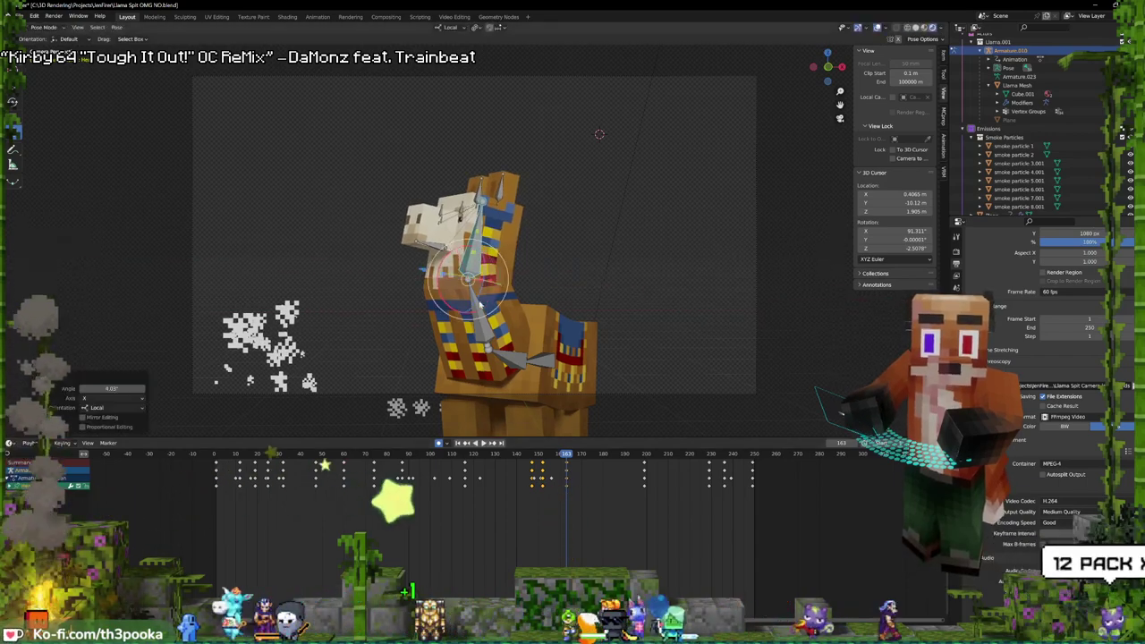
- Rotate the upper neck bone -8.2° around its local X axis at frame 199 and play the motion back
{"action": "key", "text": "space"}
{"action": "left_click_drag", "start_coordinate": [643, 476], "coordinate": [643, 476]}
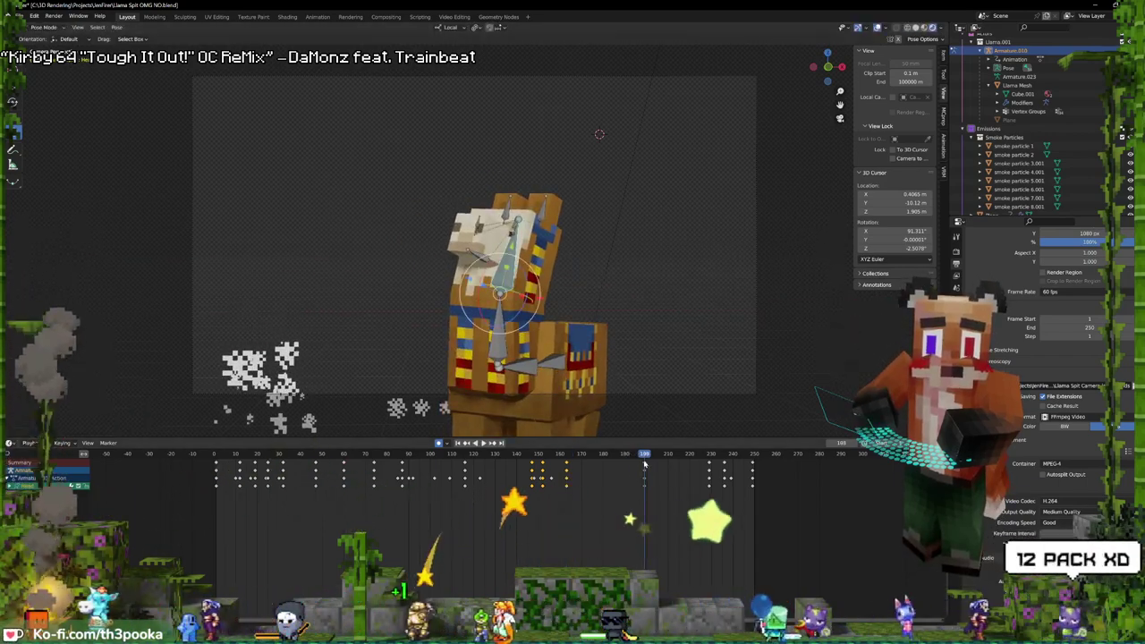
{"action": "left_click", "coordinate": [496, 349]}
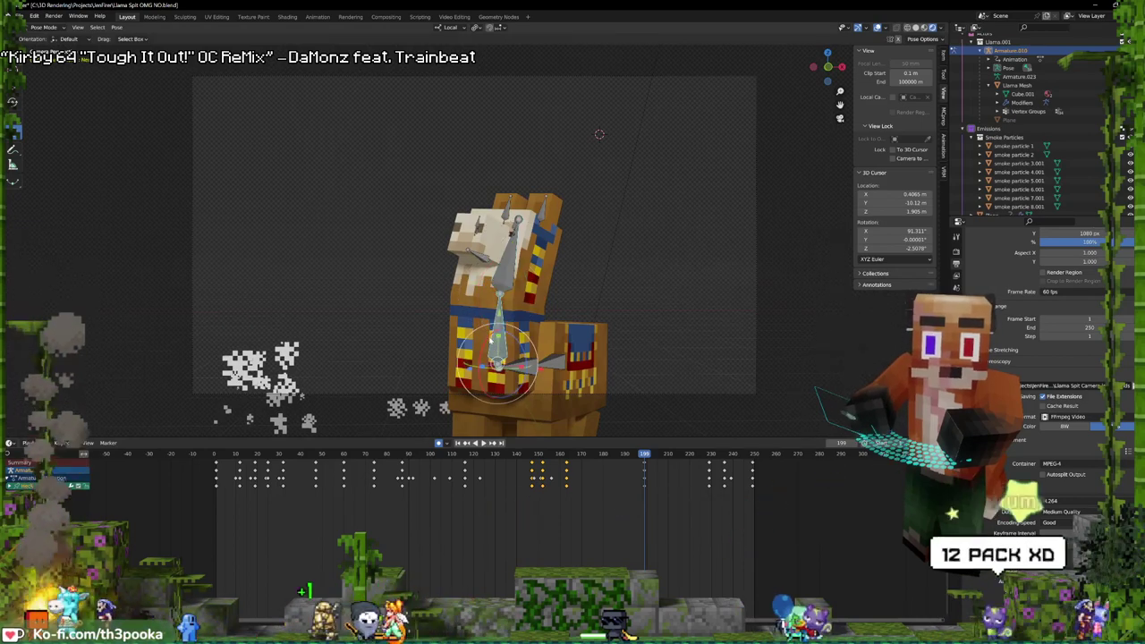
{"action": "left_click", "coordinate": [505, 288]}
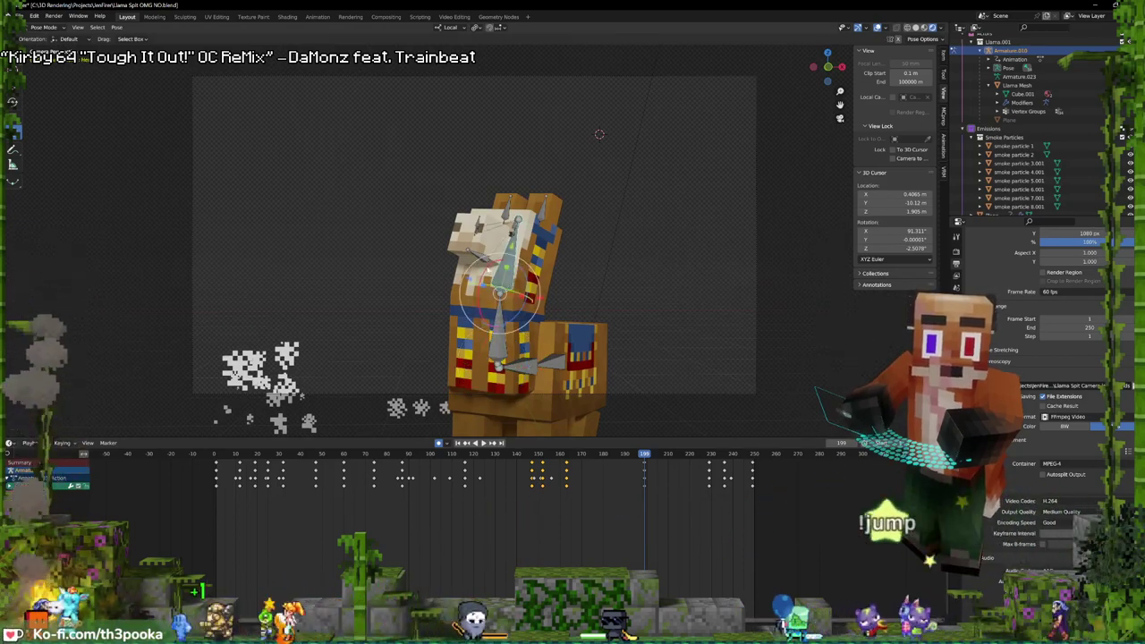
{"action": "left_click_drag", "start_coordinate": [487, 270], "coordinate": [491, 268]}
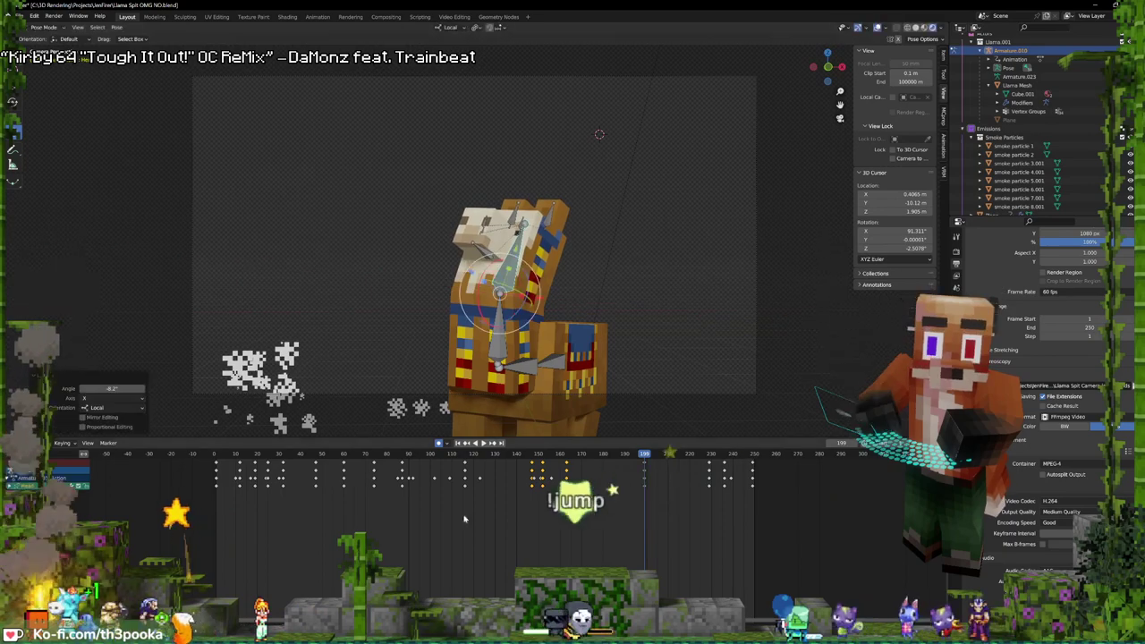
{"action": "left_click", "coordinate": [464, 519]}
{"action": "key", "text": "space"}
{"action": "key", "text": "space"}
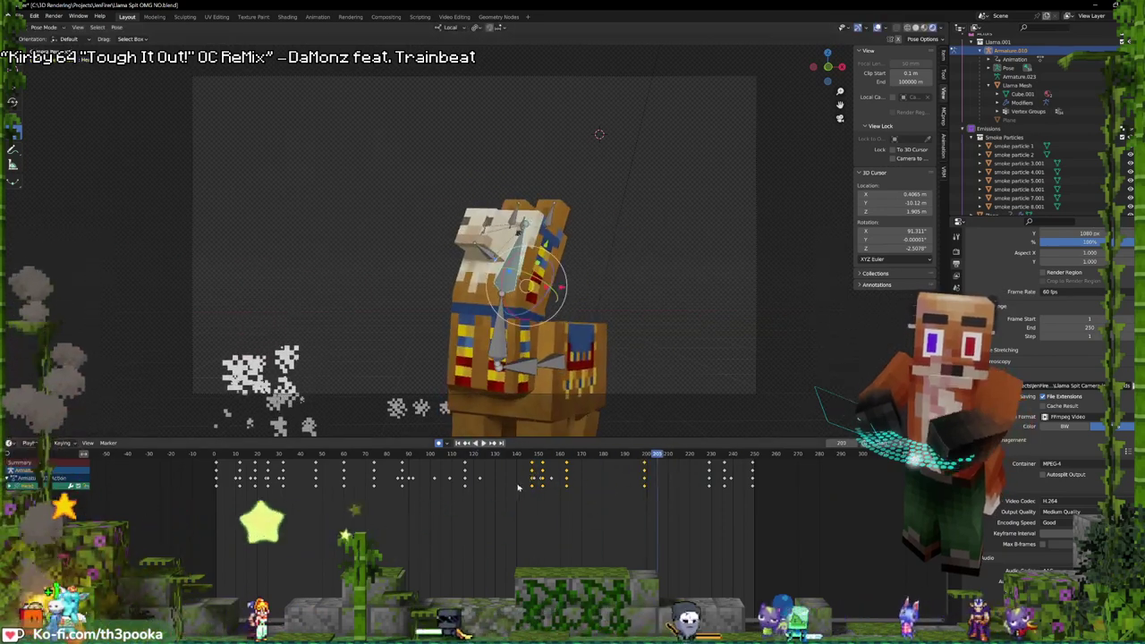
- Retime the pose after the spit by moving all bones' keyframes from frame 163 to frame 175
{"action": "left_click", "coordinate": [524, 476]}
{"action": "key", "text": "space"}
{"action": "key", "text": "space"}
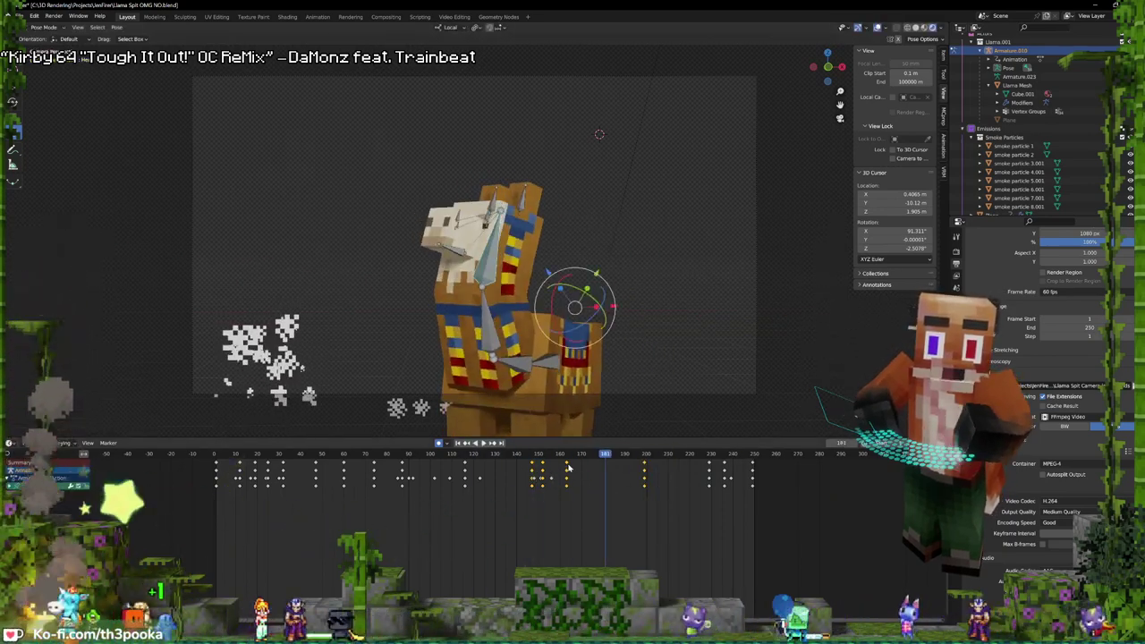
{"action": "key", "text": "a"}
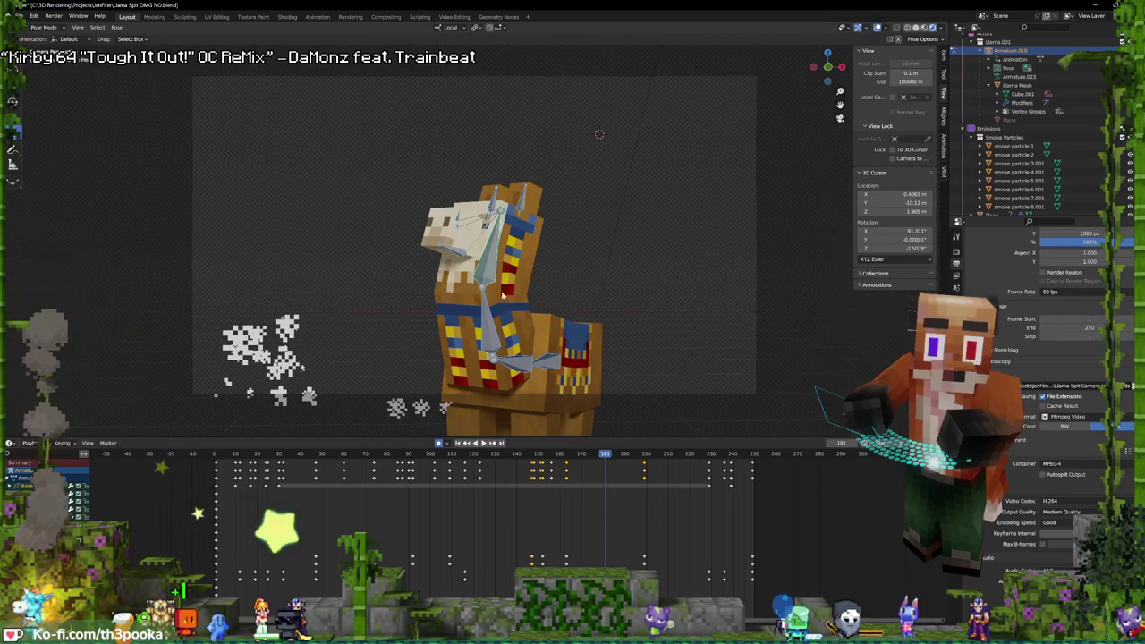
{"action": "left_click", "coordinate": [566, 464]}
{"action": "left_click_drag", "start_coordinate": [566, 464], "coordinate": [592, 463]}
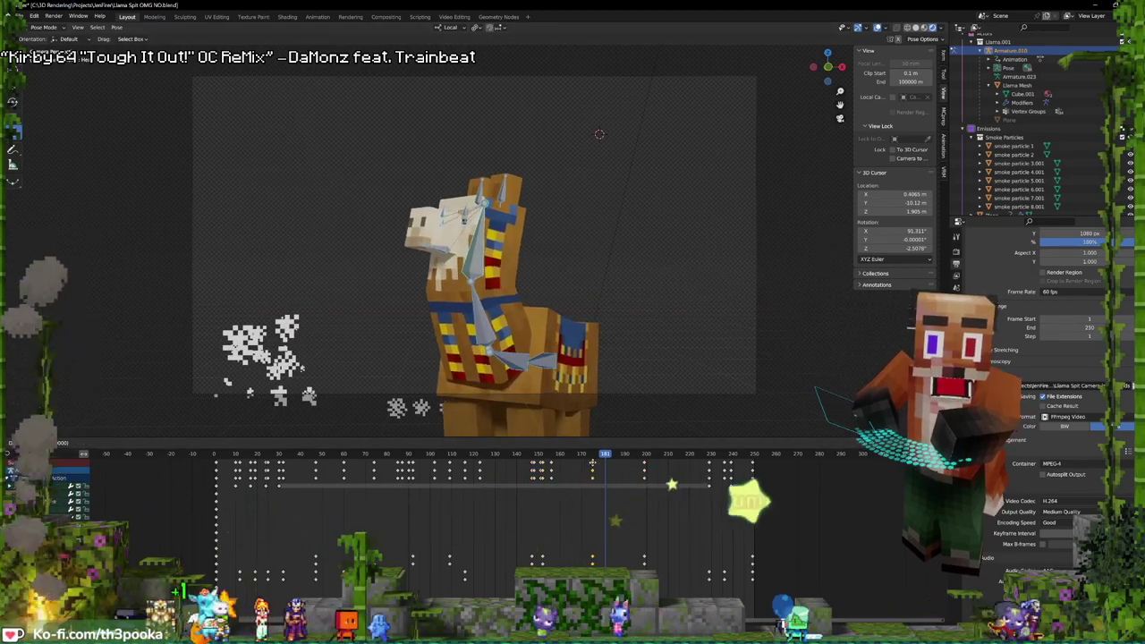
- Move the body bone forward about 0.076 m and up about 0.02 m at frame 175, and adjust its pose slightly
{"action": "key", "text": "space"}
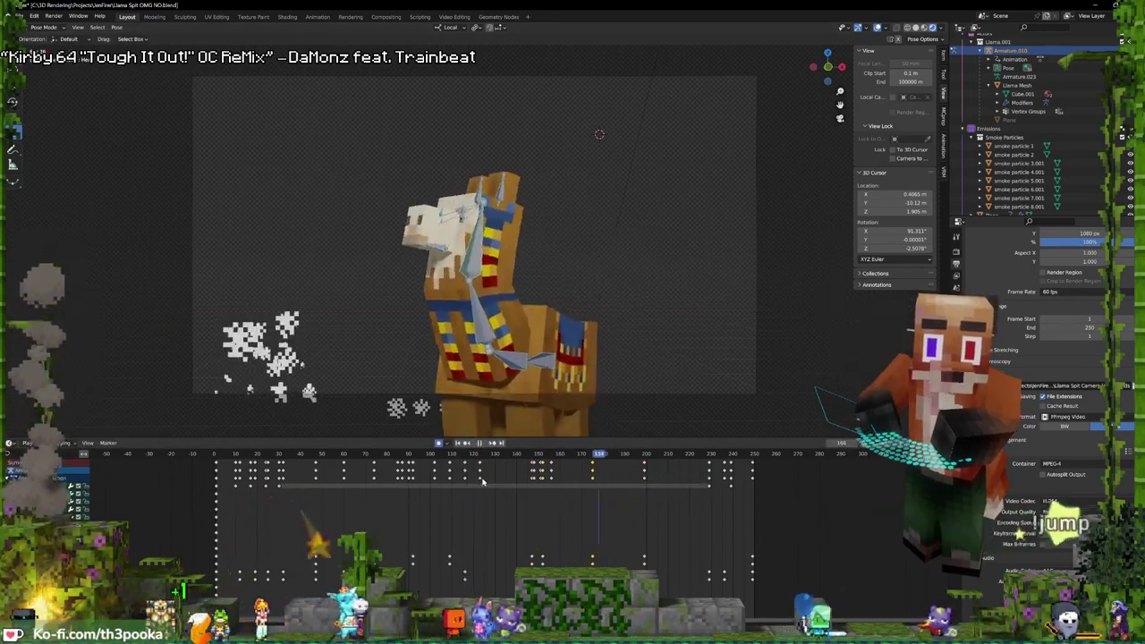
{"action": "right_click", "coordinate": [588, 468], "text": "shift"}
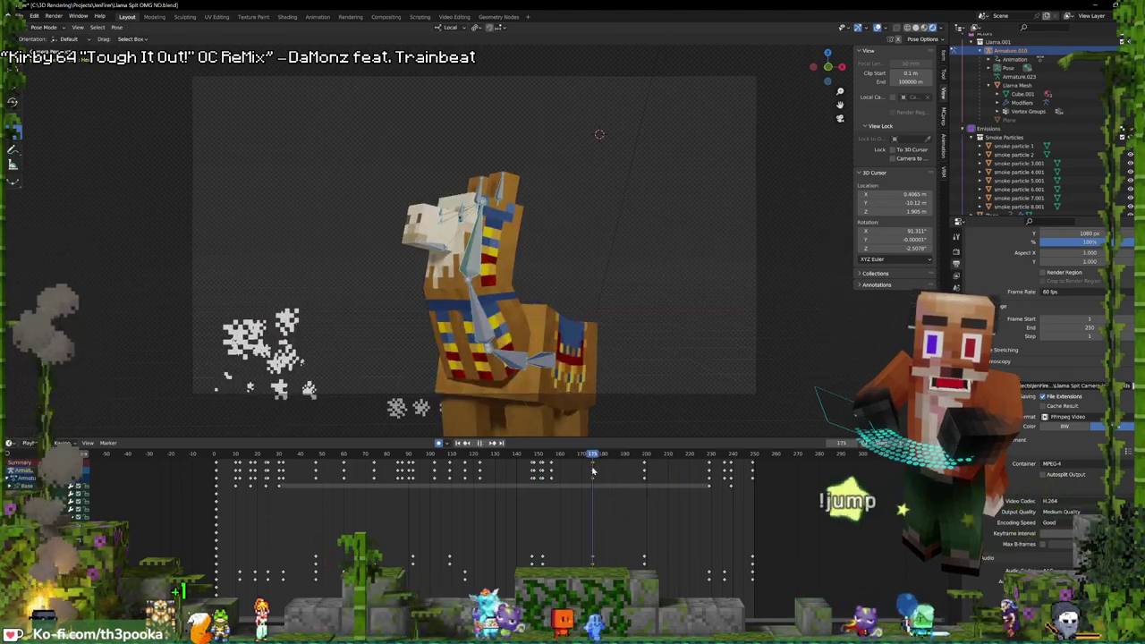
{"action": "mouse_move", "coordinate": [592, 468]}
{"action": "right_mouse_down", "text": "shift"}
{"action": "mouse_move", "coordinate": [542, 474]}
{"action": "mouse_move", "coordinate": [592, 476]}
{"action": "right_mouse_up", "text": "shift"}
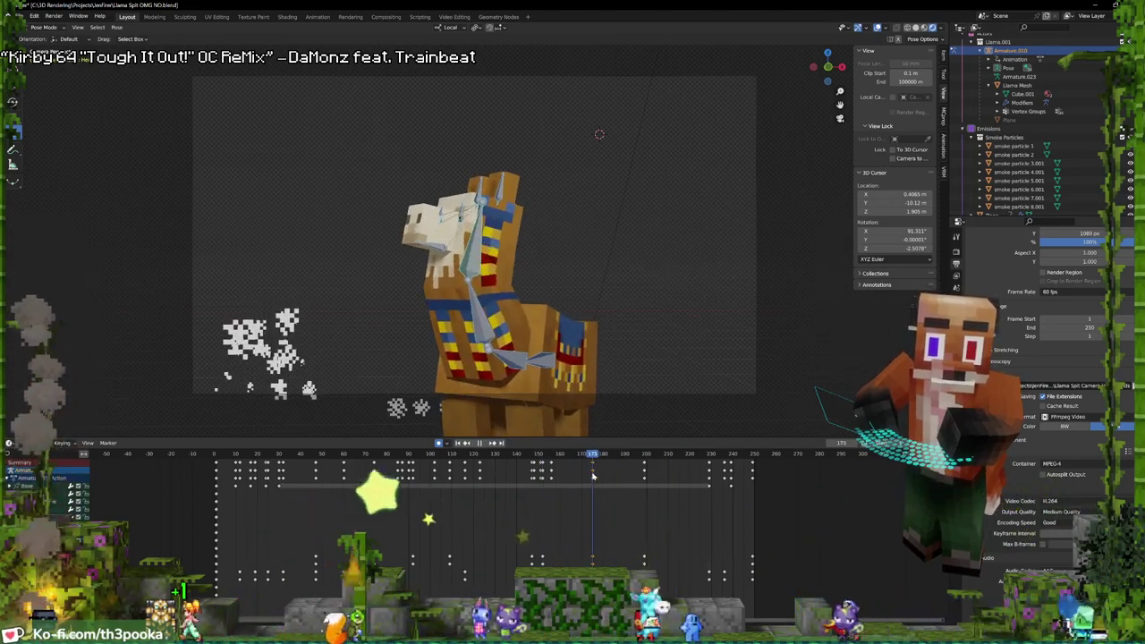
{"action": "left_click", "coordinate": [548, 361]}
{"action": "left_click_drag", "start_coordinate": [548, 361], "coordinate": [542, 385]}
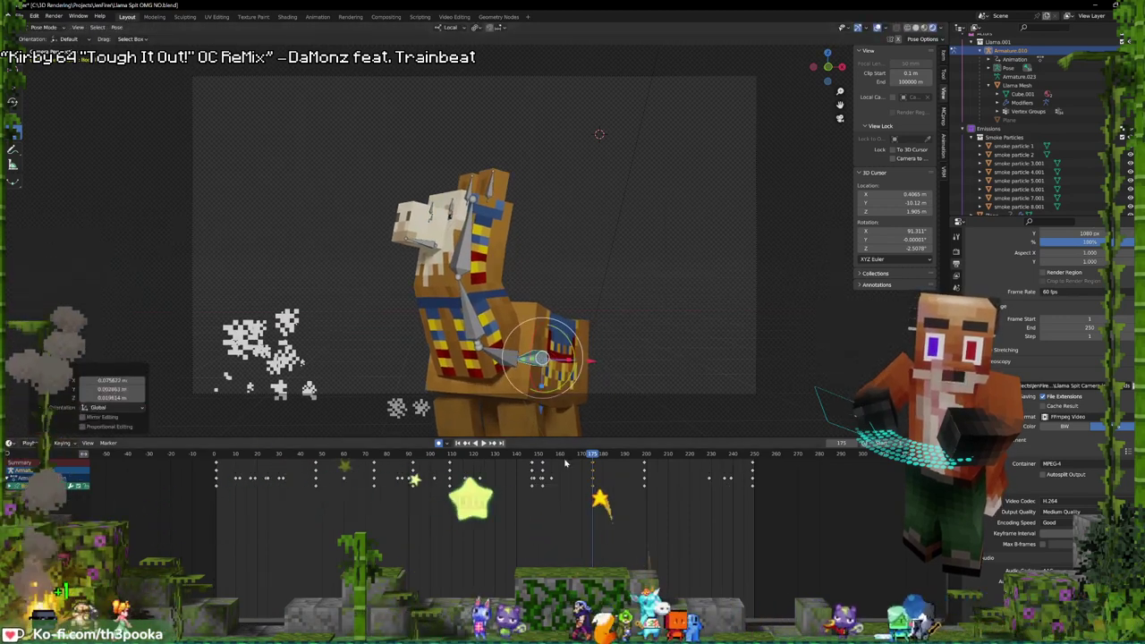
{"action": "left_click_drag", "start_coordinate": [537, 334], "coordinate": [534, 342]}
- Rotate the upper neck bone slightly at the frame 175 pose and review the motion leading into it
{"action": "left_click", "coordinate": [475, 263]}
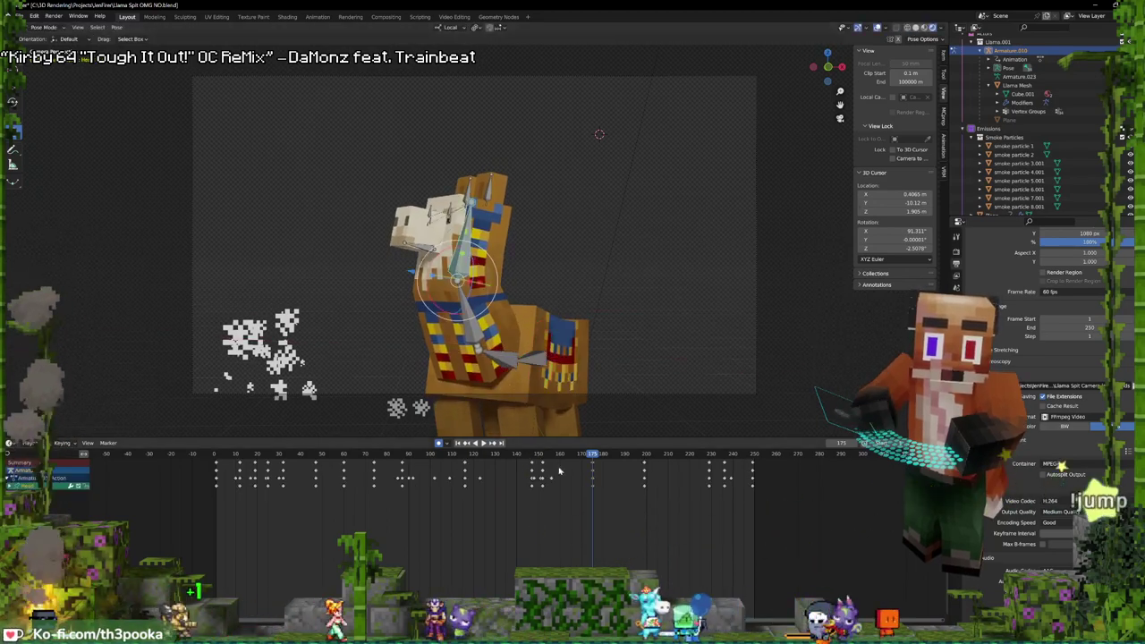
{"action": "key", "text": "space"}
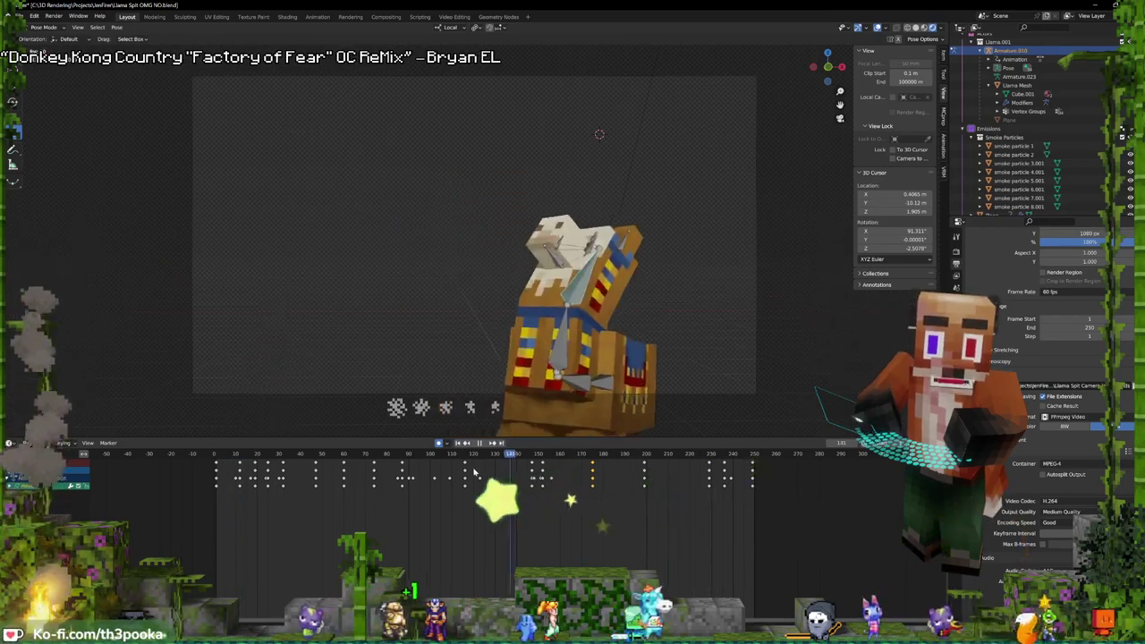
{"action": "right_click", "coordinate": [471, 474], "text": "shift"}
{"action": "key", "text": "space"}
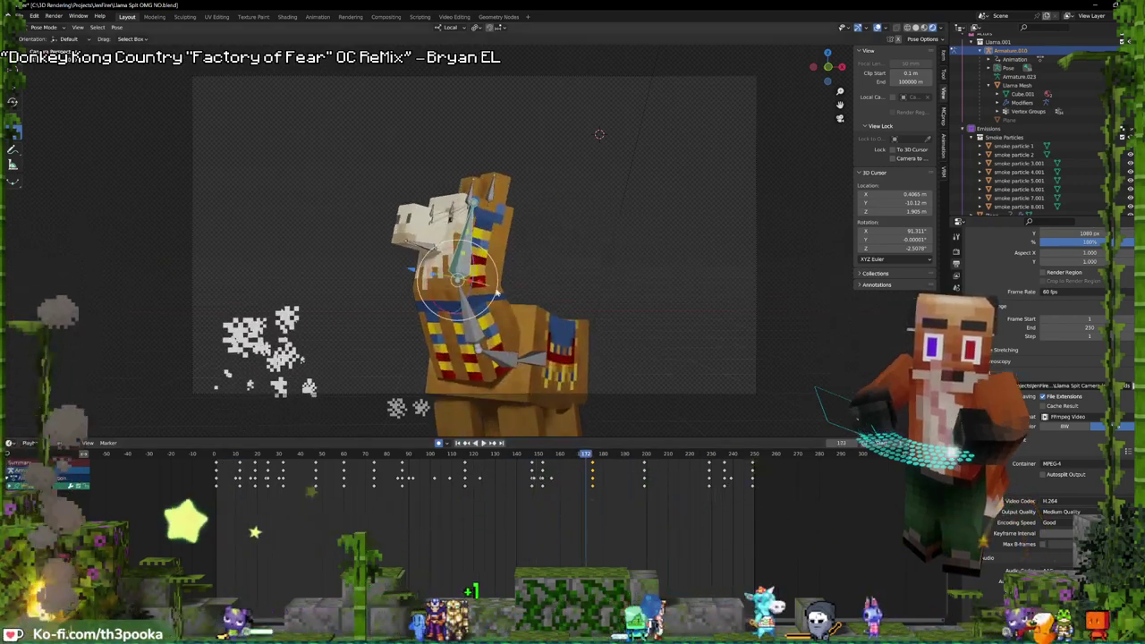
{"action": "key", "text": "space"}
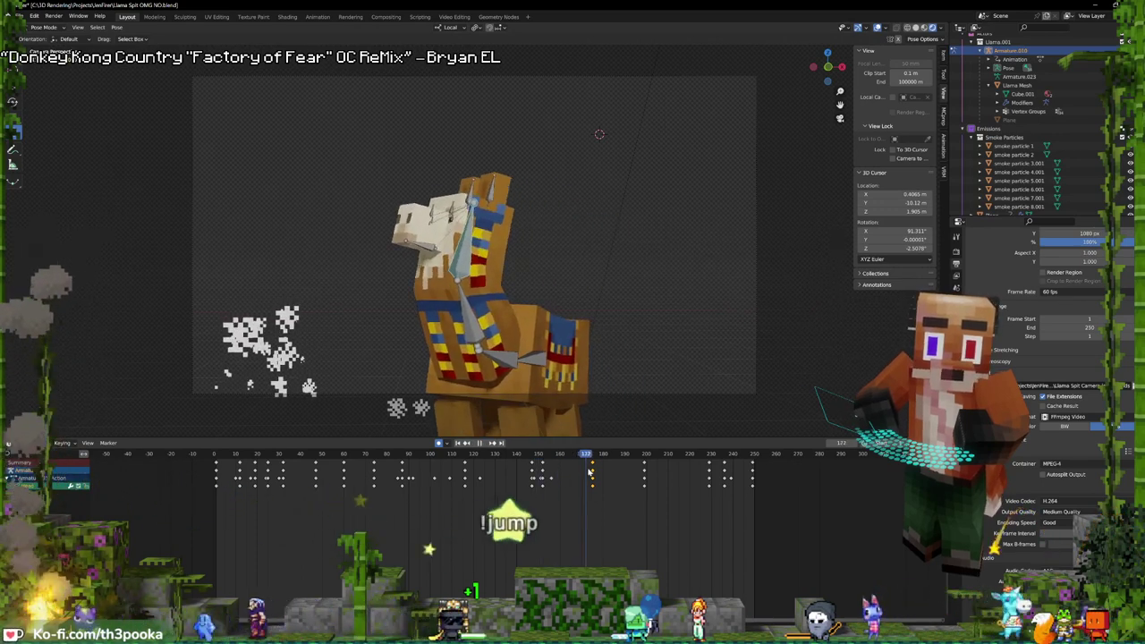
{"action": "left_click_drag", "start_coordinate": [448, 252], "coordinate": [442, 254]}
{"action": "key", "text": "space"}
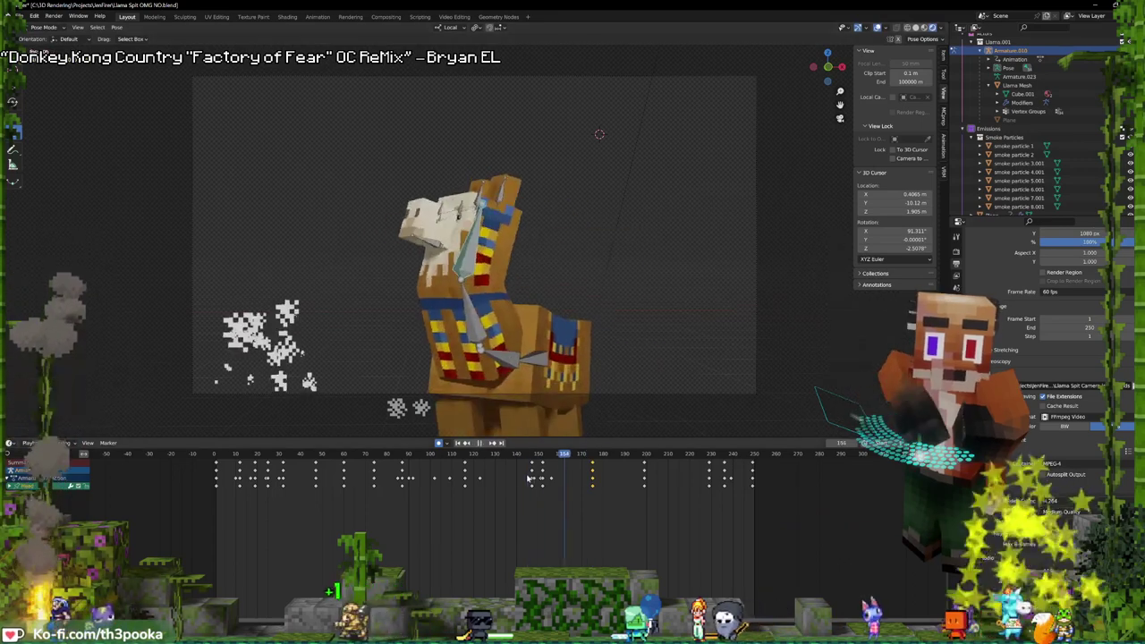
- Move the body bone forward and up by about 0.13 m at frame 161 to push the lunge
{"action": "key", "text": "space"}
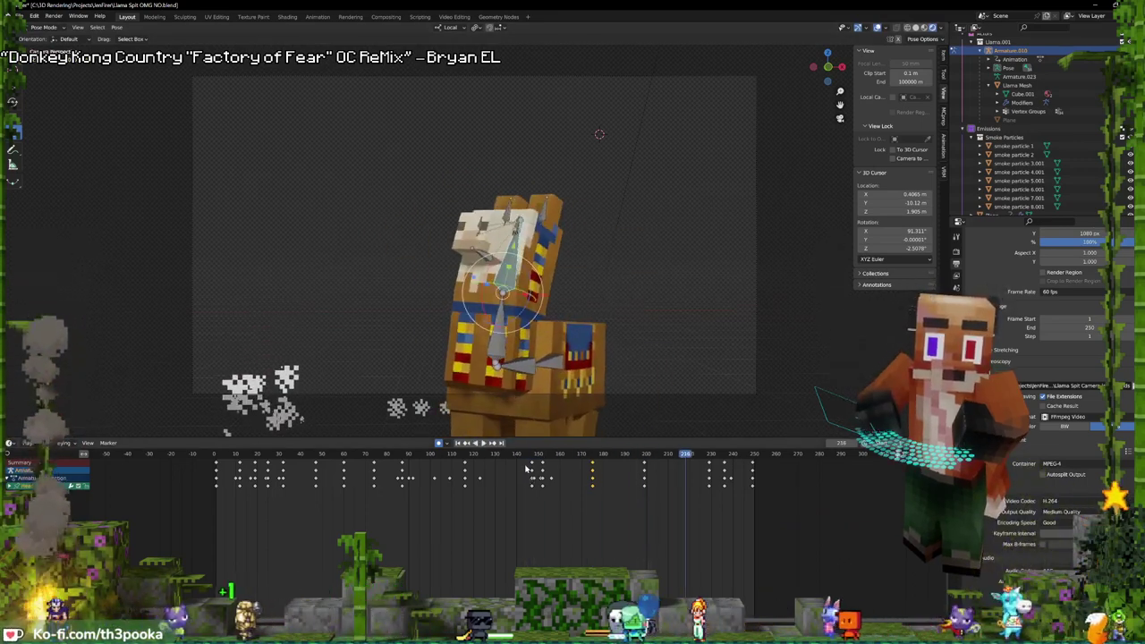
{"action": "right_click", "coordinate": [519, 480], "text": "shift"}
{"action": "key", "text": "space"}
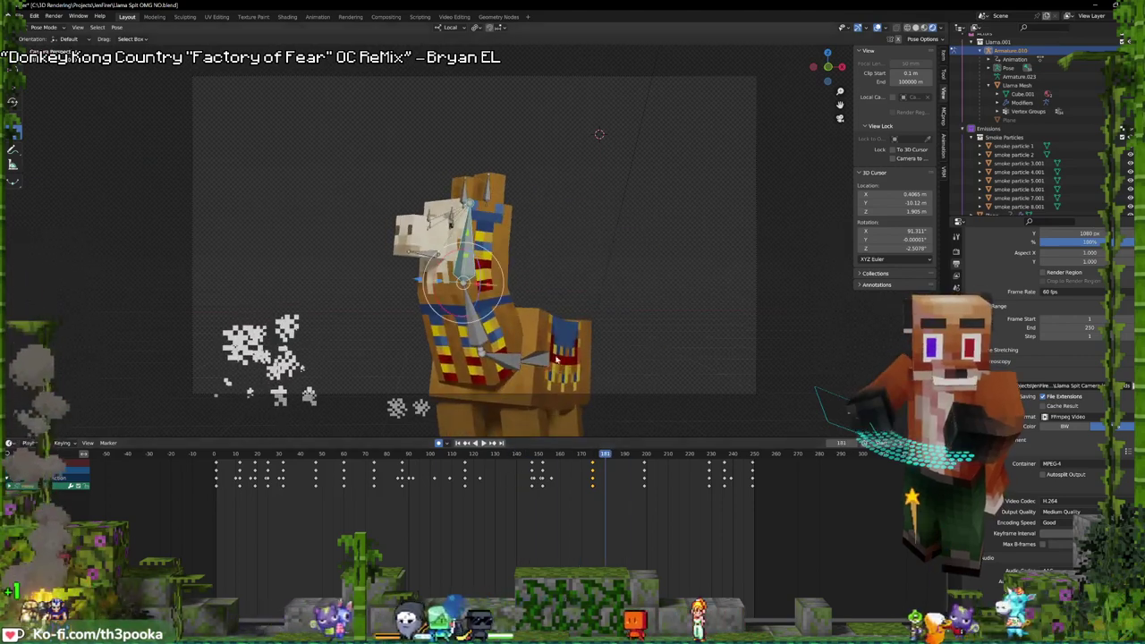
{"action": "right_click_drag", "start_coordinate": [607, 500], "coordinate": [540, 476], "text": "shift"}
{"action": "mouse_move", "coordinate": [541, 476]}
{"action": "left_mouse_down"}
{"action": "mouse_move", "coordinate": [580, 474]}
{"action": "mouse_move", "coordinate": [534, 477]}
{"action": "mouse_move", "coordinate": [561, 468]}
{"action": "left_mouse_up"}
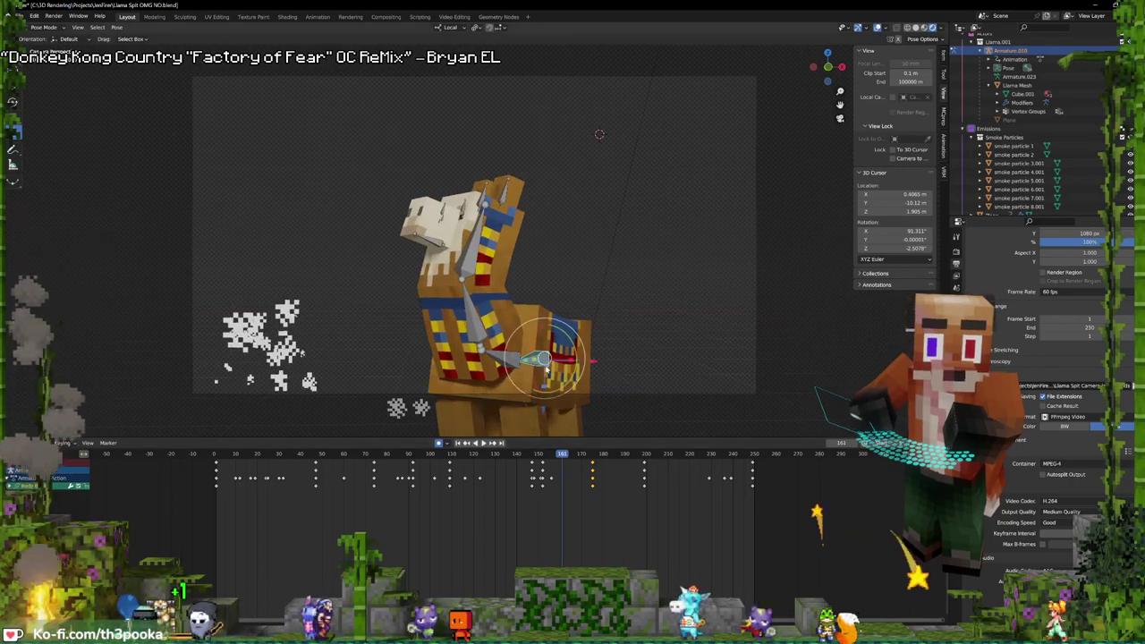
{"action": "key", "text": "g"}
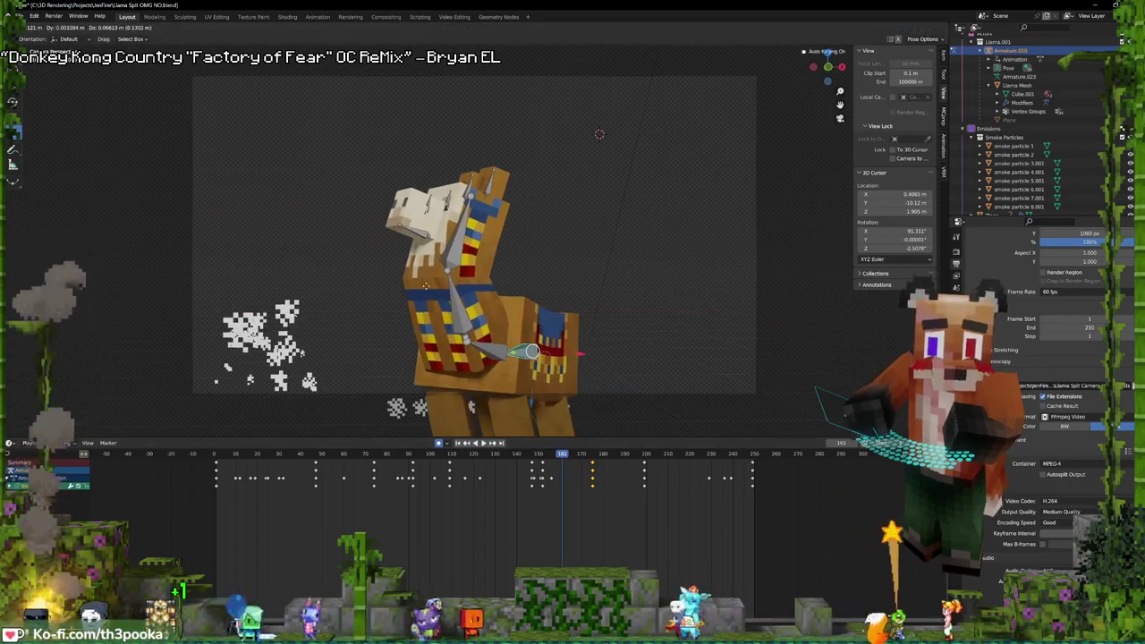
{"action": "left_click", "coordinate": [425, 285]}
{"action": "key", "text": "space"}
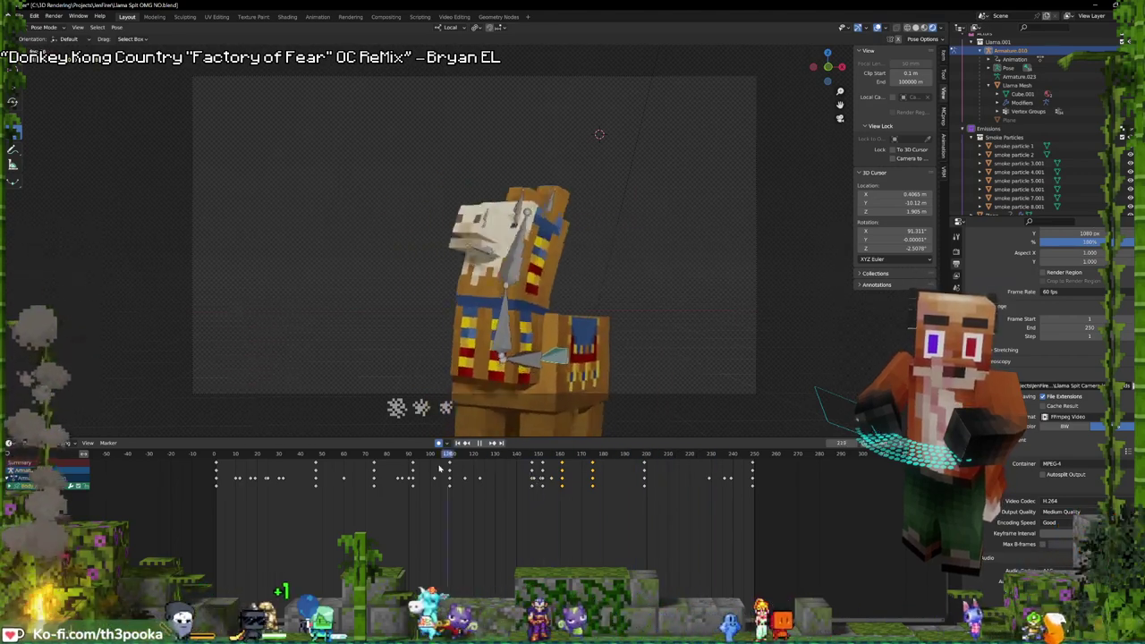
- Shift all bones' keyframes at frame 147 one frame earlier to frame 146 and play back the spit timing
{"action": "key", "text": "space"}
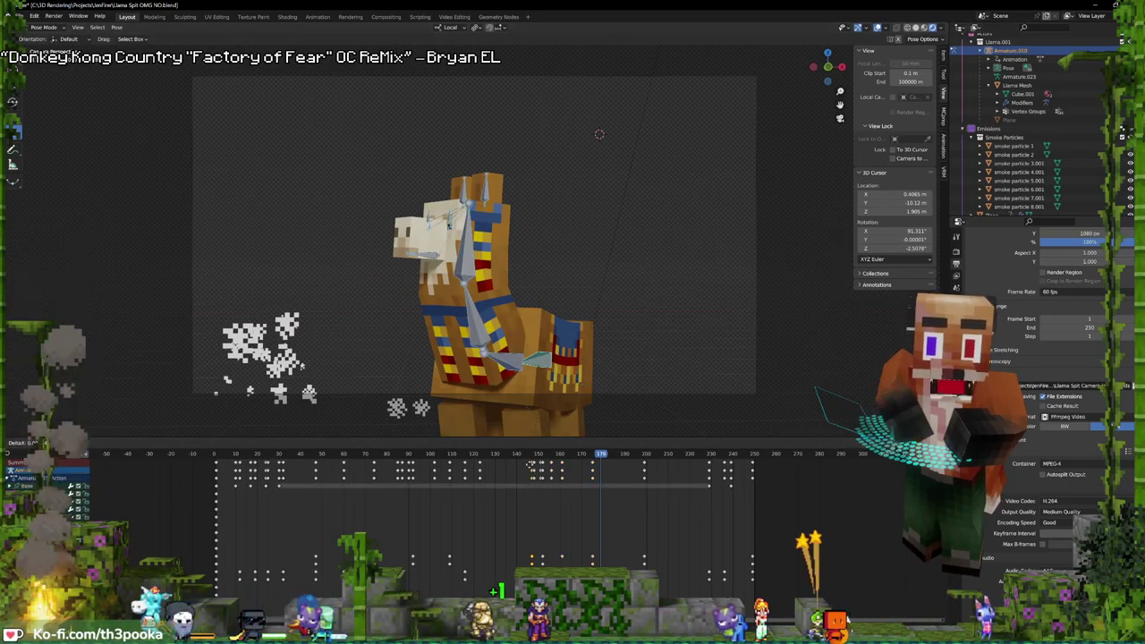
{"action": "left_click", "coordinate": [498, 475]}
{"action": "key", "text": "space"}
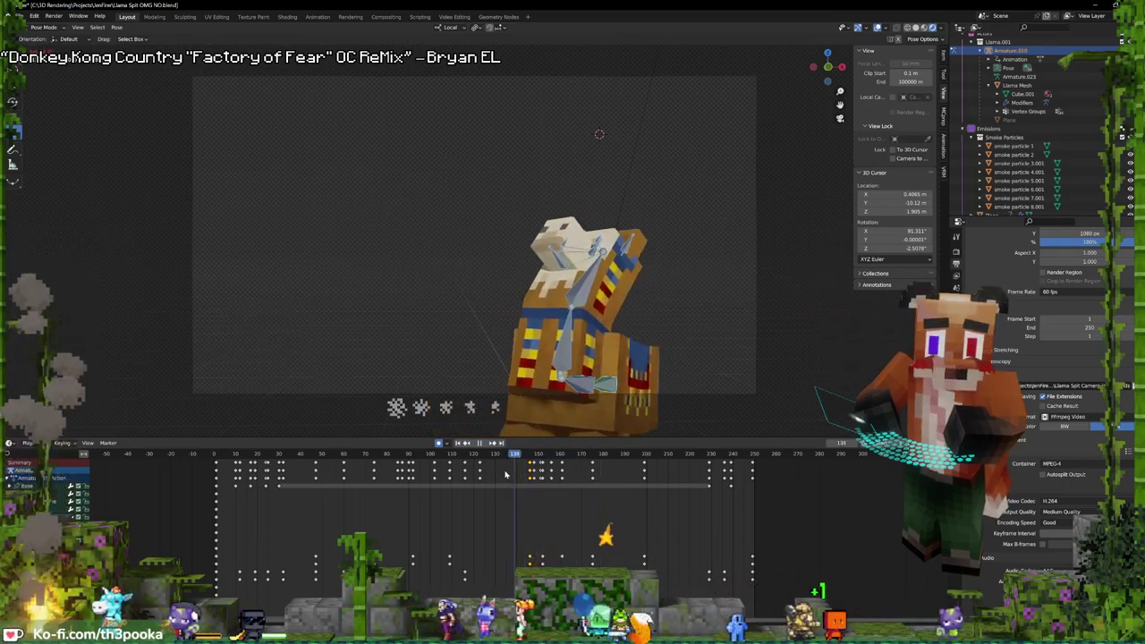
{"action": "key", "text": "space"}
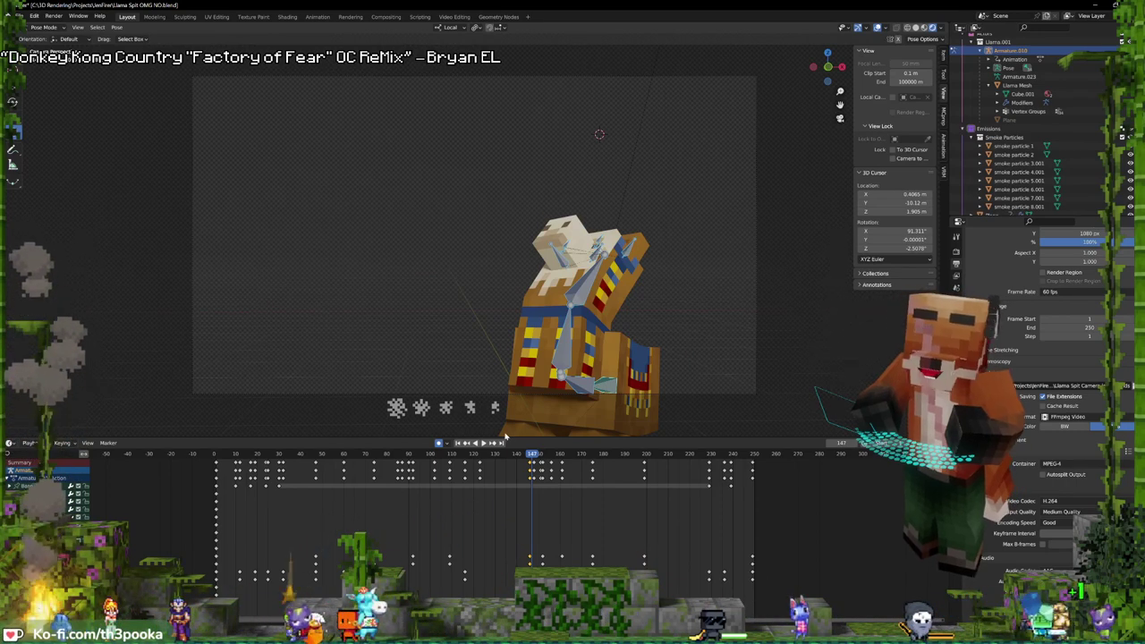
{"action": "key", "text": "space"}
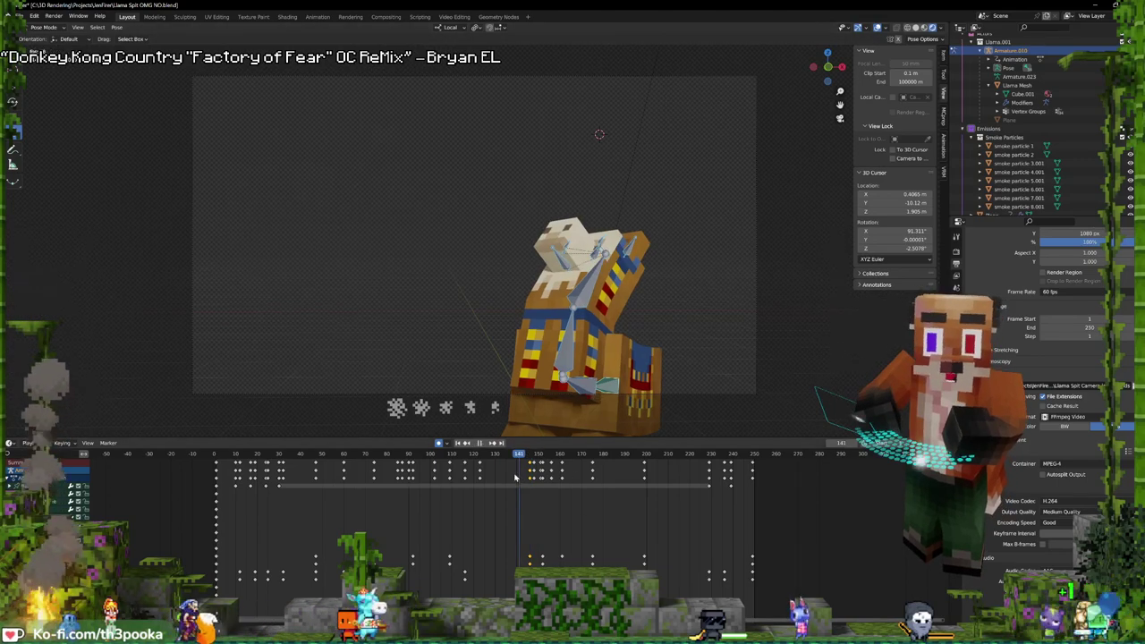
{"action": "key", "text": "space"}
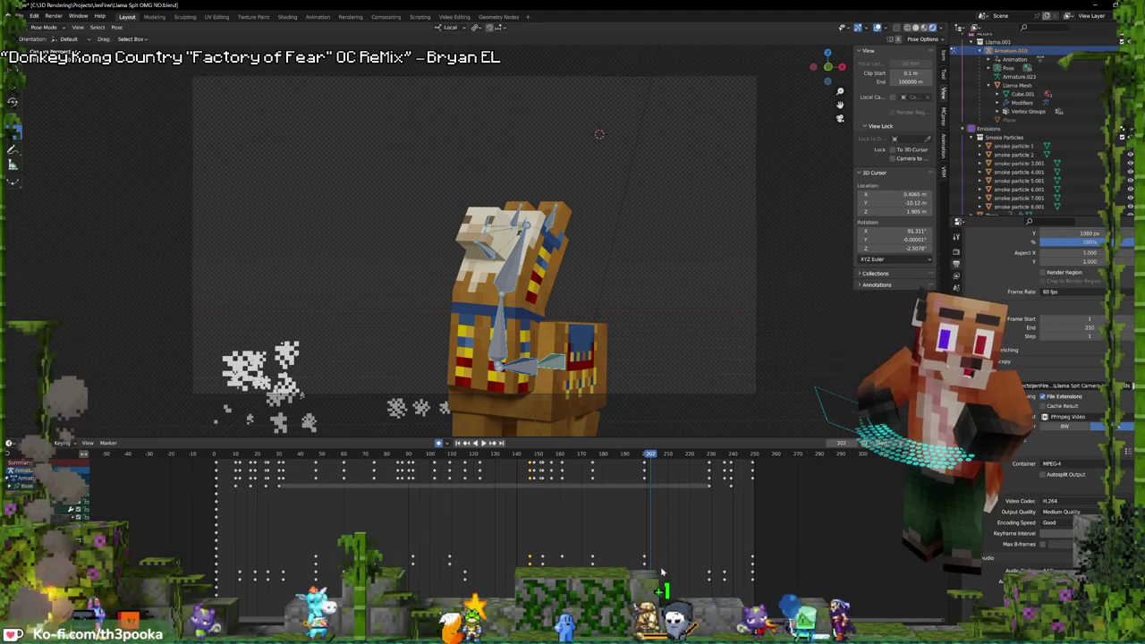
{"action": "right_click_drag", "start_coordinate": [531, 491], "coordinate": [527, 489], "text": "shift"}
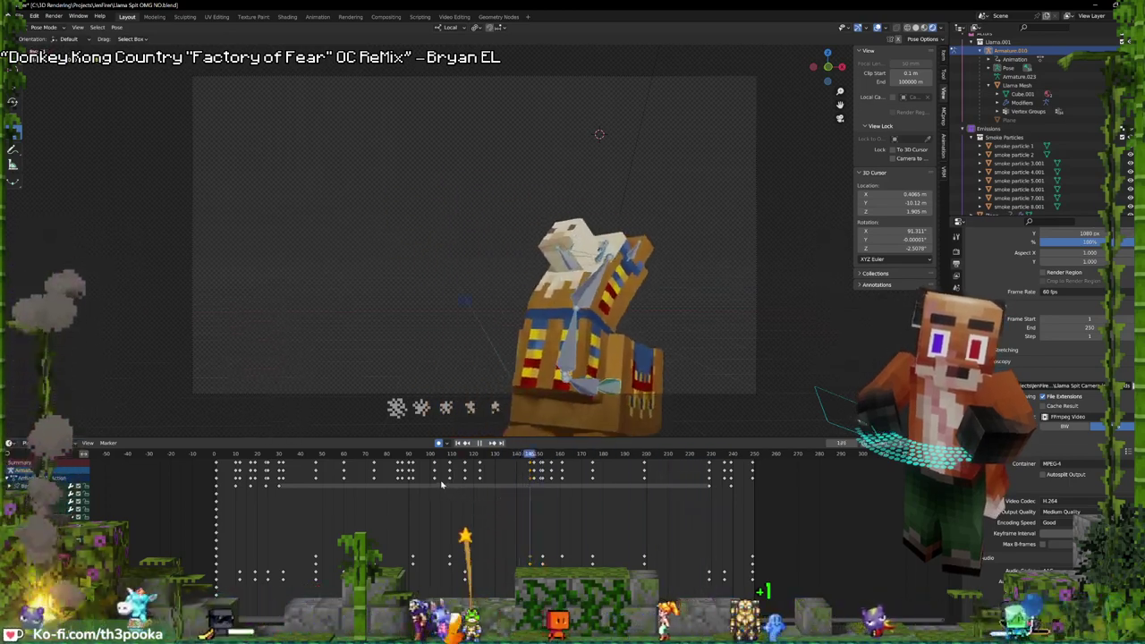
{"action": "key", "text": "space"}
- Select both ear bones and examine the ears' motion by playing and scrubbing the animation from its opening frames
{"action": "left_click", "coordinate": [468, 193]}
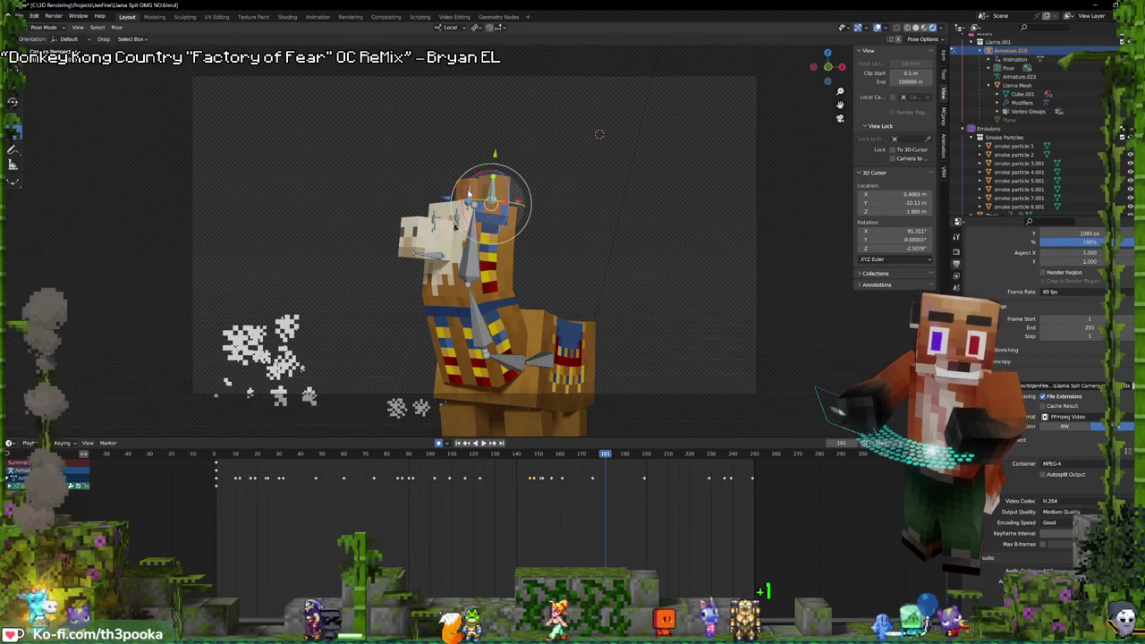
{"action": "left_click", "coordinate": [467, 192], "text": "shift"}
{"action": "left_click", "coordinate": [301, 454]}
{"action": "key", "text": "space"}
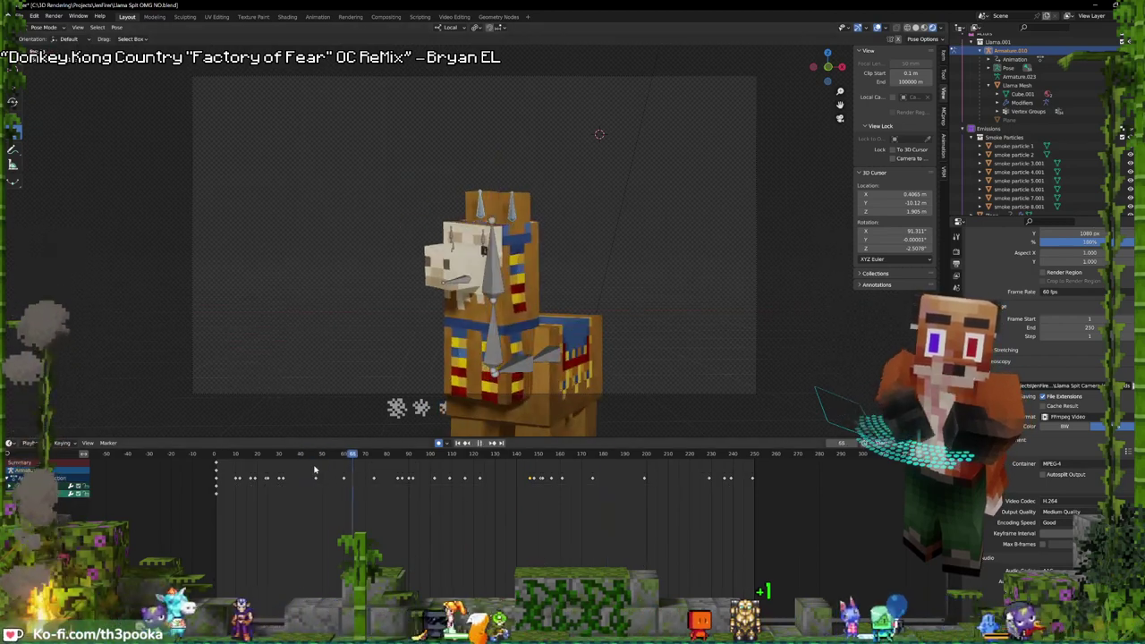
{"action": "key", "text": "space"}
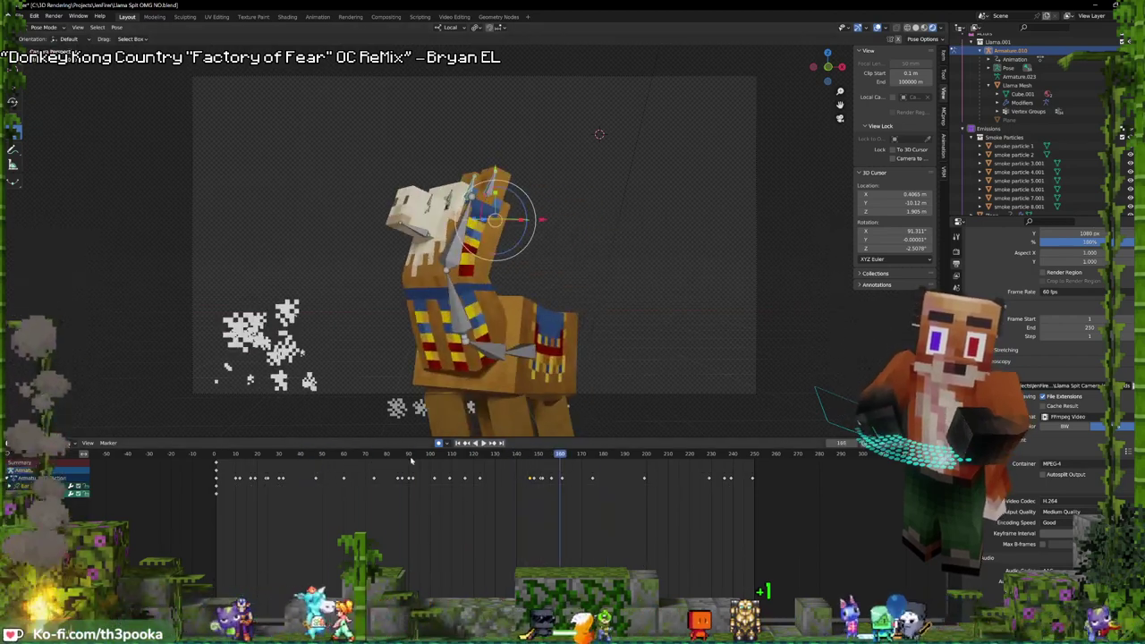
{"action": "key", "text": "space"}
{"action": "key", "text": "space"}
{"action": "left_click", "coordinate": [255, 453]}
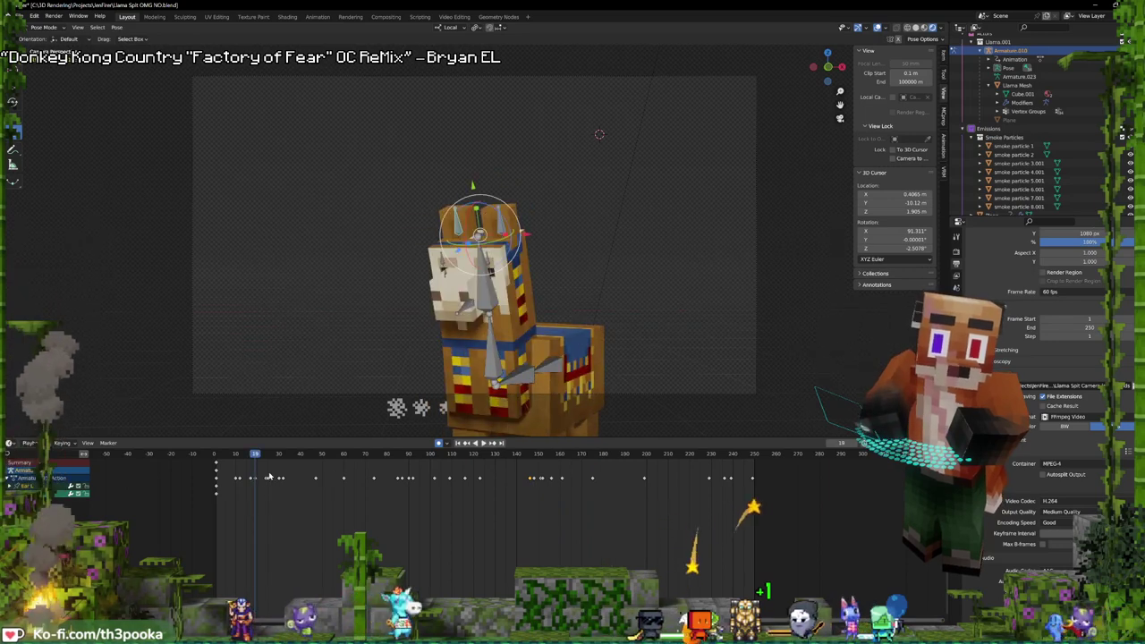
{"action": "key", "text": "space"}
{"action": "key", "text": "space"}
{"action": "left_click_drag", "start_coordinate": [246, 478], "coordinate": [218, 480]}
{"action": "key", "text": "space"}
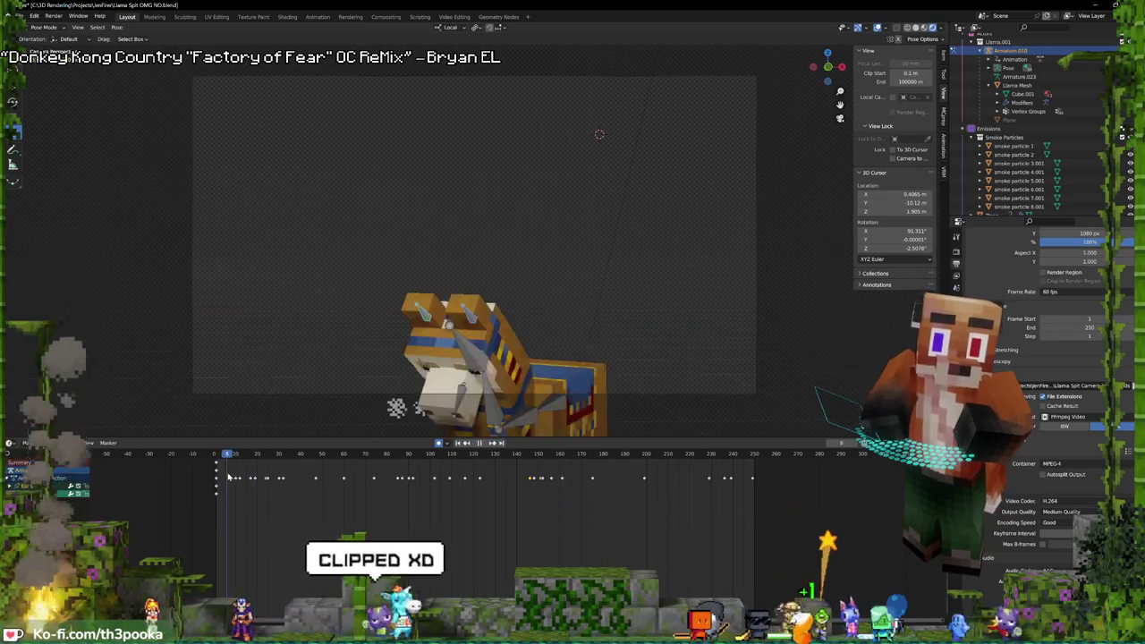
- Pose the llama's ear bones by rotating them on their local X axis at frame 7 and by about 3° at frame 12
{"action": "key", "text": "space"}
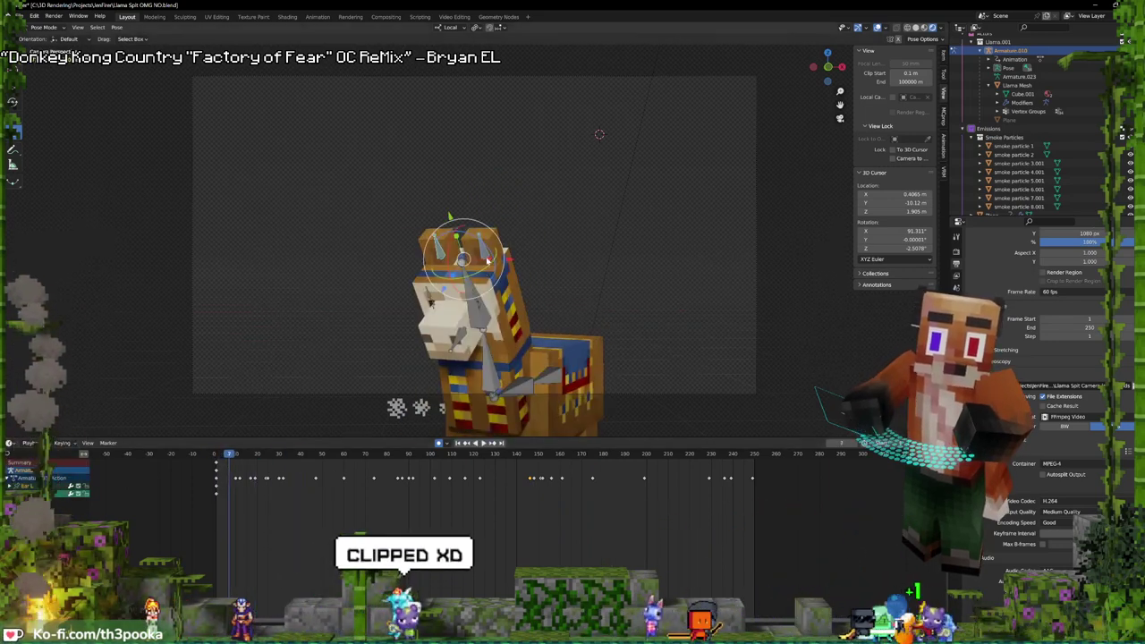
{"action": "left_click_drag", "start_coordinate": [456, 241], "coordinate": [454, 261]}
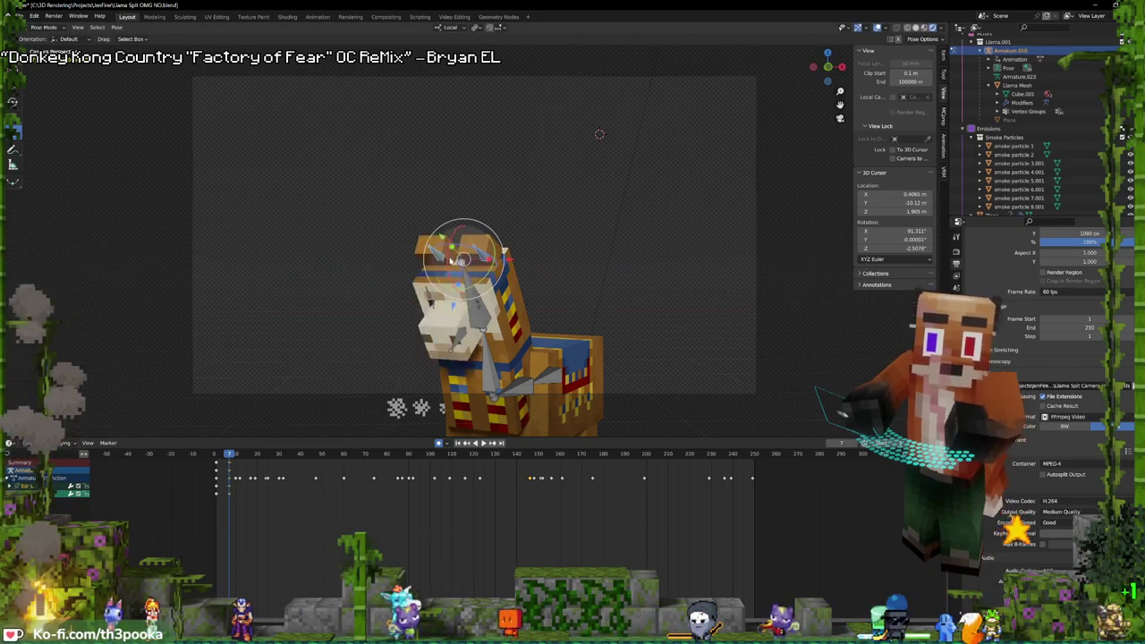
{"action": "key", "text": "space"}
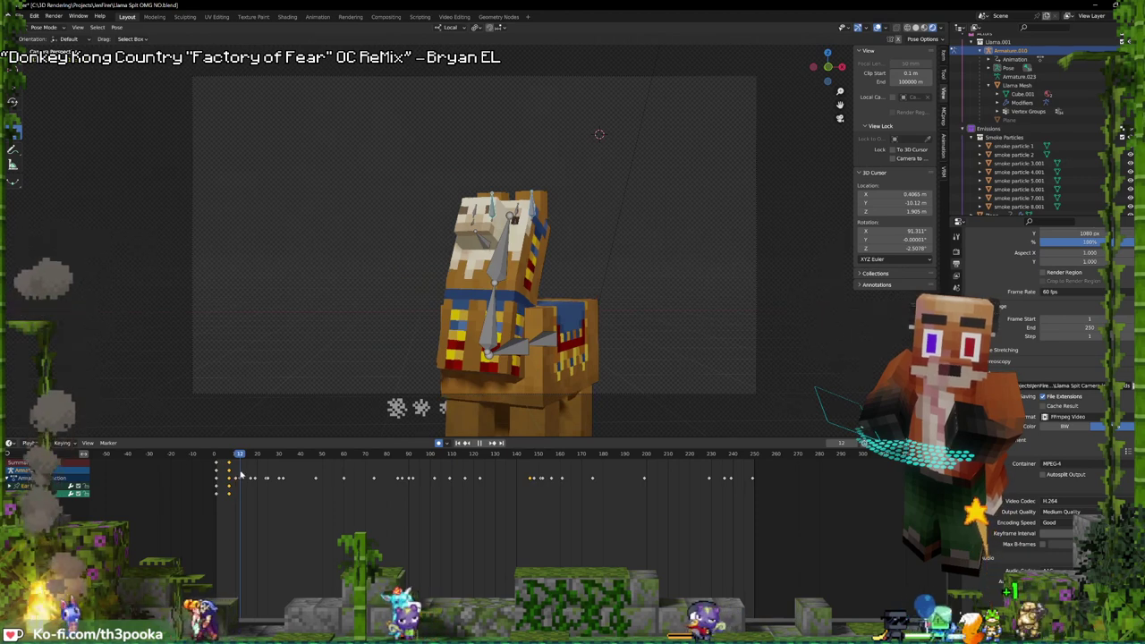
{"action": "key", "text": "space"}
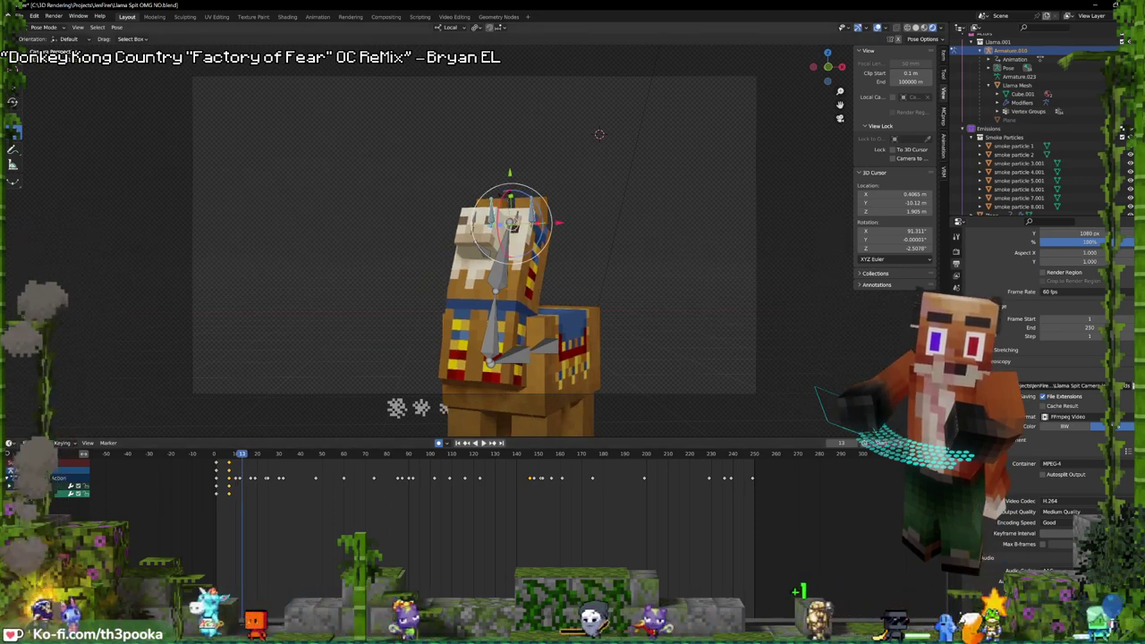
{"action": "key", "text": "Left"}
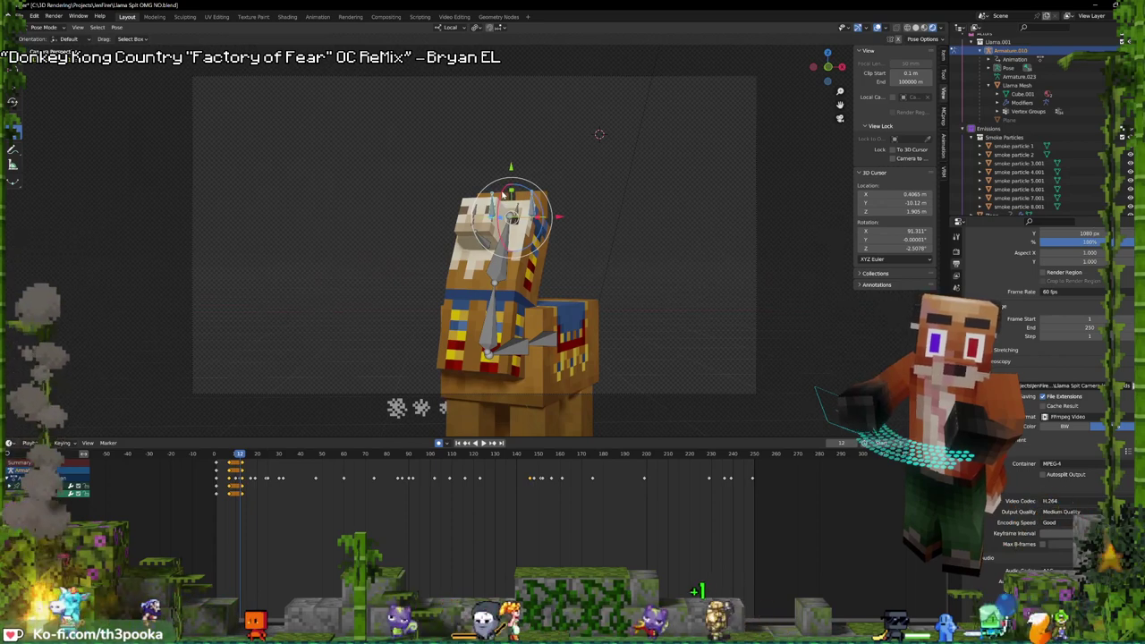
{"action": "left_click_drag", "start_coordinate": [503, 197], "coordinate": [501, 208]}
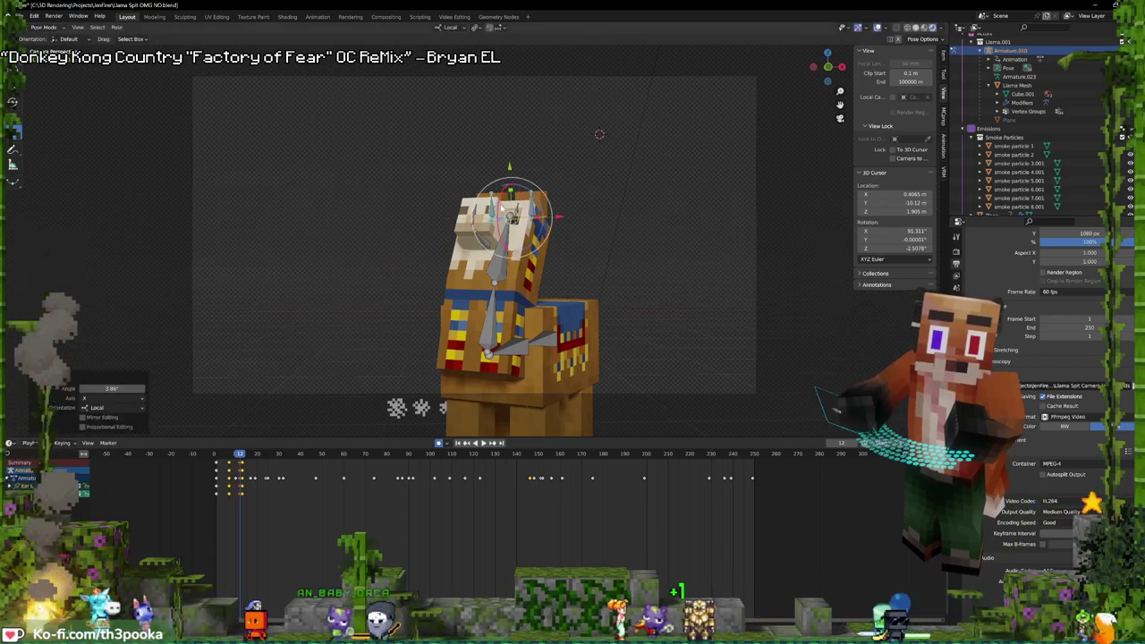
{"action": "left_click", "coordinate": [245, 471]}
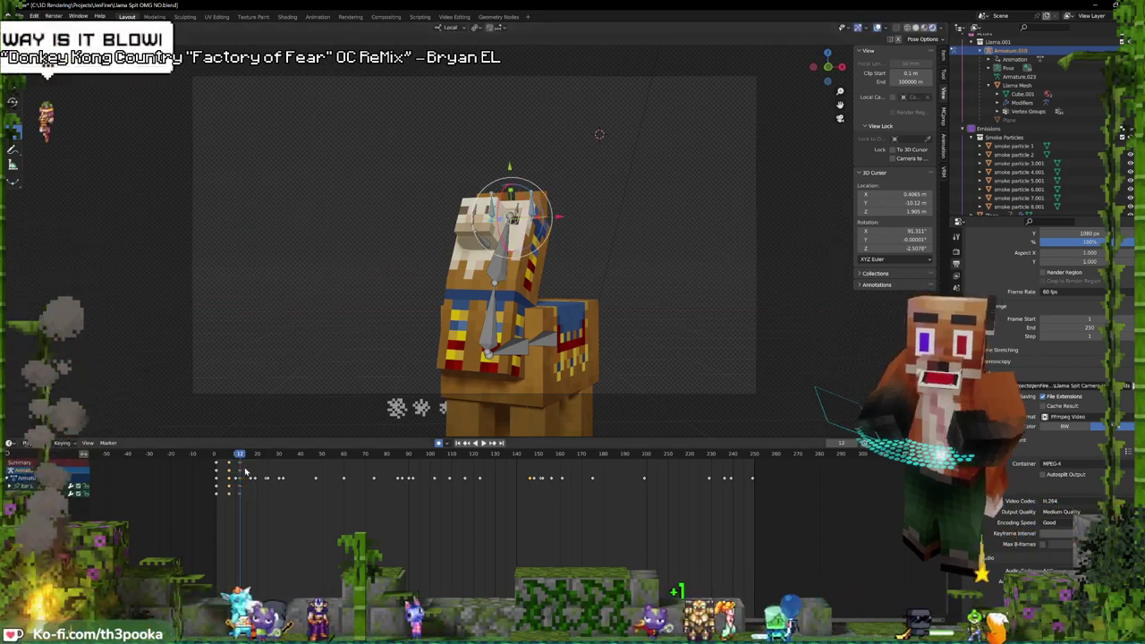
- Rotate the ear bones on local X by about -61.4° at frame 16, then key and rotate them about -3.23° at frame 19
{"action": "key", "text": "space"}
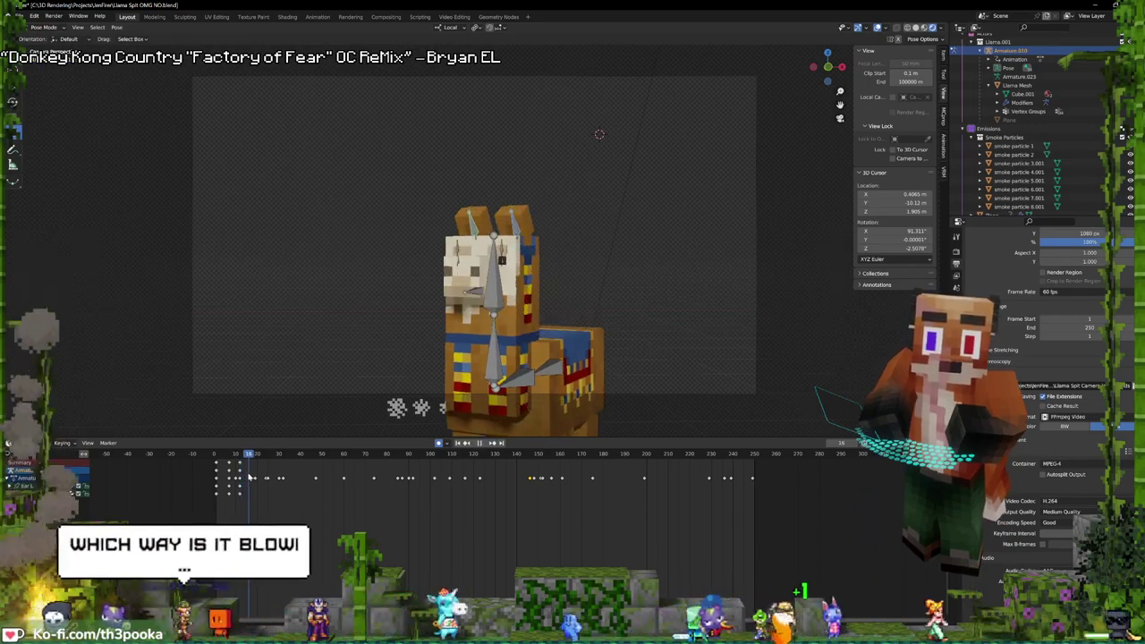
{"action": "key", "text": "space"}
{"action": "left_click_drag", "start_coordinate": [483, 217], "coordinate": [515, 198]}
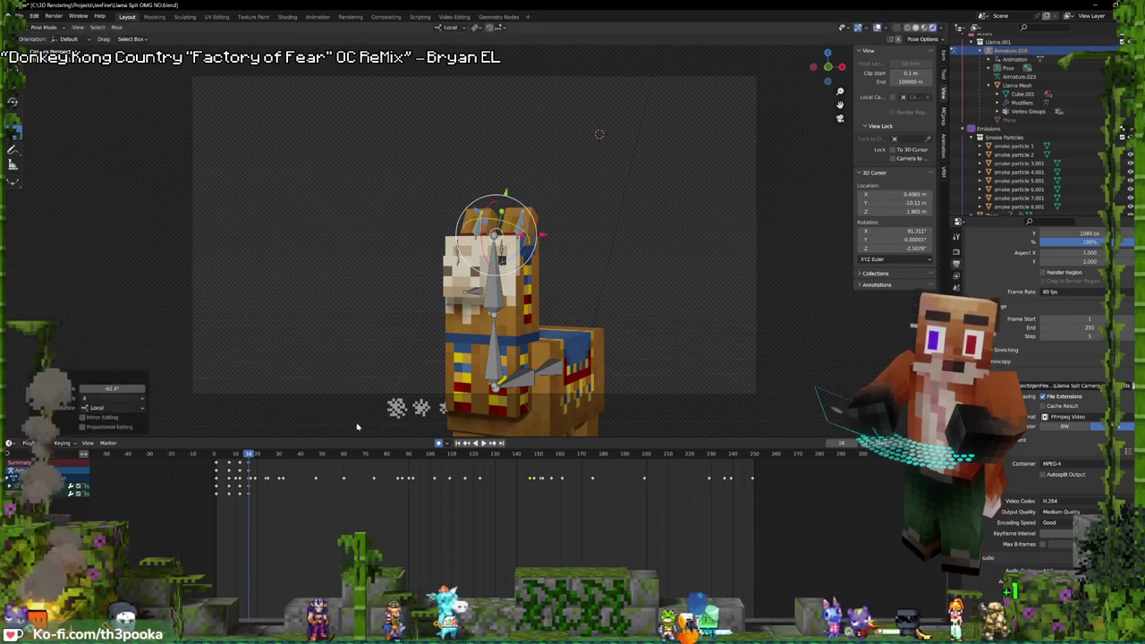
{"action": "key", "text": "space"}
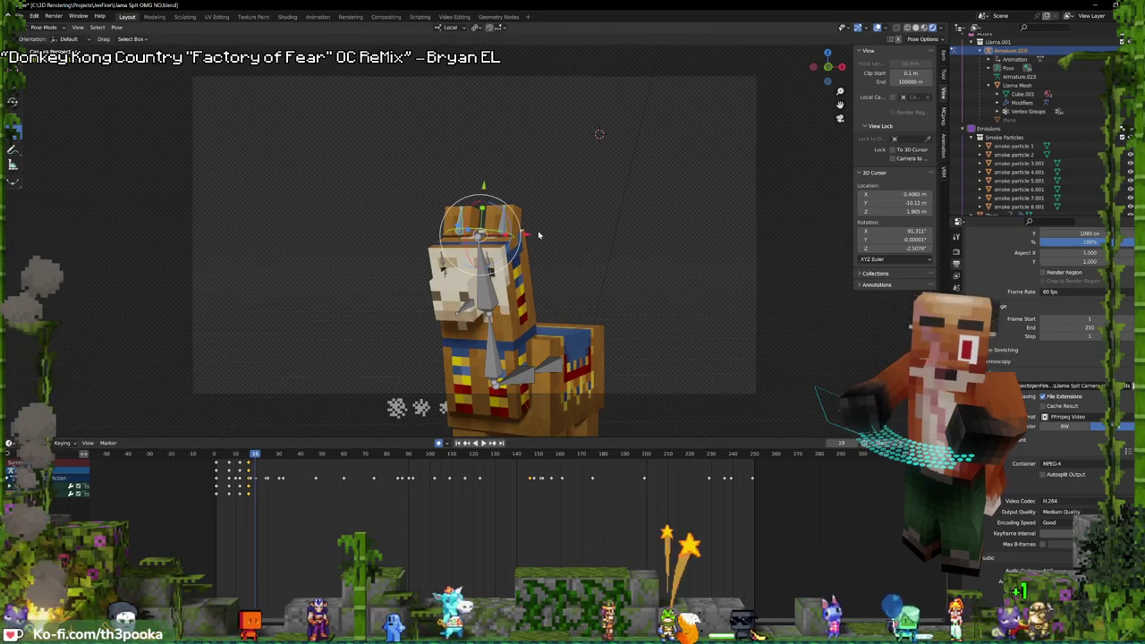
{"action": "key", "text": "i"}
{"action": "left_click", "coordinate": [536, 234]}
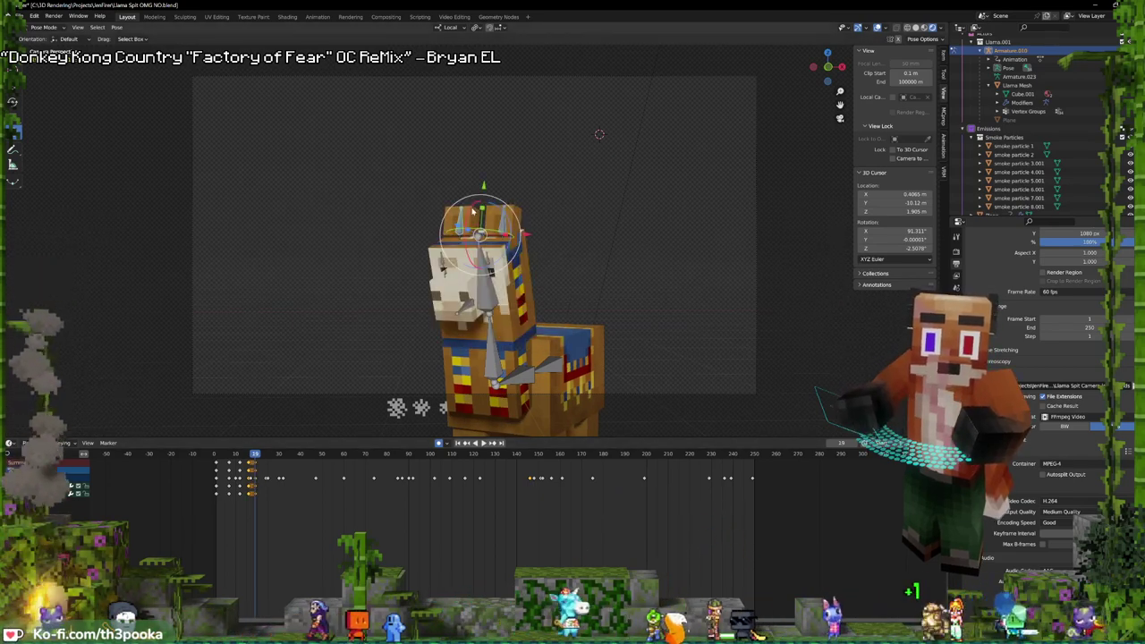
{"action": "left_click_drag", "start_coordinate": [475, 205], "coordinate": [482, 204]}
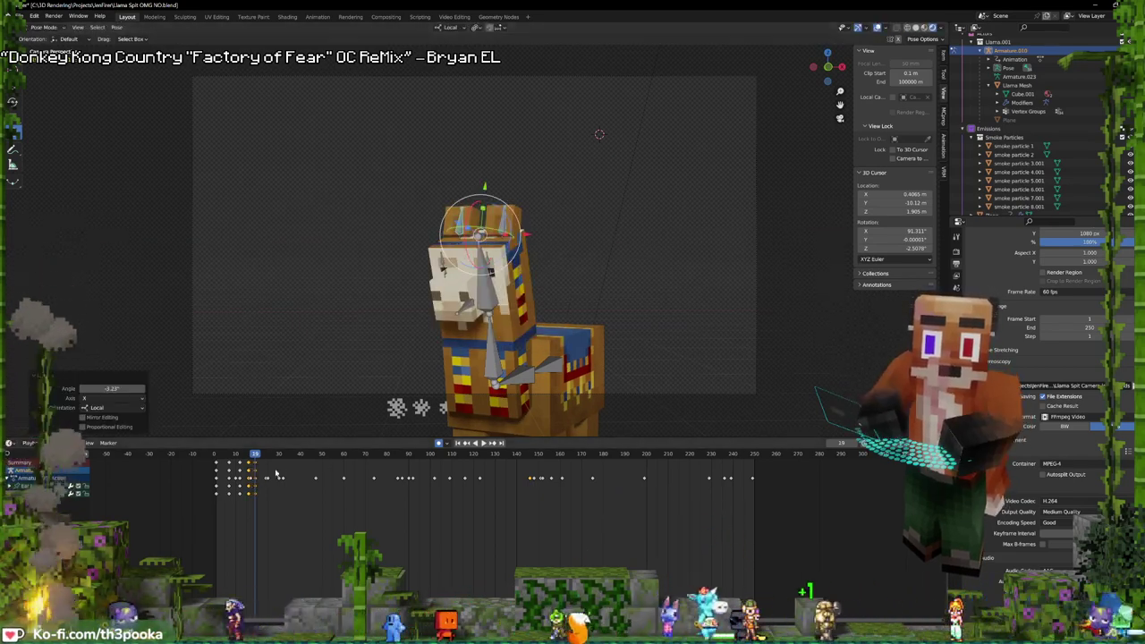
- Advance to frame 24 and rotate both ear bones on their local X axis to key a new ear pose
{"action": "key", "text": "space"}
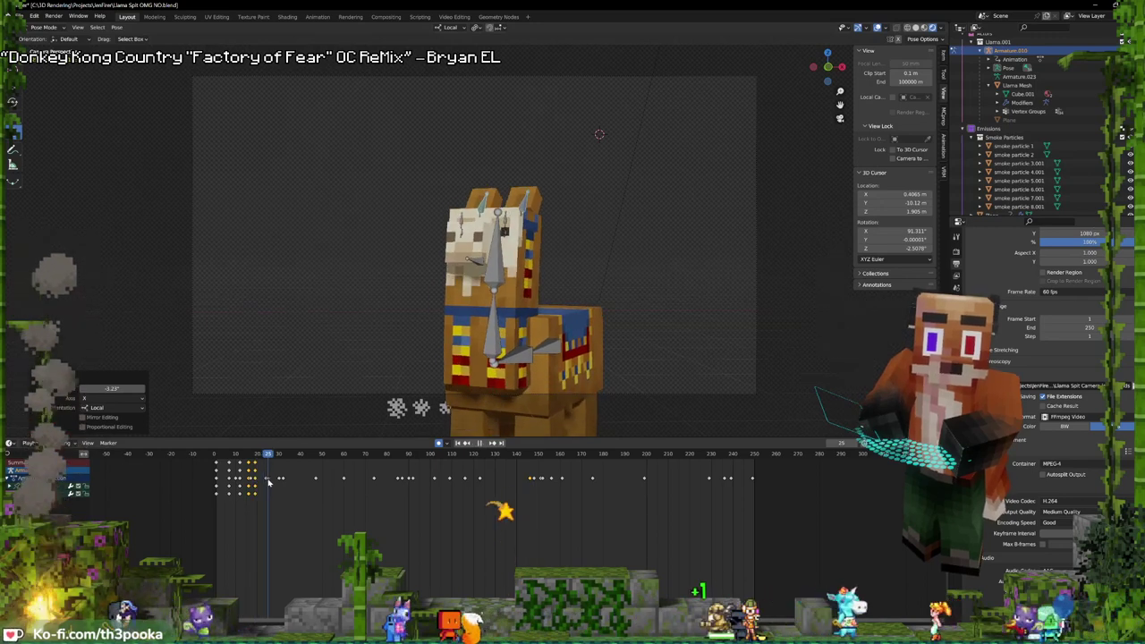
{"action": "left_click_drag", "start_coordinate": [270, 481], "coordinate": [268, 480]}
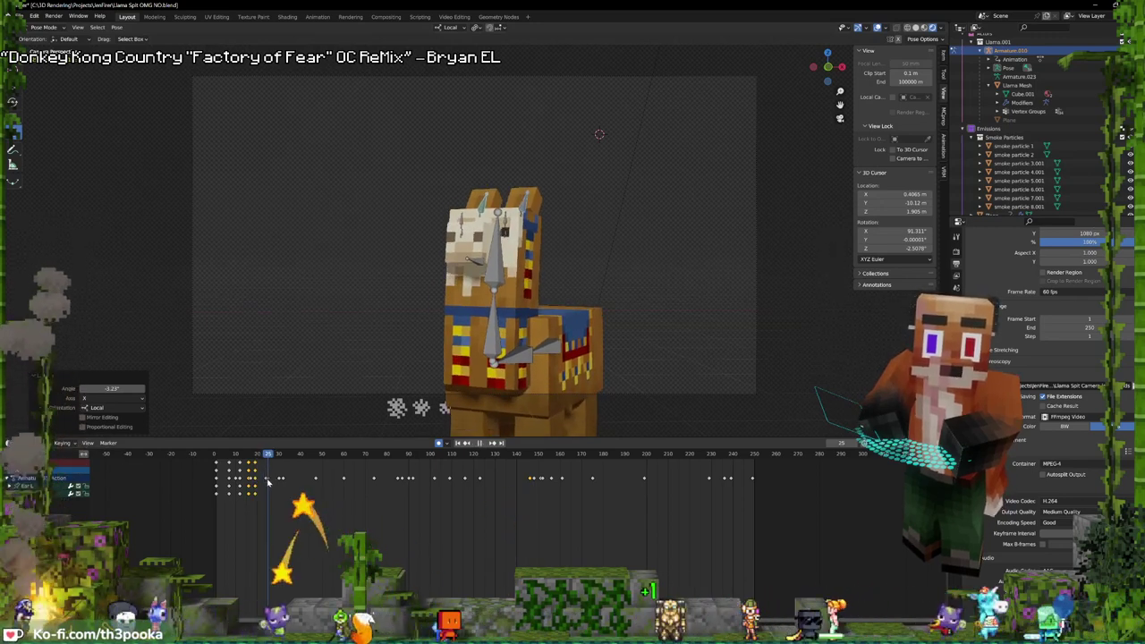
{"action": "key", "text": "space"}
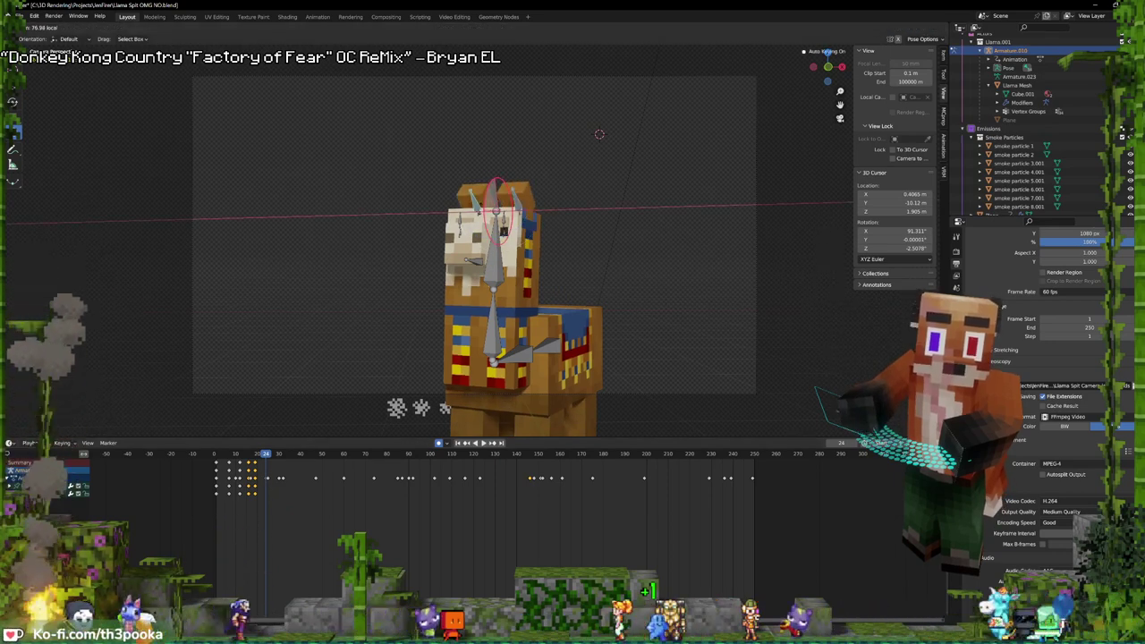
{"action": "key", "text": "Return"}
- Key the counter-swing of the ears at frame 29 with a negative rotation on their local X axis
{"action": "key", "text": "space"}
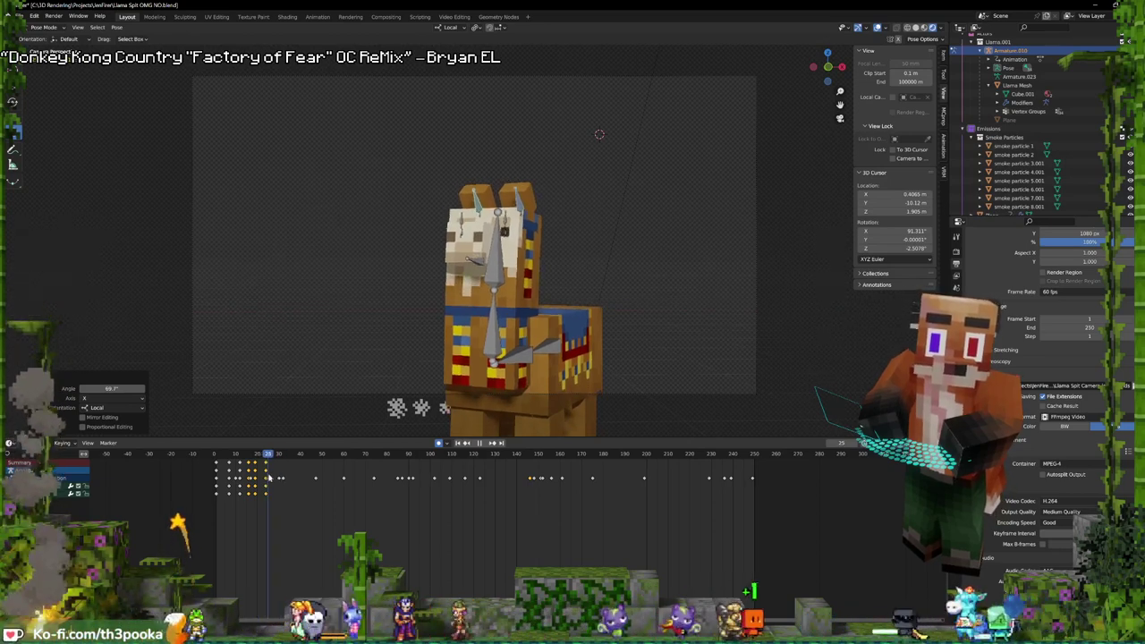
{"action": "key", "text": "space"}
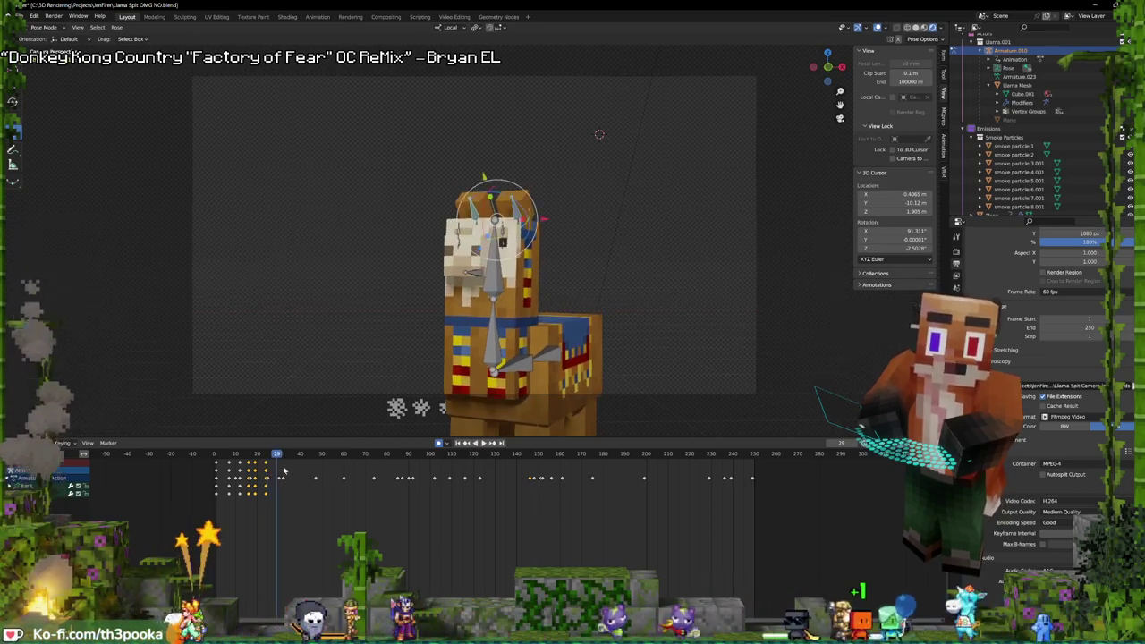
{"action": "key", "text": "r"}
{"action": "key", "text": "x"}
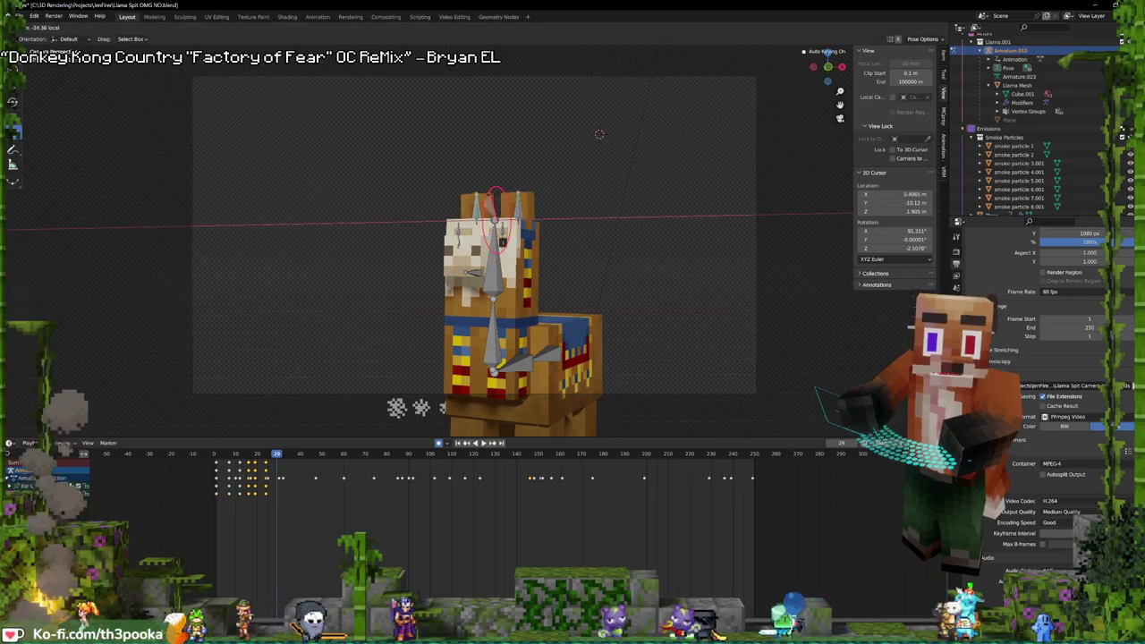
{"action": "left_click", "coordinate": [298, 505]}
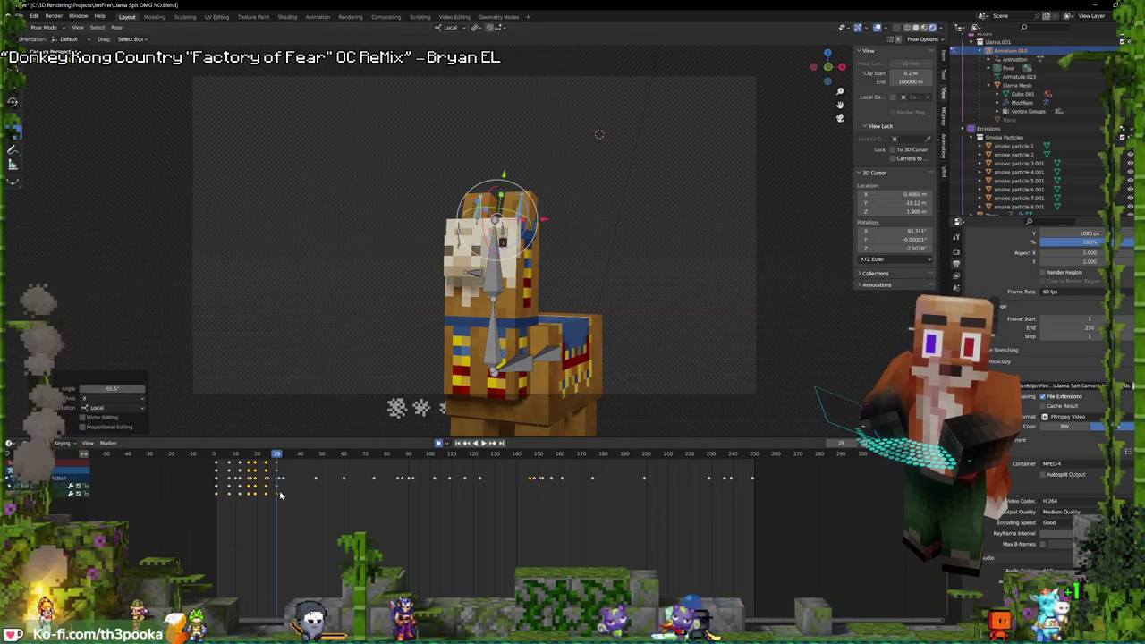
- Rotate the ear bones about 26.6° on local X at frame 33 and key their settled pose at frame 35
{"action": "key", "text": "space"}
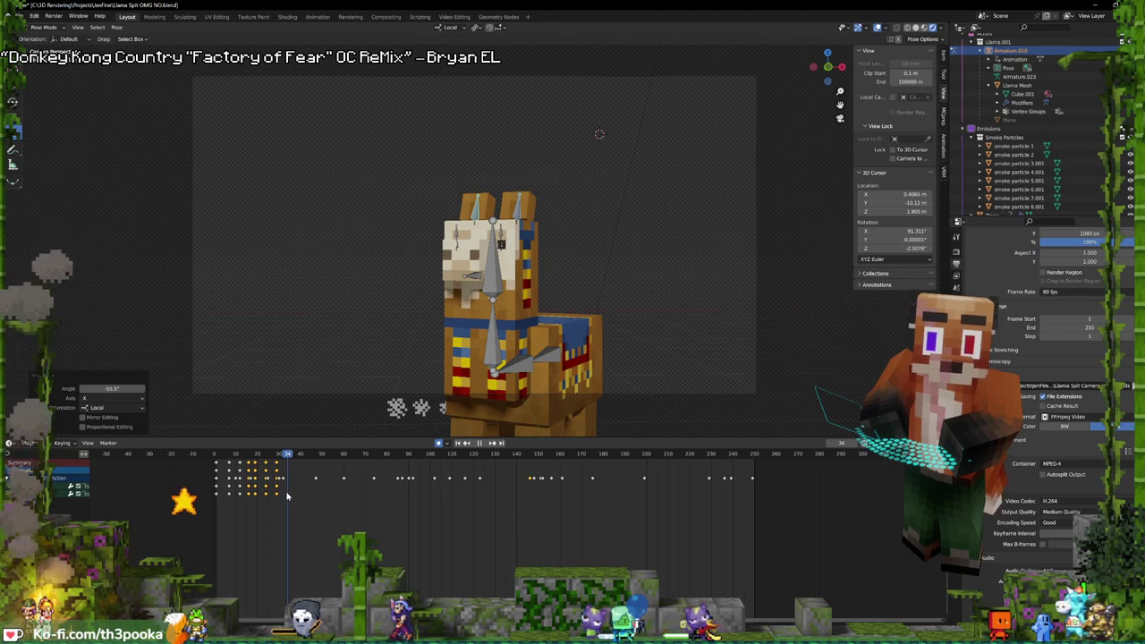
{"action": "right_click_drag", "start_coordinate": [287, 495], "coordinate": [285, 496], "text": "shift"}
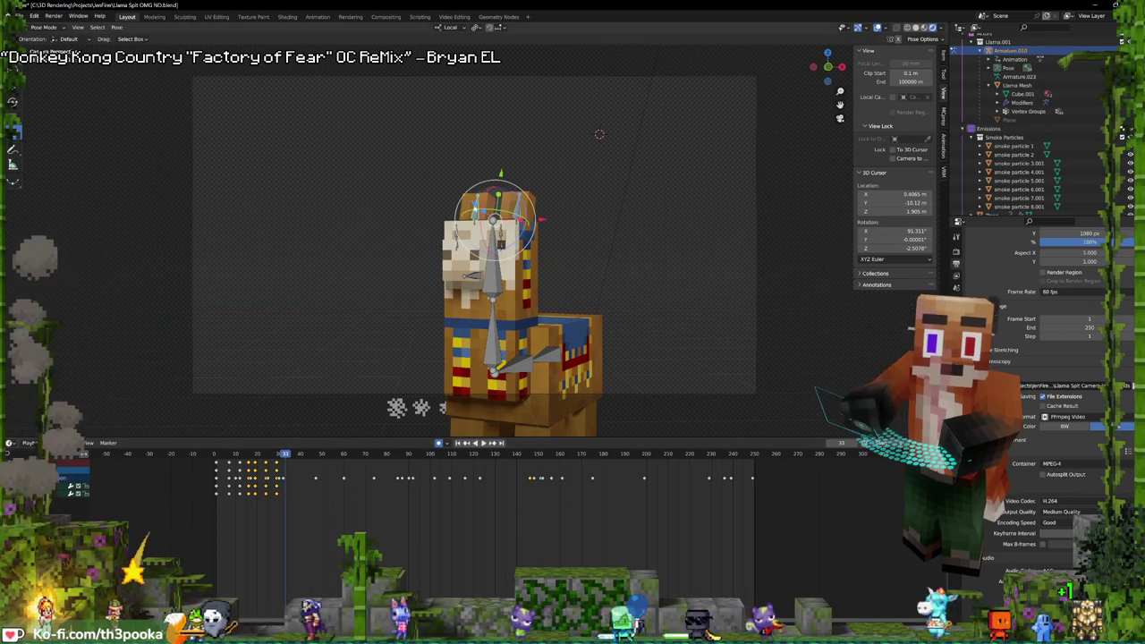
{"action": "left_click_drag", "start_coordinate": [489, 194], "coordinate": [485, 202]}
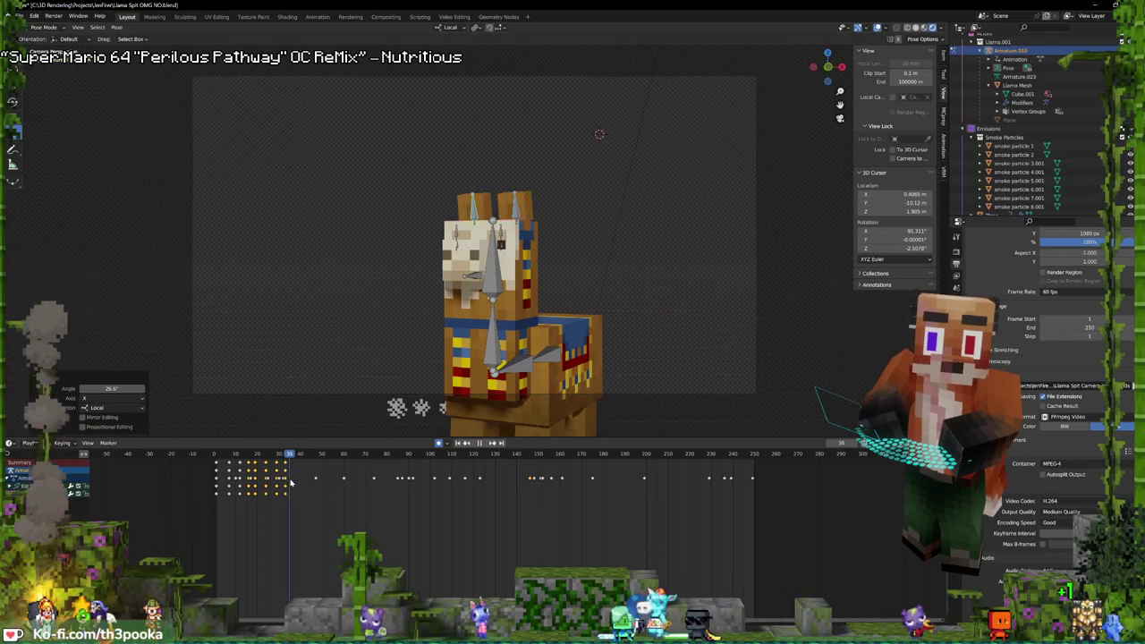
{"action": "key", "text": "space"}
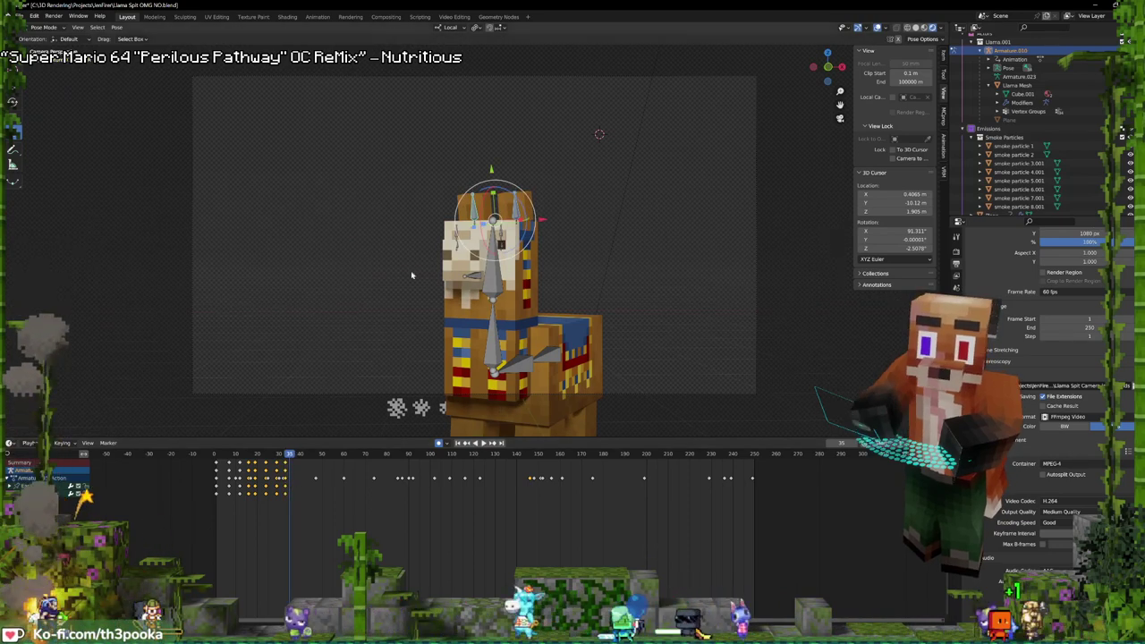
- Review the animation and insert a keyframe at frame 105 that holds the ears in the same pose
{"action": "key", "text": "space"}
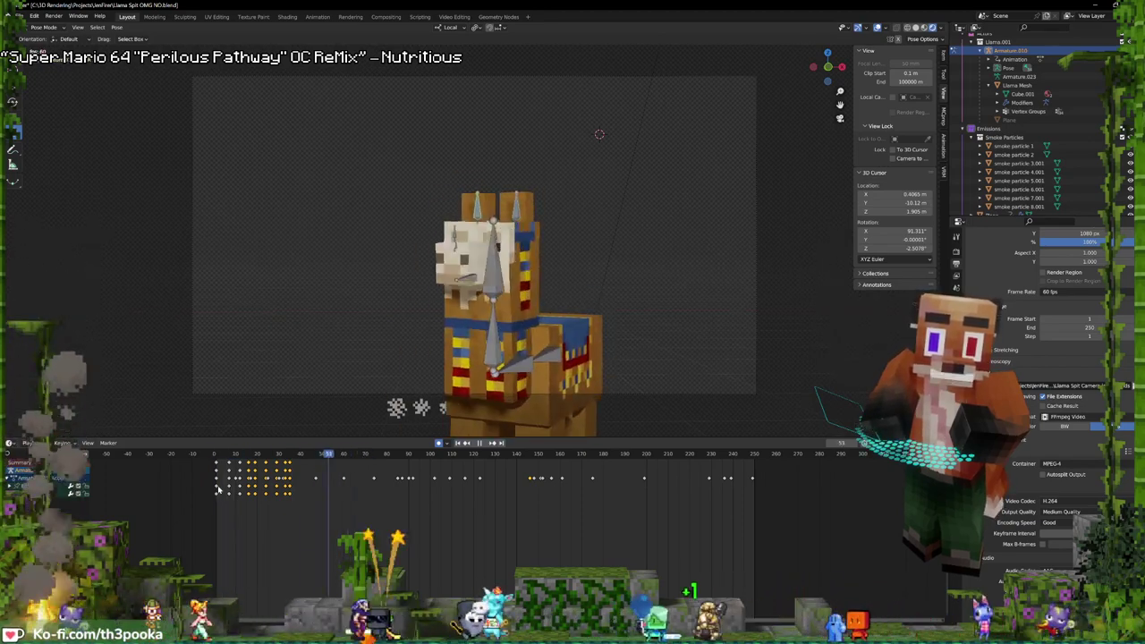
{"action": "key", "text": "space"}
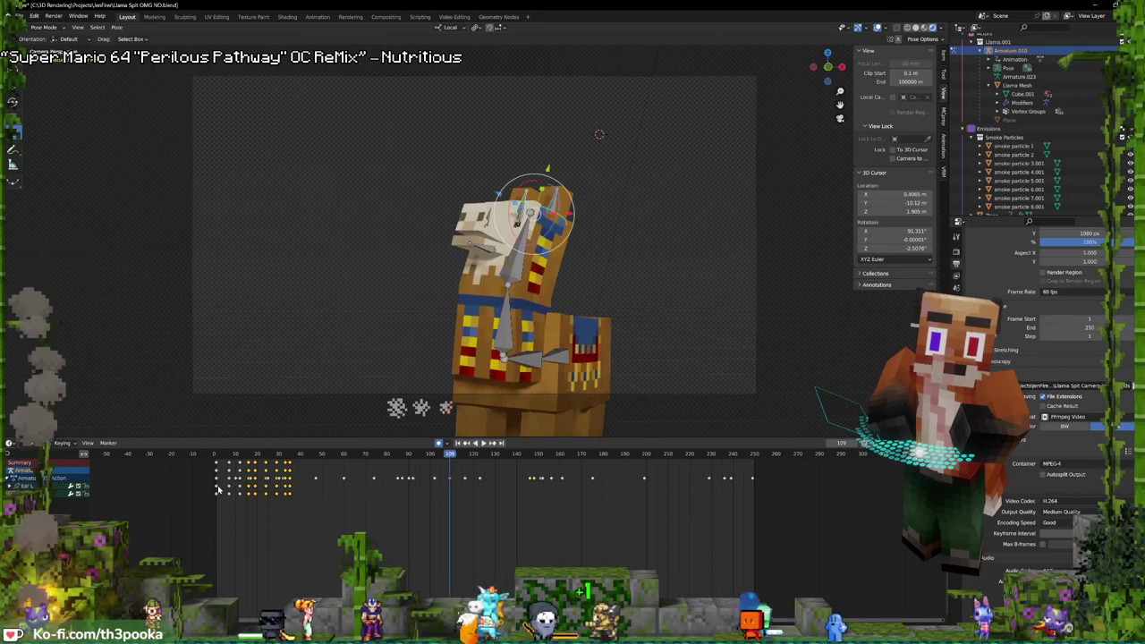
{"action": "left_click_drag", "start_coordinate": [466, 490], "coordinate": [528, 484]}
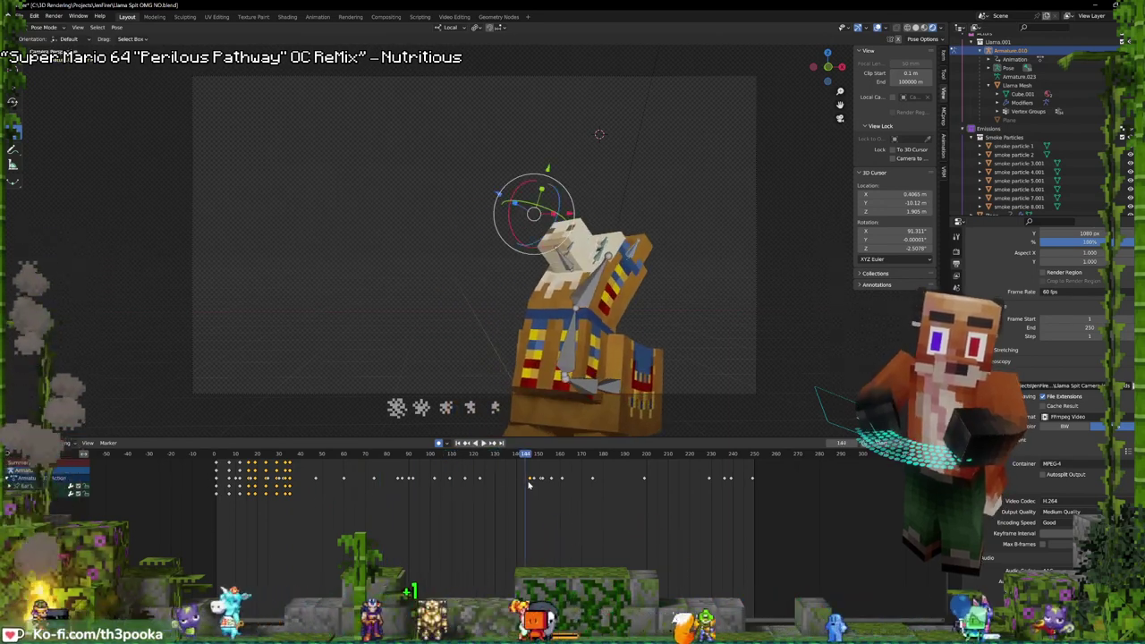
{"action": "right_click_drag", "start_coordinate": [529, 485], "coordinate": [441, 490], "text": "shift"}
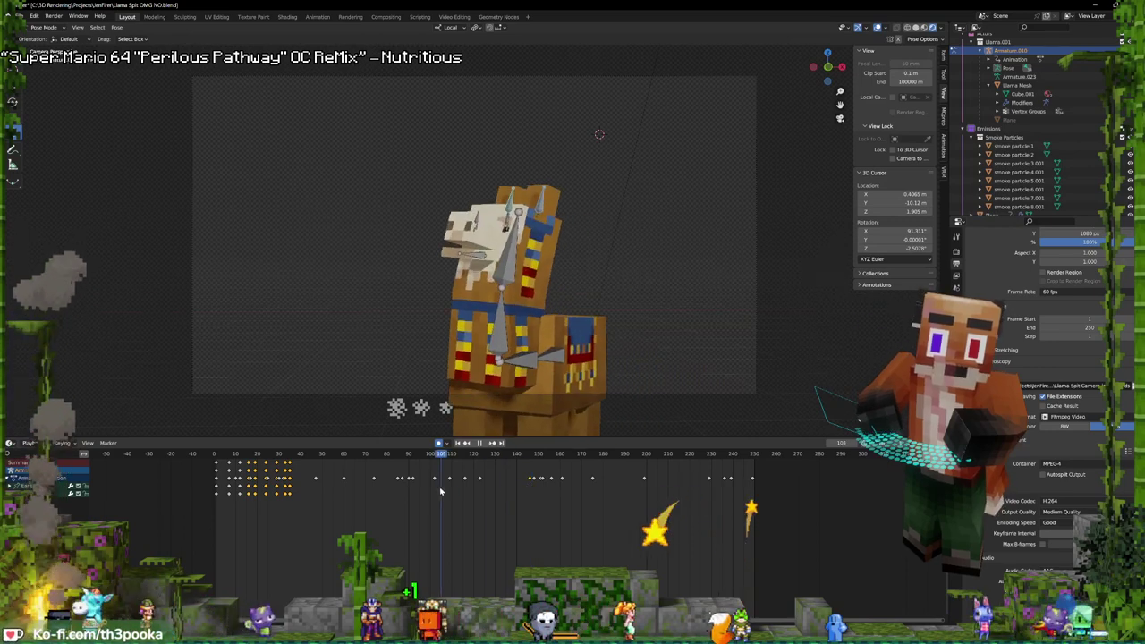
{"action": "key", "text": "i"}
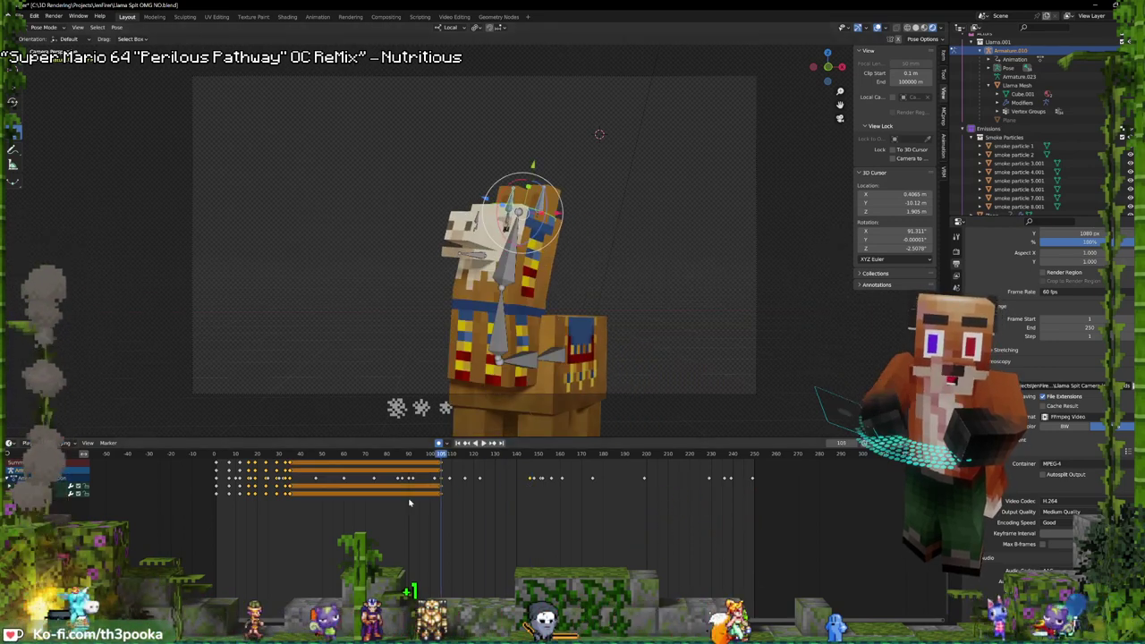
- At frame 136, select only the ear bone farther from the camera and rotate it freely and on its local X axis
{"action": "key", "text": "space"}
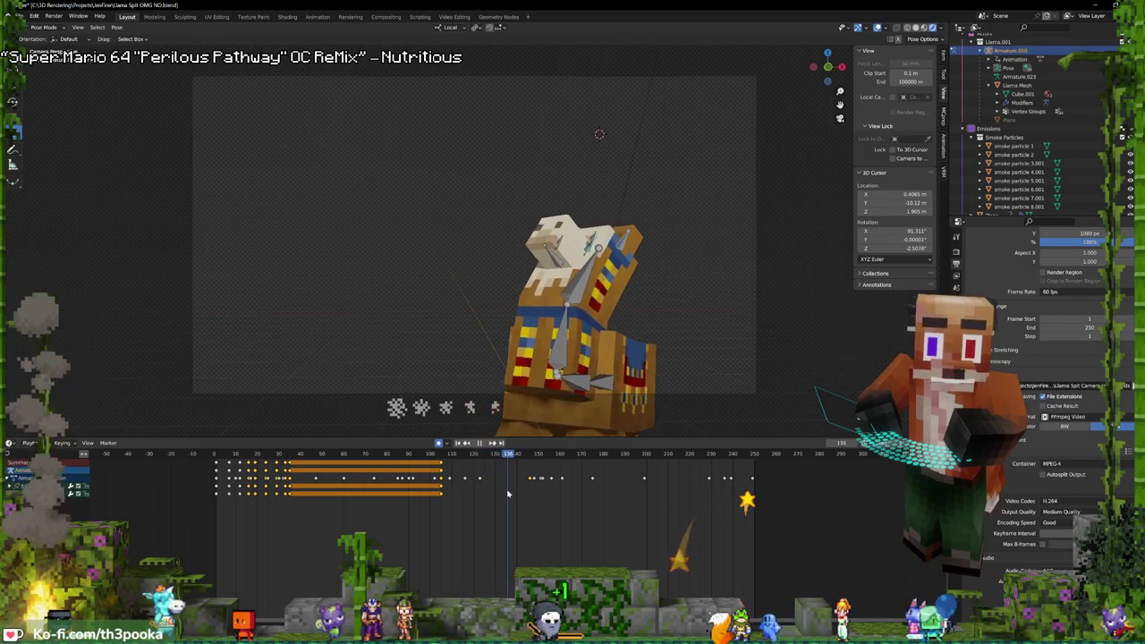
{"action": "middle_click_drag", "start_coordinate": [649, 266], "coordinate": [644, 227]}
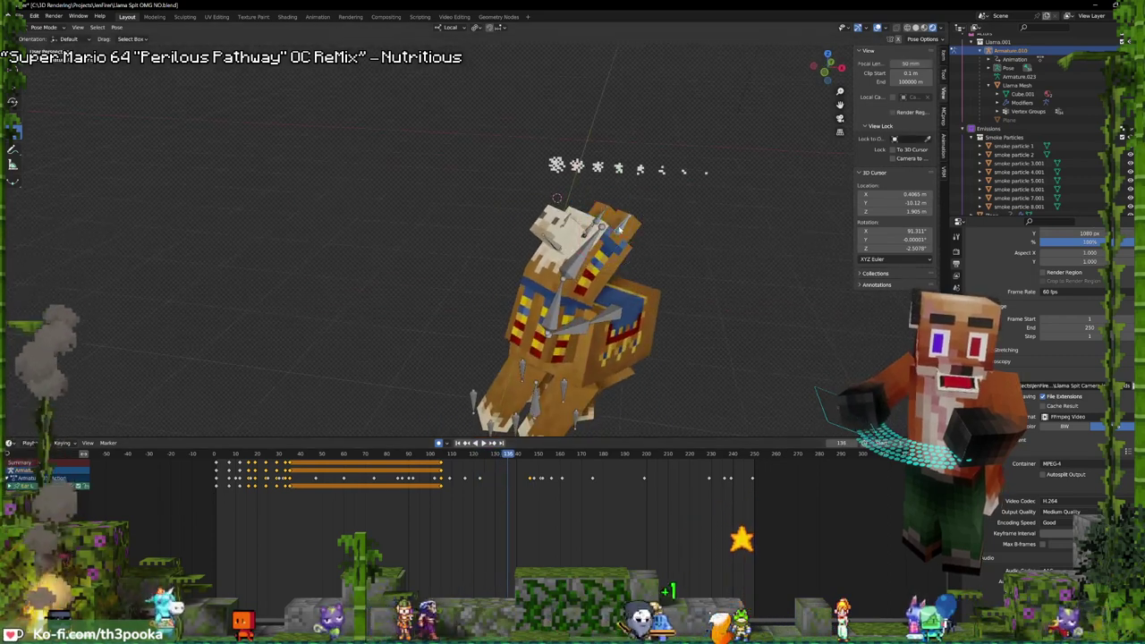
{"action": "mouse_move", "coordinate": [629, 223]}
{"action": "left_mouse_down"}
{"action": "mouse_move", "coordinate": [656, 247]}
{"action": "mouse_move", "coordinate": [649, 225]}
{"action": "mouse_move", "coordinate": [614, 223]}
{"action": "left_mouse_up"}
{"action": "left_click", "coordinate": [600, 223]}
{"action": "left_click", "coordinate": [589, 198]}
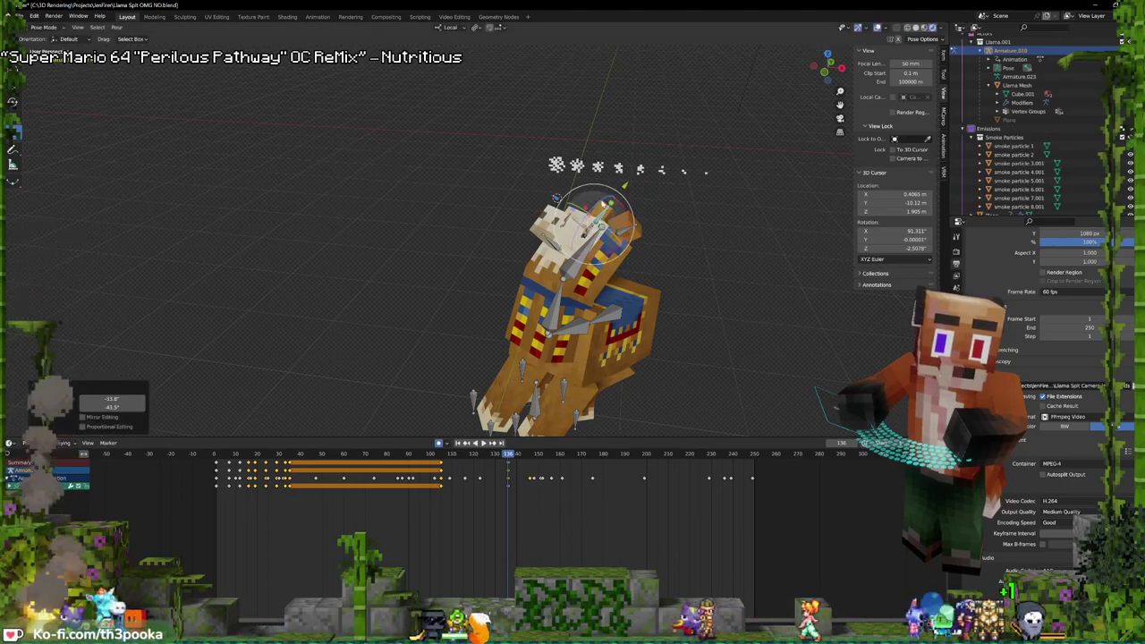
{"action": "middle_click_drag", "start_coordinate": [589, 214], "coordinate": [703, 202]}
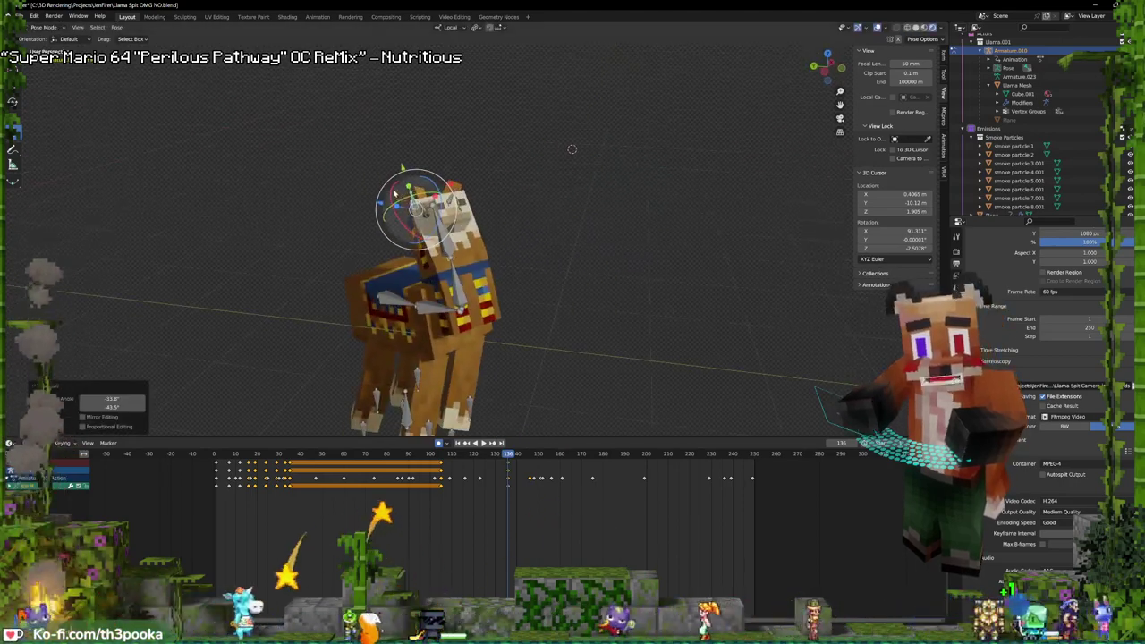
{"action": "left_click_drag", "start_coordinate": [393, 192], "coordinate": [385, 217]}
{"action": "left_click", "coordinate": [516, 220]}
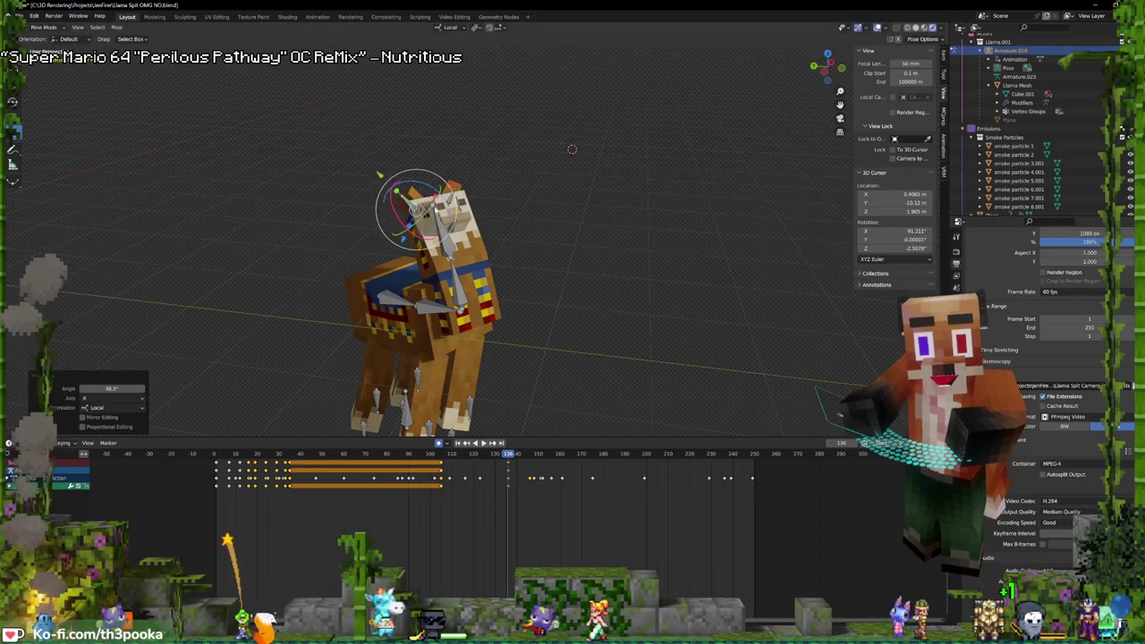
- Return to the camera view and play the animation from frame 136 to frame 161
{"action": "key", "text": "KP_0"}
{"action": "key", "text": "space"}
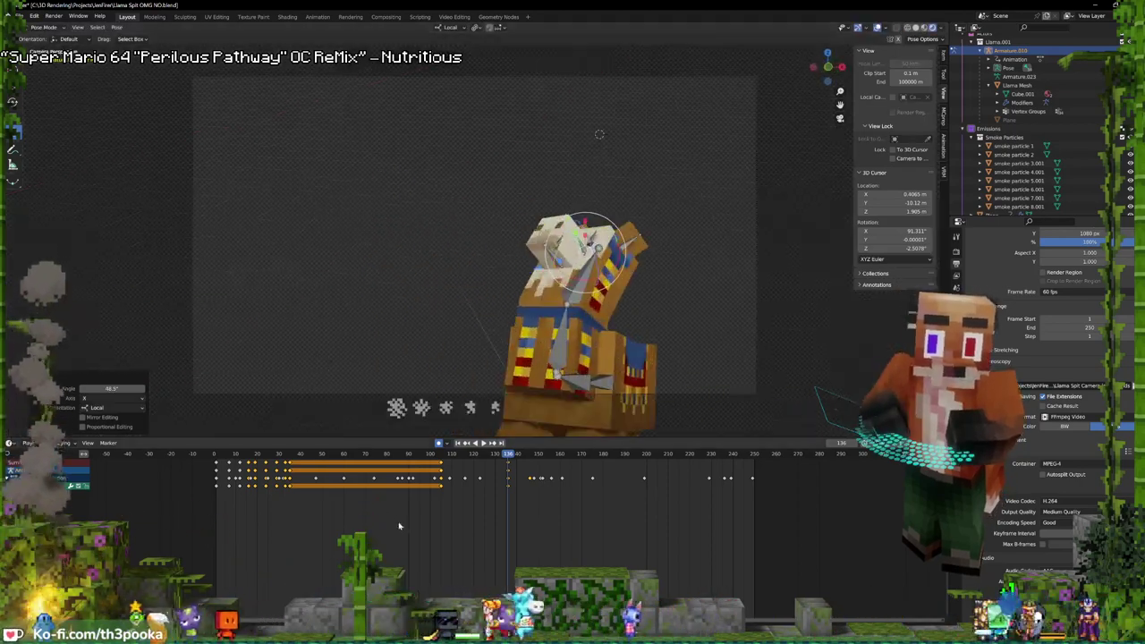
{"action": "key", "text": "space"}
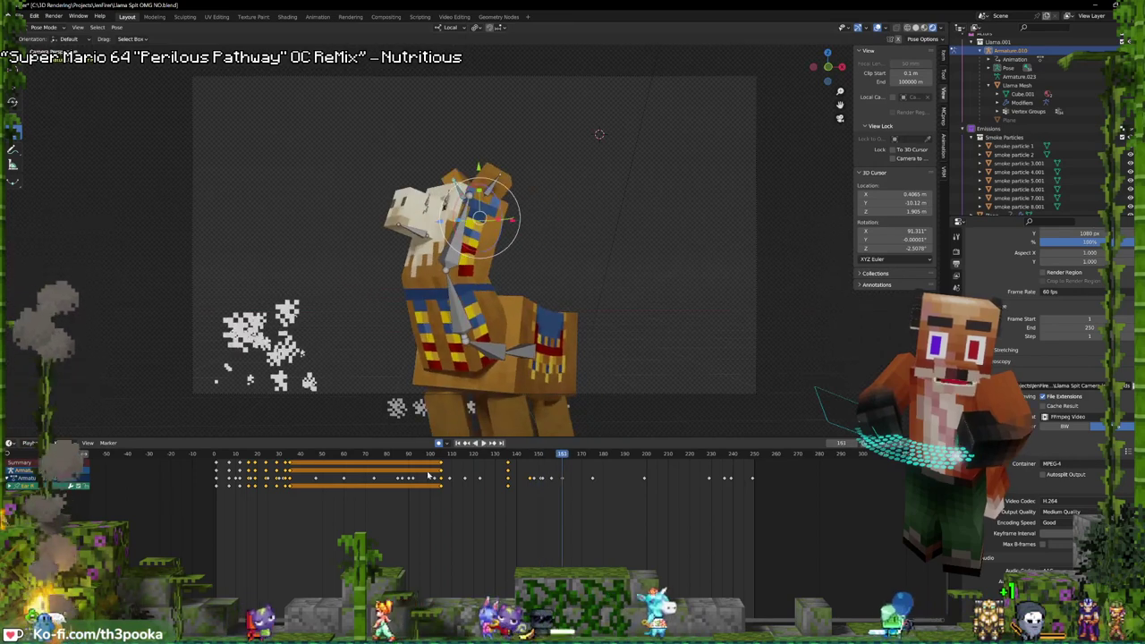
- Insert a keyframe at frame 147 that holds both ear bones in their current pose, and play on to frame 152
{"action": "right_click_drag", "start_coordinate": [508, 471], "coordinate": [525, 471], "text": "shift"}
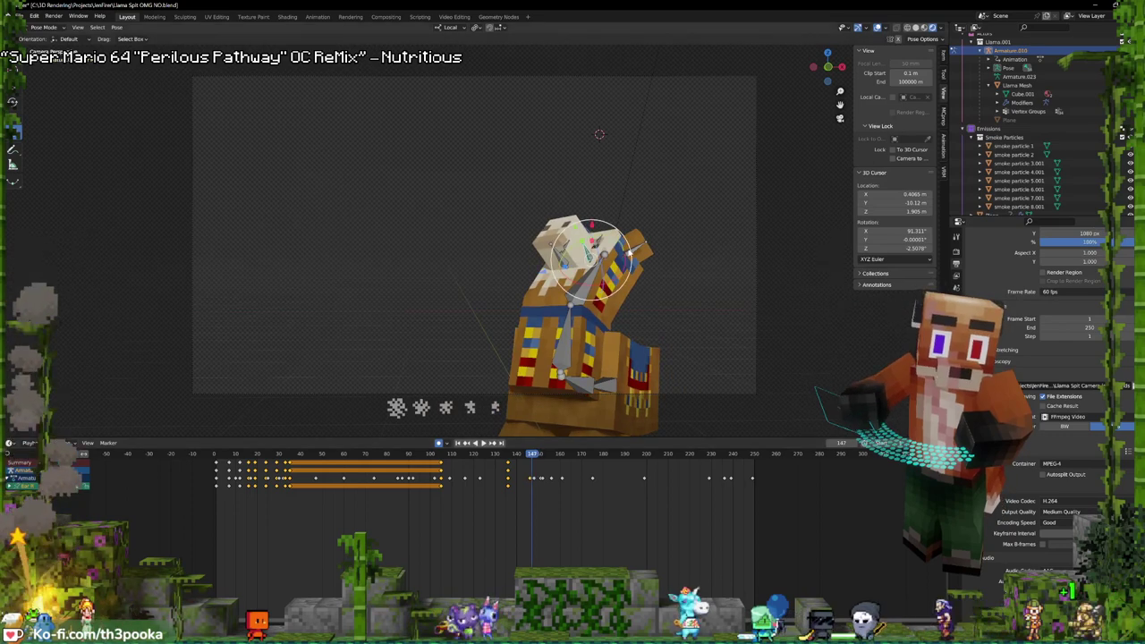
{"action": "key", "text": "i"}
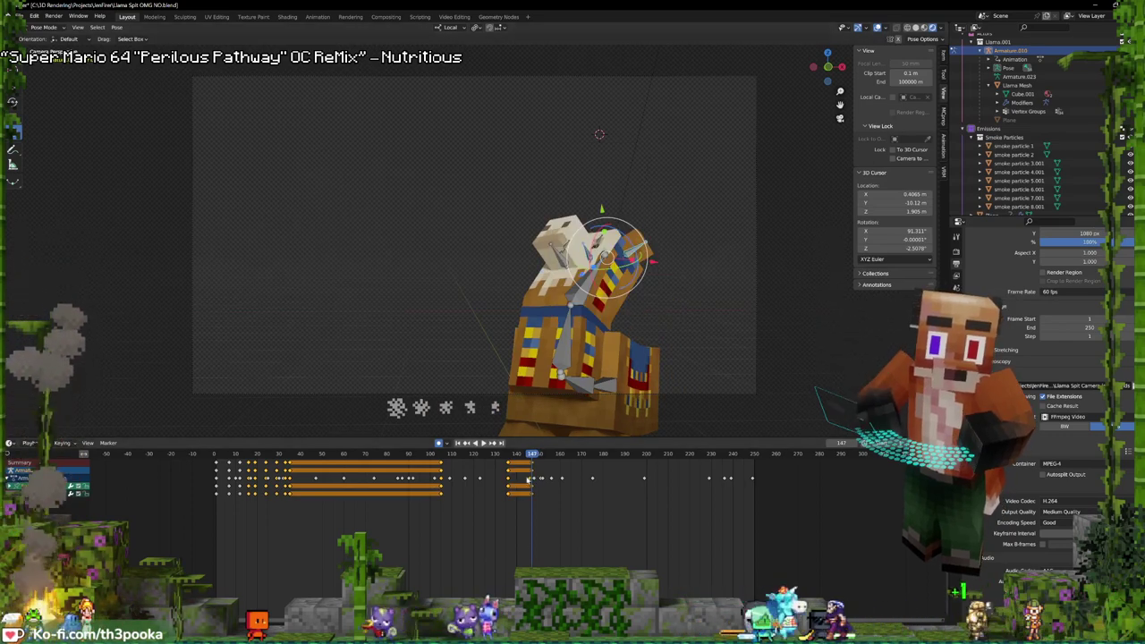
{"action": "key", "text": "space"}
{"action": "key", "text": "space"}
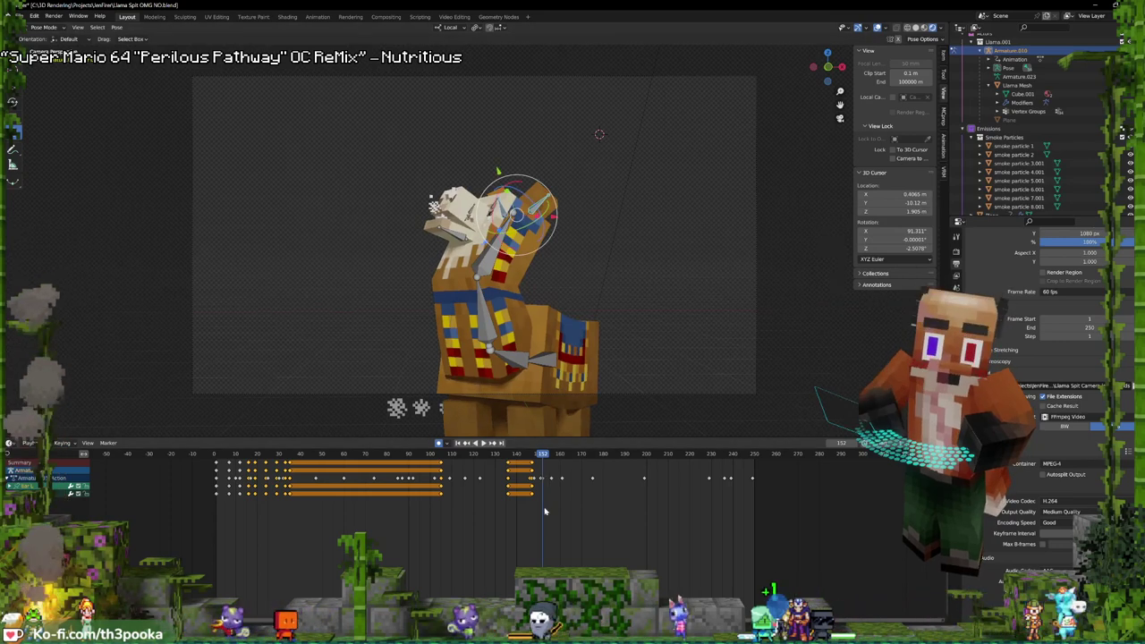
- At frame 156, rotate the ear bones backward by about 45.7° on their local X axis
{"action": "right_click_drag", "start_coordinate": [545, 508], "coordinate": [551, 494], "text": "shift"}
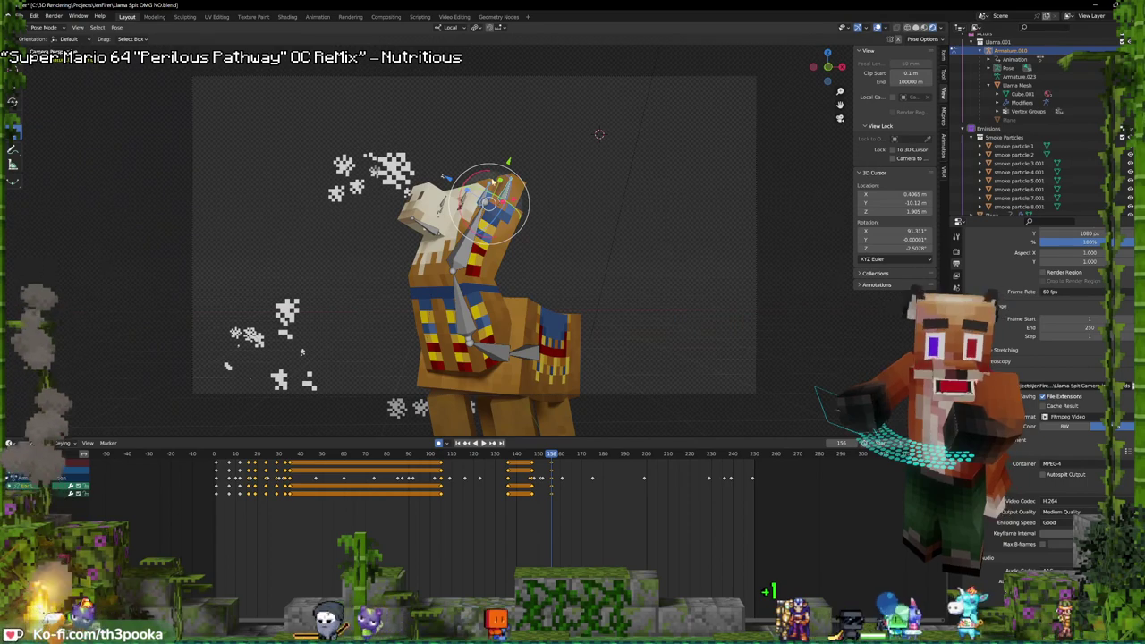
{"action": "key", "text": "r"}
{"action": "key", "text": "x"}
{"action": "key", "text": "x"}
{"action": "key", "text": "Return"}
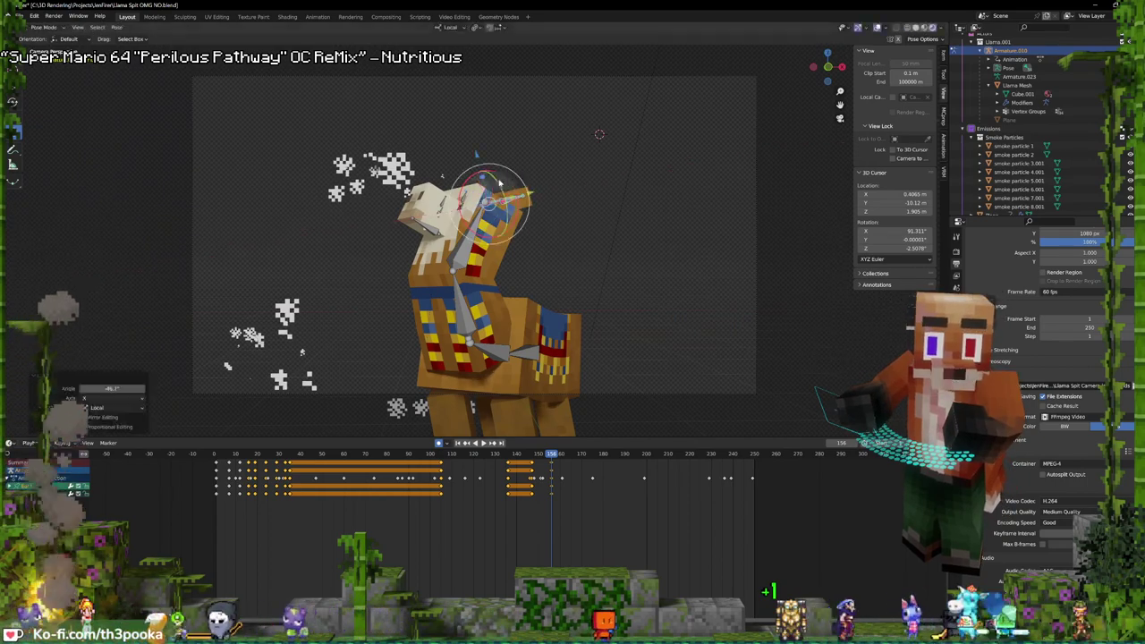
- Advance to frame 163 and rotate the ear bones forward by about 87.3° on their local X axis
{"action": "key", "text": "space"}
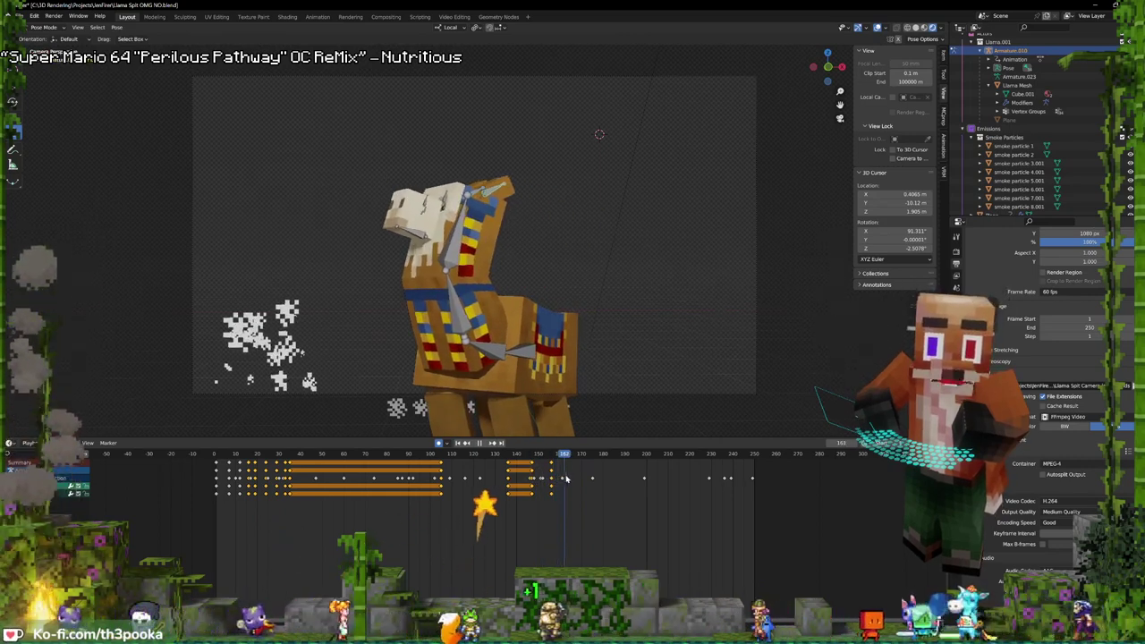
{"action": "key", "text": "space"}
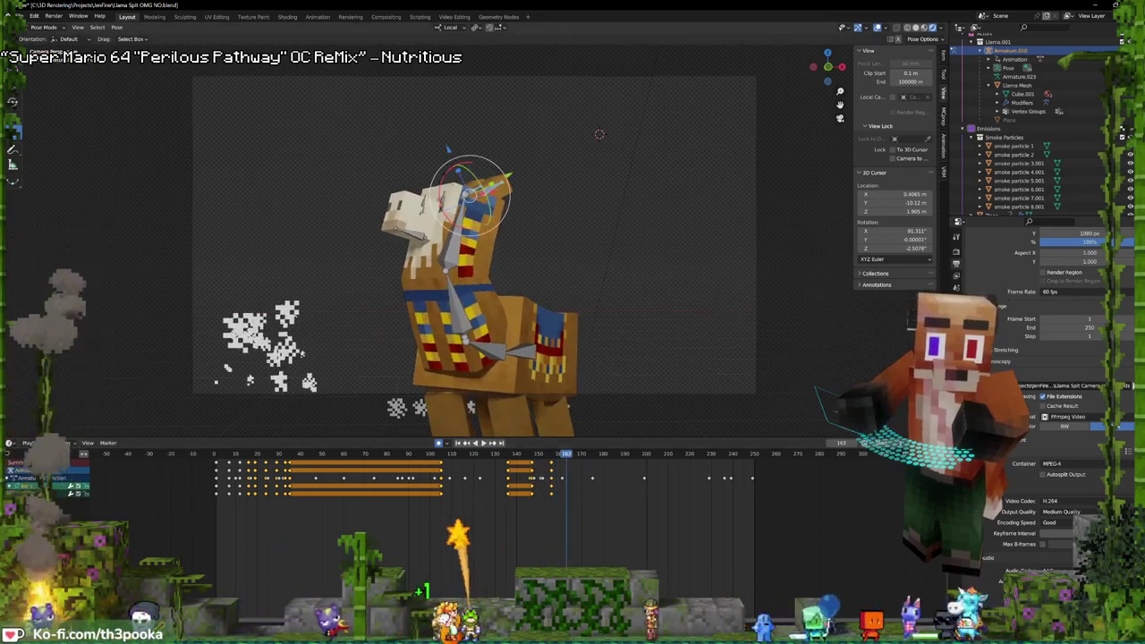
{"action": "key", "text": "r"}
{"action": "key", "text": "x"}
{"action": "key", "text": "x"}
{"action": "left_click", "coordinate": [437, 224]}
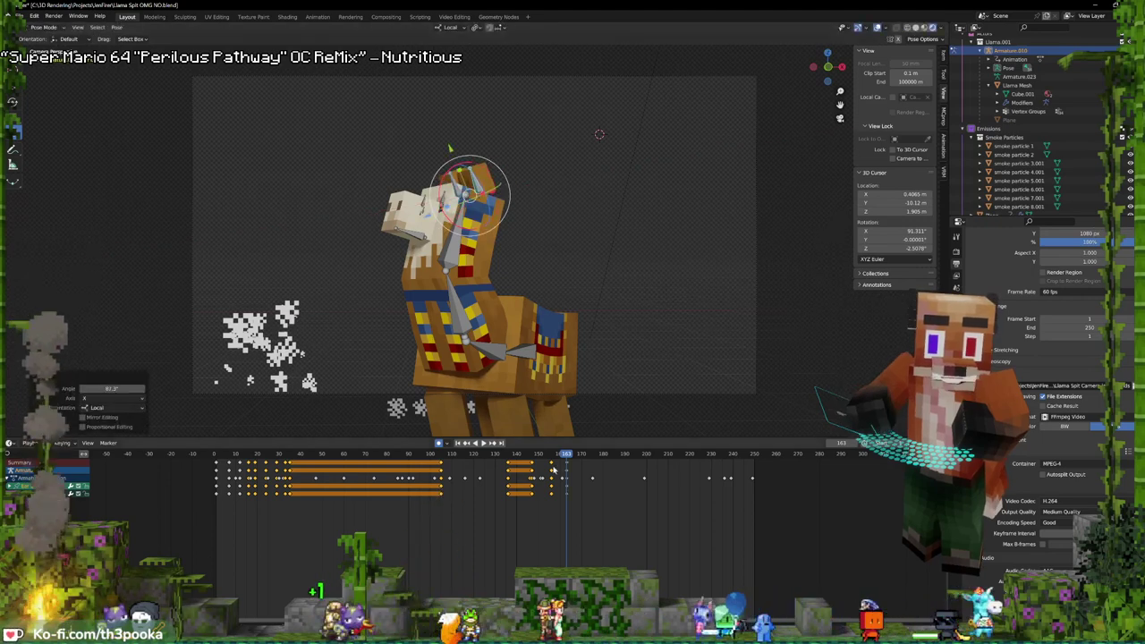
- At frame 171, clear the ear bones' rotation and rotate them about -24.8° on local X
{"action": "key", "text": "space"}
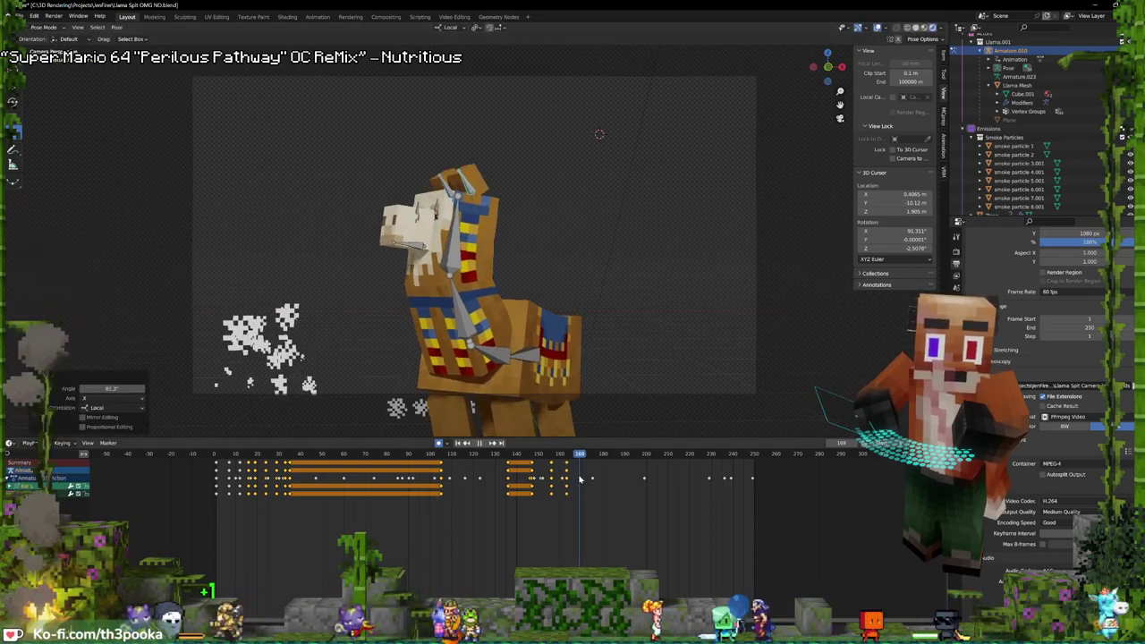
{"action": "key", "text": "space"}
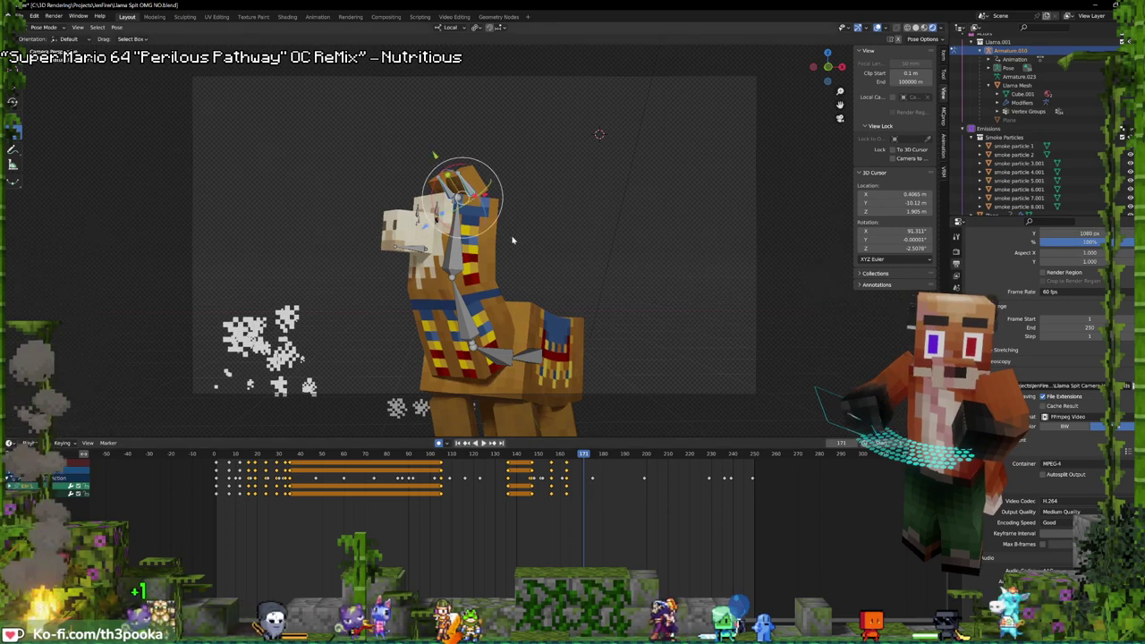
{"action": "key", "text": "alt+r"}
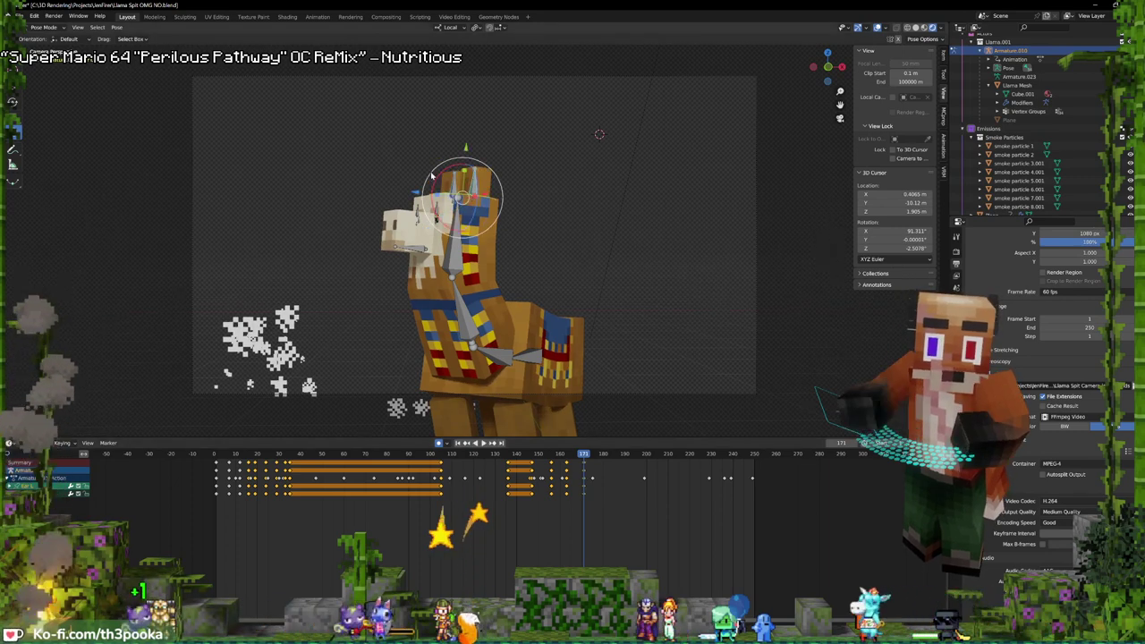
{"action": "key", "text": "r"}
{"action": "key", "text": "x"}
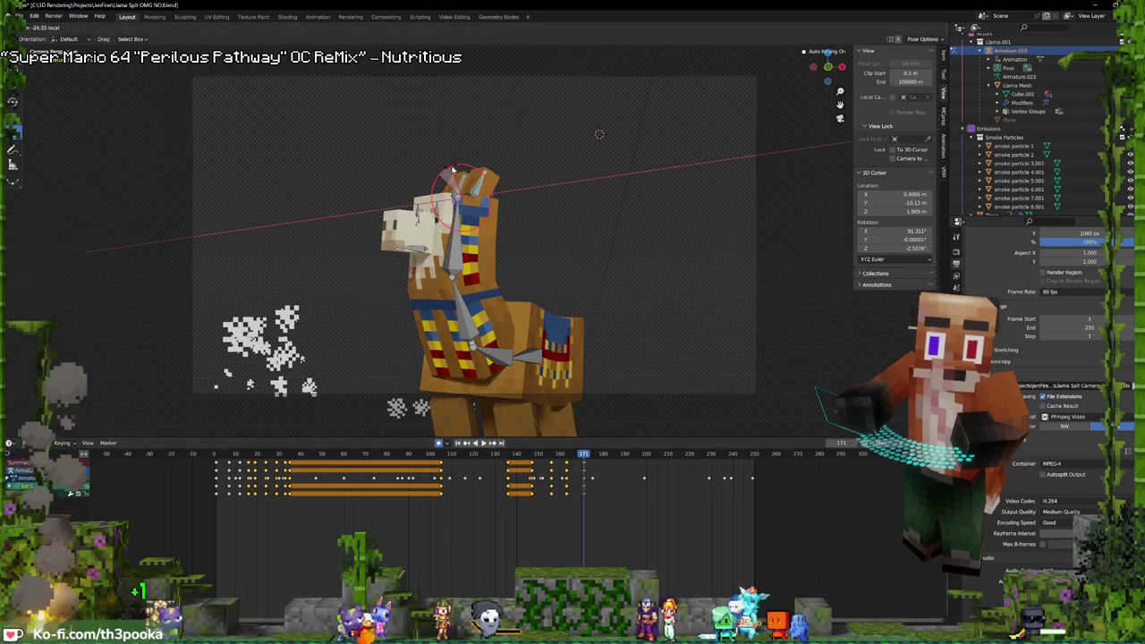
{"action": "left_click", "coordinate": [452, 170]}
- Rotate the ear bones about 35.3° on local X at frame 177 and key their settled pose at frame 181
{"action": "key", "text": "space"}
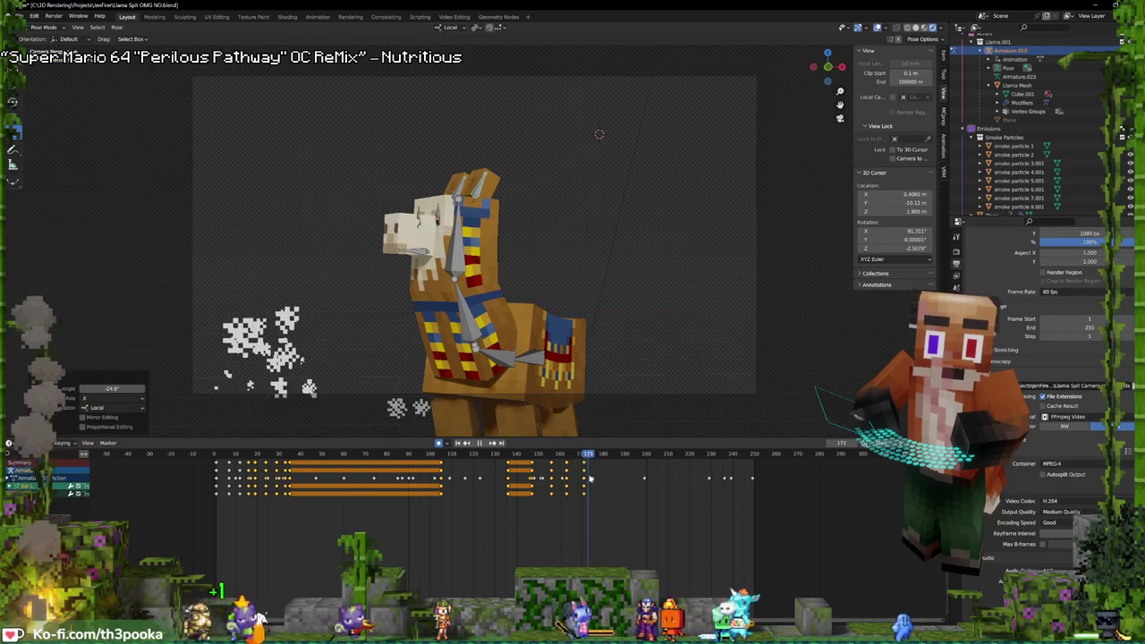
{"action": "key", "text": "space"}
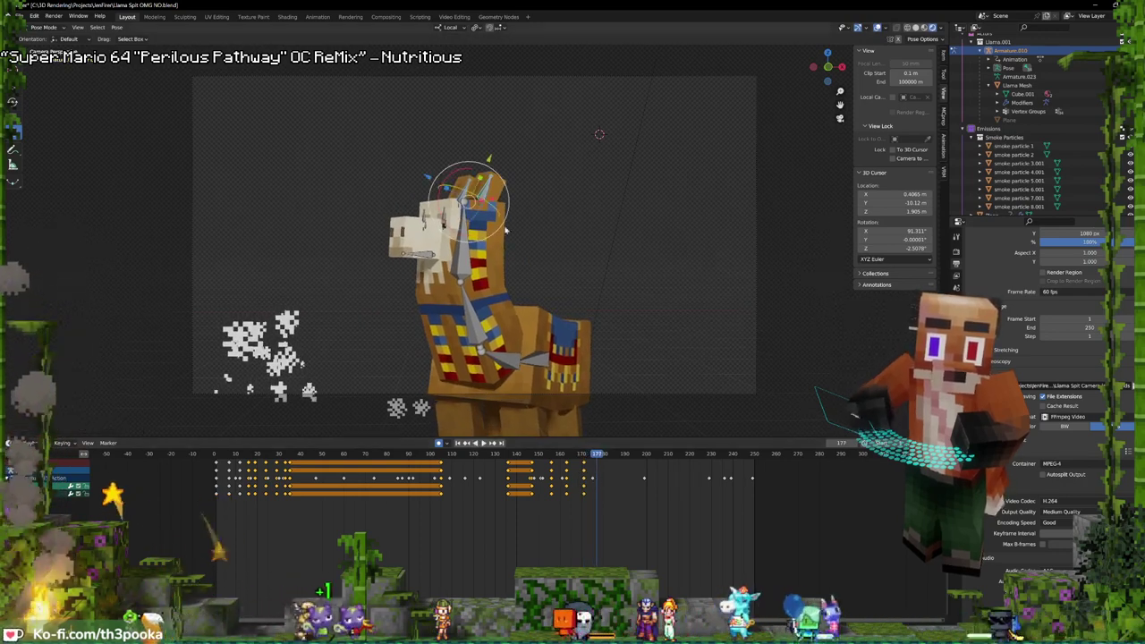
{"action": "key", "text": "r"}
{"action": "key", "text": "x"}
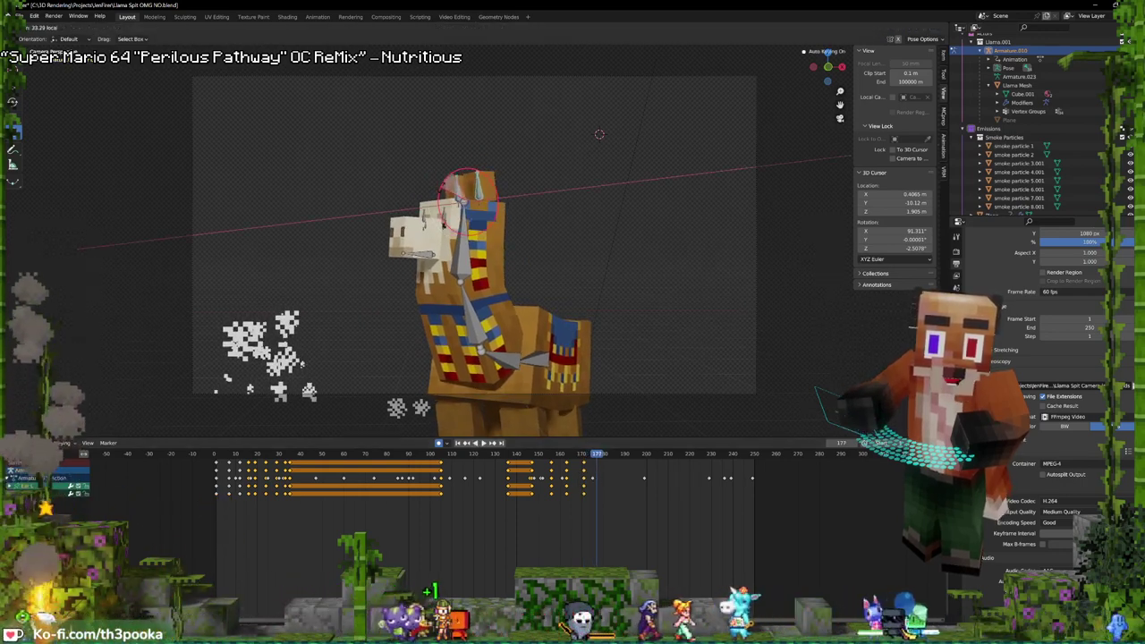
{"action": "left_click", "coordinate": [560, 485]}
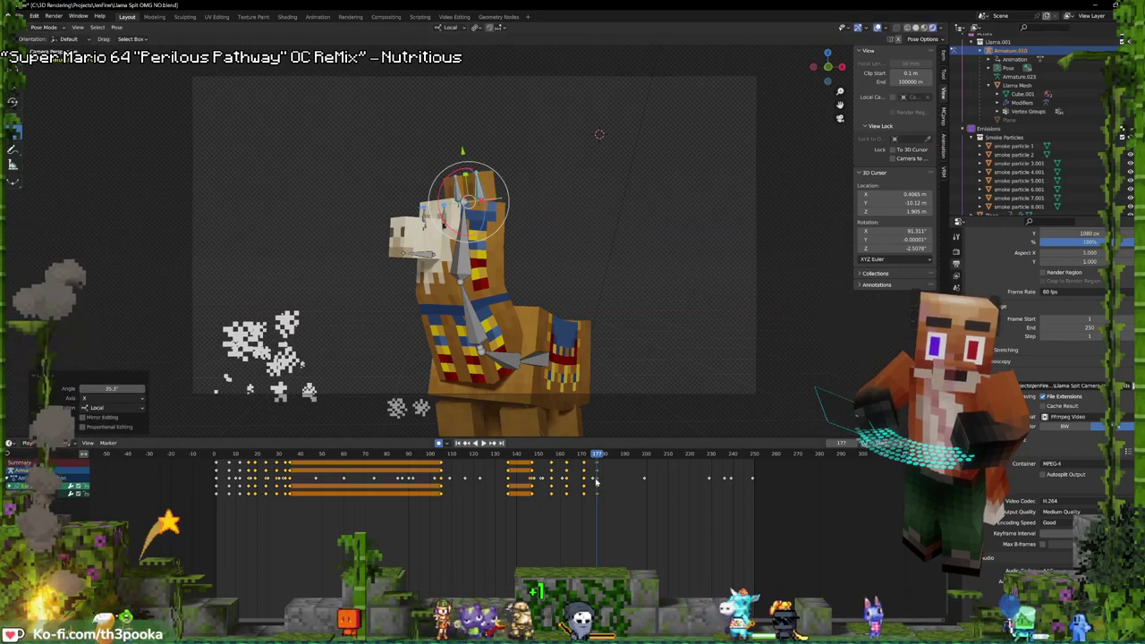
{"action": "right_click_drag", "start_coordinate": [597, 481], "coordinate": [605, 479], "text": "shift"}
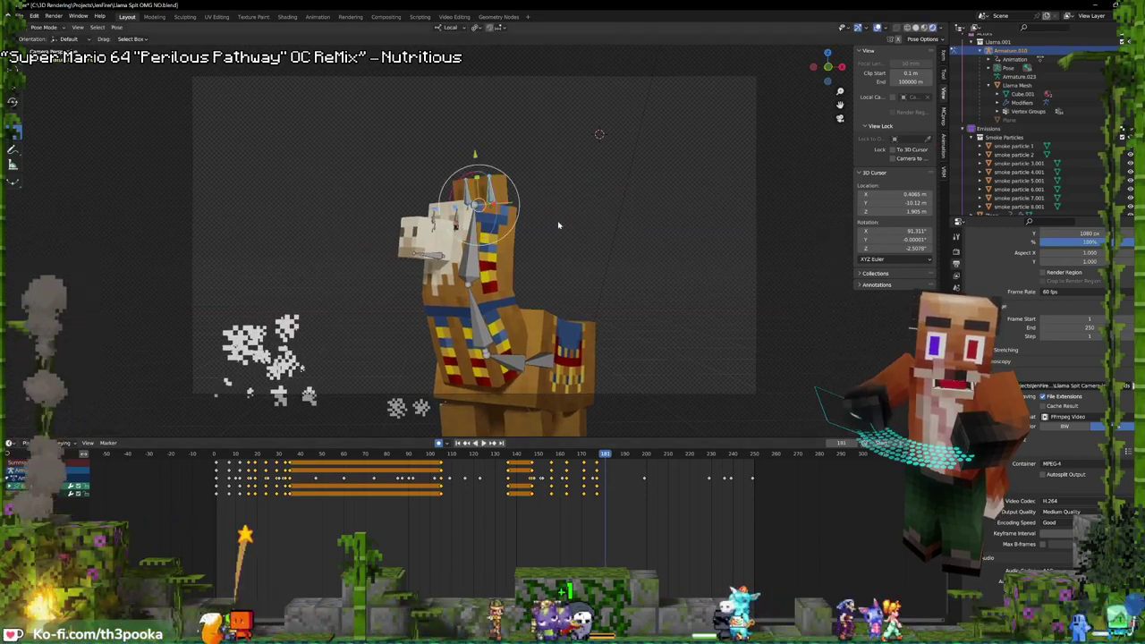
{"action": "key", "text": "i"}
- Play back the animation to review how the ears follow the llama's head movement
{"action": "right_click", "coordinate": [492, 479], "text": "shift"}
{"action": "key", "text": "space"}
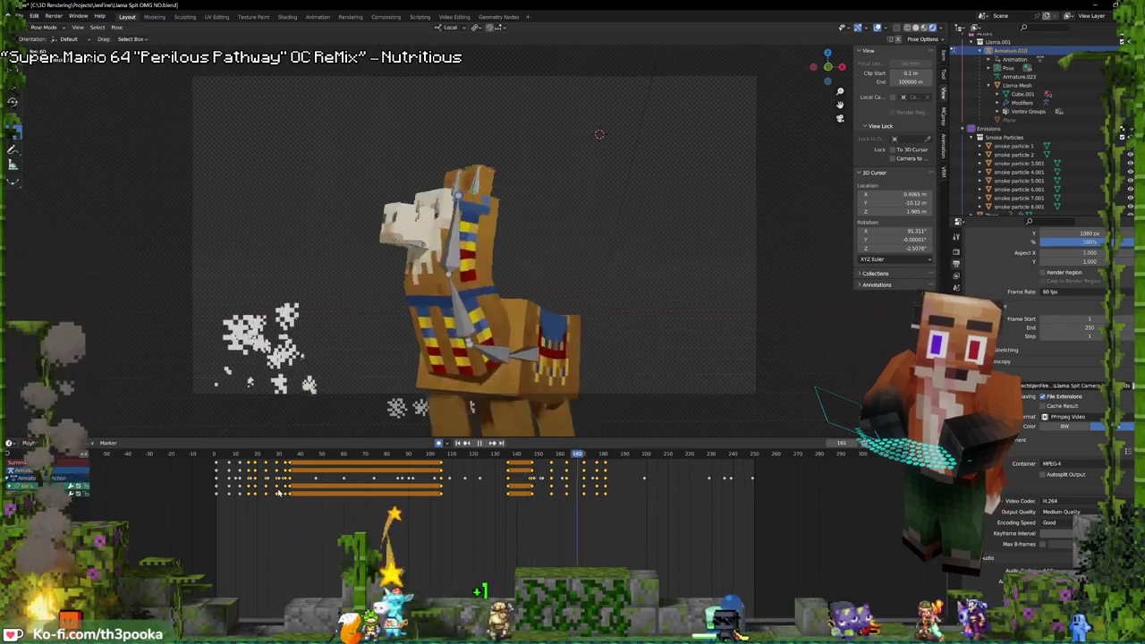
{"action": "key", "text": "space"}
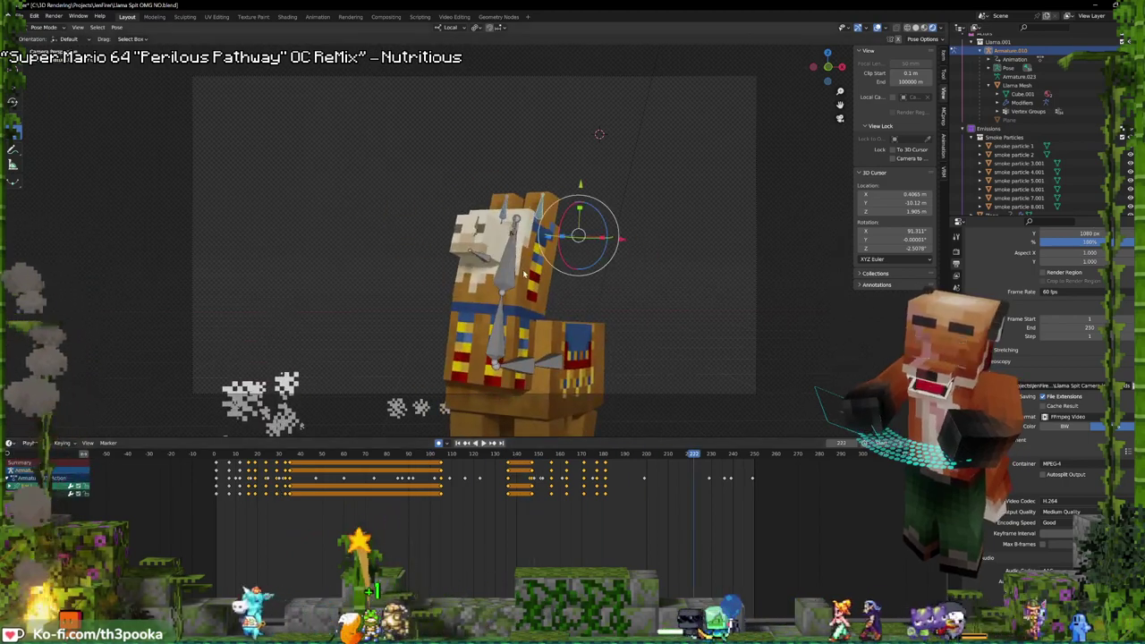
{"action": "key", "text": "space"}
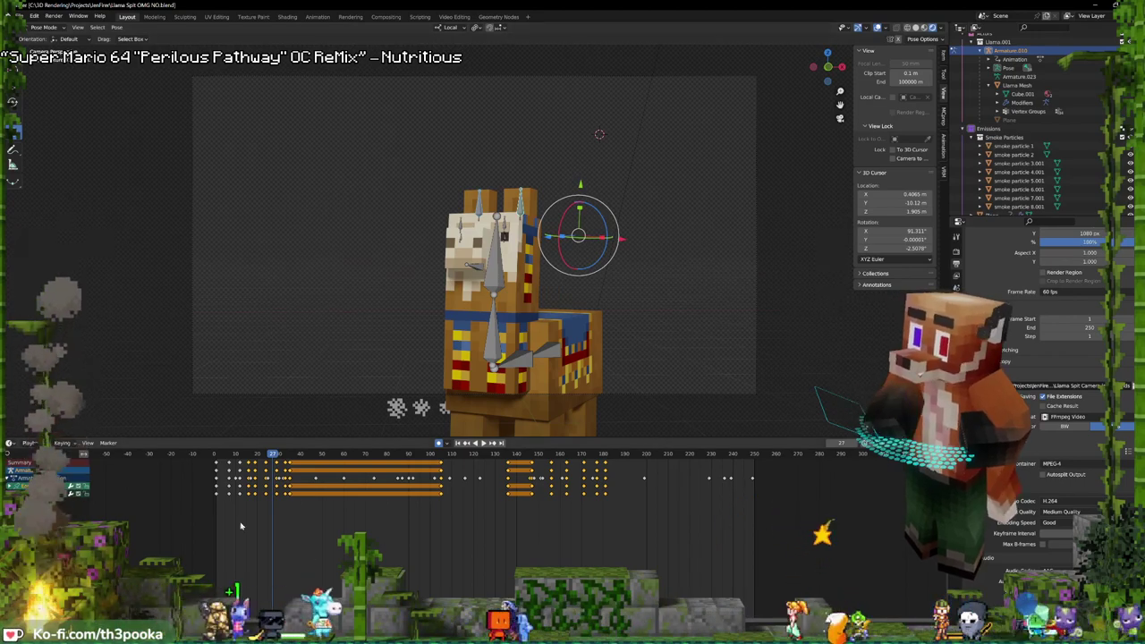
{"action": "key", "text": "shift+Left"}
{"action": "key", "text": "space"}
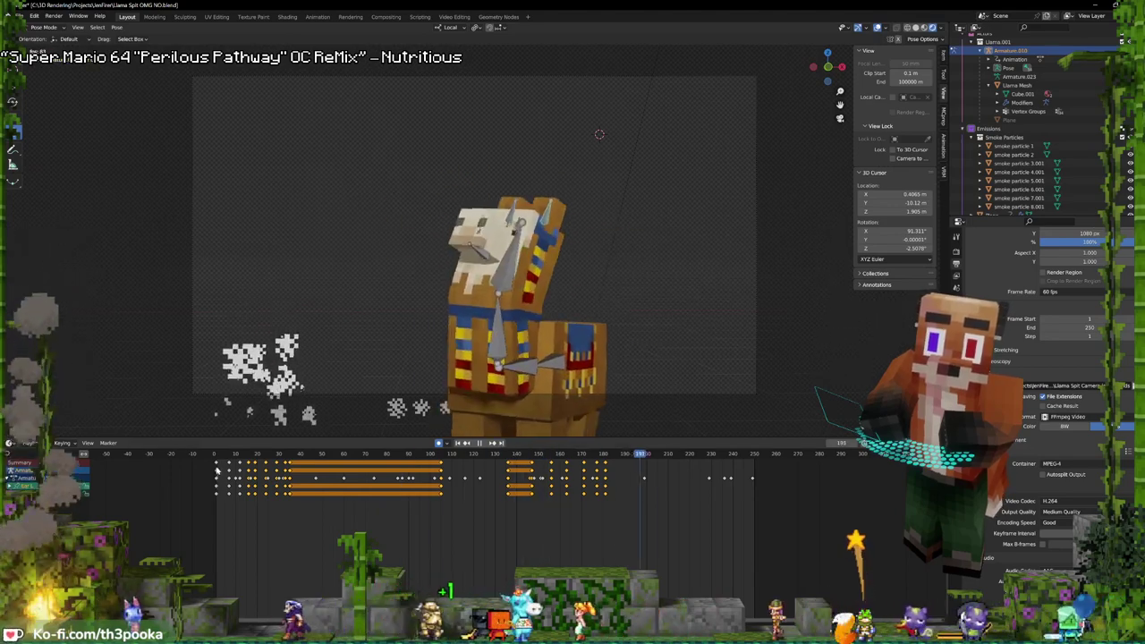
{"action": "key", "text": "space"}
- Switch to Object Mode and, at frame 155, select the spit particle emitter plane at the llama's mouth
{"action": "key", "text": "ctrl+Tab"}
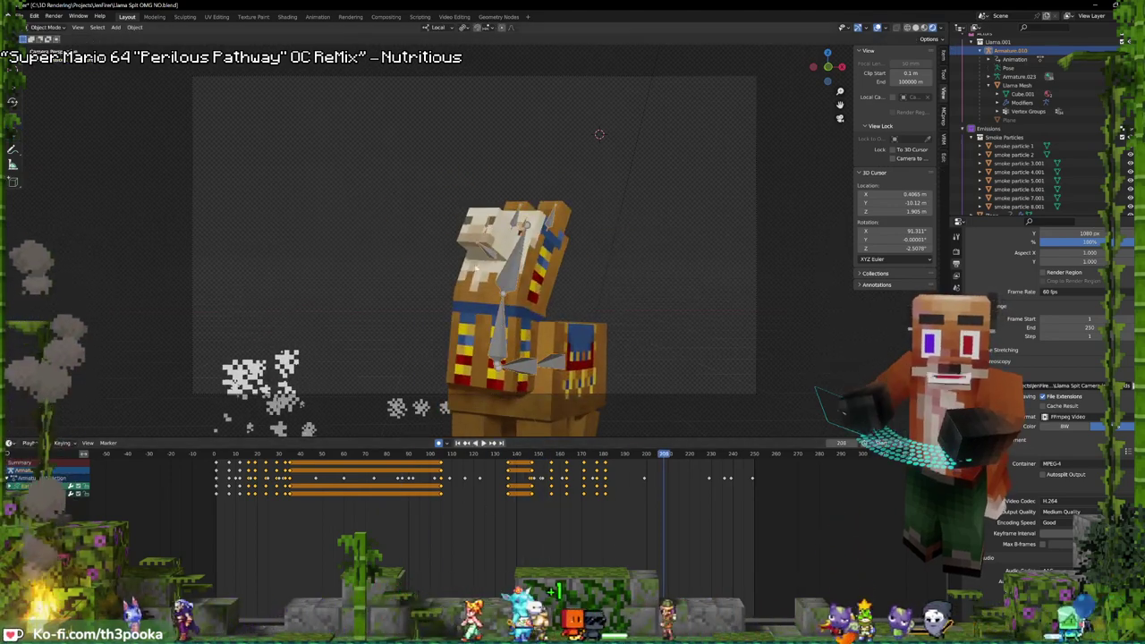
{"action": "right_click_drag", "start_coordinate": [444, 489], "coordinate": [516, 481], "text": "shift"}
{"action": "left_click_drag", "start_coordinate": [517, 482], "coordinate": [550, 480]}
{"action": "left_click", "coordinate": [414, 183]}
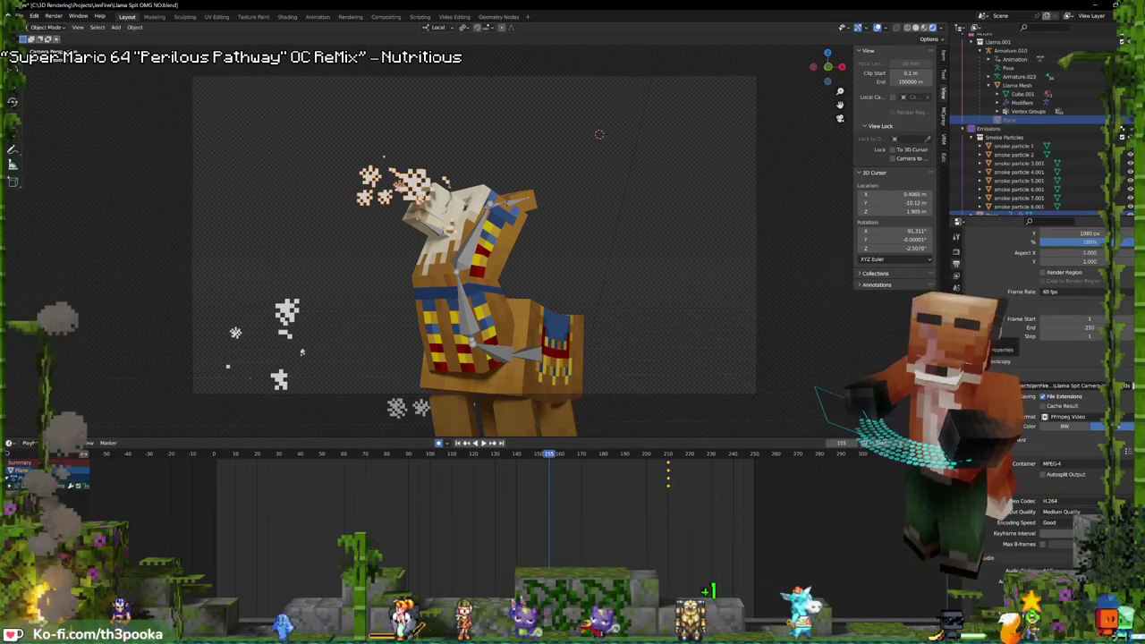
- Set the mouth emitter's particle lifetime to 10 and review the spit from about frame 140
{"action": "scroll", "coordinate": [1041, 357], "scroll_direction": "up", "scroll_amount": 2}
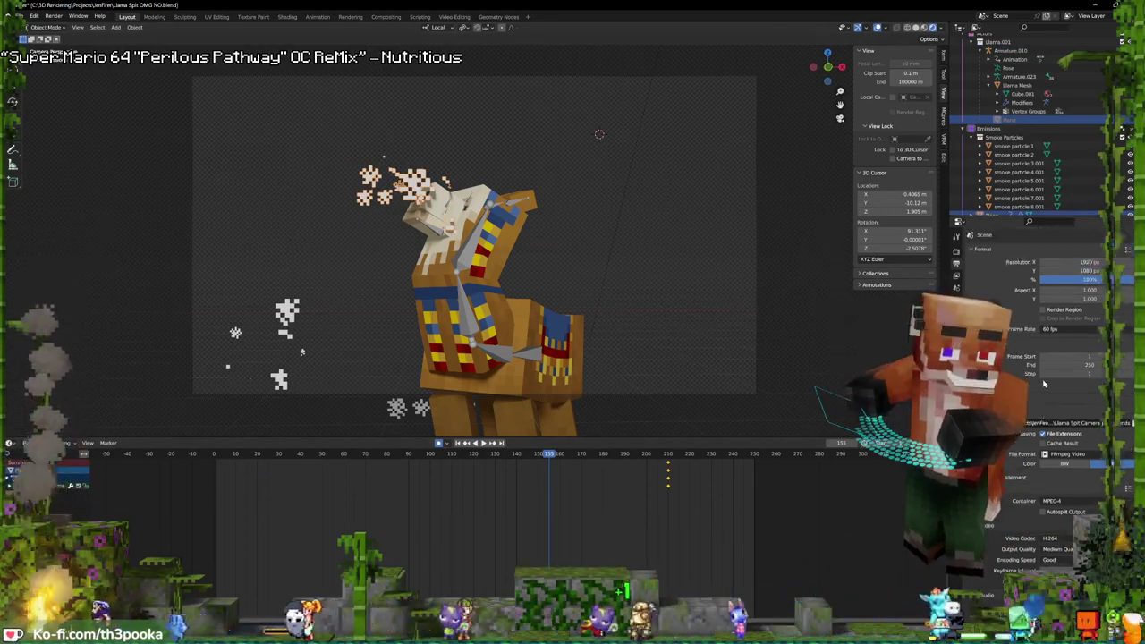
{"action": "left_click", "coordinate": [955, 356]}
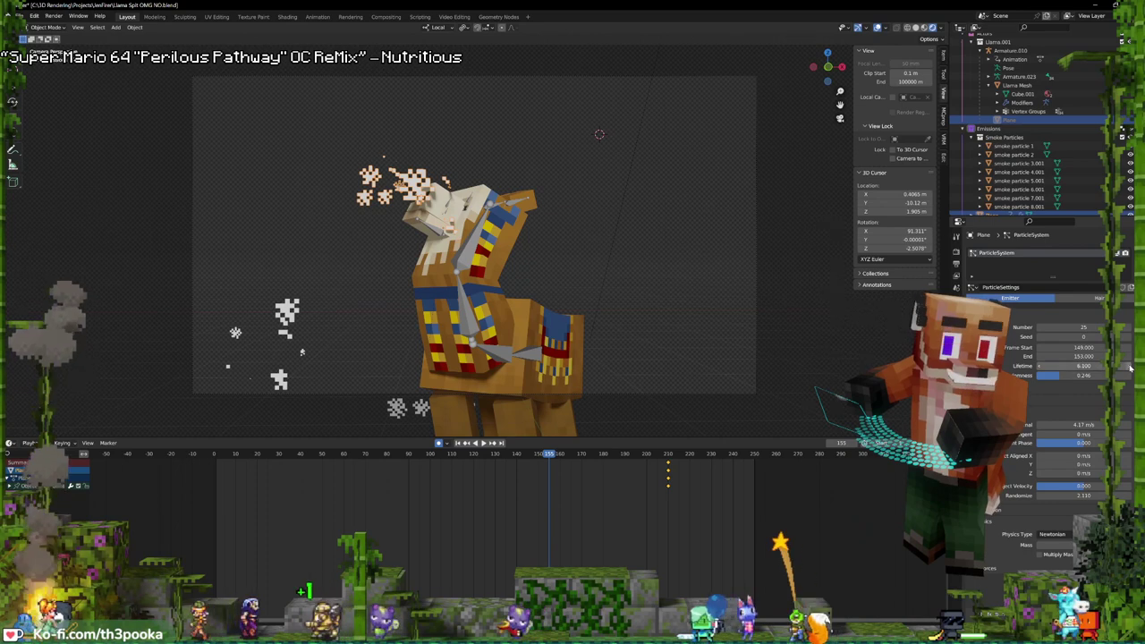
{"action": "left_click_drag", "start_coordinate": [1128, 366], "coordinate": [1134, 366]}
{"action": "left_click", "coordinate": [1078, 366]}
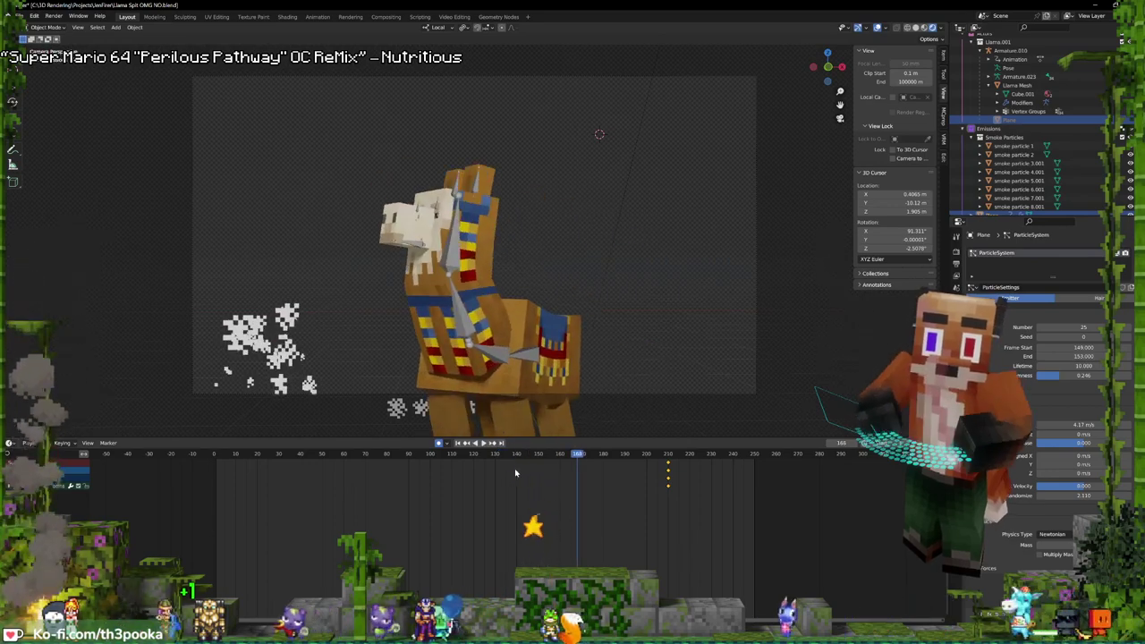
{"action": "left_click", "coordinate": [510, 457]}
{"action": "key", "text": "space"}
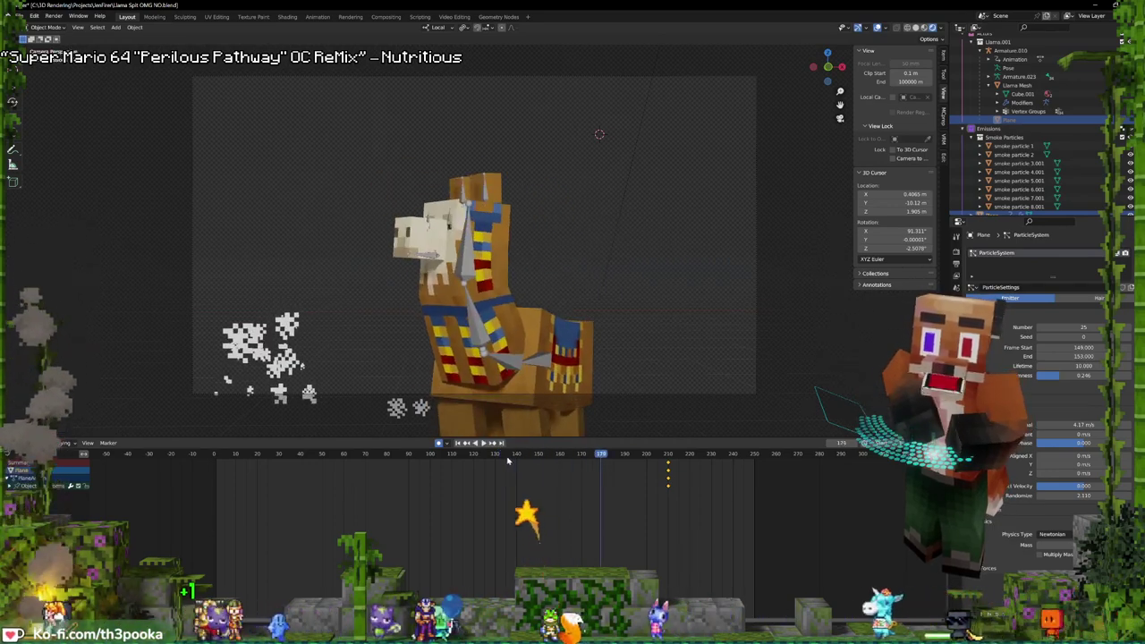
{"action": "left_click", "coordinate": [515, 458]}
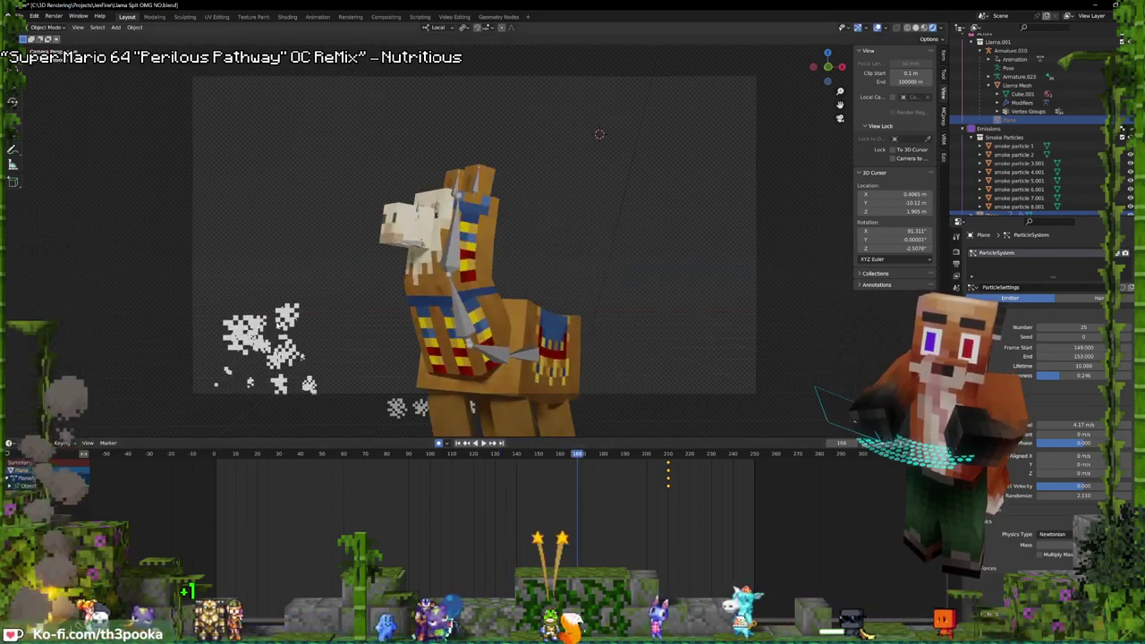
- Move the splash emitter near the ground in front of the llama up to the camera frame's upper edge and play the animation
{"action": "left_click", "coordinate": [254, 341]}
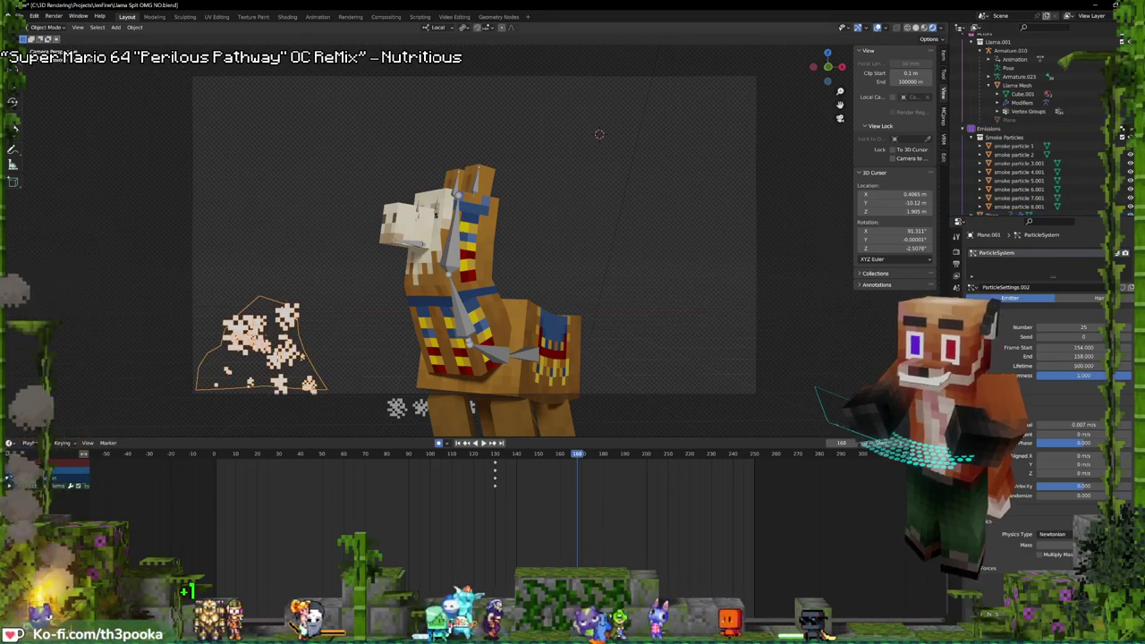
{"action": "left_click", "coordinate": [14, 128]}
{"action": "left_click_drag", "start_coordinate": [265, 284], "coordinate": [281, 69]}
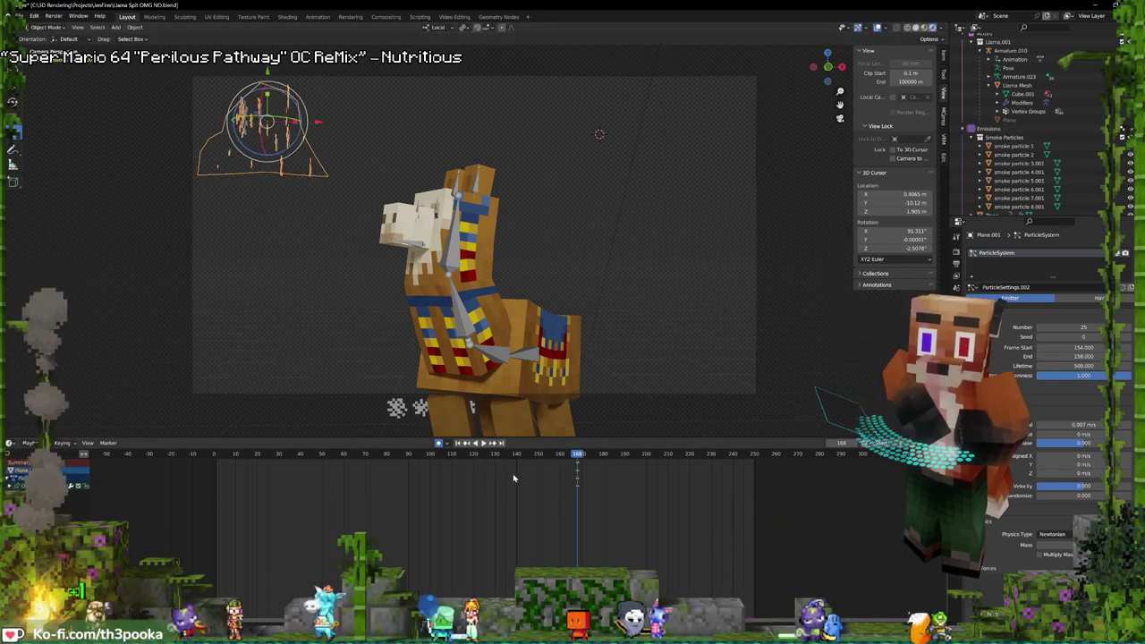
{"action": "key", "text": "space"}
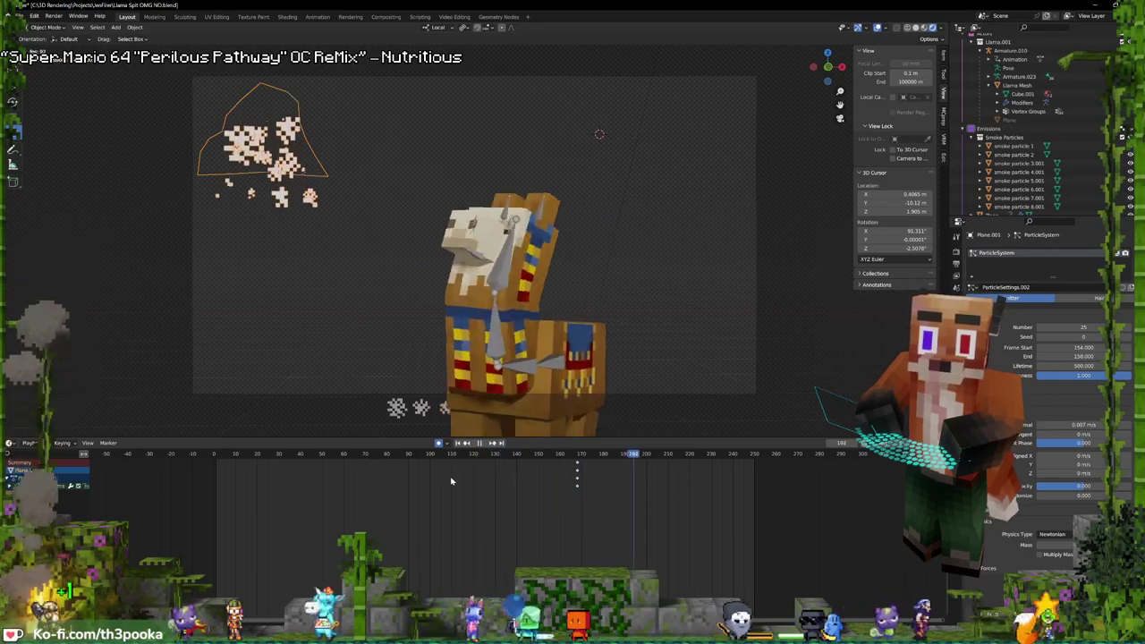
{"action": "key", "text": "space"}
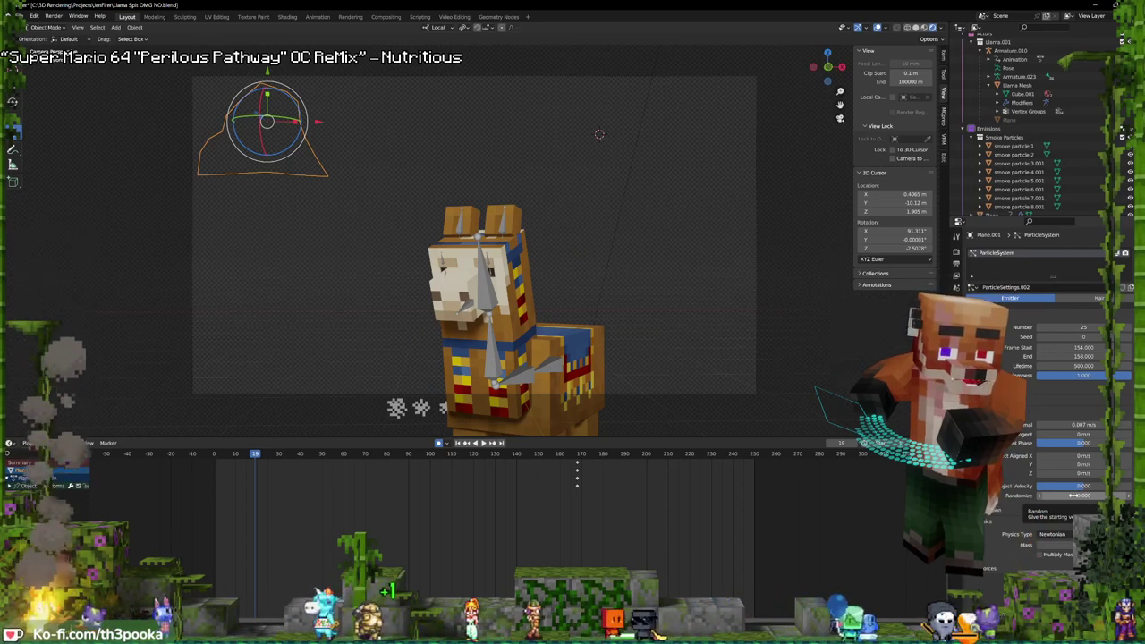
- Set the splash emitter's velocity randomize value to 0.610 and play the animation to check the particle spread
{"action": "left_click_drag", "start_coordinate": [1060, 494], "coordinate": [1116, 494]}
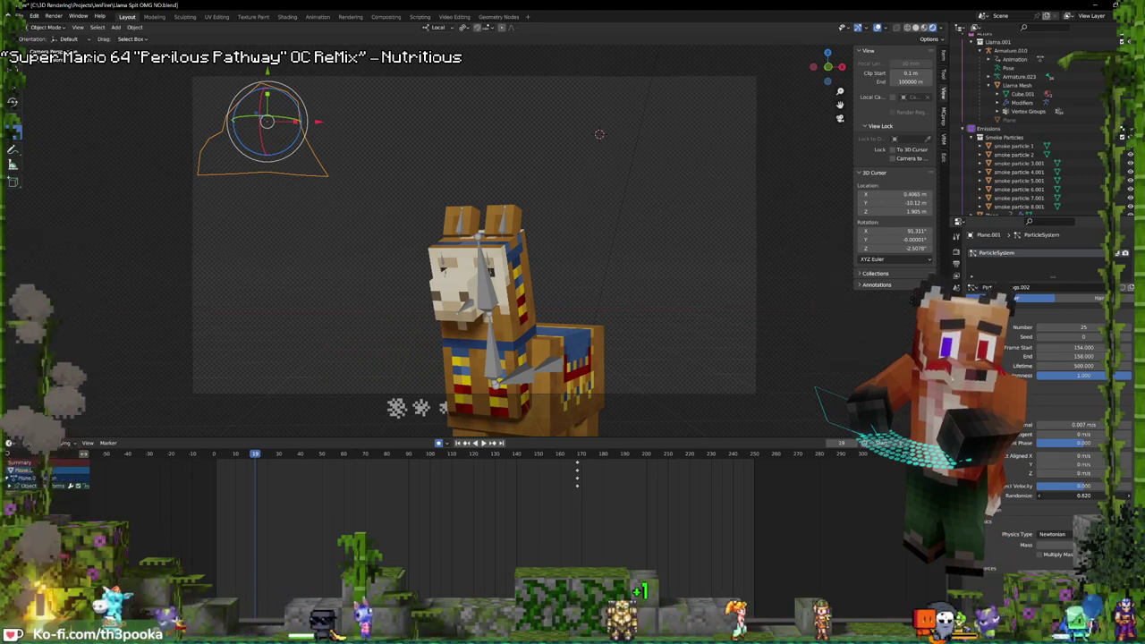
{"action": "left_click", "coordinate": [497, 489]}
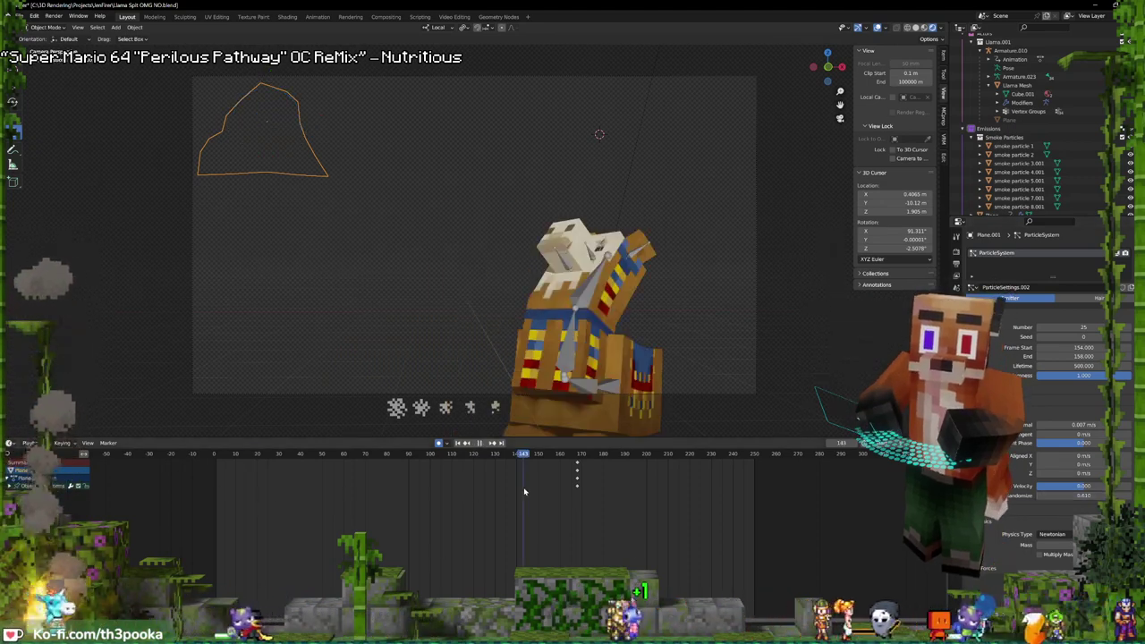
{"action": "key", "text": "space"}
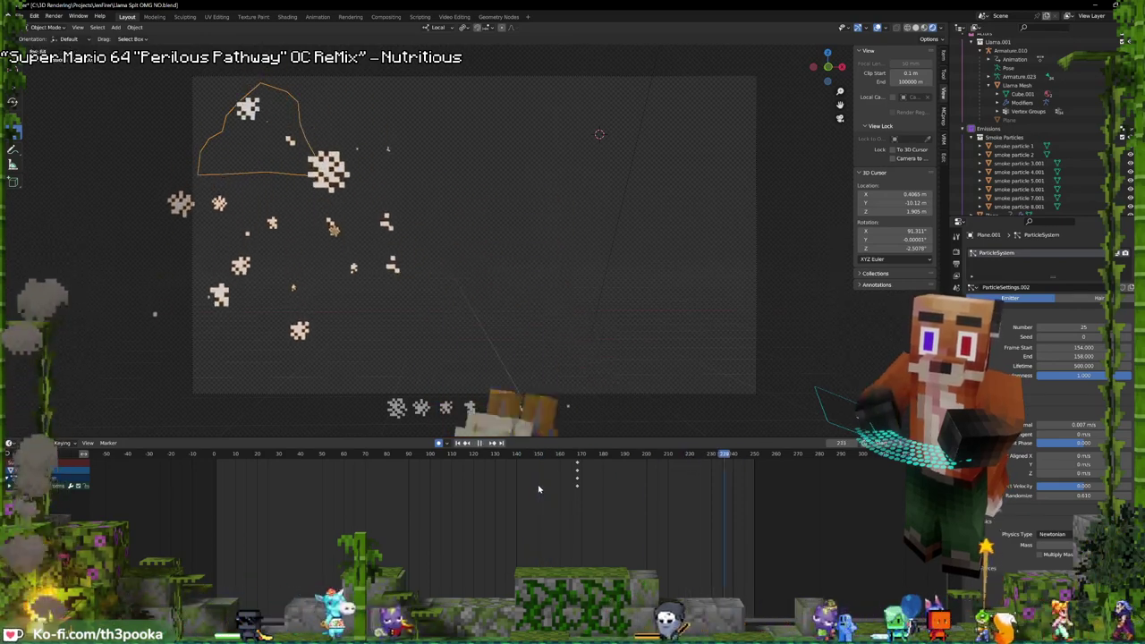
- Set the splash emitter's velocity randomize value to 0.170 and replay the splash from frame 151
{"action": "key", "text": "space"}
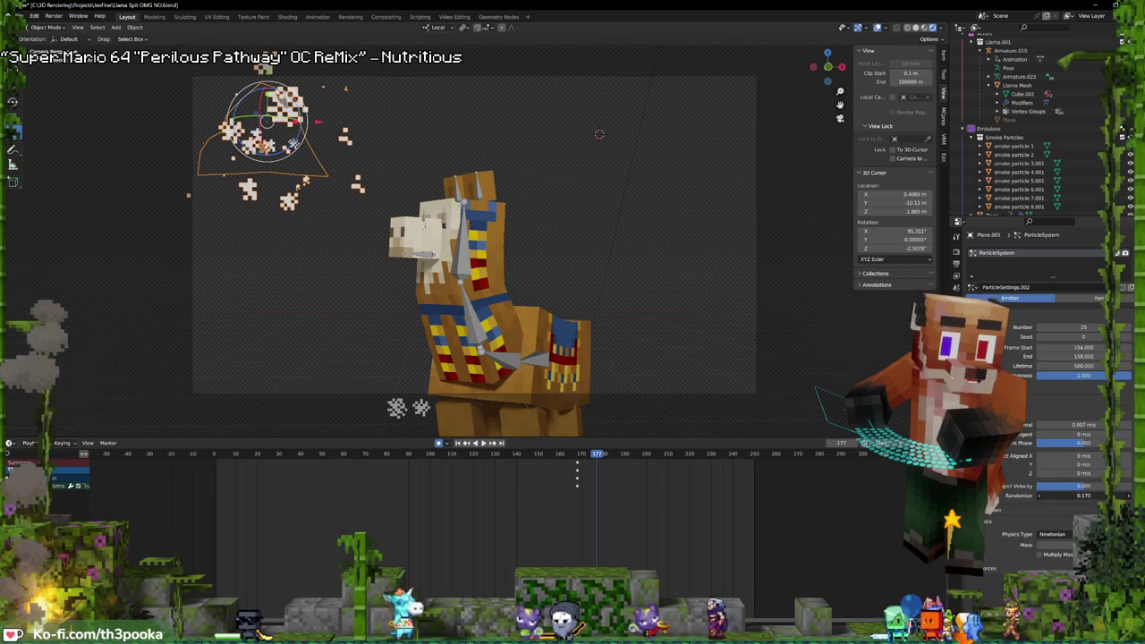
{"action": "left_click_drag", "start_coordinate": [579, 484], "coordinate": [542, 481]}
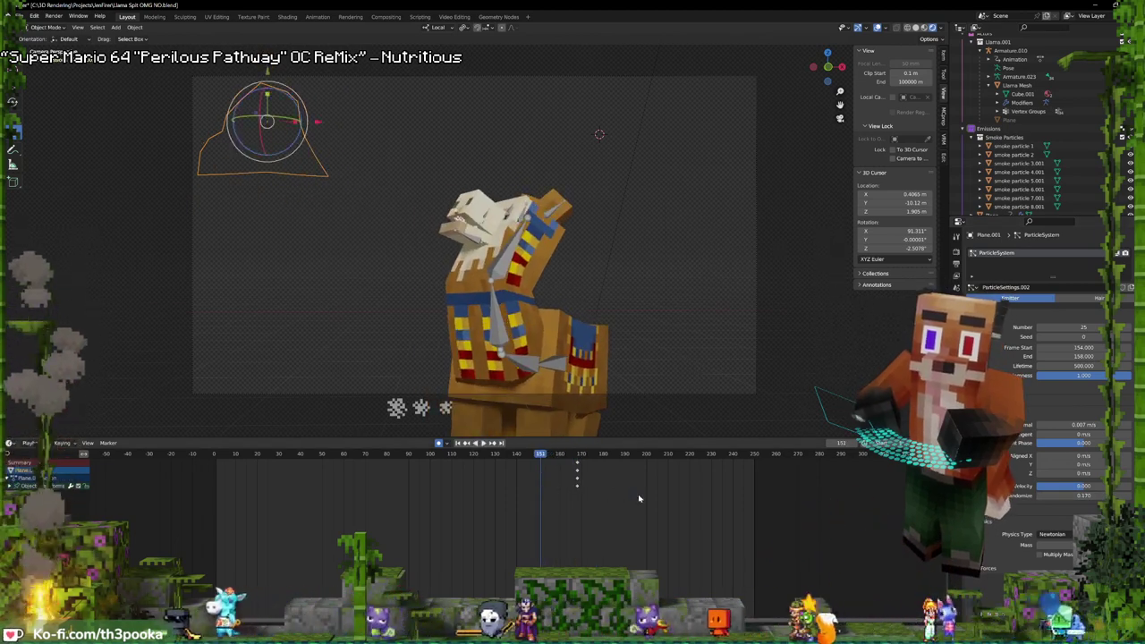
{"action": "key", "text": "space"}
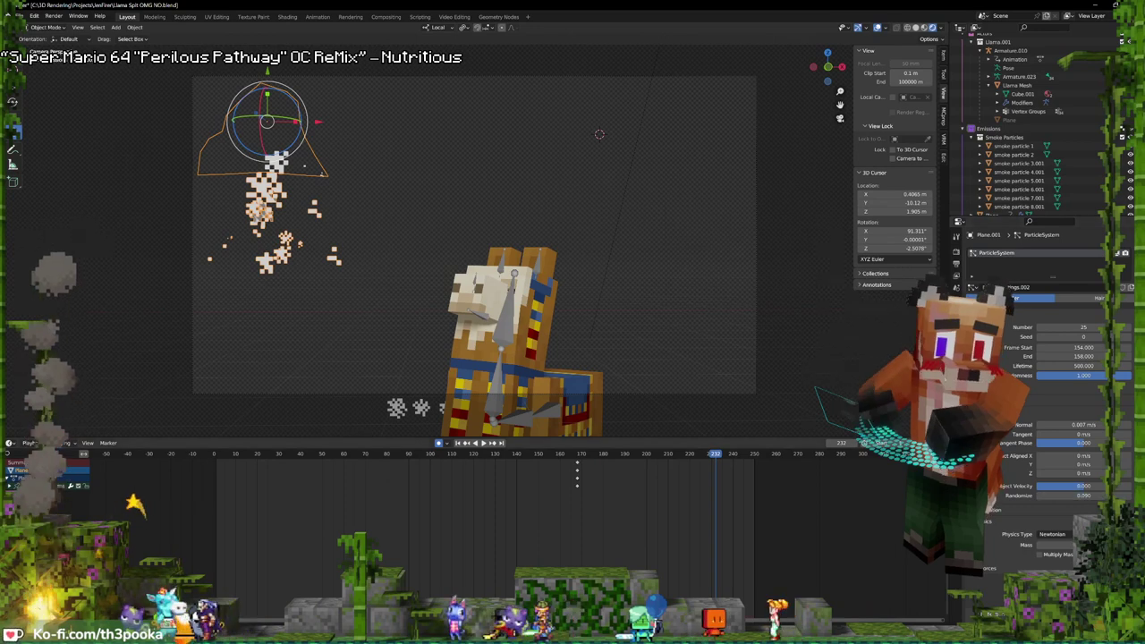
- Set the splash emitter's velocity randomize value to 0.090 and play the animation to review the particle spread
{"action": "key", "text": "space"}
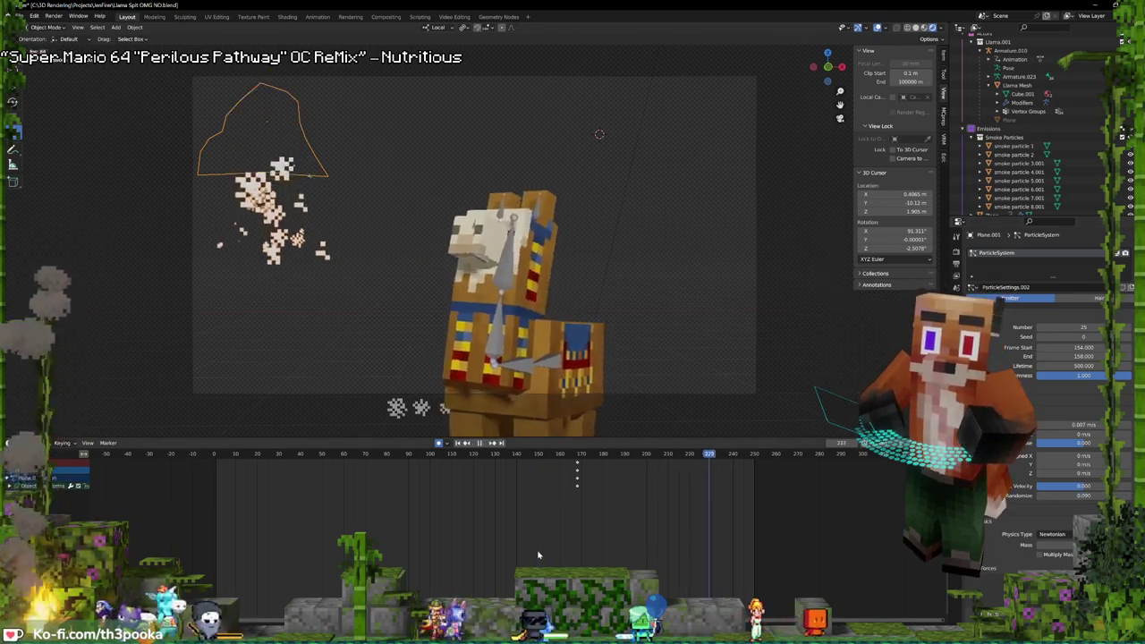
{"action": "key", "text": "space"}
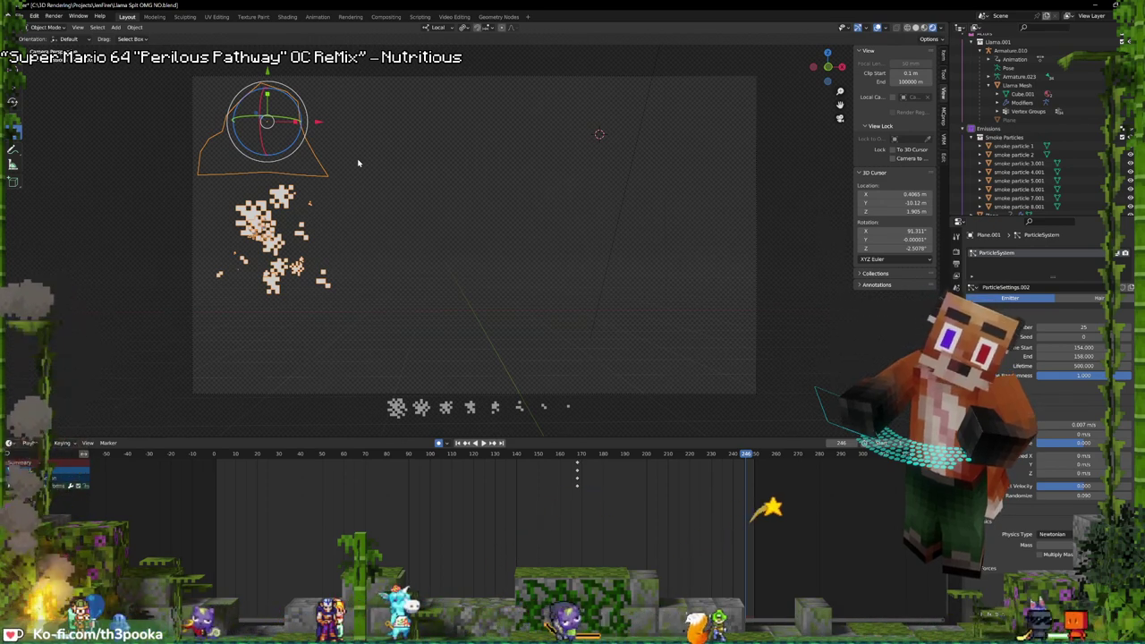
{"action": "scroll", "coordinate": [1076, 126], "scroll_direction": "down", "scroll_amount": 2}
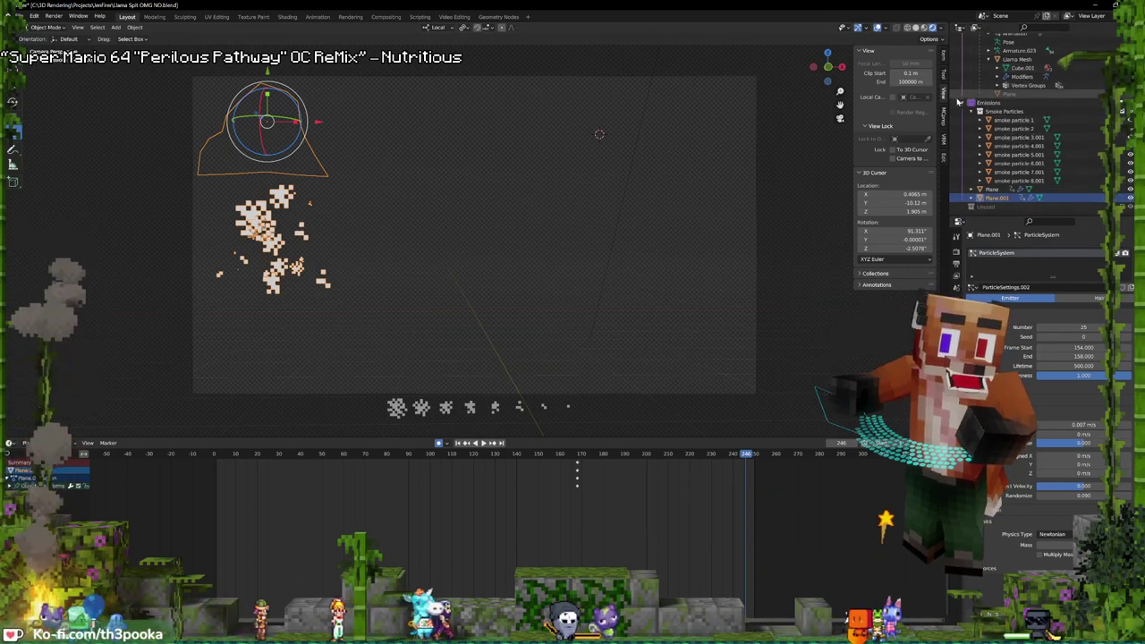
{"action": "key", "text": "space"}
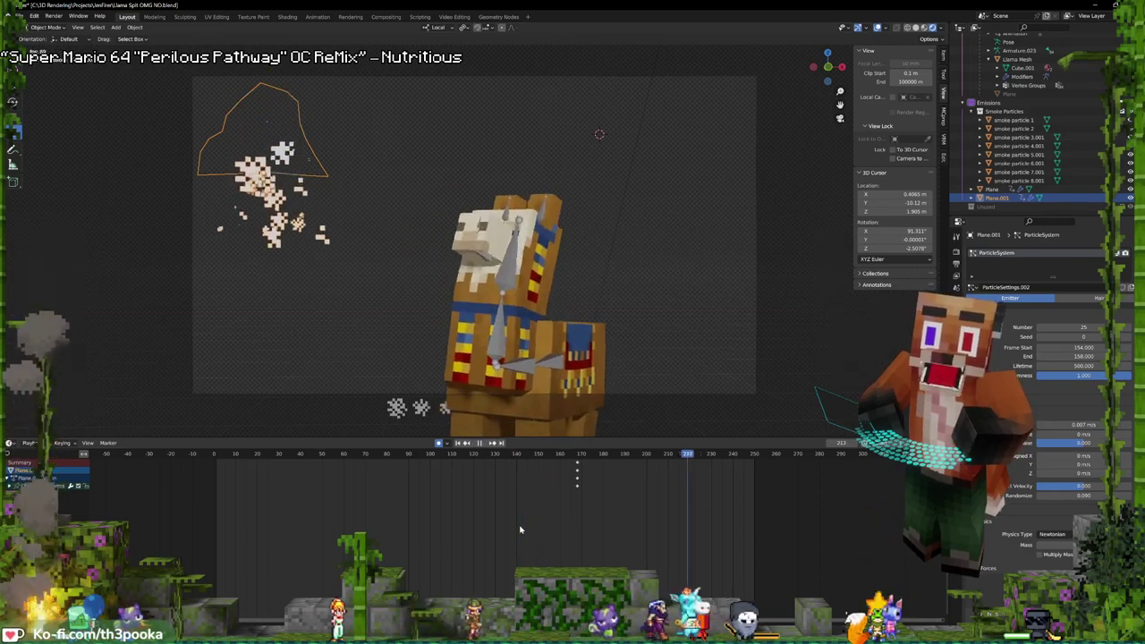
{"action": "key", "text": "space"}
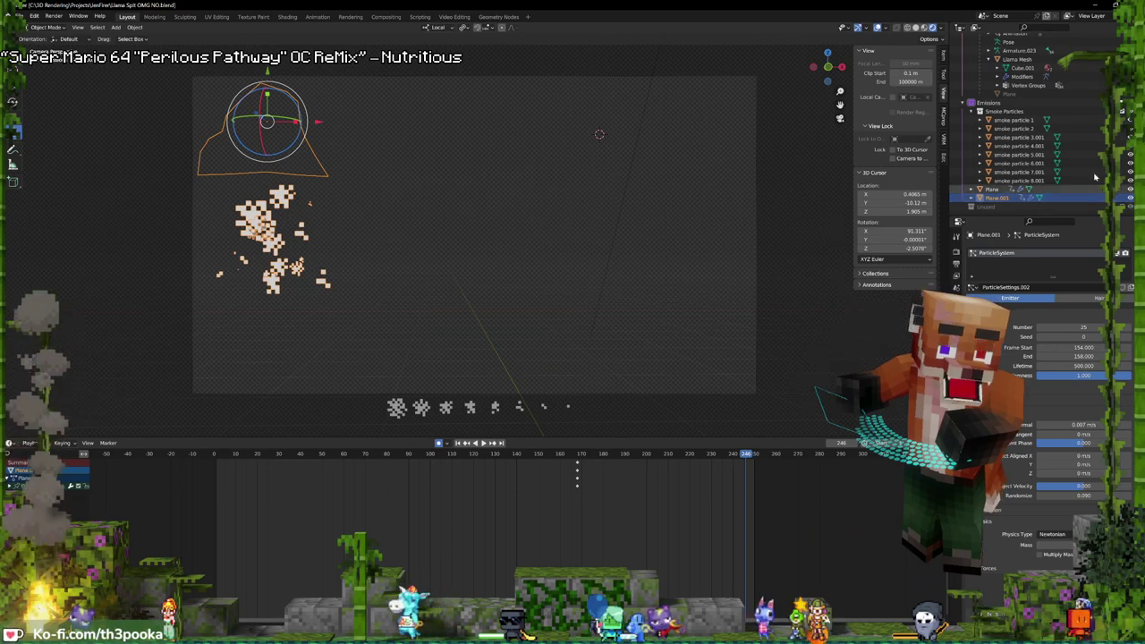
- Rename the splash emitter Plane.001 in the Emissions collection as "Old spit smear"
{"action": "scroll", "coordinate": [995, 110], "scroll_direction": "up", "scroll_amount": 5}
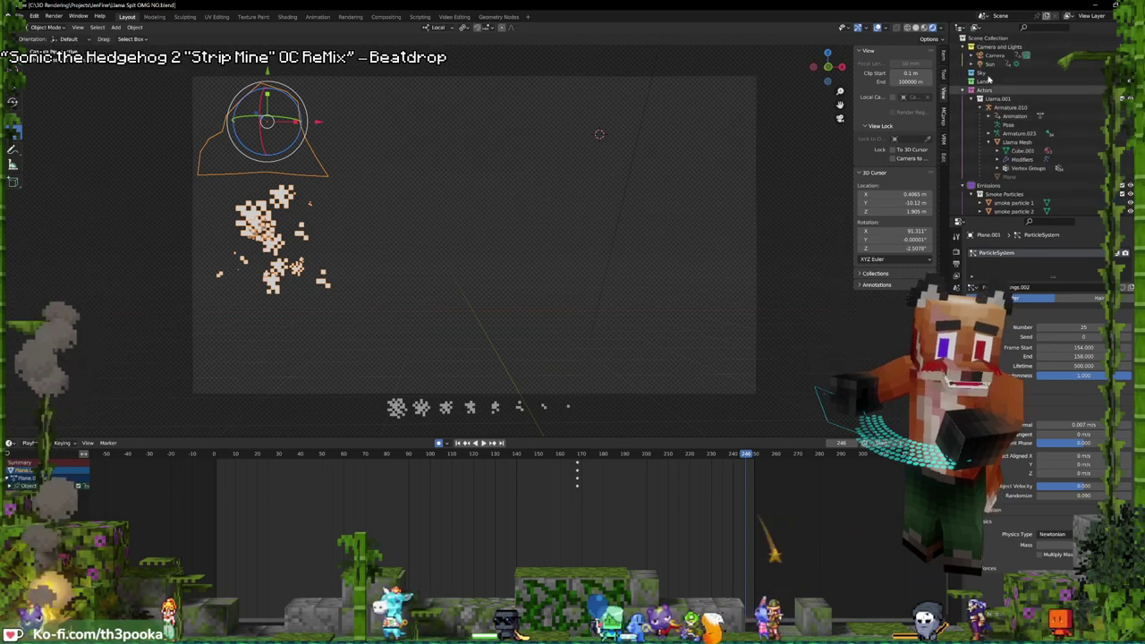
{"action": "left_click", "coordinate": [986, 40]}
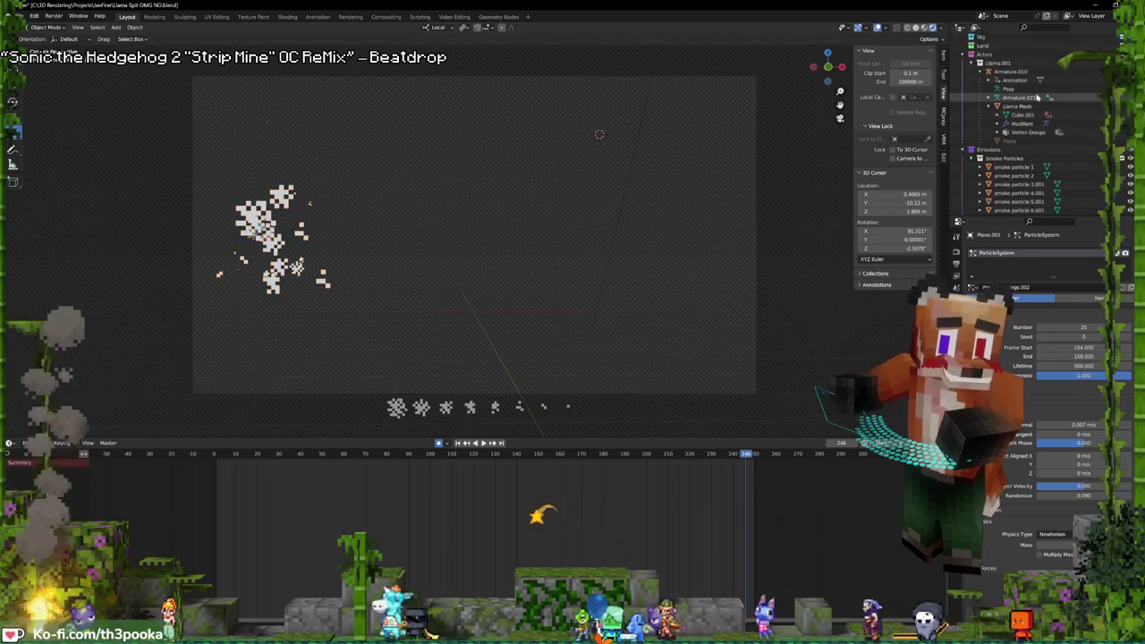
{"action": "scroll", "coordinate": [1037, 96], "scroll_direction": "down", "scroll_amount": 5}
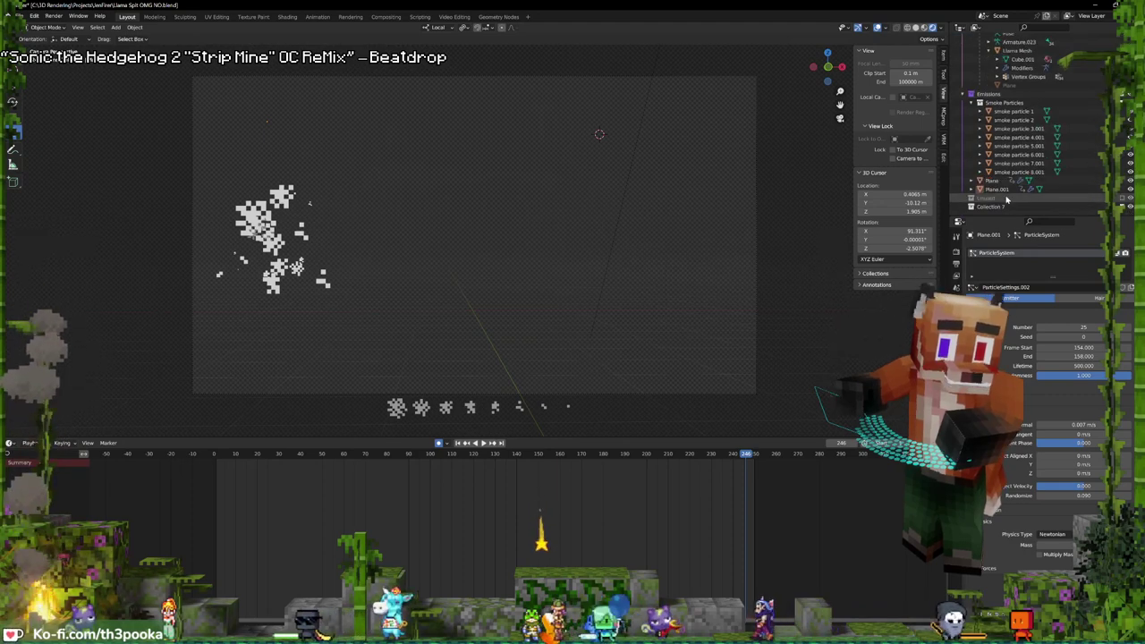
{"action": "left_click", "coordinate": [997, 190]}
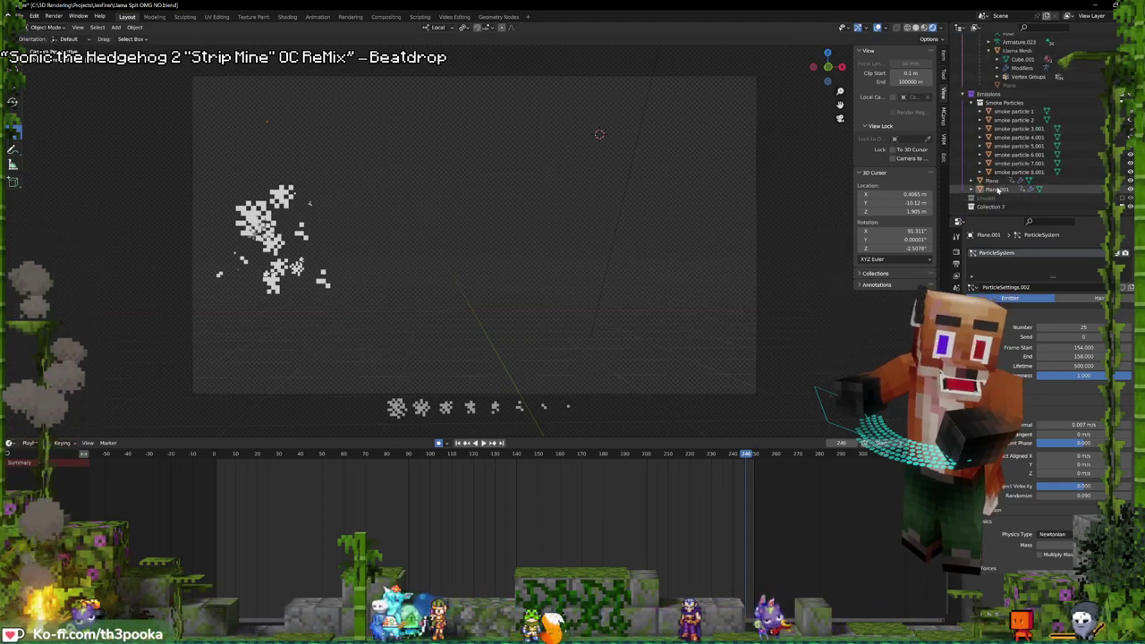
{"action": "left_click", "coordinate": [992, 181]}
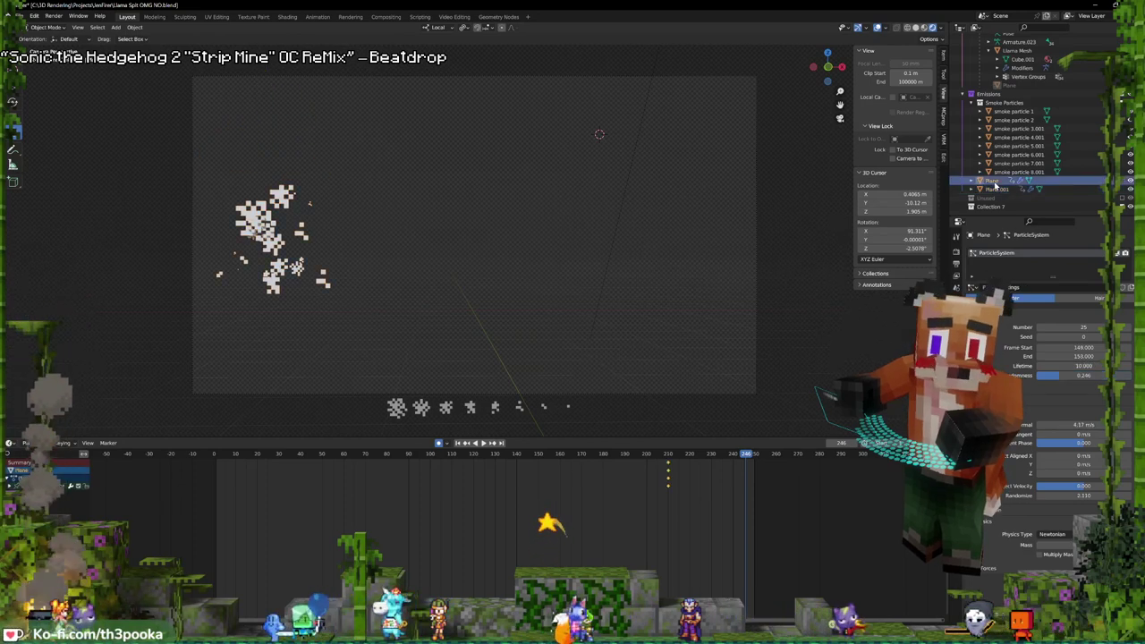
{"action": "left_click", "coordinate": [999, 190]}
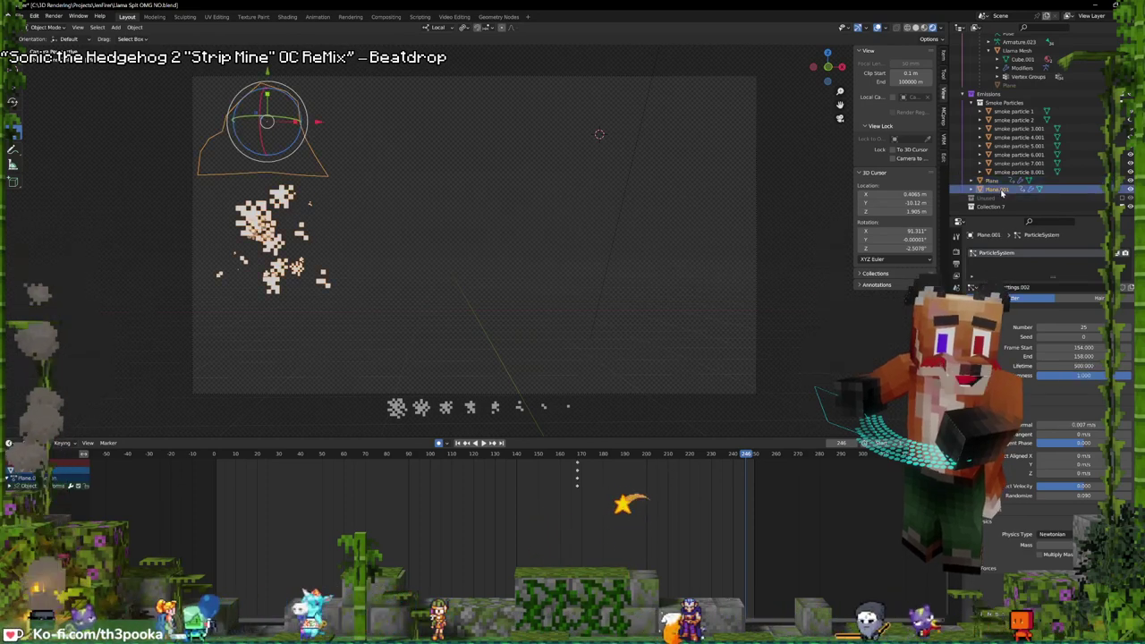
{"action": "type", "text": "0"}
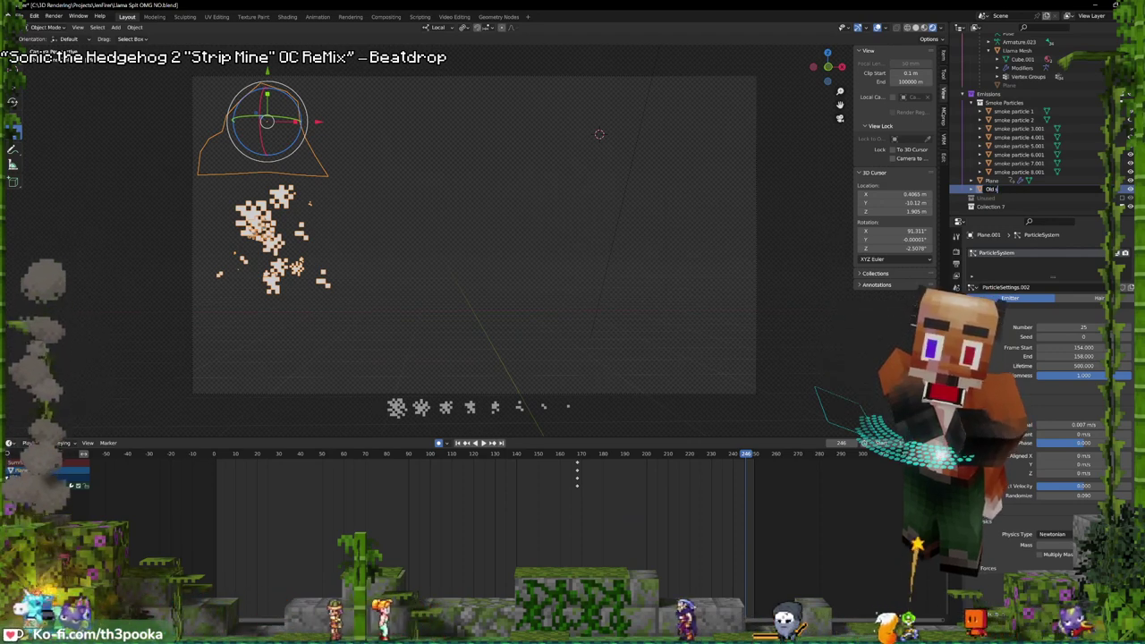
{"action": "type", "text": "ld spit sm"}
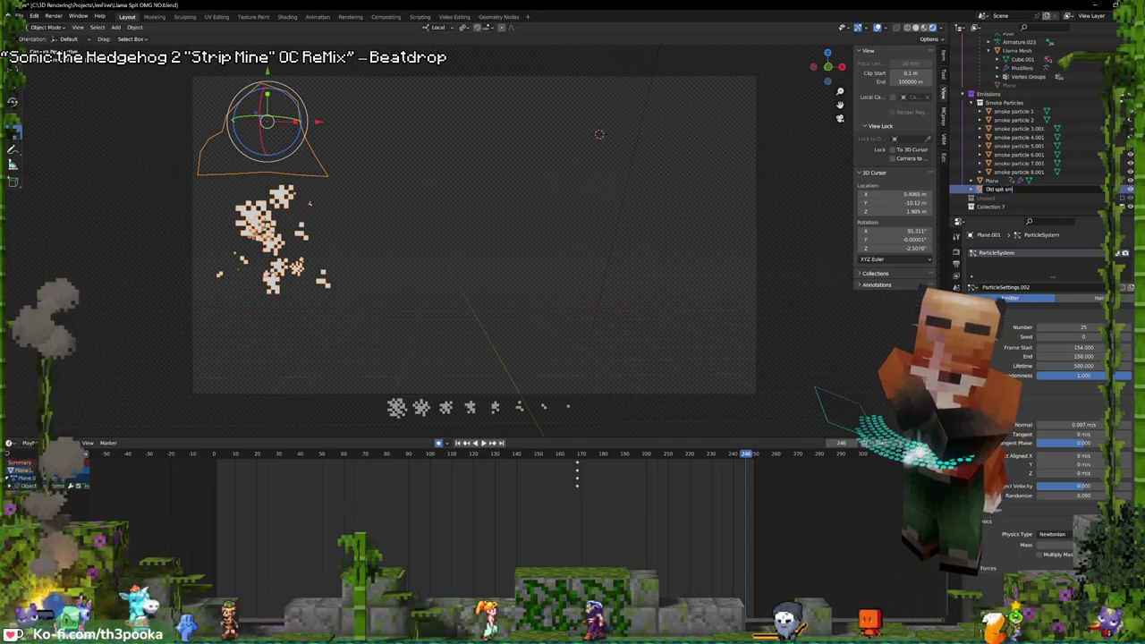
{"action": "type", "text": "ear"}
{"action": "key", "text": "Return"}
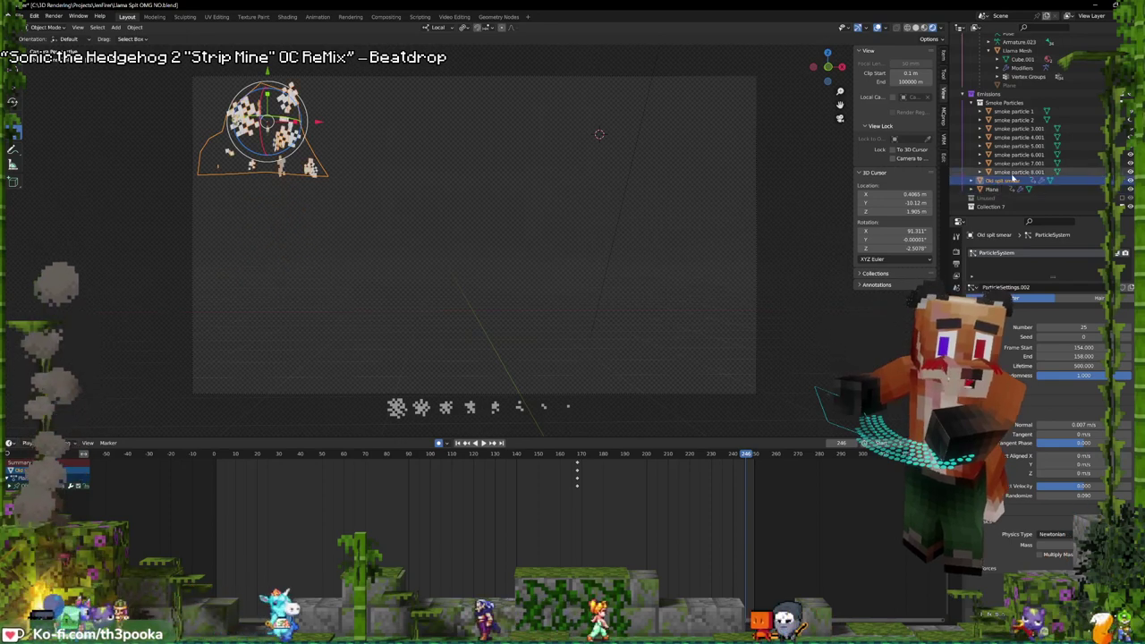
- Move the Old spit smear emitter into the Unused collection and place the 3D cursor at the emitter's former spot in the camera frame
{"action": "key", "text": "Delete"}
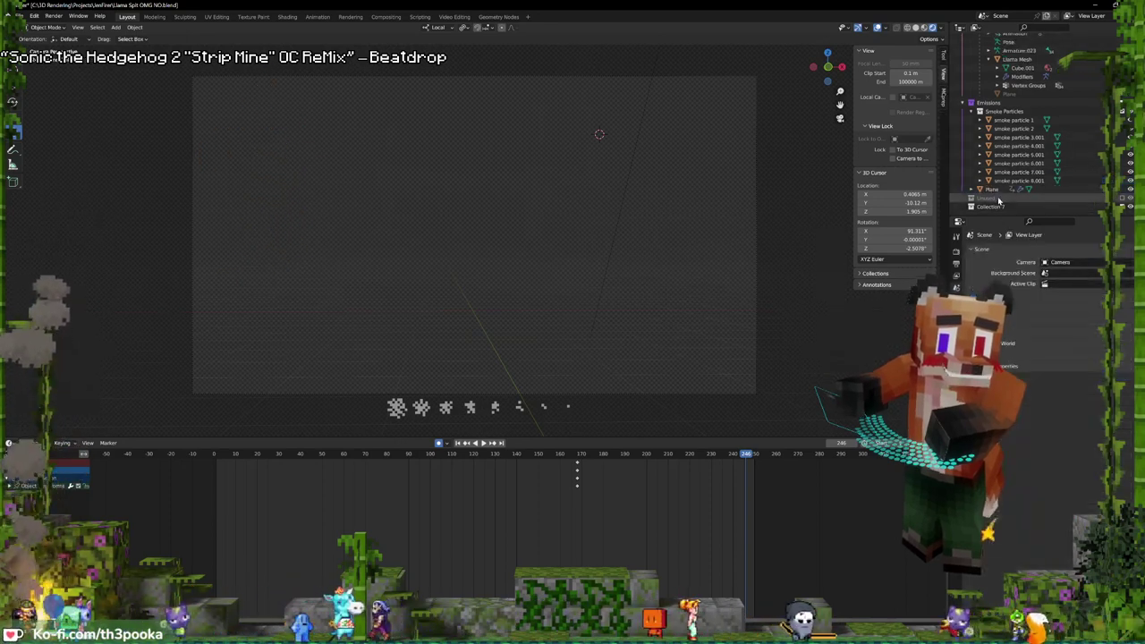
{"action": "left_click", "coordinate": [999, 206]}
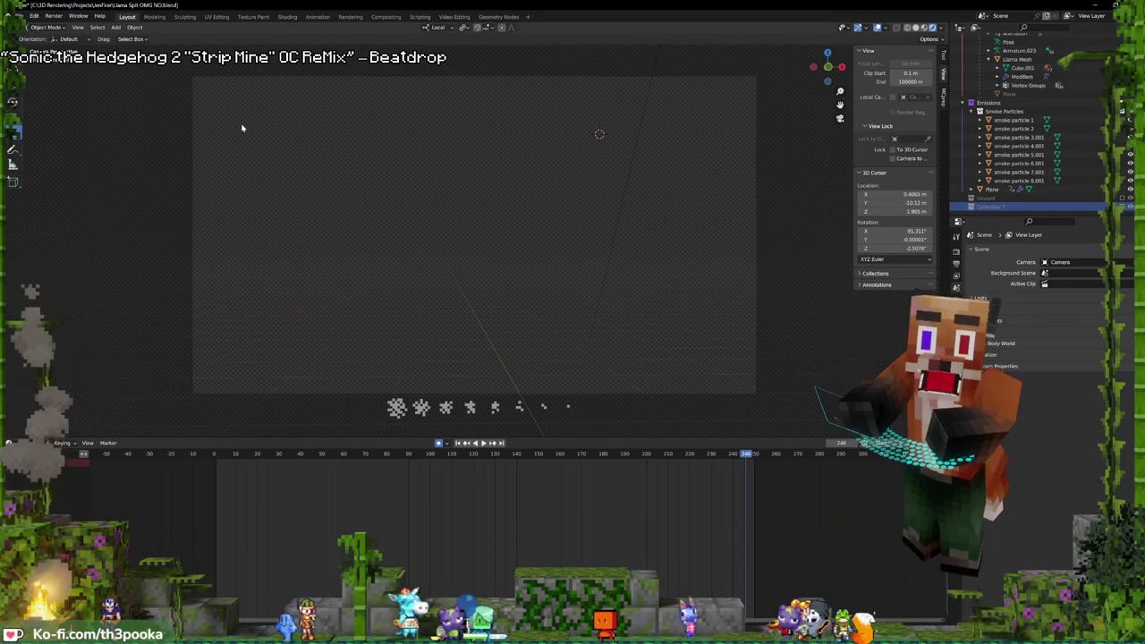
{"action": "key", "text": "shift+a"}
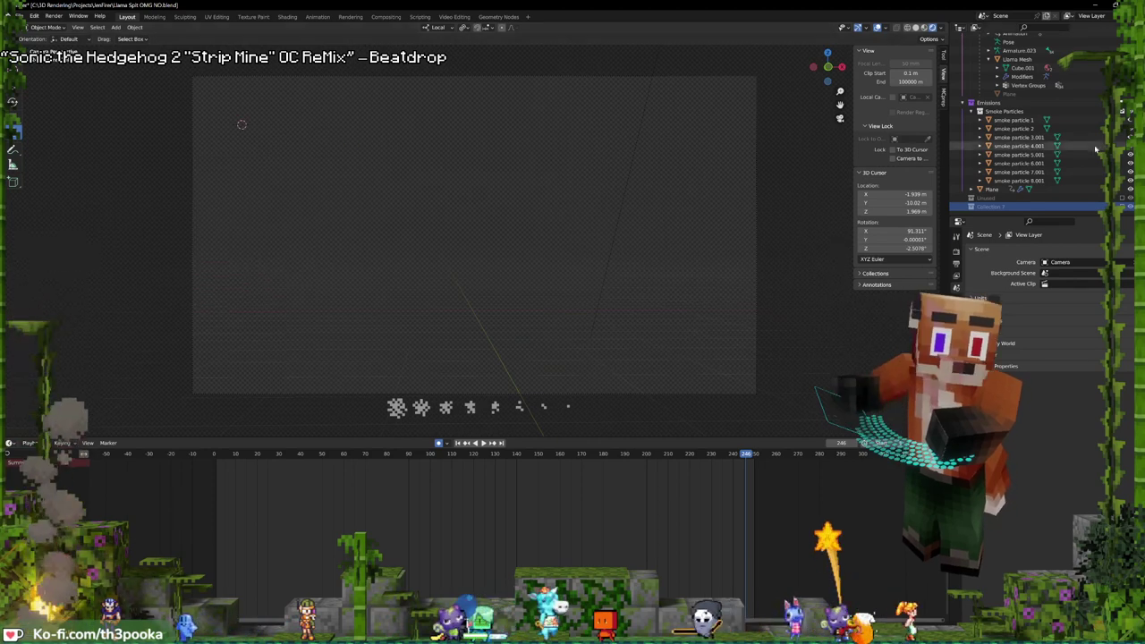
{"action": "key", "text": "ctrl+z"}
- Duplicate the Old spit smear emitter in place, move the copy into the Emissions collection, and disable the Unused collection
{"action": "scroll", "coordinate": [983, 207], "scroll_direction": "down", "scroll_amount": 1}
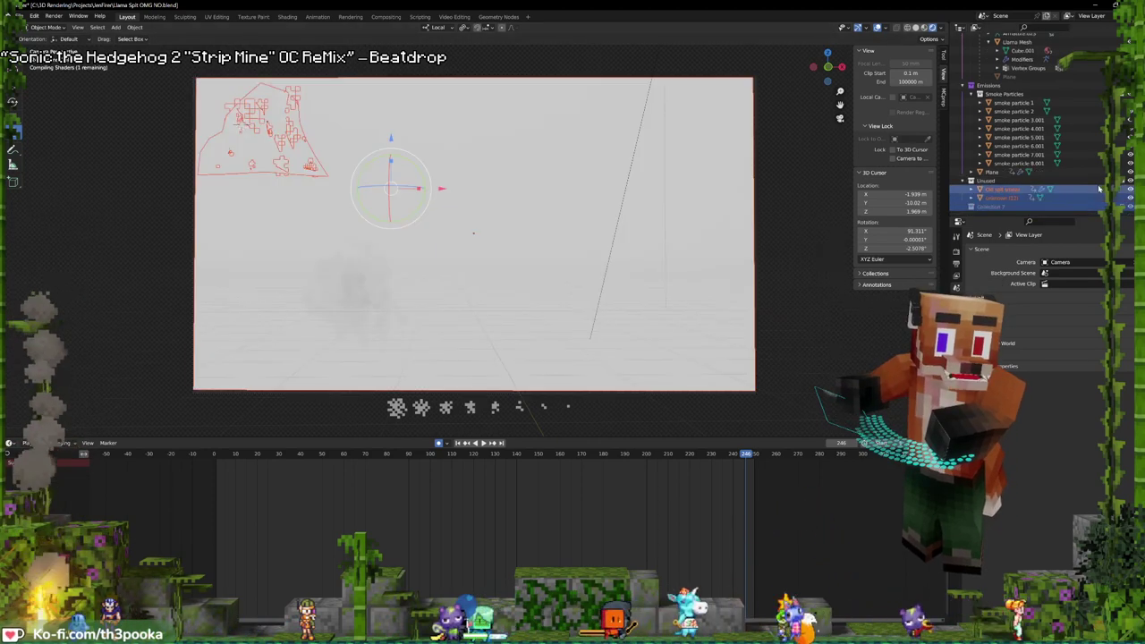
{"action": "left_click", "coordinate": [1001, 190]}
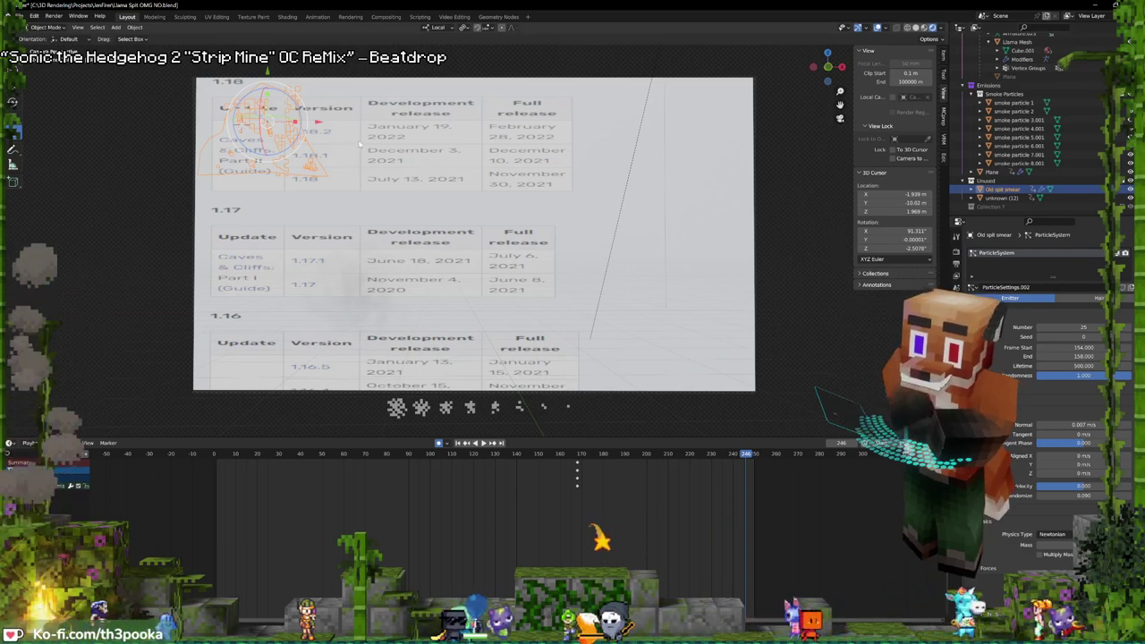
{"action": "key", "text": "ctrl+z"}
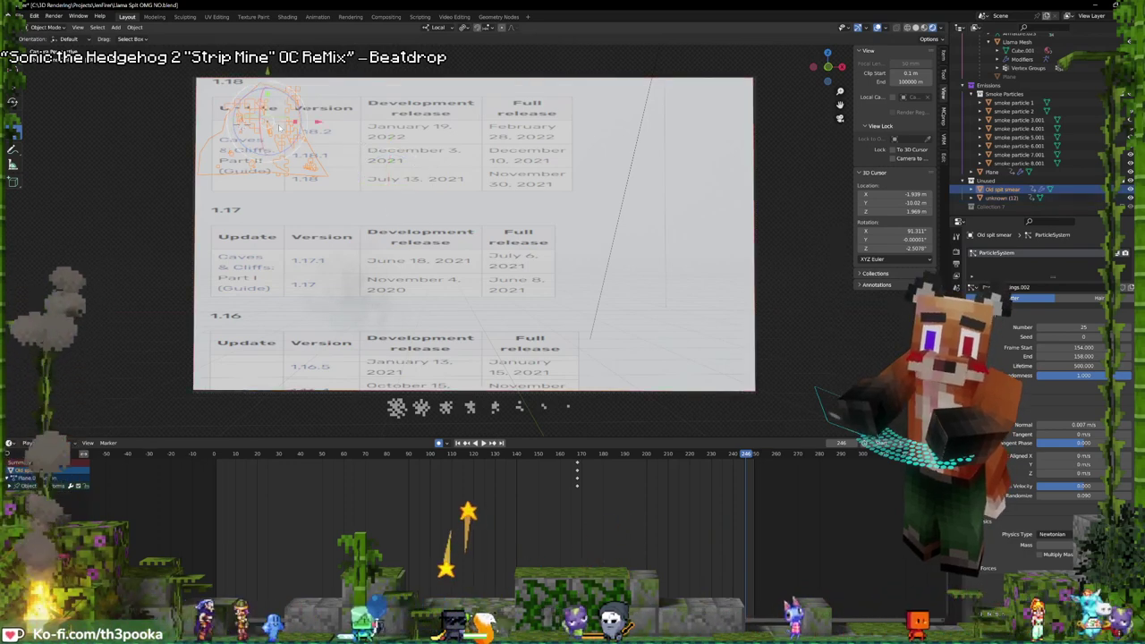
{"action": "key", "text": "shift+d"}
{"action": "right_click", "coordinate": [376, 125]}
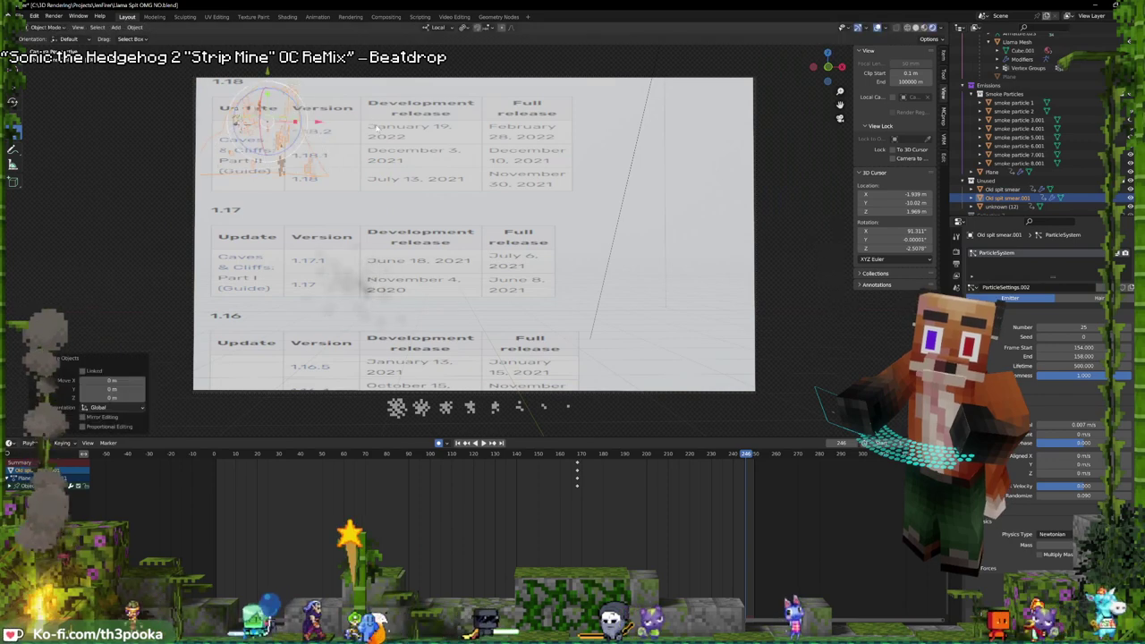
{"action": "left_click_drag", "start_coordinate": [1009, 199], "coordinate": [999, 86]}
{"action": "scroll", "coordinate": [1058, 200], "scroll_direction": "down", "scroll_amount": 1}
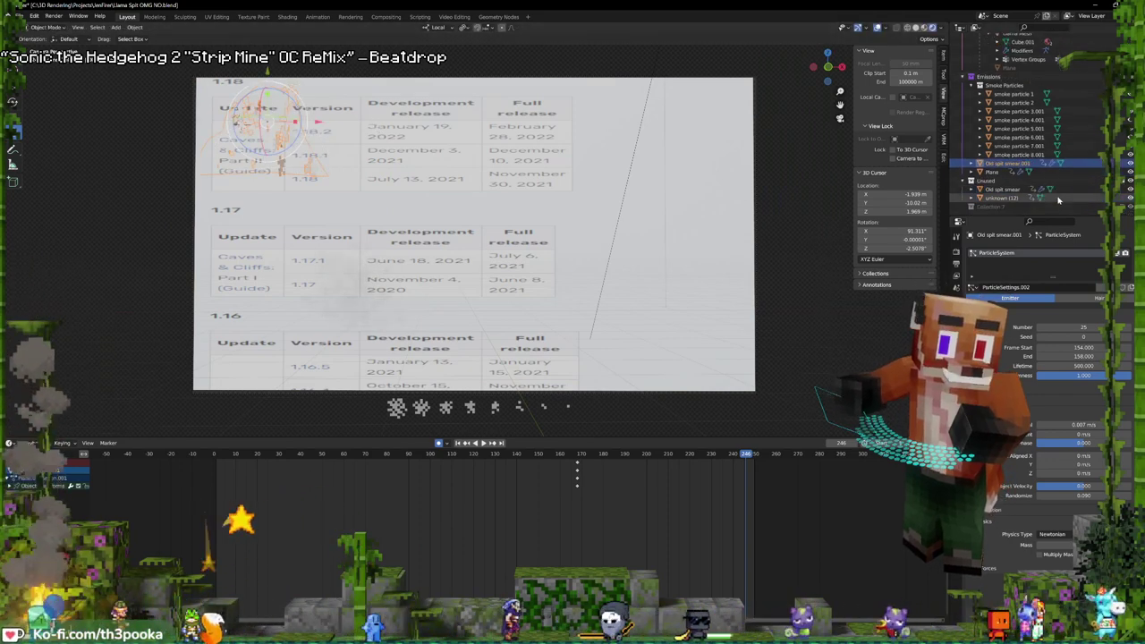
{"action": "scroll", "coordinate": [1124, 181], "scroll_direction": "up", "scroll_amount": 1}
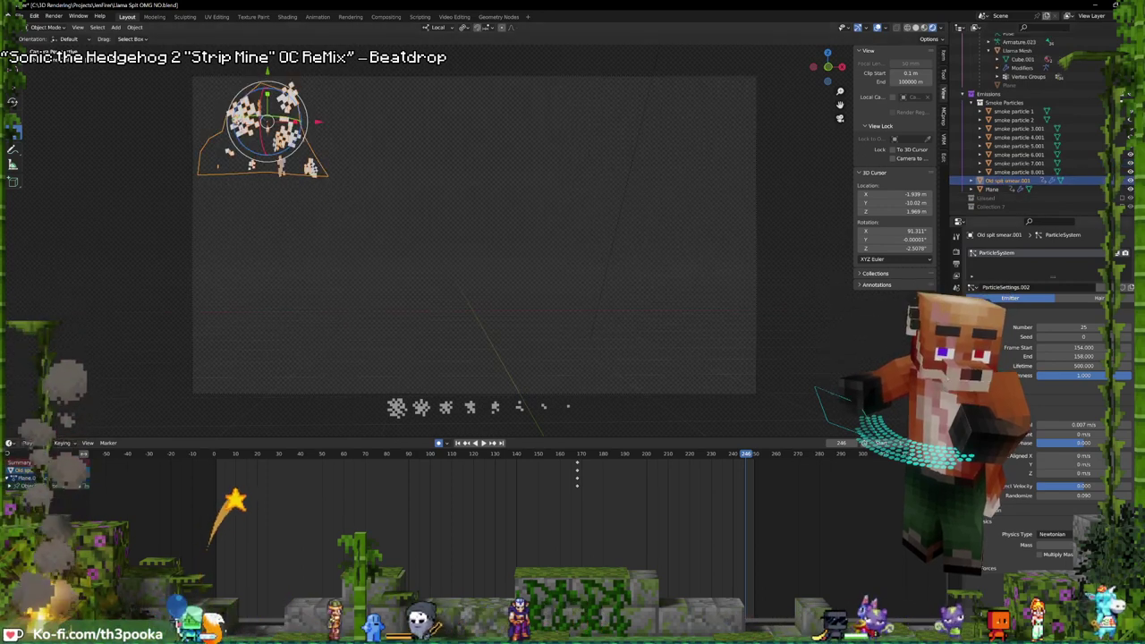
- Remove the particle system from Old spit smear.001, move the plane slightly downward and clear its keyframes
{"action": "left_click", "coordinate": [1126, 262]}
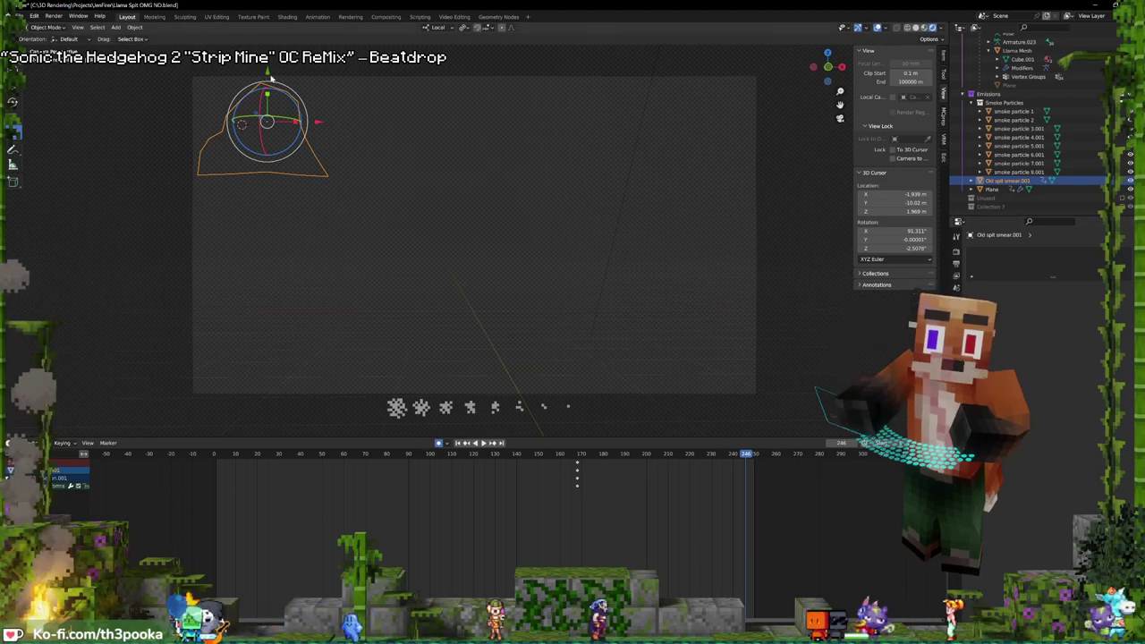
{"action": "left_click_drag", "start_coordinate": [267, 72], "coordinate": [268, 87]}
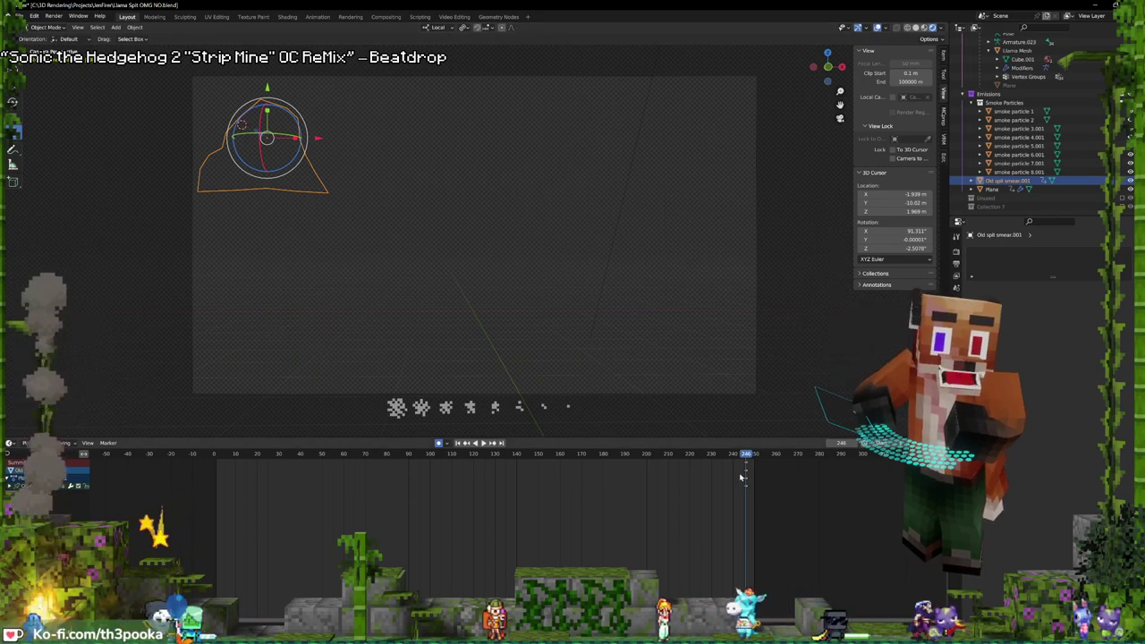
{"action": "key", "text": "Delete"}
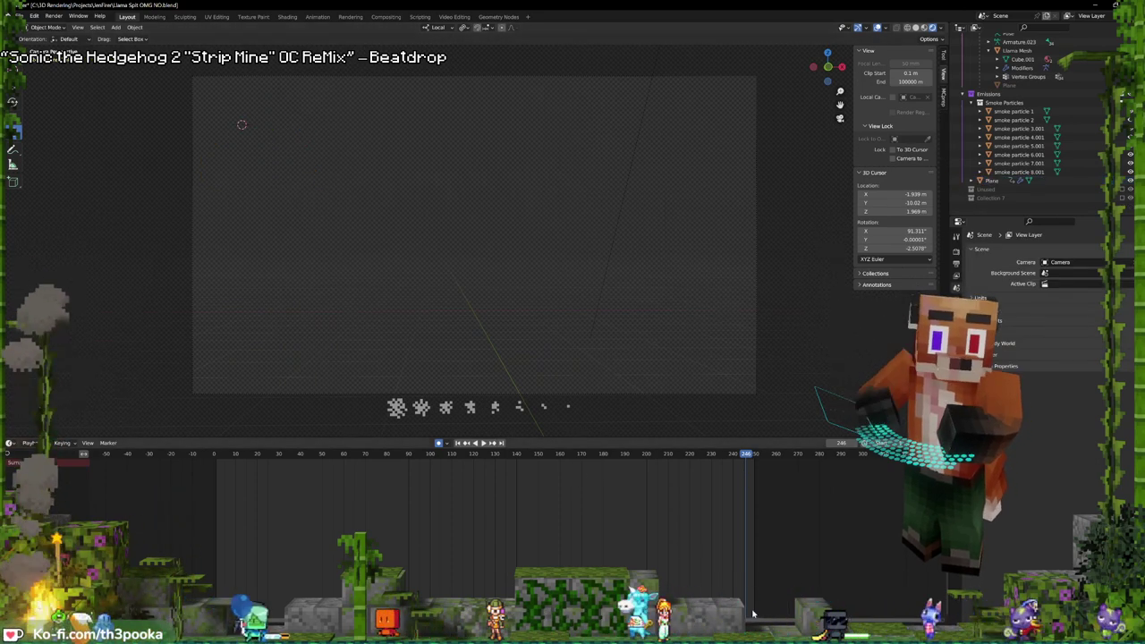
{"action": "key", "text": "ctrl+z"}
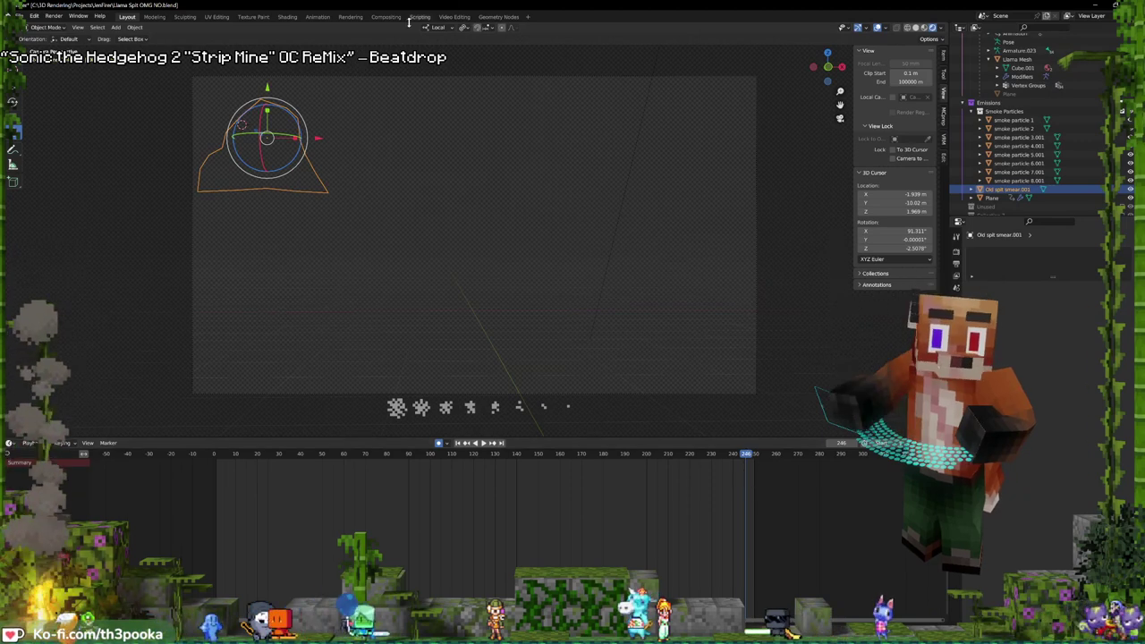
- Create a new geometry node tree for Old spit smear.001 and show the plane through the camera at frame 157
{"action": "left_click", "coordinate": [492, 16]}
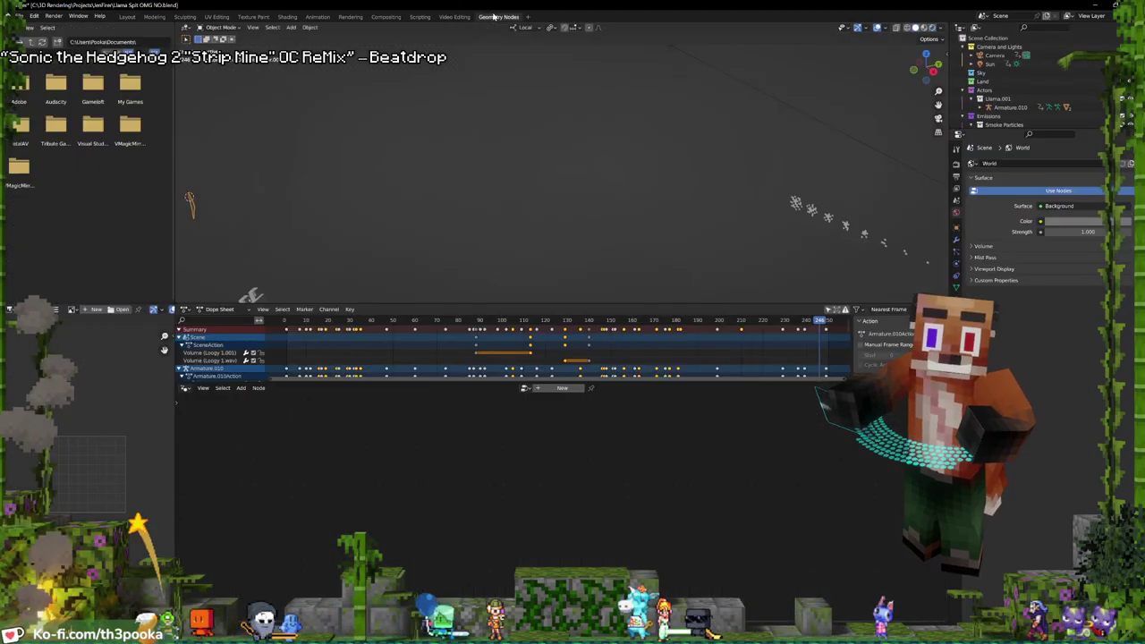
{"action": "left_click", "coordinate": [551, 390]}
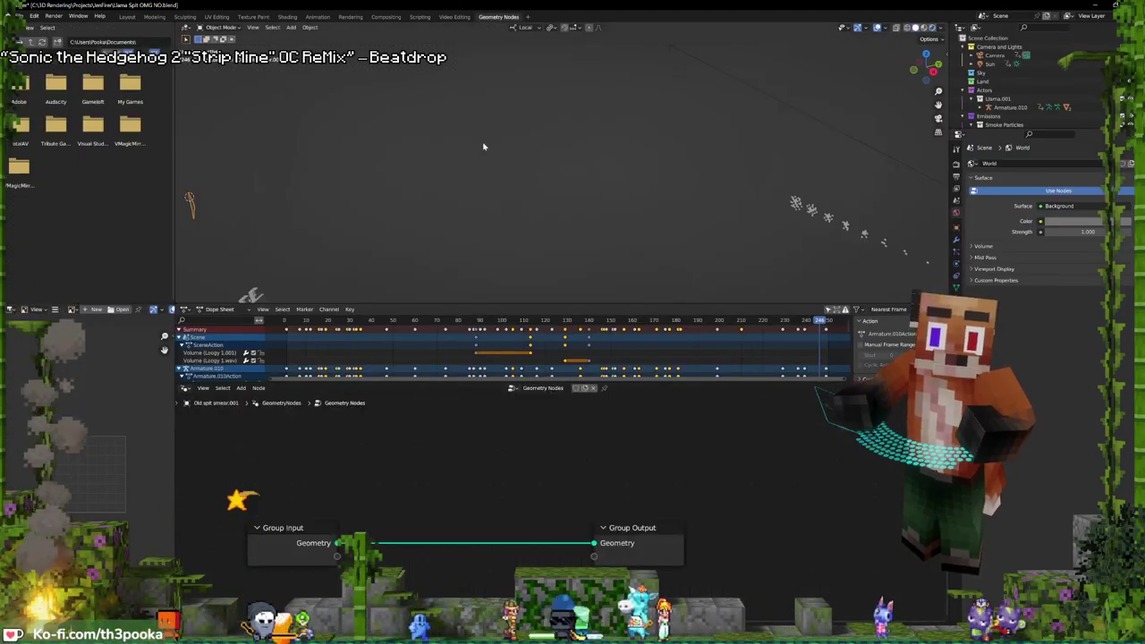
{"action": "key", "text": "KP_0"}
{"action": "left_click_drag", "start_coordinate": [512, 322], "coordinate": [627, 339]}
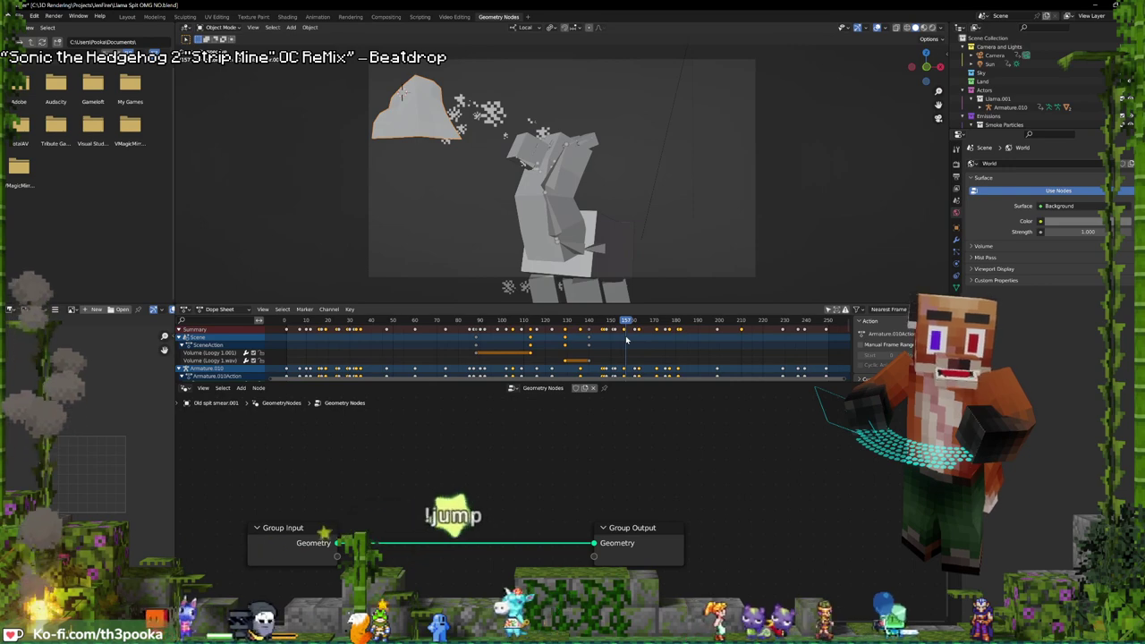
{"action": "key", "text": "shift+a"}
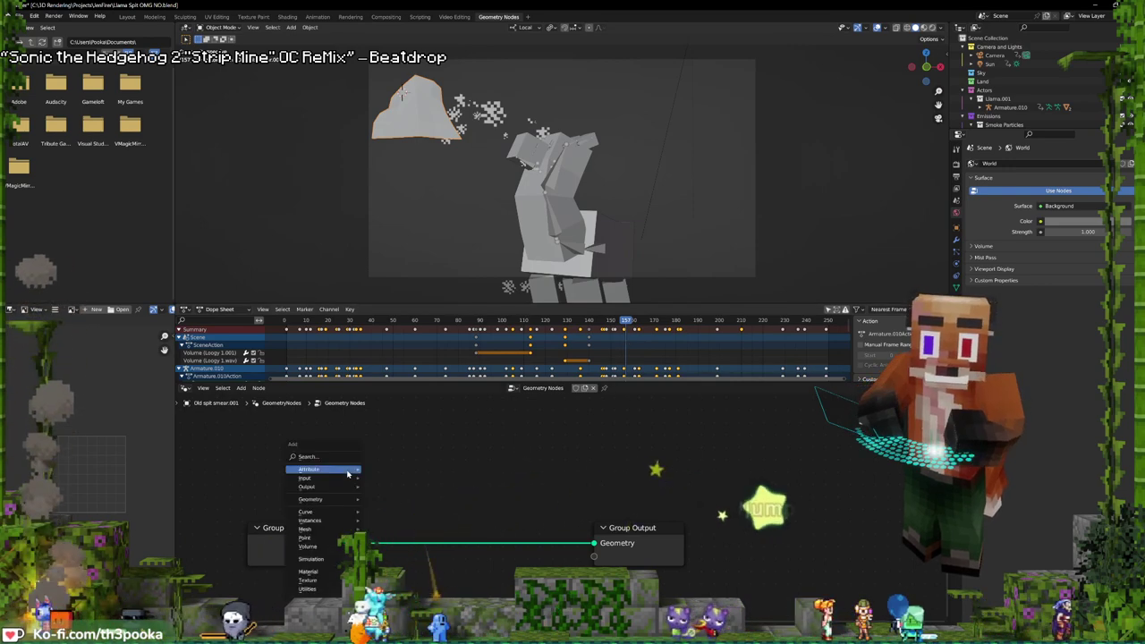
{"action": "scroll", "coordinate": [629, 483], "scroll_direction": "down", "scroll_amount": 4}
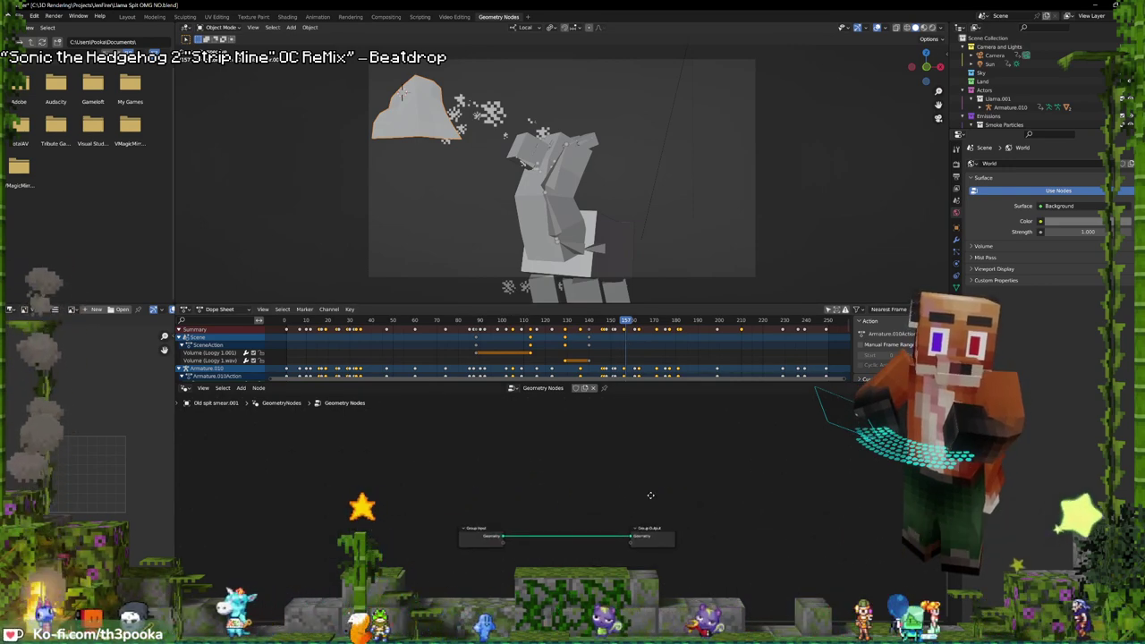
- Insert a Distribute Points on Faces node between Group Input and Group Output and spread the nodes apart
{"action": "key", "text": "shift+a"}
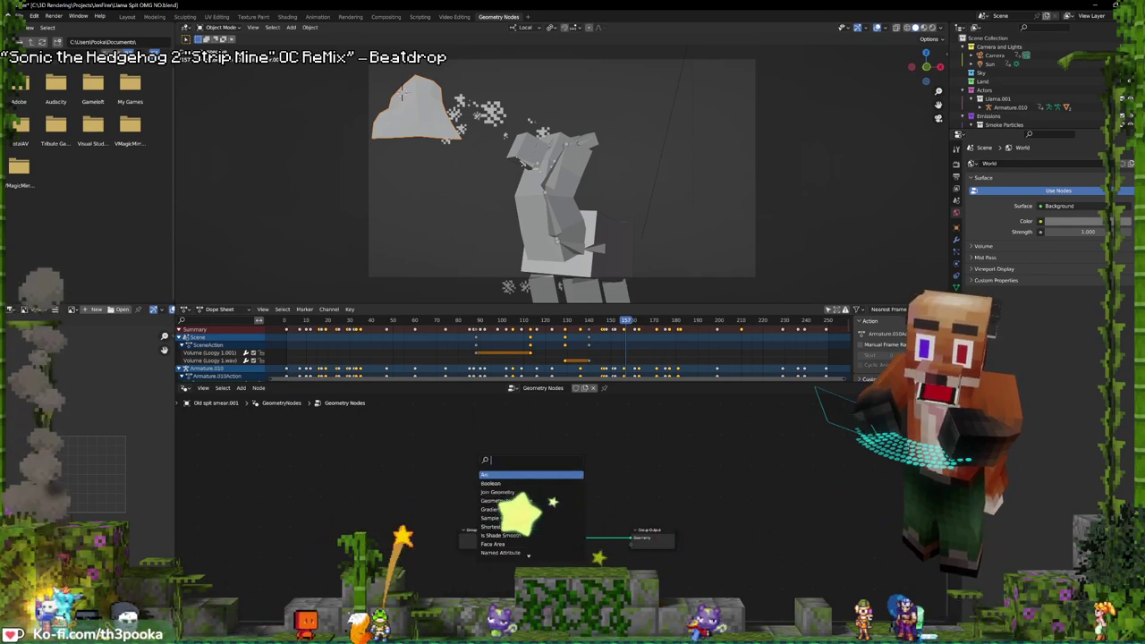
{"action": "type", "text": "dist"}
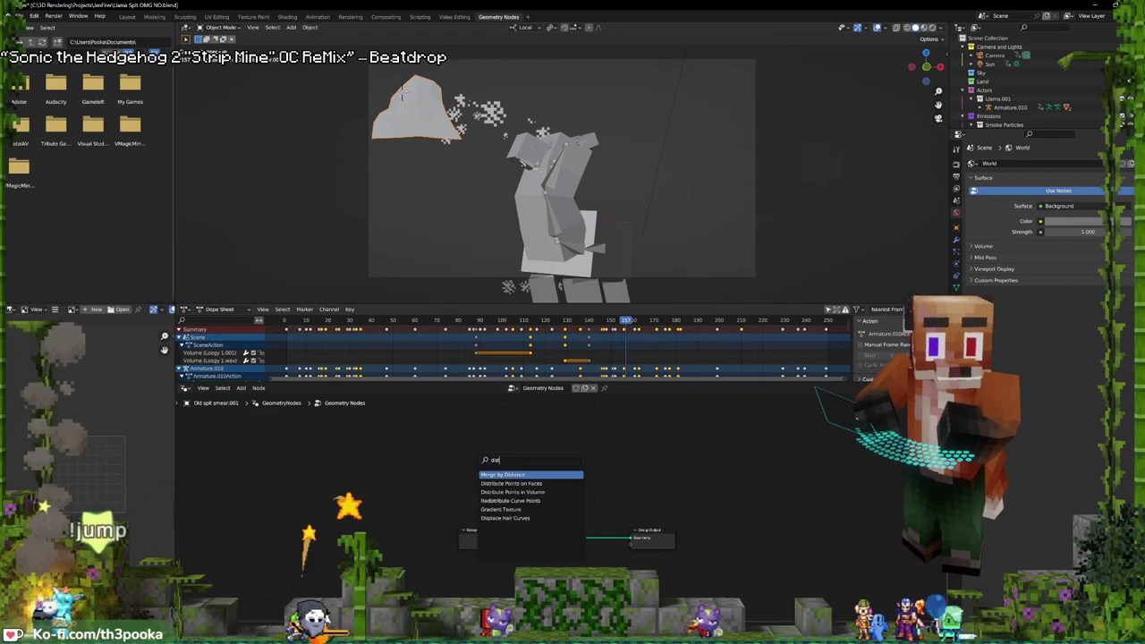
{"action": "left_click", "coordinate": [511, 482]}
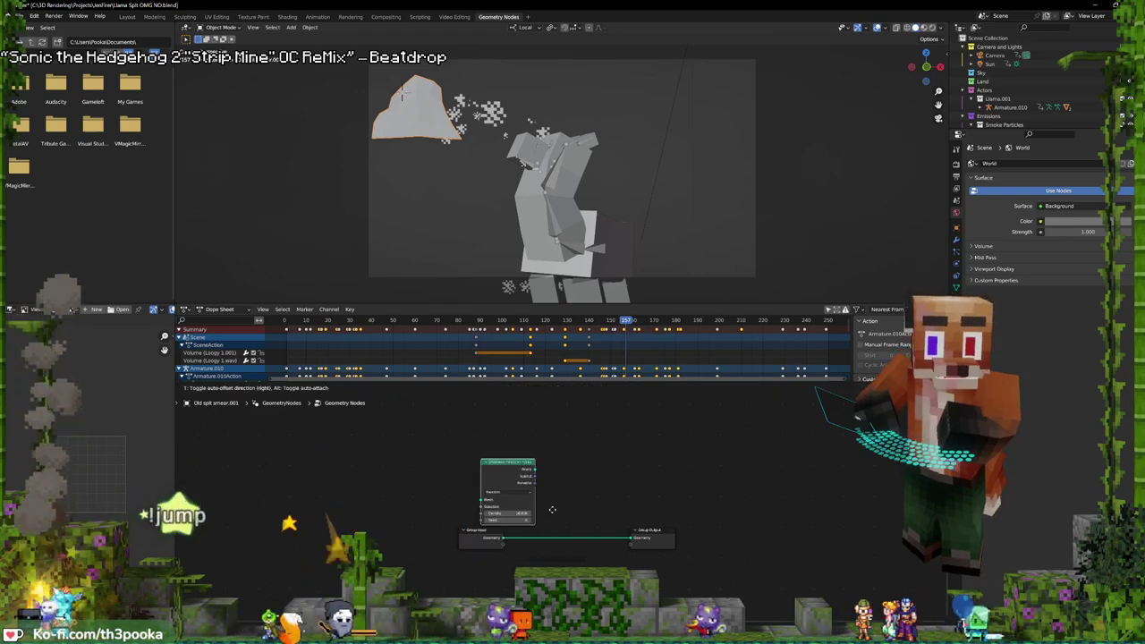
{"action": "left_click", "coordinate": [582, 508]}
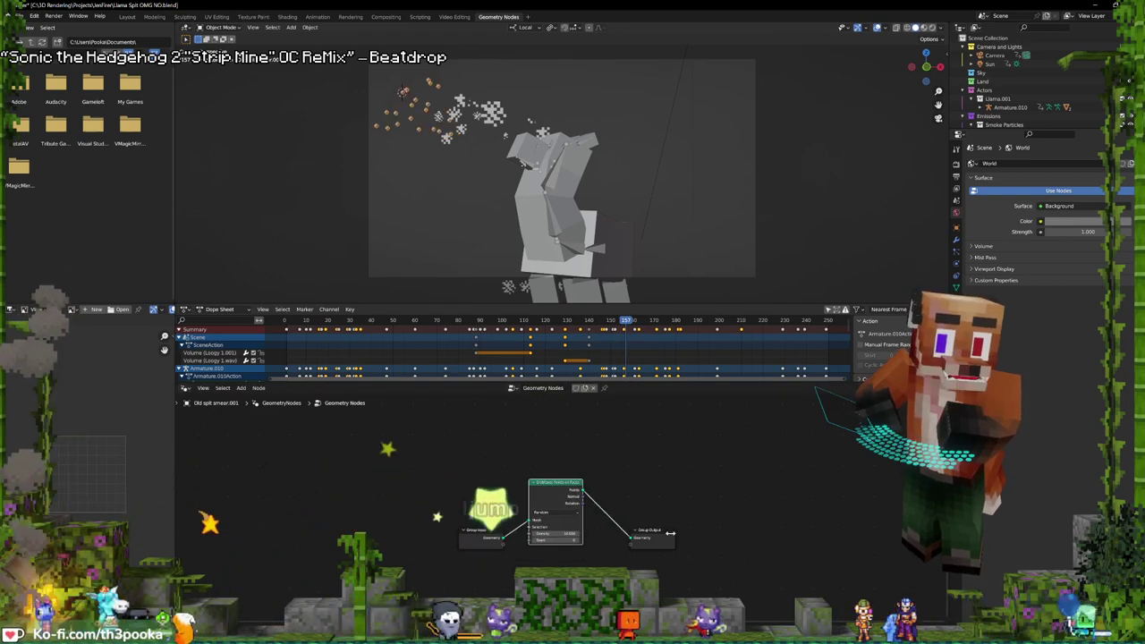
{"action": "left_click_drag", "start_coordinate": [496, 537], "coordinate": [410, 535]}
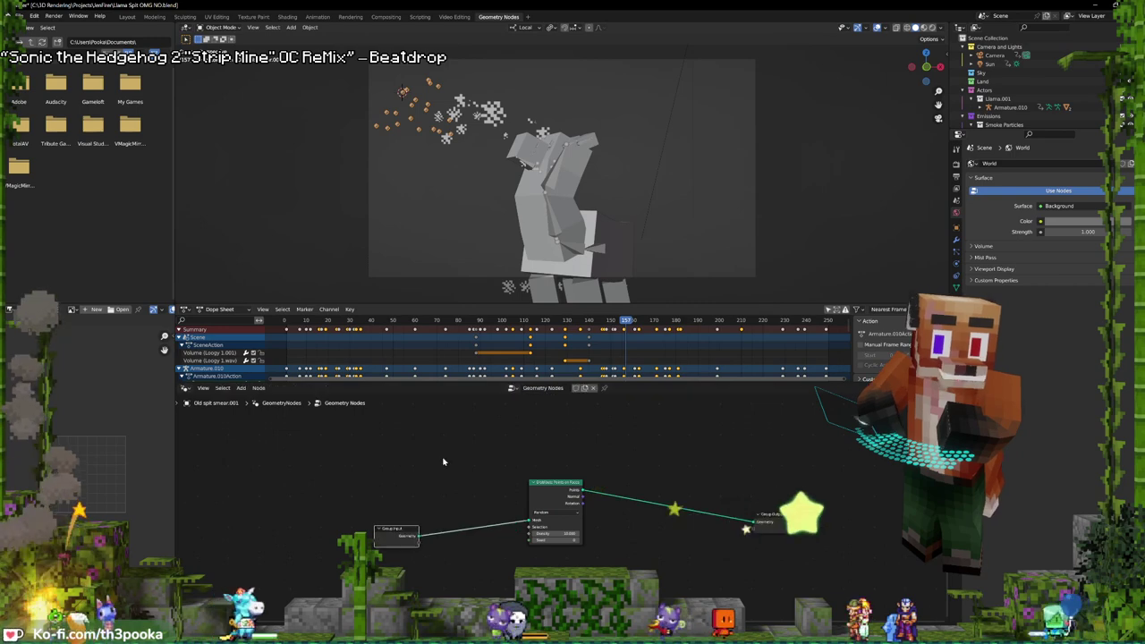
- Insert an Instance on Points node between Distribute Points on Faces and Group Output
{"action": "key", "text": "shift+a"}
{"action": "left_click", "coordinate": [439, 456]}
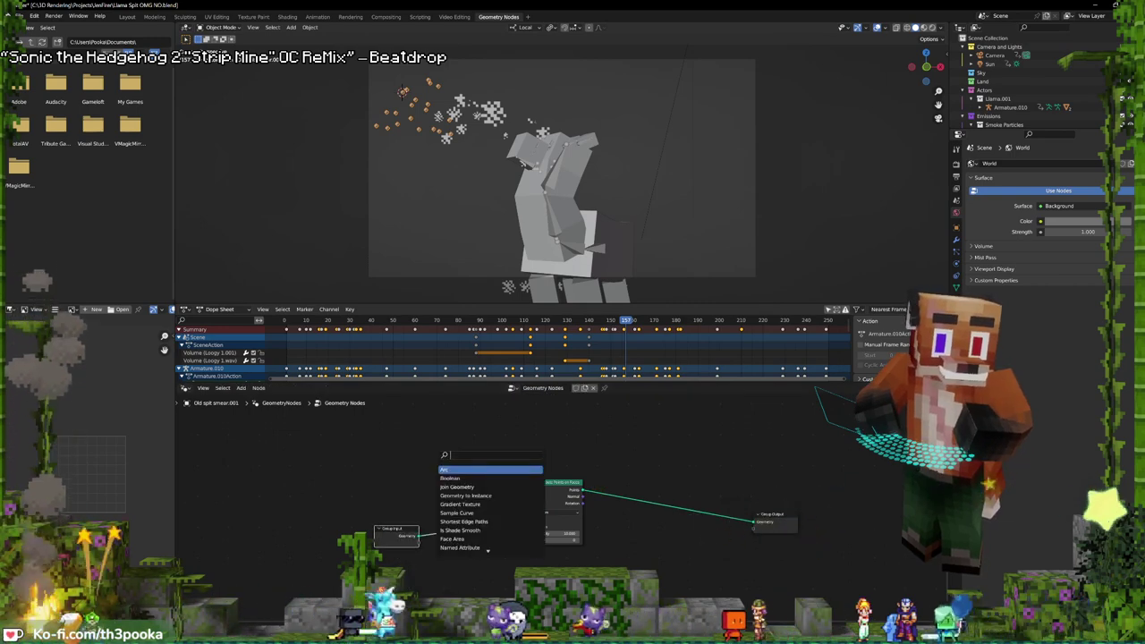
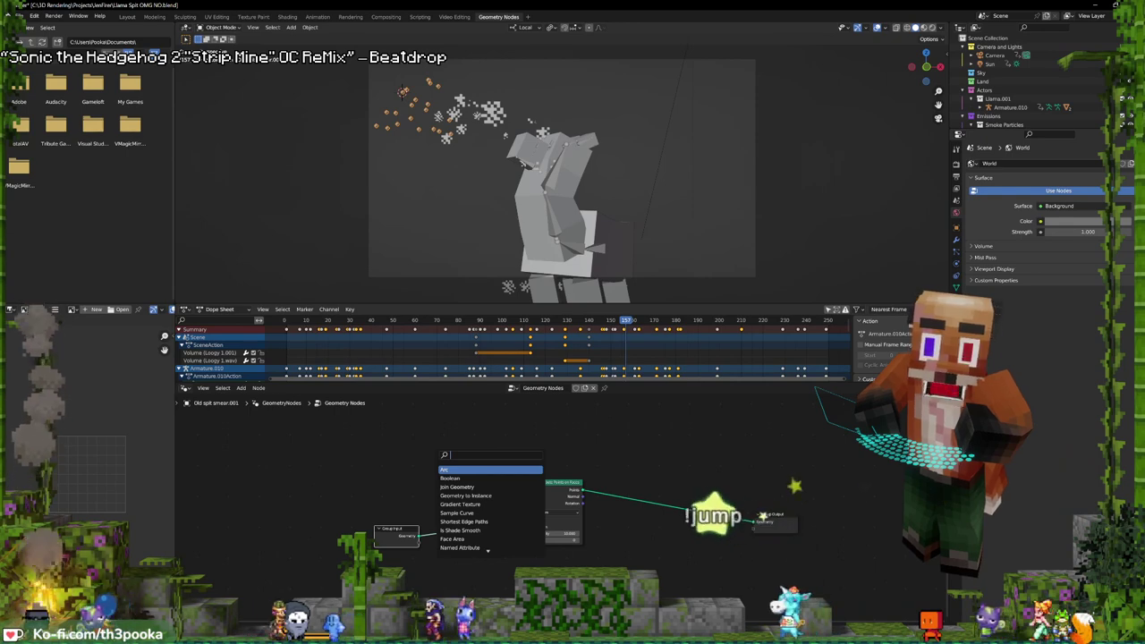
{"action": "key", "text": "Down"}
{"action": "key", "text": "Down"}
{"action": "key", "text": "Down"}
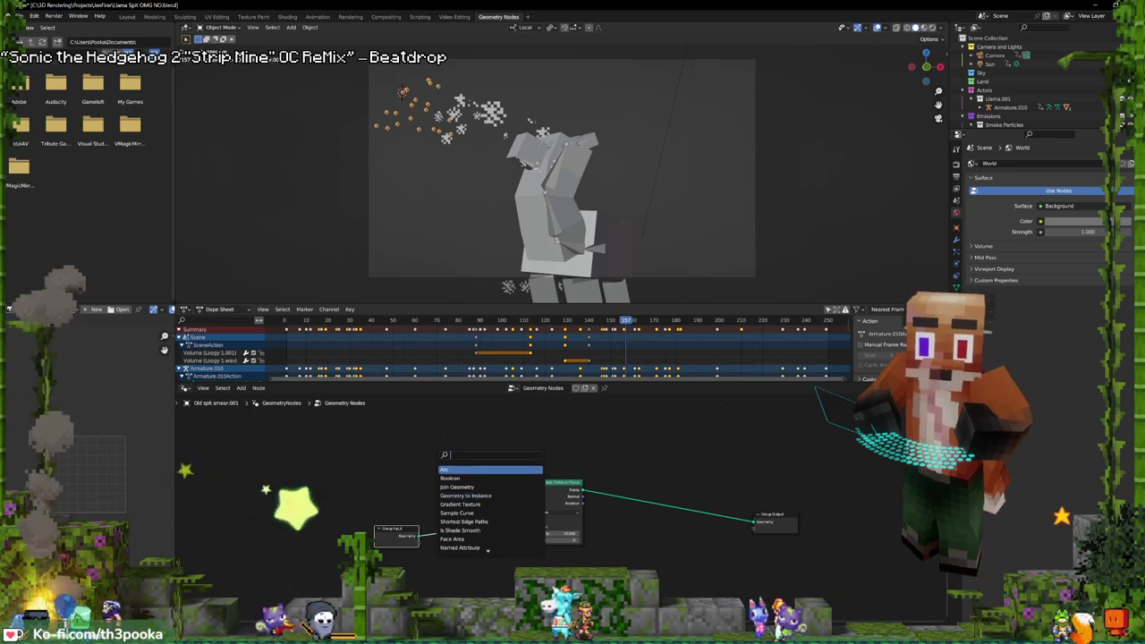
{"action": "type", "text": "insta"}
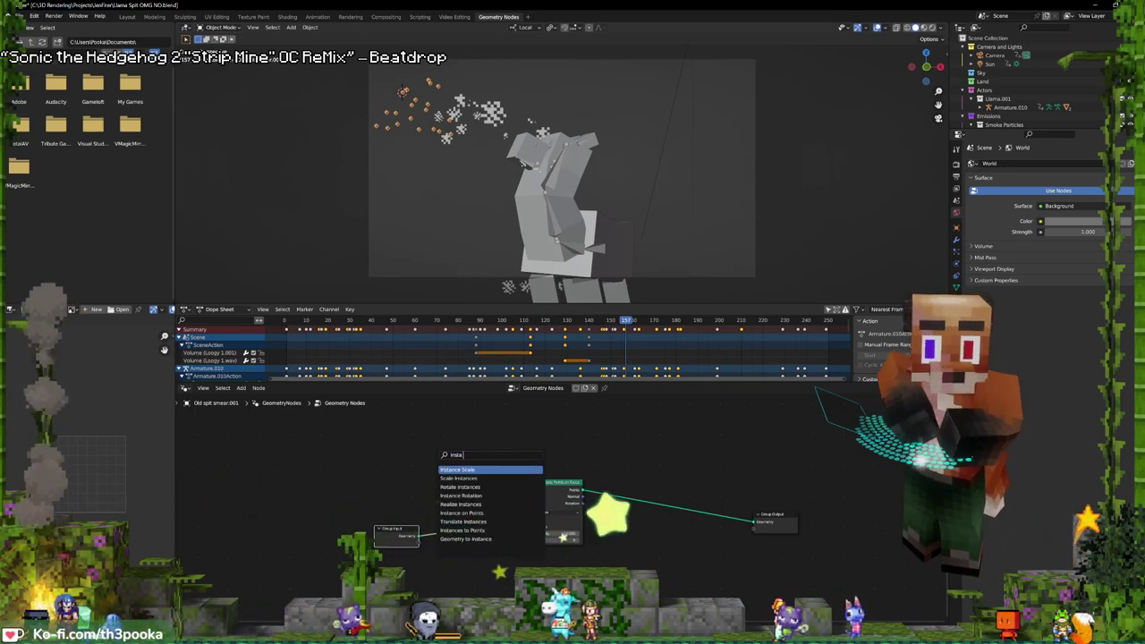
{"action": "type", "text": " o"}
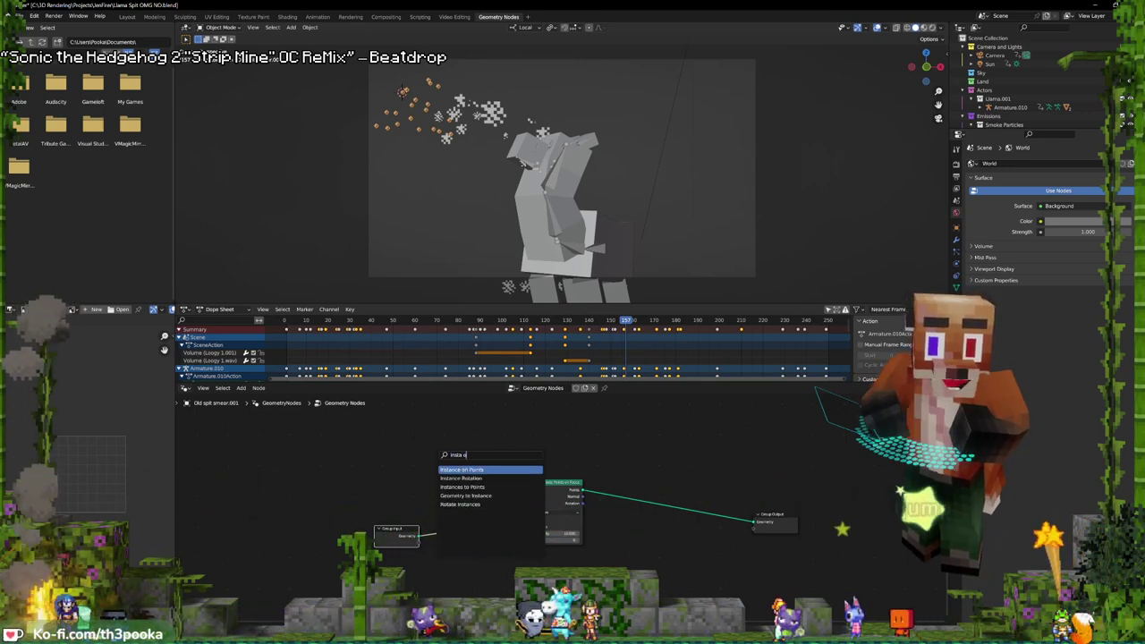
{"action": "key", "text": "Return"}
{"action": "left_click", "coordinate": [680, 482]}
- Bring the Smoke Particles collection into the node tree as a Collection Info node below Distribute Points on Faces
{"action": "key", "text": "shift+a"}
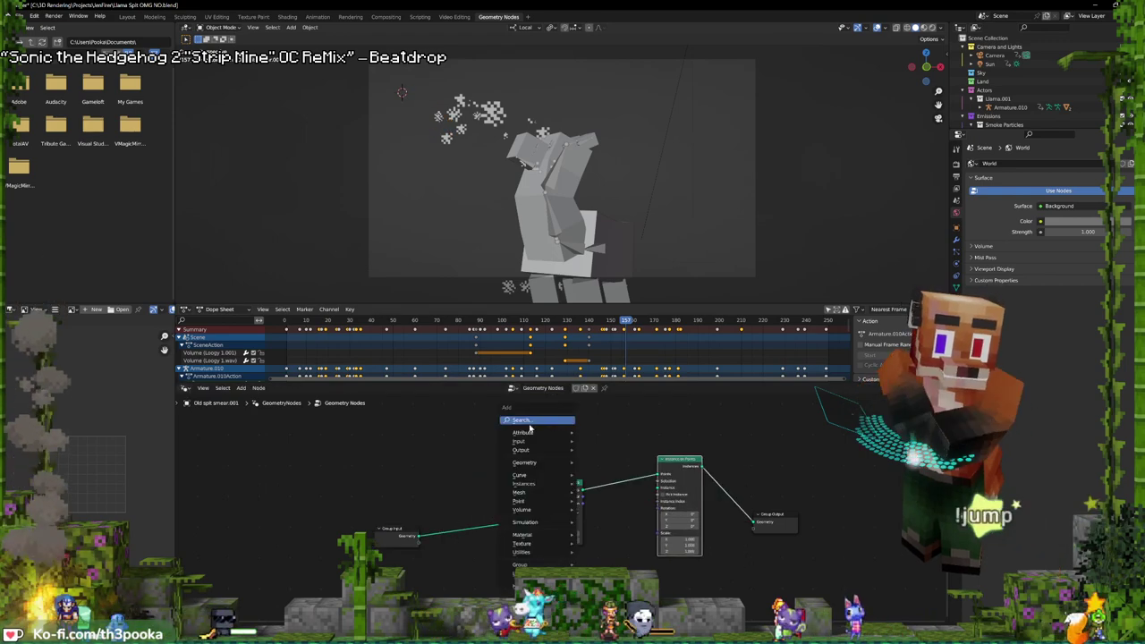
{"action": "left_click", "coordinate": [608, 501]}
{"action": "left_click", "coordinate": [554, 505]}
{"action": "left_click", "coordinate": [979, 125]}
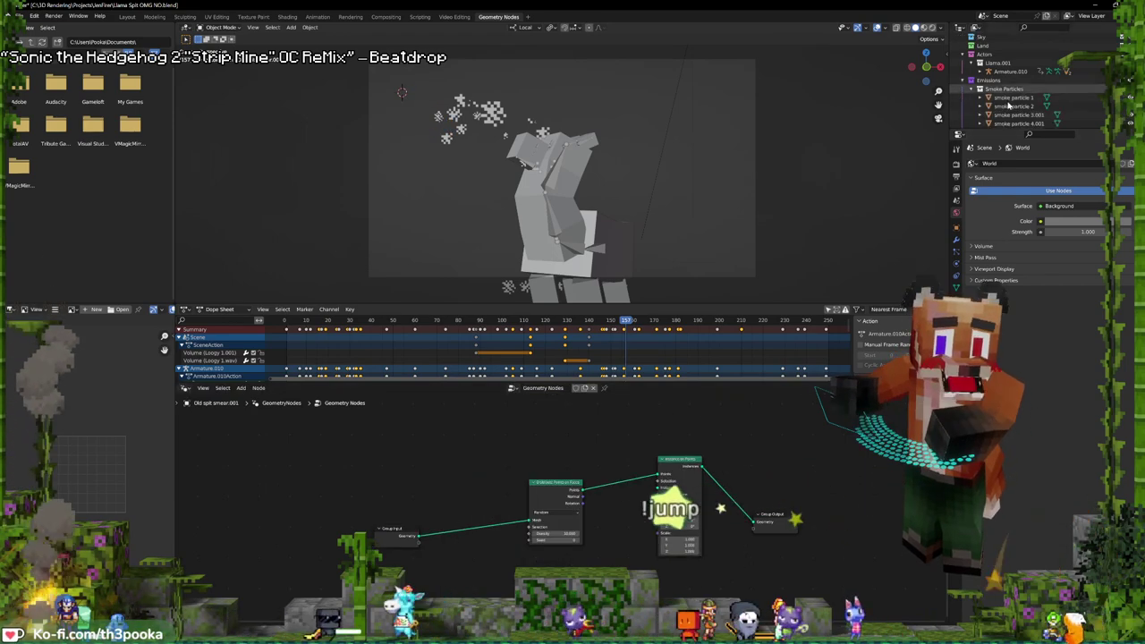
{"action": "scroll", "coordinate": [1016, 79], "scroll_direction": "down", "scroll_amount": 2}
{"action": "left_click", "coordinate": [1010, 77]}
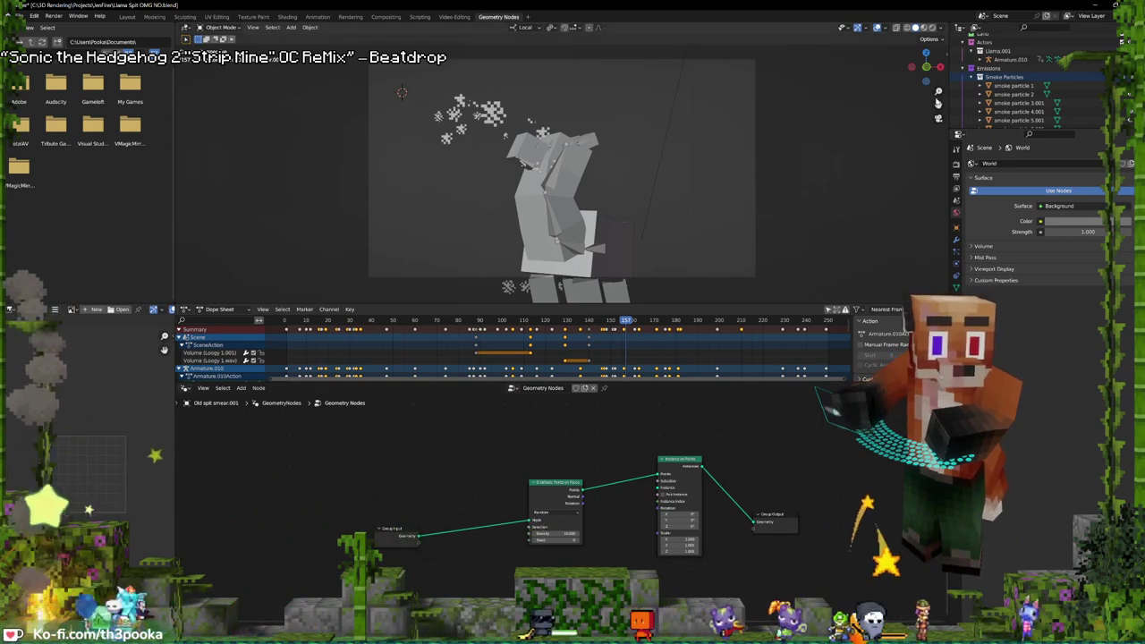
{"action": "scroll", "coordinate": [1053, 87], "scroll_direction": "down", "scroll_amount": 3}
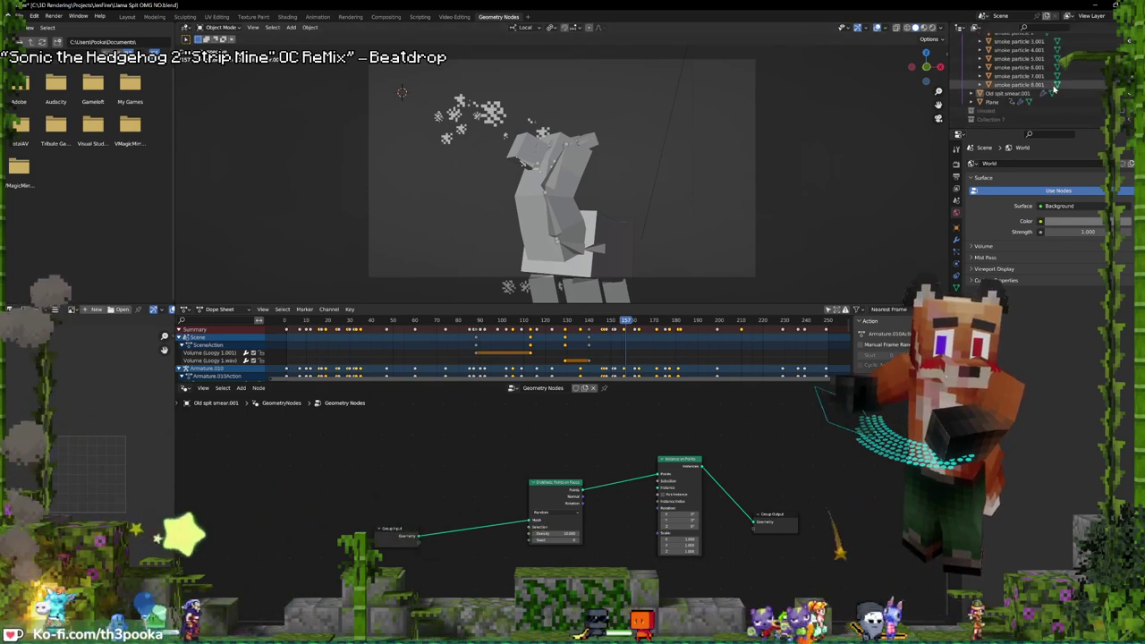
- Rename Old spit smear.001 to new spit smear and instance the Smoke Particles collection on its points, with Pick Instance and Separate Children enabled
{"action": "left_click", "coordinate": [1009, 93]}
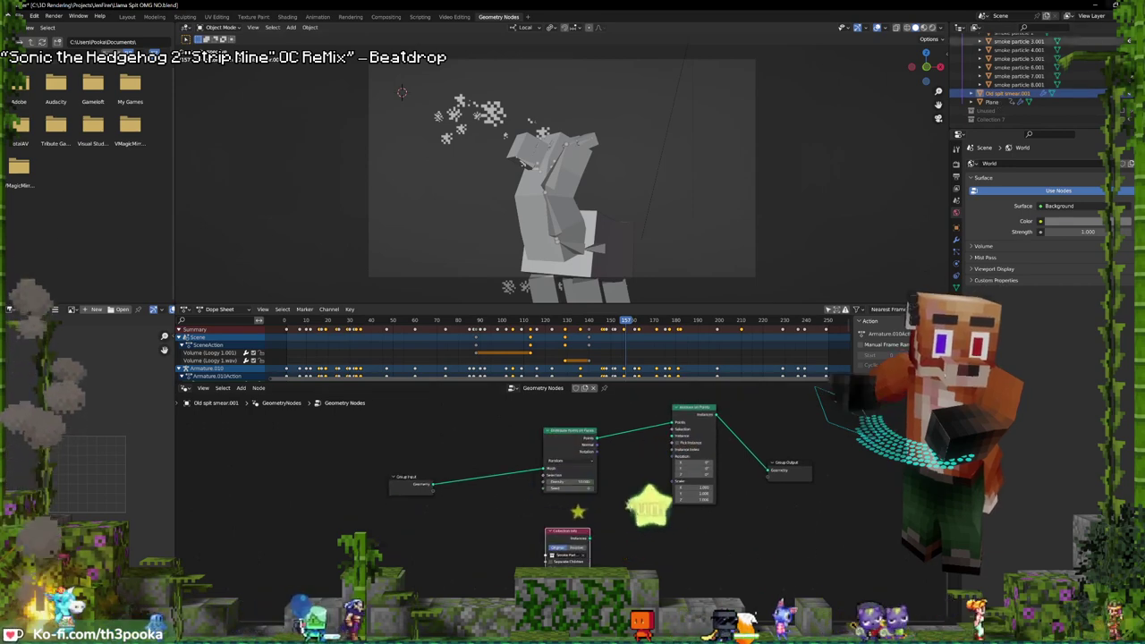
{"action": "double_click", "coordinate": [1008, 93]}
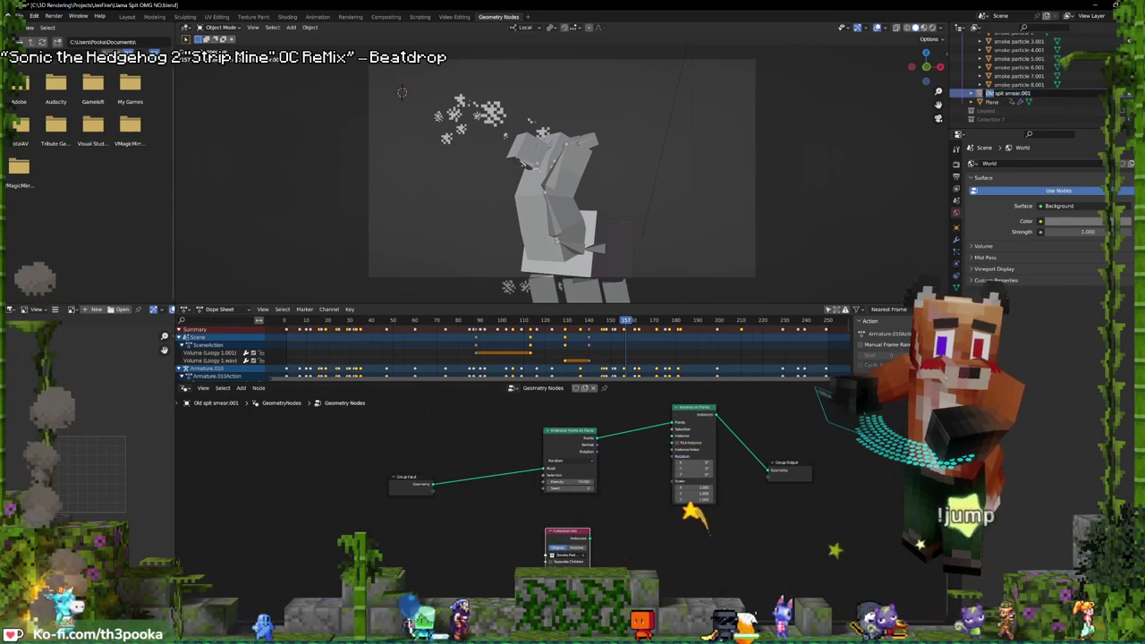
{"action": "type", "text": "new spit smear.001"}
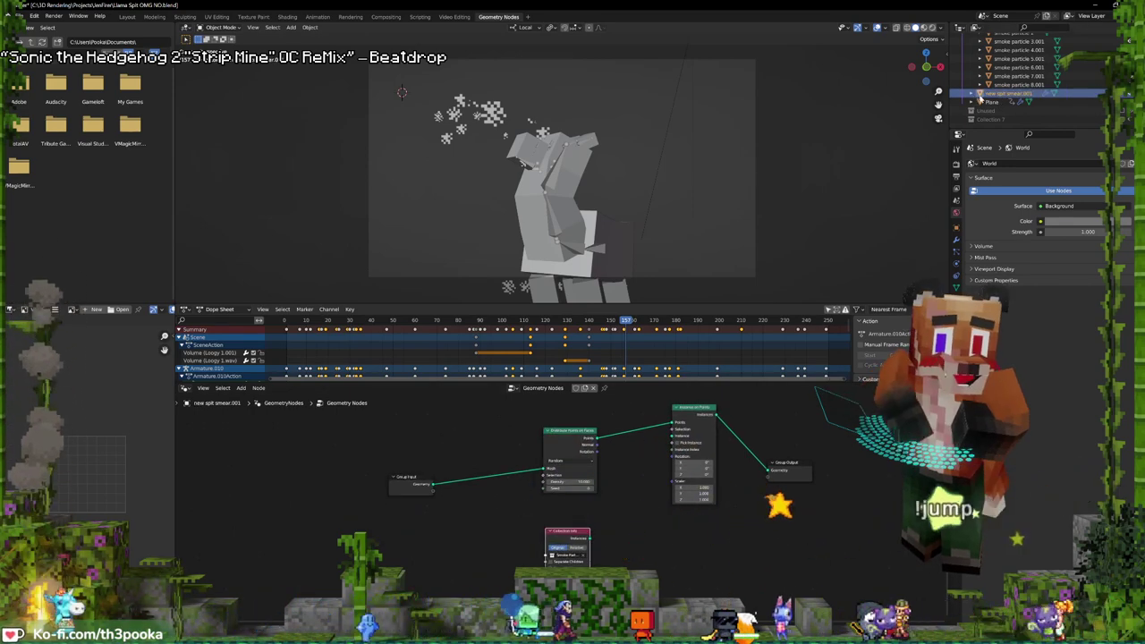
{"action": "key", "text": "Return"}
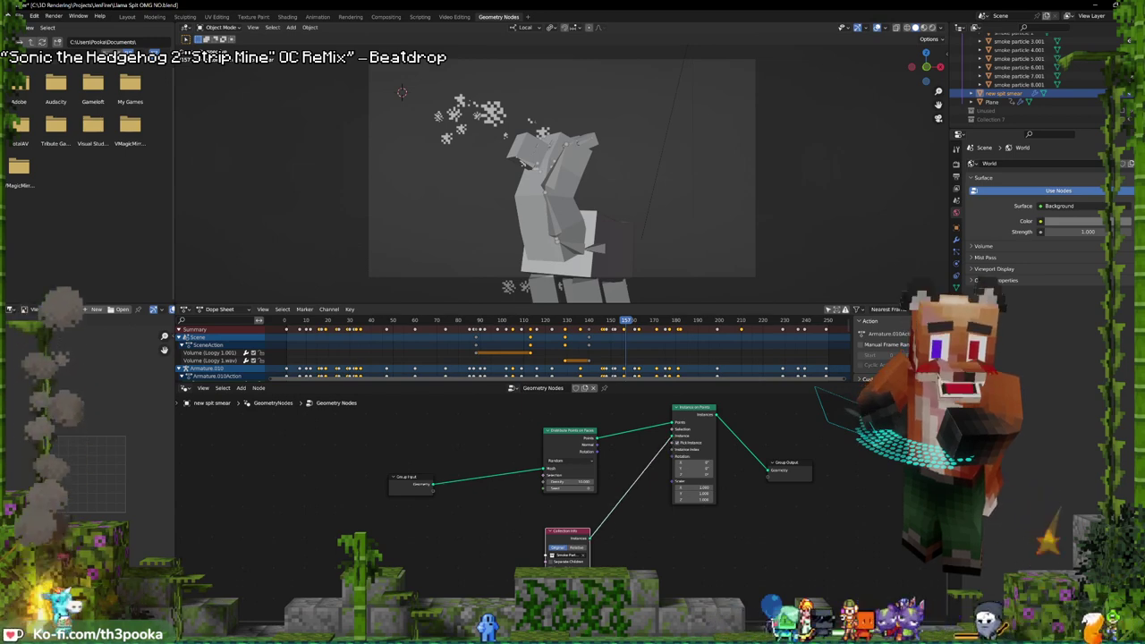
{"action": "left_click", "coordinate": [551, 569]}
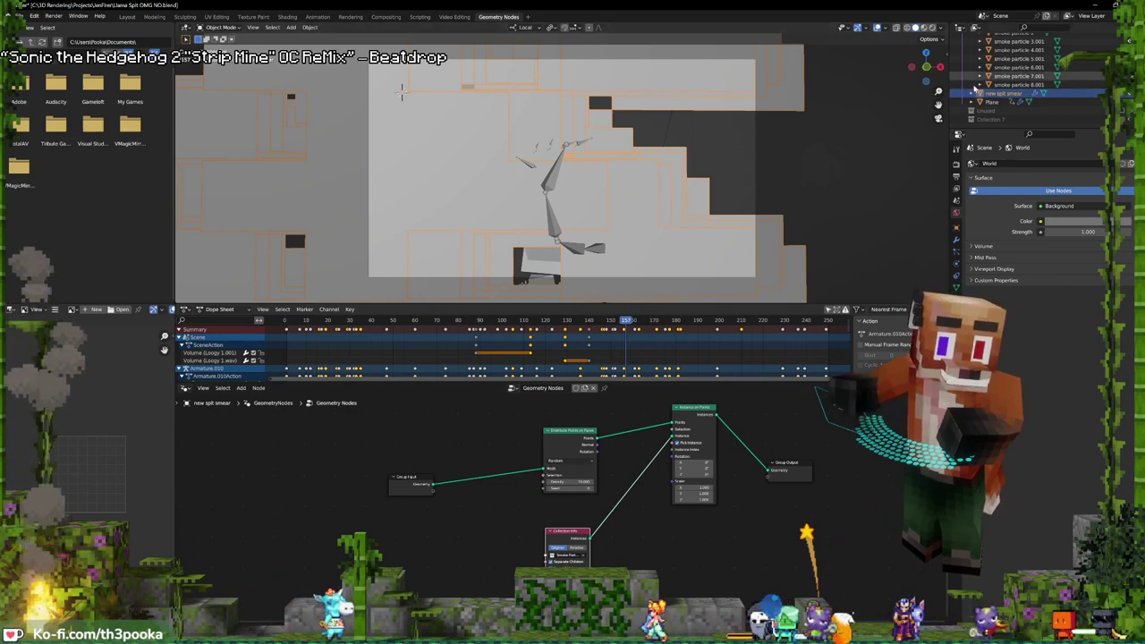
- Duplicate the Smoke Particles collection and expand the copy, Smoke Particles.001, to show its objects
{"action": "scroll", "coordinate": [974, 87], "scroll_direction": "up", "scroll_amount": 5}
{"action": "right_click", "coordinate": [992, 86]}
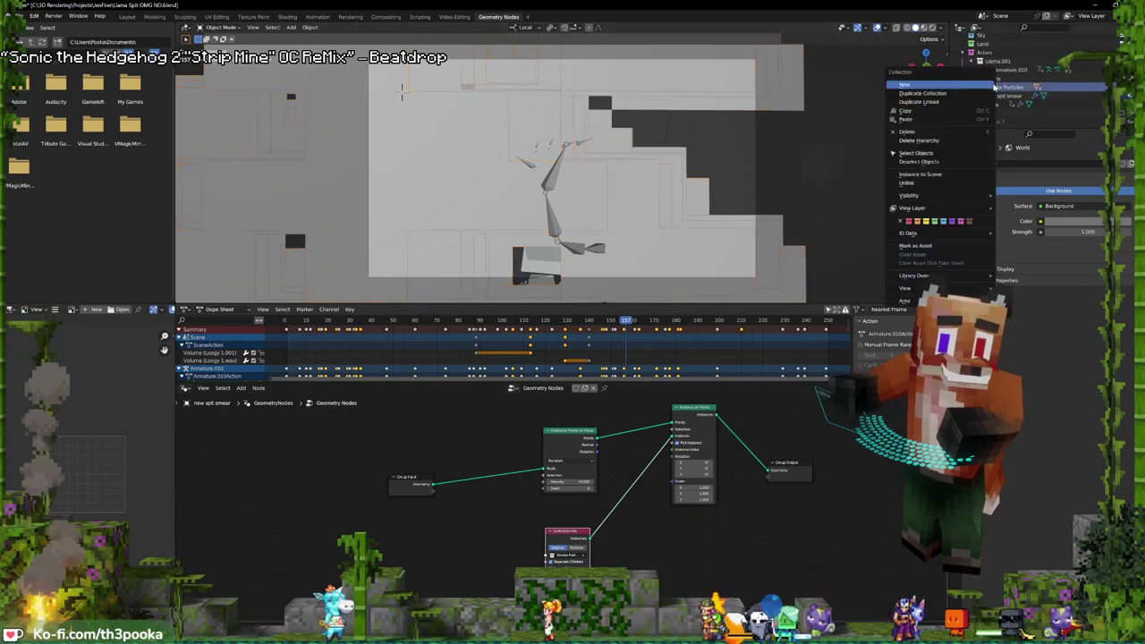
{"action": "left_click", "coordinate": [948, 93]}
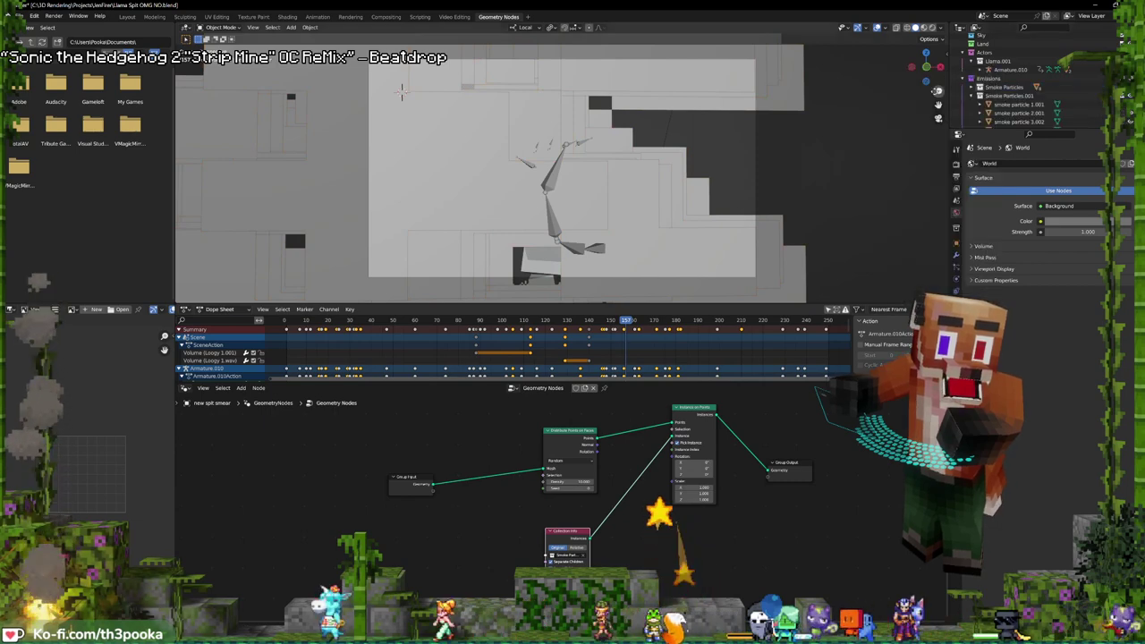
{"action": "left_click", "coordinate": [980, 84]}
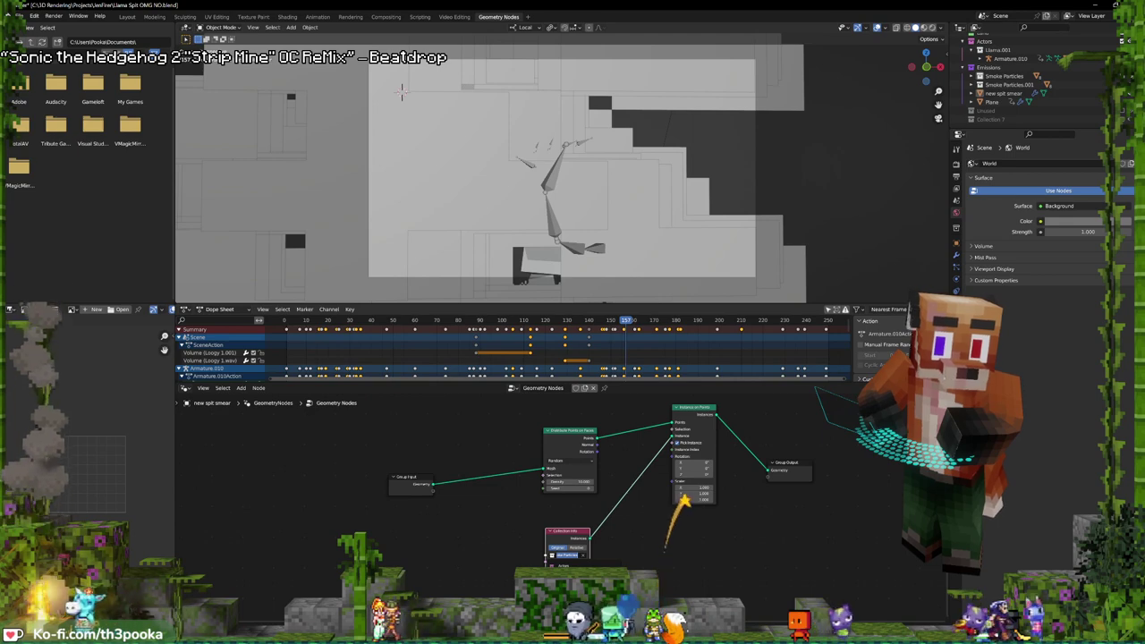
{"action": "left_click", "coordinate": [970, 85]}
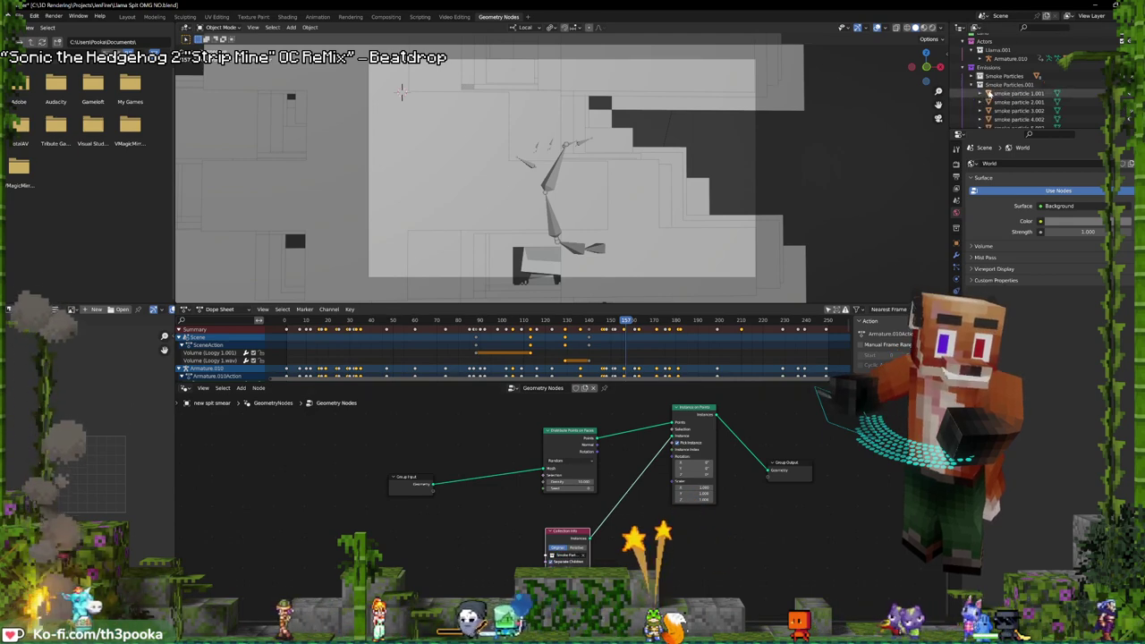
- Select all smoke particle objects inside the Smoke Particles.001 collection
{"action": "scroll", "coordinate": [993, 93], "scroll_direction": "down", "scroll_amount": 2}
{"action": "left_click", "coordinate": [1029, 57]}
{"action": "left_click", "coordinate": [1020, 117], "text": "shift"}
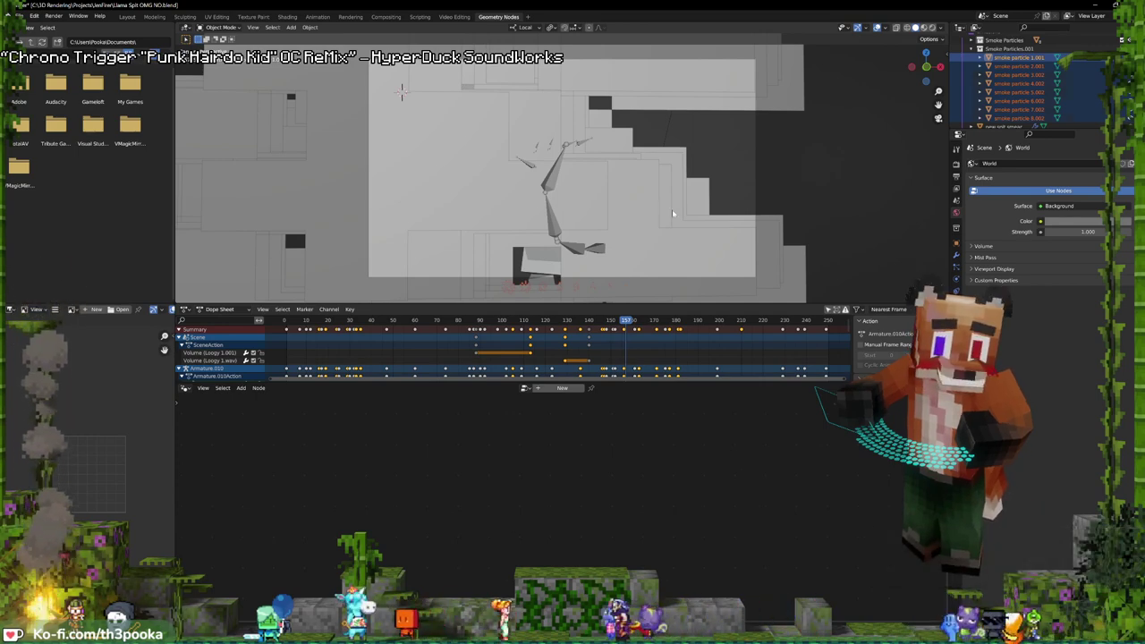
{"action": "key", "text": "alt+a"}
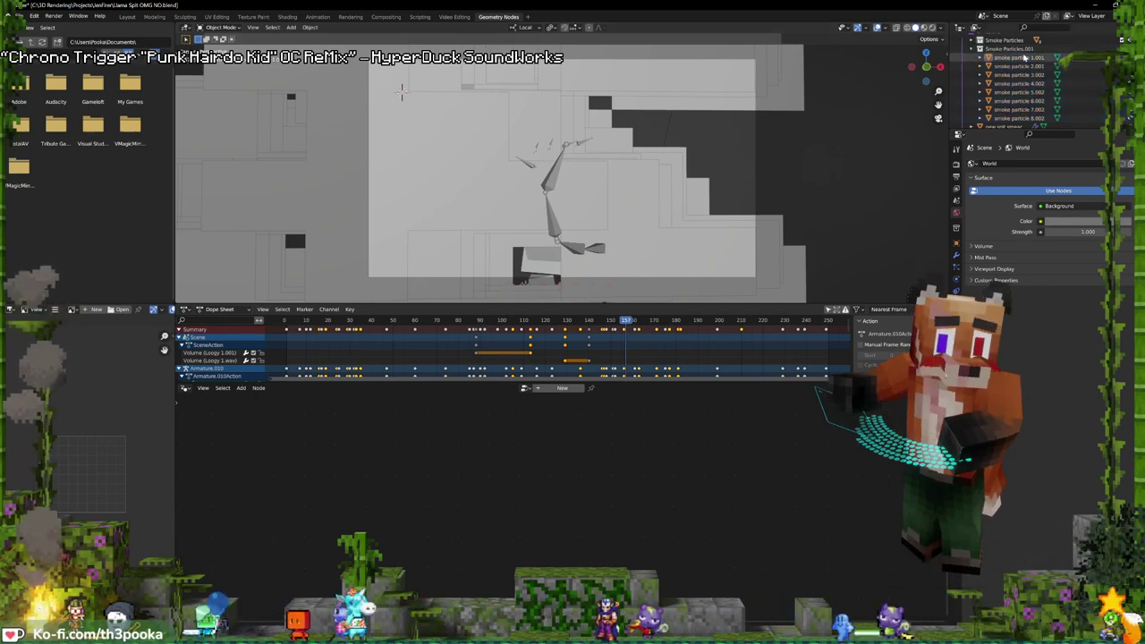
{"action": "left_click", "coordinate": [1018, 57]}
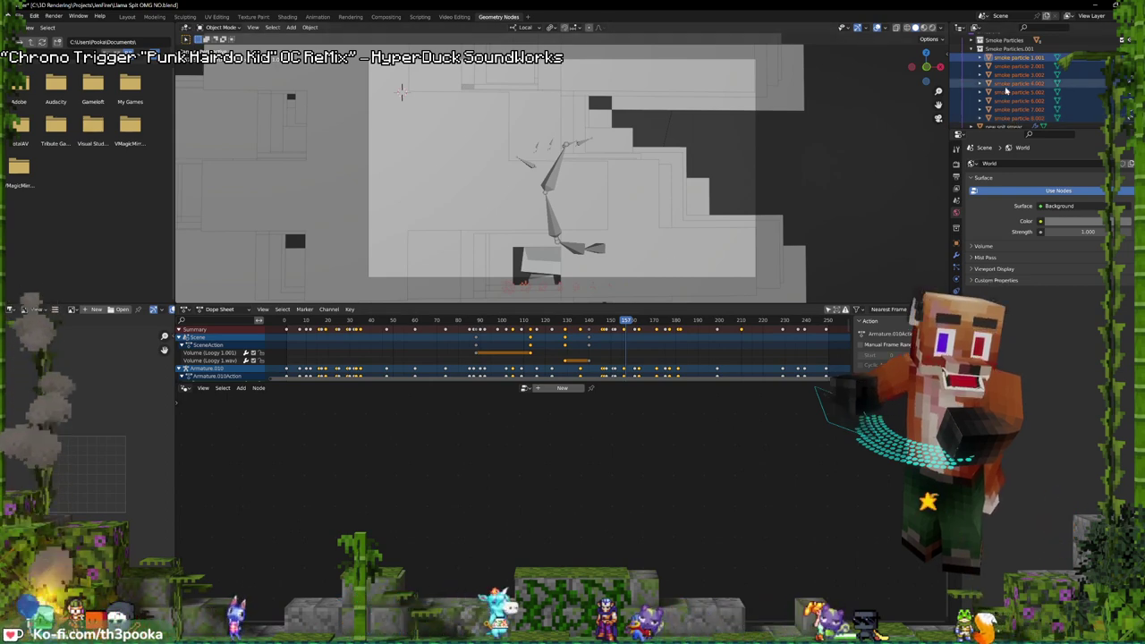
- Reduce the X, Y and Z scale of new spit smear's Instance on Points node uniformly to shrink the oversized particles
{"action": "left_click", "coordinate": [630, 200]}
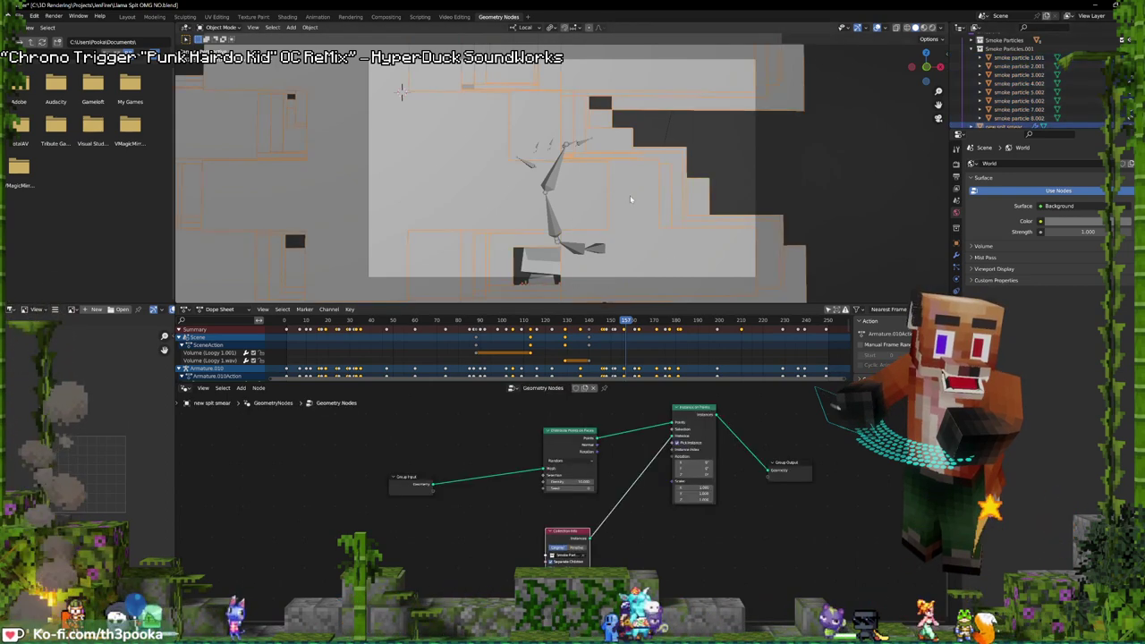
{"action": "middle_click_drag", "start_coordinate": [684, 529], "coordinate": [560, 507]}
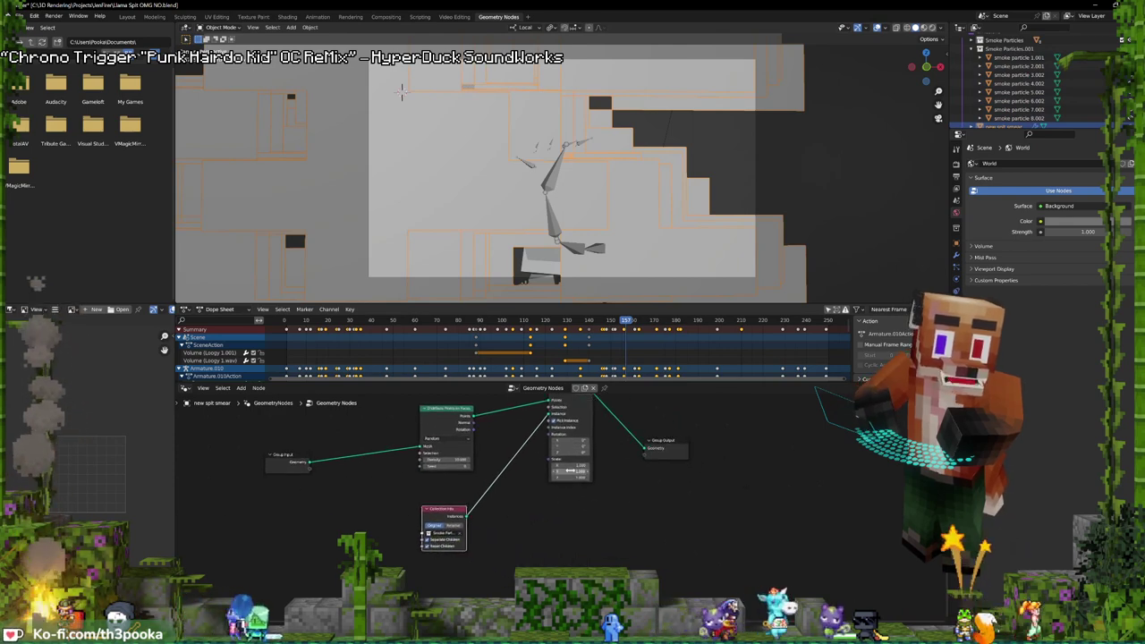
{"action": "left_click_drag", "start_coordinate": [569, 465], "coordinate": [380, 477]}
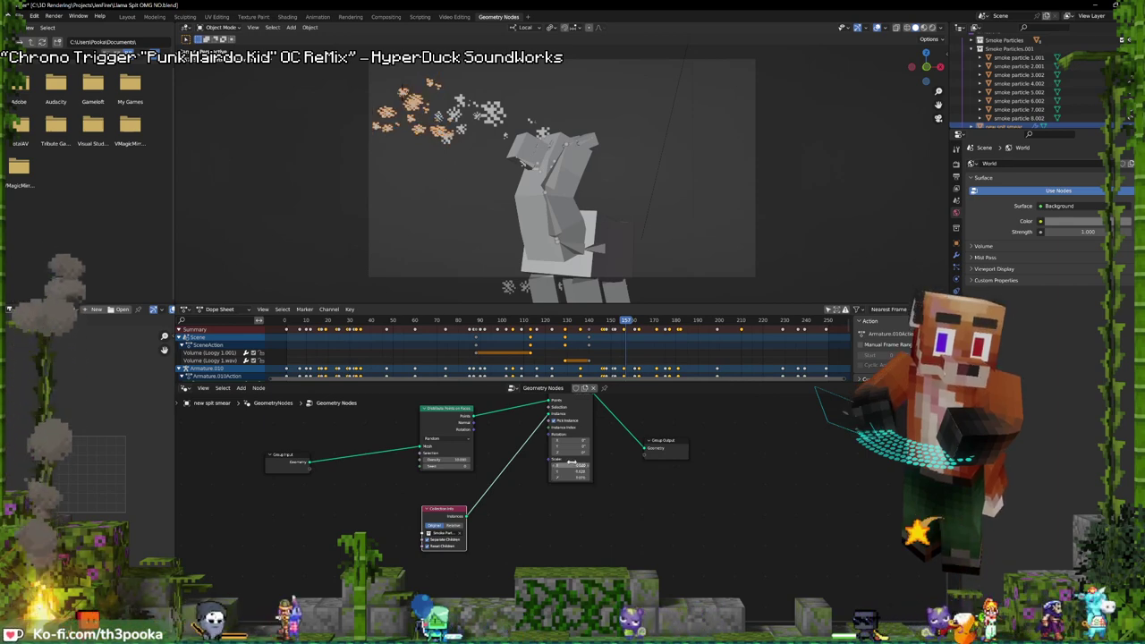
- Examine the scaled-down smear instances around the llama's head from several angles and distances outside the camera view
{"action": "scroll", "coordinate": [403, 131], "scroll_direction": "up", "scroll_amount": 3}
{"action": "scroll", "coordinate": [403, 130], "scroll_direction": "down", "scroll_amount": 3}
{"action": "middle_click_drag", "start_coordinate": [491, 184], "coordinate": [582, 202]}
{"action": "key", "text": "KP_Decimal"}
{"action": "scroll", "coordinate": [582, 200], "scroll_direction": "down", "scroll_amount": 3}
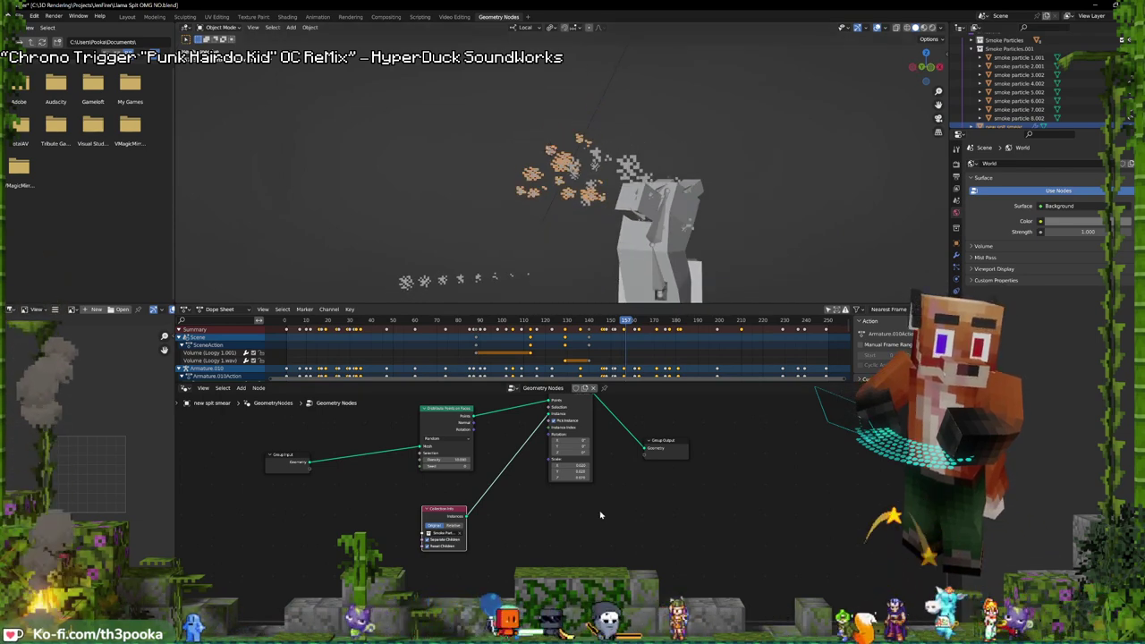
{"action": "middle_click_drag", "start_coordinate": [707, 250], "coordinate": [670, 257]}
{"action": "scroll", "coordinate": [753, 256], "scroll_direction": "down", "scroll_amount": 6}
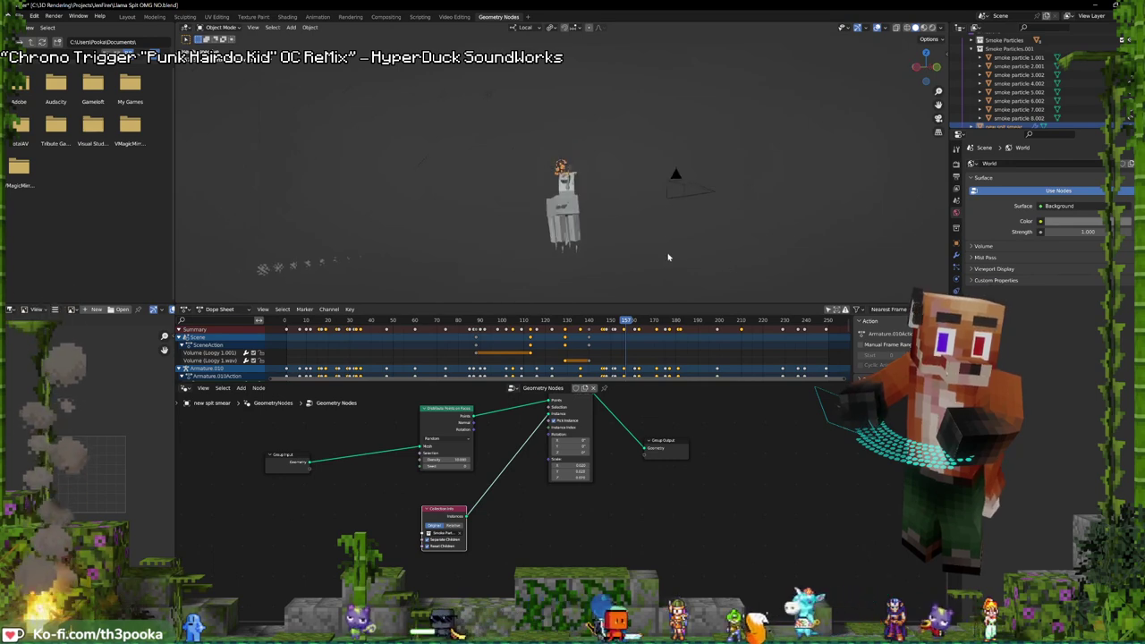
- Select smoke particle 1.001 and examine the row of source smoke particles from the front
{"action": "left_click", "coordinate": [1020, 59]}
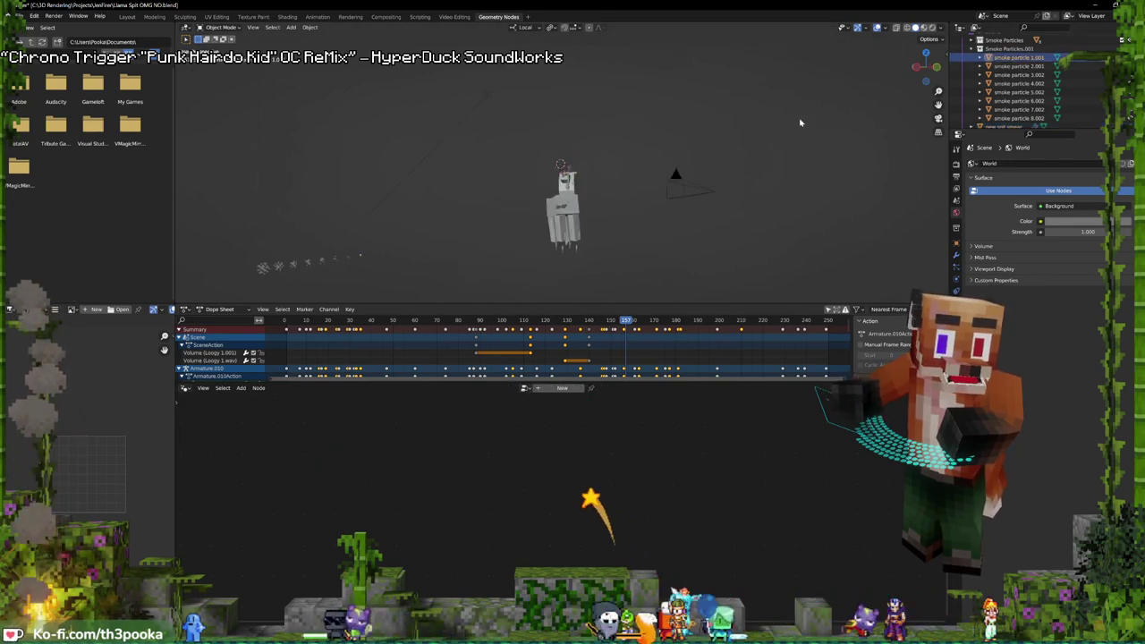
{"action": "key", "text": "KP_Decimal"}
{"action": "key", "text": "KP_1"}
{"action": "scroll", "coordinate": [678, 156], "scroll_direction": "down", "scroll_amount": 16}
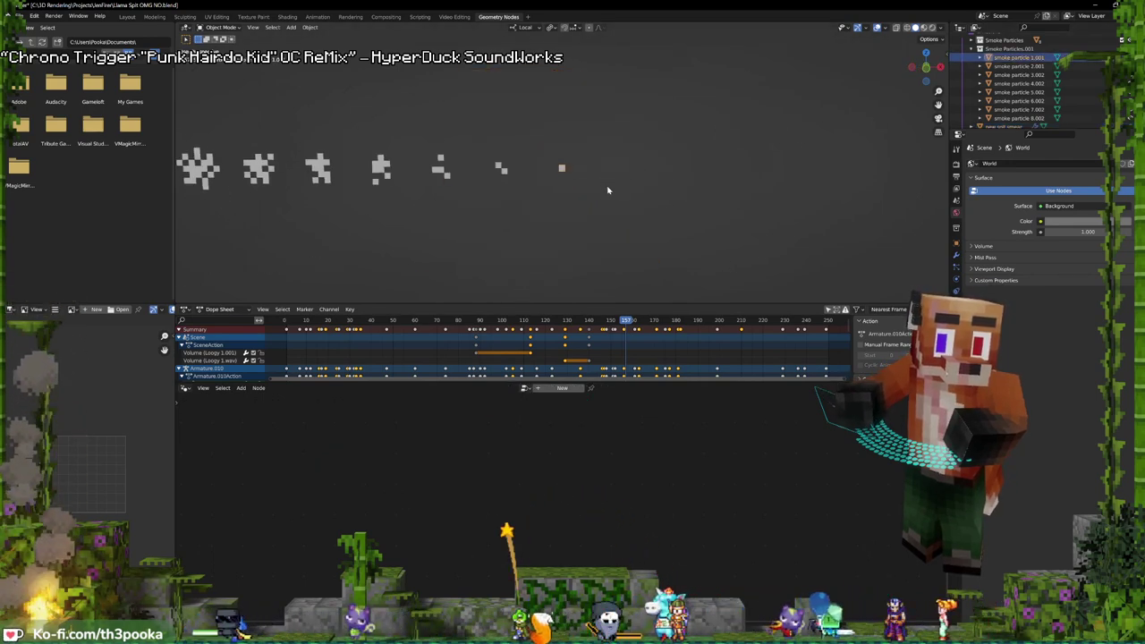
{"action": "scroll", "coordinate": [607, 189], "scroll_direction": "down", "scroll_amount": 5}
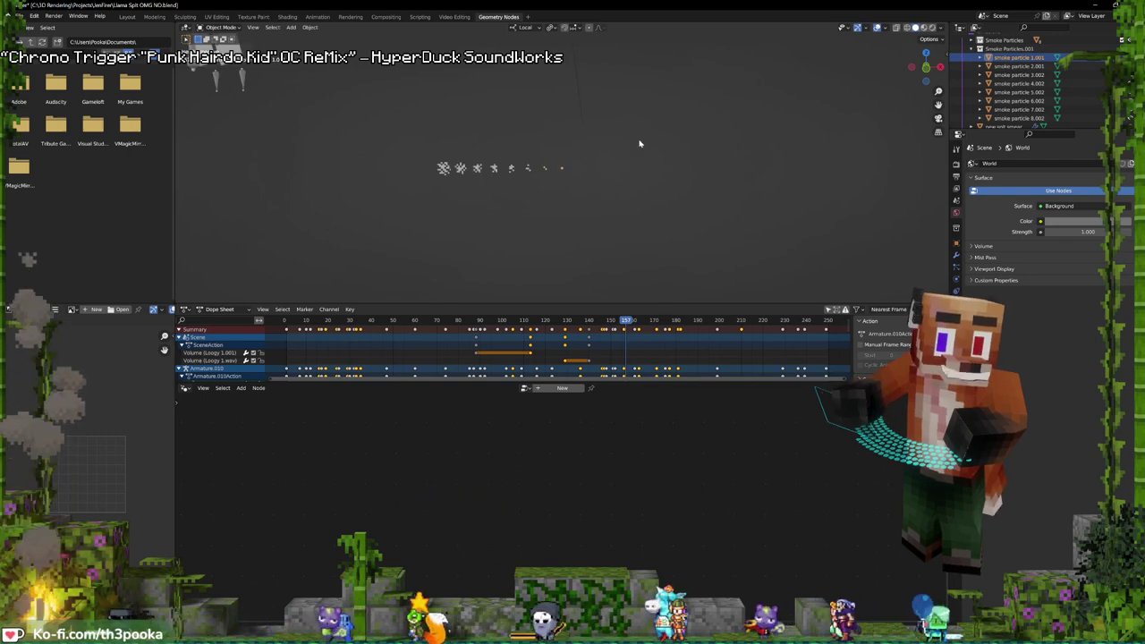
{"action": "scroll", "coordinate": [1005, 101], "scroll_direction": "down", "scroll_amount": 2}
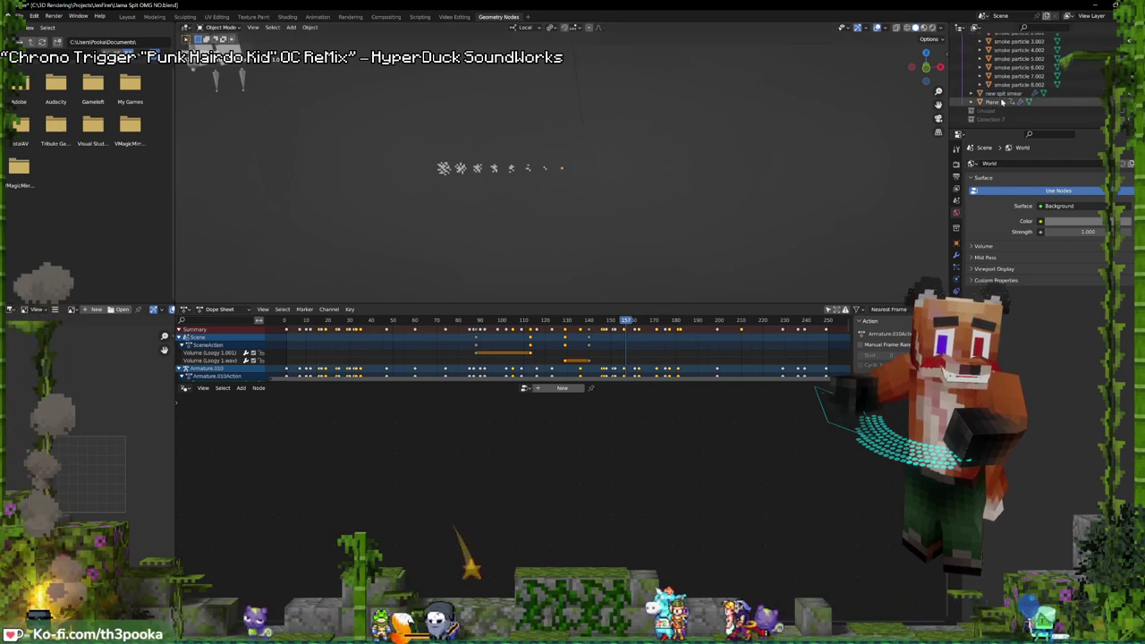
- Select new spit smear, slightly enlarge the X, Y and Z scale of its Instance on Points node, and return to the camera view
{"action": "left_click", "coordinate": [996, 93]}
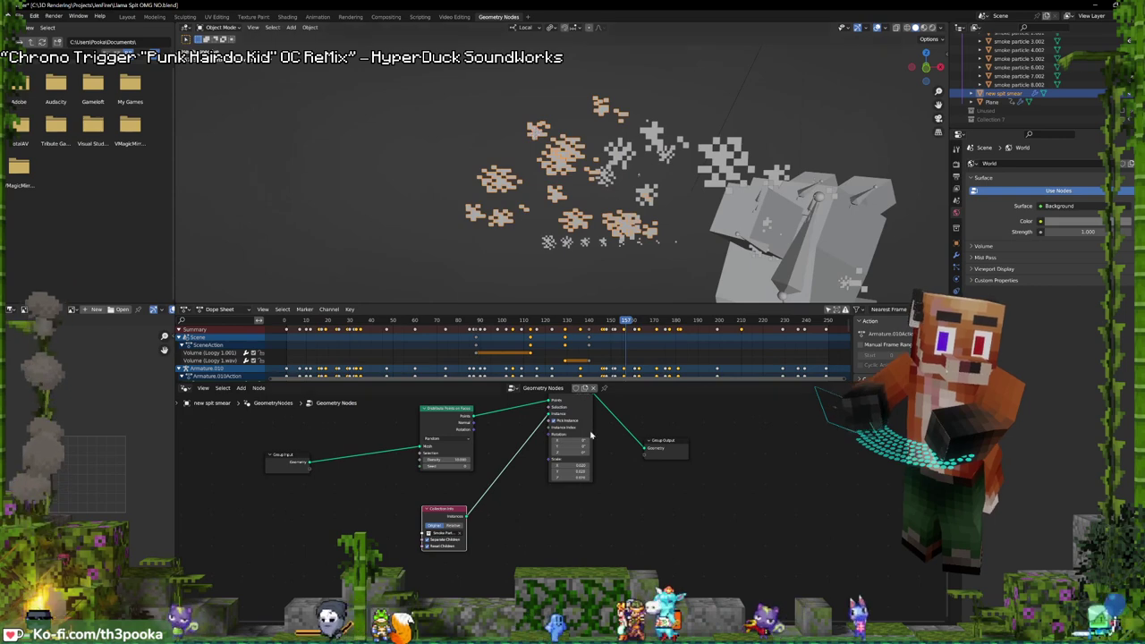
{"action": "mouse_move", "coordinate": [569, 476]}
{"action": "left_mouse_down"}
{"action": "mouse_move", "coordinate": [617, 471]}
{"action": "mouse_move", "coordinate": [570, 471]}
{"action": "left_mouse_up"}
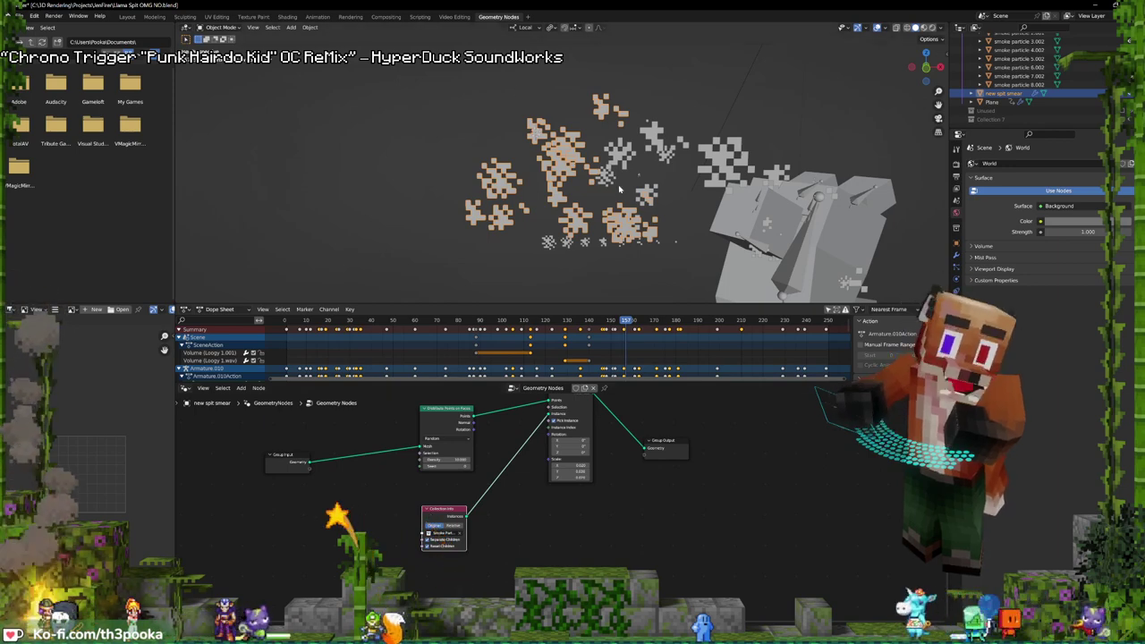
{"action": "key", "text": "KP_0"}
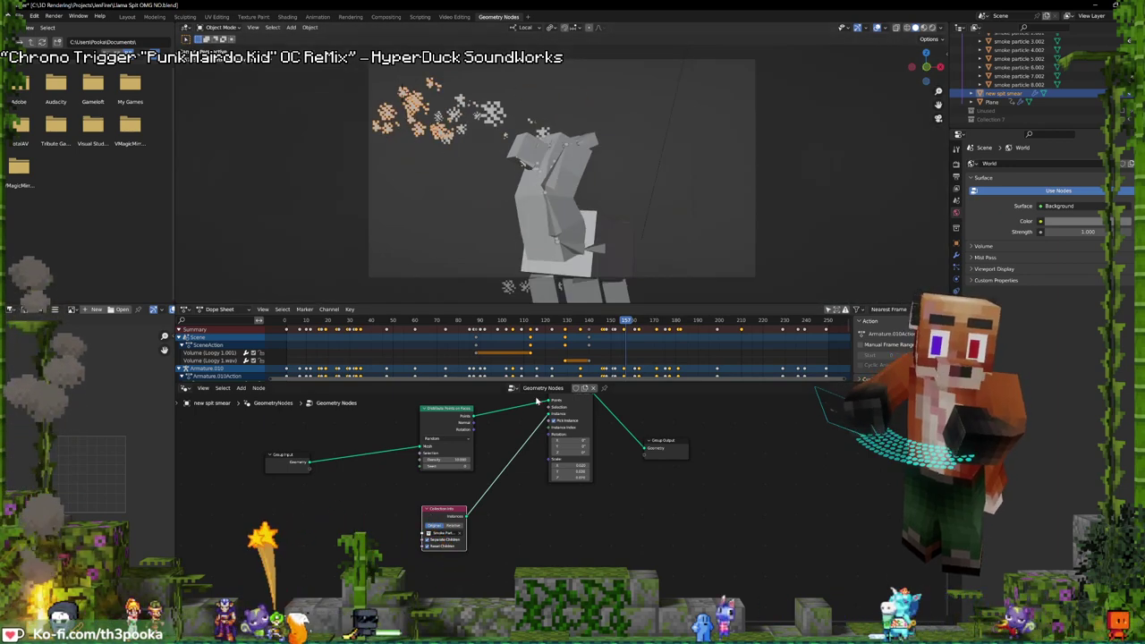
- Insert a Set Position node between Distribute Points on Faces and Instance on Points, and spread the input-side nodes to make room
{"action": "middle_click_drag", "start_coordinate": [551, 476], "coordinate": [558, 558]}
{"action": "key", "text": "shift+a"}
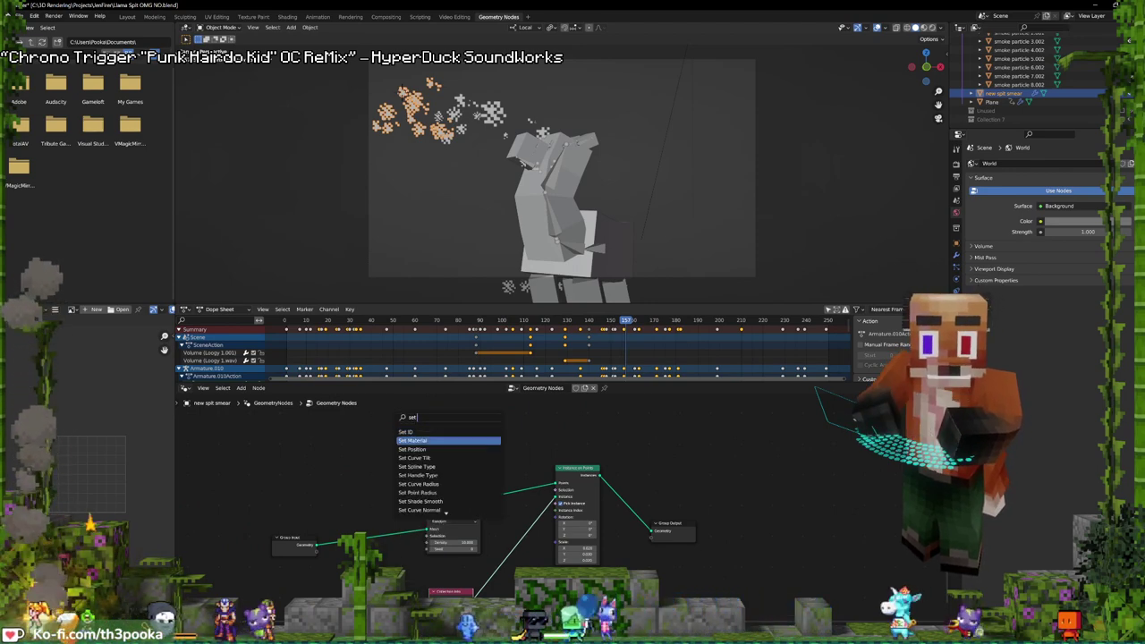
{"action": "left_click", "coordinate": [448, 449]}
{"action": "left_click", "coordinate": [528, 489]}
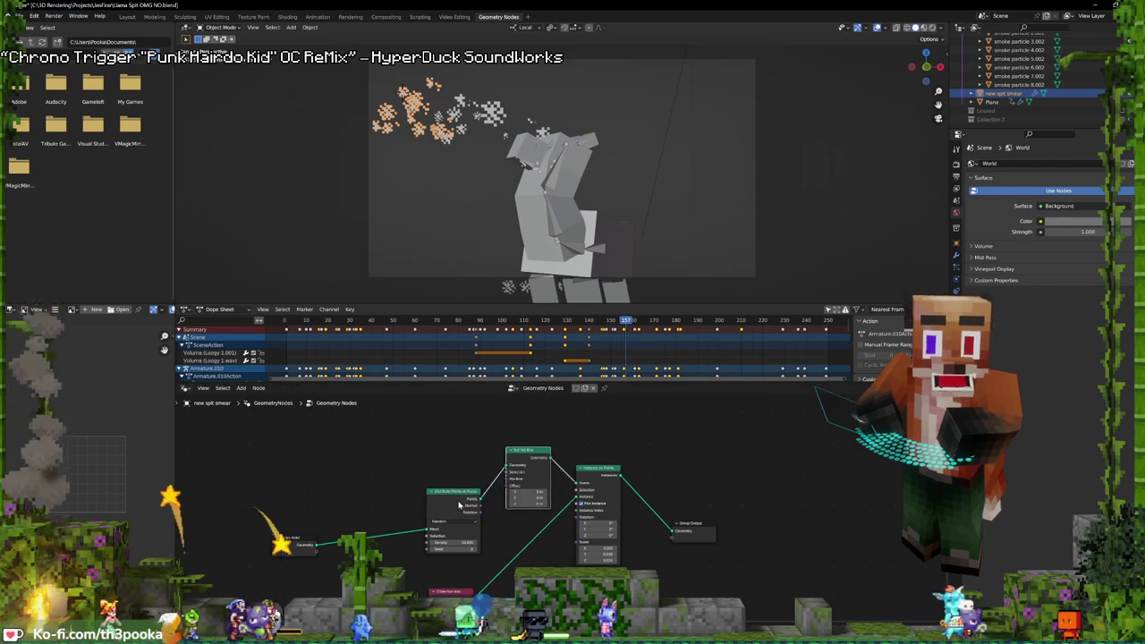
{"action": "left_click_drag", "start_coordinate": [459, 504], "coordinate": [389, 471]}
{"action": "left_click_drag", "start_coordinate": [308, 548], "coordinate": [215, 512]}
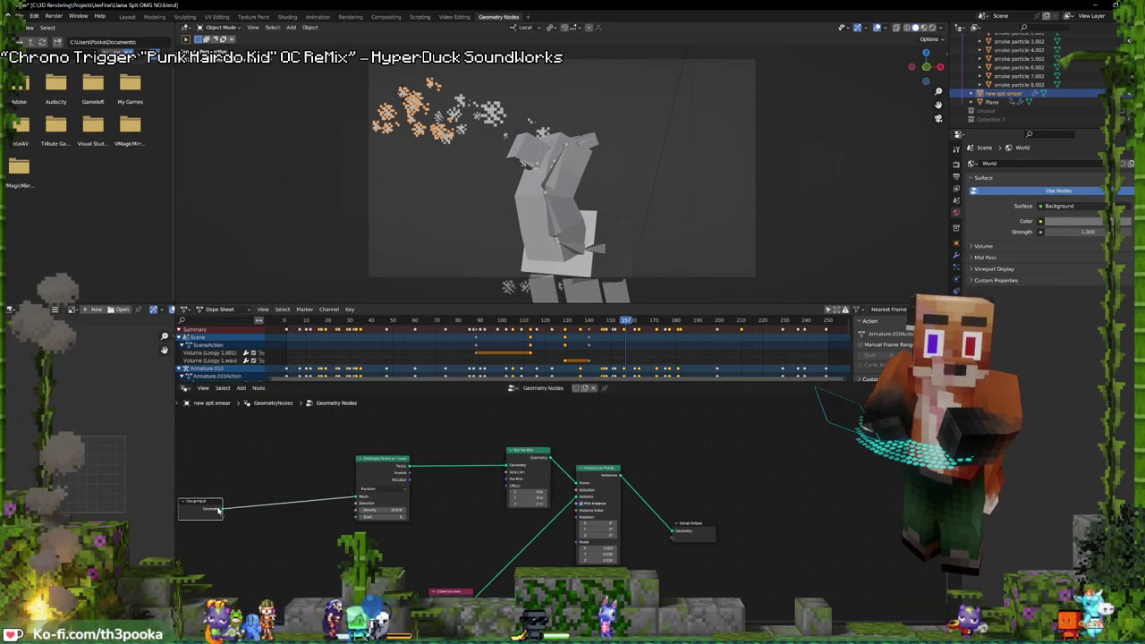
{"action": "left_click_drag", "start_coordinate": [388, 470], "coordinate": [307, 458]}
- Add a Noise Texture node below Distribute Points on Faces
{"action": "key", "text": "shift+a"}
{"action": "left_click", "coordinate": [322, 410]}
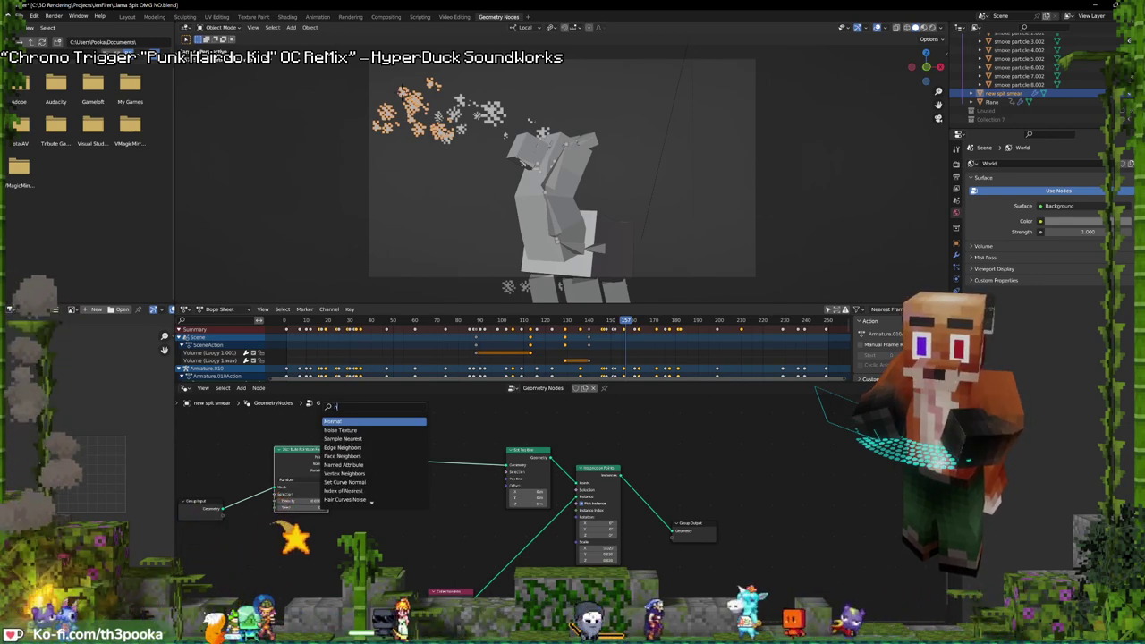
{"action": "type", "text": "no"}
{"action": "key", "text": "Return"}
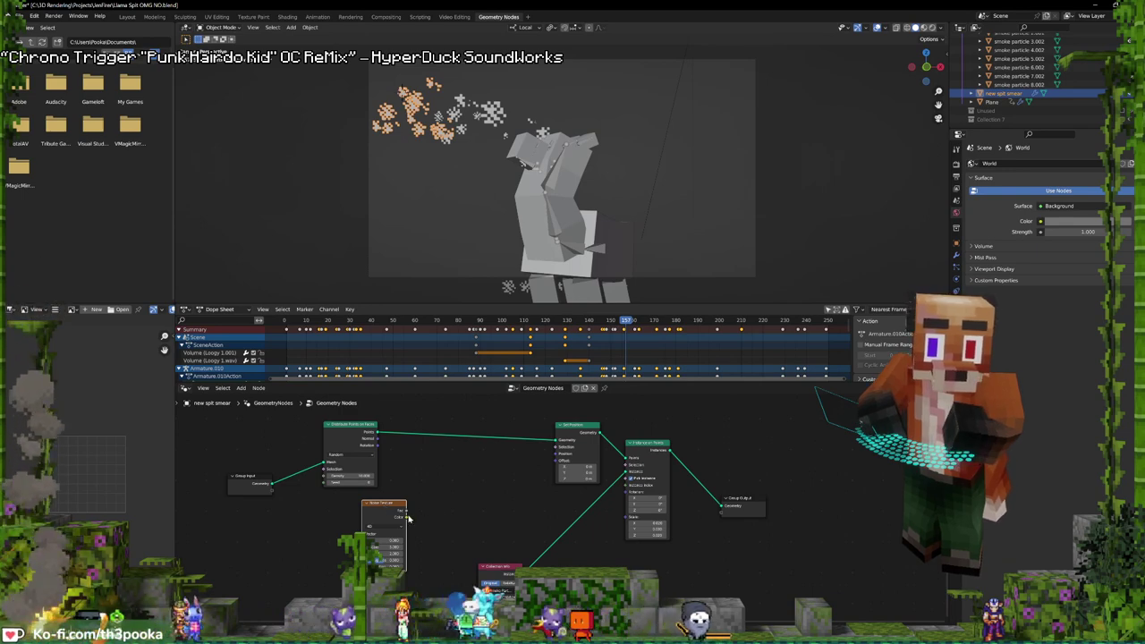
- Add a Combine XYZ node, feed its Vector into Set Position's Offset, and undo the trial offset value
{"action": "key", "text": "shift+a"}
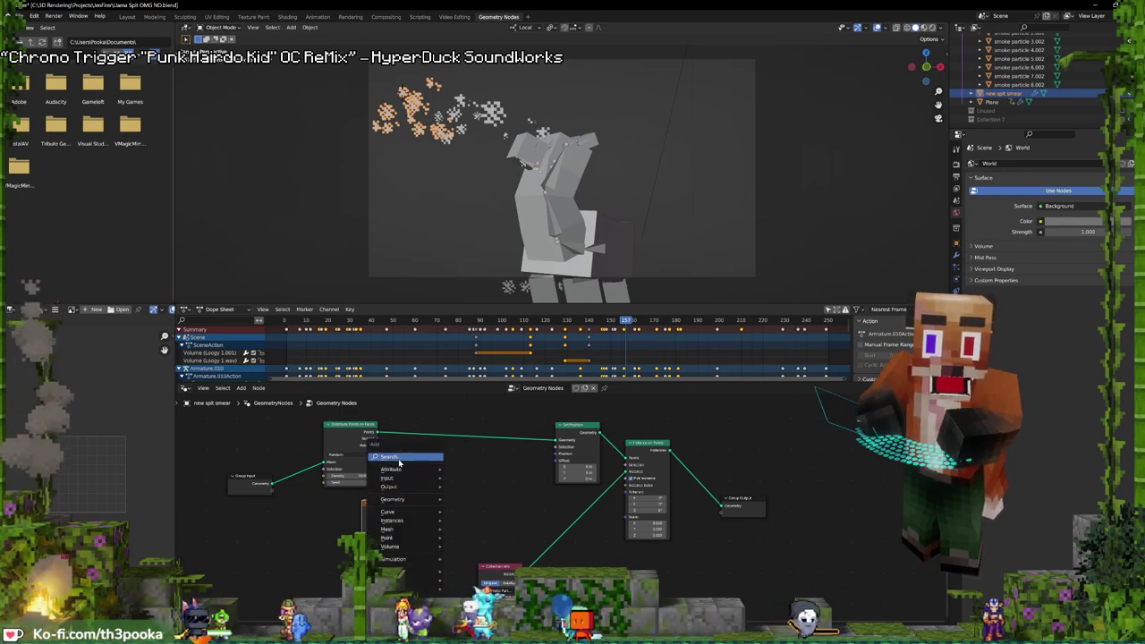
{"action": "type", "text": "com"}
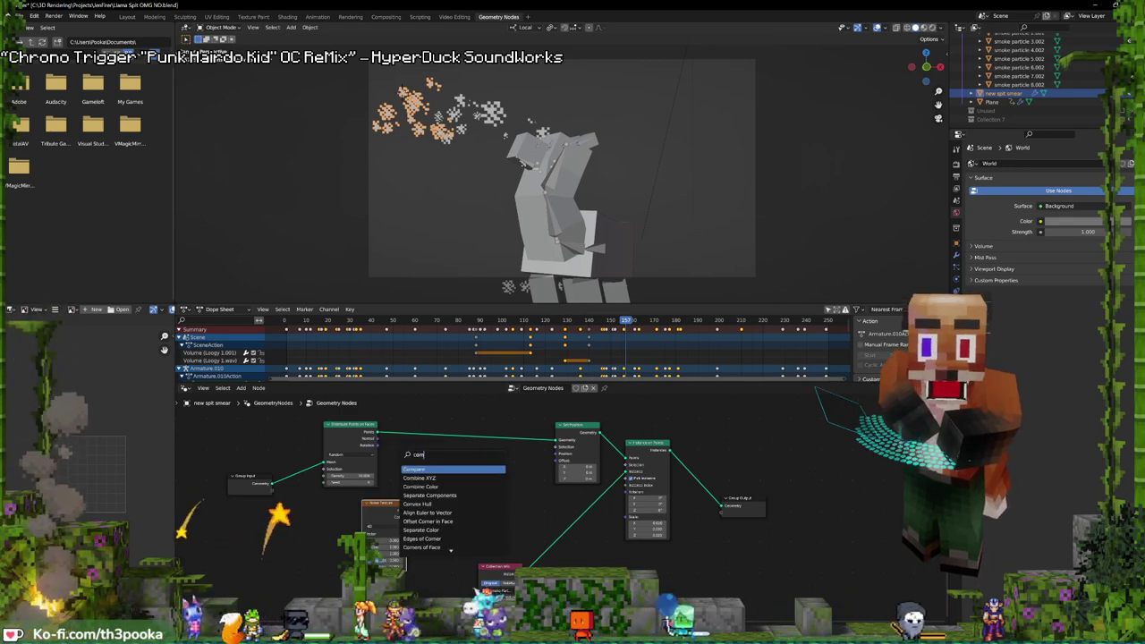
{"action": "left_click", "coordinate": [429, 478]}
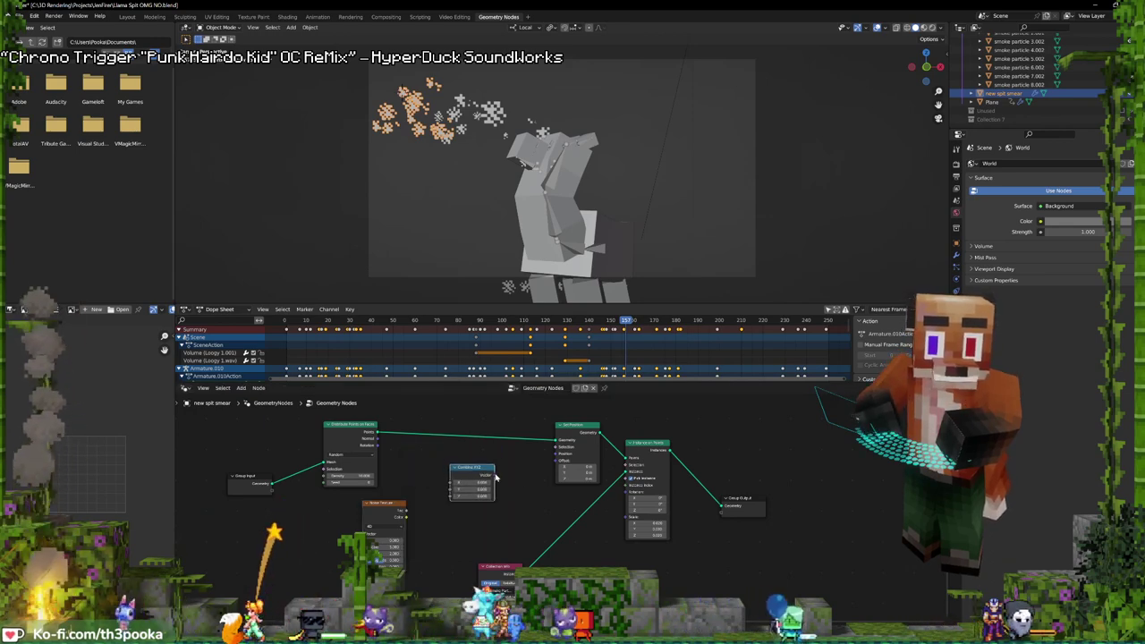
{"action": "mouse_move", "coordinate": [466, 469]}
{"action": "left_mouse_down"}
{"action": "mouse_move", "coordinate": [515, 458]}
{"action": "mouse_move", "coordinate": [499, 483]}
{"action": "mouse_move", "coordinate": [523, 485]}
{"action": "mouse_move", "coordinate": [483, 478]}
{"action": "left_mouse_up"}
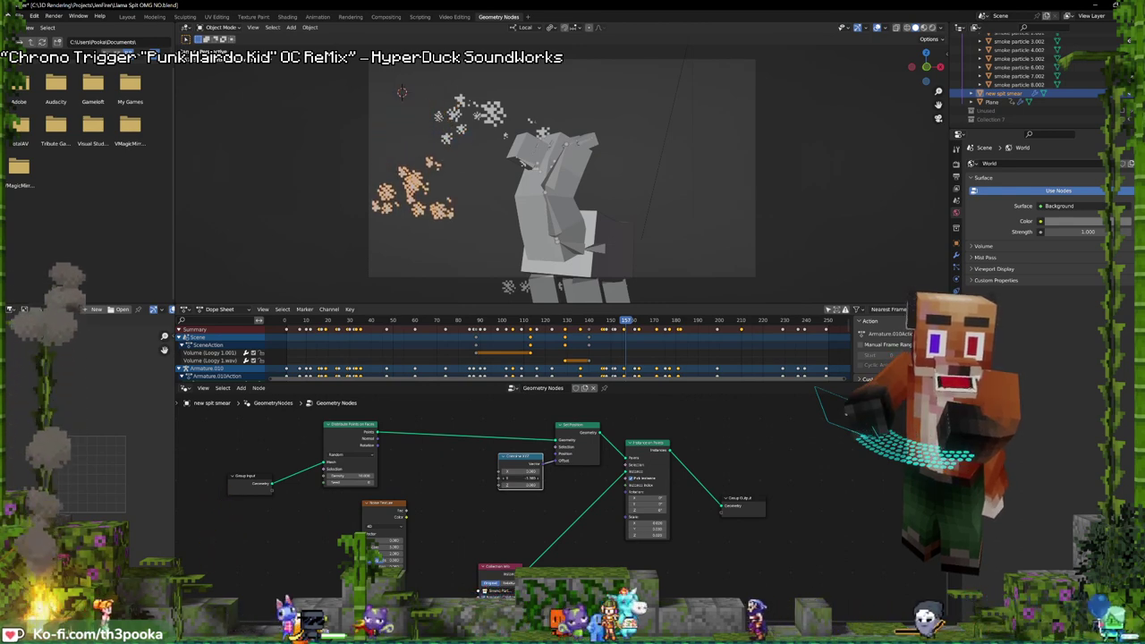
{"action": "key", "text": "ctrl+z"}
- Connect the Noise Texture's Color output to Combine XYZ's Y input and move the noise node away to free space between them
{"action": "left_click_drag", "start_coordinate": [406, 517], "coordinate": [501, 475]}
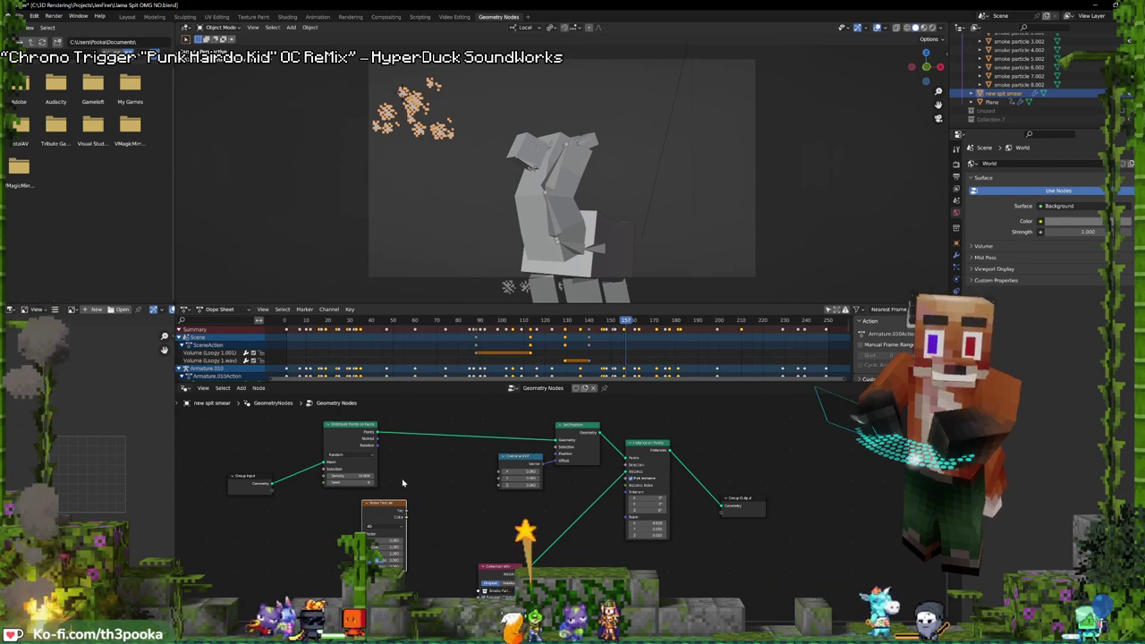
{"action": "key", "text": "shift+a"}
{"action": "key", "text": "Escape"}
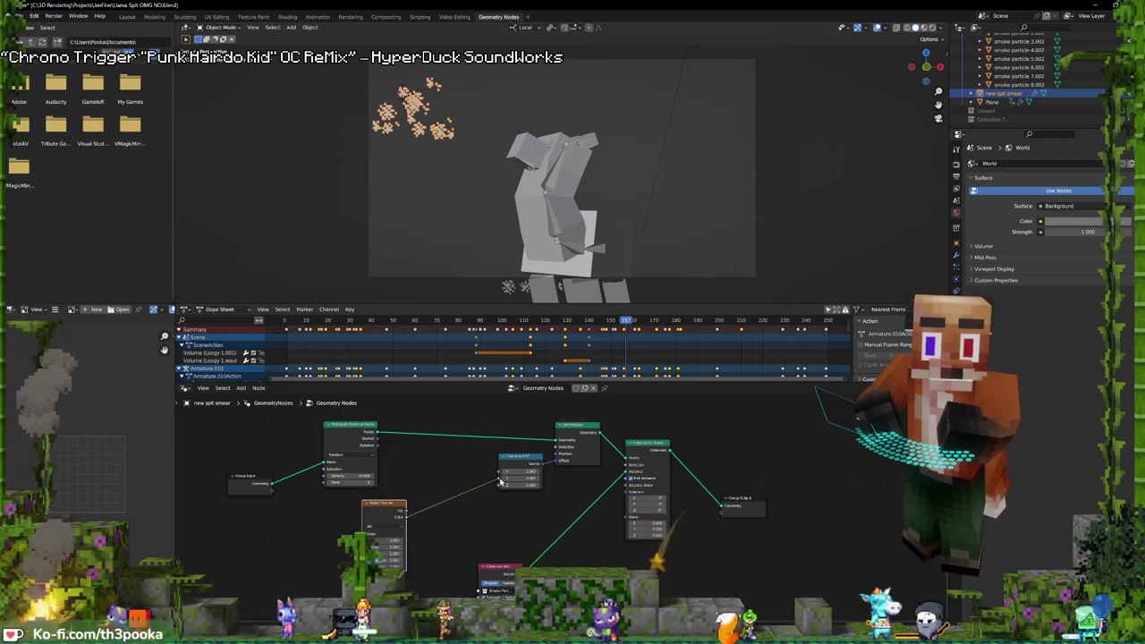
{"action": "left_click_drag", "start_coordinate": [383, 507], "coordinate": [332, 518]}
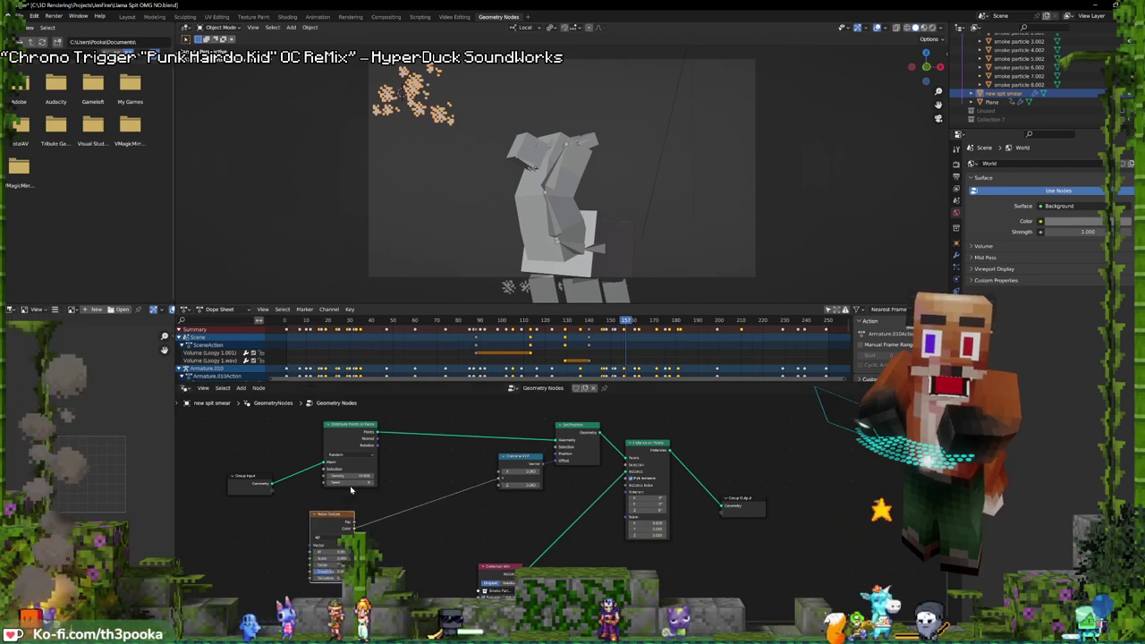
- Insert a Math node between Noise Texture and Combine XYZ, set it to Multiply with a value of -1
{"action": "key", "text": "shift+a"}
{"action": "left_click", "coordinate": [326, 456]}
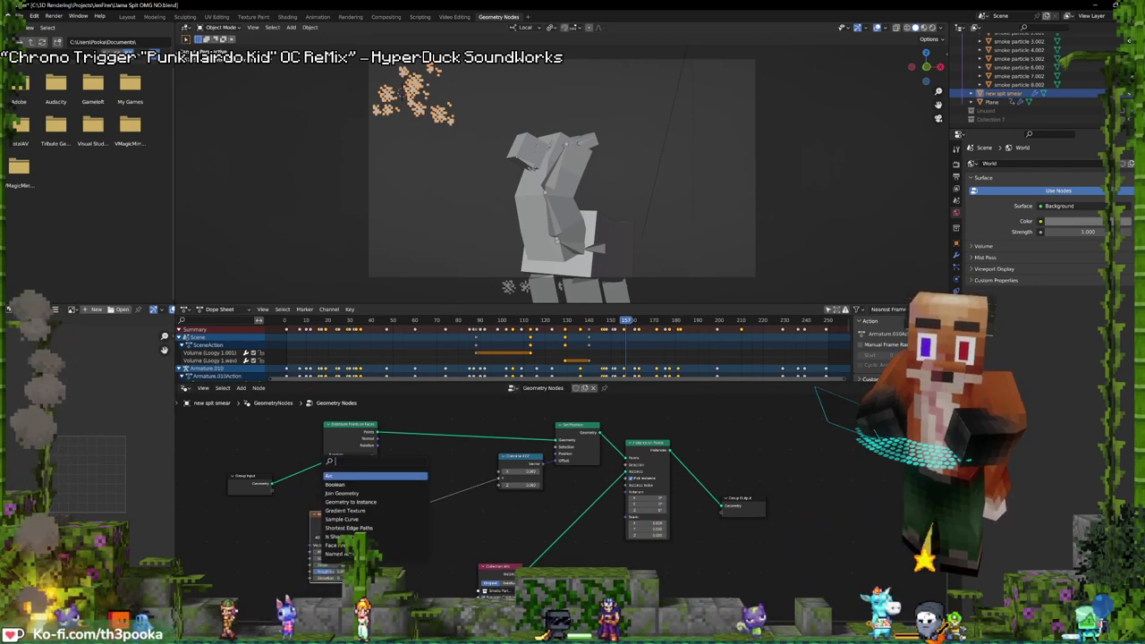
{"action": "left_click", "coordinate": [350, 476]}
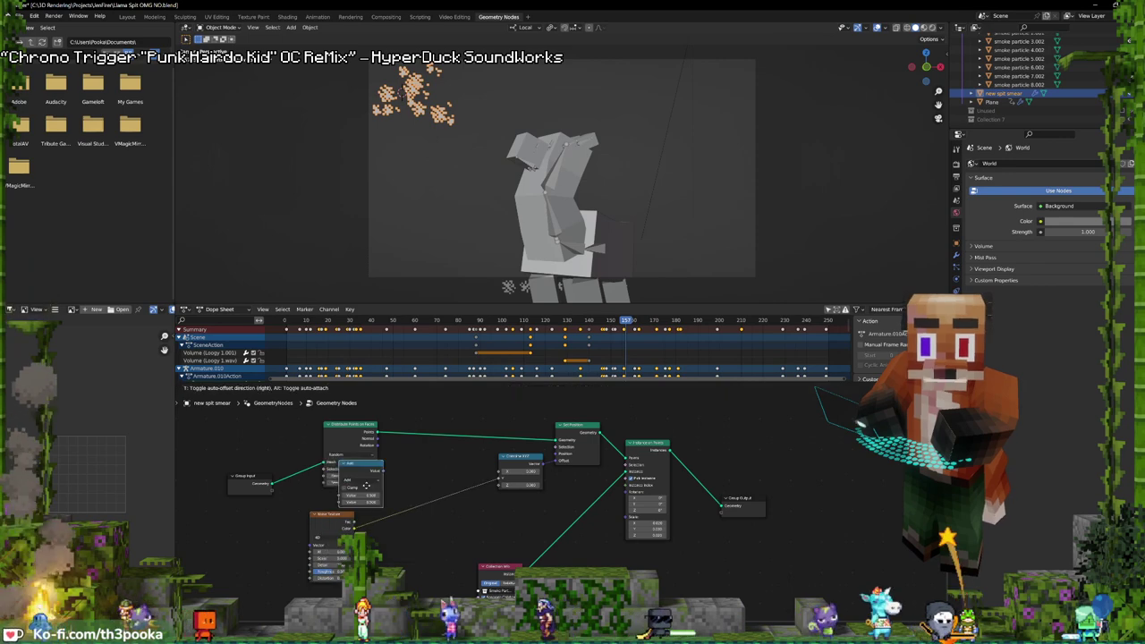
{"action": "left_click", "coordinate": [405, 505]}
{"action": "left_click", "coordinate": [410, 501]}
{"action": "left_click", "coordinate": [398, 532]}
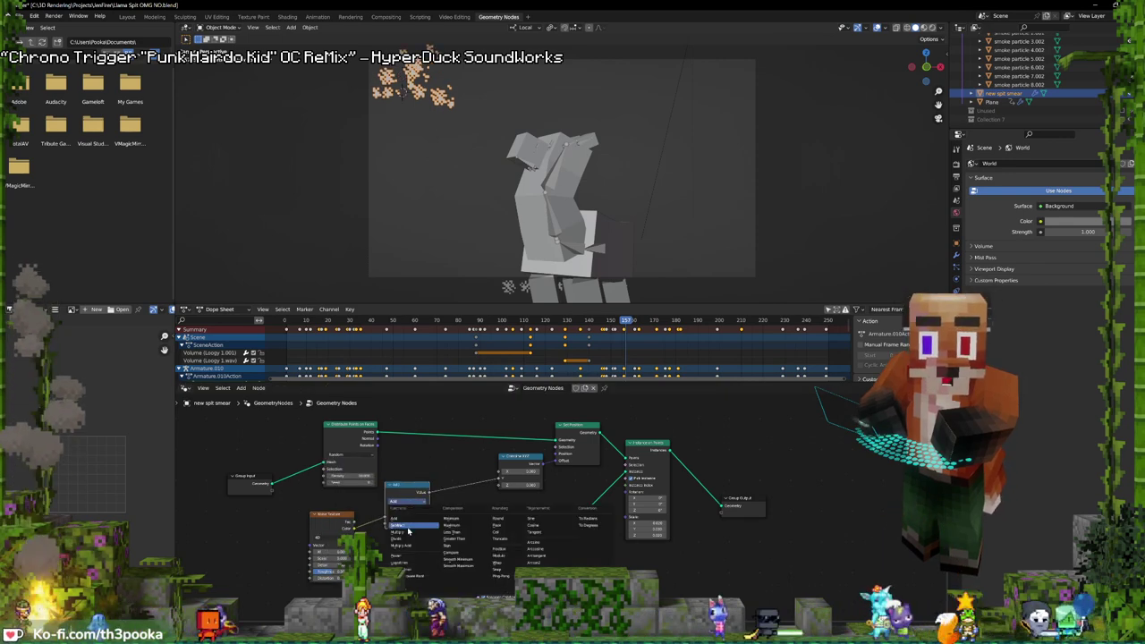
{"action": "type", "text": "-1"}
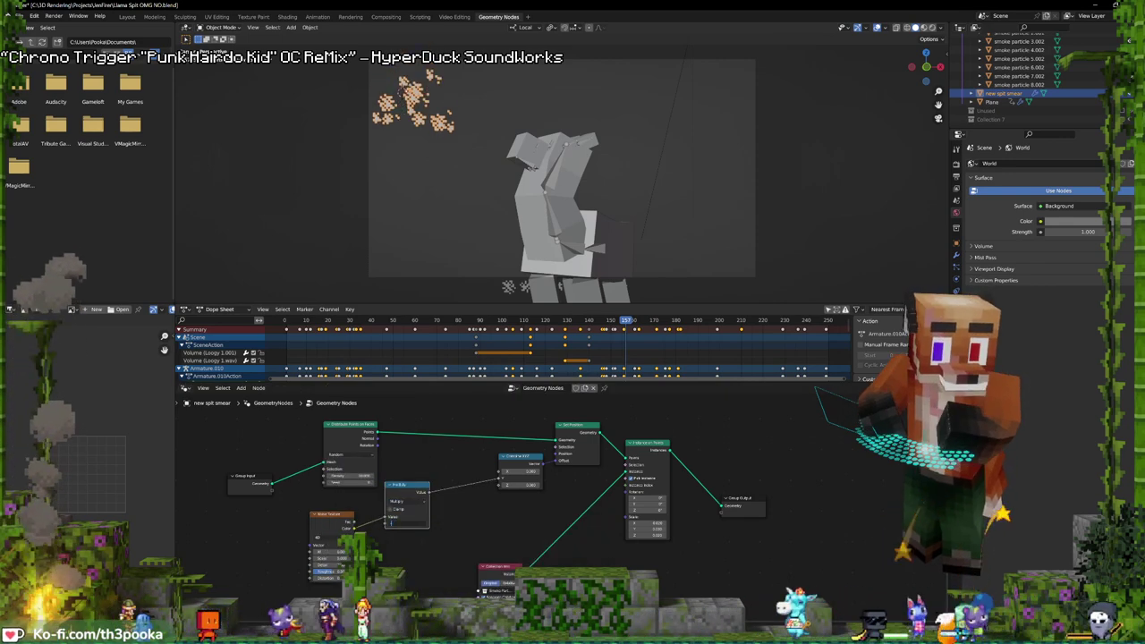
{"action": "key", "text": "Return"}
- Duplicate the Multiply node, insert the copy before Combine XYZ, and set its factor to about 14
{"action": "left_click_drag", "start_coordinate": [407, 485], "coordinate": [407, 487]}
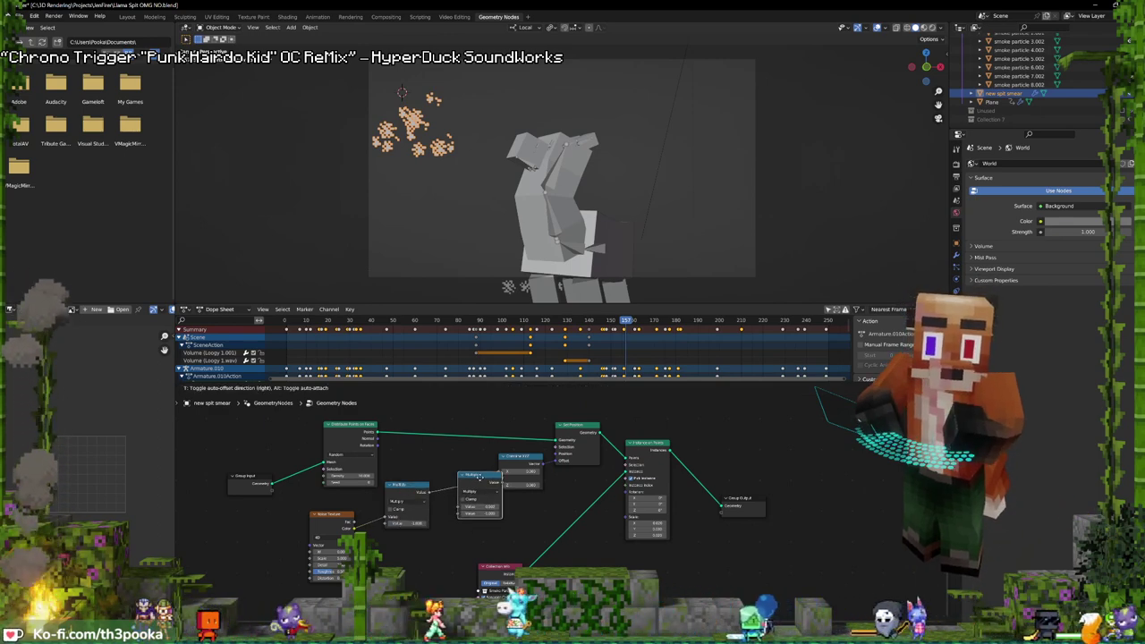
{"action": "left_click", "coordinate": [470, 515]}
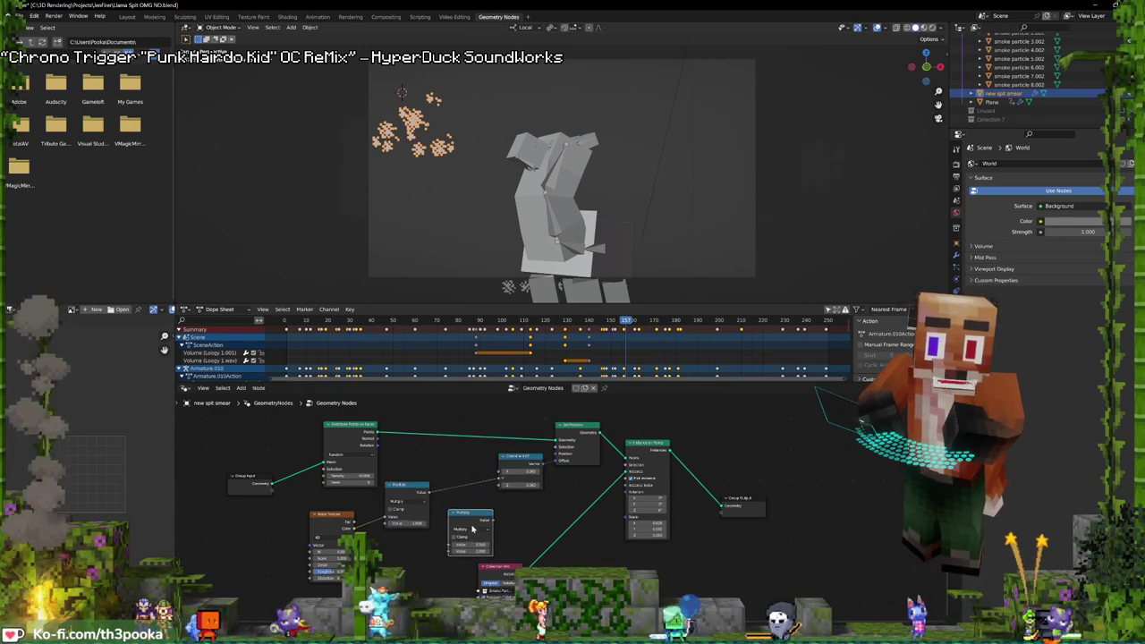
{"action": "left_click", "coordinate": [472, 551]}
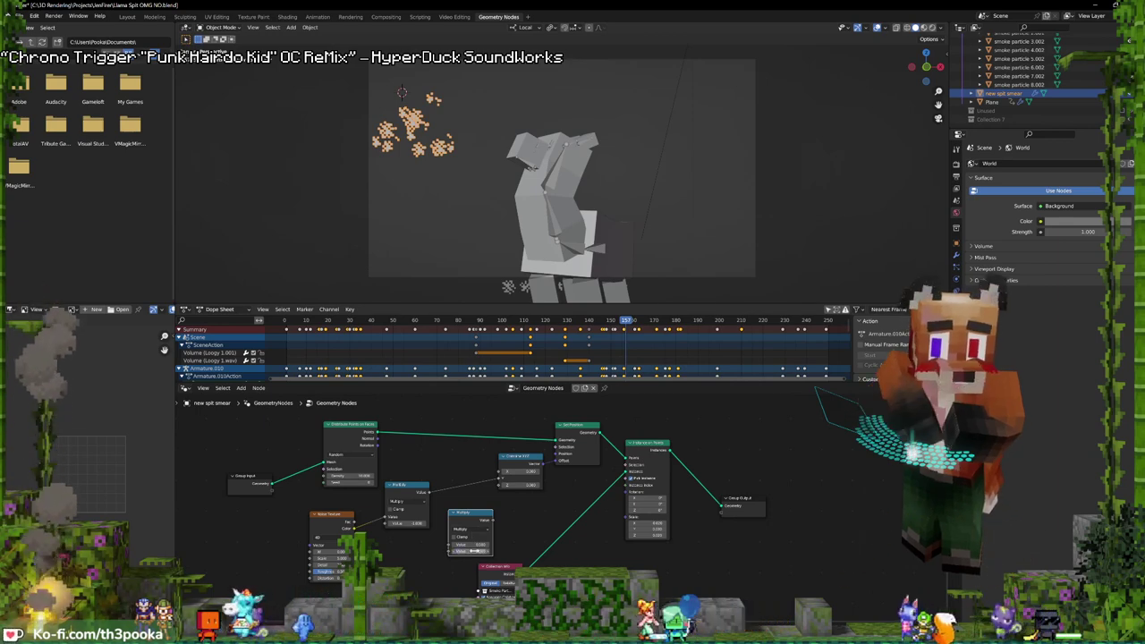
{"action": "mouse_move", "coordinate": [489, 517]}
{"action": "left_mouse_down"}
{"action": "mouse_move", "coordinate": [473, 479]}
{"action": "mouse_move", "coordinate": [482, 514]}
{"action": "mouse_move", "coordinate": [523, 514]}
{"action": "mouse_move", "coordinate": [483, 514]}
{"action": "left_mouse_up"}
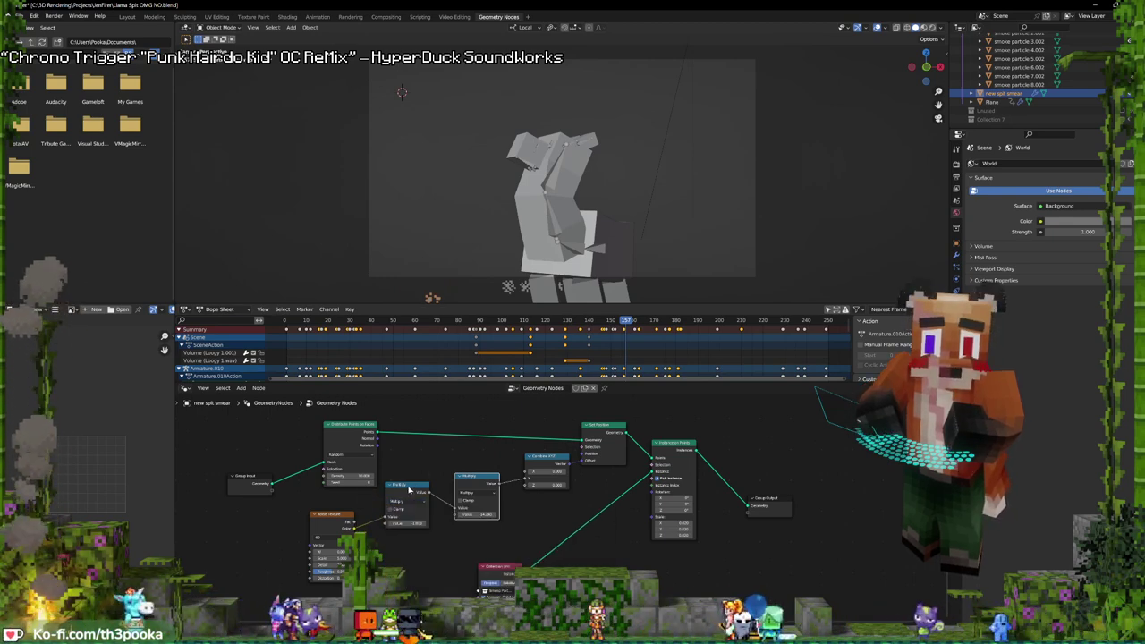
{"action": "left_click_drag", "start_coordinate": [328, 520], "coordinate": [293, 517]}
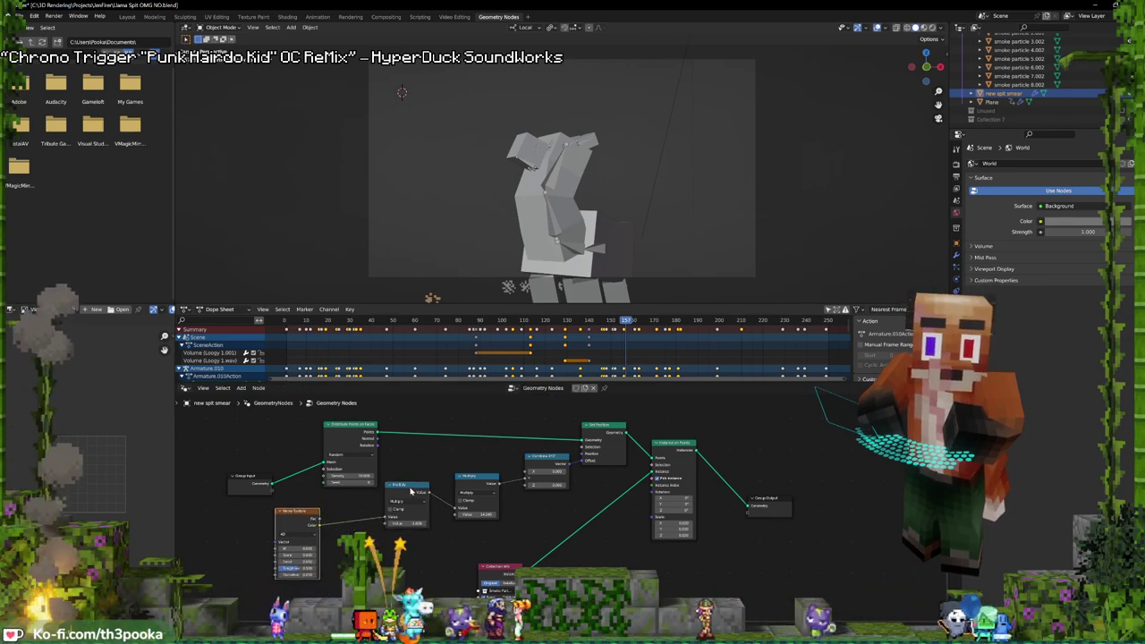
{"action": "left_click", "coordinate": [466, 481]}
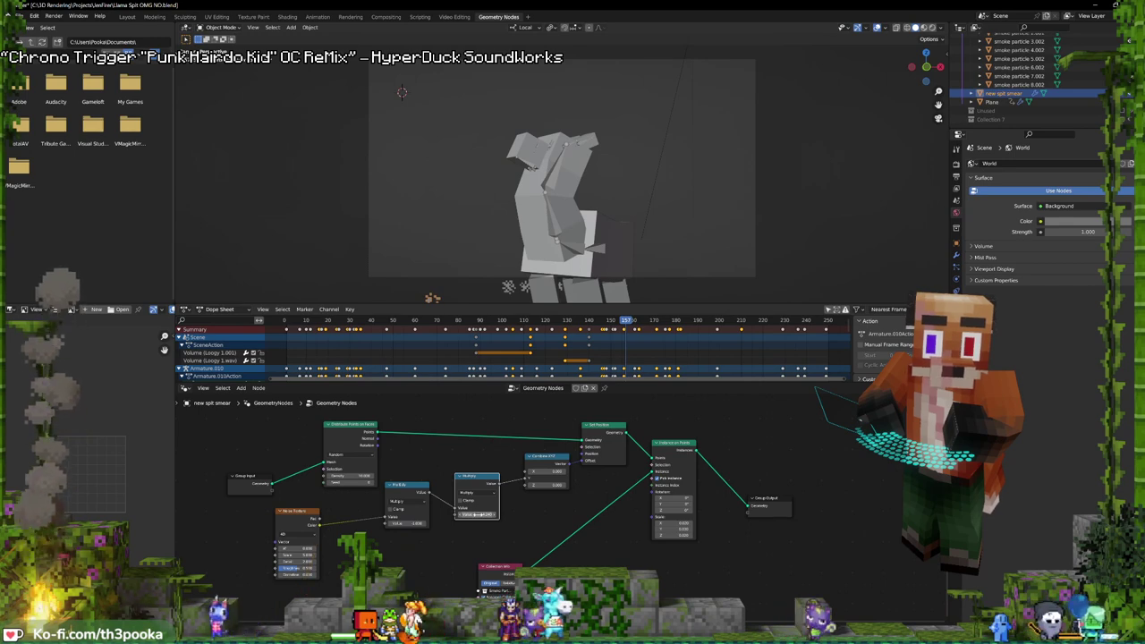
{"action": "mouse_move", "coordinate": [477, 514]}
{"action": "left_mouse_down"}
{"action": "mouse_move", "coordinate": [351, 514]}
{"action": "mouse_move", "coordinate": [497, 521]}
{"action": "left_mouse_up"}
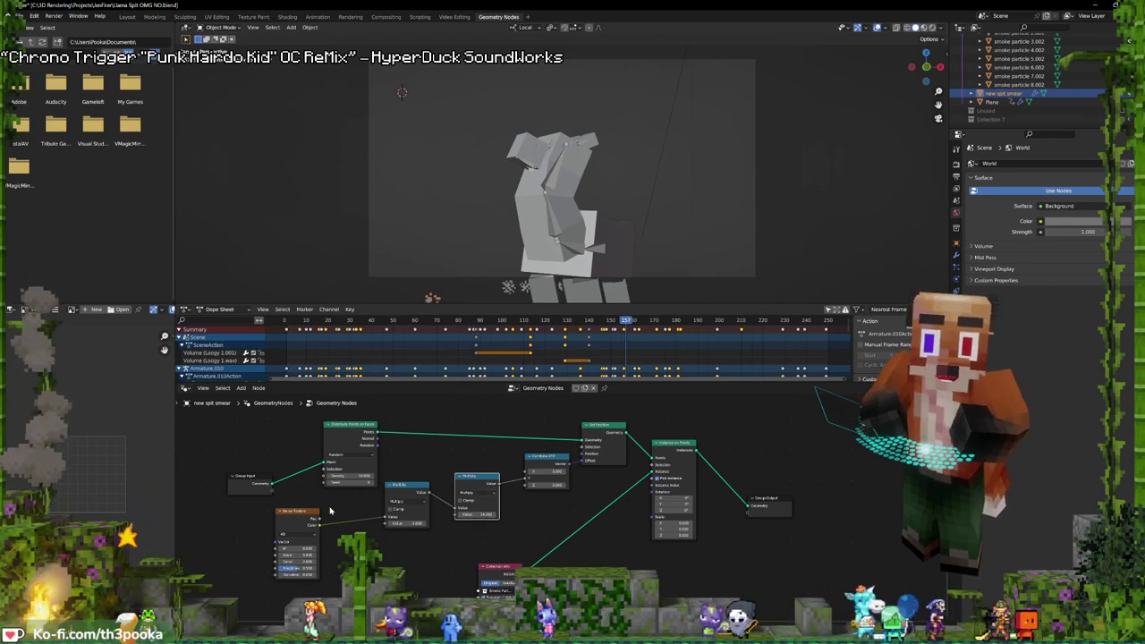
- Add a Color Ramp node to the new spit smear node tree
{"action": "key", "text": "shift+a"}
{"action": "left_click", "coordinate": [296, 458]}
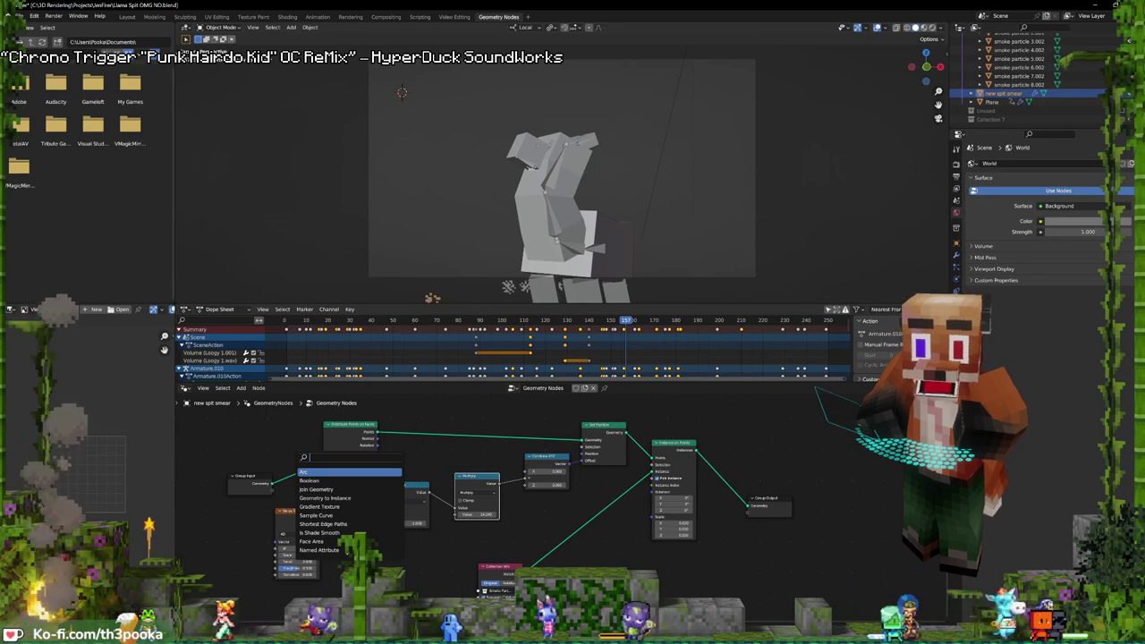
{"action": "type", "text": "c"}
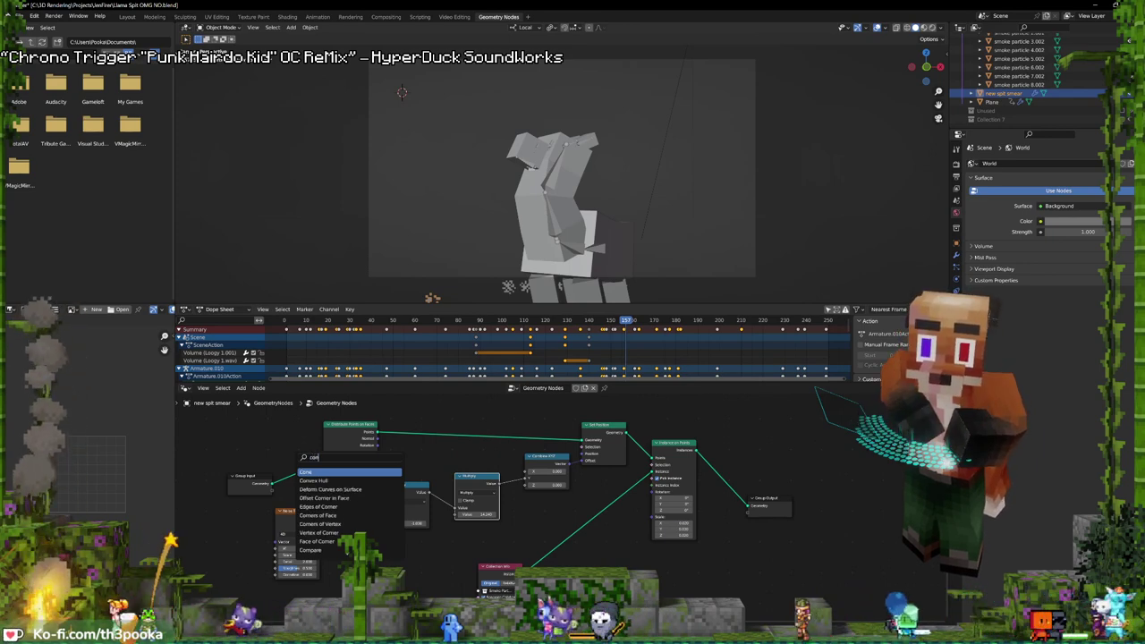
{"action": "type", "text": "orn"}
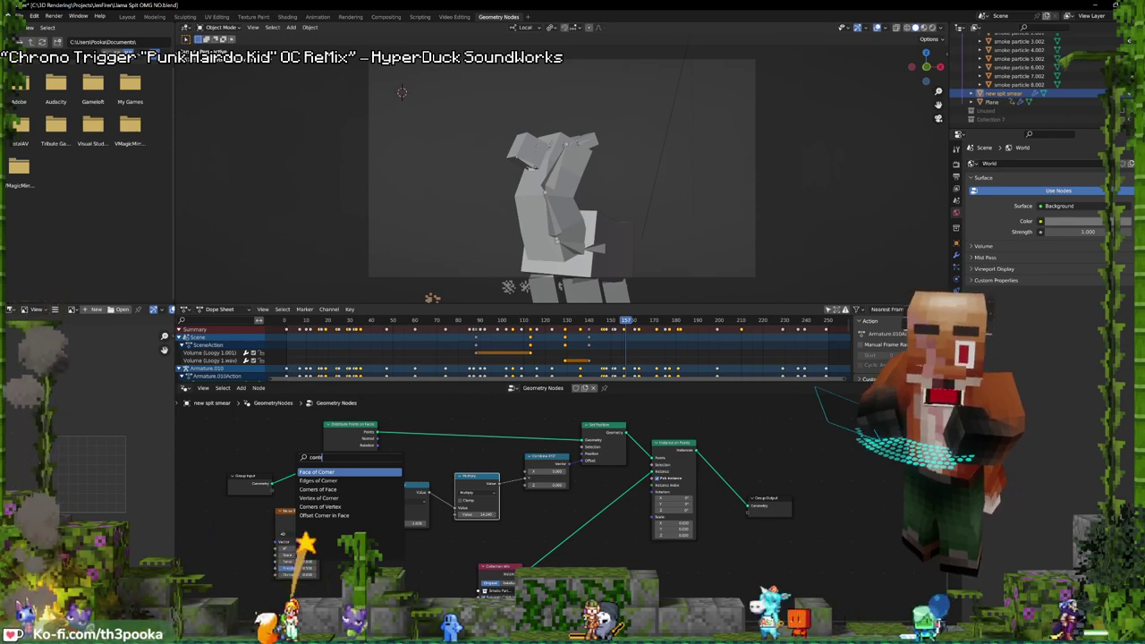
{"action": "key", "text": "BackSpace"}
{"action": "key", "text": "BackSpace"}
{"action": "key", "text": "BackSpace"}
{"action": "type", "text": "olo"}
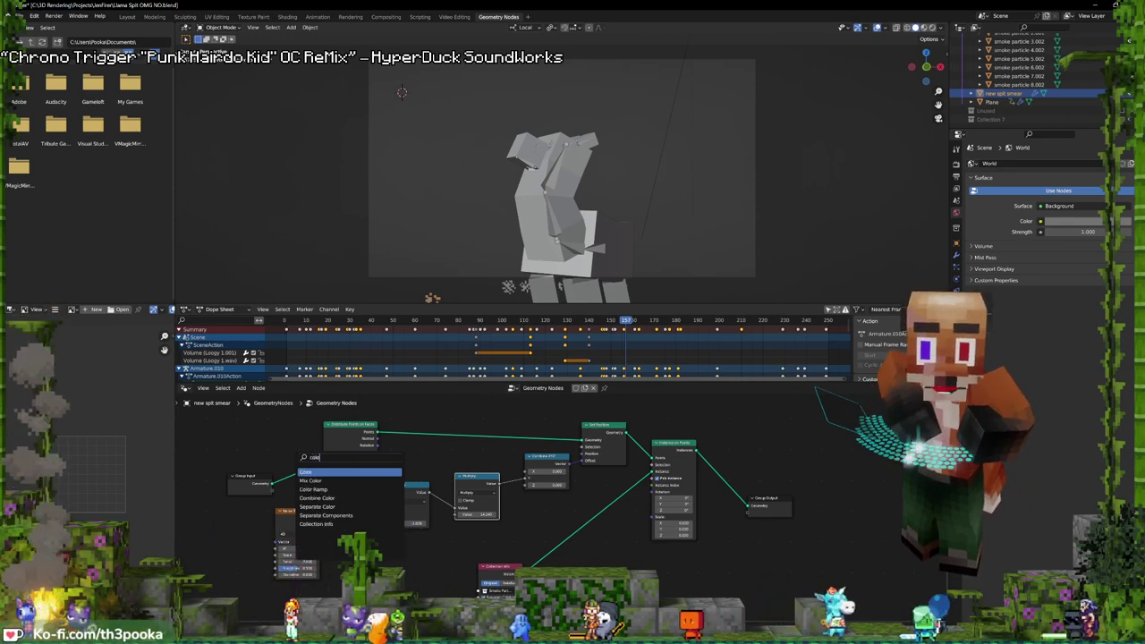
{"action": "key", "text": "Return"}
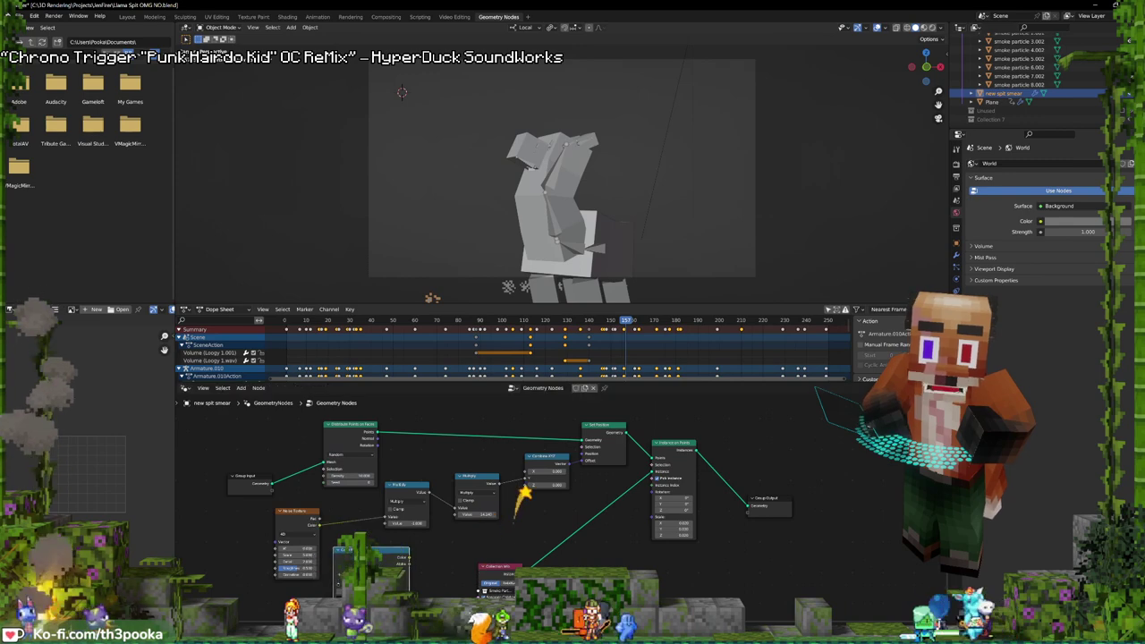
- Move the Noise Texture and first Multiply node back and insert the Color Ramp between the two Multiply nodes
{"action": "middle_click_drag", "start_coordinate": [399, 570], "coordinate": [456, 534]}
{"action": "left_click_drag", "start_coordinate": [351, 486], "coordinate": [279, 513]}
{"action": "left_click_drag", "start_coordinate": [464, 456], "coordinate": [349, 481]}
{"action": "left_click_drag", "start_coordinate": [421, 516], "coordinate": [428, 468]}
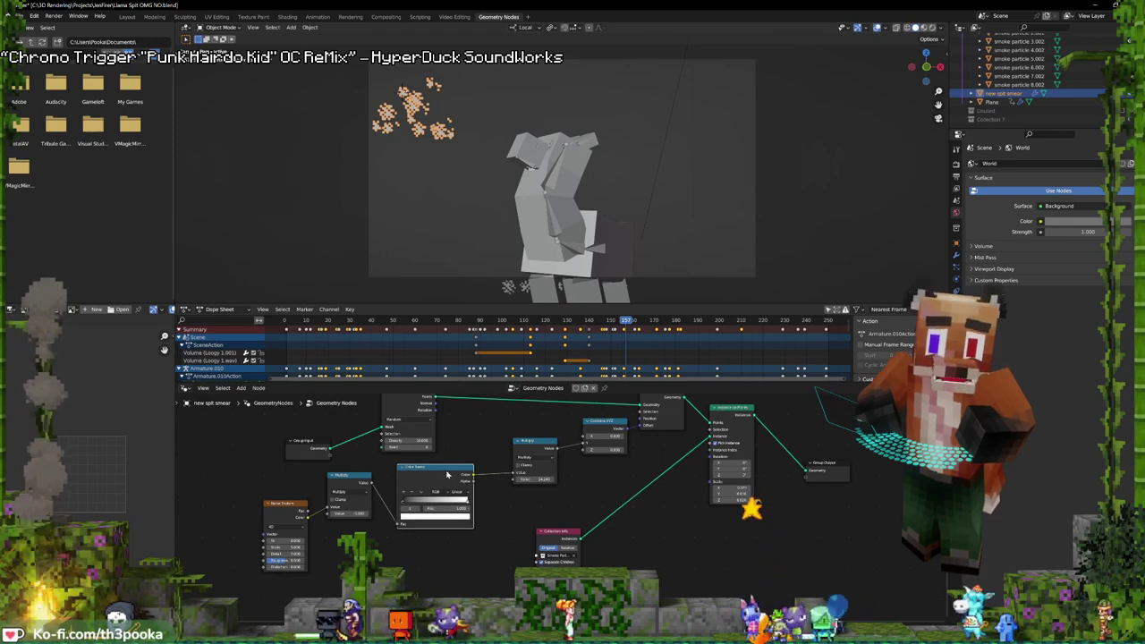
- Detach the Color Ramp from the chain and insert a Map Range node between the two Multiply nodes in its place
{"action": "left_click_drag", "start_coordinate": [447, 474], "coordinate": [448, 525]}
{"action": "key", "text": "shift+a"}
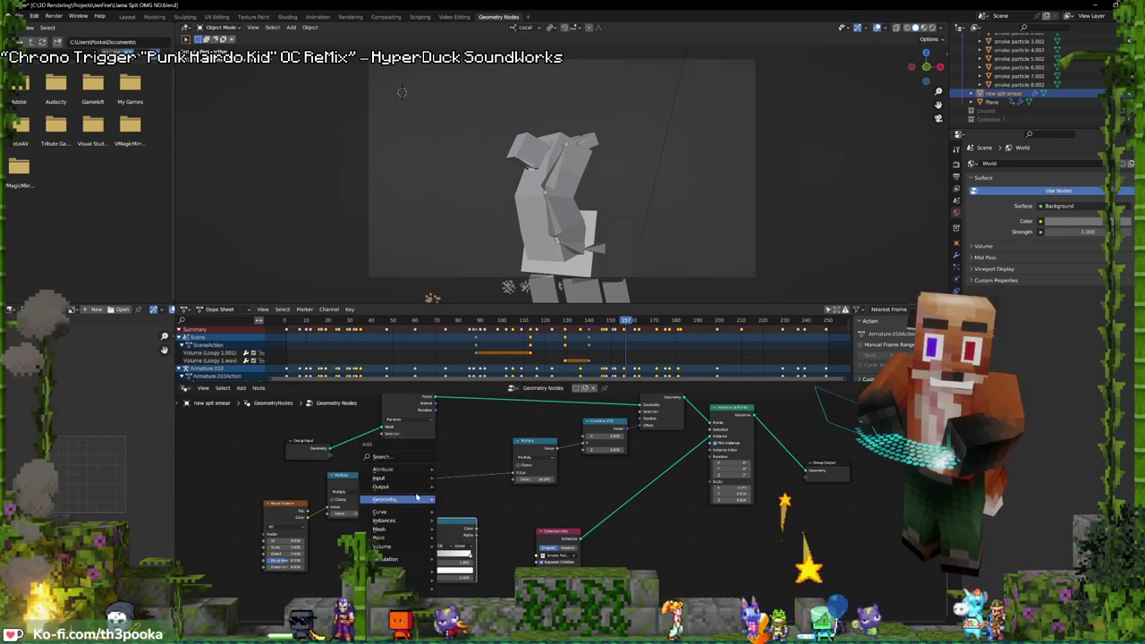
{"action": "left_click", "coordinate": [381, 456]}
{"action": "type", "text": "map"}
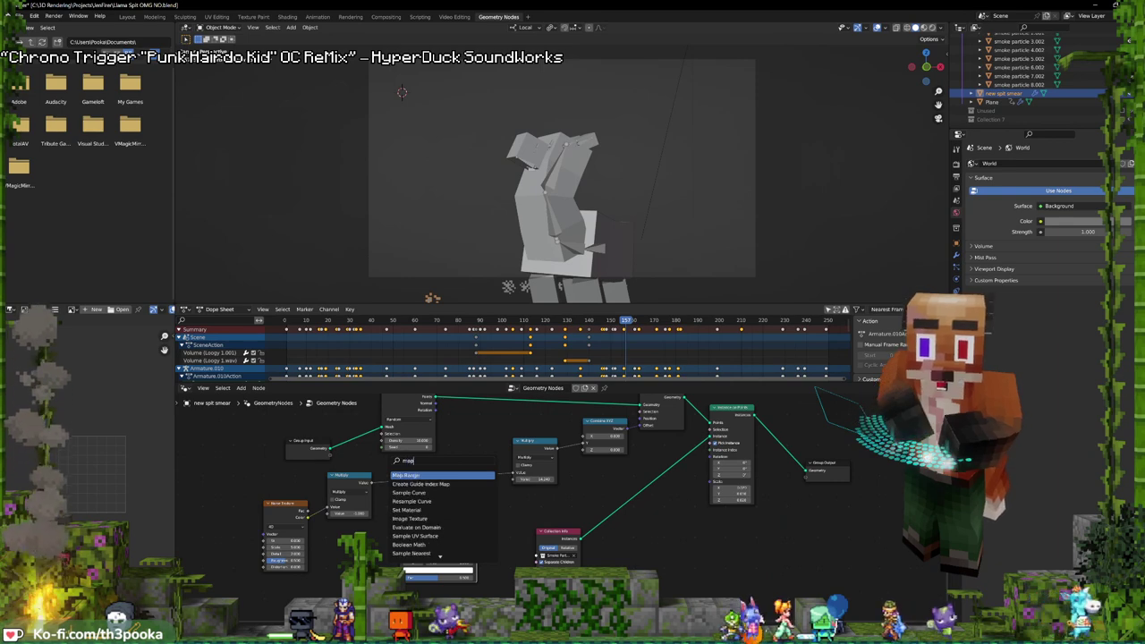
{"action": "key", "text": "Return"}
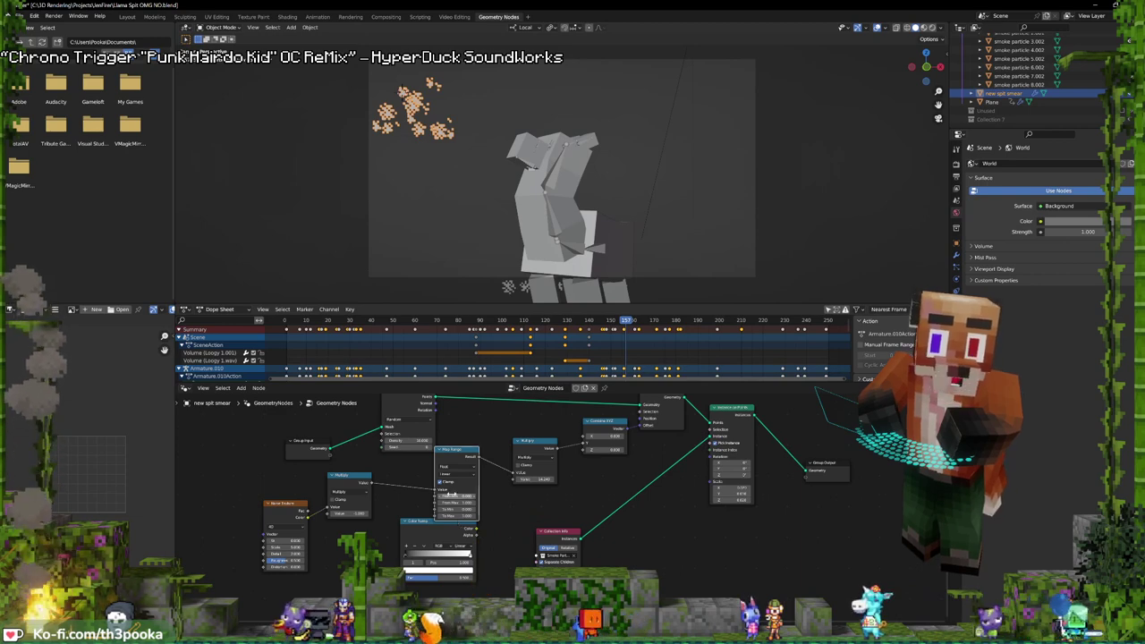
- Turn off clamping on the Map Range node and try different values on the second Multiply node, starting from 1
{"action": "left_click", "coordinate": [446, 483]}
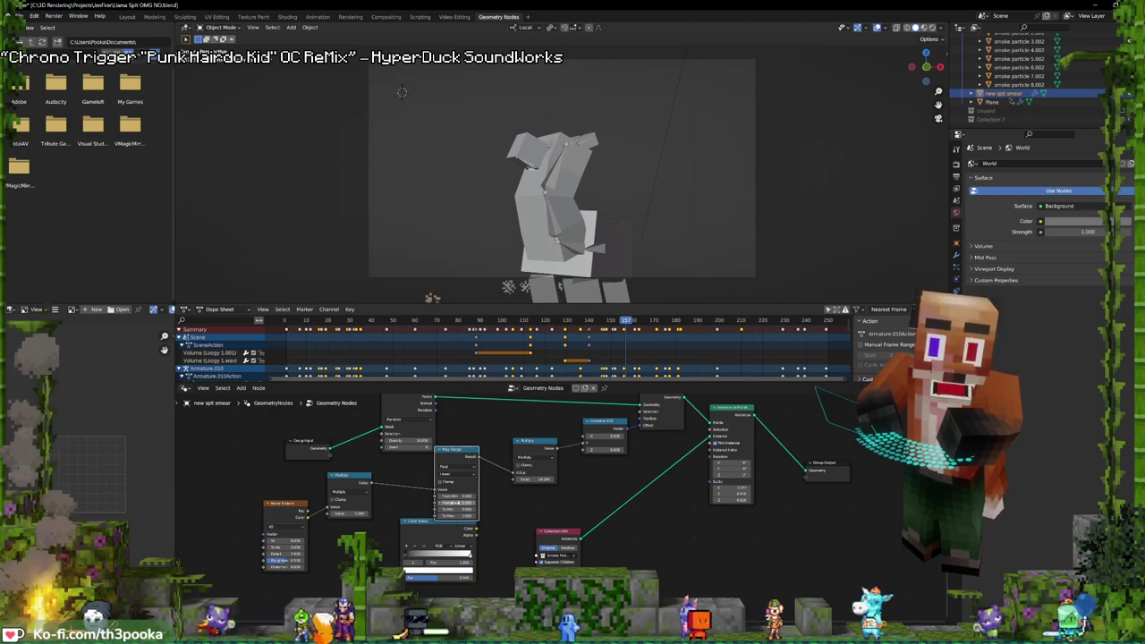
{"action": "left_click", "coordinate": [535, 480]}
{"action": "type", "text": "1"}
{"action": "key", "text": "Return"}
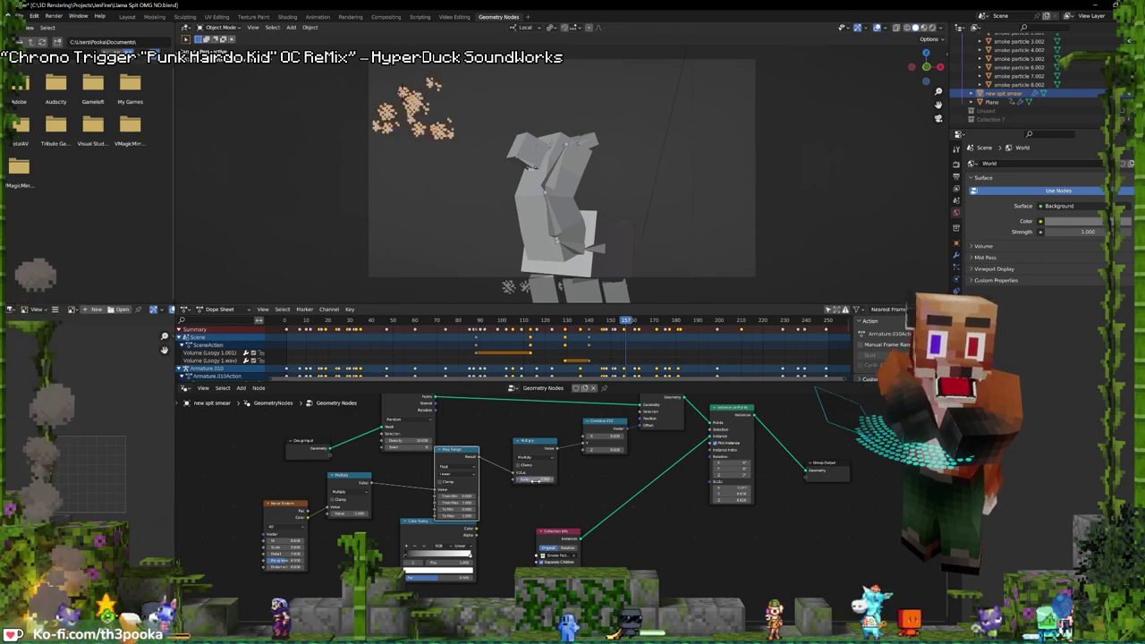
{"action": "left_click_drag", "start_coordinate": [535, 479], "coordinate": [515, 479]}
{"action": "left_click_drag", "start_coordinate": [534, 479], "coordinate": [479, 479]}
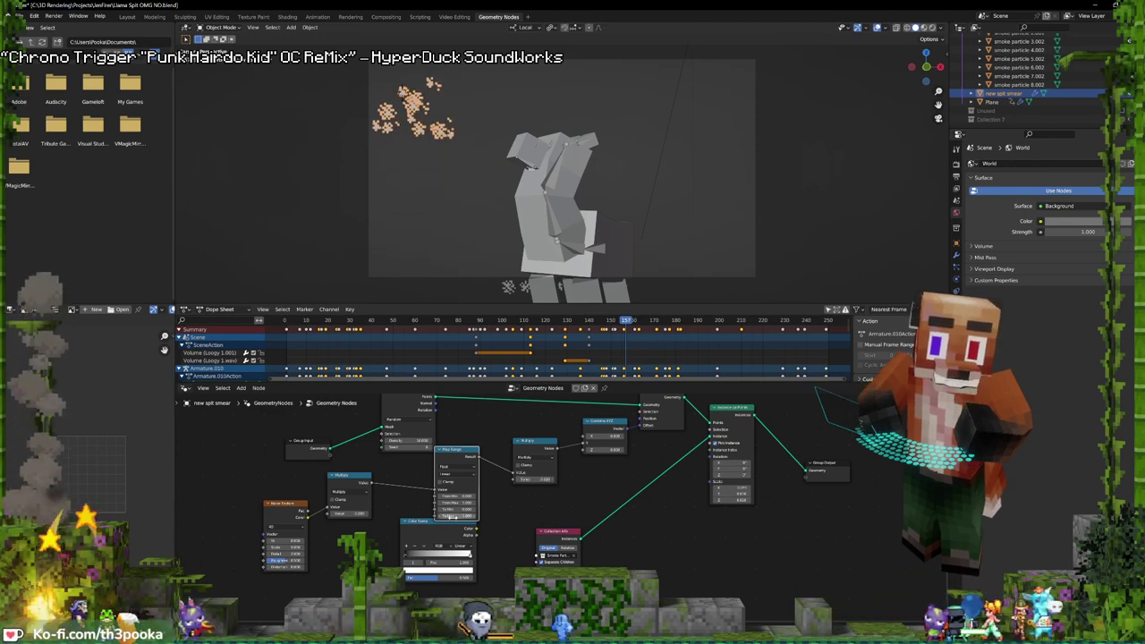
{"action": "left_click_drag", "start_coordinate": [542, 480], "coordinate": [556, 479]}
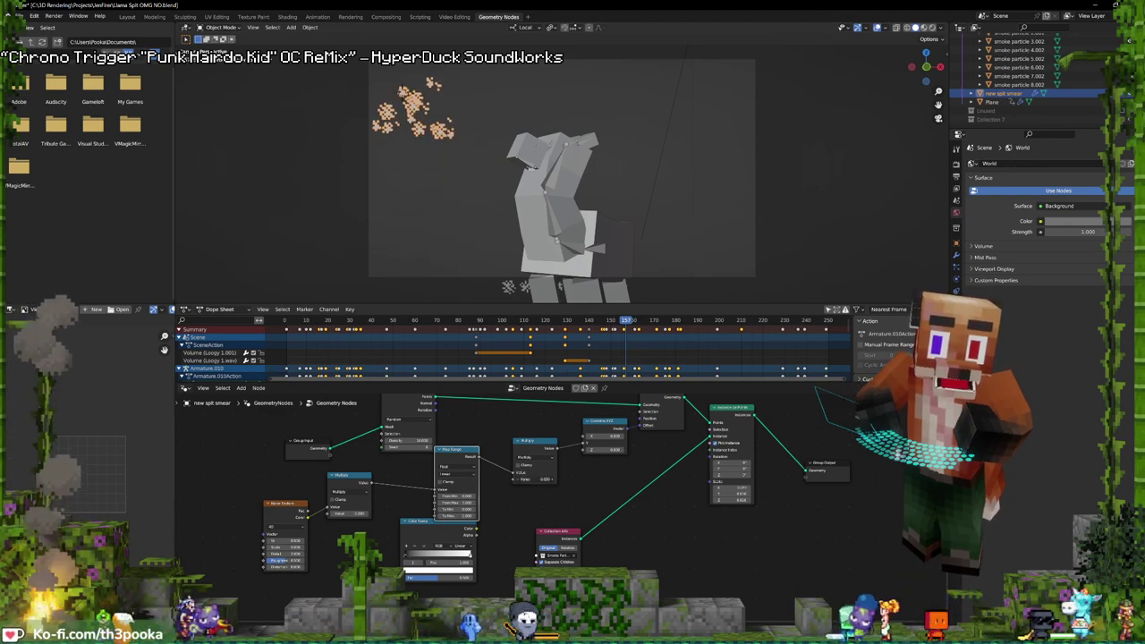
- Tune the Map Range node's To Min and To Max values, retesting the second Multiply node's value against them
{"action": "left_click_drag", "start_coordinate": [466, 516], "coordinate": [481, 516]}
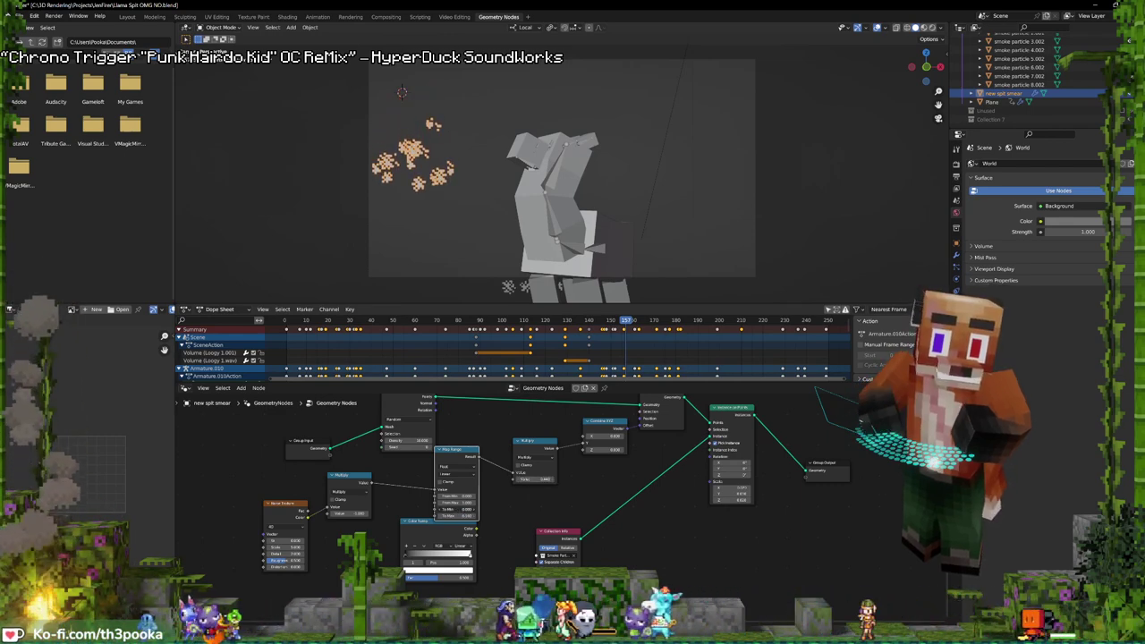
{"action": "left_click_drag", "start_coordinate": [456, 509], "coordinate": [626, 515]}
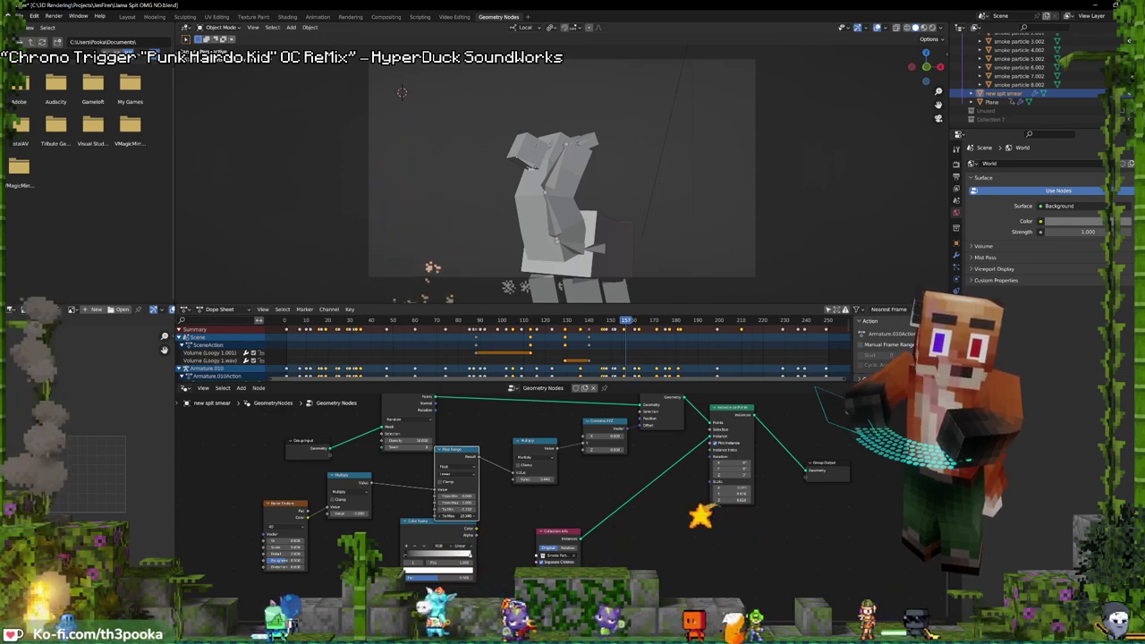
{"action": "left_click_drag", "start_coordinate": [461, 514], "coordinate": [458, 514]}
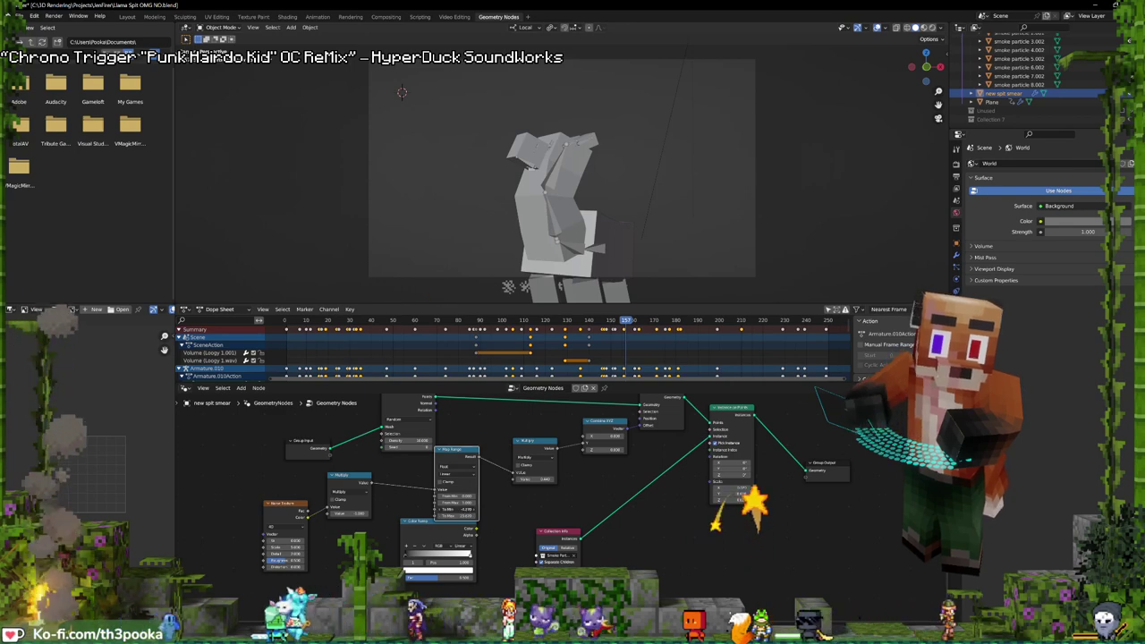
{"action": "left_click_drag", "start_coordinate": [535, 479], "coordinate": [558, 479]}
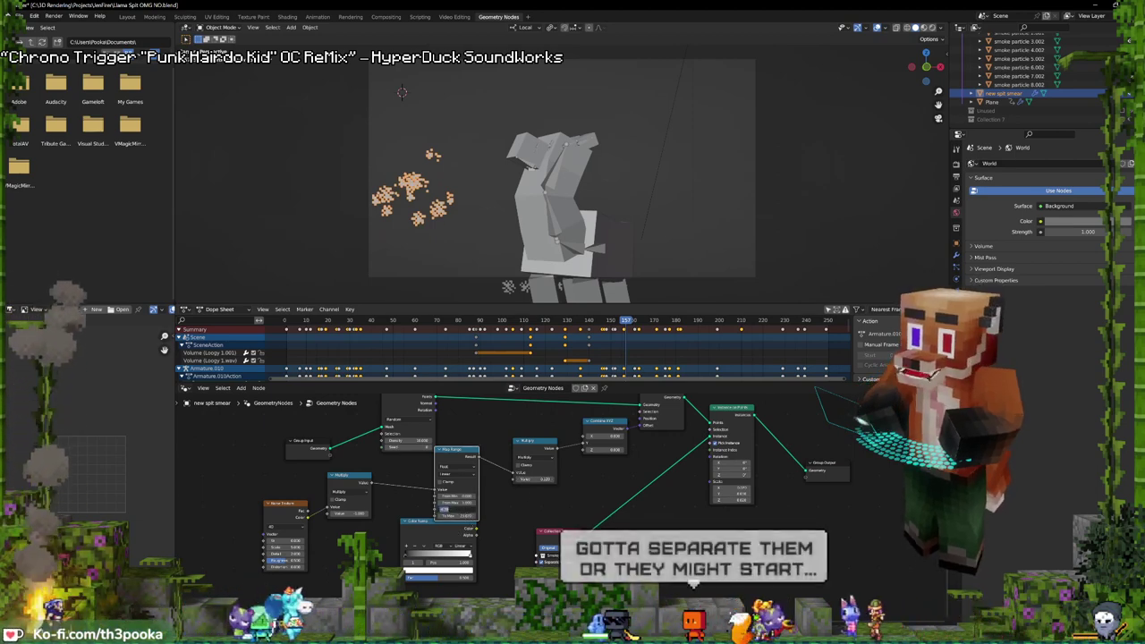
{"action": "key", "text": "Return"}
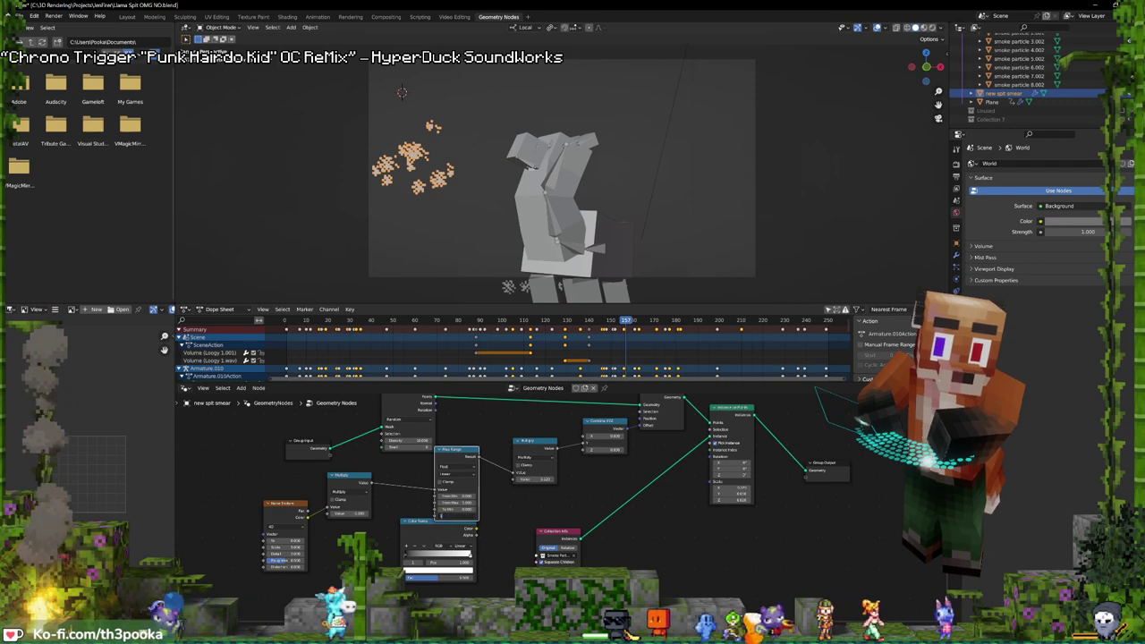
{"action": "left_click_drag", "start_coordinate": [458, 515], "coordinate": [461, 515]}
{"action": "left_click_drag", "start_coordinate": [534, 479], "coordinate": [467, 503]}
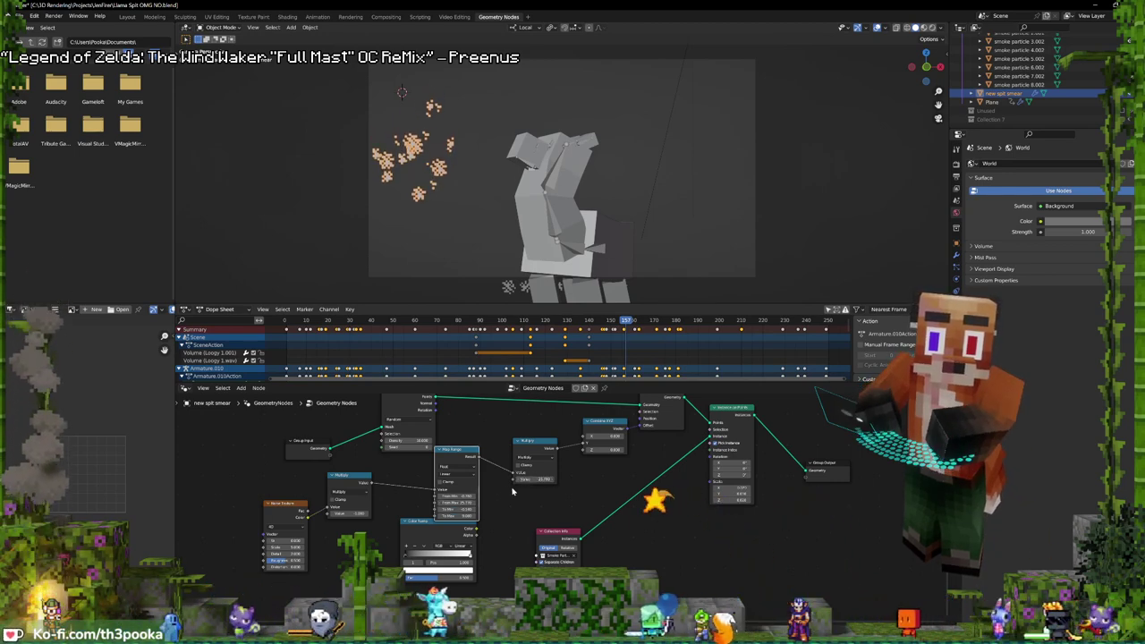
- Sweep the second Multiply node's value to test the particles' vertical offset and expose it as a Group Input value
{"action": "left_click_drag", "start_coordinate": [535, 478], "coordinate": [531, 478]}
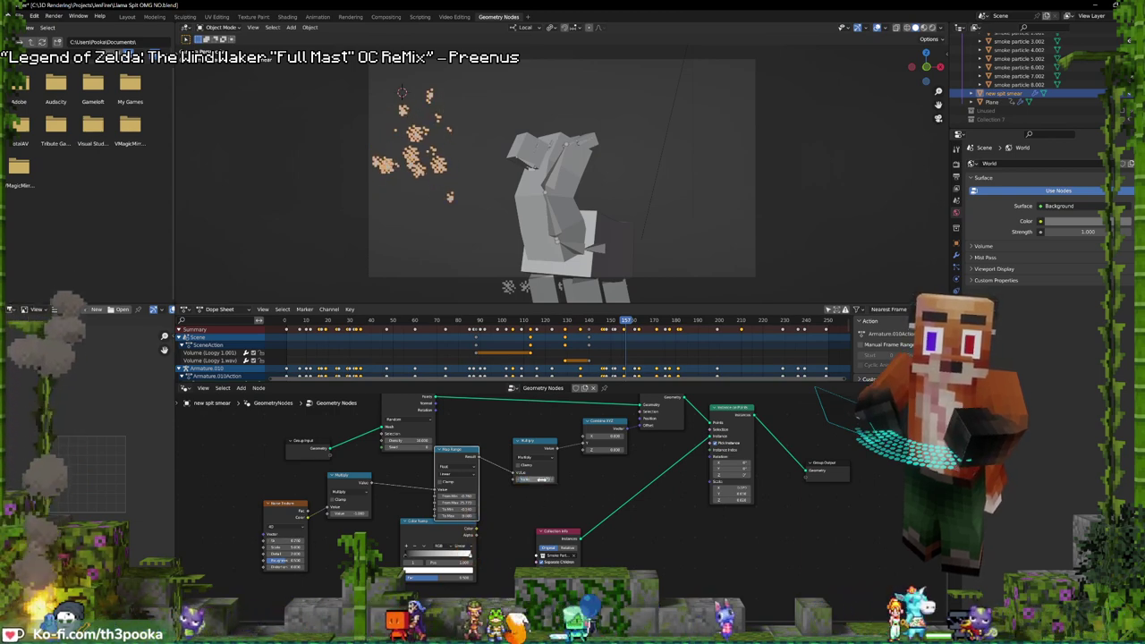
{"action": "left_click_drag", "start_coordinate": [535, 479], "coordinate": [501, 479]}
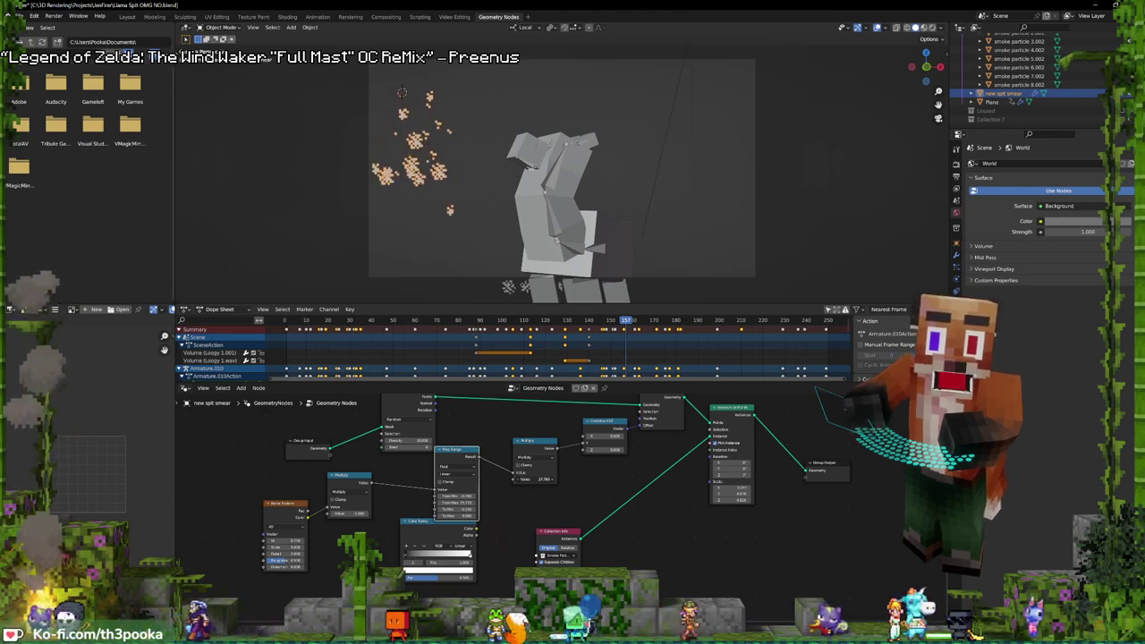
{"action": "left_click_drag", "start_coordinate": [535, 479], "coordinate": [615, 479]}
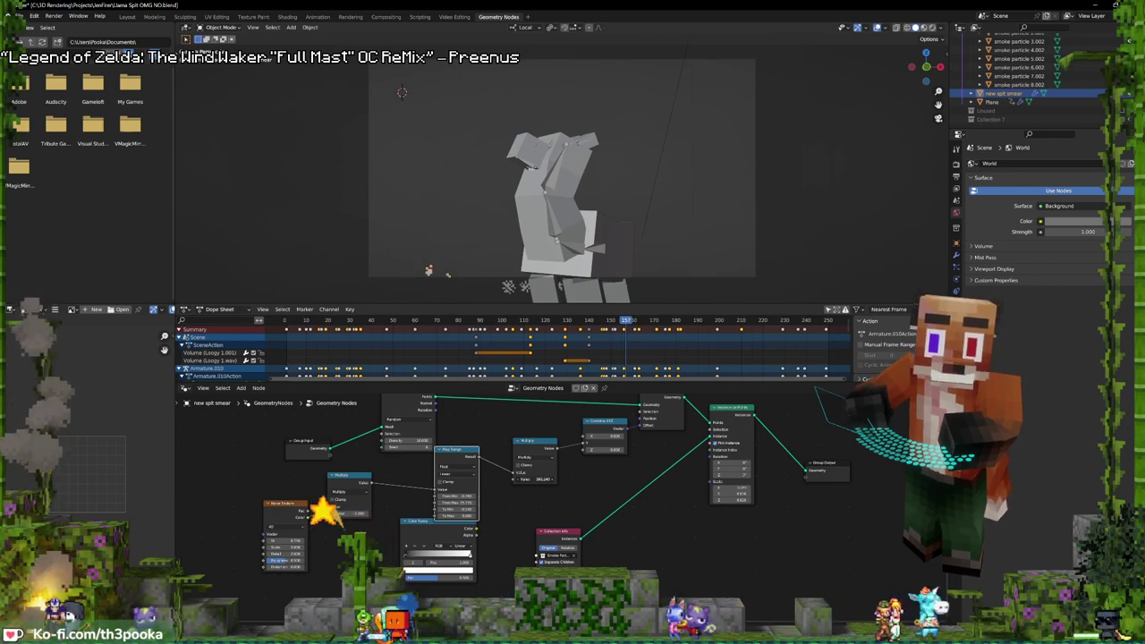
{"action": "mouse_move", "coordinate": [535, 479]}
{"action": "left_mouse_down"}
{"action": "mouse_move", "coordinate": [573, 479]}
{"action": "mouse_move", "coordinate": [519, 480]}
{"action": "left_mouse_up"}
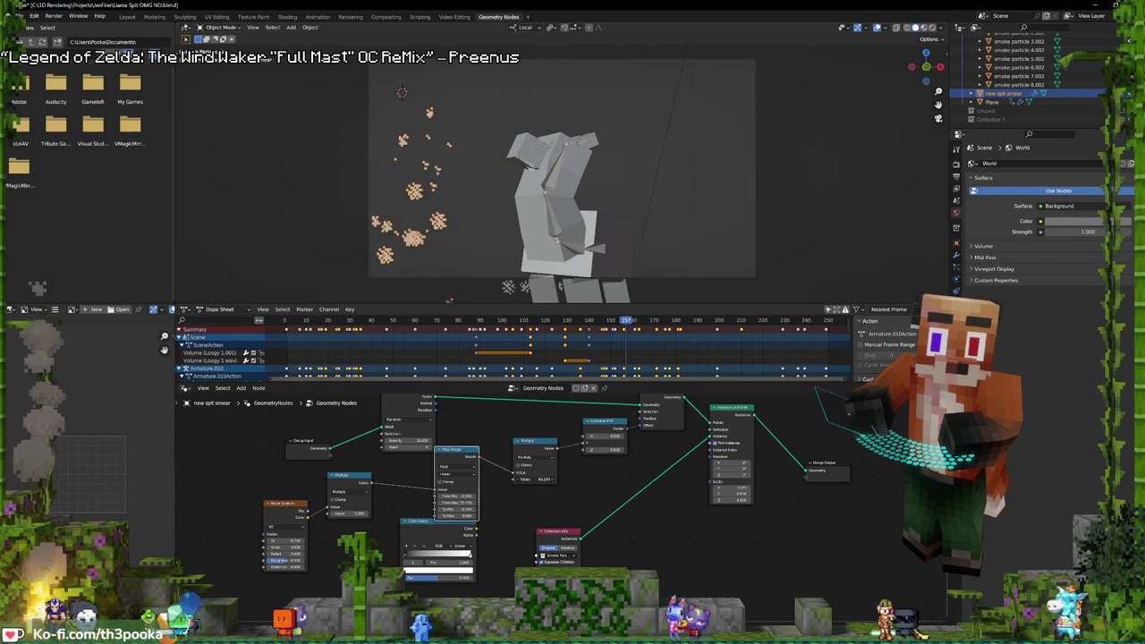
{"action": "left_click_drag", "start_coordinate": [617, 478], "coordinate": [610, 478]}
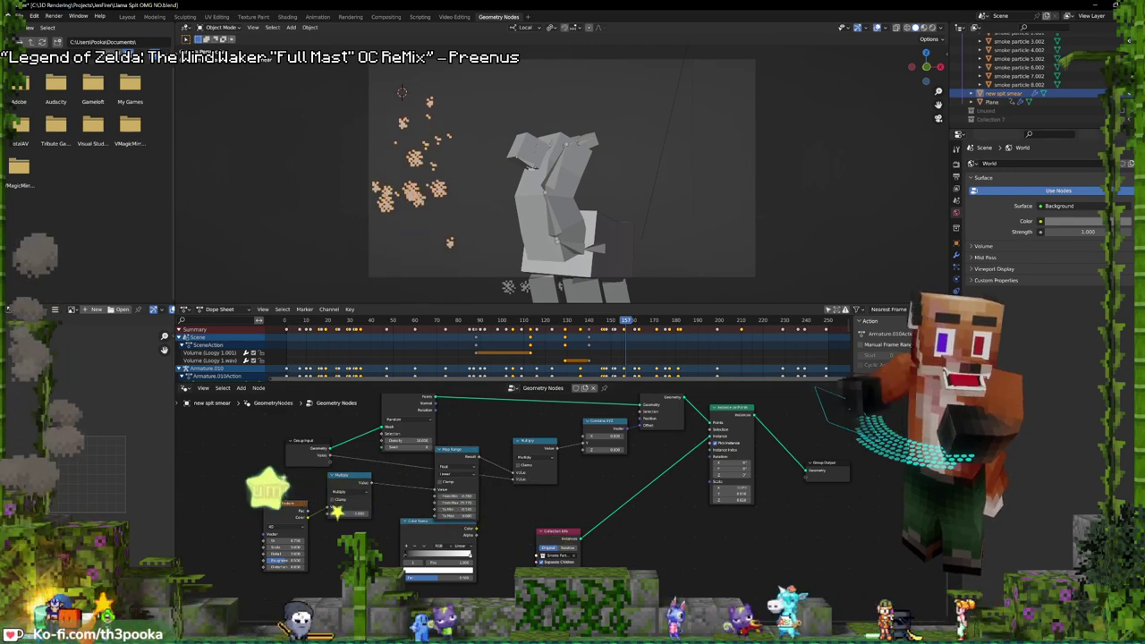
- Set the Geometry Nodes modifier's Value to a negative number that raises the smoke particles to the top of the camera frame
{"action": "left_click", "coordinate": [955, 256]}
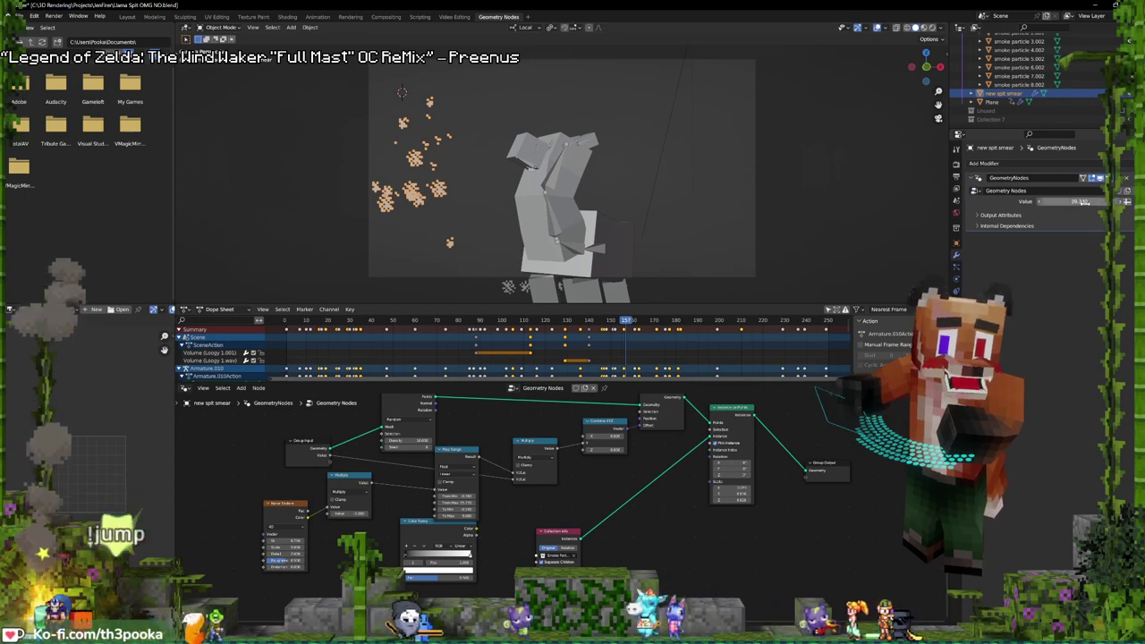
{"action": "left_click_drag", "start_coordinate": [1078, 201], "coordinate": [1028, 202]}
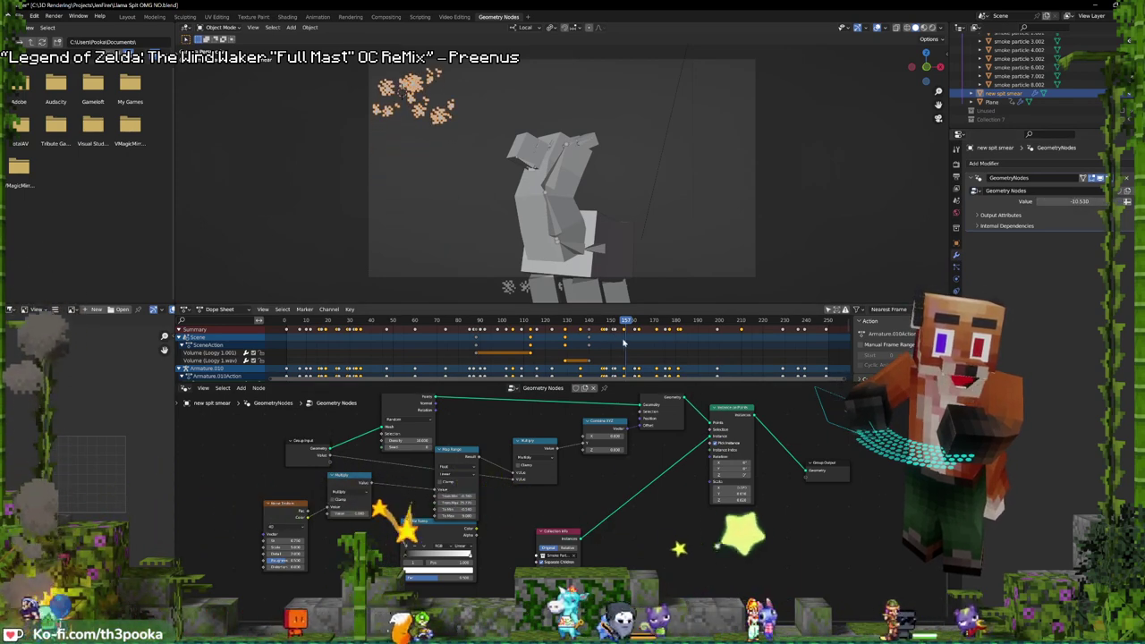
{"action": "right_click_drag", "start_coordinate": [623, 341], "coordinate": [602, 341], "text": "shift"}
- Expose the point distribution's Density as a group input and keyframe it at 10 on frame 160
{"action": "left_click_drag", "start_coordinate": [602, 342], "coordinate": [633, 340]}
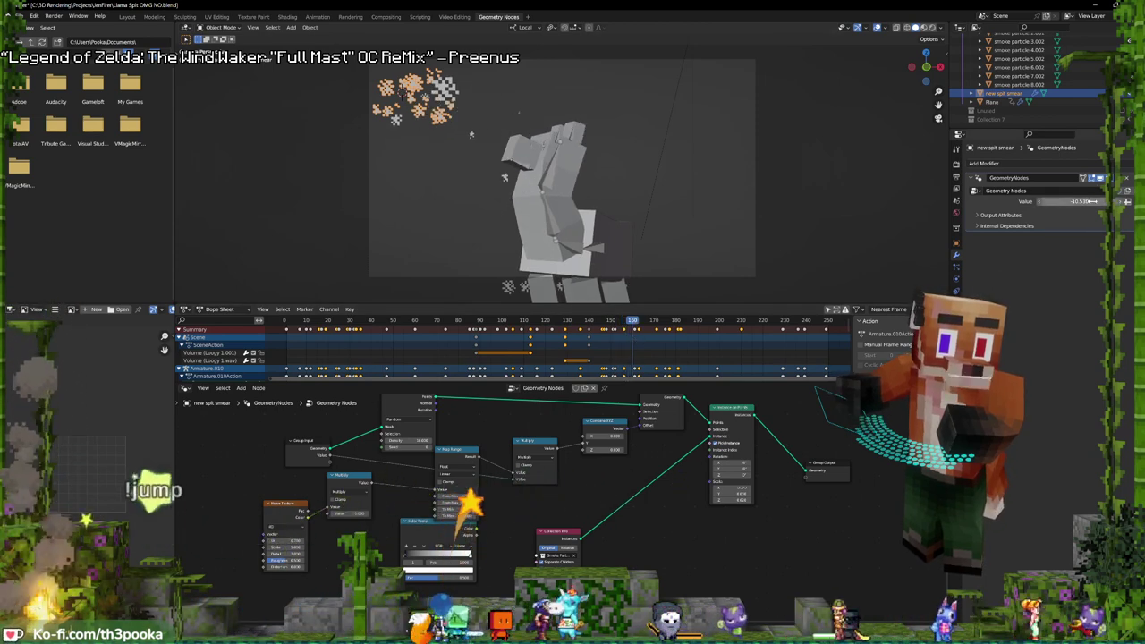
{"action": "middle_click_drag", "start_coordinate": [442, 425], "coordinate": [470, 476]}
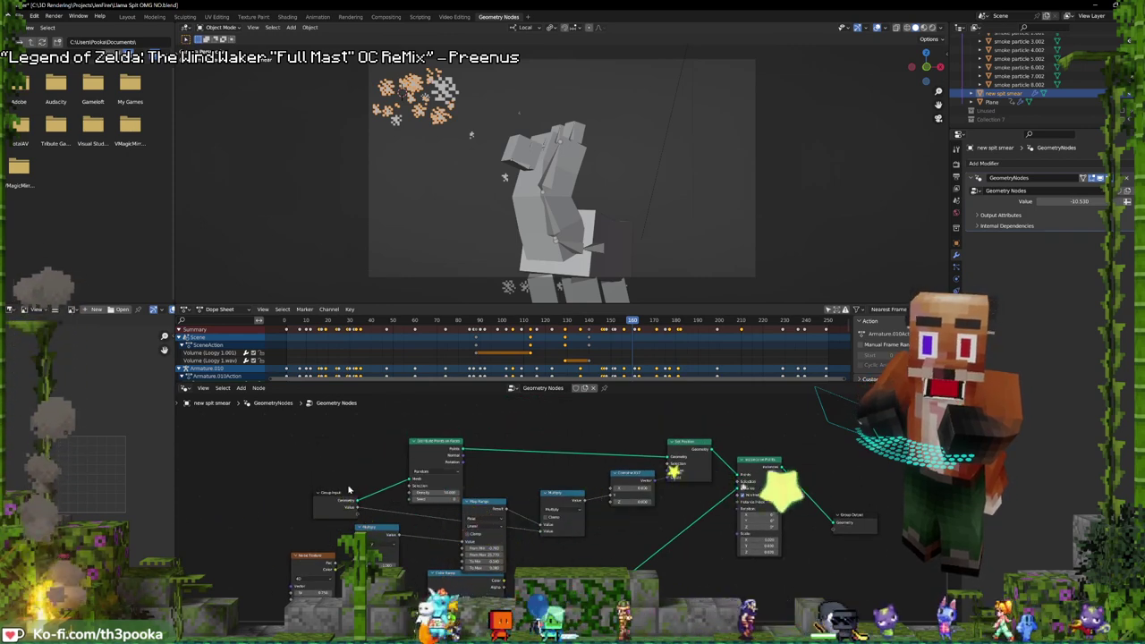
{"action": "left_click_drag", "start_coordinate": [410, 492], "coordinate": [358, 513]}
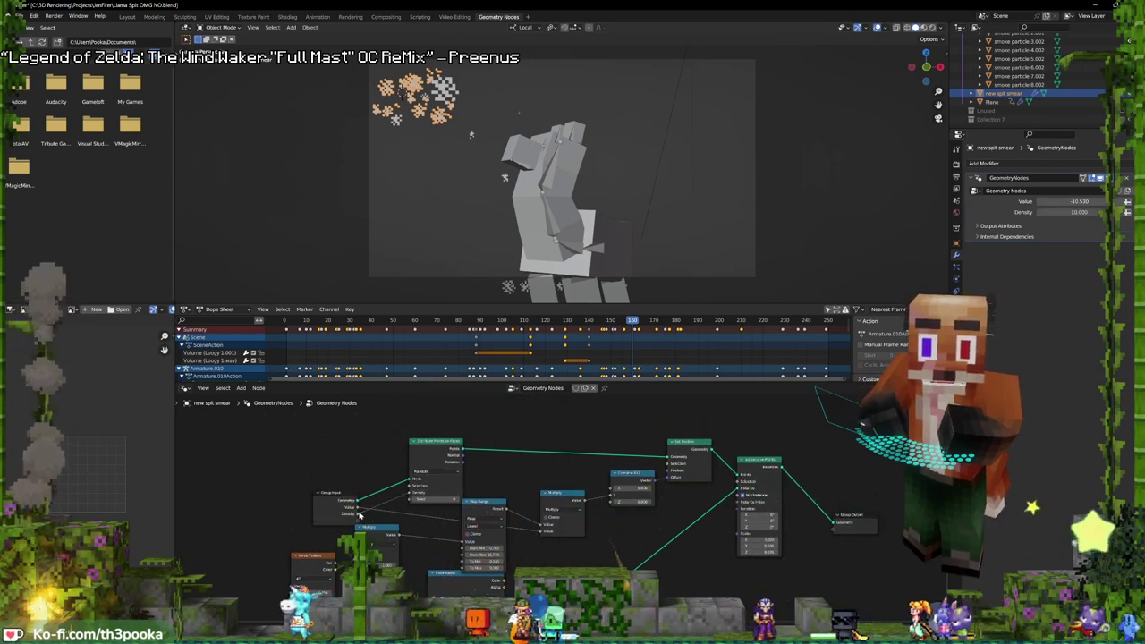
{"action": "key", "text": "i"}
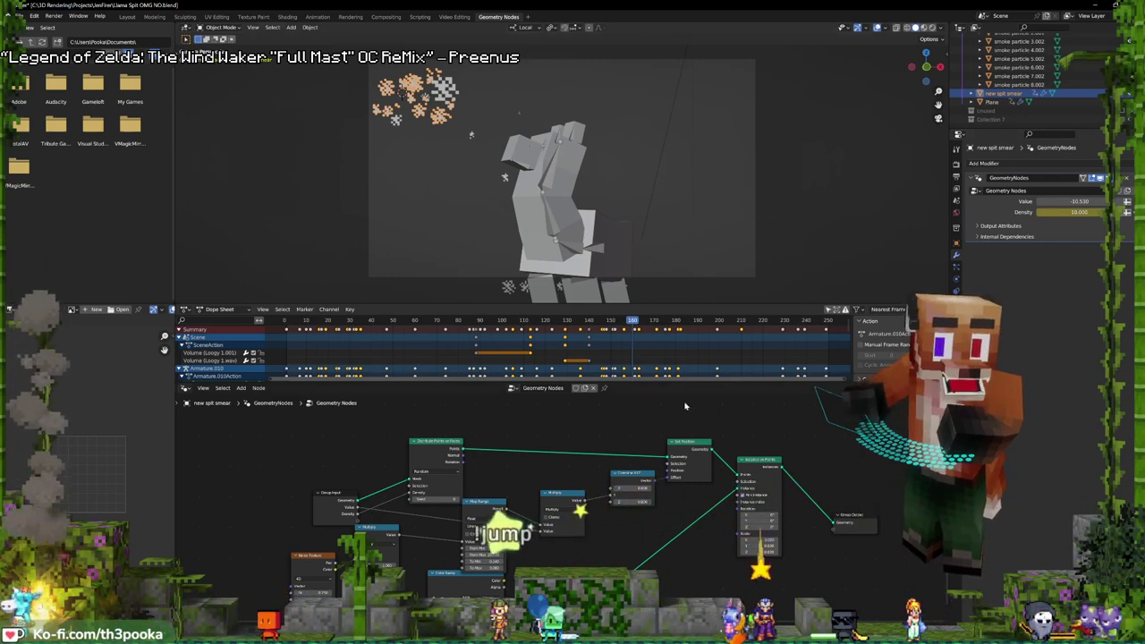
- Set the modifier's Density to 0 on frame 157 and keyframe it
{"action": "key", "text": "Left"}
{"action": "key", "text": "Left"}
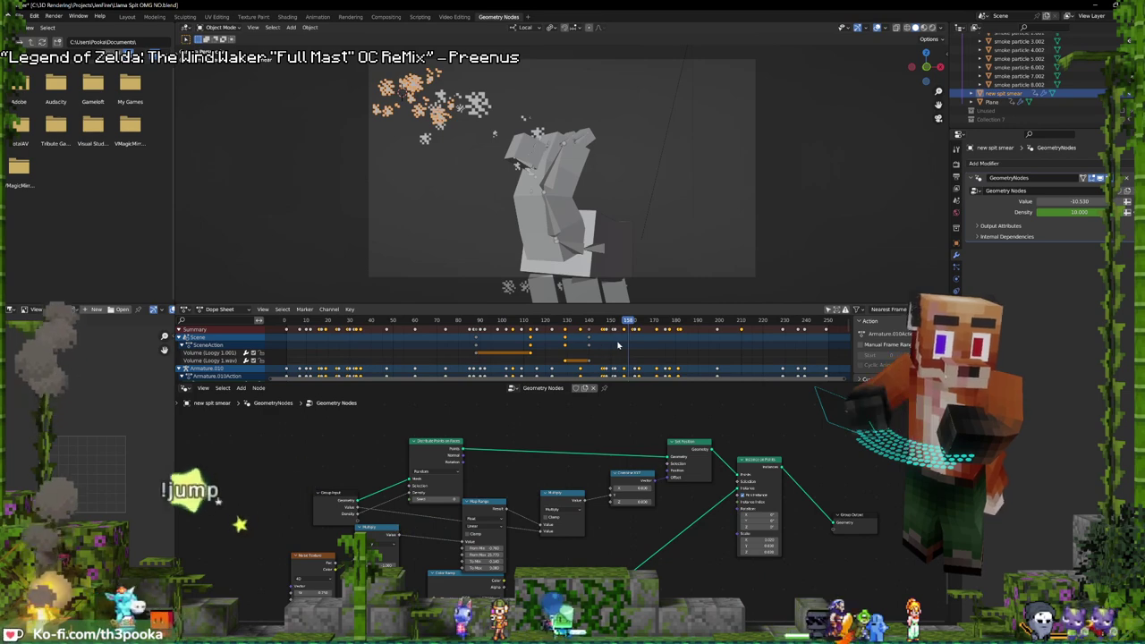
{"action": "key", "text": "Left"}
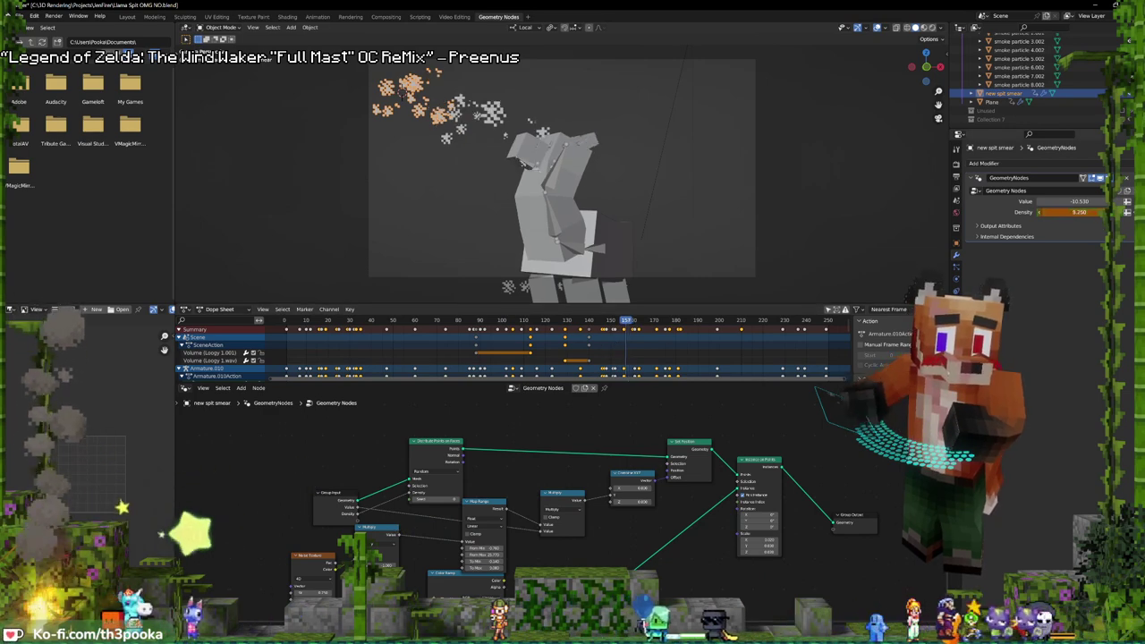
{"action": "key", "text": "i"}
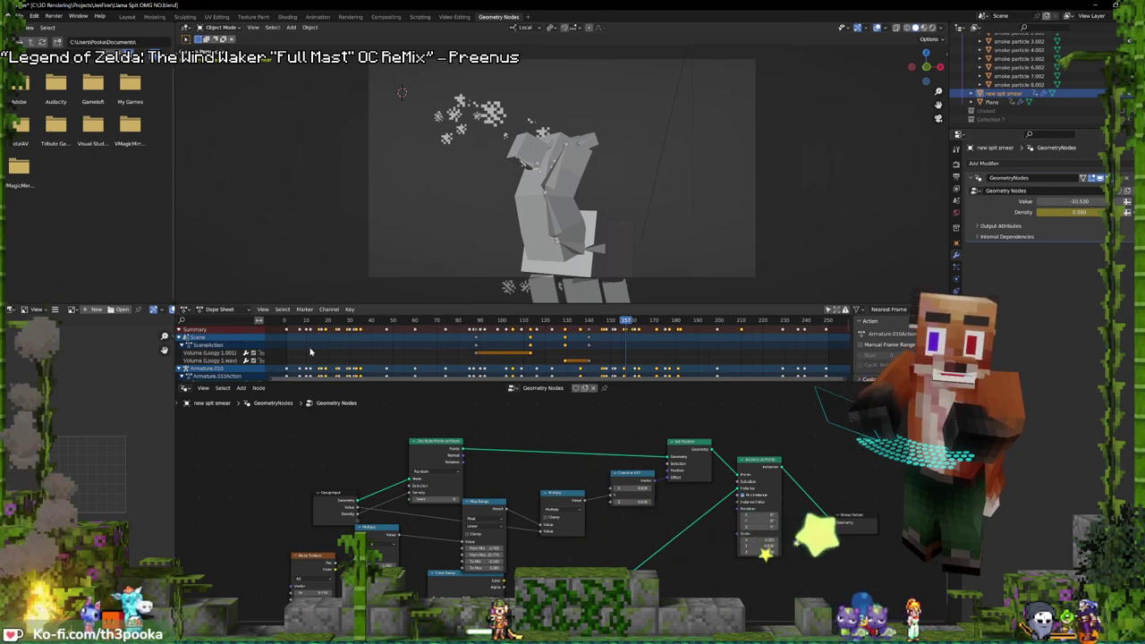
- Limit the Dope Sheet to the selected object's keyframes and step forward from frame 157 to check the density animation
{"action": "left_click", "coordinate": [829, 310]}
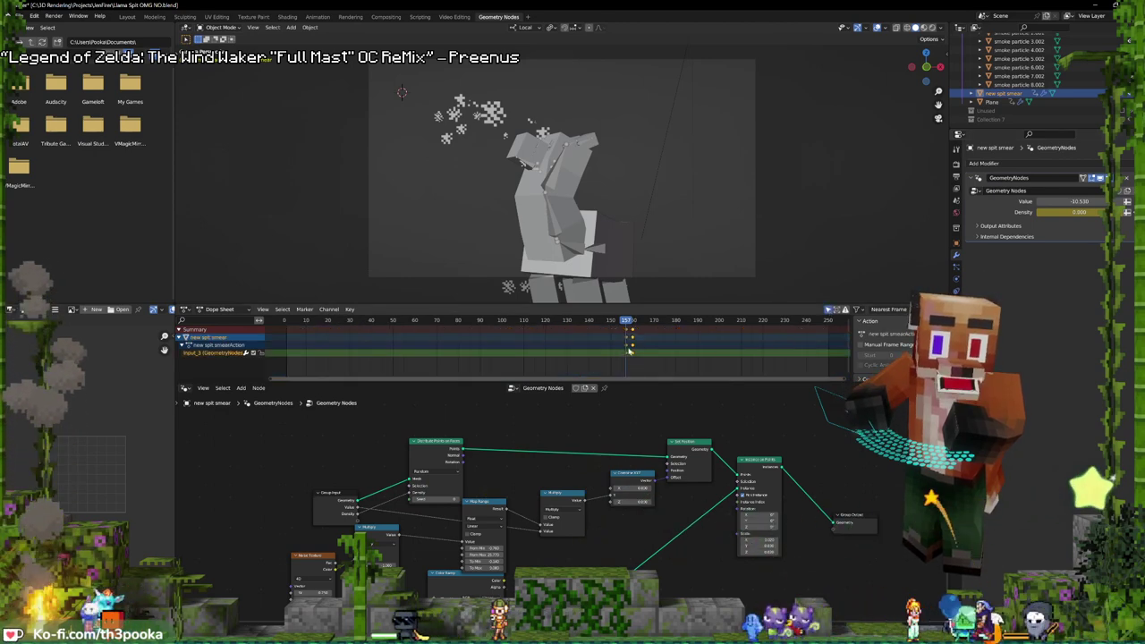
{"action": "key", "text": "Right"}
{"action": "key", "text": "Right"}
{"action": "key", "text": "Right"}
{"action": "key", "text": "Right"}
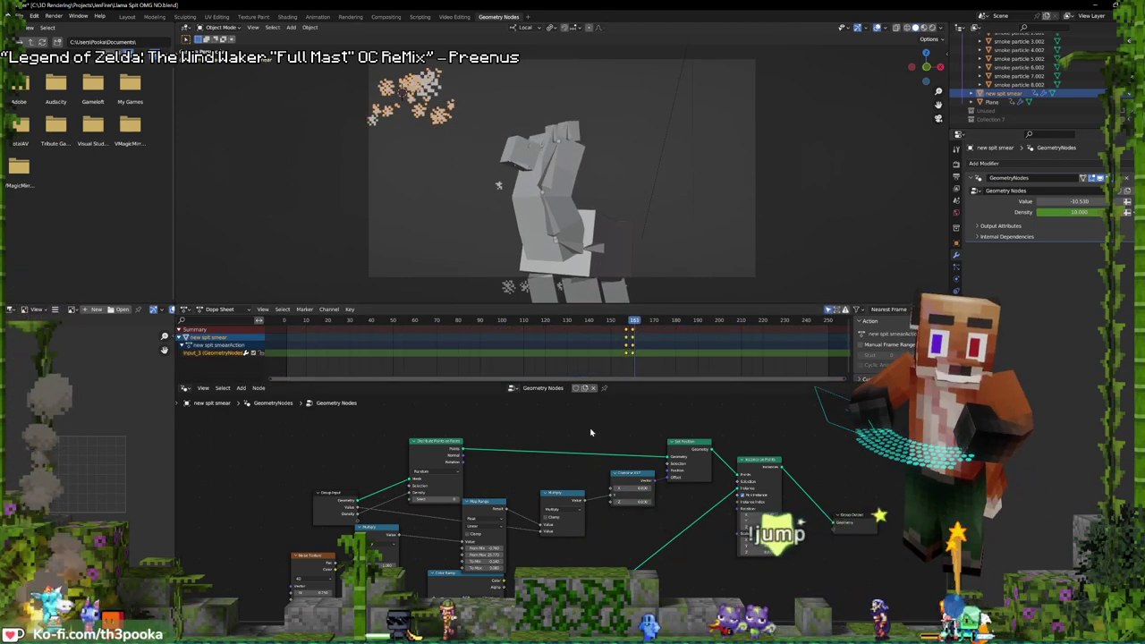
- Return to frame 157 and keyframe the modifier's Value there
{"action": "key", "text": "Left"}
{"action": "key", "text": "Left"}
{"action": "key", "text": "Left"}
{"action": "key", "text": "Left"}
{"action": "key", "text": "Left"}
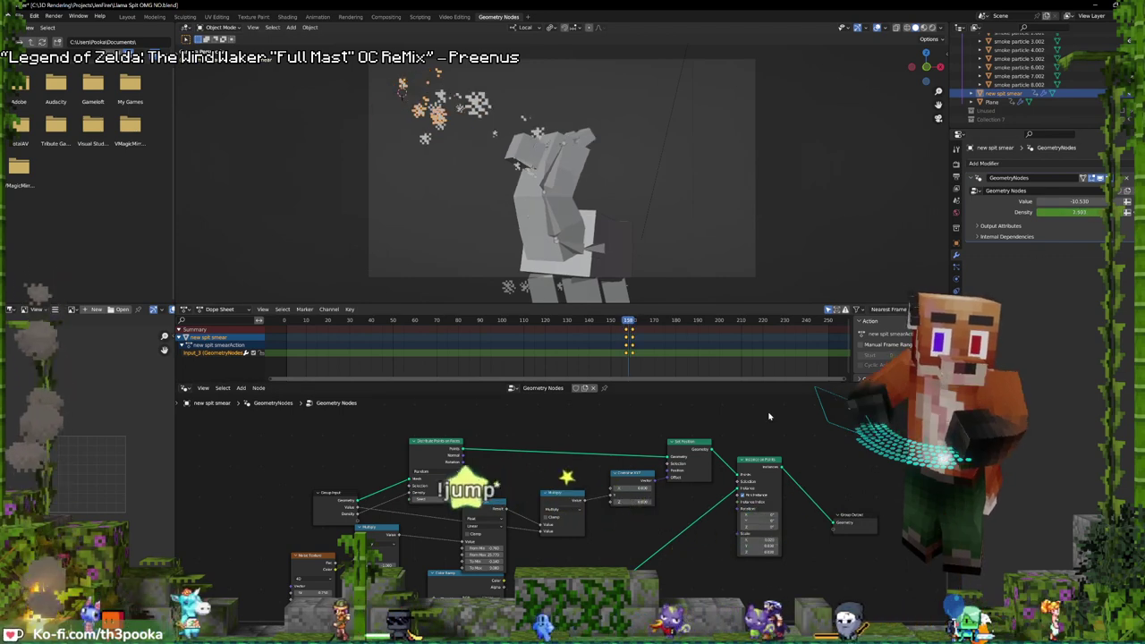
{"action": "key", "text": "Left"}
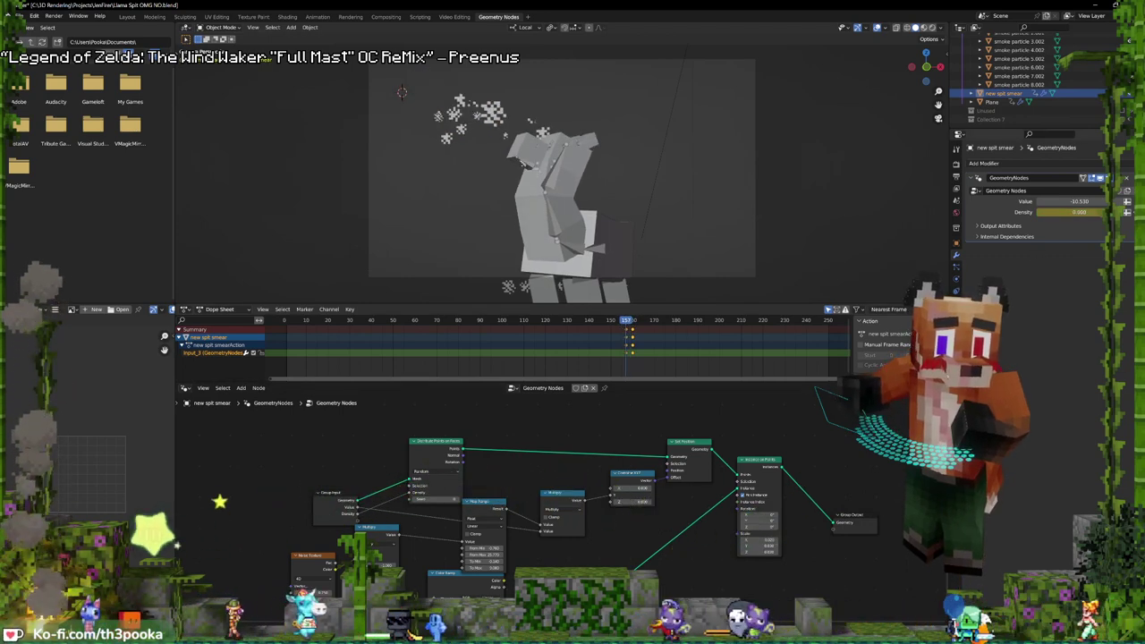
{"action": "key", "text": "i"}
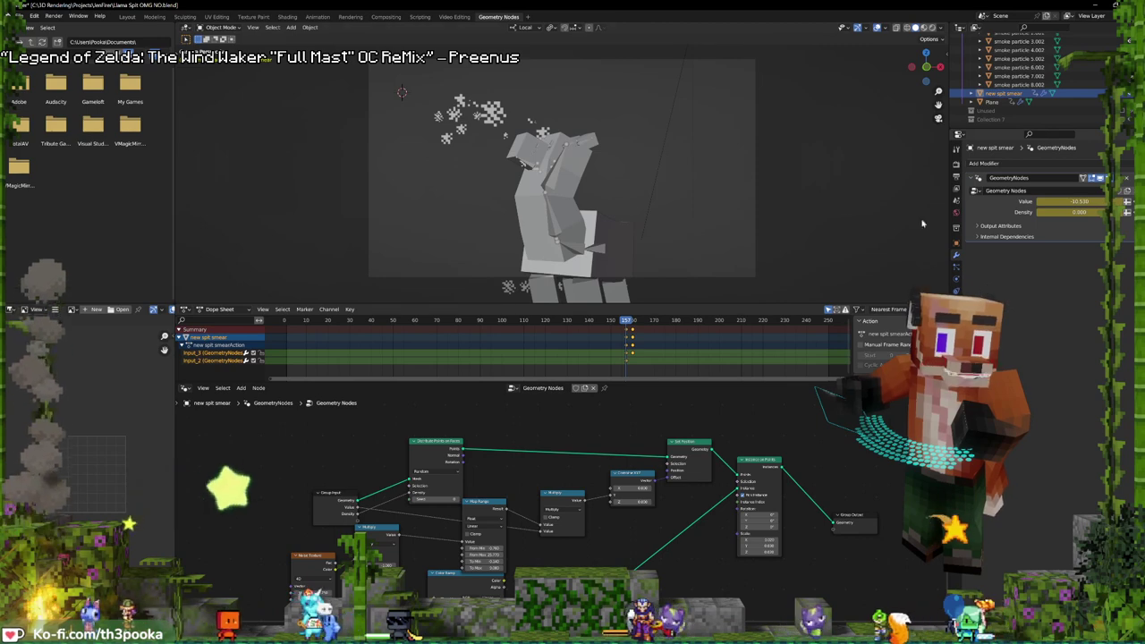
- Set the modifier's Value to about 415 on frame 250 and keyframe it
{"action": "key", "text": "Right"}
{"action": "key", "text": "Right"}
{"action": "key", "text": "Right"}
{"action": "key", "text": "Right"}
{"action": "key", "text": "Right"}
{"action": "key", "text": "Right"}
{"action": "key", "text": "Right"}
{"action": "key", "text": "Right"}
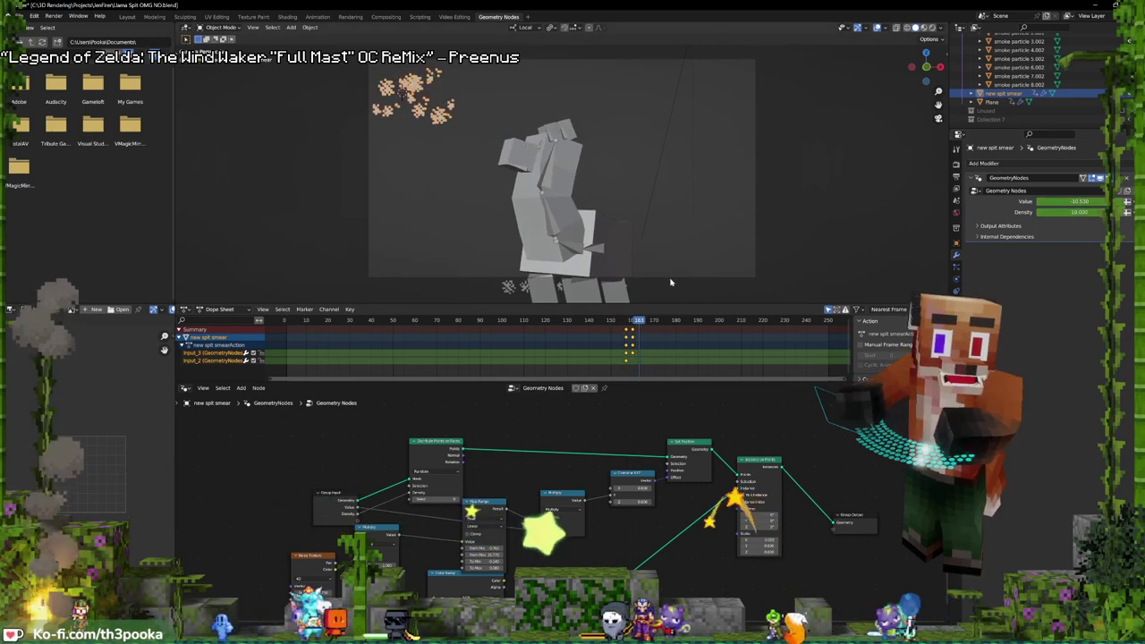
{"action": "left_click_drag", "start_coordinate": [644, 345], "coordinate": [830, 339]}
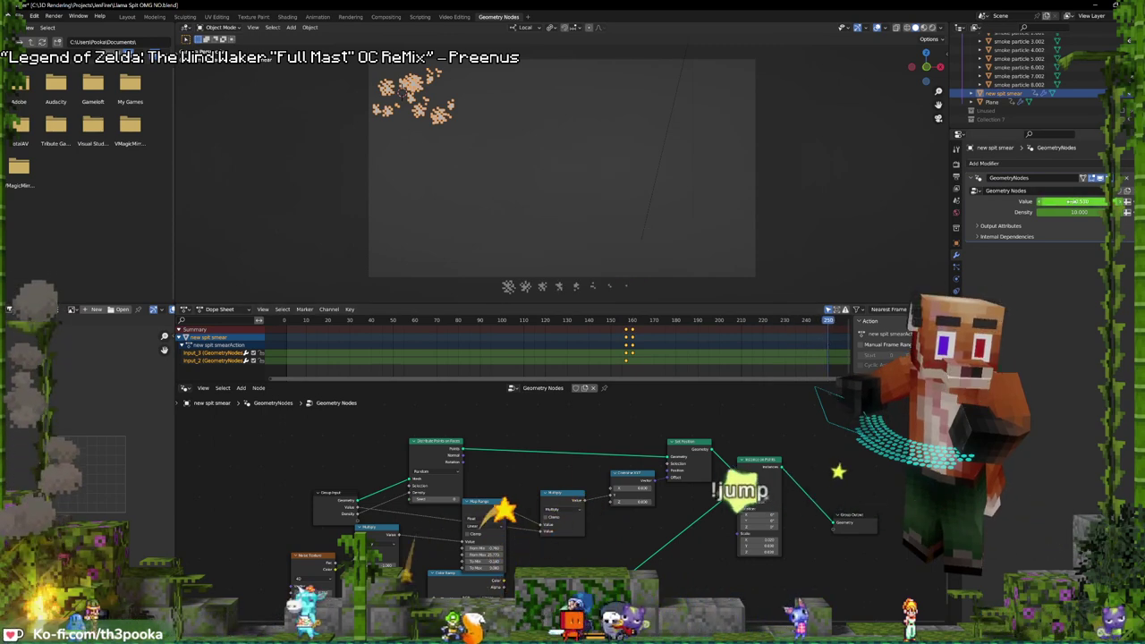
{"action": "mouse_move", "coordinate": [1079, 201]}
{"action": "left_mouse_down"}
{"action": "mouse_move", "coordinate": [1143, 201]}
{"action": "mouse_move", "coordinate": [1092, 201]}
{"action": "left_mouse_up"}
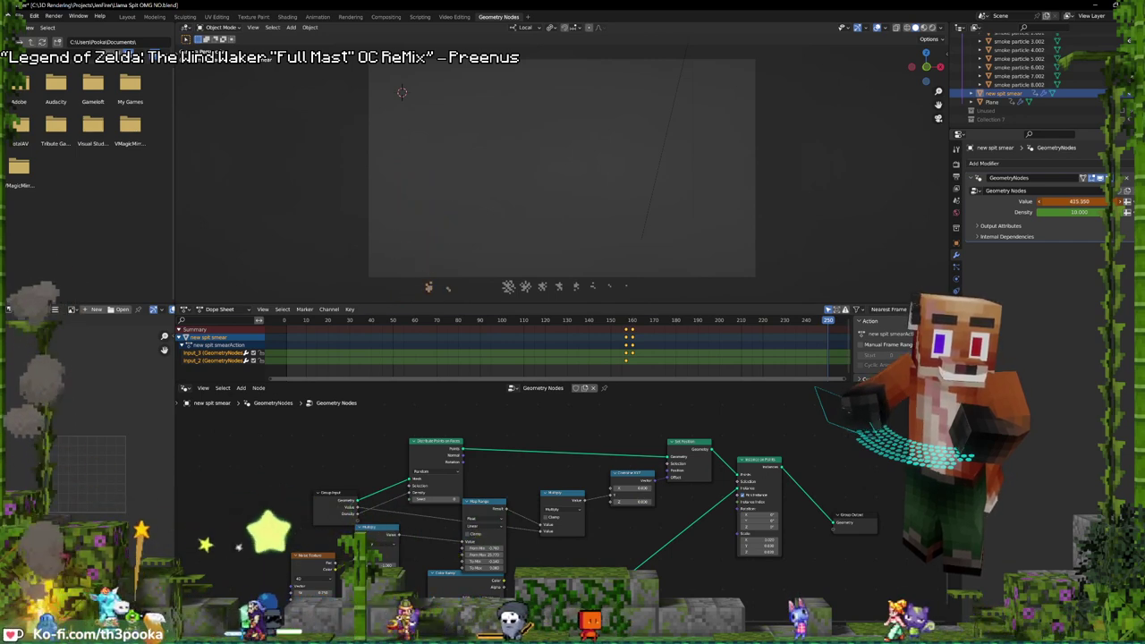
{"action": "key", "text": "i"}
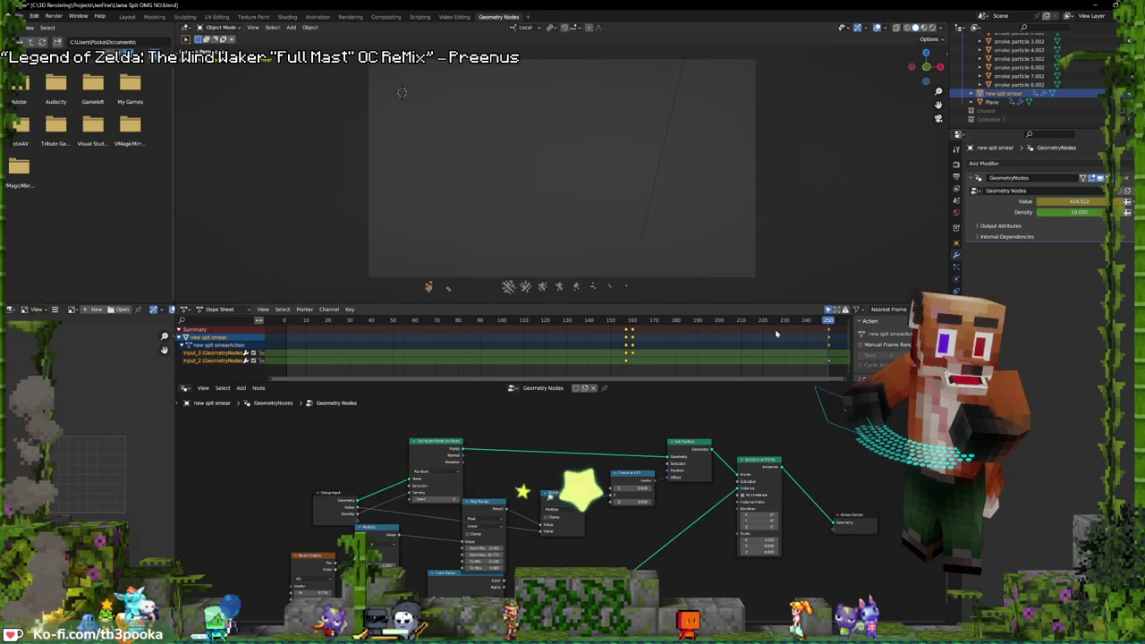
- Play the animation from frame 157 to review how the smoke particles appear and fall
{"action": "right_click", "coordinate": [624, 360], "text": "shift"}
{"action": "key", "text": "space"}
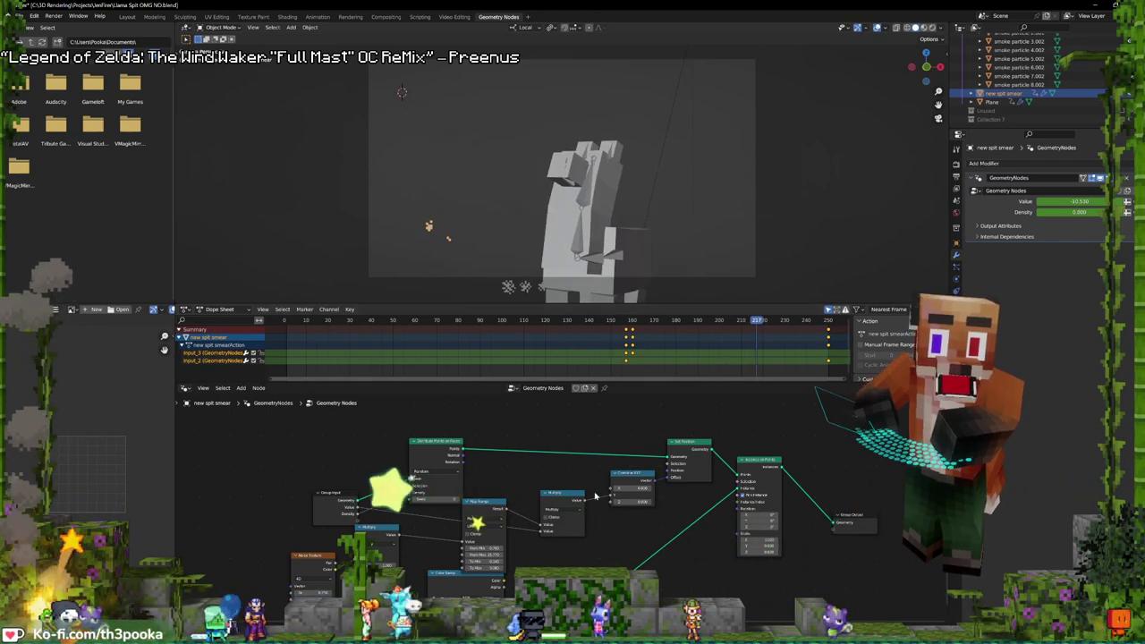
{"action": "middle_click_drag", "start_coordinate": [594, 494], "coordinate": [606, 443]}
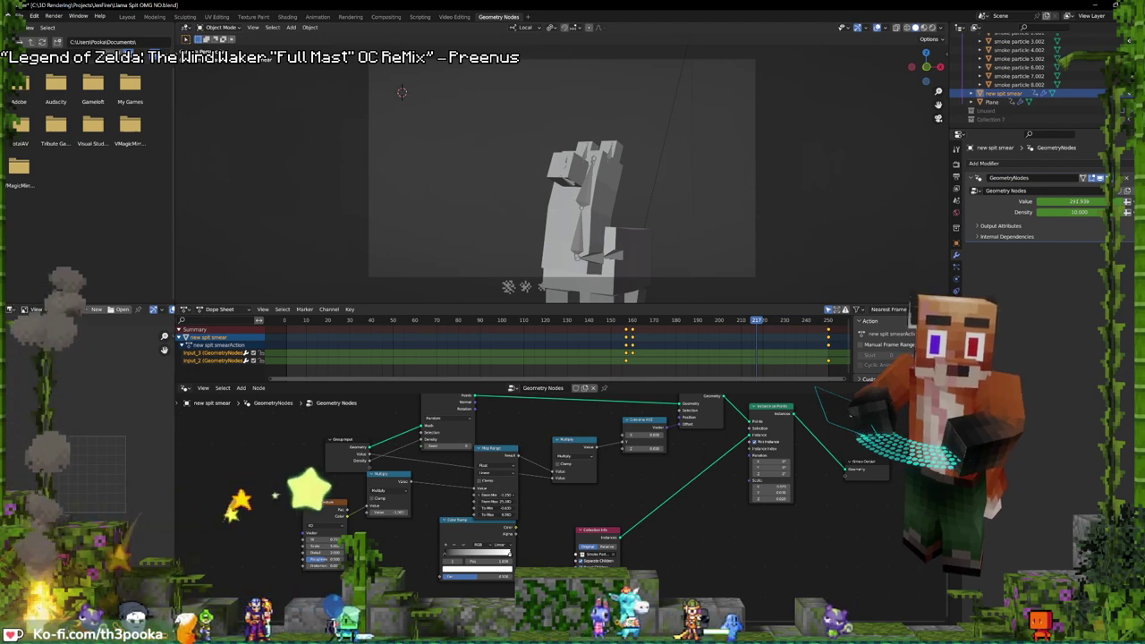
- Play the animation again around the spit to review how the smear's smoke particles appear and fall
{"action": "right_click", "coordinate": [611, 346], "text": "shift"}
{"action": "key", "text": "space"}
{"action": "key", "text": "space"}
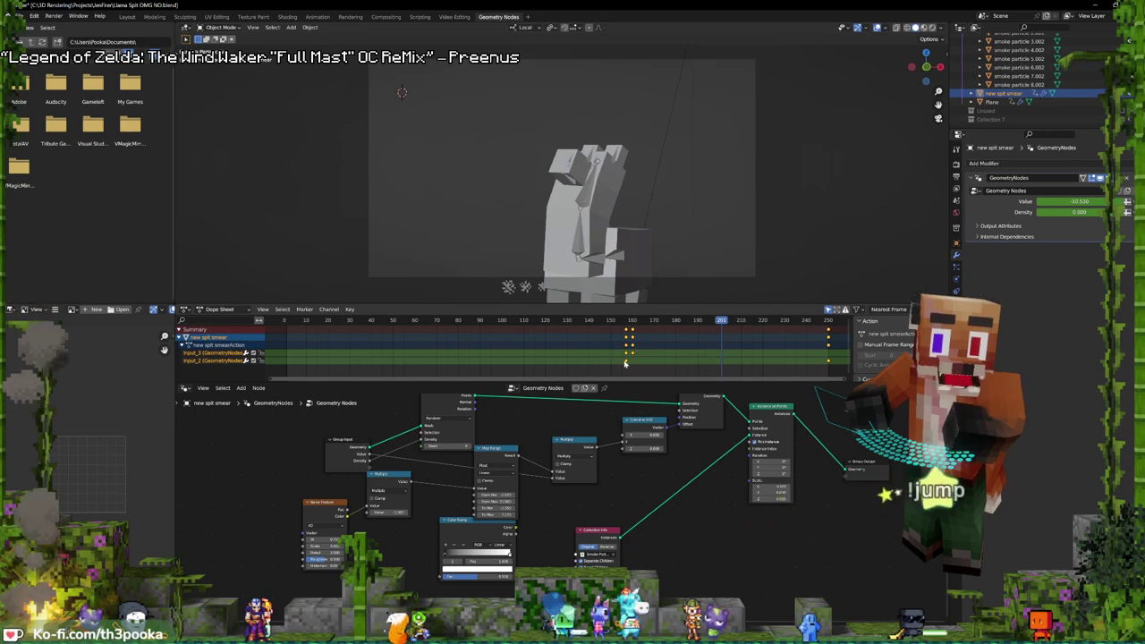
{"action": "key", "text": "ctrl+z"}
{"action": "key", "text": "ctrl+z"}
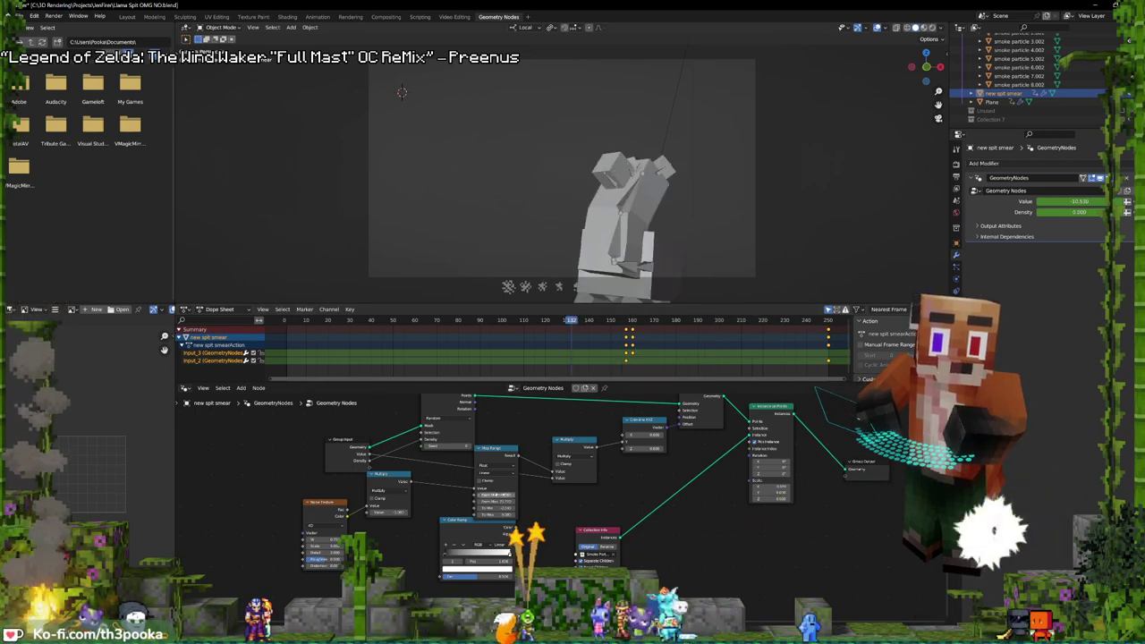
{"action": "key", "text": "space"}
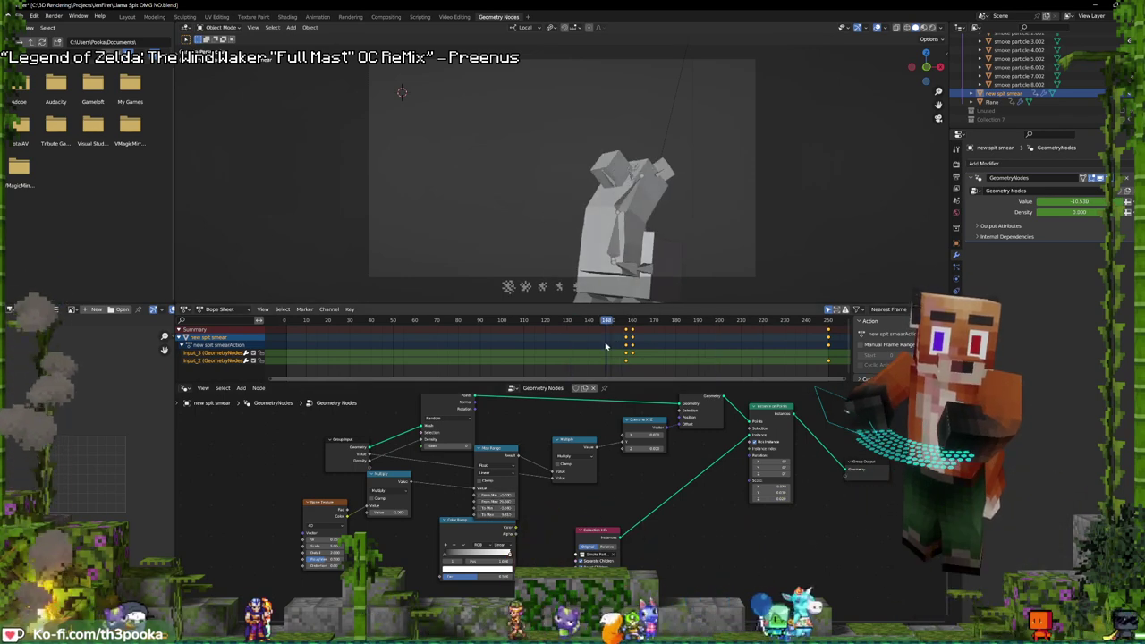
{"action": "key", "text": "Escape"}
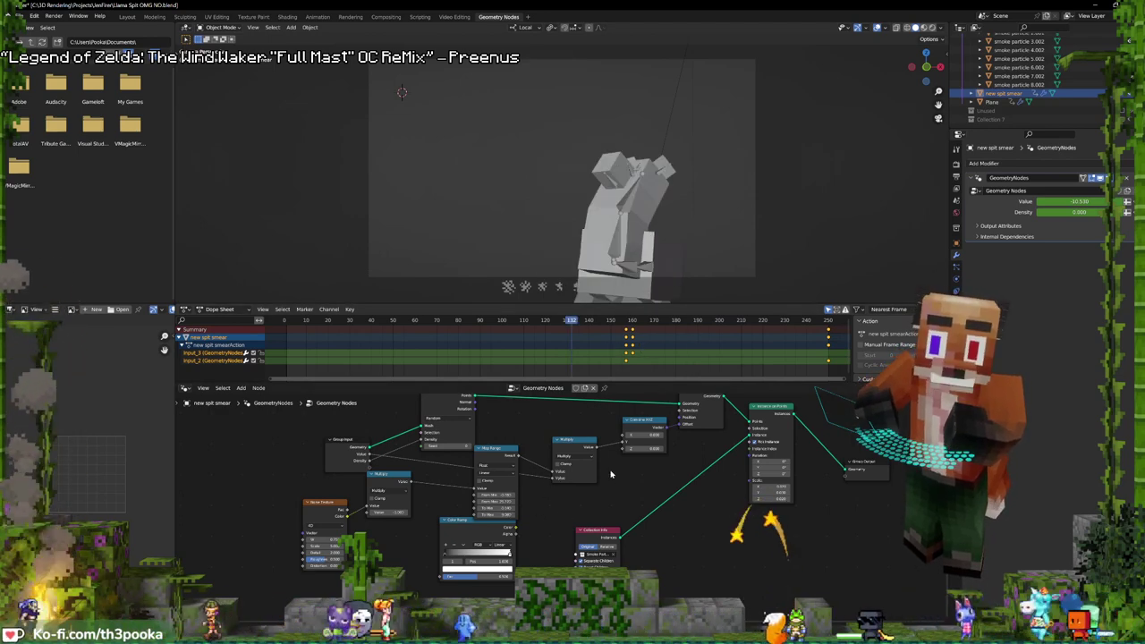
{"action": "middle_click_drag", "start_coordinate": [611, 473], "coordinate": [531, 524]}
{"action": "key", "text": "space"}
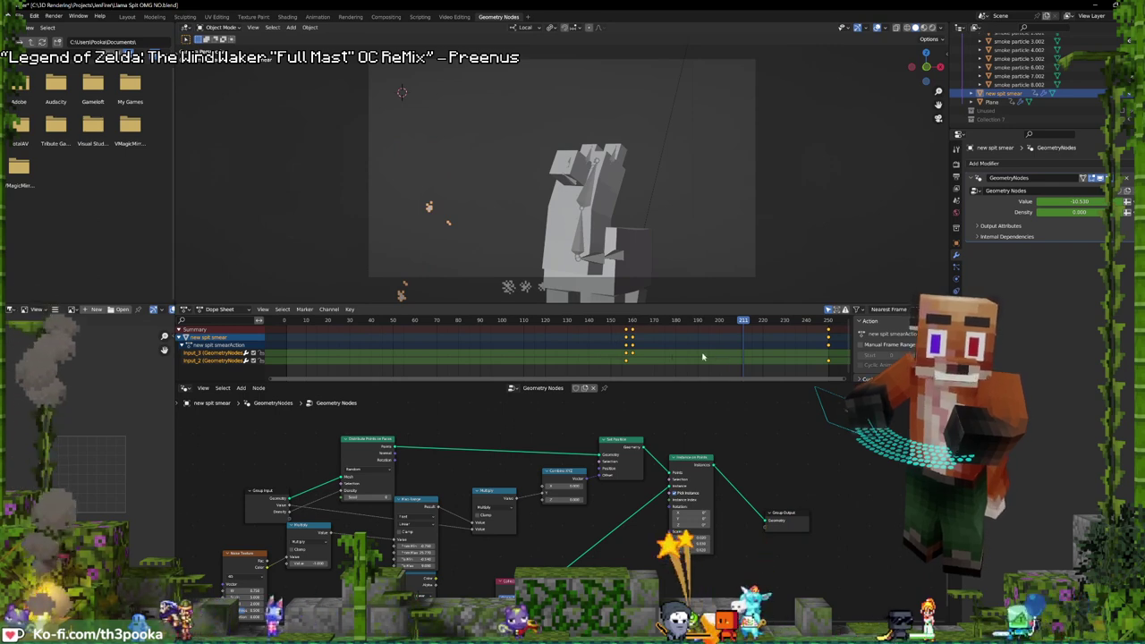
- Move the spit smear's last keyframe from frame 250 to frame 300 and play the animation to check the fall
{"action": "middle_click_drag", "start_coordinate": [794, 347], "coordinate": [435, 370]}
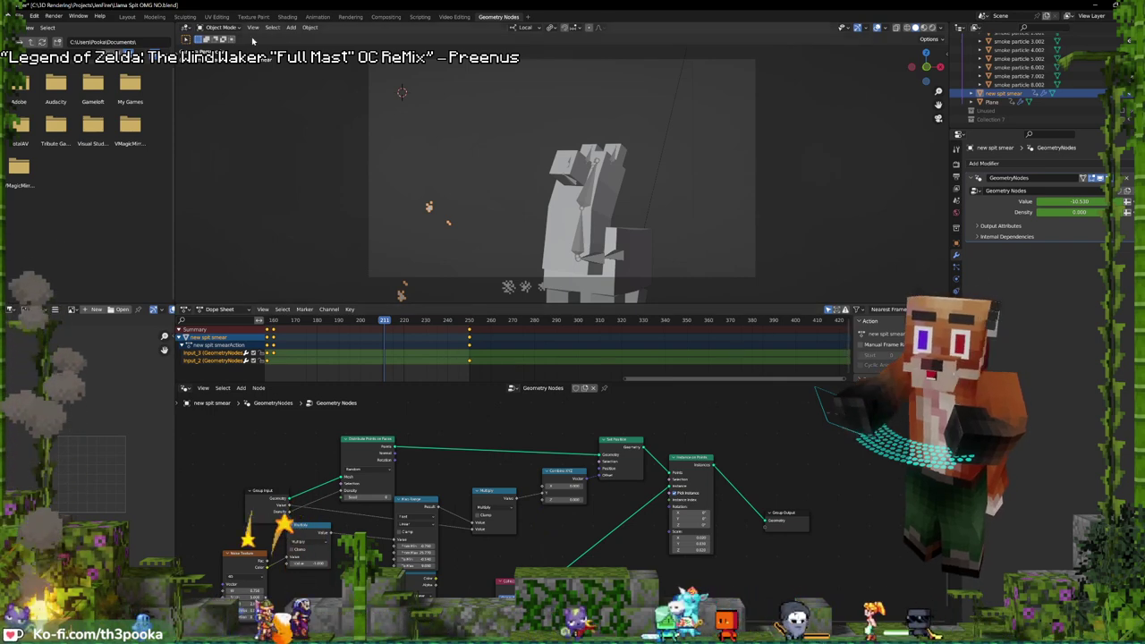
{"action": "left_click", "coordinate": [127, 16]}
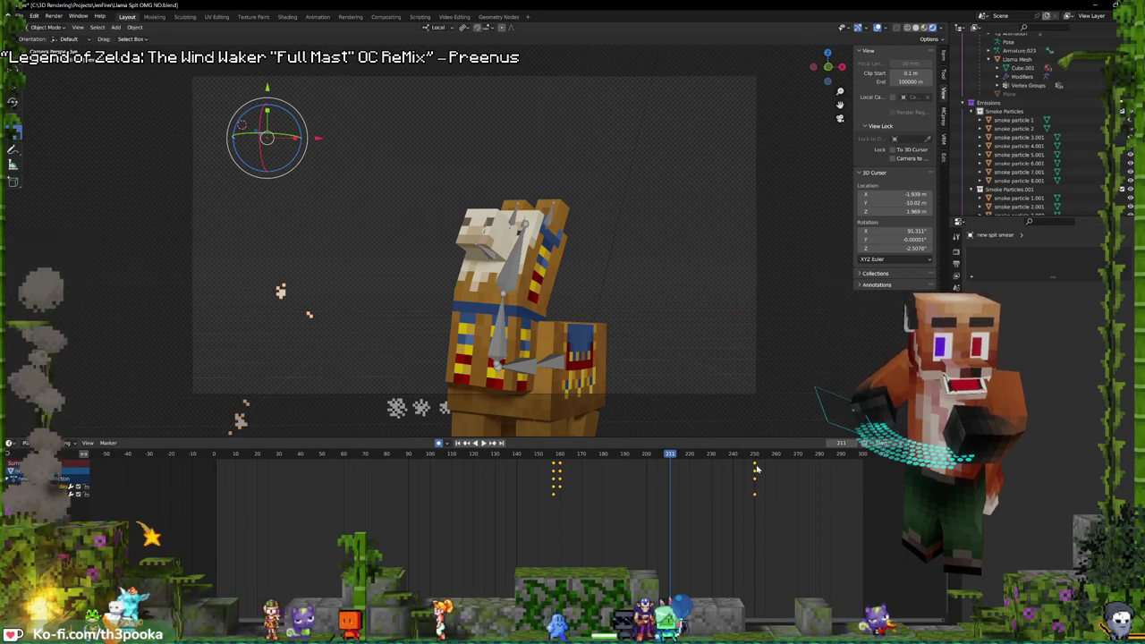
{"action": "left_click_drag", "start_coordinate": [849, 468], "coordinate": [865, 469]}
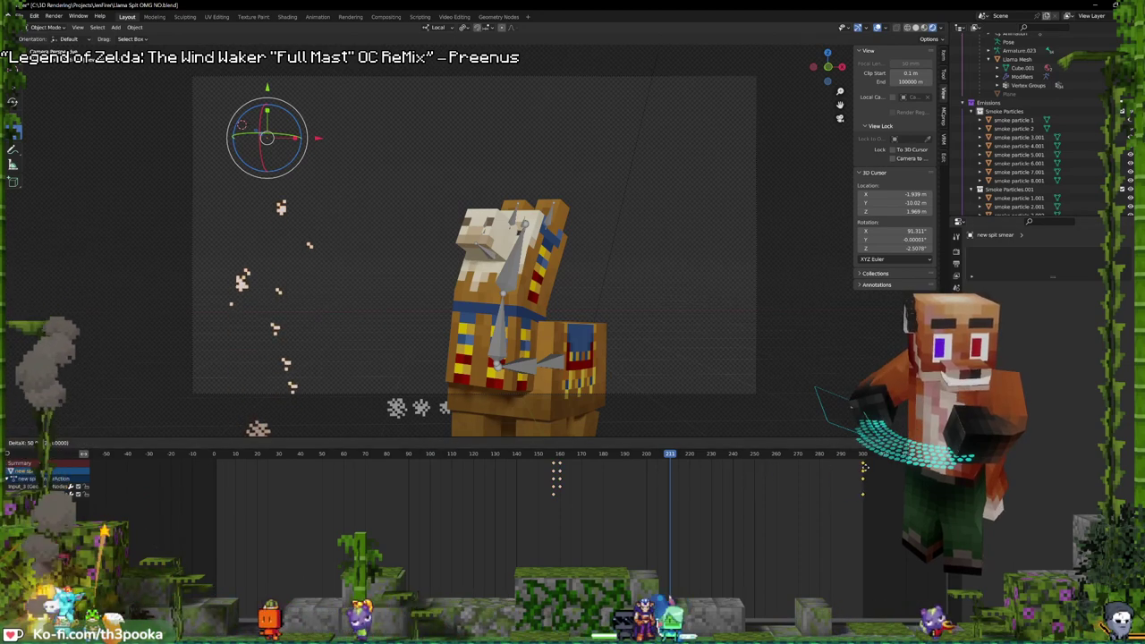
{"action": "right_click", "coordinate": [460, 491], "text": "shift"}
{"action": "key", "text": "space"}
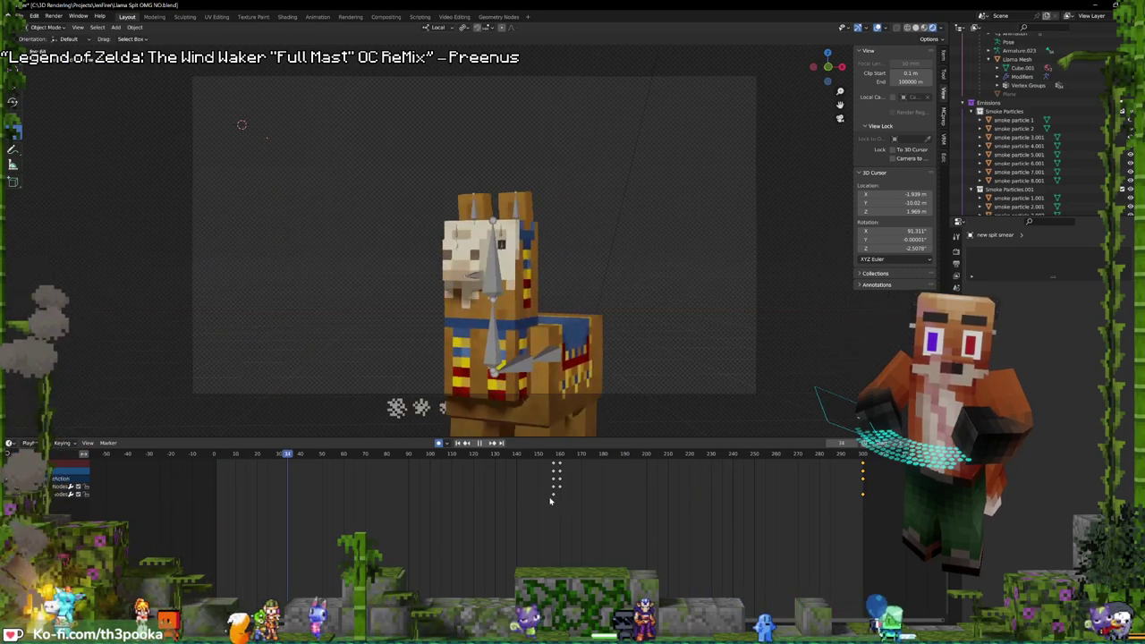
{"action": "key", "text": "space"}
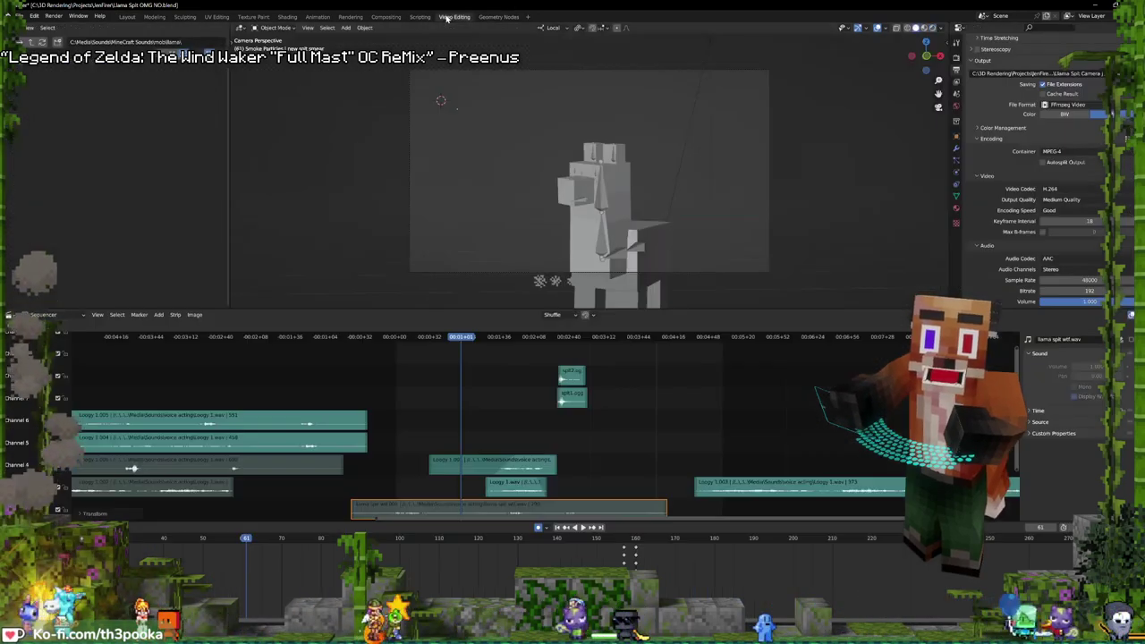
- Slide the Loogy 1.003 sound strip in the video sequencer to a later start, beyond the scene's end
{"action": "left_click", "coordinate": [453, 17]}
{"action": "scroll", "coordinate": [626, 397], "scroll_direction": "down", "scroll_amount": 1}
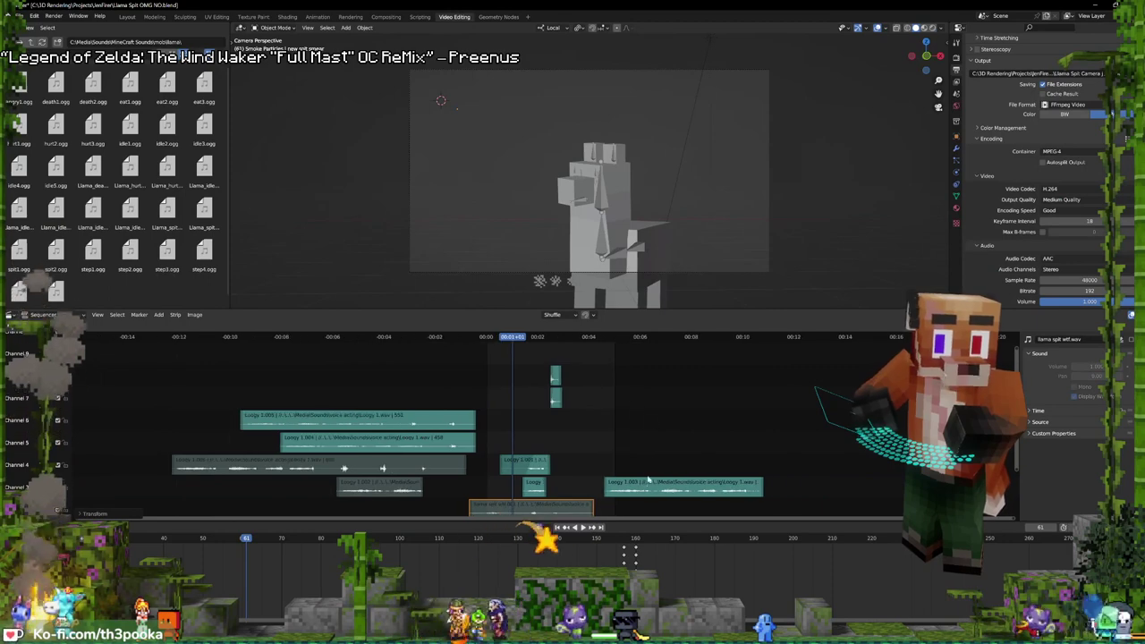
{"action": "left_click_drag", "start_coordinate": [652, 484], "coordinate": [680, 484]}
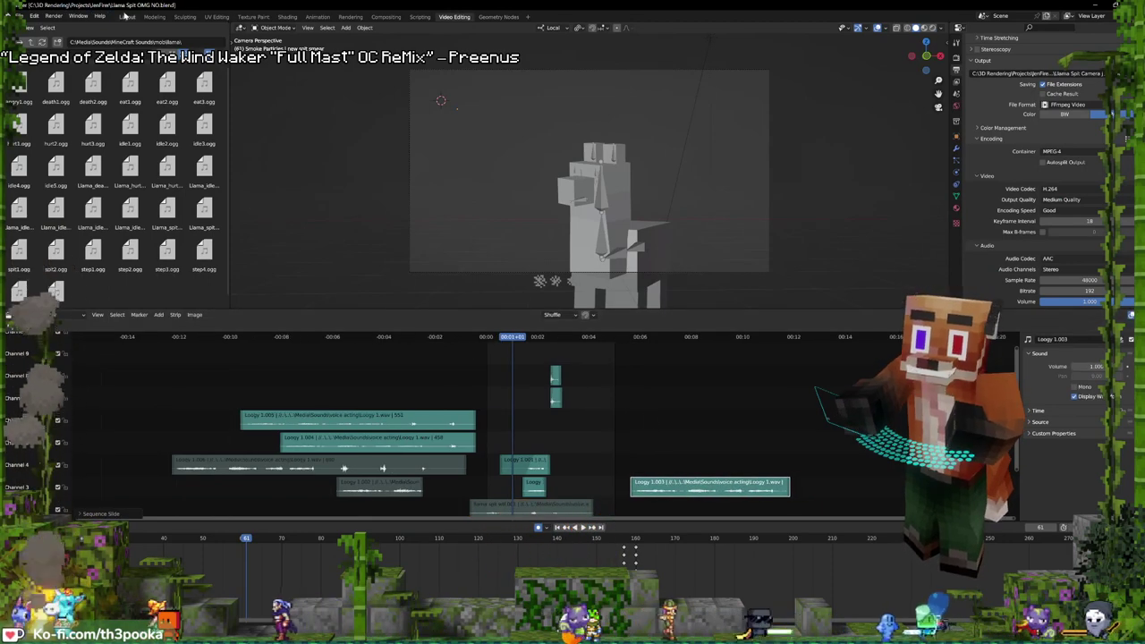
- Play the animation in the Layout workspace to review the particles' fall up to frame 296
{"action": "left_click", "coordinate": [127, 16]}
{"action": "key", "text": "space"}
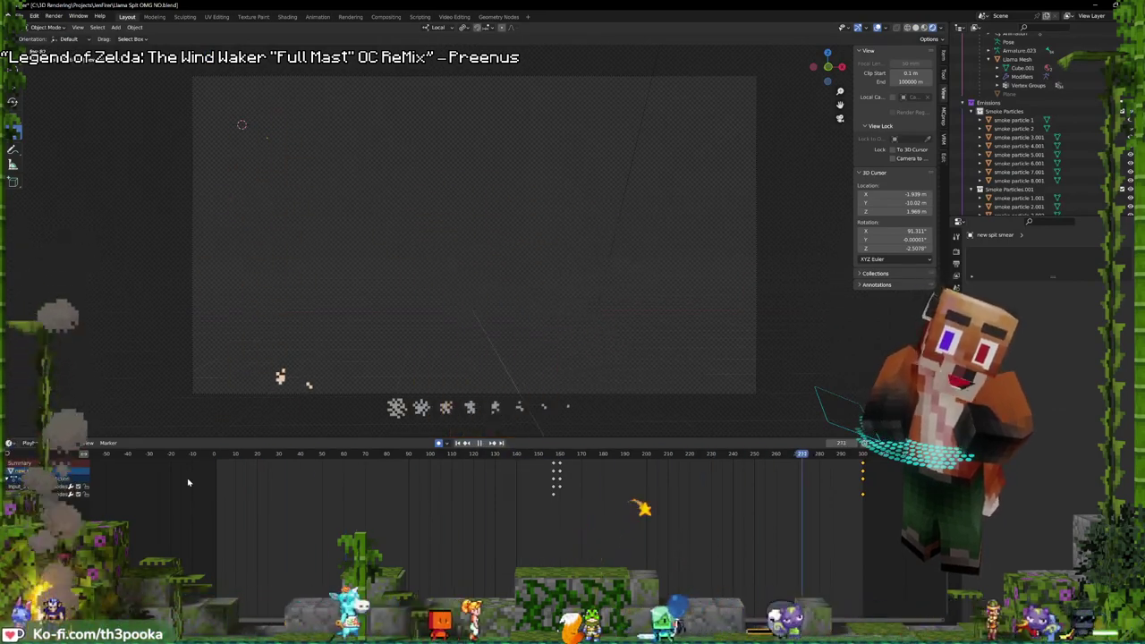
{"action": "key", "text": "space"}
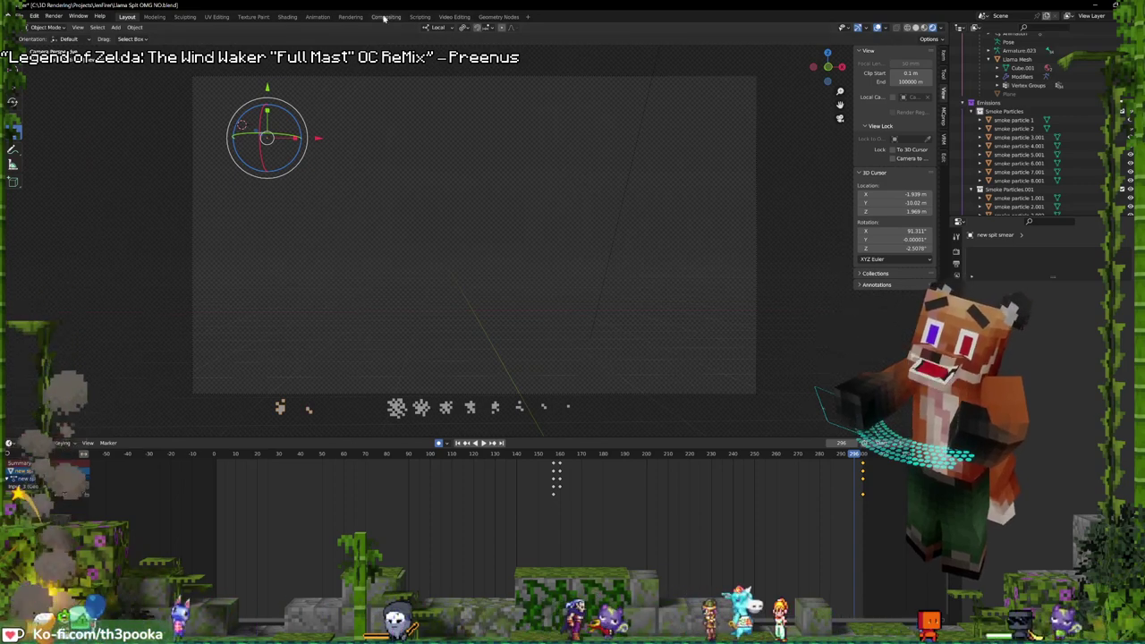
- Bring up the Collection Info node in the smear's geometry node tree and go to frame 172
{"action": "left_click", "coordinate": [491, 17]}
{"action": "scroll", "coordinate": [682, 498], "scroll_direction": "down", "scroll_amount": 4}
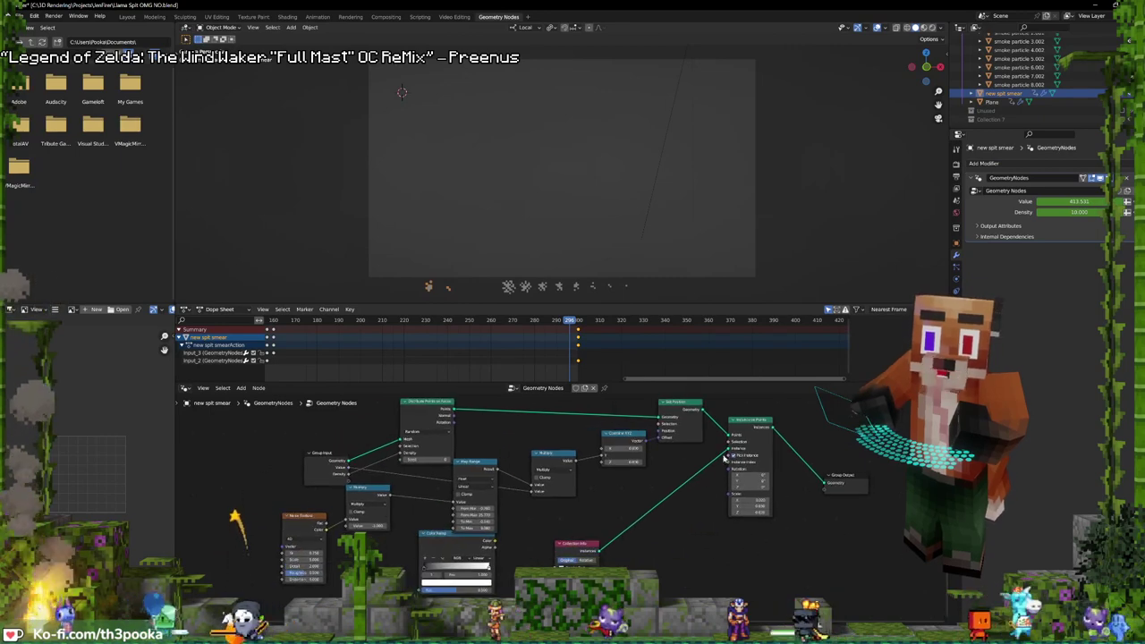
{"action": "scroll", "coordinate": [605, 519], "scroll_direction": "up", "scroll_amount": 5}
{"action": "middle_click_drag", "start_coordinate": [654, 529], "coordinate": [595, 456]}
{"action": "scroll", "coordinate": [594, 452], "scroll_direction": "up", "scroll_amount": 2}
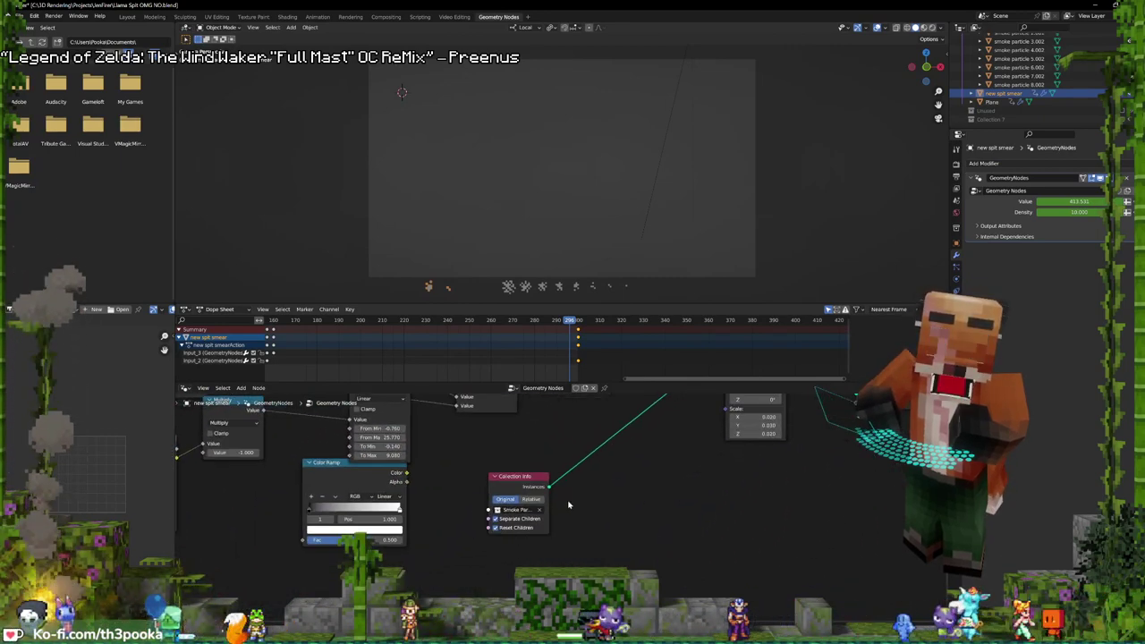
{"action": "left_click_drag", "start_coordinate": [571, 341], "coordinate": [299, 342]}
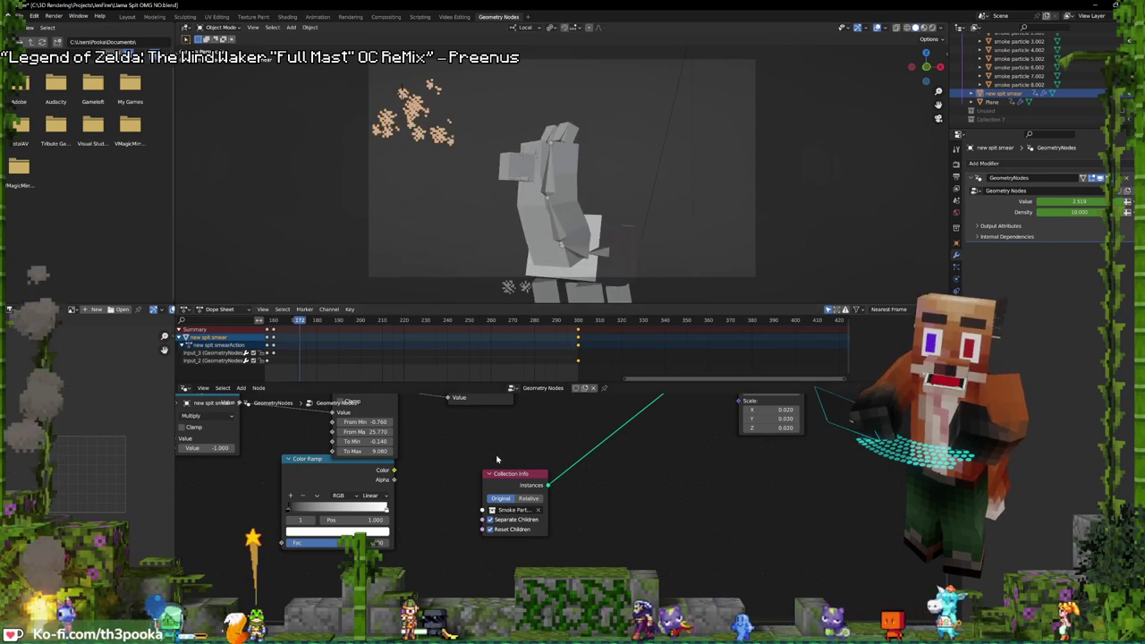
- Try turning off Separate Children on the Collection Info node and inspect the instanced smoke particles up close
{"action": "left_click", "coordinate": [506, 521]}
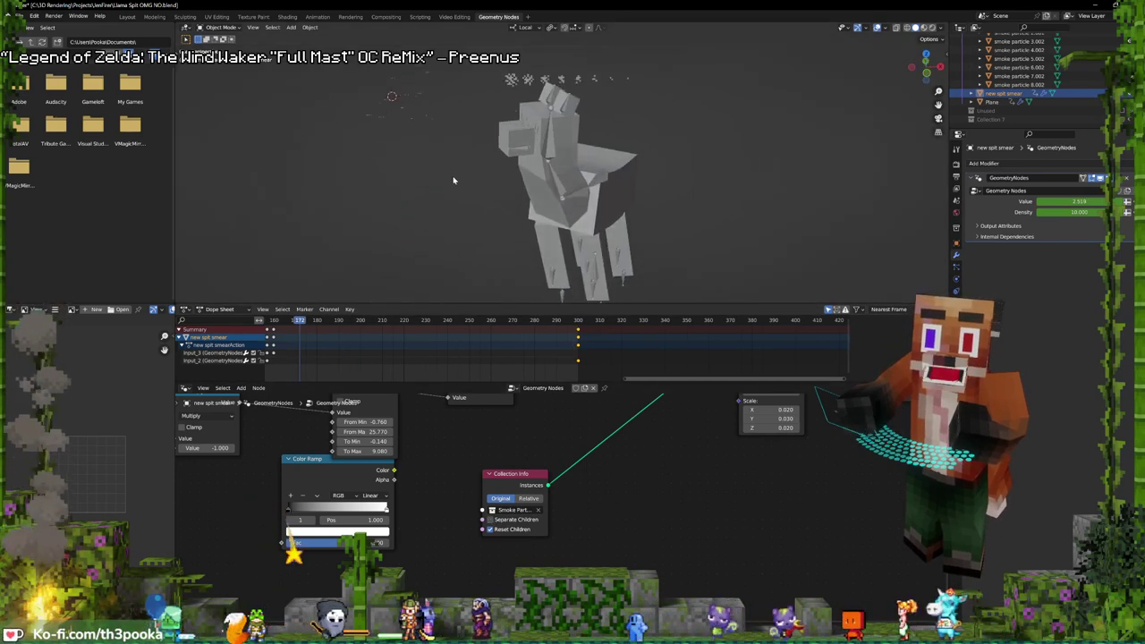
{"action": "scroll", "coordinate": [452, 180], "scroll_direction": "up", "scroll_amount": 6}
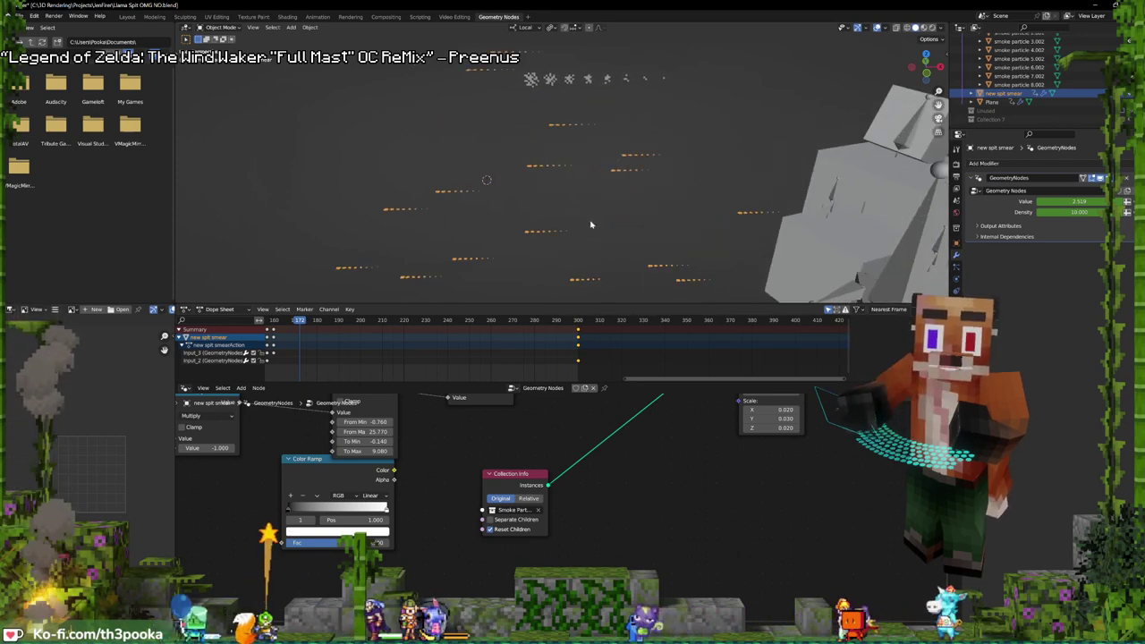
{"action": "scroll", "coordinate": [570, 214], "scroll_direction": "up", "scroll_amount": 3}
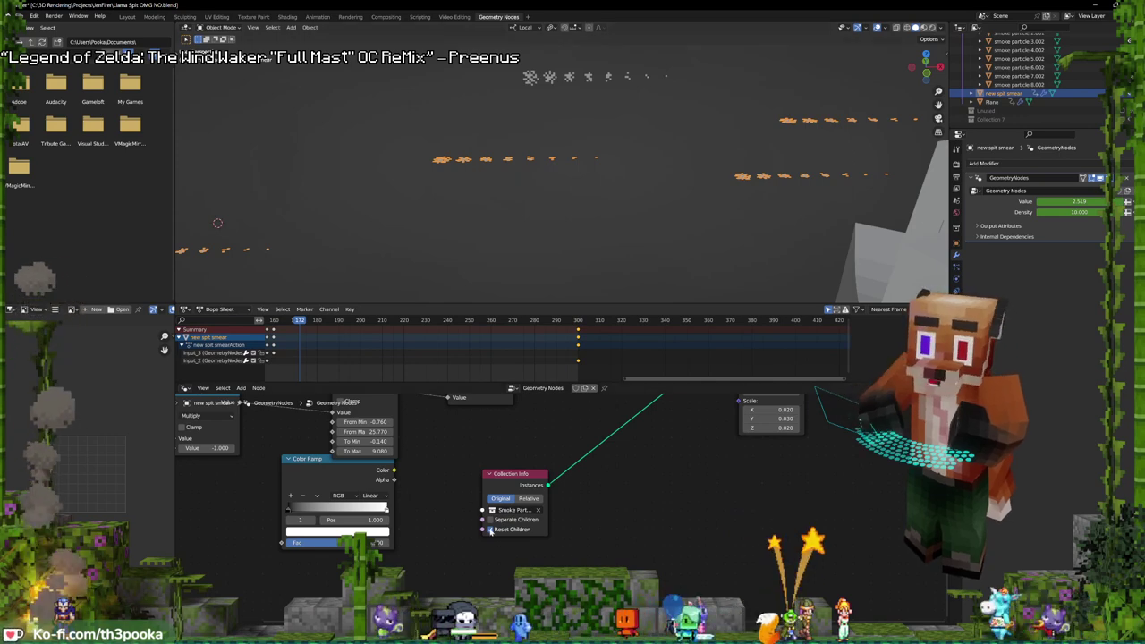
{"action": "scroll", "coordinate": [533, 145], "scroll_direction": "up", "scroll_amount": 4}
{"action": "scroll", "coordinate": [532, 145], "scroll_direction": "down", "scroll_amount": 4}
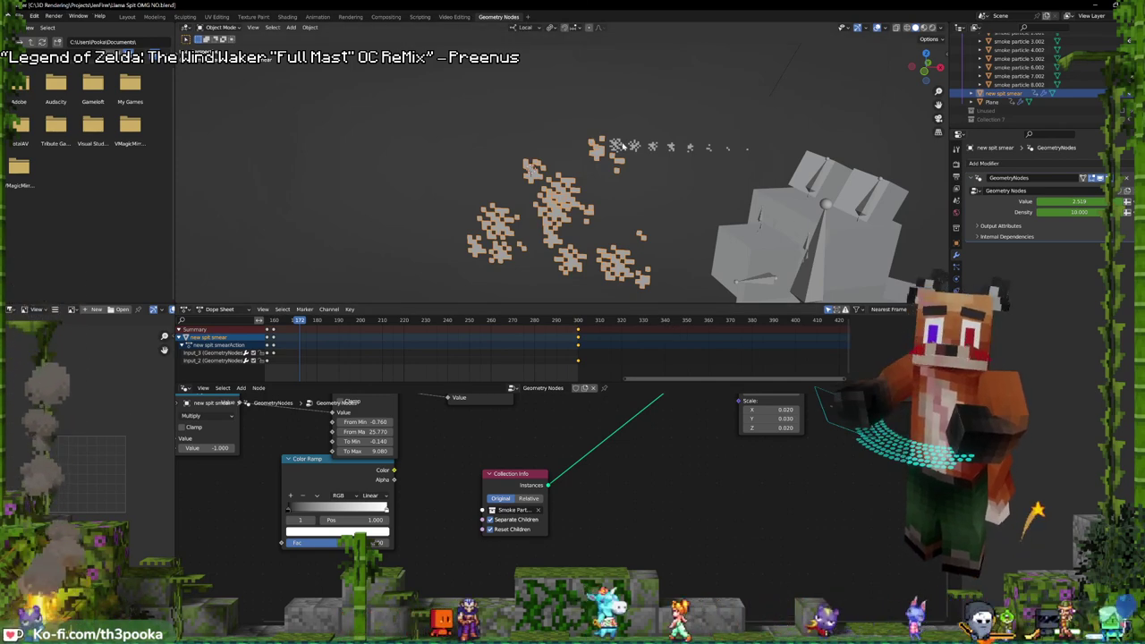
- Return to the camera view and move the Color Ramp node down, clear of the Map Range node
{"action": "key", "text": "KP_0"}
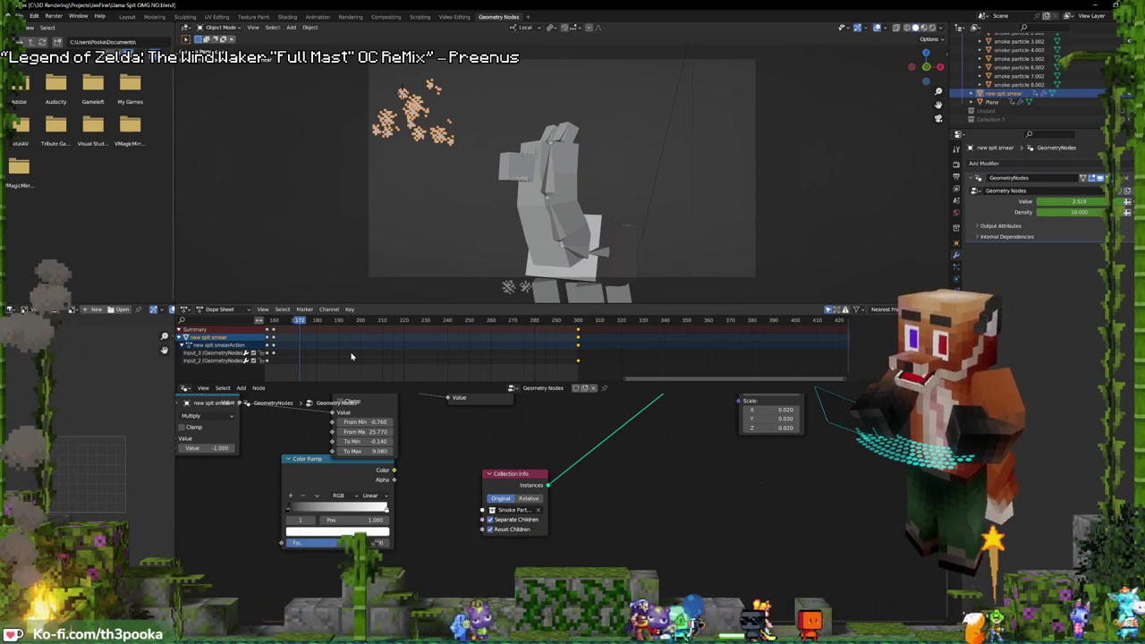
{"action": "left_click_drag", "start_coordinate": [312, 474], "coordinate": [315, 510]}
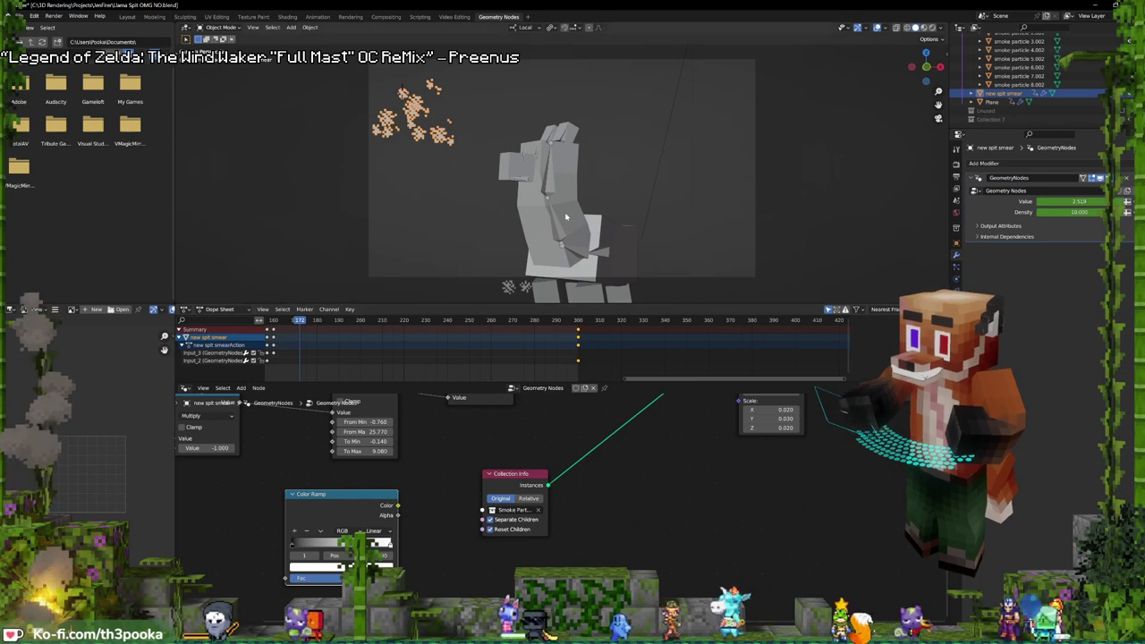
- Examine the llama armature's body, neck and head bones in Edit Mode
{"action": "left_click", "coordinate": [560, 223]}
{"action": "key", "text": "Tab"}
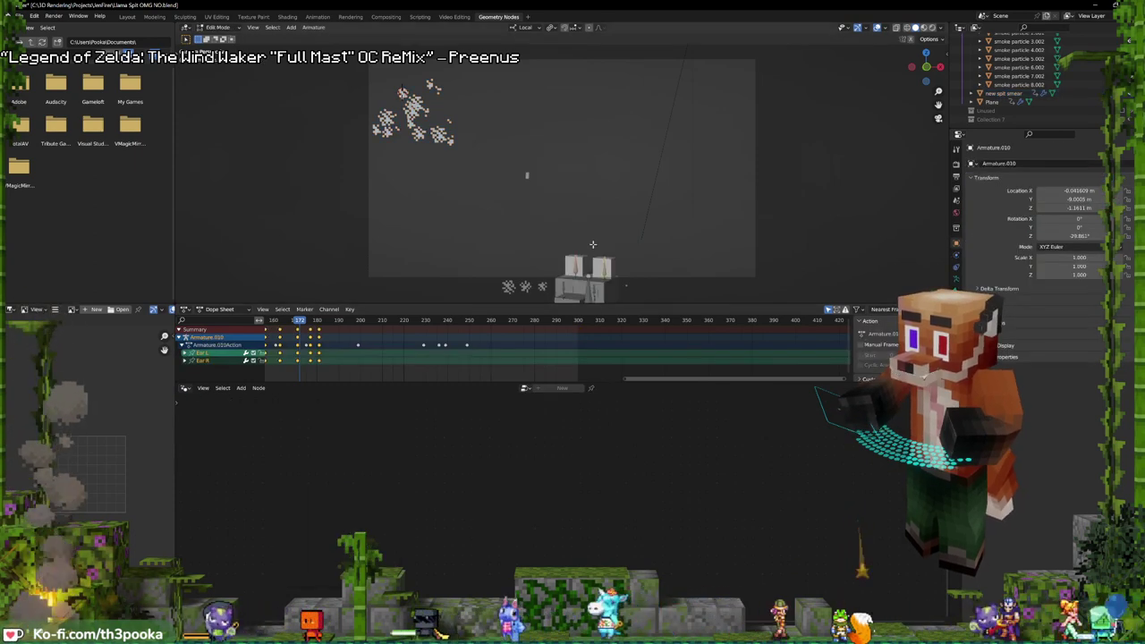
{"action": "key", "text": "KP_Decimal"}
{"action": "middle_click_drag", "start_coordinate": [611, 204], "coordinate": [519, 200]}
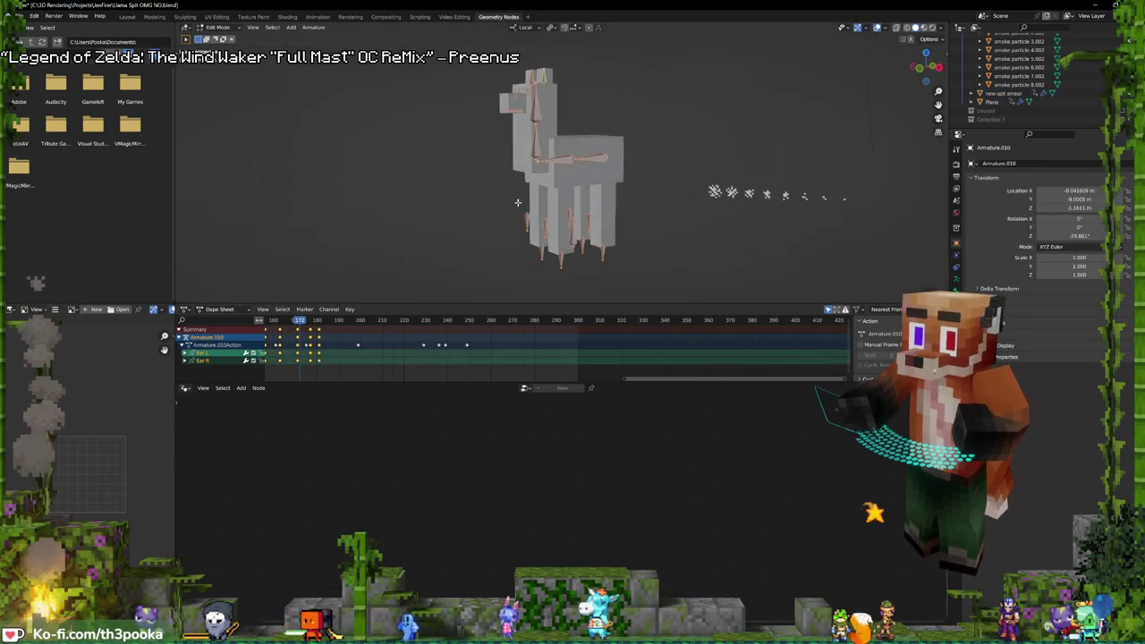
{"action": "scroll", "coordinate": [649, 156], "scroll_direction": "up", "scroll_amount": 4}
{"action": "scroll", "coordinate": [650, 156], "scroll_direction": "down", "scroll_amount": 2}
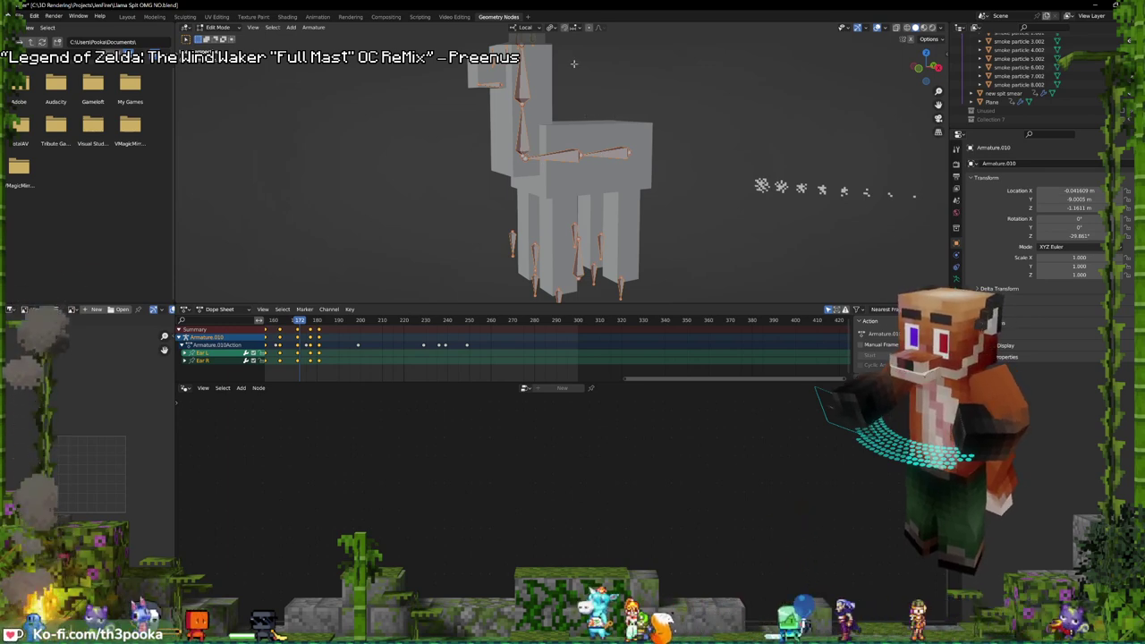
{"action": "key", "text": "Tab"}
{"action": "key", "text": "Tab"}
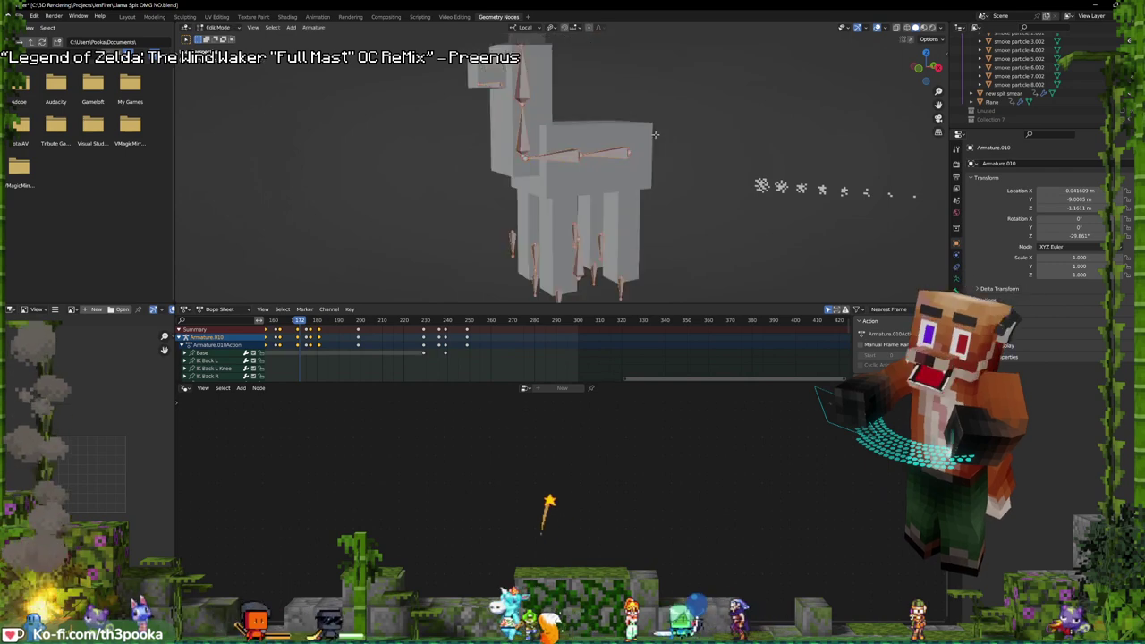
{"action": "left_click", "coordinate": [554, 158]}
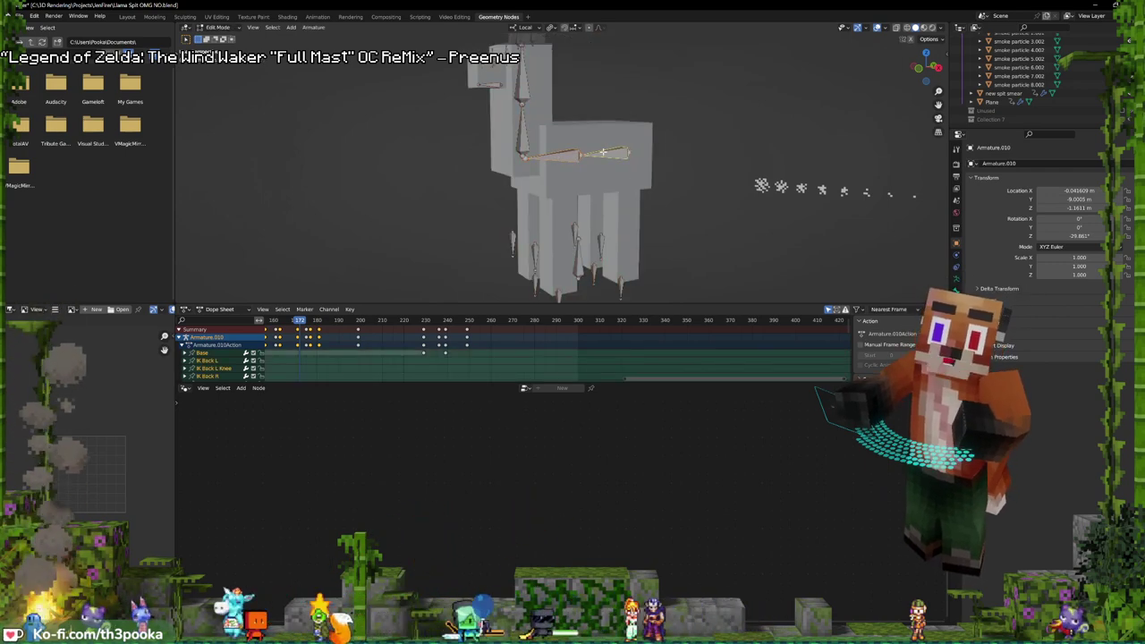
{"action": "left_click", "coordinate": [616, 150]}
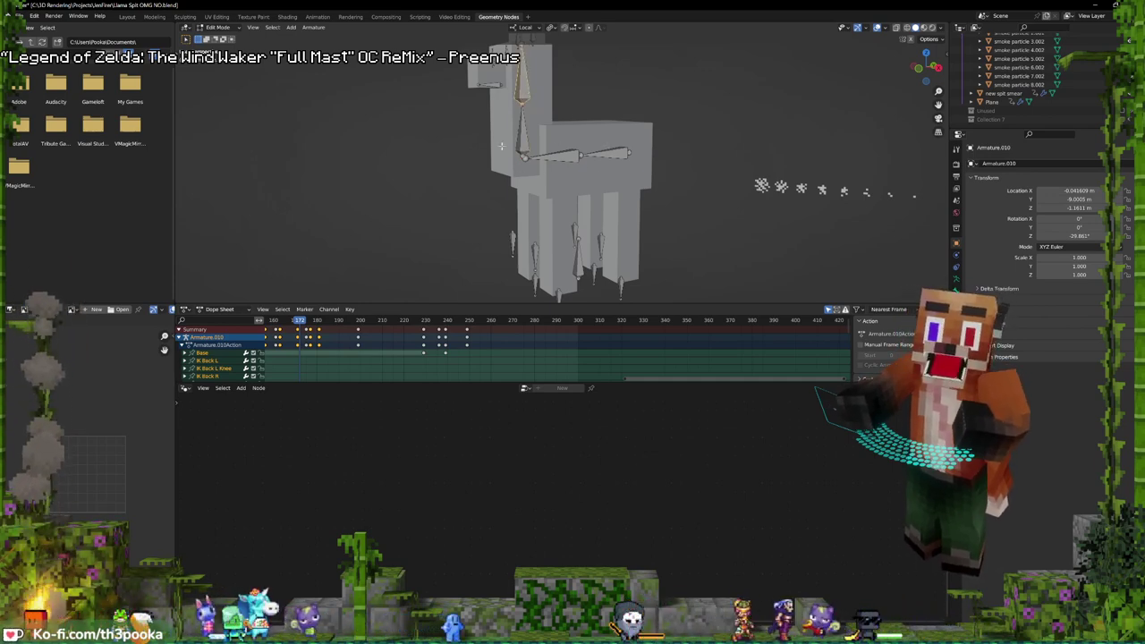
- Switch the llama armature to Pose Mode and try moving the back left leg's IK bone
{"action": "middle_click_drag", "start_coordinate": [631, 201], "coordinate": [609, 181]}
{"action": "key", "text": "Tab"}
{"action": "key", "text": "ctrl+Tab"}
{"action": "left_click", "coordinate": [609, 177]}
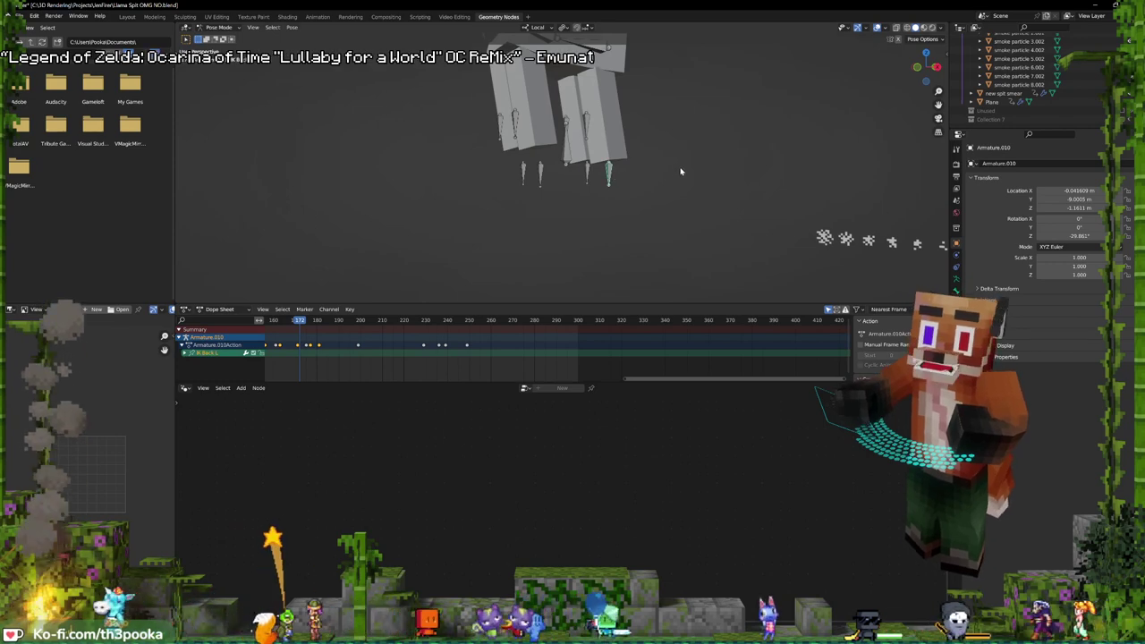
{"action": "key", "text": "g"}
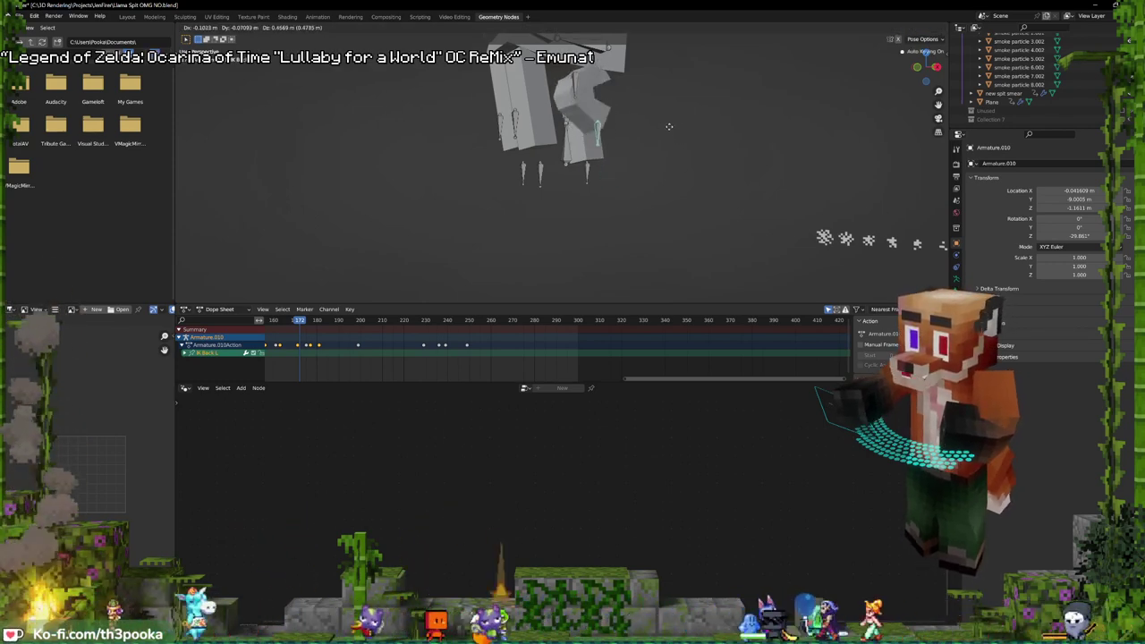
{"action": "left_click", "coordinate": [606, 171]}
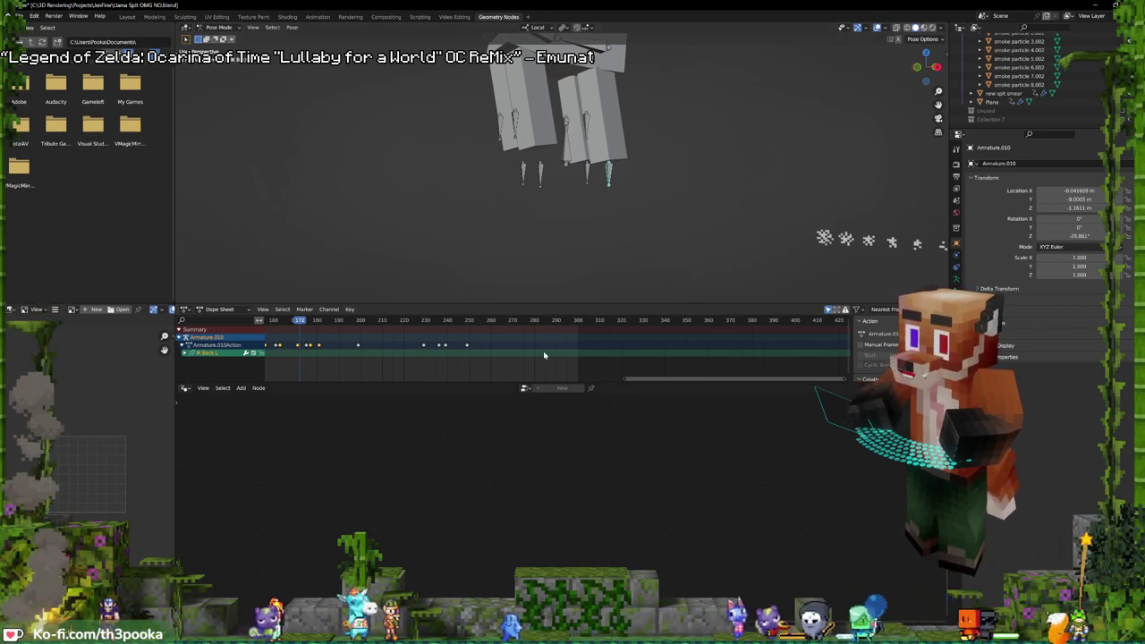
- Return to the camera view in the Layout workspace and select the llama mesh
{"action": "key", "text": "KP_0"}
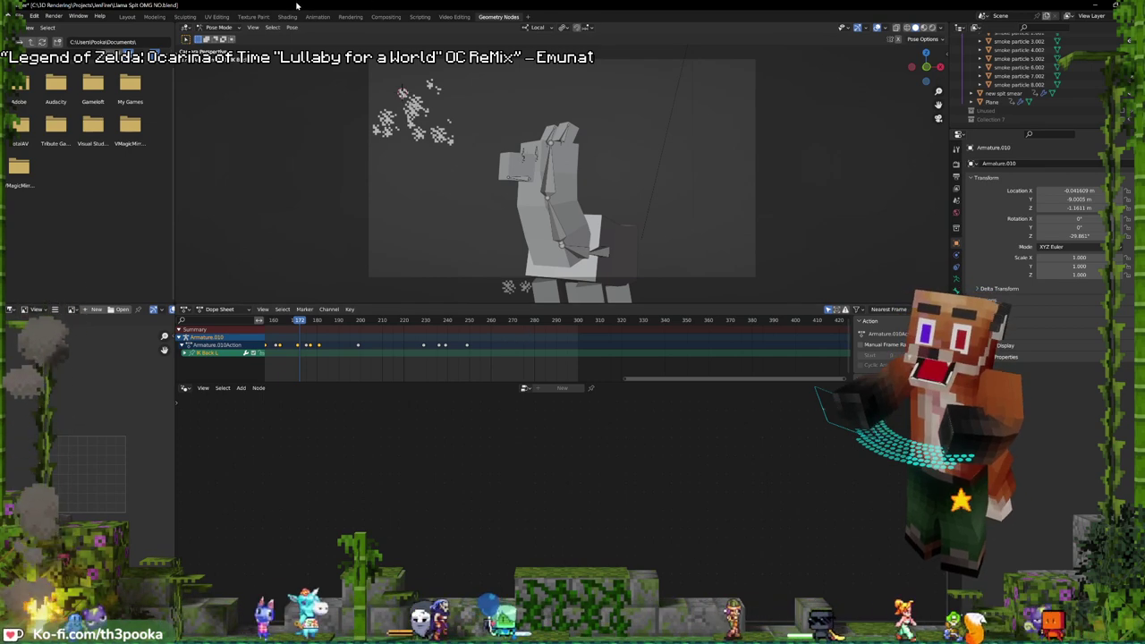
{"action": "left_click", "coordinate": [127, 16]}
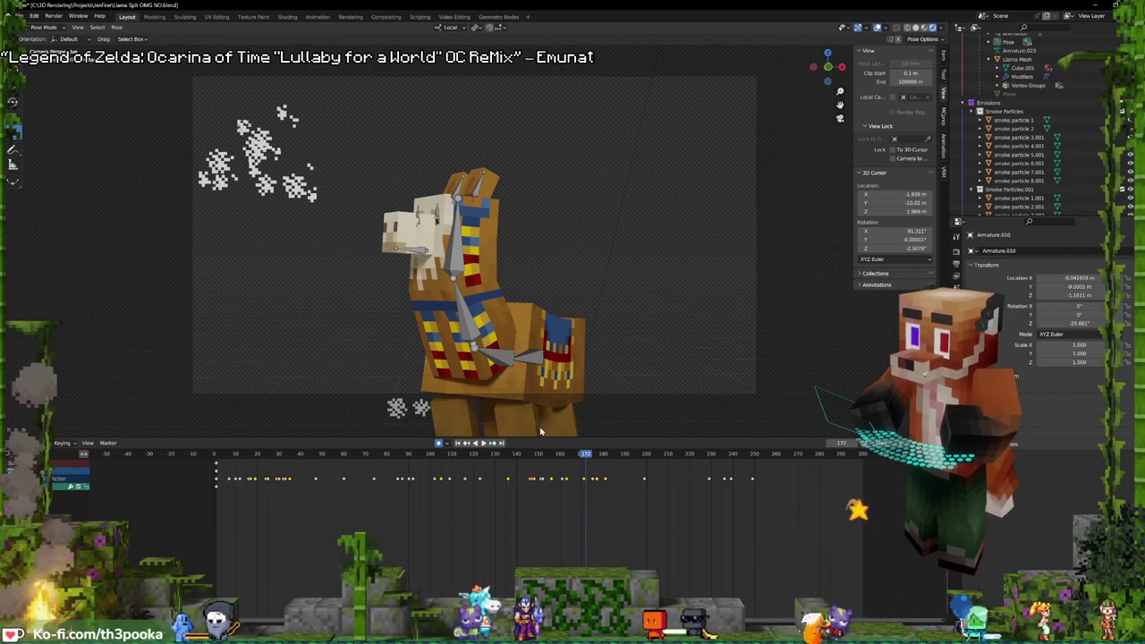
{"action": "left_click", "coordinate": [505, 318]}
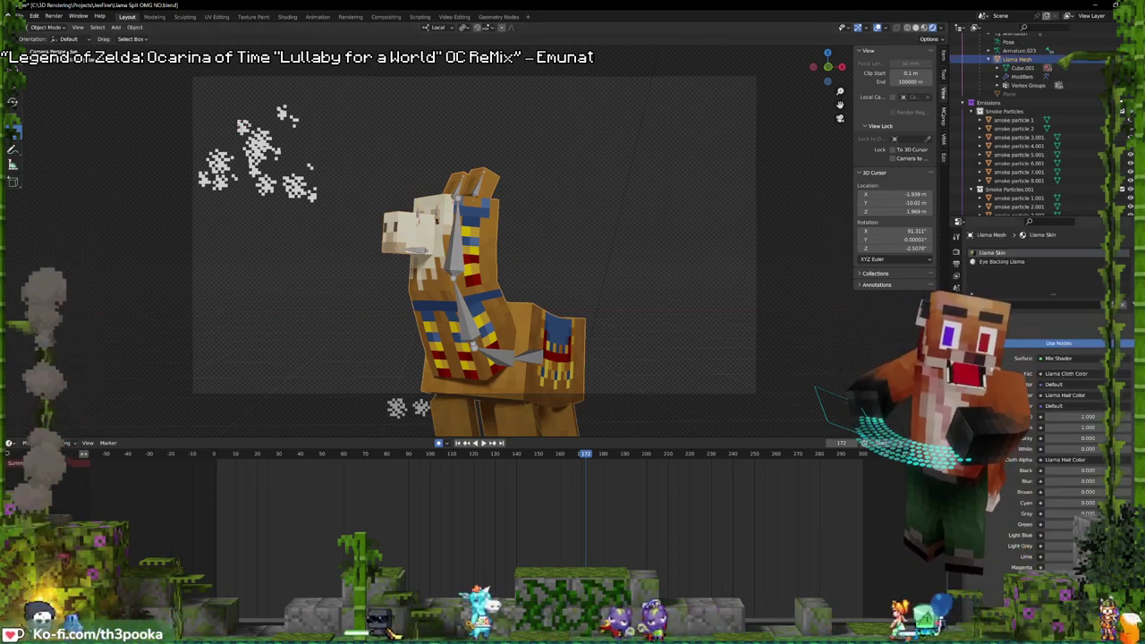
- Set the Brown hair color value of the Llama Skin material to 1.000 and save the file
{"action": "scroll", "coordinate": [1048, 332], "scroll_direction": "down", "scroll_amount": 3}
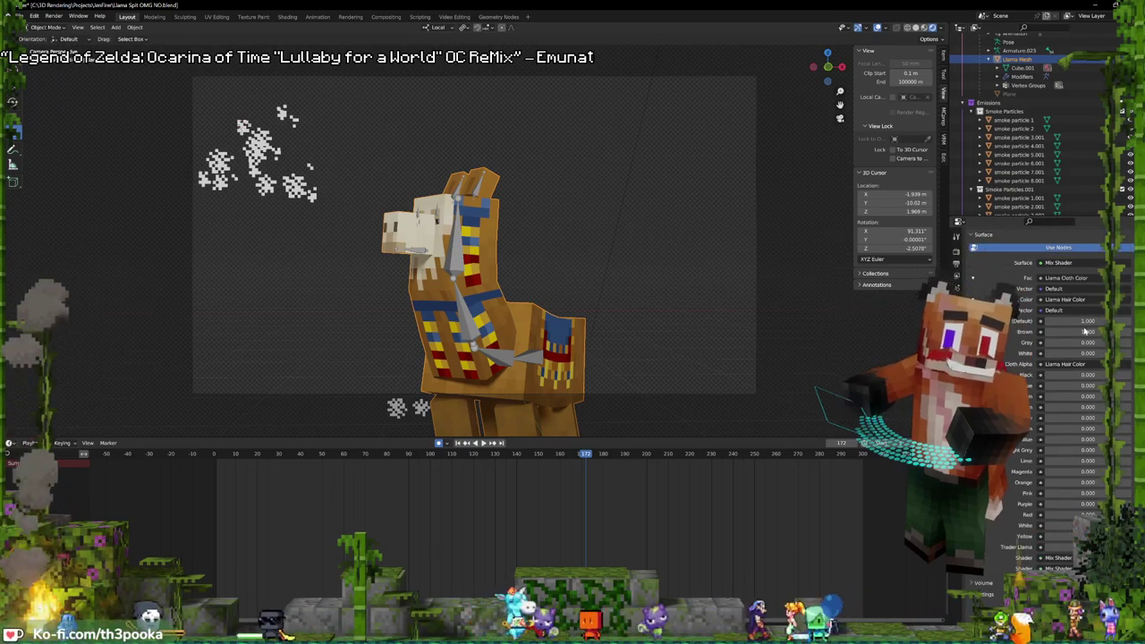
{"action": "mouse_move", "coordinate": [1088, 332]}
{"action": "left_mouse_down"}
{"action": "mouse_move", "coordinate": [1046, 332]}
{"action": "mouse_move", "coordinate": [1109, 332]}
{"action": "left_mouse_up"}
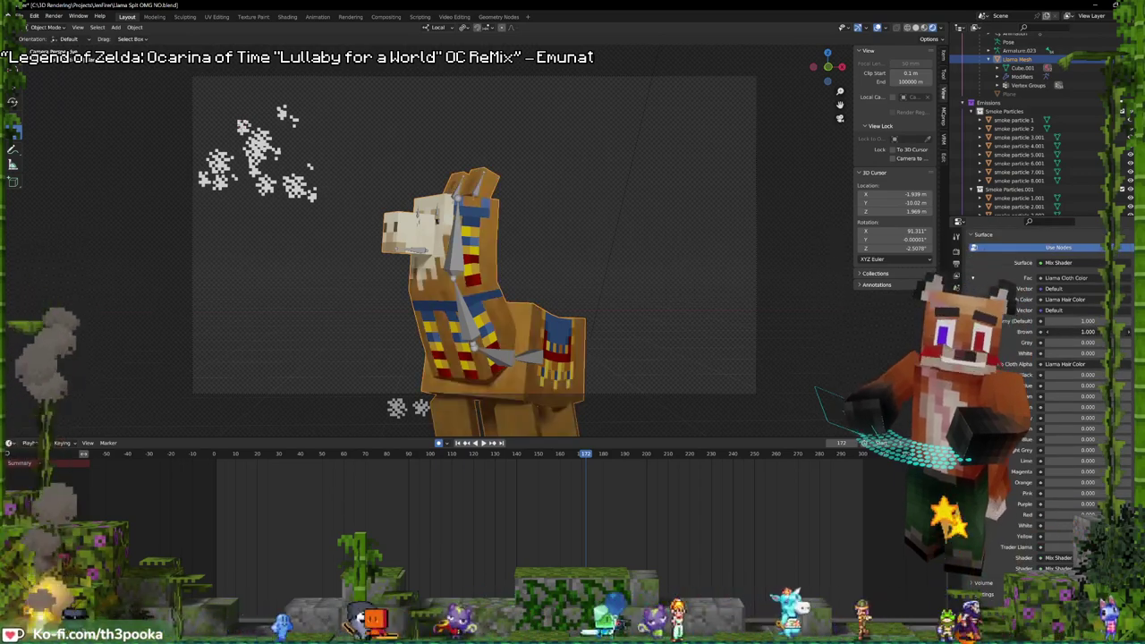
{"action": "left_click", "coordinate": [33, 16]}
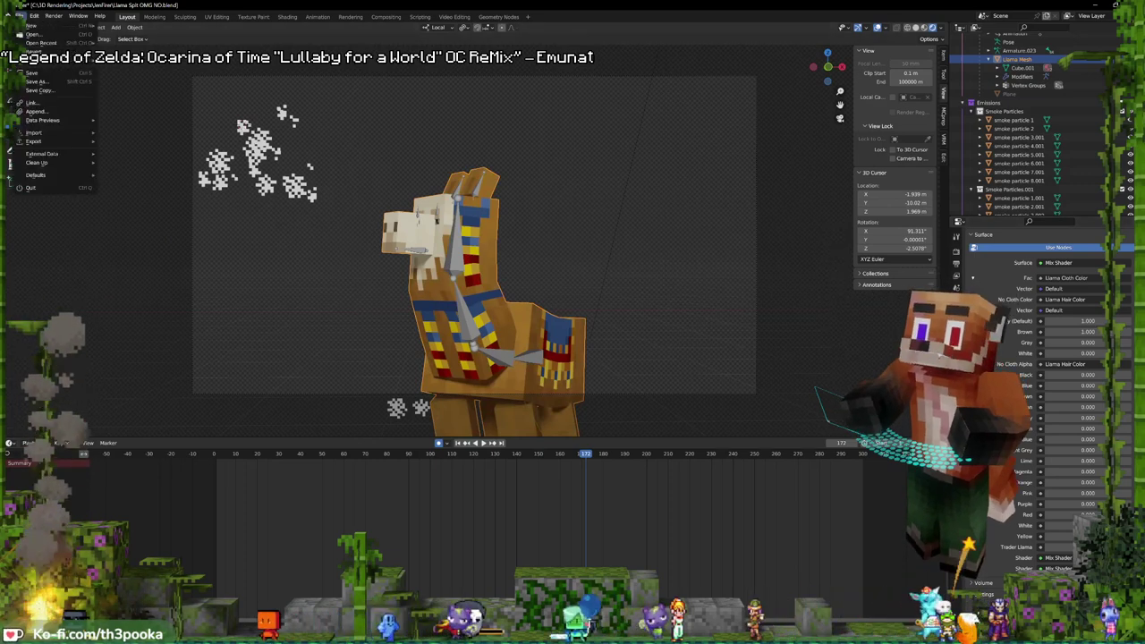
{"action": "left_click", "coordinate": [30, 74]}
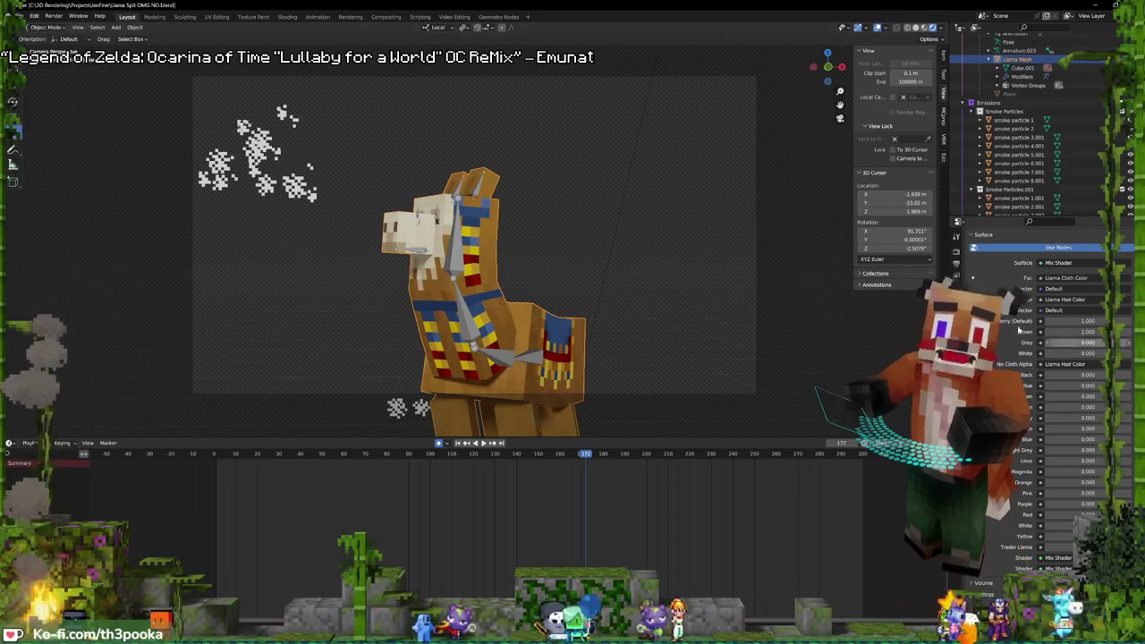
{"action": "scroll", "coordinate": [1055, 402], "scroll_direction": "up", "scroll_amount": 3}
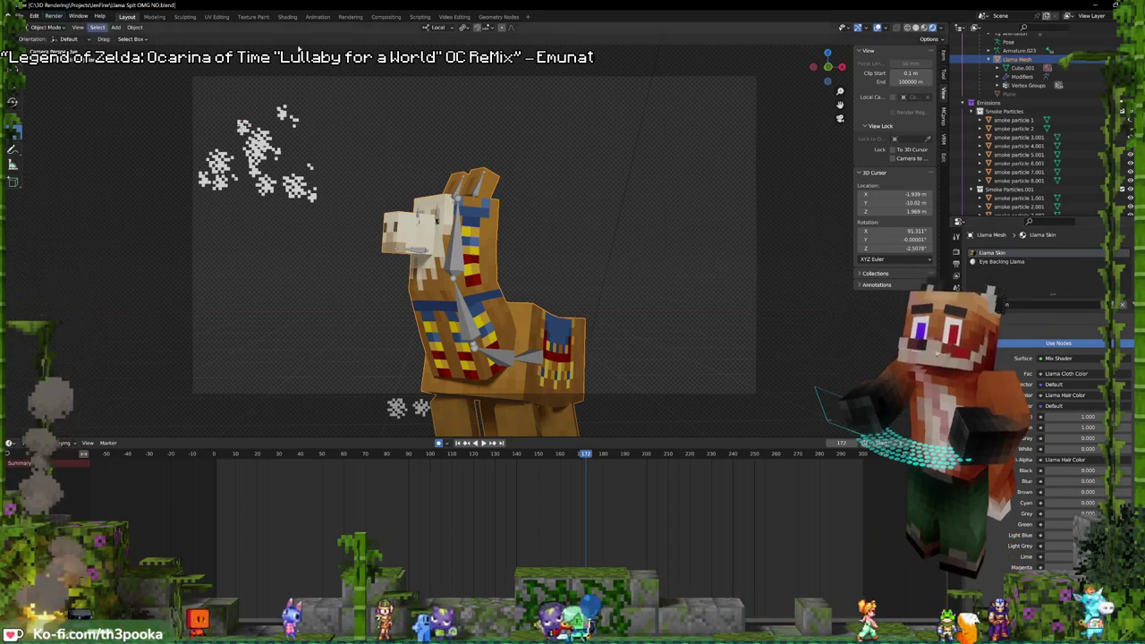
- Bring up the scene's output settings and save the project file again
{"action": "left_click", "coordinate": [957, 266]}
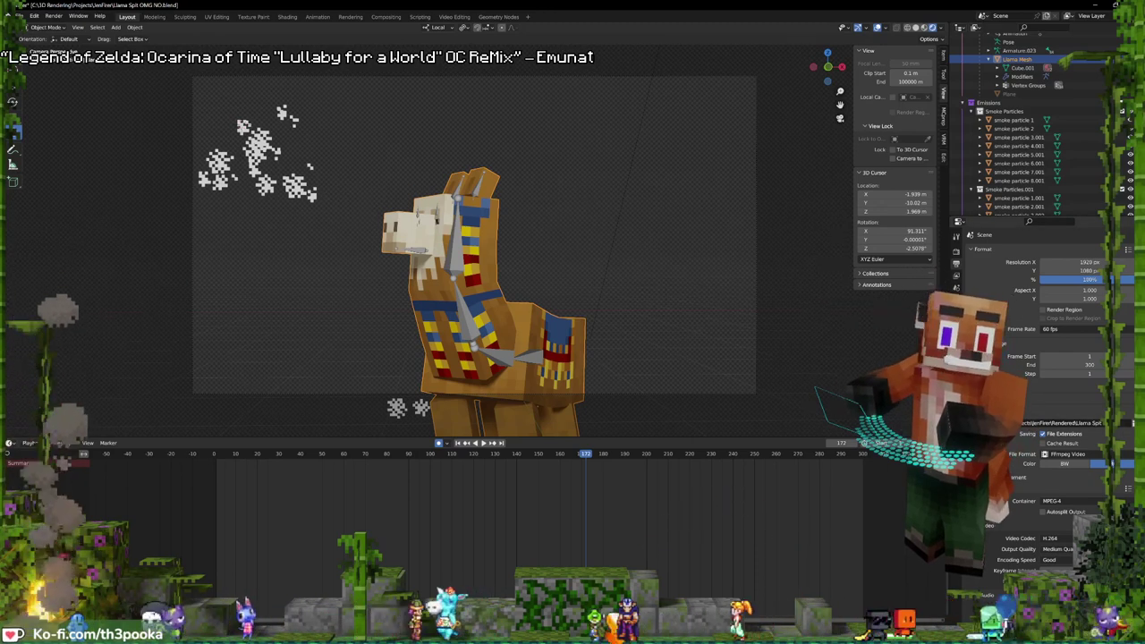
{"action": "left_click", "coordinate": [34, 16]}
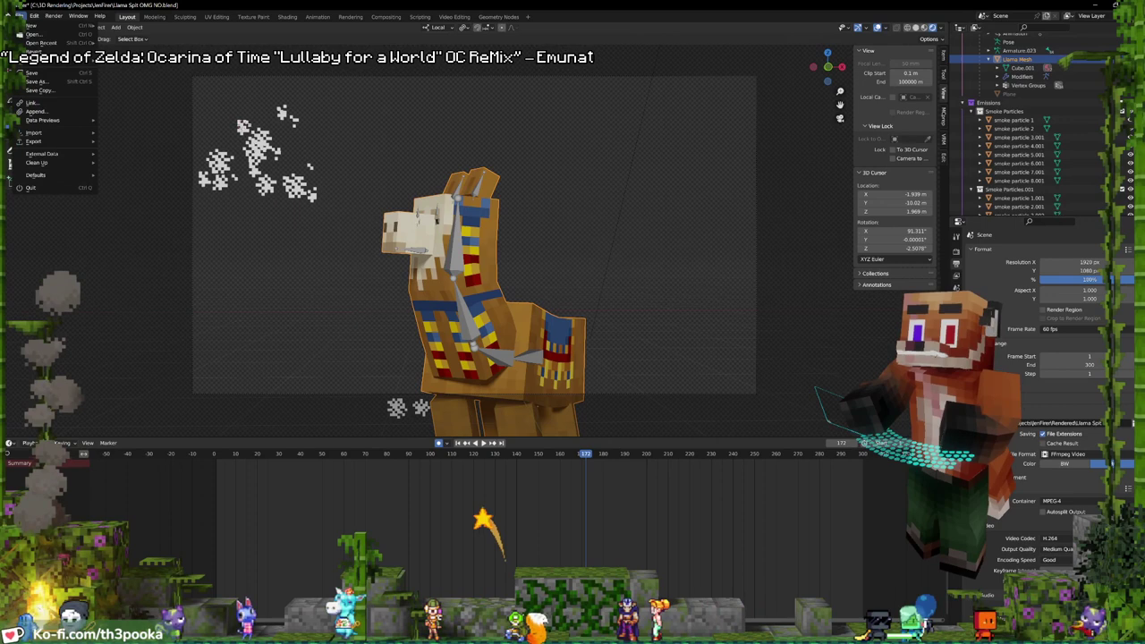
{"action": "left_click", "coordinate": [36, 73]}
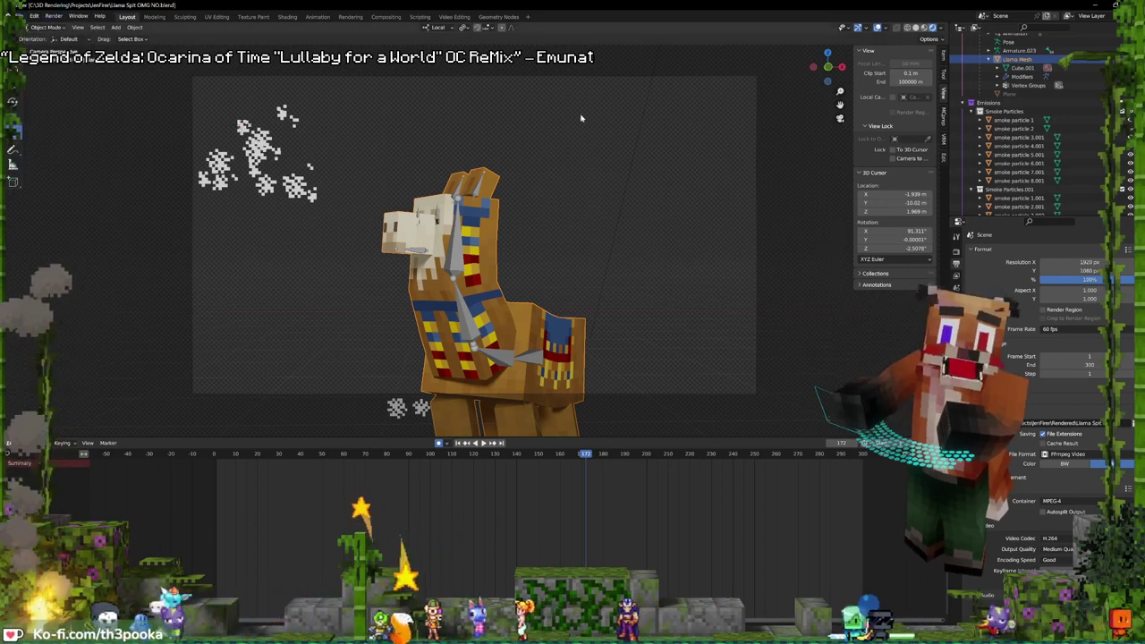
- Set the output video codec to WebM / VP9 with Medium Quality
{"action": "scroll", "coordinate": [1055, 376], "scroll_direction": "down", "scroll_amount": 3}
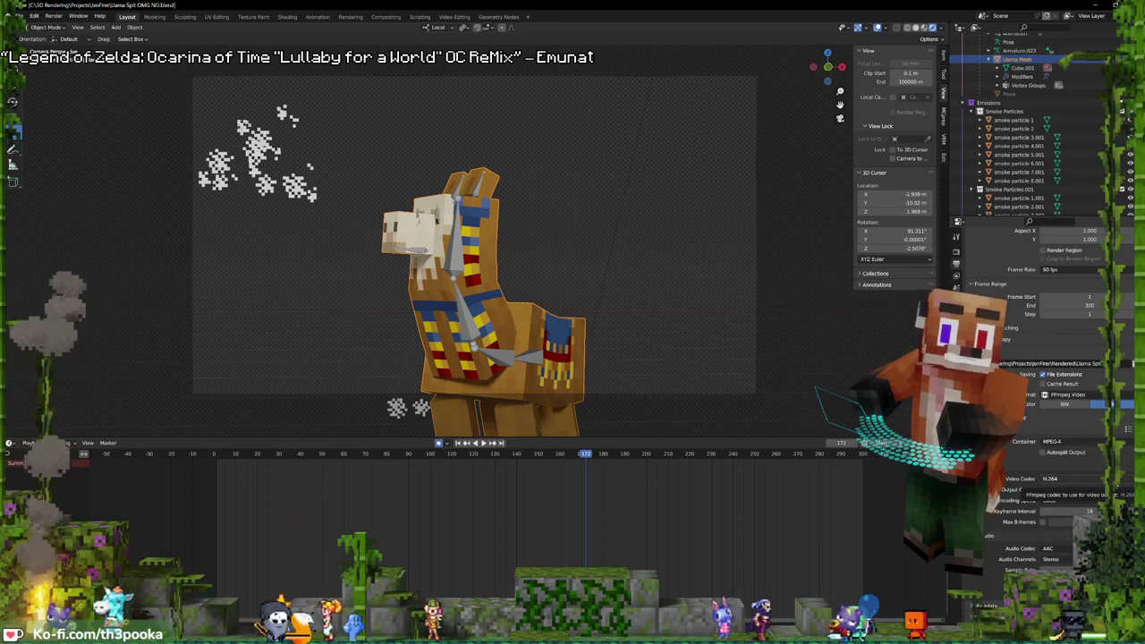
{"action": "left_click", "coordinate": [1114, 483]}
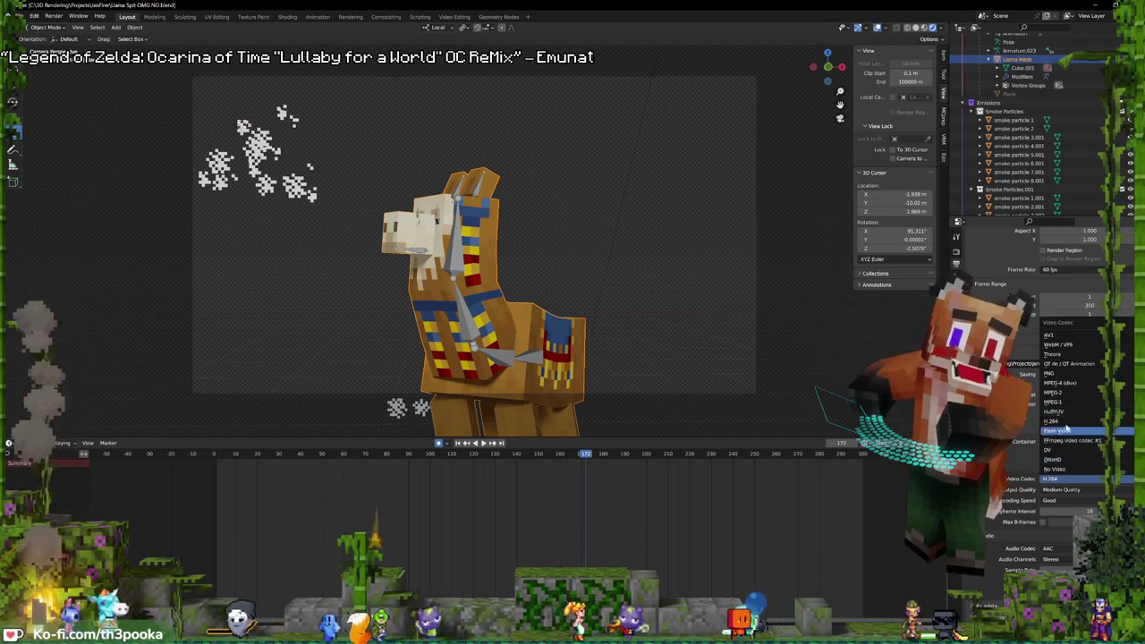
{"action": "left_click", "coordinate": [1066, 382]}
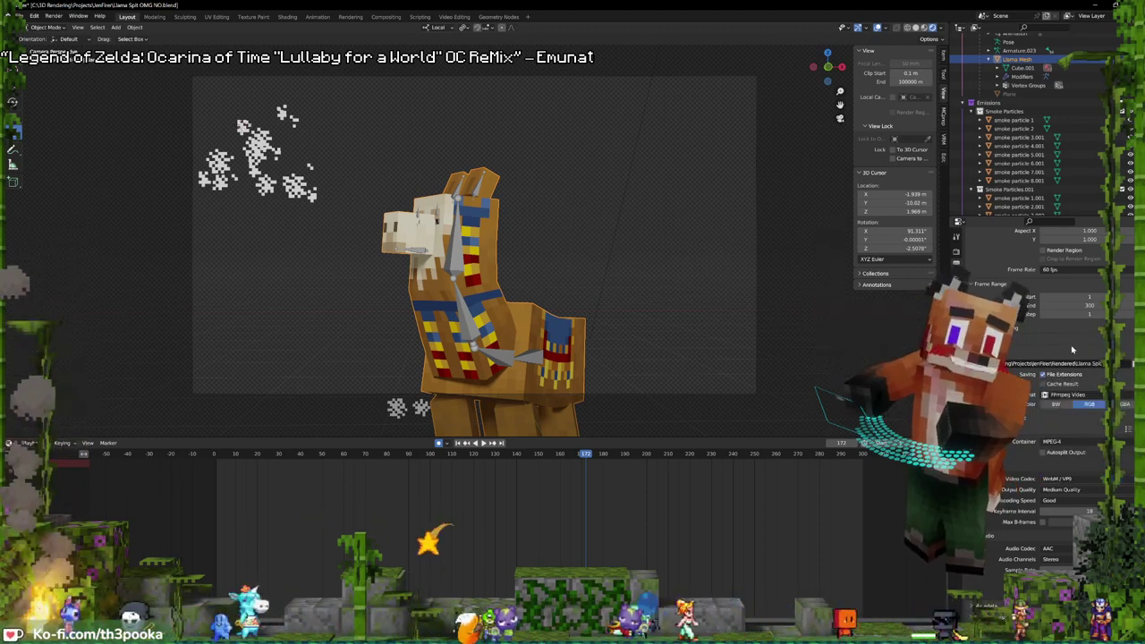
{"action": "left_click", "coordinate": [1077, 490]}
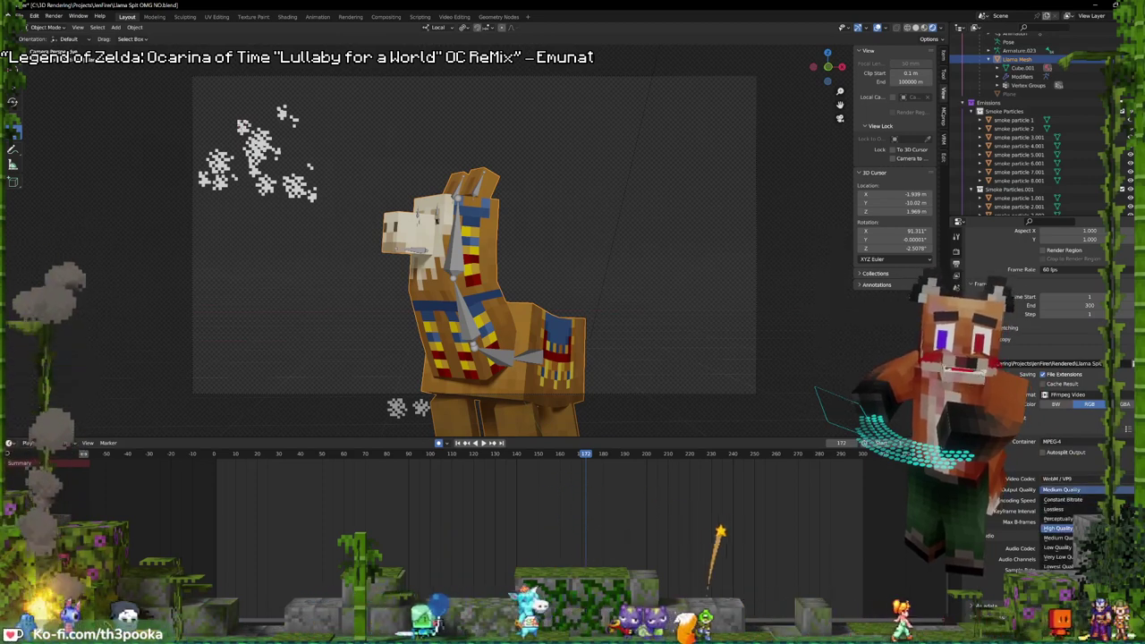
{"action": "left_click", "coordinate": [1060, 537]}
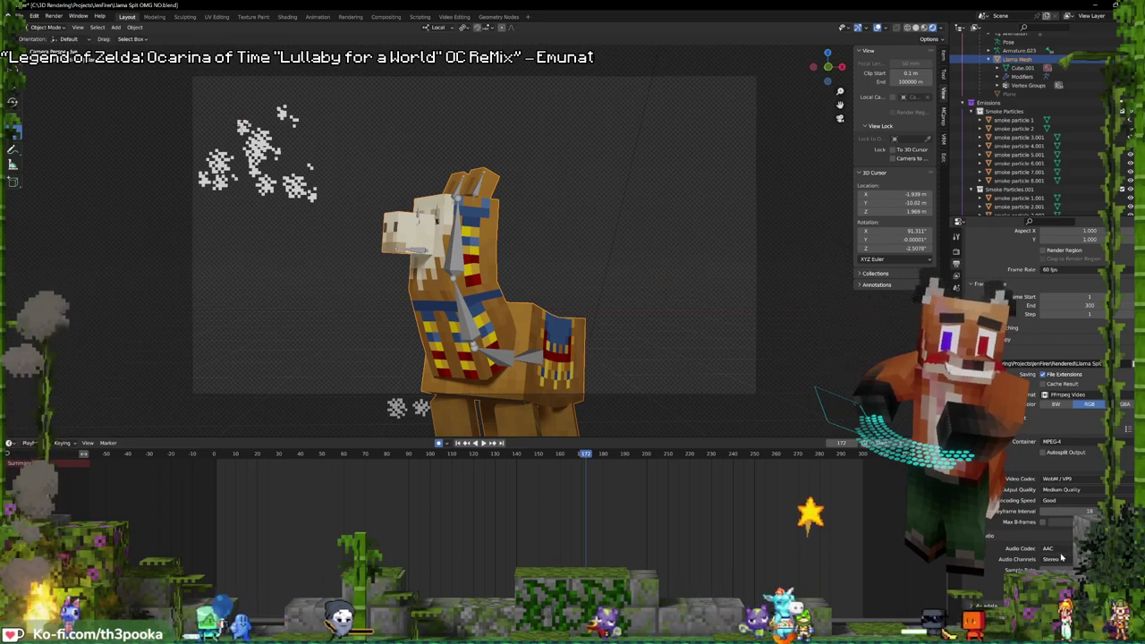
- Set the output container to WebM with the Vorbis audio codec and RGBA color
{"action": "left_click", "coordinate": [1060, 442]}
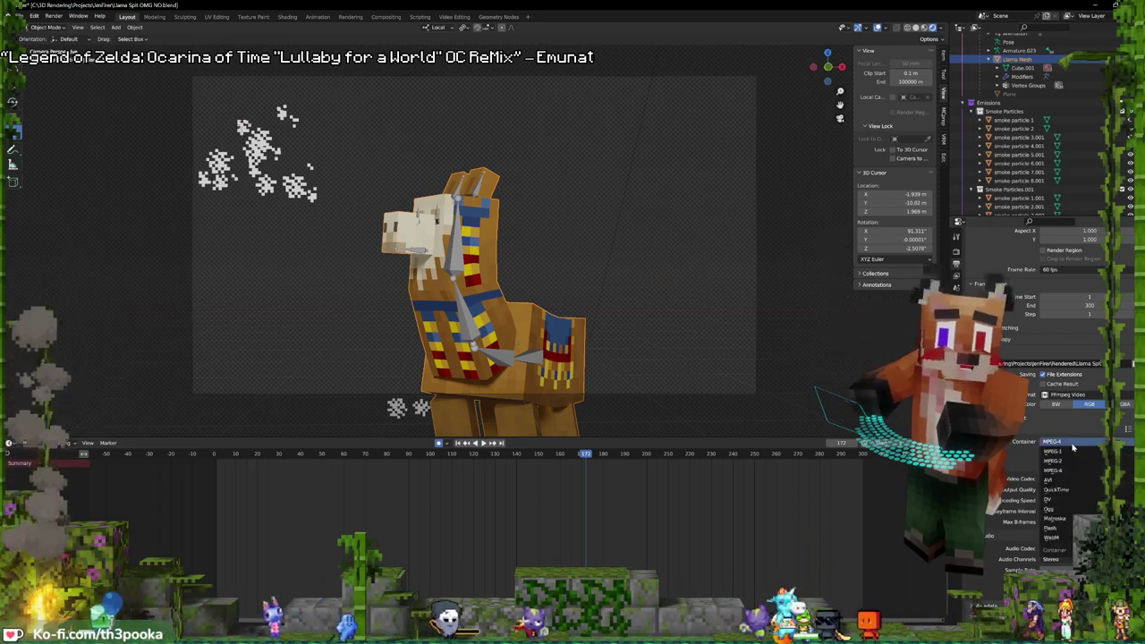
{"action": "left_click", "coordinate": [1051, 536]}
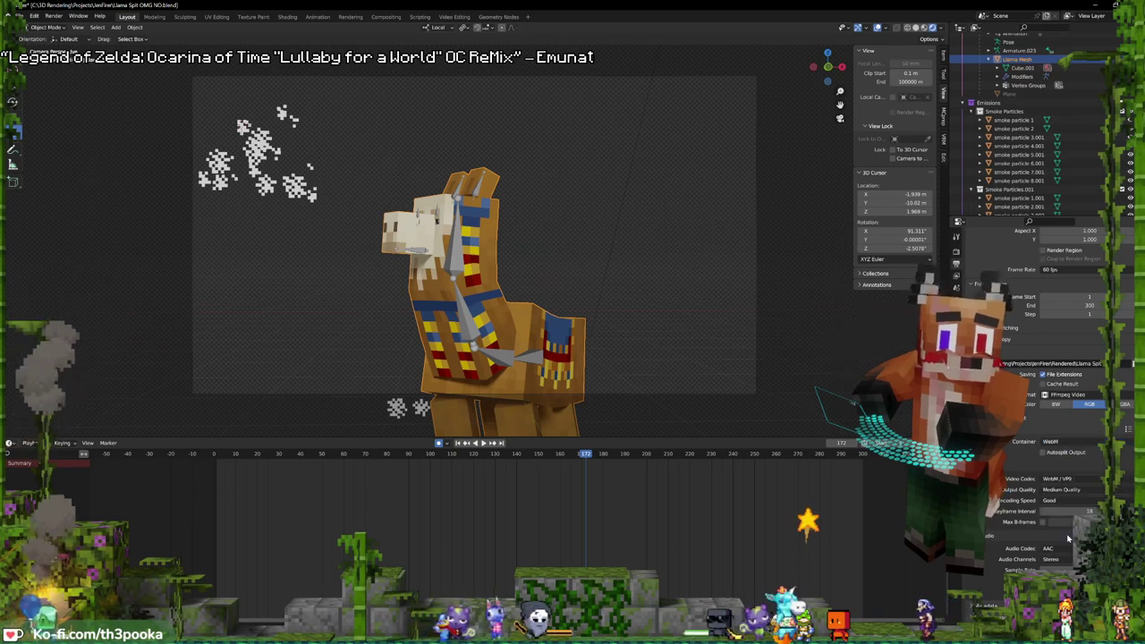
{"action": "left_click", "coordinate": [1057, 549]}
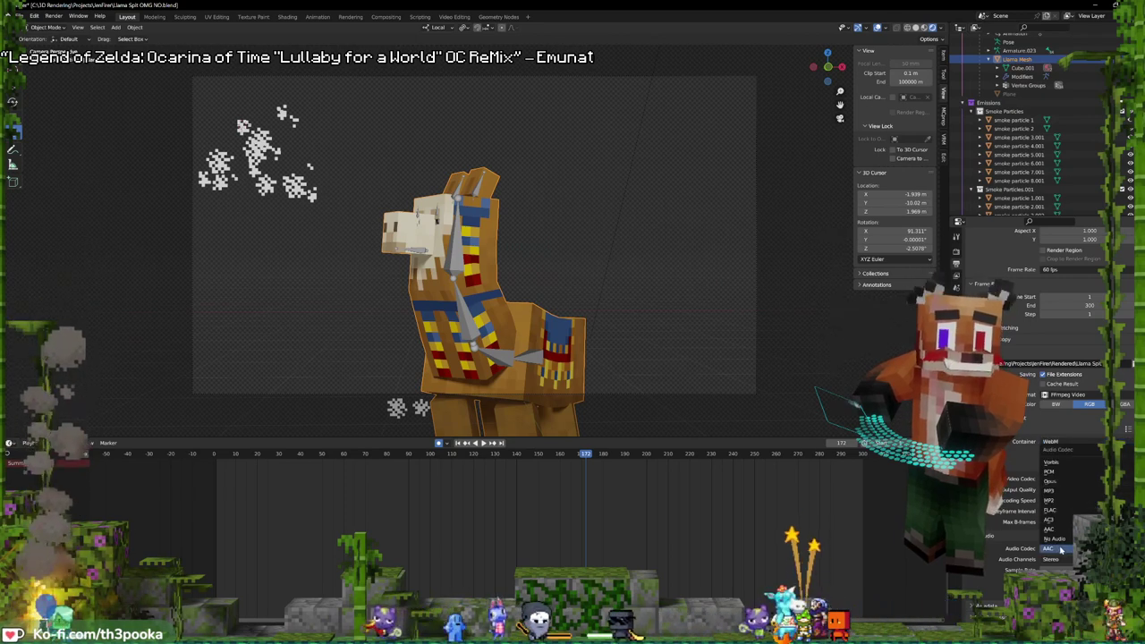
{"action": "left_click", "coordinate": [1075, 463]}
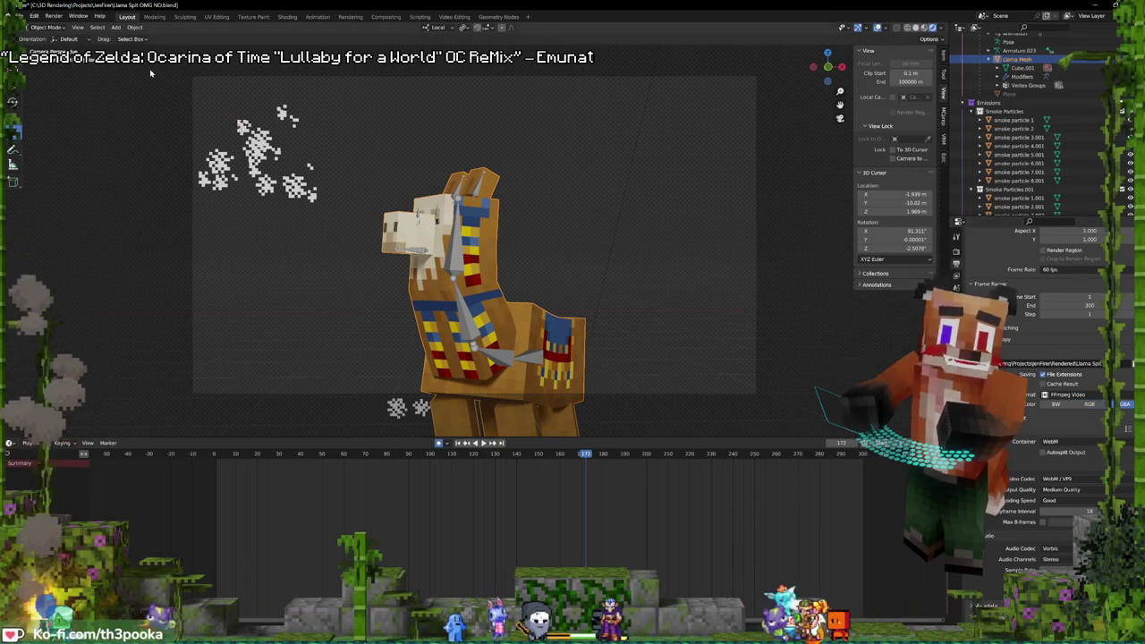
- Save the file and render the animation, closing the render window at the end
{"action": "left_click", "coordinate": [19, 16]}
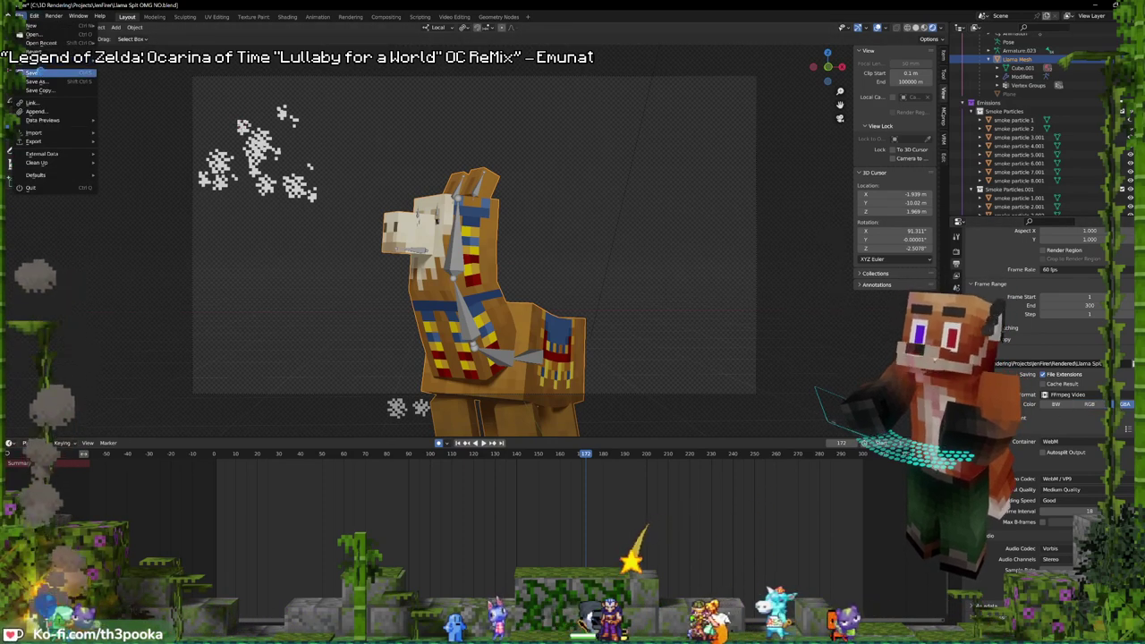
{"action": "left_click", "coordinate": [39, 73]}
{"action": "left_click", "coordinate": [53, 16]}
{"action": "left_click", "coordinate": [74, 35]}
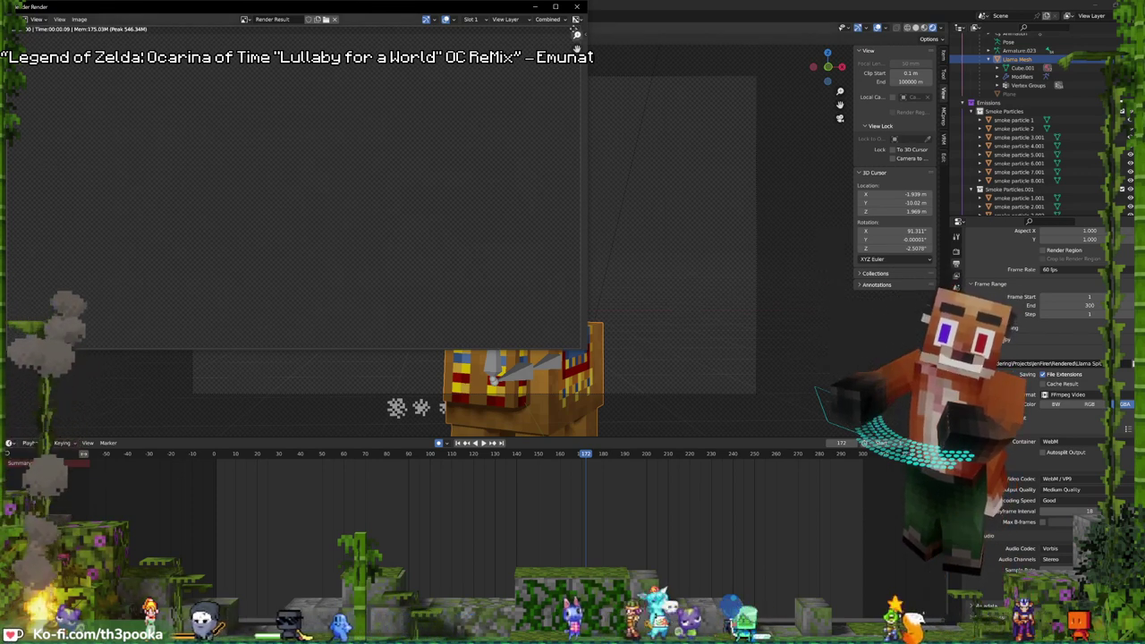
{"action": "left_click", "coordinate": [576, 8]}
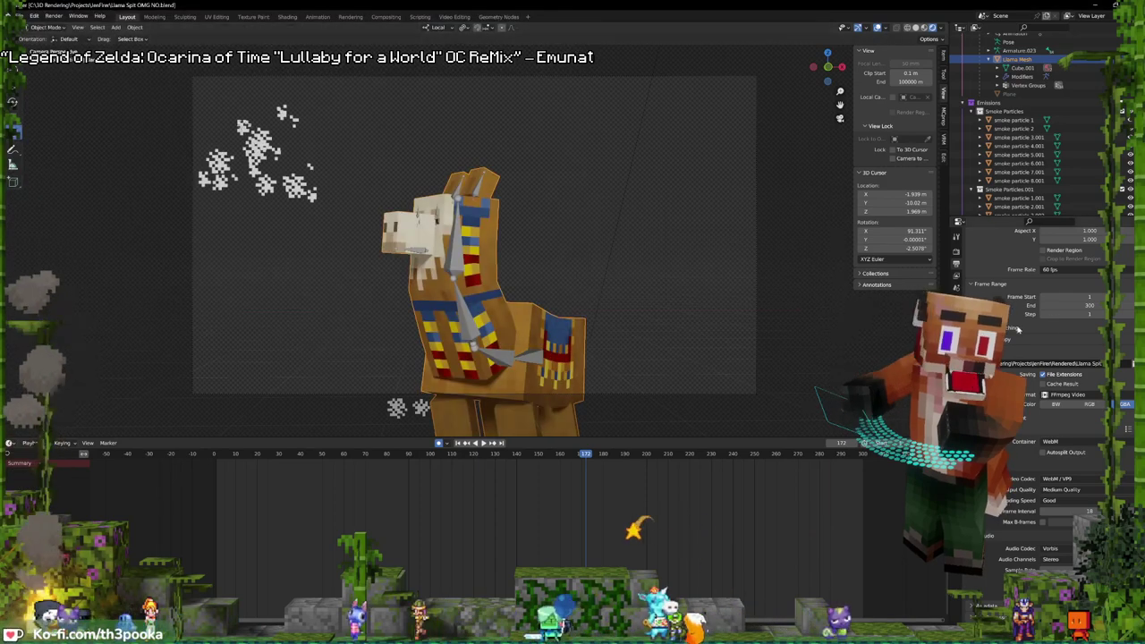
- Set the Brown hair color value of the llama mesh's Llama Skin material to 0
{"action": "left_click", "coordinate": [956, 338]}
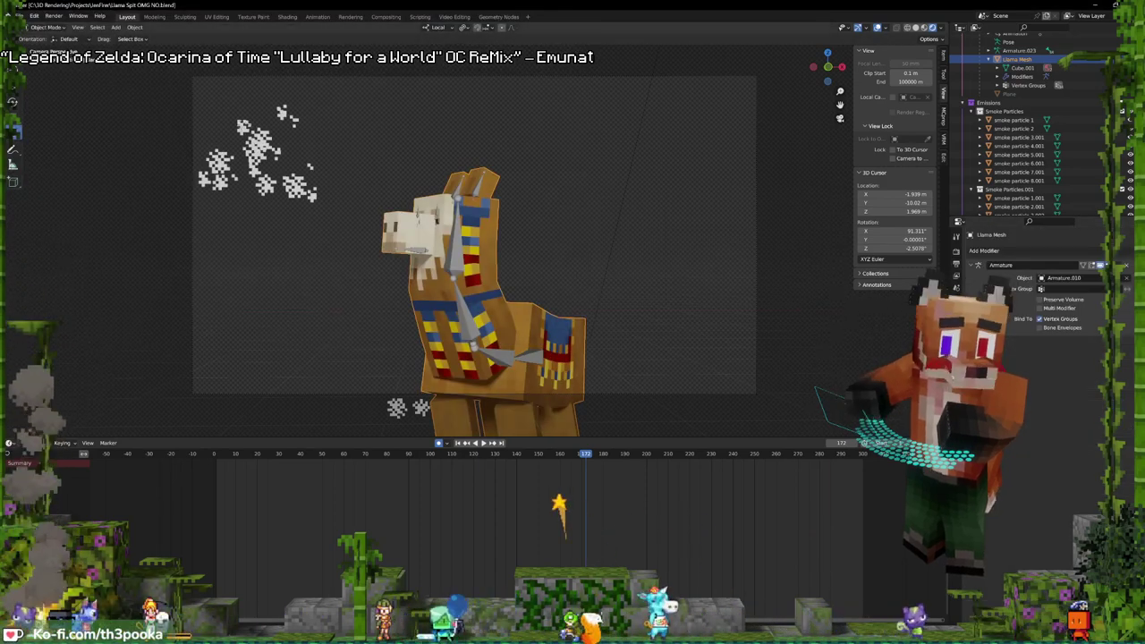
{"action": "left_click", "coordinate": [956, 399]}
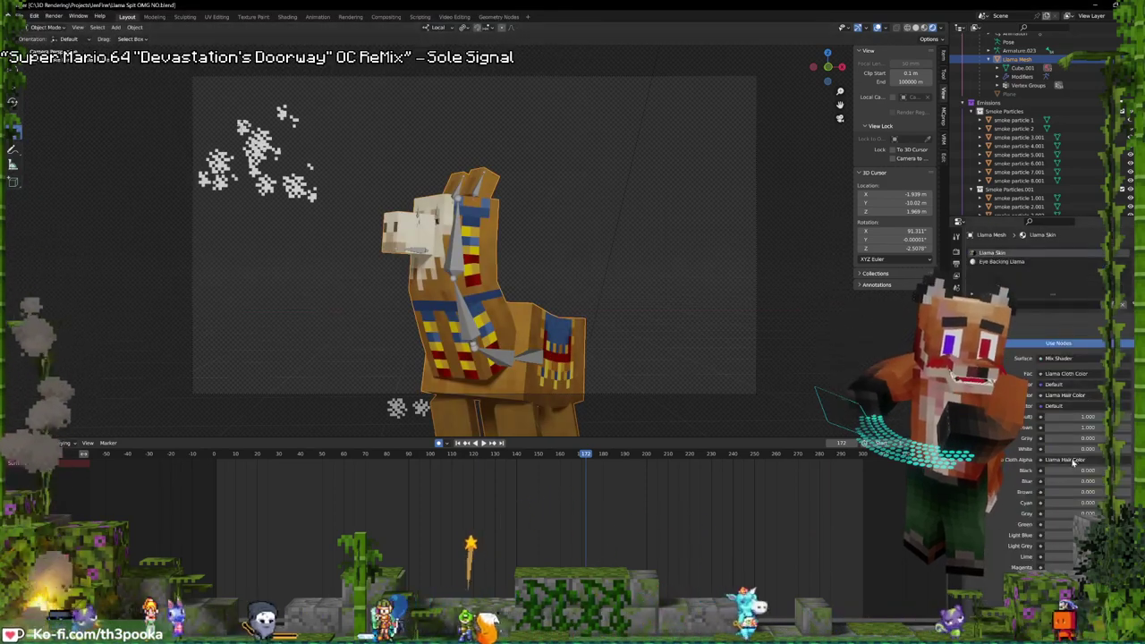
{"action": "scroll", "coordinate": [1073, 461], "scroll_direction": "down", "scroll_amount": 4}
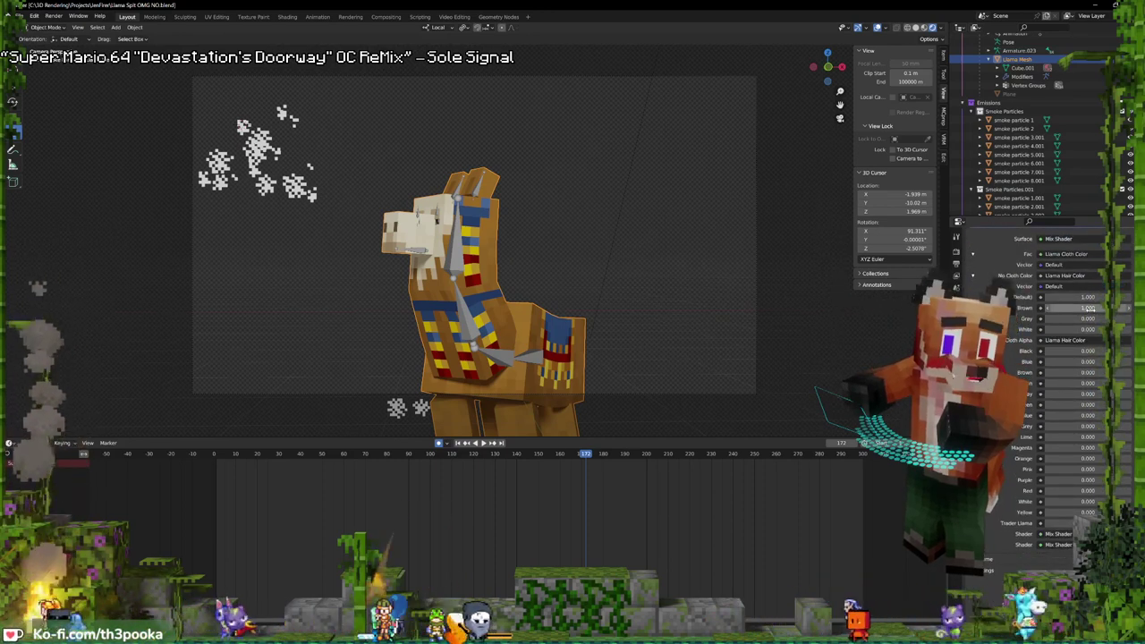
{"action": "left_click", "coordinate": [1088, 308]}
{"action": "type", "text": "000"}
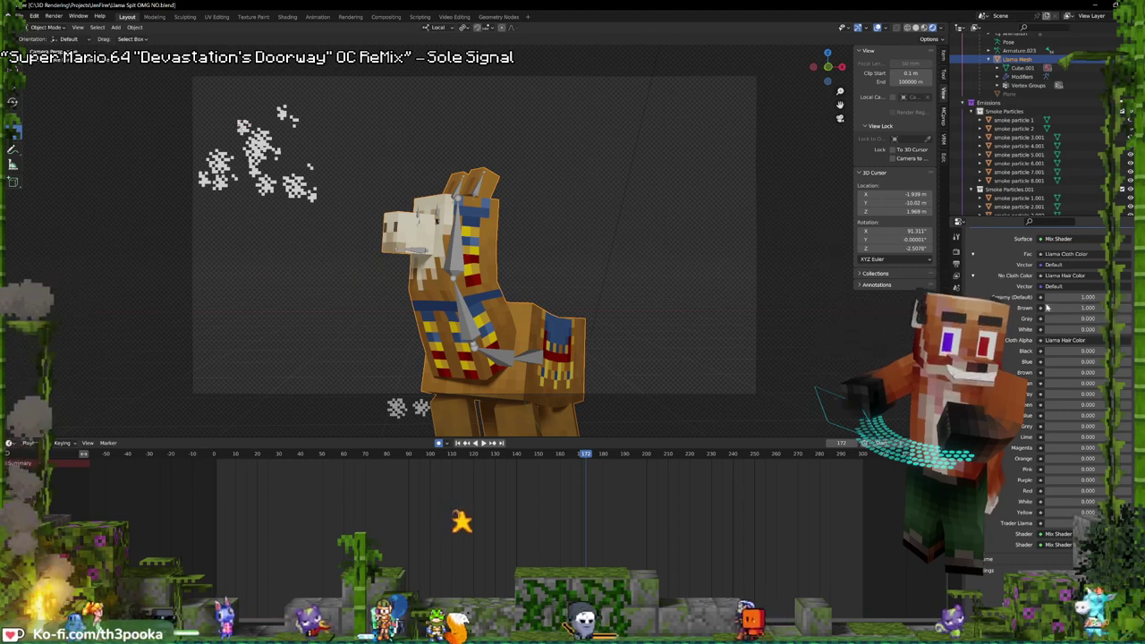
{"action": "key", "text": "Return"}
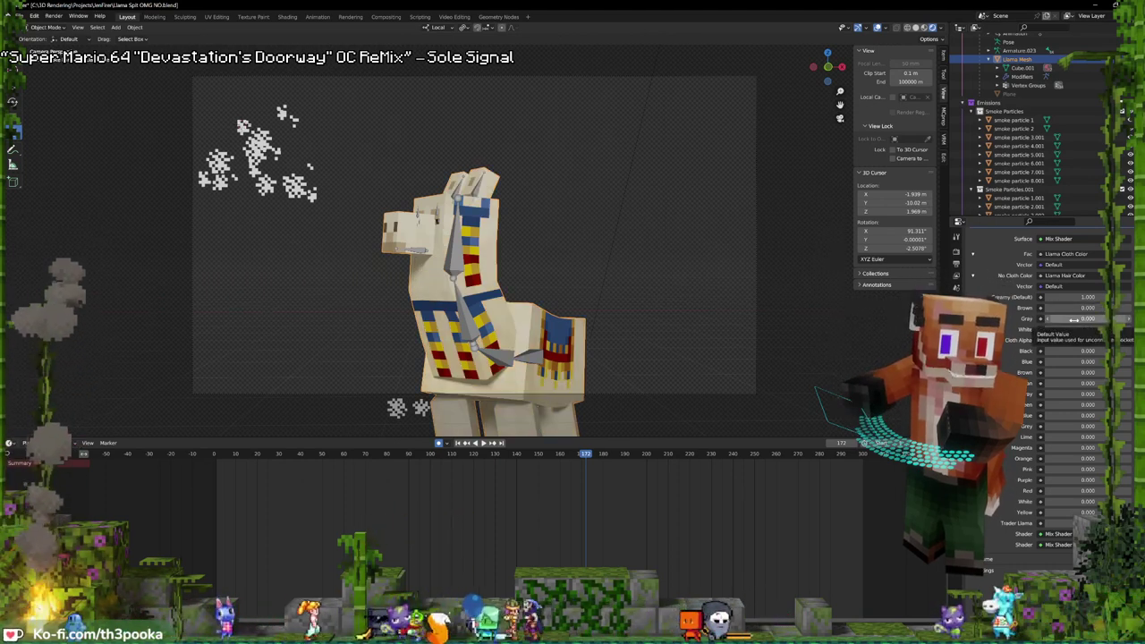
- Turn off the Trader Llama cloth in the Llama Skin material and set the Gray cloth value to 1.000
{"action": "mouse_move", "coordinate": [1073, 319]}
{"action": "left_mouse_down"}
{"action": "mouse_move", "coordinate": [1125, 319]}
{"action": "mouse_move", "coordinate": [1074, 320]}
{"action": "left_mouse_up"}
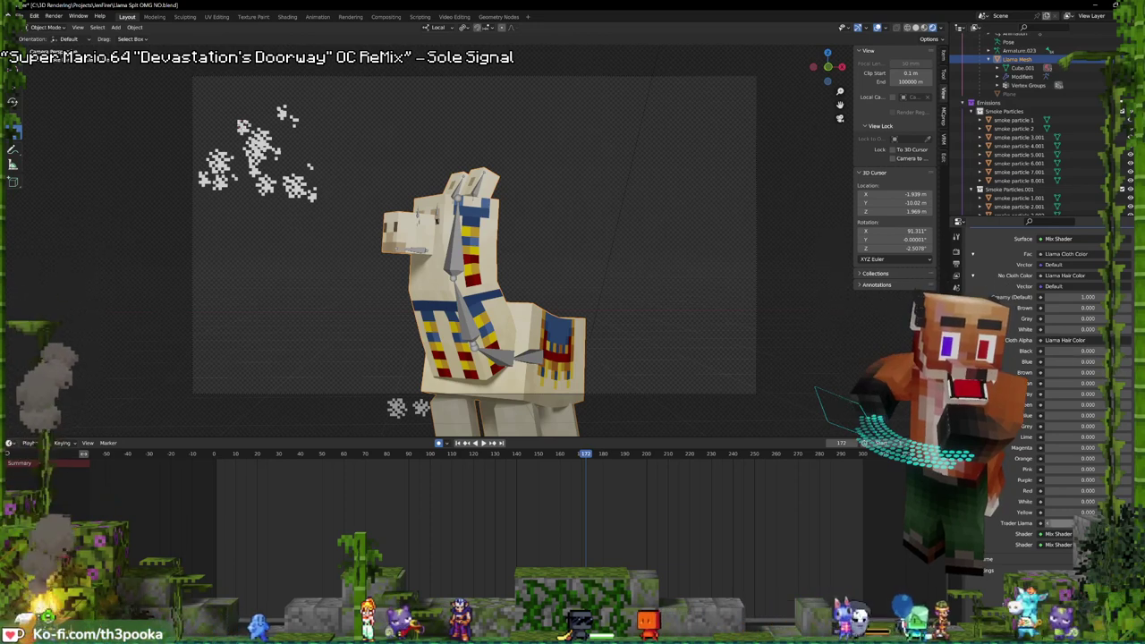
{"action": "left_click_drag", "start_coordinate": [1087, 523], "coordinate": [1048, 523]}
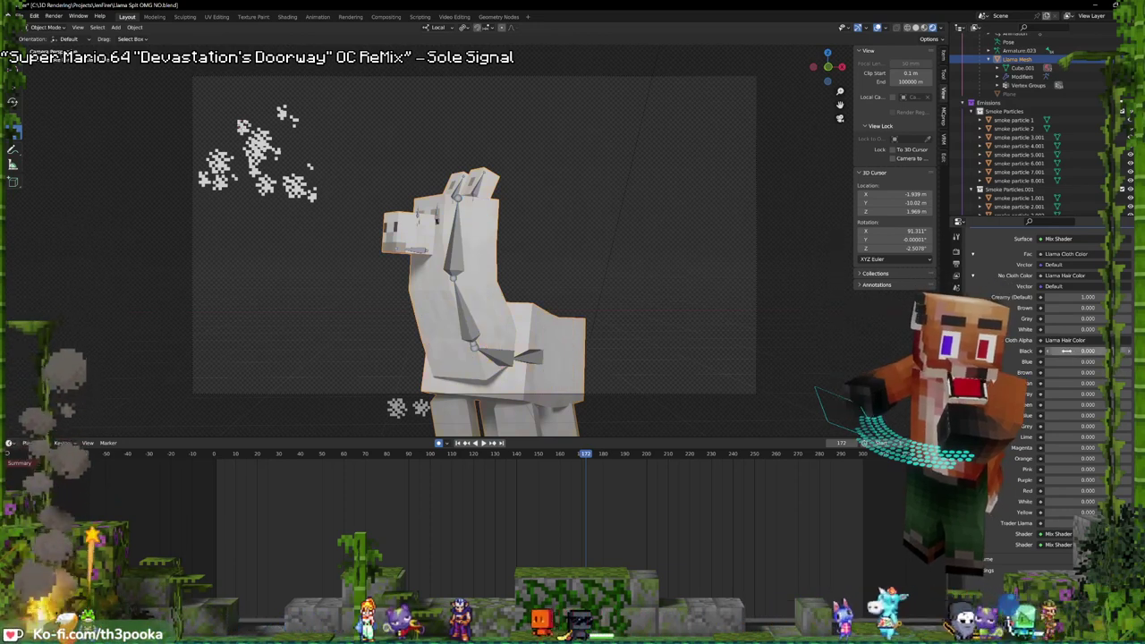
{"action": "left_click_drag", "start_coordinate": [1073, 350], "coordinate": [1109, 393]}
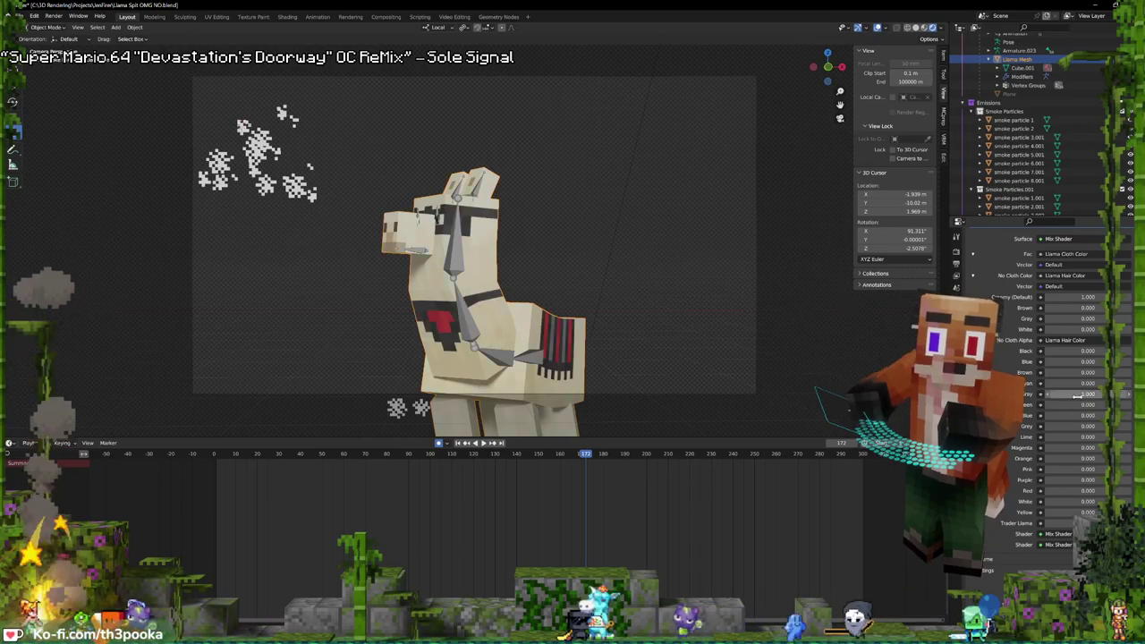
- Try the llama's Gray hair value at 1.000, and switch to the White hair value at 1.000 instead
{"action": "middle_click_drag", "start_coordinate": [624, 254], "coordinate": [647, 266]}
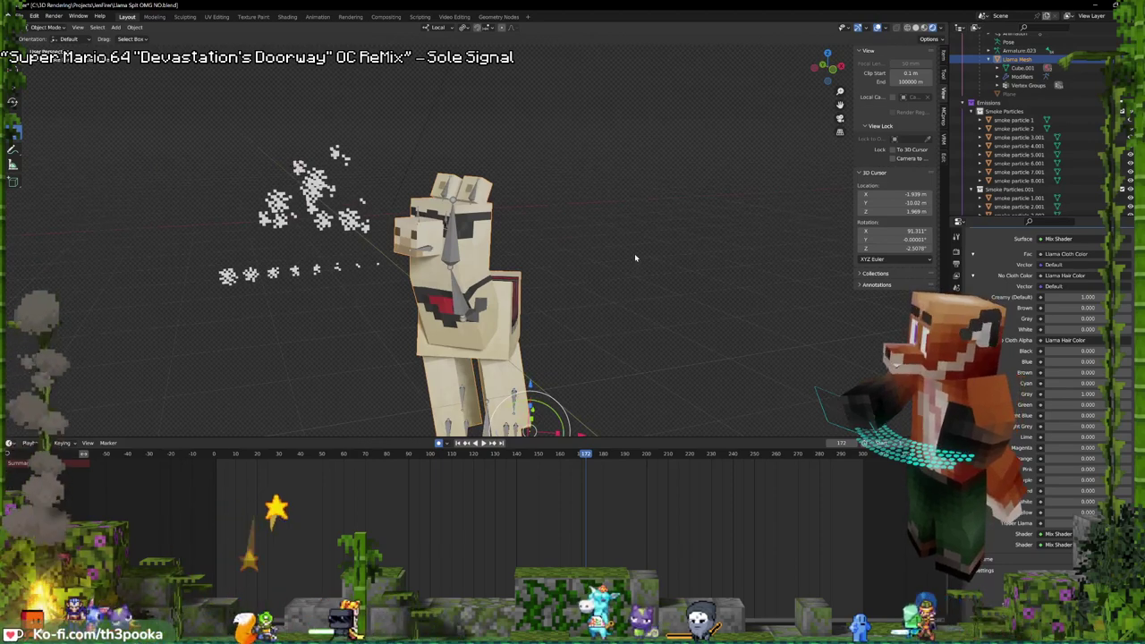
{"action": "middle_click_drag", "start_coordinate": [606, 261], "coordinate": [579, 248]}
{"action": "key", "text": "KP_0"}
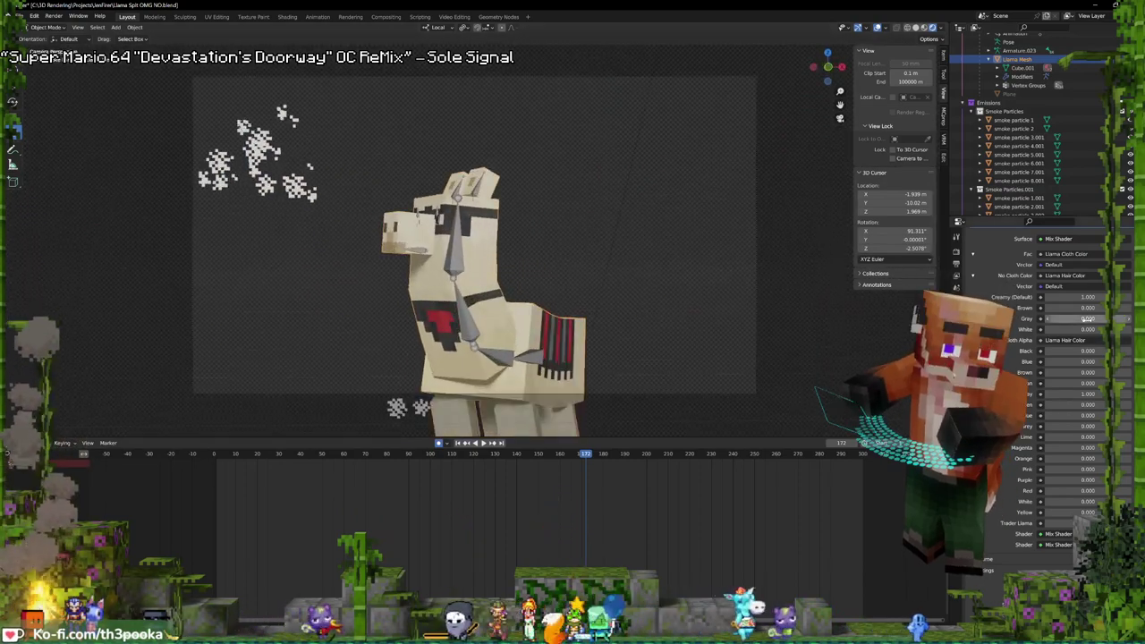
{"action": "left_click_drag", "start_coordinate": [1080, 307], "coordinate": [1048, 308]}
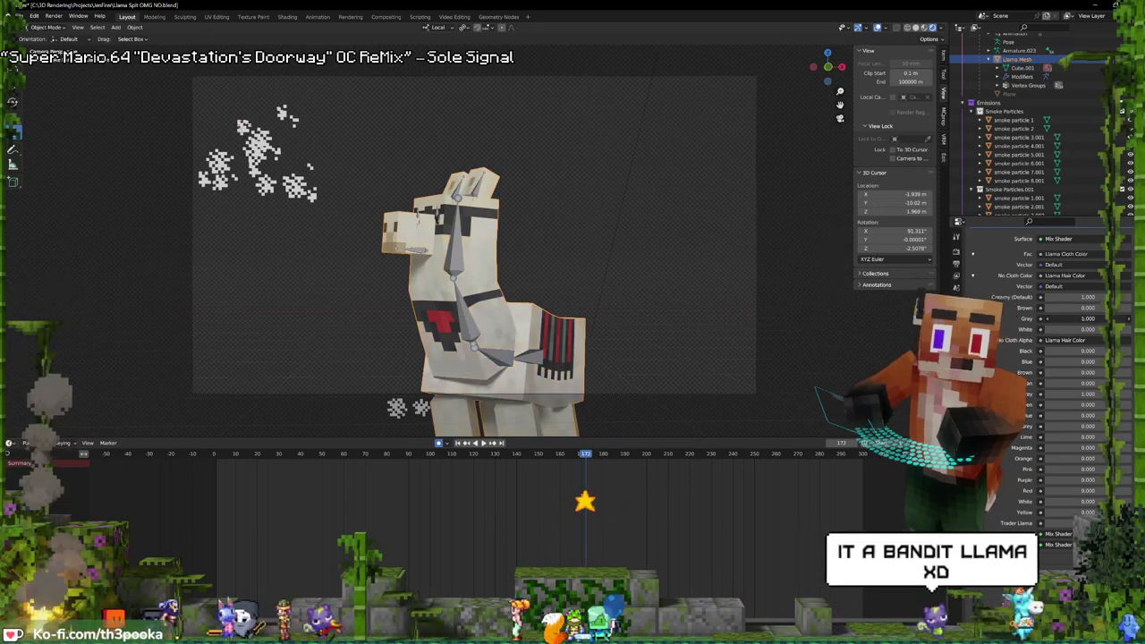
{"action": "left_click_drag", "start_coordinate": [1071, 329], "coordinate": [1109, 329]}
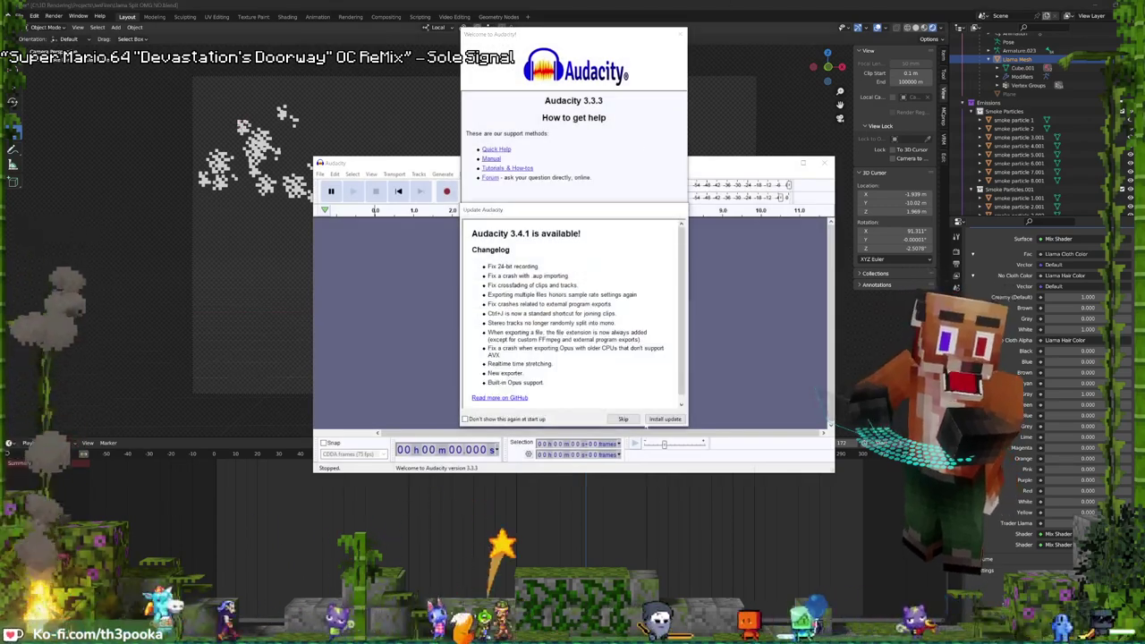
- Switch to Audacity, skip the update, dismiss the welcome window and start an audio recording in the maximized window
{"action": "left_click", "coordinate": [623, 419]}
{"action": "left_click", "coordinate": [680, 34]}
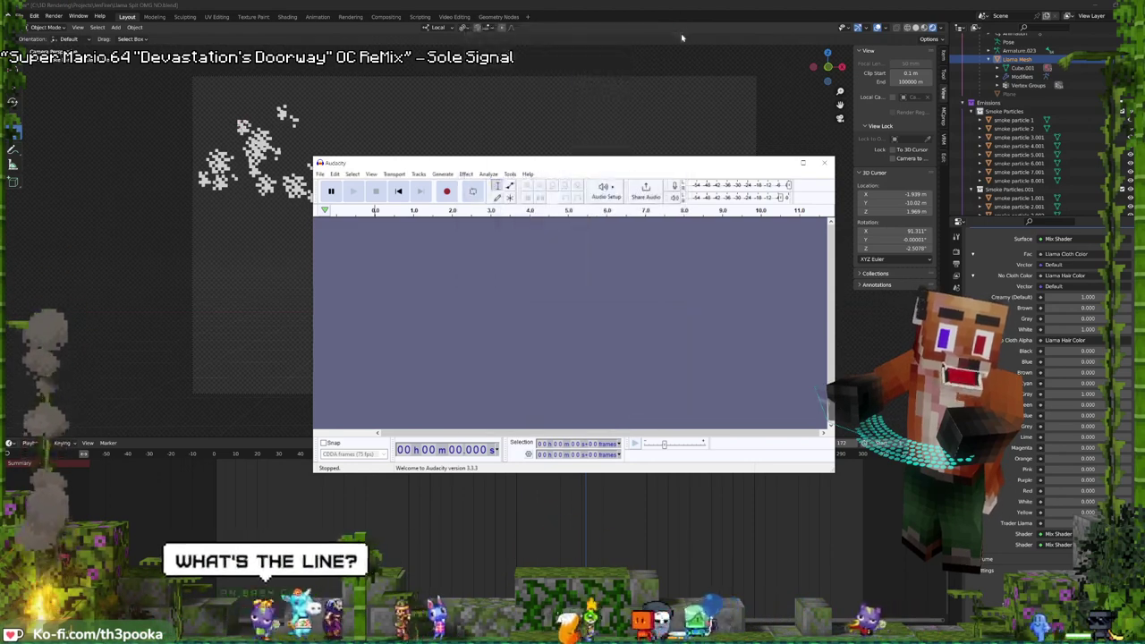
{"action": "double_click", "coordinate": [634, 163]}
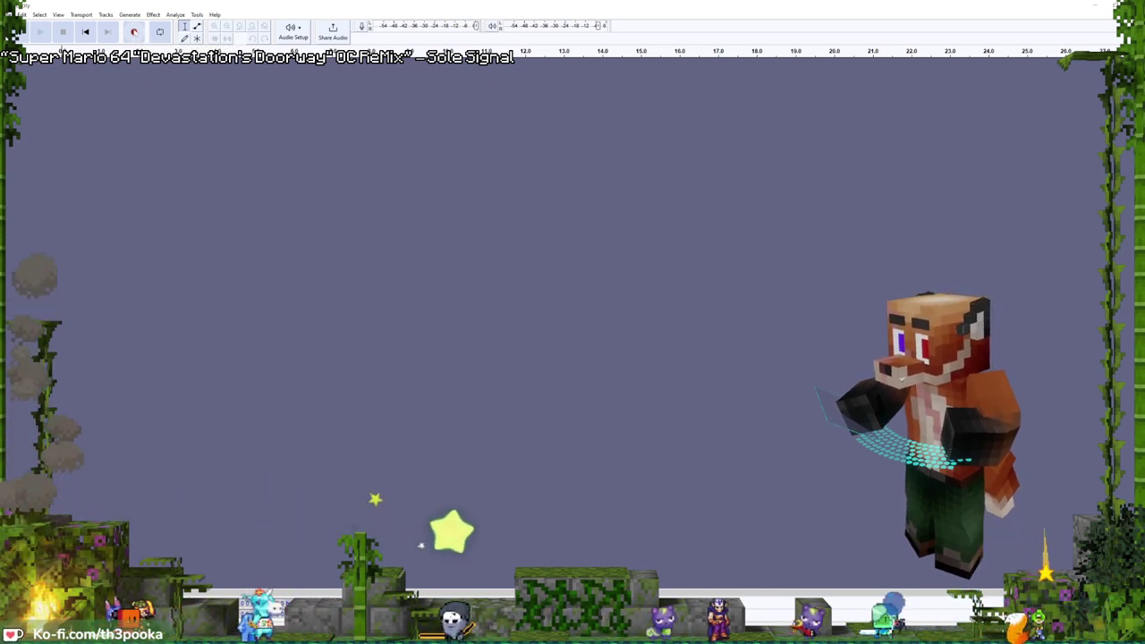
{"action": "left_click", "coordinate": [134, 33]}
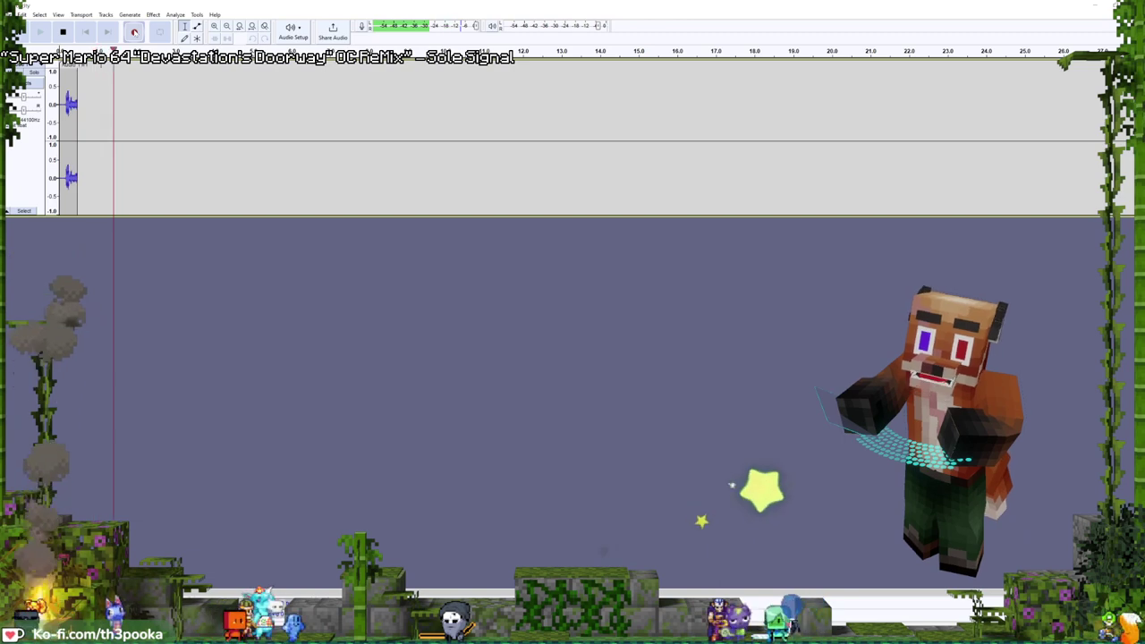
- Stop and discard the current voice recording, and record a new take in its place
{"action": "key", "text": "space"}
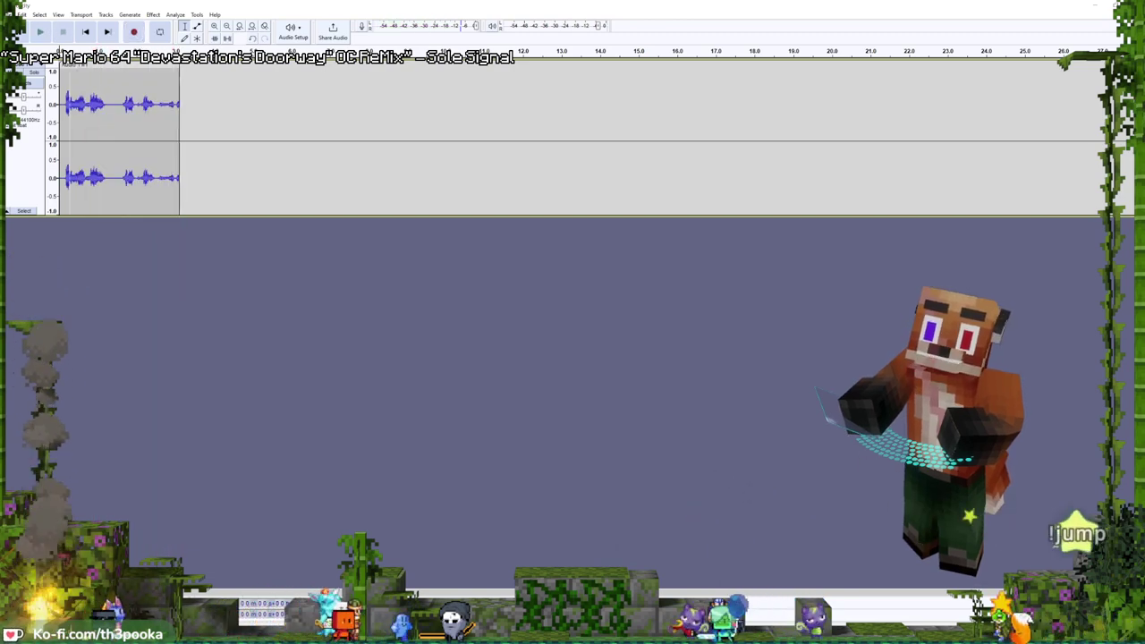
{"action": "key", "text": "ctrl+z"}
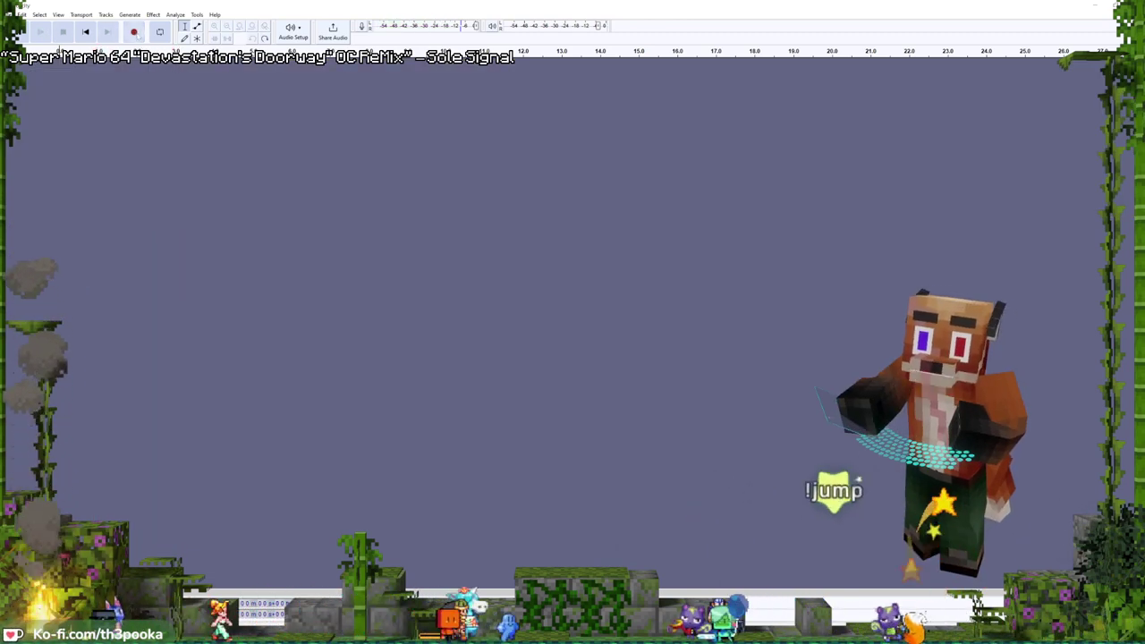
{"action": "left_click", "coordinate": [134, 32]}
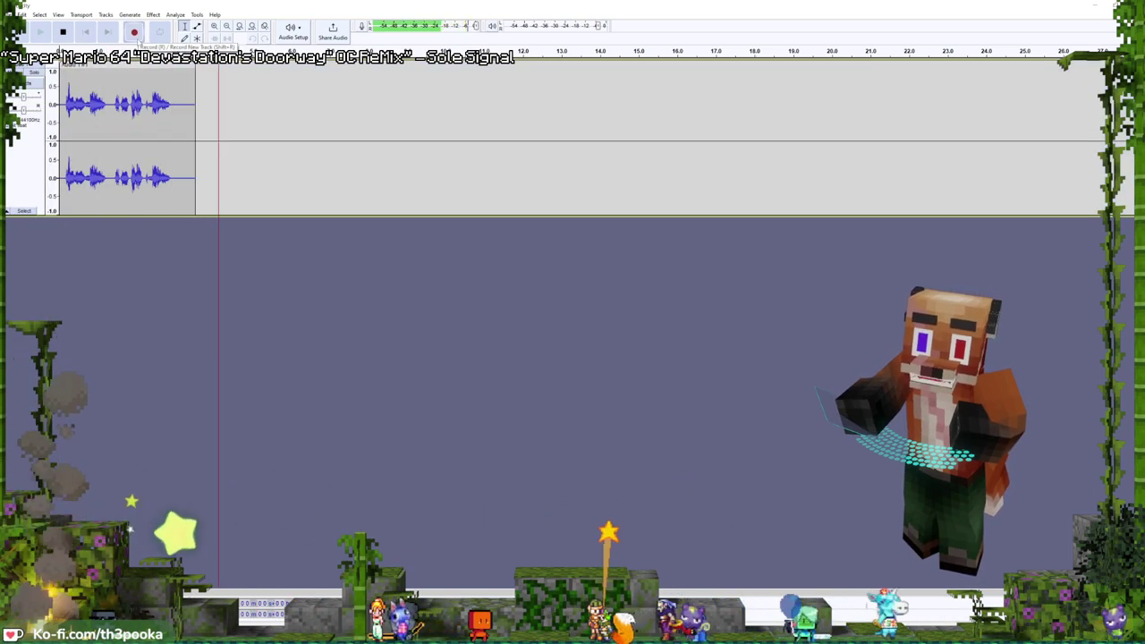
{"action": "key", "text": "space"}
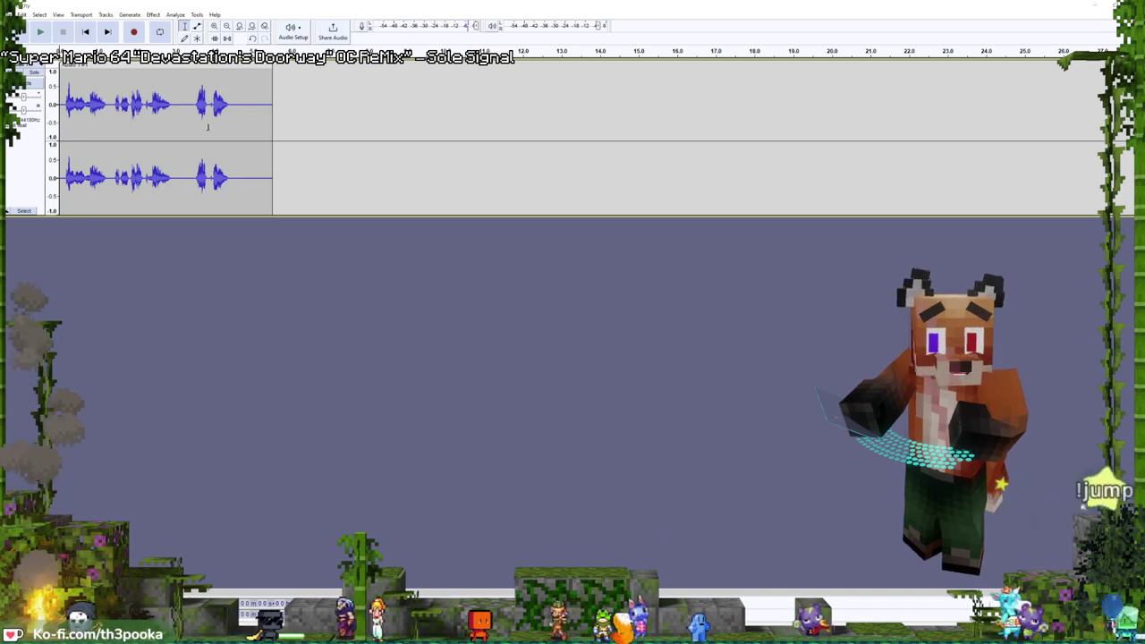
- Start an MP3 export of the recording and create and open a new Llama folder inside the voice acting folder
{"action": "left_click", "coordinate": [20, 14]}
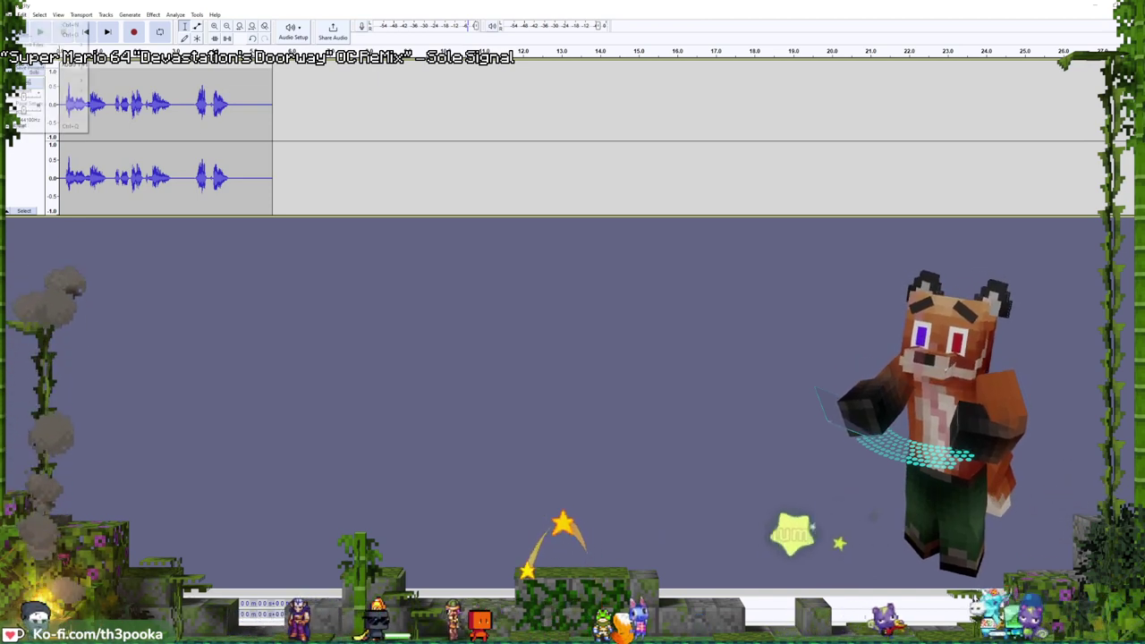
{"action": "mouse_move", "coordinate": [36, 80]}
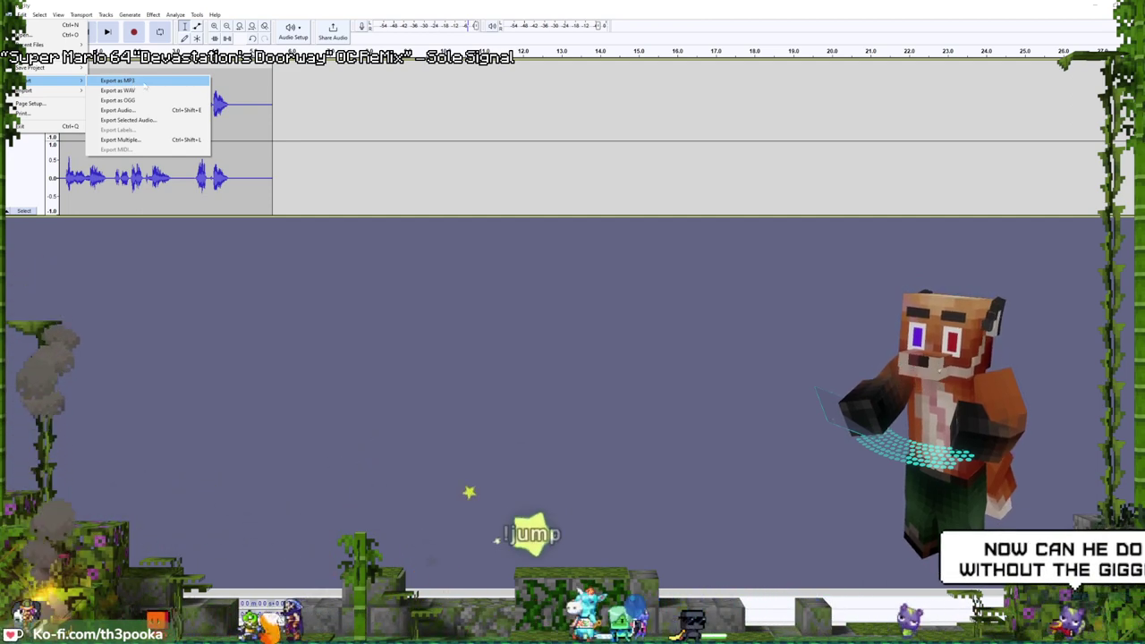
{"action": "left_click", "coordinate": [133, 81]}
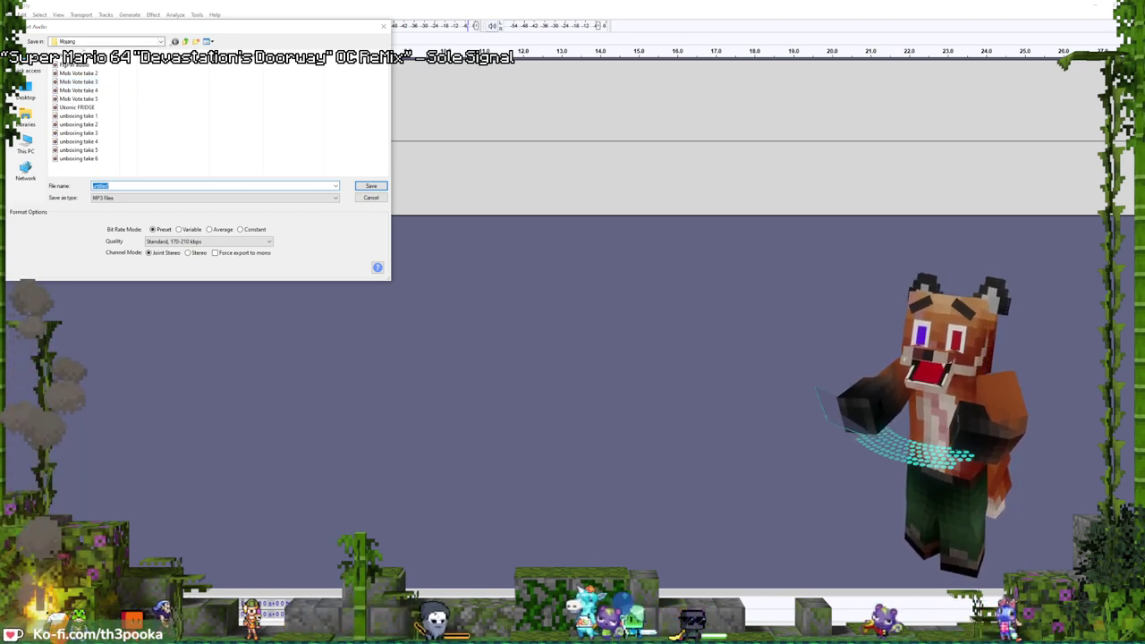
{"action": "left_click", "coordinate": [185, 42]}
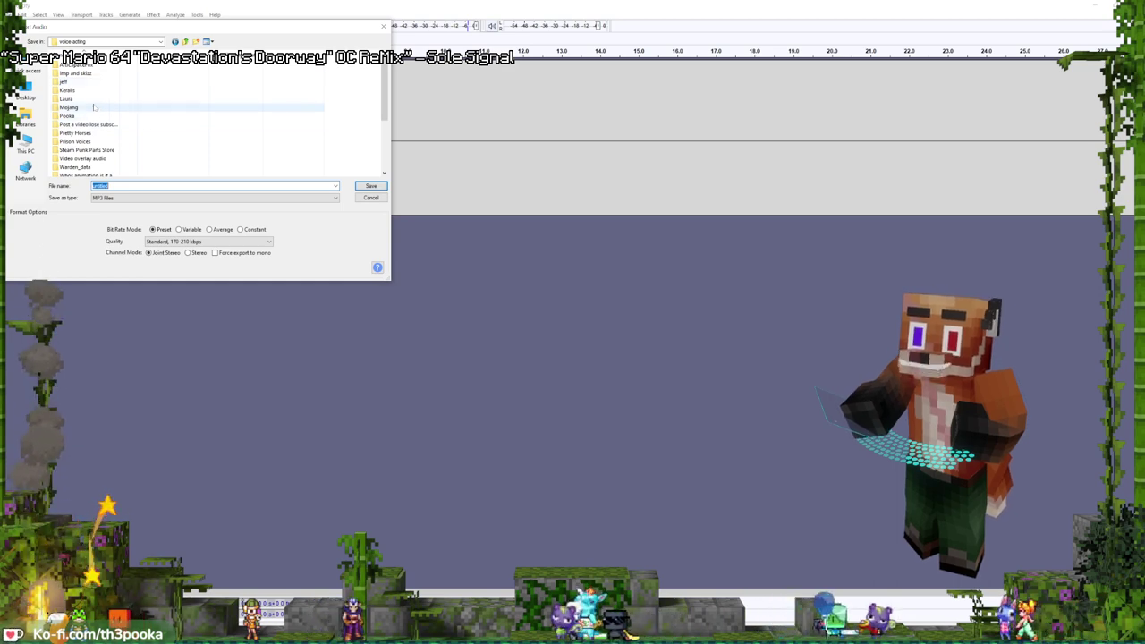
{"action": "scroll", "coordinate": [94, 107], "scroll_direction": "down", "scroll_amount": 3}
{"action": "scroll", "coordinate": [94, 107], "scroll_direction": "up", "scroll_amount": 3}
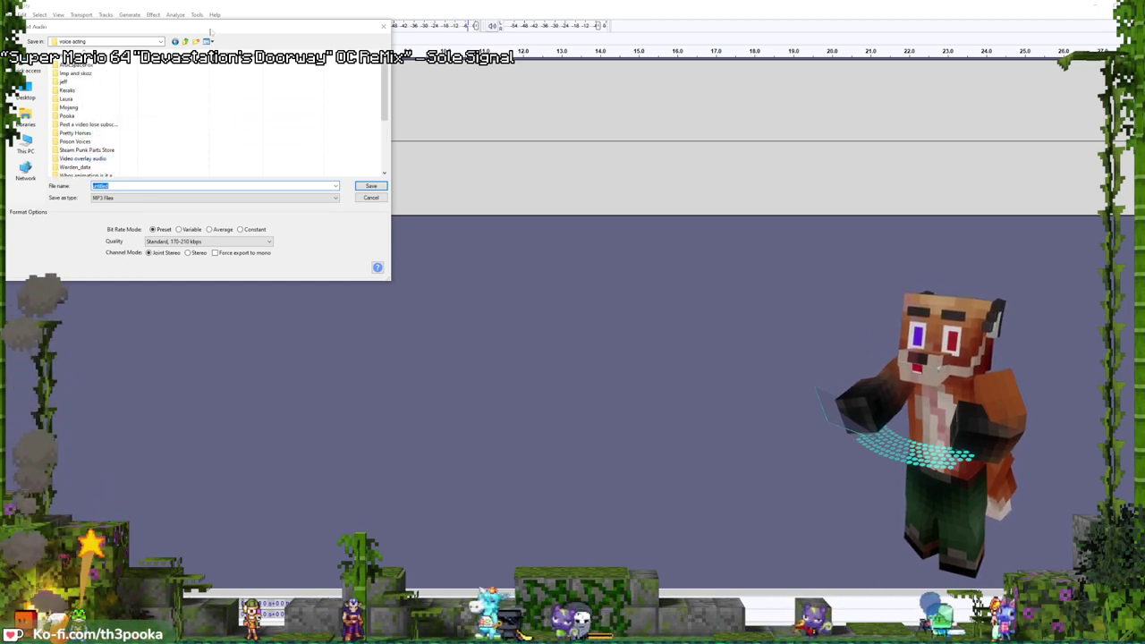
{"action": "left_click", "coordinate": [196, 41]}
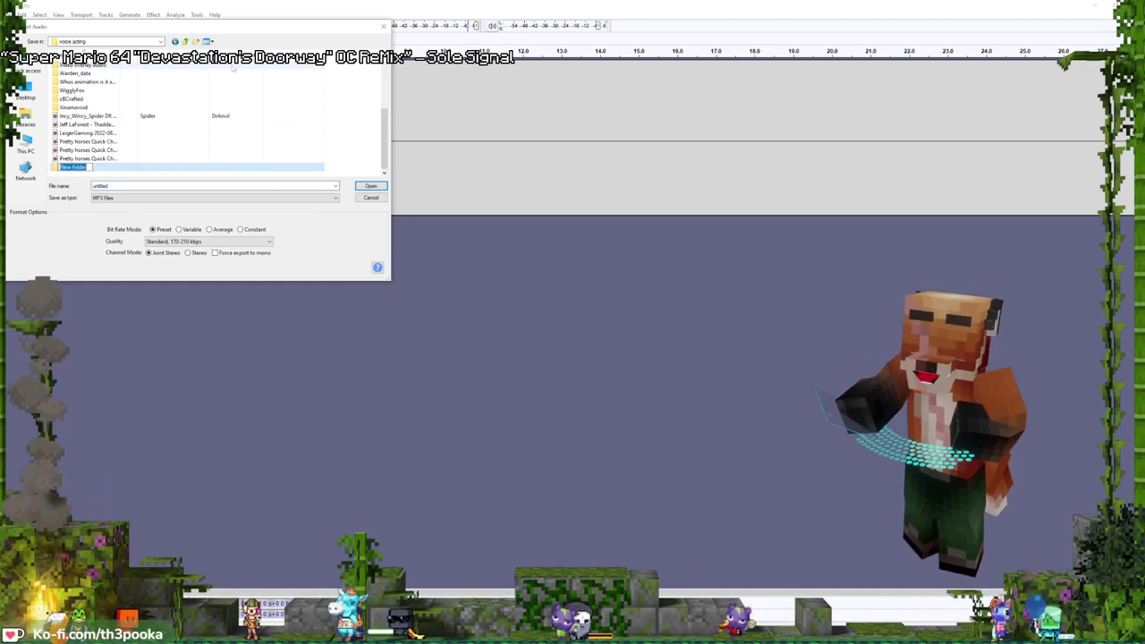
{"action": "type", "text": "Llama"}
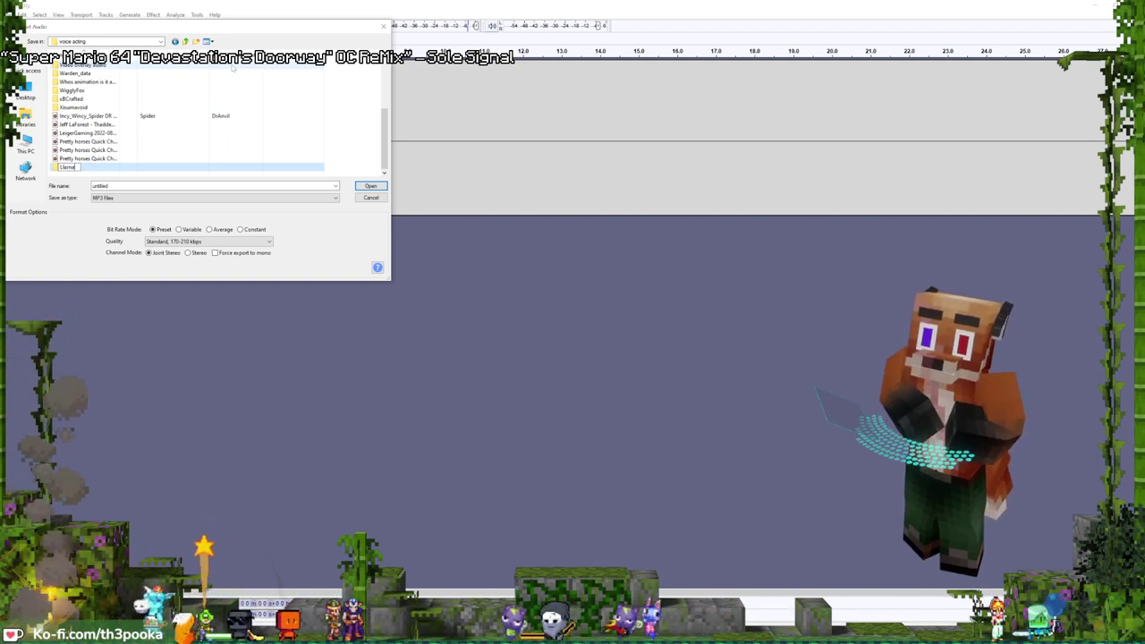
{"action": "key", "text": "Return"}
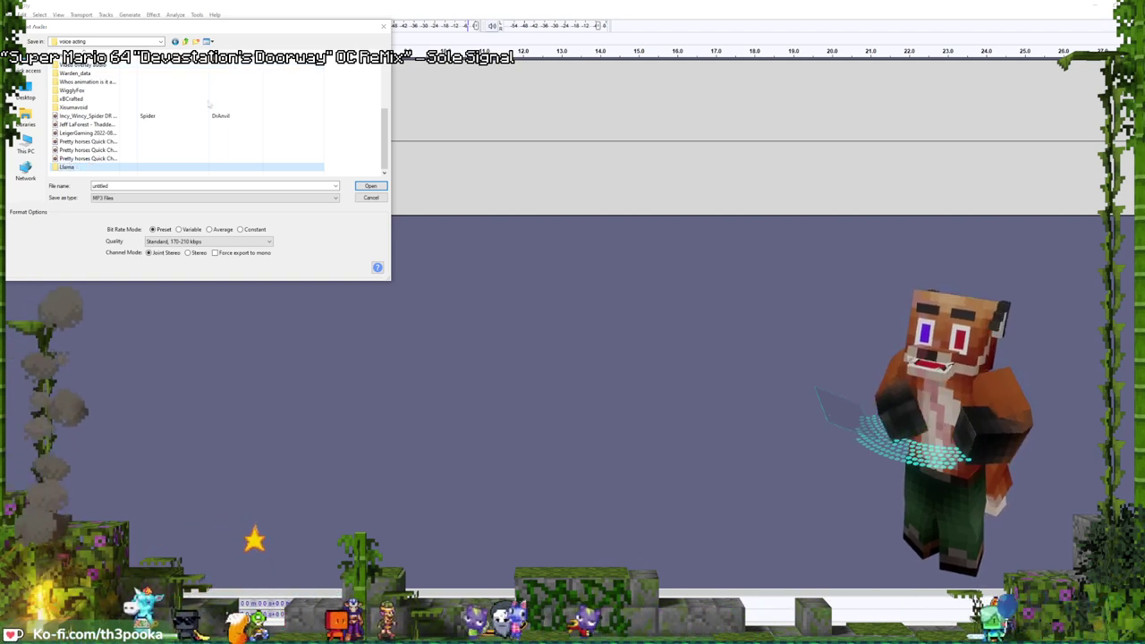
{"action": "double_click", "coordinate": [69, 168]}
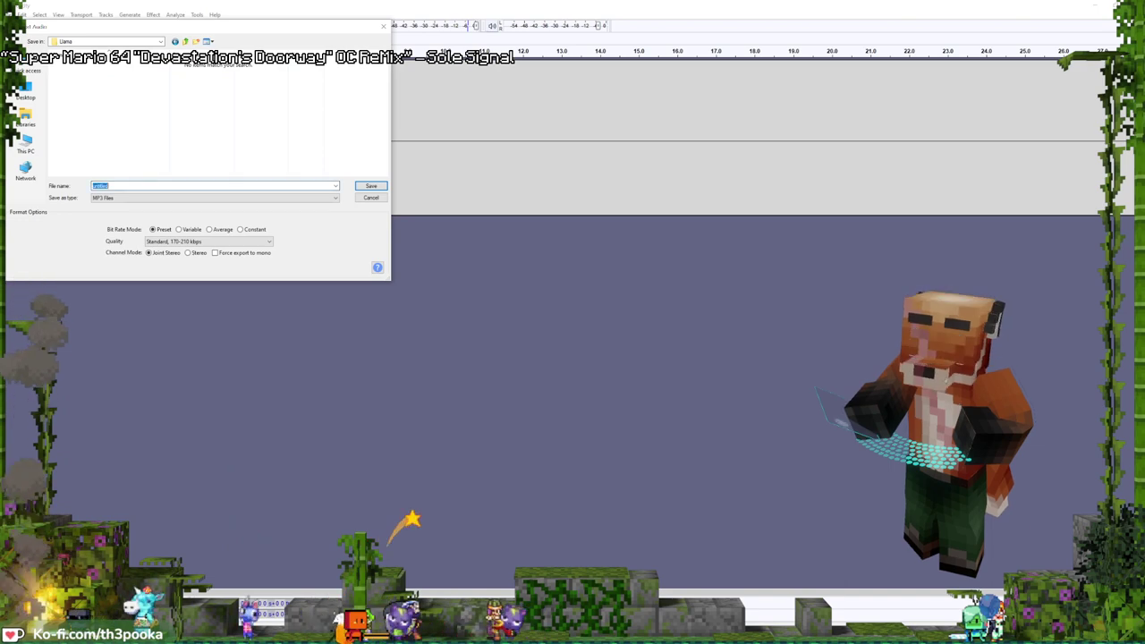
- Export the recording under the file name Bat Lama with the metadata tags left blank
{"action": "type", "text": "Llt Llama"}
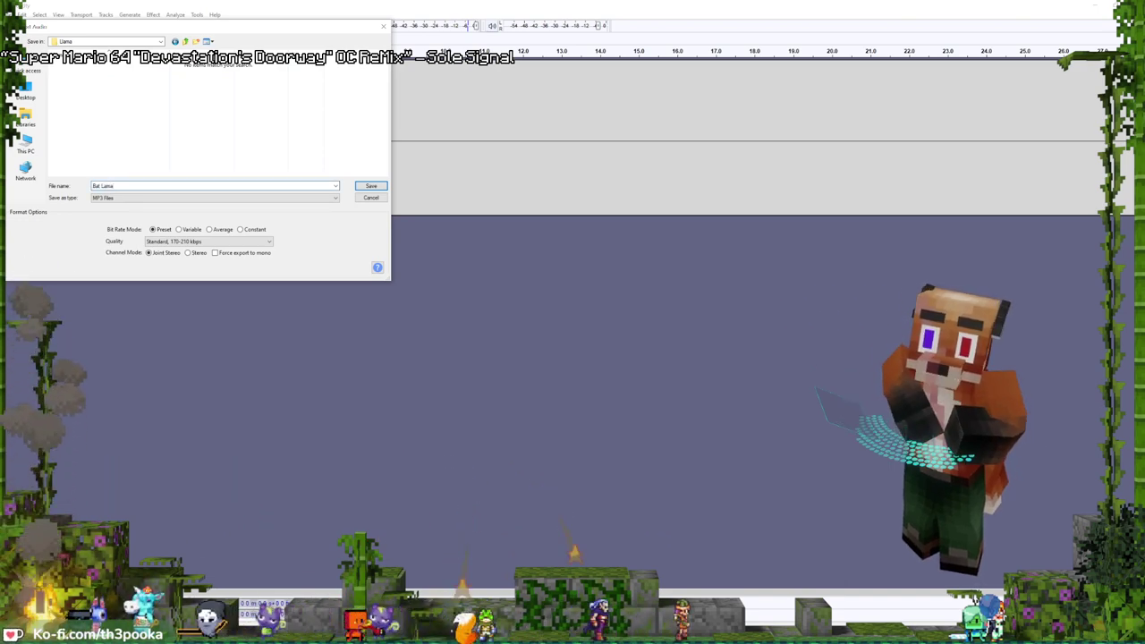
{"action": "key", "text": "Return"}
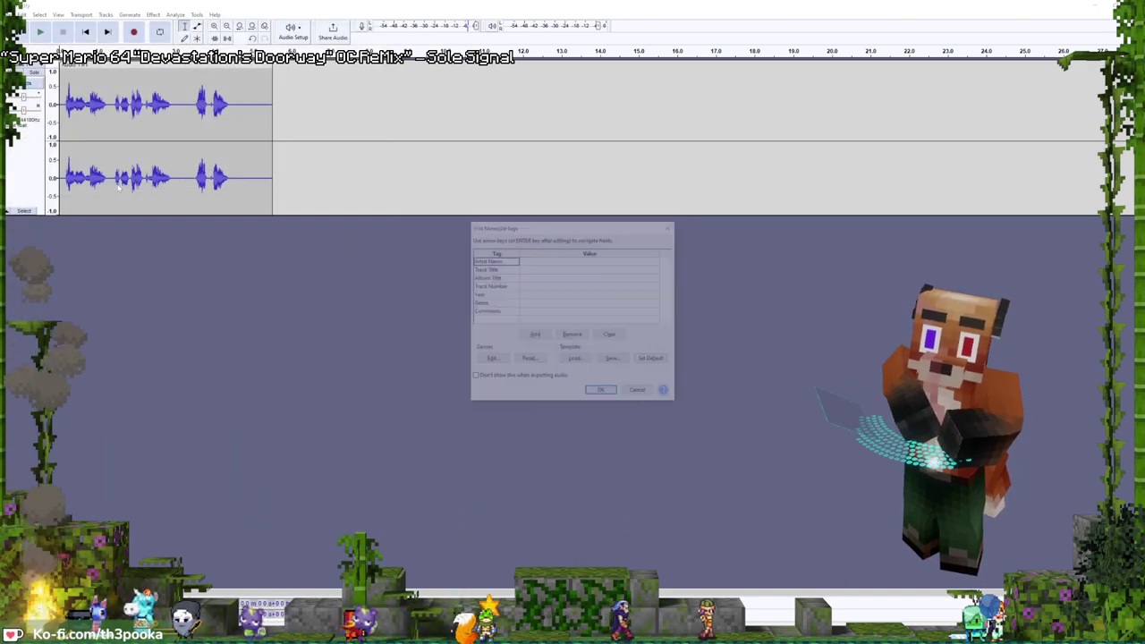
{"action": "left_click", "coordinate": [599, 393]}
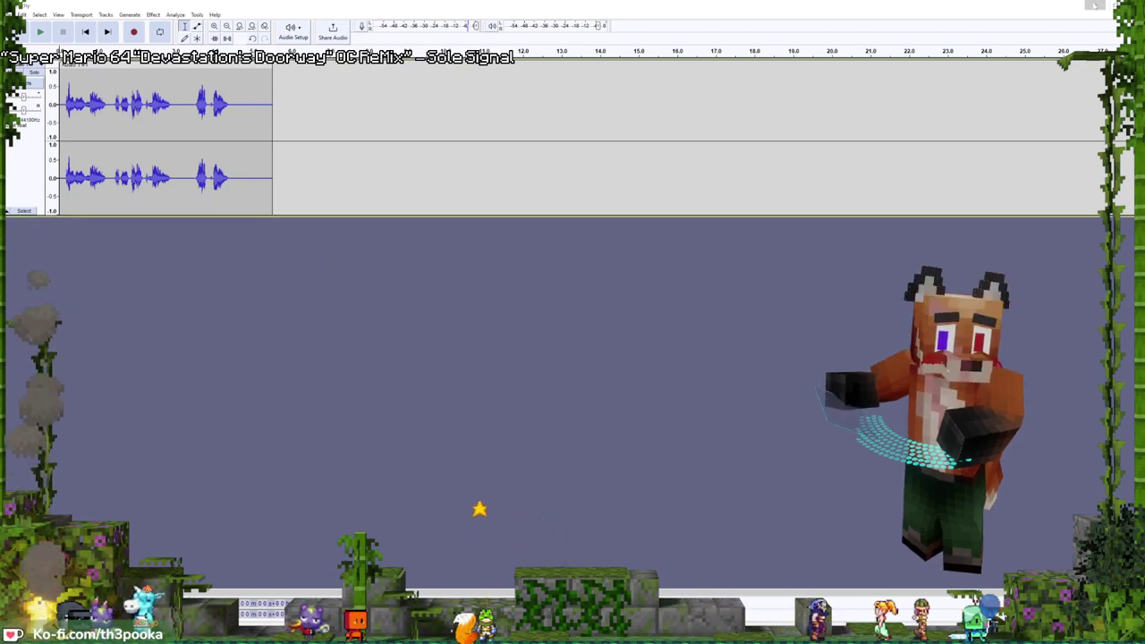
- Switch back to Blender and select the lower jaw bone of the llama's armature in Pose Mode
{"action": "left_click", "coordinate": [1093, 5]}
{"action": "left_click", "coordinate": [455, 259]}
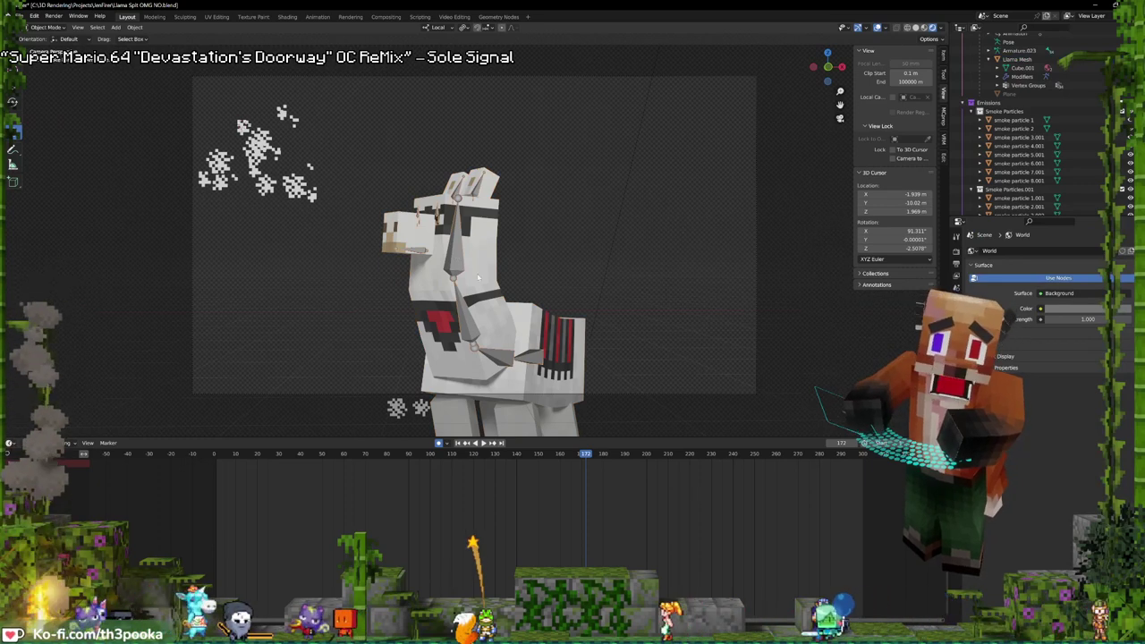
{"action": "key", "text": "ctrl+Tab"}
{"action": "left_click", "coordinate": [418, 254]}
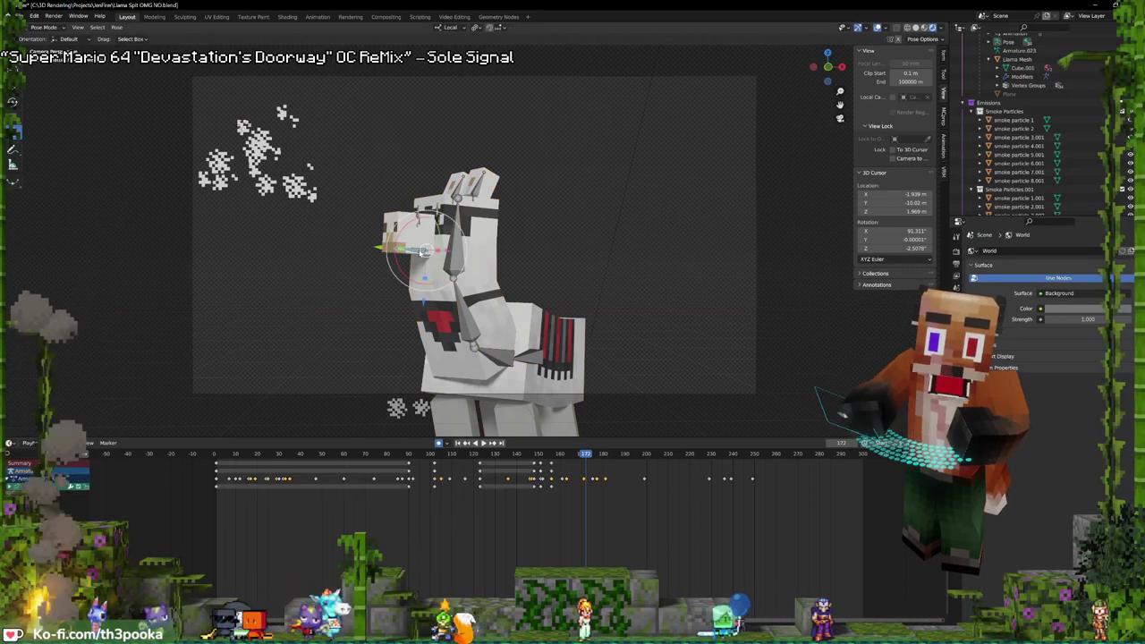
- Bring the llama armature's keyframes into view in the Geometry Nodes workspace and return the animation to frame 0
{"action": "left_click", "coordinate": [498, 17]}
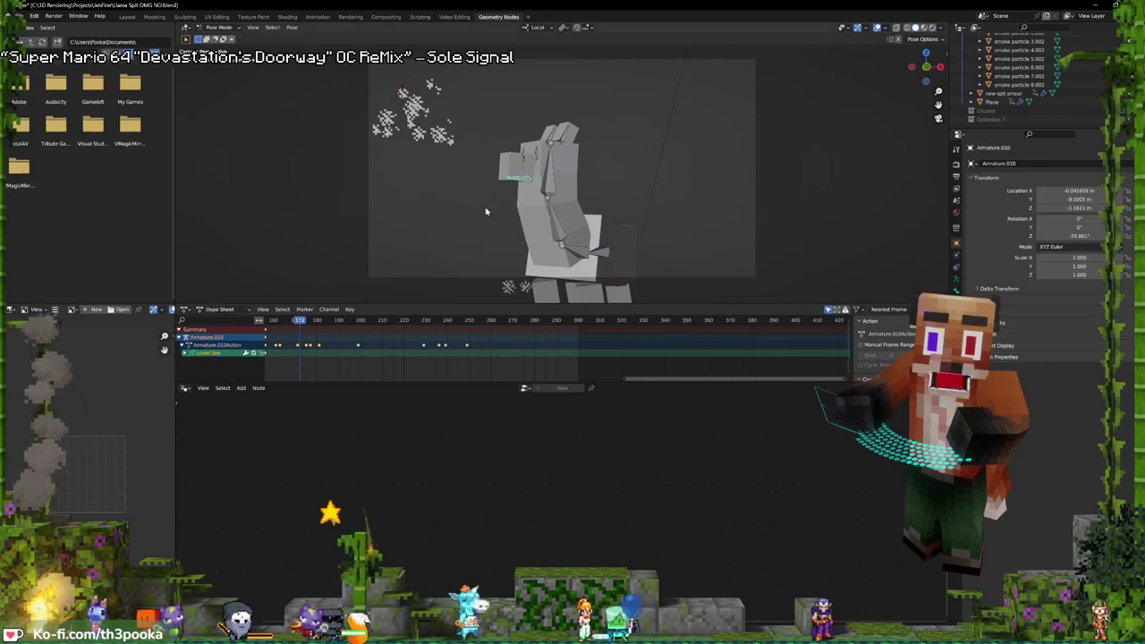
{"action": "scroll", "coordinate": [485, 363], "scroll_direction": "left", "scroll_amount": 10, "text": "ctrl"}
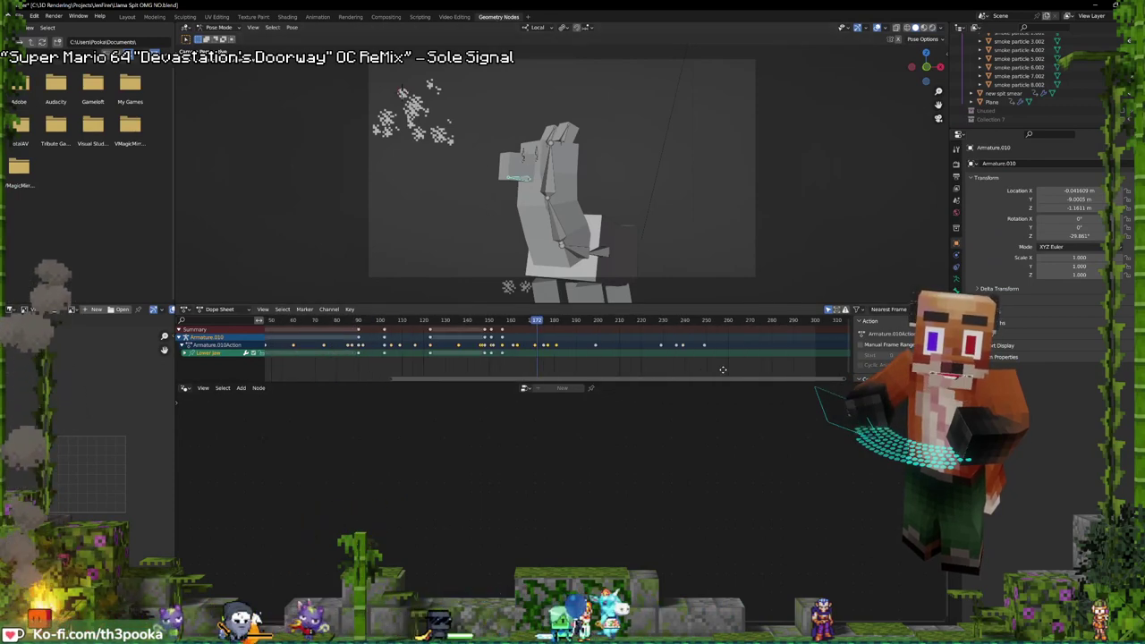
{"action": "key", "text": "shift+Left"}
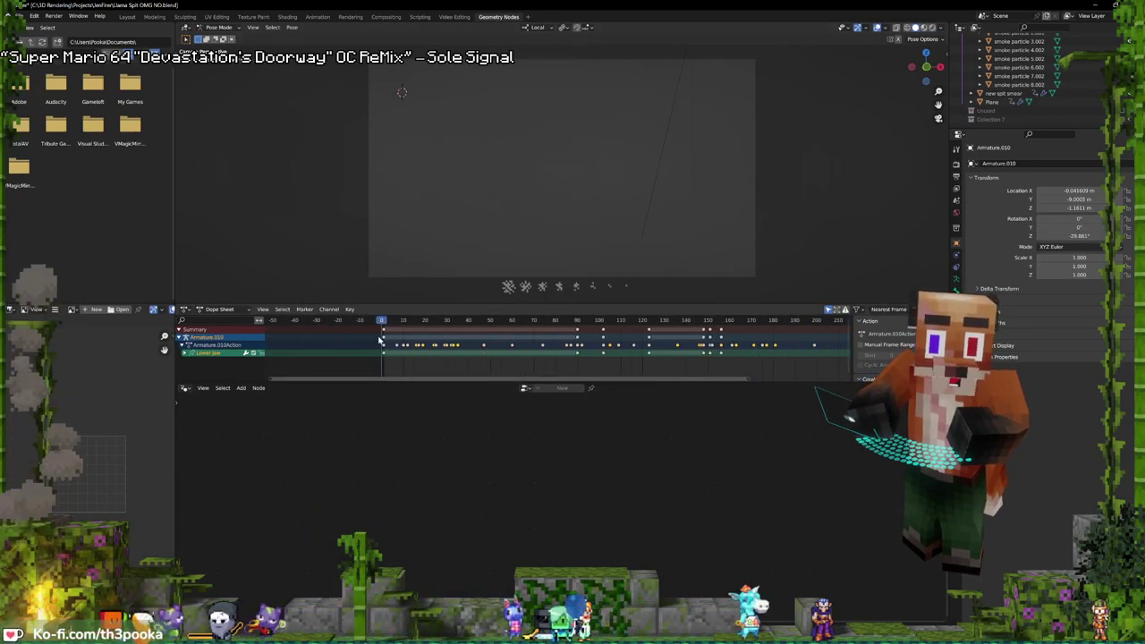
- Open the Nonlinear Animation editor in the Animation workspace and limit it to the selected armature
{"action": "left_click", "coordinate": [316, 17]}
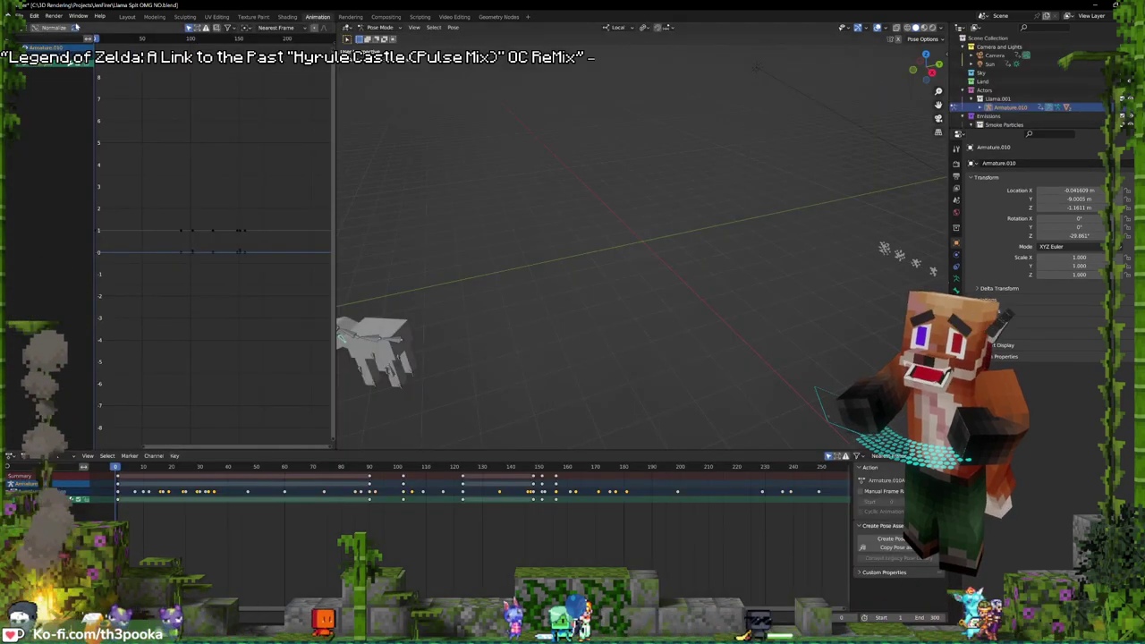
{"action": "left_click", "coordinate": [12, 29]}
{"action": "left_click", "coordinate": [158, 90]}
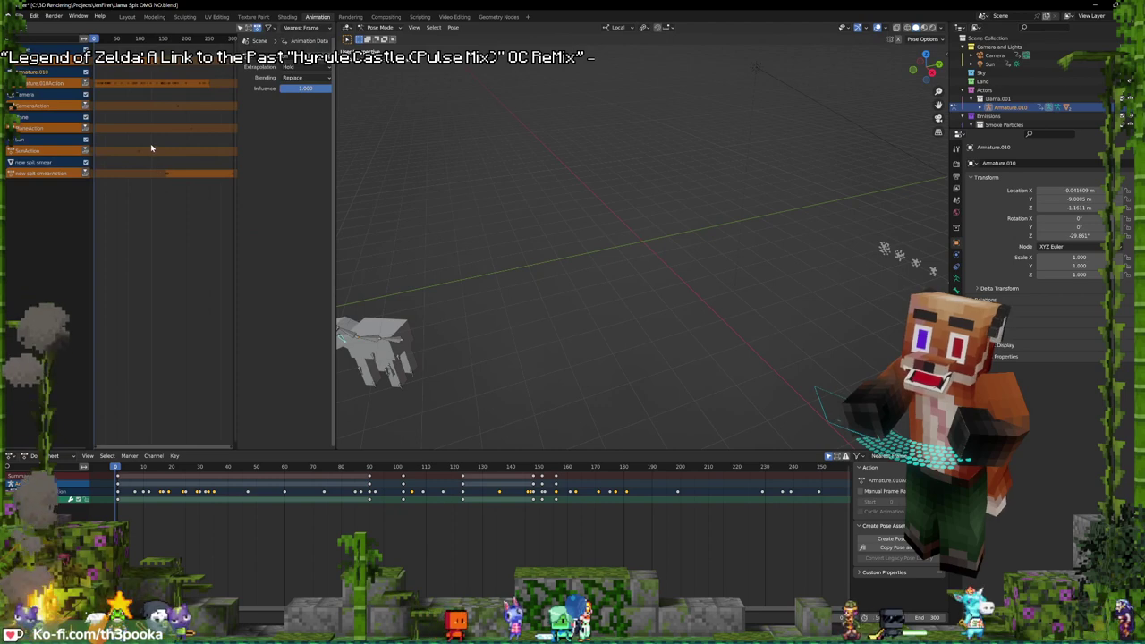
{"action": "left_click", "coordinate": [240, 28]}
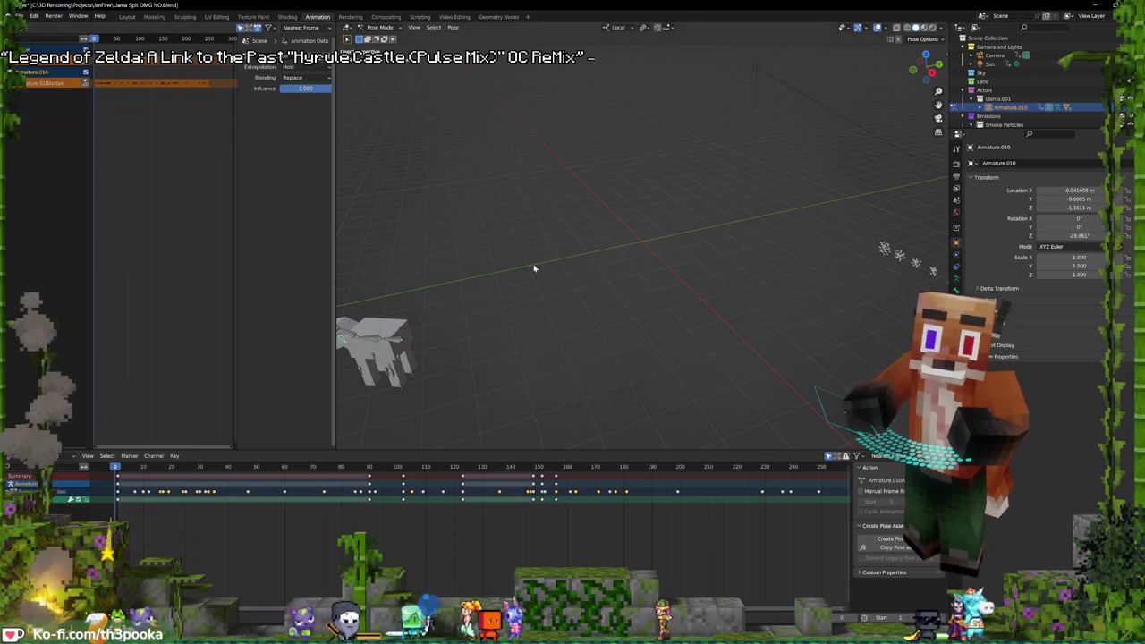
- Select all of the llama's bones and push the Armature.010 action down onto the NLA stack as a strip
{"action": "key", "text": "a"}
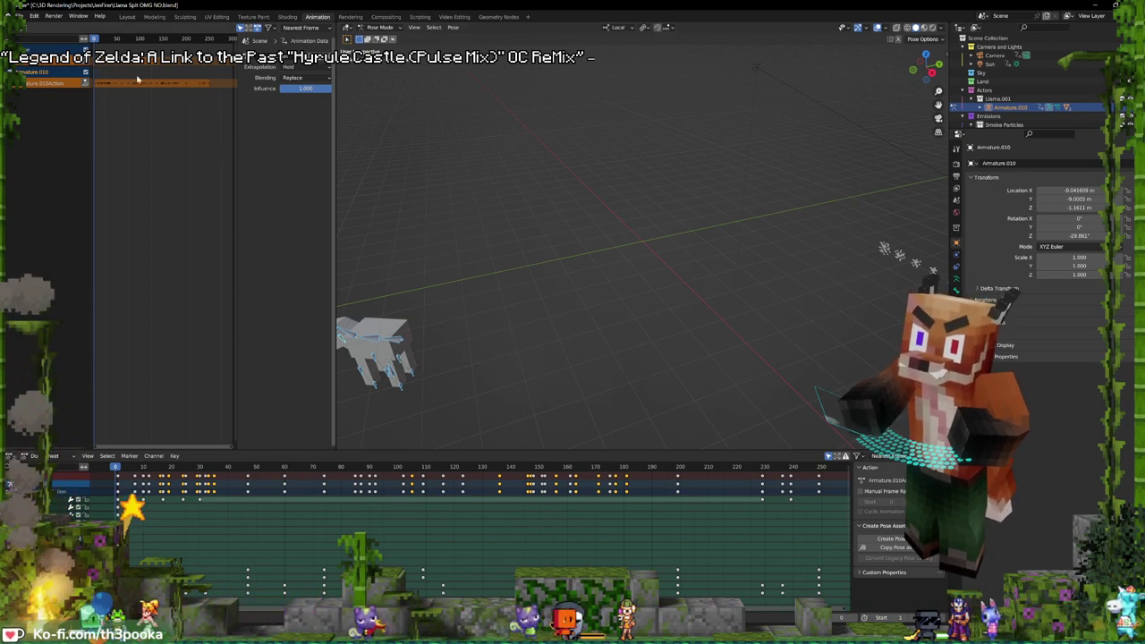
{"action": "middle_click_drag", "start_coordinate": [534, 317], "coordinate": [492, 286]}
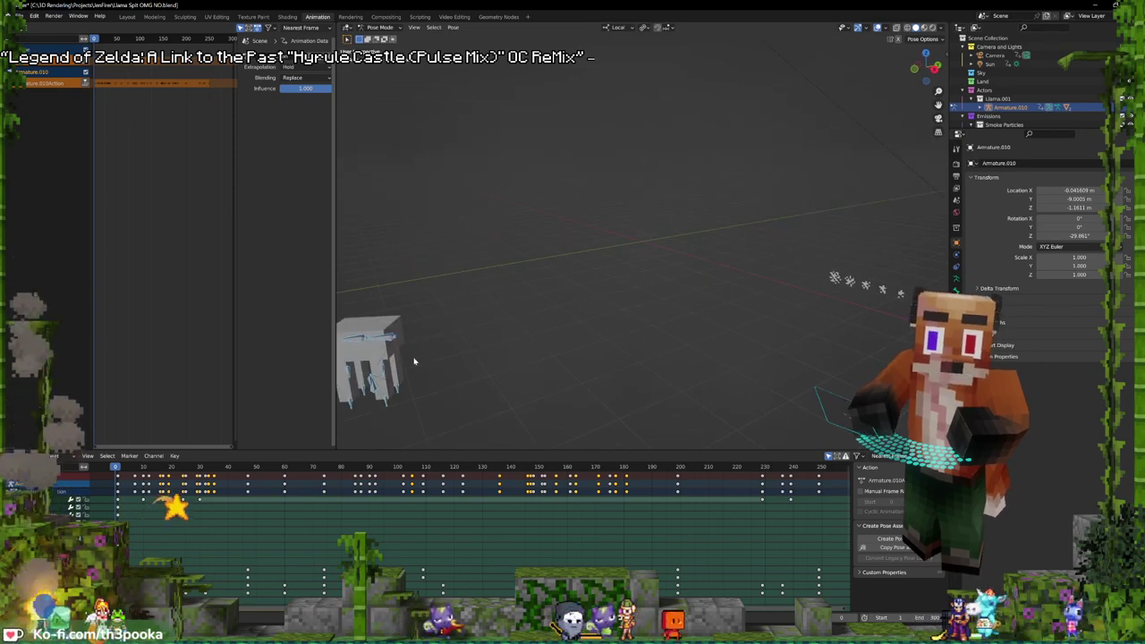
{"action": "key", "text": "KP_0"}
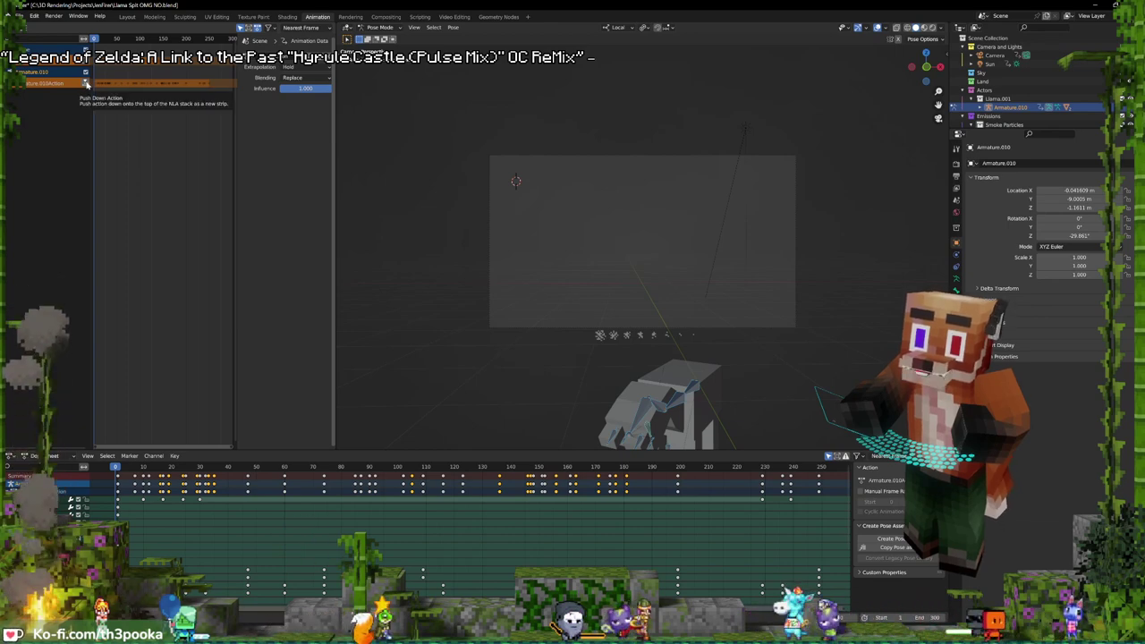
{"action": "left_click", "coordinate": [86, 83]}
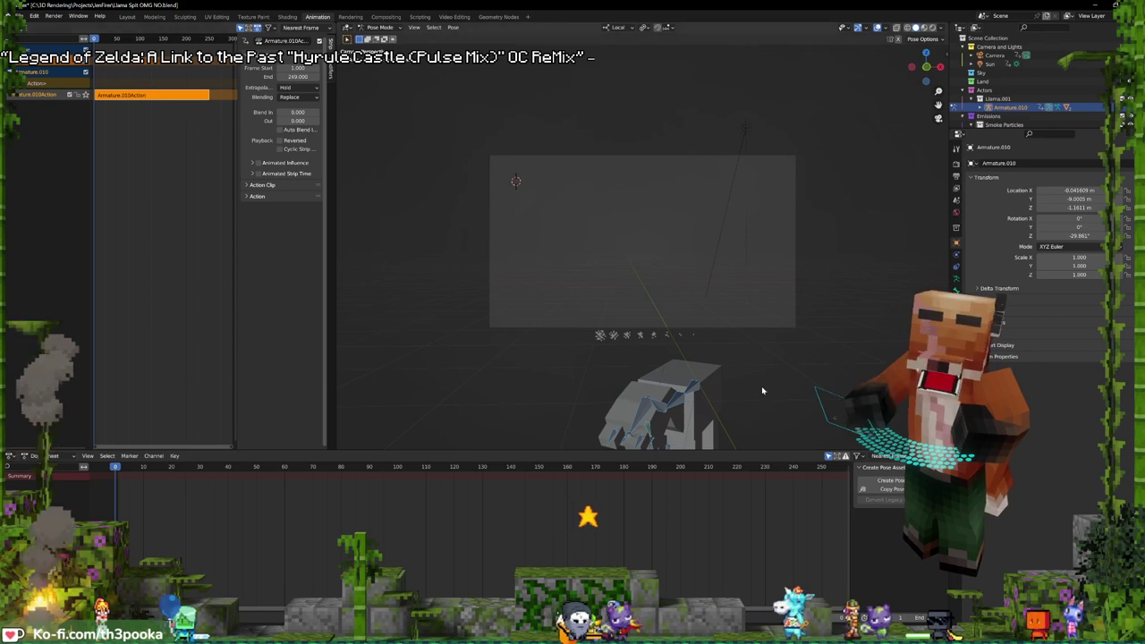
- Add Bat Lama.mp3 from the voice acting Llama folder as a sound strip at frame 0 on channel 5 of the video sequencer
{"action": "left_click", "coordinate": [454, 17]}
{"action": "key", "text": "shift+a"}
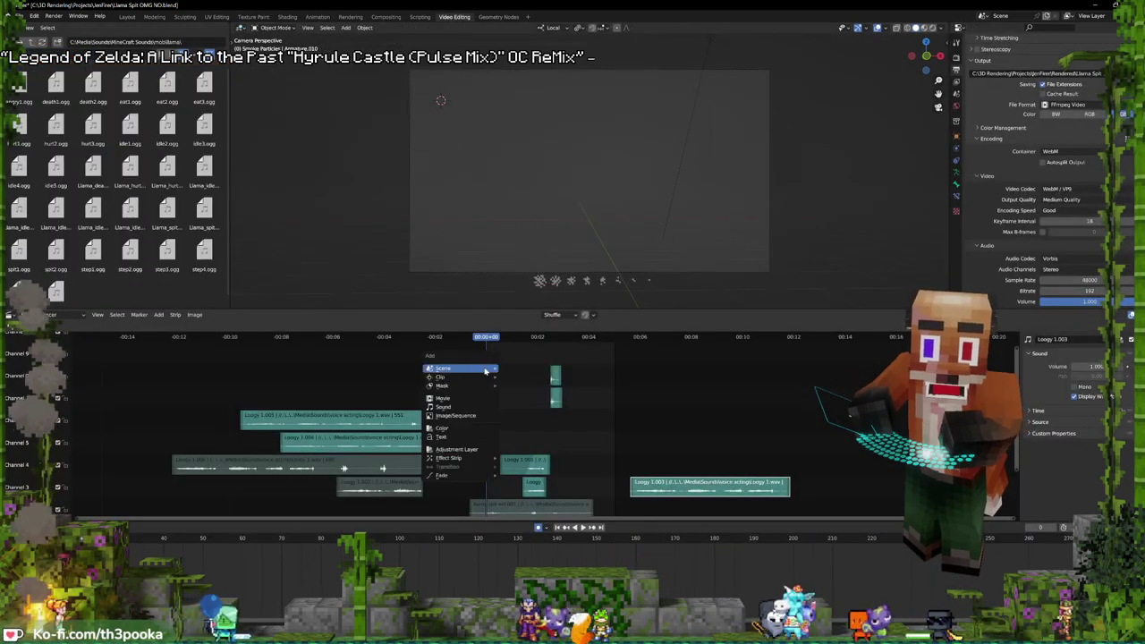
{"action": "mouse_move", "coordinate": [459, 462]}
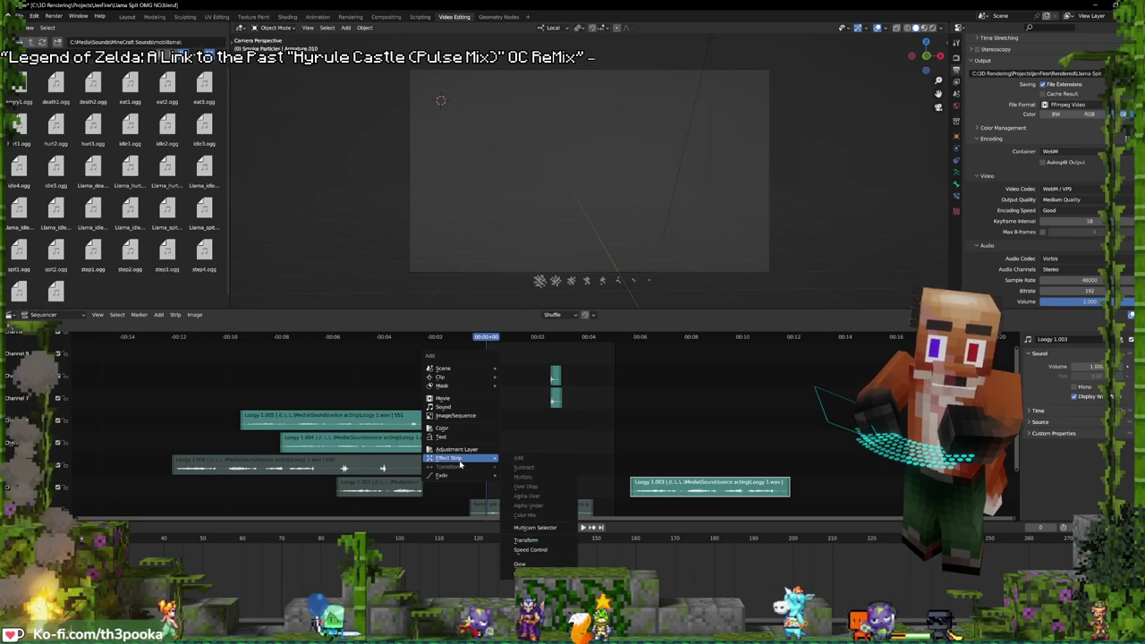
{"action": "left_click", "coordinate": [458, 408]}
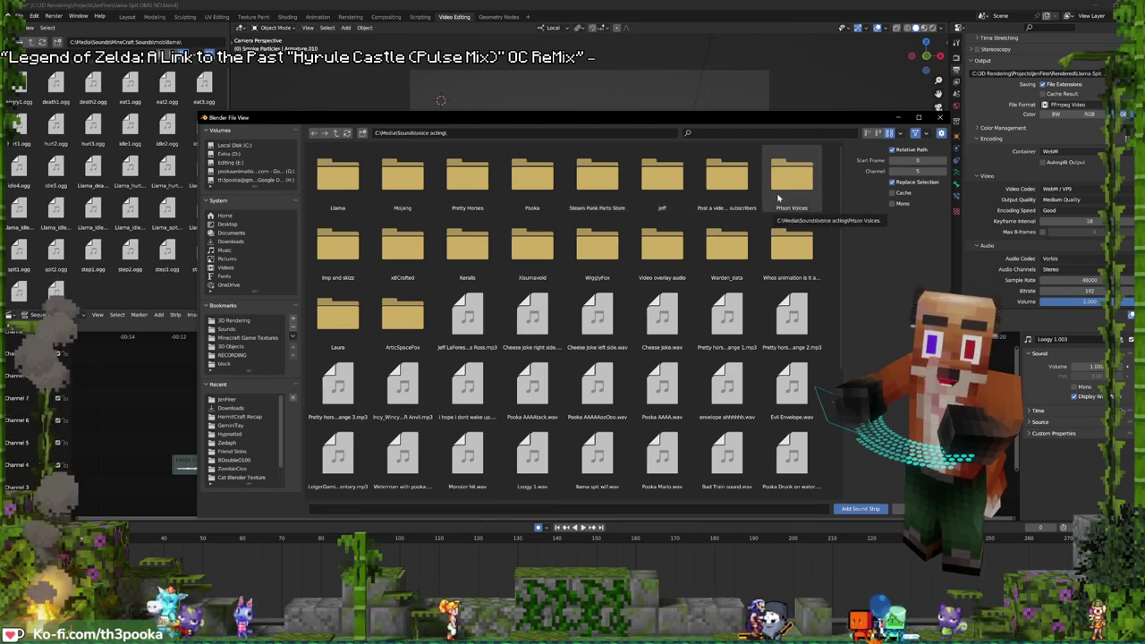
{"action": "left_click", "coordinate": [901, 134]}
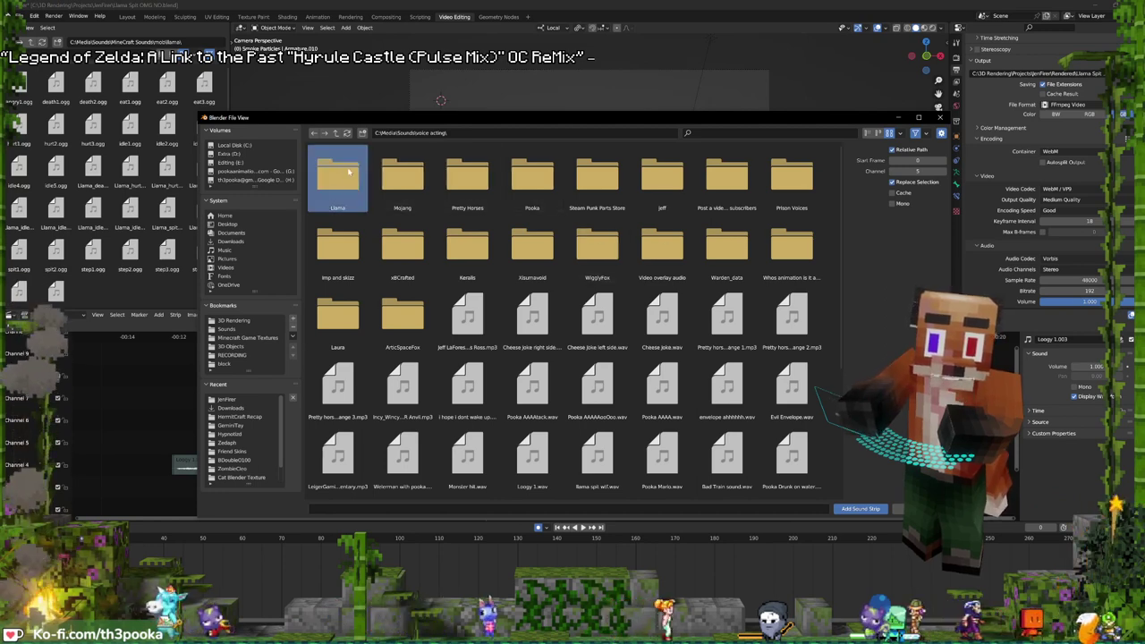
{"action": "double_click", "coordinate": [344, 199]}
{"action": "double_click", "coordinate": [340, 177]}
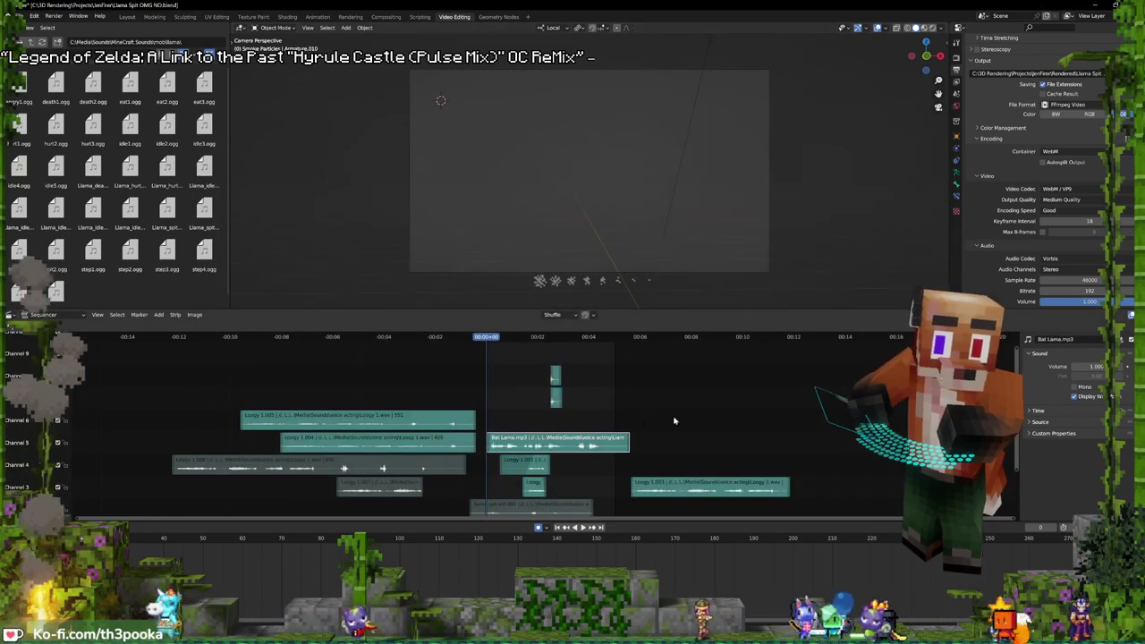
- Slide the Bat Lama.mp3 strip slightly earlier on its channel and play the animation with the sound
{"action": "scroll", "coordinate": [674, 420], "scroll_direction": "up", "scroll_amount": 6}
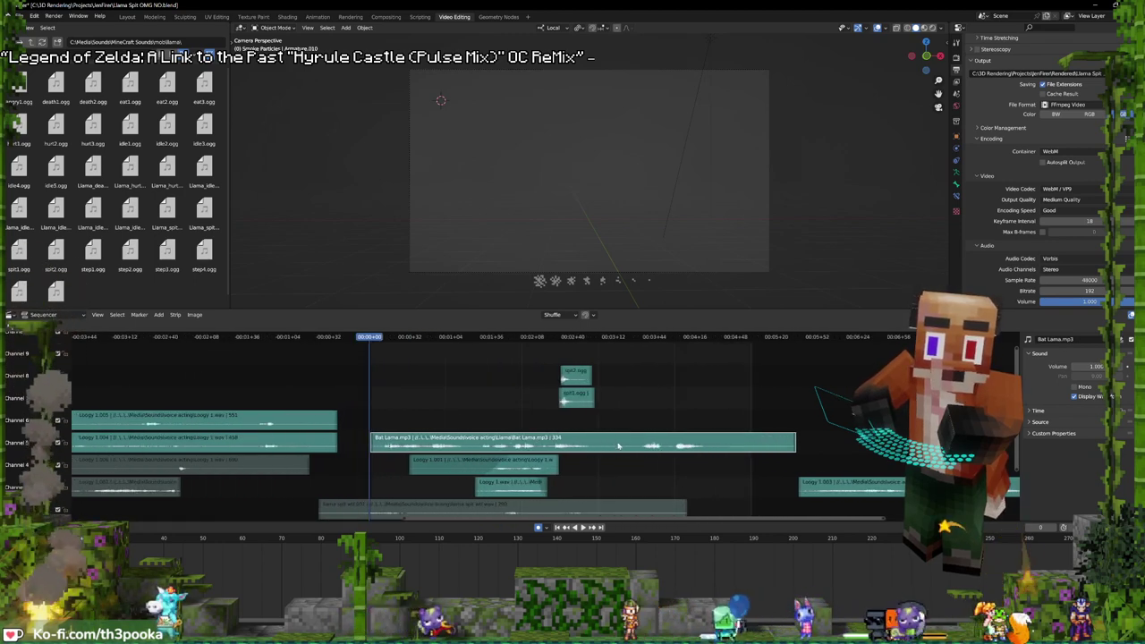
{"action": "left_click_drag", "start_coordinate": [617, 445], "coordinate": [606, 441]}
{"action": "key", "text": "space"}
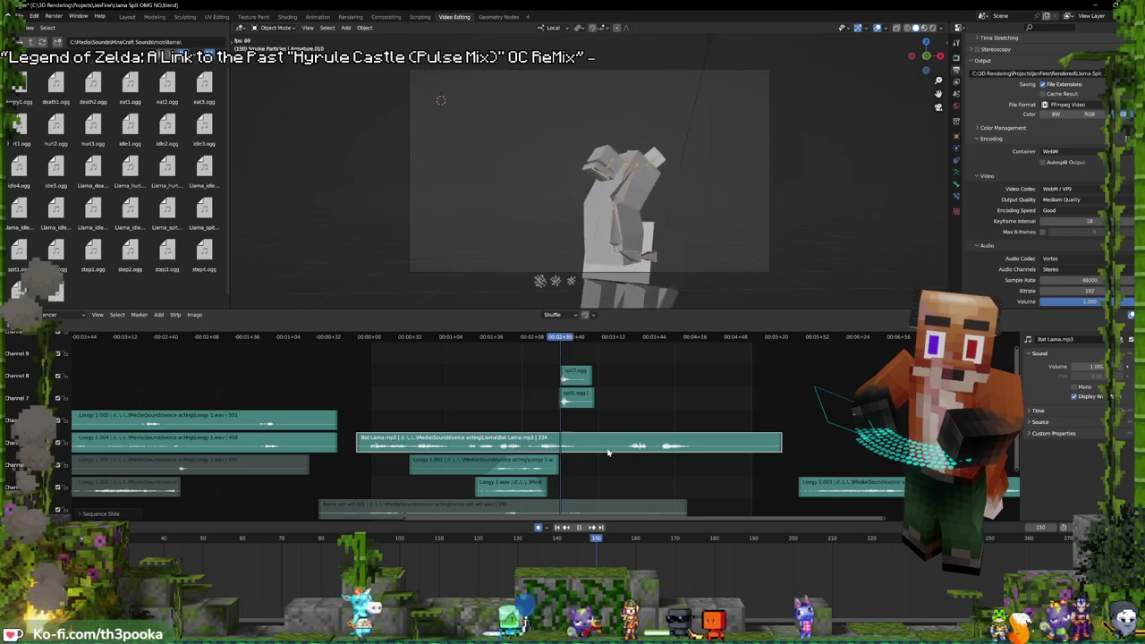
- Stop the playback, switch to Audacity, and record a second voice take on a new track with the first track muted
{"action": "key", "text": "space"}
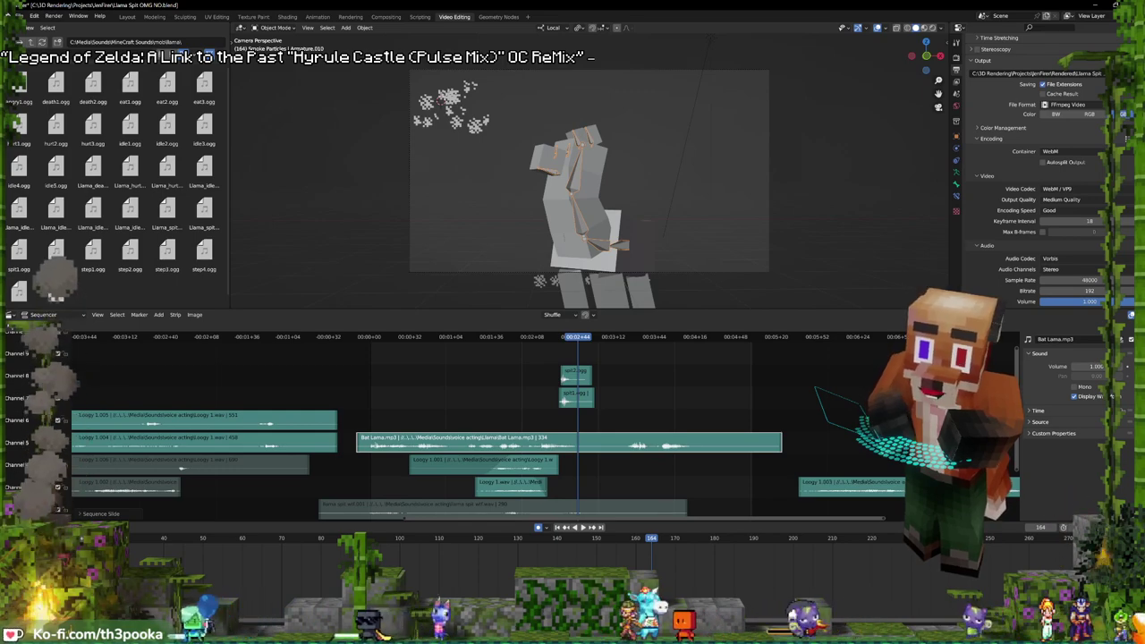
{"action": "key", "text": "alt+Tab"}
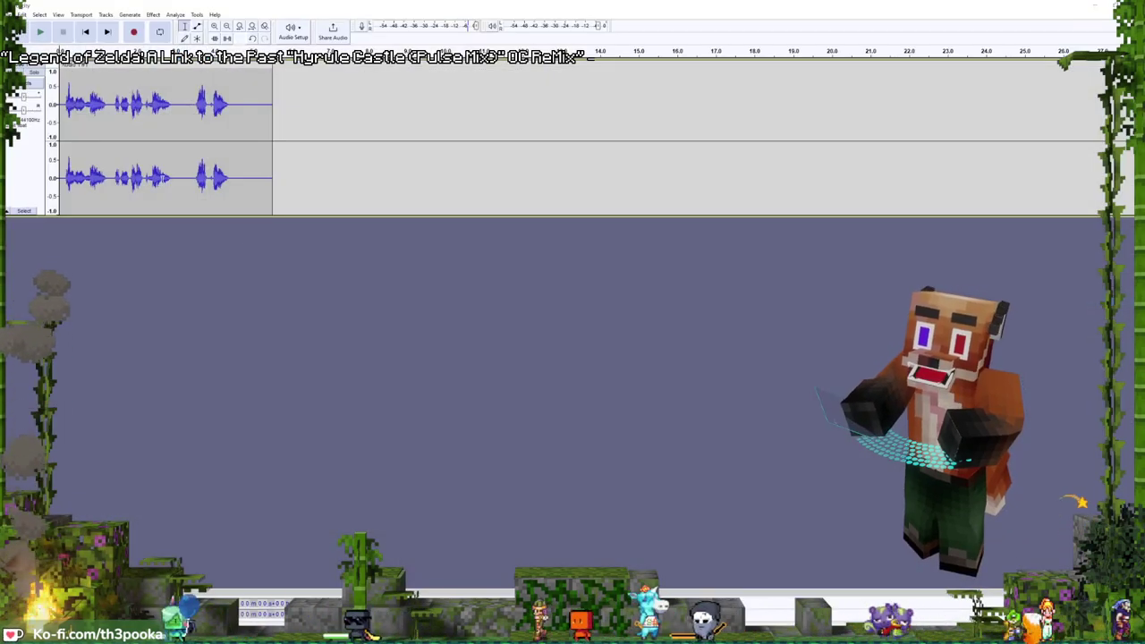
{"action": "key", "text": "shift+u"}
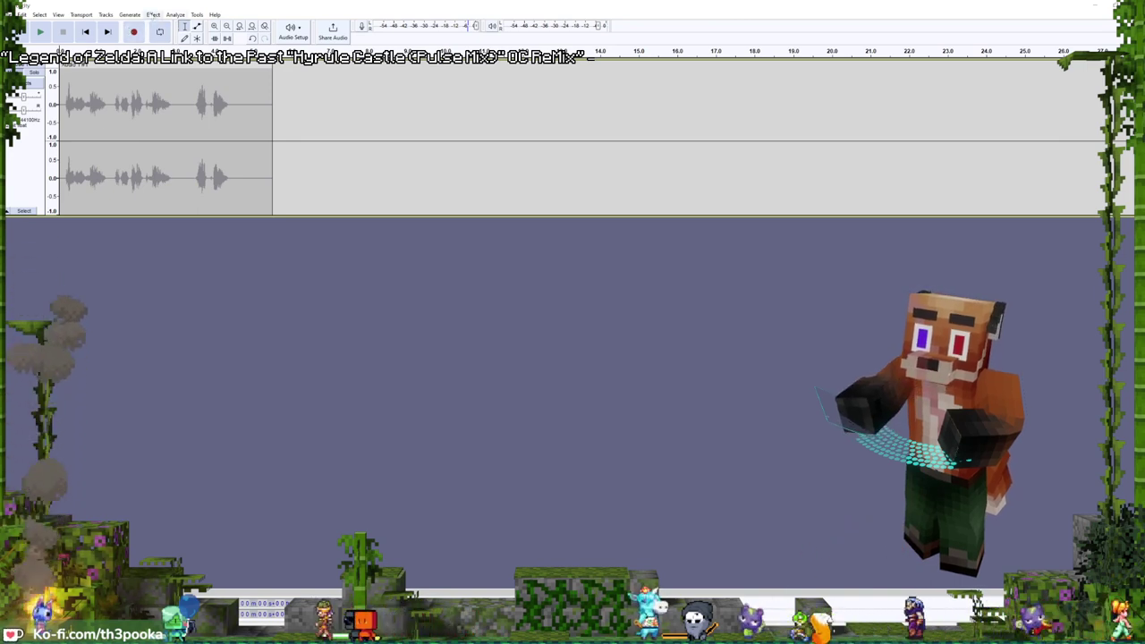
{"action": "left_click", "coordinate": [106, 15]}
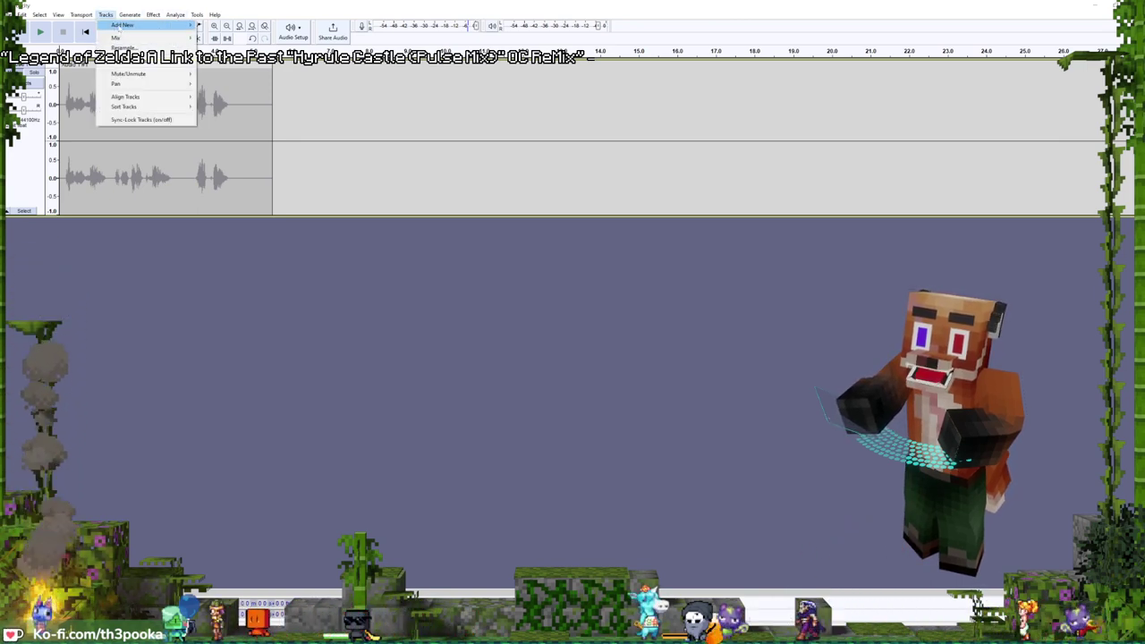
{"action": "left_click", "coordinate": [223, 35]}
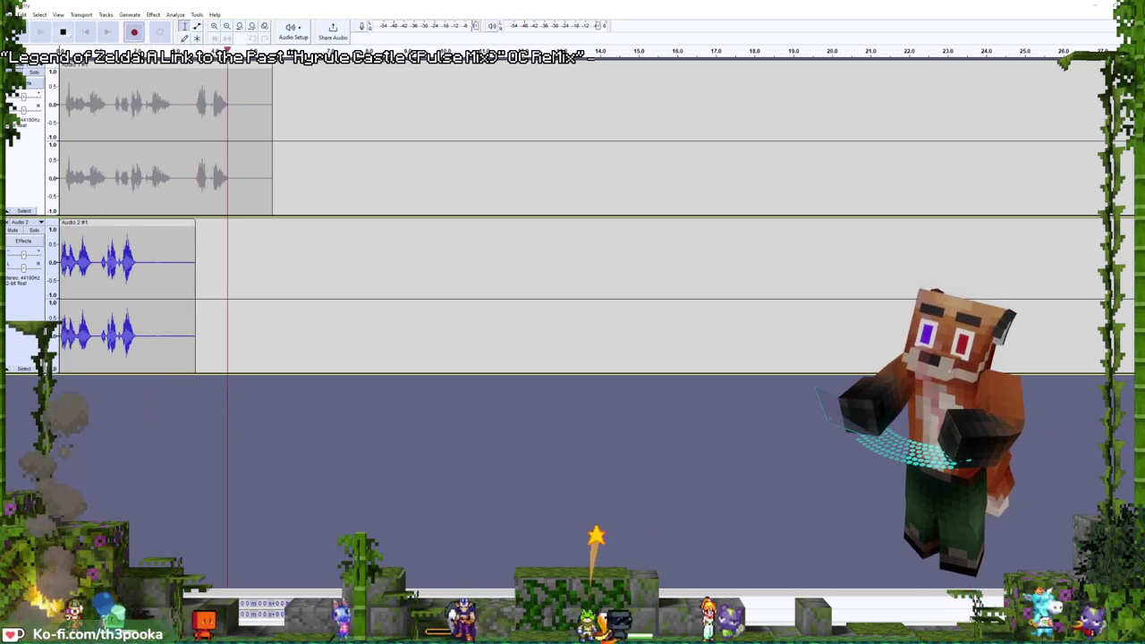
{"action": "key", "text": "space"}
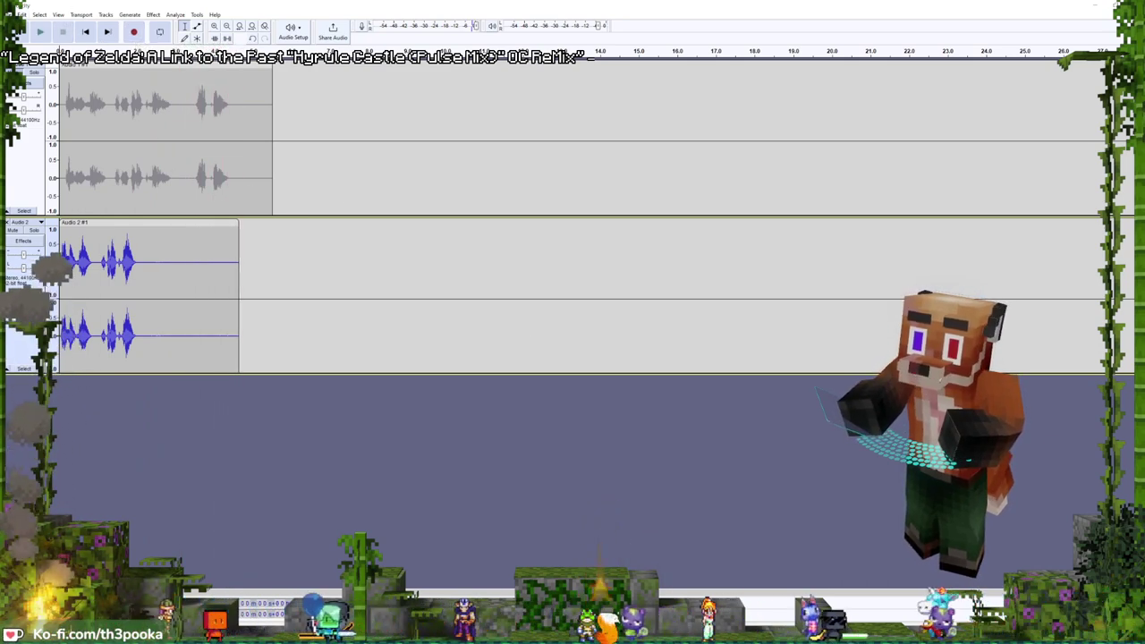
{"action": "left_click", "coordinate": [19, 14]}
{"action": "mouse_move", "coordinate": [36, 81]}
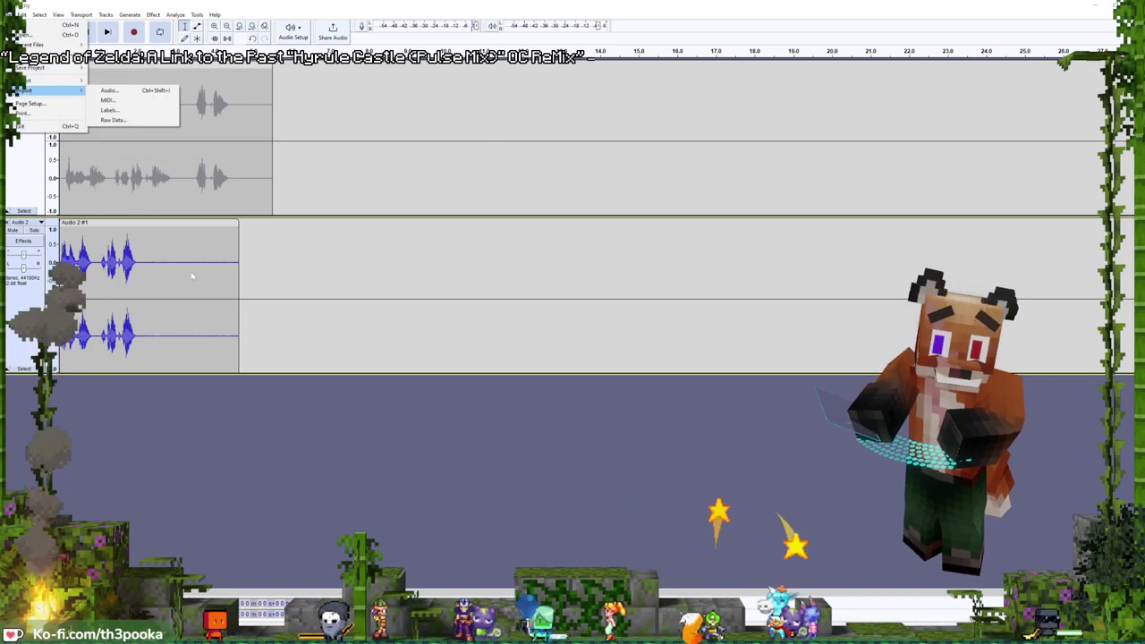
{"action": "left_click", "coordinate": [343, 269]}
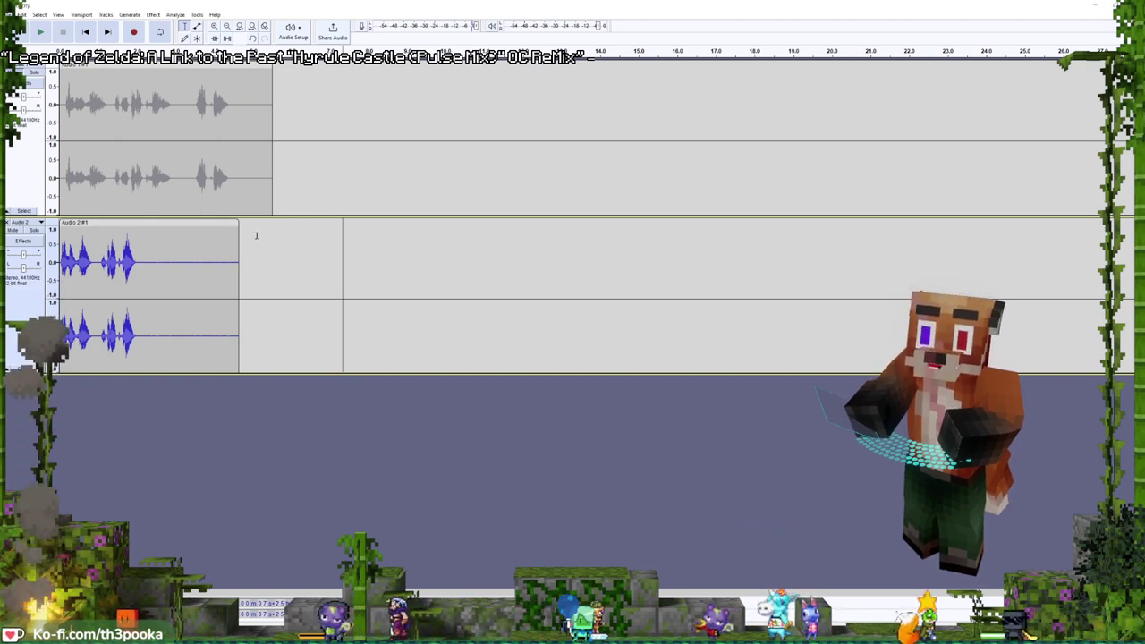
- Record another short voice clip on the second track, starting just past the end of its first clip
{"action": "left_click", "coordinate": [250, 233]}
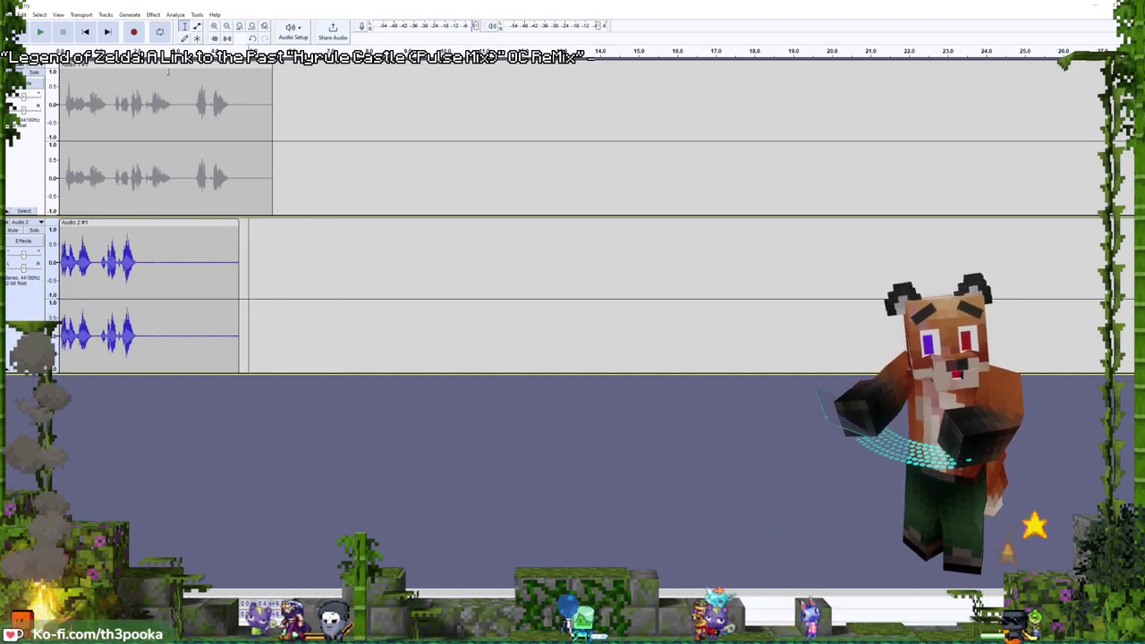
{"action": "key", "text": "r"}
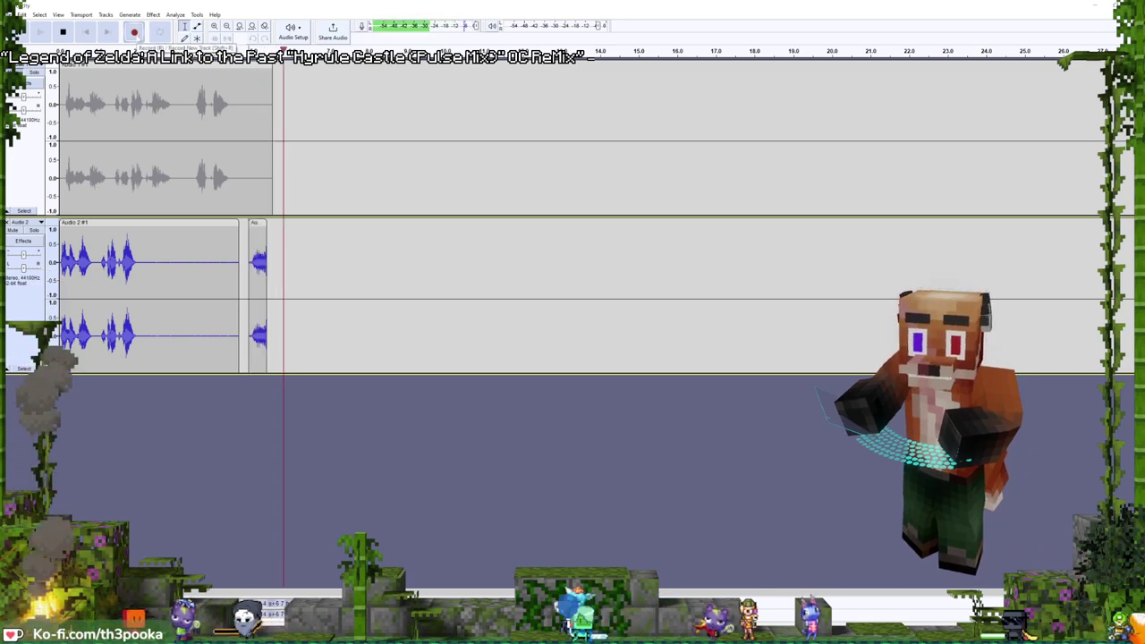
{"action": "left_click", "coordinate": [63, 32]}
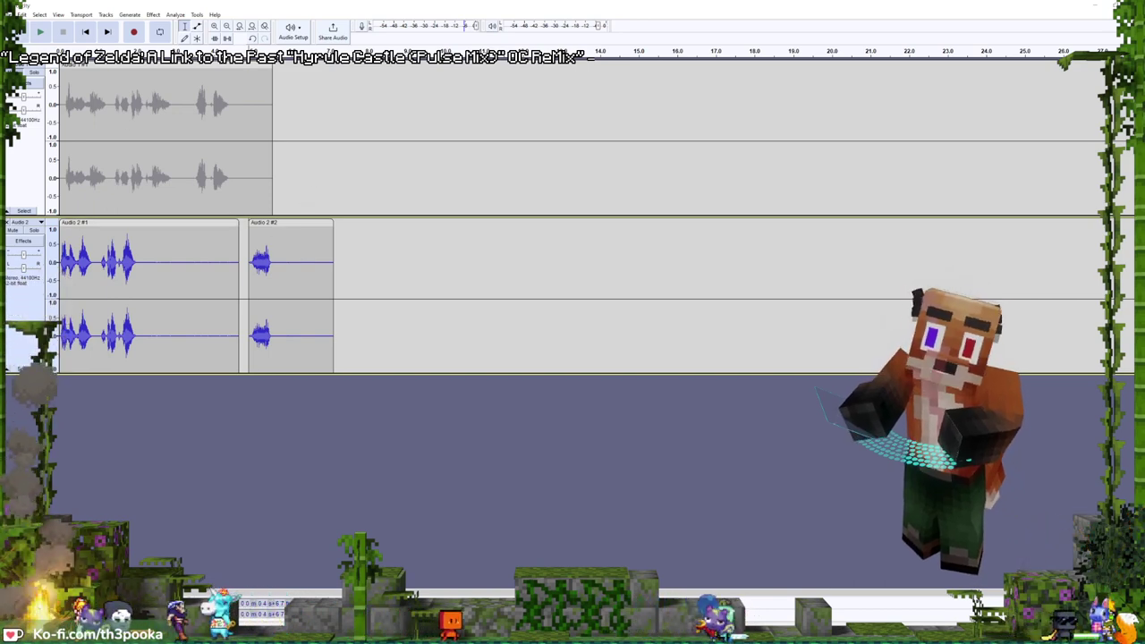
- Export the new recording as an MP3 named Bat Lama take 2 in the Llama folder, leaving the metadata tags empty
{"action": "left_click", "coordinate": [20, 14]}
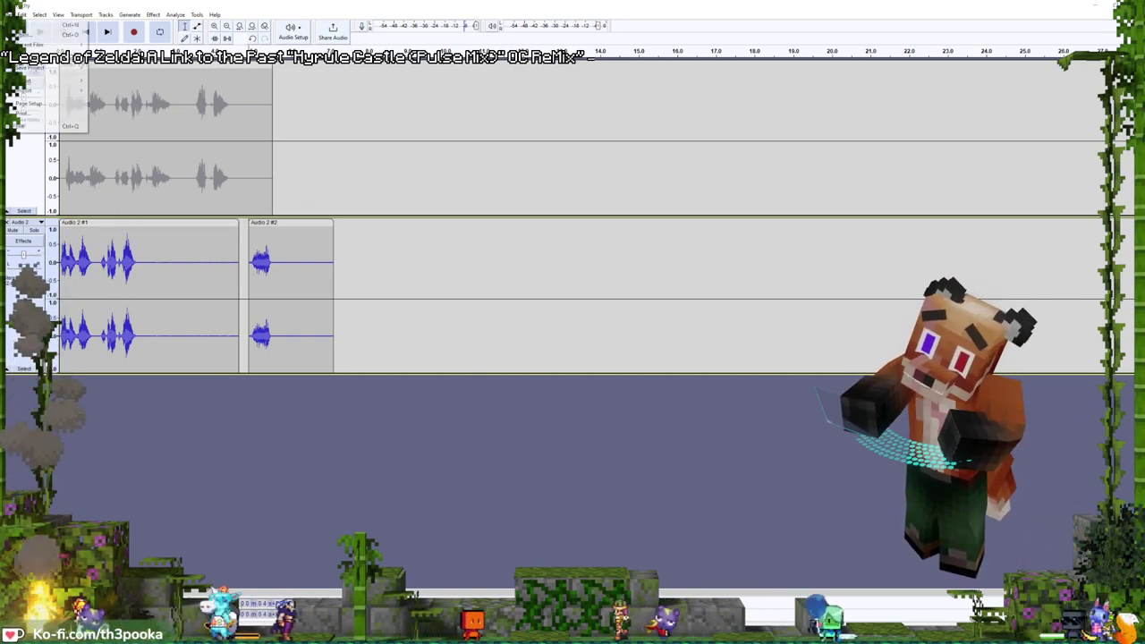
{"action": "mouse_move", "coordinate": [27, 81]}
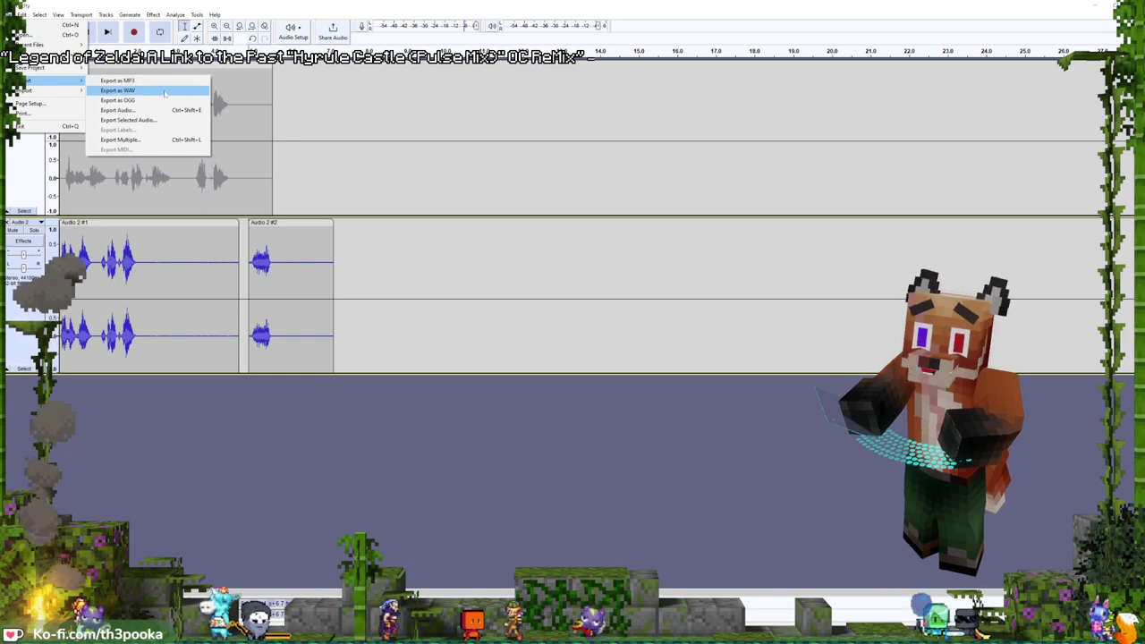
{"action": "left_click", "coordinate": [158, 81]}
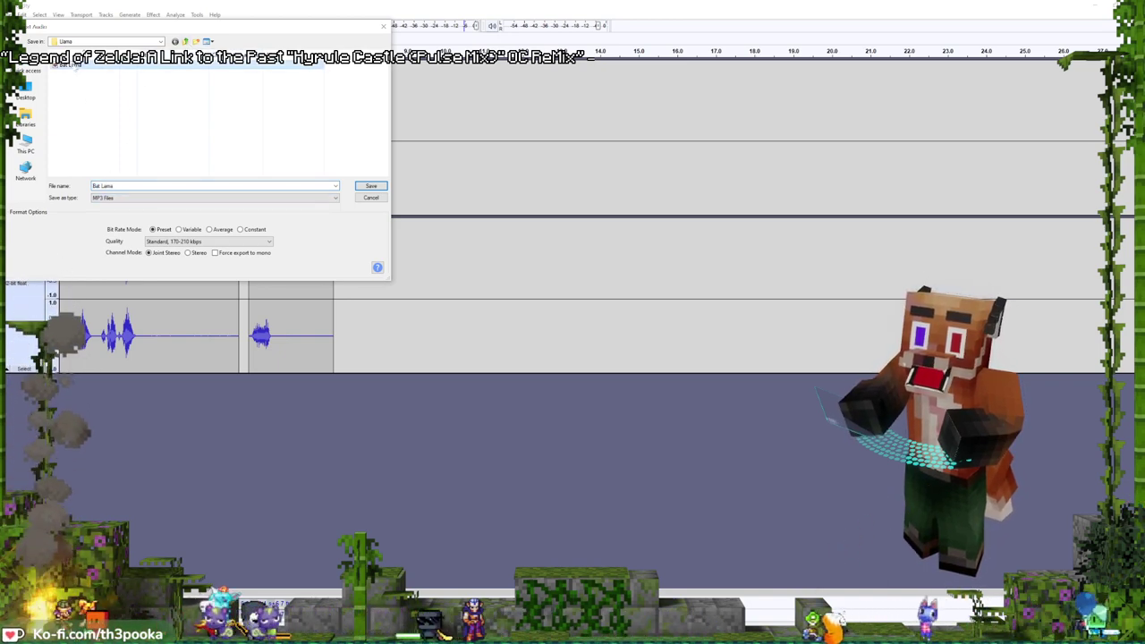
{"action": "left_click", "coordinate": [120, 185]}
{"action": "left_click", "coordinate": [119, 185]}
{"action": "type", "text": "I"}
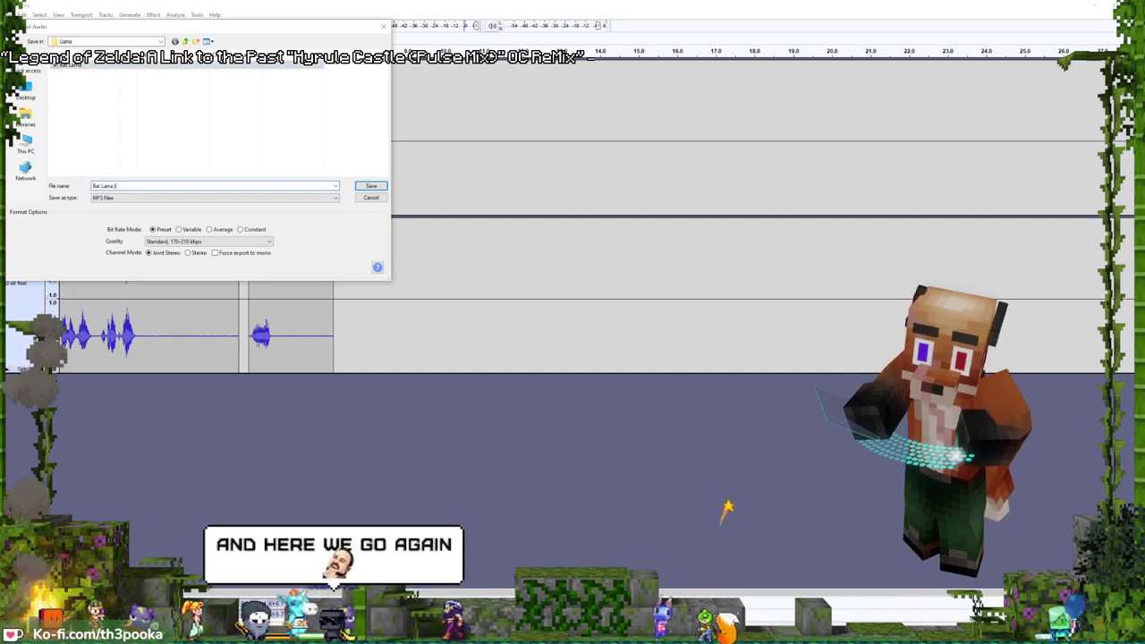
{"action": "type", "text": "dle 2"}
{"action": "key", "text": "Return"}
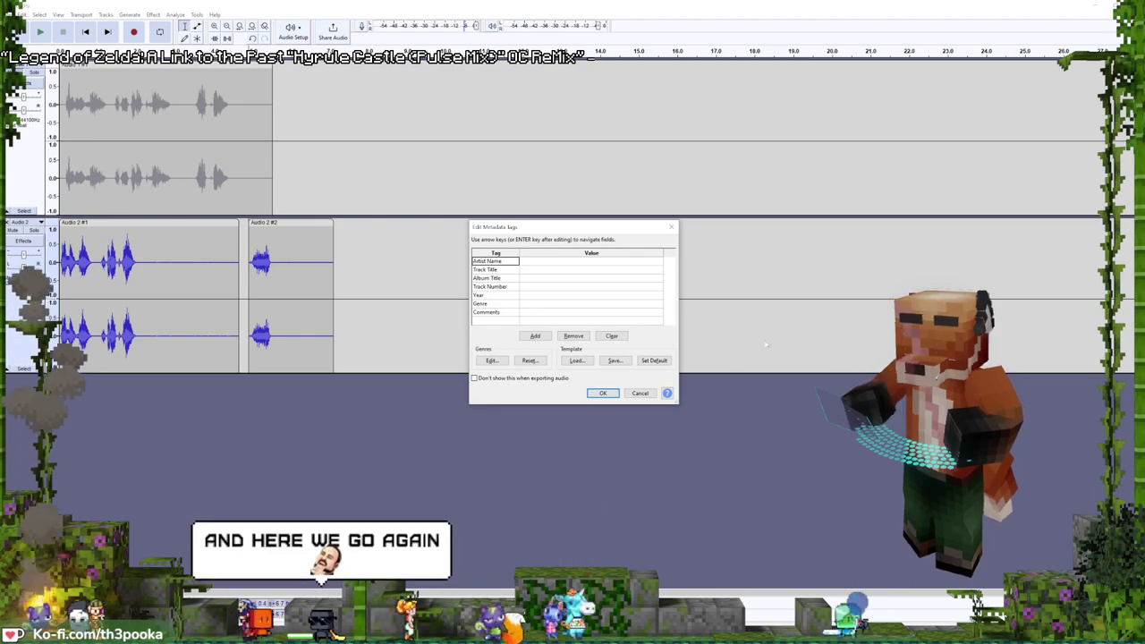
{"action": "key", "text": "Return"}
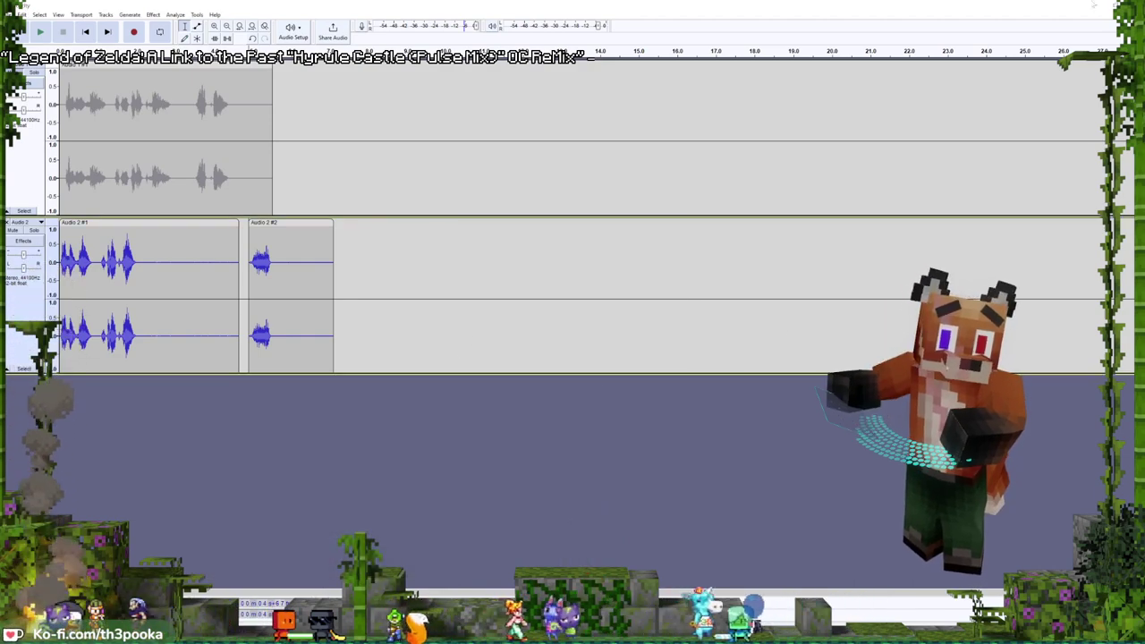
- Switch back to Blender, split the Bat Lama.mp3 strip at frame 174 and delete its first part
{"action": "key", "text": "alt+Tab"}
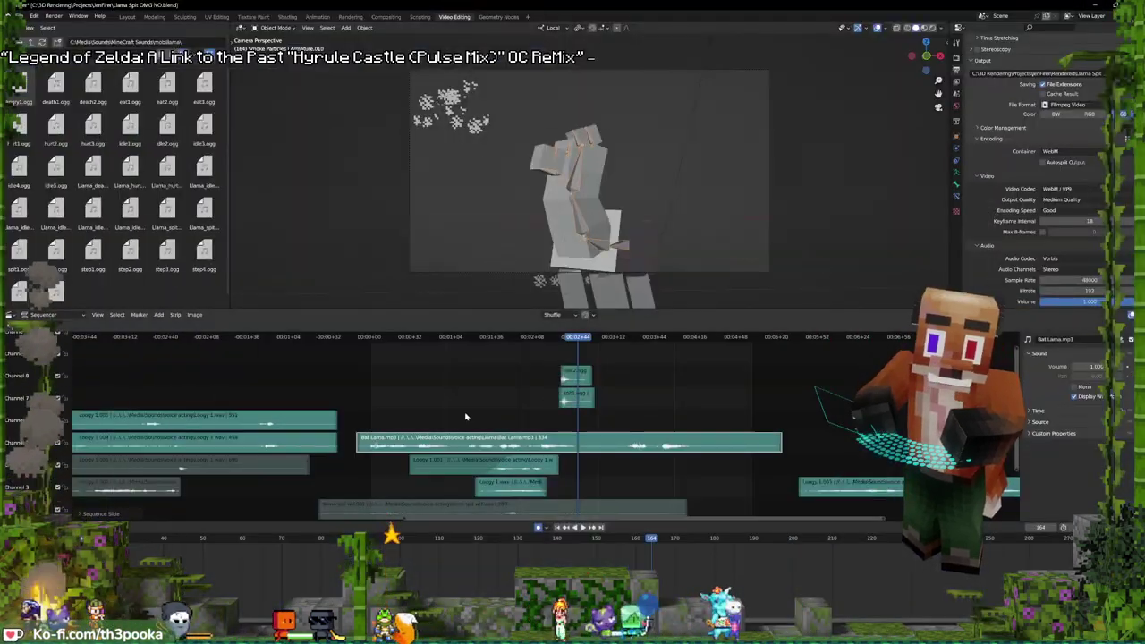
{"action": "right_click_drag", "start_coordinate": [578, 424], "coordinate": [594, 438], "text": "shift"}
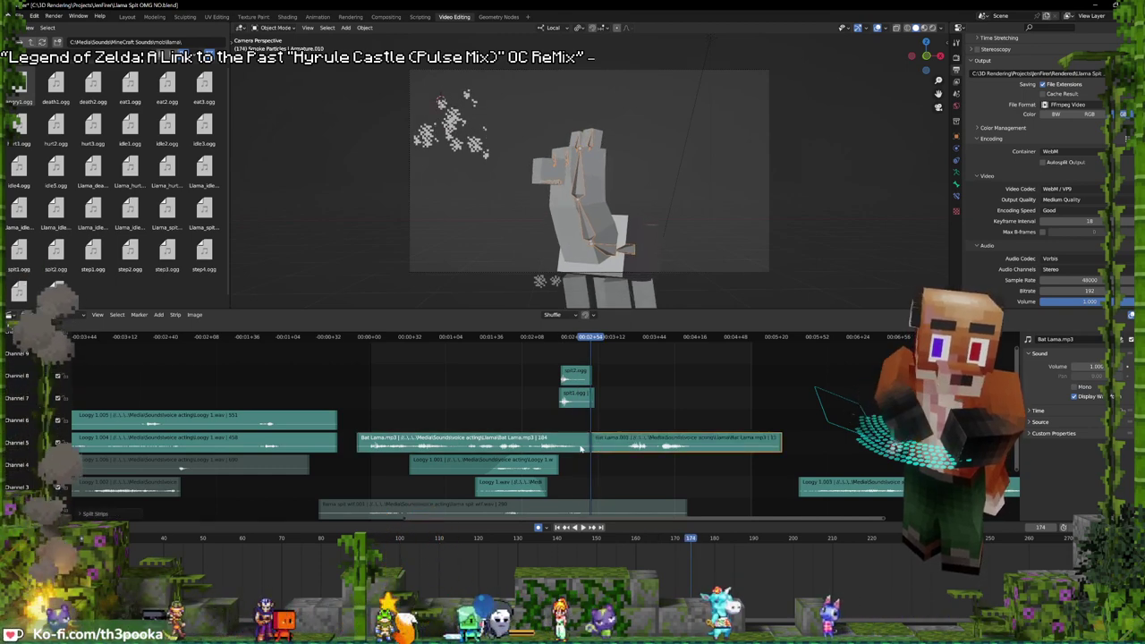
{"action": "key", "text": "Delete"}
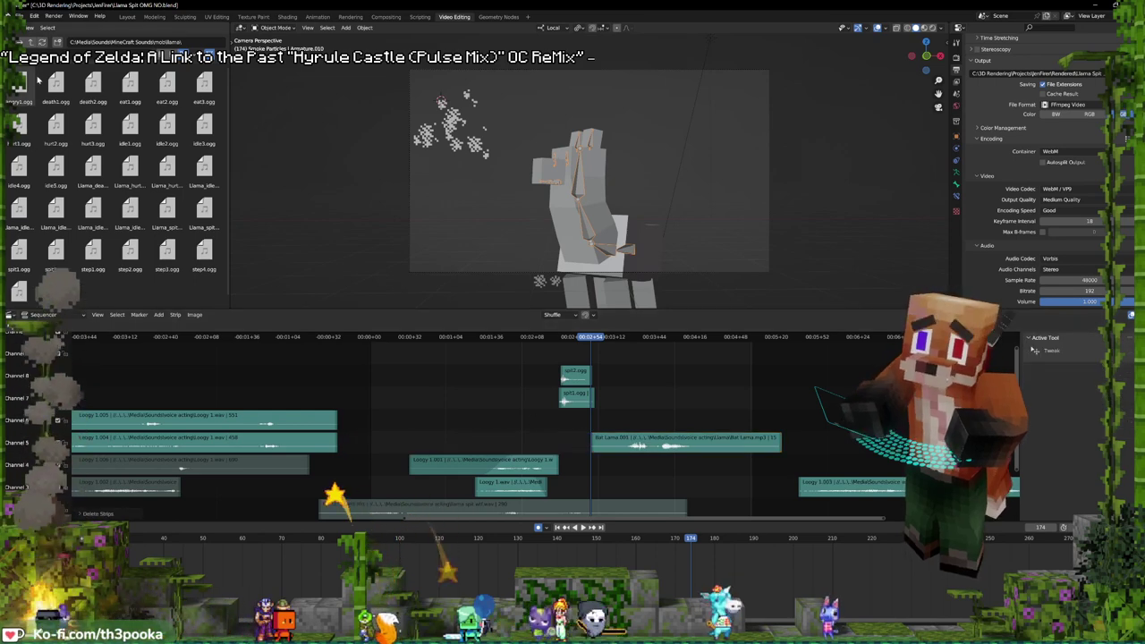
- Browse to the voice acting Llama folder and add Bat Lama take 2.mp3 as a sound strip near frame 0 on channel 9
{"action": "key", "text": "t"}
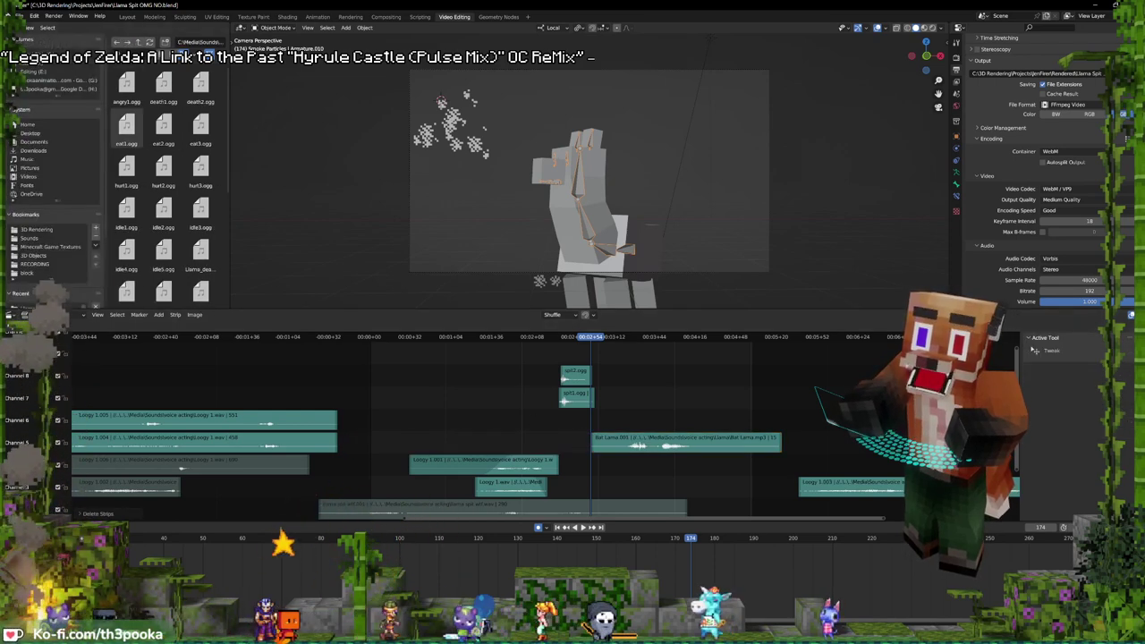
{"action": "left_click", "coordinate": [50, 240]}
{"action": "double_click", "coordinate": [134, 207]}
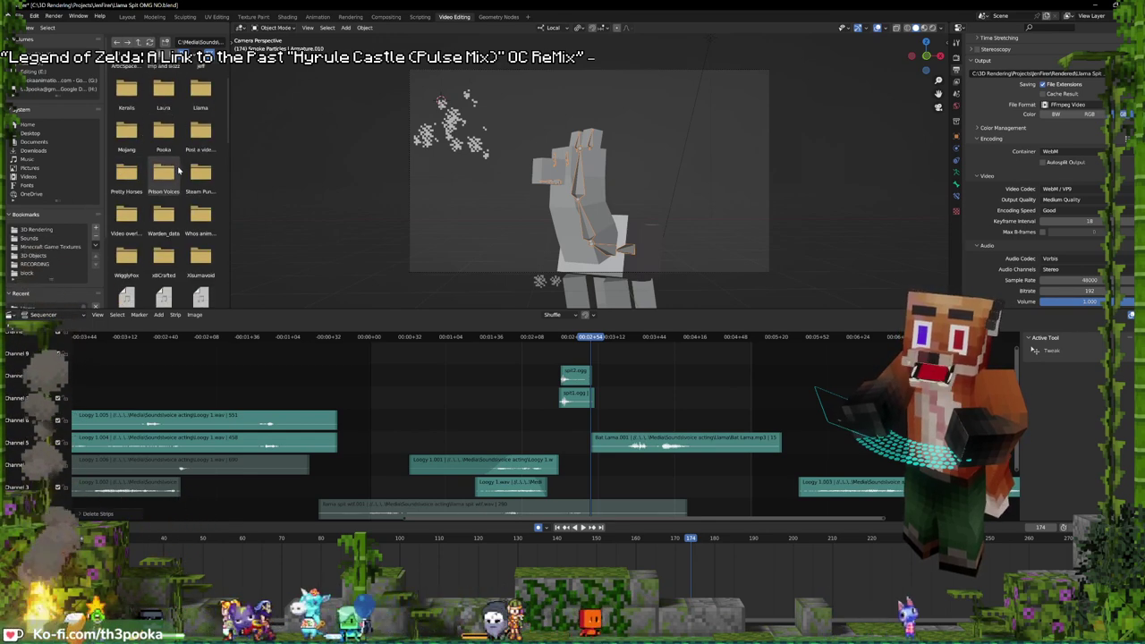
{"action": "double_click", "coordinate": [196, 103]}
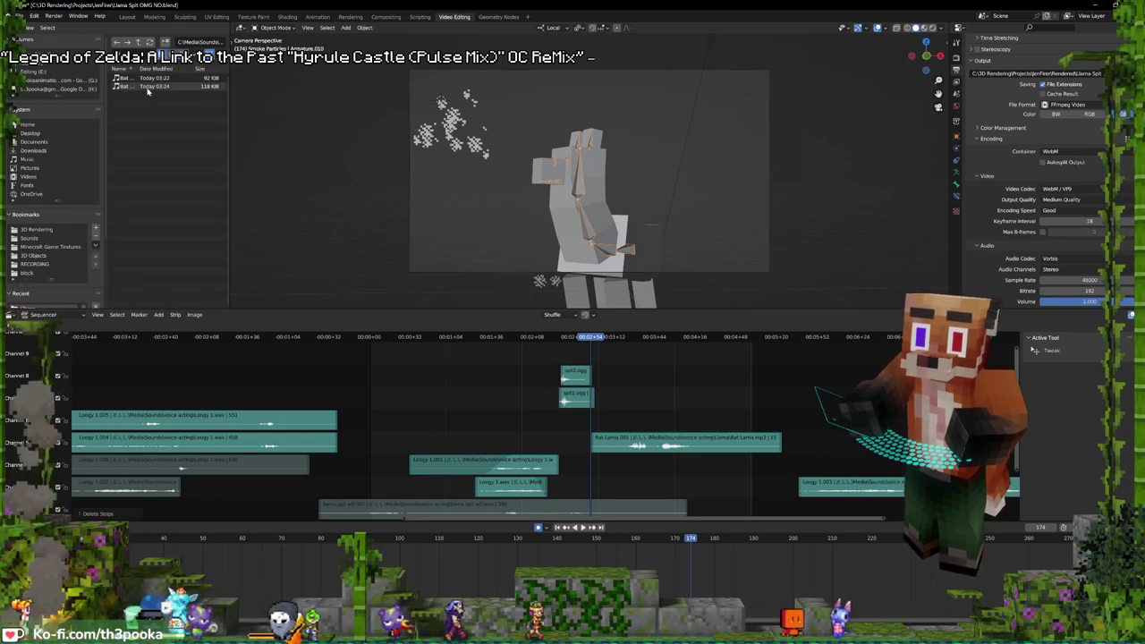
{"action": "left_click_drag", "start_coordinate": [231, 114], "coordinate": [315, 115]}
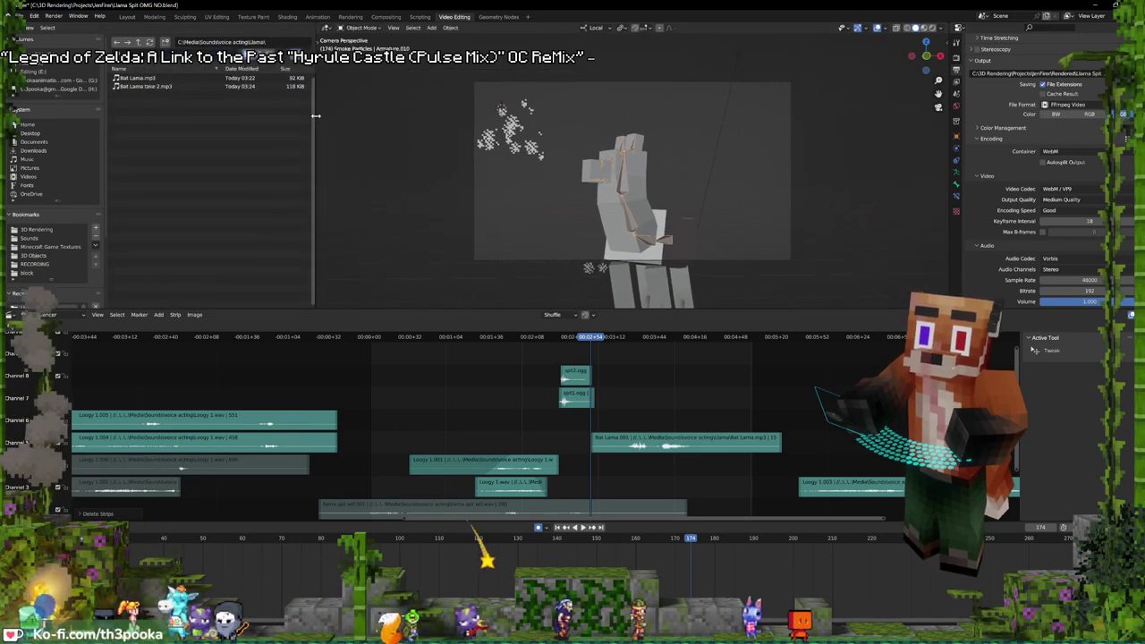
{"action": "left_click_drag", "start_coordinate": [117, 87], "coordinate": [812, 337]}
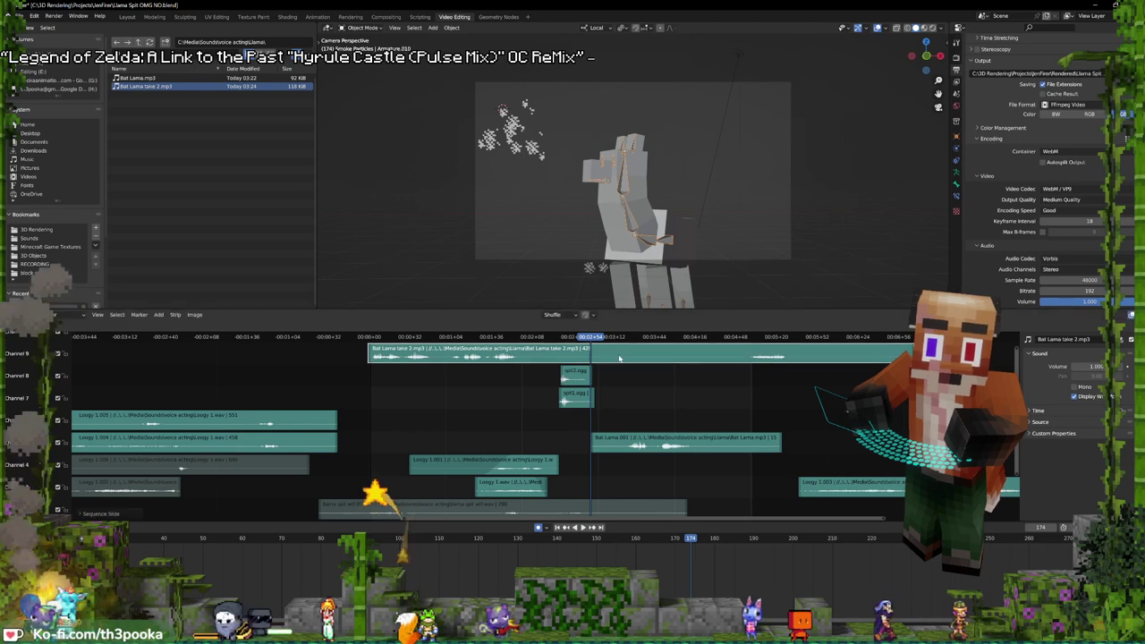
- Split the Bat Lama take 2.mp3 strip at the pause near frame 57 and trim the silence on both sides of the cut
{"action": "left_click", "coordinate": [443, 354]}
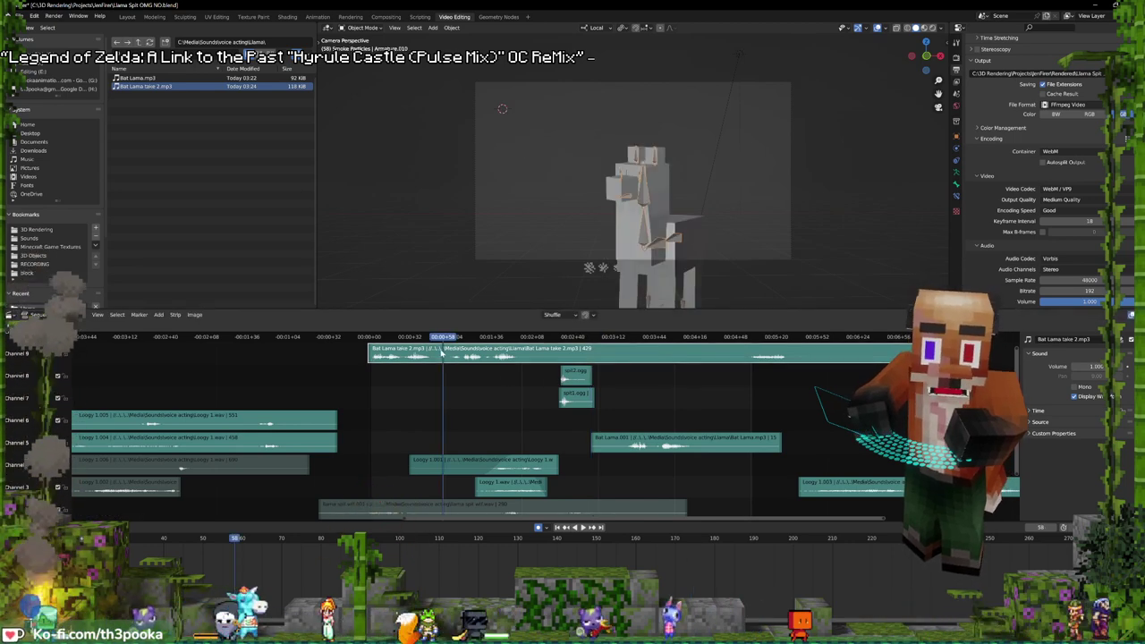
{"action": "key", "text": "k"}
{"action": "key", "text": "Left"}
{"action": "scroll", "coordinate": [462, 382], "scroll_direction": "up", "scroll_amount": 4}
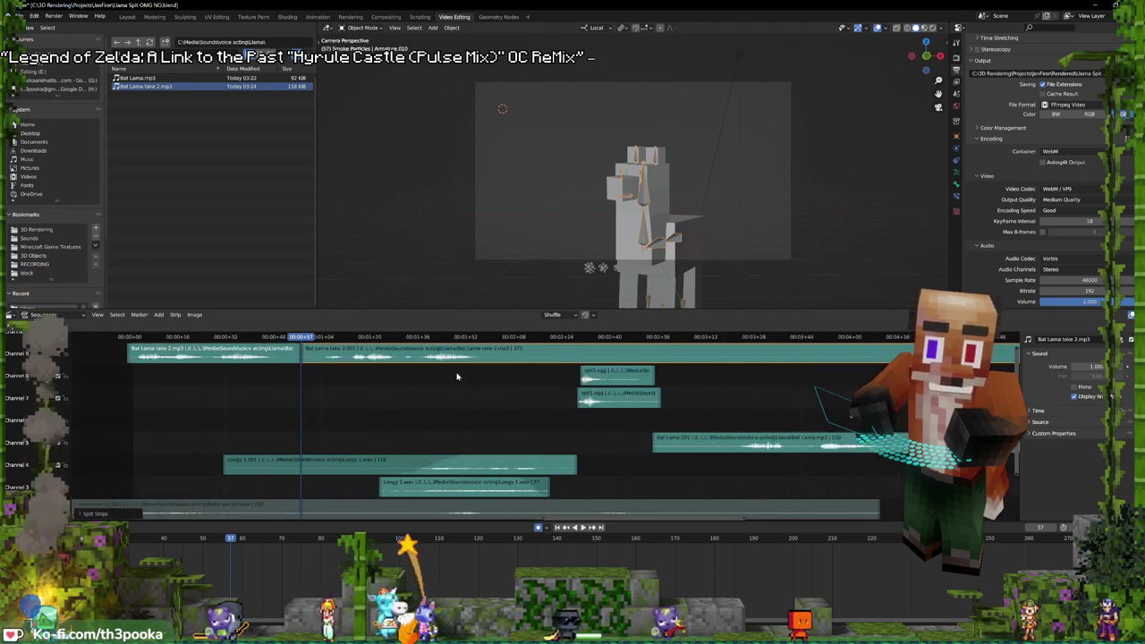
{"action": "left_click", "coordinate": [304, 355]}
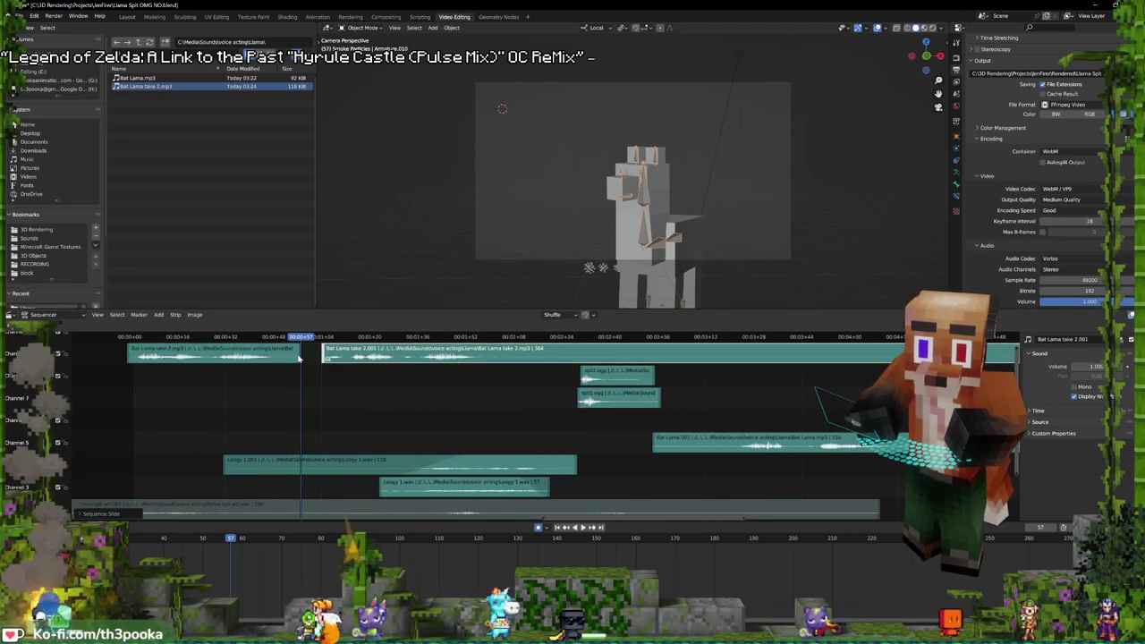
{"action": "left_click", "coordinate": [298, 357]}
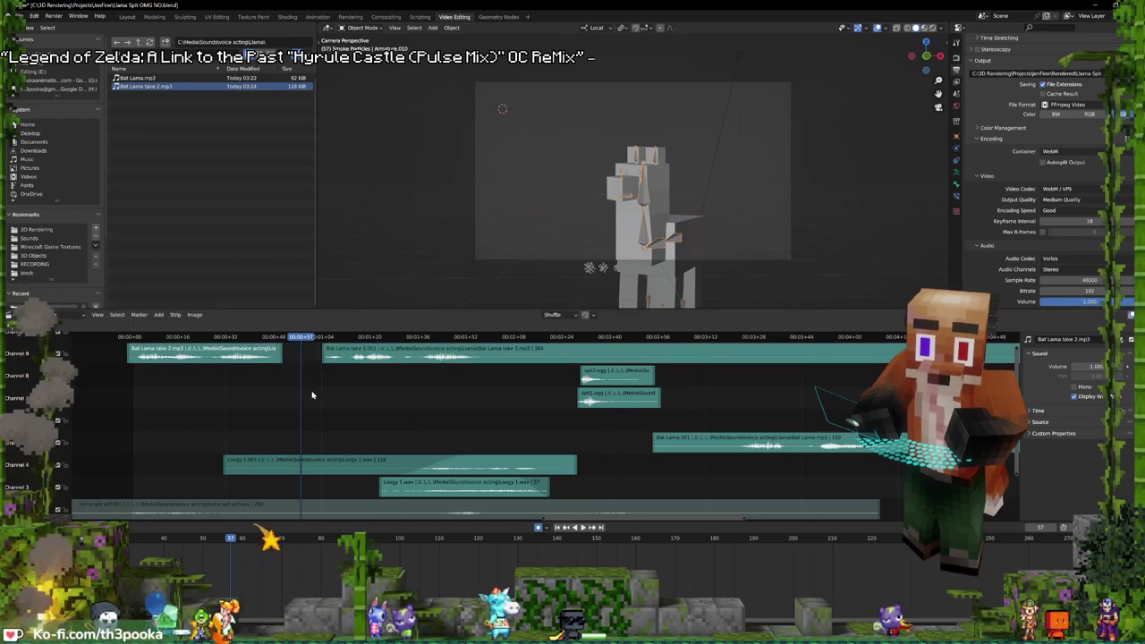
- Split the remaining take 2 strip at frame 201 and trim the silent end off the middle piece
{"action": "scroll", "coordinate": [858, 364], "scroll_direction": "down", "scroll_amount": 4}
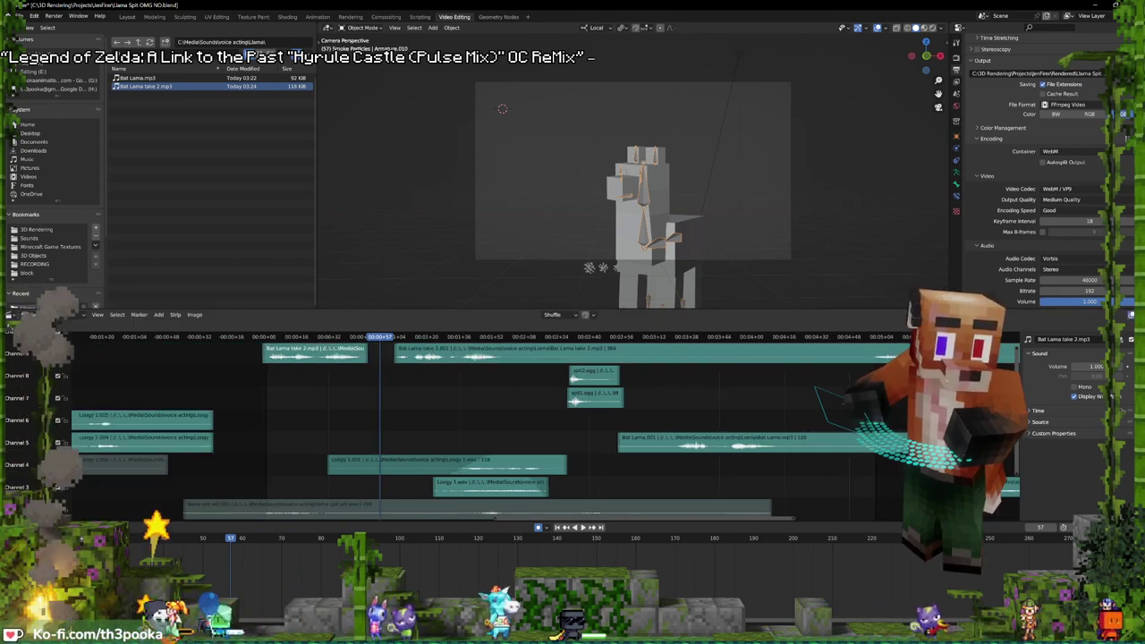
{"action": "left_click", "coordinate": [637, 355]}
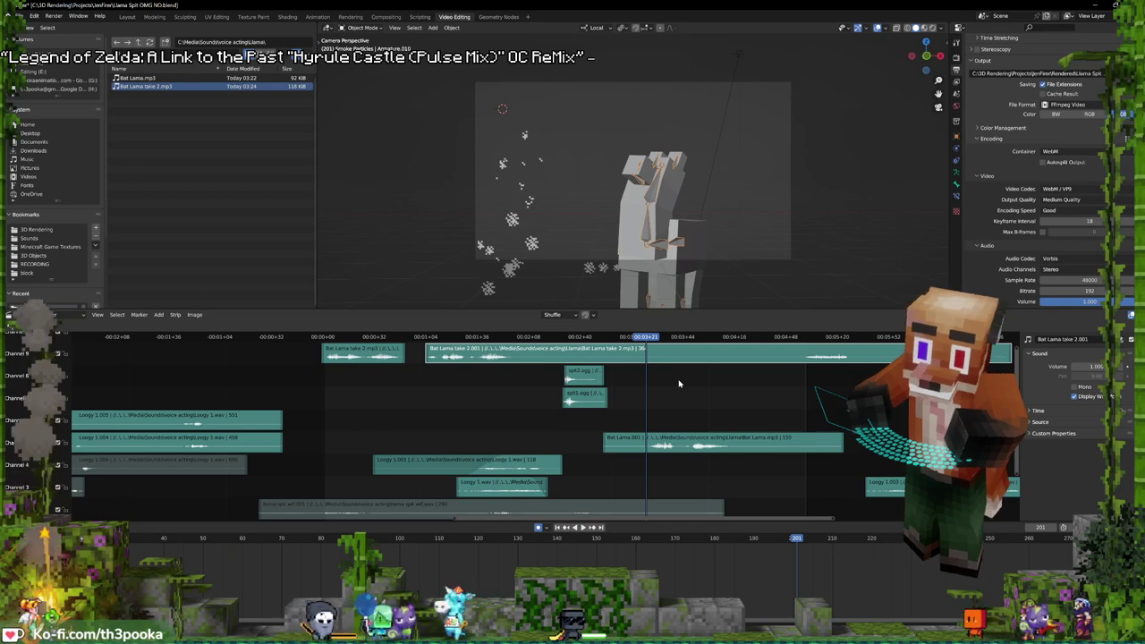
{"action": "key", "text": "k"}
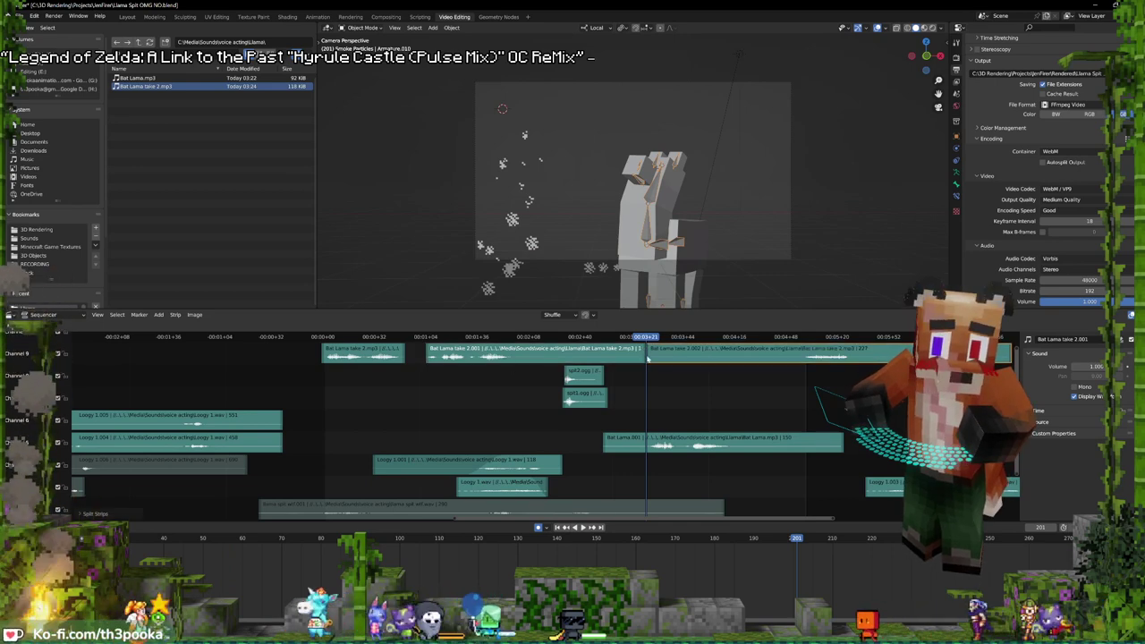
{"action": "left_click_drag", "start_coordinate": [641, 354], "coordinate": [512, 364]}
- Trim the silent start off the last take 2 piece and slide it earlier to start at about frame 143, above the spit sounds
{"action": "left_click", "coordinate": [654, 361]}
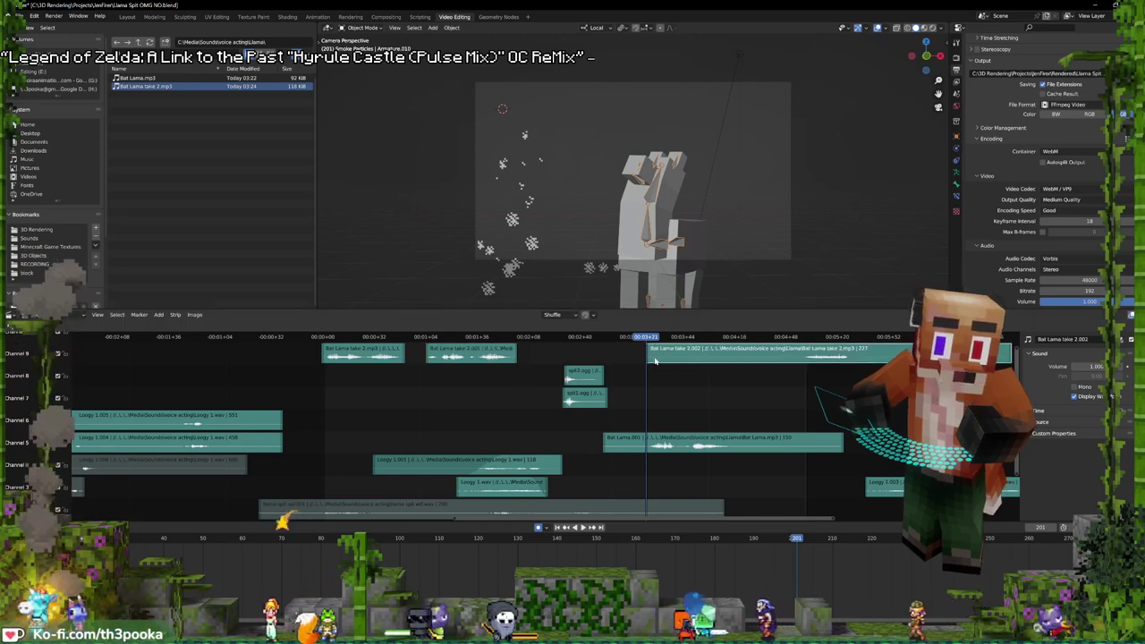
{"action": "left_click_drag", "start_coordinate": [648, 357], "coordinate": [734, 356]}
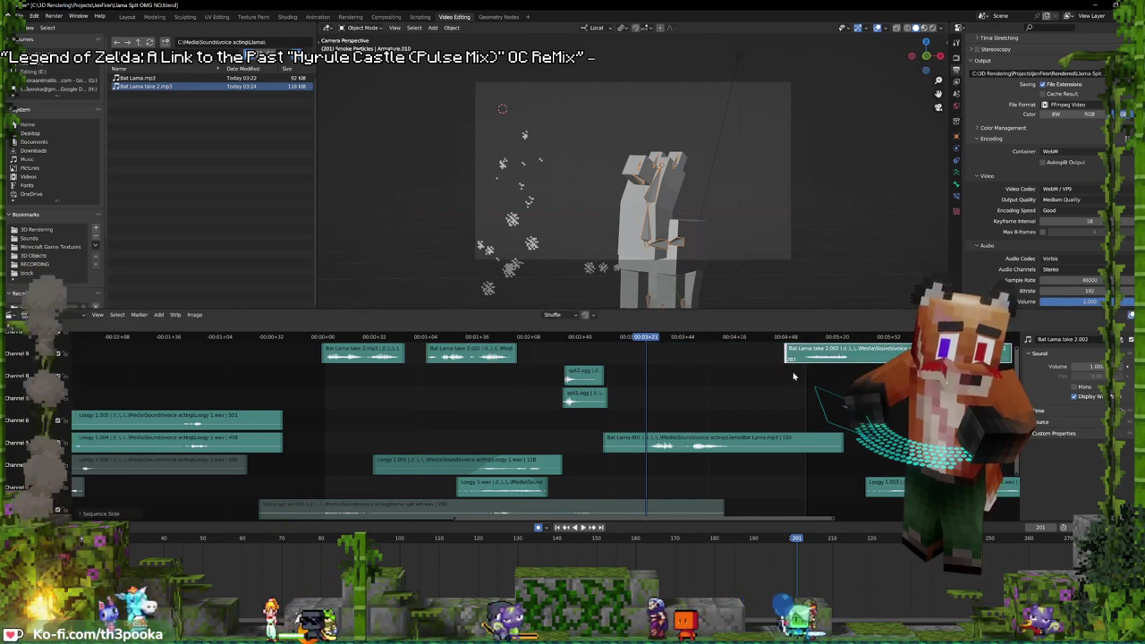
{"action": "left_click_drag", "start_coordinate": [872, 358], "coordinate": [691, 355]}
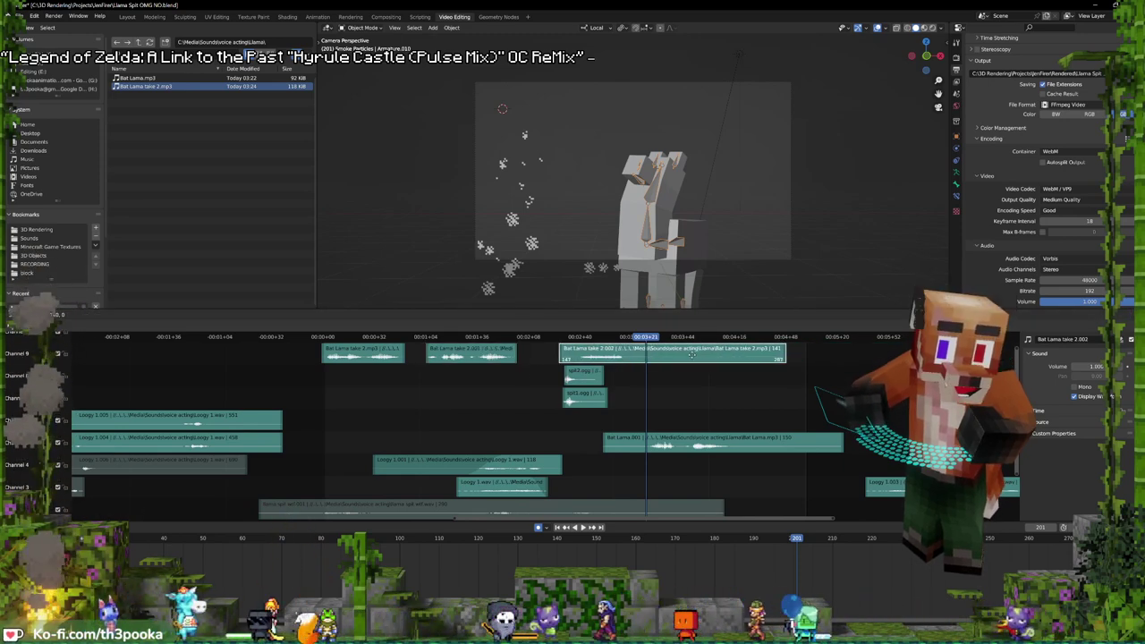
- Slide the second take 2 piece against the first, then trim both ends of the last piece and place it before Bat Lama.001 on channel 5
{"action": "left_click", "coordinate": [469, 361]}
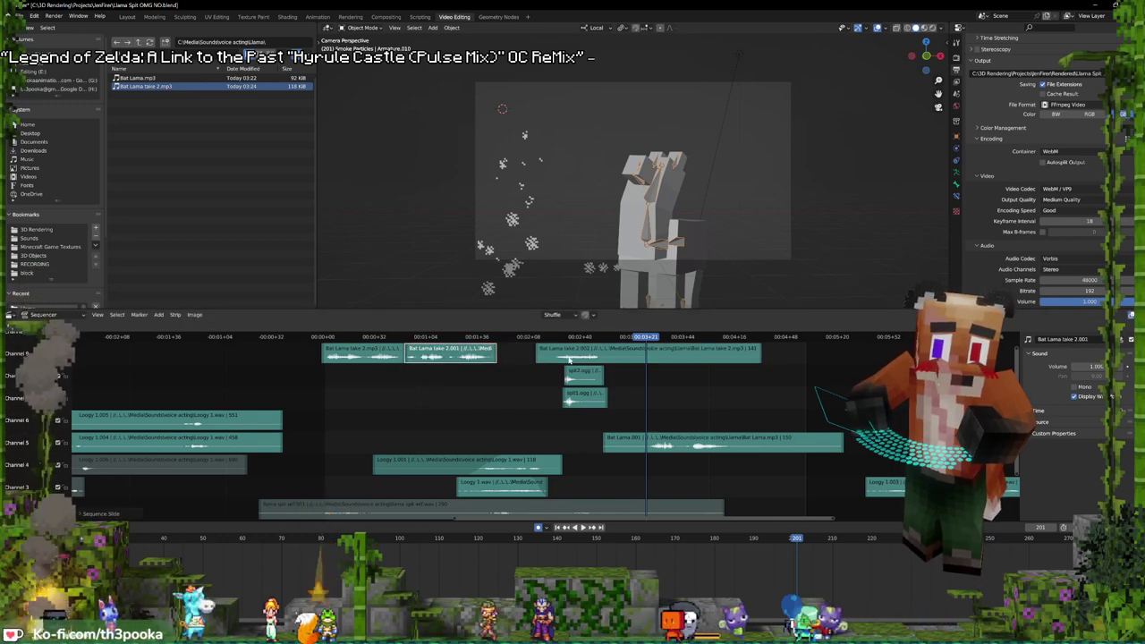
{"action": "left_click", "coordinate": [537, 358]}
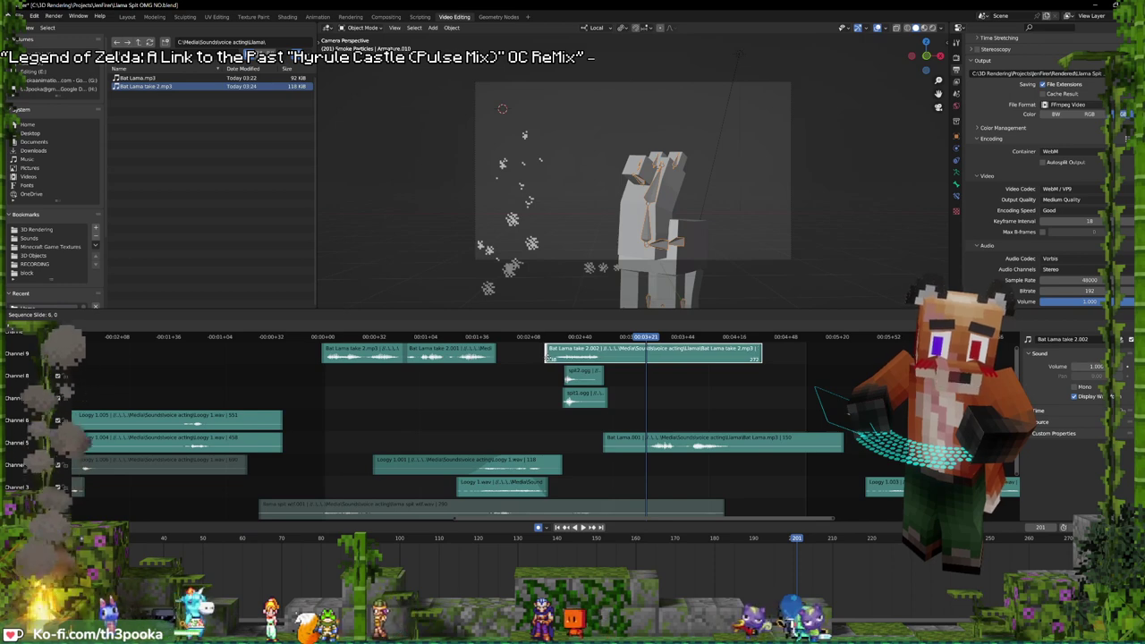
{"action": "left_click_drag", "start_coordinate": [761, 357], "coordinate": [531, 439]}
{"action": "left_click", "coordinate": [533, 363]}
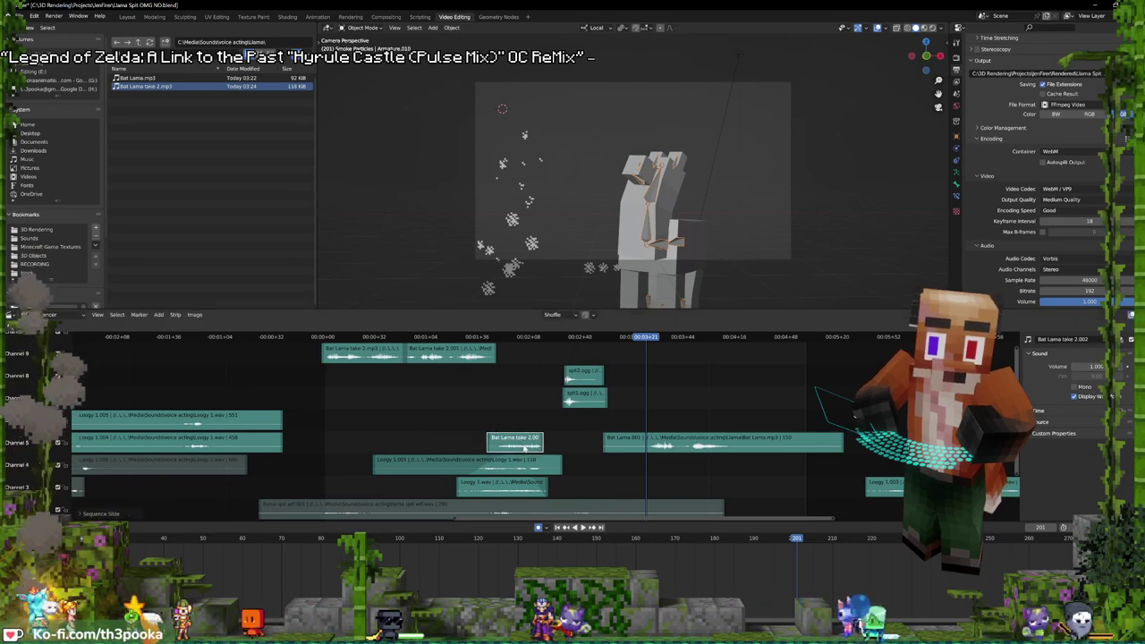
- Move the first two take 2 pieces to channel 6 and the last piece to channel 7, and play the sequence
{"action": "left_click_drag", "start_coordinate": [462, 394], "coordinate": [341, 346]}
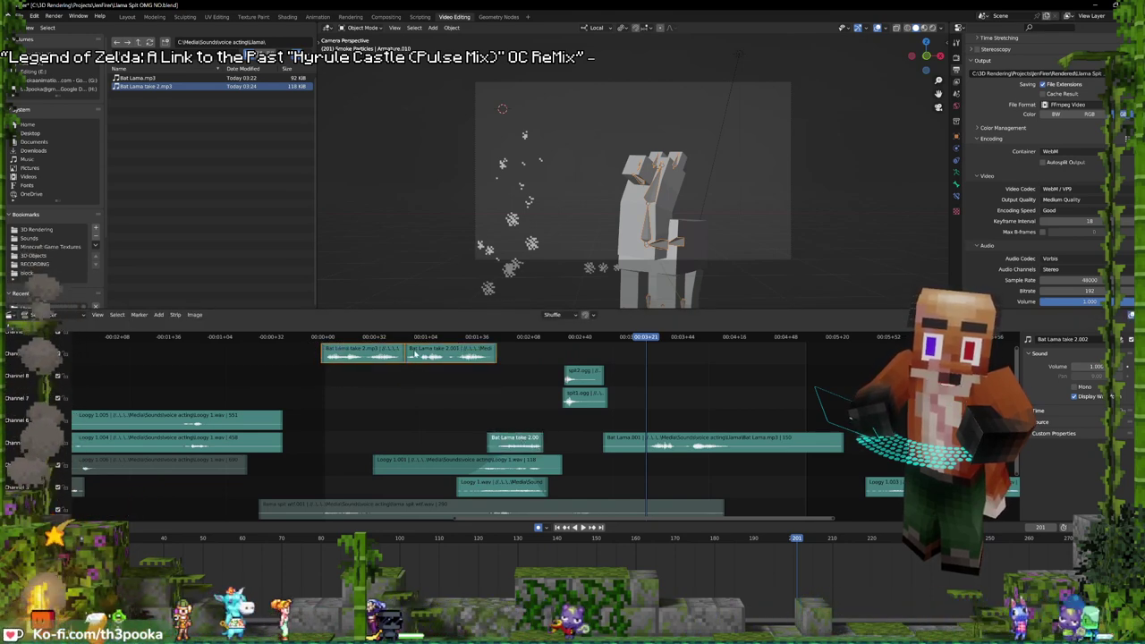
{"action": "left_click_drag", "start_coordinate": [393, 367], "coordinate": [394, 433]}
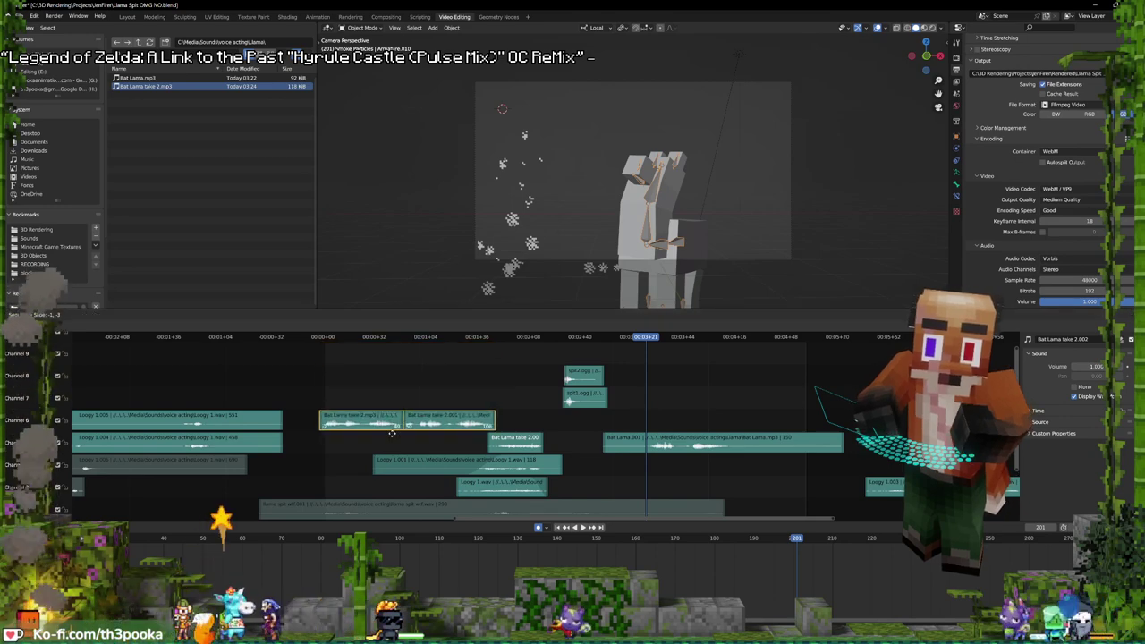
{"action": "key", "text": "shift+Left"}
{"action": "key", "text": "space"}
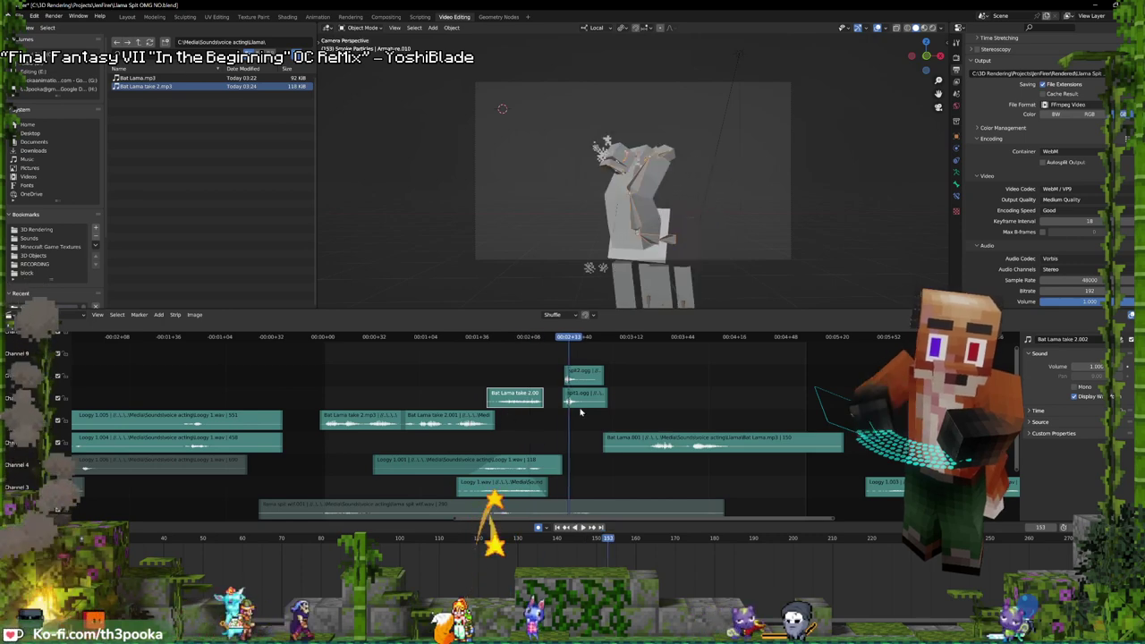
{"action": "key", "text": "space"}
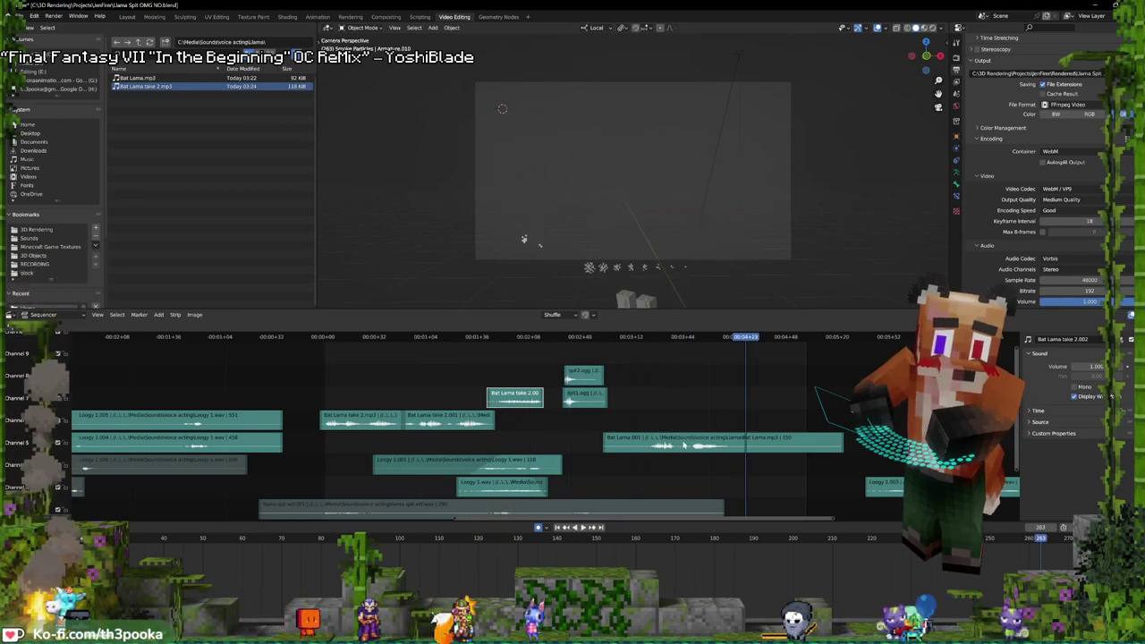
- Slide Bat Lama.001 earlier on channel 5, park the last take 2 piece near the sequence end on channel 6, and play the spit section
{"action": "left_click_drag", "start_coordinate": [682, 442], "coordinate": [527, 446]}
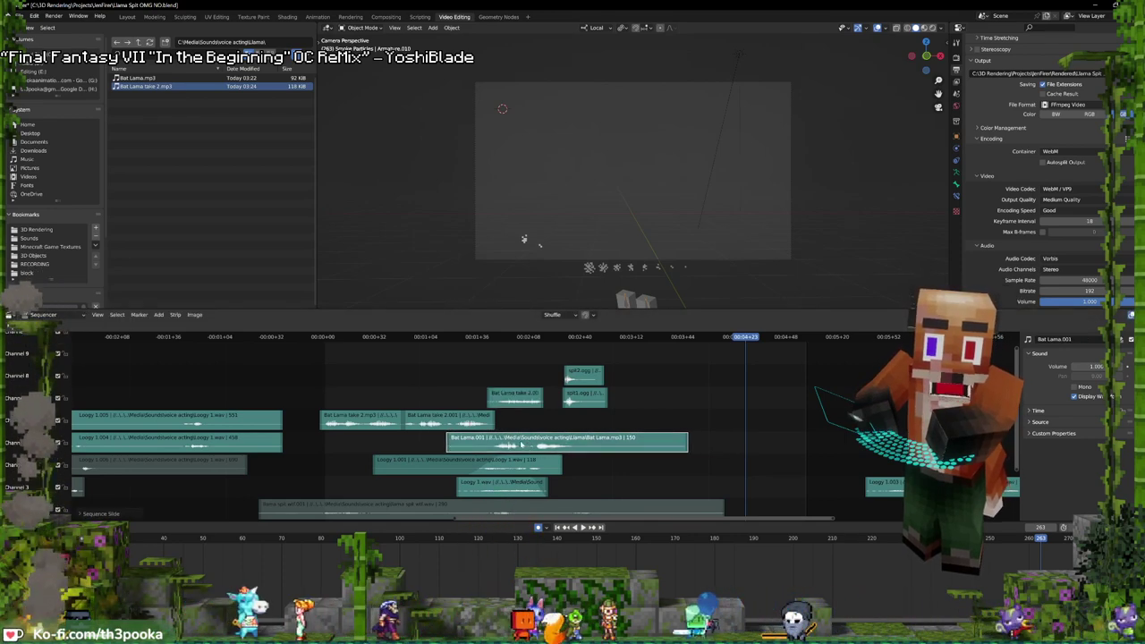
{"action": "left_click_drag", "start_coordinate": [517, 401], "coordinate": [796, 419]}
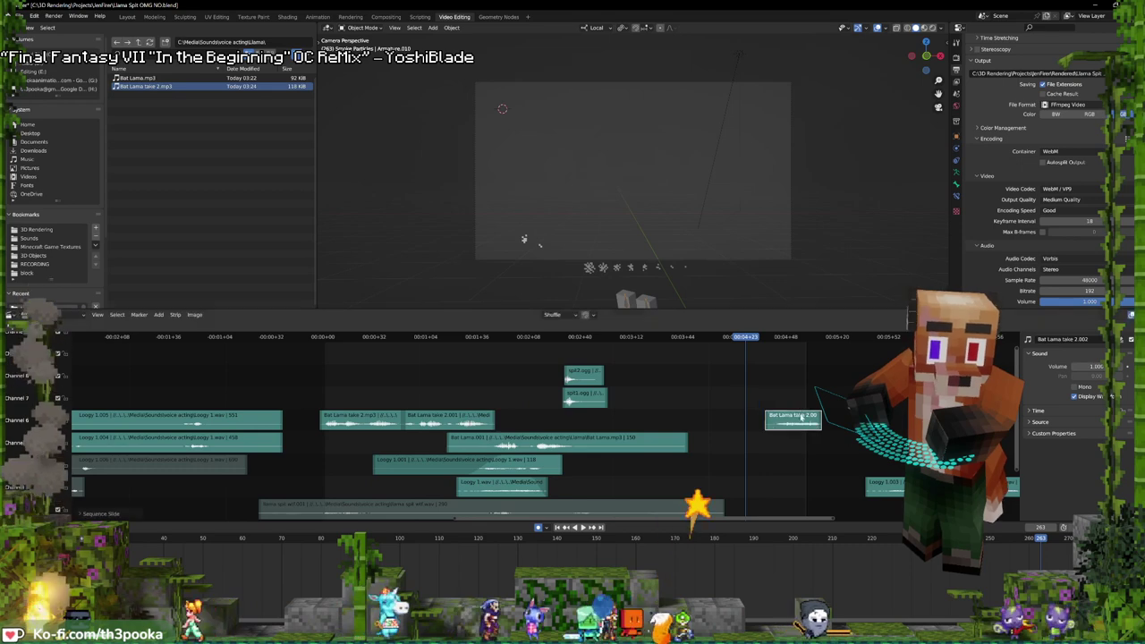
{"action": "right_click", "coordinate": [463, 409], "text": "shift"}
{"action": "key", "text": "space"}
{"action": "key", "text": "space"}
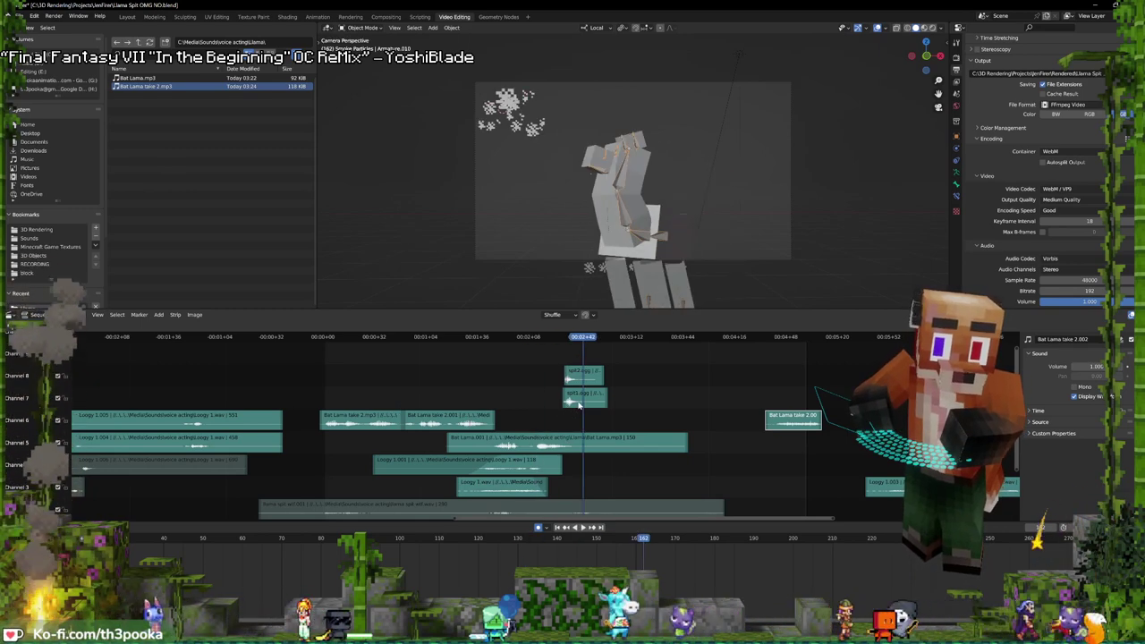
- Split Bat Lama.001 at frame 126, slide its second part to start at about frame 143 under the spit sounds, and play it back
{"action": "left_click", "coordinate": [521, 420]}
{"action": "key", "text": "space"}
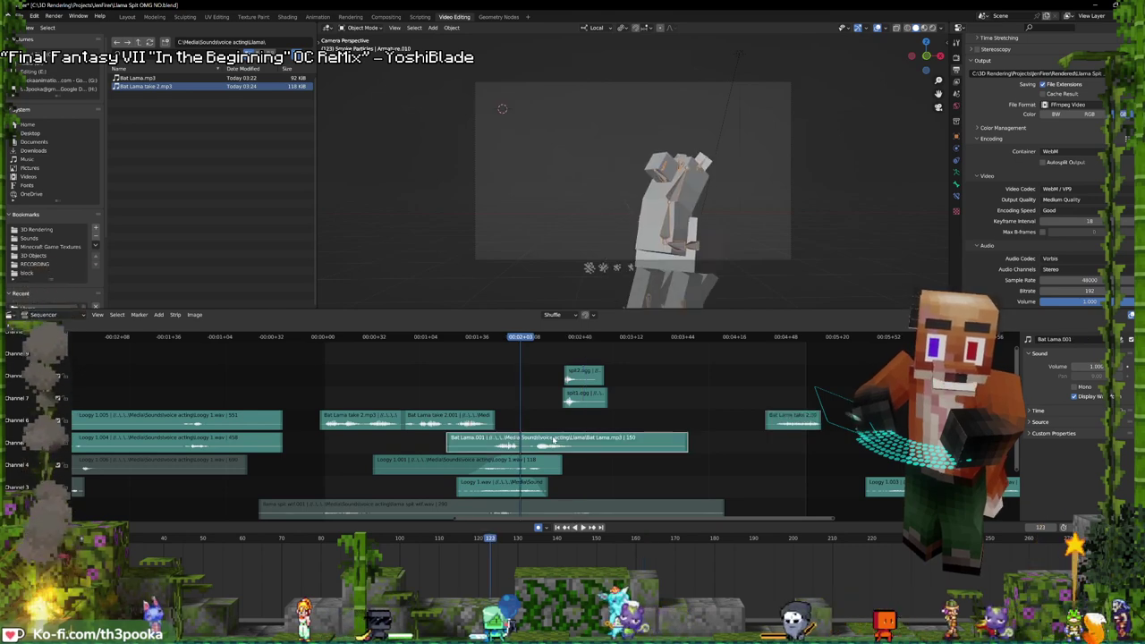
{"action": "left_click_drag", "start_coordinate": [507, 414], "coordinate": [524, 413]}
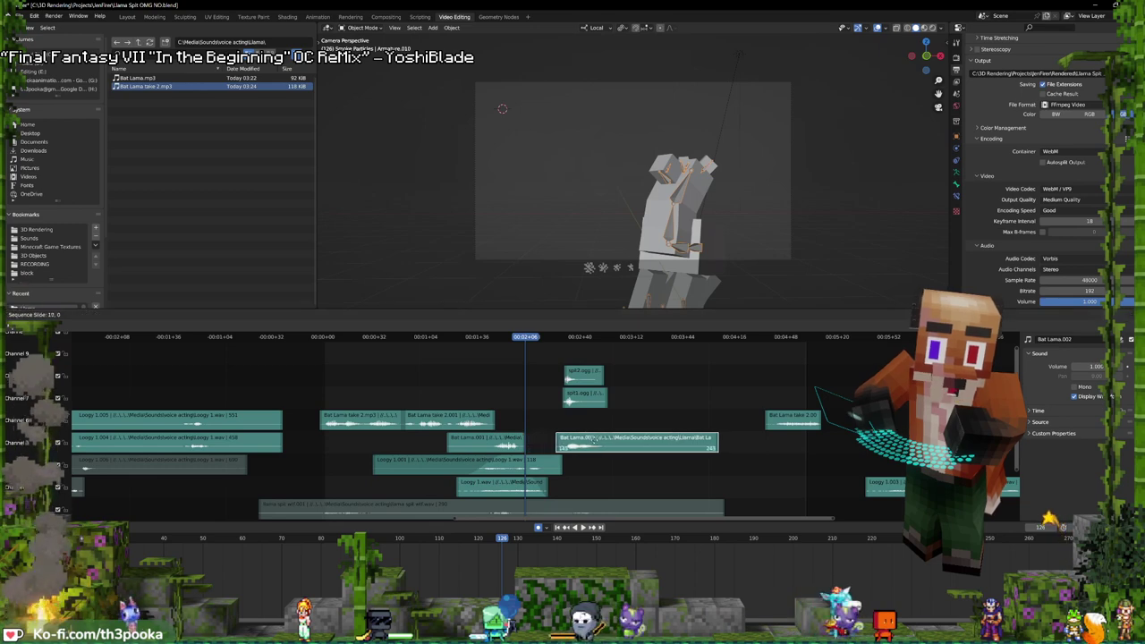
{"action": "left_click_drag", "start_coordinate": [592, 438], "coordinate": [586, 438]}
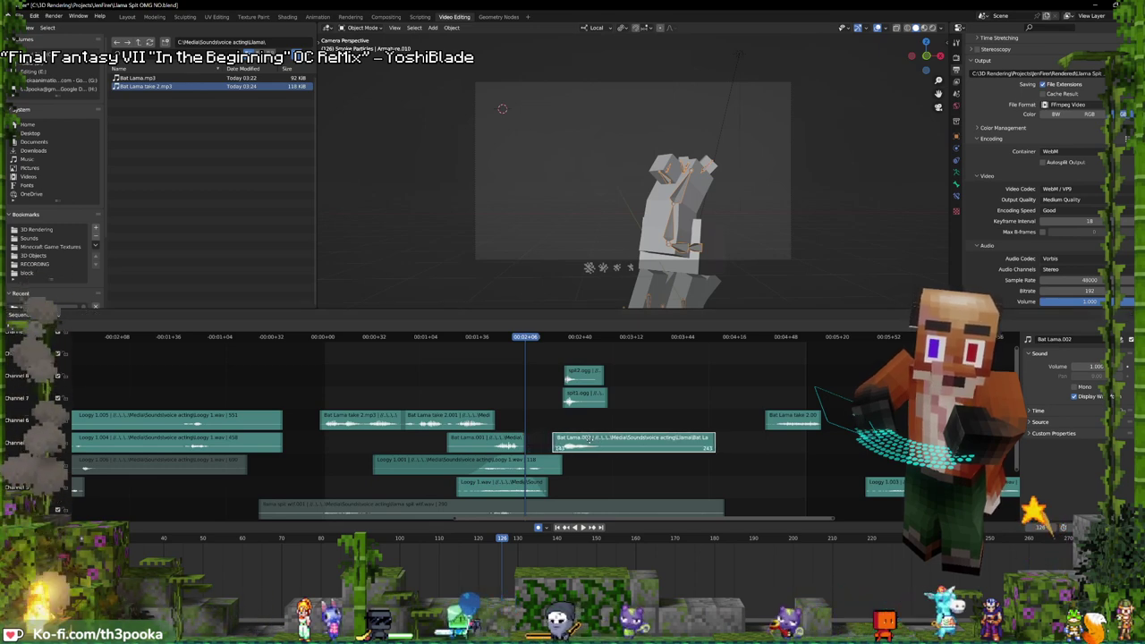
{"action": "left_click", "coordinate": [319, 386]}
{"action": "key", "text": "space"}
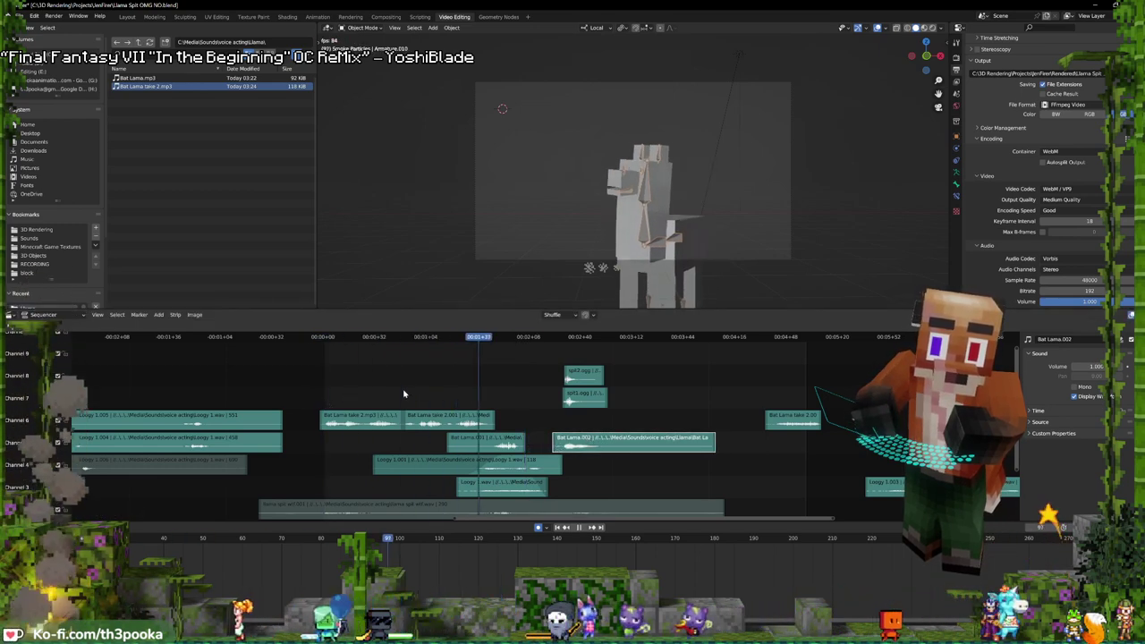
{"action": "key", "text": "space"}
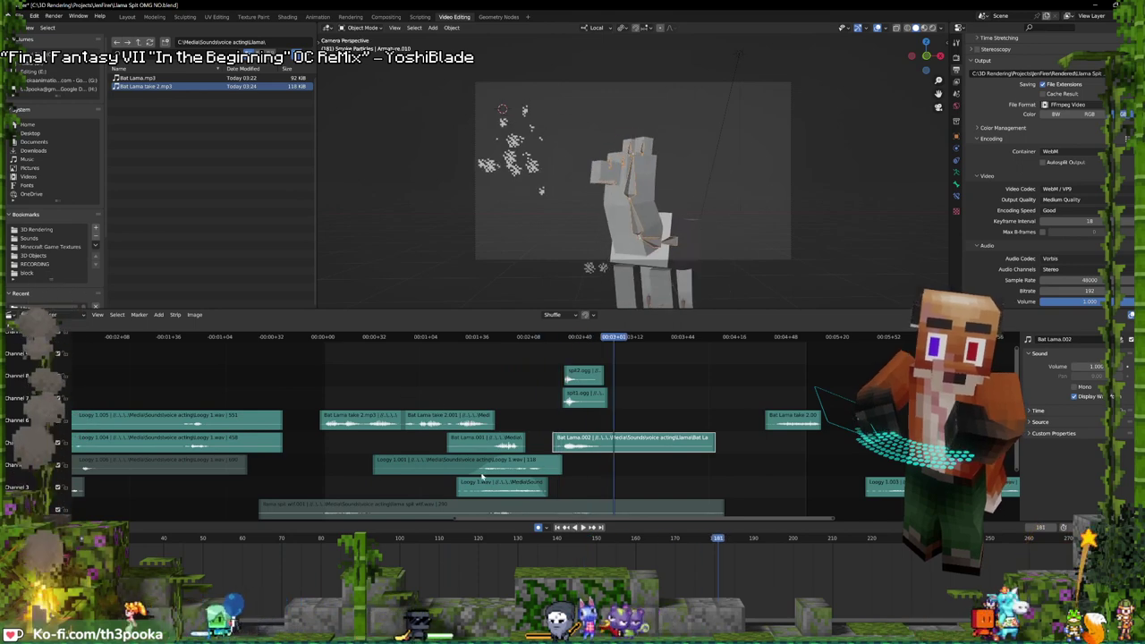
- Mute channels 3 and 4 and play back the Bat Lama takes against the llama animation
{"action": "left_click", "coordinate": [57, 464]}
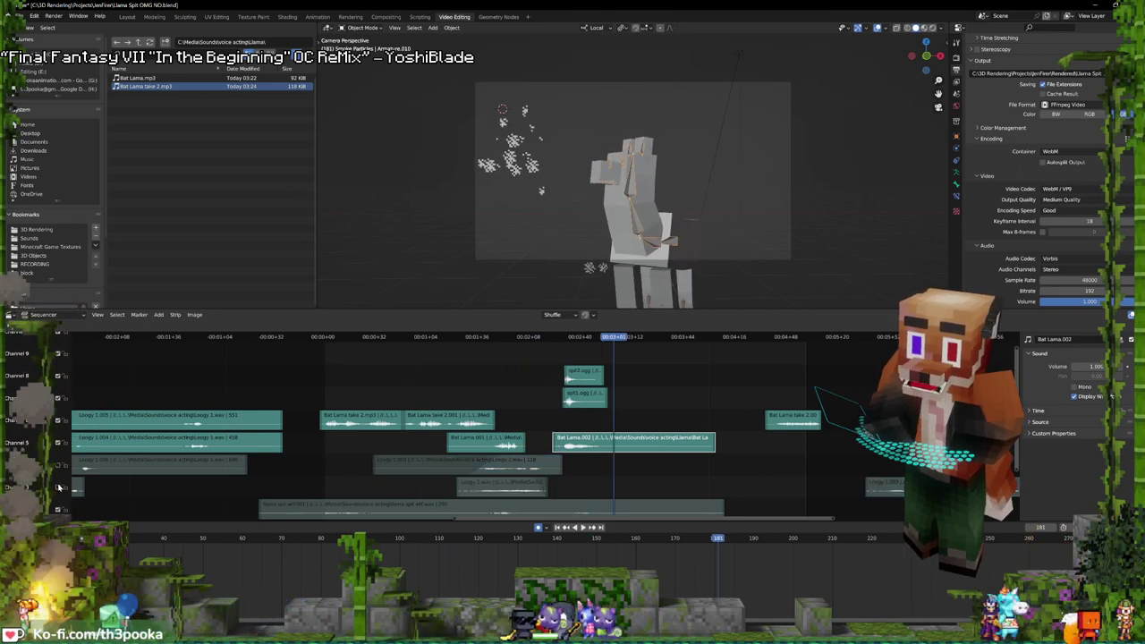
{"action": "left_click", "coordinate": [295, 371]}
{"action": "key", "text": "space"}
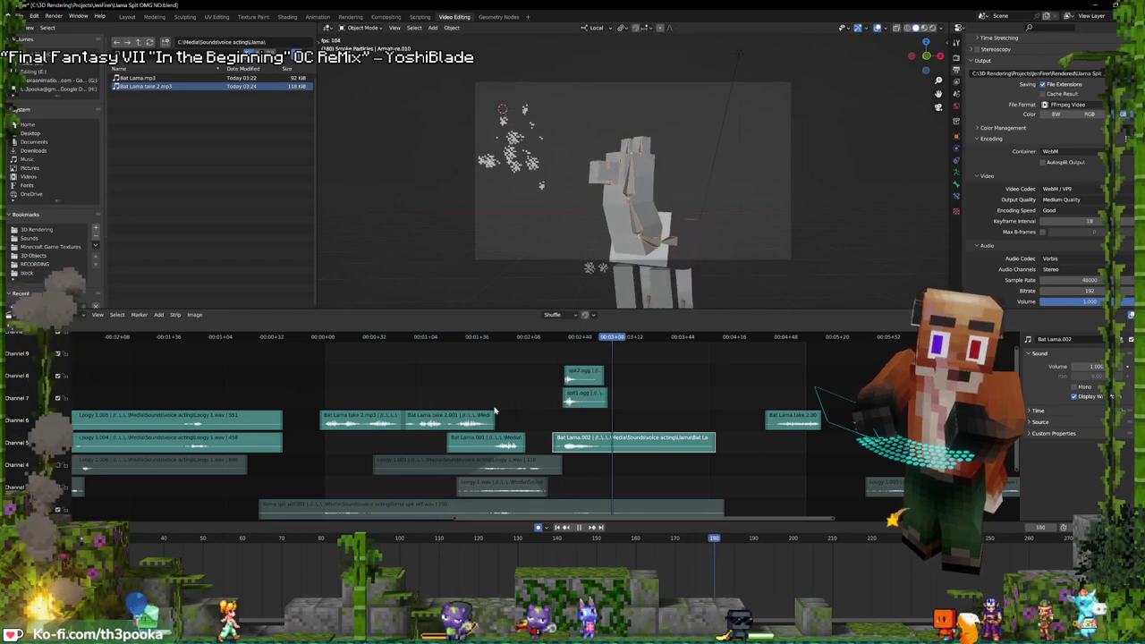
{"action": "key", "text": "space"}
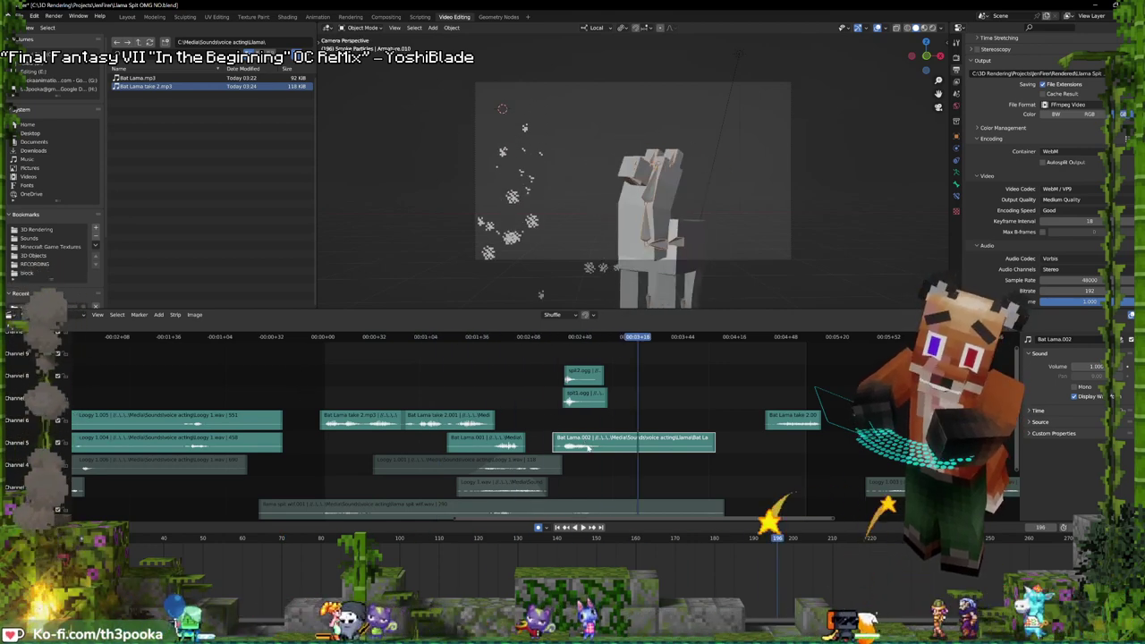
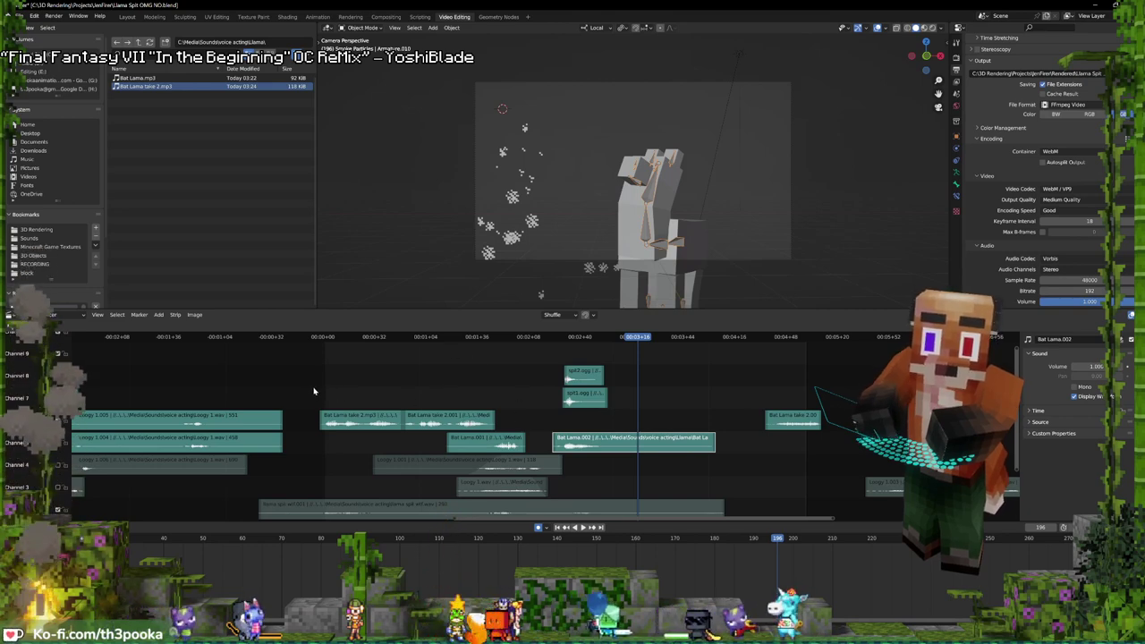
{"action": "key", "text": "shift+Left"}
{"action": "key", "text": "space"}
{"action": "key", "text": "space"}
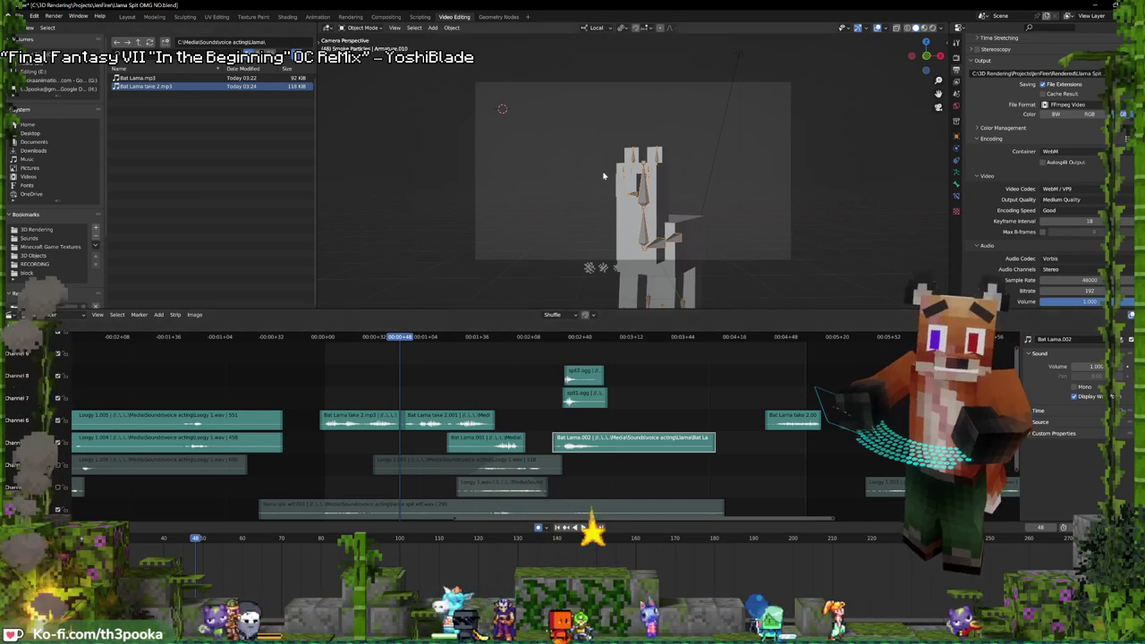
- In the Animation workspace, keyframe the selected llama bone at frame 1 and push the new action down into an NLA strip opened for tweaking
{"action": "left_click", "coordinate": [127, 17]}
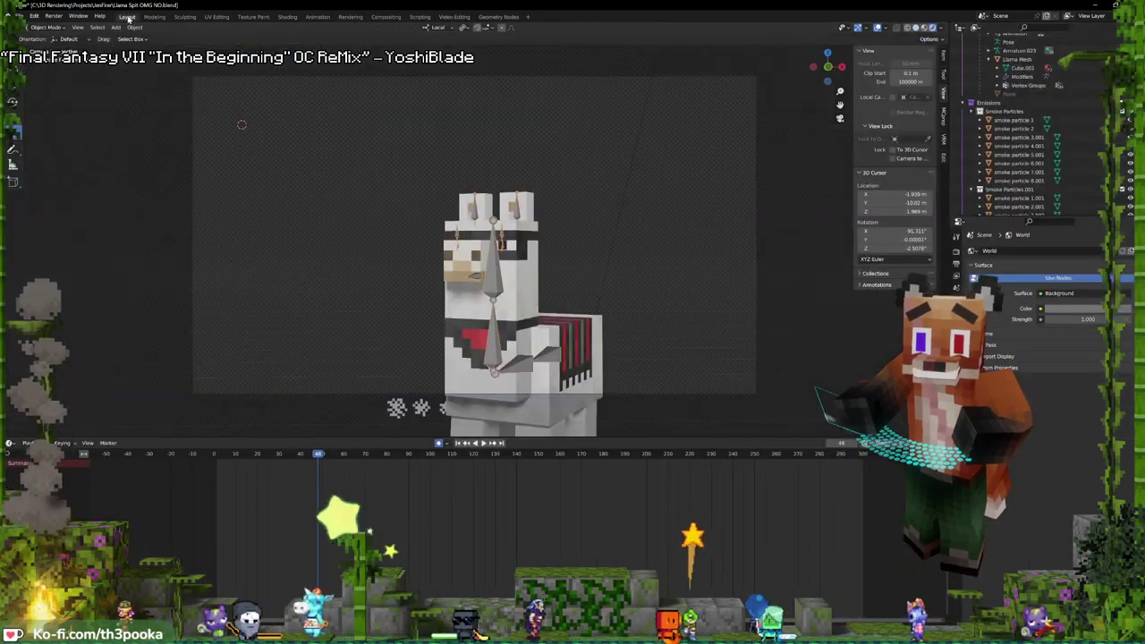
{"action": "left_click", "coordinate": [316, 17]}
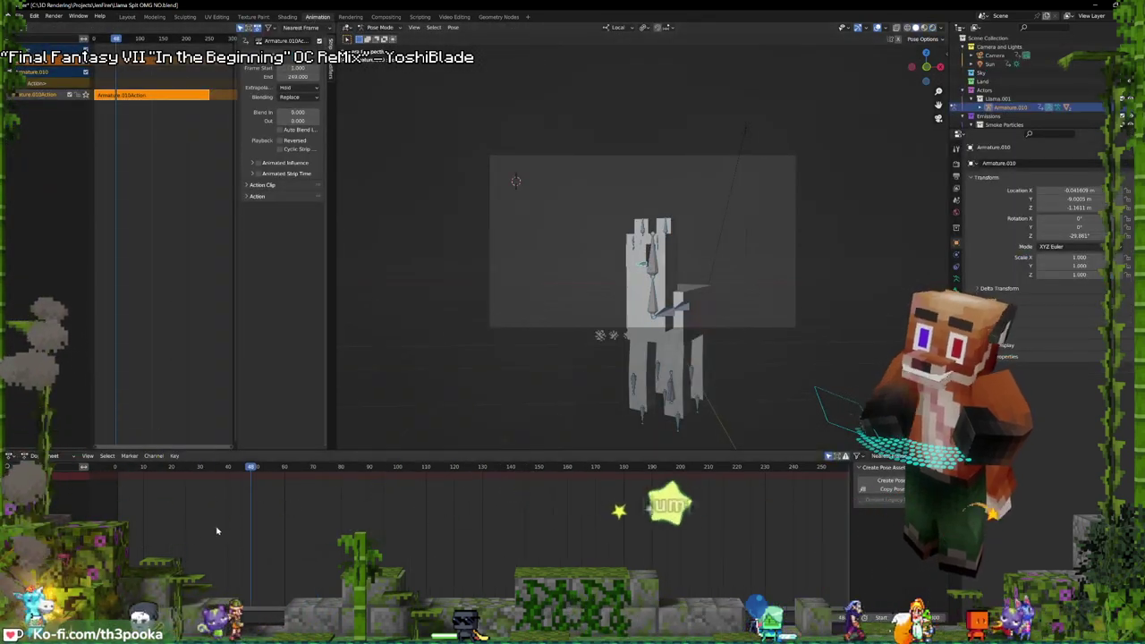
{"action": "key", "text": "space"}
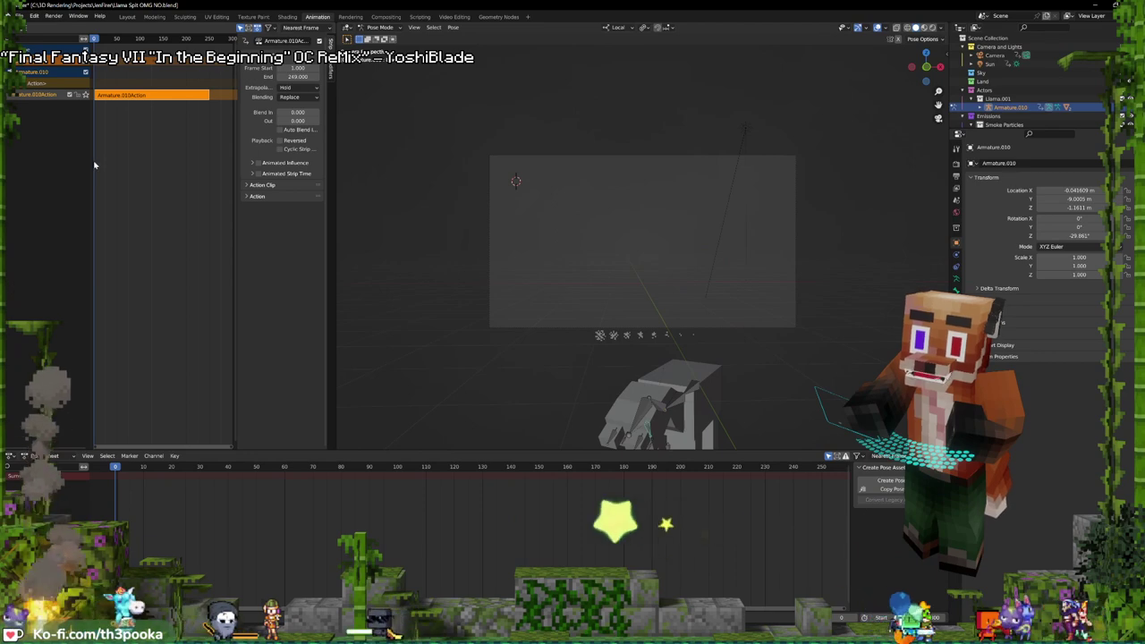
{"action": "key", "text": "Right"}
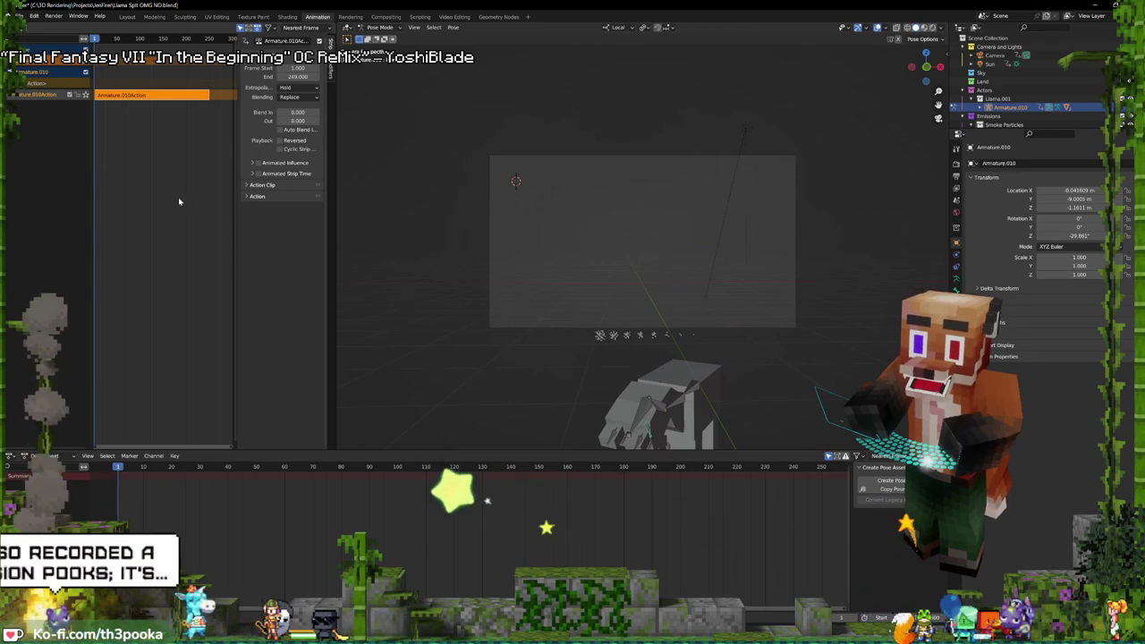
{"action": "key", "text": "i"}
{"action": "left_click", "coordinate": [669, 264]}
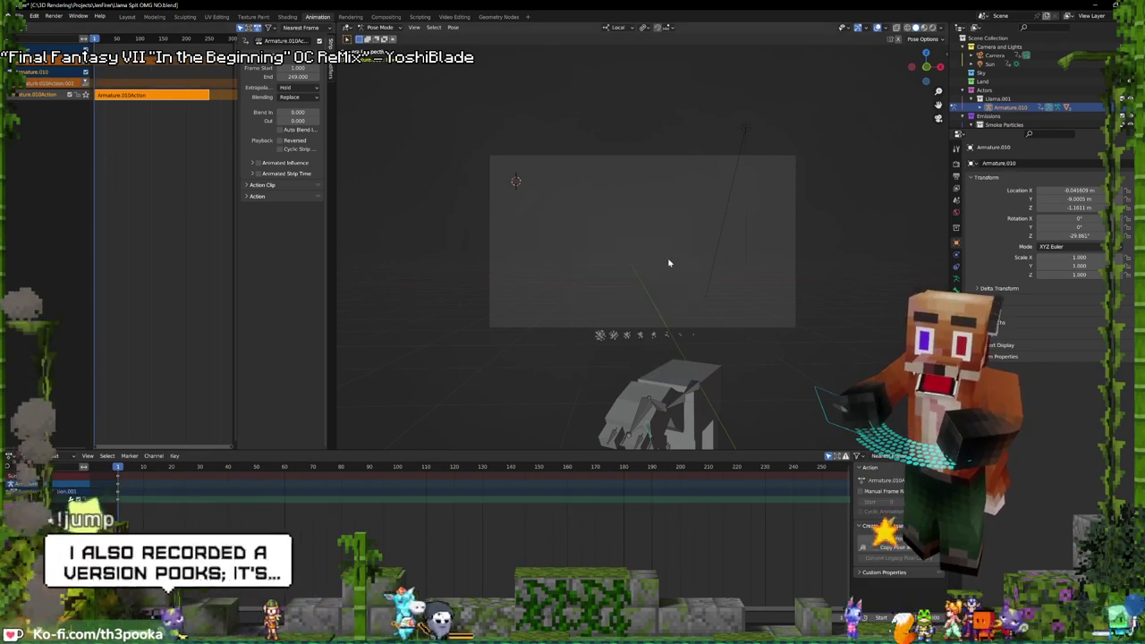
{"action": "left_click", "coordinate": [86, 83]}
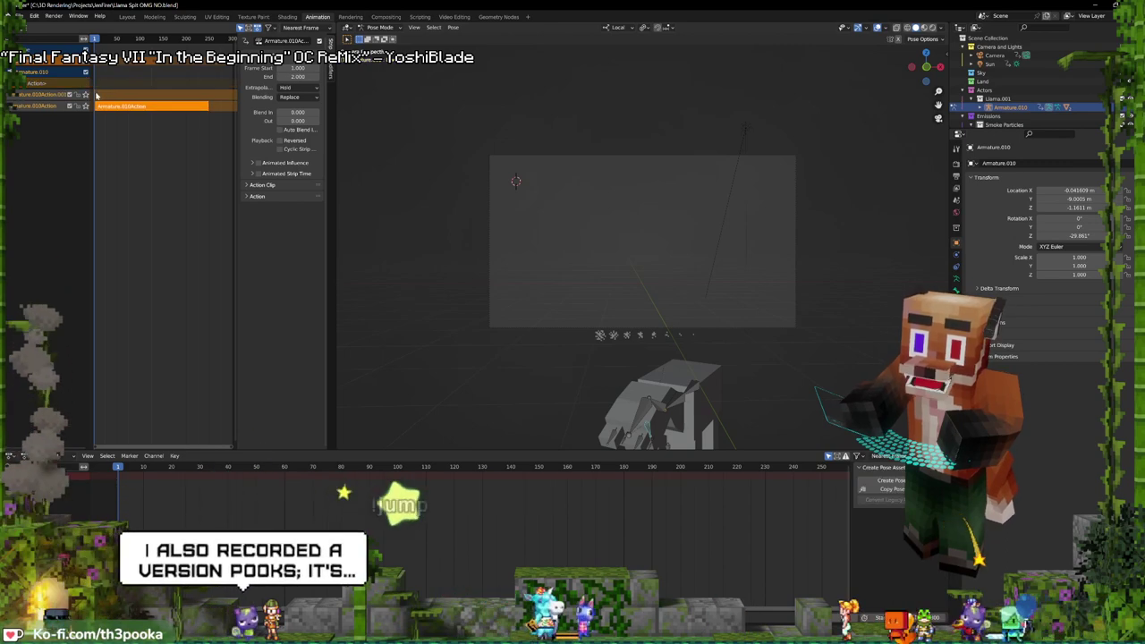
{"action": "key", "text": "Tab"}
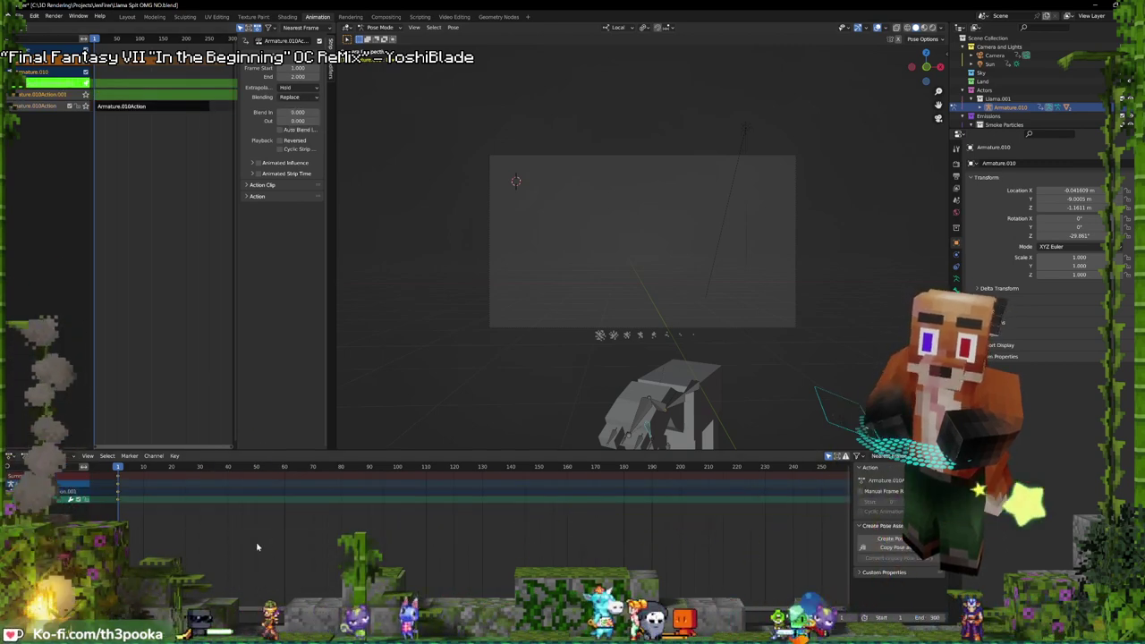
- Insert a Location, Rotation & Scale keyframe for the selected llama bone at frame 11
{"action": "mouse_move", "coordinate": [117, 519]}
{"action": "right_mouse_down", "text": "shift"}
{"action": "mouse_move", "coordinate": [130, 519]}
{"action": "mouse_move", "coordinate": [120, 517]}
{"action": "right_mouse_up", "text": "shift"}
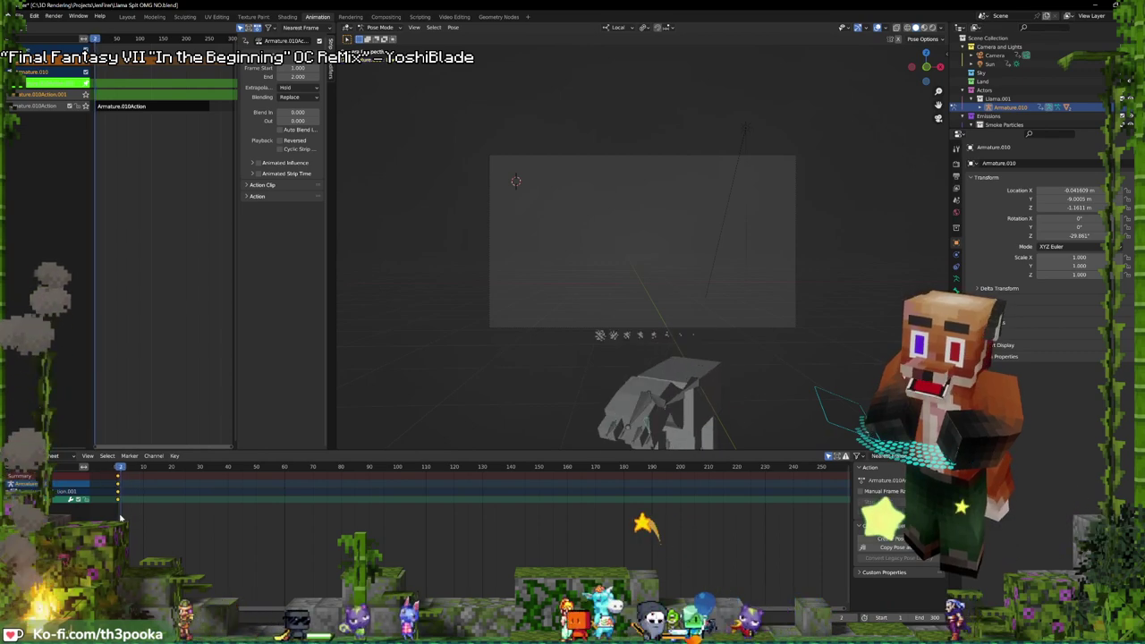
{"action": "key", "text": "space"}
{"action": "key", "text": "space"}
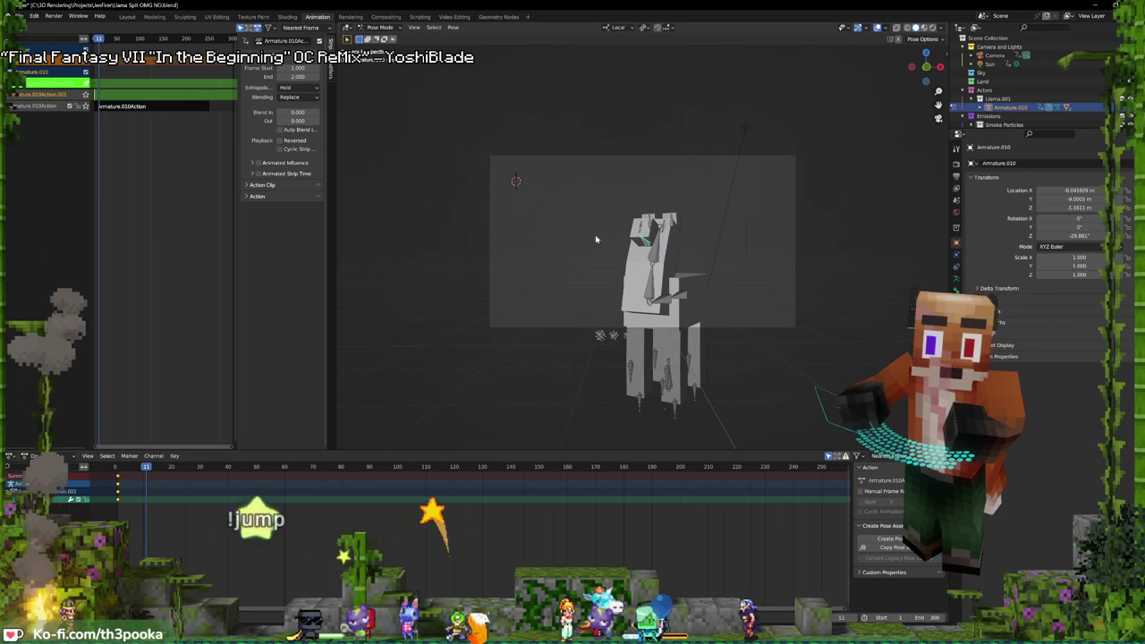
{"action": "key", "text": "i"}
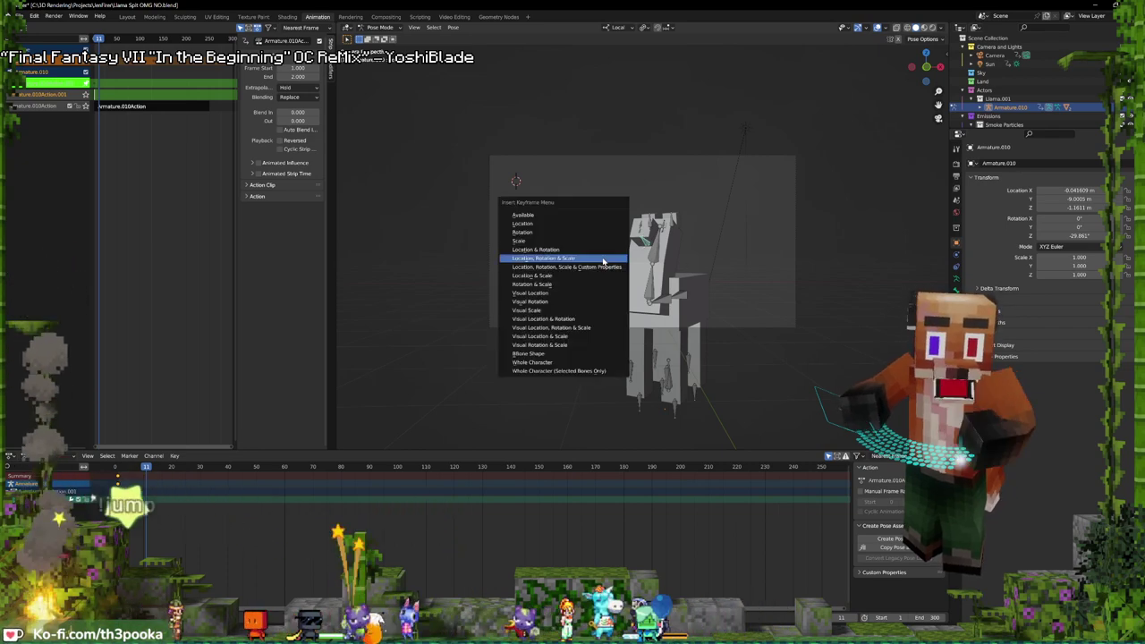
{"action": "left_click", "coordinate": [604, 258]}
- Go to frame 6 between the two keyframes and activate the Transform tool for the selected llama bone
{"action": "left_click", "coordinate": [132, 480]}
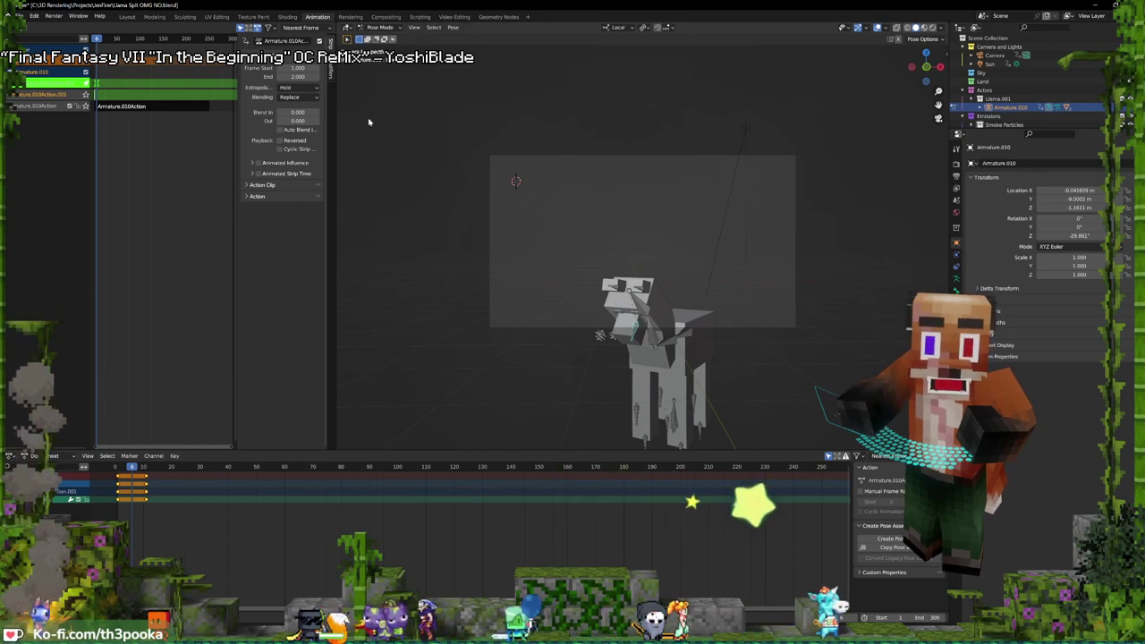
{"action": "key", "text": "t"}
{"action": "left_click", "coordinate": [349, 131]}
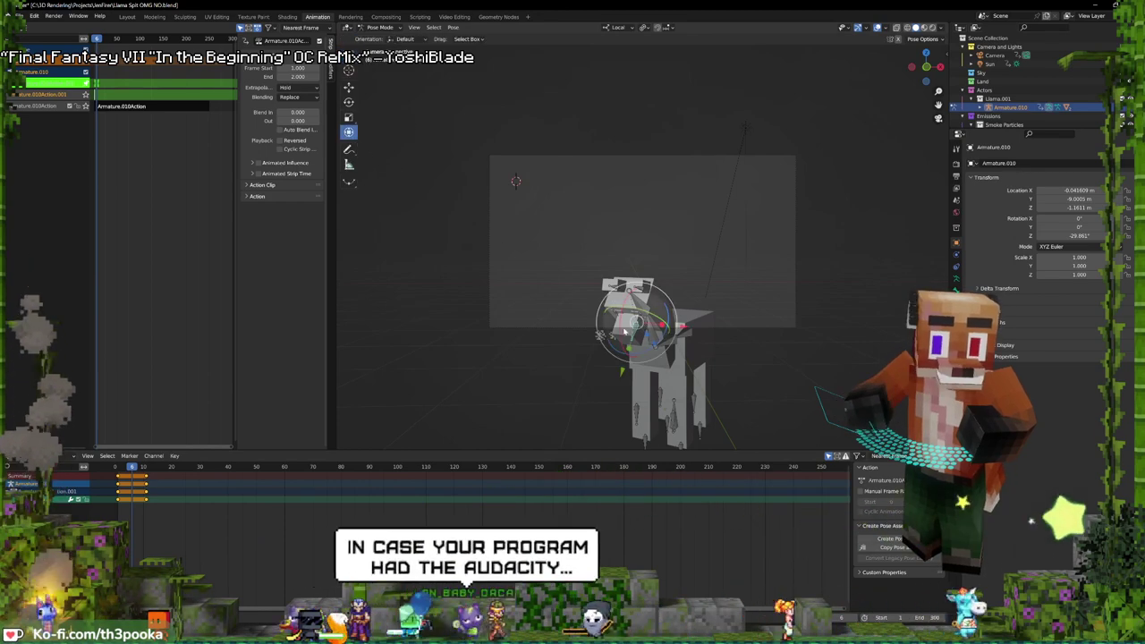
- Rotate the llama's jaw bone at frame 6, then switch the viewport to Material Preview shading
{"action": "left_click_drag", "start_coordinate": [624, 315], "coordinate": [621, 328]}
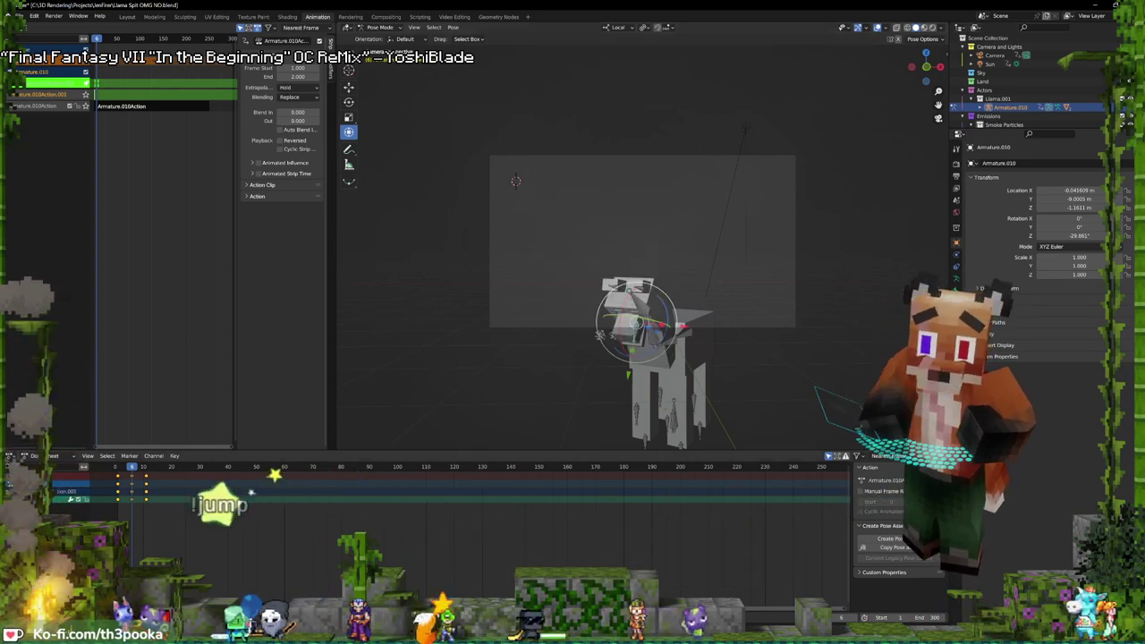
{"action": "left_click", "coordinate": [924, 28]}
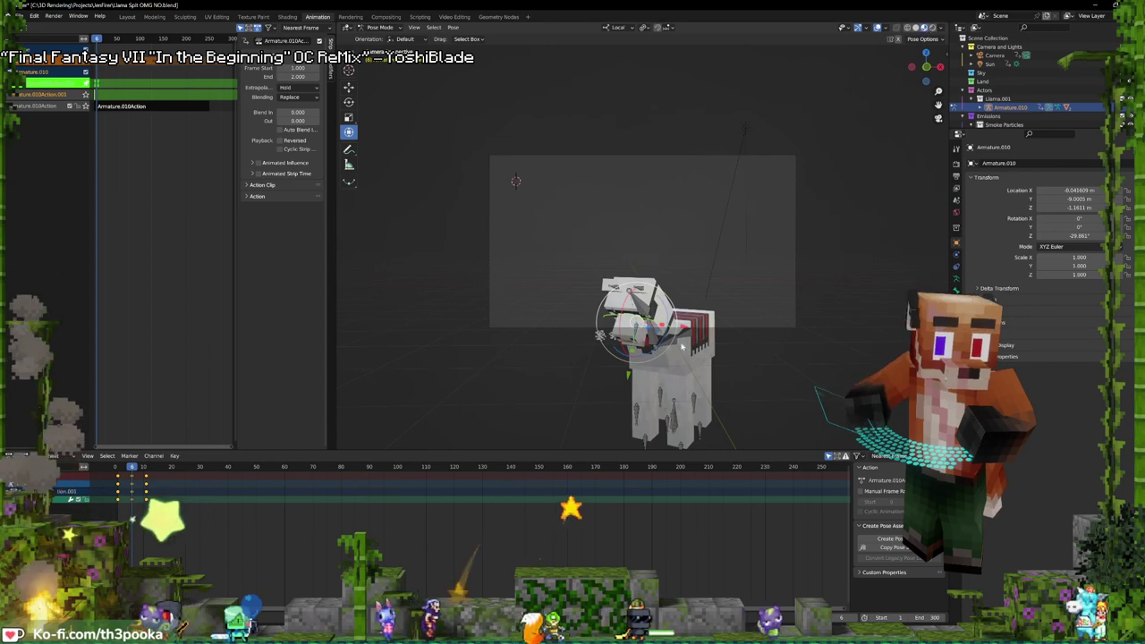
{"action": "key", "text": "space"}
{"action": "key", "text": "space"}
- Keyframe the jaw bone at frame 19, then rotate it about its local X axis at frame 15
{"action": "left_click", "coordinate": [159, 493]}
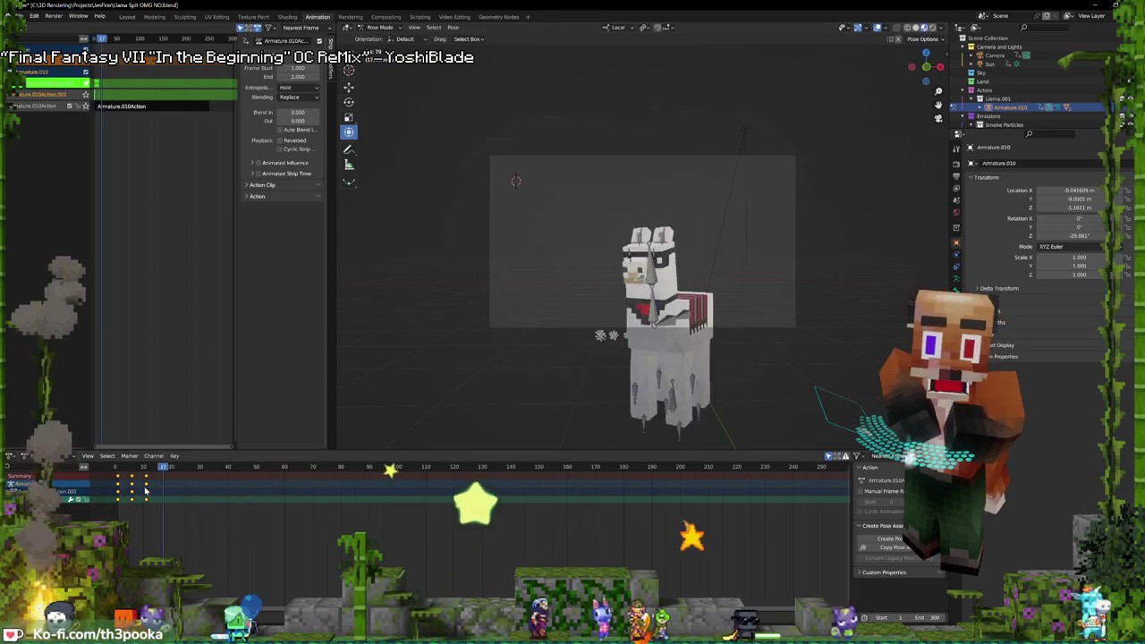
{"action": "left_click_drag", "start_coordinate": [159, 493], "coordinate": [169, 491]}
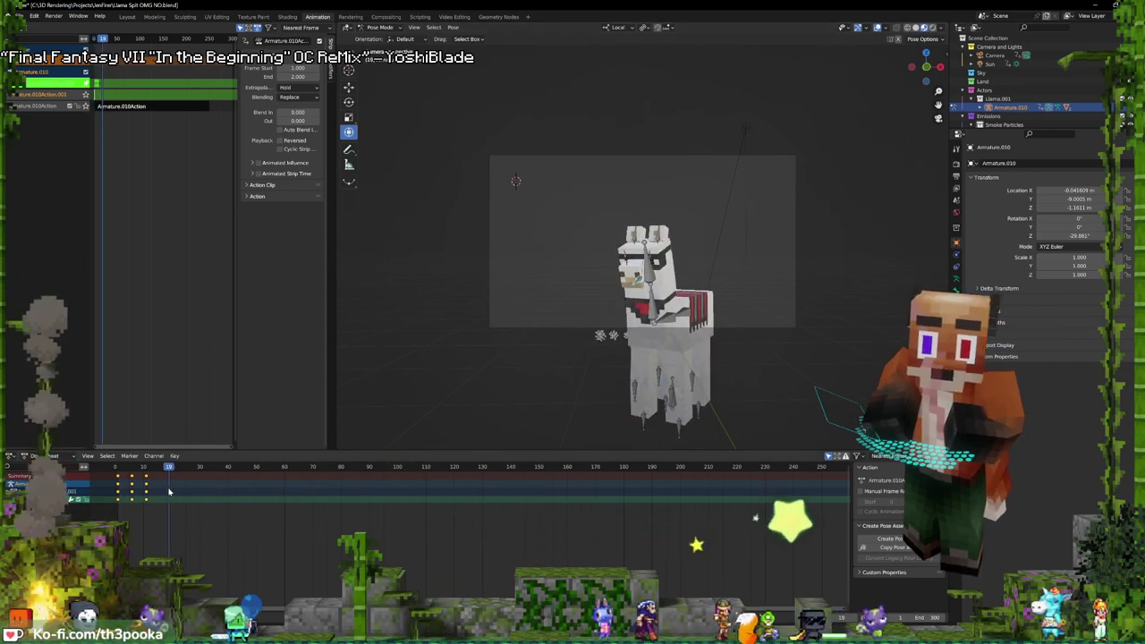
{"action": "key", "text": "i"}
{"action": "left_click", "coordinate": [656, 201]}
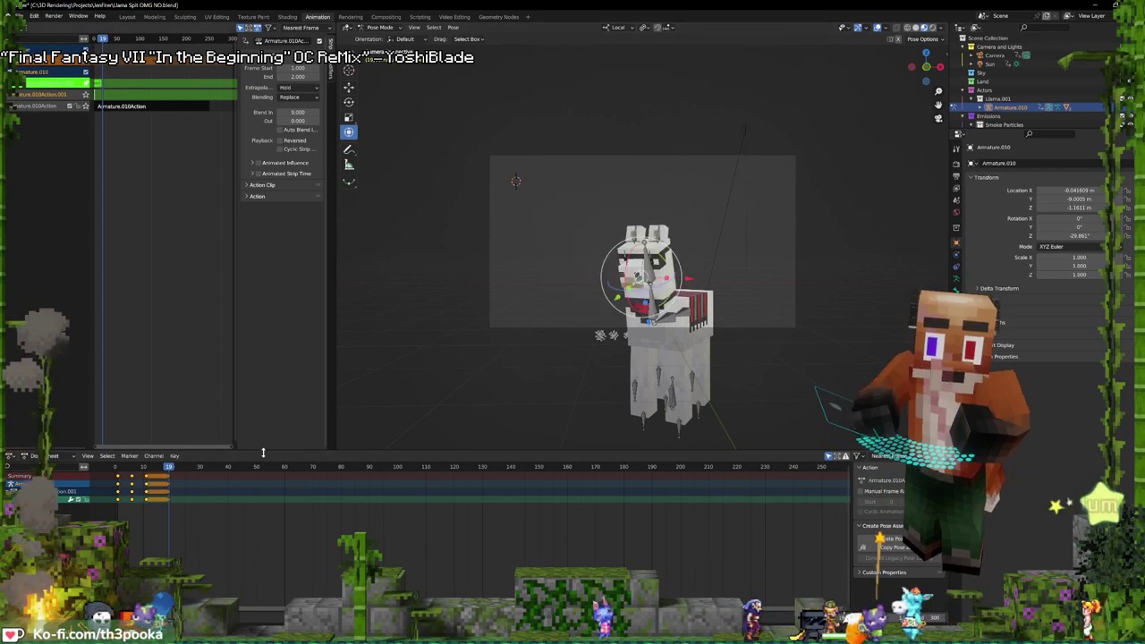
{"action": "left_click", "coordinate": [157, 484]}
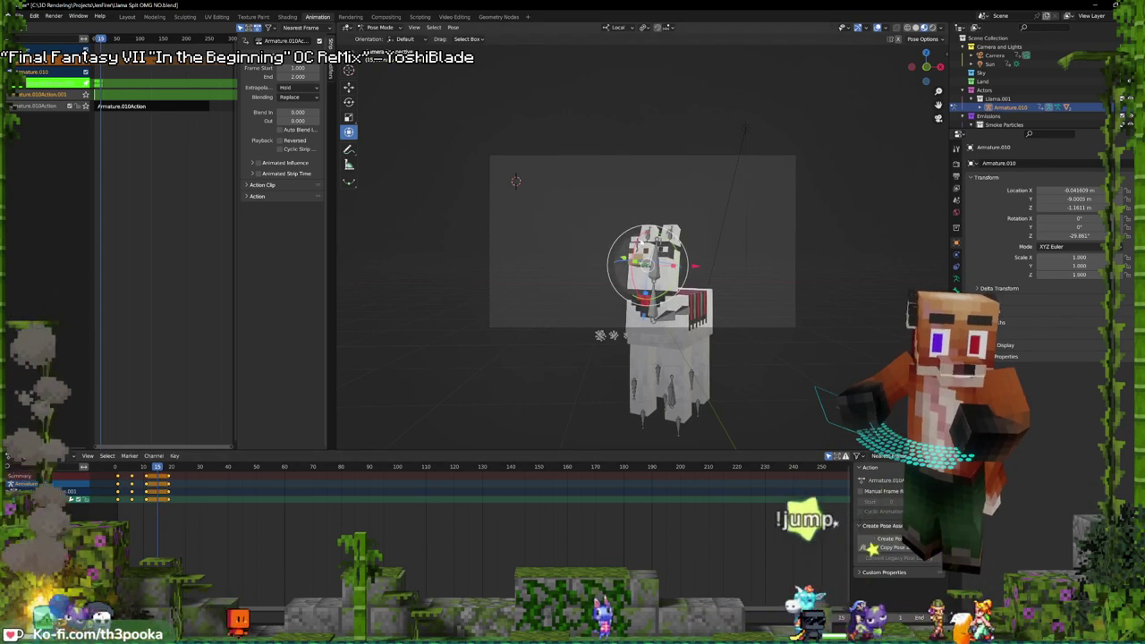
{"action": "left_click_drag", "start_coordinate": [633, 248], "coordinate": [639, 241]}
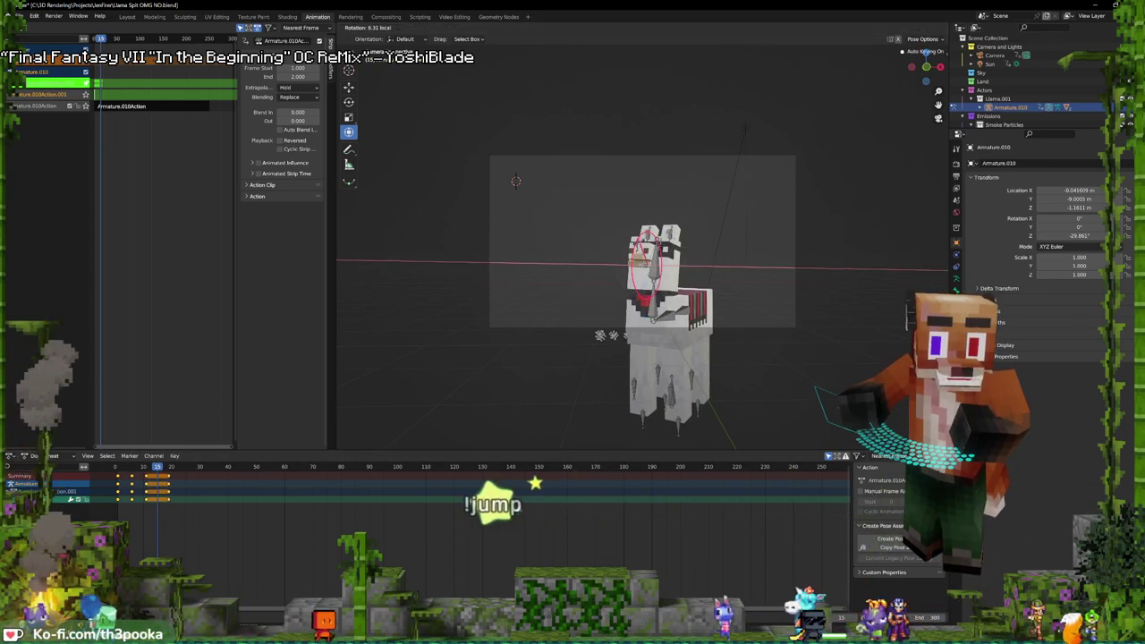
{"action": "key", "text": "Return"}
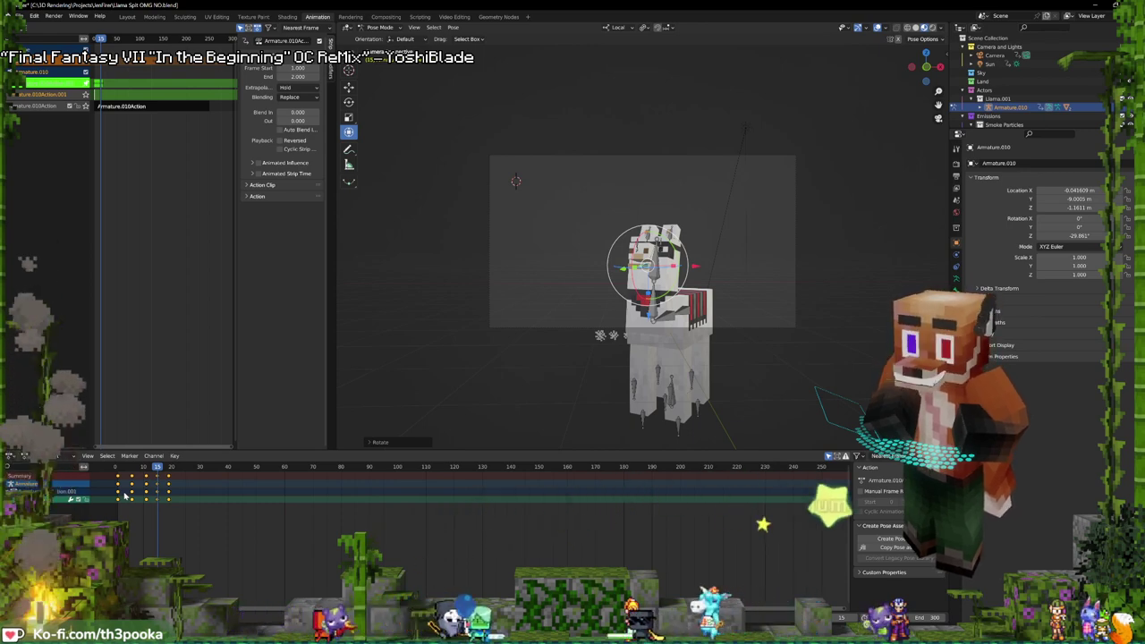
- Play the animation from frame 1 to review the jaw movement
{"action": "key", "text": "shift+Left"}
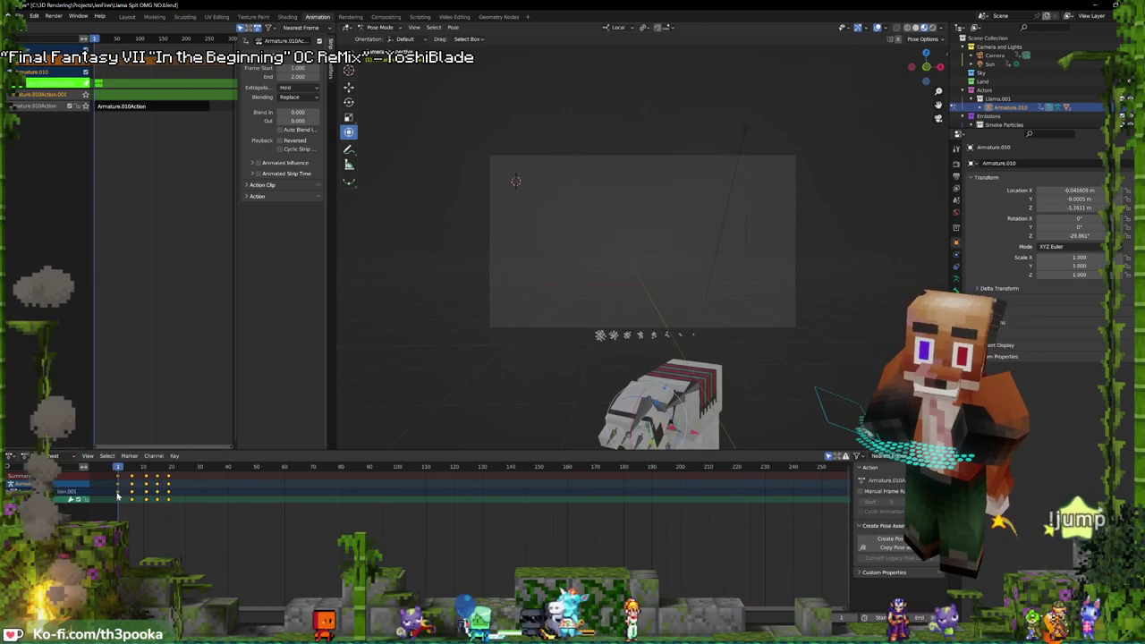
{"action": "key", "text": "space"}
{"action": "key", "text": "space"}
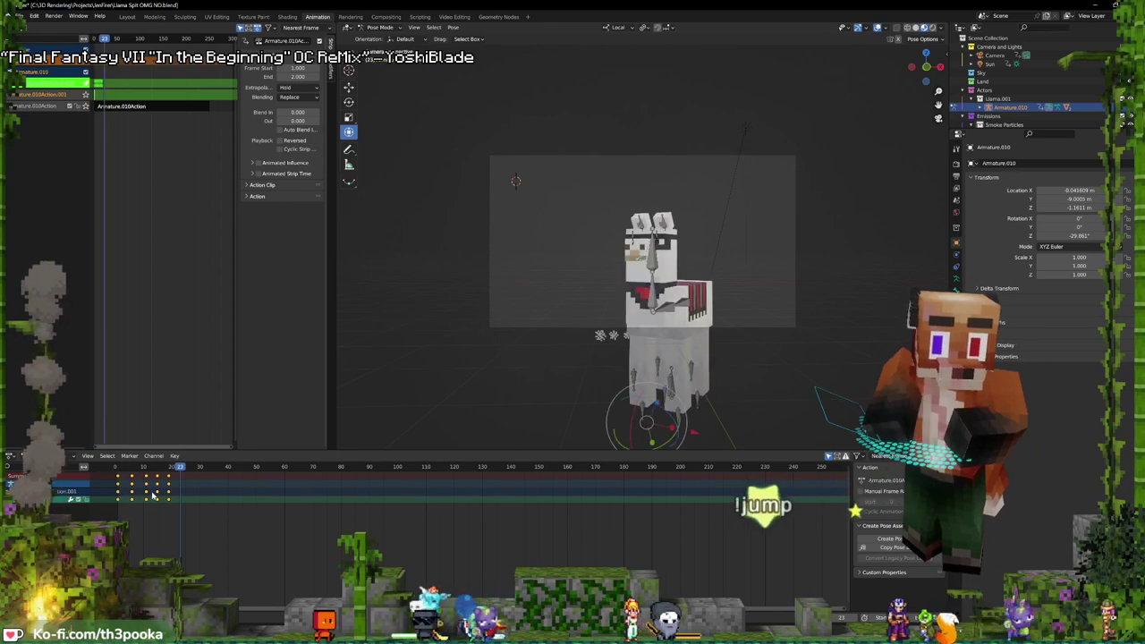
{"action": "key", "text": "space"}
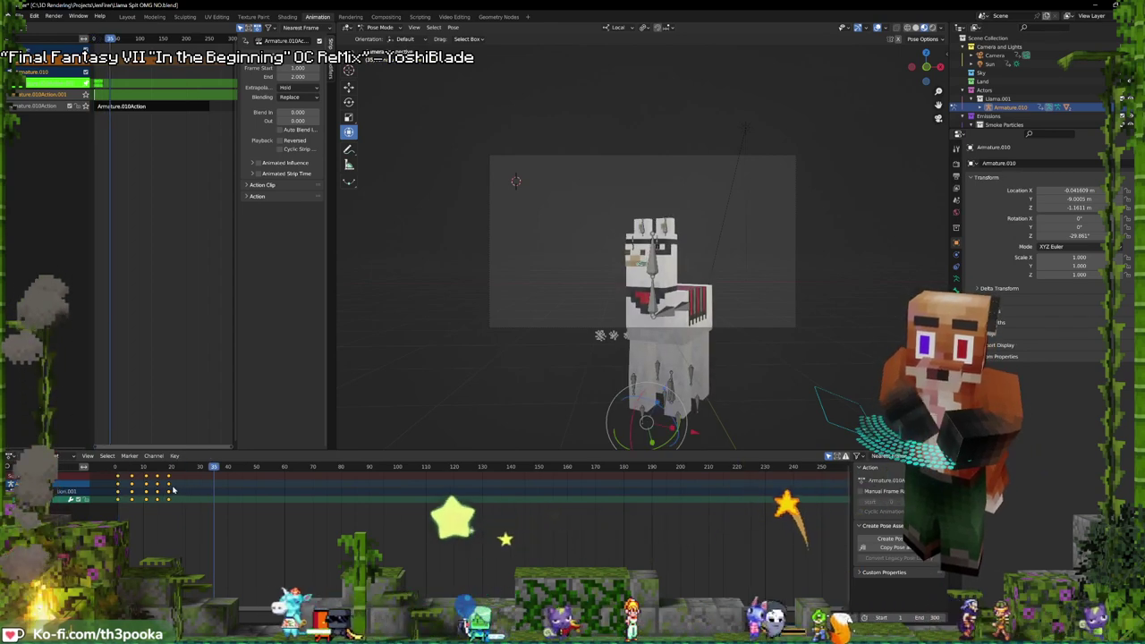
- Keyframe the jaw bone at frame 28, then rotate it about its local X axis at frame 24
{"action": "left_click", "coordinate": [194, 489]}
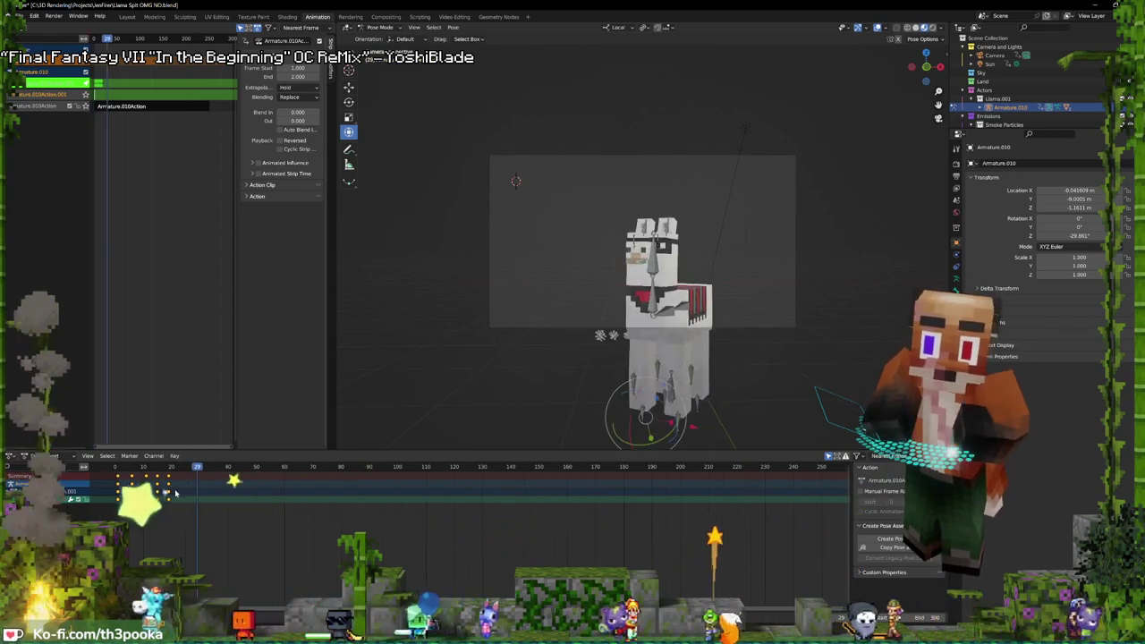
{"action": "left_click", "coordinate": [651, 252]}
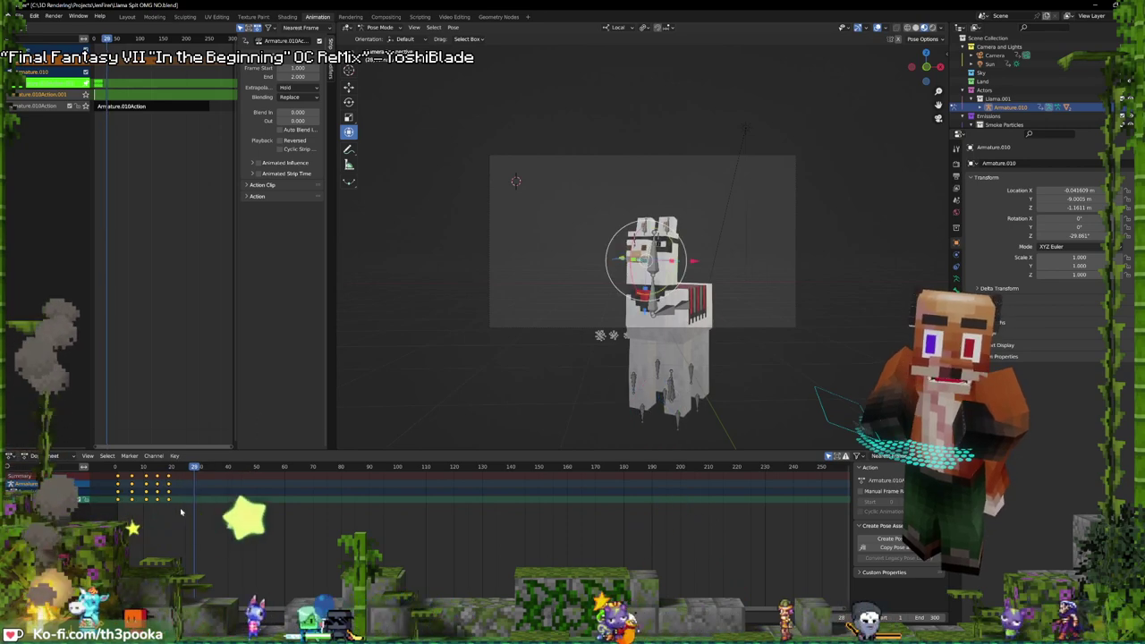
{"action": "key", "text": "i"}
{"action": "left_click", "coordinate": [517, 279]}
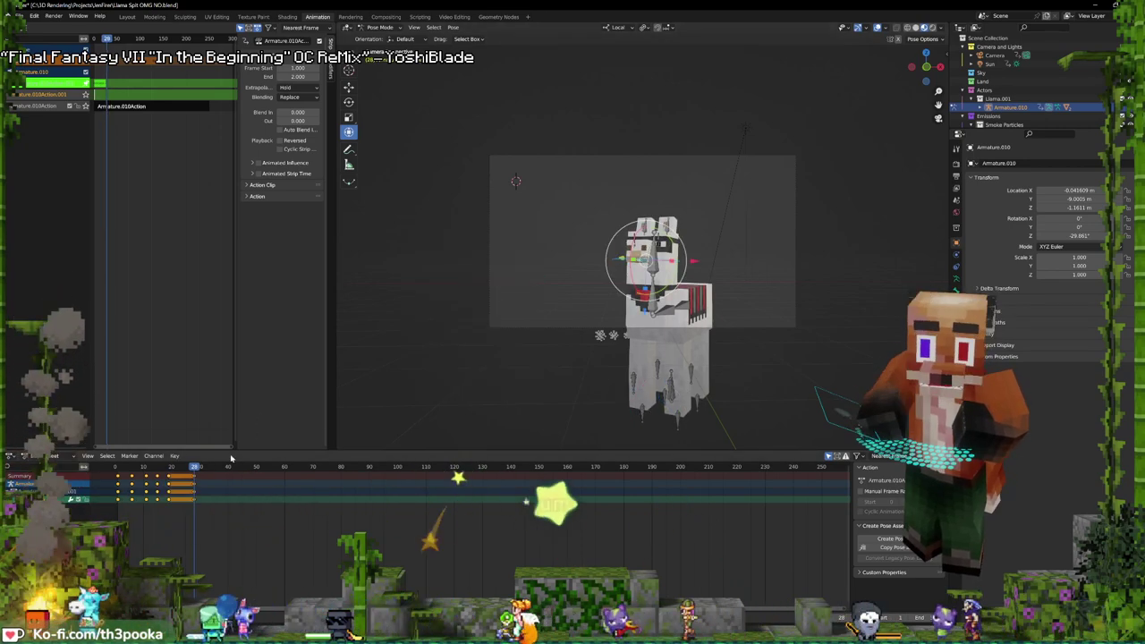
{"action": "left_click_drag", "start_coordinate": [194, 468], "coordinate": [181, 486]}
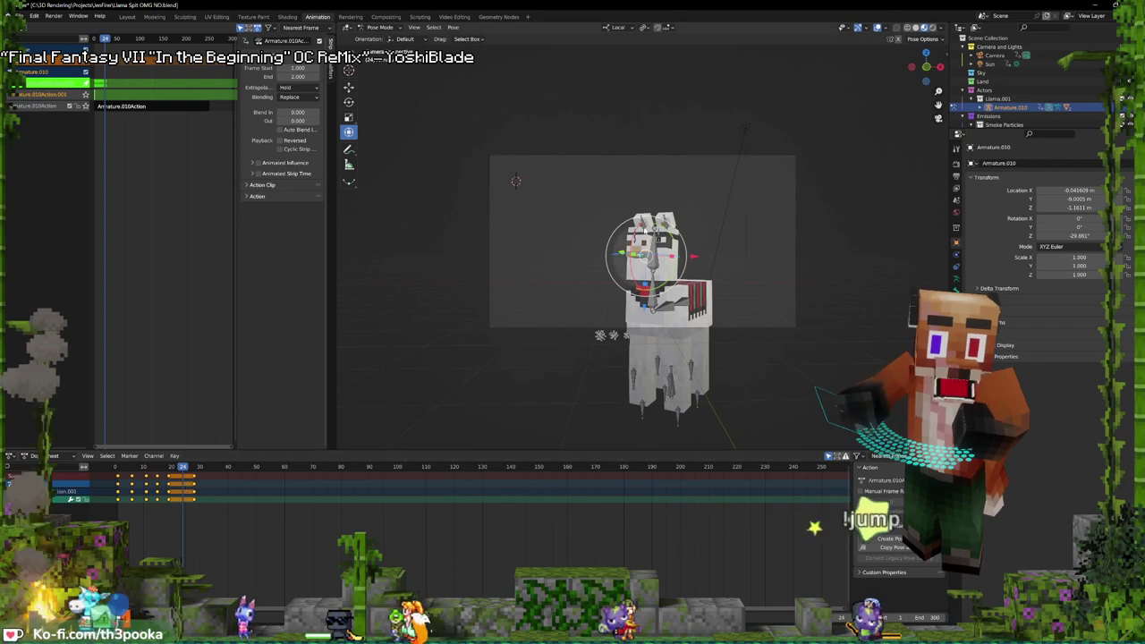
{"action": "key", "text": "r"}
{"action": "key", "text": "x"}
{"action": "key", "text": "x"}
{"action": "key", "text": "Return"}
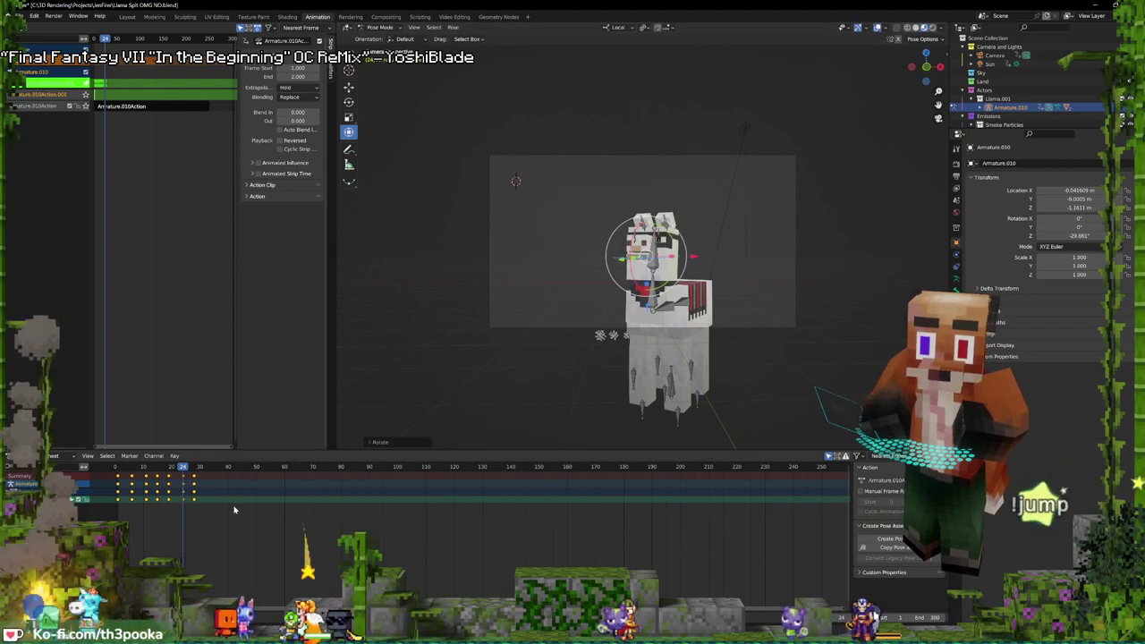
- Rotate the jaw bone about its local X axis at frame 37 and set another jaw keyframe at frame 47
{"action": "right_click_drag", "start_coordinate": [189, 496], "coordinate": [220, 485], "text": "shift"}
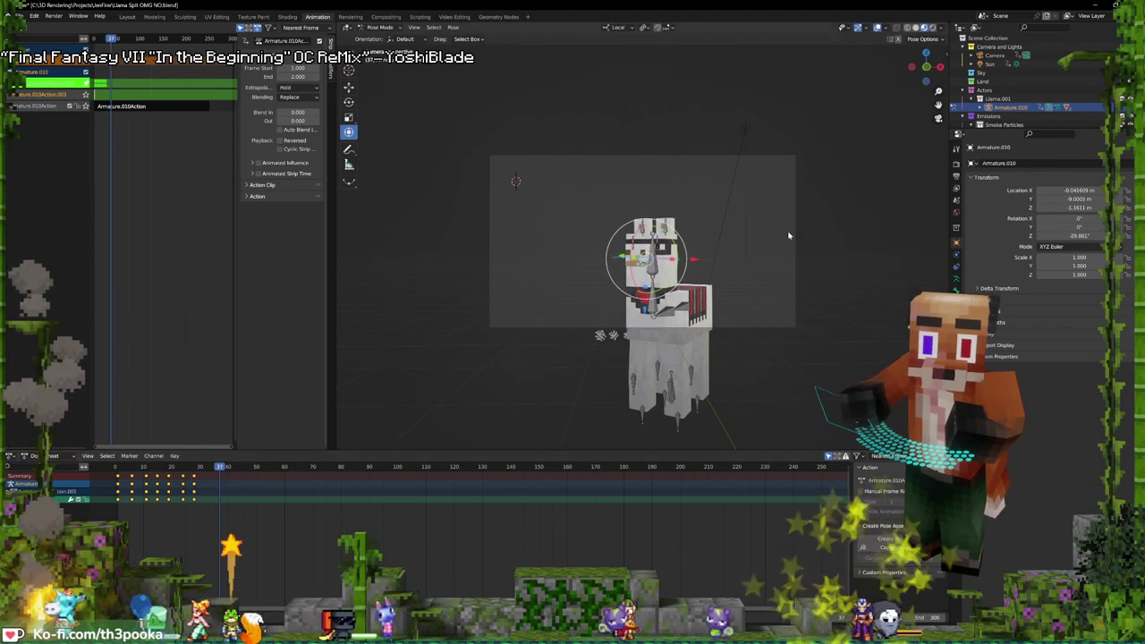
{"action": "key", "text": "r"}
{"action": "key", "text": "x"}
{"action": "key", "text": "x"}
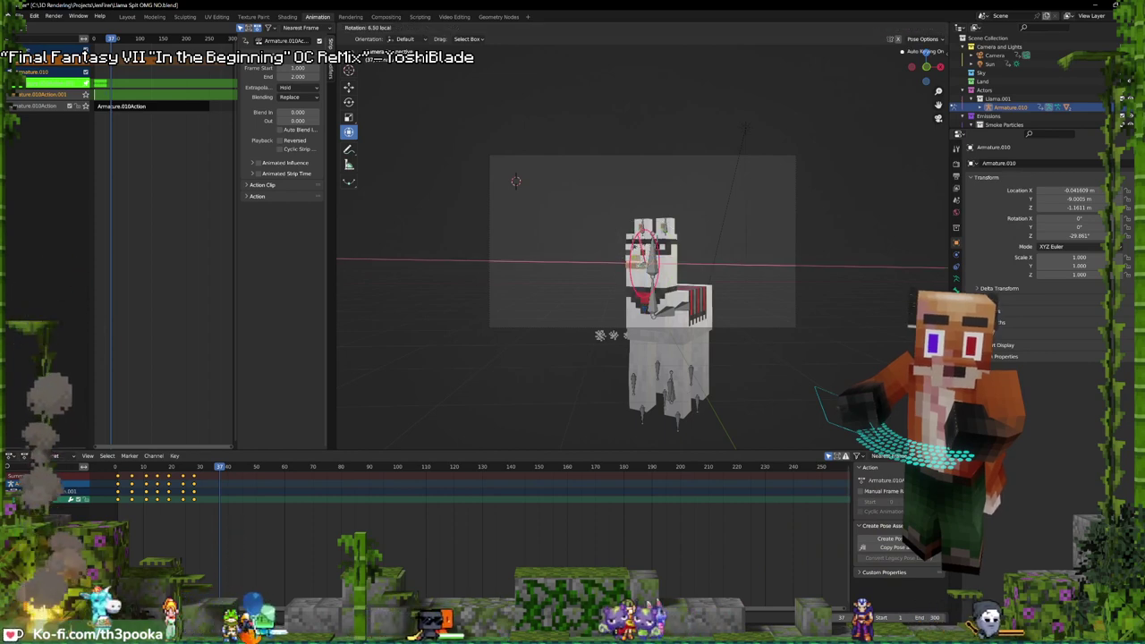
{"action": "key", "text": "Return"}
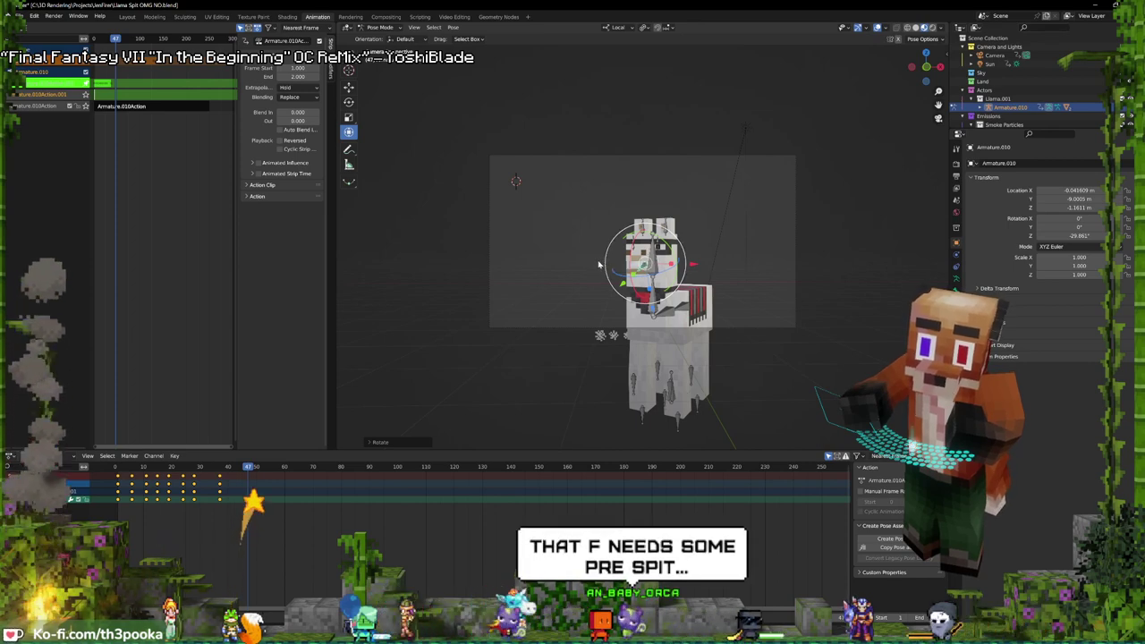
{"action": "key", "text": "i"}
- Replay the animation from the start to check the timing of the added jaw keyframes
{"action": "key", "text": "shift+Left"}
{"action": "key", "text": "space"}
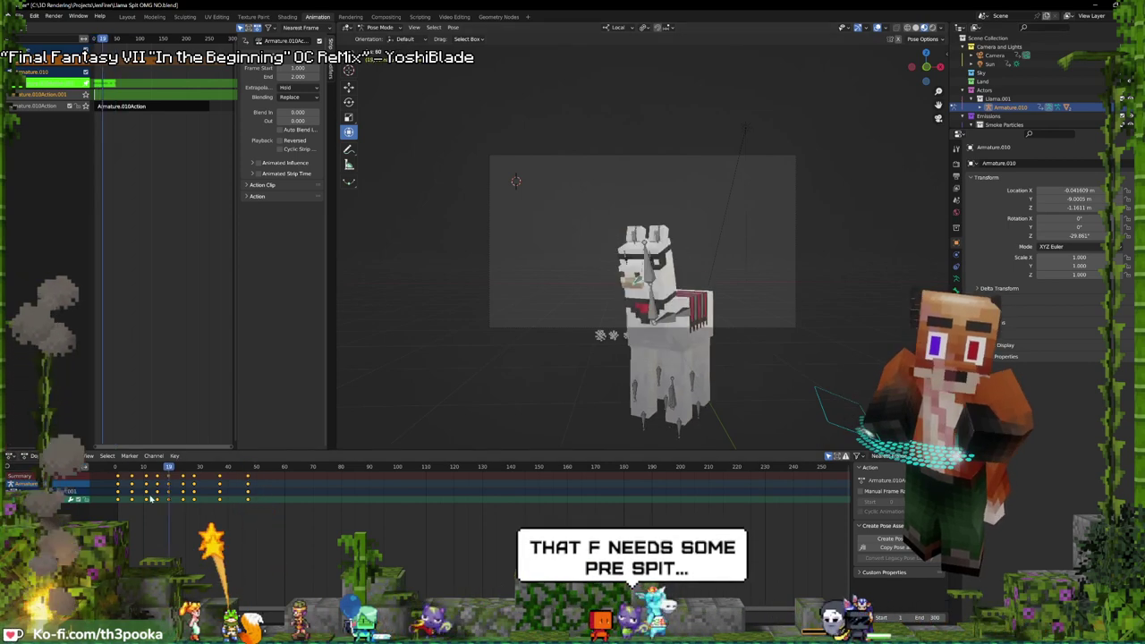
{"action": "key", "text": "space"}
{"action": "key", "text": "shift+Left"}
{"action": "key", "text": "space"}
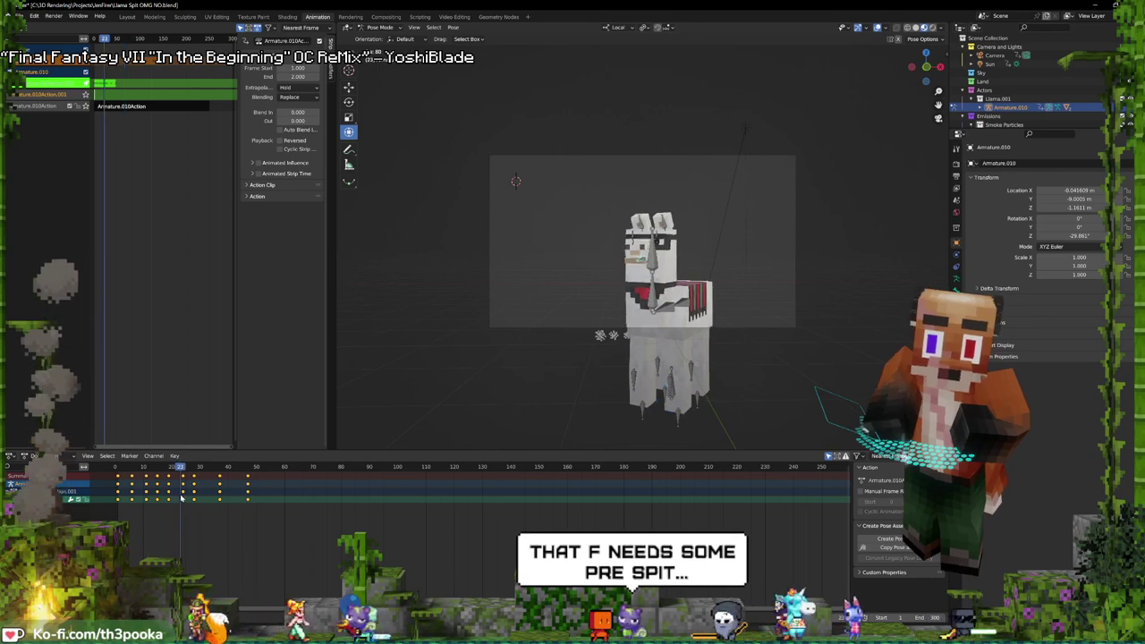
- Hold the jaw pose by inserting keyframes at frames 56 and 64
{"action": "left_click", "coordinate": [263, 494]}
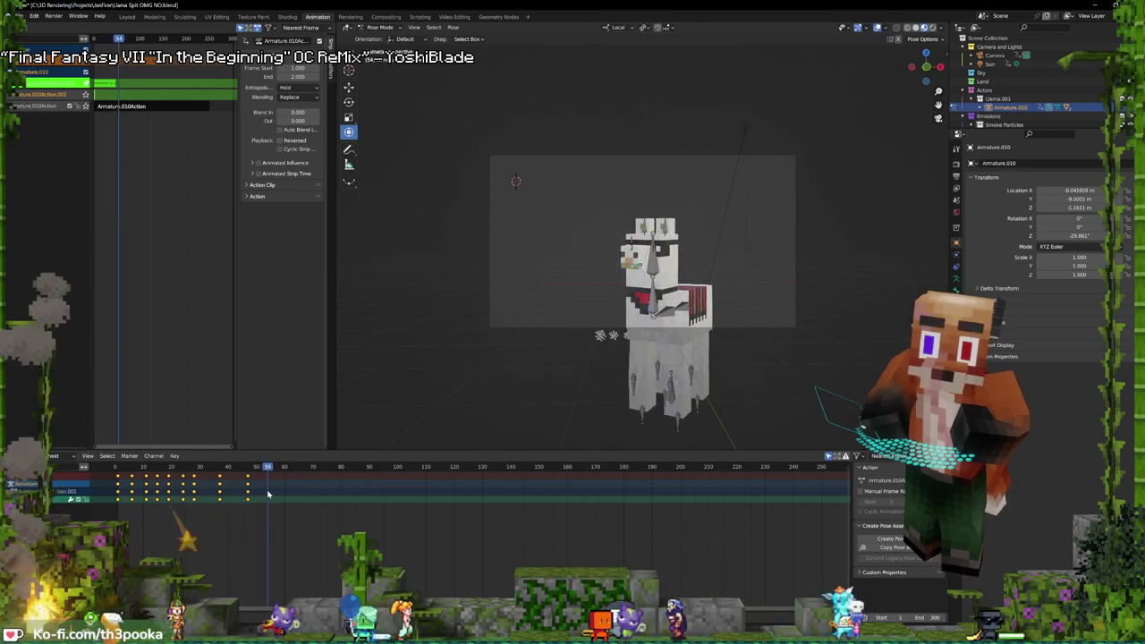
{"action": "left_click", "coordinate": [270, 490]}
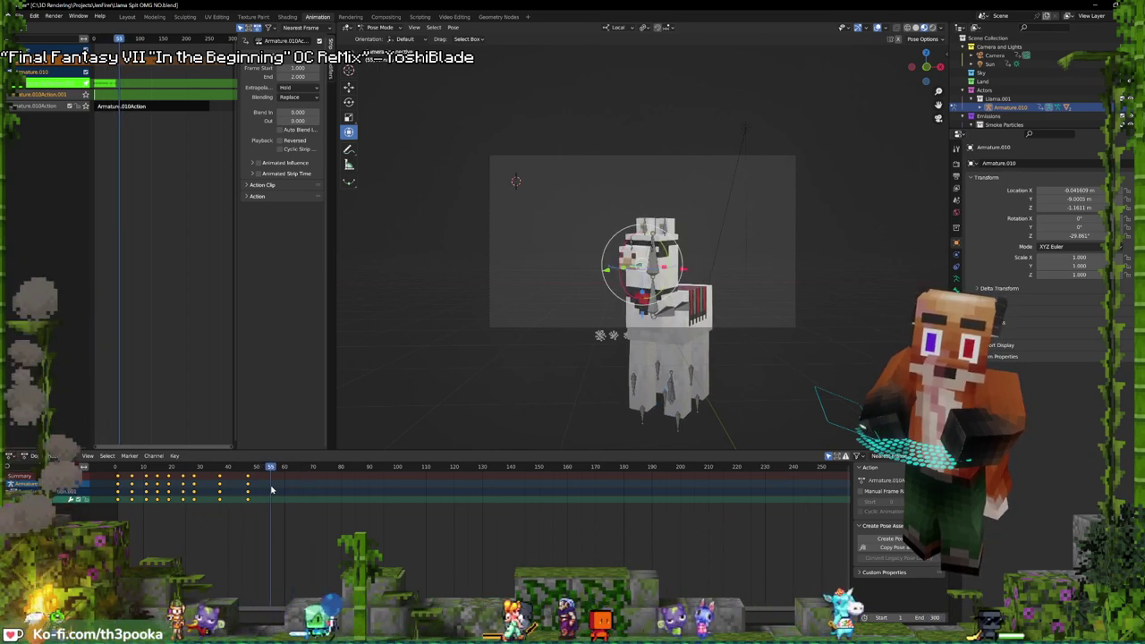
{"action": "key", "text": "space"}
{"action": "right_click_drag", "start_coordinate": [277, 490], "coordinate": [273, 491], "text": "shift"}
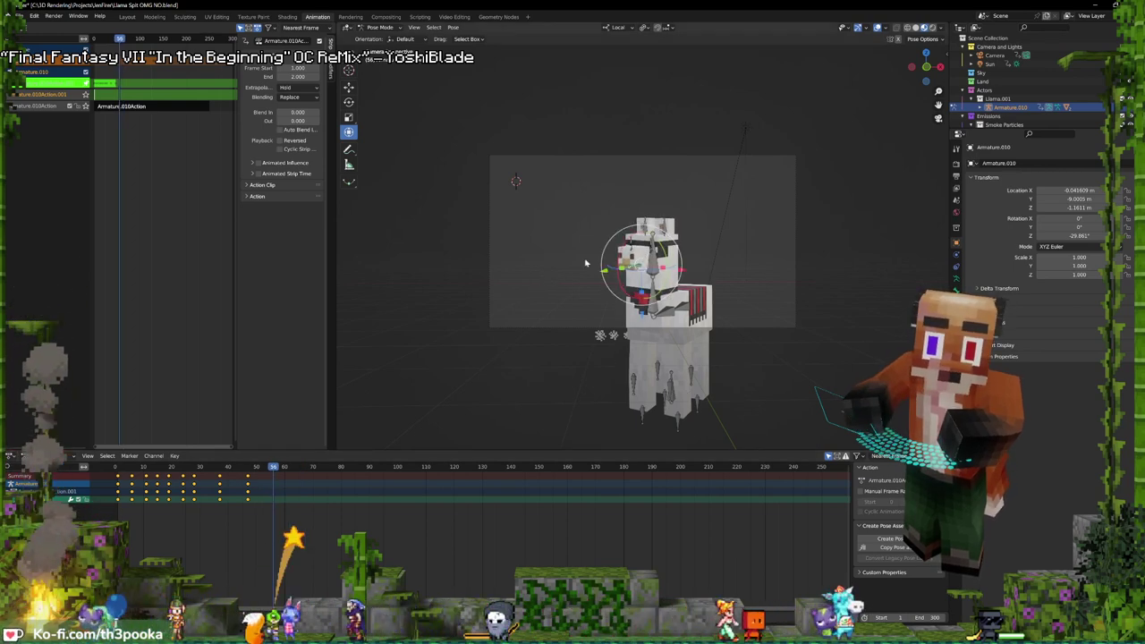
{"action": "key", "text": "i"}
{"action": "left_click", "coordinate": [626, 235]}
{"action": "left_click", "coordinate": [298, 494]}
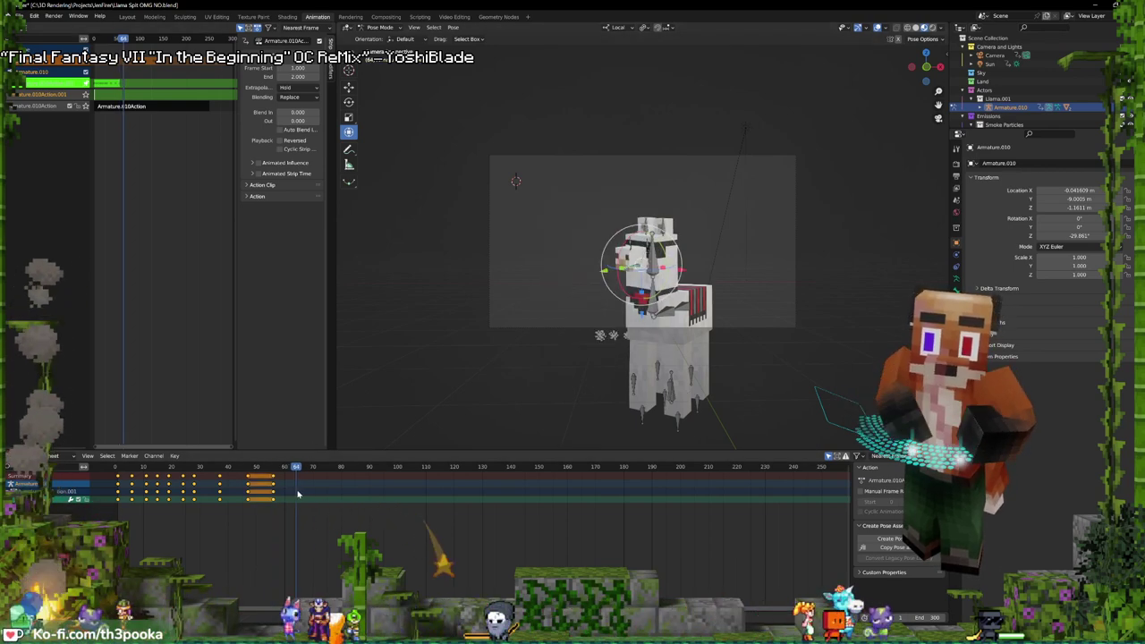
{"action": "key", "text": "i"}
{"action": "left_click", "coordinate": [689, 222]}
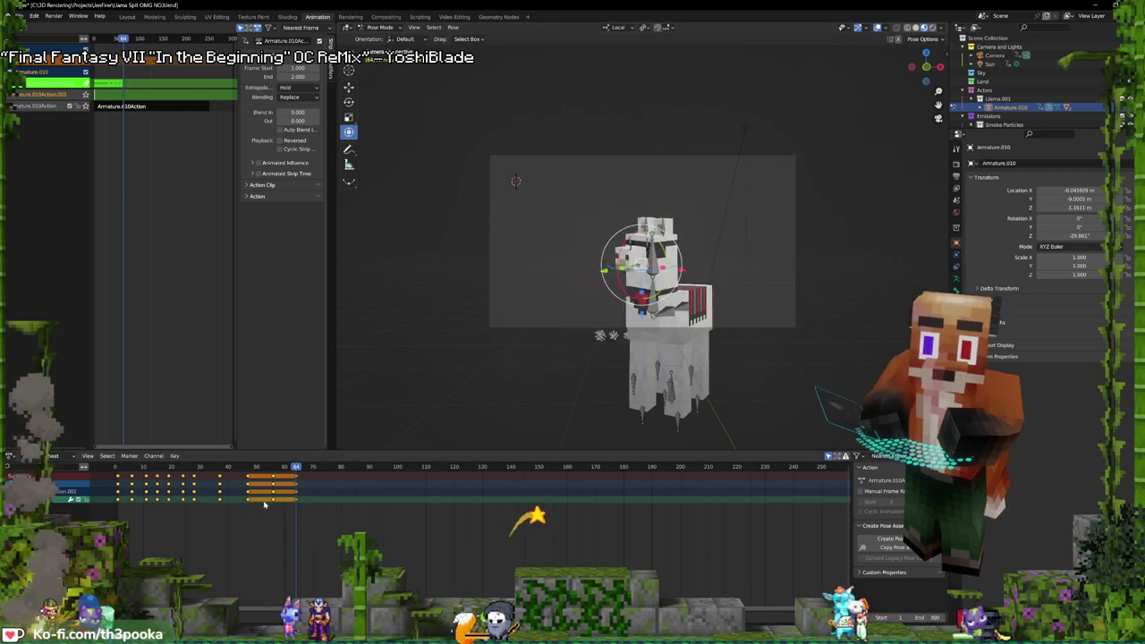
- Rotate the jaw bone about its local X axis at frame 60
{"action": "key", "text": "Left"}
{"action": "key", "text": "Left"}
{"action": "key", "text": "Left"}
{"action": "key", "text": "Left"}
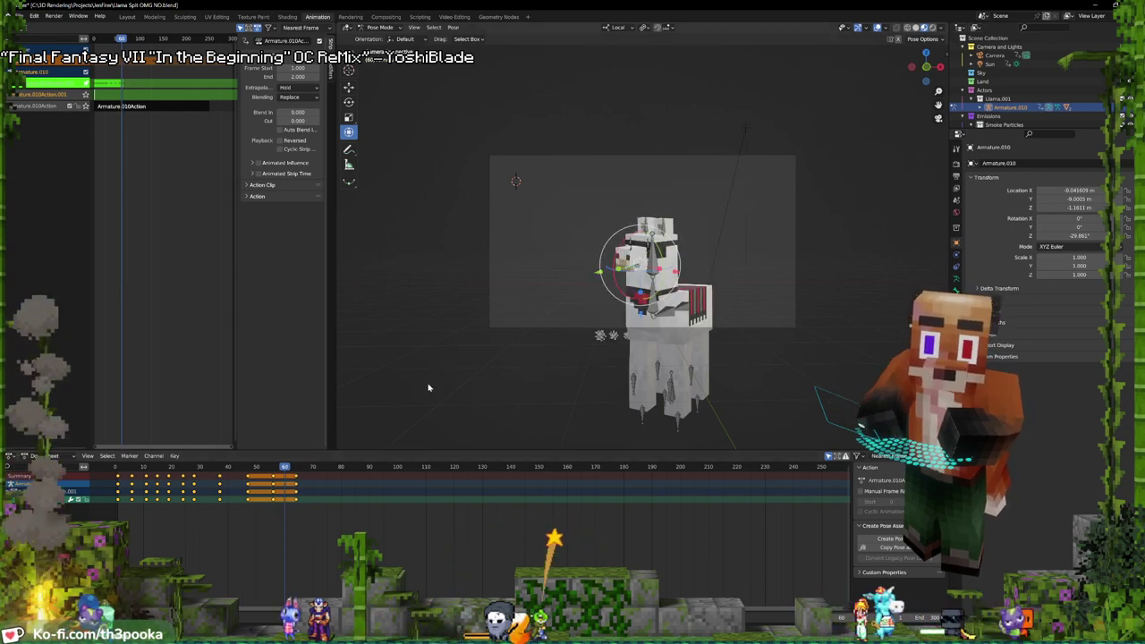
{"action": "key", "text": "r"}
{"action": "key", "text": "x"}
{"action": "left_click", "coordinate": [627, 241]}
- Insert a jaw keyframe at frame 75, then step back to frame 69
{"action": "right_click_drag", "start_coordinate": [301, 513], "coordinate": [328, 490], "text": "shift"}
{"action": "key", "text": "space"}
{"action": "key", "text": "i"}
{"action": "left_click", "coordinate": [585, 256]}
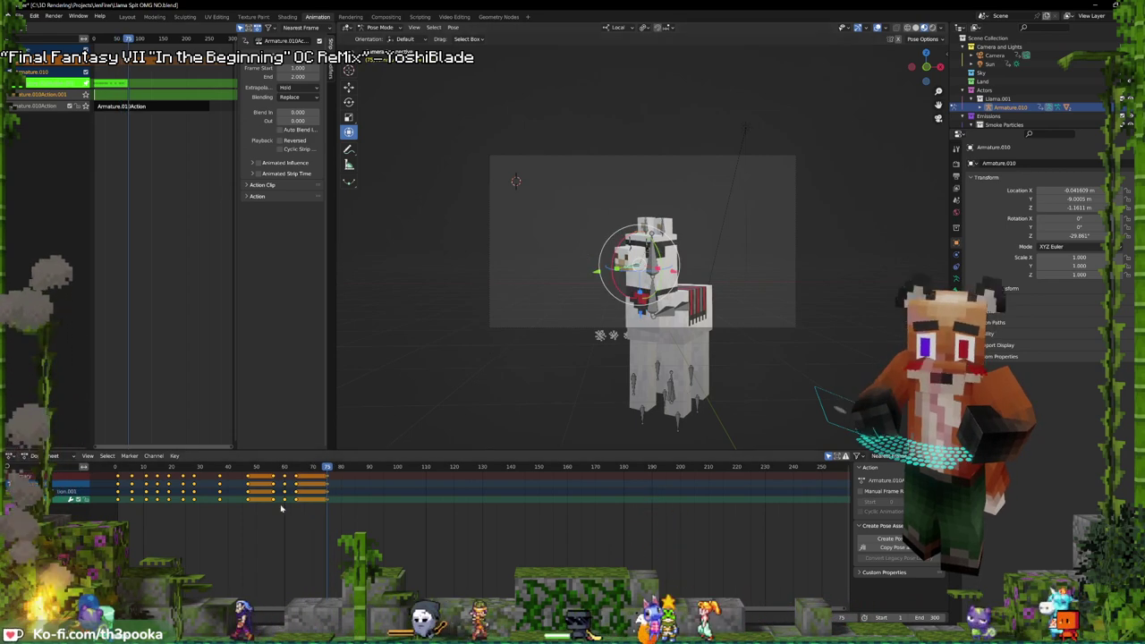
{"action": "key", "text": "Left"}
{"action": "key", "text": "Left"}
{"action": "key", "text": "Left"}
{"action": "key", "text": "Left"}
{"action": "key", "text": "Left"}
{"action": "key", "text": "Left"}
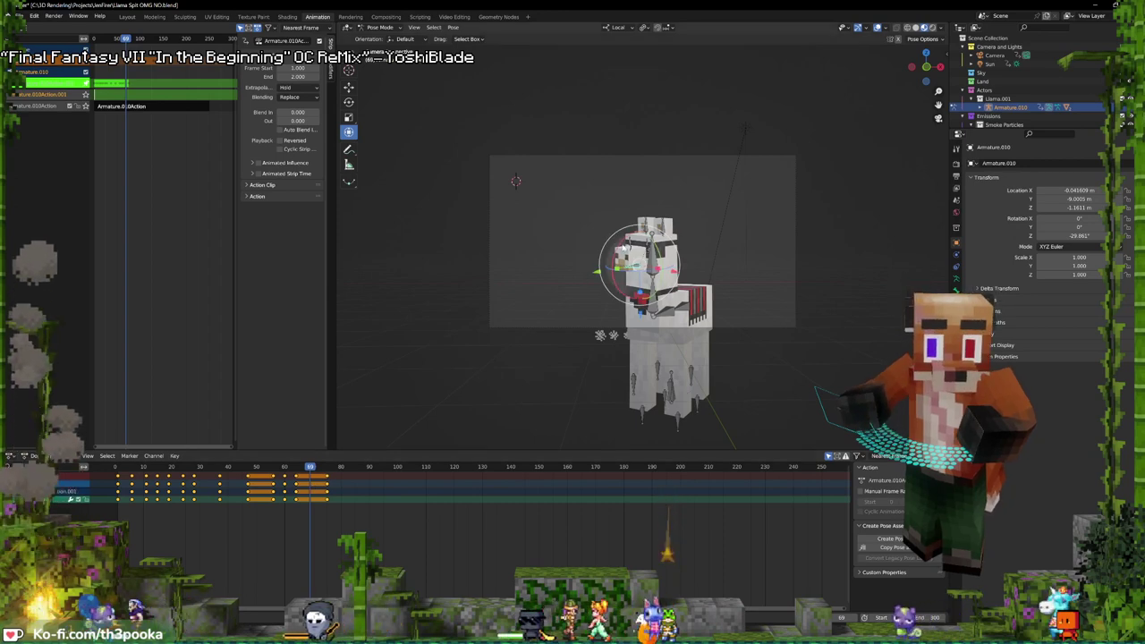
{"action": "left_click_drag", "start_coordinate": [623, 247], "coordinate": [618, 261]}
{"action": "key", "text": "ctrl+z"}
{"action": "key", "text": "ctrl+z"}
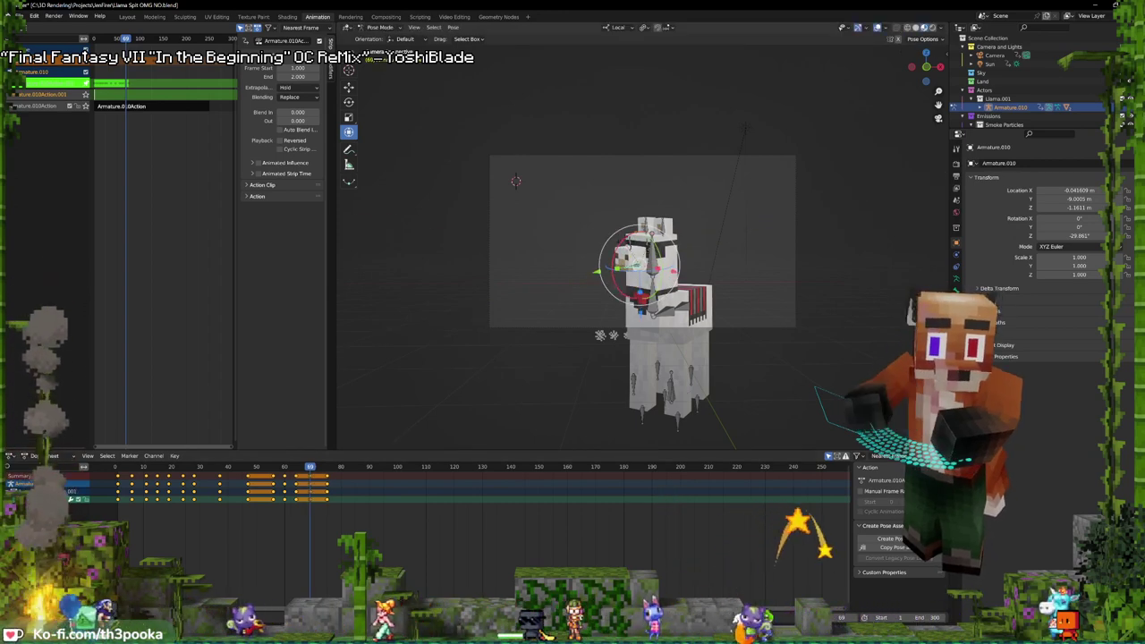
- Rotate the jaw bone about its local X axis at frame 69
{"action": "key", "text": "x"}
{"action": "key", "text": "Return"}
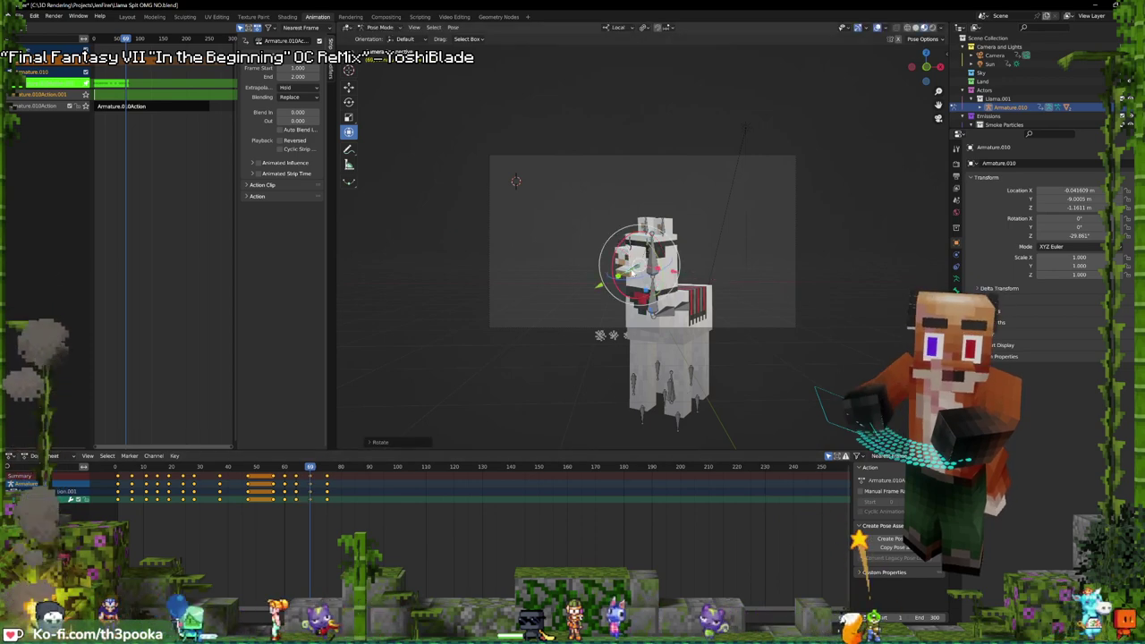
- Keyframe the jaw bone at frame 83, then rotate it about its local X axis at frame 79
{"action": "right_click_drag", "start_coordinate": [313, 503], "coordinate": [344, 501], "text": "shift"}
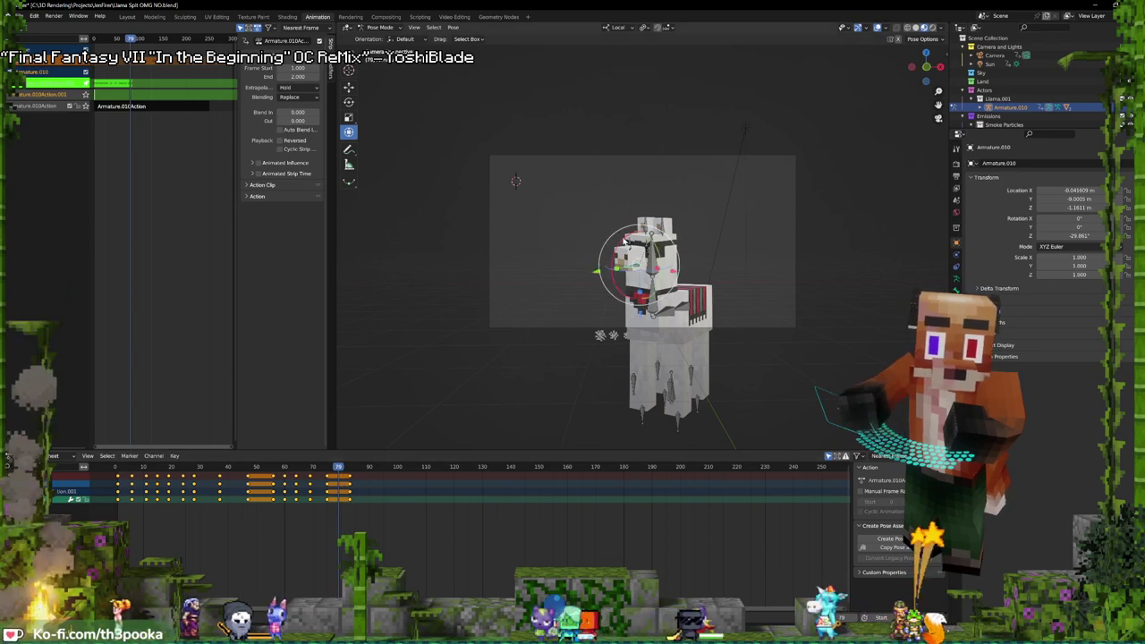
{"action": "key", "text": "r"}
{"action": "key", "text": "x"}
{"action": "key", "text": "x"}
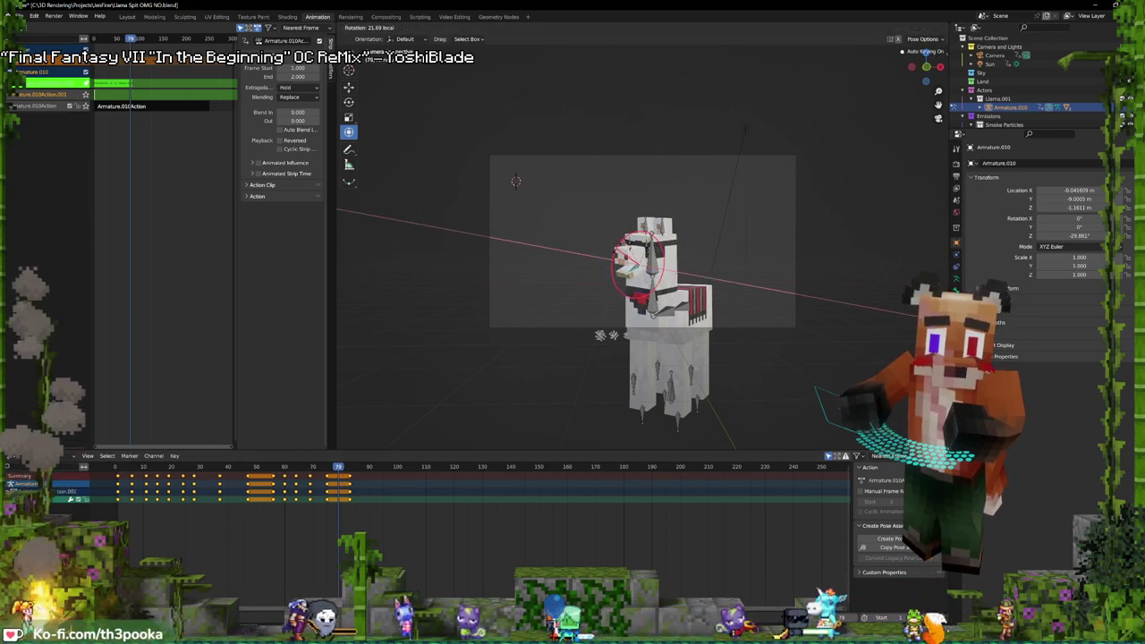
{"action": "left_click", "coordinate": [617, 252]}
- Rotate the jaw bone about its local X axis at frame 99
{"action": "key", "text": "space"}
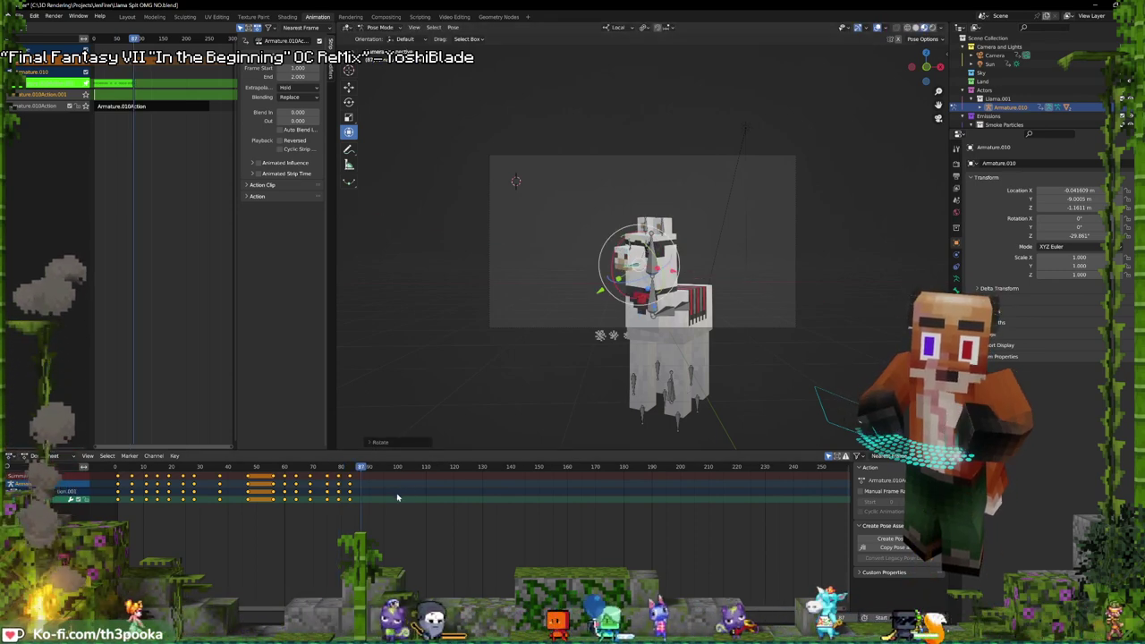
{"action": "right_click_drag", "start_coordinate": [363, 503], "coordinate": [394, 493], "text": "shift"}
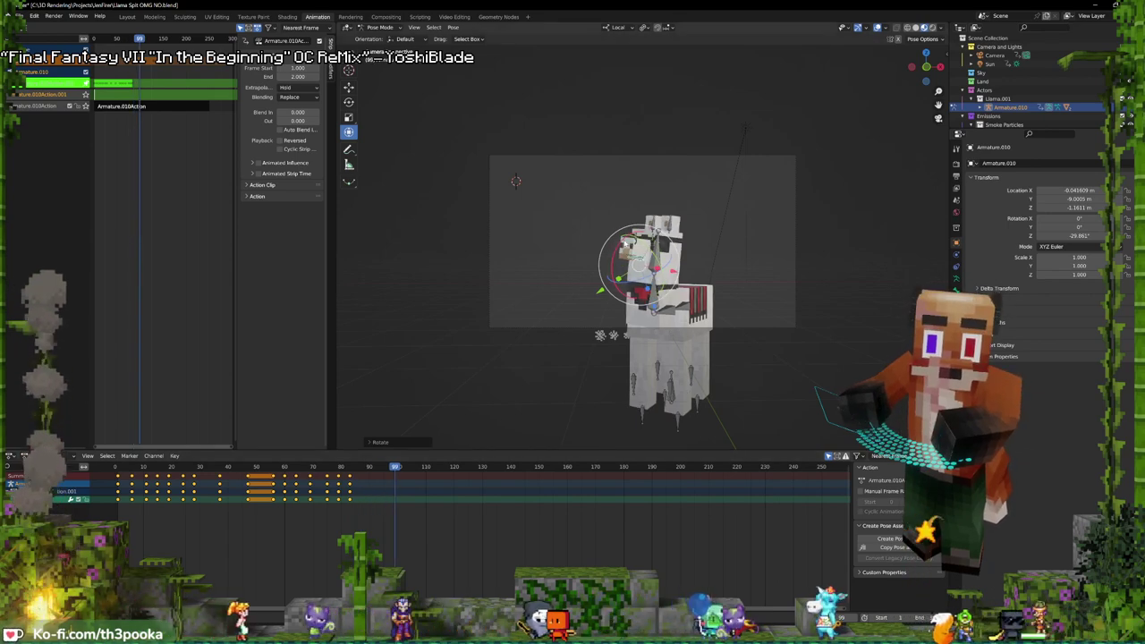
{"action": "key", "text": "r"}
{"action": "key", "text": "x"}
{"action": "key", "text": "x"}
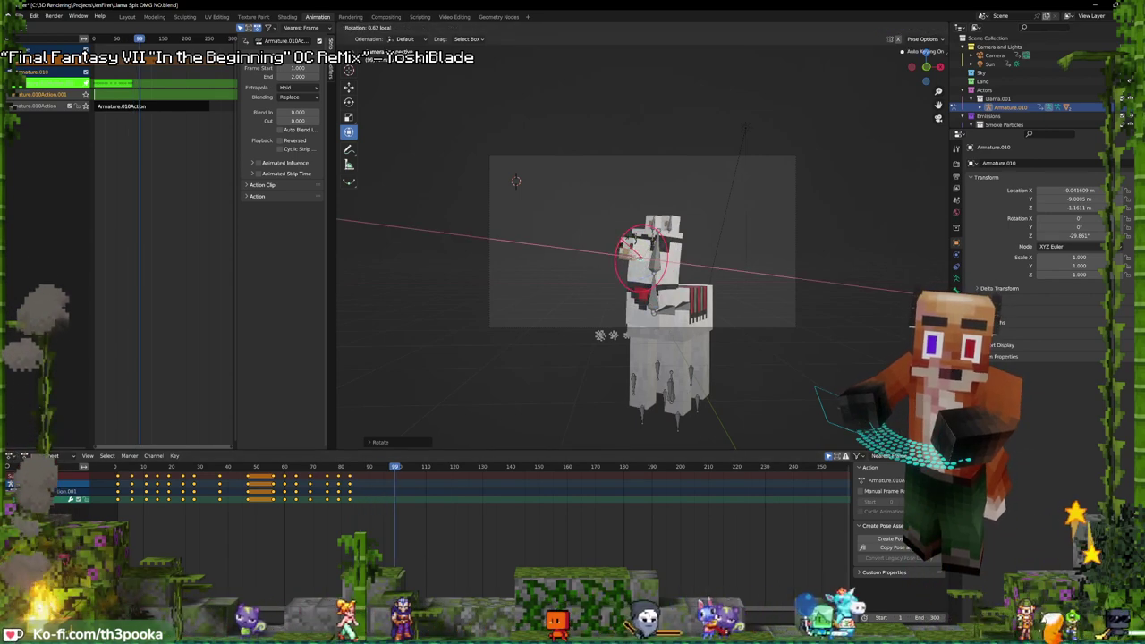
{"action": "key", "text": "Return"}
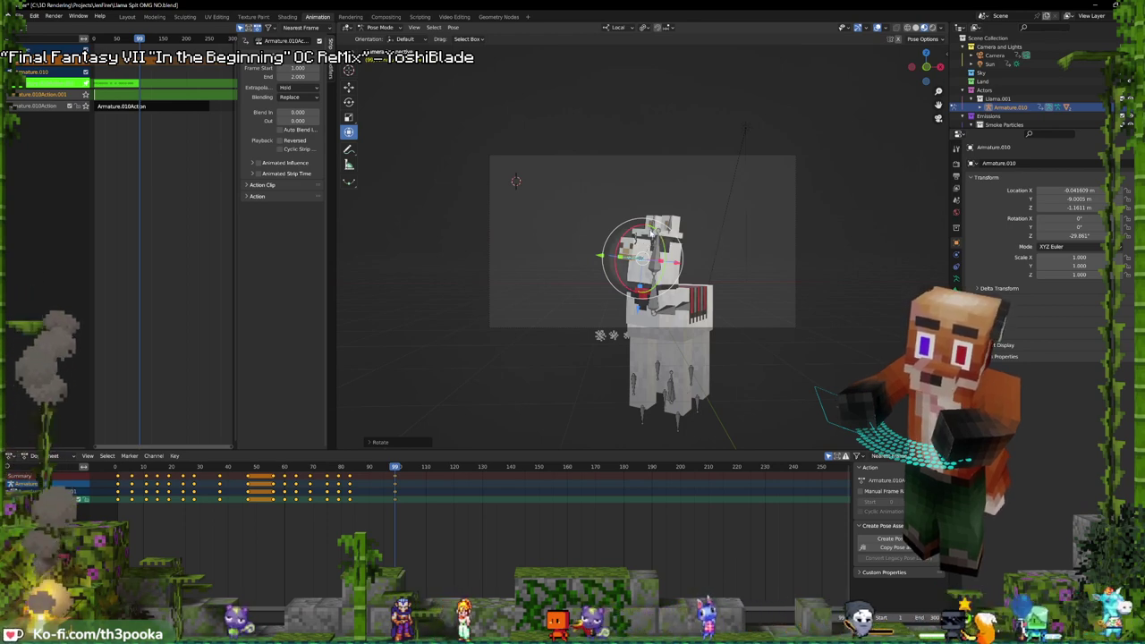
- Undo the last change, rotate the jaw bone at frame 89 and play the animation from the start
{"action": "key", "text": "ctrl+z"}
{"action": "right_click_drag", "start_coordinate": [374, 482], "coordinate": [367, 482], "text": "shift"}
{"action": "left_click_drag", "start_coordinate": [628, 240], "coordinate": [622, 258]}
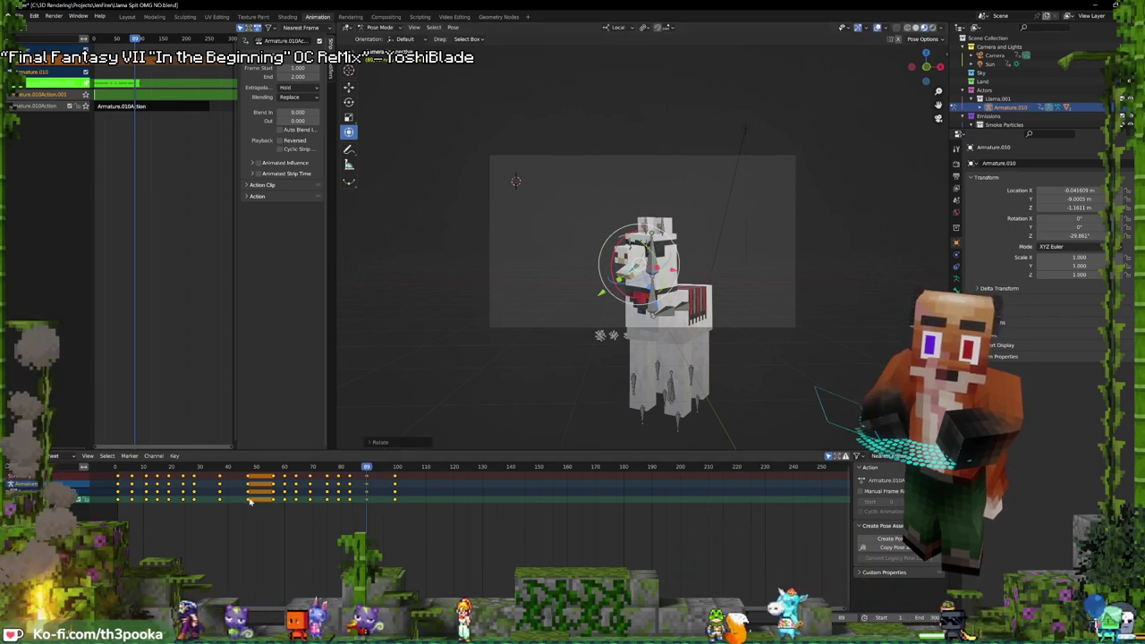
{"action": "right_click_drag", "start_coordinate": [146, 498], "coordinate": [118, 506], "text": "shift"}
{"action": "key", "text": "space"}
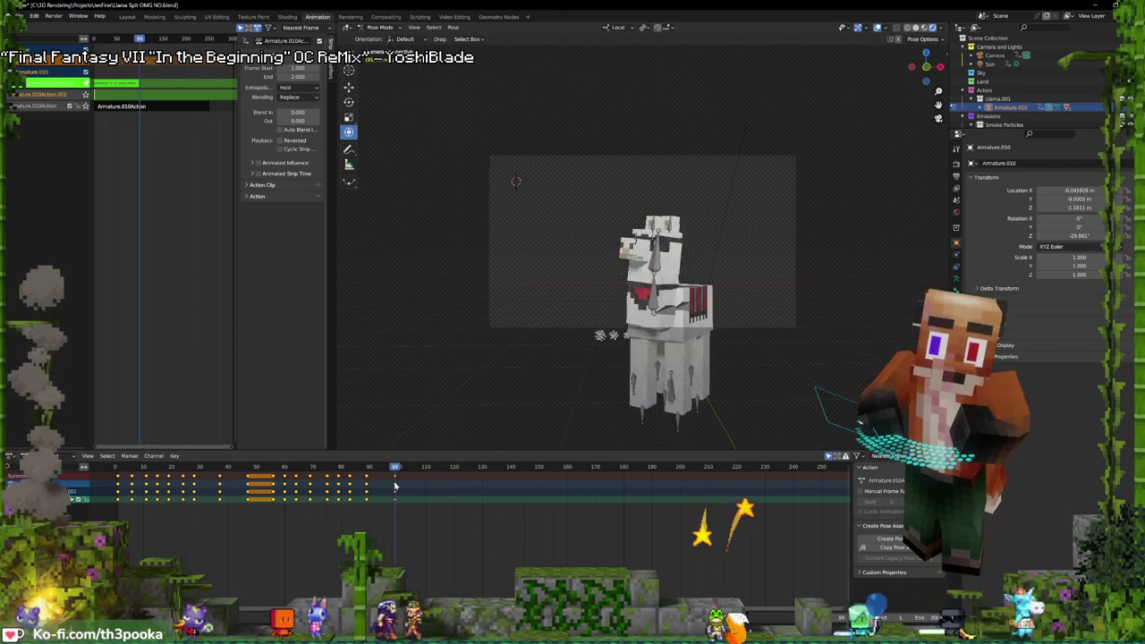
- Keyframe the jaw bone's location, rotation and scale at frames 105 and 129
{"action": "mouse_move", "coordinate": [394, 486]}
{"action": "left_mouse_down"}
{"action": "mouse_move", "coordinate": [425, 490]}
{"action": "mouse_move", "coordinate": [411, 480]}
{"action": "left_mouse_up"}
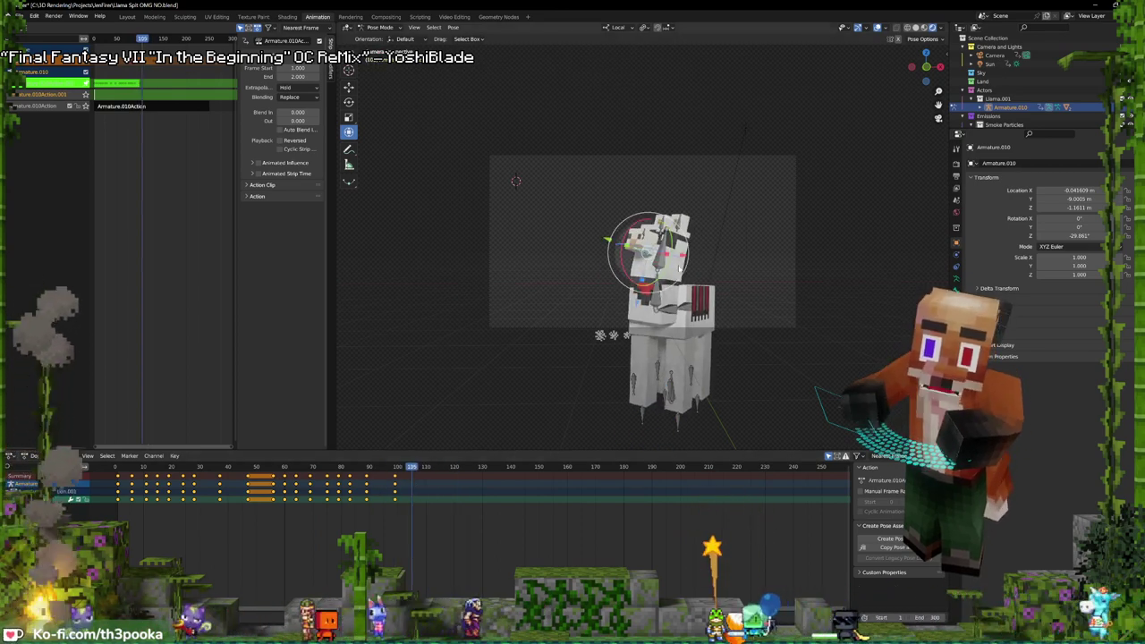
{"action": "key", "text": "i"}
{"action": "key", "text": "space"}
{"action": "key", "text": "space"}
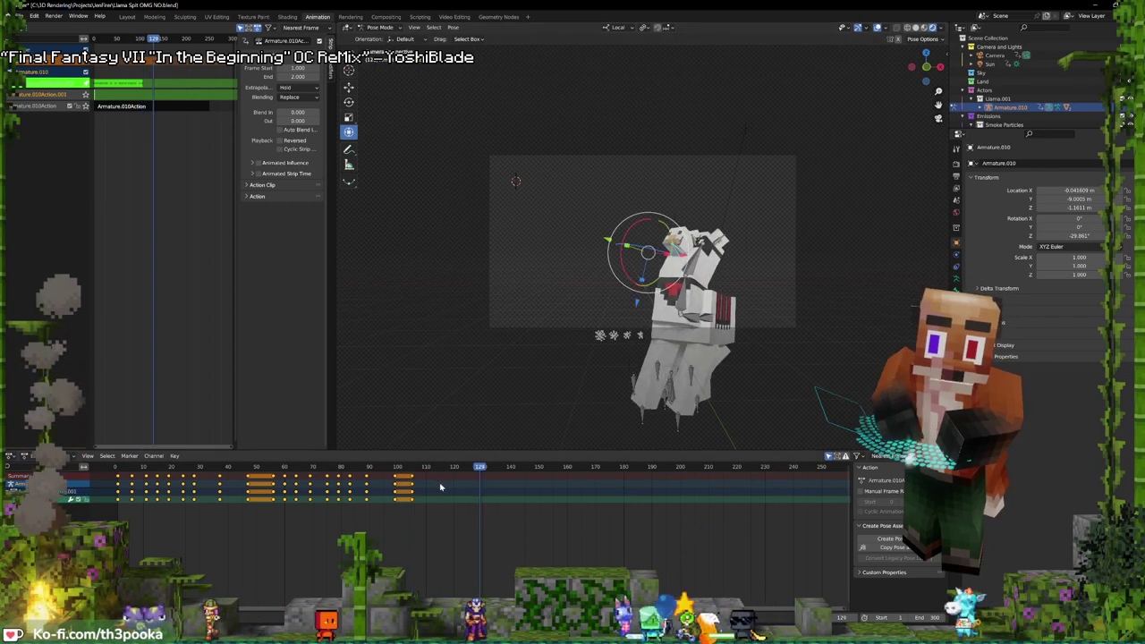
{"action": "key", "text": "k"}
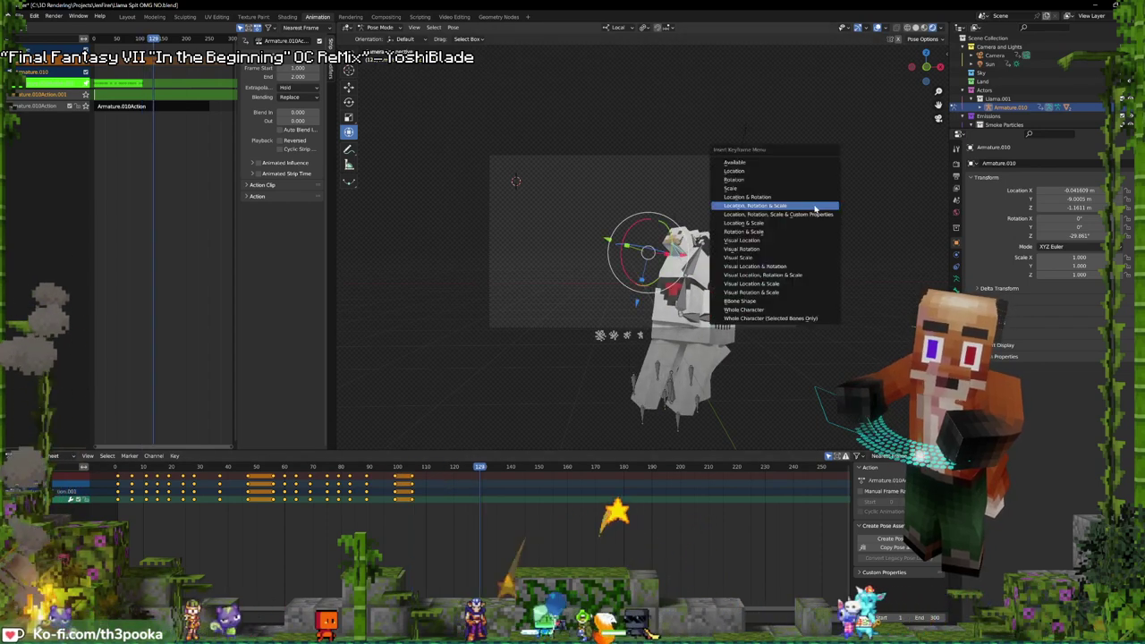
{"action": "left_click", "coordinate": [814, 208]}
- Rotate the jaw bone at frame 123 and play back the motion from about frame 101
{"action": "mouse_move", "coordinate": [441, 488]}
{"action": "left_mouse_down"}
{"action": "mouse_move", "coordinate": [431, 488]}
{"action": "mouse_move", "coordinate": [445, 487]}
{"action": "left_mouse_up"}
{"action": "left_click", "coordinate": [463, 482]}
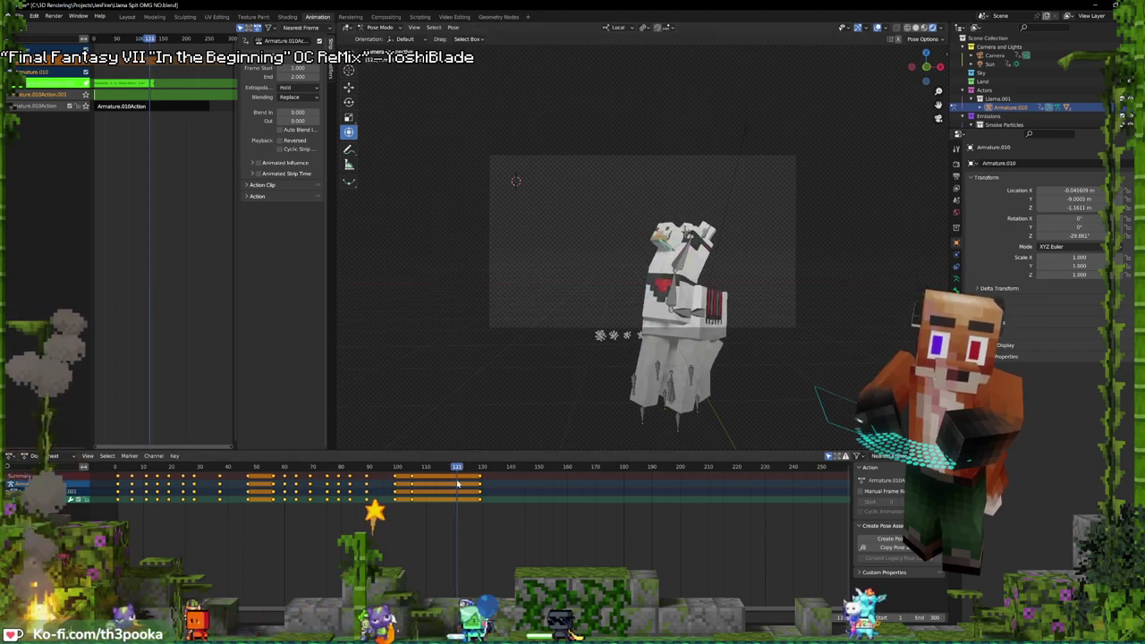
{"action": "mouse_move", "coordinate": [655, 230]}
{"action": "left_mouse_down"}
{"action": "mouse_move", "coordinate": [661, 222]}
{"action": "mouse_move", "coordinate": [660, 234]}
{"action": "left_mouse_up"}
{"action": "left_click", "coordinate": [401, 490]}
{"action": "key", "text": "space"}
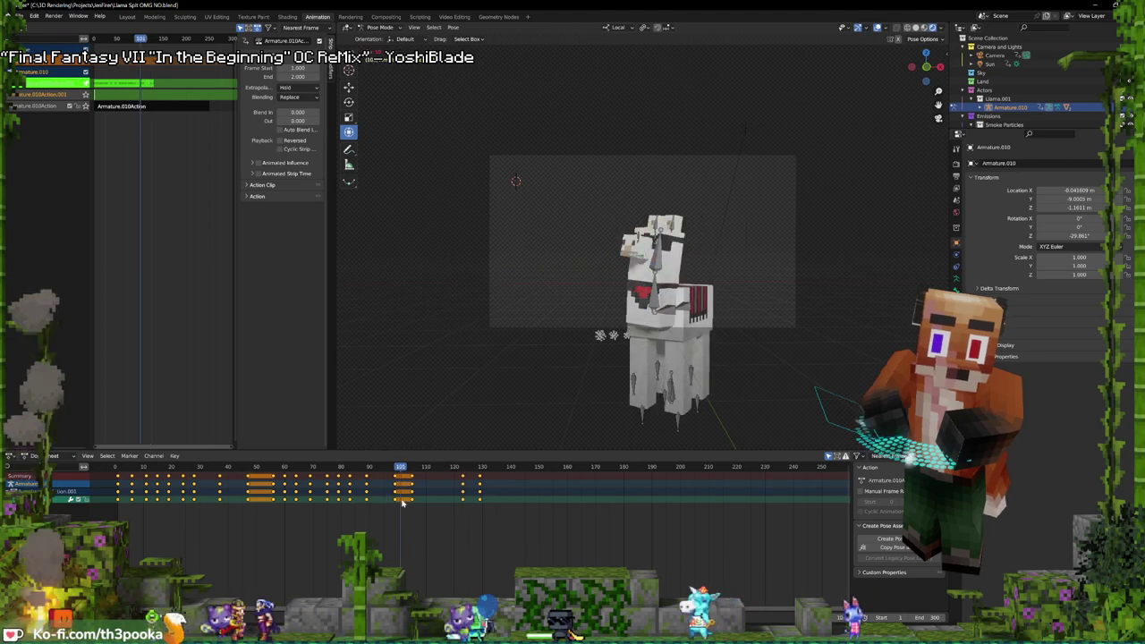
{"action": "key", "text": "space"}
- Insert a Location, Rotation & Scale keyframe for the jaw bone at frame 149
{"action": "left_click", "coordinate": [487, 498]}
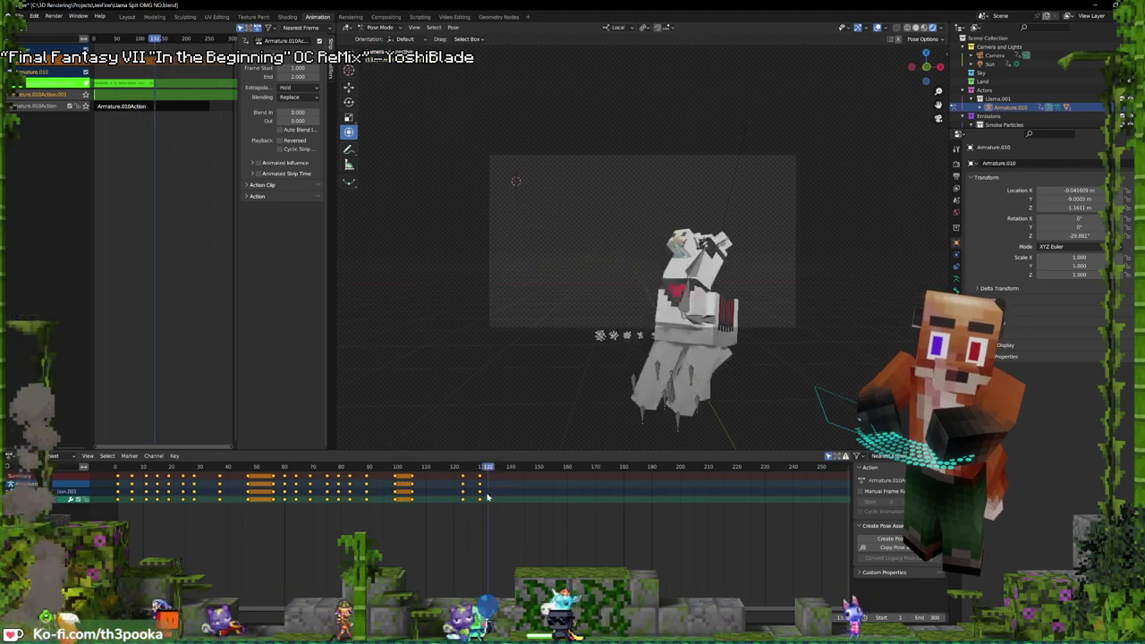
{"action": "key", "text": "space"}
{"action": "key", "text": "space"}
{"action": "left_click_drag", "start_coordinate": [530, 494], "coordinate": [537, 480]}
{"action": "key", "text": "i"}
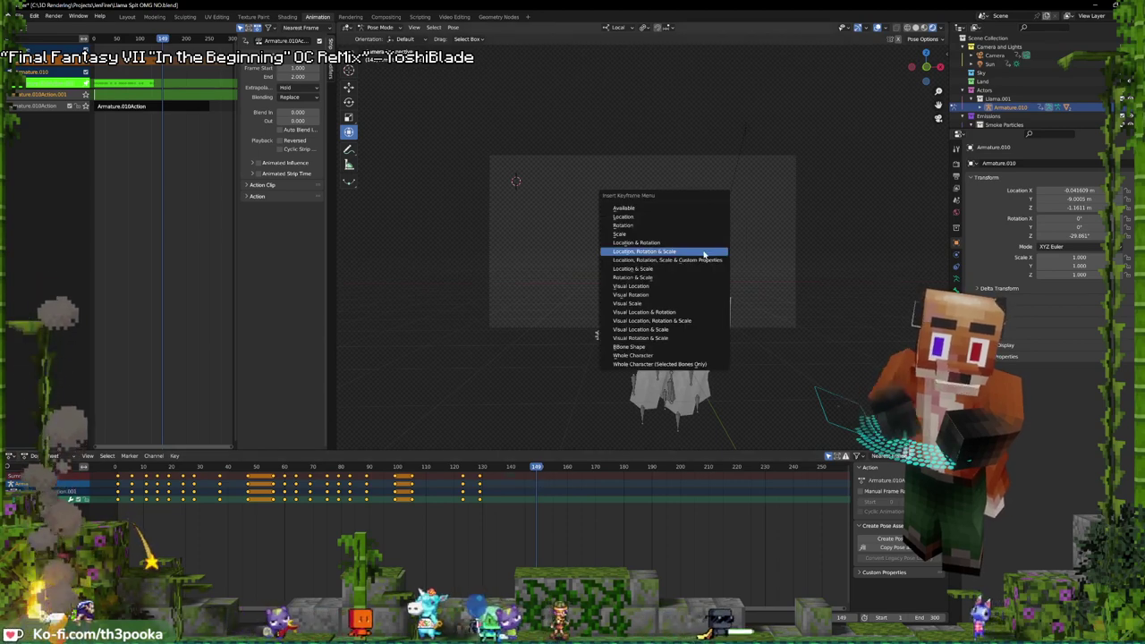
{"action": "left_click", "coordinate": [703, 253]}
- Rotate the jaw bone about its local X axis at frame 158
{"action": "key", "text": "space"}
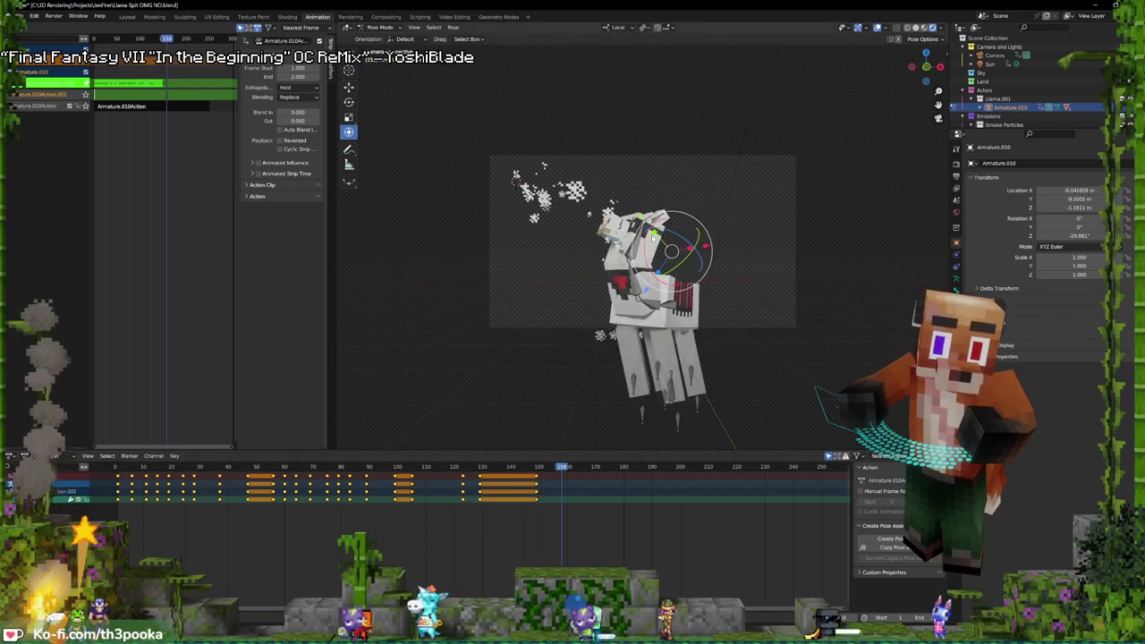
{"action": "key", "text": "r"}
{"action": "key", "text": "x"}
{"action": "key", "text": "x"}
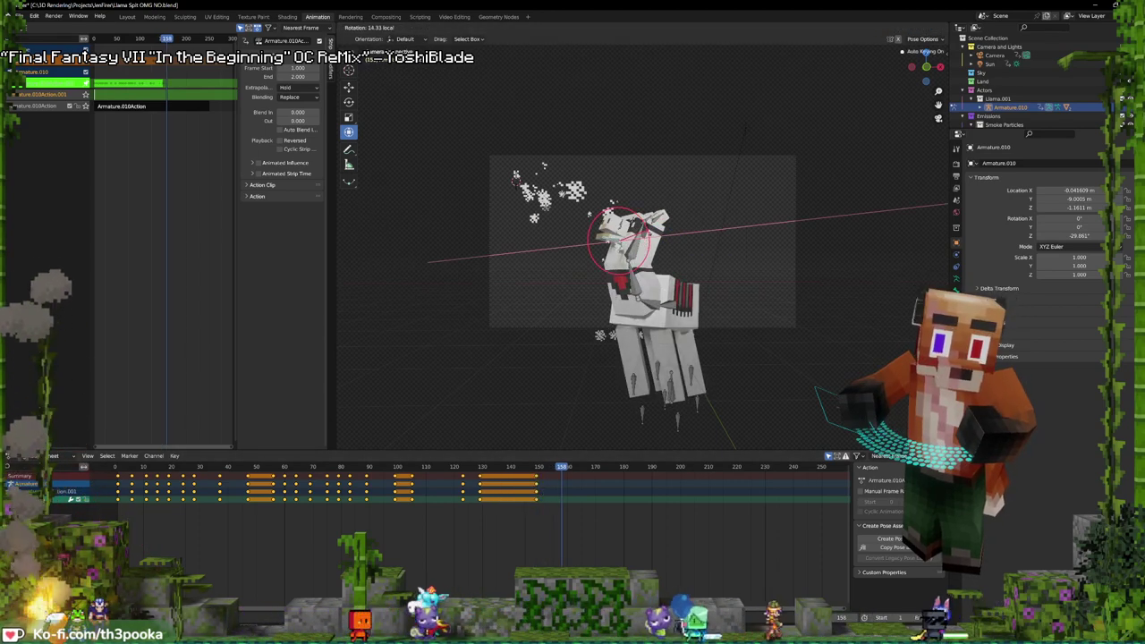
{"action": "left_click", "coordinate": [649, 234]}
- Rotate the jaw bone at frame 179 to keyframe its new pose
{"action": "left_click_drag", "start_coordinate": [563, 467], "coordinate": [593, 491]}
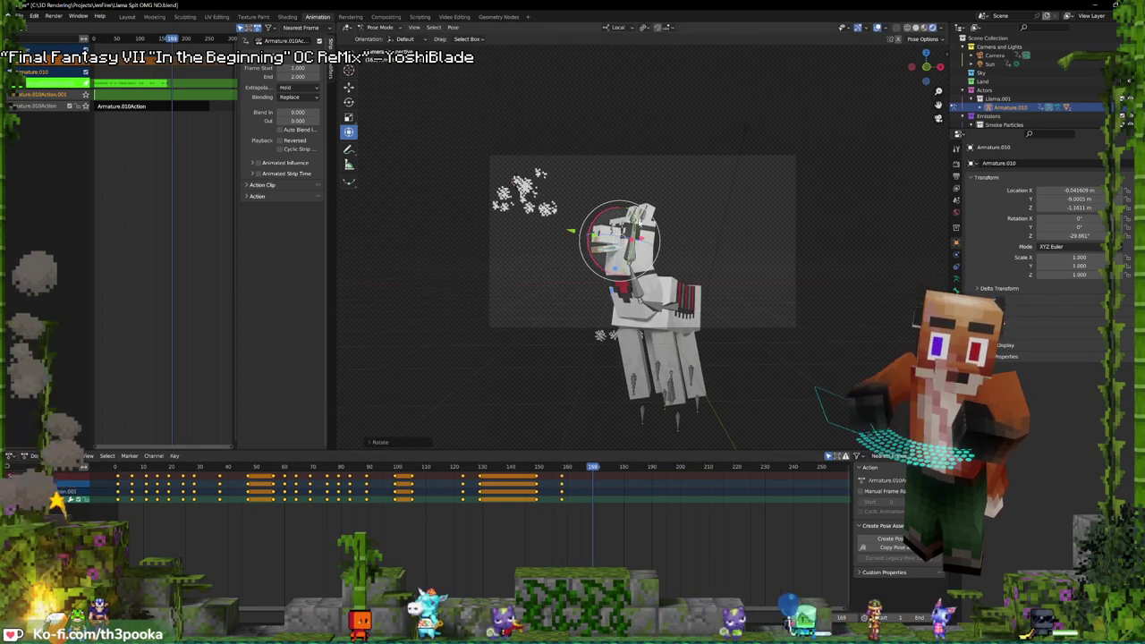
{"action": "key", "text": "space"}
{"action": "key", "text": "space"}
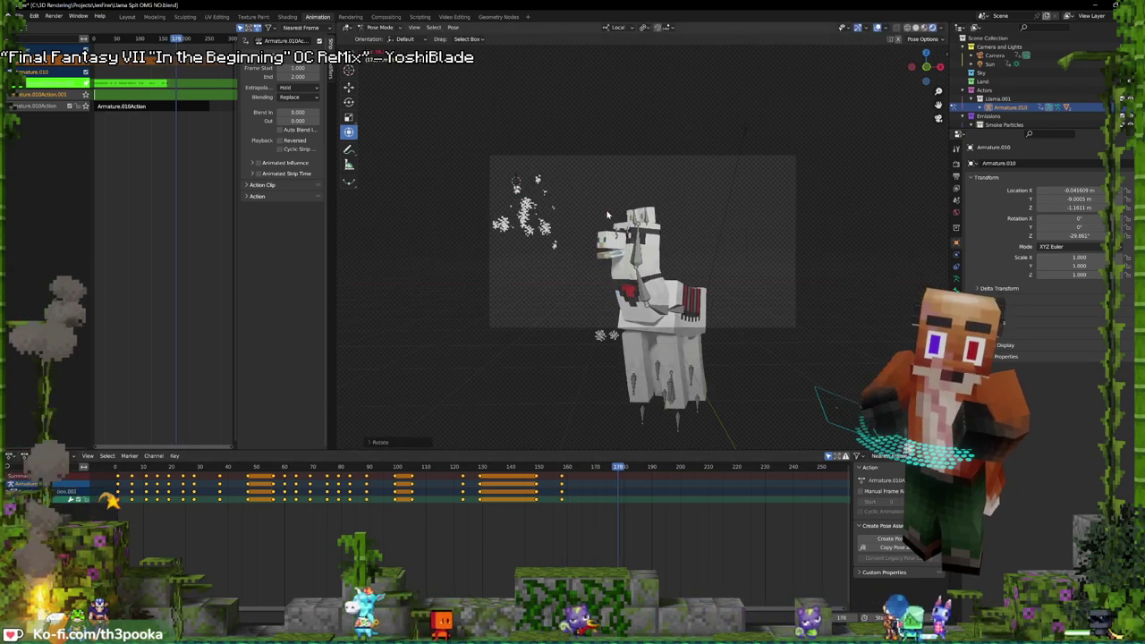
{"action": "left_click_drag", "start_coordinate": [608, 218], "coordinate": [597, 227]}
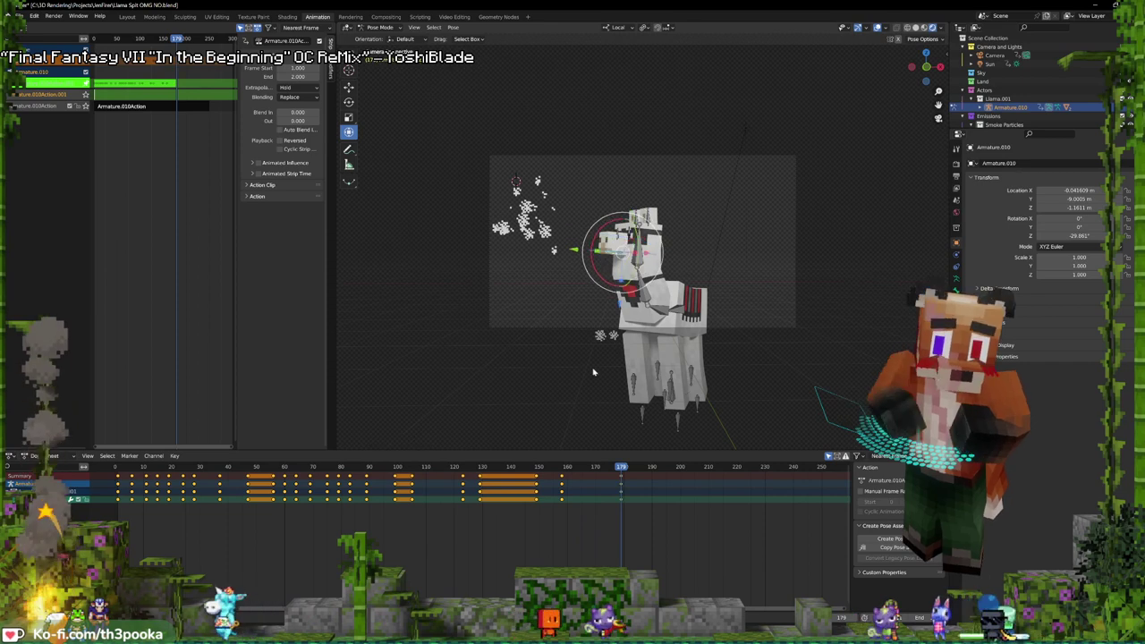
- Leave tweak mode on the Armature.010Action.001 strip and play the animation from frame 1
{"action": "key", "text": "space"}
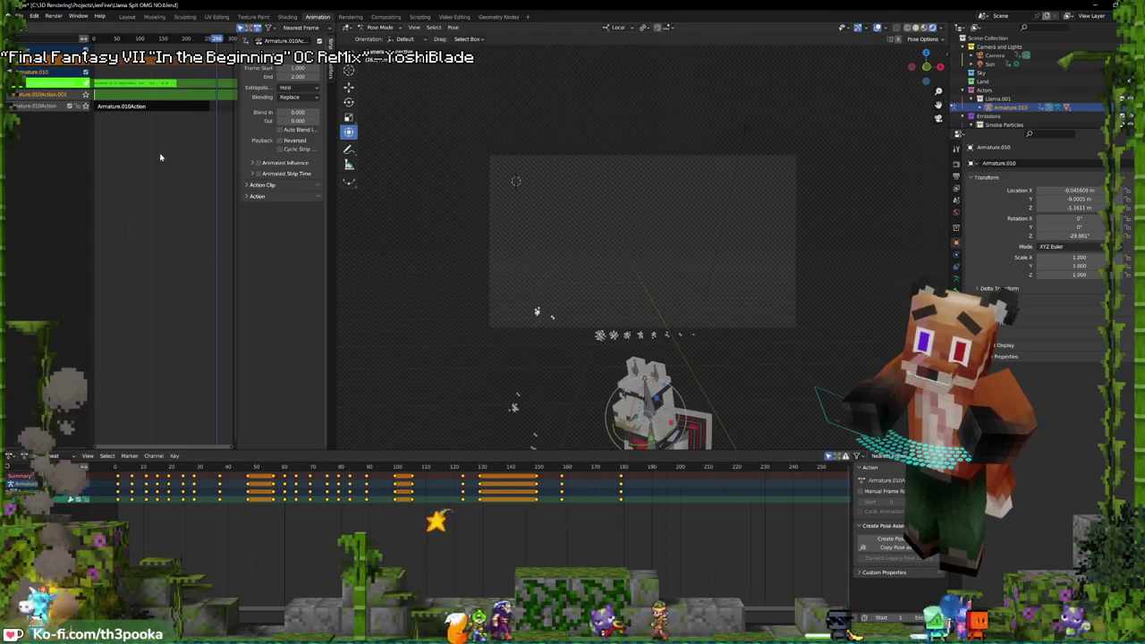
{"action": "key", "text": "Tab"}
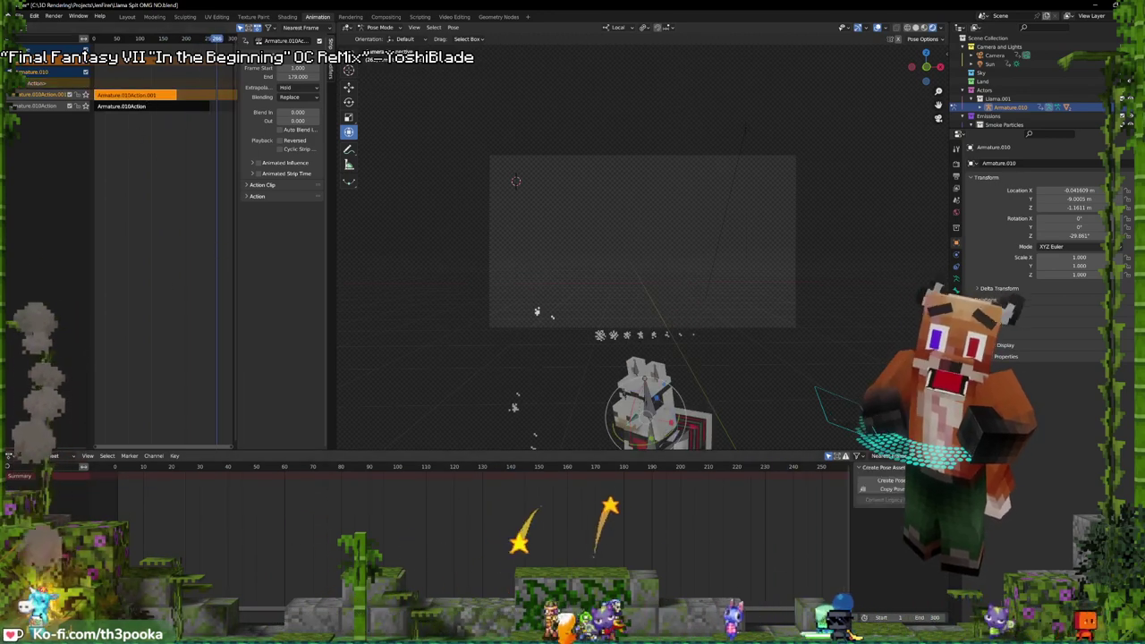
{"action": "key", "text": "shift+Left"}
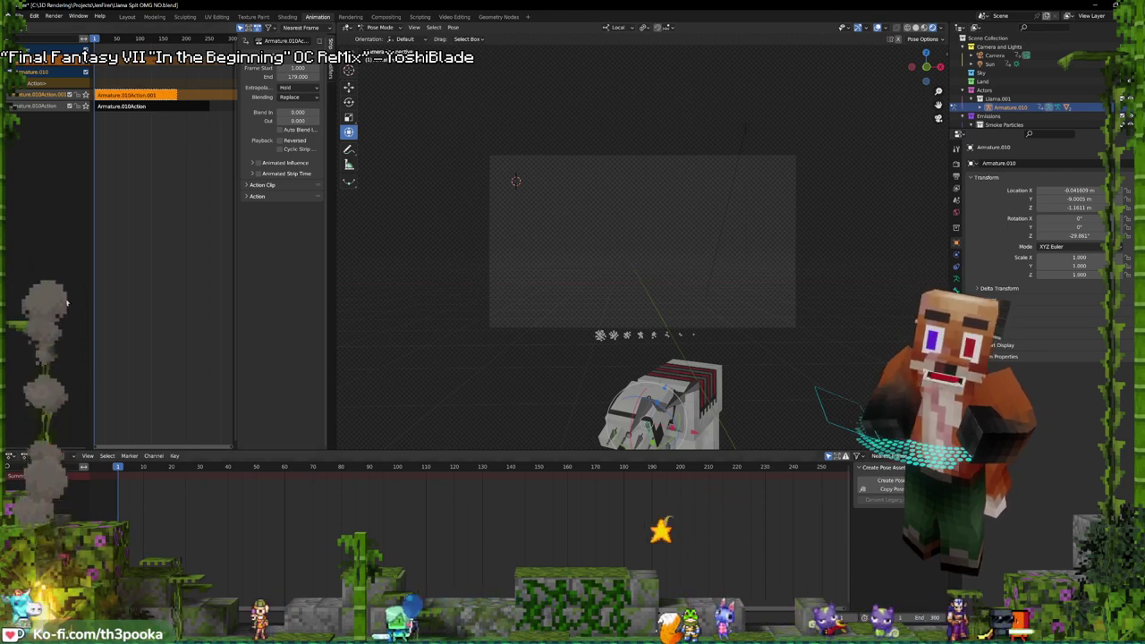
{"action": "key", "text": "space"}
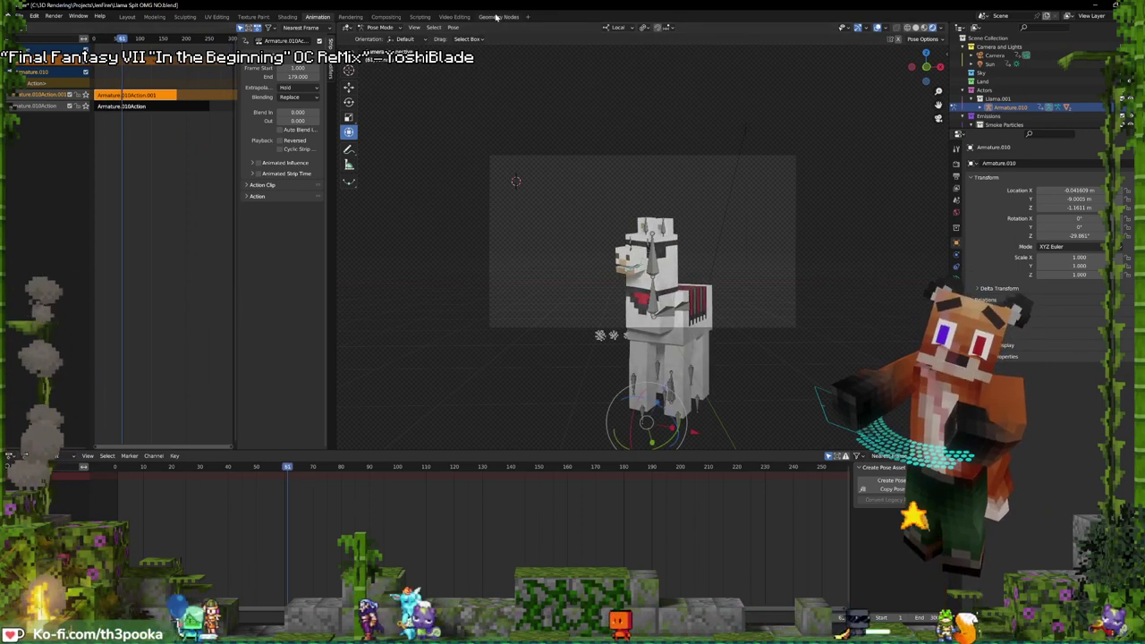
- In the Video Editing workspace, slide the Bat Lama take 2.002 sound strip earlier and play the sequence with audio
{"action": "left_click", "coordinate": [453, 16]}
{"action": "left_click_drag", "start_coordinate": [792, 417], "coordinate": [747, 418]}
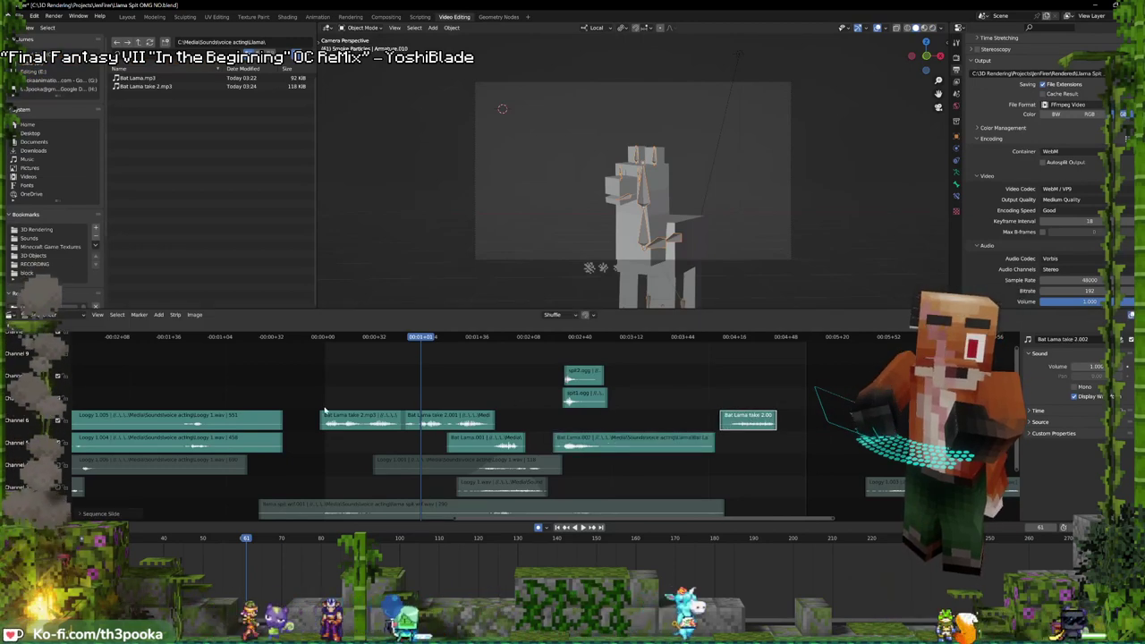
{"action": "key", "text": "space"}
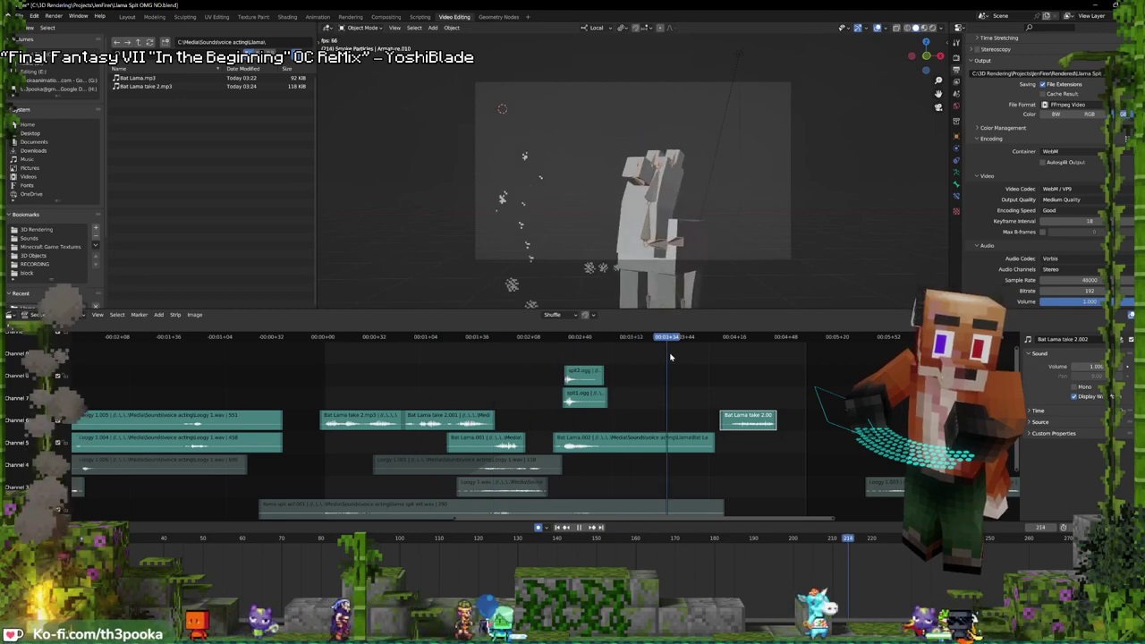
{"action": "key", "text": "space"}
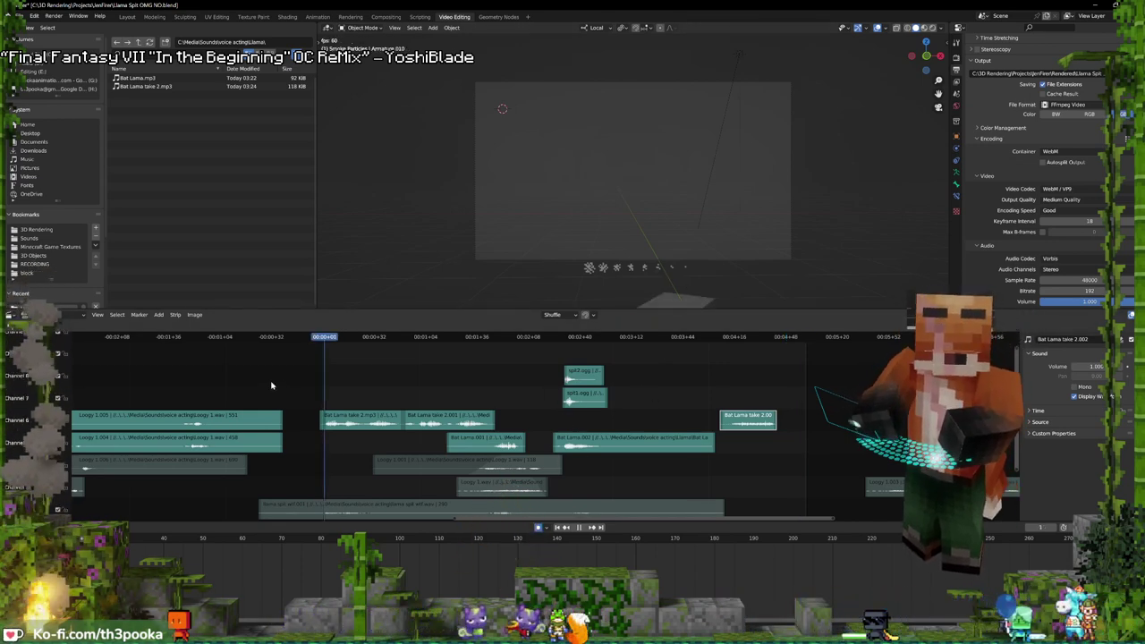
{"action": "key", "text": "space"}
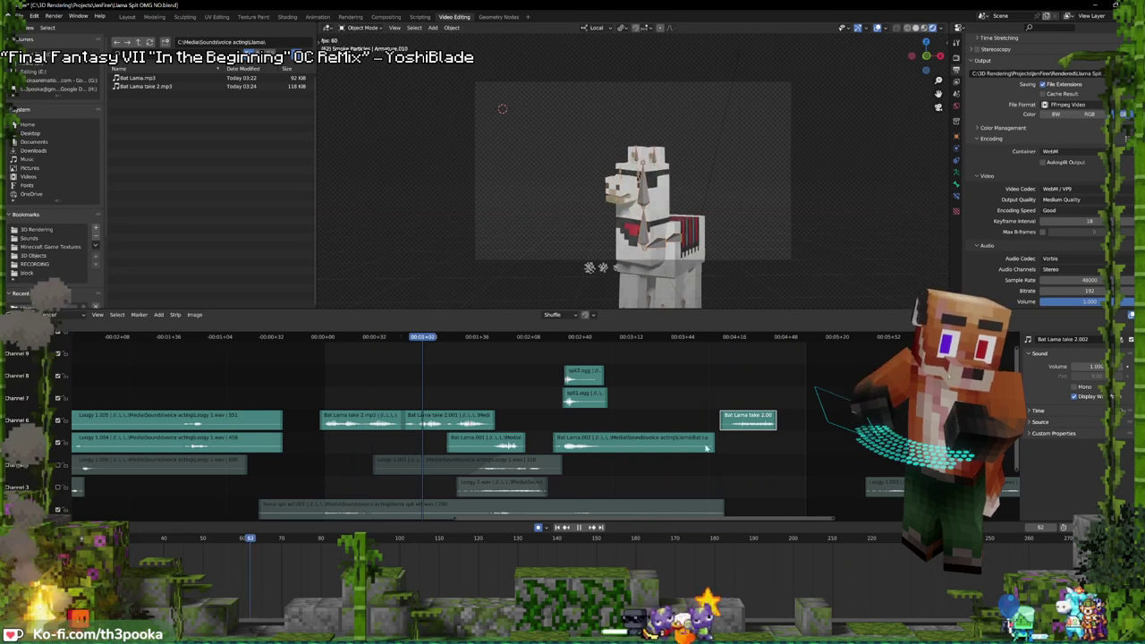
- Trim the end of the Bat Lama.002 sound strip to frame 189 and replay the sequence from the start
{"action": "left_click_drag", "start_coordinate": [713, 444], "coordinate": [626, 447]}
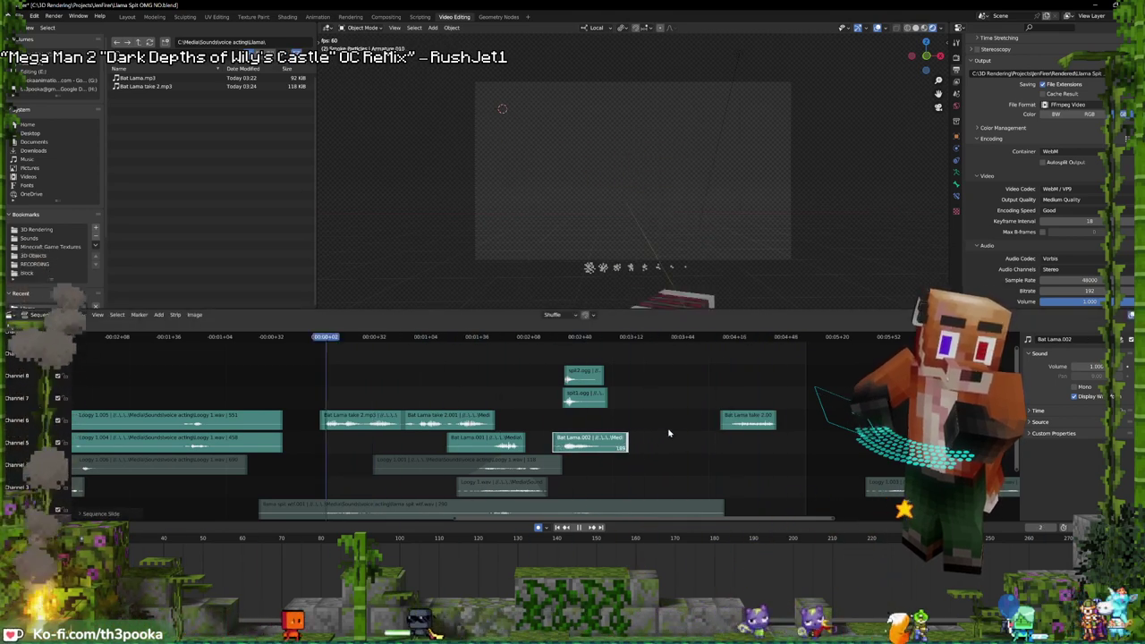
{"action": "key", "text": "Escape"}
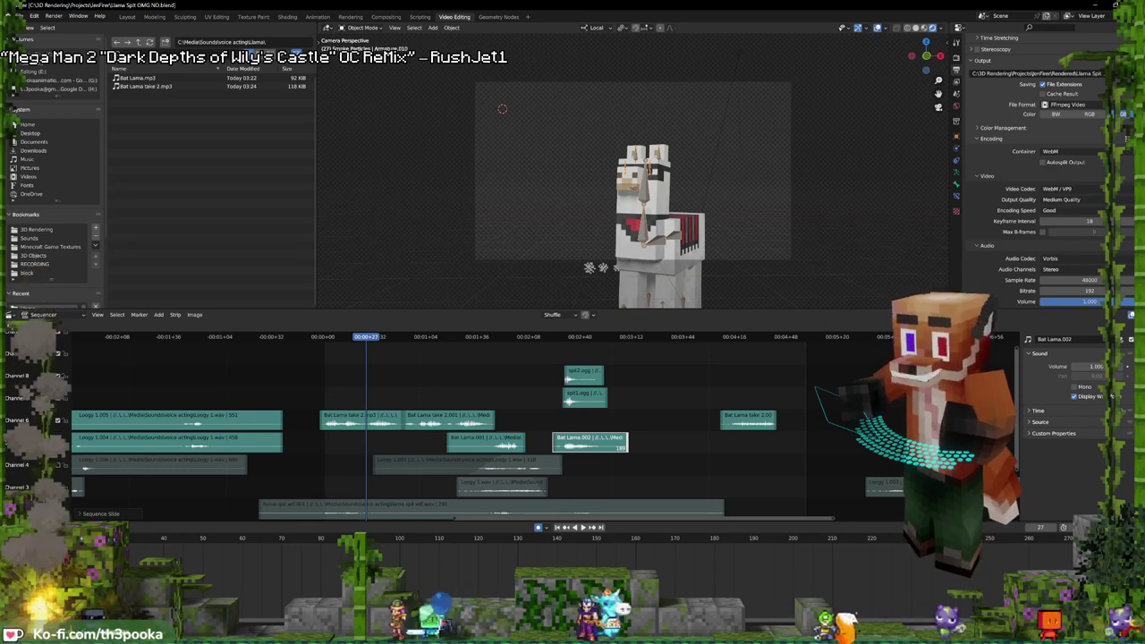
{"action": "key", "text": "shift+Left"}
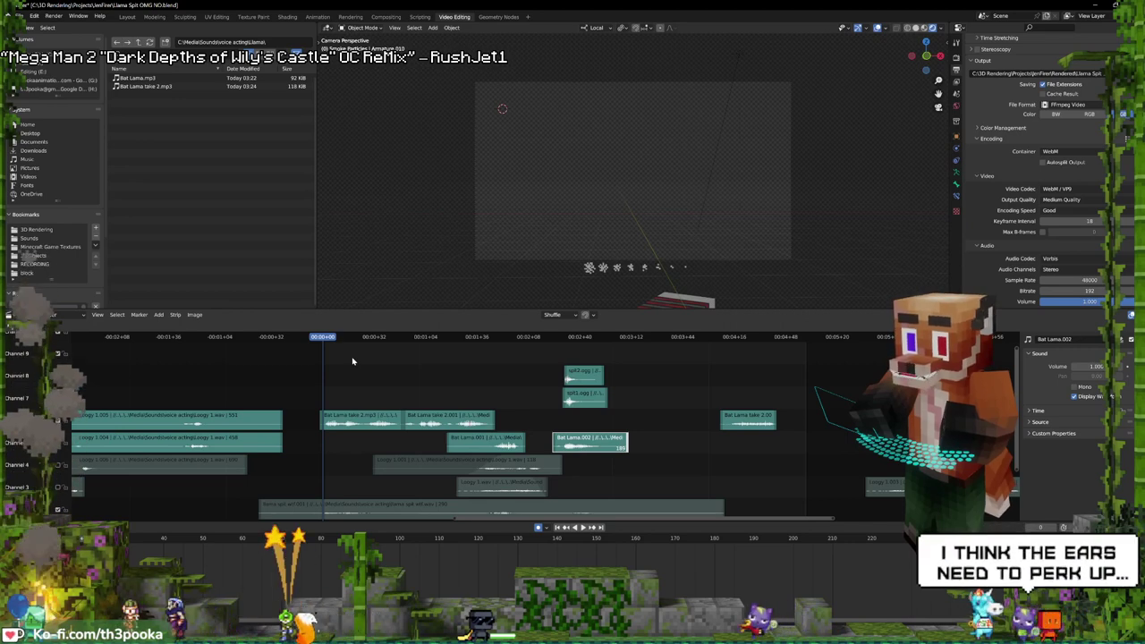
{"action": "key", "text": "space"}
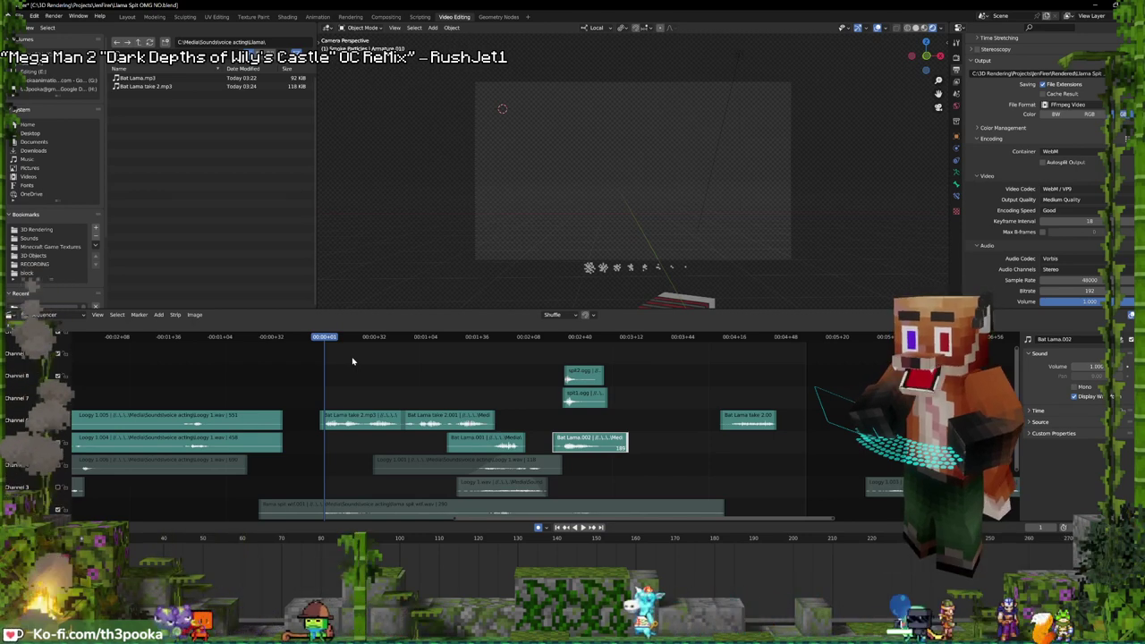
{"action": "key", "text": "space"}
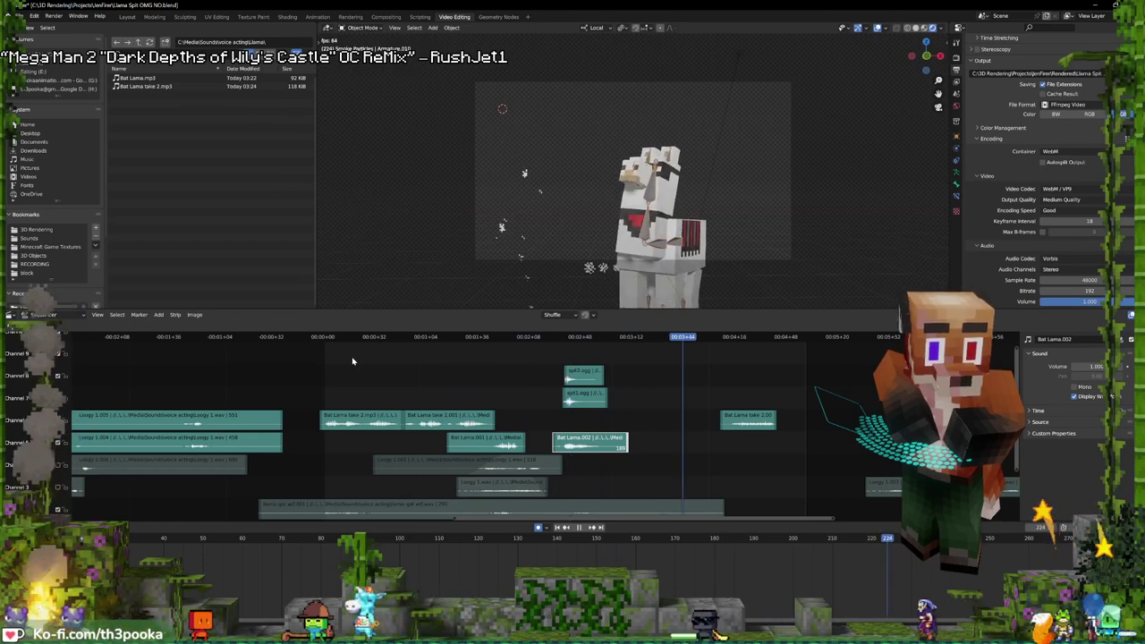
{"action": "key", "text": "Escape"}
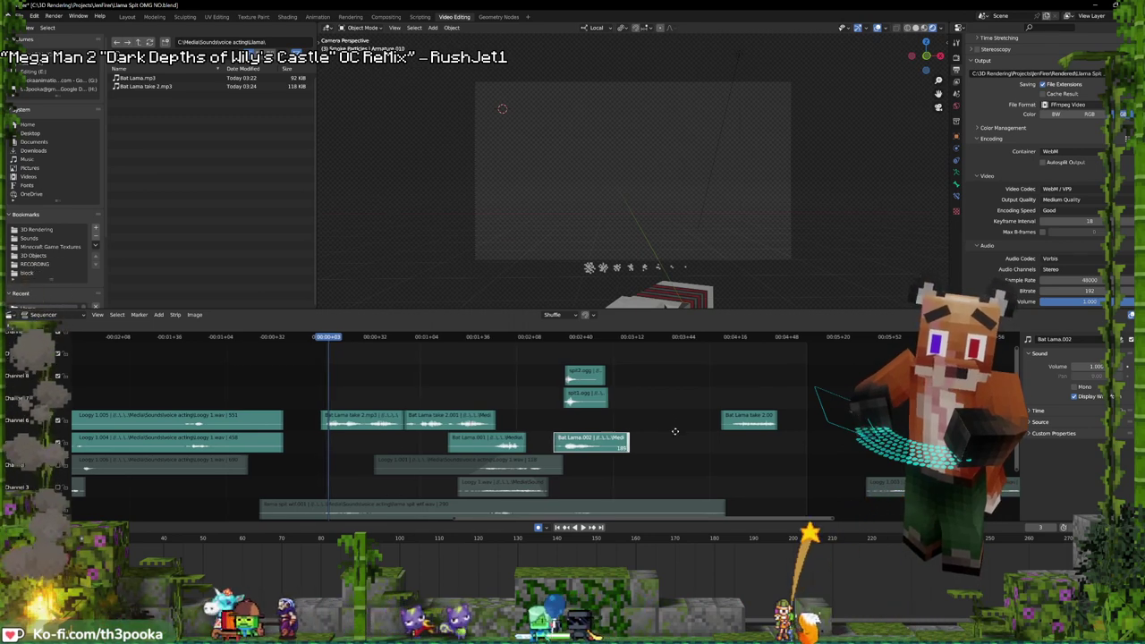
- Mute sequencer channels 5 and 6 and unmute channels 3 and 4
{"action": "middle_click_drag", "start_coordinate": [674, 431], "coordinate": [678, 431]}
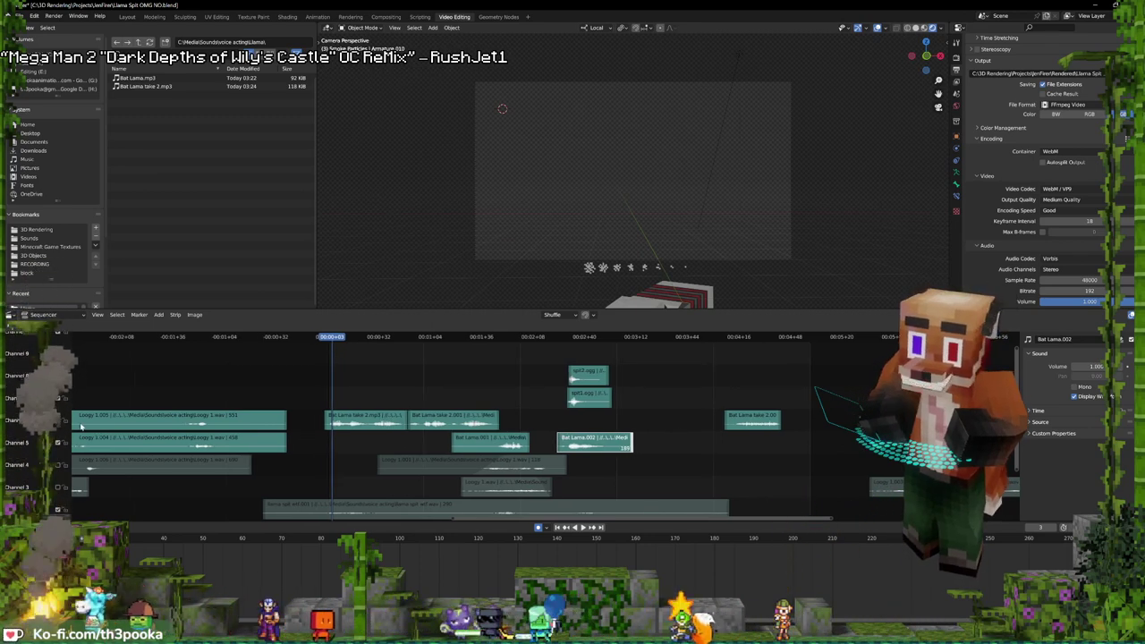
{"action": "left_click", "coordinate": [58, 420]}
{"action": "left_click", "coordinate": [57, 442]}
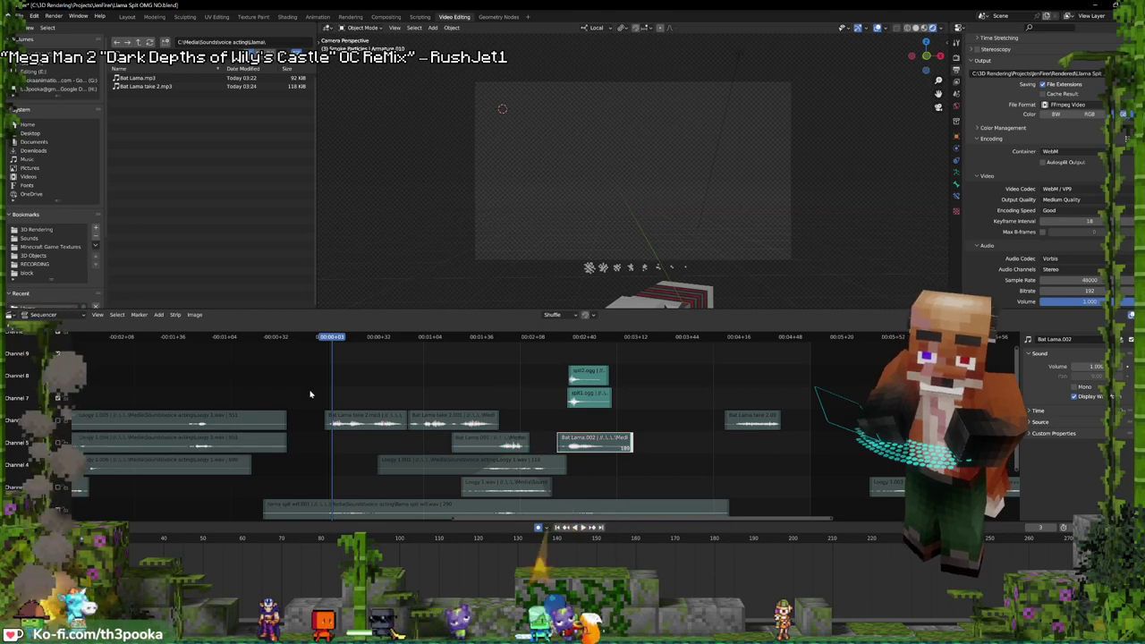
{"action": "left_click", "coordinate": [57, 465]}
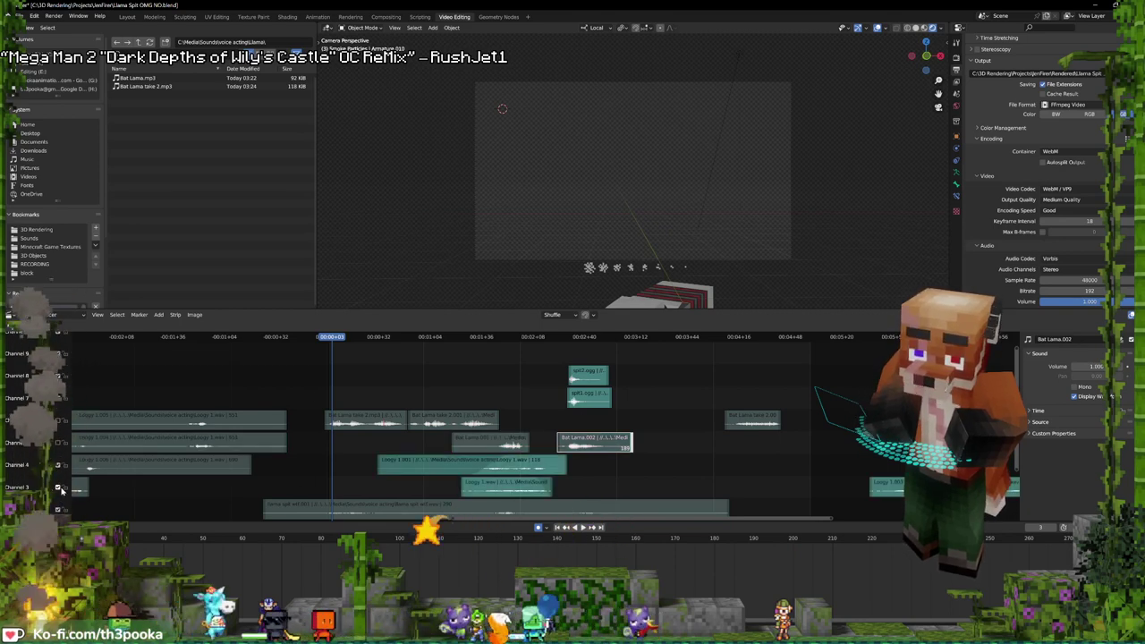
- Move the sequencer playhead to frame 0 and play the sequence with channels 3 and 4 audible
{"action": "middle_click_drag", "start_coordinate": [674, 446], "coordinate": [784, 439]}
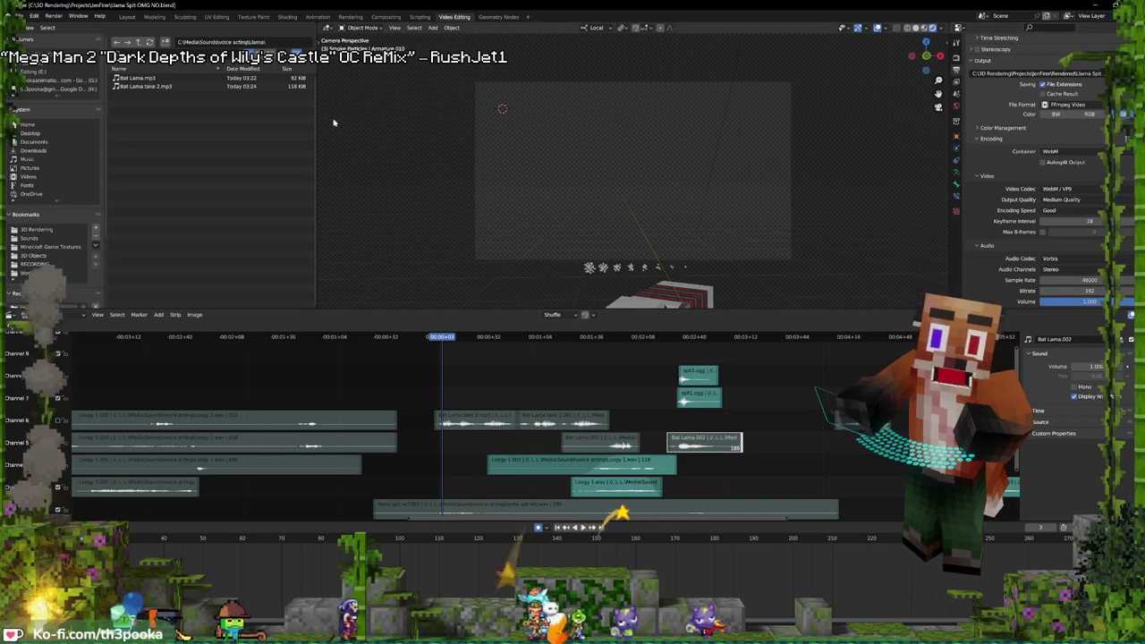
{"action": "right_click", "coordinate": [435, 375], "text": "shift"}
{"action": "key", "text": "space"}
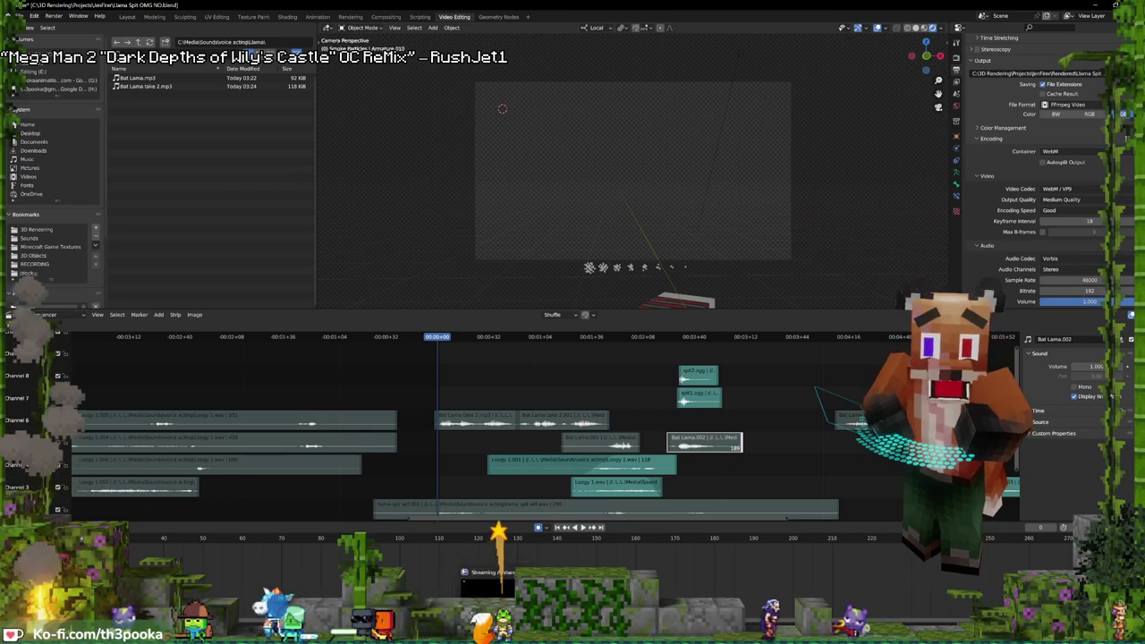
- Switch to Audacity and save the project as Bat Llama in the Llama folder under voice acting
{"action": "key", "text": "alt+Tab"}
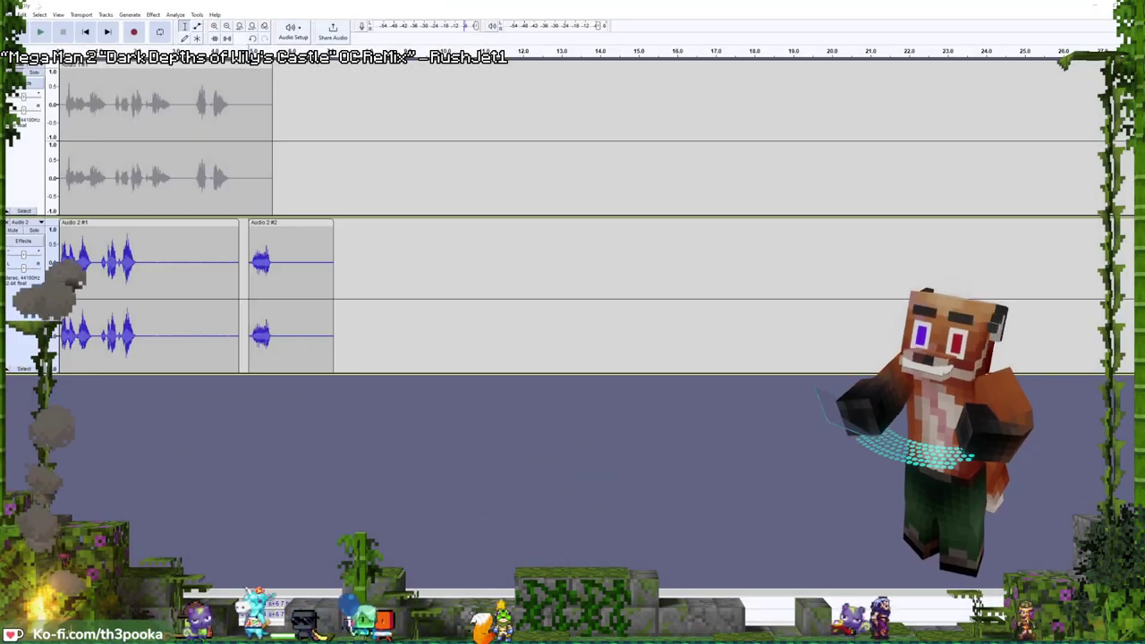
{"action": "left_click", "coordinate": [20, 15]}
{"action": "mouse_move", "coordinate": [36, 69]}
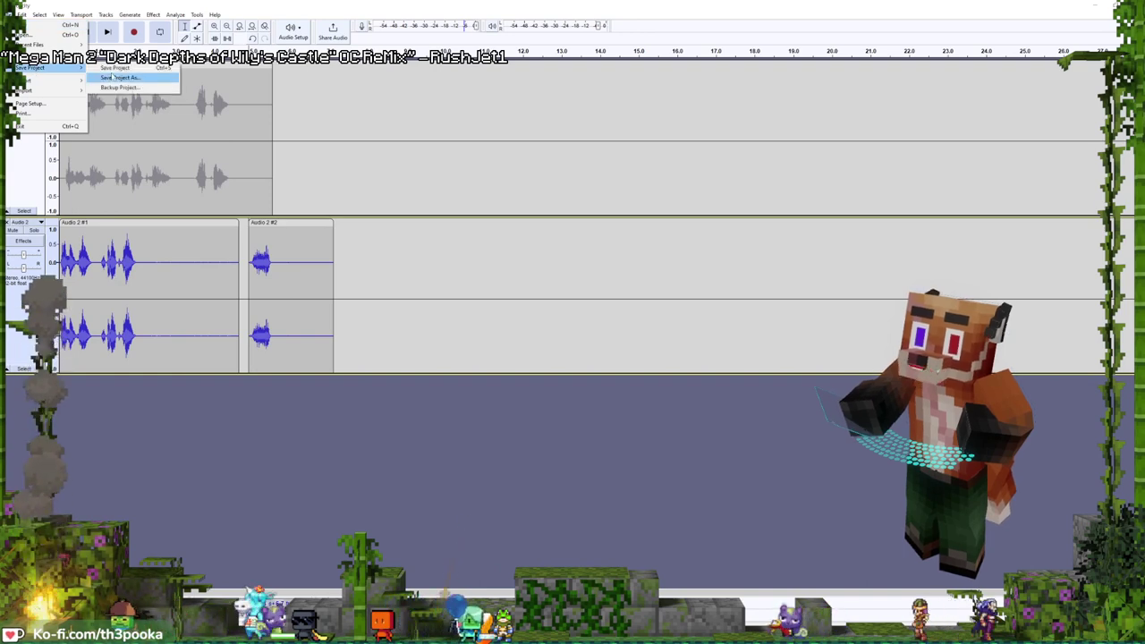
{"action": "left_click", "coordinate": [121, 67]}
{"action": "left_click", "coordinate": [585, 343]}
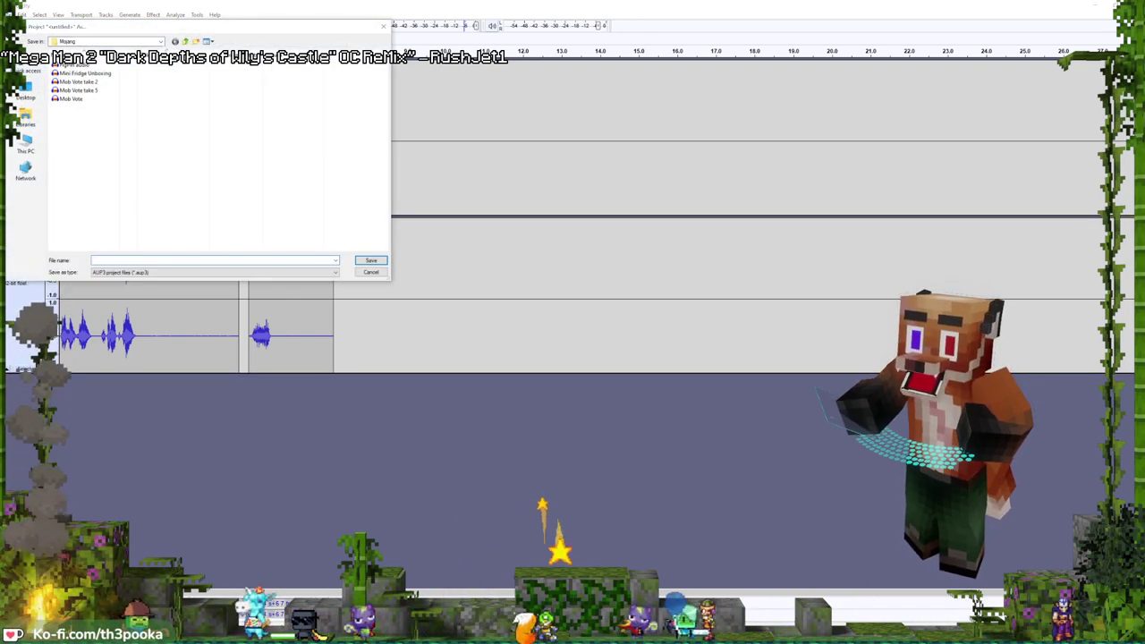
{"action": "left_click", "coordinate": [160, 41]}
{"action": "left_click", "coordinate": [124, 173]}
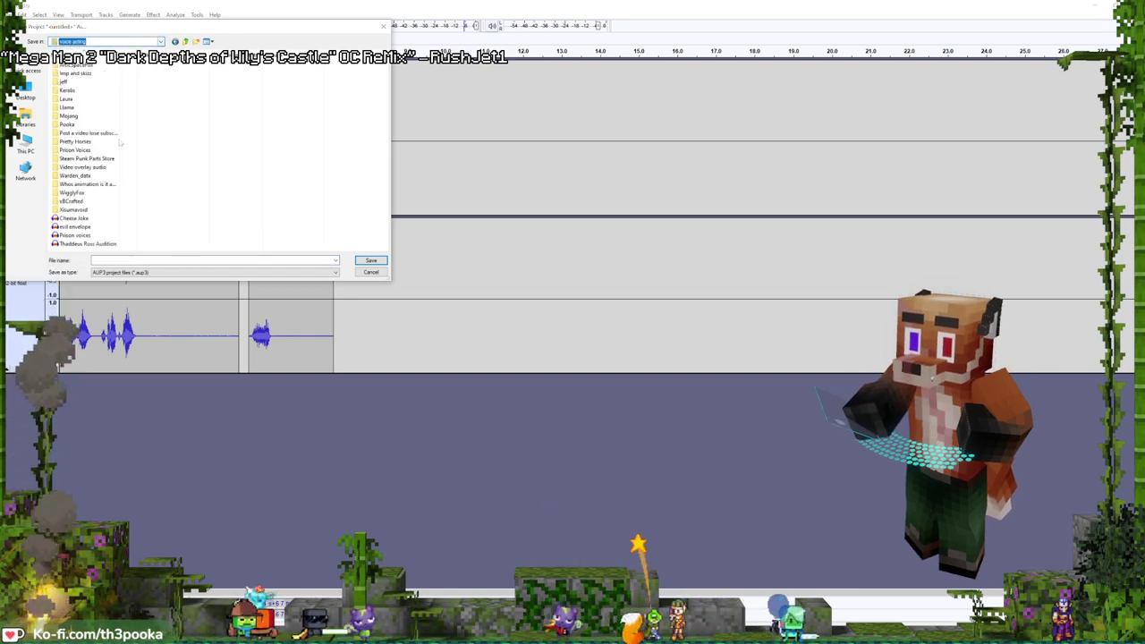
{"action": "double_click", "coordinate": [77, 106]}
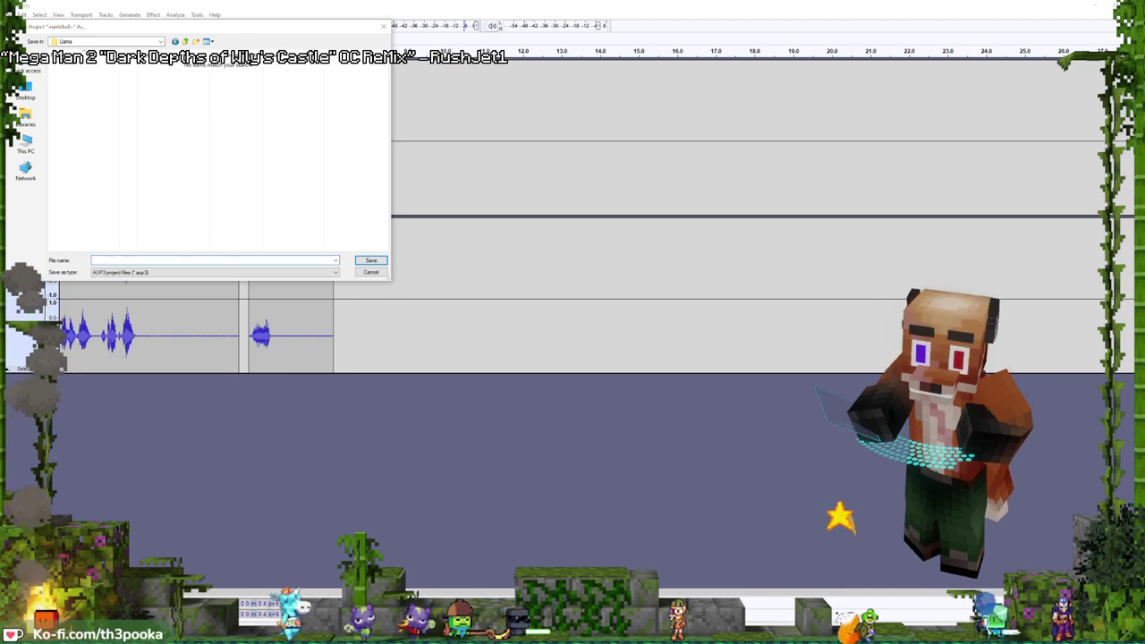
{"action": "type", "text": "Bat"}
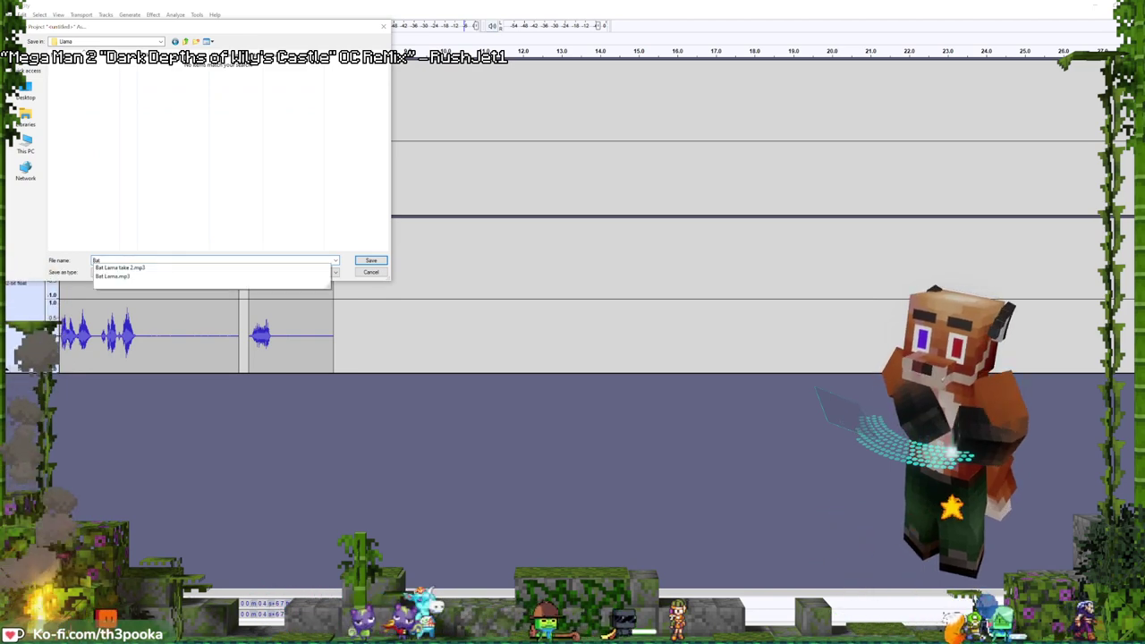
{"action": "type", "text": " La"}
{"action": "key", "text": "BackSpace"}
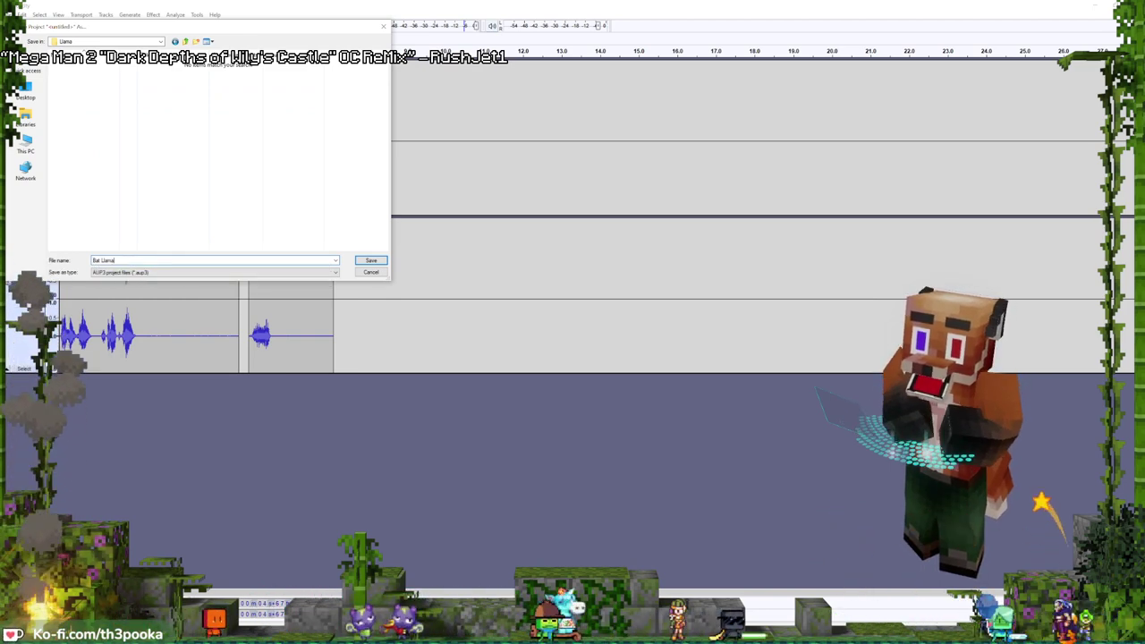
{"action": "key", "text": "Return"}
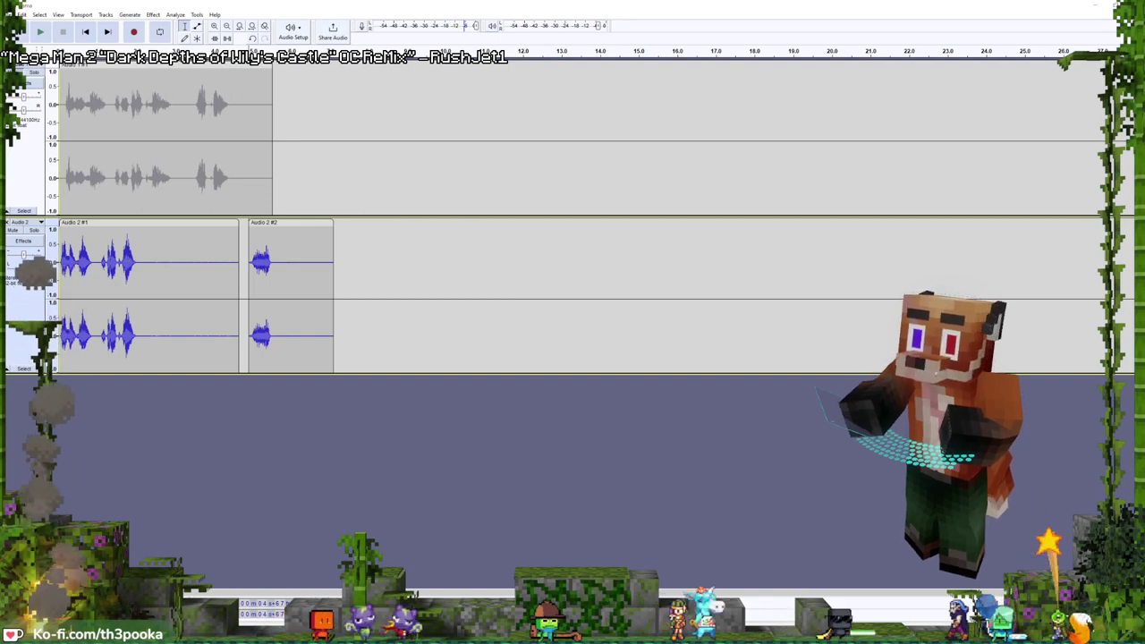
- Create a new empty Audacity project, close the saved project's window and maximize the new one
{"action": "key", "text": "ctrl+n"}
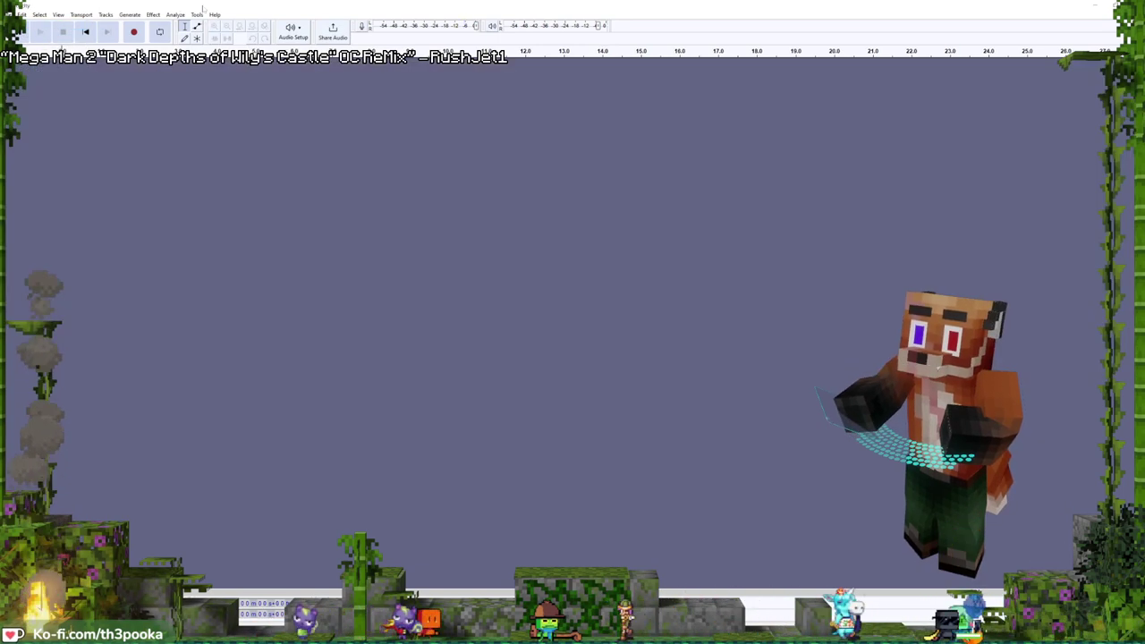
{"action": "left_click_drag", "start_coordinate": [202, 9], "coordinate": [202, 72]}
{"action": "left_click", "coordinate": [1134, 5]}
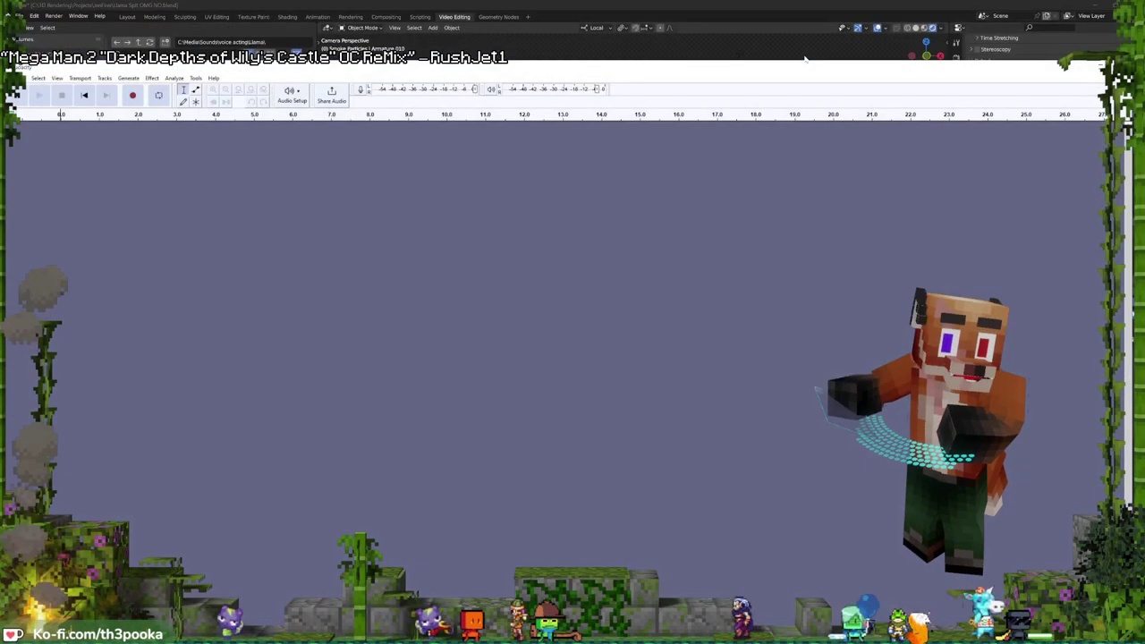
{"action": "left_click_drag", "start_coordinate": [804, 66], "coordinate": [808, 6]}
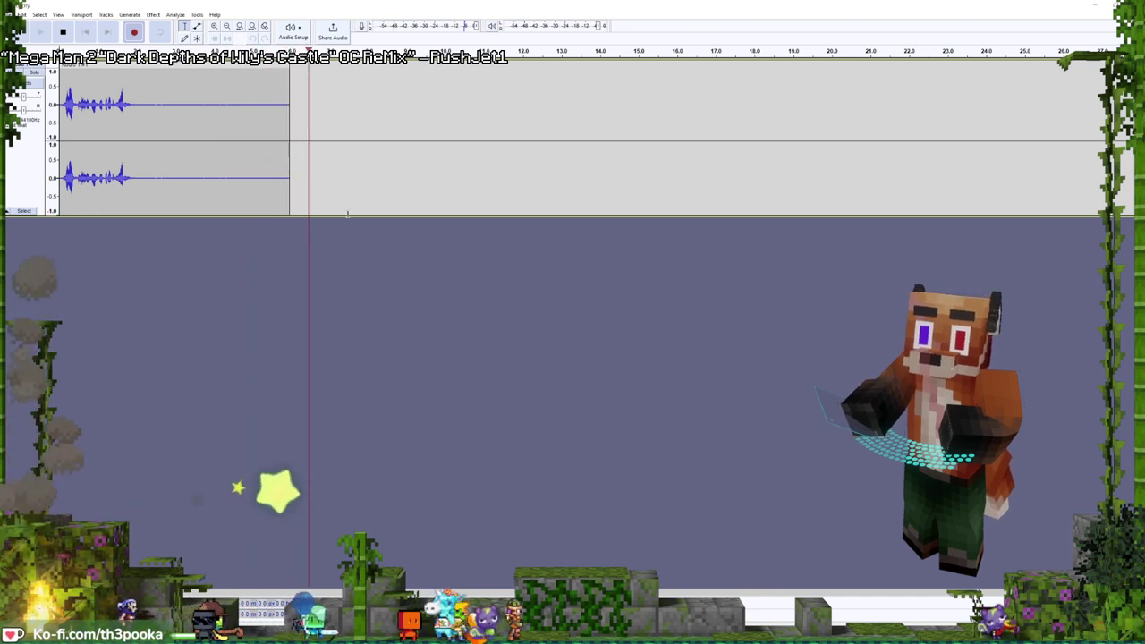
- Stop recording the first voice take and delete the silence after about 2.4 seconds
{"action": "left_click", "coordinate": [62, 32]}
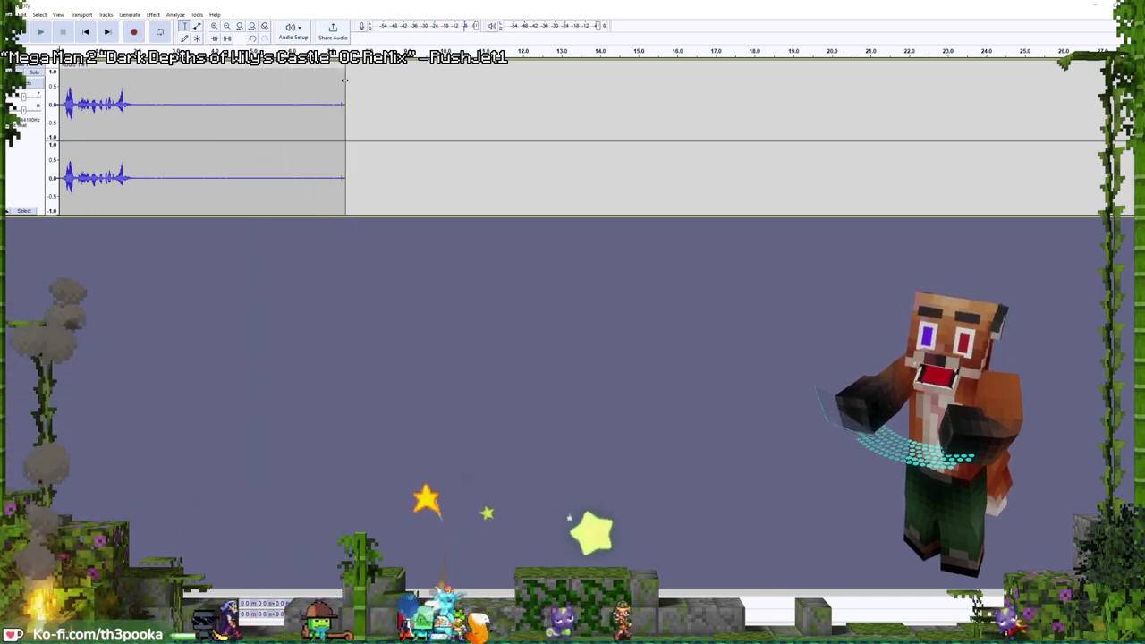
{"action": "left_click_drag", "start_coordinate": [344, 80], "coordinate": [153, 100]}
{"action": "key", "text": "Delete"}
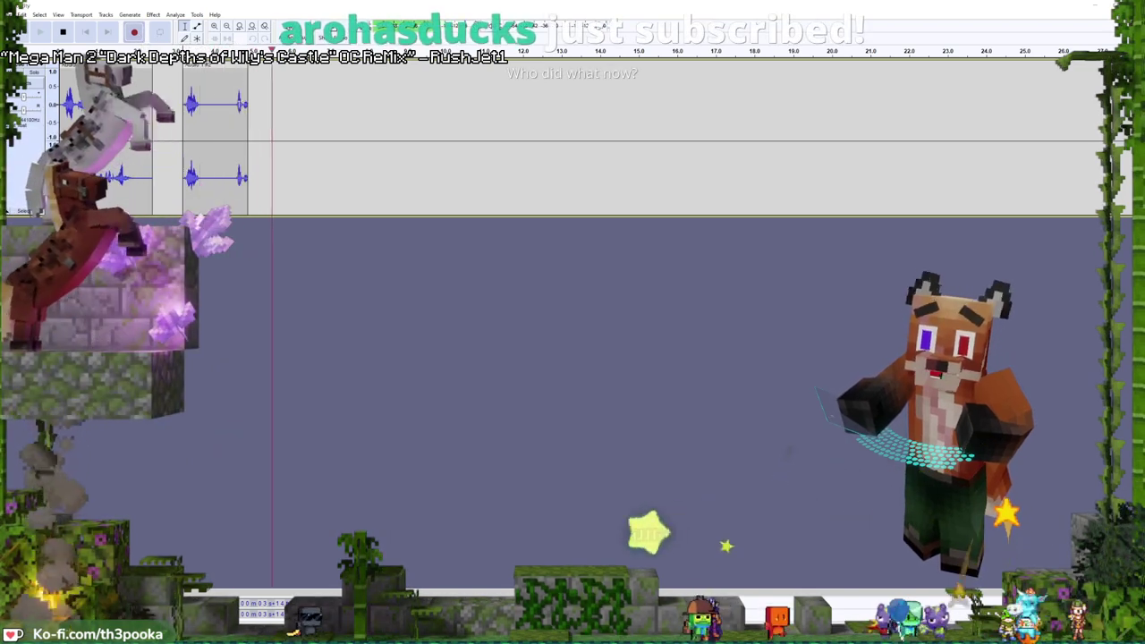
- Stop the second recording, delete everything after its first sound from about 4.2 seconds, and move the clip to start at about 6.5 seconds
{"action": "key", "text": "space"}
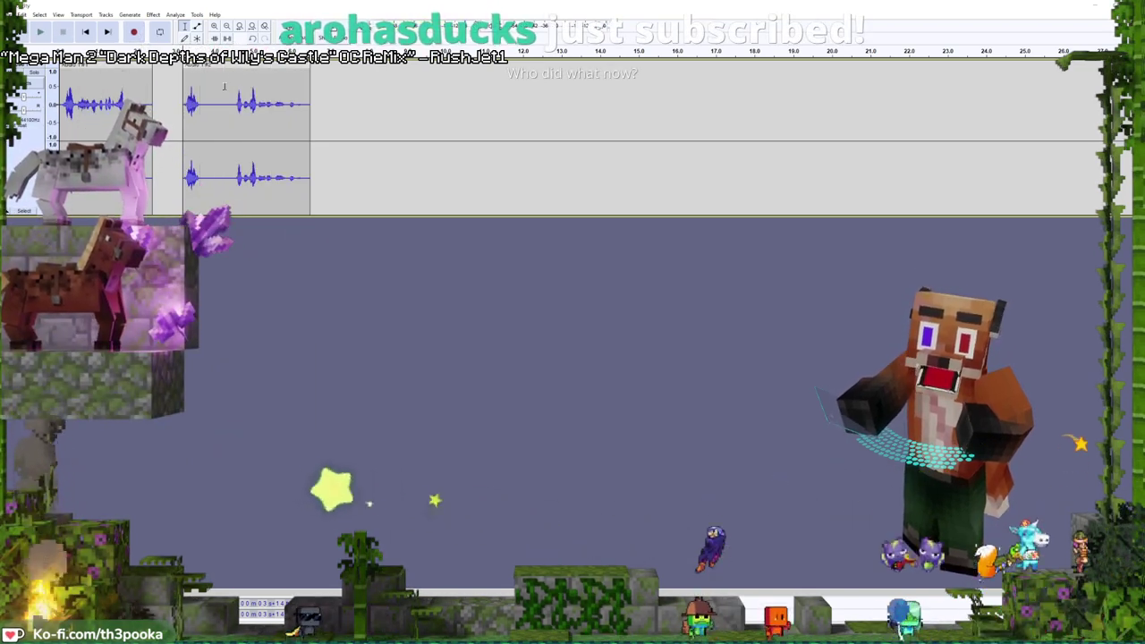
{"action": "left_click_drag", "start_coordinate": [225, 86], "coordinate": [312, 89]}
{"action": "key", "text": "Delete"}
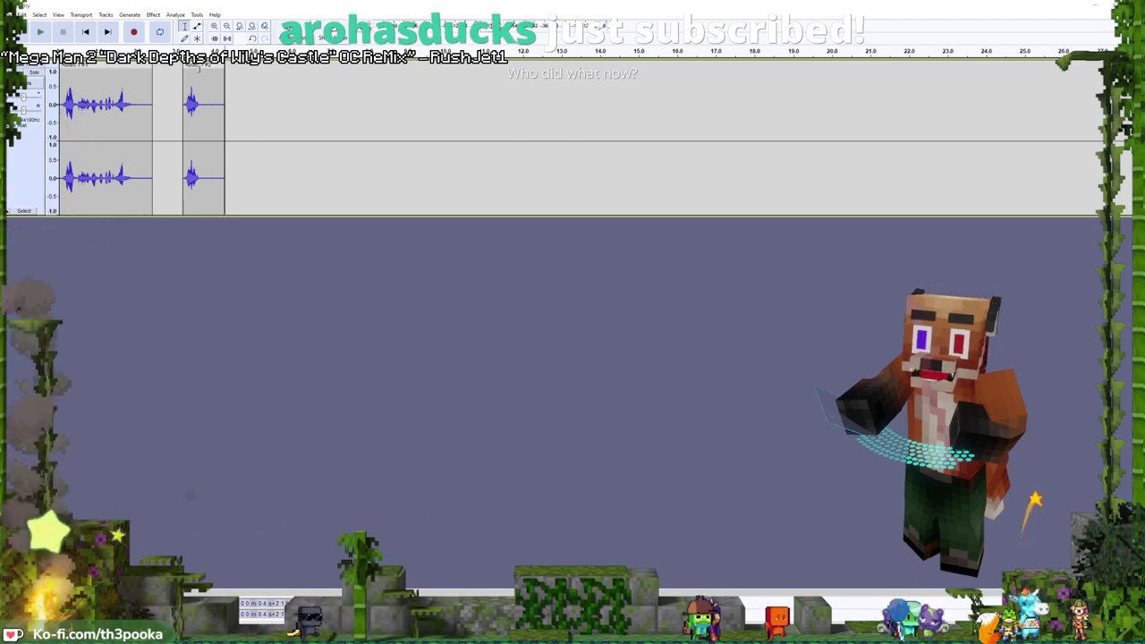
{"action": "left_click_drag", "start_coordinate": [200, 79], "coordinate": [330, 79]}
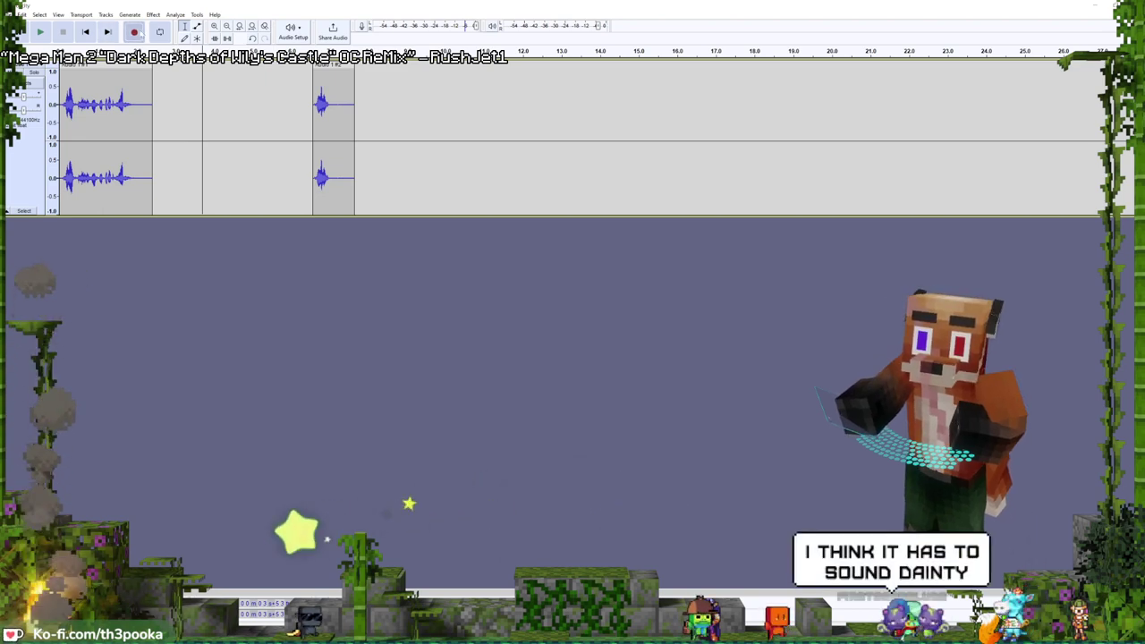
{"action": "left_click", "coordinate": [134, 33]}
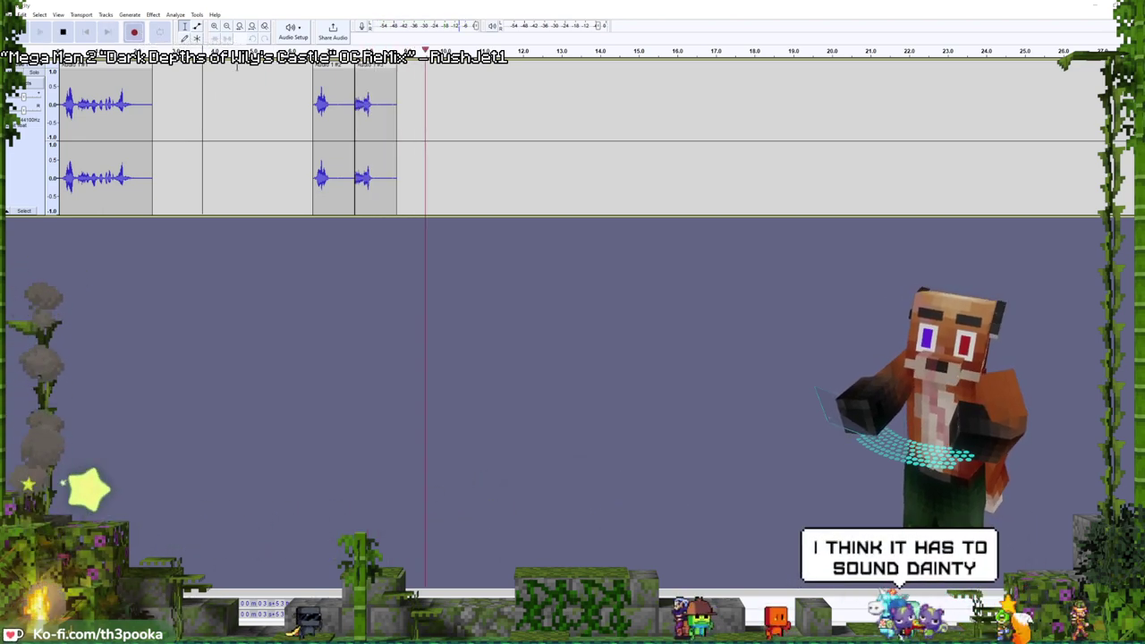
{"action": "left_click", "coordinate": [67, 33]}
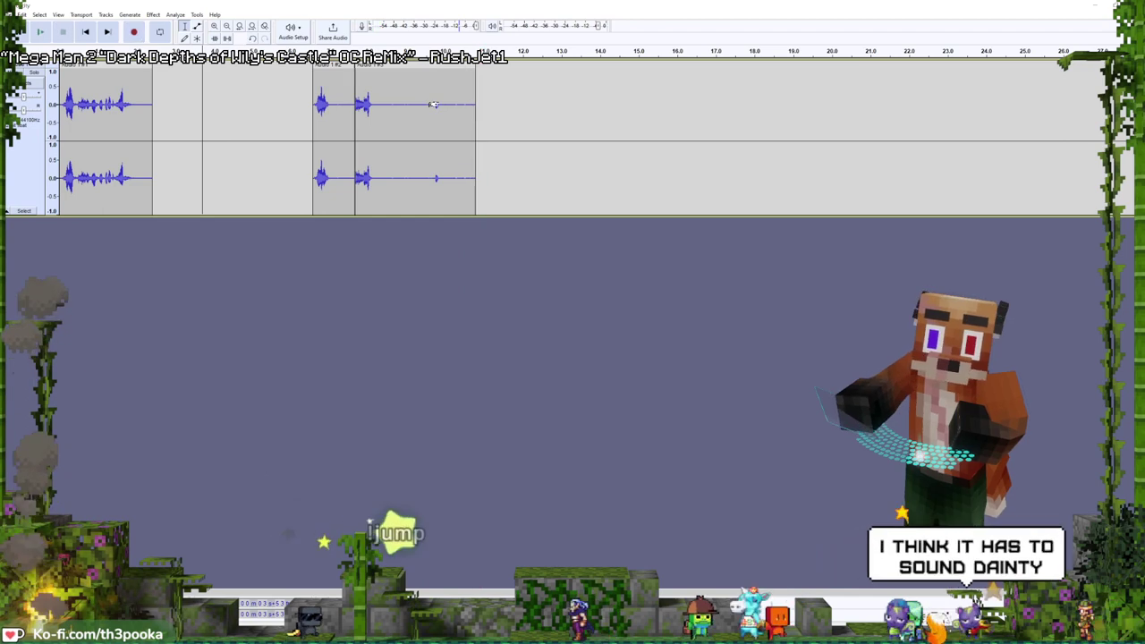
{"action": "key", "text": "ctrl+z"}
- Record another short voice take, trim it and place it between the other two clips, starting at about 3 seconds
{"action": "left_click", "coordinate": [136, 33]}
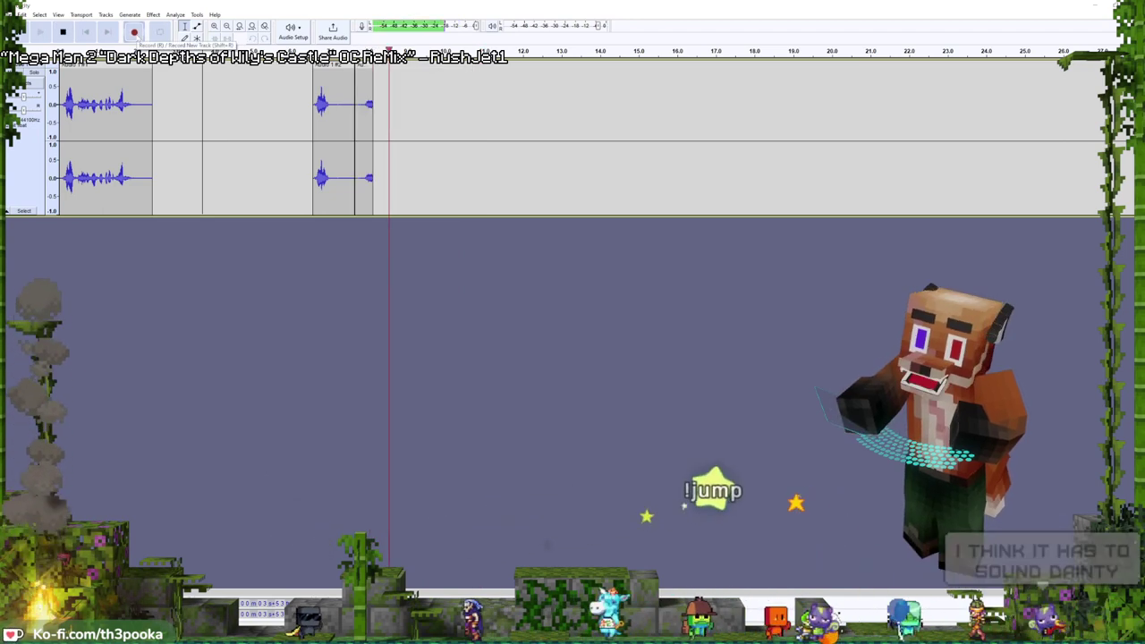
{"action": "key", "text": "space"}
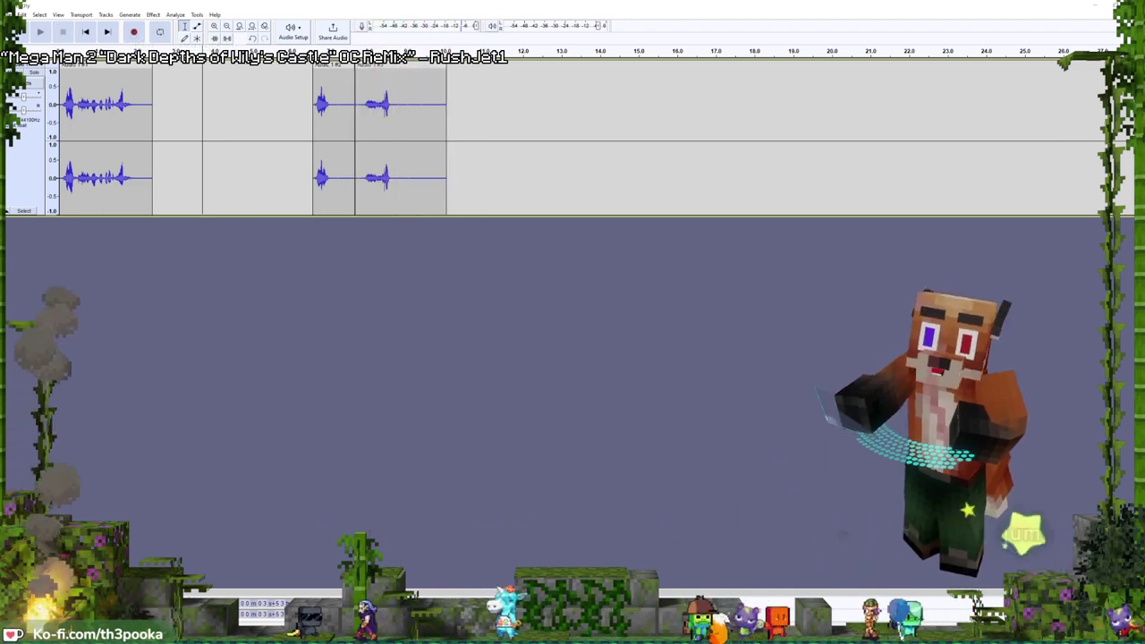
{"action": "mouse_move", "coordinate": [243, 80]}
{"action": "left_mouse_down"}
{"action": "mouse_move", "coordinate": [214, 79]}
{"action": "mouse_move", "coordinate": [239, 86]}
{"action": "left_mouse_up"}
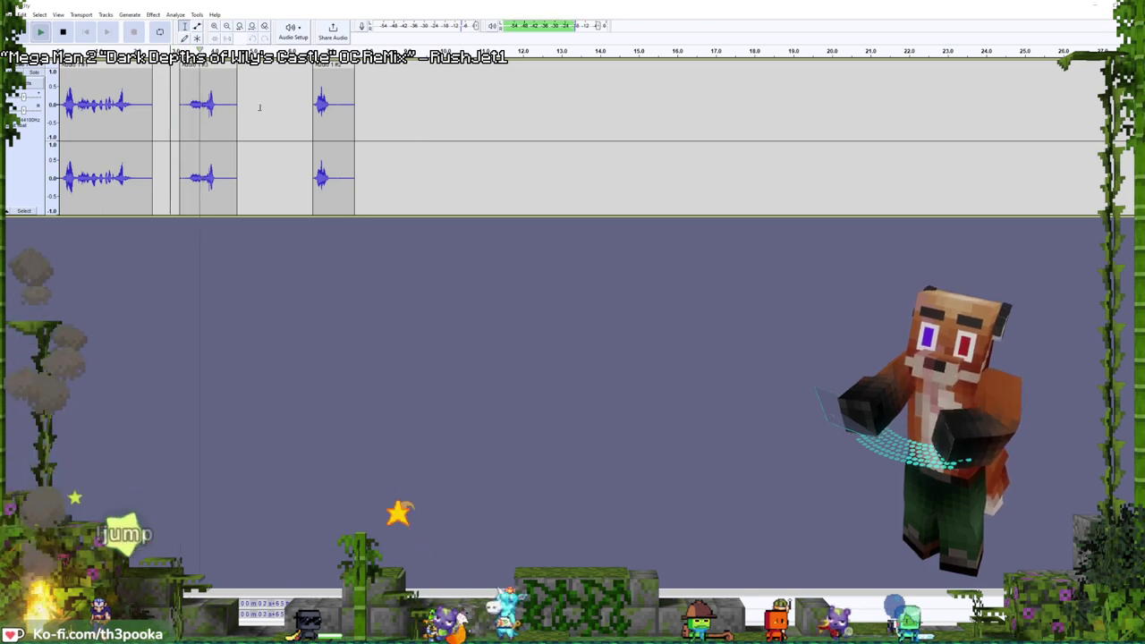
- Play back the new middle voice clip to check how it sounds
{"action": "key", "text": "space"}
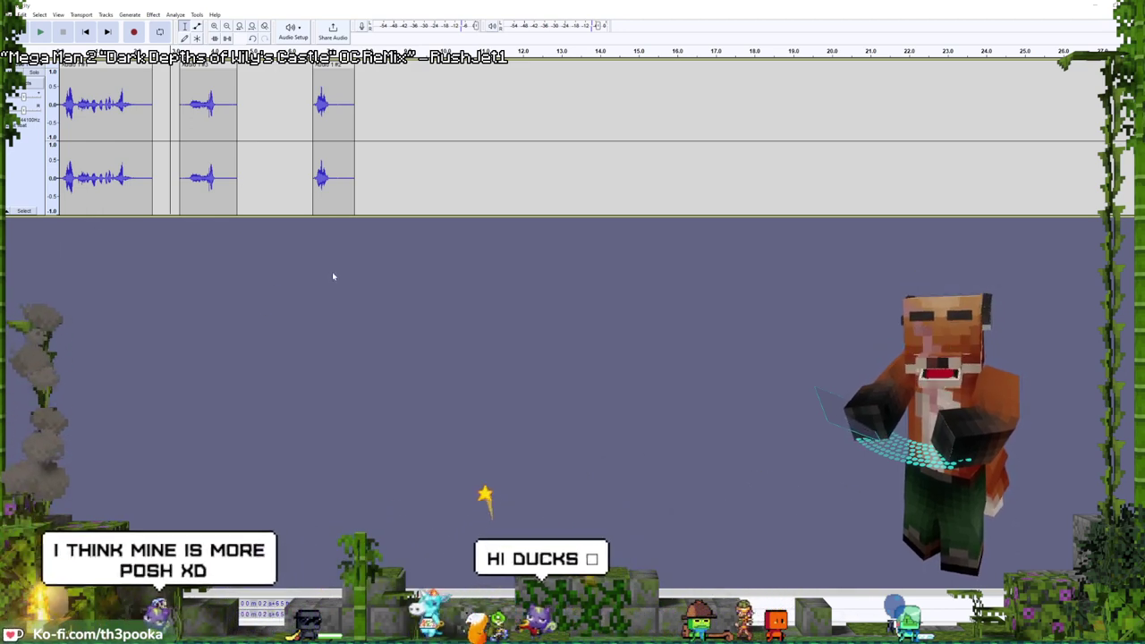
{"action": "key", "text": "space"}
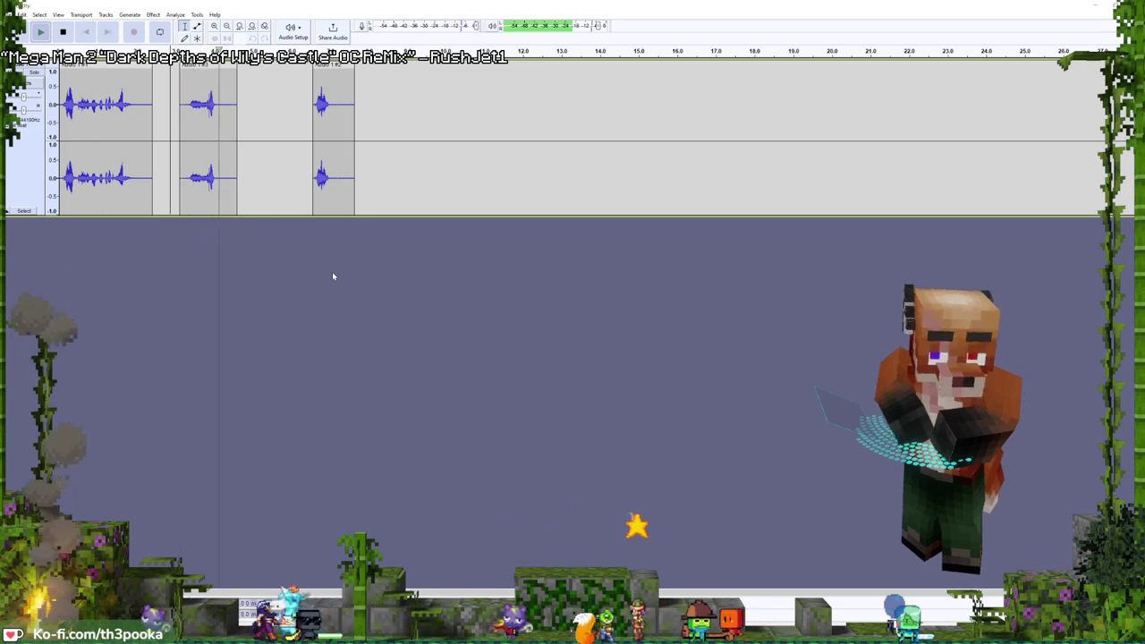
{"action": "key", "text": "space"}
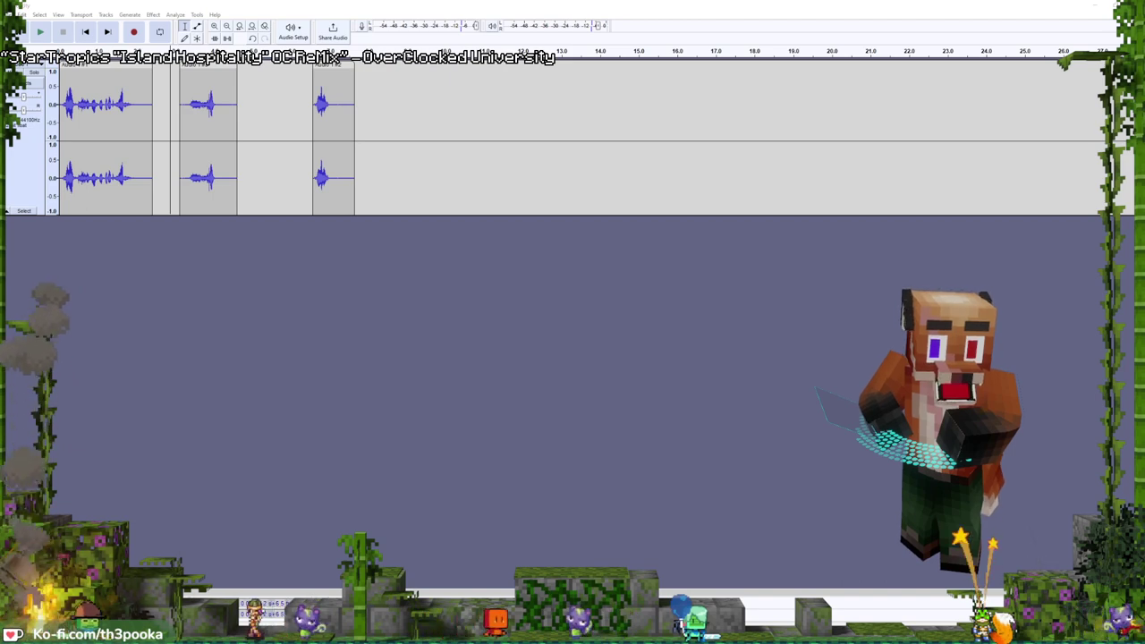
- Switch to Blender, unmute sequencer channels 5 and 6, mute channels 3 and 4, and play the sequence
{"action": "key", "text": "alt+Tab"}
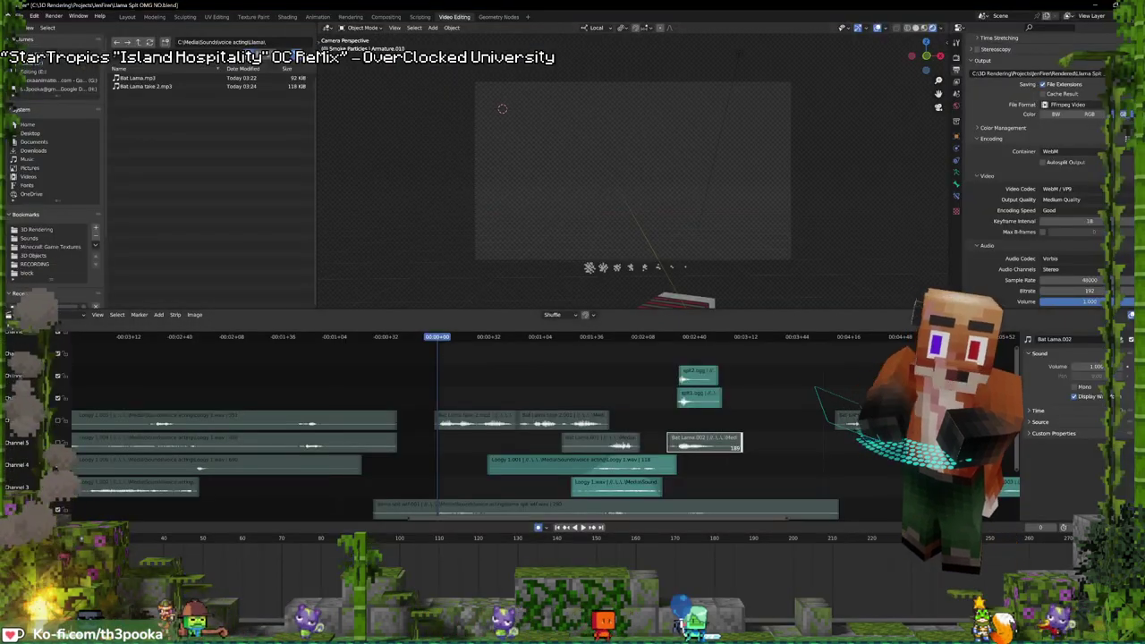
{"action": "left_click", "coordinate": [57, 419]}
{"action": "left_click", "coordinate": [57, 442]}
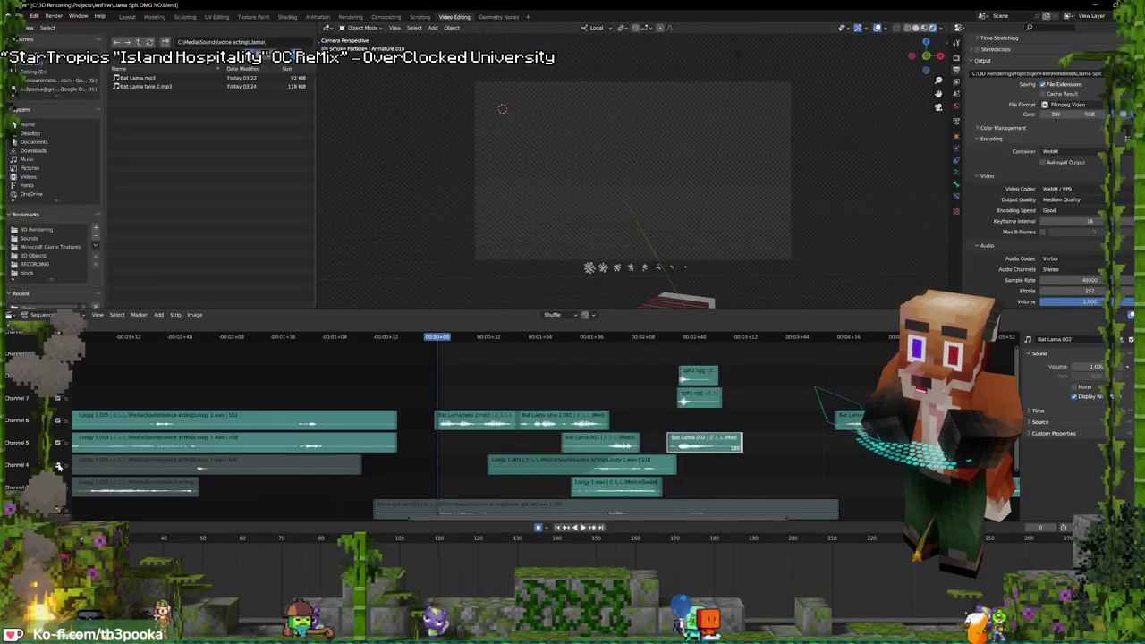
{"action": "left_click", "coordinate": [57, 464]}
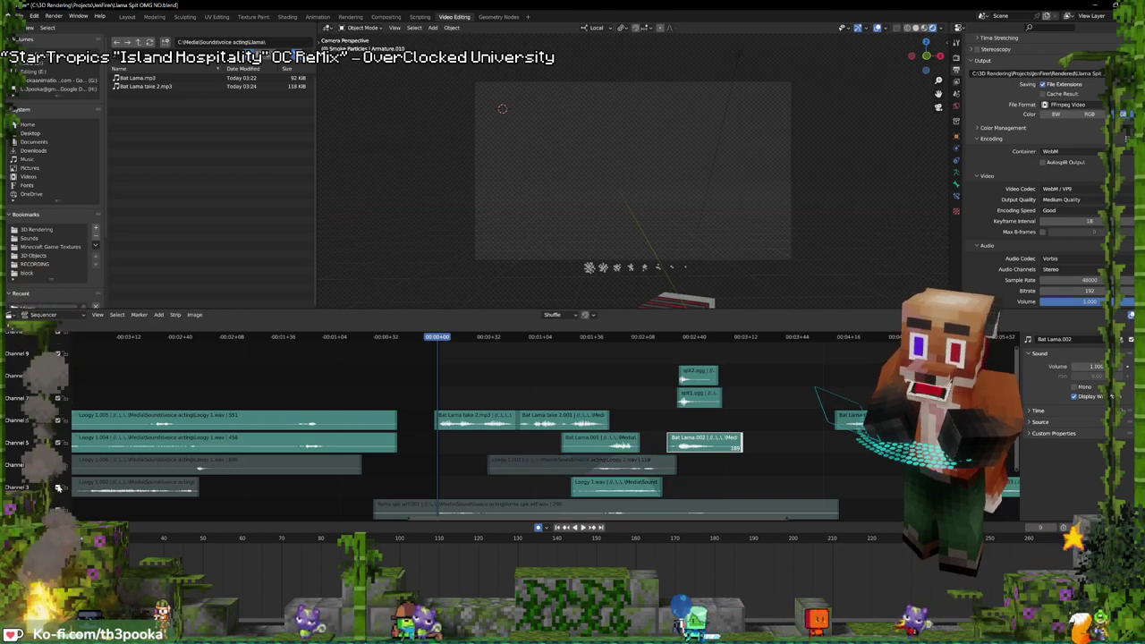
{"action": "left_click", "coordinate": [57, 487]}
{"action": "key", "text": "space"}
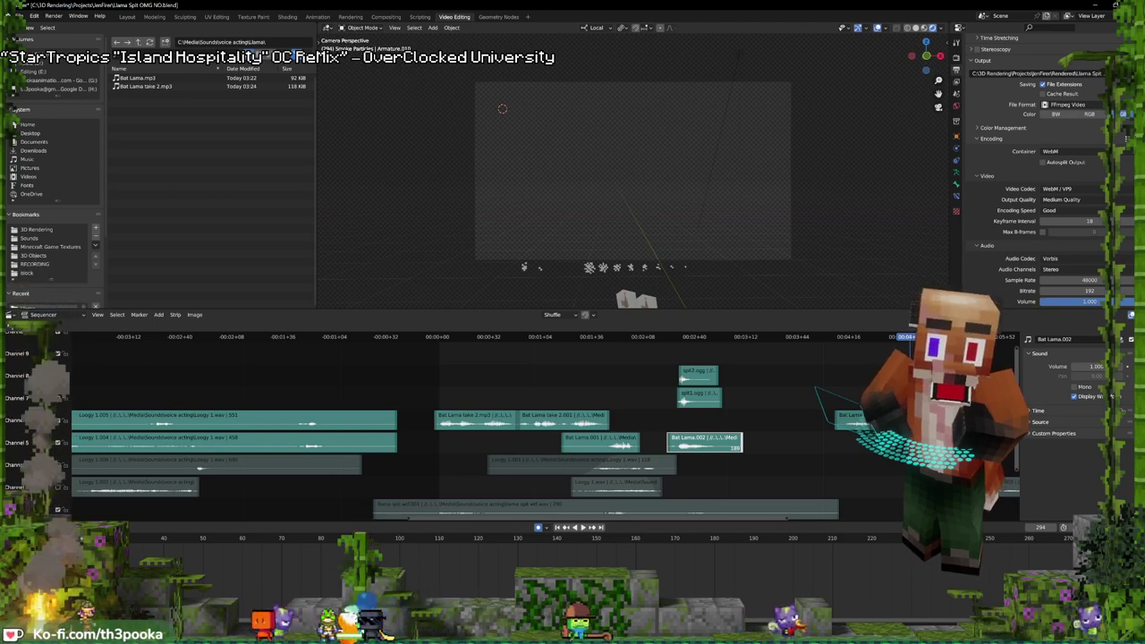
- Switch back to Audacity and play the arranged voice takes from the start
{"action": "key", "text": "alt+Tab"}
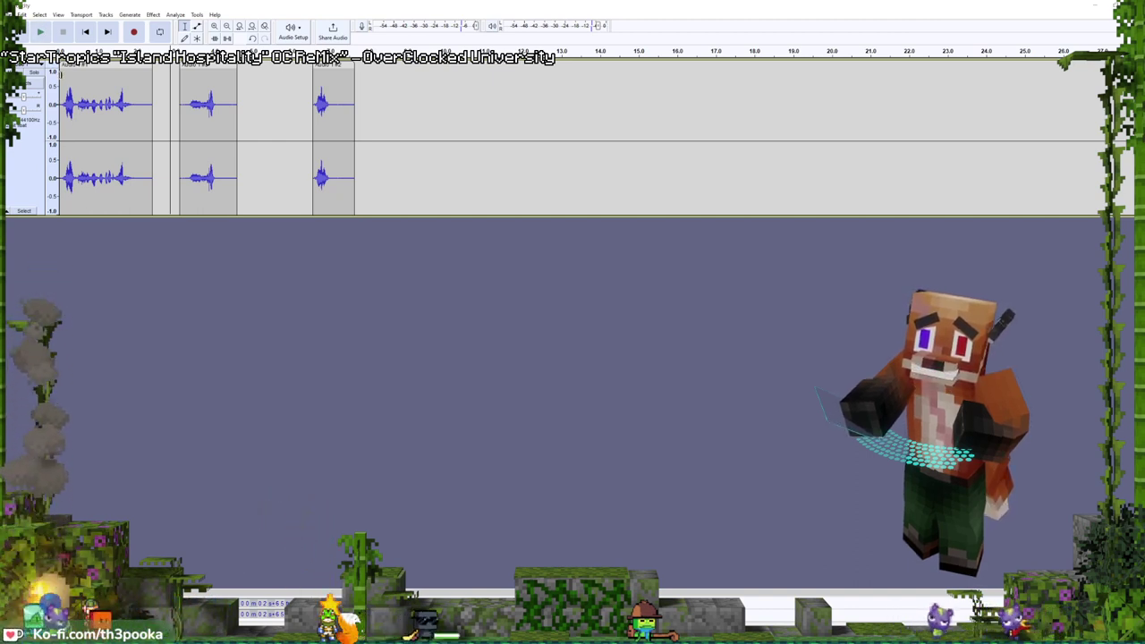
{"action": "left_click", "coordinate": [40, 31]}
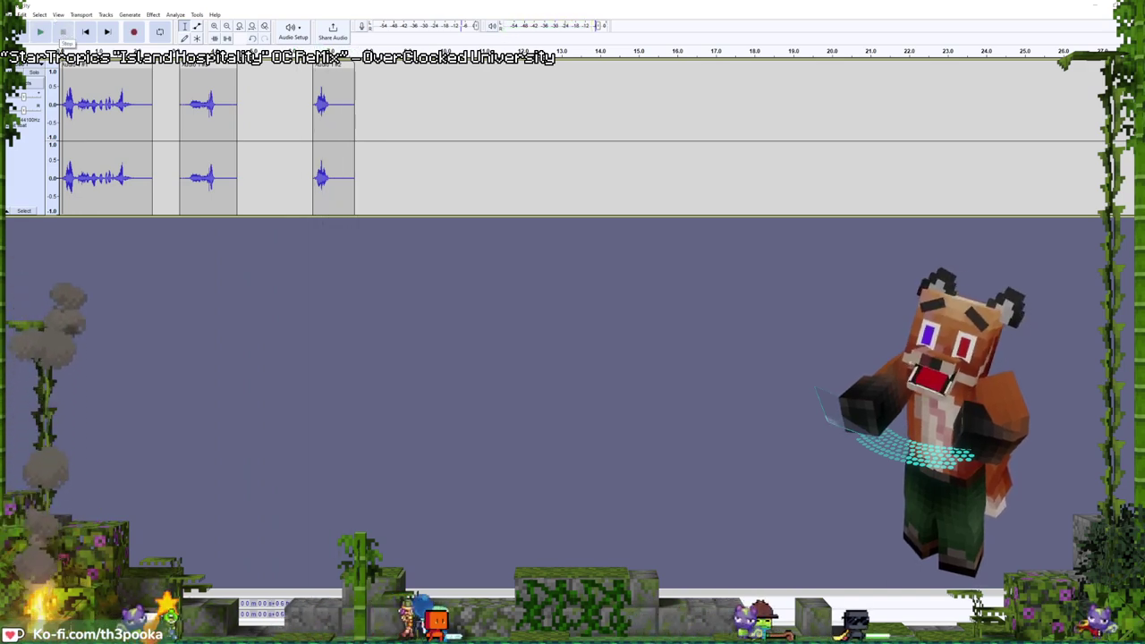
{"action": "left_click", "coordinate": [11, 15]}
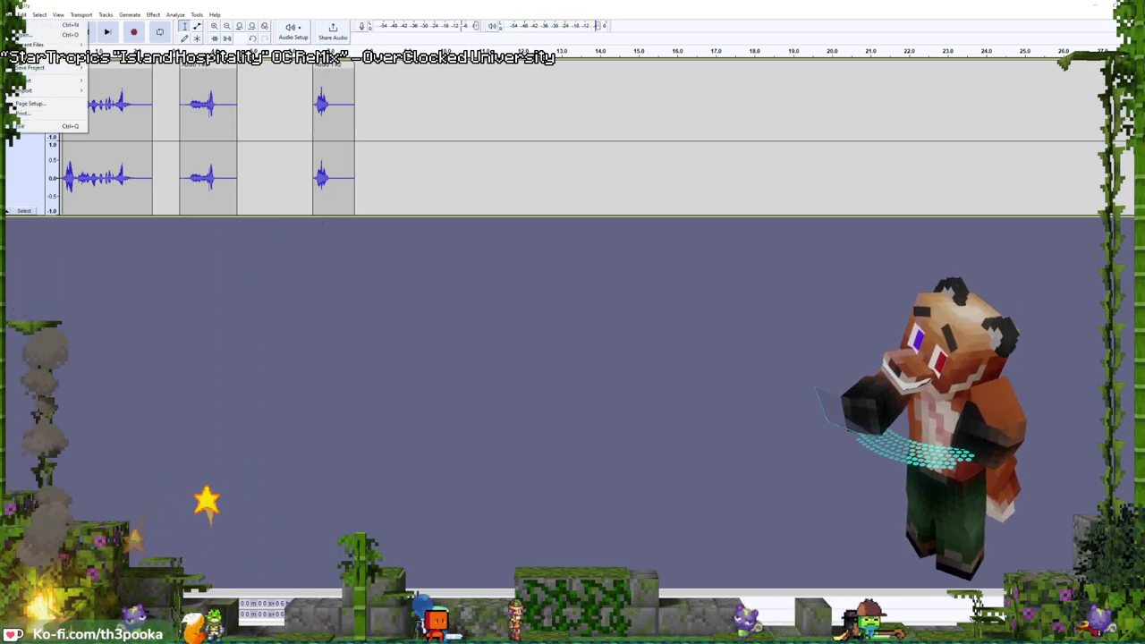
{"action": "mouse_move", "coordinate": [42, 72]}
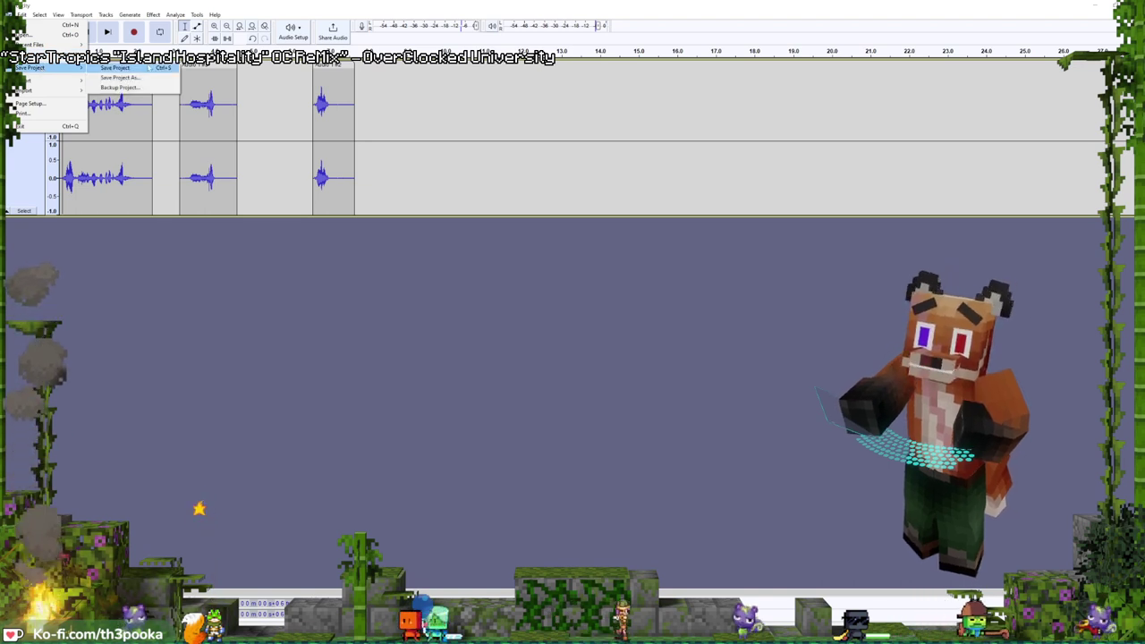
{"action": "left_click", "coordinate": [117, 68]}
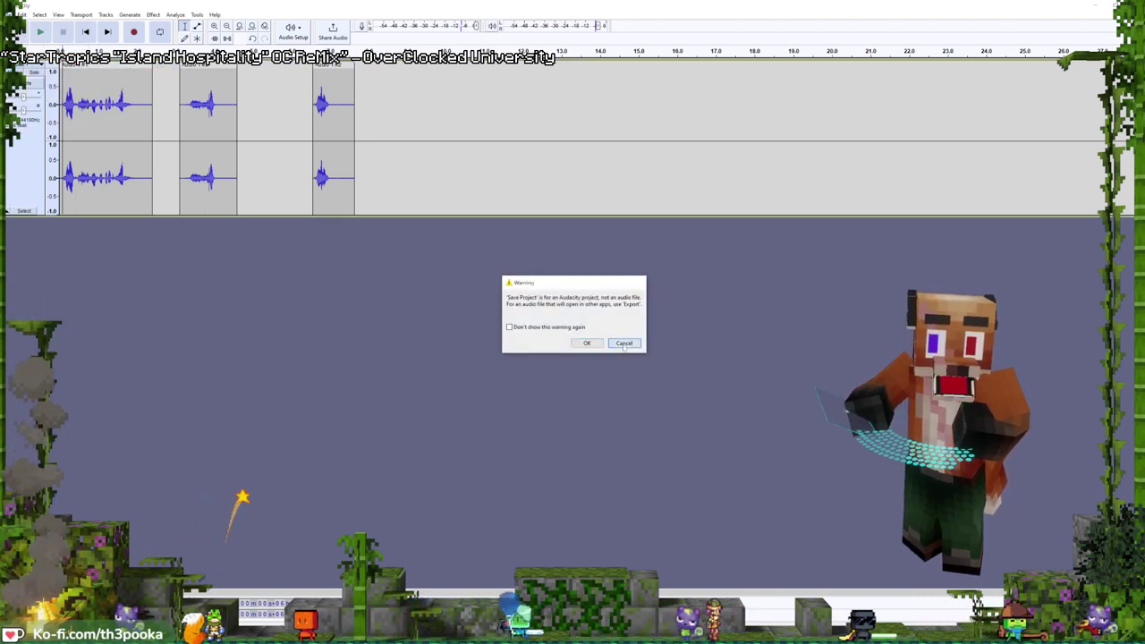
{"action": "left_click", "coordinate": [623, 344]}
- Export the three voice clips as an MP3 named "Posh Llama" in the Llama folder, leaving the metadata tags empty
{"action": "left_click", "coordinate": [19, 14]}
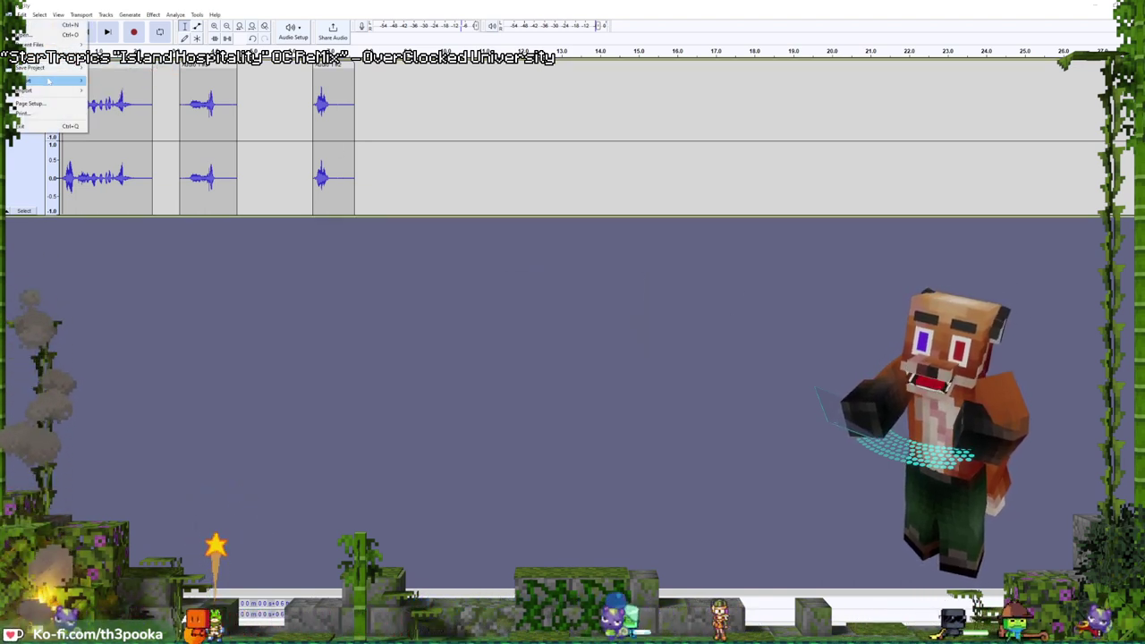
{"action": "mouse_move", "coordinate": [36, 80]}
{"action": "left_click", "coordinate": [116, 80]}
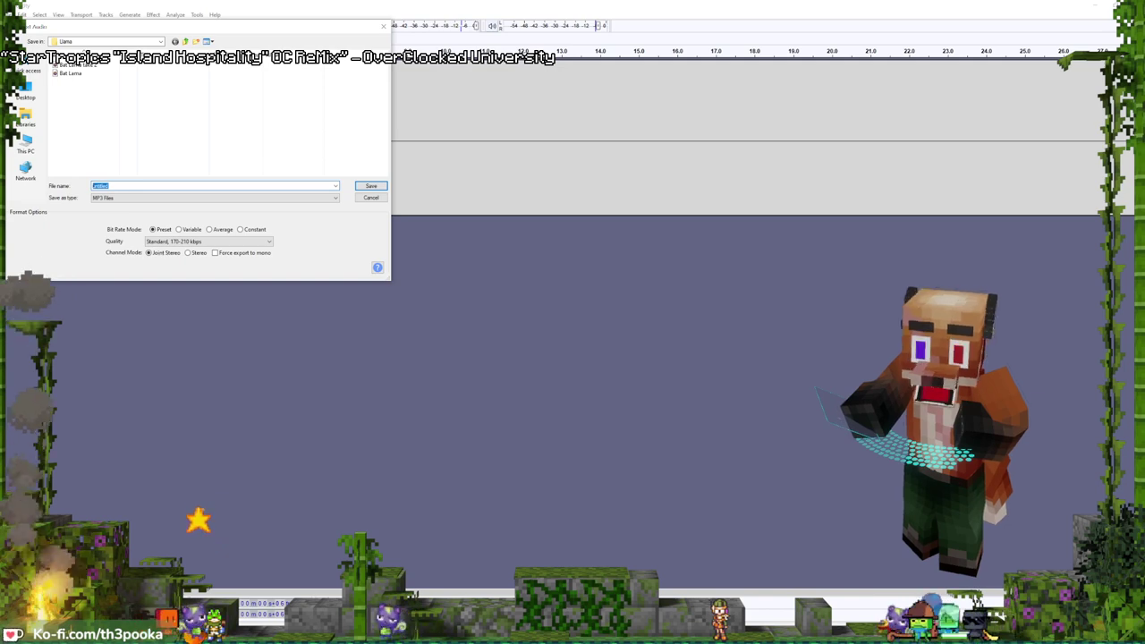
{"action": "type", "text": "P"}
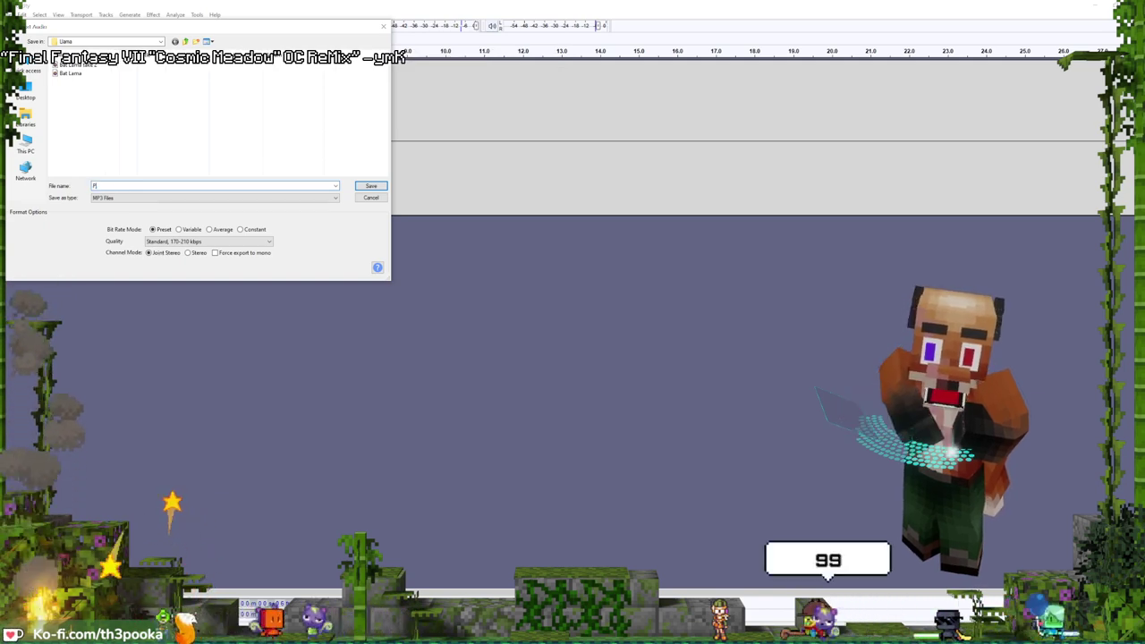
{"action": "type", "text": "osh Llama"}
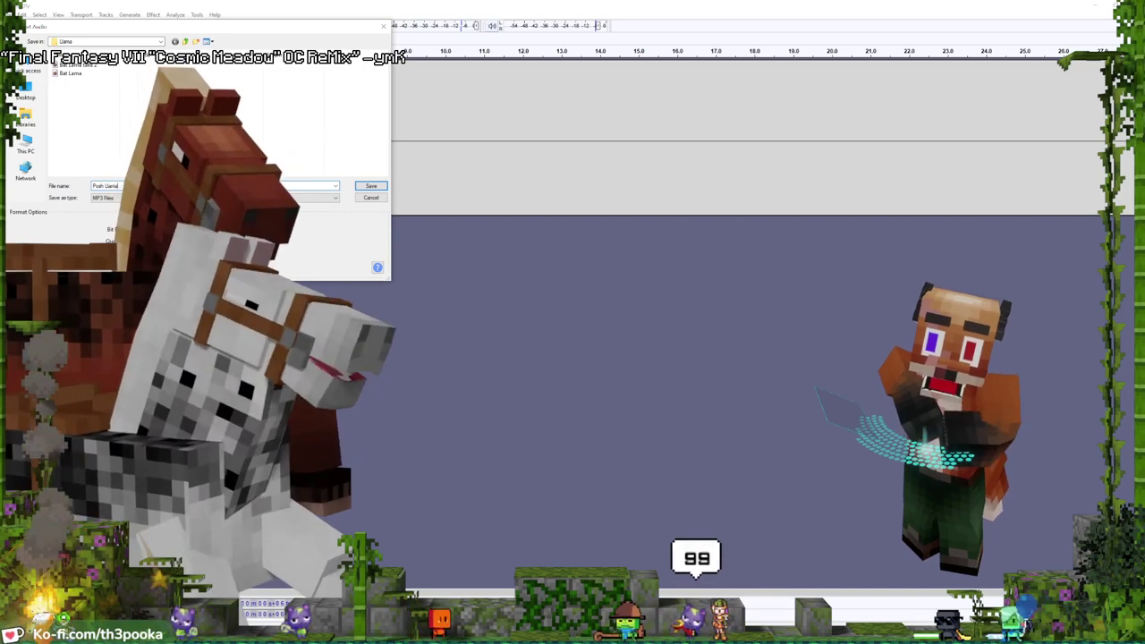
{"action": "key", "text": "Return"}
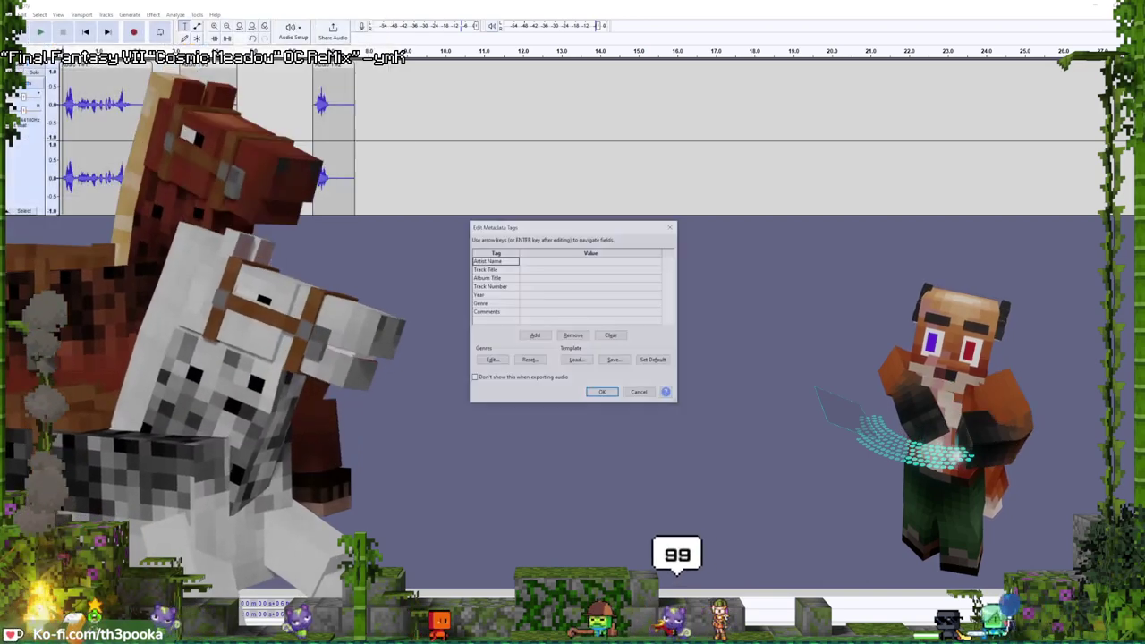
{"action": "key", "text": "Return"}
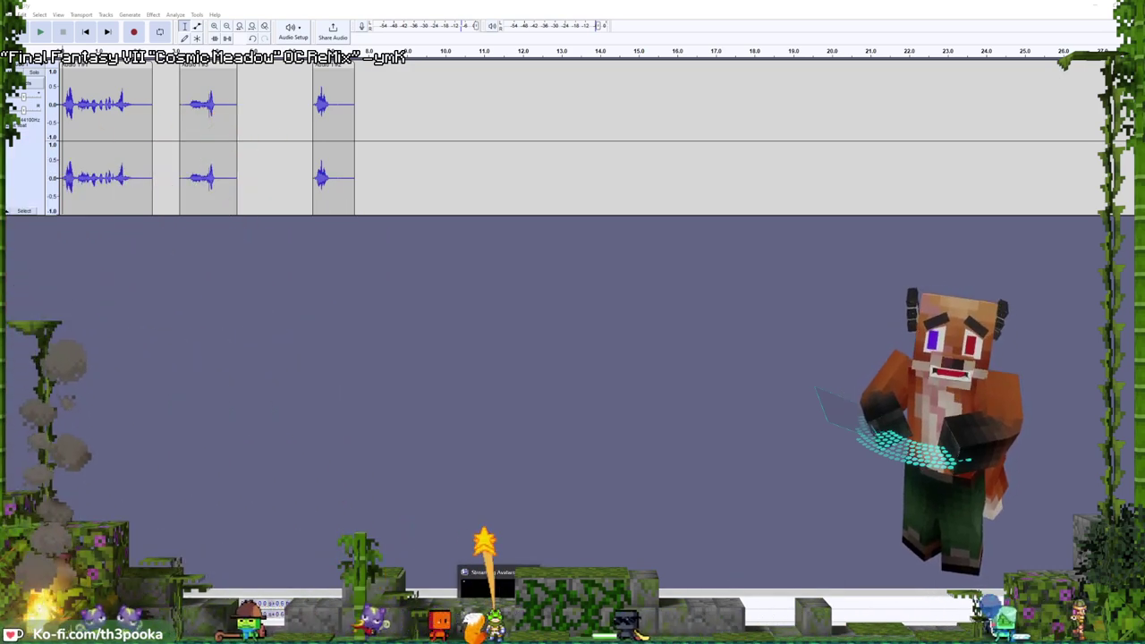
- Remove the exported track, record a new voice take about 3.2 seconds long and play it back
{"action": "mouse_move", "coordinate": [273, 631]}
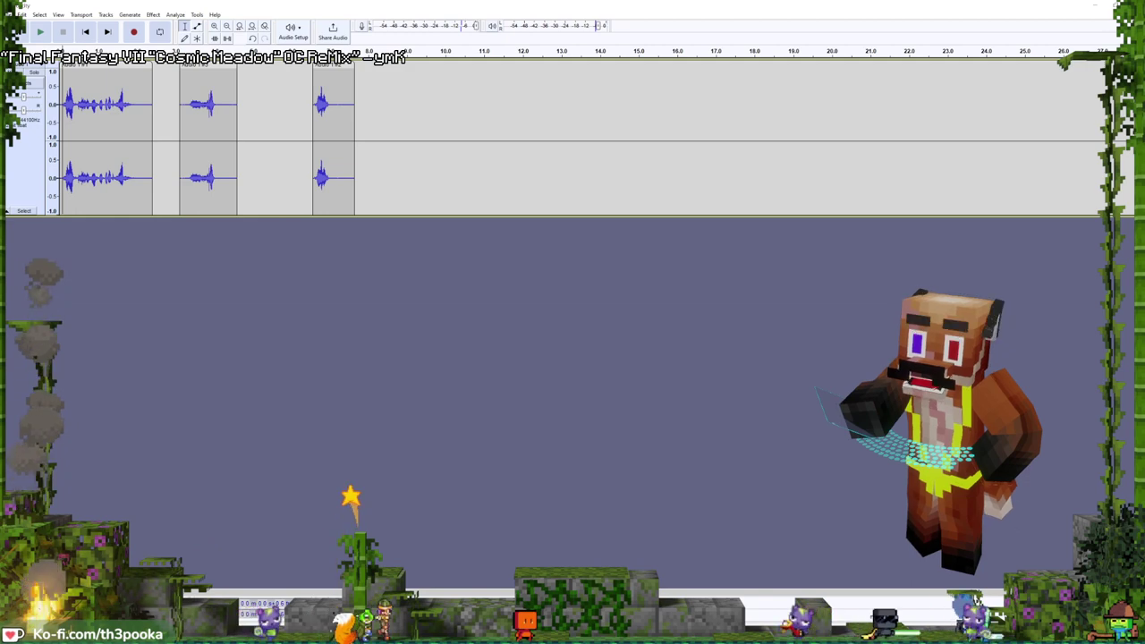
{"action": "key", "text": "shift+c"}
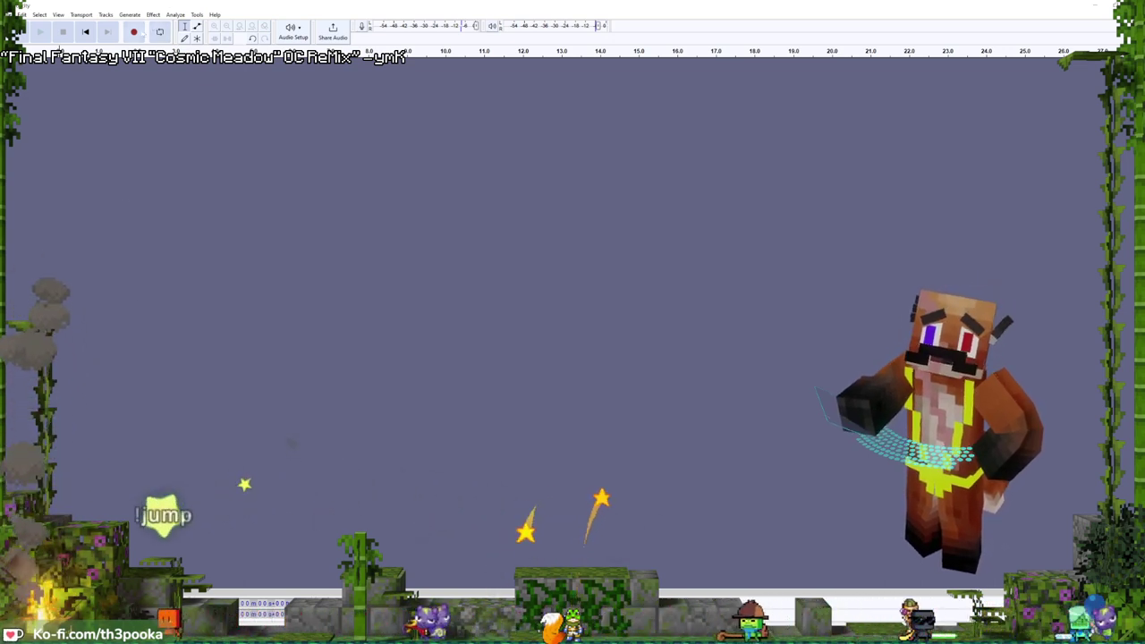
{"action": "key", "text": "r"}
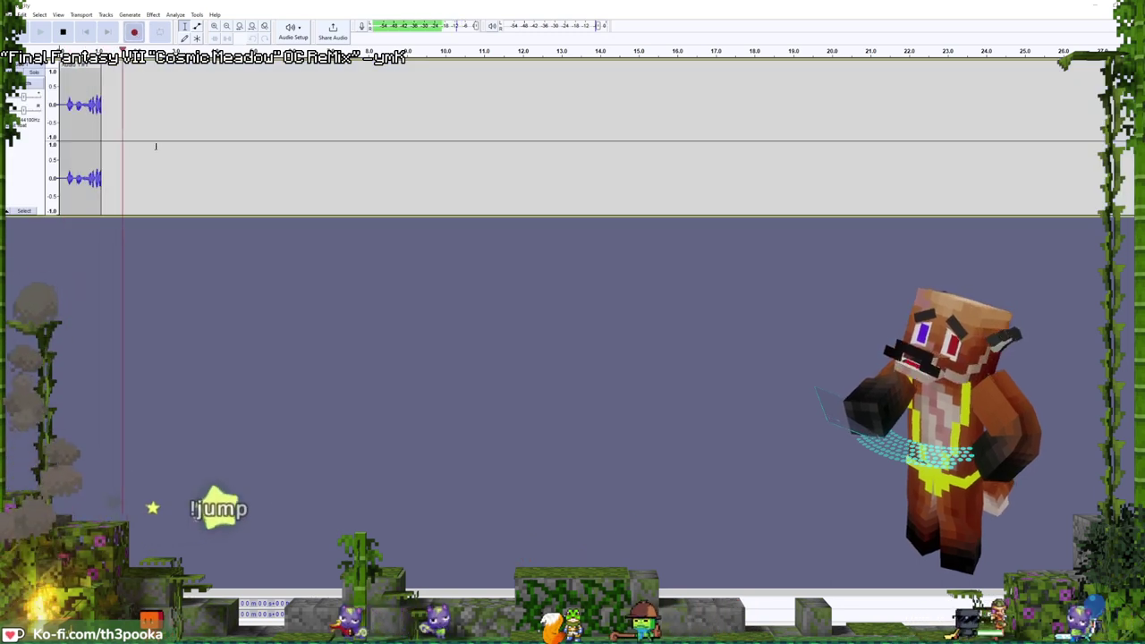
{"action": "key", "text": "space"}
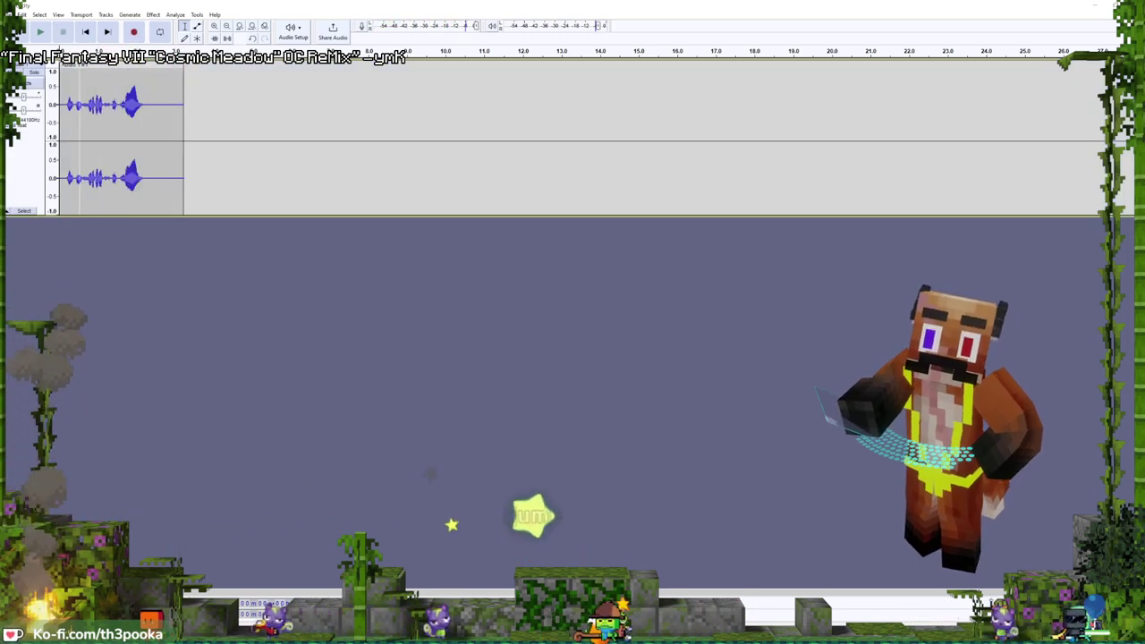
{"action": "key", "text": "space"}
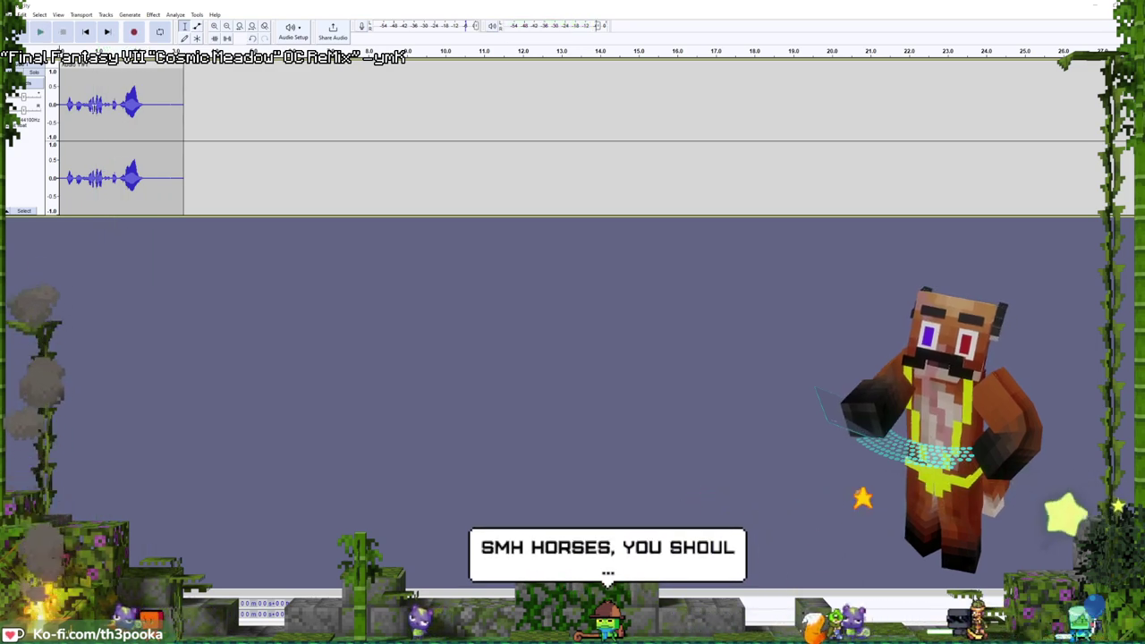
- Record a second voice take on the same track, starting at about 3.6 seconds
{"action": "left_click", "coordinate": [192, 97]}
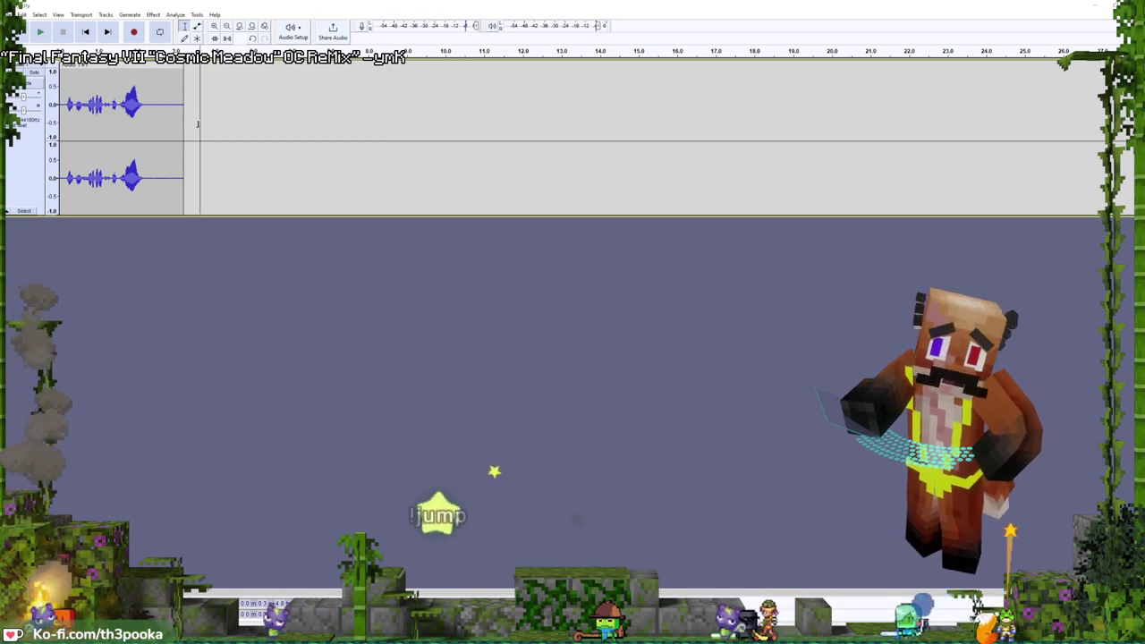
{"action": "left_click", "coordinate": [134, 32]}
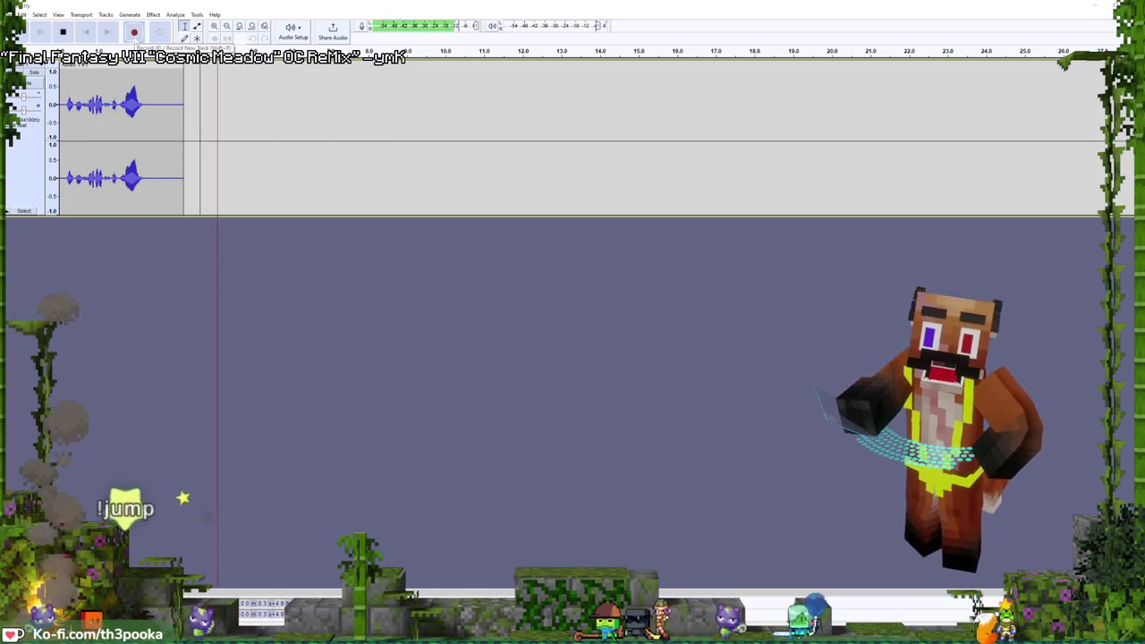
{"action": "left_click", "coordinate": [67, 32]}
{"action": "key", "text": "space"}
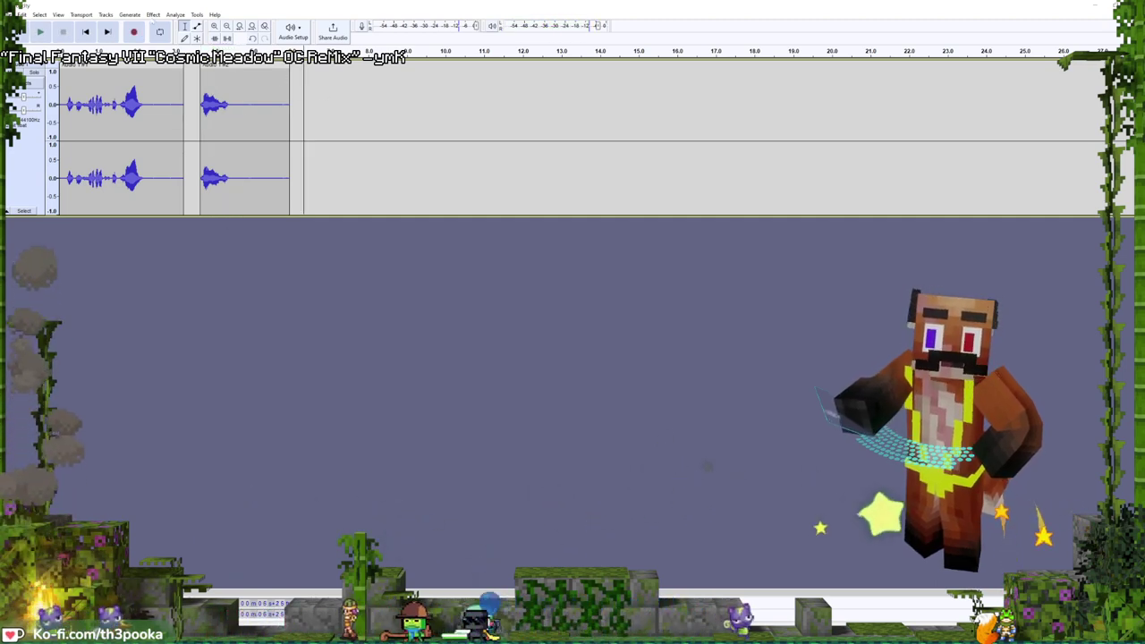
- Record a third take starting at about 6.3 seconds and play back the track
{"action": "left_click", "coordinate": [133, 33]}
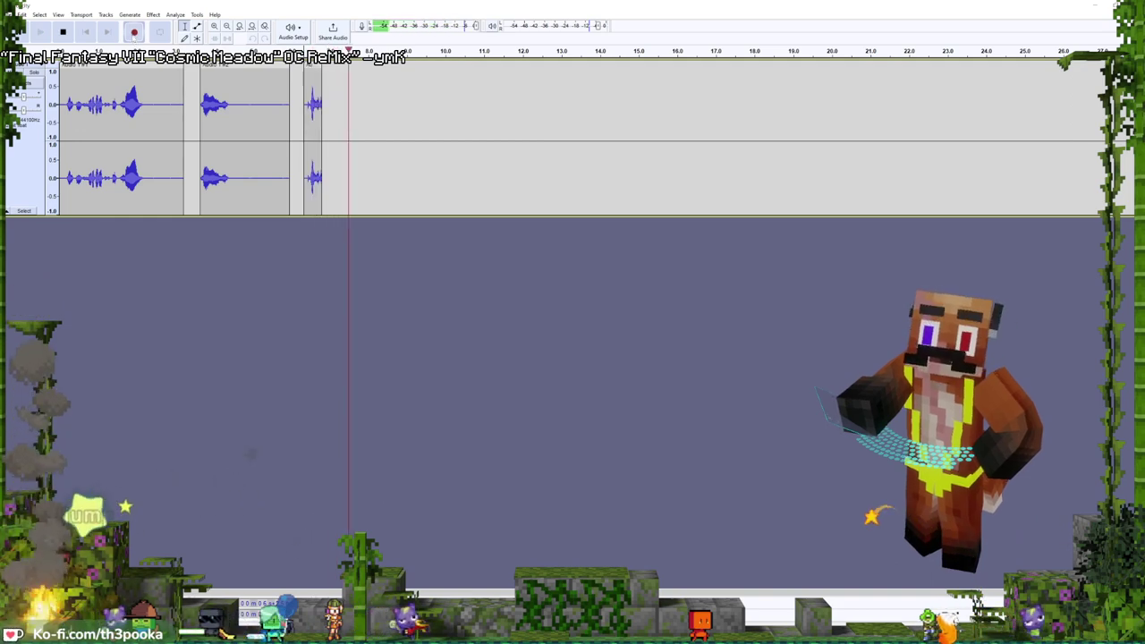
{"action": "key", "text": "space"}
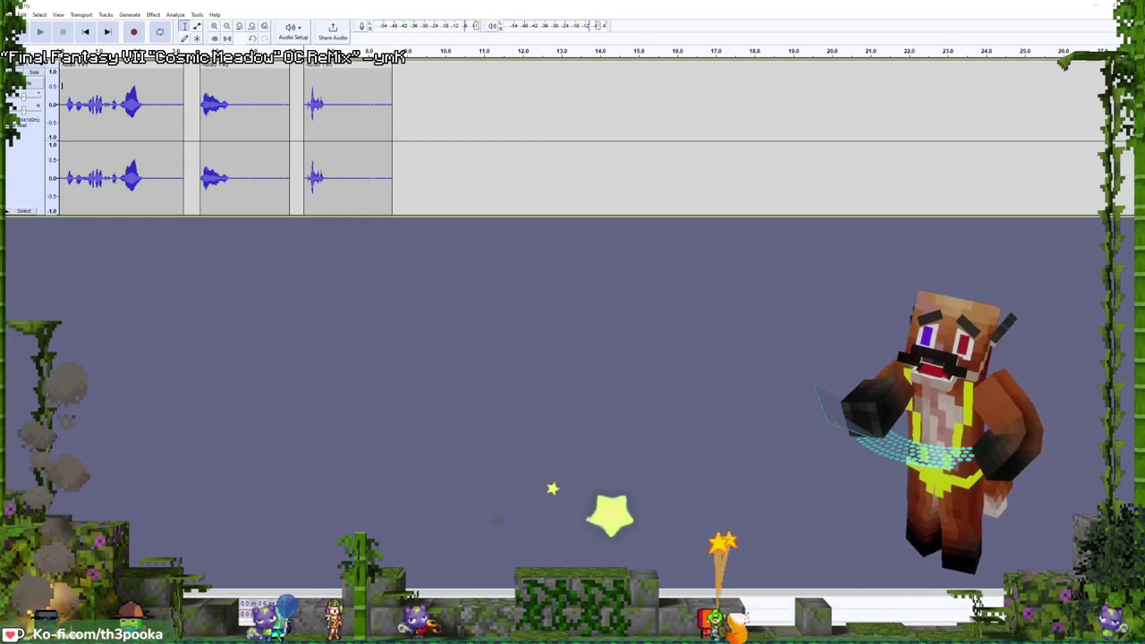
{"action": "left_click", "coordinate": [42, 33]}
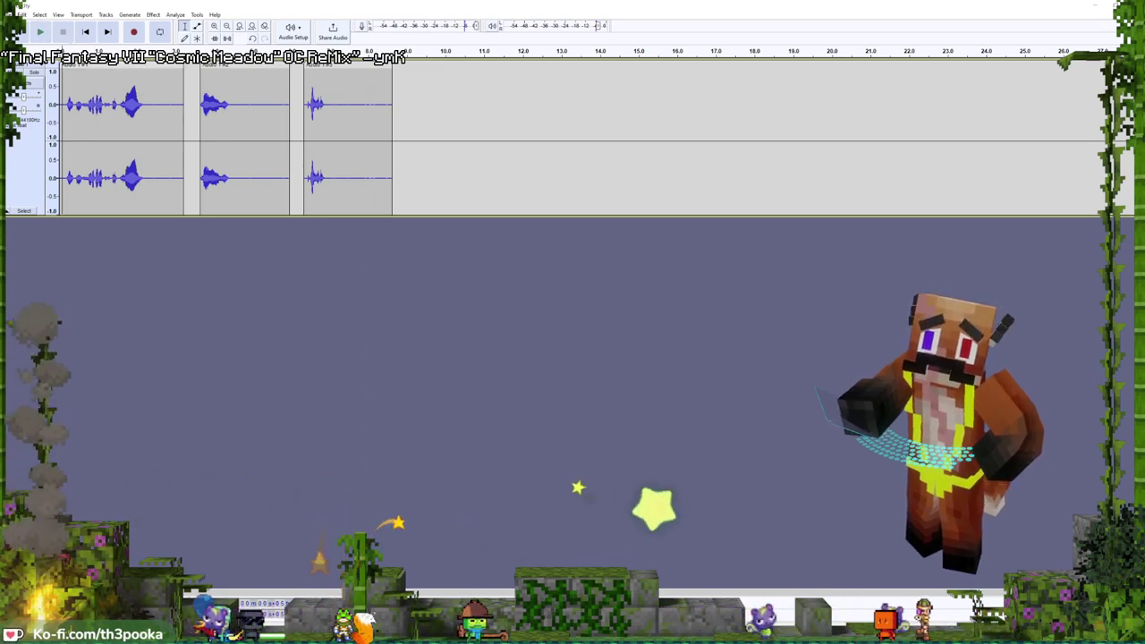
- Export the three new takes as an MP3 named "Pretty Llama" in the Llama folder, leaving the metadata tags empty
{"action": "left_click", "coordinate": [20, 14]}
{"action": "mouse_move", "coordinate": [36, 81]}
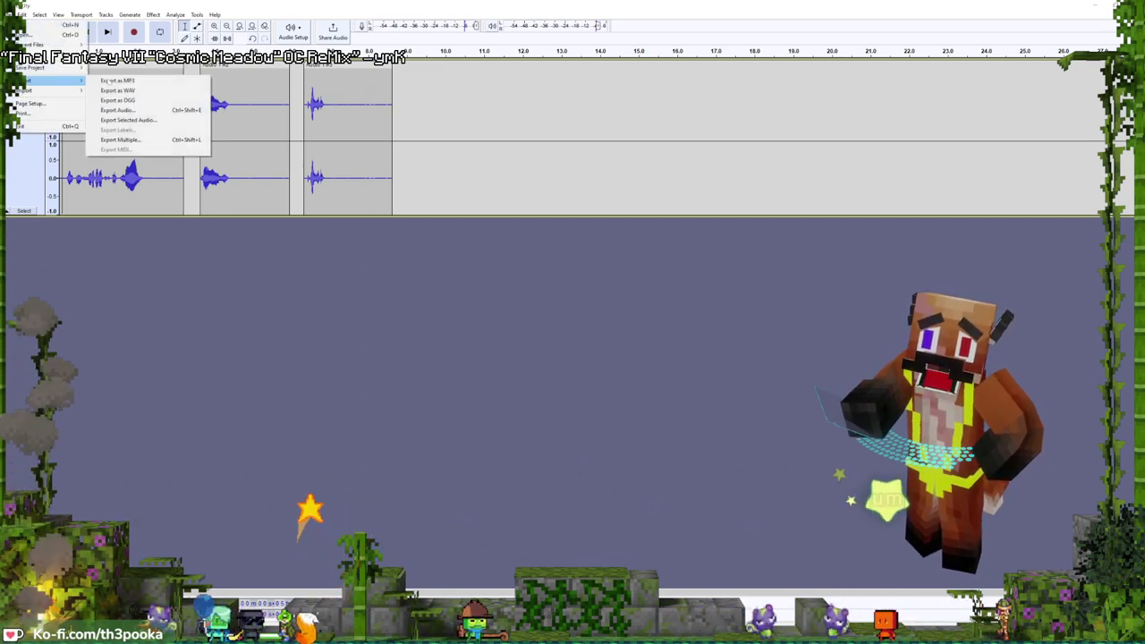
{"action": "left_click", "coordinate": [154, 83]}
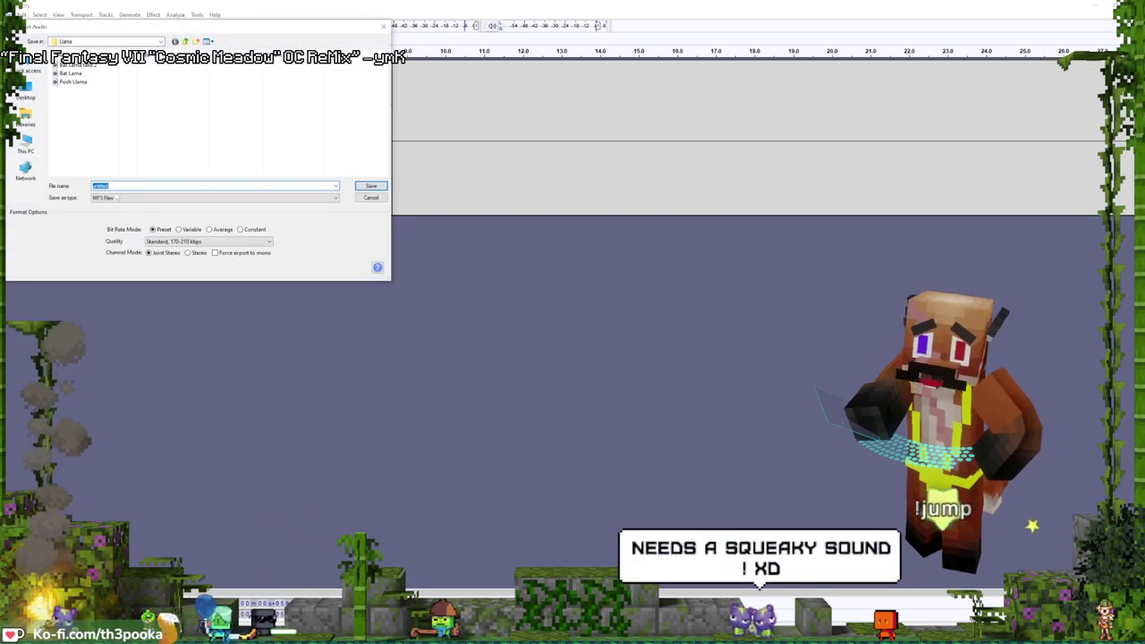
{"action": "type", "text": "Pretty"}
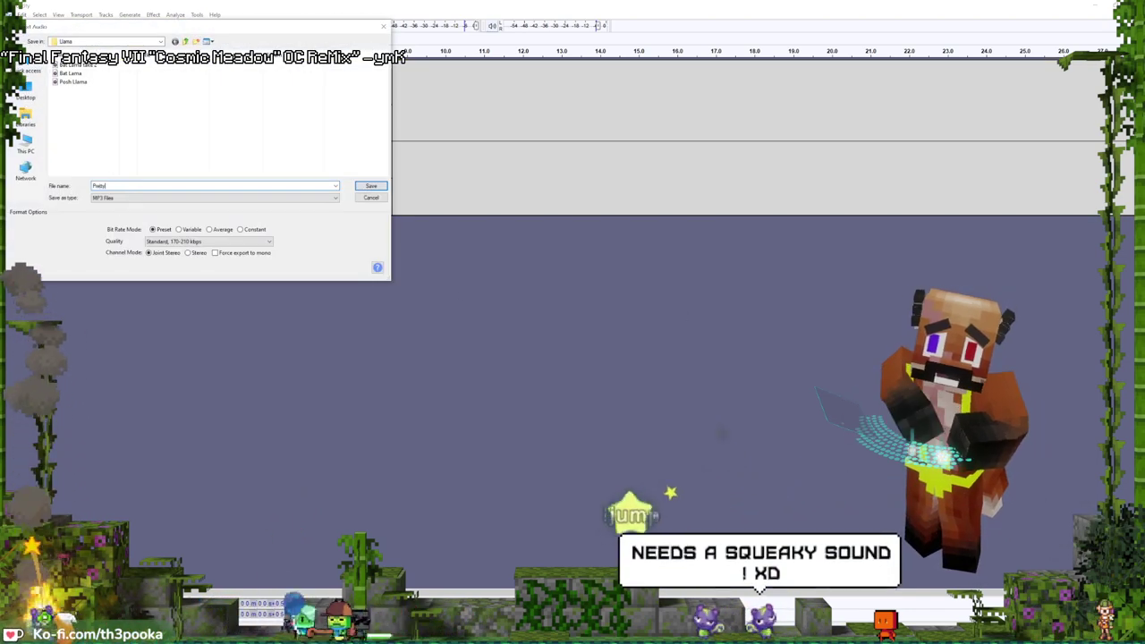
{"action": "type", "text": " Llam"}
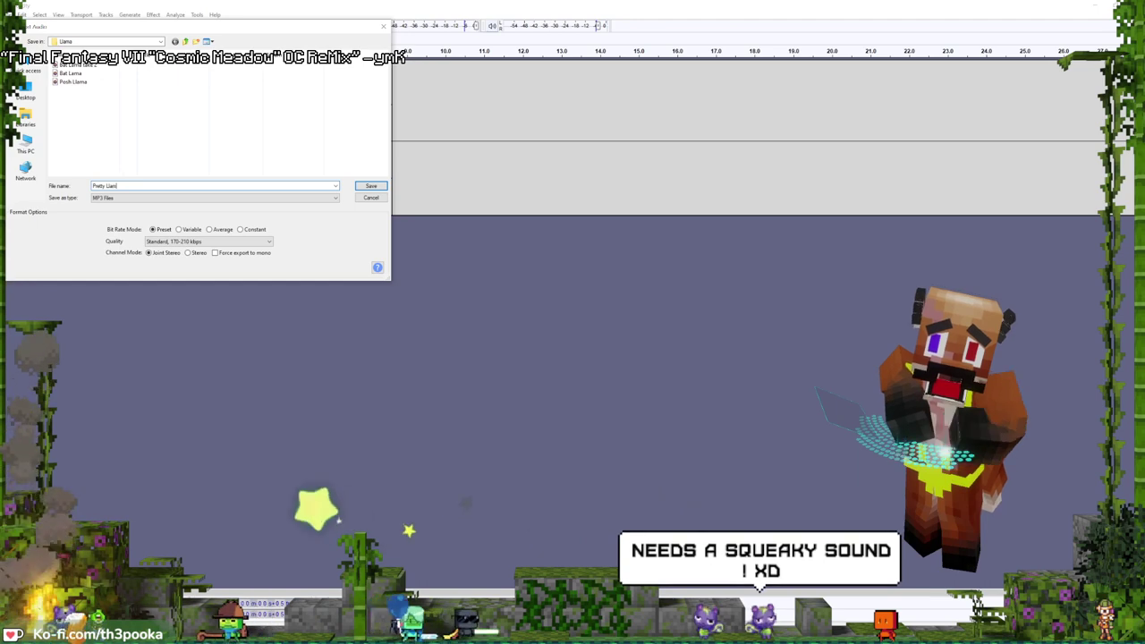
{"action": "type", "text": "a"}
{"action": "key", "text": "Return"}
{"action": "key", "text": "Return"}
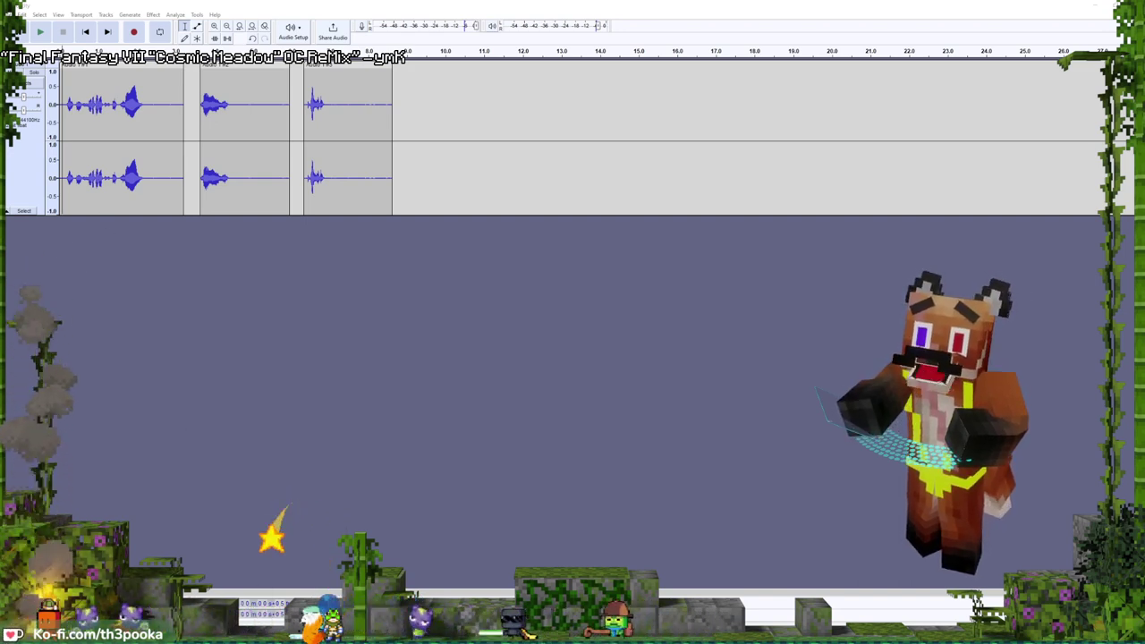
{"action": "left_click", "coordinate": [9, 14]}
{"action": "key", "text": "Escape"}
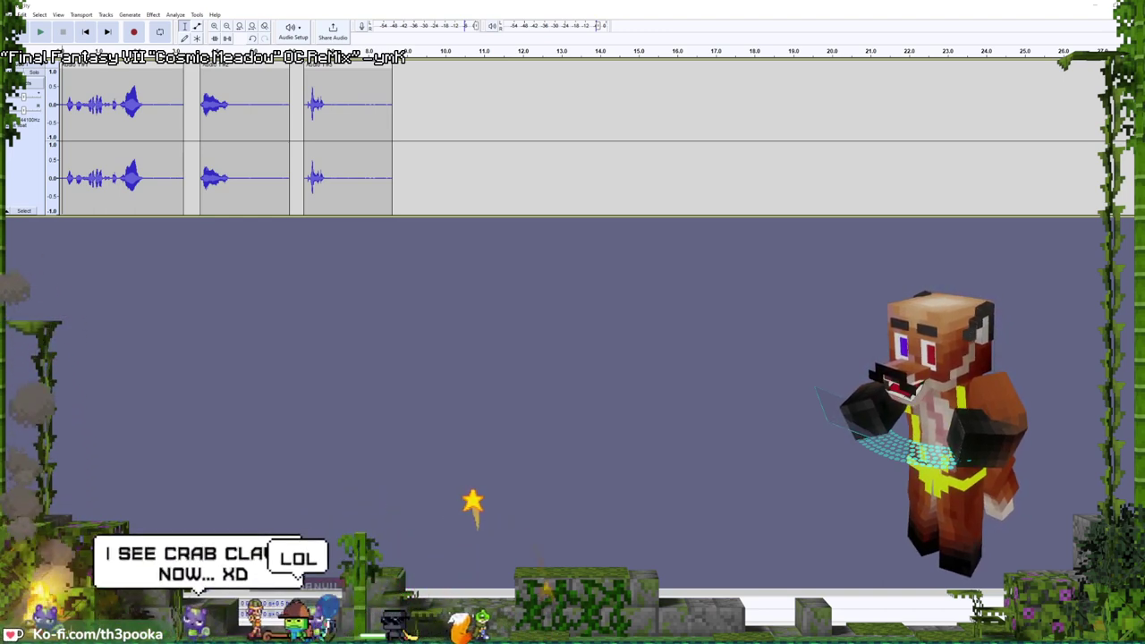
- Remove the exported track, record another voice take about 6.2 seconds long and play it back
{"action": "key", "text": "shift+c"}
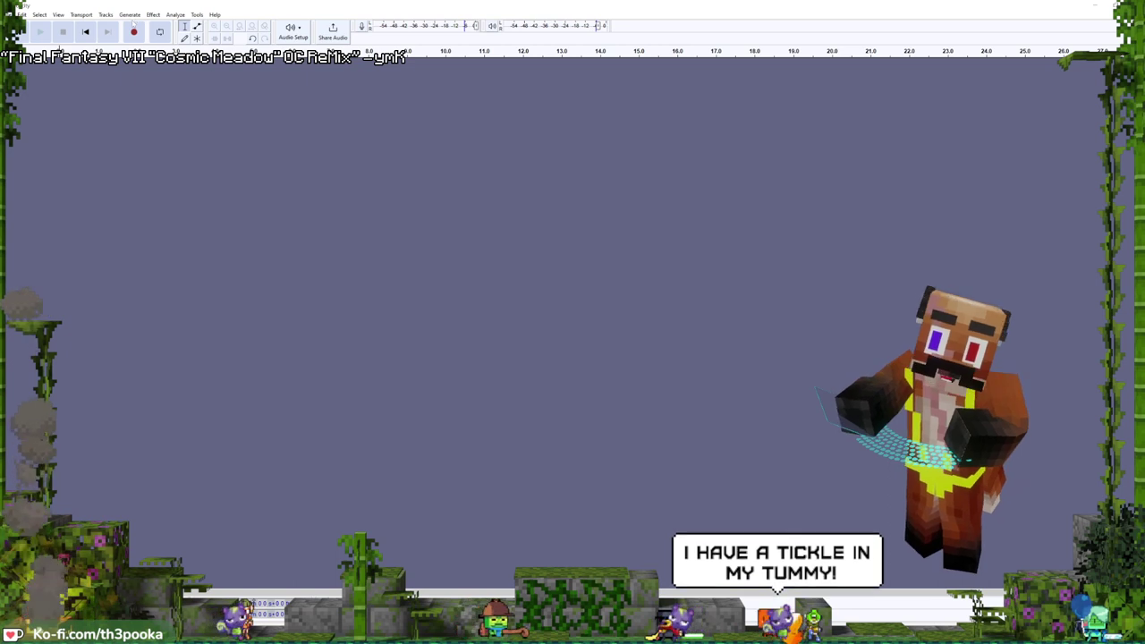
{"action": "left_click", "coordinate": [133, 32]}
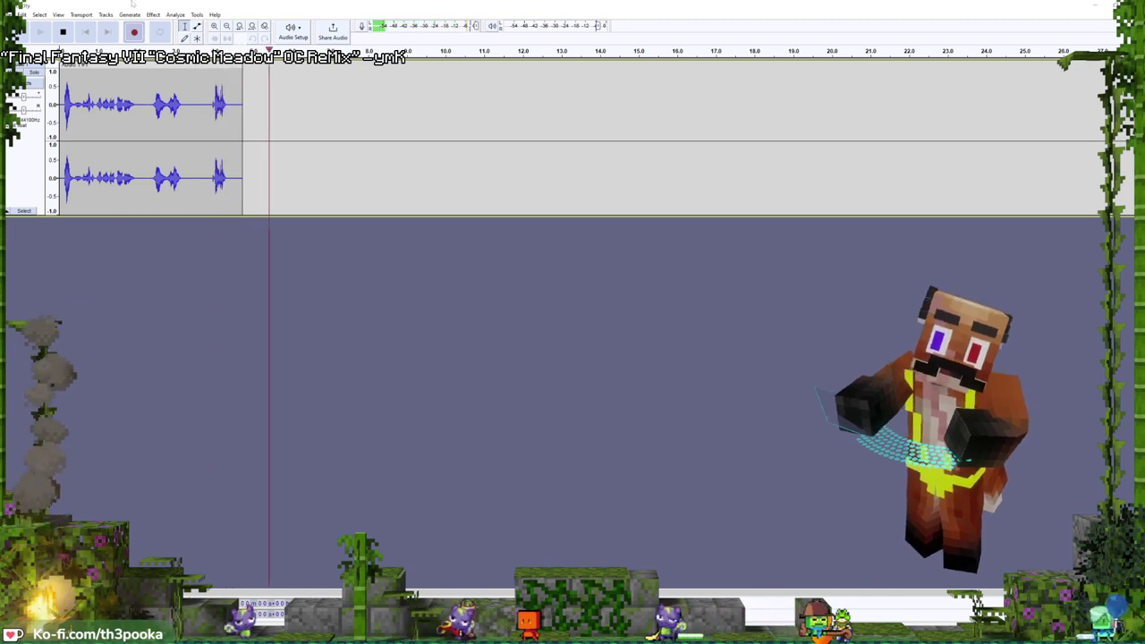
{"action": "left_click", "coordinate": [62, 32]}
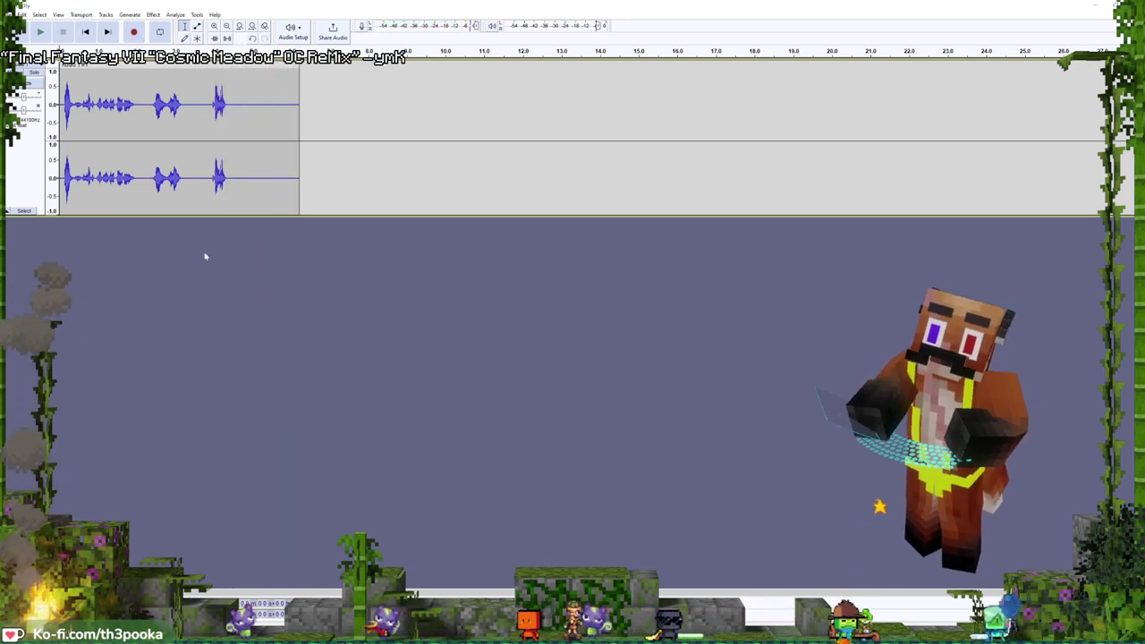
{"action": "key", "text": "space"}
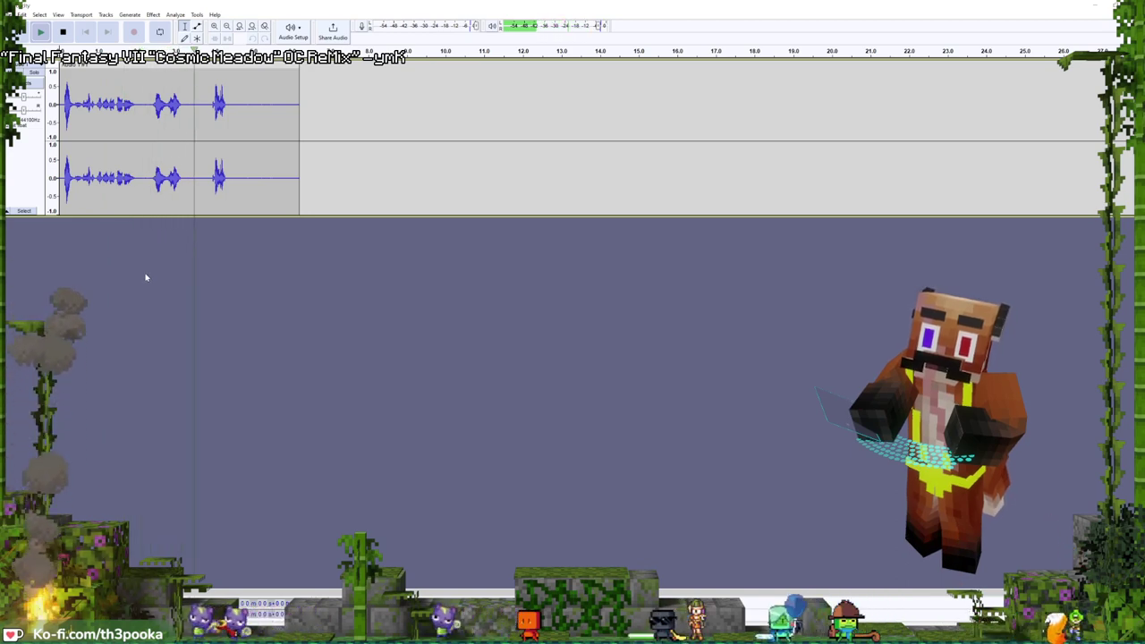
{"action": "key", "text": "space"}
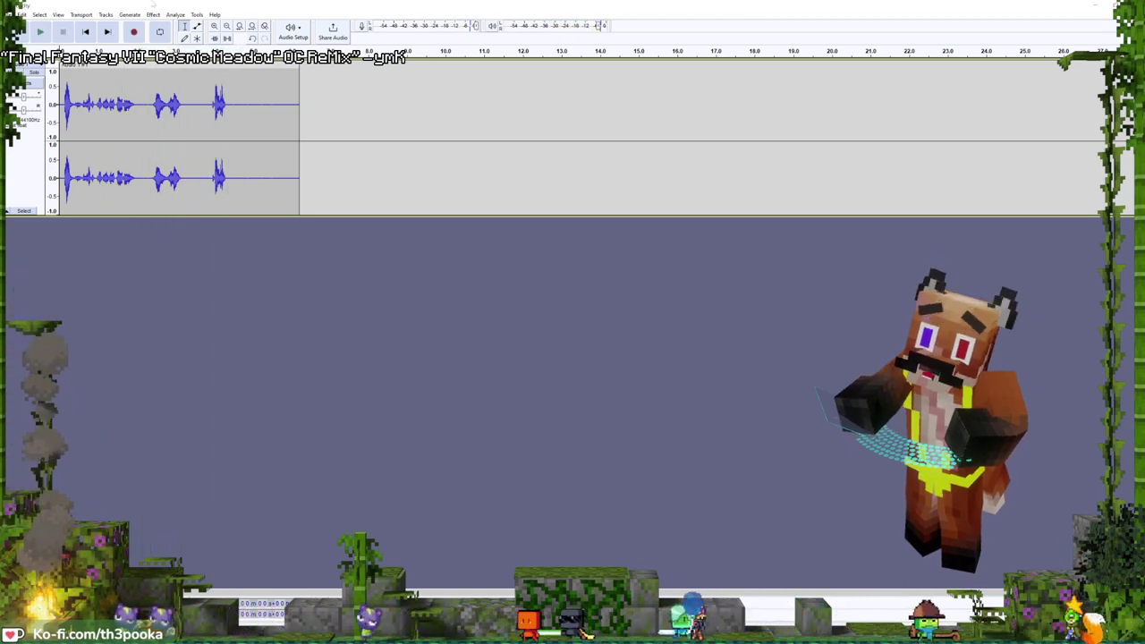
- Export the takes as an MP3 named "Silly llama" in the Llama folder with empty metadata tags, and remove the exported track
{"action": "left_click", "coordinate": [19, 14]}
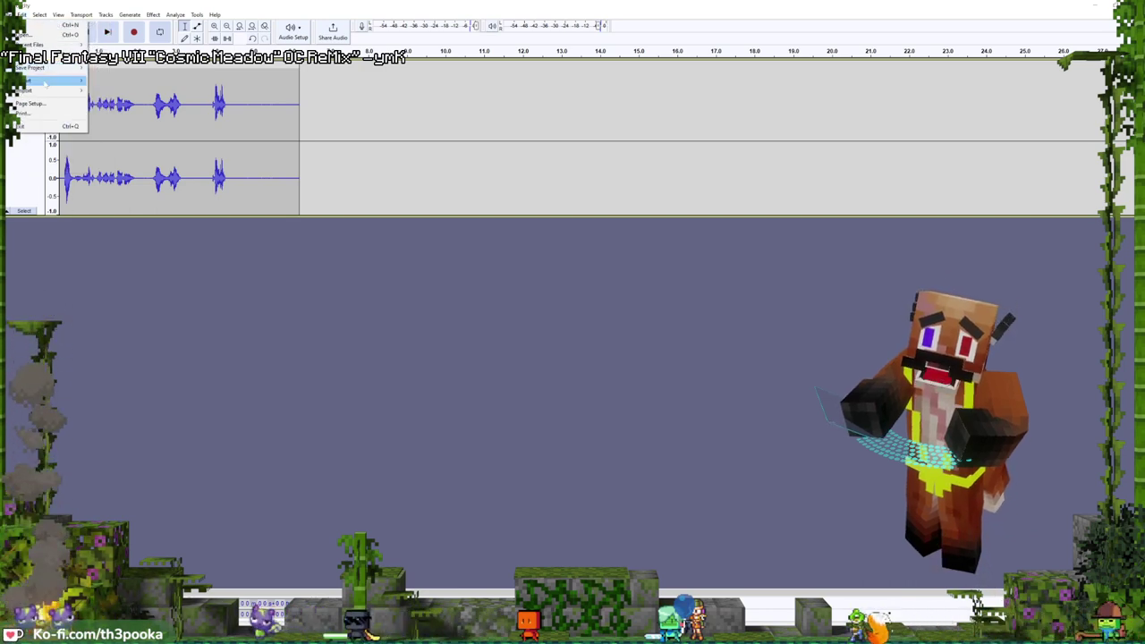
{"action": "mouse_move", "coordinate": [43, 81]}
{"action": "left_click", "coordinate": [134, 80]}
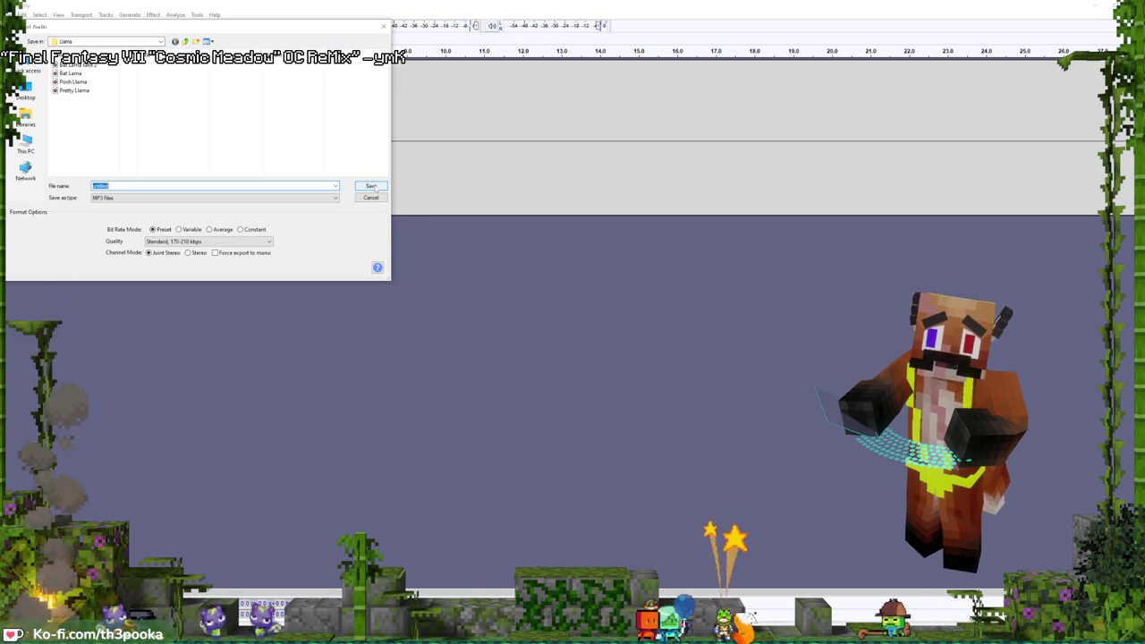
{"action": "type", "text": "Sillly llama"}
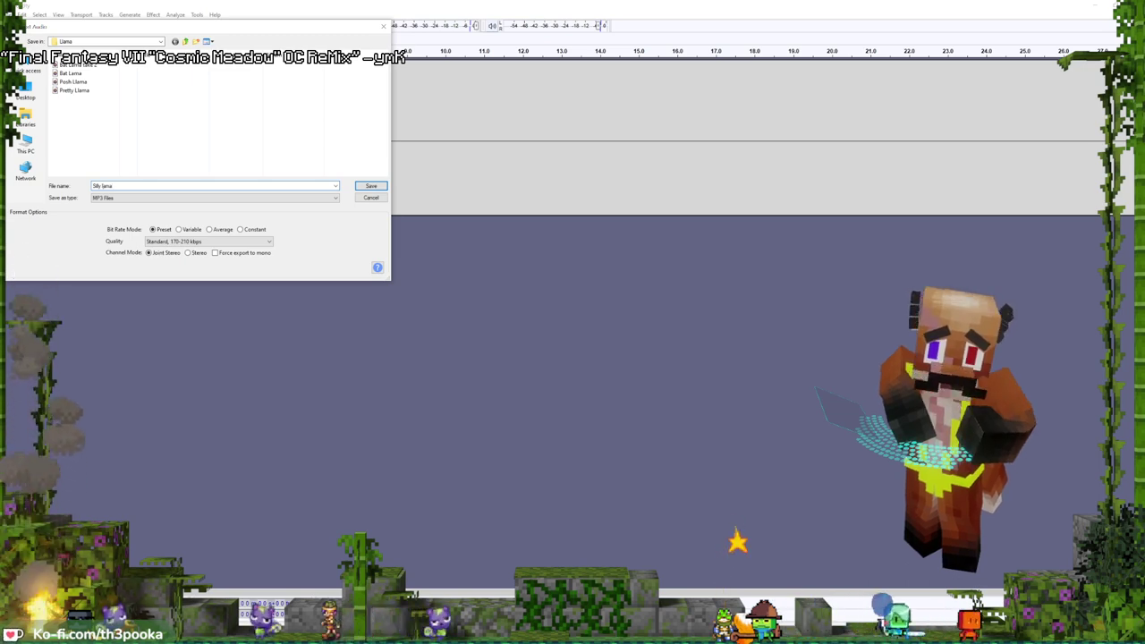
{"action": "key", "text": "Return"}
{"action": "key", "text": "Return"}
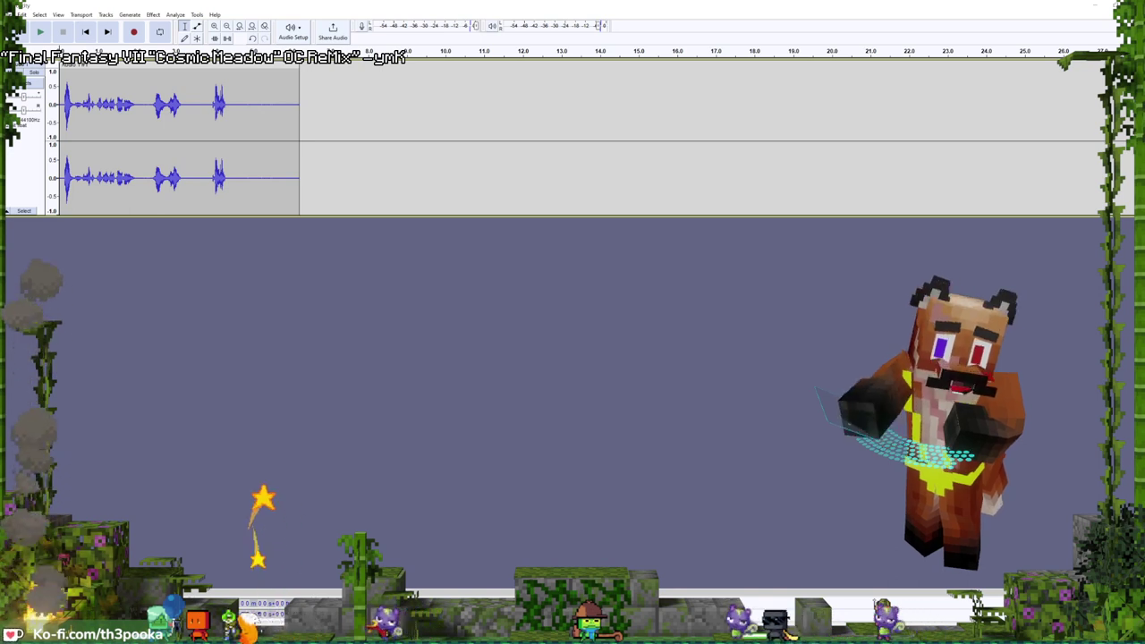
{"action": "key", "text": "shift+c"}
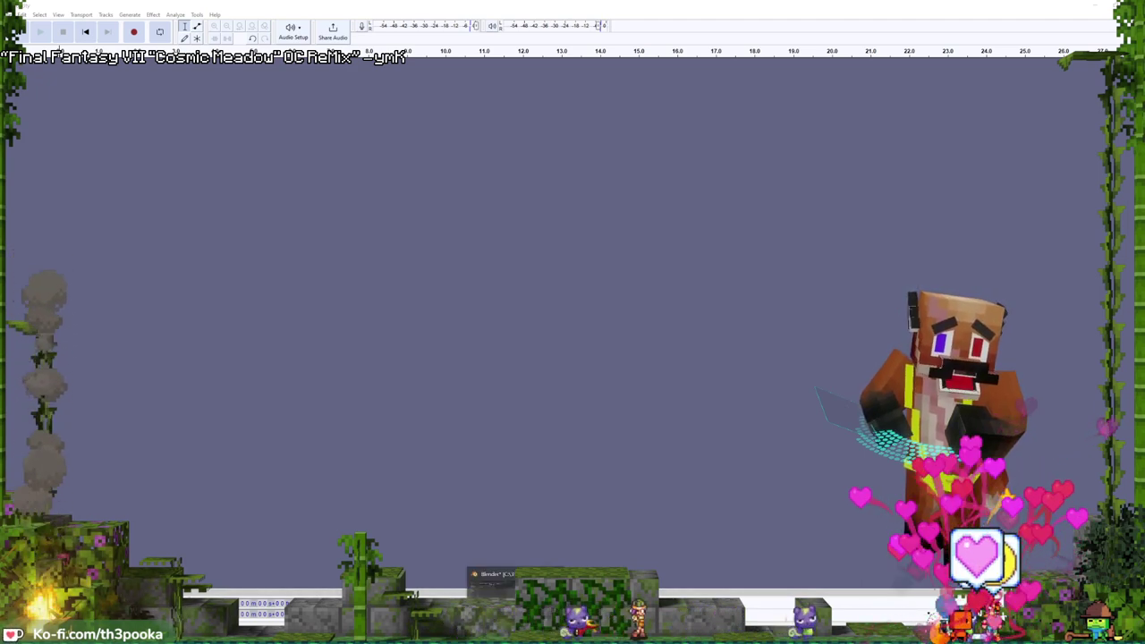
- Switch to Blender and move all the Bat Lama strips in the sequencer up to channels 9 and 10
{"action": "left_click", "coordinate": [514, 590]}
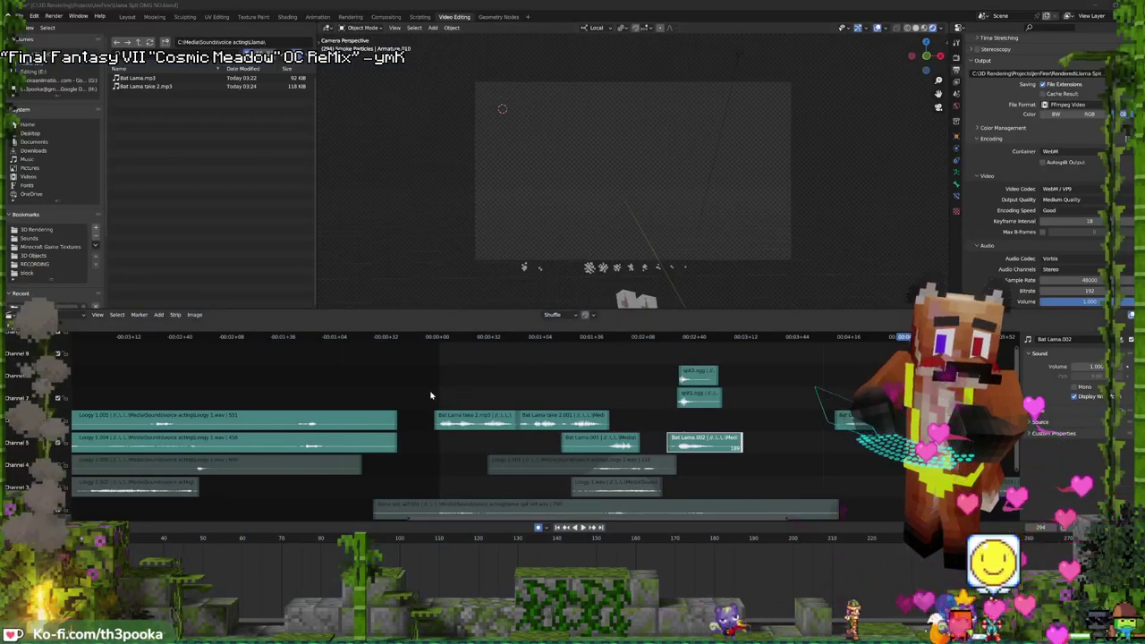
{"action": "key", "text": "space"}
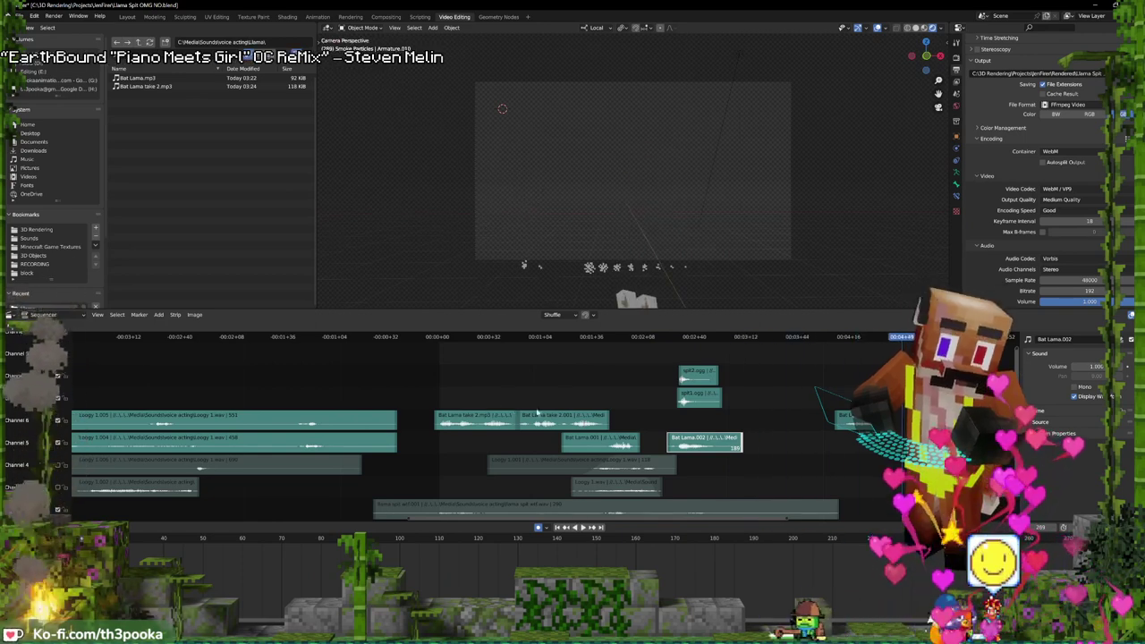
{"action": "key", "text": "Escape"}
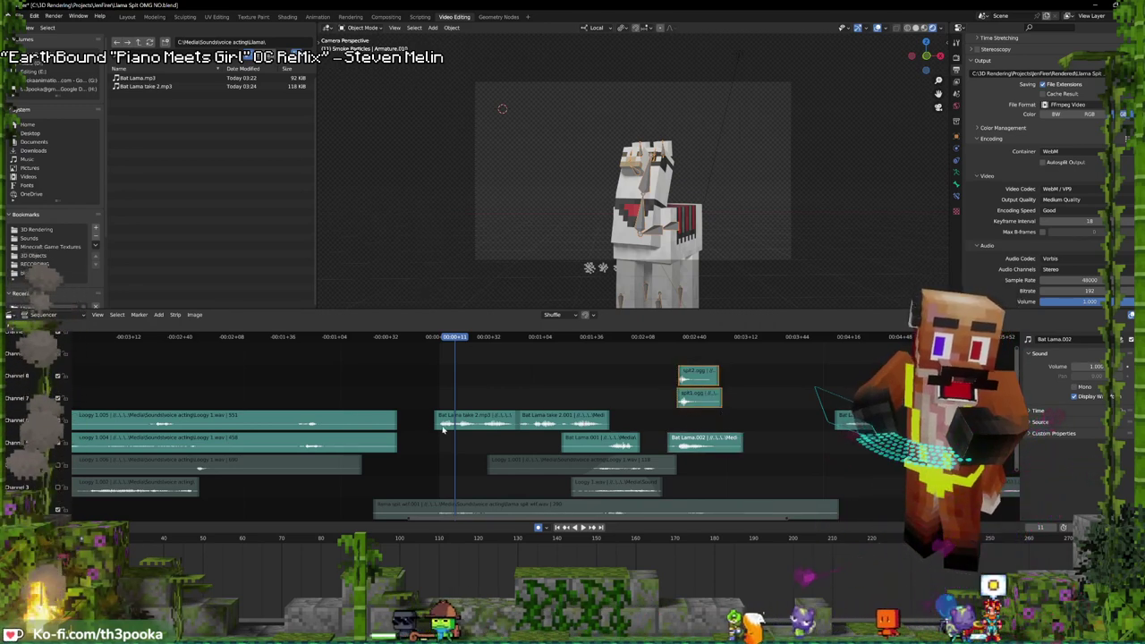
{"action": "left_click_drag", "start_coordinate": [422, 423], "coordinate": [840, 449]}
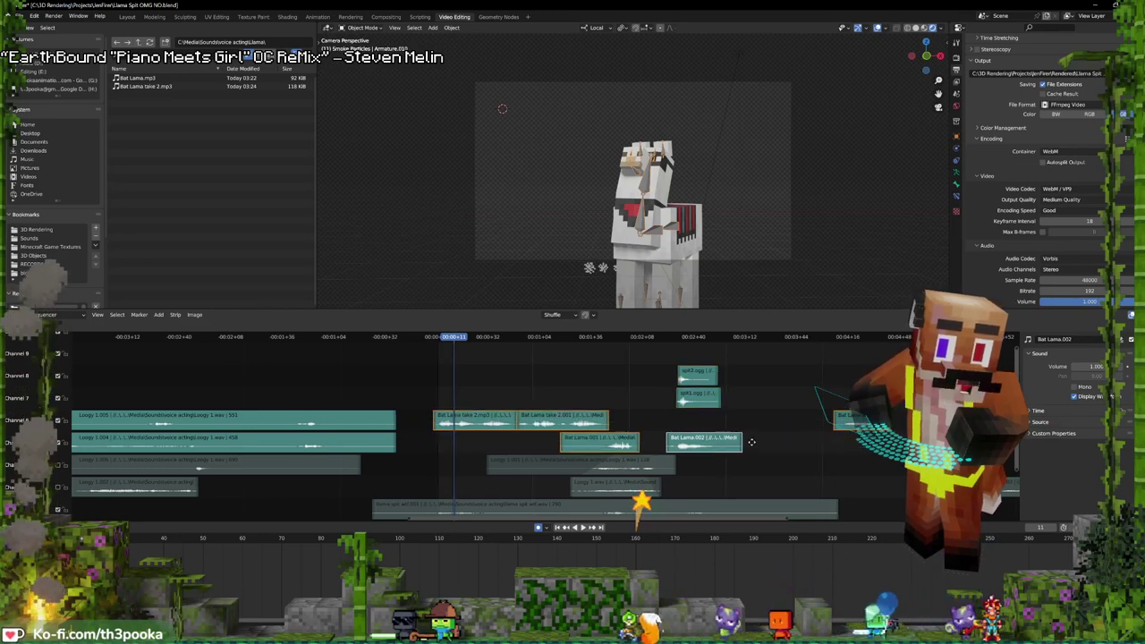
{"action": "middle_click_drag", "start_coordinate": [734, 452], "coordinate": [633, 497]}
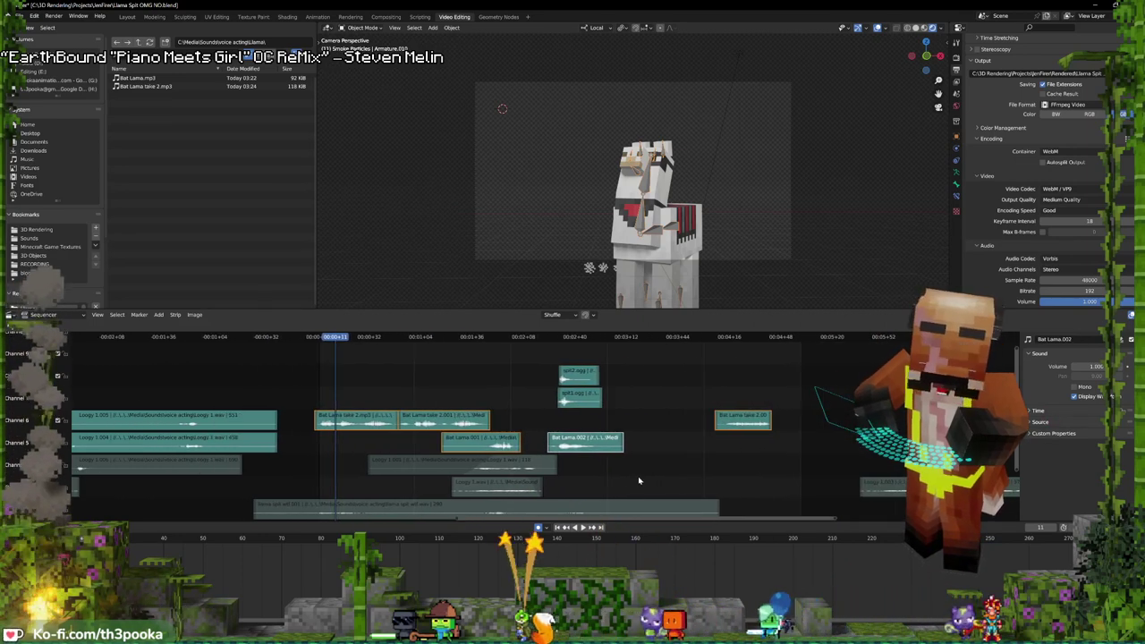
{"action": "key", "text": "g"}
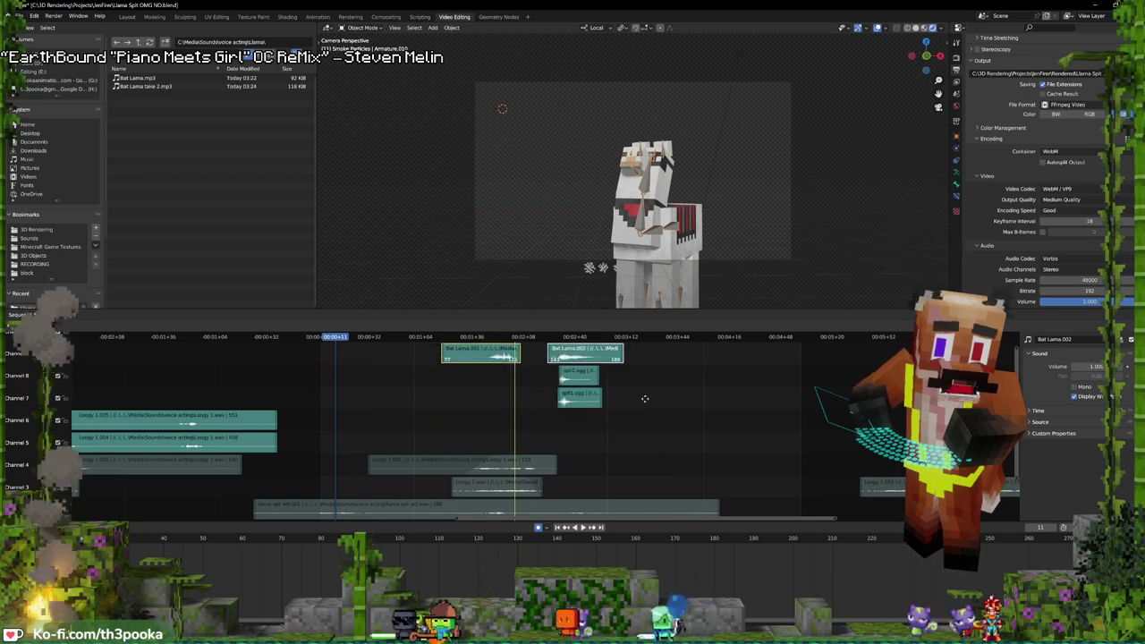
{"action": "left_click", "coordinate": [646, 396]}
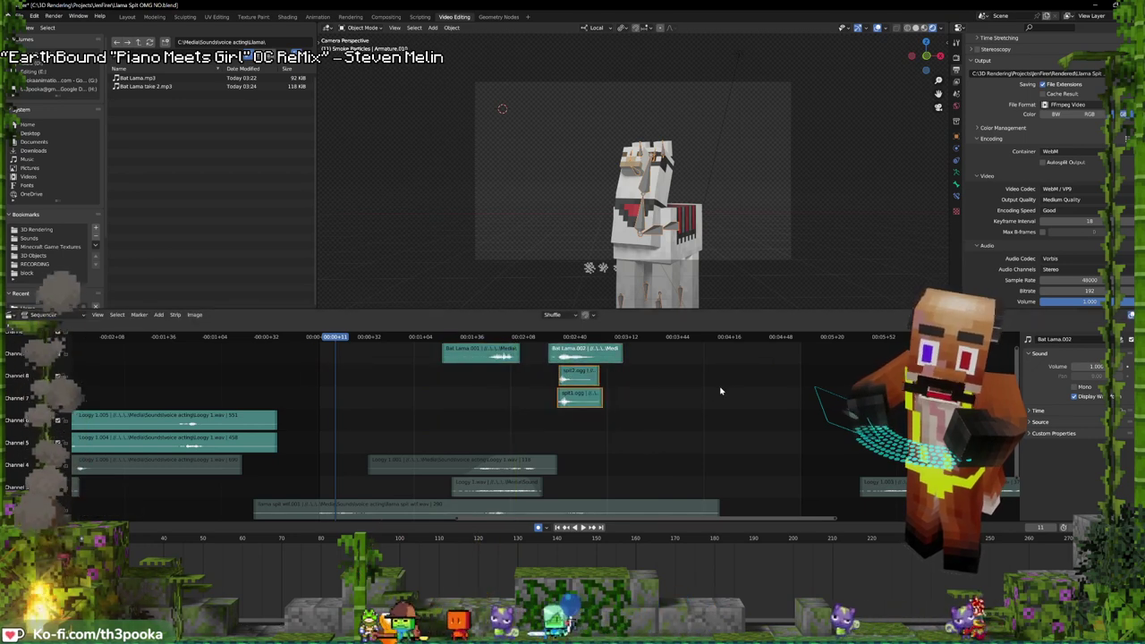
- Move the two spit sound strips down to channels 5 and 6, and lower the Bat Lama strips to channels 7 and 8
{"action": "left_click", "coordinate": [721, 432]}
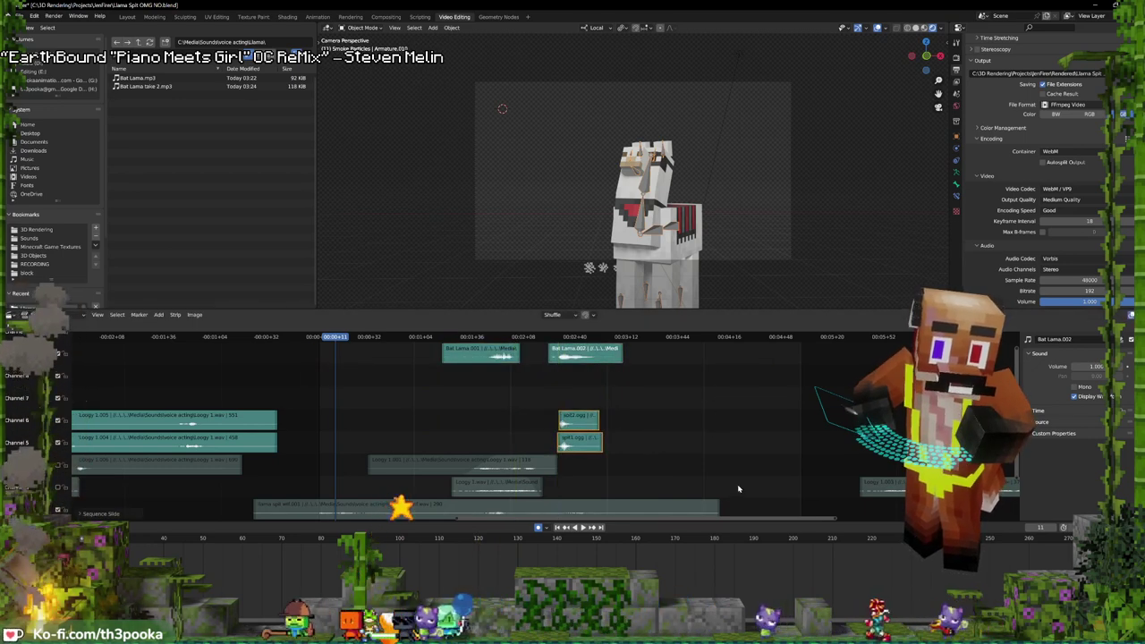
{"action": "middle_click_drag", "start_coordinate": [739, 489], "coordinate": [759, 456]}
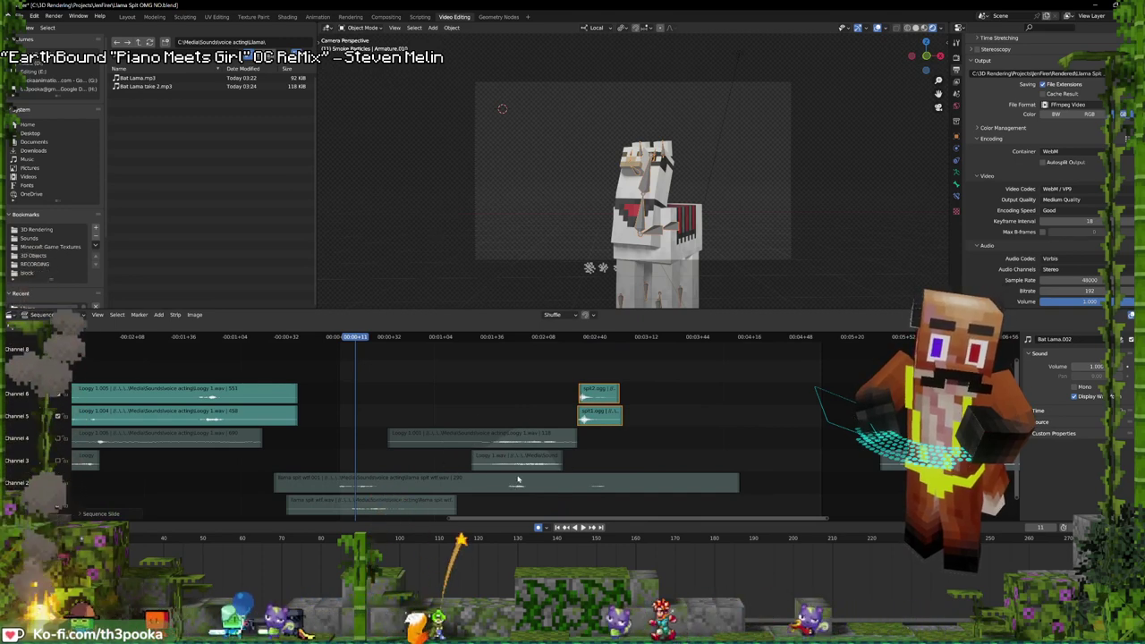
{"action": "middle_click_drag", "start_coordinate": [580, 448], "coordinate": [596, 508]}
{"action": "left_click_drag", "start_coordinate": [377, 408], "coordinate": [830, 356]}
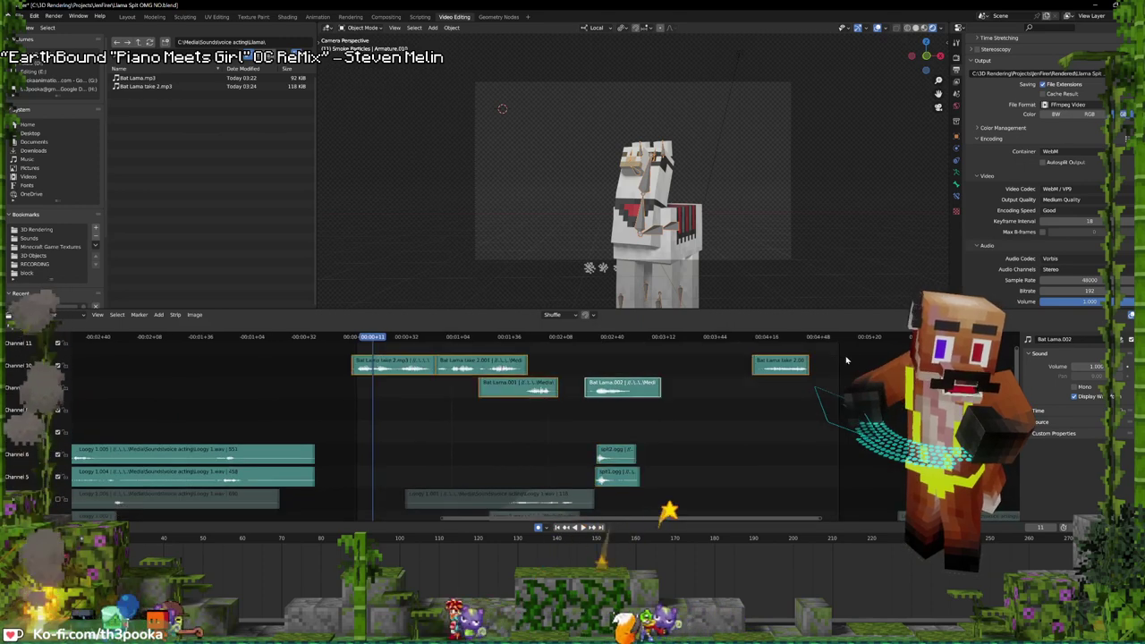
{"action": "key", "text": "g"}
{"action": "key", "text": "y"}
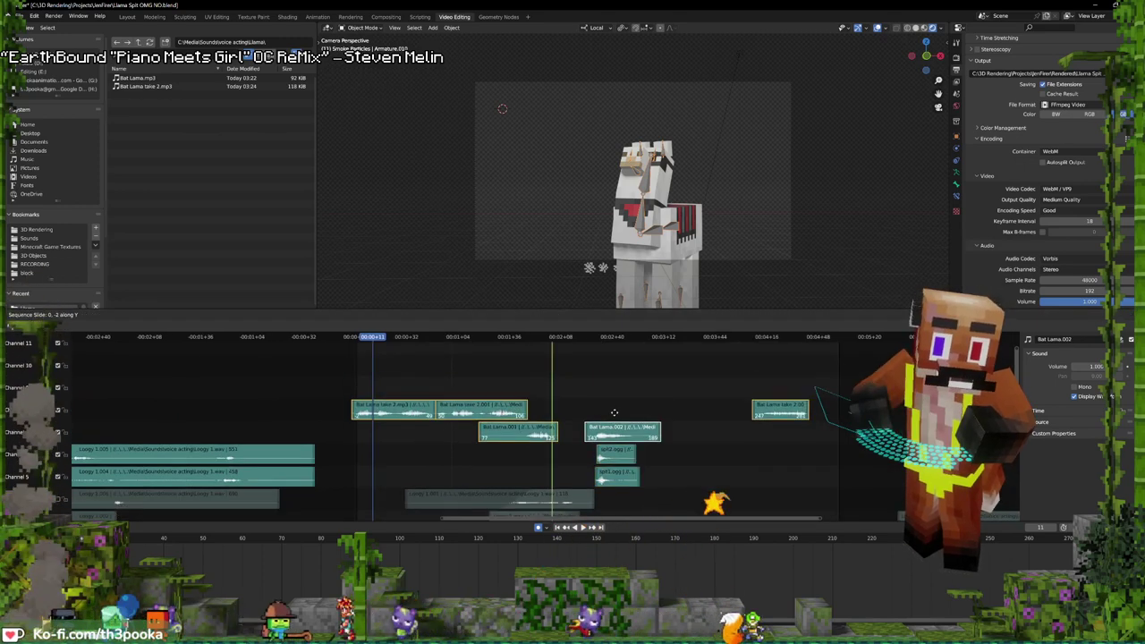
{"action": "left_click", "coordinate": [613, 412]}
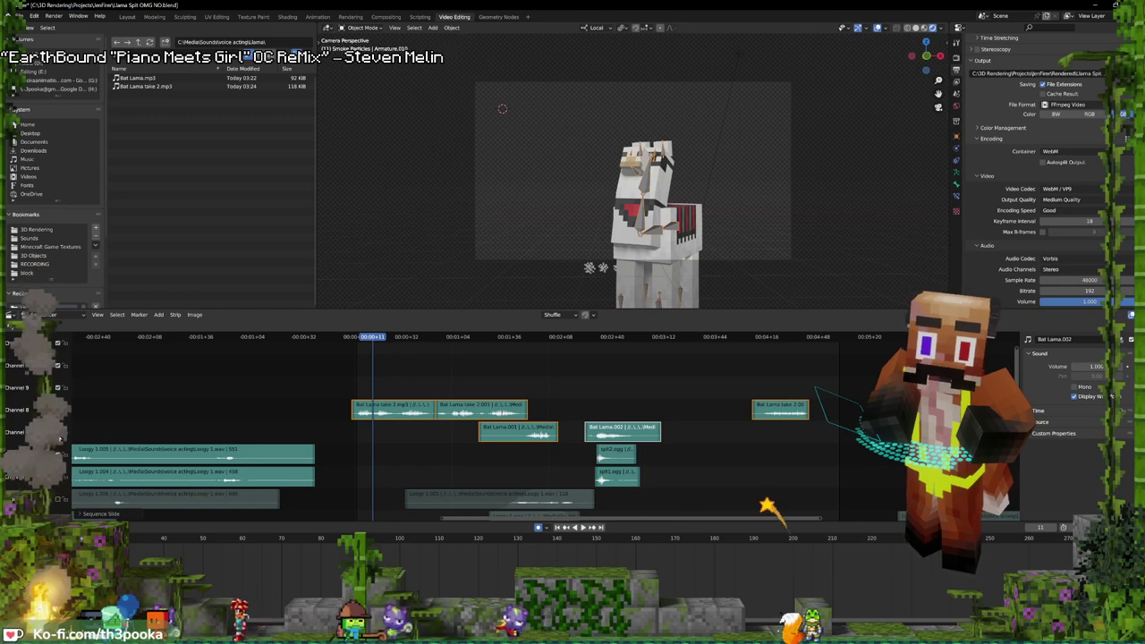
- Mute the Bat Lama strips on channels 7 and 8
{"action": "left_click", "coordinate": [657, 426]}
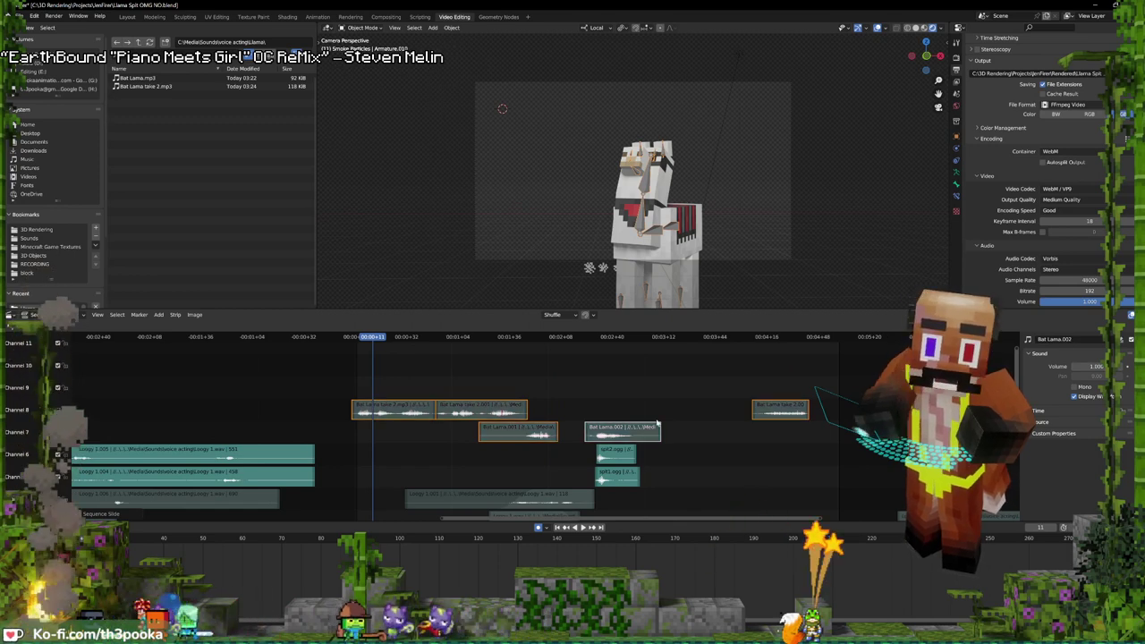
{"action": "mouse_move", "coordinate": [681, 469]}
{"action": "middle_mouse_down"}
{"action": "mouse_move", "coordinate": [684, 440]}
{"action": "mouse_move", "coordinate": [681, 483]}
{"action": "middle_mouse_up"}
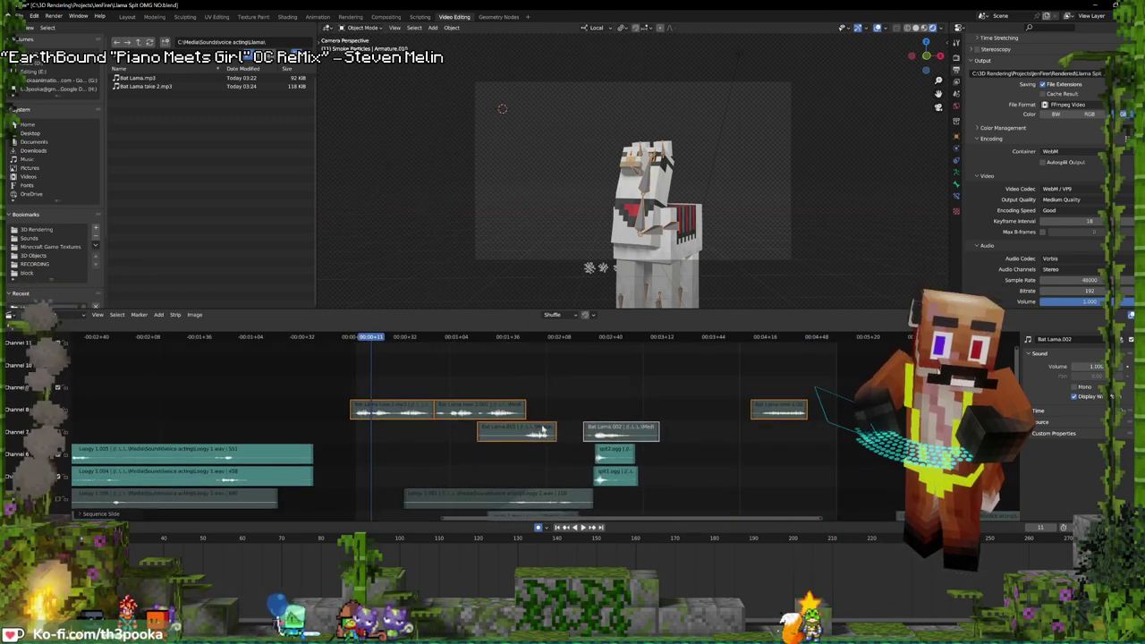
{"action": "middle_click_drag", "start_coordinate": [823, 473], "coordinate": [675, 415]}
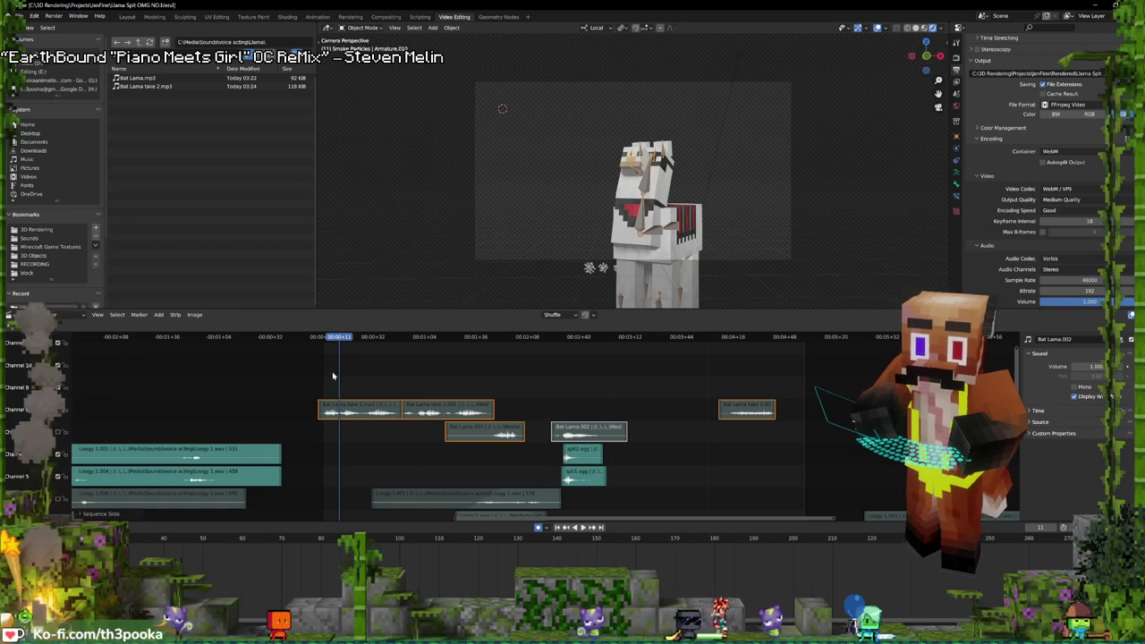
- Add Pretty Llama.mp3 on channel 9 at frame 1 with its waveform displayed, and slide it about 13 frames earlier
{"action": "left_click", "coordinate": [323, 361]}
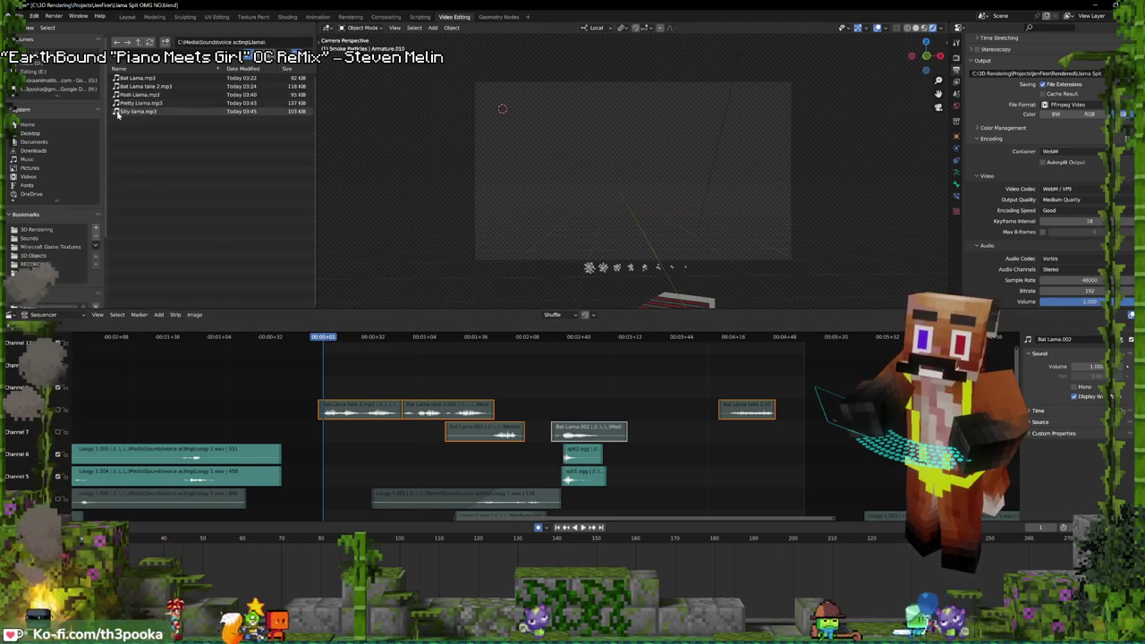
{"action": "left_click_drag", "start_coordinate": [116, 103], "coordinate": [324, 386]}
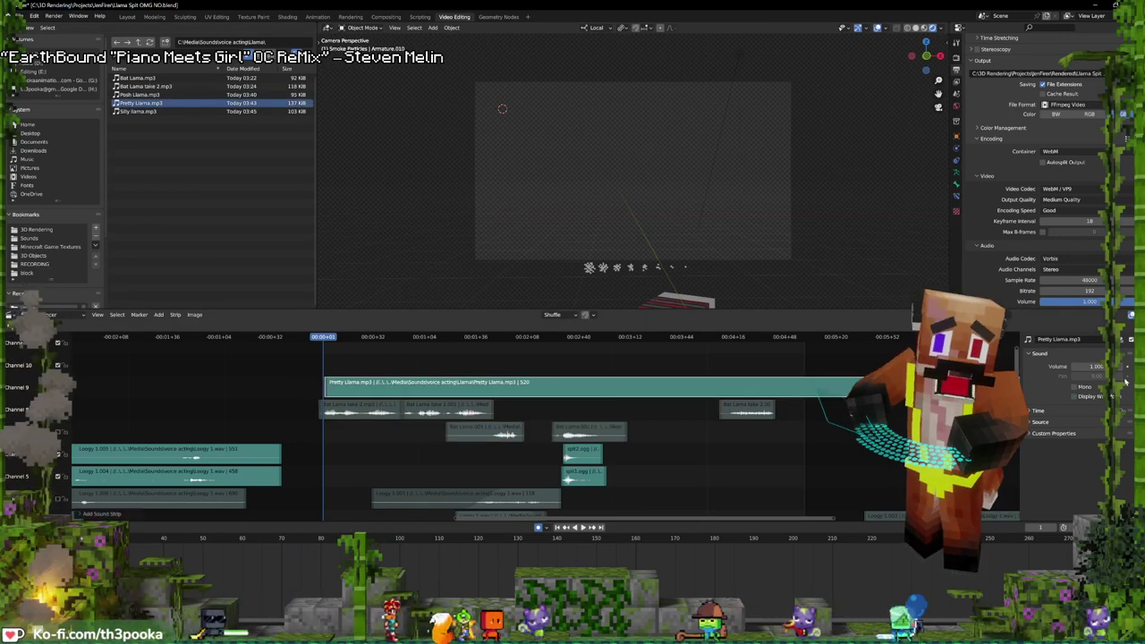
{"action": "left_click", "coordinate": [1074, 397]}
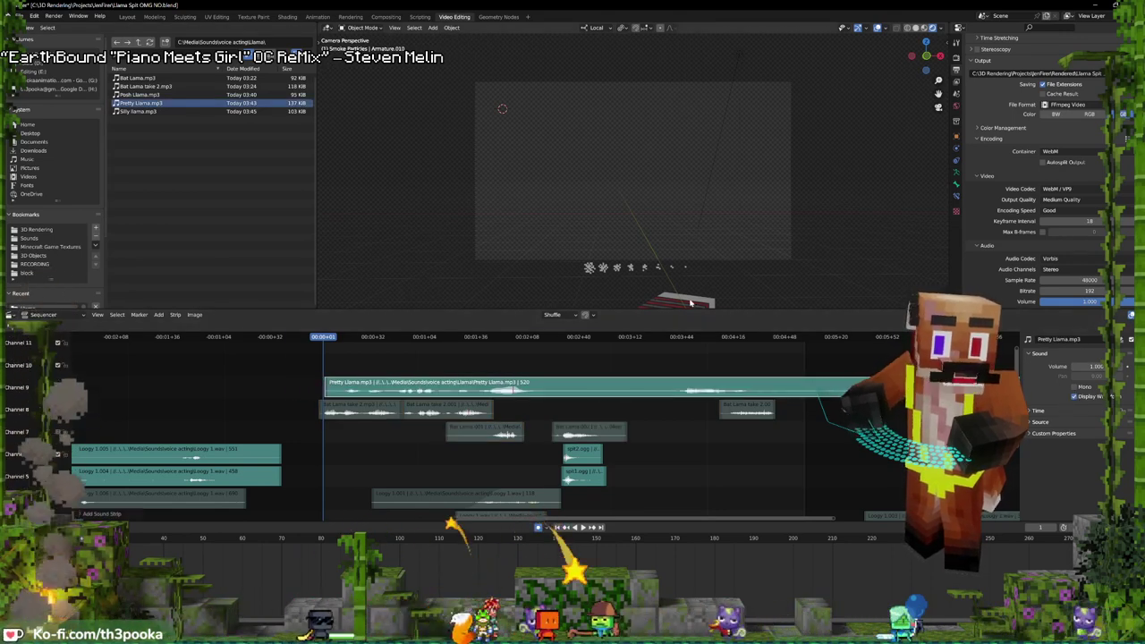
{"action": "left_click_drag", "start_coordinate": [542, 384], "coordinate": [519, 381]}
{"action": "key", "text": "space"}
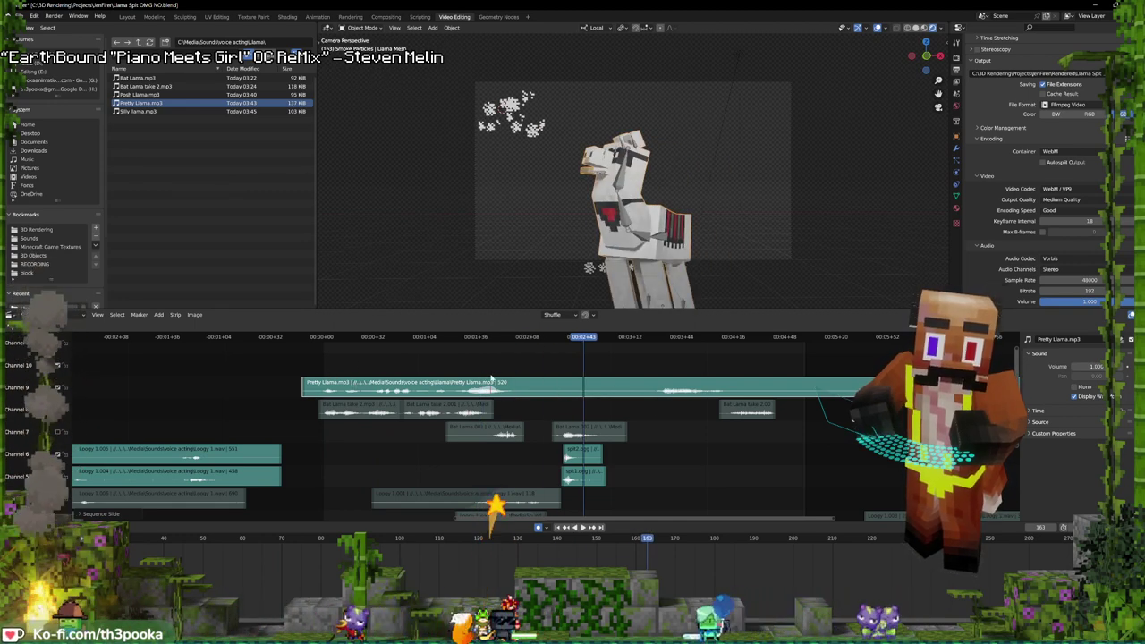
- Split the Pretty Llama strip at frame 132, then trim the second part's start to leave 306 frames and the first part to 131 frames
{"action": "left_click", "coordinate": [533, 370]}
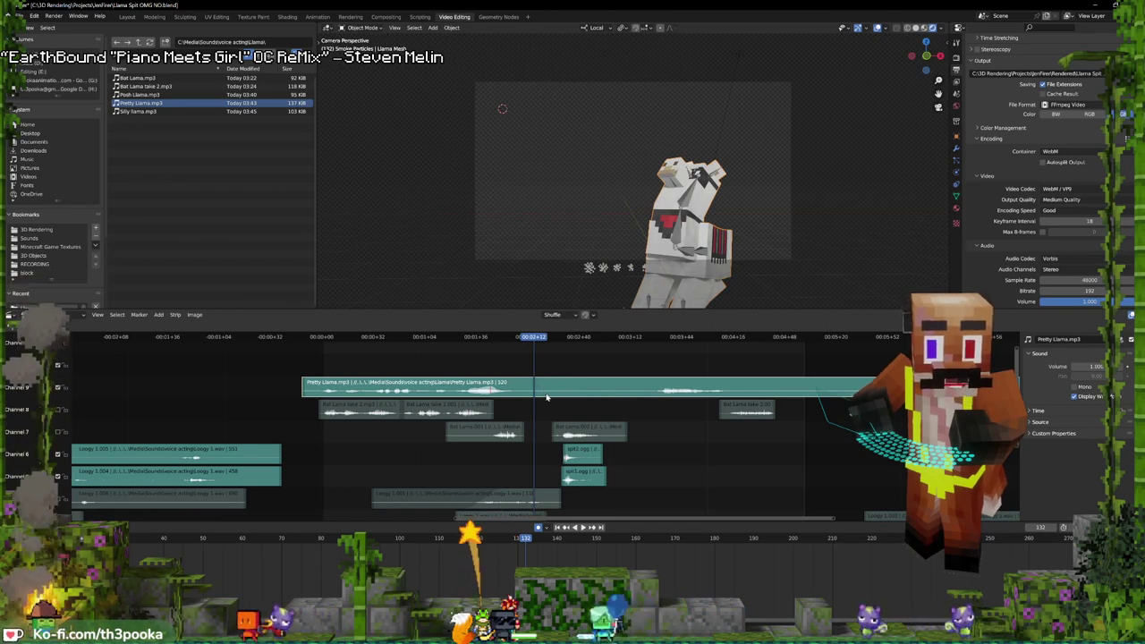
{"action": "key", "text": "k"}
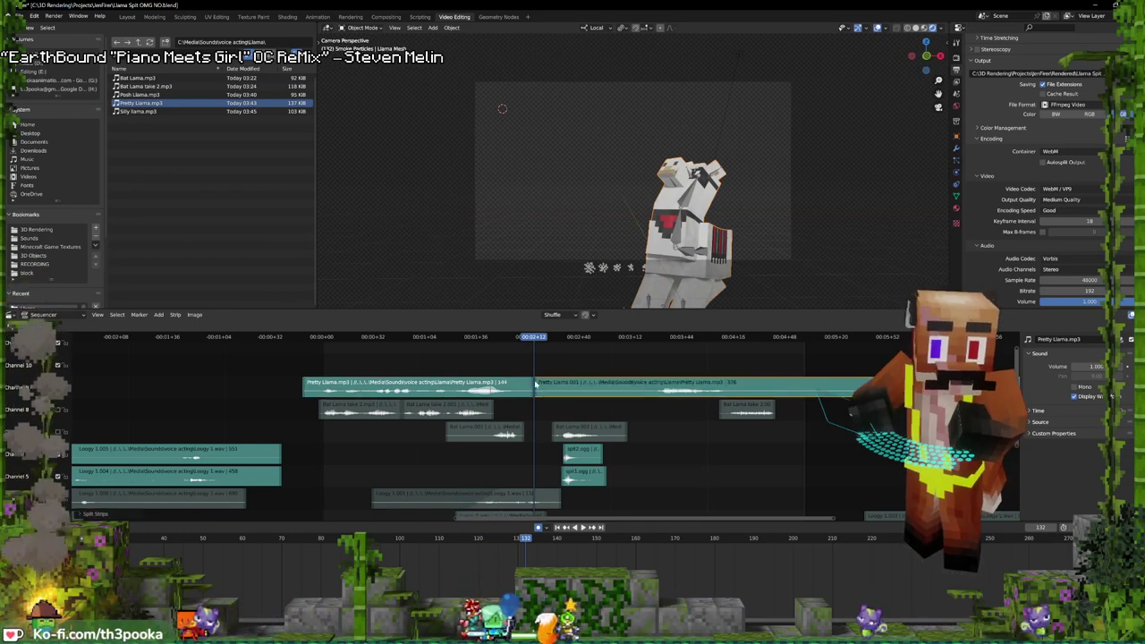
{"action": "left_click_drag", "start_coordinate": [537, 390], "coordinate": [644, 399]}
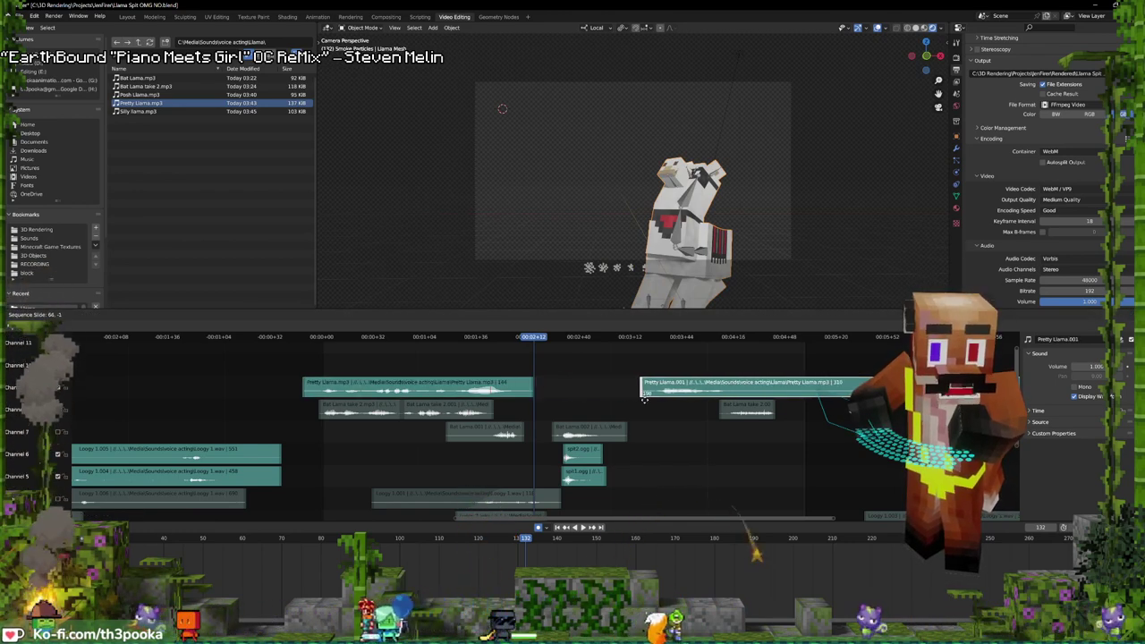
{"action": "left_click_drag", "start_coordinate": [532, 390], "coordinate": [529, 390]}
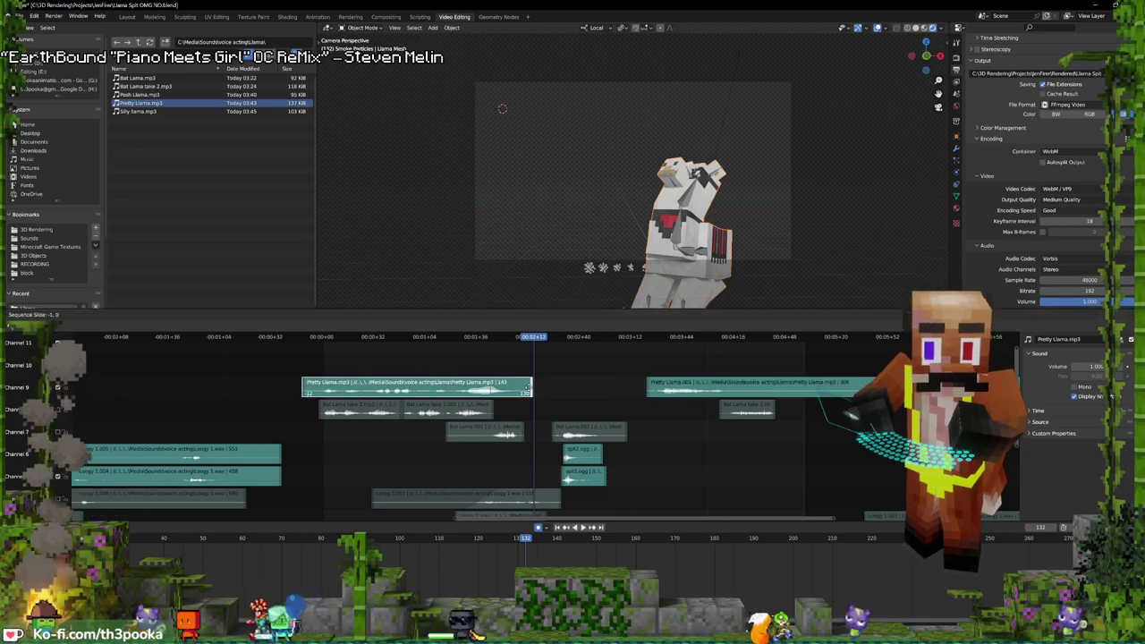
{"action": "left_click_drag", "start_coordinate": [303, 391], "coordinate": [323, 392]}
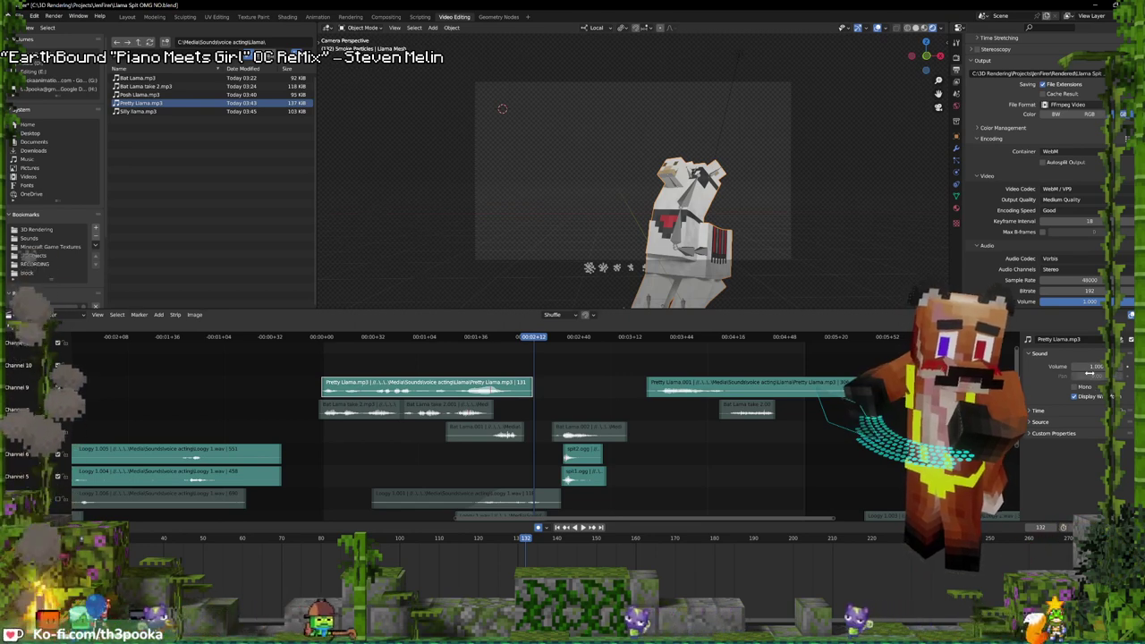
- Move the second Pretty Llama part up to channel 10, starting at about frame 109, and play back its section
{"action": "left_click", "coordinate": [1034, 411]}
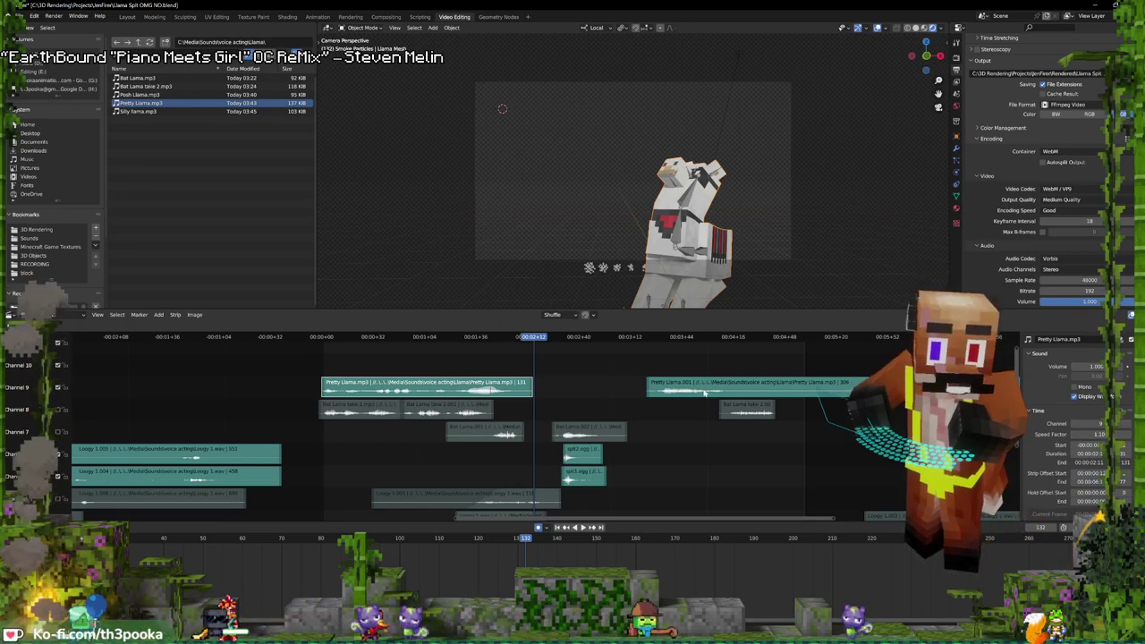
{"action": "left_click_drag", "start_coordinate": [704, 392], "coordinate": [550, 377]}
{"action": "key", "text": "space"}
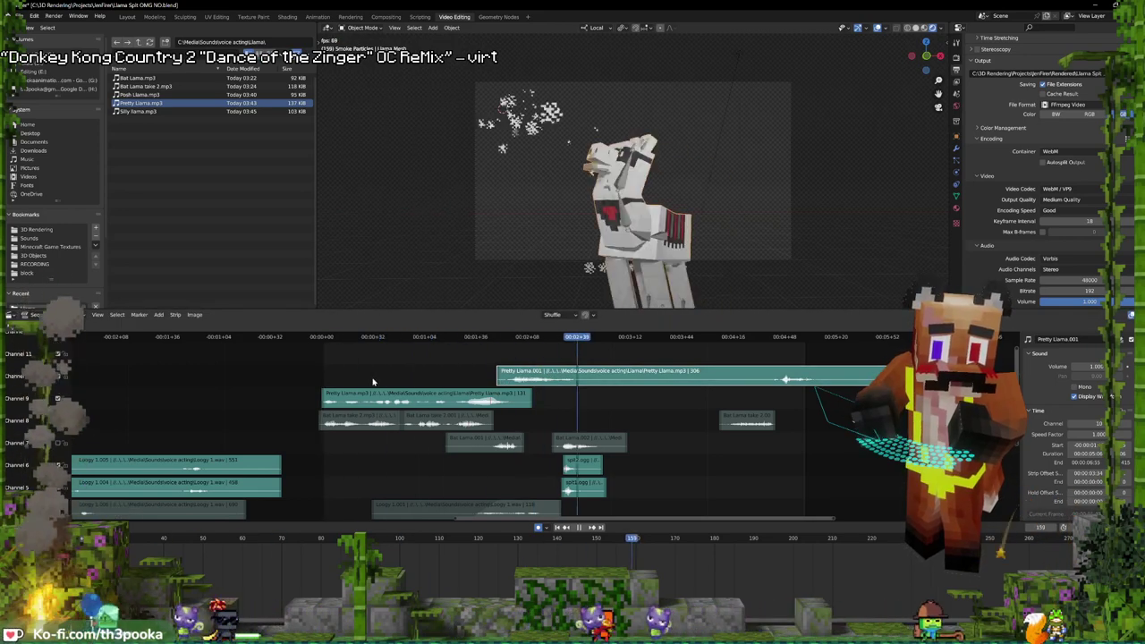
{"action": "key", "text": "space"}
{"action": "key", "text": "space"}
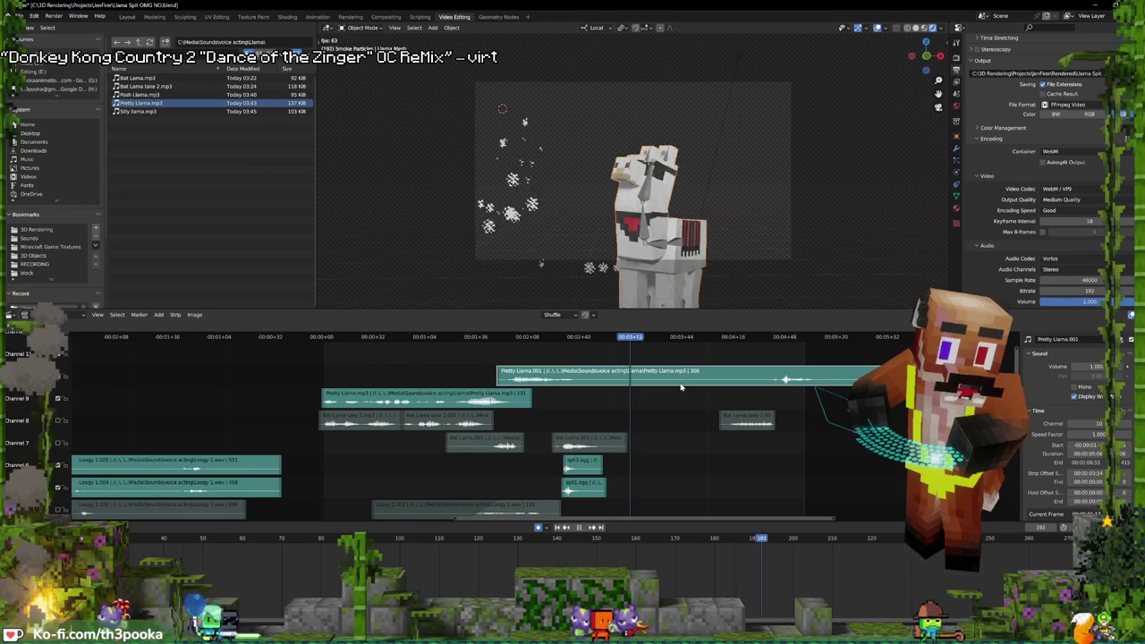
{"action": "key", "text": "space"}
{"action": "right_click", "coordinate": [567, 374], "text": "shift"}
{"action": "key", "text": "space"}
{"action": "key", "text": "space"}
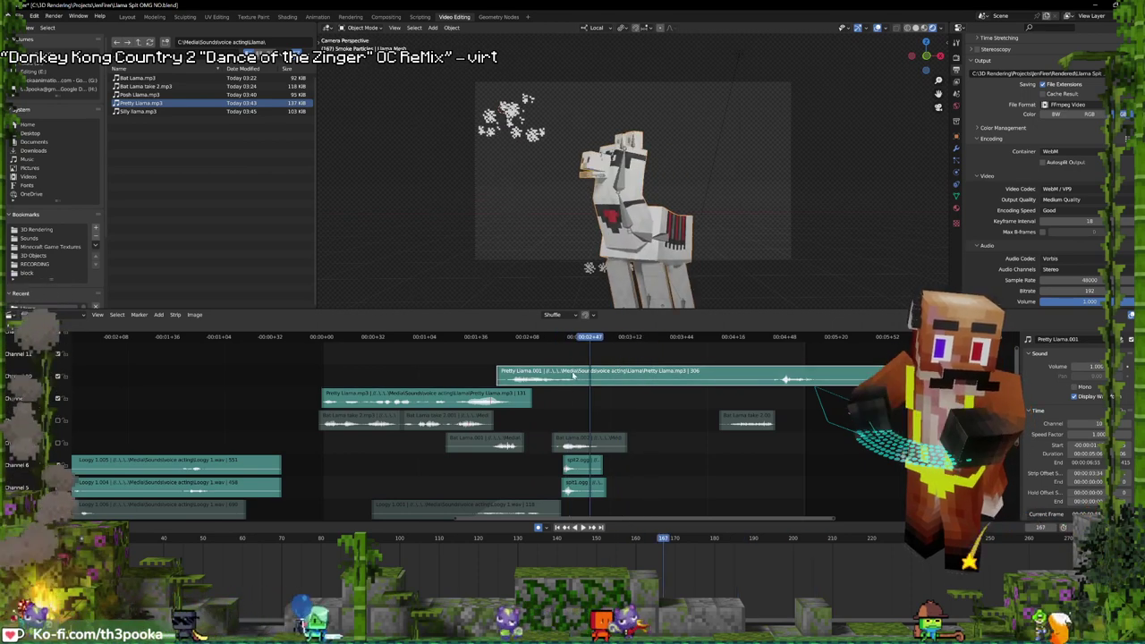
- Play the second Pretty Llama part from about frame 133 and split it at frame 166
{"action": "right_click", "coordinate": [504, 365], "text": "shift"}
{"action": "key", "text": "space"}
{"action": "key", "text": "space"}
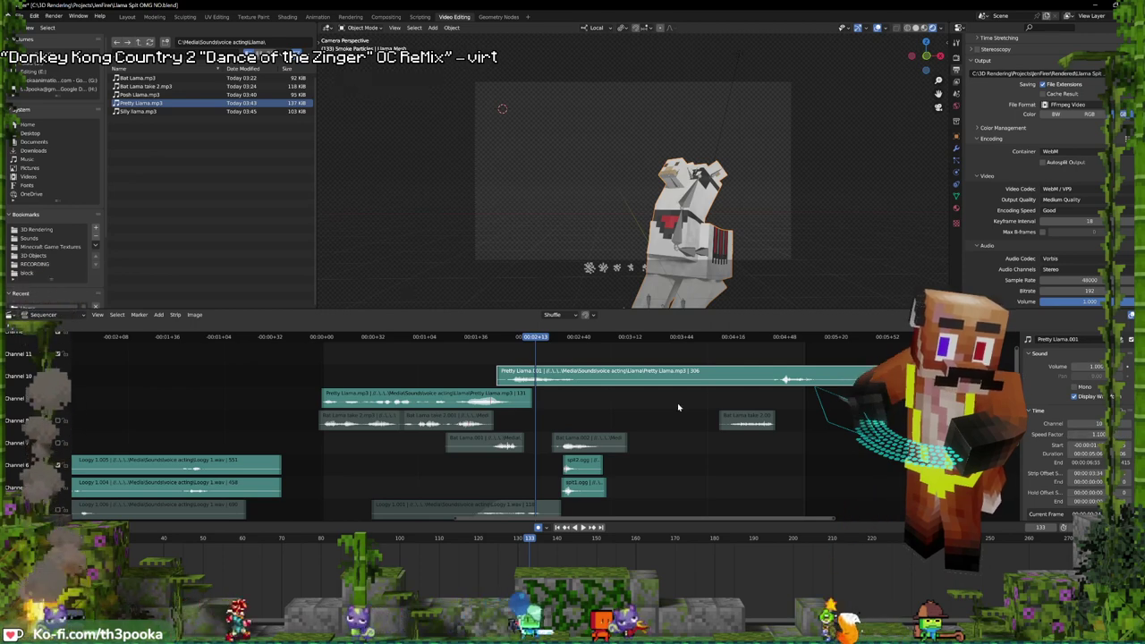
{"action": "key", "text": "space"}
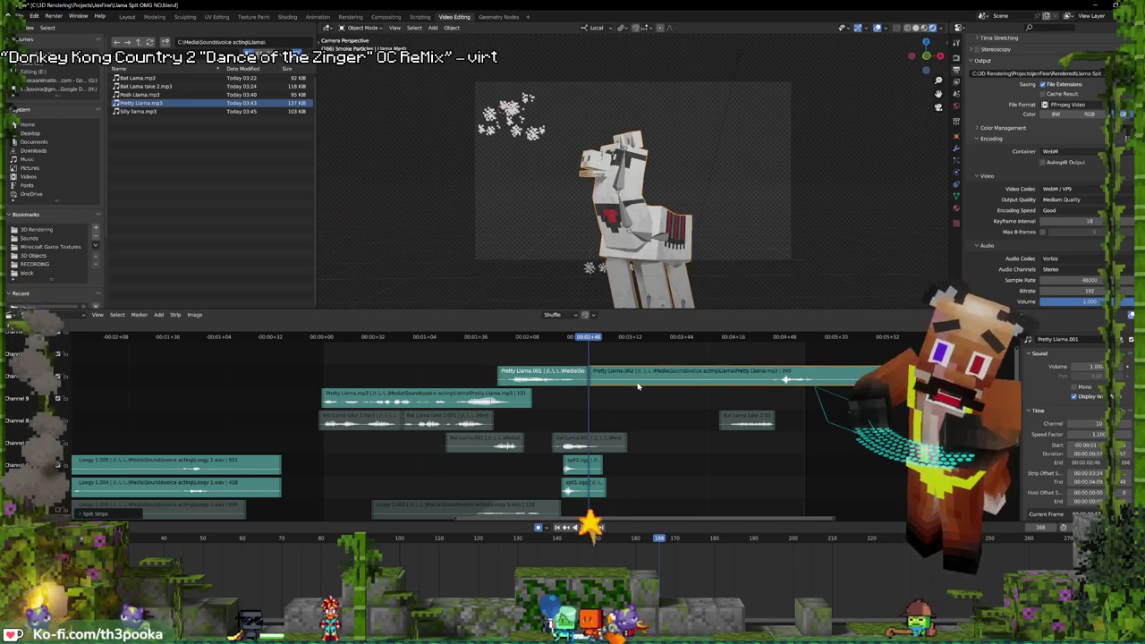
- Trim both ends of the third Pretty Llama part and place it on channel 9, spanning about frames 141 to 179
{"action": "left_click_drag", "start_coordinate": [589, 379], "coordinate": [748, 383]}
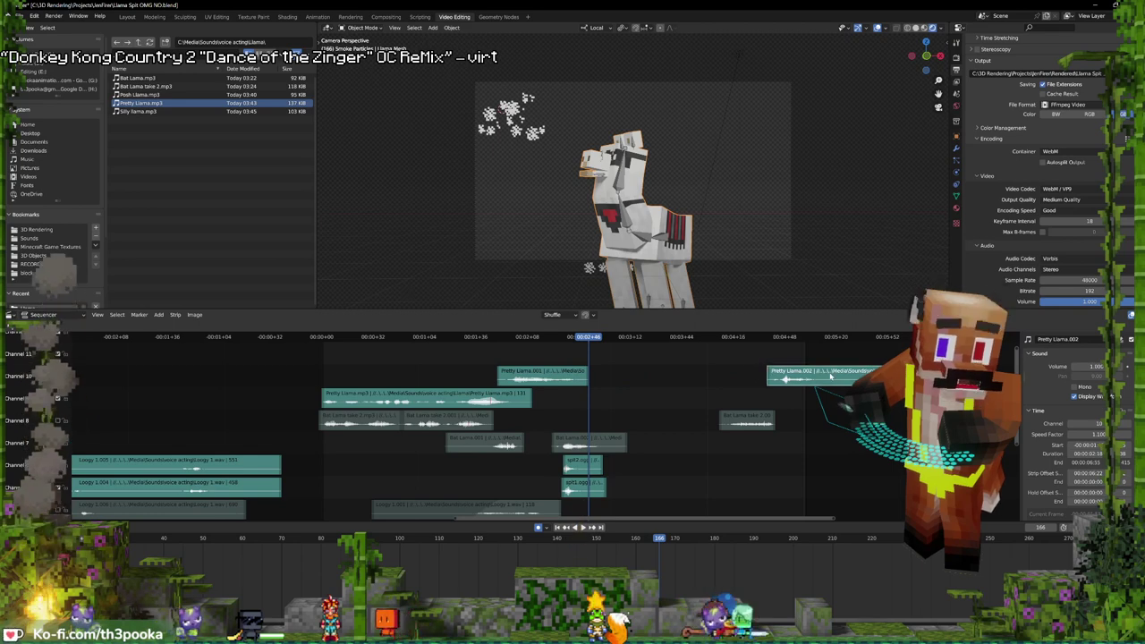
{"action": "left_click_drag", "start_coordinate": [830, 376], "coordinate": [605, 404]}
{"action": "right_click", "coordinate": [322, 371], "text": "shift"}
{"action": "key", "text": "space"}
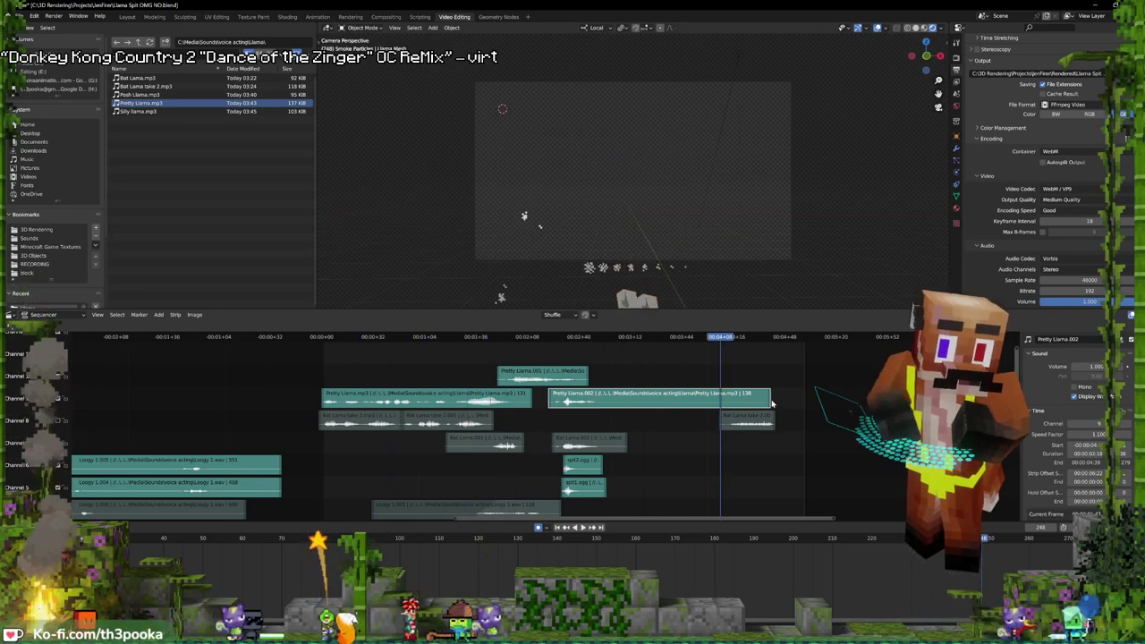
{"action": "left_click_drag", "start_coordinate": [769, 403], "coordinate": [609, 403]}
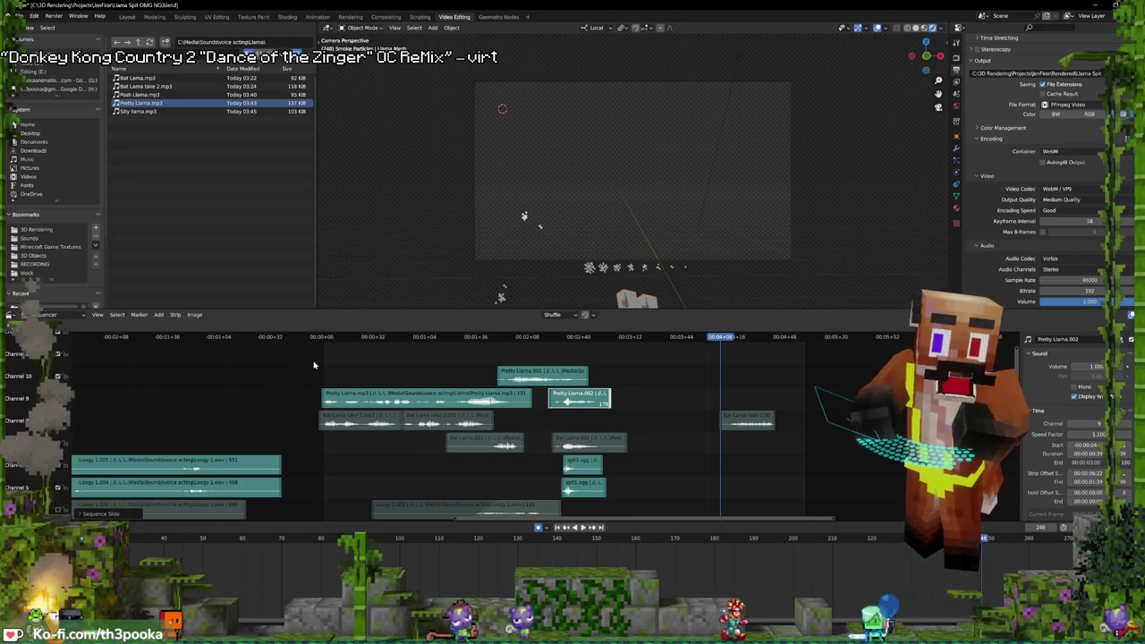
- Trim the start of the channel 10 Pretty Llama part to frame 112 and nudge the first part about one frame later
{"action": "key", "text": "space"}
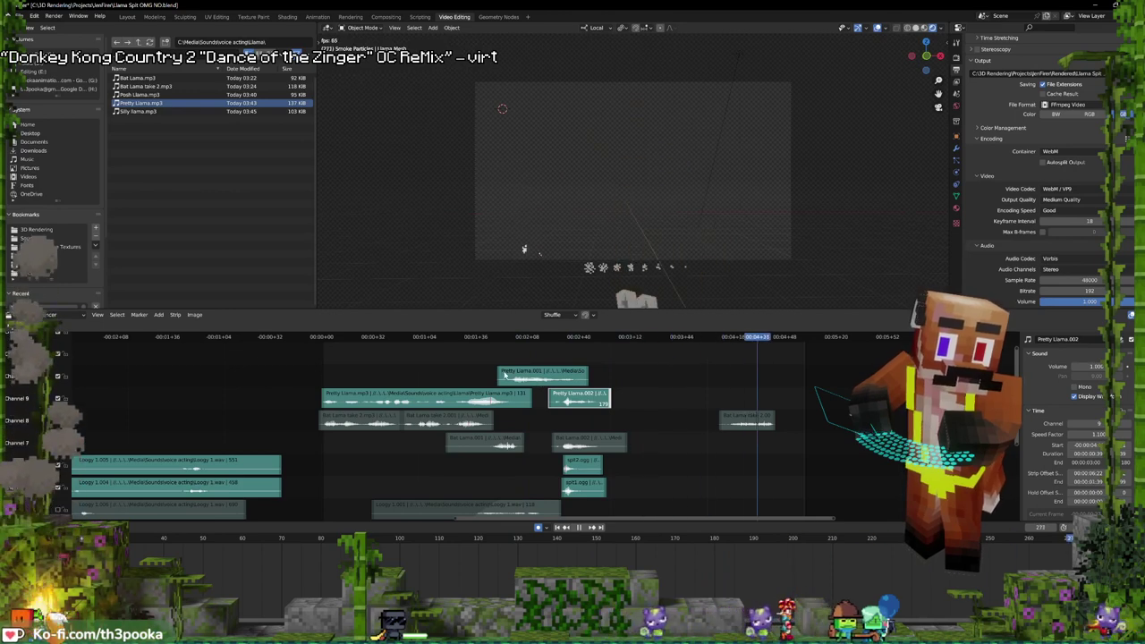
{"action": "left_click_drag", "start_coordinate": [498, 376], "coordinate": [504, 379]}
{"action": "key", "text": "space"}
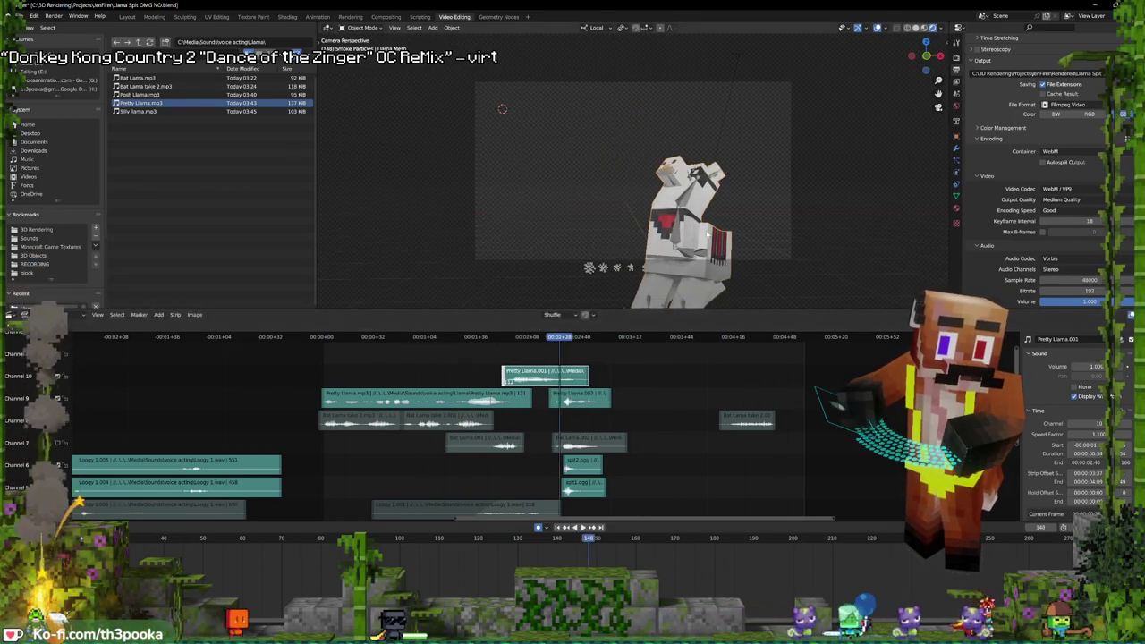
{"action": "left_click", "coordinate": [439, 399]}
{"action": "key", "text": "space"}
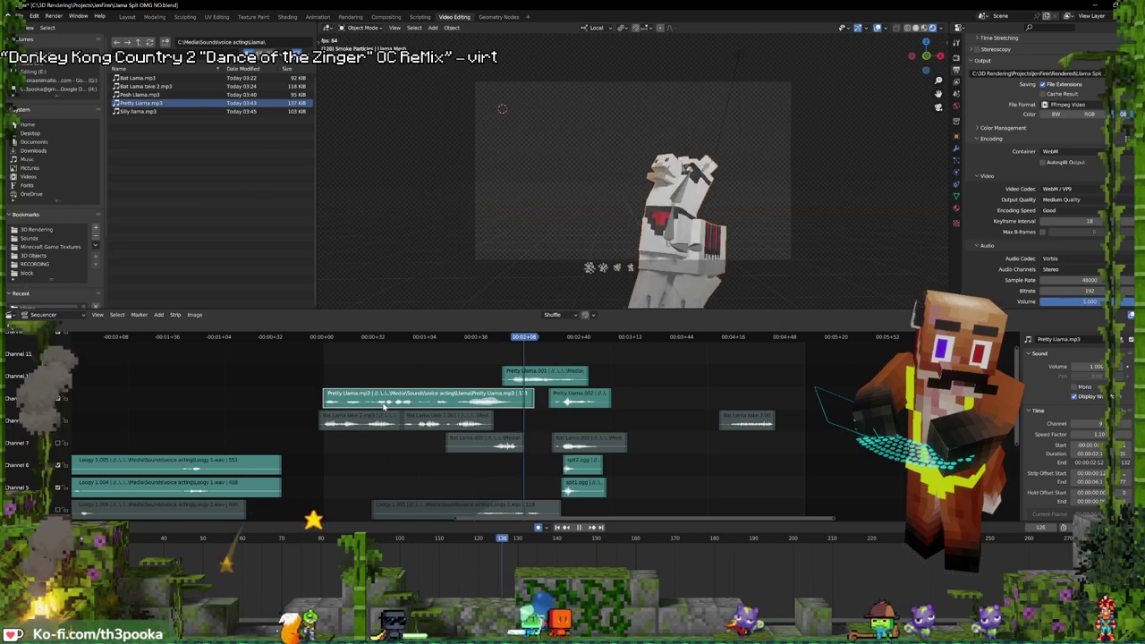
- Play back the section around the three Pretty Llama parts several times to check their timing against the spit animation
{"action": "key", "text": "space"}
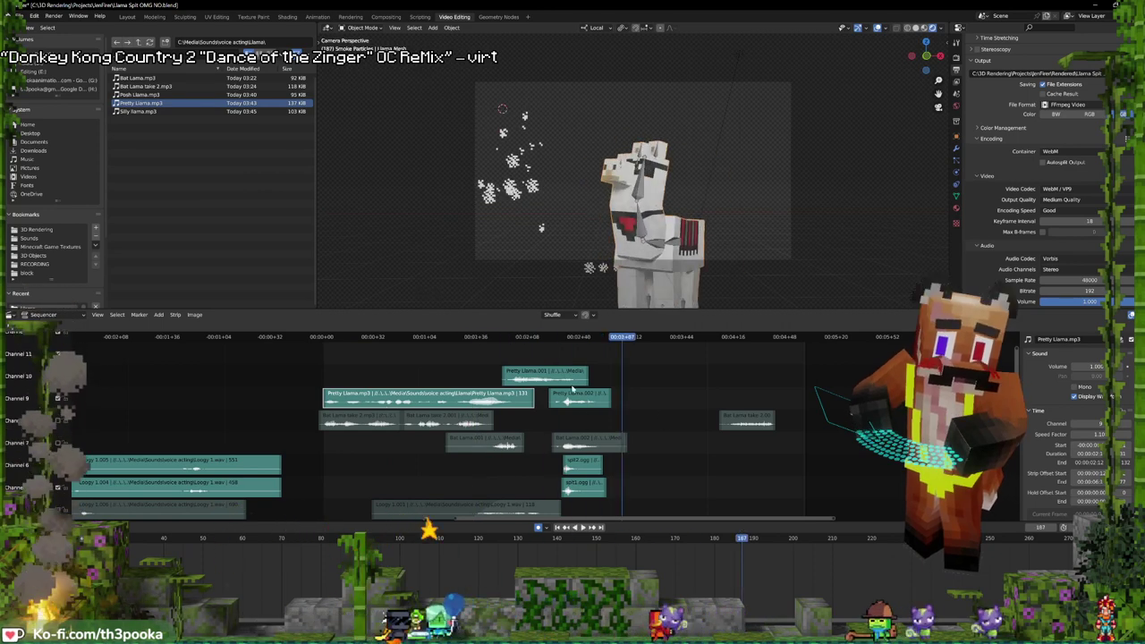
{"action": "left_click", "coordinate": [566, 401]}
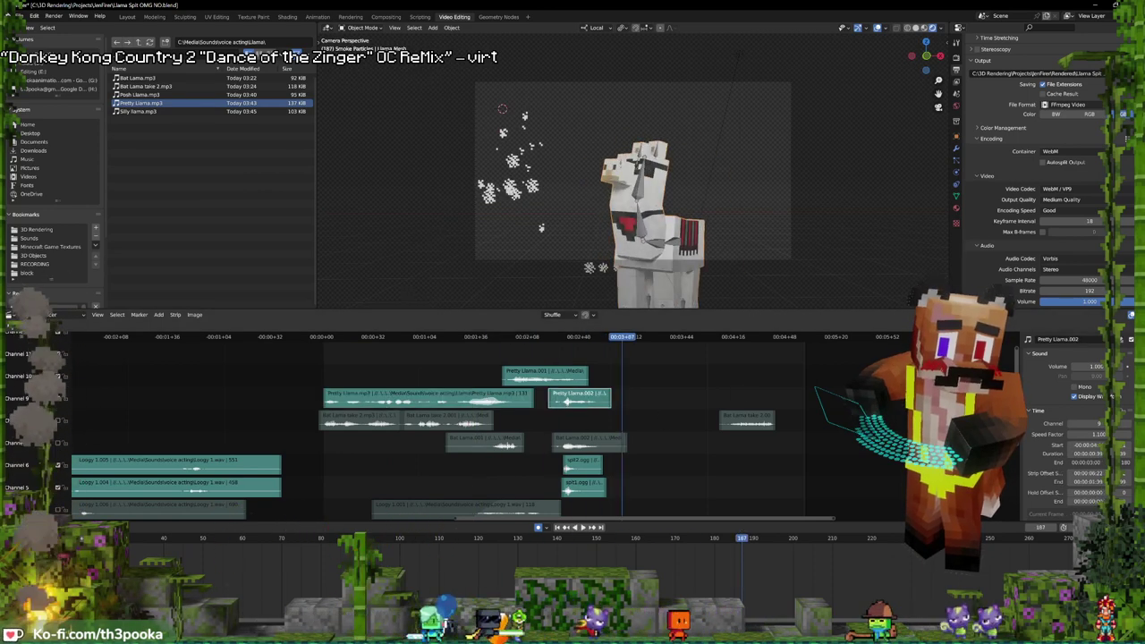
{"action": "key", "text": "space"}
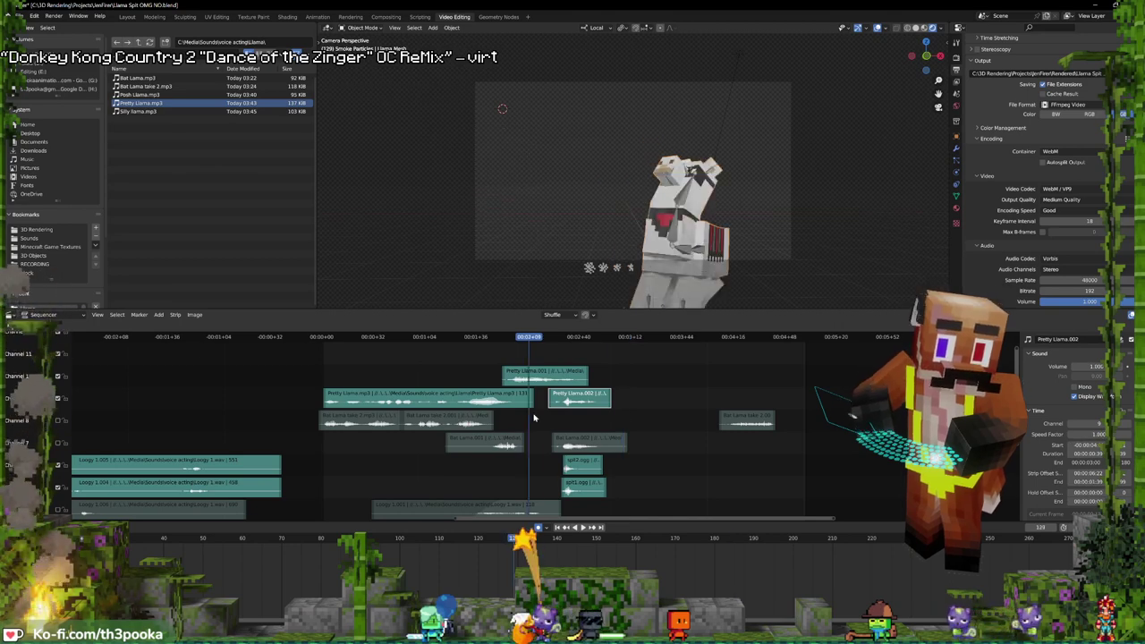
{"action": "key", "text": "space"}
{"action": "key", "text": "space"}
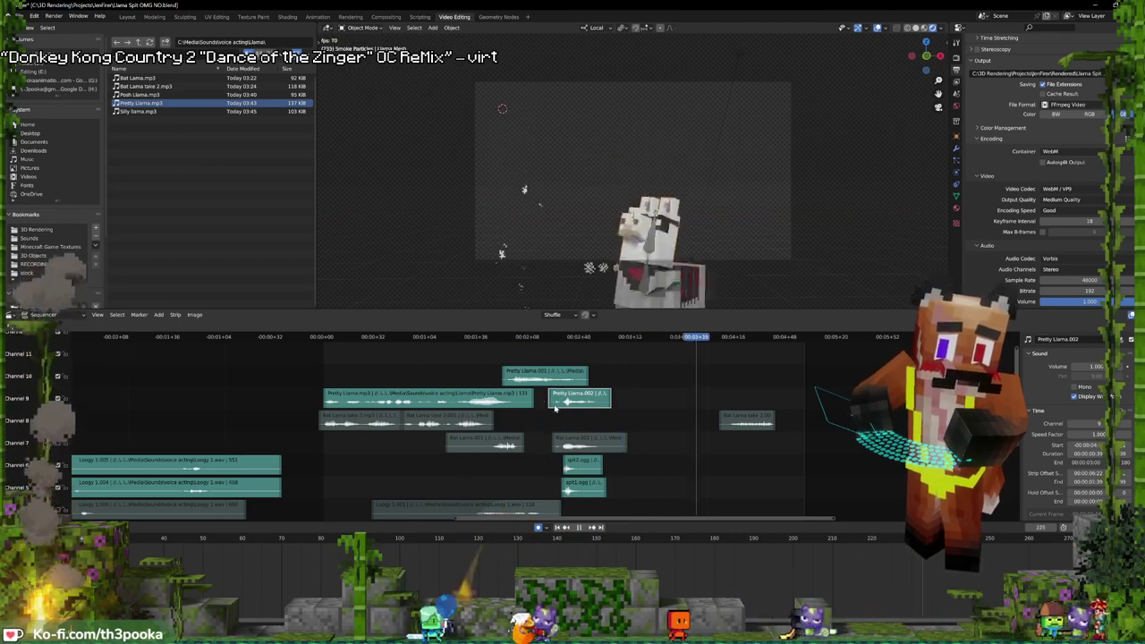
{"action": "key", "text": "space"}
{"action": "right_click", "coordinate": [478, 378], "text": "shift"}
{"action": "key", "text": "space"}
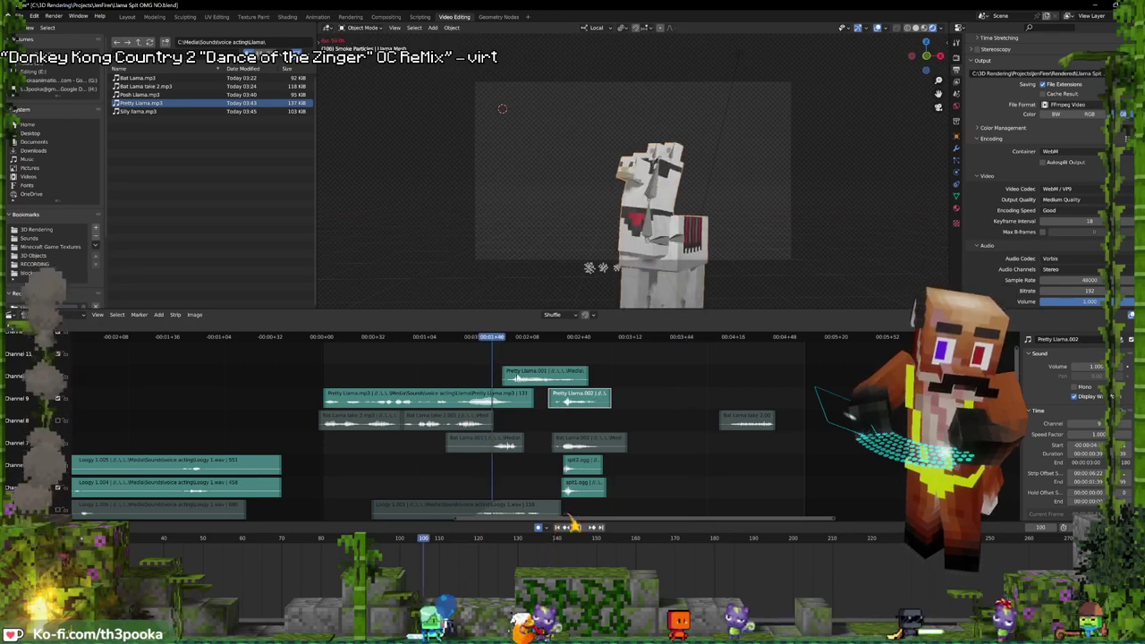
{"action": "key", "text": "space"}
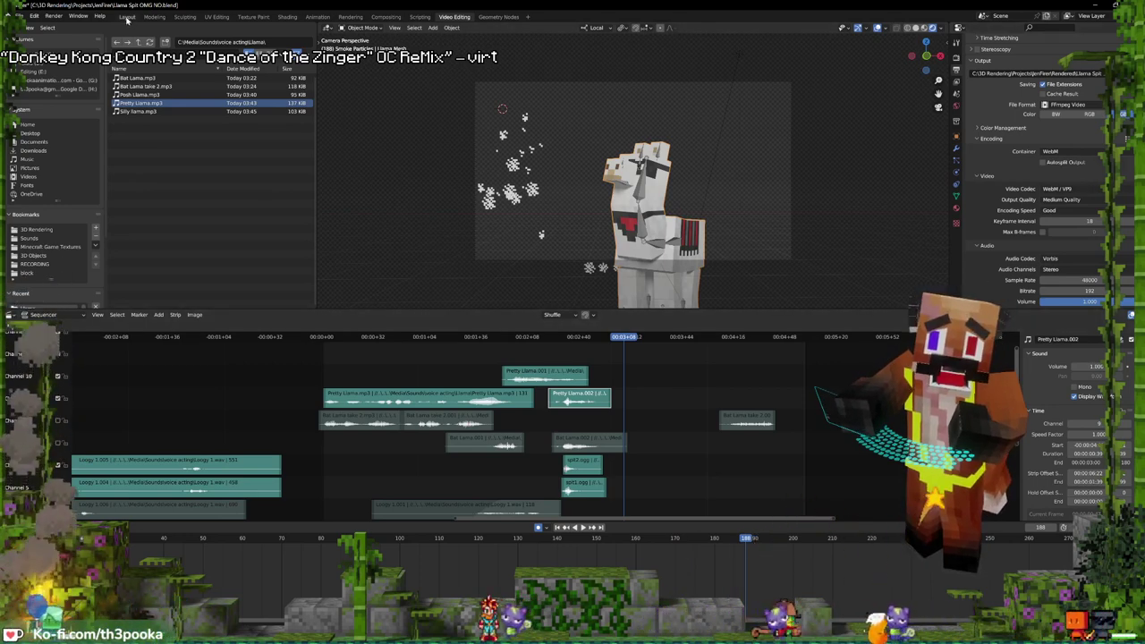
- In the Layout workspace, raise the Pink cloth colour of the Llama Skin material, and return to the Video Editing workspace
{"action": "left_click", "coordinate": [127, 16]}
{"action": "scroll", "coordinate": [1094, 446], "scroll_direction": "down", "scroll_amount": 3}
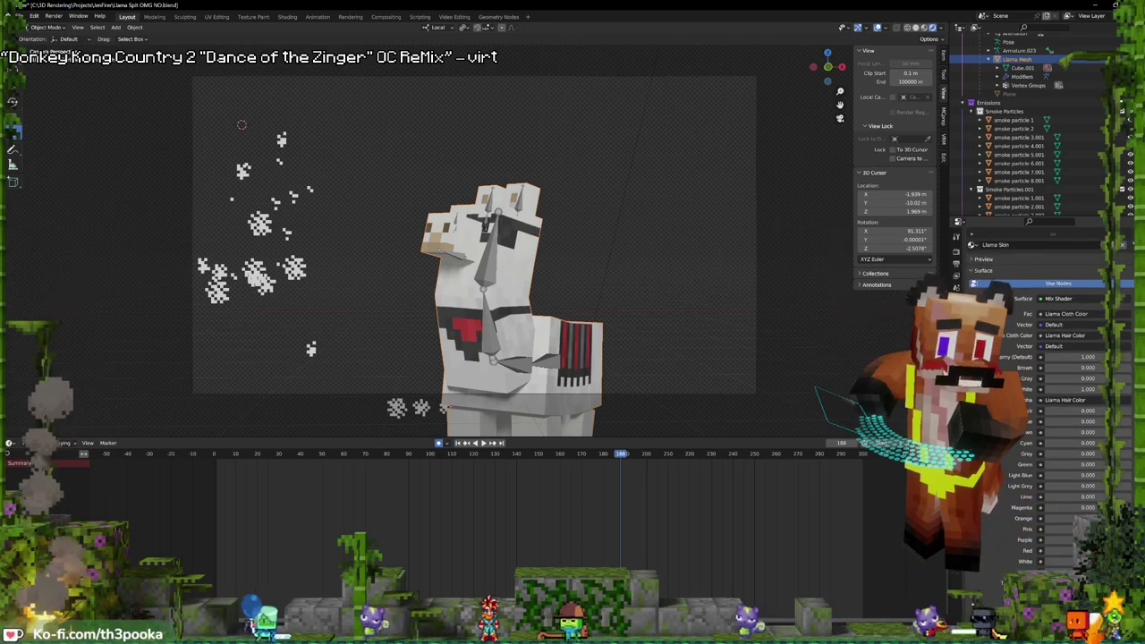
{"action": "left_click_drag", "start_coordinate": [1071, 529], "coordinate": [1108, 529]}
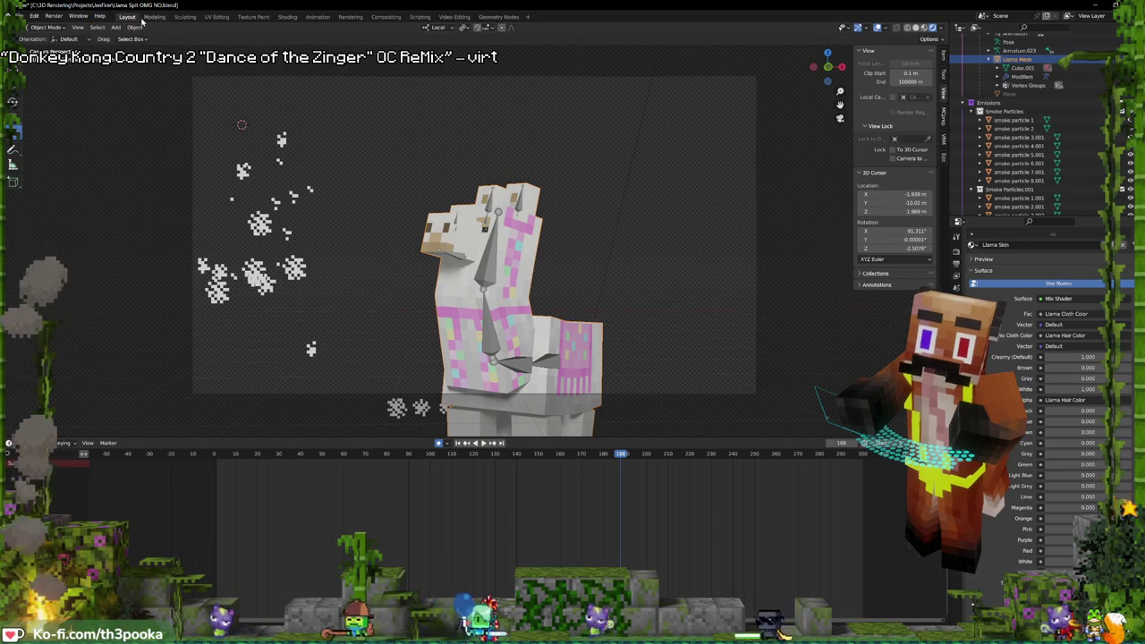
{"action": "left_click", "coordinate": [498, 16]}
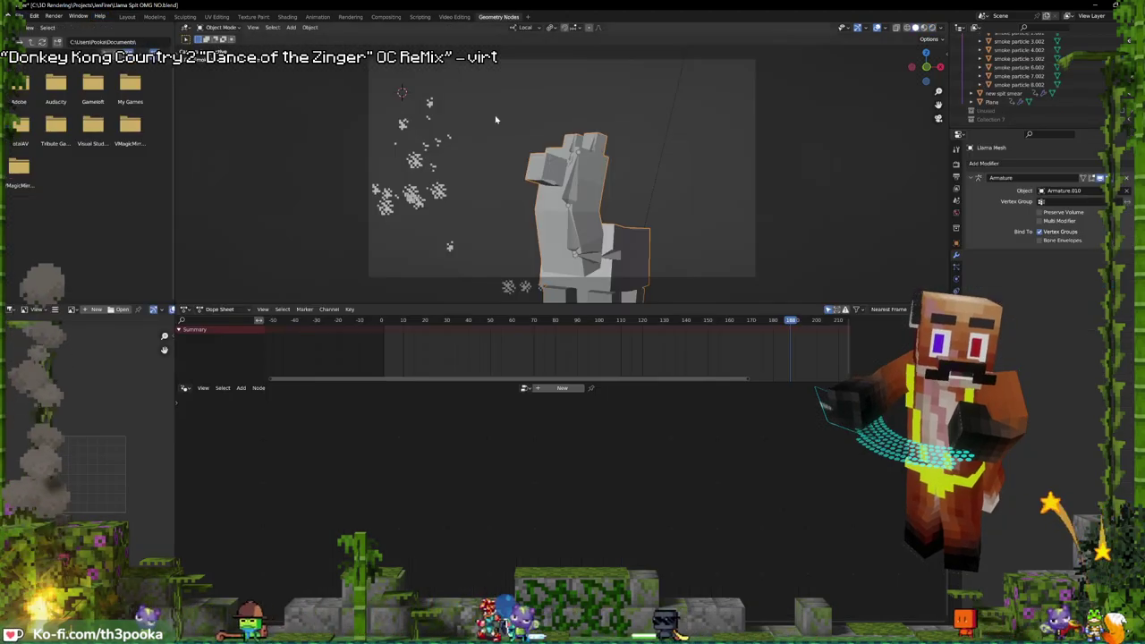
{"action": "left_click", "coordinate": [451, 16]}
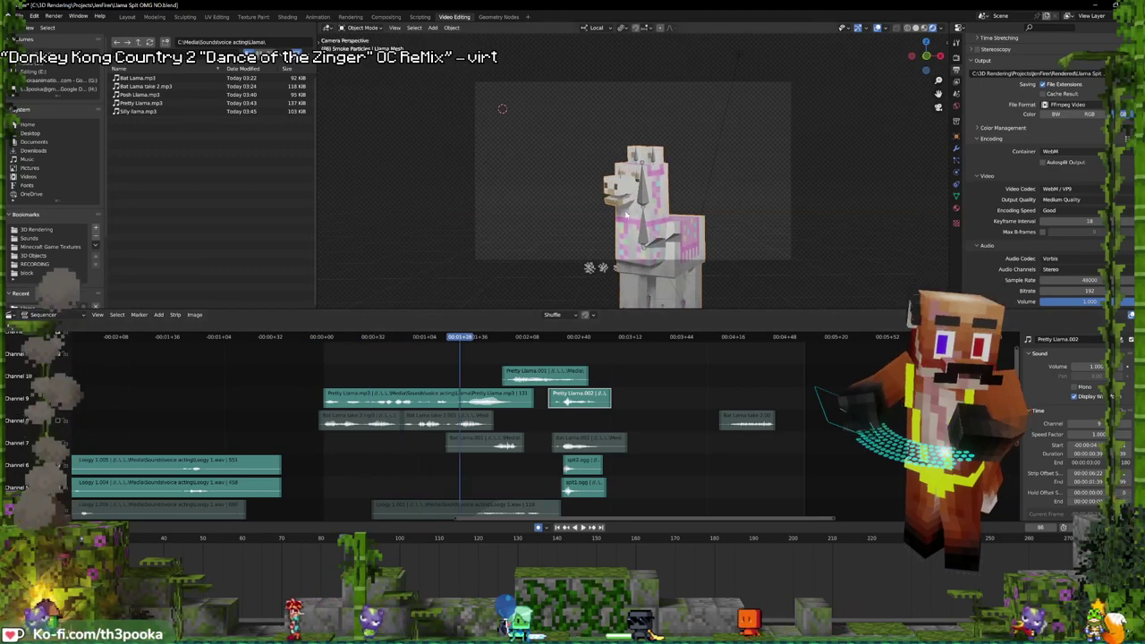
- Put the llama armature into Pose Mode at frame 86 and bring its action strips into view in the Animation workspace
{"action": "key", "text": "ctrl+Tab"}
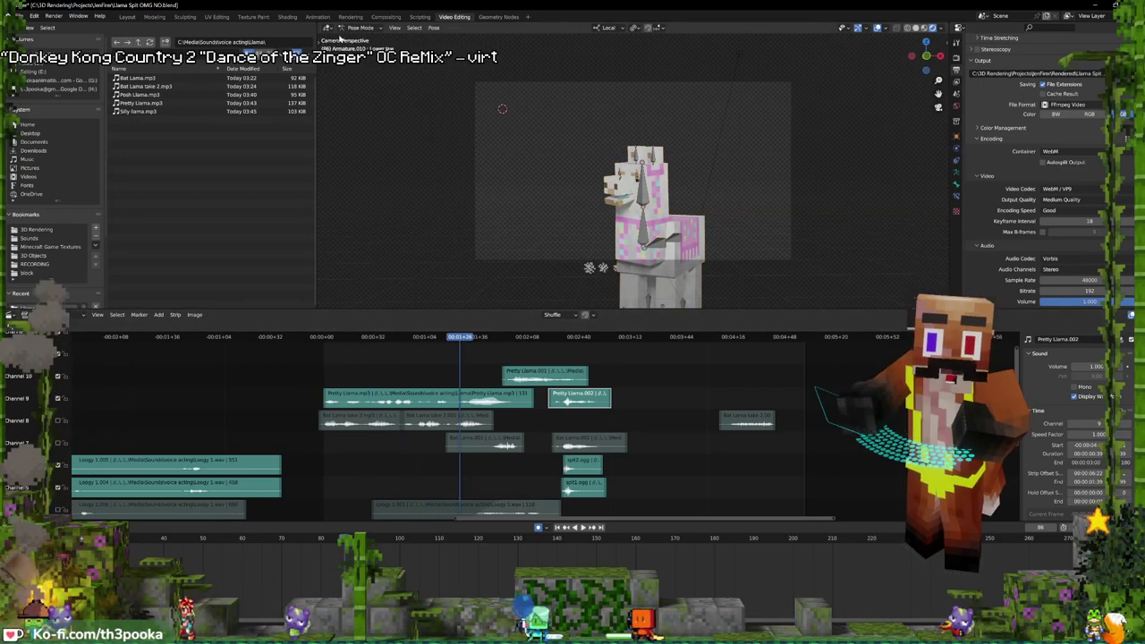
{"action": "left_click", "coordinate": [317, 17]}
{"action": "middle_click_drag", "start_coordinate": [171, 132], "coordinate": [192, 143]}
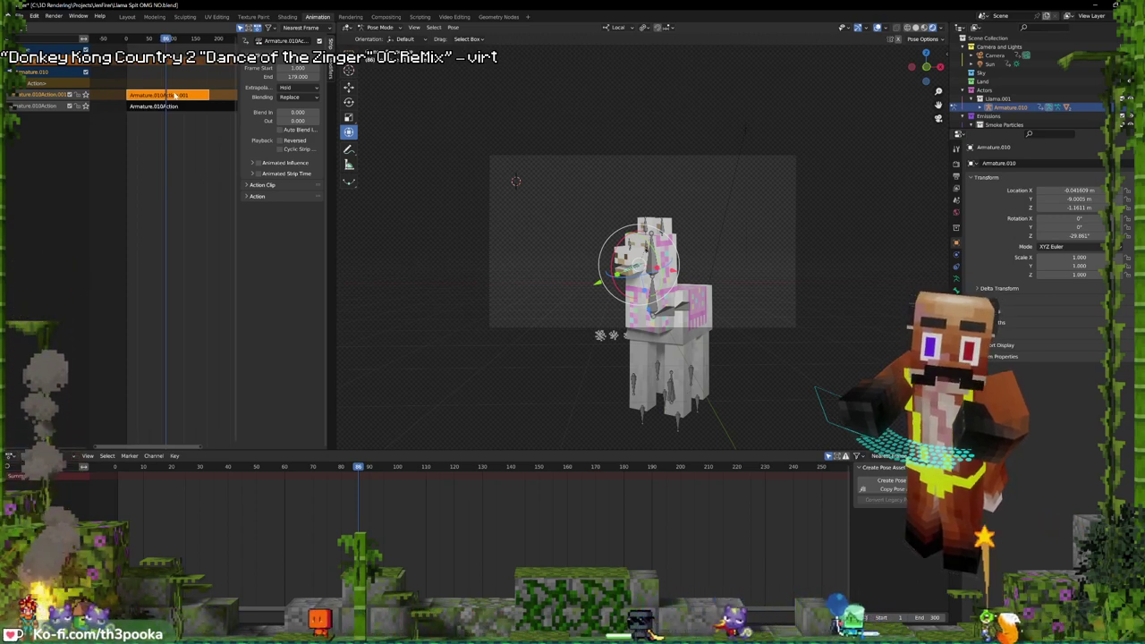
- Duplicate the Armature.010Action.001 strip onto a new track and move the copy to start at frame 1
{"action": "key", "text": "shift+d"}
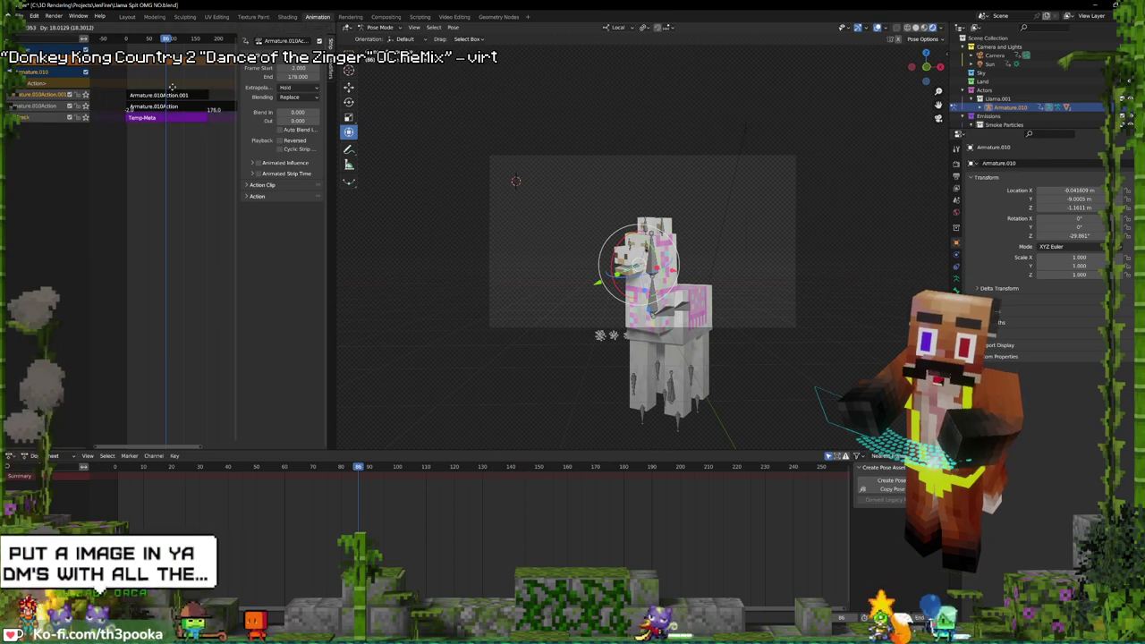
{"action": "left_click", "coordinate": [174, 76]}
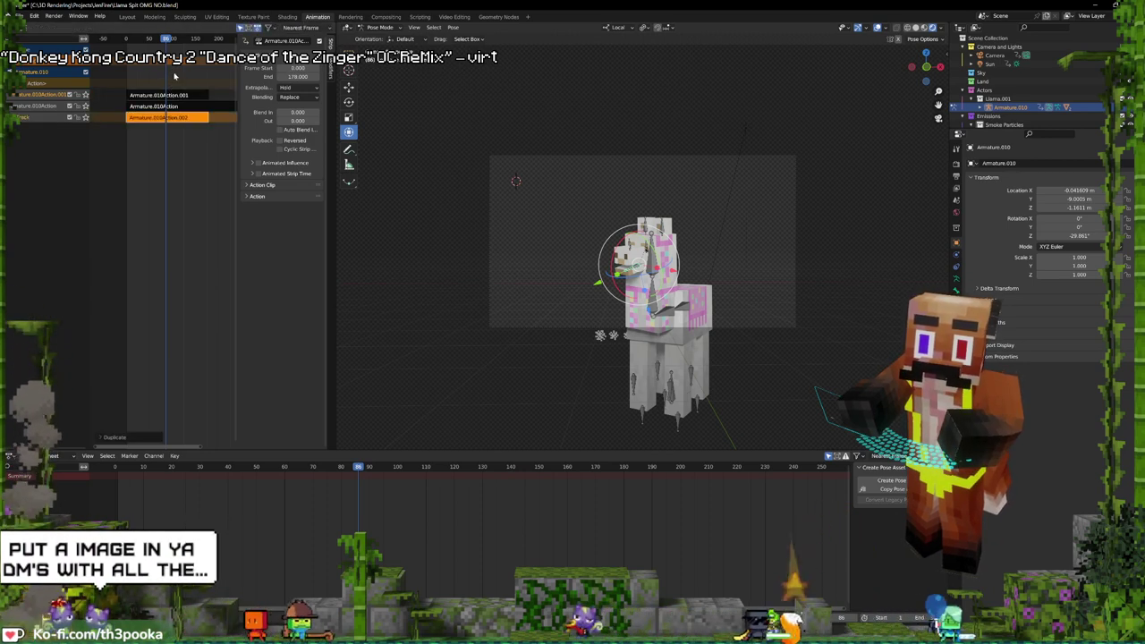
{"action": "key", "text": "g"}
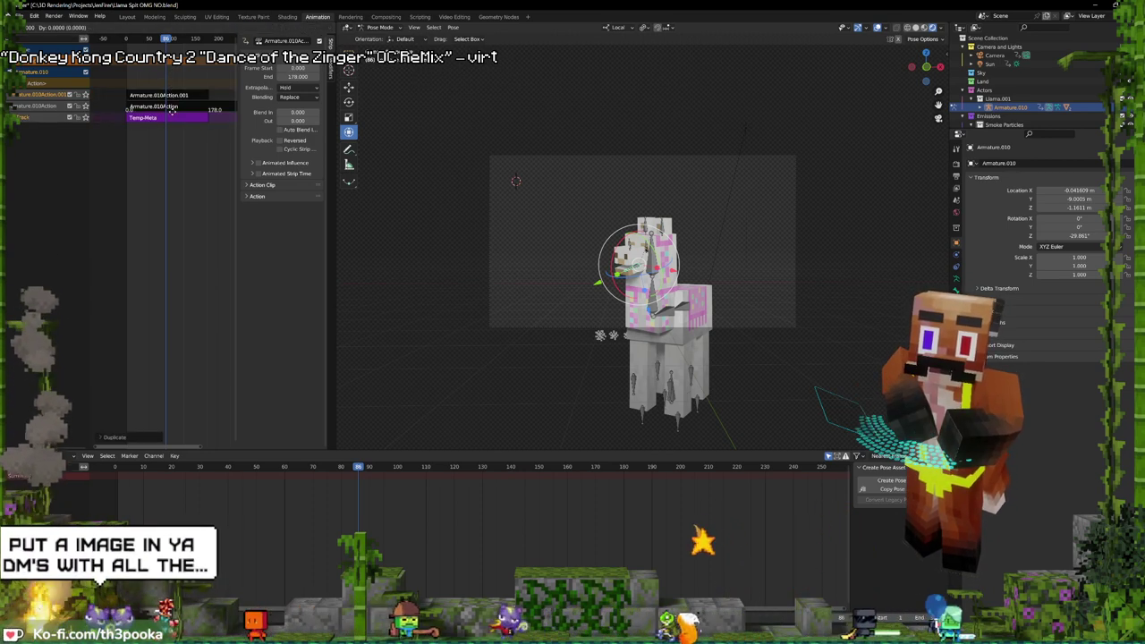
{"action": "left_click", "coordinate": [174, 116]}
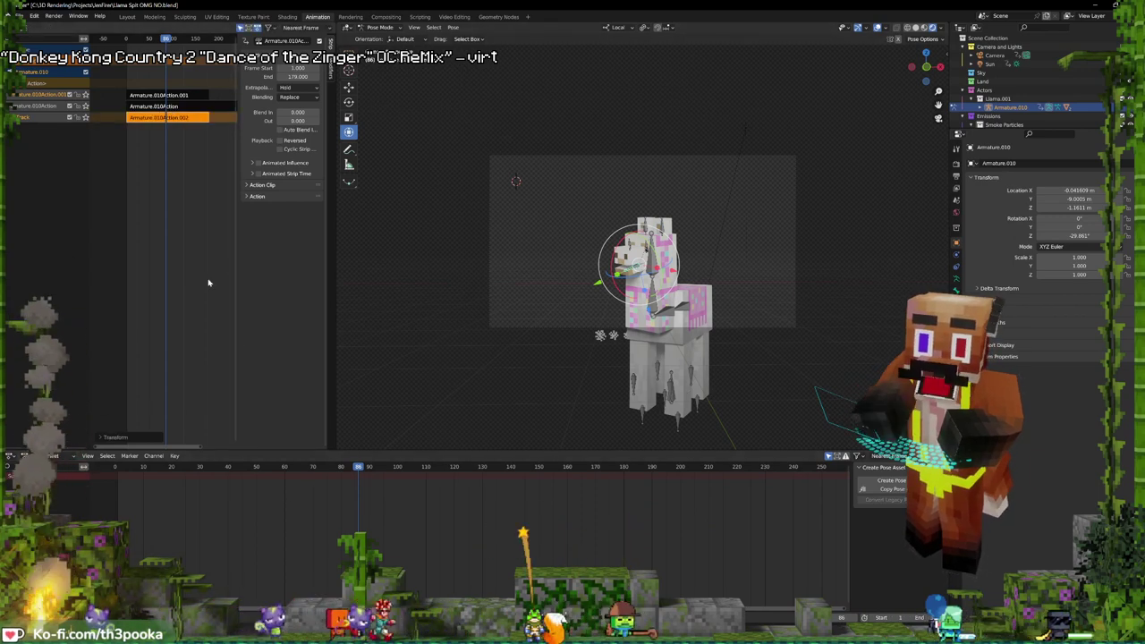
- Examine the keyframes of the duplicated strip in tweak mode while checking the llama's pose at different frames, and leave tweak mode
{"action": "key", "text": "Tab"}
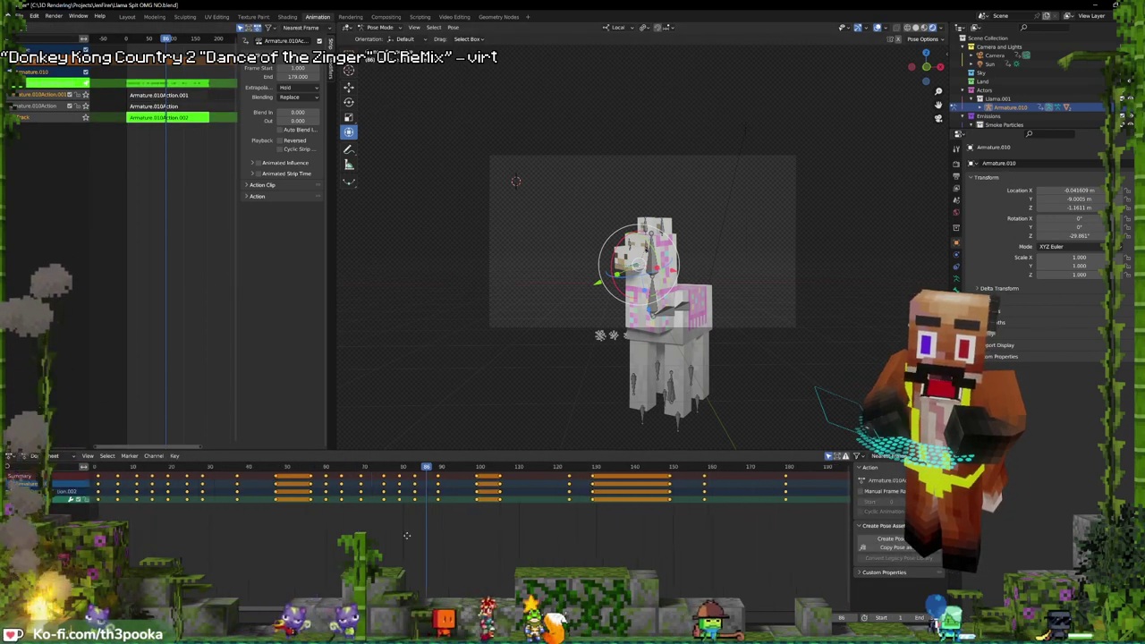
{"action": "key", "text": "Home"}
{"action": "left_click", "coordinate": [469, 483]}
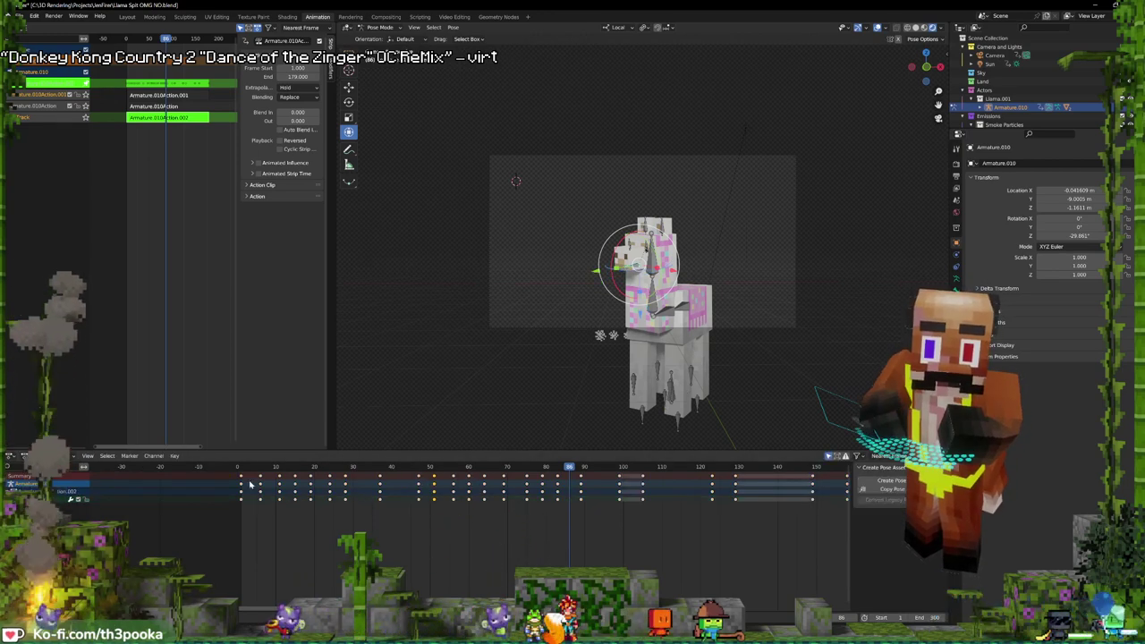
{"action": "key", "text": "shift+Left"}
{"action": "key", "text": "space"}
{"action": "key", "text": "space"}
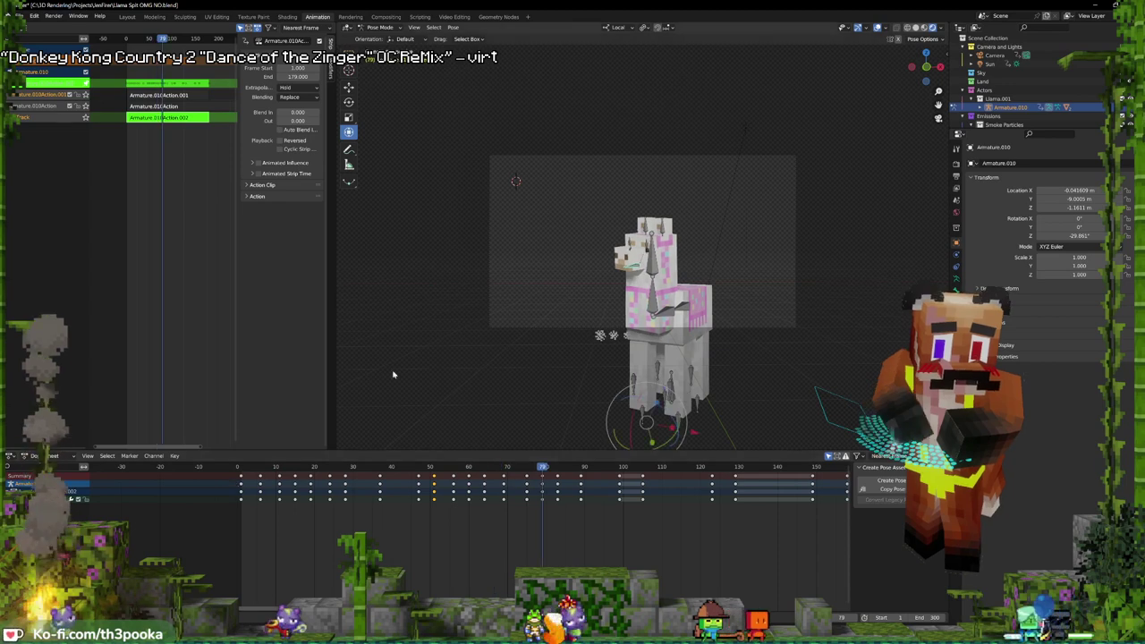
{"action": "key", "text": "Tab"}
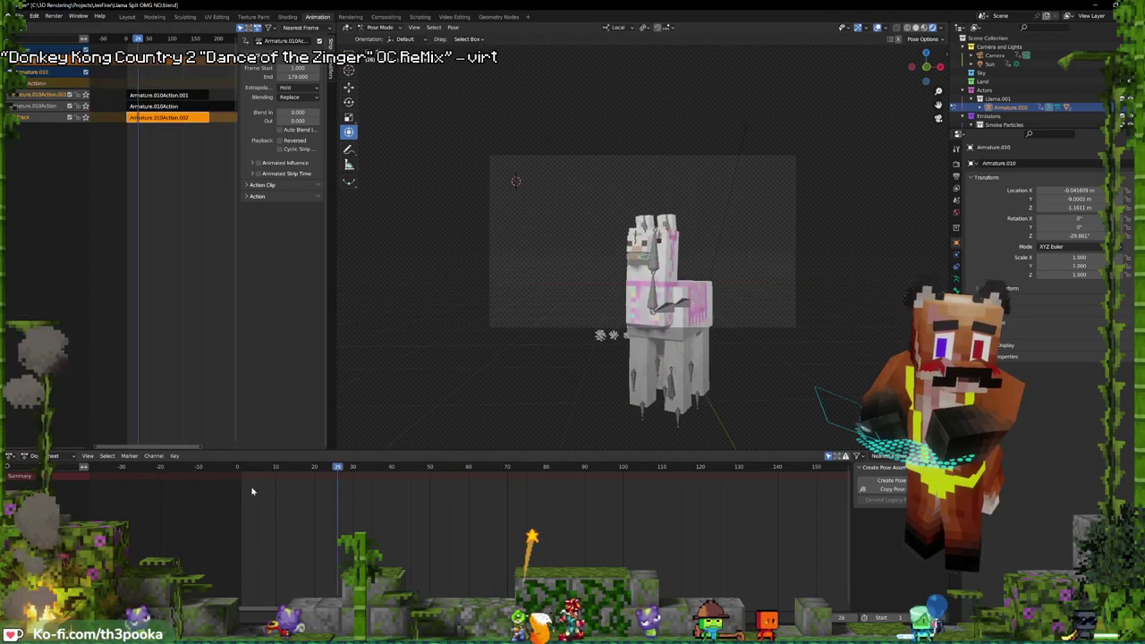
- Mute the original Armature.010Action.001 strip and compare the llama's motion with the duplicate at several frames
{"action": "left_click", "coordinate": [180, 94]}
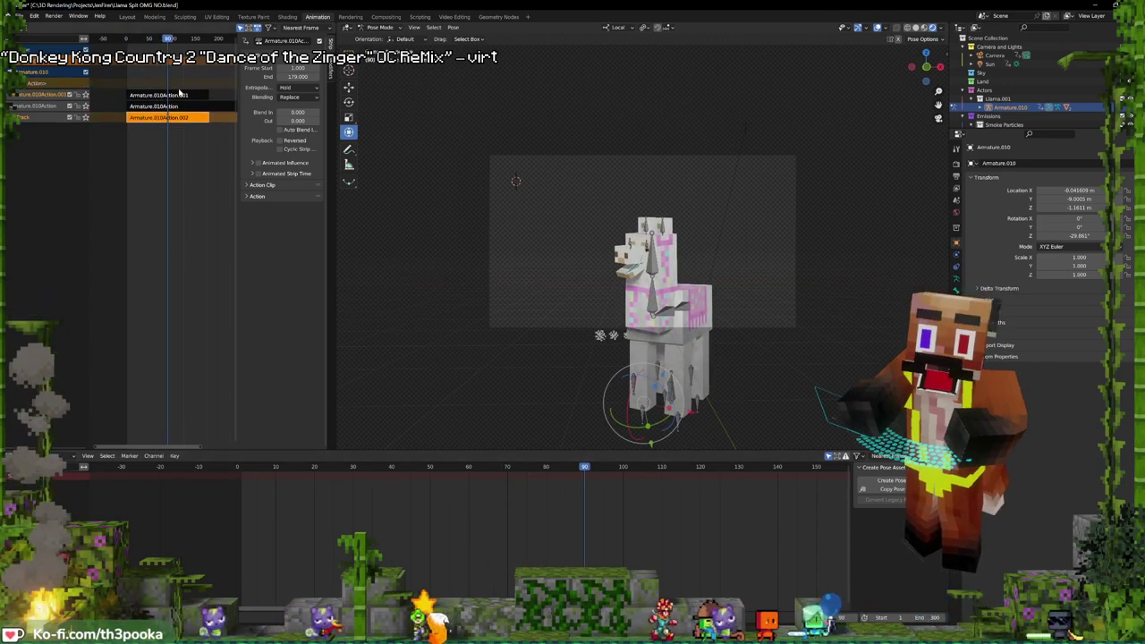
{"action": "key", "text": "h"}
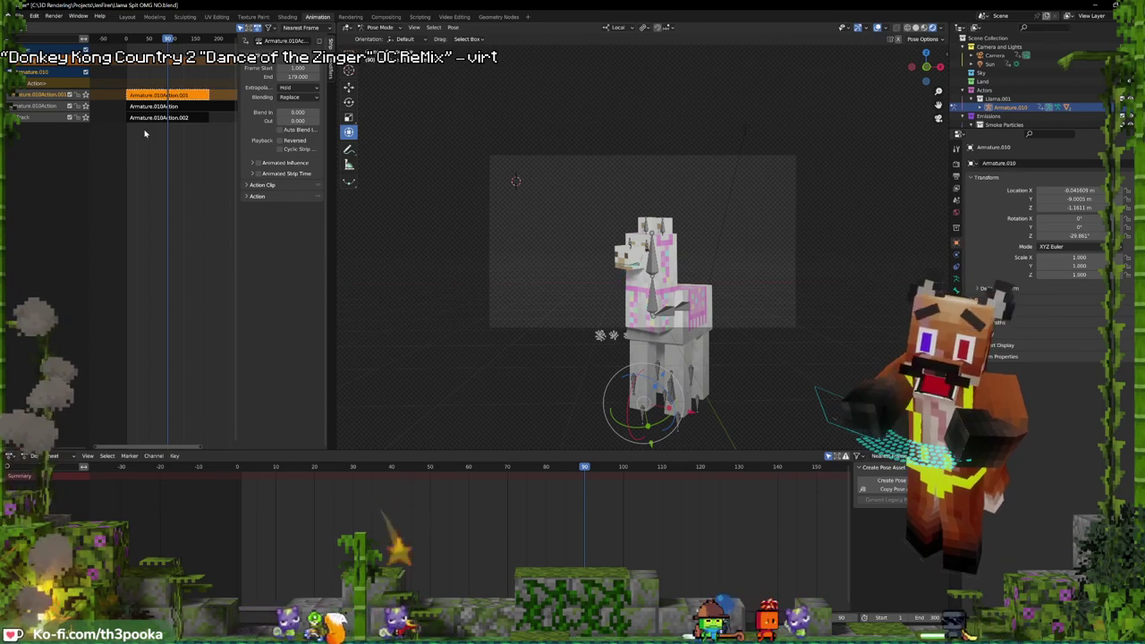
{"action": "right_click_drag", "start_coordinate": [146, 134], "coordinate": [127, 143], "text": "shift"}
{"action": "left_click", "coordinate": [160, 118]}
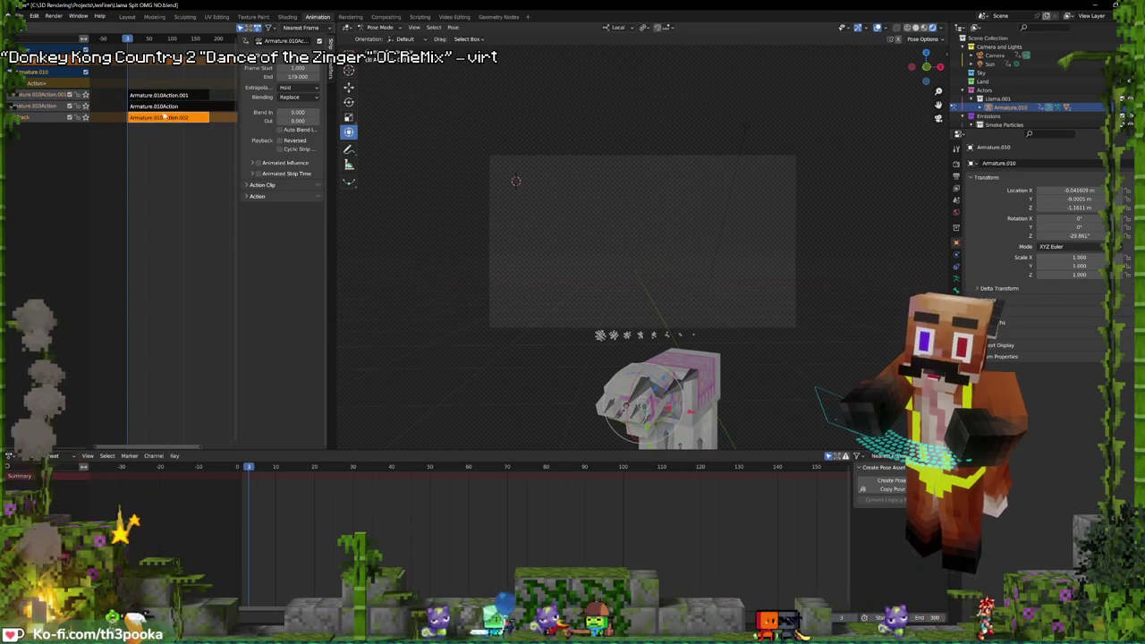
{"action": "left_click", "coordinate": [159, 96]}
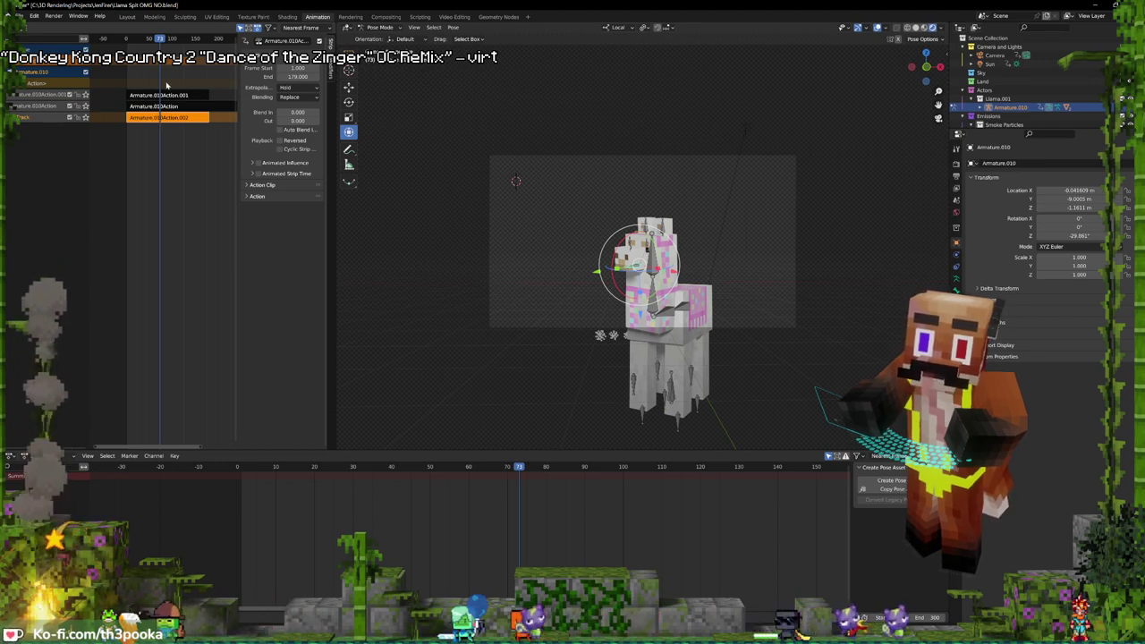
- Delete the duplicated Armature.010Action.002 strip and its empty track
{"action": "key", "text": "x"}
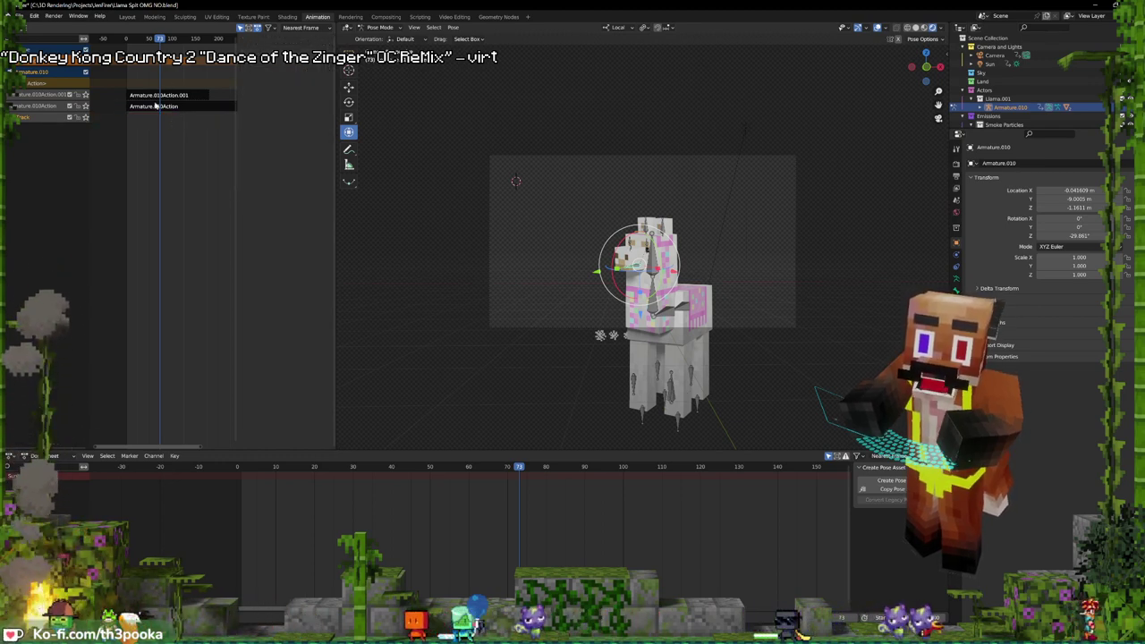
{"action": "left_click", "coordinate": [149, 97]}
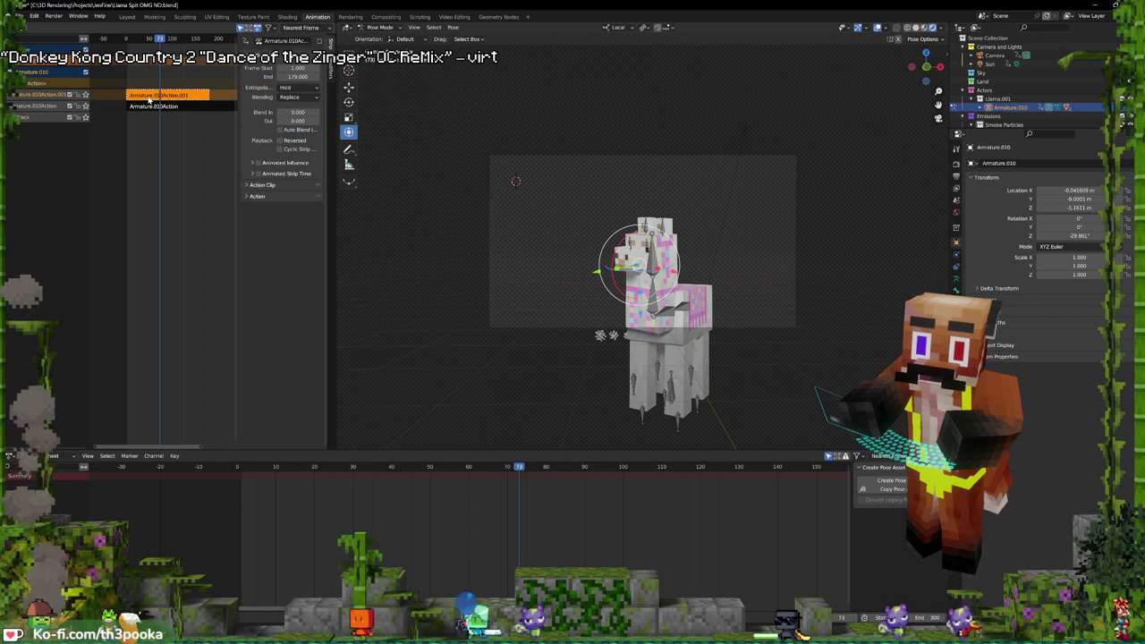
{"action": "left_click", "coordinate": [27, 118]}
{"action": "key", "text": "x"}
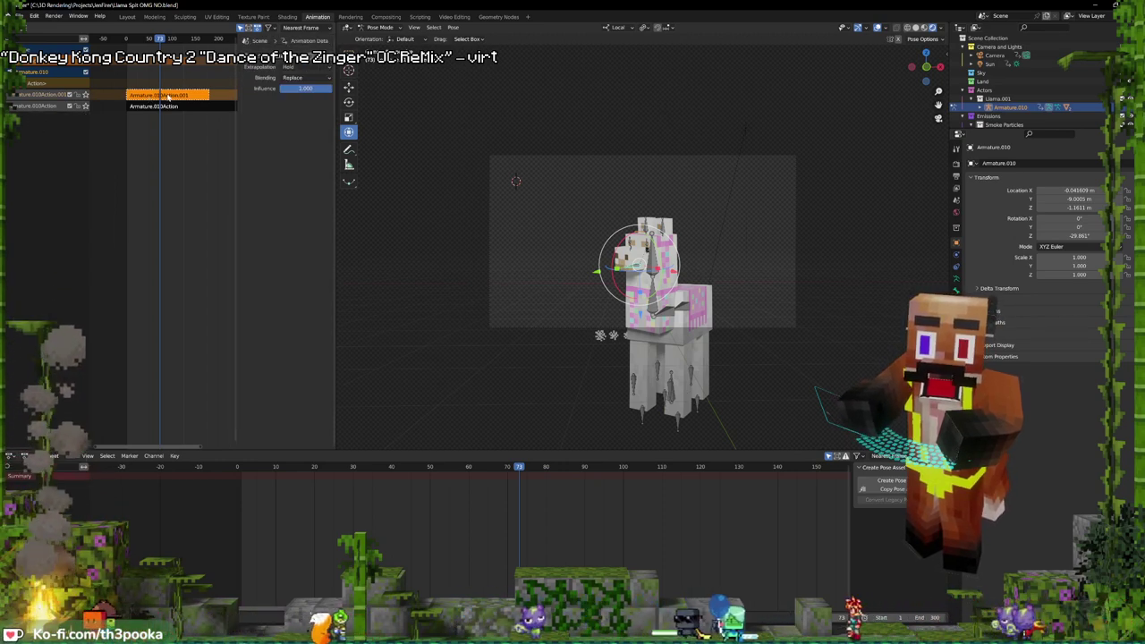
- Rename the Armature.010Action.001 strip as Bat Llama
{"action": "left_click", "coordinate": [177, 108]}
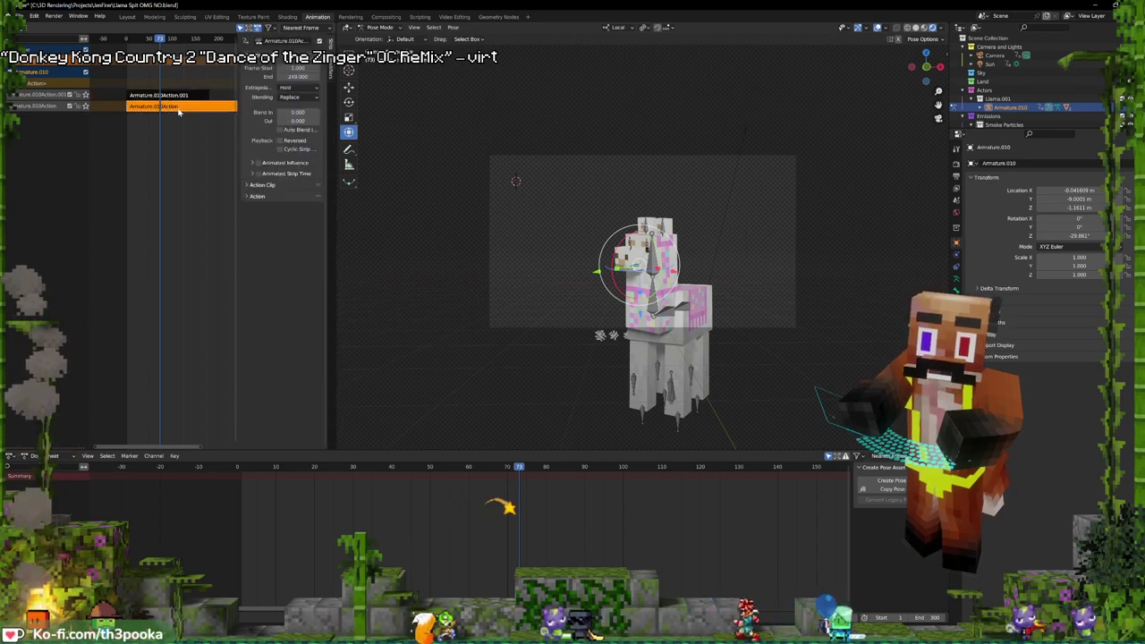
{"action": "left_click", "coordinate": [182, 95]}
{"action": "left_click", "coordinate": [286, 41]}
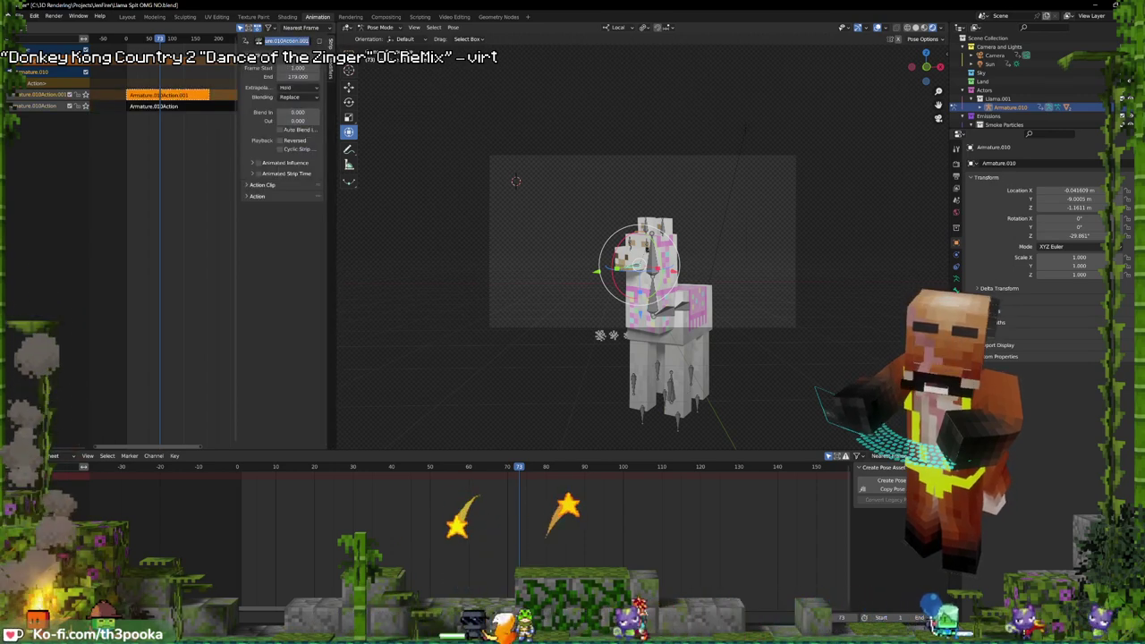
{"action": "type", "text": "Bat"}
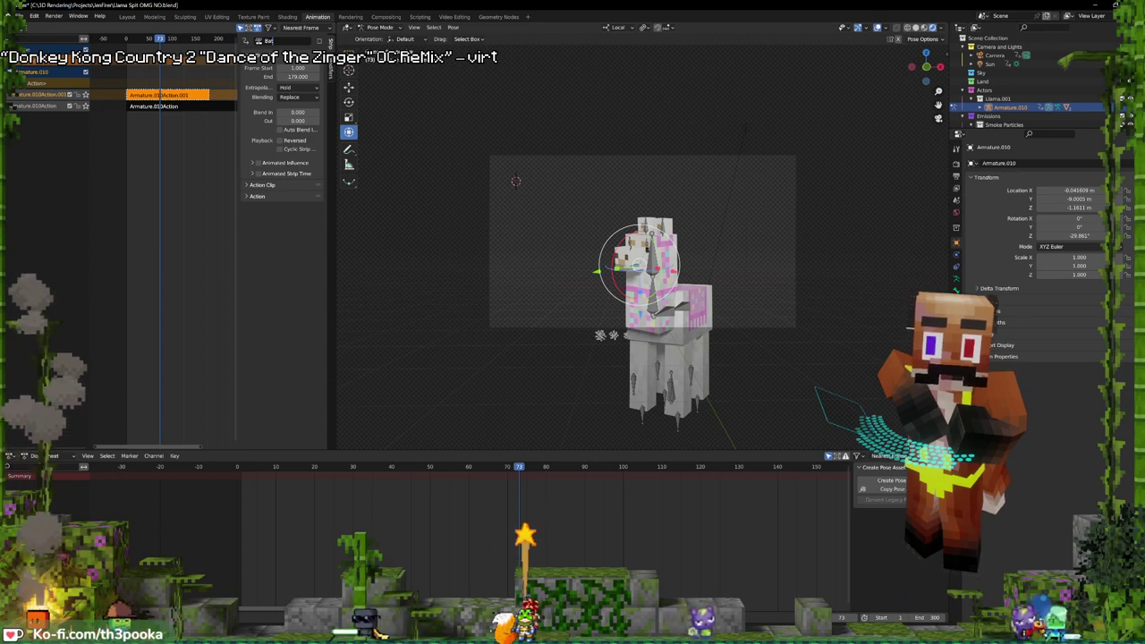
{"action": "type", "text": "t L"}
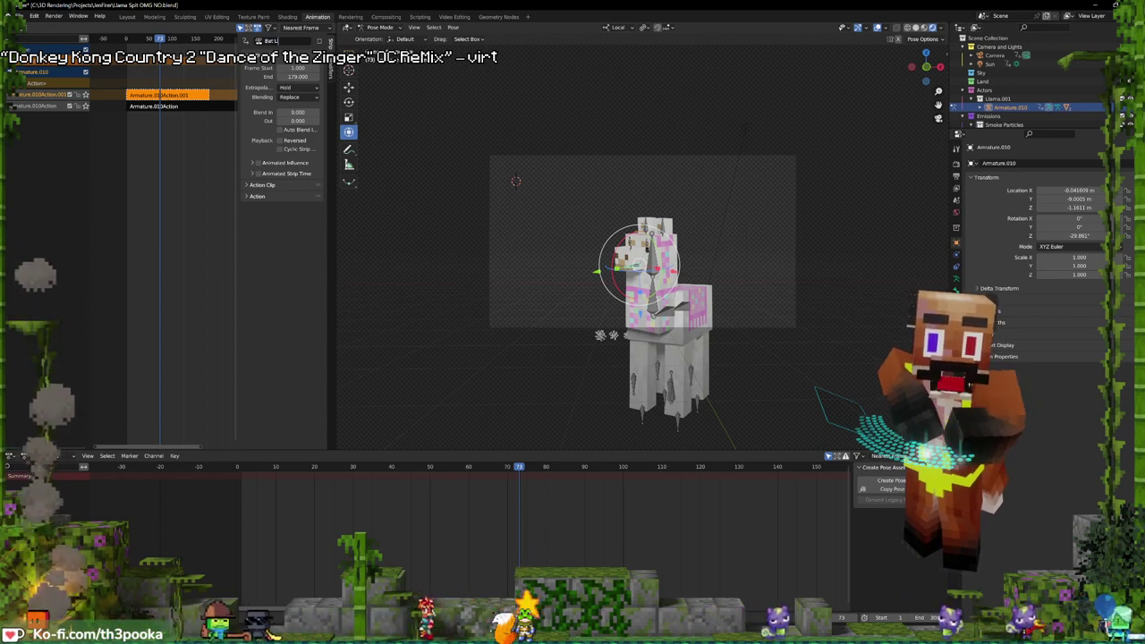
{"action": "type", "text": "lama"}
{"action": "key", "text": "Return"}
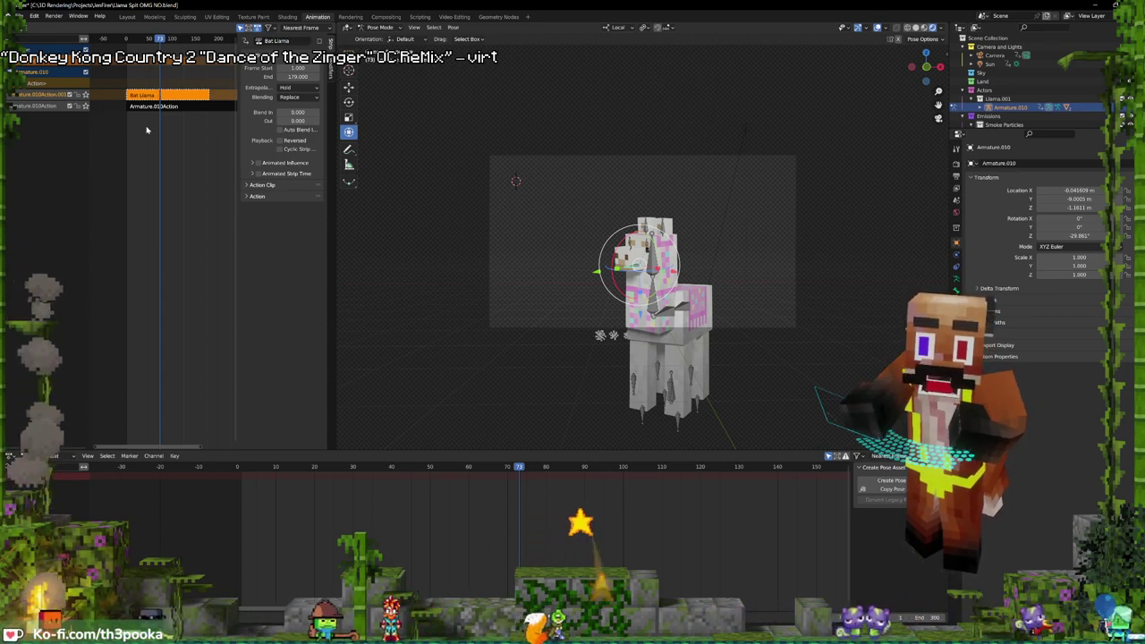
- Copy Bat Llama's keyframes into a new action started with a Location, Rotation & Scale keyframe at frame 2, and push it down as a strip
{"action": "right_click_drag", "start_coordinate": [149, 81], "coordinate": [127, 80], "text": "shift"}
{"action": "key", "text": "Tab"}
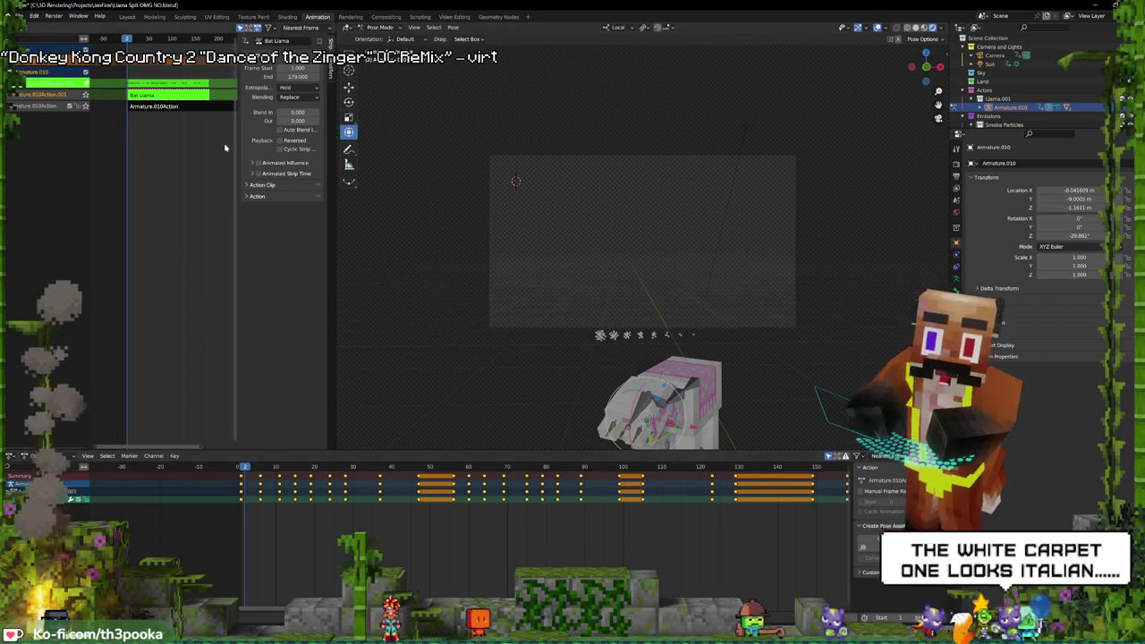
{"action": "key", "text": "Tab"}
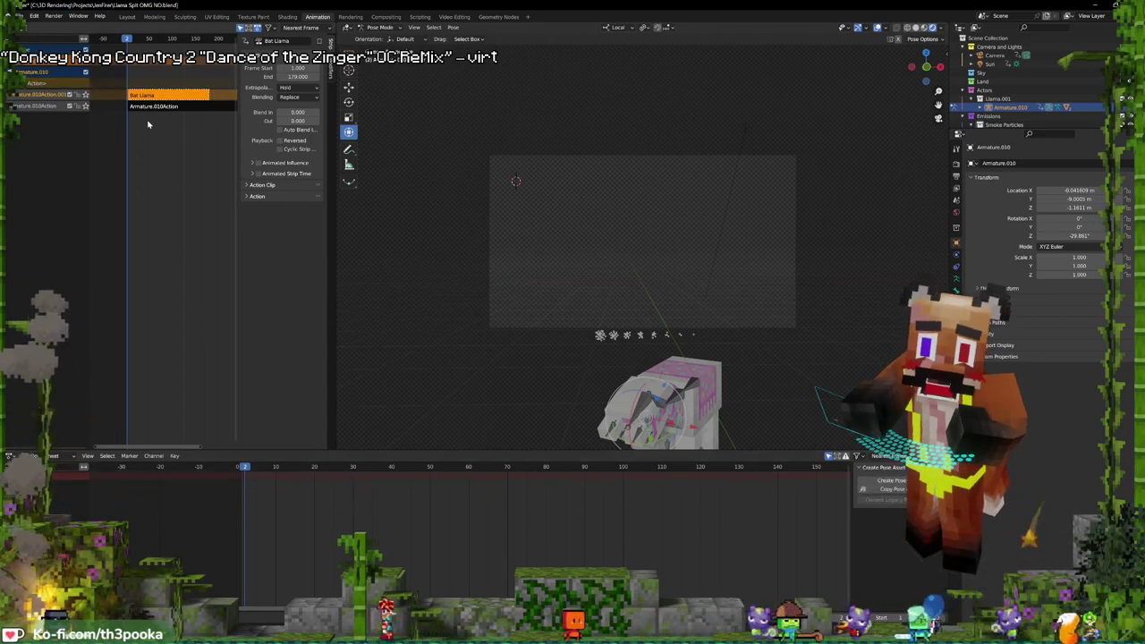
{"action": "key", "text": "i"}
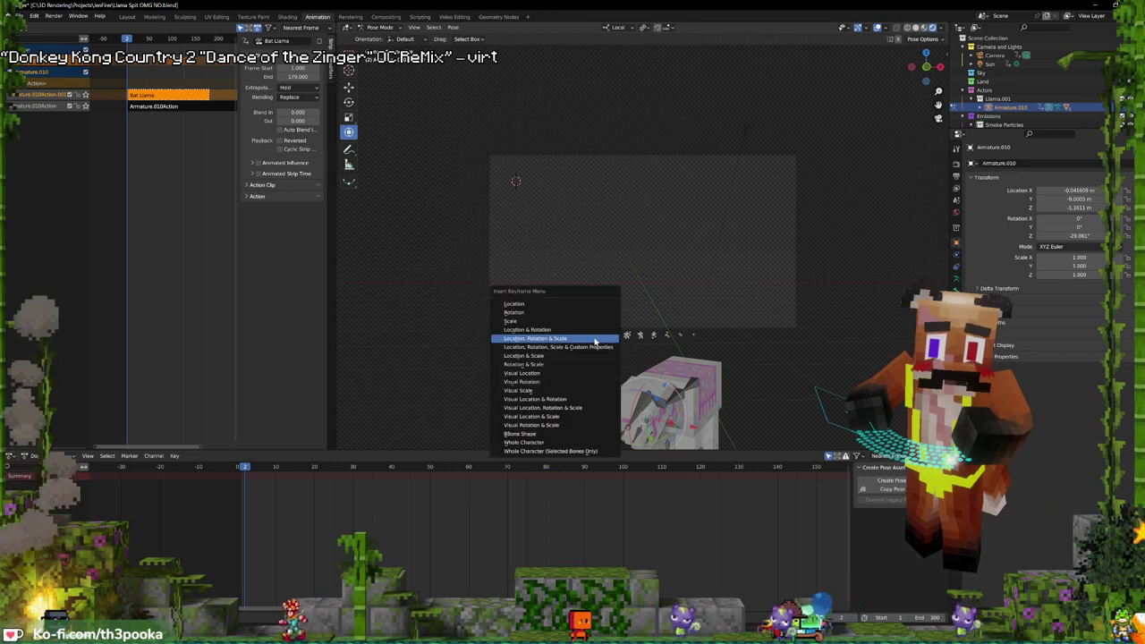
{"action": "left_click", "coordinate": [580, 336]}
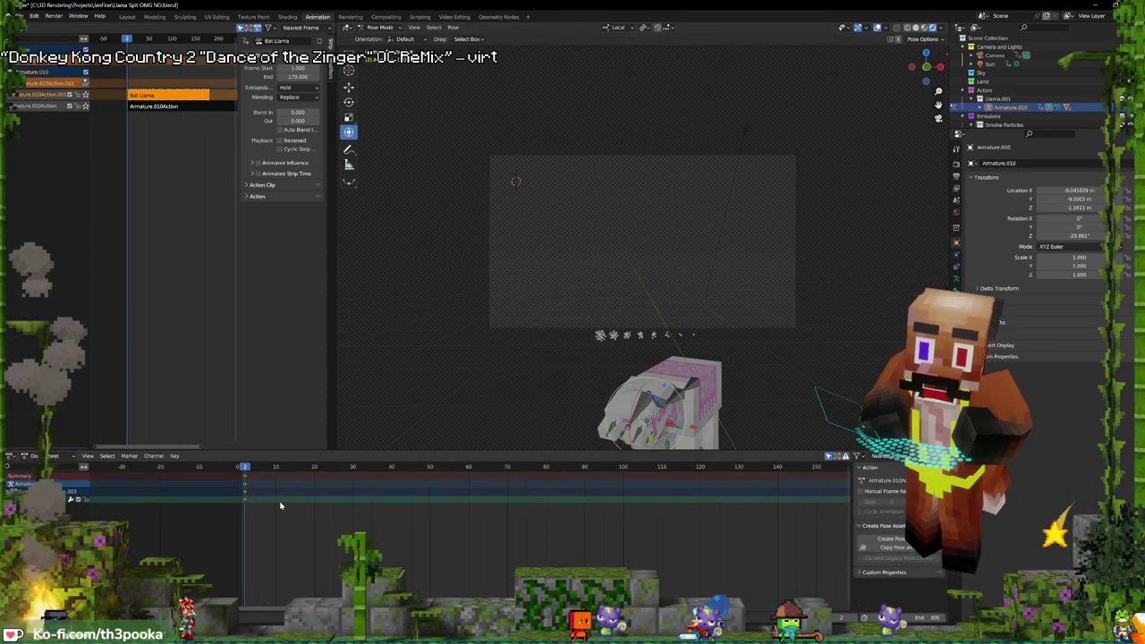
{"action": "key", "text": "ctrl+v"}
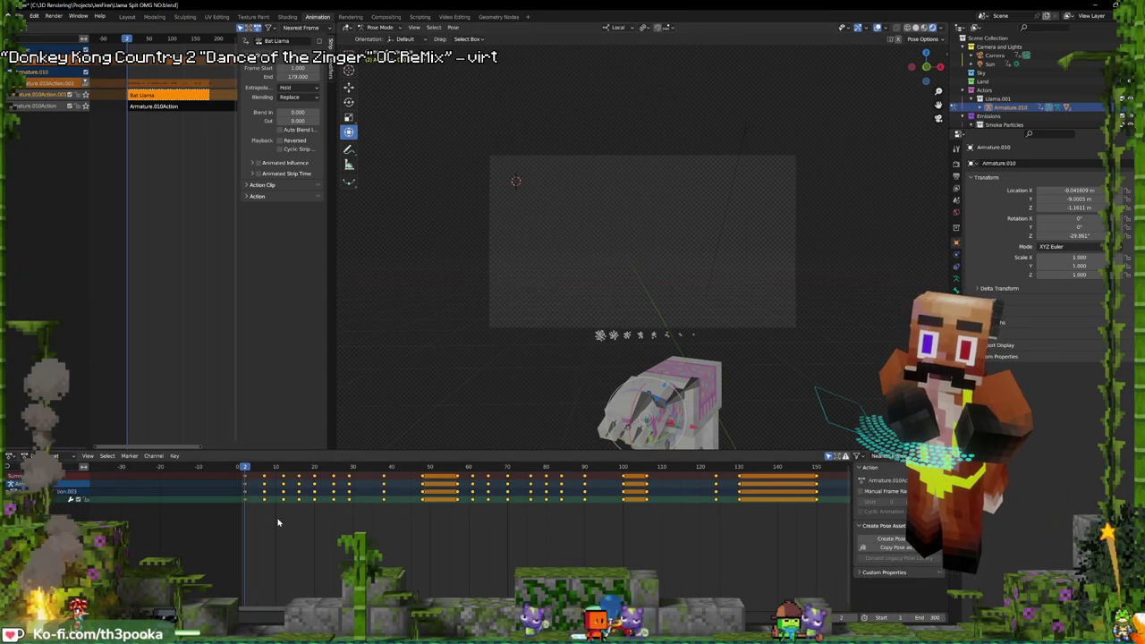
{"action": "left_click", "coordinate": [86, 84]}
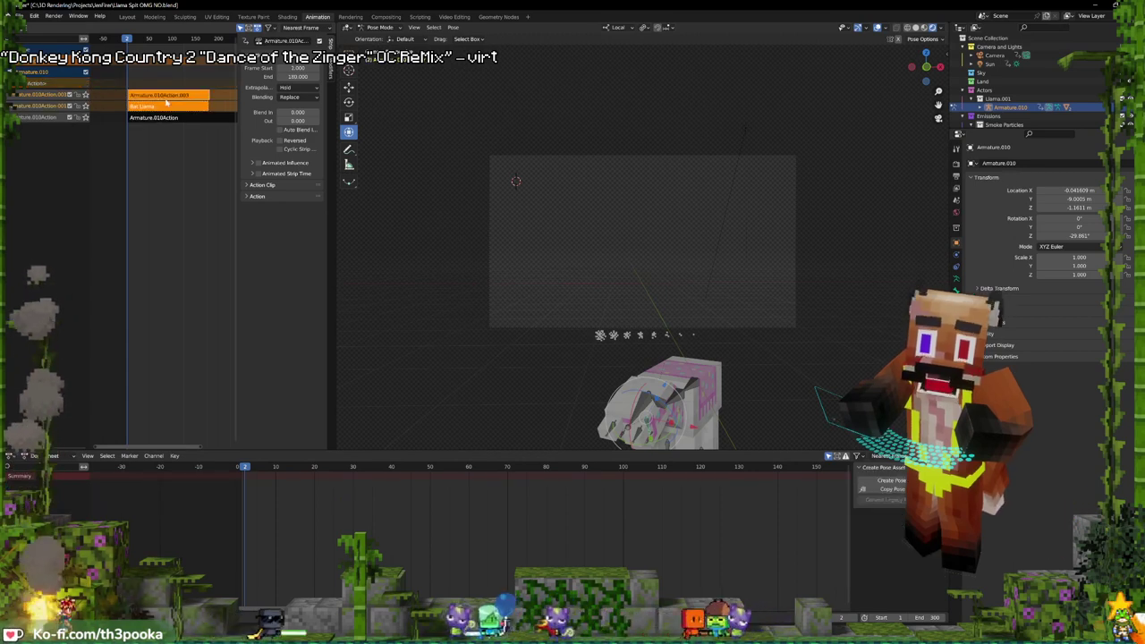
- Try duplicating the keyframe at frame 65 to frame 52 in the new strip's action and play back the motion
{"action": "key", "text": "space"}
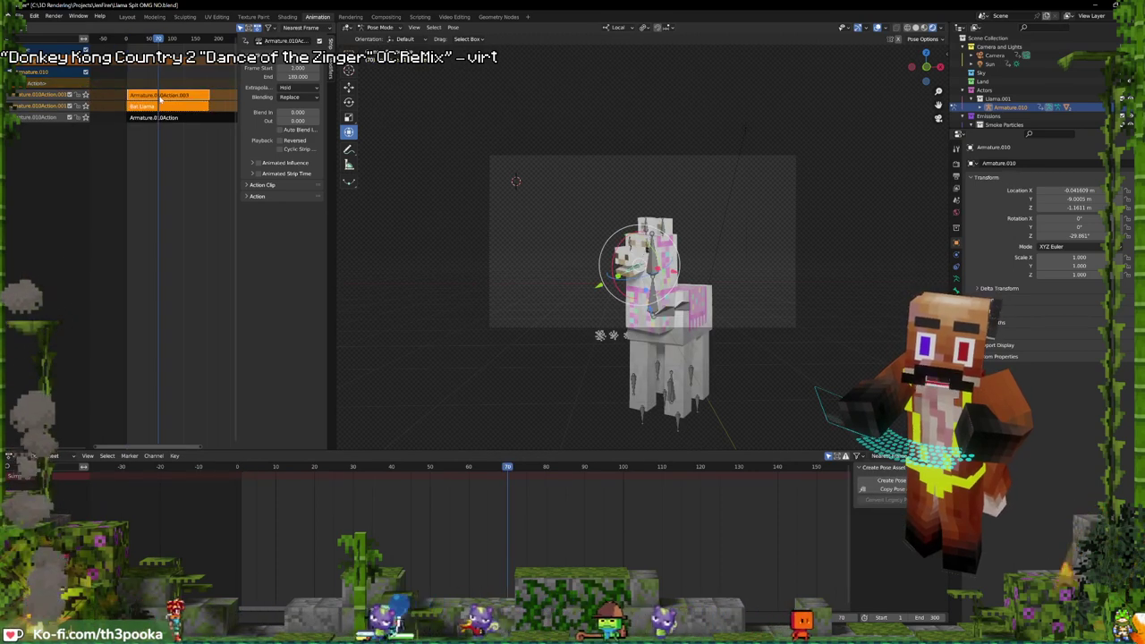
{"action": "right_click_drag", "start_coordinate": [160, 97], "coordinate": [129, 97], "text": "shift"}
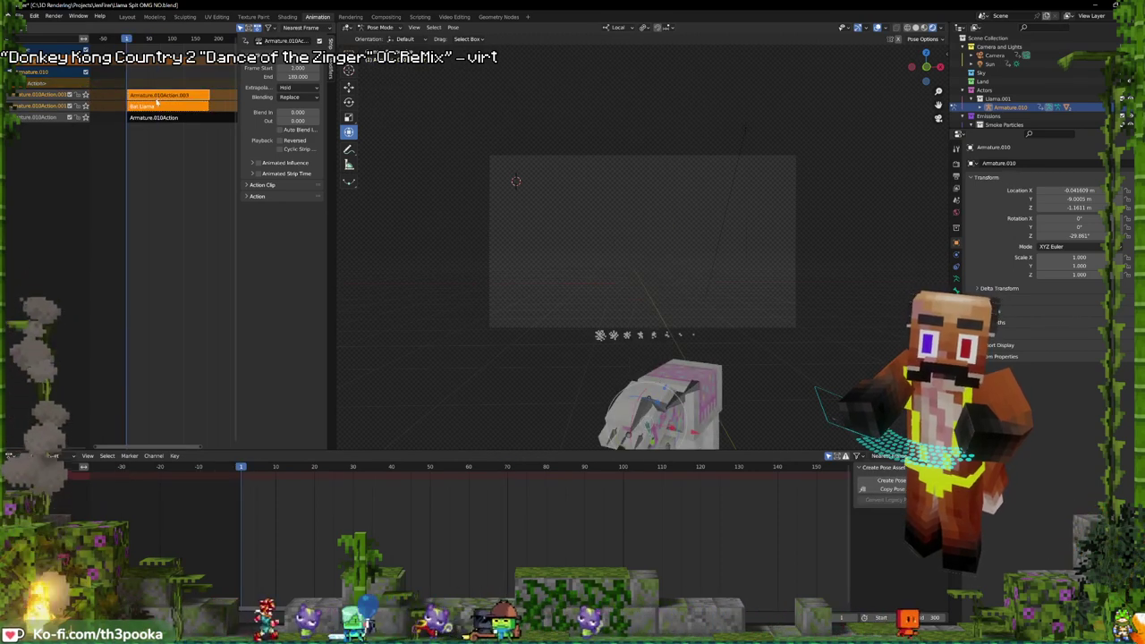
{"action": "left_click", "coordinate": [156, 100]}
{"action": "key", "text": "Tab"}
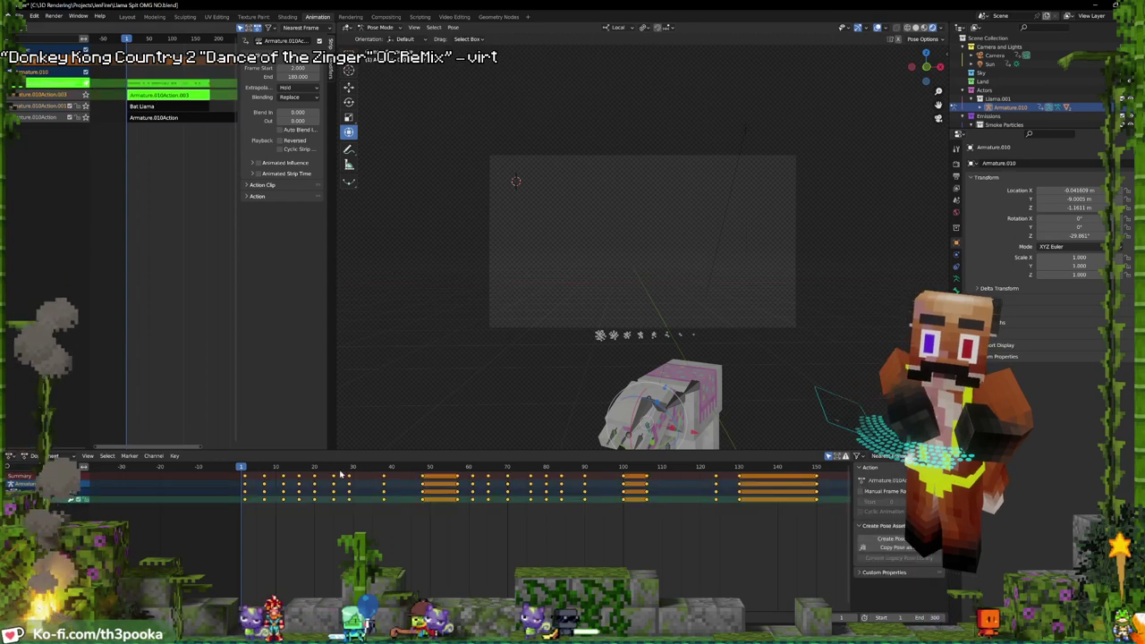
{"action": "left_click", "coordinate": [487, 486]}
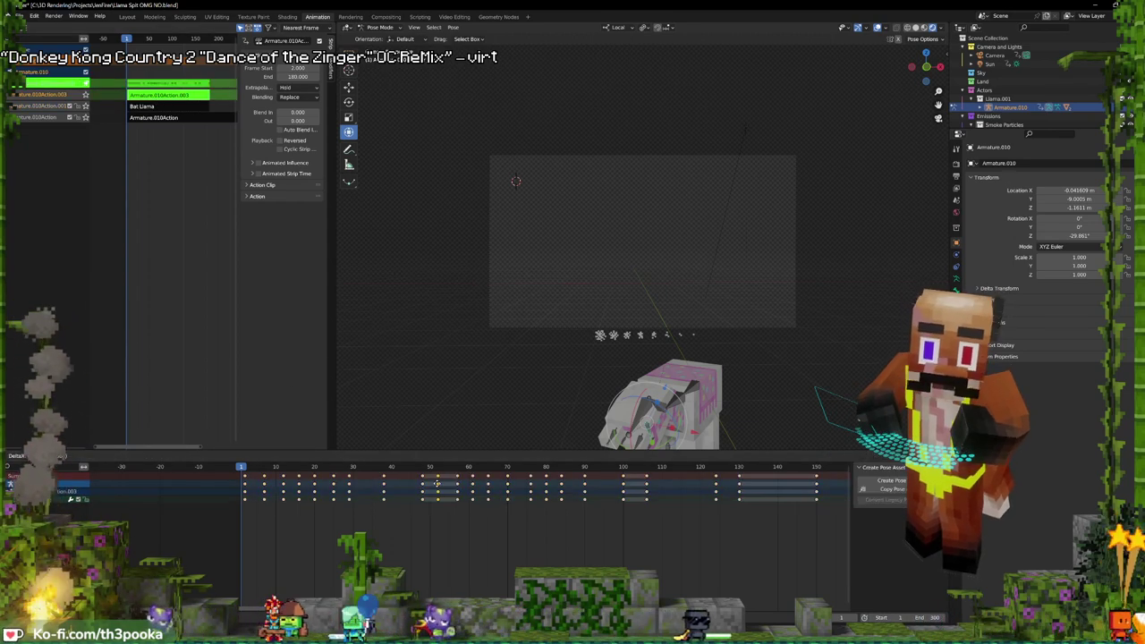
{"action": "left_click", "coordinate": [436, 483]}
{"action": "key", "text": "space"}
{"action": "key", "text": "space"}
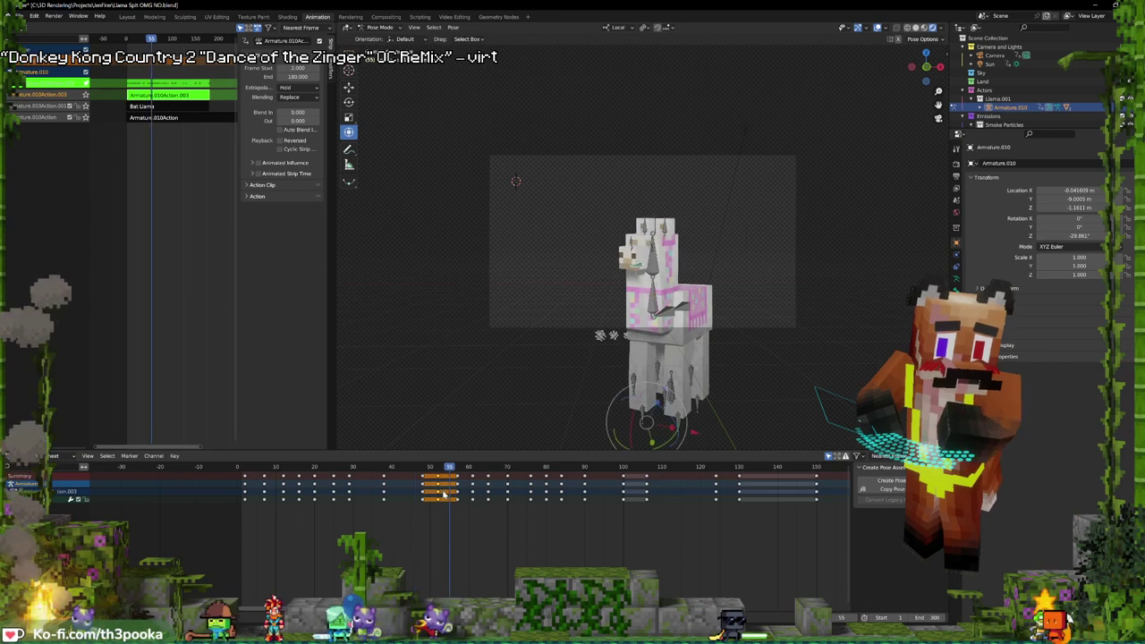
{"action": "key", "text": "Tab"}
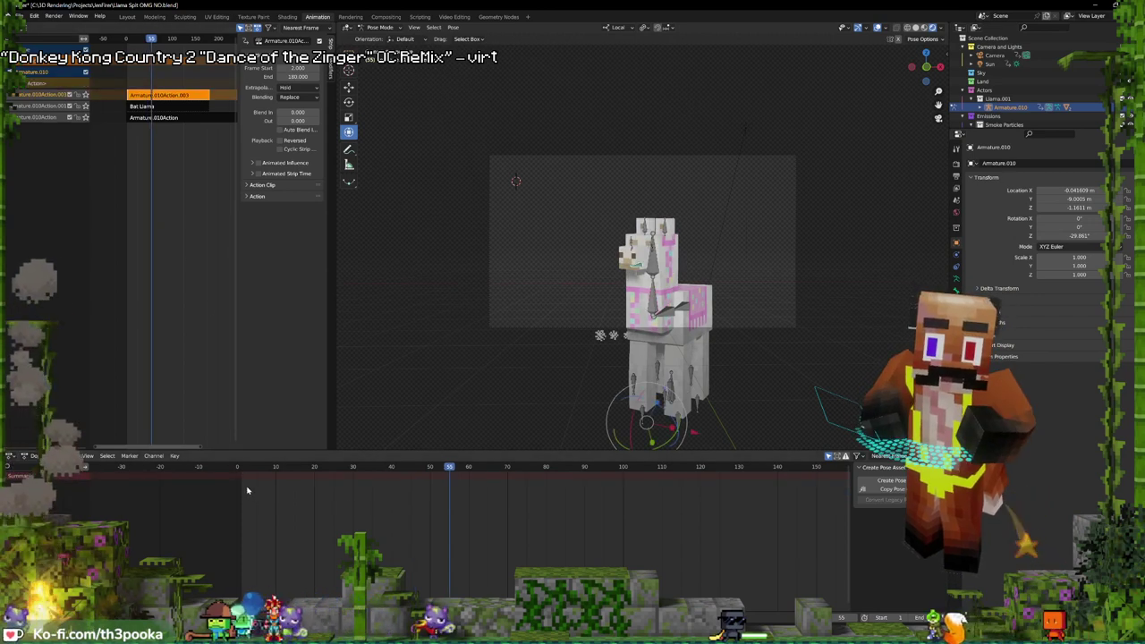
{"action": "left_click", "coordinate": [247, 490]}
- Duplicate the keyframe at frame 61 to frame 52 in the strip above Bat Llama and check the playback
{"action": "key", "text": "Tab"}
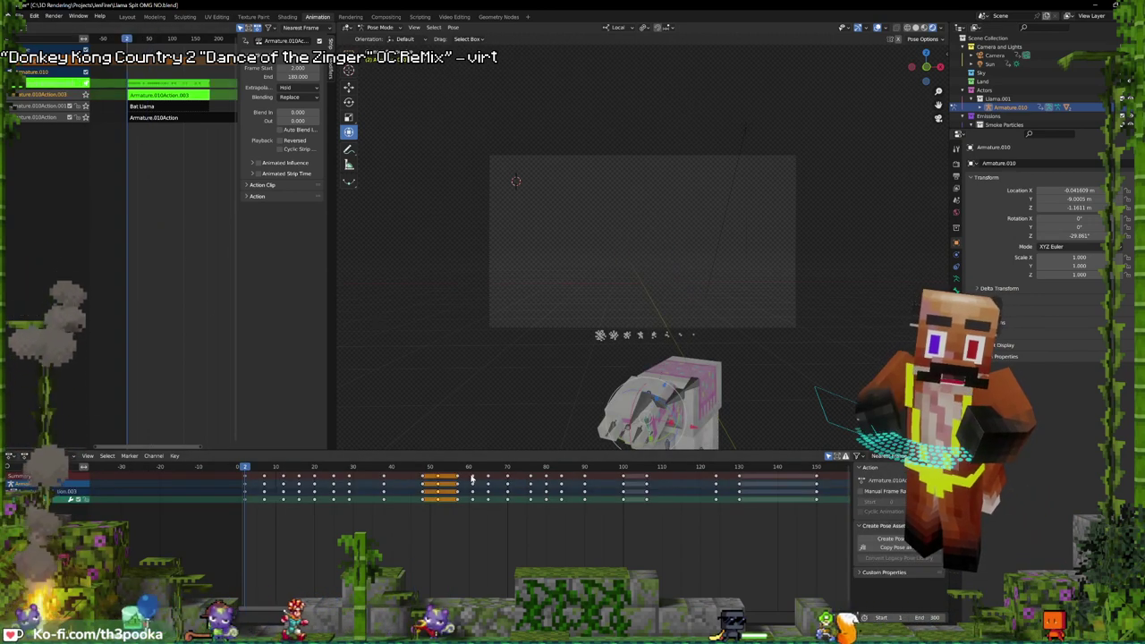
{"action": "left_click", "coordinate": [472, 479]}
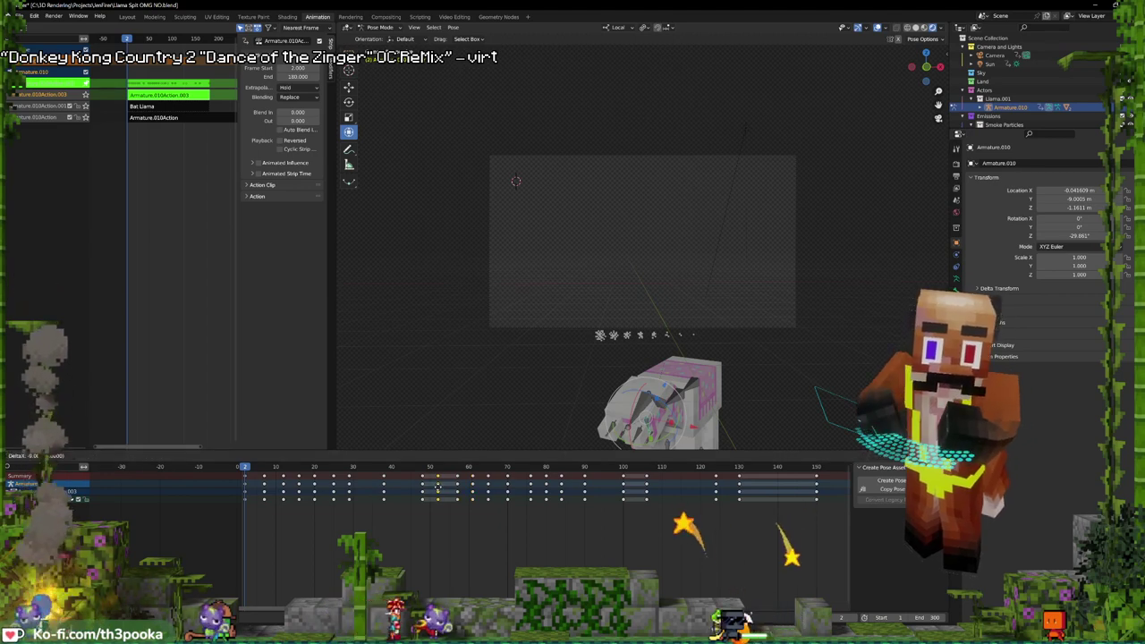
{"action": "key", "text": "space"}
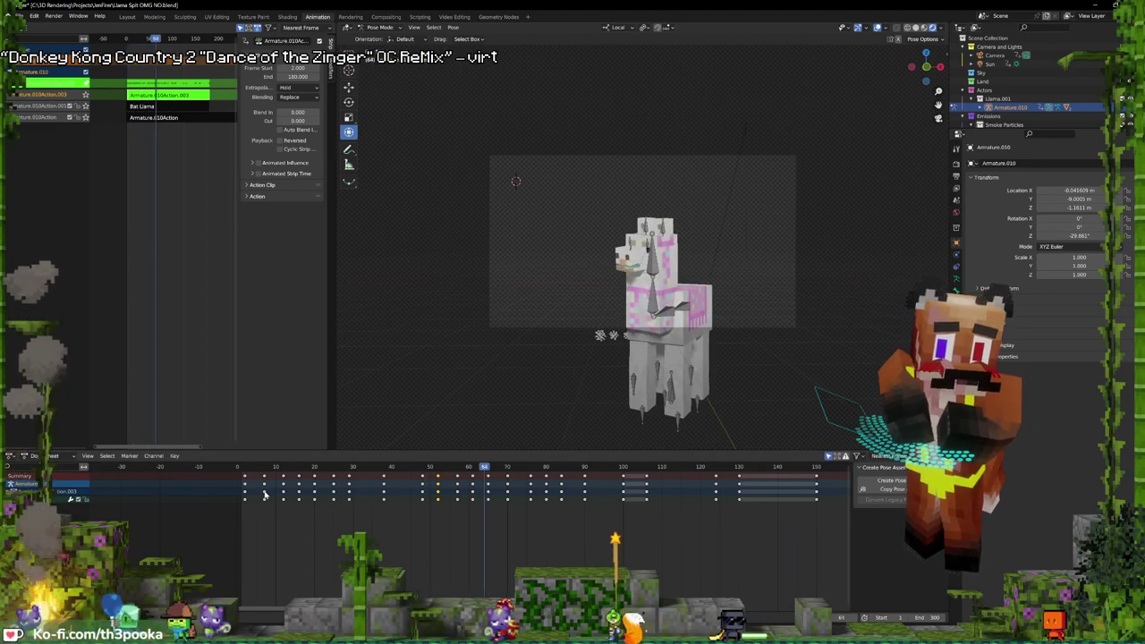
{"action": "key", "text": "space"}
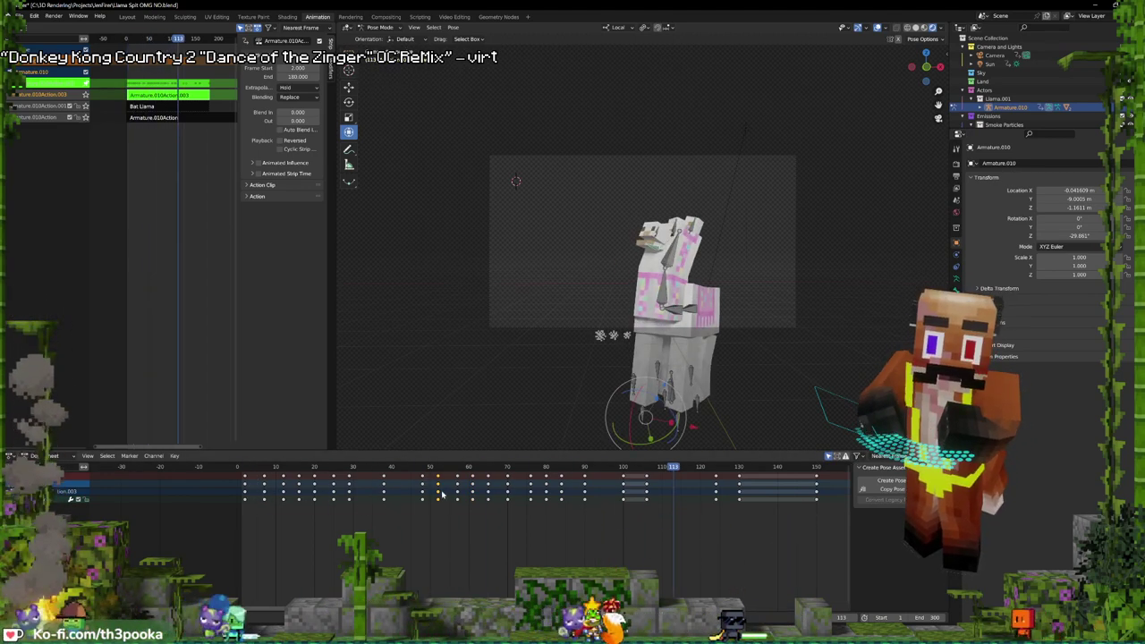
- Move the keyframe at frame 38 to 34 and shift those from 48 to 100 nine frames earlier, checking the playback
{"action": "left_click_drag", "start_coordinate": [380, 486], "coordinate": [368, 487]}
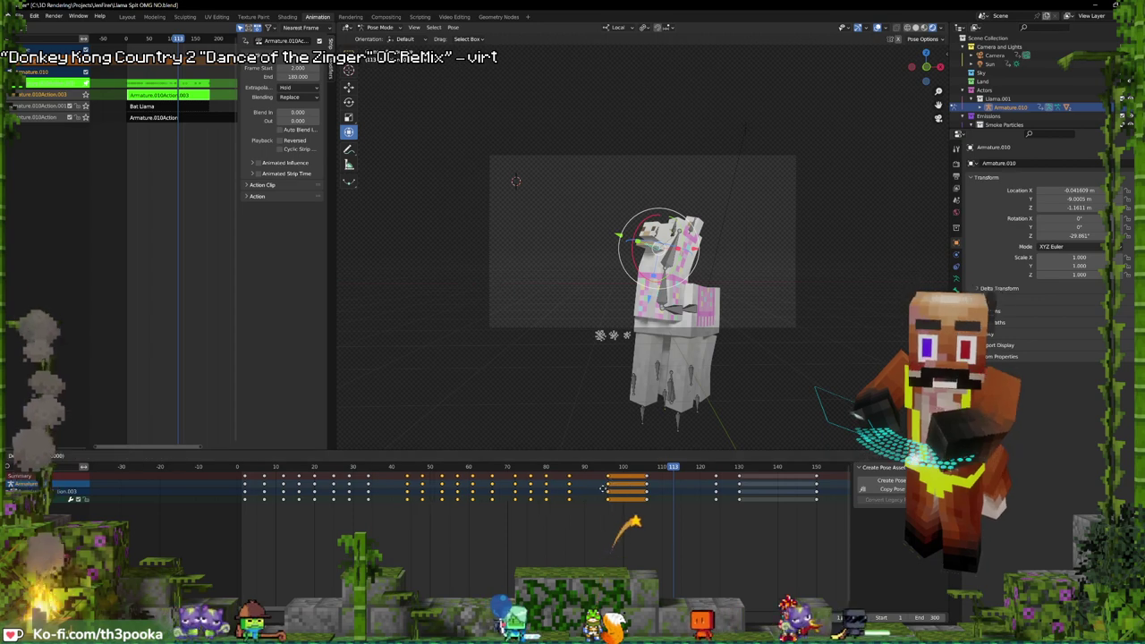
{"action": "key", "text": "shift+Left"}
{"action": "key", "text": "space"}
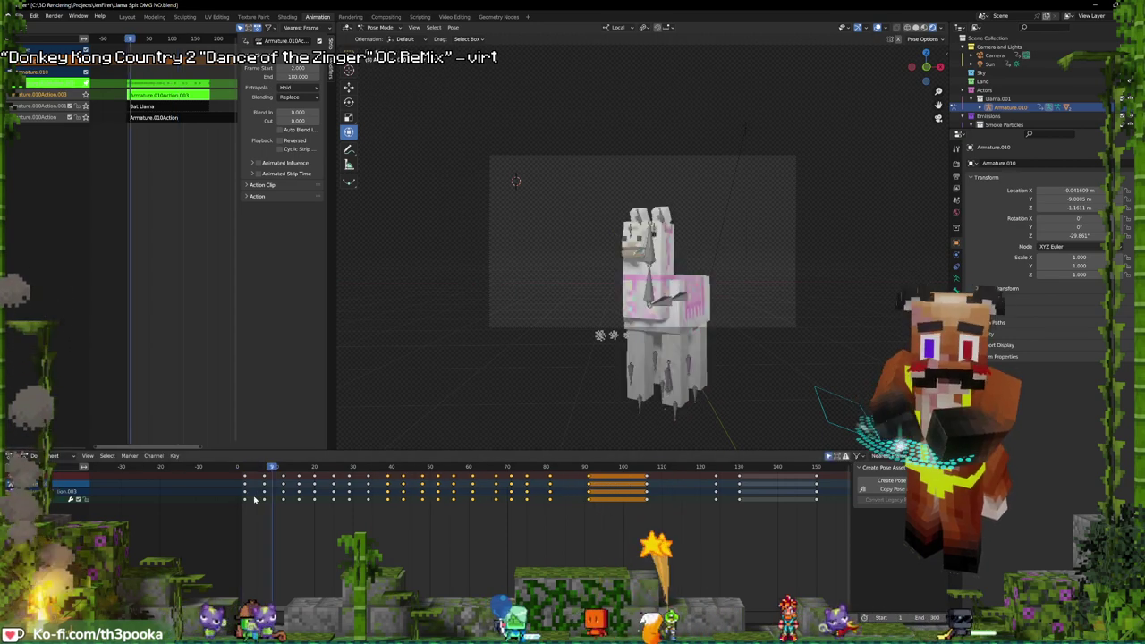
{"action": "key", "text": "space"}
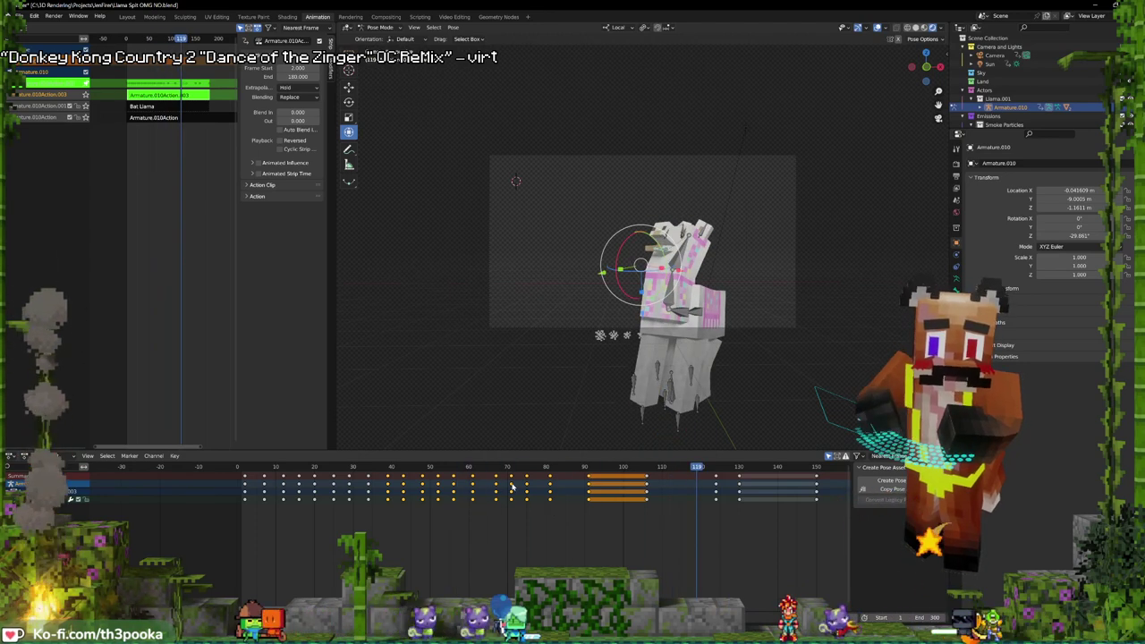
- Move the keyframe at frame 67 to 65 and the one at frame 71 to 69, checking the timing in playback
{"action": "left_click", "coordinate": [496, 476]}
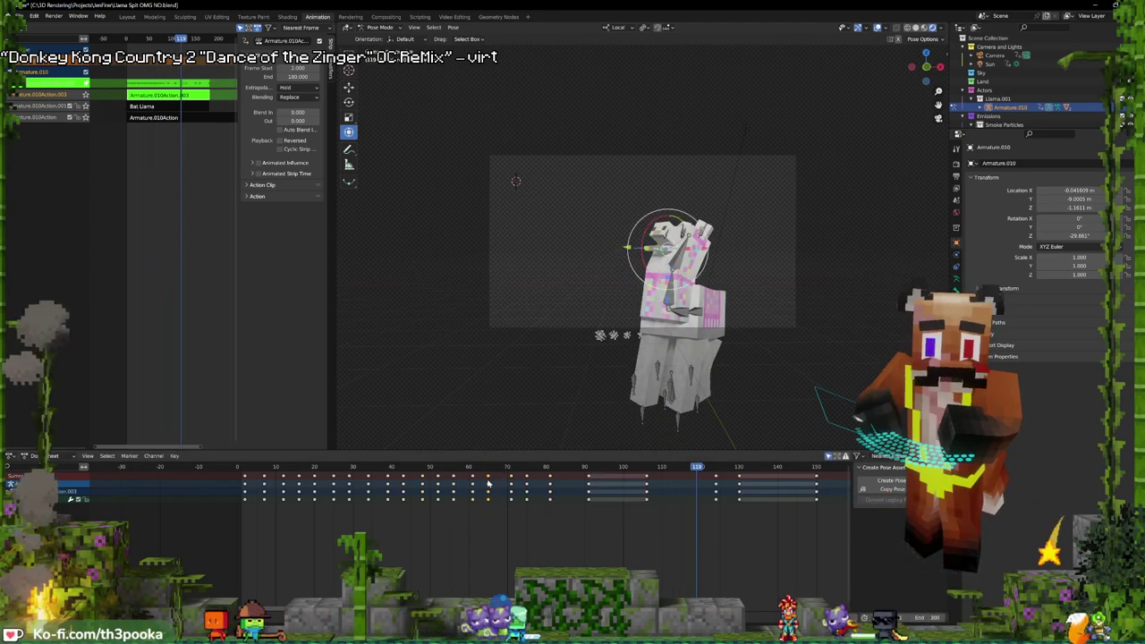
{"action": "key", "text": "shift+Left"}
{"action": "key", "text": "space"}
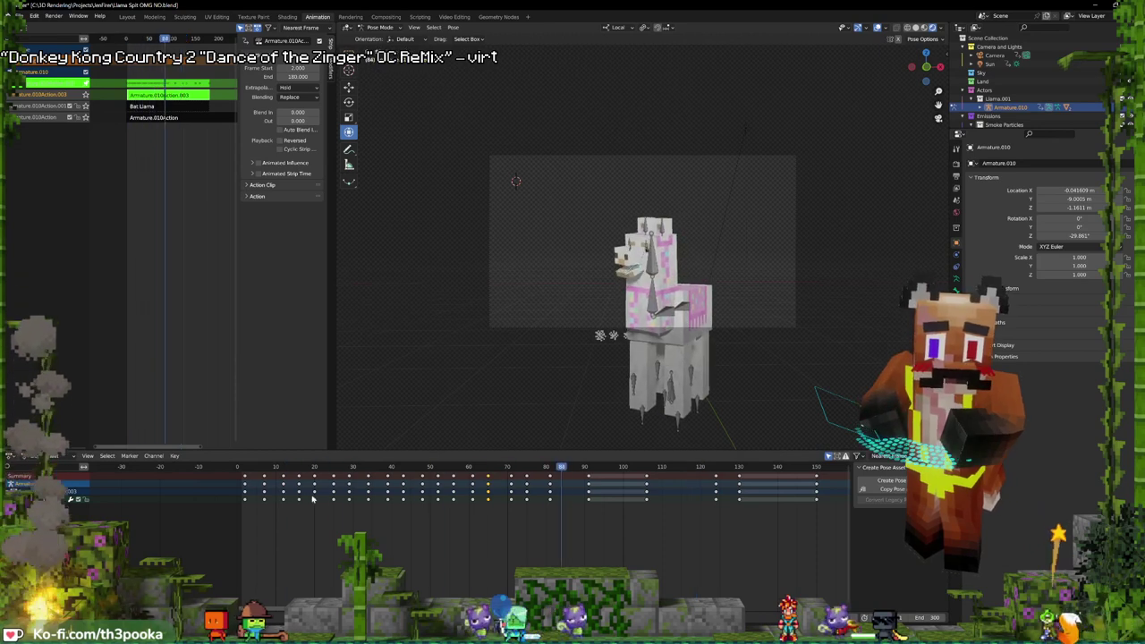
{"action": "key", "text": "space"}
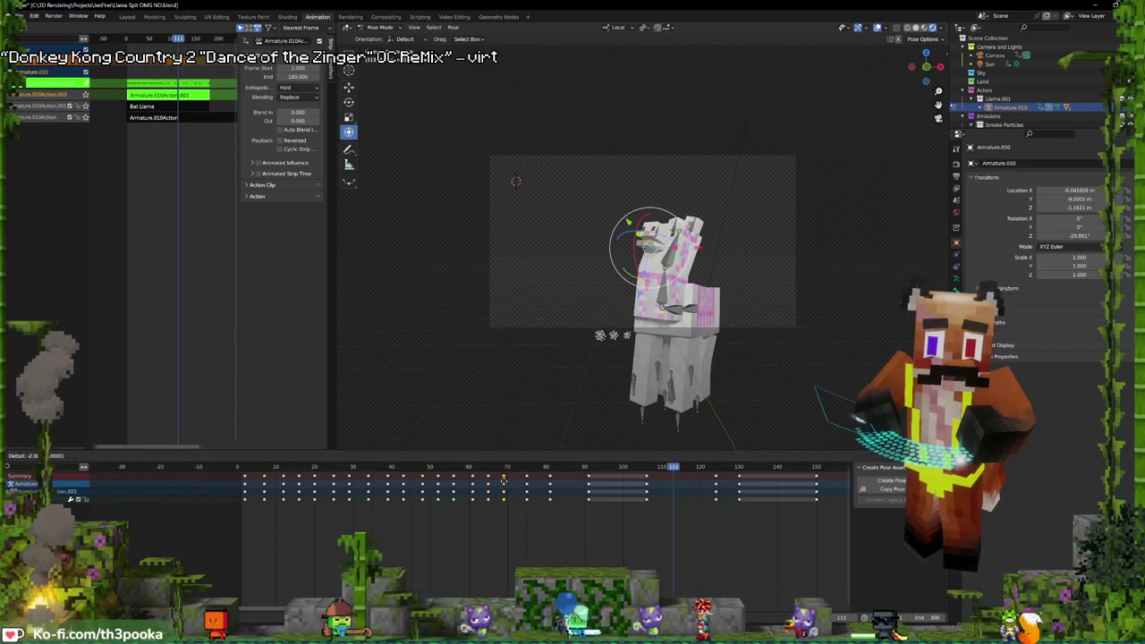
{"action": "left_click", "coordinate": [503, 480]}
{"action": "right_click", "coordinate": [468, 495], "text": "shift"}
{"action": "key", "text": "space"}
{"action": "key", "text": "space"}
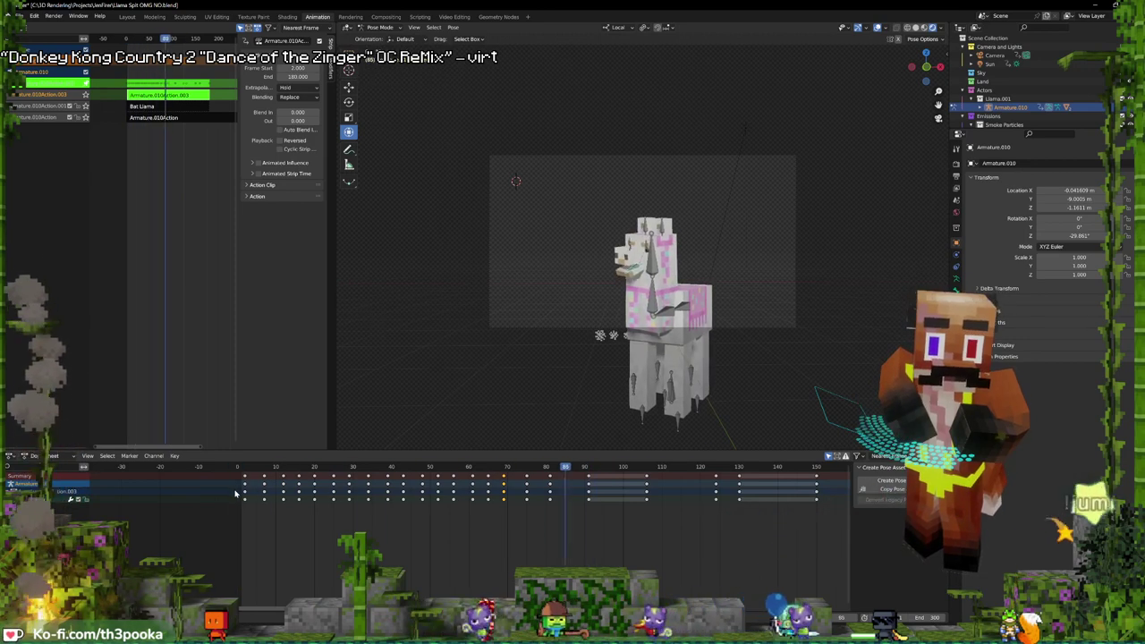
- Move the keyframe at frame 91 to frame 99 and play the animation to check the llama's motion
{"action": "key", "text": "space"}
{"action": "left_click", "coordinate": [588, 477]}
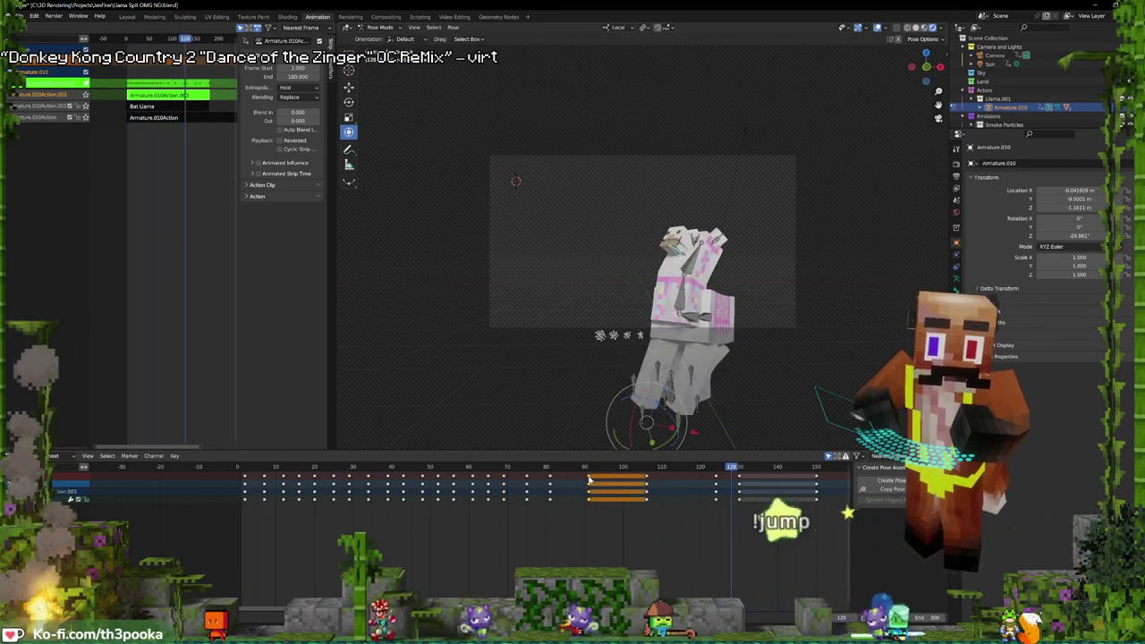
{"action": "left_click_drag", "start_coordinate": [589, 479], "coordinate": [619, 479]}
{"action": "right_click", "coordinate": [395, 501], "text": "shift"}
{"action": "key", "text": "space"}
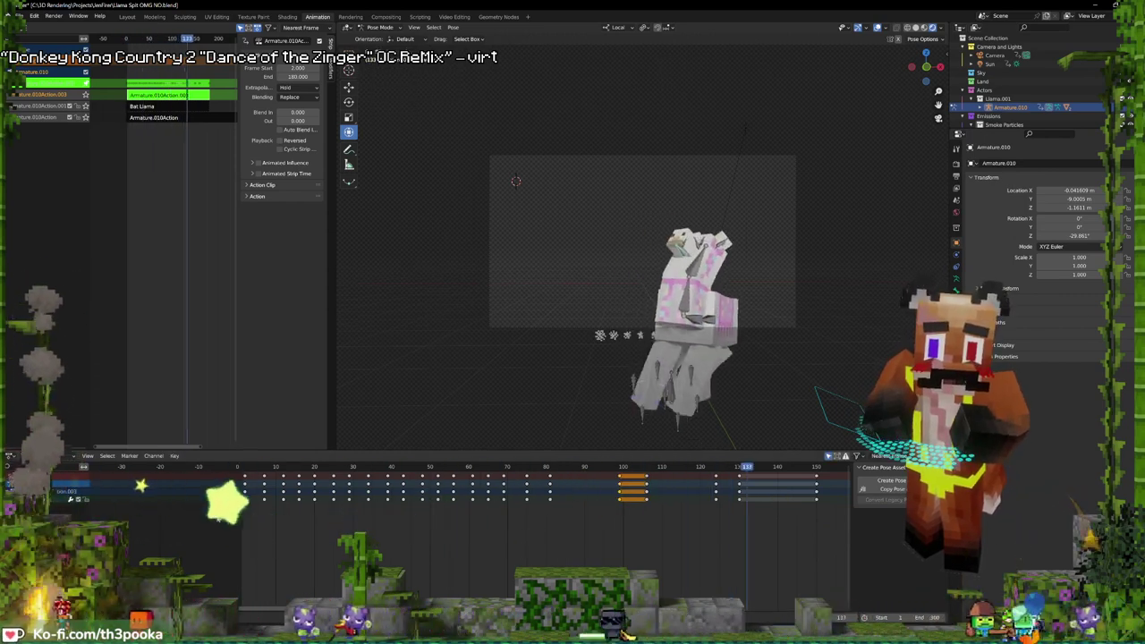
{"action": "key", "text": "space"}
- Move the keyframes at frames 75 and 81 to frames 76 and 84, check the playback and leave tweak mode
{"action": "left_click", "coordinate": [559, 483]}
{"action": "left_click", "coordinate": [550, 477]}
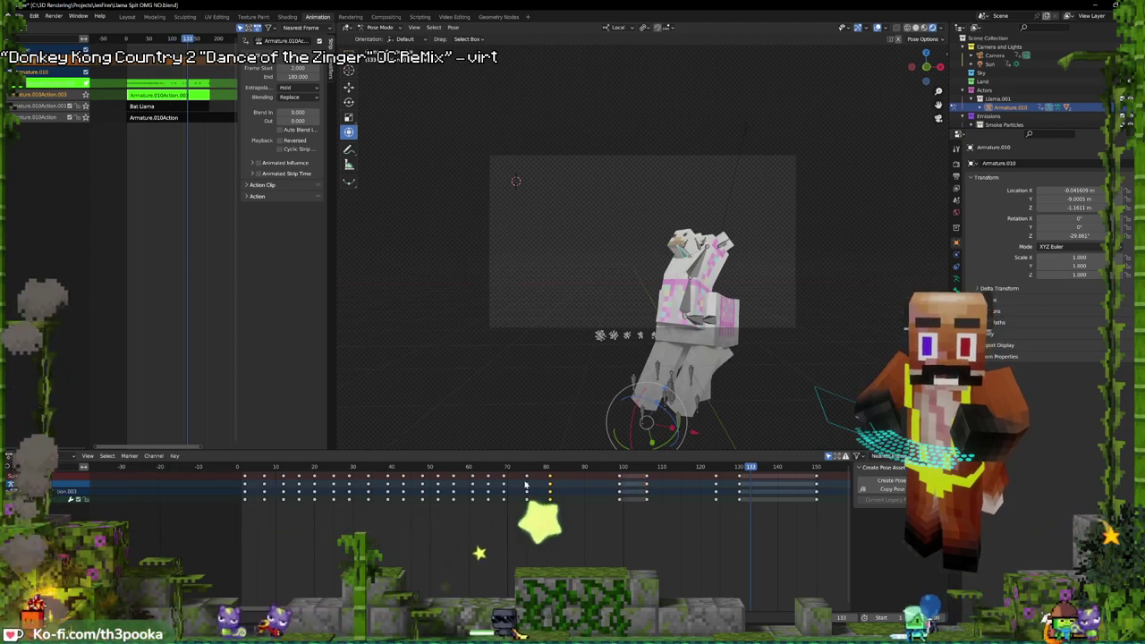
{"action": "left_click", "coordinate": [527, 483], "text": "shift"}
{"action": "key", "text": "g"}
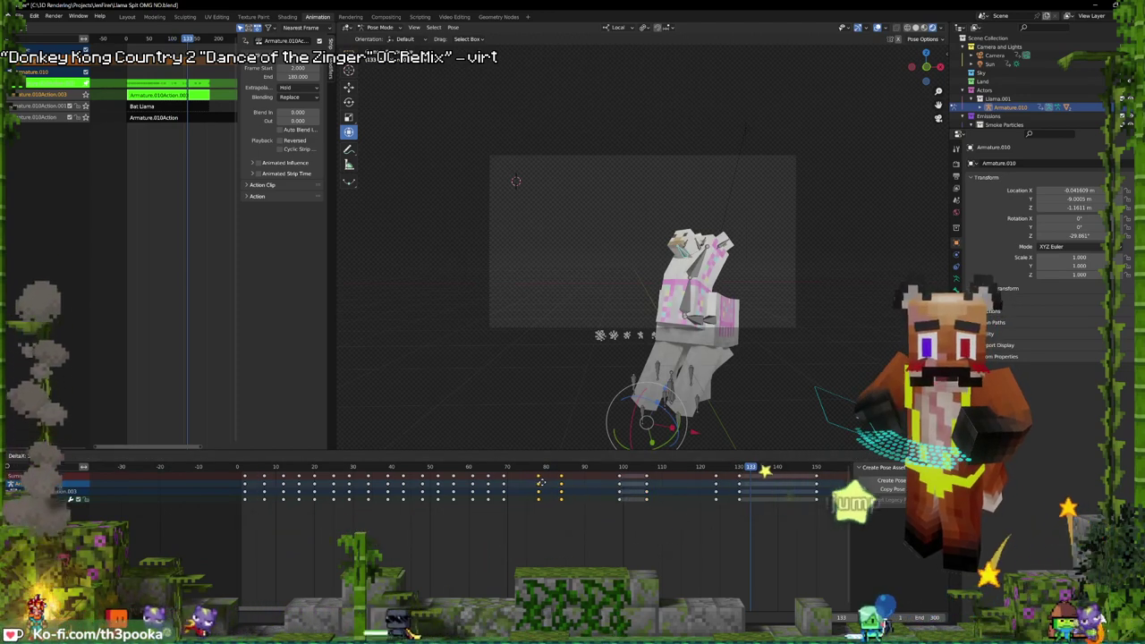
{"action": "left_click_drag", "start_coordinate": [539, 484], "coordinate": [534, 481]}
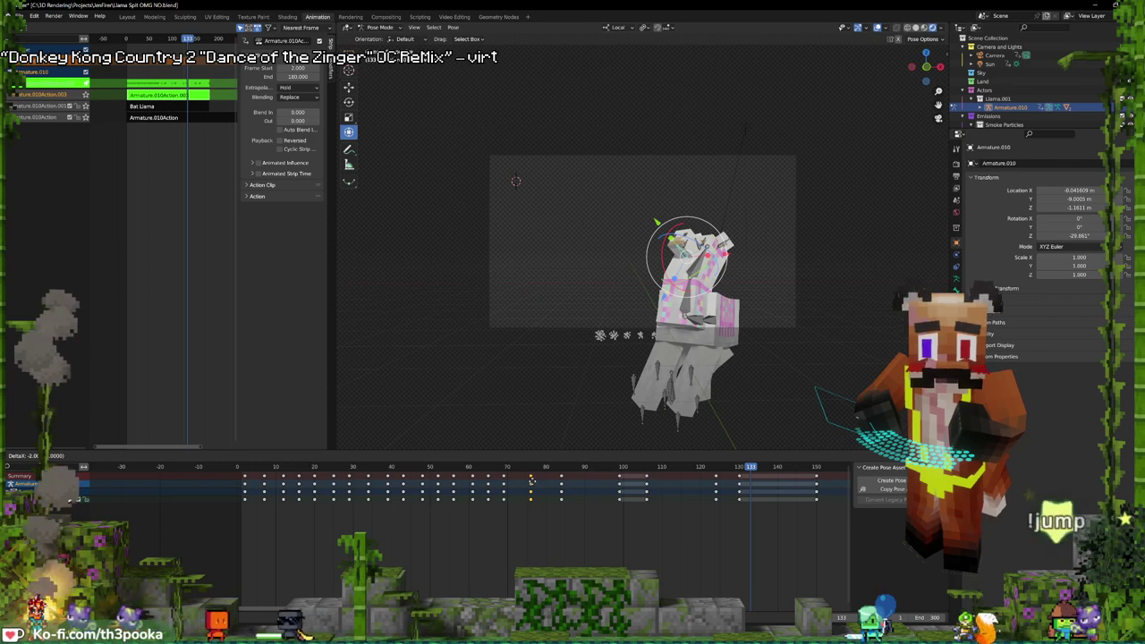
{"action": "key", "text": "space"}
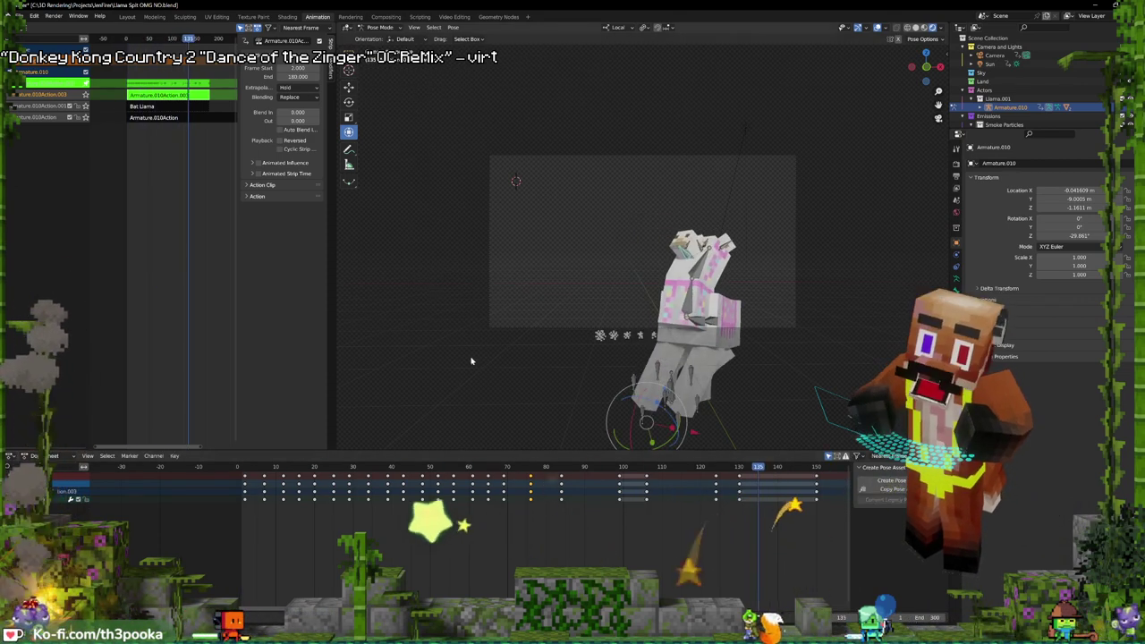
{"action": "key", "text": "Tab"}
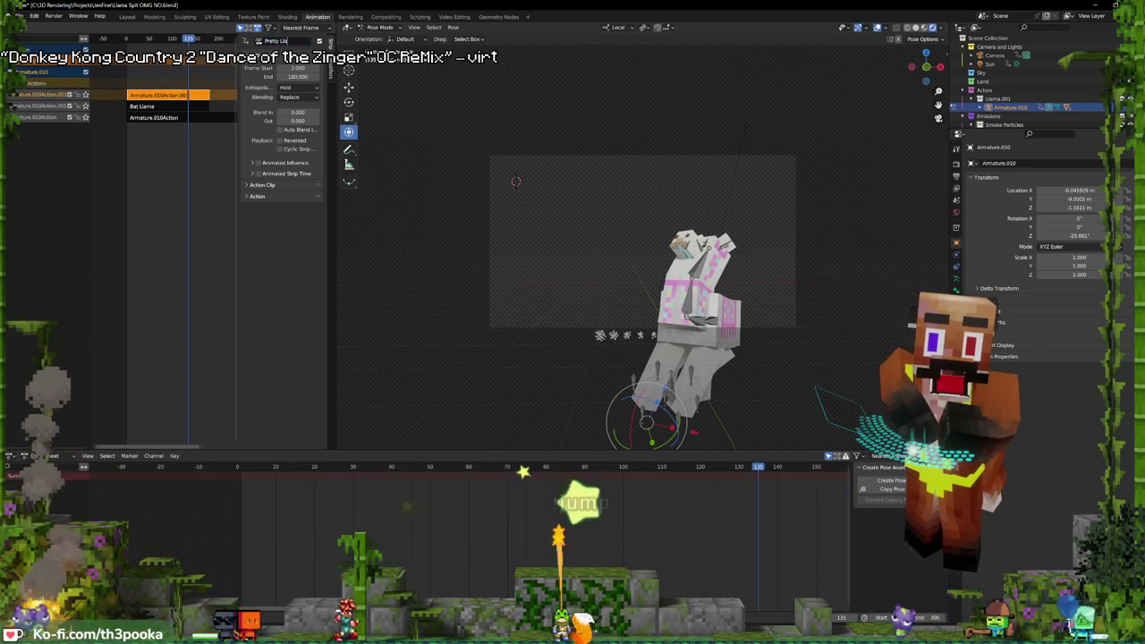
- Name the selected strip Pretty Llama and play the animation from the start
{"action": "key", "text": "Return"}
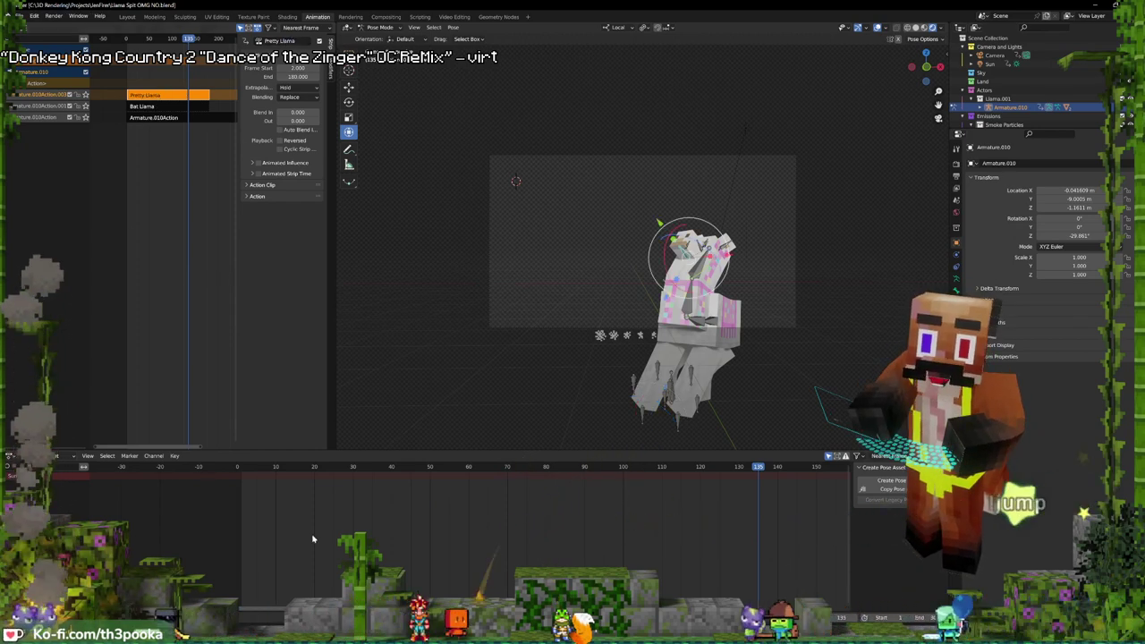
{"action": "key", "text": "shift+Left"}
{"action": "key", "text": "space"}
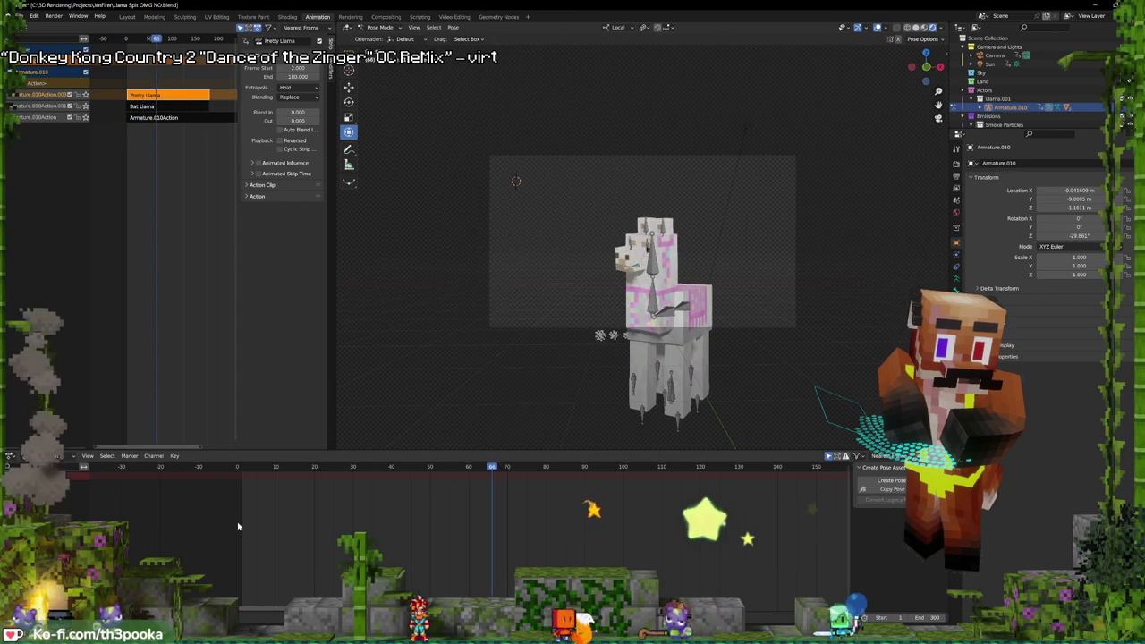
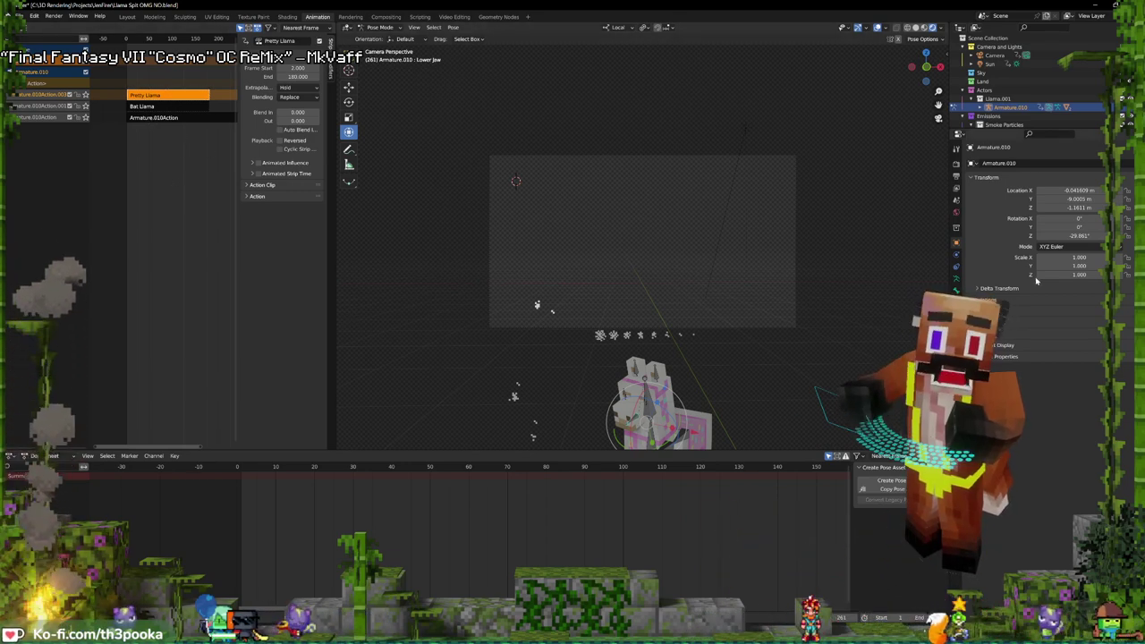
- Select the Bat Llama strip, mute the Pretty Llama audio in channels 9 and 10, and unmute the Bat Llama audio in channels 7 and 8
{"action": "left_click", "coordinate": [957, 176]}
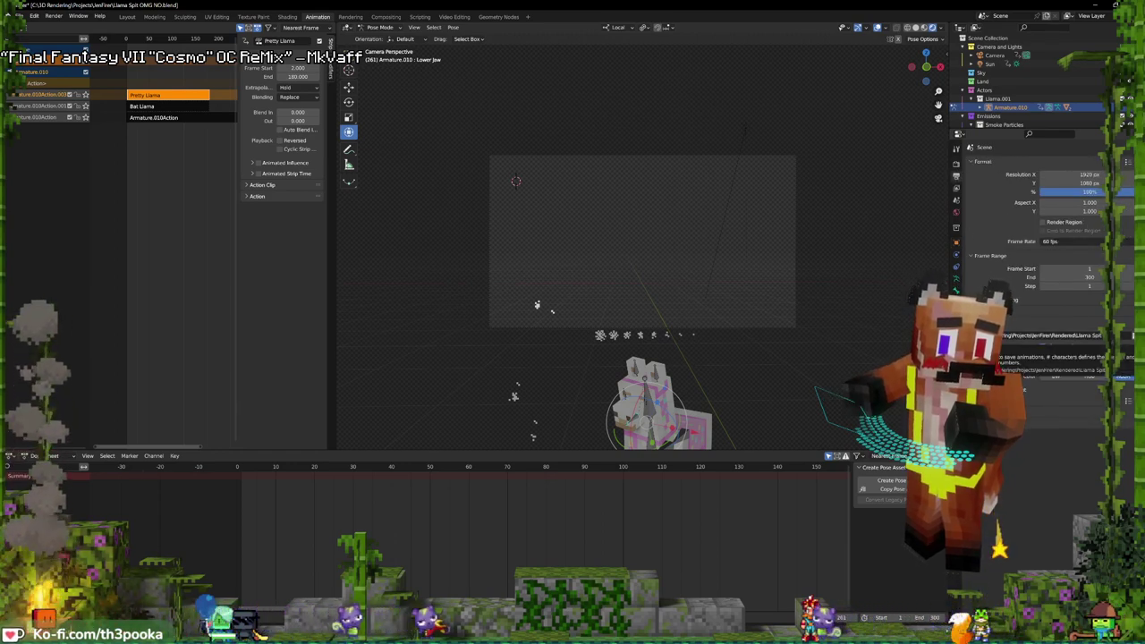
{"action": "left_click", "coordinate": [165, 107]}
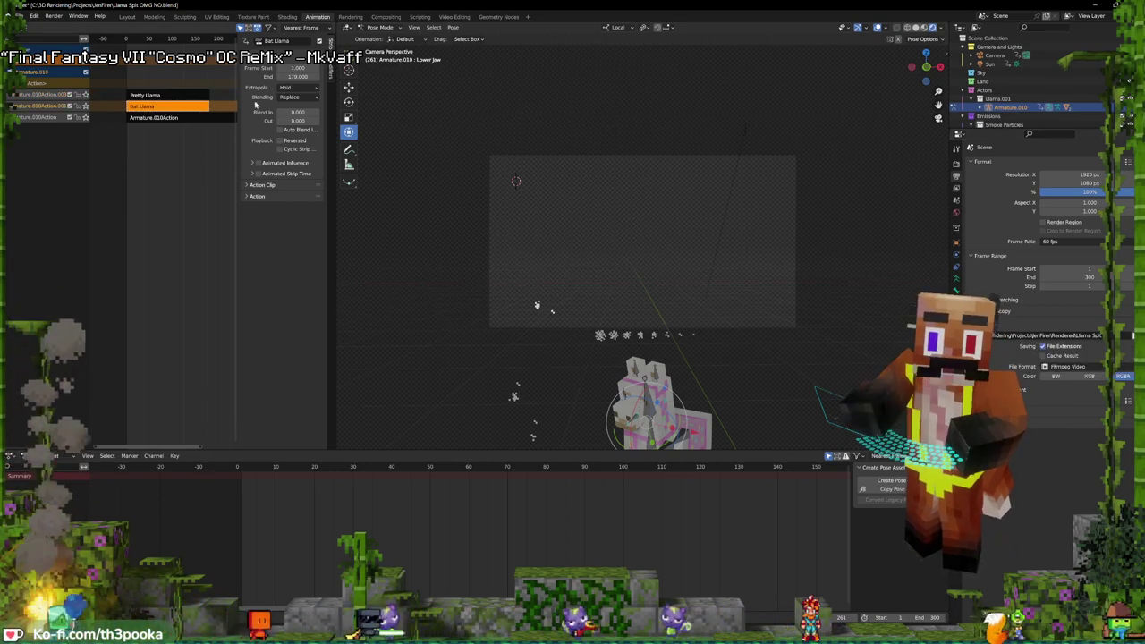
{"action": "left_click", "coordinate": [454, 17]}
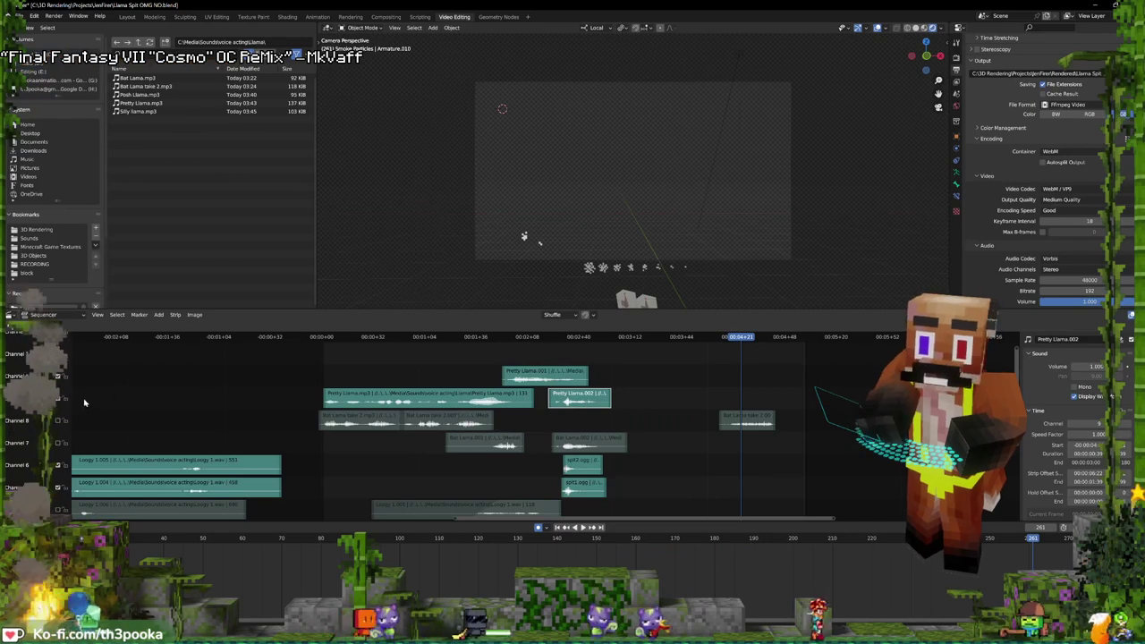
{"action": "left_click", "coordinate": [57, 398]}
{"action": "left_click", "coordinate": [57, 376]}
{"action": "left_click", "coordinate": [57, 420]}
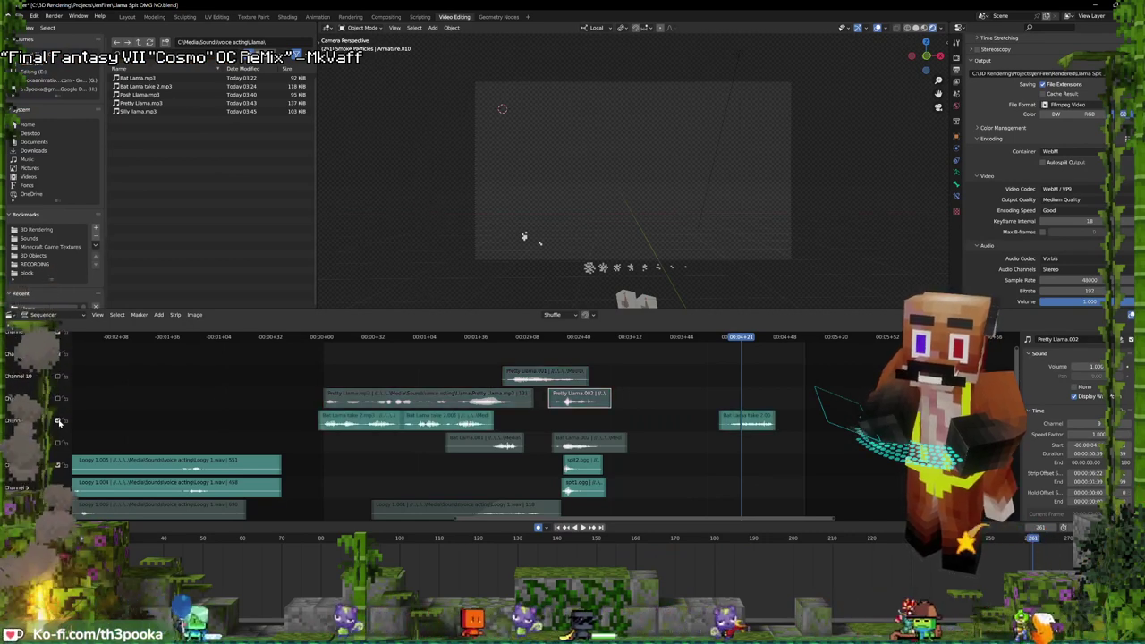
{"action": "left_click", "coordinate": [58, 443]}
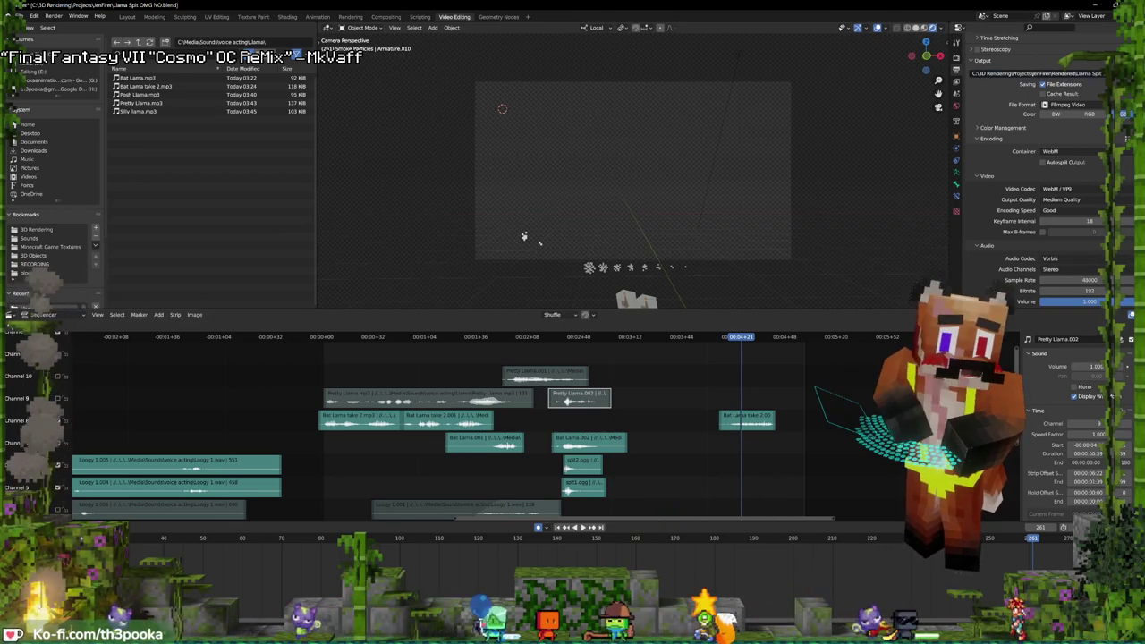
{"action": "left_click", "coordinate": [19, 16]}
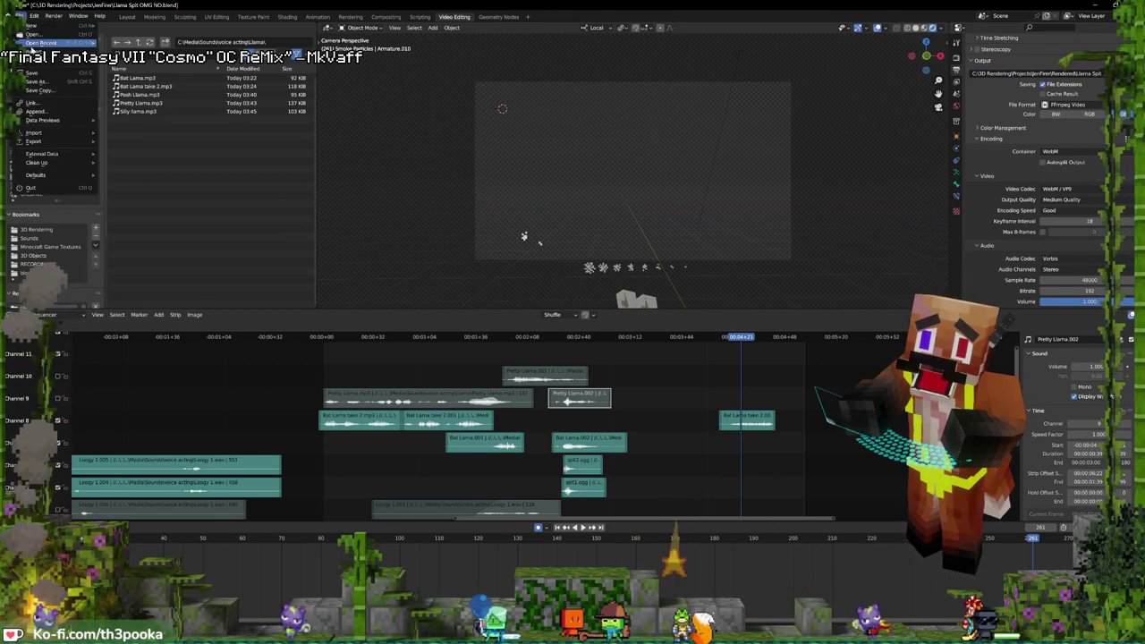
{"action": "left_click", "coordinate": [54, 16]}
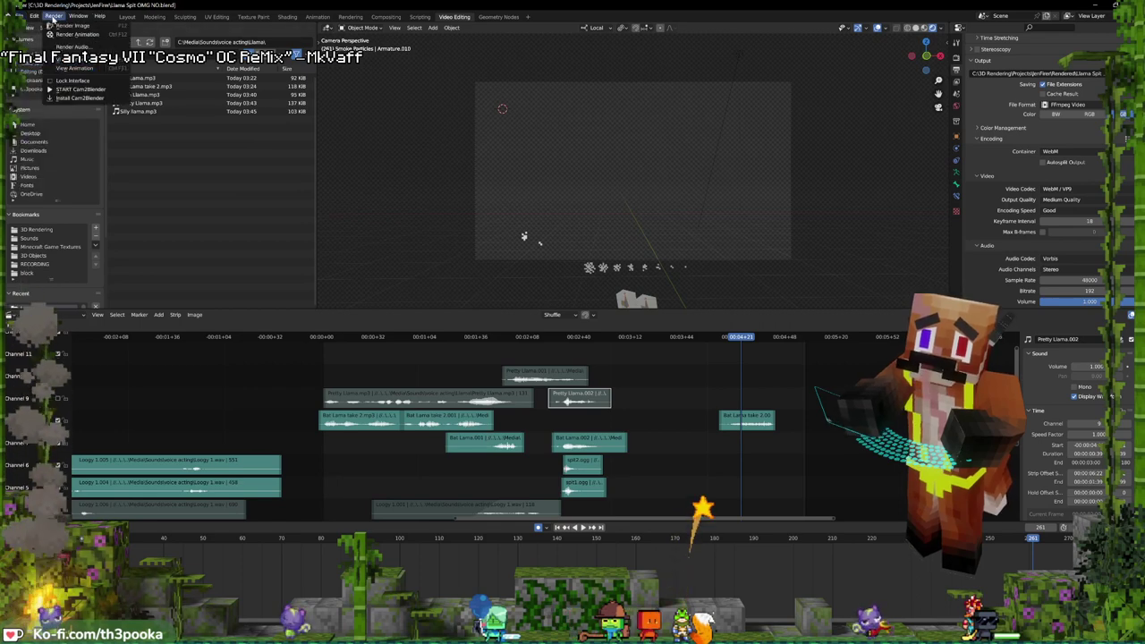
{"action": "left_click", "coordinate": [64, 35]}
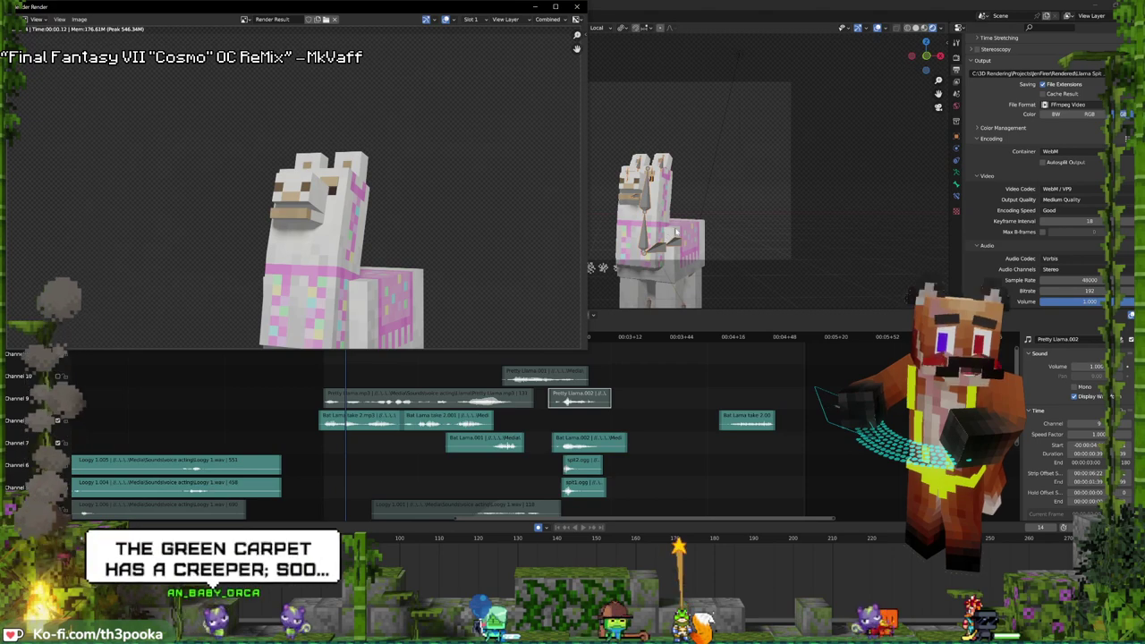
{"action": "left_click", "coordinate": [576, 7]}
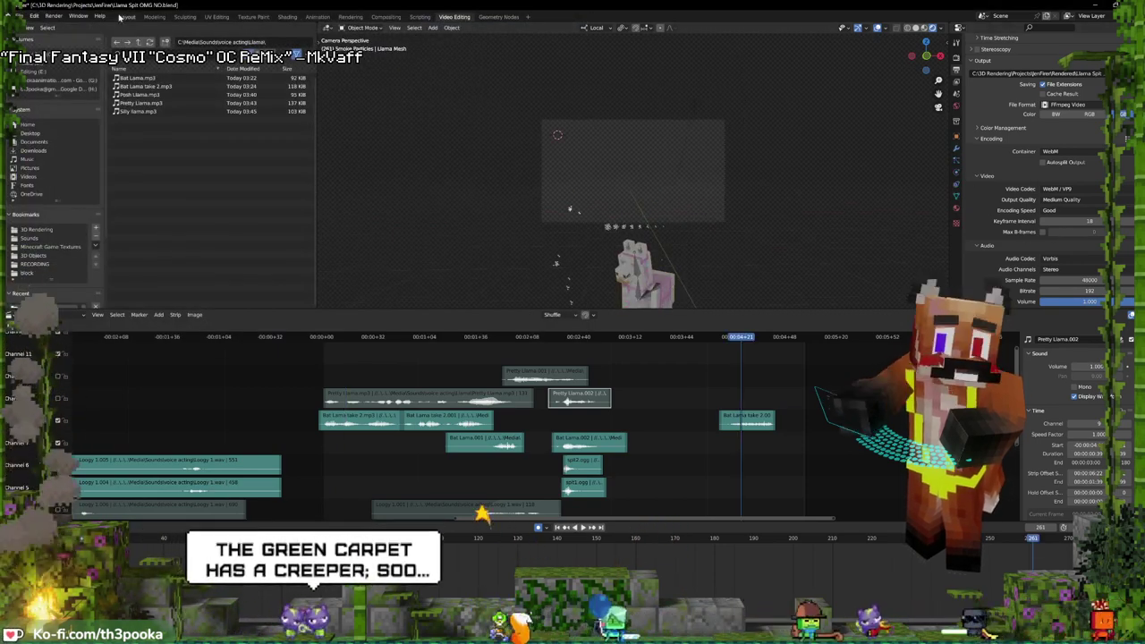
- Change the llama mesh's material to the white coat with the black-and-red carpet and render the animation
{"action": "left_click", "coordinate": [955, 207]}
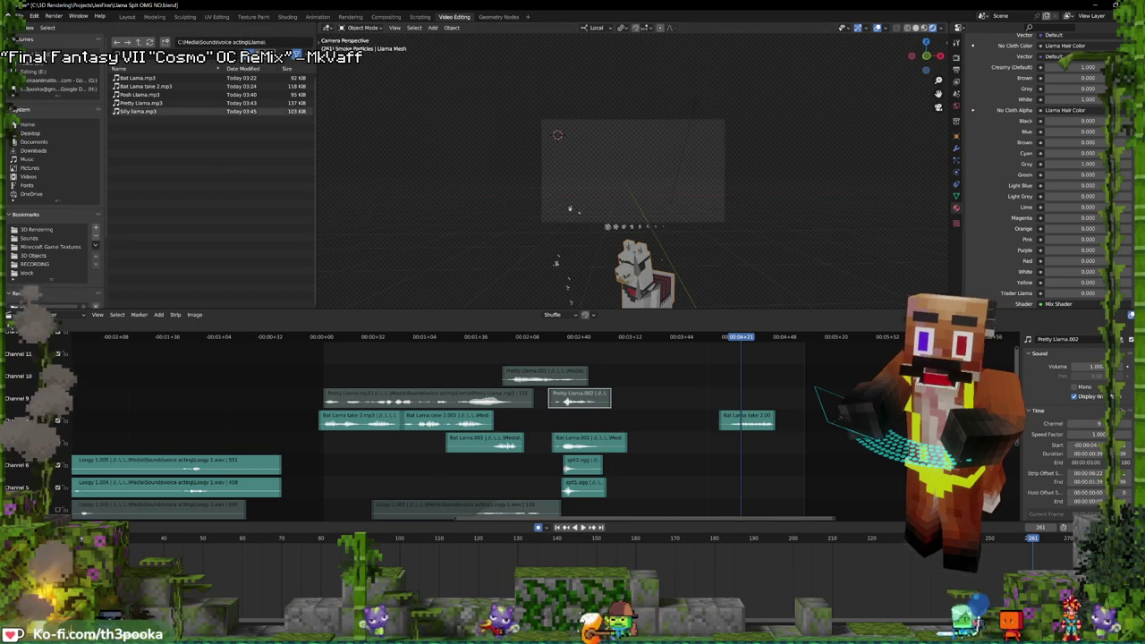
{"action": "left_click", "coordinate": [53, 16]}
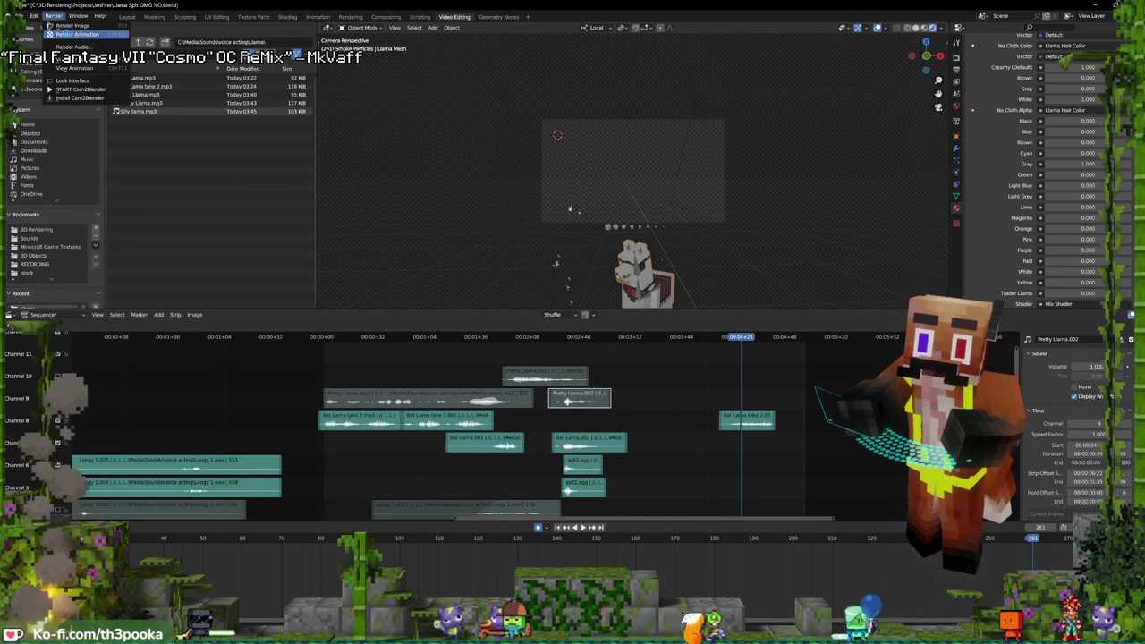
{"action": "left_click", "coordinate": [74, 27]}
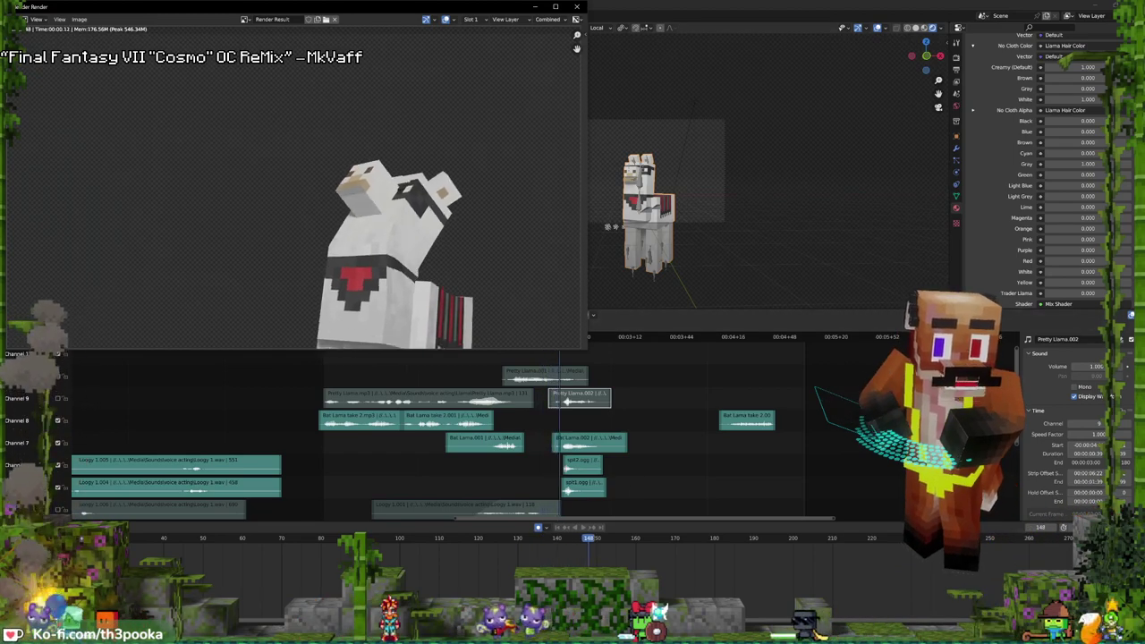
- In a new Blender session, open the Scripting workspace and generate a random skin name as a text object
{"action": "left_click", "coordinate": [490, 596]}
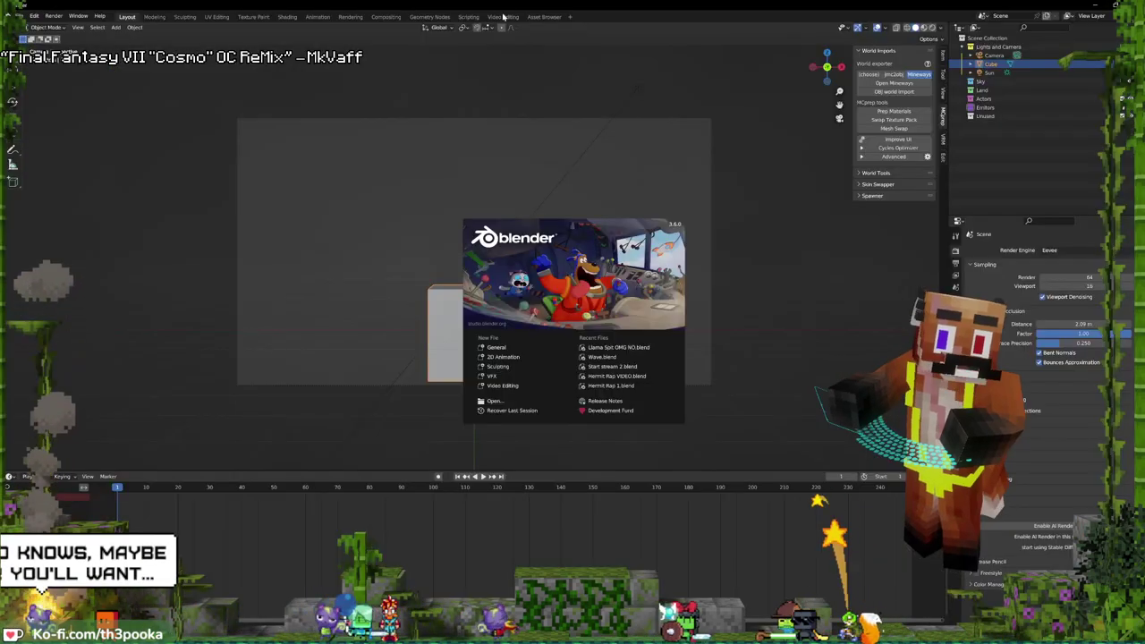
{"action": "left_click", "coordinate": [469, 19]}
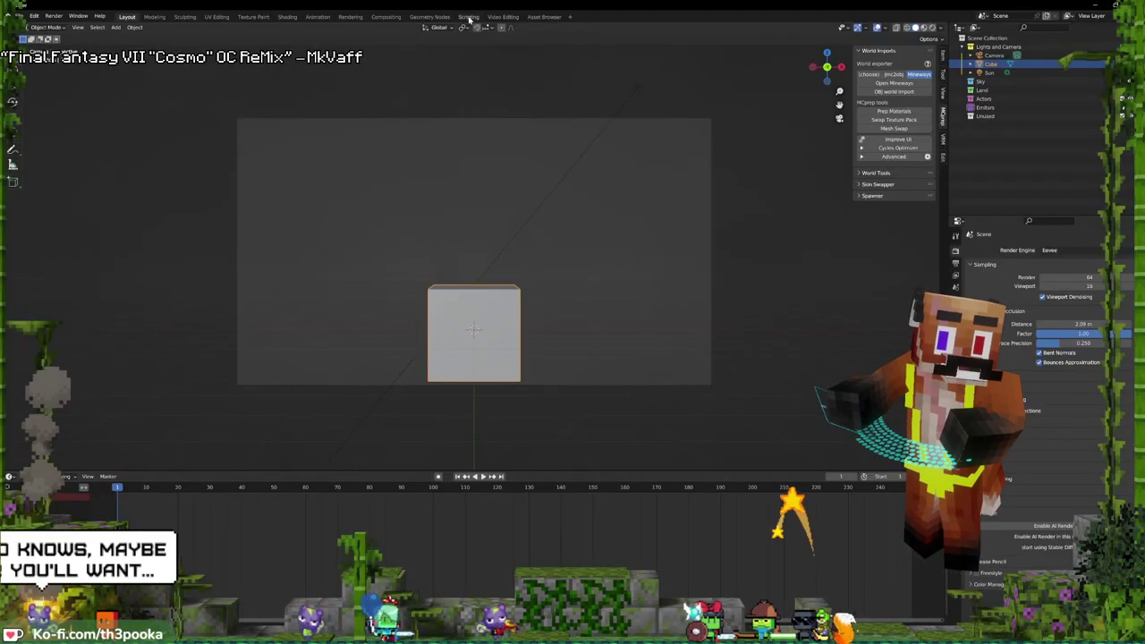
{"action": "left_click", "coordinate": [469, 18]}
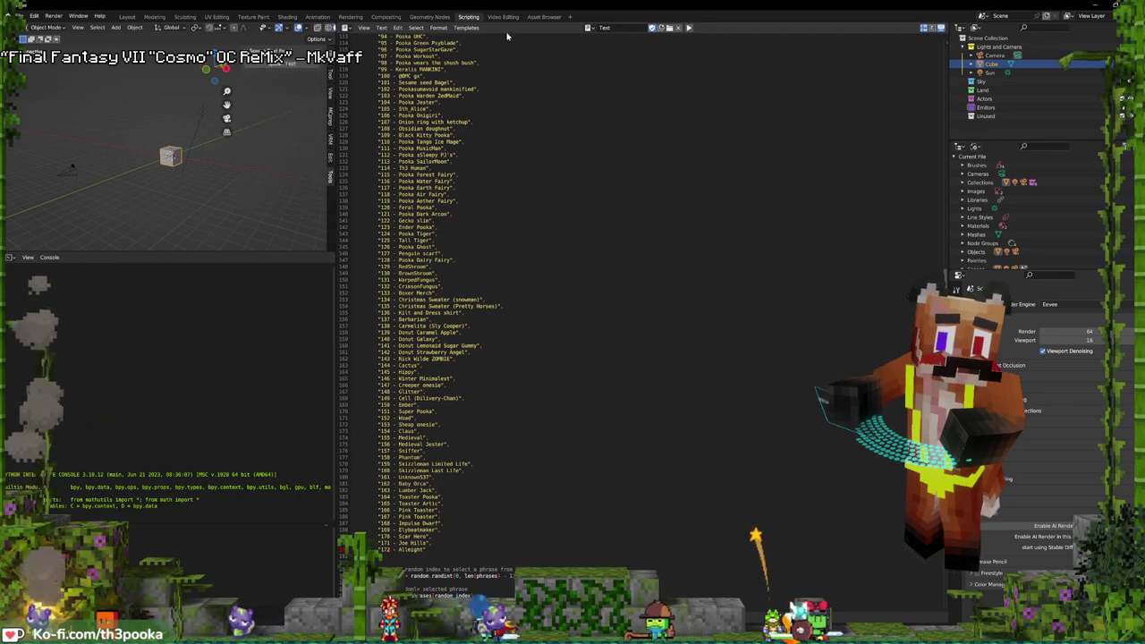
{"action": "left_click", "coordinate": [296, 68]}
{"action": "scroll", "coordinate": [212, 188], "scroll_direction": "up", "scroll_amount": 8}
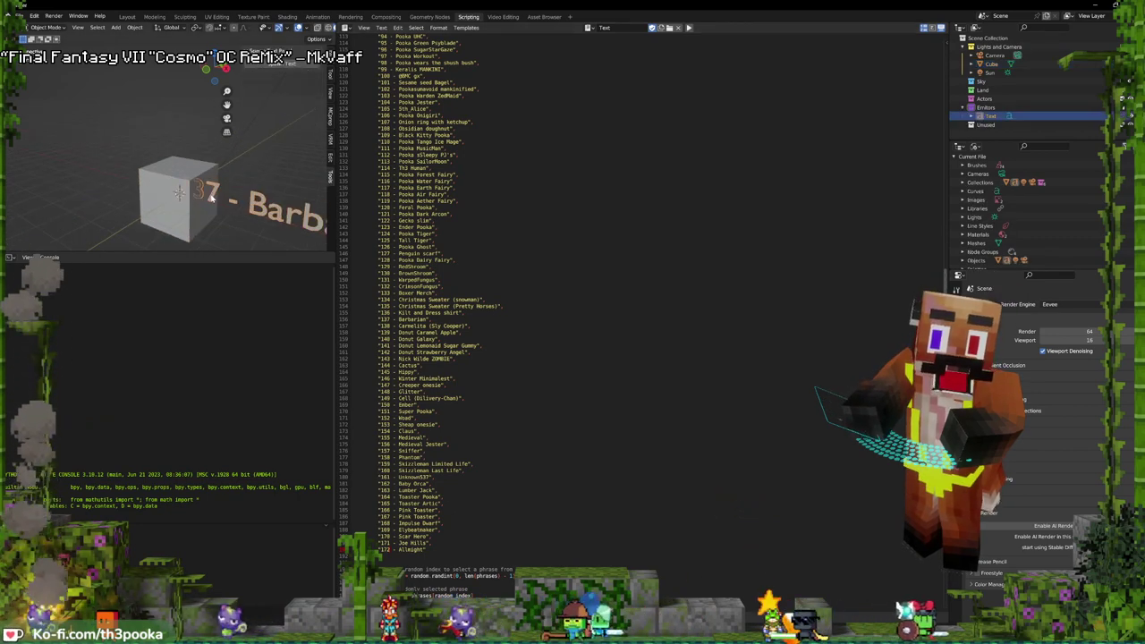
{"action": "scroll", "coordinate": [209, 202], "scroll_direction": "down", "scroll_amount": 2}
{"action": "scroll", "coordinate": [209, 203], "scroll_direction": "down", "scroll_amount": 3}
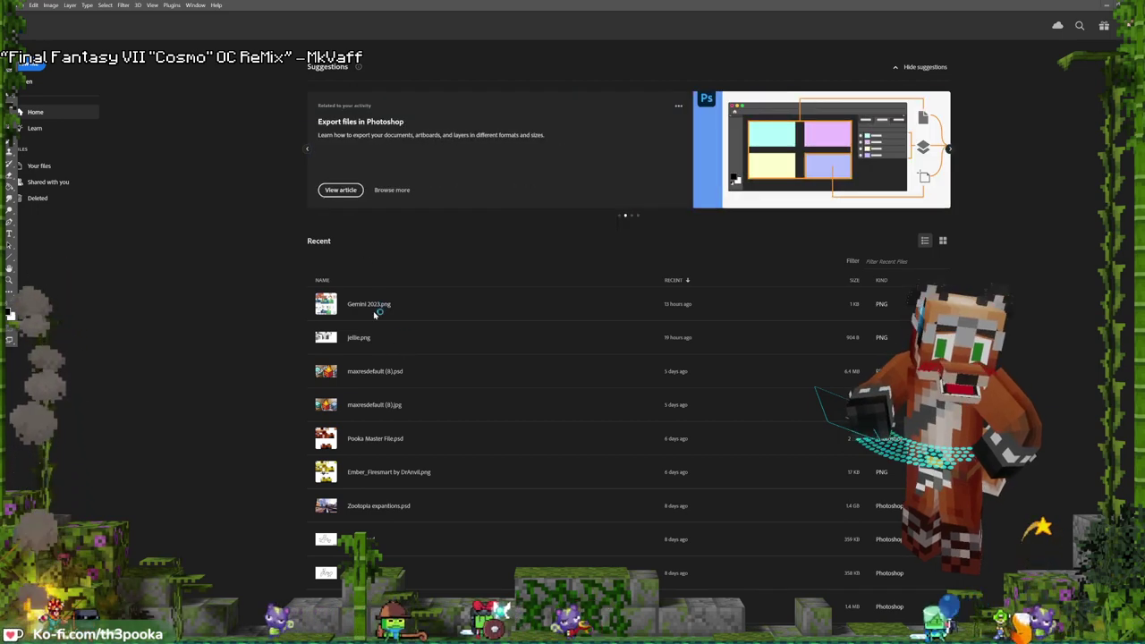
- In Photoshop, open Pooka Master File.psd and delete the layer that is selected
{"action": "left_click", "coordinate": [366, 438]}
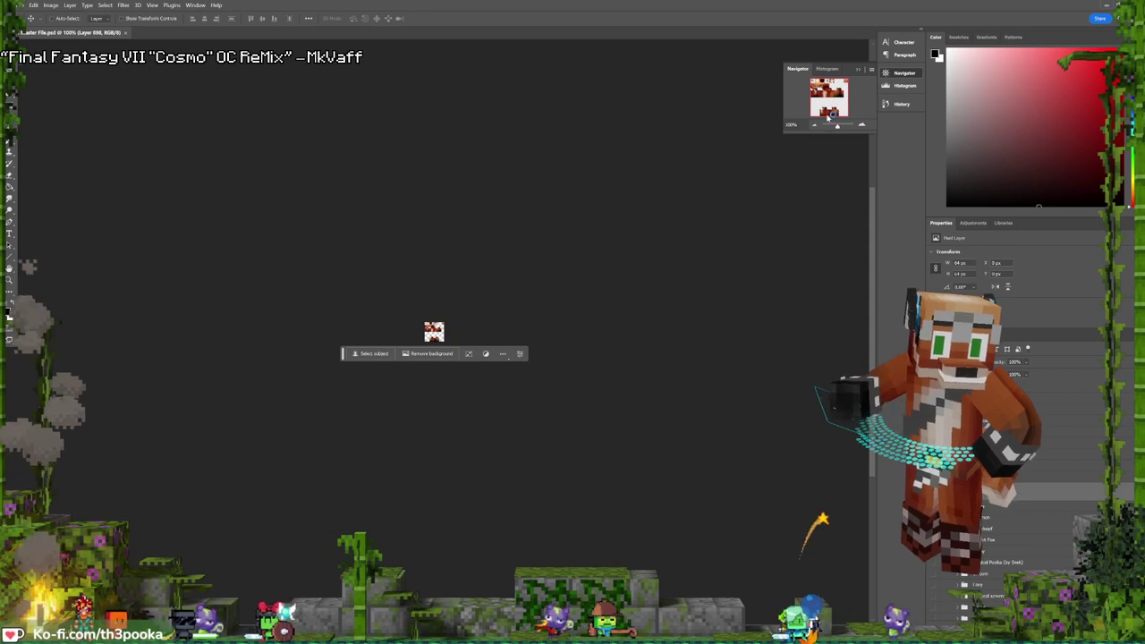
{"action": "left_click_drag", "start_coordinate": [838, 128], "coordinate": [848, 127]}
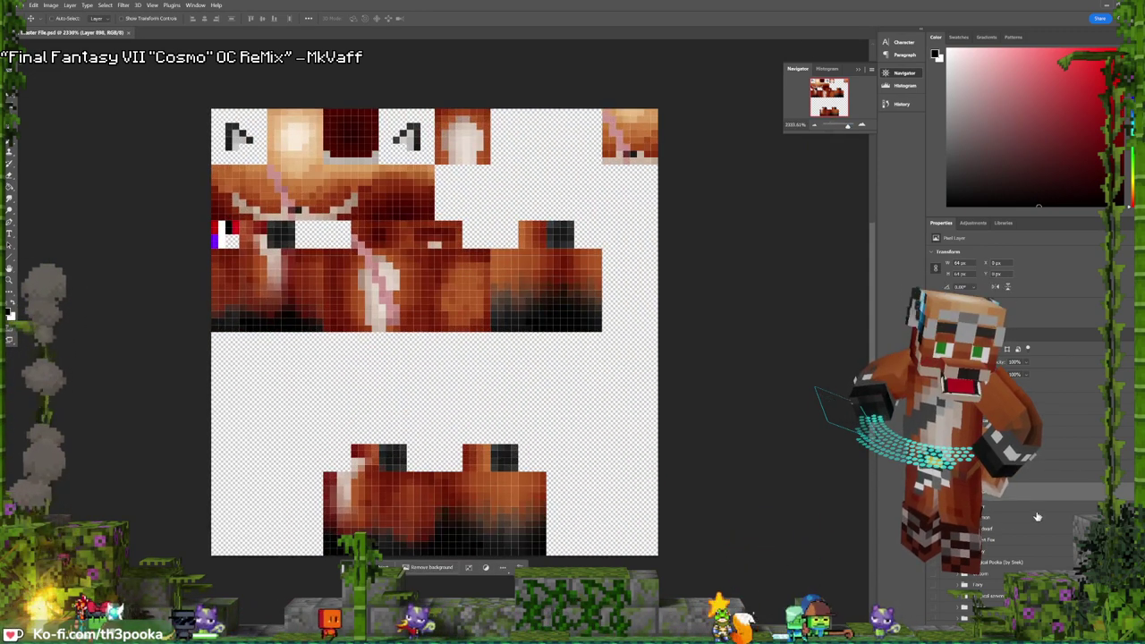
{"action": "key", "text": "Delete"}
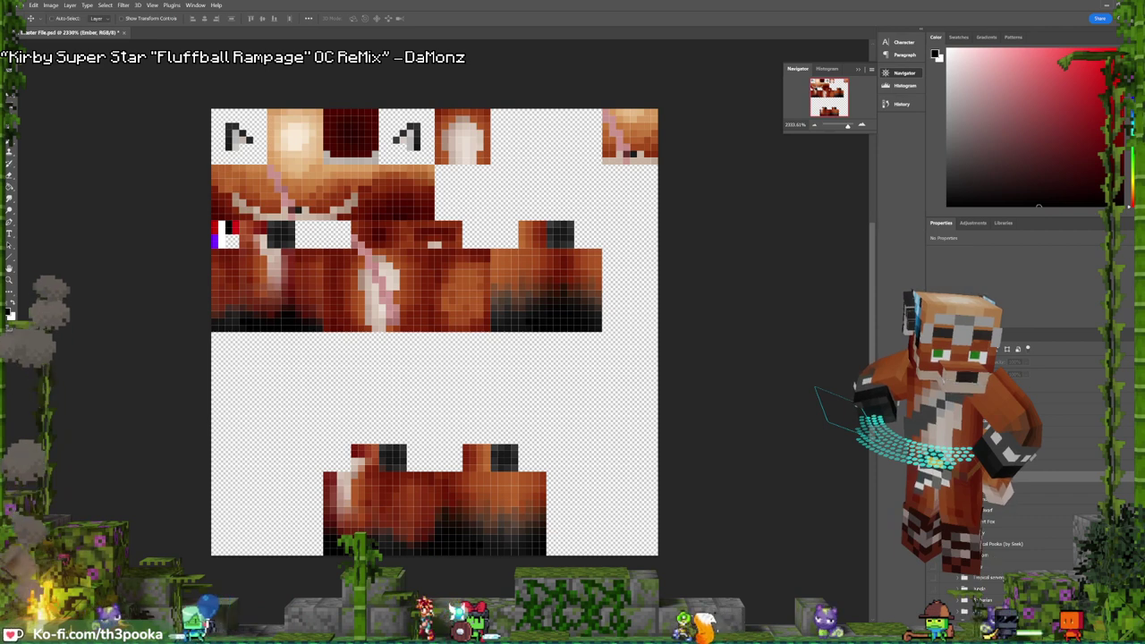
- Show the Barbarian outfit layers on the skin and hide the white marks on the leg overlays
{"action": "scroll", "coordinate": [1011, 519], "scroll_direction": "down", "scroll_amount": 2}
{"action": "left_click", "coordinate": [934, 567]}
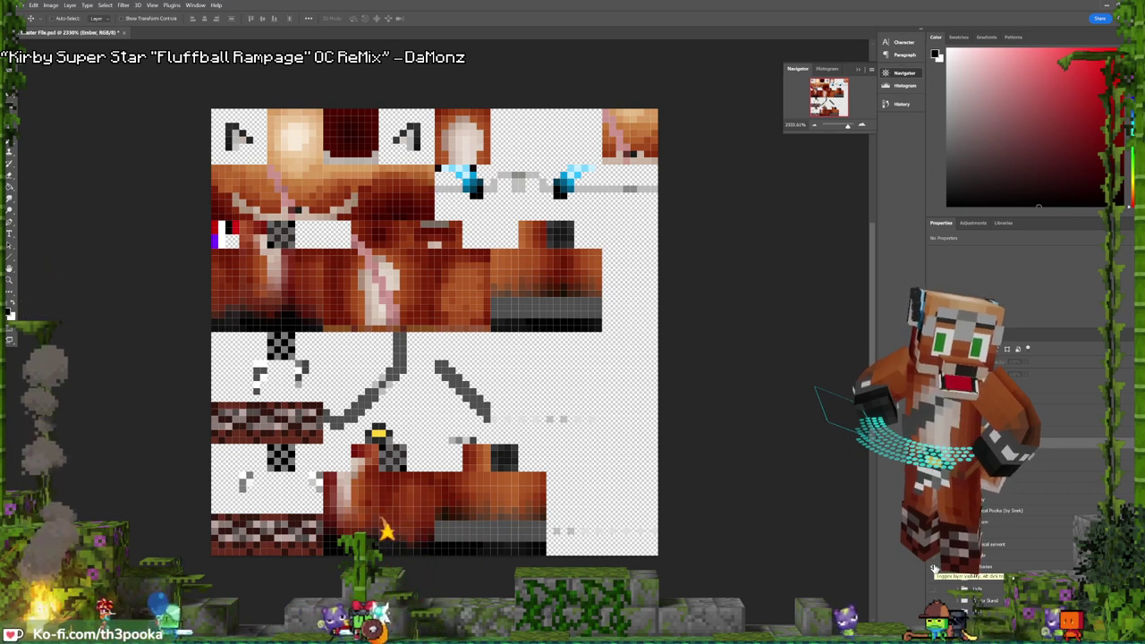
{"action": "scroll", "coordinate": [1011, 537], "scroll_direction": "down", "scroll_amount": 3}
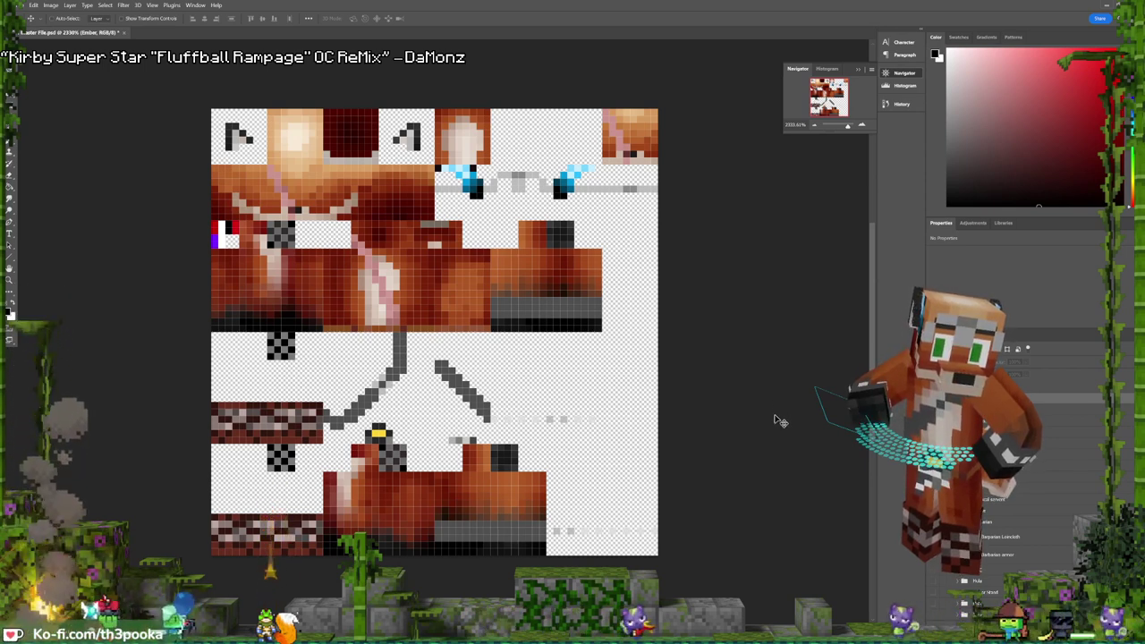
{"action": "left_click", "coordinate": [20, 5]}
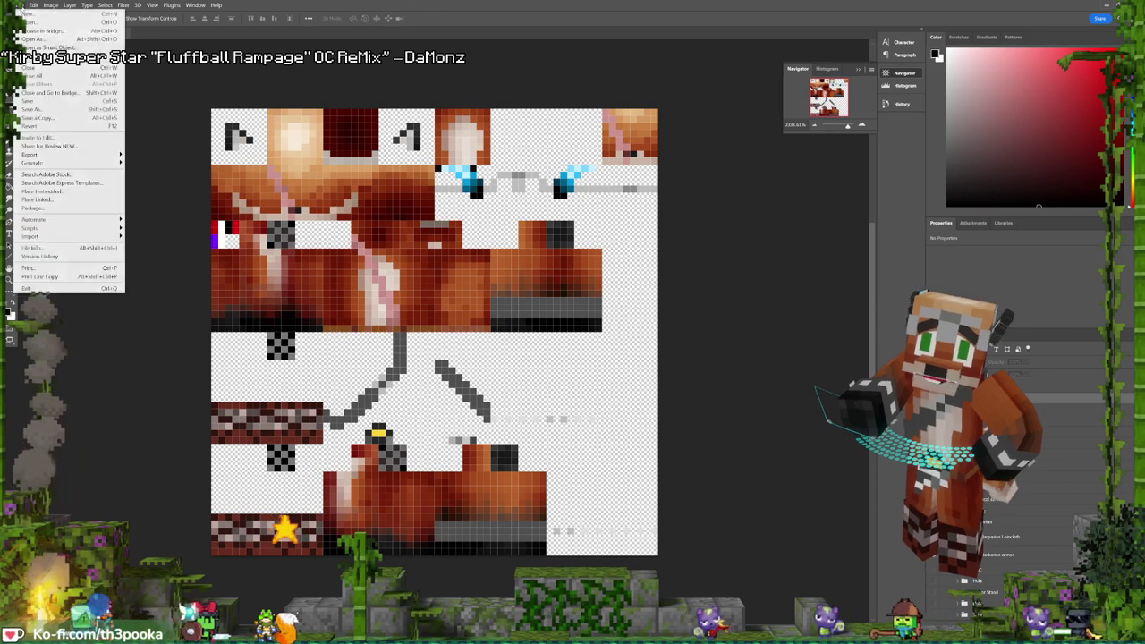
{"action": "left_click", "coordinate": [64, 117]}
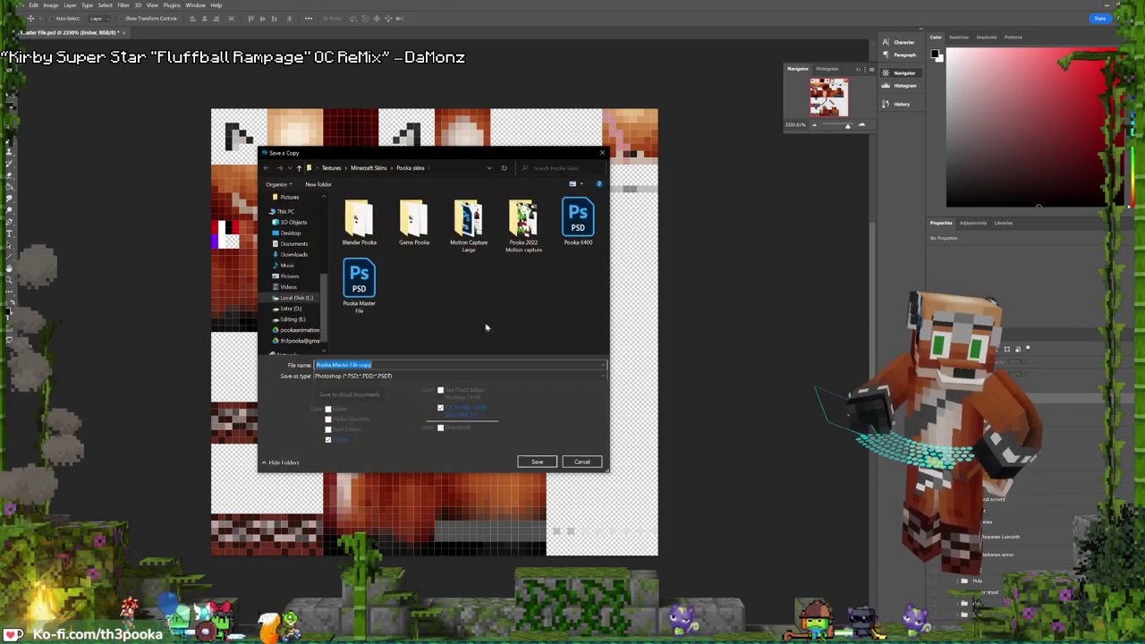
{"action": "double_click", "coordinate": [357, 219]}
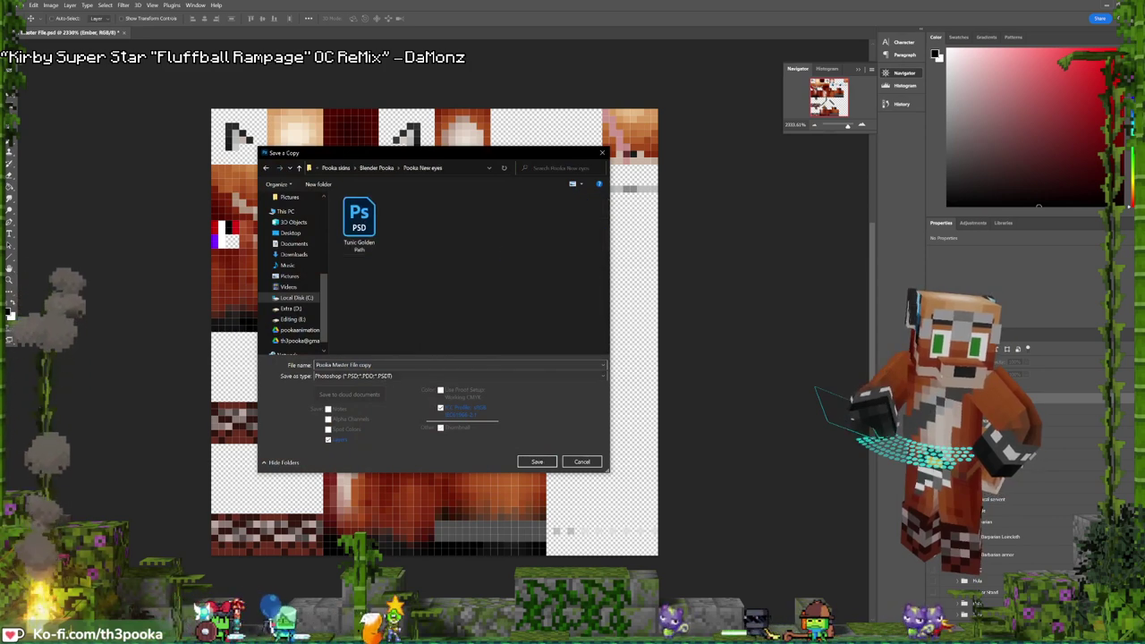
{"action": "type", "text": "PPooka"}
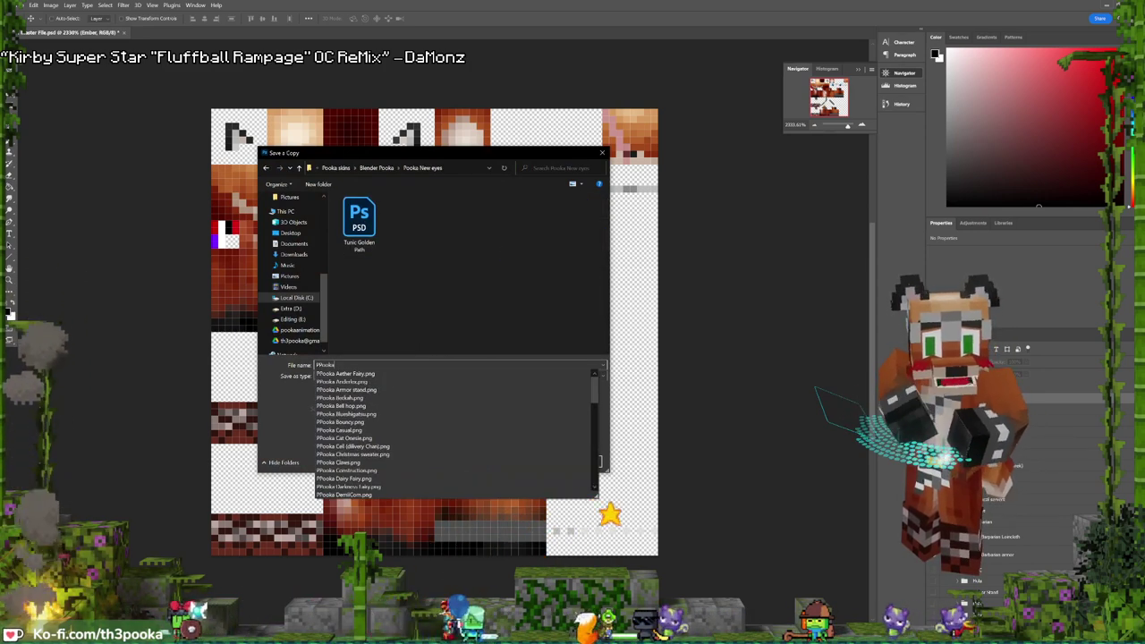
{"action": "type", "text": " Barba"}
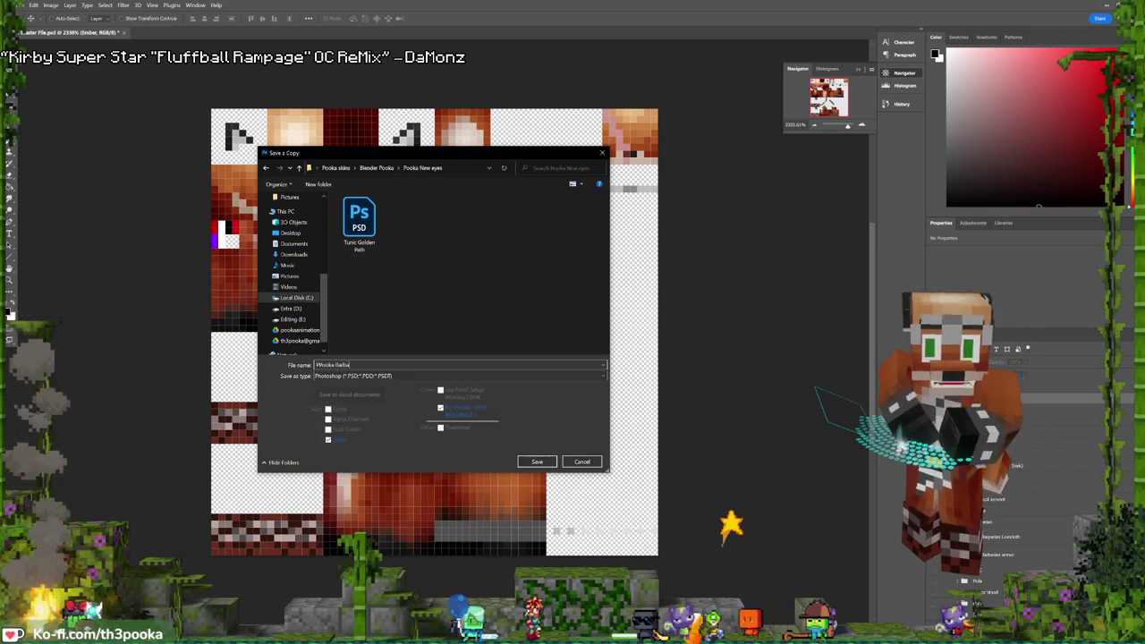
{"action": "type", "text": "rian"}
{"action": "key", "text": "Return"}
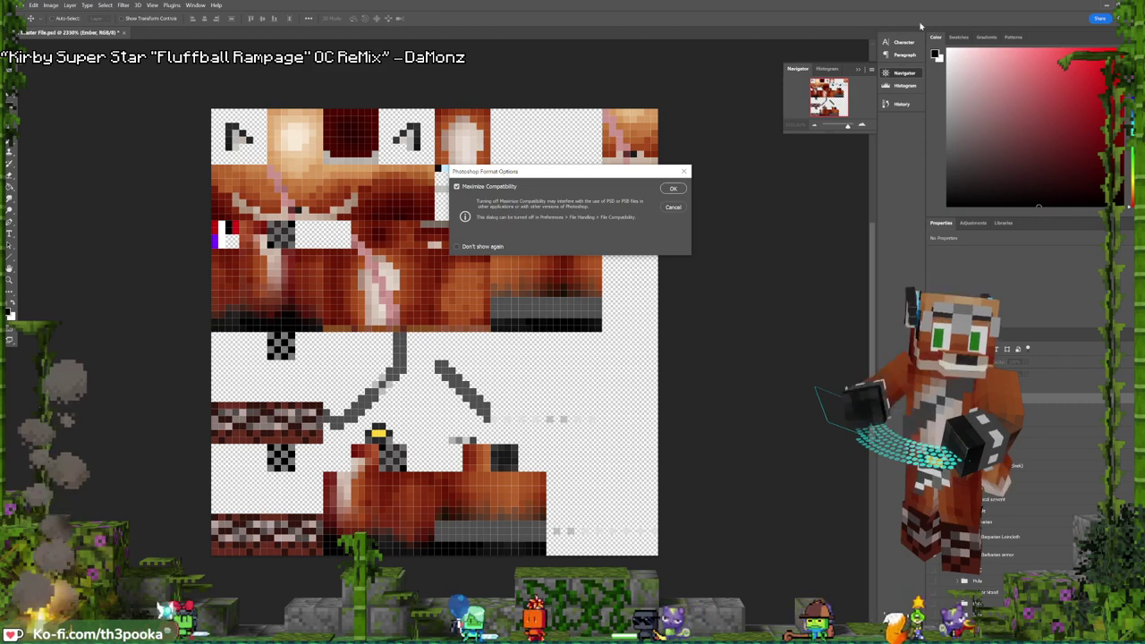
{"action": "left_click", "coordinate": [673, 206]}
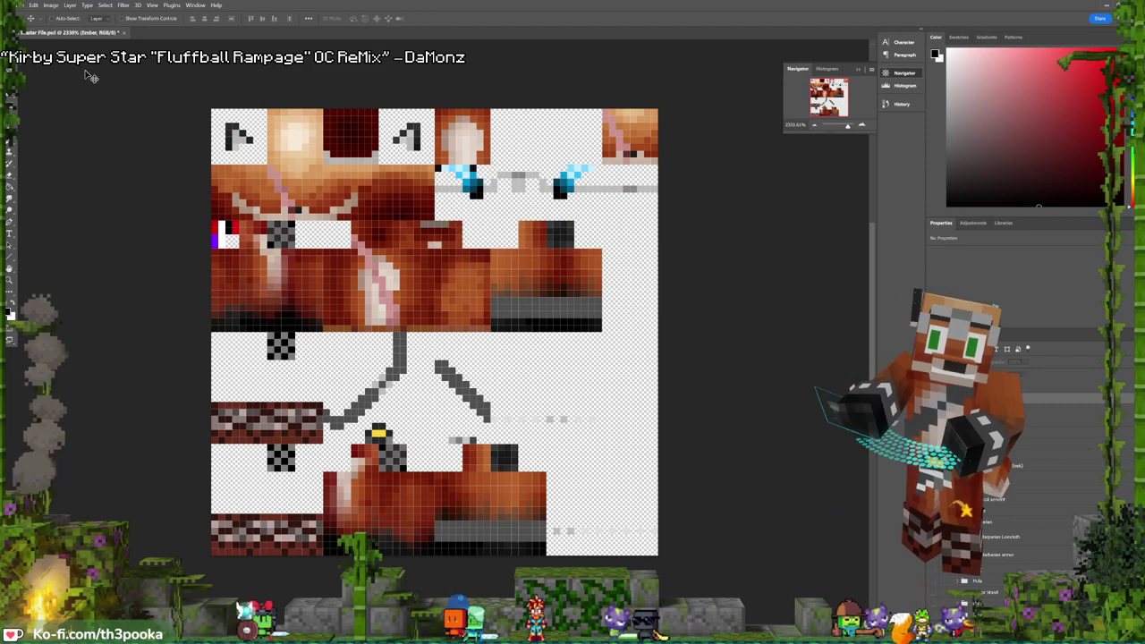
- Save a copy of the skin as a PNG named PPooka Barbarian upper in the Pooka New eyes folder
{"action": "left_click", "coordinate": [20, 5]}
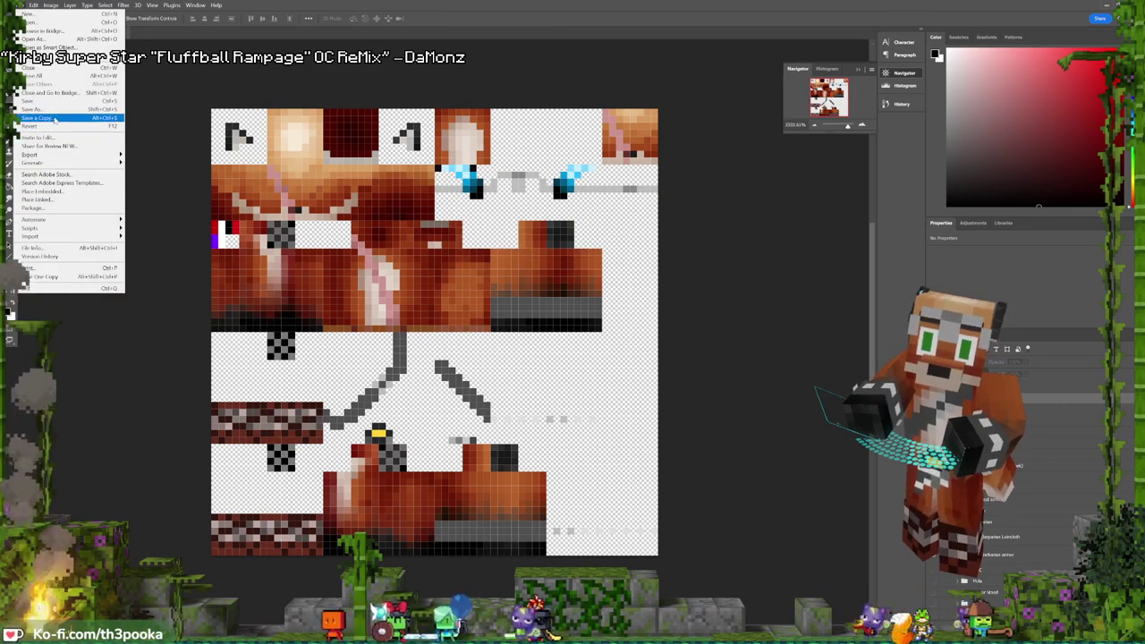
{"action": "left_click", "coordinate": [40, 117]}
{"action": "left_click", "coordinate": [385, 375]}
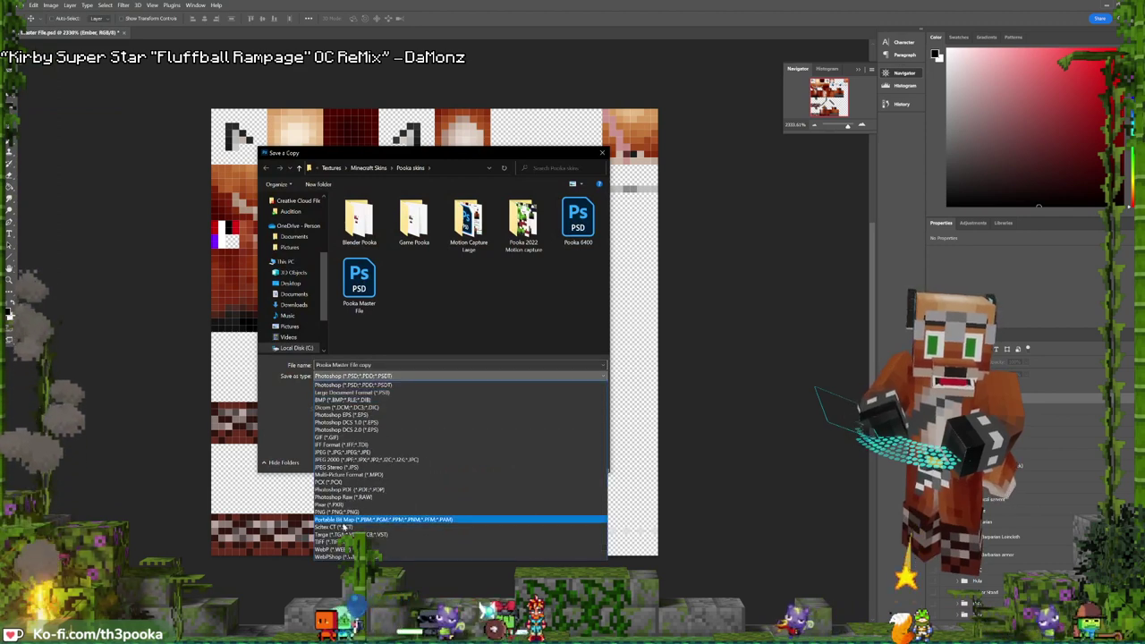
{"action": "left_click", "coordinate": [337, 512]}
{"action": "double_click", "coordinate": [358, 219]}
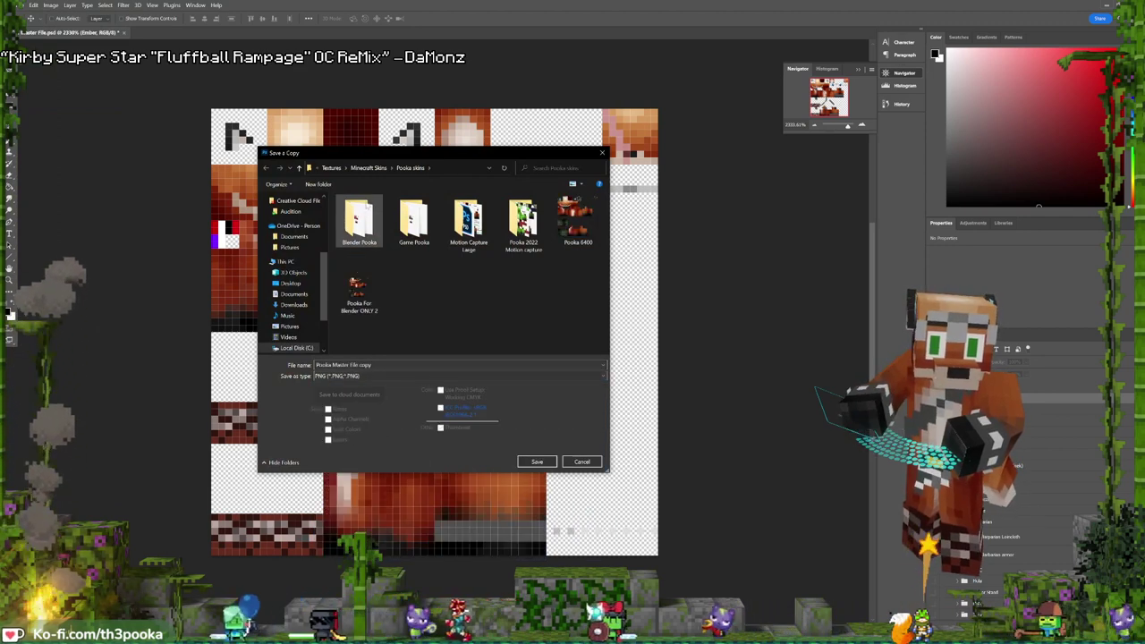
{"action": "double_click", "coordinate": [363, 213]}
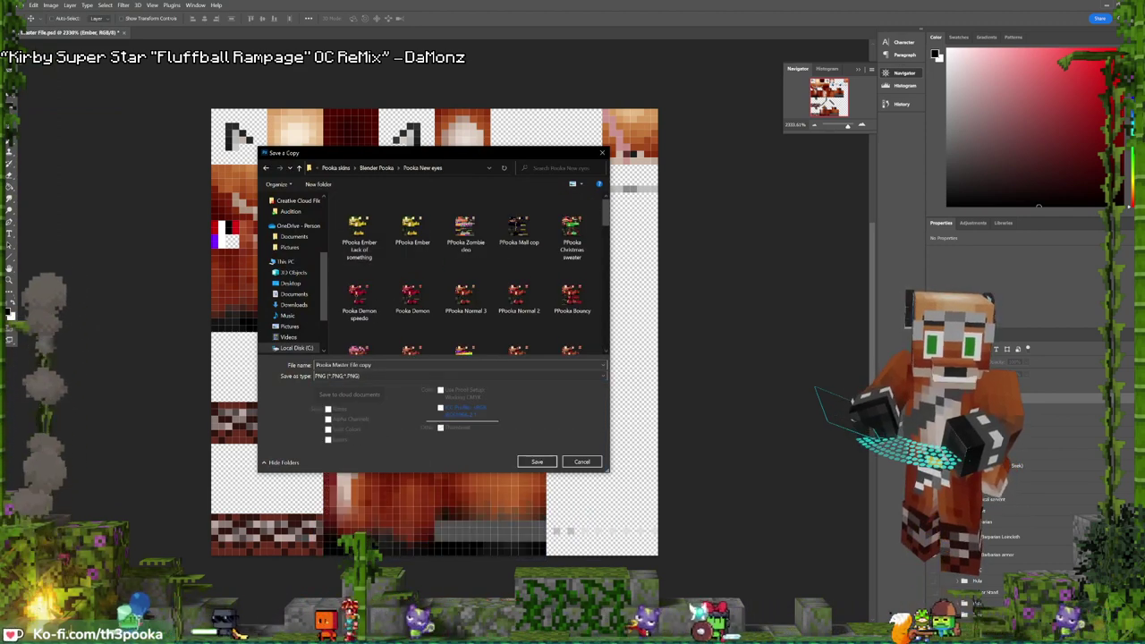
{"action": "left_click", "coordinate": [356, 365]}
{"action": "type", "text": "PP"}
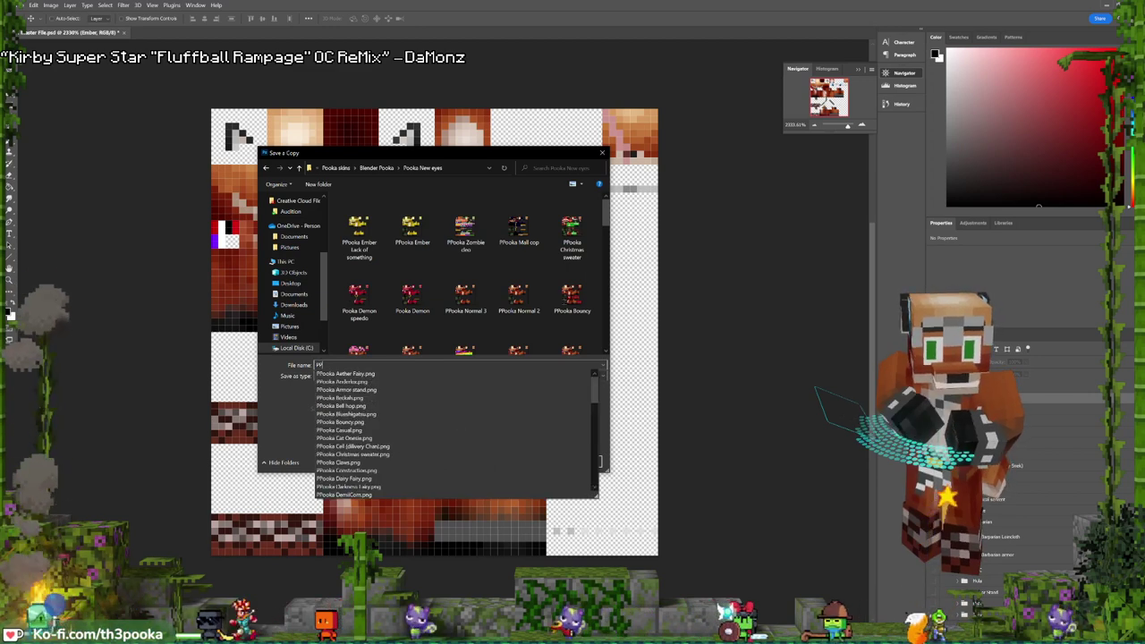
{"action": "type", "text": "ooka Barbarian upper"}
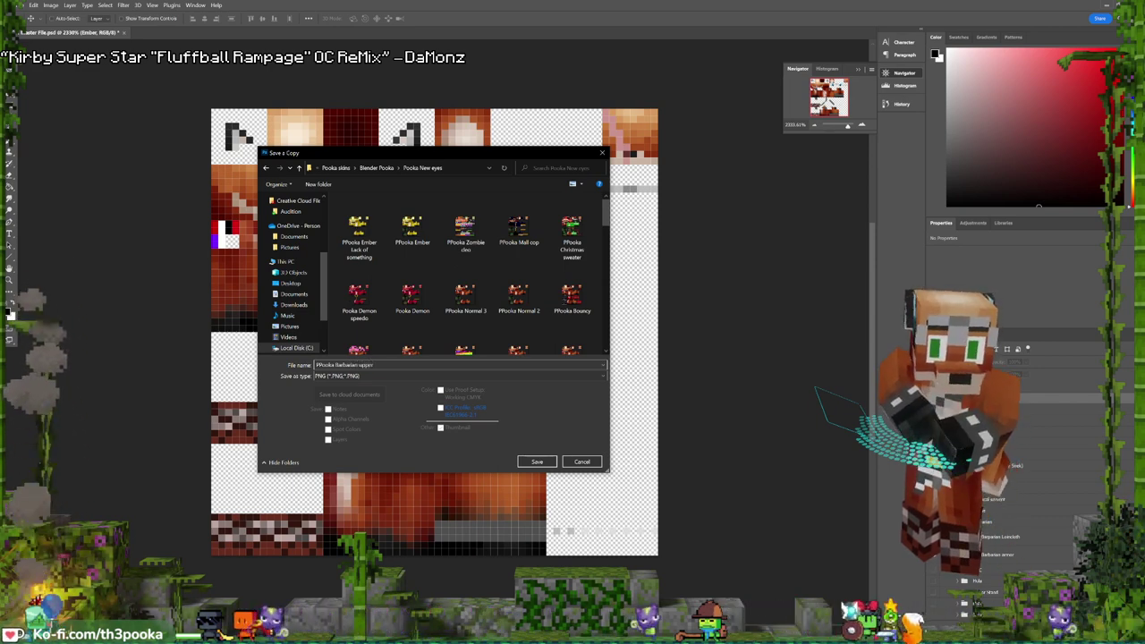
{"action": "key", "text": "Return"}
{"action": "key", "text": "Return"}
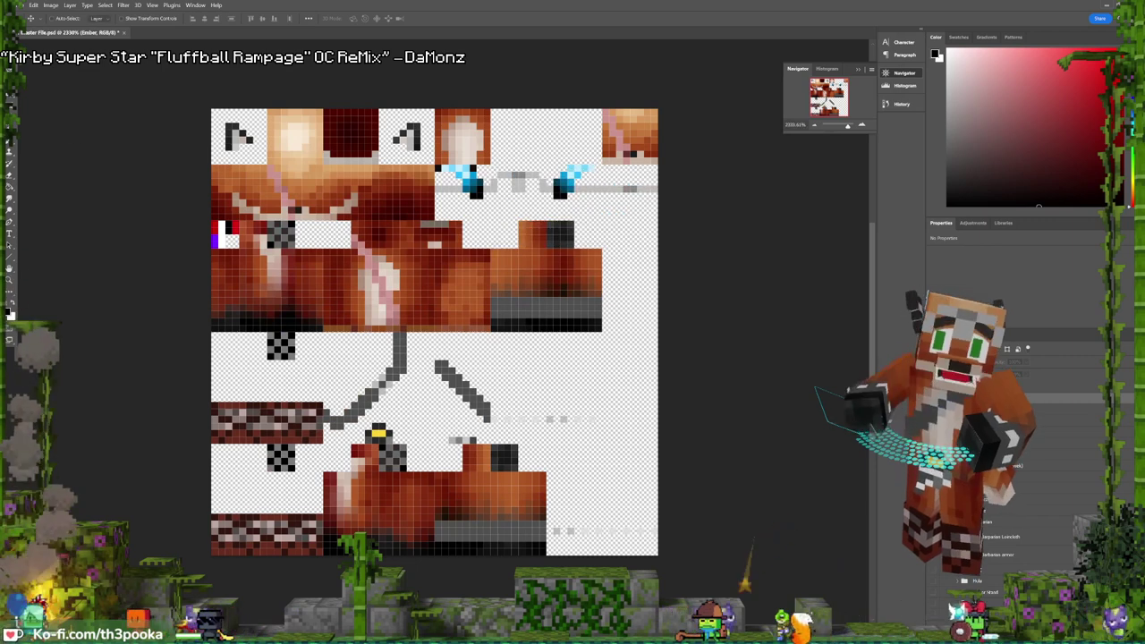
- Hide the Barbarian outfit layers and save a PNG copy as PPooka Barbarian lower in the Pooka New eyes folder
{"action": "left_click", "coordinate": [930, 557]}
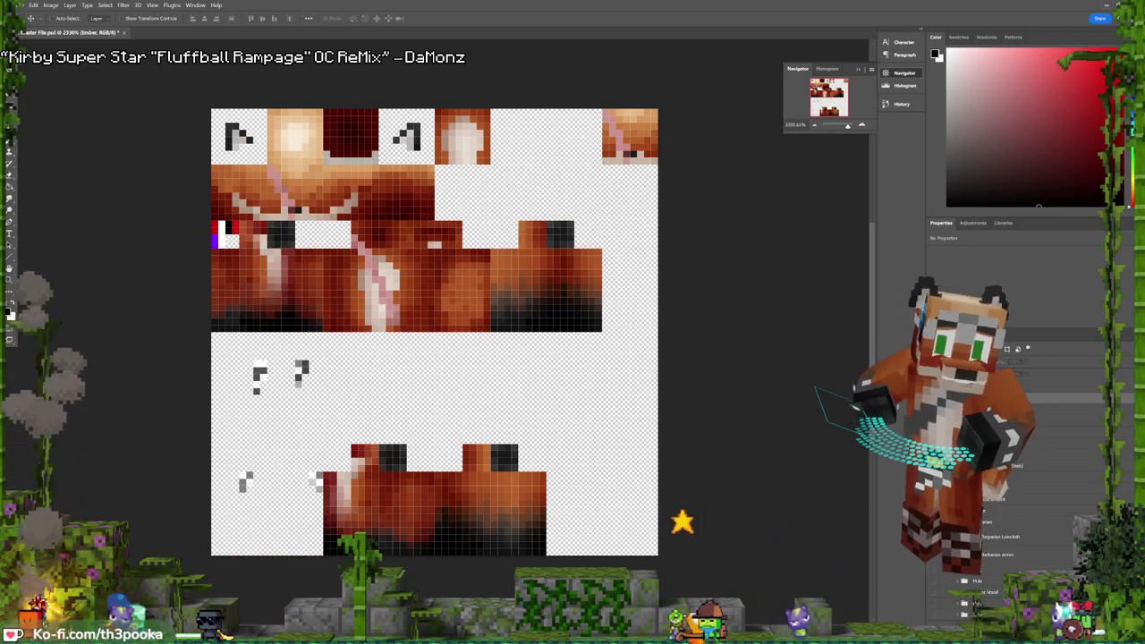
{"action": "left_click", "coordinate": [19, 5]}
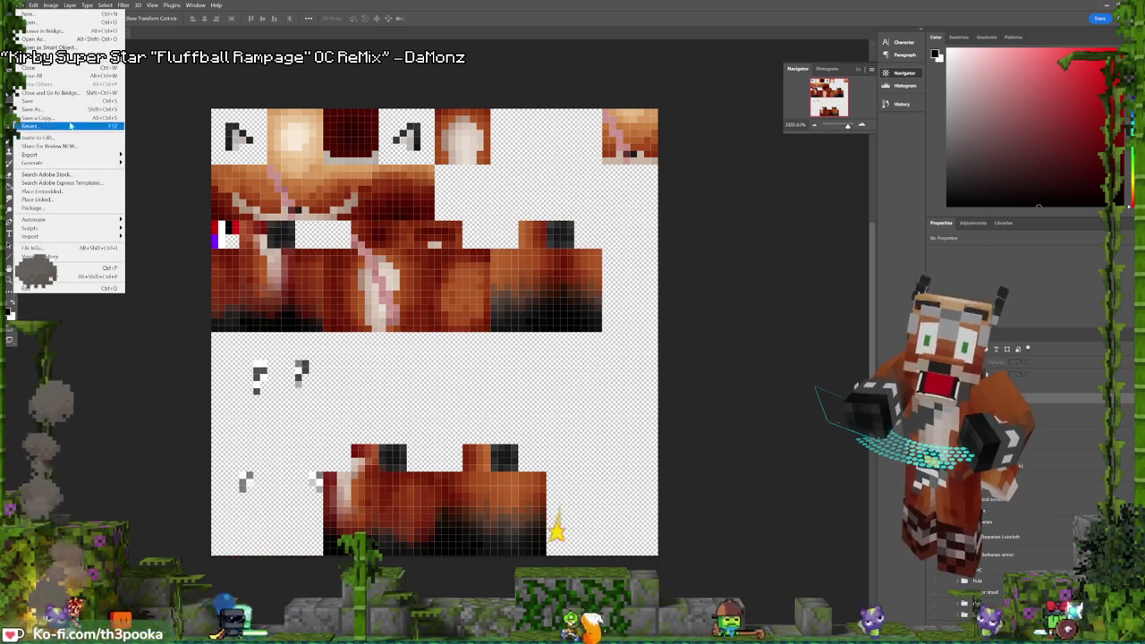
{"action": "left_click", "coordinate": [40, 117]}
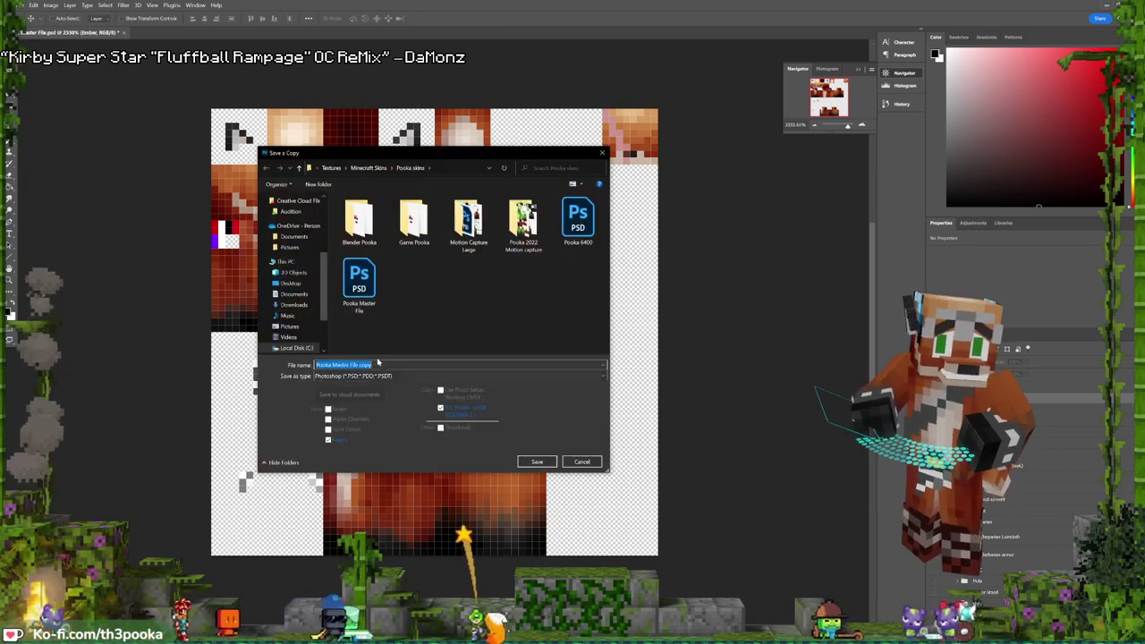
{"action": "double_click", "coordinate": [359, 222]}
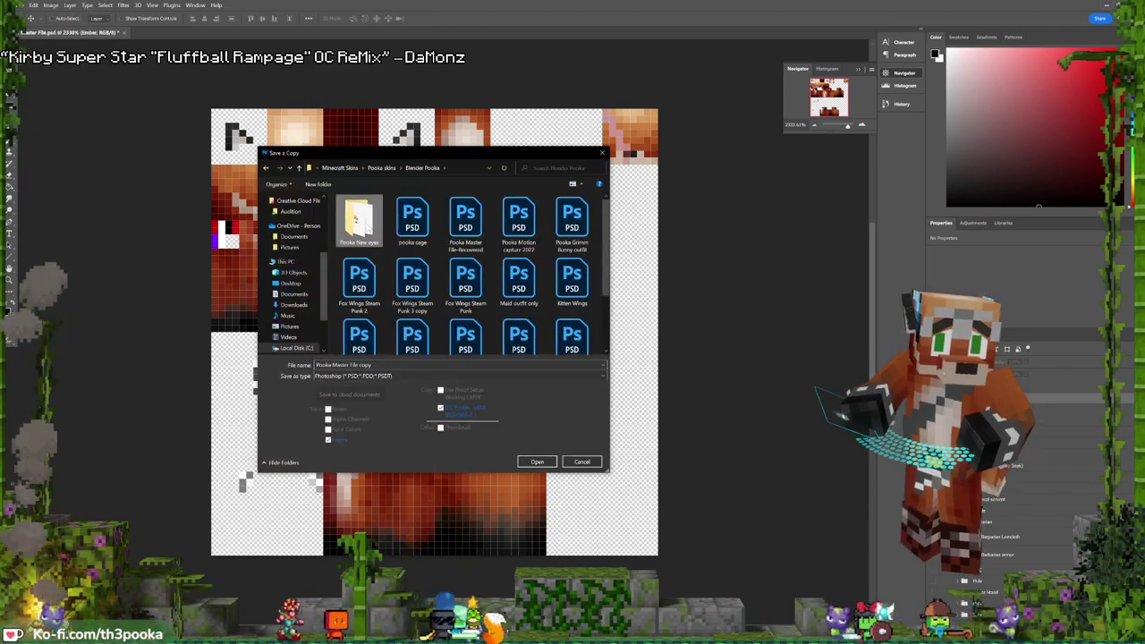
{"action": "double_click", "coordinate": [359, 222]}
{"action": "left_click", "coordinate": [357, 375]}
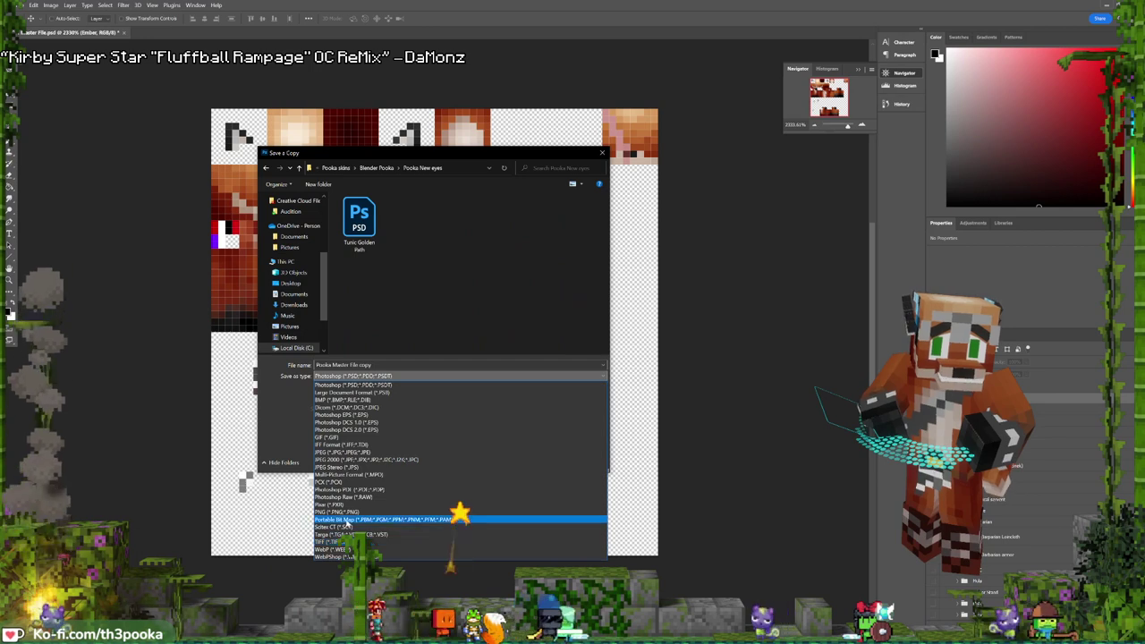
{"action": "left_click", "coordinate": [336, 512]}
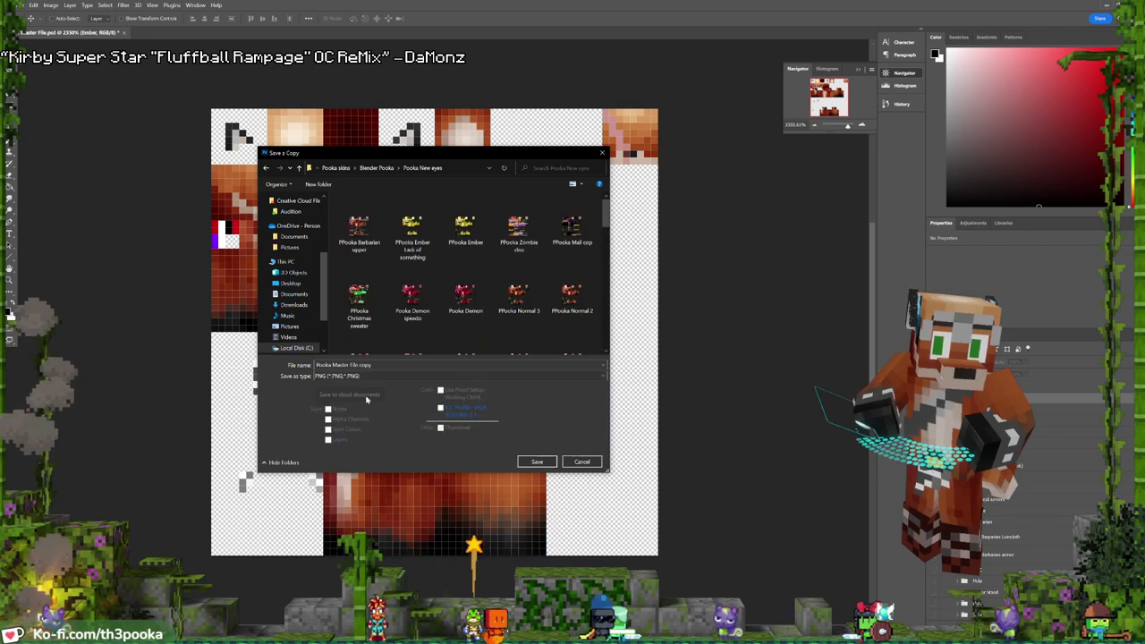
{"action": "left_click", "coordinate": [378, 251]}
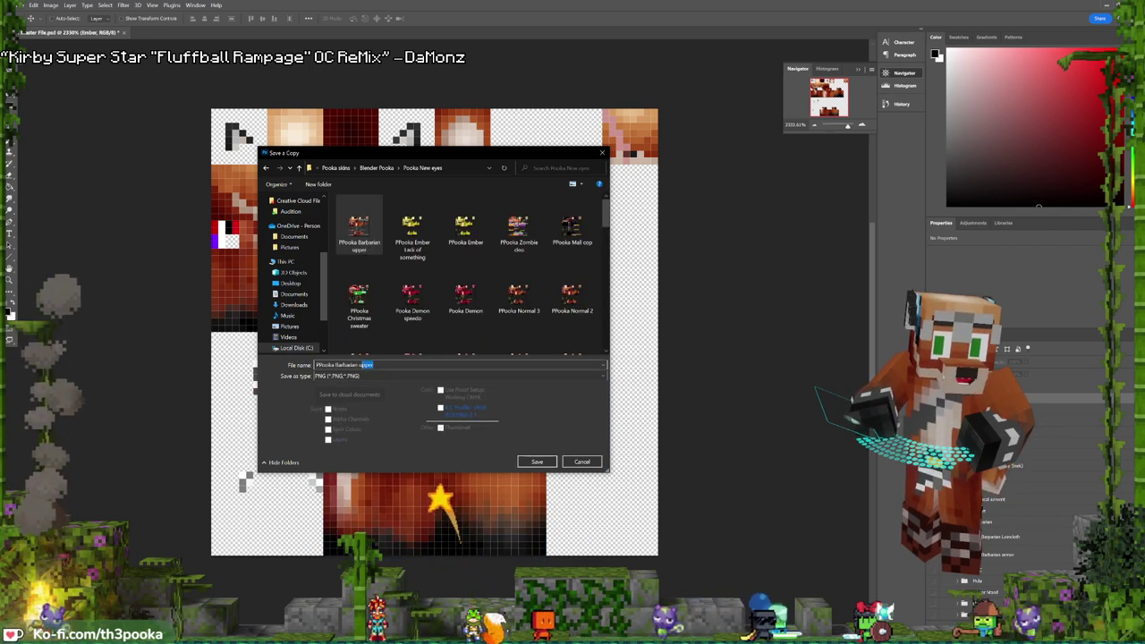
{"action": "key", "text": "BackSpace"}
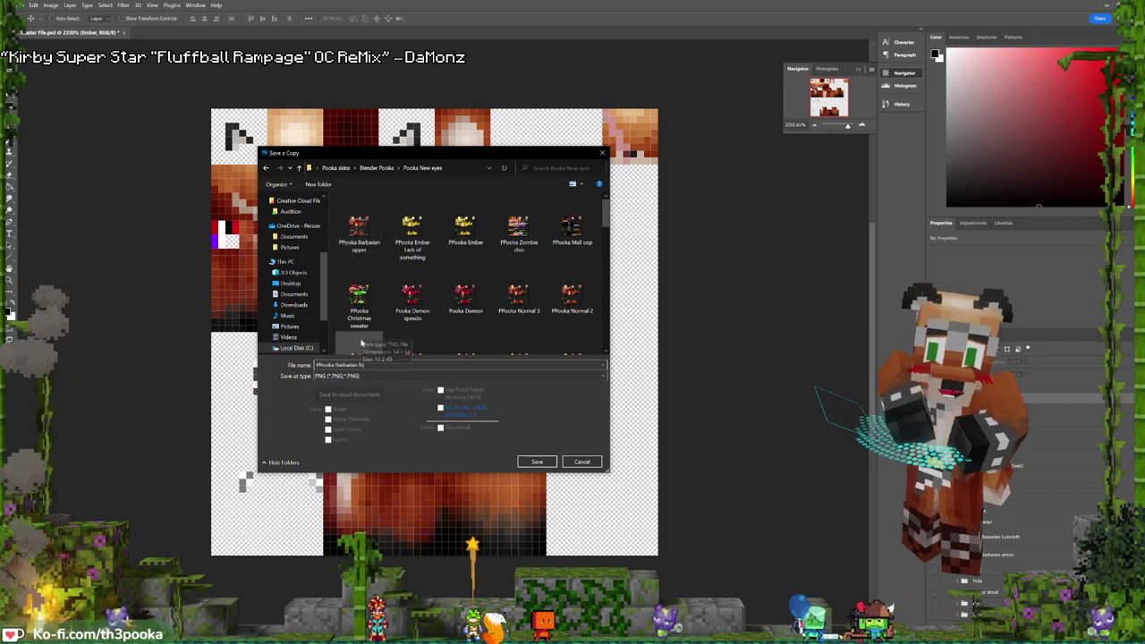
{"action": "type", "text": "lower"}
{"action": "key", "text": "Return"}
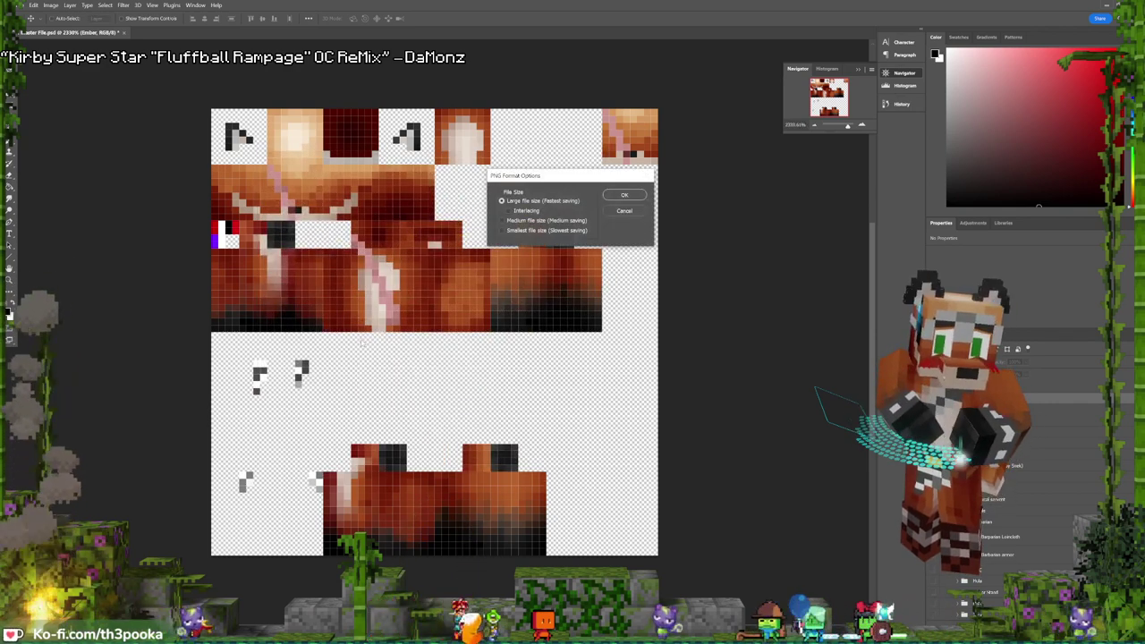
{"action": "key", "text": "Return"}
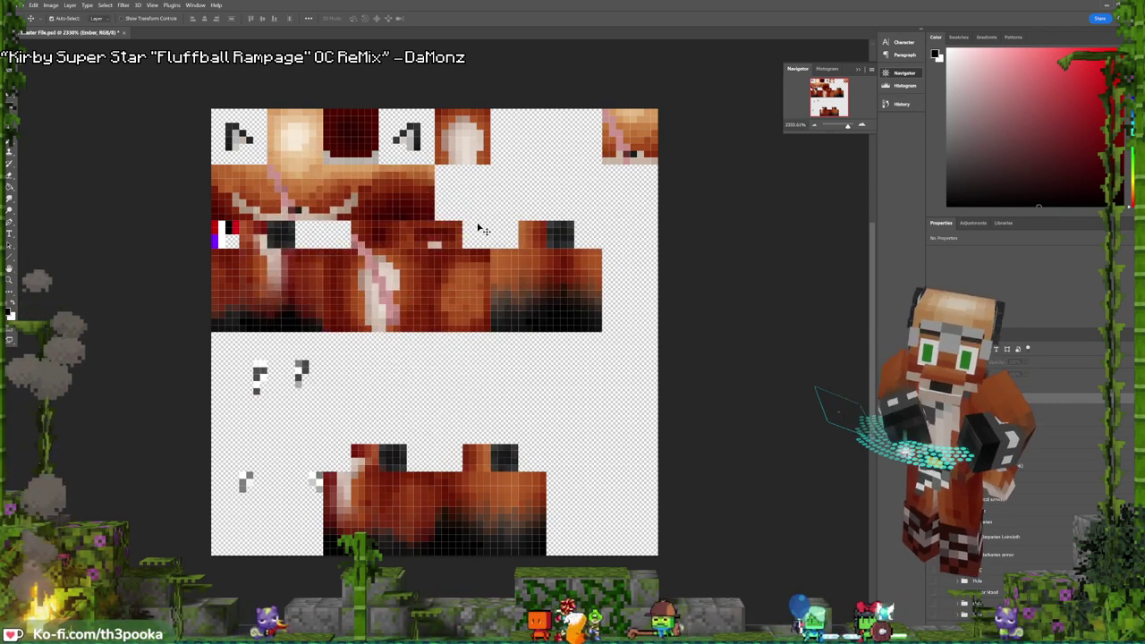
- Save the Pooka master file and switch to Unity Hub to open the Everything Pooka project
{"action": "key", "text": "ctrl+s"}
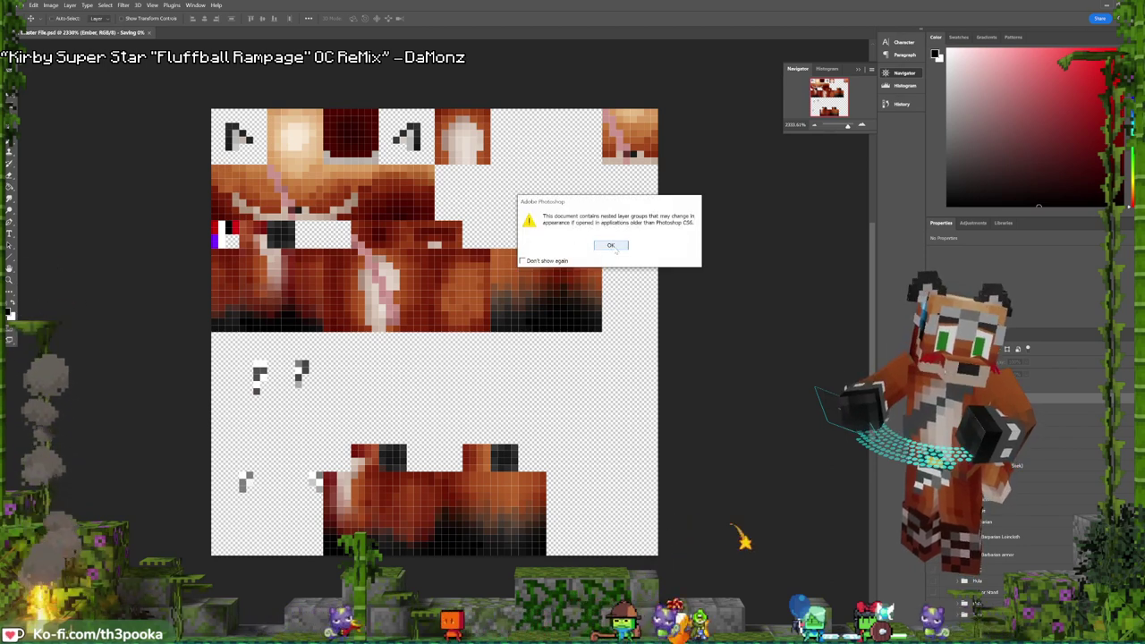
{"action": "left_click", "coordinate": [611, 245]}
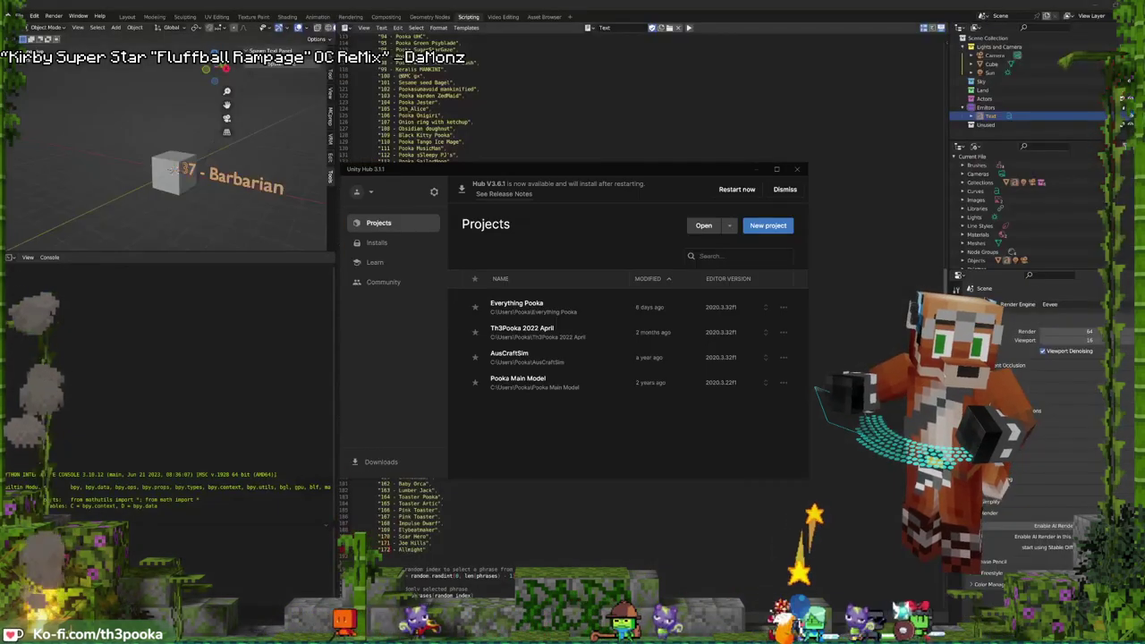
{"action": "left_click", "coordinate": [582, 312]}
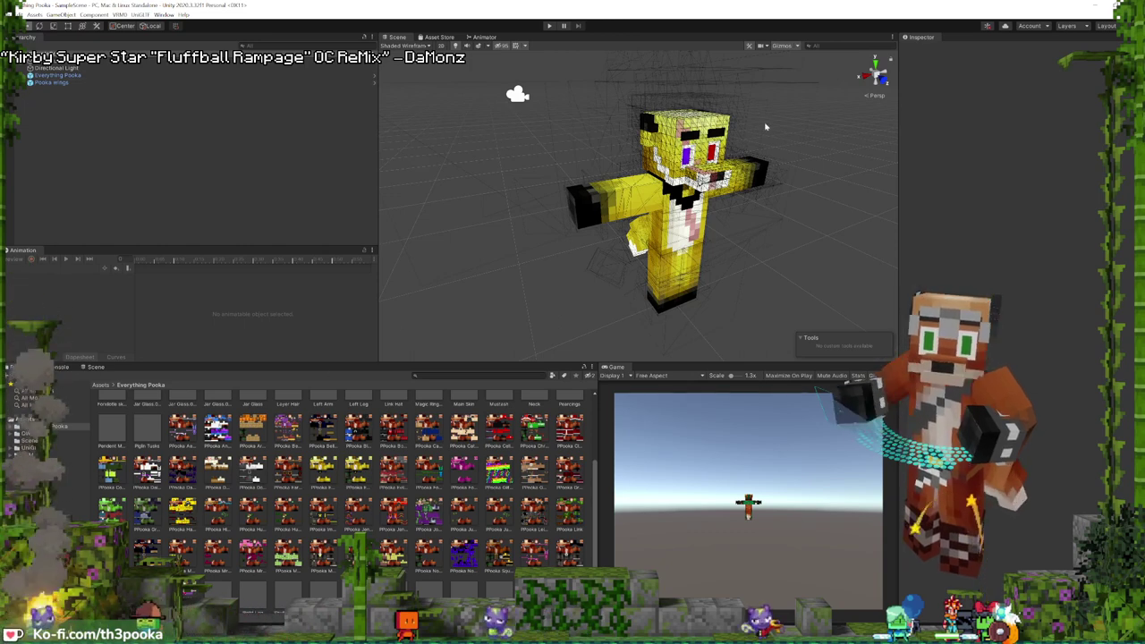
- Expand the Everything Pooka model in the hierarchy and open the Arm Blade material's colour for editing
{"action": "left_click", "coordinate": [634, 134]}
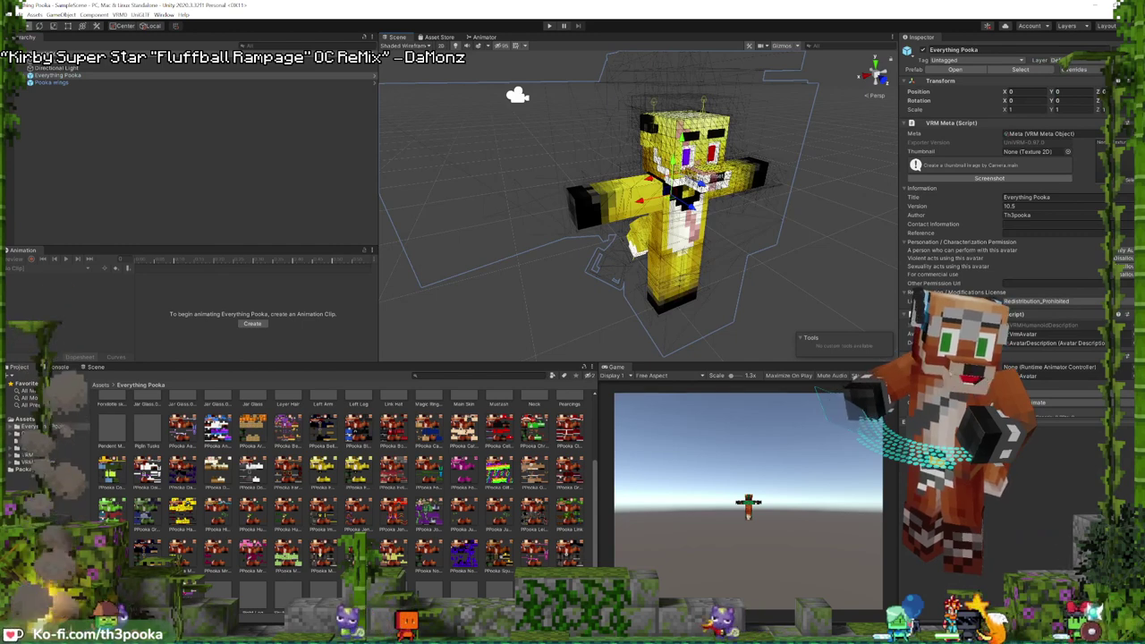
{"action": "left_click", "coordinate": [24, 75]}
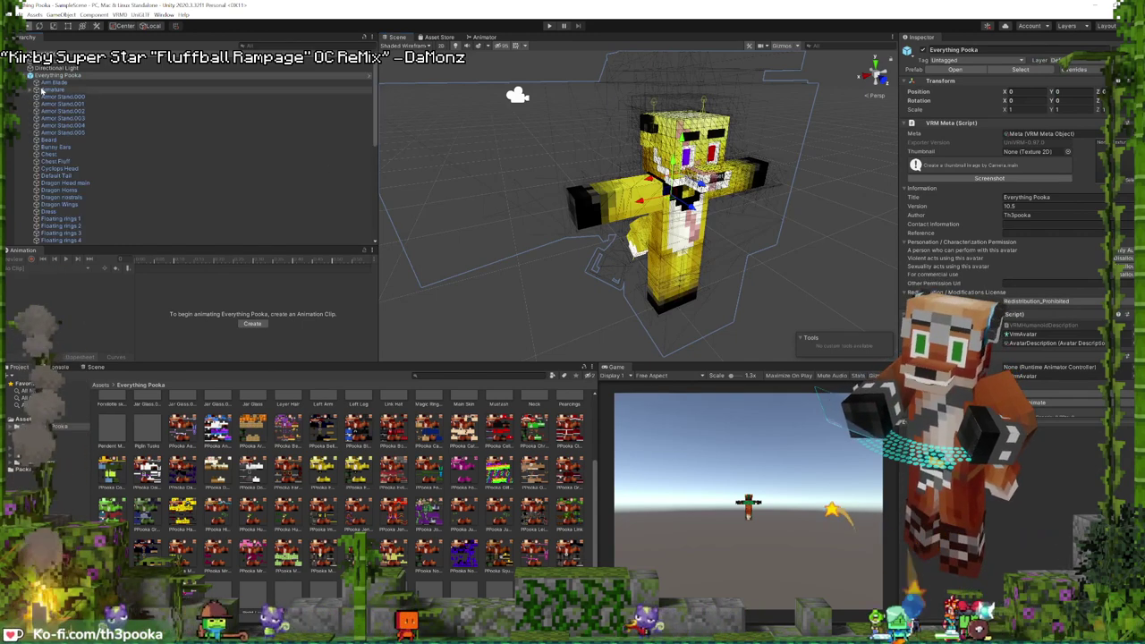
{"action": "left_click", "coordinate": [50, 83]}
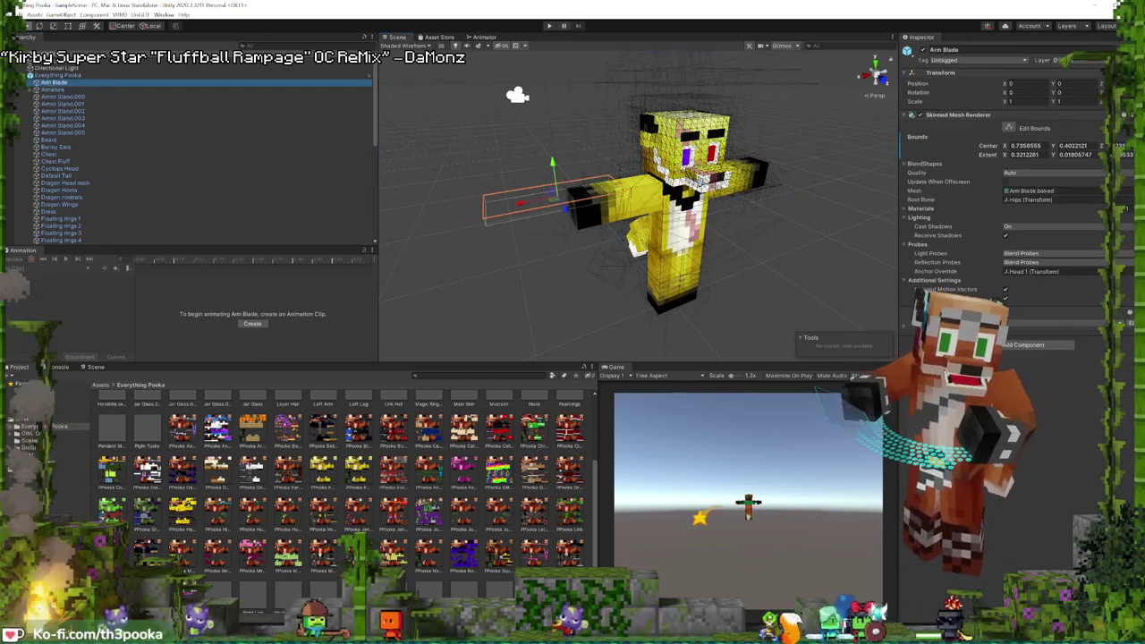
{"action": "left_click", "coordinate": [909, 328]}
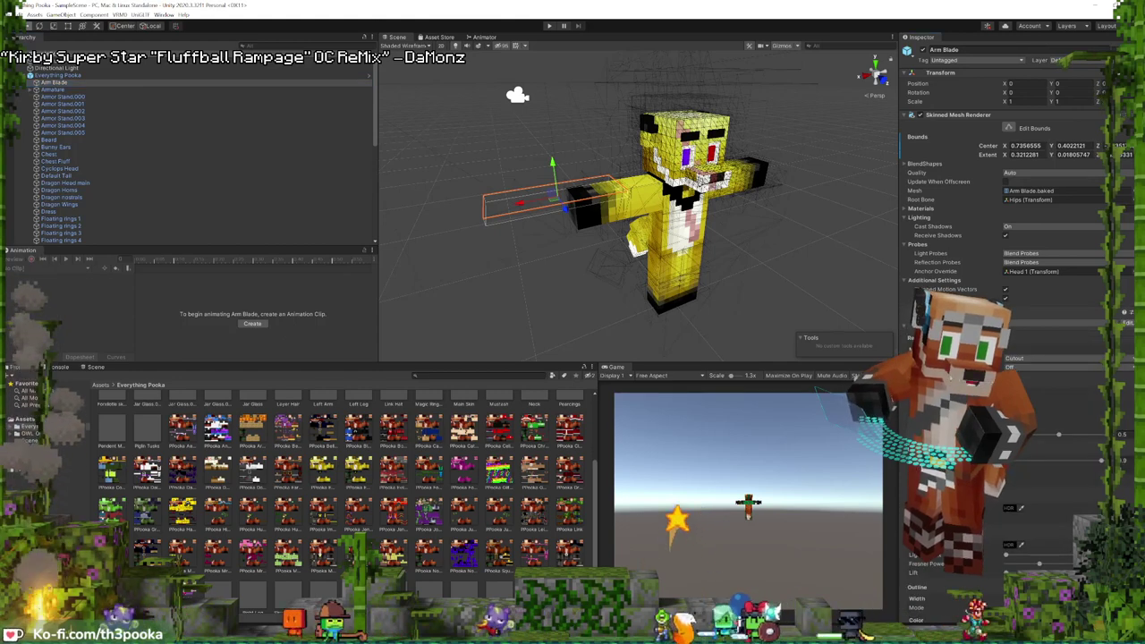
{"action": "left_click", "coordinate": [1020, 402]}
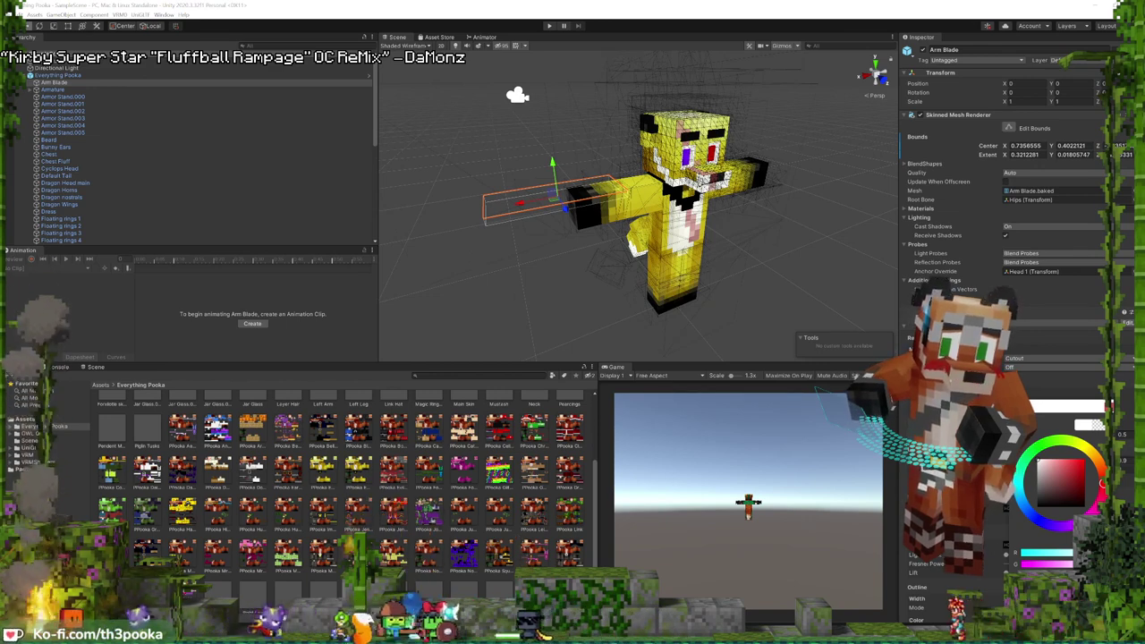
- Go through the Armor Stand parts from Armor Stand.000 to Armor Stand.005 to check their materials
{"action": "left_click", "coordinate": [55, 96]}
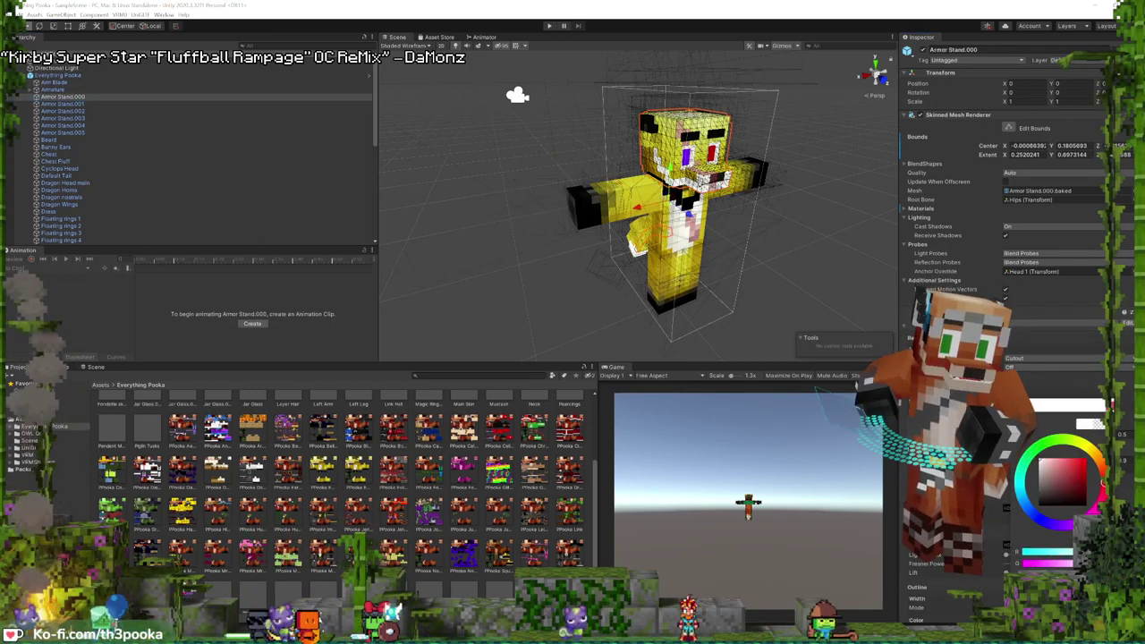
{"action": "left_click", "coordinate": [57, 105]}
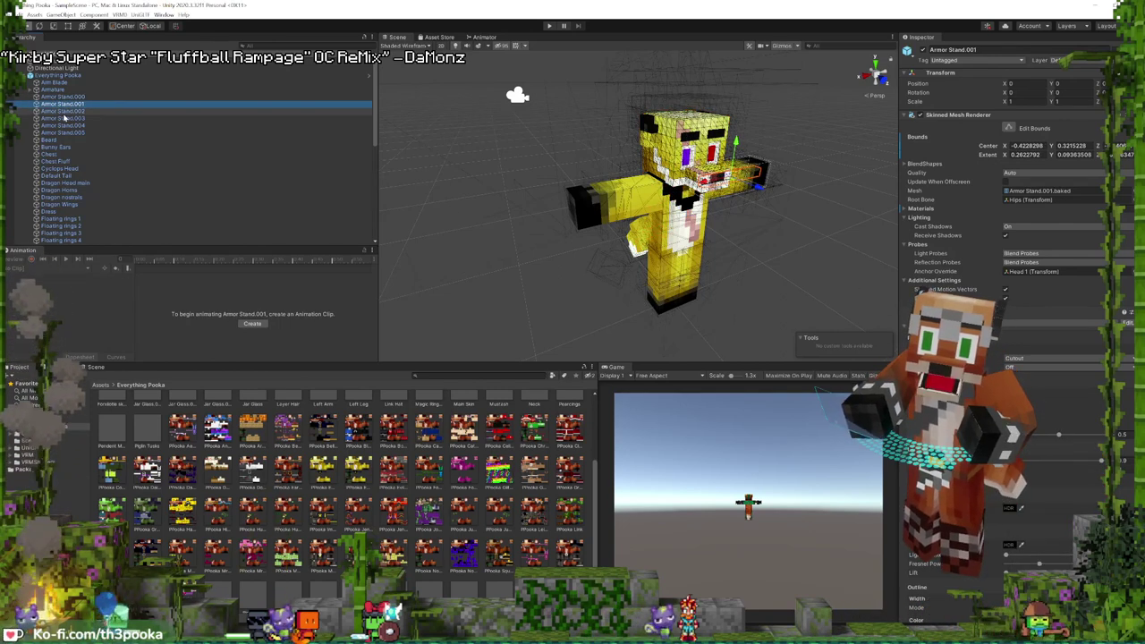
{"action": "left_click", "coordinate": [63, 113]}
{"action": "left_click", "coordinate": [66, 125]}
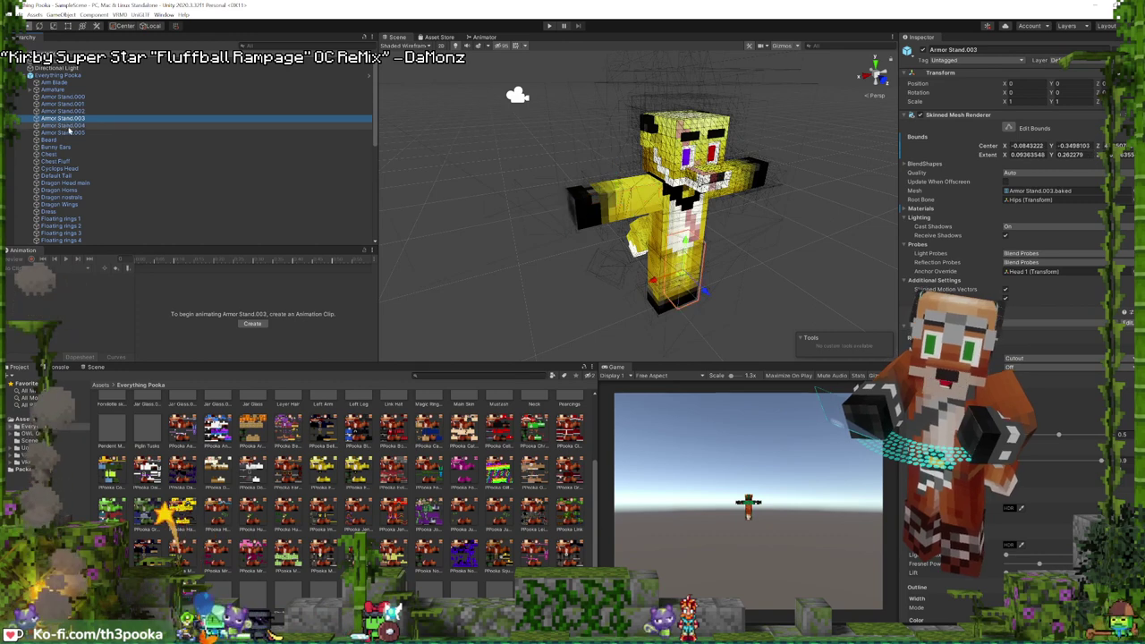
{"action": "left_click", "coordinate": [71, 132]}
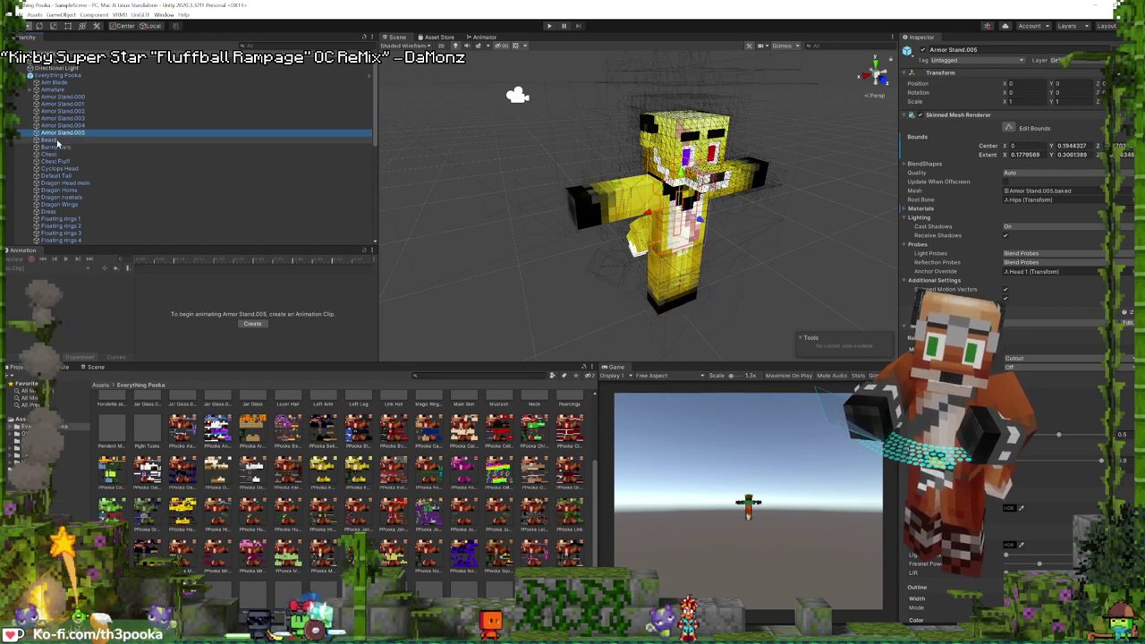
- Inspect the Beard part's two materials and open each one's colour
{"action": "left_click", "coordinate": [56, 140]}
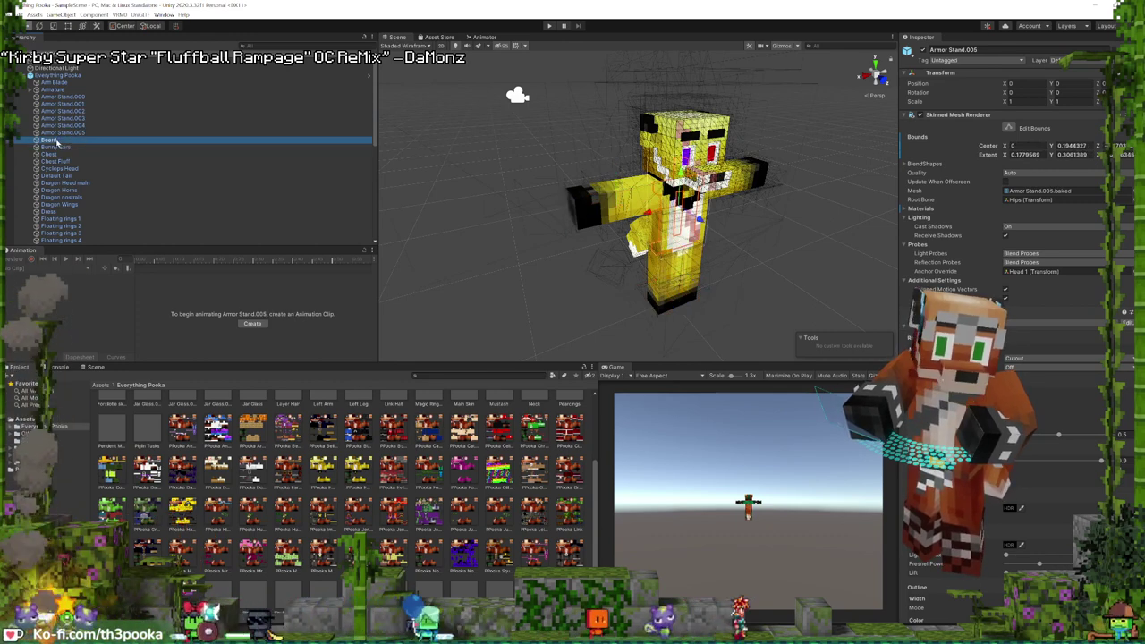
{"action": "left_click", "coordinate": [905, 328]}
{"action": "left_click", "coordinate": [1066, 404]}
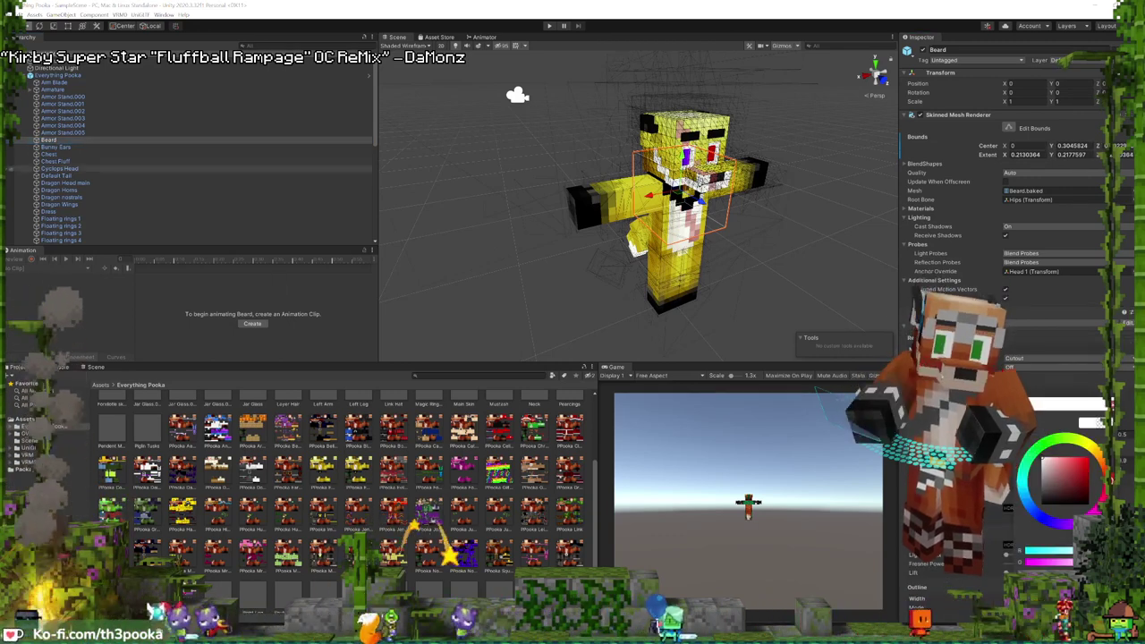
{"action": "left_click", "coordinate": [52, 149]}
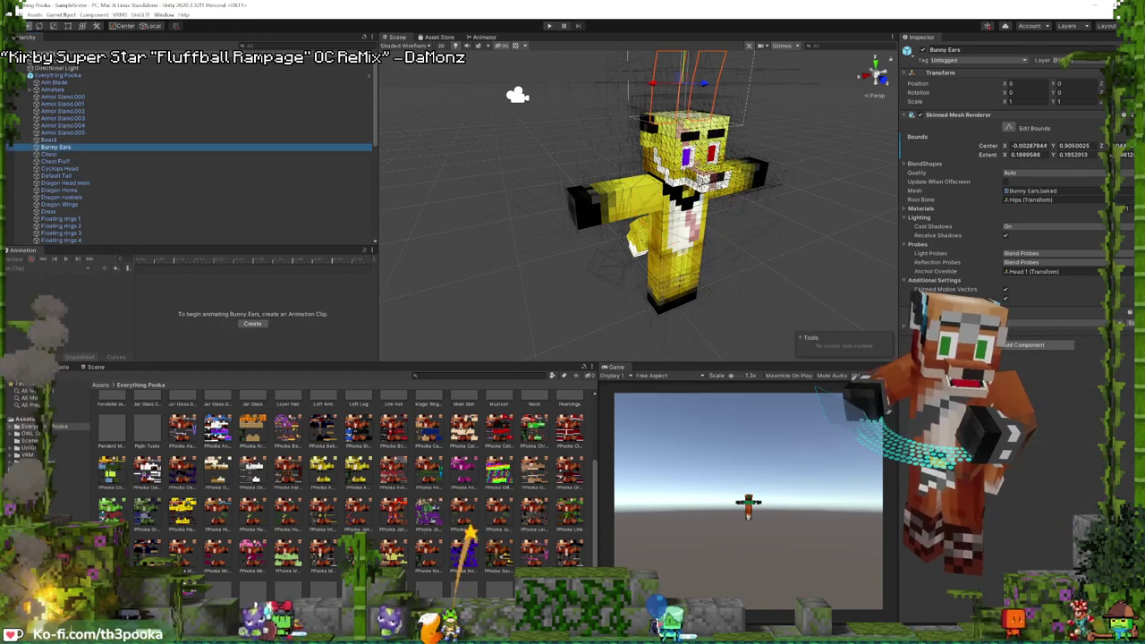
{"action": "left_click", "coordinate": [47, 140]}
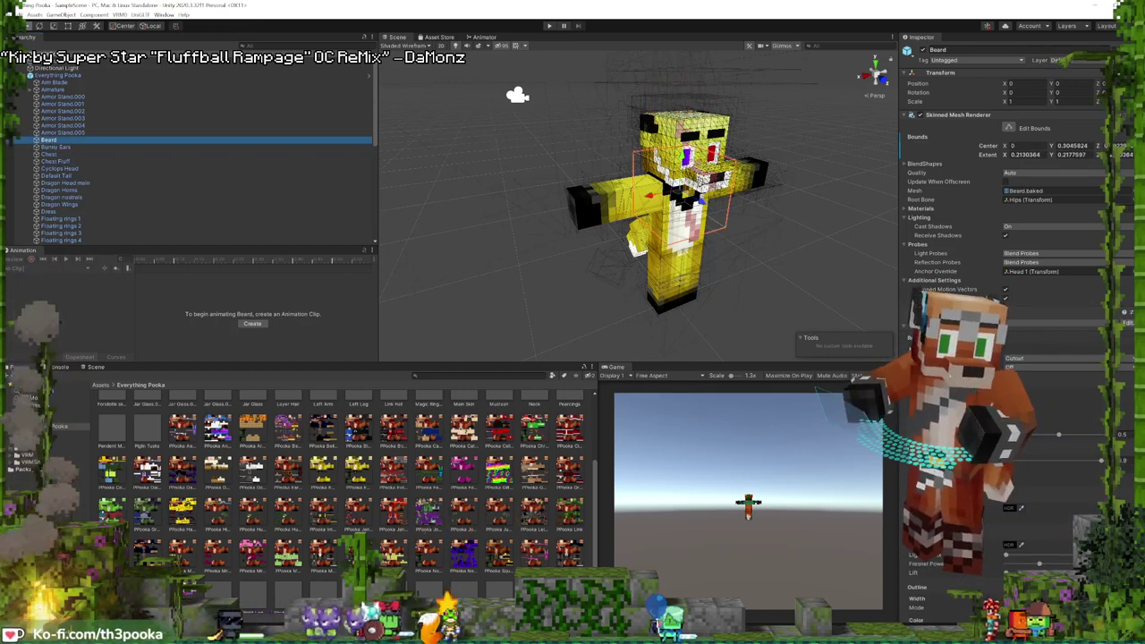
{"action": "left_click", "coordinate": [904, 324]}
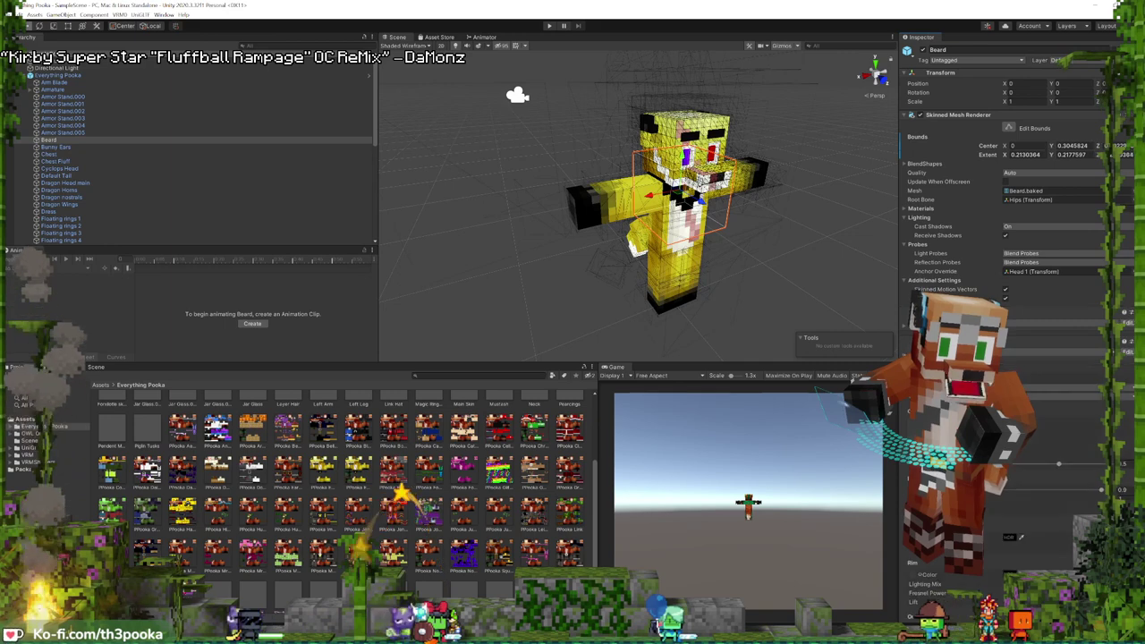
{"action": "left_click", "coordinate": [1011, 428]}
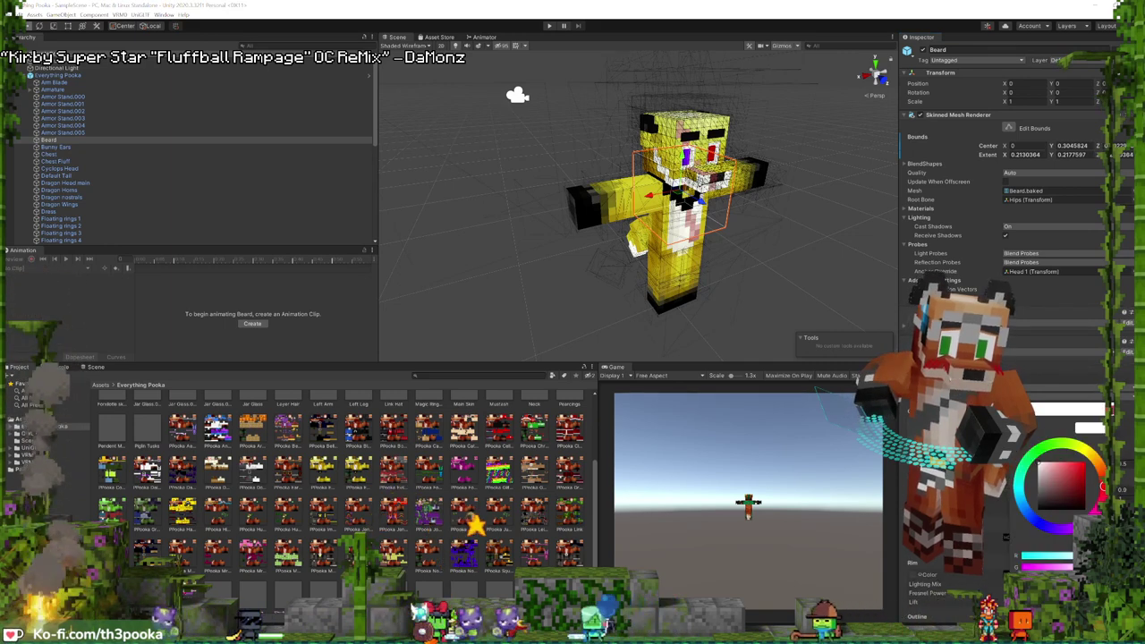
- Expand the materials of the Bunny Ears and Chest parts and open their colours
{"action": "left_click", "coordinate": [54, 146]}
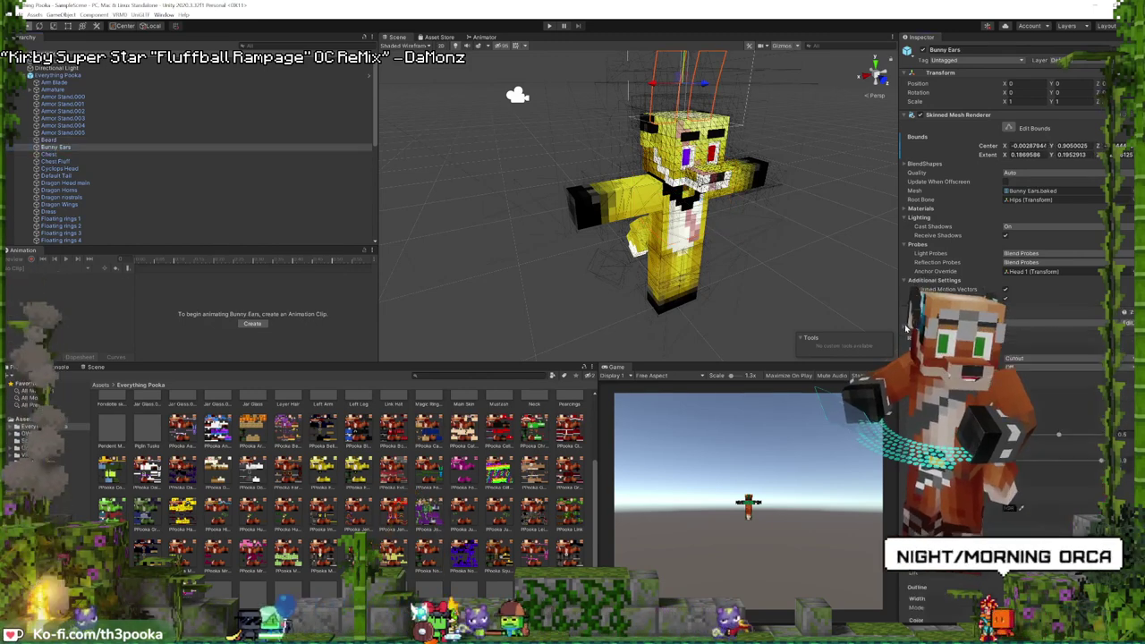
{"action": "left_click", "coordinate": [1065, 407]}
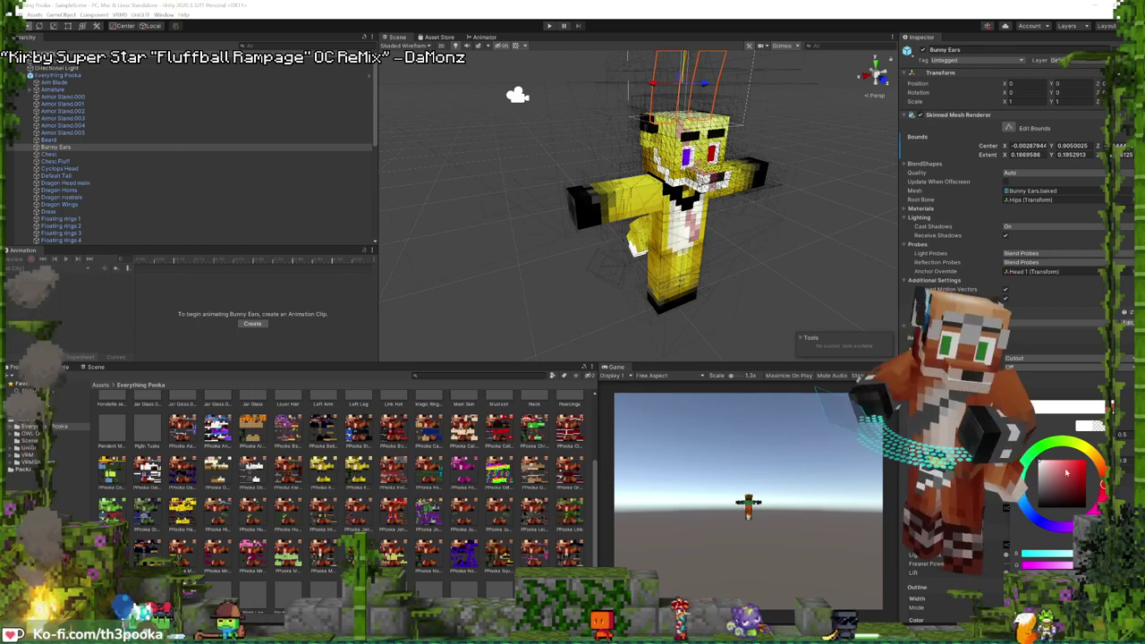
{"action": "left_click", "coordinate": [48, 155]}
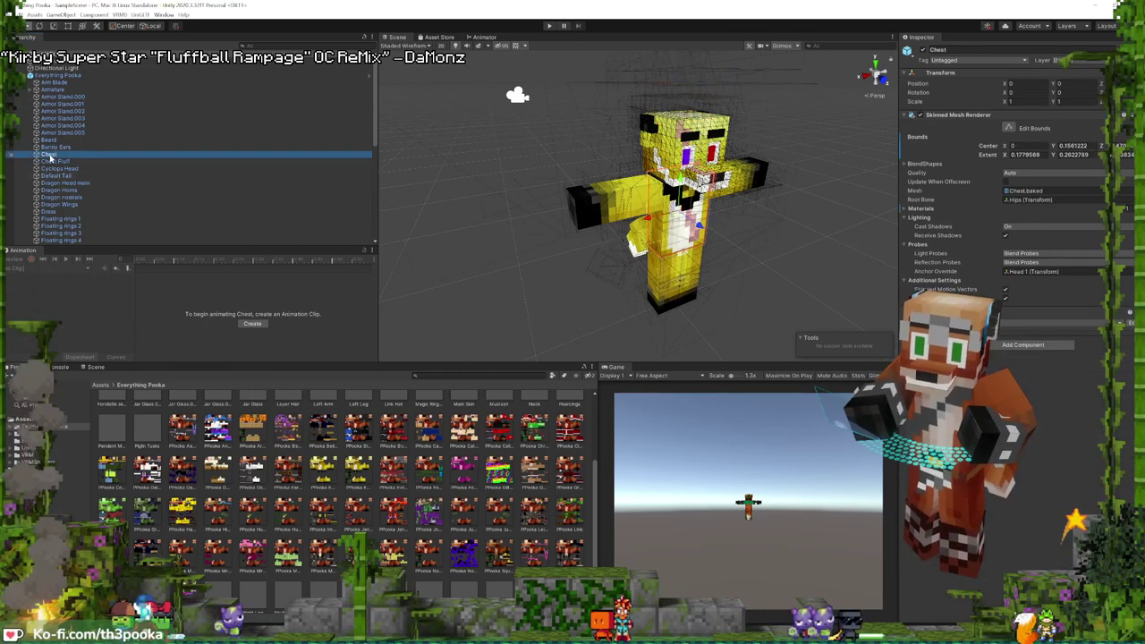
{"action": "left_click", "coordinate": [906, 325]}
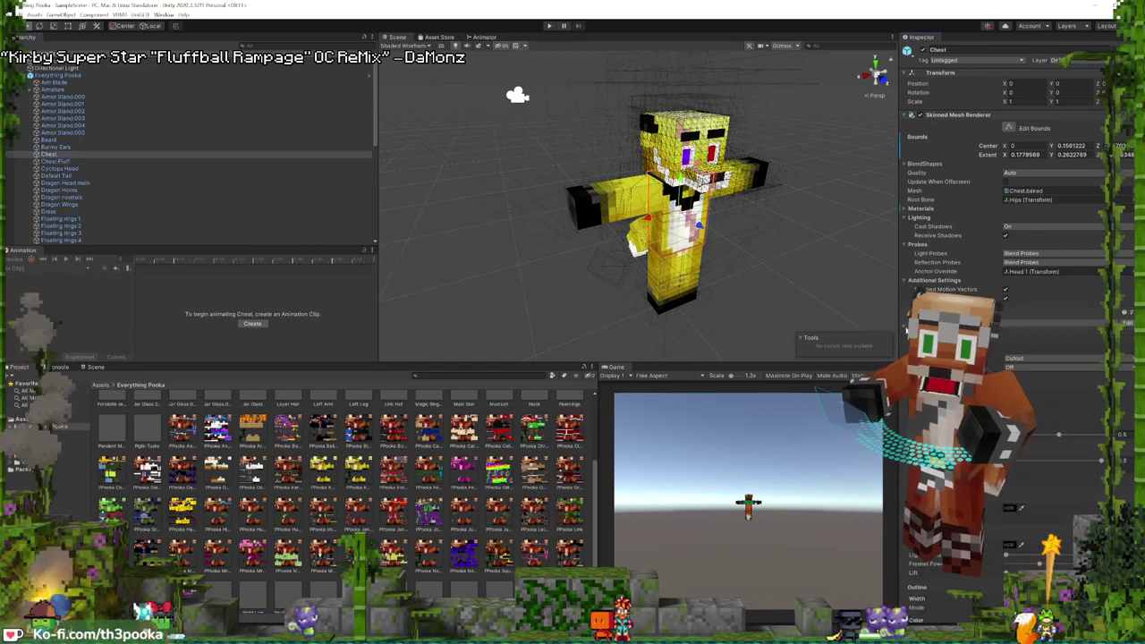
{"action": "left_click", "coordinate": [1011, 407]}
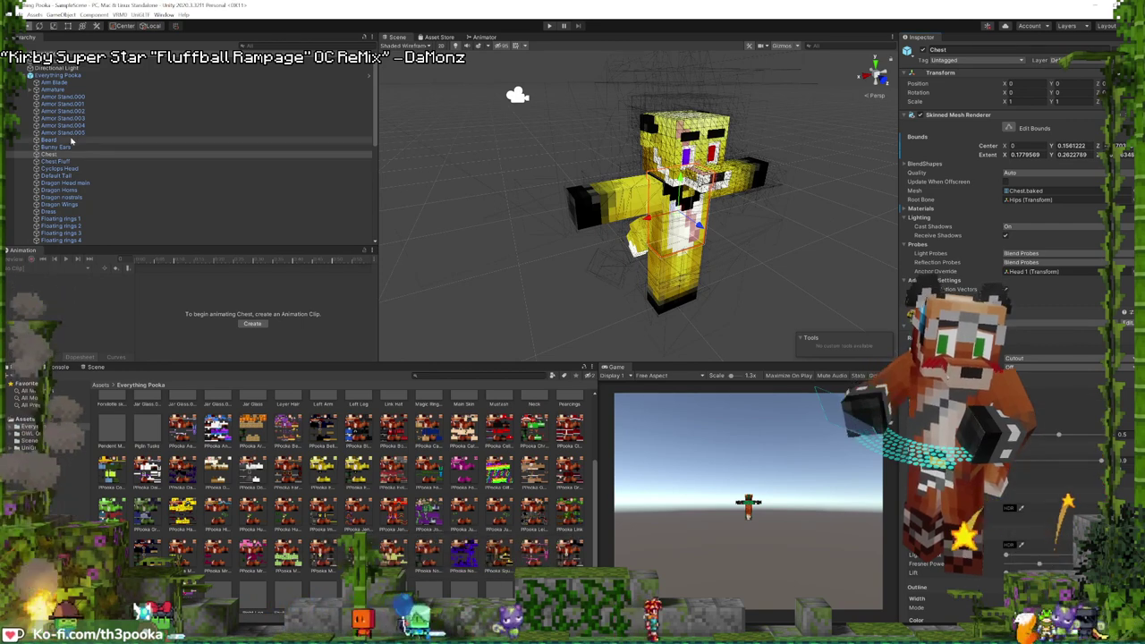
- Check the Chest Fluff, Cyclops Head and Default Tail parts, opening the colour of the Cyclops Head's material
{"action": "left_click", "coordinate": [56, 162]}
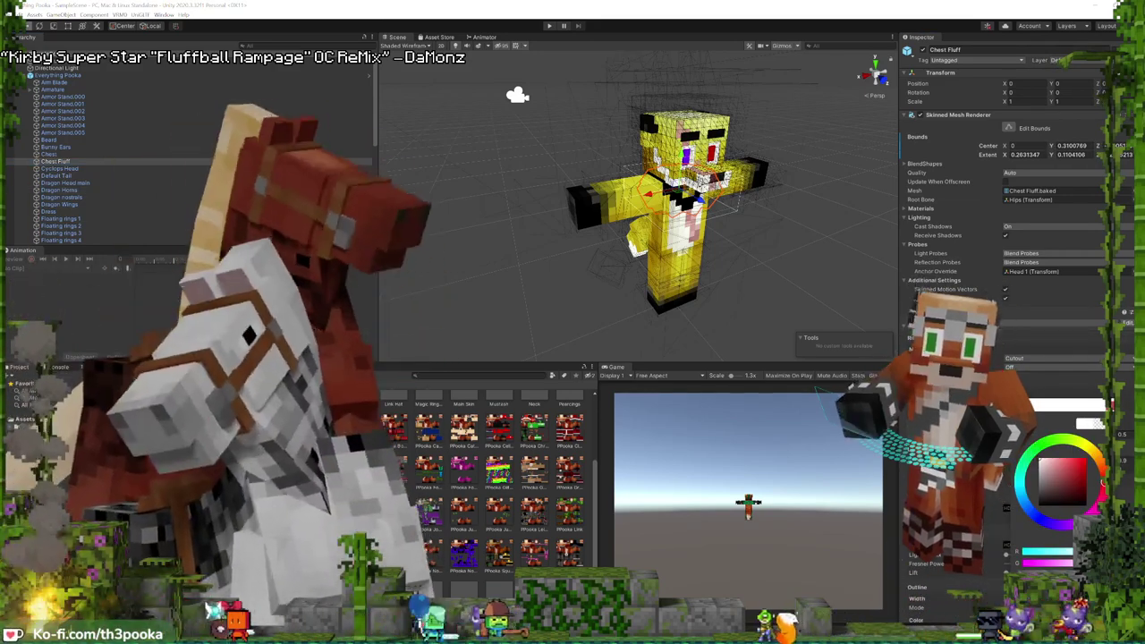
{"action": "left_click", "coordinate": [68, 169]}
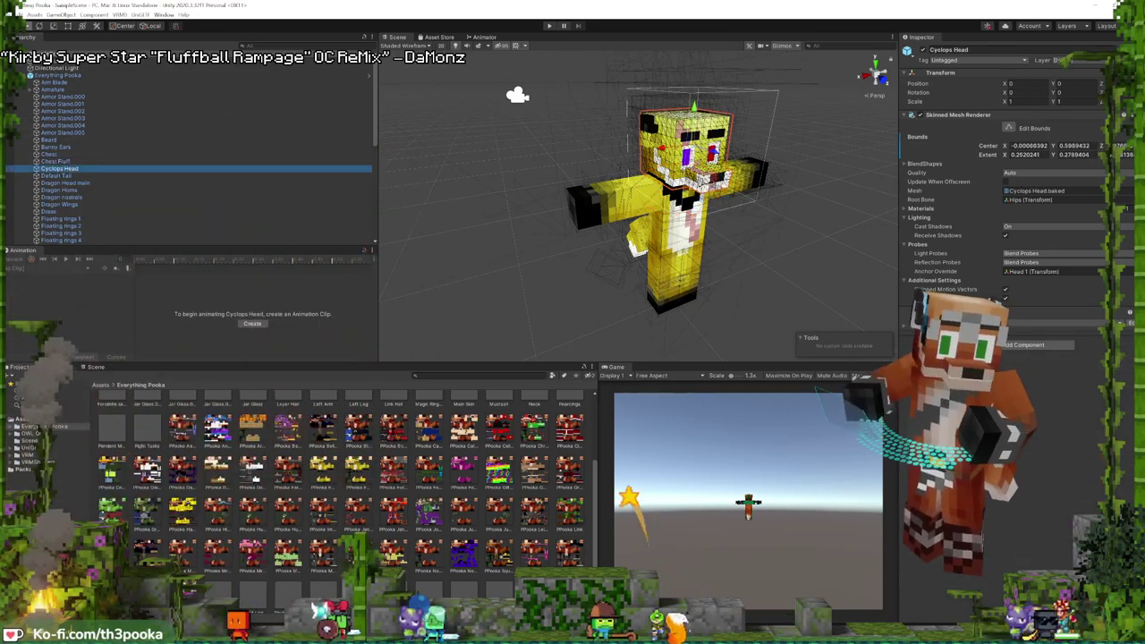
{"action": "left_click", "coordinate": [906, 329]}
{"action": "left_click", "coordinate": [1055, 404]}
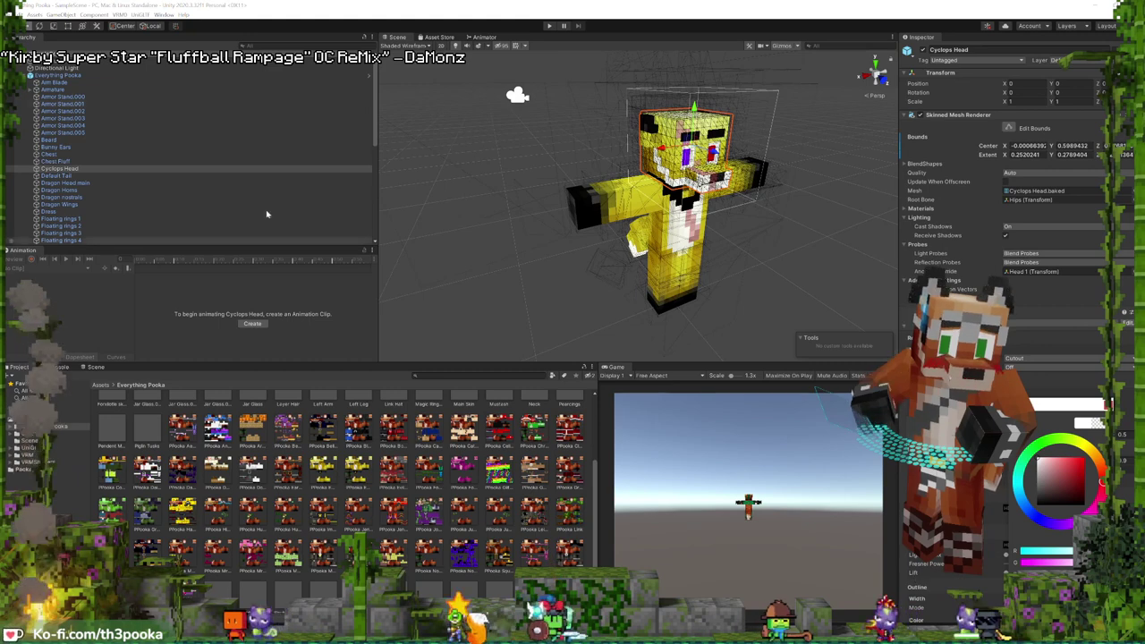
{"action": "left_click", "coordinate": [268, 175]}
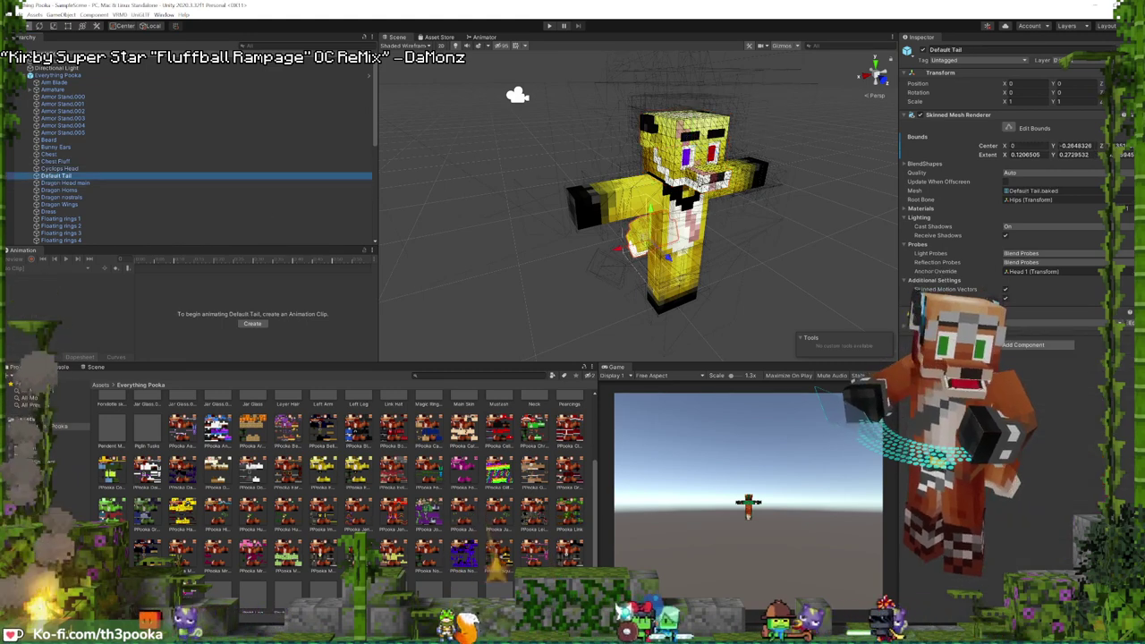
- Inspect both materials of the Dragon Head main part and open the second material's colour
{"action": "left_click", "coordinate": [58, 183]}
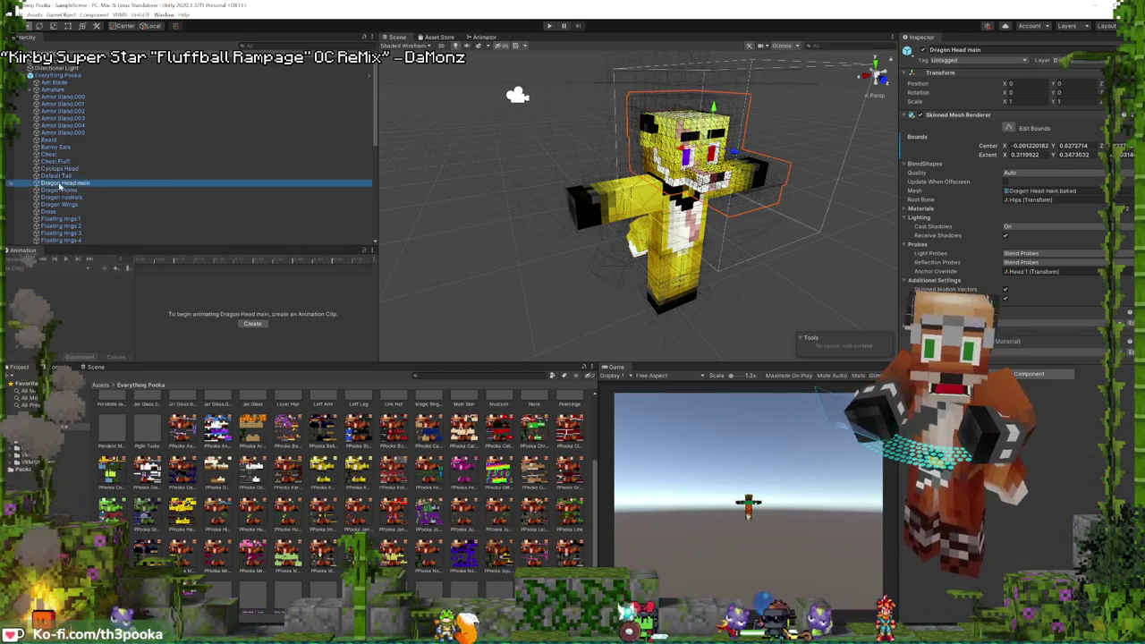
{"action": "left_click", "coordinate": [905, 328]}
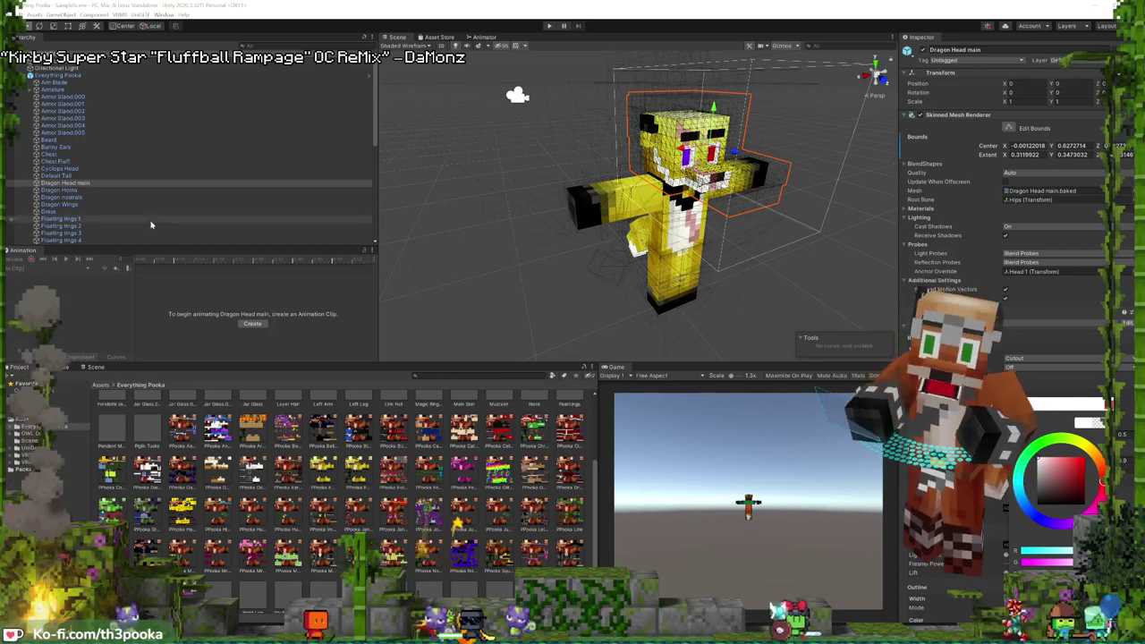
{"action": "left_click", "coordinate": [74, 190]}
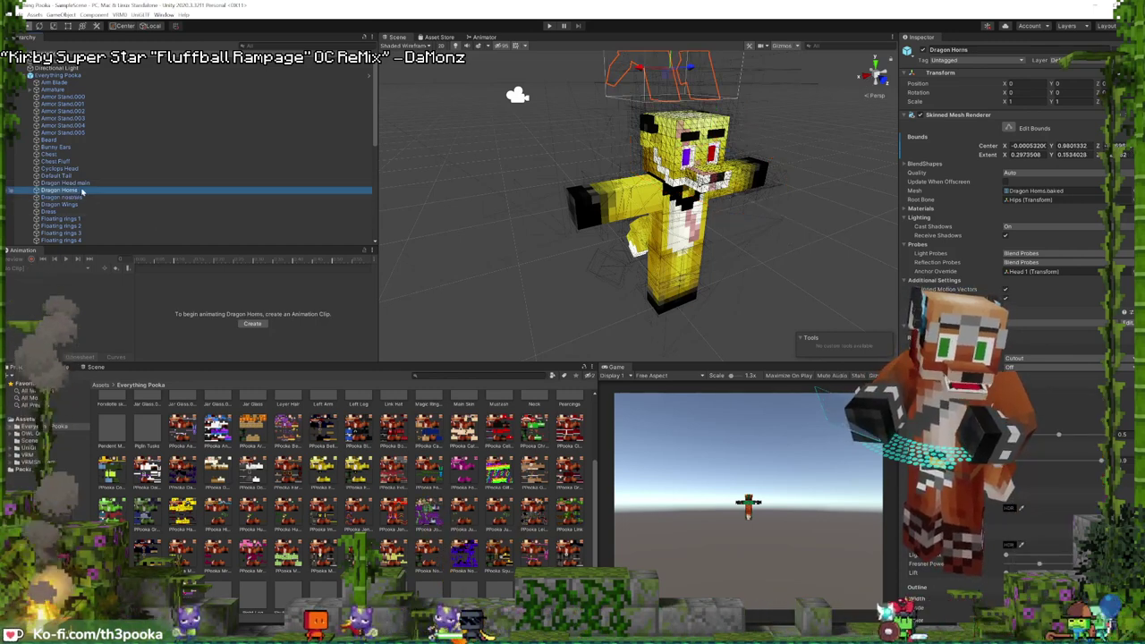
{"action": "left_click", "coordinate": [67, 182]}
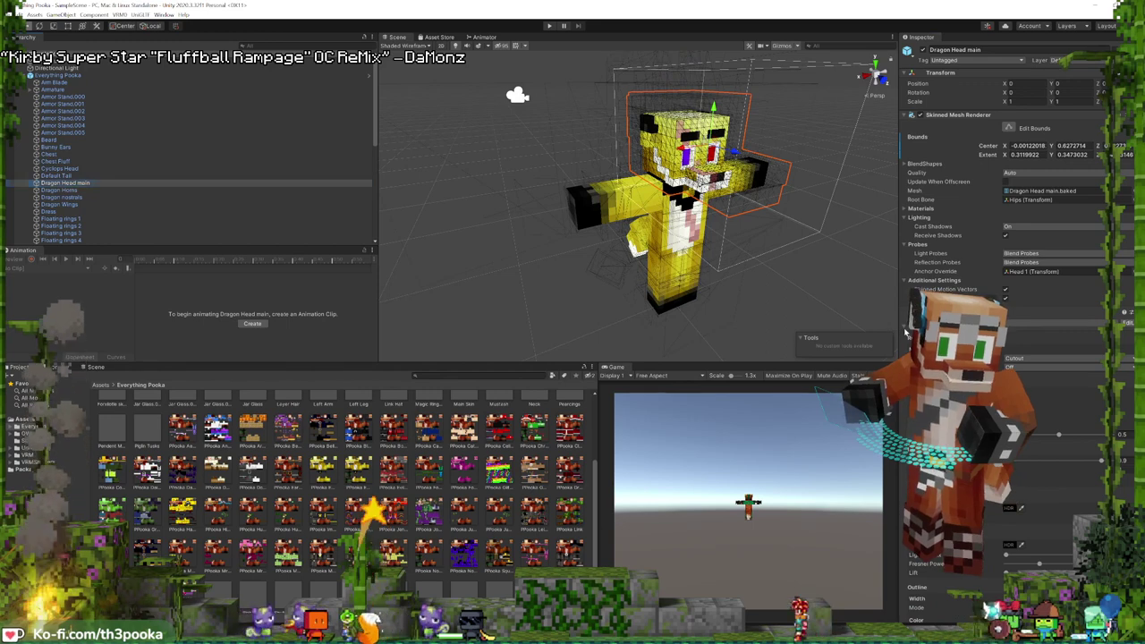
{"action": "left_click", "coordinate": [905, 330]}
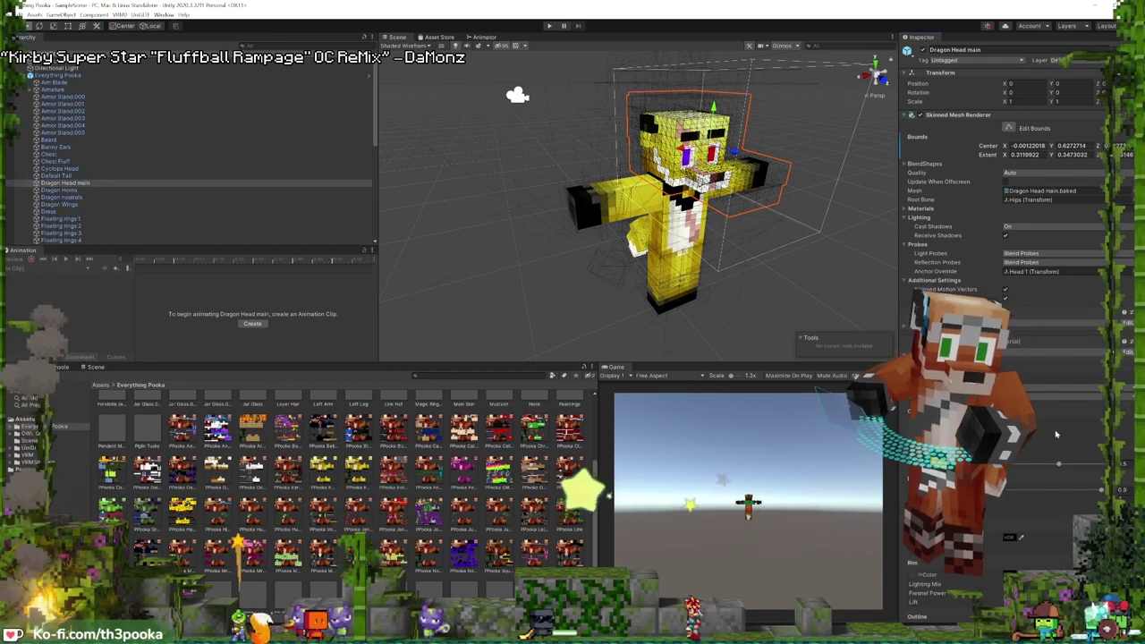
{"action": "left_click", "coordinate": [1055, 433]}
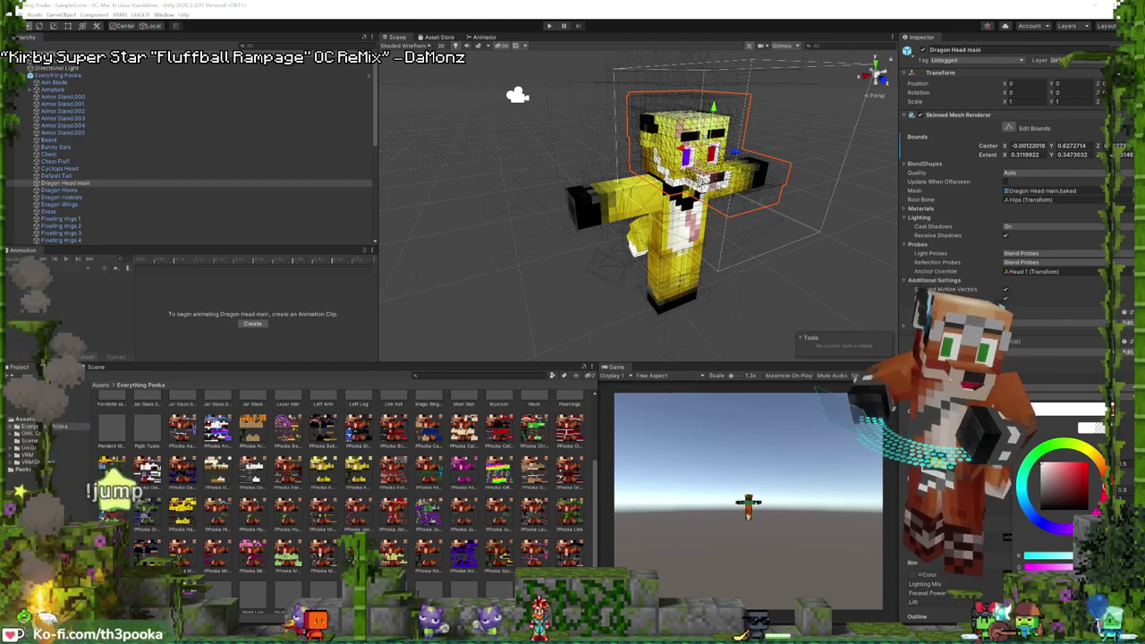
- Go through the Dragon Horns, Dragon nostrils and Dragon Wings parts, opening the material colours of the nostrils and wings
{"action": "left_click", "coordinate": [64, 191]}
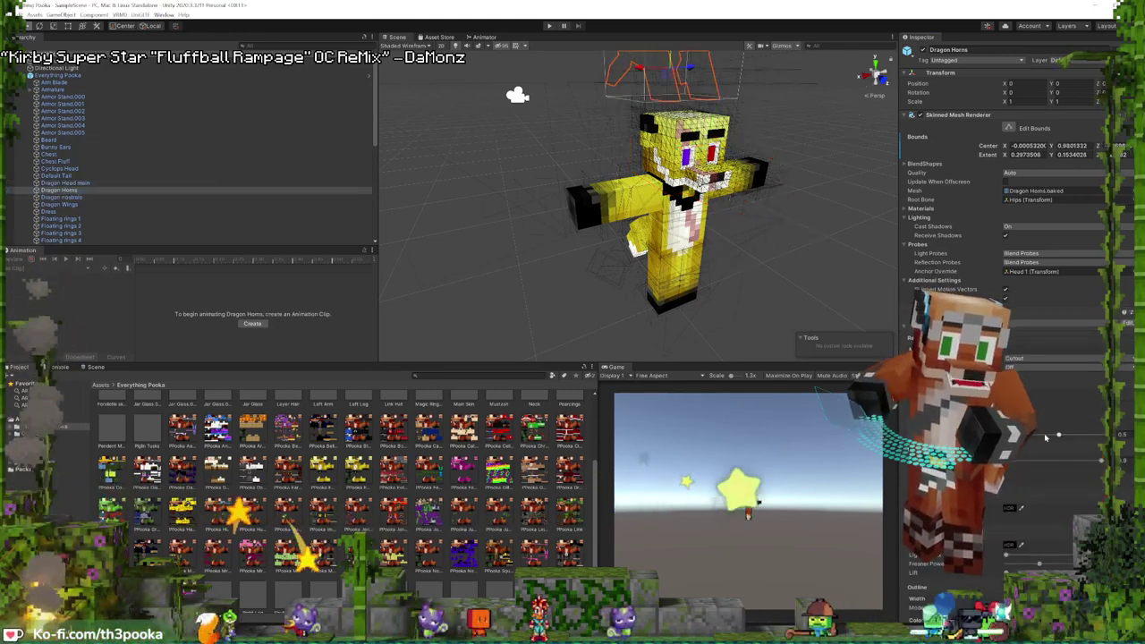
{"action": "left_click", "coordinate": [53, 197]}
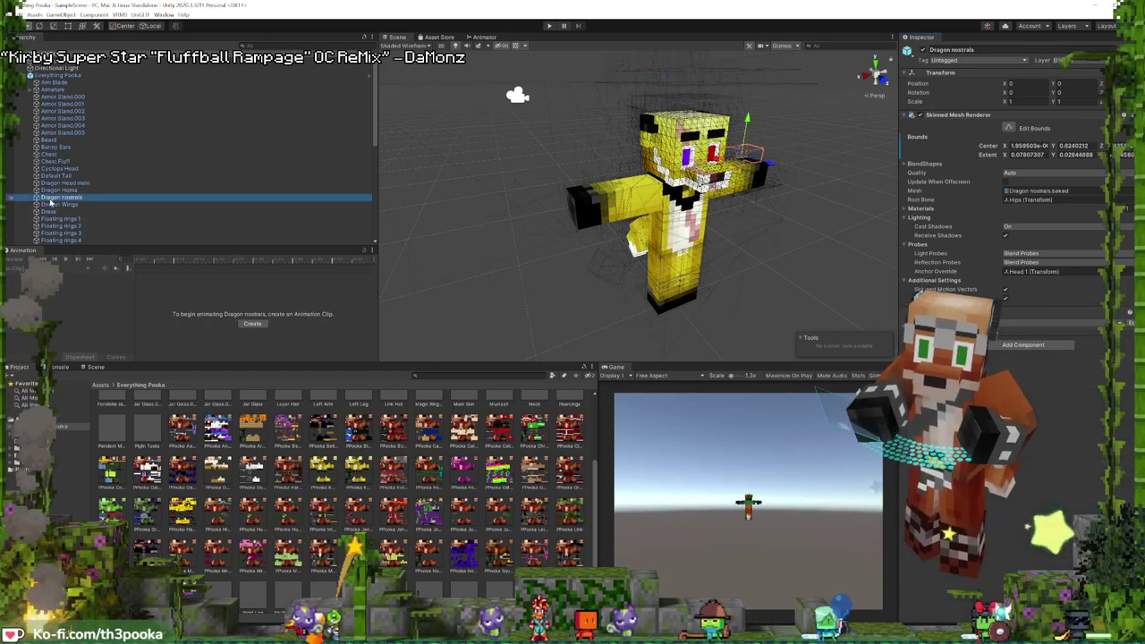
{"action": "left_click", "coordinate": [906, 331]}
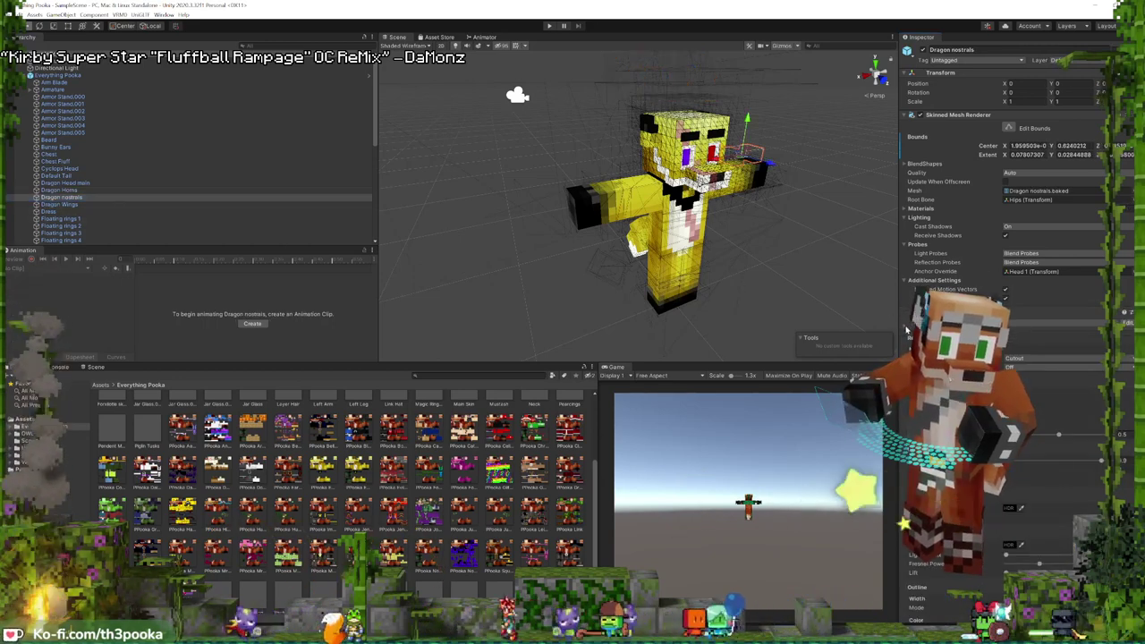
{"action": "left_click", "coordinate": [1020, 402]}
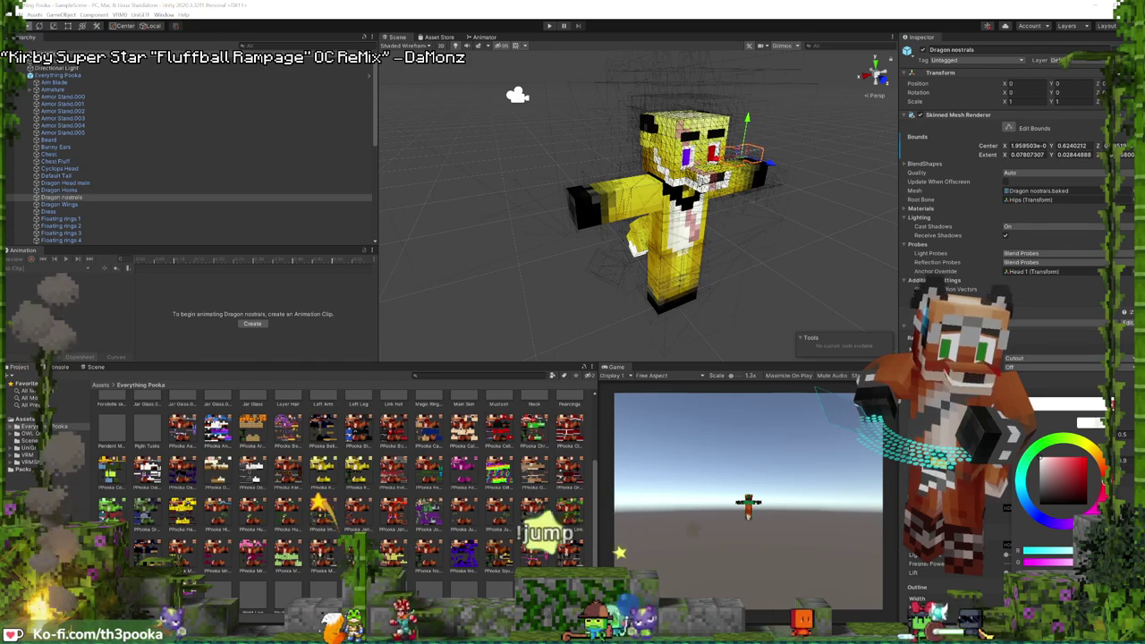
{"action": "left_click", "coordinate": [72, 204]}
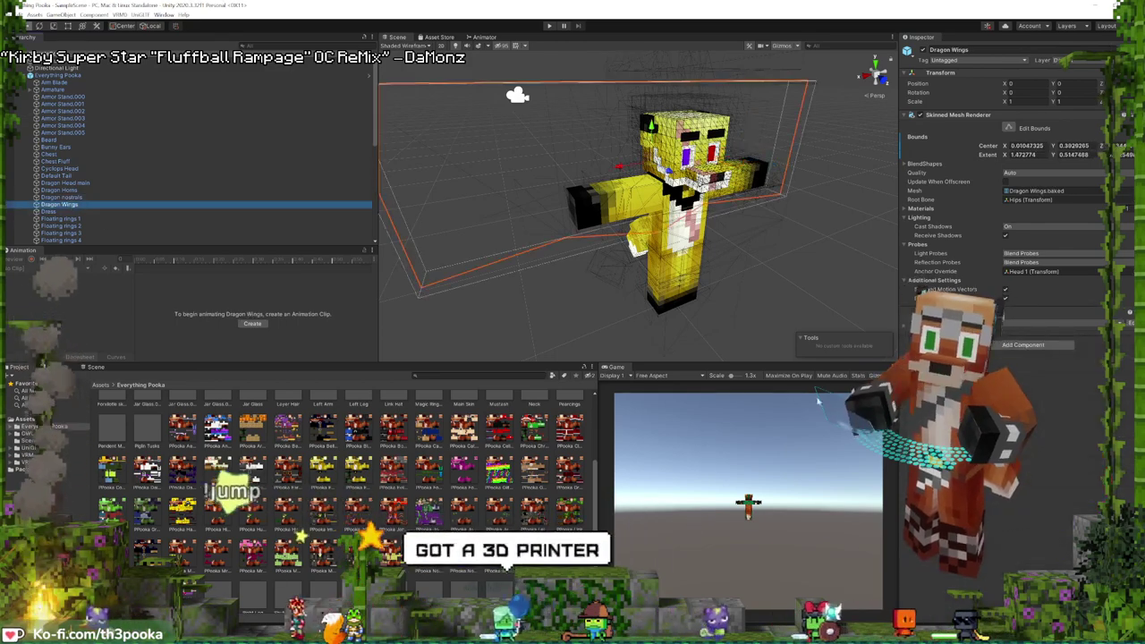
{"action": "left_click", "coordinate": [904, 327]}
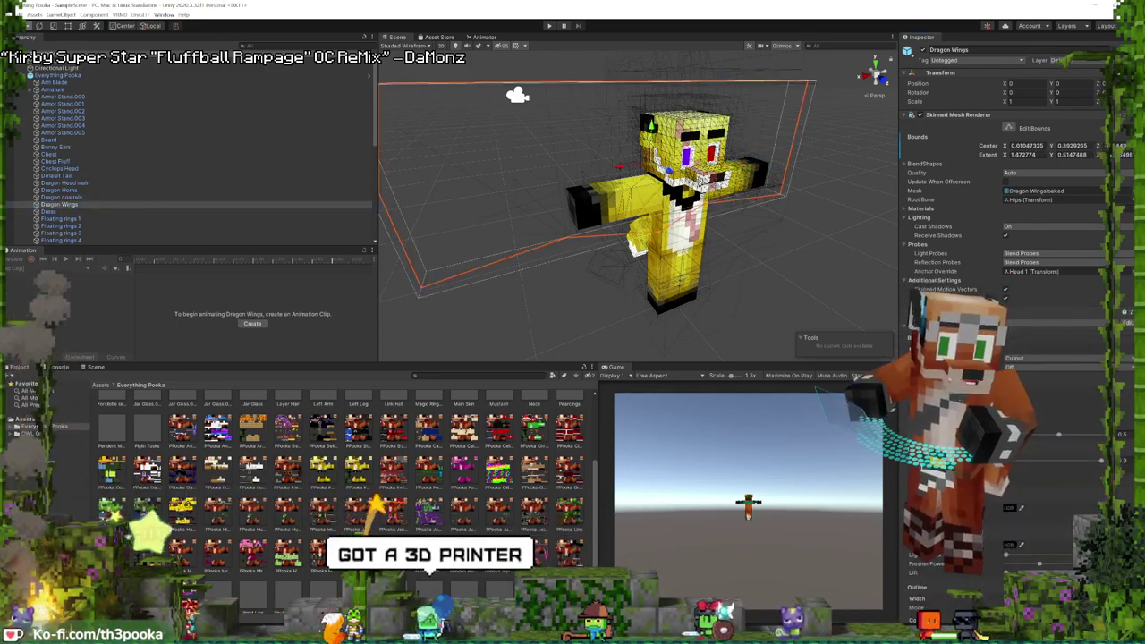
{"action": "left_click", "coordinate": [1019, 401]}
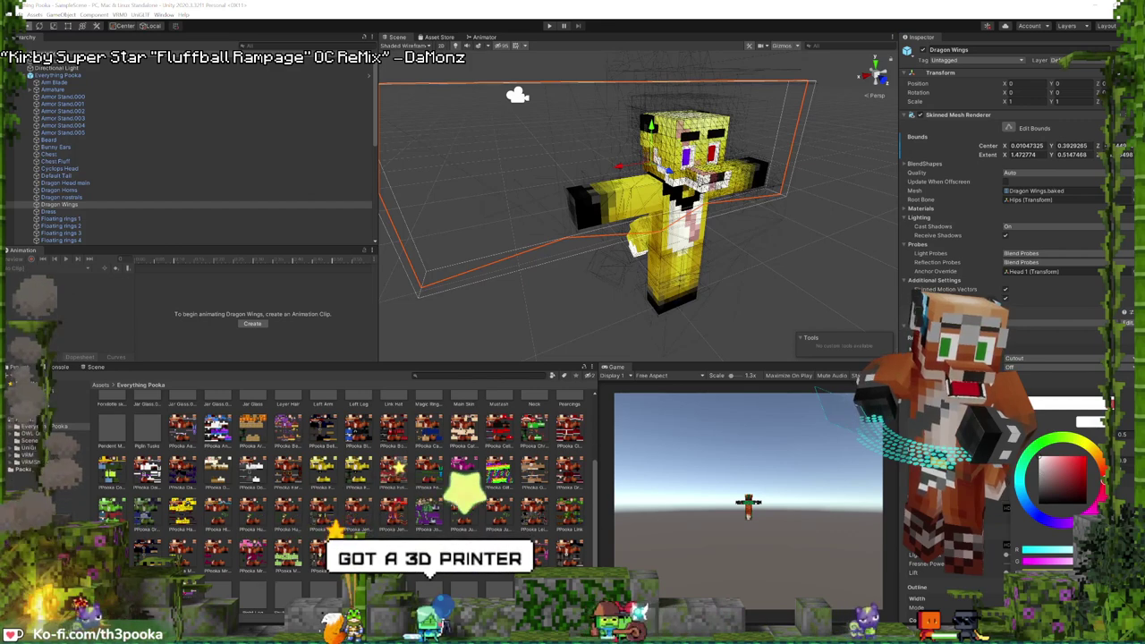
- Expand the Dress part's material and open its colour
{"action": "left_click", "coordinate": [59, 212]}
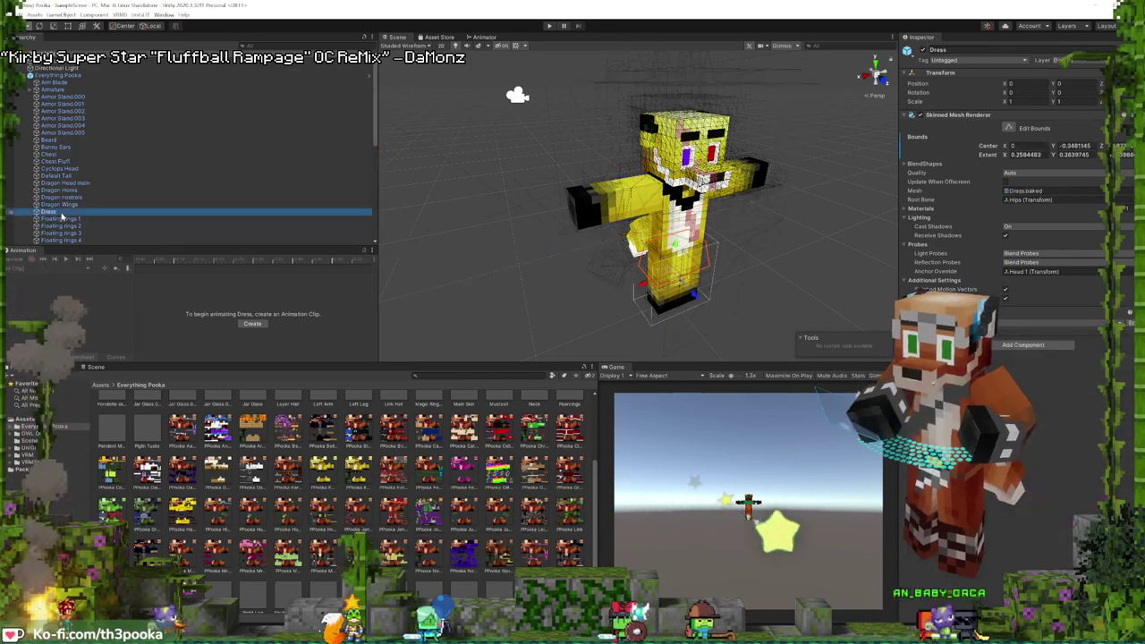
{"action": "left_click", "coordinate": [905, 325]}
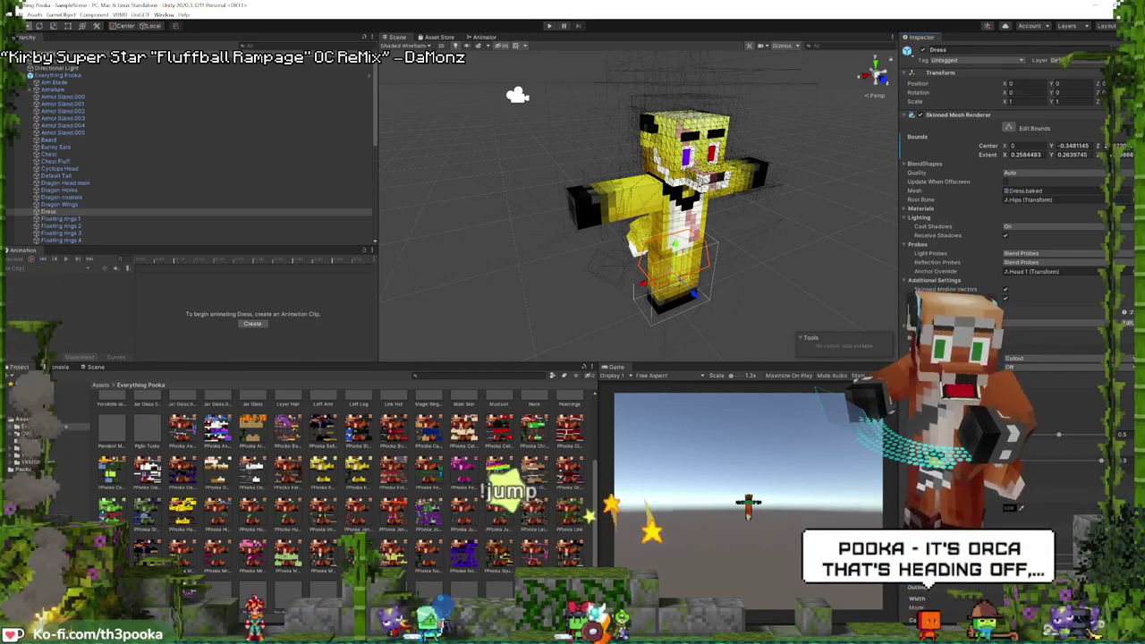
{"action": "left_click", "coordinate": [1011, 407]}
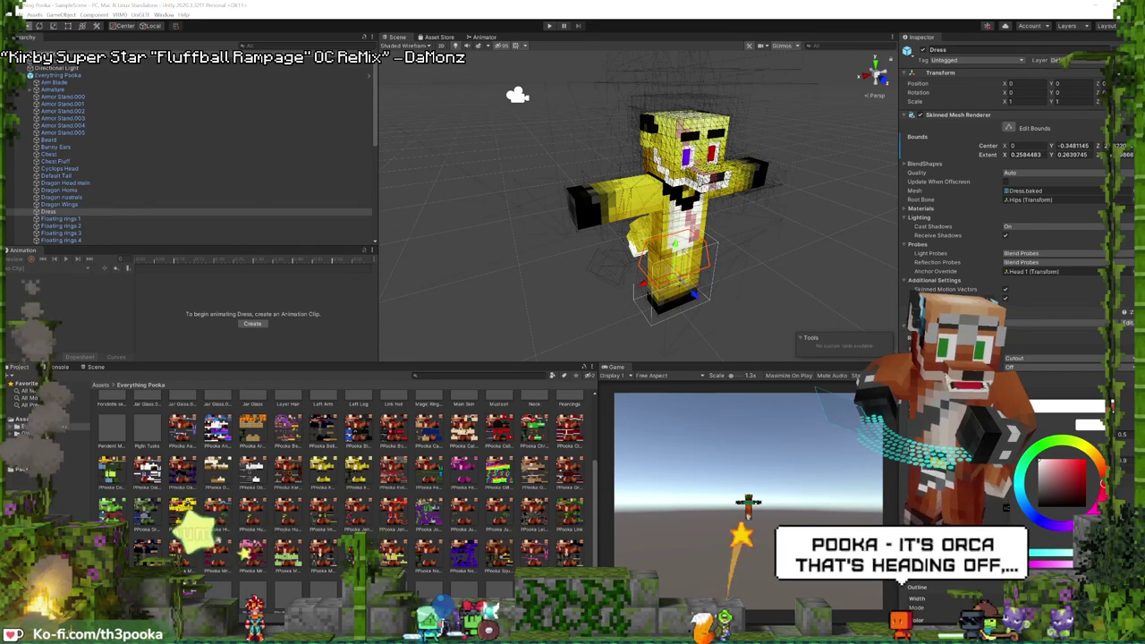
- Go through the Floating rings 1 to 5 parts, opening the colour of the Floating rings 1 material
{"action": "left_click", "coordinate": [72, 219]}
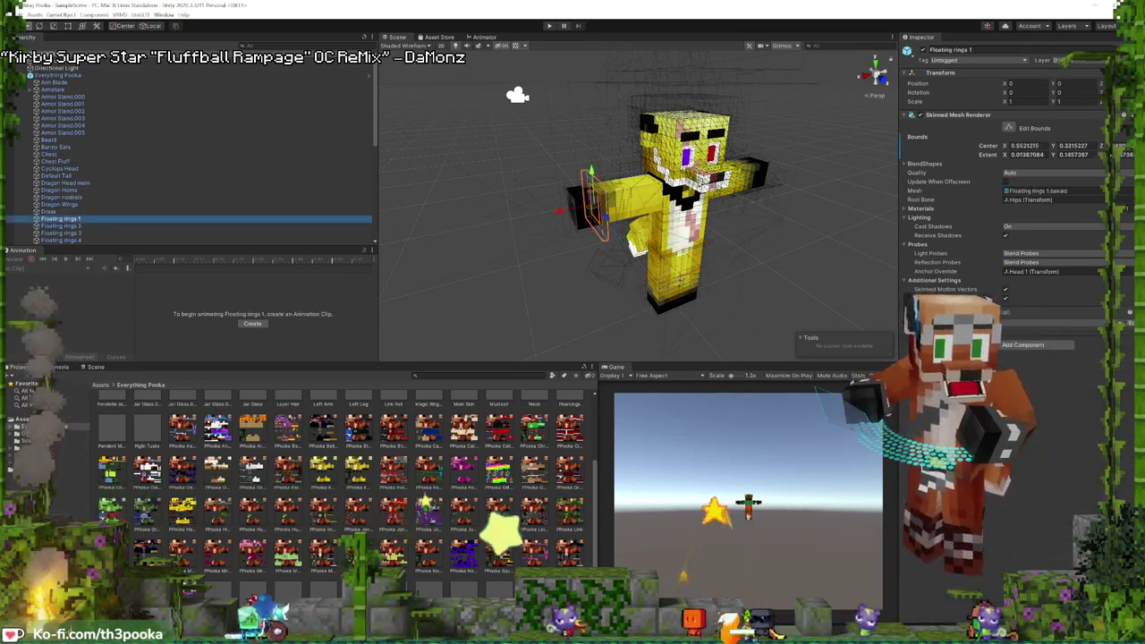
{"action": "left_click", "coordinate": [905, 323]}
{"action": "left_click", "coordinate": [1010, 403]}
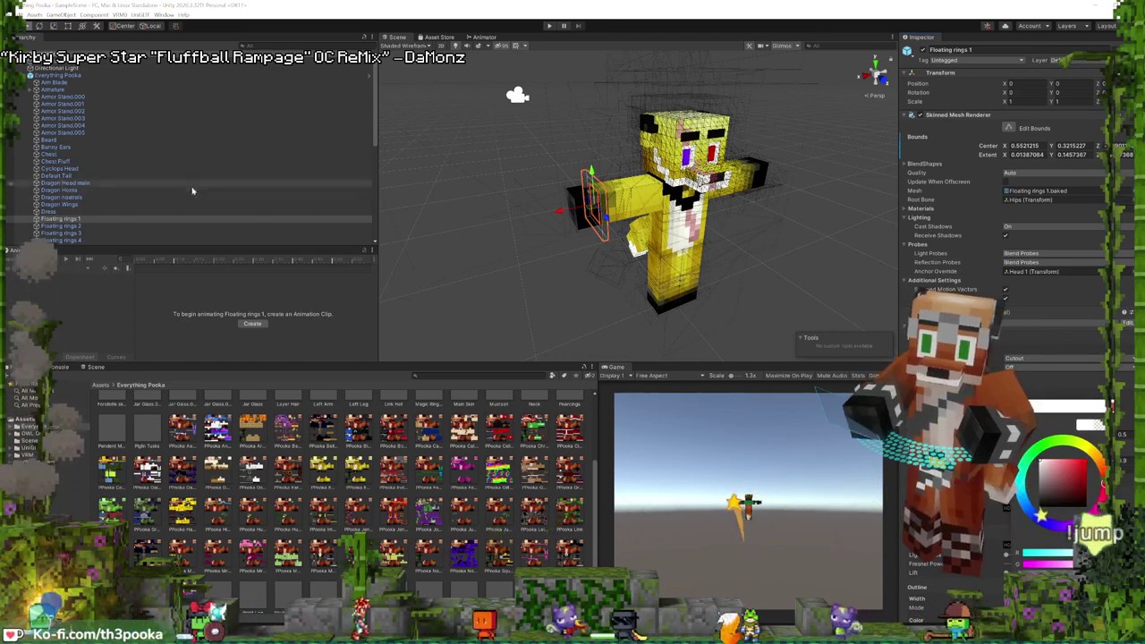
{"action": "left_click", "coordinate": [58, 226]}
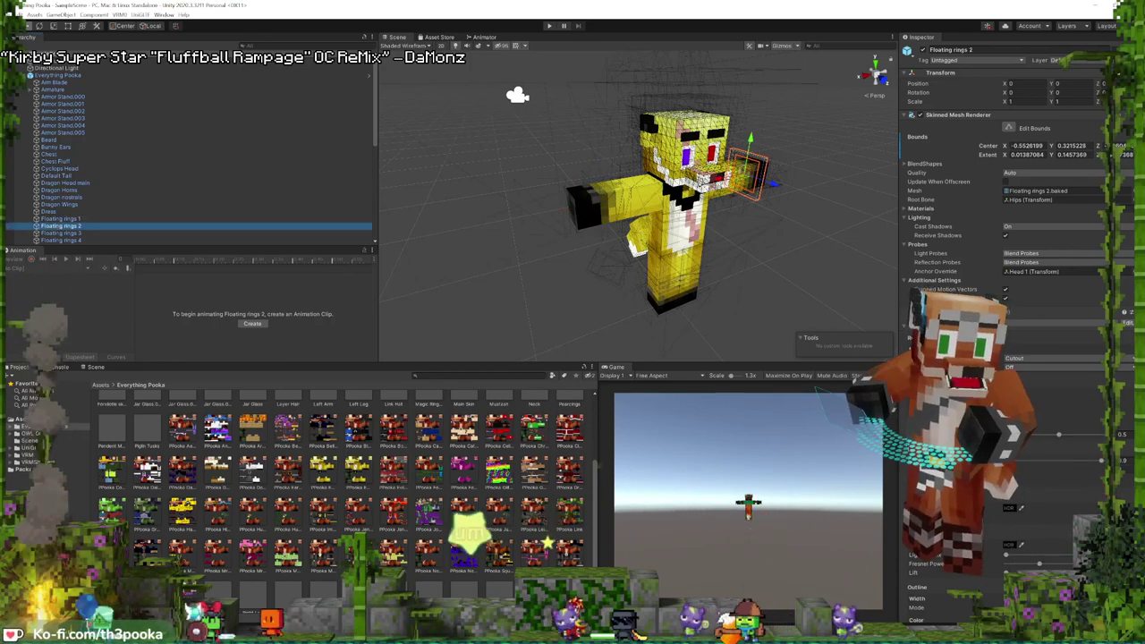
{"action": "left_click", "coordinate": [75, 233]}
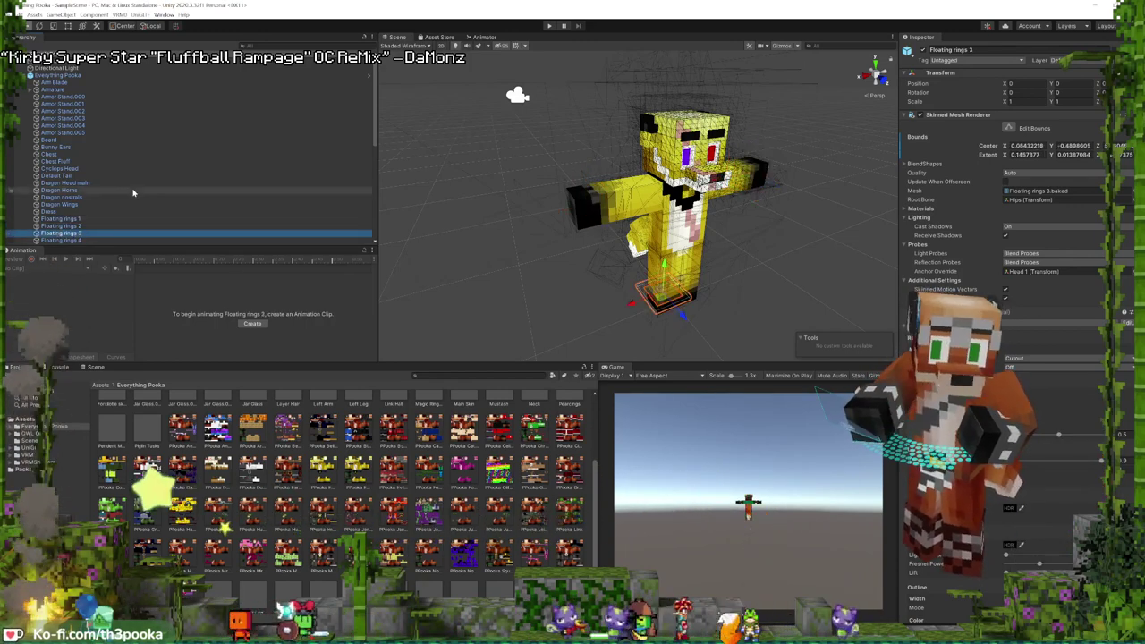
{"action": "scroll", "coordinate": [132, 192], "scroll_direction": "down", "scroll_amount": 5}
{"action": "left_click", "coordinate": [79, 107]}
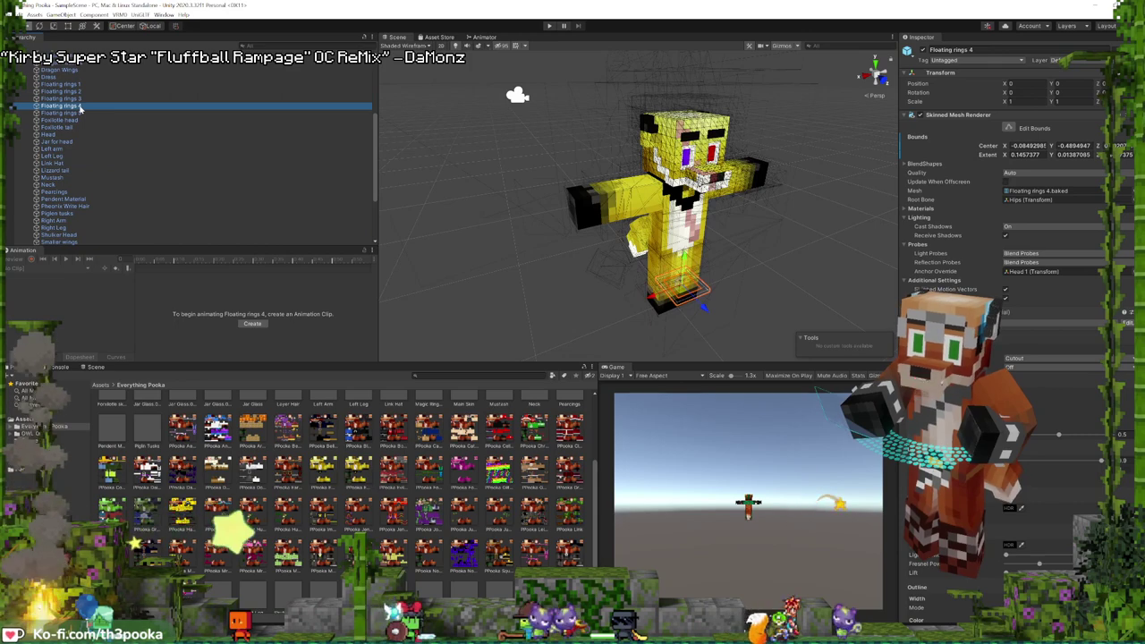
{"action": "left_click", "coordinate": [79, 112]}
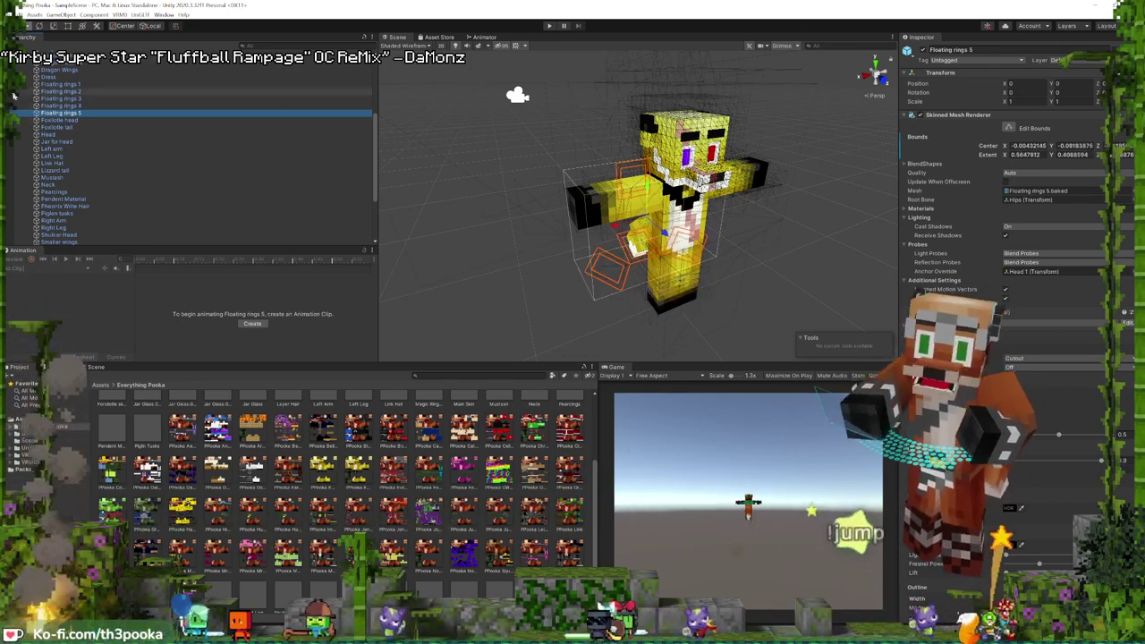
- Check the Foxilotle head, Foxilotle tail and Head parts, opening the material colour of the Foxilotle head
{"action": "left_click", "coordinate": [65, 121]}
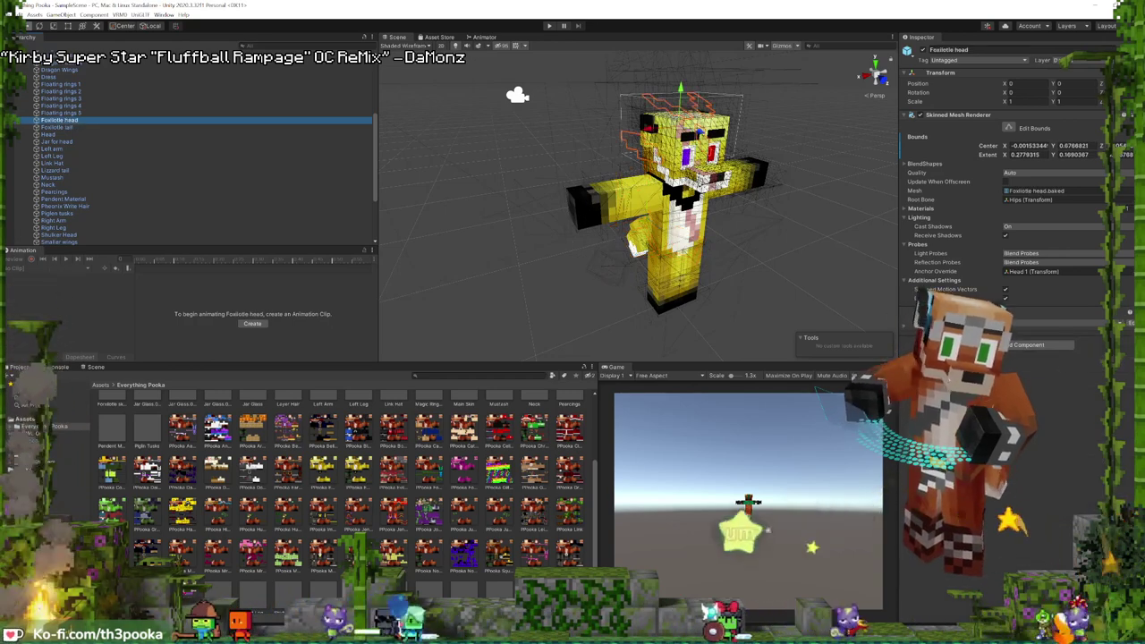
{"action": "left_click", "coordinate": [957, 322]}
{"action": "left_click", "coordinate": [1013, 407]}
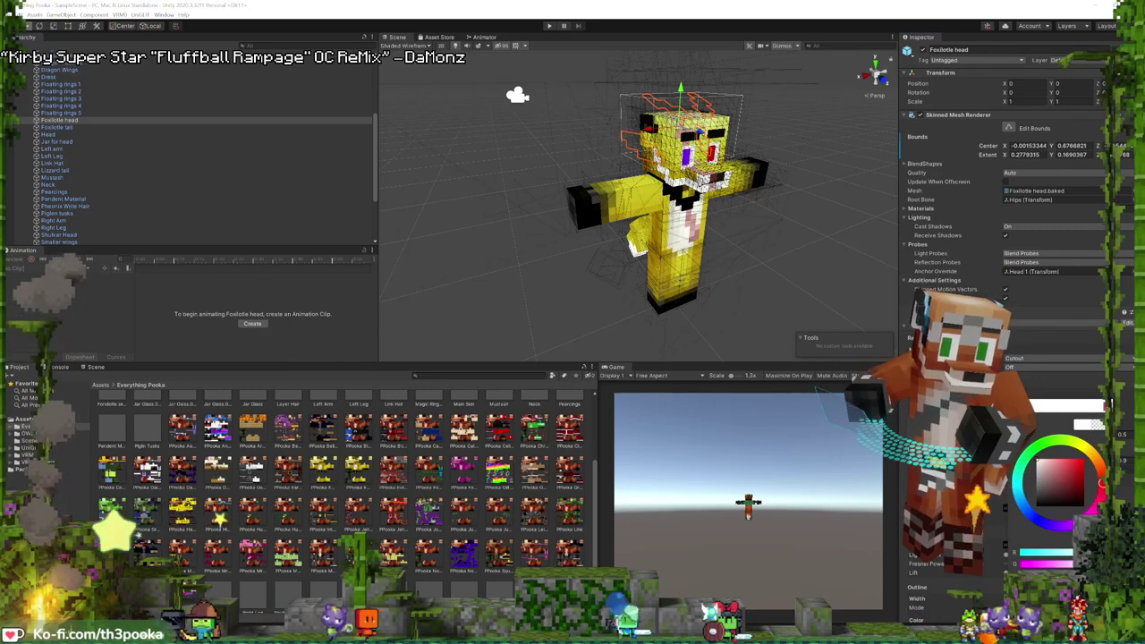
{"action": "left_click", "coordinate": [70, 128]}
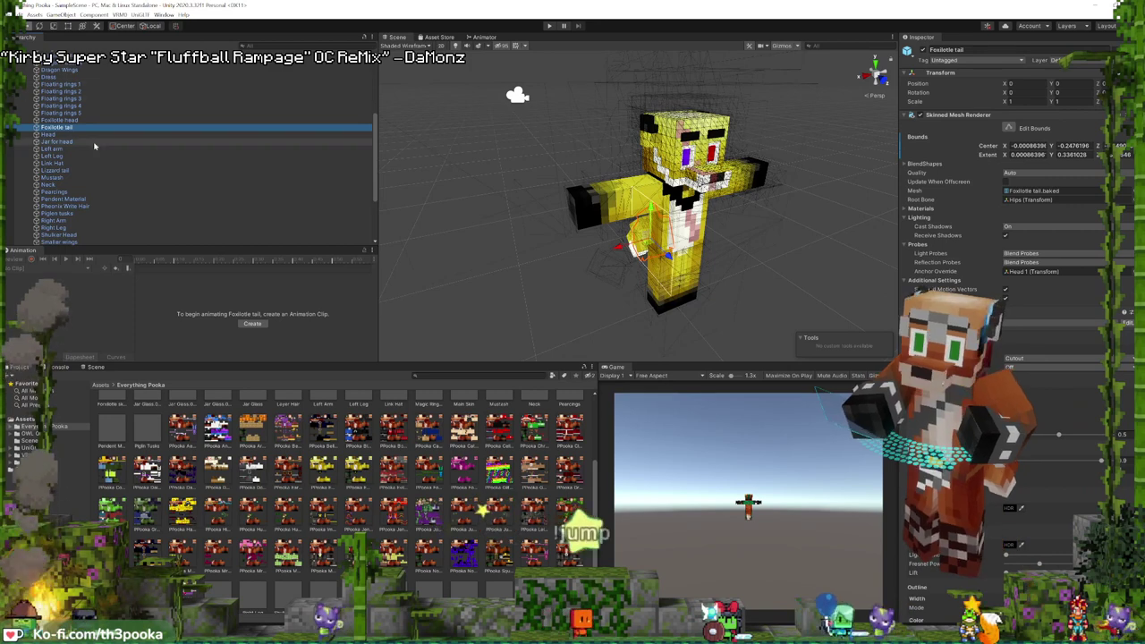
{"action": "left_click", "coordinate": [49, 134]}
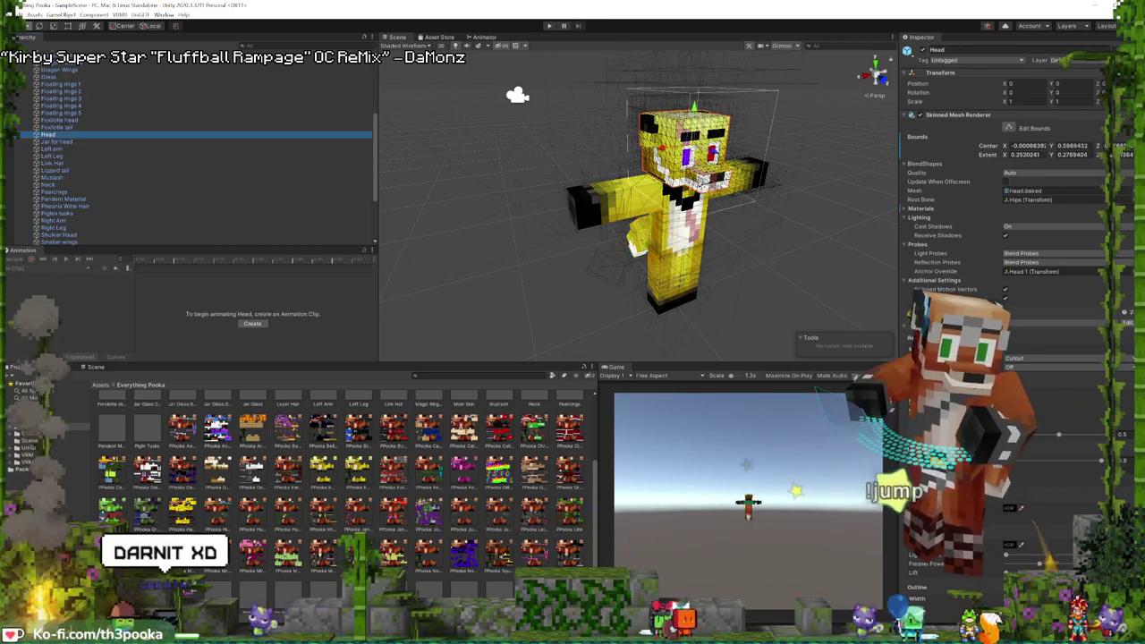
- Inspect the first two materials of the Jar for head part and open each one's colour
{"action": "left_click", "coordinate": [63, 142]}
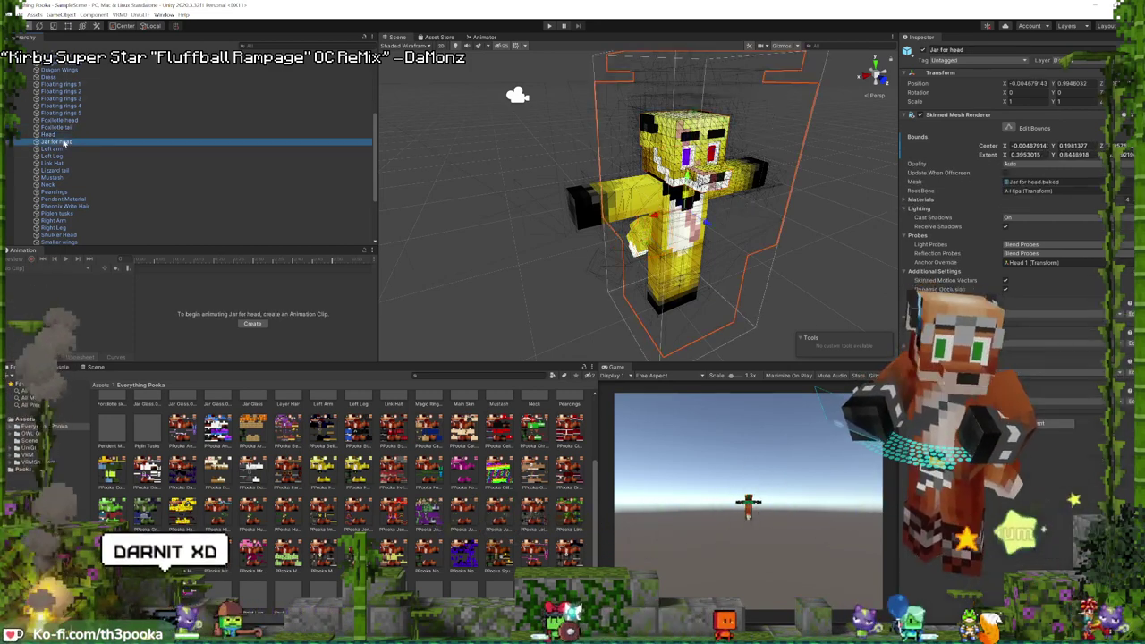
{"action": "left_click", "coordinate": [903, 316]}
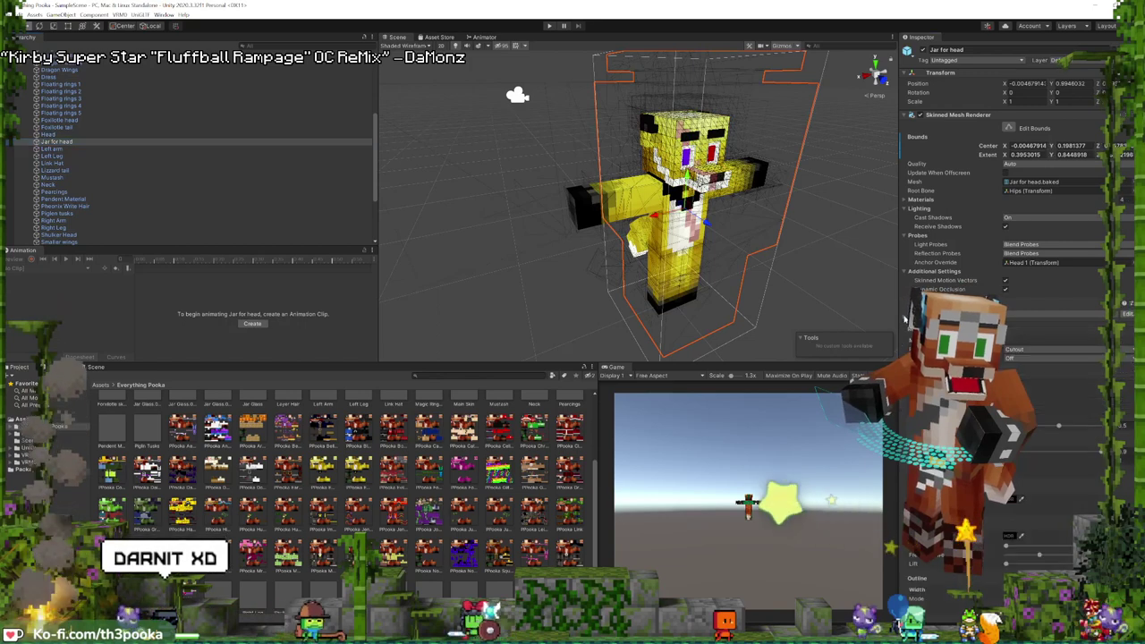
{"action": "left_click", "coordinate": [1088, 420]}
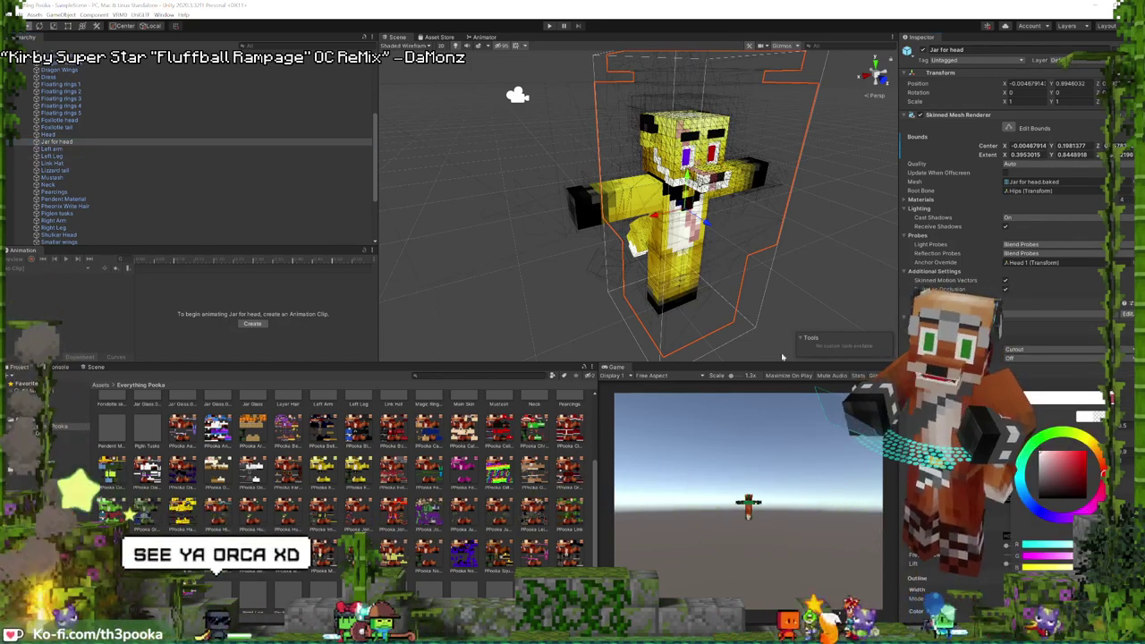
{"action": "left_click", "coordinate": [905, 316]}
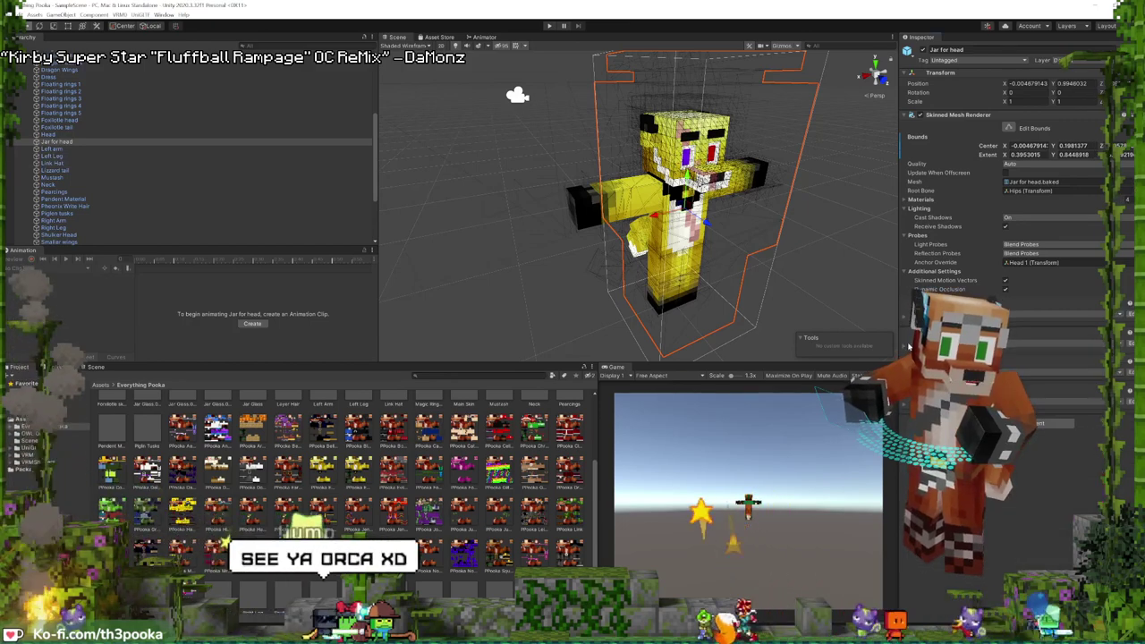
{"action": "left_click", "coordinate": [904, 348]}
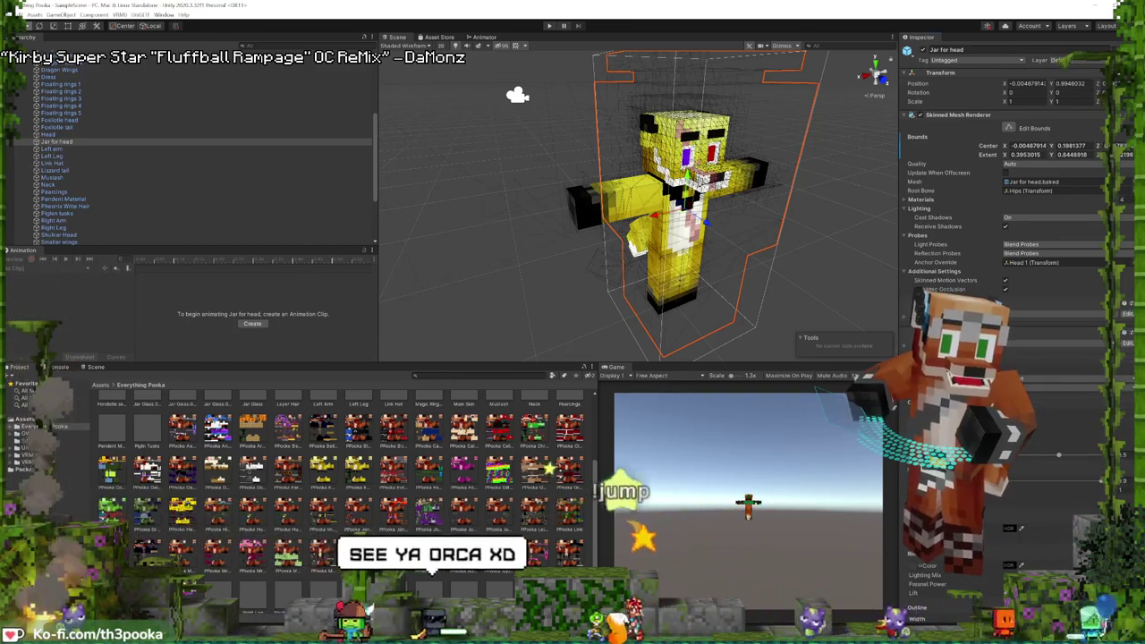
{"action": "left_click", "coordinate": [1050, 408]}
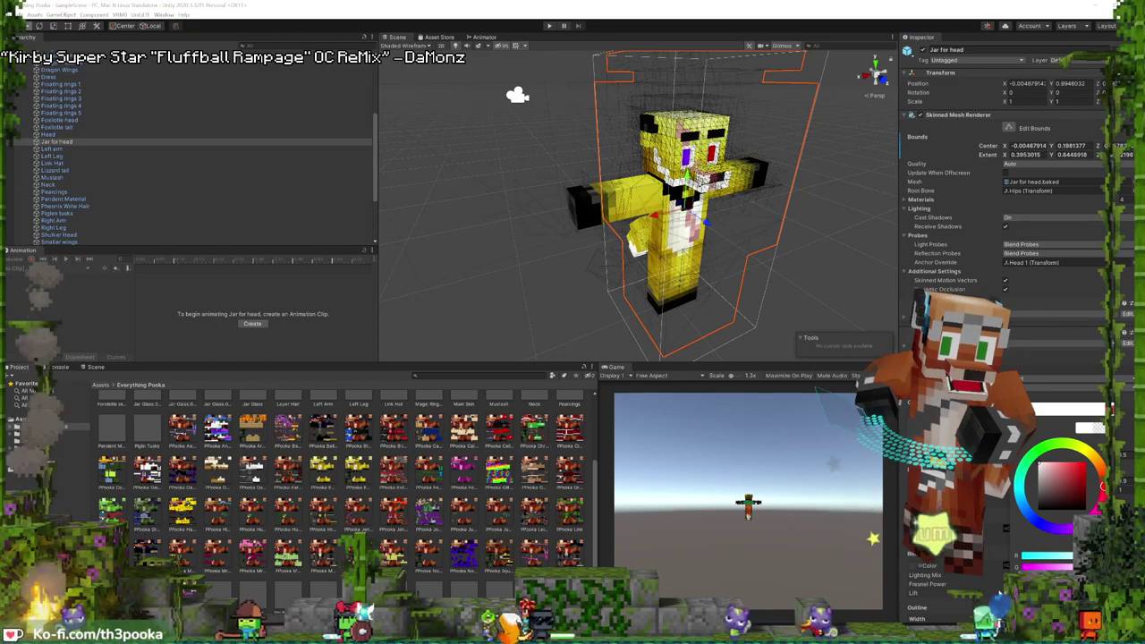
- Check the Left arm, Left Leg and Link Hat parts, opening the colour of the Link Hat's material
{"action": "left_click", "coordinate": [54, 148]}
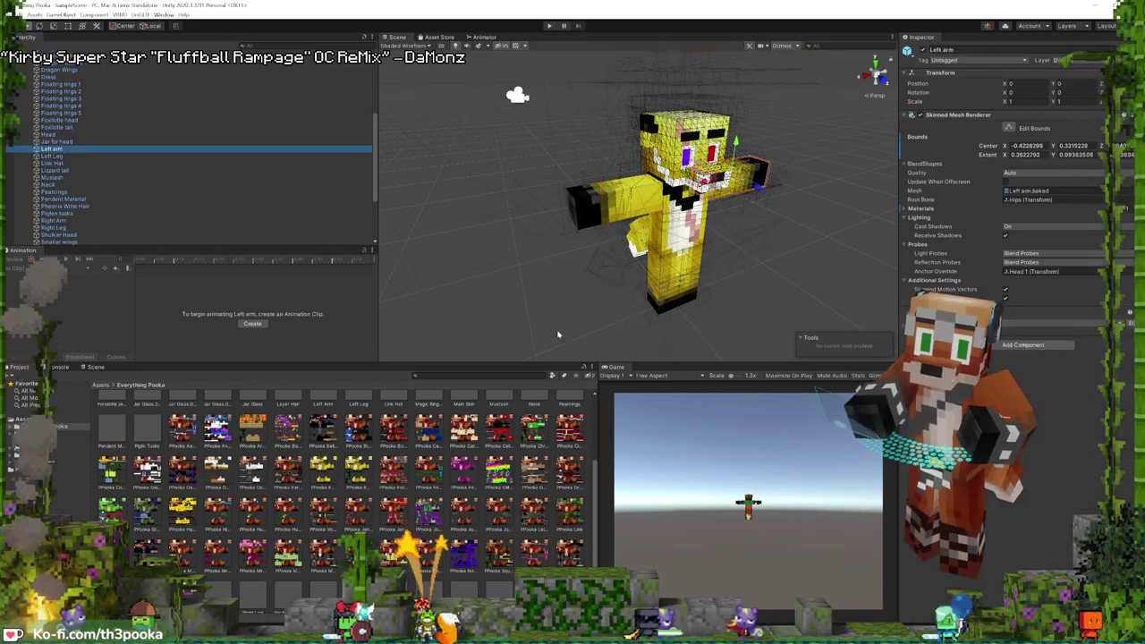
{"action": "left_click", "coordinate": [904, 327]}
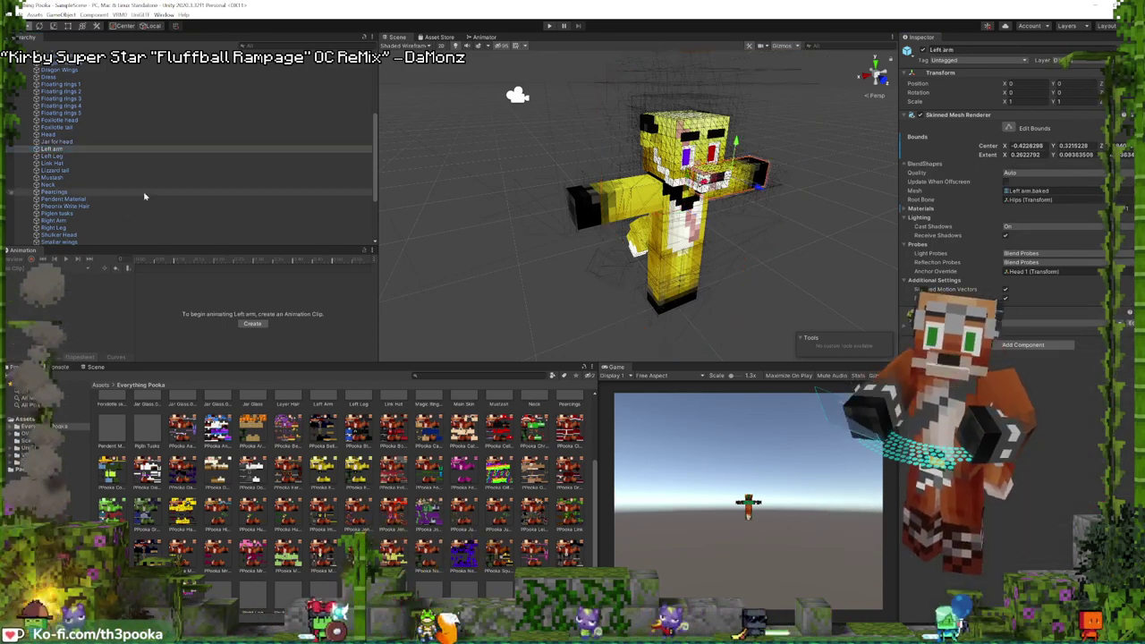
{"action": "left_click", "coordinate": [106, 158]}
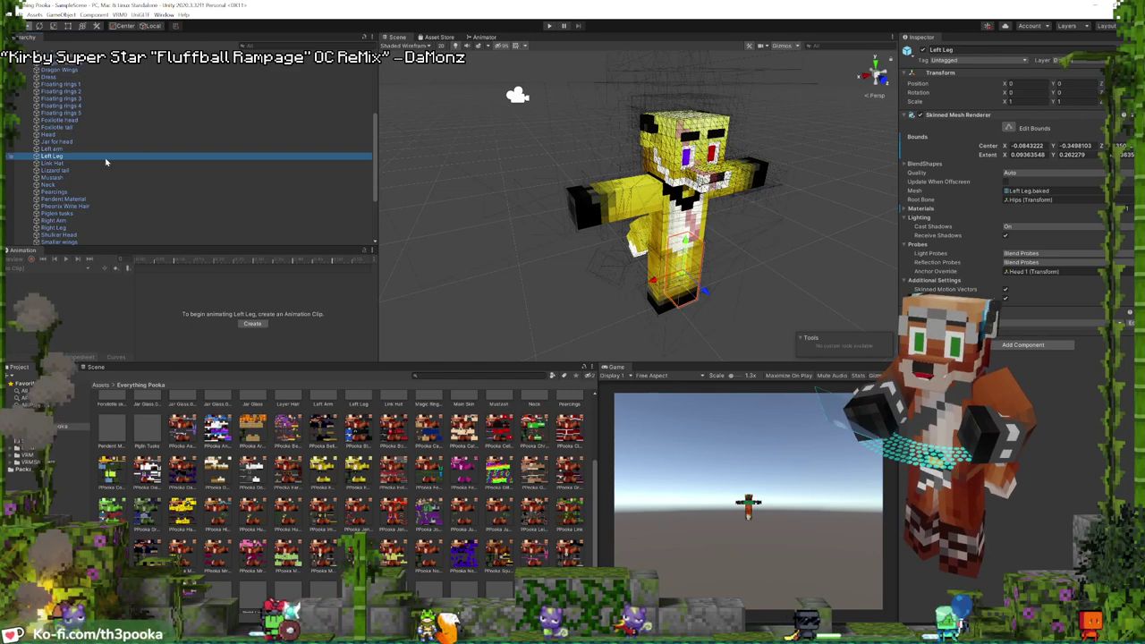
{"action": "left_click", "coordinate": [54, 162]}
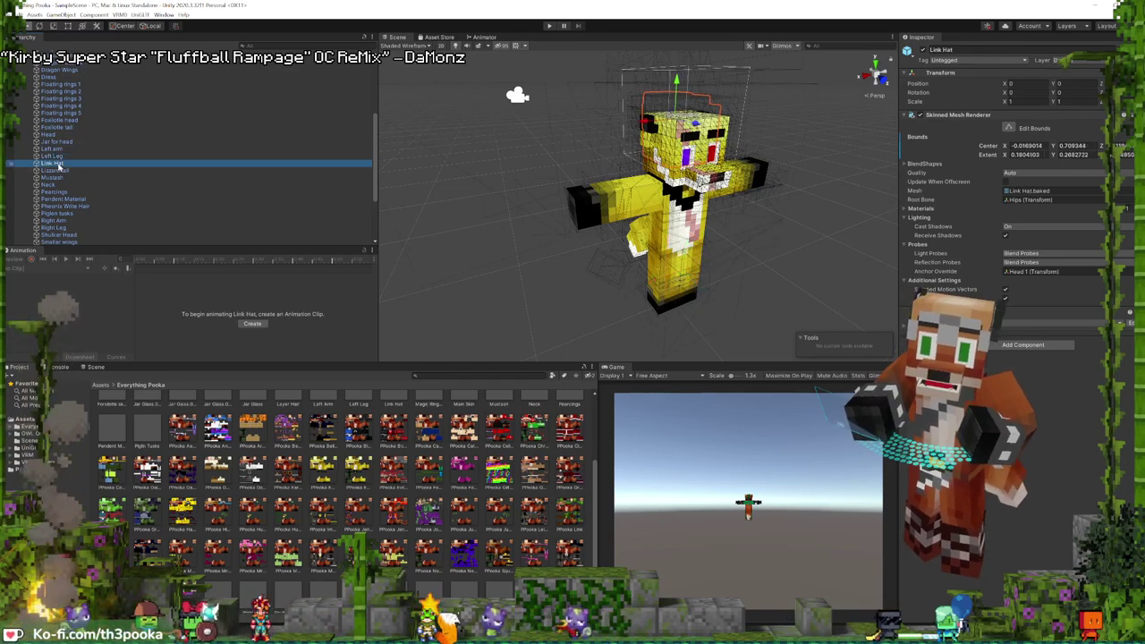
{"action": "left_click", "coordinate": [905, 327]}
{"action": "left_click", "coordinate": [1010, 507]}
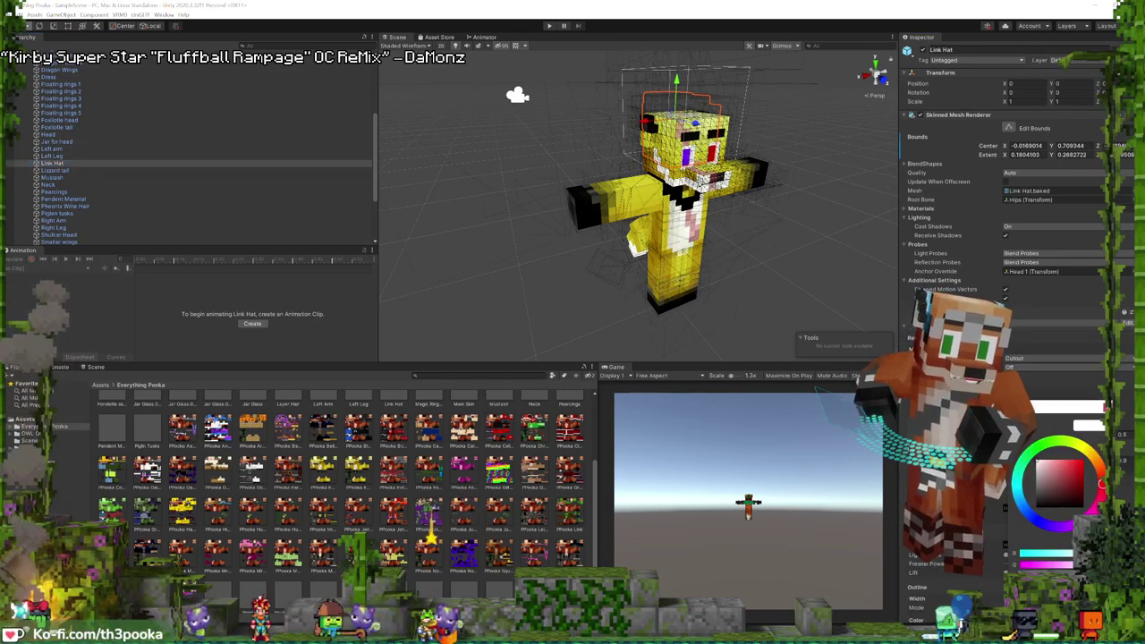
- Expand the materials of the Lizzard tail and Mustash parts and open their colours
{"action": "left_click", "coordinate": [52, 170]}
{"action": "left_click", "coordinate": [905, 327]}
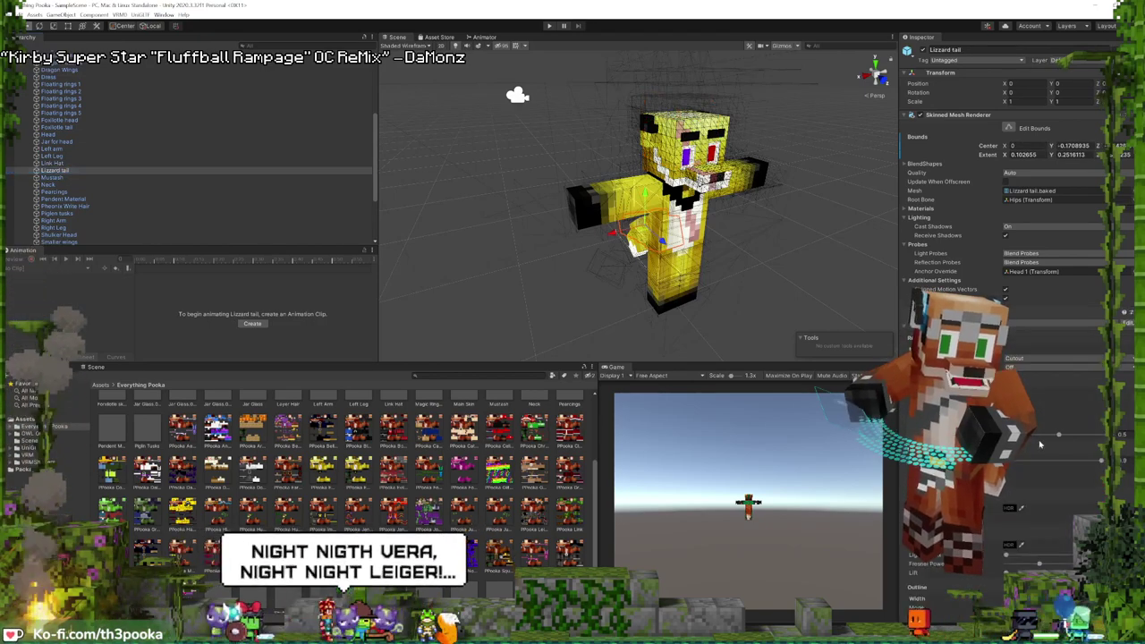
{"action": "left_click", "coordinate": [1010, 507]}
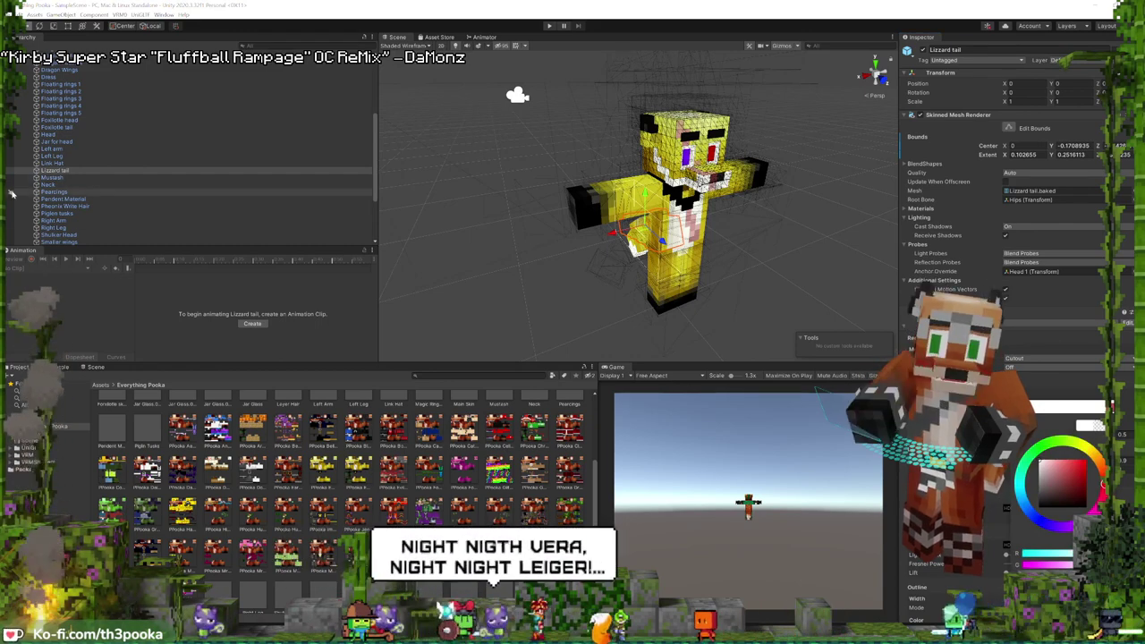
{"action": "left_click", "coordinate": [46, 178]}
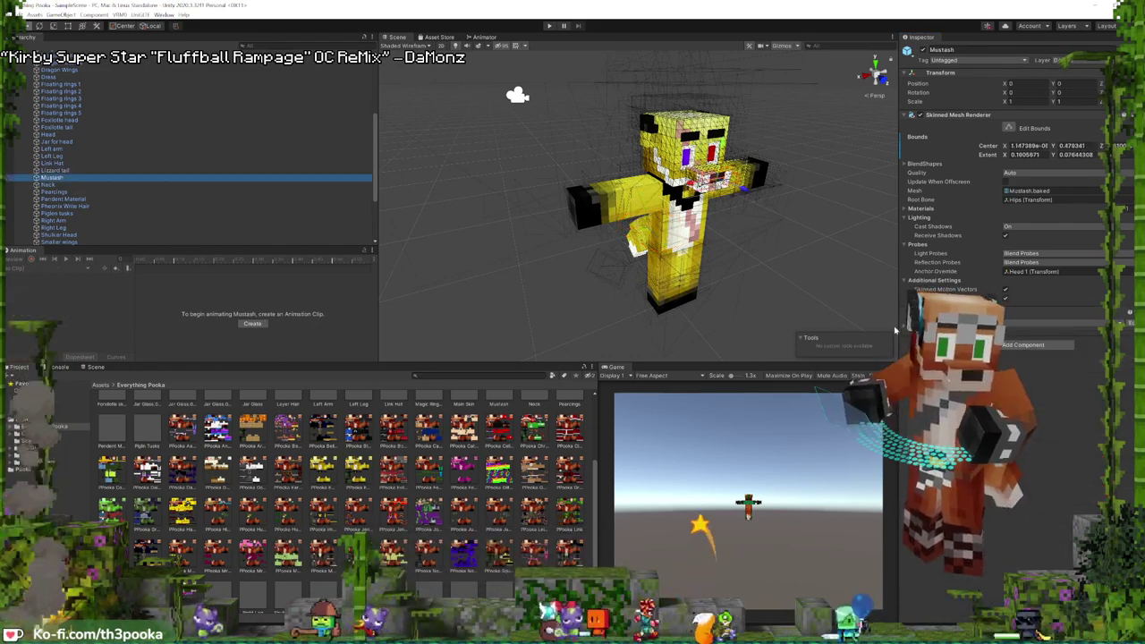
{"action": "left_click", "coordinate": [905, 325]}
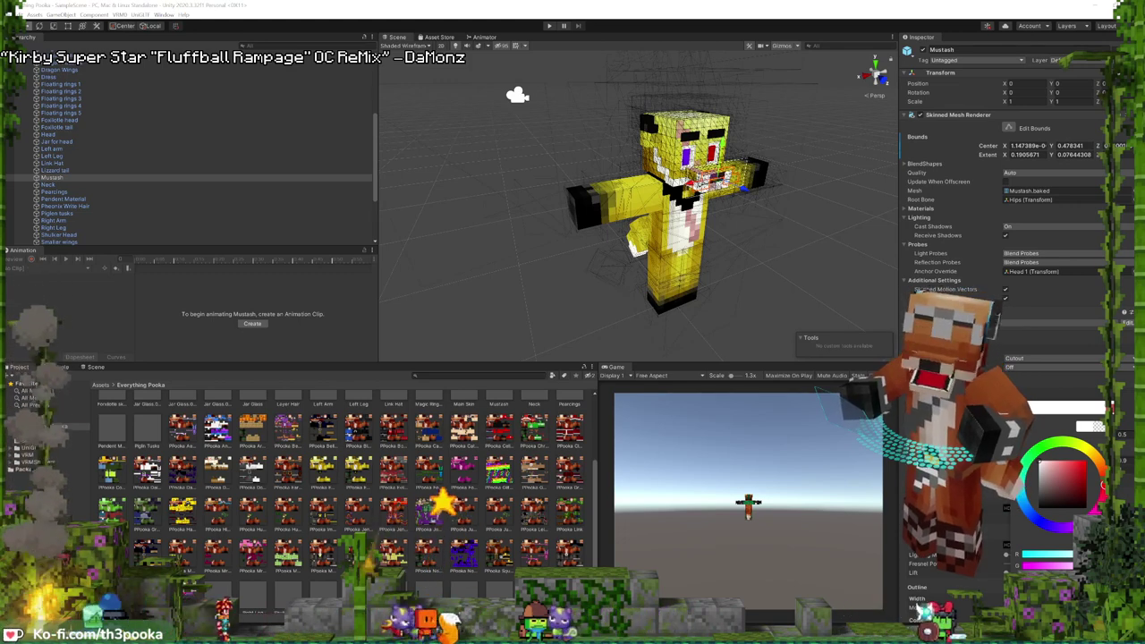
- Inspect the Neck and Pearcings parts, opening the colour of each part's material
{"action": "left_click", "coordinate": [55, 185]}
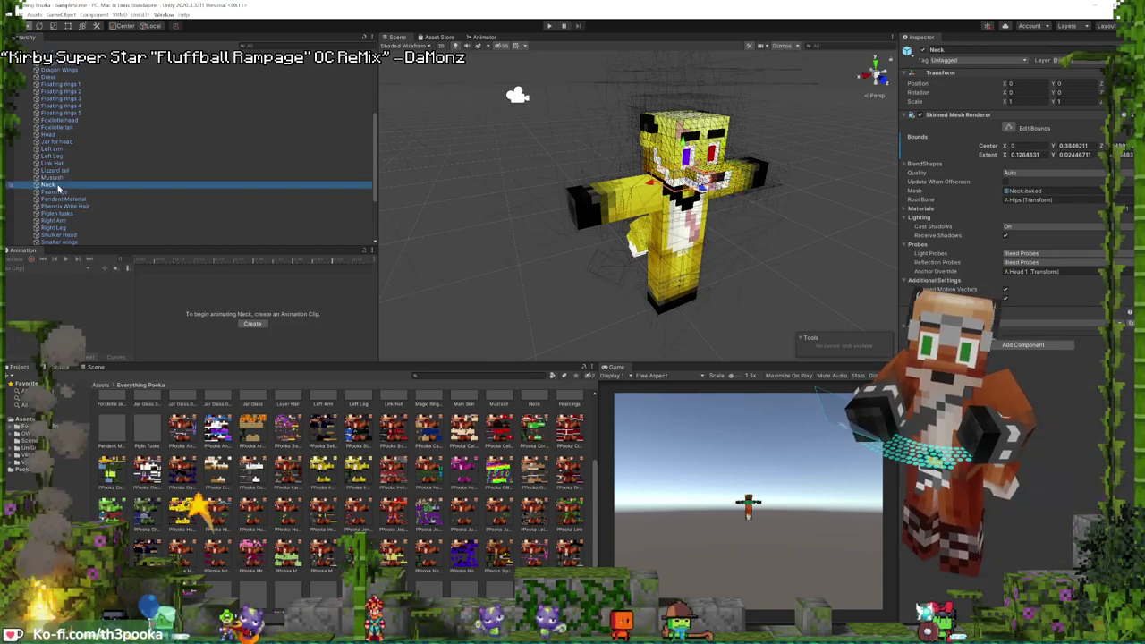
{"action": "left_click", "coordinate": [904, 327]}
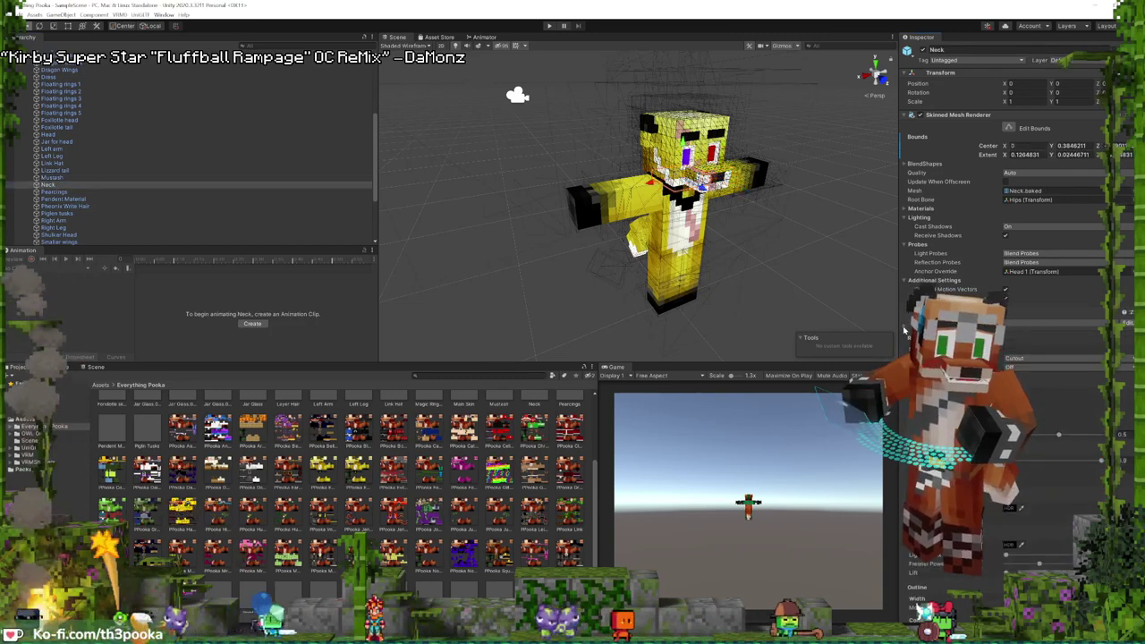
{"action": "left_click", "coordinate": [1033, 415]}
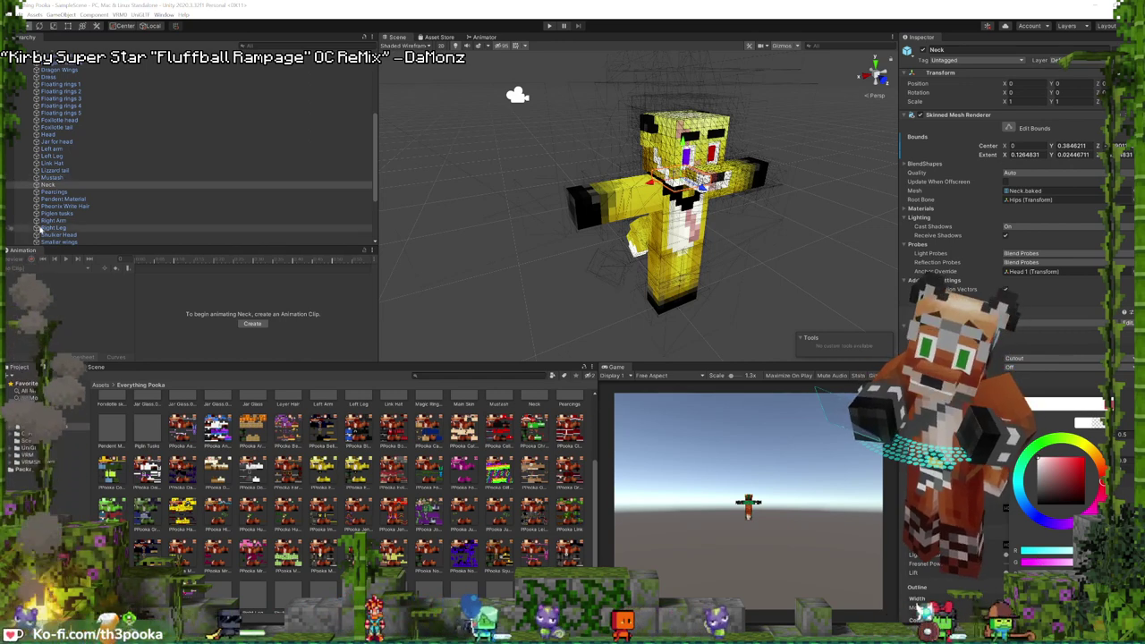
{"action": "left_click", "coordinate": [49, 192]}
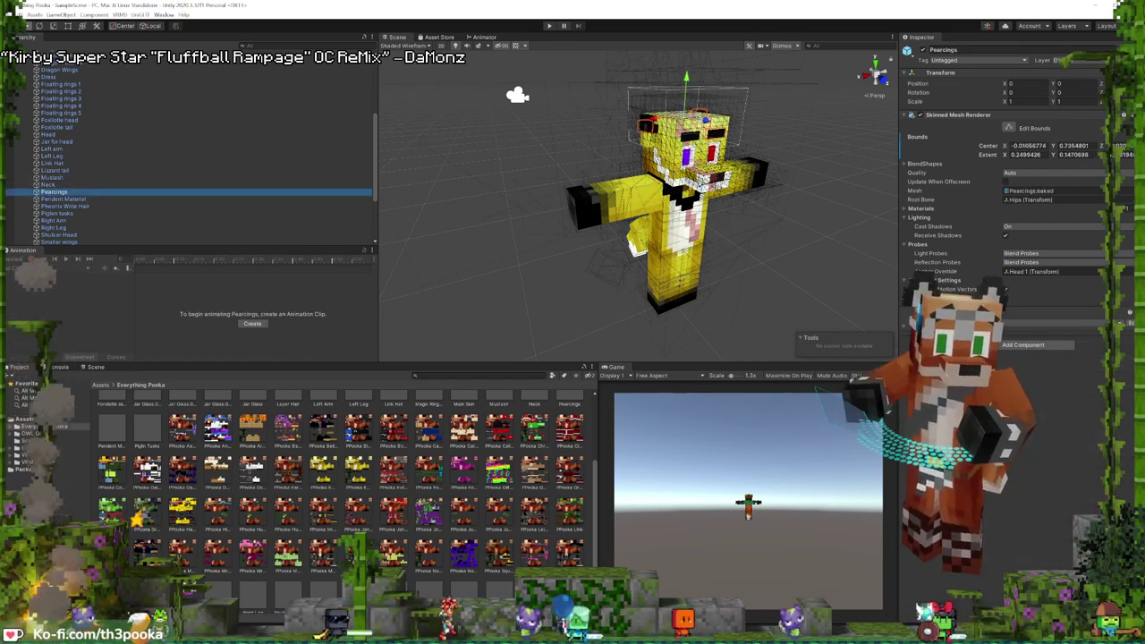
{"action": "left_click", "coordinate": [903, 326]}
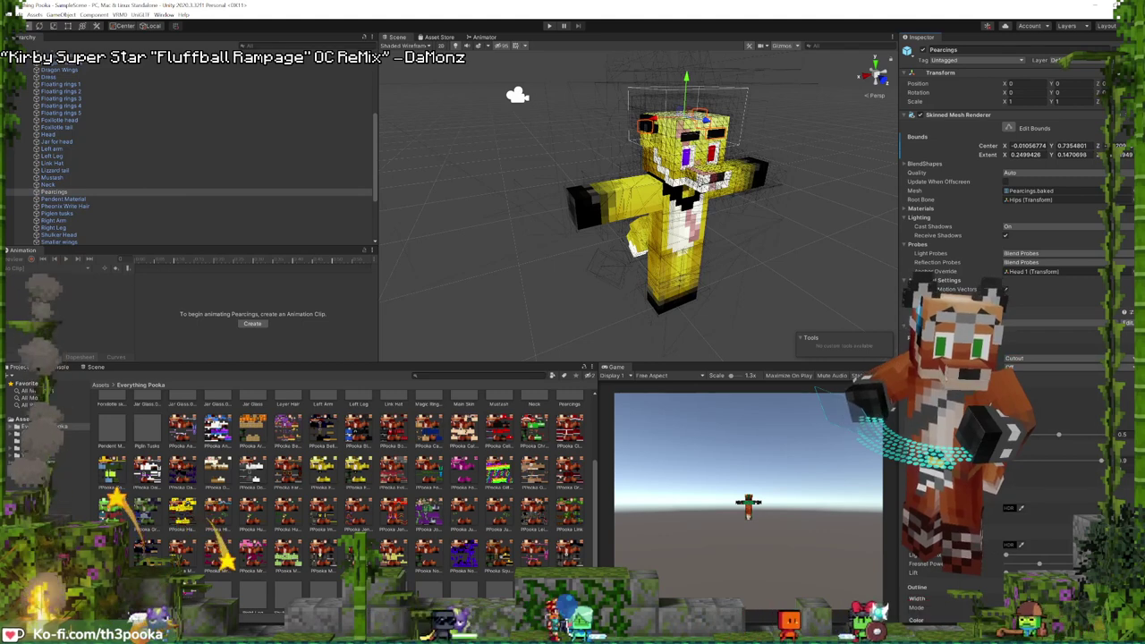
{"action": "left_click", "coordinate": [1019, 410]}
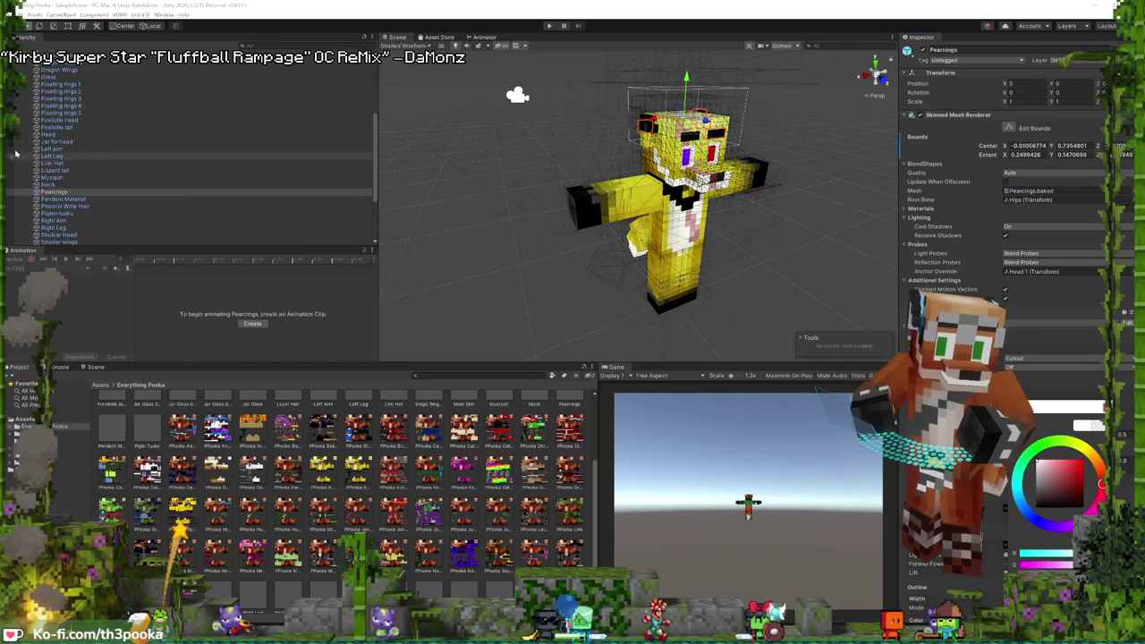
- Inspect the Pendent Material and Pheonix Write Hair parts, opening the colour of each part's material
{"action": "left_click", "coordinate": [64, 198]}
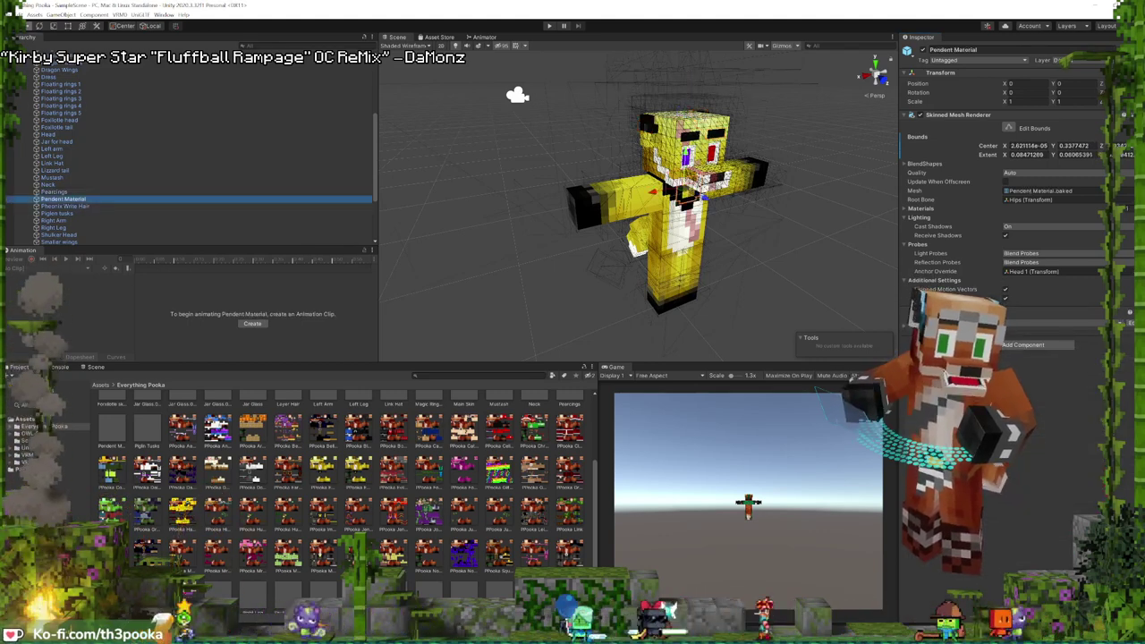
{"action": "left_click", "coordinate": [903, 326]}
{"action": "left_click", "coordinate": [1019, 410]}
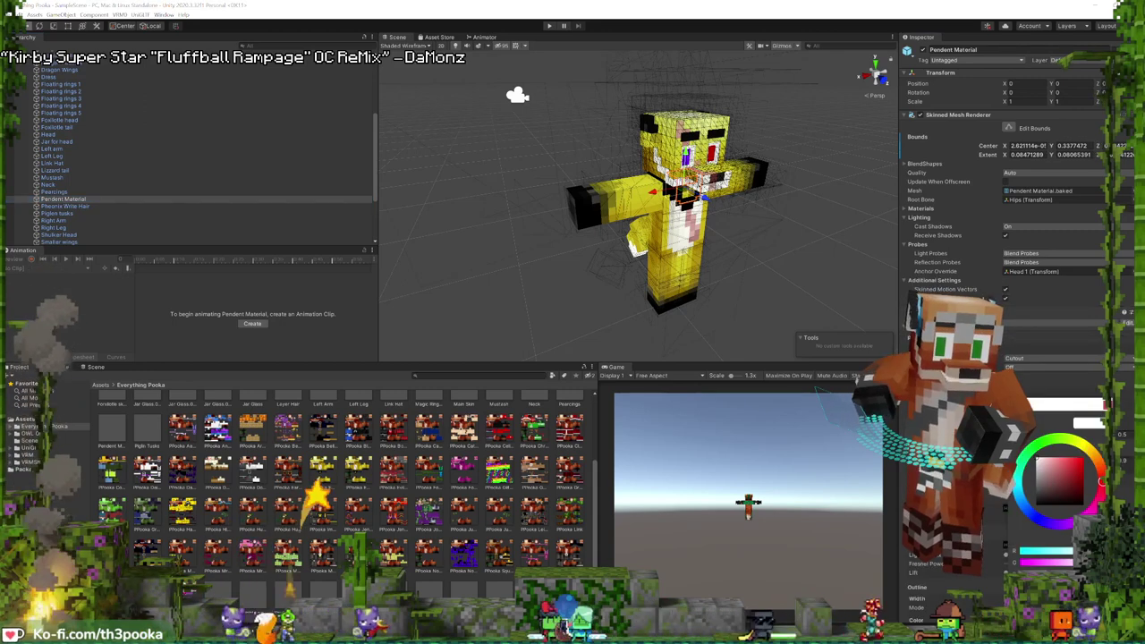
{"action": "left_click", "coordinate": [65, 207]}
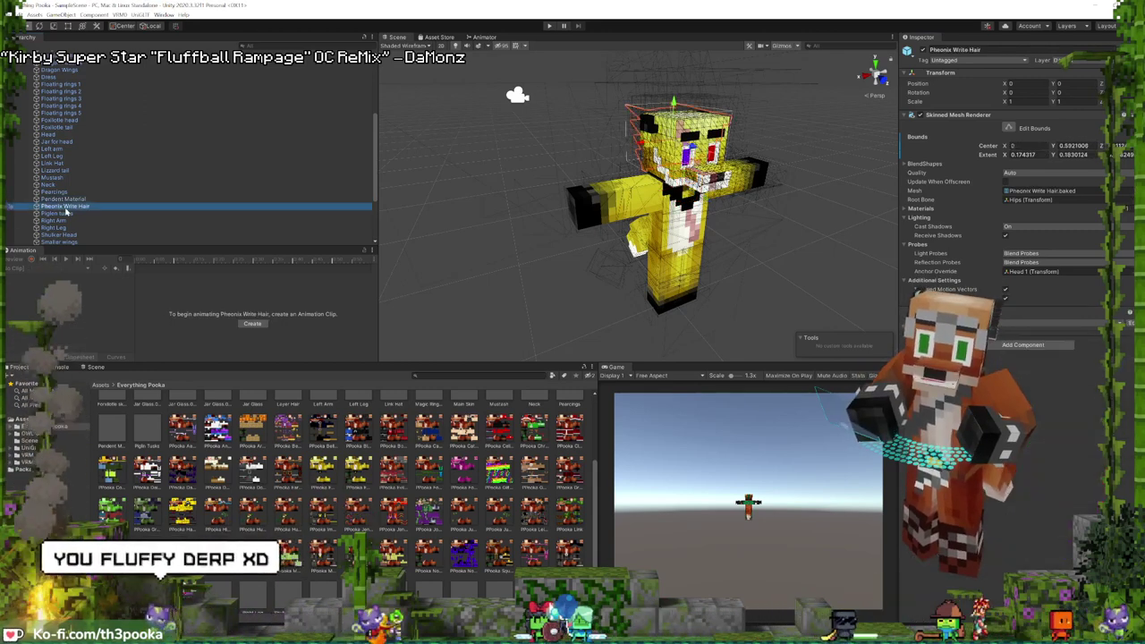
{"action": "left_click", "coordinate": [903, 327]}
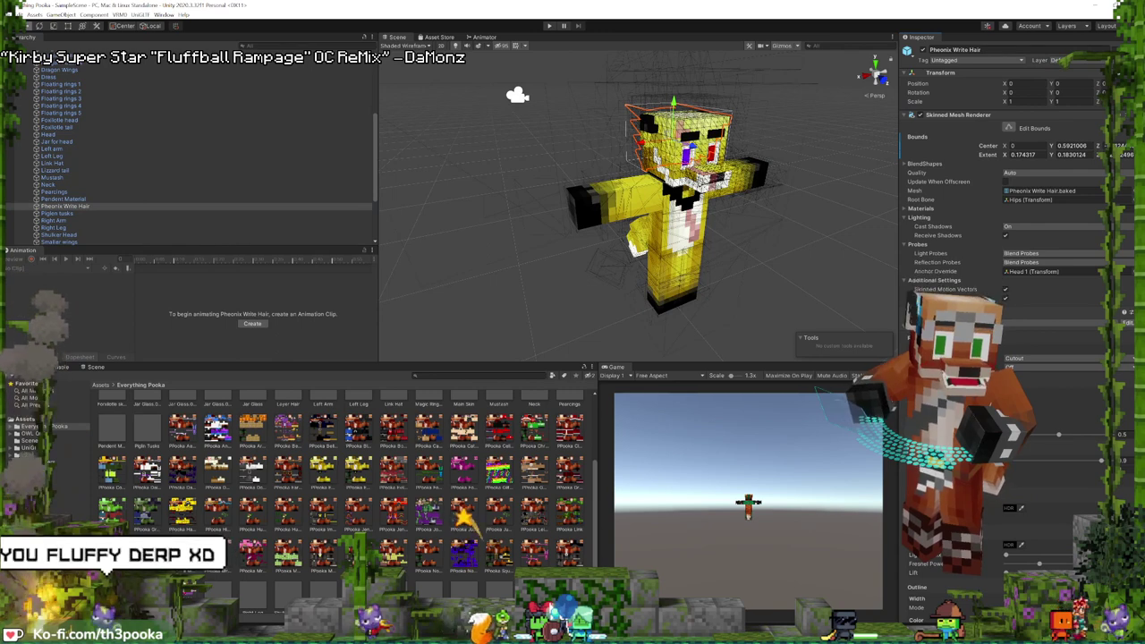
{"action": "left_click", "coordinate": [1020, 409]}
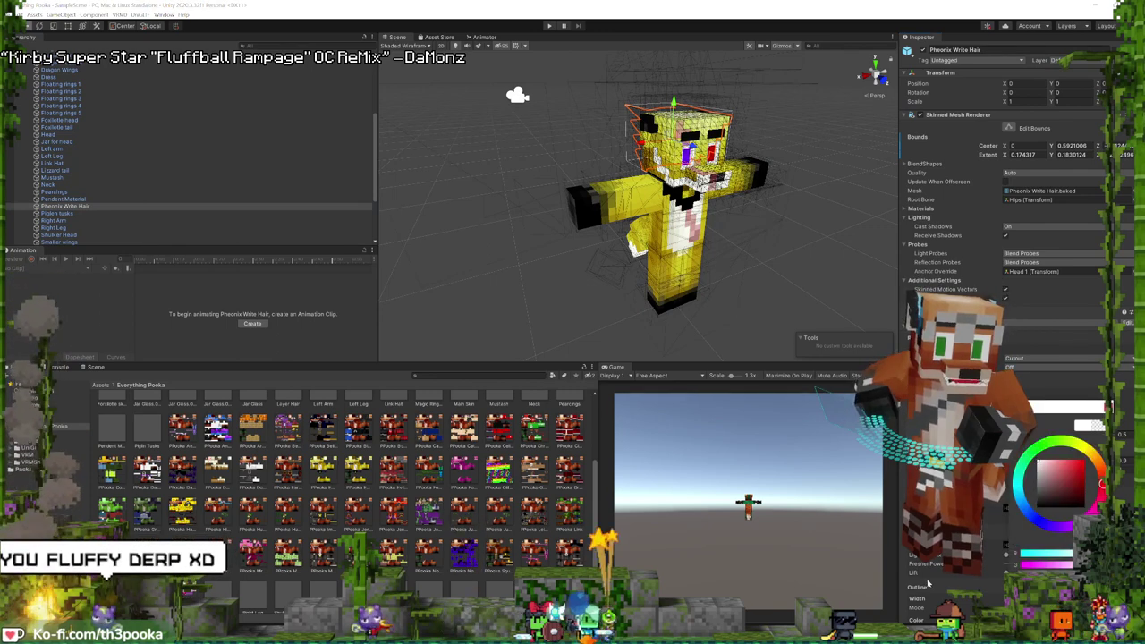
- Expand the material of the Piglen tusks part and open its colour
{"action": "left_click", "coordinate": [59, 213]}
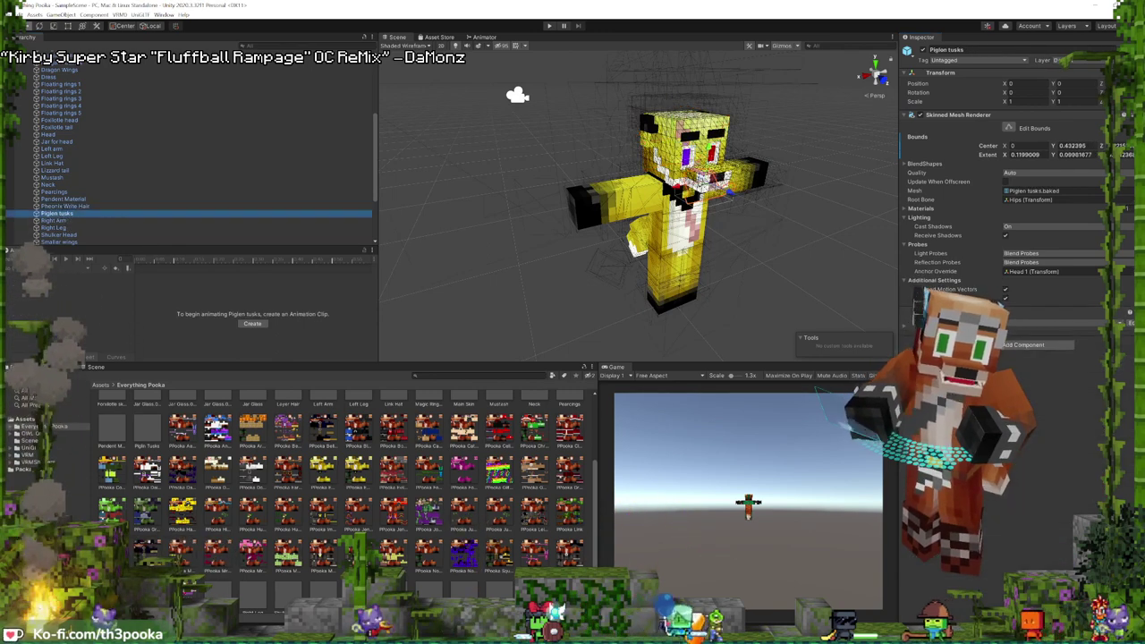
{"action": "left_click", "coordinate": [903, 328]}
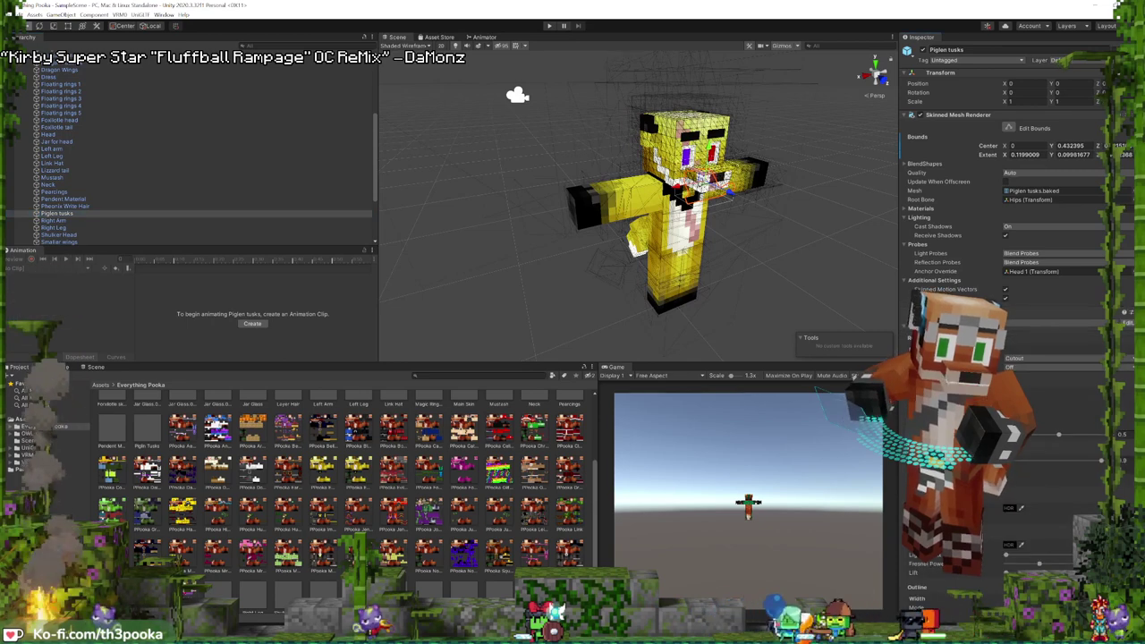
{"action": "left_click", "coordinate": [1019, 409]}
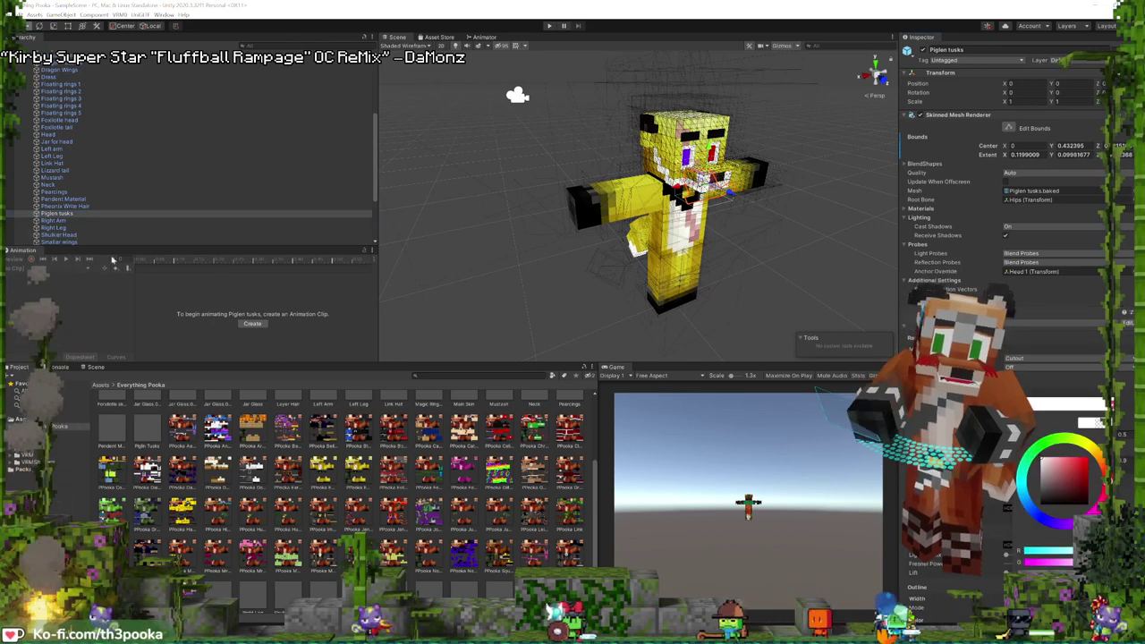
- Check the Right Arm, Right Leg and Shulker Head parts, opening the colour of the Shulker Head's material
{"action": "left_click", "coordinate": [53, 220]}
{"action": "left_click", "coordinate": [61, 227]}
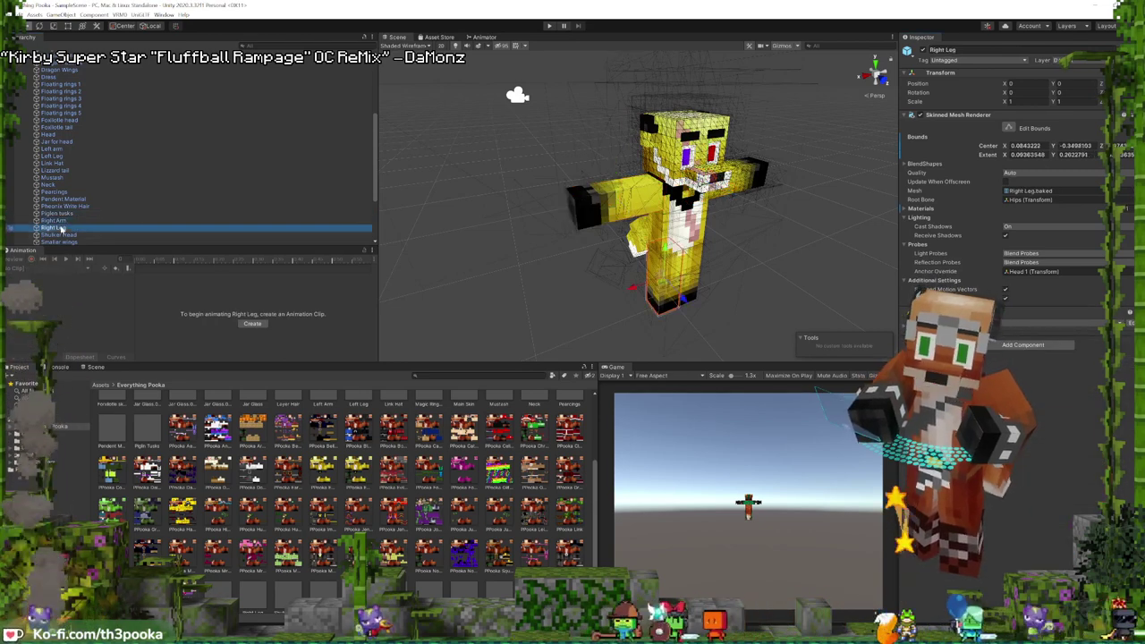
{"action": "left_click", "coordinate": [59, 234]}
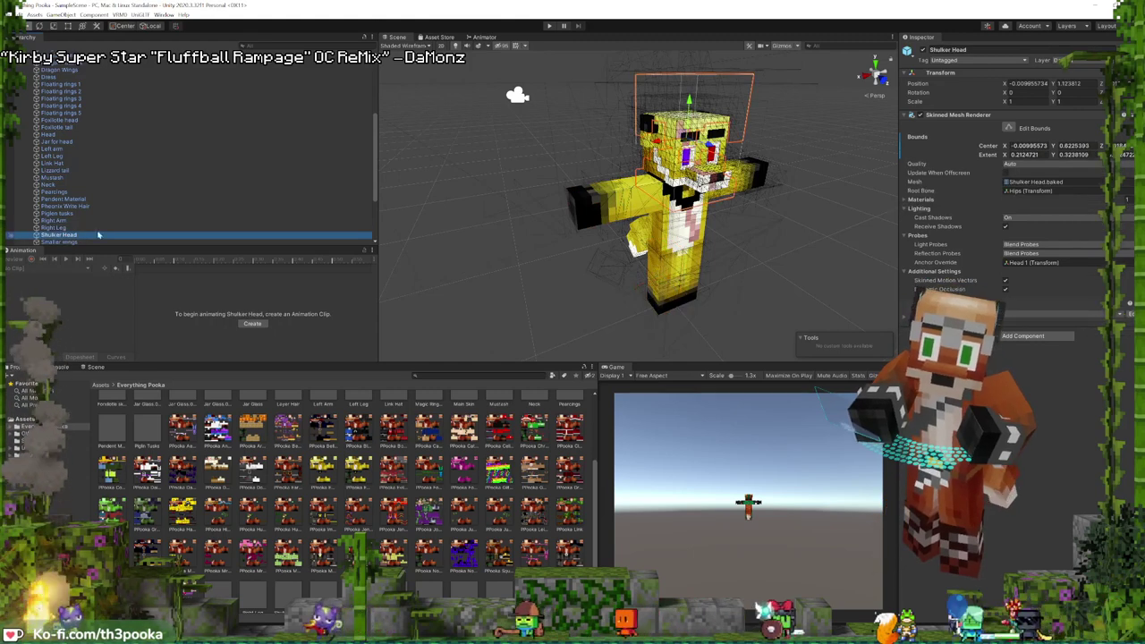
{"action": "scroll", "coordinate": [101, 209], "scroll_direction": "down", "scroll_amount": 4}
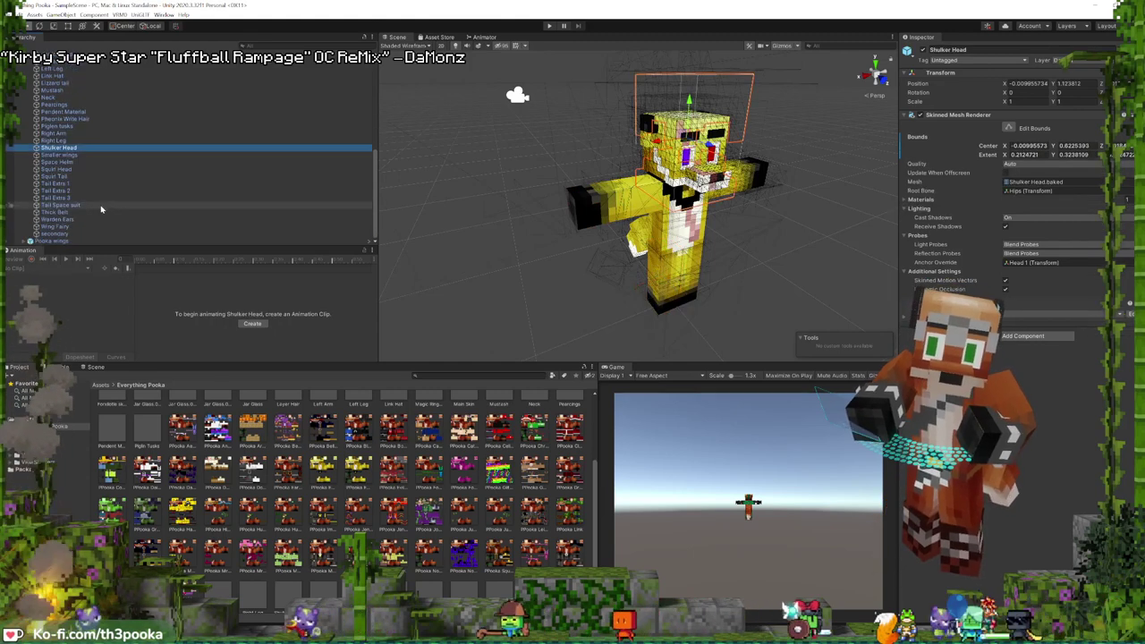
{"action": "left_click", "coordinate": [904, 321]}
{"action": "left_click", "coordinate": [1010, 398]}
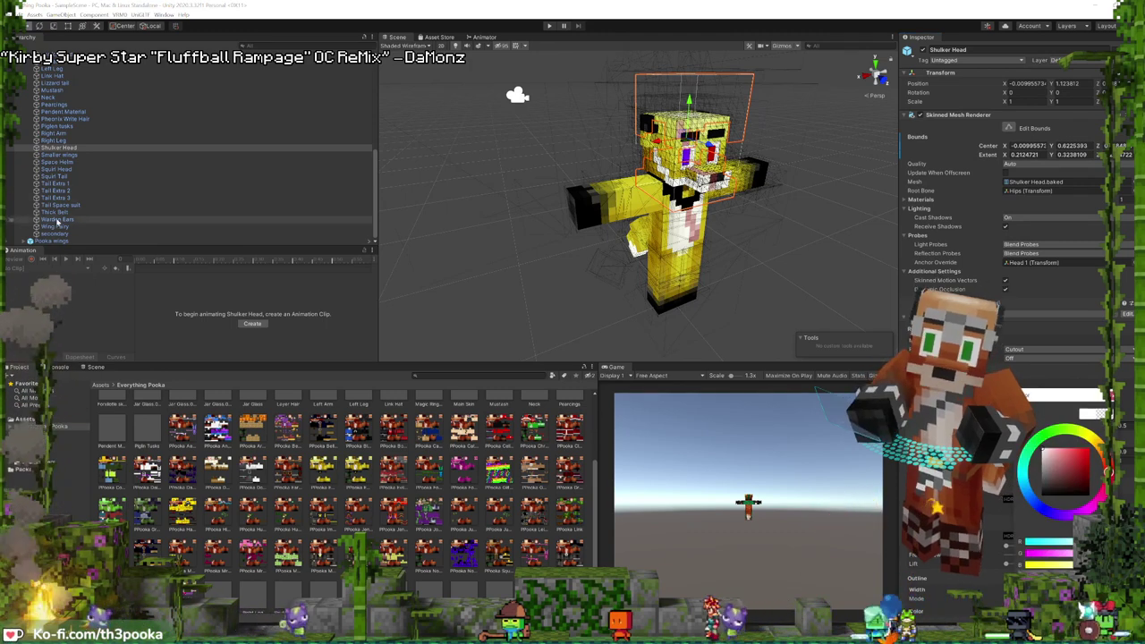
- Expand the materials of the Smaller wings and Space Helm parts and open their colours
{"action": "left_click", "coordinate": [58, 157]}
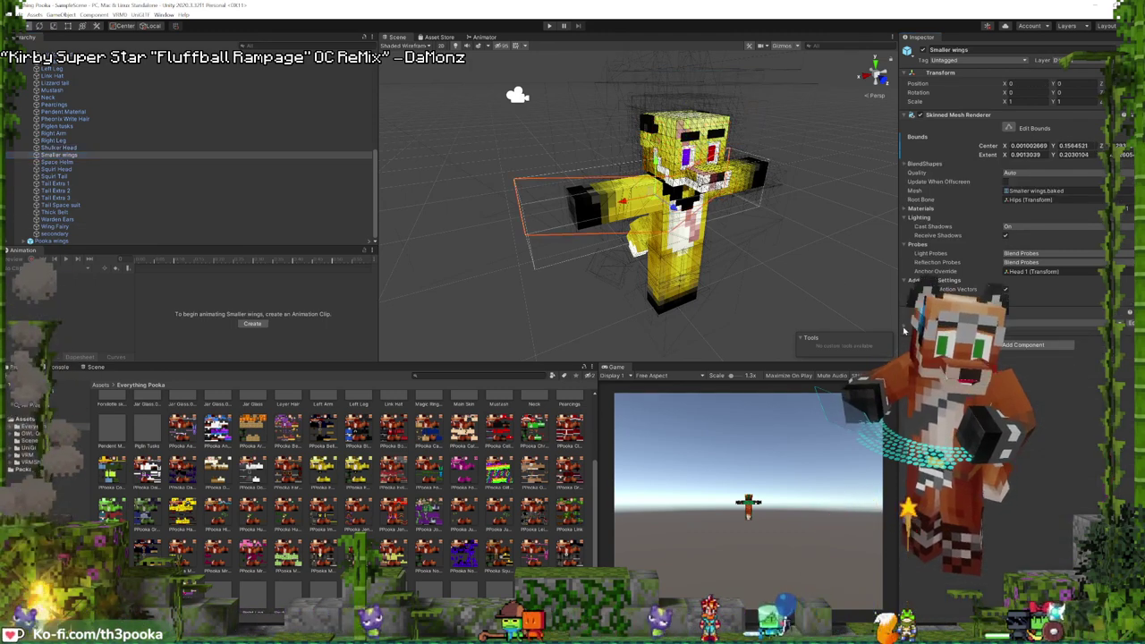
{"action": "left_click", "coordinate": [1011, 402]}
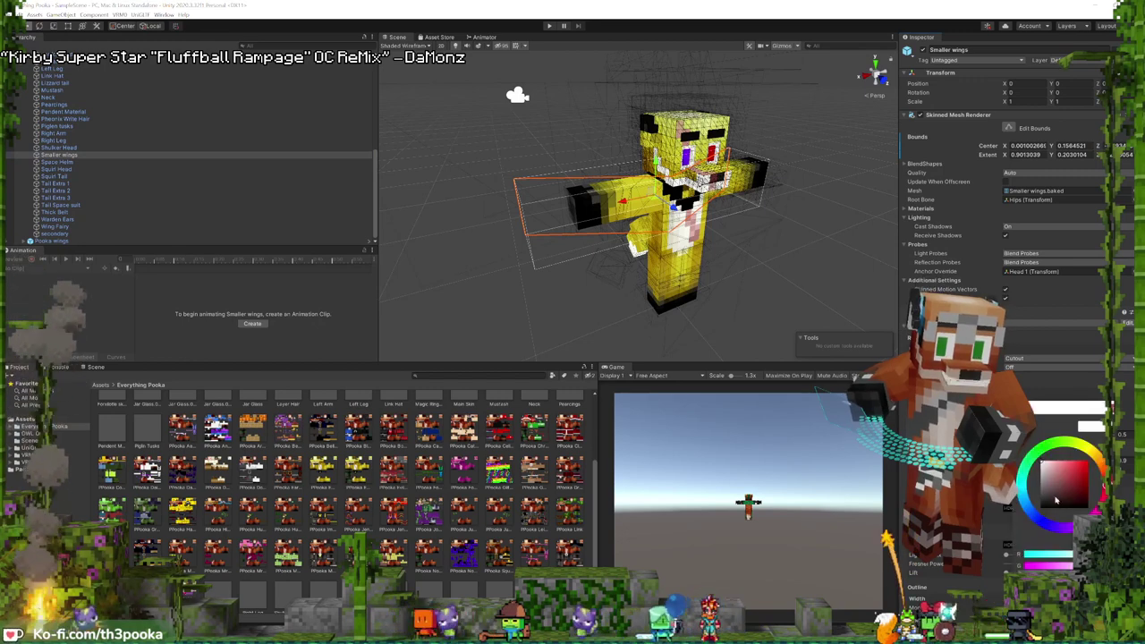
{"action": "left_click", "coordinate": [90, 163]}
{"action": "left_click", "coordinate": [904, 325]}
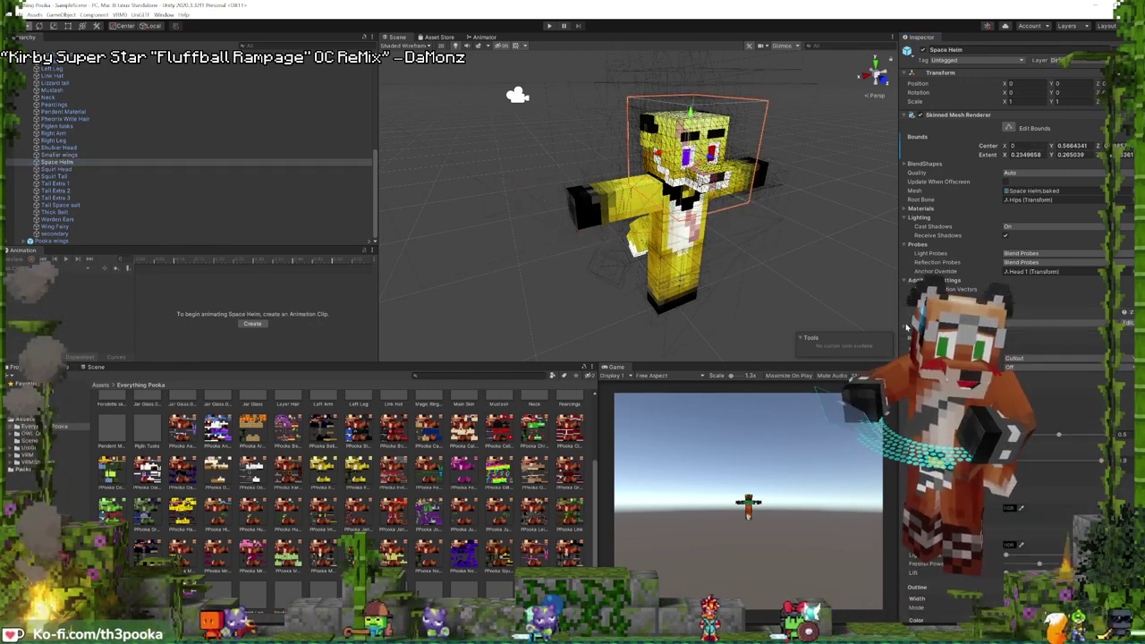
{"action": "left_click", "coordinate": [1010, 403]}
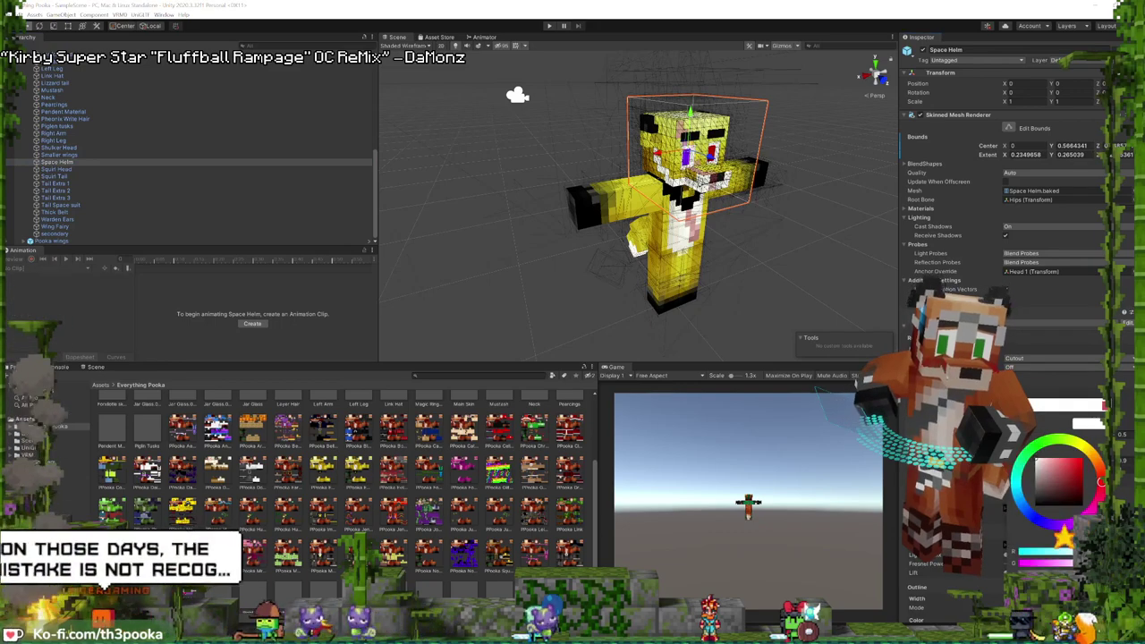
- Inspect the Squirl Head and Squirl Tail parts, opening the colour of each part's material
{"action": "left_click", "coordinate": [56, 169]}
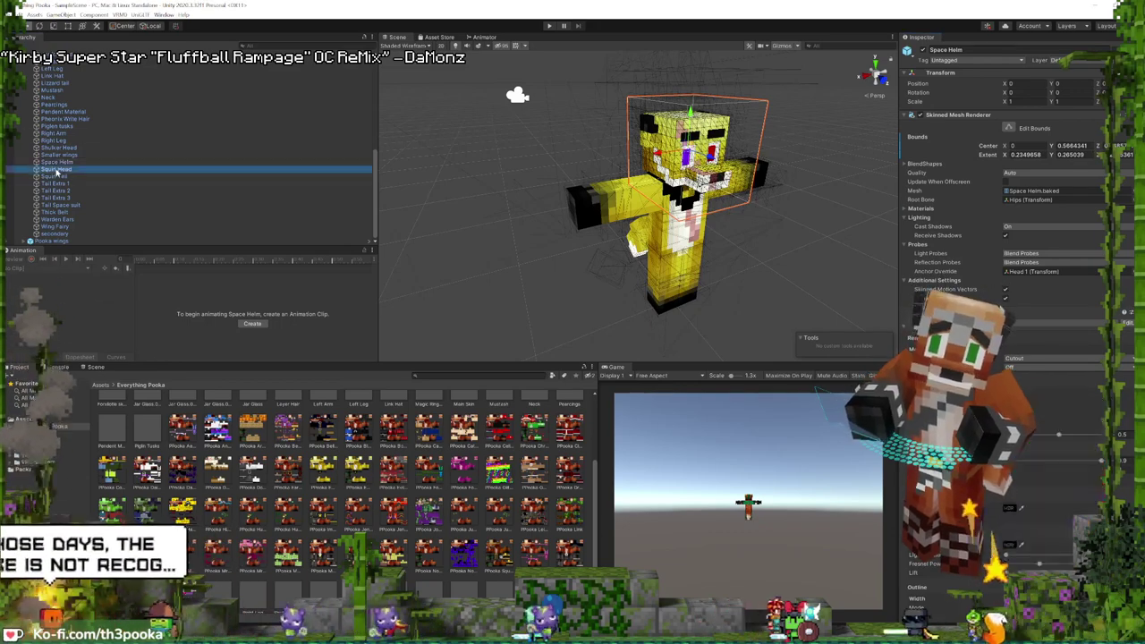
{"action": "left_click", "coordinate": [904, 325]}
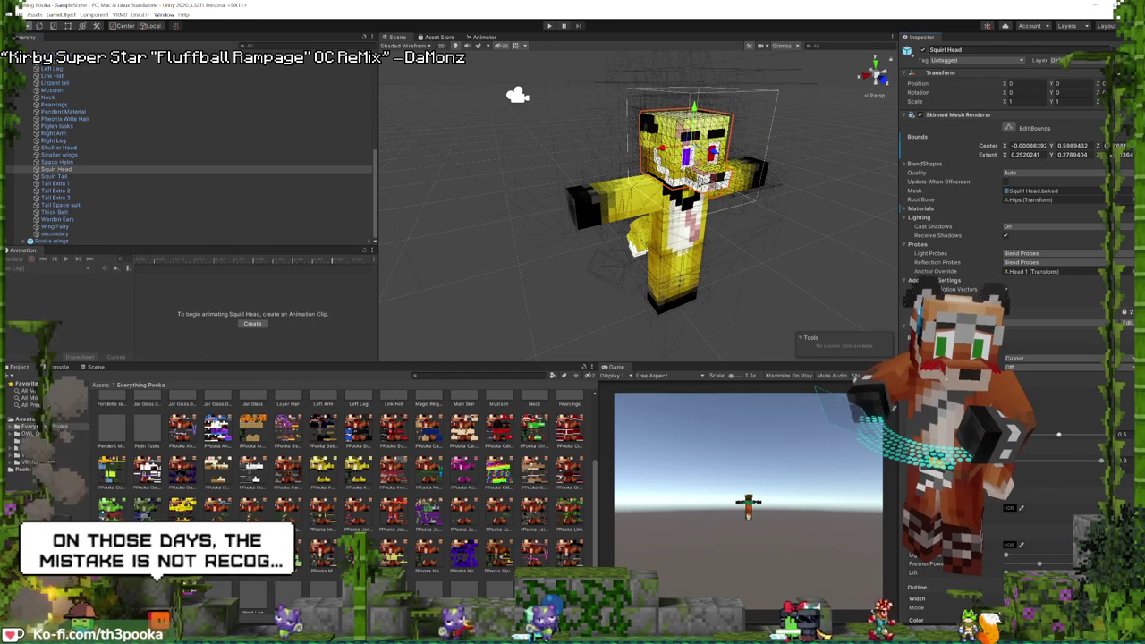
{"action": "left_click", "coordinate": [1010, 402]}
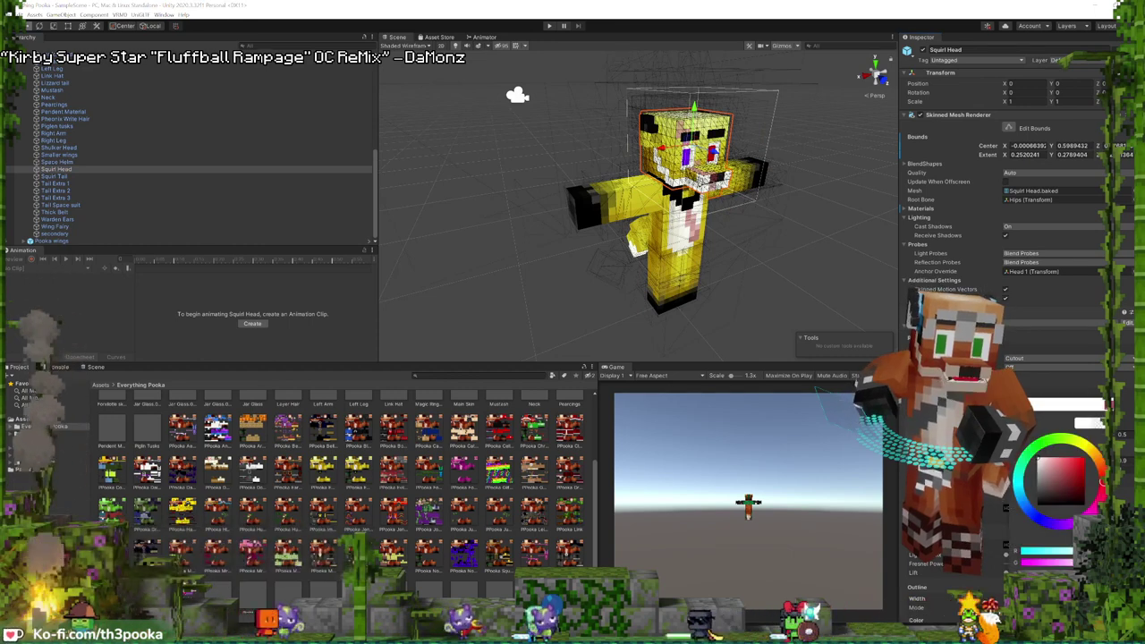
{"action": "left_click", "coordinate": [53, 176]}
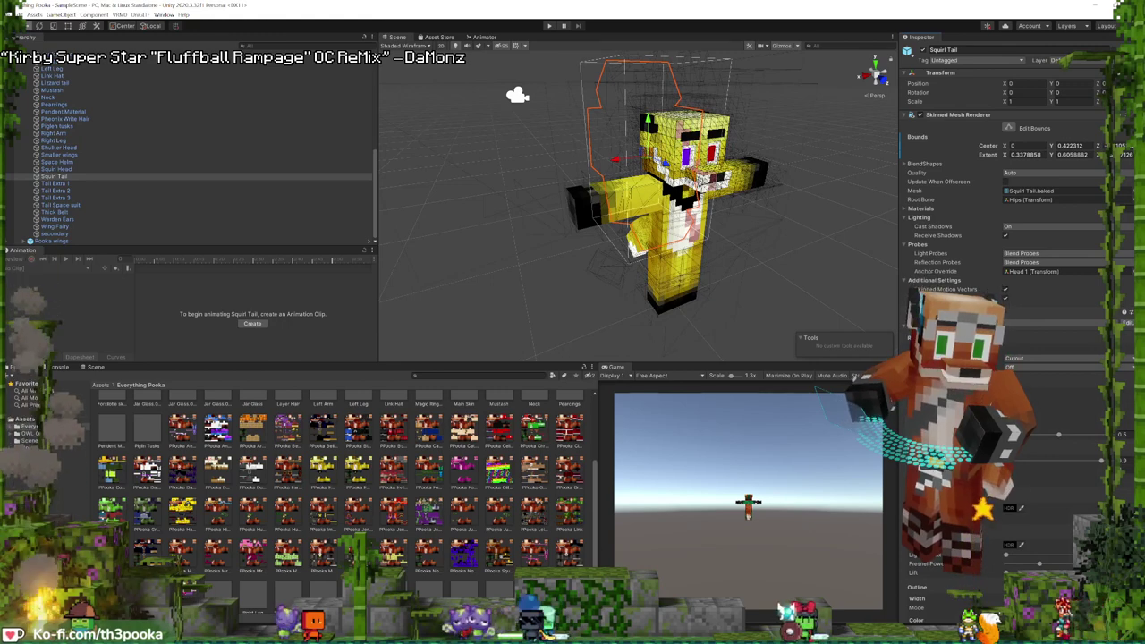
{"action": "left_click", "coordinate": [1011, 402]}
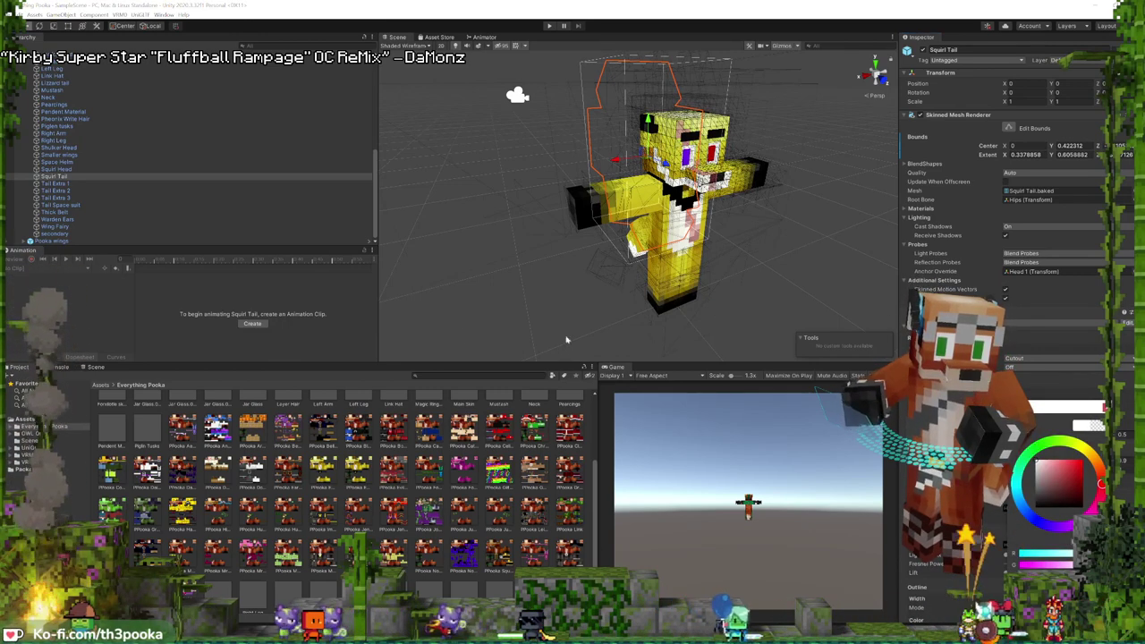
- Open the material colours of the Tail Extra 1 and Tail Extra 2 parts, and select Tail Extra 3
{"action": "left_click", "coordinate": [60, 184]}
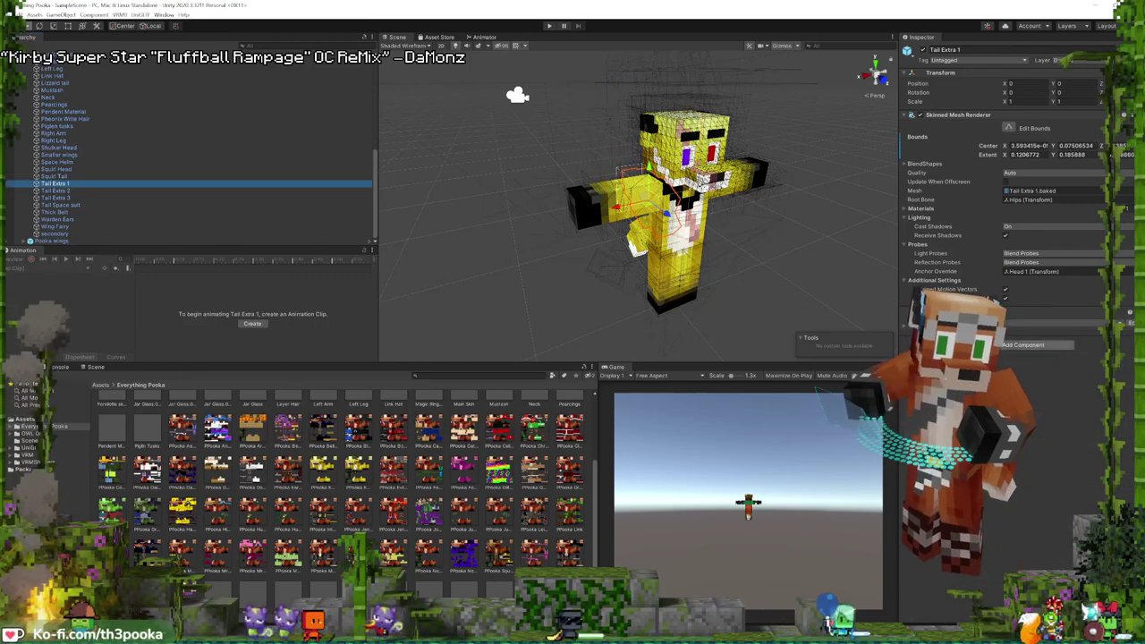
{"action": "left_click", "coordinate": [904, 325]}
{"action": "left_click", "coordinate": [1041, 402]}
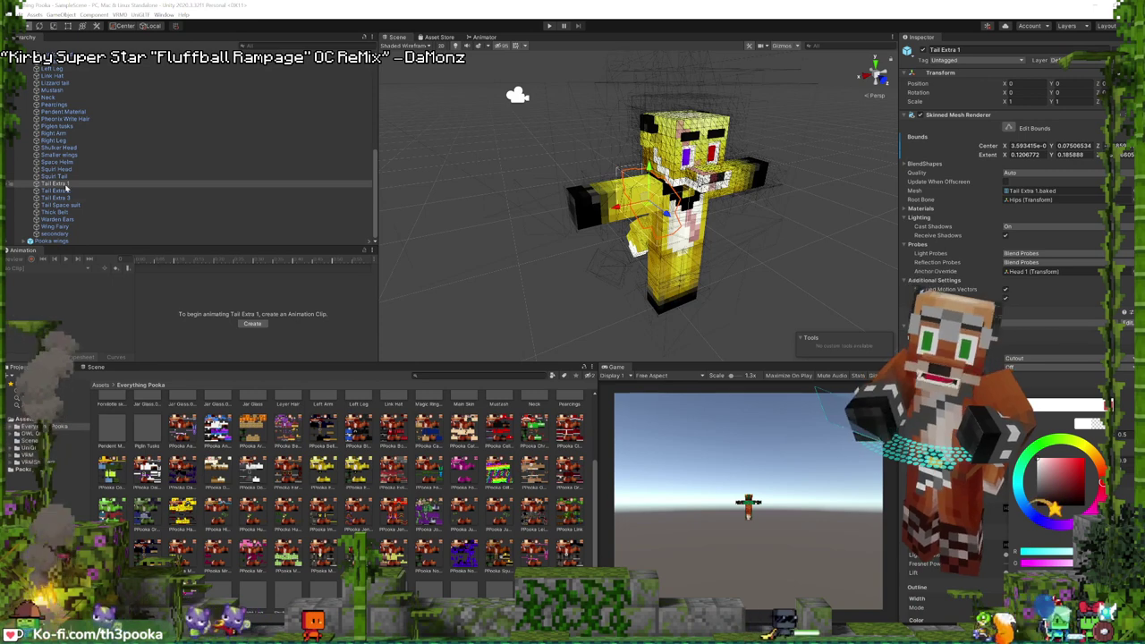
{"action": "left_click", "coordinate": [108, 191]}
{"action": "left_click", "coordinate": [904, 327]}
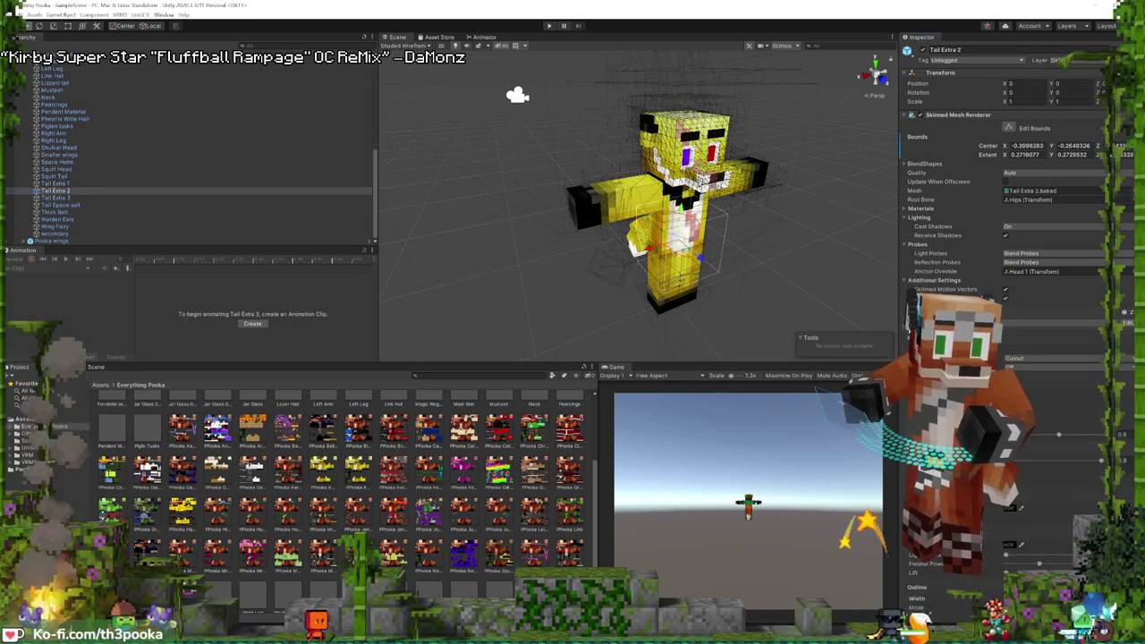
{"action": "left_click", "coordinate": [1011, 398]}
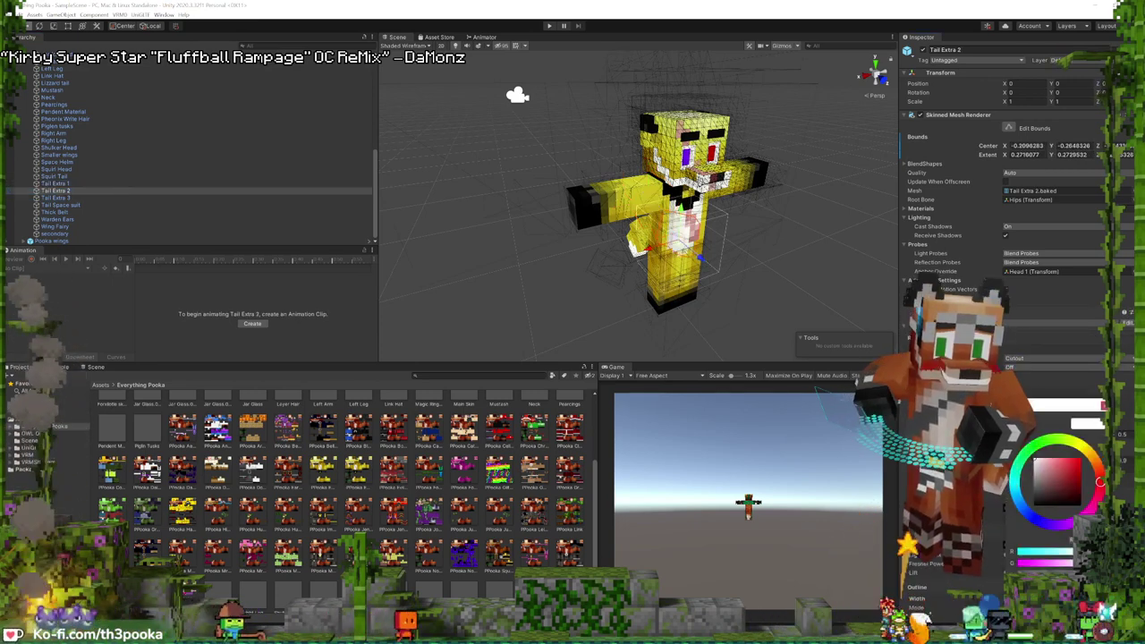
{"action": "left_click", "coordinate": [107, 197]}
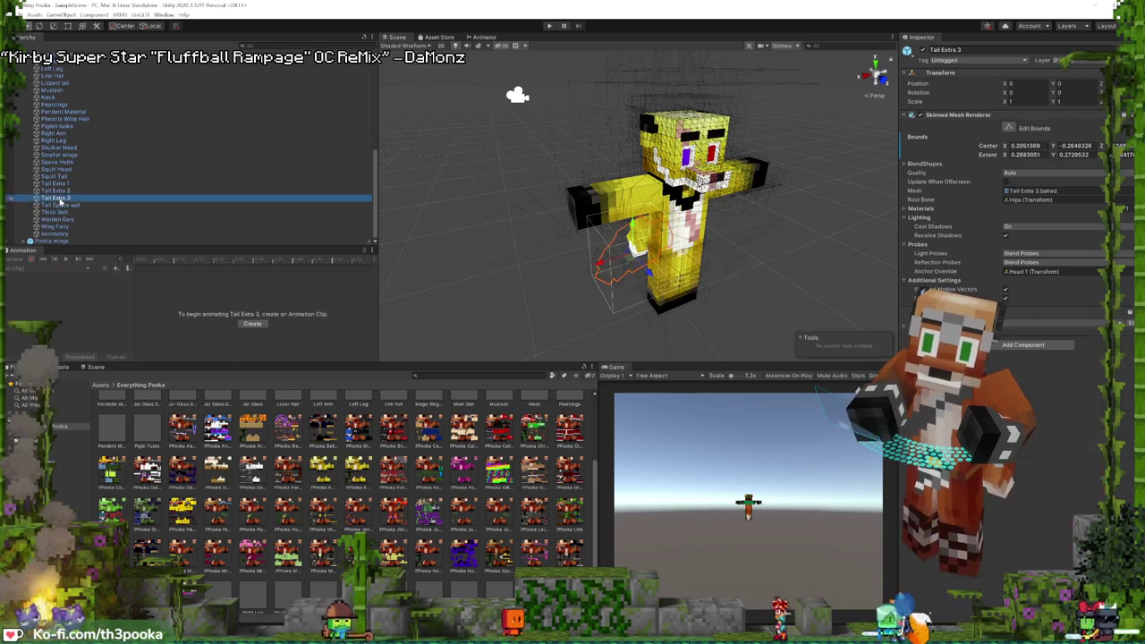
- Set the material color to white on the Tail Extra 3 and Tail Space suit meshes
{"action": "left_click", "coordinate": [904, 329]}
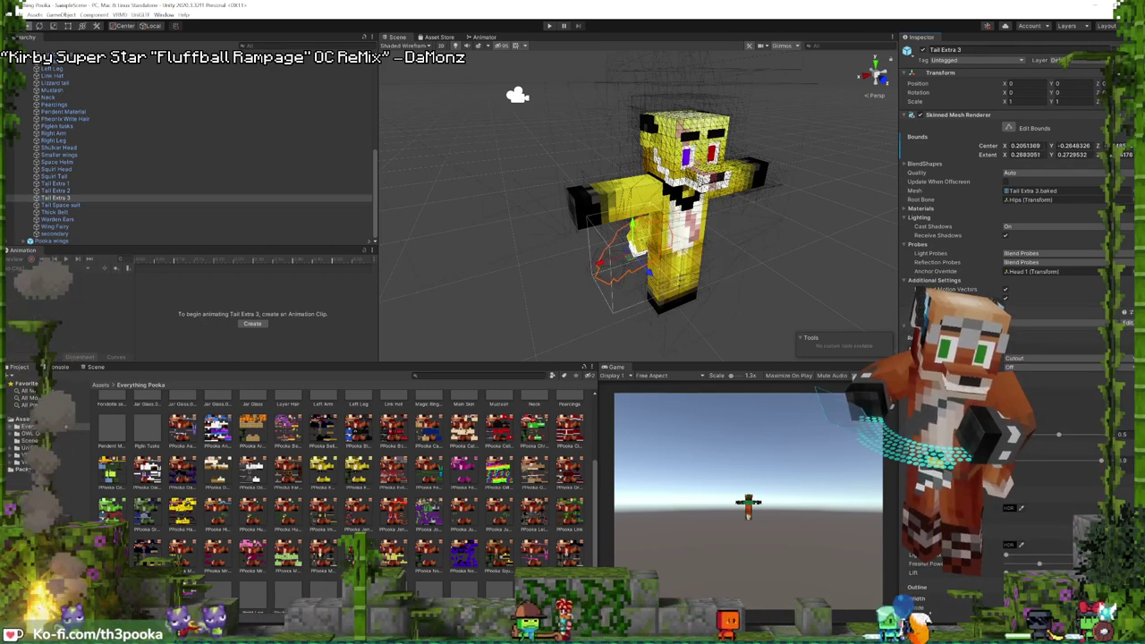
{"action": "left_click", "coordinate": [1064, 508]}
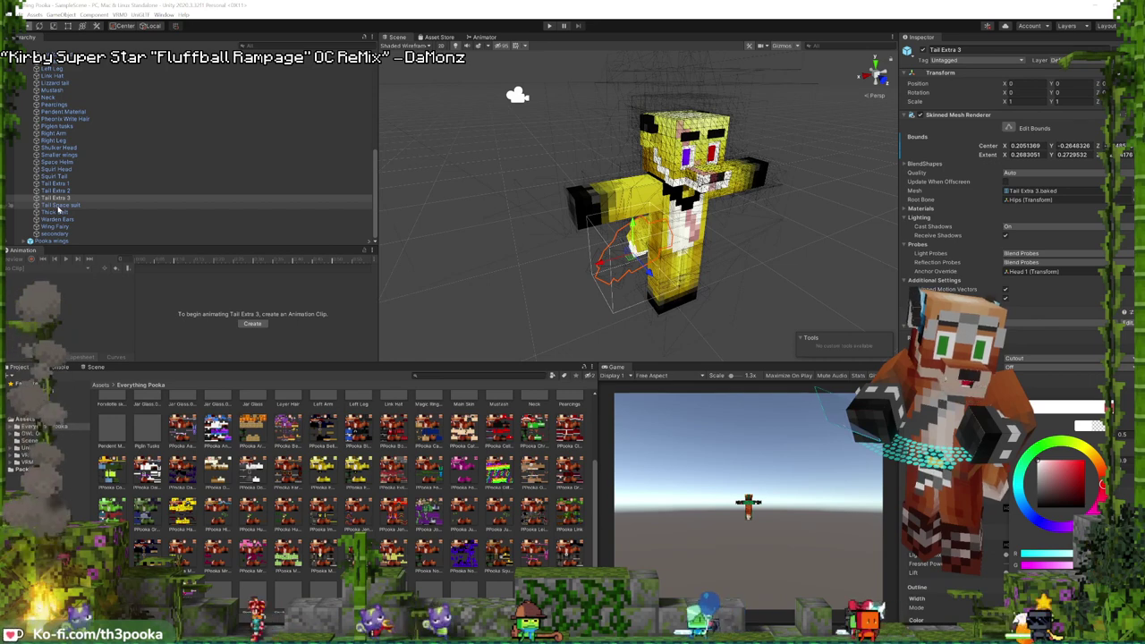
{"action": "left_click", "coordinate": [59, 206]}
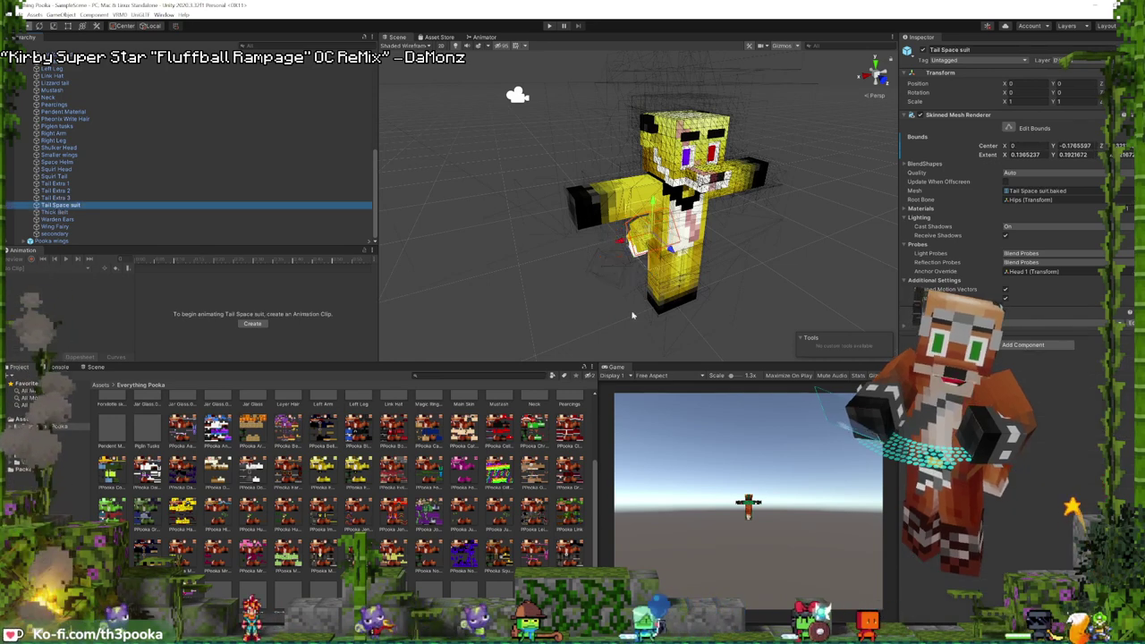
{"action": "left_click", "coordinate": [904, 325]}
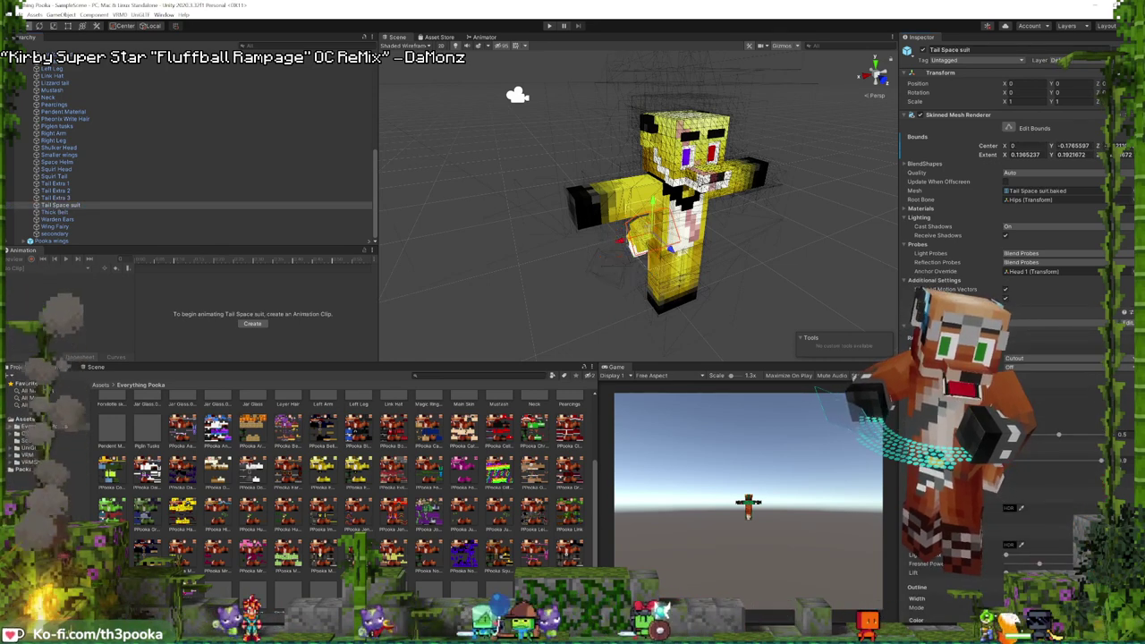
{"action": "left_click", "coordinate": [1059, 407]}
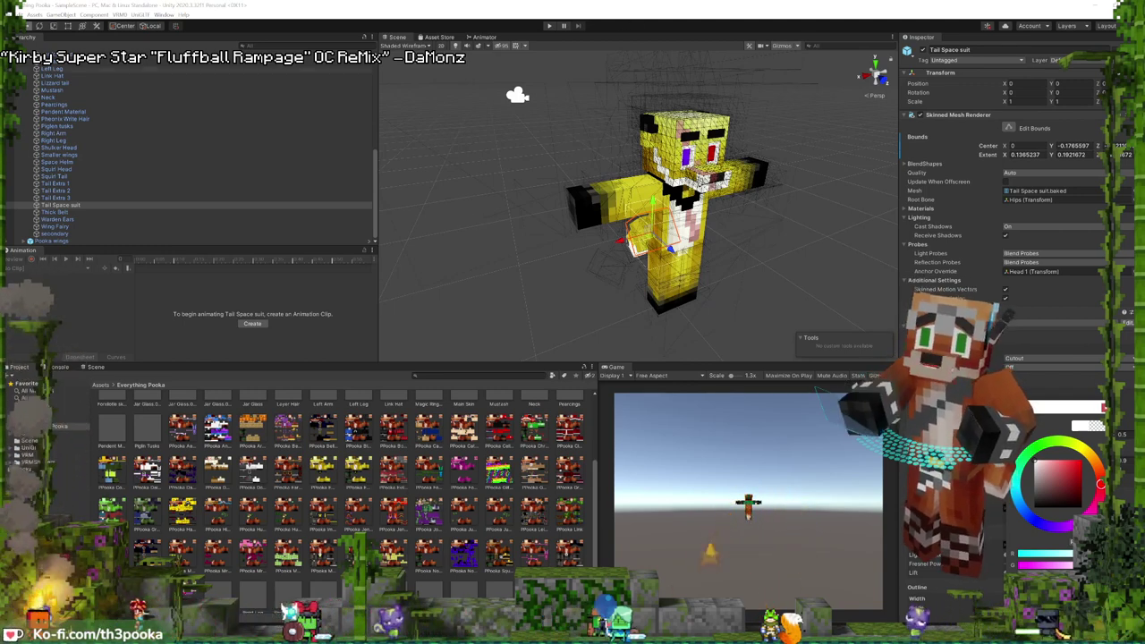
- Set the material color to white on the Thick Belt and Warden Ears meshes
{"action": "left_click", "coordinate": [224, 212]}
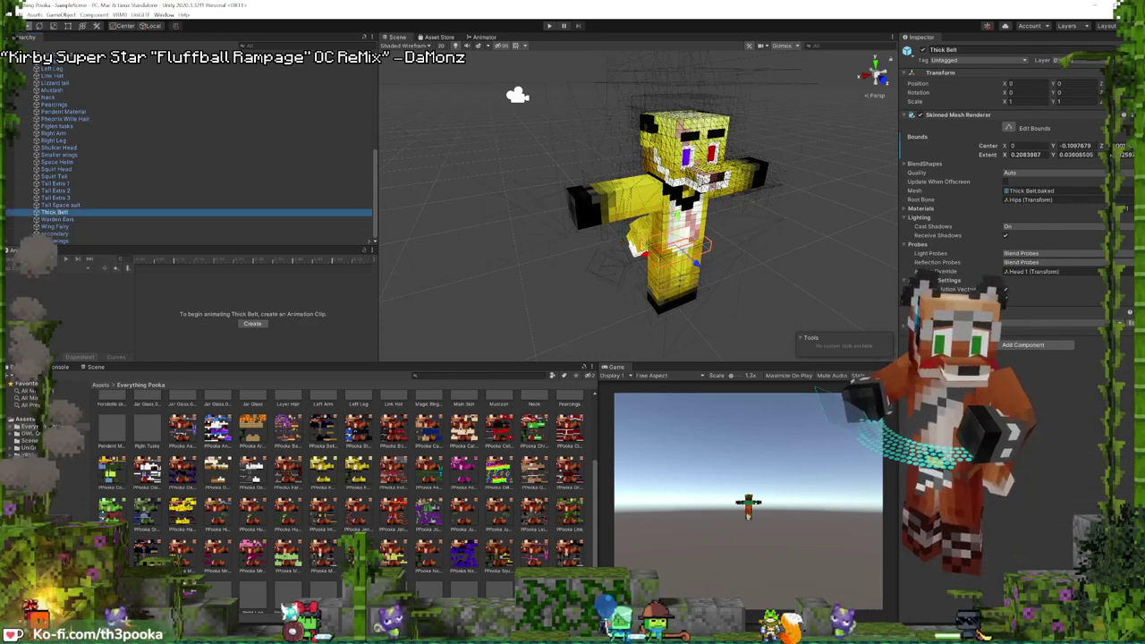
{"action": "left_click", "coordinate": [906, 329]}
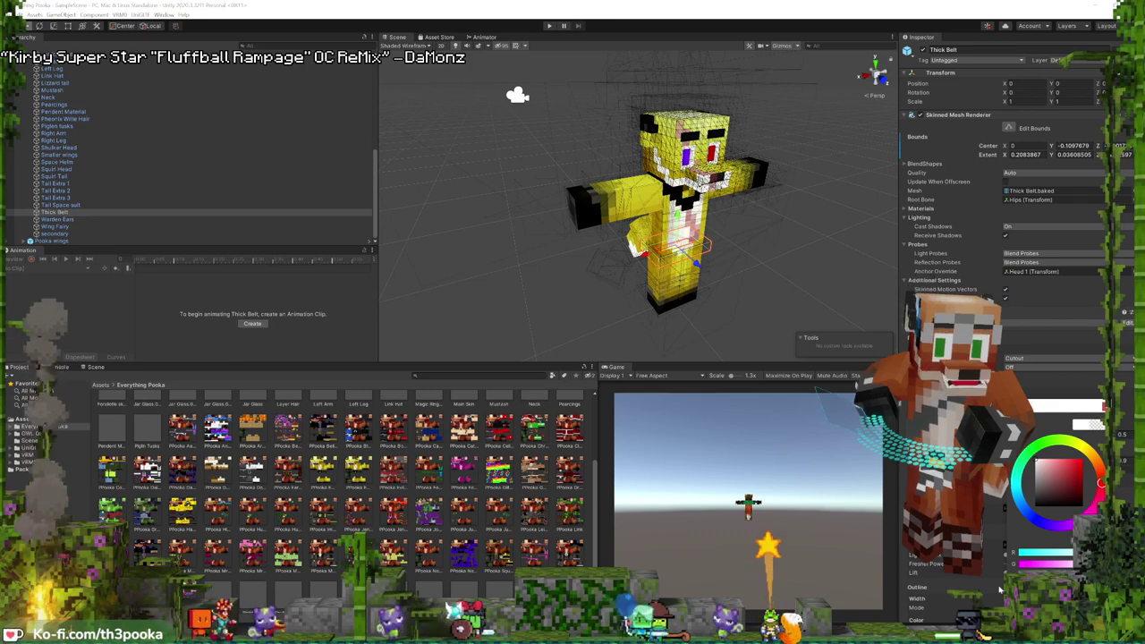
{"action": "left_click", "coordinate": [55, 220]}
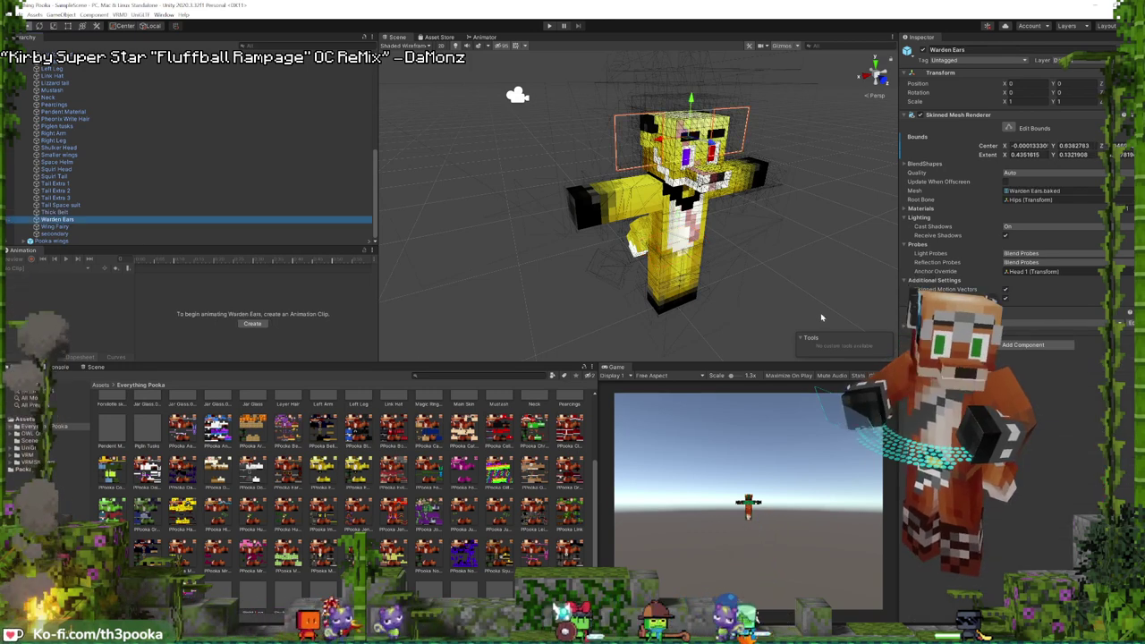
{"action": "left_click", "coordinate": [906, 329]}
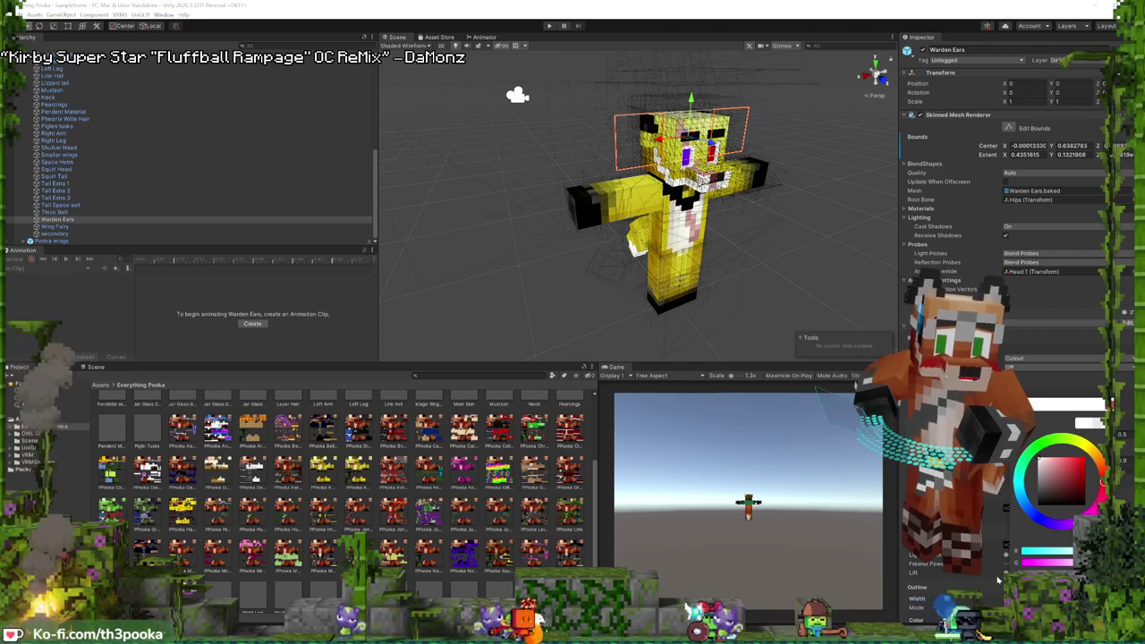
- Set the Wing Fairy mesh's material color to white and check the secondary object for a material
{"action": "left_click", "coordinate": [55, 227]}
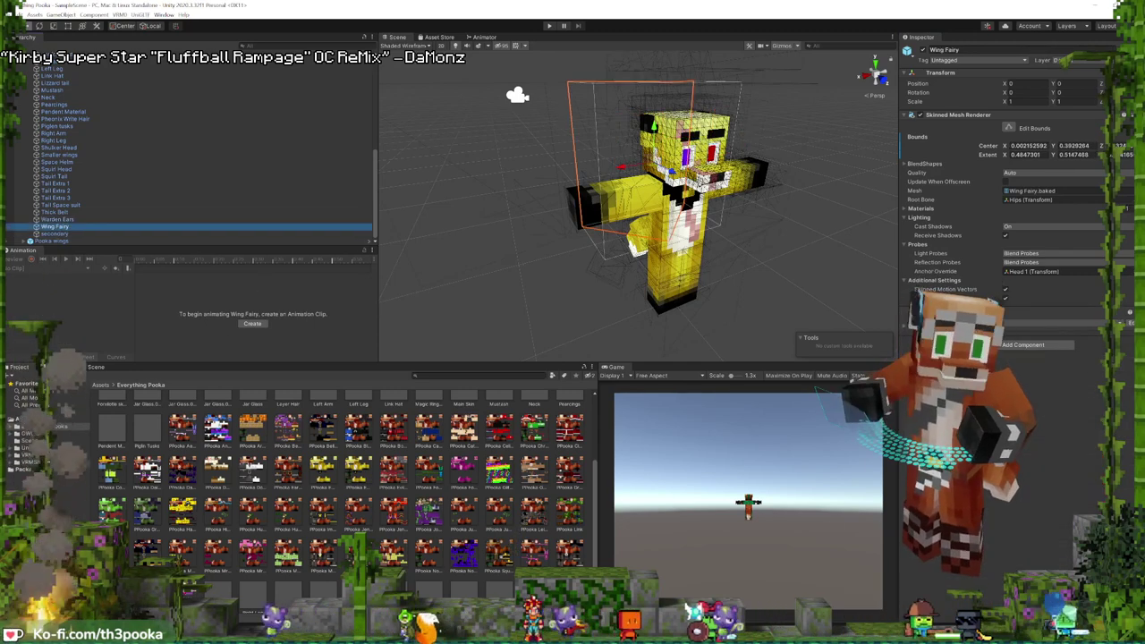
{"action": "left_click", "coordinate": [906, 329]}
{"action": "left_click", "coordinate": [1010, 397]}
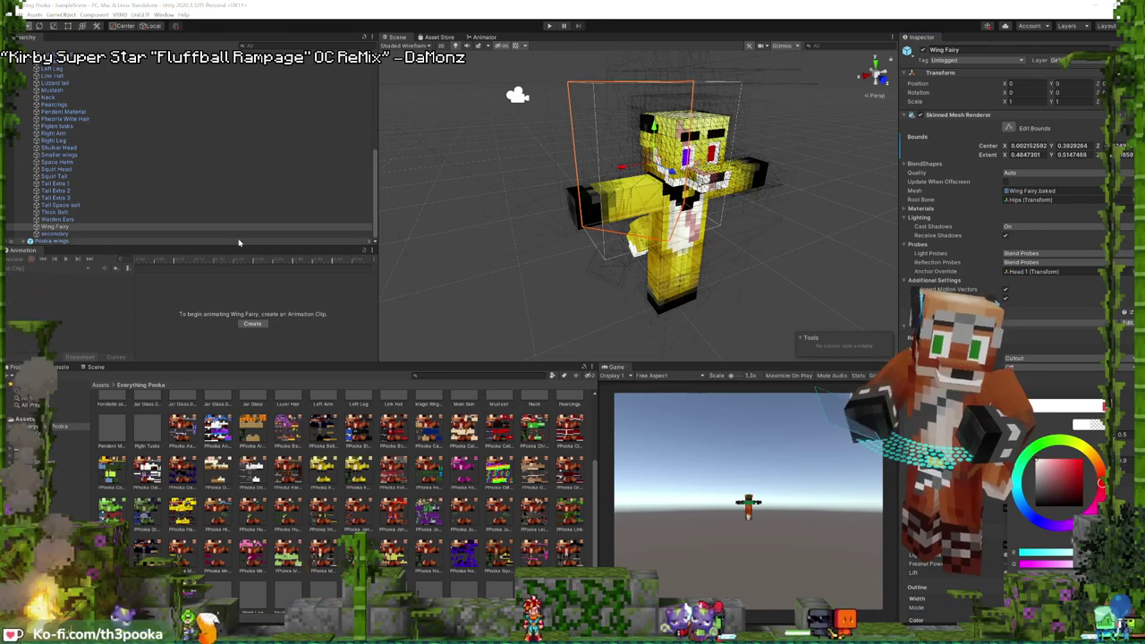
{"action": "left_click", "coordinate": [54, 234]}
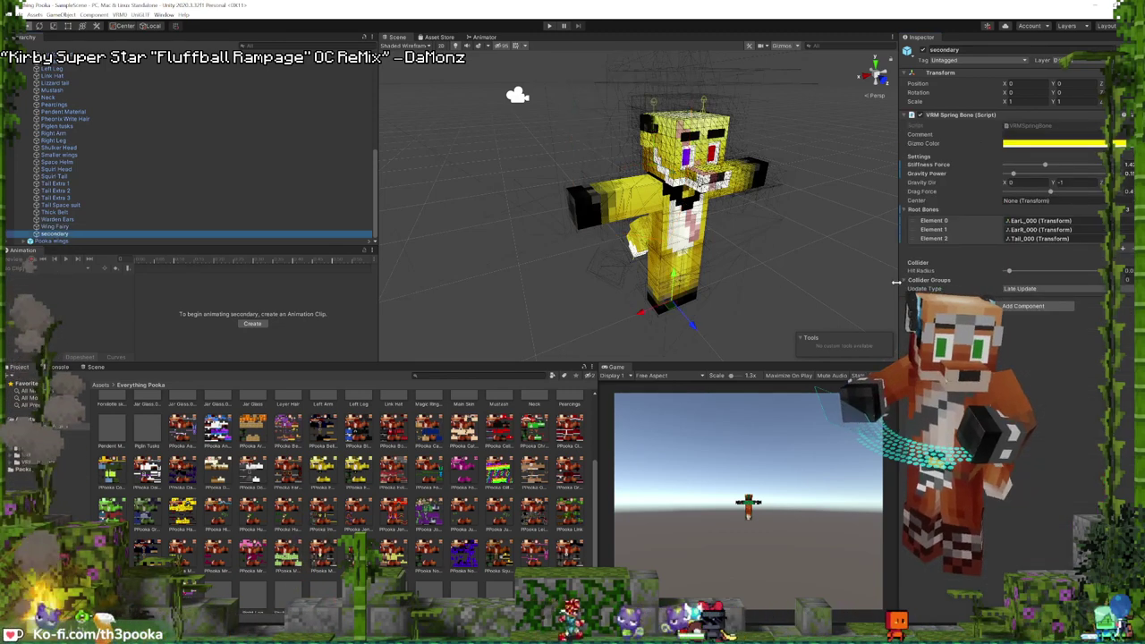
{"action": "left_click", "coordinate": [63, 227]}
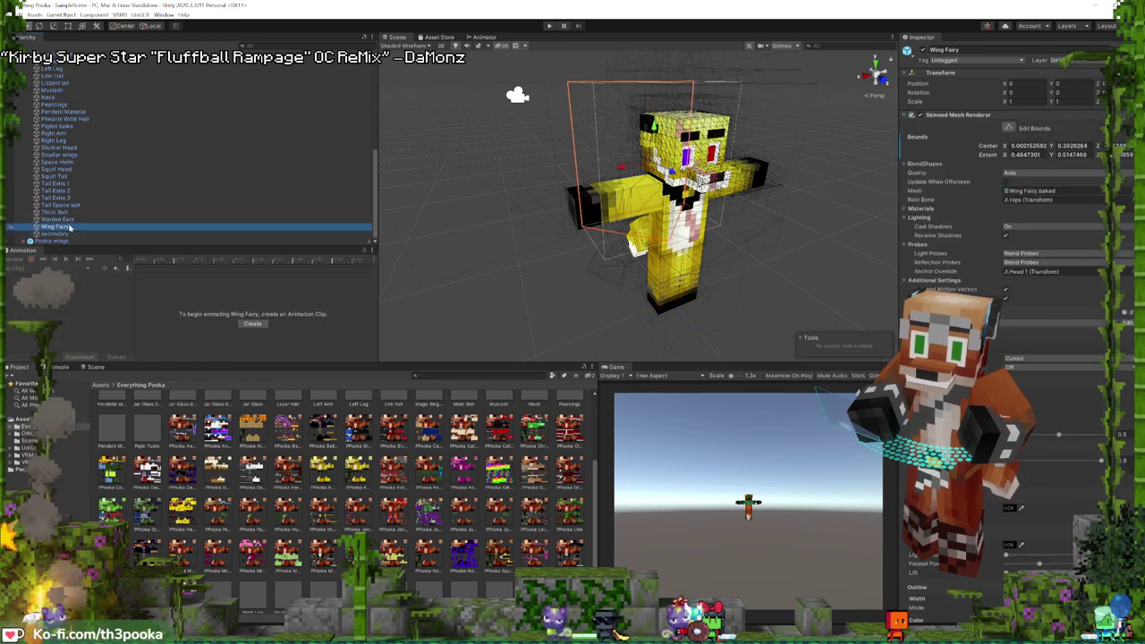
{"action": "scroll", "coordinate": [193, 201], "scroll_direction": "up", "scroll_amount": 10}
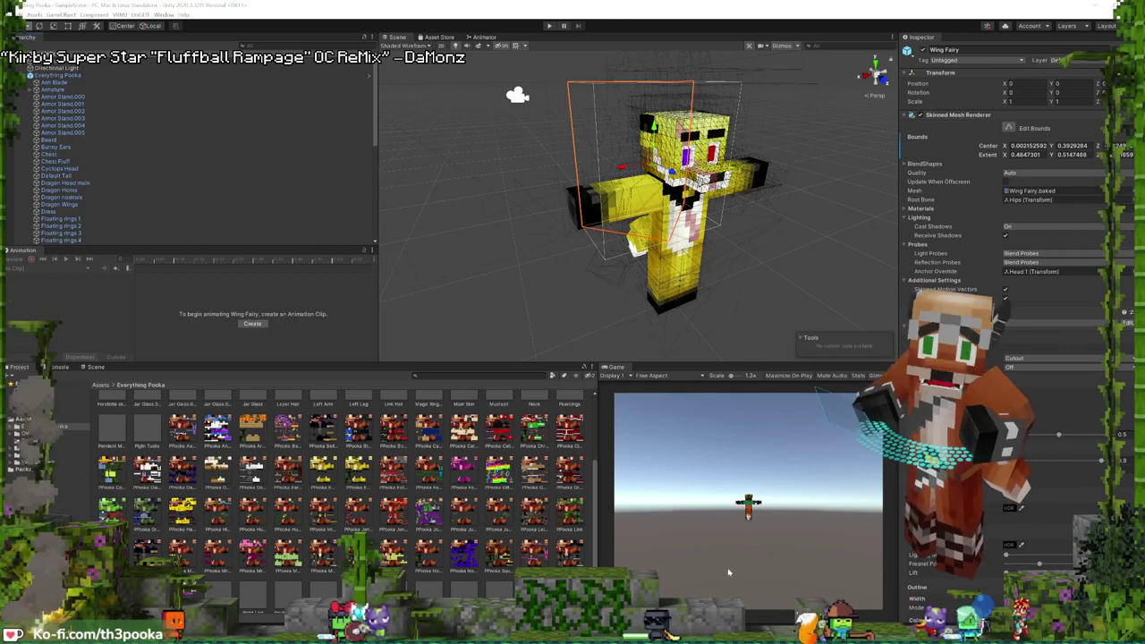
- Switch to Blender and, in the sequencer, mute channels 7 and 8 and unmute channels 9 and 10
{"action": "left_click", "coordinate": [425, 593]}
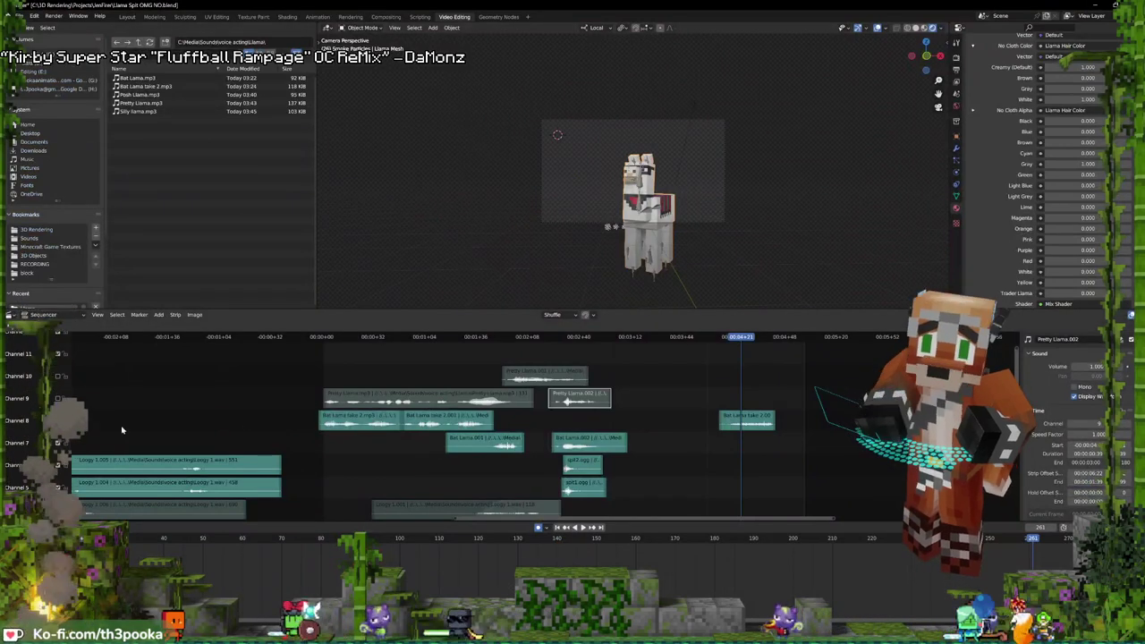
{"action": "left_click", "coordinate": [57, 443]}
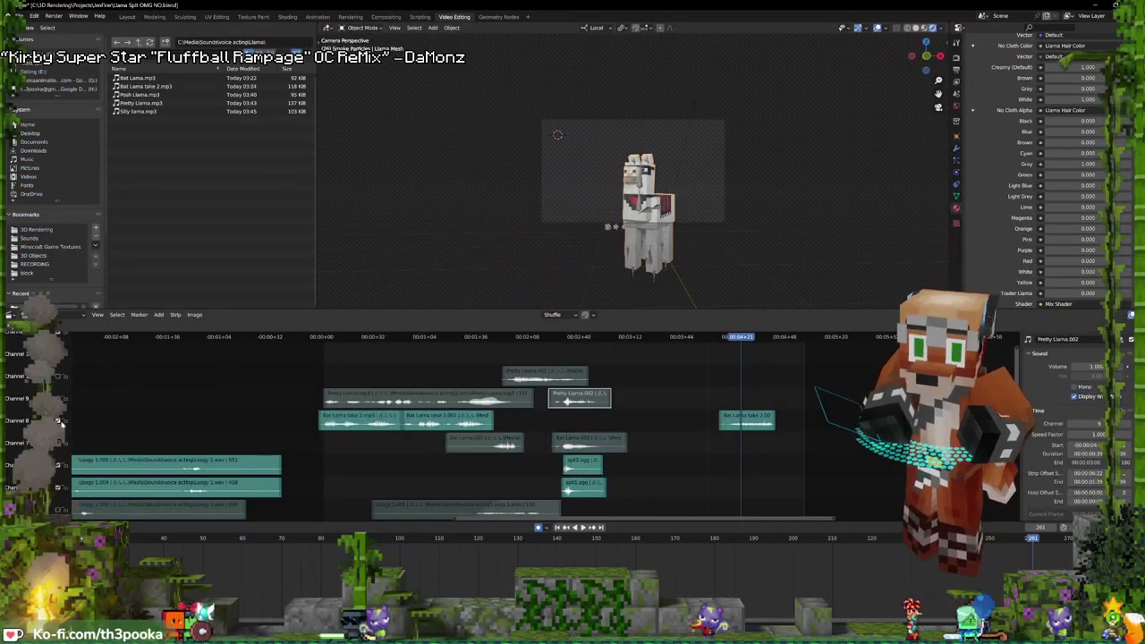
{"action": "left_click", "coordinate": [58, 420]}
{"action": "left_click", "coordinate": [57, 398]}
{"action": "left_click", "coordinate": [57, 376]}
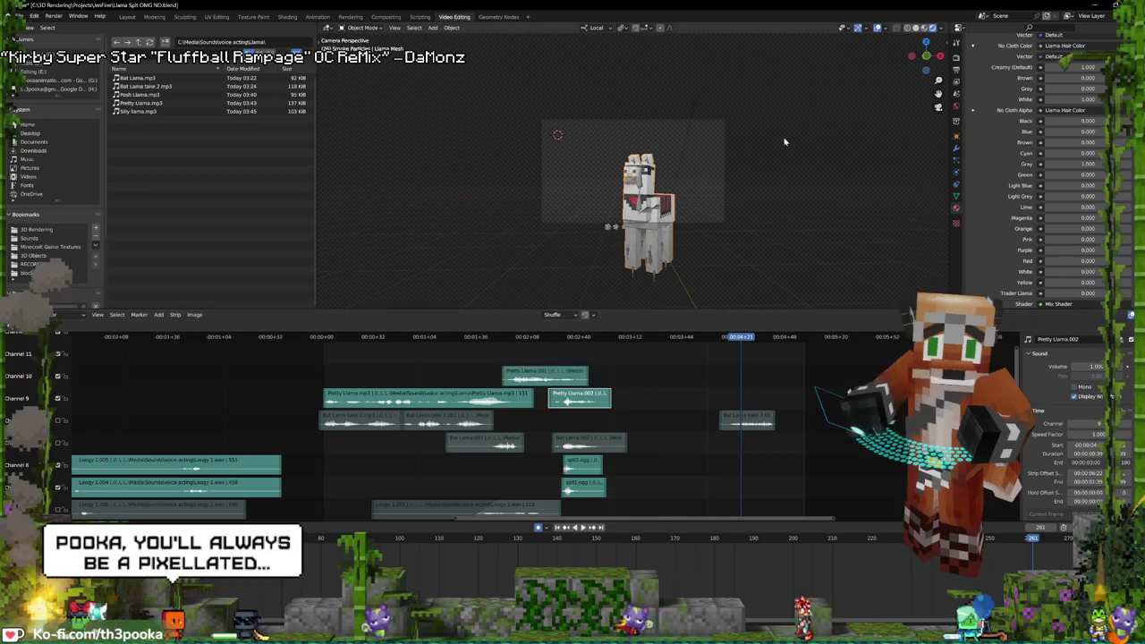
- In the llama skin material's No Cloth Alpha values, set Gray to 0.000 and Pink to 1.000, and return to the animation's start
{"action": "left_click_drag", "start_coordinate": [1084, 164], "coordinate": [1047, 164]}
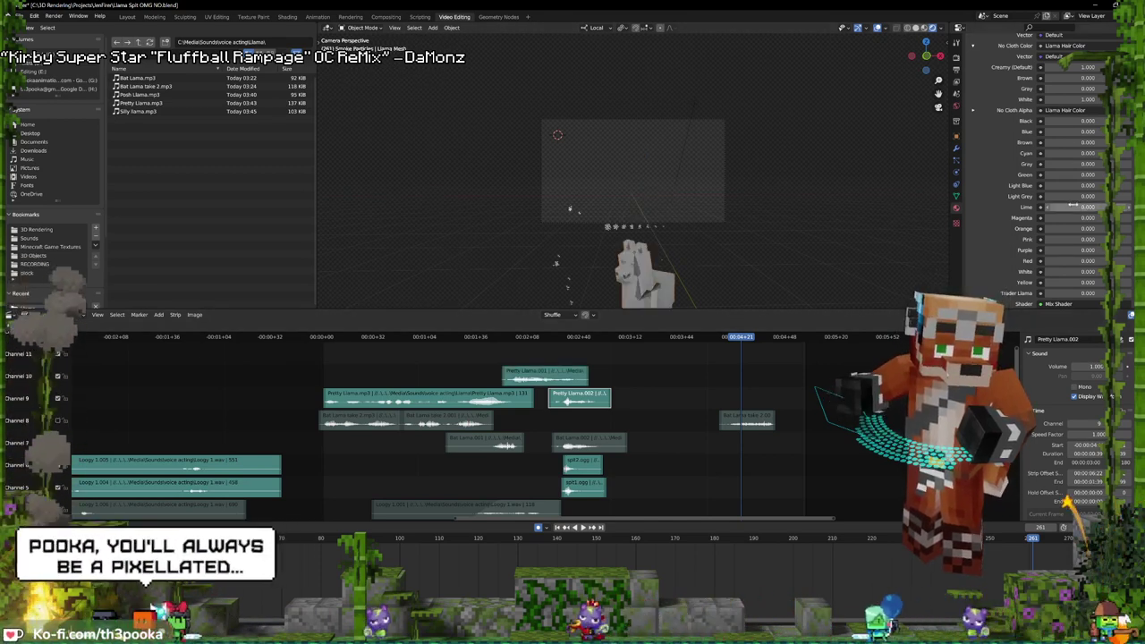
{"action": "left_click_drag", "start_coordinate": [1073, 239], "coordinate": [1105, 239]}
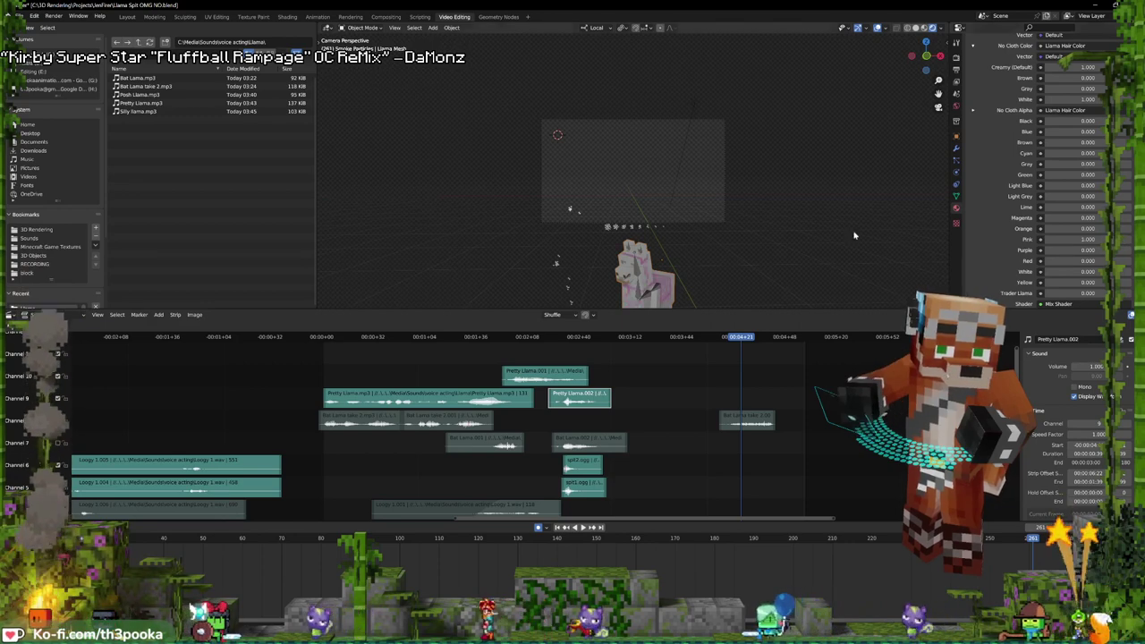
{"action": "key", "text": "shift+Left"}
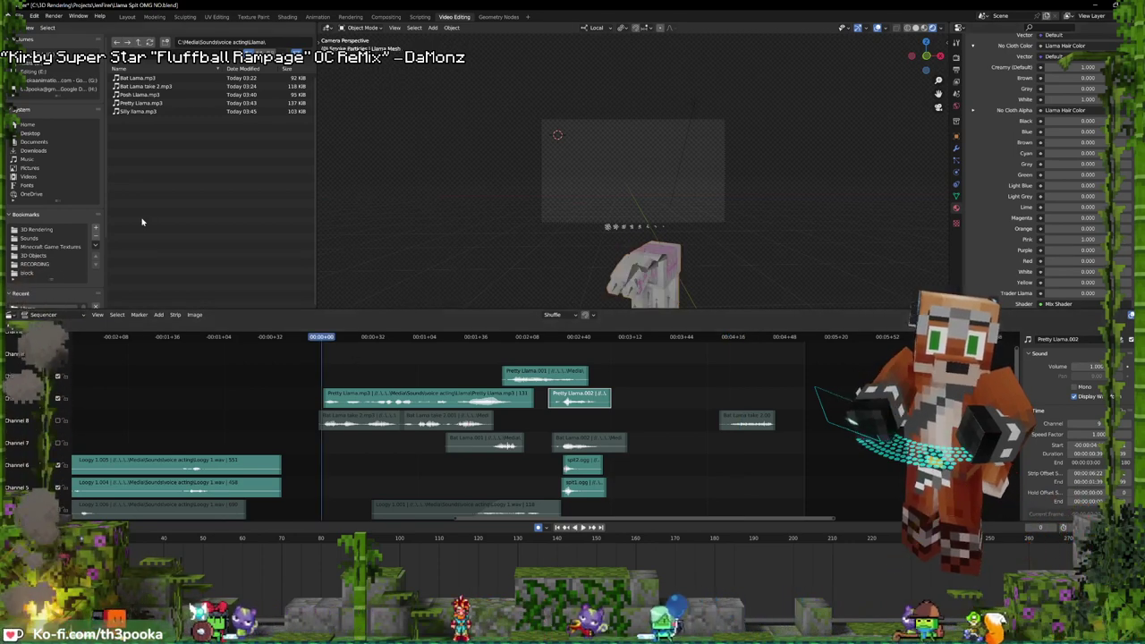
- Bring up the output properties, save the Blender project and render the animation
{"action": "scroll", "coordinate": [1027, 152], "scroll_direction": "up", "scroll_amount": 3}
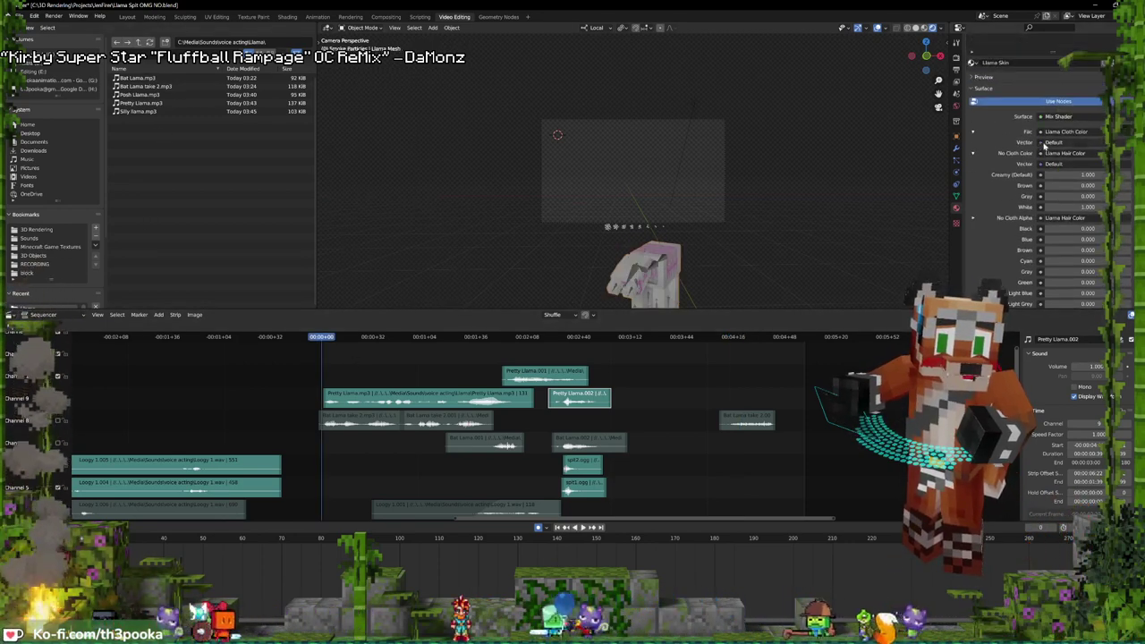
{"action": "left_click", "coordinate": [956, 70]}
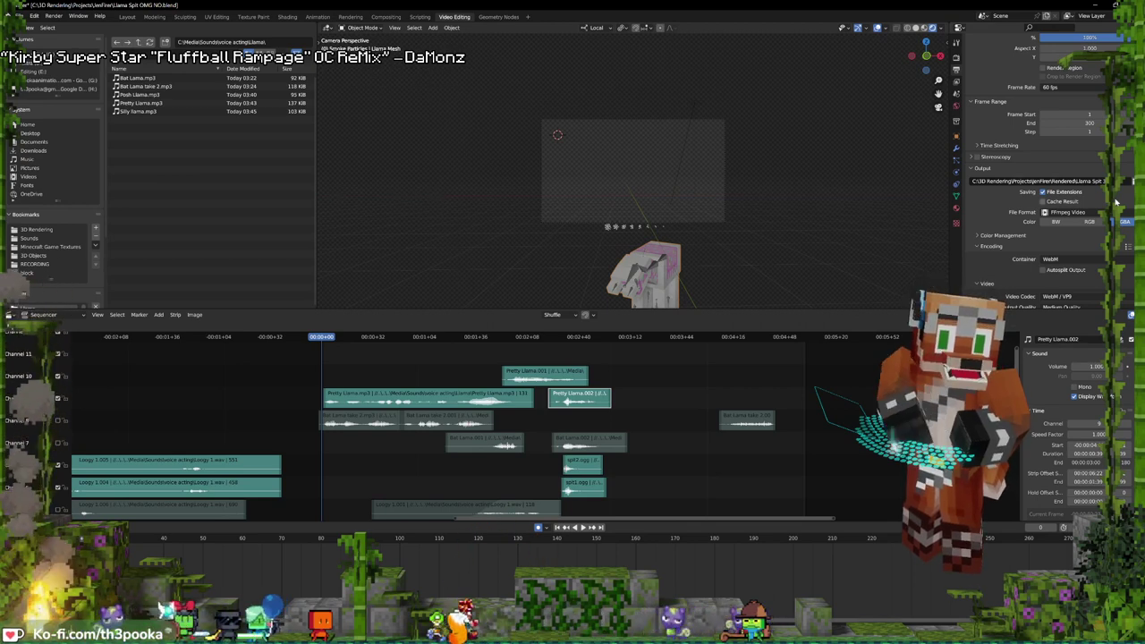
{"action": "left_click", "coordinate": [19, 16]}
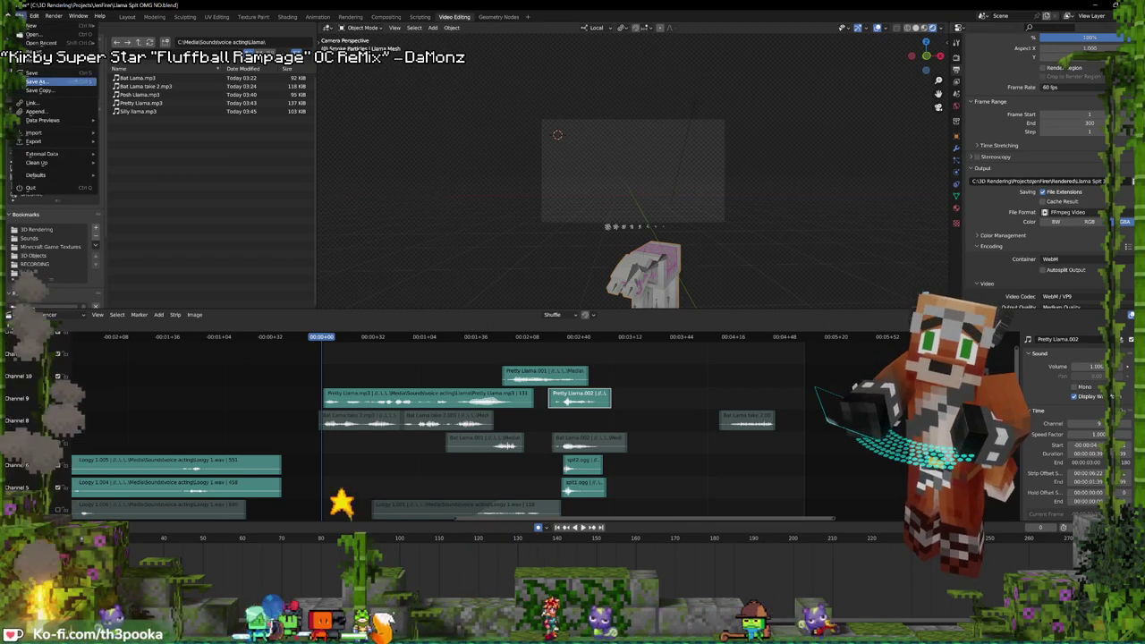
{"action": "left_click", "coordinate": [29, 73]}
{"action": "left_click", "coordinate": [53, 16]}
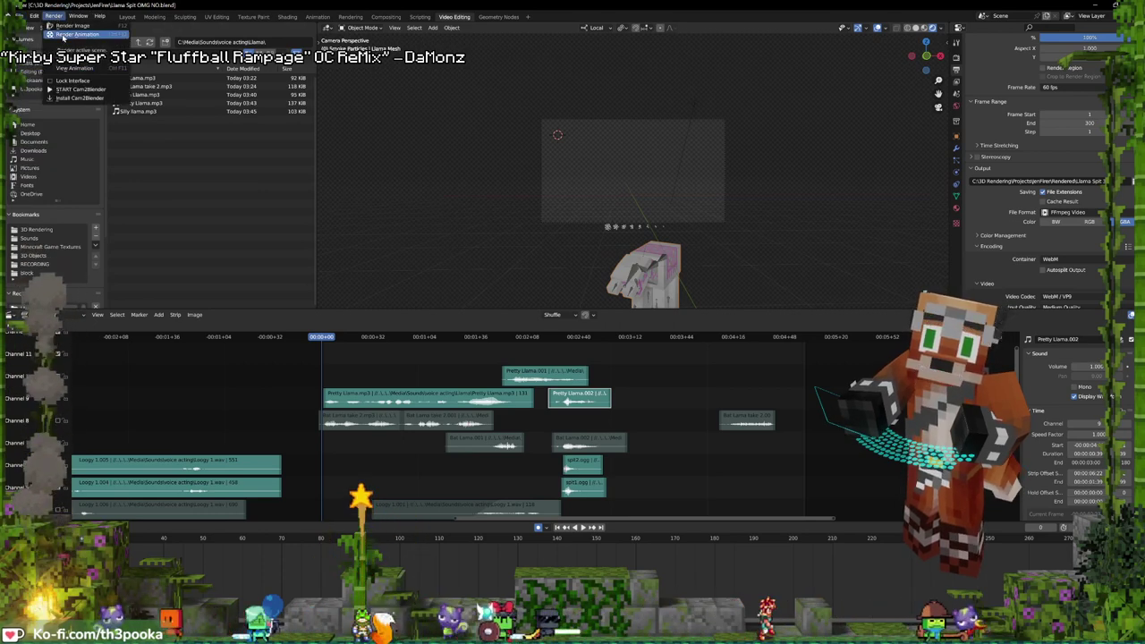
{"action": "left_click", "coordinate": [75, 34]}
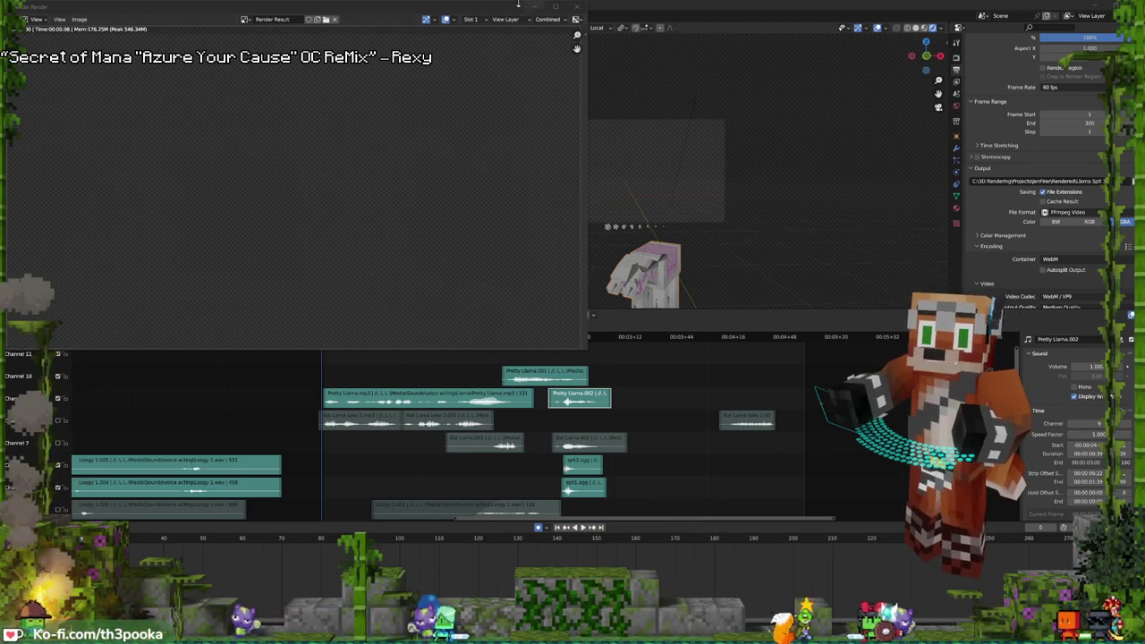
- Close the finished render window and mute sequencer channels 9 and 10
{"action": "left_click", "coordinate": [497, 7]}
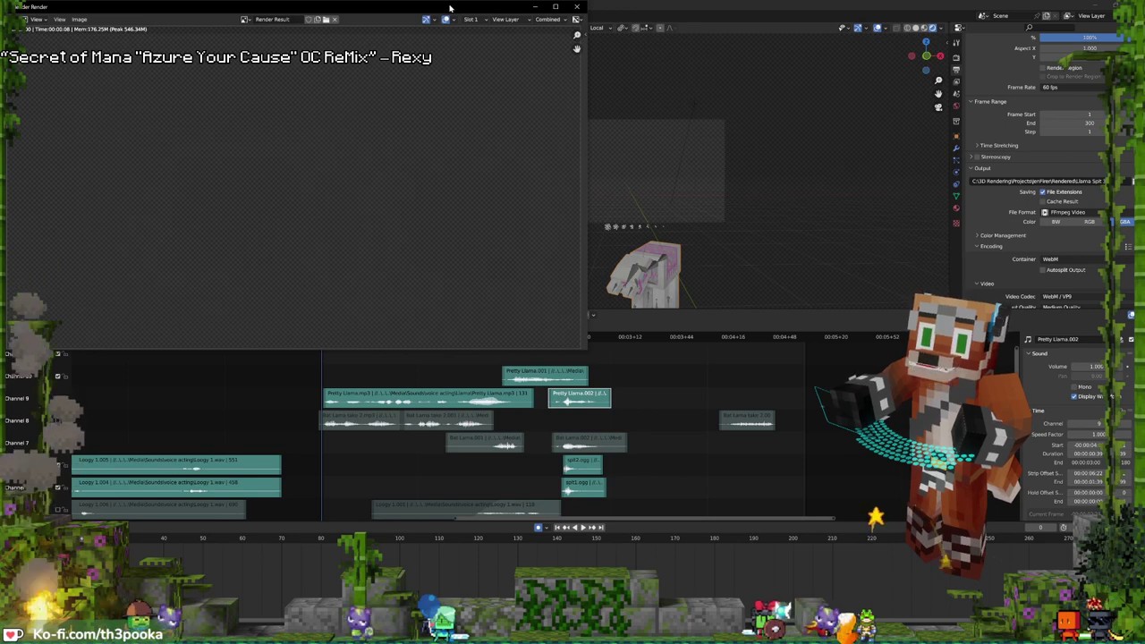
{"action": "left_click_drag", "start_coordinate": [449, 5], "coordinate": [453, 7]}
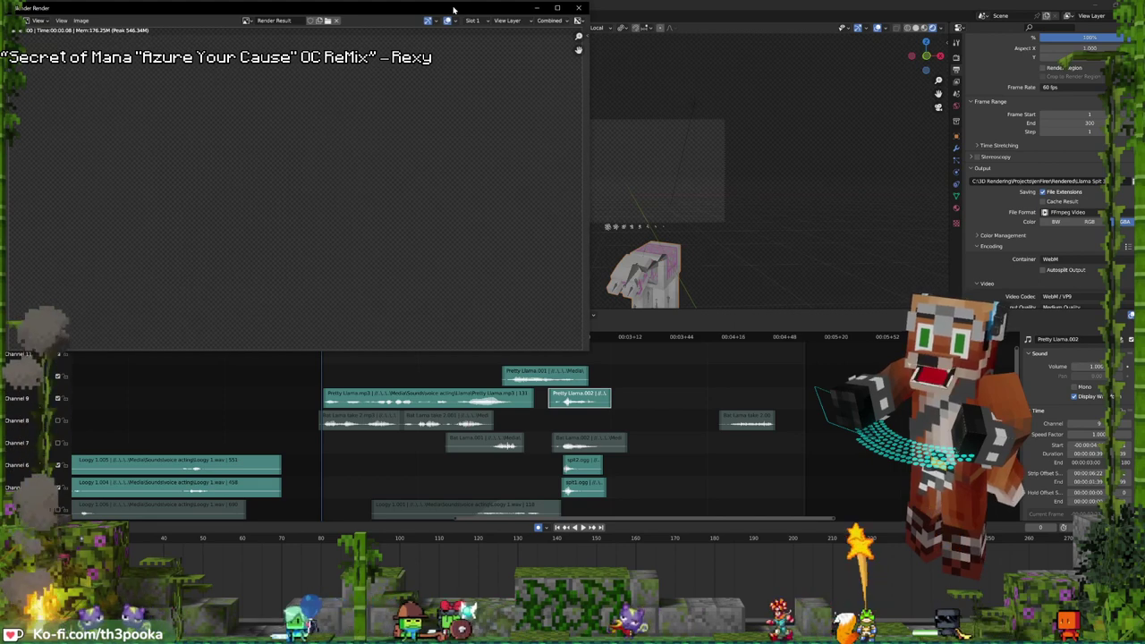
{"action": "left_click", "coordinate": [577, 9]}
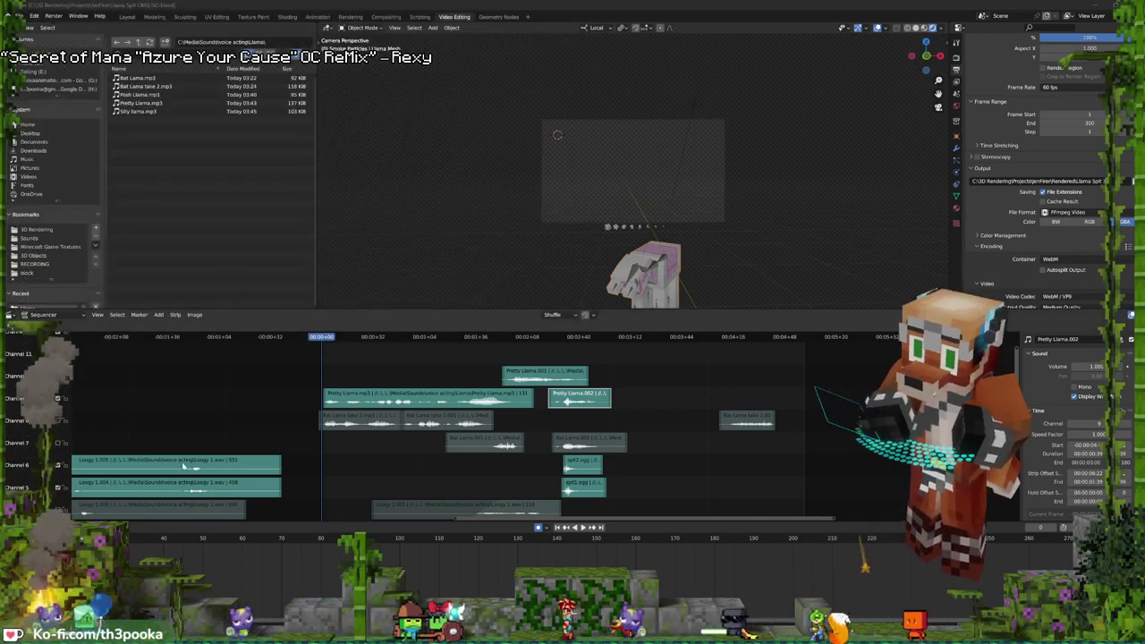
{"action": "left_click", "coordinate": [59, 398]}
{"action": "left_click", "coordinate": [59, 375]}
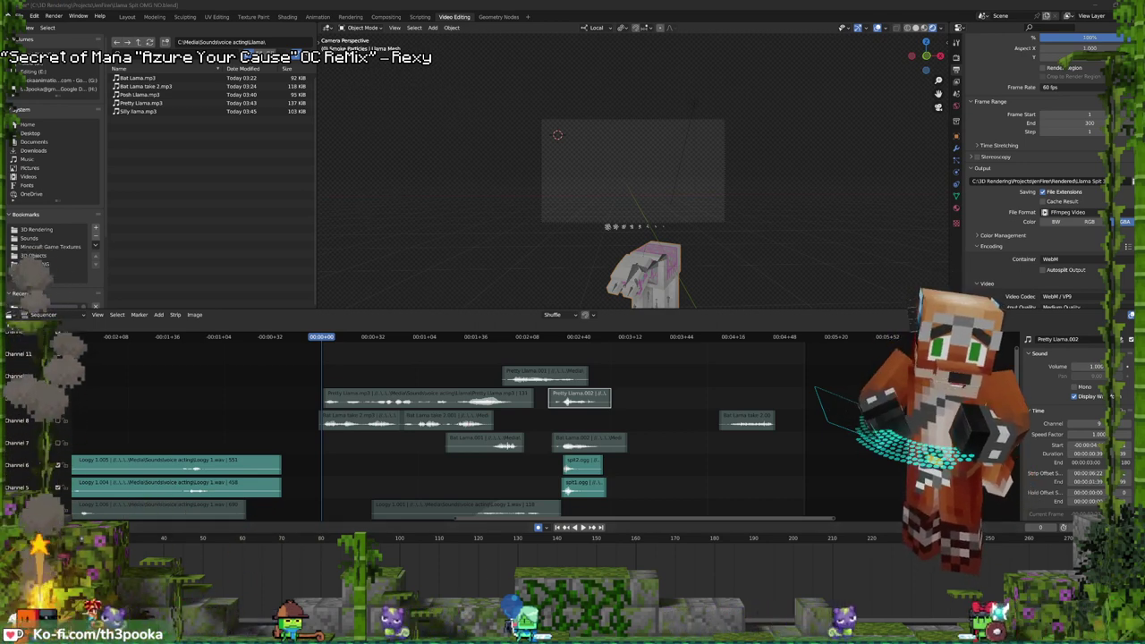
- Switch to Unity and give the two newly imported PPooka textures Point (no filter) filtering and the RGBA 32 bit format
{"action": "key", "text": "alt+Tab"}
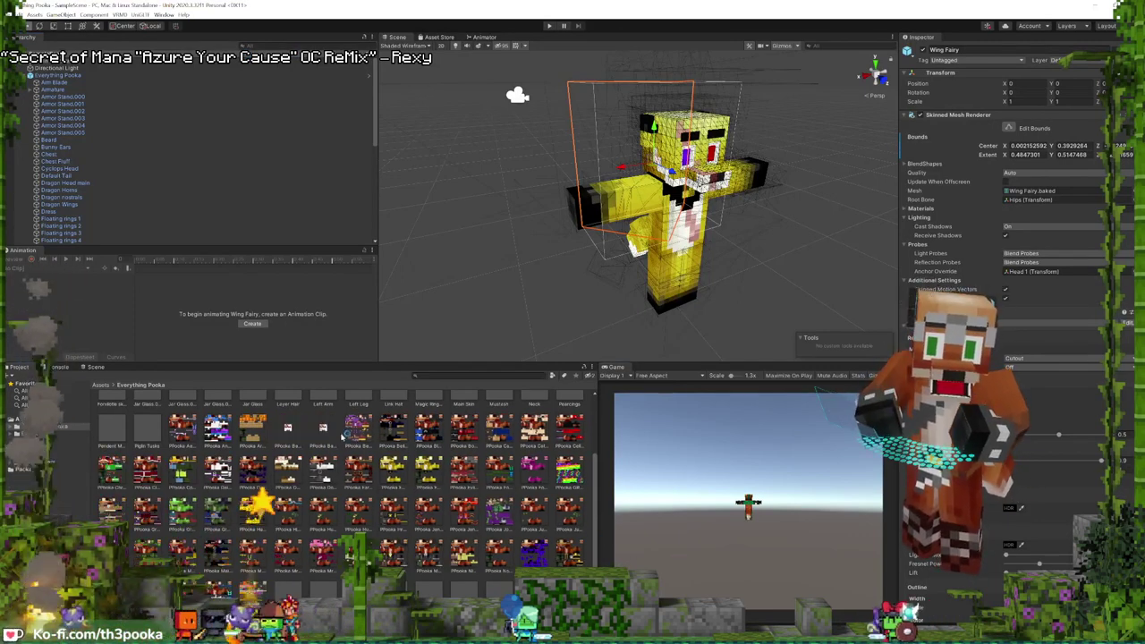
{"action": "left_click", "coordinate": [326, 431]}
{"action": "left_click", "coordinate": [295, 431], "text": "ctrl"}
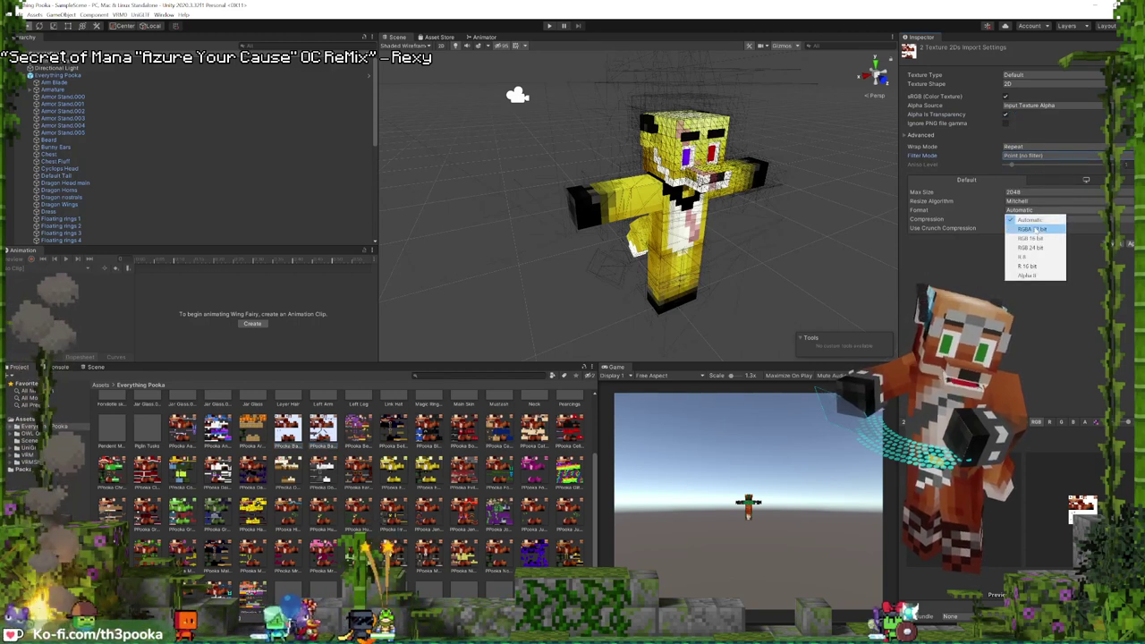
{"action": "left_click", "coordinate": [1033, 229]}
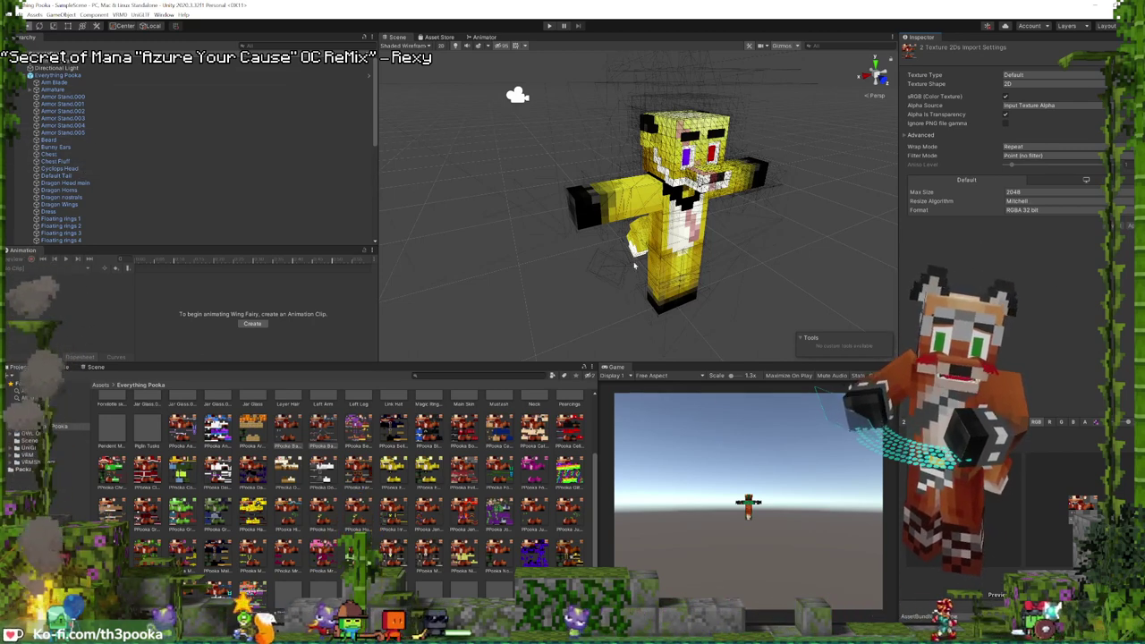
- Apply the new Barbarian texture to the Chest mesh's material
{"action": "left_click", "coordinate": [60, 156]}
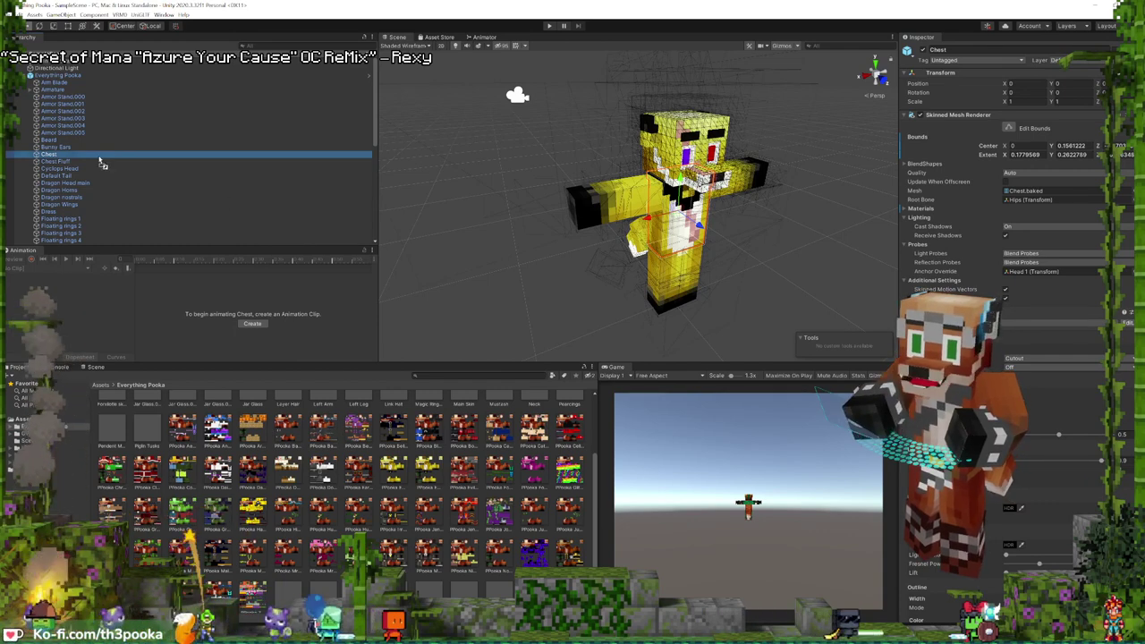
{"action": "scroll", "coordinate": [101, 163], "scroll_direction": "down", "scroll_amount": 1}
{"action": "scroll", "coordinate": [339, 412], "scroll_direction": "up", "scroll_amount": 1}
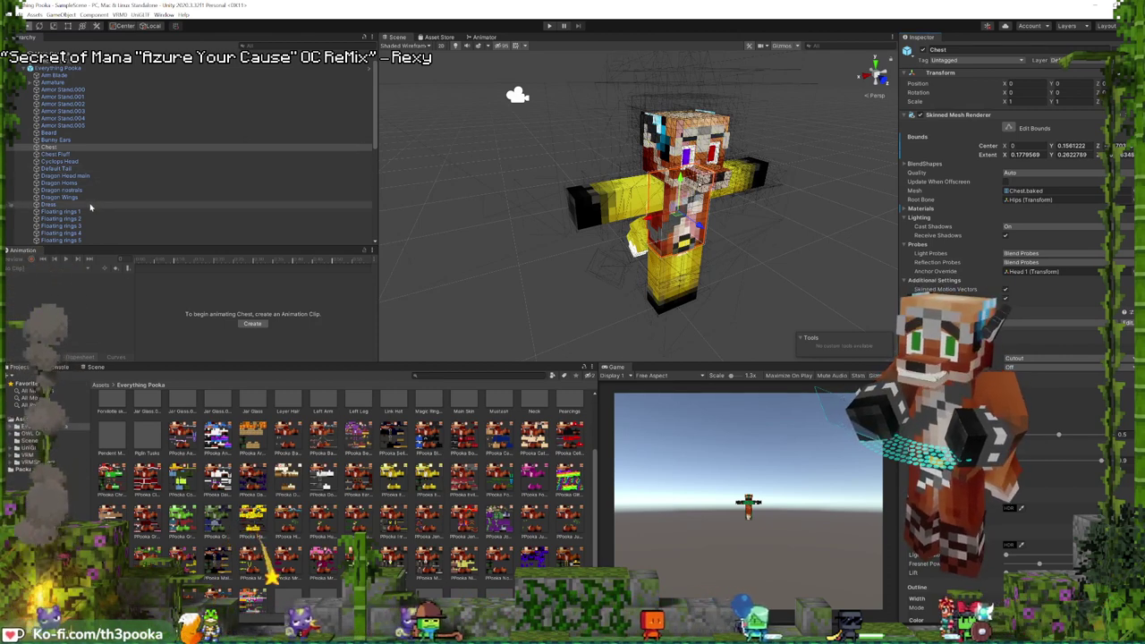
- Select the Right Arm mesh and apply the Barbarian texture to its material
{"action": "scroll", "coordinate": [87, 206], "scroll_direction": "down", "scroll_amount": 3}
{"action": "scroll", "coordinate": [88, 206], "scroll_direction": "down", "scroll_amount": 2}
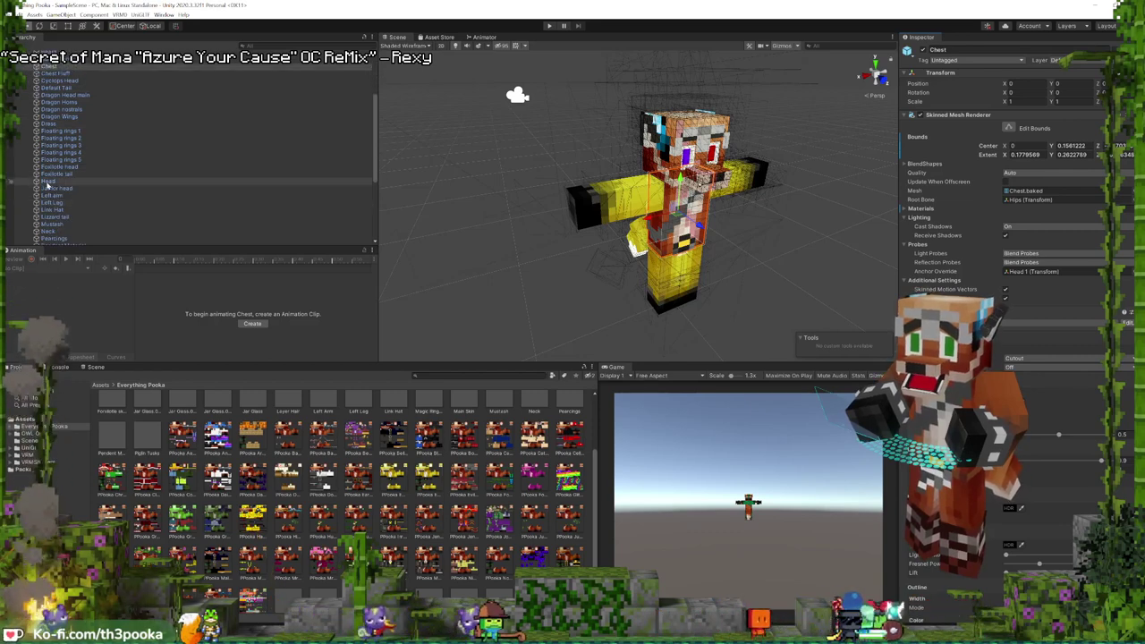
{"action": "scroll", "coordinate": [99, 217], "scroll_direction": "down", "scroll_amount": 6}
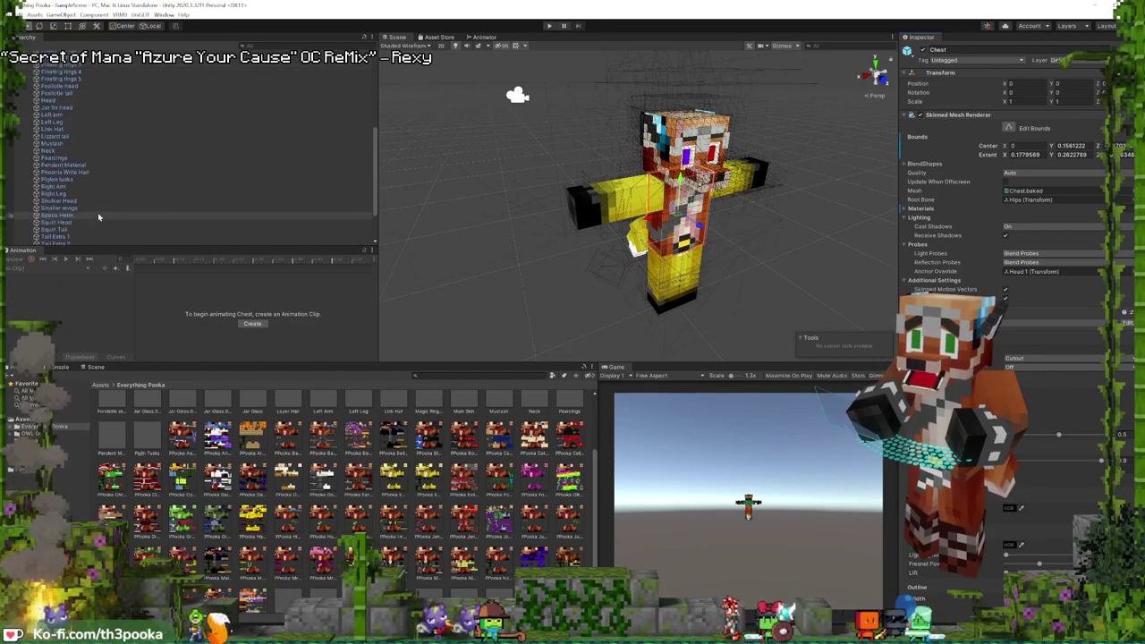
{"action": "left_click", "coordinate": [81, 159]}
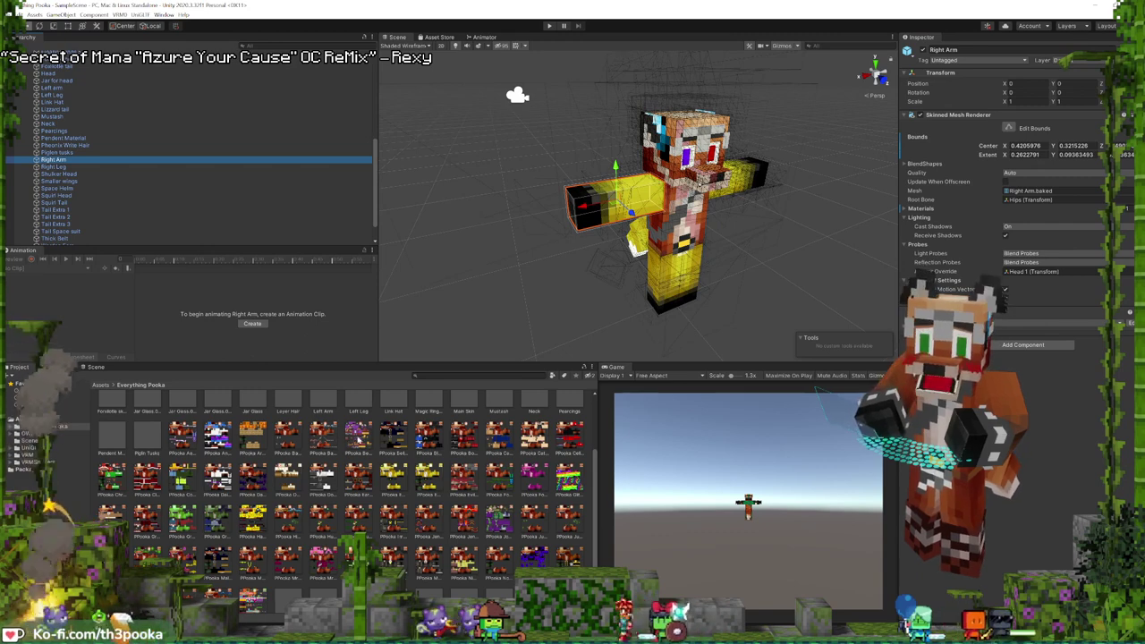
{"action": "left_click_drag", "start_coordinate": [903, 328], "coordinate": [909, 347]}
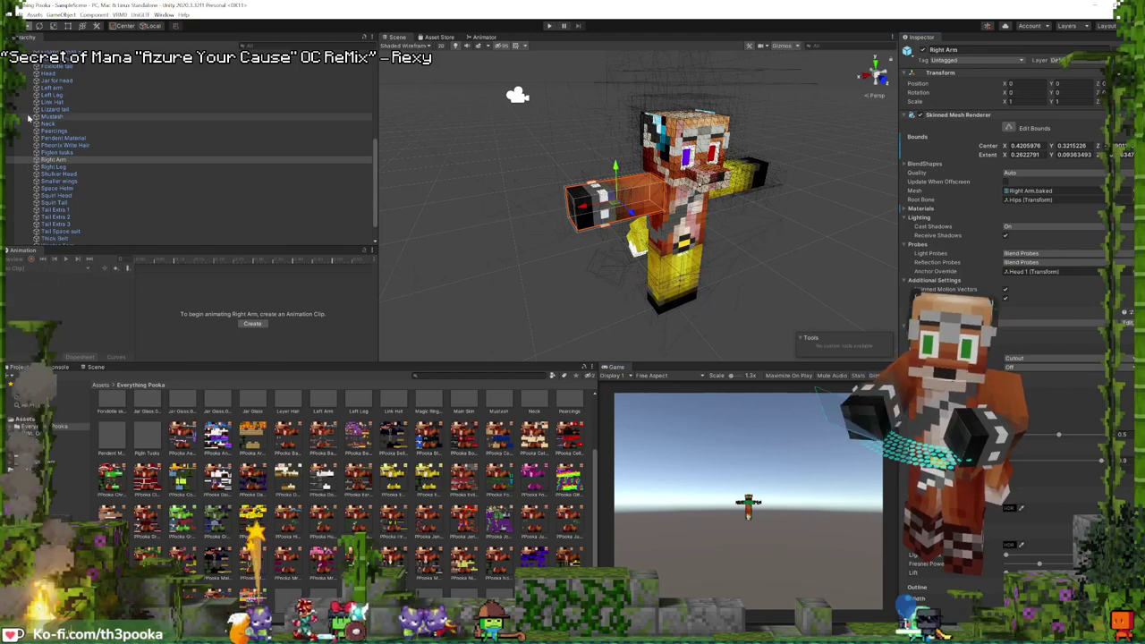
- Select the Right Leg mesh and apply the Barbarian texture to its material
{"action": "left_click", "coordinate": [59, 167]}
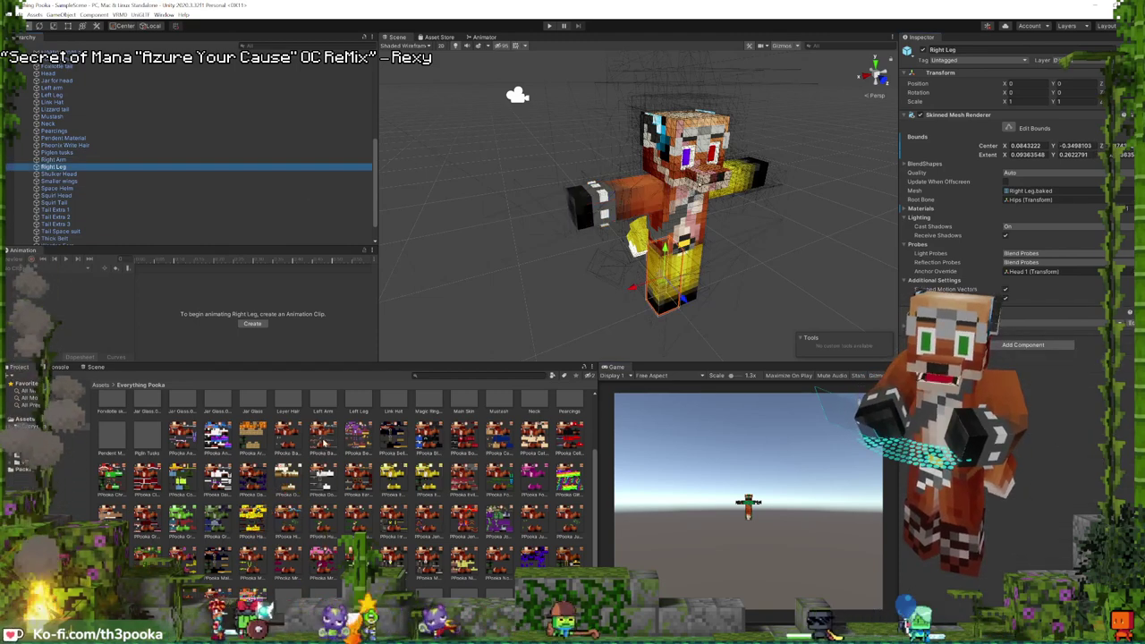
{"action": "left_click_drag", "start_coordinate": [395, 474], "coordinate": [850, 319]}
{"action": "left_click", "coordinate": [903, 325]}
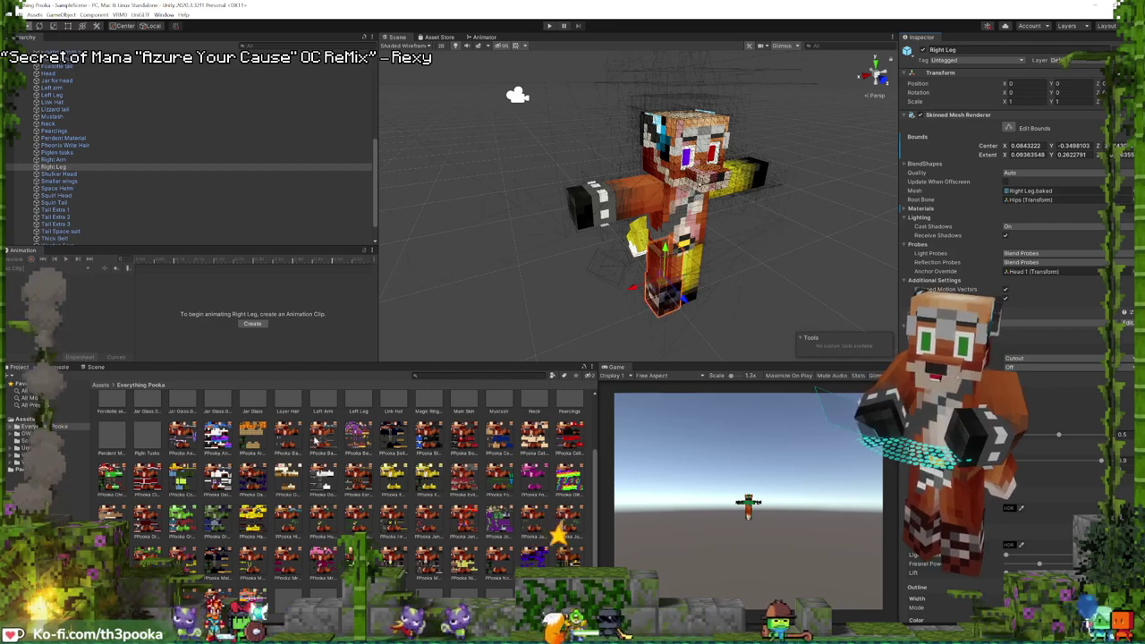
- Apply the matching Barbarian textures to the Left arm and Left Leg materials
{"action": "left_click", "coordinate": [51, 88]}
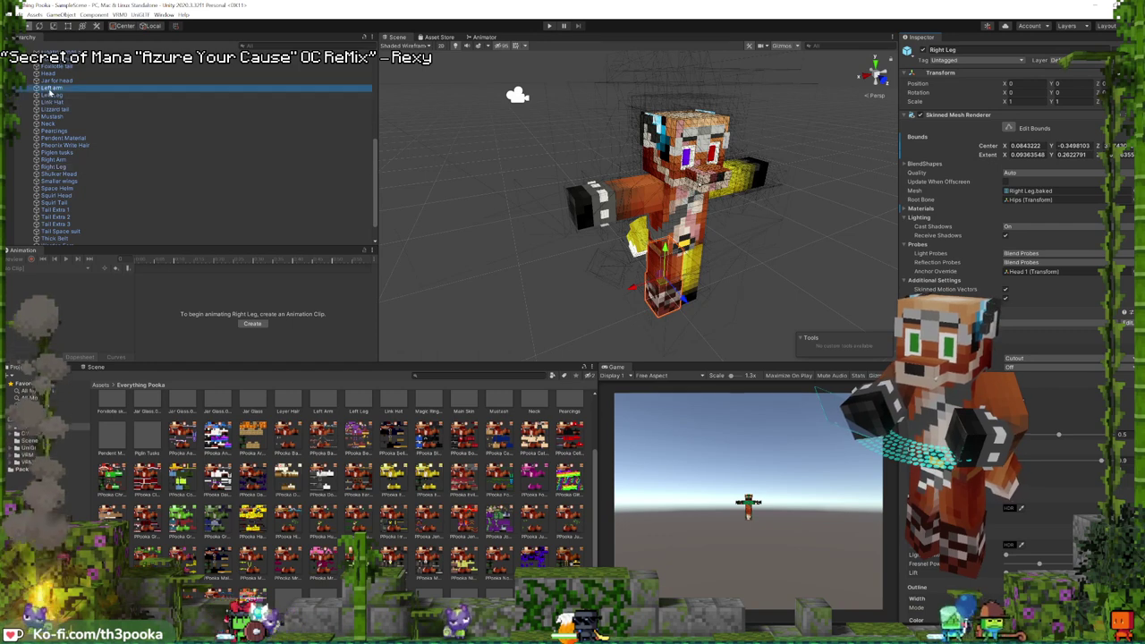
{"action": "left_click", "coordinate": [905, 324]}
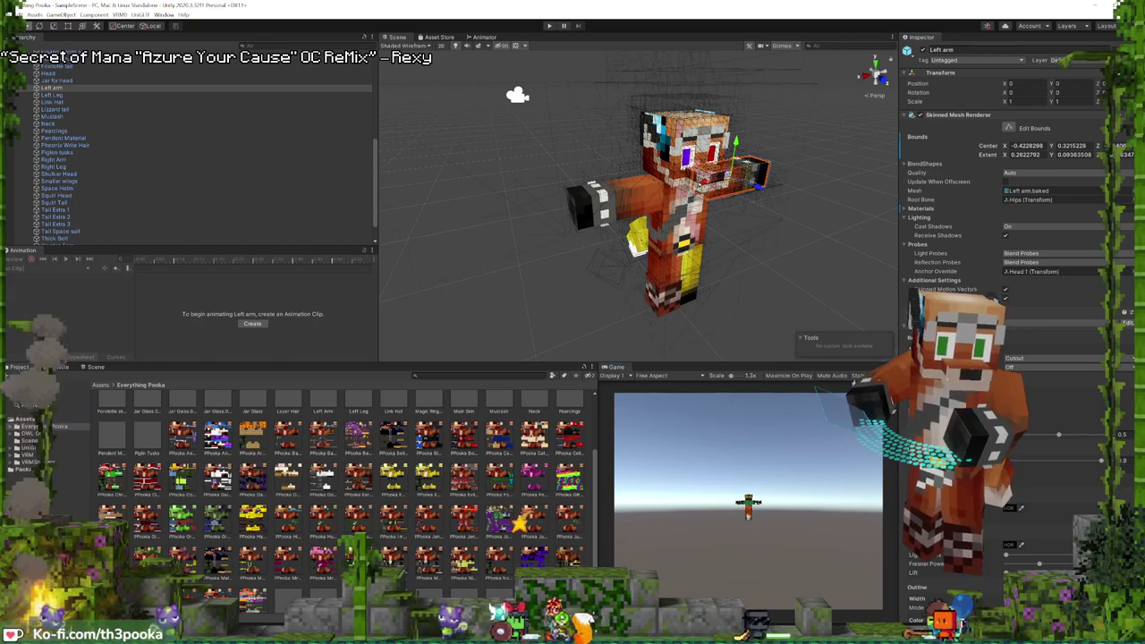
{"action": "left_click", "coordinate": [52, 95]}
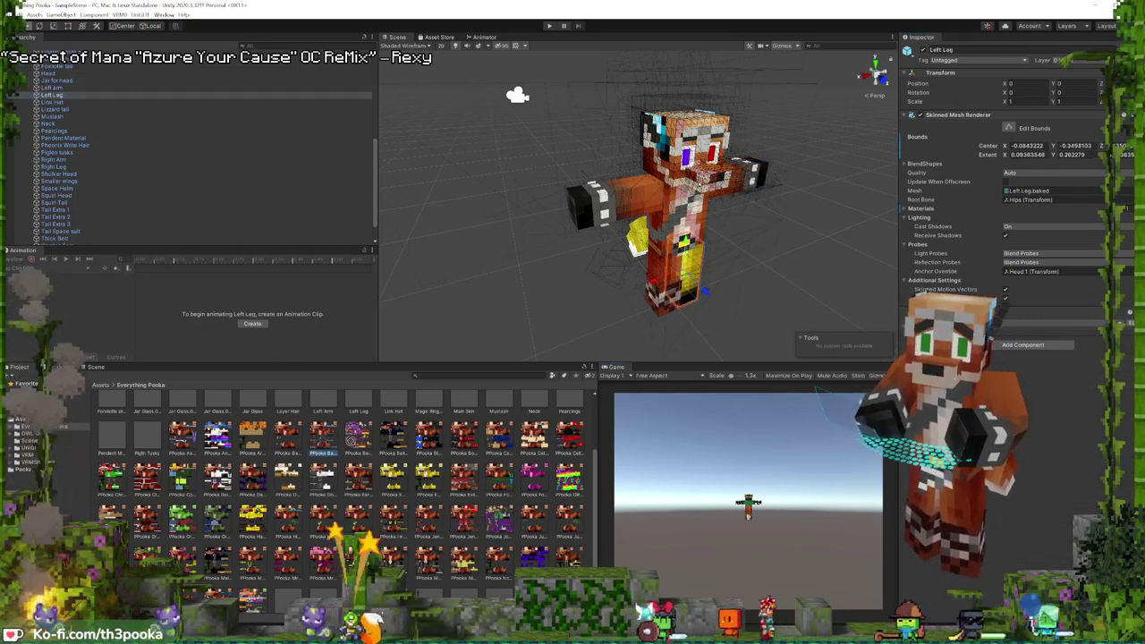
{"action": "left_click_drag", "start_coordinate": [286, 435], "coordinate": [903, 328]}
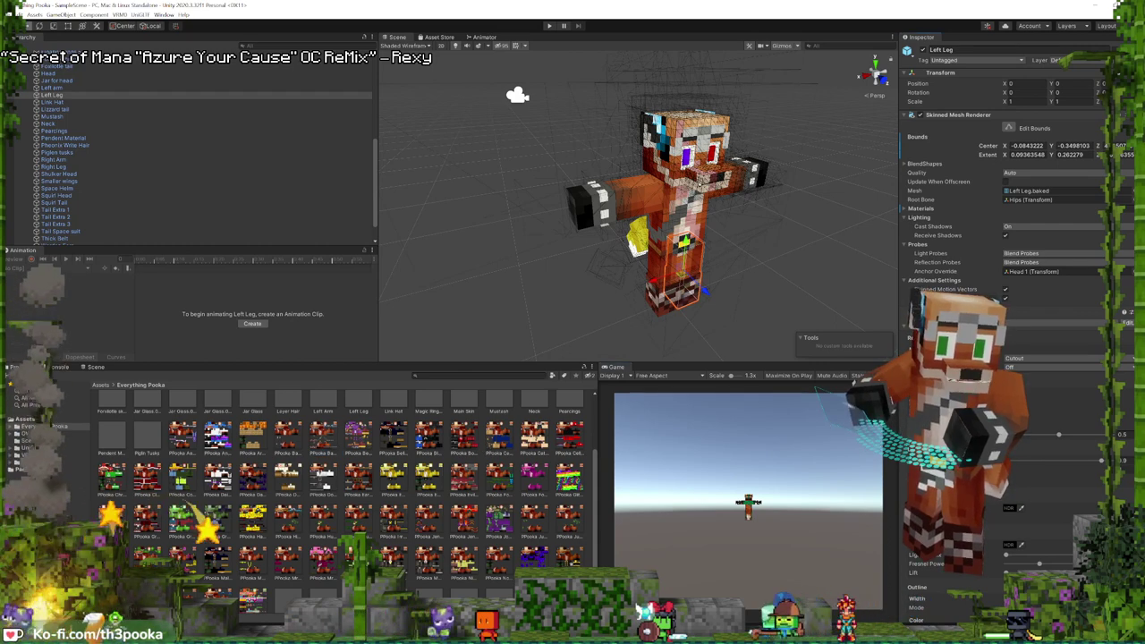
- Select the Dress mesh and apply the Barbarian texture to its material
{"action": "scroll", "coordinate": [84, 133], "scroll_direction": "up", "scroll_amount": 6}
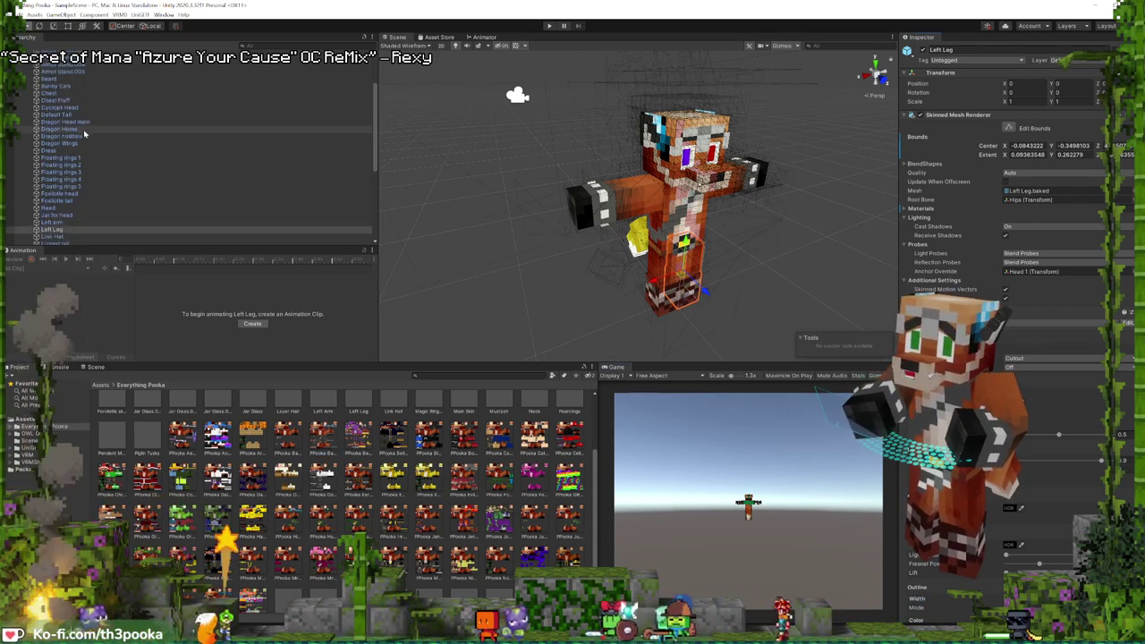
{"action": "left_click", "coordinate": [58, 178]}
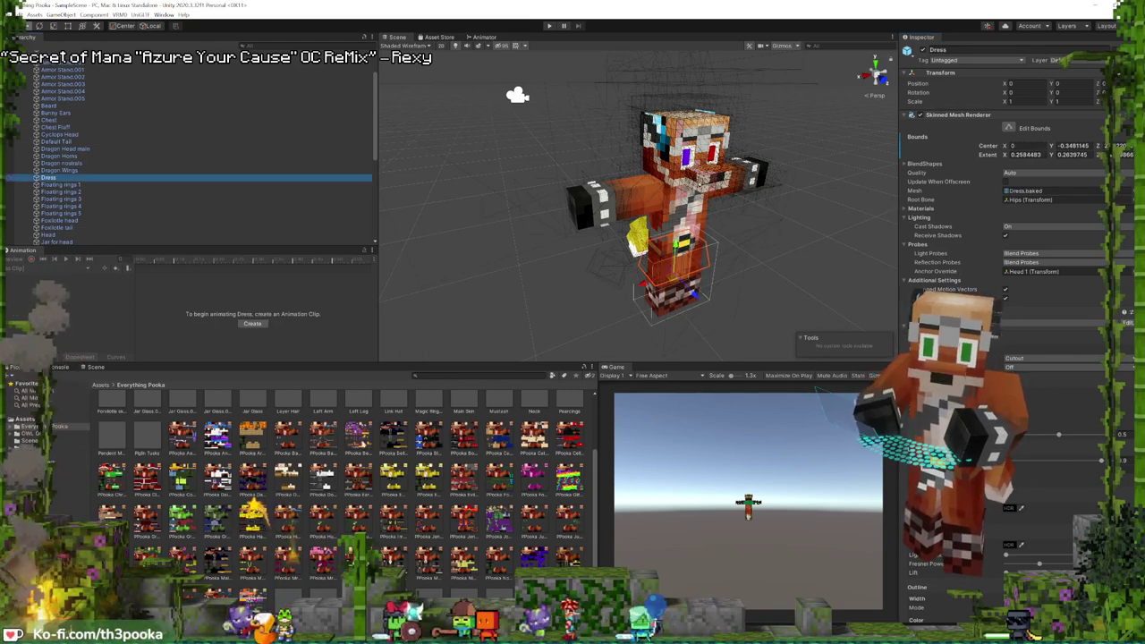
{"action": "left_click", "coordinate": [301, 441]}
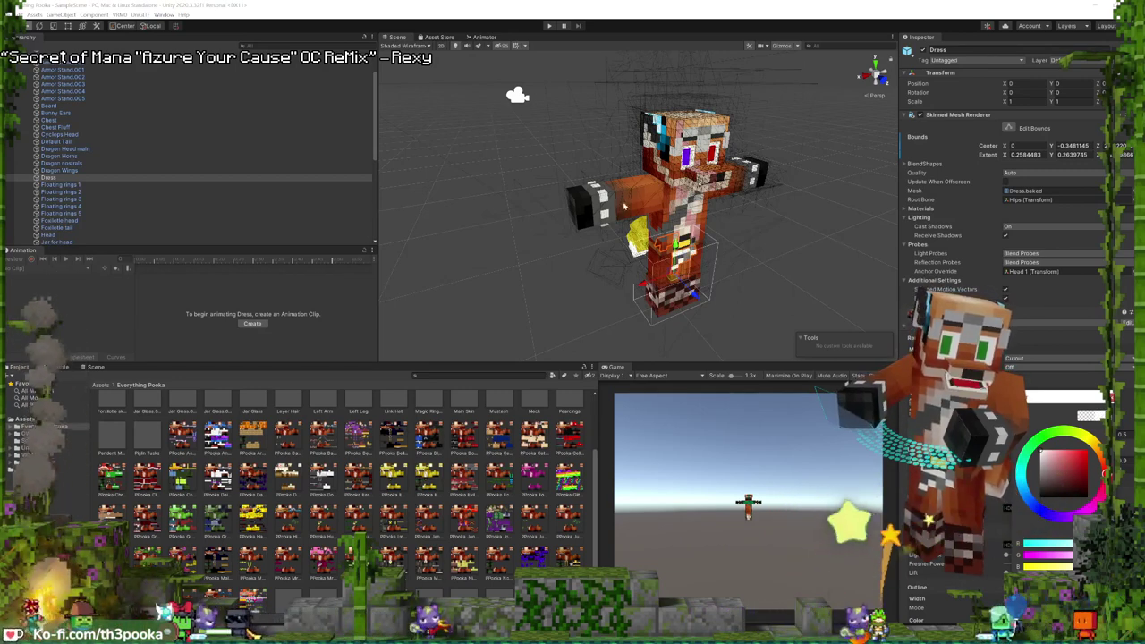
- Pick the Dress mesh again at the avatar's waist in the scene and open a colour of its material
{"action": "left_click", "coordinate": [808, 281]}
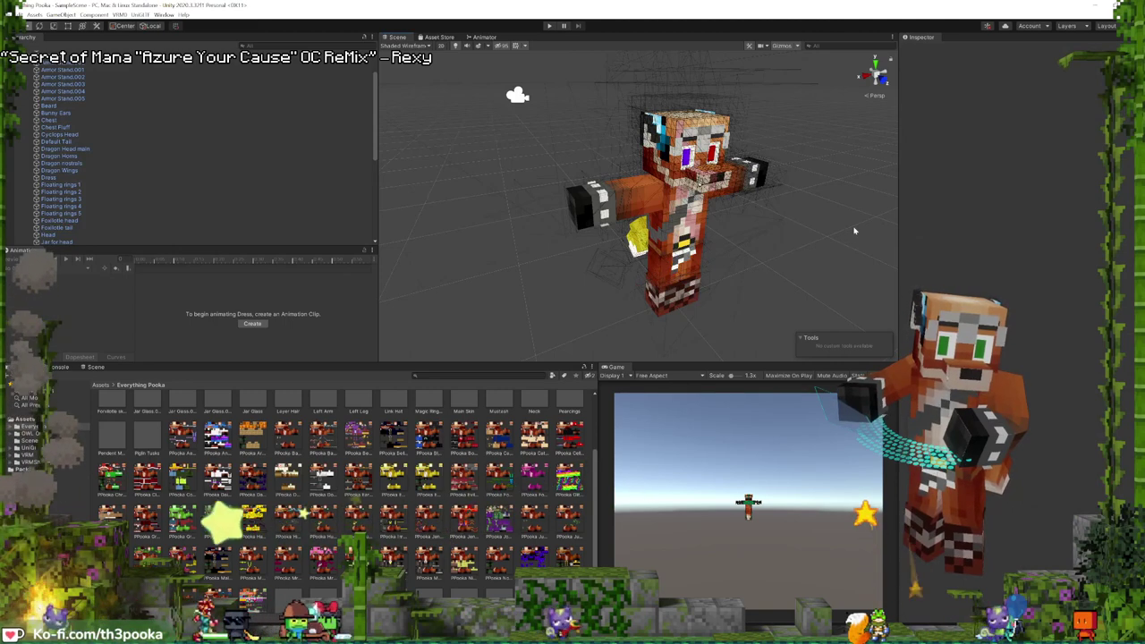
{"action": "left_click", "coordinate": [685, 255]}
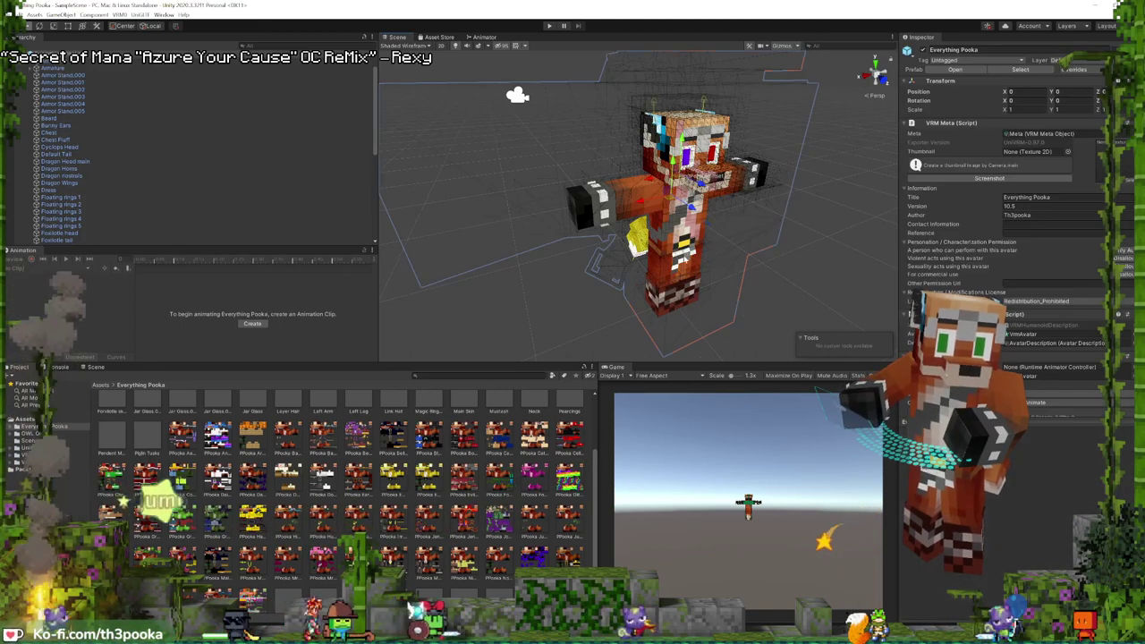
{"action": "left_click", "coordinate": [683, 261]}
{"action": "left_click", "coordinate": [682, 265]}
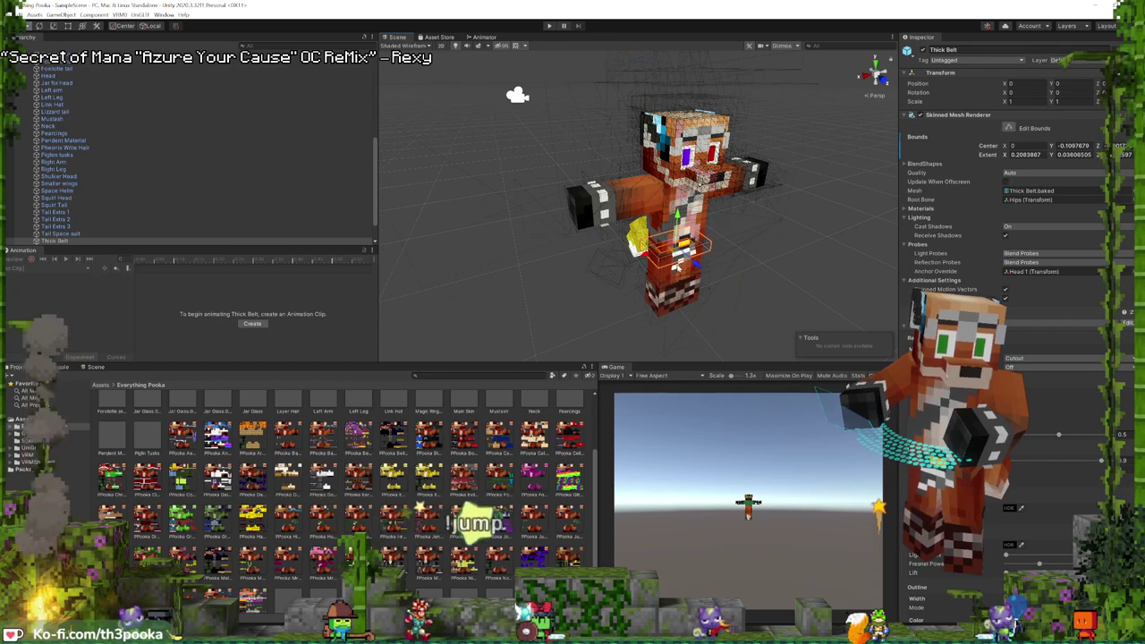
{"action": "left_click", "coordinate": [681, 266]}
{"action": "left_click", "coordinate": [682, 267]}
{"action": "left_click", "coordinate": [680, 271]}
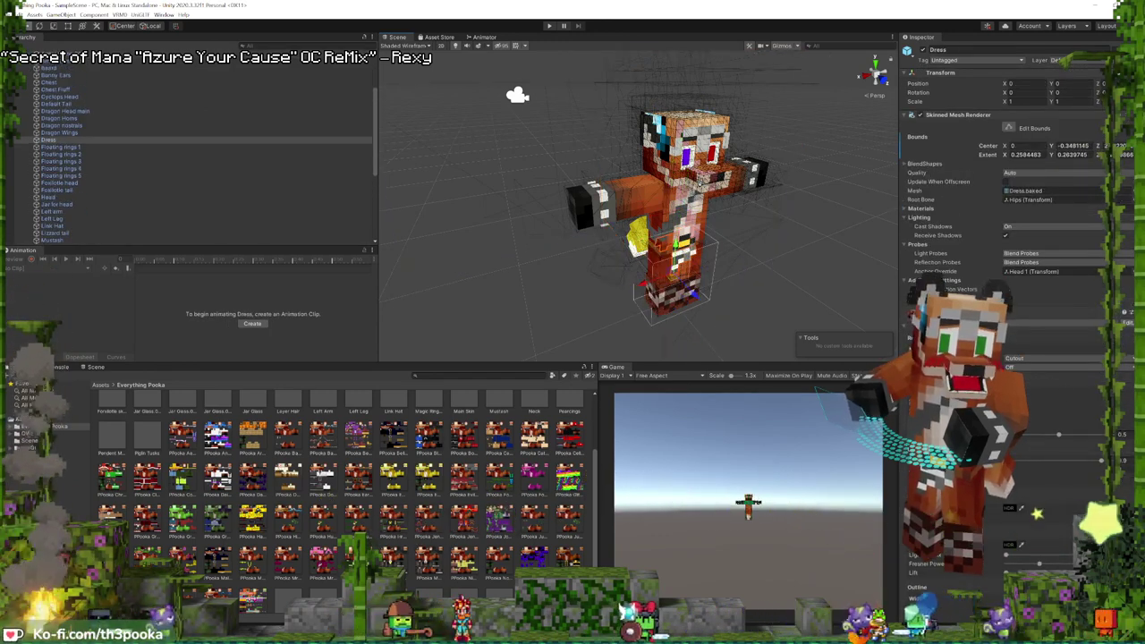
{"action": "left_click", "coordinate": [1059, 542]}
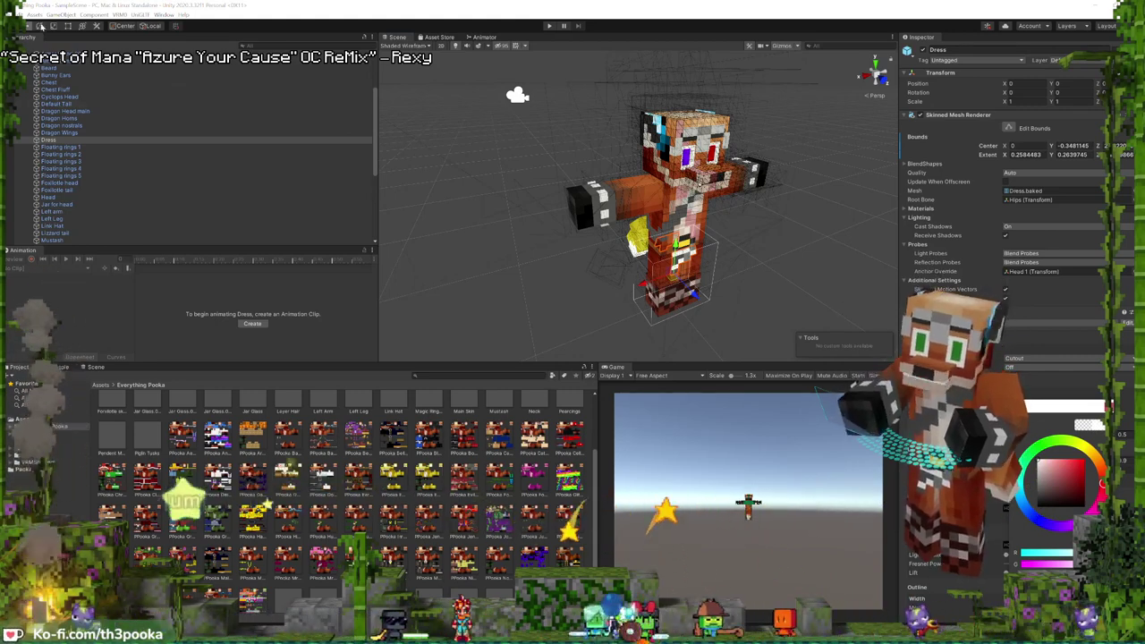
- Select the Everything Pooka root object and open the VRM 0.x exporter for it
{"action": "left_click", "coordinate": [14, 15]}
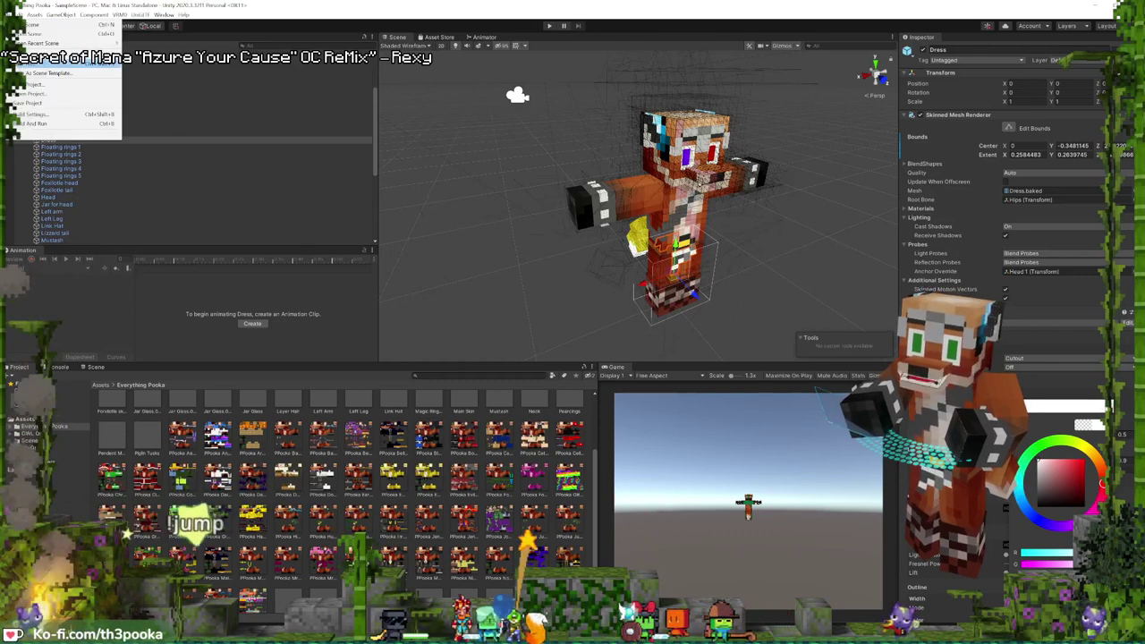
{"action": "key", "text": "Escape"}
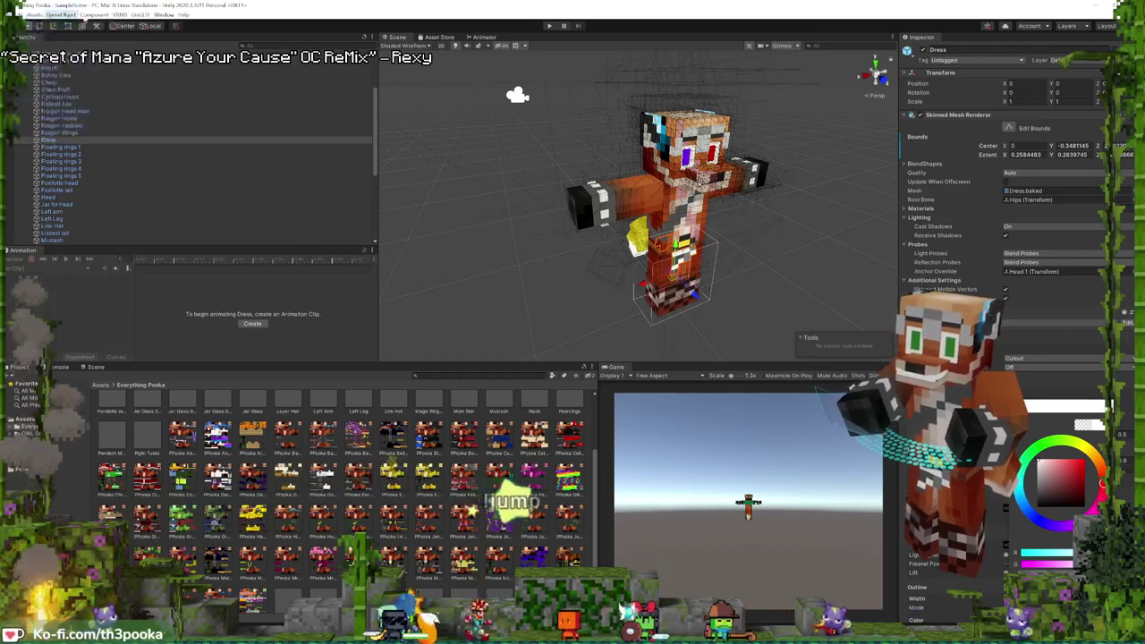
{"action": "left_click", "coordinate": [231, 100]}
{"action": "scroll", "coordinate": [231, 103], "scroll_direction": "up", "scroll_amount": 3}
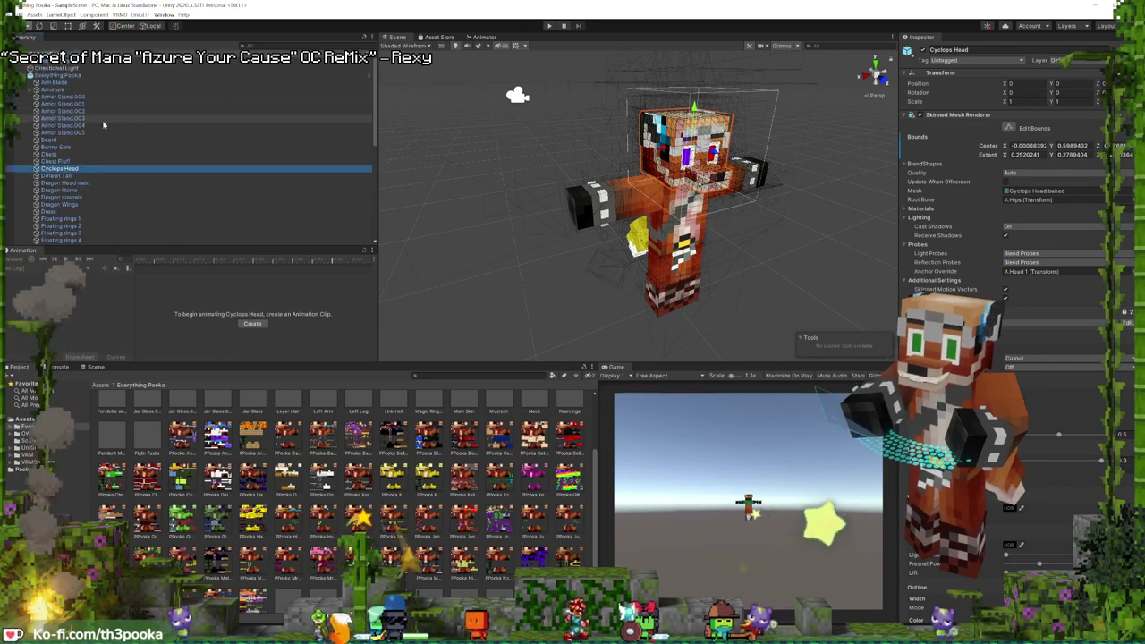
{"action": "left_click", "coordinate": [49, 76]}
{"action": "left_click", "coordinate": [119, 15]}
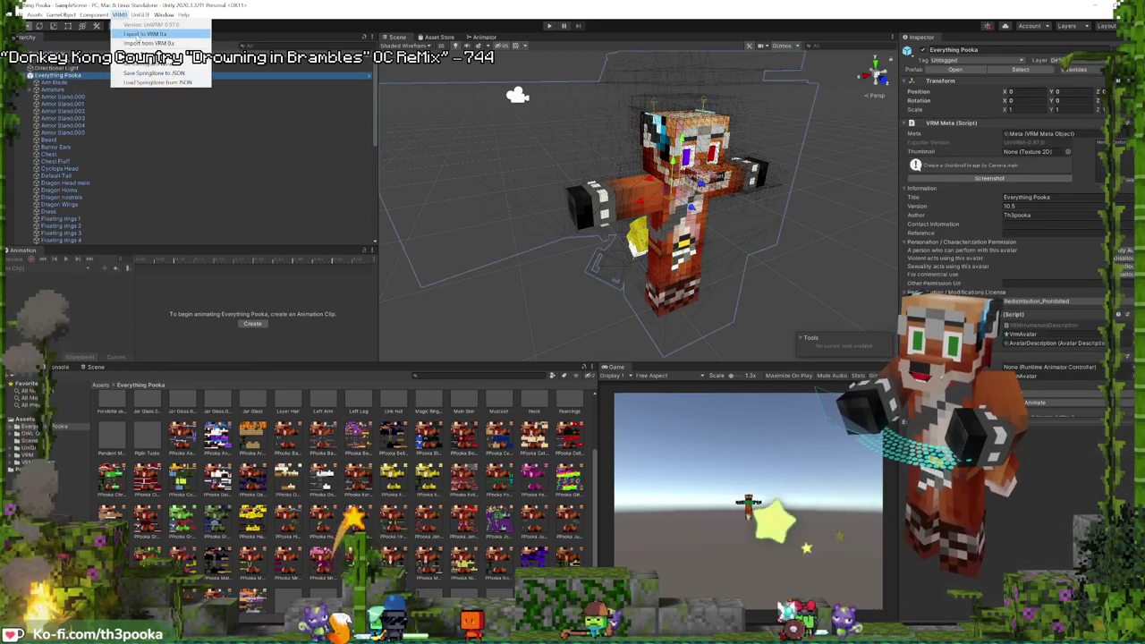
{"action": "left_click", "coordinate": [144, 34]}
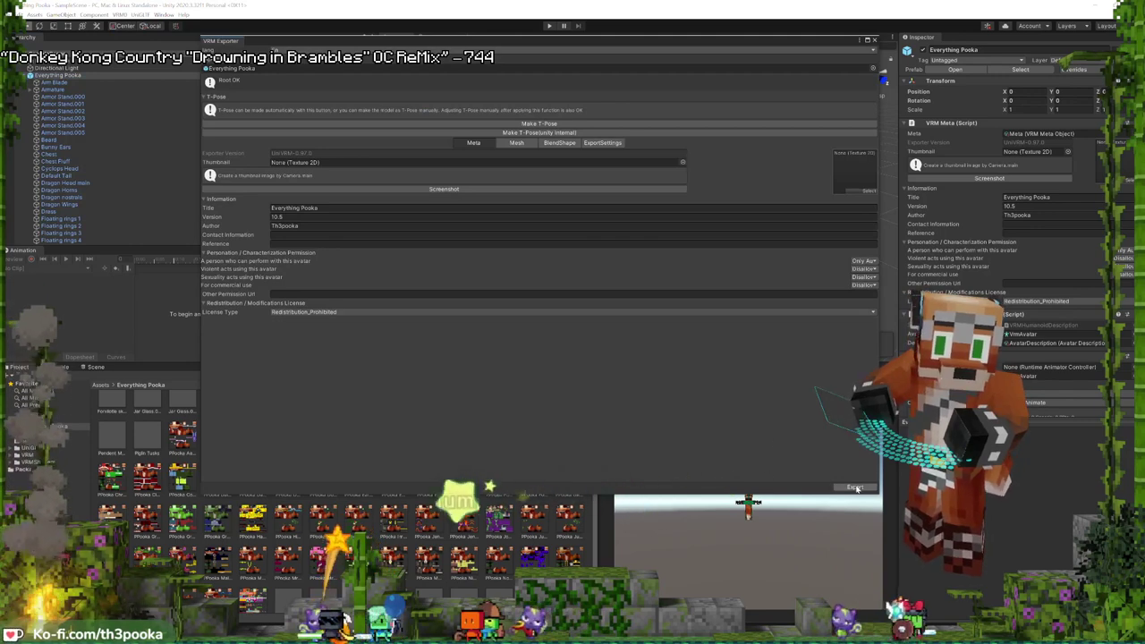
- In the export metadata, set the title to Barbarian and choose the PPooka Barbarian upper texture as thumbnail
{"action": "left_click", "coordinate": [572, 208]}
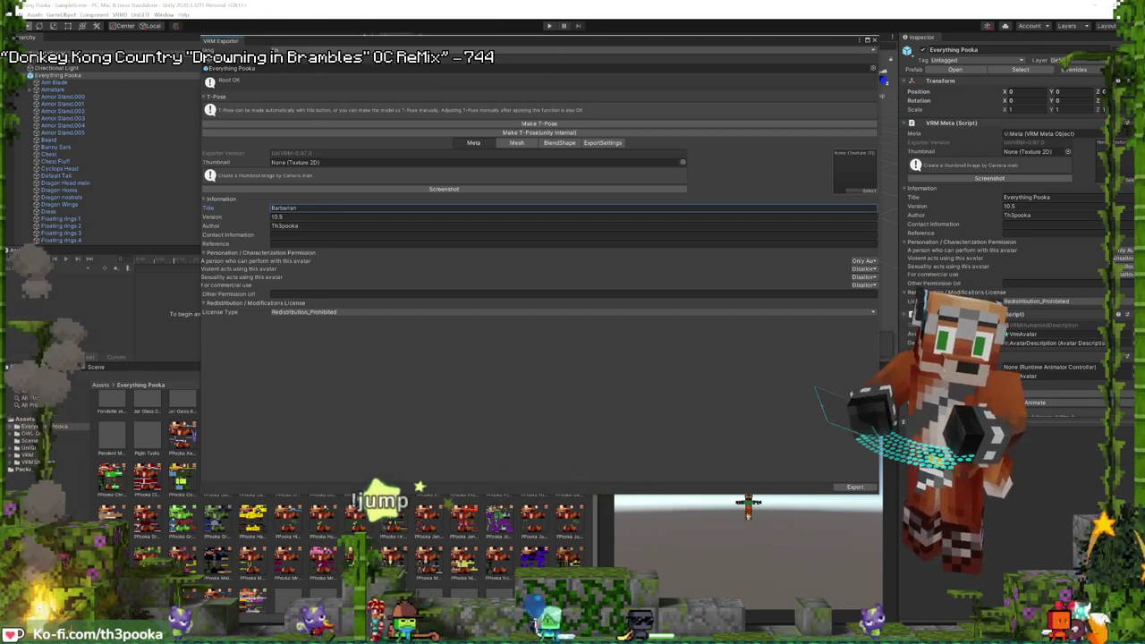
{"action": "left_click", "coordinate": [57, 75]}
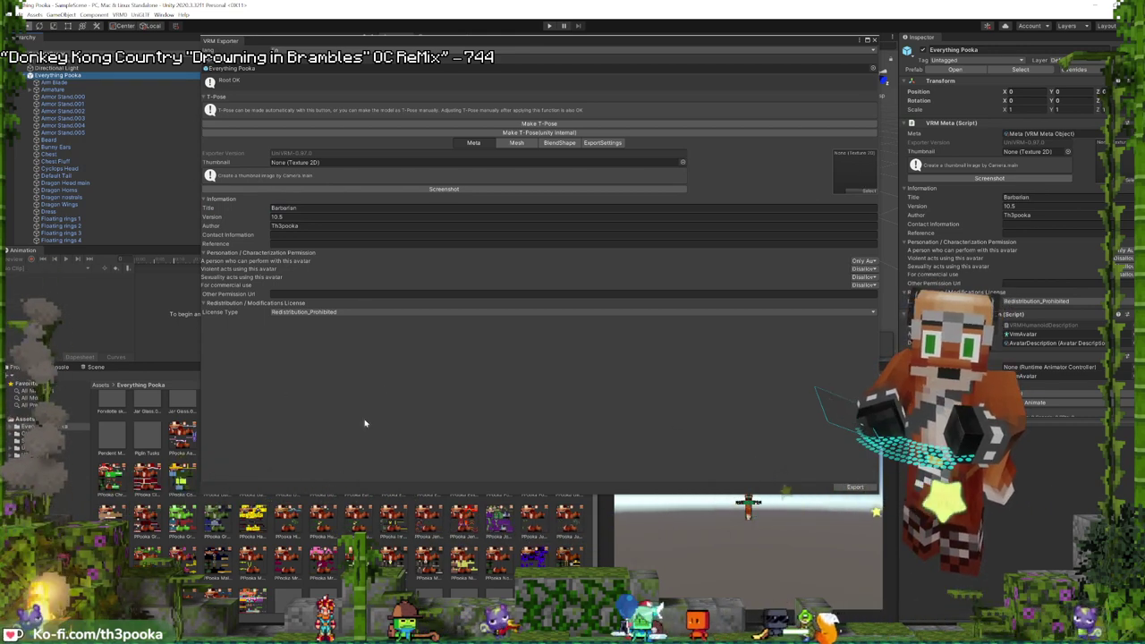
{"action": "left_click", "coordinate": [861, 193]}
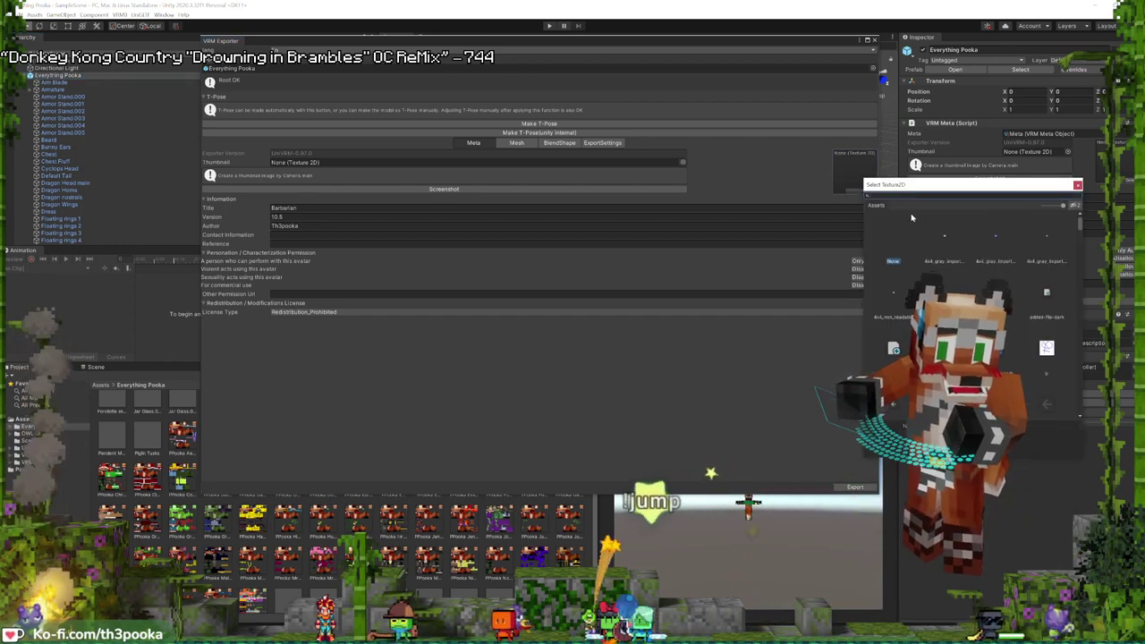
{"action": "type", "text": "bar"}
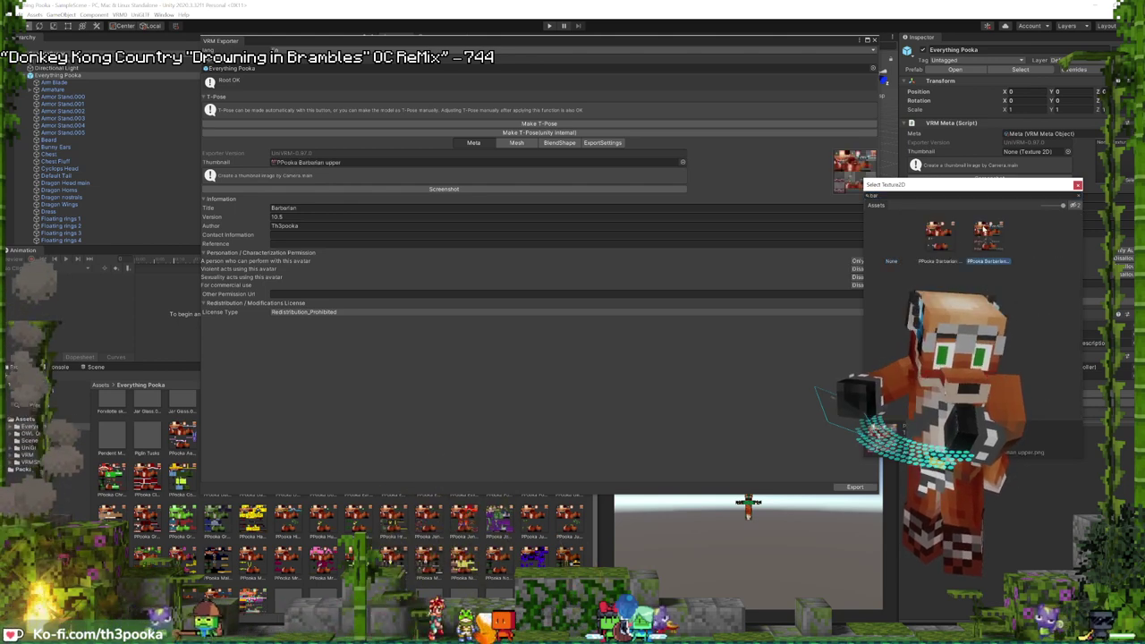
{"action": "left_click", "coordinate": [1077, 185]}
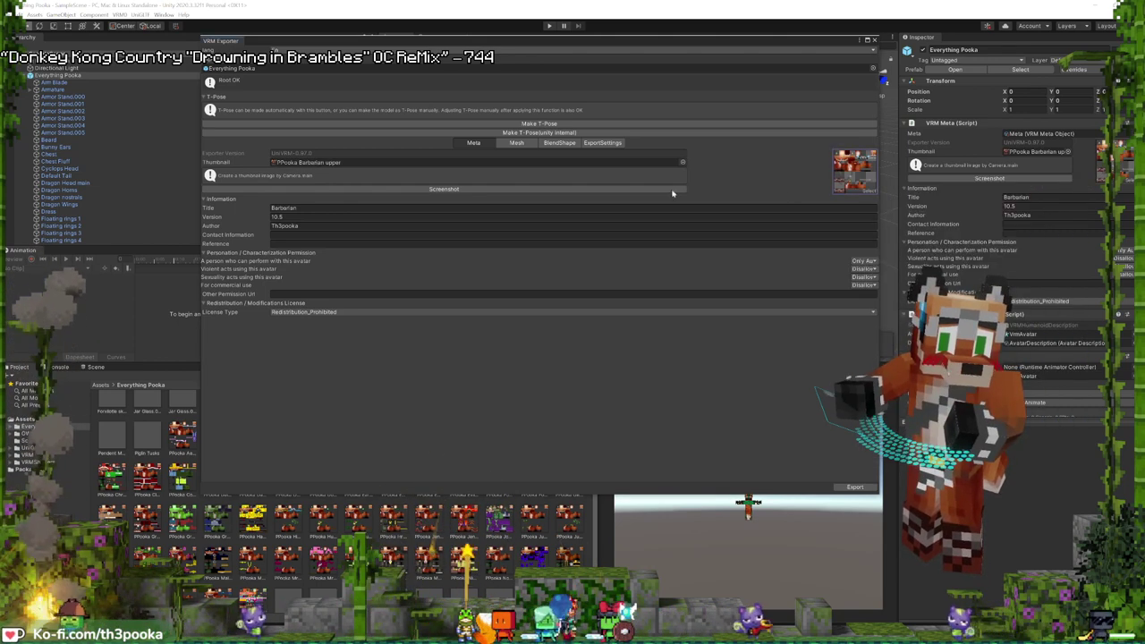
- Export the avatar as the VRM file "099 - Barbarian" into the Pooka RedPurple Eyes folder
{"action": "left_click", "coordinate": [853, 487]}
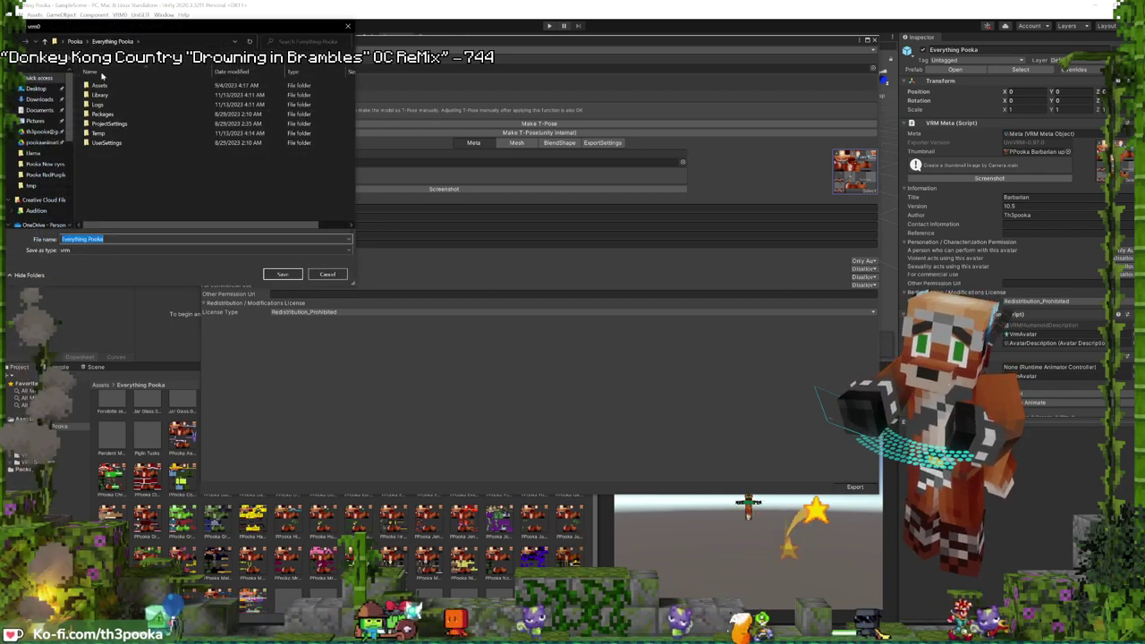
{"action": "left_click", "coordinate": [43, 164]}
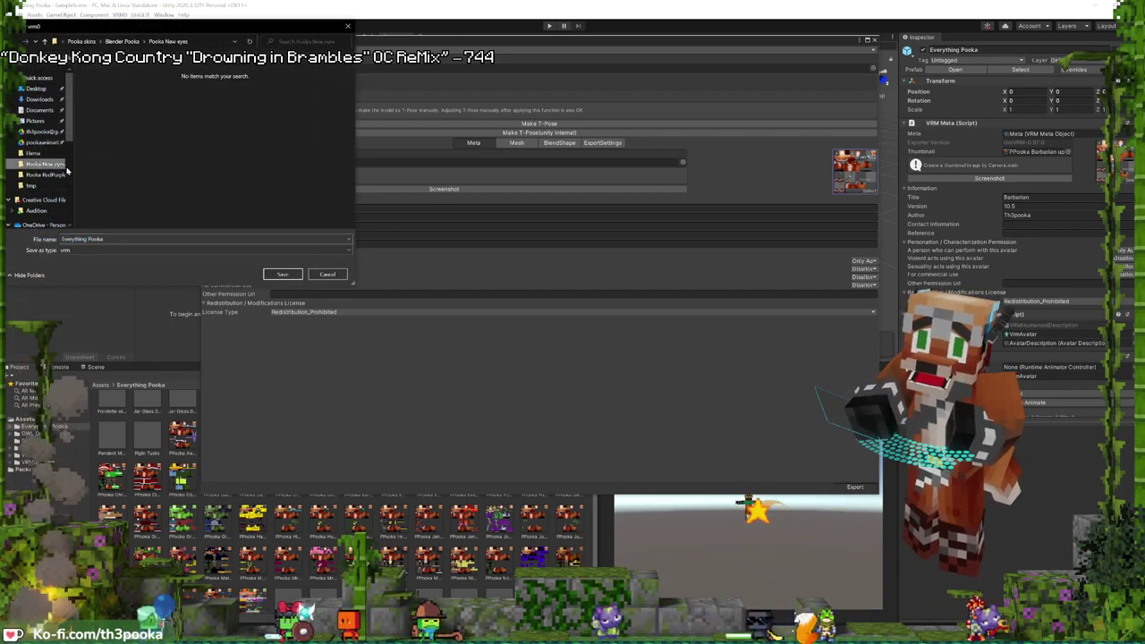
{"action": "left_click", "coordinate": [46, 175]}
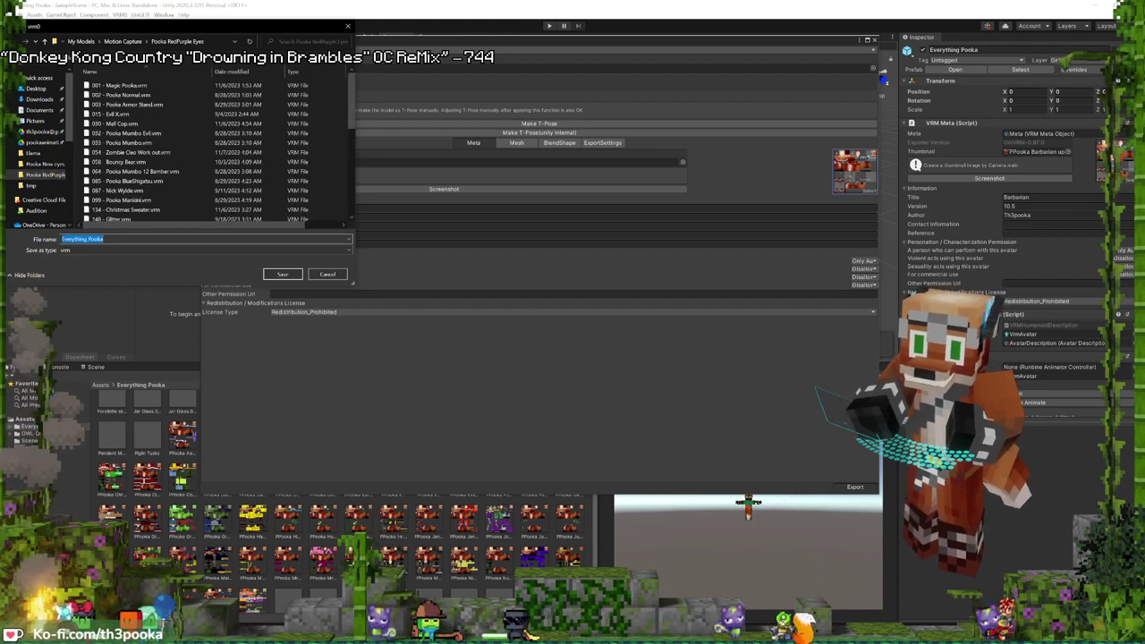
{"action": "type", "text": "099 - Barbarian"}
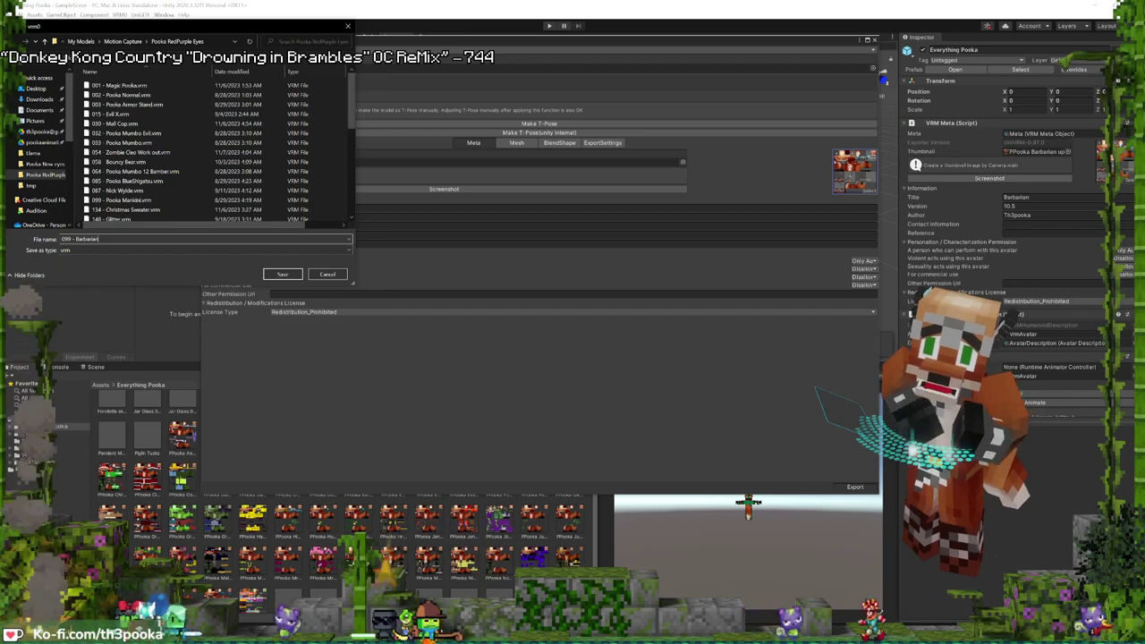
{"action": "key", "text": "Return"}
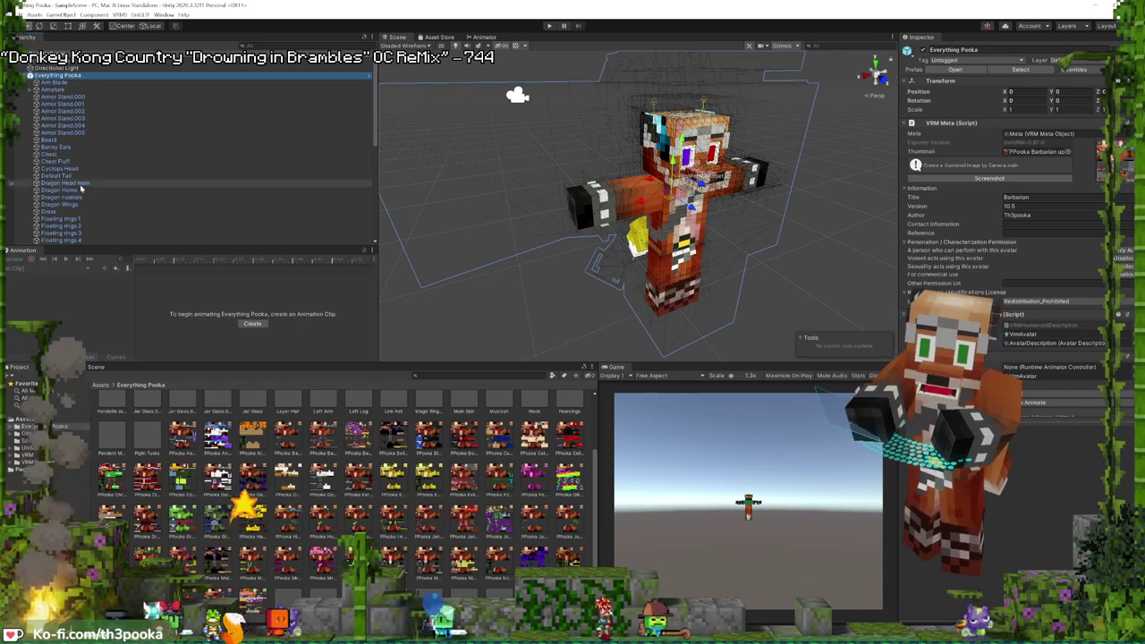
- Find the Default Tail mesh in the avatar's hierarchy and apply a brown PPooka texture to it
{"action": "scroll", "coordinate": [74, 188], "scroll_direction": "down", "scroll_amount": 5}
{"action": "scroll", "coordinate": [73, 188], "scroll_direction": "up", "scroll_amount": 5}
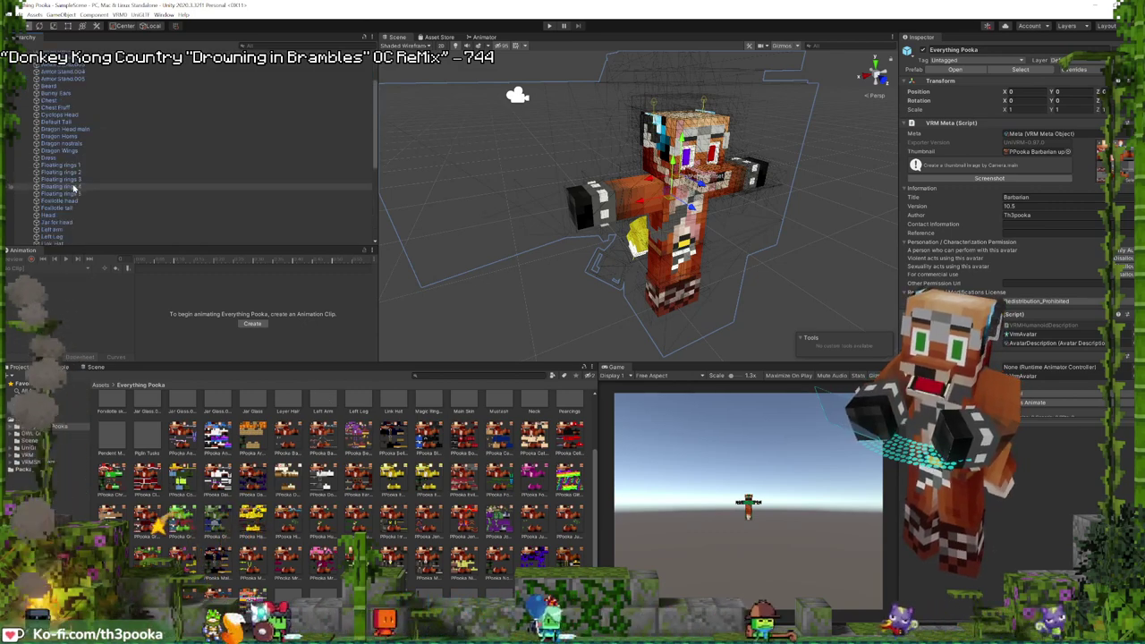
{"action": "left_click", "coordinate": [66, 176]}
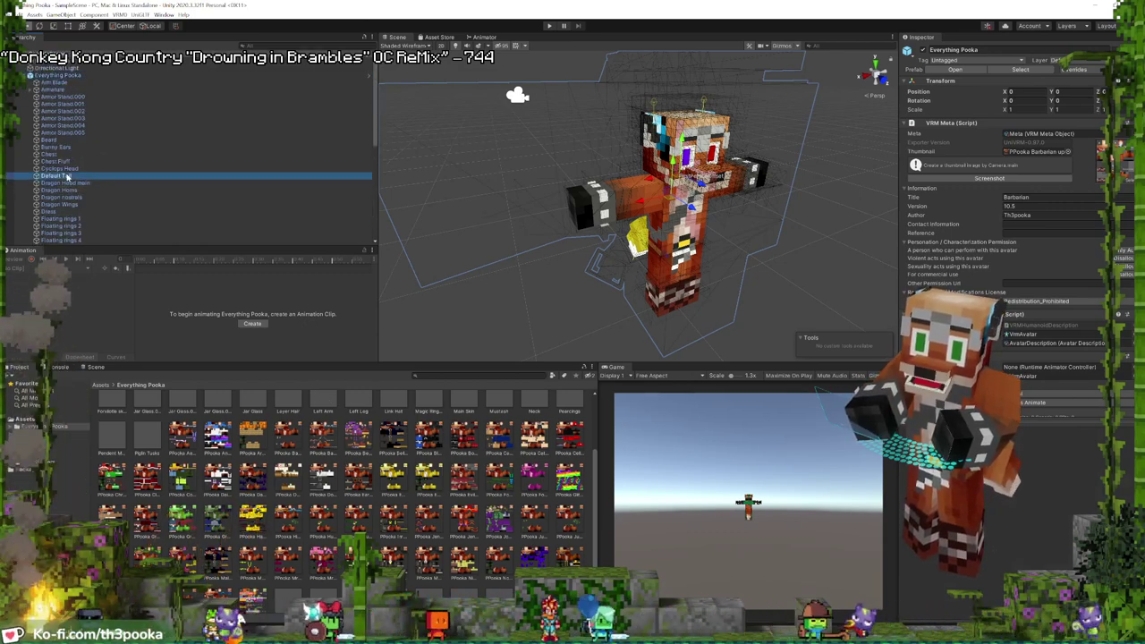
{"action": "left_click", "coordinate": [325, 442]}
{"action": "left_click_drag", "start_coordinate": [324, 442], "coordinate": [637, 248]}
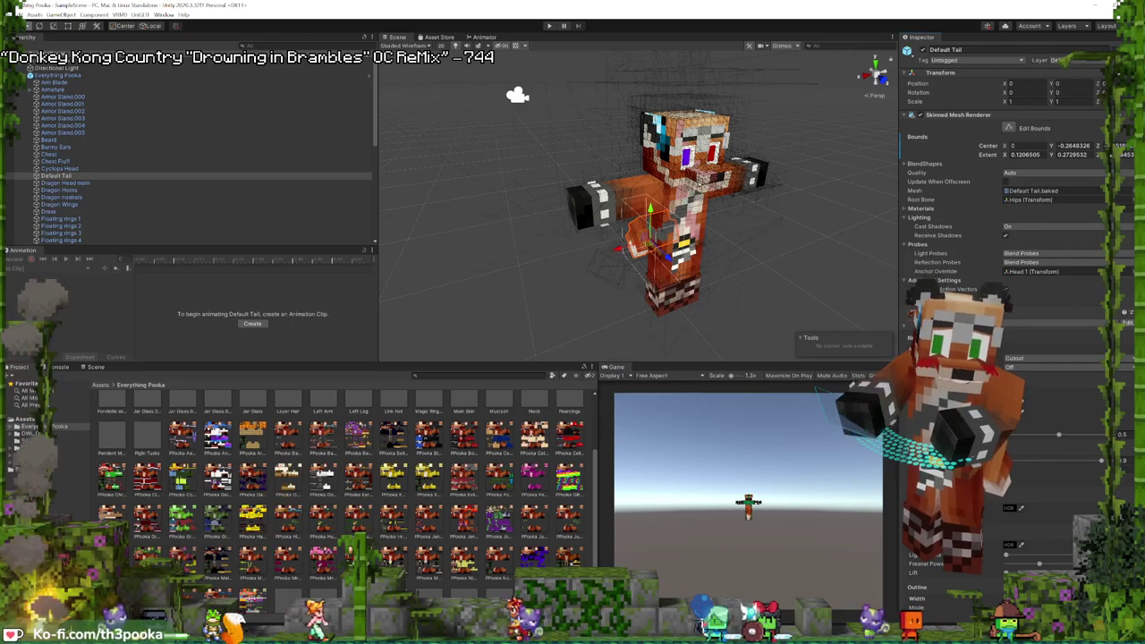
{"action": "left_click", "coordinate": [126, 17]}
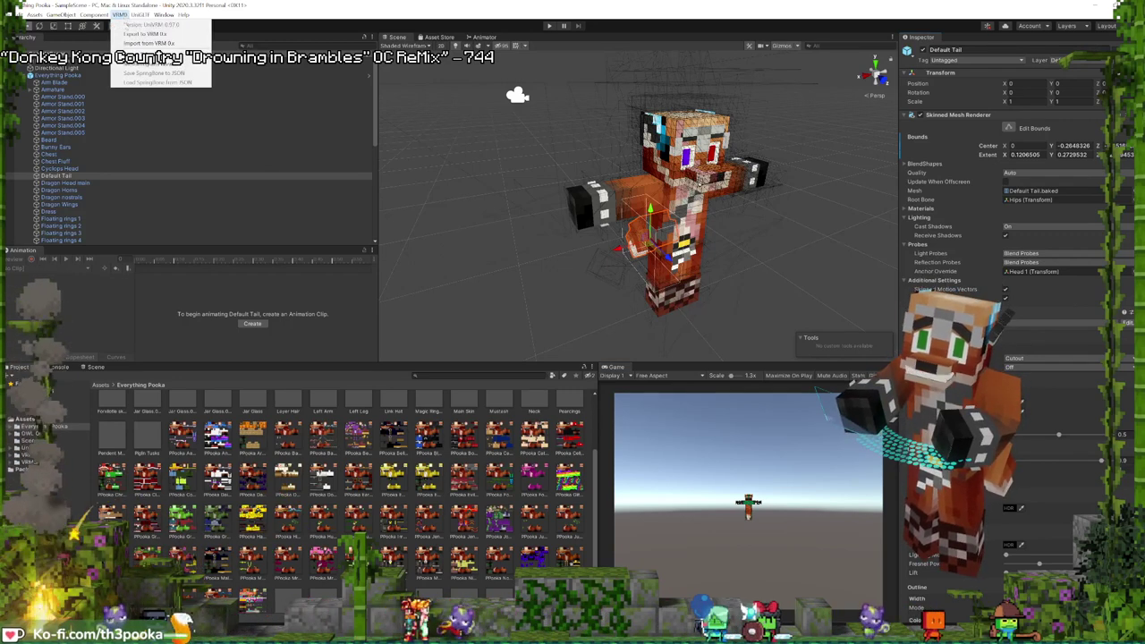
{"action": "left_click", "coordinate": [126, 34]}
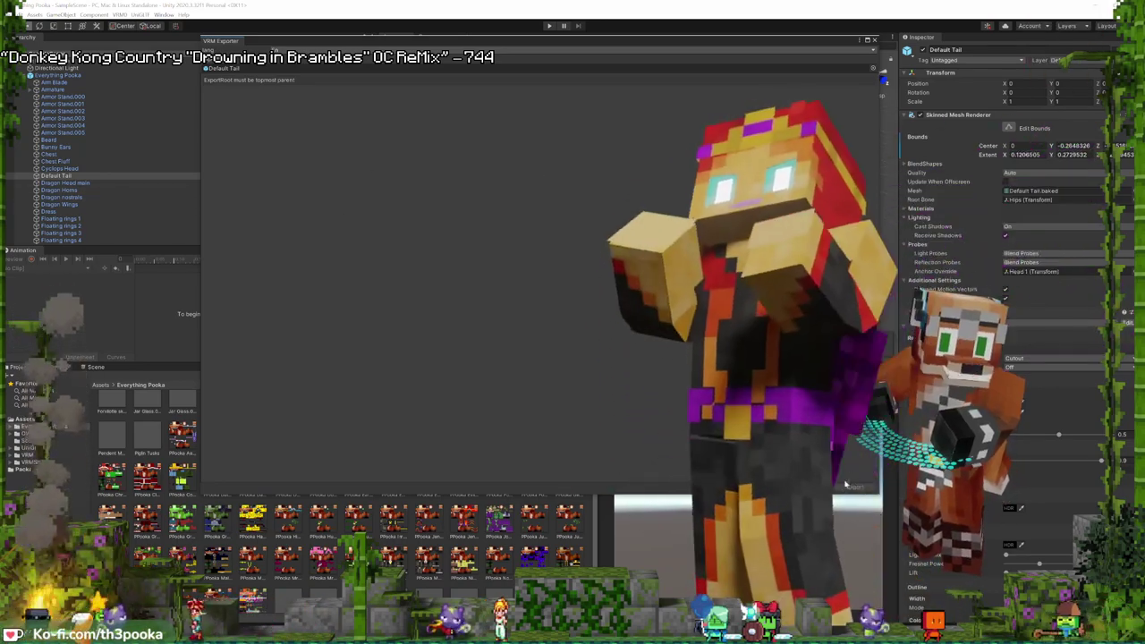
{"action": "left_click", "coordinate": [873, 41]}
- Select the Everything Pooka root object, open its VRM 0.x exporter, and start the export into the Pooka RedPurple Eyes folder
{"action": "left_click", "coordinate": [71, 75]}
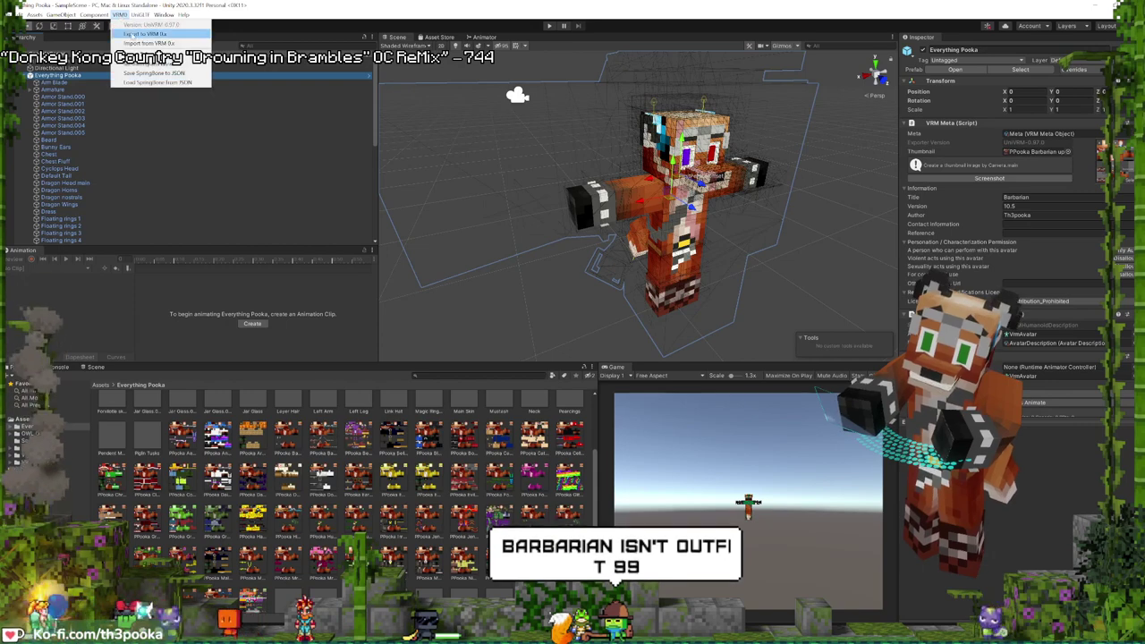
{"action": "left_click", "coordinate": [134, 34]}
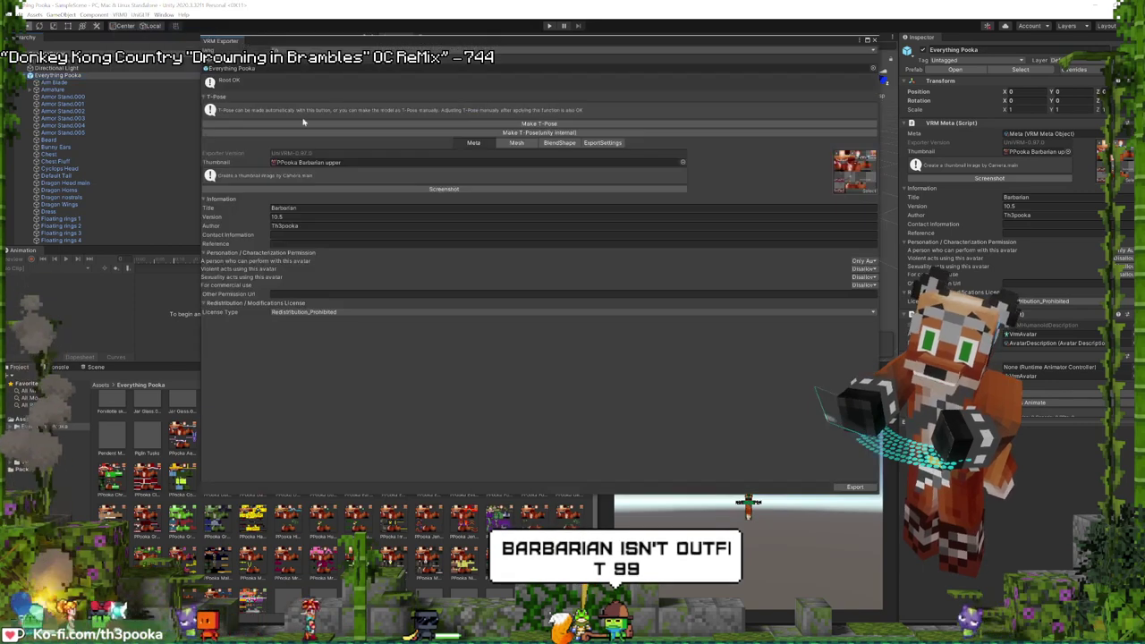
{"action": "left_click", "coordinate": [855, 487]}
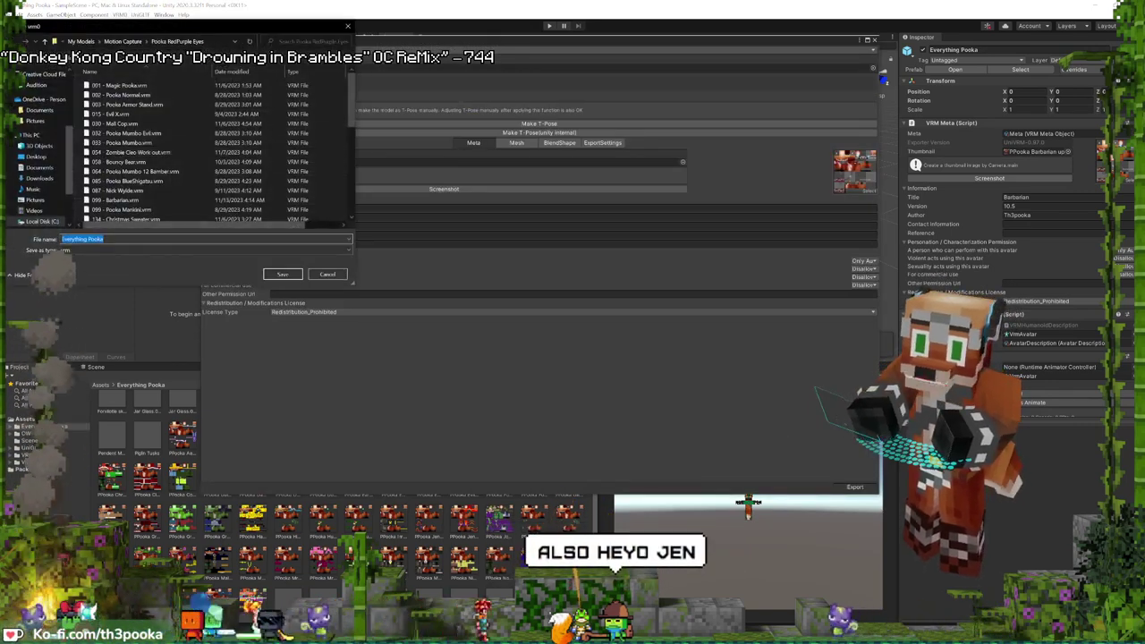
{"action": "scroll", "coordinate": [134, 179], "scroll_direction": "down", "scroll_amount": 3}
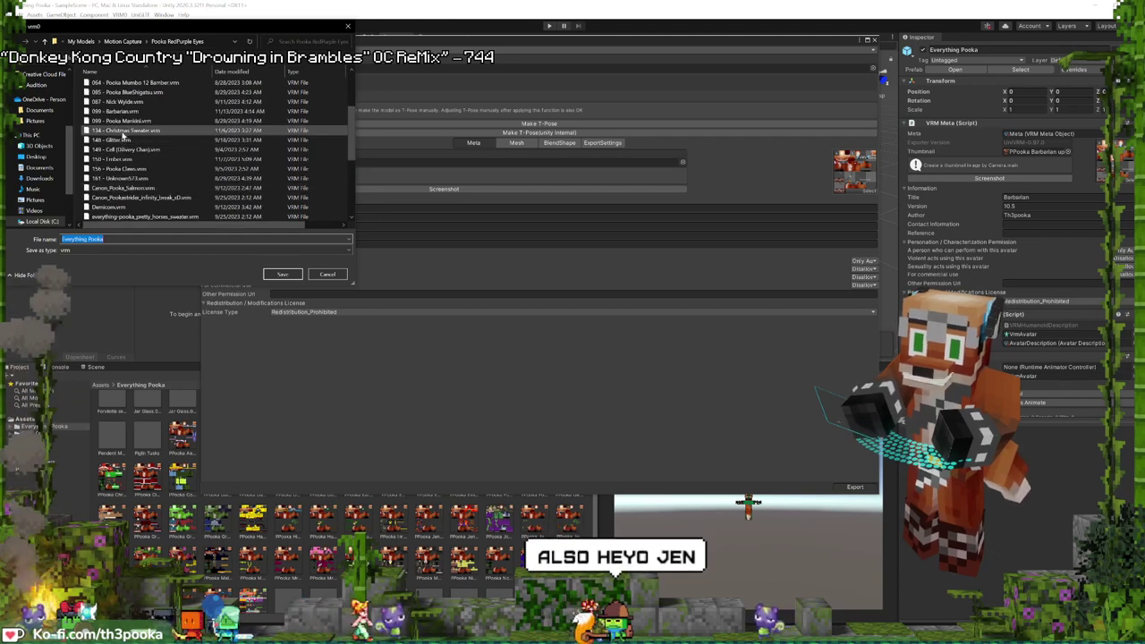
- Reuse the name of 099 - Barbarian.vrm without overwriting that file, replace its 099 prefix, and save the export
{"action": "left_click", "coordinate": [124, 121]}
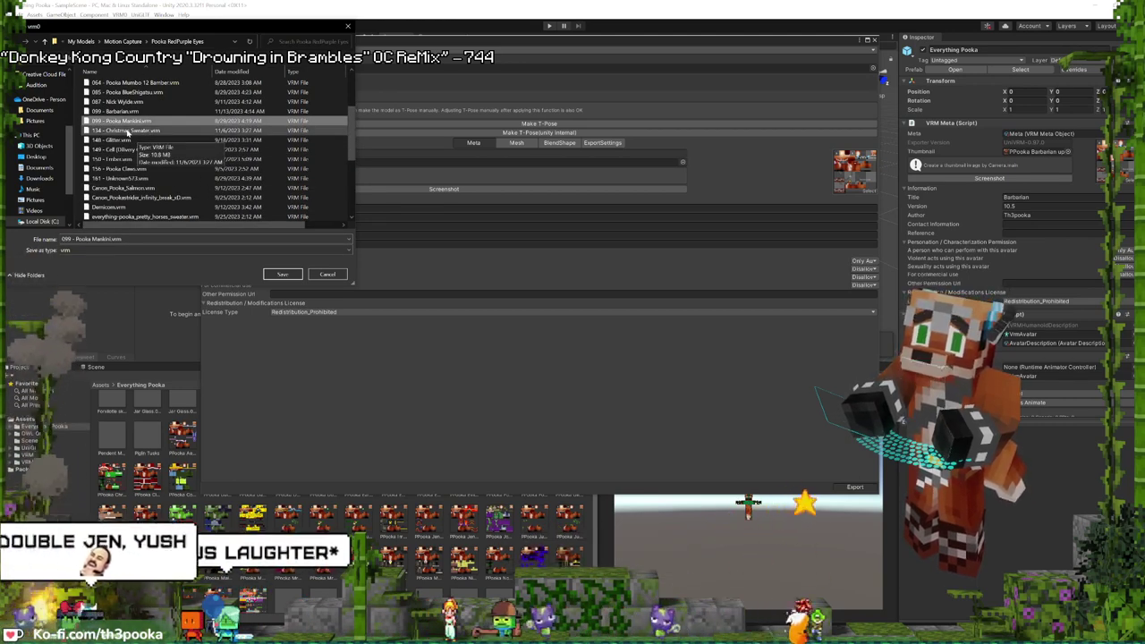
{"action": "left_click", "coordinate": [122, 112]}
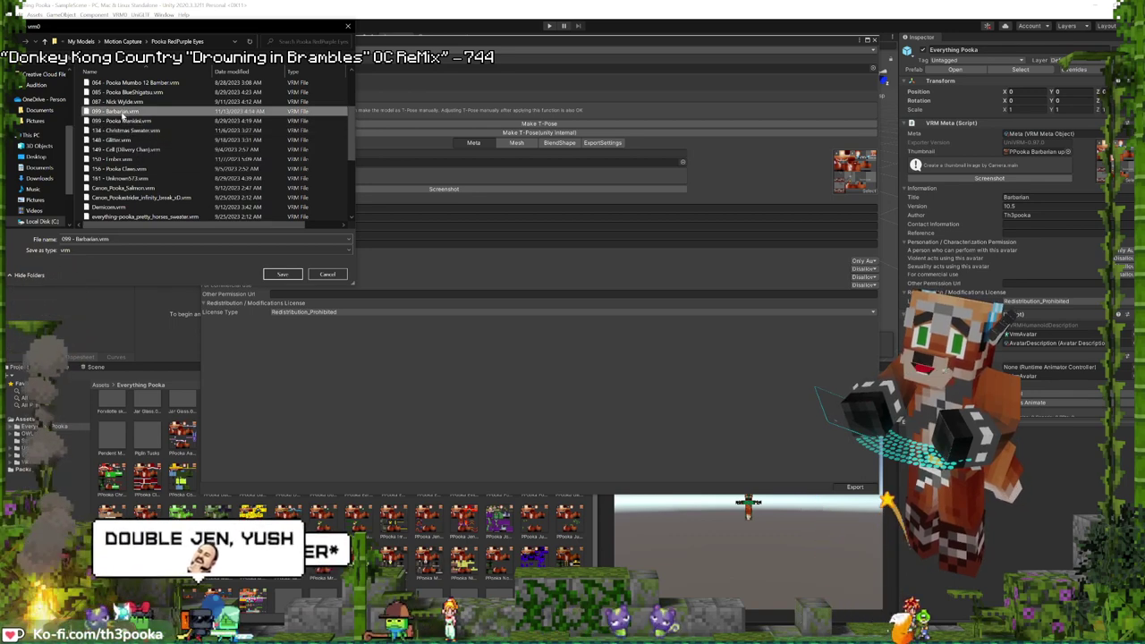
{"action": "double_click", "coordinate": [122, 112]}
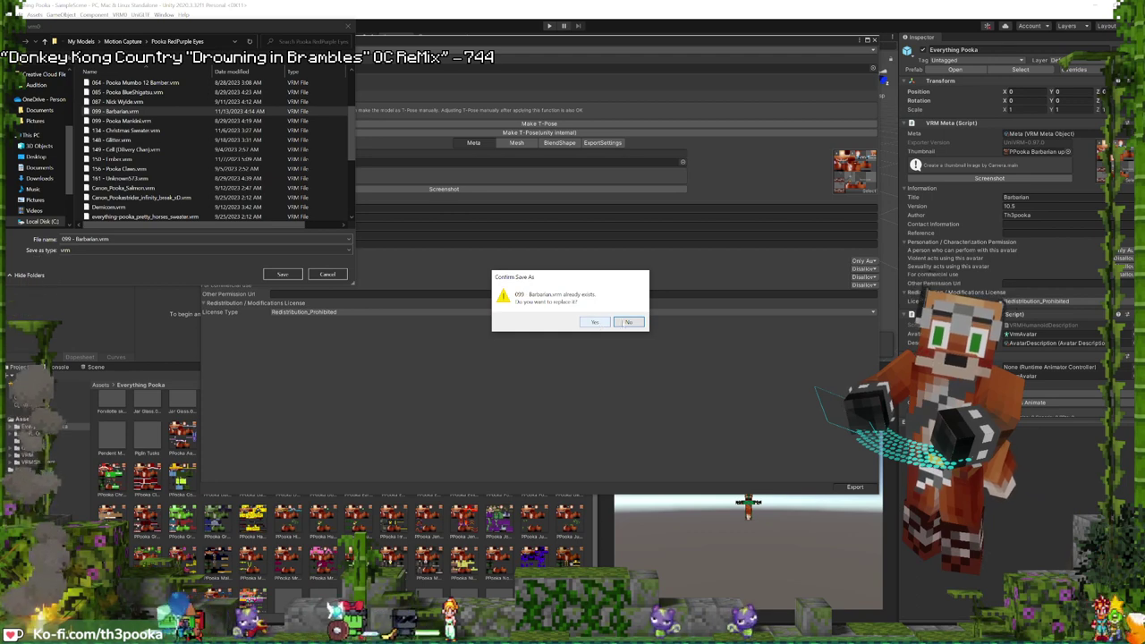
{"action": "left_click", "coordinate": [623, 323]}
{"action": "key", "text": "Tab"}
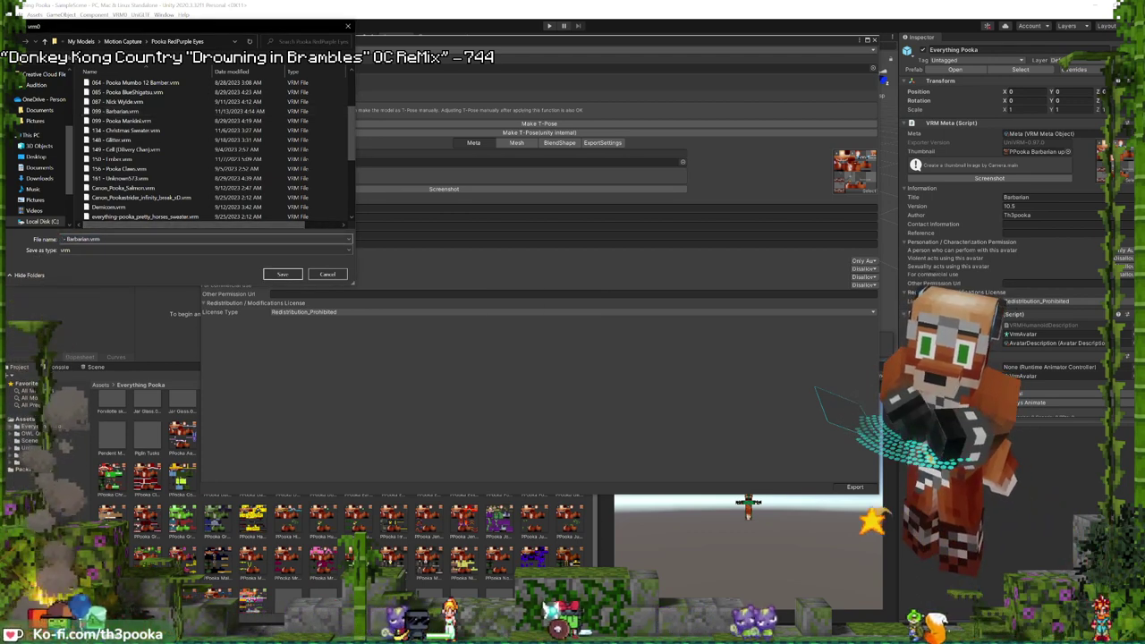
{"action": "key", "text": "Return"}
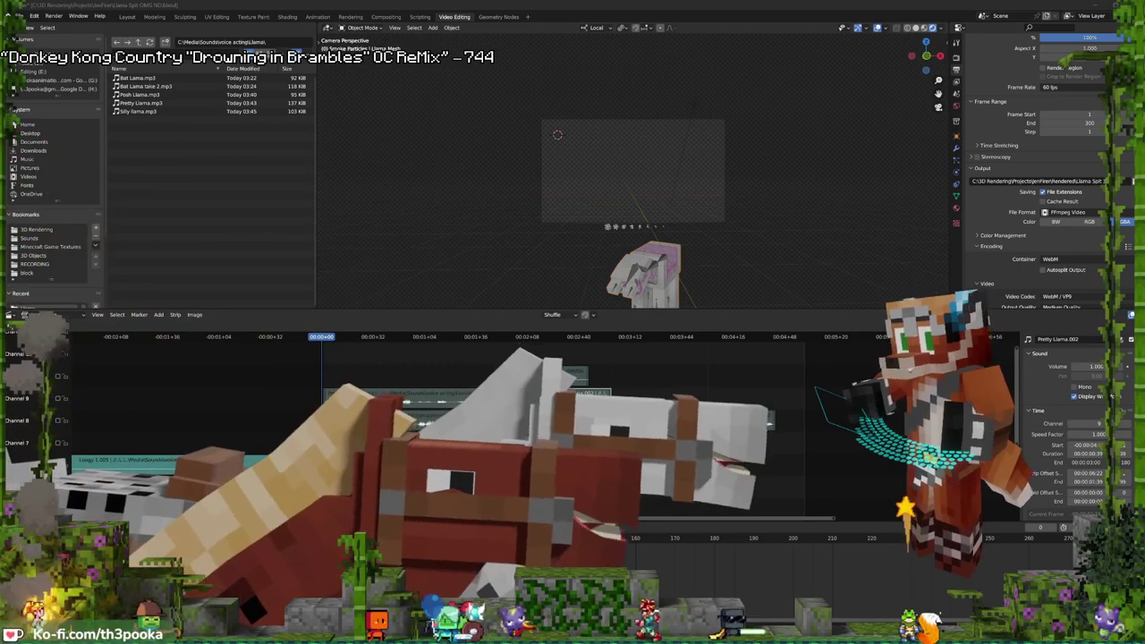
- Switch to Blender and play the animation from the start with Pretty Llama channels 9 and 10 unmuted, and mute both channels again
{"action": "scroll", "coordinate": [537, 421], "scroll_direction": "up", "scroll_amount": 1}
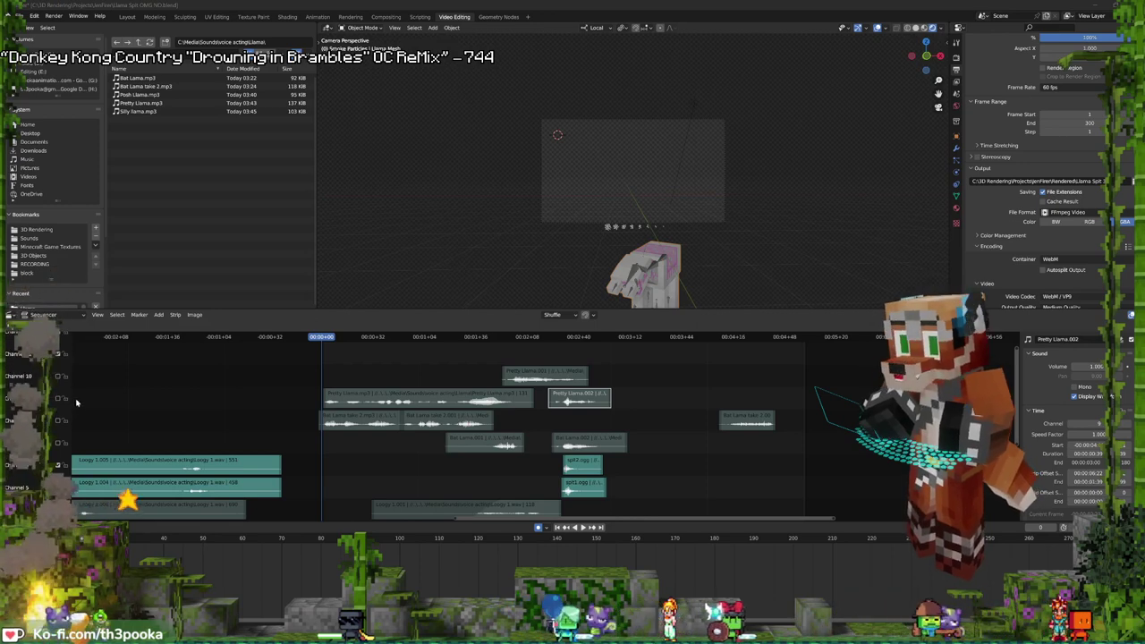
{"action": "left_click", "coordinate": [58, 398]}
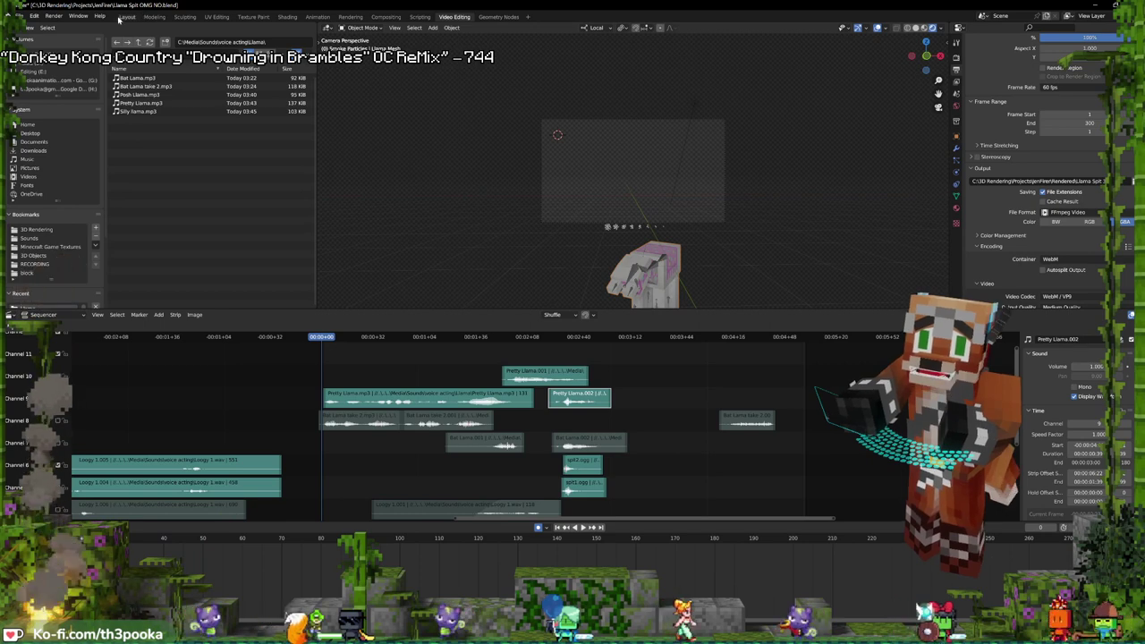
{"action": "key", "text": "Home"}
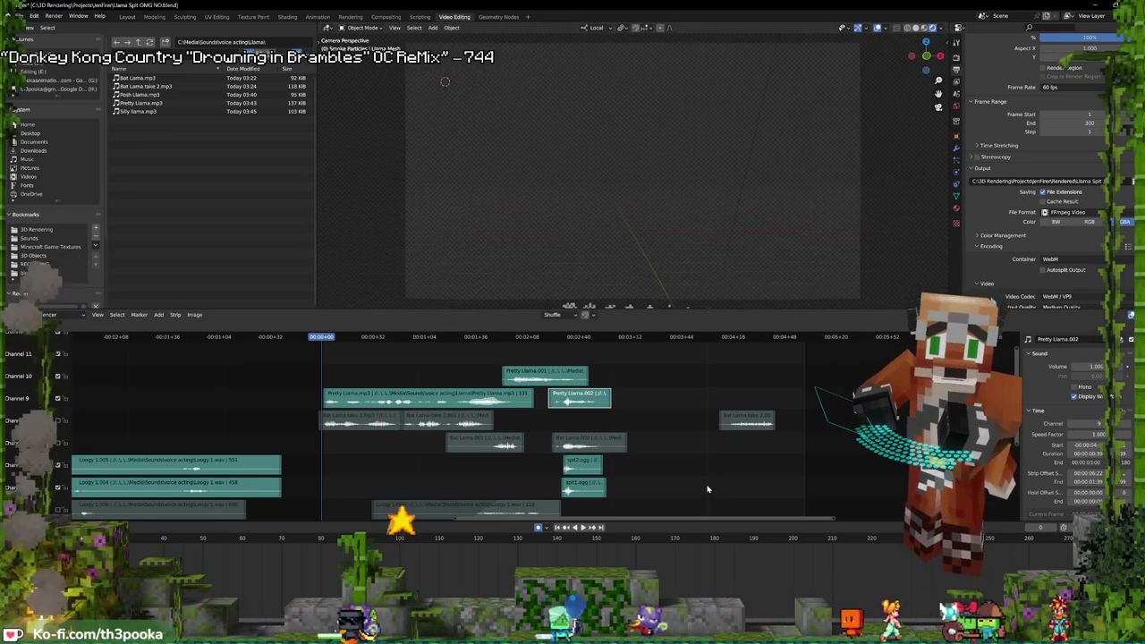
{"action": "key", "text": "space"}
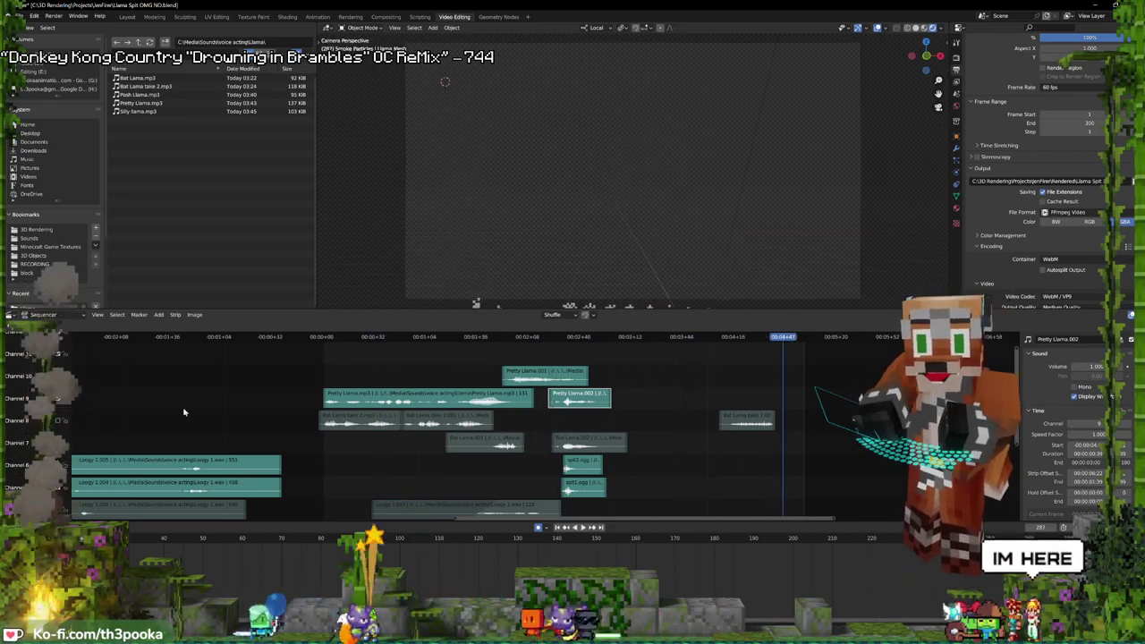
{"action": "left_click", "coordinate": [58, 398]}
{"action": "left_click", "coordinate": [57, 376]}
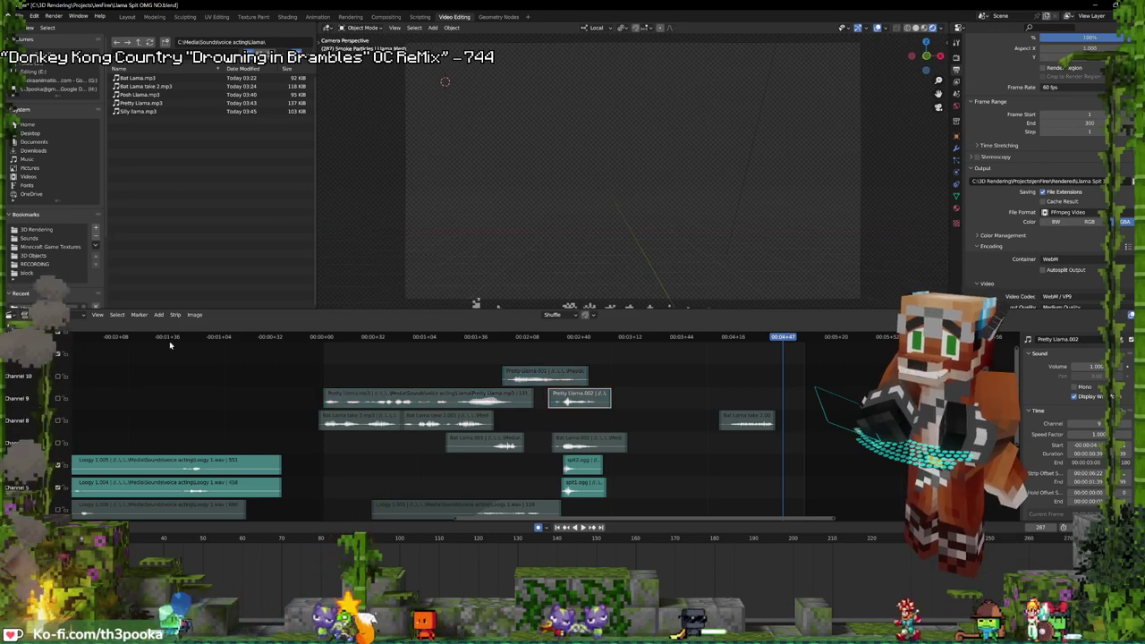
- In the llama mesh's material, set the Pink cloth value to 0 and the Gray value to 1
{"action": "scroll", "coordinate": [660, 297], "scroll_direction": "down", "scroll_amount": 2}
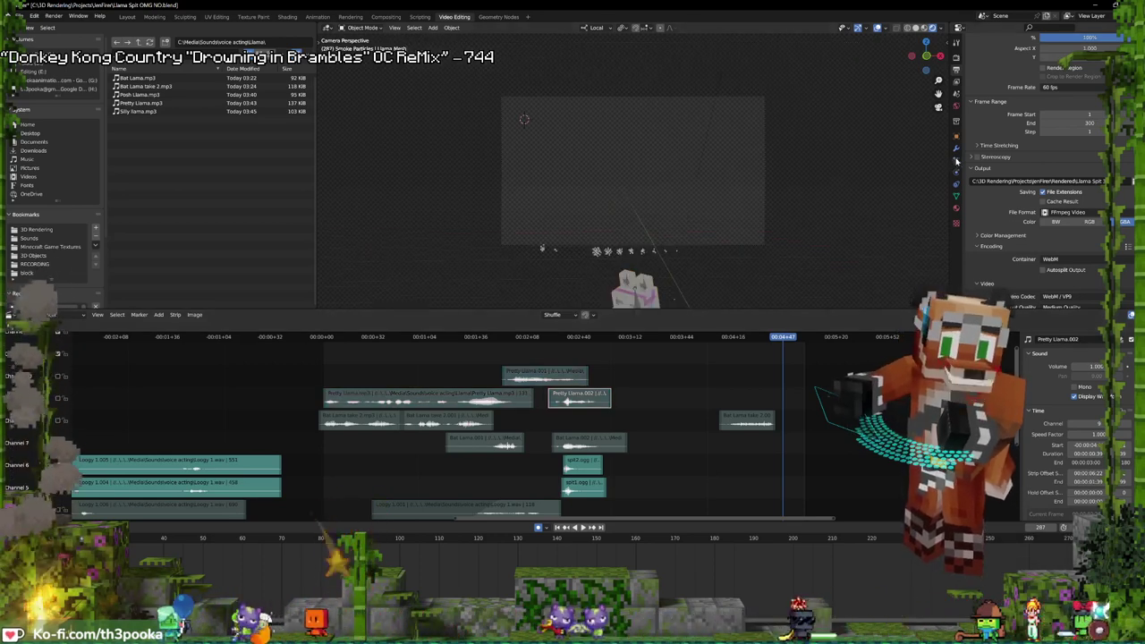
{"action": "left_click", "coordinate": [955, 206]}
{"action": "scroll", "coordinate": [1030, 224], "scroll_direction": "down", "scroll_amount": 8}
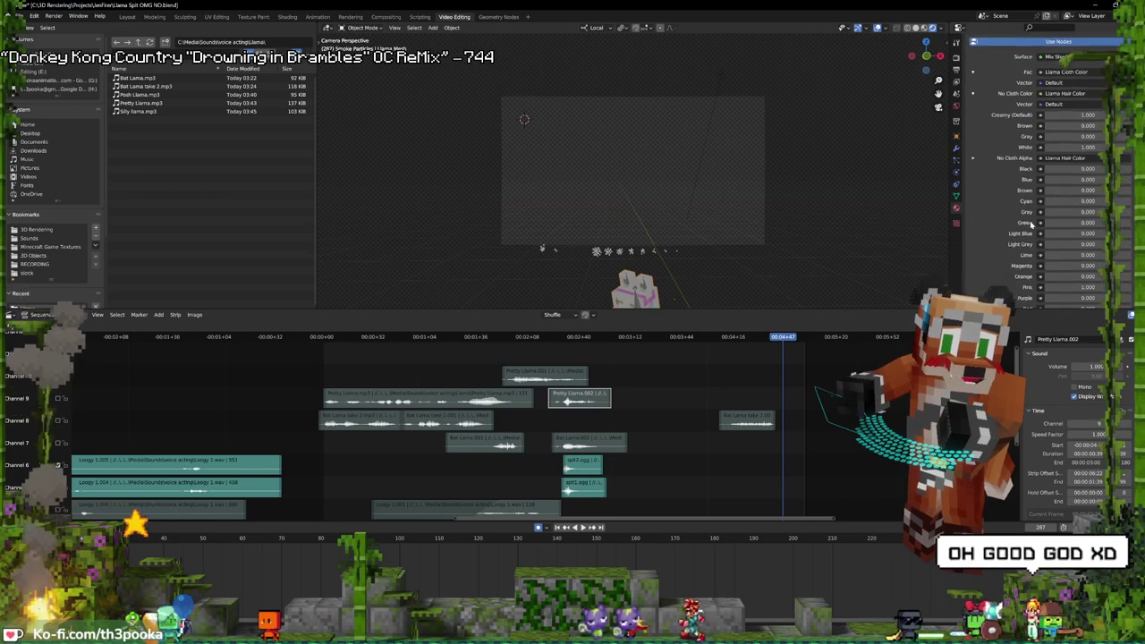
{"action": "left_click_drag", "start_coordinate": [1078, 216], "coordinate": [1046, 217]}
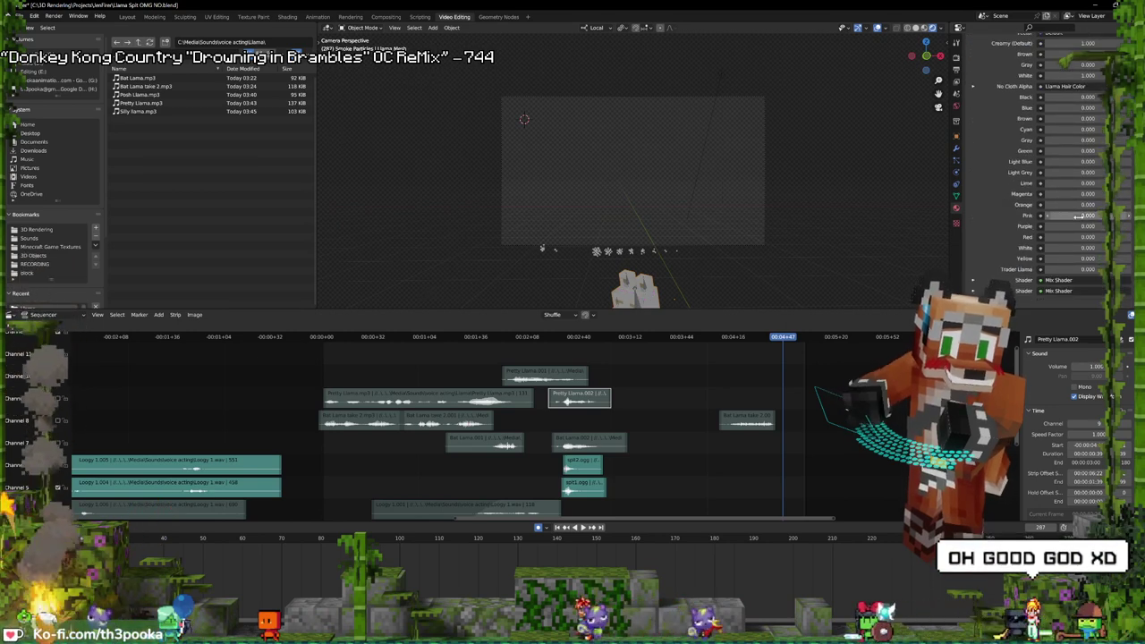
{"action": "left_click_drag", "start_coordinate": [1077, 140], "coordinate": [1108, 140]}
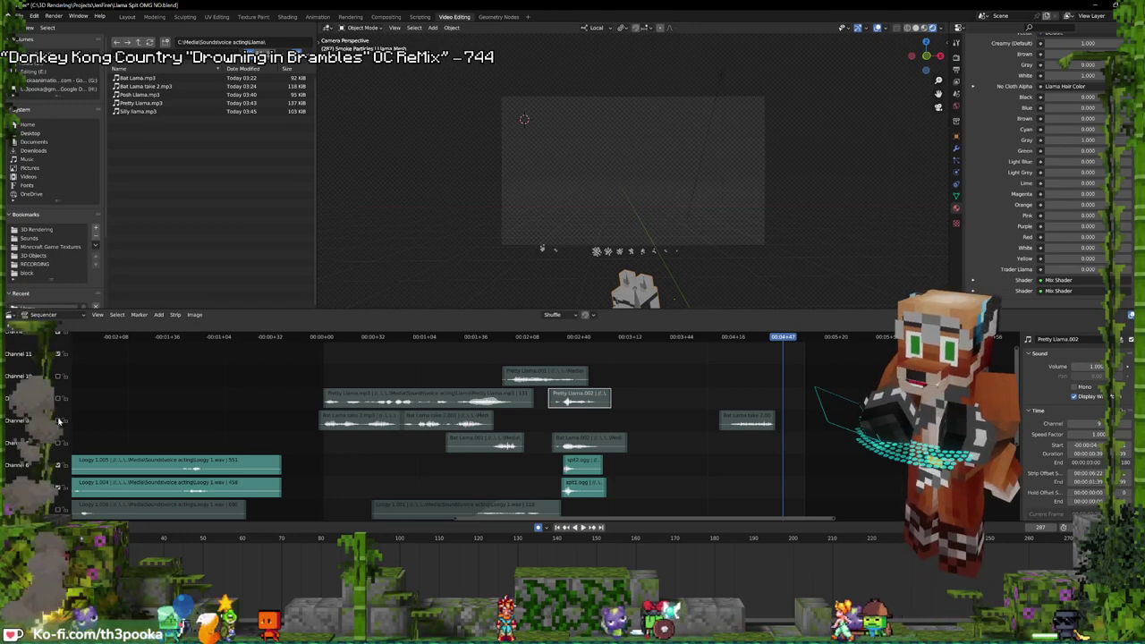
- Unmute channels 7 and 8 with the Bat Llama strips and play the animation from the first frame
{"action": "key", "text": "shift+Left"}
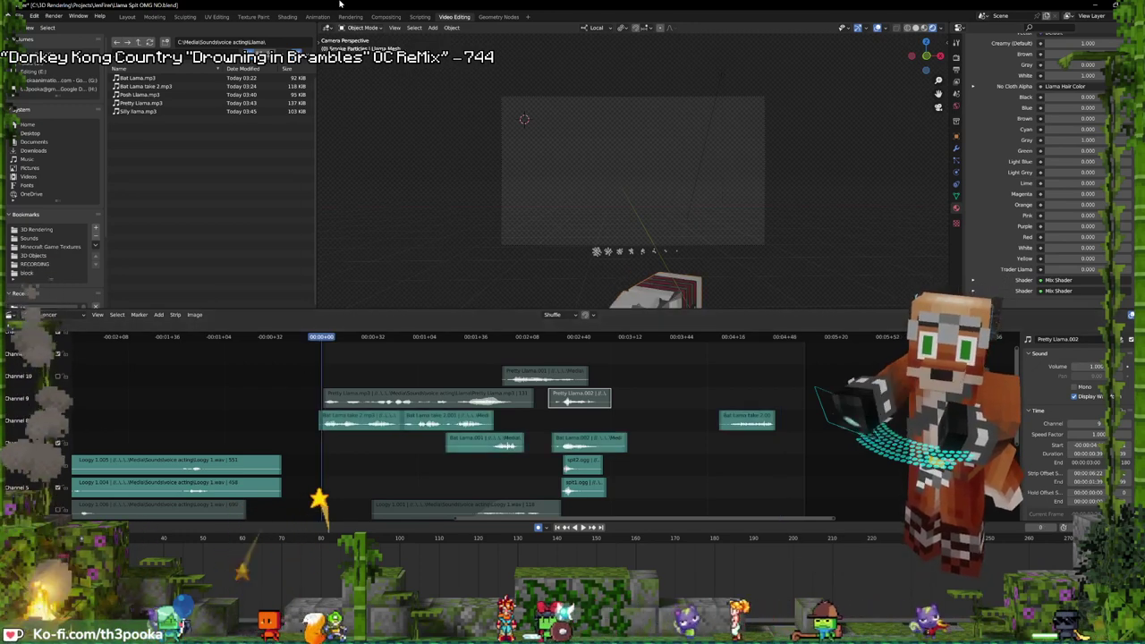
{"action": "key", "text": "space"}
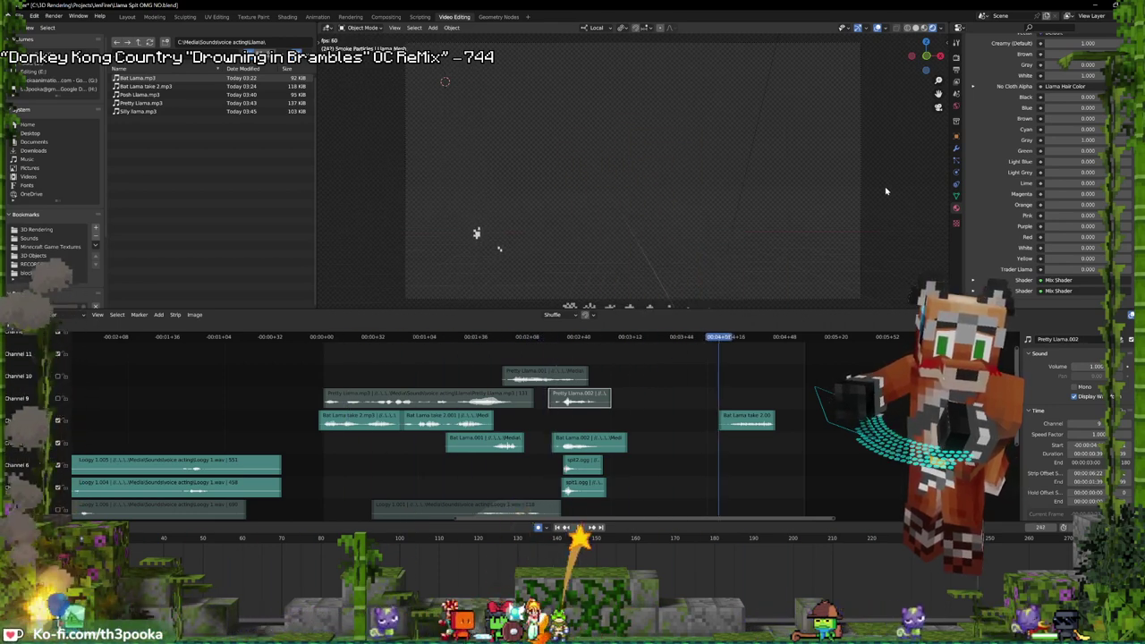
{"action": "key", "text": "space"}
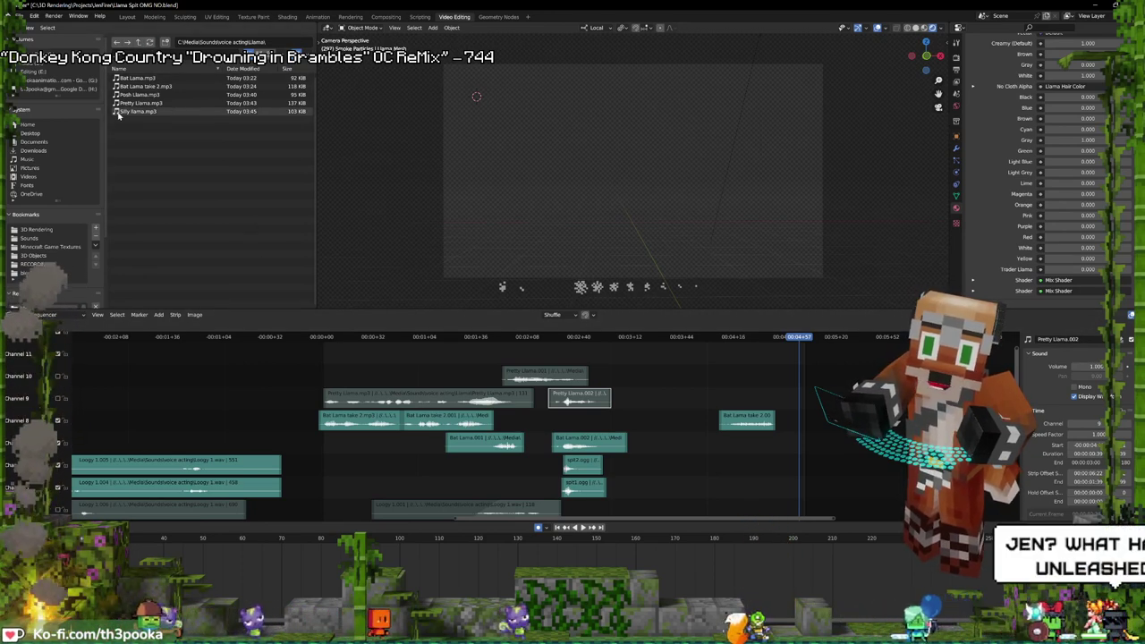
- Add Silly llama.mp3 as a sound strip on channel 11 from the start of the sequence and display its waveform
{"action": "left_click_drag", "start_coordinate": [119, 112], "coordinate": [322, 354]}
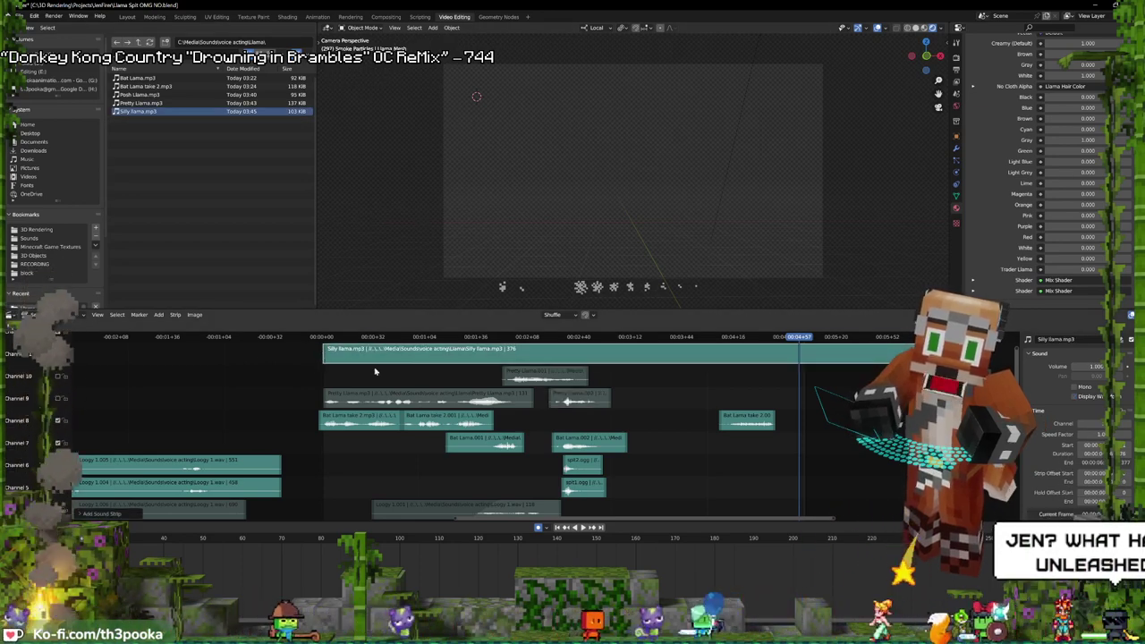
{"action": "middle_click_drag", "start_coordinate": [482, 484], "coordinate": [491, 506]}
{"action": "left_click", "coordinate": [1074, 396]}
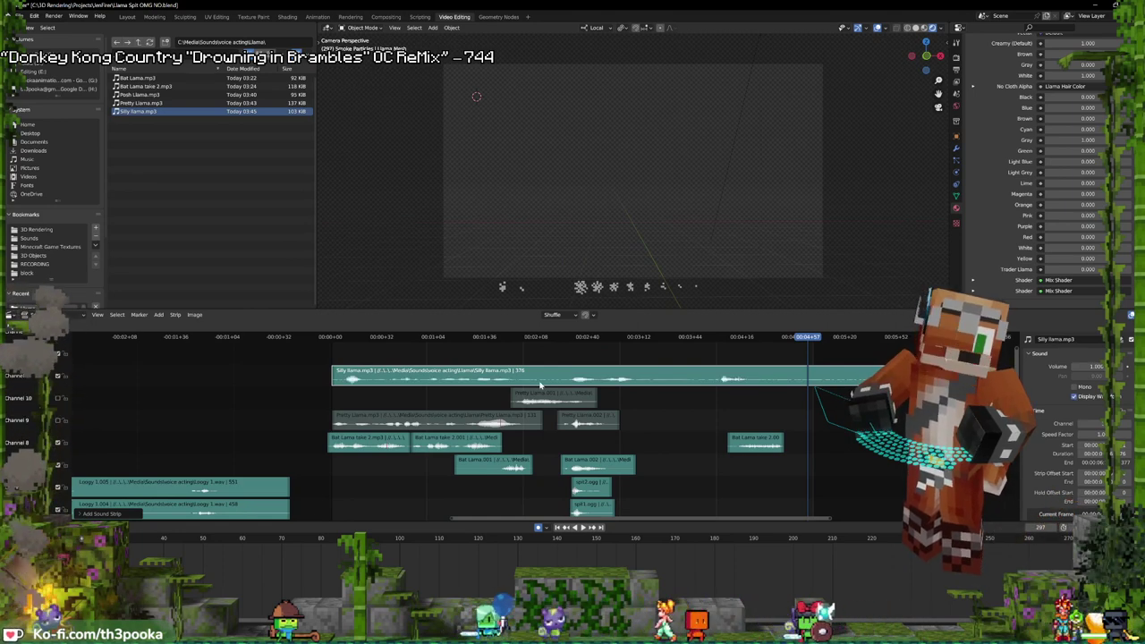
- Mute the Bat Llama channels 7 and 8 and play the animation from the first frame with the Silly llama audio
{"action": "scroll", "coordinate": [537, 446], "scroll_direction": "down", "scroll_amount": 2}
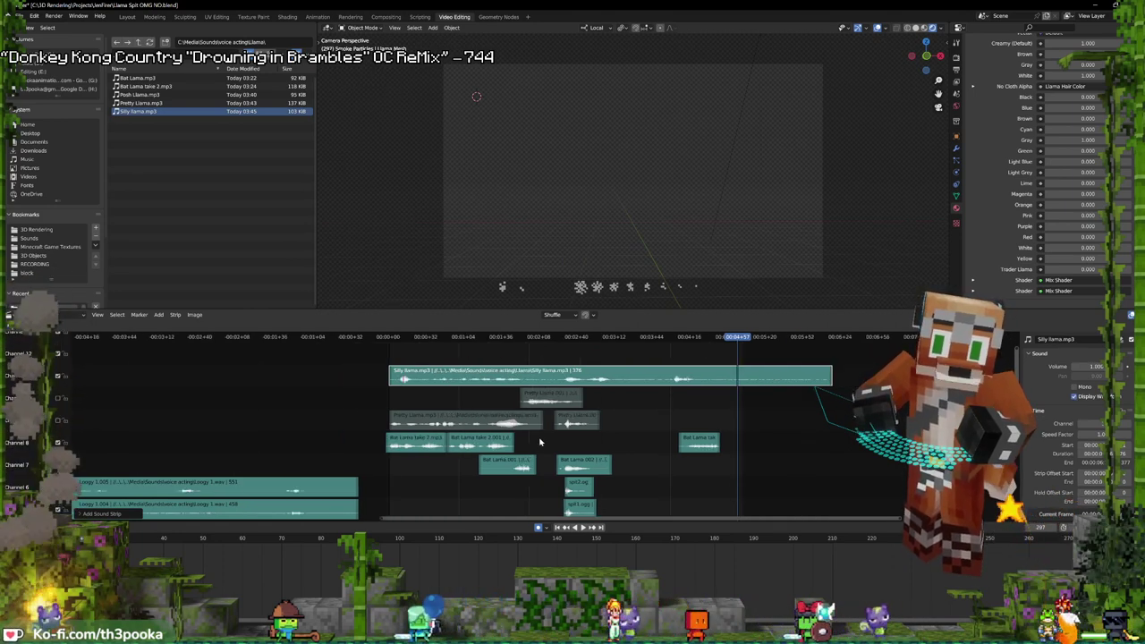
{"action": "middle_click_drag", "start_coordinate": [511, 468], "coordinate": [503, 431]}
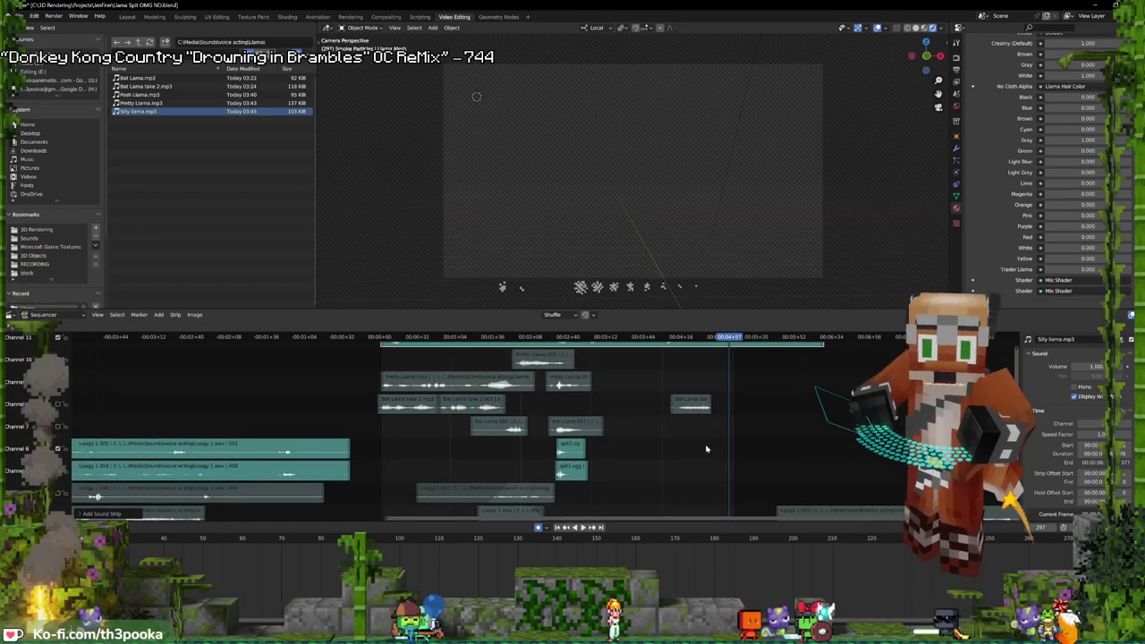
{"action": "middle_click_drag", "start_coordinate": [706, 449], "coordinate": [723, 495]}
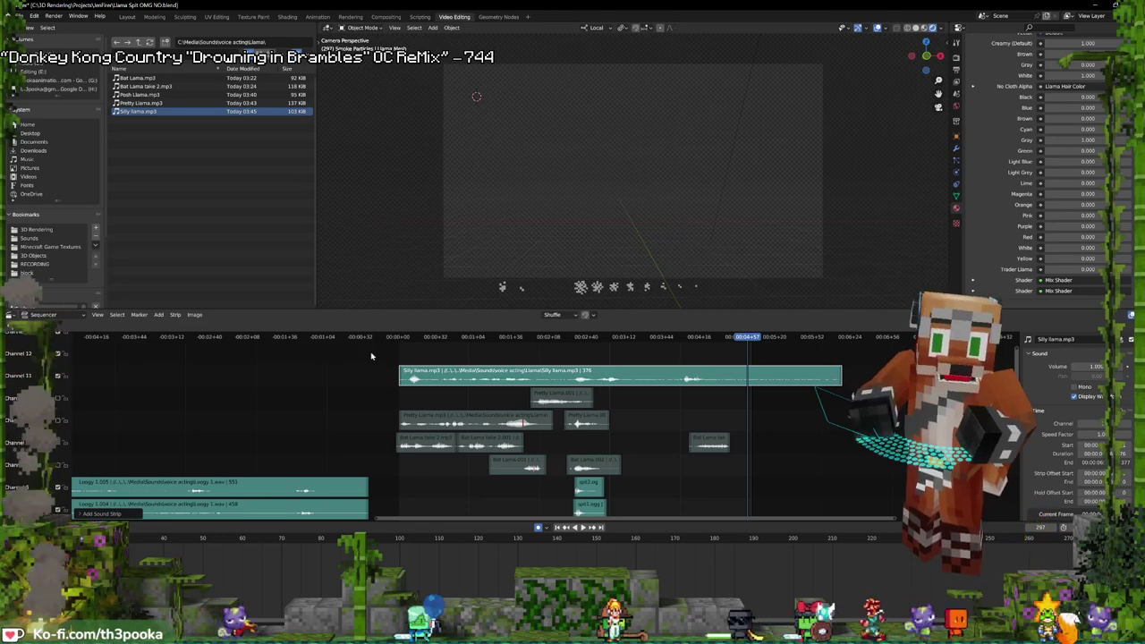
{"action": "key", "text": "shift+Left"}
{"action": "key", "text": "space"}
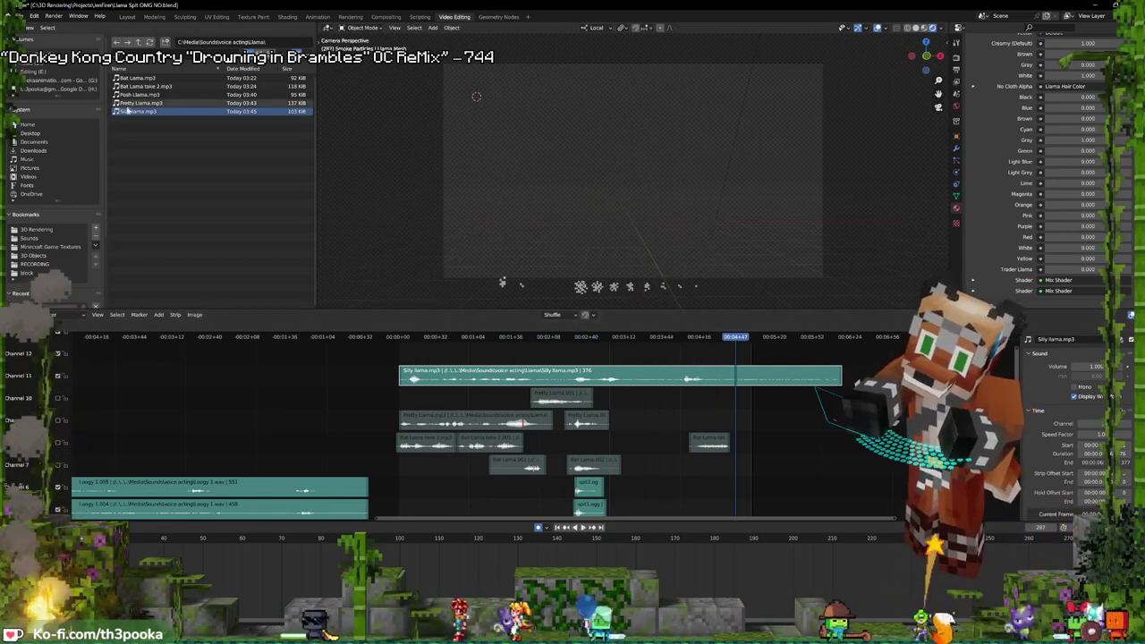
- Mute channel 11, add Posh Llama.mp3 on channel 12 from the sequence start with its waveform displayed, and play the animation
{"action": "left_click", "coordinate": [56, 377]}
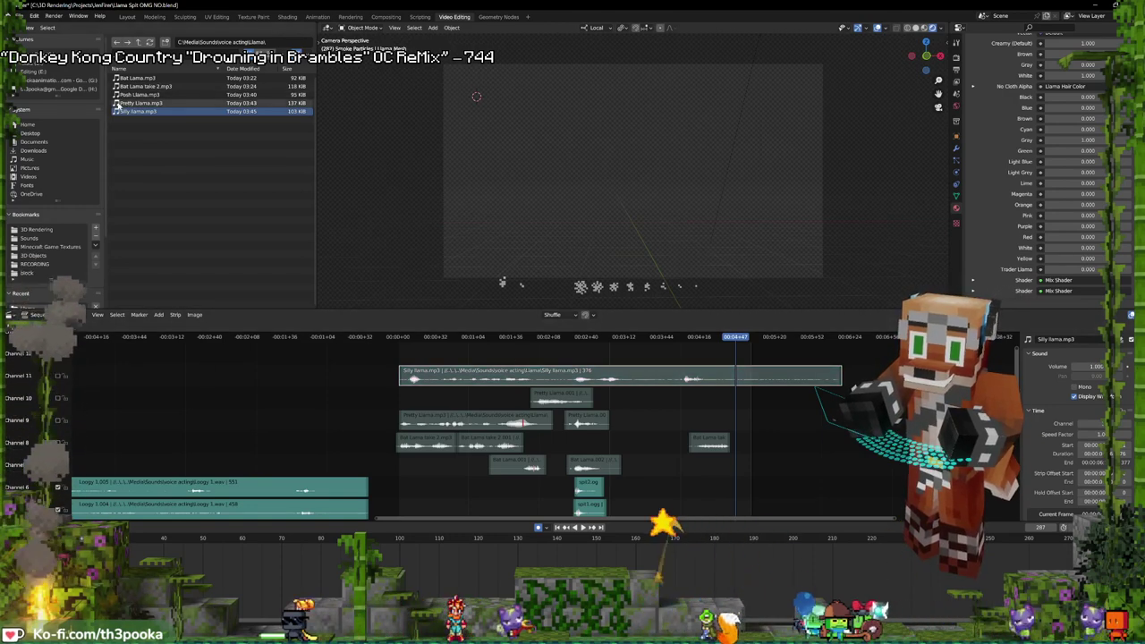
{"action": "left_click_drag", "start_coordinate": [134, 95], "coordinate": [403, 368]}
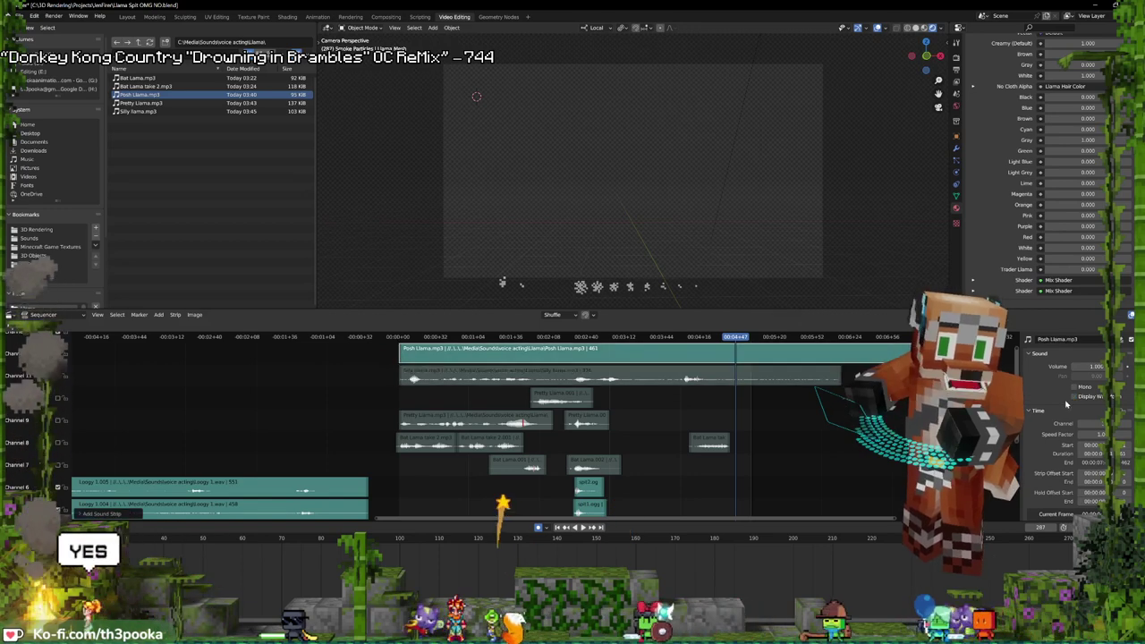
{"action": "key", "text": "space"}
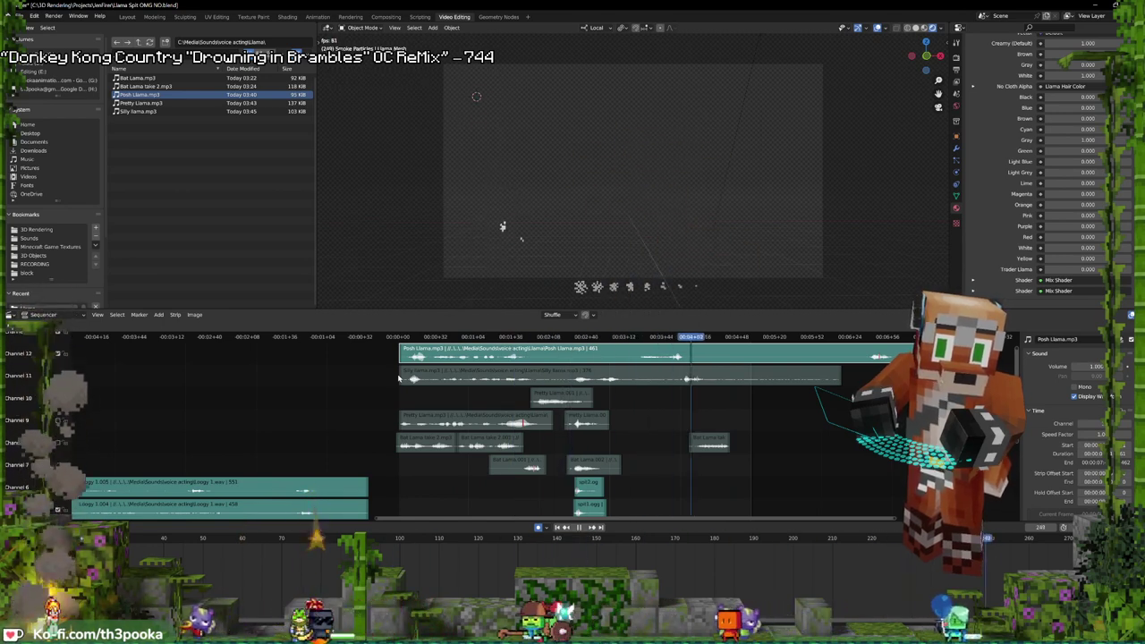
- Split the Posh Llama strip on channel 12 at frame 156 and trim the silence around the cut from both parts
{"action": "left_click", "coordinate": [582, 356]}
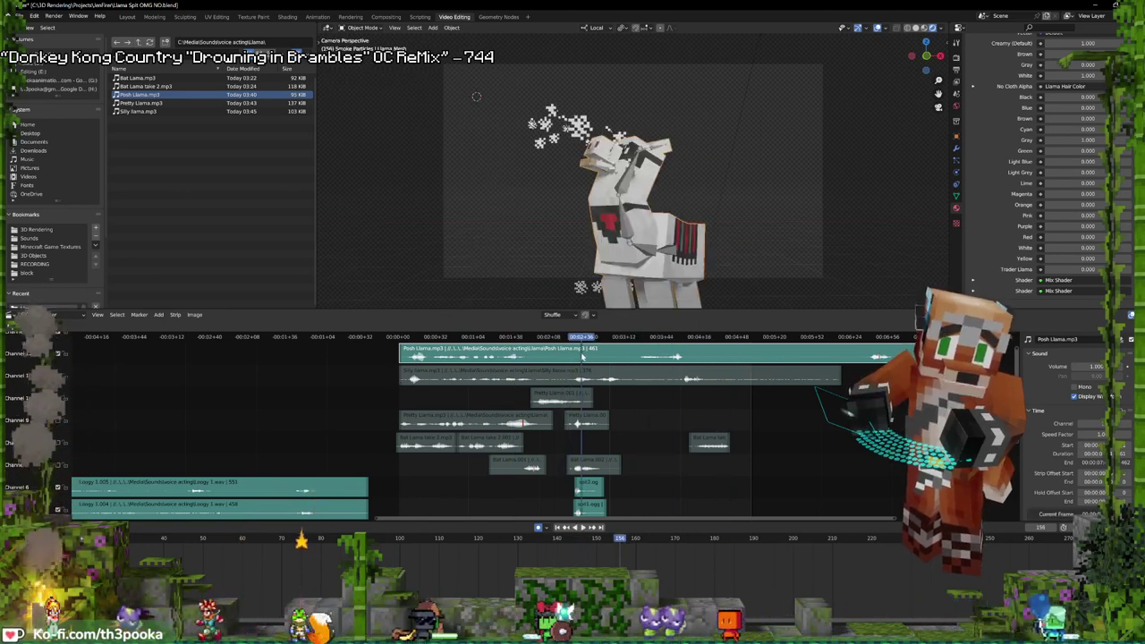
{"action": "key", "text": "k"}
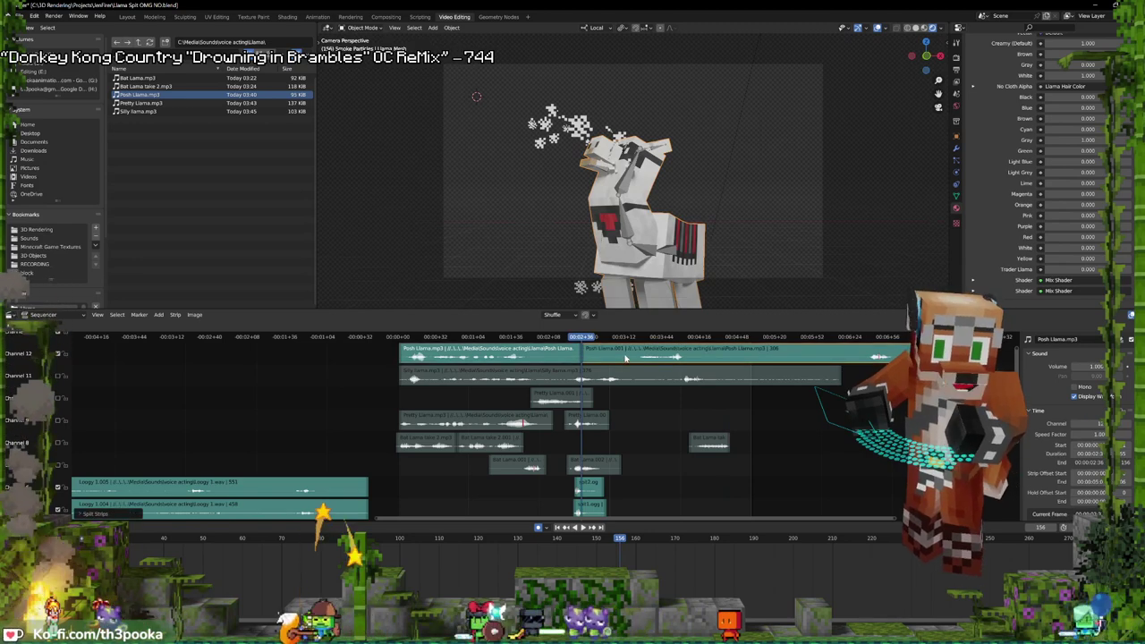
{"action": "middle_click_drag", "start_coordinate": [602, 404], "coordinate": [607, 427]}
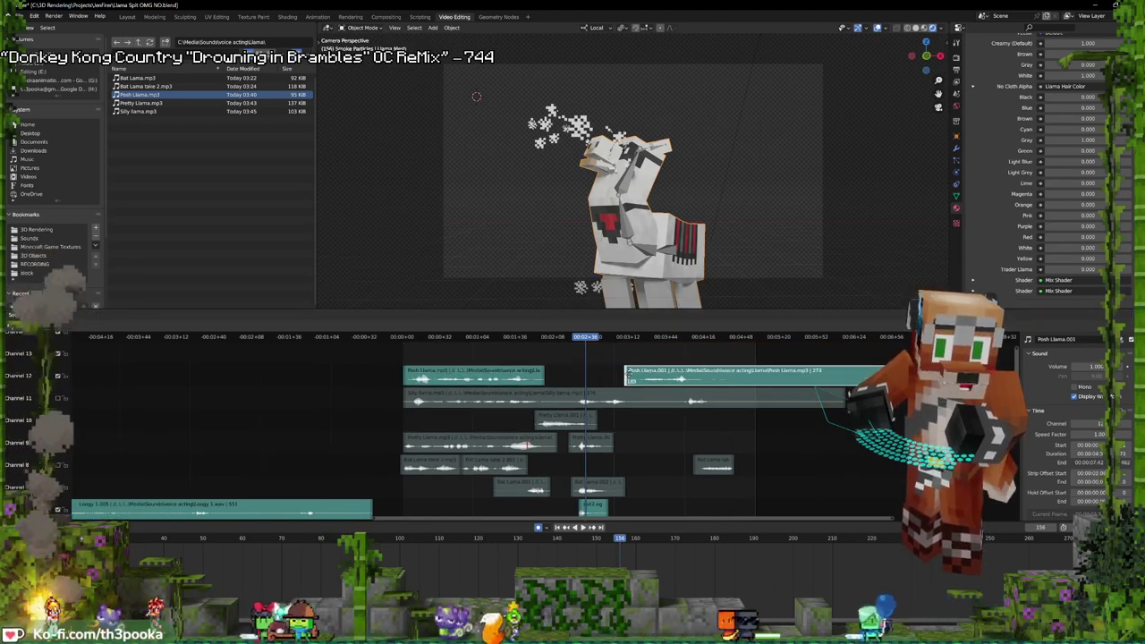
{"action": "left_click_drag", "start_coordinate": [633, 376], "coordinate": [638, 377]}
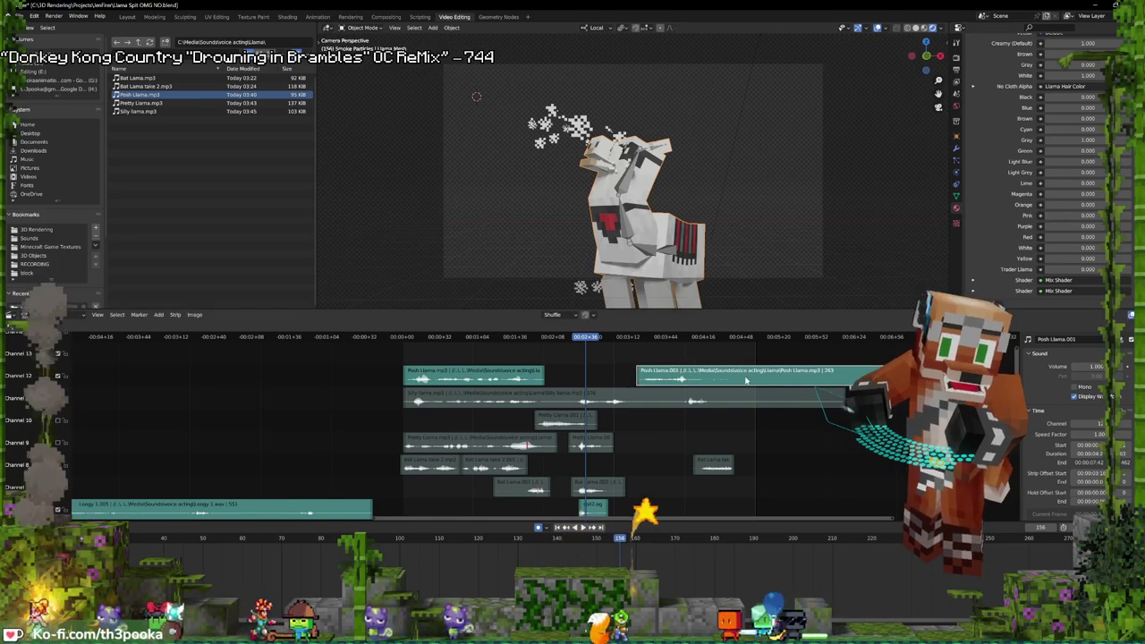
- Cut off the last Posh Llama part, place the second and third clips earlier on channels 13 and 14, and play from frame 1
{"action": "left_click_drag", "start_coordinate": [745, 380], "coordinate": [635, 371]}
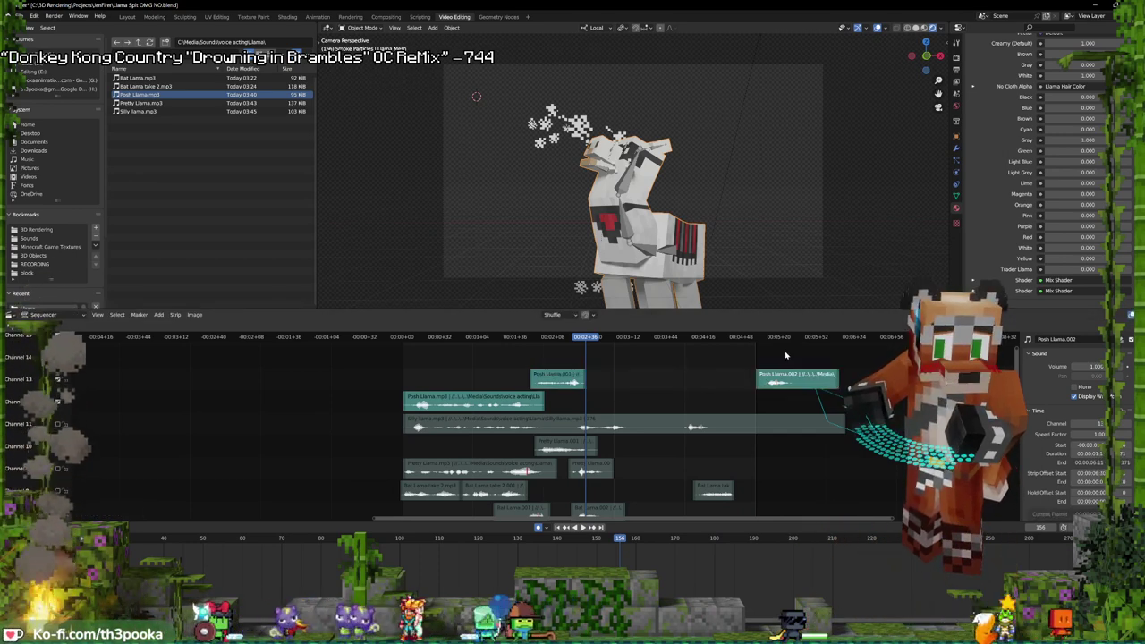
{"action": "left_click_drag", "start_coordinate": [774, 378], "coordinate": [596, 360]}
{"action": "right_click", "coordinate": [404, 388], "text": "shift"}
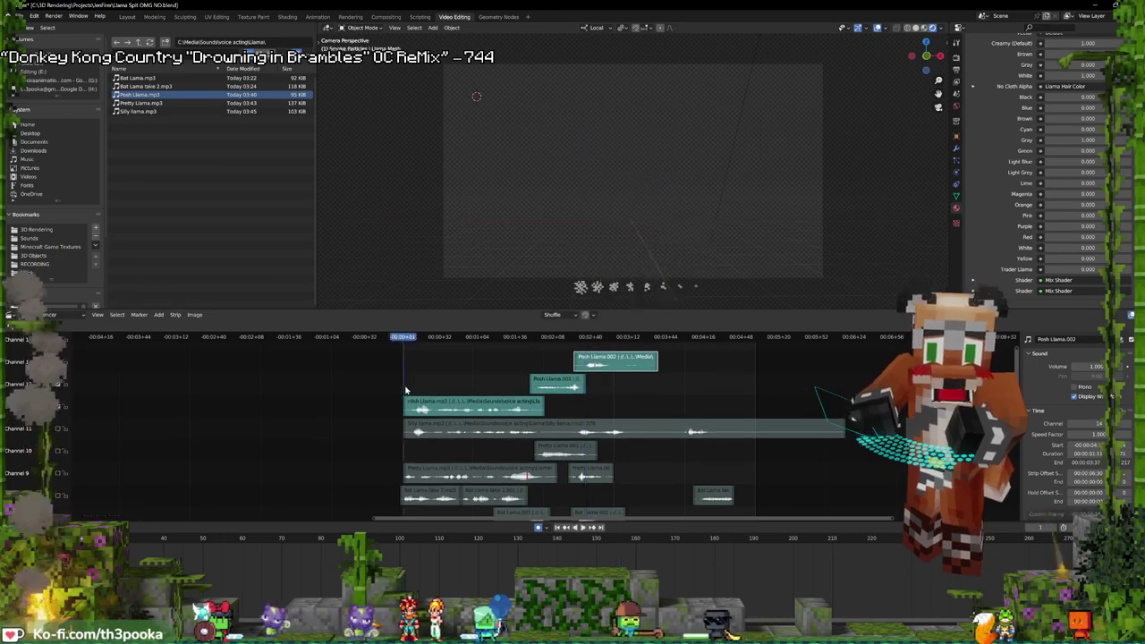
{"action": "key", "text": "space"}
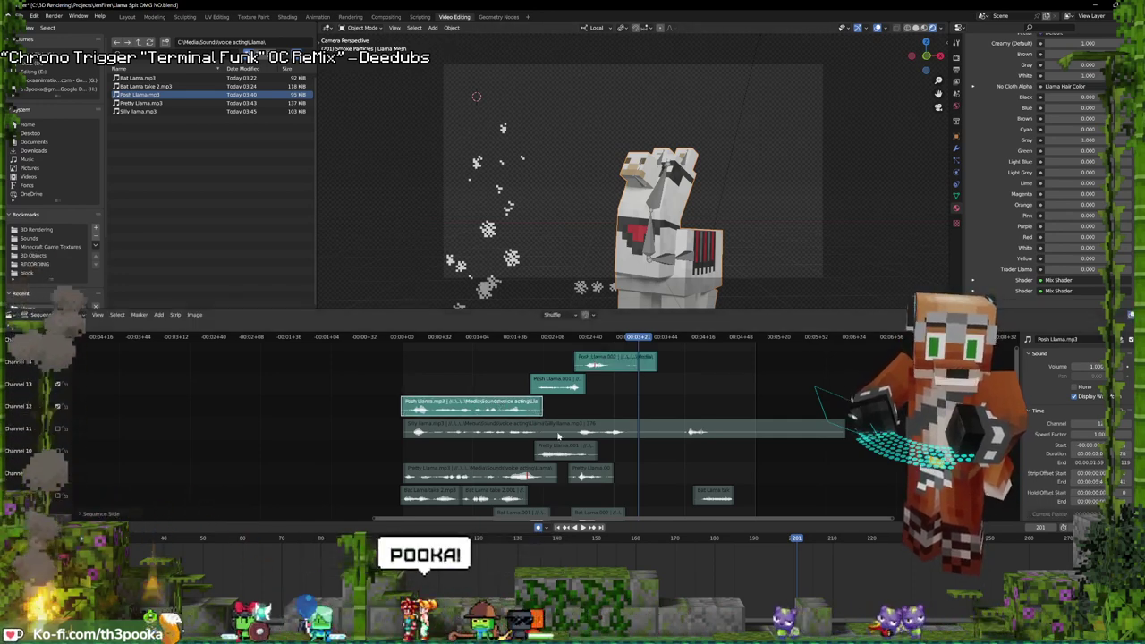
- Put the third Posh Llama clip beside the first, shift all three up to channels 13 and 14, and mute both channels
{"action": "left_click", "coordinate": [558, 434]}
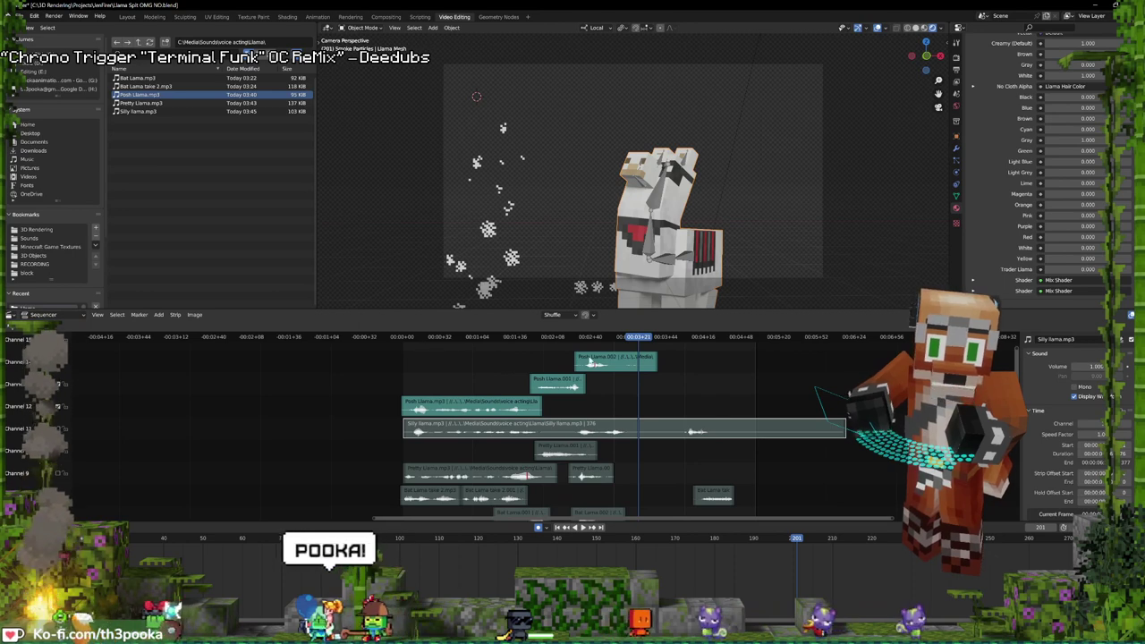
{"action": "left_click_drag", "start_coordinate": [592, 362], "coordinate": [617, 404]}
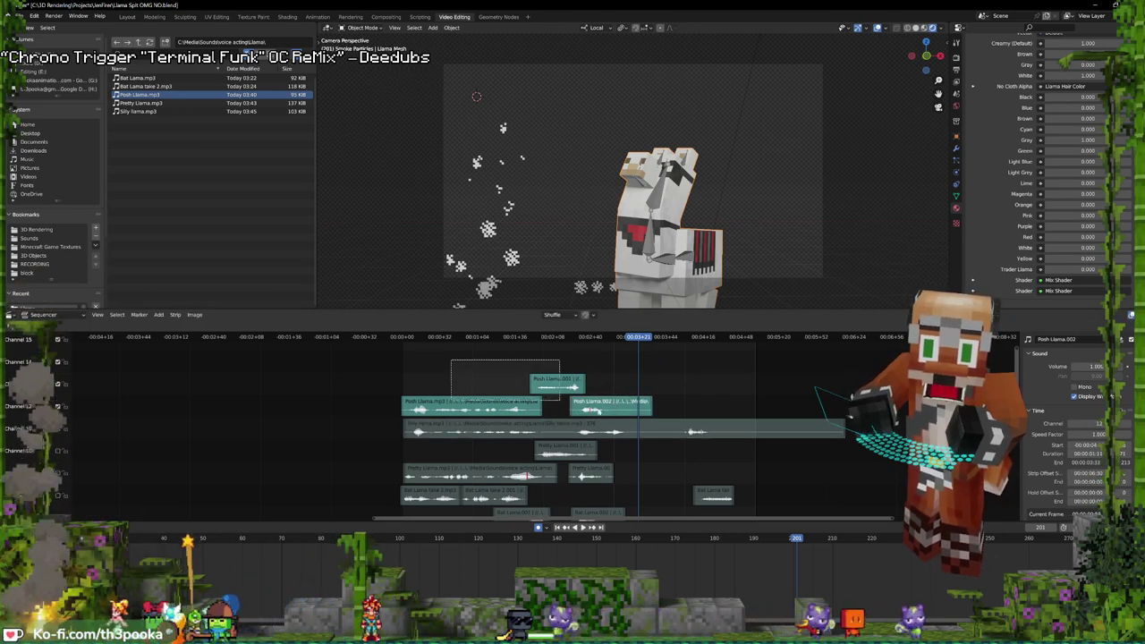
{"action": "left_click_drag", "start_coordinate": [598, 410], "coordinate": [633, 409]}
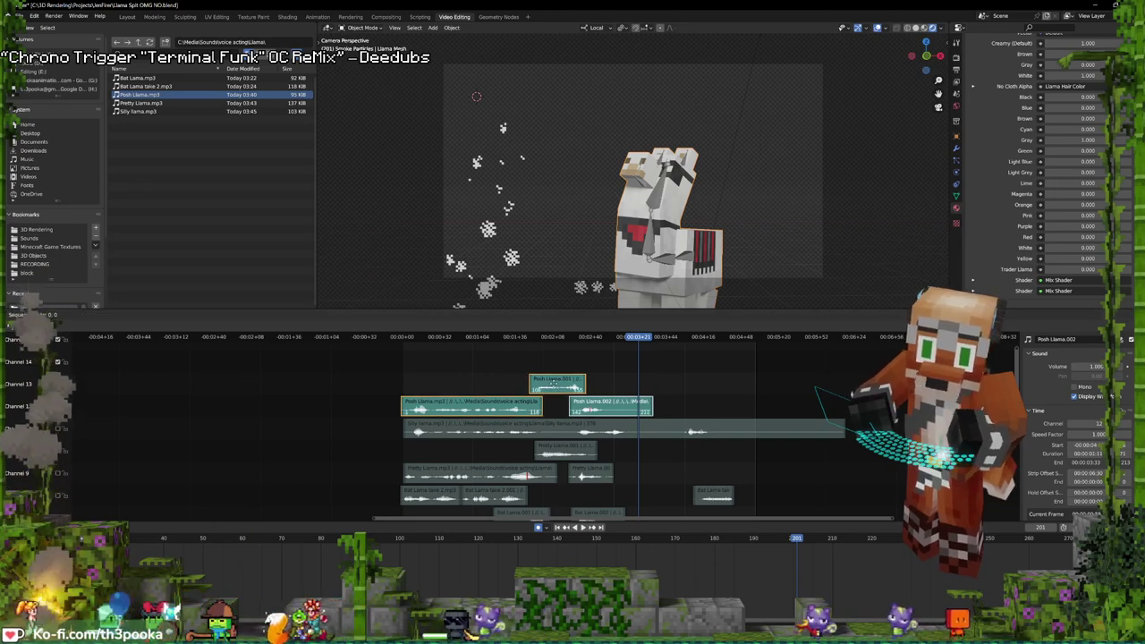
{"action": "left_click_drag", "start_coordinate": [554, 382], "coordinate": [554, 361]}
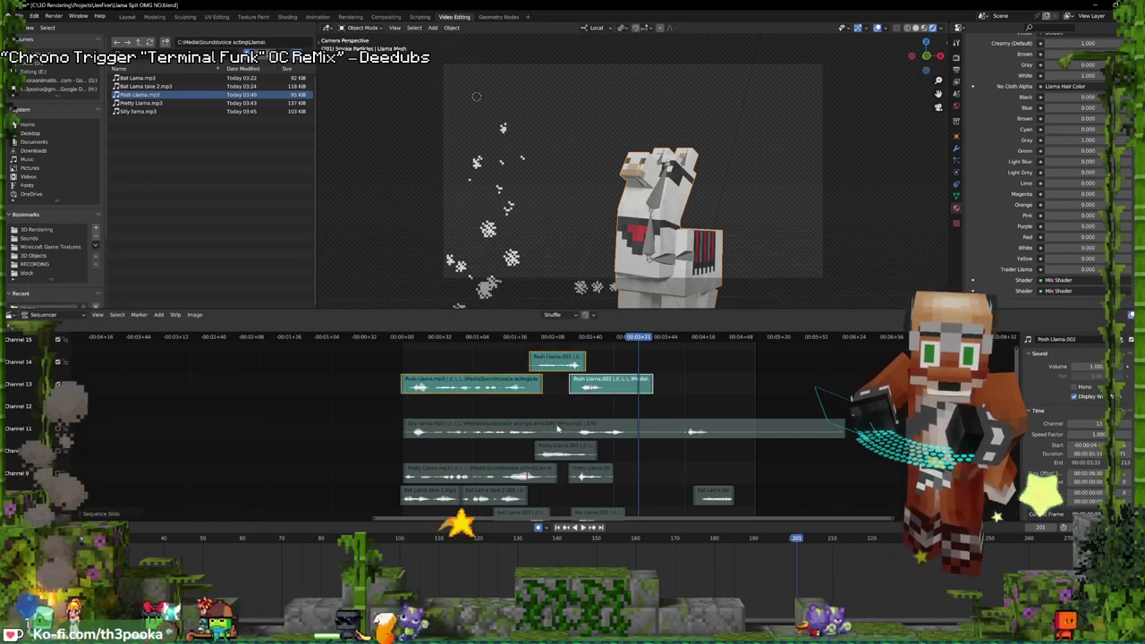
{"action": "left_click", "coordinate": [557, 430]}
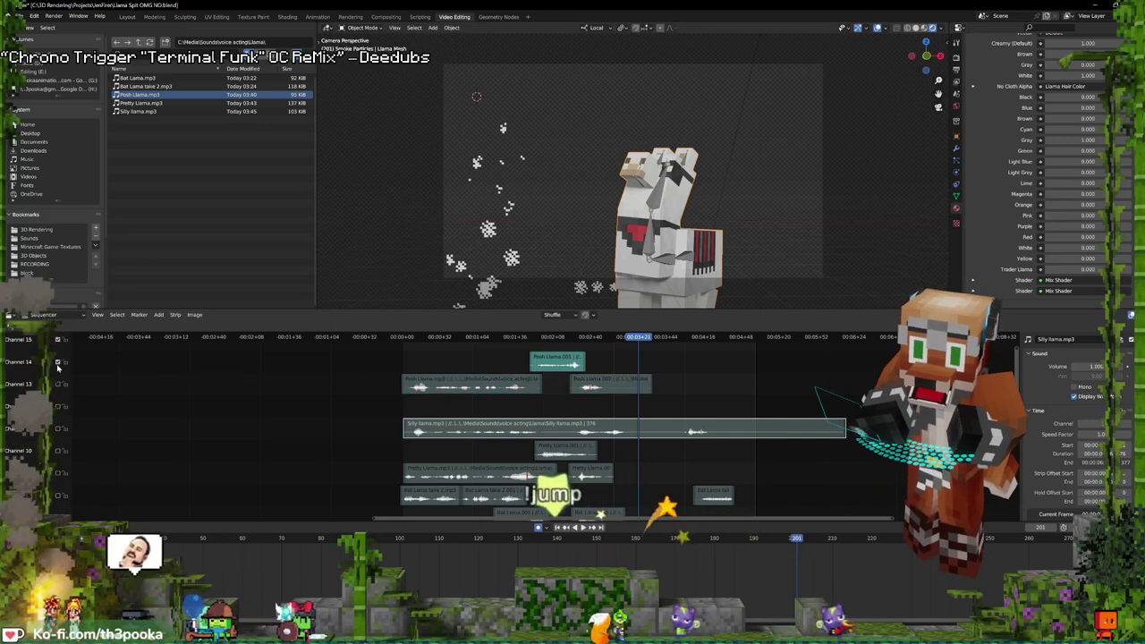
- Shift the Silly llama strip slightly earlier, cut it into three clips, and arrange the middle one on channel 12 and the last on channel 11
{"action": "left_click", "coordinate": [553, 414]}
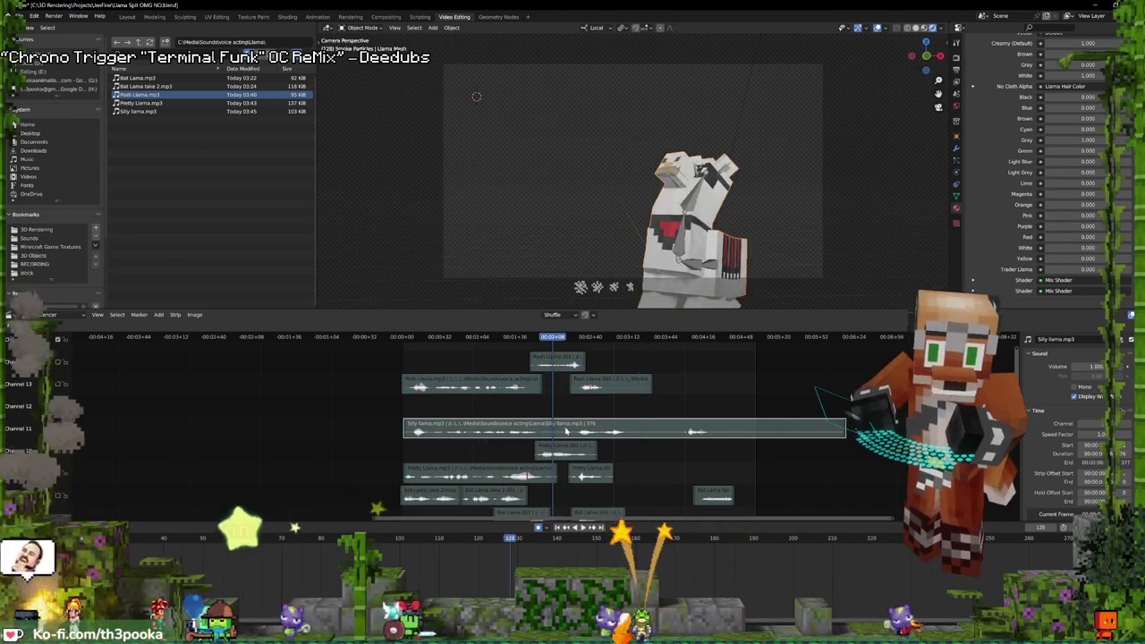
{"action": "left_click_drag", "start_coordinate": [565, 432], "coordinate": [554, 424]}
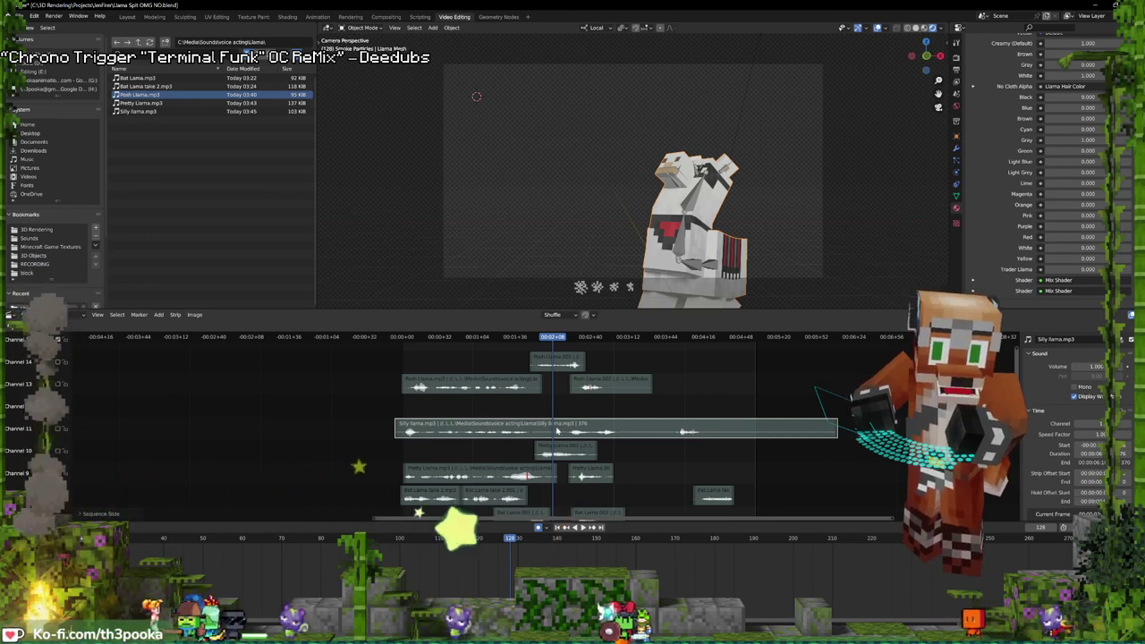
{"action": "key", "text": "k"}
{"action": "left_click_drag", "start_coordinate": [611, 423], "coordinate": [581, 413]}
{"action": "key", "text": "space"}
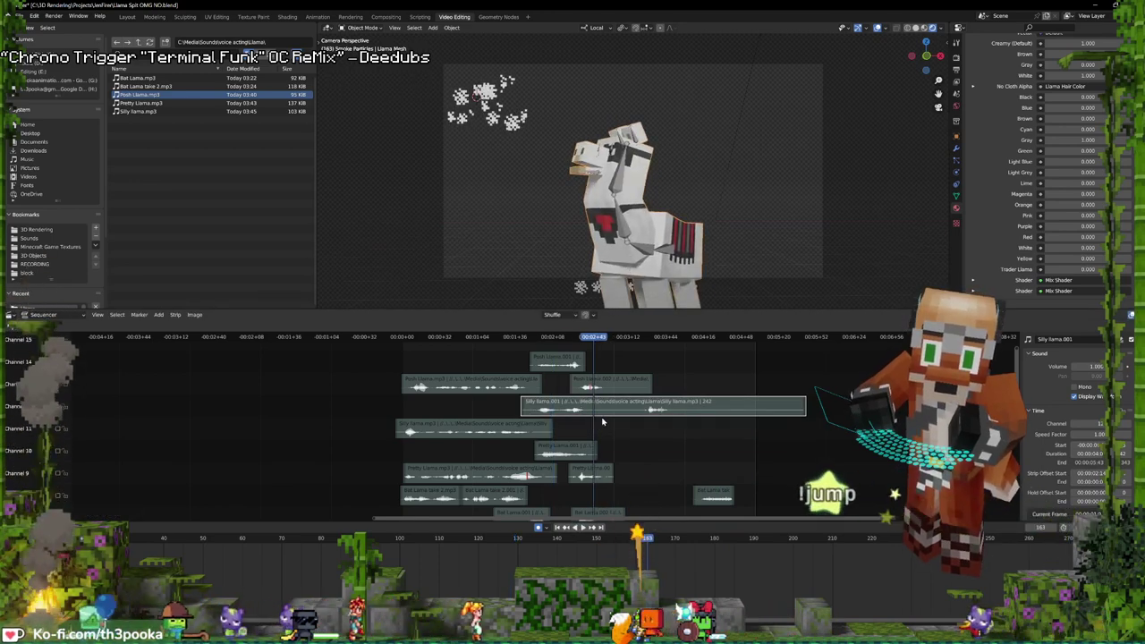
{"action": "key", "text": "g"}
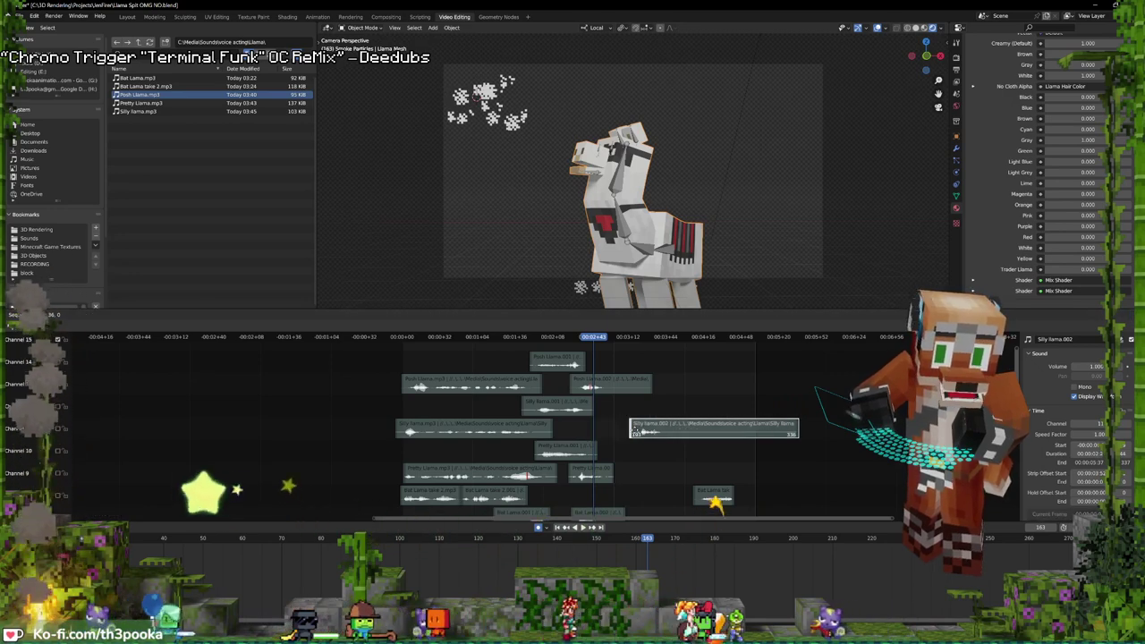
{"action": "left_click", "coordinate": [639, 431]}
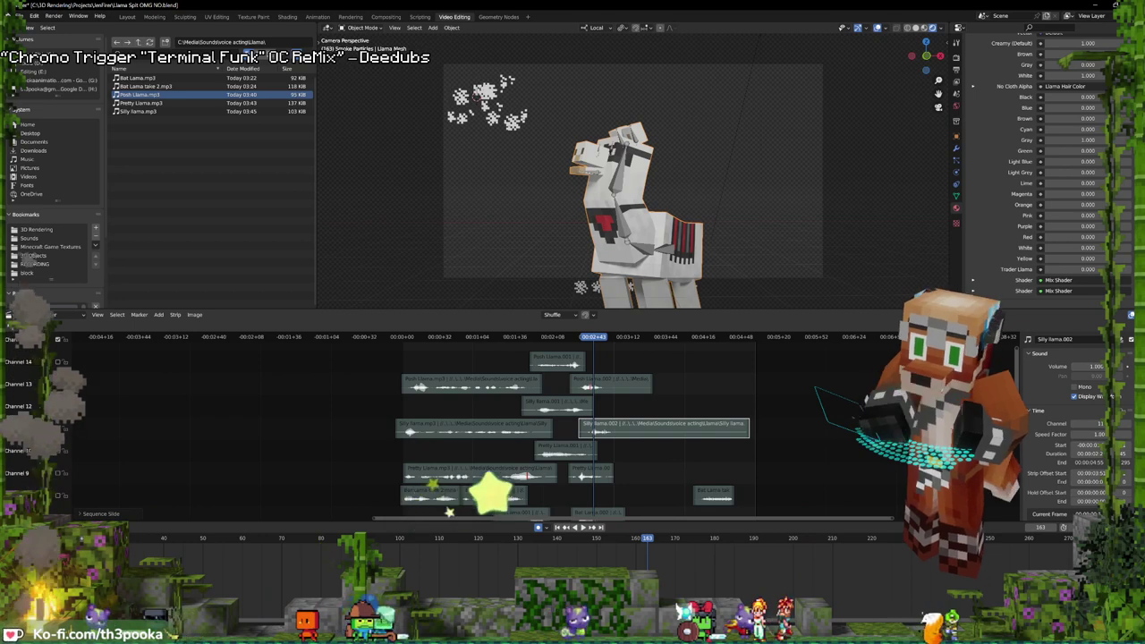
- Unmute channels 11 and 12 and play the animation with the Silly llama clips
{"action": "left_click", "coordinate": [57, 429]}
{"action": "left_click", "coordinate": [57, 406]}
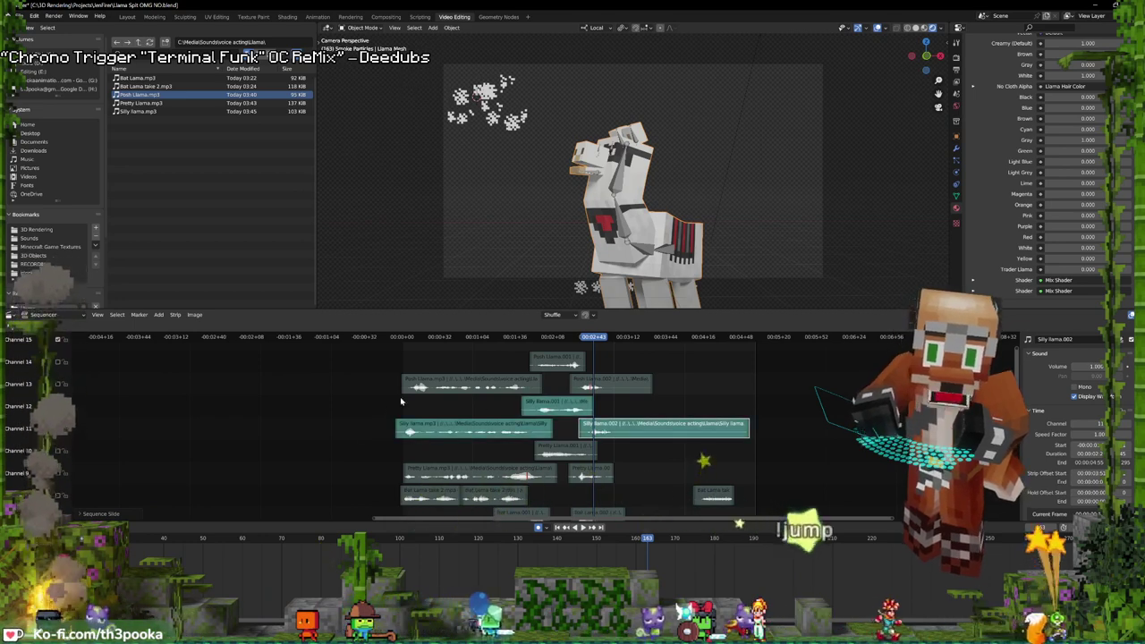
{"action": "key", "text": "space"}
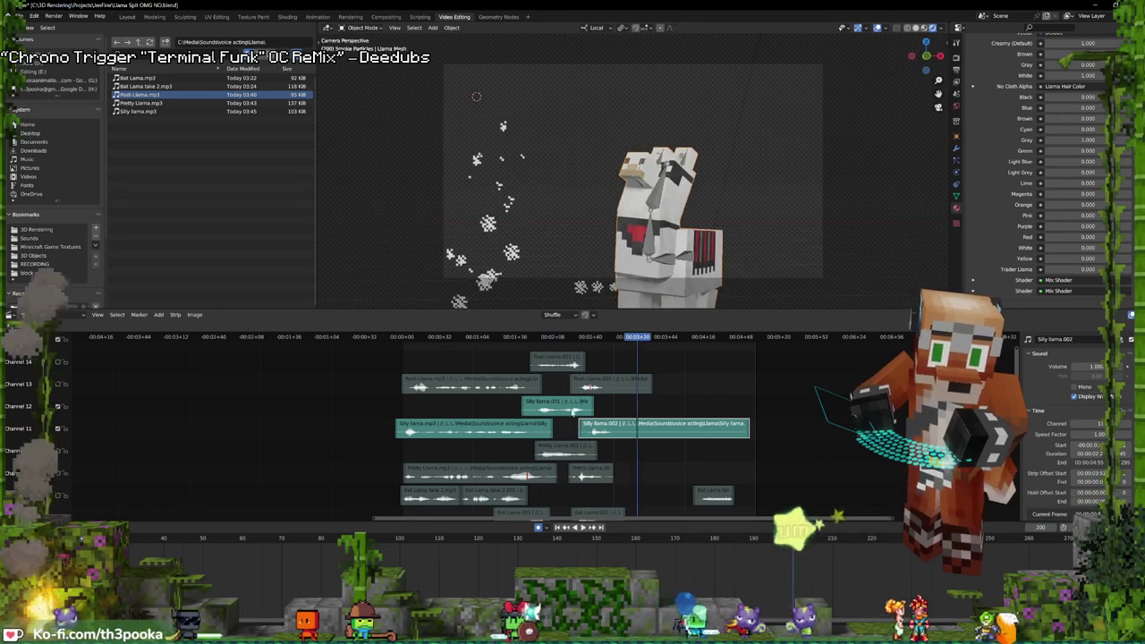
- Move the second and third Silly llama clips slightly earlier and play the animation from its start
{"action": "left_click_drag", "start_coordinate": [573, 412], "coordinate": [601, 431]}
{"action": "left_click", "coordinate": [606, 433]}
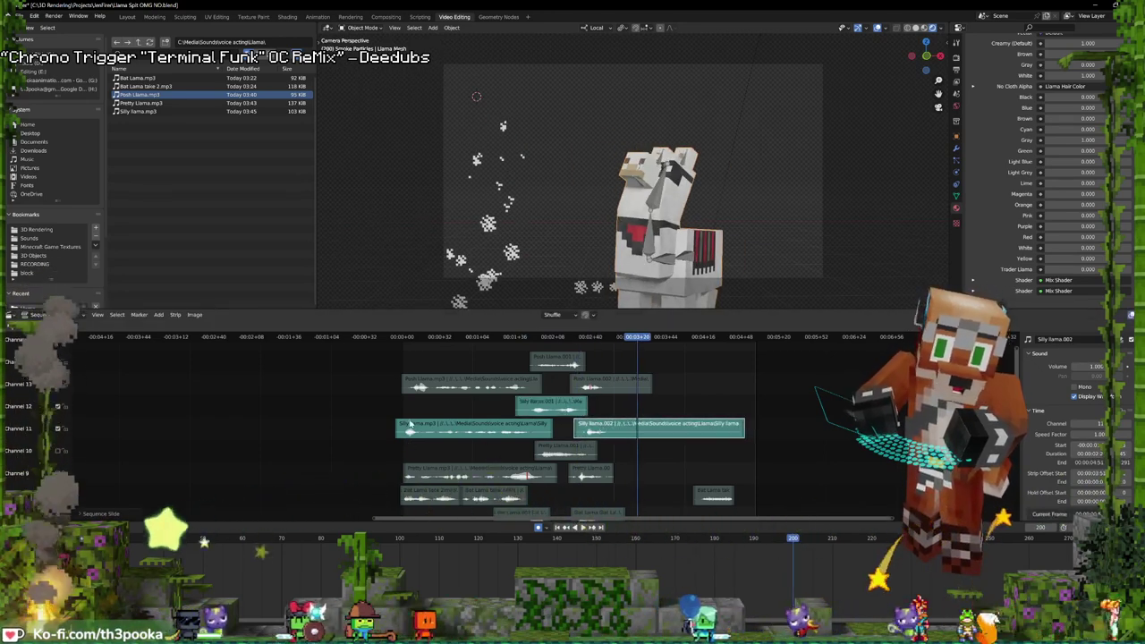
{"action": "right_click", "coordinate": [400, 406], "text": "shift"}
{"action": "key", "text": "space"}
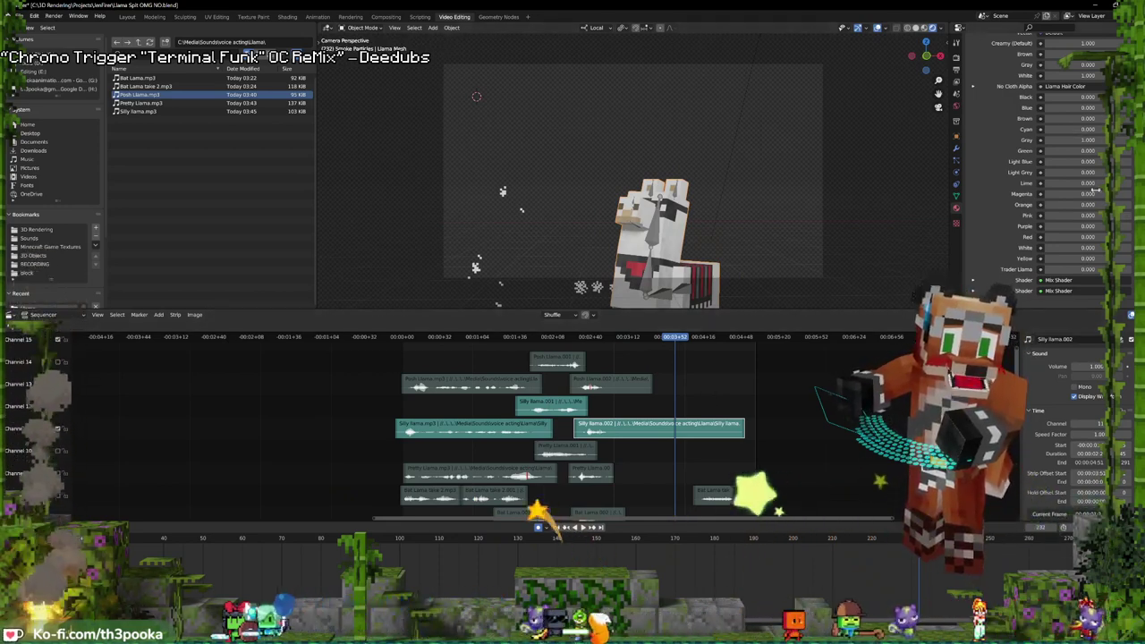
- Set the llama's Gray cloth value to 0.000 and try Purple, Red and White at 1.000, resetting each to 0.000
{"action": "left_click_drag", "start_coordinate": [1076, 139], "coordinate": [1045, 139]}
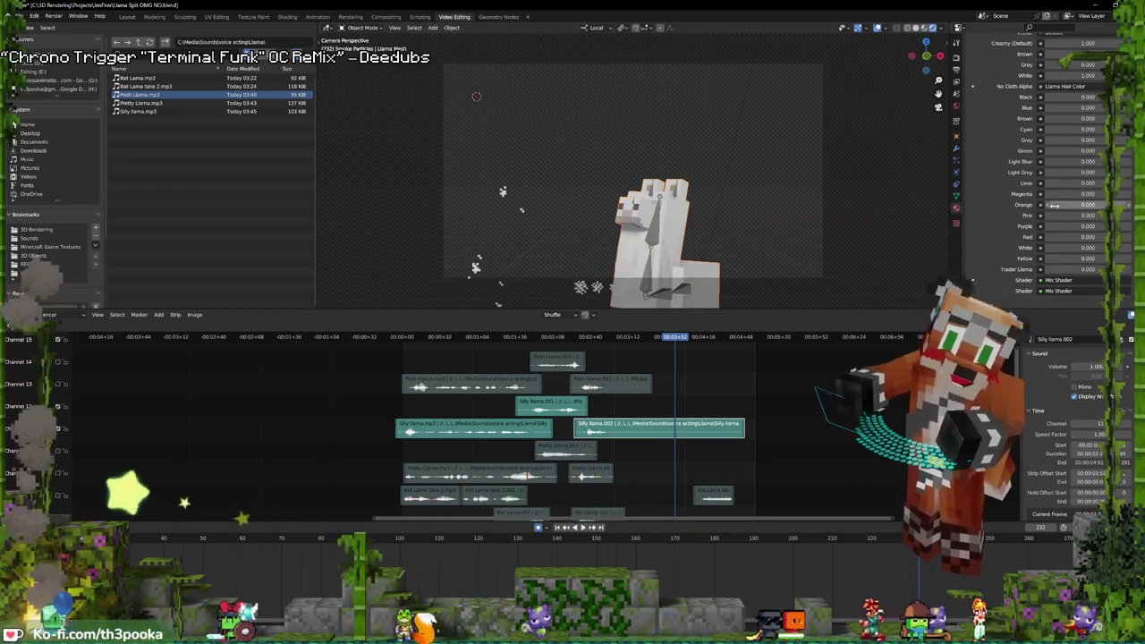
{"action": "left_click_drag", "start_coordinate": [1065, 226], "coordinate": [1109, 226]}
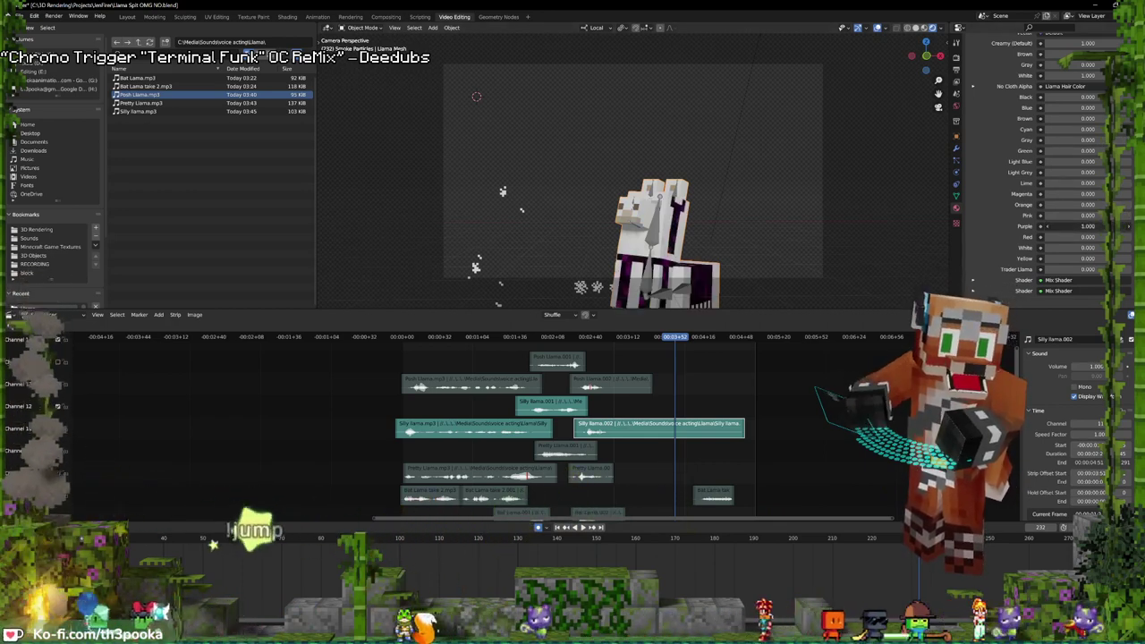
{"action": "key", "text": "BackSpace"}
{"action": "key", "text": "ctrl+v"}
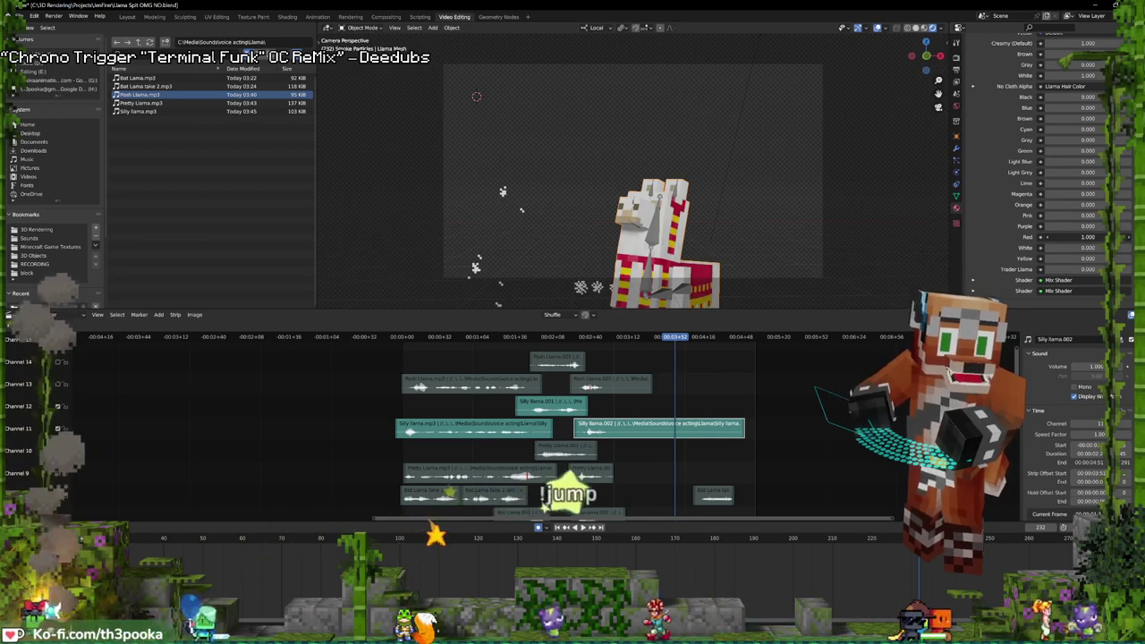
{"action": "key", "text": "BackSpace"}
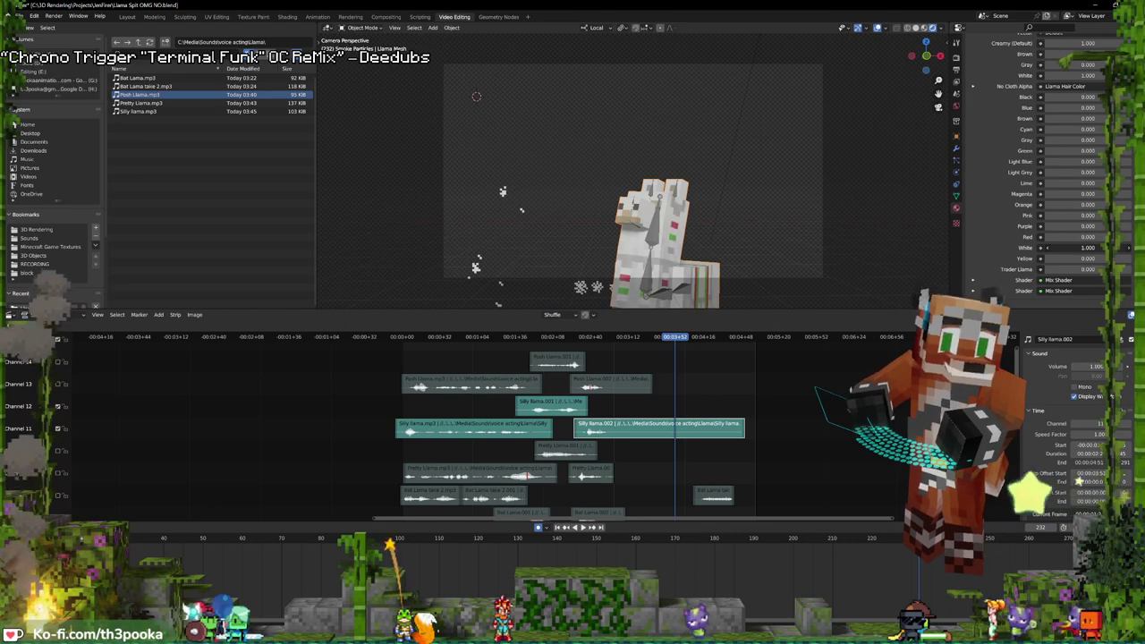
{"action": "key", "text": "BackSpace"}
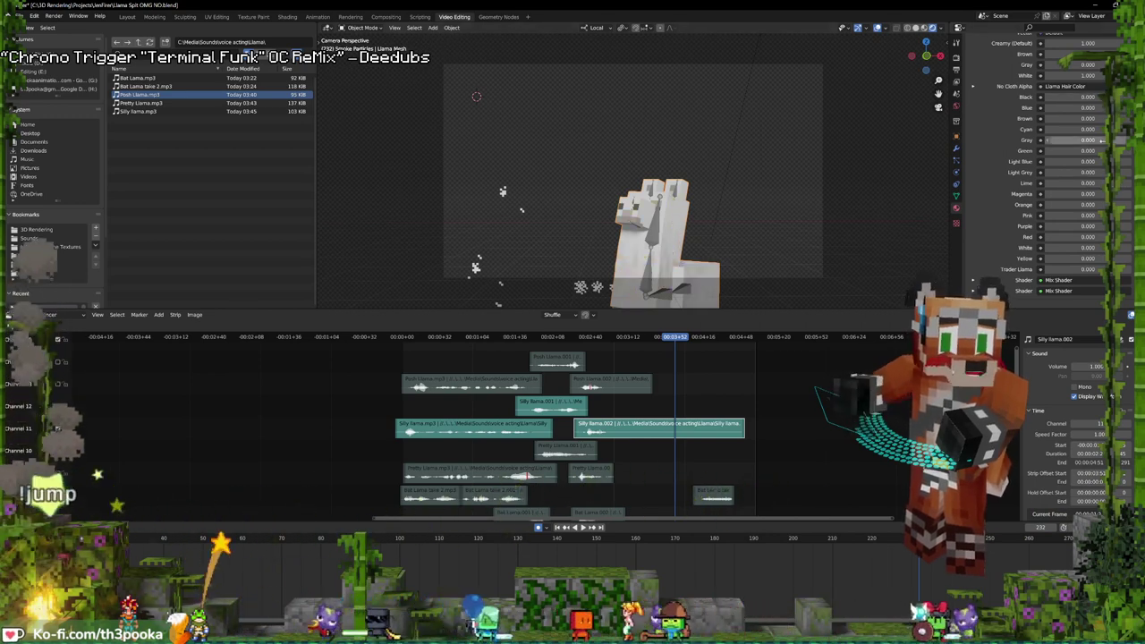
- Try further cloth colours on the llama and set the Light Grey value to 1.000
{"action": "left_click_drag", "start_coordinate": [1067, 118], "coordinate": [1011, 129]}
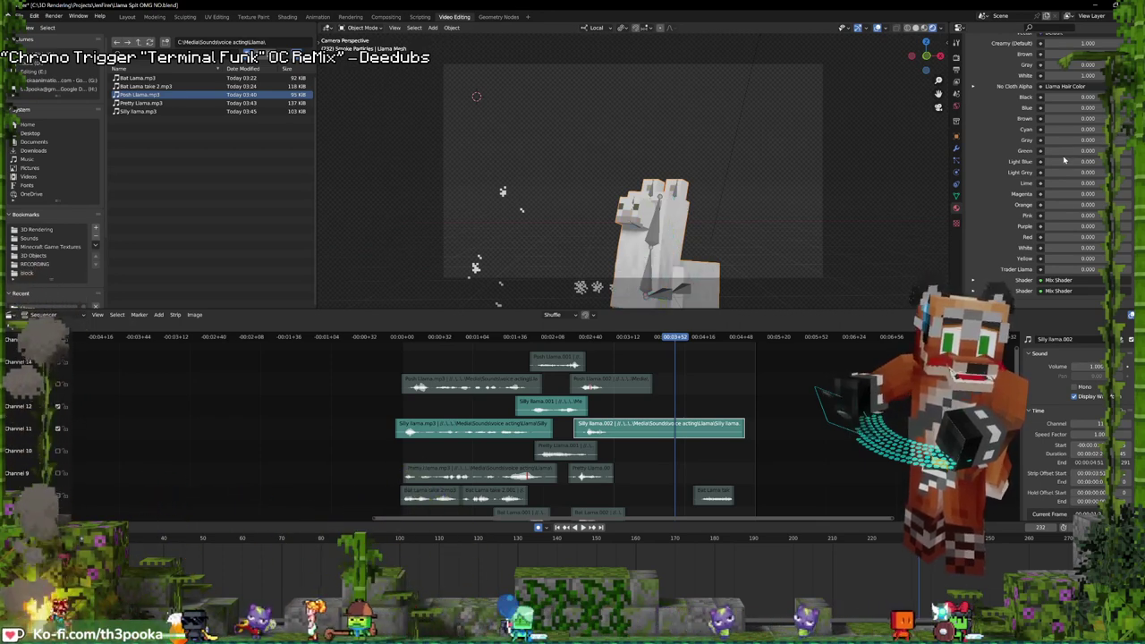
{"action": "left_click_drag", "start_coordinate": [1048, 150], "coordinate": [1087, 151]}
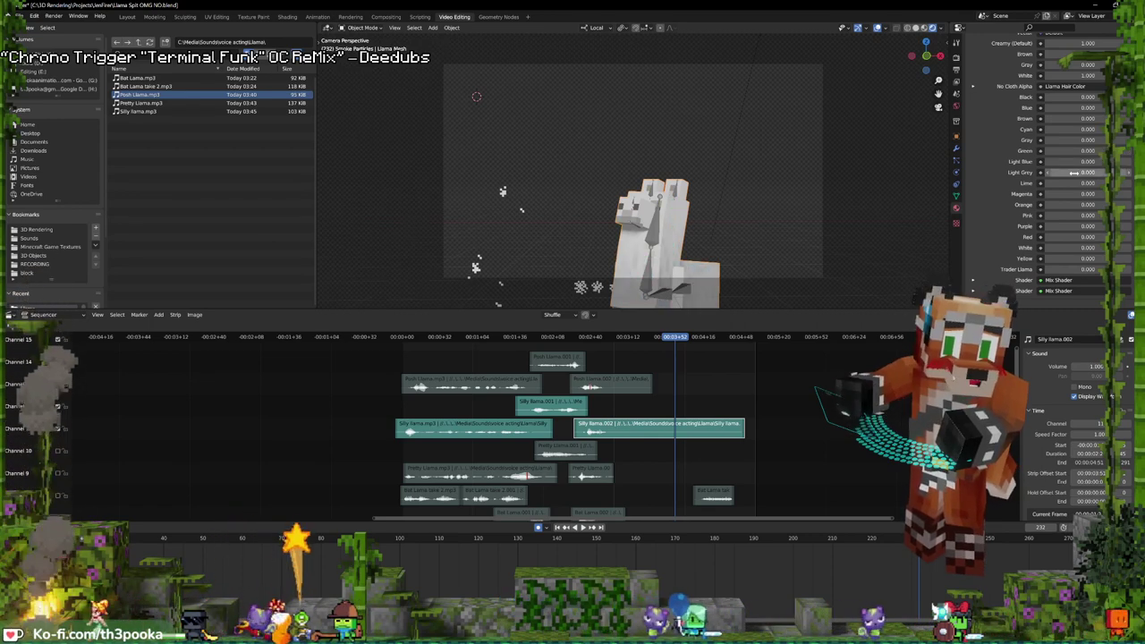
{"action": "left_click_drag", "start_coordinate": [1073, 172], "coordinate": [1100, 171]}
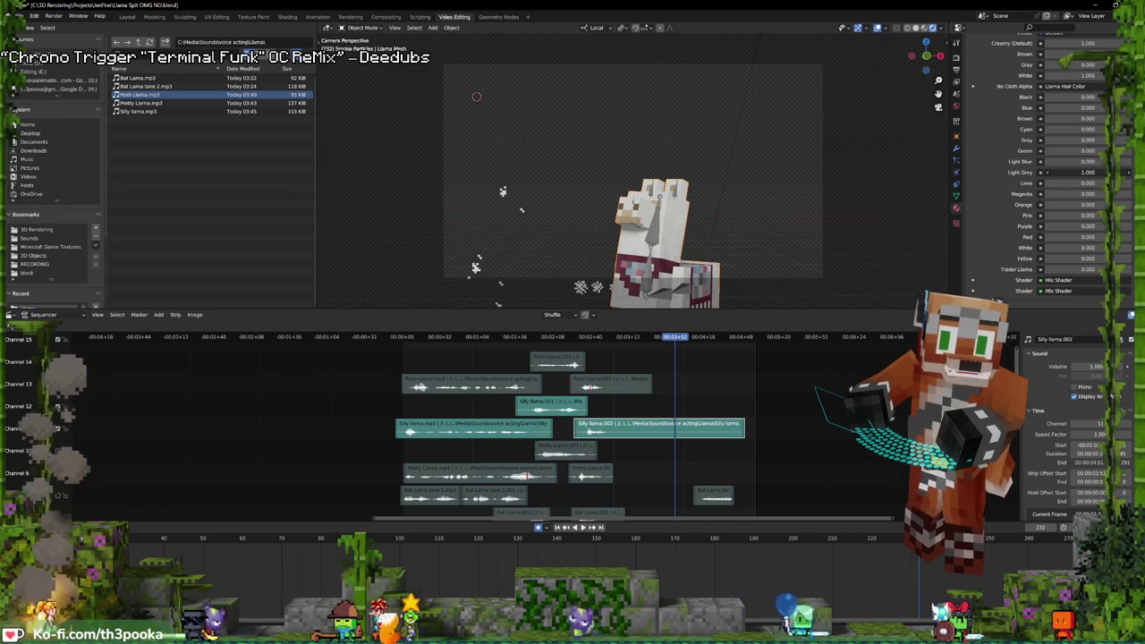
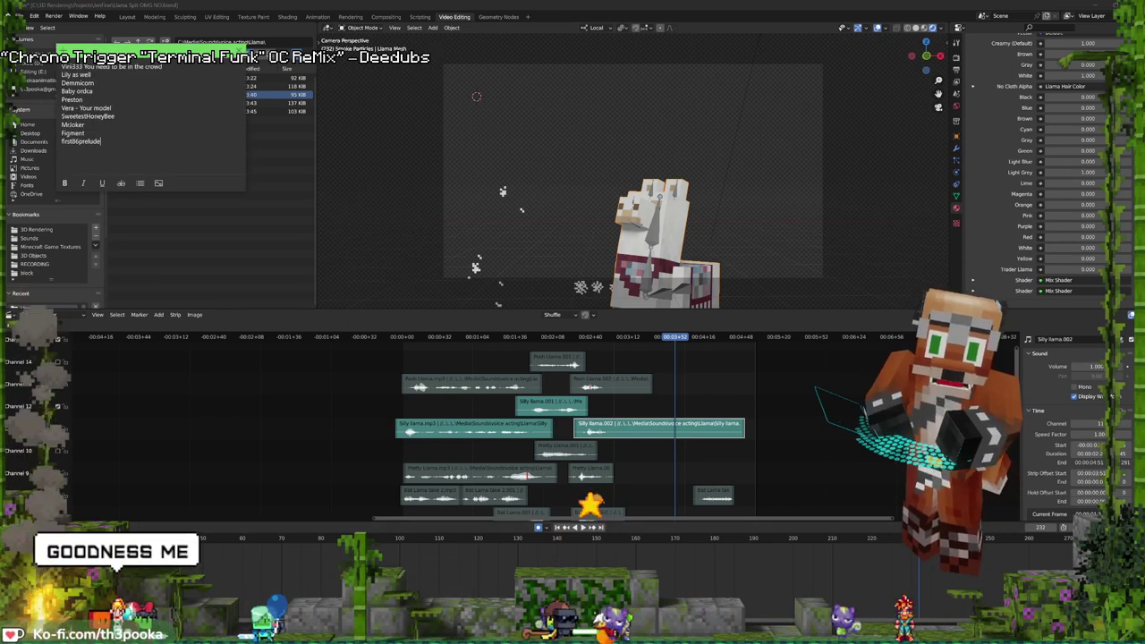
- Switch to the sticky note listing the llama versions and add "Pretty llama", "Mecanic llama" and "autobot llama" on new lines
{"action": "left_click", "coordinate": [264, 586]}
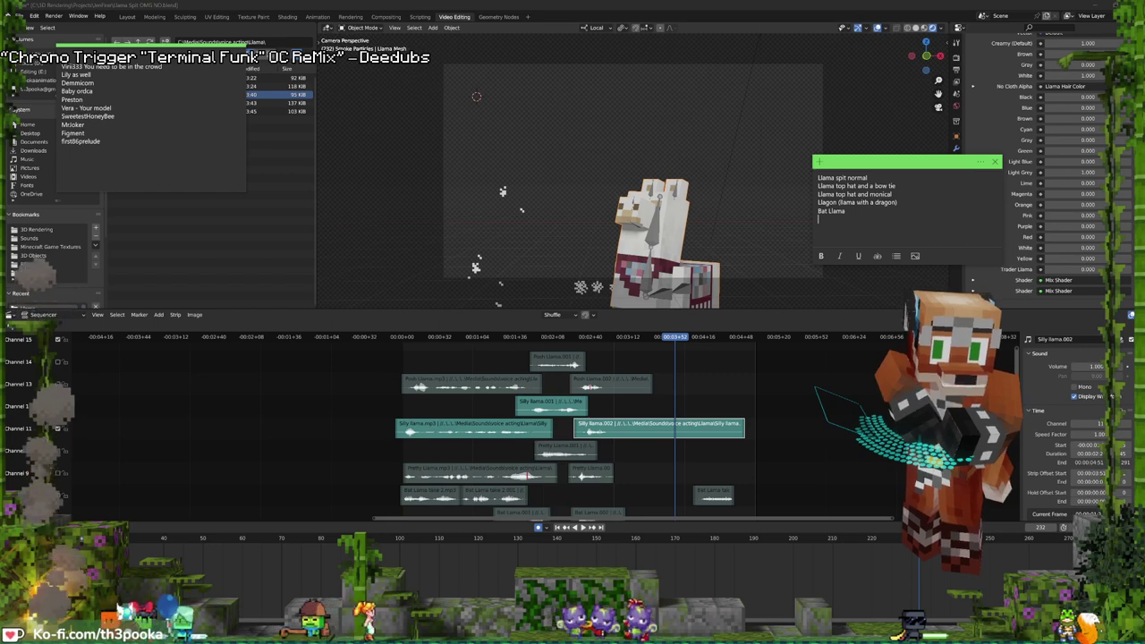
{"action": "type", "text": "etty"}
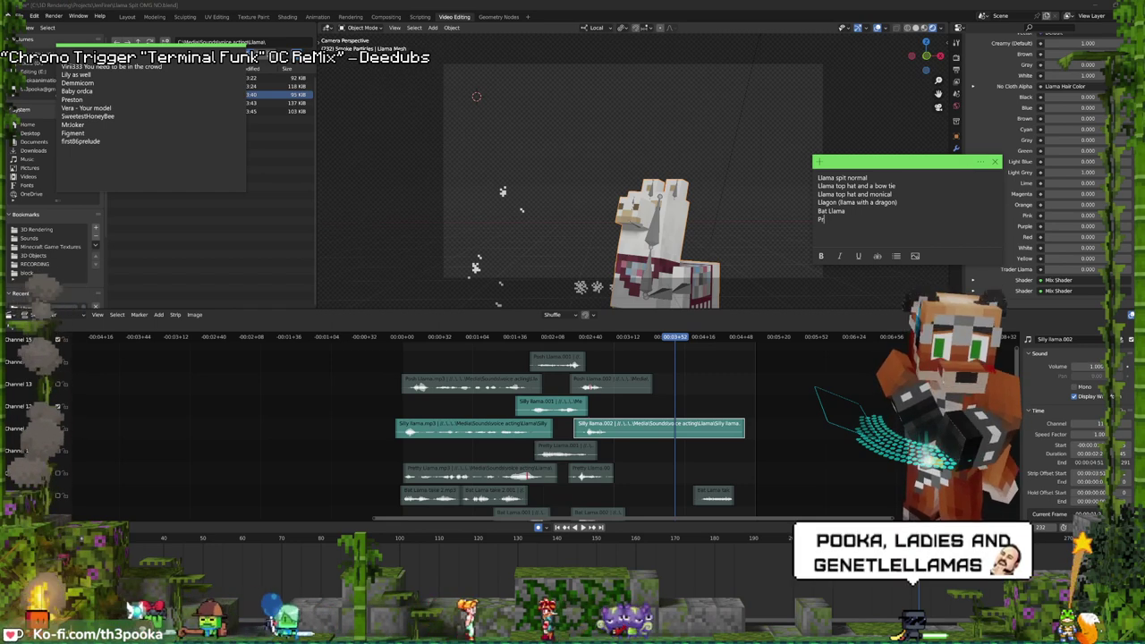
{"action": "type", "text": " llama"}
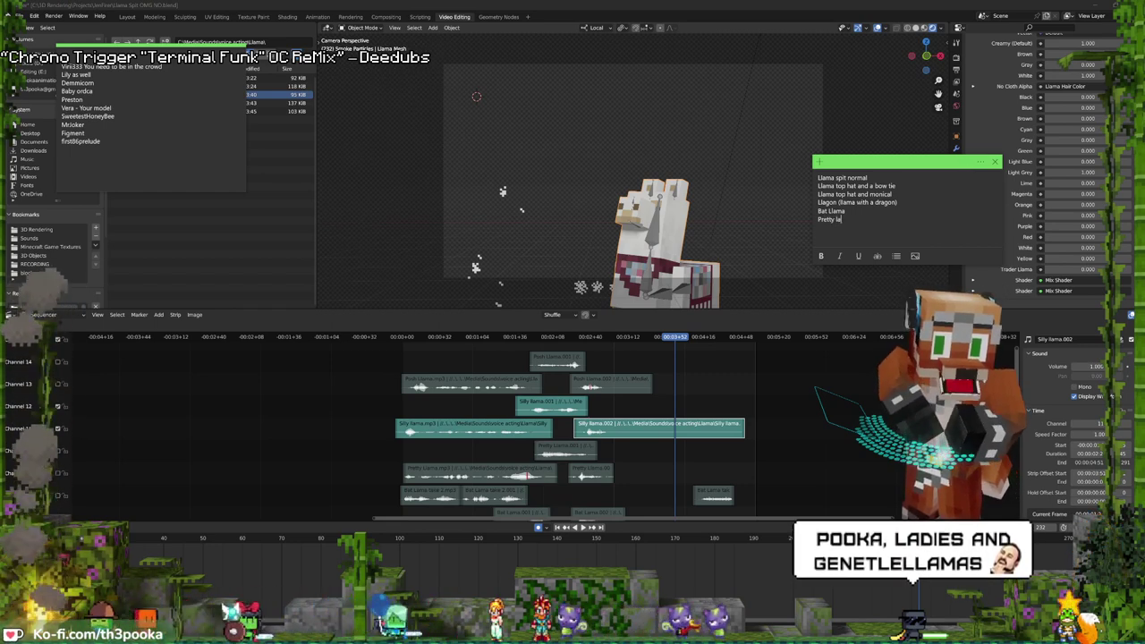
{"action": "key", "text": "Return"}
{"action": "type", "text": "Meca"}
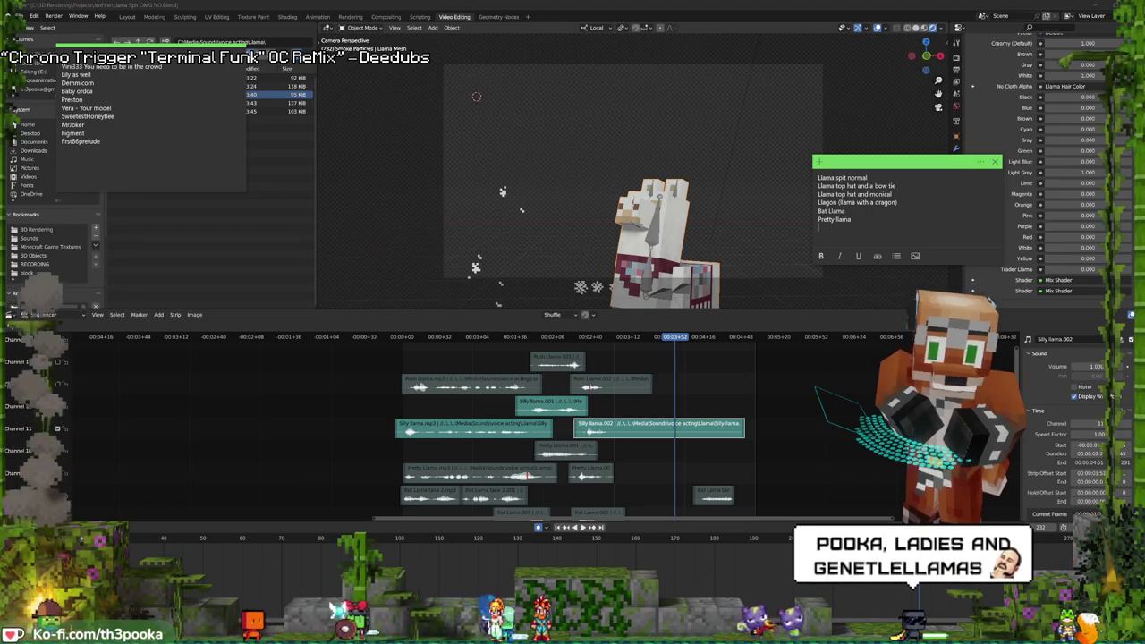
{"action": "type", "text": "nic"}
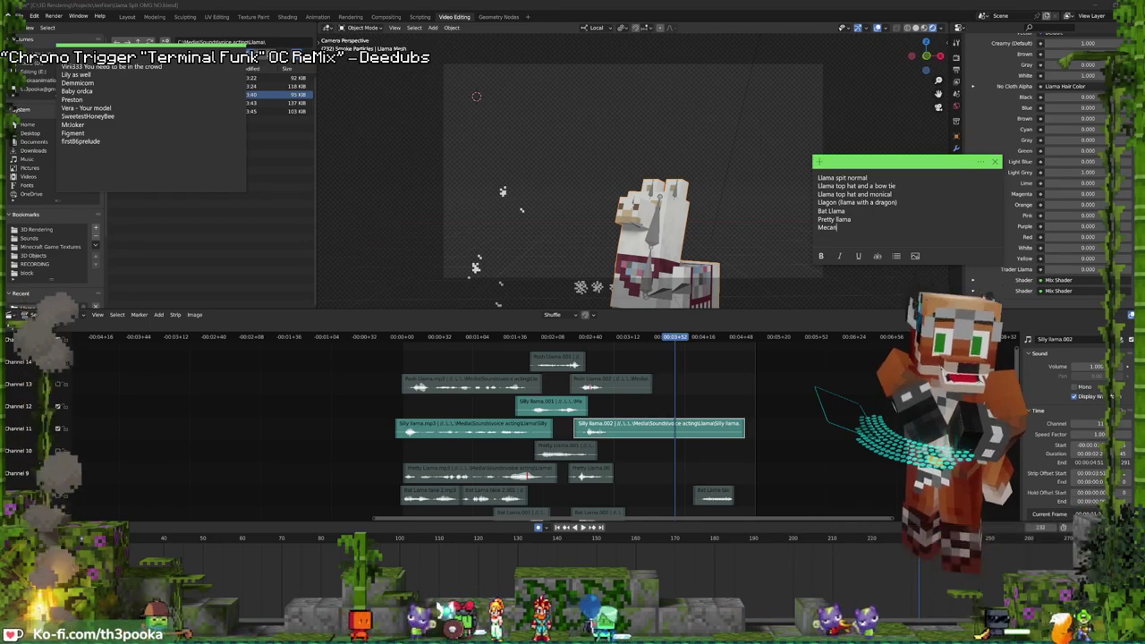
{"action": "type", "text": " llama"}
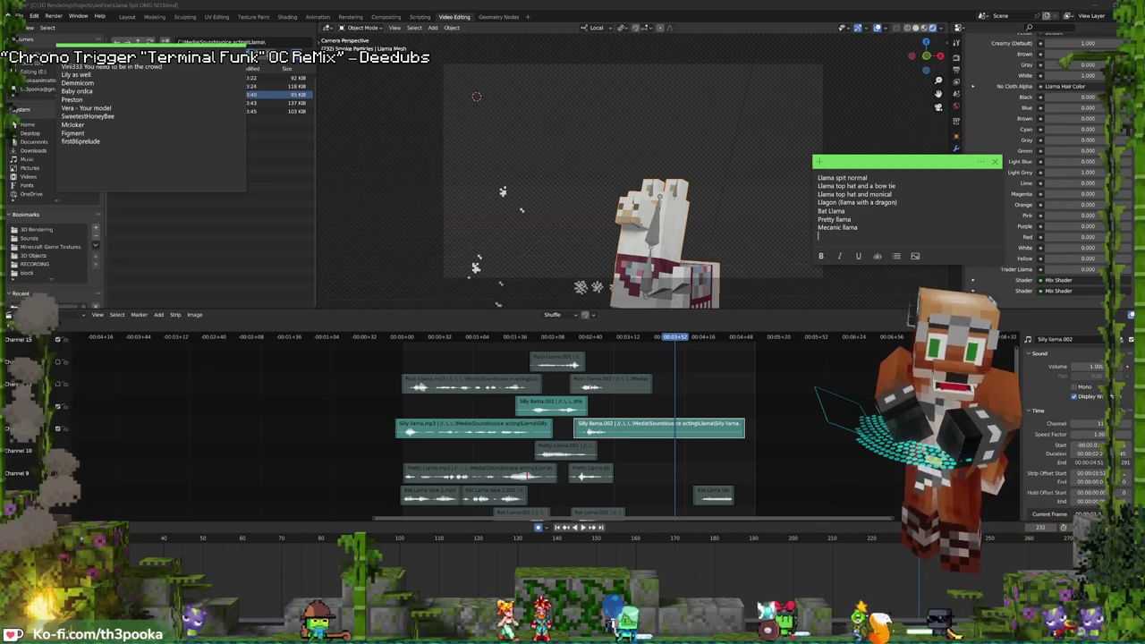
{"action": "type", "text": " au"}
{"action": "type", "text": "tobot llama"}
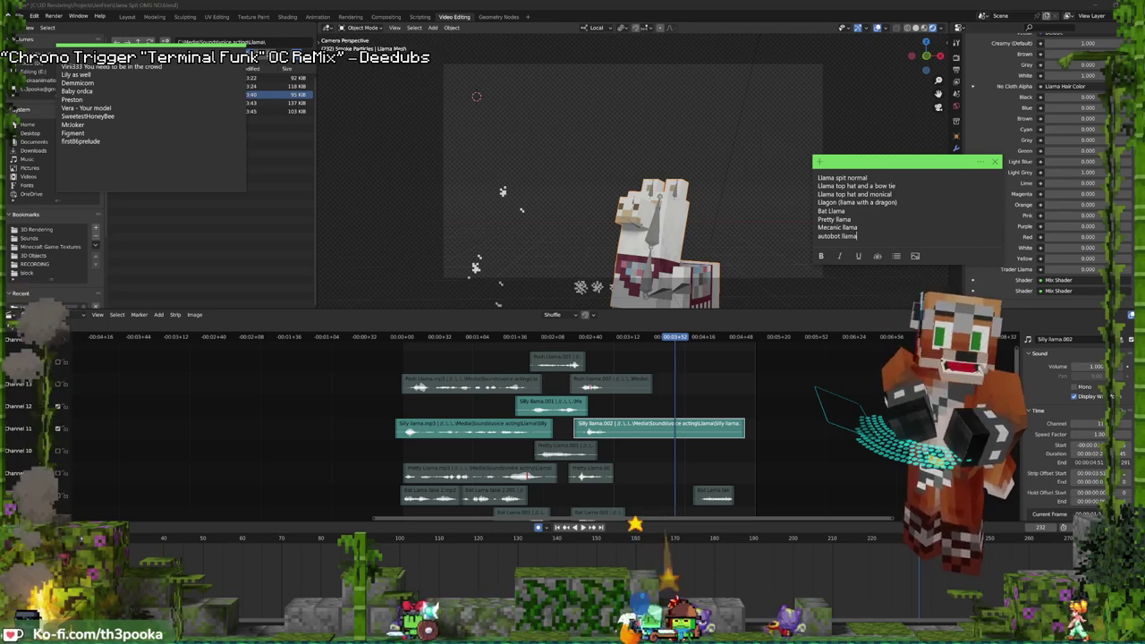
- Back in Blender, mute the three Silly llama sound strips and return the playhead to the start
{"action": "left_click", "coordinate": [644, 4]}
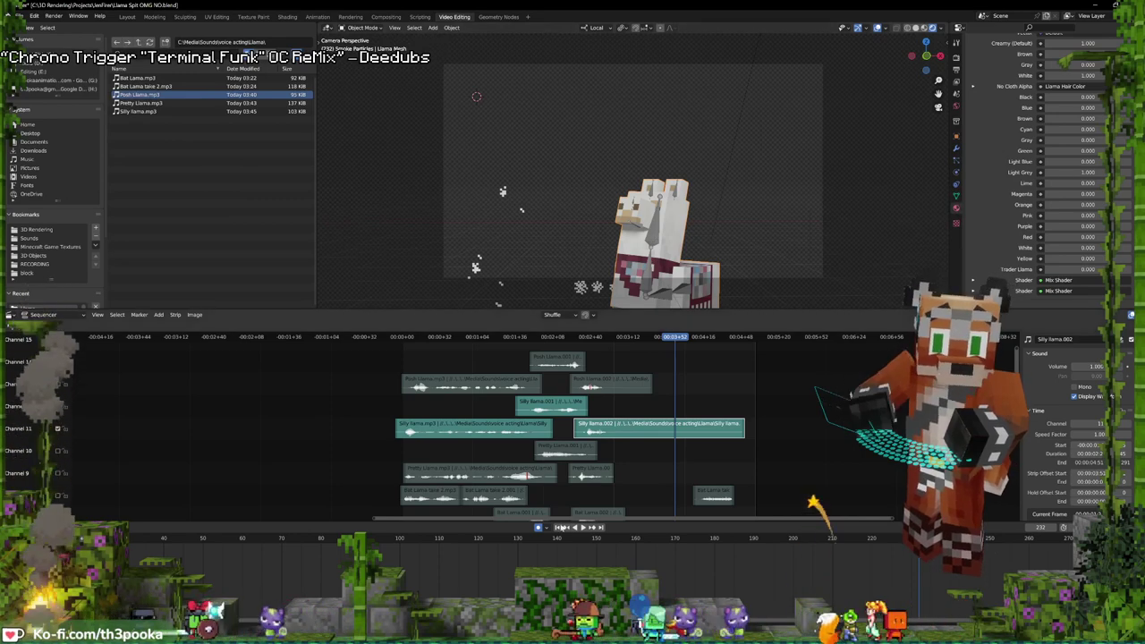
{"action": "middle_click_drag", "start_coordinate": [392, 437], "coordinate": [379, 452]}
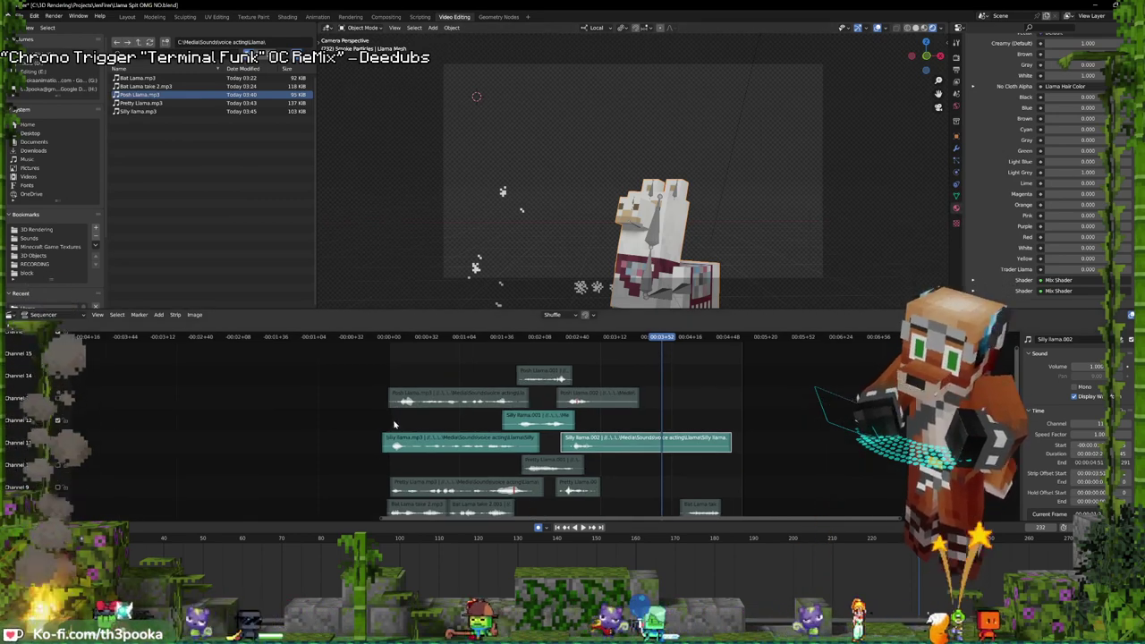
{"action": "left_click", "coordinate": [497, 439]}
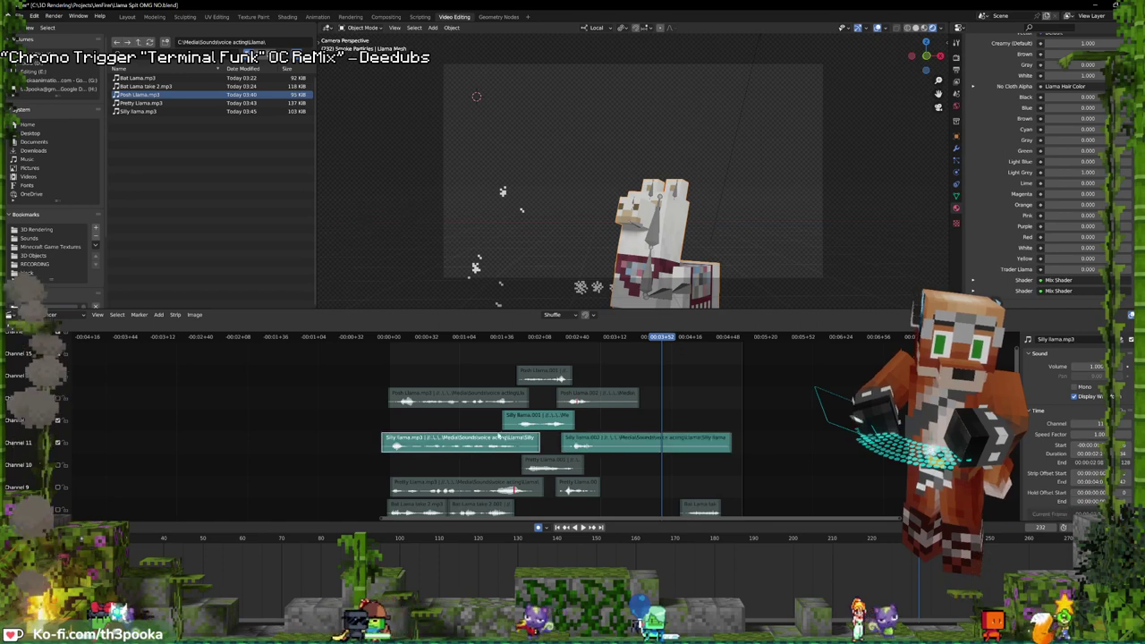
{"action": "left_click", "coordinate": [537, 424], "text": "shift"}
{"action": "left_click", "coordinate": [582, 442], "text": "shift"}
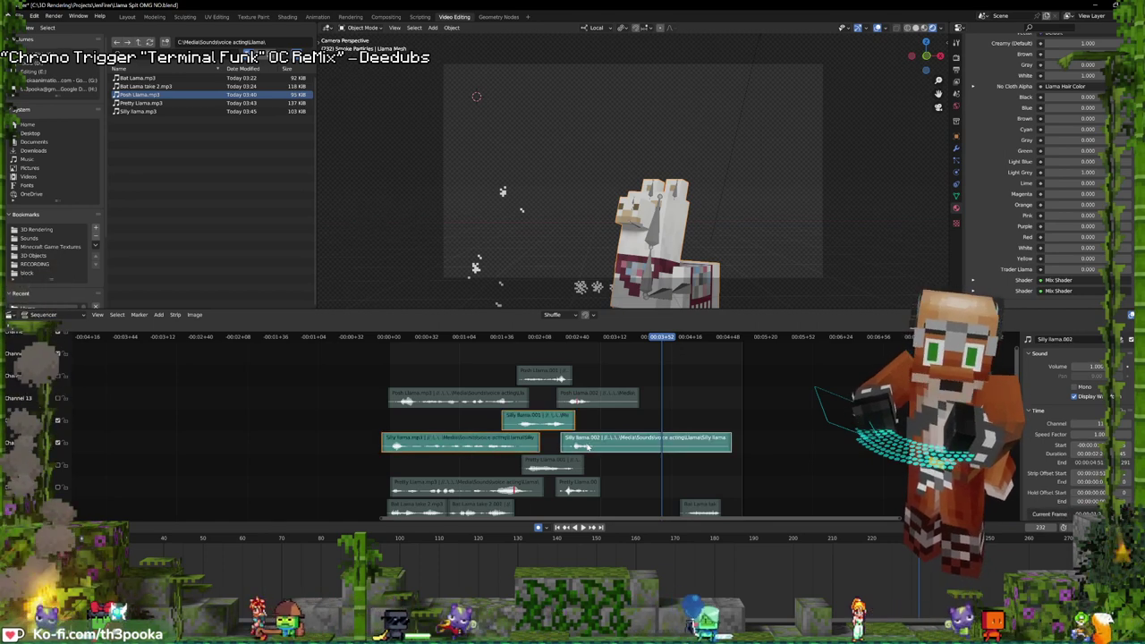
{"action": "key", "text": "h"}
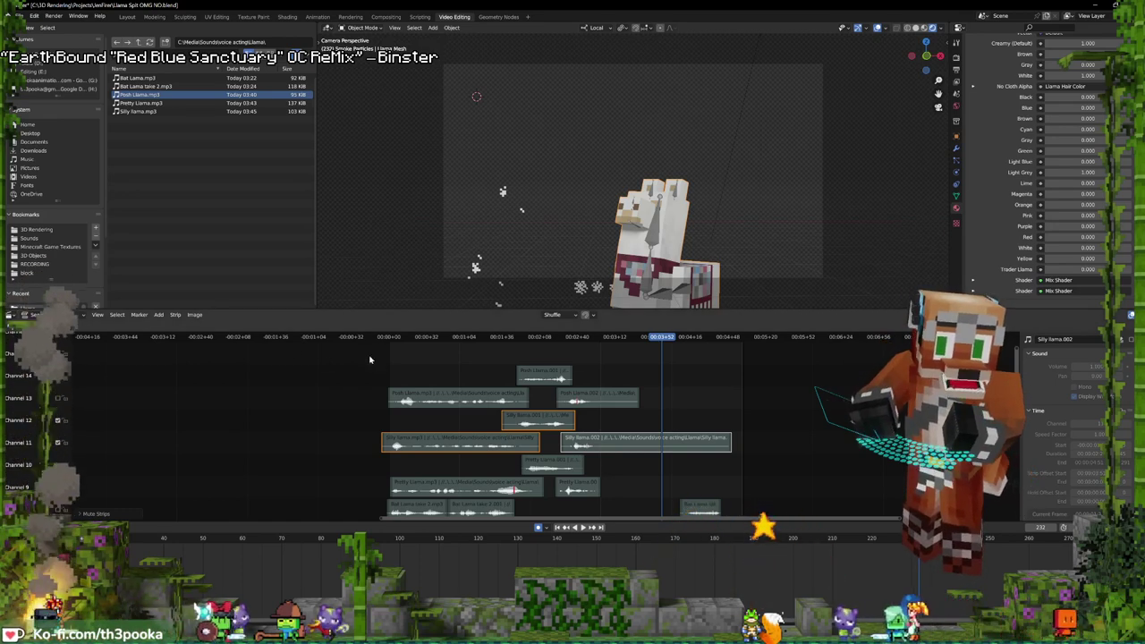
{"action": "key", "text": "shift+Left"}
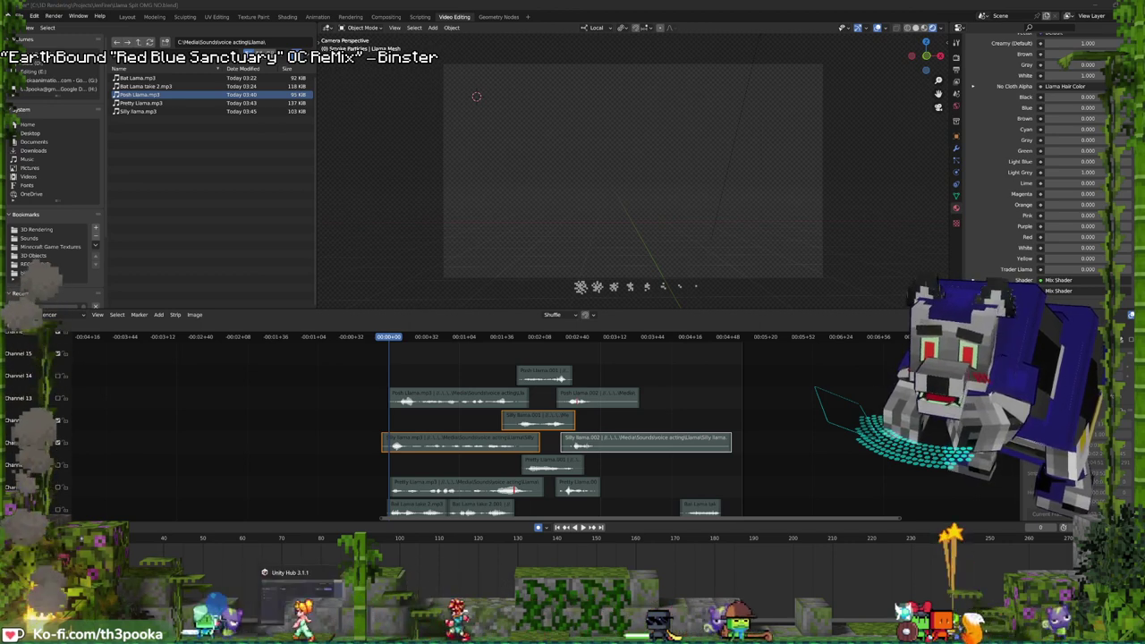
- Switch to Audacity, record a new llama voice take of about 5.5 seconds and play it back
{"action": "left_click", "coordinate": [302, 633]}
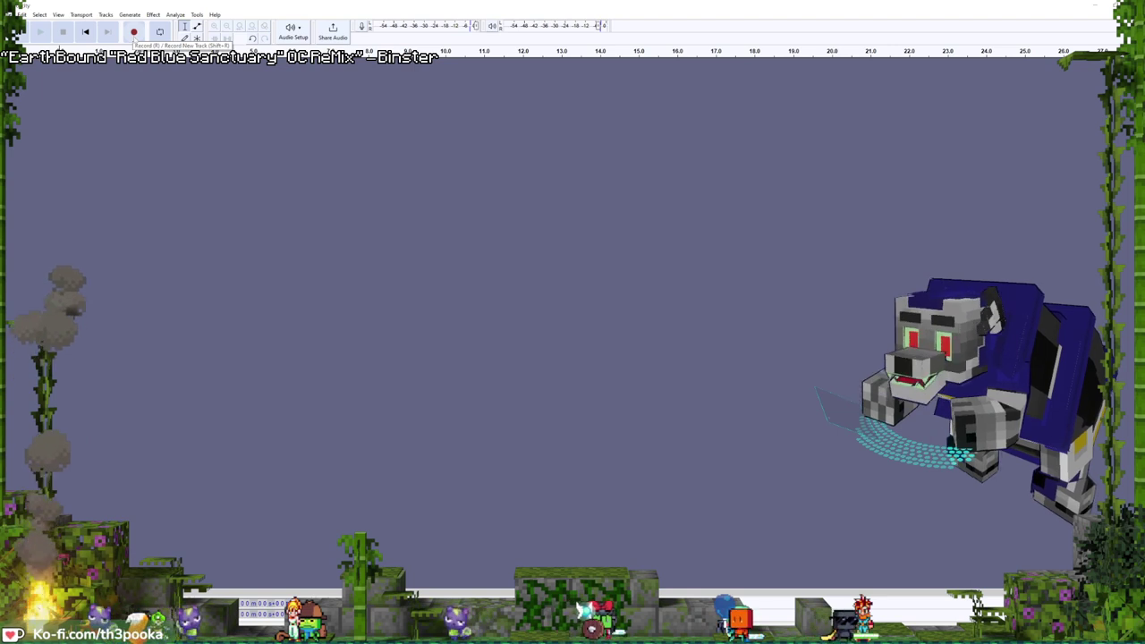
{"action": "left_click", "coordinate": [134, 32]}
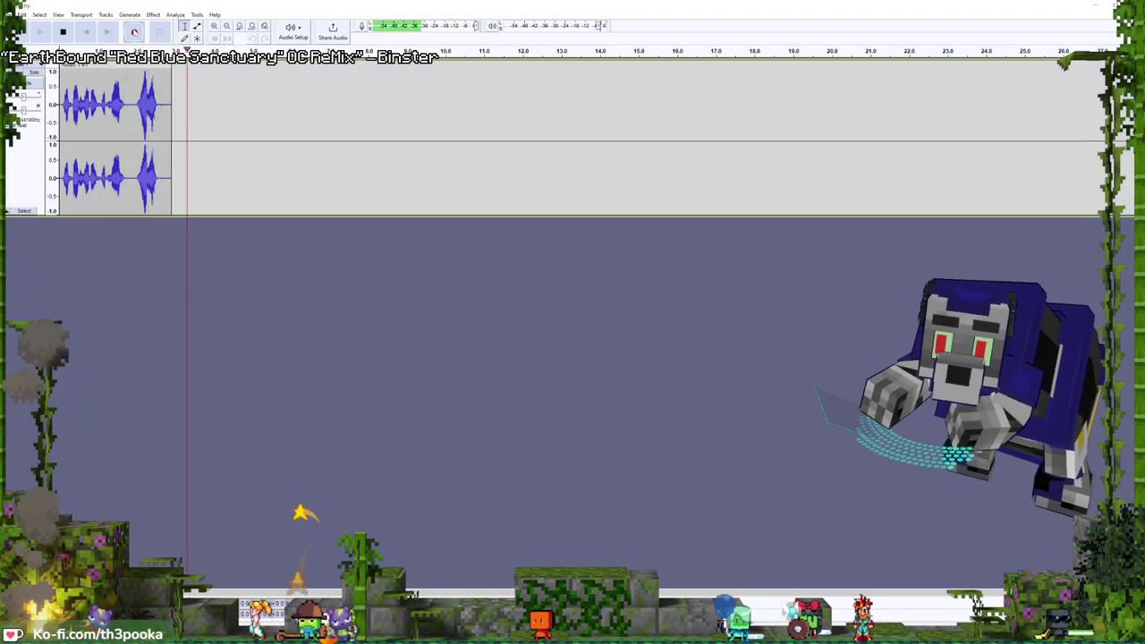
{"action": "left_click", "coordinate": [63, 32]}
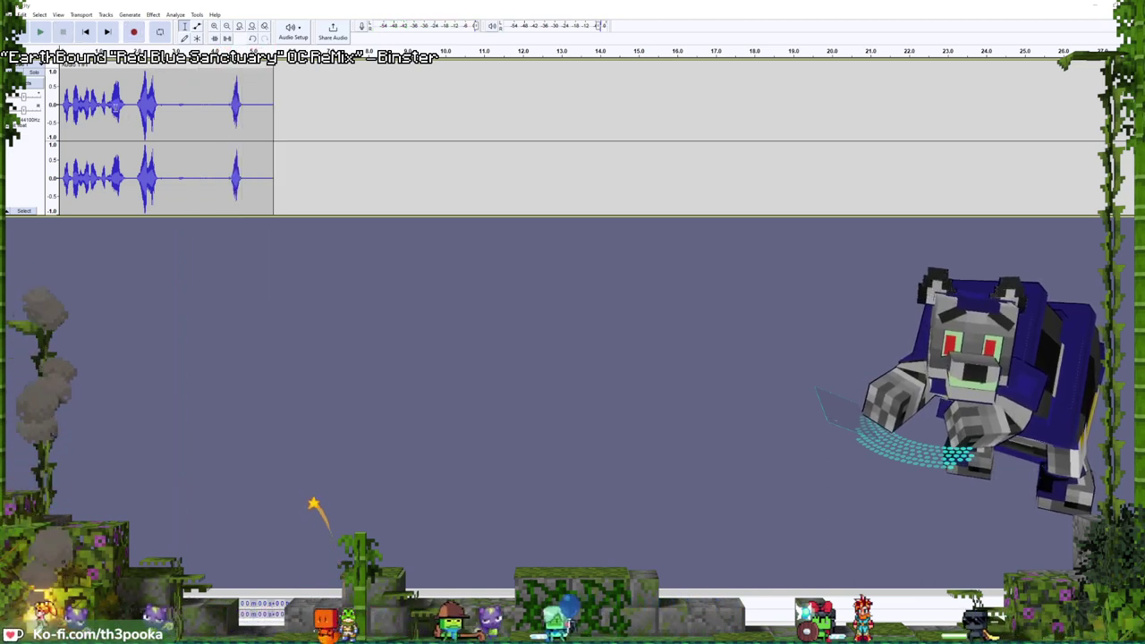
{"action": "key", "text": "space"}
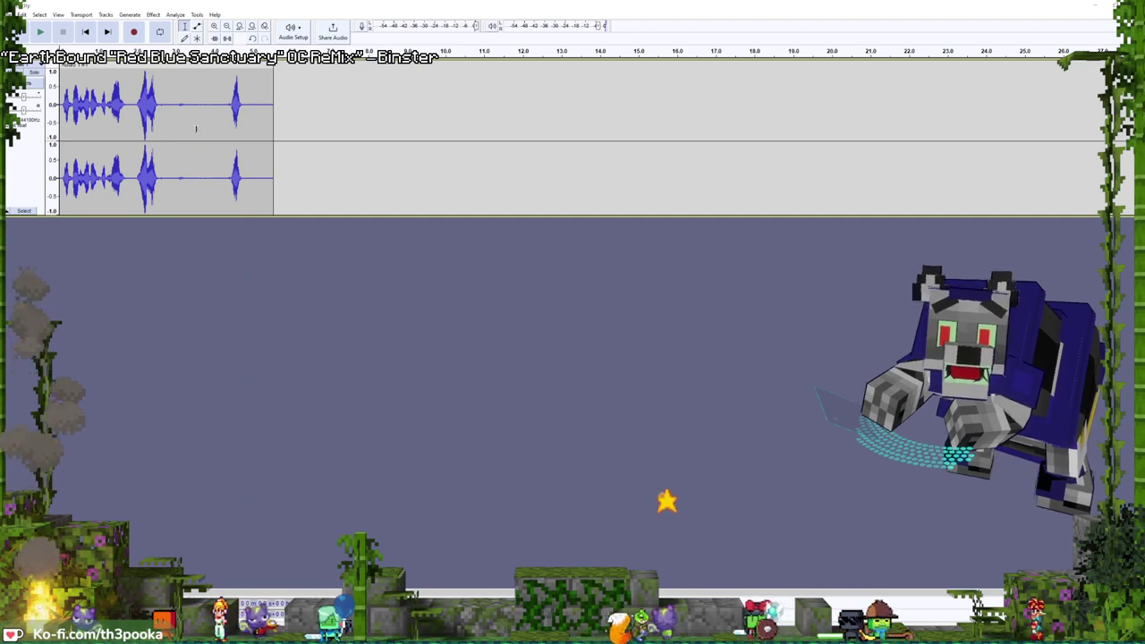
{"action": "left_click", "coordinate": [171, 101]}
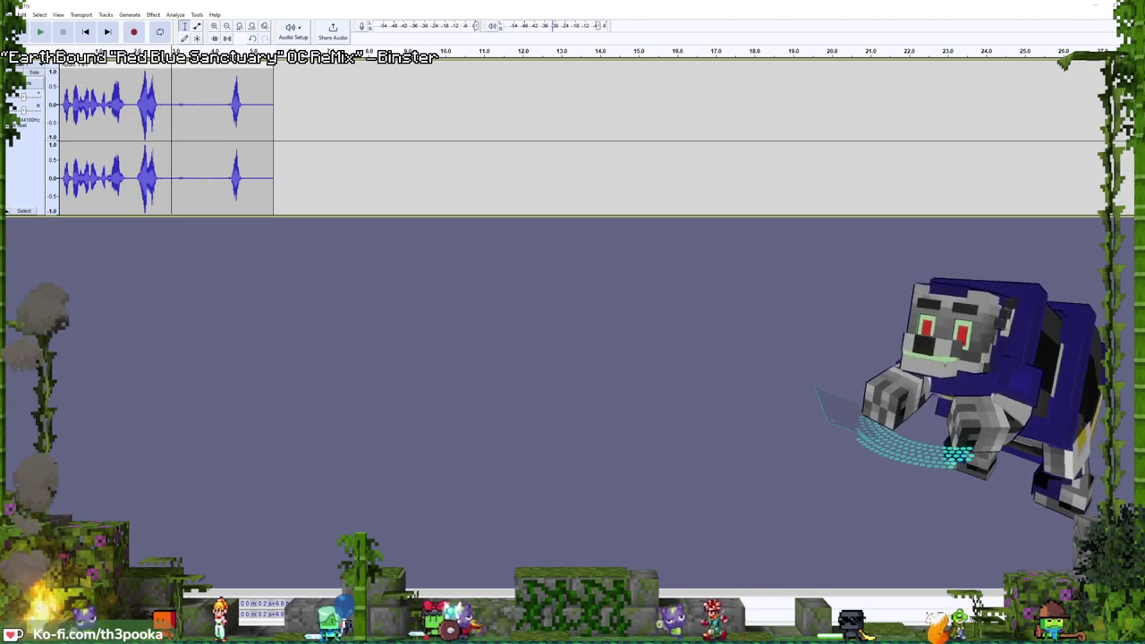
- Preview lower pitches for the whole recording and apply Change Pitch with a percent change of -9.000
{"action": "key", "text": "ctrl+a"}
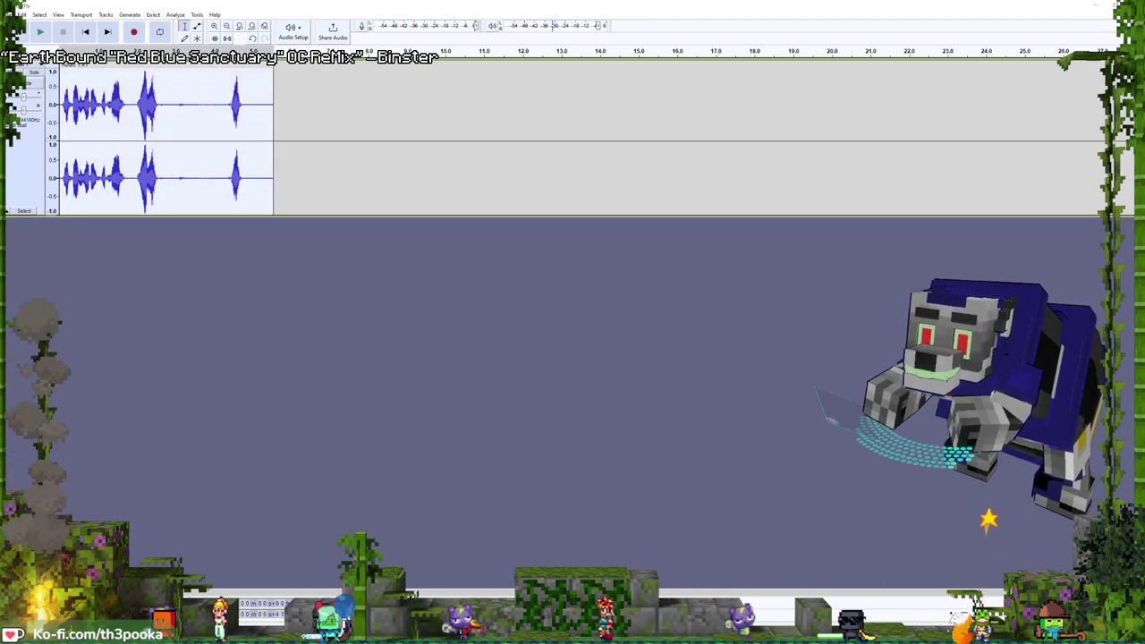
{"action": "left_click", "coordinate": [175, 14]}
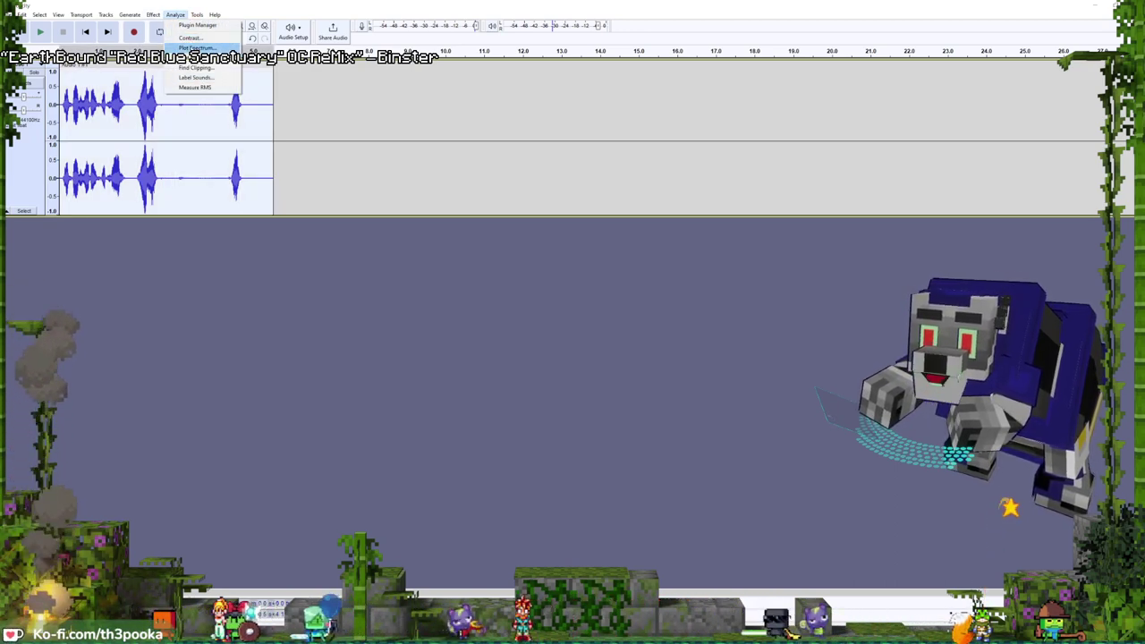
{"action": "mouse_move", "coordinate": [153, 15]}
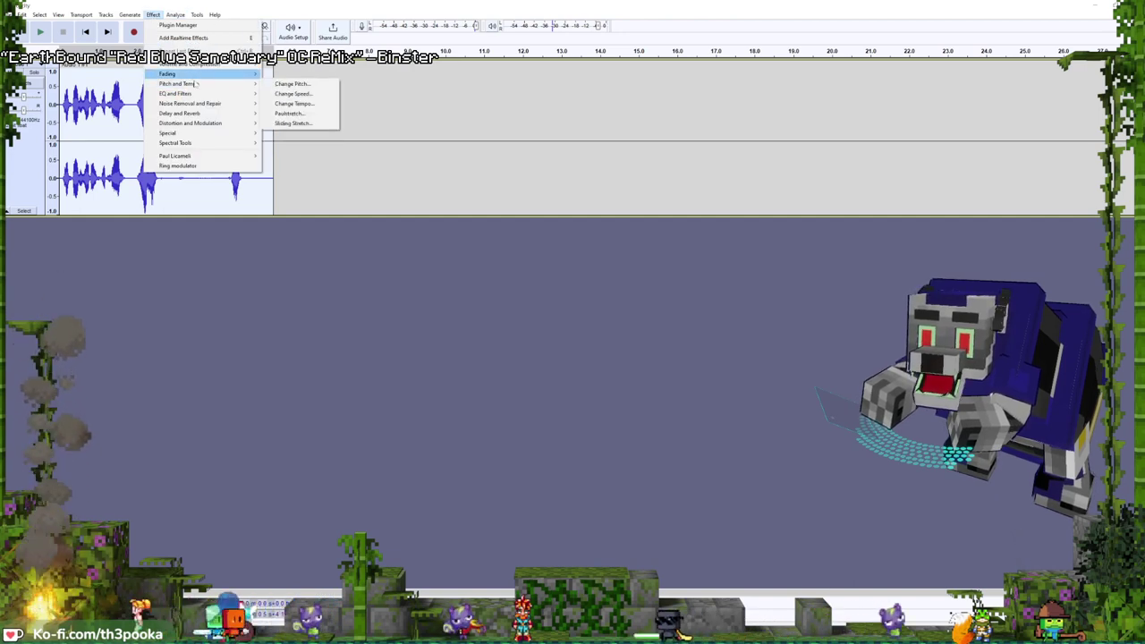
{"action": "mouse_move", "coordinate": [196, 84]}
{"action": "left_click", "coordinate": [293, 84]}
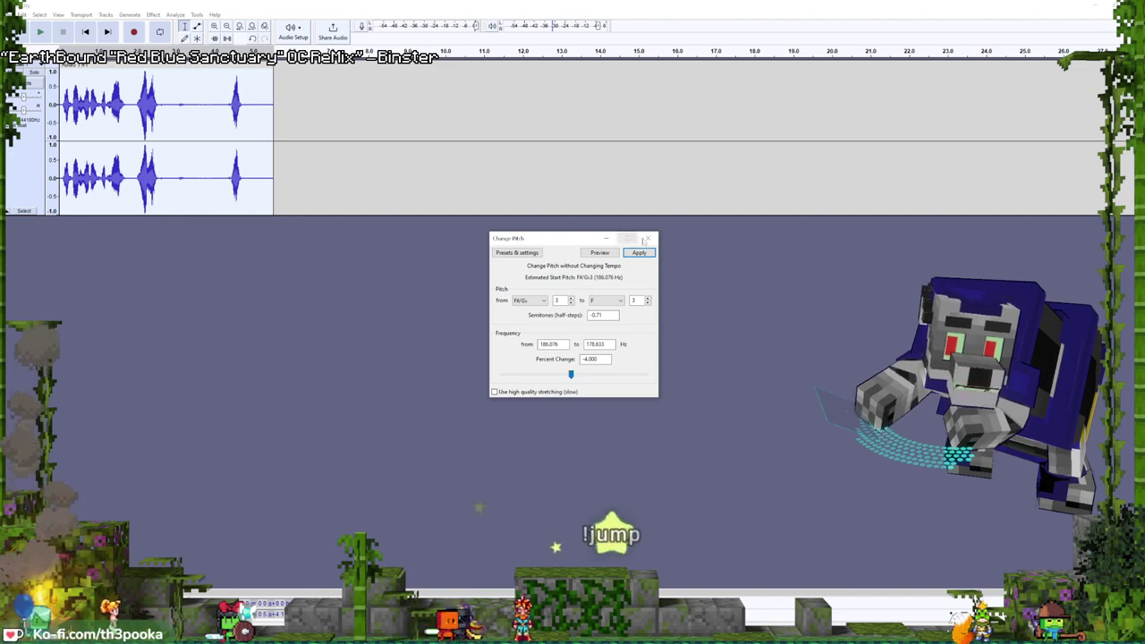
{"action": "left_click", "coordinate": [599, 253]}
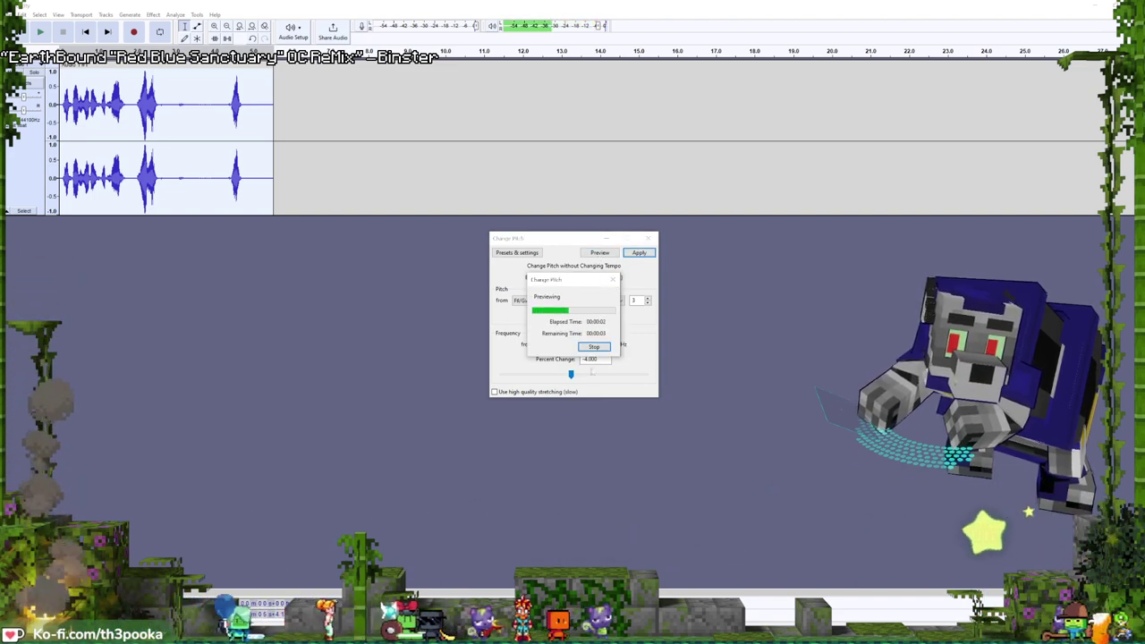
{"action": "left_click", "coordinate": [614, 278]}
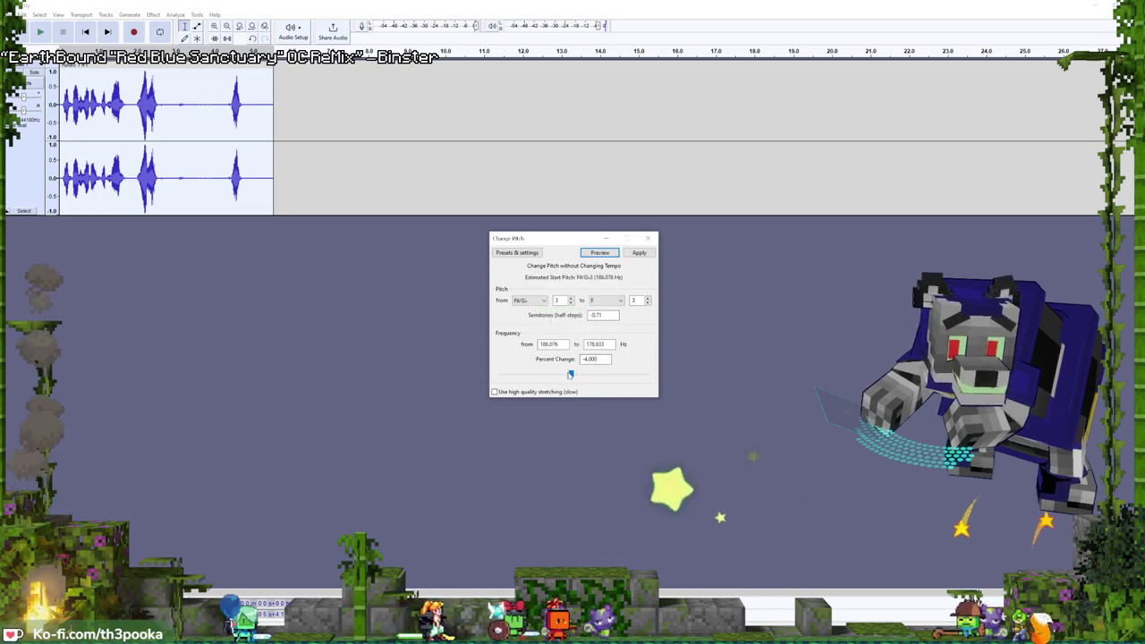
{"action": "left_click_drag", "start_coordinate": [571, 374], "coordinate": [566, 375]}
{"action": "left_click", "coordinate": [595, 254]}
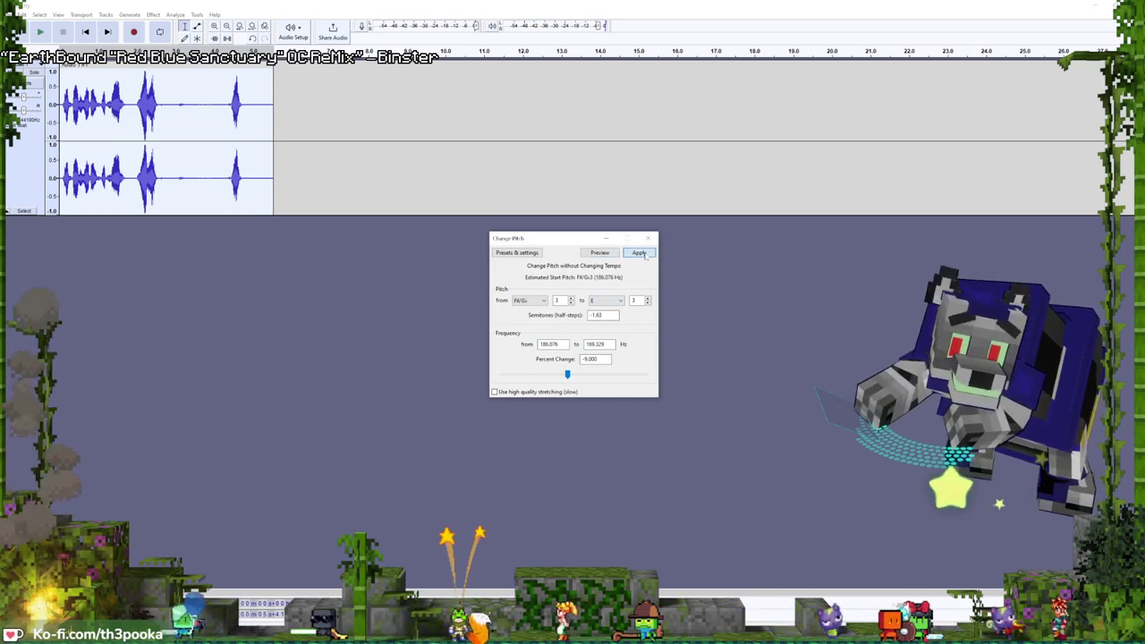
{"action": "left_click", "coordinate": [638, 253]}
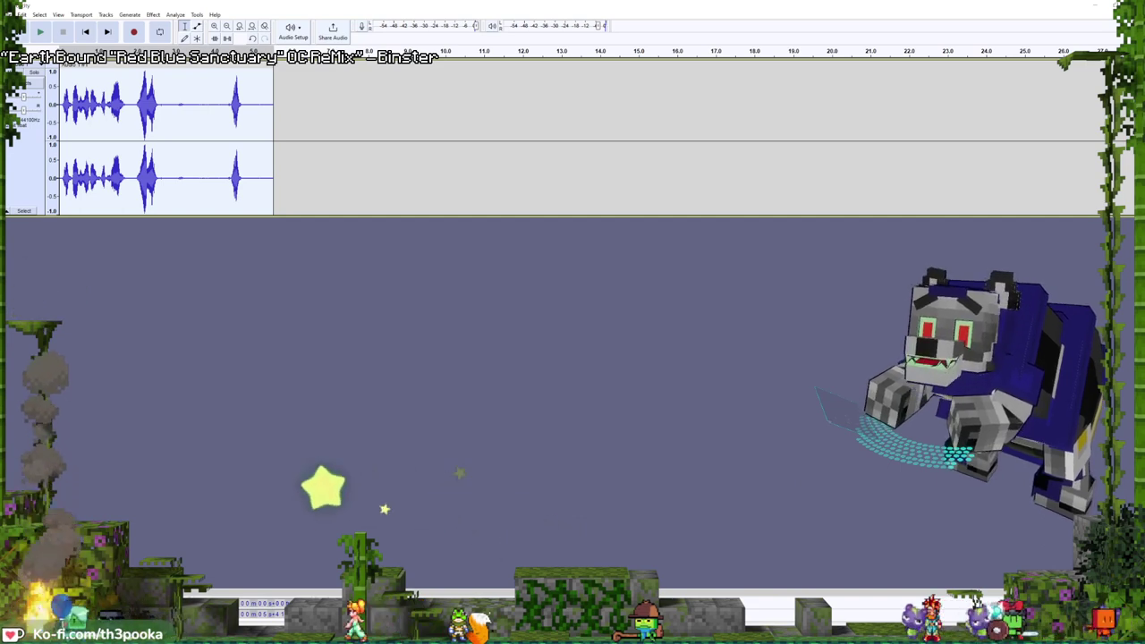
- Export the recording as an MP3 named "Mechanic Llama" in the Llama folder
{"action": "left_click", "coordinate": [11, 14]}
{"action": "mouse_move", "coordinate": [41, 82]}
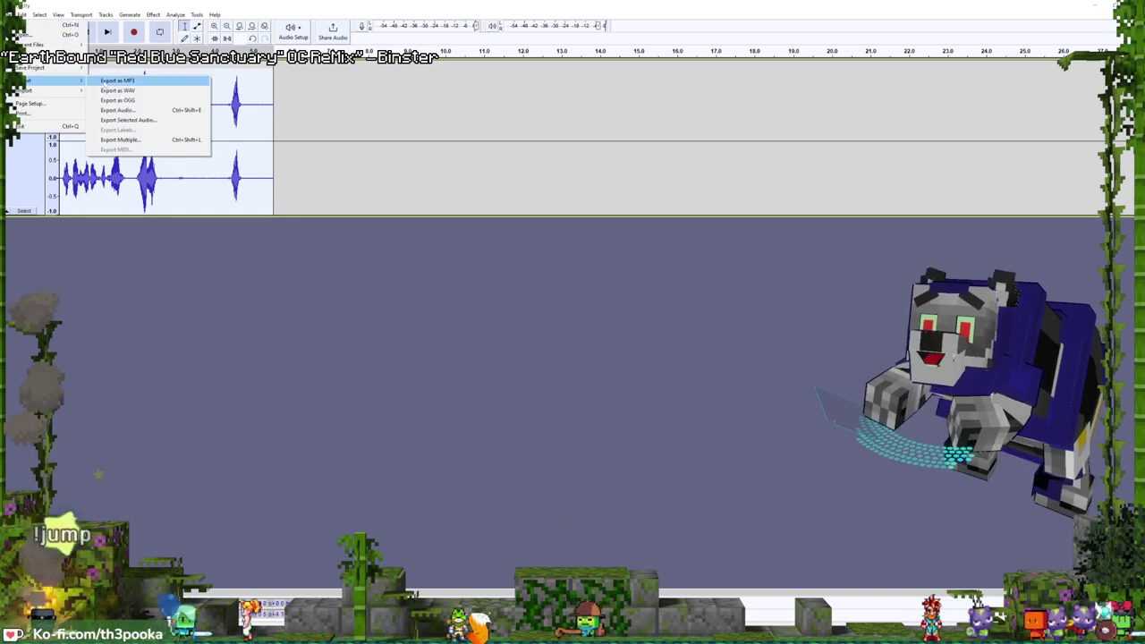
{"action": "left_click", "coordinate": [116, 82]}
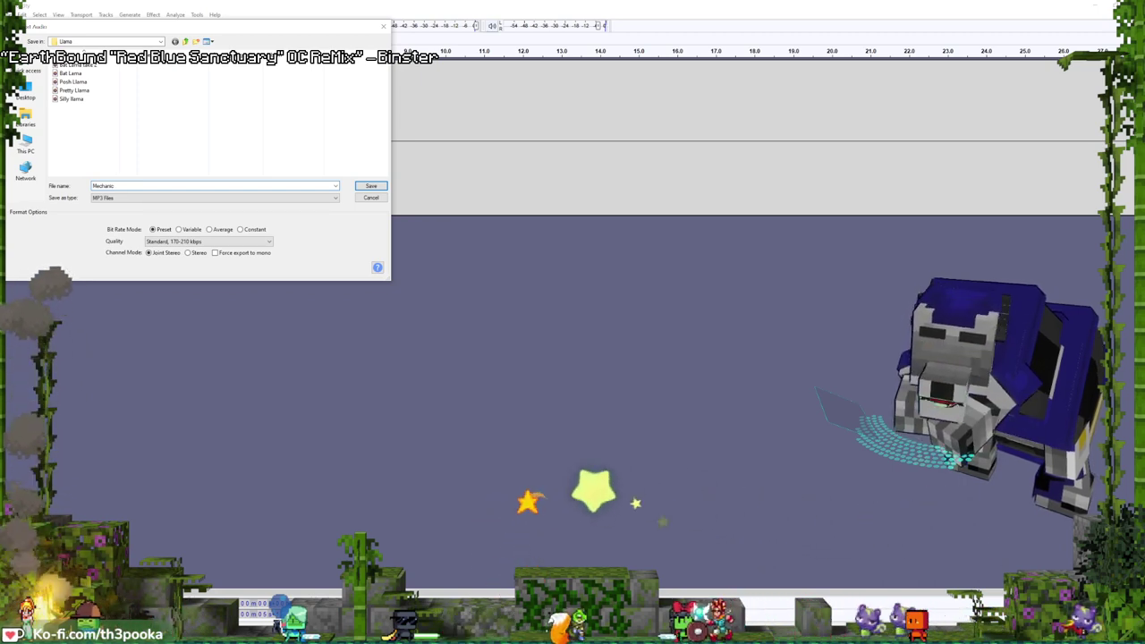
{"action": "type", "text": "lama"}
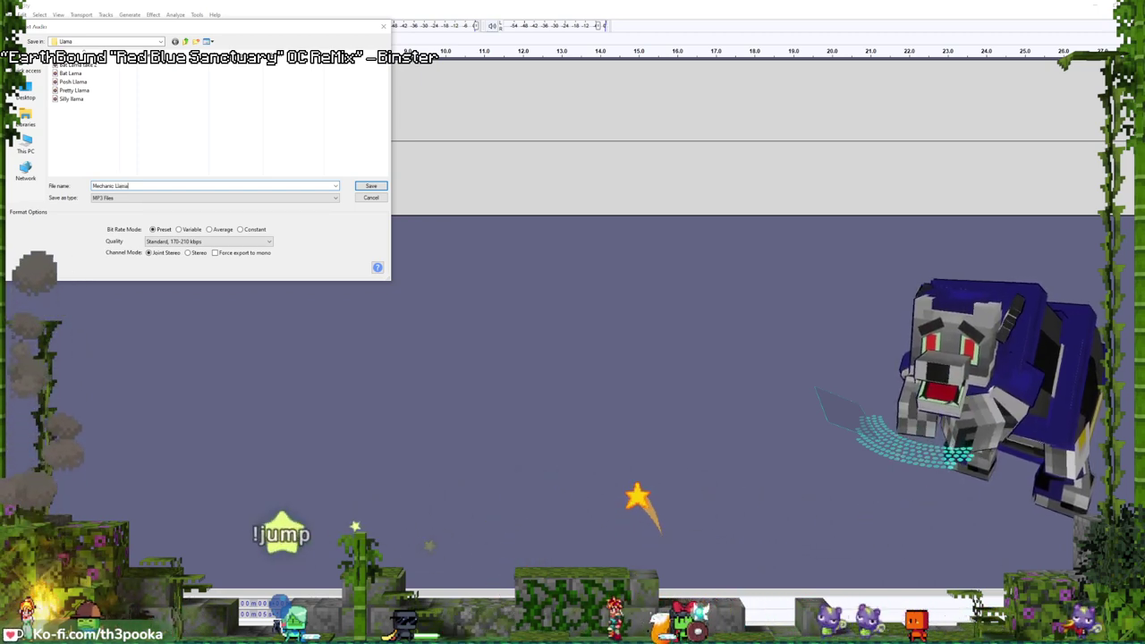
{"action": "left_click", "coordinate": [377, 187]}
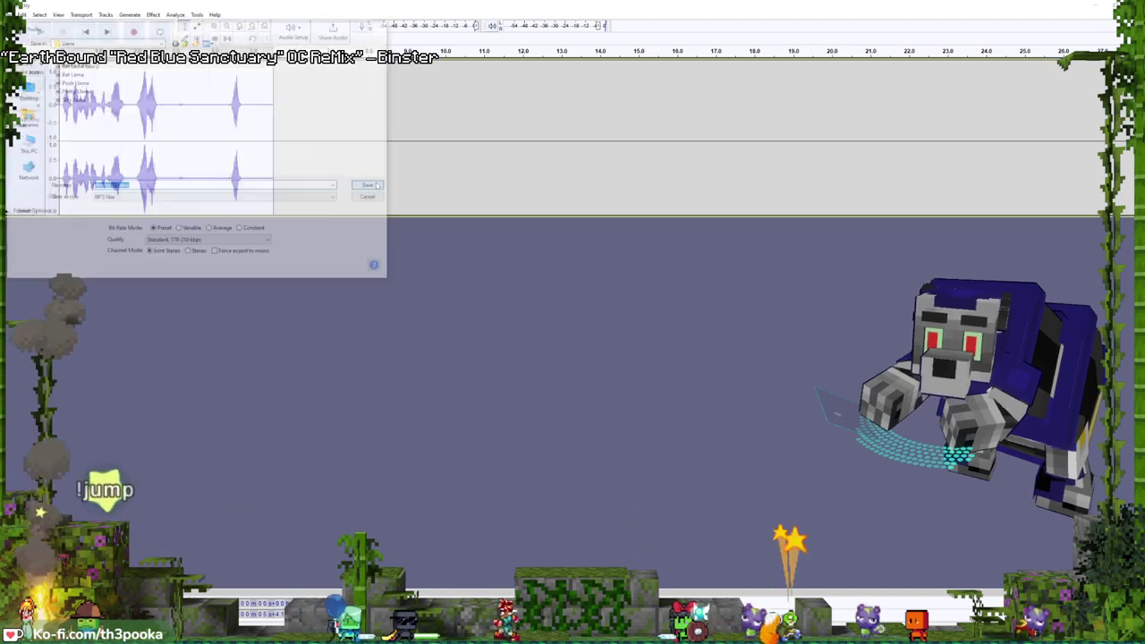
{"action": "left_click", "coordinate": [593, 393]}
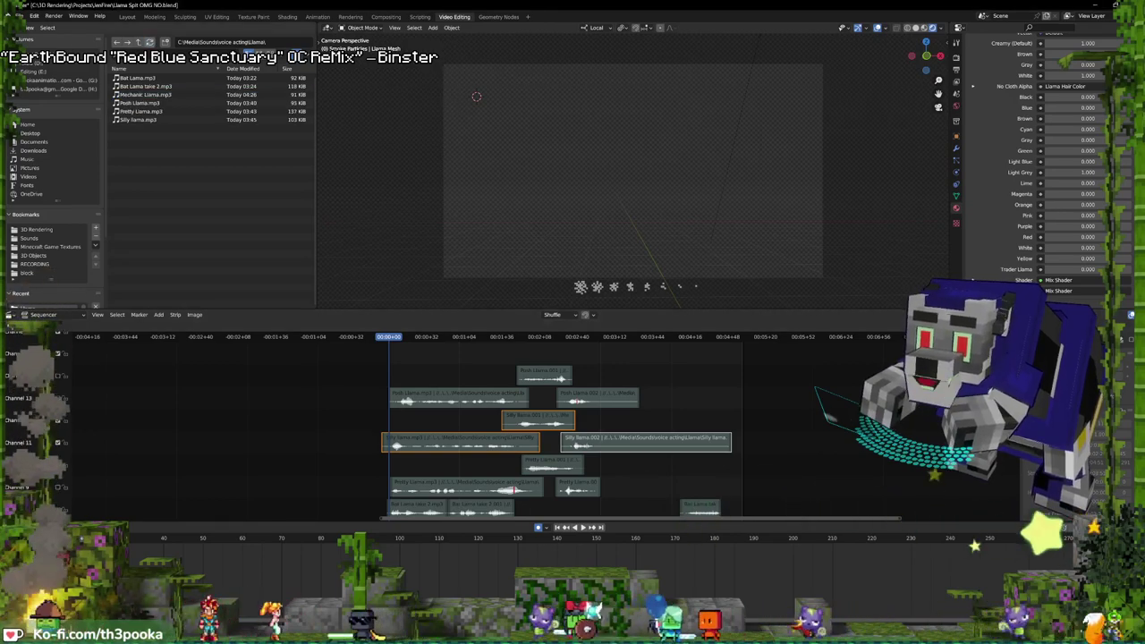
- In Blender, refresh the sound folder, add Mechanic Llama.mp3 to channel 15 at the timeline start and play the animation
{"action": "left_click", "coordinate": [150, 42]}
{"action": "left_click_drag", "start_coordinate": [143, 94], "coordinate": [458, 355]}
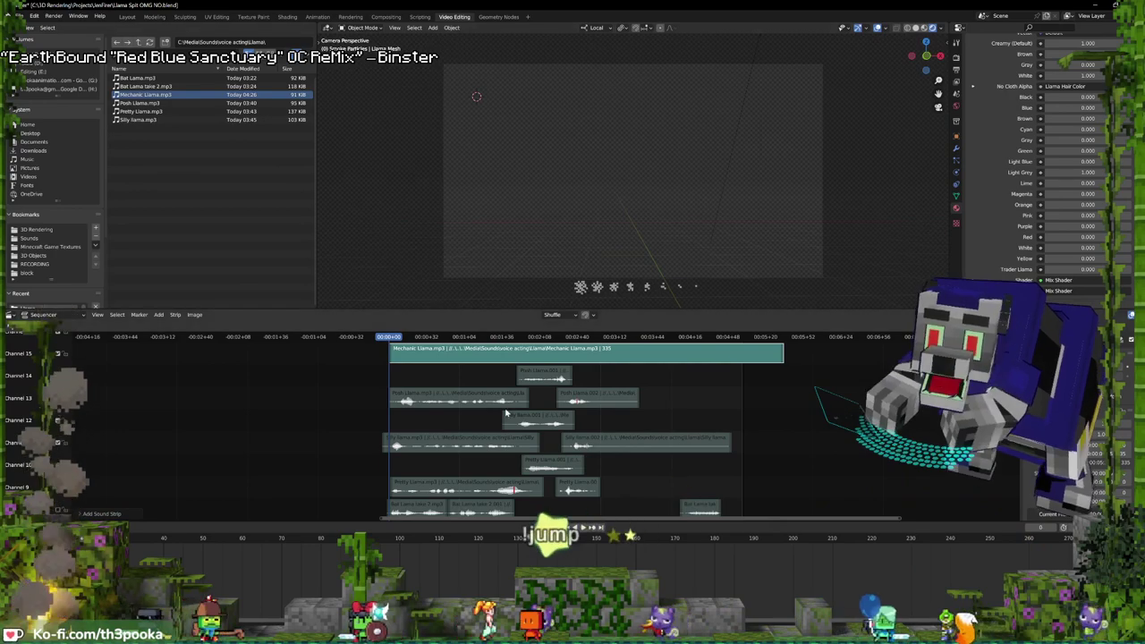
{"action": "key", "text": "space"}
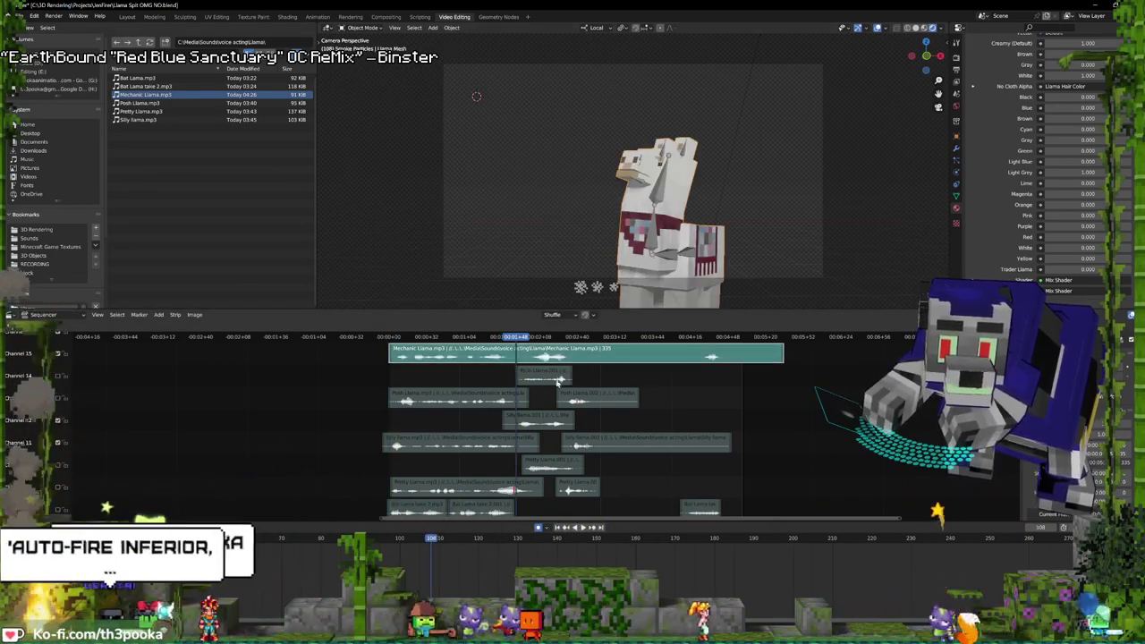
- Split the Mechanic Llama sound strip at frames 108 and 170
{"action": "middle_click_drag", "start_coordinate": [579, 414], "coordinate": [580, 418]}
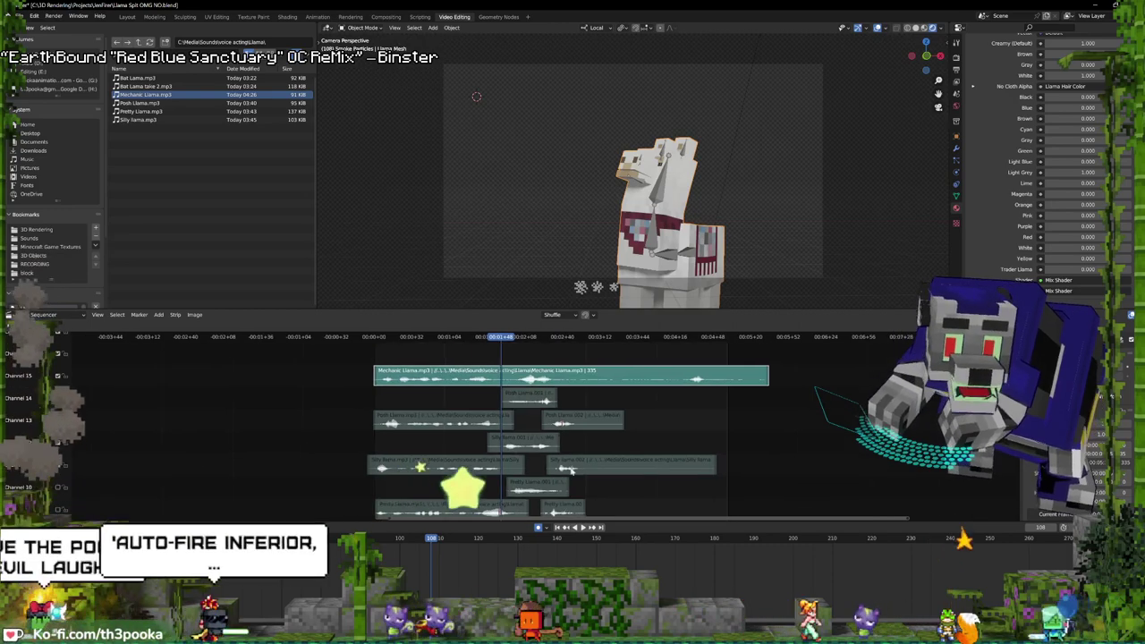
{"action": "key", "text": "k"}
{"action": "key", "text": "space"}
{"action": "key", "text": "space"}
{"action": "key", "text": "k"}
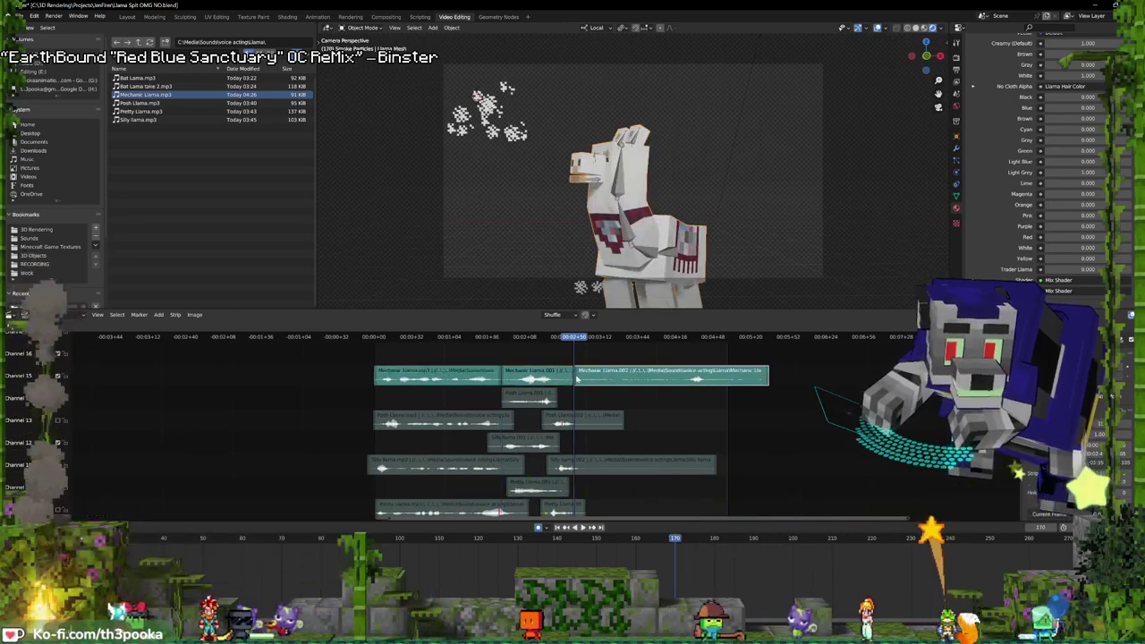
- Trim the second and third Mechanic Llama sound strips, moving the second earlier onto channel 16 and the third earlier on channel 15
{"action": "left_click_drag", "start_coordinate": [669, 383], "coordinate": [595, 363]}
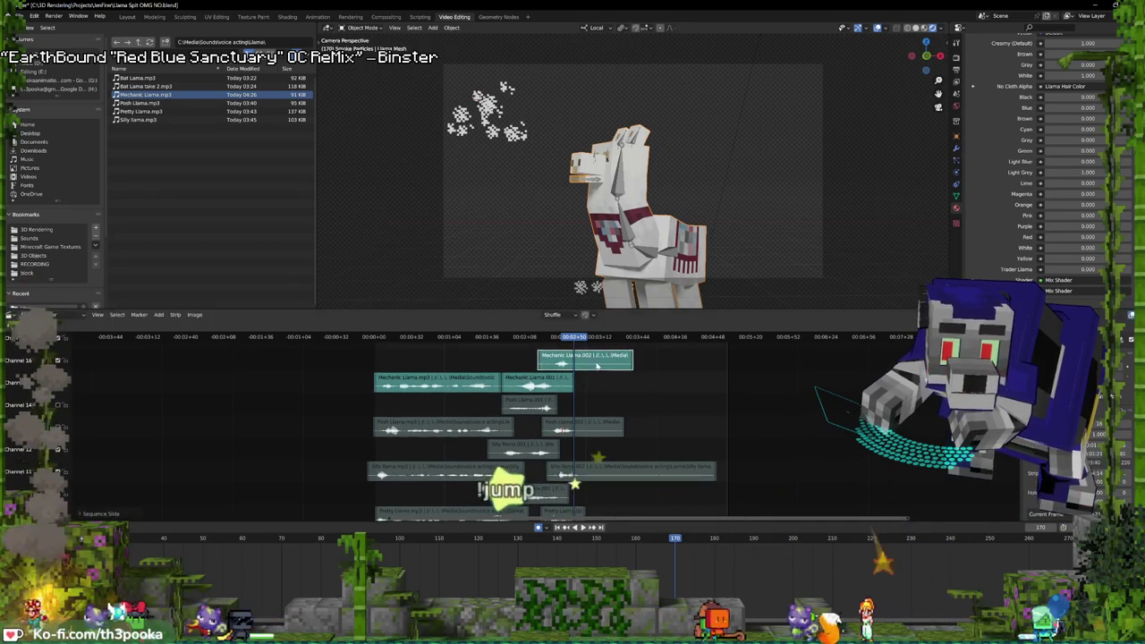
{"action": "left_click_drag", "start_coordinate": [502, 384], "coordinate": [511, 384]}
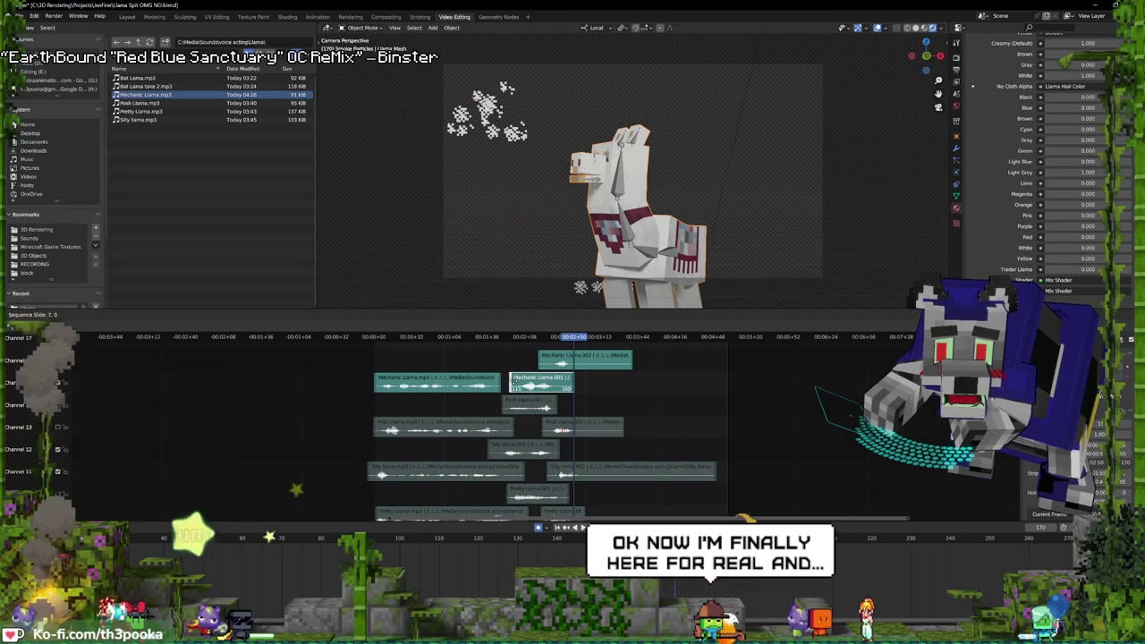
{"action": "left_click", "coordinate": [549, 386]}
{"action": "left_click_drag", "start_coordinate": [581, 360], "coordinate": [678, 381]}
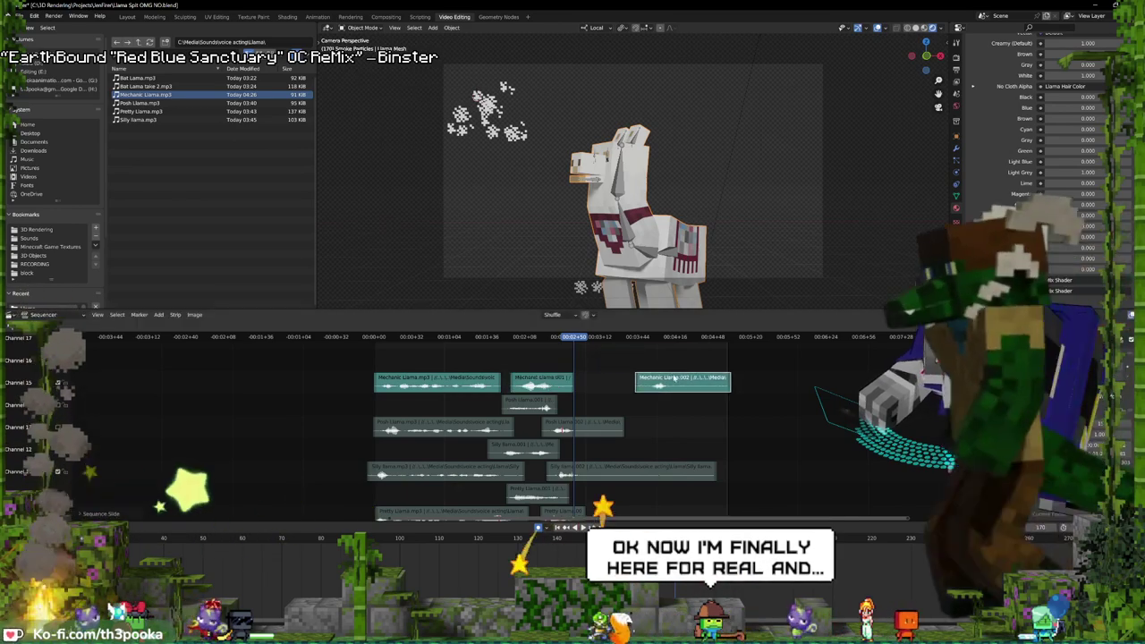
{"action": "left_click_drag", "start_coordinate": [551, 386], "coordinate": [537, 365]}
{"action": "key", "text": "space"}
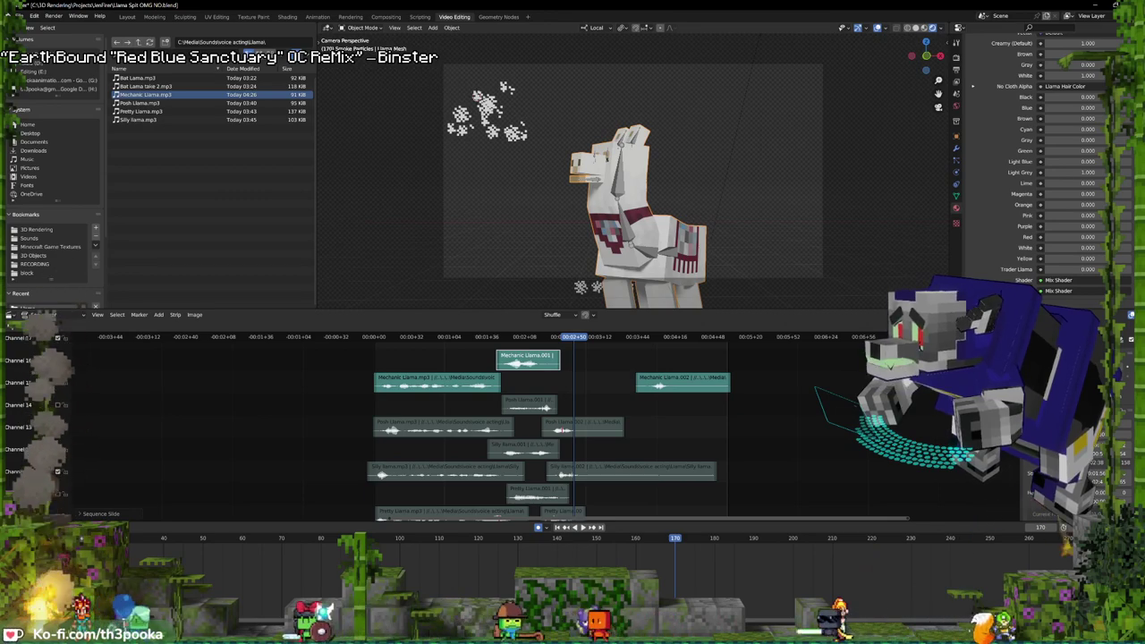
{"action": "left_click_drag", "start_coordinate": [663, 377], "coordinate": [582, 389]}
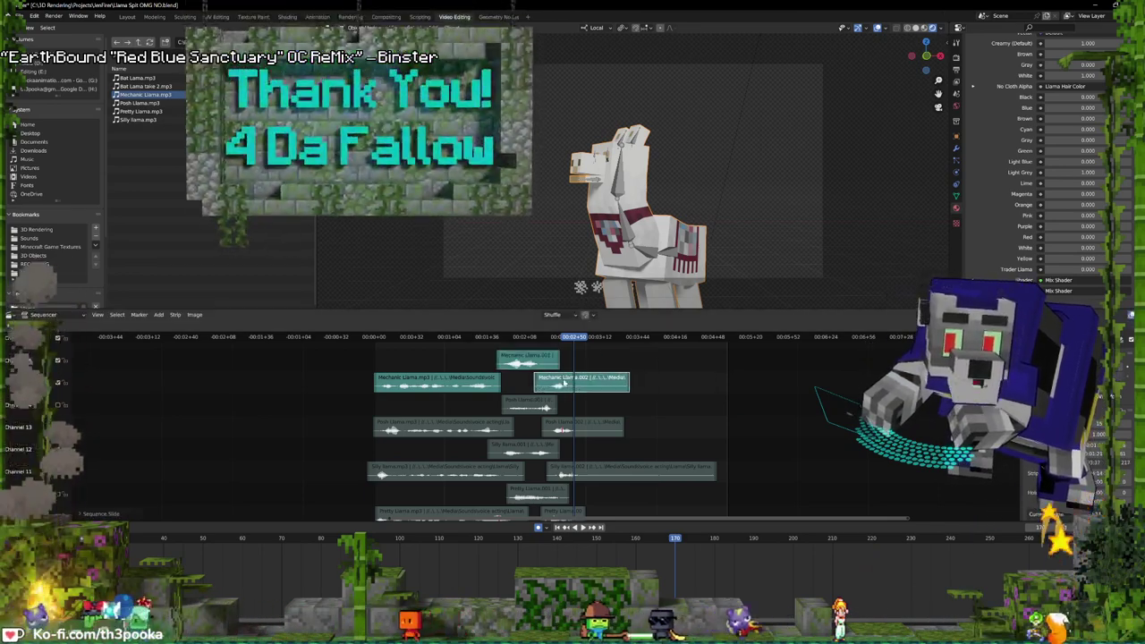
- Play the animation from the start of the timeline to check the timing of the Mechanic Llama voice strips
{"action": "scroll", "coordinate": [582, 389], "scroll_direction": "down", "scroll_amount": 5, "text": "shift"}
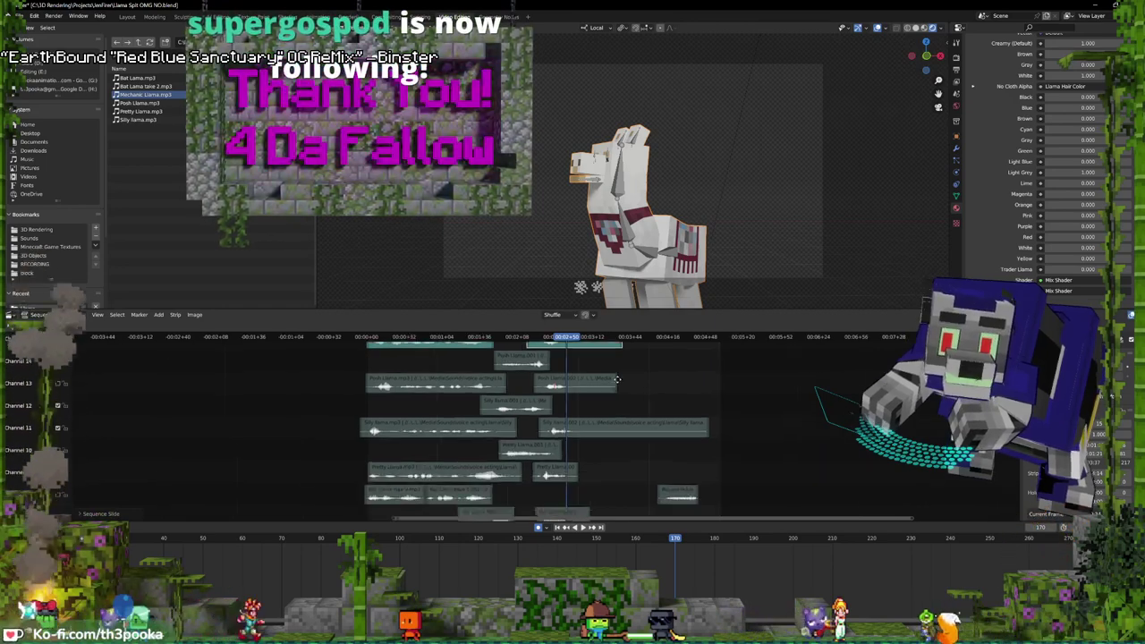
{"action": "scroll", "coordinate": [610, 383], "scroll_direction": "up", "scroll_amount": 3, "text": "shift"}
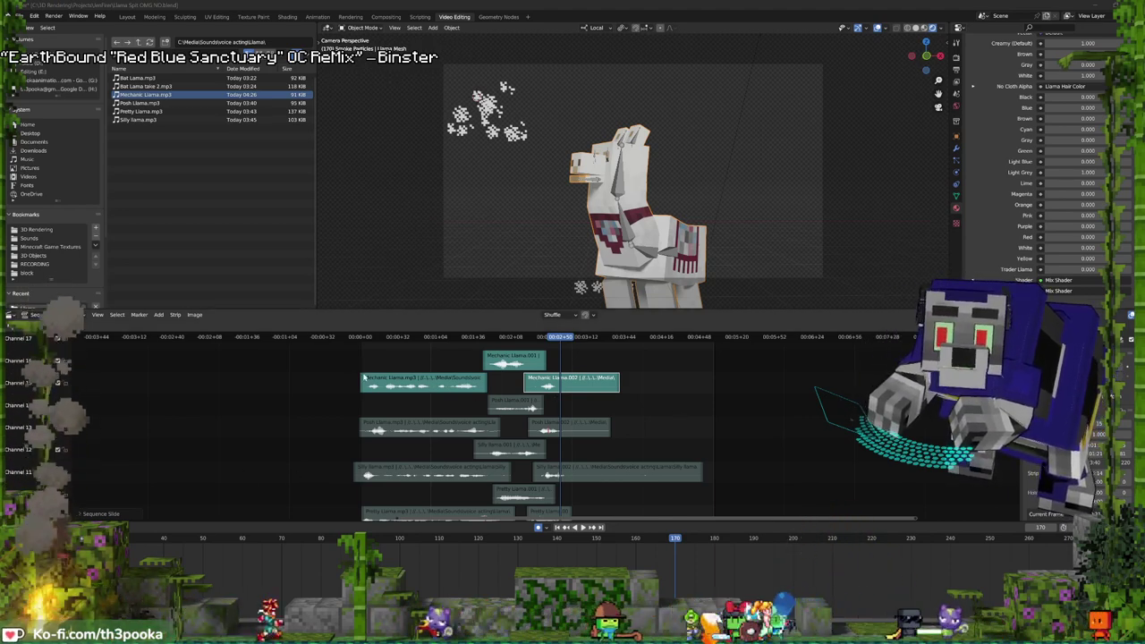
{"action": "key", "text": "shift+Left"}
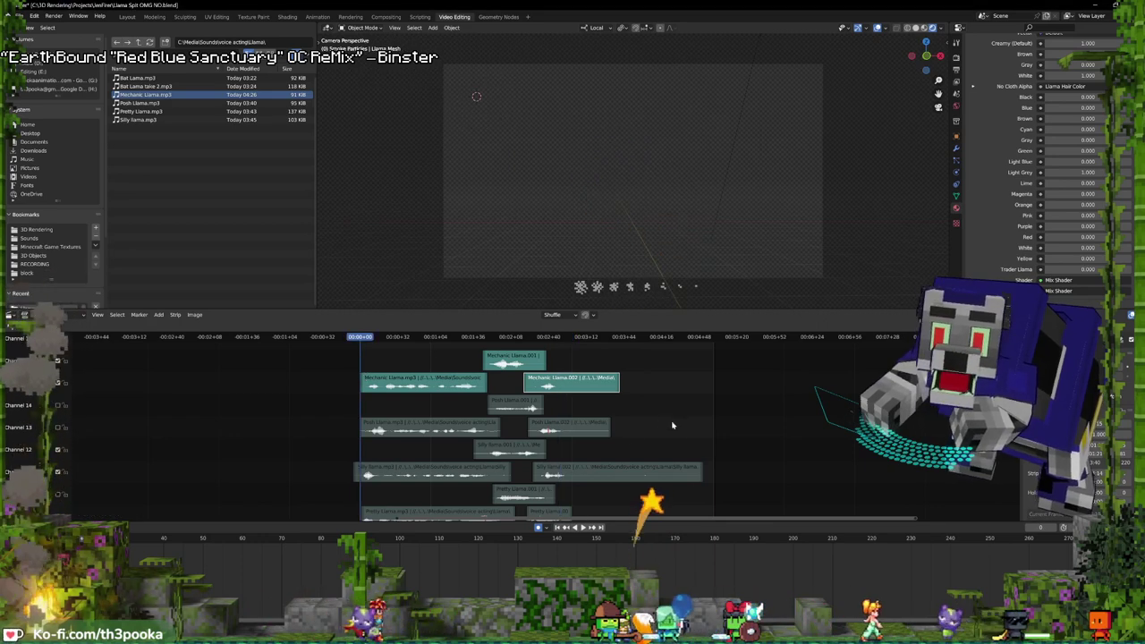
{"action": "key", "text": "space"}
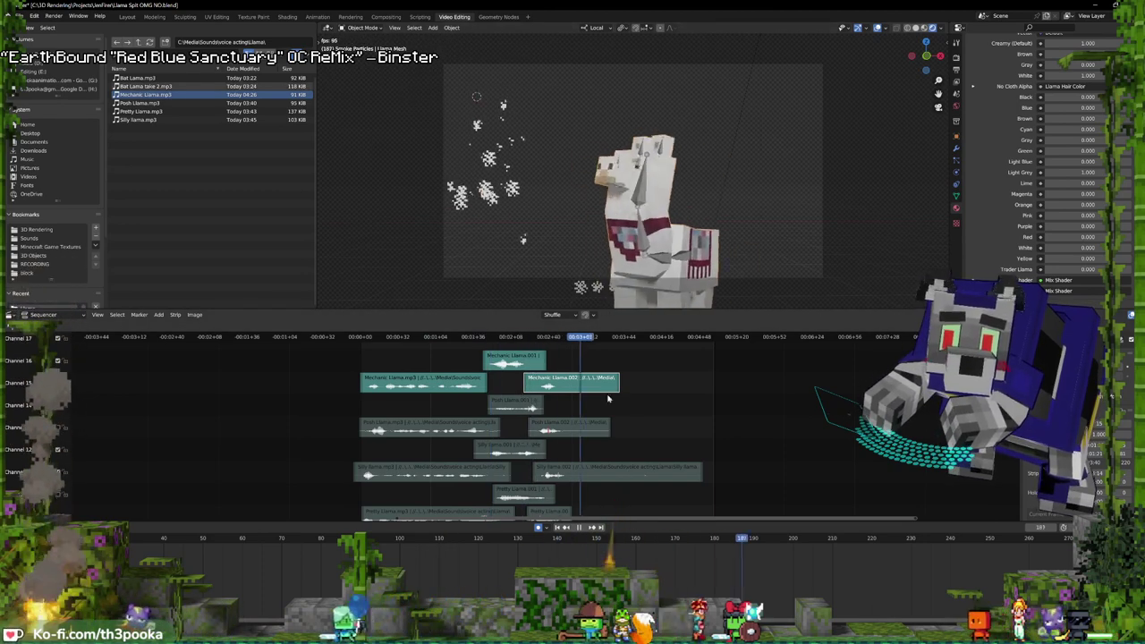
{"action": "middle_click_drag", "start_coordinate": [531, 389], "coordinate": [545, 405]}
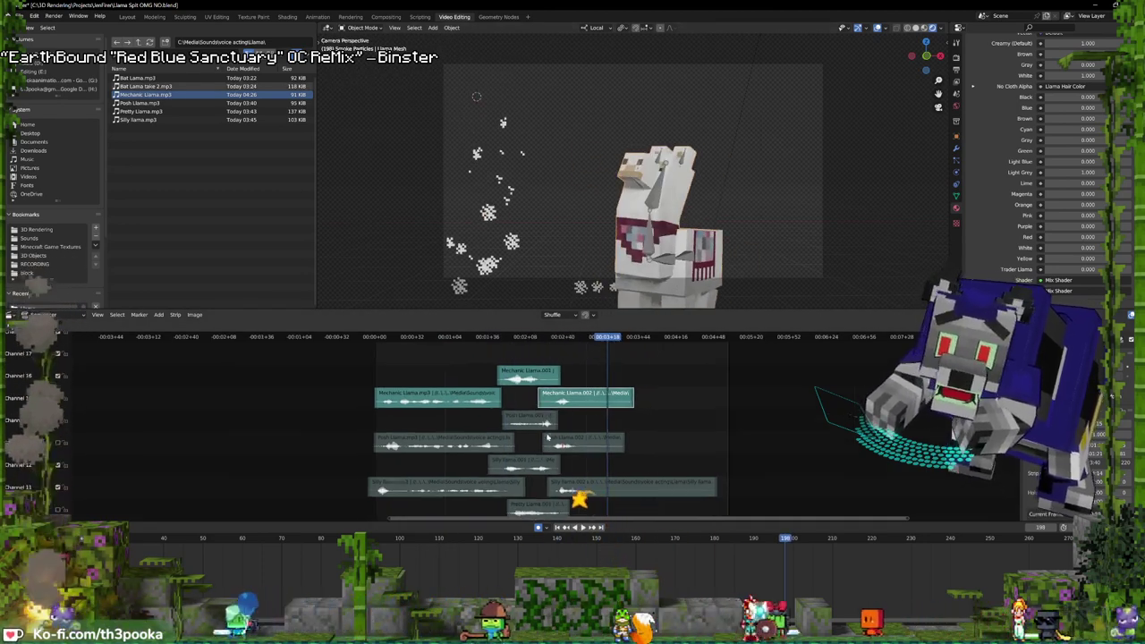
{"action": "left_click", "coordinate": [371, 337]}
{"action": "key", "text": "space"}
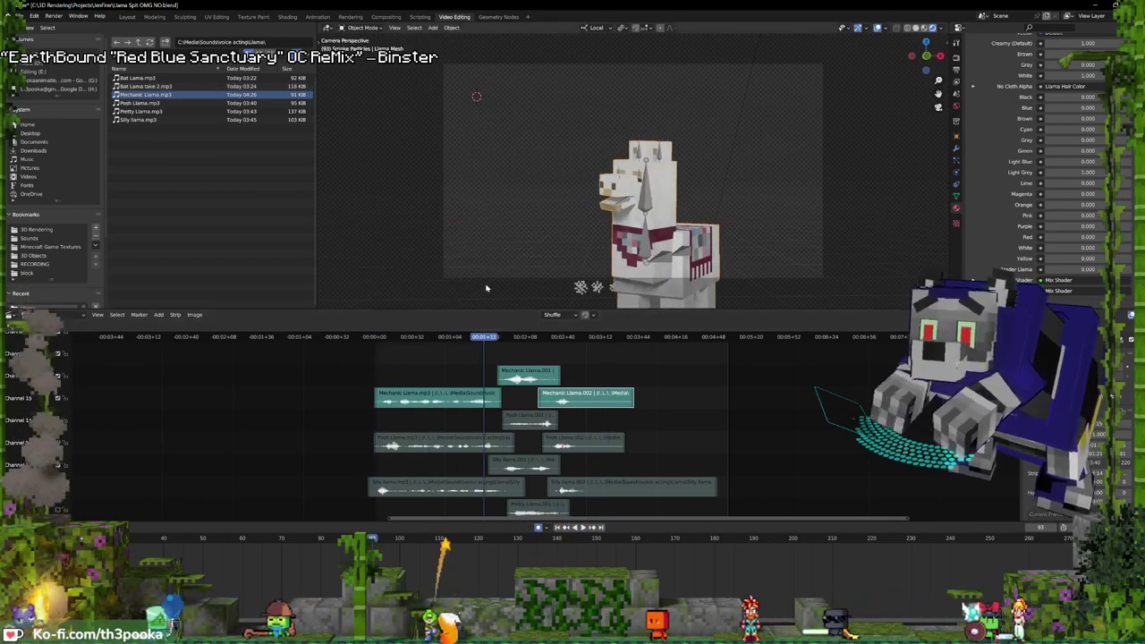
{"action": "key", "text": "space"}
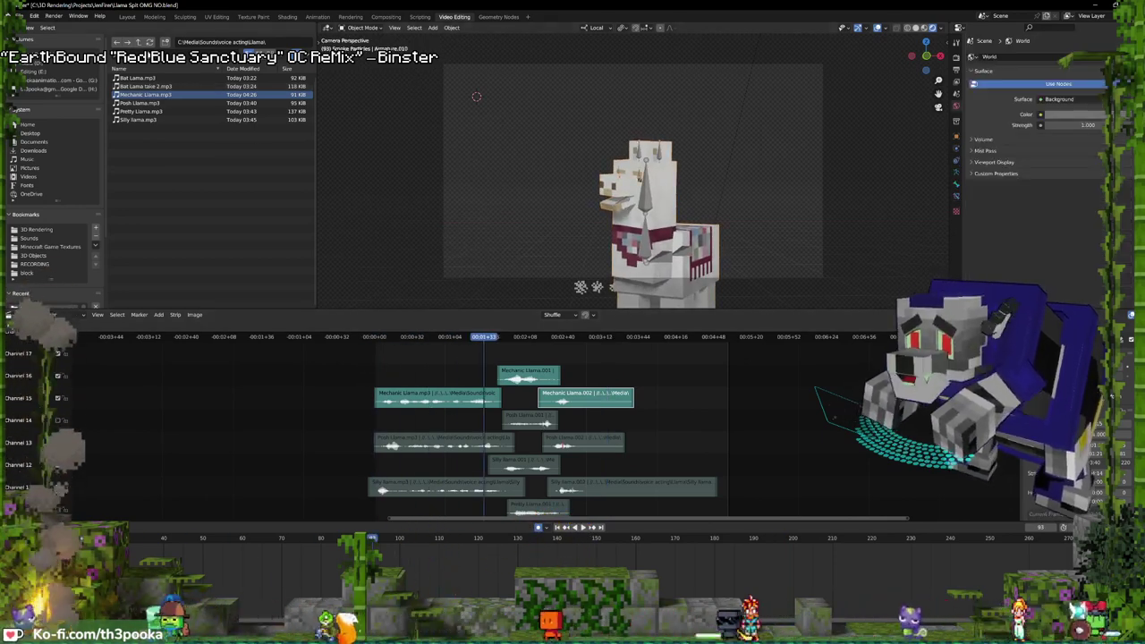
- In the Animation workspace, duplicate the Bat Llama action strip onto a track above Pretty Llama and name it "Mechanic Llama"
{"action": "left_click", "coordinate": [318, 16]}
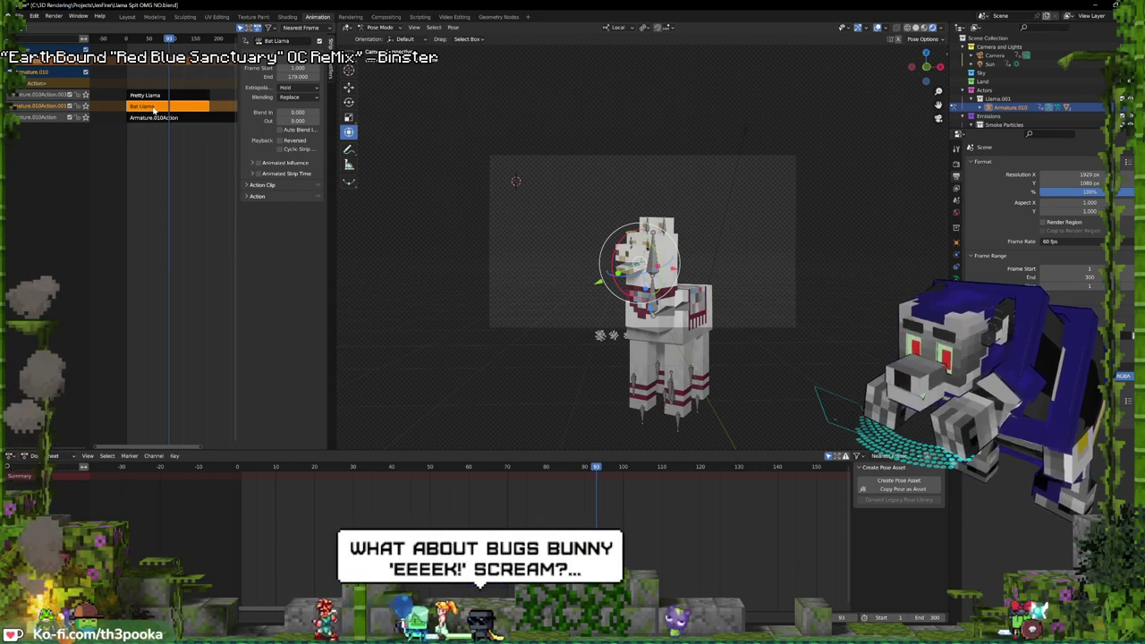
{"action": "key", "text": "shift+d"}
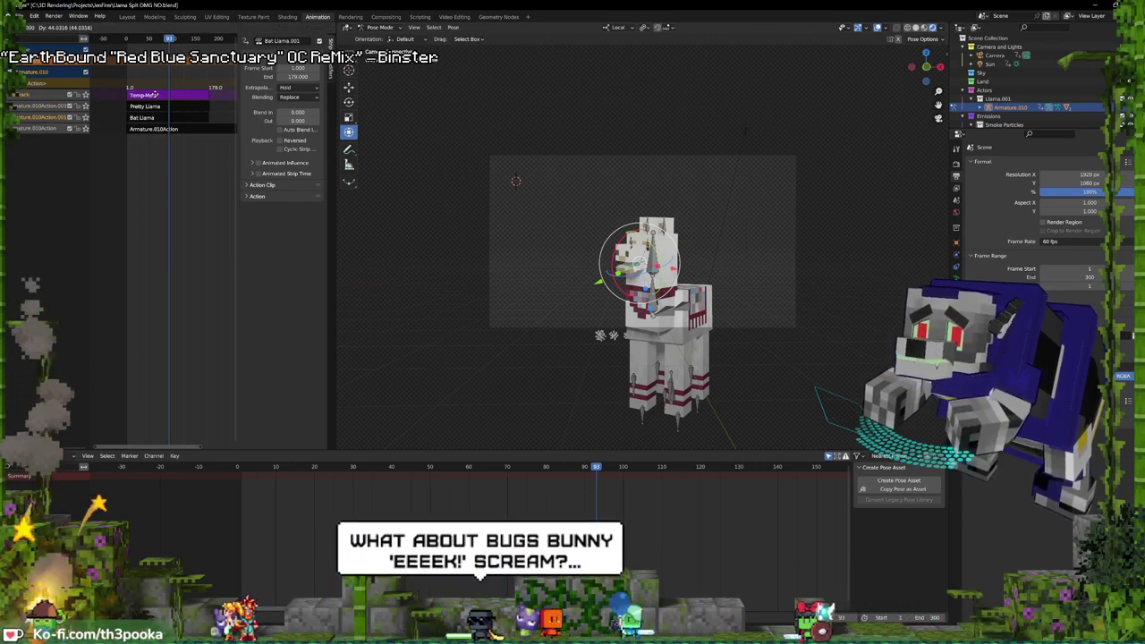
{"action": "left_click", "coordinate": [157, 95]}
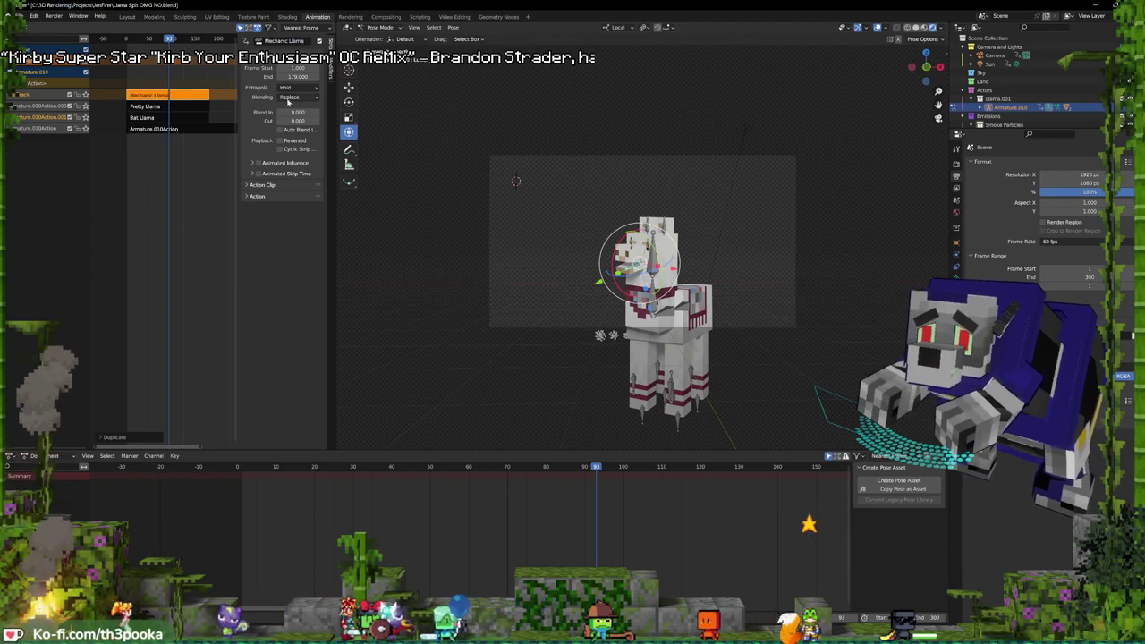
- Open the Mechanic Llama strip's keyframes and play the animation from the start to compare its motion with the voice
{"action": "key", "text": "Tab"}
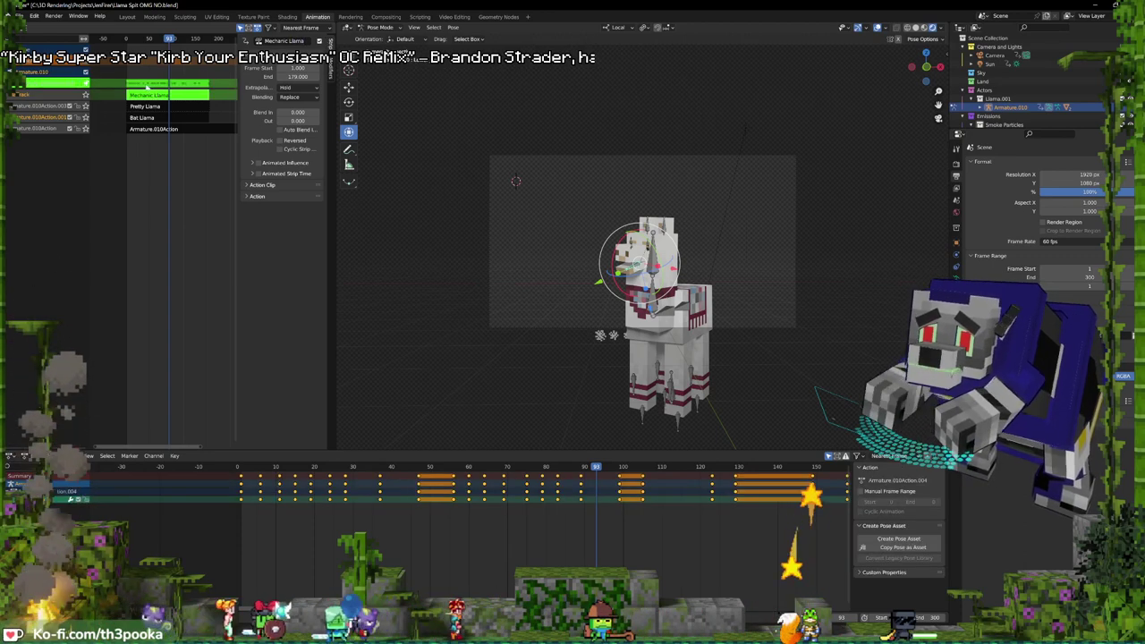
{"action": "right_click", "coordinate": [238, 493], "text": "shift"}
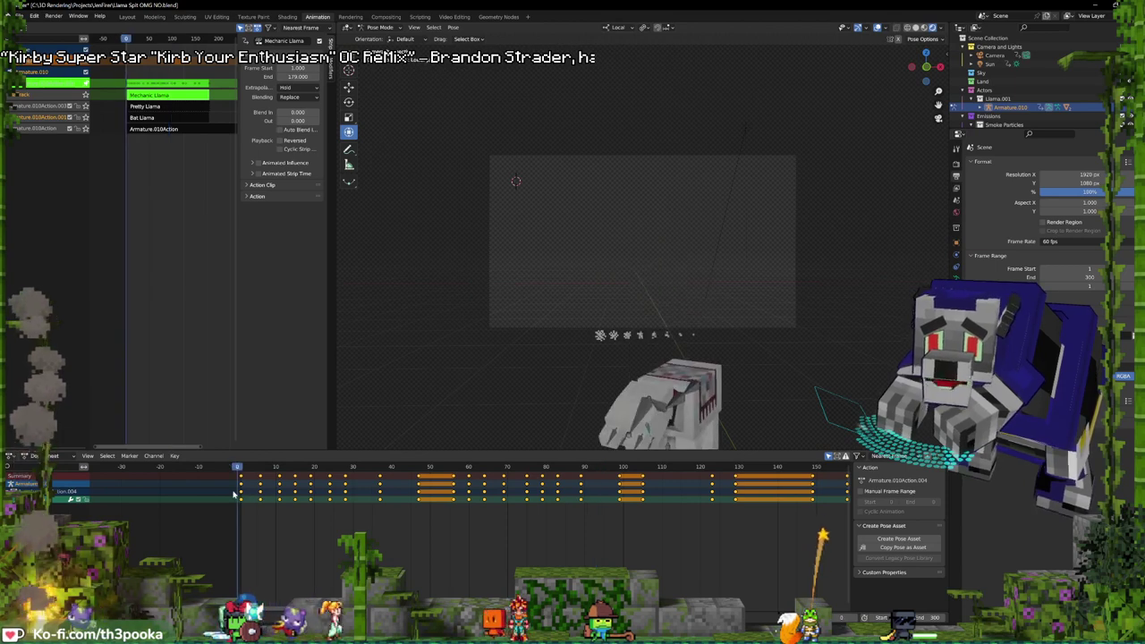
{"action": "key", "text": "space"}
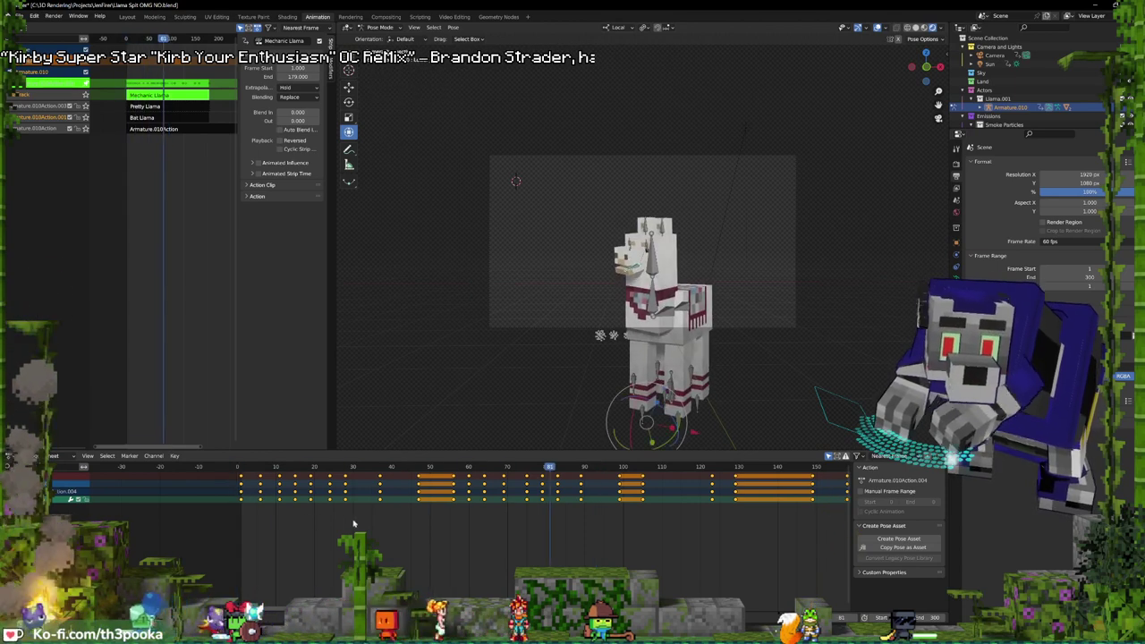
{"action": "left_click", "coordinate": [468, 479]}
{"action": "key", "text": "shift+d"}
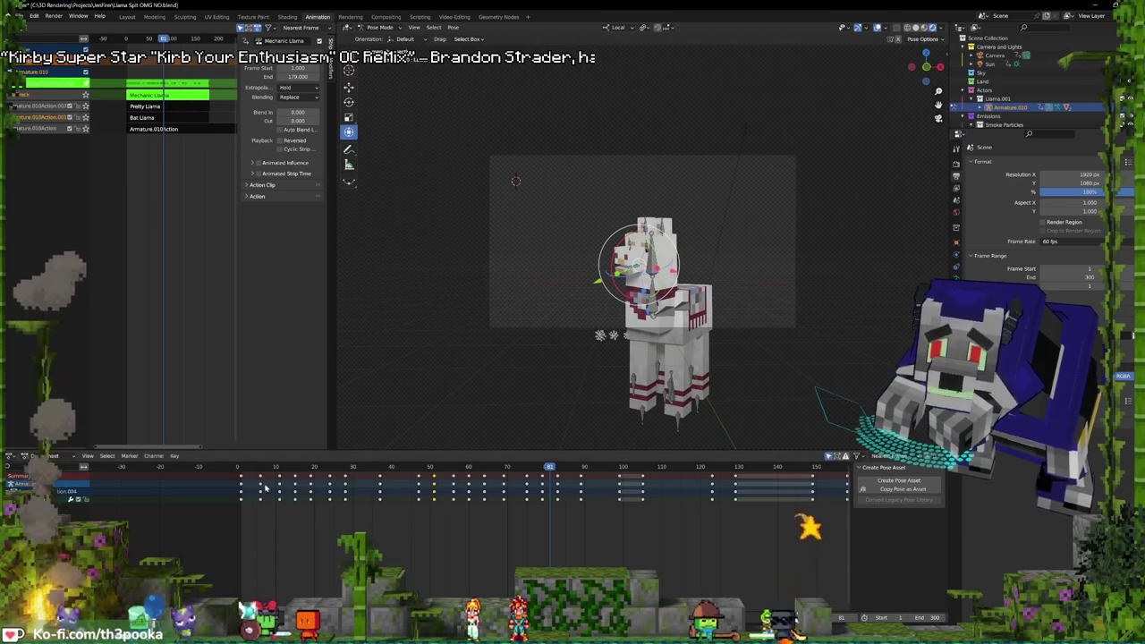
{"action": "key", "text": "shift+Left"}
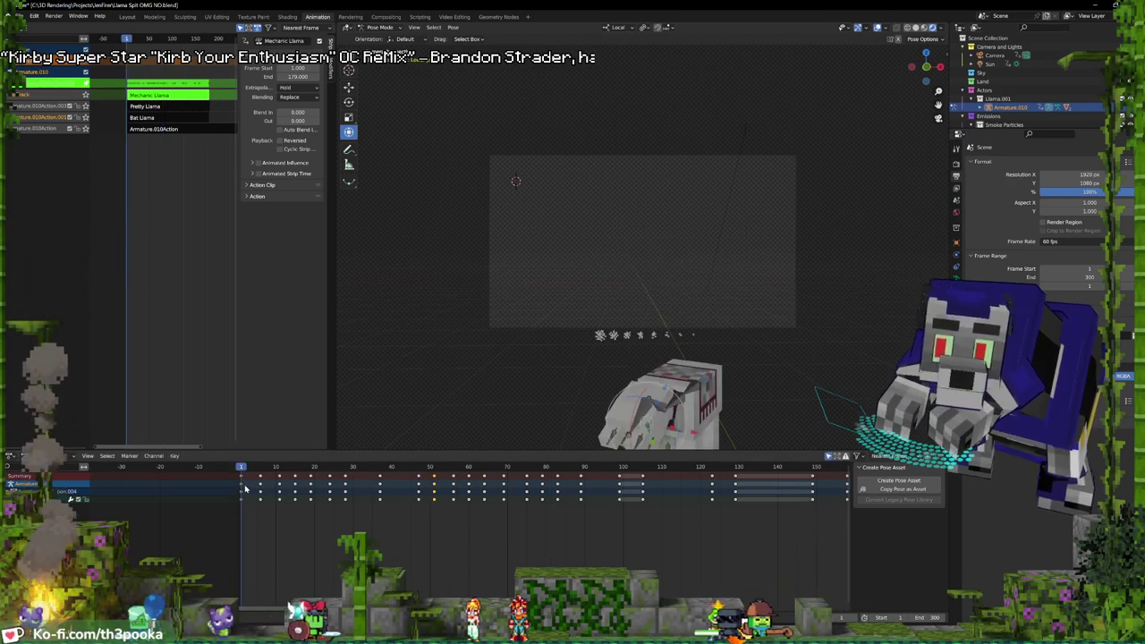
{"action": "left_click", "coordinate": [156, 118]}
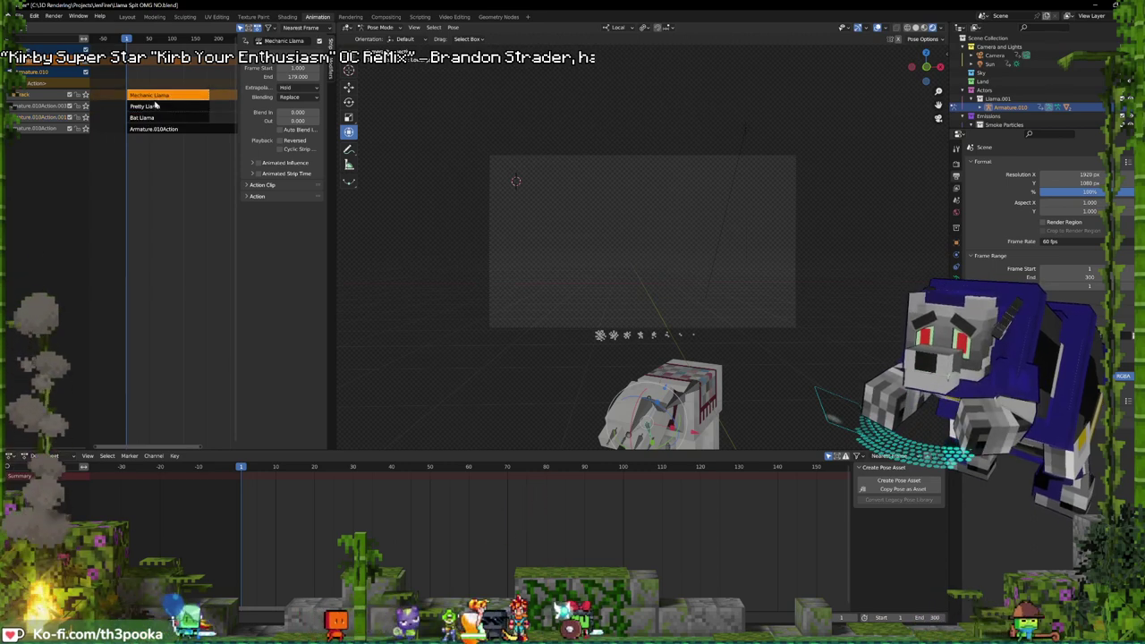
{"action": "left_click", "coordinate": [150, 95]}
{"action": "key", "text": "Tab"}
{"action": "key", "text": "space"}
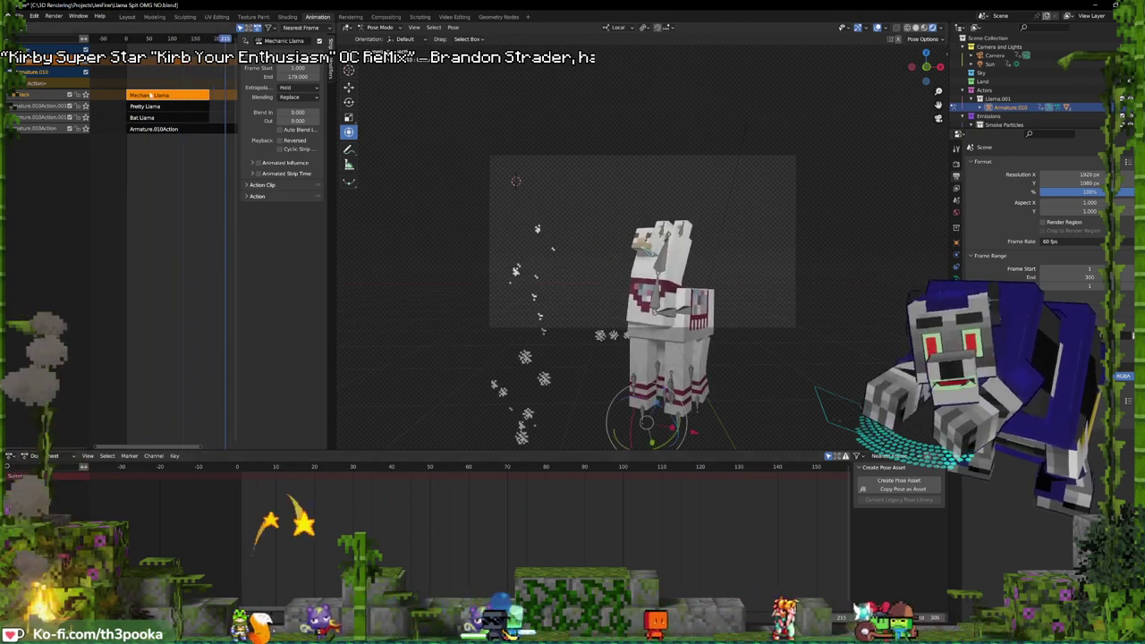
- In the Mechanic Llama strip, select all keyframes up to frame 99 and move them 4 frames earlier
{"action": "key", "text": "Tab"}
{"action": "left_click", "coordinate": [534, 542]}
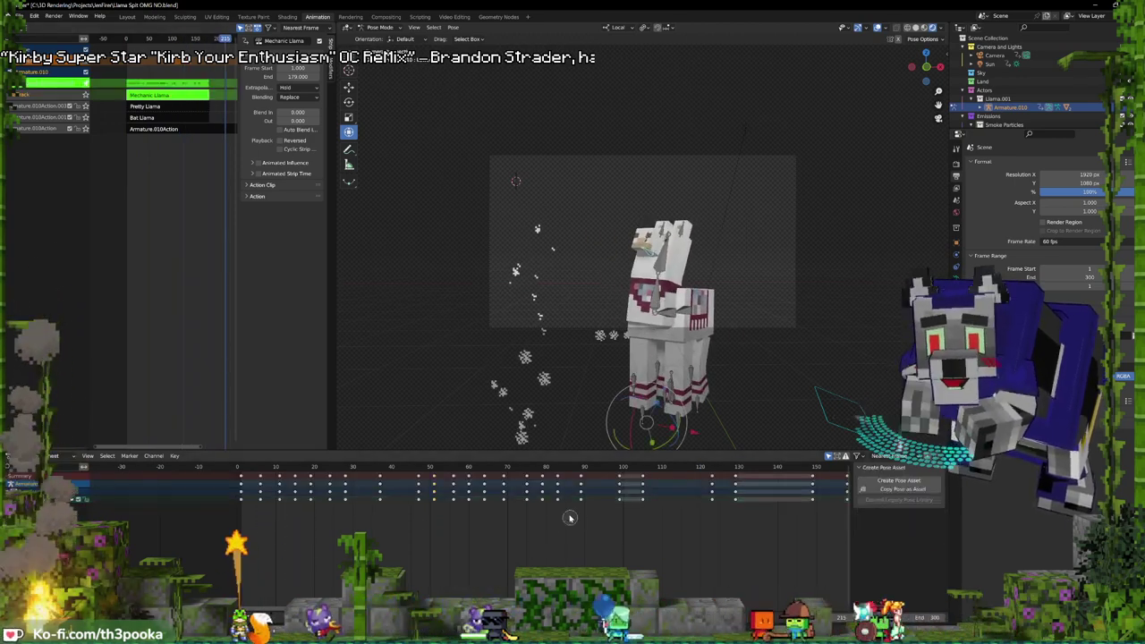
{"action": "key", "text": "c"}
{"action": "scroll", "coordinate": [572, 510], "scroll_direction": "down", "scroll_amount": 3}
{"action": "left_click_drag", "start_coordinate": [575, 510], "coordinate": [288, 498]}
{"action": "right_click", "coordinate": [288, 498]}
{"action": "key", "text": "g"}
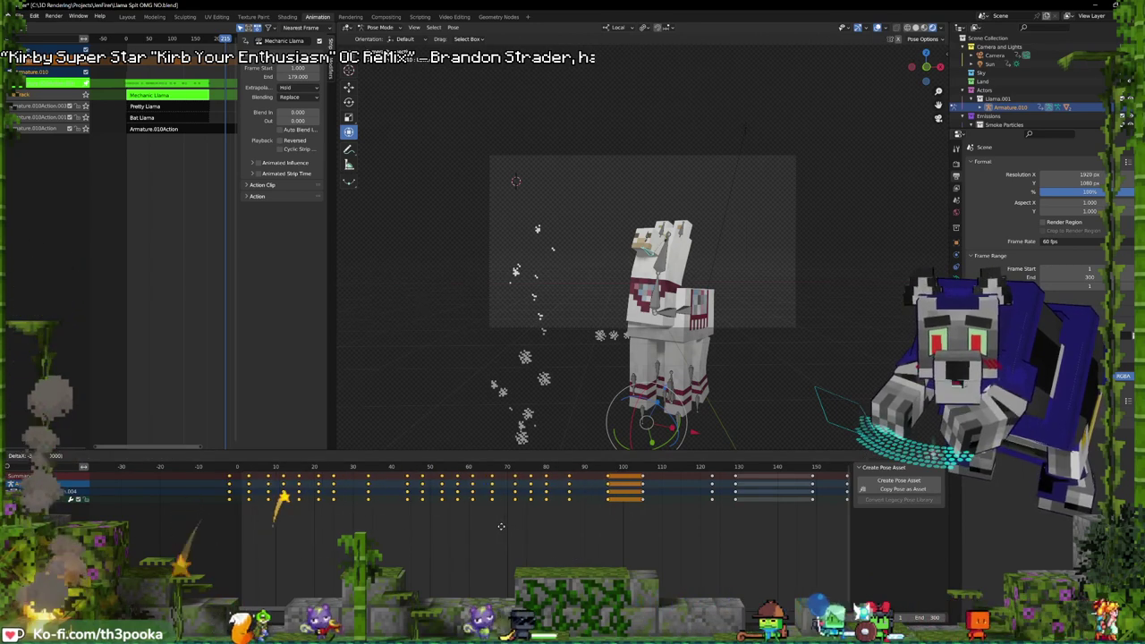
{"action": "left_click", "coordinate": [496, 524]}
- Play the retimed Mechanic Llama animation, including the part from about frame 103 onward, and leave the strip's keyframe editing
{"action": "key", "text": "space"}
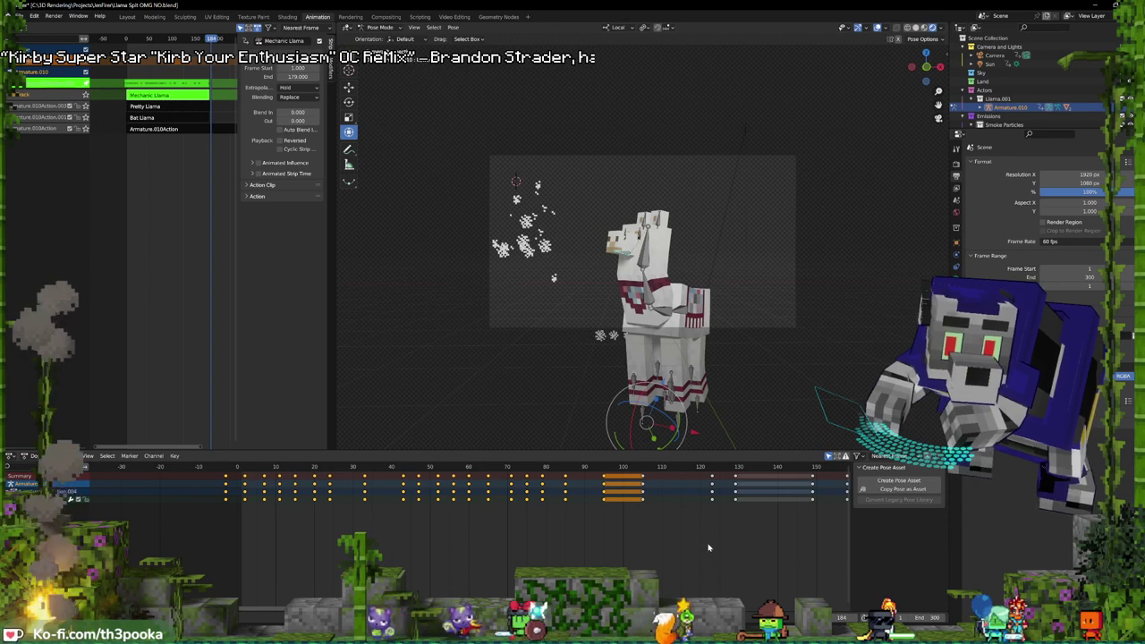
{"action": "middle_click_drag", "start_coordinate": [671, 542], "coordinate": [444, 529]}
{"action": "left_click", "coordinate": [411, 466]}
{"action": "key", "text": "space"}
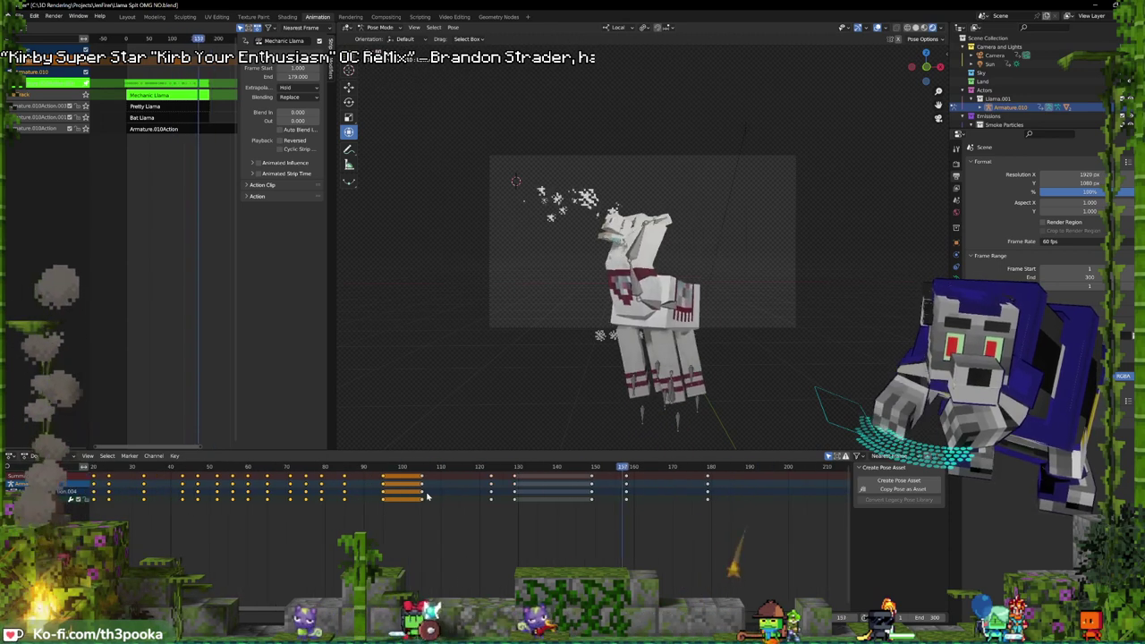
{"action": "key", "text": "space"}
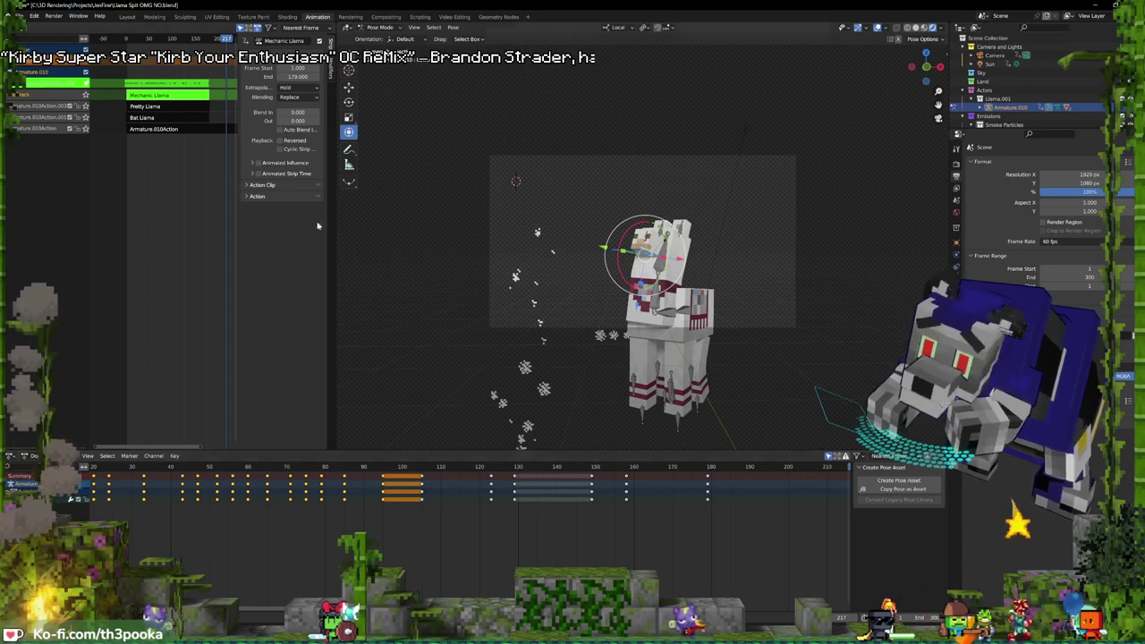
{"action": "key", "text": "Tab"}
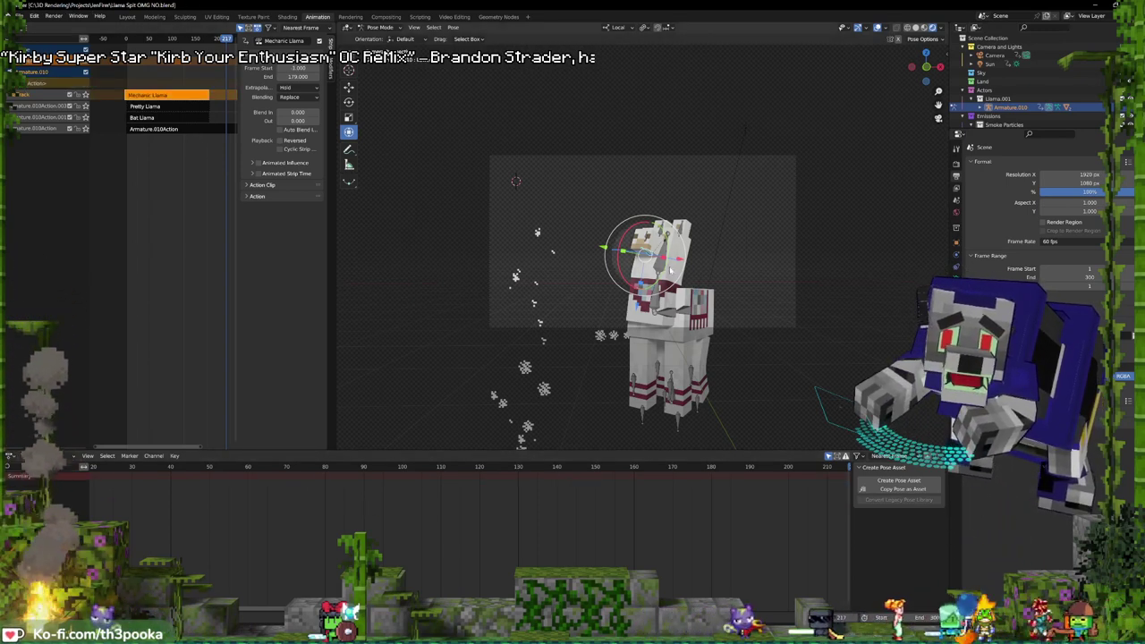
- In Object Mode, try cloth colours in the llama mesh's Llama Skin material, choose blue cloth with brown hair, and select the armature
{"action": "left_click", "coordinate": [680, 270]}
{"action": "key", "text": "ctrl+Tab"}
{"action": "left_click", "coordinate": [679, 270]}
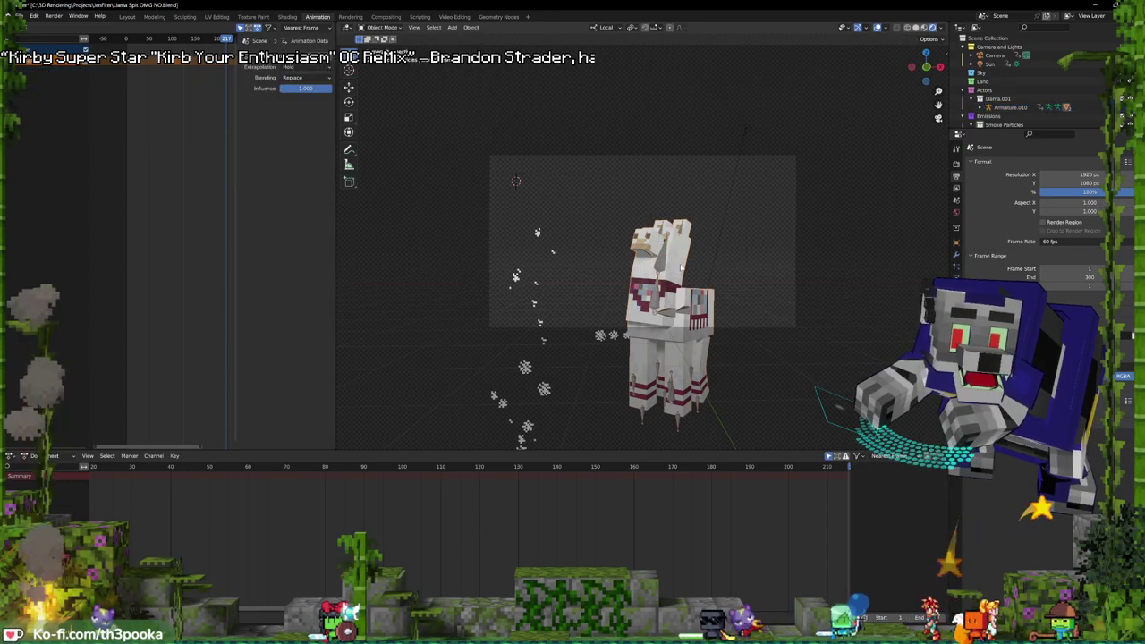
{"action": "left_click", "coordinate": [956, 315]}
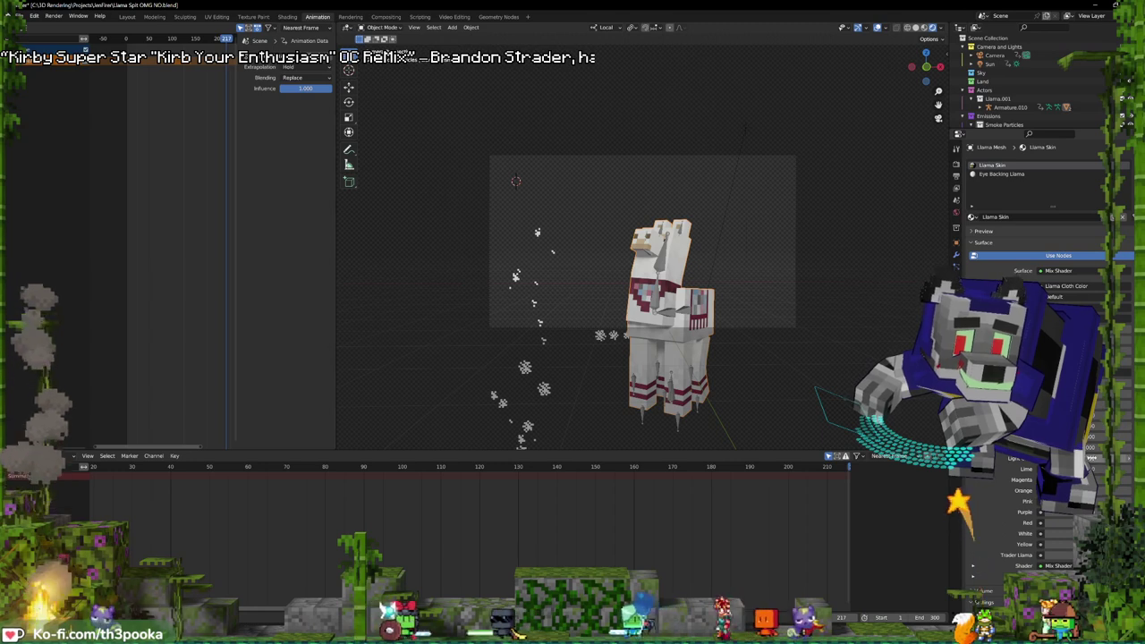
{"action": "left_click_drag", "start_coordinate": [1100, 457], "coordinate": [1128, 457]}
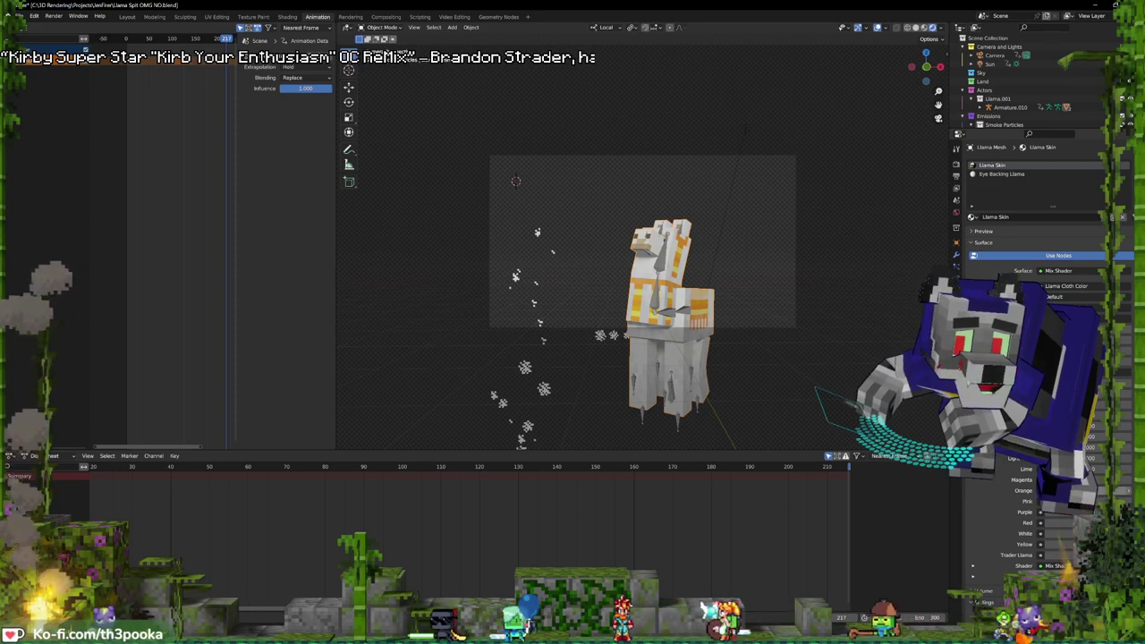
{"action": "mouse_move", "coordinate": [1099, 479]}
{"action": "left_mouse_down"}
{"action": "mouse_move", "coordinate": [1128, 480]}
{"action": "mouse_move", "coordinate": [1099, 479]}
{"action": "left_mouse_up"}
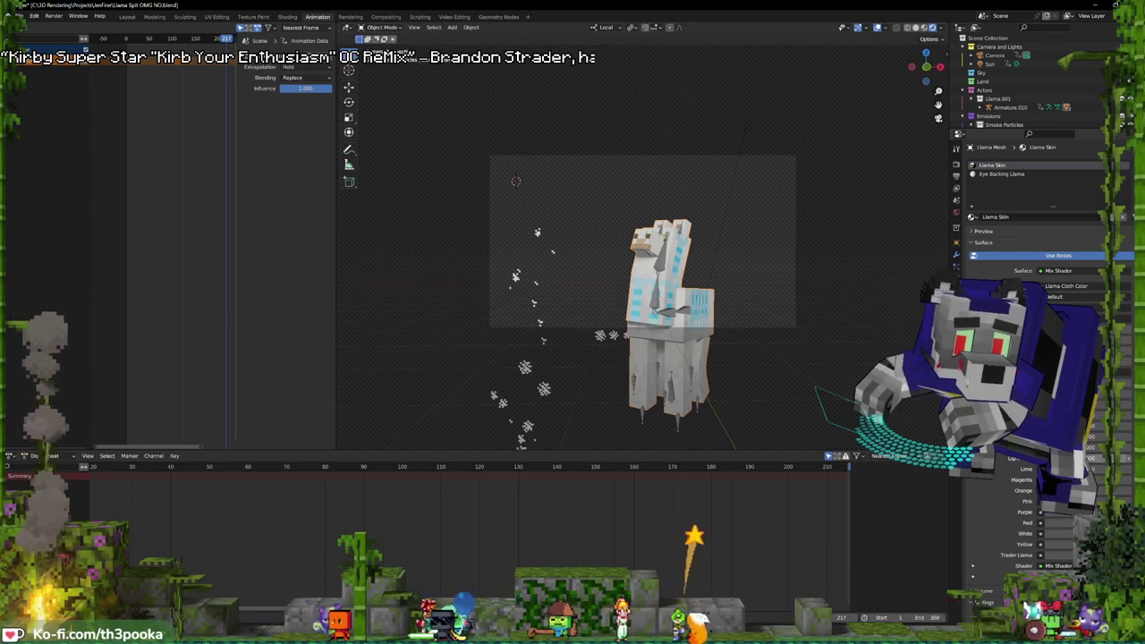
{"action": "left_click_drag", "start_coordinate": [1124, 447], "coordinate": [1047, 447]}
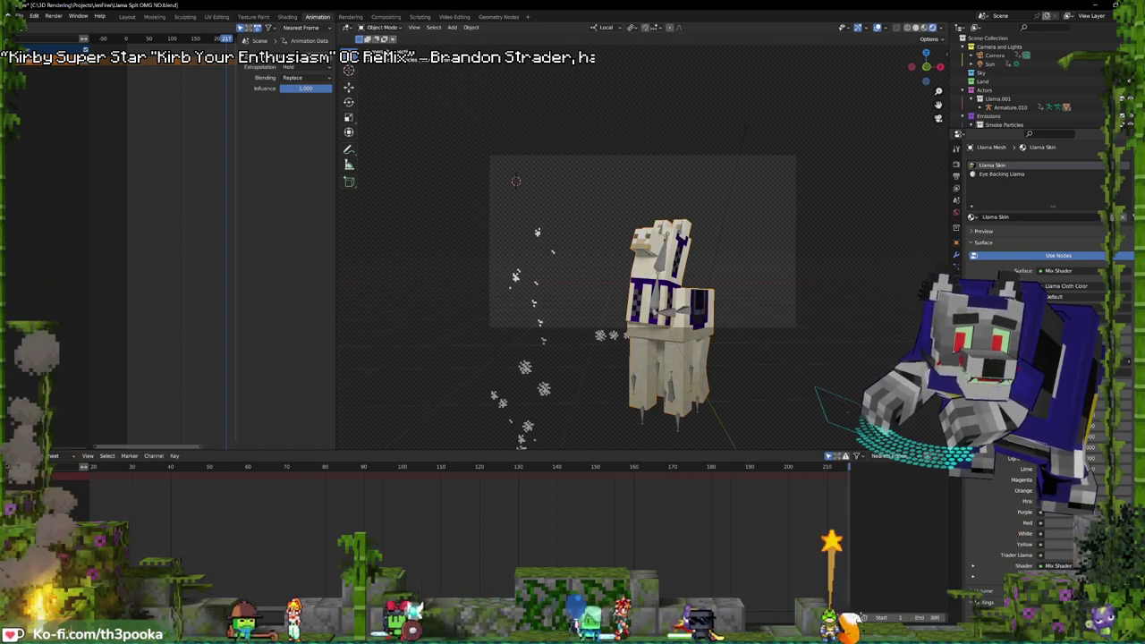
{"action": "key", "text": "ctrl+z"}
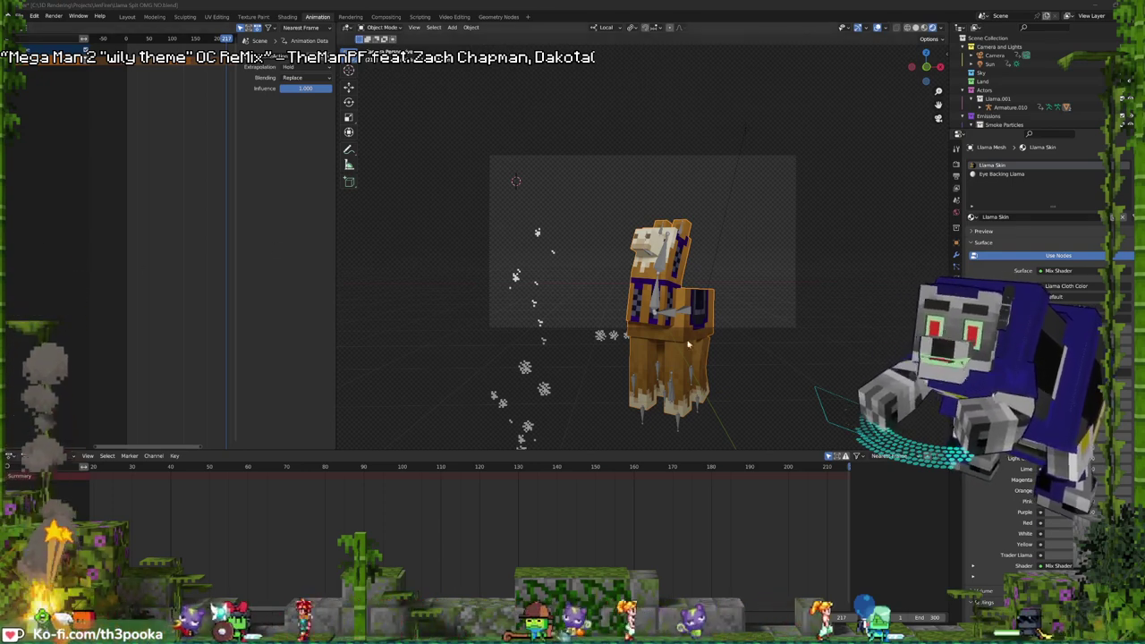
{"action": "left_click", "coordinate": [650, 307]}
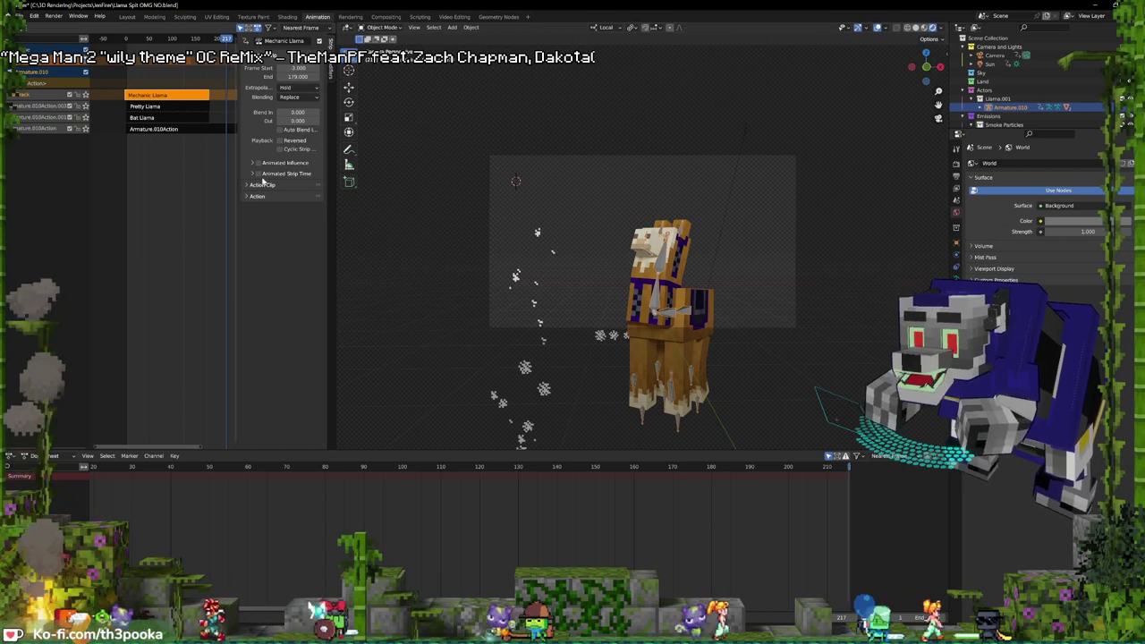
- Reframe the keyframe timeline around the full 300-frame range and play the Mechanic Llama animation
{"action": "middle_click_drag", "start_coordinate": [243, 511], "coordinate": [513, 529]}
{"action": "scroll", "coordinate": [514, 528], "scroll_direction": "down", "scroll_amount": 10}
{"action": "right_click", "coordinate": [371, 508], "text": "shift"}
{"action": "key", "text": "space"}
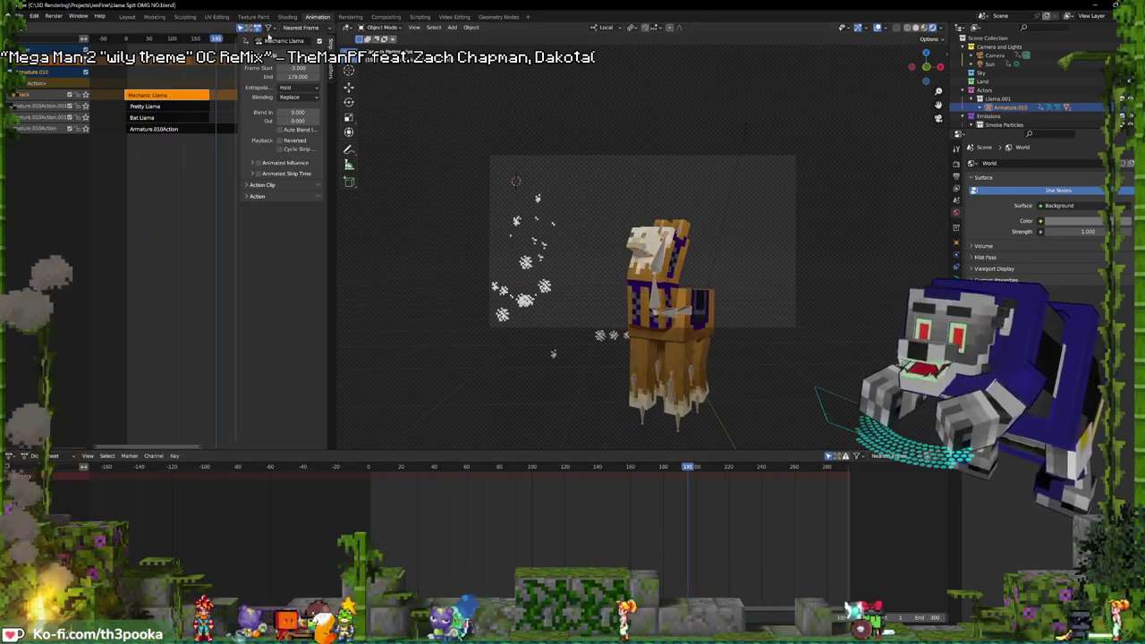
- Show the scene's output properties and render the Mechanic Llama animation
{"action": "left_click", "coordinate": [956, 176]}
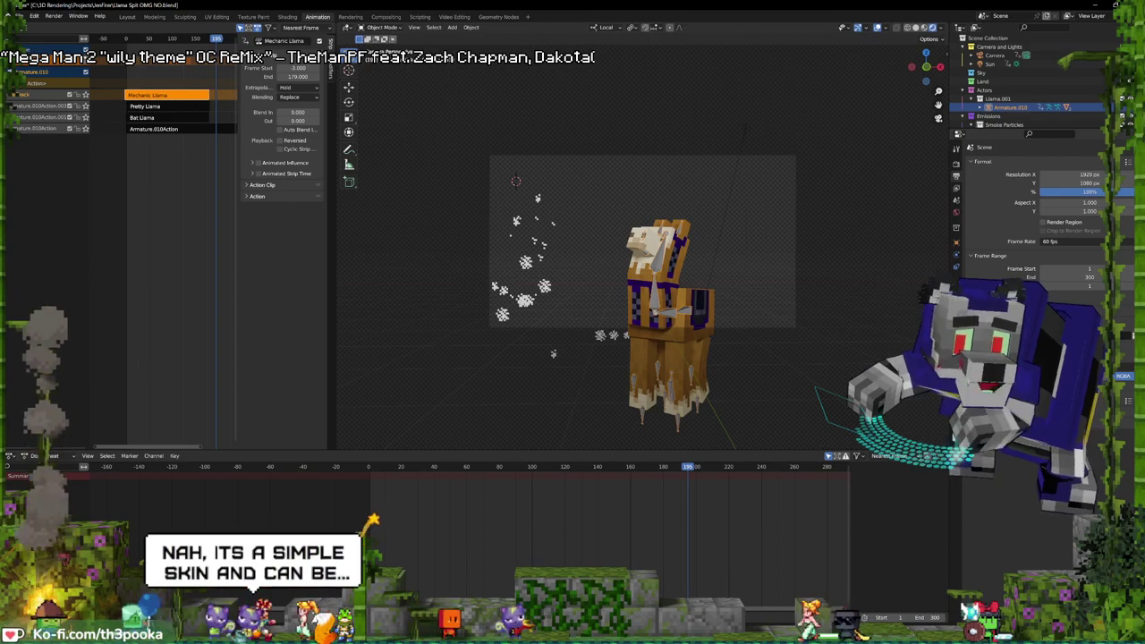
{"action": "left_click", "coordinate": [54, 16]}
{"action": "left_click", "coordinate": [72, 34]}
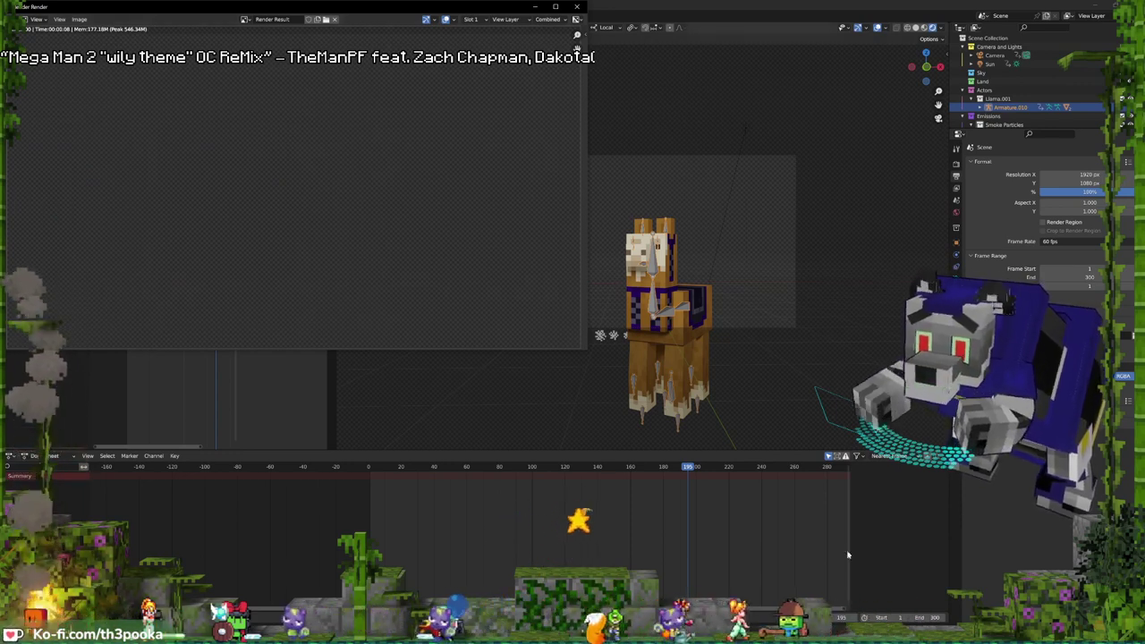
- Close the finished render, go back to frame 0 and switch to the Layout workspace
{"action": "left_click", "coordinate": [577, 7]}
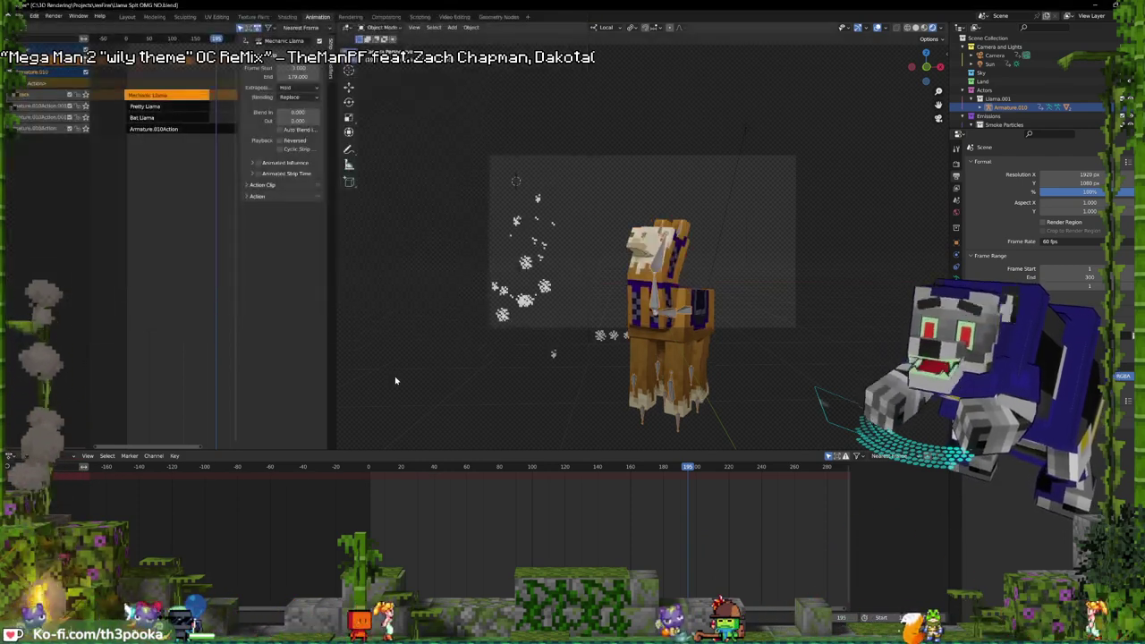
{"action": "left_click", "coordinate": [125, 38]}
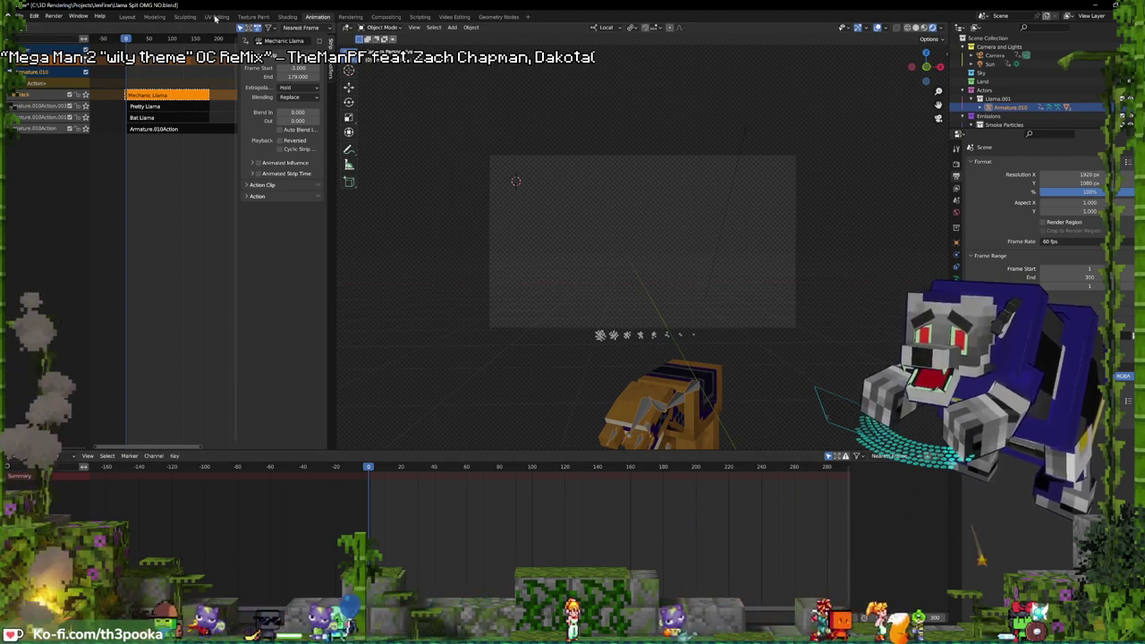
{"action": "left_click", "coordinate": [127, 17]}
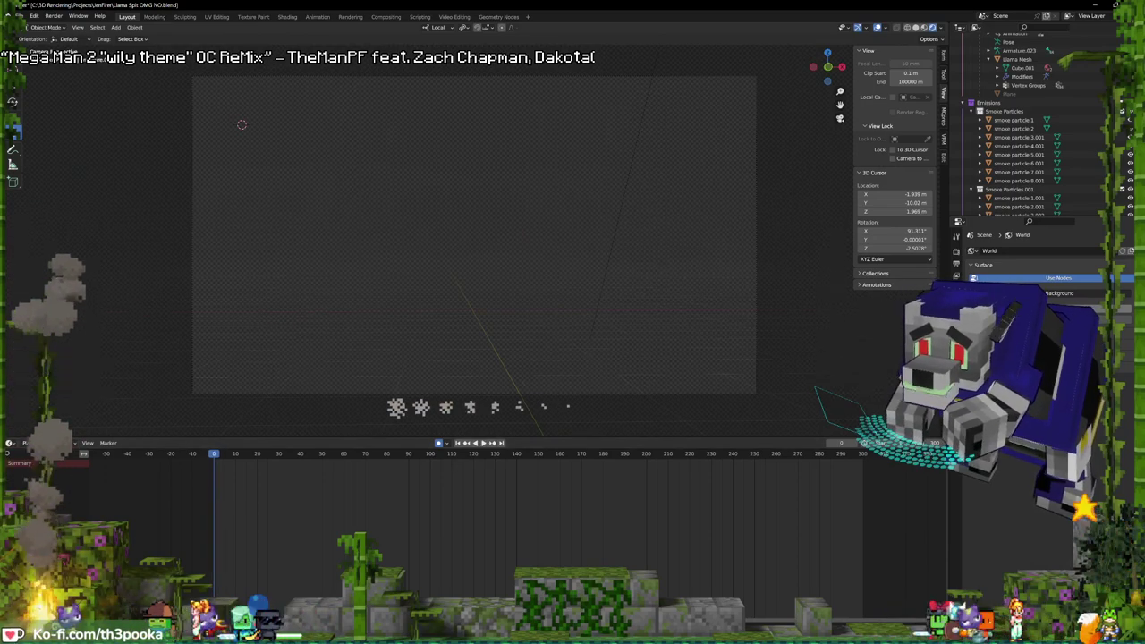
- In the sticky note's llama list, strike through Bat Llama, Pretty llama, Mecanic llama and Llama spit normal
{"action": "left_click", "coordinate": [345, 633]}
{"action": "left_click", "coordinate": [264, 590]}
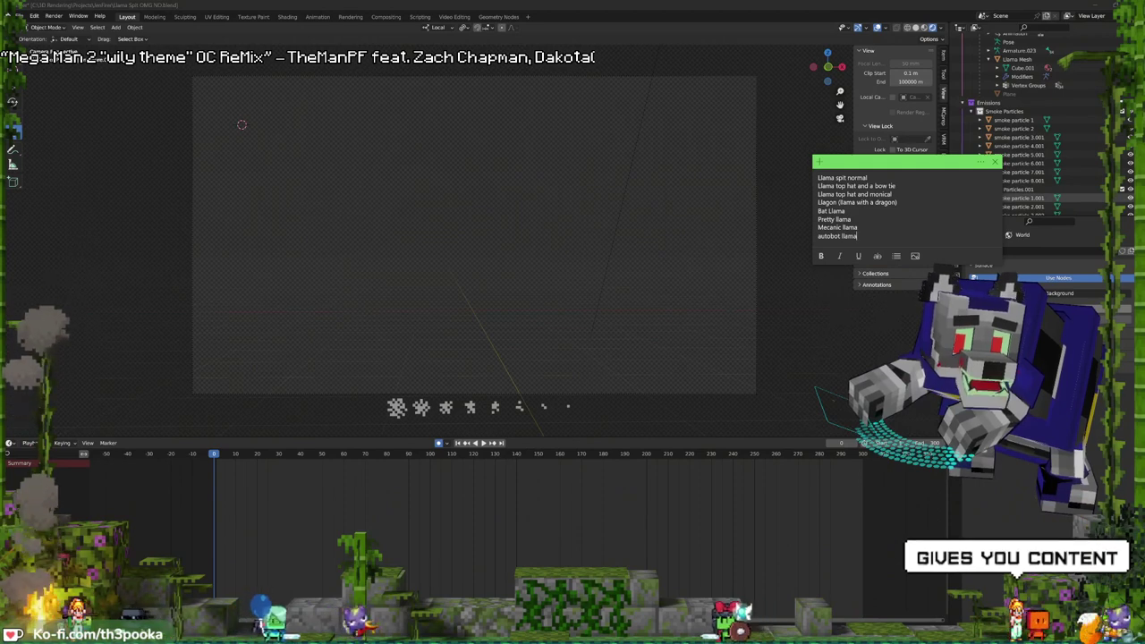
{"action": "left_click_drag", "start_coordinate": [845, 211], "coordinate": [817, 211]}
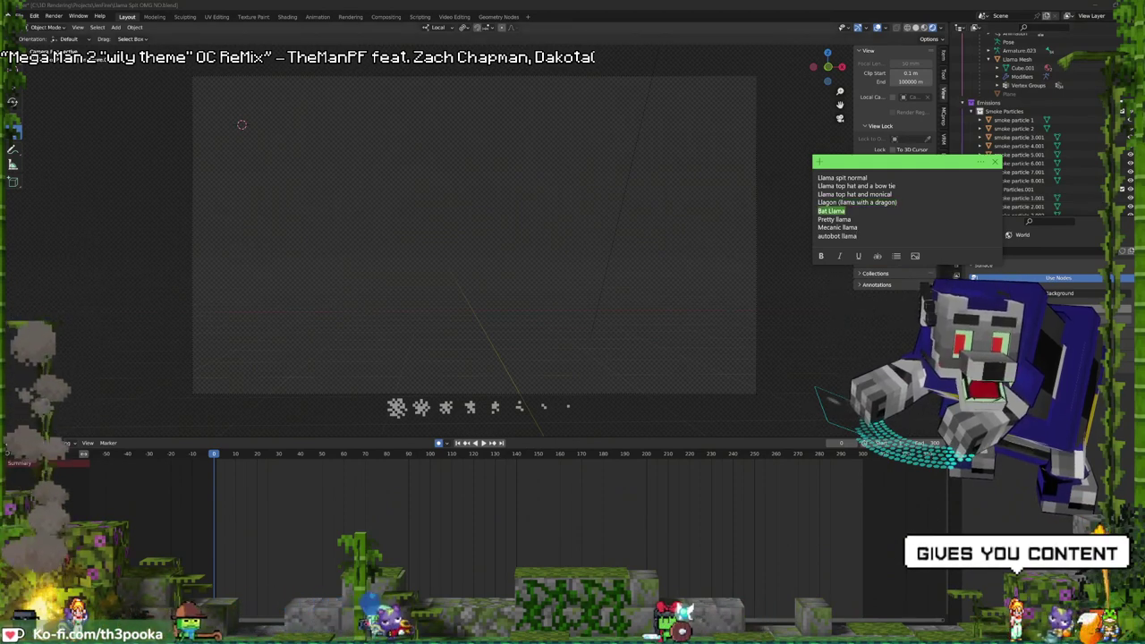
{"action": "left_click", "coordinate": [876, 257]}
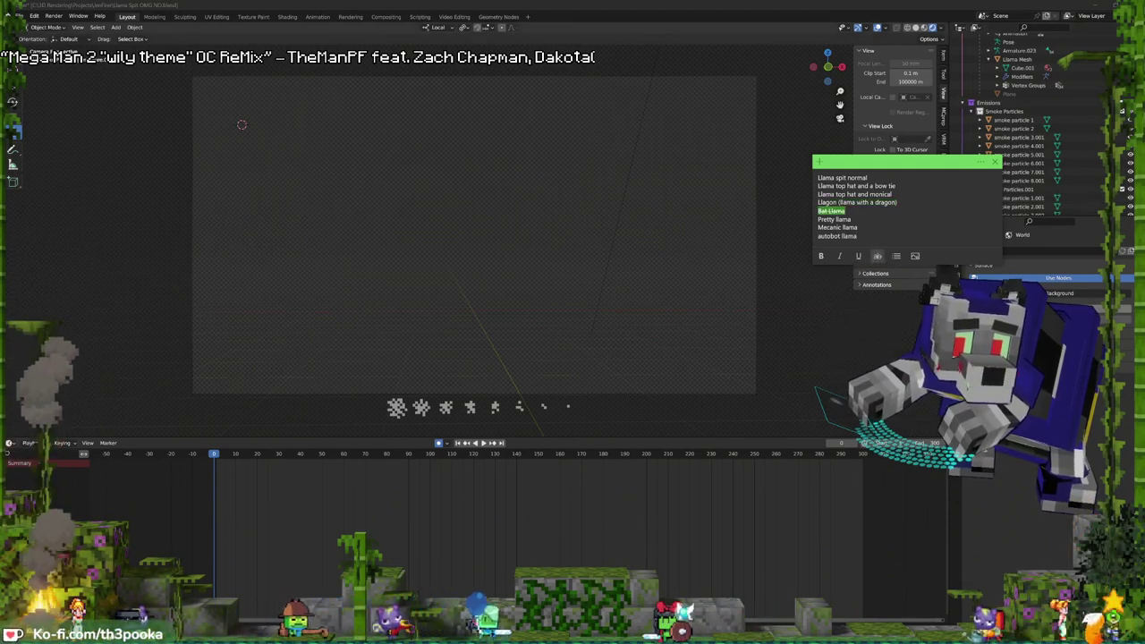
{"action": "left_click_drag", "start_coordinate": [850, 219], "coordinate": [817, 220]}
{"action": "left_click", "coordinate": [878, 257]}
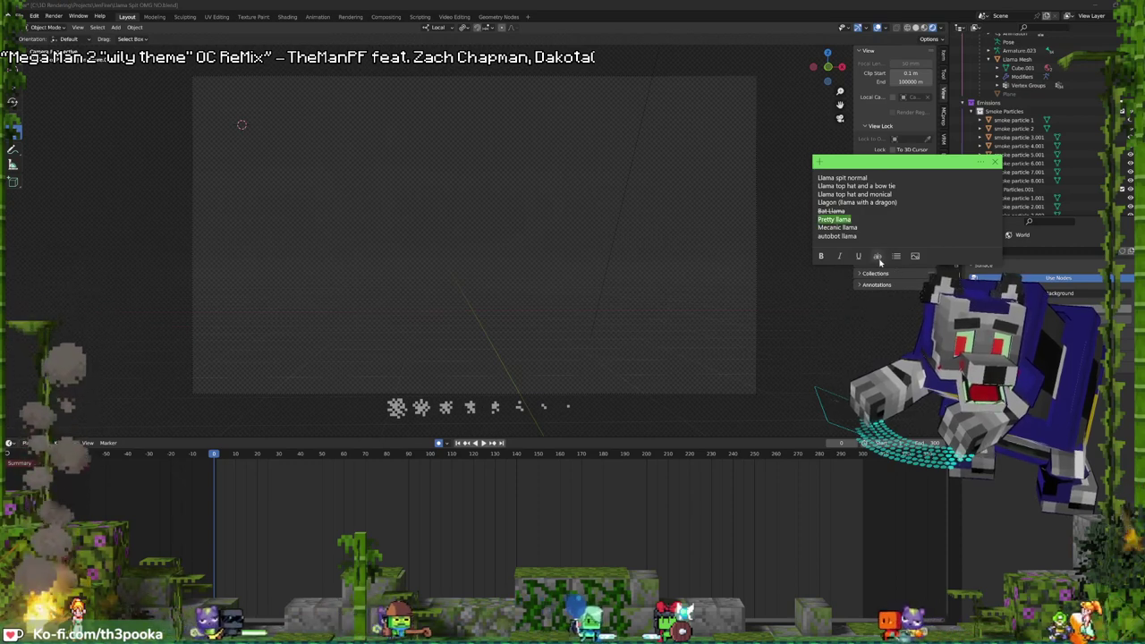
{"action": "key", "text": "Down"}
{"action": "key", "text": "shift+Home"}
{"action": "left_click", "coordinate": [877, 257]}
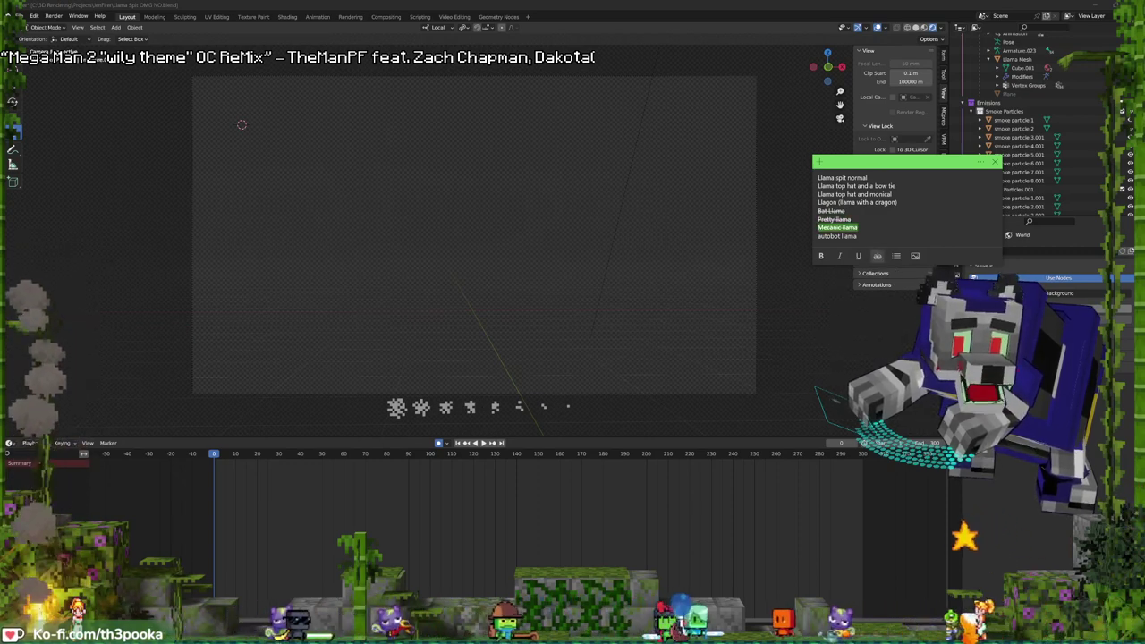
{"action": "left_click_drag", "start_coordinate": [867, 177], "coordinate": [818, 177]}
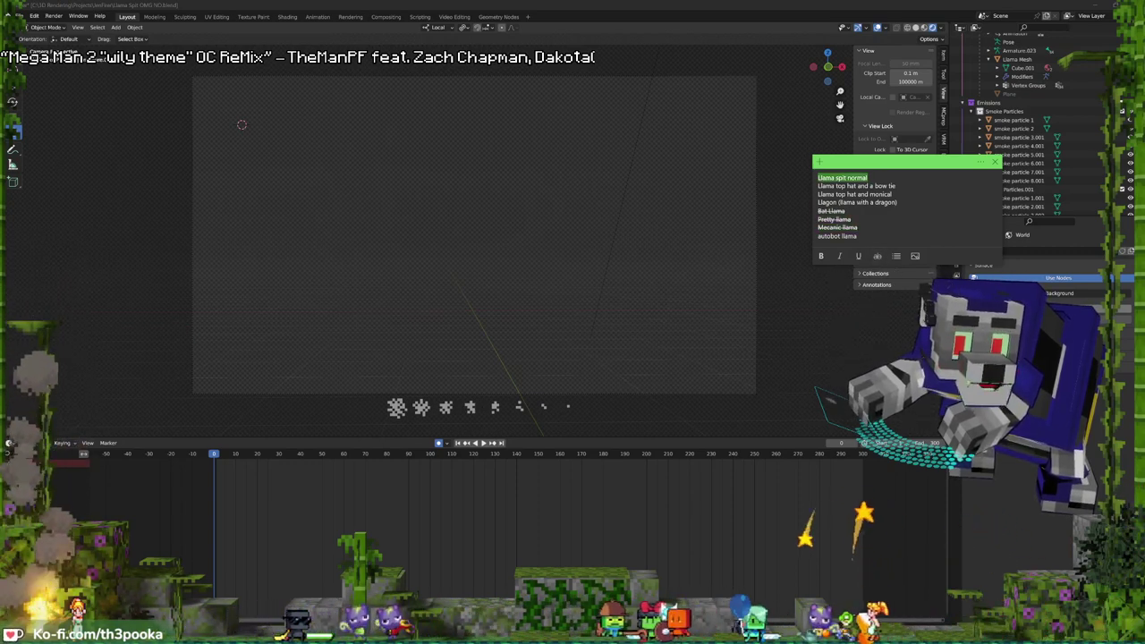
{"action": "left_click", "coordinate": [877, 257]}
{"action": "left_click", "coordinate": [877, 257]}
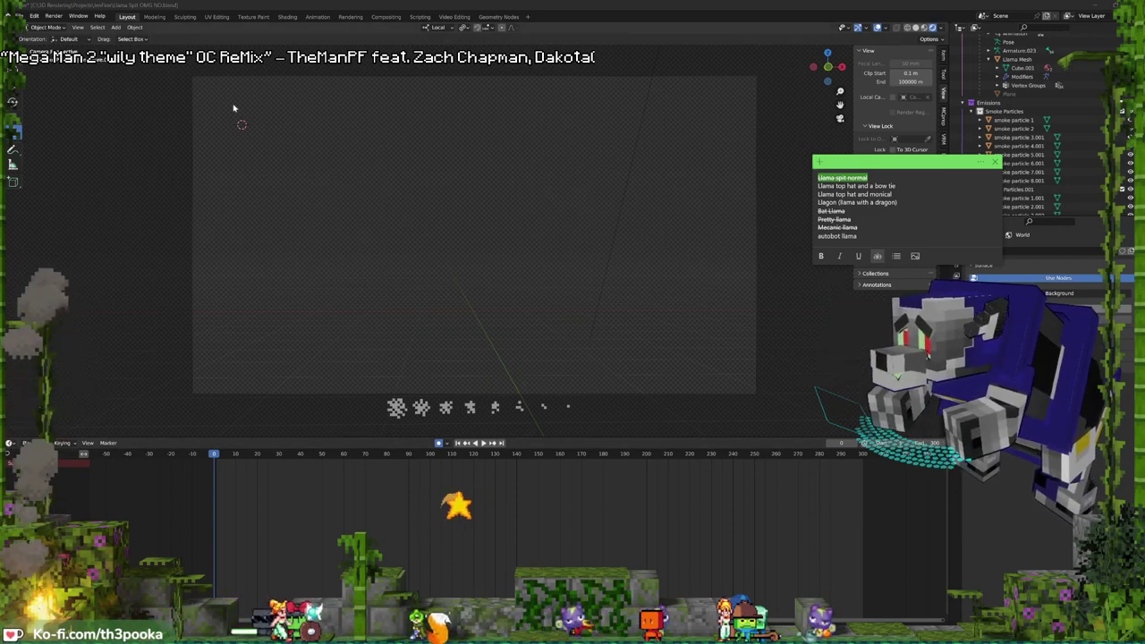
- Switch back to Blender, advance the animation to about frame 36, select the llama mesh and give it white hair
{"action": "left_click", "coordinate": [31, 5]}
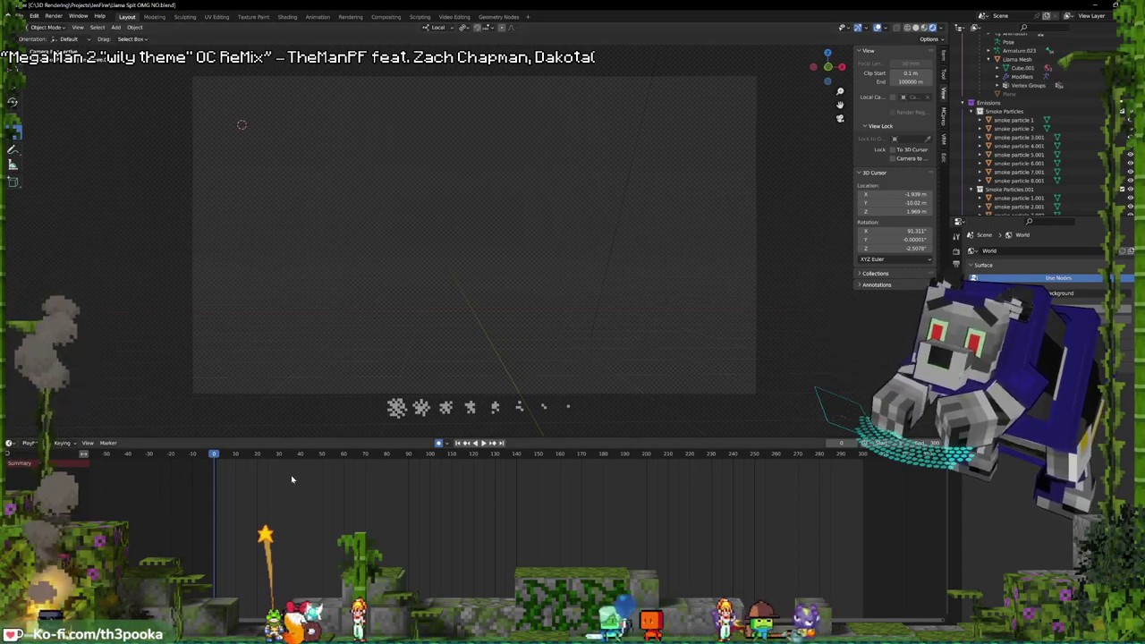
{"action": "key", "text": "Right"}
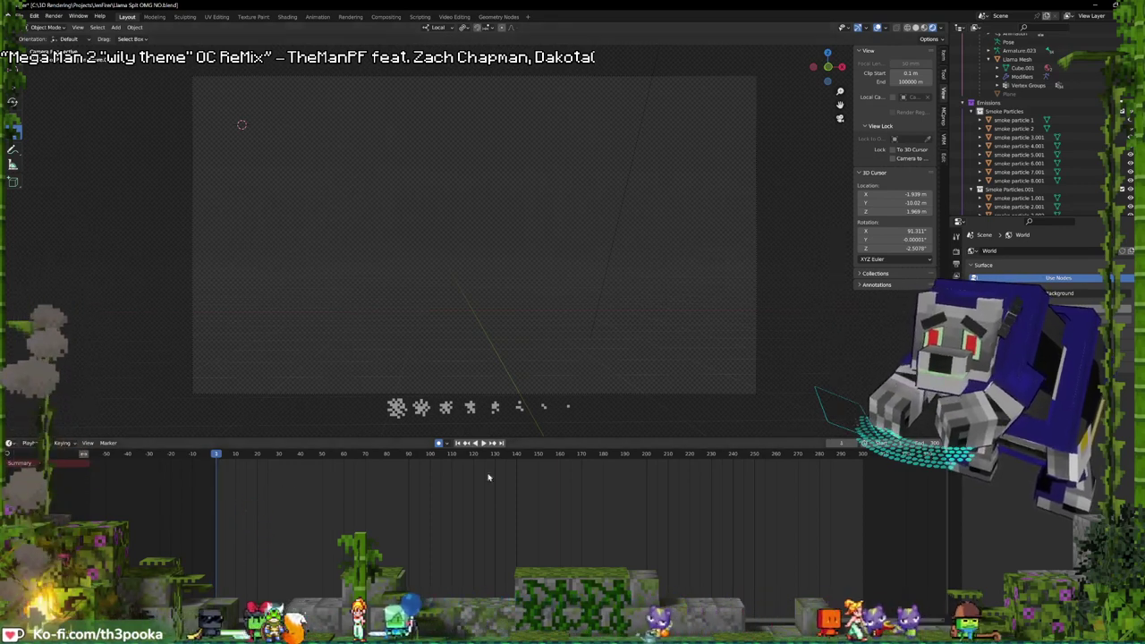
{"action": "key", "text": "space"}
{"action": "key", "text": "space"}
{"action": "left_click", "coordinate": [564, 327]}
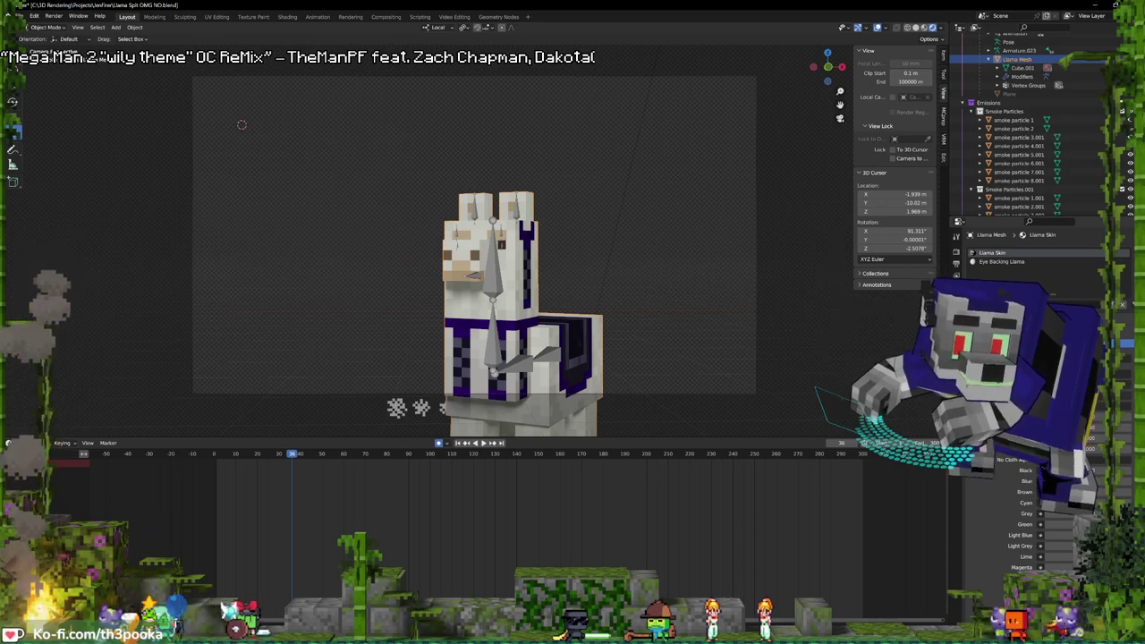
- Change the cloth in the Llama Skin material to the maroon-bordered pattern and examine the llama from a slightly different angle
{"action": "scroll", "coordinate": [1047, 412], "scroll_direction": "down", "scroll_amount": 4}
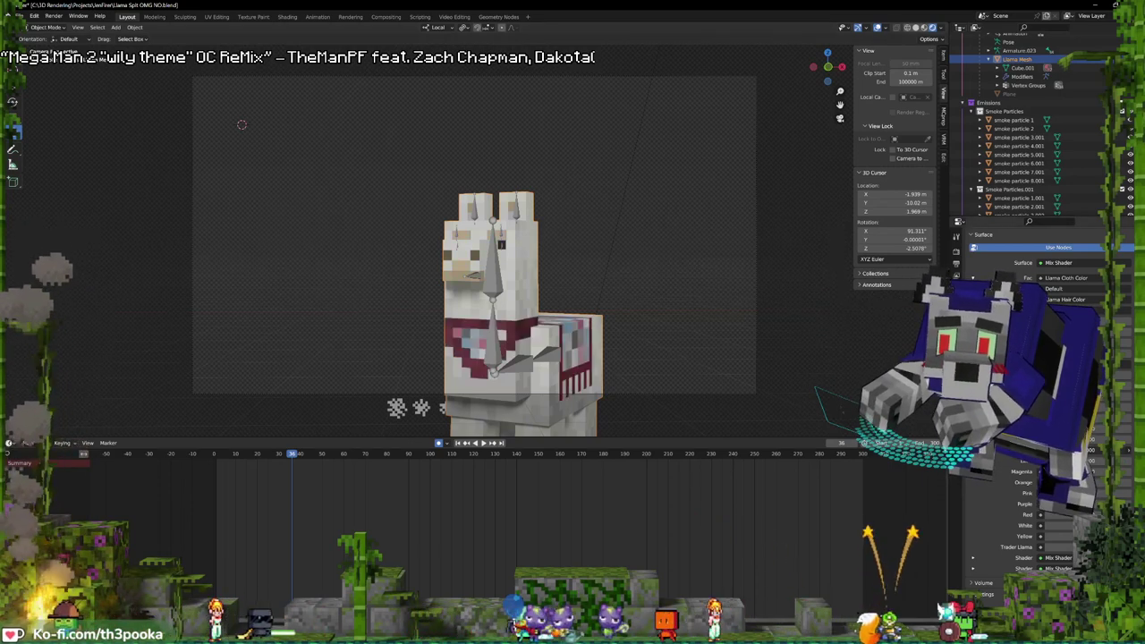
{"action": "scroll", "coordinate": [1037, 403], "scroll_direction": "up", "scroll_amount": 3}
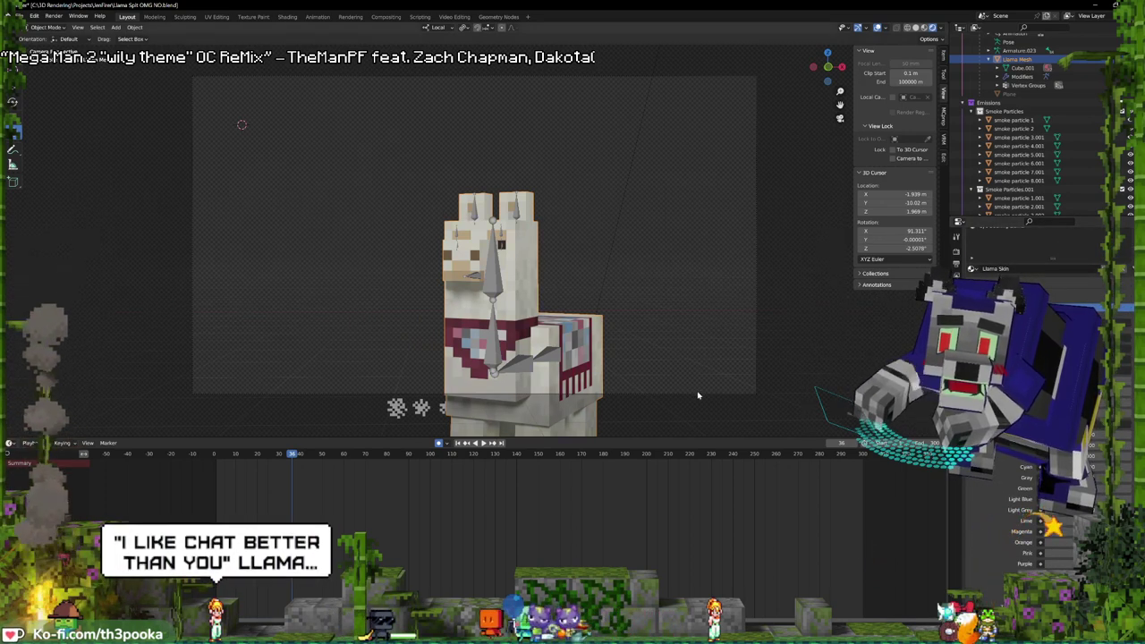
{"action": "scroll", "coordinate": [574, 303], "scroll_direction": "down", "scroll_amount": 2}
{"action": "middle_click_drag", "start_coordinate": [572, 302], "coordinate": [553, 301]}
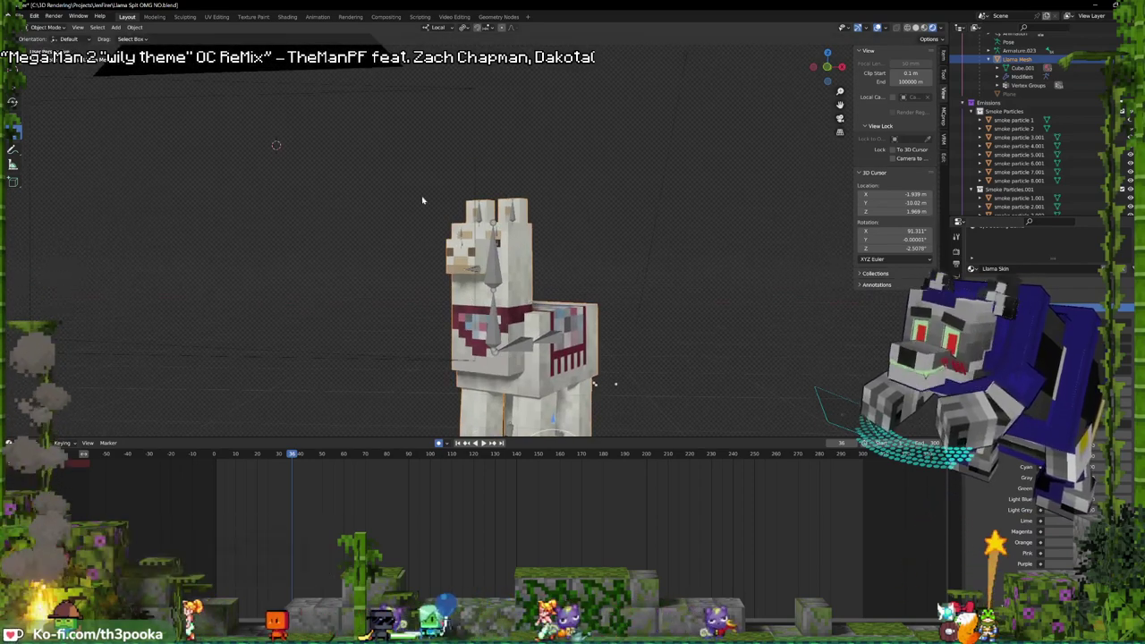
- Add a general Asset Browser workspace to the project
{"action": "left_click", "coordinate": [499, 17]}
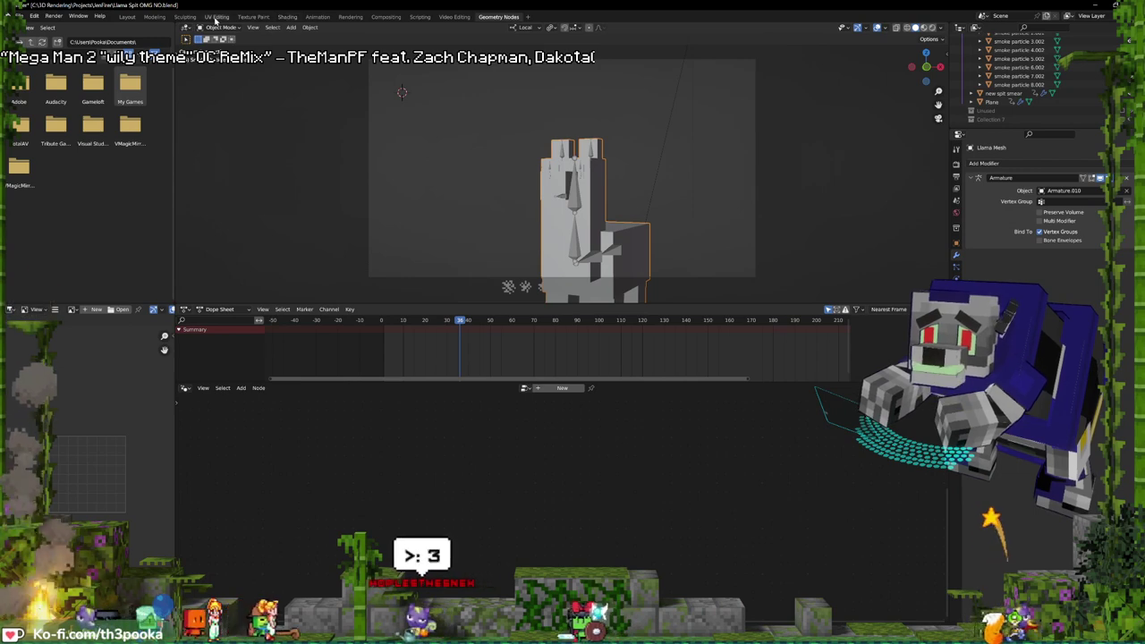
{"action": "left_click", "coordinate": [529, 16]}
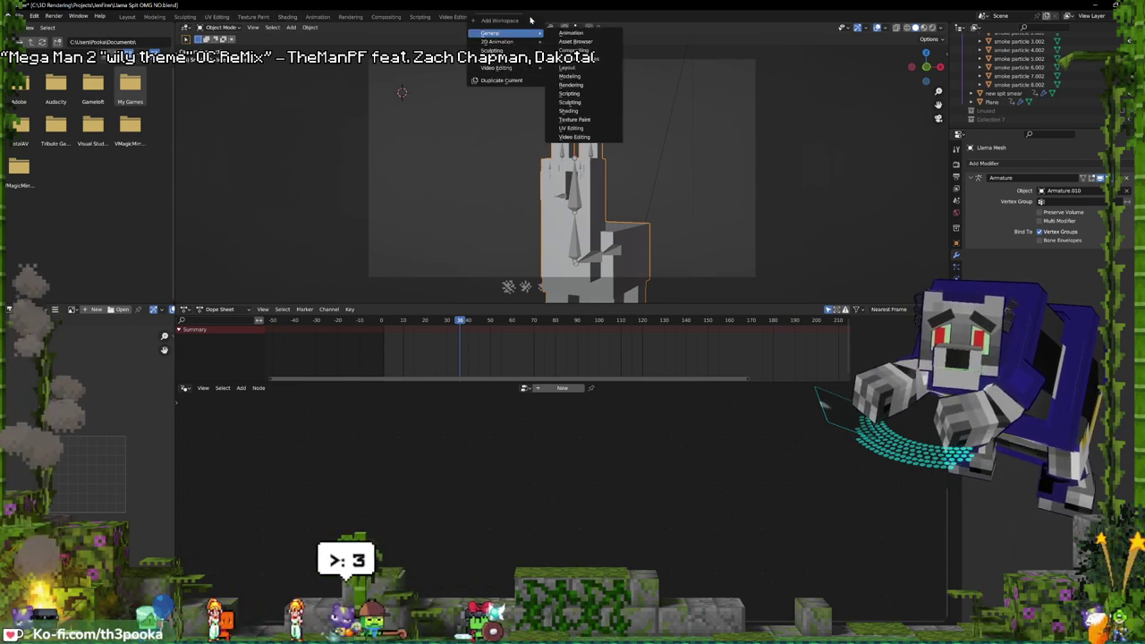
{"action": "mouse_move", "coordinate": [539, 33]}
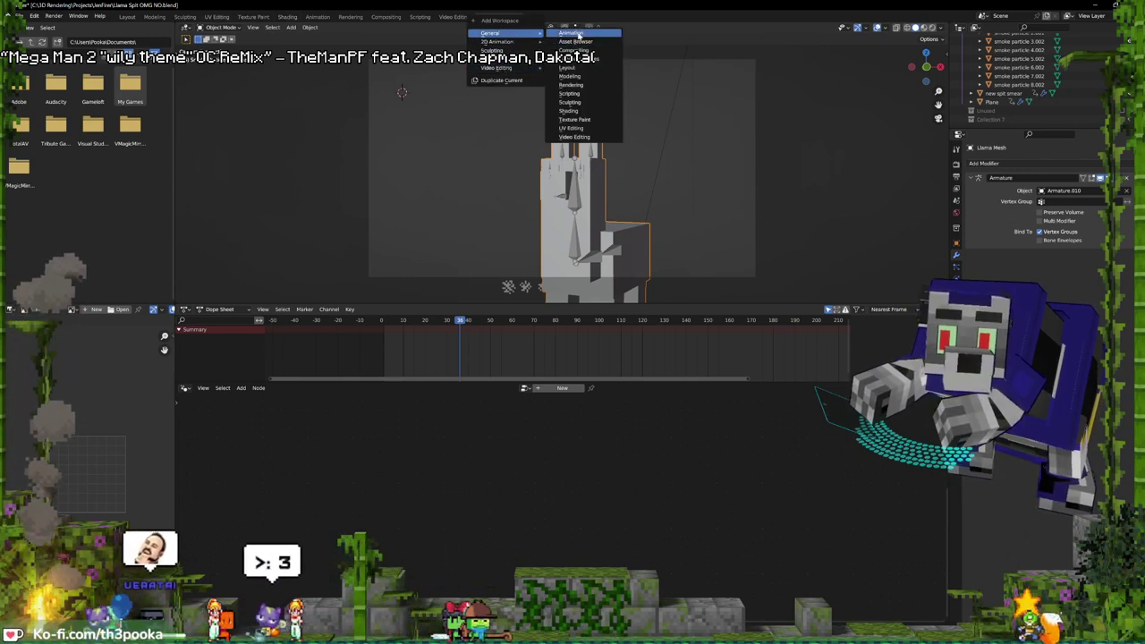
{"action": "left_click", "coordinate": [574, 41]}
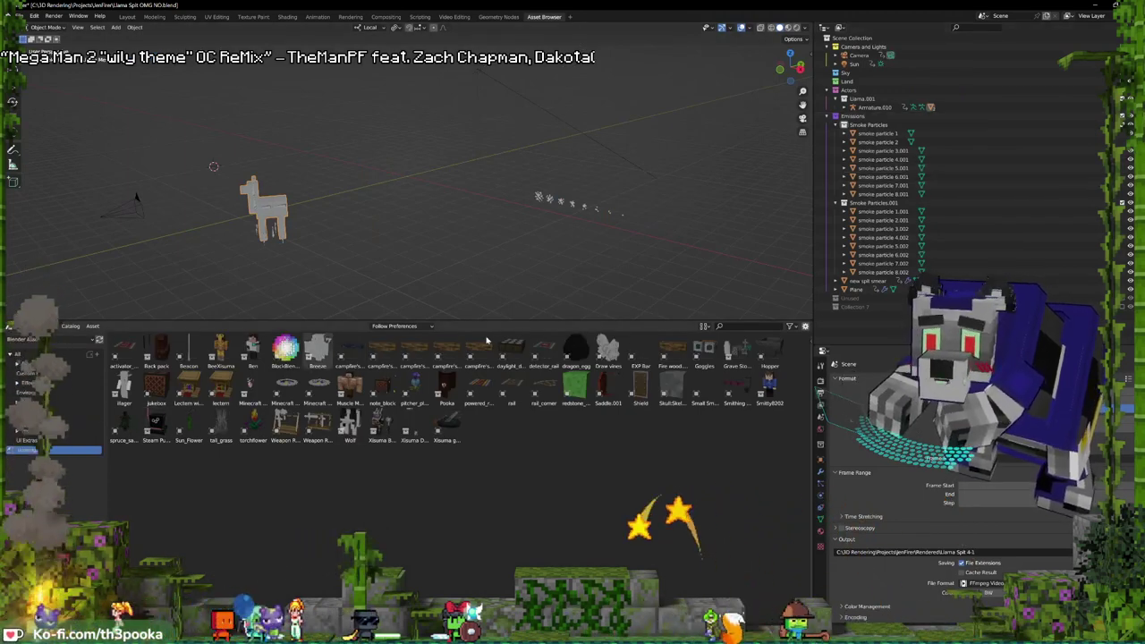
- Place the Steam Punk Top Hat asset in the scene and move its collection into the Llama.001 collection
{"action": "left_click_drag", "start_coordinate": [156, 424], "coordinate": [277, 202]}
{"action": "left_click", "coordinate": [843, 203]}
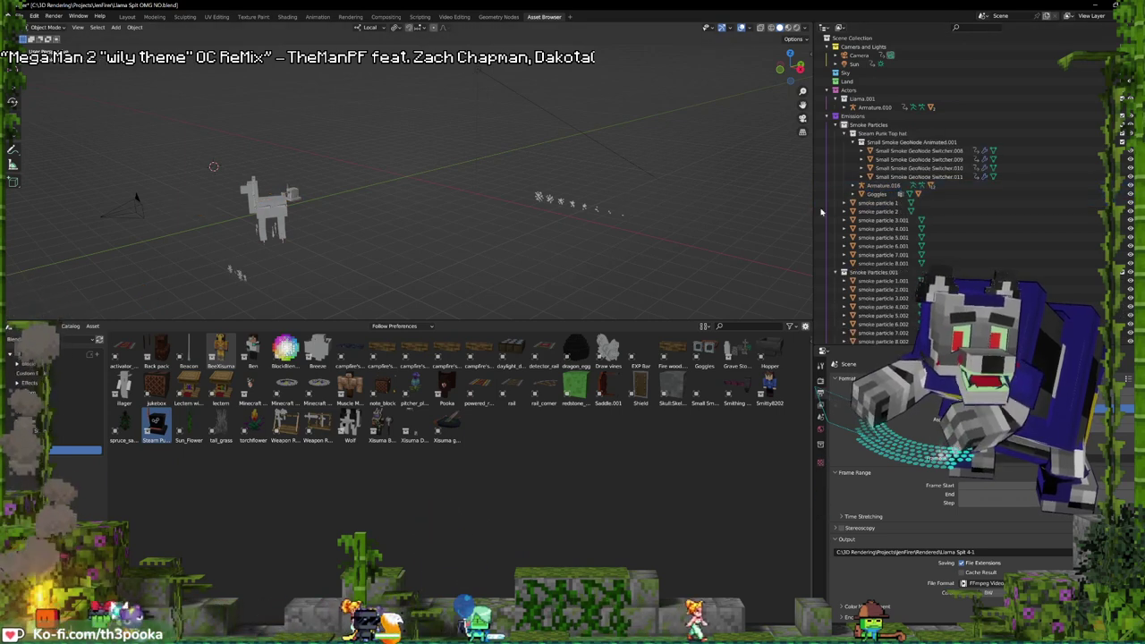
{"action": "left_click", "coordinate": [881, 185]}
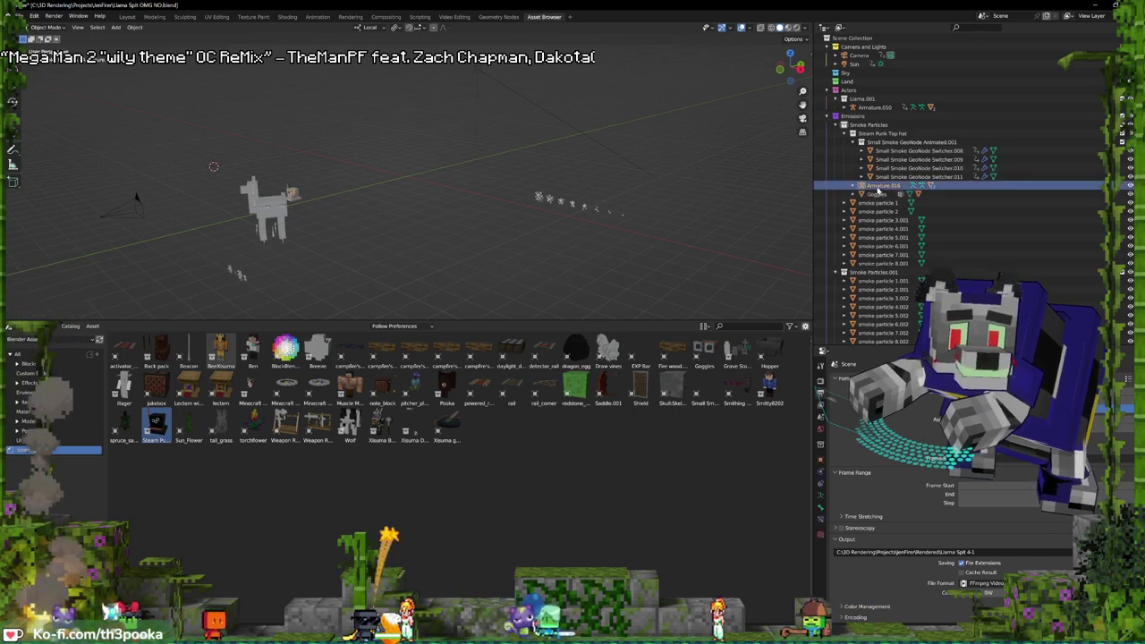
{"action": "left_click", "coordinate": [861, 142]}
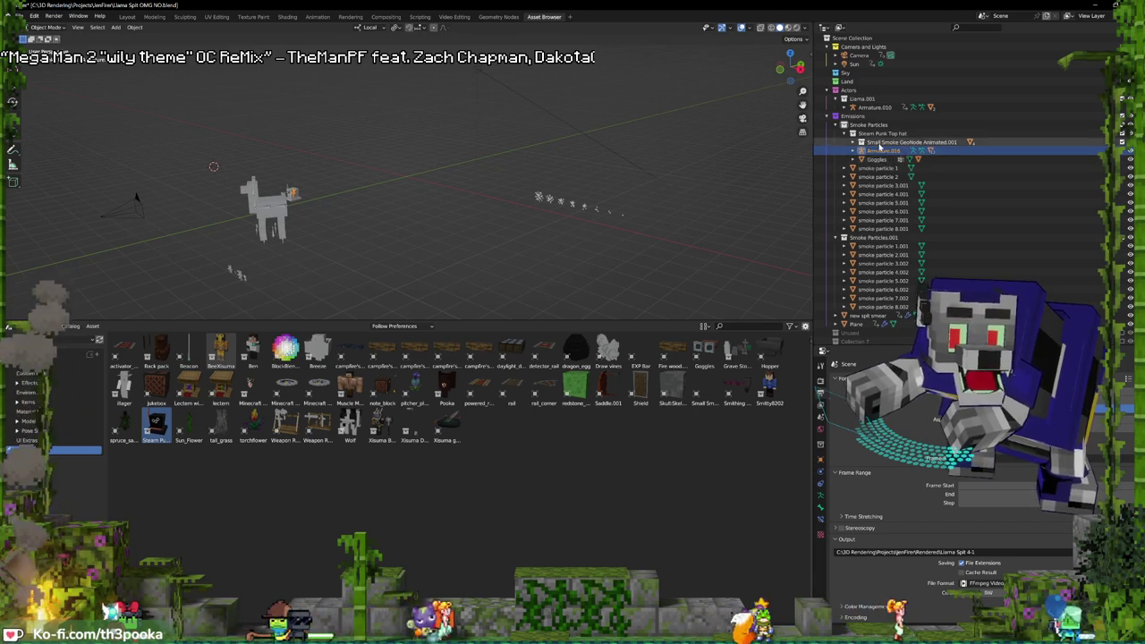
{"action": "left_click", "coordinate": [876, 134]}
{"action": "left_click_drag", "start_coordinate": [876, 138], "coordinate": [864, 98]}
- Select the top hat's armature and move it freely from its drop point to beside the llama's head
{"action": "middle_click_drag", "start_coordinate": [267, 204], "coordinate": [234, 223]}
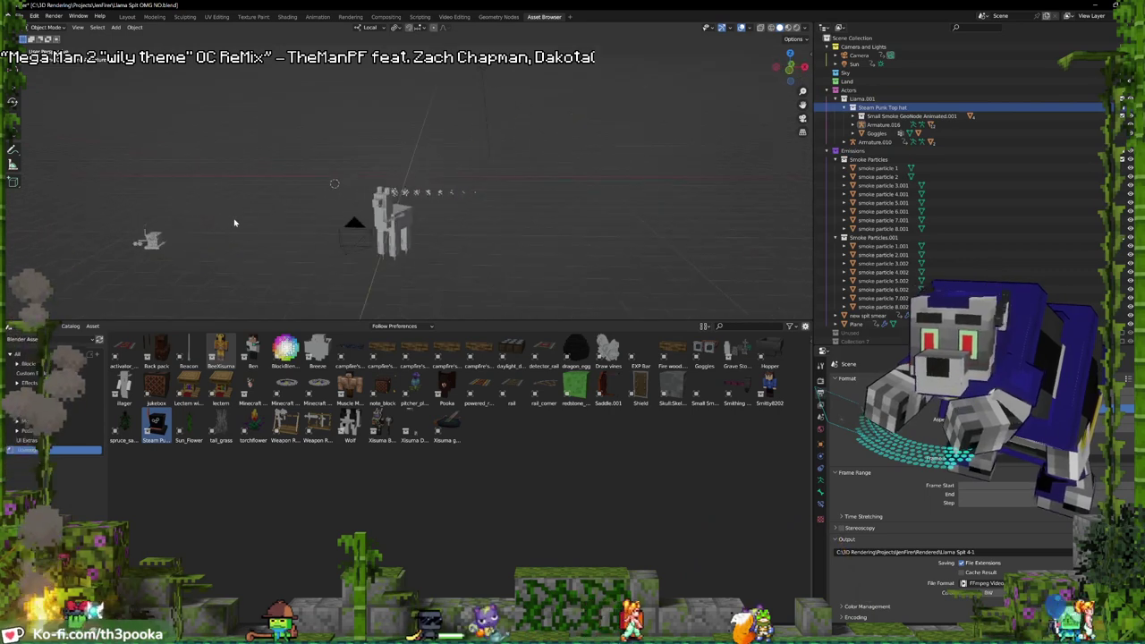
{"action": "left_click", "coordinate": [157, 246]}
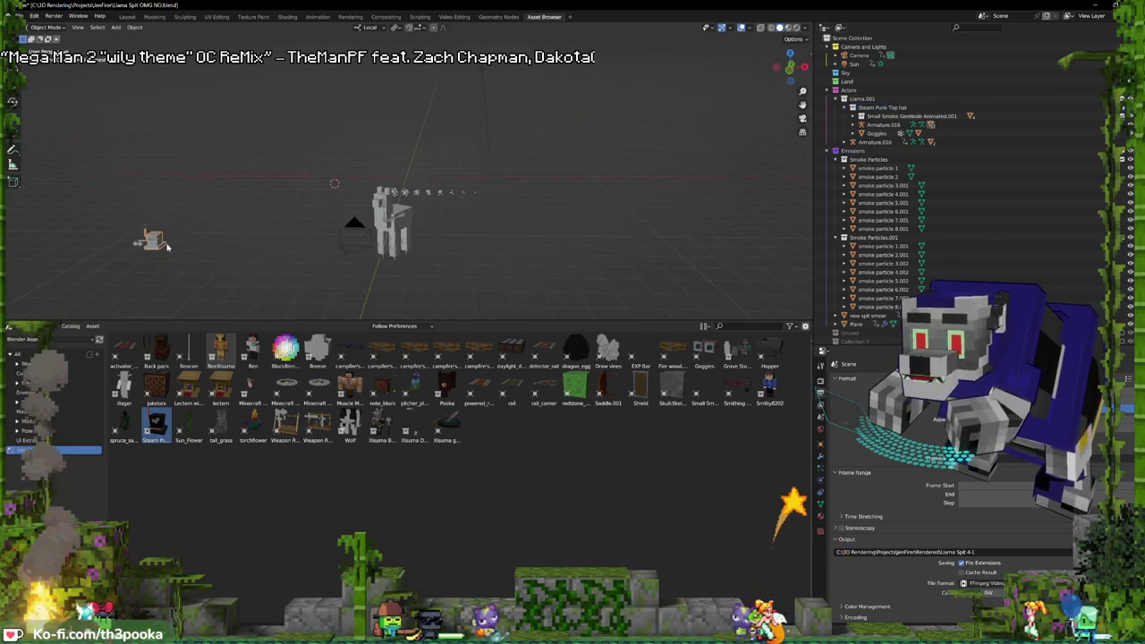
{"action": "left_click", "coordinate": [165, 236]}
{"action": "key", "text": "g"}
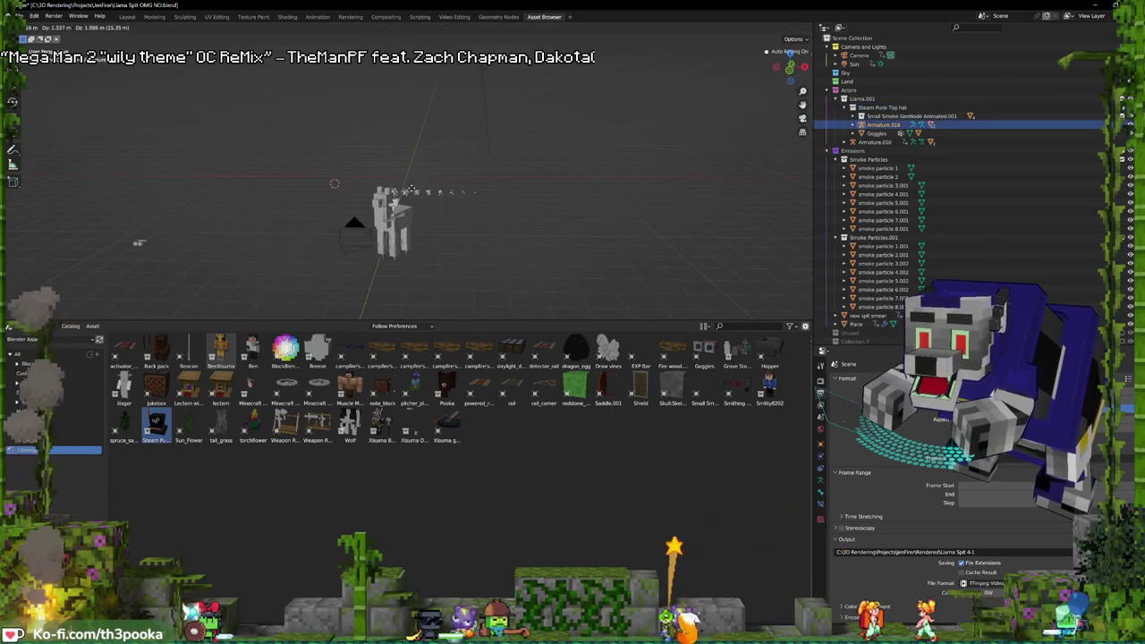
{"action": "left_click", "coordinate": [429, 169]}
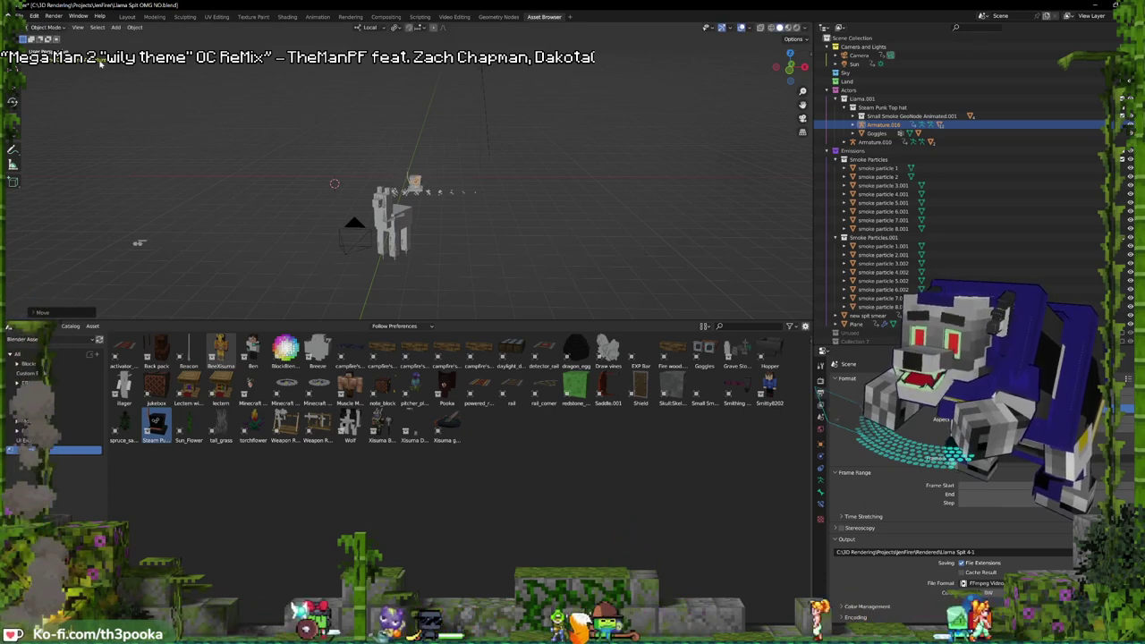
- Activate the Transform tool, slide the top hat about 13 m horizontally to the llama, and raise it to head height
{"action": "left_click", "coordinate": [12, 132]}
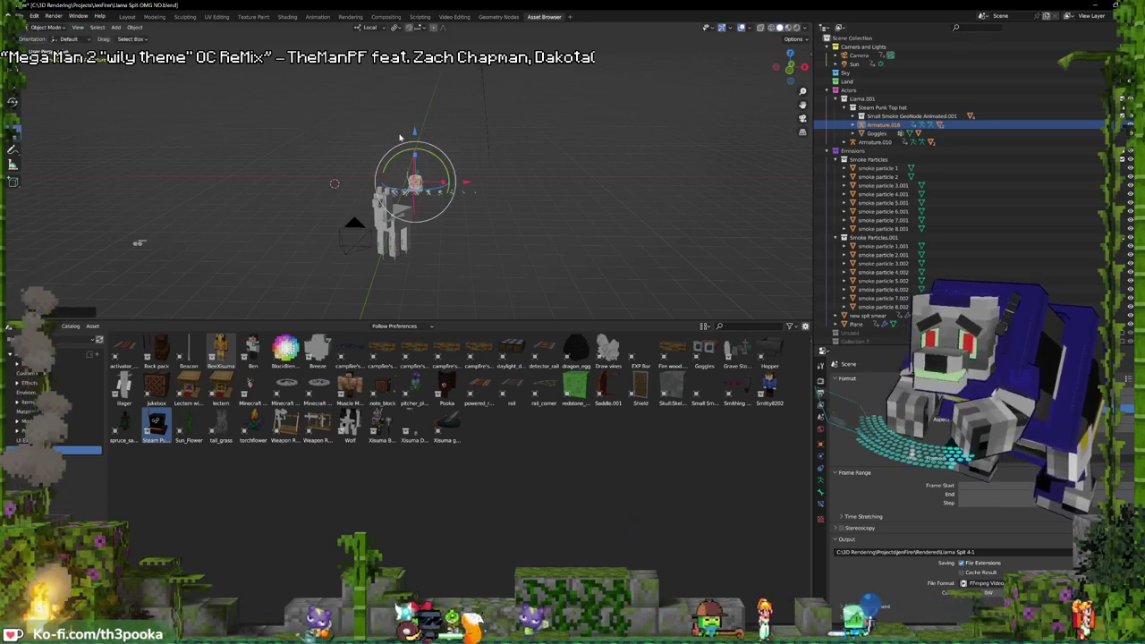
{"action": "key", "text": "g"}
{"action": "key", "text": "y"}
{"action": "key", "text": "y"}
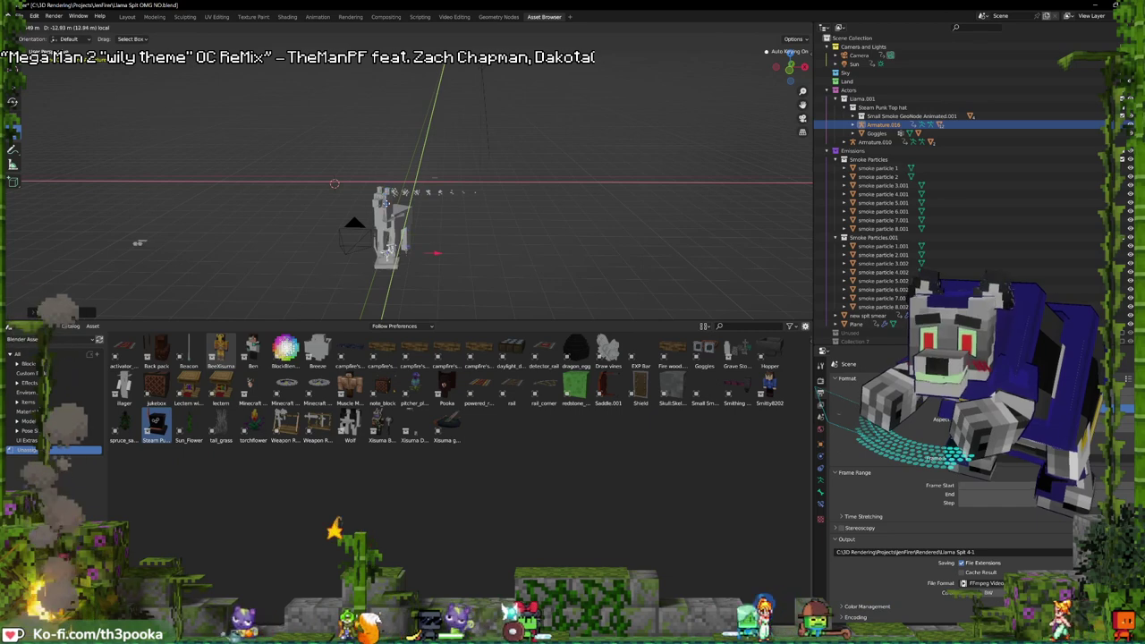
{"action": "left_click", "coordinate": [390, 252]}
{"action": "left_click_drag", "start_coordinate": [388, 204], "coordinate": [389, 138]}
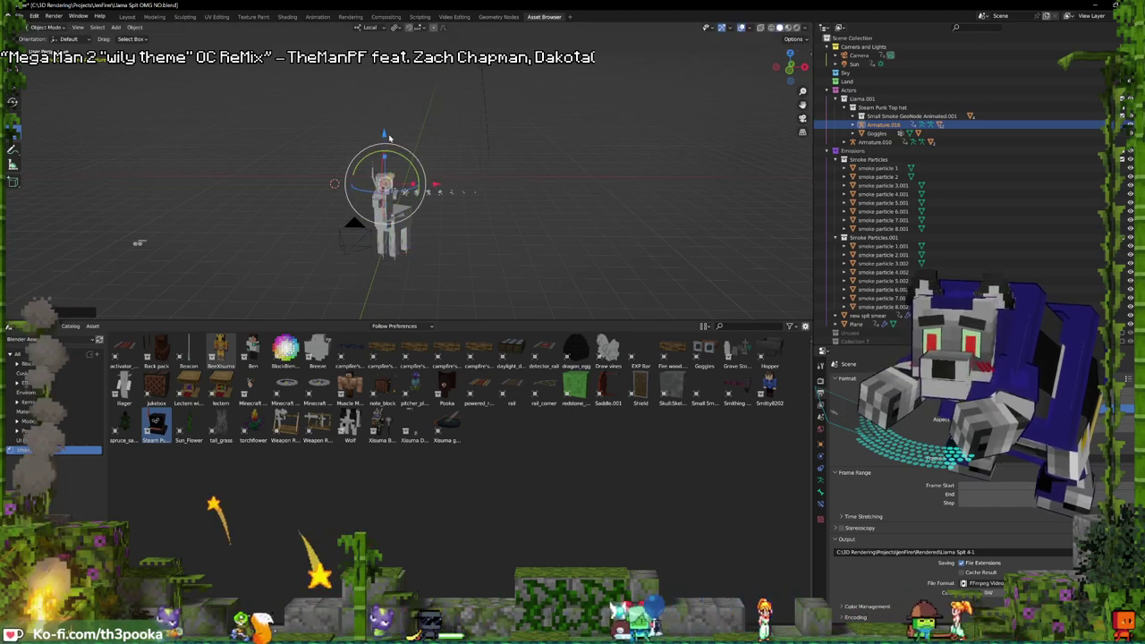
- Align the top hat depthwise with the llama, switch to material preview shading in the camera view, and raise the hat onto its head
{"action": "key", "text": "g"}
{"action": "key", "text": "y"}
{"action": "key", "text": "y"}
{"action": "left_click", "coordinate": [385, 140]}
{"action": "key", "text": "KP_0"}
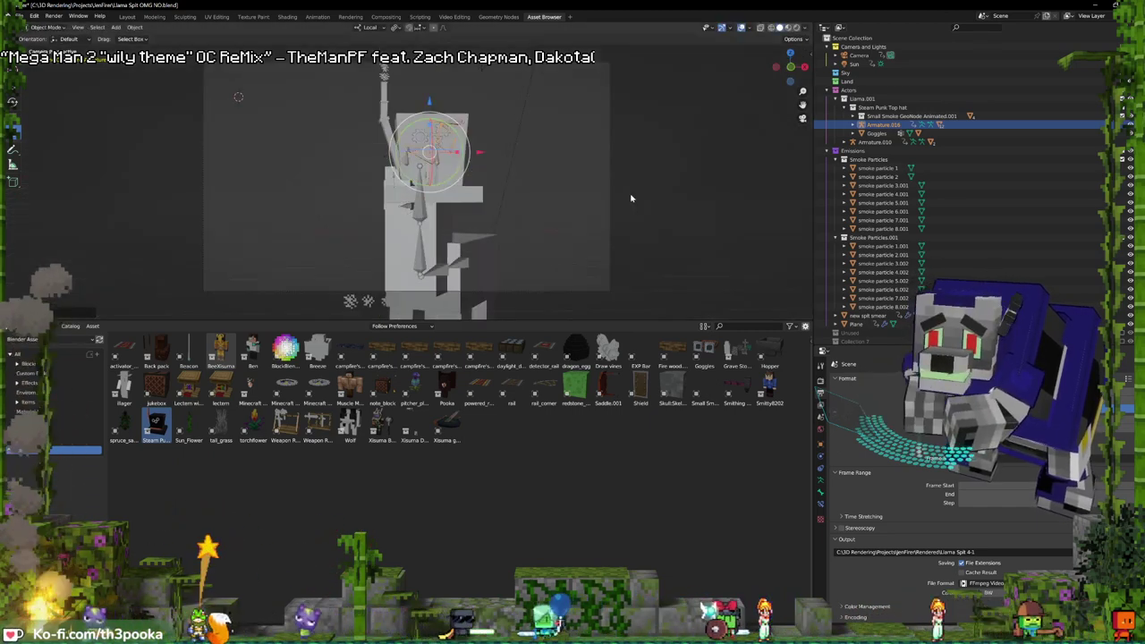
{"action": "left_click", "coordinate": [787, 28]}
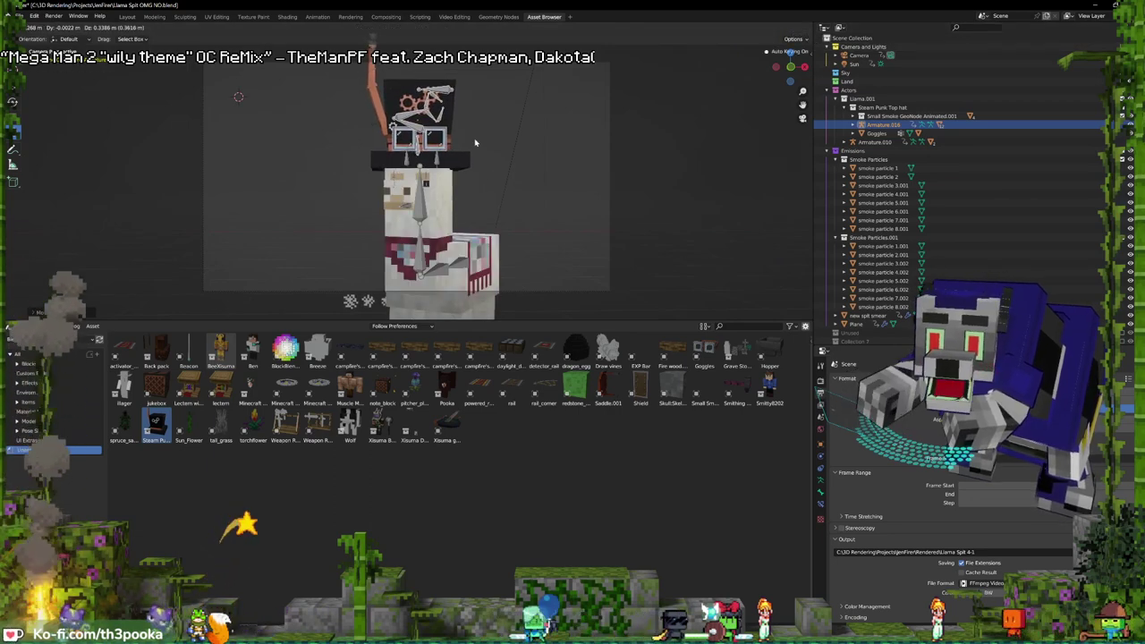
{"action": "left_click", "coordinate": [444, 142]}
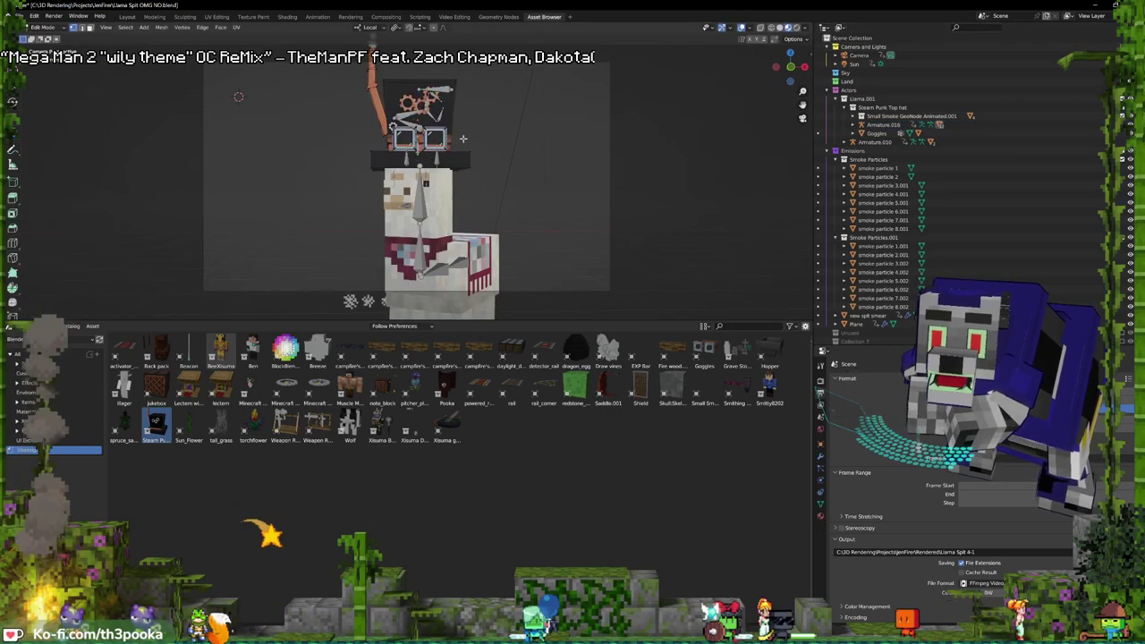
{"action": "key", "text": "Tab"}
{"action": "middle_click_drag", "start_coordinate": [493, 152], "coordinate": [488, 143]}
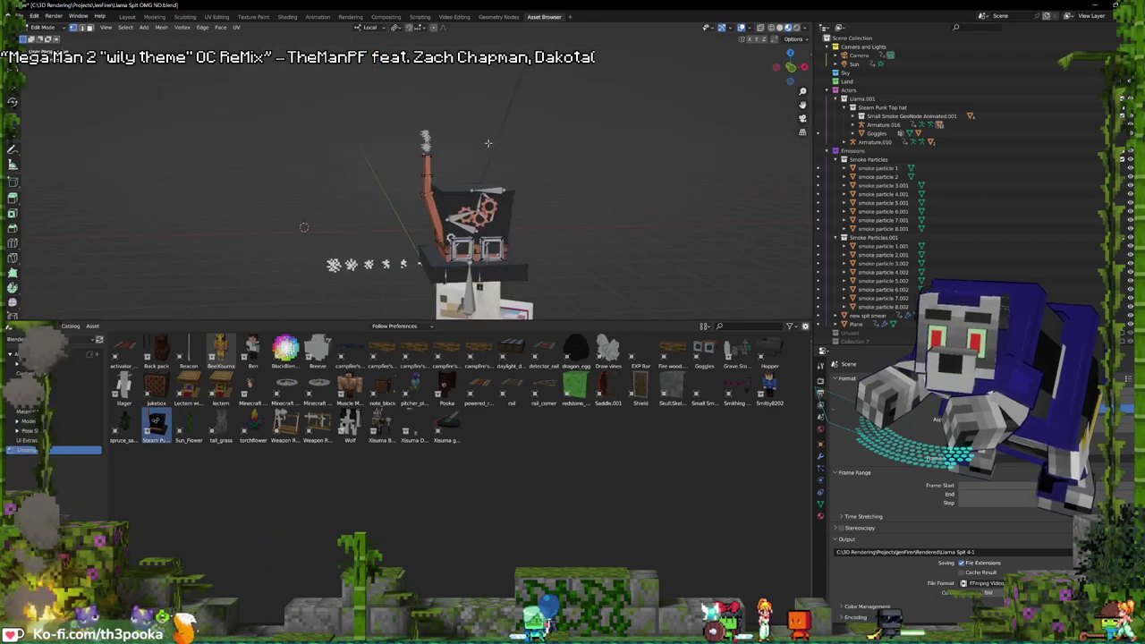
{"action": "key", "text": "Tab"}
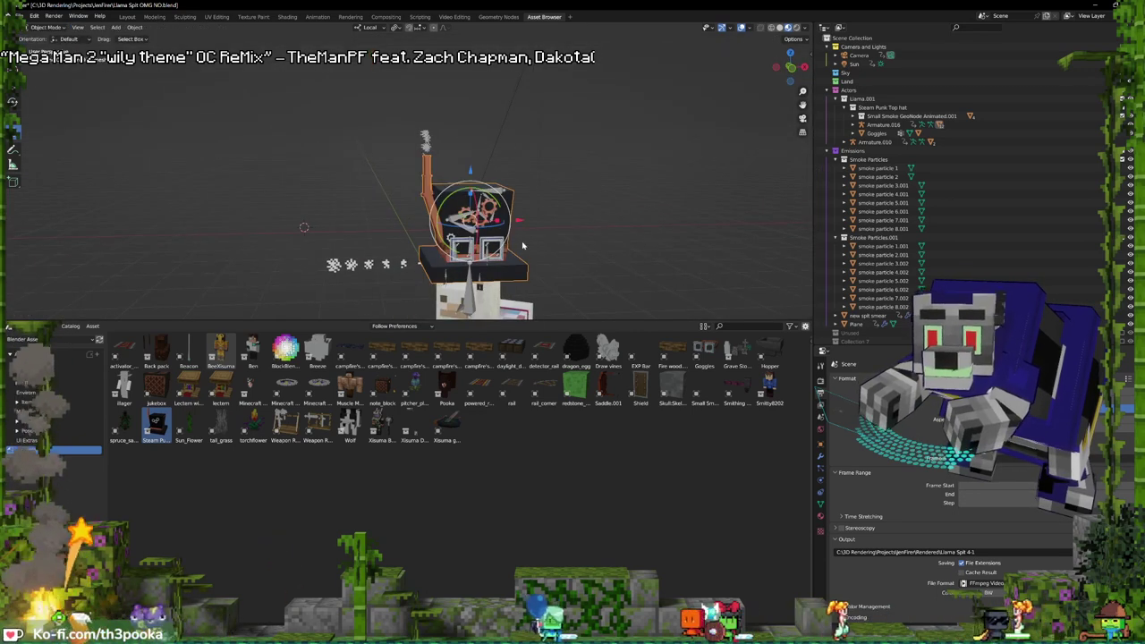
- Enter Pose Mode on the top hat's armature and rotate the lid bone open to an upright position
{"action": "middle_click_drag", "start_coordinate": [565, 251], "coordinate": [561, 249]}
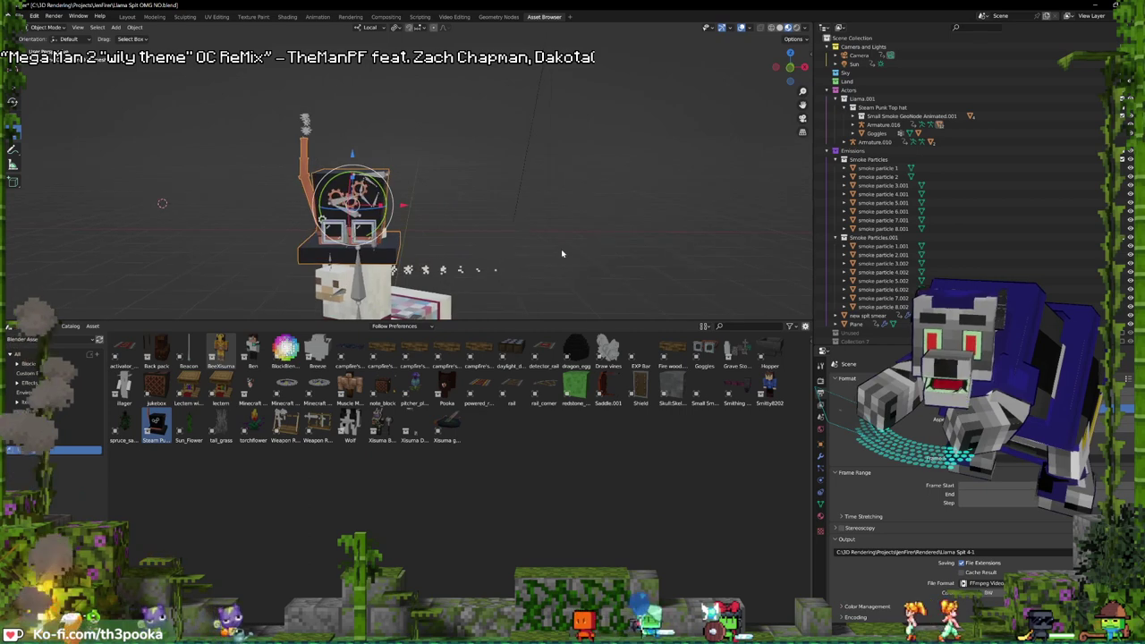
{"action": "key", "text": "ctrl+Tab"}
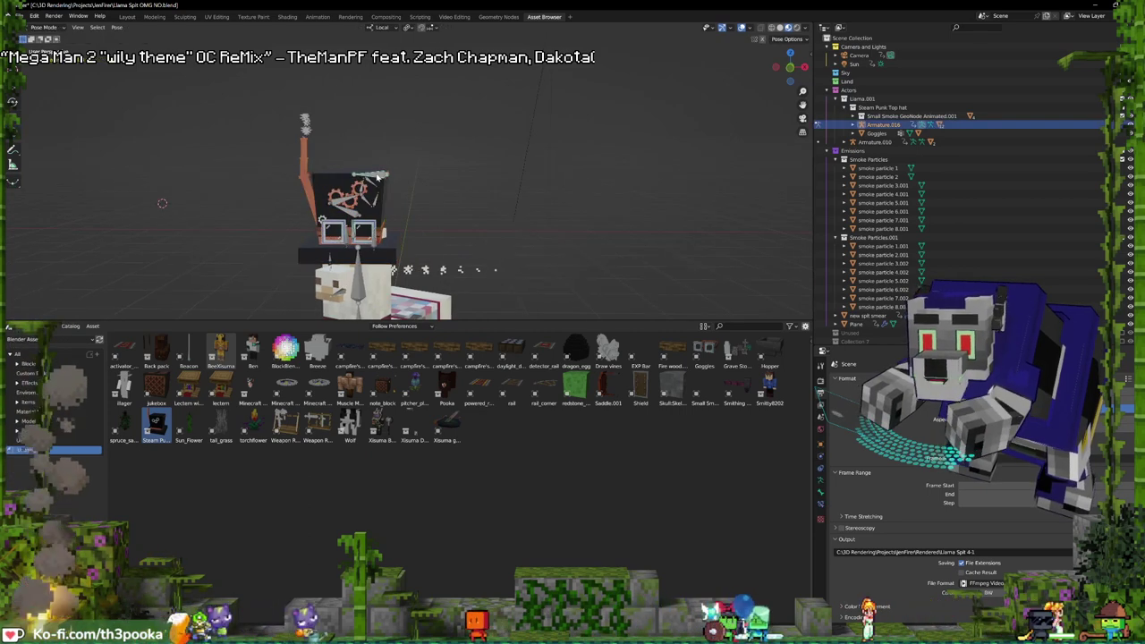
{"action": "left_click", "coordinate": [376, 177]}
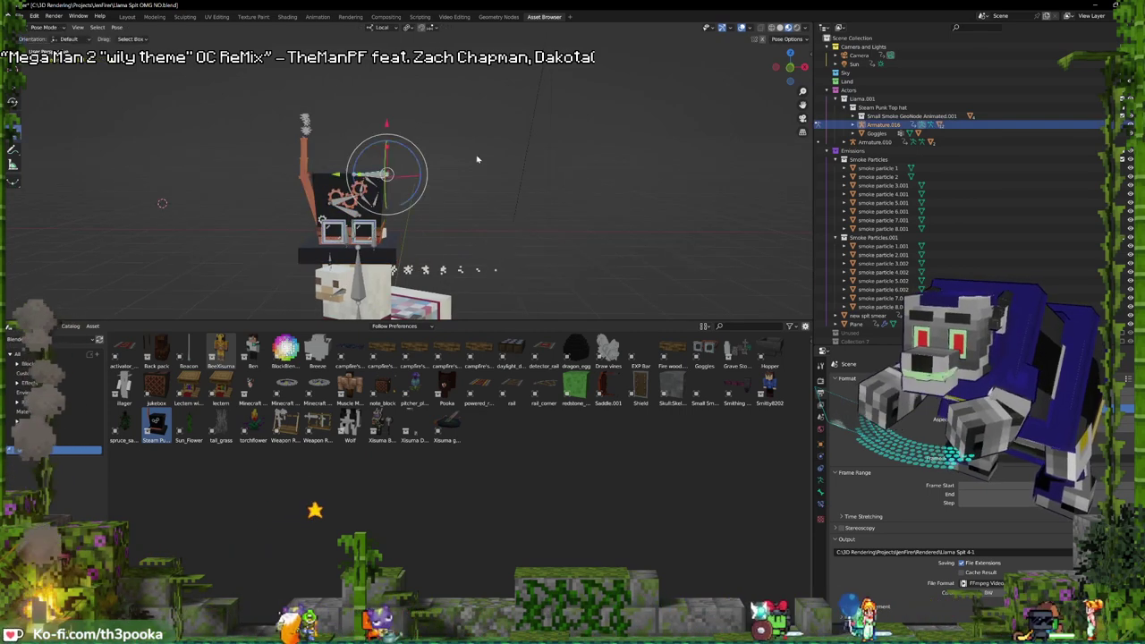
{"action": "left_click_drag", "start_coordinate": [414, 151], "coordinate": [424, 219]}
- Move and rotate the mechanical arm's bones so the arm reaches up out of the opened top hat
{"action": "left_click", "coordinate": [353, 216]}
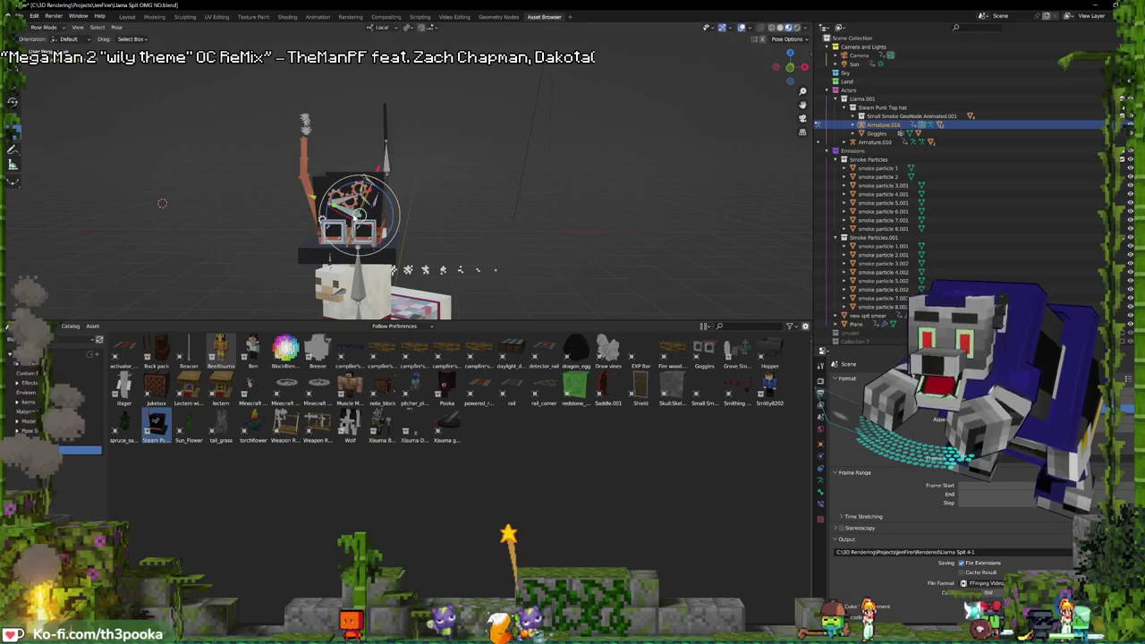
{"action": "key", "text": "g"}
{"action": "left_click", "coordinate": [352, 179]}
{"action": "left_click", "coordinate": [353, 180]}
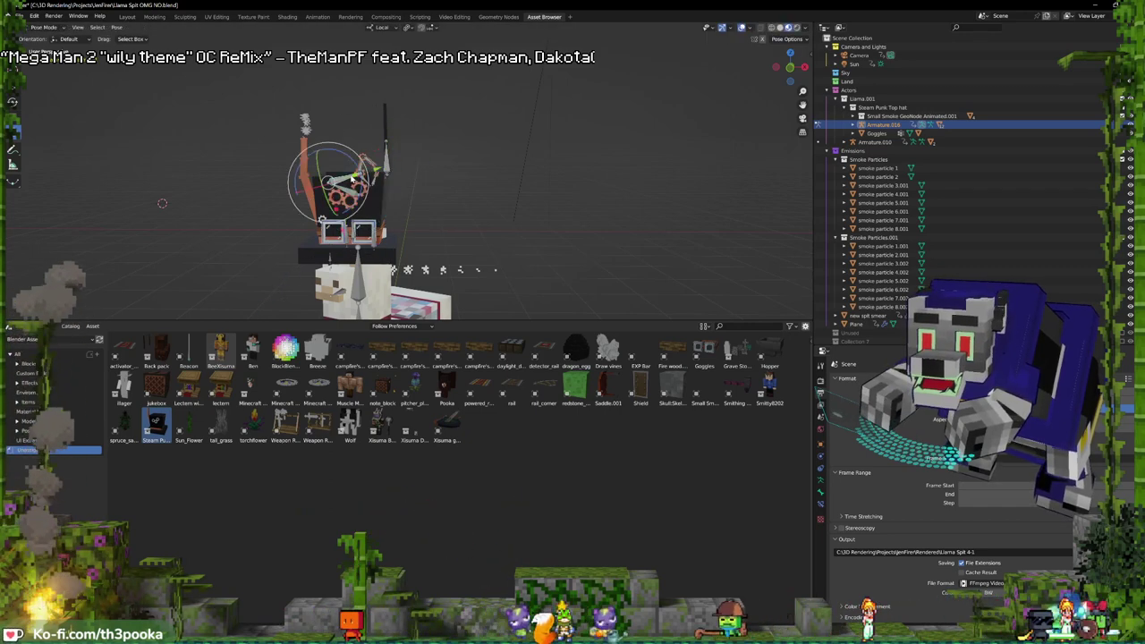
{"action": "key", "text": "g"}
{"action": "left_click", "coordinate": [355, 187]}
{"action": "left_click", "coordinate": [355, 188]}
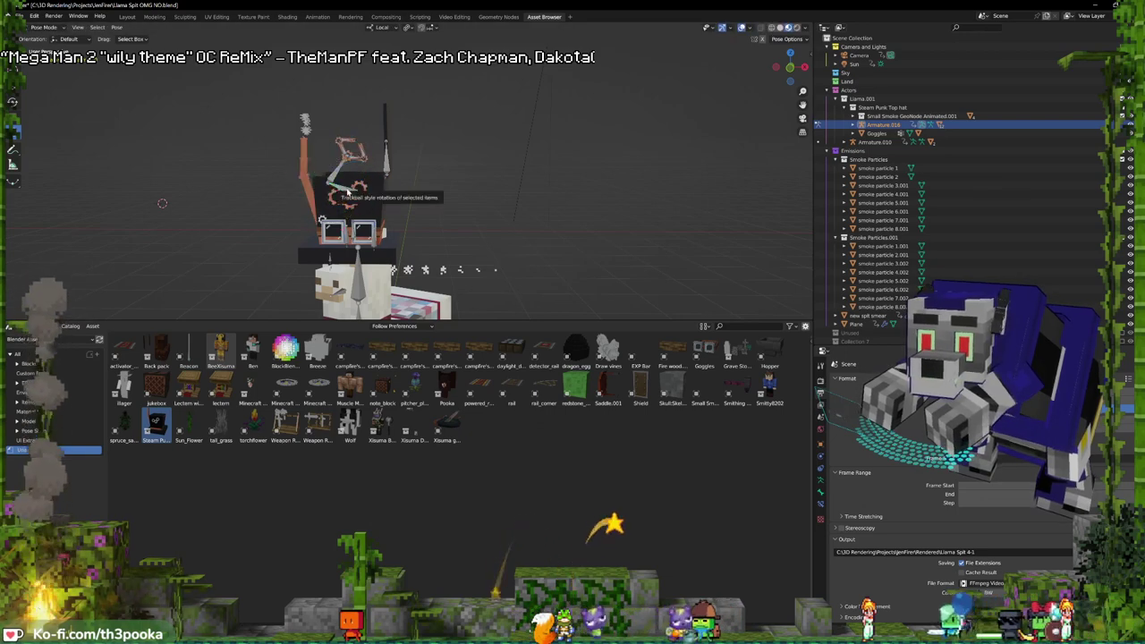
{"action": "left_click_drag", "start_coordinate": [384, 173], "coordinate": [398, 186]}
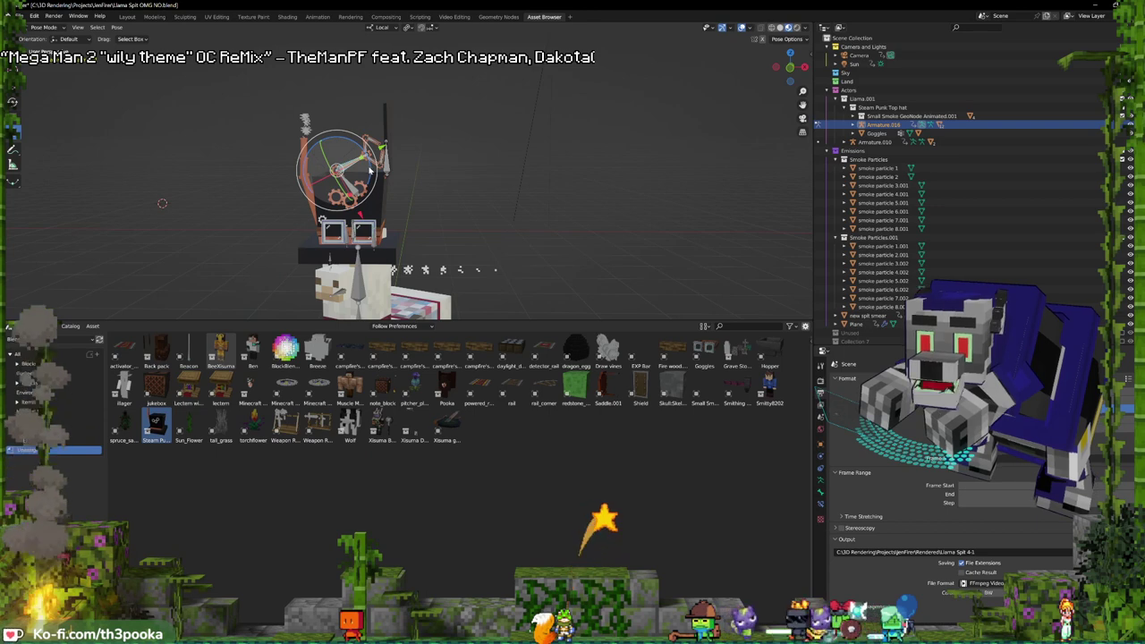
{"action": "left_click_drag", "start_coordinate": [370, 181], "coordinate": [161, 319]}
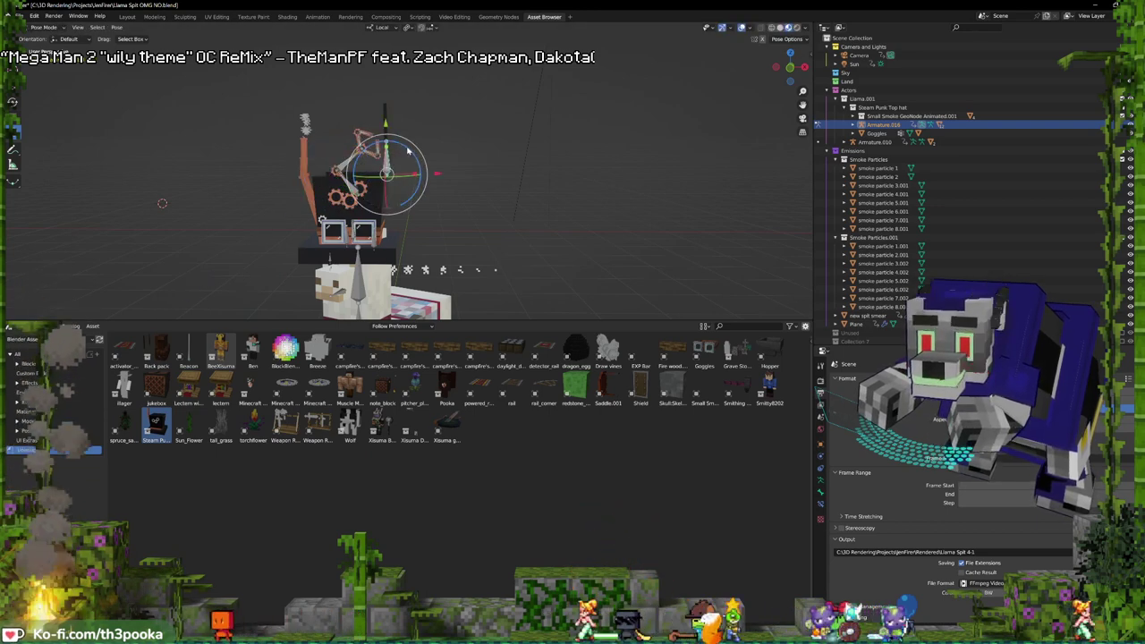
- Tilt the hat's open lid further backward and return to the camera view
{"action": "left_click_drag", "start_coordinate": [387, 165], "coordinate": [254, 318]}
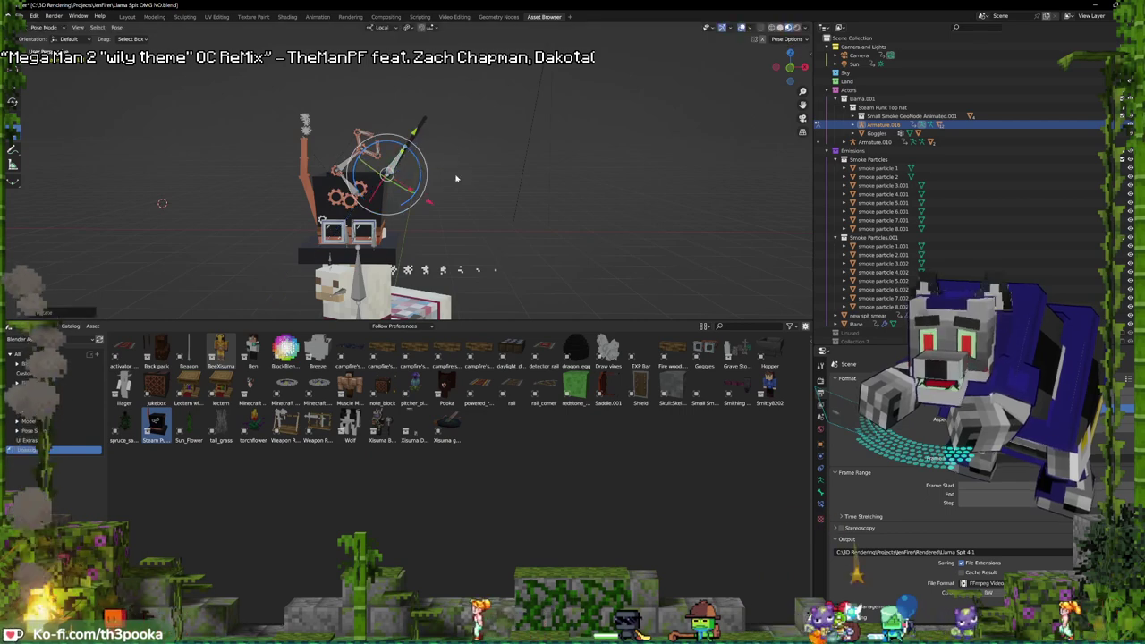
{"action": "mouse_move", "coordinate": [455, 179]}
{"action": "middle_mouse_down"}
{"action": "mouse_move", "coordinate": [435, 169]}
{"action": "mouse_move", "coordinate": [450, 181]}
{"action": "middle_mouse_up"}
{"action": "key", "text": "KP_0"}
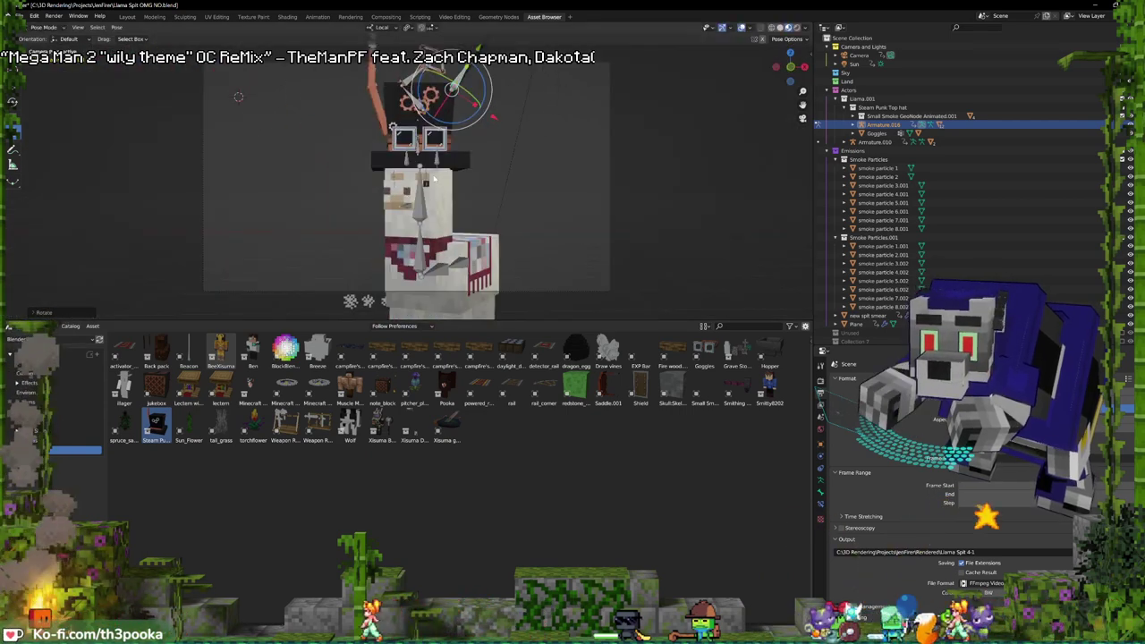
- Back in Object Mode, turn the whole top hat armature slightly to show its side and reposition it on the llama's head
{"action": "left_click", "coordinate": [435, 143]}
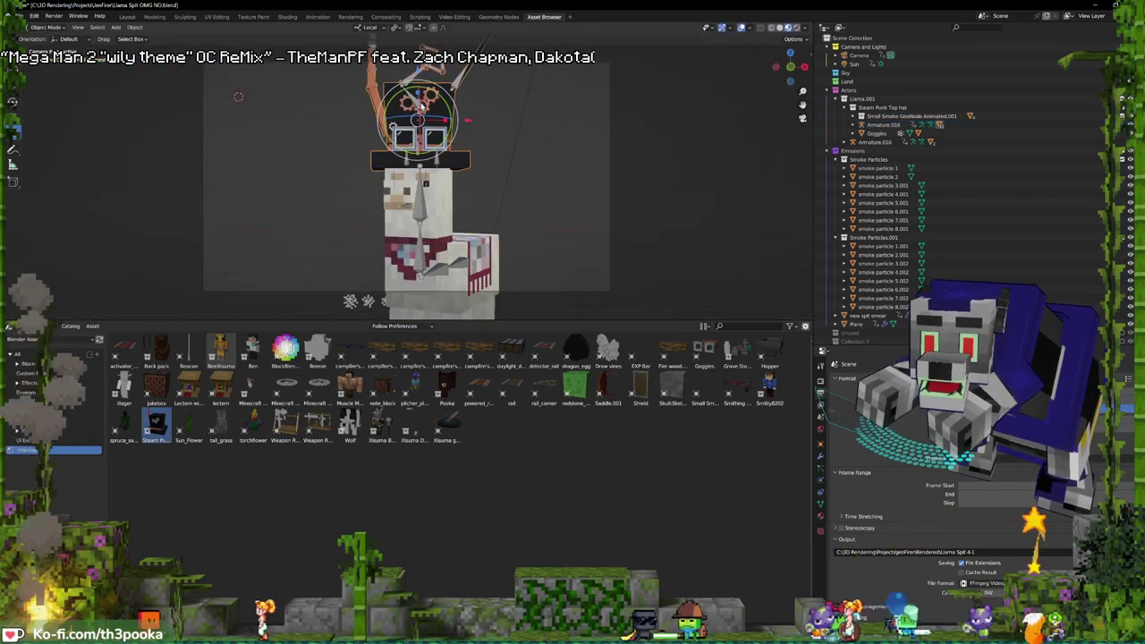
{"action": "left_click", "coordinate": [421, 105]}
{"action": "left_click_drag", "start_coordinate": [418, 125], "coordinate": [400, 127]}
{"action": "key", "text": "g"}
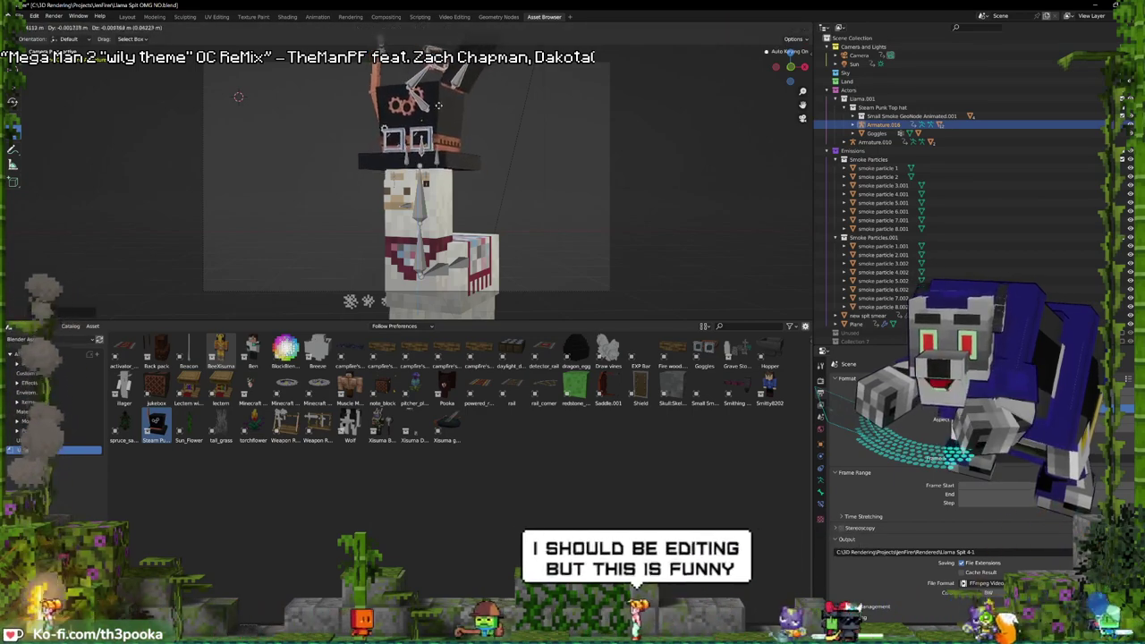
{"action": "left_click", "coordinate": [440, 112]}
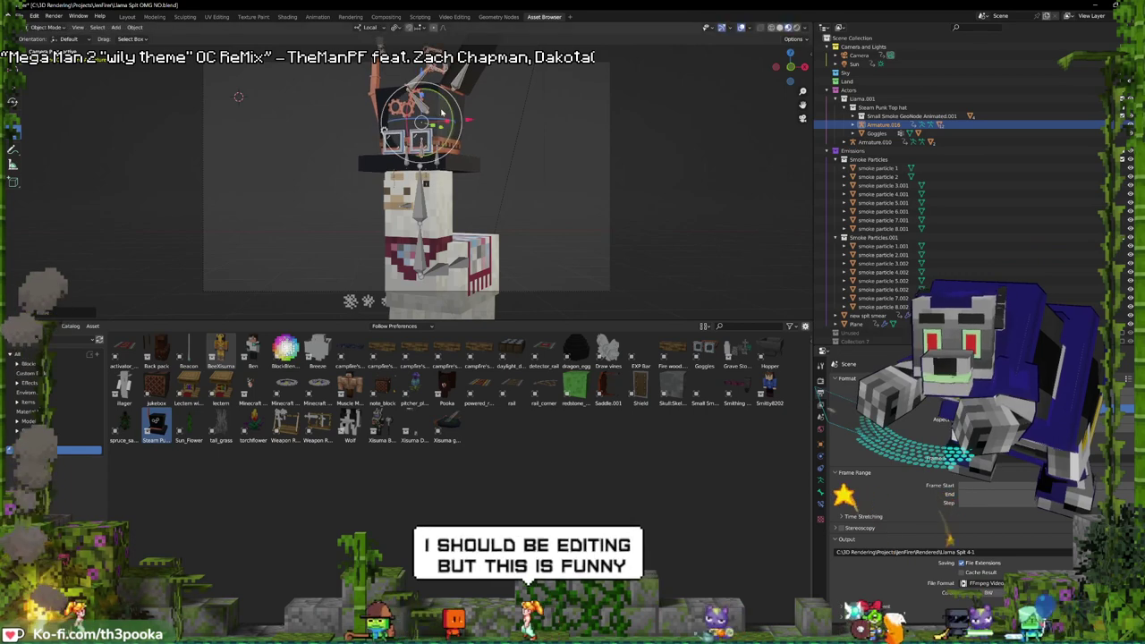
- Try scaling the top hat down to about 0.56 of its size
{"action": "key", "text": "s"}
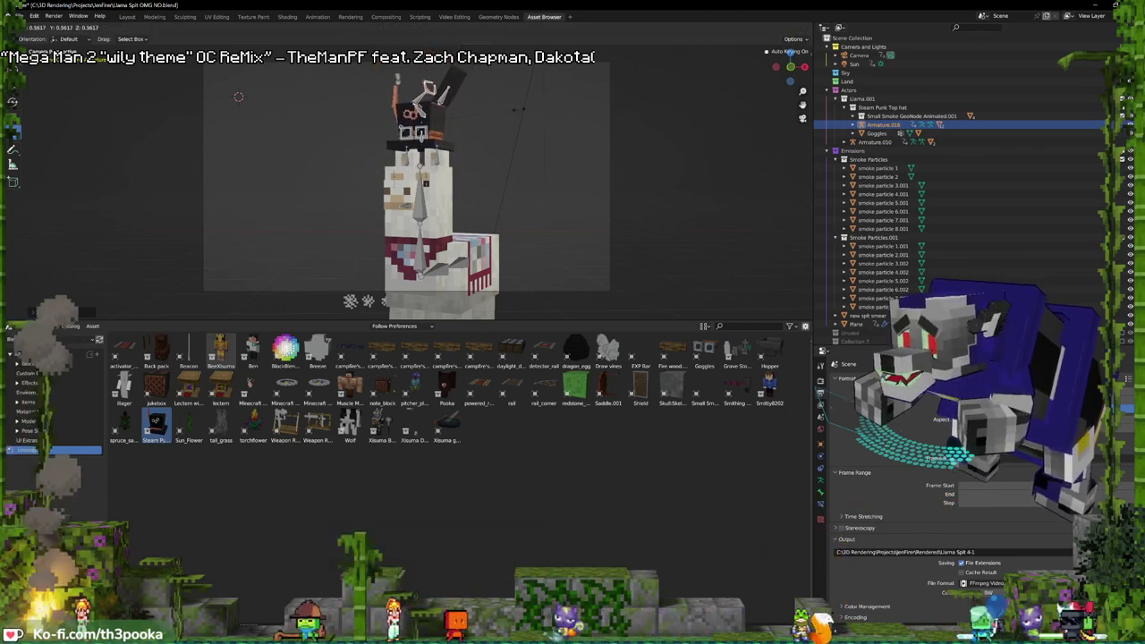
{"action": "left_click", "coordinate": [517, 111]}
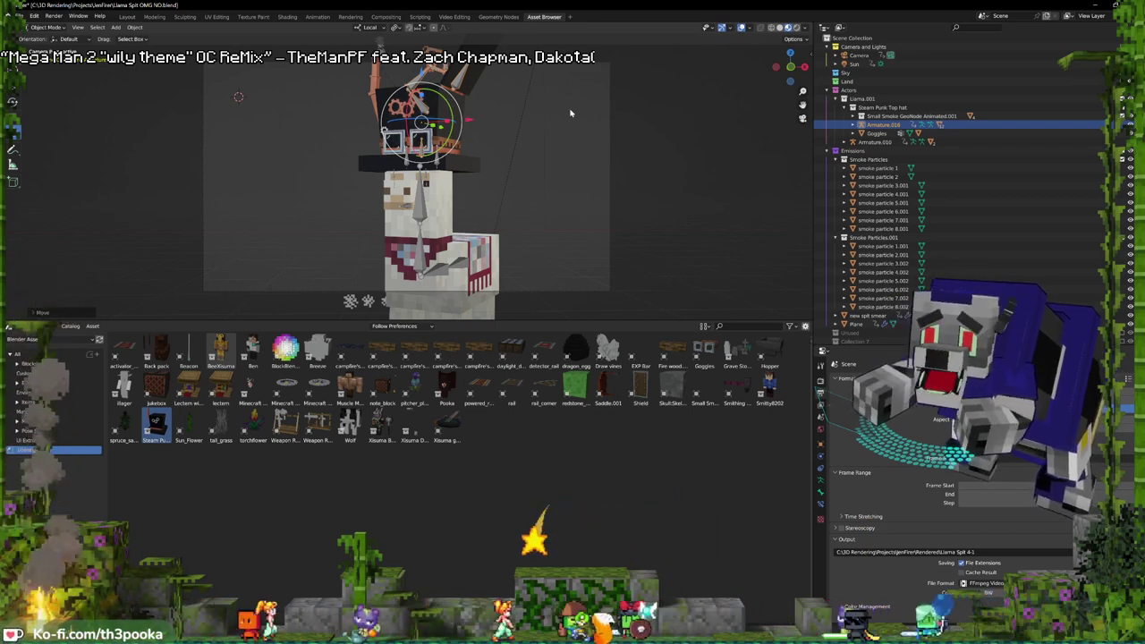
- Scale the top hat down to a tiny size and move it to the front edge of the llama's head
{"action": "key", "text": "g"}
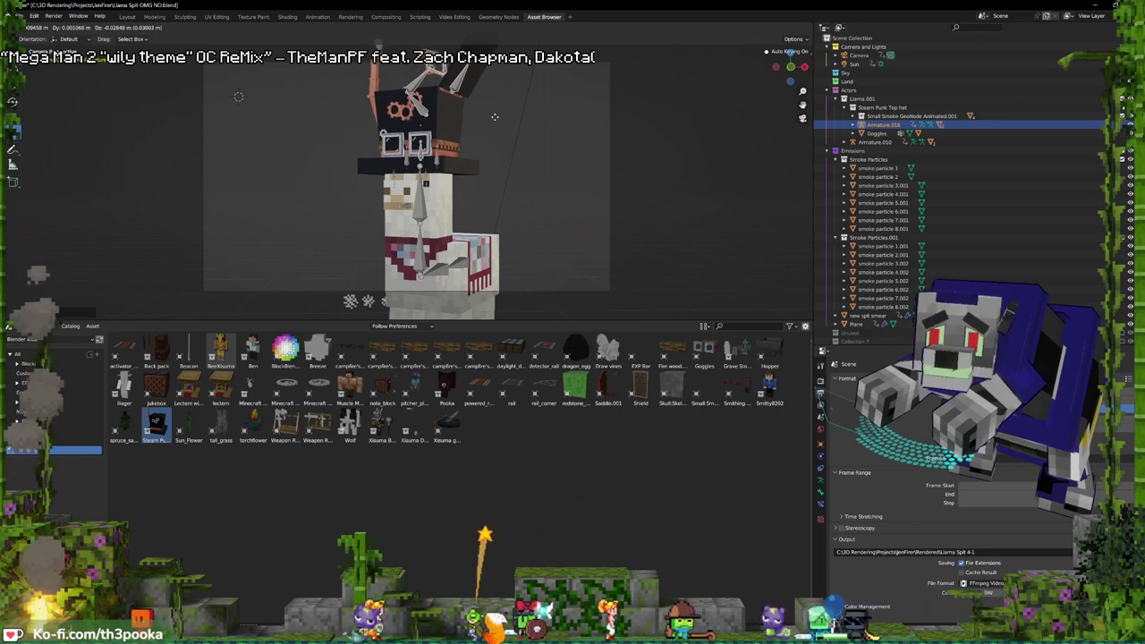
{"action": "left_click", "coordinate": [495, 119]}
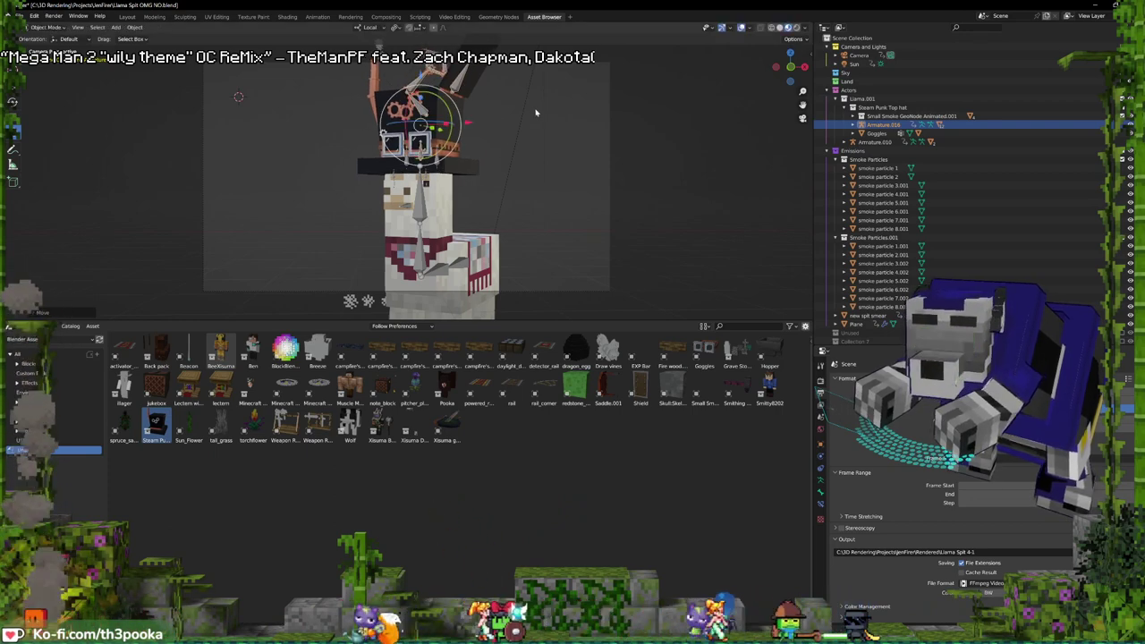
{"action": "key", "text": "s"}
{"action": "left_click", "coordinate": [475, 108]}
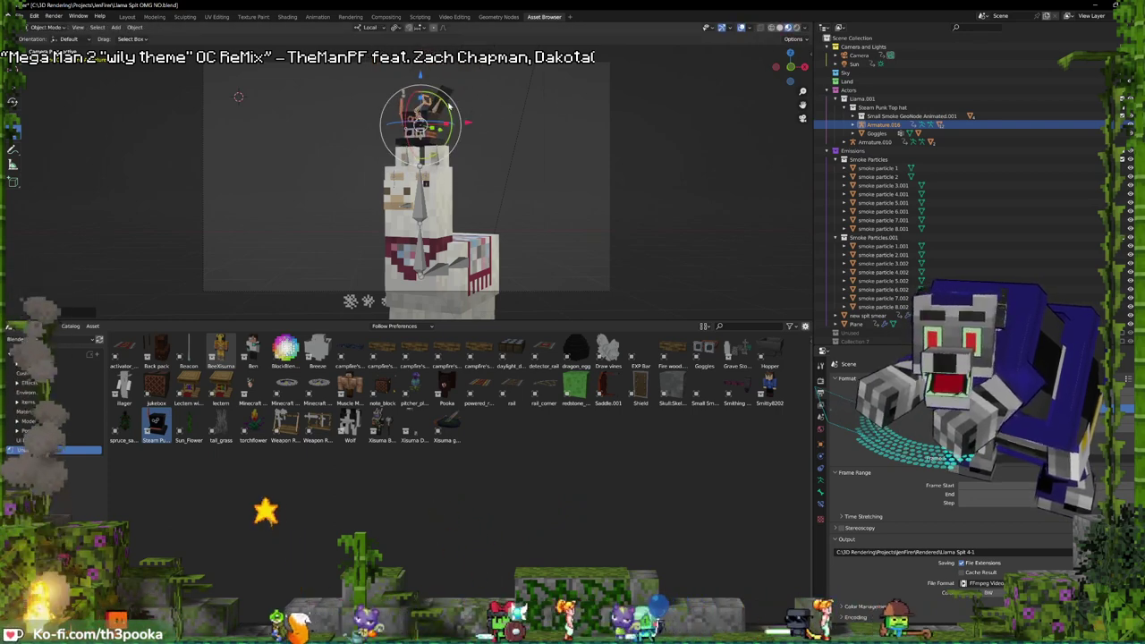
{"action": "key", "text": "g"}
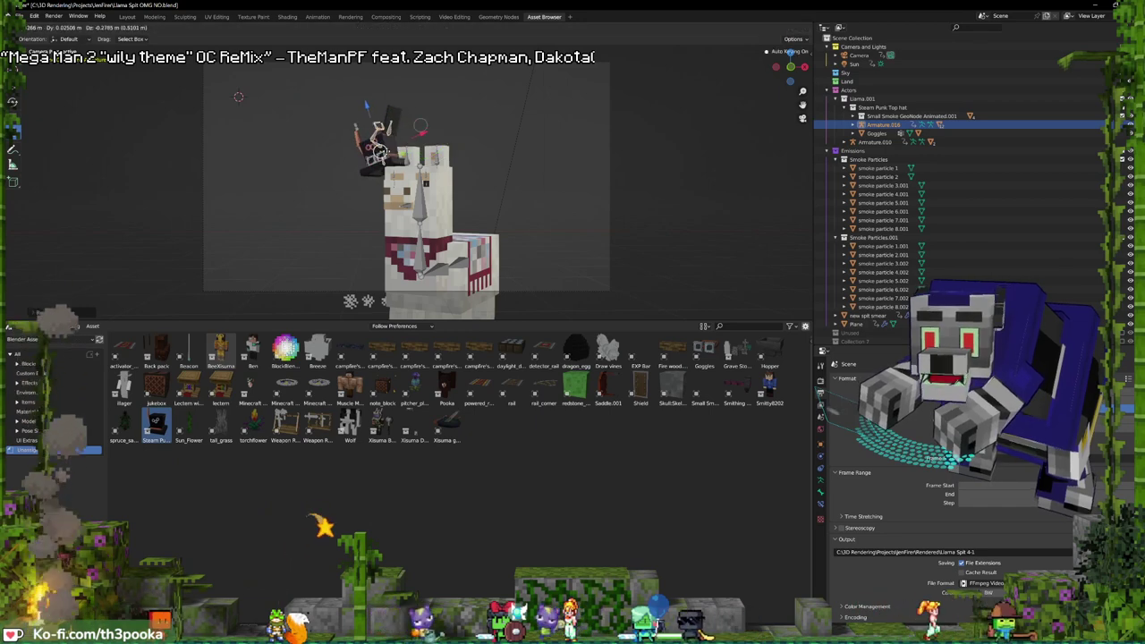
{"action": "left_click_drag", "start_coordinate": [382, 152], "coordinate": [388, 154]}
{"action": "left_click", "coordinate": [390, 154]}
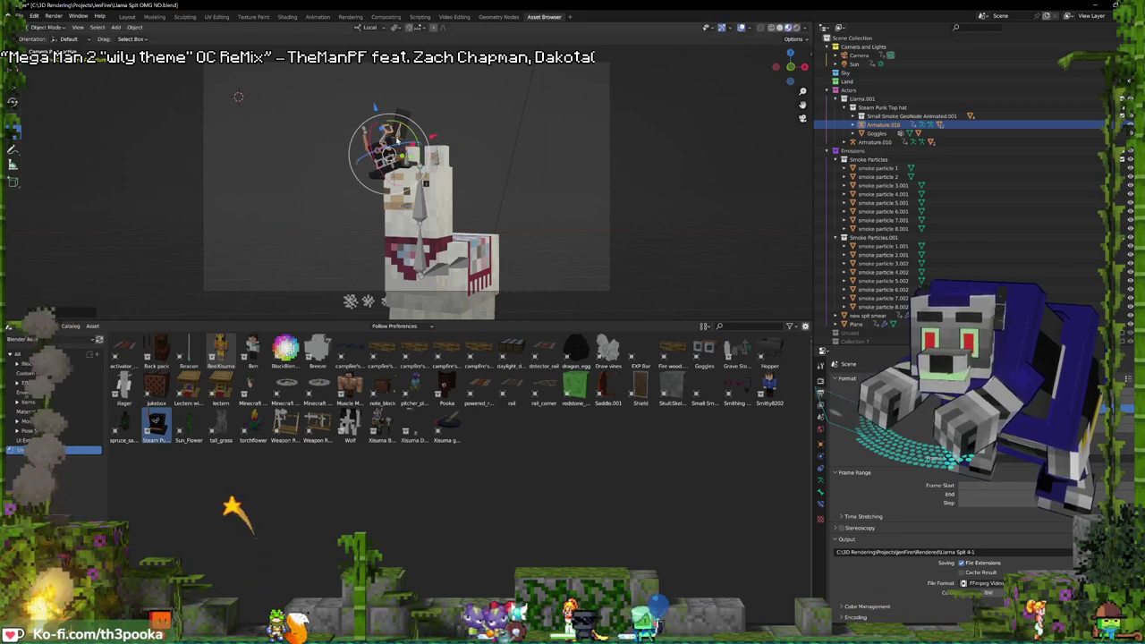
- Rotate the tiny hat freely into a jaunty tilt, then enlarge it slightly and reseat it above the llama's brow
{"action": "key", "text": "r"}
{"action": "key", "text": "r"}
{"action": "left_click", "coordinate": [400, 142]}
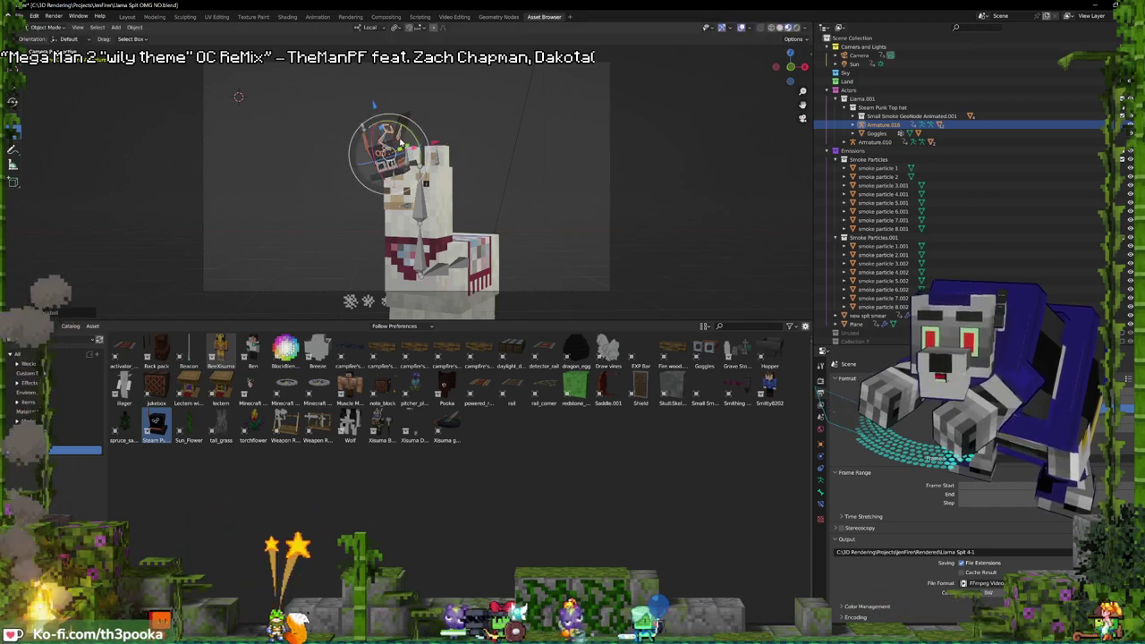
{"action": "key", "text": "s"}
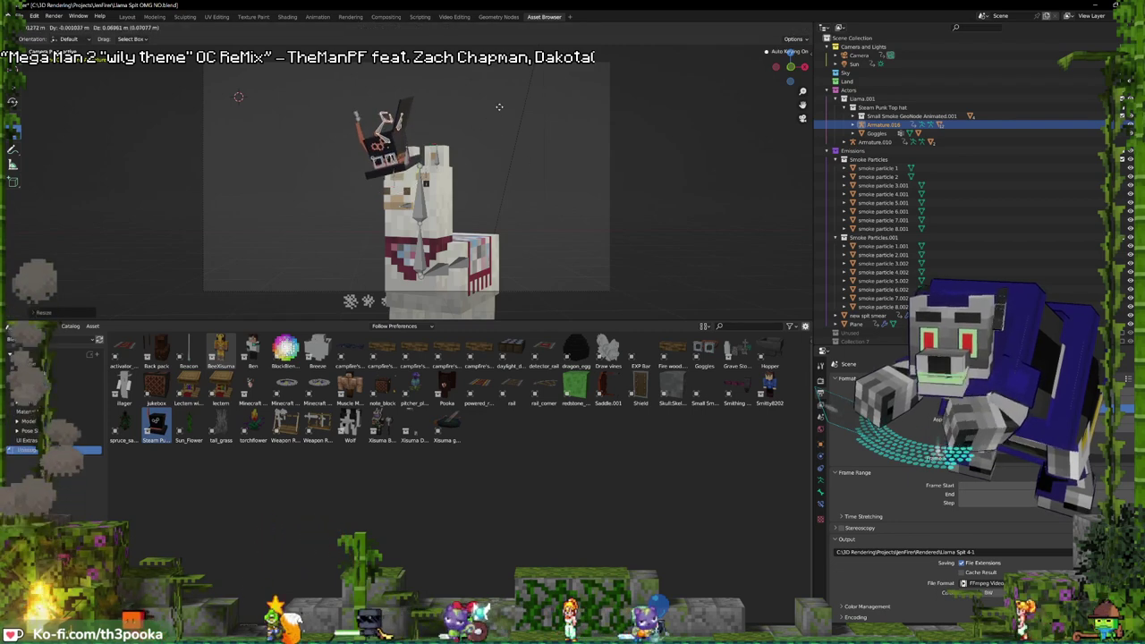
{"action": "key", "text": "Return"}
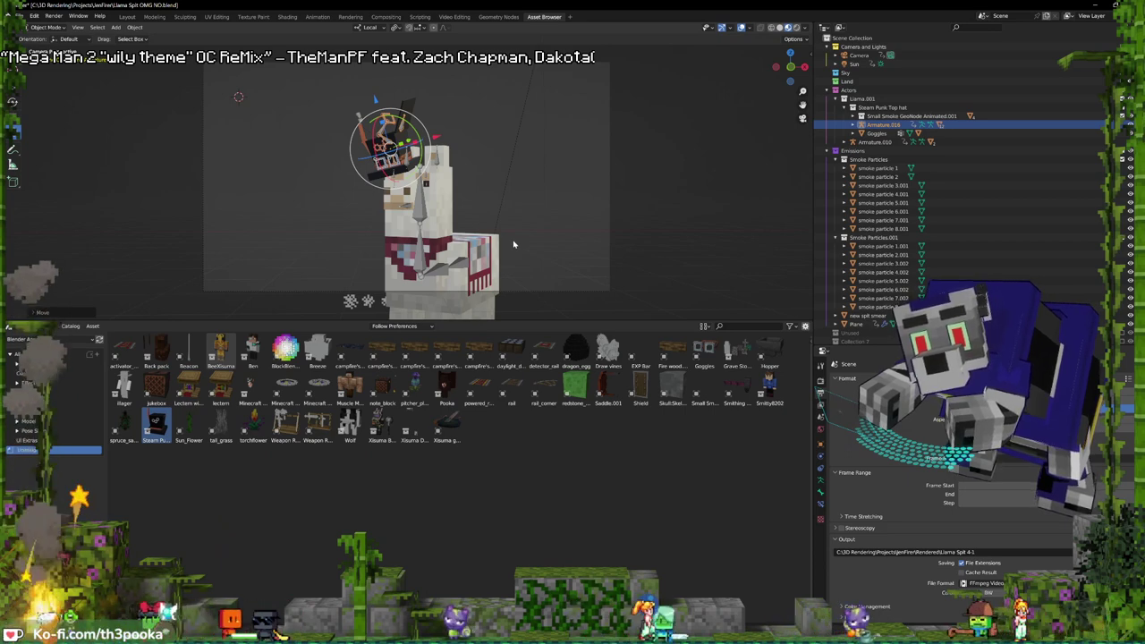
- Play the animation to check the hat, then set the Density of the hat's small smoke Geometry Nodes modifier to 0
{"action": "key", "text": "space"}
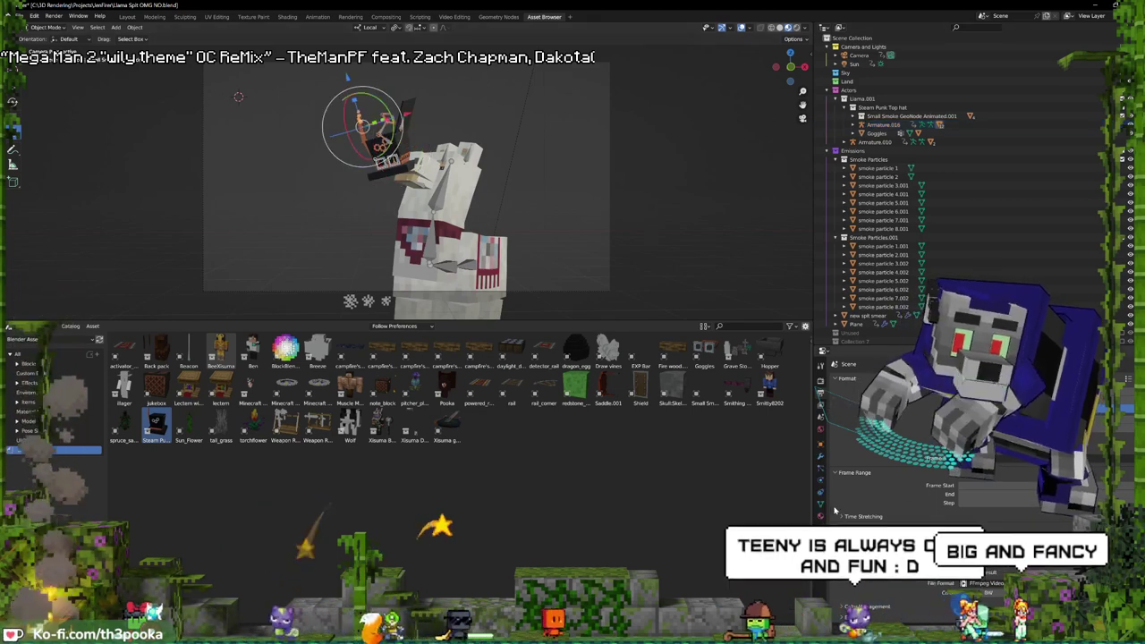
{"action": "left_click", "coordinate": [821, 444]}
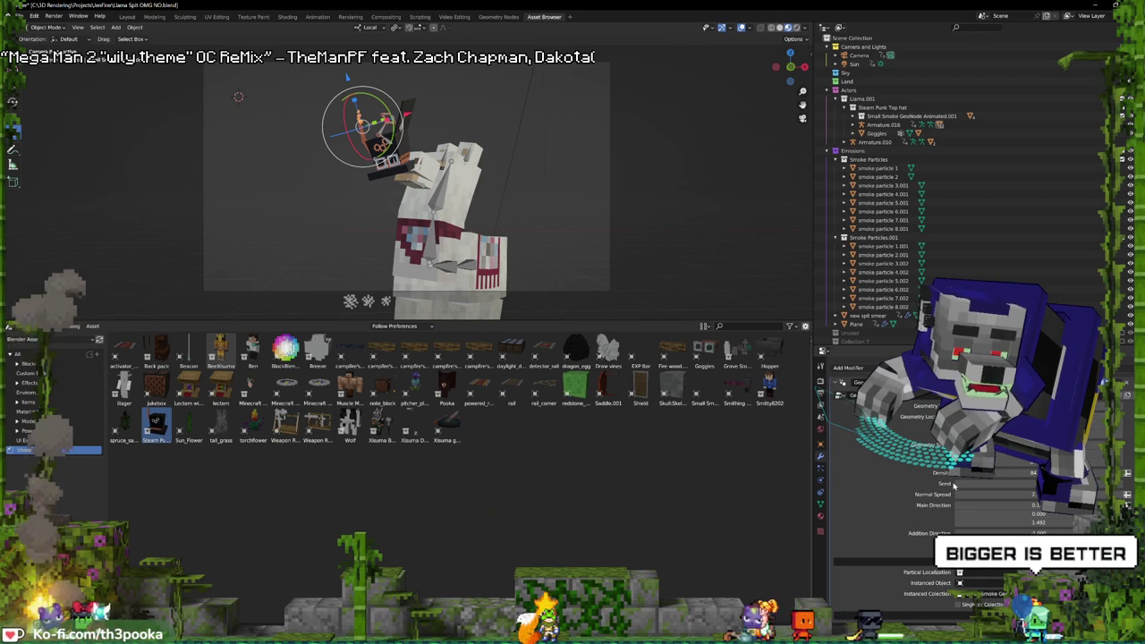
{"action": "left_click_drag", "start_coordinate": [998, 470], "coordinate": [952, 471]}
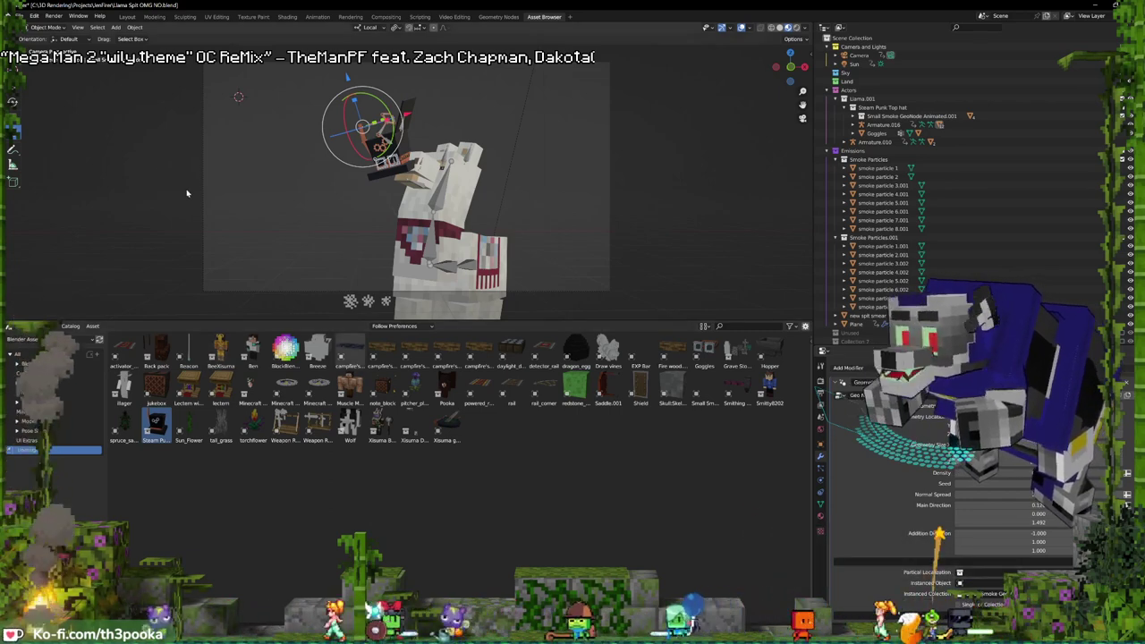
- Scrub to frame 47 in the Layout workspace's camera view, then open the Video Editing workspace
{"action": "left_click", "coordinate": [127, 16]}
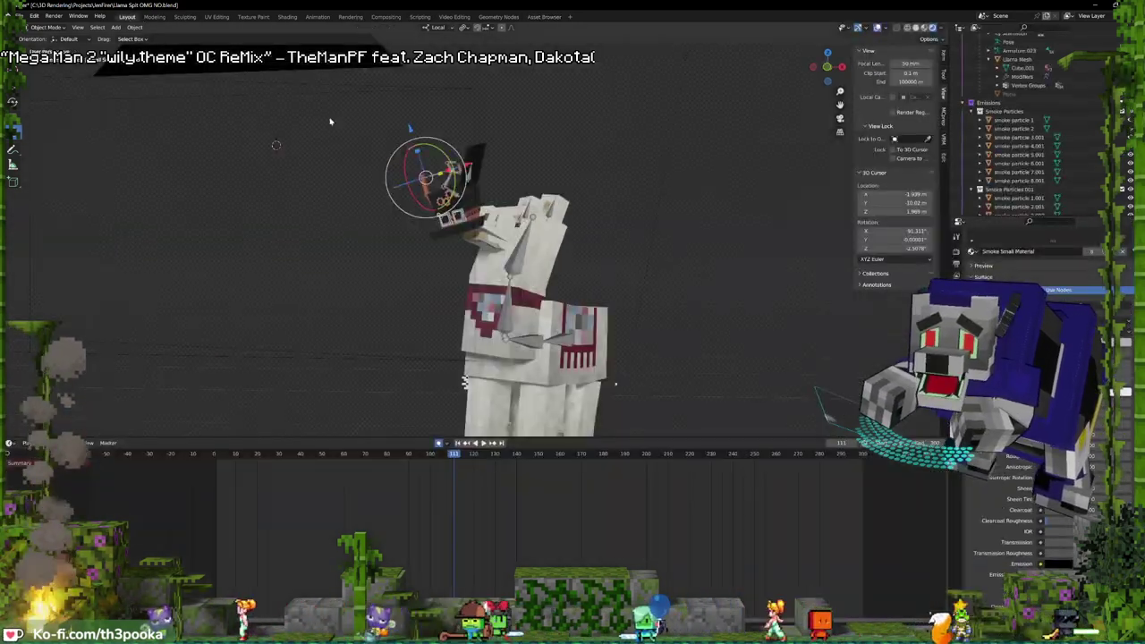
{"action": "right_click_drag", "start_coordinate": [196, 508], "coordinate": [316, 507], "text": "shift"}
{"action": "key", "text": "KP_0"}
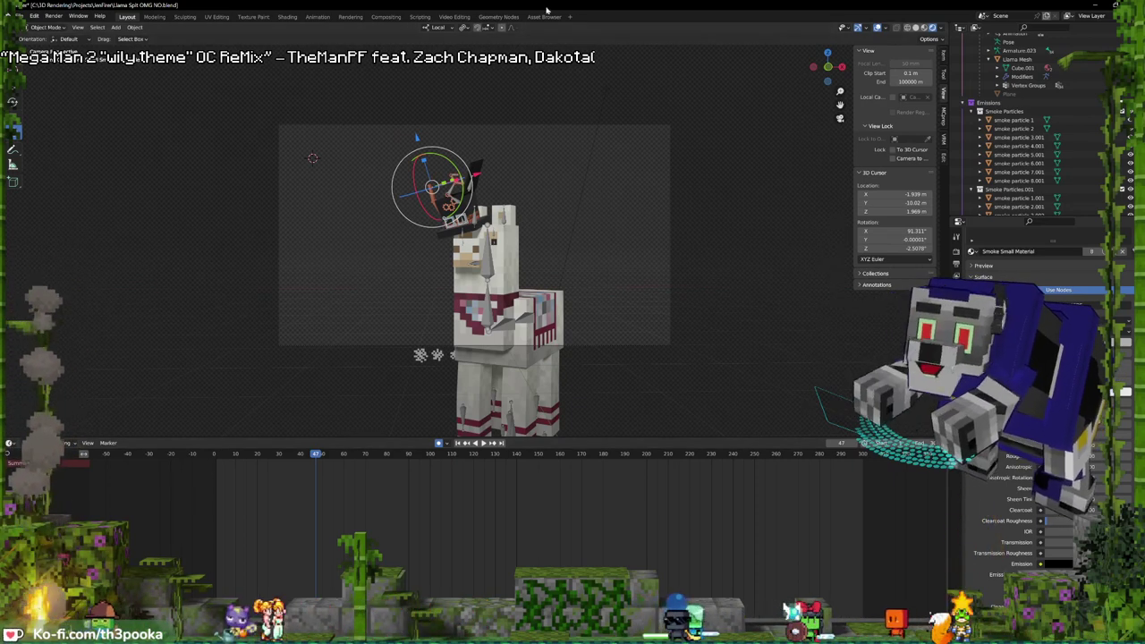
{"action": "left_click", "coordinate": [499, 16]}
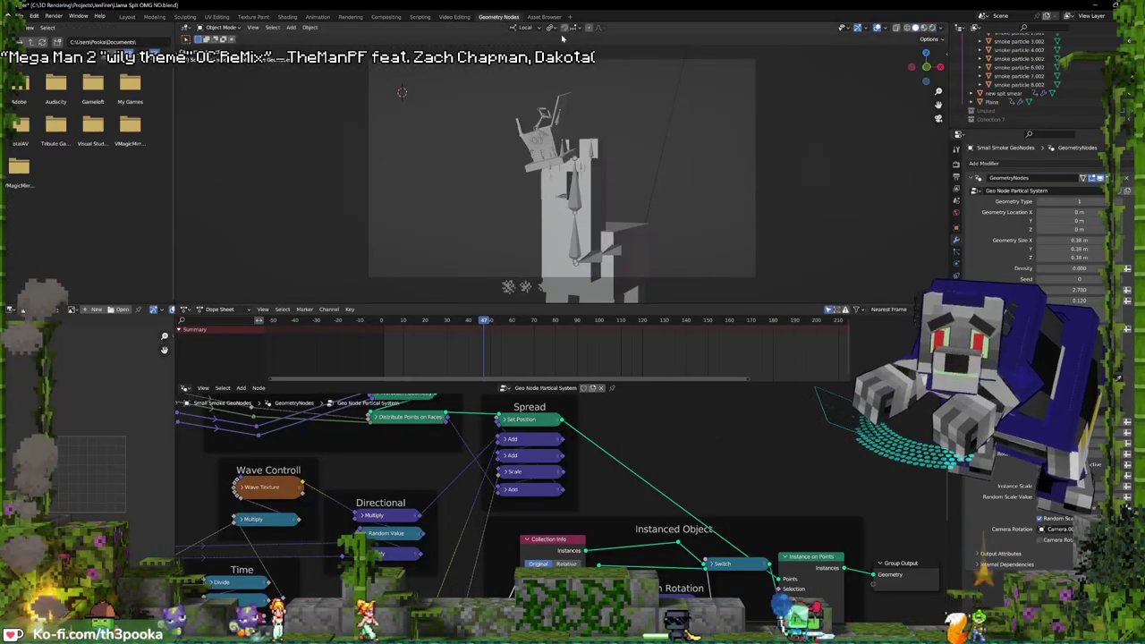
{"action": "left_click", "coordinate": [454, 17]}
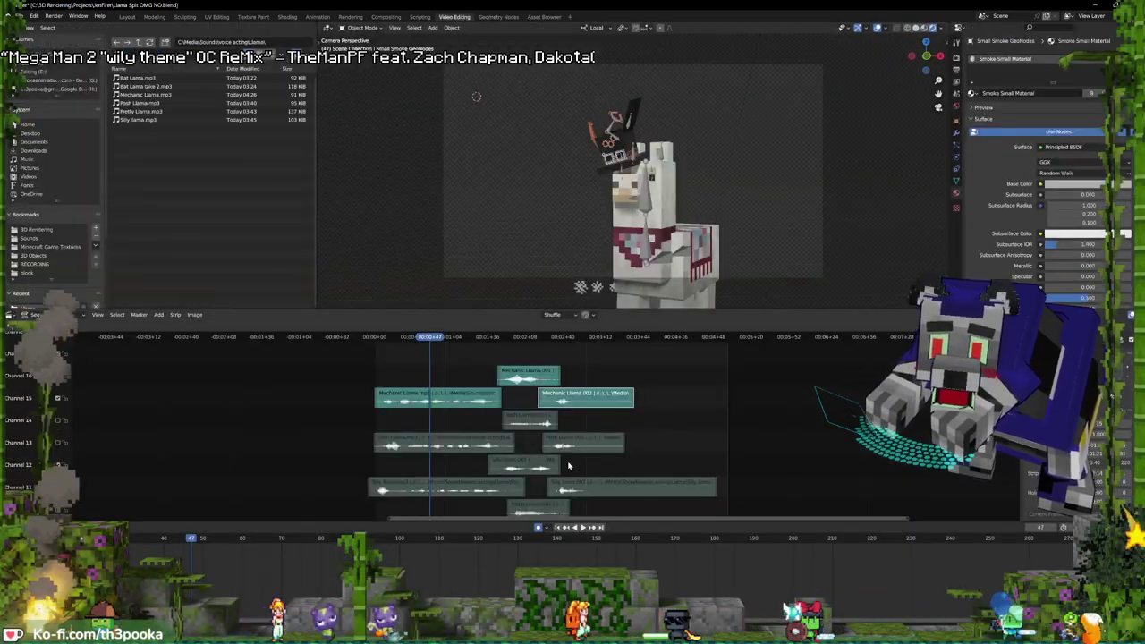
- Mute the mechanic voice channels and unmute the three Silly llama audio strips on channels 11 and 12
{"action": "middle_click_drag", "start_coordinate": [567, 462], "coordinate": [588, 428]}
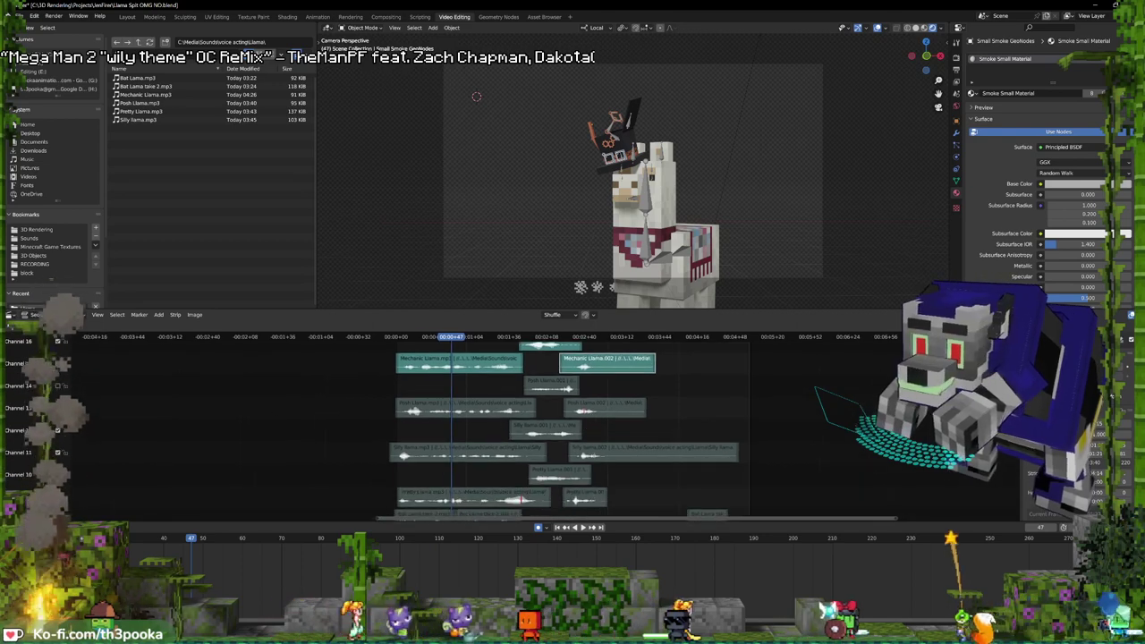
{"action": "left_click", "coordinate": [59, 363]}
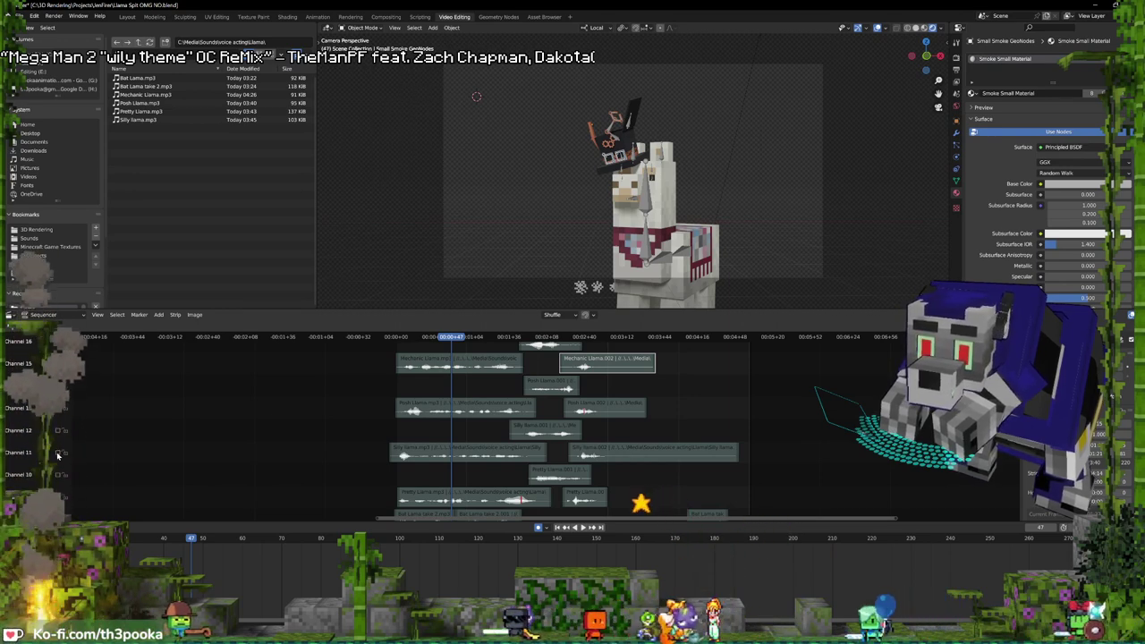
{"action": "left_click", "coordinate": [534, 434]}
{"action": "left_click", "coordinate": [521, 457], "text": "shift"}
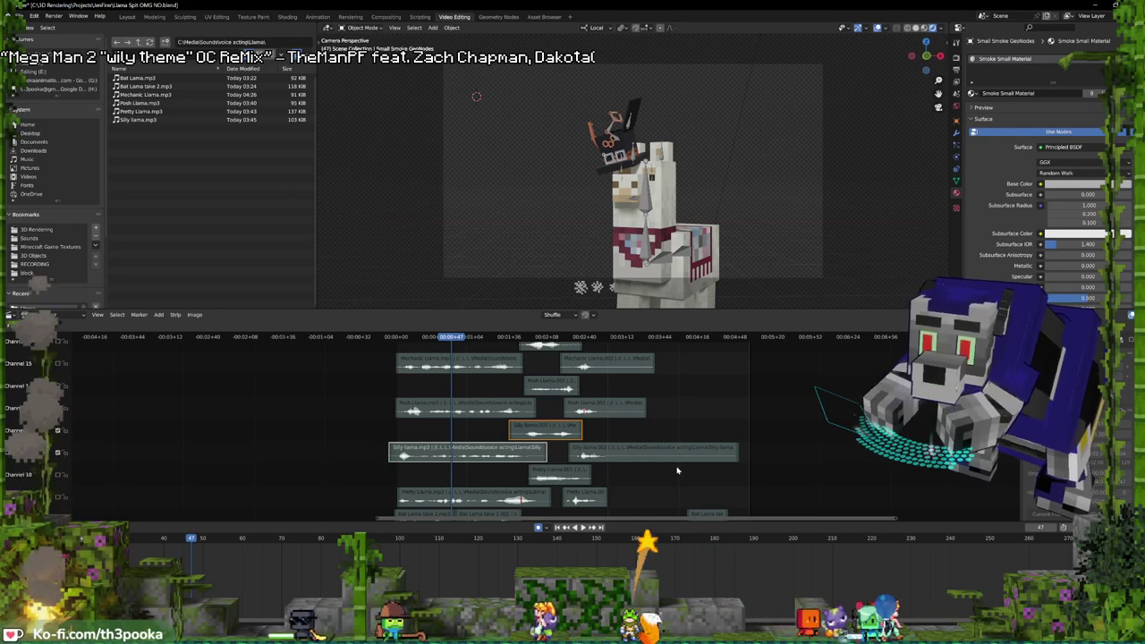
{"action": "left_click", "coordinate": [577, 450], "text": "shift"}
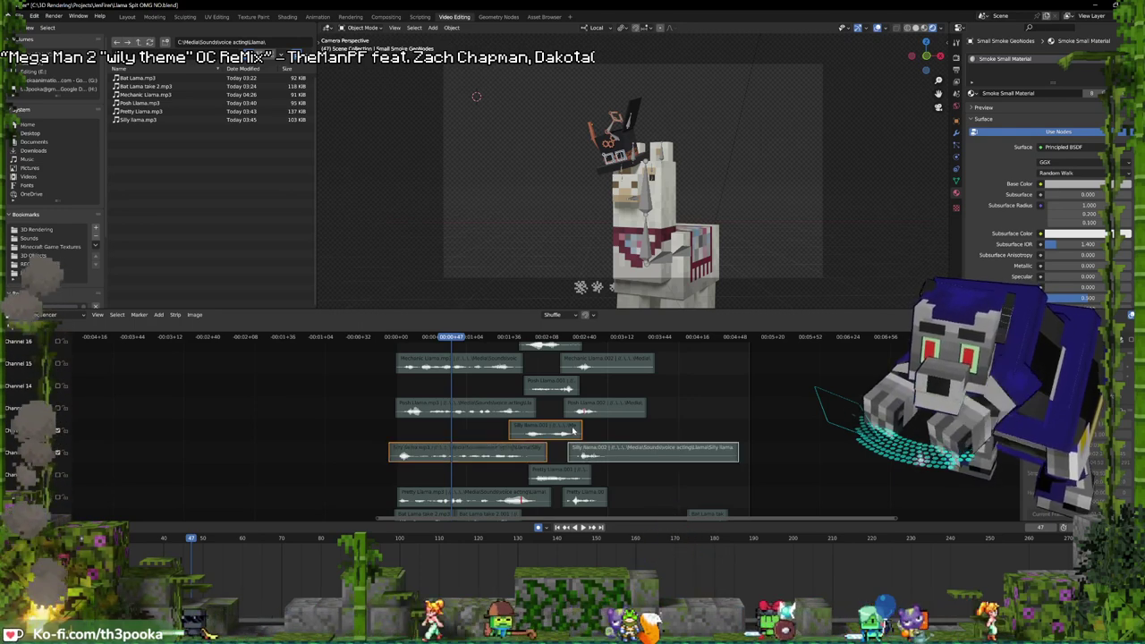
{"action": "key", "text": "alt+h"}
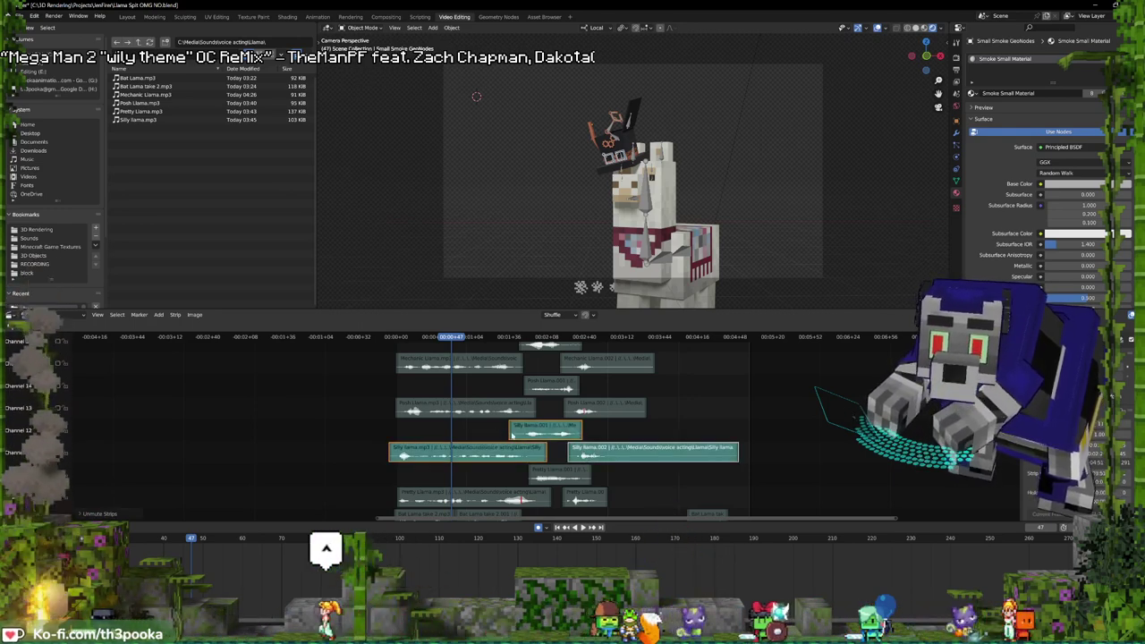
- Play the animation from the start twice to check the silly voice against the llama's movement
{"action": "key", "text": "shift+Left"}
{"action": "key", "text": "space"}
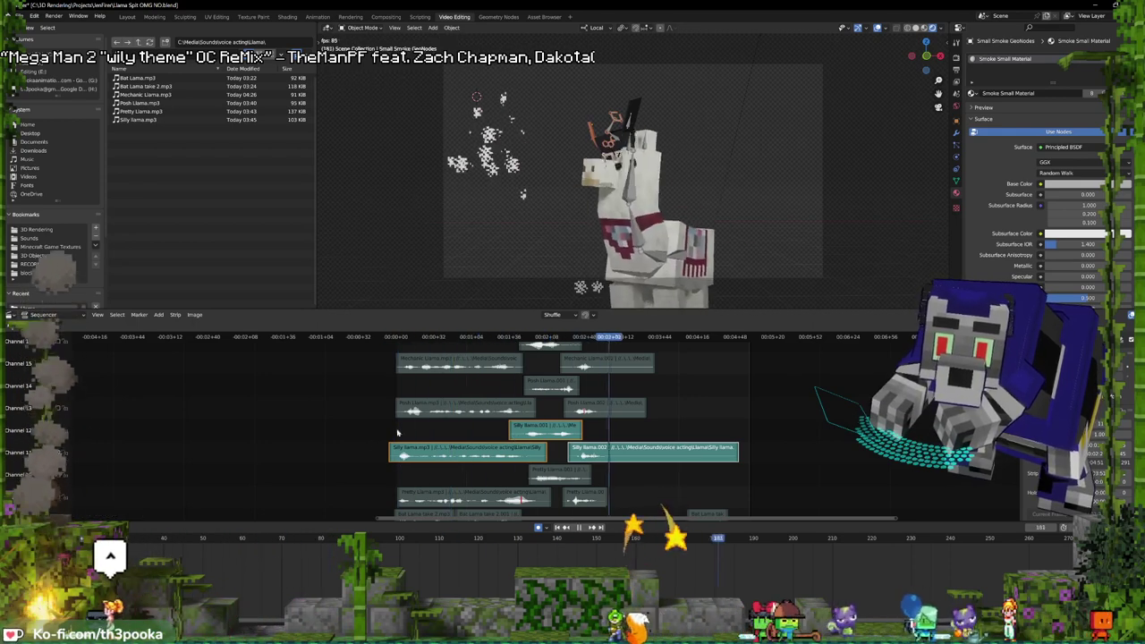
{"action": "key", "text": "space"}
{"action": "key", "text": "shift+Left"}
{"action": "key", "text": "space"}
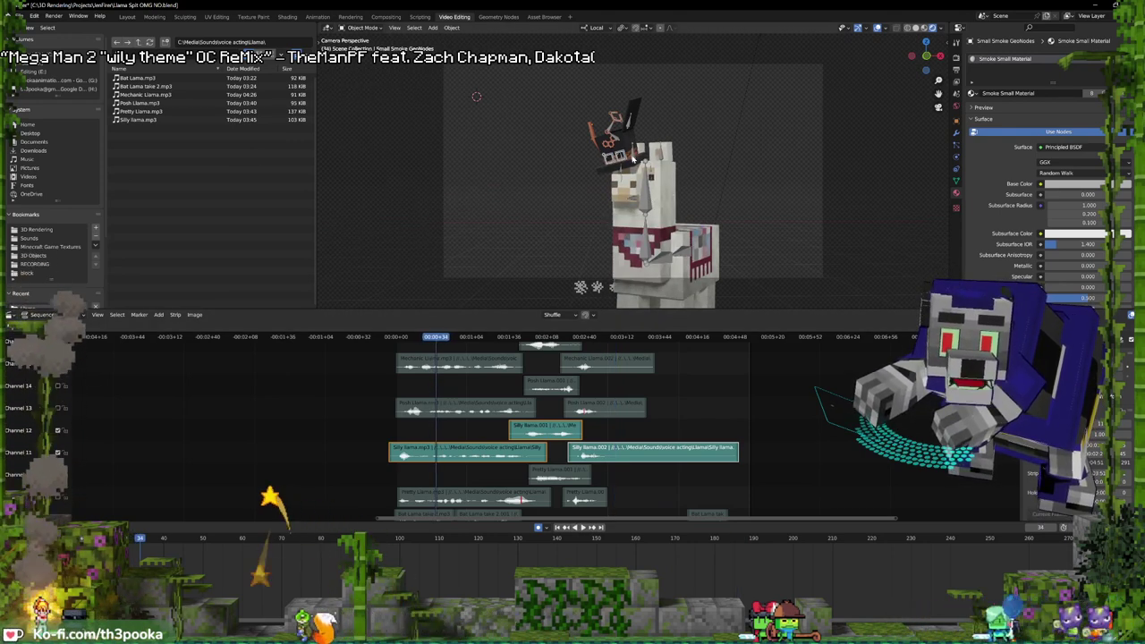
- Parent the tiny top hat to the llama's Head bone with Bone Relative, and replay the animation from the start
{"action": "left_click", "coordinate": [617, 145]}
{"action": "key", "text": "ctrl+Tab"}
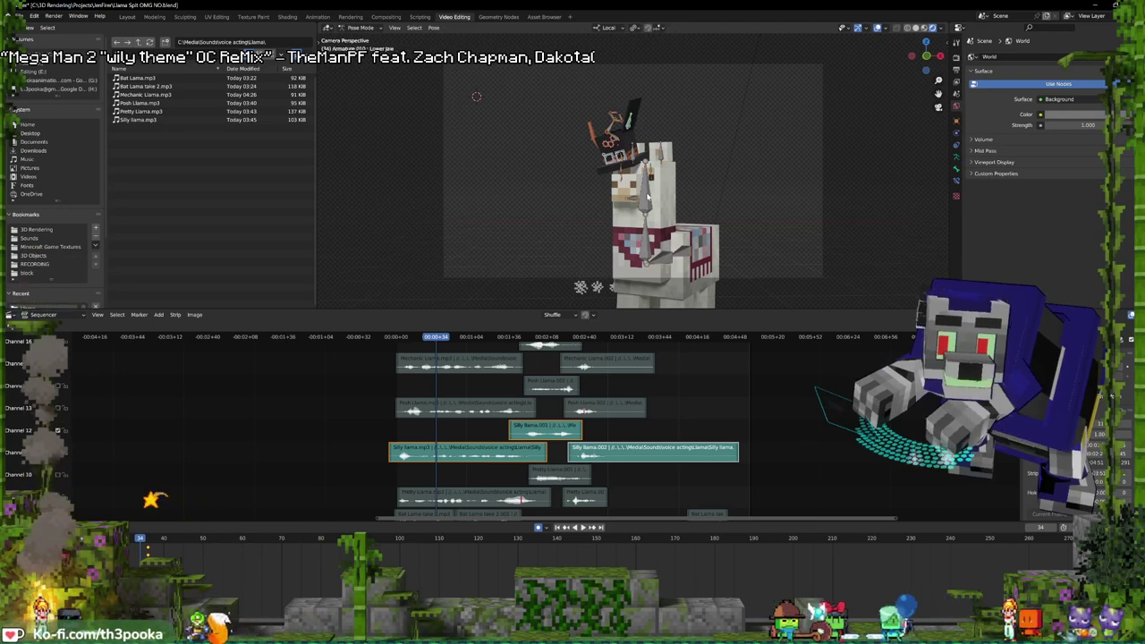
{"action": "key", "text": "ctrl+p"}
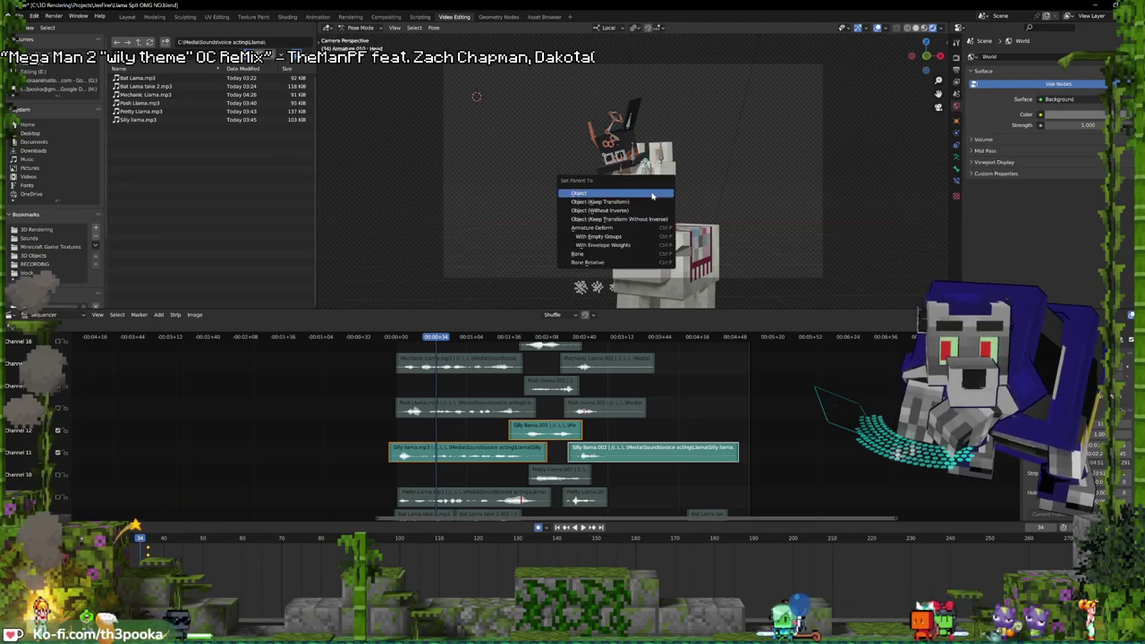
{"action": "left_click", "coordinate": [605, 262]}
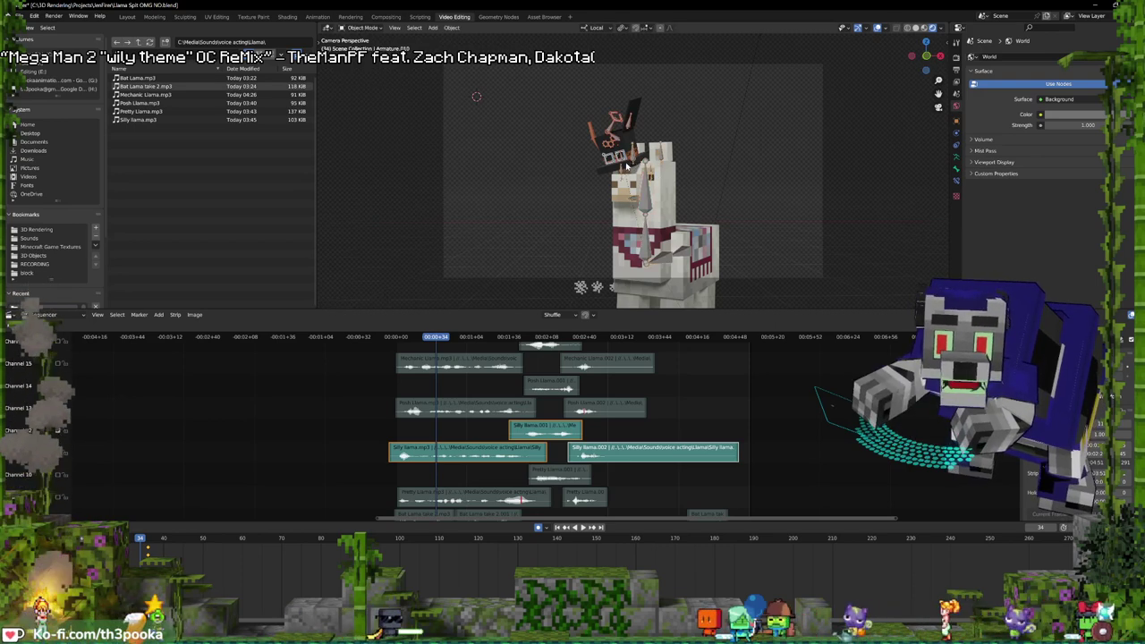
{"action": "left_click", "coordinate": [614, 155]}
{"action": "left_click", "coordinate": [620, 158]}
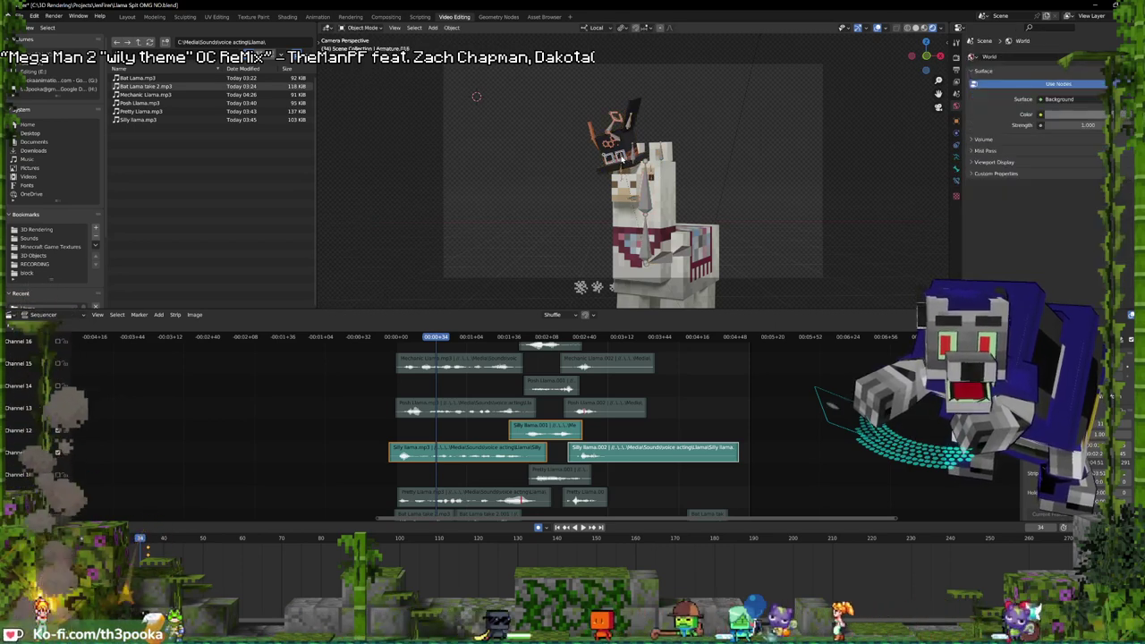
{"action": "key", "text": "shift+Left"}
{"action": "key", "text": "space"}
{"action": "key", "text": "space"}
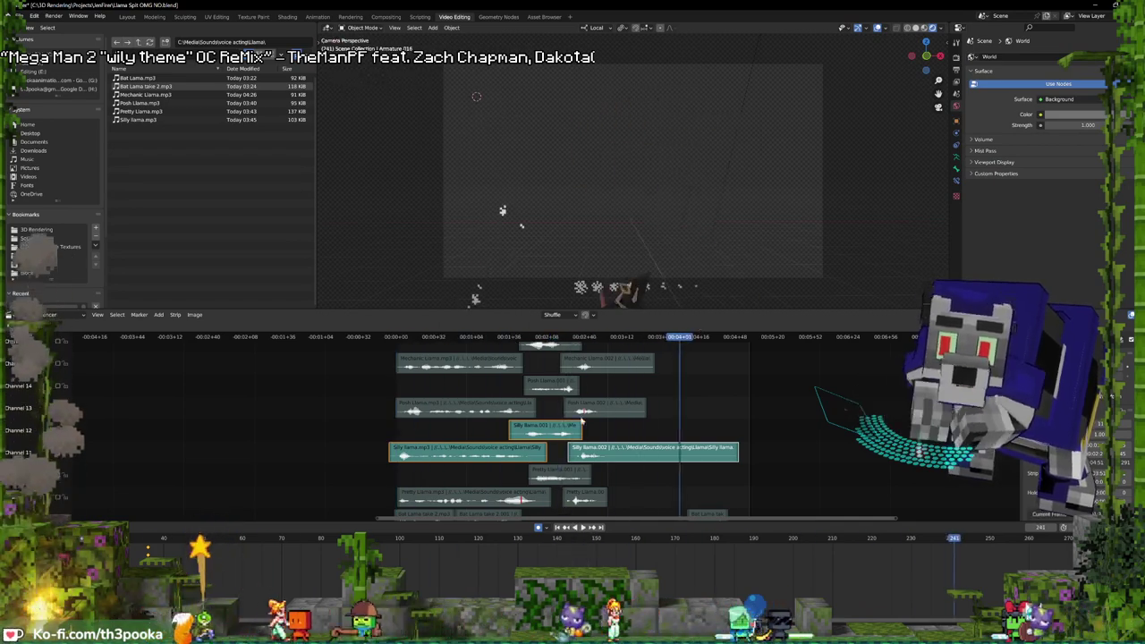
- Duplicate the Pretty Llama animation strip onto a new track in the Animation workspace and name the copy Silly Llama
{"action": "left_click", "coordinate": [316, 17]}
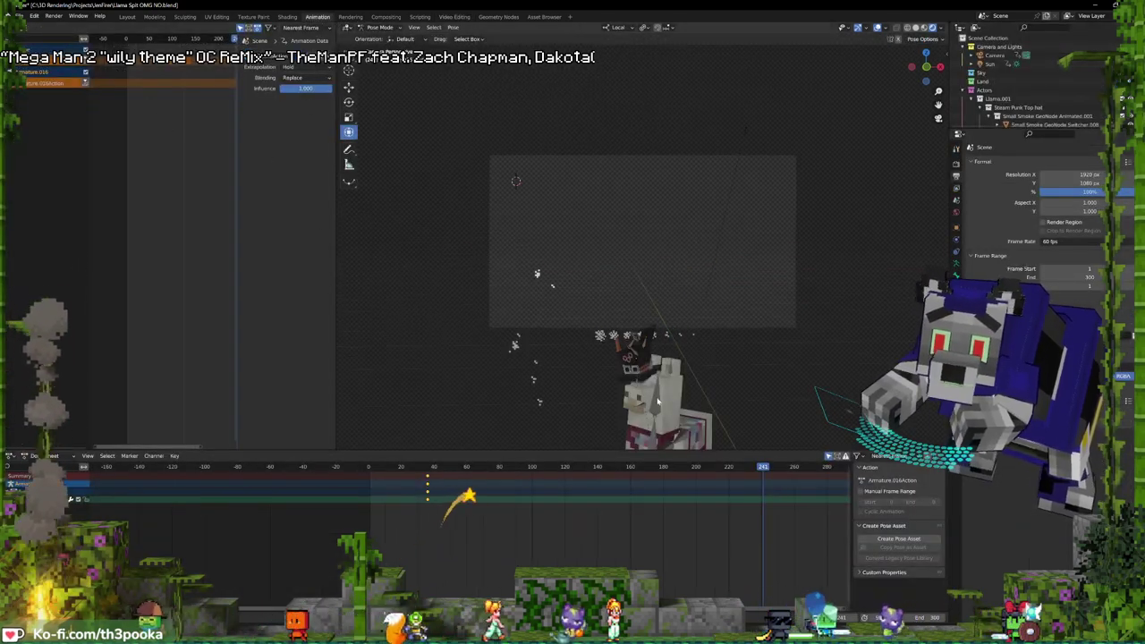
{"action": "key", "text": "ctrl+Tab"}
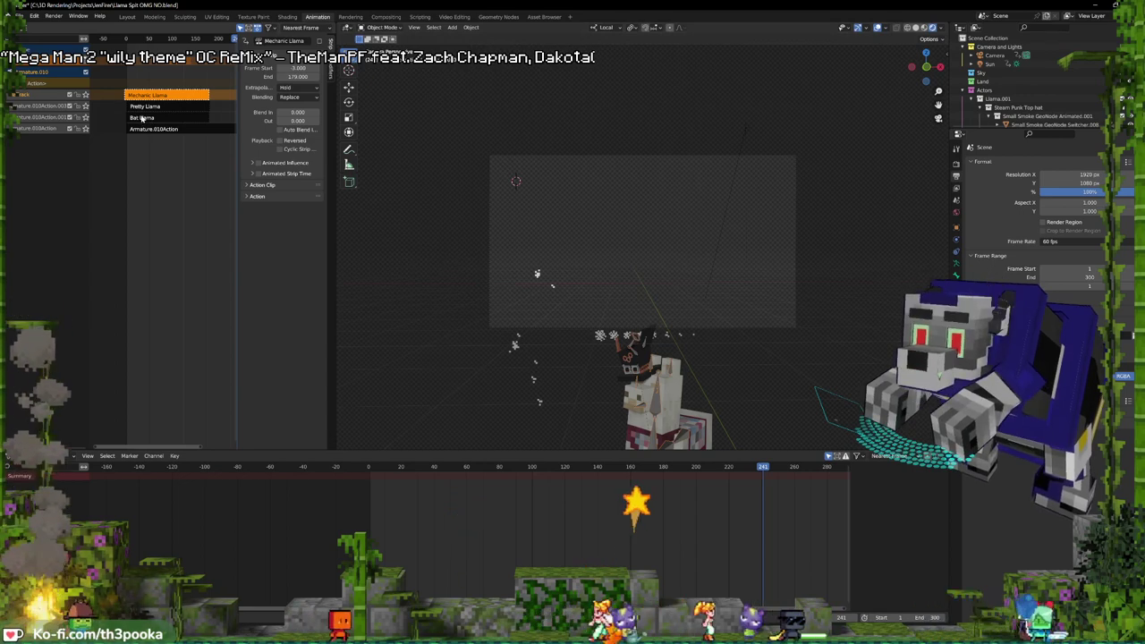
{"action": "left_click", "coordinate": [144, 106]}
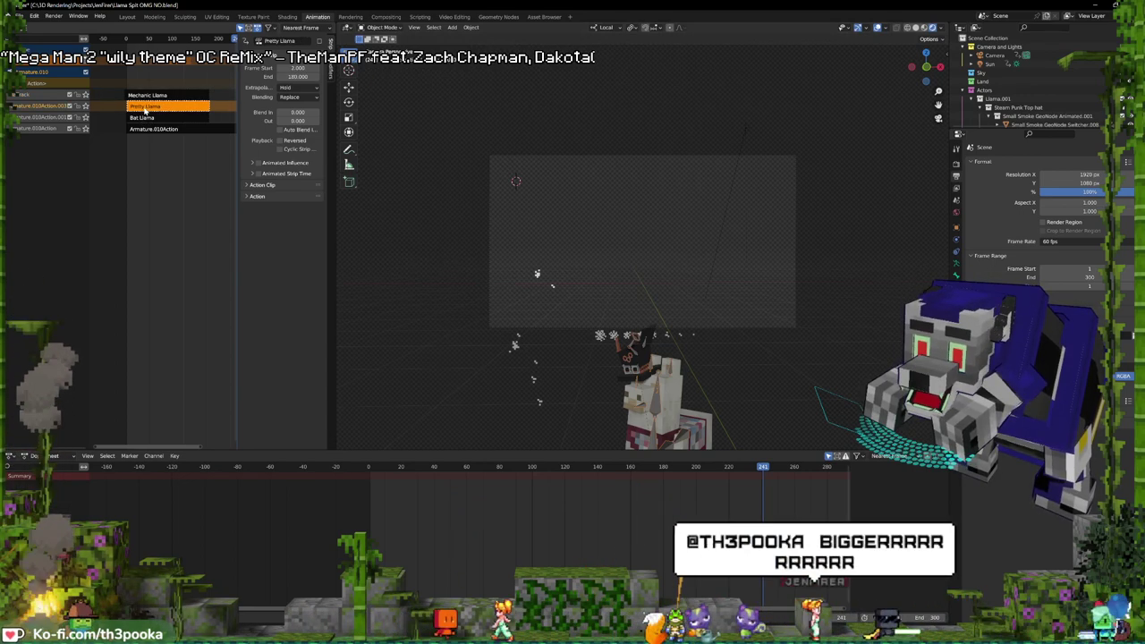
{"action": "key", "text": "shift+d"}
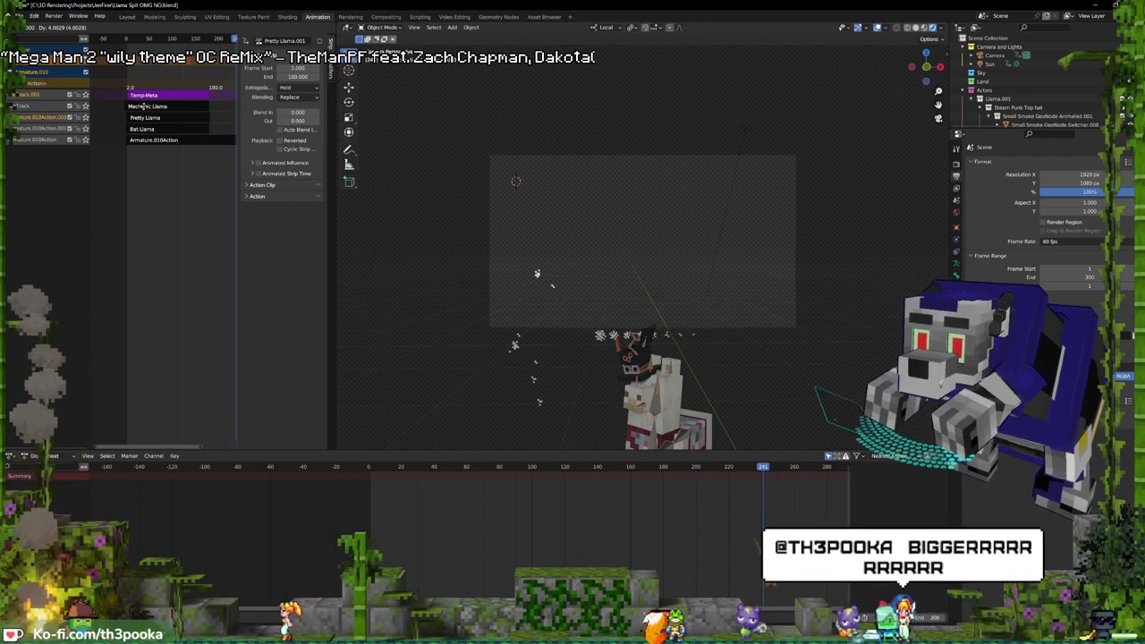
{"action": "left_click", "coordinate": [143, 108]}
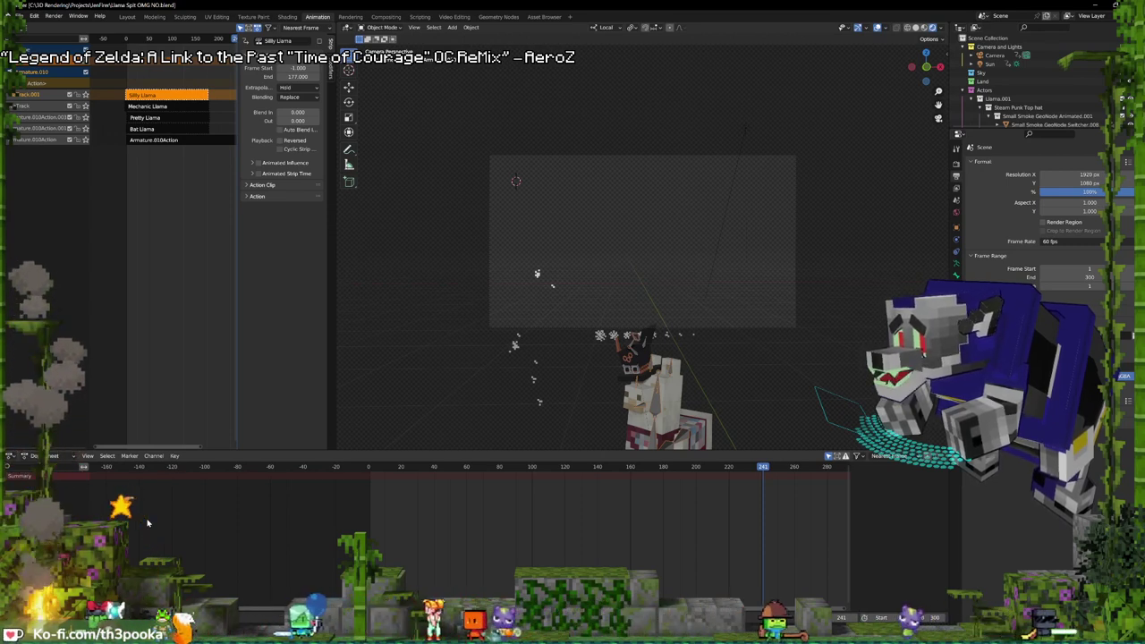
- At frame 70 in the Layout workspace, scale the top hat up by 2.473 and rotate it upright
{"action": "left_click", "coordinate": [637, 355]}
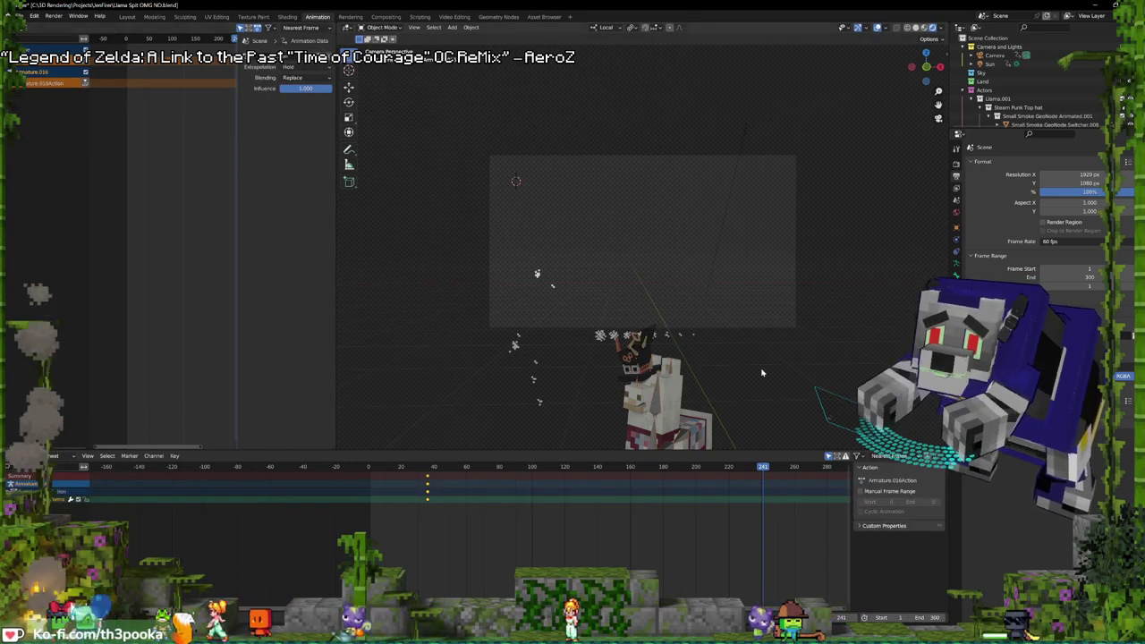
{"action": "left_click", "coordinate": [428, 487]}
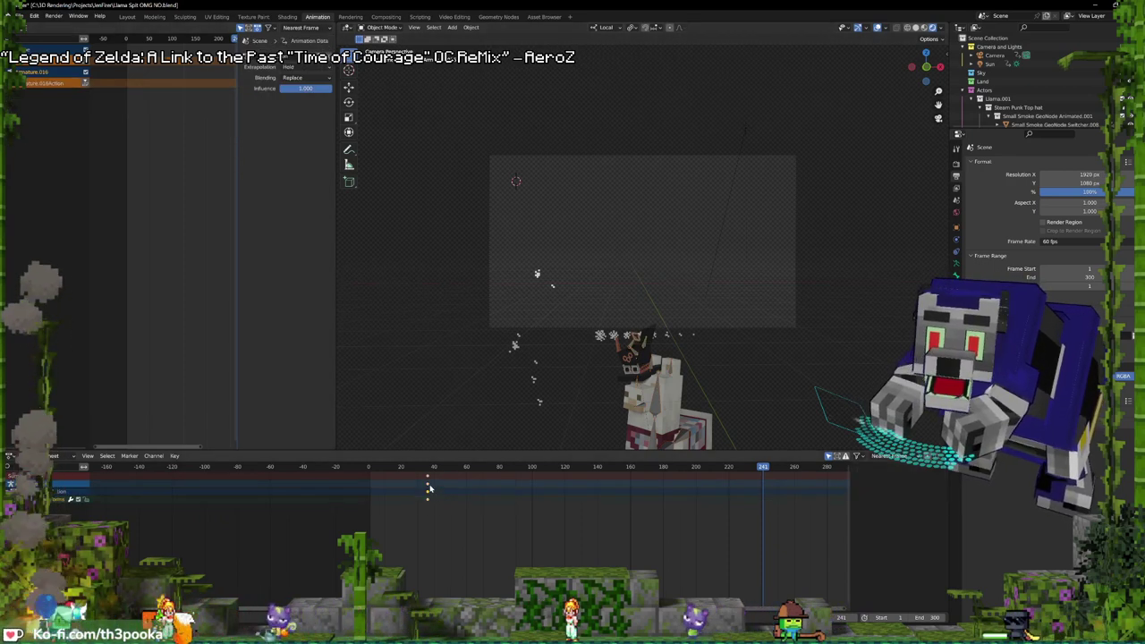
{"action": "left_click", "coordinate": [134, 16]}
{"action": "left_click_drag", "start_coordinate": [309, 454], "coordinate": [348, 484]}
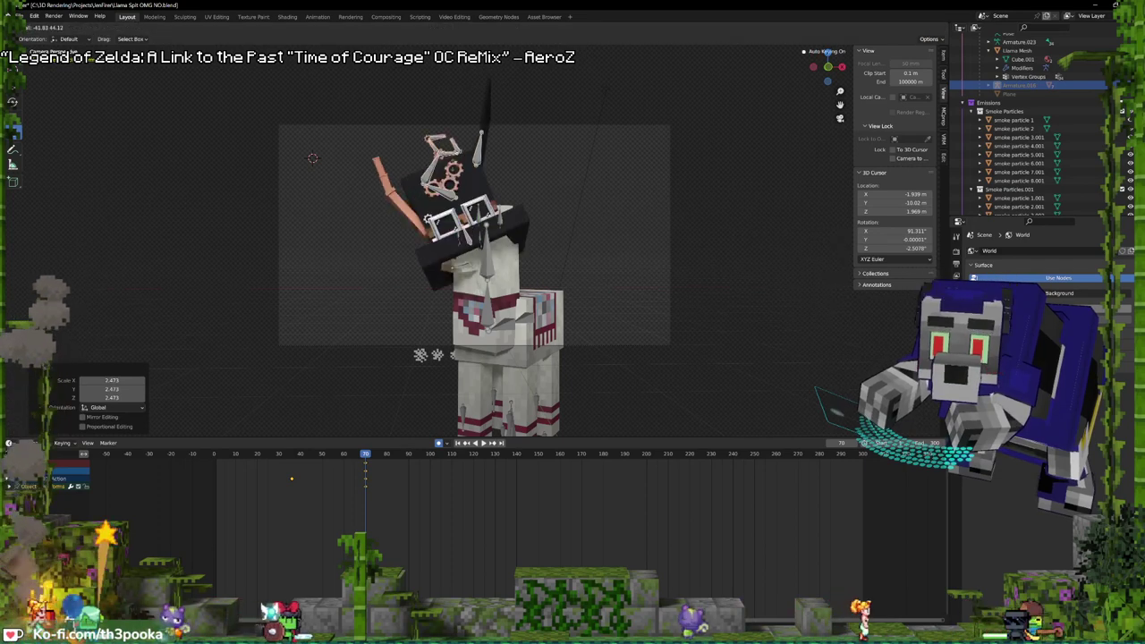
{"action": "left_click_drag", "start_coordinate": [467, 193], "coordinate": [466, 157]}
{"action": "left_click", "coordinate": [479, 183]}
- Seat the enlarged hat centrally on top of the llama's head and scale it up by a further 1.103
{"action": "key", "text": "g"}
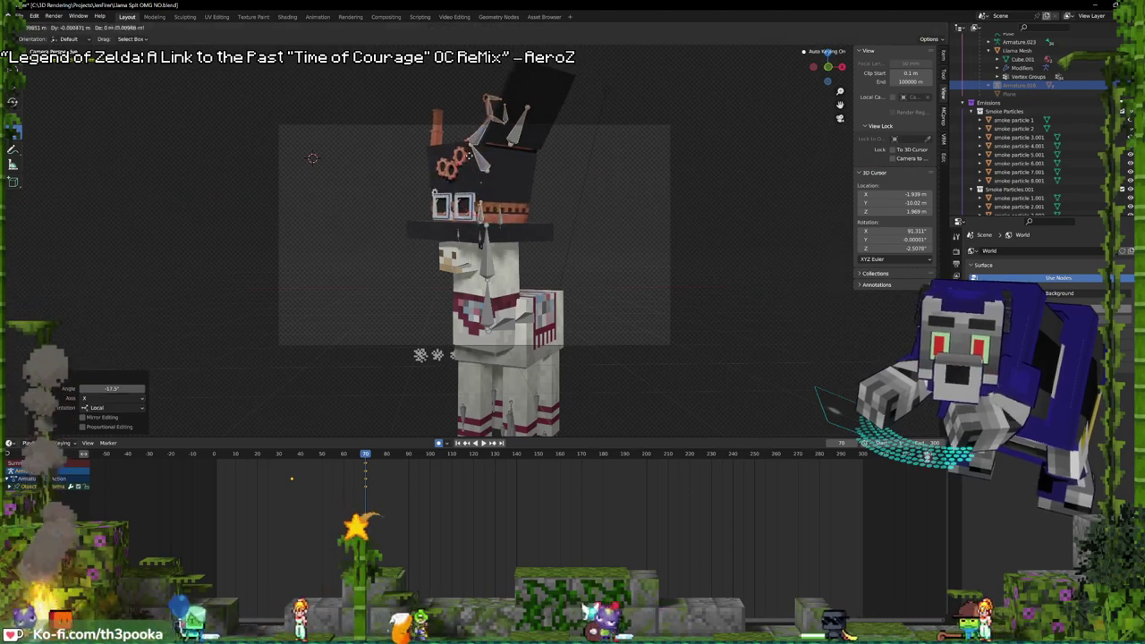
{"action": "left_click", "coordinate": [479, 153]}
{"action": "key", "text": "s"}
{"action": "left_click", "coordinate": [617, 170]}
{"action": "middle_click_drag", "start_coordinate": [596, 195], "coordinate": [601, 223]}
{"action": "key", "text": "g"}
{"action": "left_click", "coordinate": [631, 189]}
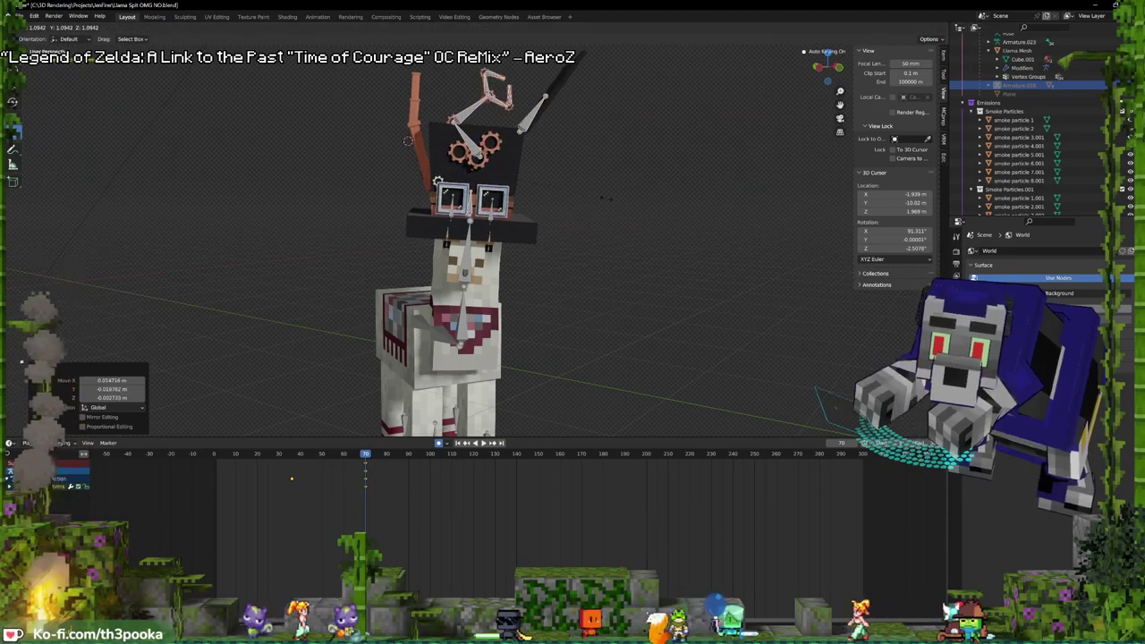
{"action": "middle_click_drag", "start_coordinate": [607, 202], "coordinate": [553, 205]}
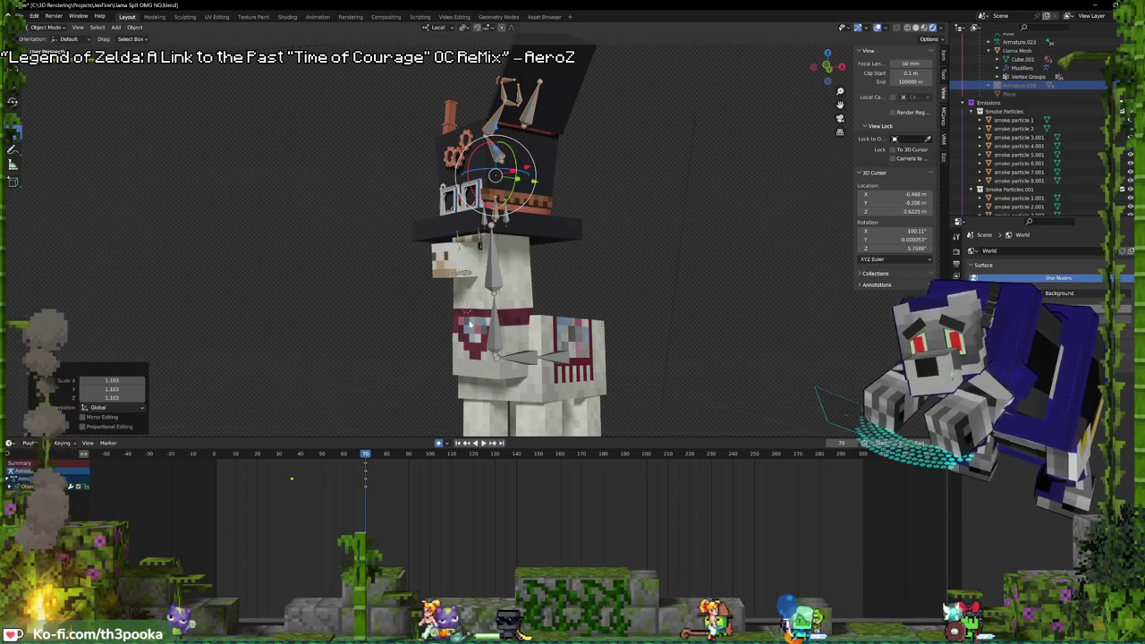
- Add a cube at the 3D cursor on the llama's neck and scale its mesh down to 0.102 in Edit Mode
{"action": "middle_click_drag", "start_coordinate": [522, 306], "coordinate": [571, 317]}
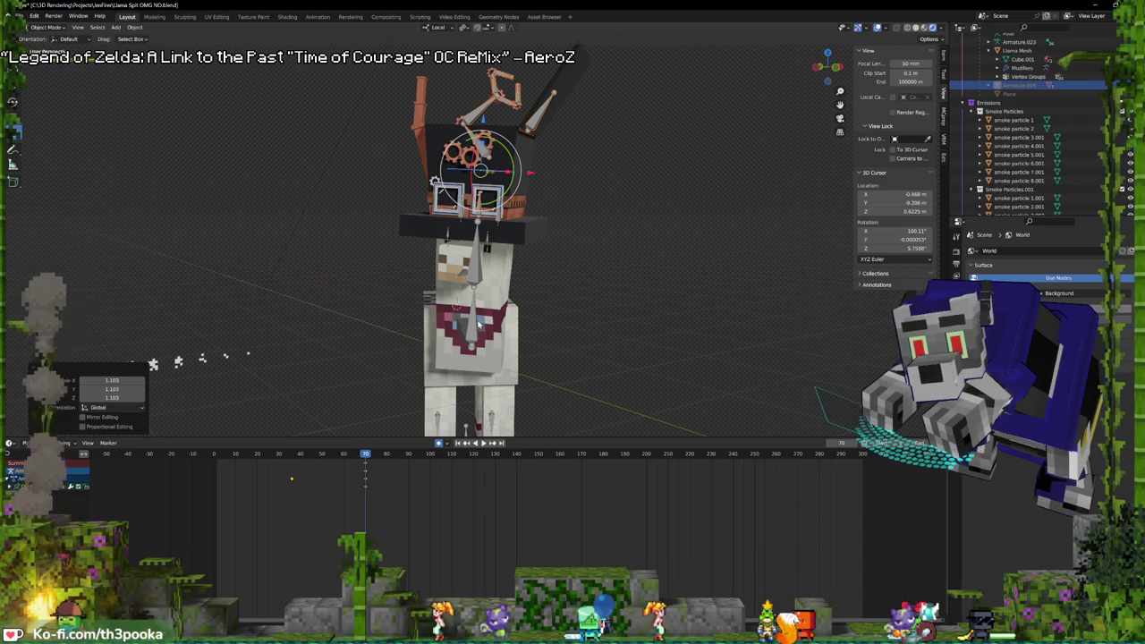
{"action": "mouse_move", "coordinate": [510, 314]}
{"action": "middle_mouse_down"}
{"action": "mouse_move", "coordinate": [530, 301]}
{"action": "mouse_move", "coordinate": [509, 309]}
{"action": "middle_mouse_up"}
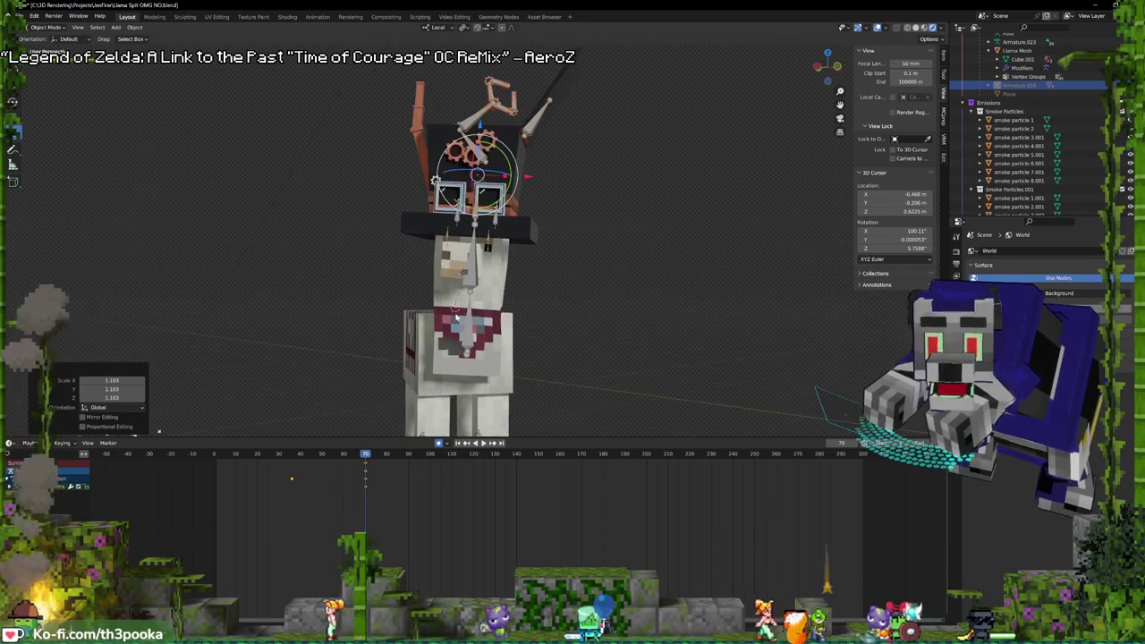
{"action": "key", "text": "shift+a"}
{"action": "mouse_move", "coordinate": [469, 309]}
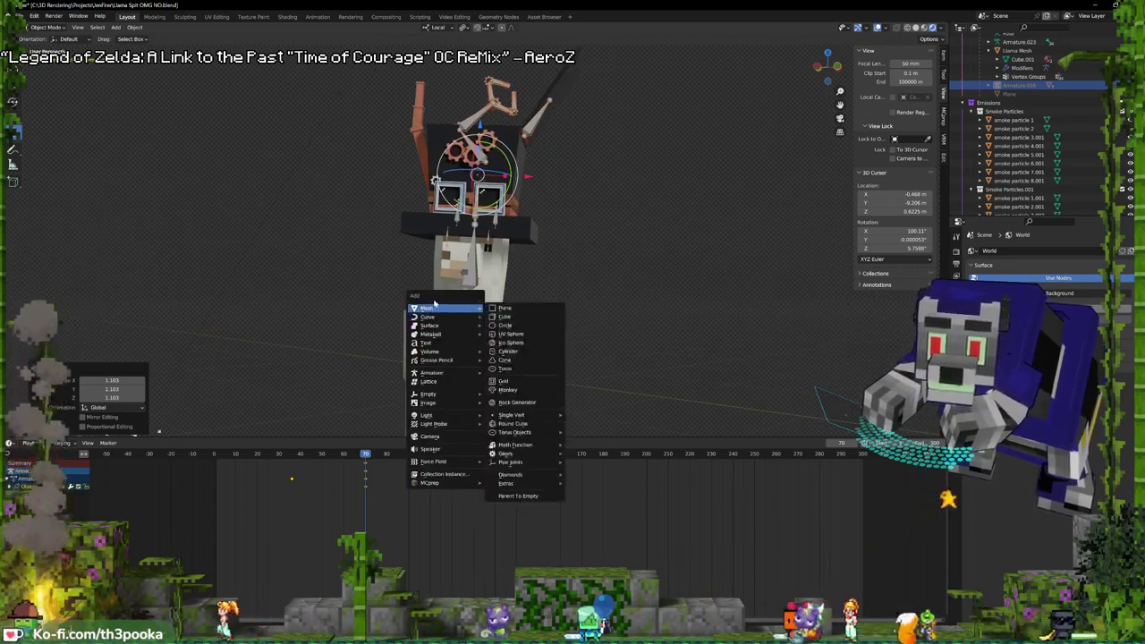
{"action": "left_click", "coordinate": [503, 318]}
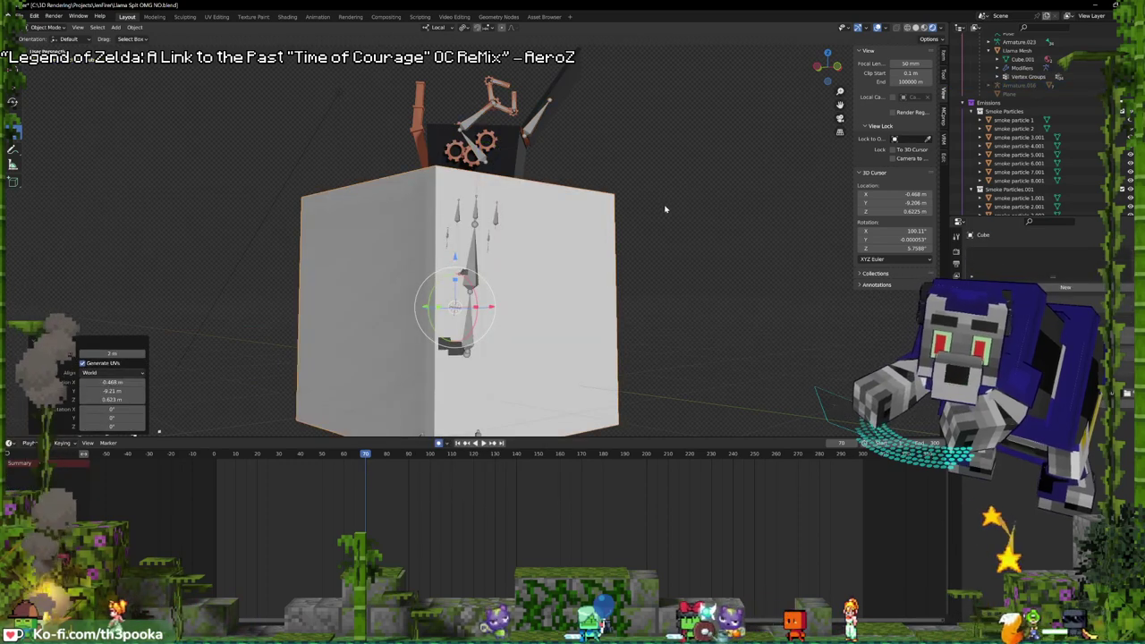
{"action": "key", "text": "Tab"}
{"action": "key", "text": "s"}
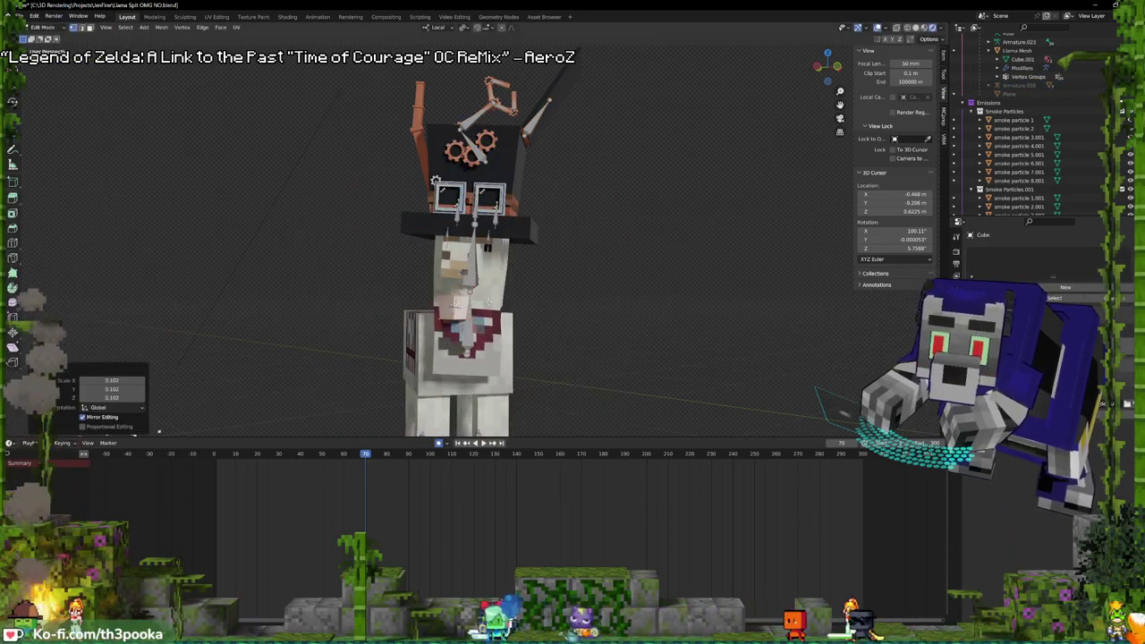
{"action": "key", "text": "Tab"}
- Rotate the small cube about its local Z axis and move it to the middle of the llama's neck front
{"action": "middle_click_drag", "start_coordinate": [488, 302], "coordinate": [514, 312]}
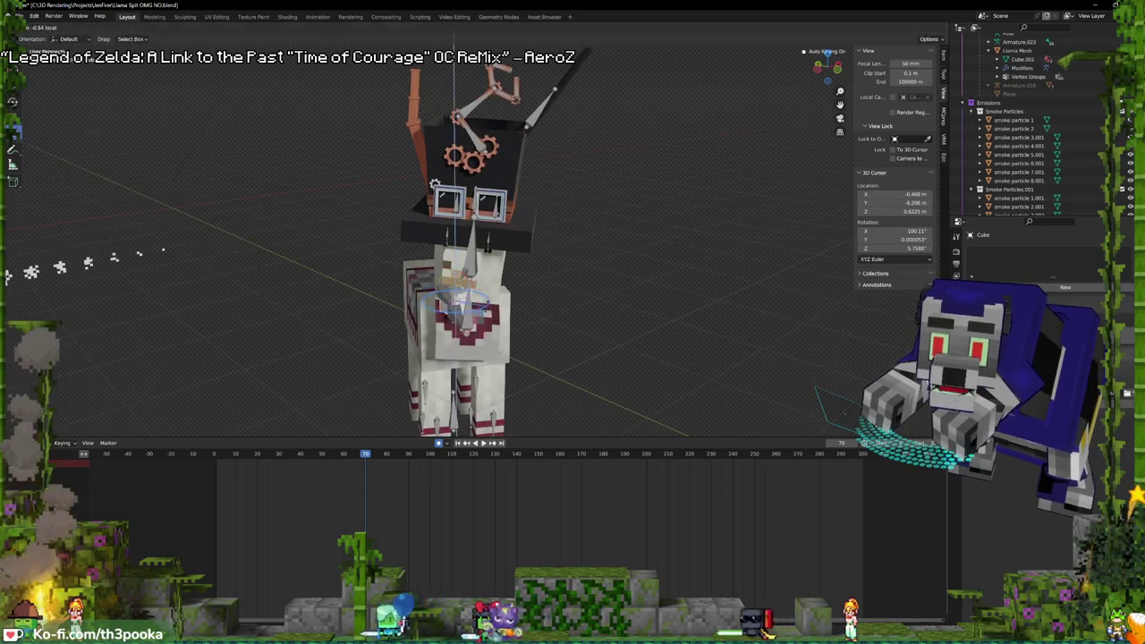
{"action": "left_click", "coordinate": [529, 298]}
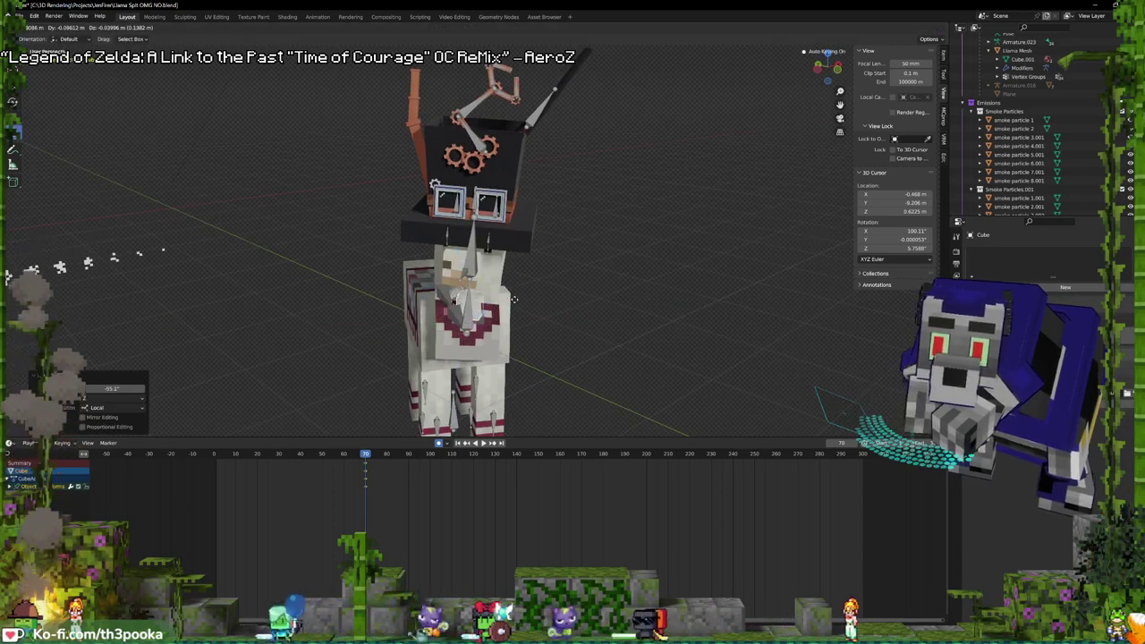
{"action": "scroll", "coordinate": [547, 290], "scroll_direction": "up", "scroll_amount": 4}
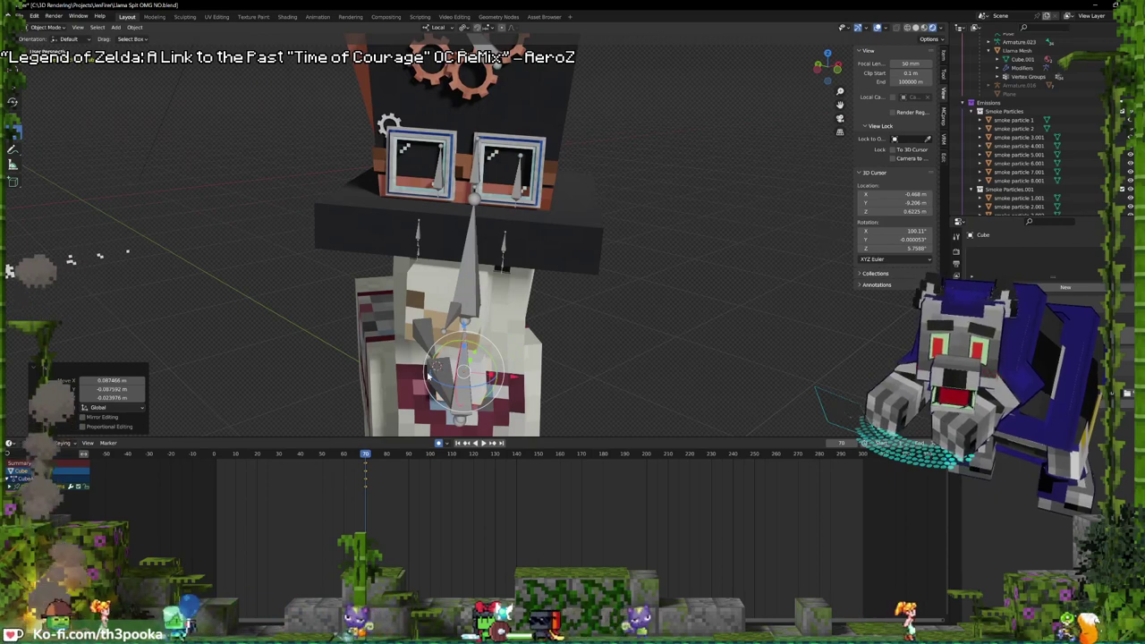
- Cut one centred vertical edge loop around the small cube, and return to the box selection tool
{"action": "key", "text": "KP_Decimal"}
{"action": "key", "text": "Tab"}
{"action": "scroll", "coordinate": [577, 231], "scroll_direction": "down", "scroll_amount": 5}
{"action": "middle_click_drag", "start_coordinate": [555, 246], "coordinate": [473, 210]}
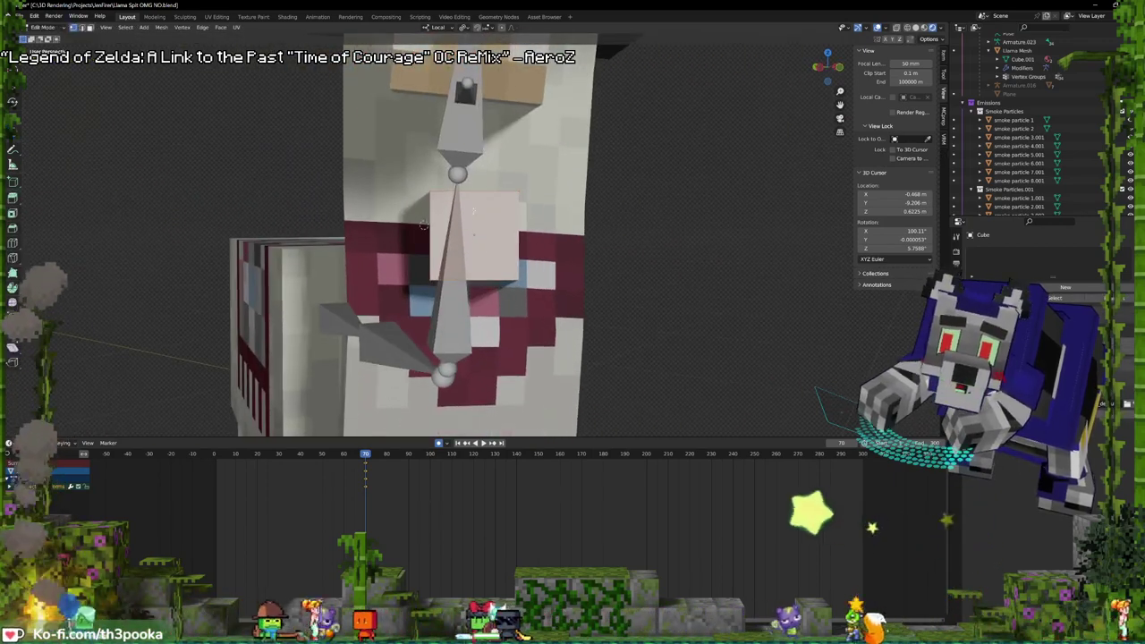
{"action": "left_click", "coordinate": [12, 242]}
{"action": "left_click", "coordinate": [474, 189]}
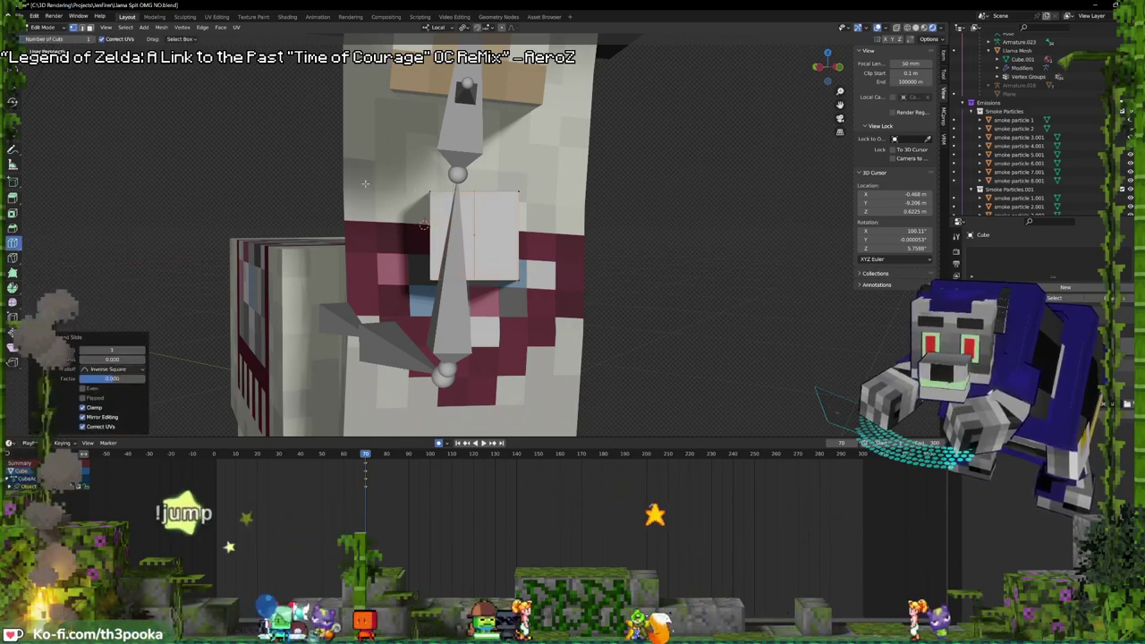
{"action": "middle_click_drag", "start_coordinate": [365, 183], "coordinate": [64, 207]}
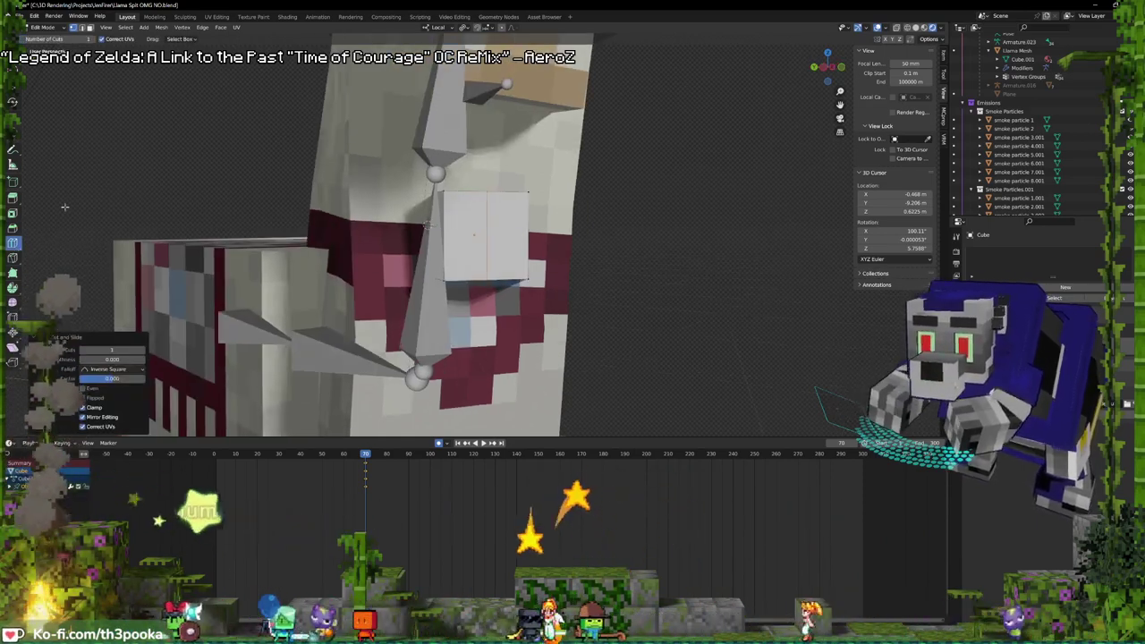
{"action": "left_click", "coordinate": [15, 131]}
{"action": "left_click", "coordinate": [243, 135]}
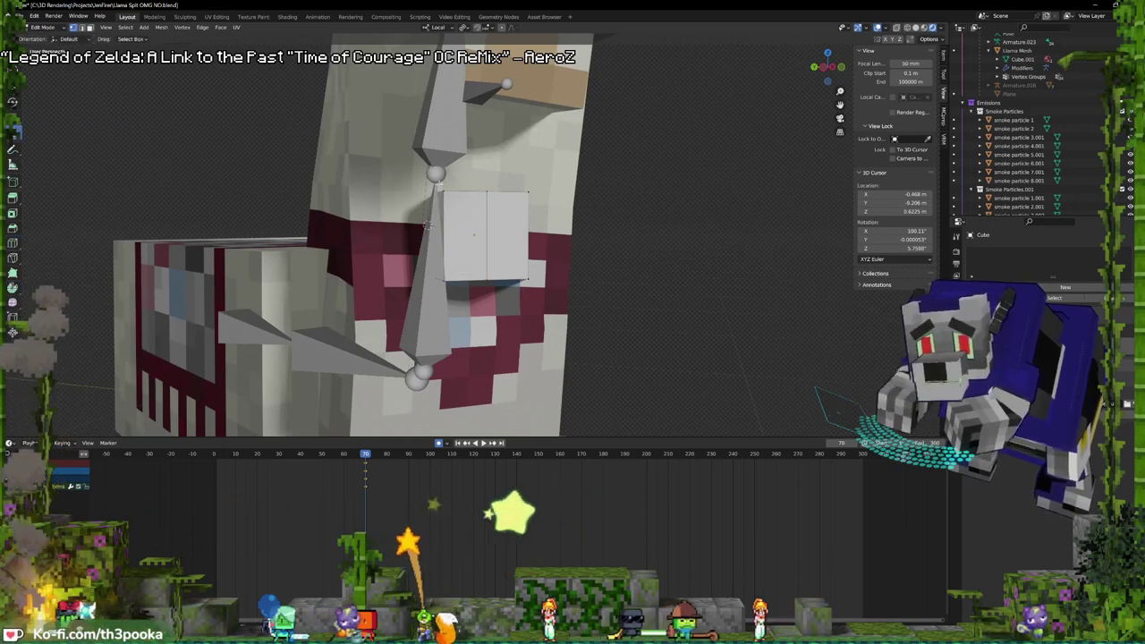
- Delete the faces on one side of the small cube's centre edge loop, leaving half a cube, and return to Object Mode
{"action": "key", "text": "c"}
{"action": "left_click_drag", "start_coordinate": [394, 227], "coordinate": [394, 276]}
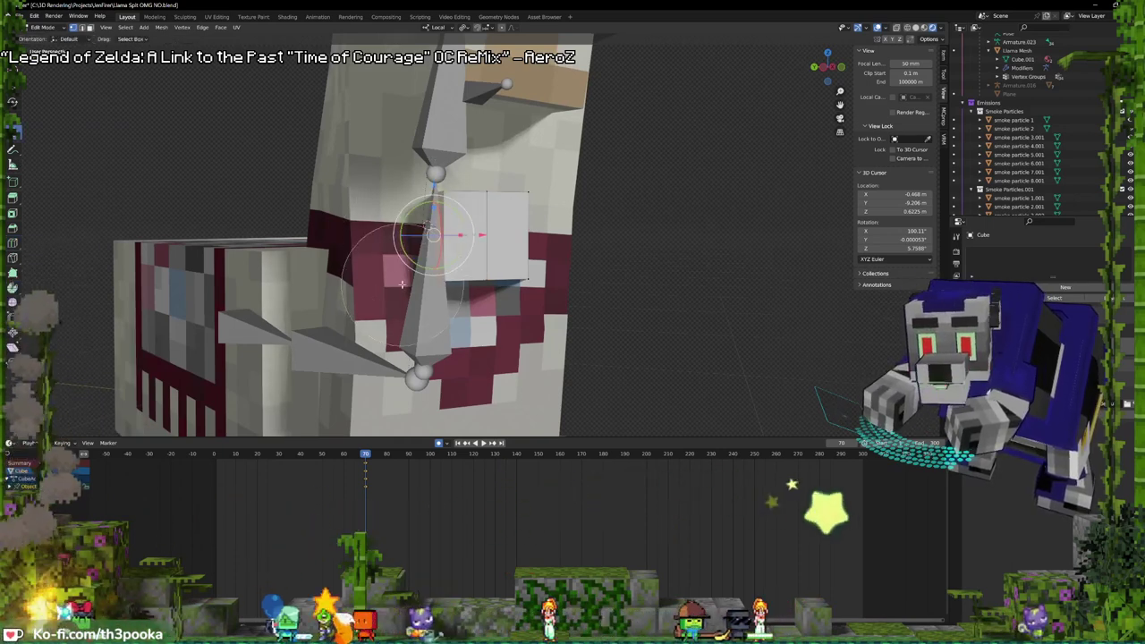
{"action": "key", "text": "x"}
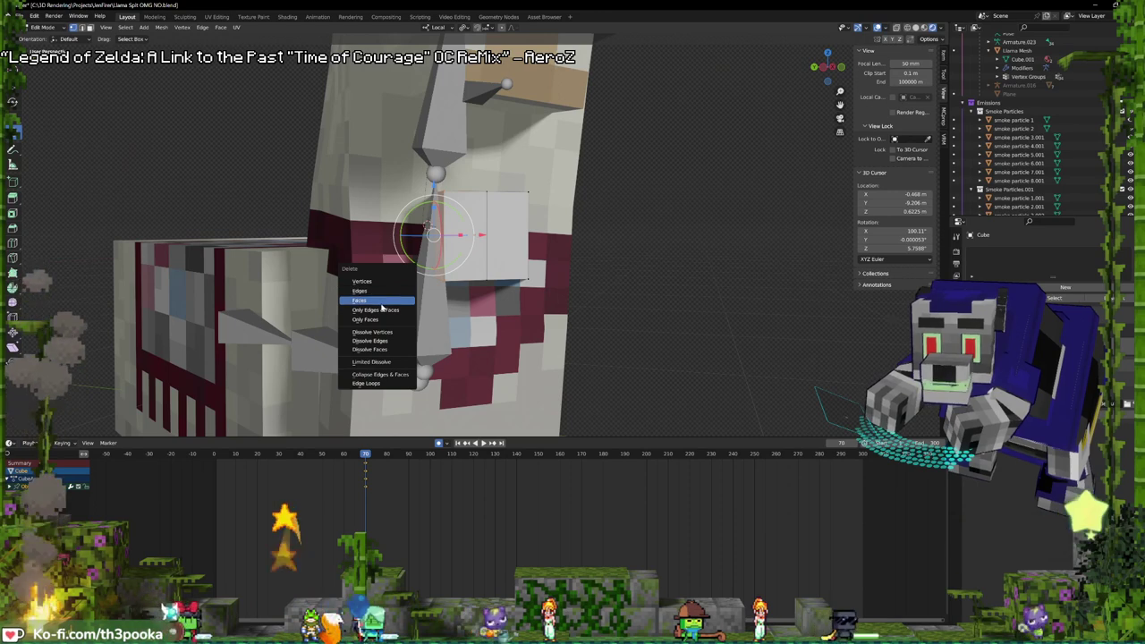
{"action": "left_click", "coordinate": [382, 302]}
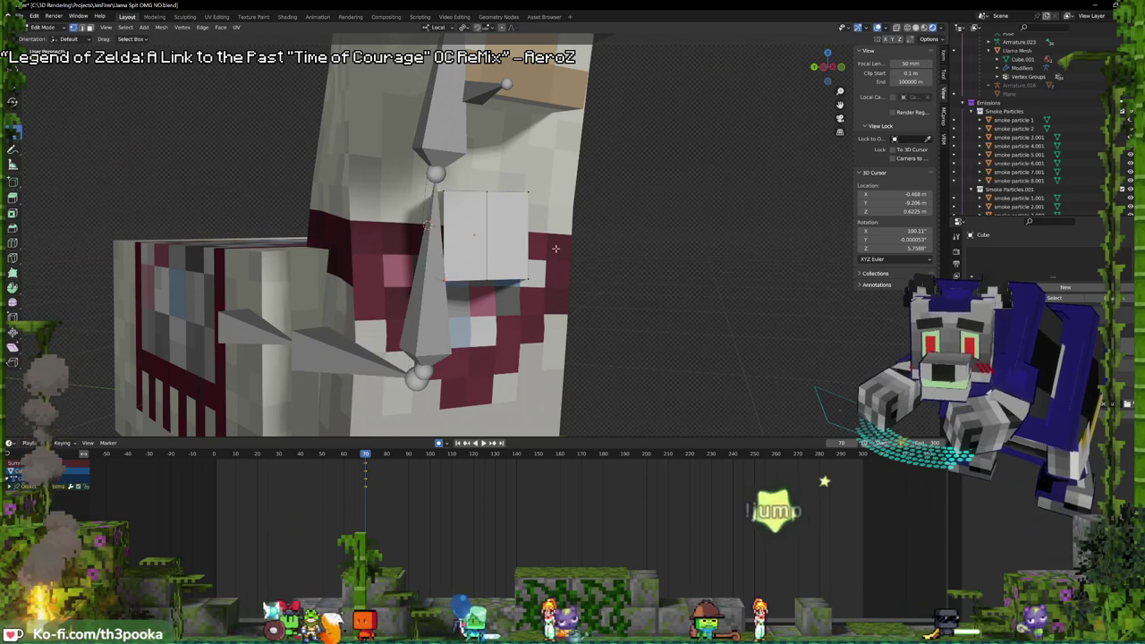
{"action": "key", "text": "x"}
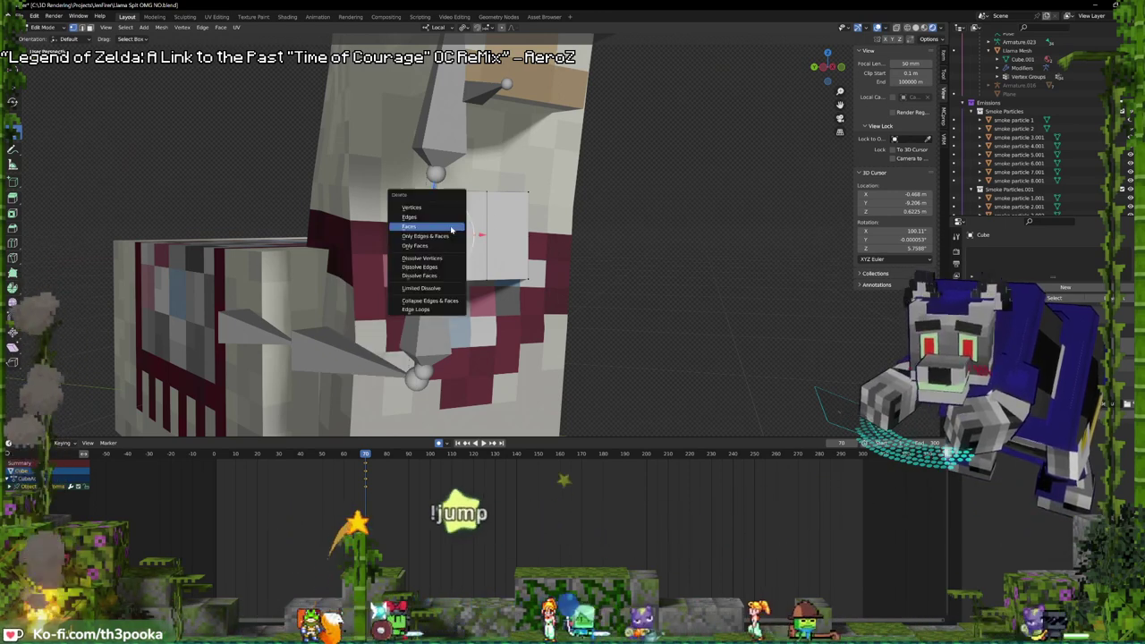
{"action": "left_click", "coordinate": [452, 229]}
{"action": "middle_click_drag", "start_coordinate": [452, 229], "coordinate": [527, 232]}
{"action": "key", "text": "Tab"}
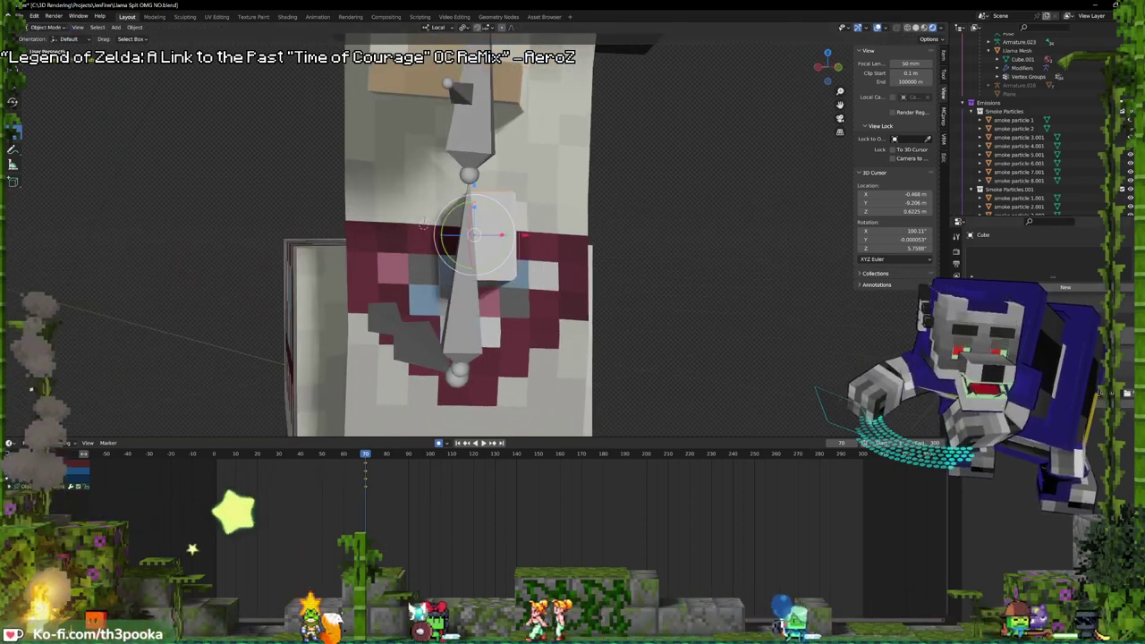
- Add a Mirror modifier on the X axis to the half cube at the llama's neck
{"action": "left_click", "coordinate": [956, 338]}
{"action": "left_click", "coordinate": [1024, 251]}
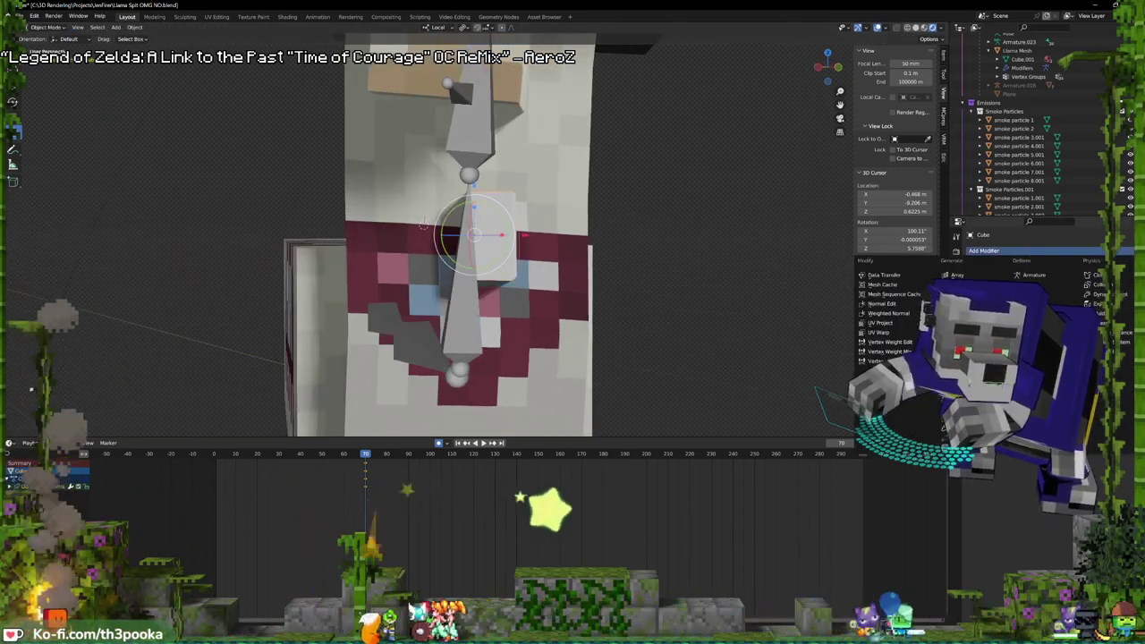
{"action": "left_click", "coordinate": [965, 351]}
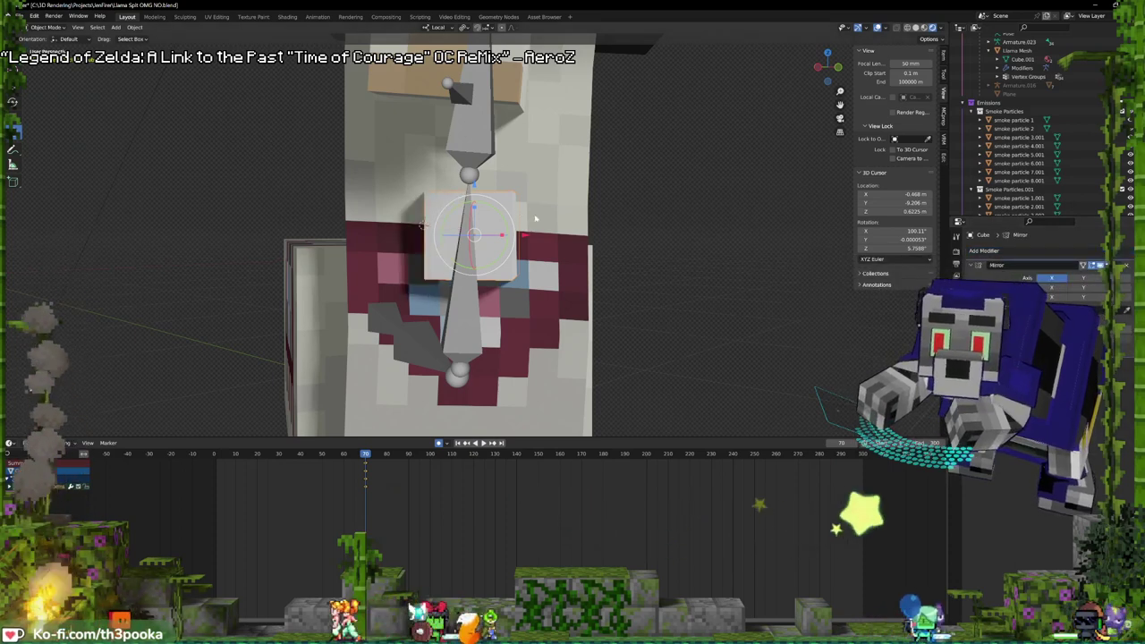
- Extrude the cube's outer side face by about 0.052 m in Edit Mode and scale the new face up by 2.415
{"action": "key", "text": "Tab"}
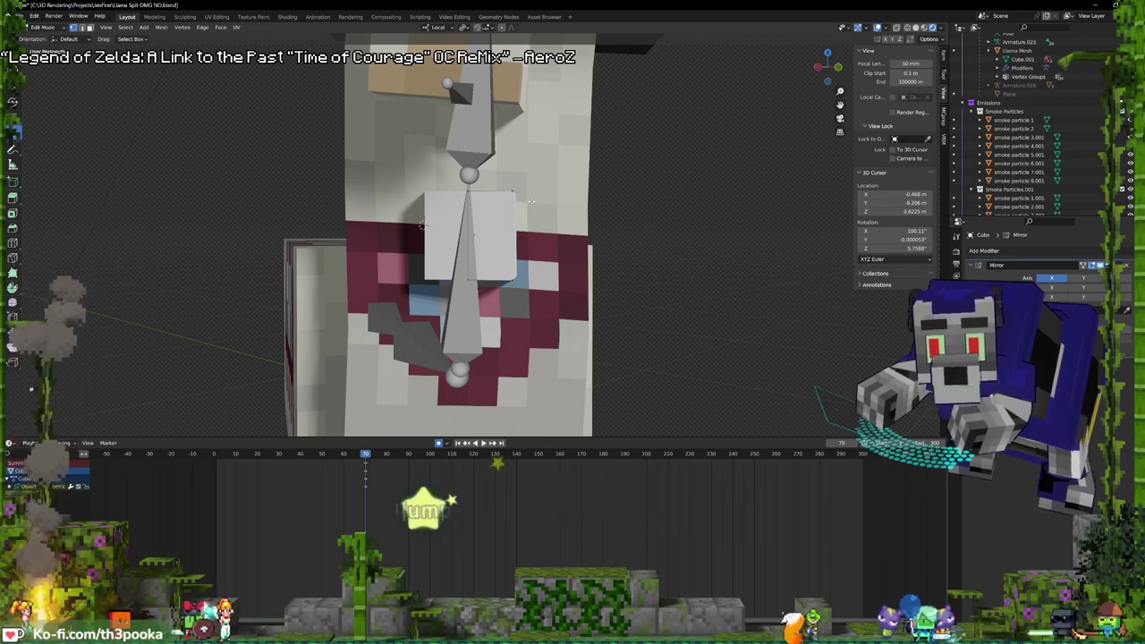
{"action": "key", "text": "c"}
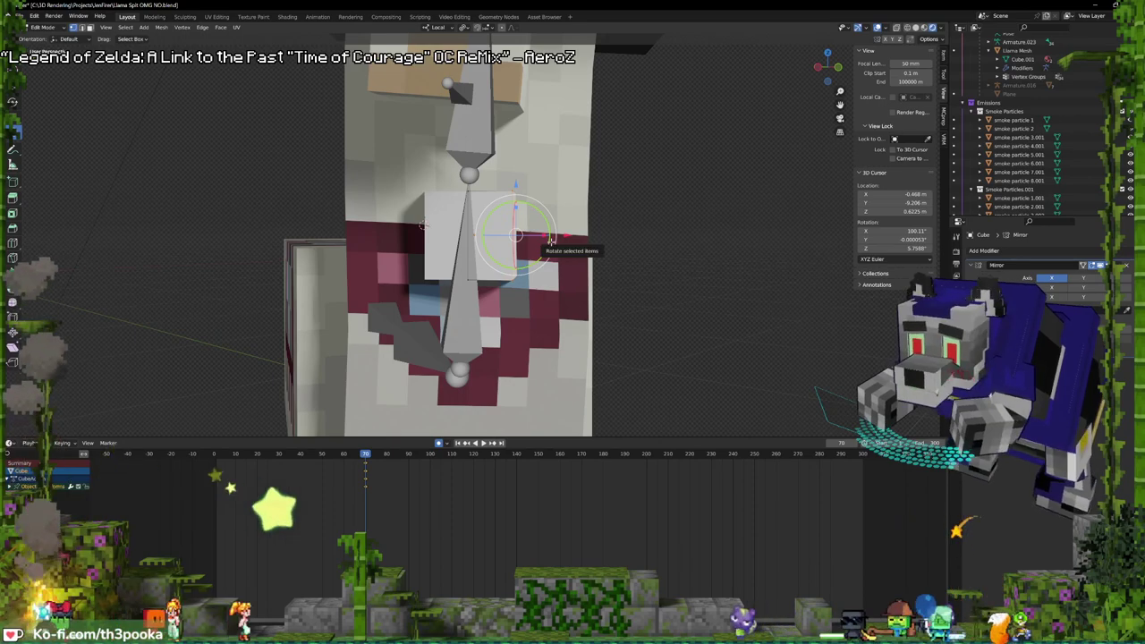
{"action": "key", "text": "e"}
{"action": "left_click", "coordinate": [572, 243]}
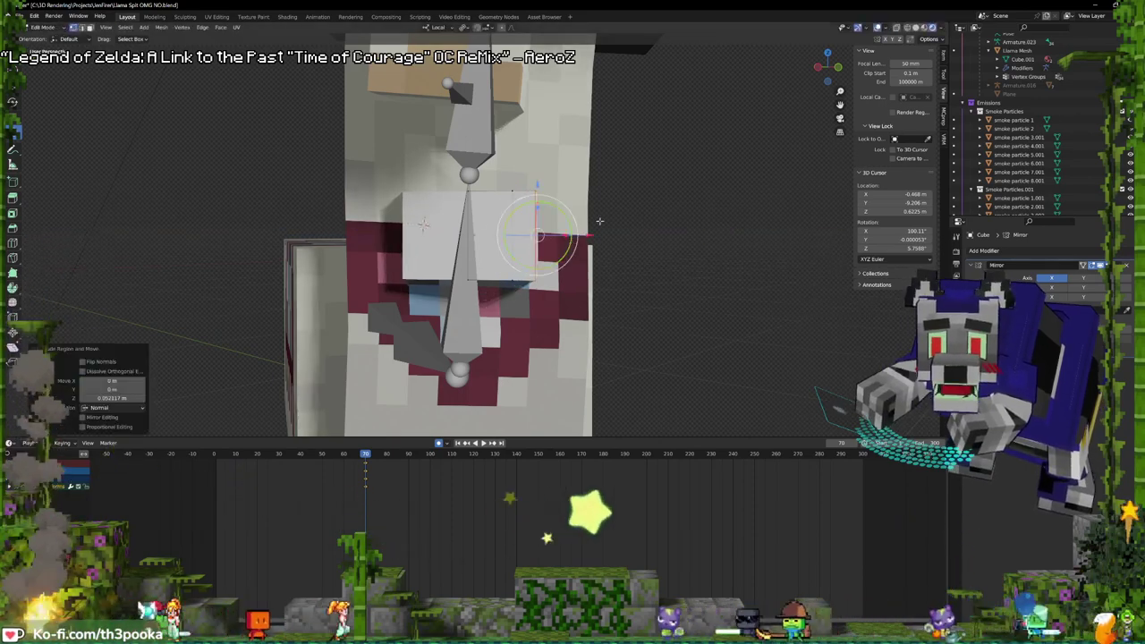
{"action": "key", "text": "s"}
{"action": "left_click", "coordinate": [689, 215]}
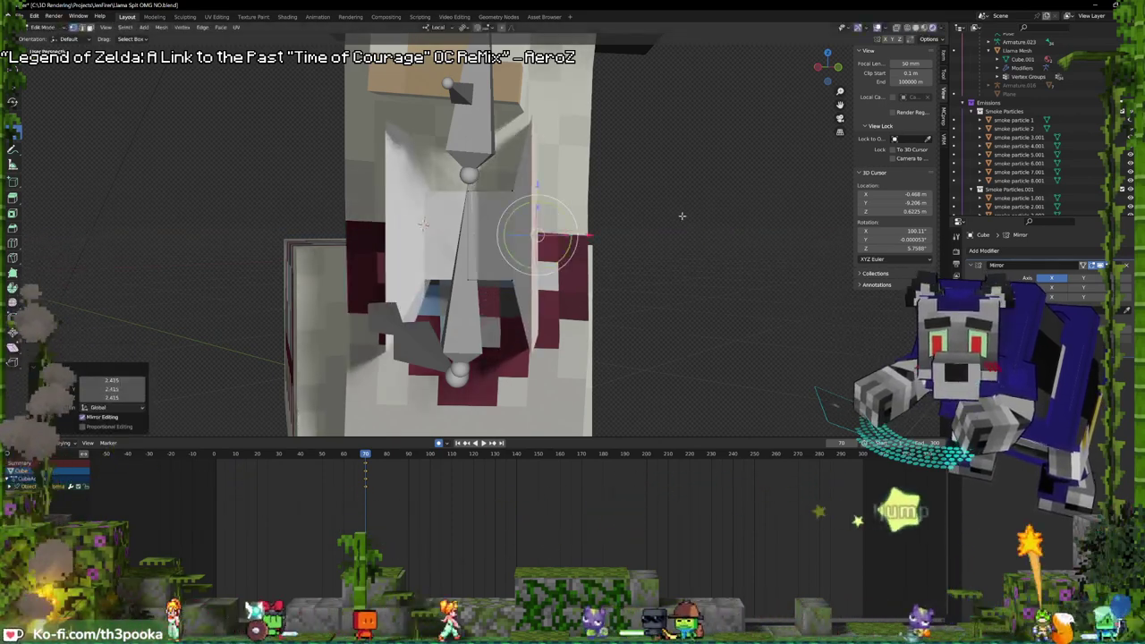
- Extrude the enlarged bow end outward by about 0.172 m, and extrude a further 0.048 m with its end face scaled down into a taper
{"action": "key", "text": "e"}
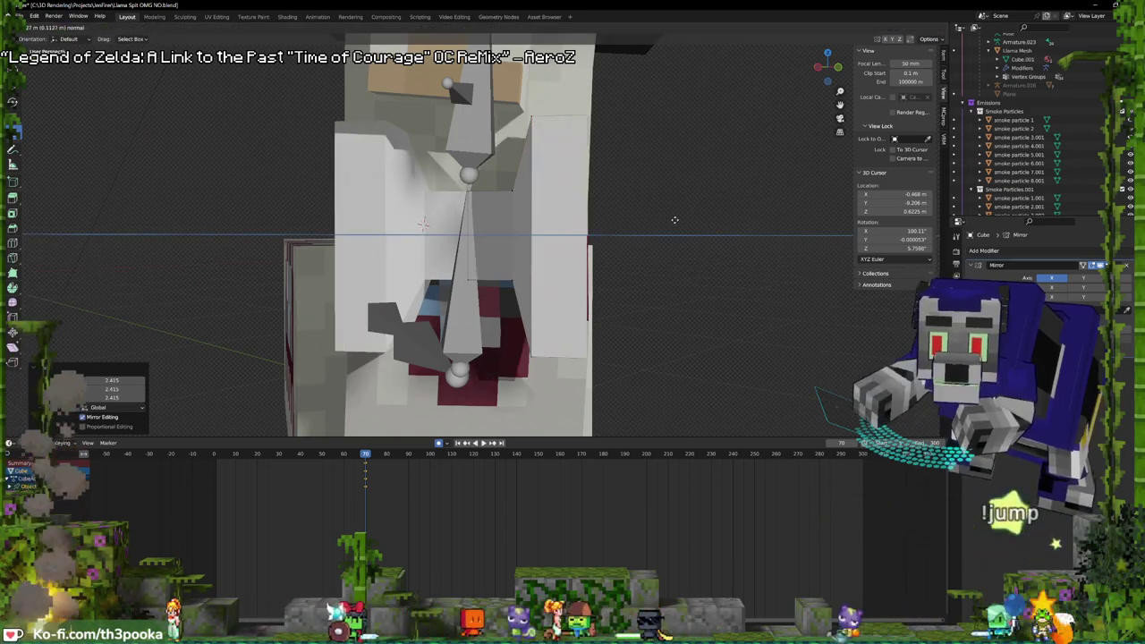
{"action": "left_click", "coordinate": [696, 222]}
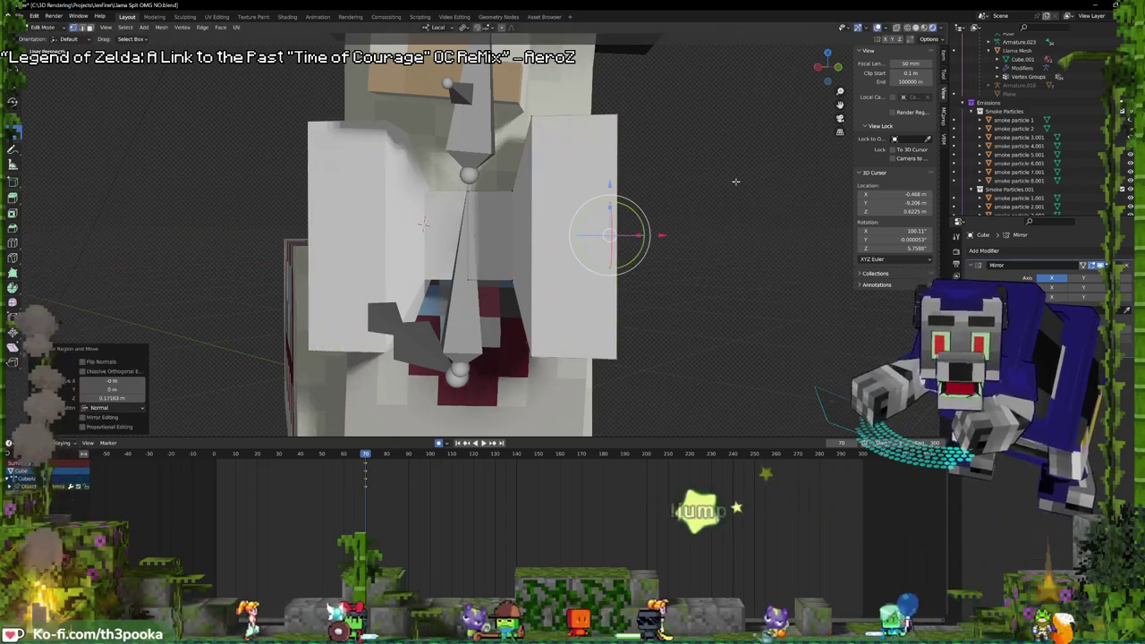
{"action": "key", "text": "s"}
{"action": "key", "text": "Escape"}
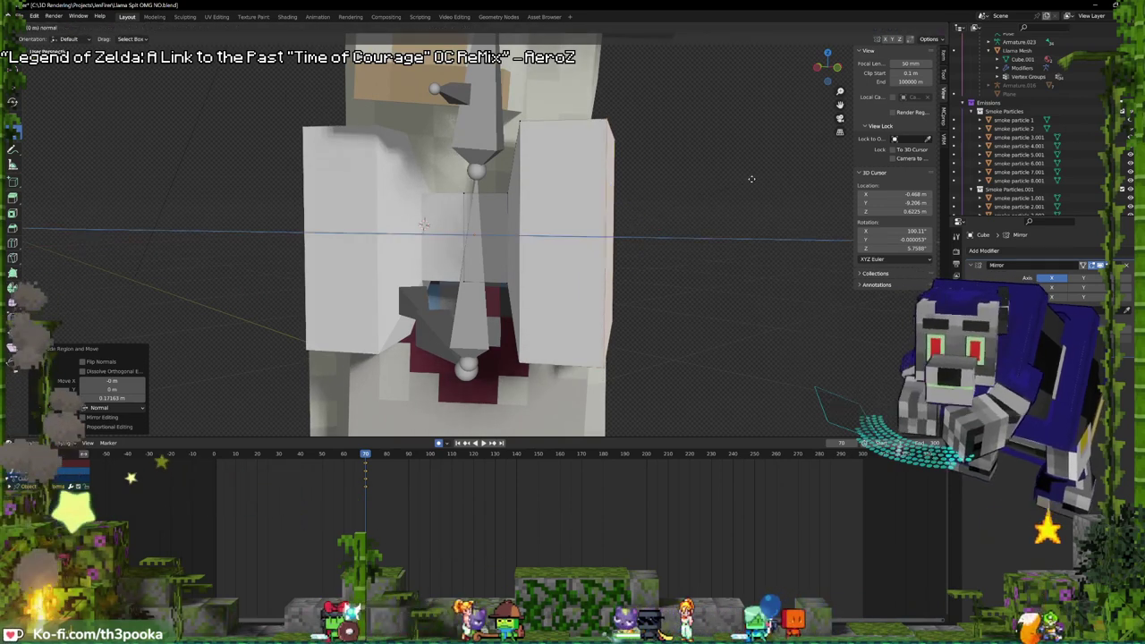
{"action": "key", "text": "s"}
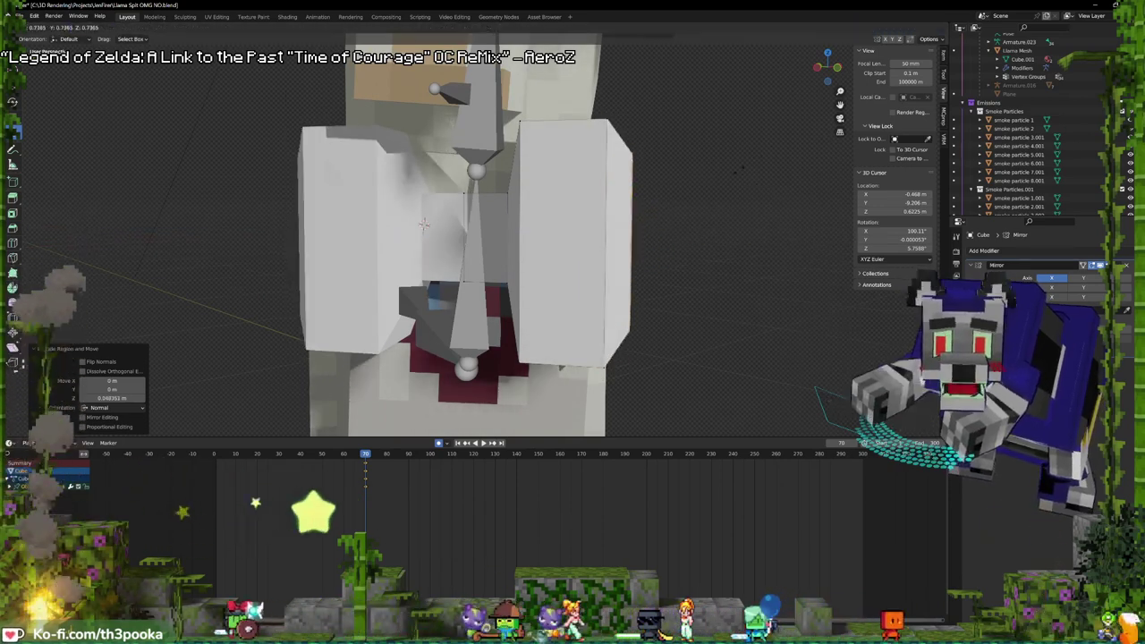
{"action": "left_click", "coordinate": [715, 183]}
{"action": "middle_click_drag", "start_coordinate": [715, 182], "coordinate": [685, 204]}
{"action": "left_click_drag", "start_coordinate": [522, 225], "coordinate": [529, 226]}
{"action": "key", "text": "Tab"}
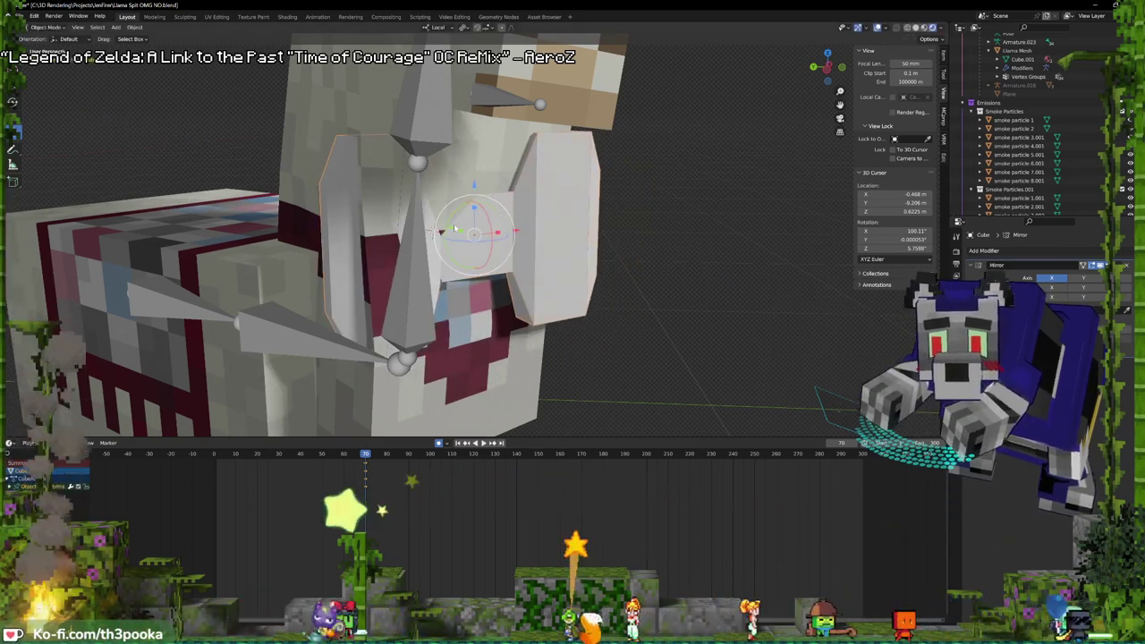
- Move the bow along its local Y axis closer to the front of the llama's neck
{"action": "key", "text": "i"}
{"action": "left_click_drag", "start_coordinate": [505, 240], "coordinate": [463, 231]}
{"action": "middle_click_drag", "start_coordinate": [666, 213], "coordinate": [567, 220]}
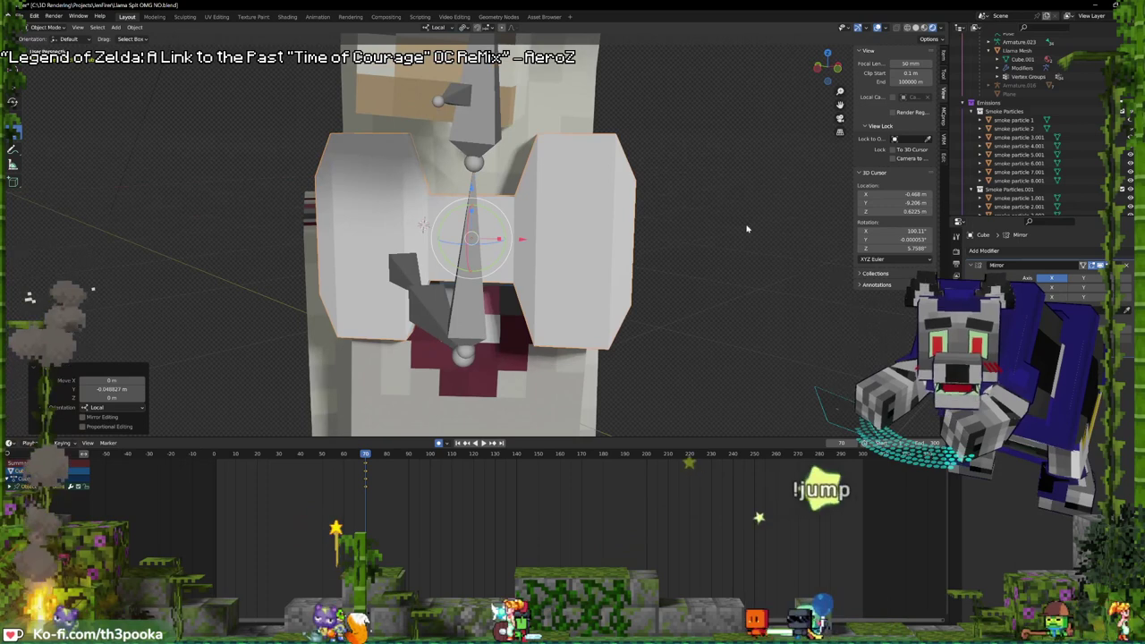
- Add a Remesh modifier to the bow and set it to Blocks mode for a pixelated shape
{"action": "left_click", "coordinate": [987, 251]}
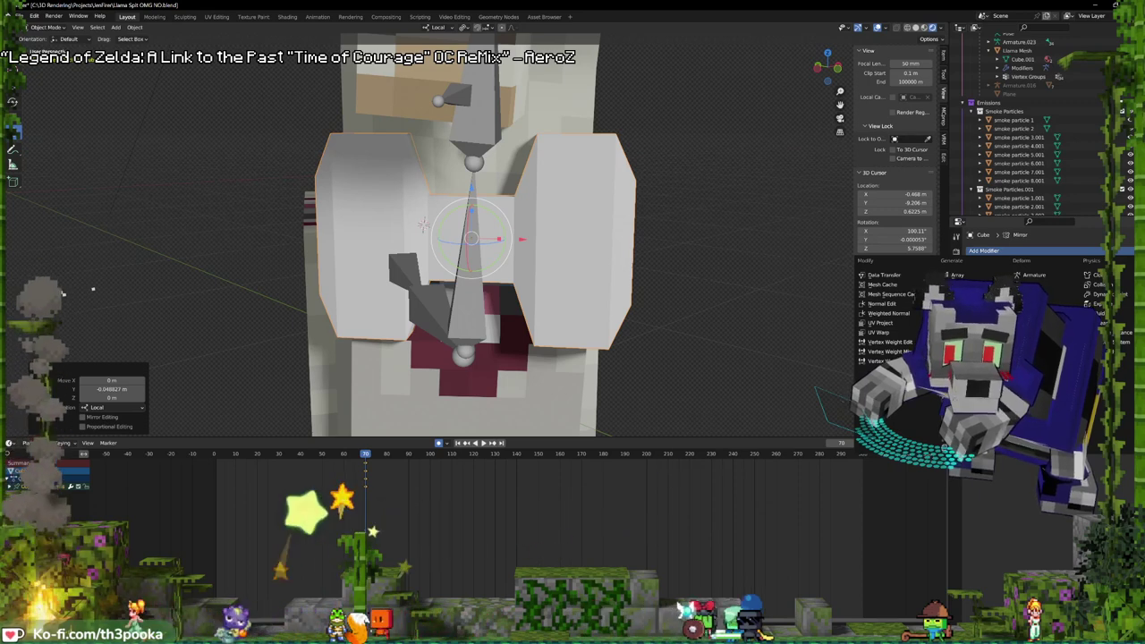
{"action": "left_click", "coordinate": [962, 370]}
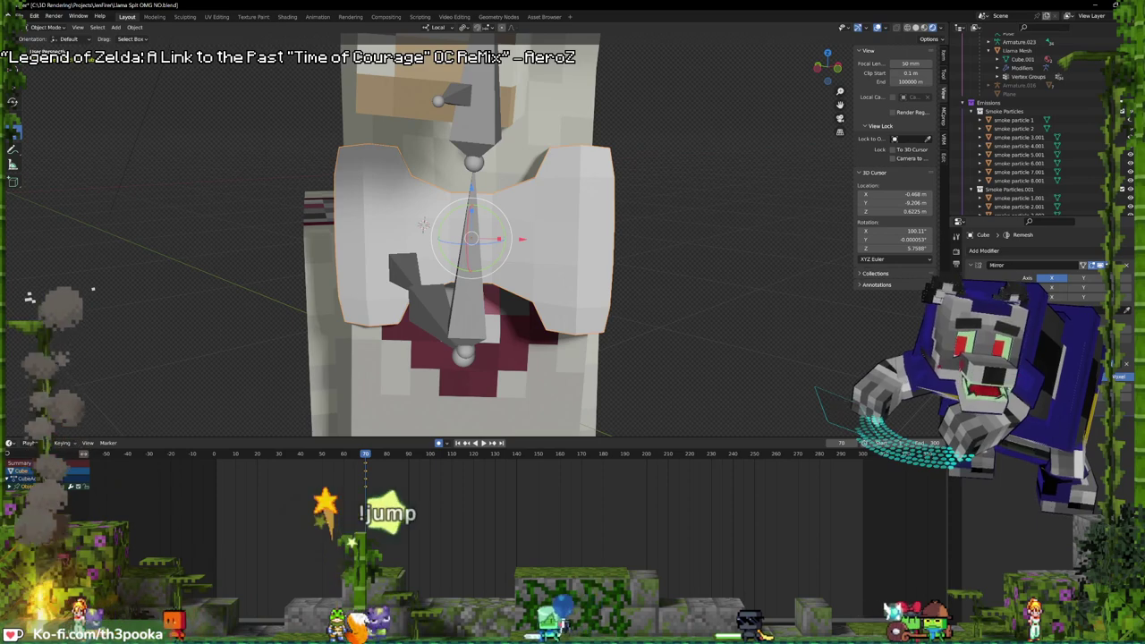
{"action": "left_click", "coordinate": [991, 377]}
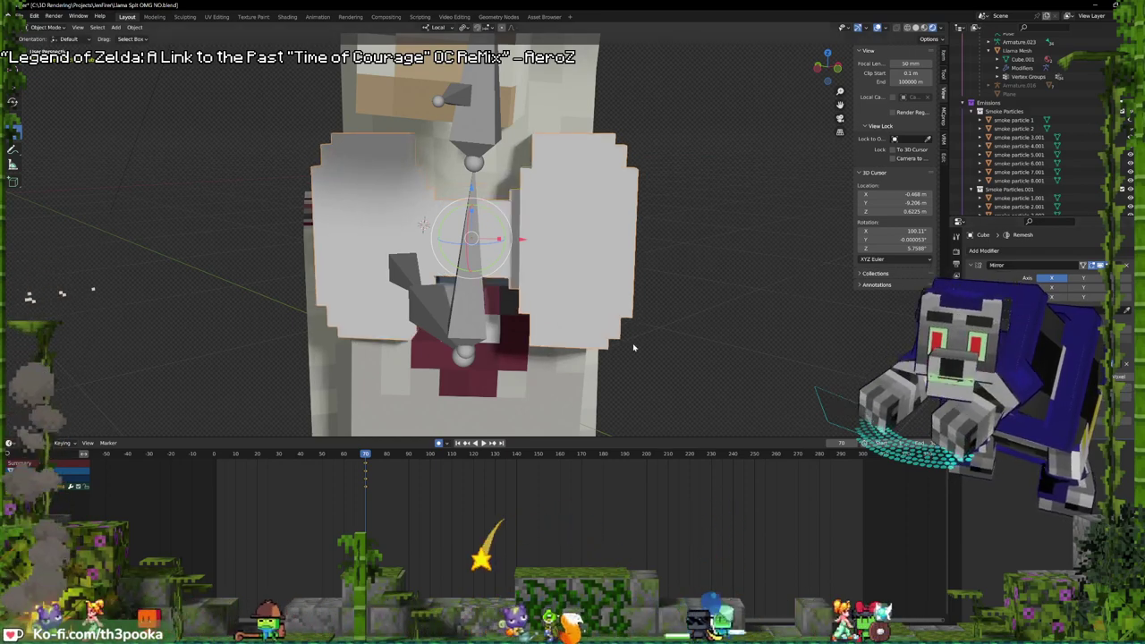
- Parent the bow to the llama's lower neck bone with the Bone Relative option and return to Object Mode
{"action": "middle_click_drag", "start_coordinate": [530, 289], "coordinate": [554, 295]}
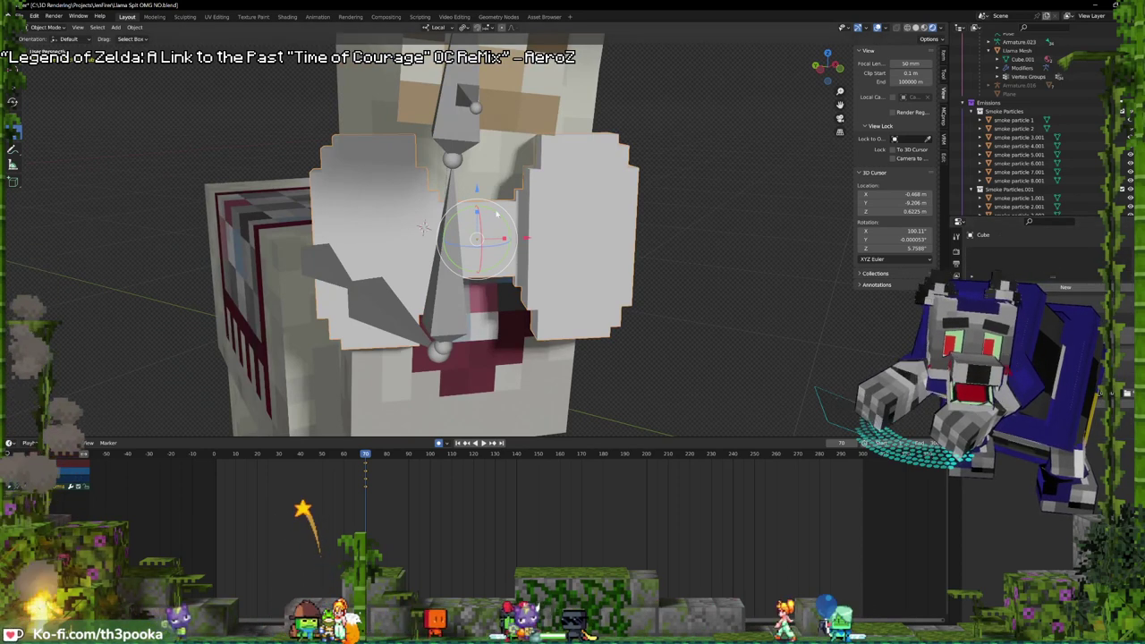
{"action": "key", "text": "Delete"}
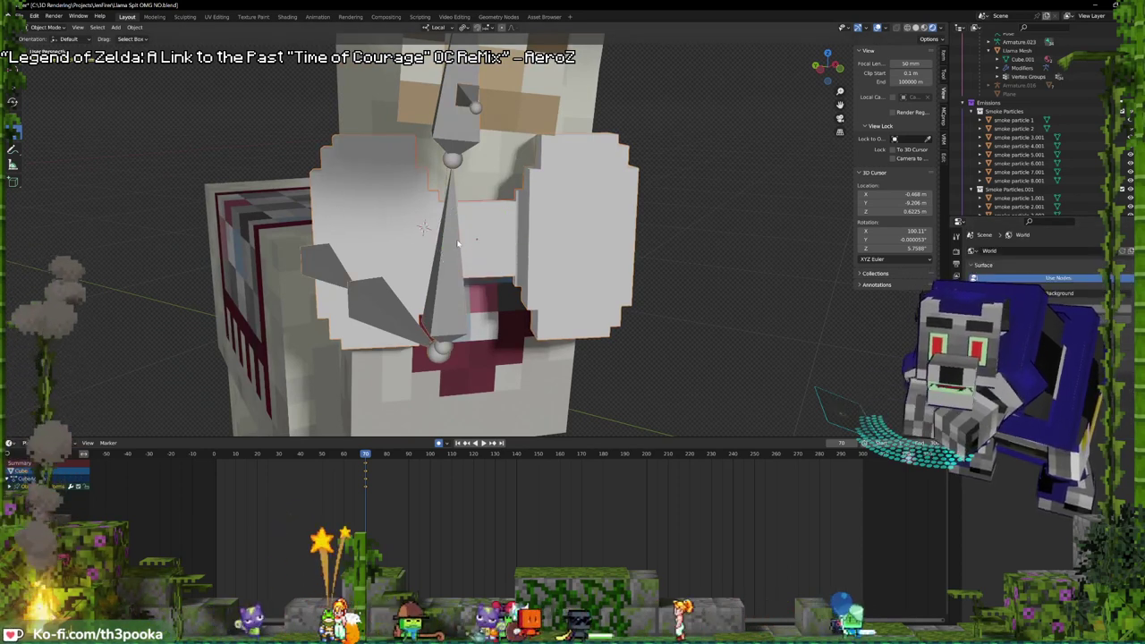
{"action": "key", "text": "ctrl+Tab"}
{"action": "left_click", "coordinate": [453, 247]}
{"action": "key", "text": "ctrl+p"}
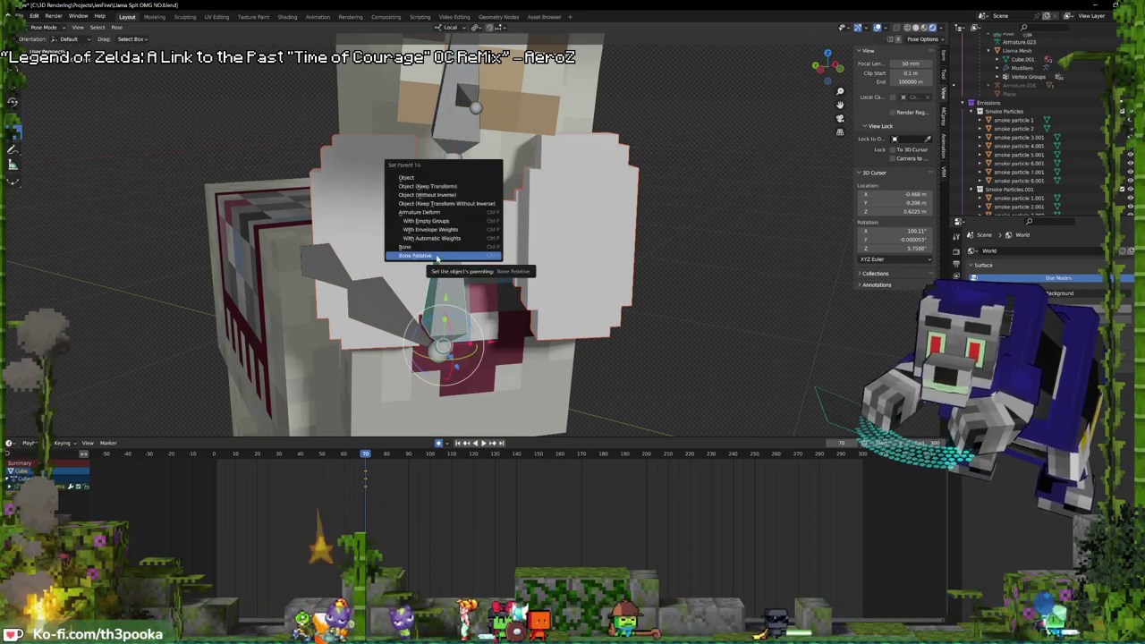
{"action": "left_click", "coordinate": [436, 257]}
{"action": "key", "text": "ctrl+Tab"}
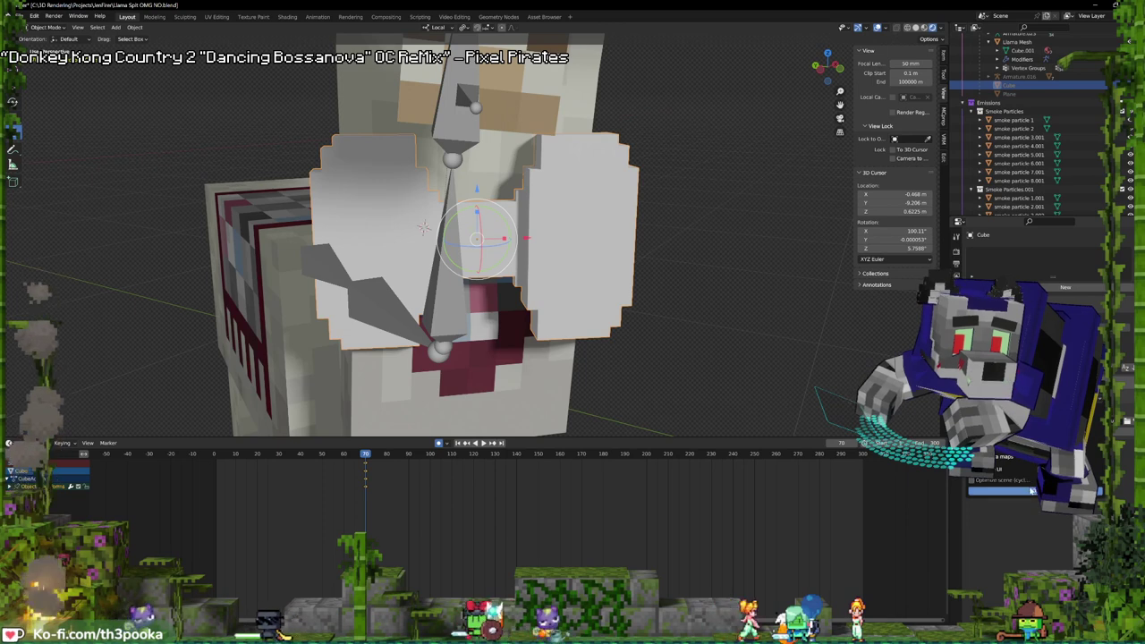
- Give the bow the pink_glazed_terracotta material and map its diffuse texture from Object coordinates with Box projection
{"action": "left_click", "coordinate": [1031, 490]}
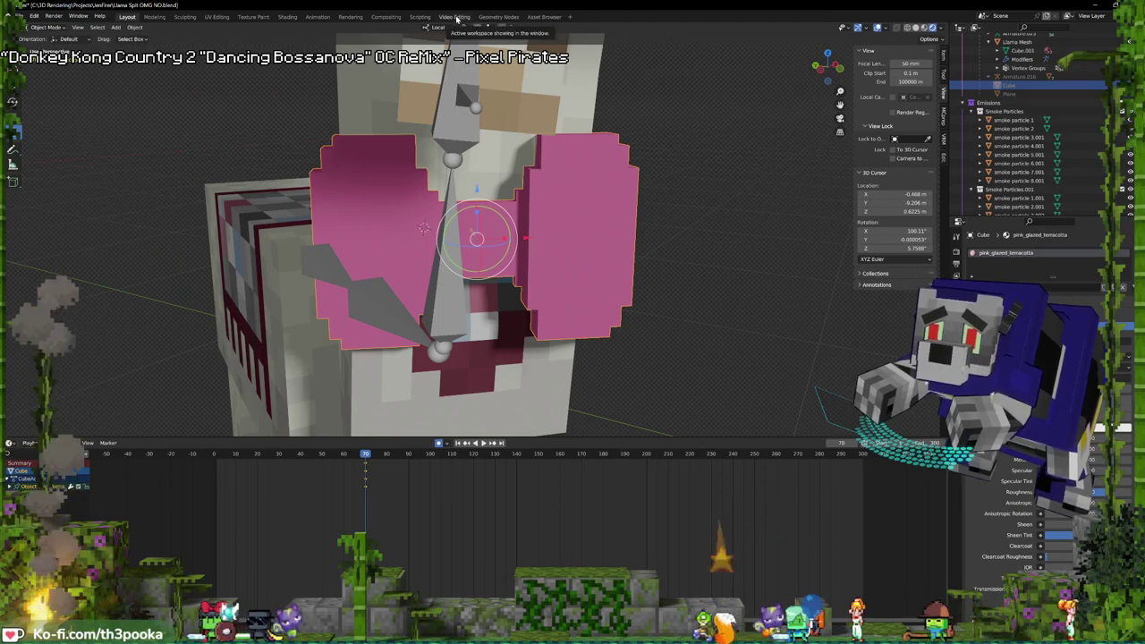
{"action": "left_click", "coordinate": [287, 17]}
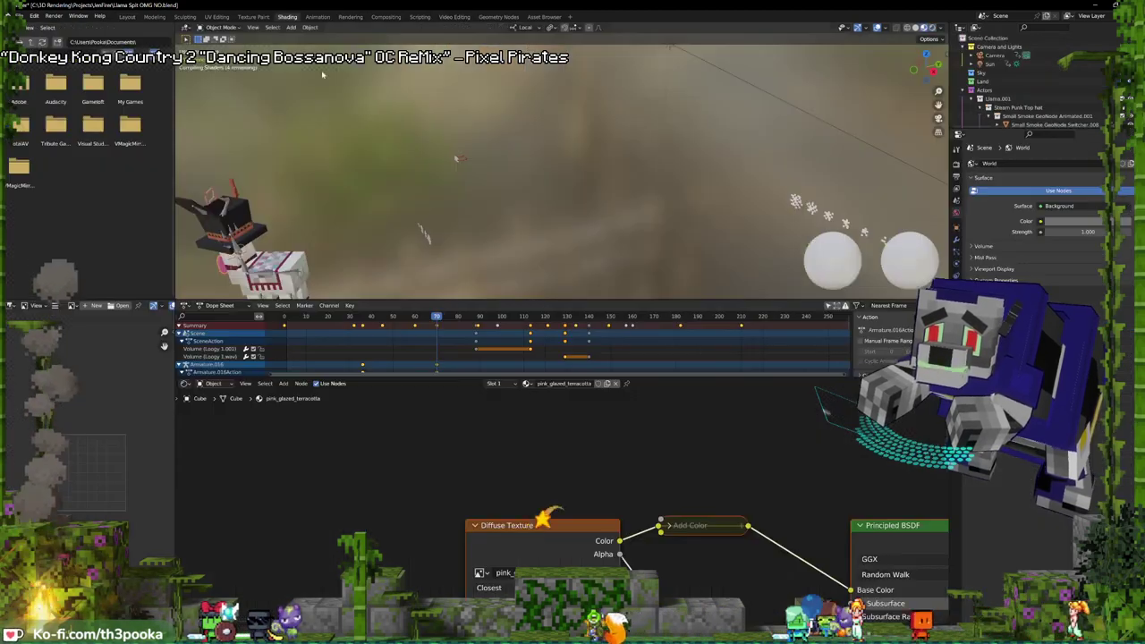
{"action": "scroll", "coordinate": [534, 534], "scroll_direction": "down", "scroll_amount": 6}
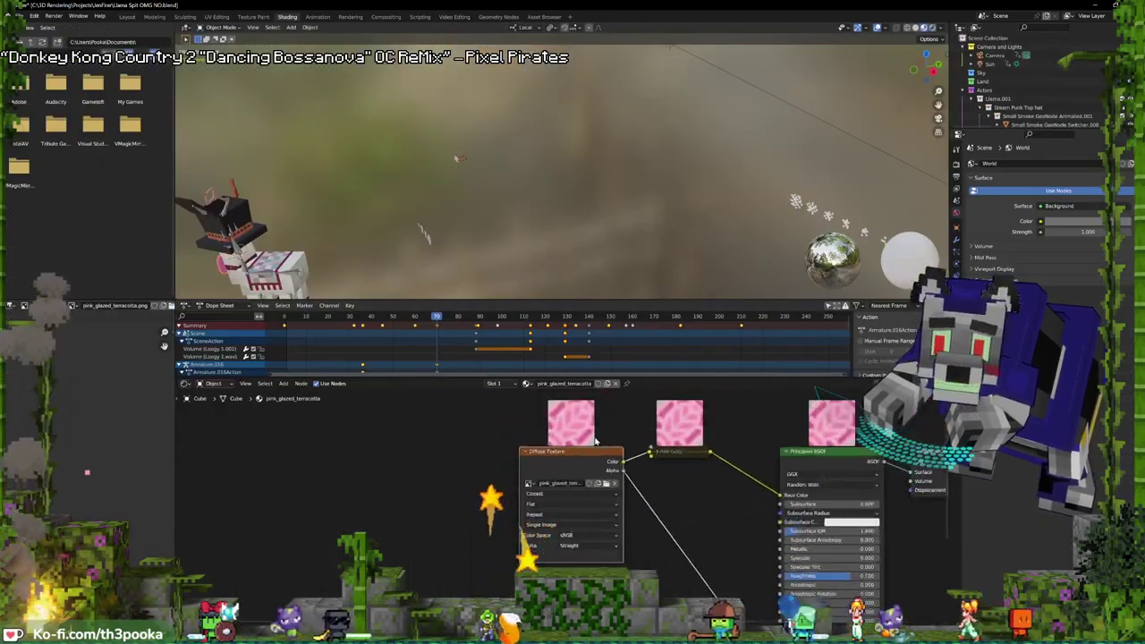
{"action": "key", "text": "ctrl+t"}
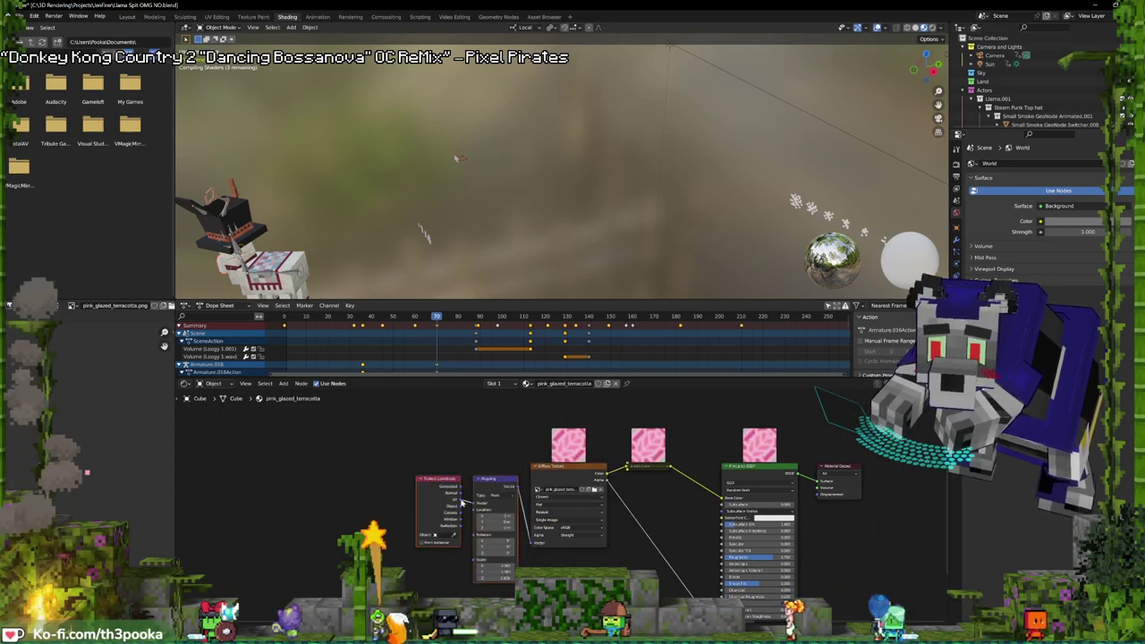
{"action": "left_click", "coordinate": [558, 509]}
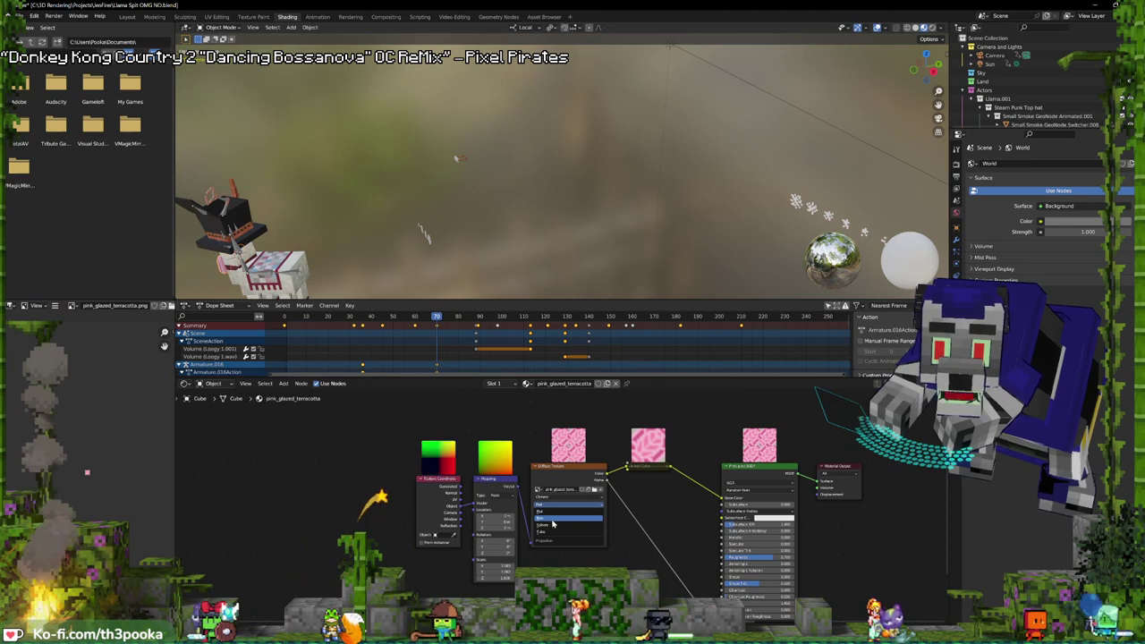
{"action": "left_click", "coordinate": [551, 519]}
{"action": "left_click", "coordinate": [127, 17]}
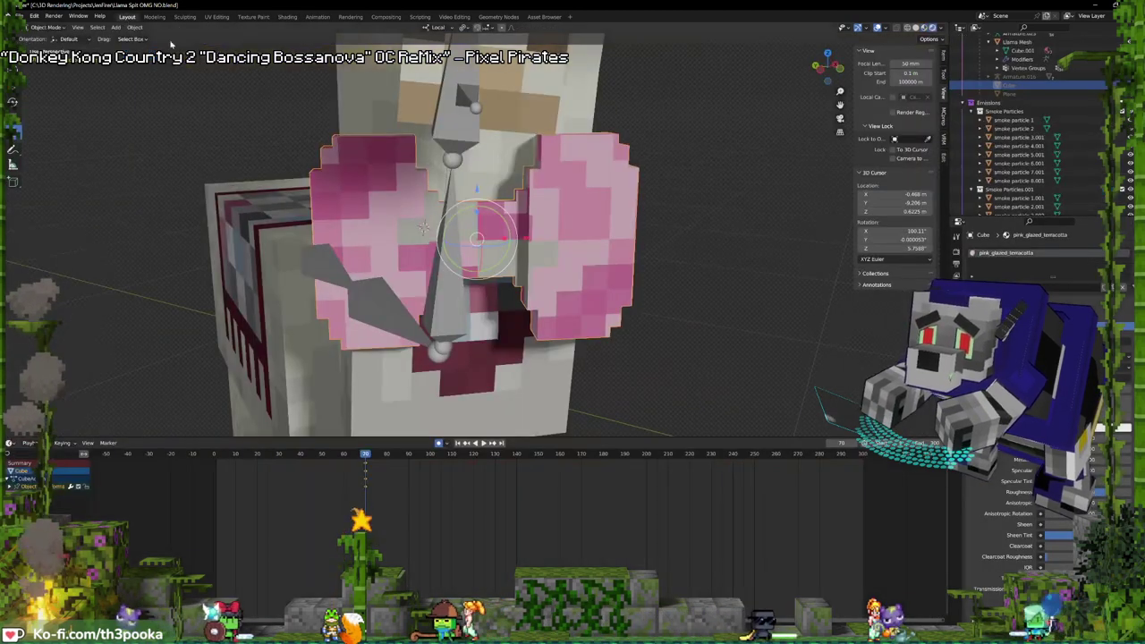
- Scale the whole pink bow up by 1.534
{"action": "middle_click_drag", "start_coordinate": [673, 262], "coordinate": [651, 258]}
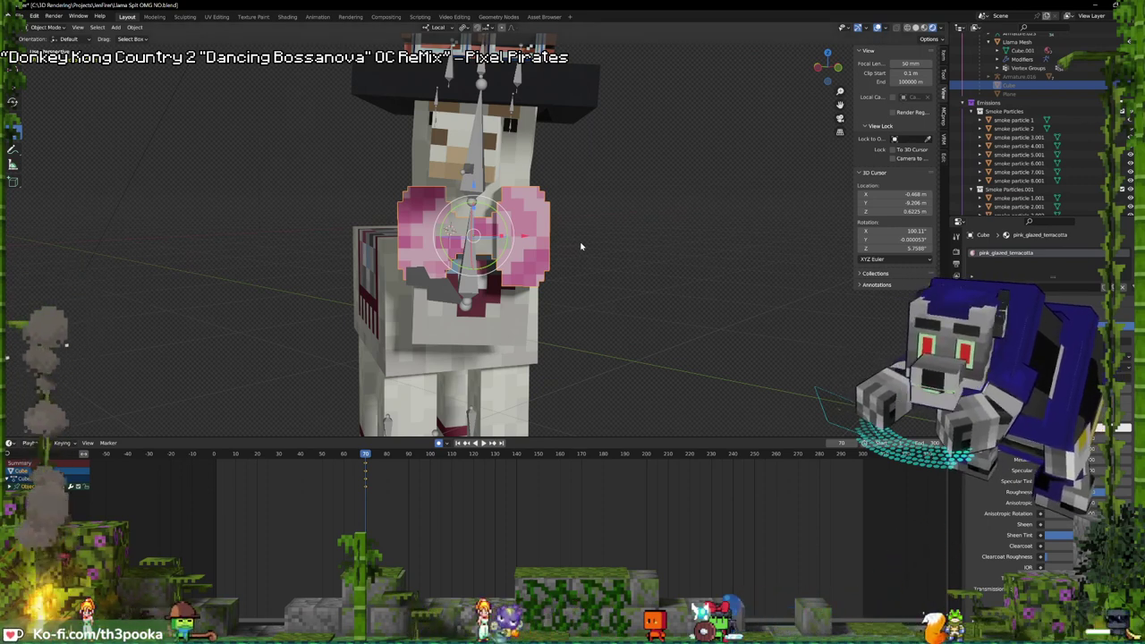
{"action": "key", "text": "s"}
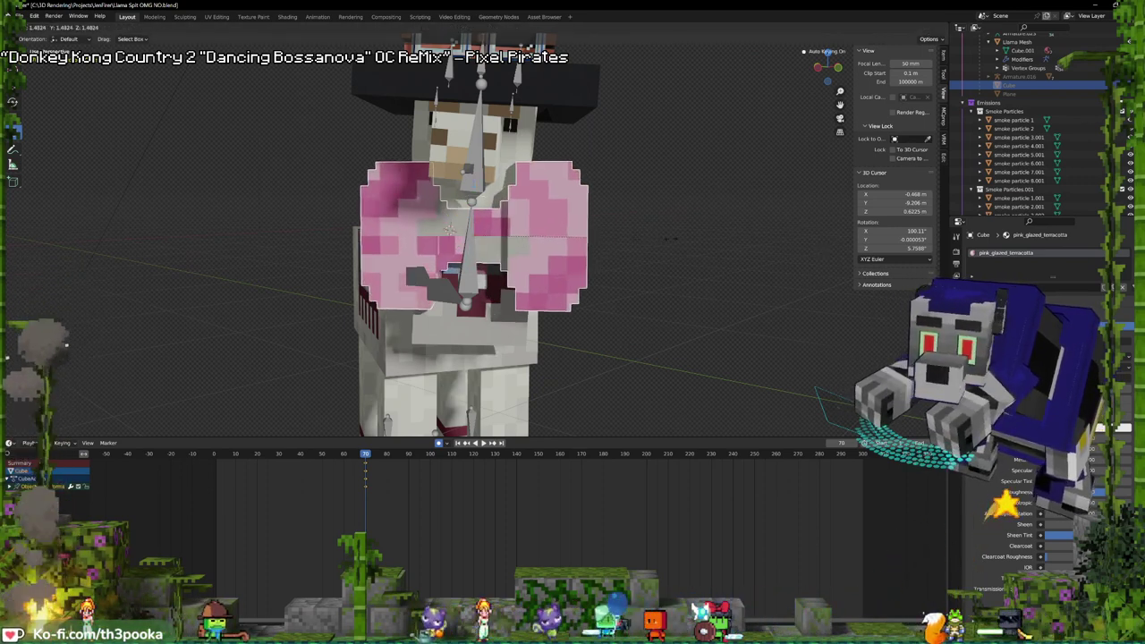
{"action": "left_click", "coordinate": [677, 241]}
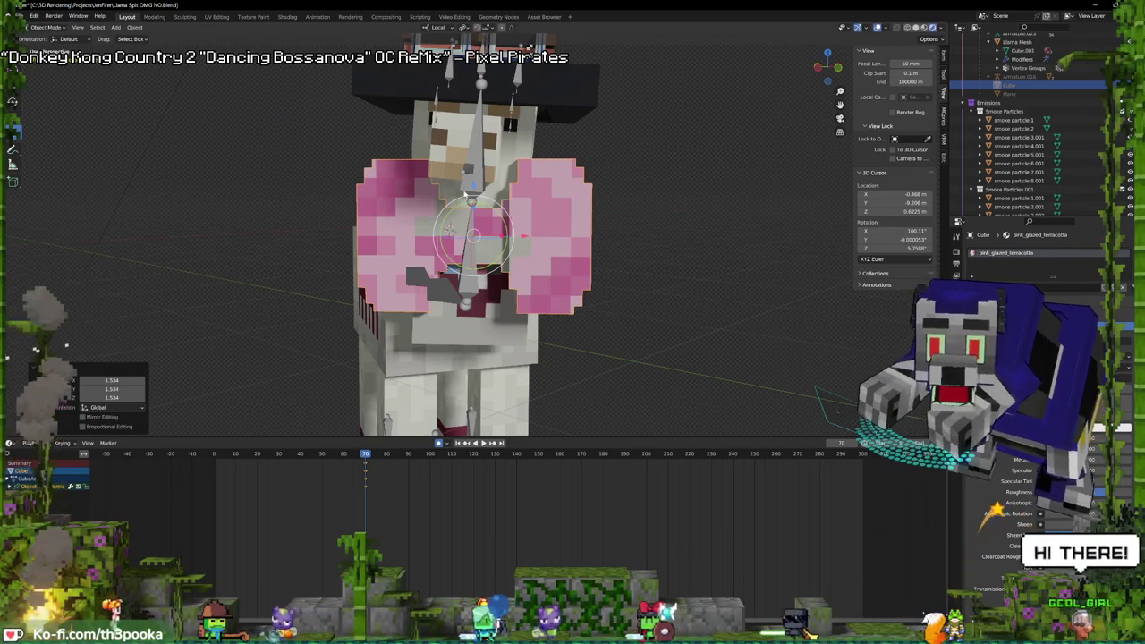
- Move the pink bow about 0.18 m down the neck along its local Z axis and scale it to 0.834
{"action": "key", "text": "g"}
{"action": "key", "text": "z"}
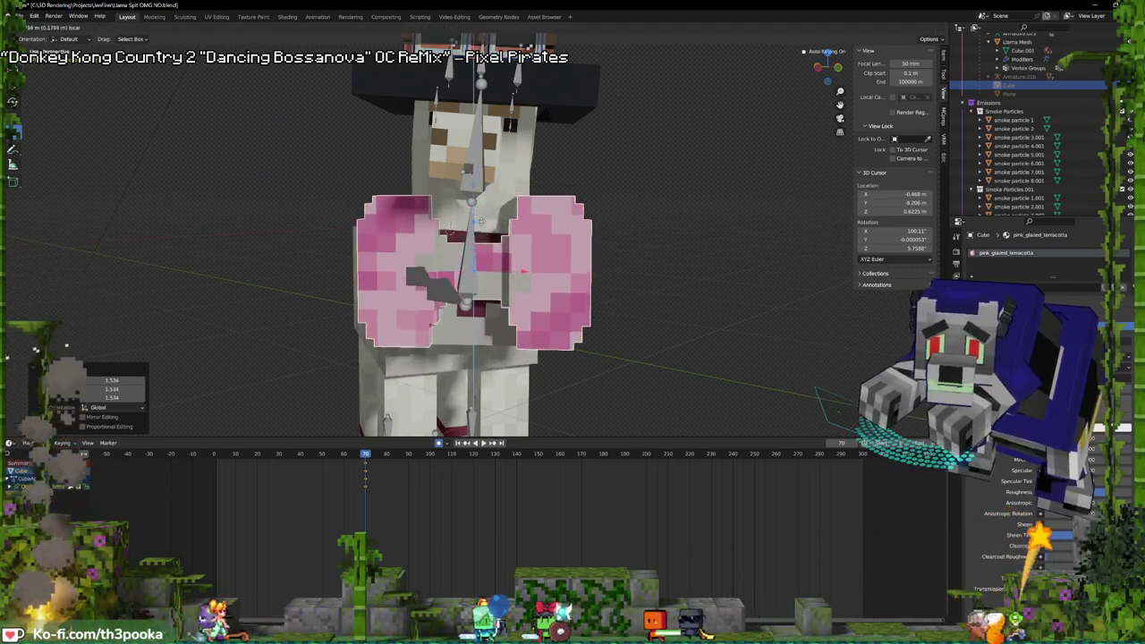
{"action": "left_click_drag", "start_coordinate": [481, 222], "coordinate": [481, 222]}
{"action": "key", "text": "s"}
{"action": "left_click", "coordinate": [689, 192]}
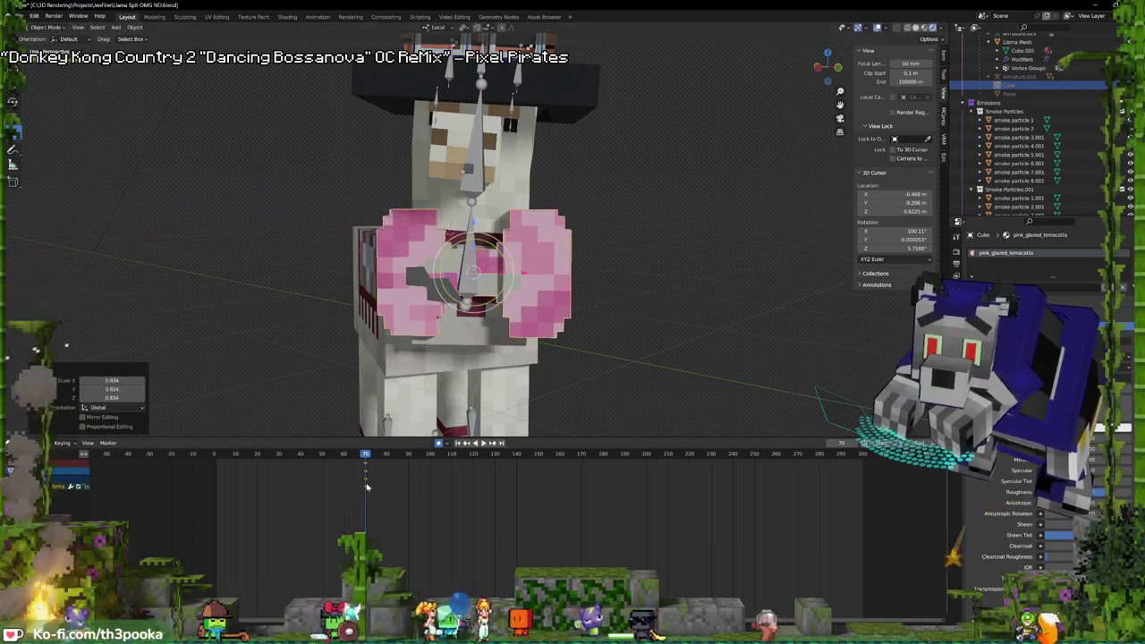
- Create a new geometry node group for the pink bow and add a Scene Time node
{"action": "left_click", "coordinate": [499, 17]}
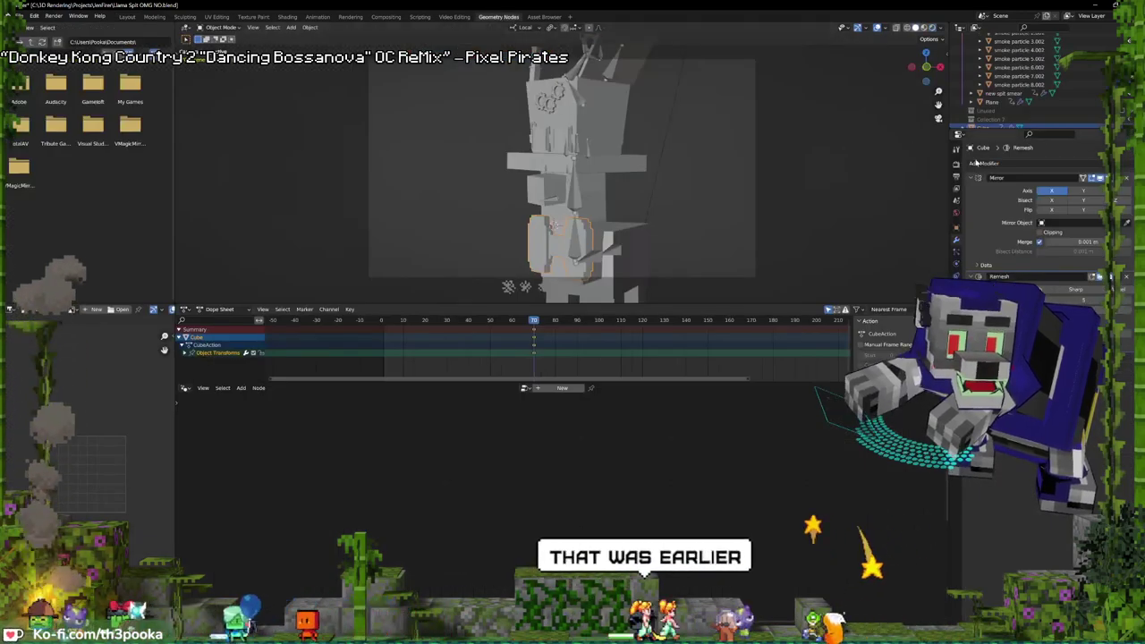
{"action": "left_click", "coordinate": [563, 388]}
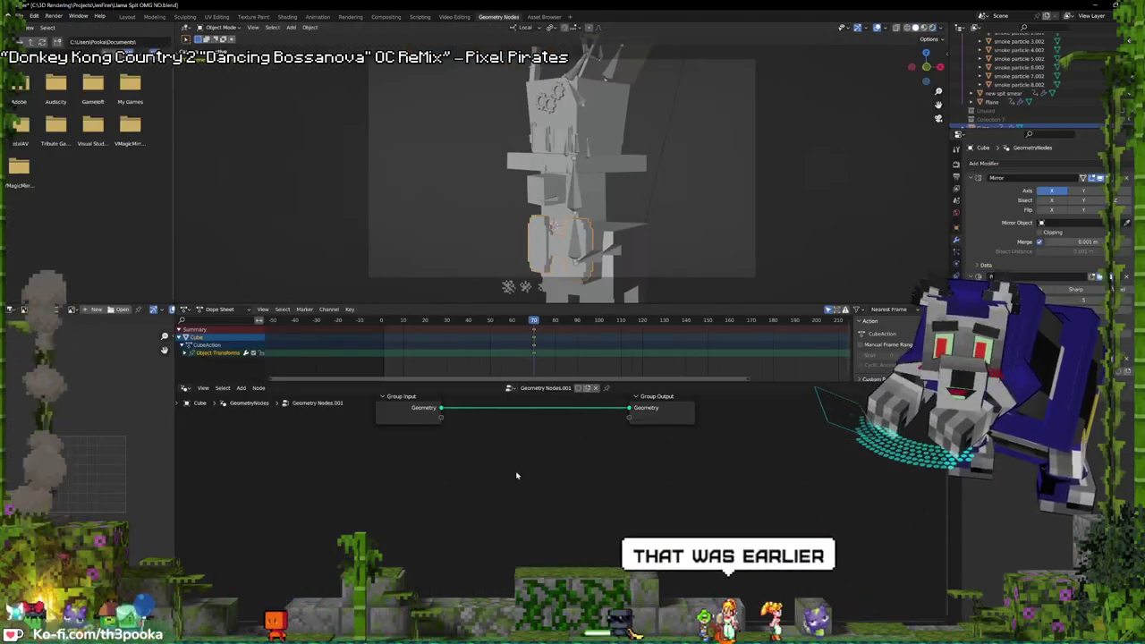
{"action": "key", "text": "shift+a"}
{"action": "left_click", "coordinate": [487, 403]}
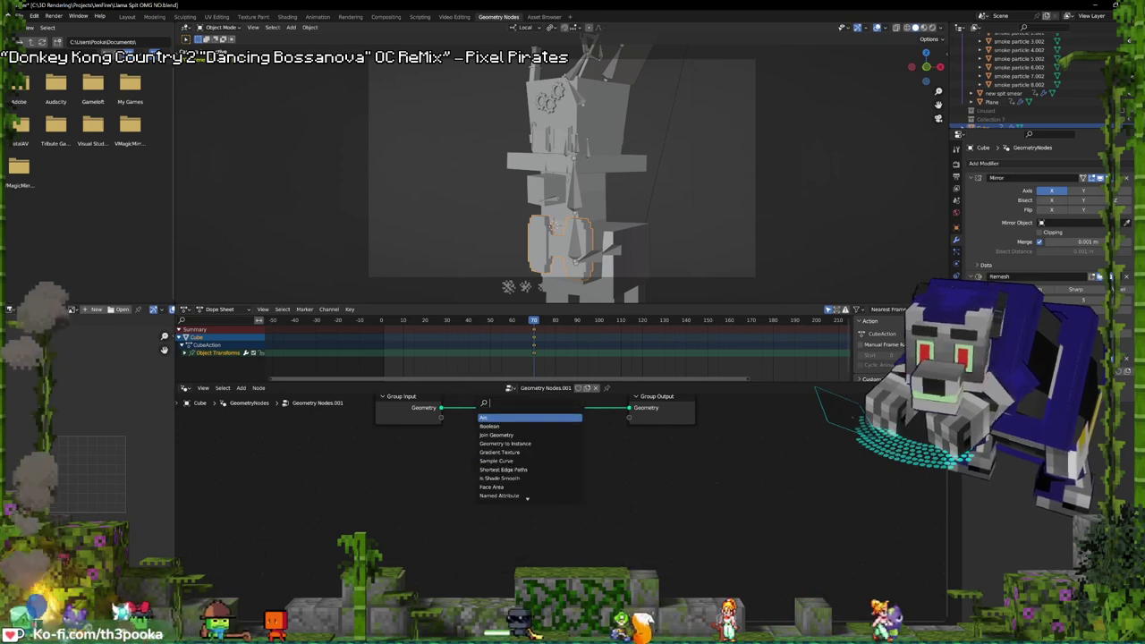
{"action": "type", "text": "time"}
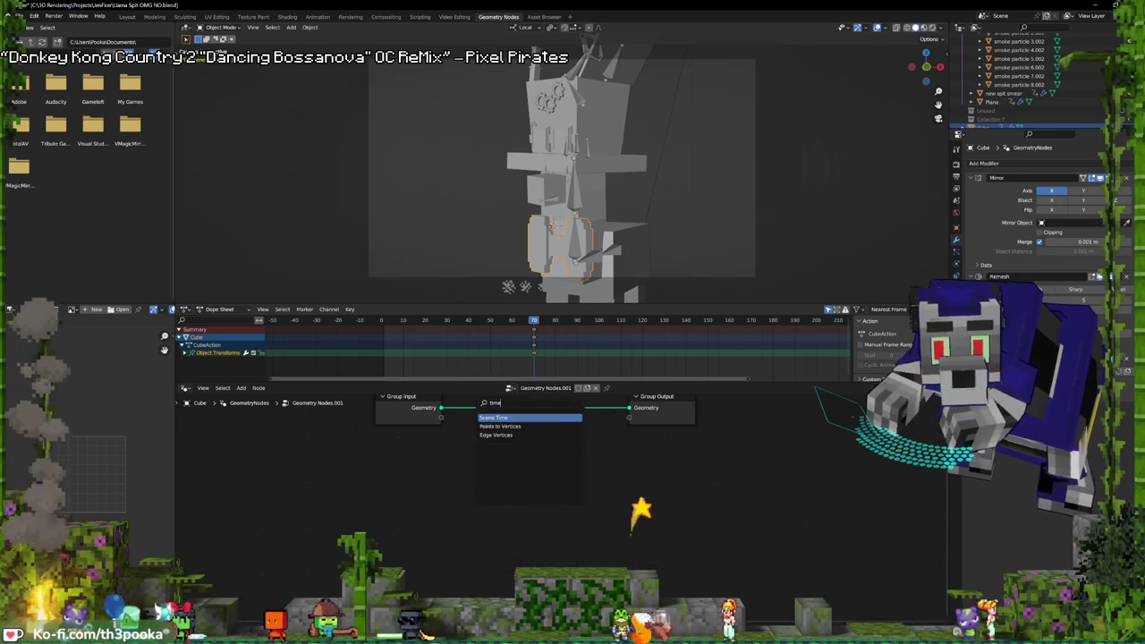
{"action": "key", "text": "Return"}
{"action": "left_click", "coordinate": [351, 498]}
- Insert a Transform Geometry node on the link between the Group Input and Group Output
{"action": "key", "text": "shift+a"}
{"action": "left_click", "coordinate": [407, 453]}
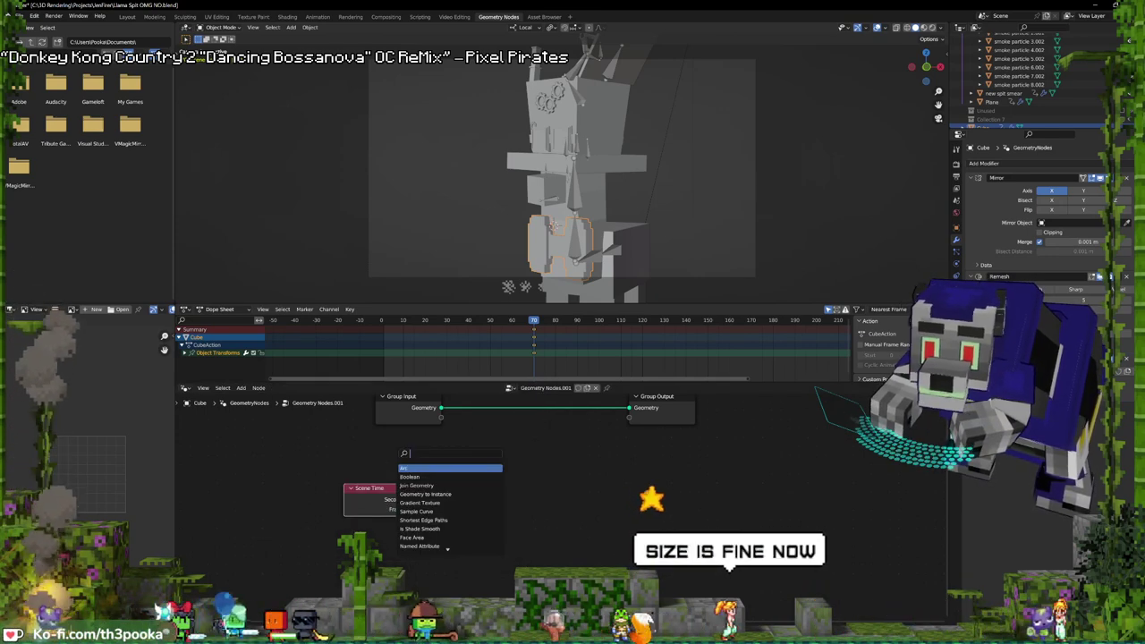
{"action": "type", "text": "tan"}
{"action": "key", "text": "BackSpace"}
{"action": "key", "text": "BackSpace"}
{"action": "type", "text": "ranst"}
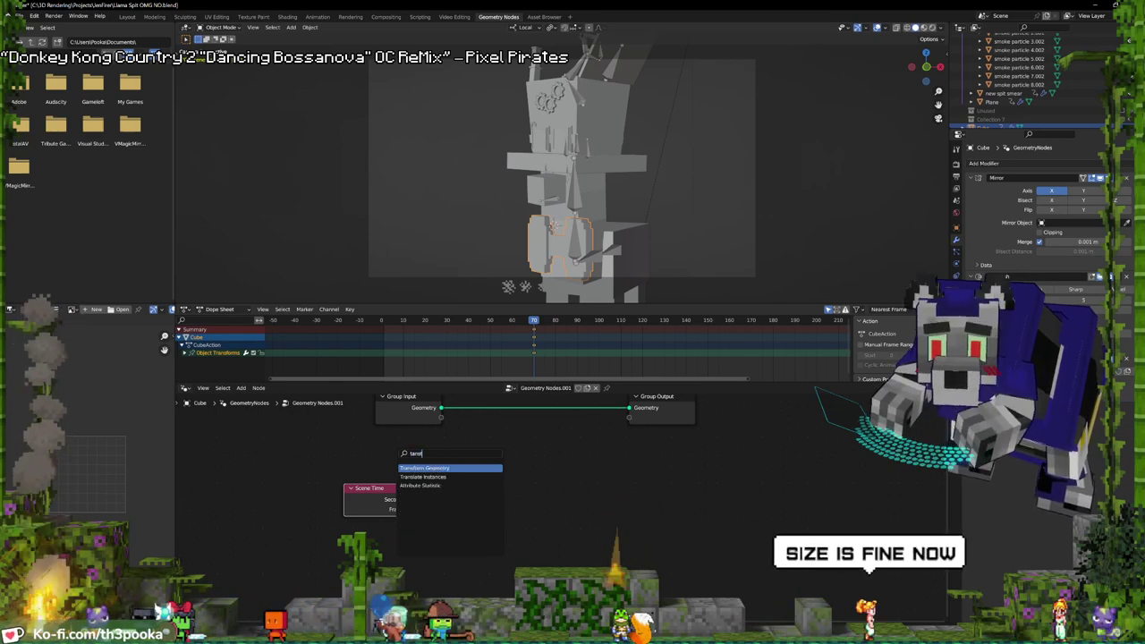
{"action": "key", "text": "Return"}
{"action": "left_click", "coordinate": [553, 415]}
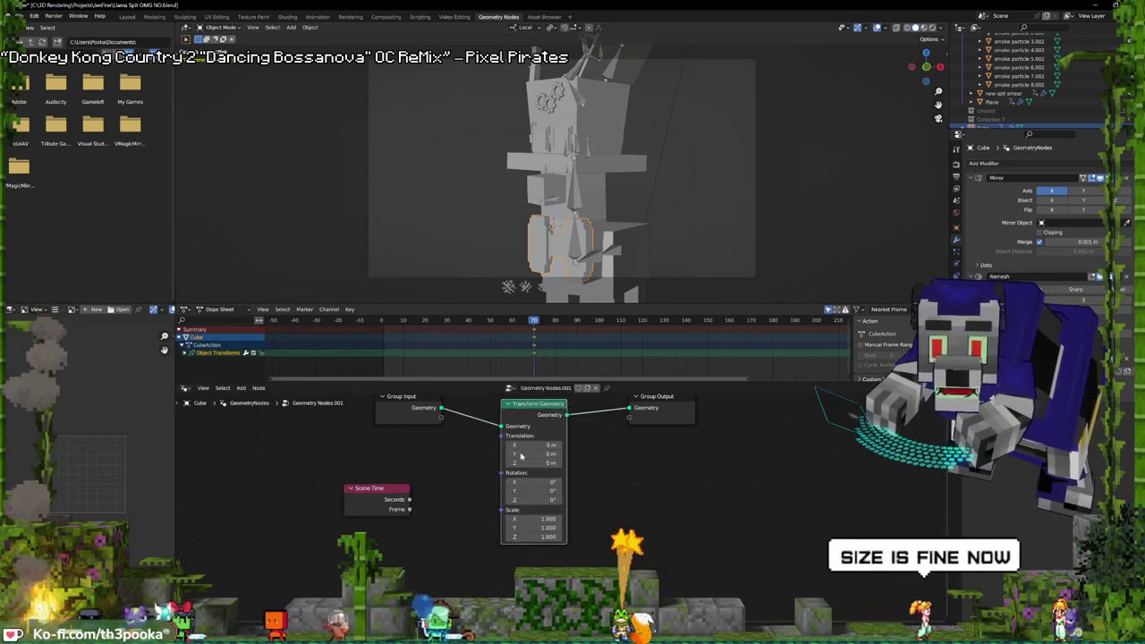
- Add a Combine XYZ node and arrange it between the Scene Time and Transform Geometry nodes
{"action": "key", "text": "shift+a"}
{"action": "left_click", "coordinate": [409, 447]}
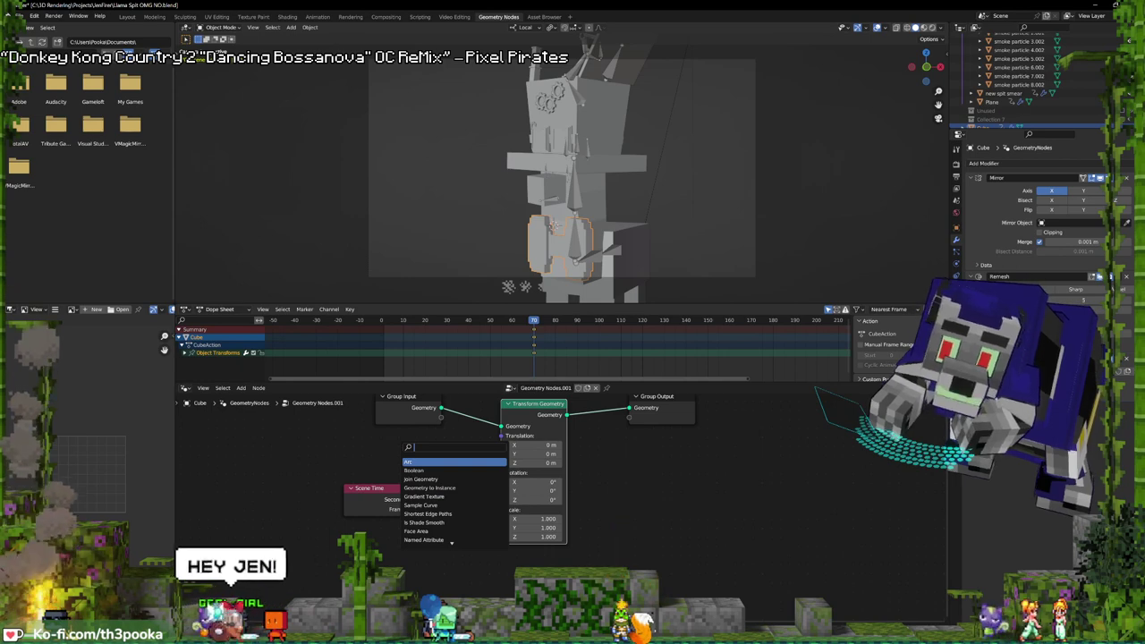
{"action": "type", "text": "com"}
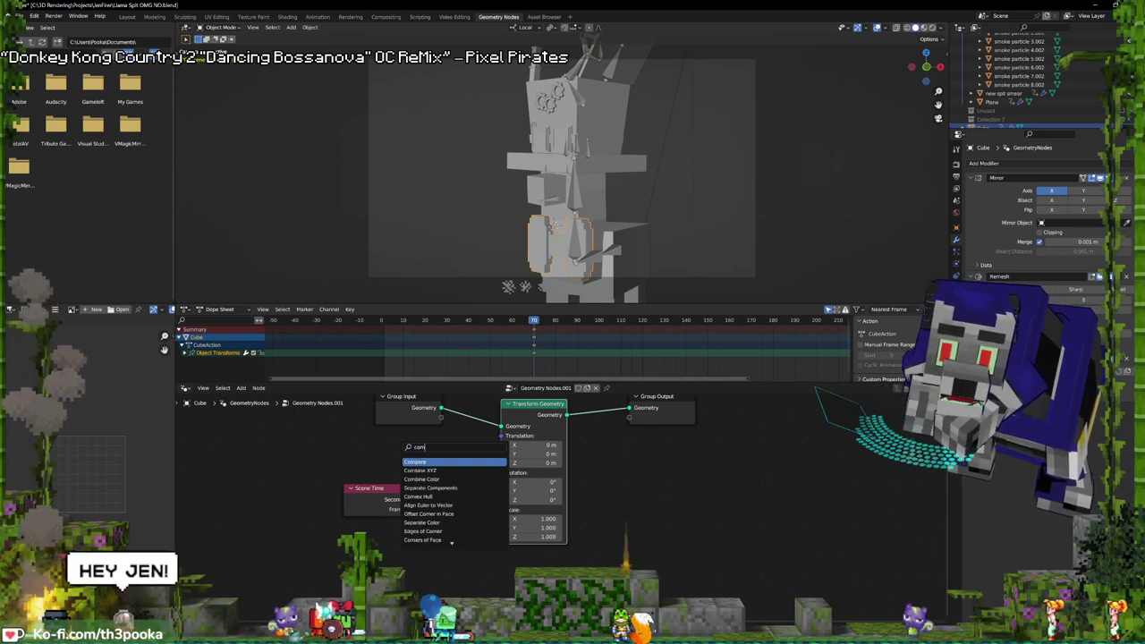
{"action": "left_click", "coordinate": [420, 470]}
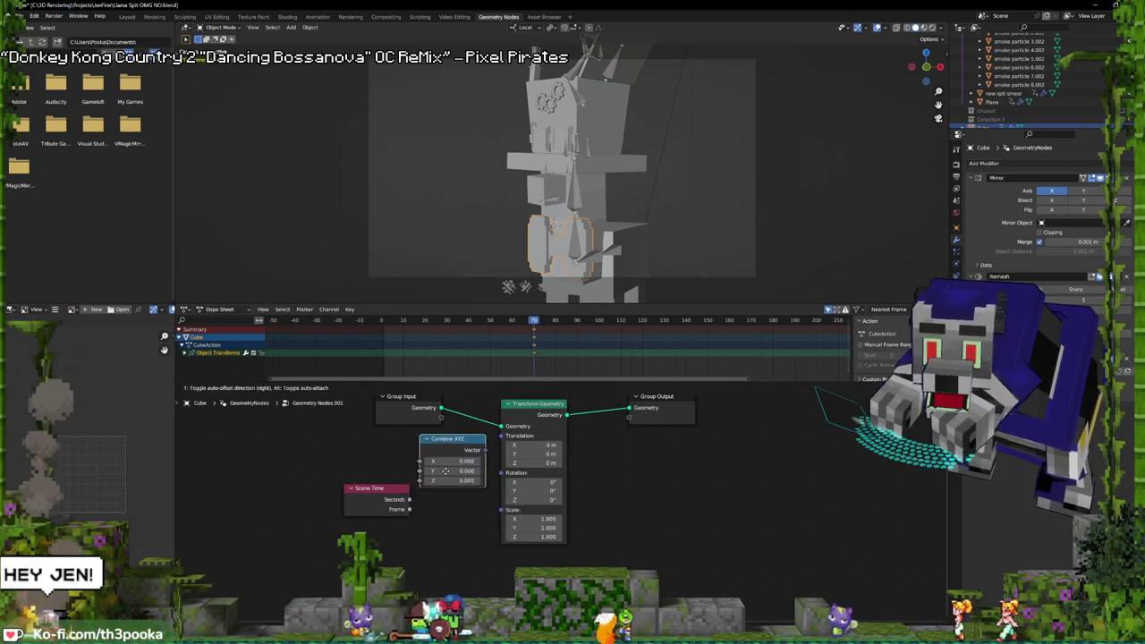
{"action": "left_click", "coordinate": [435, 466]}
{"action": "left_click_drag", "start_coordinate": [372, 490], "coordinate": [311, 473]}
{"action": "left_click_drag", "start_coordinate": [462, 440], "coordinate": [434, 473]}
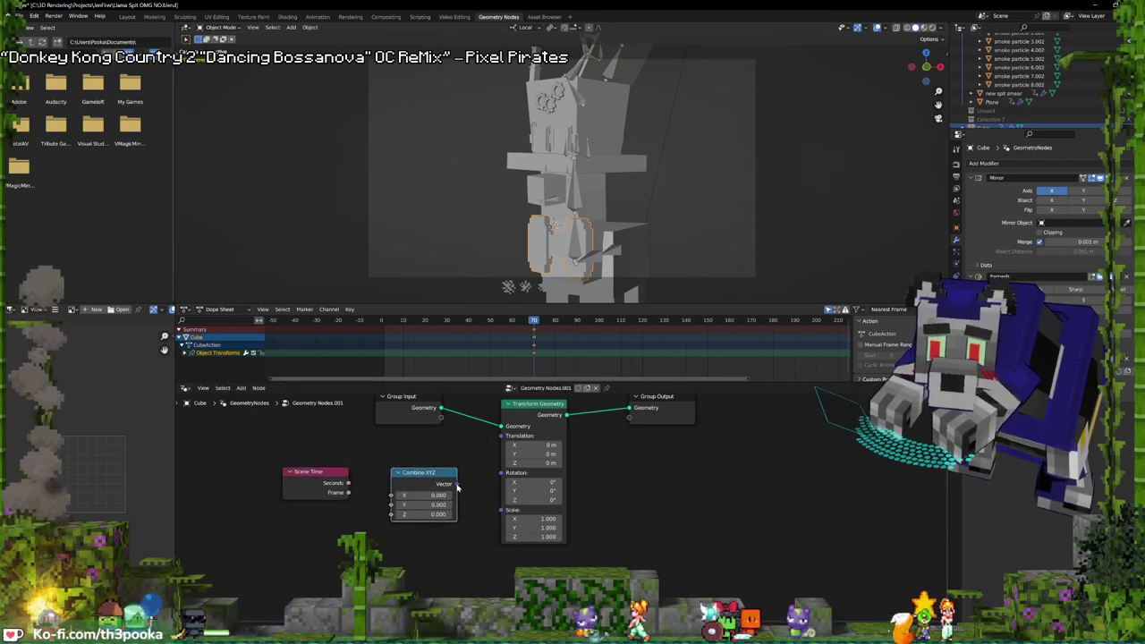
- Link Scene Time's Seconds to Combine XYZ's Y and its Vector to Transform Geometry's Rotation, and play the animation
{"action": "left_click_drag", "start_coordinate": [456, 483], "coordinate": [500, 472]}
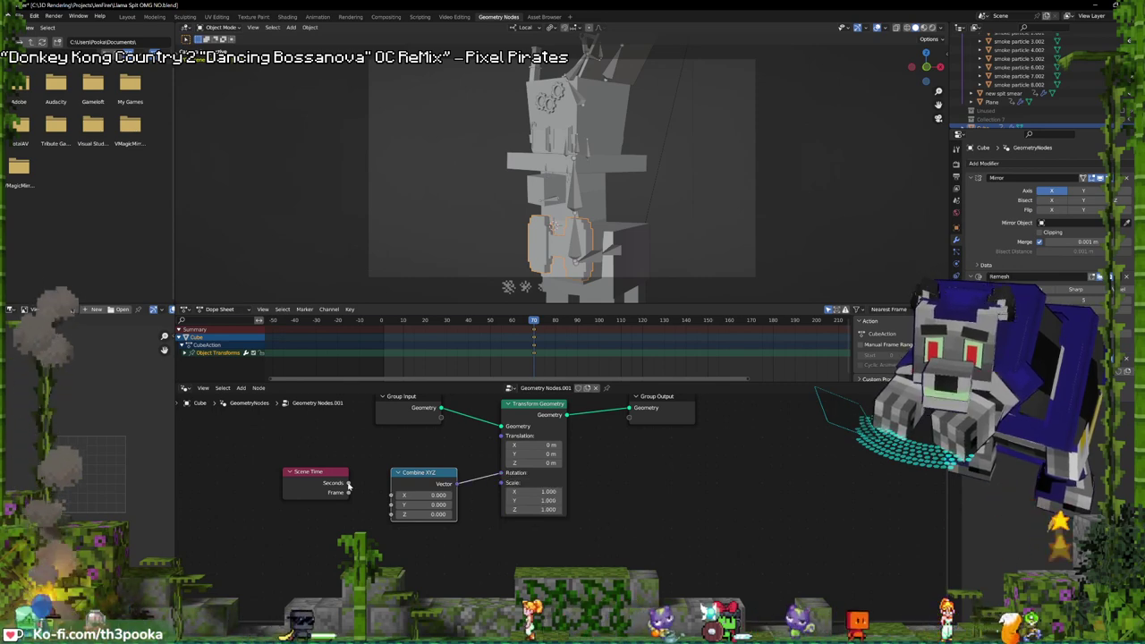
{"action": "left_click_drag", "start_coordinate": [348, 491], "coordinate": [391, 504]}
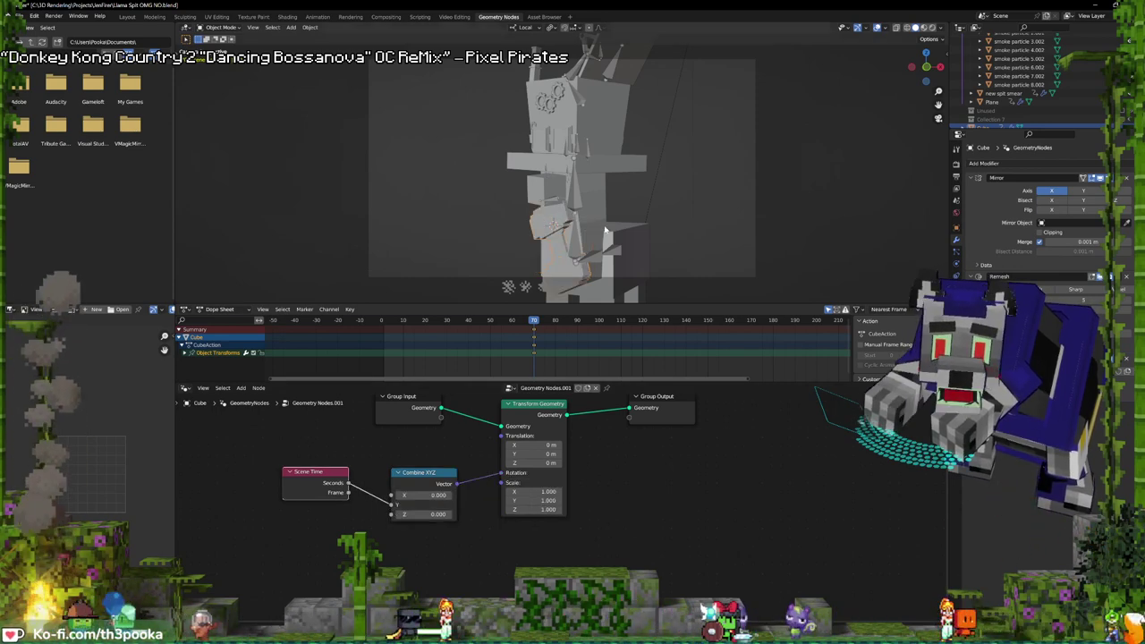
{"action": "key", "text": "space"}
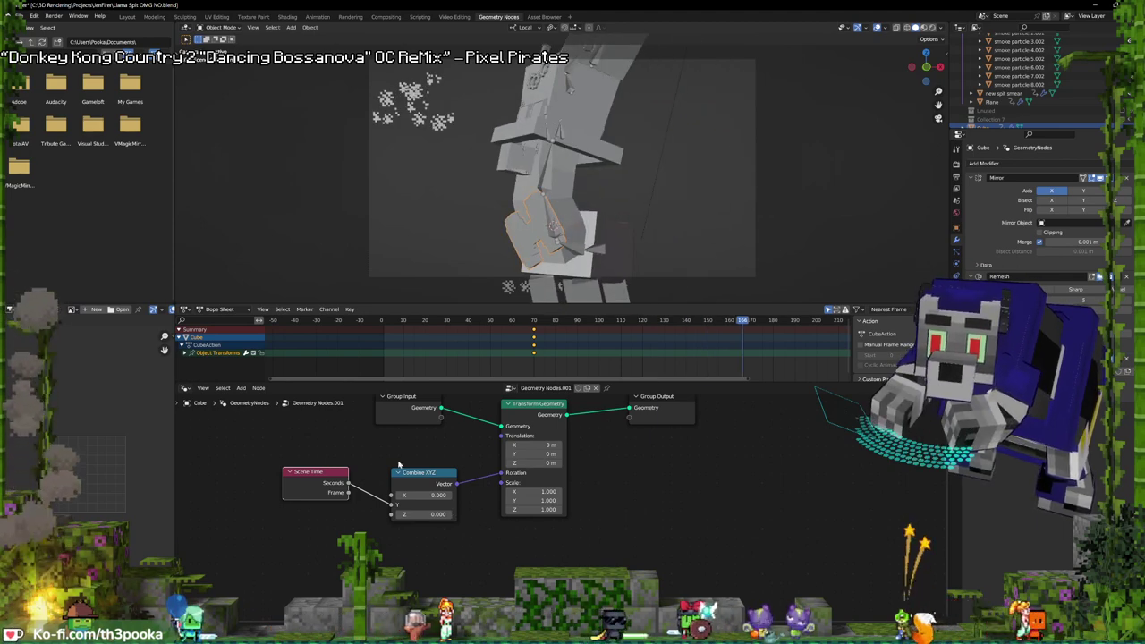
- Insert a Math node set to Multiply with a value of 10 between Scene Time's Seconds and Combine XYZ's Y
{"action": "key", "text": "shift+a"}
{"action": "left_click", "coordinate": [364, 443]}
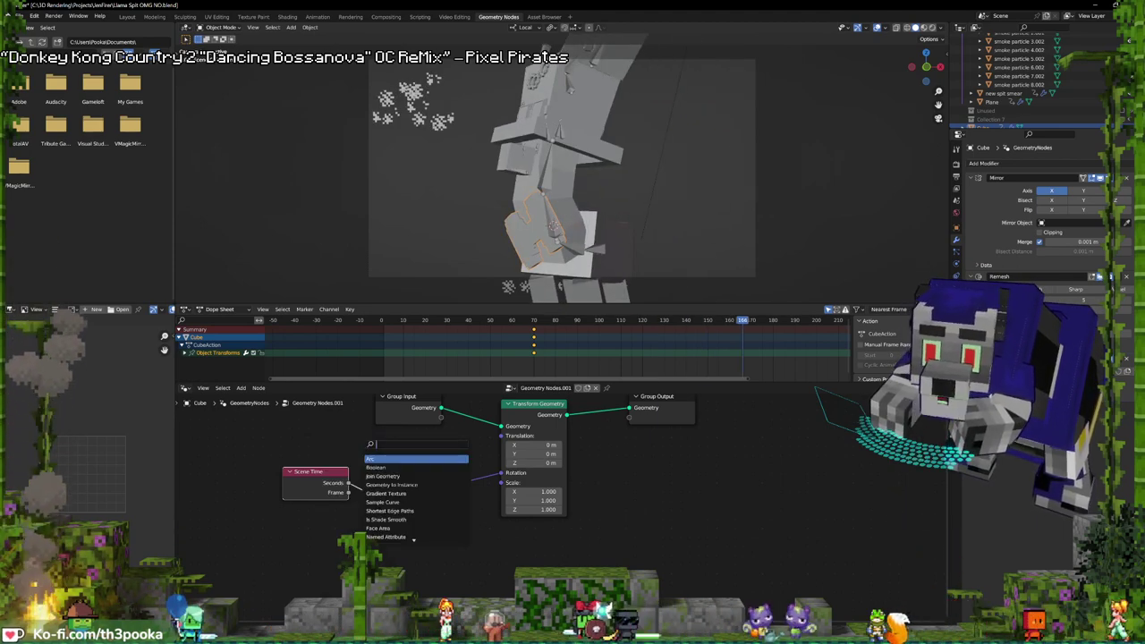
{"action": "type", "text": "math"}
{"action": "key", "text": "Return"}
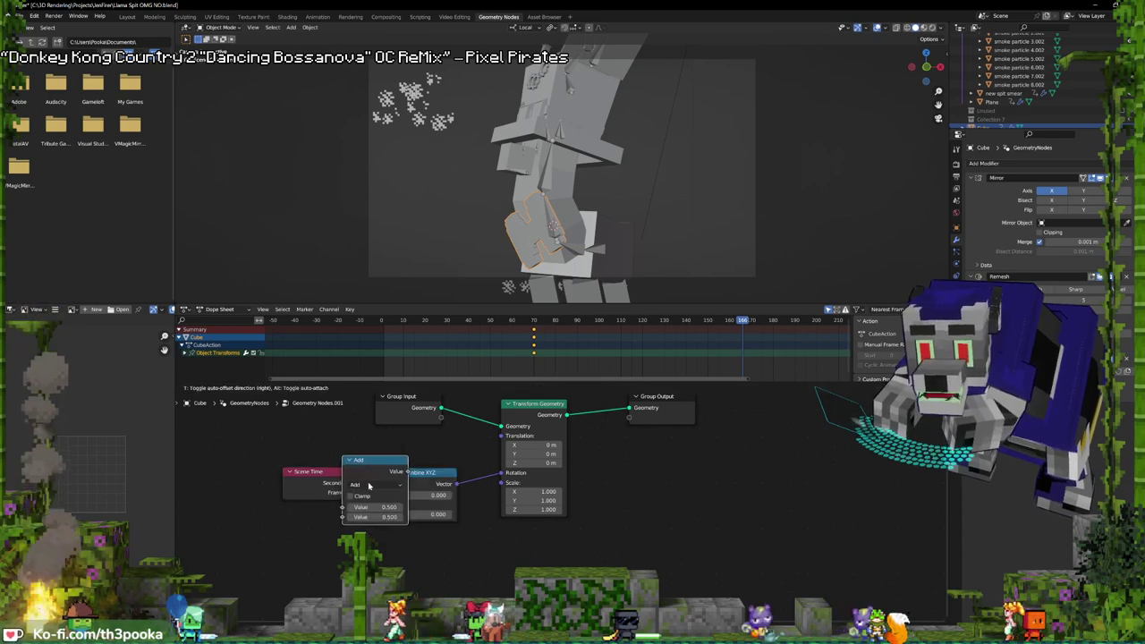
{"action": "left_click", "coordinate": [415, 472]}
{"action": "left_click", "coordinate": [419, 484]}
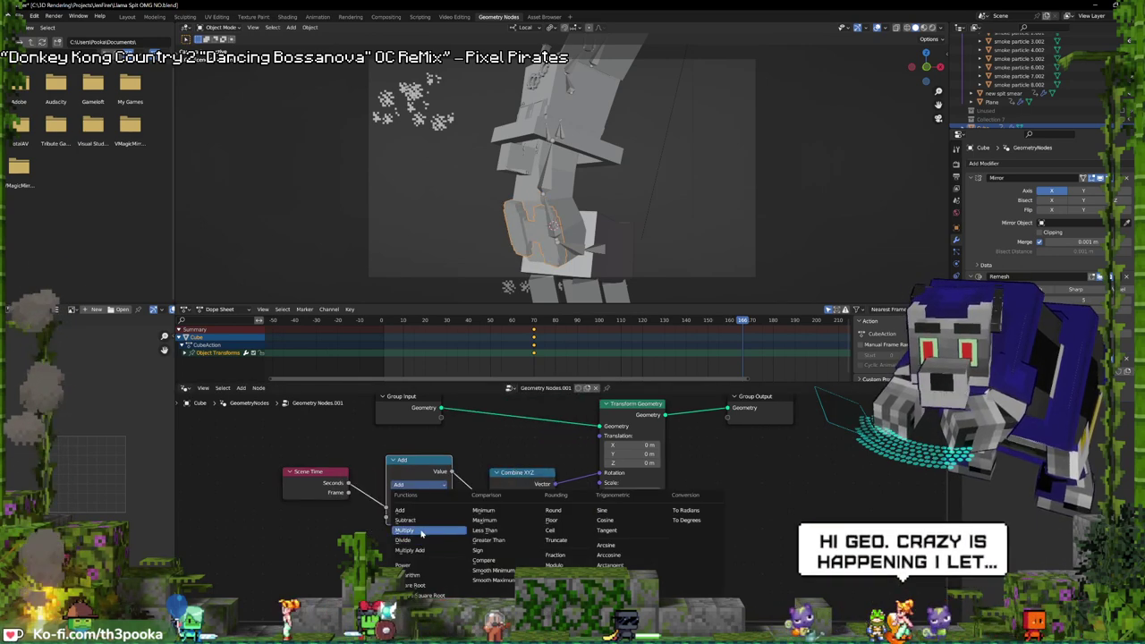
{"action": "left_click", "coordinate": [404, 529]}
{"action": "left_click", "coordinate": [417, 516]}
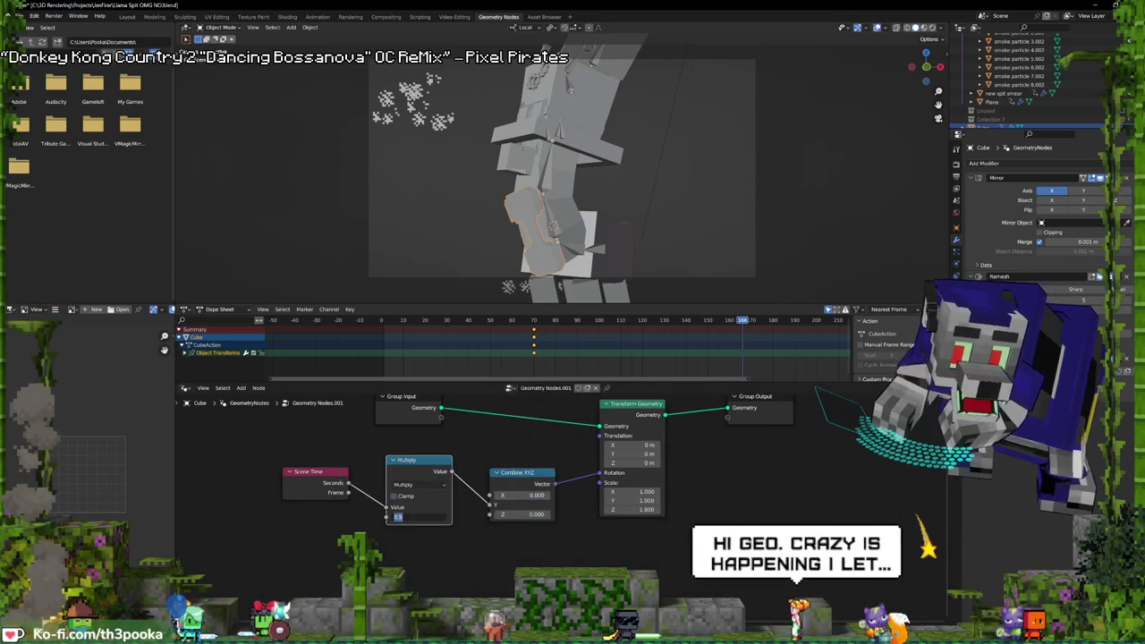
{"action": "type", "text": "10"}
{"action": "key", "text": "Return"}
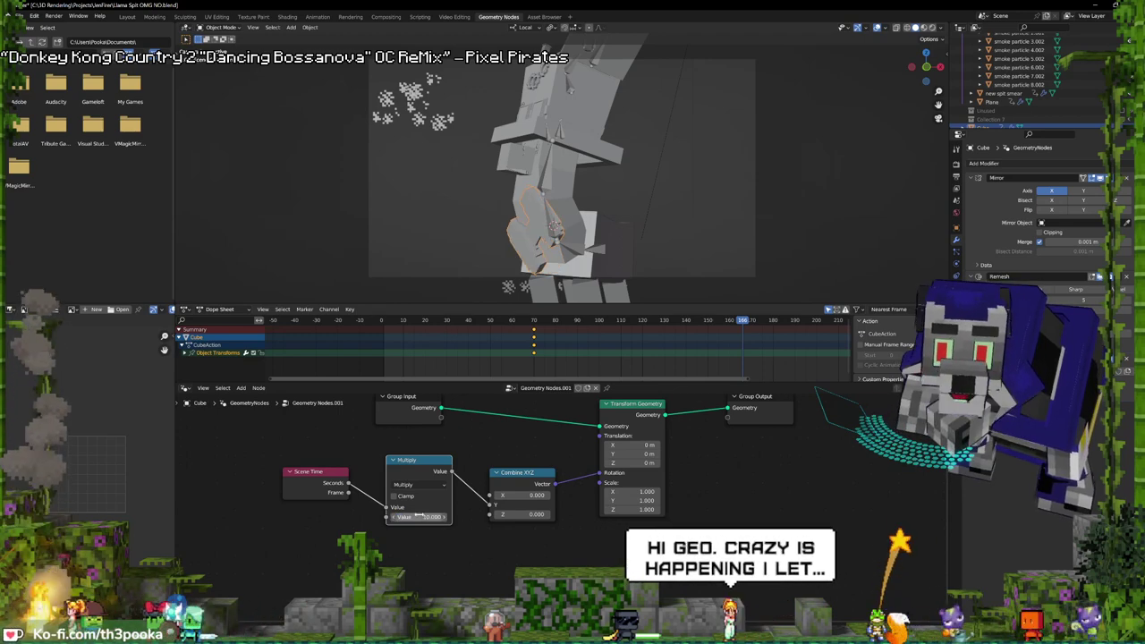
- Play the animation from the start and in the Layout workspace to check the bow's spin
{"action": "left_click", "coordinate": [380, 320]}
{"action": "key", "text": "space"}
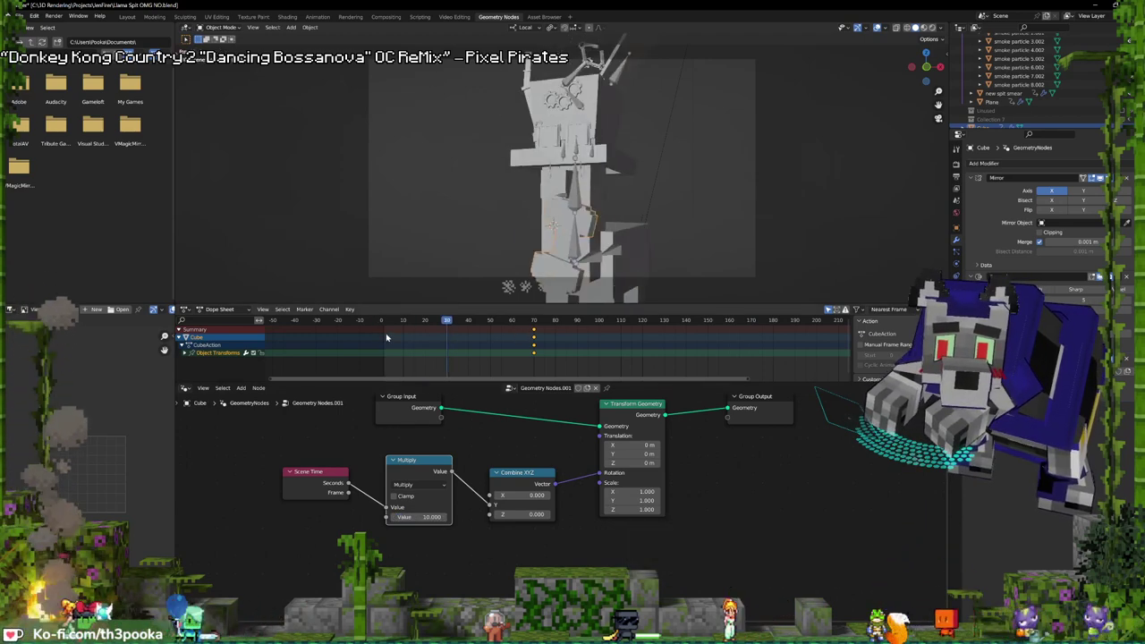
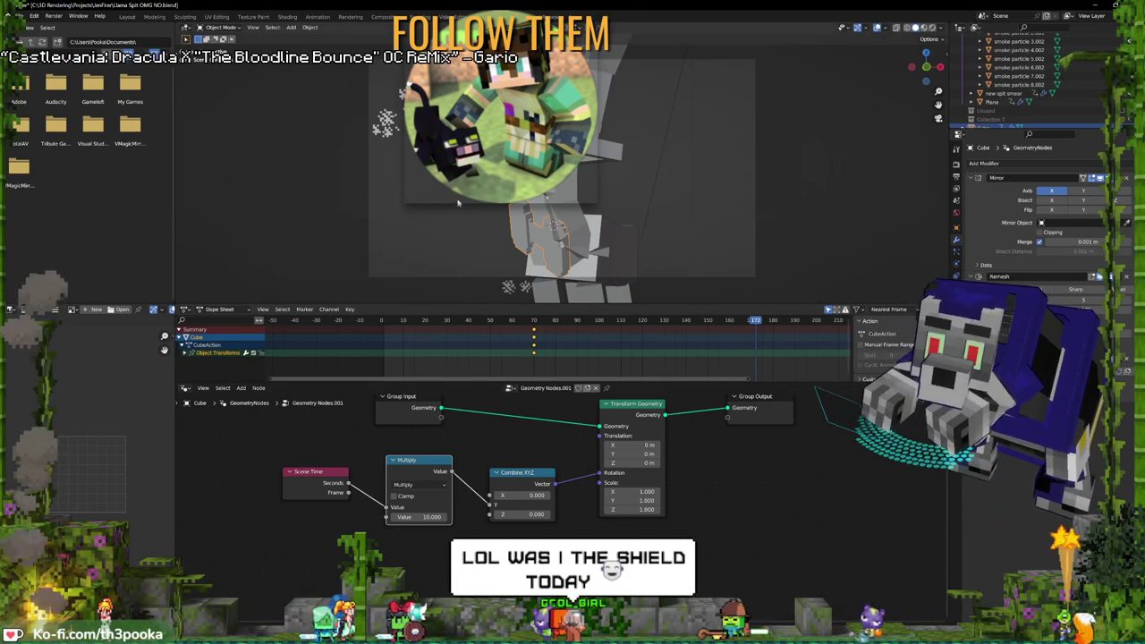
{"action": "left_click", "coordinate": [119, 17]}
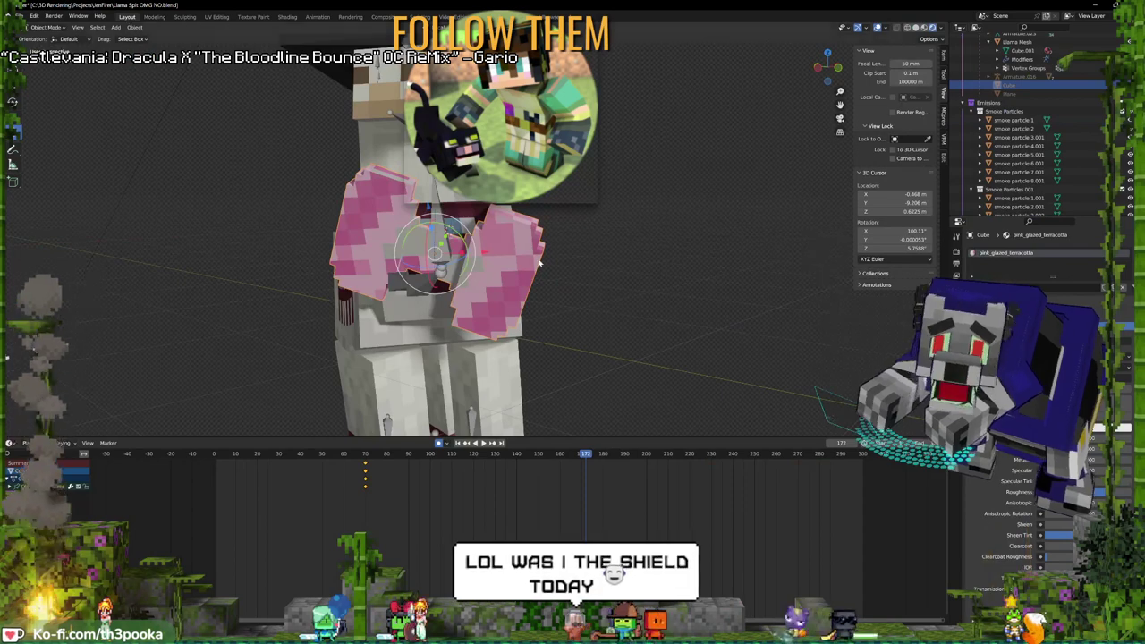
{"action": "key", "text": "space"}
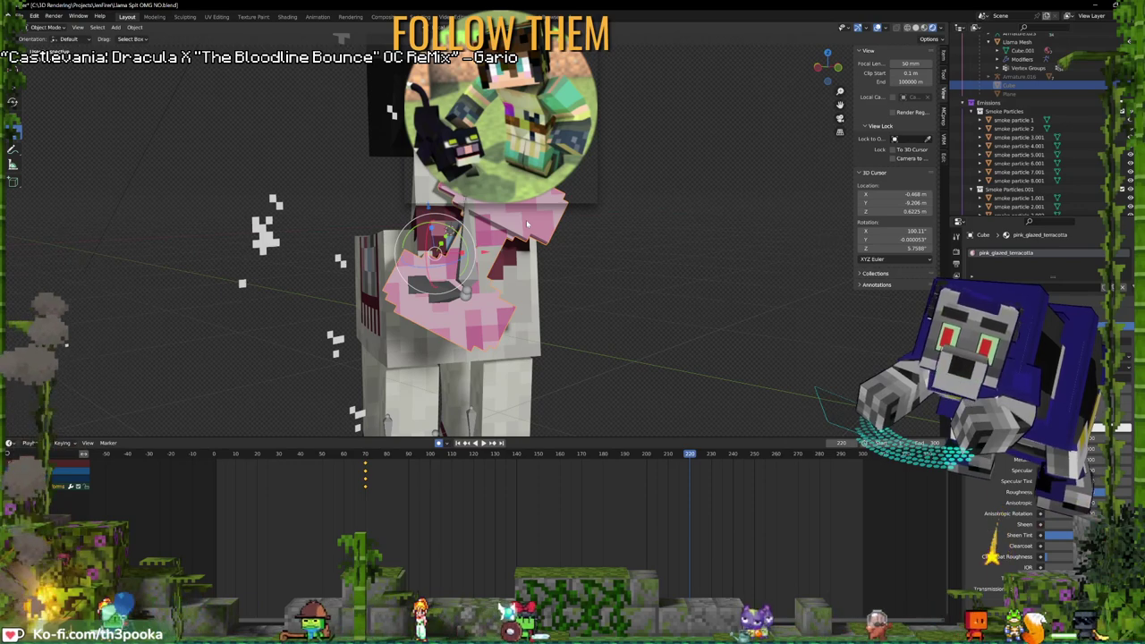
{"action": "left_click", "coordinate": [303, 508]}
{"action": "key", "text": "space"}
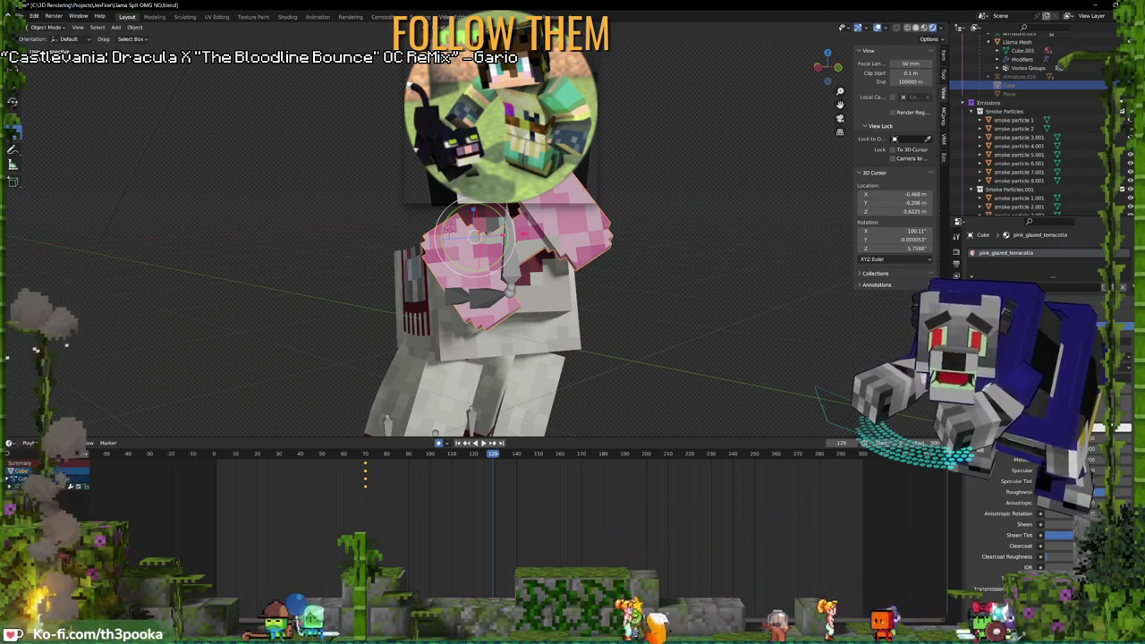
- Try Generated and UV coordinates for the bow material's texture mapping in the Shading workspace, playing the animation to compare
{"action": "left_click", "coordinate": [291, 17]}
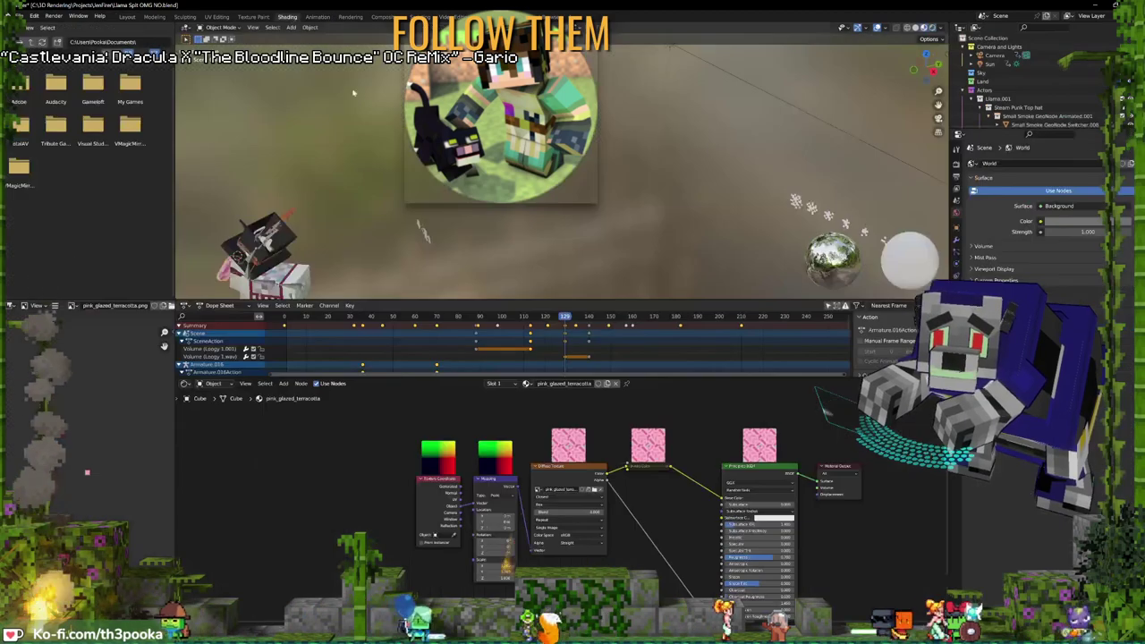
{"action": "key", "text": "KP_Decimal"}
{"action": "middle_click_drag", "start_coordinate": [456, 201], "coordinate": [589, 346]}
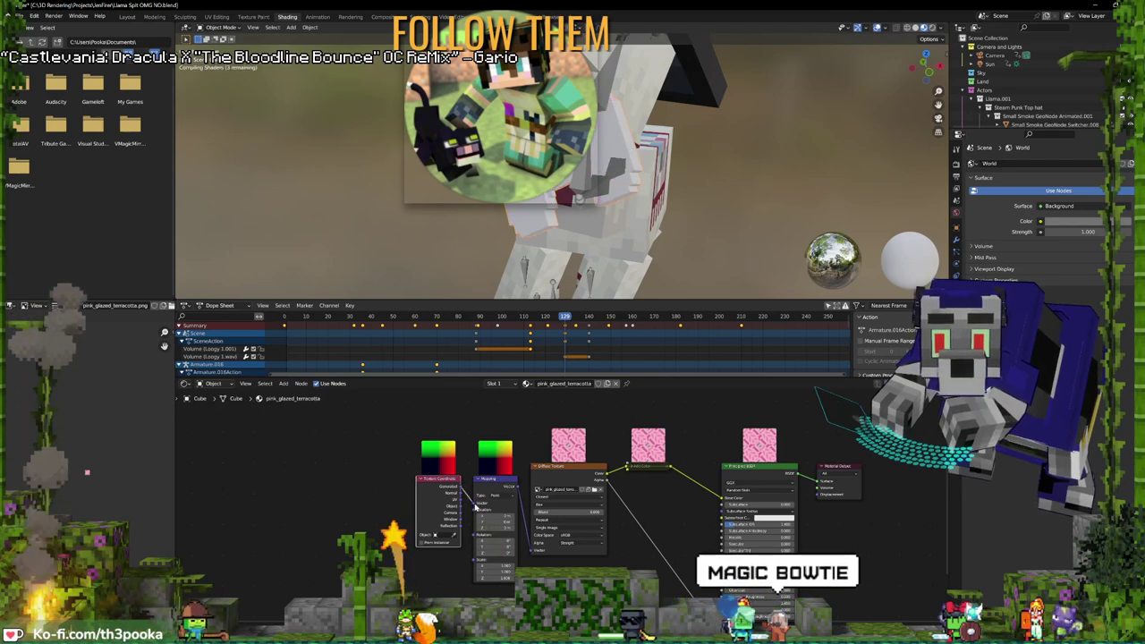
{"action": "key", "text": "space"}
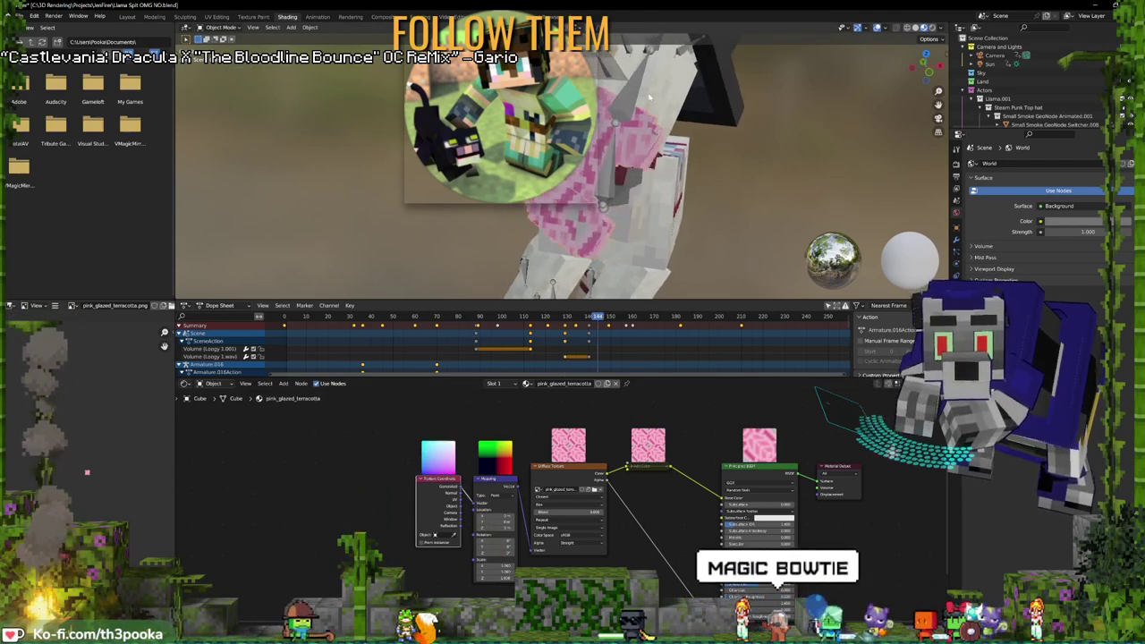
{"action": "middle_click_drag", "start_coordinate": [534, 486], "coordinate": [556, 475]}
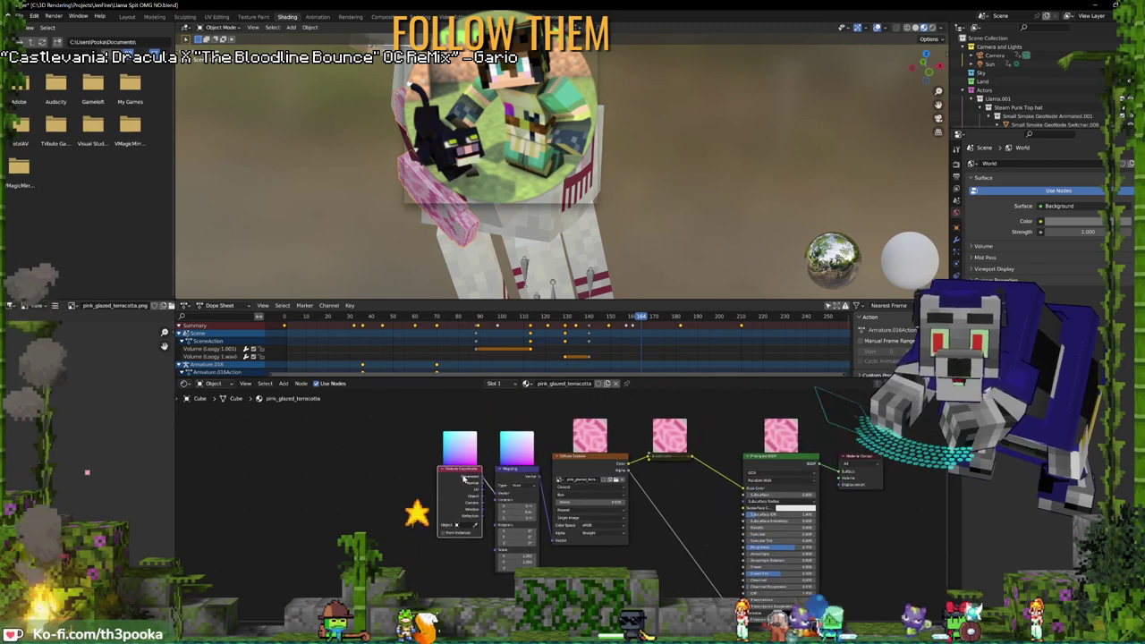
{"action": "left_click_drag", "start_coordinate": [457, 473], "coordinate": [408, 473]}
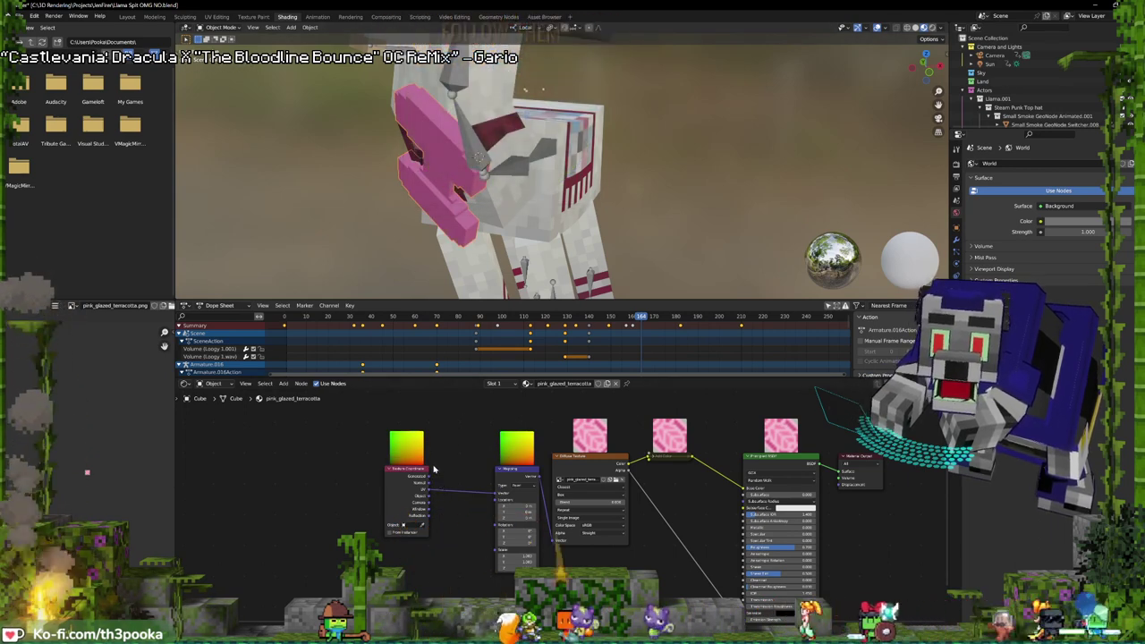
- Add an Attribute node to the bow material and link its Vector output to the Mapping node's Vector
{"action": "key", "text": "shift+a"}
{"action": "left_click", "coordinate": [444, 430]}
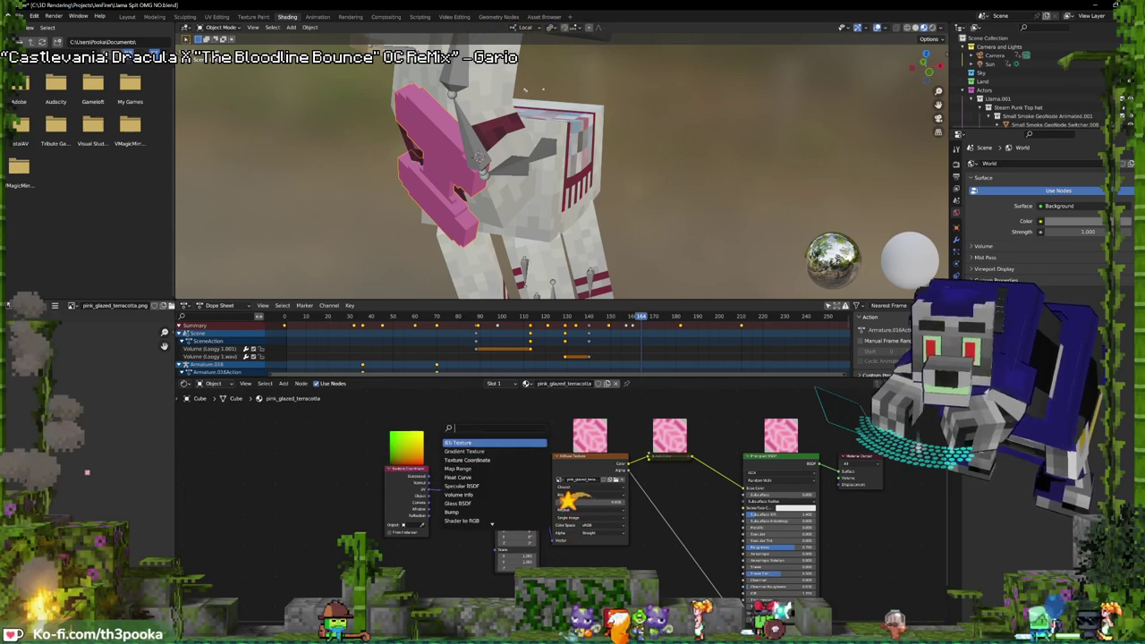
{"action": "type", "text": "u"}
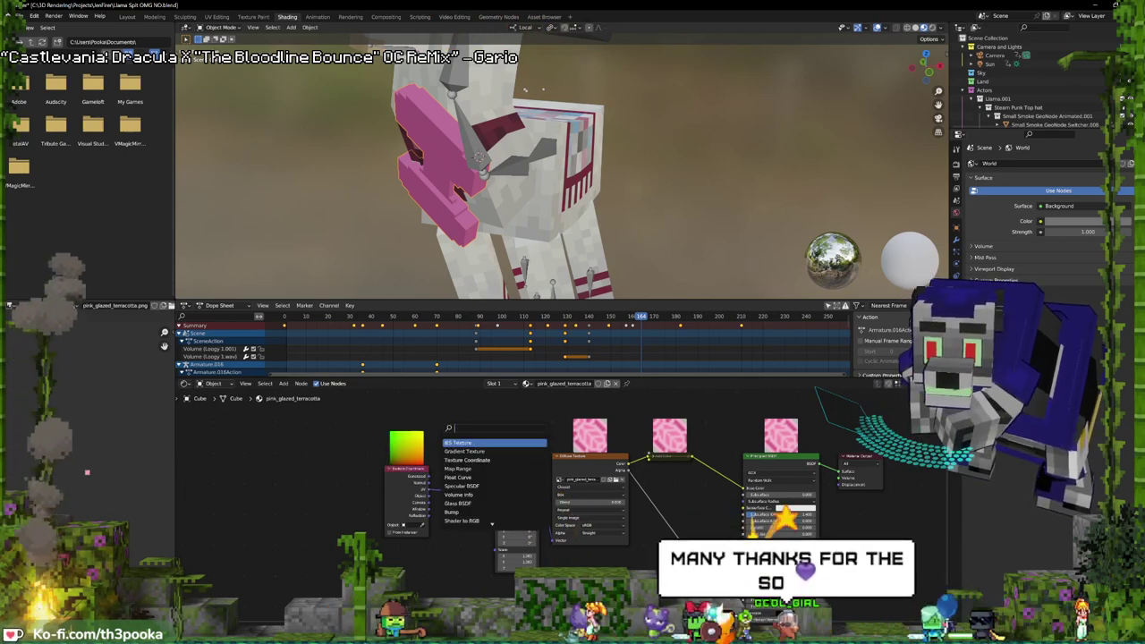
{"action": "key", "text": "BackSpace"}
{"action": "type", "text": "at"}
{"action": "key", "text": "Return"}
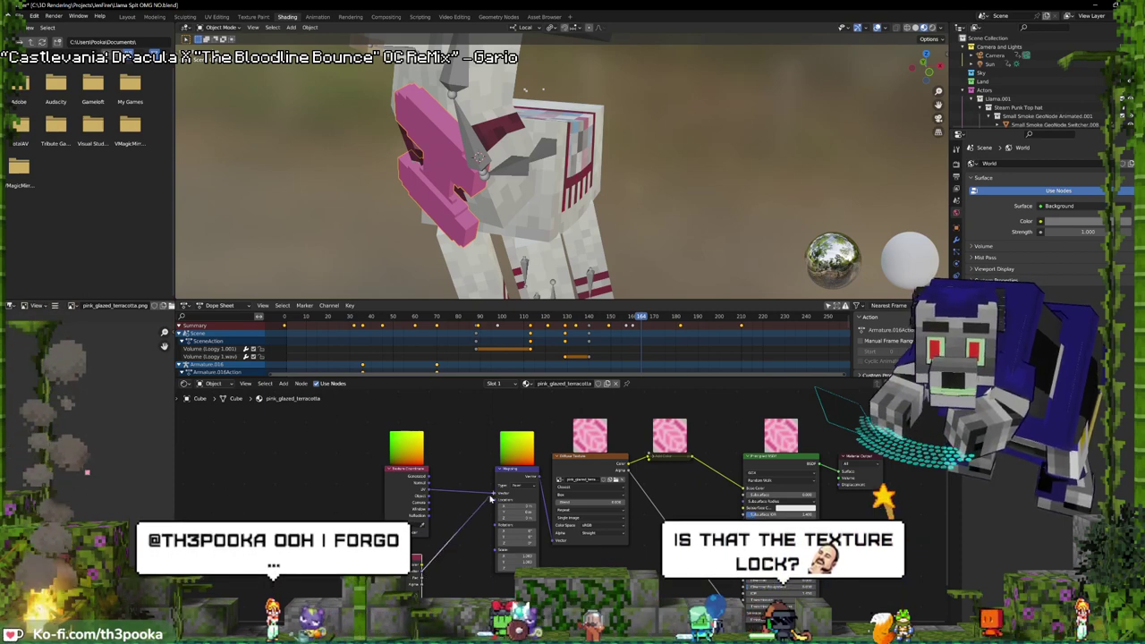
{"action": "left_click_drag", "start_coordinate": [423, 572], "coordinate": [494, 497]}
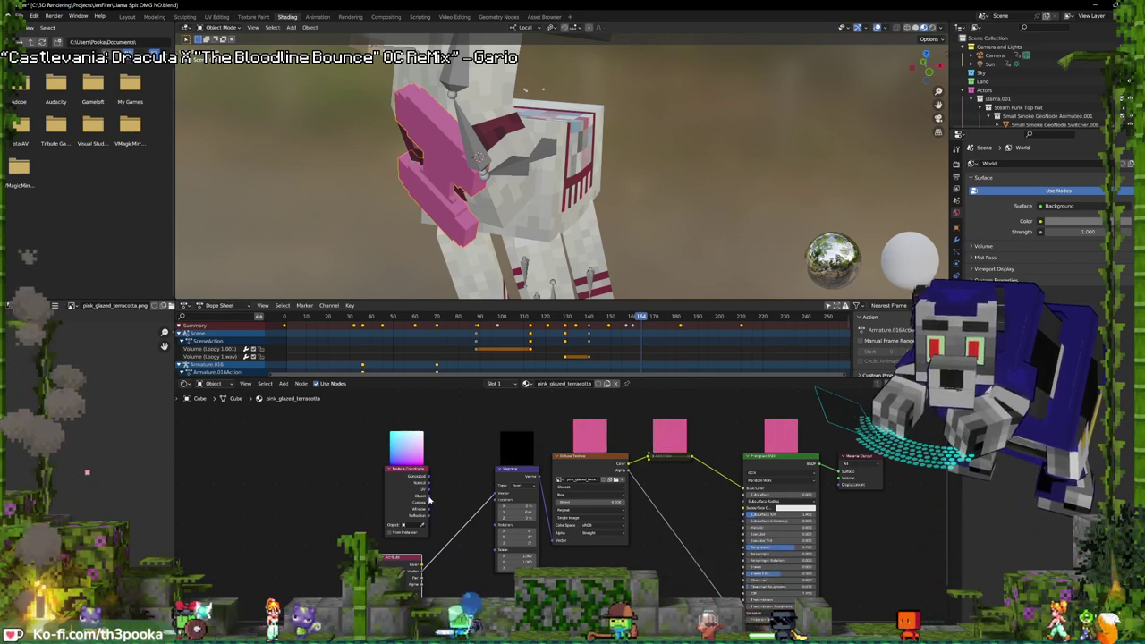
- Try the Texture Coordinate node's Normal output for the bow's mapping, then link its Object output to the Mapping node's Vector instead
{"action": "left_click_drag", "start_coordinate": [428, 483], "coordinate": [495, 493]}
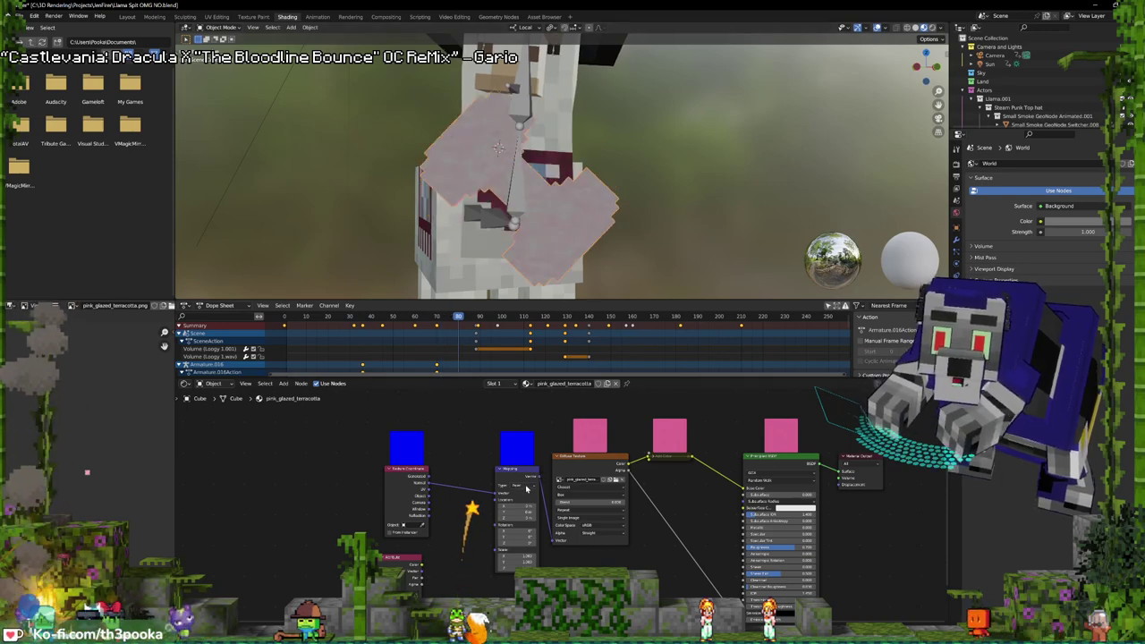
{"action": "left_click_drag", "start_coordinate": [509, 478], "coordinate": [494, 465]}
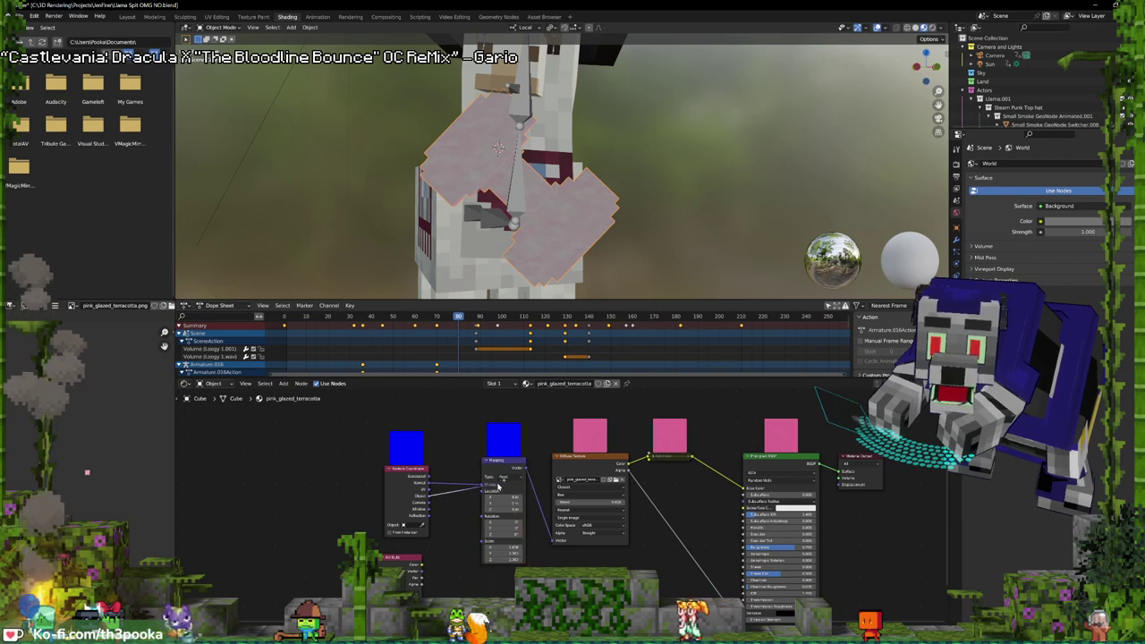
{"action": "left_click_drag", "start_coordinate": [487, 485], "coordinate": [482, 484]}
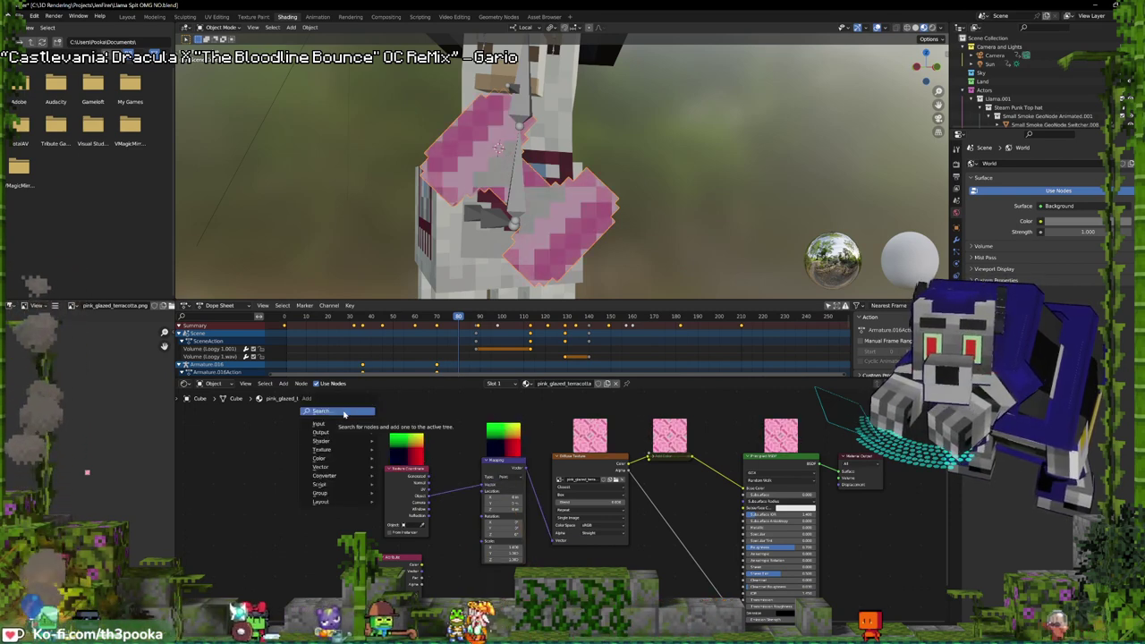
- Add a Value node with a driver on its value to the bow material and return to the animation's first frame
{"action": "left_click", "coordinate": [343, 413]}
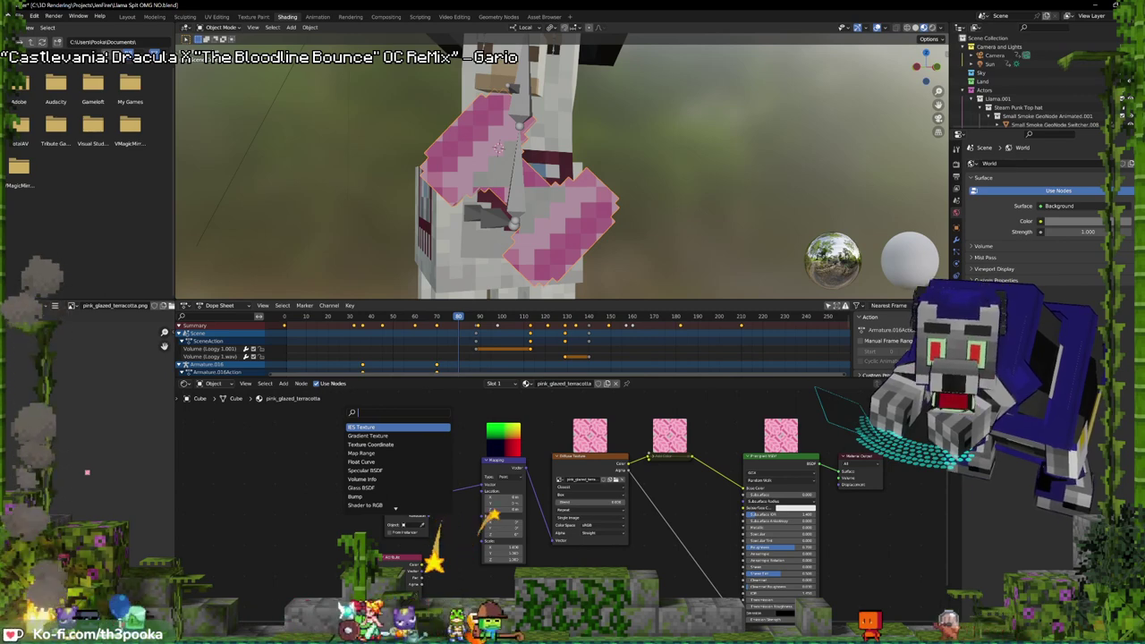
{"action": "left_click", "coordinate": [371, 444]}
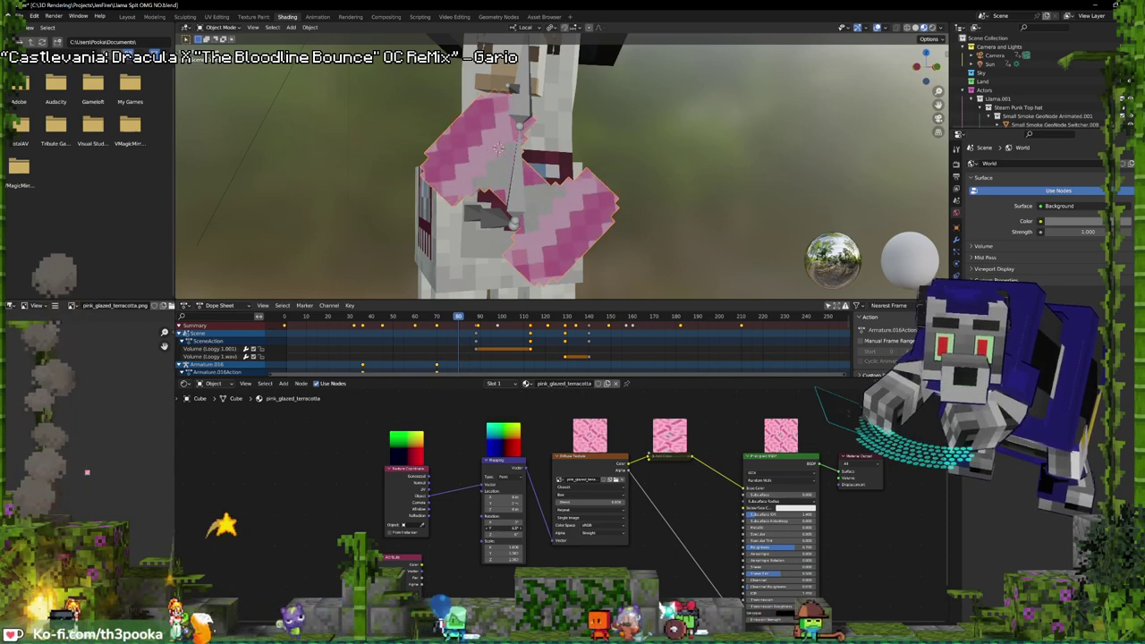
{"action": "key", "text": "shift+a"}
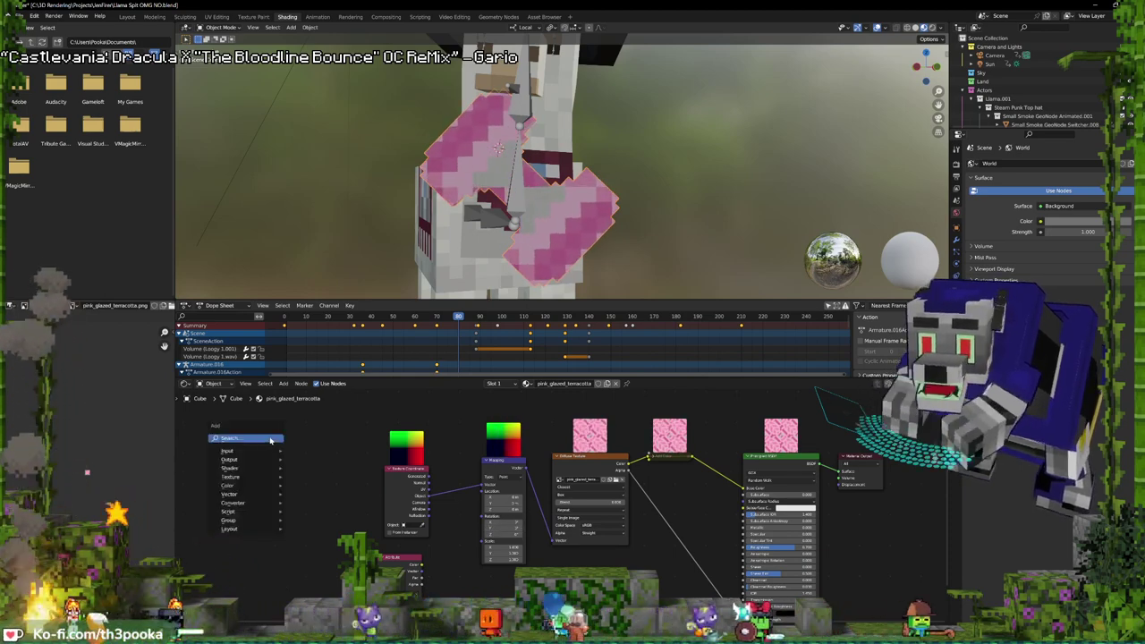
{"action": "type", "text": "va"}
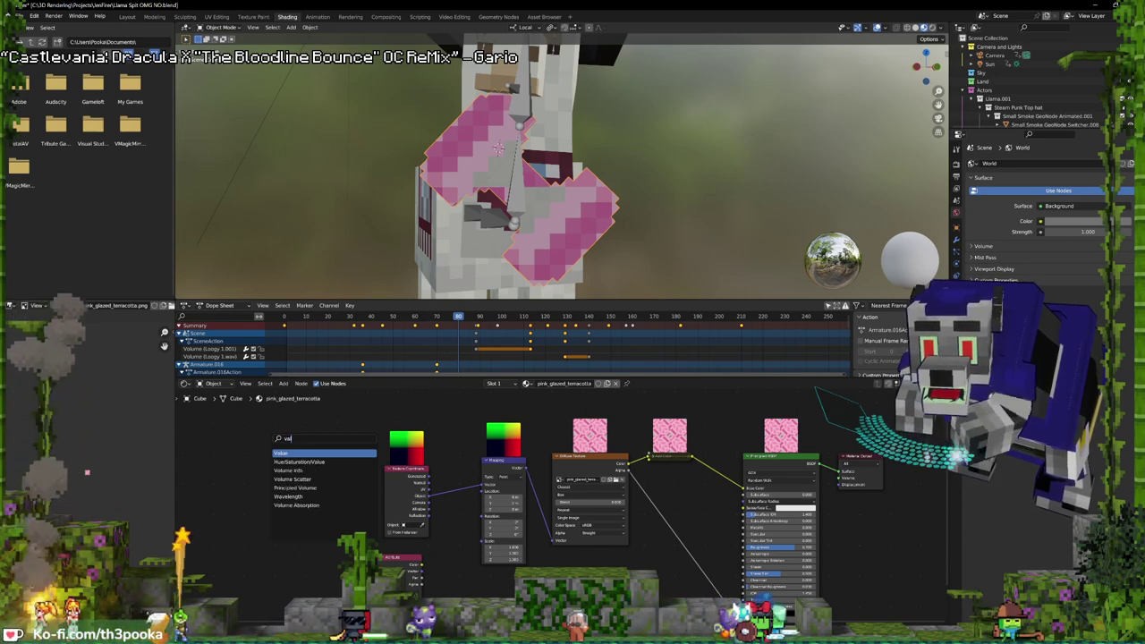
{"action": "type", "text": "lu"}
{"action": "key", "text": "Return"}
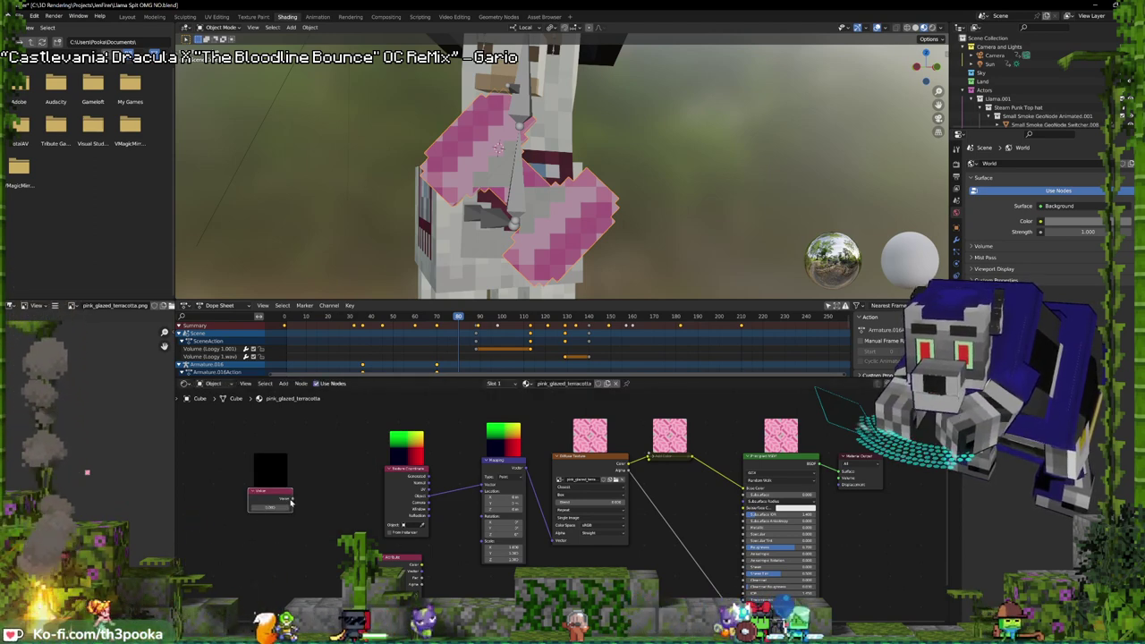
{"action": "key", "text": "shift+Left"}
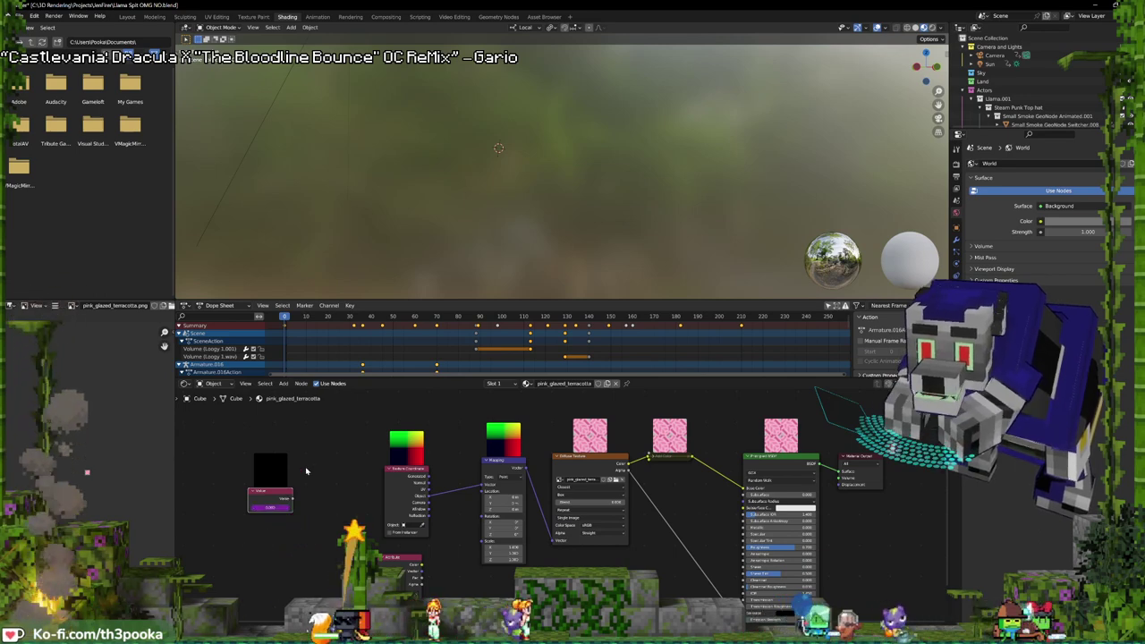
- Add a Combine XYZ node and connect its vector output to the Mapping node's Rotation input
{"action": "key", "text": "shift+a"}
{"action": "type", "text": "com"}
{"action": "key", "text": "Return"}
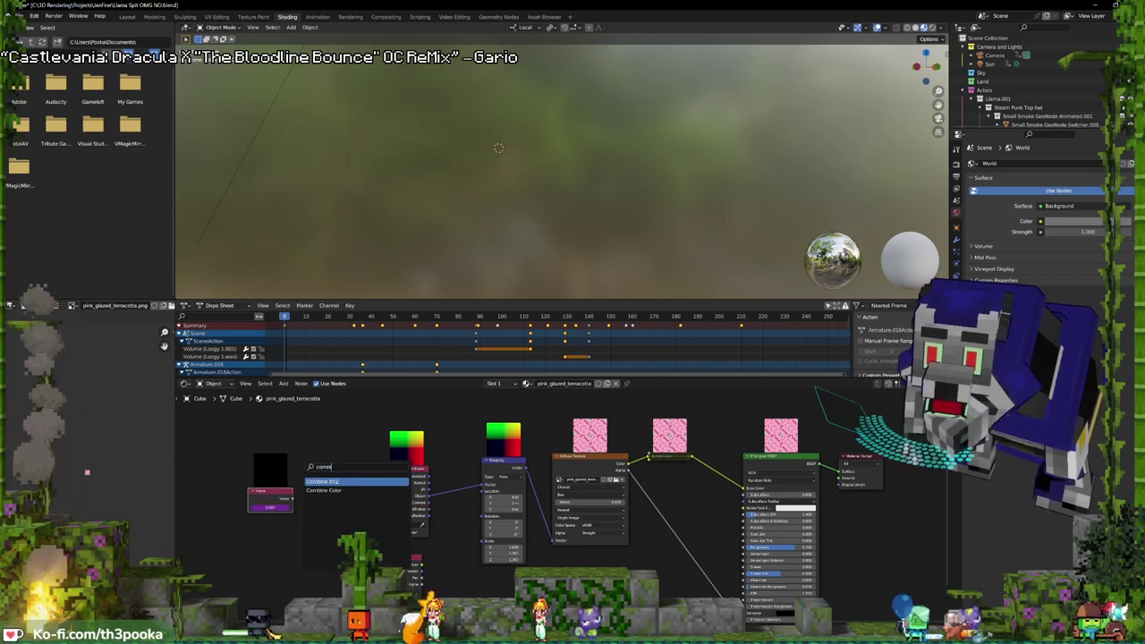
{"action": "left_click", "coordinate": [363, 506]}
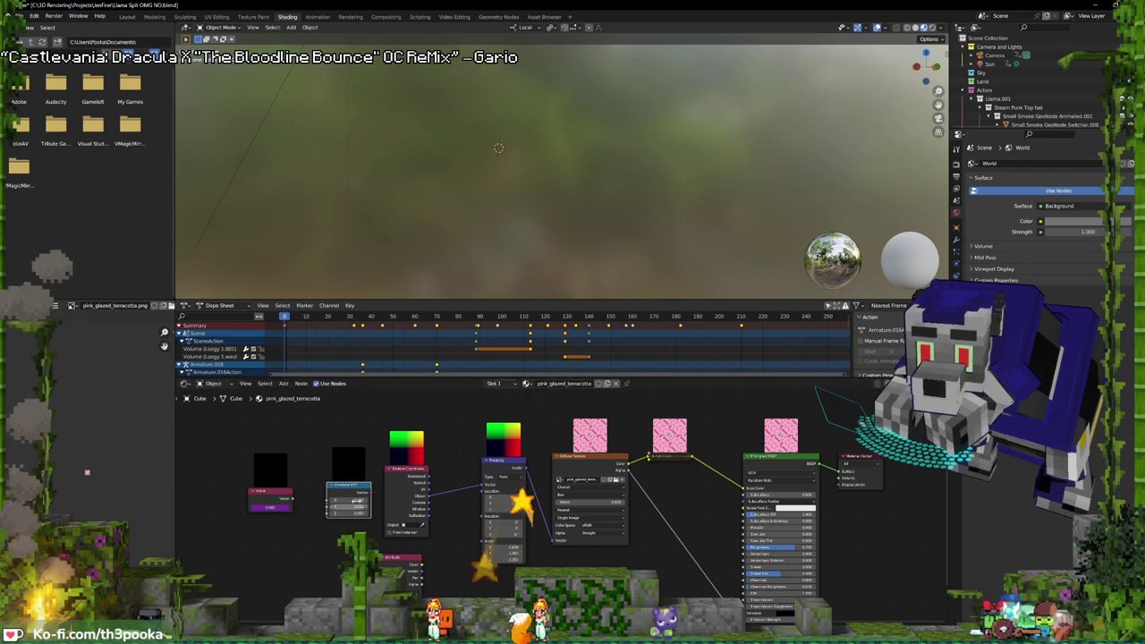
{"action": "left_click_drag", "start_coordinate": [370, 492], "coordinate": [478, 517]}
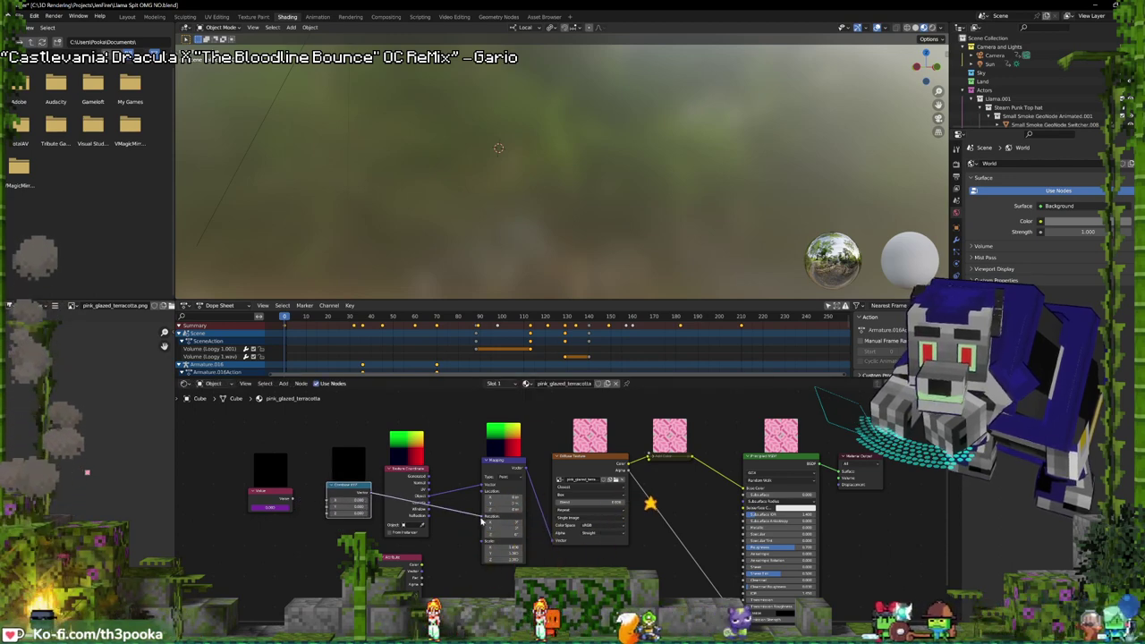
- Add a Math node set to Divide and link it between the Value node and the Combine XYZ node's Y input
{"action": "left_click_drag", "start_coordinate": [272, 496], "coordinate": [234, 490]}
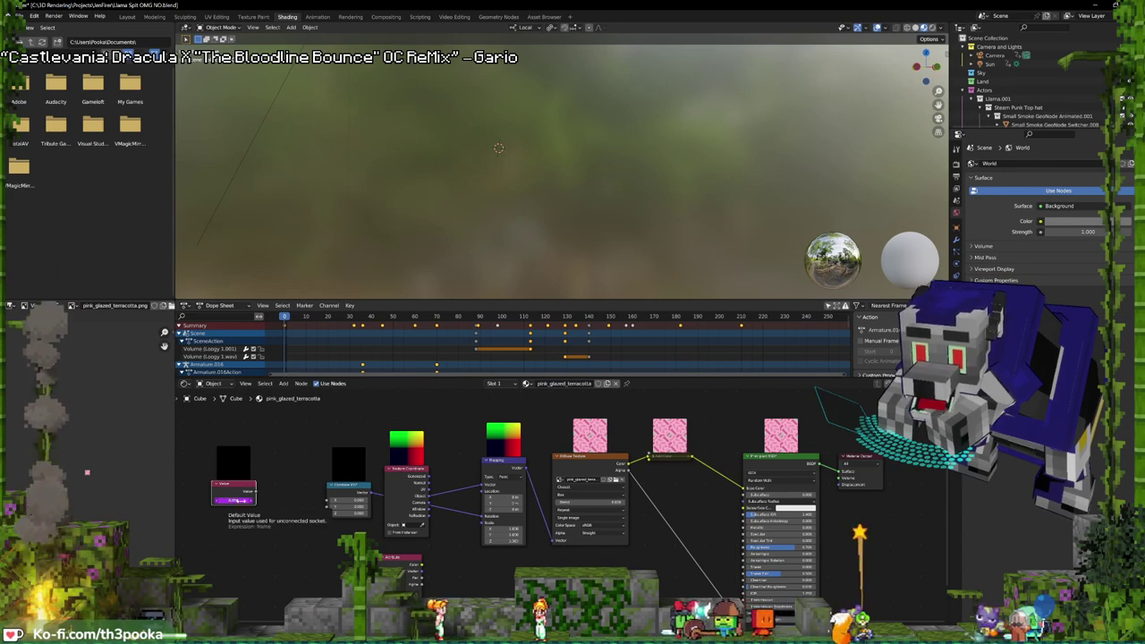
{"action": "left_click", "coordinate": [280, 457]}
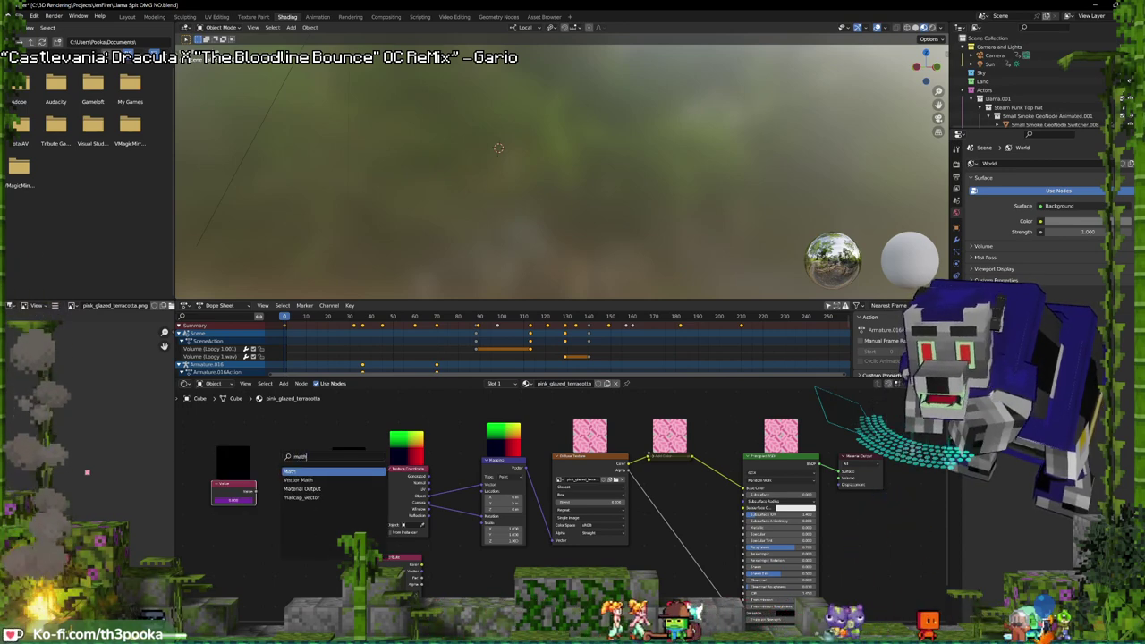
{"action": "key", "text": "Return"}
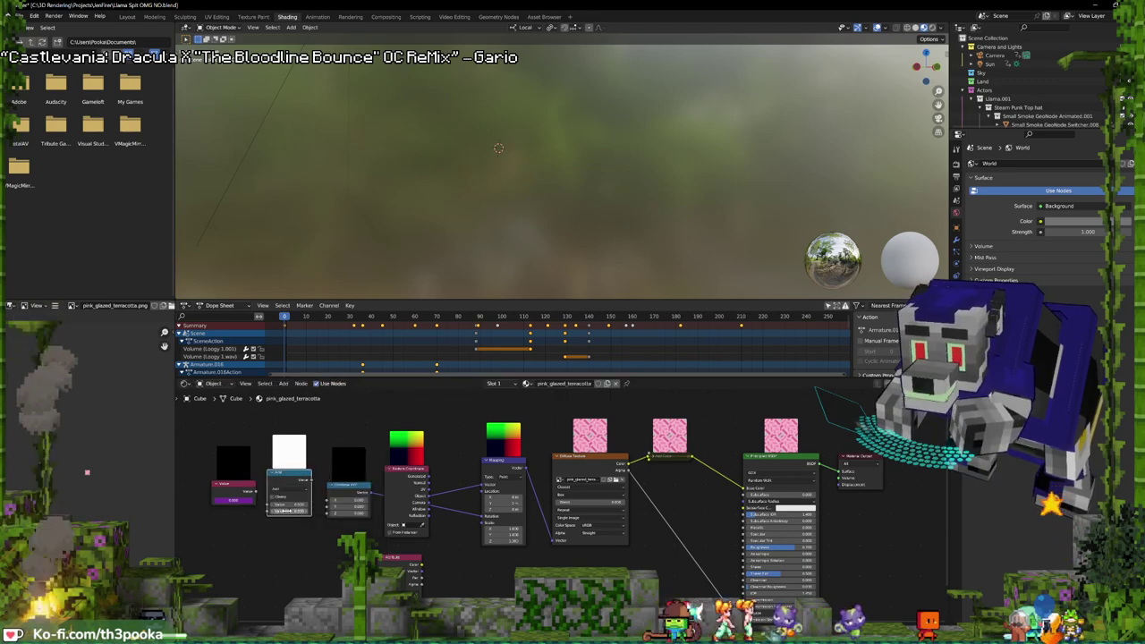
{"action": "left_click", "coordinate": [289, 491]}
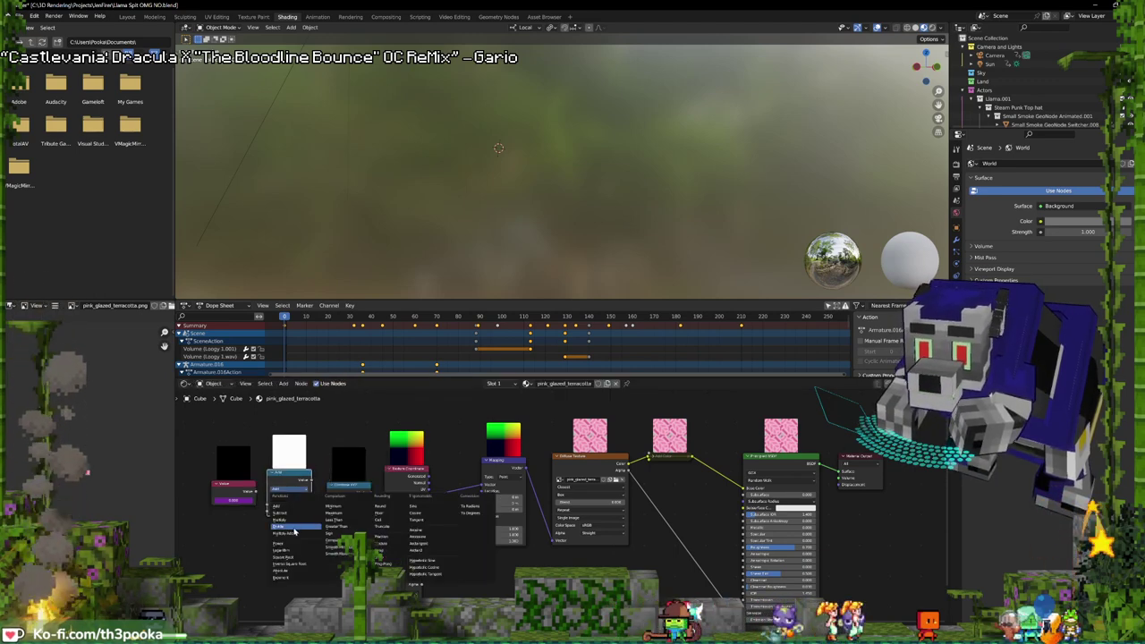
{"action": "left_click", "coordinate": [294, 528]}
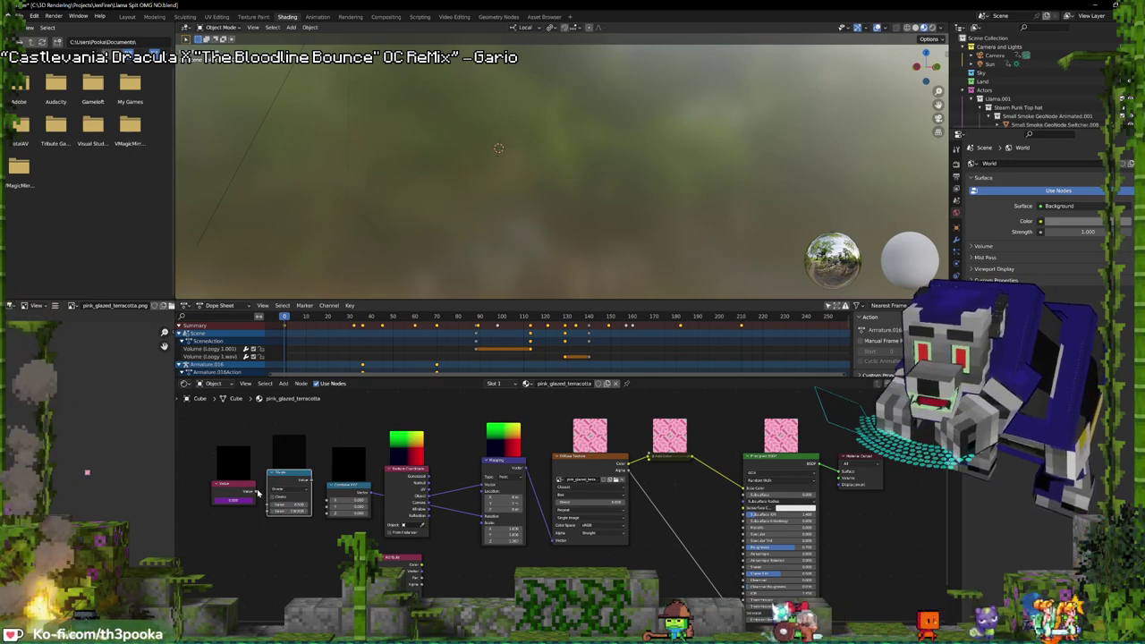
{"action": "left_click_drag", "start_coordinate": [320, 502], "coordinate": [327, 506]}
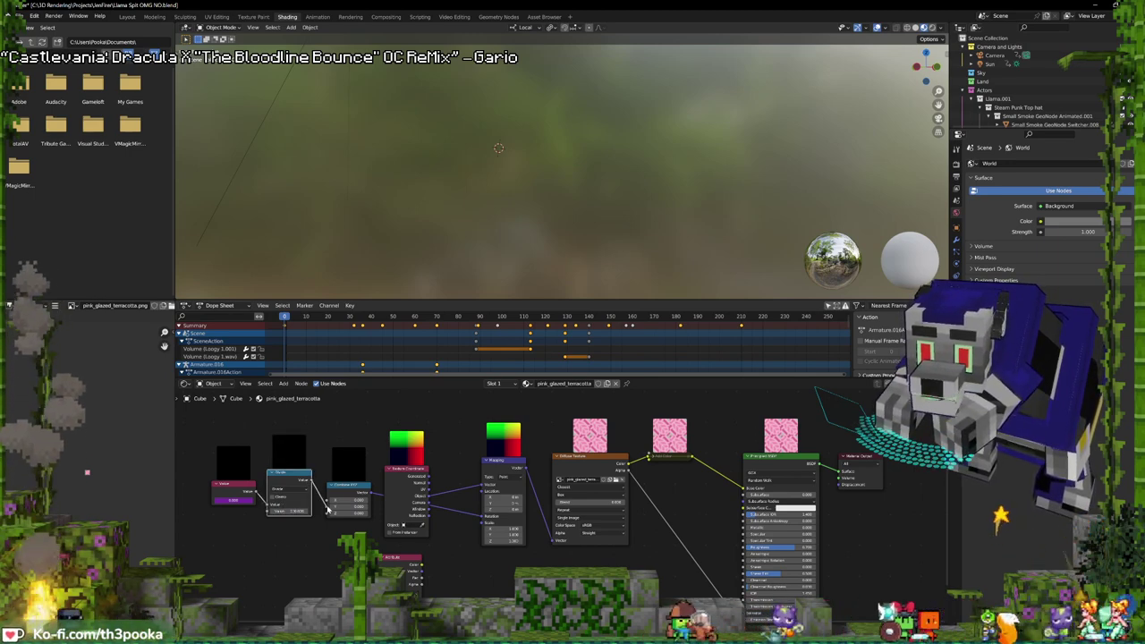
- Play the animation and enter a new divisor in the Divide node driving the texture rotation
{"action": "key", "text": "space"}
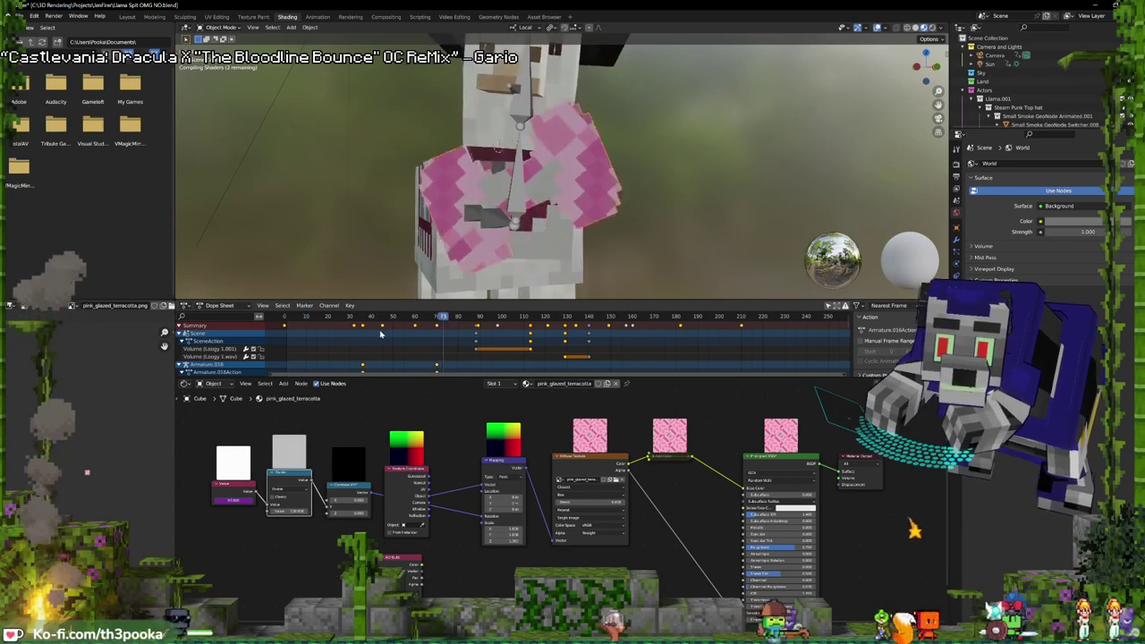
{"action": "left_click", "coordinate": [289, 511]}
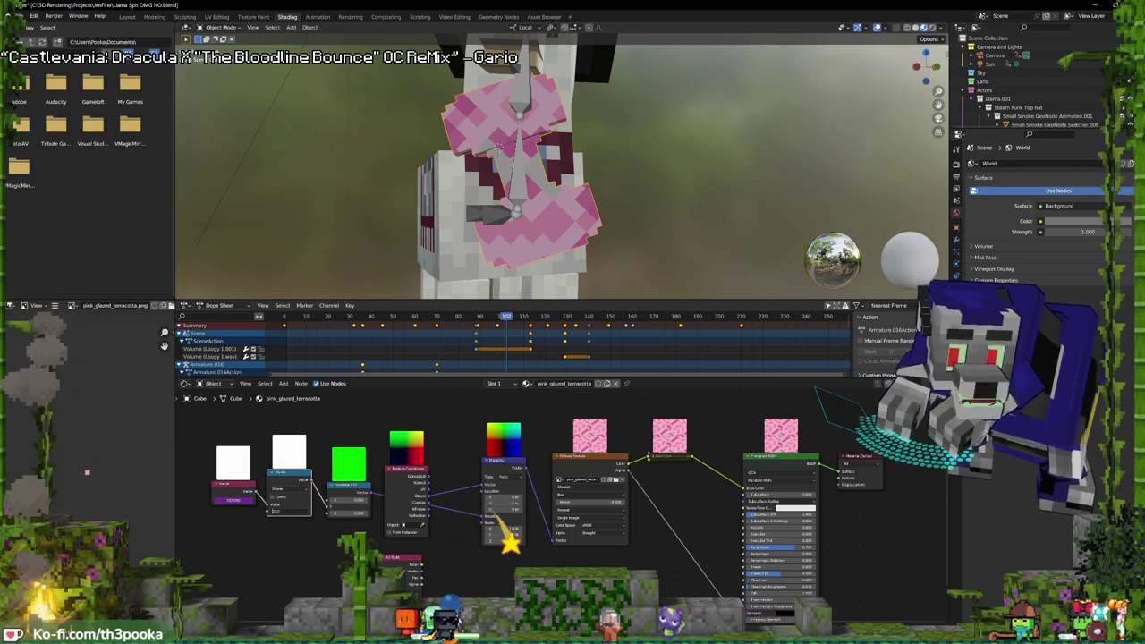
{"action": "type", "text": "-"}
{"action": "key", "text": "Return"}
- Replay the animation from the start several times to examine how the pink terracotta texture rotates
{"action": "left_click", "coordinate": [289, 317]}
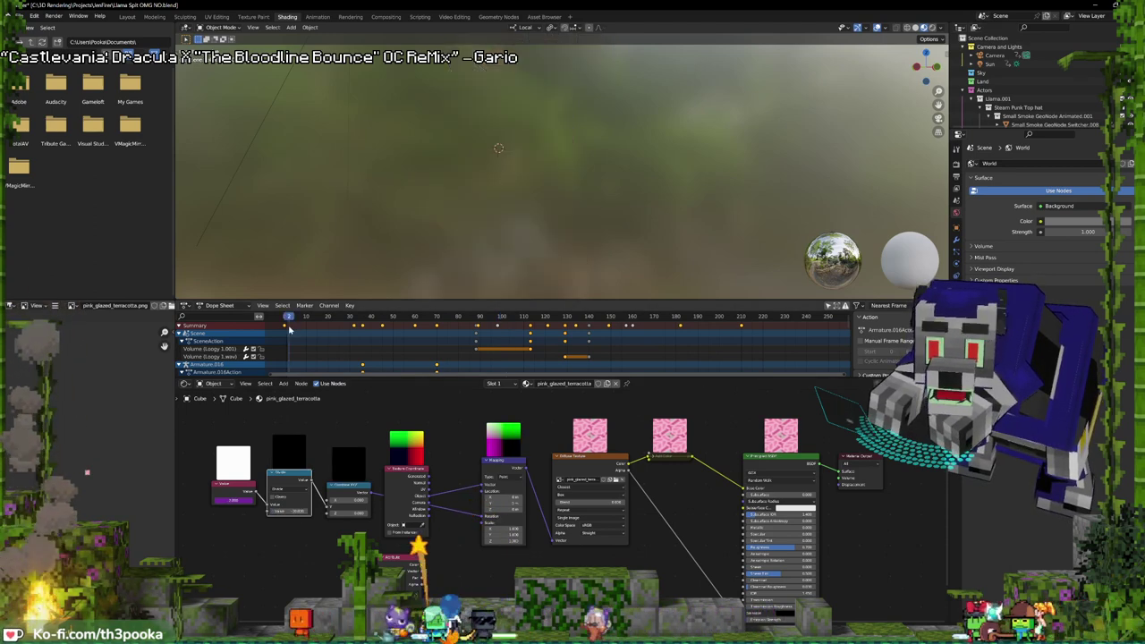
{"action": "key", "text": "space"}
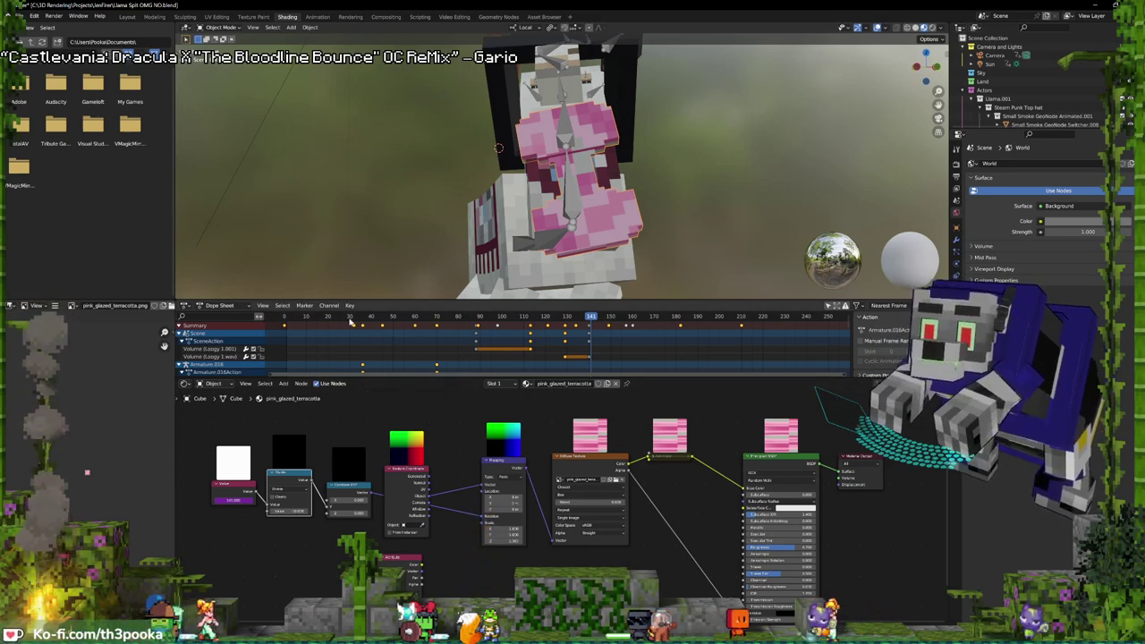
{"action": "left_click", "coordinate": [285, 341]}
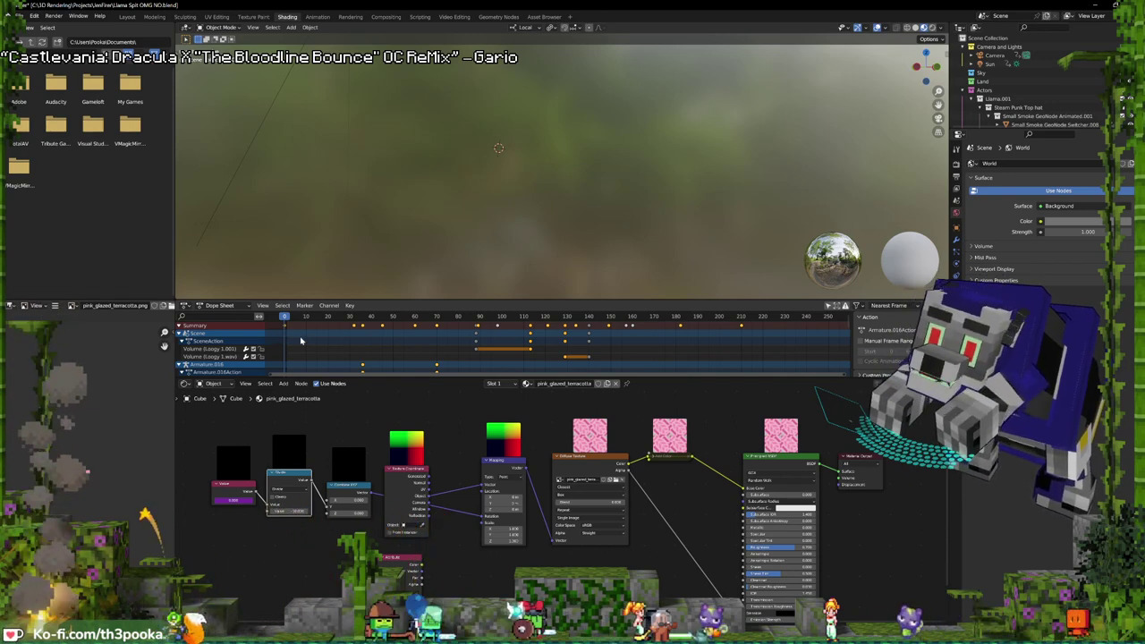
{"action": "key", "text": "space"}
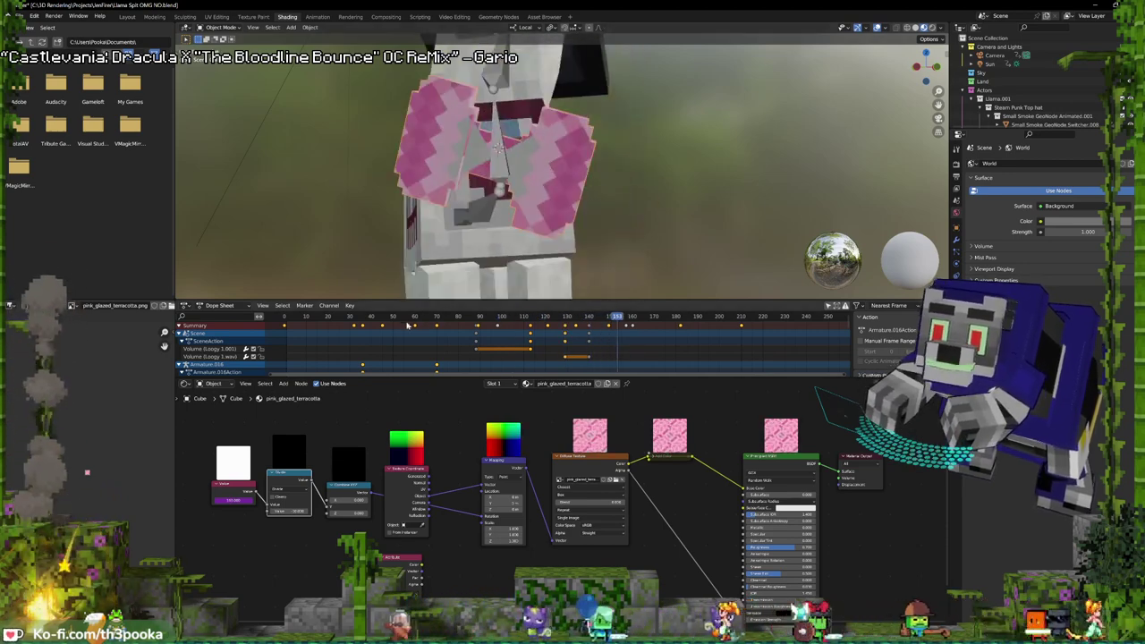
{"action": "right_click", "coordinate": [285, 344], "text": "shift"}
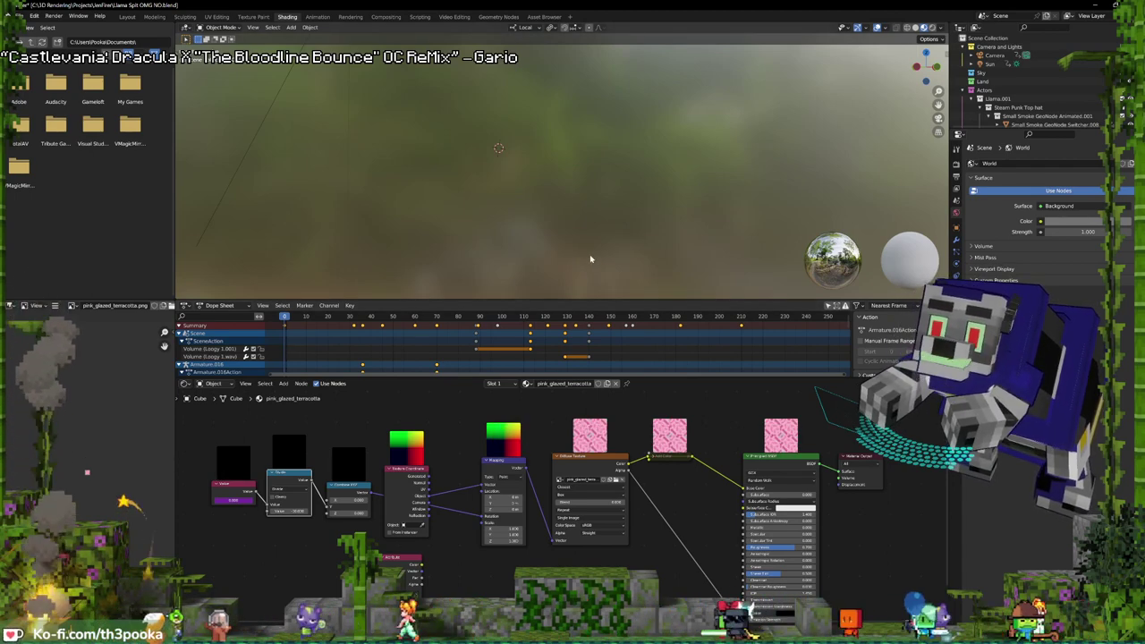
{"action": "key", "text": "space"}
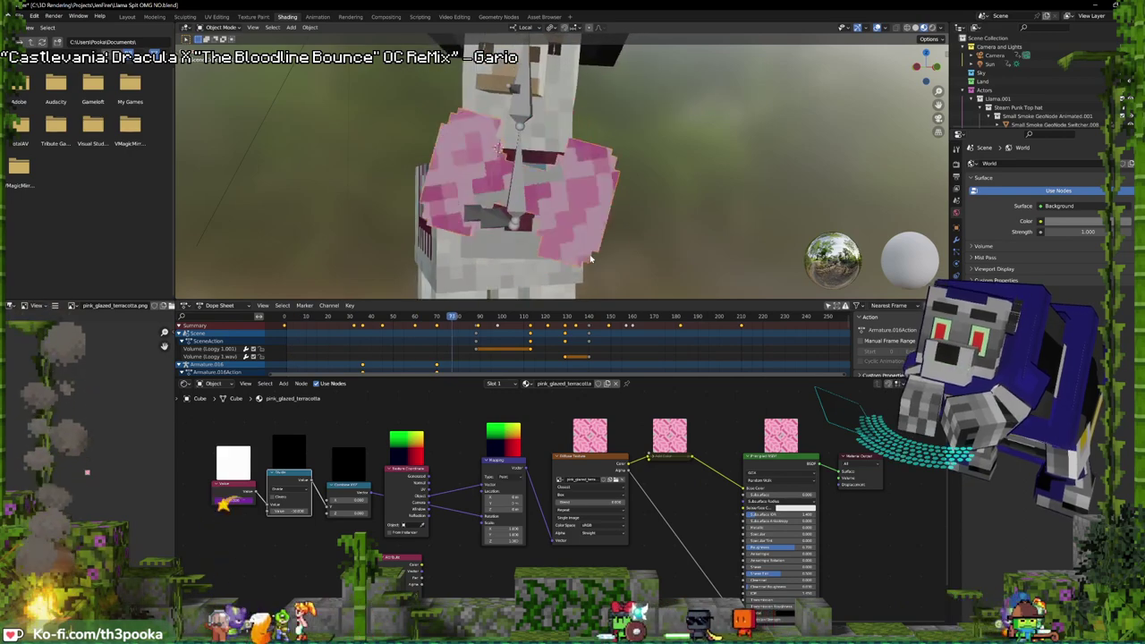
{"action": "key", "text": "space"}
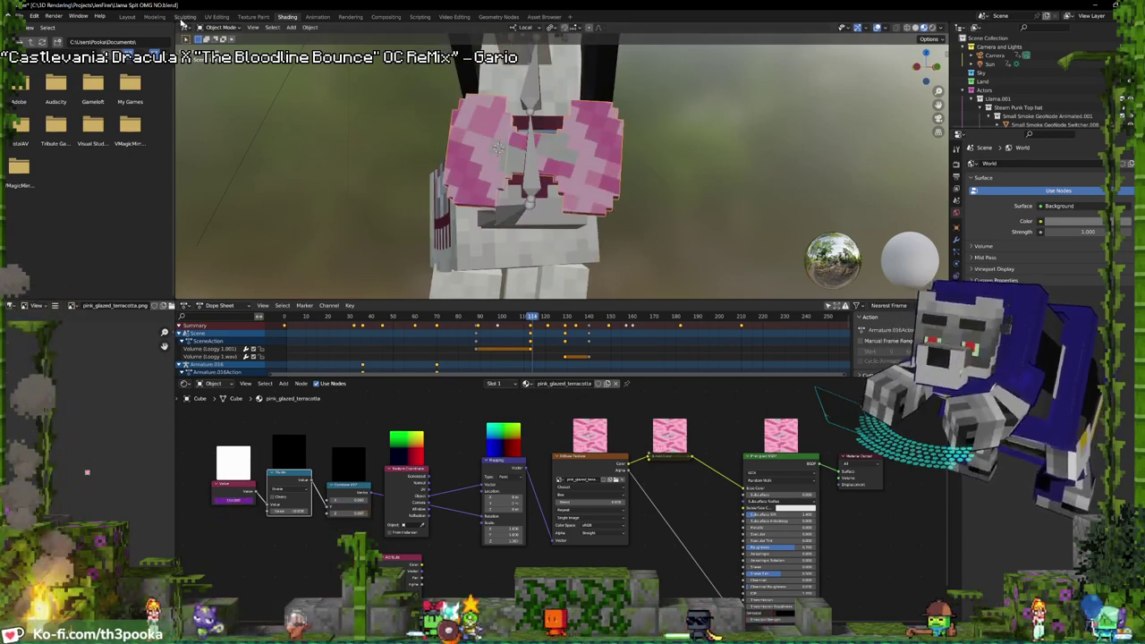
- Select the llama's armature in the Layout workspace and switch to the Animation workspace to edit its action strips
{"action": "left_click", "coordinate": [127, 16]}
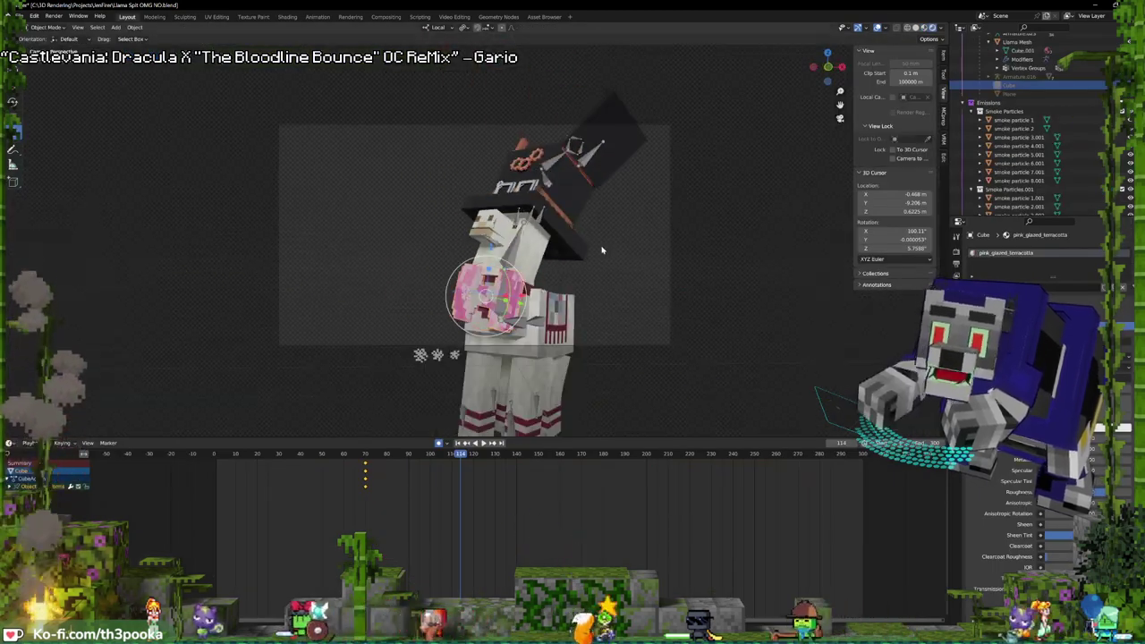
{"action": "left_click", "coordinate": [341, 152]}
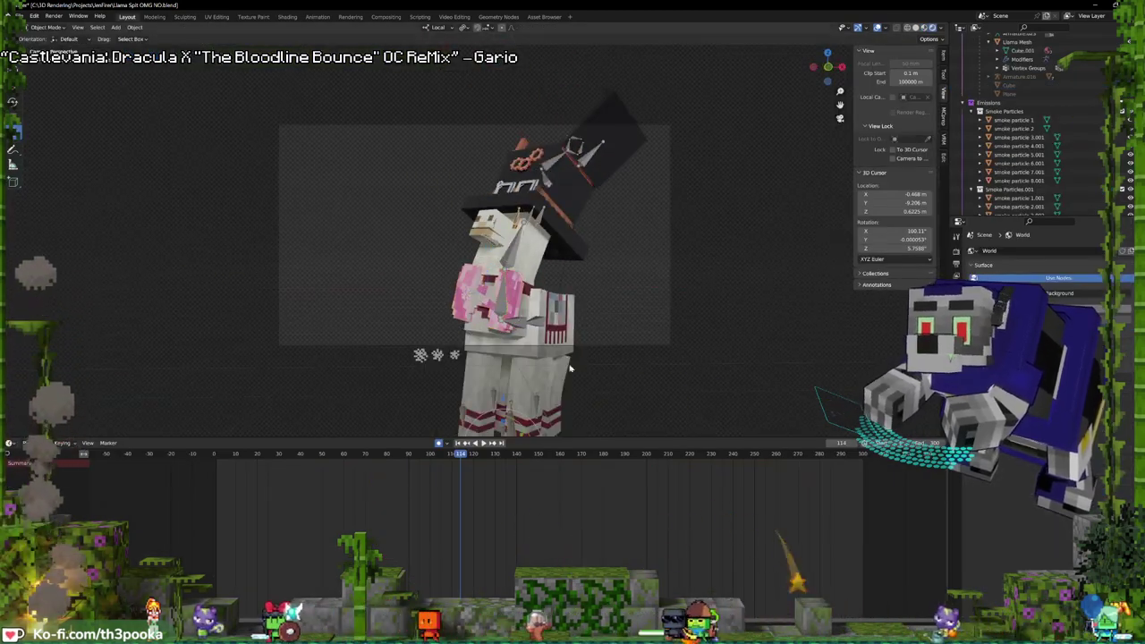
{"action": "left_click", "coordinate": [500, 274]}
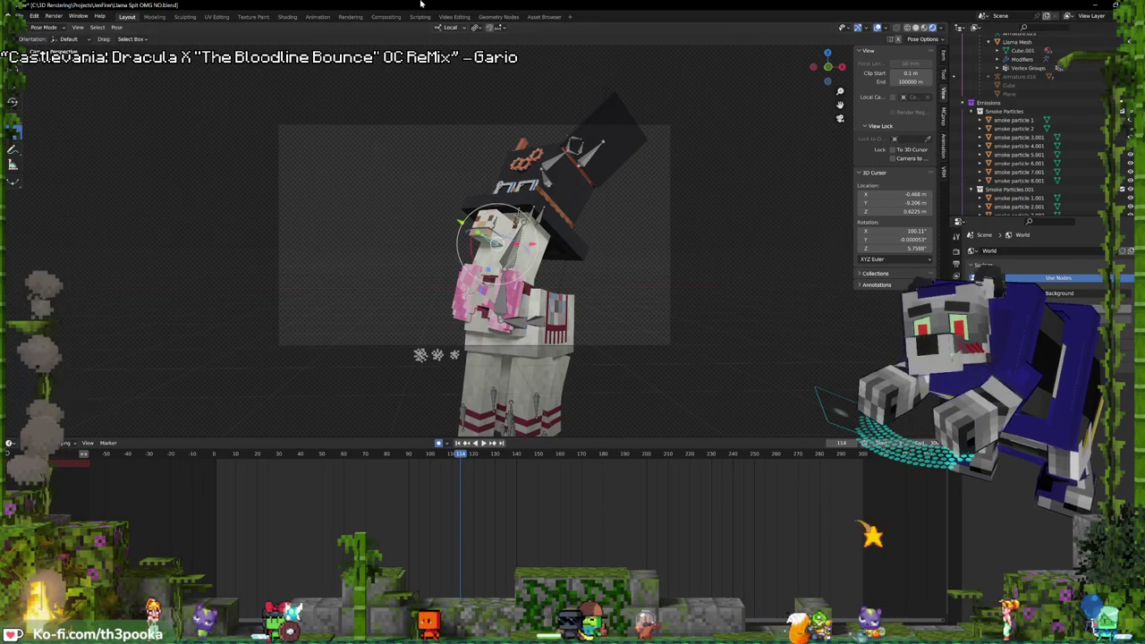
{"action": "left_click", "coordinate": [317, 16]}
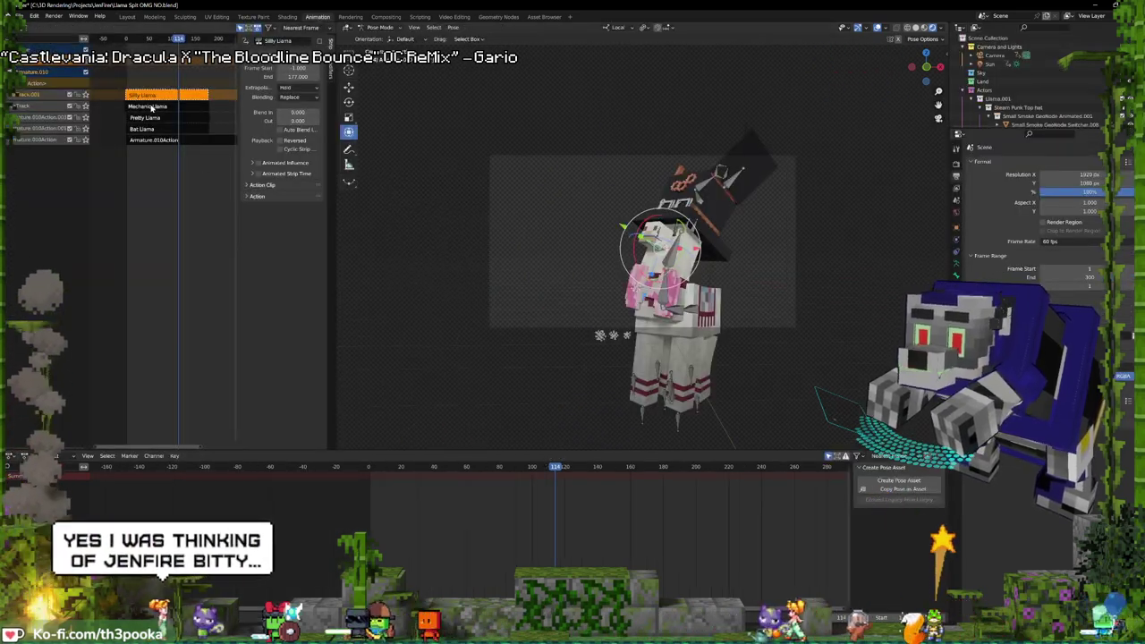
- Play the animation from the start and enter tweak mode on the Silly Llama strip
{"action": "left_click", "coordinate": [319, 40]}
{"action": "key", "text": "shift+Left"}
{"action": "key", "text": "space"}
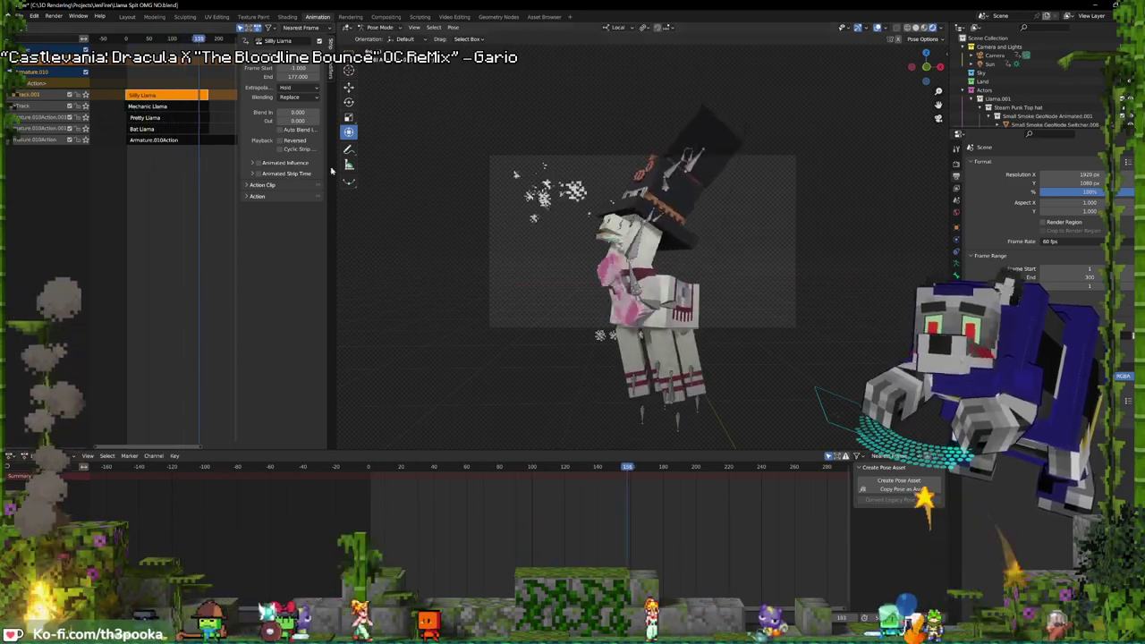
{"action": "key", "text": "Tab"}
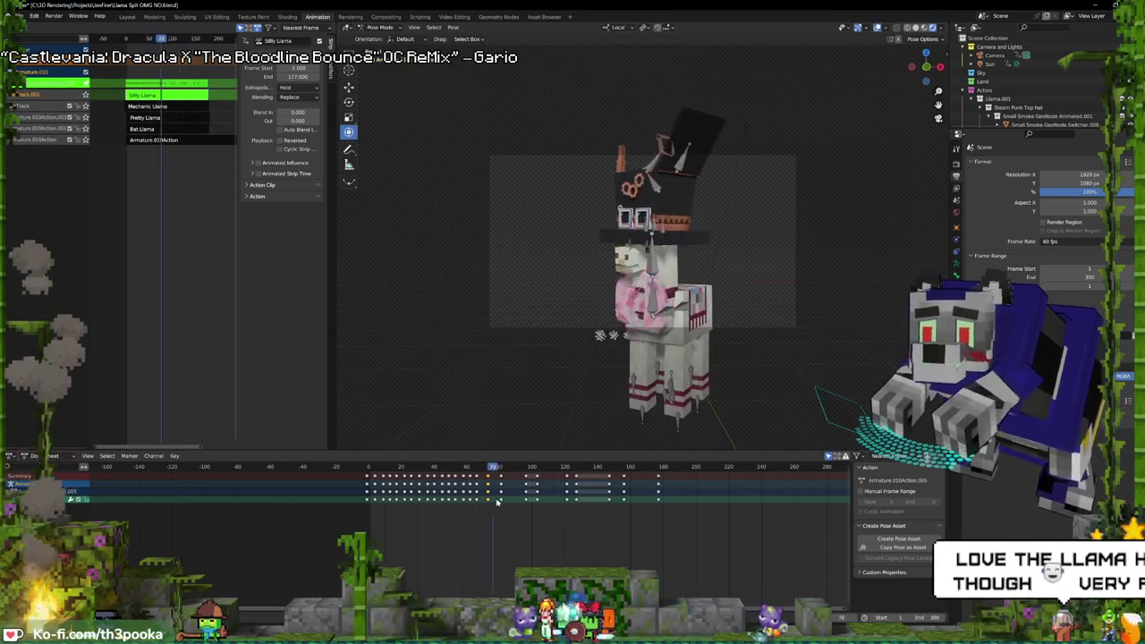
- Move to frame 104 and shift the group of keyframes around frame 100 slightly later in the Silly Llama action
{"action": "right_click_drag", "start_coordinate": [548, 479], "coordinate": [538, 478], "text": "shift"}
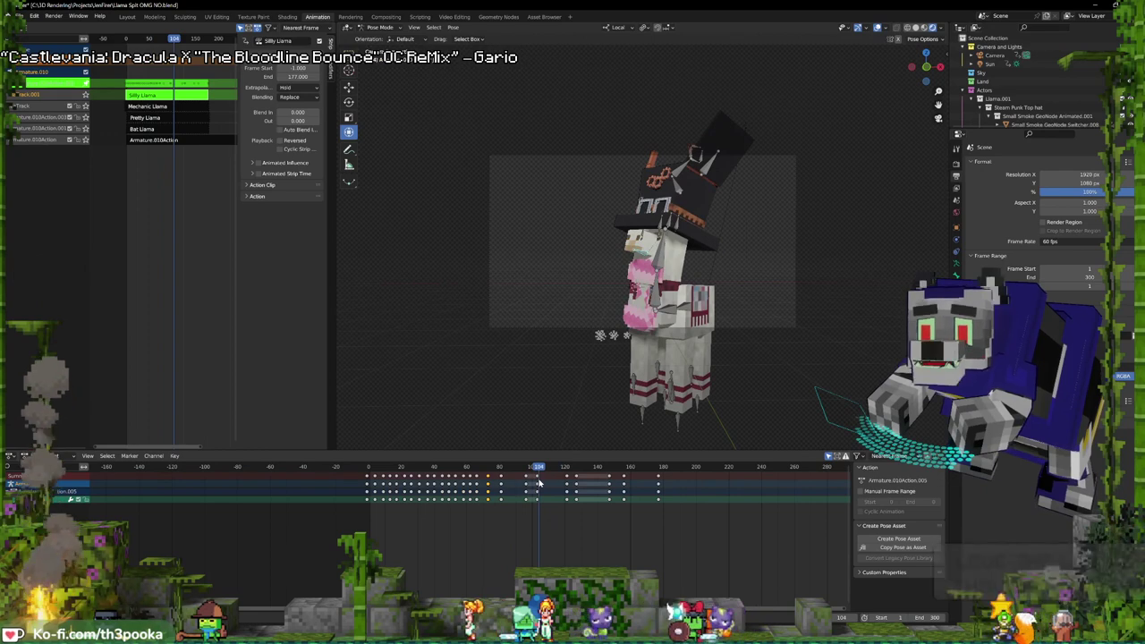
{"action": "left_click", "coordinate": [537, 478]}
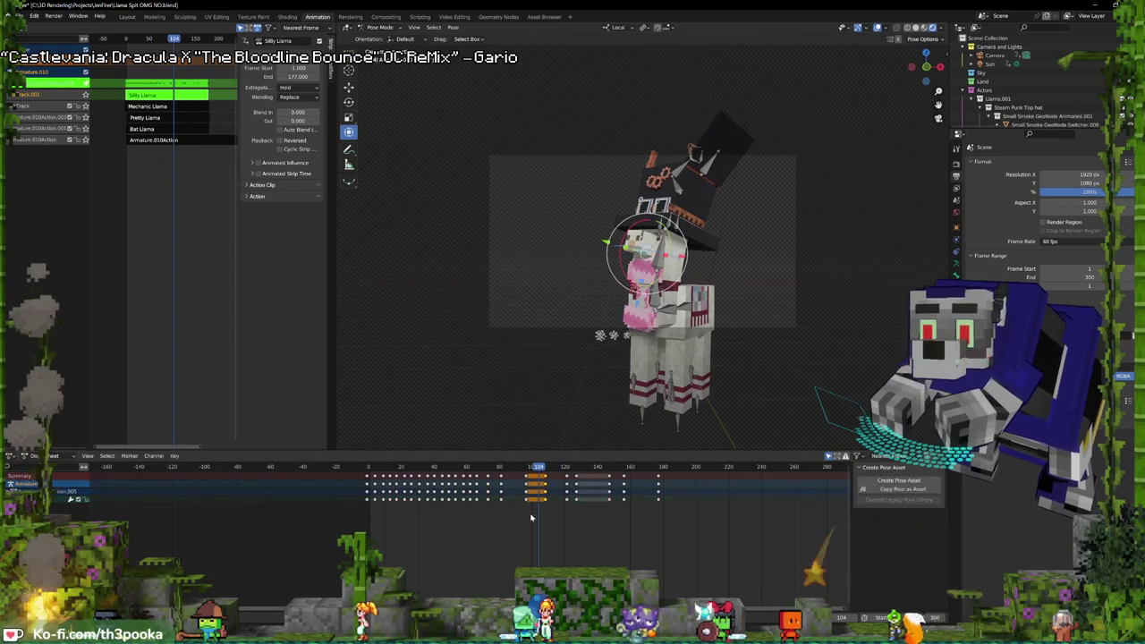
{"action": "left_click", "coordinate": [530, 517]}
- Duplicate the two keyframes just after frame 60 to fill the gap in the row, offsetting the copies by 7 frames
{"action": "key", "text": "c"}
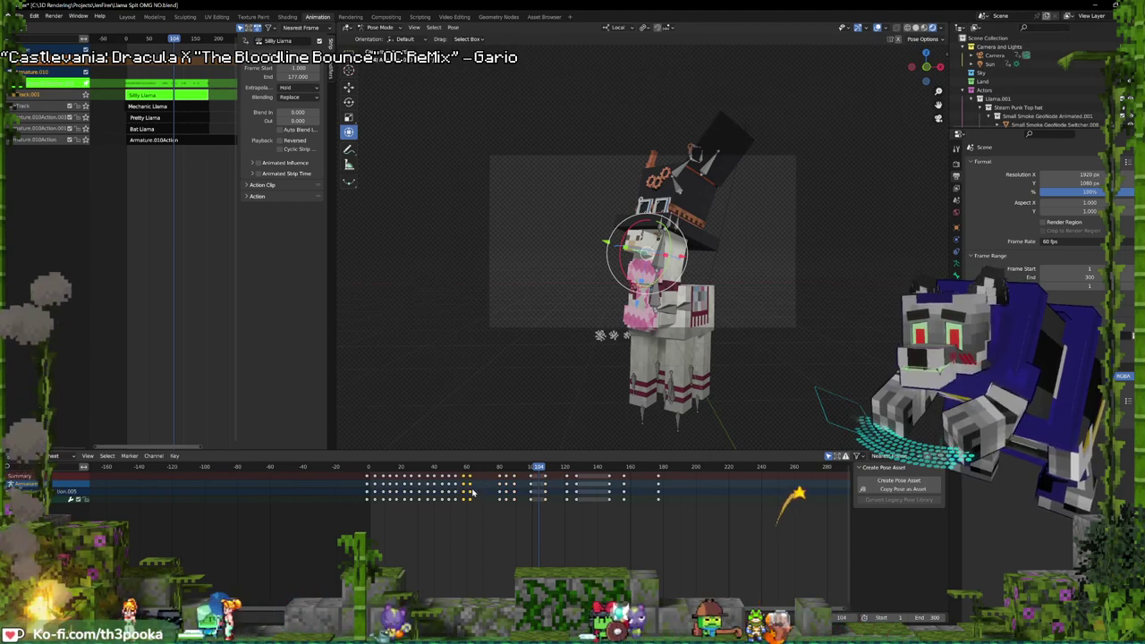
{"action": "key", "text": "shift+d"}
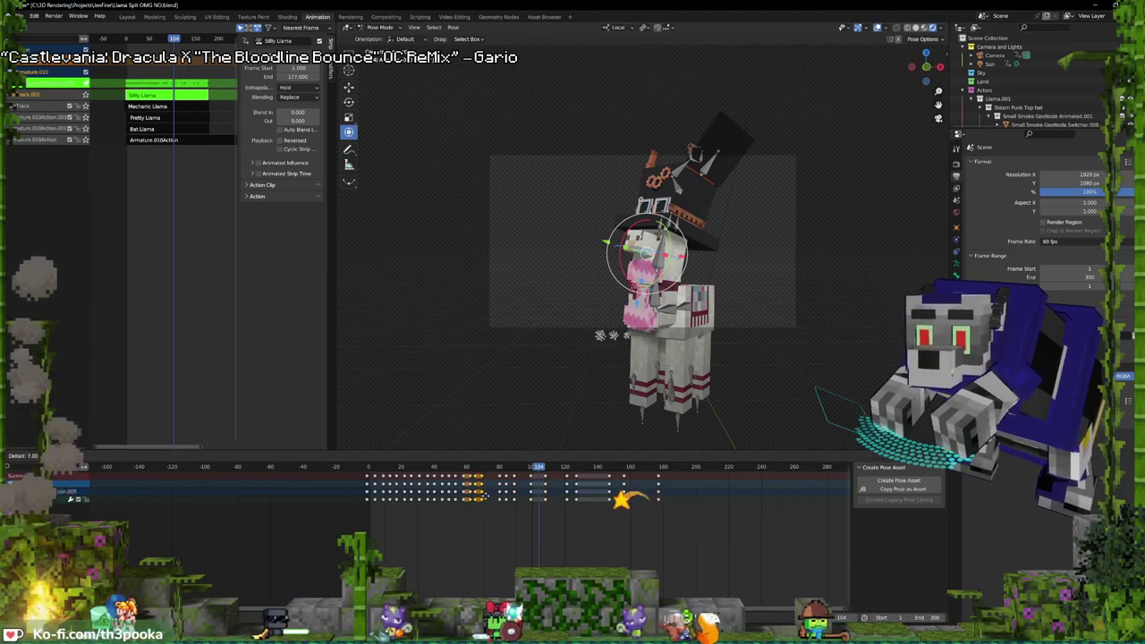
{"action": "left_click", "coordinate": [485, 499]}
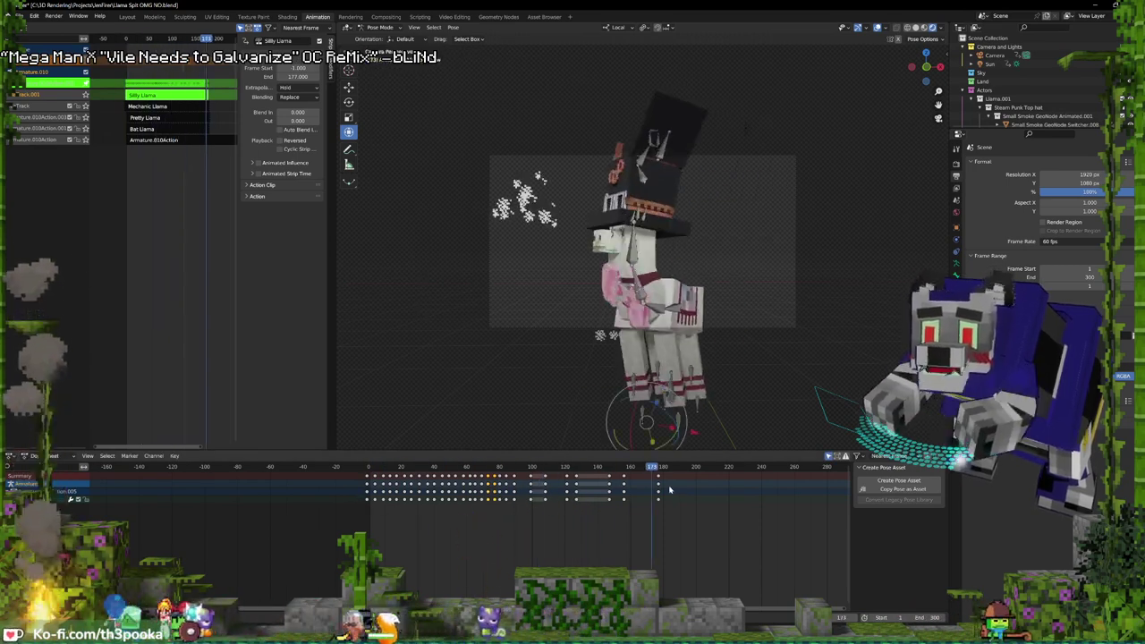
- Shorten the held block of keyframes before frame 150 and space out the keyframes between about frames 118 and 134
{"action": "left_click", "coordinate": [623, 491]}
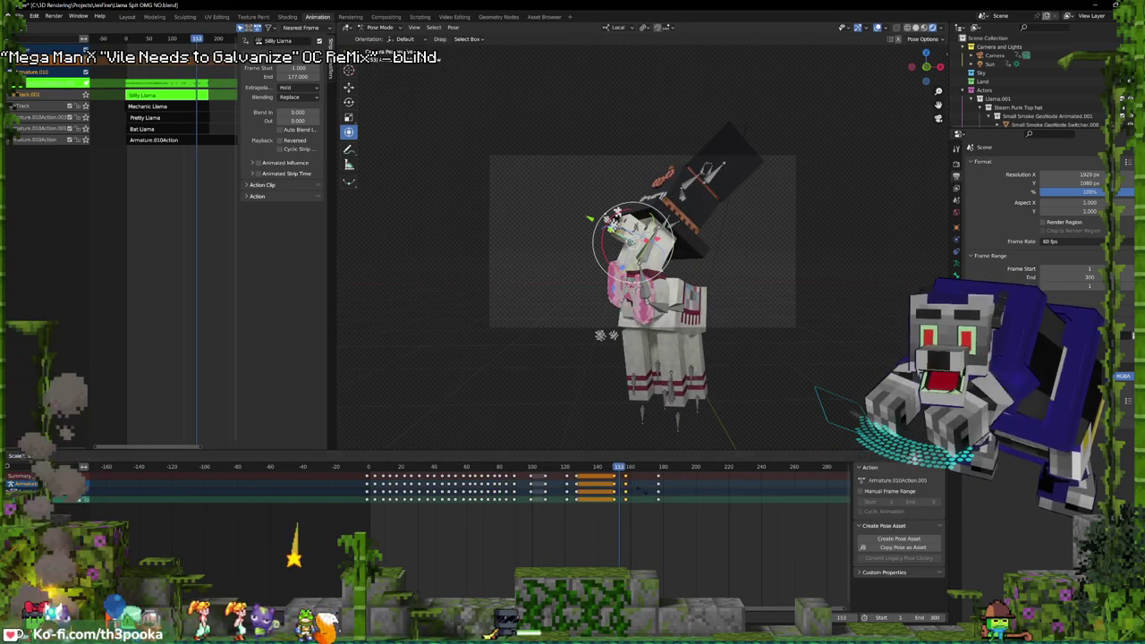
{"action": "left_click", "coordinate": [580, 482]}
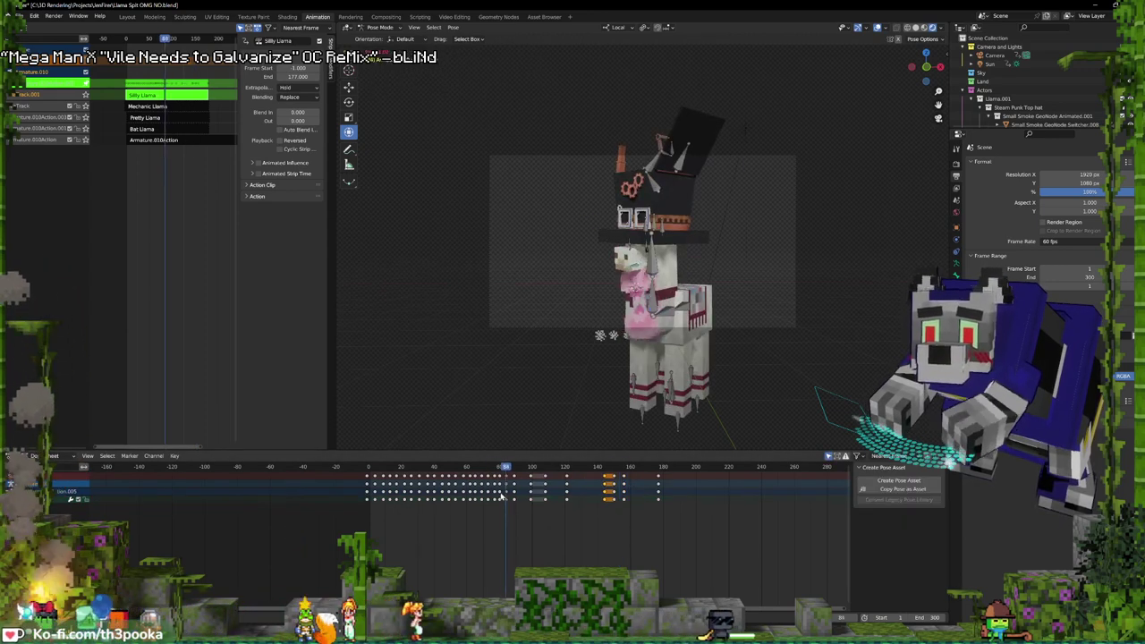
{"action": "left_click", "coordinate": [548, 484]}
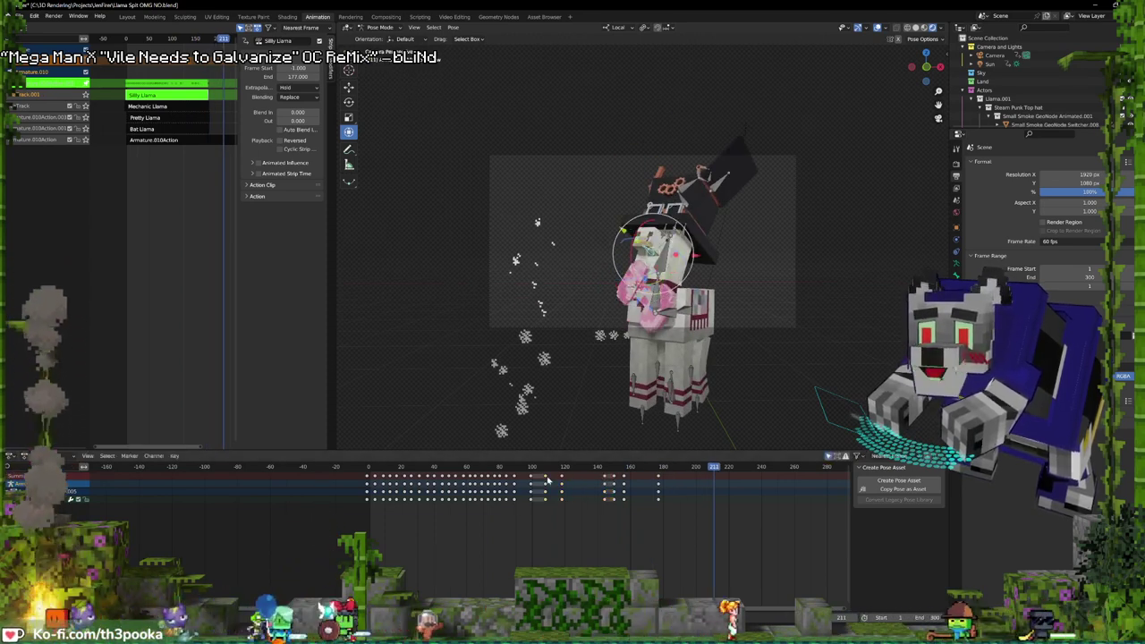
{"action": "key", "text": "g"}
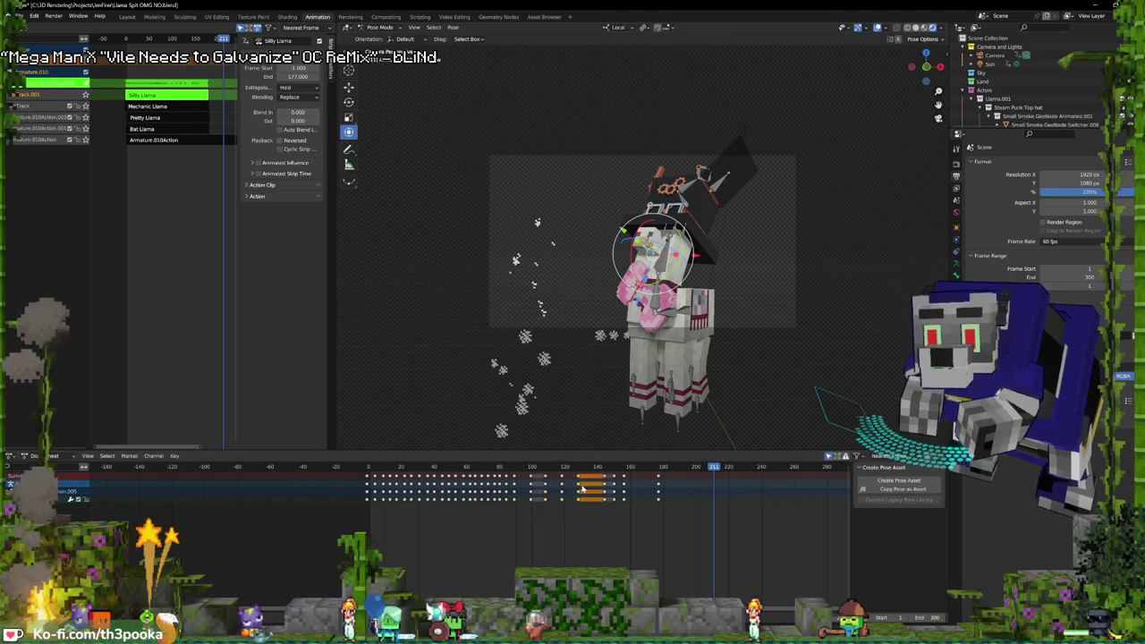
{"action": "left_click", "coordinate": [592, 482]}
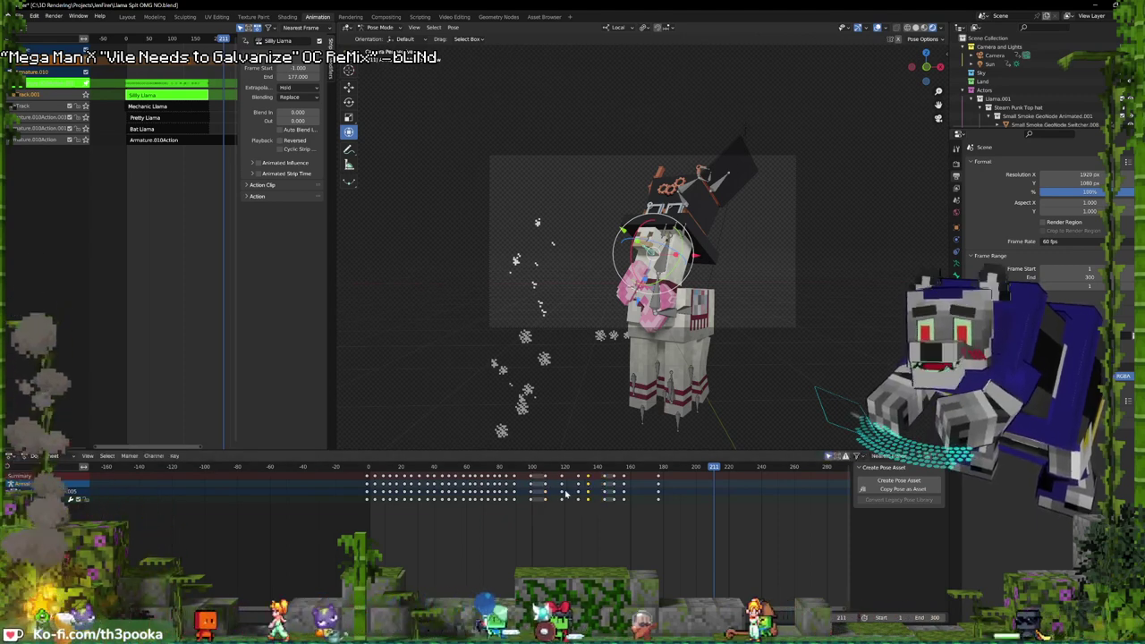
{"action": "right_click", "coordinate": [547, 491], "text": "shift"}
{"action": "key", "text": "space"}
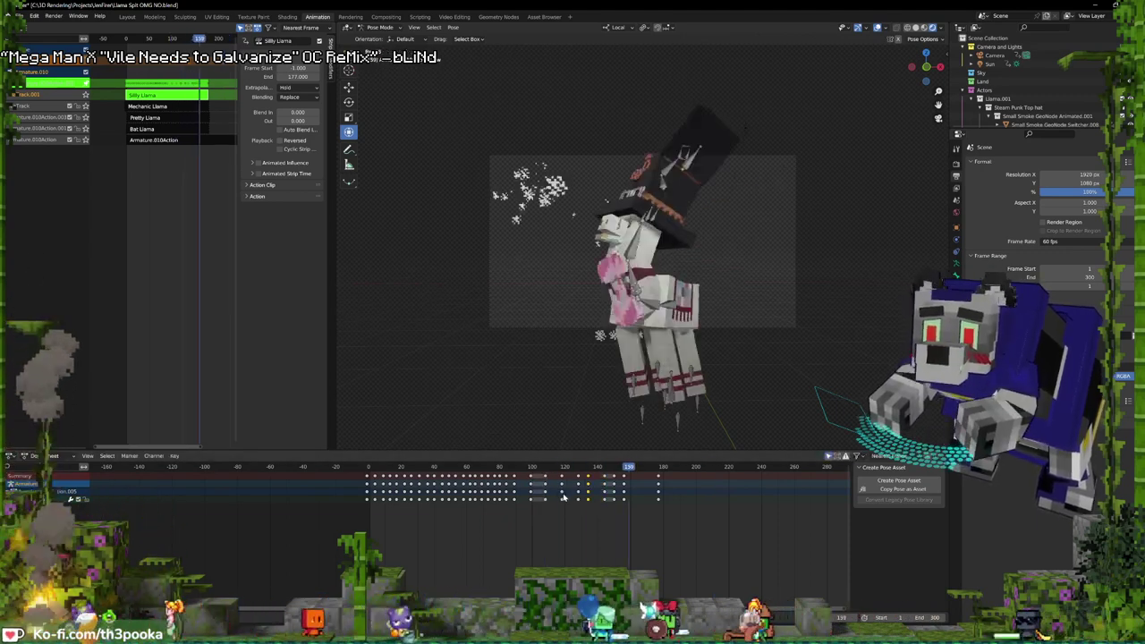
- Play the retimed Silly Llama animation from the start and check the llama's movement through the whole frame range
{"action": "scroll", "coordinate": [566, 502], "scroll_direction": "down", "scroll_amount": 10, "text": "alt"}
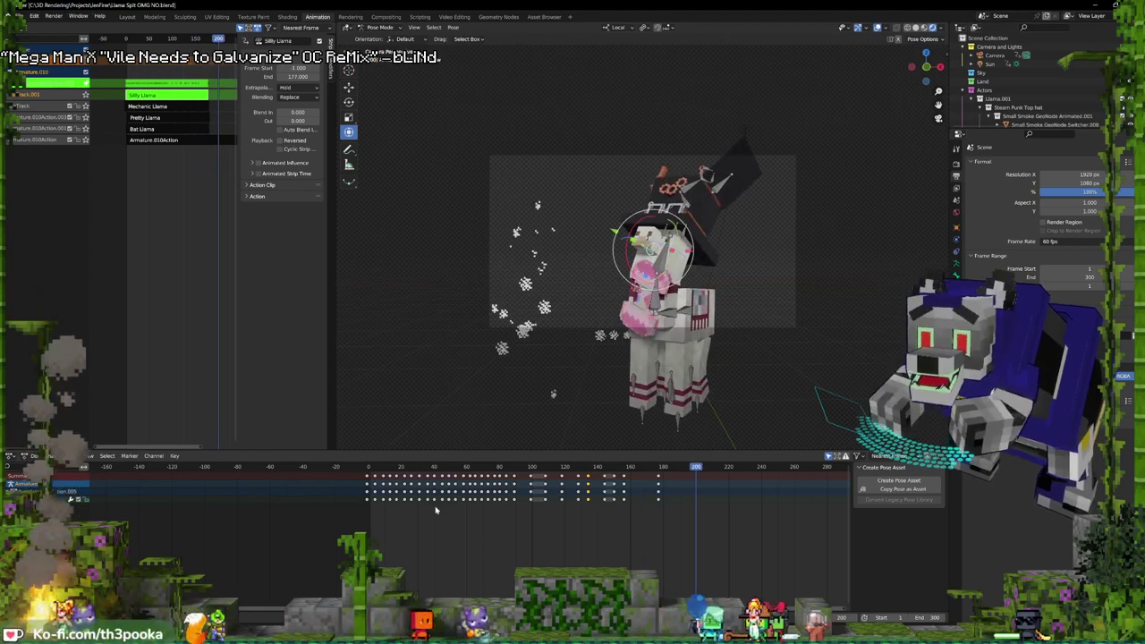
{"action": "right_click", "coordinate": [368, 492], "text": "shift"}
{"action": "scroll", "coordinate": [652, 301], "scroll_direction": "up", "scroll_amount": 3}
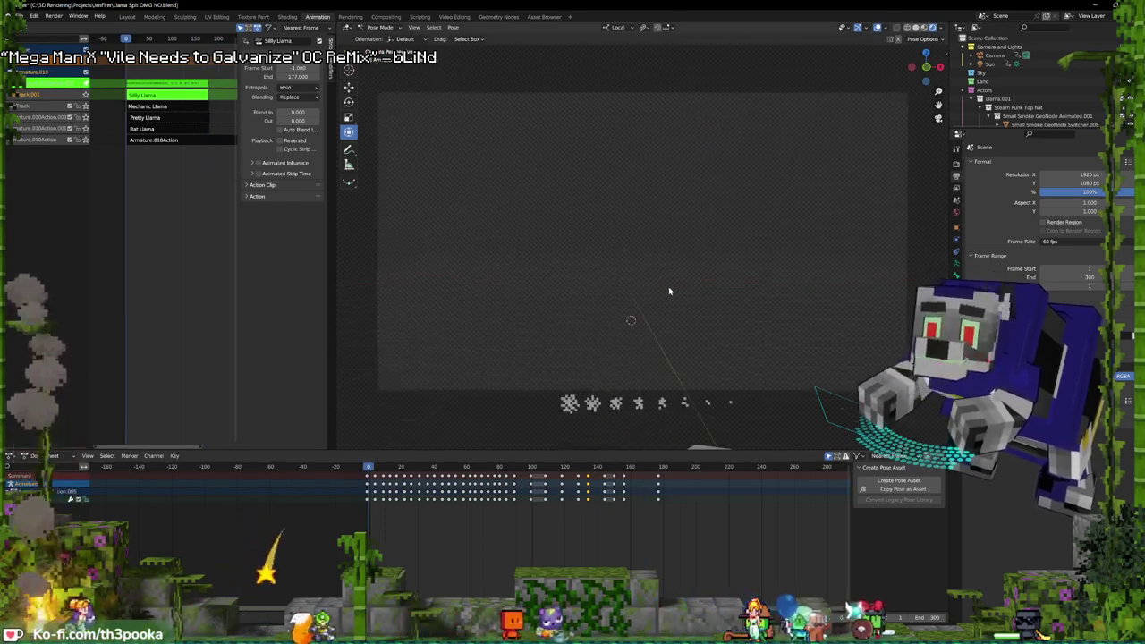
{"action": "key", "text": "space"}
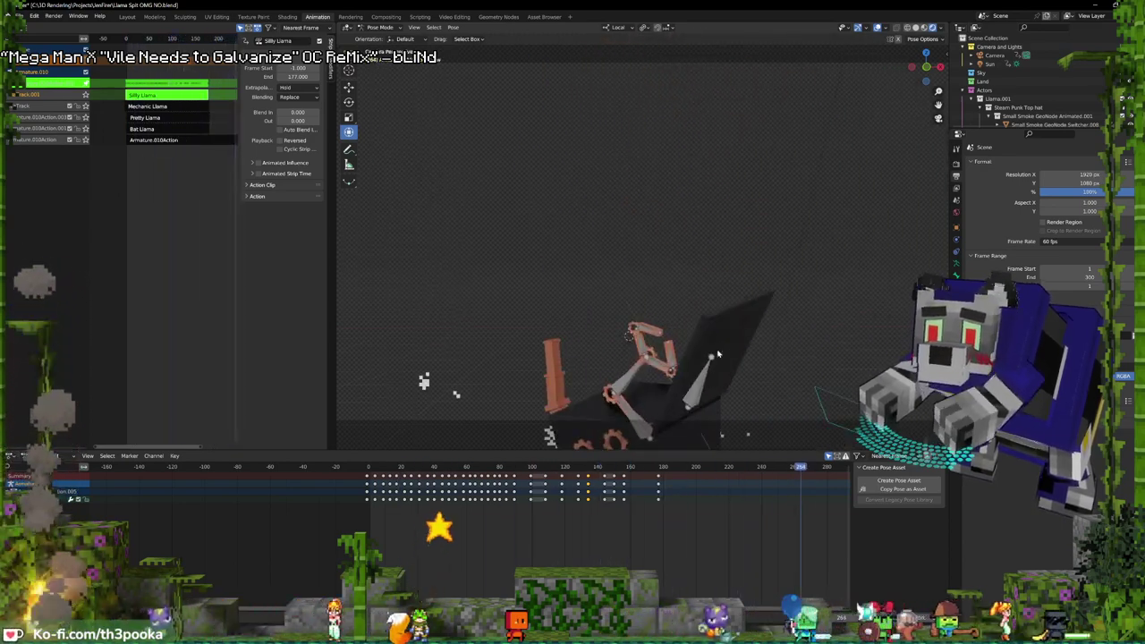
{"action": "key", "text": "Escape"}
{"action": "left_click_drag", "start_coordinate": [375, 504], "coordinate": [383, 502]}
{"action": "scroll", "coordinate": [539, 516], "scroll_direction": "down", "scroll_amount": 3}
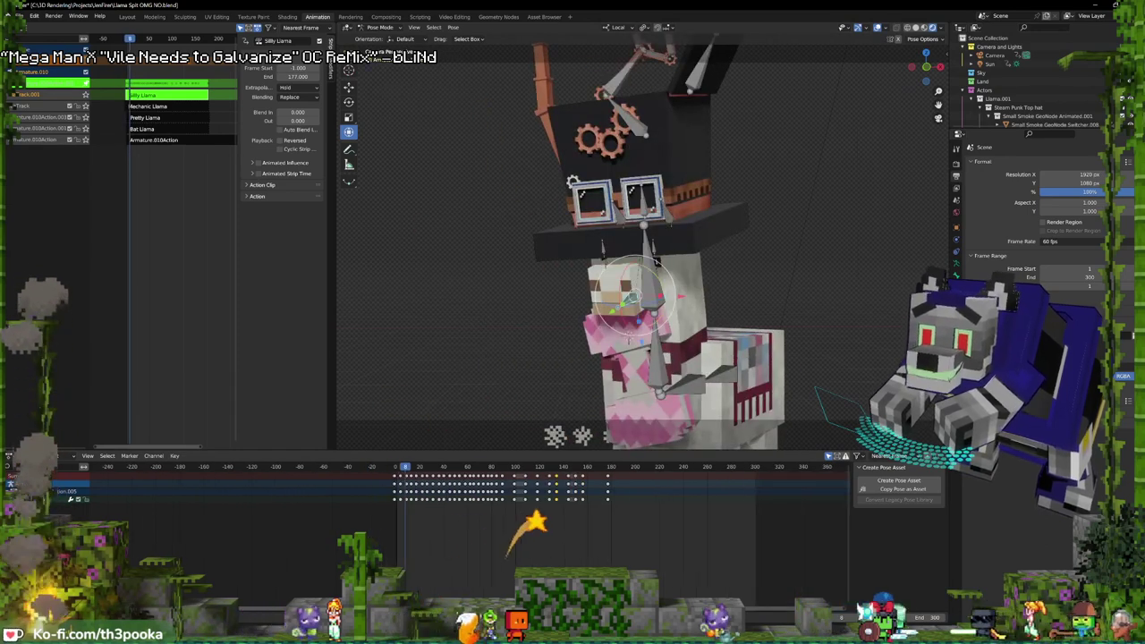
- Try to keyframe the llama's body and base bones at frame 236, using Location, Rotation & Scale for the first
{"action": "left_click", "coordinate": [735, 372]}
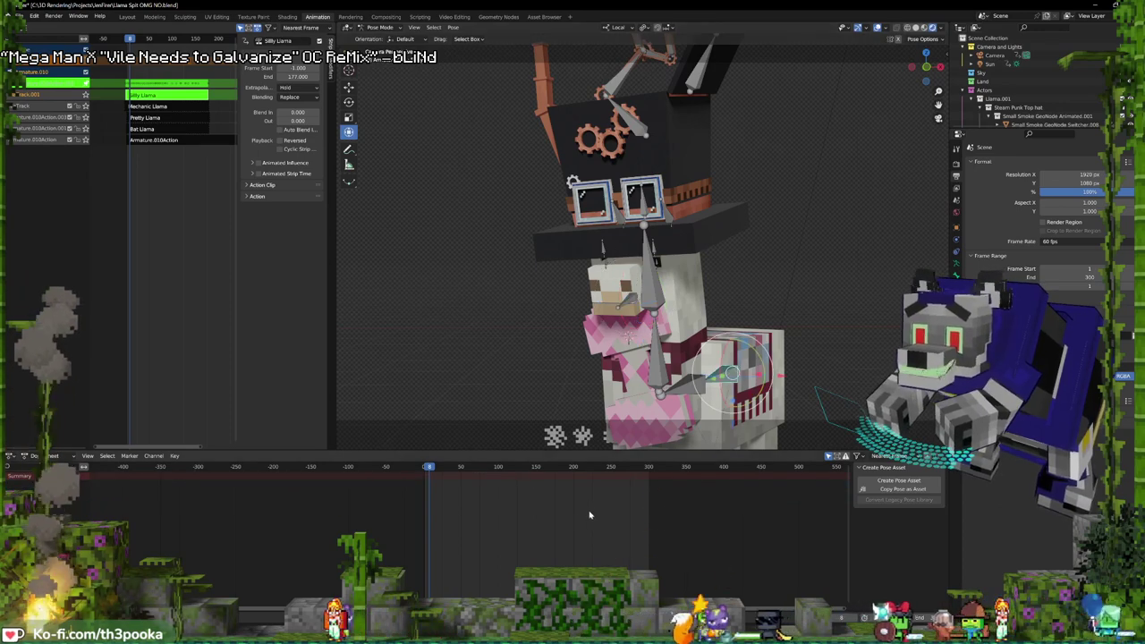
{"action": "key", "text": "space"}
{"action": "key", "text": "KP_0"}
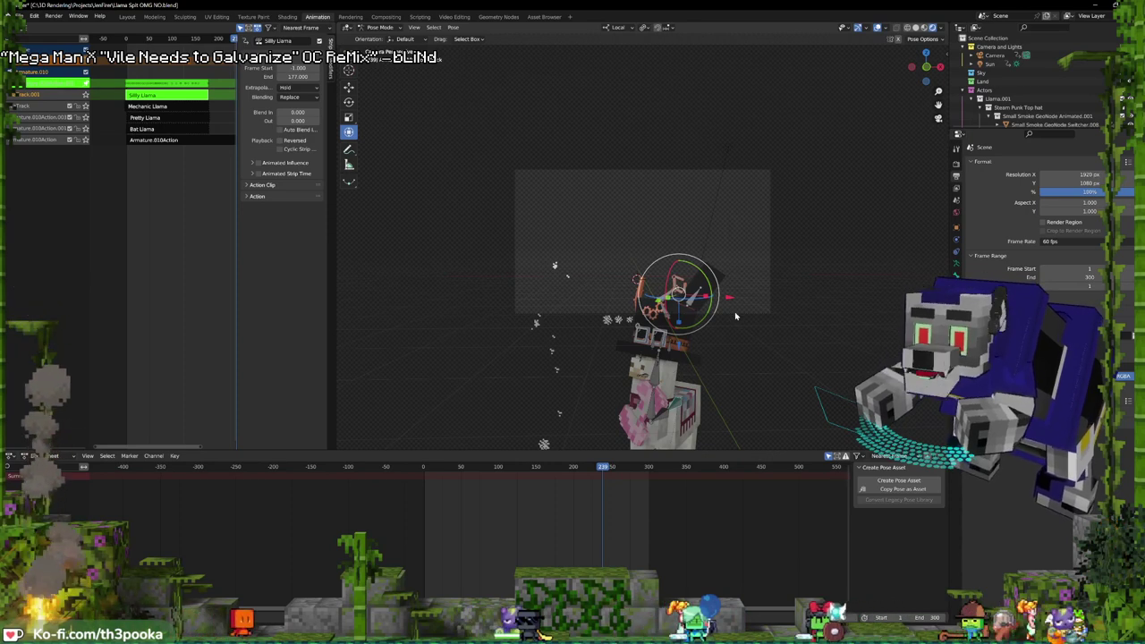
{"action": "key", "text": "i"}
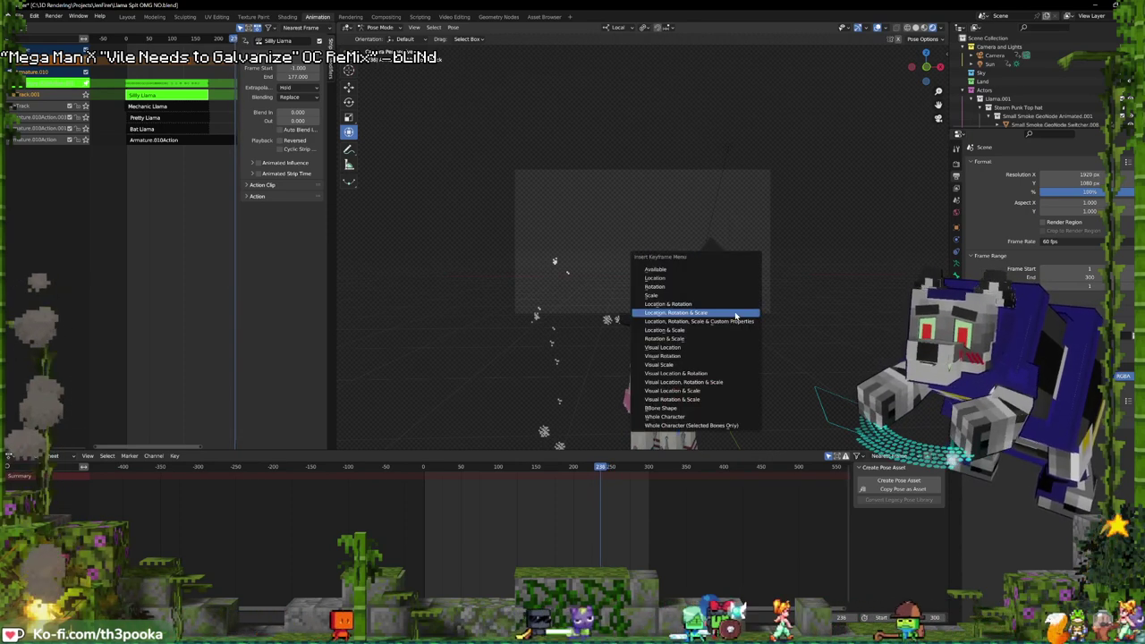
{"action": "left_click", "coordinate": [734, 313]}
{"action": "scroll", "coordinate": [748, 369], "scroll_direction": "down", "scroll_amount": 2}
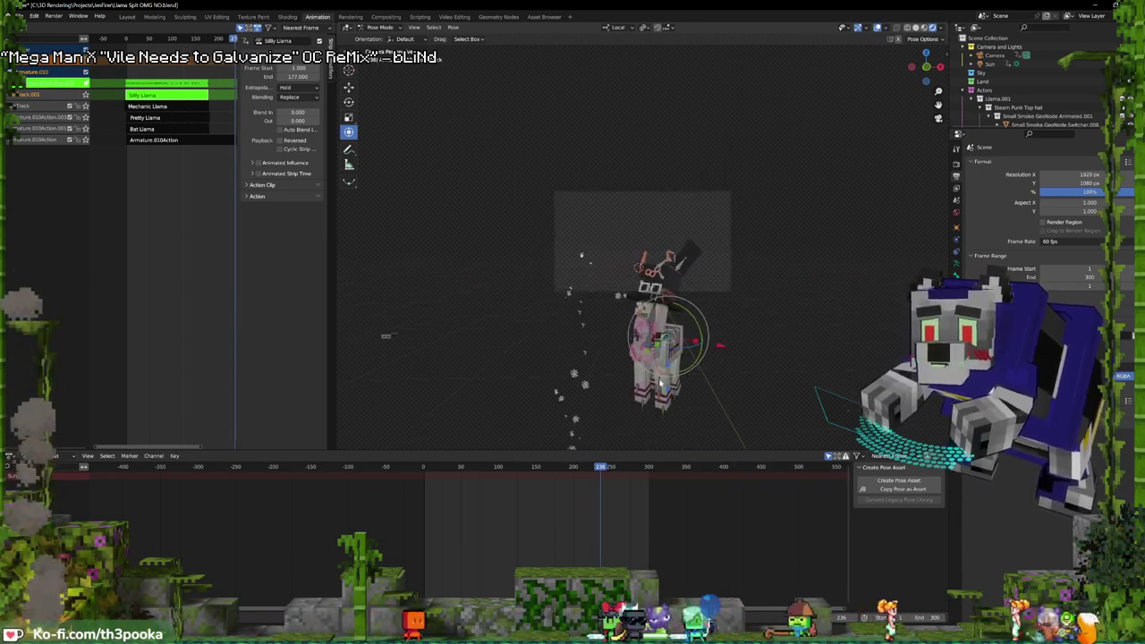
{"action": "key", "text": "i"}
{"action": "left_click", "coordinate": [776, 250]}
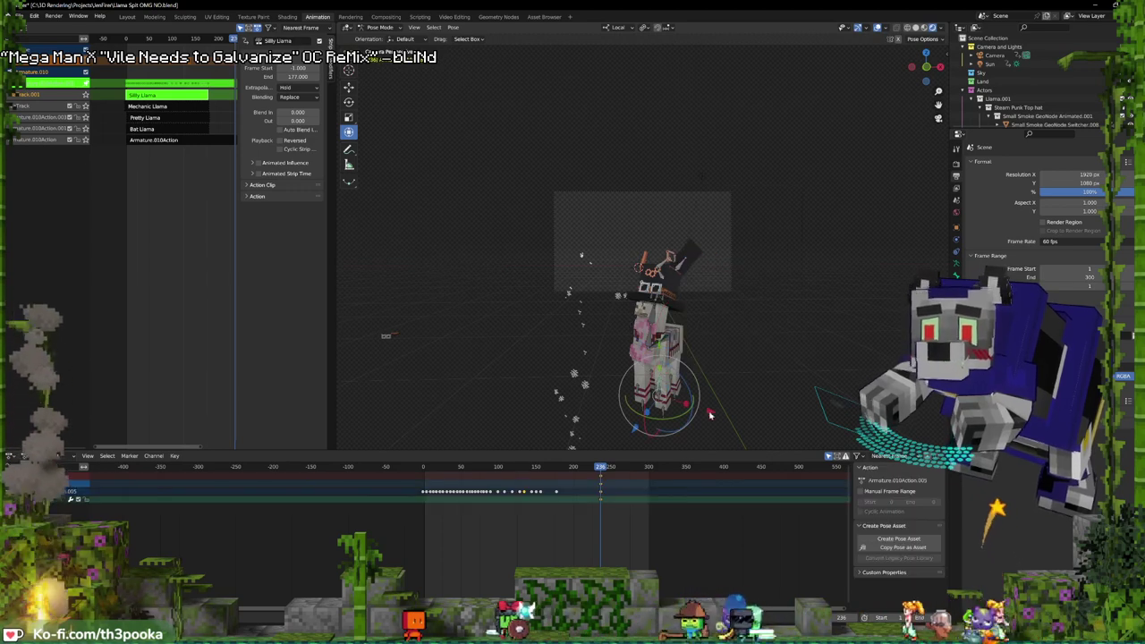
- Try lowering the llama's base bone at frame 242 and preview the Silly Llama strip outside tweak mode
{"action": "key", "text": "space"}
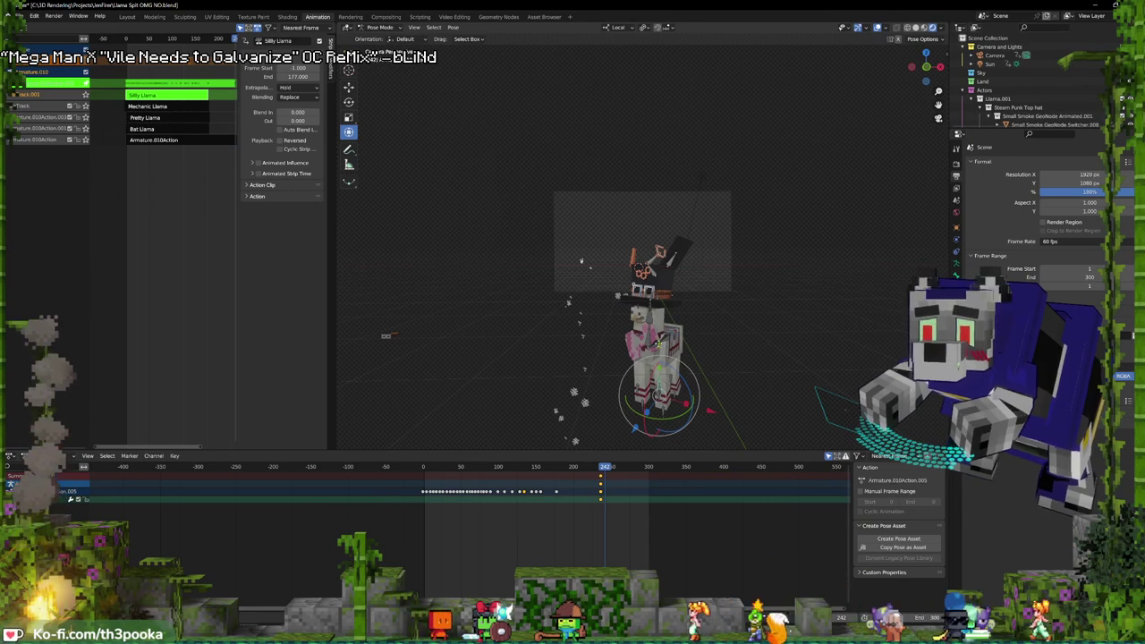
{"action": "key", "text": "g"}
{"action": "key", "text": "y"}
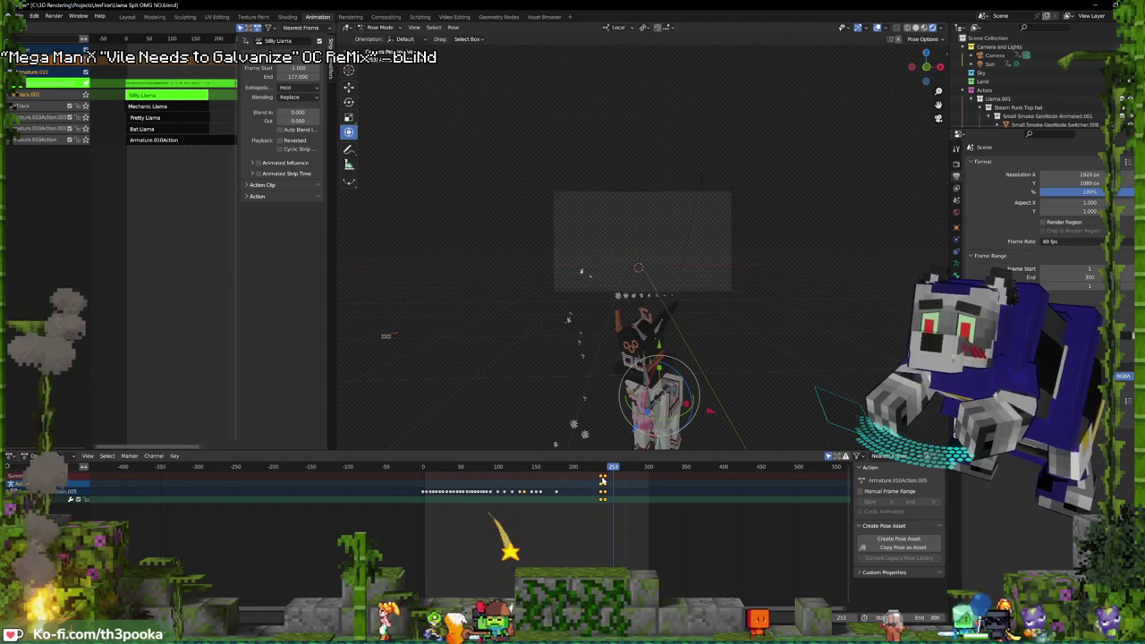
{"action": "key", "text": "Tab"}
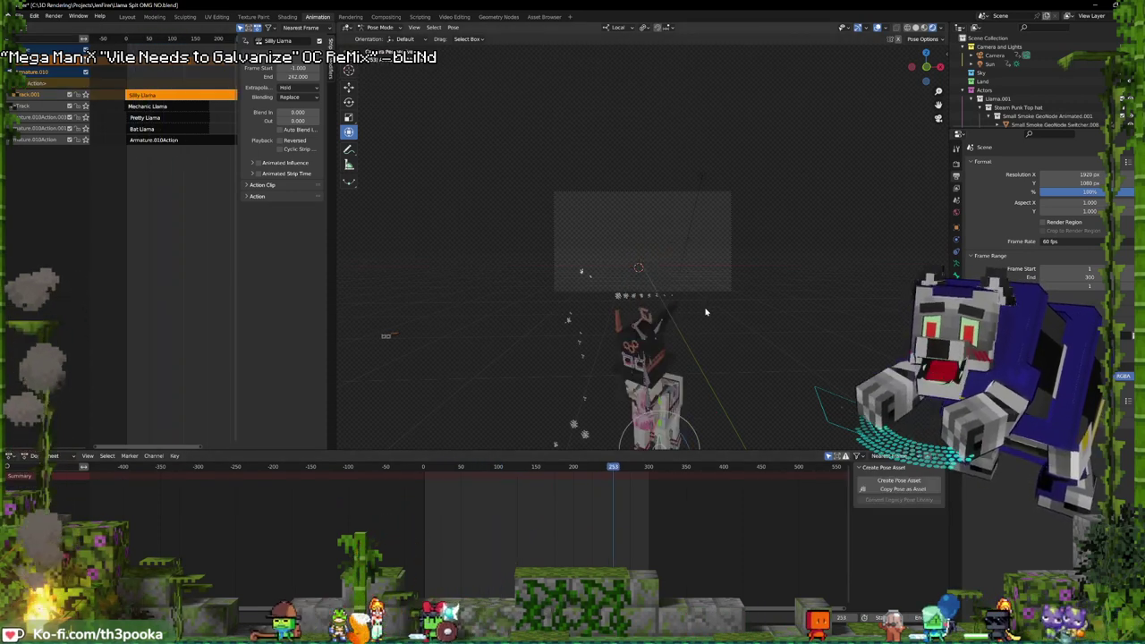
{"action": "key", "text": "Tab"}
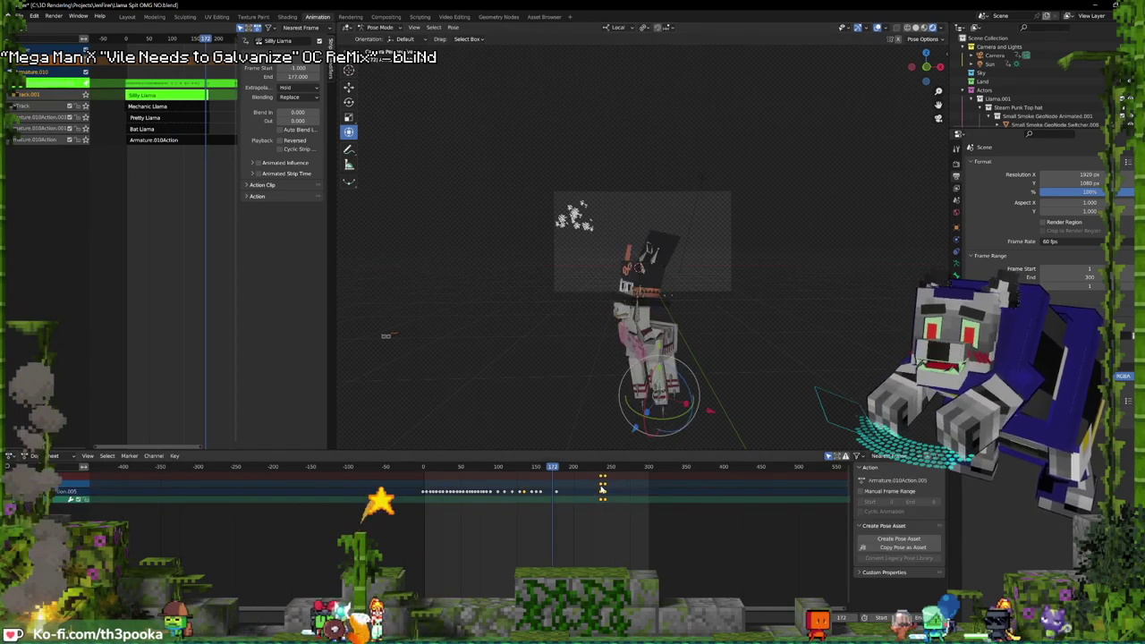
- Undo the base bone's downward move and the keyframes added at frames 236 and 242
{"action": "left_click", "coordinate": [610, 511]}
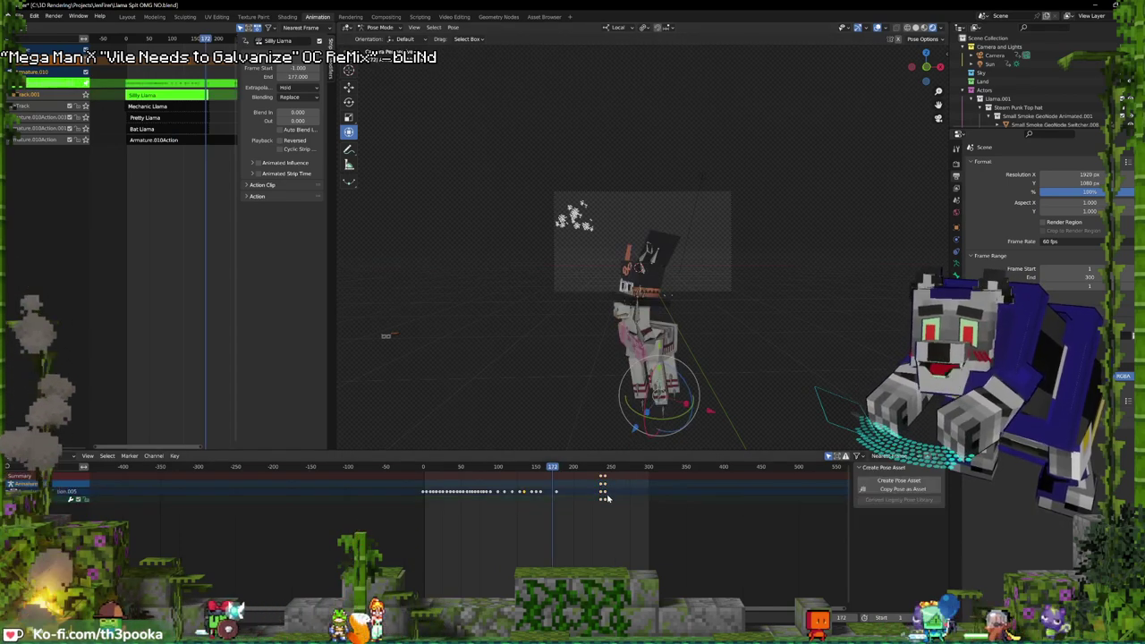
{"action": "key", "text": "ctrl+z"}
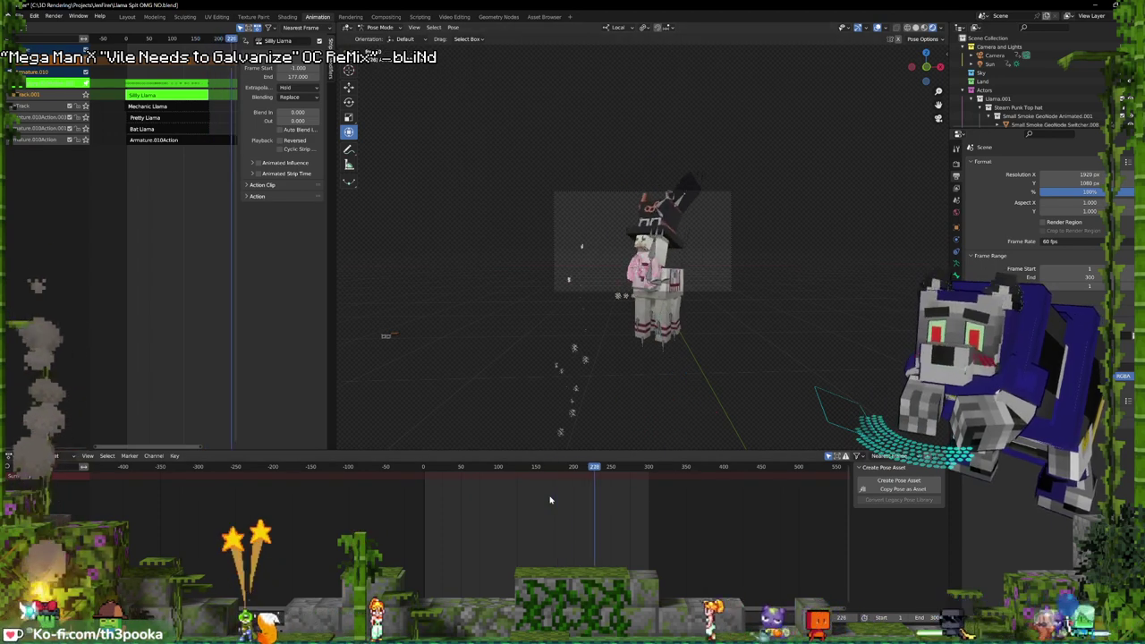
{"action": "key", "text": "Escape"}
{"action": "key", "text": "space"}
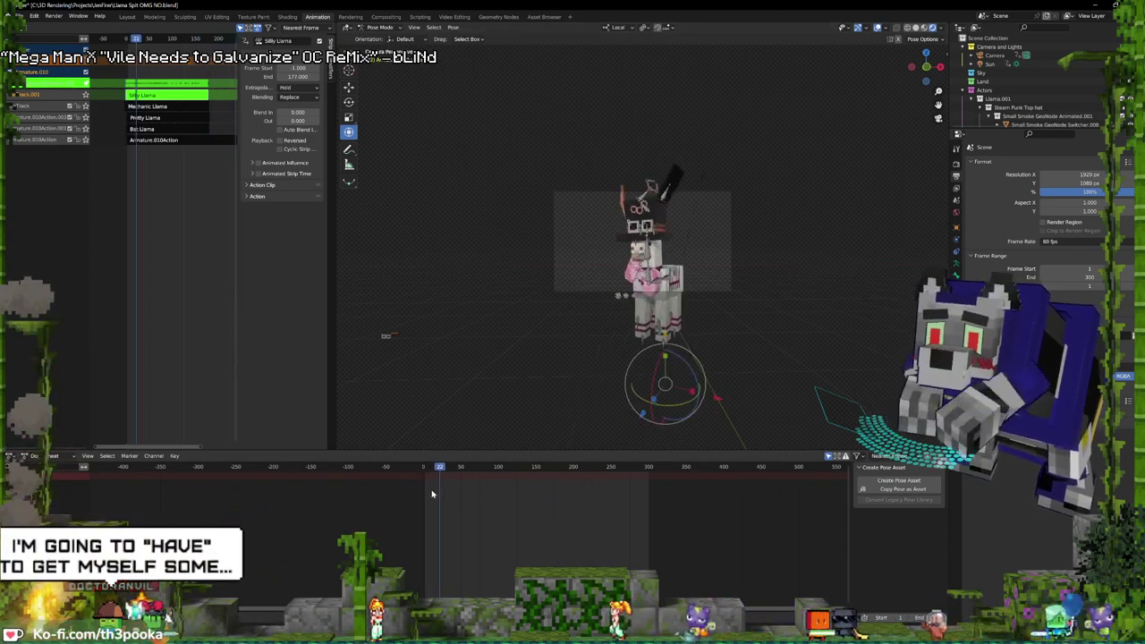
- Set the Silly Llama strip's blending to Combine and play the animation to check it
{"action": "left_click", "coordinate": [298, 96]}
{"action": "left_click", "coordinate": [295, 116]}
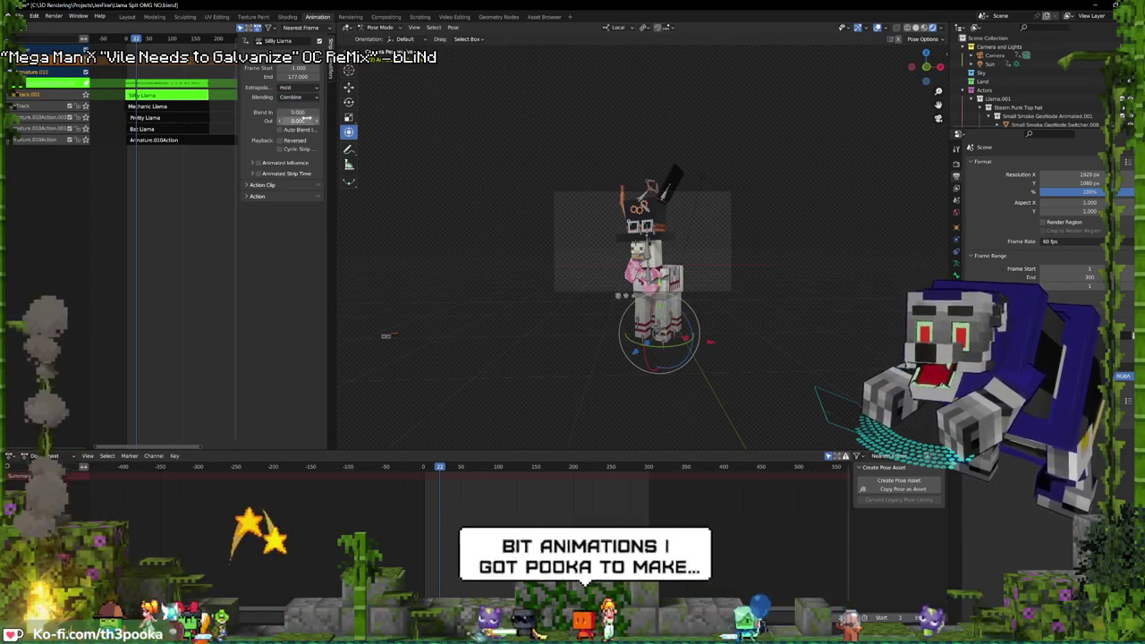
{"action": "key", "text": "space"}
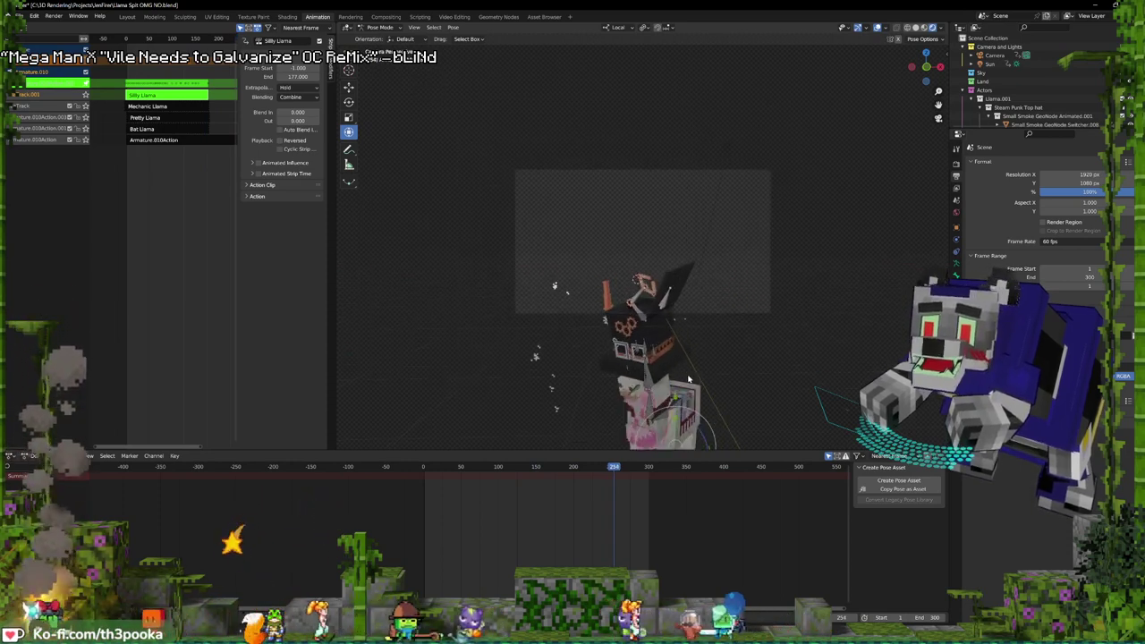
- Keyframe the llama's base bone at frame 222
{"action": "left_click", "coordinate": [589, 495]}
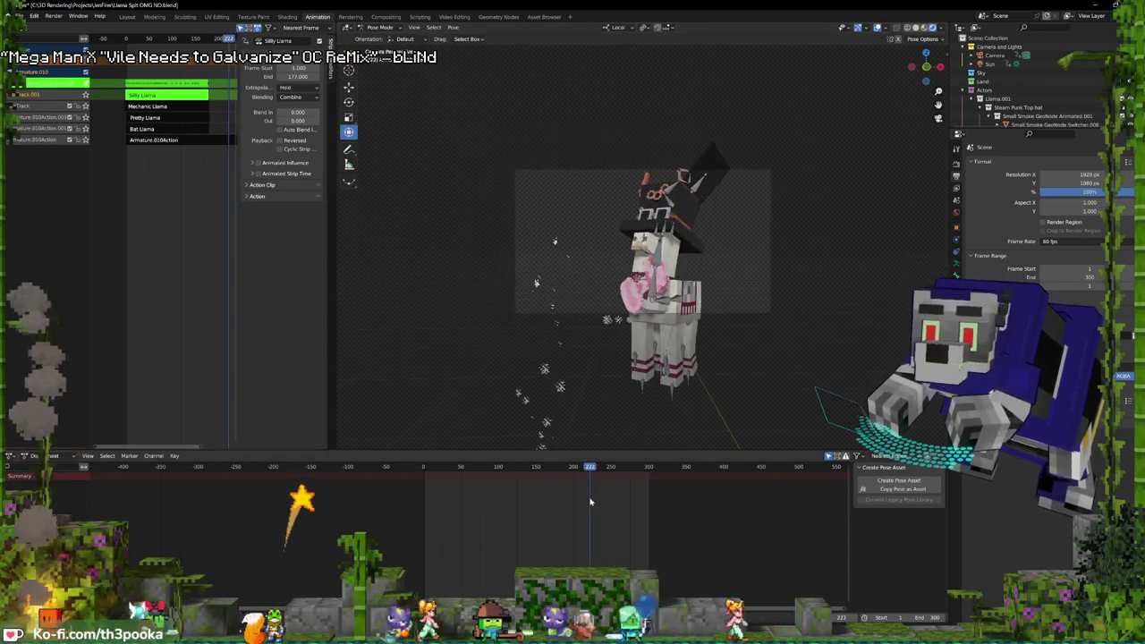
{"action": "key", "text": "i"}
{"action": "left_click", "coordinate": [773, 283]}
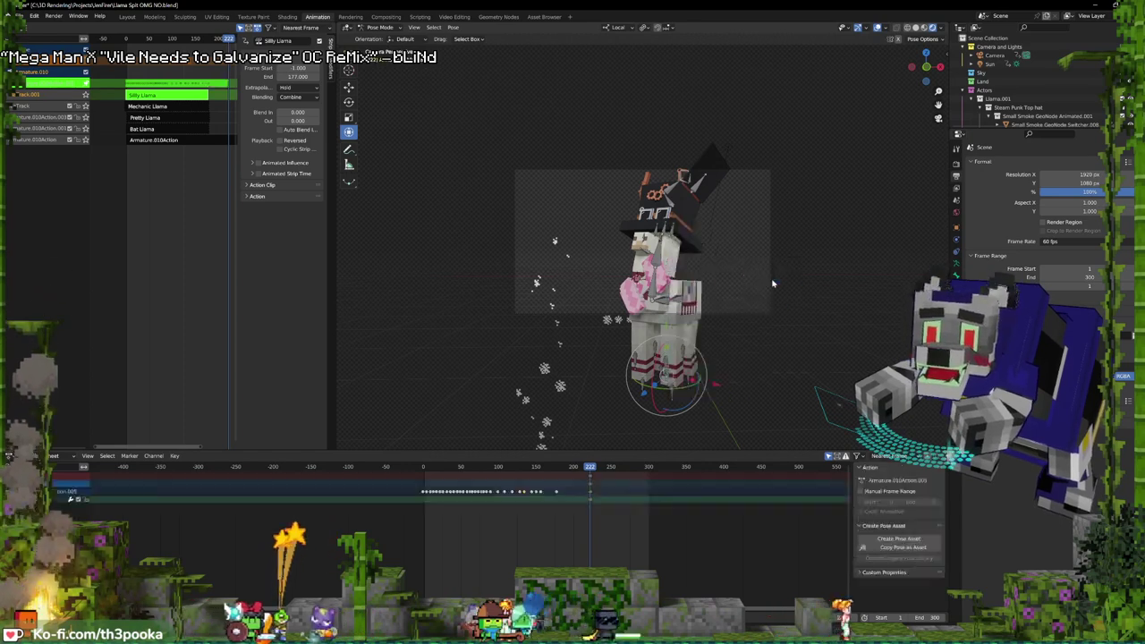
- Lower the llama's base bone at frame 244 and keyframe it there
{"action": "right_click_drag", "start_coordinate": [595, 491], "coordinate": [605, 492], "text": "shift"}
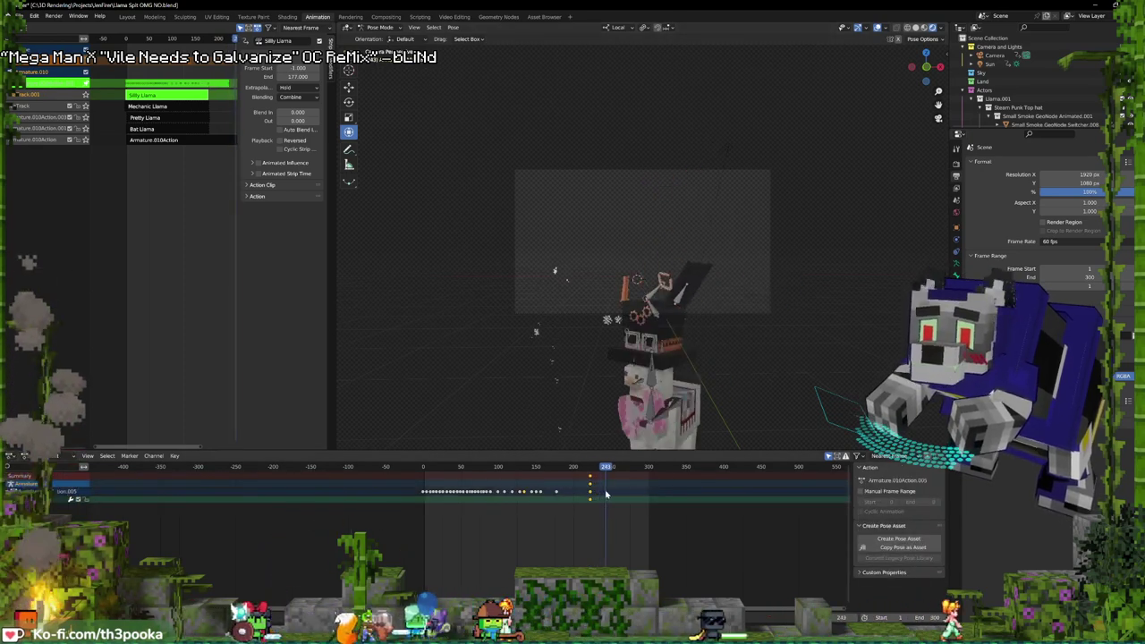
{"action": "scroll", "coordinate": [720, 287], "scroll_direction": "down", "scroll_amount": 3}
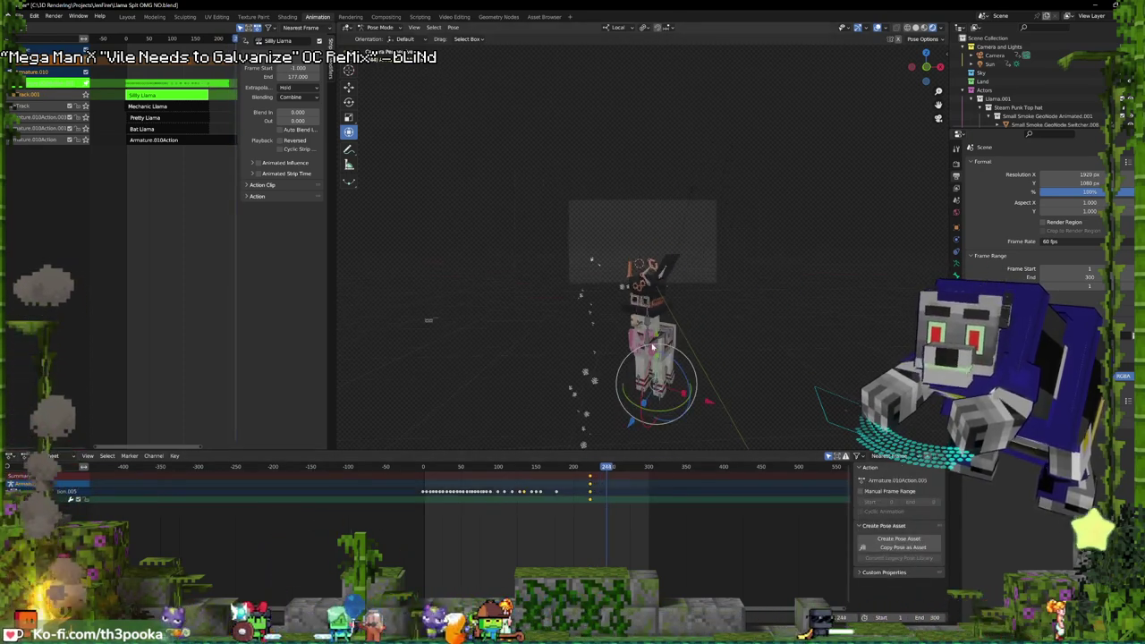
{"action": "left_click_drag", "start_coordinate": [657, 334], "coordinate": [656, 372]}
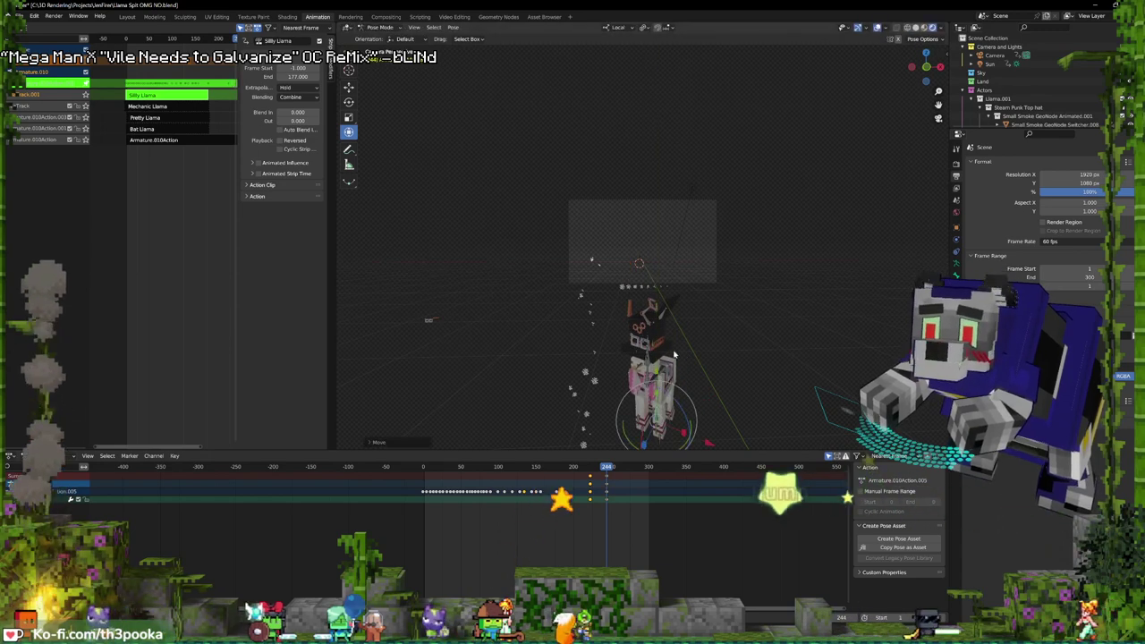
{"action": "key", "text": "i"}
- Leave tweak mode on the Silly Llama strip and play the full animation from the start
{"action": "key", "text": "shift+Left"}
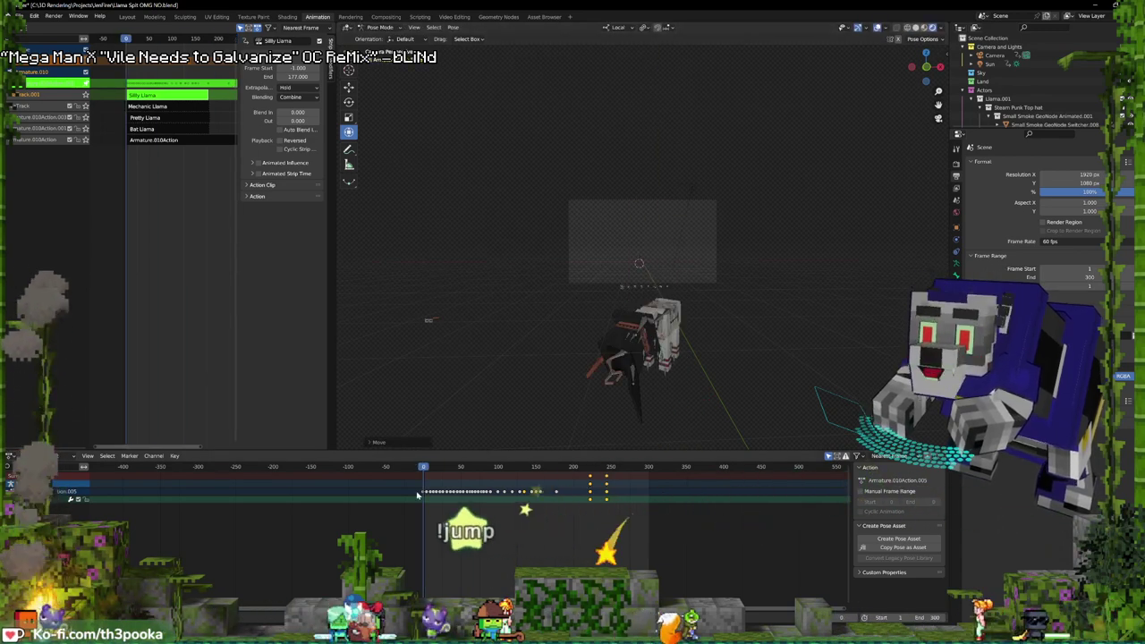
{"action": "key", "text": "Tab"}
{"action": "key", "text": "space"}
{"action": "scroll", "coordinate": [519, 247], "scroll_direction": "up", "scroll_amount": 3}
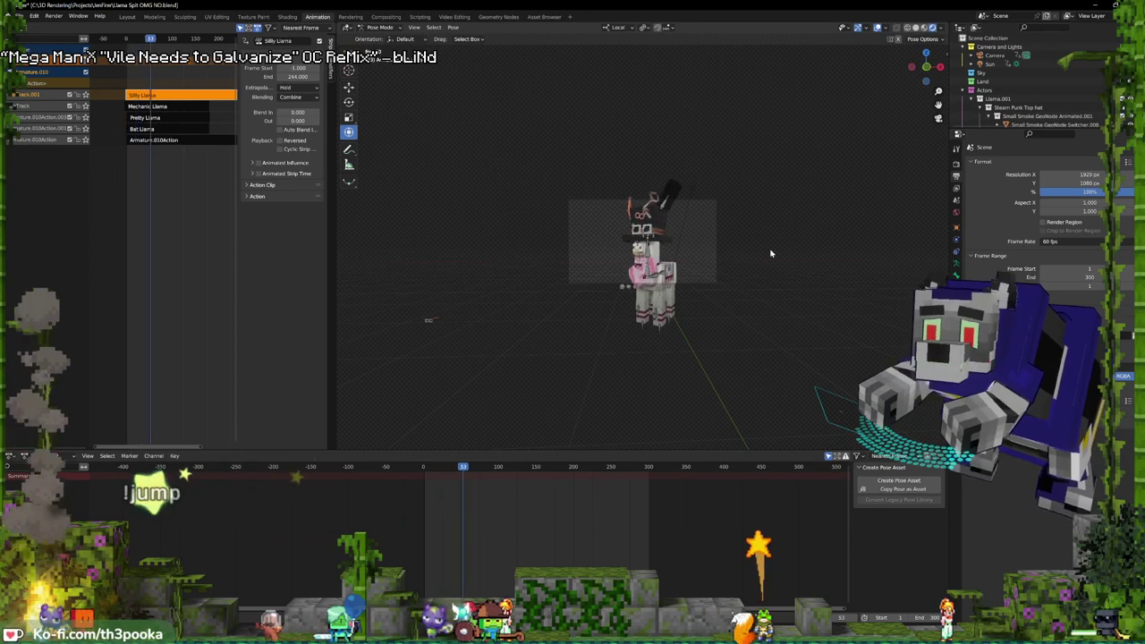
{"action": "scroll", "coordinate": [765, 264], "scroll_direction": "up", "scroll_amount": 3}
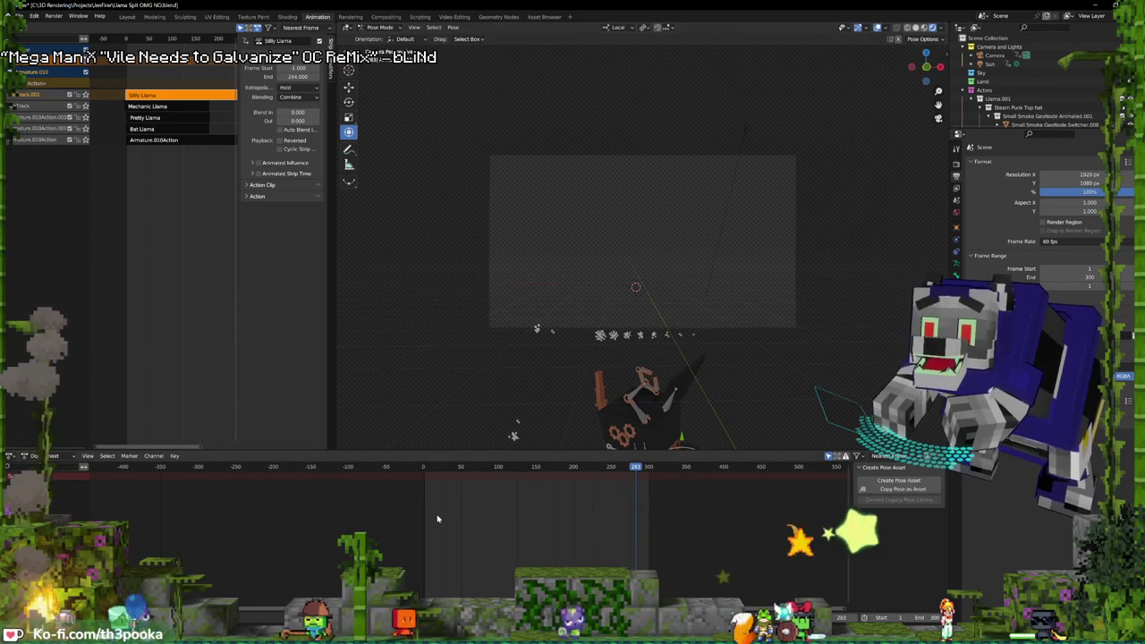
{"action": "left_click", "coordinate": [418, 467]}
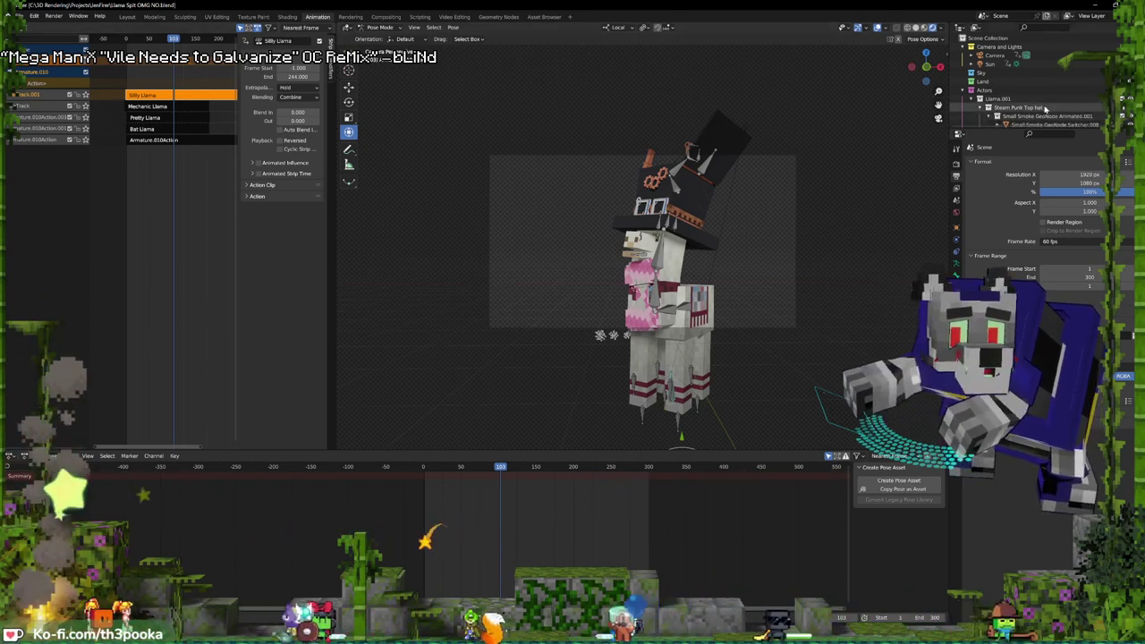
- Switch to the Layout workspace and exclude the Smoke Particles and Smoke Particles.001 collections from the view layer
{"action": "left_click", "coordinate": [127, 16]}
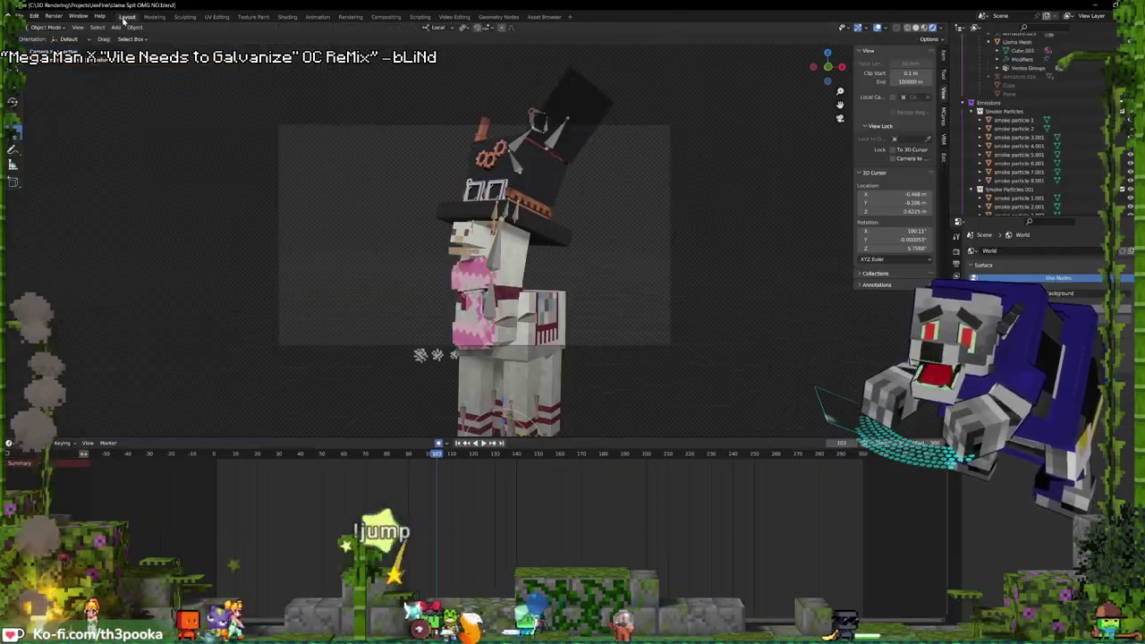
{"action": "scroll", "coordinate": [1017, 145], "scroll_direction": "up", "scroll_amount": 3}
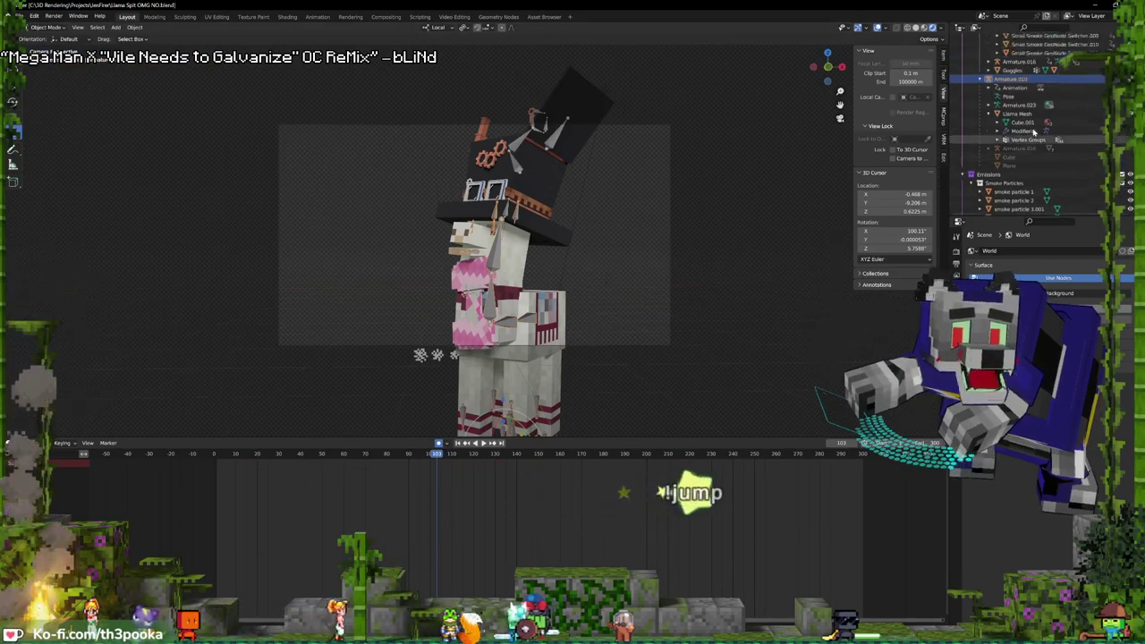
{"action": "scroll", "coordinate": [1018, 145], "scroll_direction": "down", "scroll_amount": 2}
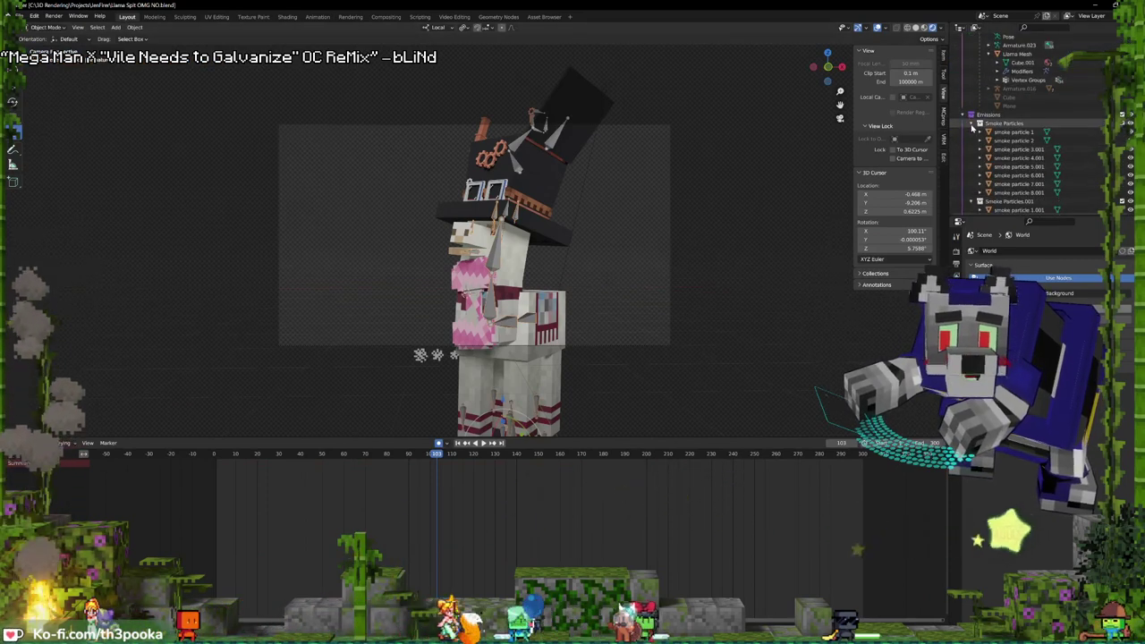
{"action": "left_click", "coordinate": [972, 125]}
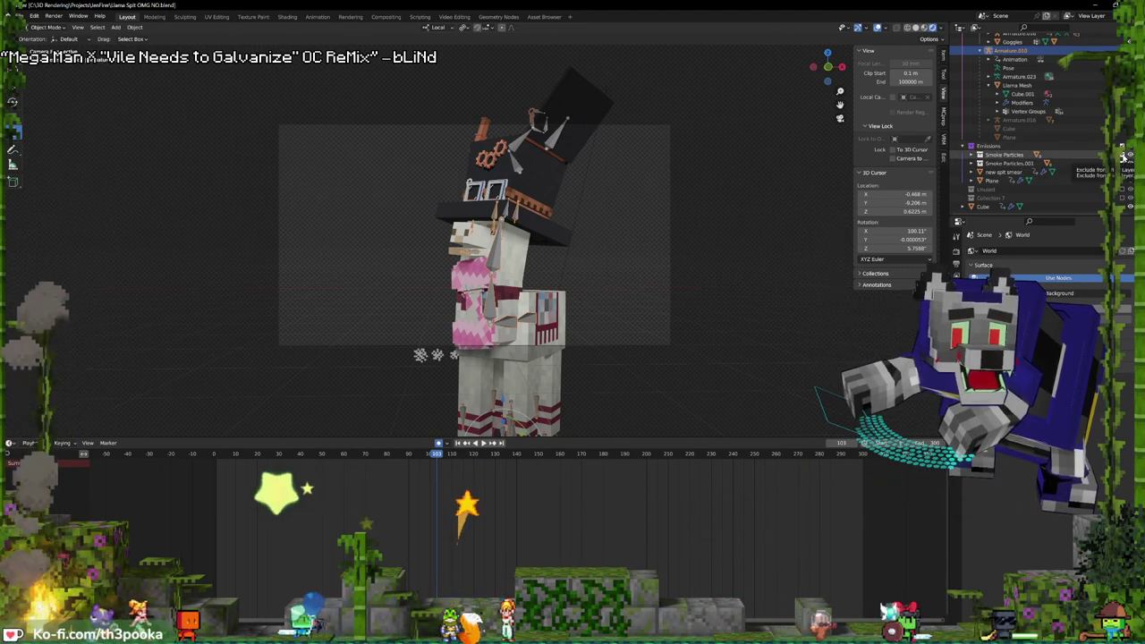
{"action": "left_click_drag", "start_coordinate": [1124, 155], "coordinate": [1123, 163]}
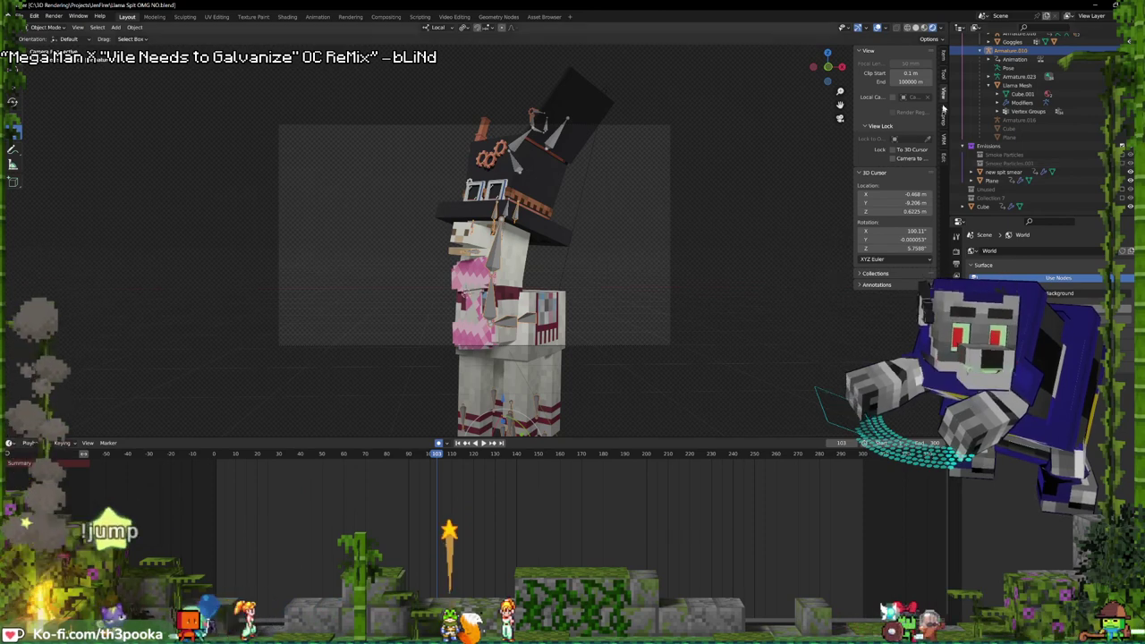
- Collapse the Steam Punk Top hat and Armature.010 hierarchies in the outliner and select the pink terracotta Cube
{"action": "scroll", "coordinate": [977, 114], "scroll_direction": "up", "scroll_amount": 6}
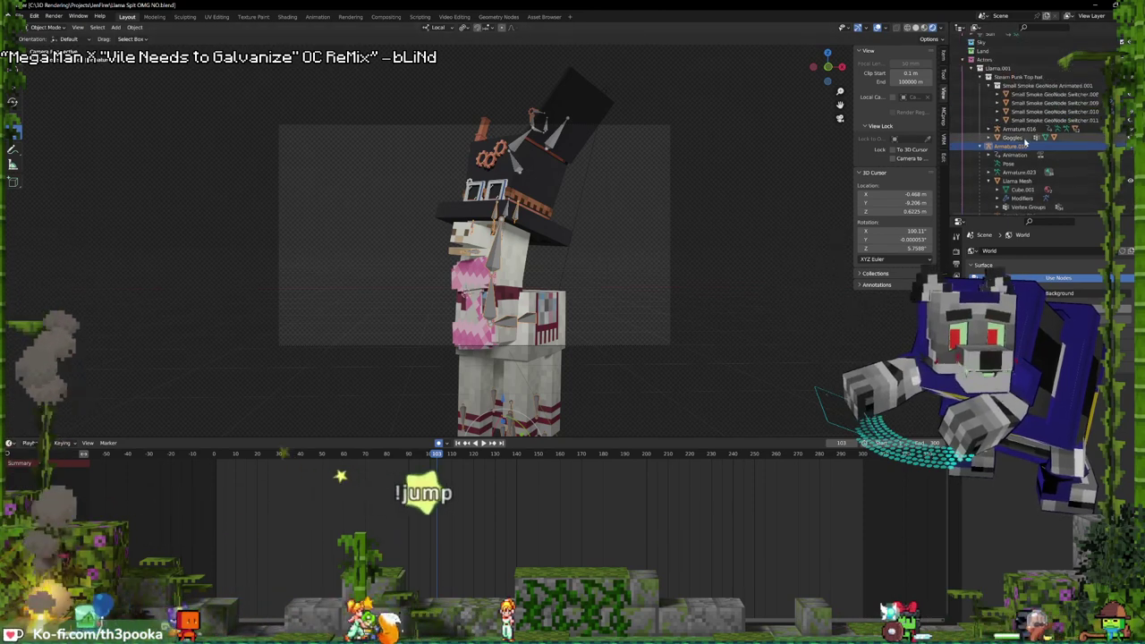
{"action": "left_click", "coordinate": [980, 108]}
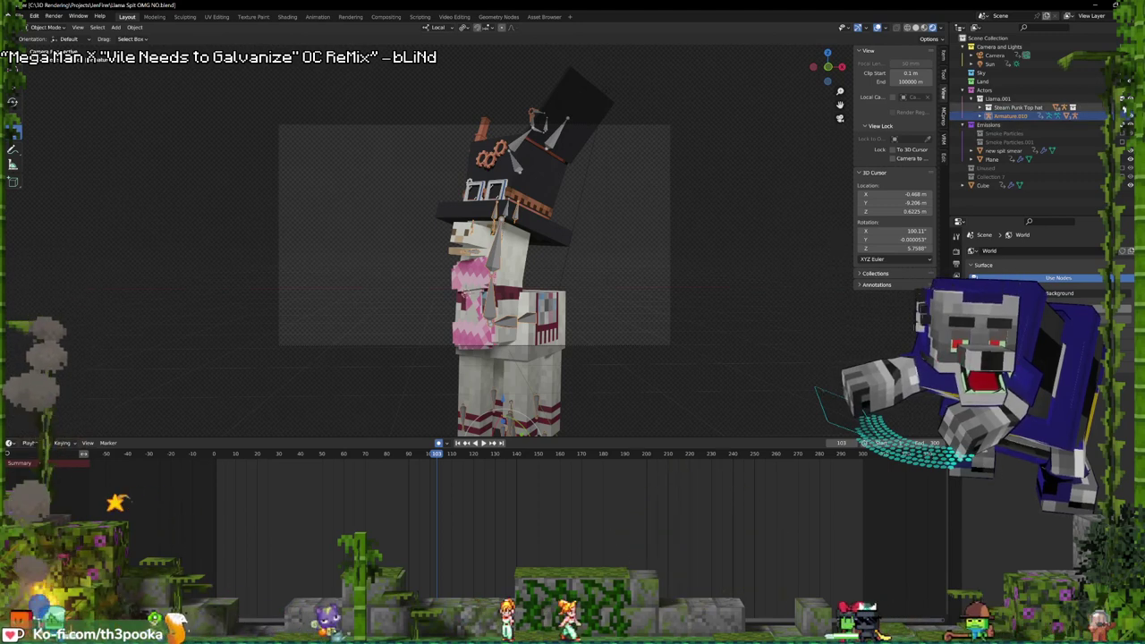
{"action": "left_click", "coordinate": [479, 285]}
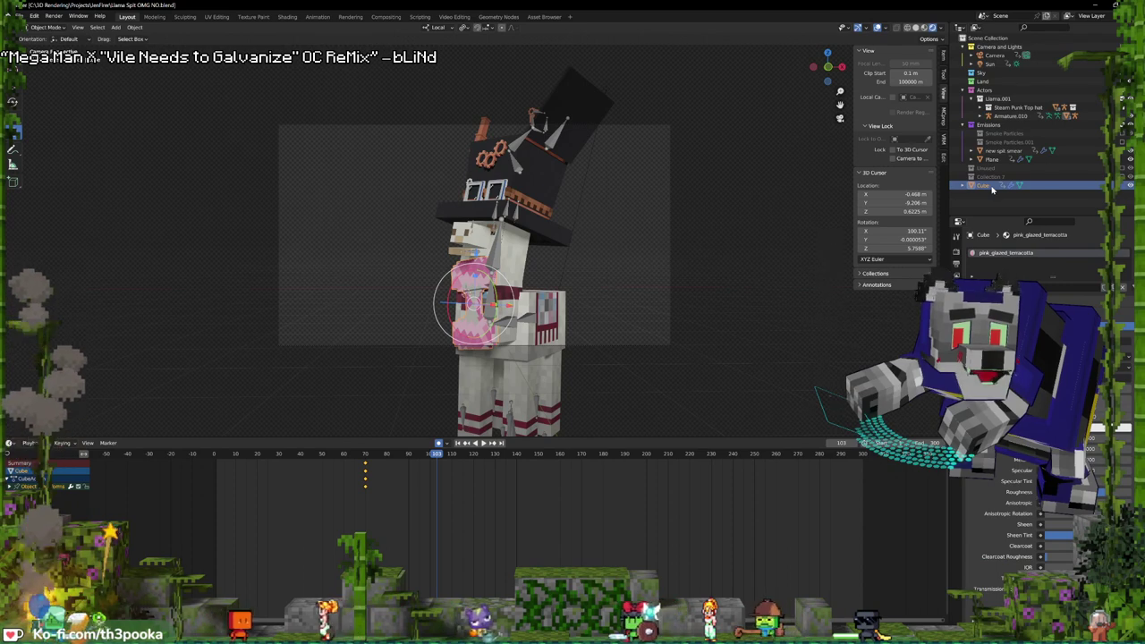
- Rename the pink terracotta Cube as Bow tie and gather it with Steam Punk Top hat in a new Silly llama accessories collection under Actors
{"action": "double_click", "coordinate": [989, 186]}
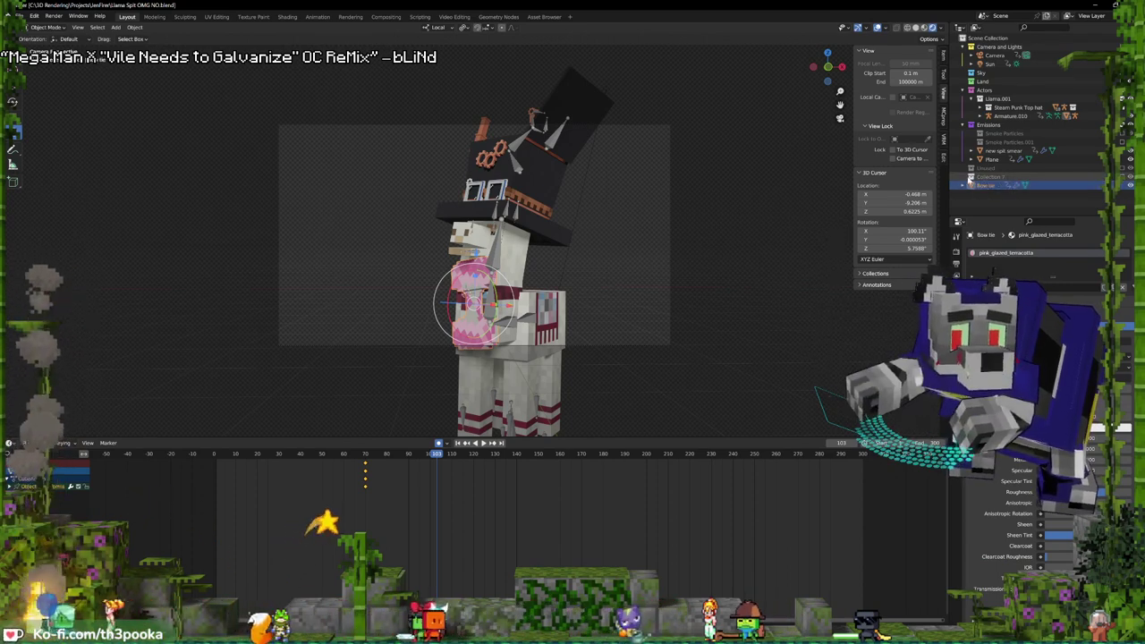
{"action": "right_click", "coordinate": [983, 91]}
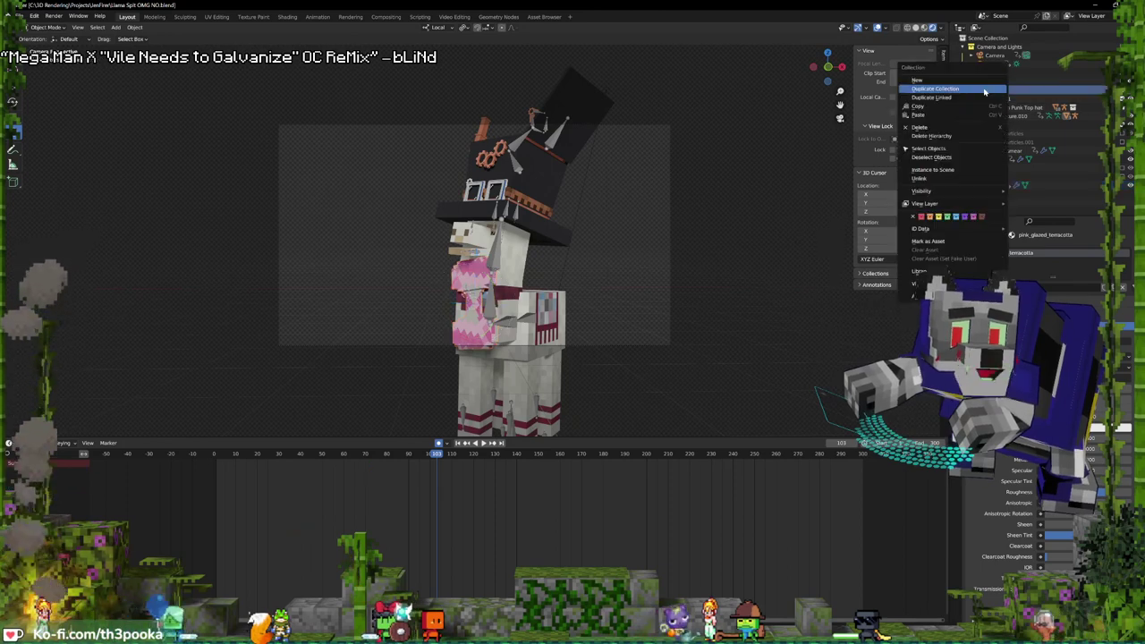
{"action": "left_click", "coordinate": [963, 87]}
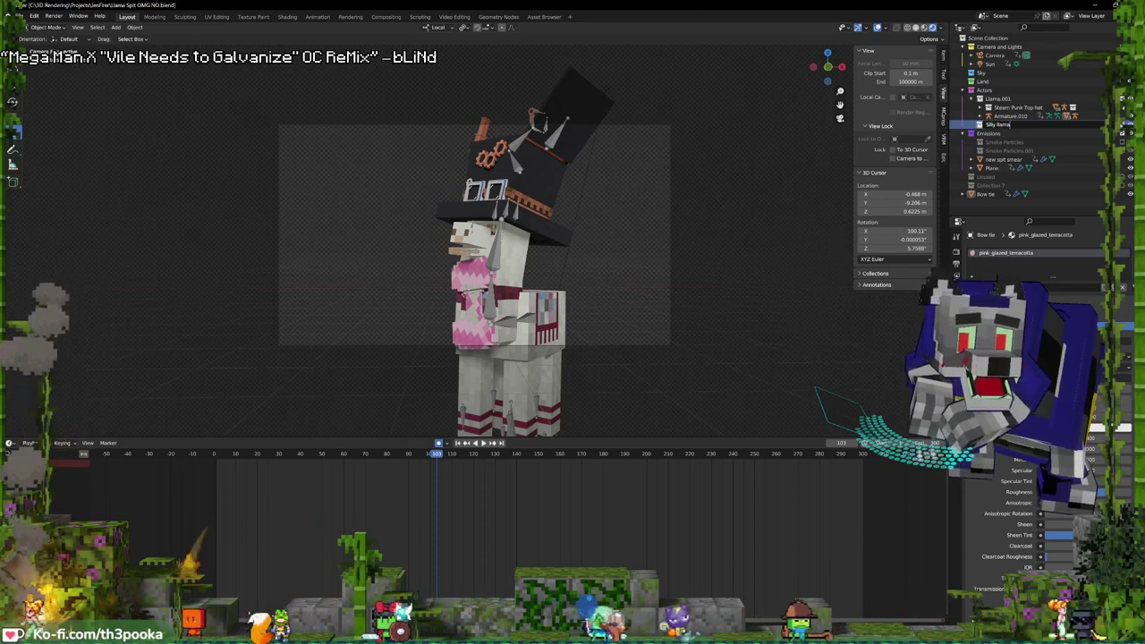
{"action": "type", "text": "cessories"}
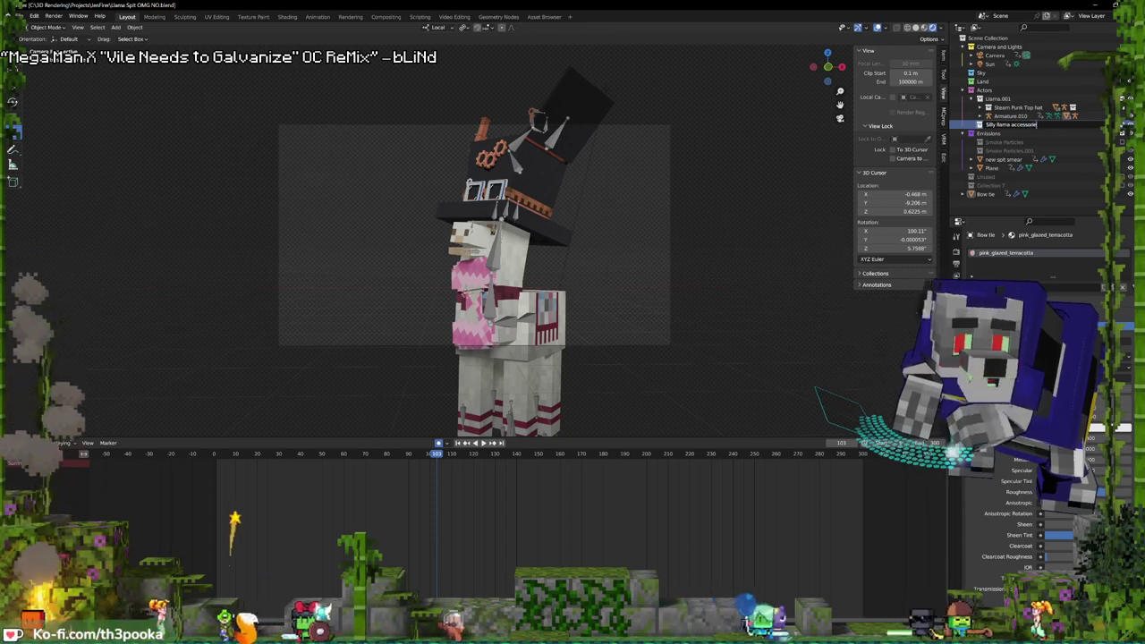
{"action": "key", "text": "Return"}
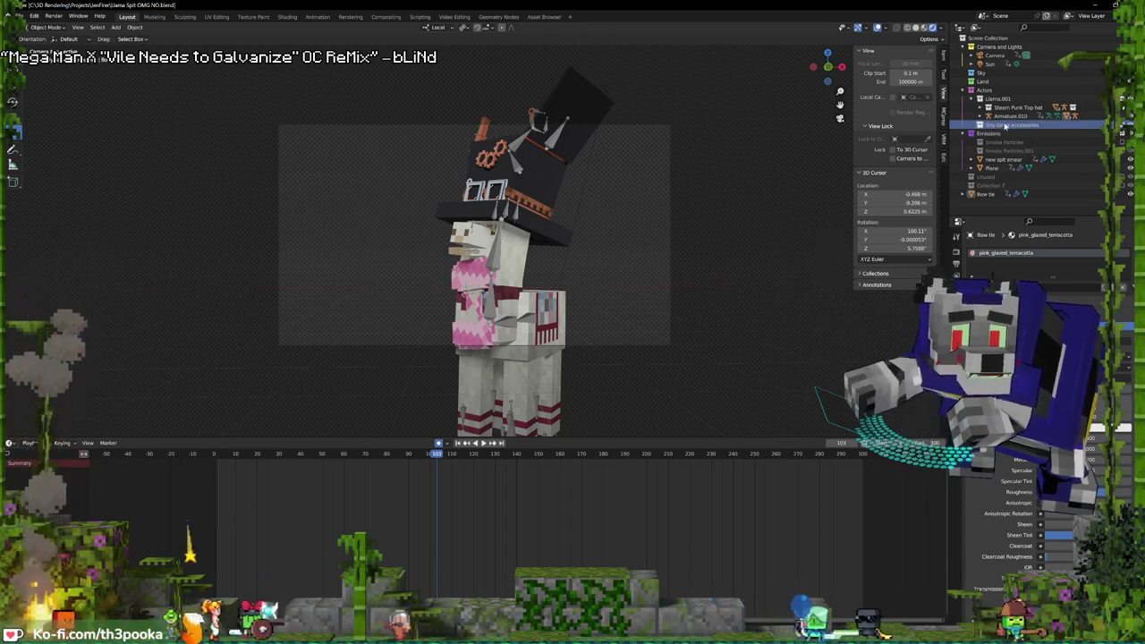
{"action": "left_click", "coordinate": [1013, 108]}
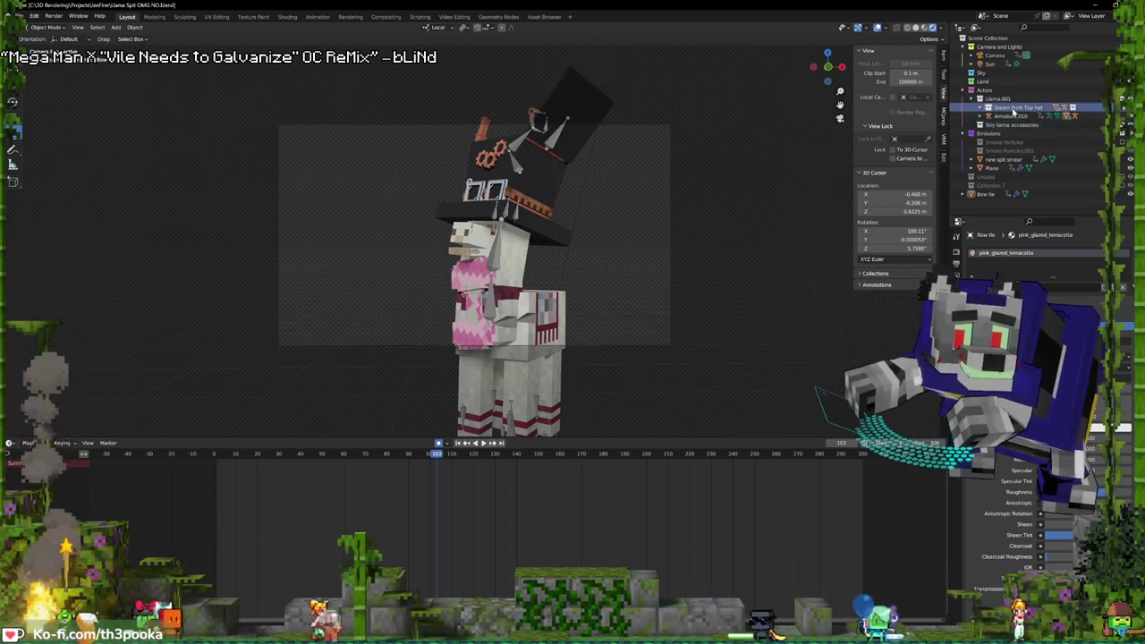
{"action": "left_click_drag", "start_coordinate": [1017, 126], "coordinate": [1018, 130]}
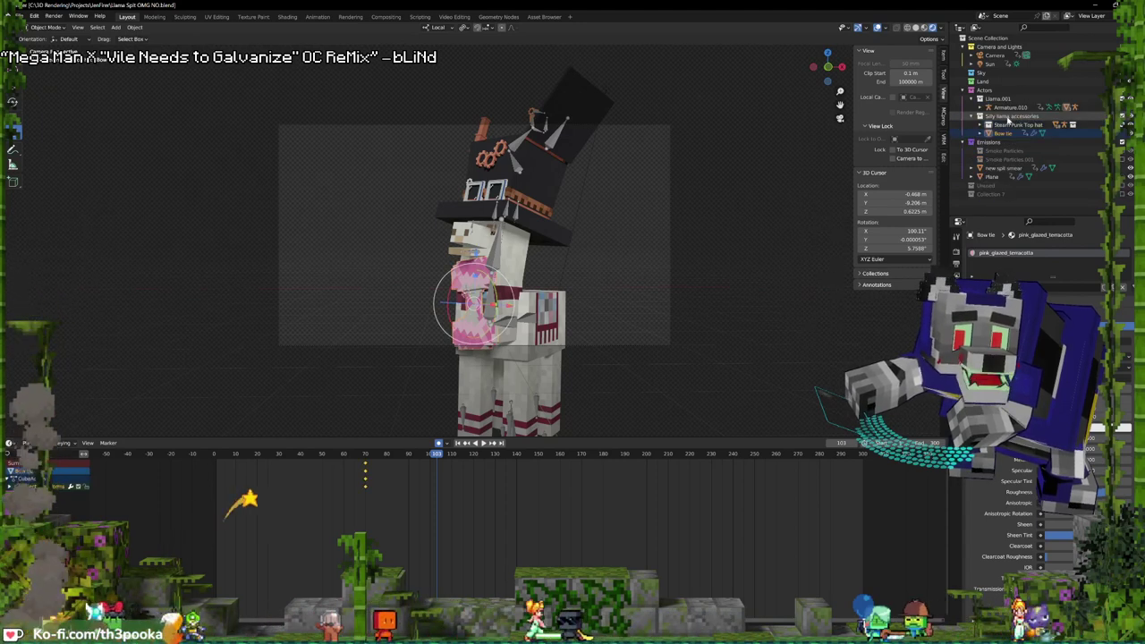
- Duplicate the Silly llama accessories collection and delete the copied bow tie from the duplicate
{"action": "right_click", "coordinate": [991, 117]}
{"action": "left_click", "coordinate": [990, 126]}
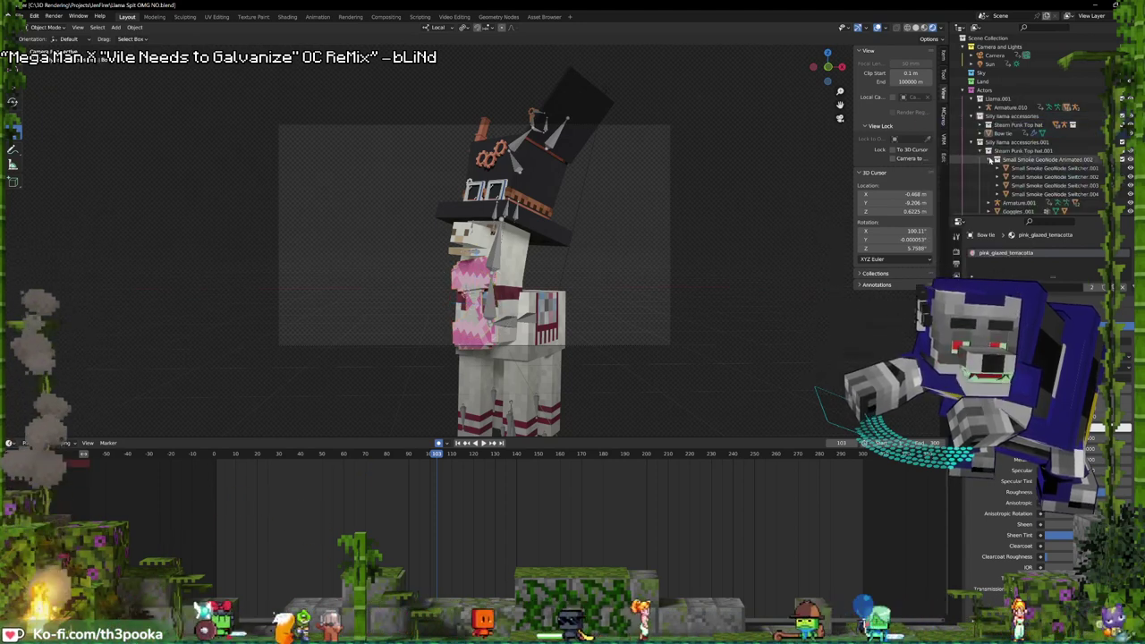
{"action": "left_click", "coordinate": [991, 159]}
{"action": "left_click", "coordinate": [1003, 185]}
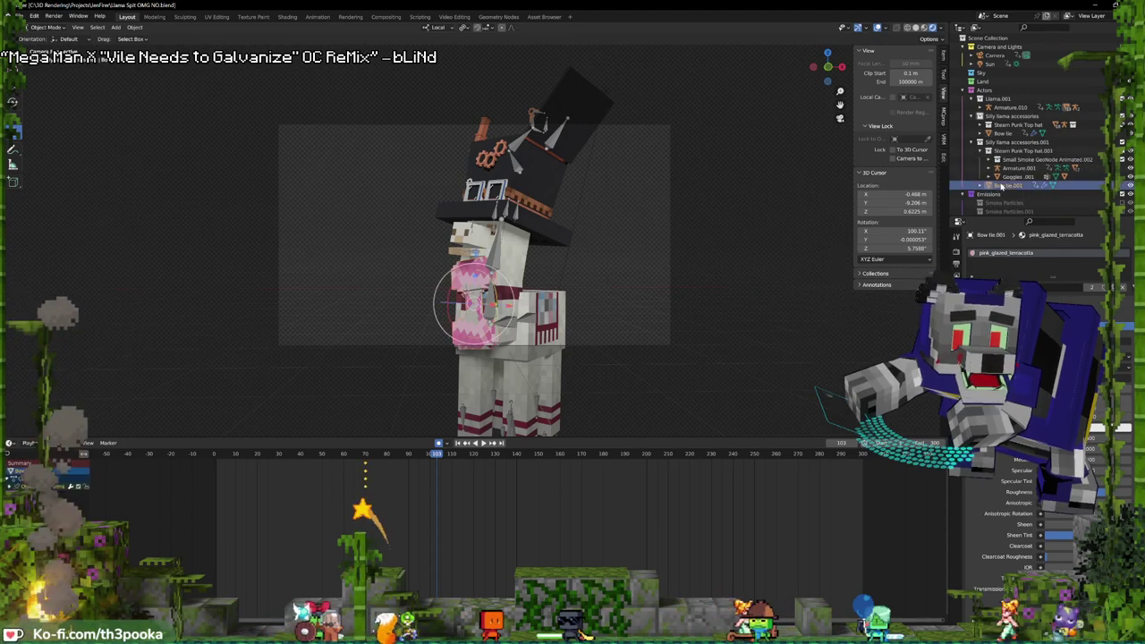
{"action": "key", "text": "Delete"}
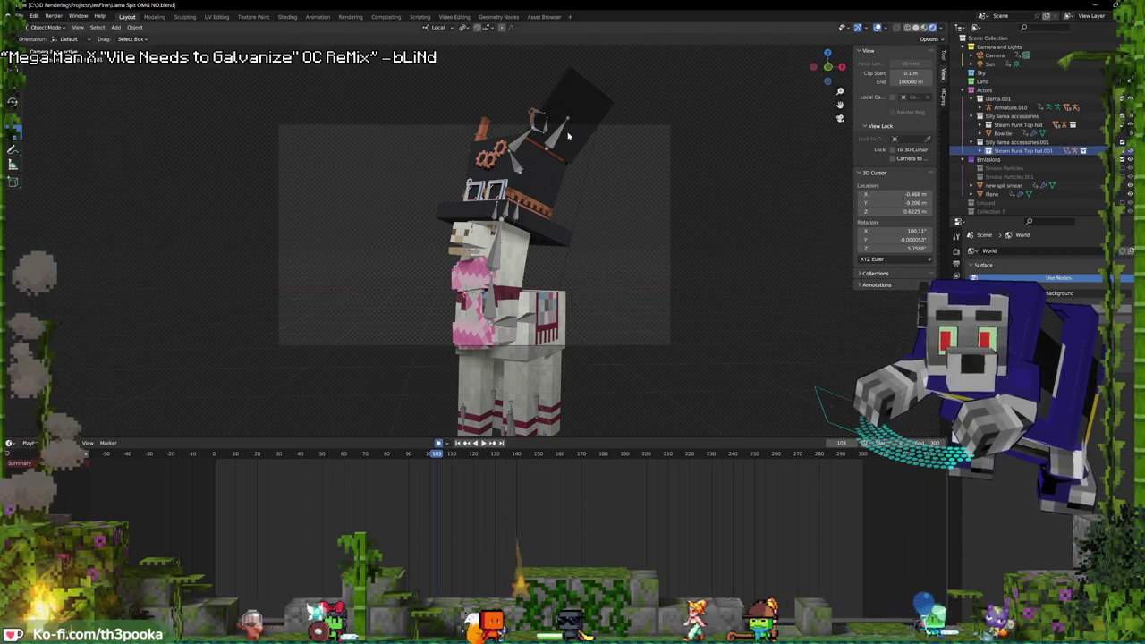
{"action": "middle_click_drag", "start_coordinate": [567, 135], "coordinate": [532, 141]}
{"action": "left_click", "coordinate": [496, 143]}
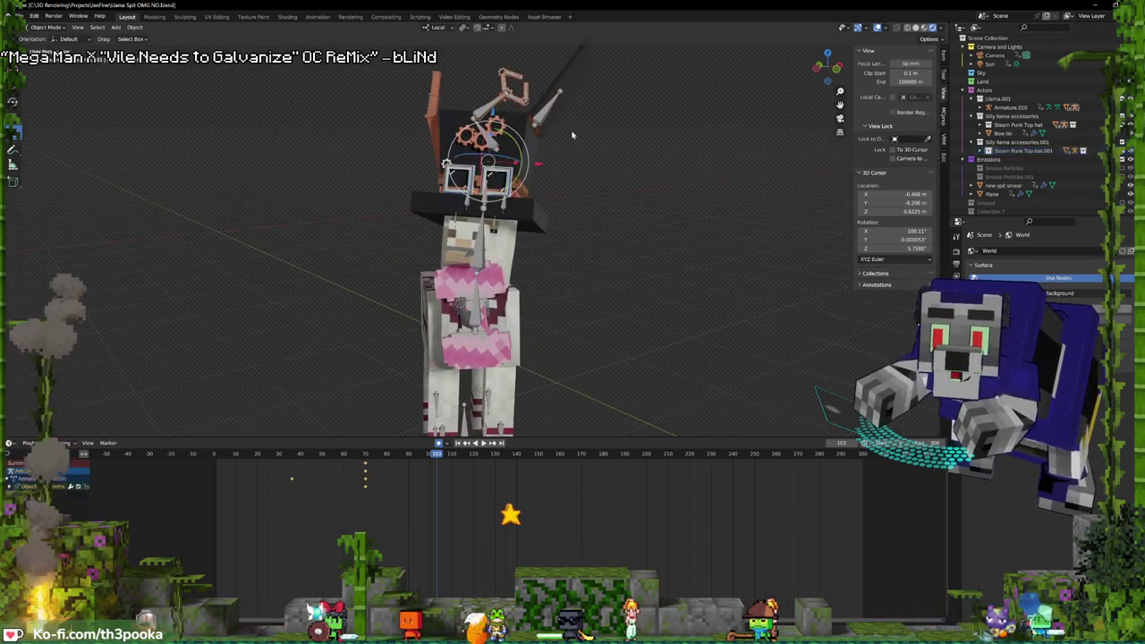
{"action": "key", "text": "s"}
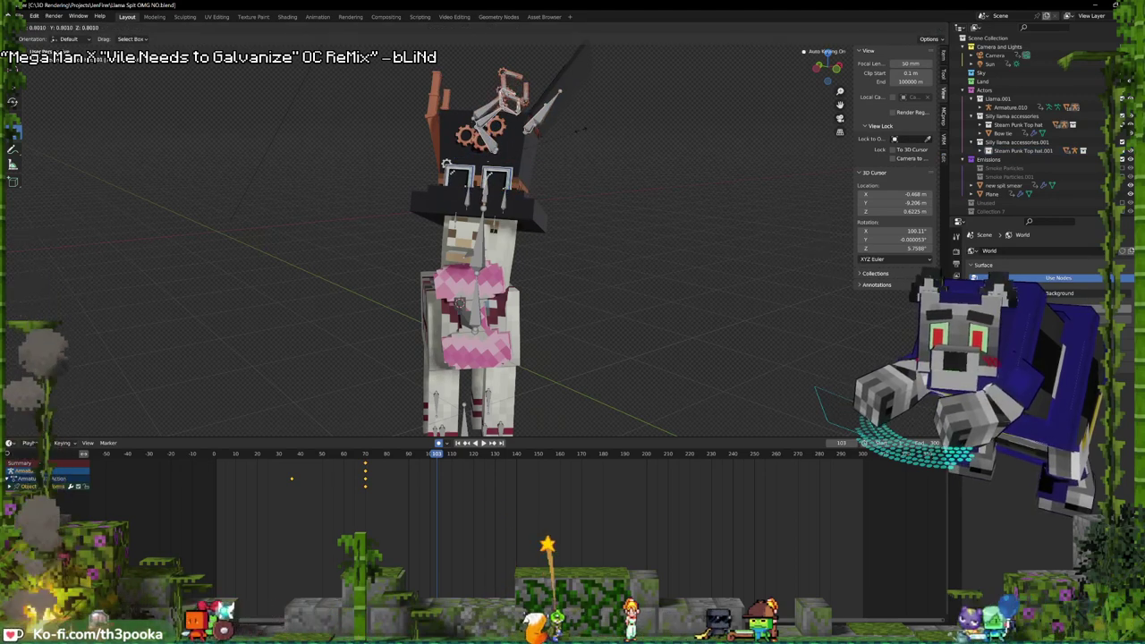
{"action": "left_click", "coordinate": [446, 164]}
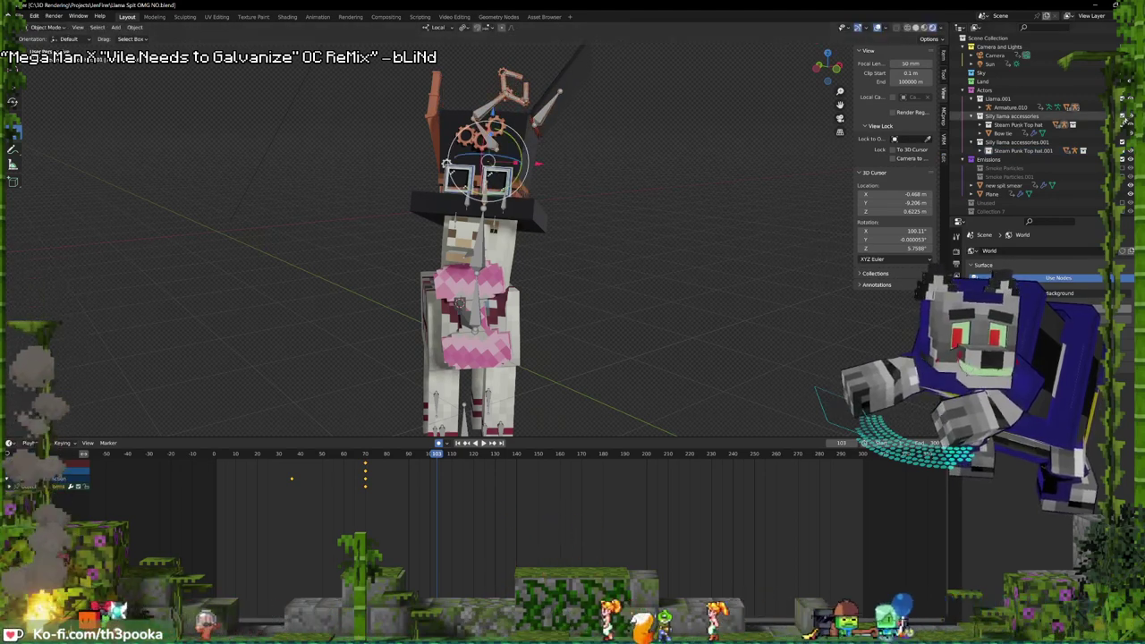
- Exclude the original Silly llama accessories collection from the view layer
{"action": "left_click", "coordinate": [1122, 116]}
{"action": "mouse_move", "coordinate": [624, 168]}
{"action": "middle_mouse_down"}
{"action": "mouse_move", "coordinate": [591, 149]}
{"action": "mouse_move", "coordinate": [609, 156]}
{"action": "middle_mouse_up"}
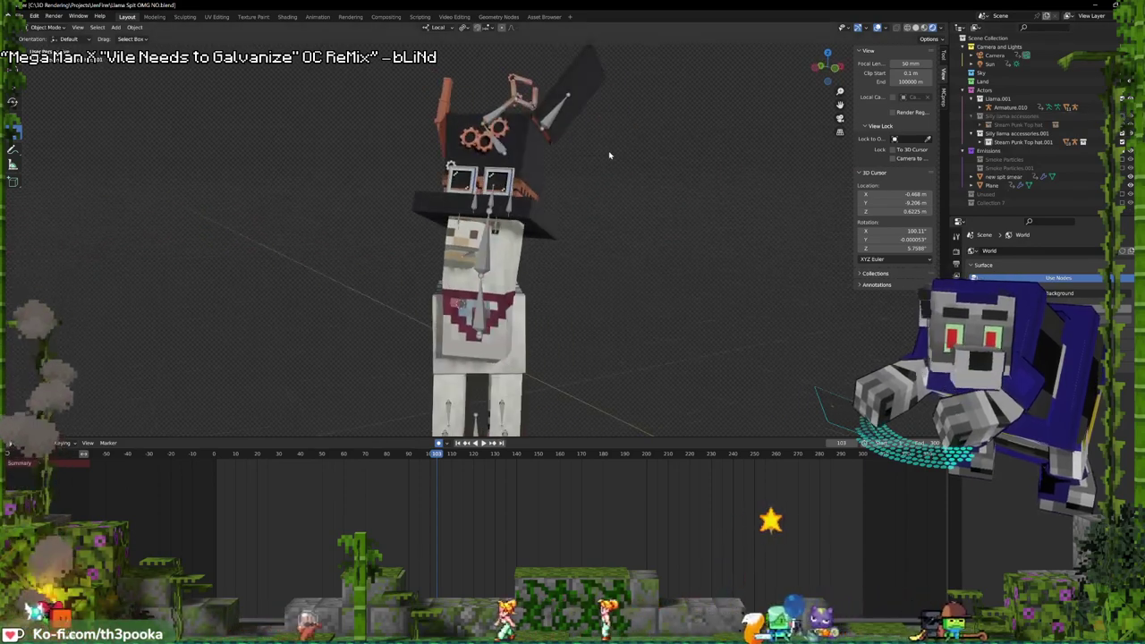
- Step back through the collection exclusion and the copied bow tie's deletion, and restore both
{"action": "key", "text": "ctrl+shift+z"}
{"action": "key", "text": "ctrl+shift+z"}
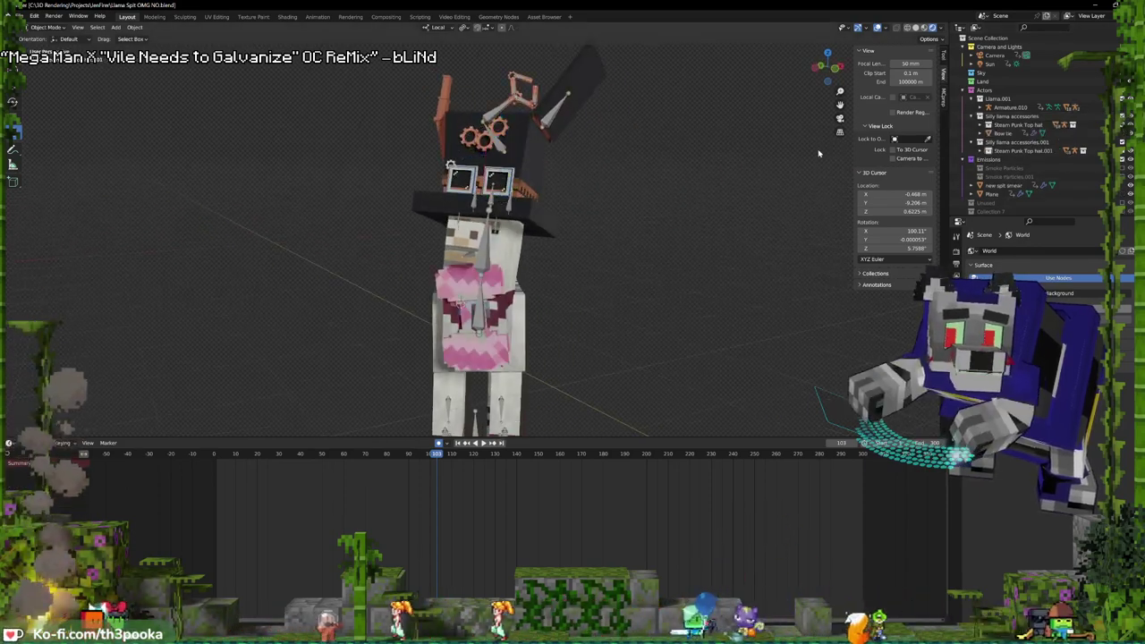
{"action": "key", "text": "ctrl+shift+z"}
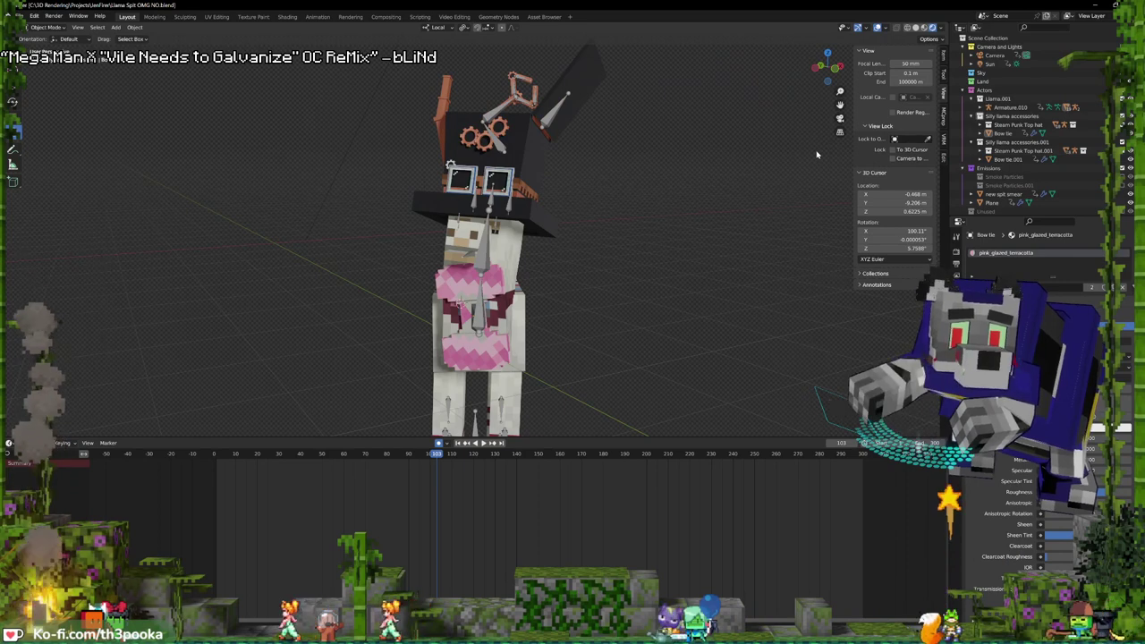
{"action": "key", "text": "ctrl+shift+z"}
{"action": "key", "text": "ctrl+z"}
{"action": "key", "text": "ctrl+z"}
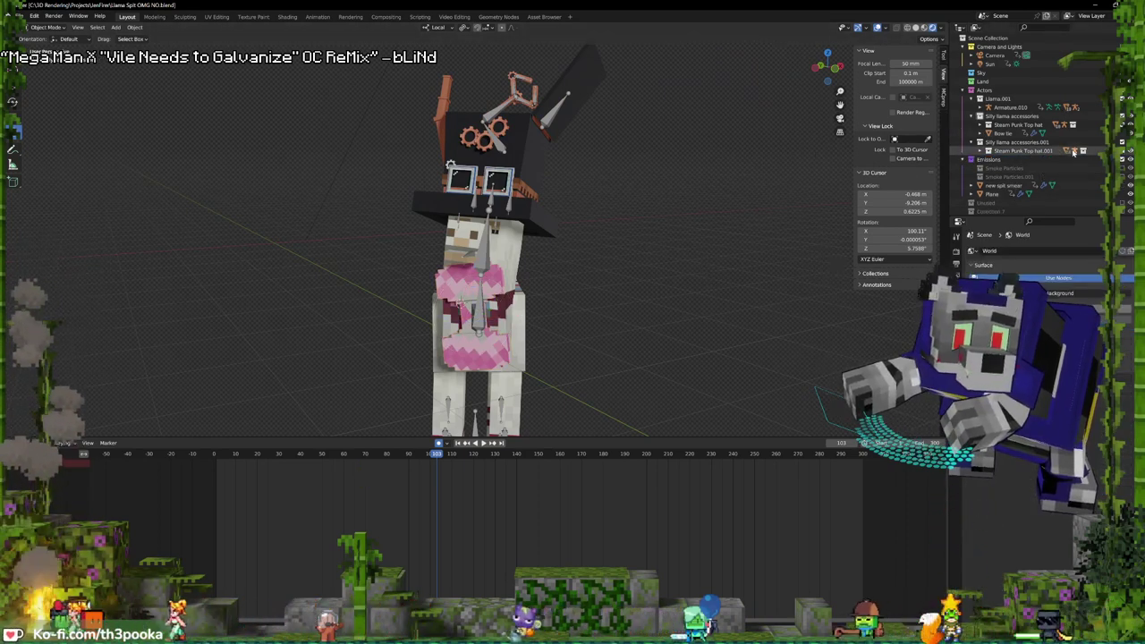
{"action": "key", "text": "ctrl+z"}
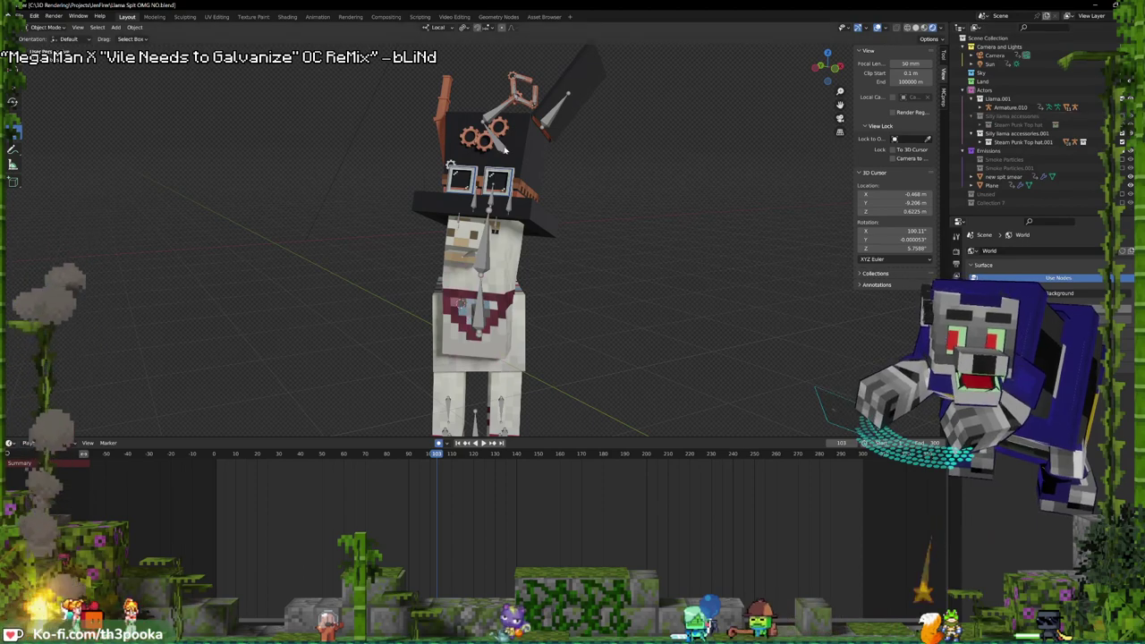
- Scale the duplicated top hat down by 0.843 and again by about 0.91, and reposition it on the llama's head
{"action": "key", "text": "s"}
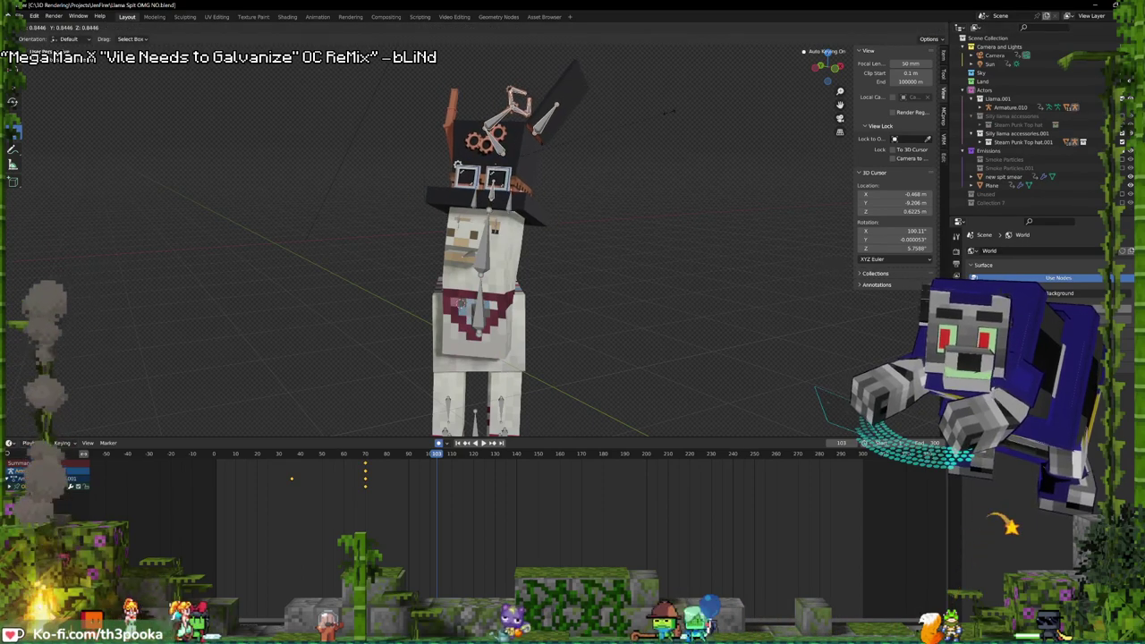
{"action": "left_click", "coordinate": [667, 116]}
{"action": "middle_click_drag", "start_coordinate": [664, 123], "coordinate": [653, 148]}
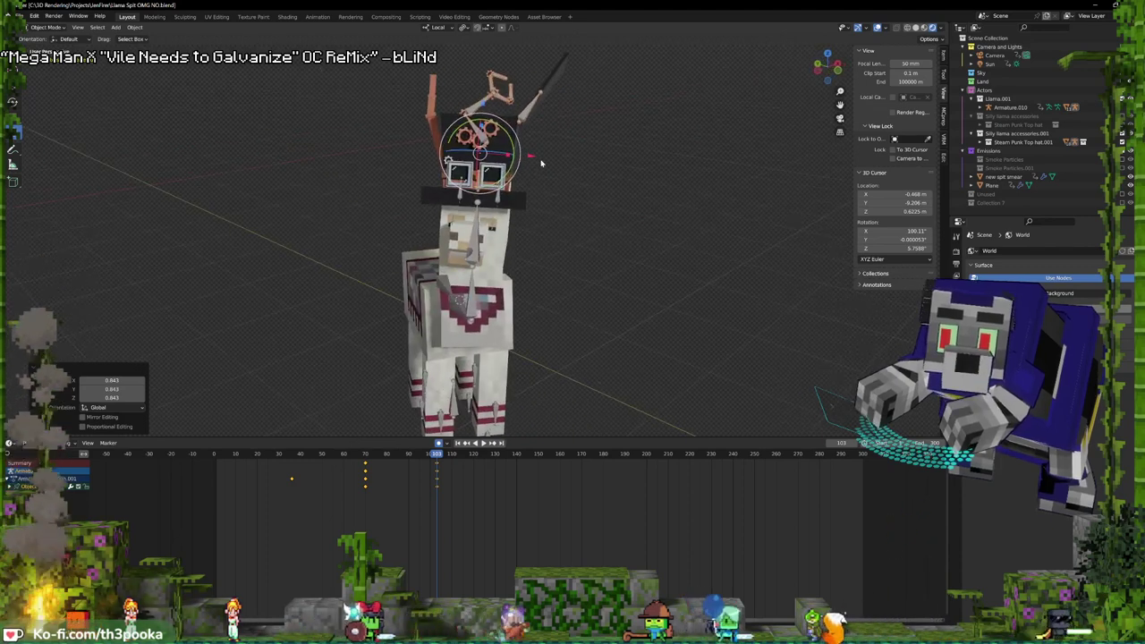
{"action": "key", "text": "s"}
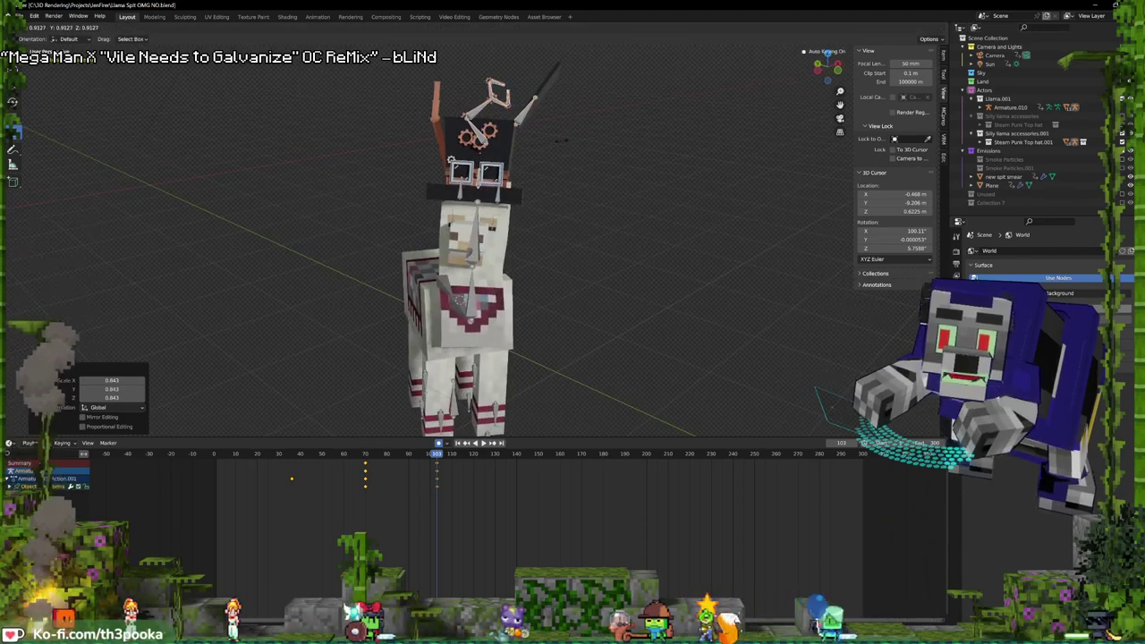
{"action": "left_click", "coordinate": [560, 143]}
{"action": "key", "text": "g"}
{"action": "left_click", "coordinate": [562, 150]}
- Pose the duplicate hat's mechanical arm so it folds into the hat, rotating its bone about -161° around local Z
{"action": "middle_click_drag", "start_coordinate": [561, 150], "coordinate": [510, 189]}
{"action": "left_click", "coordinate": [488, 154]}
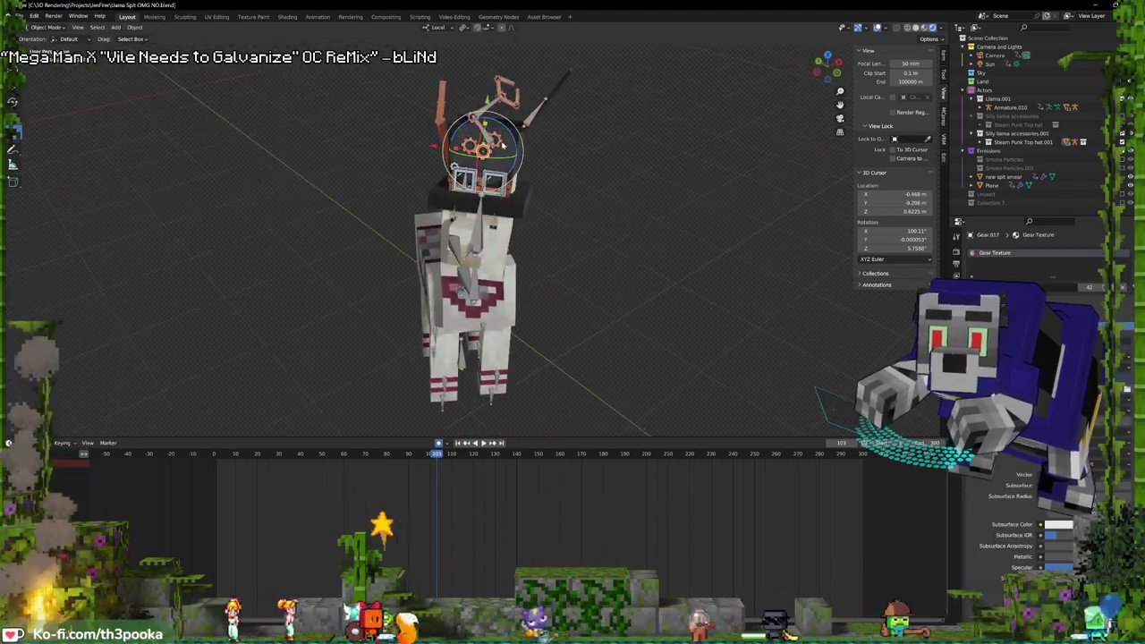
{"action": "left_click", "coordinate": [531, 117]}
{"action": "left_click", "coordinate": [532, 127]}
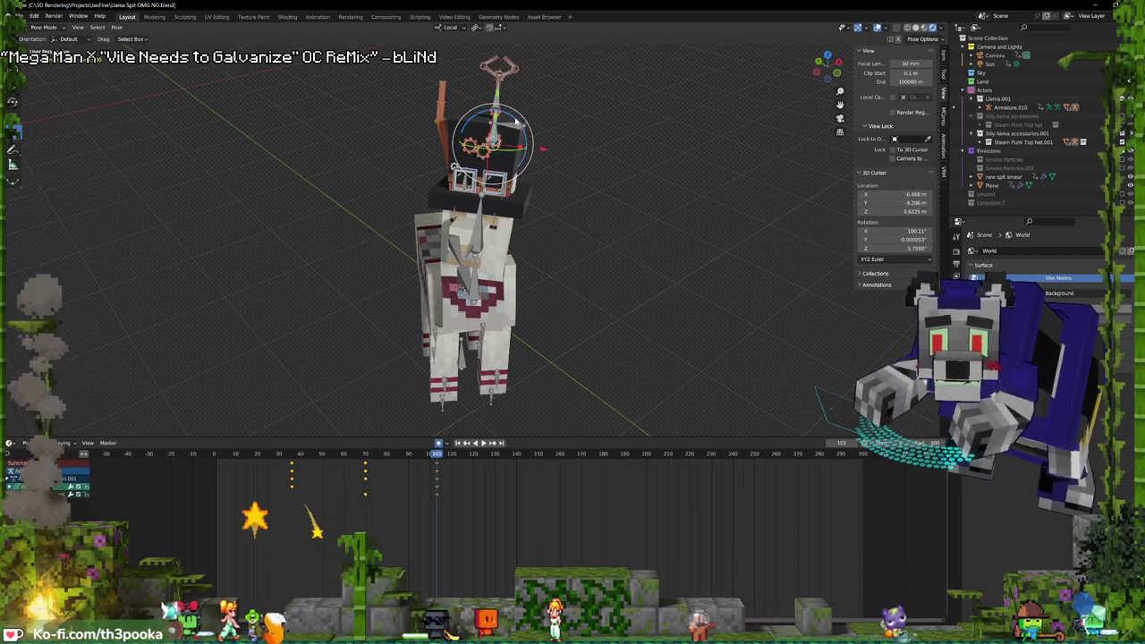
{"action": "left_click_drag", "start_coordinate": [513, 121], "coordinate": [491, 127]}
{"action": "key", "text": "g"}
{"action": "left_click", "coordinate": [494, 131]}
{"action": "left_click", "coordinate": [444, 139]}
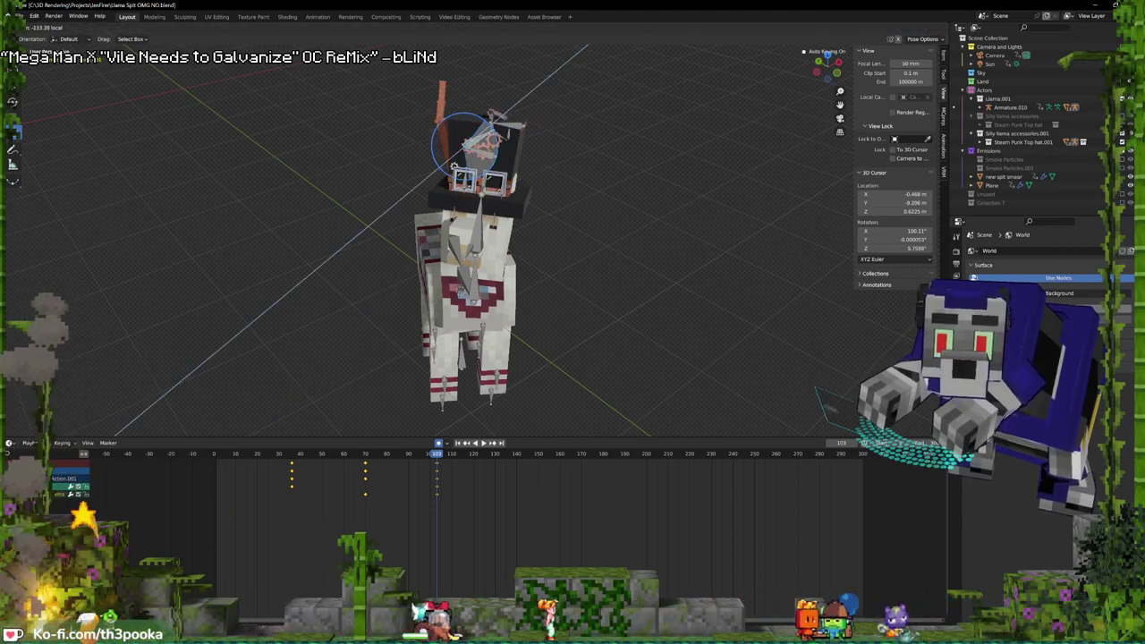
{"action": "left_click_drag", "start_coordinate": [454, 170], "coordinate": [460, 179]}
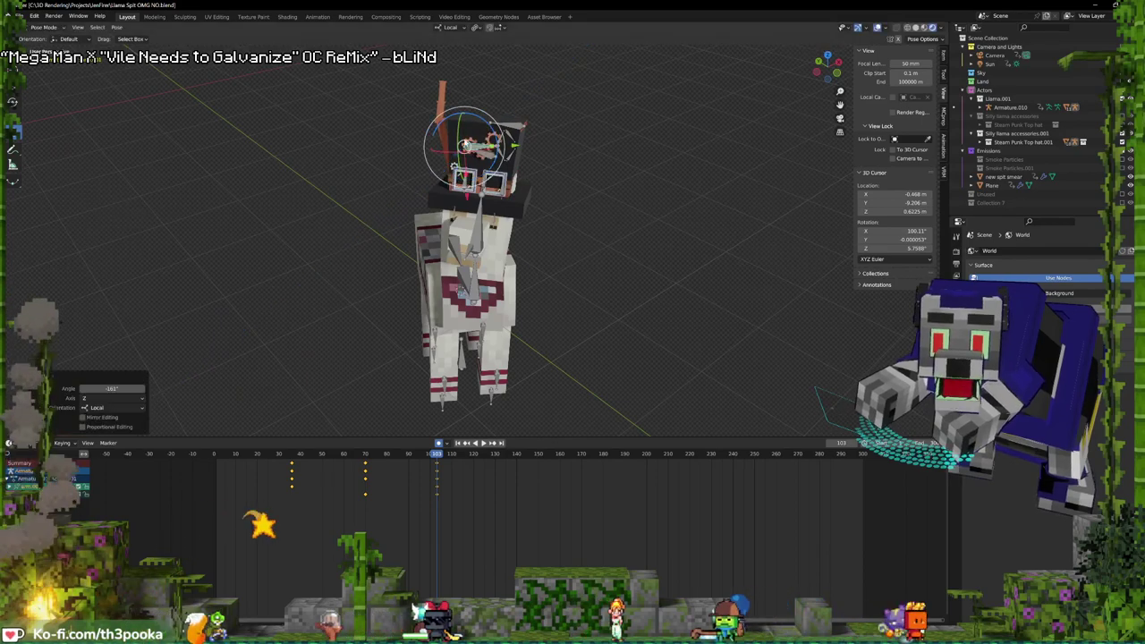
{"action": "key", "text": "ctrl+Tab"}
- Delete the goggles and their strap from the duplicate hat's mesh
{"action": "left_click", "coordinate": [515, 179]}
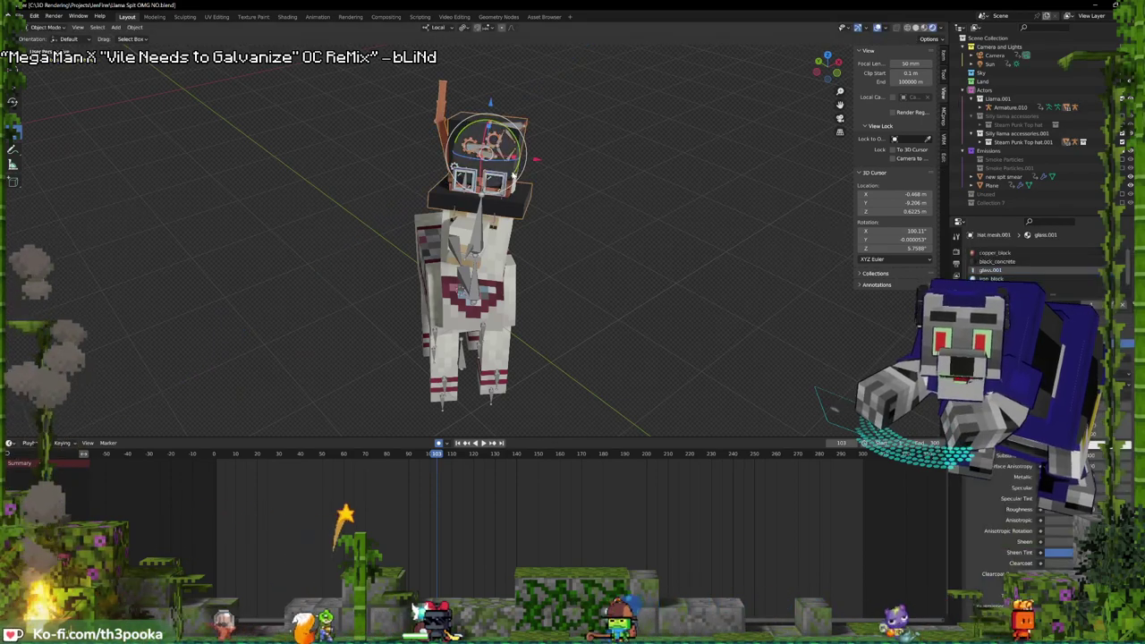
{"action": "key", "text": "Tab"}
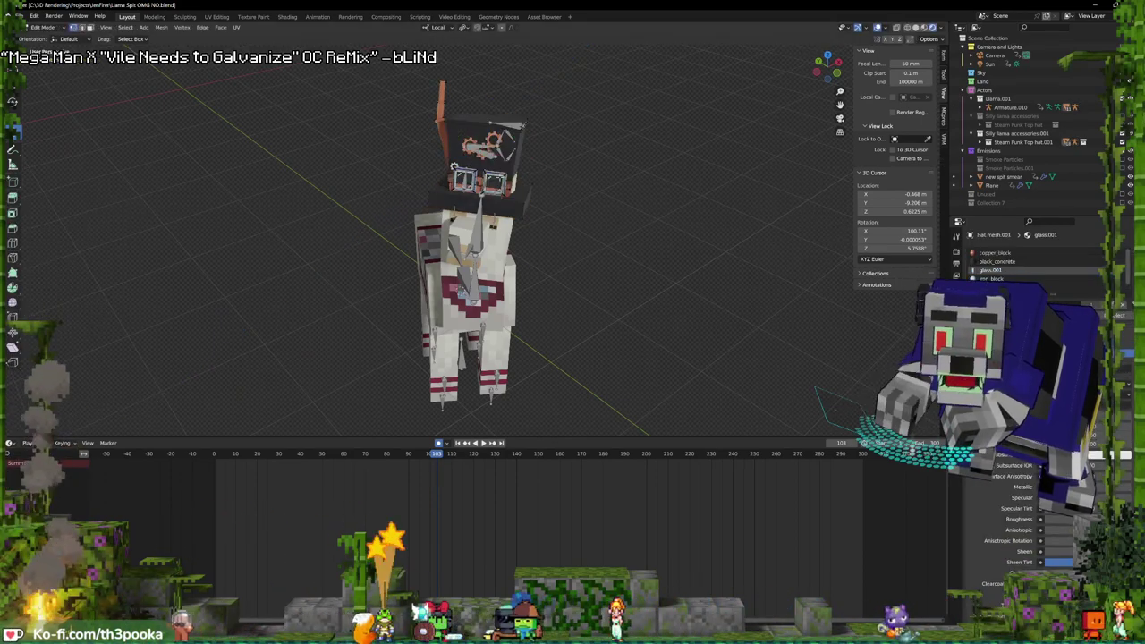
{"action": "middle_click_drag", "start_coordinate": [511, 173], "coordinate": [564, 166]}
{"action": "scroll", "coordinate": [533, 192], "scroll_direction": "up", "scroll_amount": 6}
{"action": "middle_click_drag", "start_coordinate": [412, 211], "coordinate": [498, 126]}
{"action": "key", "text": "c"}
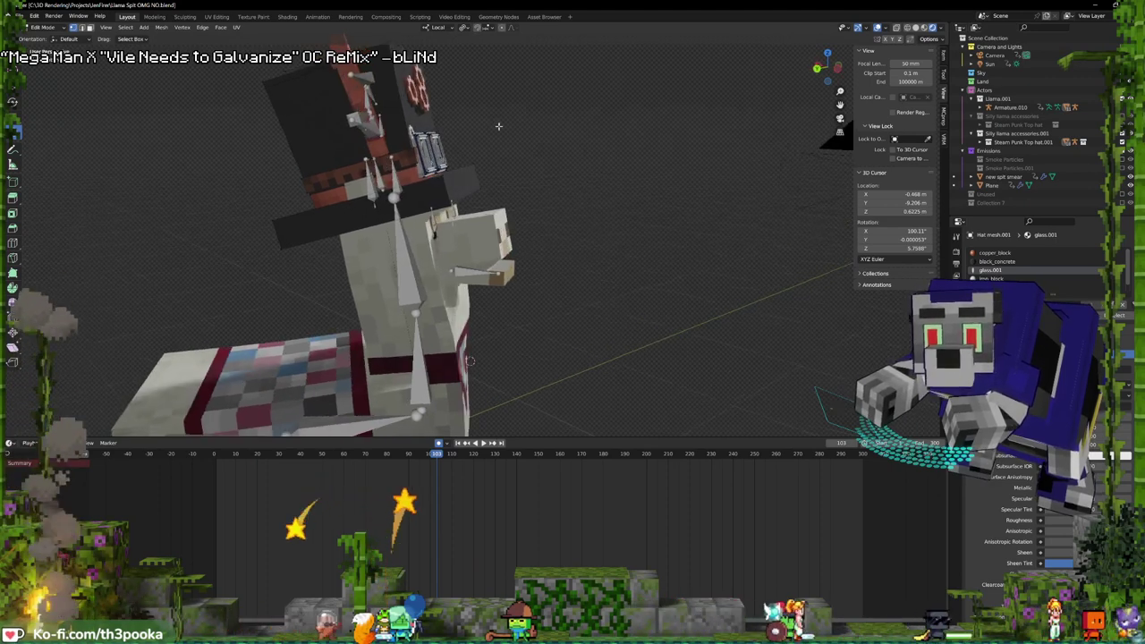
{"action": "key", "text": "c"}
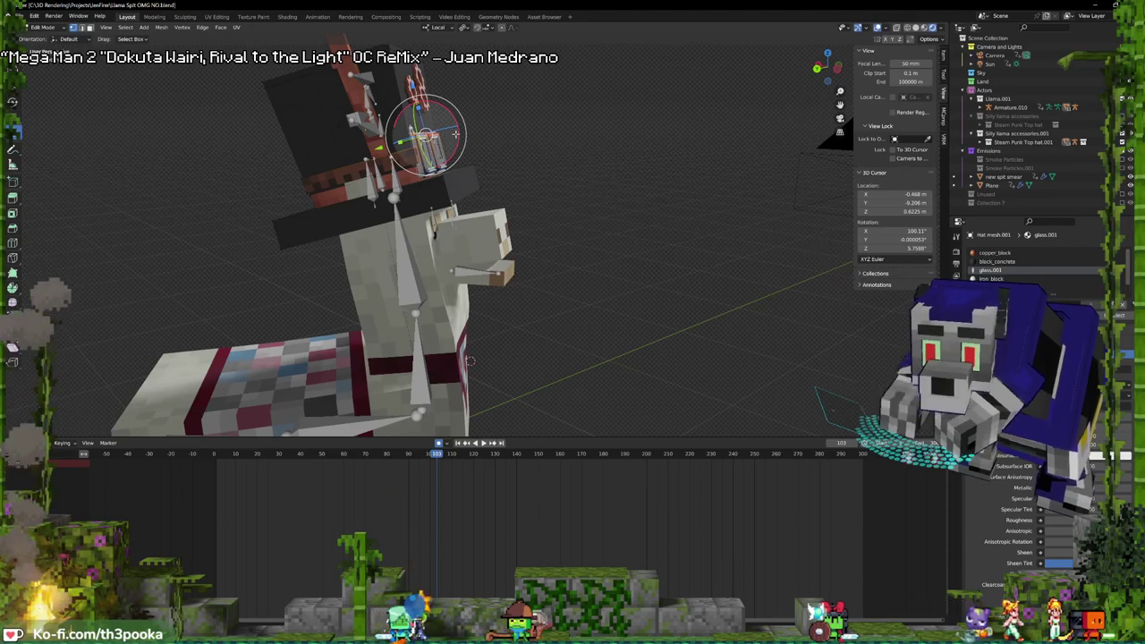
{"action": "key", "text": "ctrl+l"}
{"action": "mouse_move", "coordinate": [509, 146]}
{"action": "middle_mouse_down"}
{"action": "mouse_move", "coordinate": [456, 148]}
{"action": "mouse_move", "coordinate": [490, 149]}
{"action": "middle_mouse_up"}
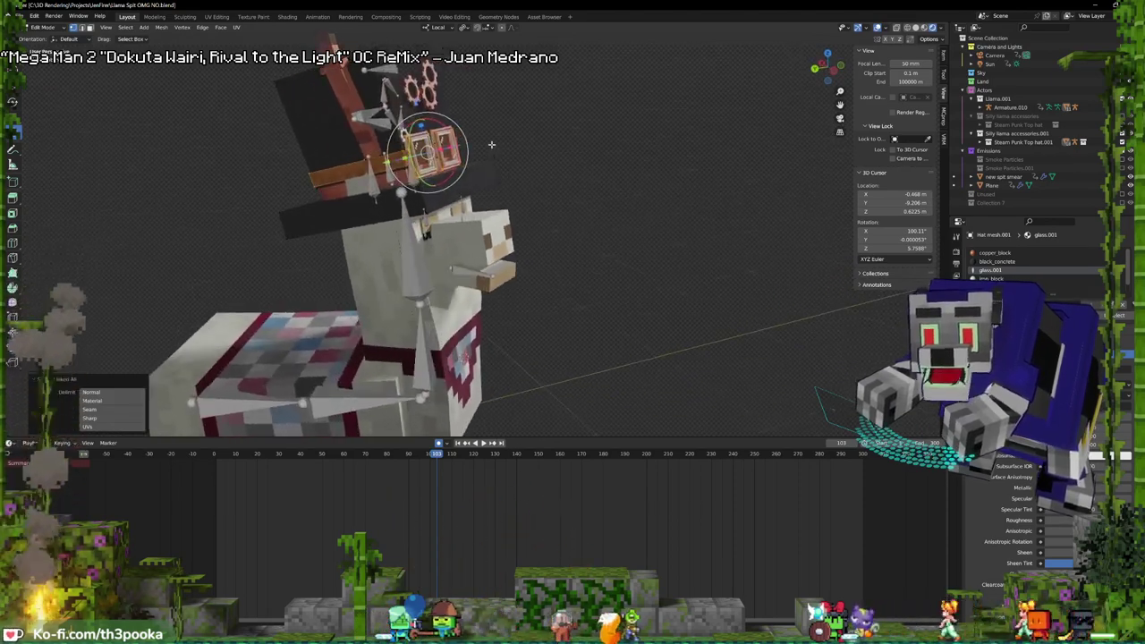
{"action": "key", "text": "x"}
{"action": "left_click", "coordinate": [473, 164]}
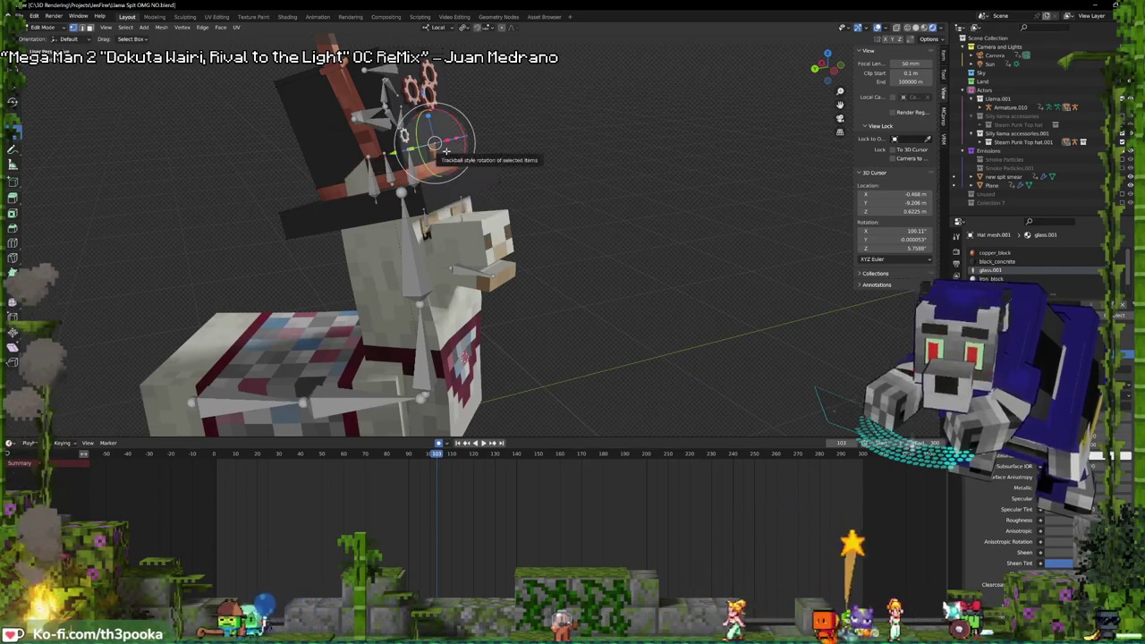
{"action": "key", "text": "x"}
{"action": "left_click", "coordinate": [441, 155]}
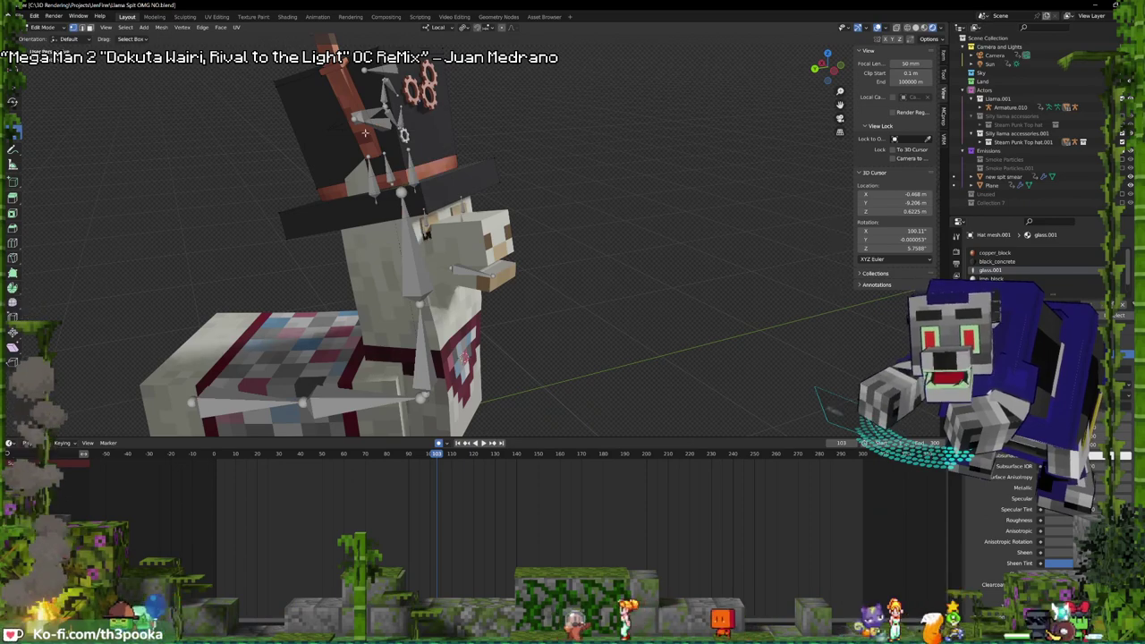
{"action": "key", "text": "Tab"}
- Delete the gear cluster on the duplicate hat's front and the small gear beside it
{"action": "left_click", "coordinate": [421, 97]}
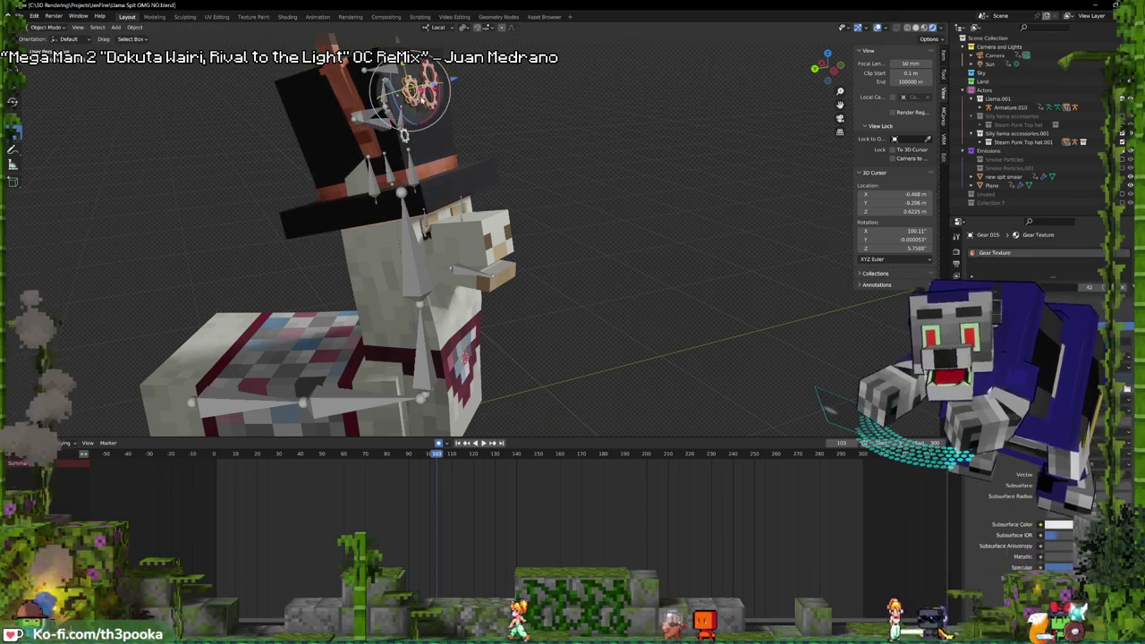
{"action": "key", "text": "Delete"}
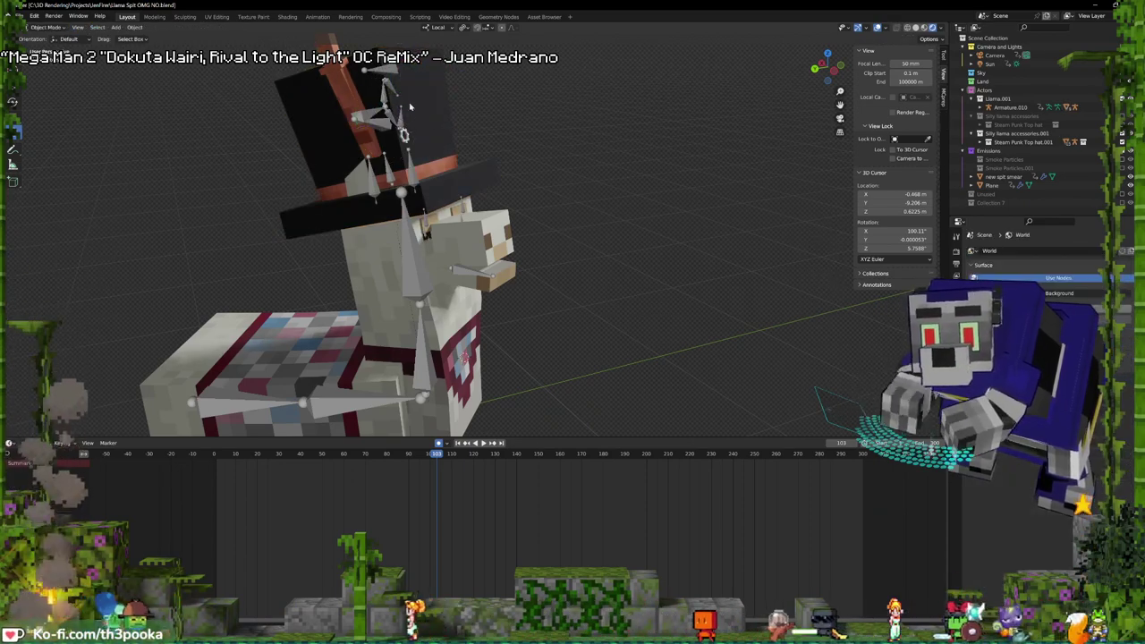
{"action": "left_click", "coordinate": [404, 134]}
{"action": "key", "text": "Delete"}
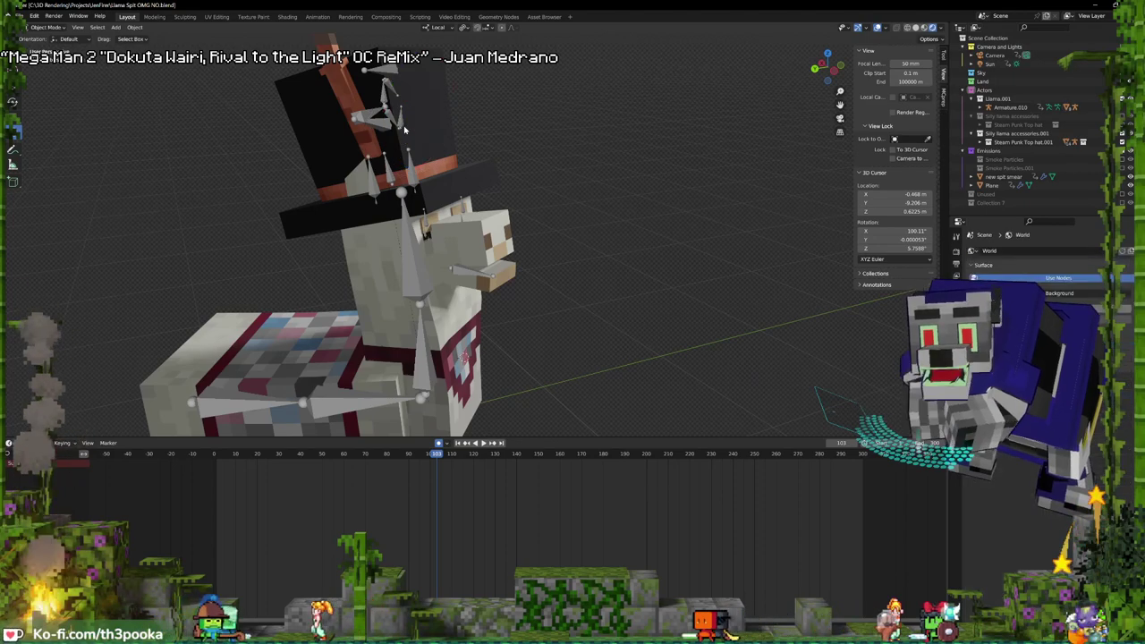
- Delete the tall copper pipe from the duplicate hat's mesh
{"action": "left_click", "coordinate": [375, 146]}
{"action": "key", "text": "Tab"}
{"action": "middle_click_drag", "start_coordinate": [399, 132], "coordinate": [363, 102]}
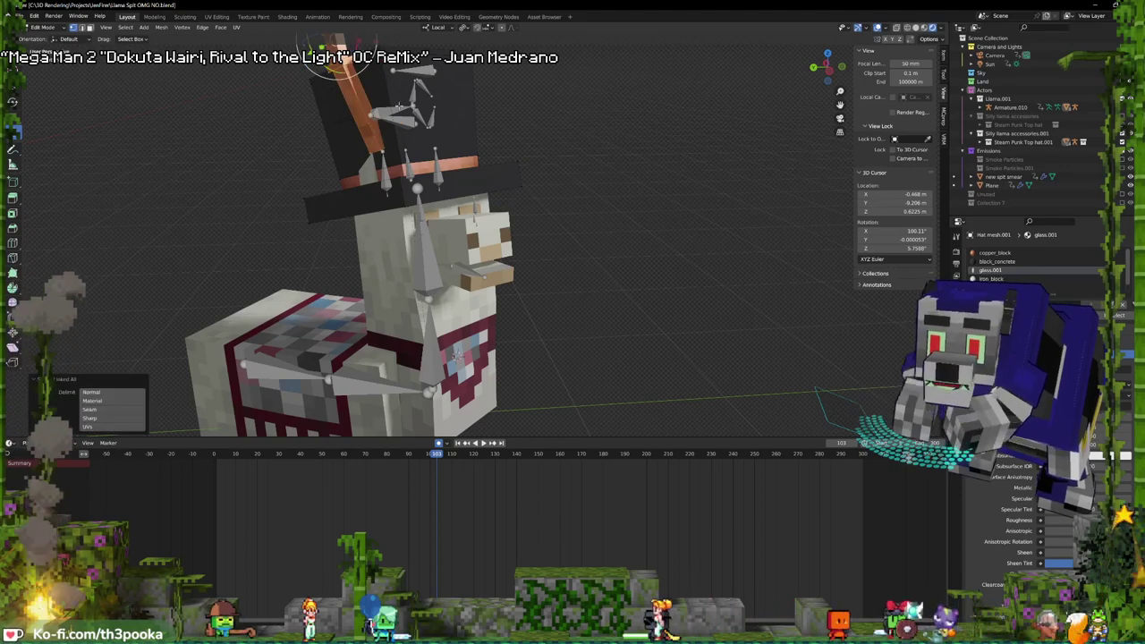
{"action": "middle_click_drag", "start_coordinate": [399, 105], "coordinate": [308, 115]}
{"action": "scroll", "coordinate": [454, 115], "scroll_direction": "down", "scroll_amount": 6}
{"action": "scroll", "coordinate": [476, 161], "scroll_direction": "up", "scroll_amount": 3}
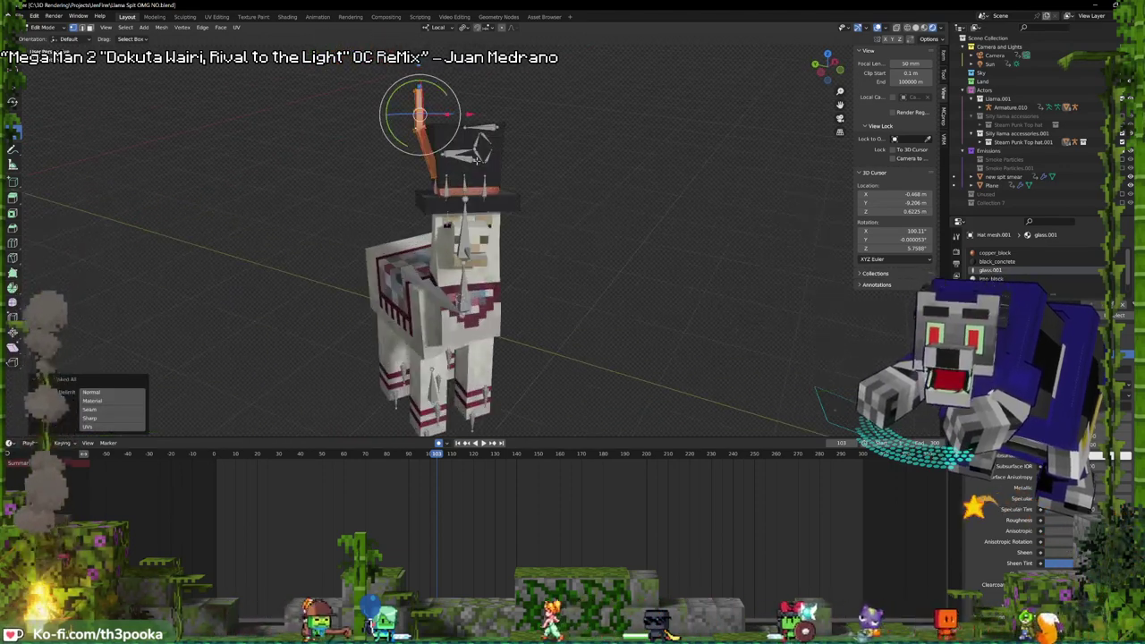
{"action": "key", "text": "x"}
{"action": "left_click", "coordinate": [465, 164]}
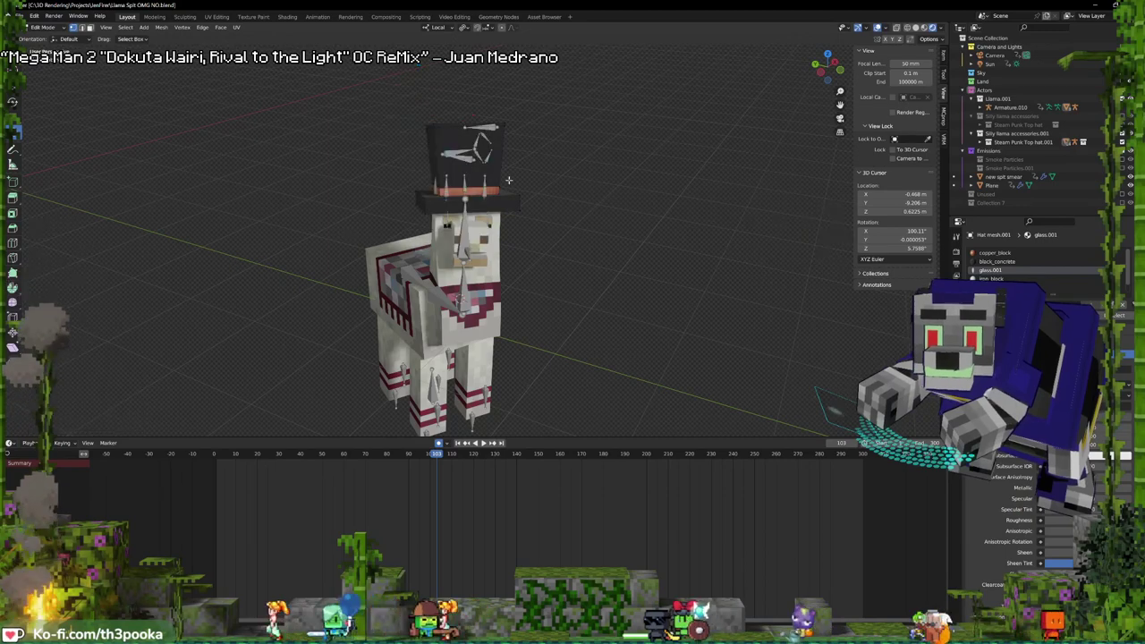
{"action": "key", "text": "Tab"}
- Try to move the stray goggles in front of the llama toward its head by hand
{"action": "middle_click_drag", "start_coordinate": [557, 195], "coordinate": [368, 291]}
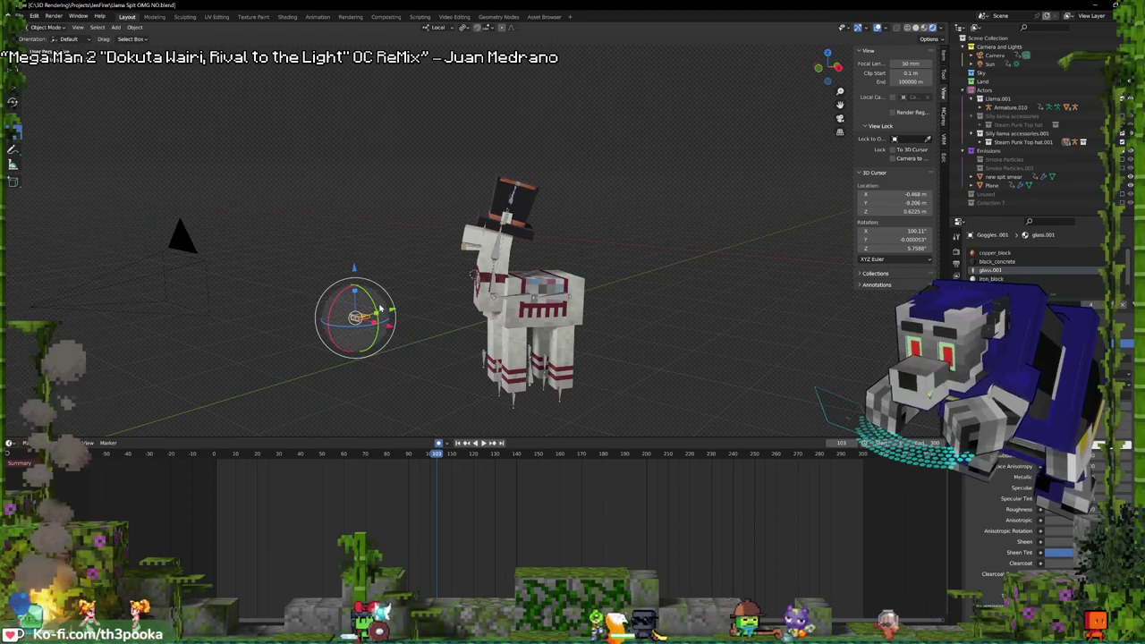
{"action": "key", "text": "g"}
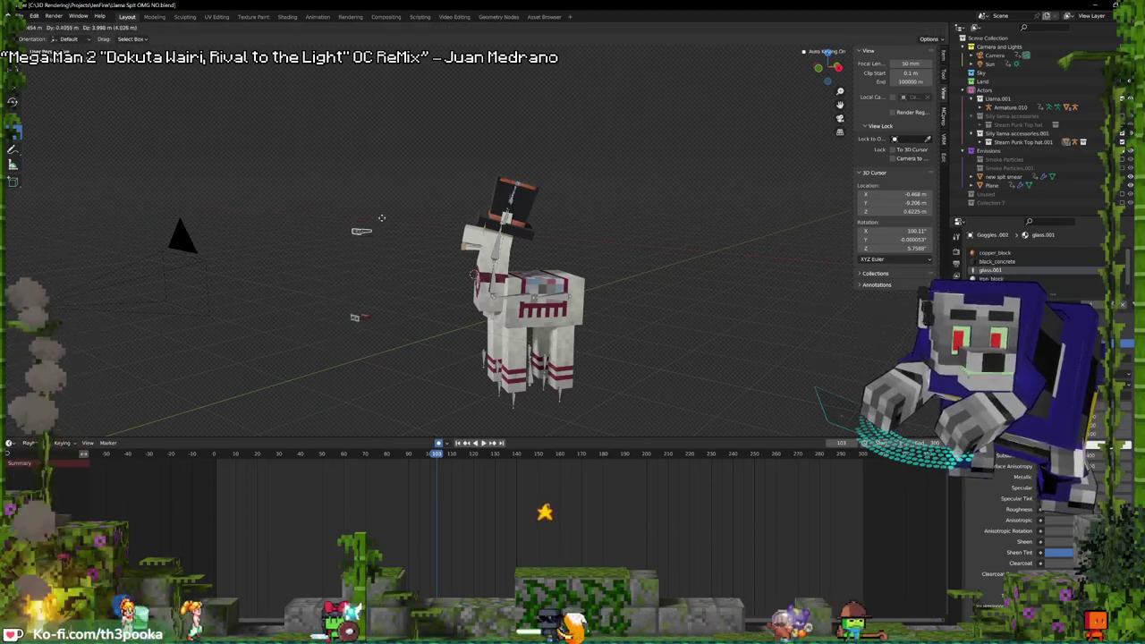
{"action": "left_click", "coordinate": [381, 217]}
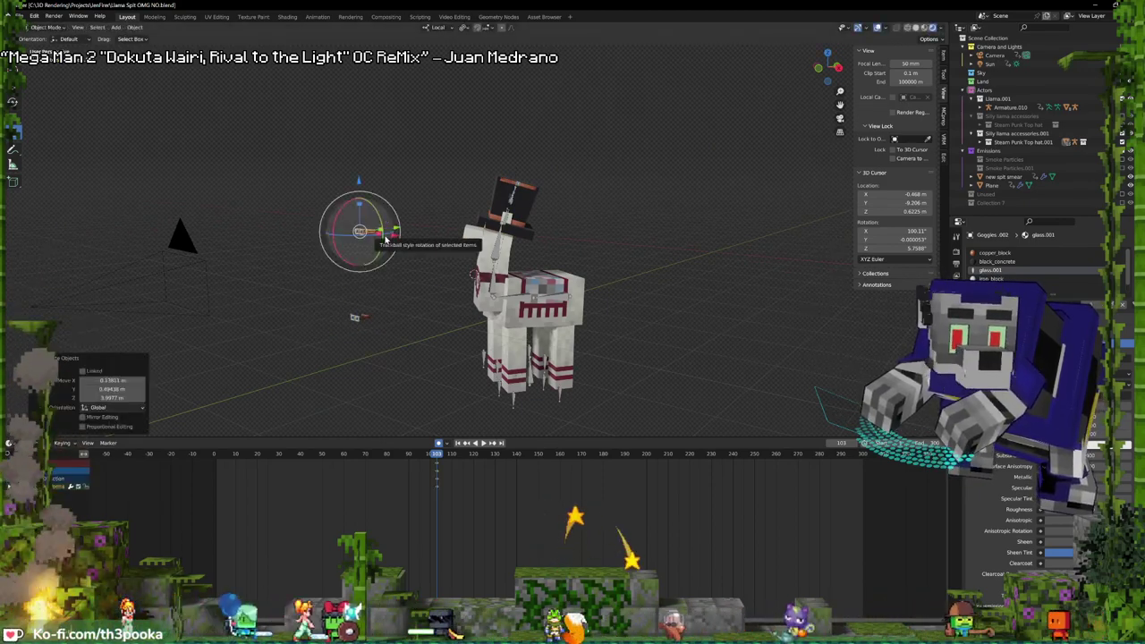
{"action": "key", "text": "ctrl+z"}
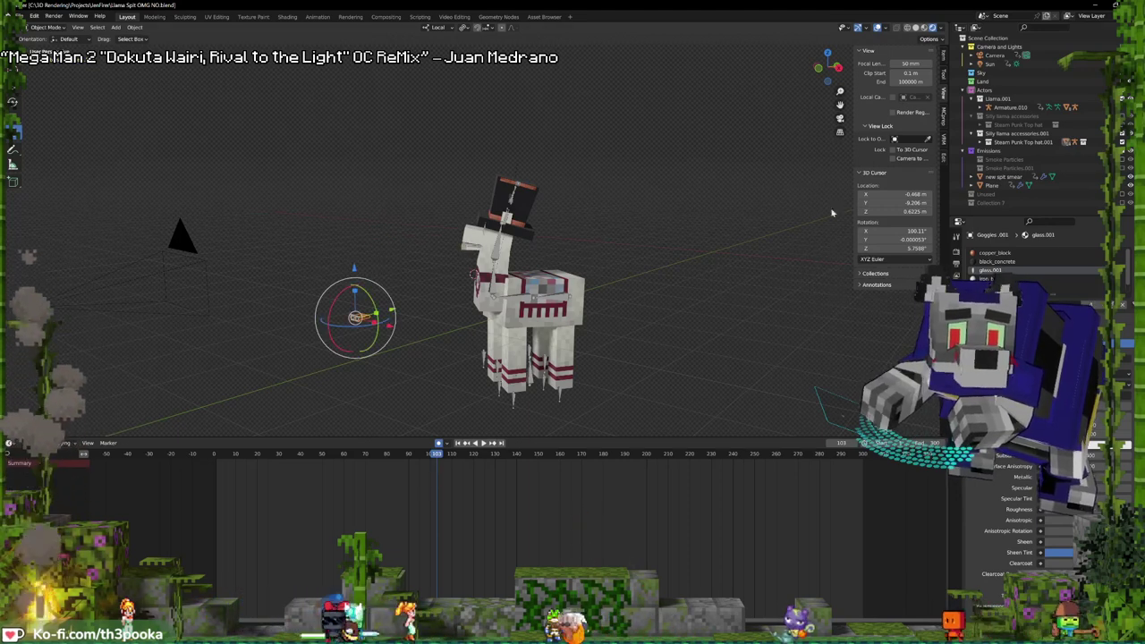
{"action": "key", "text": "g"}
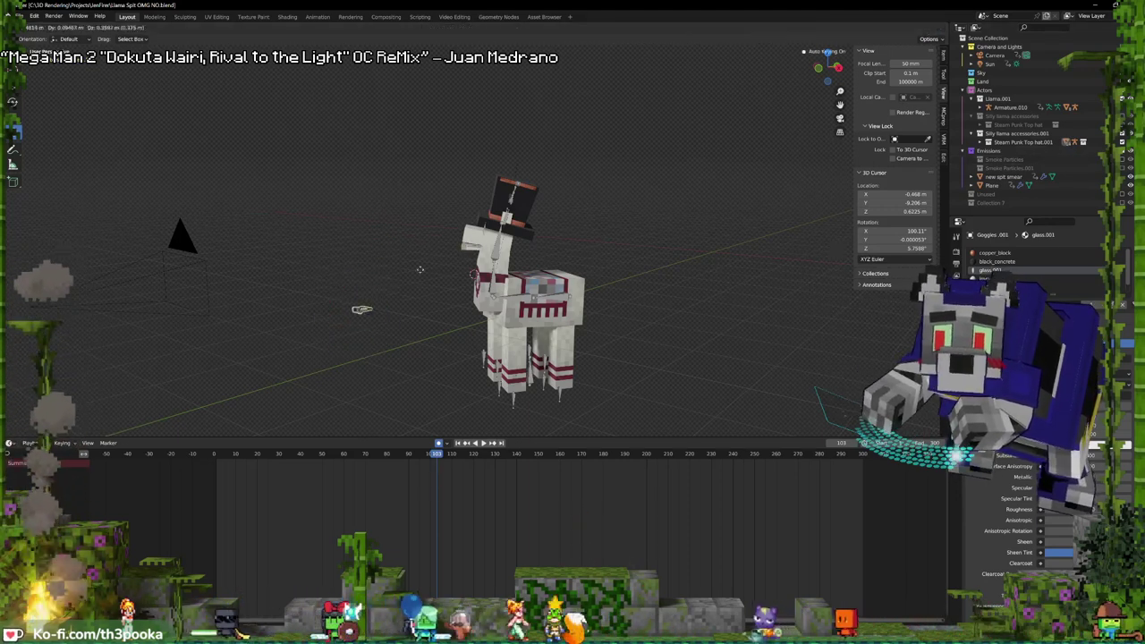
{"action": "right_click", "coordinate": [438, 246]}
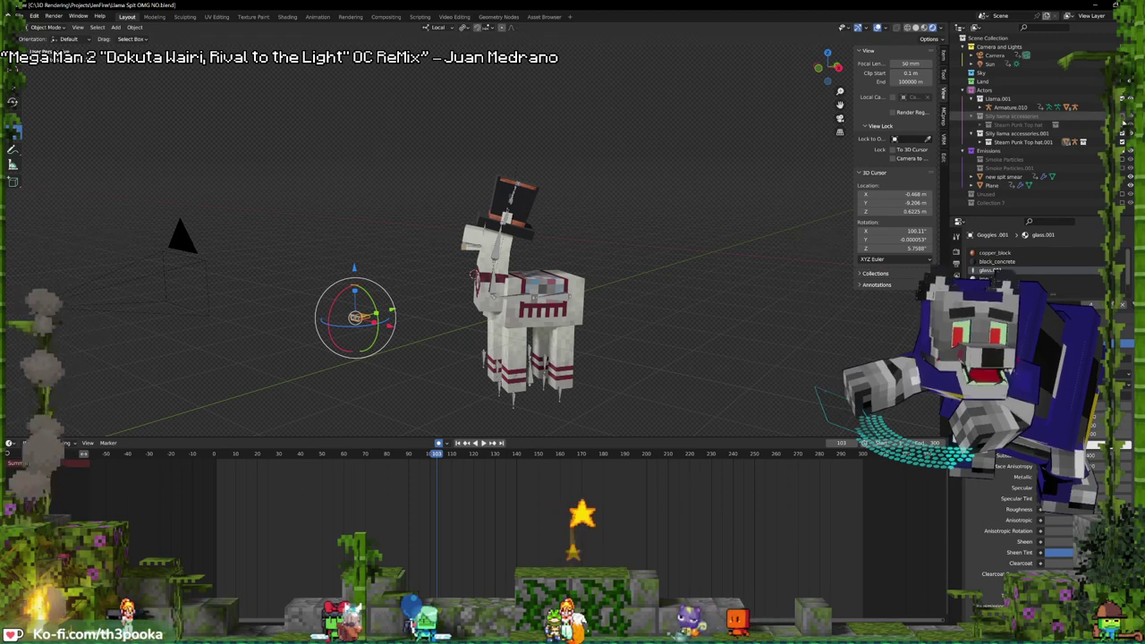
{"action": "key", "text": "ctrl+shift+z"}
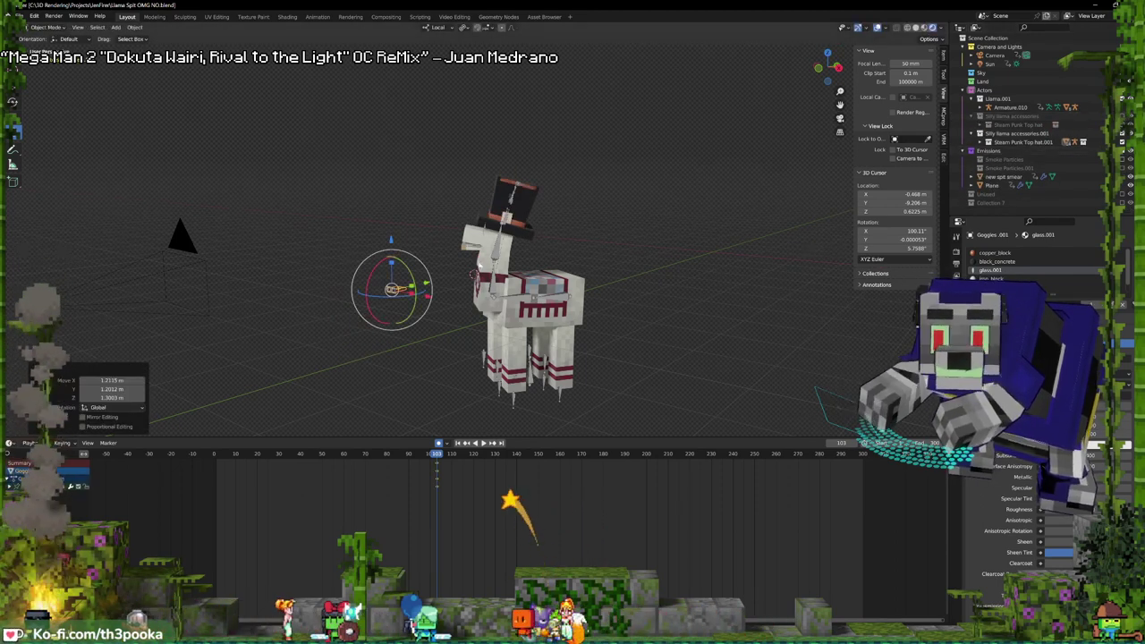
- Place the 3D cursor at the llama's head and snap the stray goggles to it
{"action": "middle_click_drag", "start_coordinate": [402, 290], "coordinate": [483, 272]}
{"action": "scroll", "coordinate": [411, 268], "scroll_direction": "down", "scroll_amount": 4}
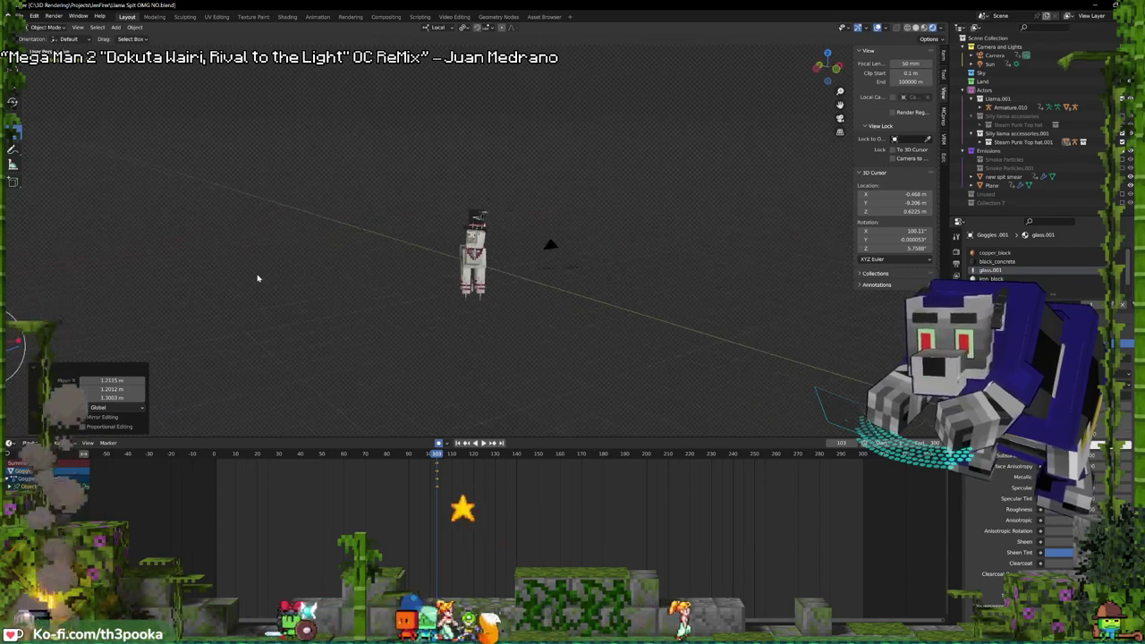
{"action": "right_click", "coordinate": [486, 251], "text": "shift"}
{"action": "key", "text": "shift+s"}
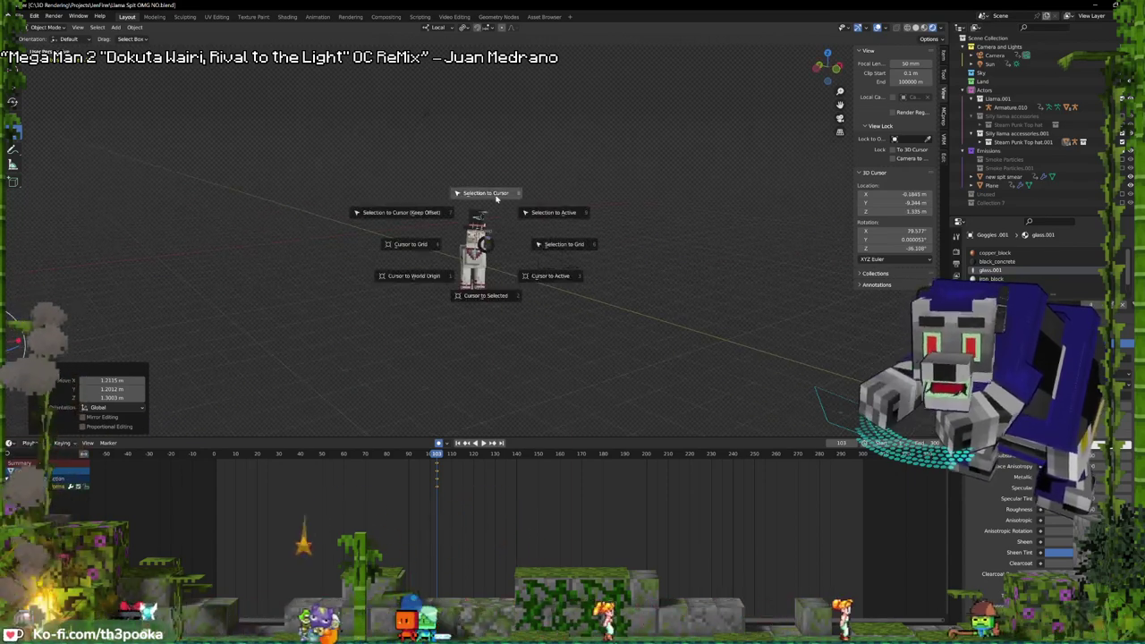
{"action": "left_click", "coordinate": [485, 193]}
- Rotate the goggles freely about -16° and -21° in the camera view, and delete the small gear on the llama's forehead
{"action": "key", "text": "KP_0"}
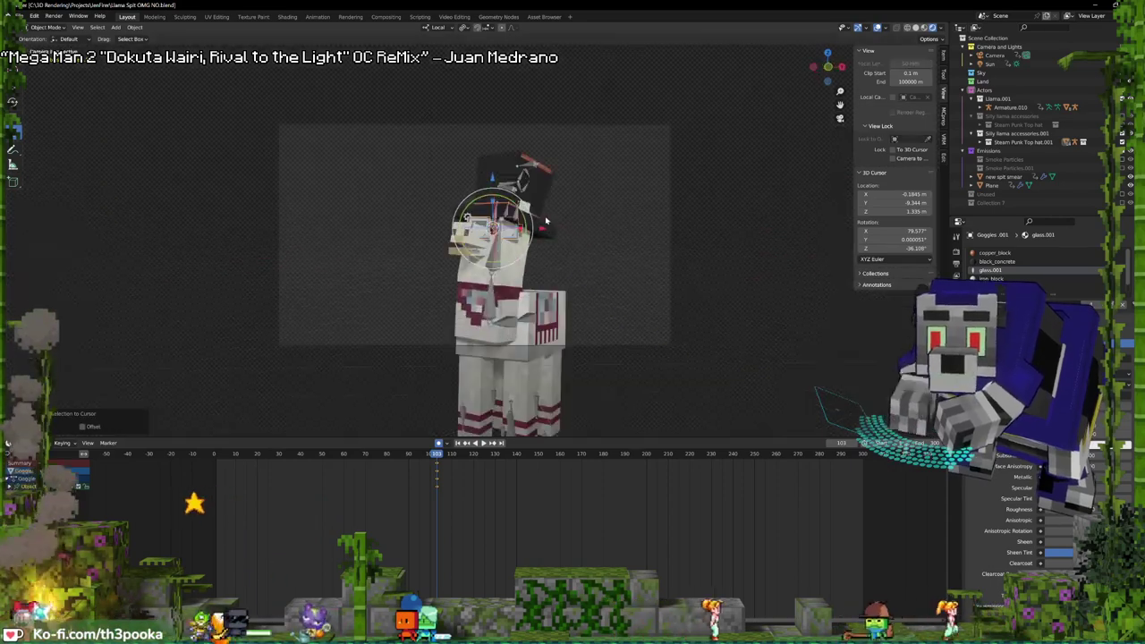
{"action": "scroll", "coordinate": [535, 236], "scroll_direction": "up", "scroll_amount": 3}
{"action": "key", "text": "r"}
{"action": "key", "text": "r"}
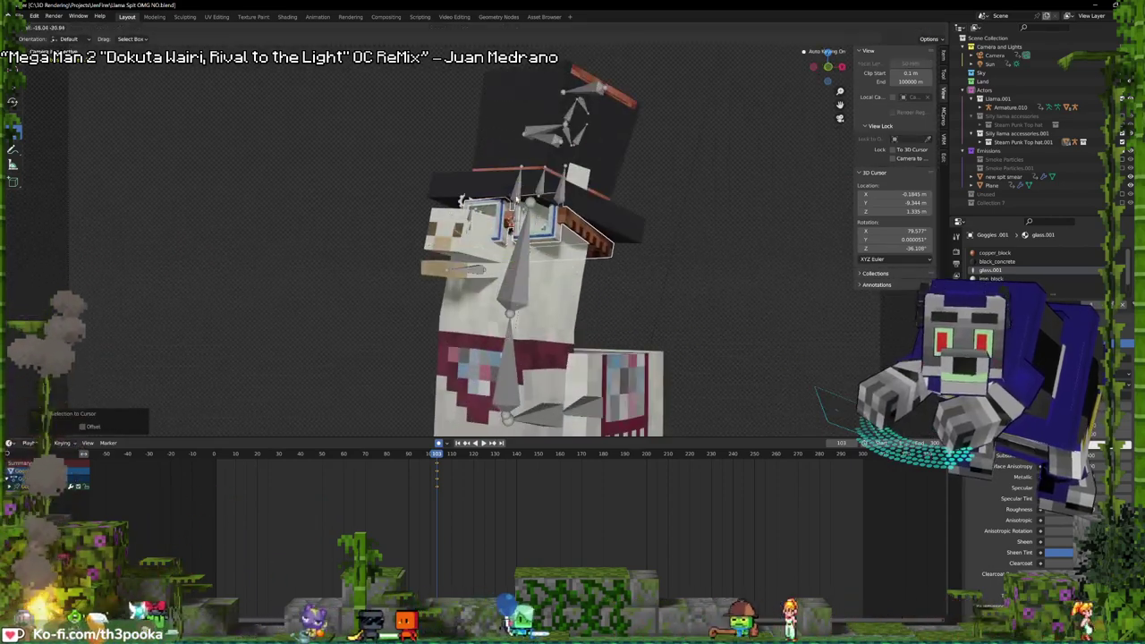
{"action": "left_click", "coordinate": [516, 199]}
{"action": "middle_click_drag", "start_coordinate": [516, 199], "coordinate": [603, 219]}
{"action": "left_click", "coordinate": [458, 216]}
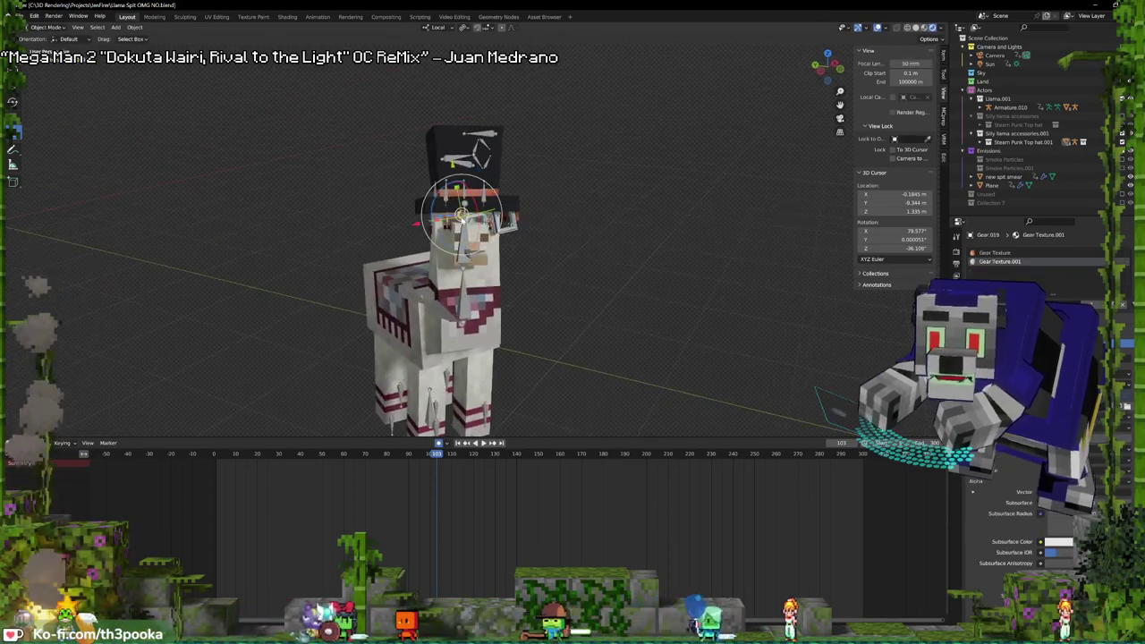
{"action": "key", "text": "Delete"}
- Delete the lens frame nearest the snout and the strap from the goggles mesh, keeping one lens as a monocle
{"action": "left_click", "coordinate": [444, 225]}
{"action": "key", "text": "Tab"}
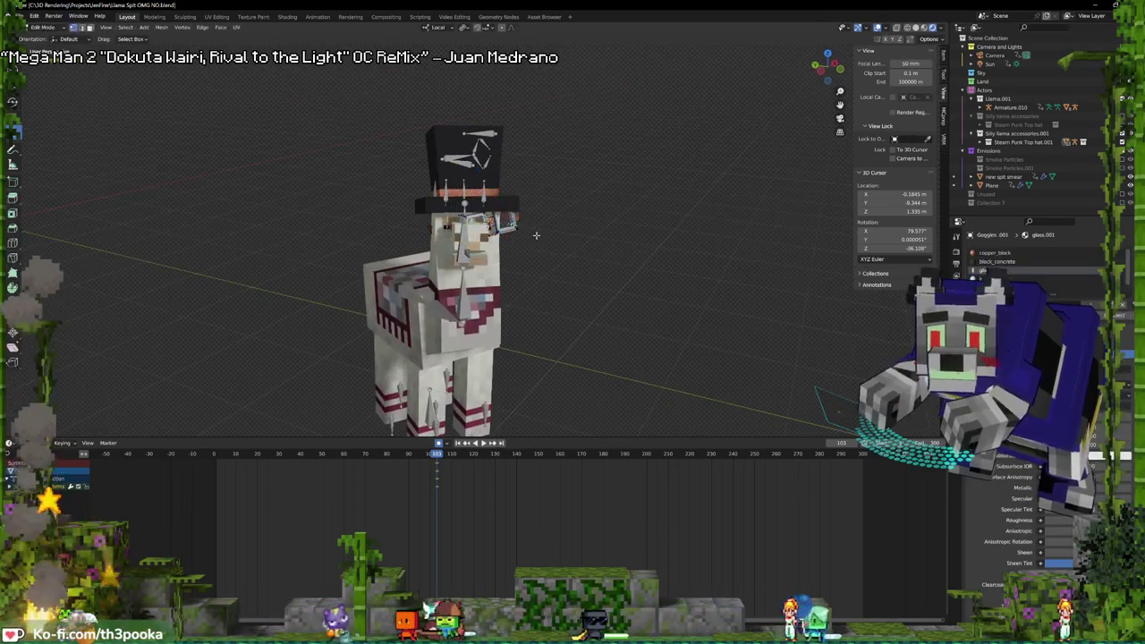
{"action": "scroll", "coordinate": [536, 234], "scroll_direction": "up", "scroll_amount": 5}
{"action": "mouse_move", "coordinate": [535, 234]}
{"action": "middle_mouse_down"}
{"action": "mouse_move", "coordinate": [484, 225]}
{"action": "mouse_move", "coordinate": [465, 204]}
{"action": "middle_mouse_up"}
{"action": "key", "text": "c"}
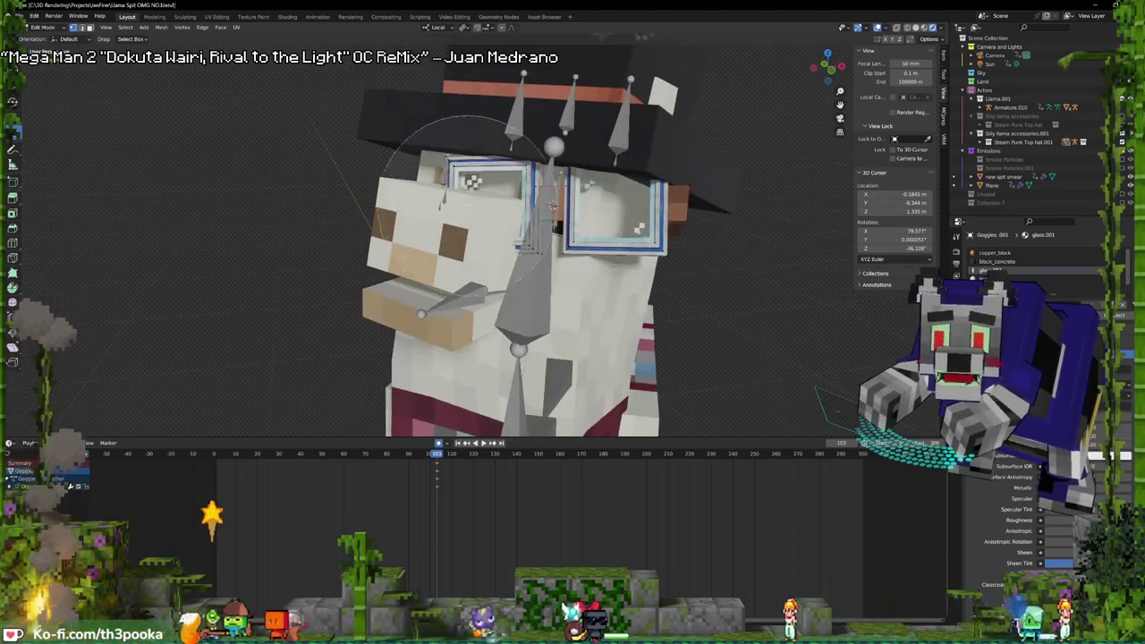
{"action": "left_click", "coordinate": [467, 205]}
{"action": "right_click", "coordinate": [467, 205]}
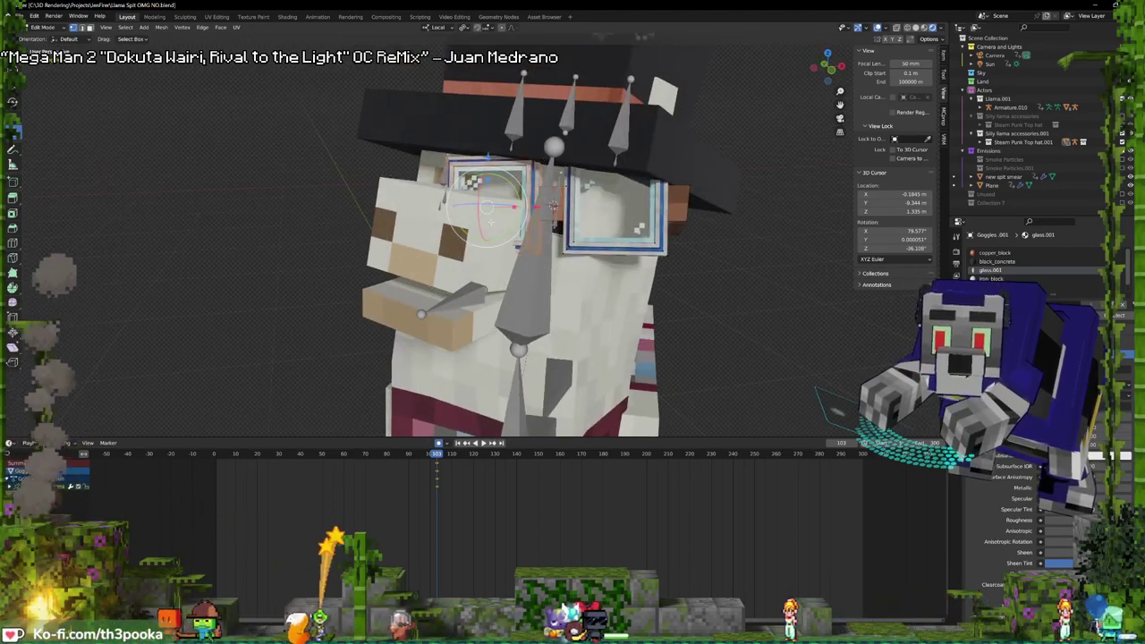
{"action": "key", "text": "ctrl+l"}
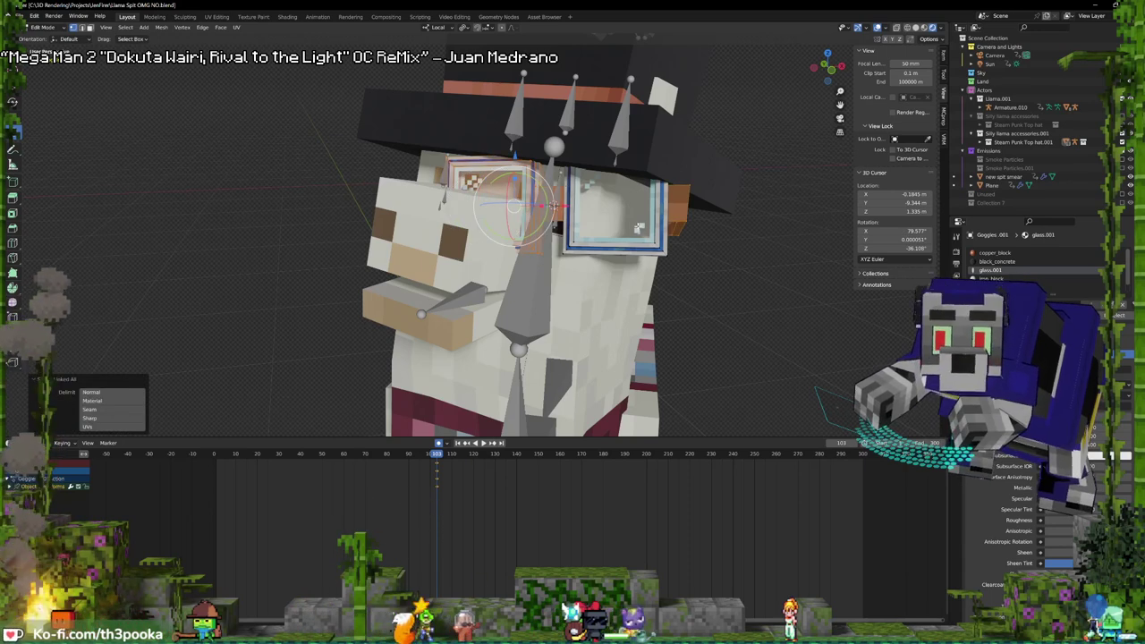
{"action": "key", "text": "x"}
{"action": "left_click", "coordinate": [623, 233]}
{"action": "key", "text": "Tab"}
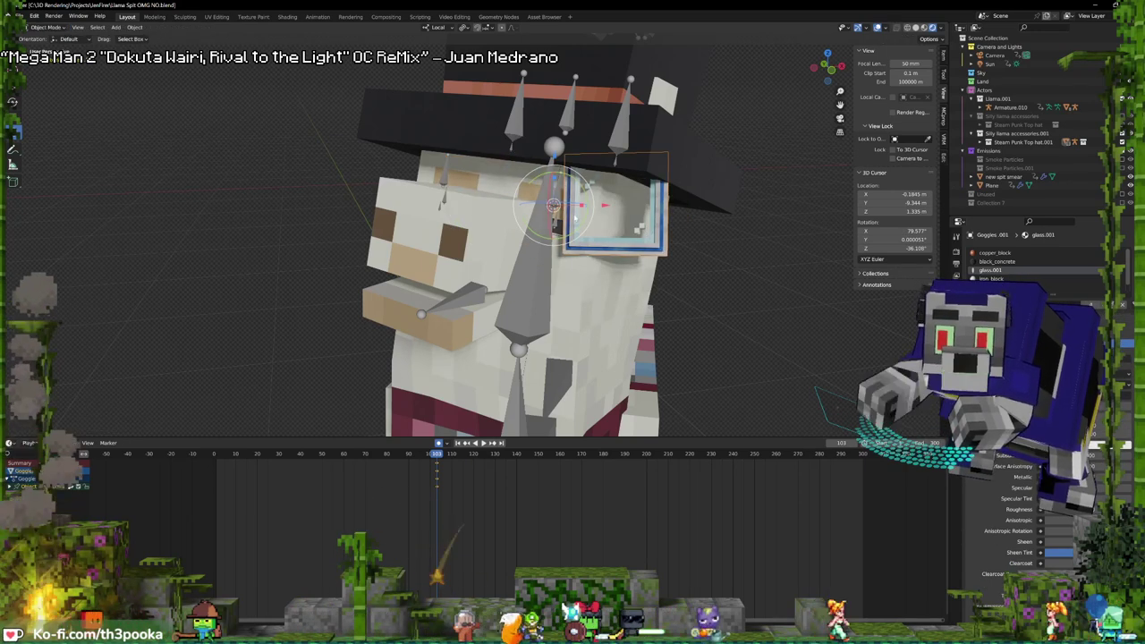
- Tilt the monocle freely by about -4.6° and -12.6°, and slide it along its local X axis over the llama's eye
{"action": "left_click_drag", "start_coordinate": [566, 177], "coordinate": [601, 206]}
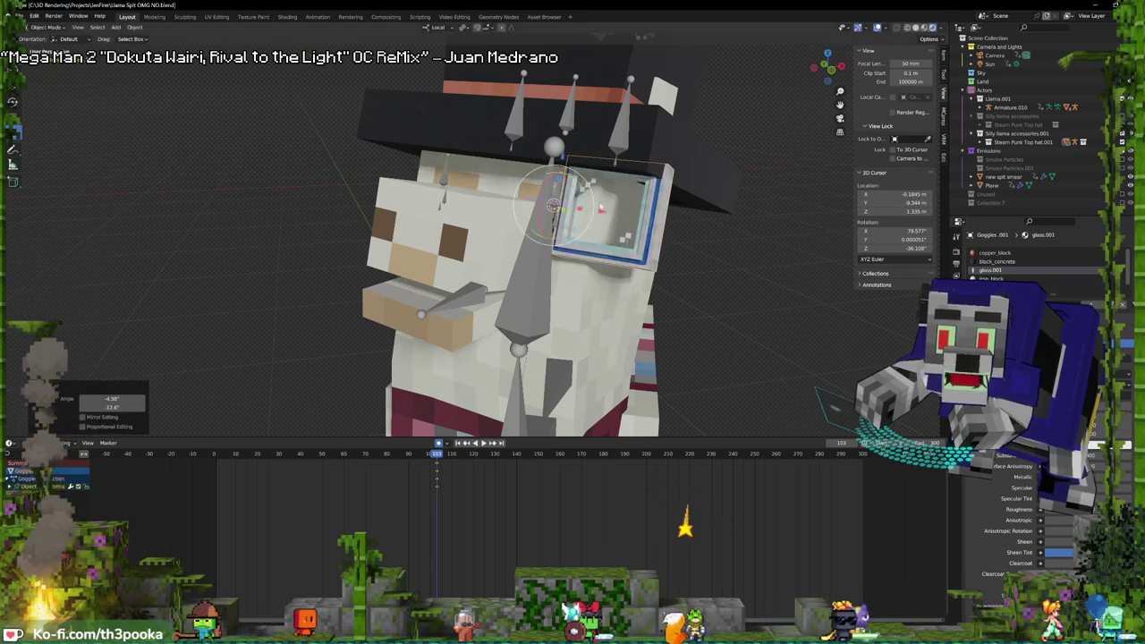
{"action": "key", "text": "g"}
{"action": "key", "text": "x"}
{"action": "key", "text": "x"}
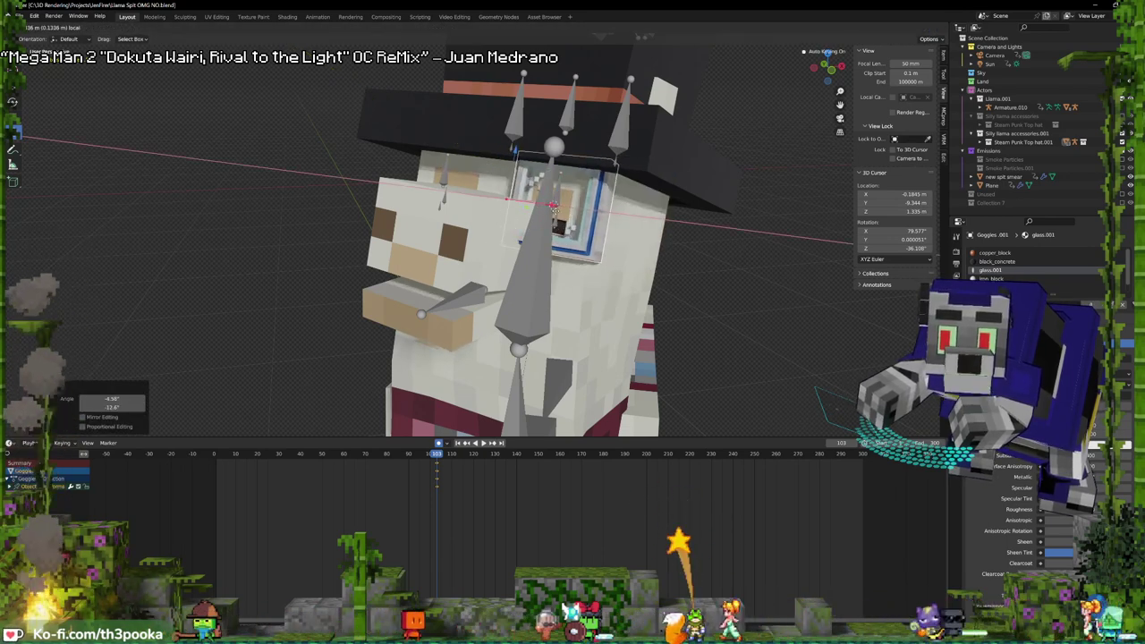
{"action": "left_click", "coordinate": [511, 154]}
{"action": "left_click_drag", "start_coordinate": [513, 153], "coordinate": [520, 164]}
- Parent the monocle to the head bone of the llama's armature with the Bone Relative option
{"action": "left_click", "coordinate": [524, 277], "text": "shift"}
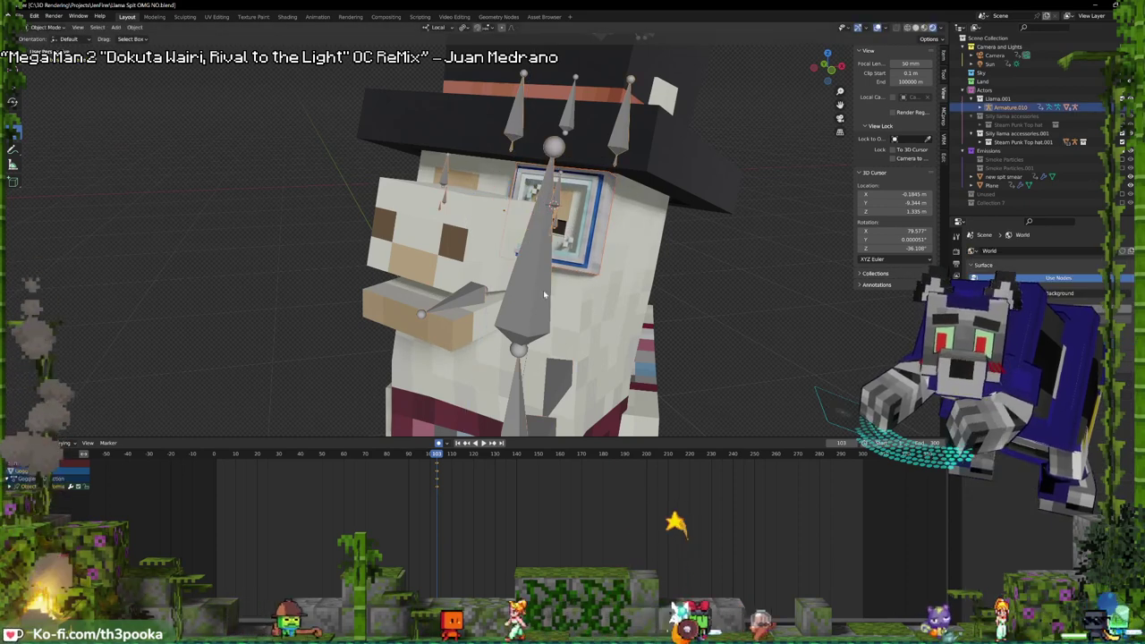
{"action": "key", "text": "ctrl+p"}
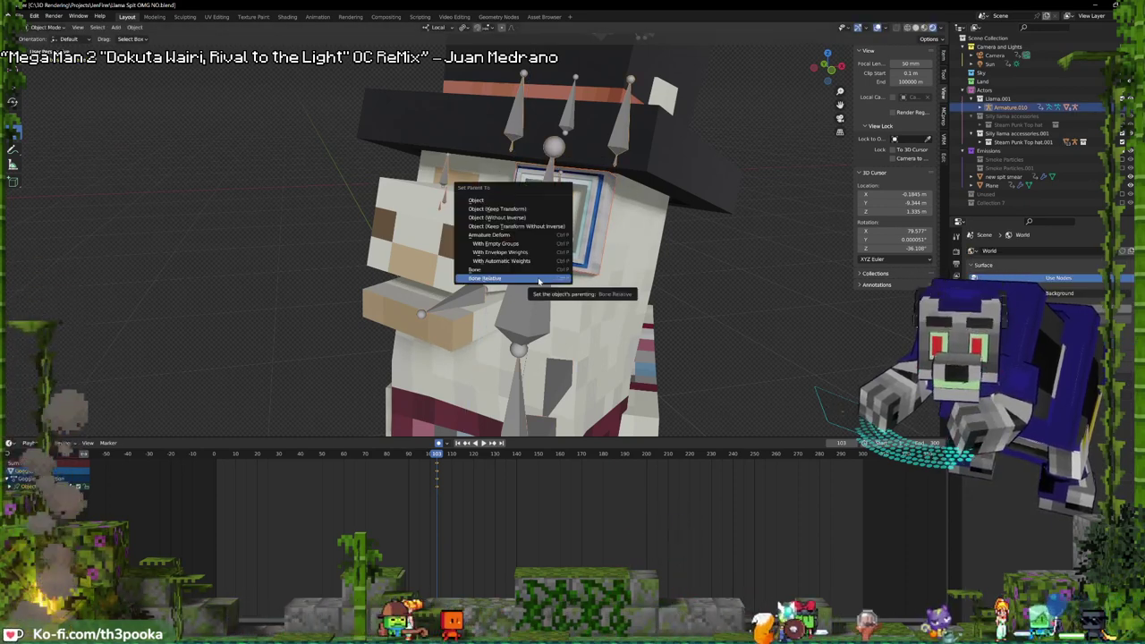
{"action": "left_click", "coordinate": [538, 281]}
{"action": "key", "text": "ctrl+Tab"}
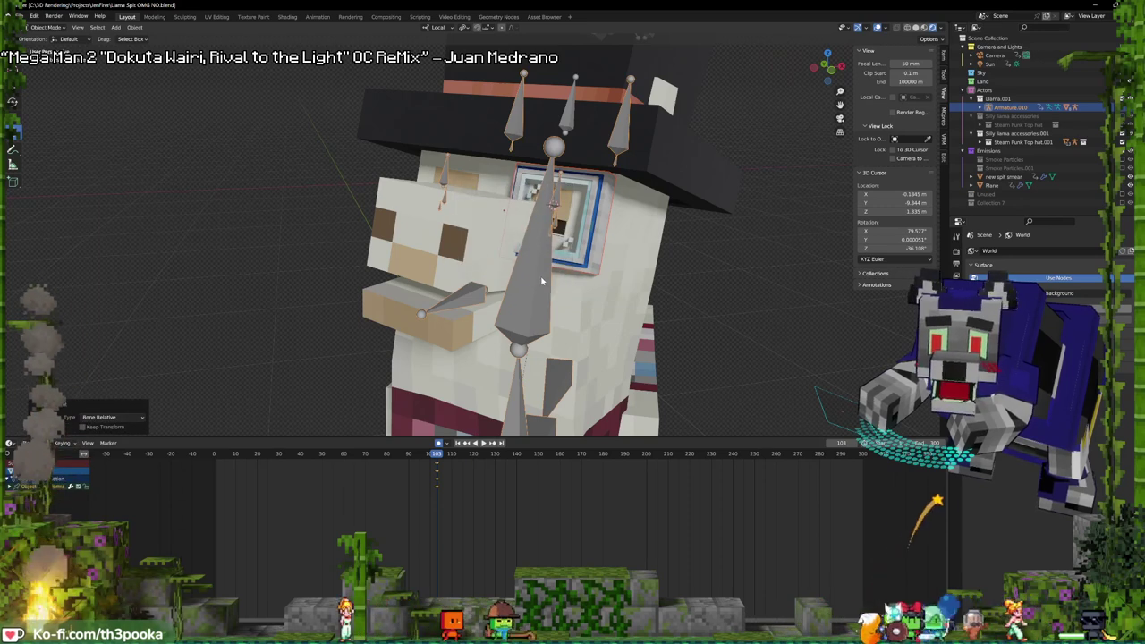
{"action": "left_click", "coordinate": [541, 281]}
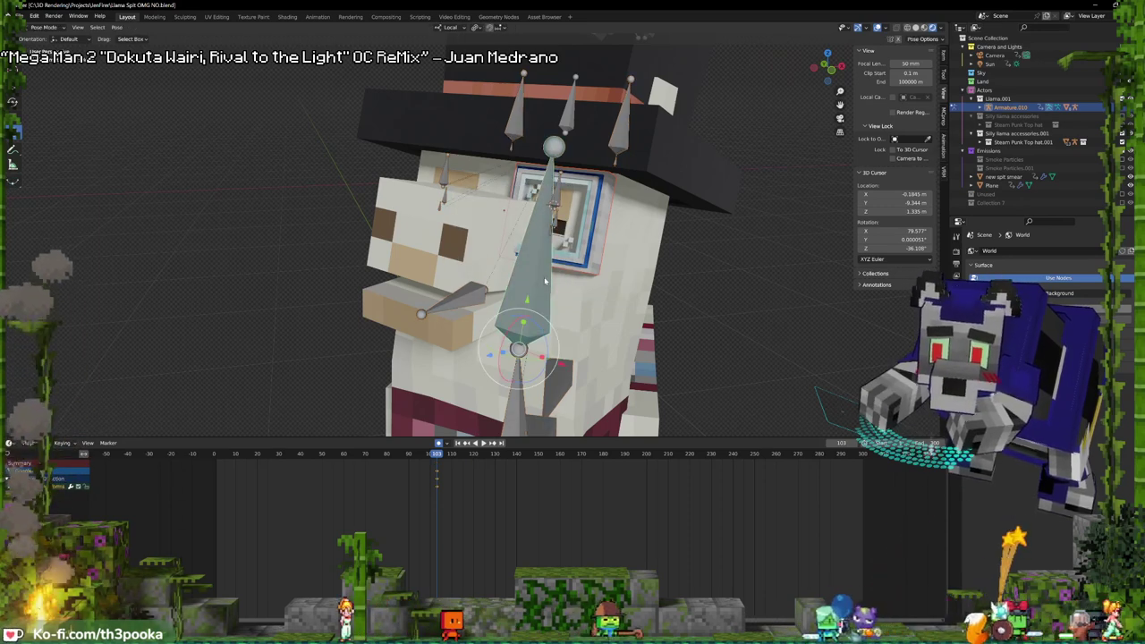
{"action": "key", "text": "ctrl+p"}
{"action": "left_click", "coordinate": [545, 281]}
{"action": "key", "text": "ctrl+Tab"}
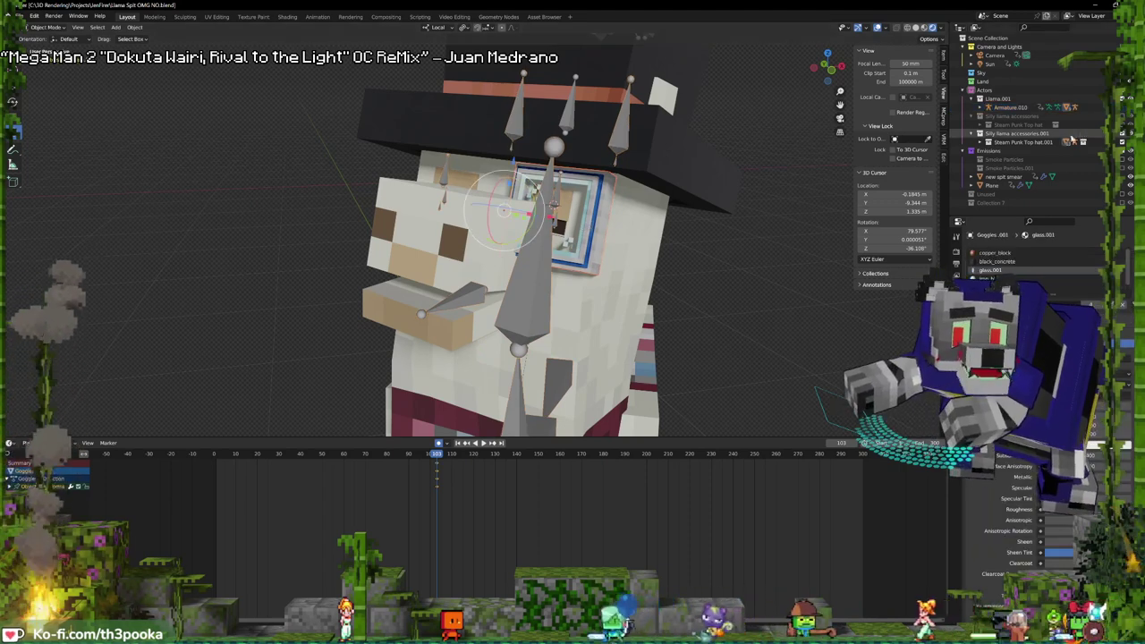
- Rename the duplicated "Silly llama accessories.001" collection to "Posh Llama"
{"action": "double_click", "coordinate": [1069, 134]}
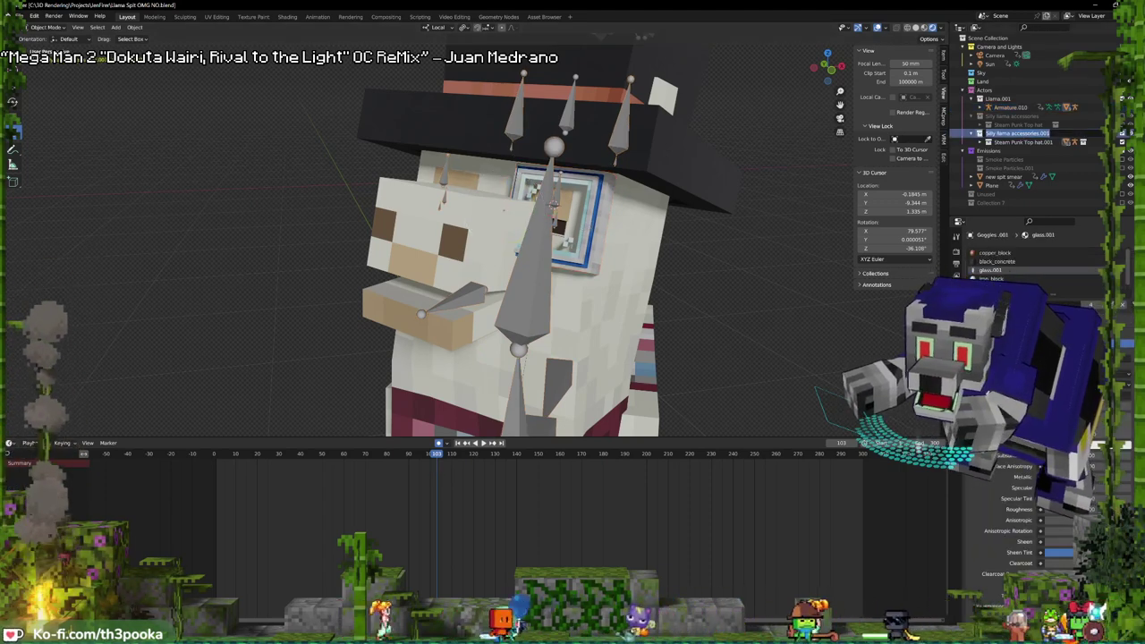
{"action": "key", "text": "BackSpace"}
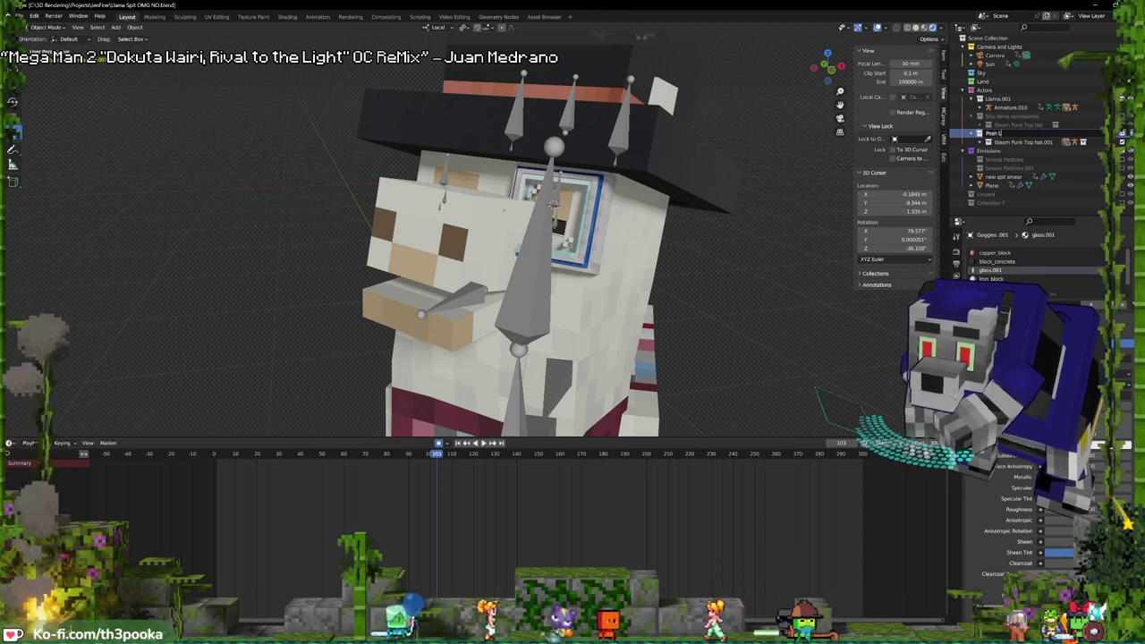
{"action": "type", "text": "Posh Llama"}
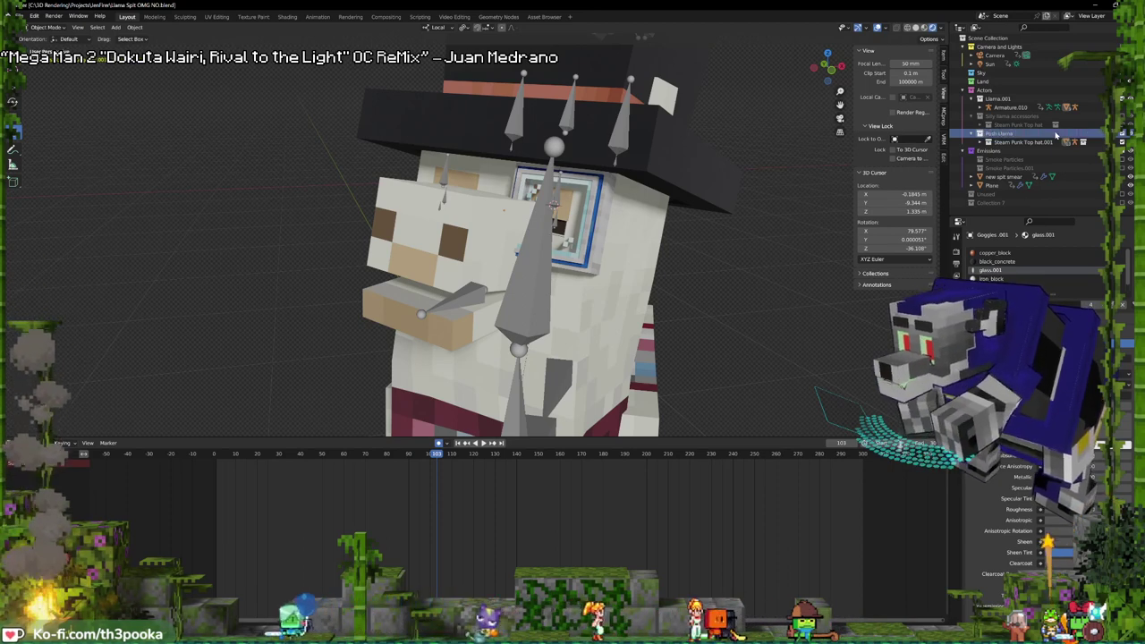
{"action": "key", "text": "Return"}
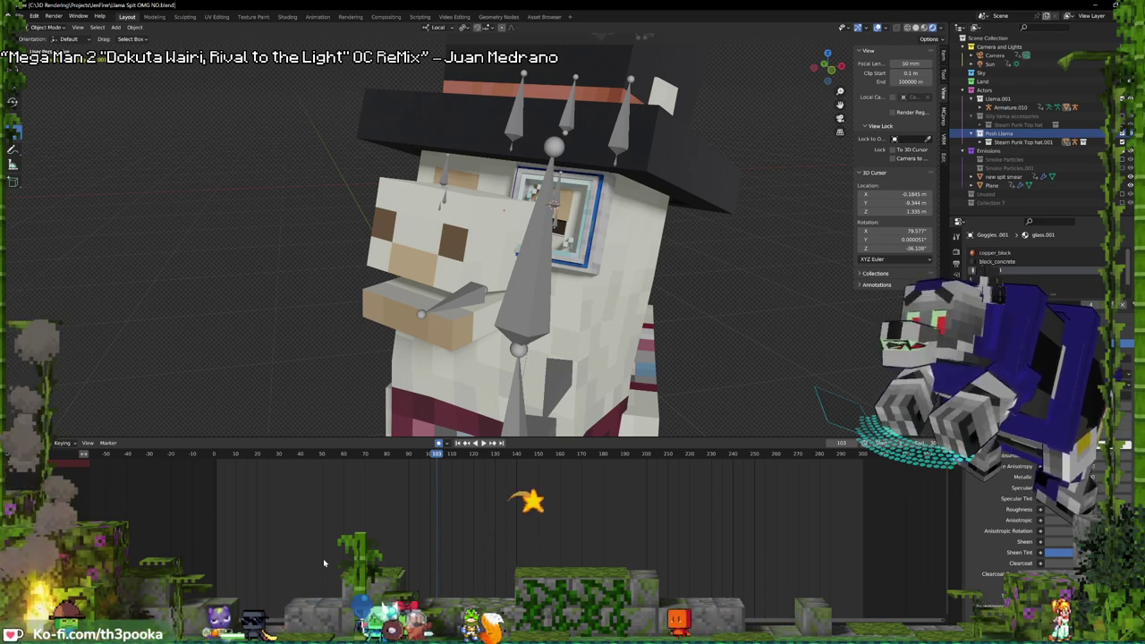
- View the dressed llama through the scene camera and switch to the Video Editing workspace
{"action": "scroll", "coordinate": [638, 306], "scroll_direction": "down", "scroll_amount": 3}
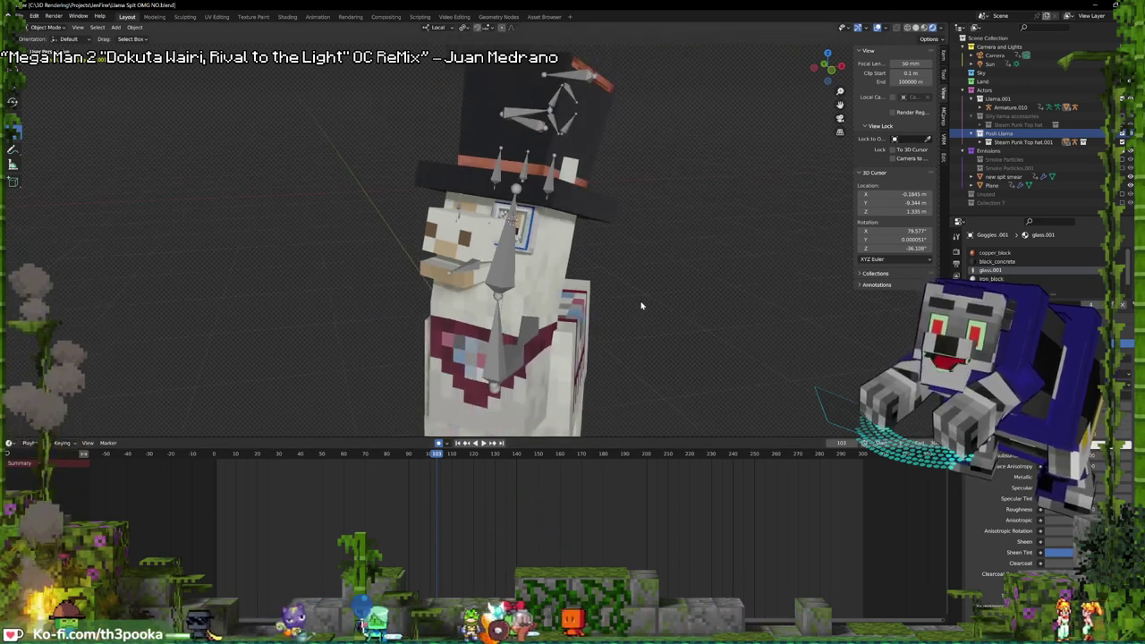
{"action": "middle_click_drag", "start_coordinate": [638, 306], "coordinate": [588, 308]}
{"action": "key", "text": "KP_0"}
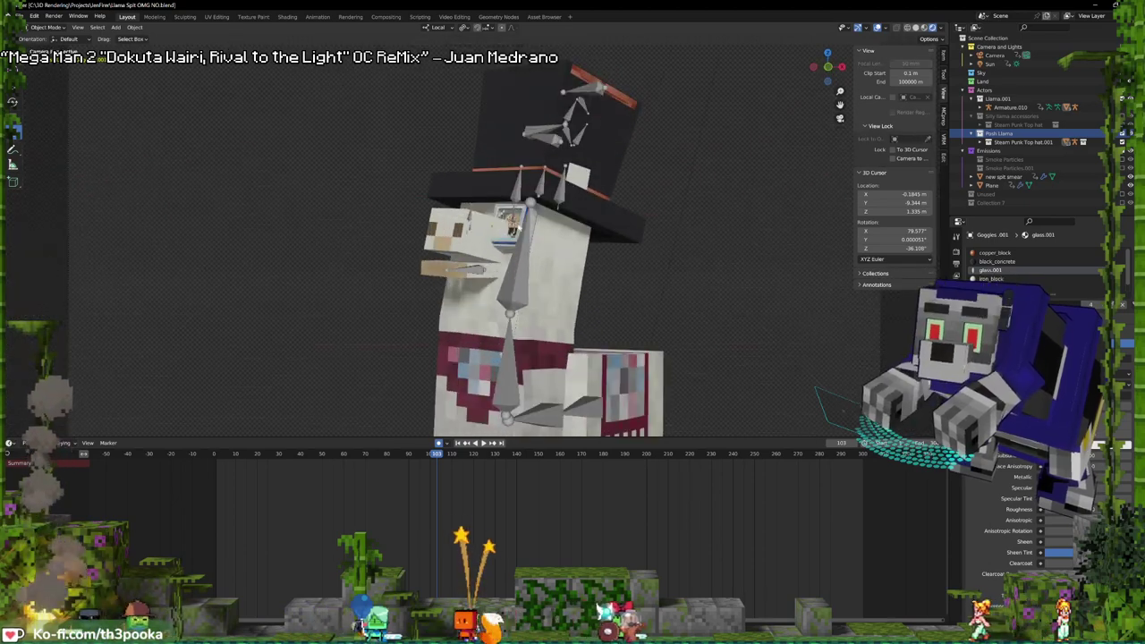
{"action": "left_click", "coordinate": [456, 16]}
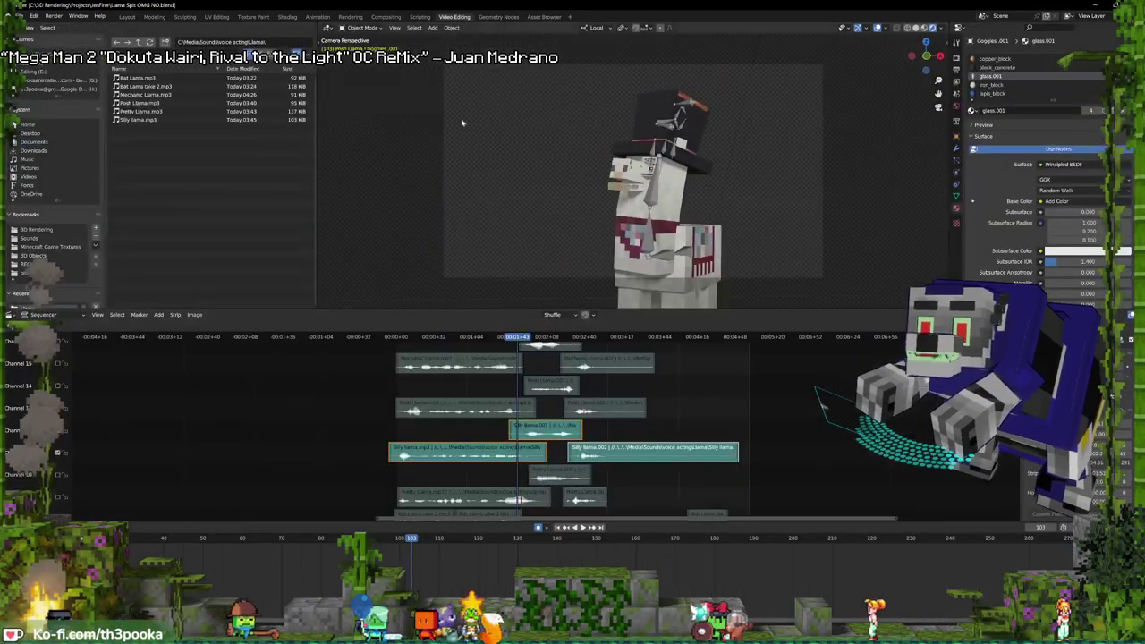
{"action": "left_click", "coordinate": [523, 453], "text": "shift"}
{"action": "left_click", "coordinate": [585, 453], "text": "shift"}
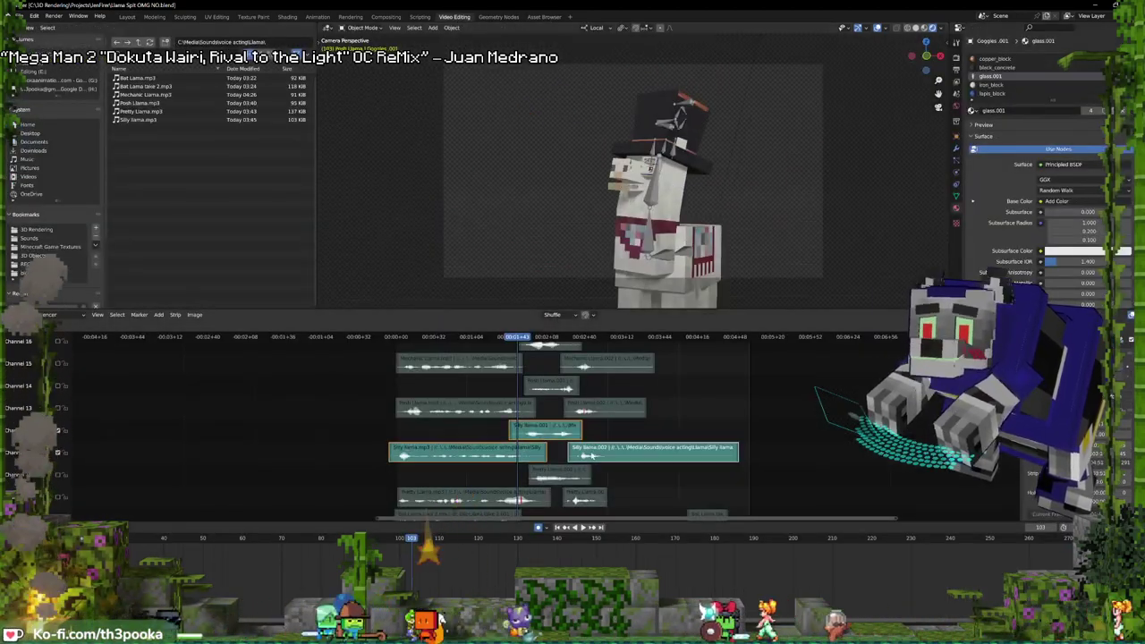
{"action": "key", "text": "h"}
{"action": "left_click", "coordinate": [435, 408]}
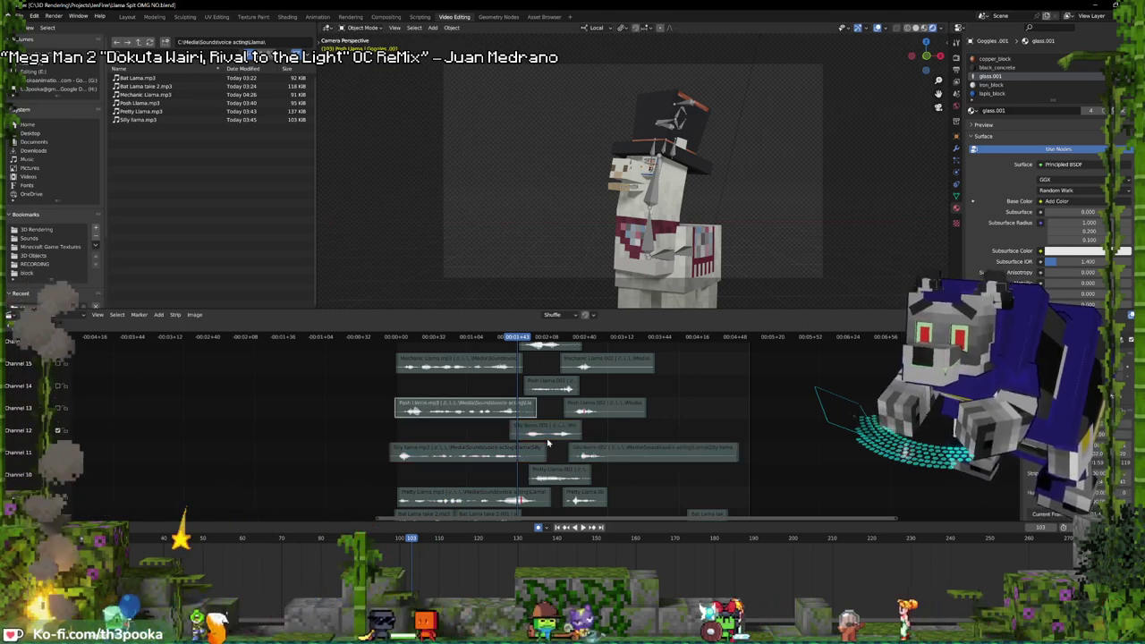
{"action": "key", "text": "ctrl+z"}
{"action": "key", "text": "ctrl+z"}
- Mute the Silly Llama audio channels 11 and 12, enable the Posh Llama channels 13 and 14, and play from the start
{"action": "left_click", "coordinate": [58, 452]}
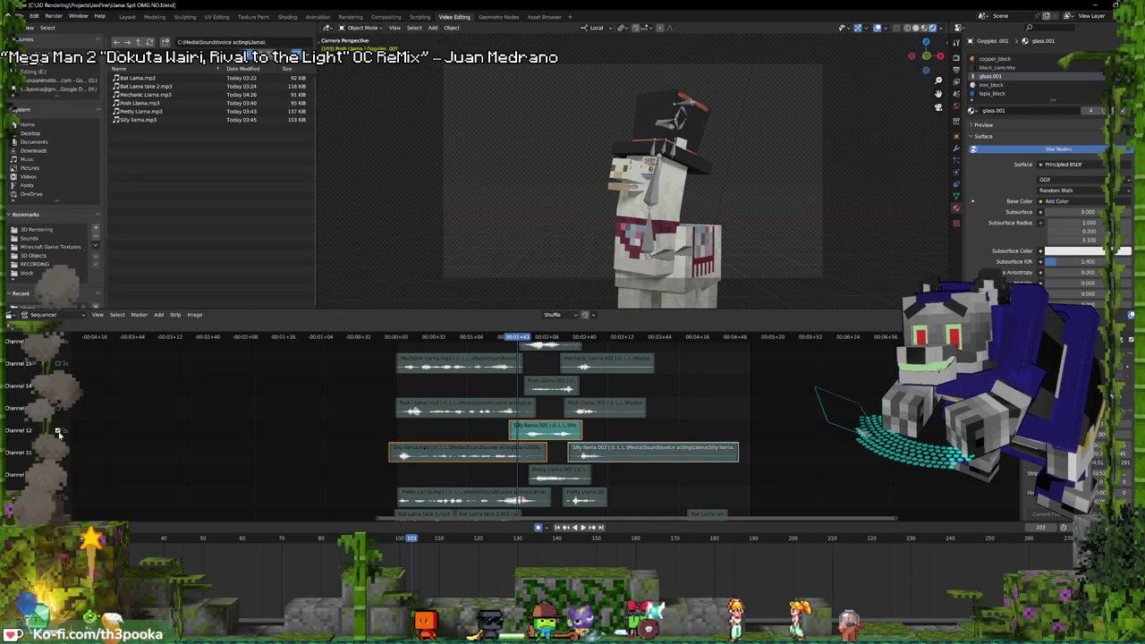
{"action": "left_click", "coordinate": [58, 408]}
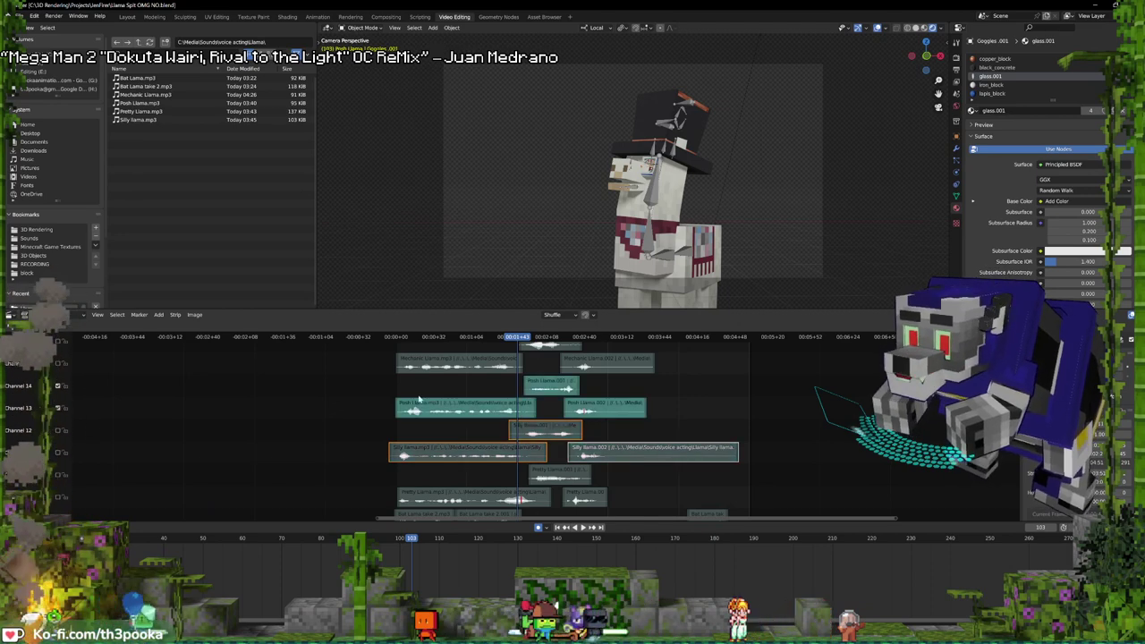
{"action": "key", "text": "shift+Left"}
{"action": "key", "text": "space"}
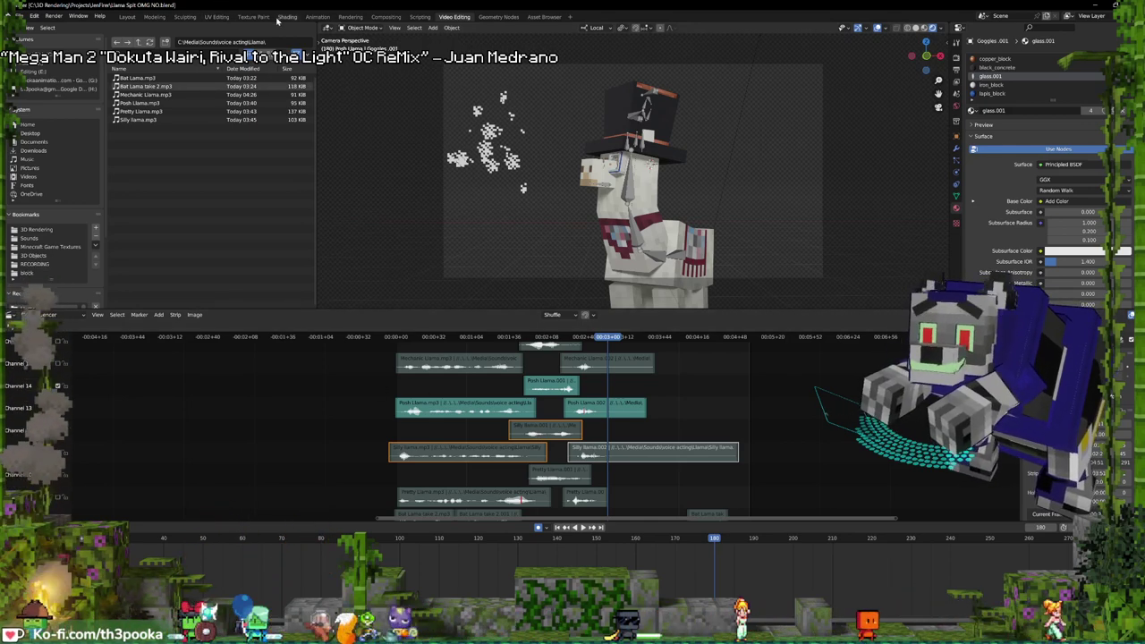
- In the Animation workspace, duplicate the llama armature's Pretty Llama strip onto its own track starting at frame 0, named "Posh Llama"
{"action": "left_click", "coordinate": [629, 199]}
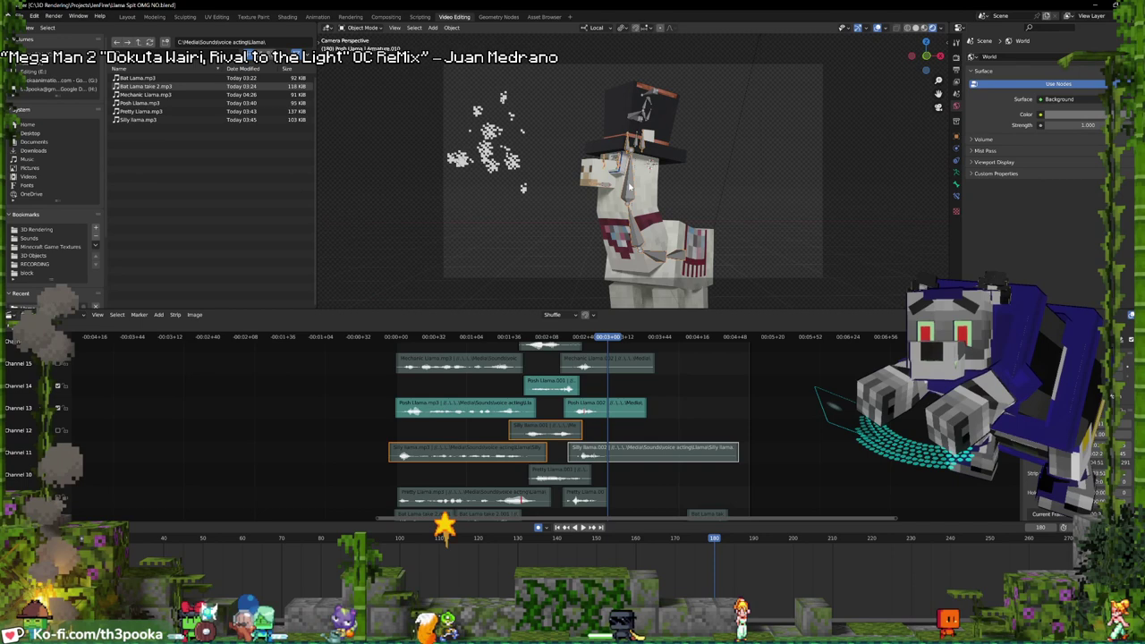
{"action": "left_click", "coordinate": [316, 17]}
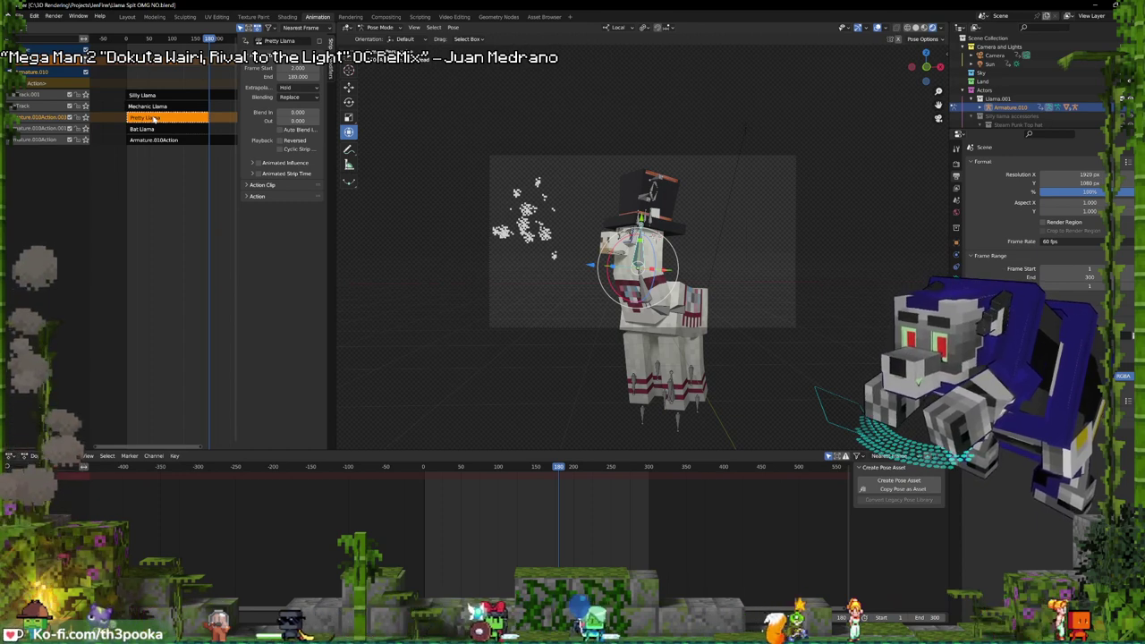
{"action": "key", "text": "shift+d"}
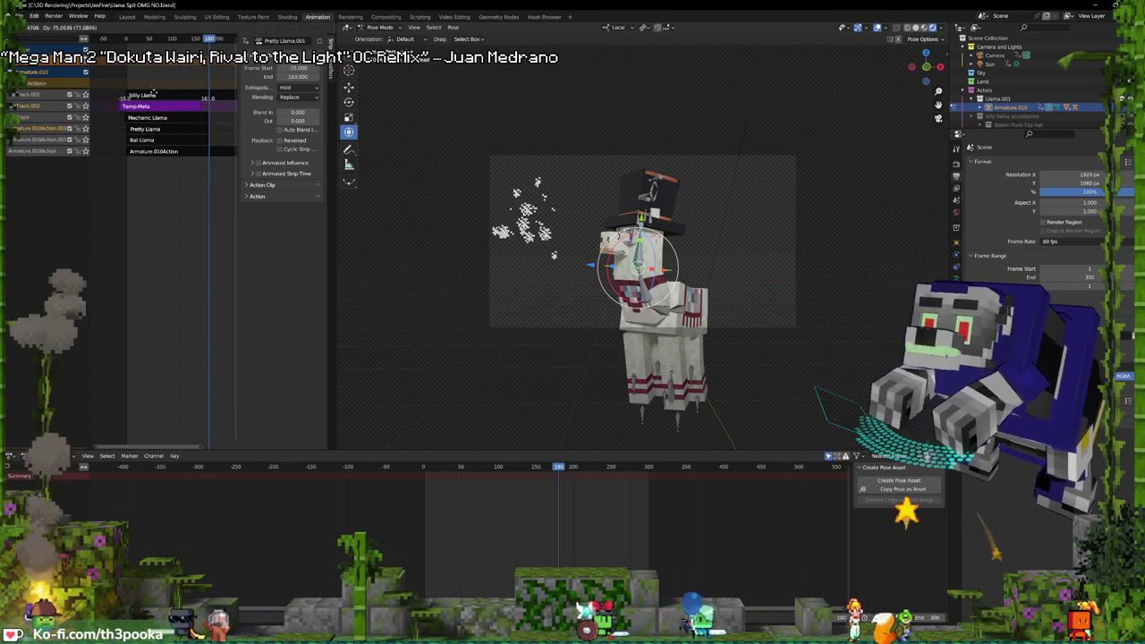
{"action": "left_click", "coordinate": [162, 82]}
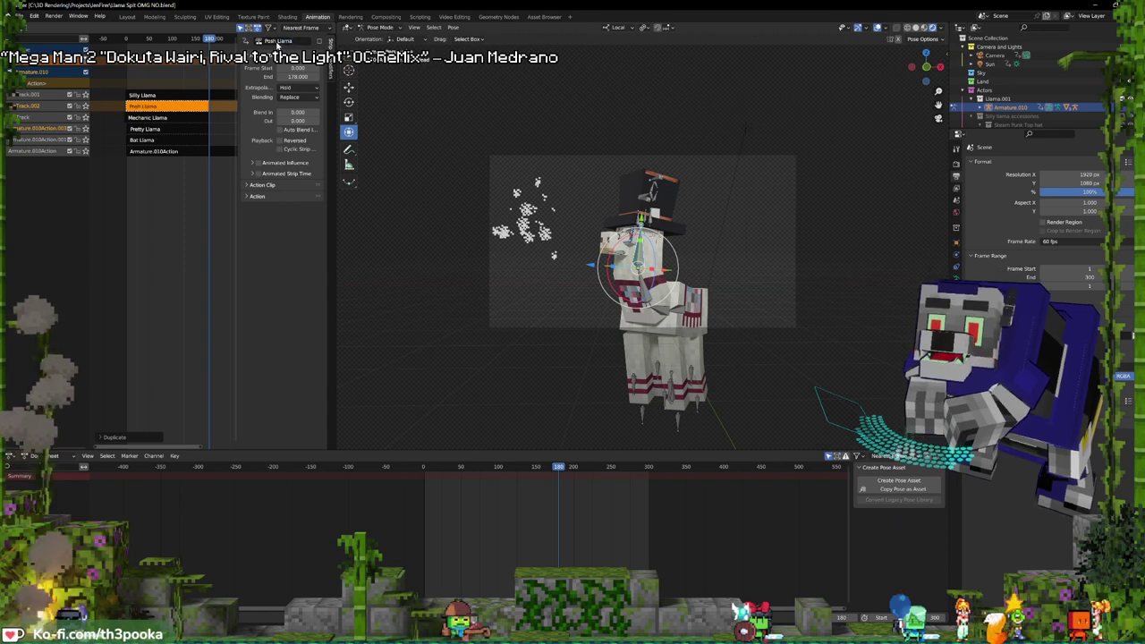
- Preview the llama's motion from frame 0 and open the Posh Llama strip in tweak mode for keyframe editing
{"action": "left_click", "coordinate": [153, 94]}
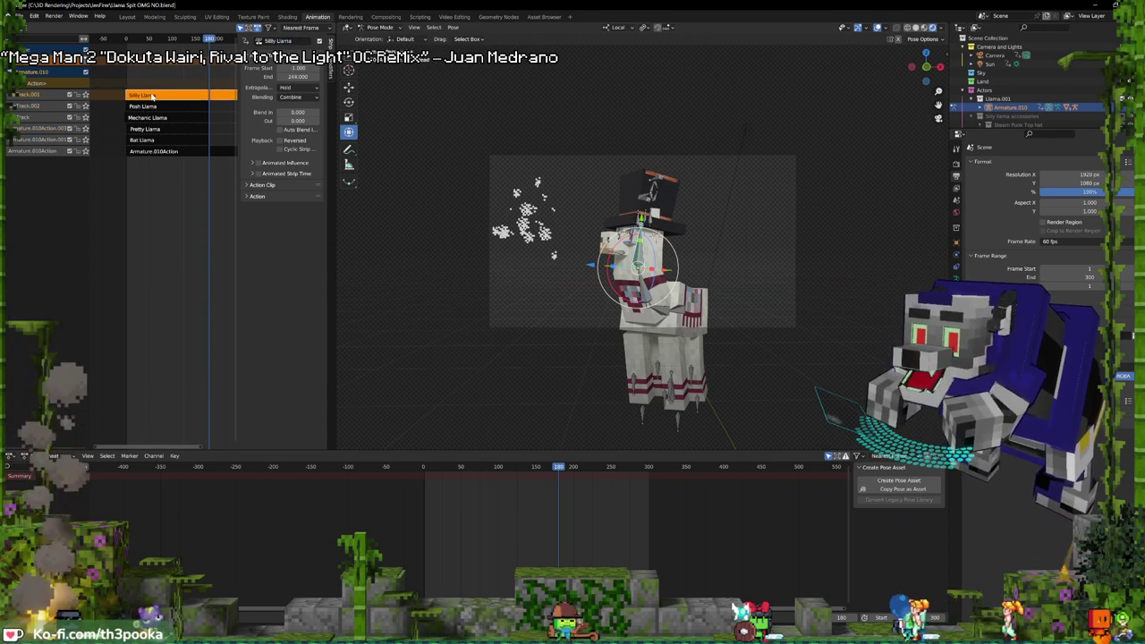
{"action": "key", "text": "shift+Left"}
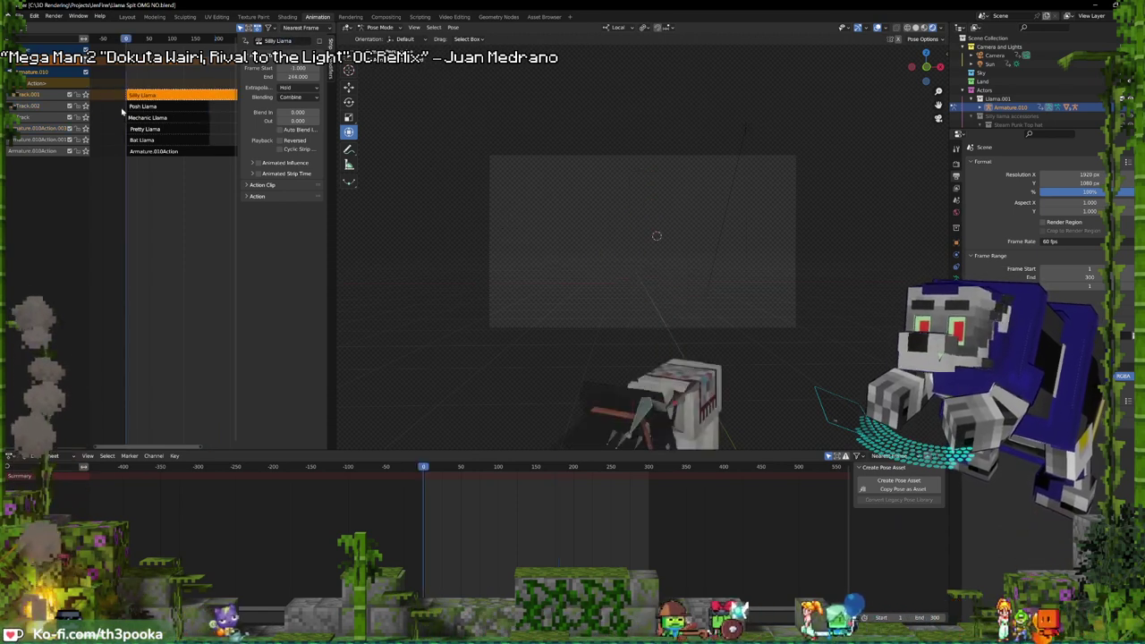
{"action": "key", "text": "space"}
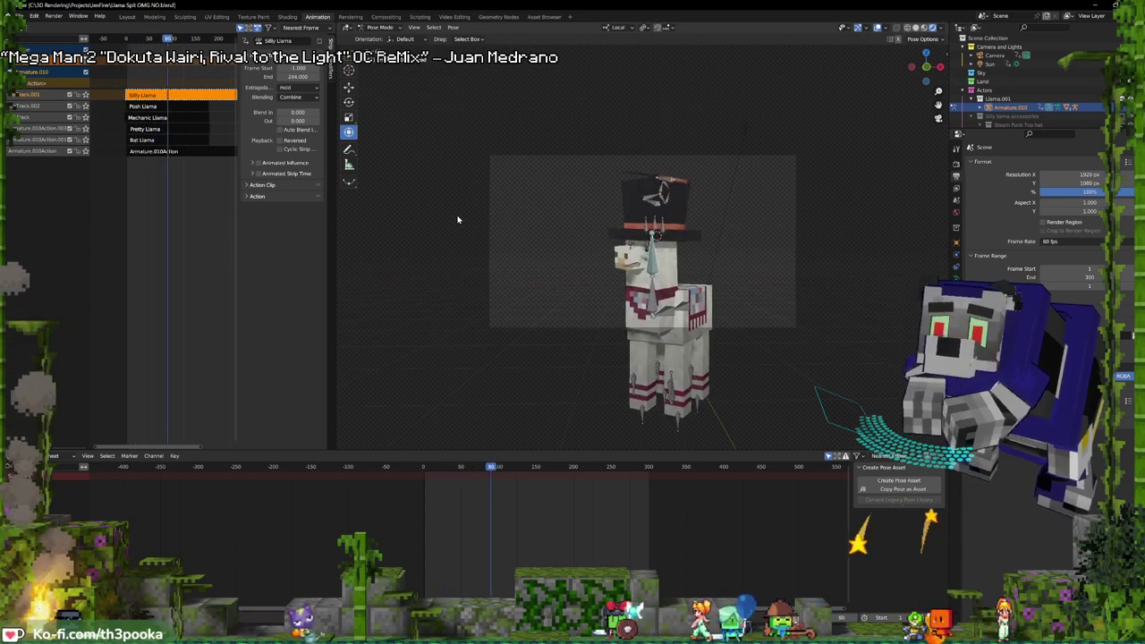
{"action": "left_click", "coordinate": [135, 105]}
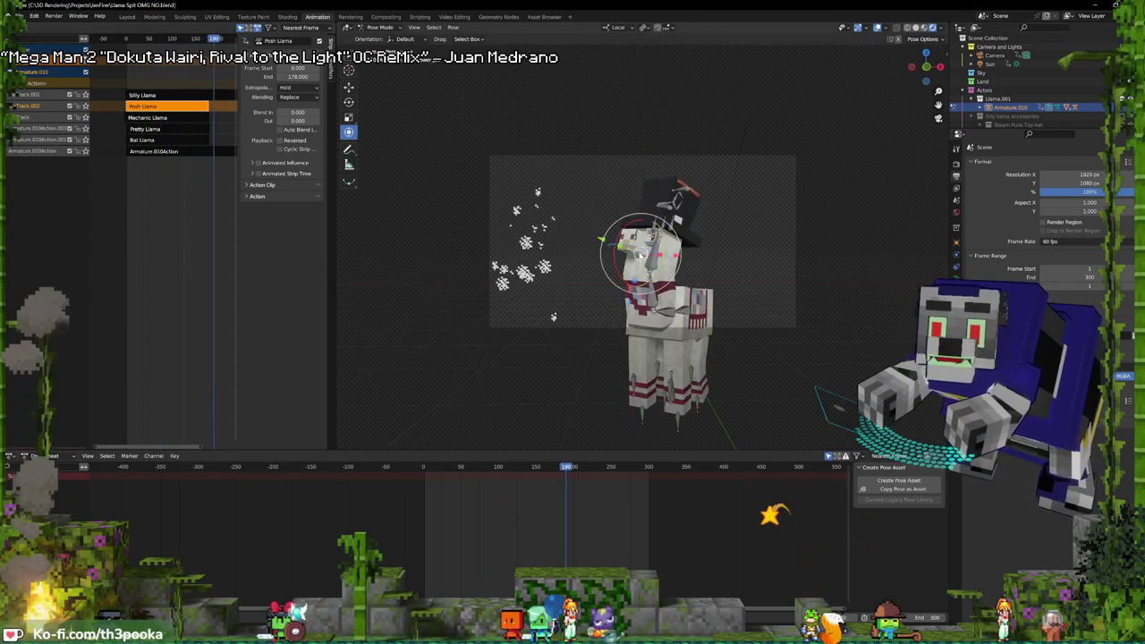
{"action": "key", "text": "Tab"}
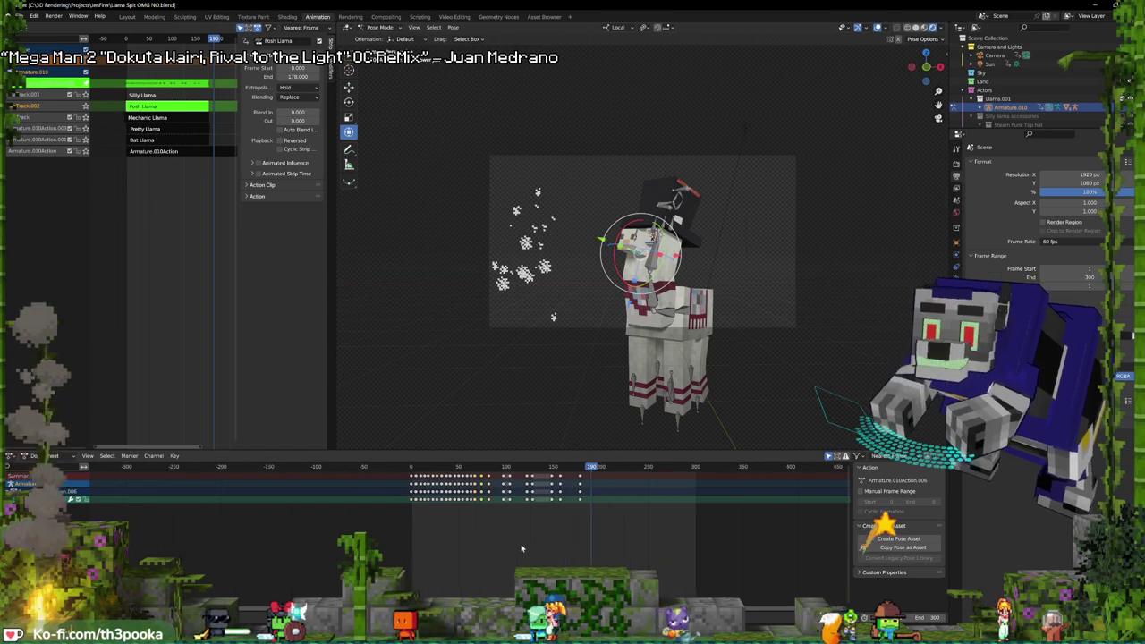
{"action": "scroll", "coordinate": [474, 483], "scroll_direction": "up", "scroll_amount": 3}
{"action": "key", "text": "space"}
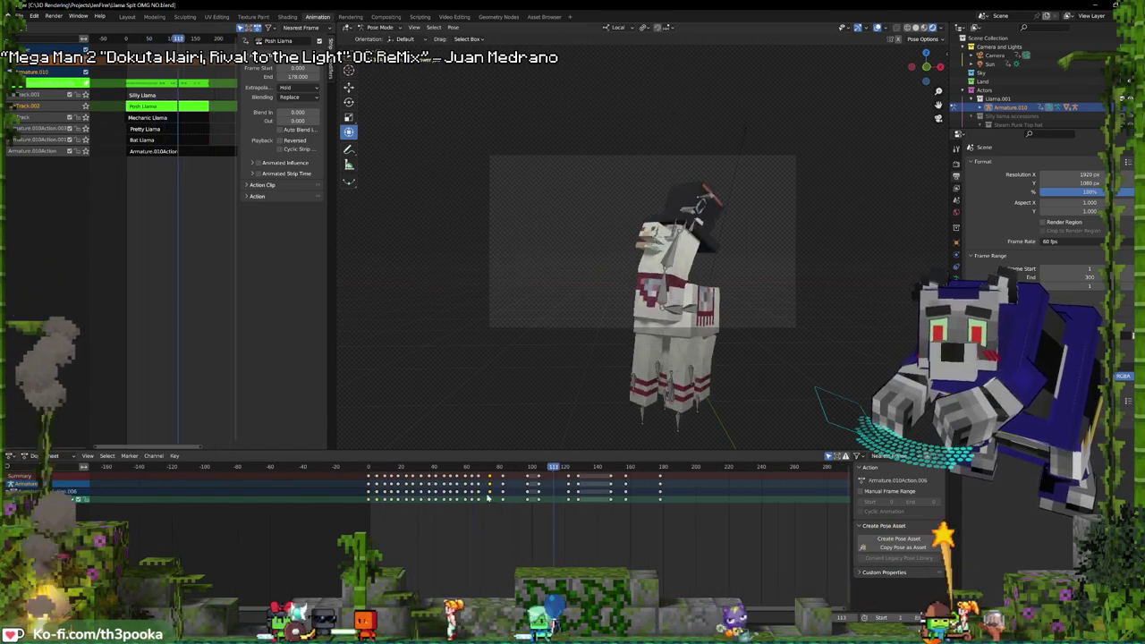
- Select the Posh Llama keyframes between about frames 74 and 104 and scale them closer together in time
{"action": "key", "text": "space"}
{"action": "left_click", "coordinate": [537, 537]}
{"action": "key", "text": "c"}
{"action": "left_click", "coordinate": [531, 501]}
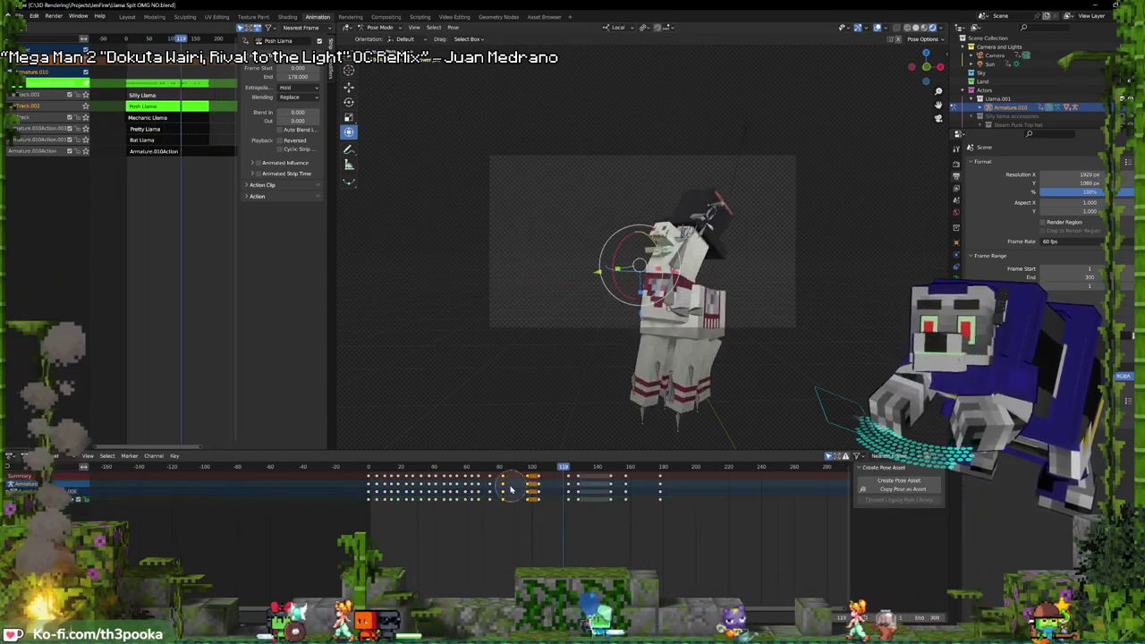
{"action": "left_click", "coordinate": [504, 485]}
{"action": "right_click", "coordinate": [504, 490]}
{"action": "key", "text": "s"}
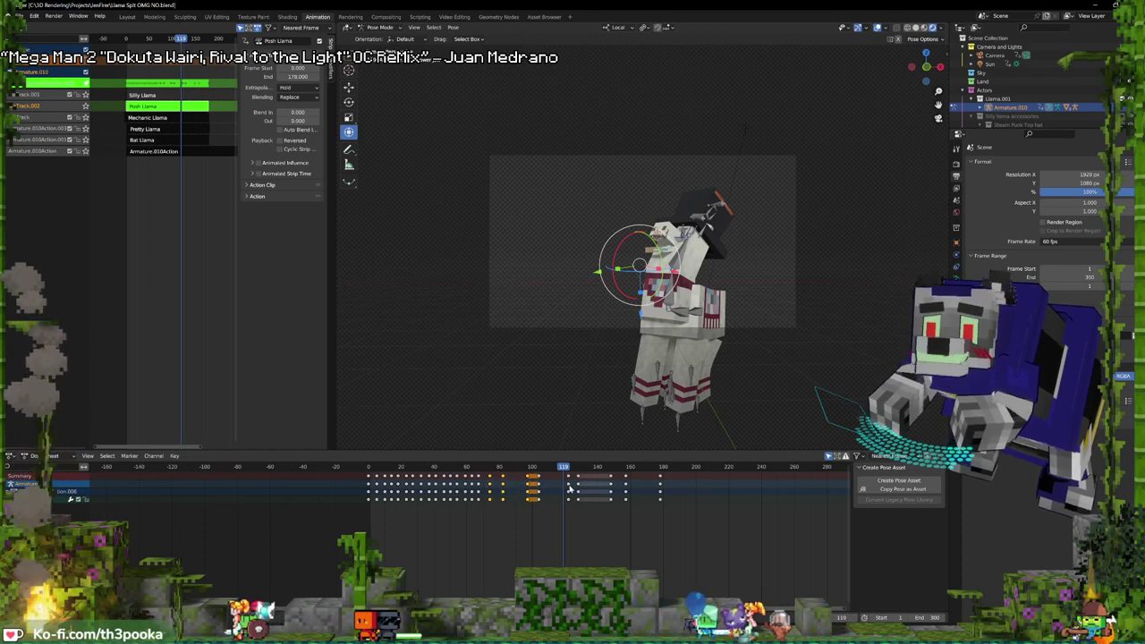
{"action": "key", "text": "Escape"}
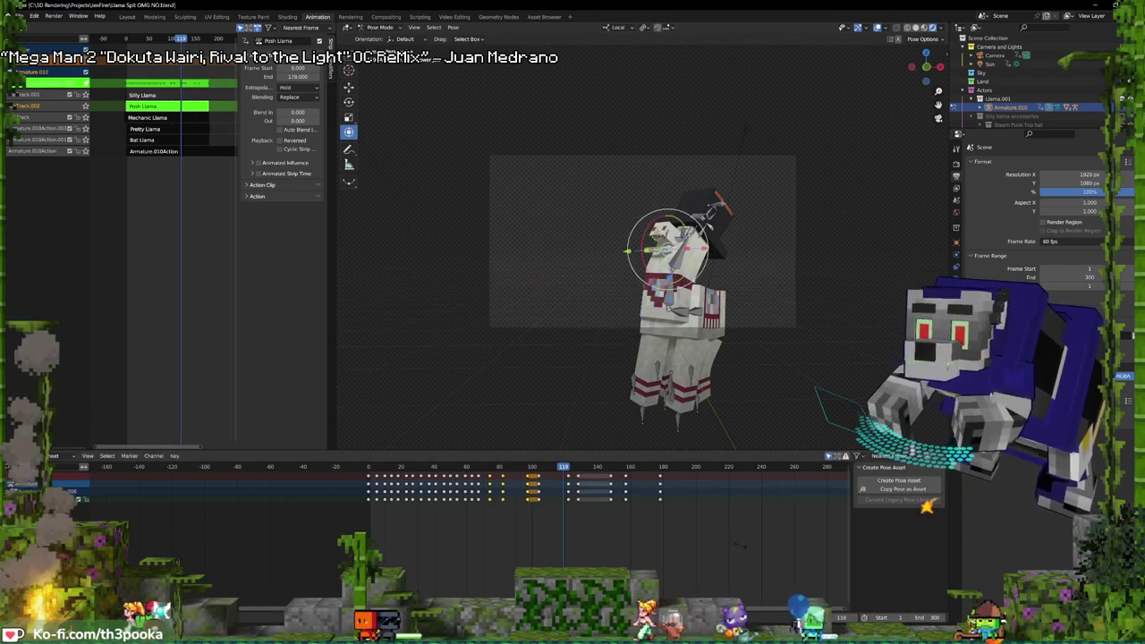
{"action": "key", "text": "s"}
{"action": "left_click", "coordinate": [713, 543]}
- Play back the retimed action, shift the start of the held pose forward about 14 frames, and move the preceding keyframe to about frame 132
{"action": "right_click_drag", "start_coordinate": [442, 504], "coordinate": [451, 503], "text": "shift"}
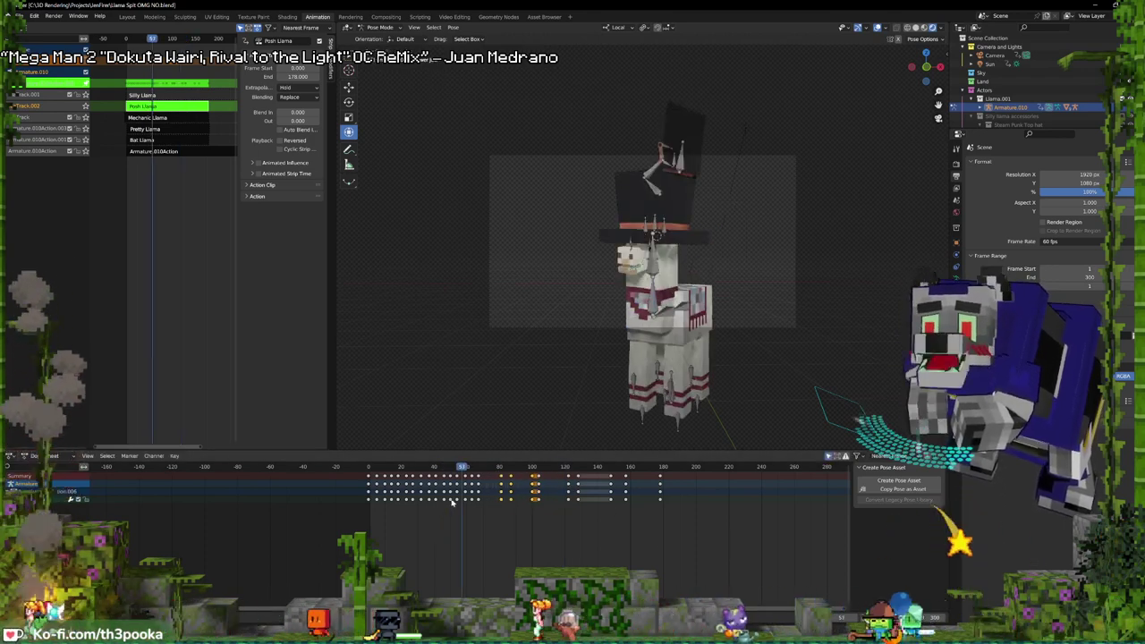
{"action": "key", "text": "space"}
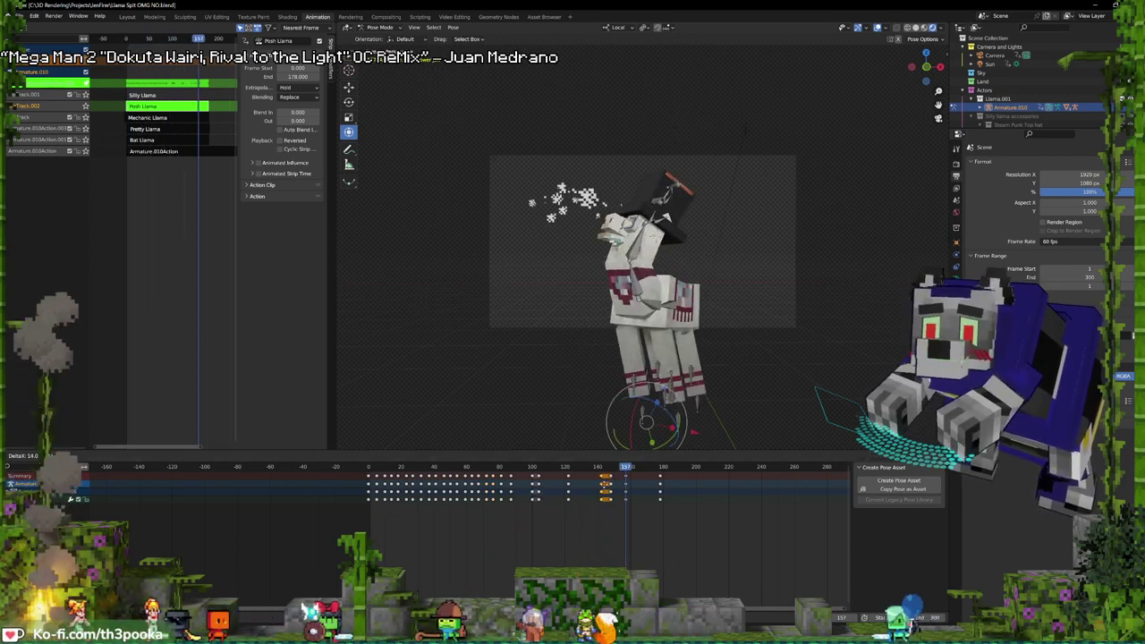
{"action": "left_click", "coordinate": [567, 481]}
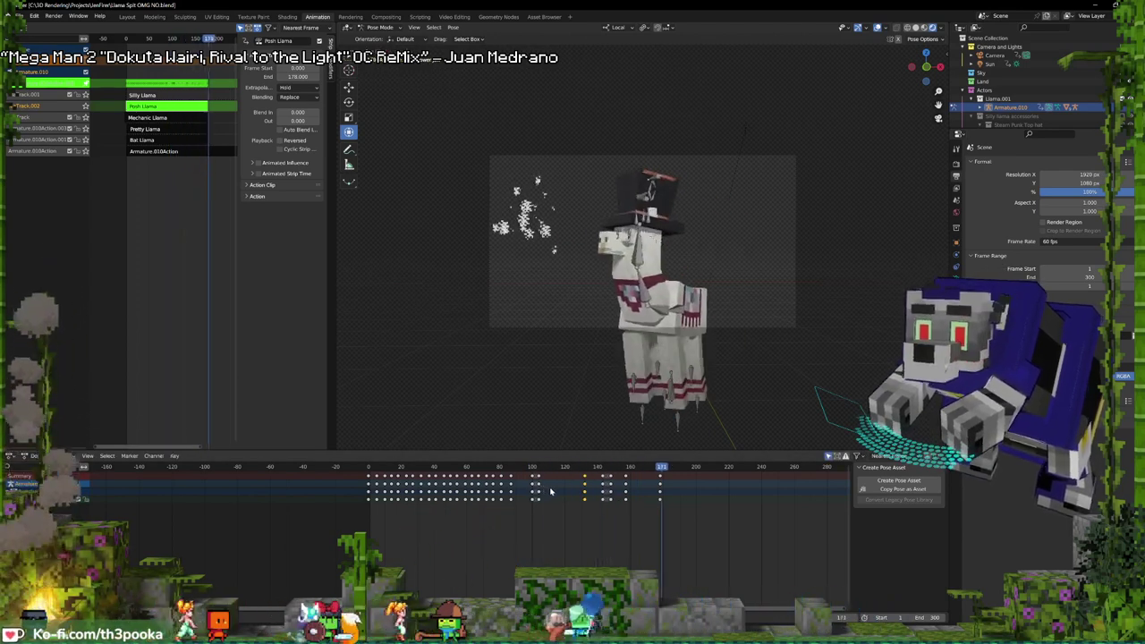
{"action": "key", "text": "space"}
- At frame 157, rotate the llama's jaw bone about 22° around its local X axis and replay the action from frame 0
{"action": "left_click", "coordinate": [623, 484]}
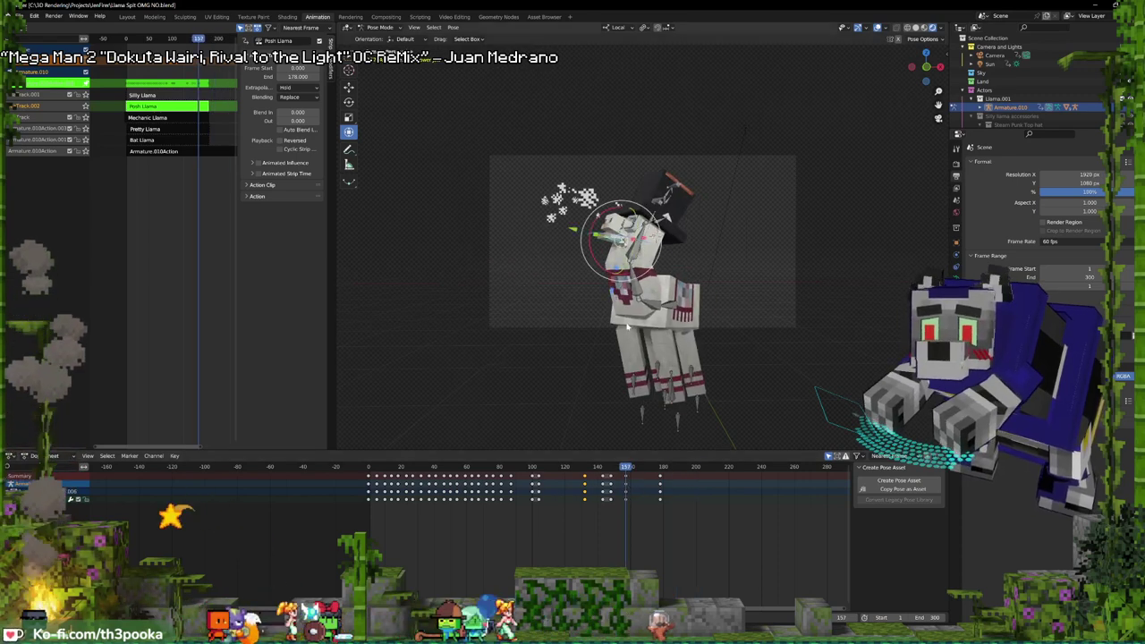
{"action": "key", "text": "r"}
{"action": "key", "text": "x"}
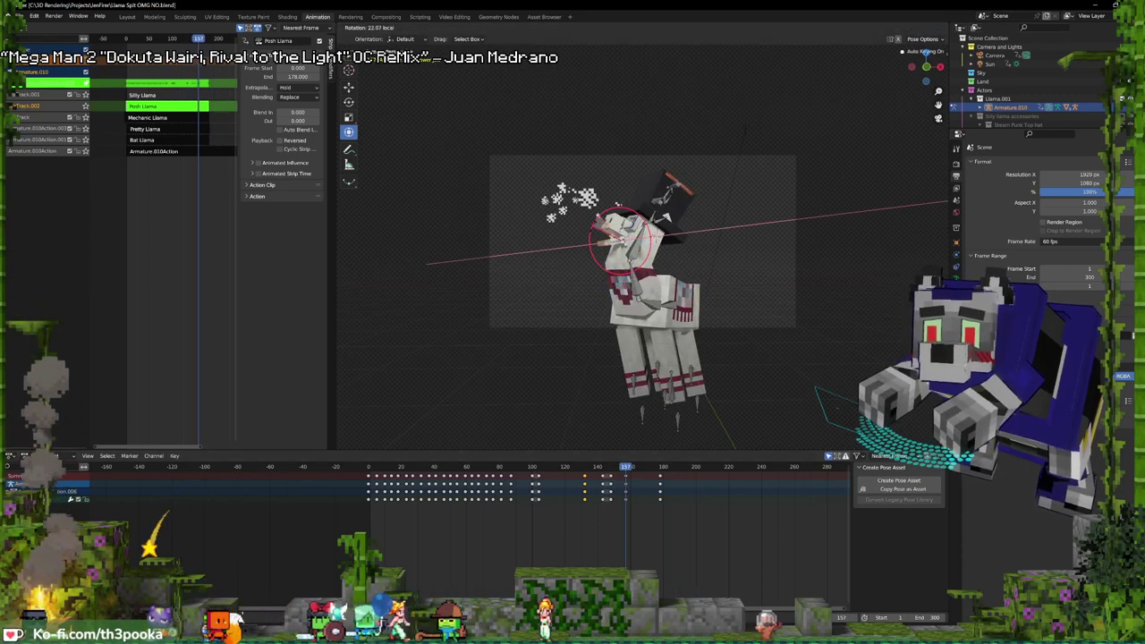
{"action": "left_click_drag", "start_coordinate": [614, 528], "coordinate": [611, 537]}
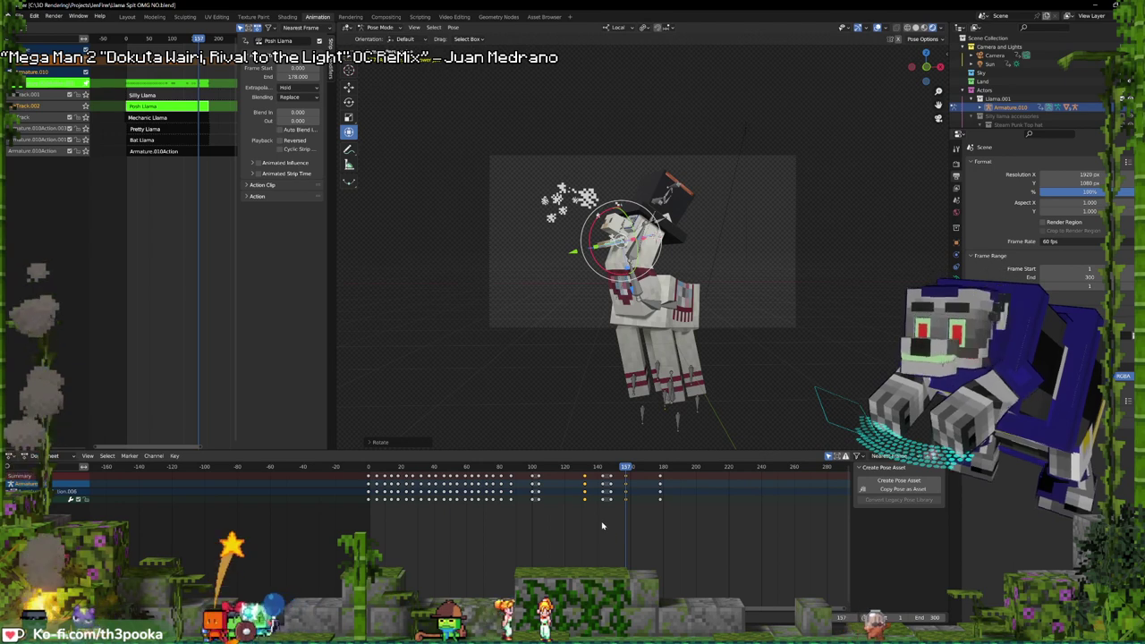
{"action": "right_click", "coordinate": [364, 492], "text": "shift"}
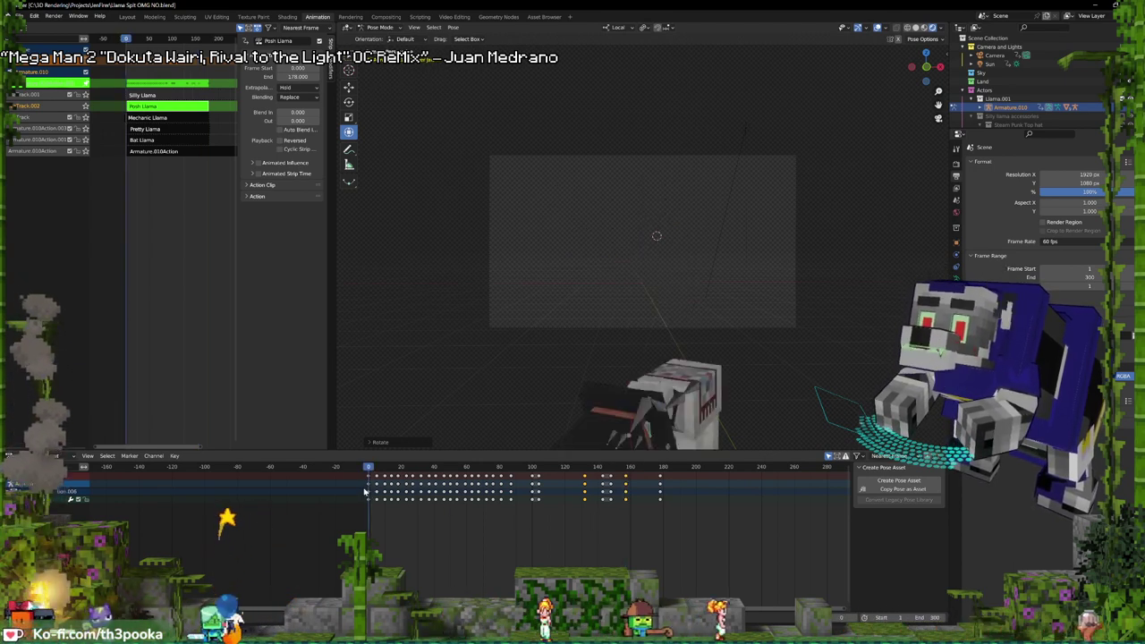
{"action": "key", "text": "space"}
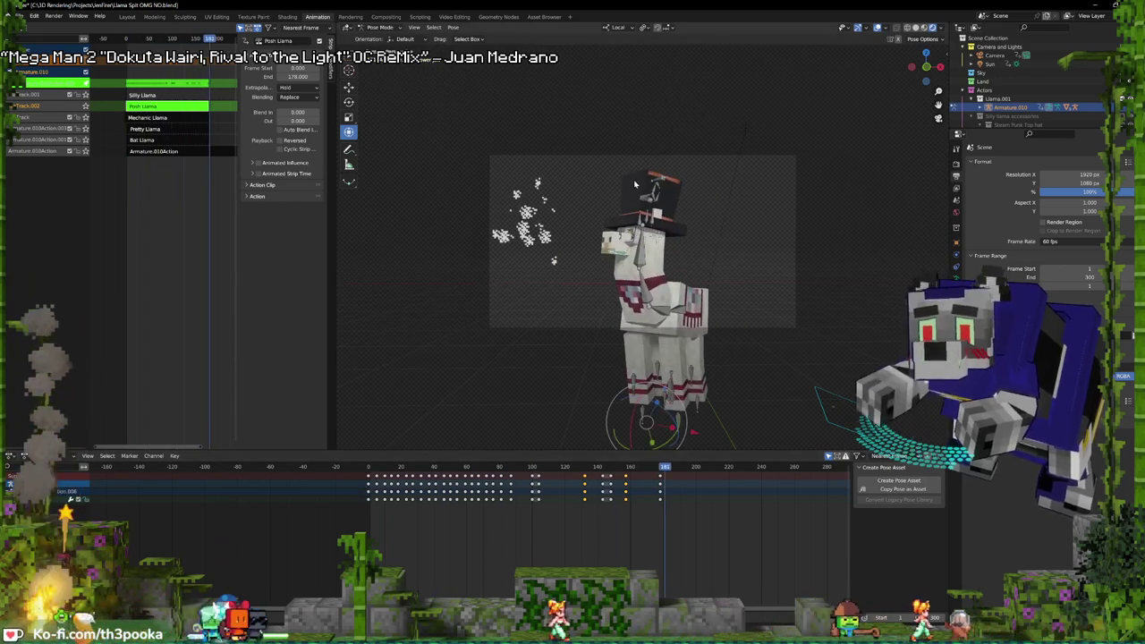
- Delete all animation keyframes from the top hat's armature in Pose Mode and return to Object Mode
{"action": "key", "text": "ctrl+Tab"}
{"action": "left_click", "coordinate": [654, 195]}
{"action": "key", "text": "ctrl+Tab"}
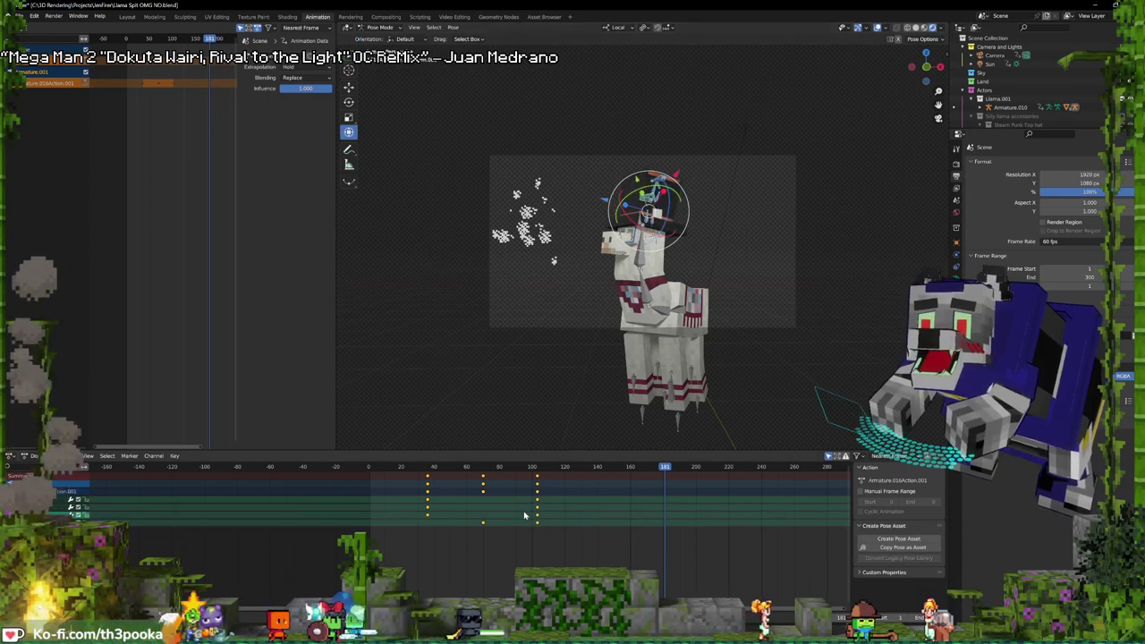
{"action": "key", "text": "Delete"}
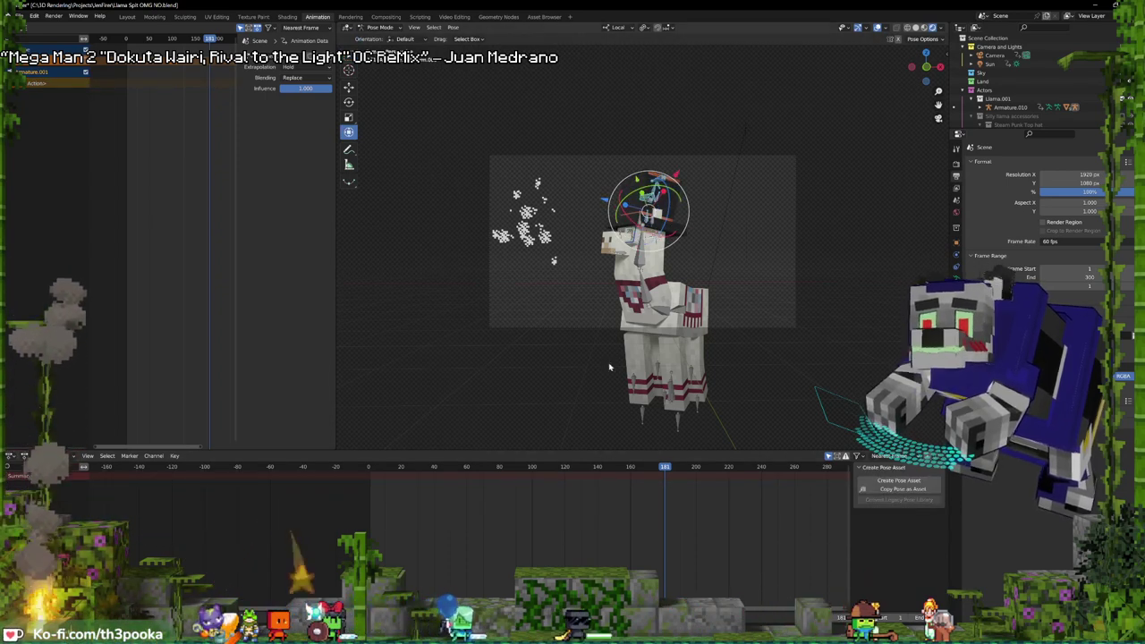
{"action": "key", "text": "ctrl+Tab"}
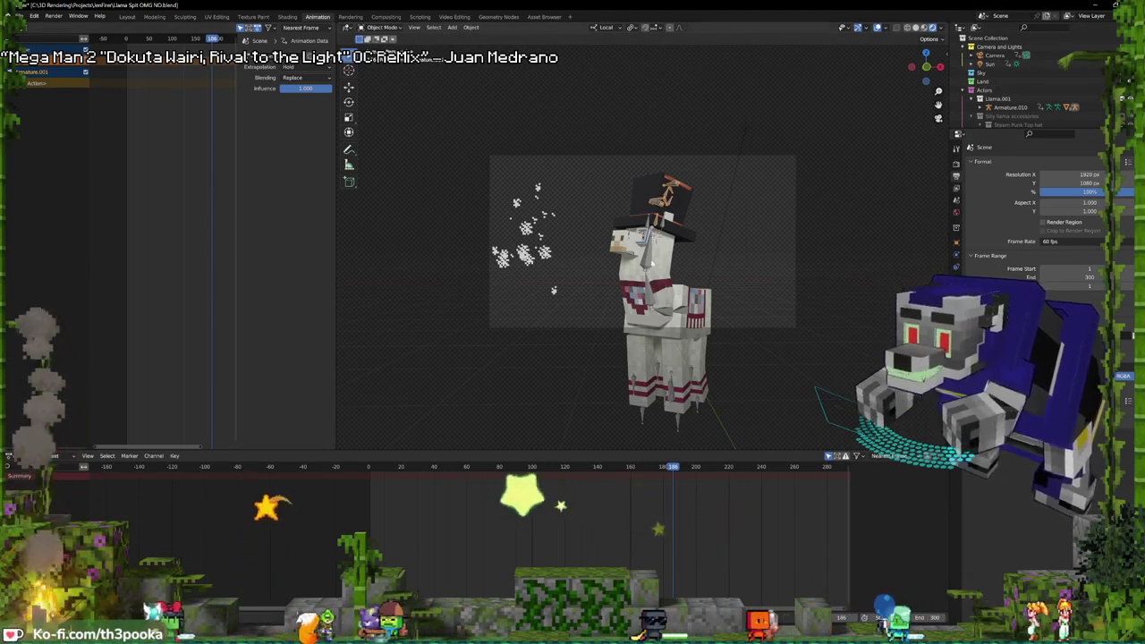
- Exit tweak mode on the llama armature's Posh Llama strip and select its Silly Llama strip
{"action": "left_click", "coordinate": [649, 229]}
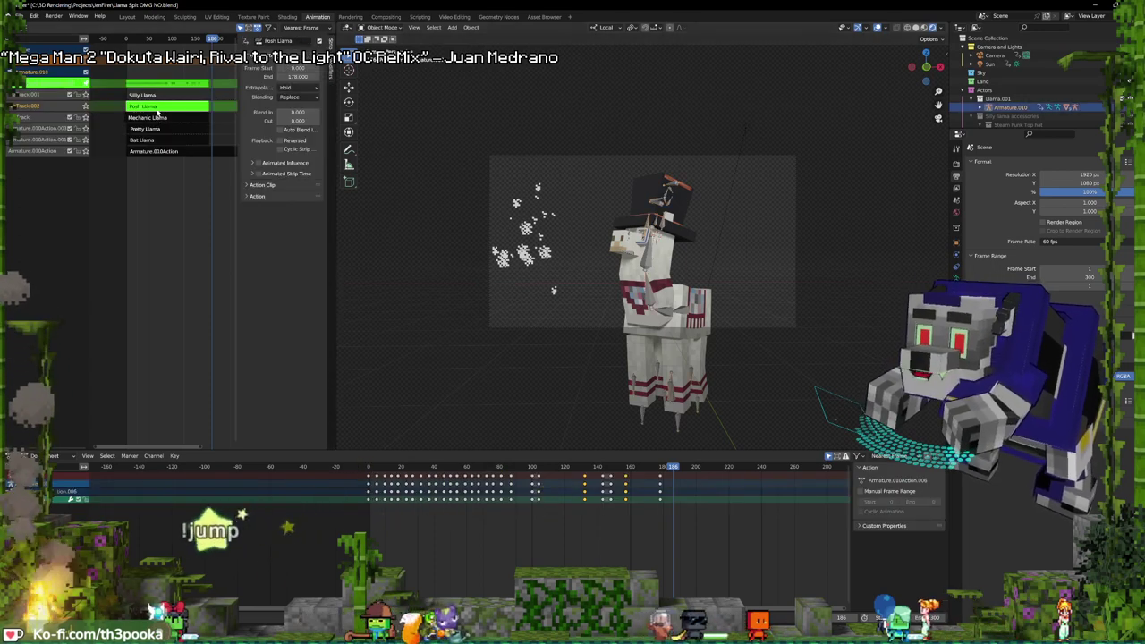
{"action": "key", "text": "Tab"}
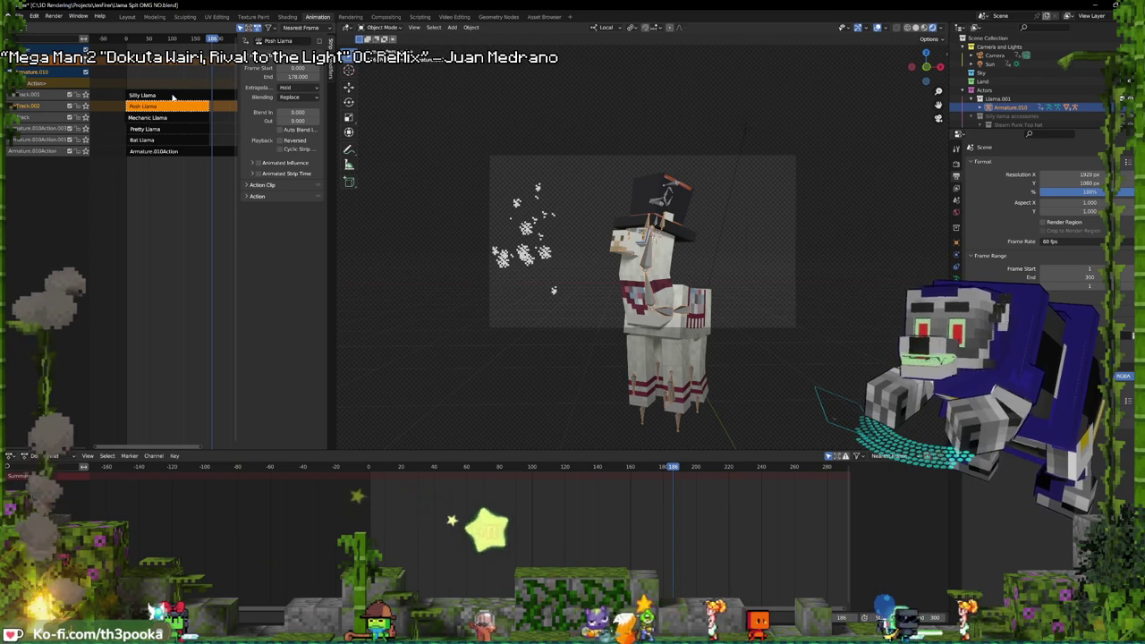
{"action": "left_click", "coordinate": [173, 96]}
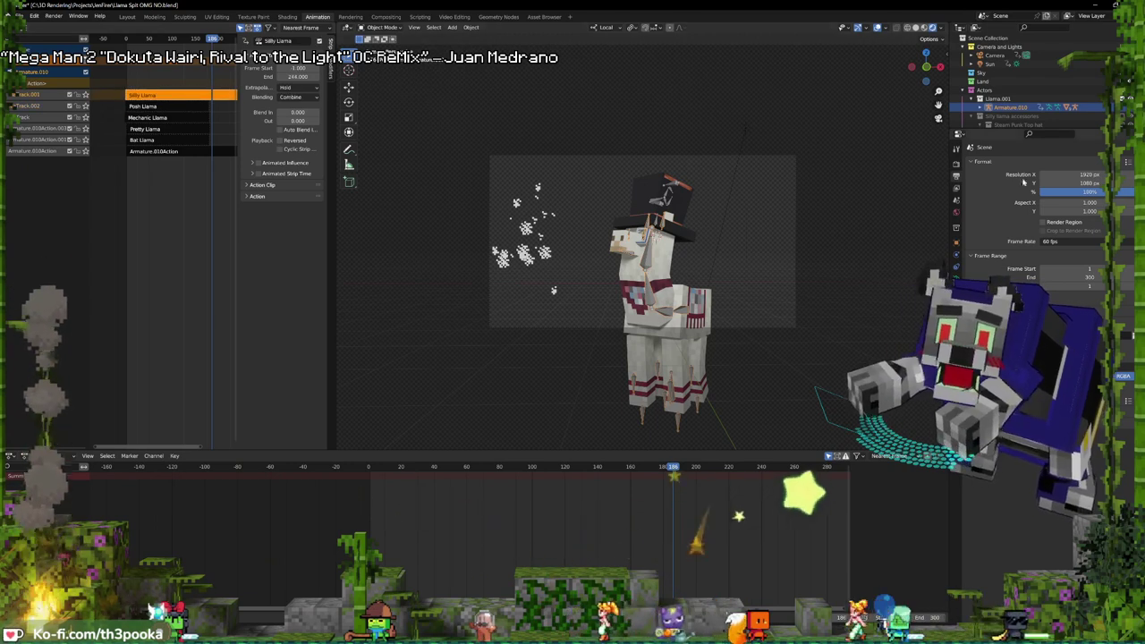
- Exclude the Posh Llama collection from the view layer and include the Silly llama accessories collection instead
{"action": "scroll", "coordinate": [1096, 100], "scroll_direction": "down", "scroll_amount": 3}
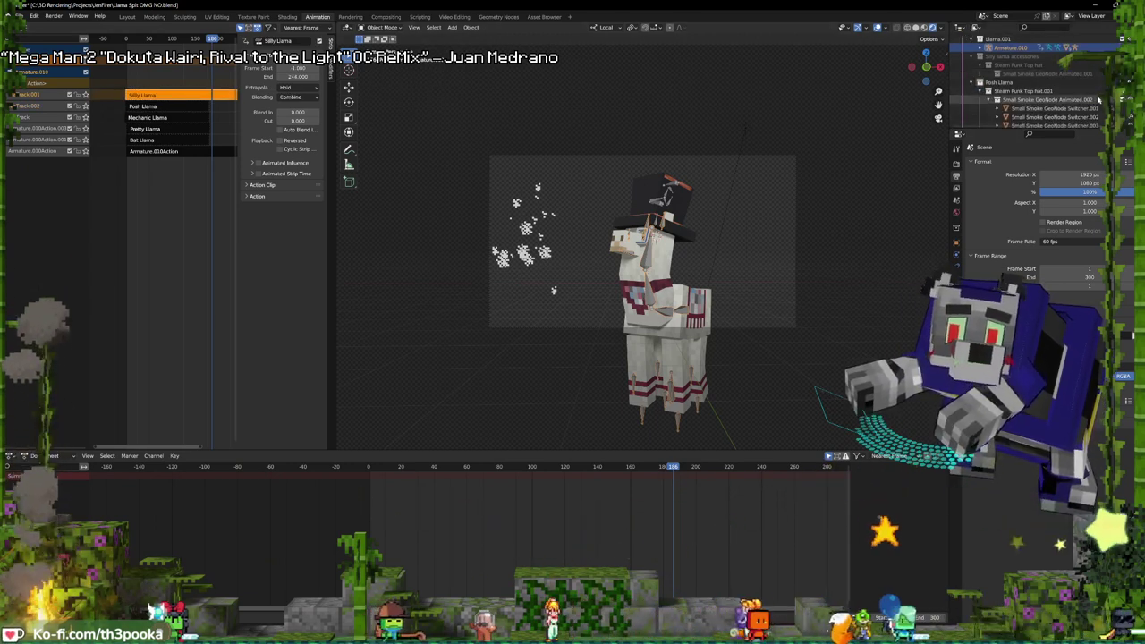
{"action": "left_click", "coordinate": [978, 83], "text": "shift"}
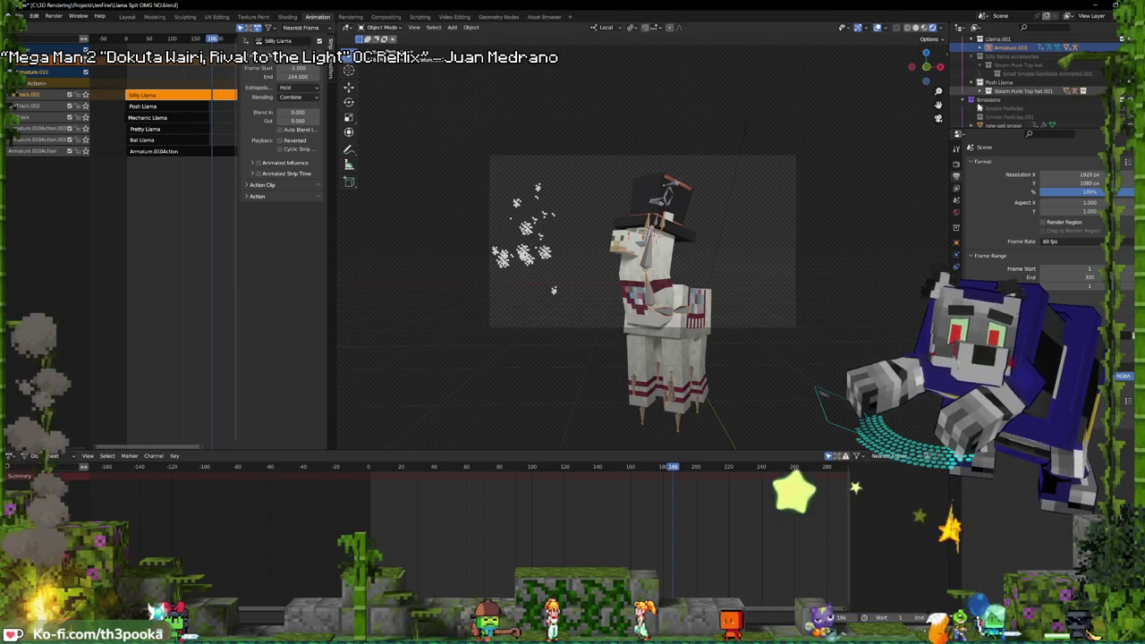
{"action": "left_click", "coordinate": [988, 90]}
{"action": "scroll", "coordinate": [1035, 105], "scroll_direction": "up", "scroll_amount": 2}
{"action": "scroll", "coordinate": [1035, 106], "scroll_direction": "down", "scroll_amount": 1}
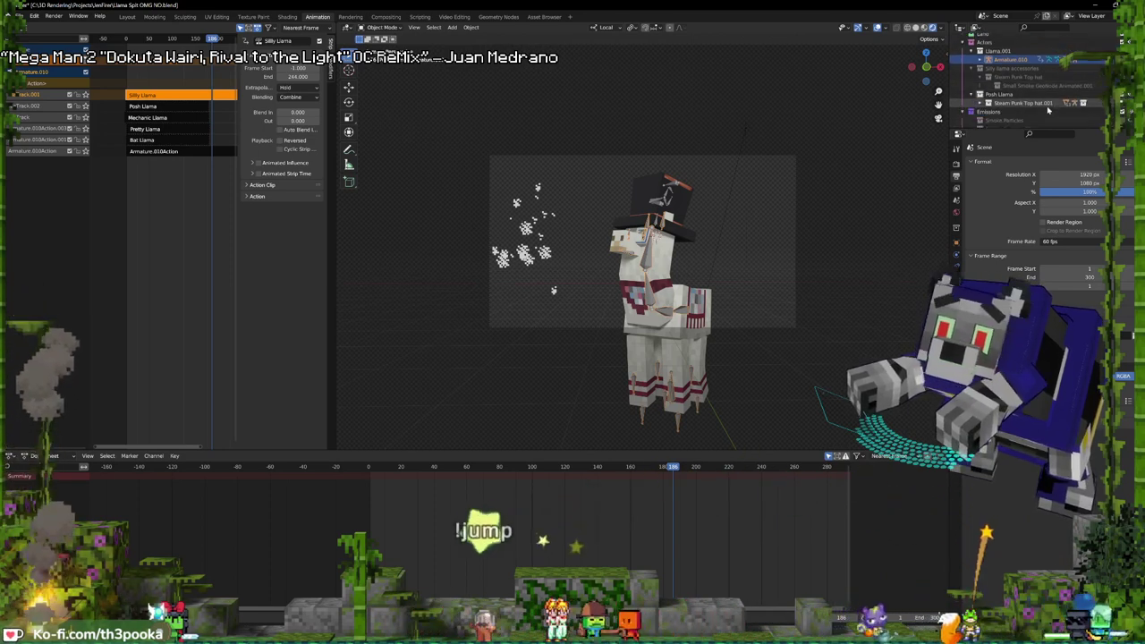
{"action": "left_click", "coordinate": [1121, 94]}
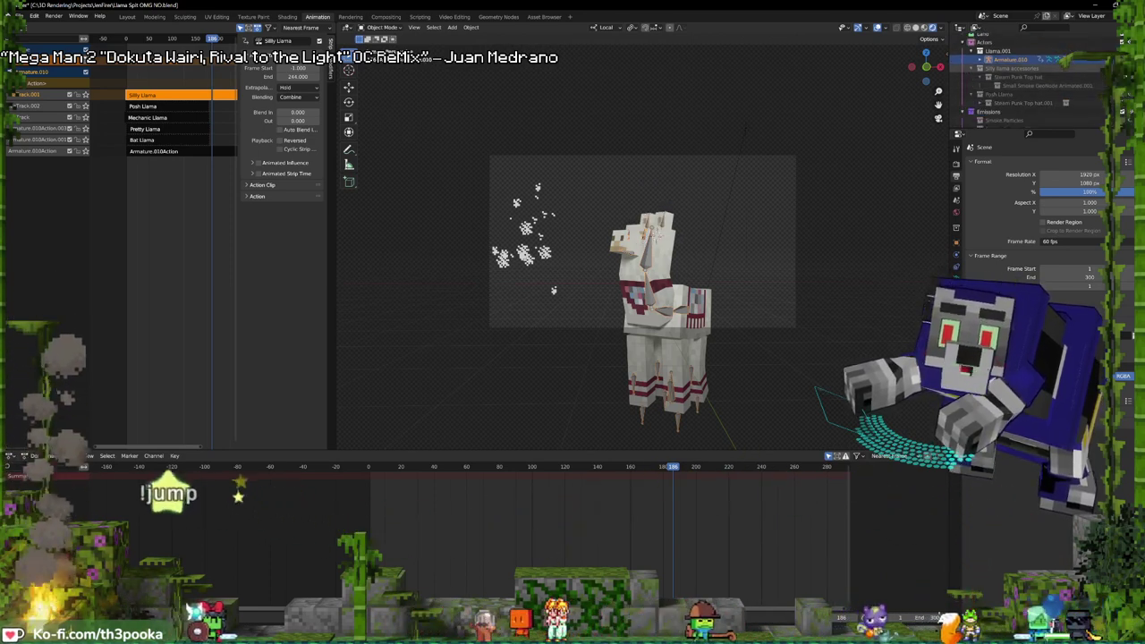
{"action": "left_click", "coordinate": [1121, 68]}
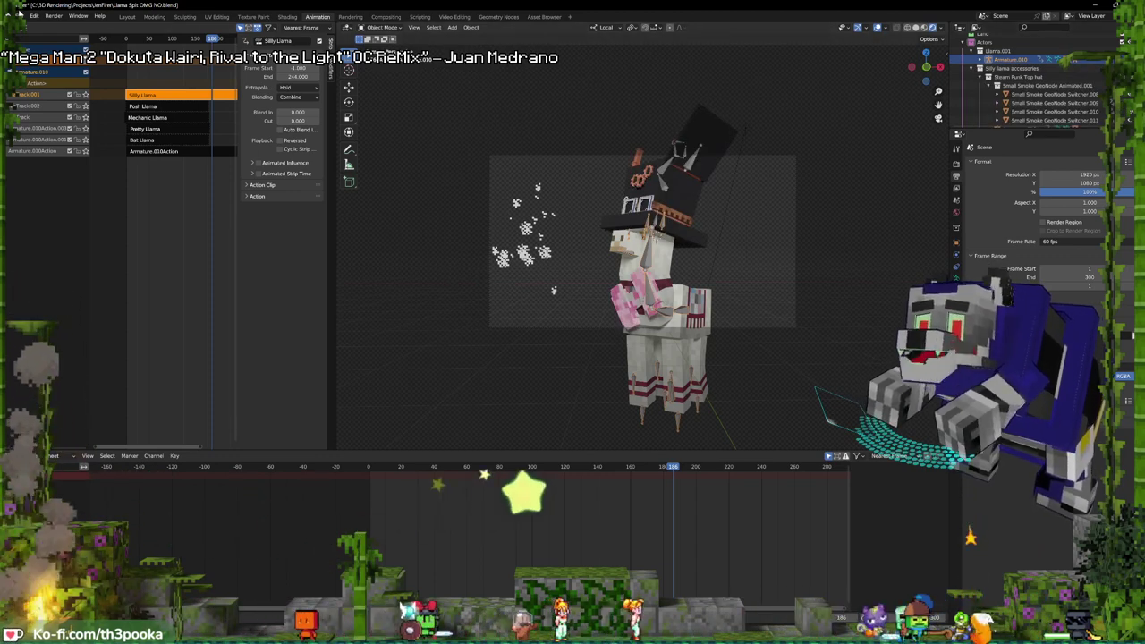
- Save the file, render the Silly Llama animation, and close the render window once the frames are done
{"action": "left_click", "coordinate": [20, 15]}
{"action": "left_click", "coordinate": [37, 72]}
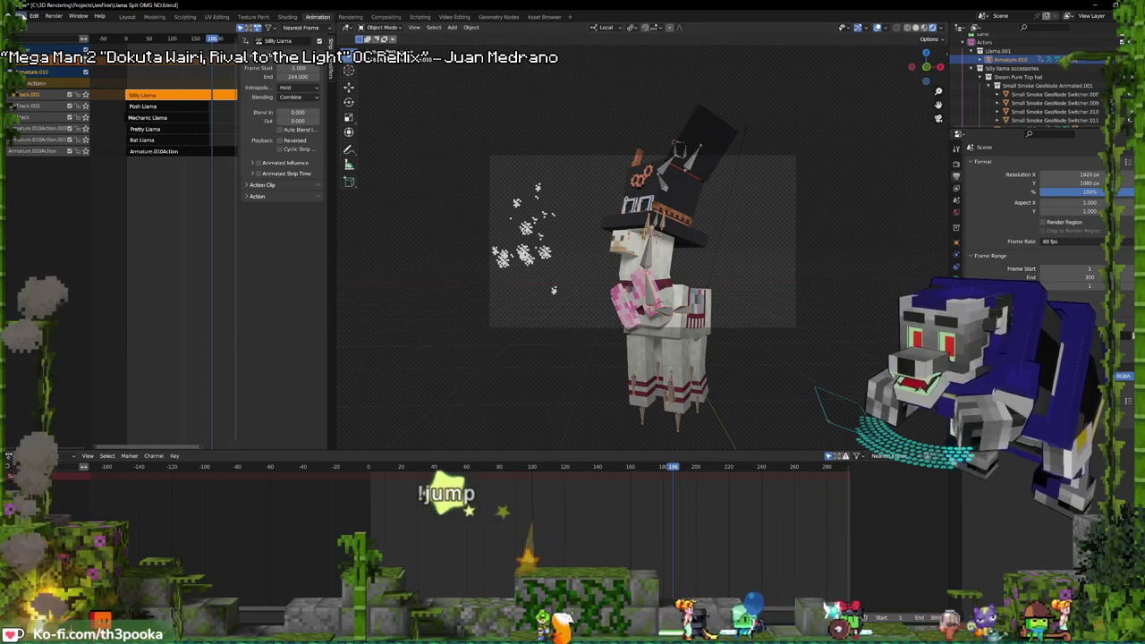
{"action": "left_click", "coordinate": [19, 16]}
{"action": "left_click", "coordinate": [33, 74]}
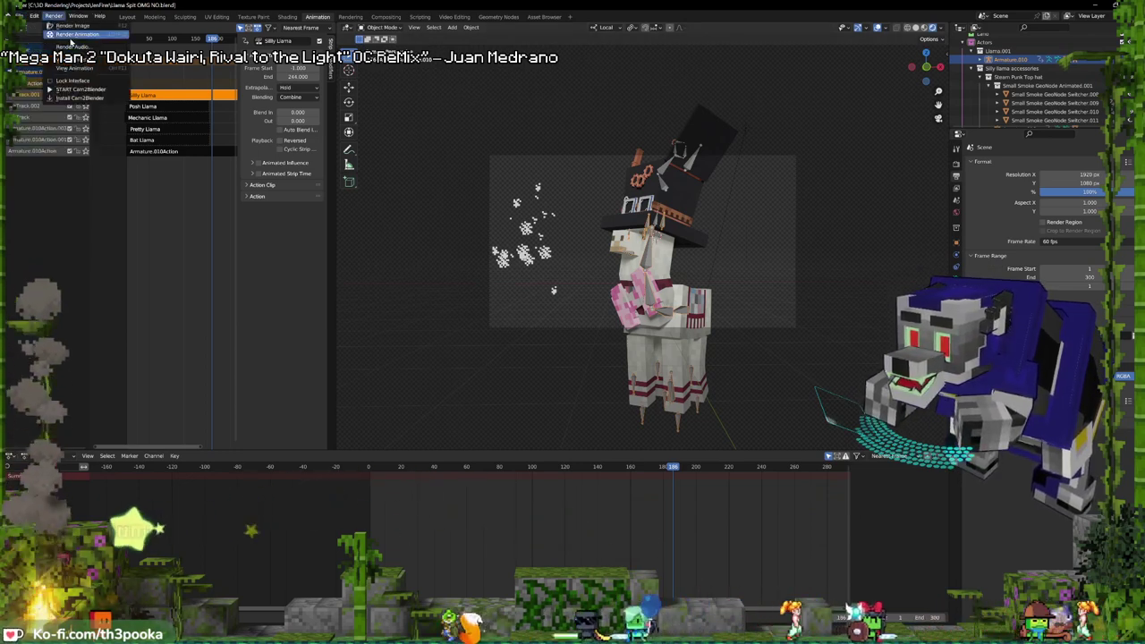
{"action": "key", "text": "ctrl+F12"}
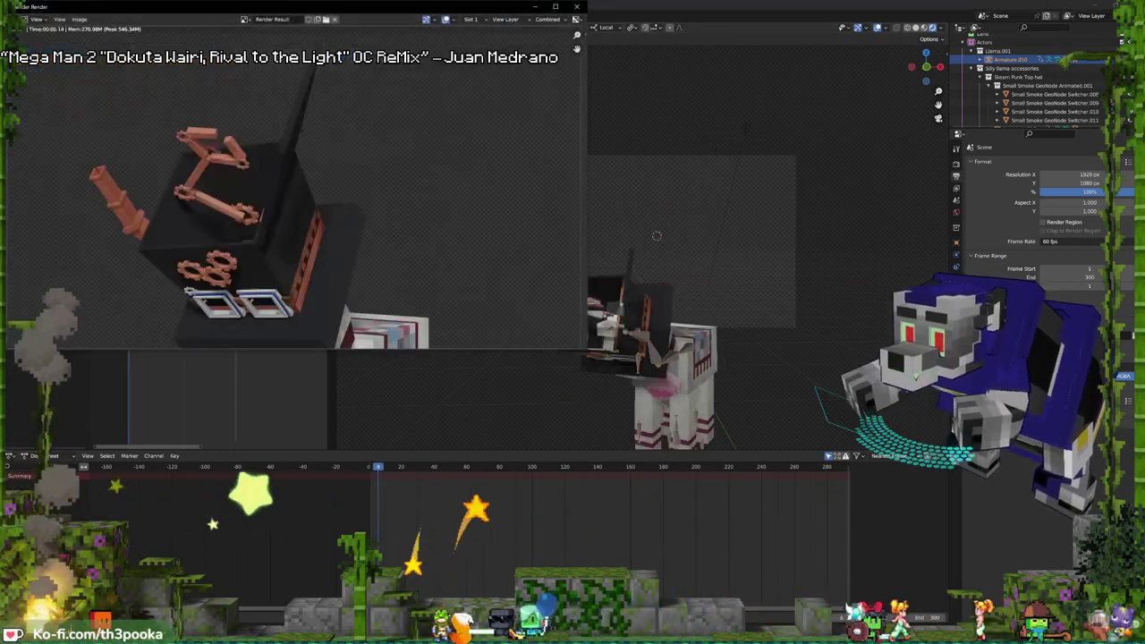
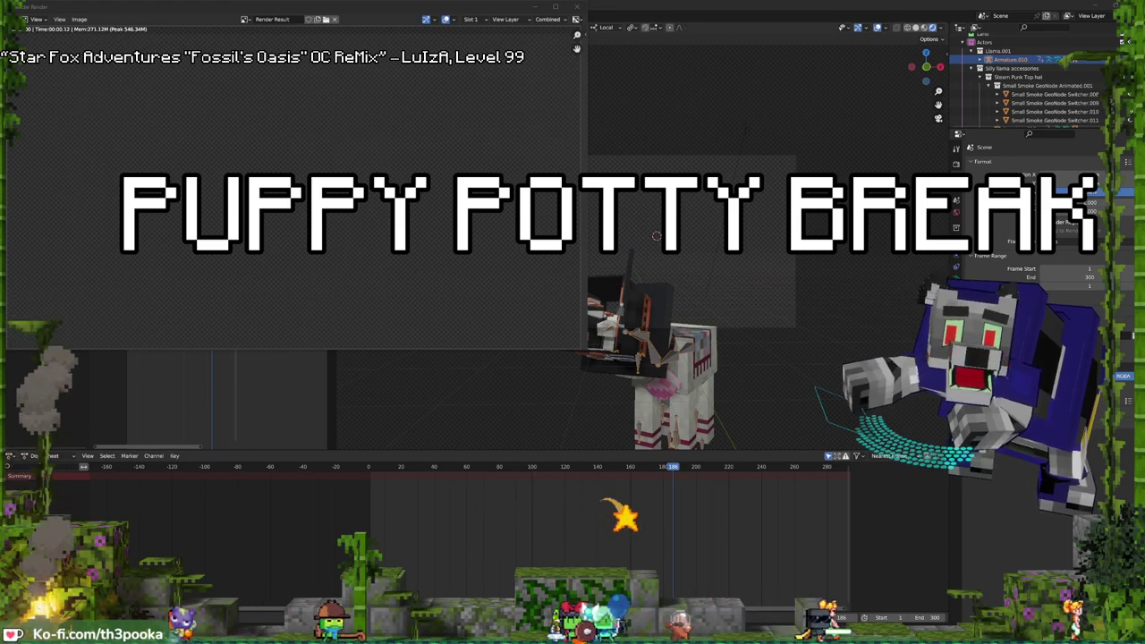
{"action": "left_click", "coordinate": [579, 8]}
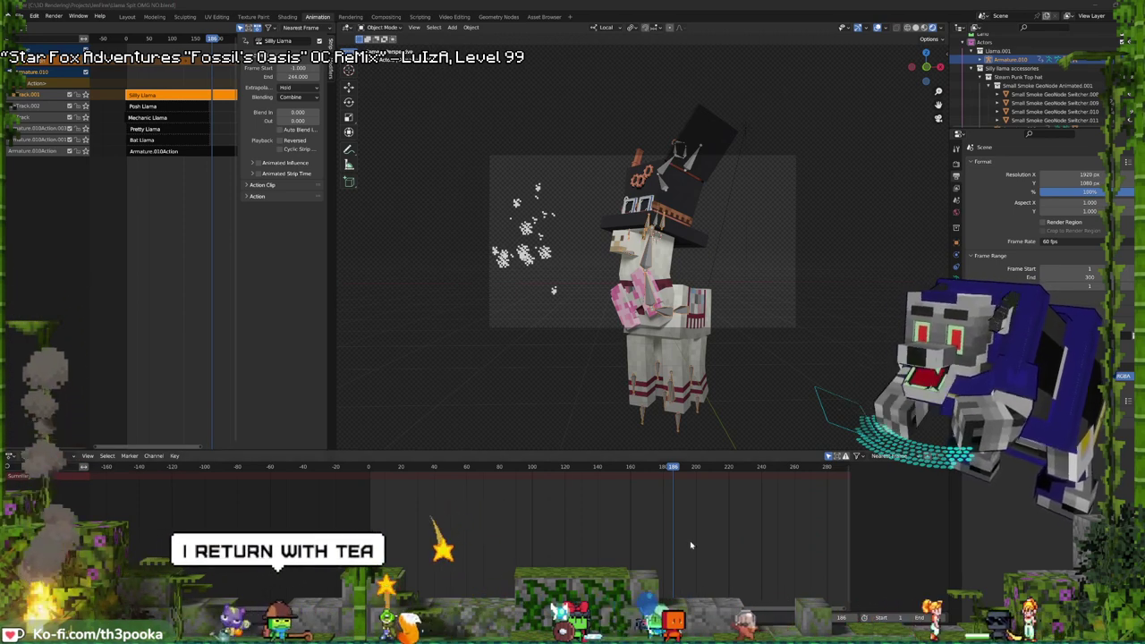
- Switch to the other Blender window and open the recent file Wave.blend, discarding the unsaved changes in untitled.blend
{"action": "mouse_move", "coordinate": [467, 631]}
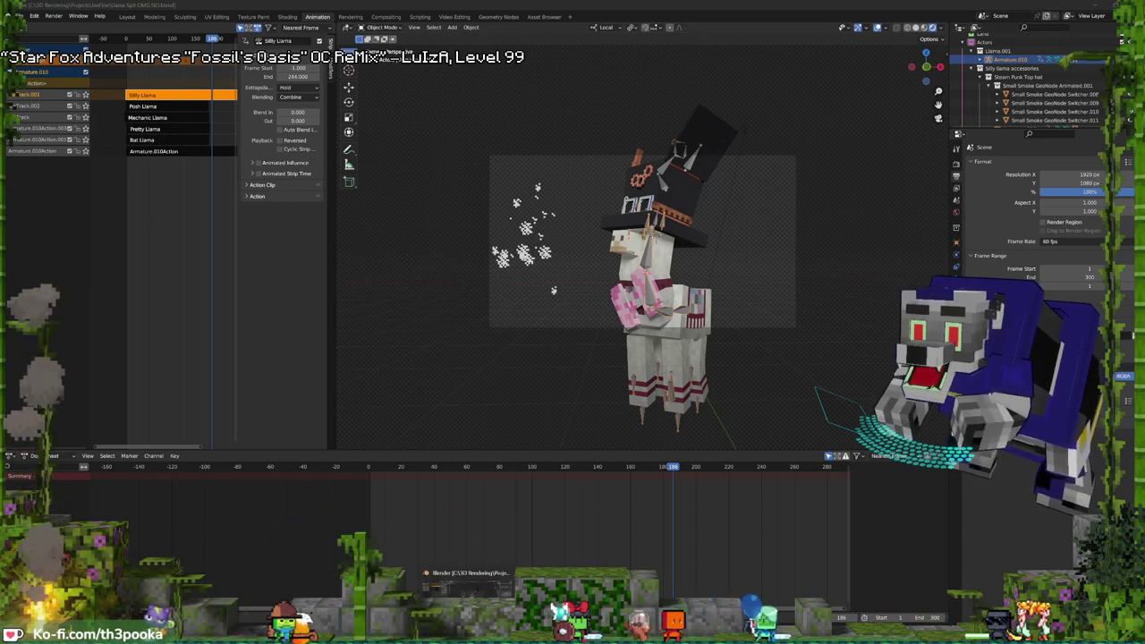
{"action": "left_click", "coordinate": [465, 581]}
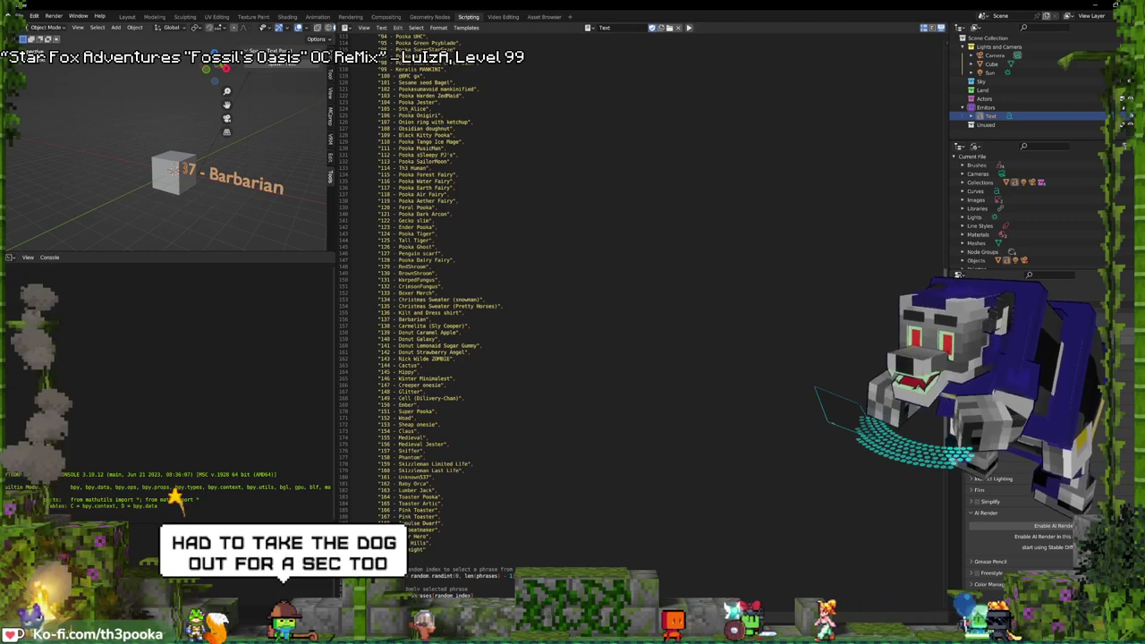
{"action": "left_click", "coordinate": [20, 16]}
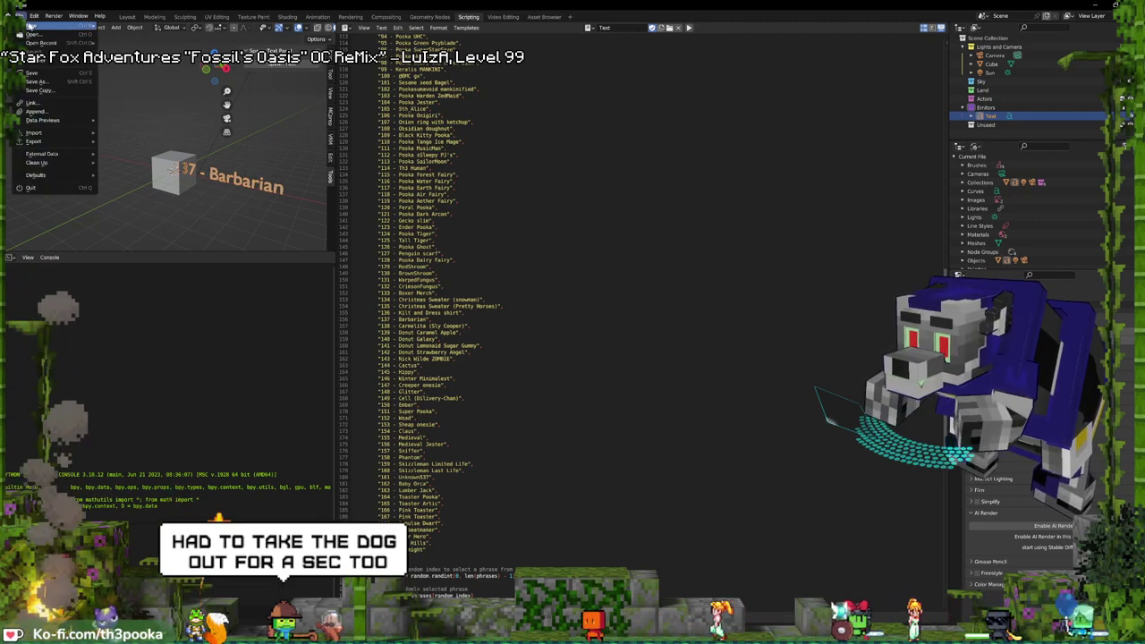
{"action": "left_click", "coordinate": [35, 34]}
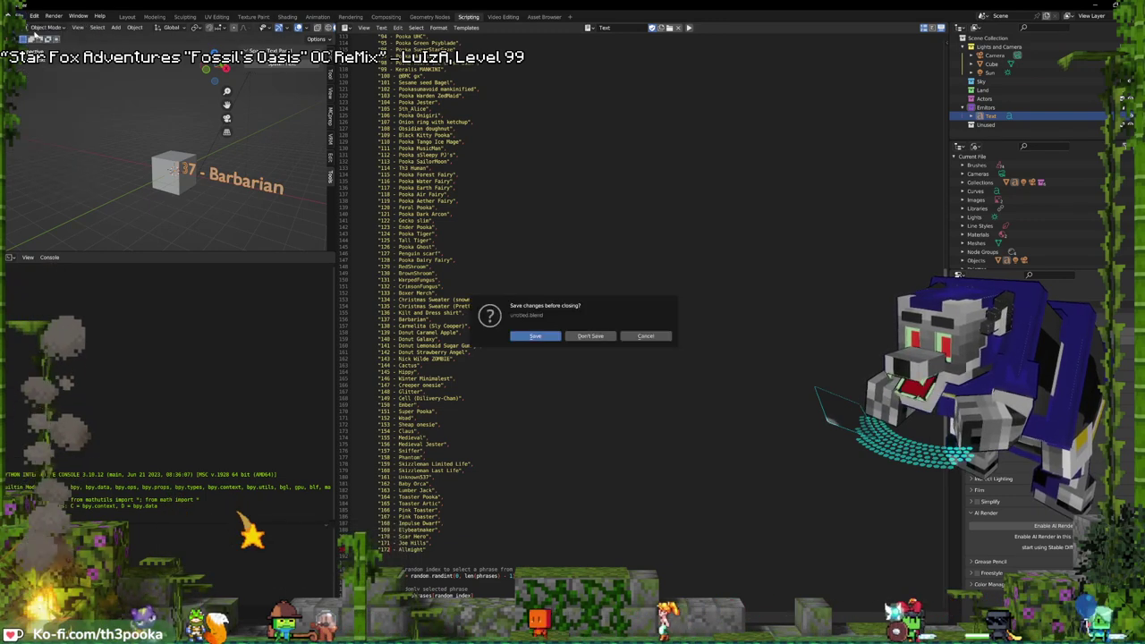
{"action": "left_click", "coordinate": [645, 337]}
{"action": "left_click", "coordinate": [20, 16]}
{"action": "mouse_move", "coordinate": [28, 44]}
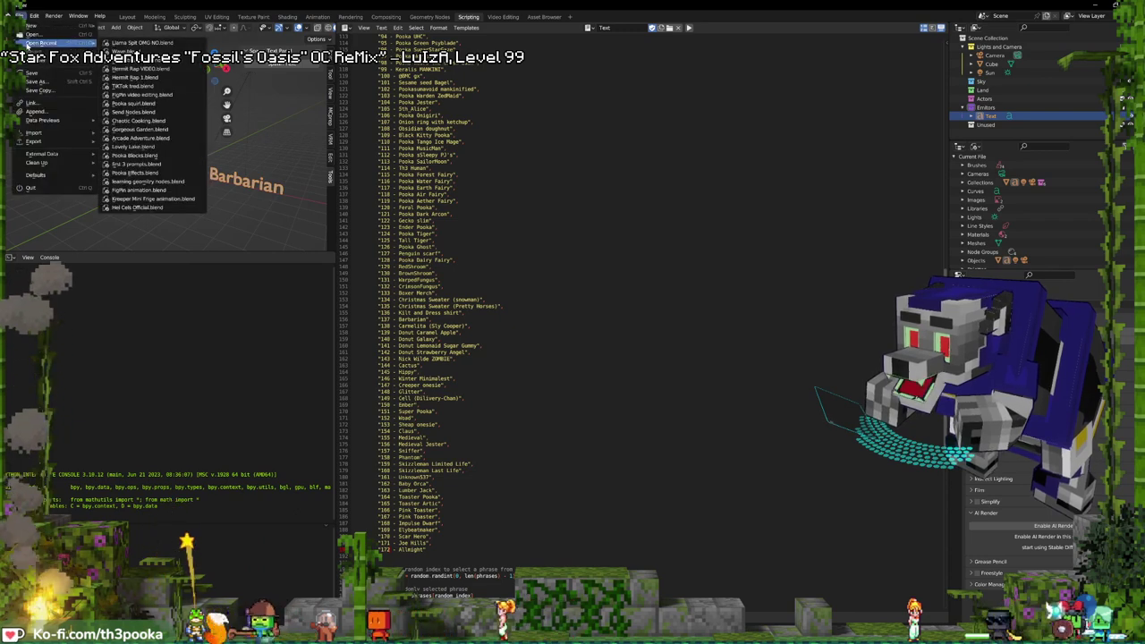
{"action": "left_click", "coordinate": [155, 50]}
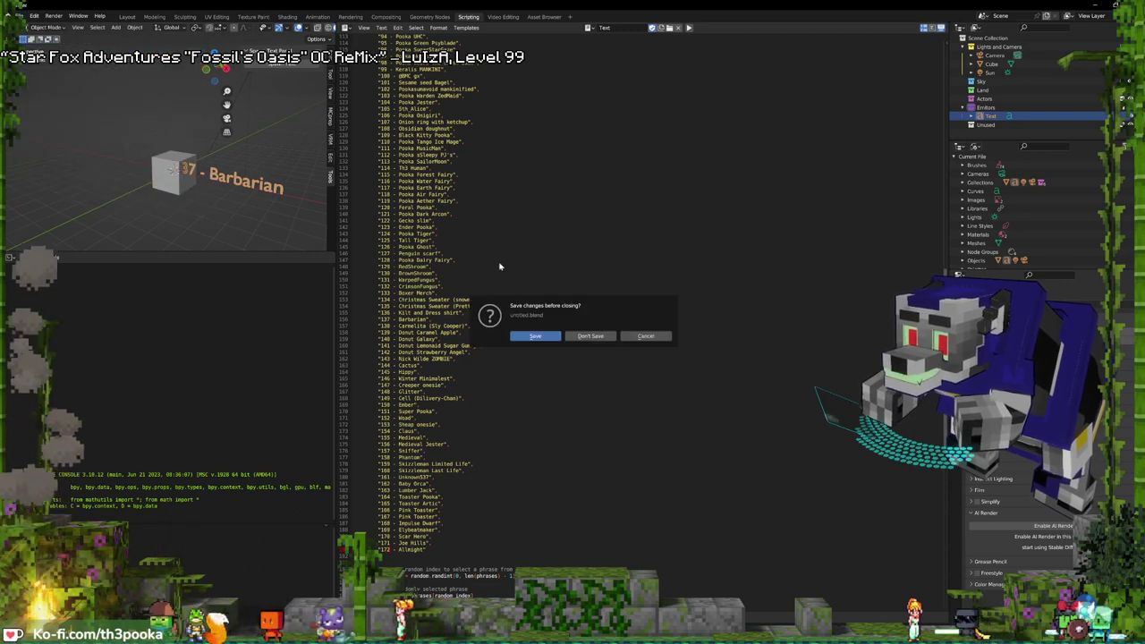
{"action": "left_click", "coordinate": [590, 336]}
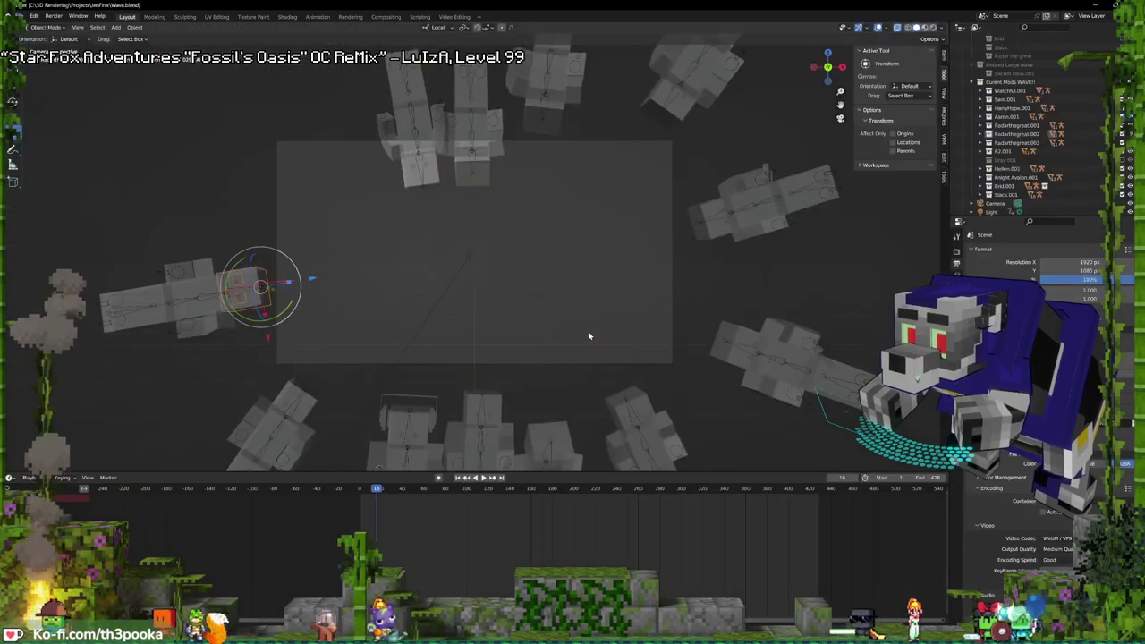
- Show material colours in the viewport and briefly include the first collection under Curent Mods to check its character, then exclude it again
{"action": "left_click", "coordinate": [926, 27]}
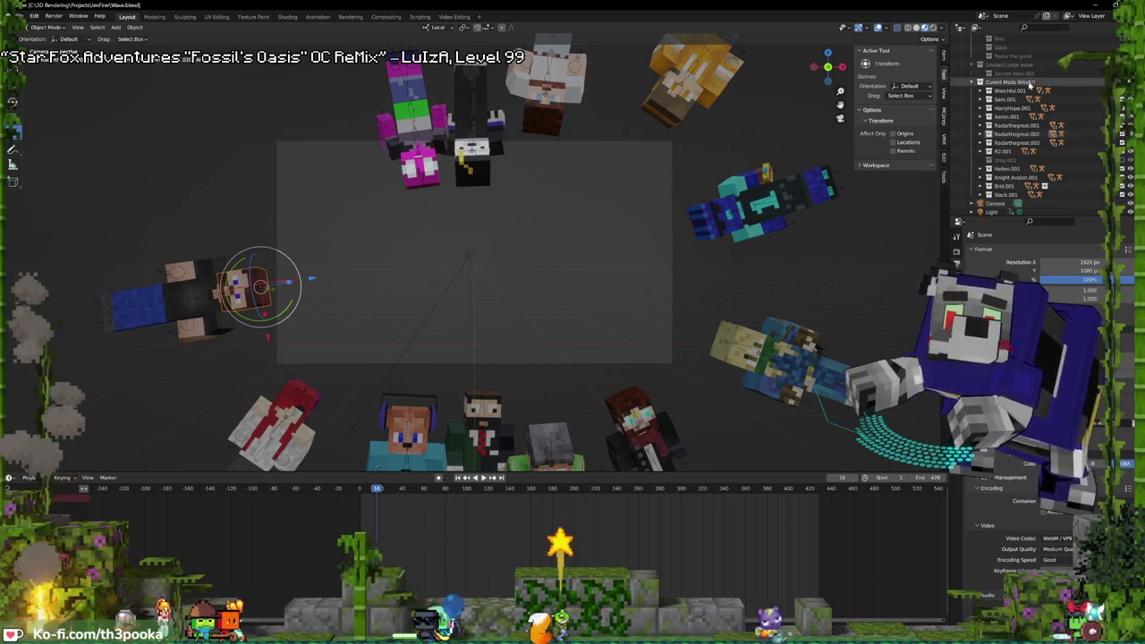
{"action": "scroll", "coordinate": [1031, 116], "scroll_direction": "up", "scroll_amount": 5}
{"action": "scroll", "coordinate": [1032, 113], "scroll_direction": "up", "scroll_amount": 2}
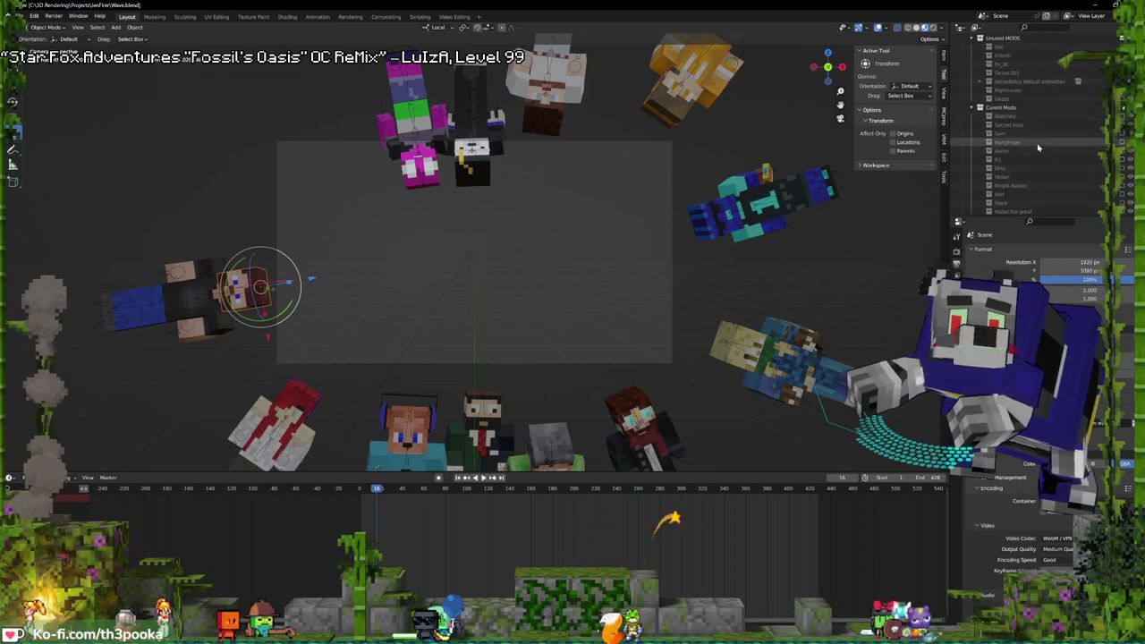
{"action": "scroll", "coordinate": [1036, 143], "scroll_direction": "down", "scroll_amount": 2}
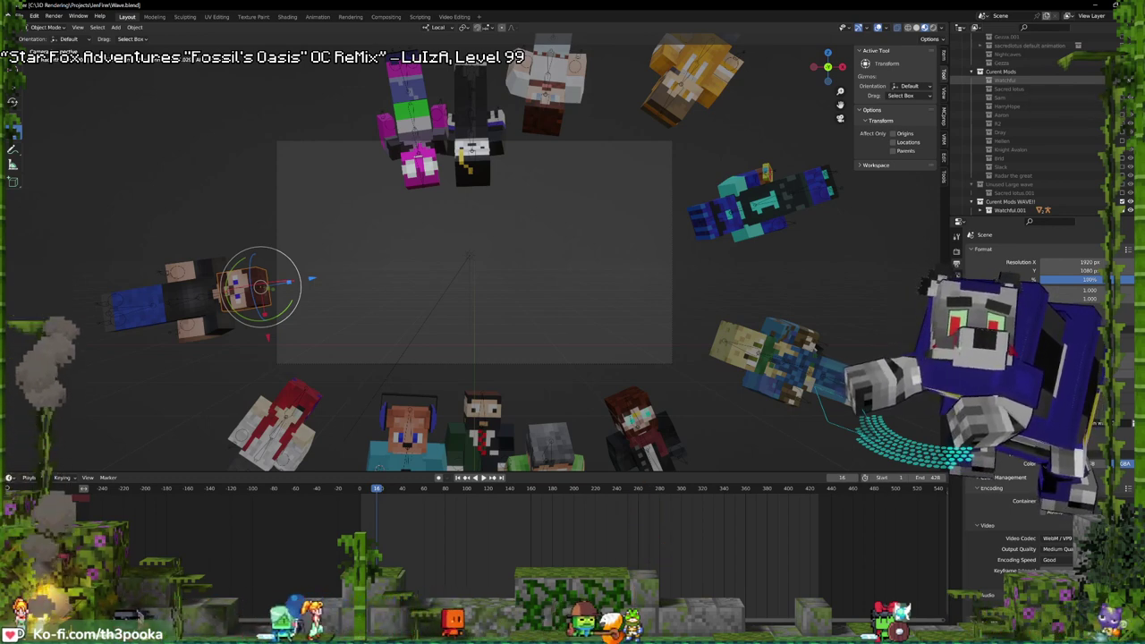
{"action": "left_click", "coordinate": [1122, 79]}
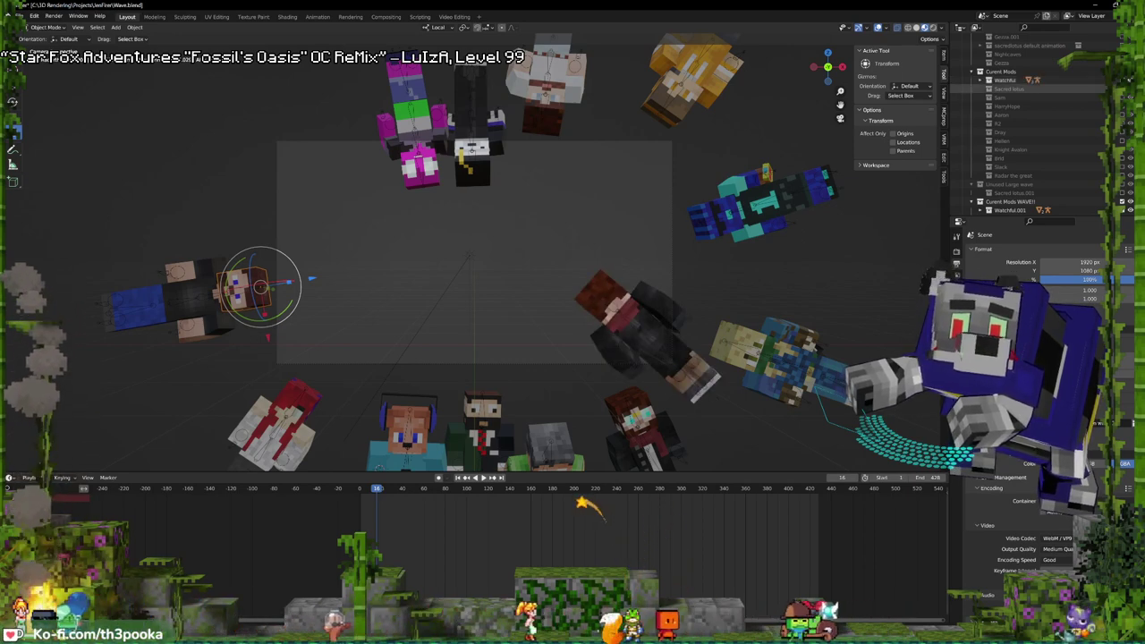
{"action": "left_click", "coordinate": [1121, 79]}
- Try to duplicate the .002 and .003 character collections under Curent Mods WAVE!!, and undo both duplications
{"action": "scroll", "coordinate": [1070, 157], "scroll_direction": "down", "scroll_amount": 2}
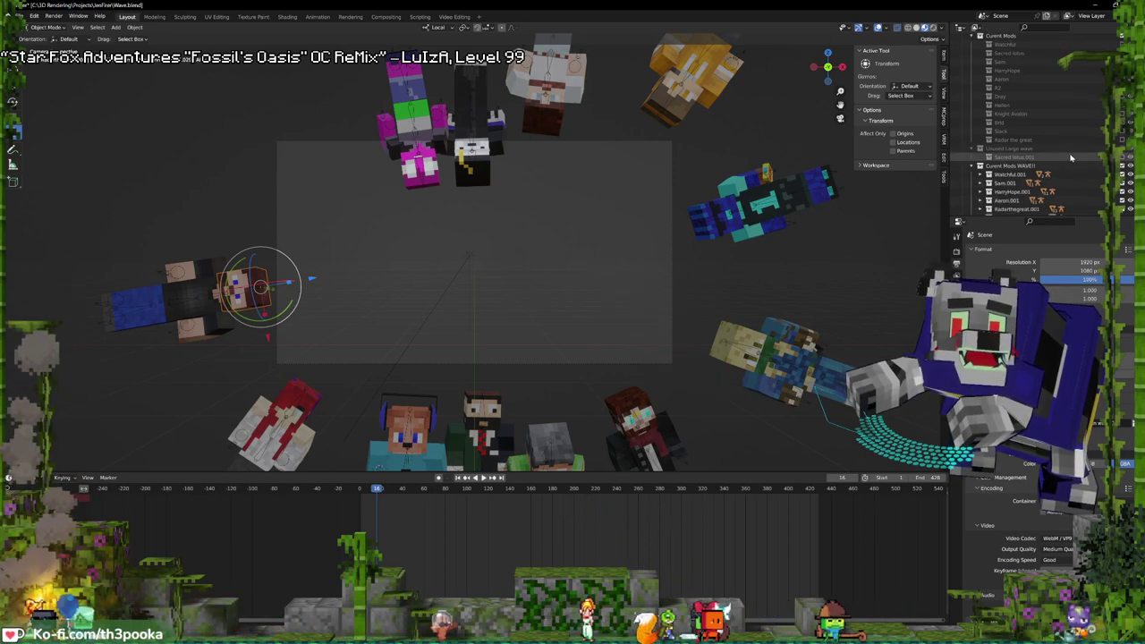
{"action": "scroll", "coordinate": [1056, 179], "scroll_direction": "down", "scroll_amount": 2}
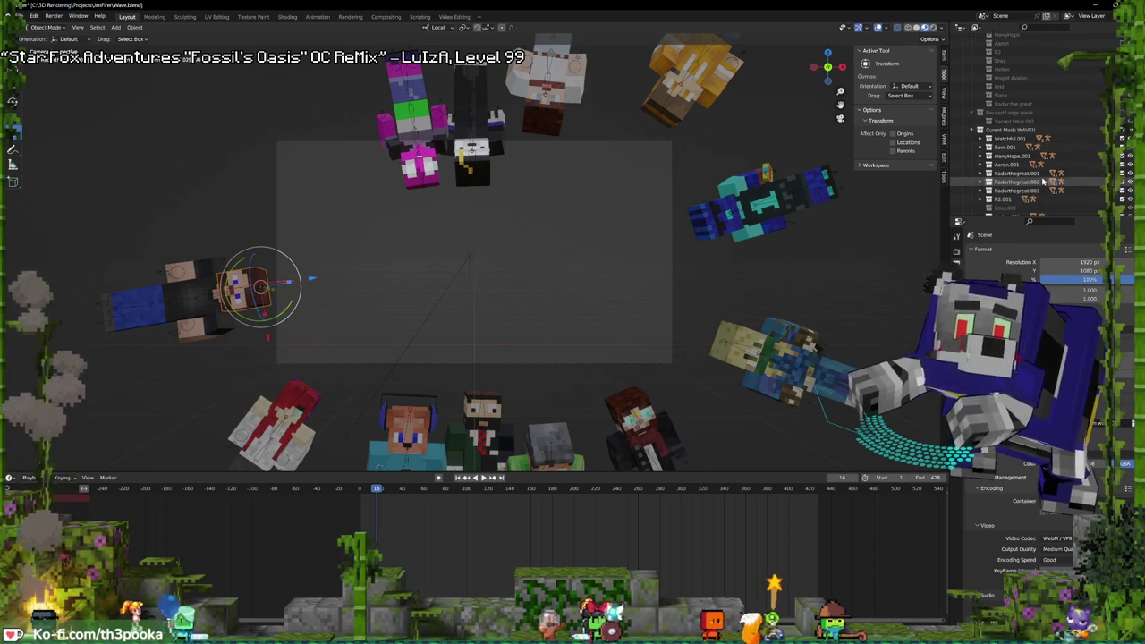
{"action": "right_click", "coordinate": [1015, 182]}
{"action": "left_click", "coordinate": [964, 192]}
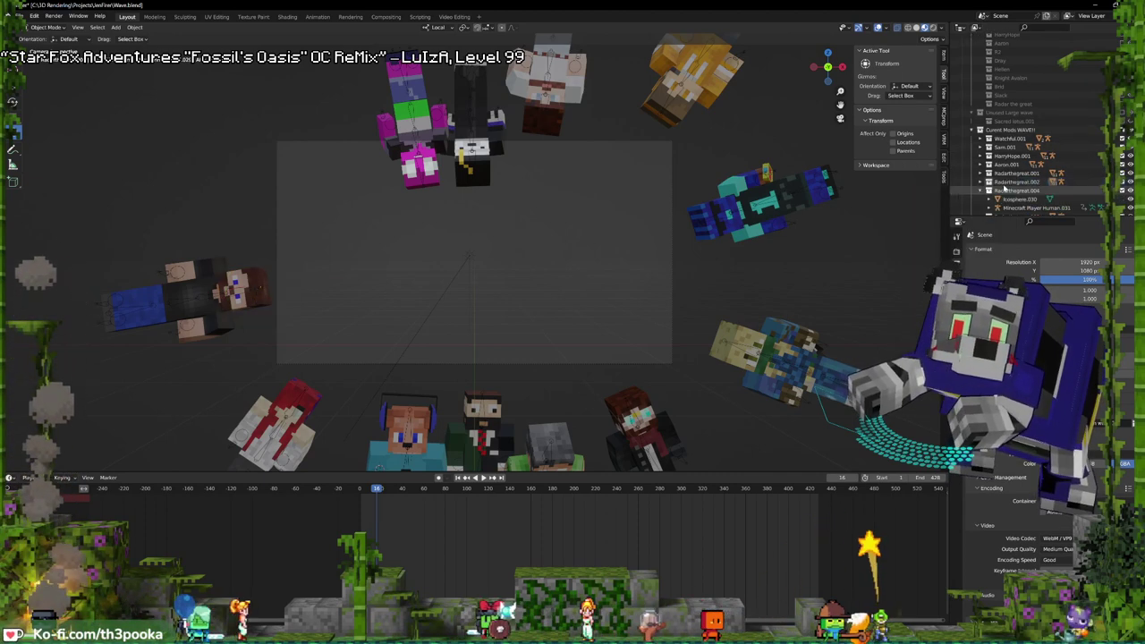
{"action": "scroll", "coordinate": [1019, 190], "scroll_direction": "down", "scroll_amount": 1}
{"action": "scroll", "coordinate": [1022, 190], "scroll_direction": "down", "scroll_amount": 2}
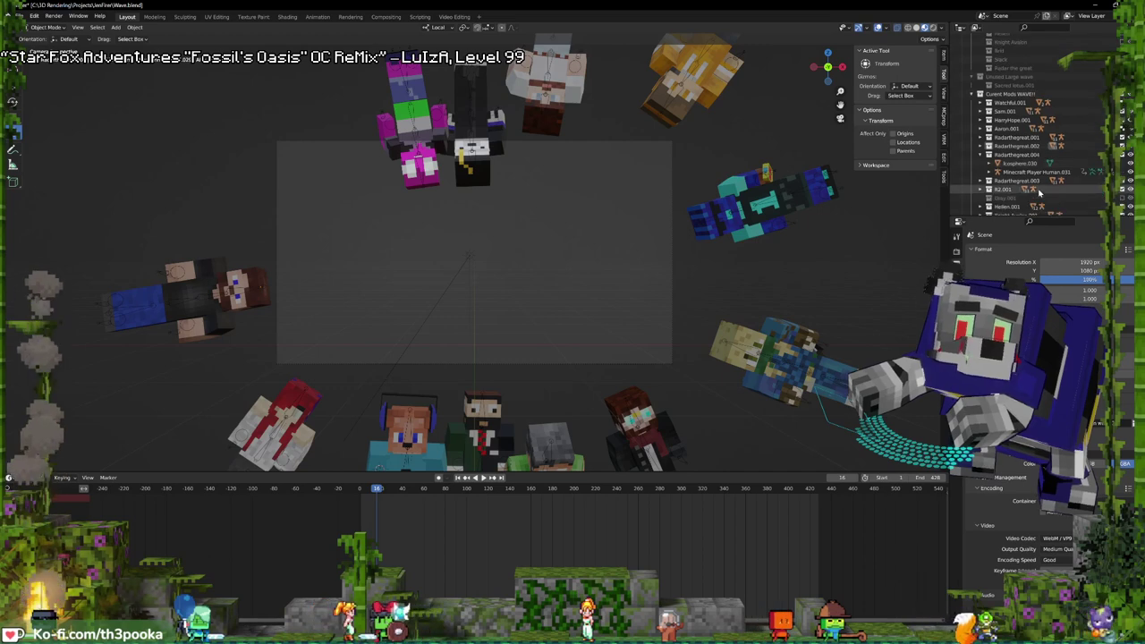
{"action": "right_click", "coordinate": [1026, 183]}
{"action": "left_click", "coordinate": [1006, 183]}
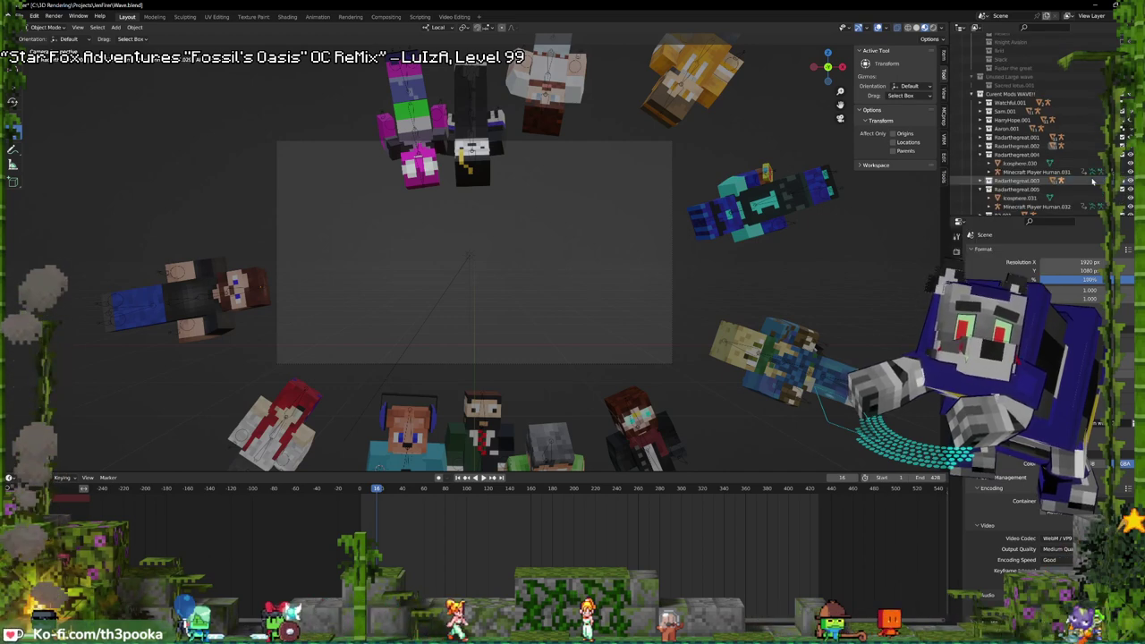
{"action": "key", "text": "ctrl+z"}
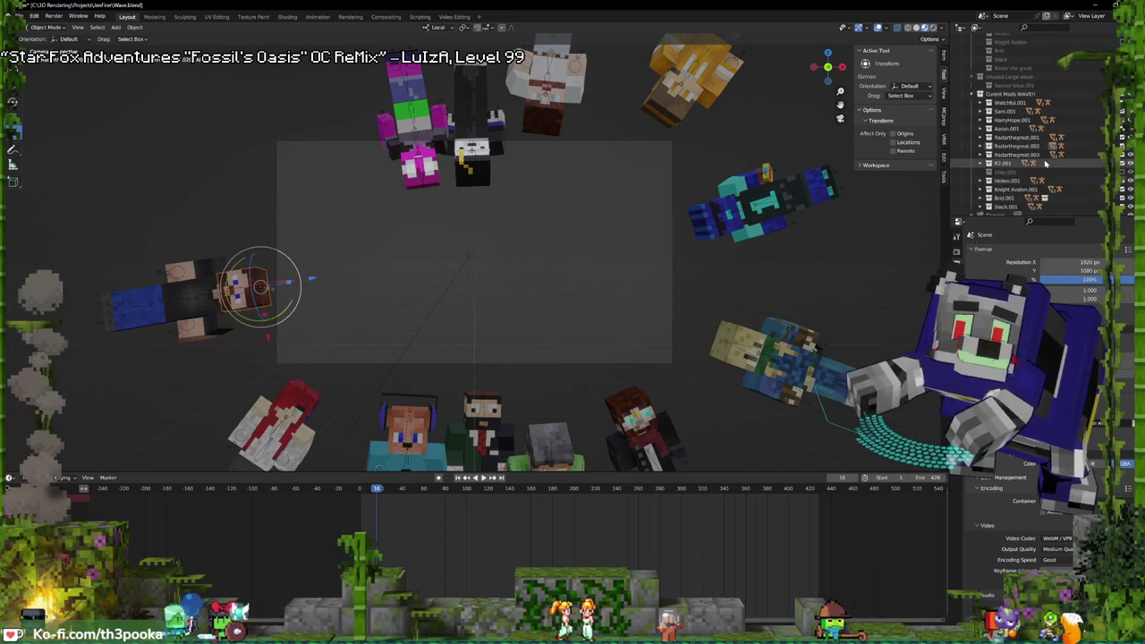
- Select the blue-trousered character beside the camera frame's left edge and show its mesh's material slots
{"action": "scroll", "coordinate": [1022, 148], "scroll_direction": "down", "scroll_amount": 1}
{"action": "double_click", "coordinate": [1020, 133]}
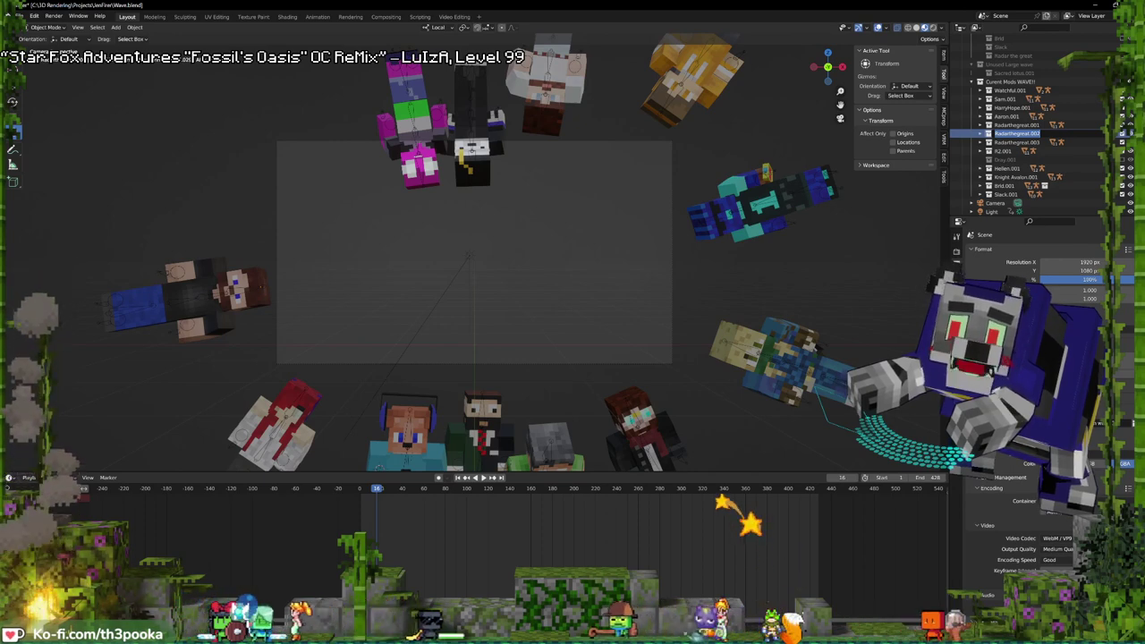
{"action": "left_click", "coordinate": [257, 303]}
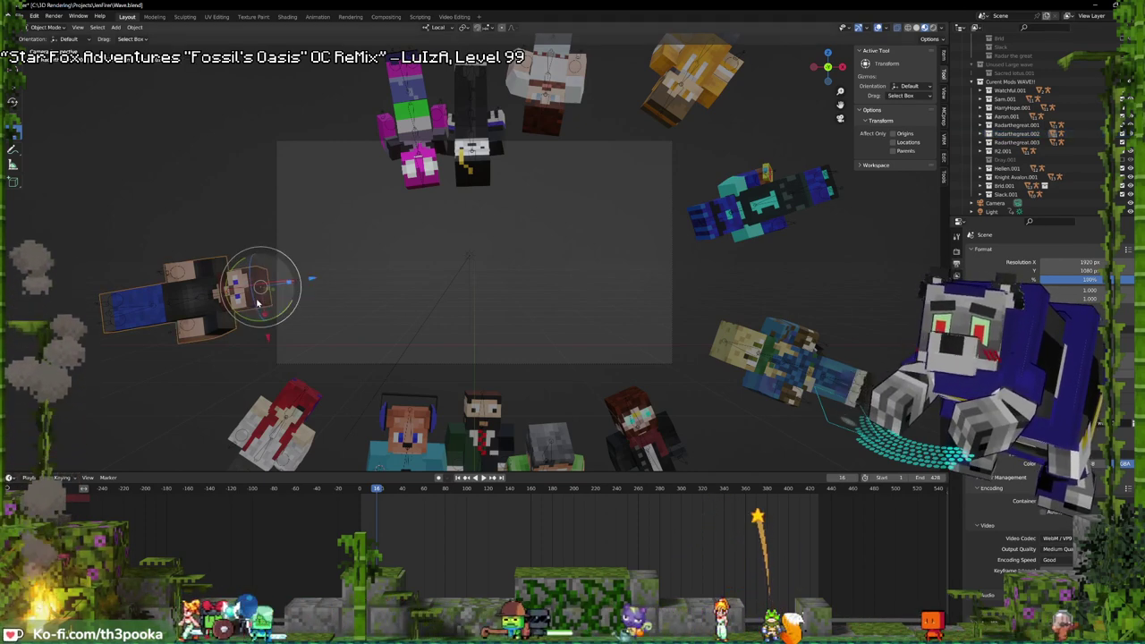
{"action": "left_click", "coordinate": [956, 393]}
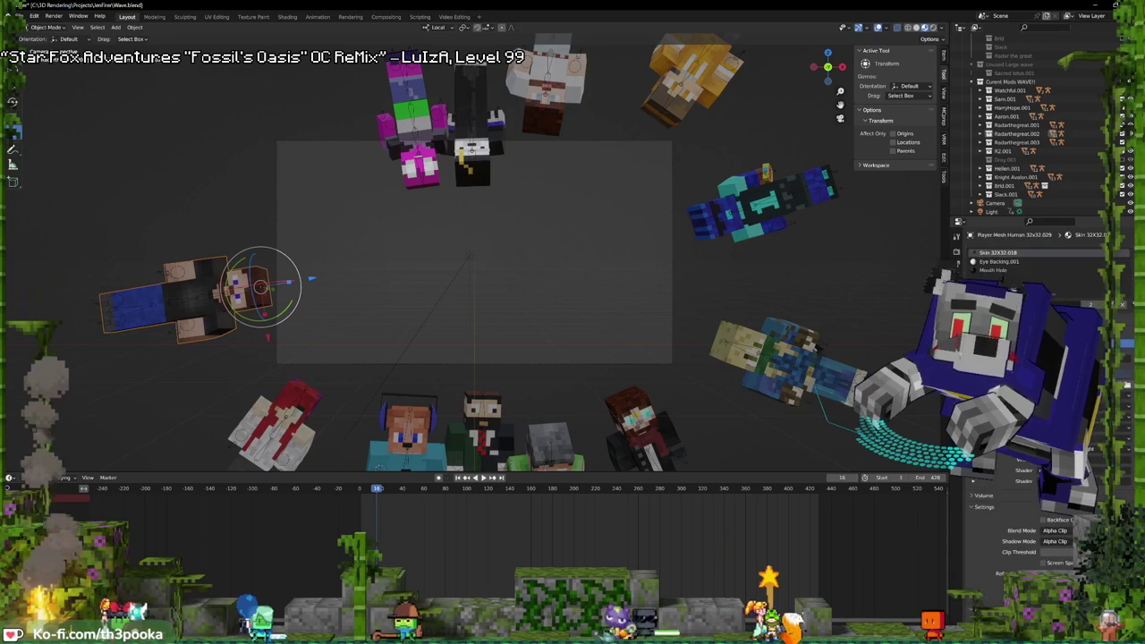
- Rename the .002 character collection as Ranger and give the .003 collection the other mod's first name
{"action": "double_click", "coordinate": [1022, 134]}
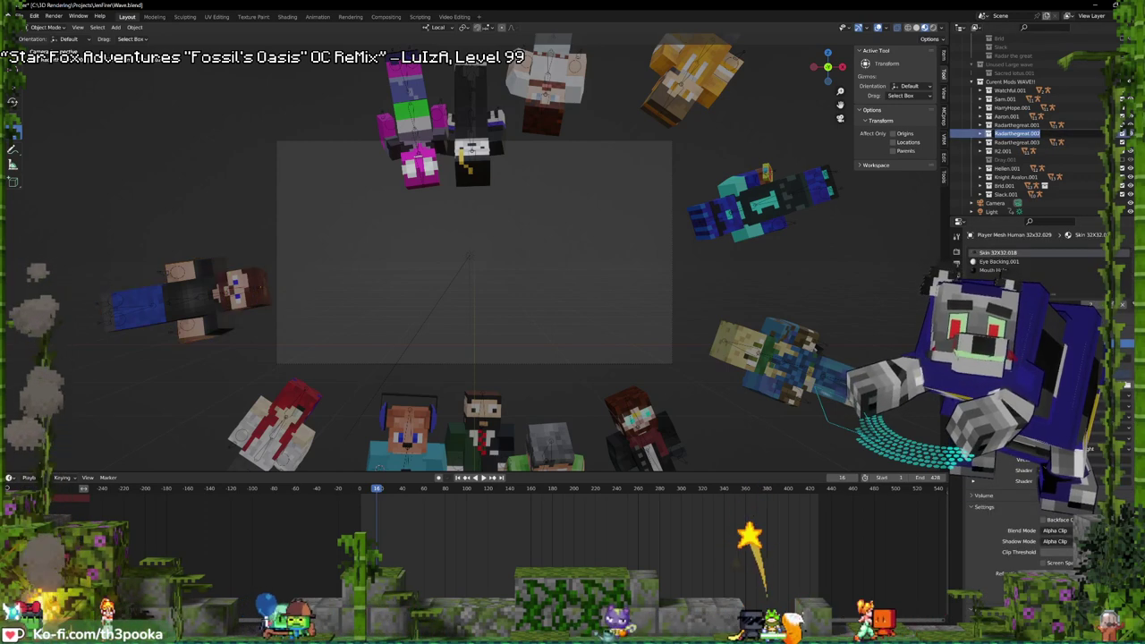
{"action": "type", "text": "Ranger"}
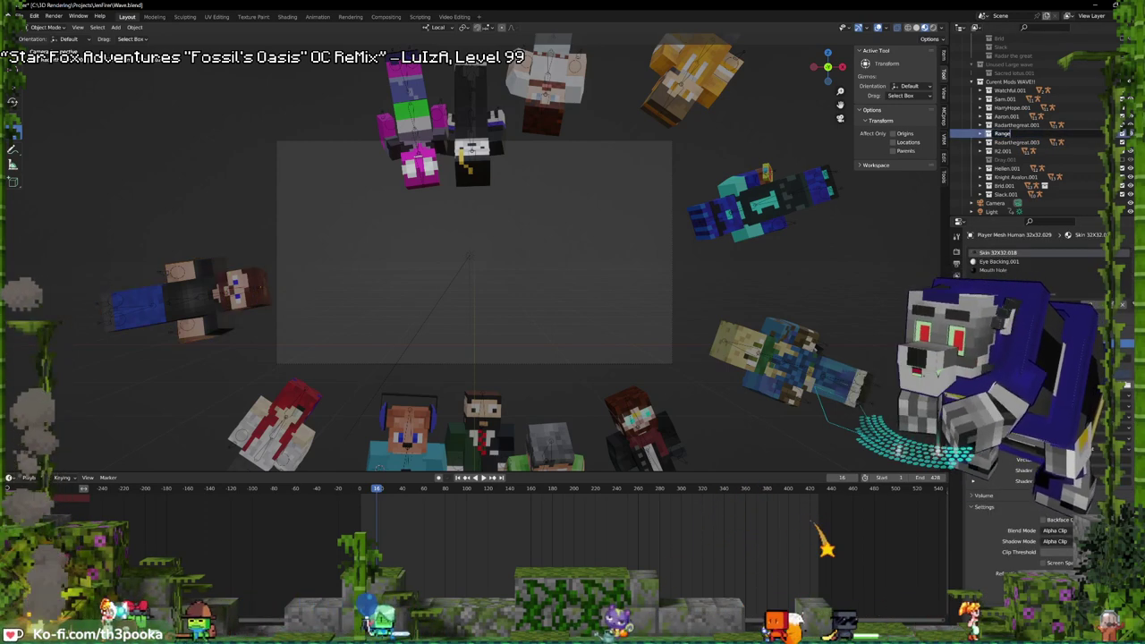
{"action": "key", "text": "Return"}
{"action": "double_click", "coordinate": [1019, 142]}
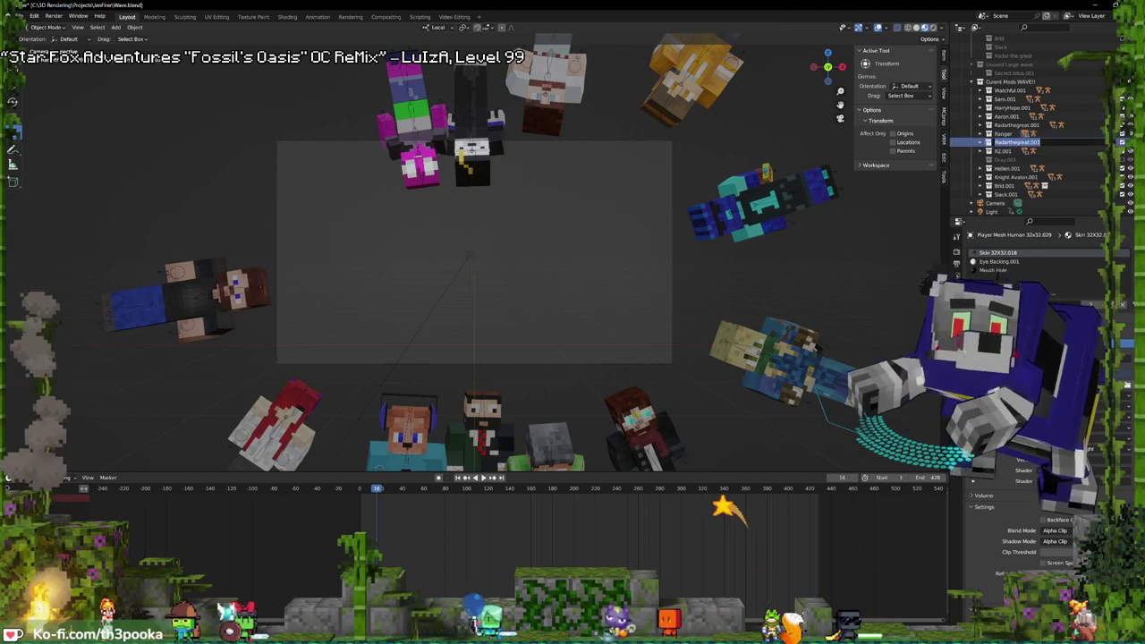
{"action": "type", "text": "Adrian"}
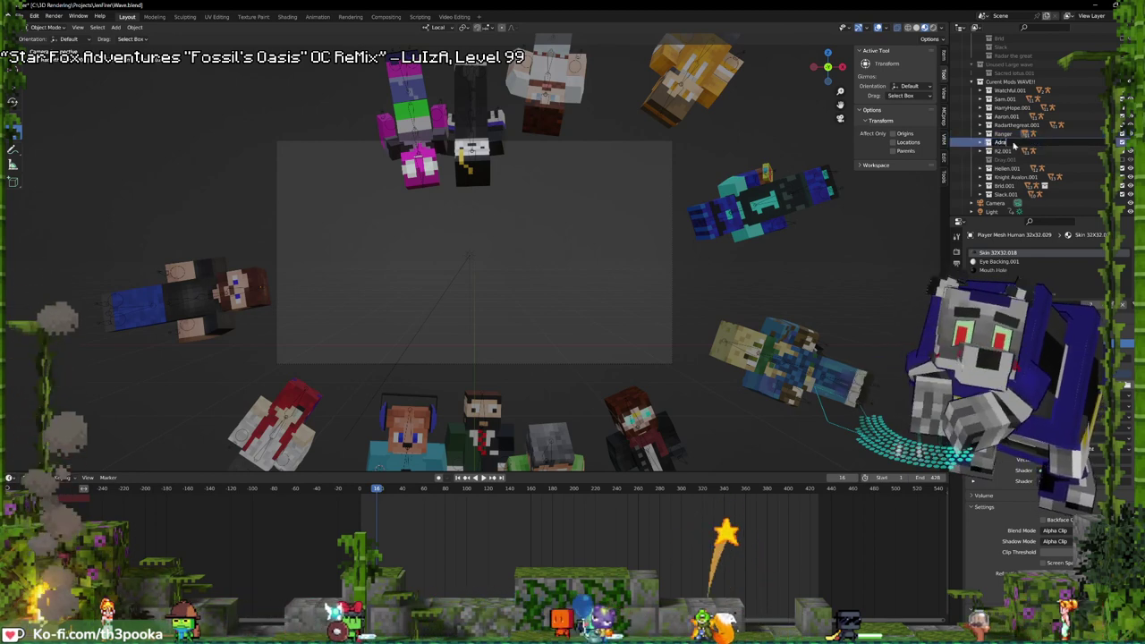
{"action": "key", "text": "Return"}
- Duplicate the Ranger collection and the newly renamed collection below it, and move both copies into the Curent Mods collection
{"action": "right_click", "coordinate": [1004, 136]}
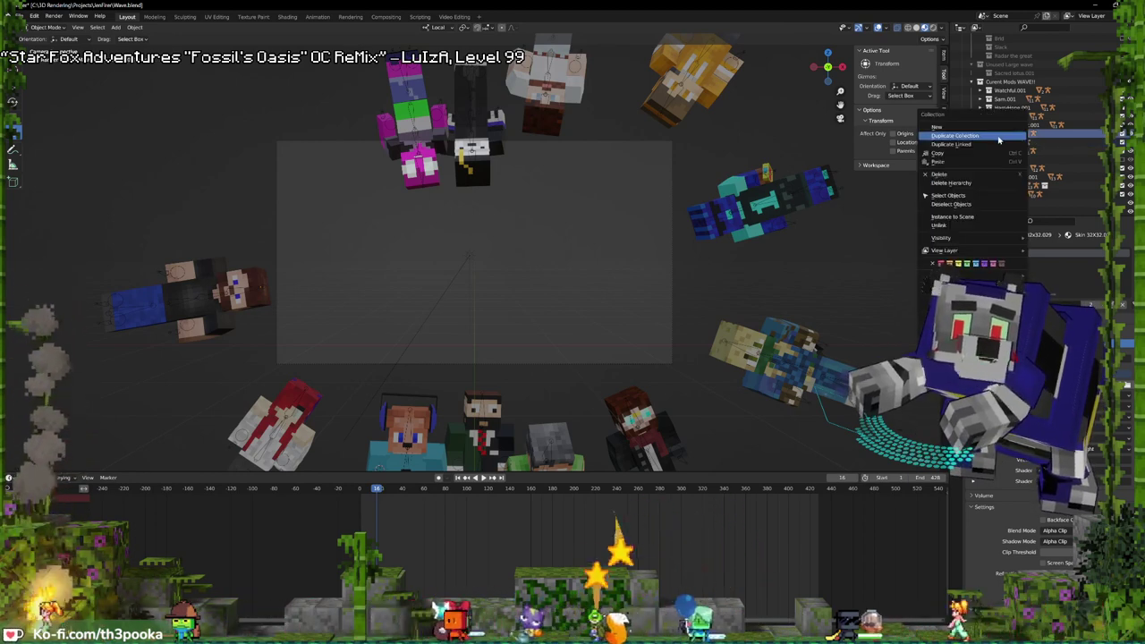
{"action": "left_click", "coordinate": [998, 136]}
{"action": "right_click", "coordinate": [1004, 173]}
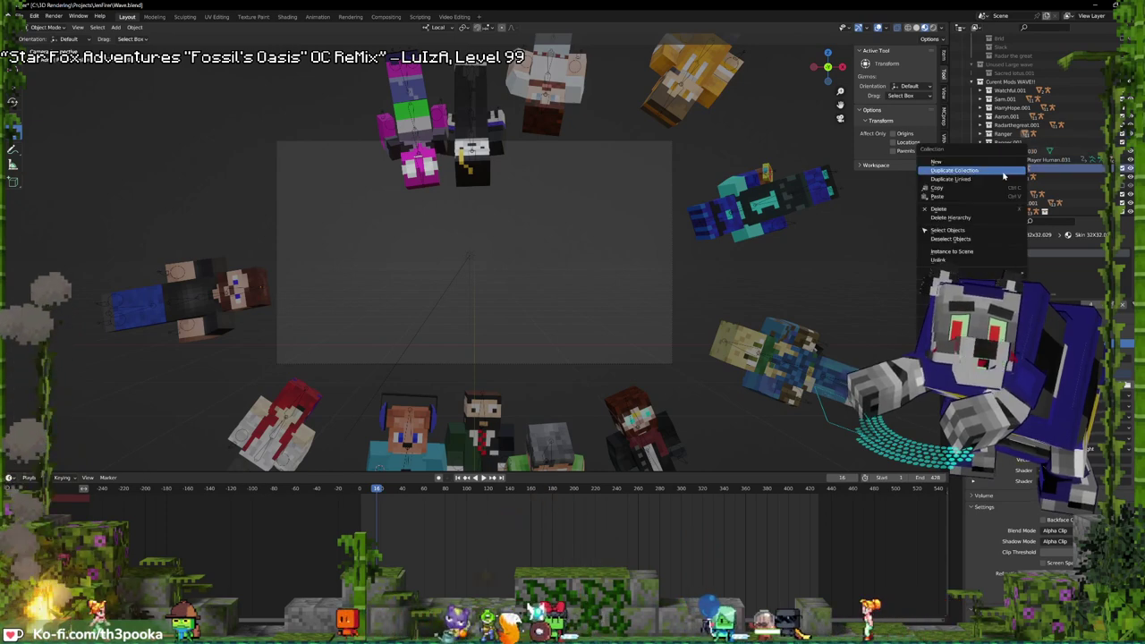
{"action": "left_click", "coordinate": [1005, 174]}
{"action": "left_click_drag", "start_coordinate": [1005, 143], "coordinate": [1058, 112]}
{"action": "scroll", "coordinate": [1078, 90], "scroll_direction": "down", "scroll_amount": 3}
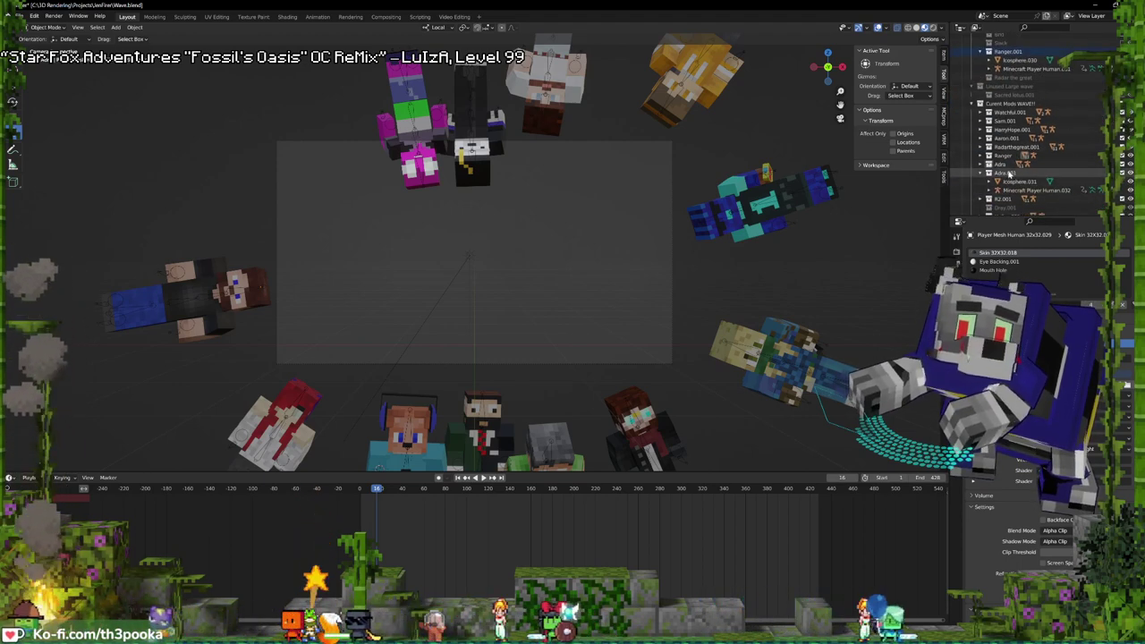
{"action": "left_click_drag", "start_coordinate": [1005, 174], "coordinate": [1027, 51]}
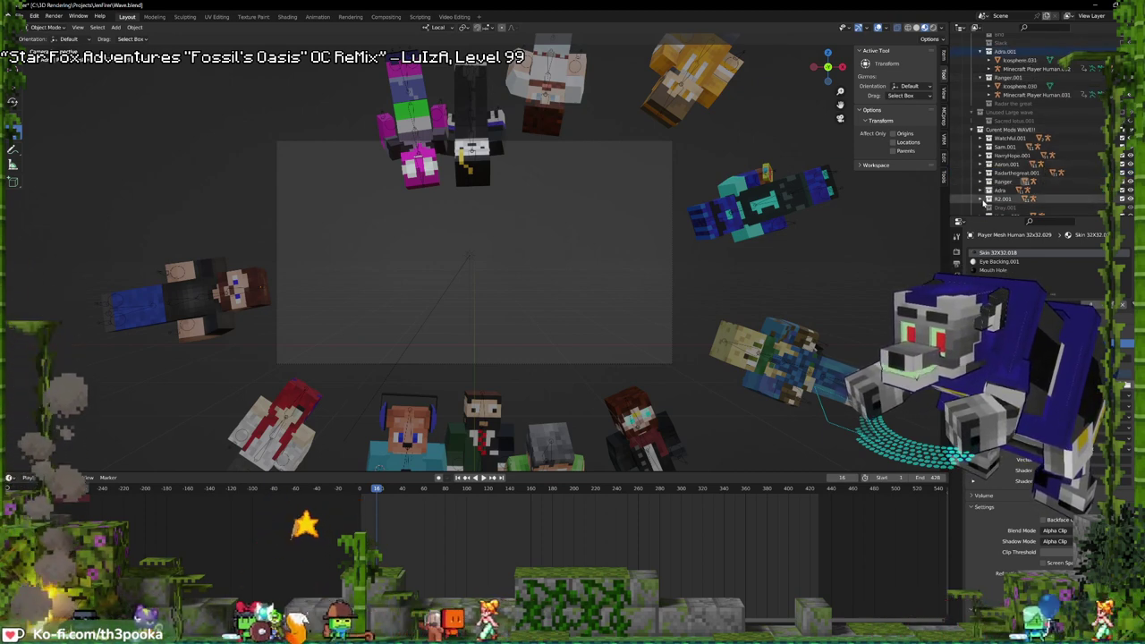
- Collapse the two duplicated character collections under Curent Mods and exclude them from the view layer
{"action": "left_click", "coordinate": [981, 198]}
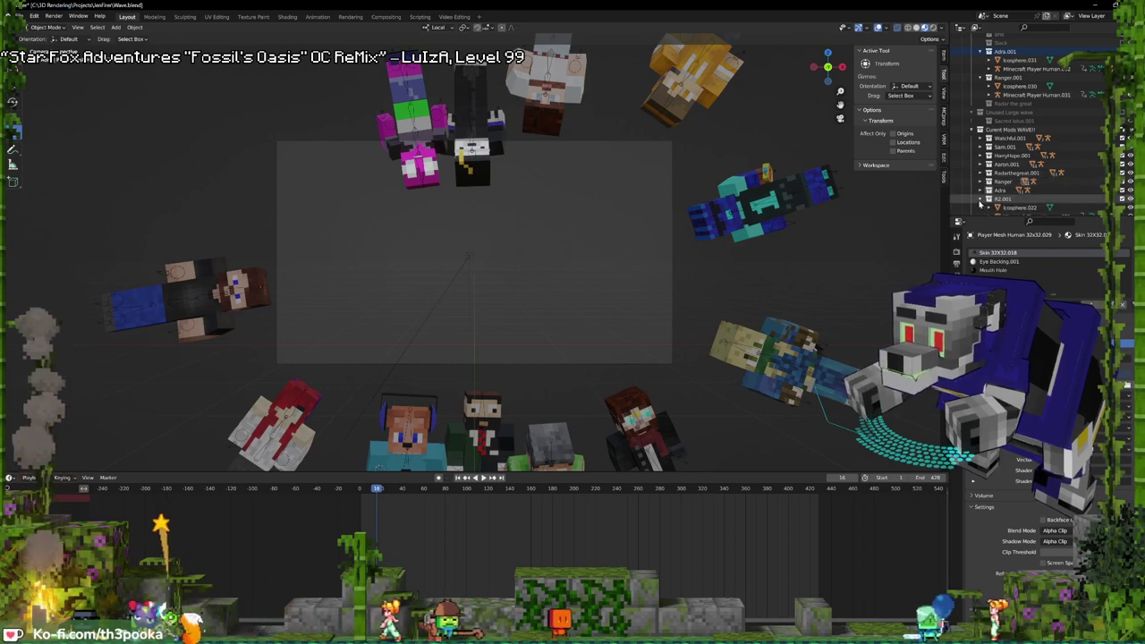
{"action": "scroll", "coordinate": [1032, 165], "scroll_direction": "up", "scroll_amount": 2}
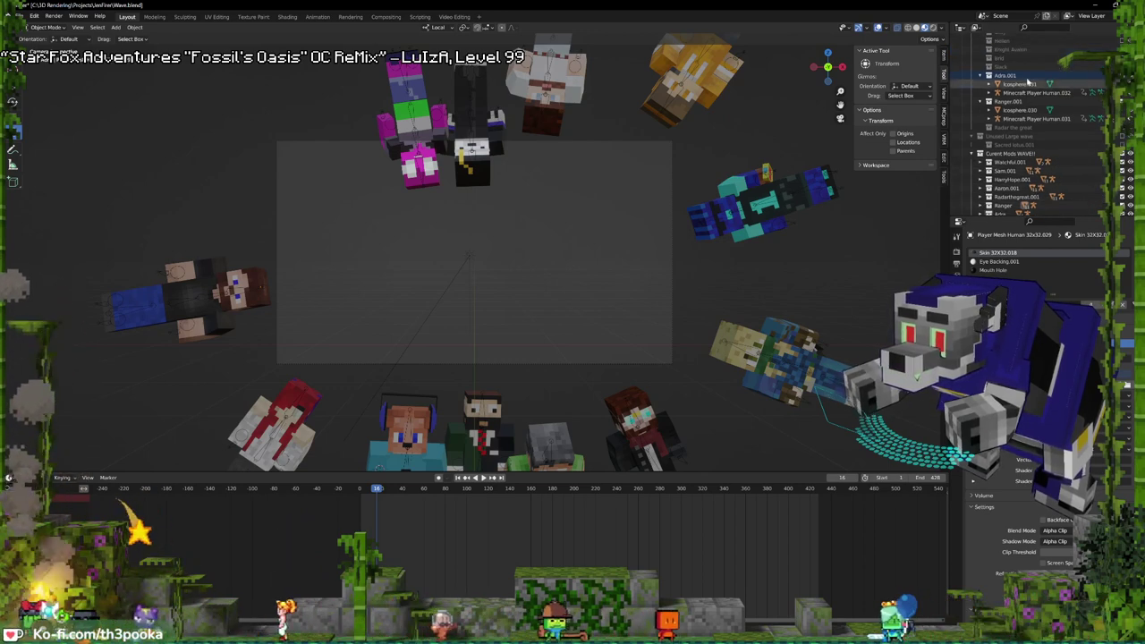
{"action": "left_click", "coordinate": [981, 76]}
{"action": "left_click", "coordinate": [981, 84]}
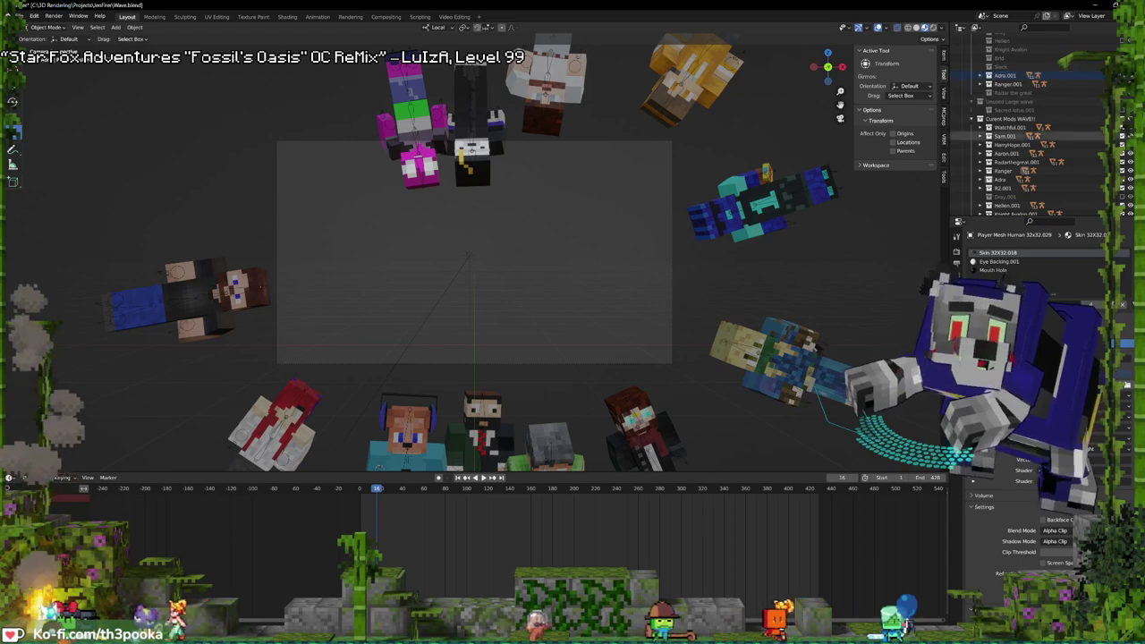
{"action": "scroll", "coordinate": [1029, 102], "scroll_direction": "up", "scroll_amount": 4}
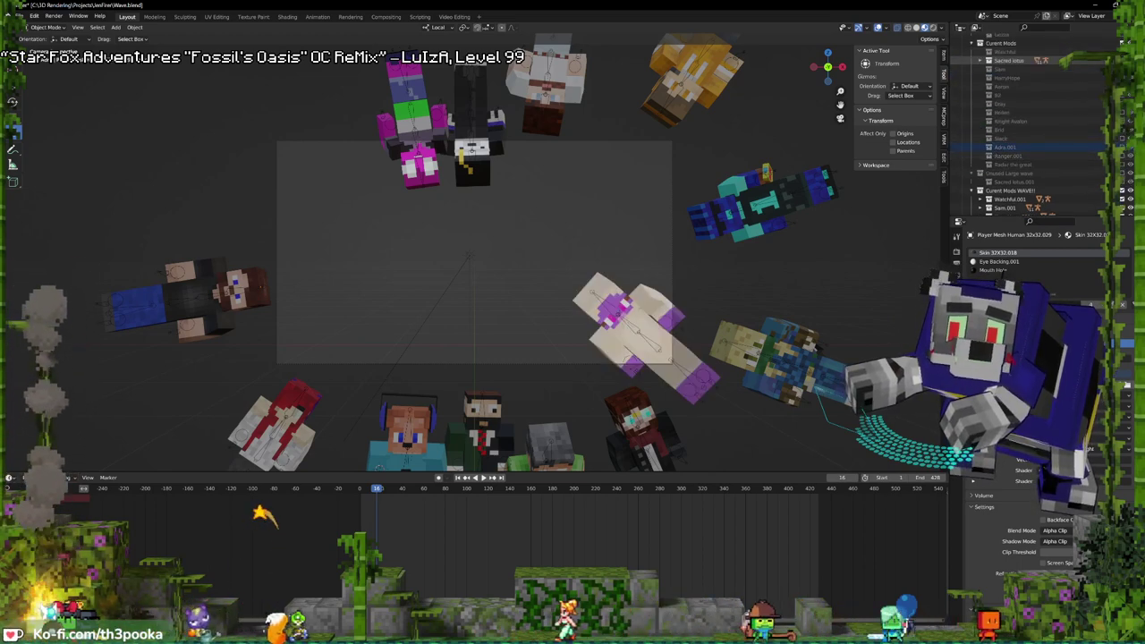
- Exclude the Curent Mods WAVE!! collection and include only the magenta-and-green character's collection under Curent Mods
{"action": "scroll", "coordinate": [1128, 172], "scroll_direction": "down", "scroll_amount": 2}
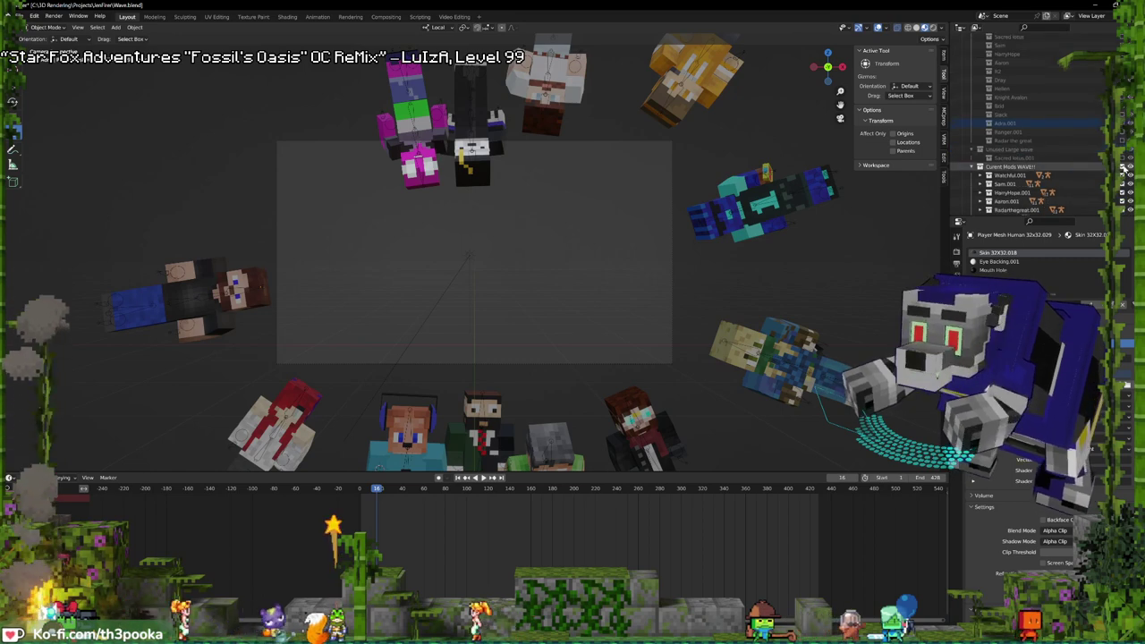
{"action": "left_click", "coordinate": [1123, 167]}
{"action": "scroll", "coordinate": [1123, 170], "scroll_direction": "up", "scroll_amount": 3}
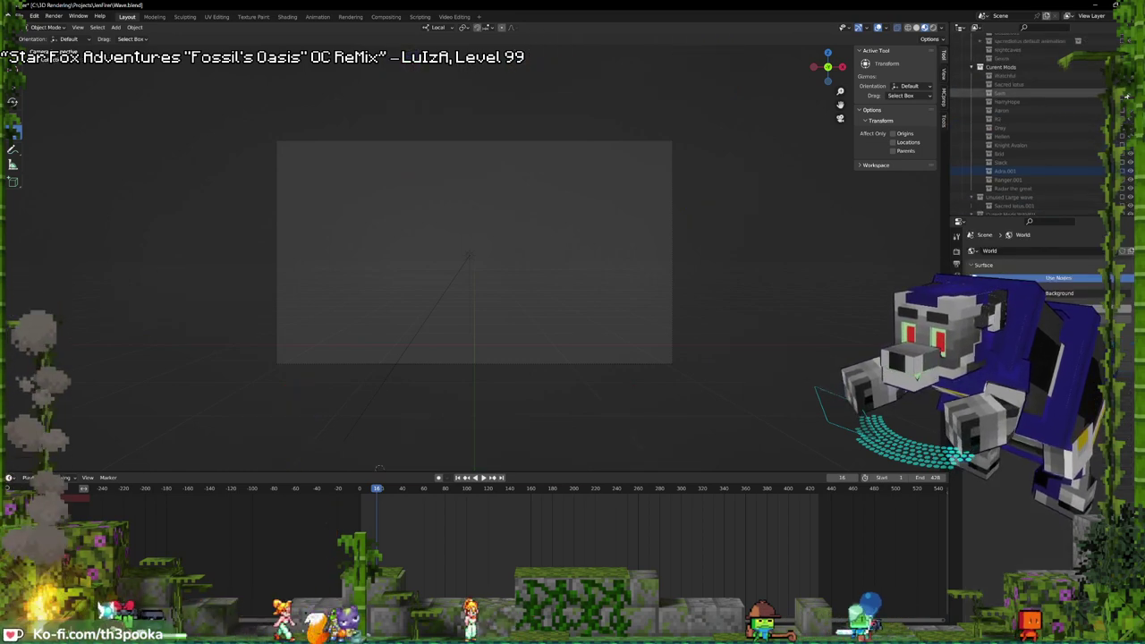
{"action": "left_click", "coordinate": [1127, 102]}
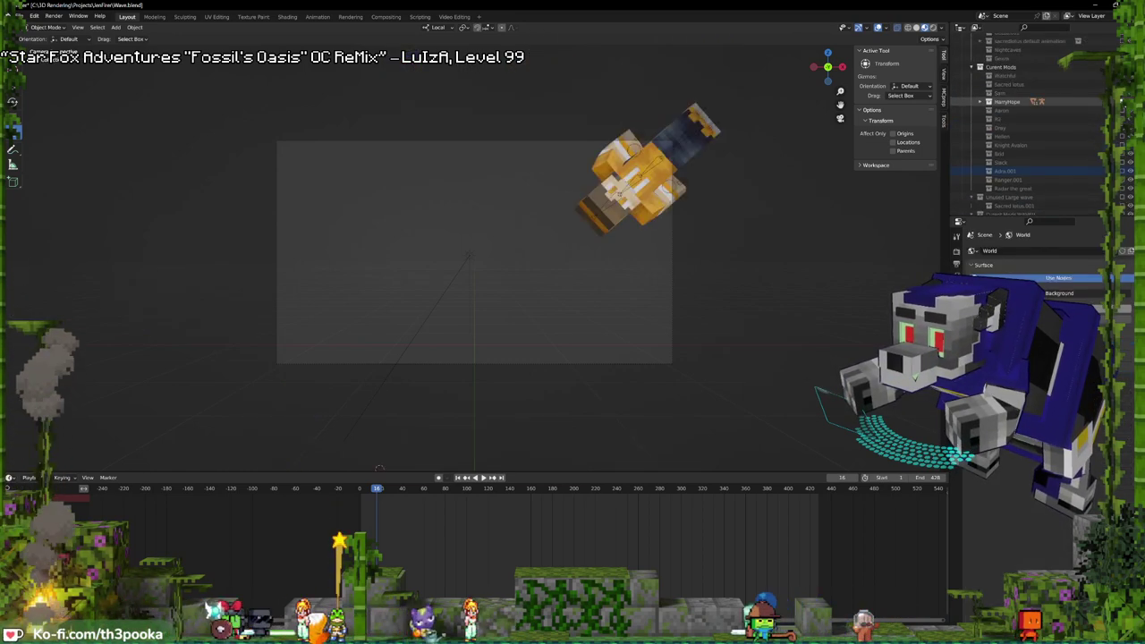
{"action": "left_click", "coordinate": [1127, 102]}
{"action": "left_click", "coordinate": [1127, 110]}
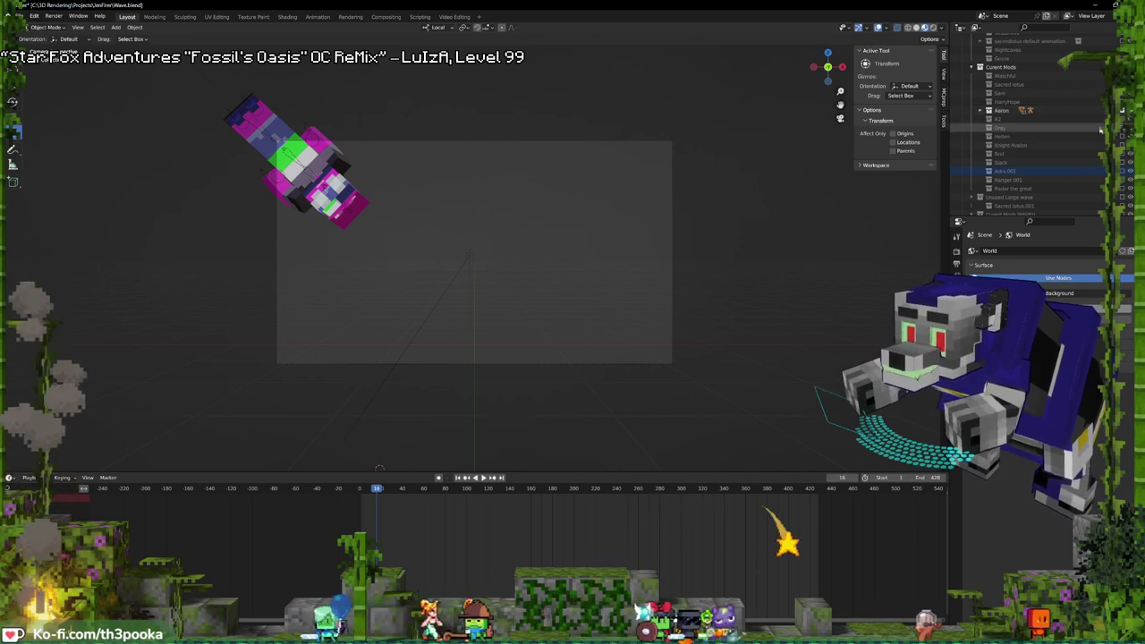
- Rotate the magenta character's rig about -78° on its local Y axis and move it to the camera frame's lower-left corner
{"action": "left_click", "coordinate": [316, 181]}
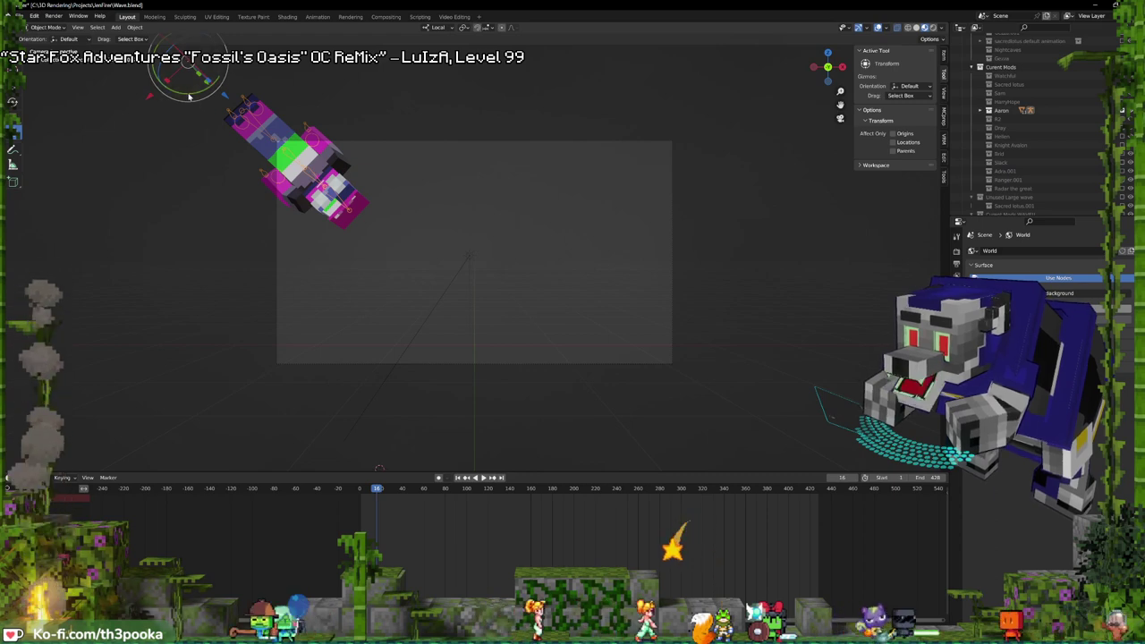
{"action": "left_click_drag", "start_coordinate": [189, 95], "coordinate": [400, 298]}
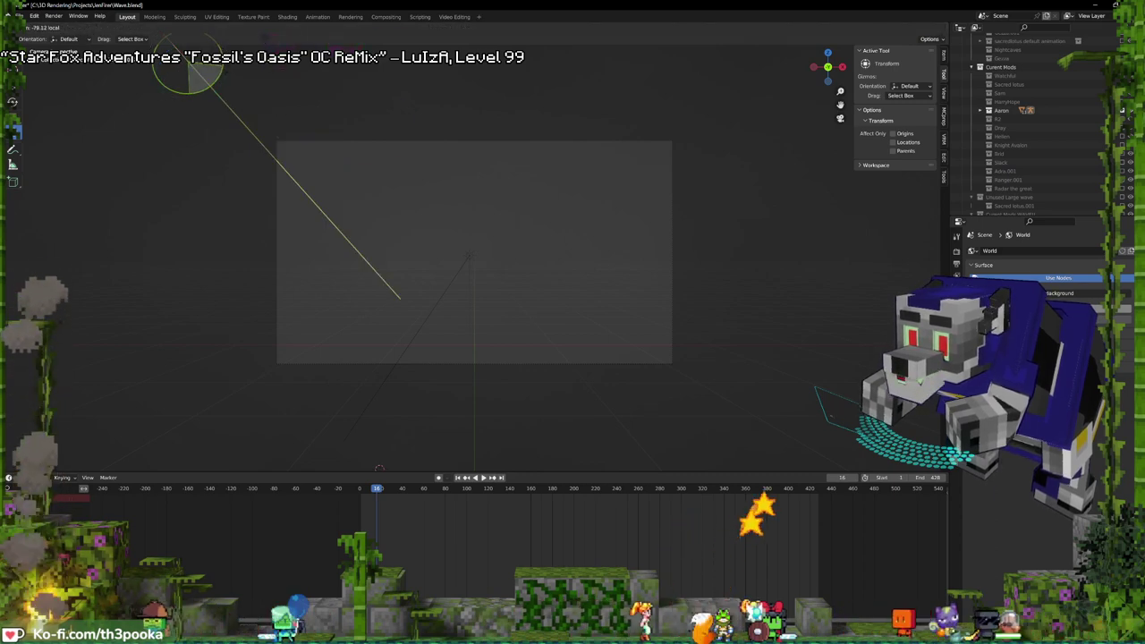
{"action": "left_click", "coordinate": [400, 297]}
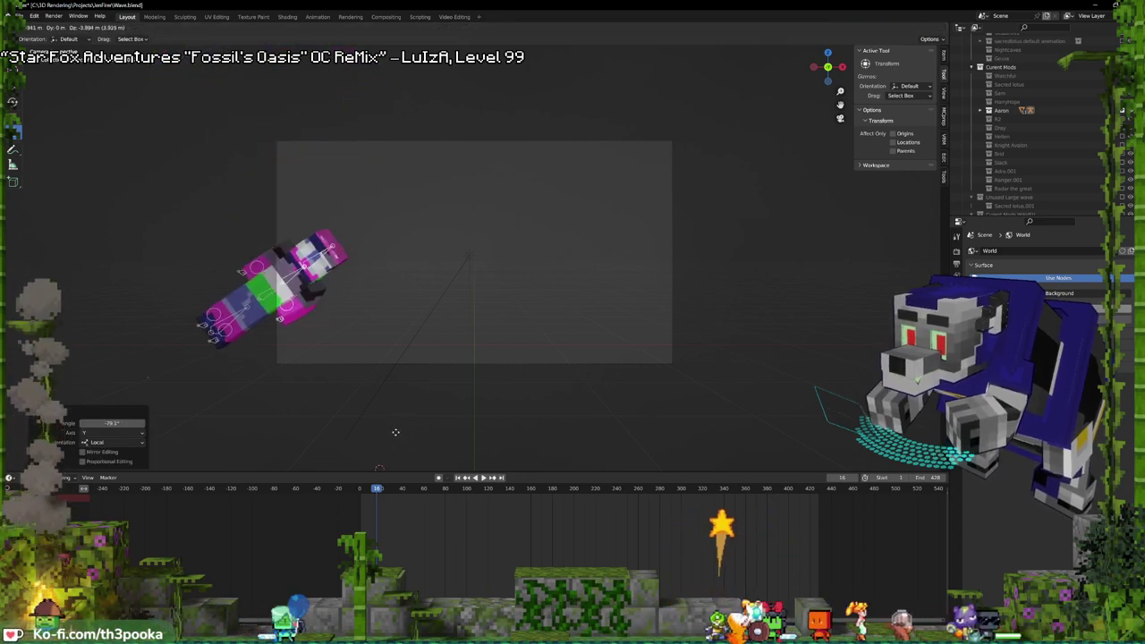
{"action": "left_click", "coordinate": [424, 203]}
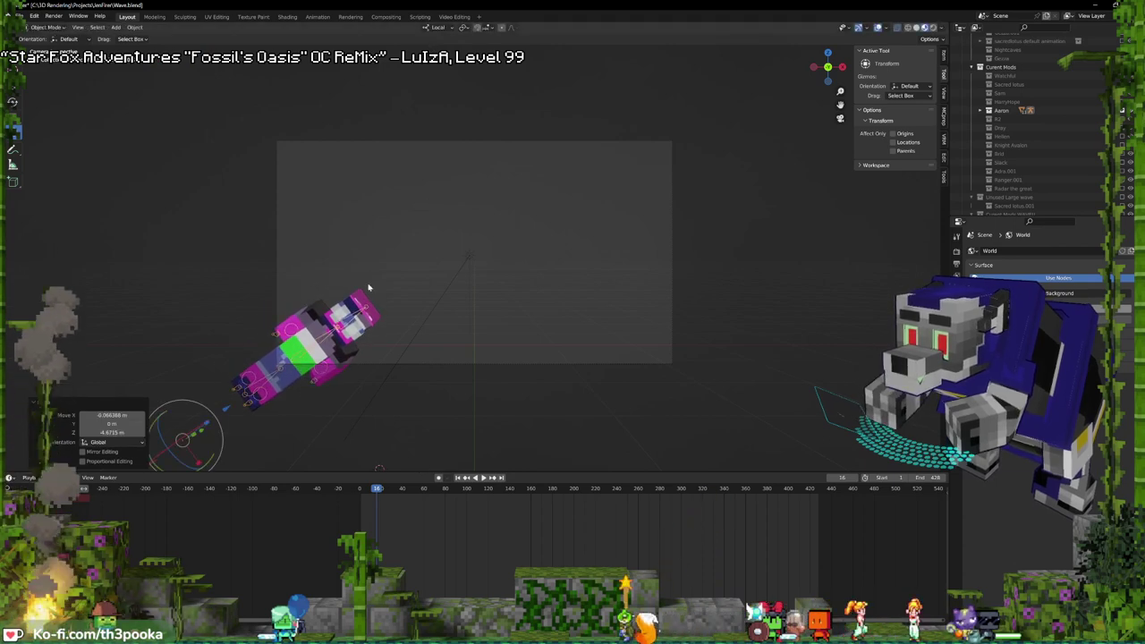
- Select the magenta character's inner head mesh and switch its UV map to Steve Skin 32x16
{"action": "left_click", "coordinate": [358, 304]}
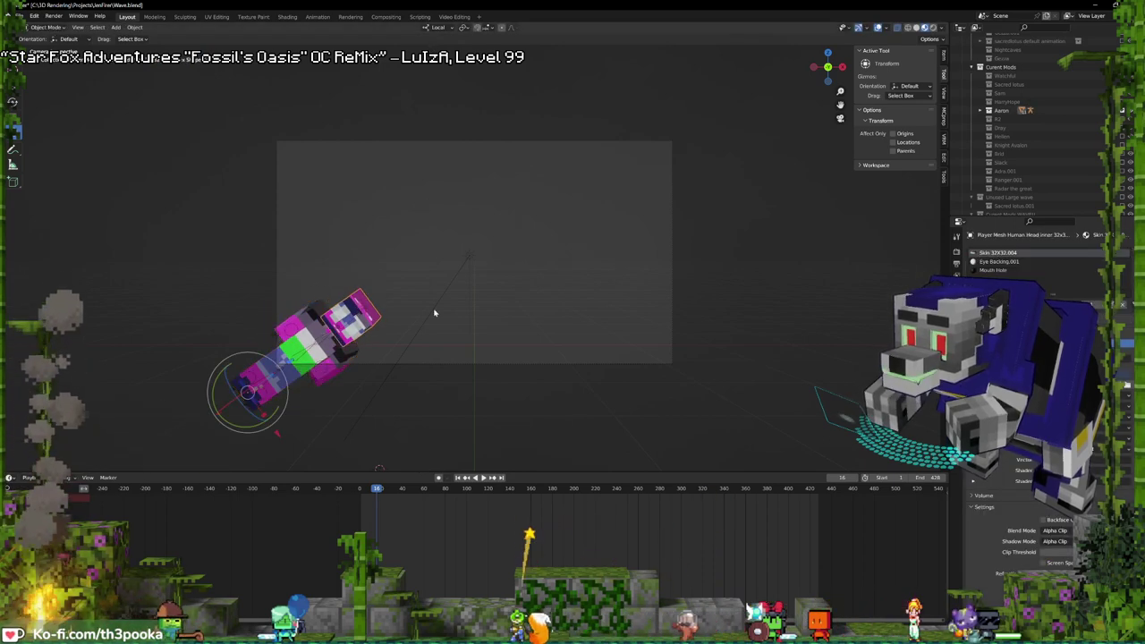
{"action": "left_click", "coordinate": [956, 391]}
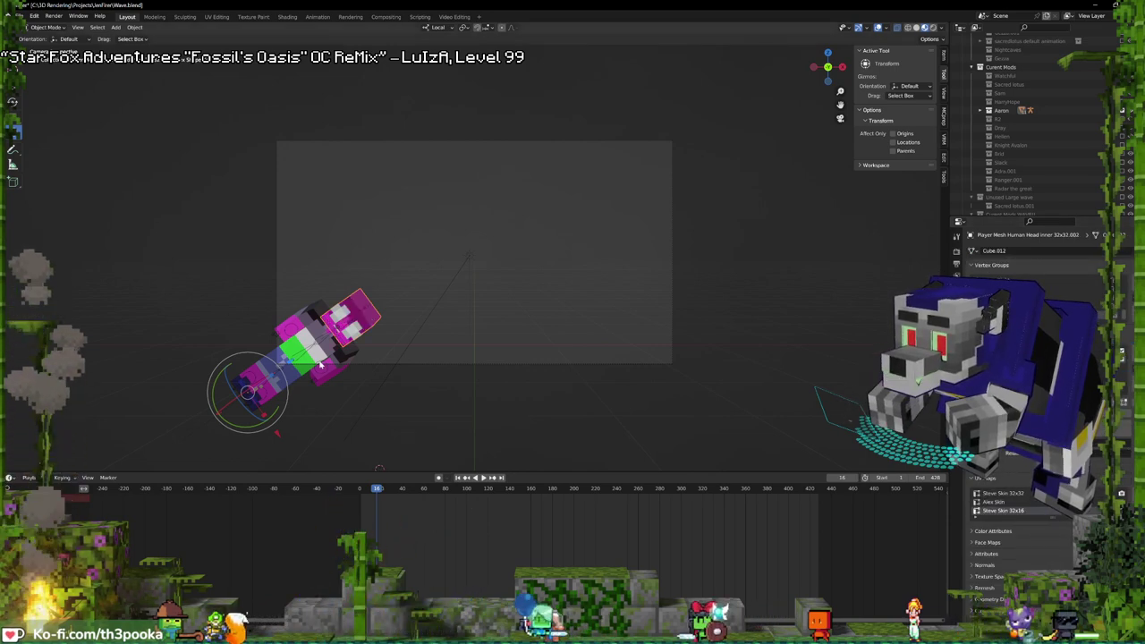
- Fine-tune the magenta character's rig with a slight local Y rotation and a move of about -0.22 m in Z
{"action": "left_click", "coordinate": [294, 325]}
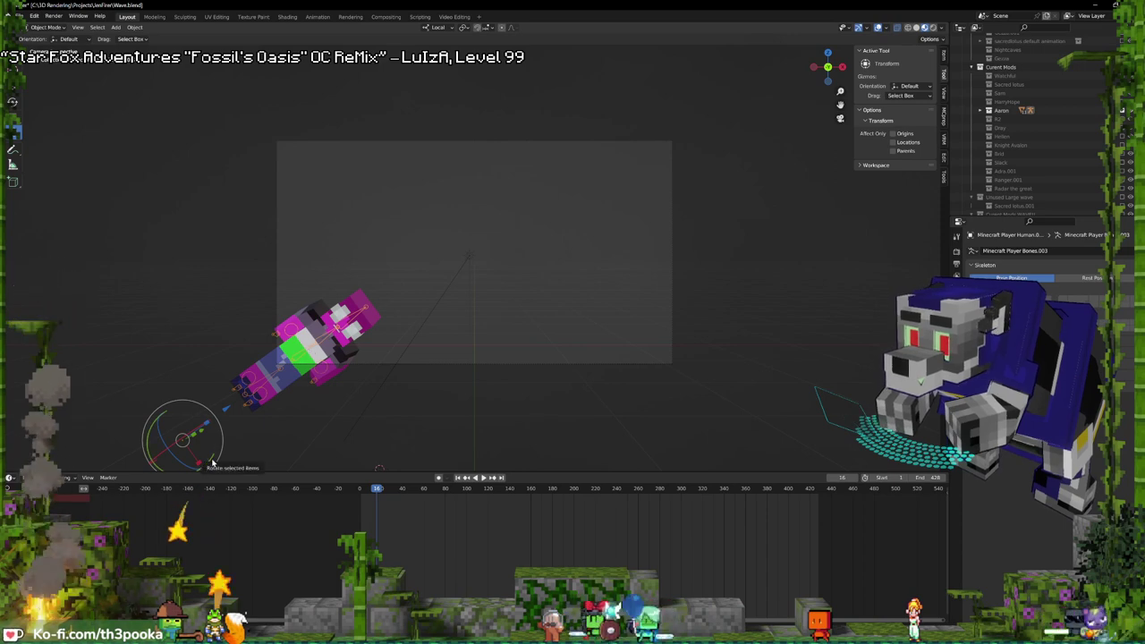
{"action": "left_click_drag", "start_coordinate": [212, 462], "coordinate": [179, 345]}
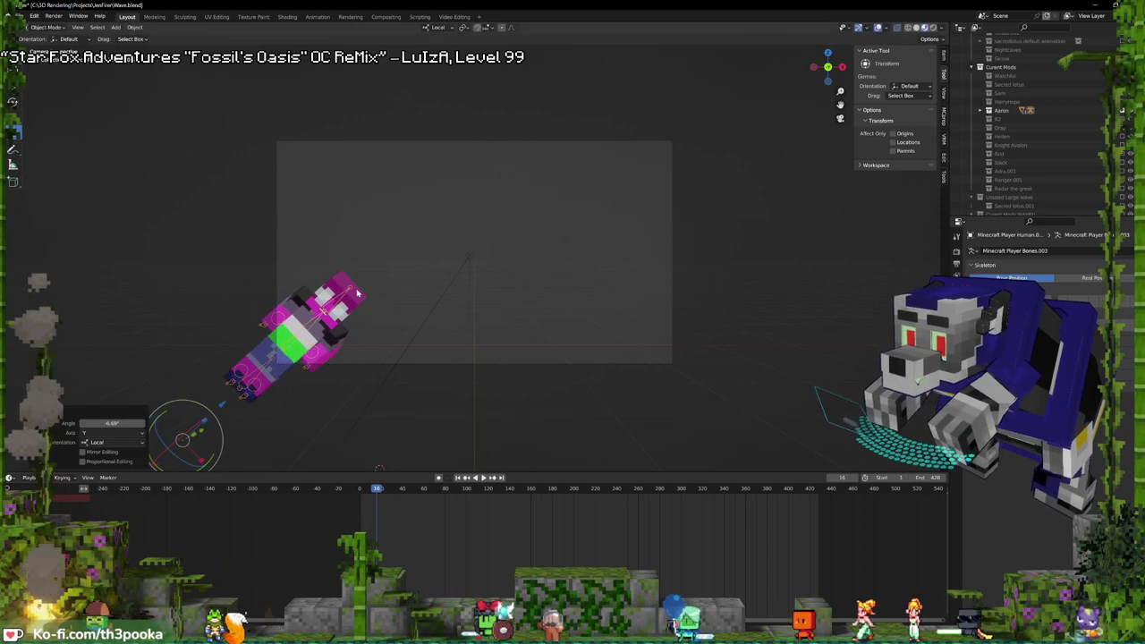
{"action": "left_click_drag", "start_coordinate": [357, 293], "coordinate": [363, 312]}
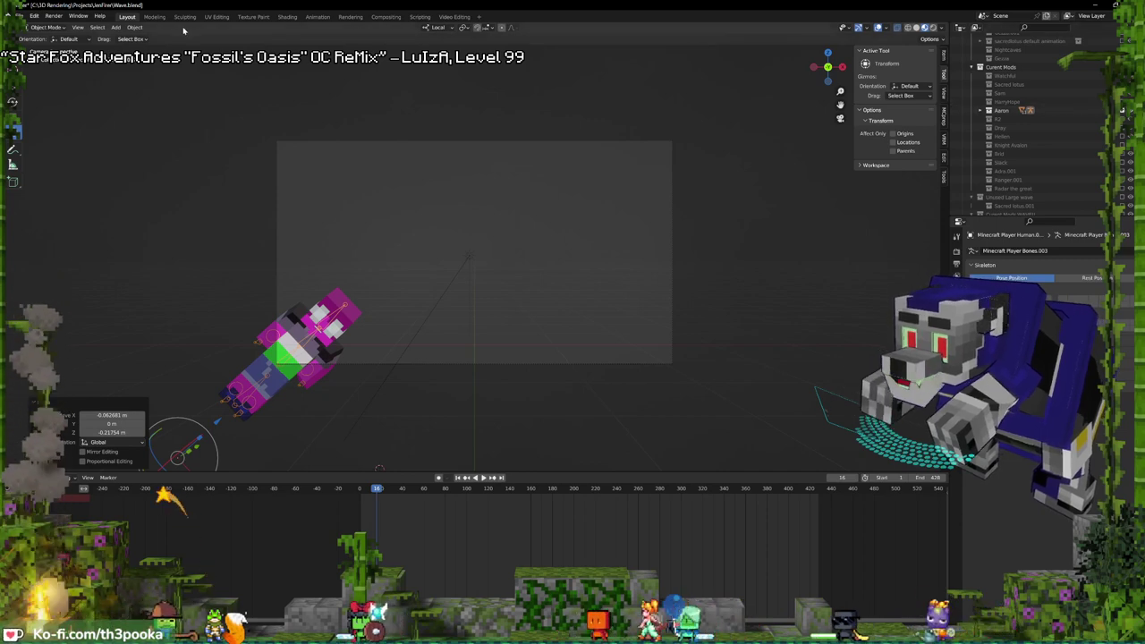
- Play the wave animation to check the pose, and shift the magenta character's rig about 0.16 m along its local Z axis
{"action": "key", "text": "space"}
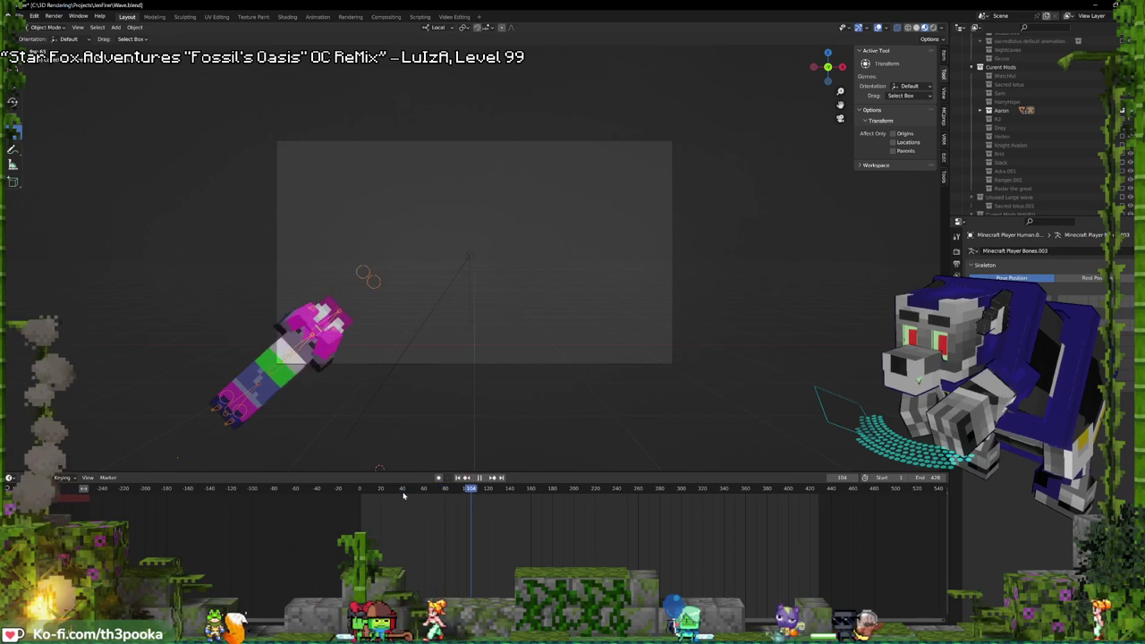
{"action": "key", "text": "space"}
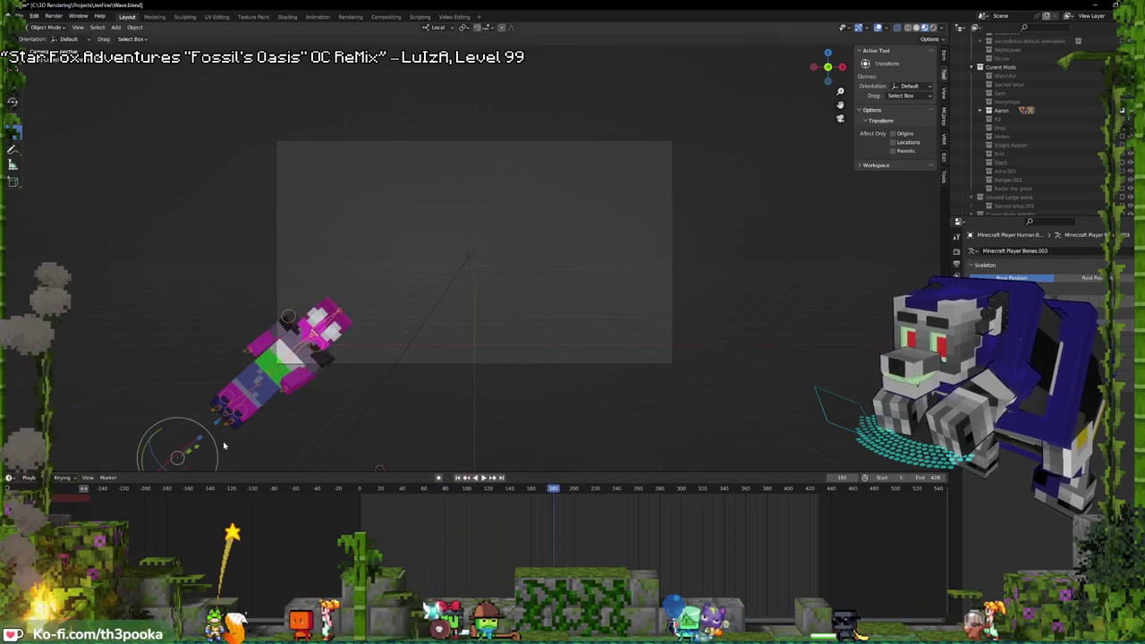
{"action": "left_click_drag", "start_coordinate": [217, 424], "coordinate": [235, 418]}
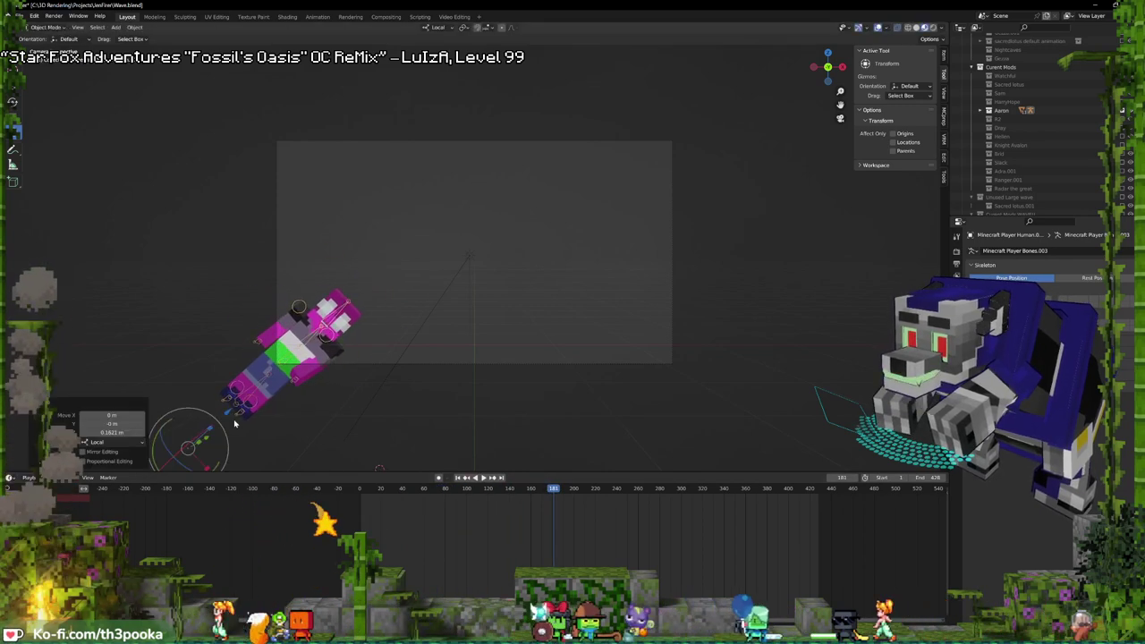
- Play the wave animation on and replay it from the start to check the magenta character's entry and exit
{"action": "key", "text": "space"}
{"action": "key", "text": "space"}
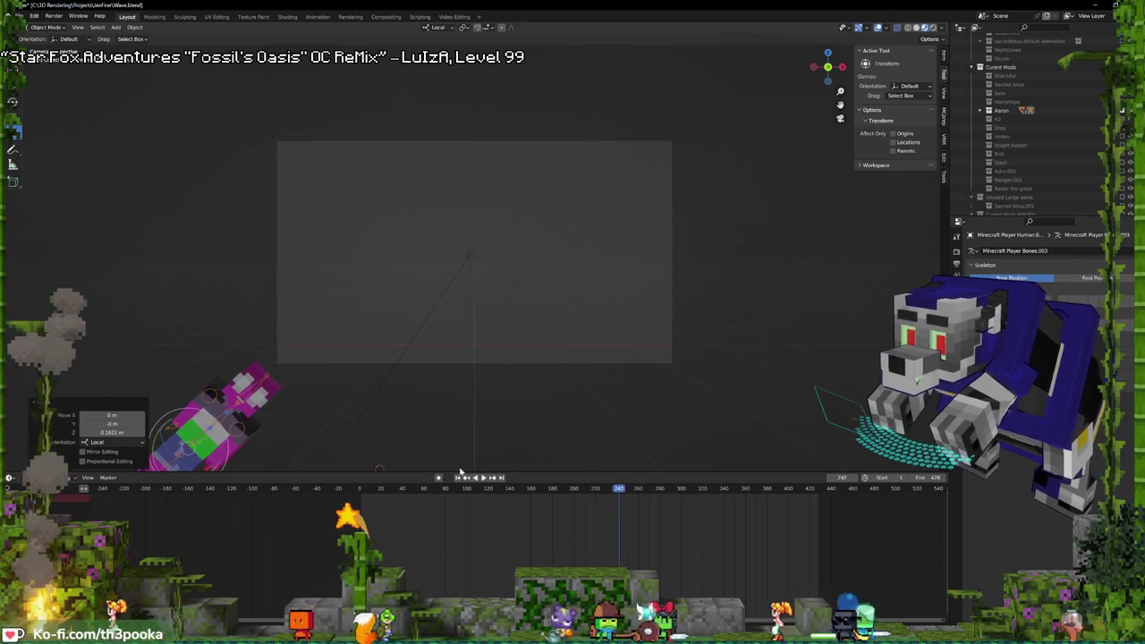
{"action": "left_click", "coordinate": [362, 488]}
{"action": "key", "text": "space"}
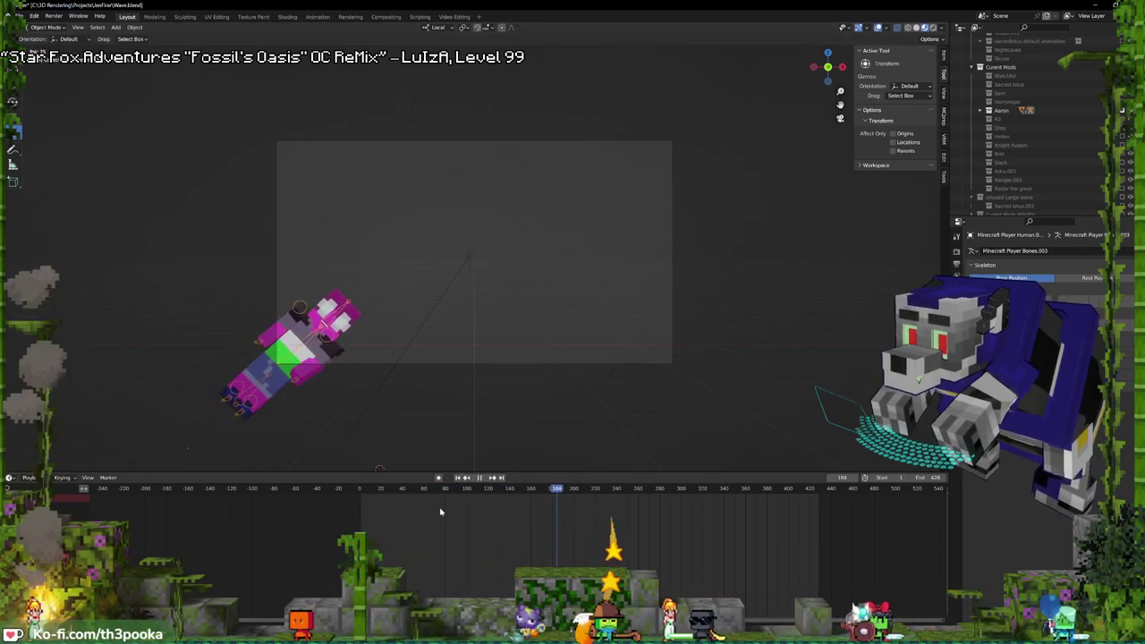
{"action": "key", "text": "space"}
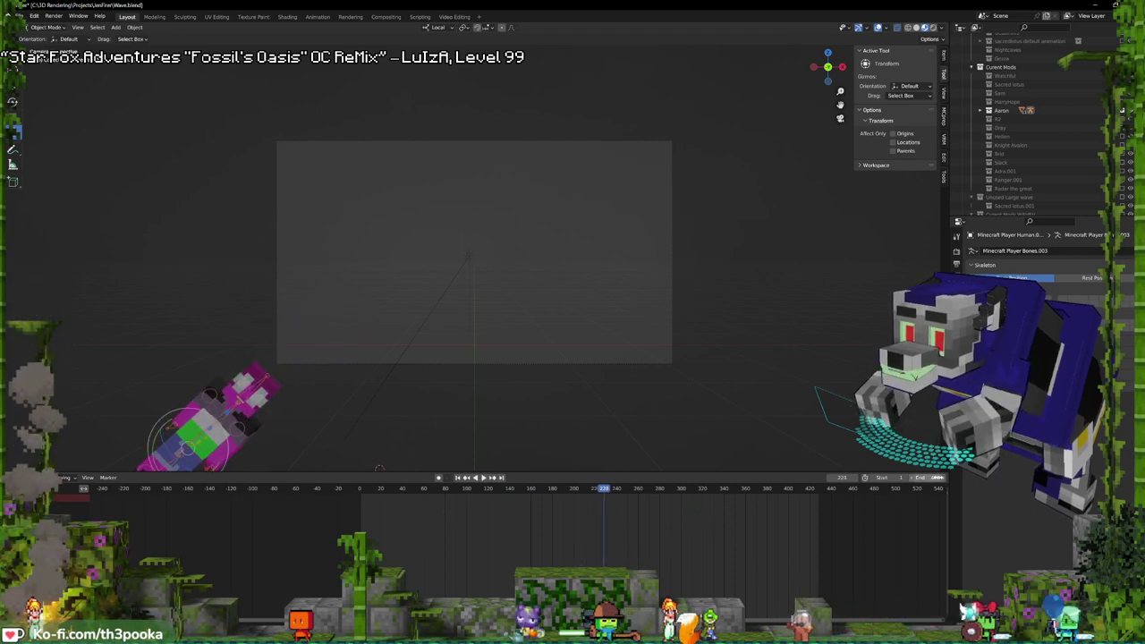
- Shorten the scene's animation range by setting its end frame to 227
{"action": "left_click_drag", "start_coordinate": [927, 477], "coordinate": [785, 477]}
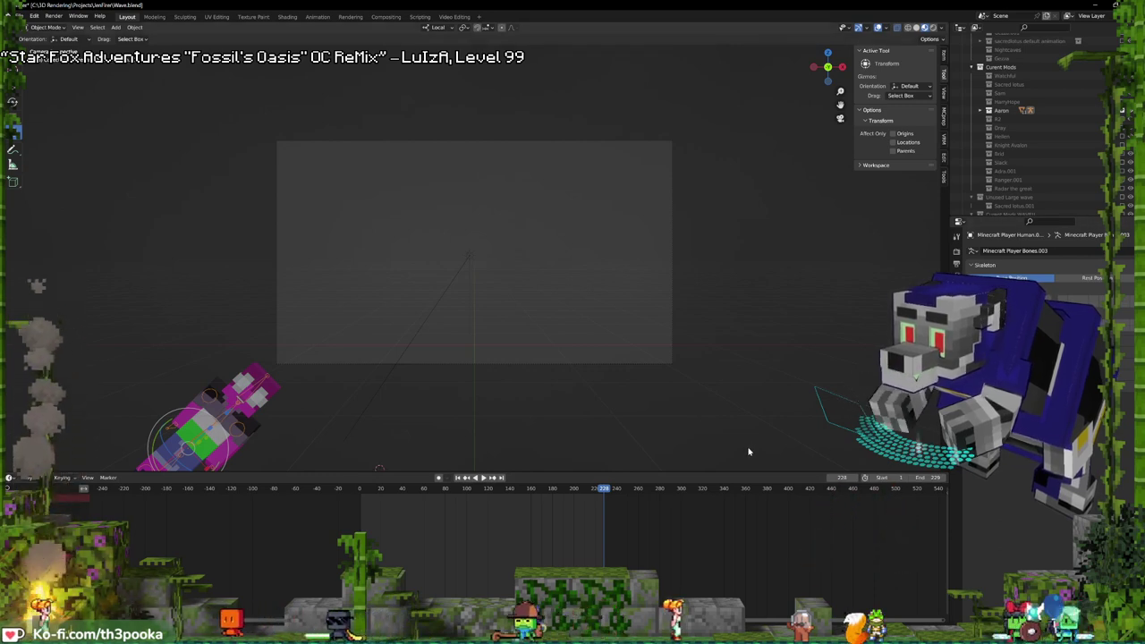
{"action": "key", "text": "ctrl+z"}
{"action": "left_click", "coordinate": [502, 479]}
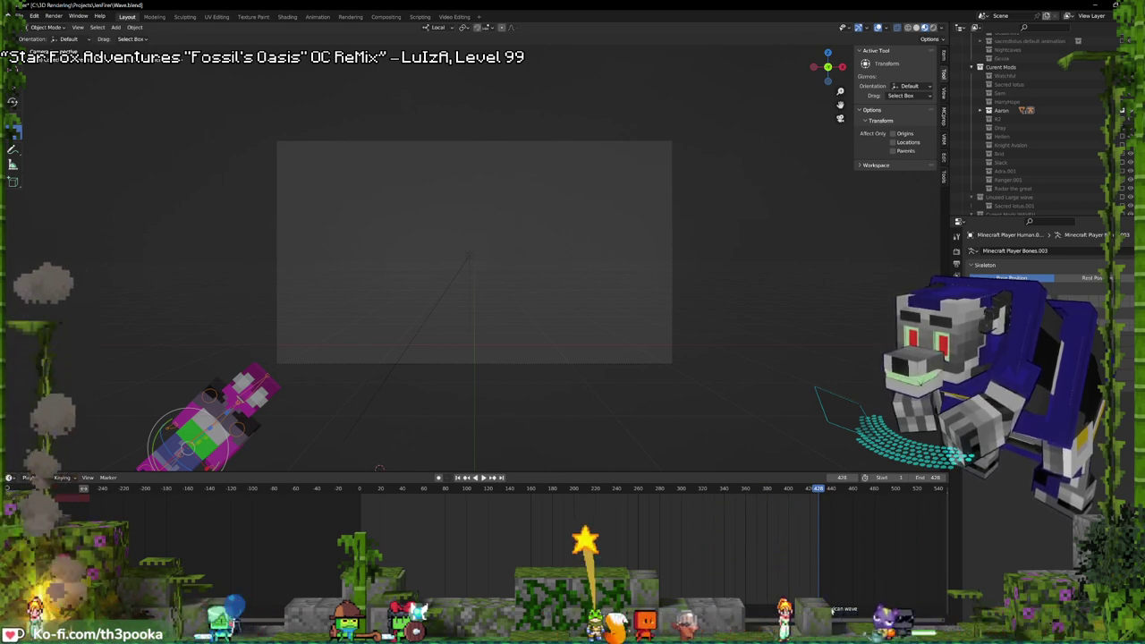
{"action": "left_click_drag", "start_coordinate": [526, 548], "coordinate": [591, 538]}
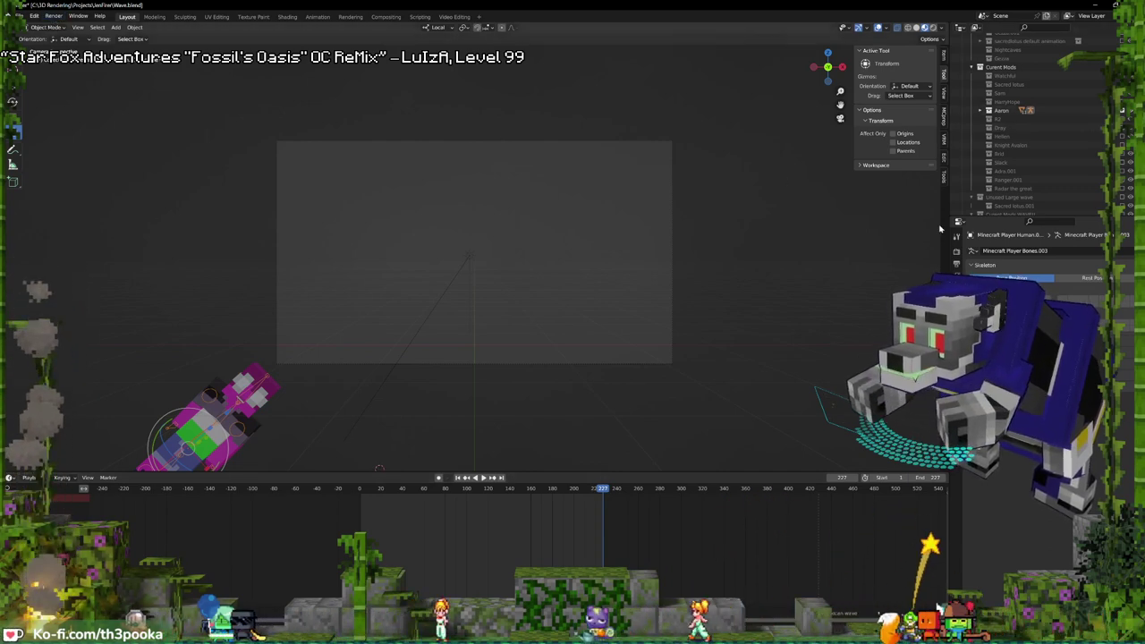
- Show the scene's output settings and save the Wave file
{"action": "left_click", "coordinate": [957, 266]}
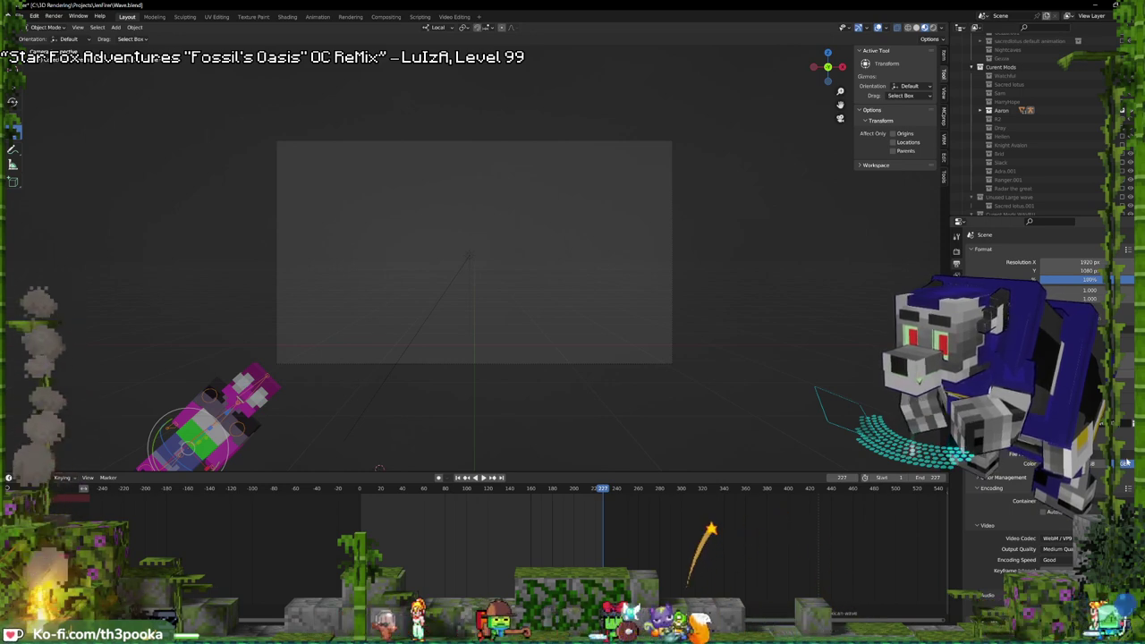
{"action": "left_click", "coordinate": [24, 17]}
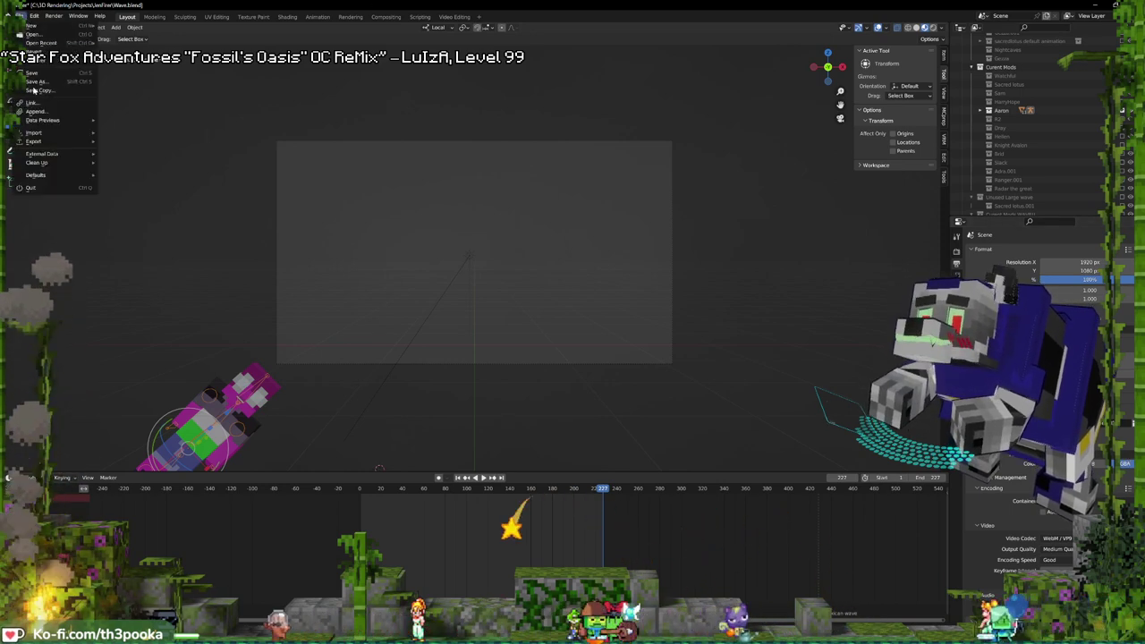
{"action": "left_click", "coordinate": [37, 73]}
- Render the magenta character's wave animation and dismiss the finished render window
{"action": "left_click", "coordinate": [49, 17]}
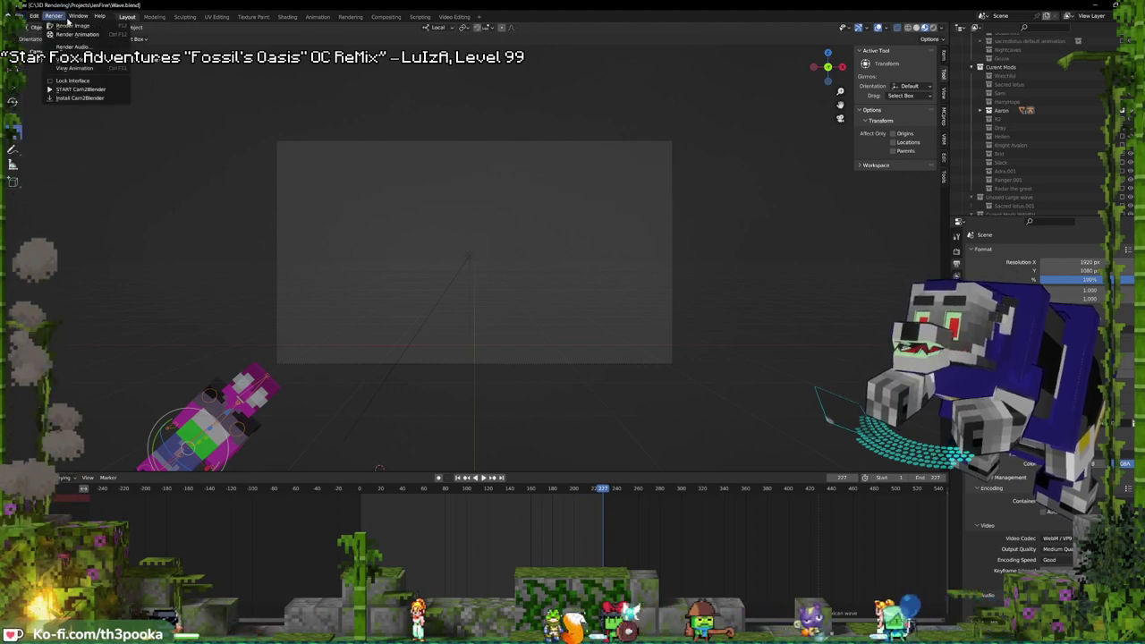
{"action": "left_click", "coordinate": [66, 34]}
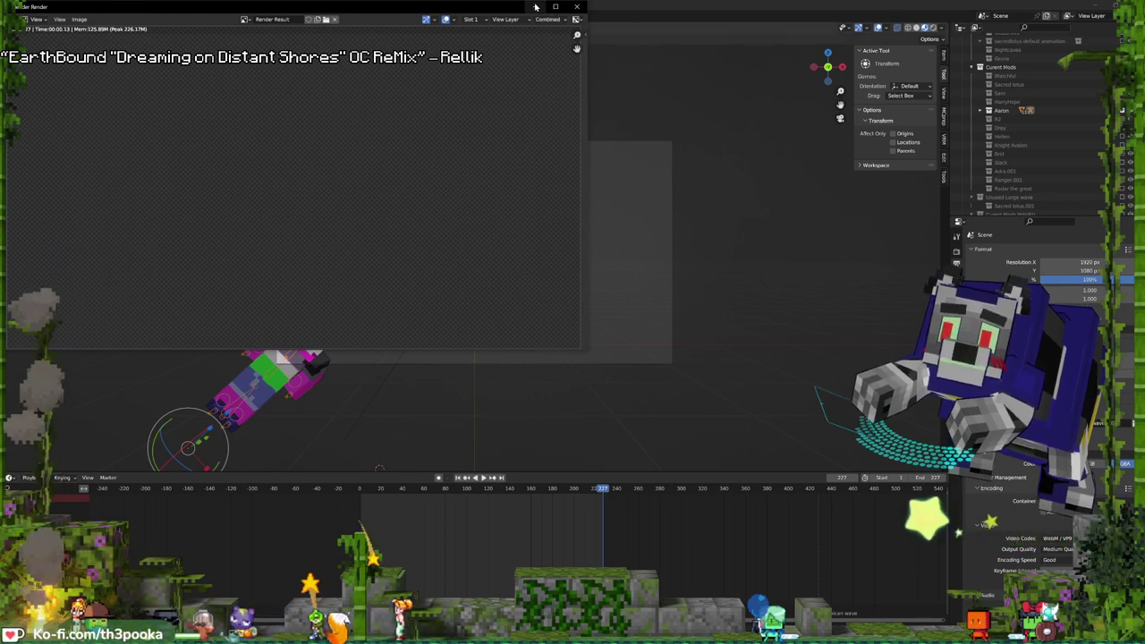
{"action": "left_click", "coordinate": [604, 8]}
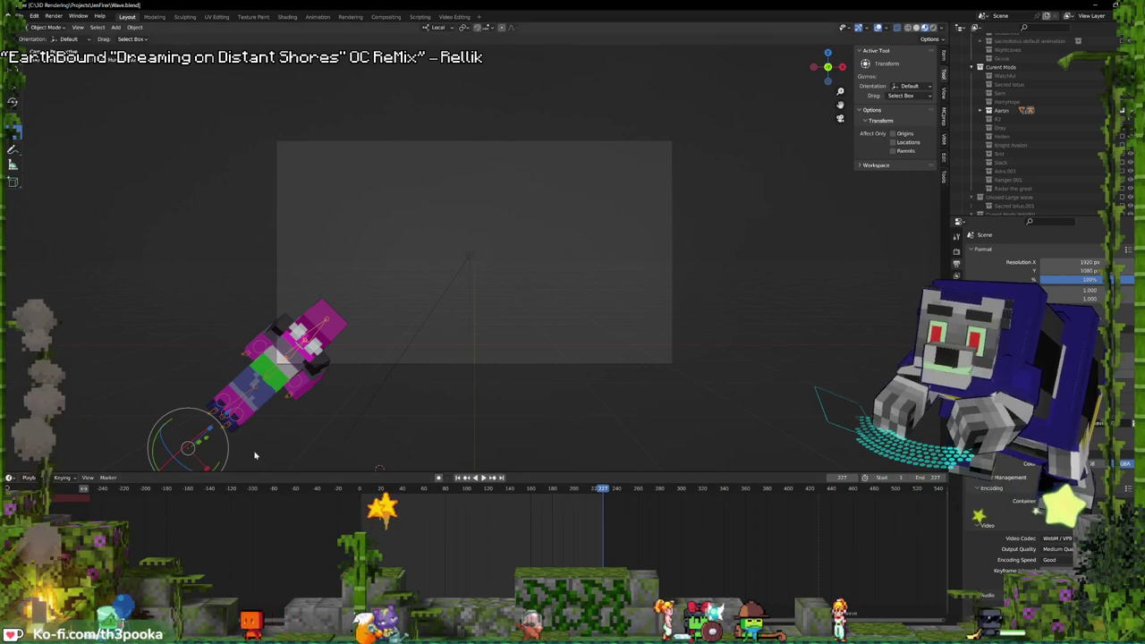
- Hide the magenta character, show the black-clad character instead, and play its wave animation from the start
{"action": "key", "text": "ctrl+z"}
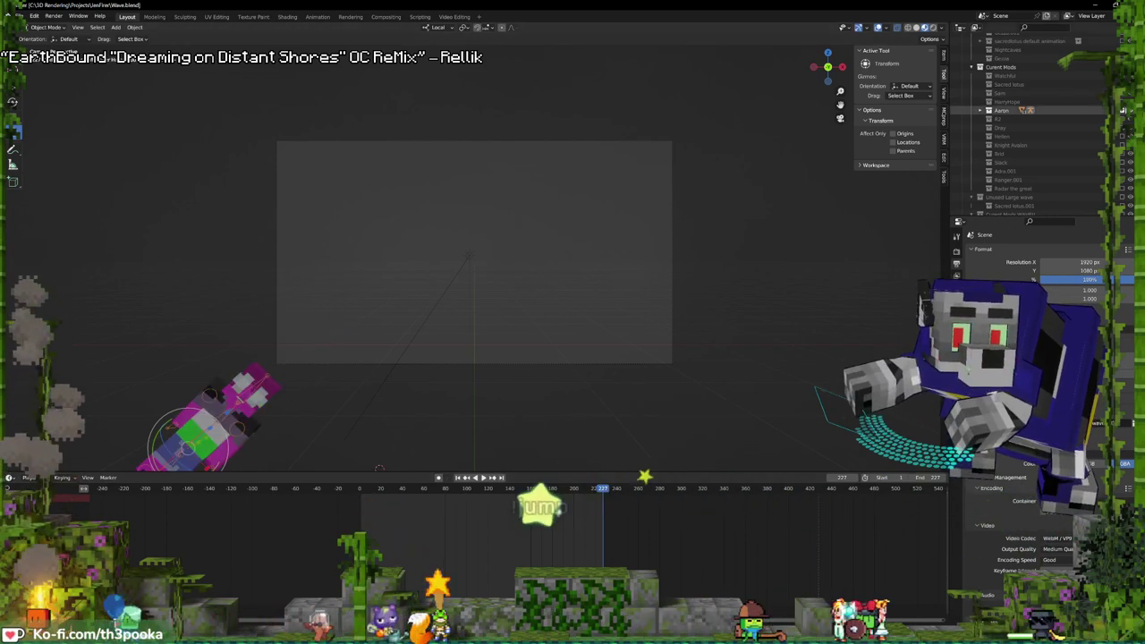
{"action": "left_click", "coordinate": [1122, 111]}
{"action": "left_click", "coordinate": [1122, 119]}
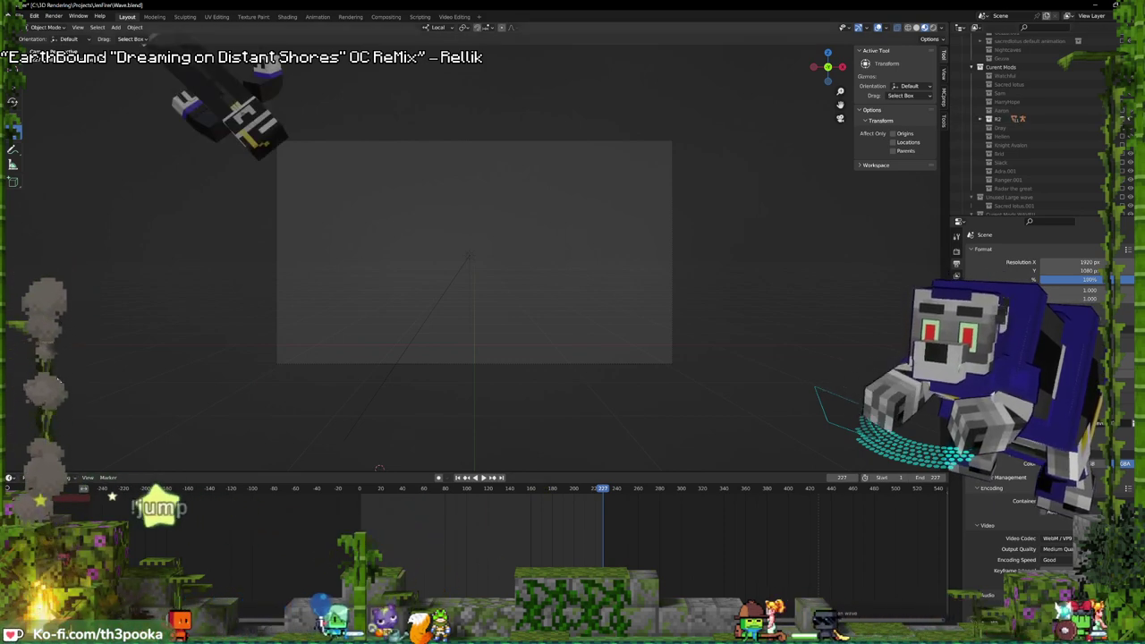
{"action": "key", "text": "space"}
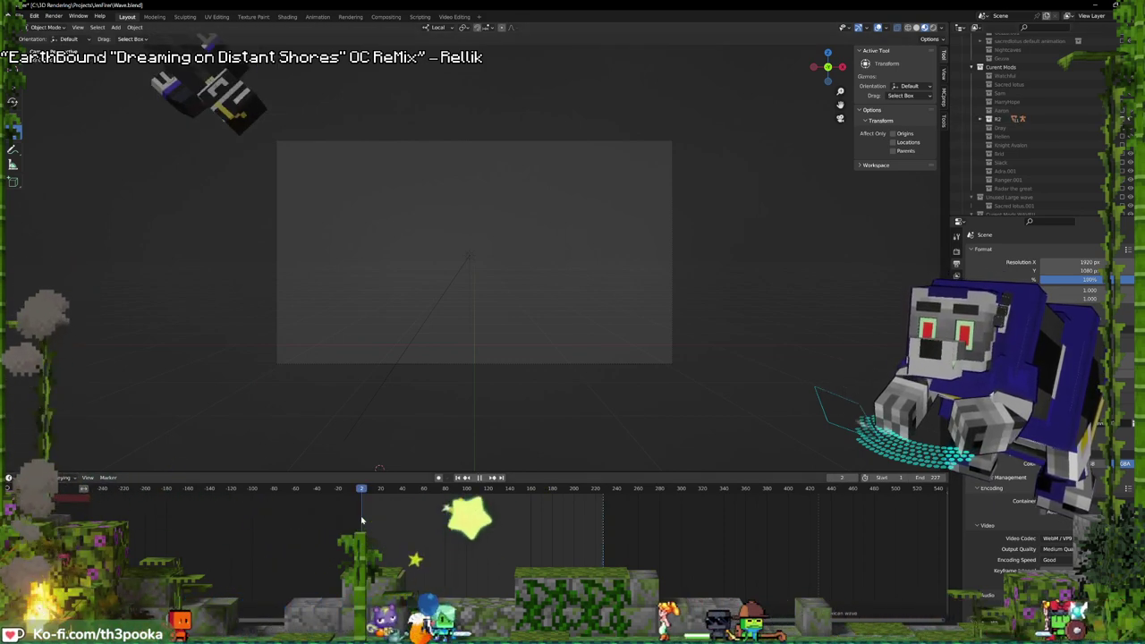
{"action": "key", "text": "space"}
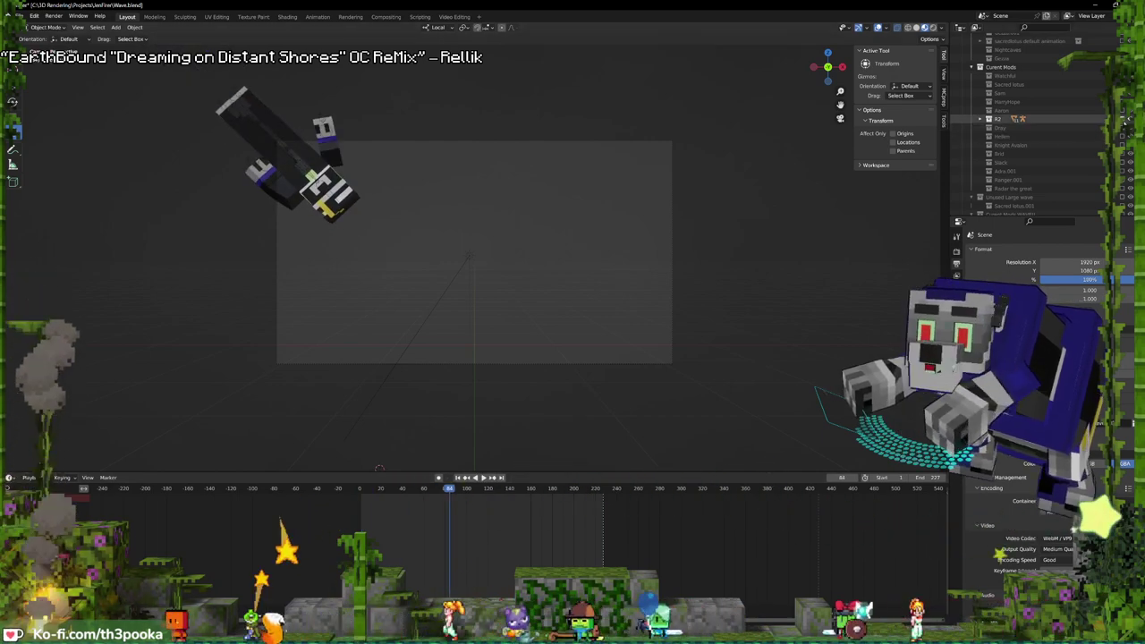
- Make Steve Skin 32x16 the active UV map of the black-clad character's inner head mesh
{"action": "left_click", "coordinate": [342, 195]}
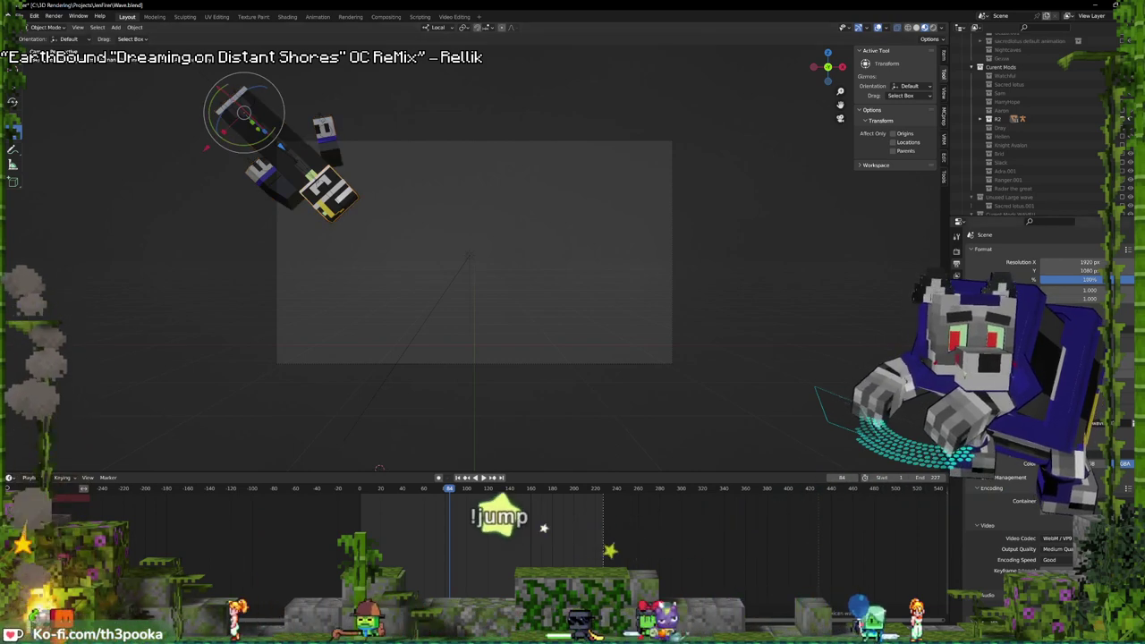
{"action": "left_click", "coordinate": [955, 390]}
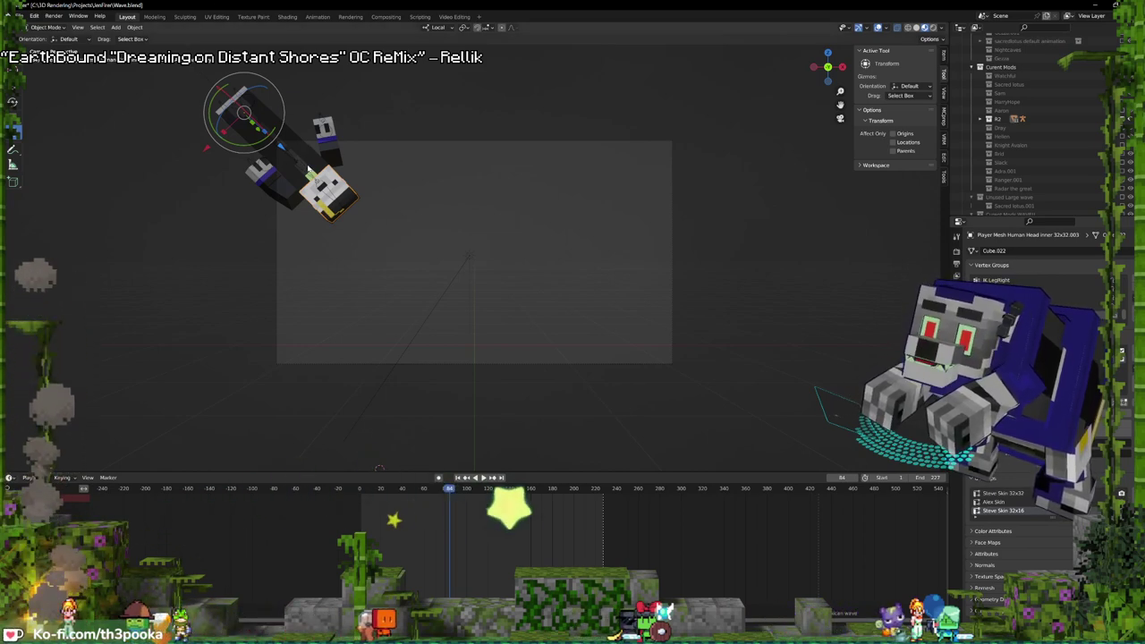
- Rotate the black-clad character's armature -91° about its local Y axis and move it down about 4.98 m to the frame's lower-left corner
{"action": "left_click", "coordinate": [234, 104]}
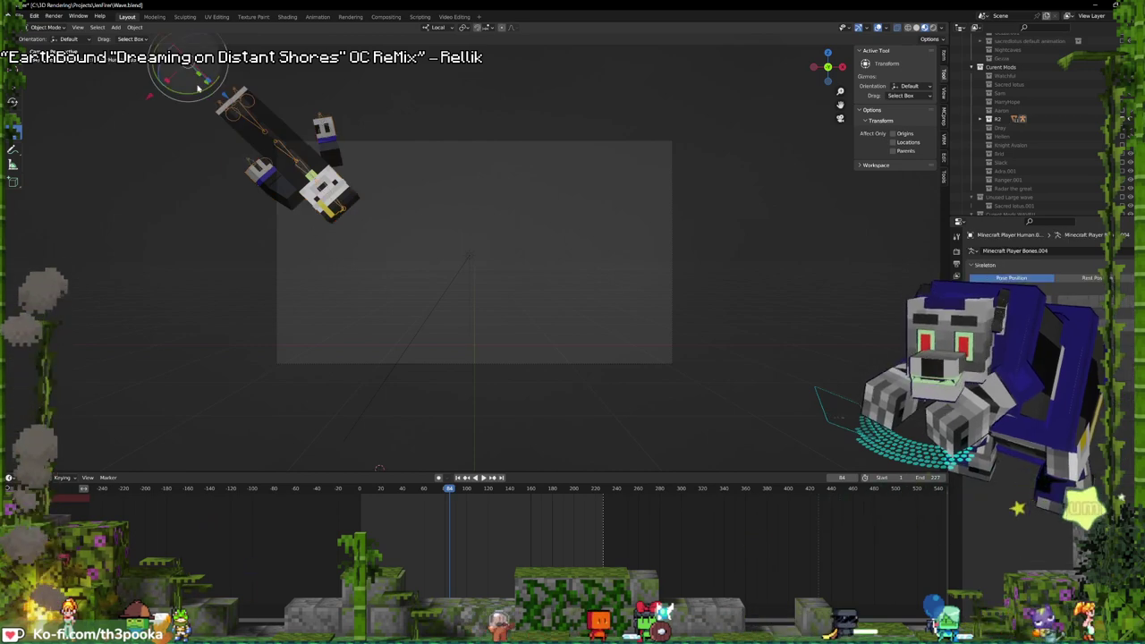
{"action": "key", "text": "r"}
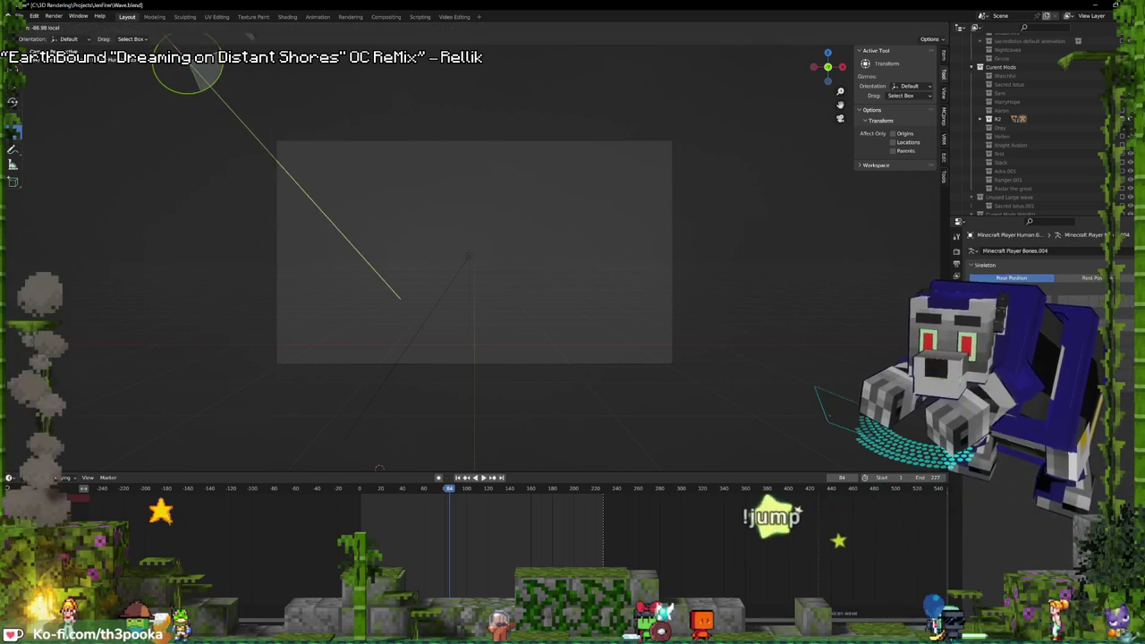
{"action": "left_click", "coordinate": [400, 298]}
{"action": "key", "text": "g"}
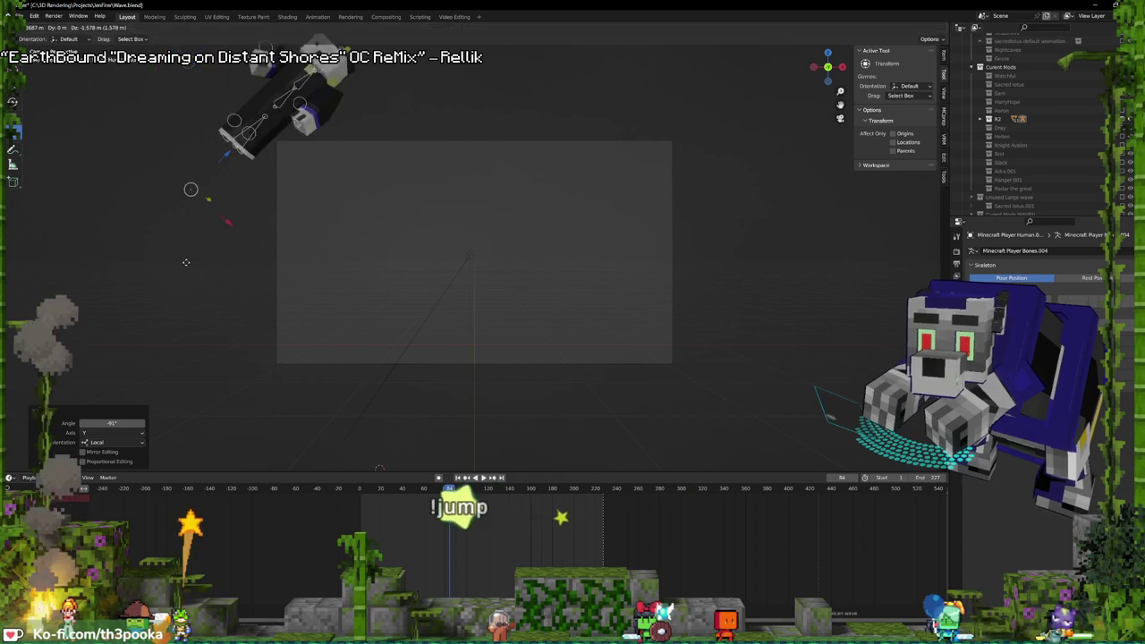
{"action": "left_click", "coordinate": [188, 464]}
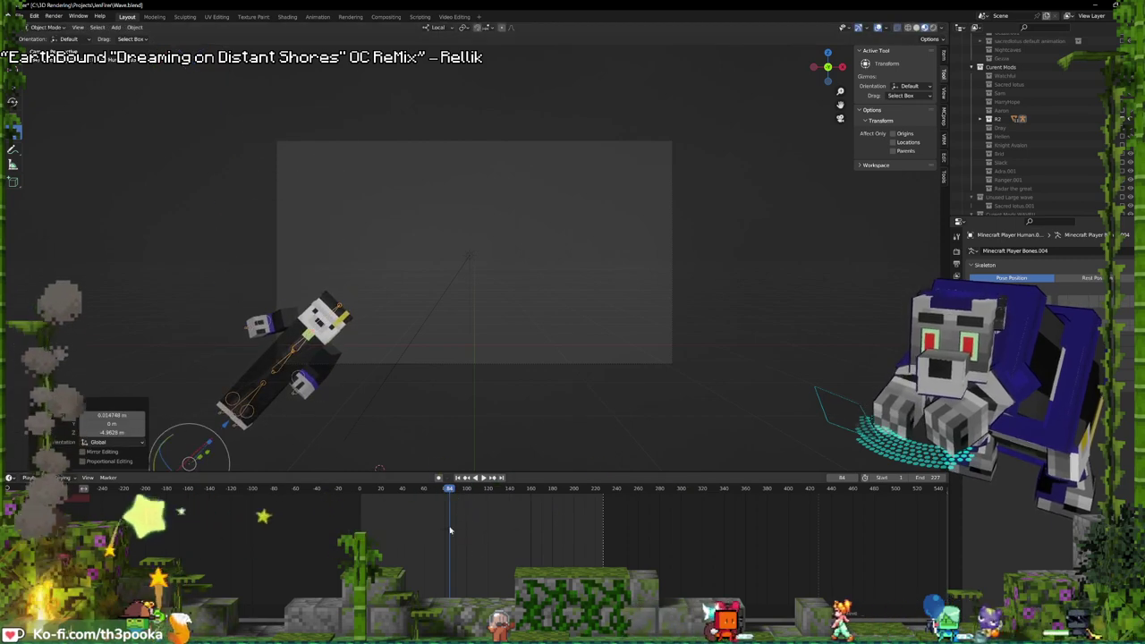
- At frame 227, nudge the black-clad character's armature about -0.063 m in X and 0.052 m in Z, keeping it outside the camera frame
{"action": "left_click_drag", "start_coordinate": [450, 529], "coordinate": [602, 529]}
{"action": "key", "text": "g"}
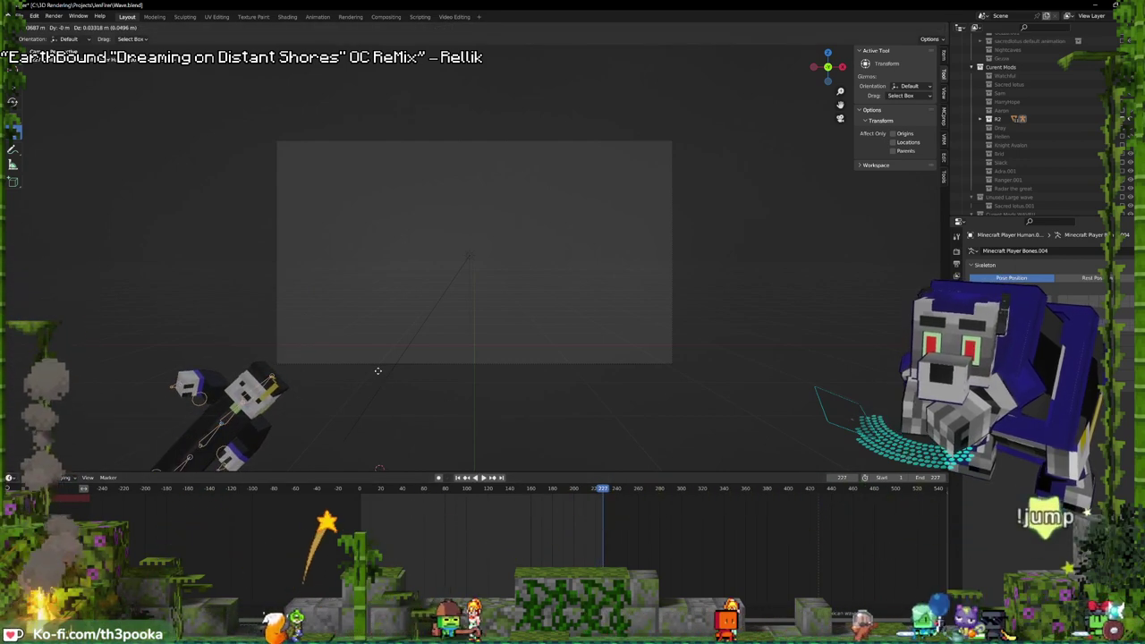
{"action": "left_click", "coordinate": [375, 369]}
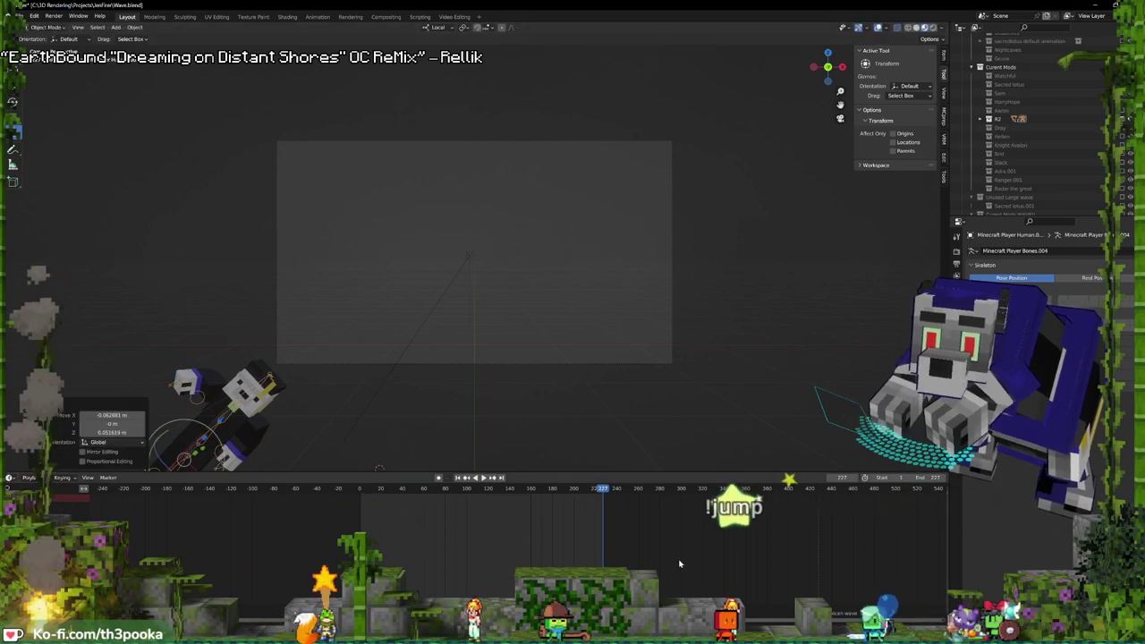
- Extend the scene's end frame to 229 and play the black-clad character's wave animation
{"action": "scroll", "coordinate": [706, 562], "scroll_direction": "up", "scroll_amount": 4}
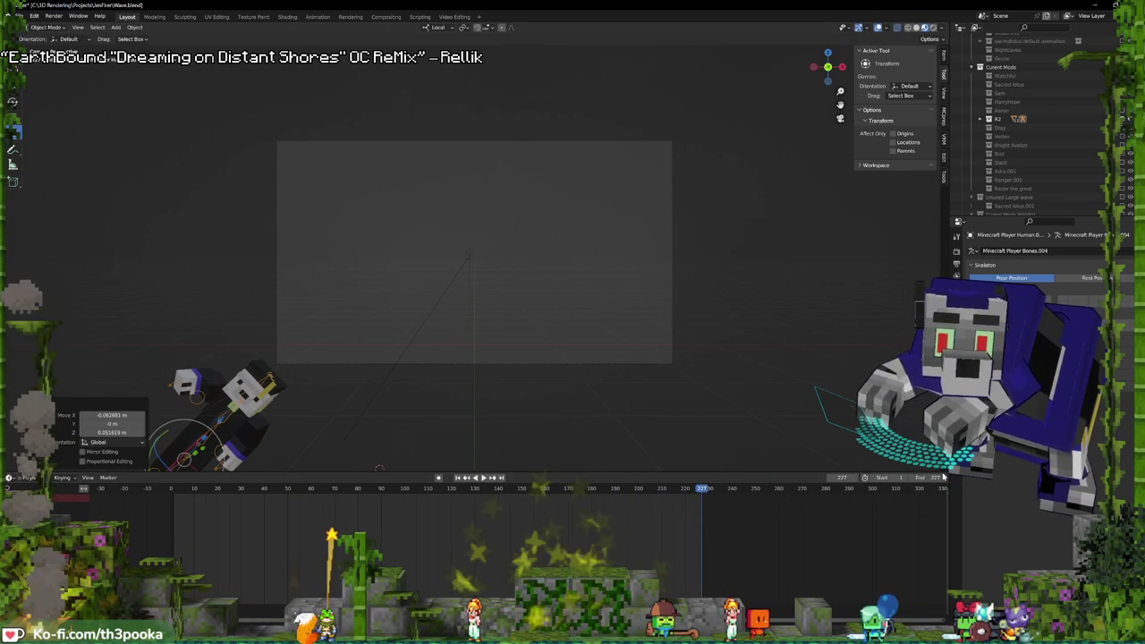
{"action": "key", "text": "space"}
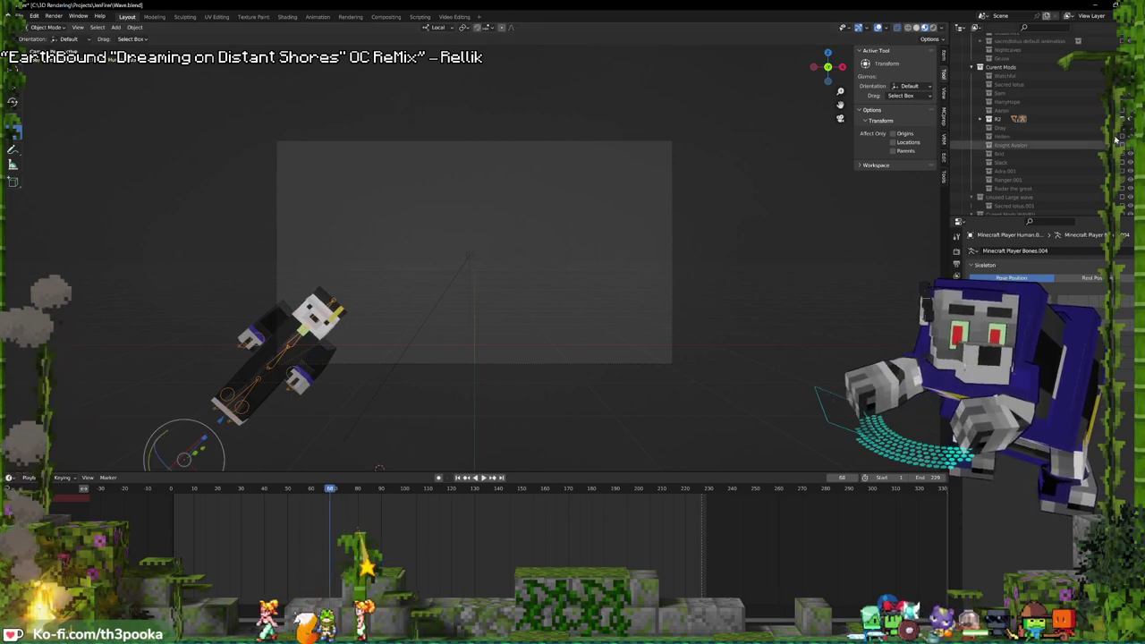
- Save the Wave file with the output settings shown, render the black-clad character's animation, and dismiss the finished render window
{"action": "left_click", "coordinate": [956, 268]}
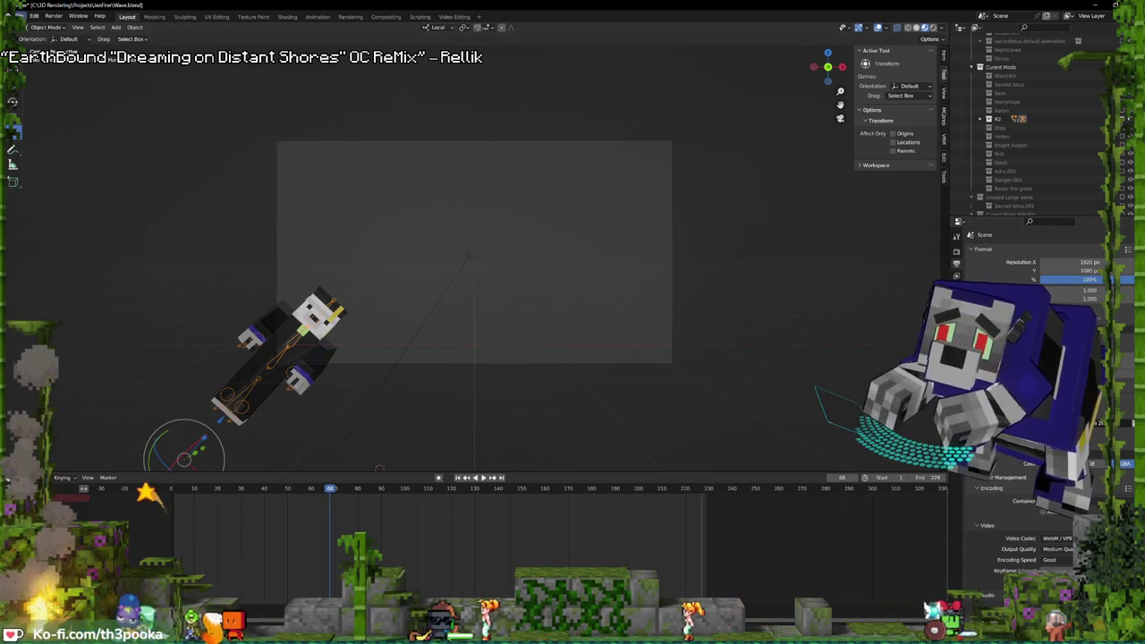
{"action": "left_click", "coordinate": [20, 16]}
{"action": "left_click", "coordinate": [41, 73]}
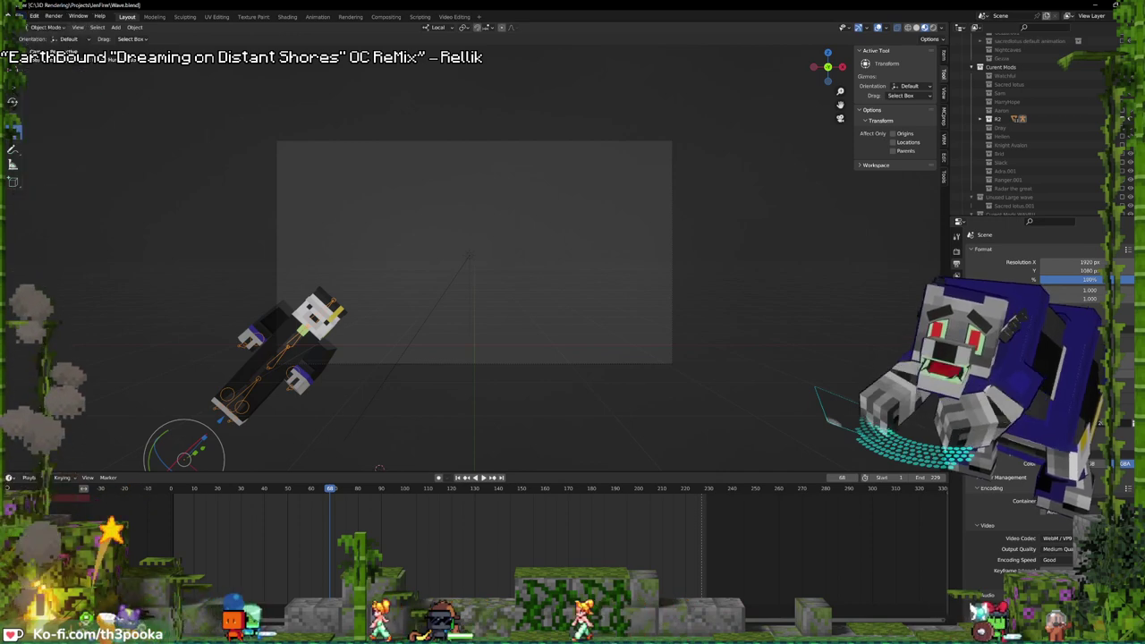
{"action": "left_click", "coordinate": [53, 17]}
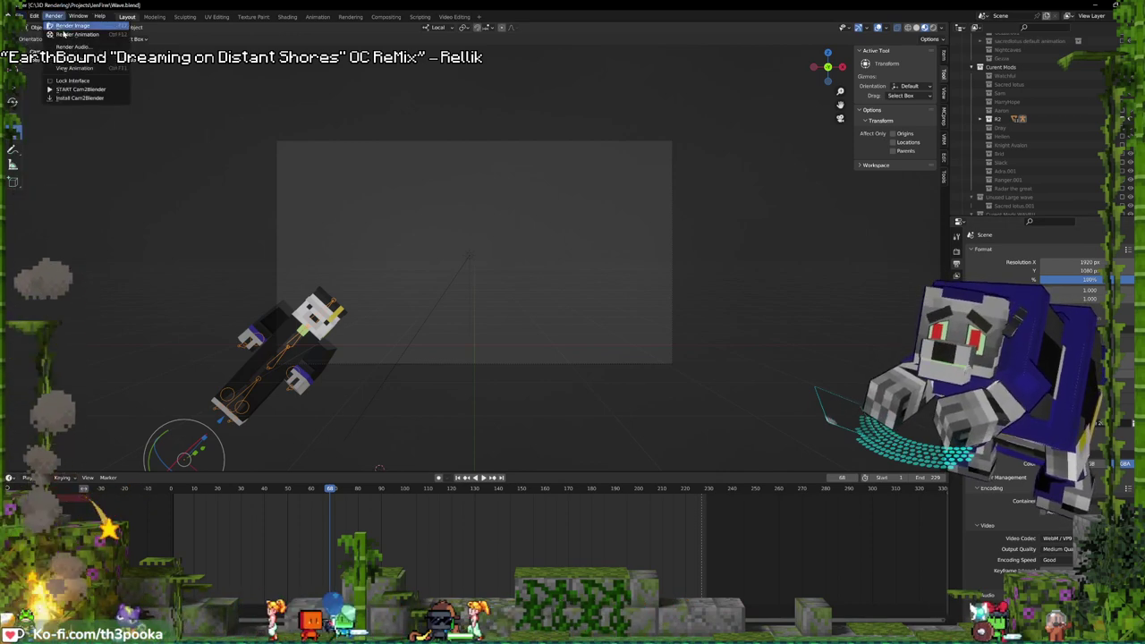
{"action": "left_click", "coordinate": [64, 36]}
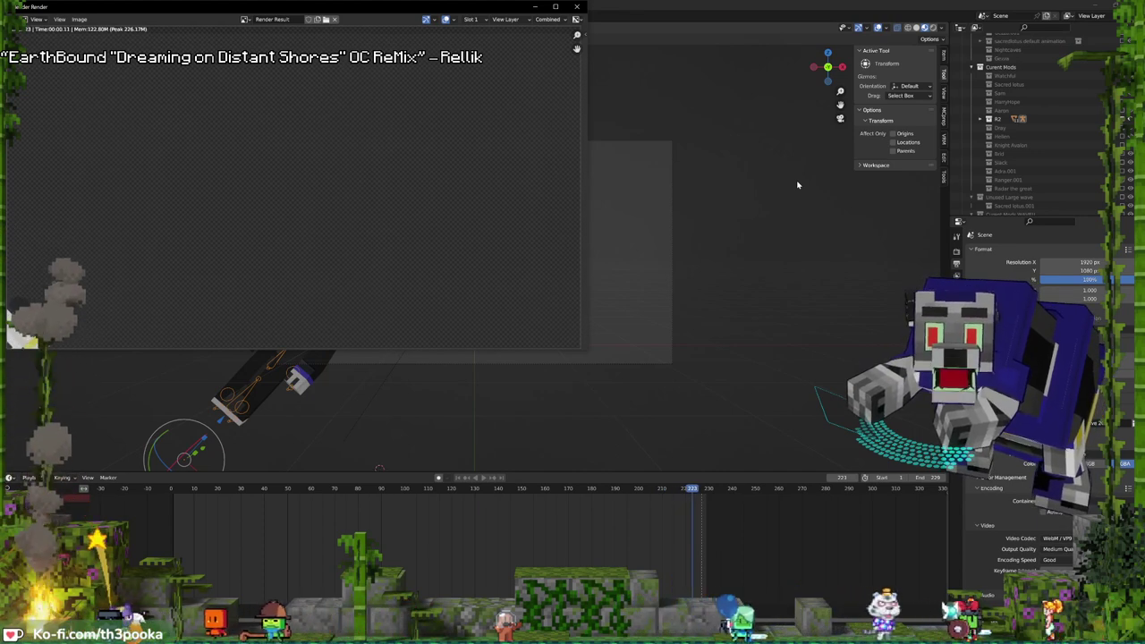
{"action": "left_click", "coordinate": [578, 6]}
- Inspect the black-clad character from other angles, return to the camera view, and replay its wave
{"action": "middle_click_drag", "start_coordinate": [427, 348], "coordinate": [290, 214]}
{"action": "middle_click_drag", "start_coordinate": [410, 467], "coordinate": [689, 465], "text": "shift"}
{"action": "scroll", "coordinate": [689, 465], "scroll_direction": "up", "scroll_amount": 5}
{"action": "middle_click_drag", "start_coordinate": [662, 420], "coordinate": [411, 340]}
{"action": "middle_click_drag", "start_coordinate": [128, 415], "coordinate": [86, 429]}
{"action": "middle_click_drag", "start_coordinate": [329, 356], "coordinate": [337, 370], "text": "shift"}
{"action": "scroll", "coordinate": [336, 370], "scroll_direction": "up", "scroll_amount": 1}
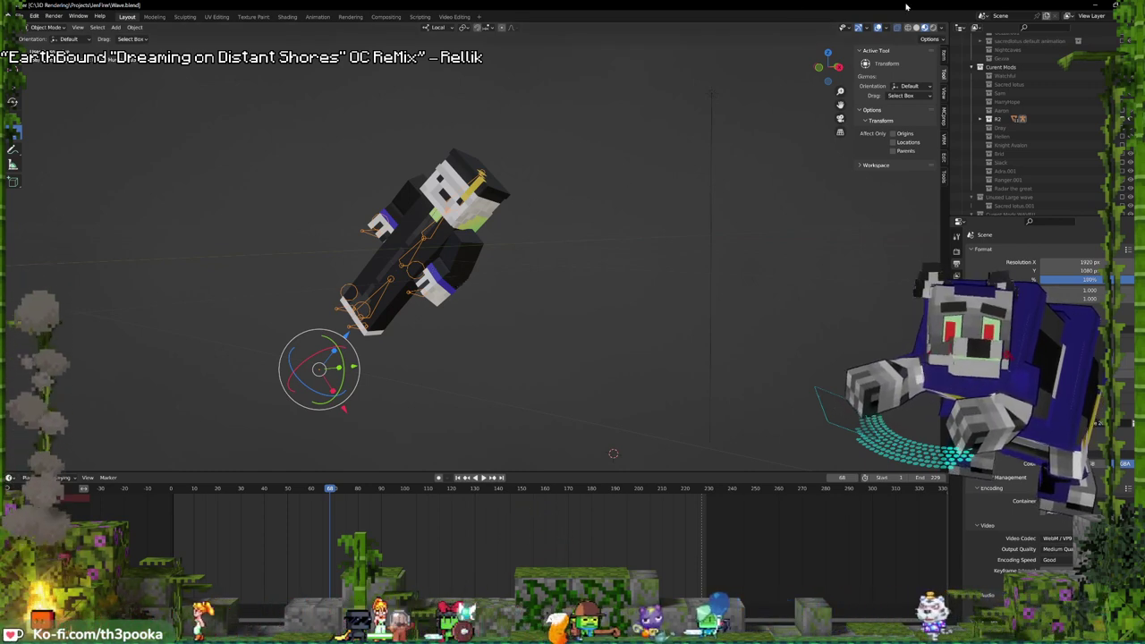
{"action": "key", "text": "KP_0"}
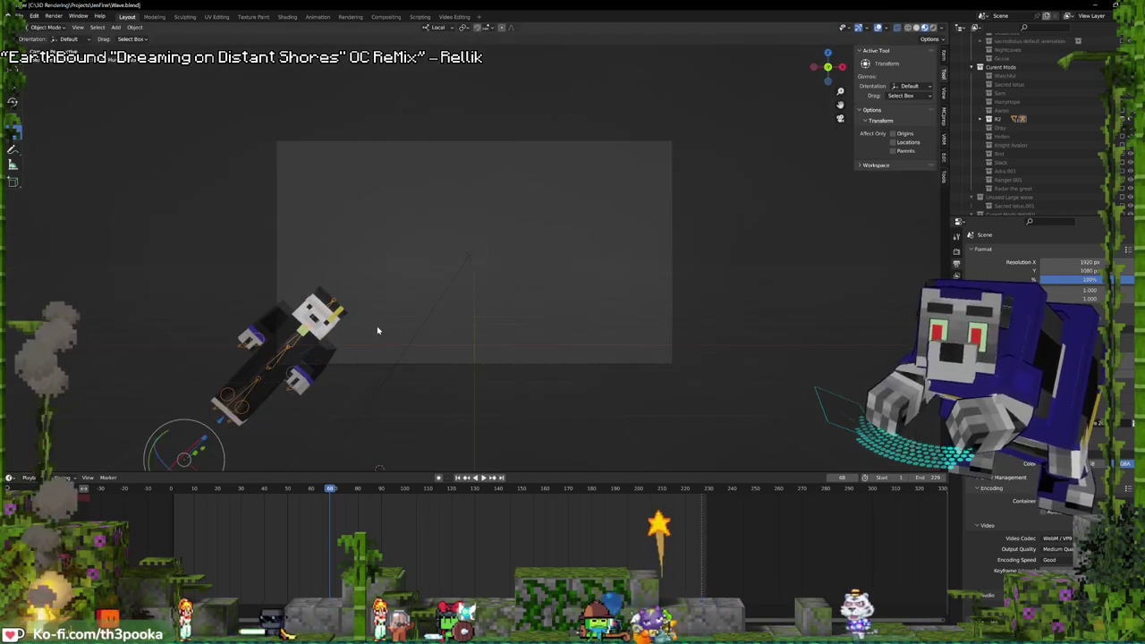
{"action": "key", "text": "space"}
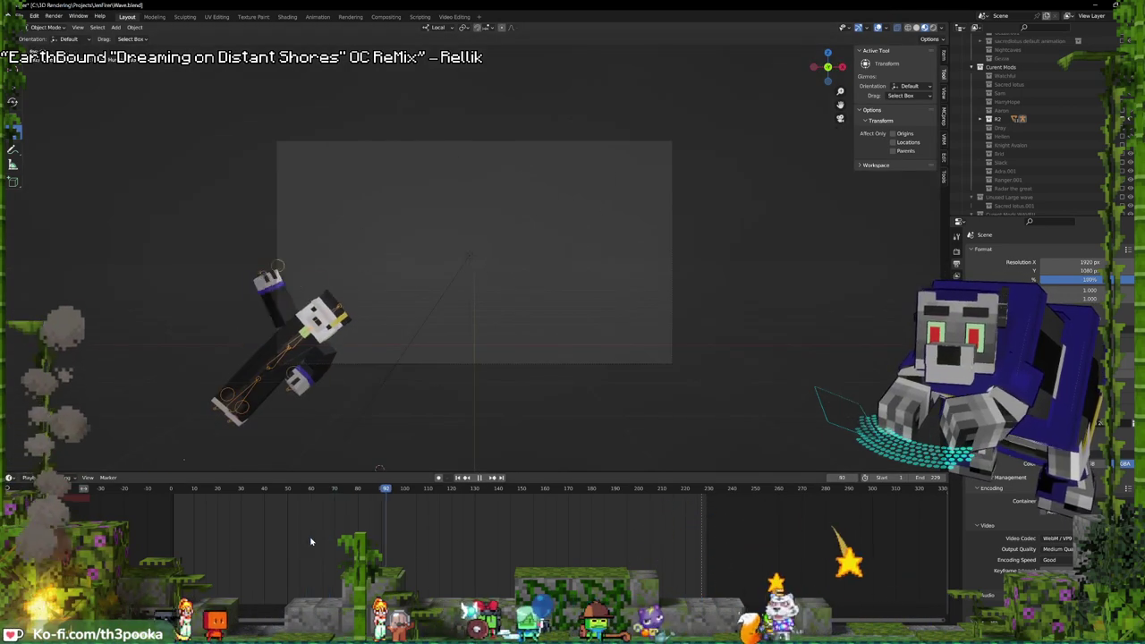
{"action": "key", "text": "space"}
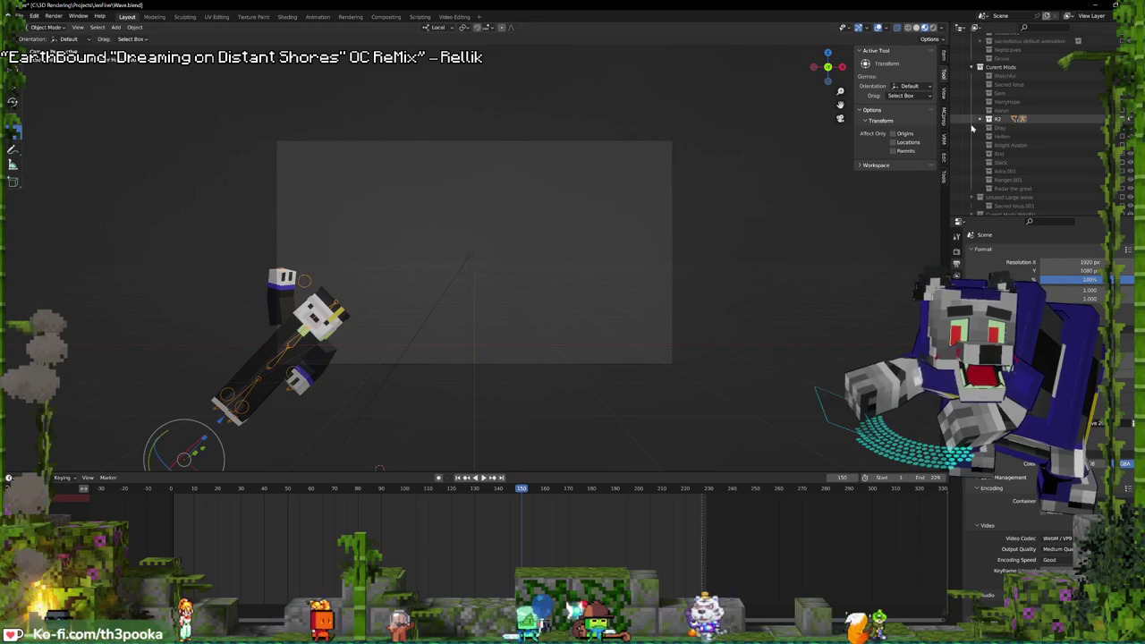
- Swap the black-clad character for the teal-shirted character with headphones, briefly previewing the red plaid character in between
{"action": "left_click", "coordinate": [1121, 118]}
{"action": "left_click", "coordinate": [1122, 128]}
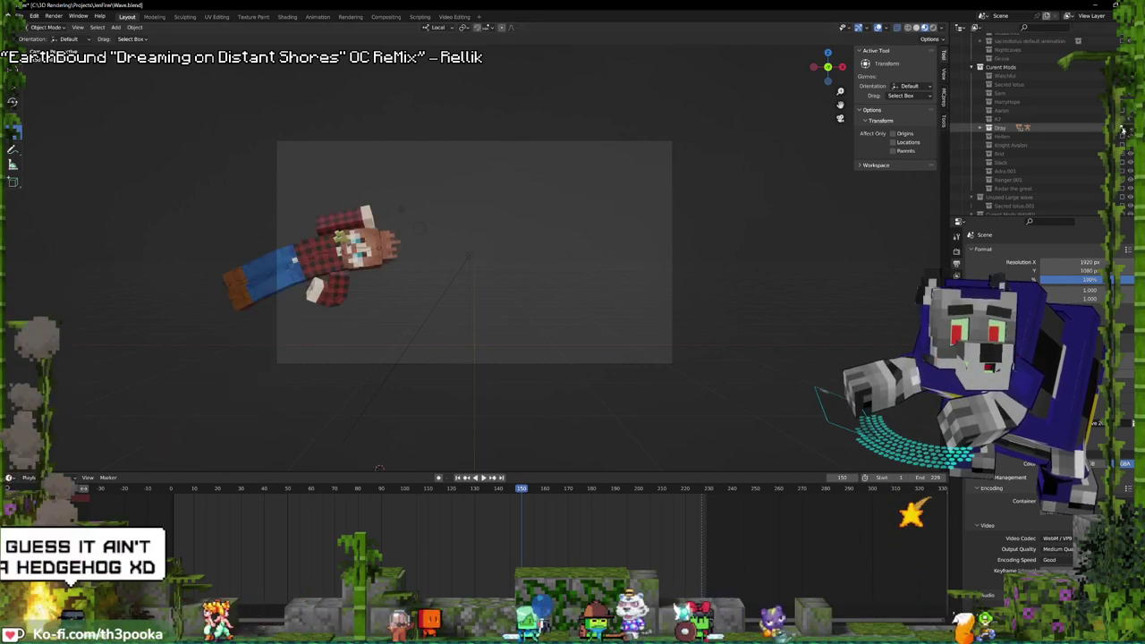
{"action": "left_click", "coordinate": [1123, 128]}
{"action": "left_click", "coordinate": [1123, 136]}
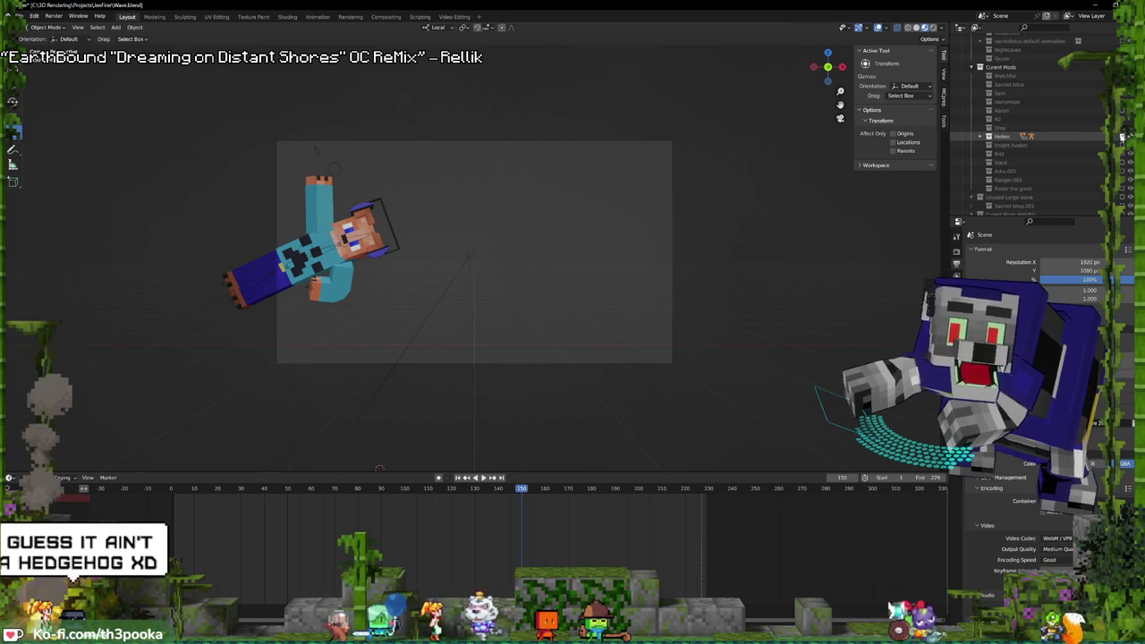
- Try to rotate the teal-shirted character's armature about 40° around its local Y axis and move it, playing the animation to check
{"action": "left_click", "coordinate": [302, 265]}
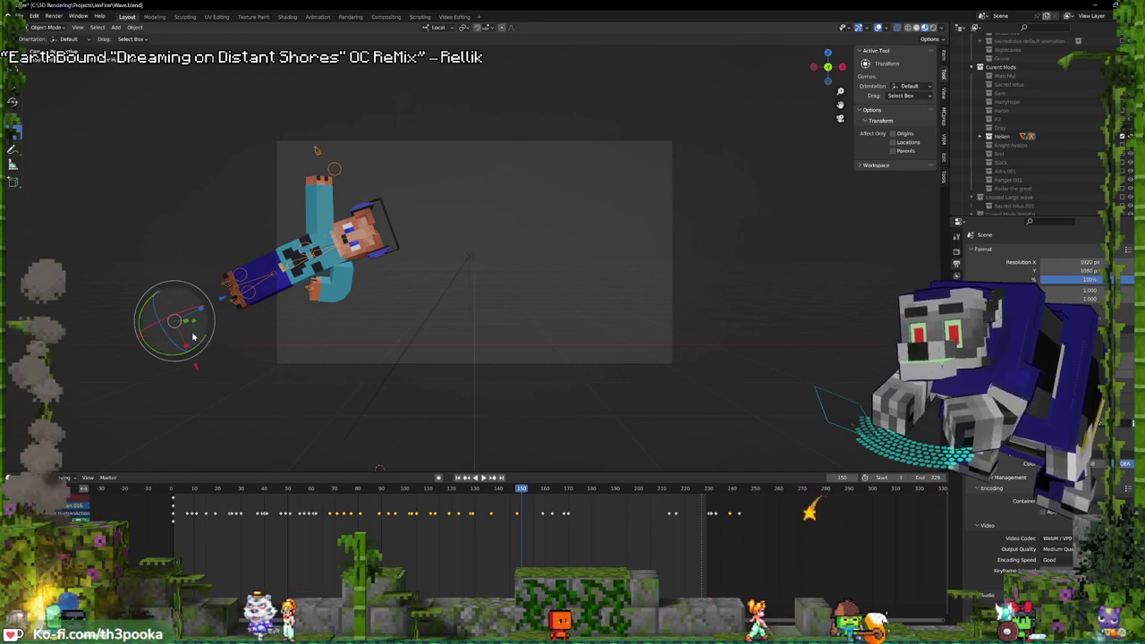
{"action": "mouse_move", "coordinate": [174, 319]}
{"action": "left_mouse_down"}
{"action": "mouse_move", "coordinate": [170, 266]}
{"action": "mouse_move", "coordinate": [198, 299]}
{"action": "mouse_move", "coordinate": [193, 310]}
{"action": "left_mouse_up"}
{"action": "left_click_drag", "start_coordinate": [374, 180], "coordinate": [386, 215]}
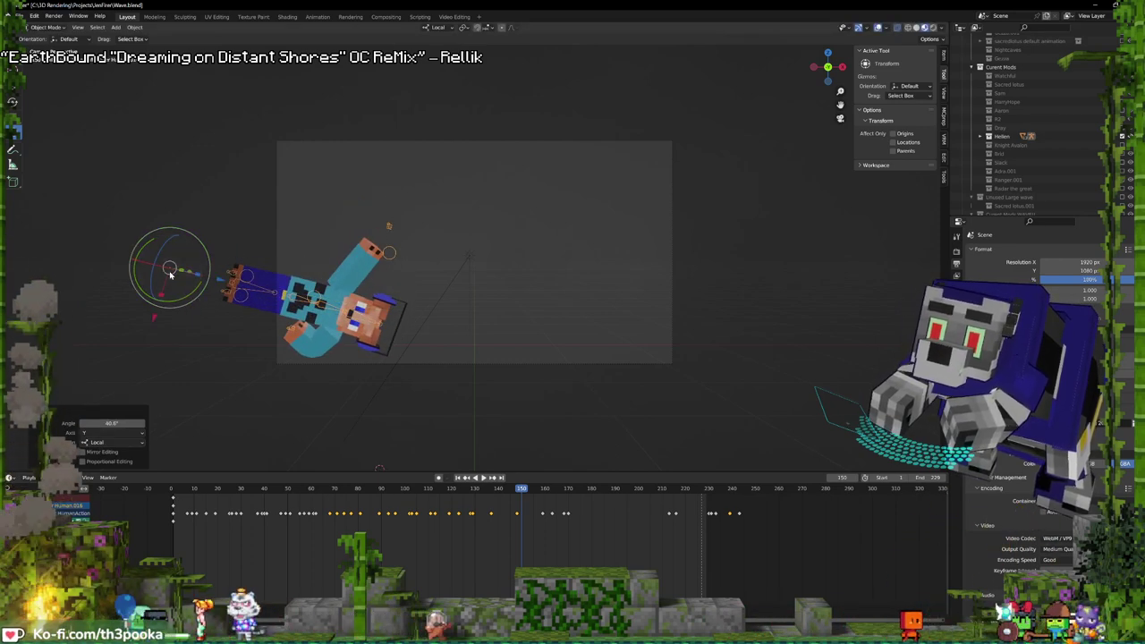
{"action": "key", "text": "g"}
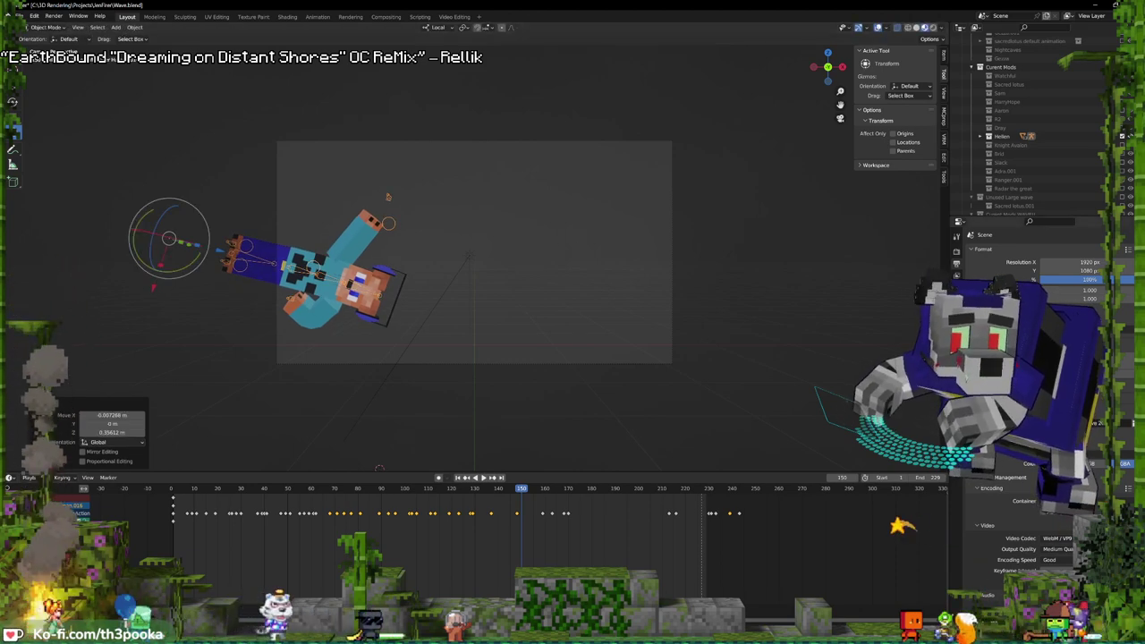
{"action": "key", "text": "space"}
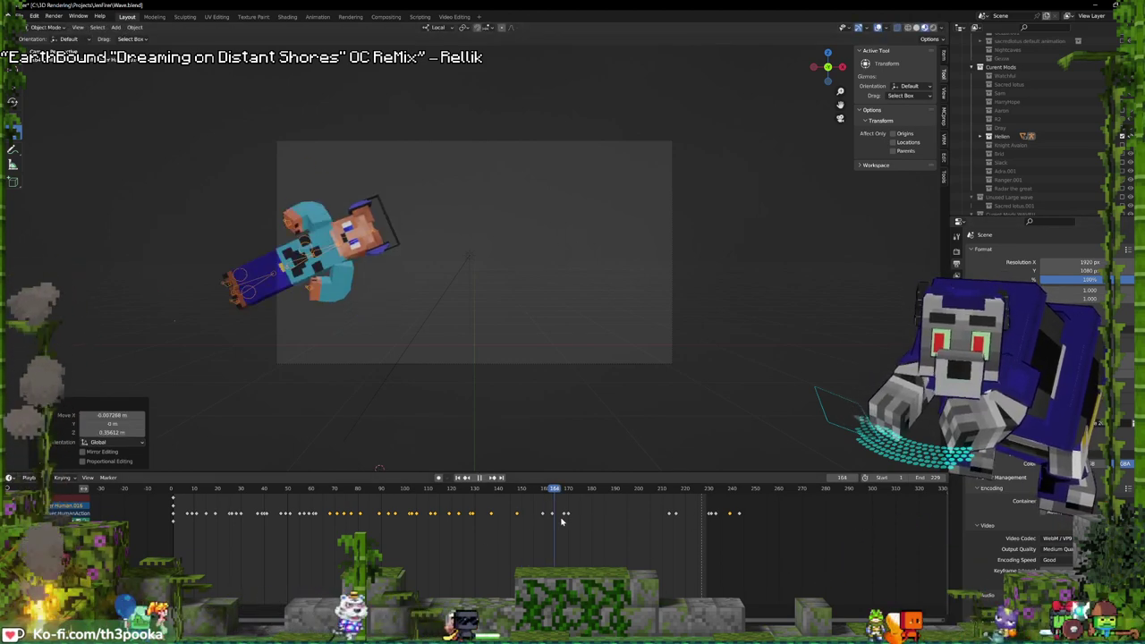
{"action": "key", "text": "space"}
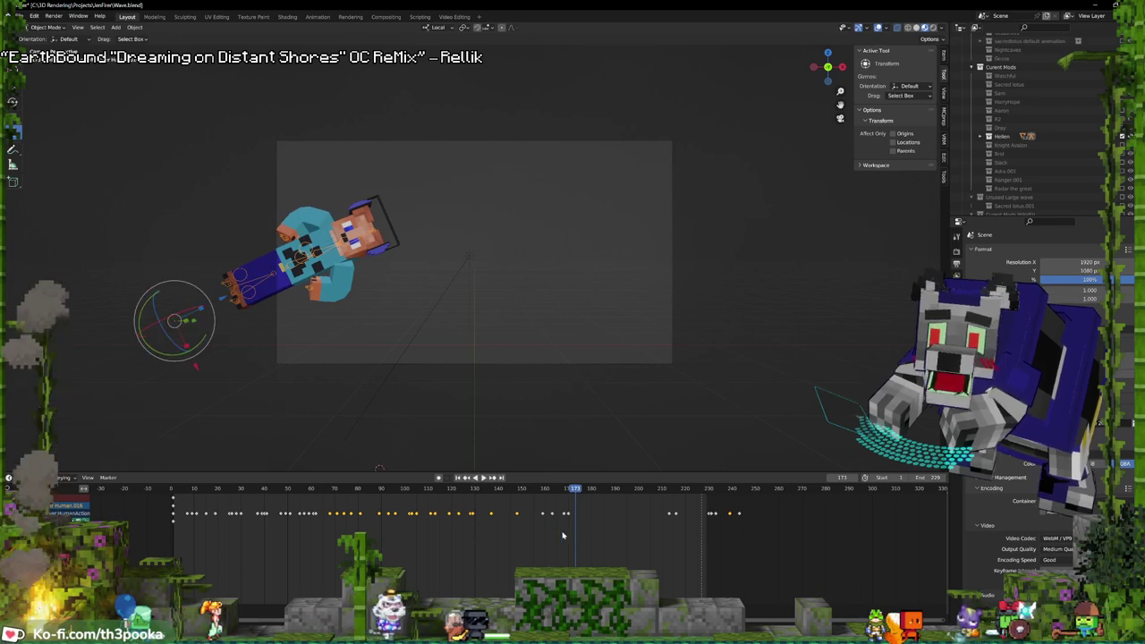
- Clear the teal-shirted armature's keyframes from the timeline, then move it up and rotate it 43.1° about its local Y axis
{"action": "left_click", "coordinate": [174, 523], "text": "shift"}
{"action": "key", "text": "g"}
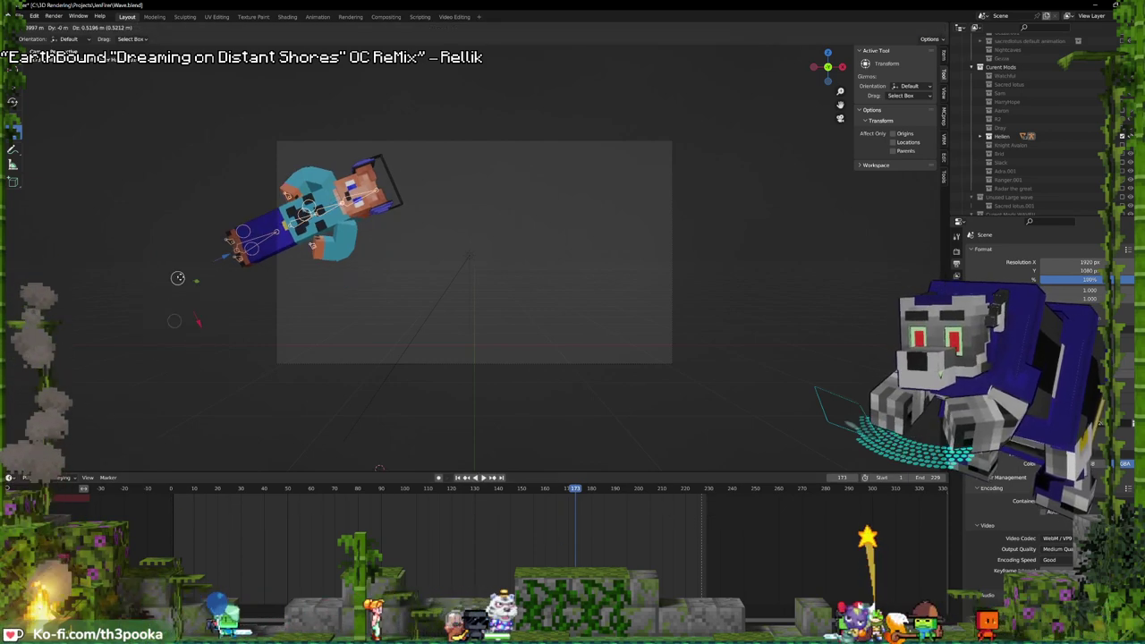
{"action": "left_click", "coordinate": [194, 248]}
{"action": "left_click_drag", "start_coordinate": [203, 268], "coordinate": [186, 337]}
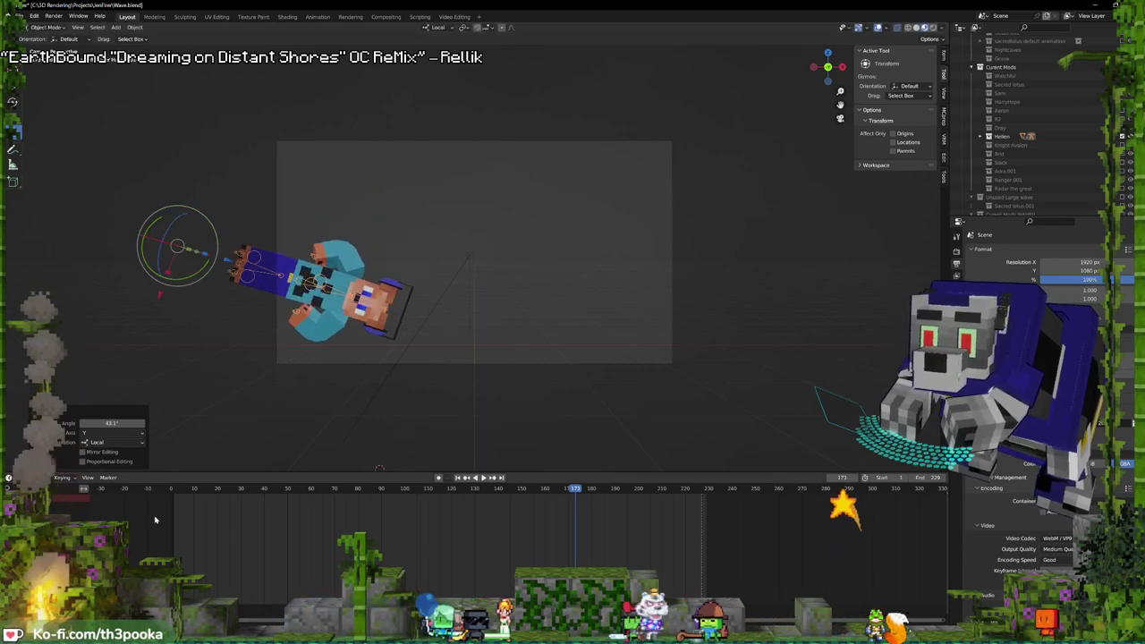
- Play the teal-shirted character's wave, check its exit near the end, and set the scene's end frame to 236
{"action": "key", "text": "shift+Left"}
{"action": "key", "text": "space"}
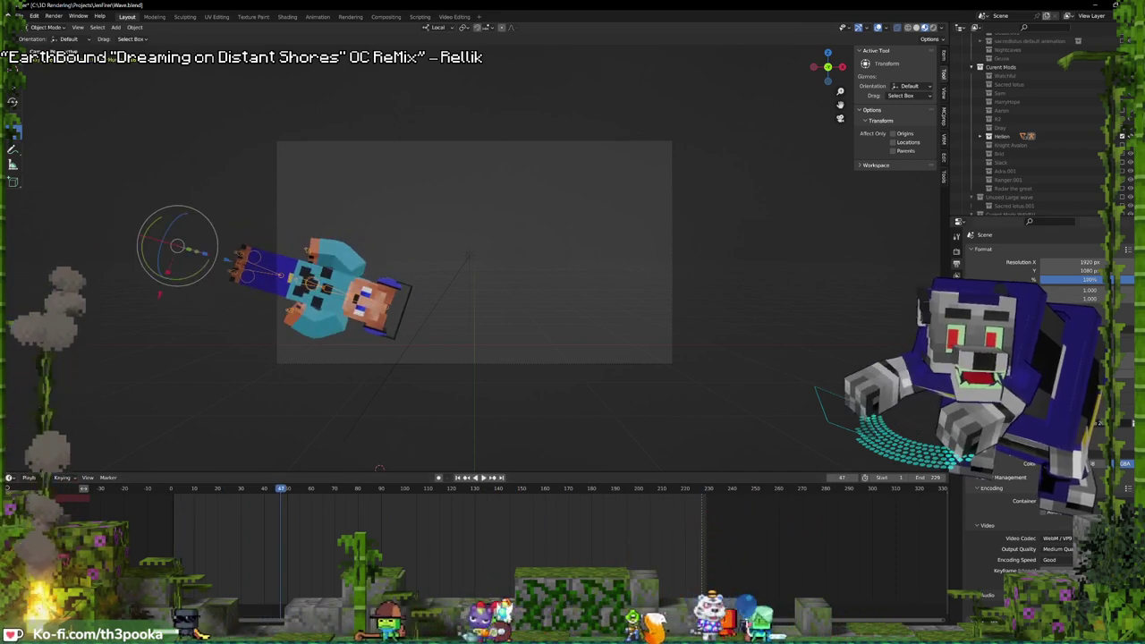
{"action": "left_click", "coordinate": [690, 521]}
{"action": "left_click_drag", "start_coordinate": [691, 522], "coordinate": [720, 521]}
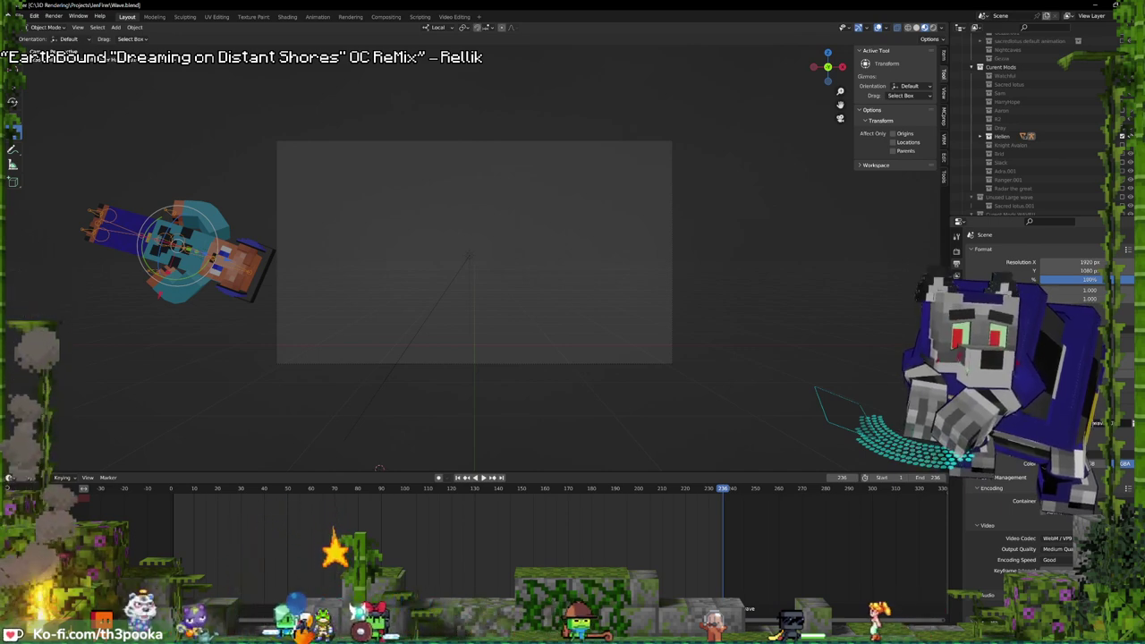
- Save Wave.blend and render the teal-shirted character's wave animation
{"action": "left_click", "coordinate": [20, 16]}
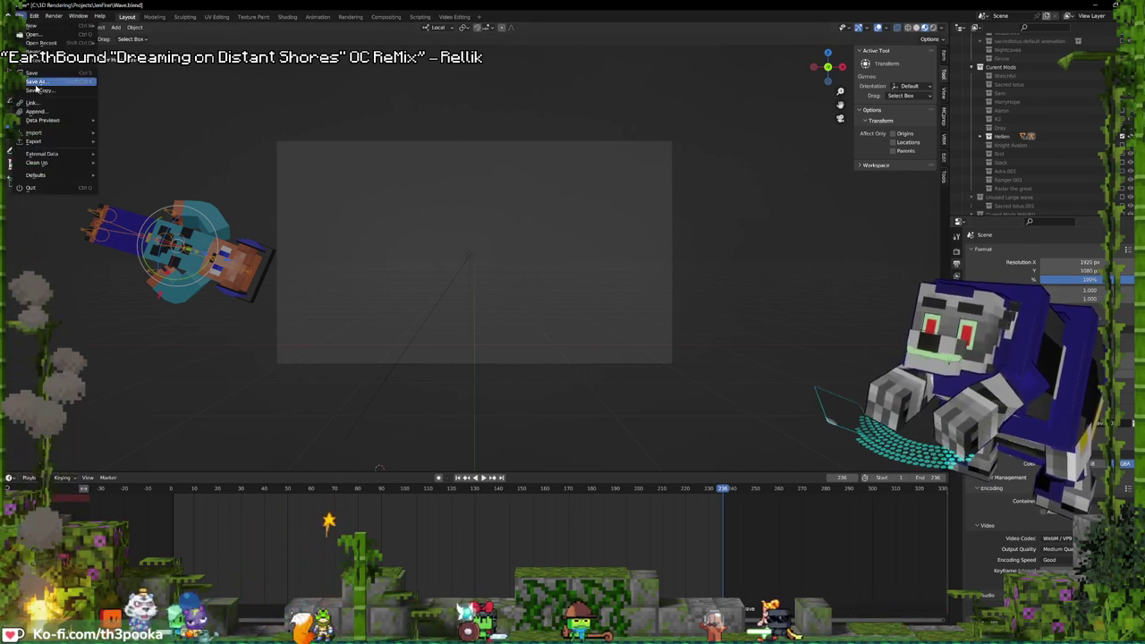
{"action": "left_click", "coordinate": [35, 72]}
{"action": "left_click", "coordinate": [54, 16]}
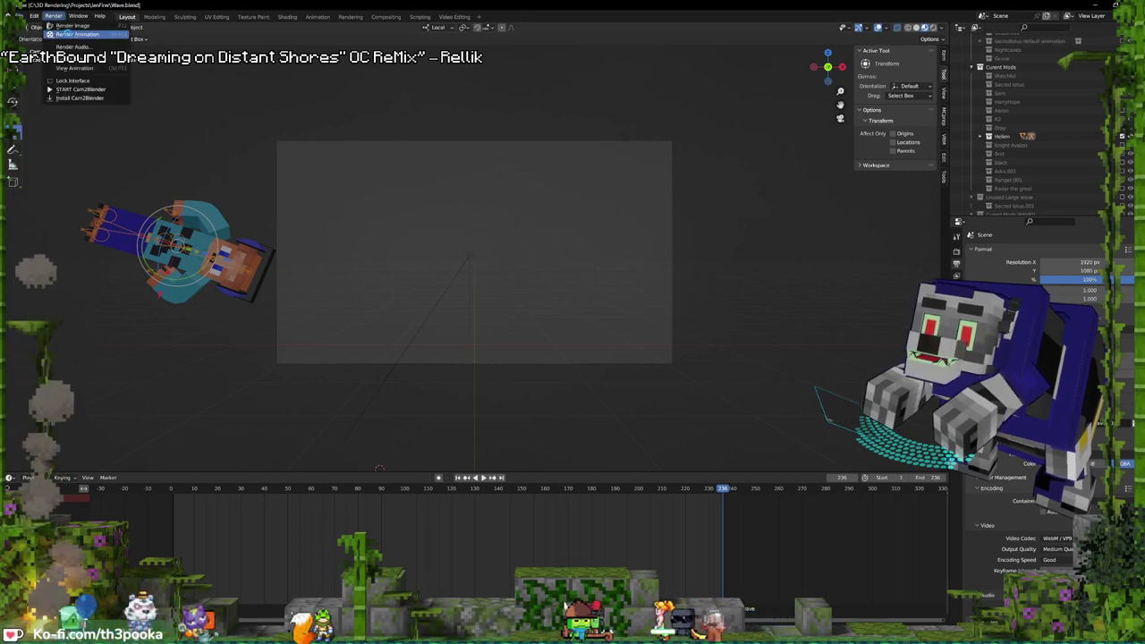
{"action": "left_click", "coordinate": [77, 34]}
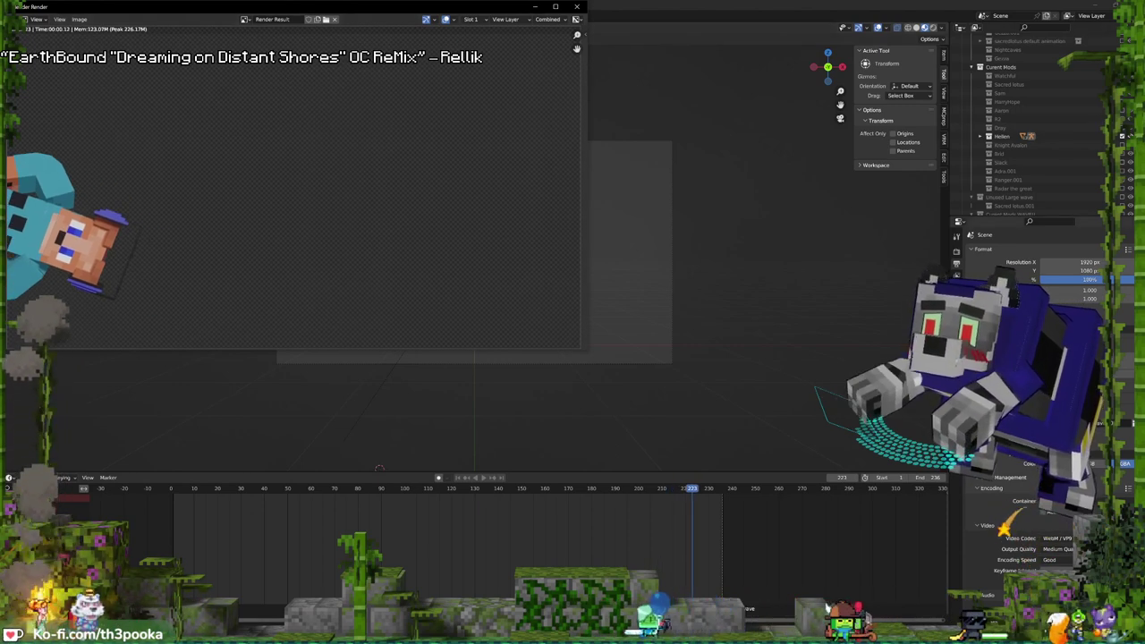
- Swap the teal-shirted character for the green-shirted Slack character and play its wave animation through
{"action": "left_click", "coordinate": [1121, 137]}
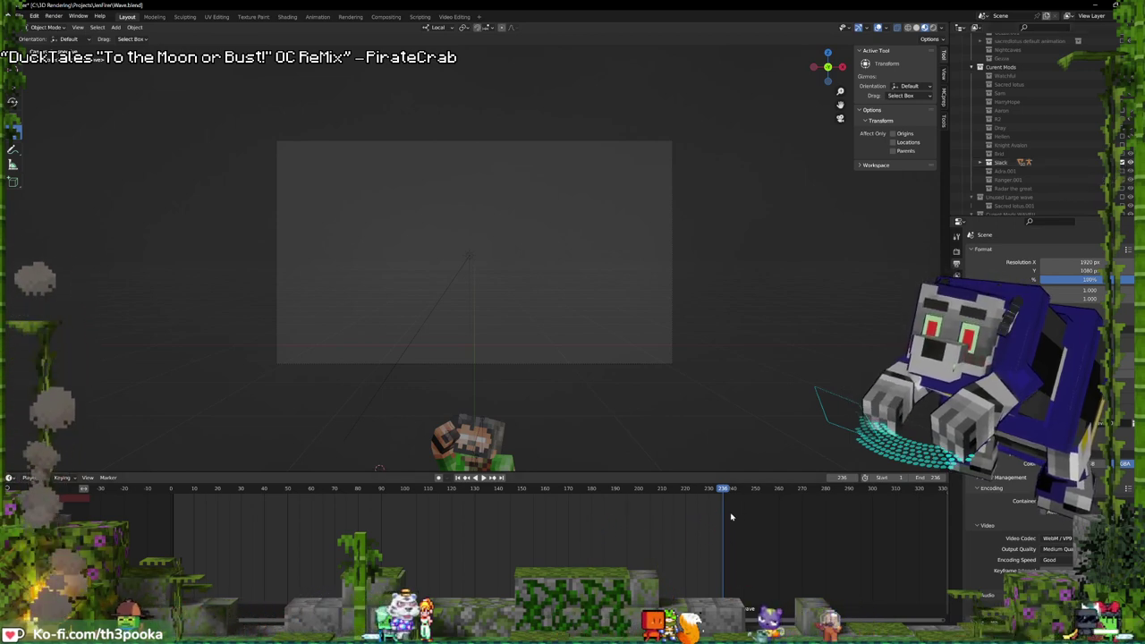
{"action": "key", "text": "space"}
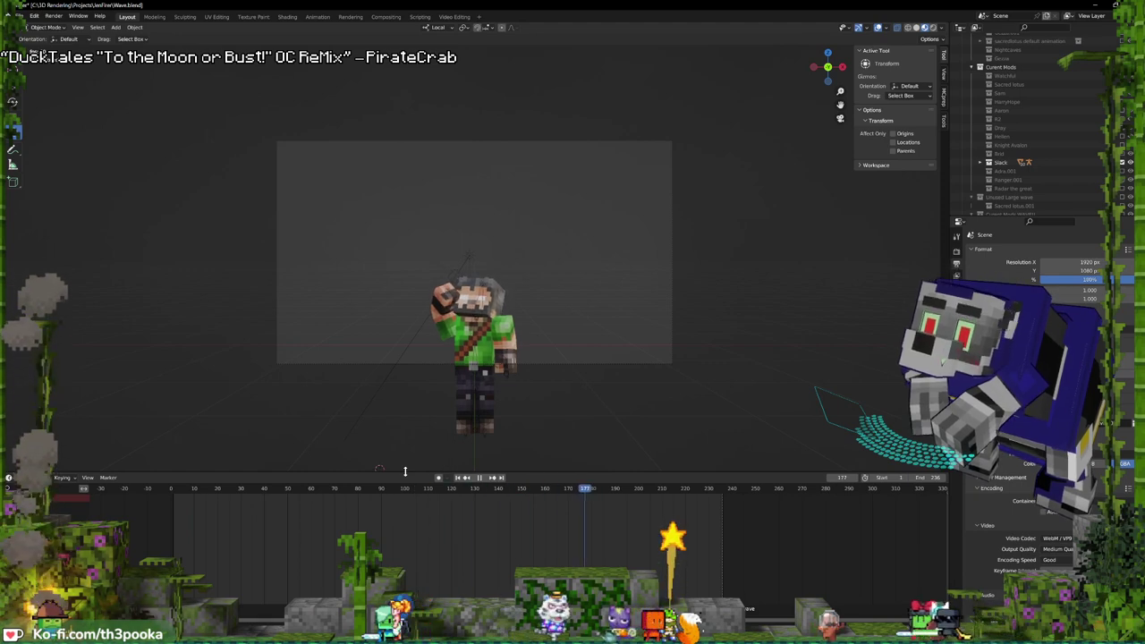
{"action": "key", "text": "space"}
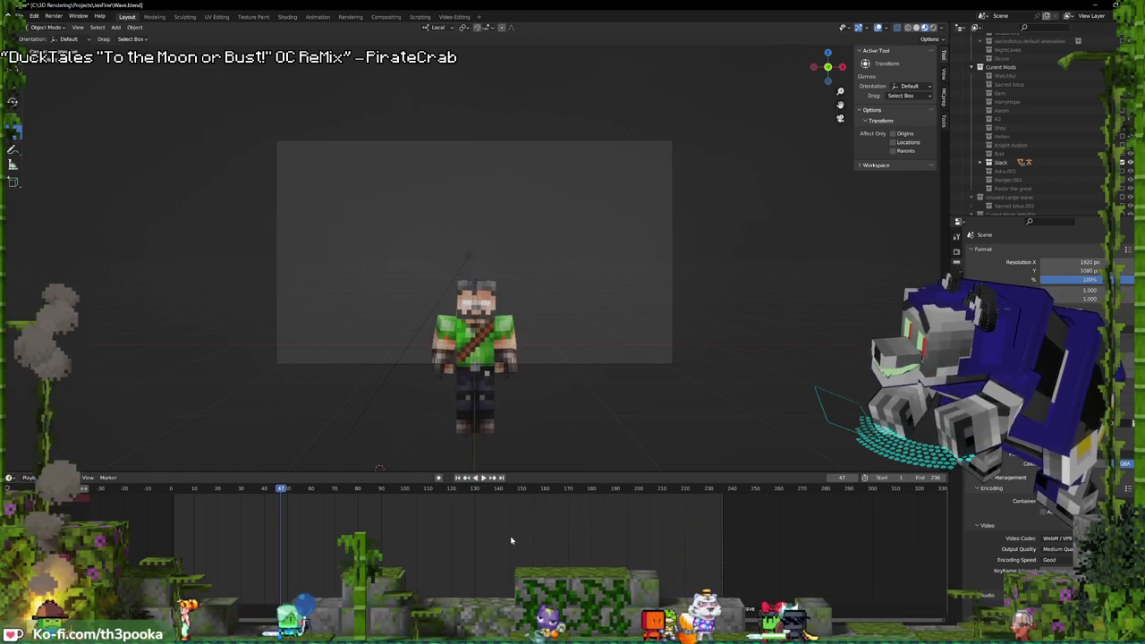
{"action": "key", "text": "space"}
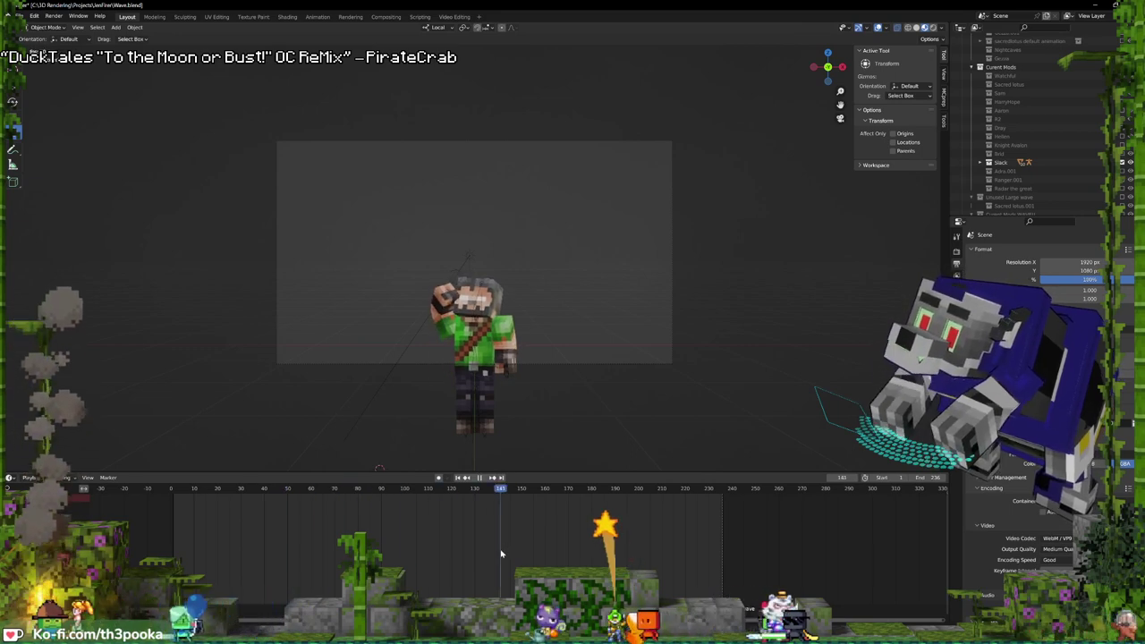
{"action": "key", "text": "space"}
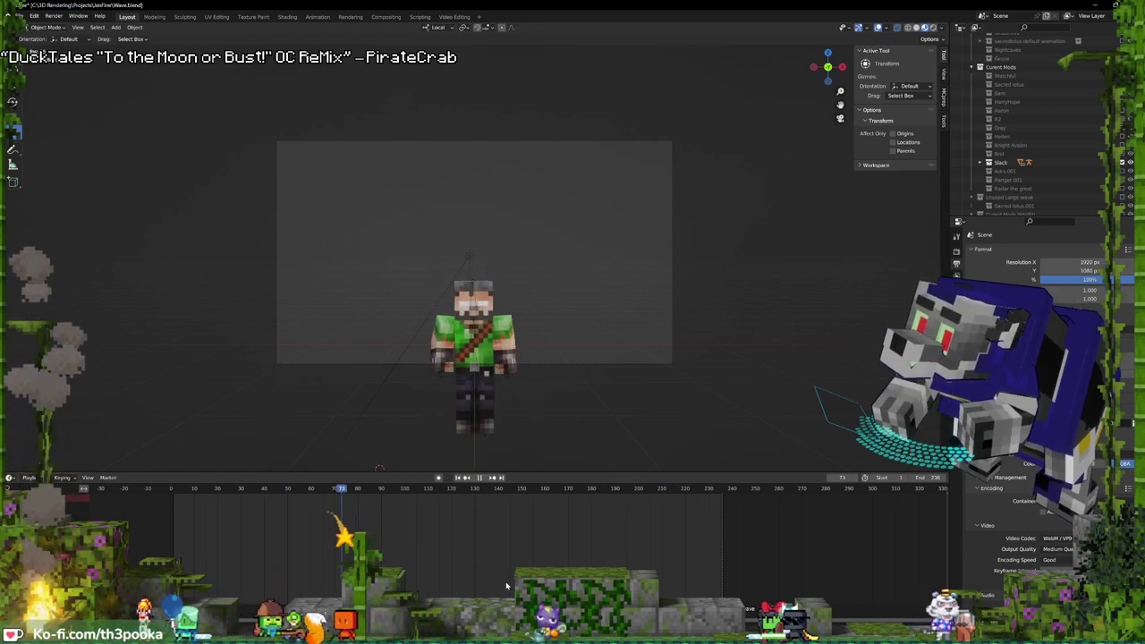
{"action": "key", "text": "space"}
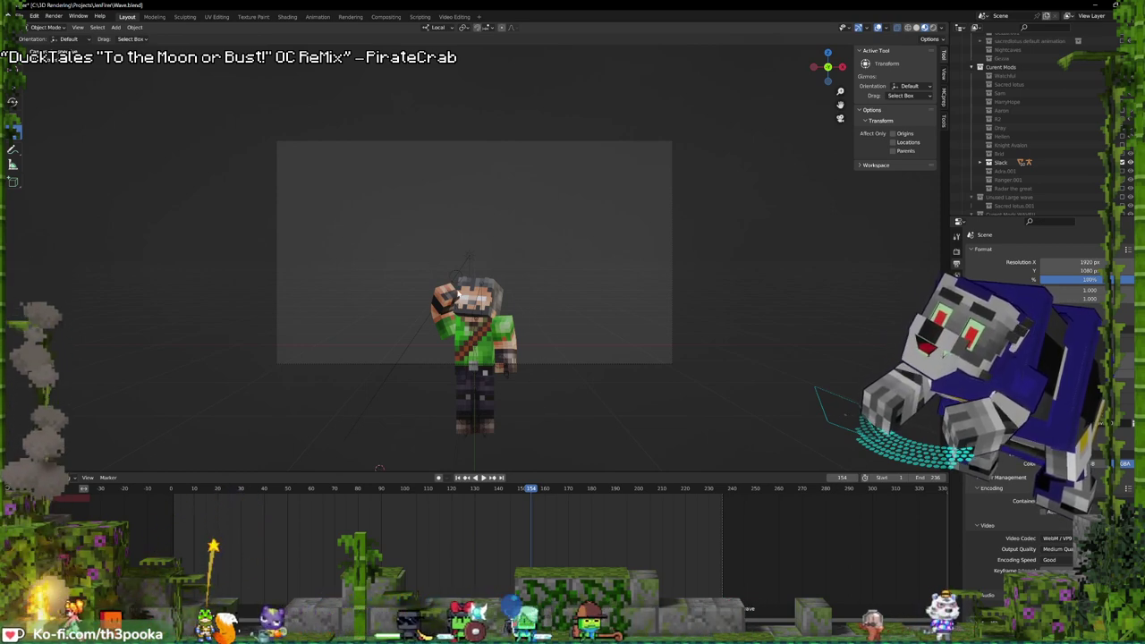
- Enter Edit Mode on the green-shirted character's body mesh and select the underside faces of both hands
{"action": "scroll", "coordinate": [556, 387], "scroll_direction": "up", "scroll_amount": 3}
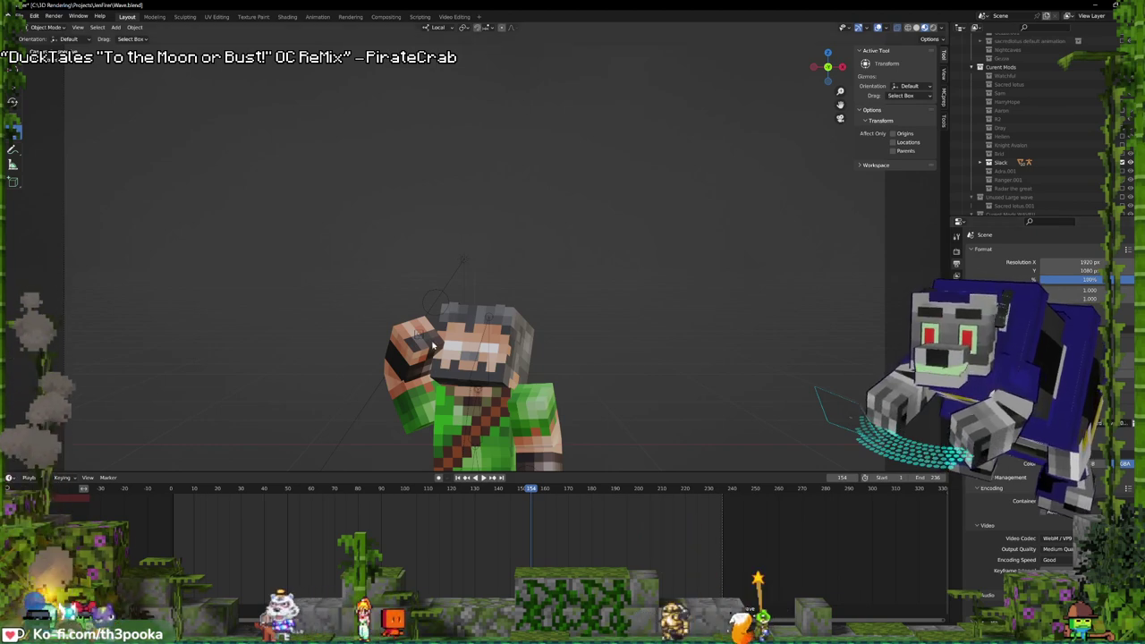
{"action": "key", "text": "Tab"}
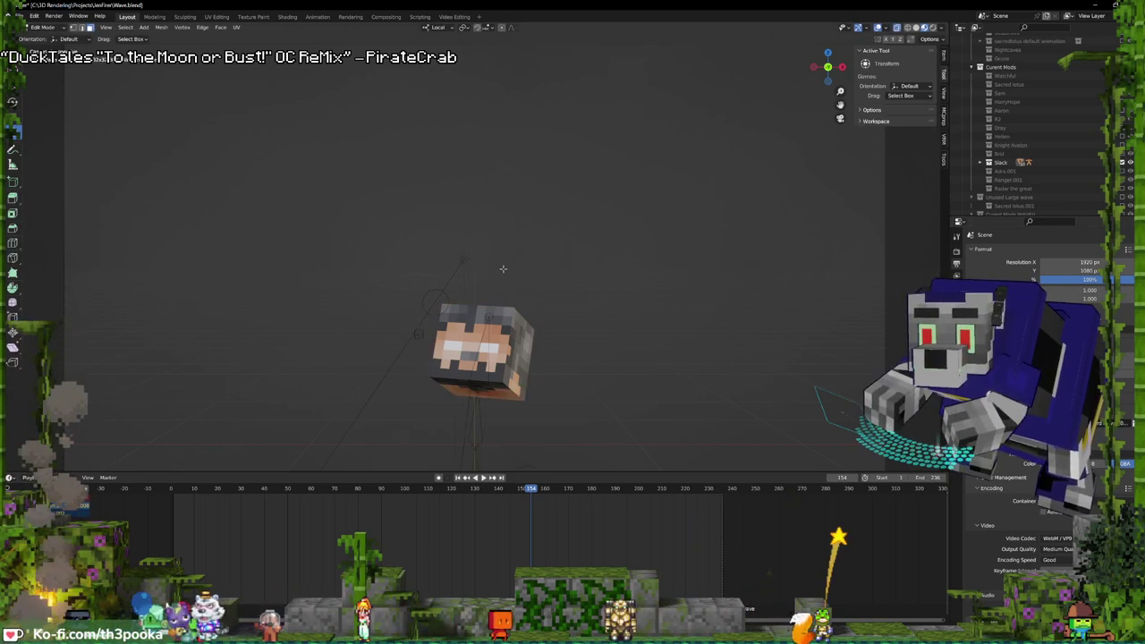
{"action": "key", "text": "alt+h"}
{"action": "key", "text": "KP_Decimal"}
{"action": "middle_click_drag", "start_coordinate": [602, 34], "coordinate": [583, 240]}
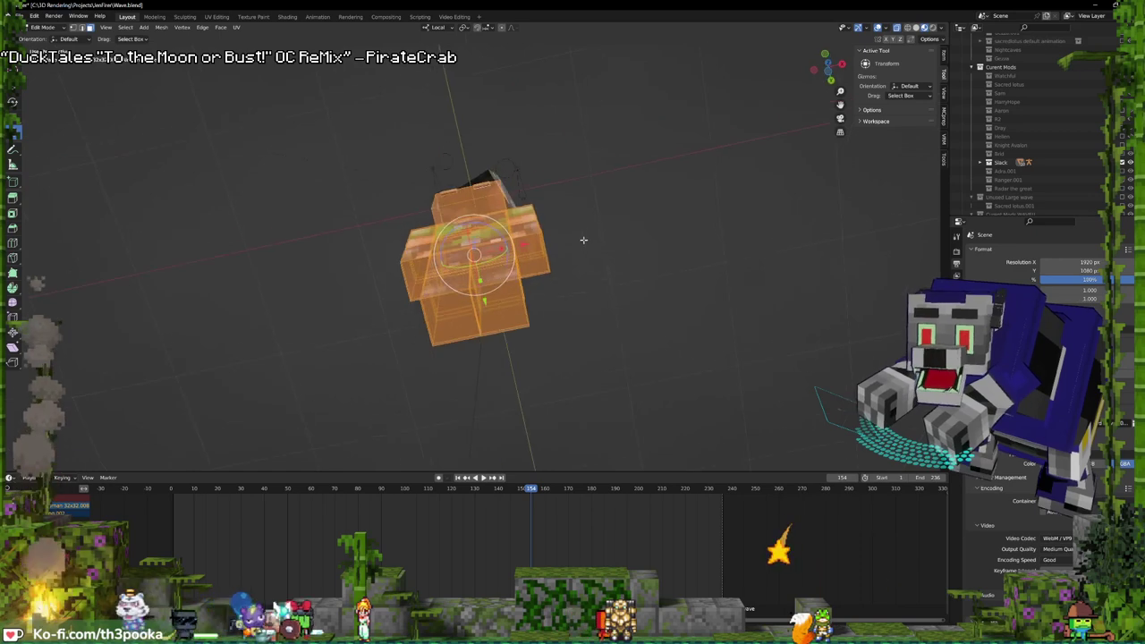
{"action": "scroll", "coordinate": [557, 260], "scroll_direction": "up", "scroll_amount": 6}
{"action": "middle_click_drag", "start_coordinate": [675, 250], "coordinate": [712, 209]}
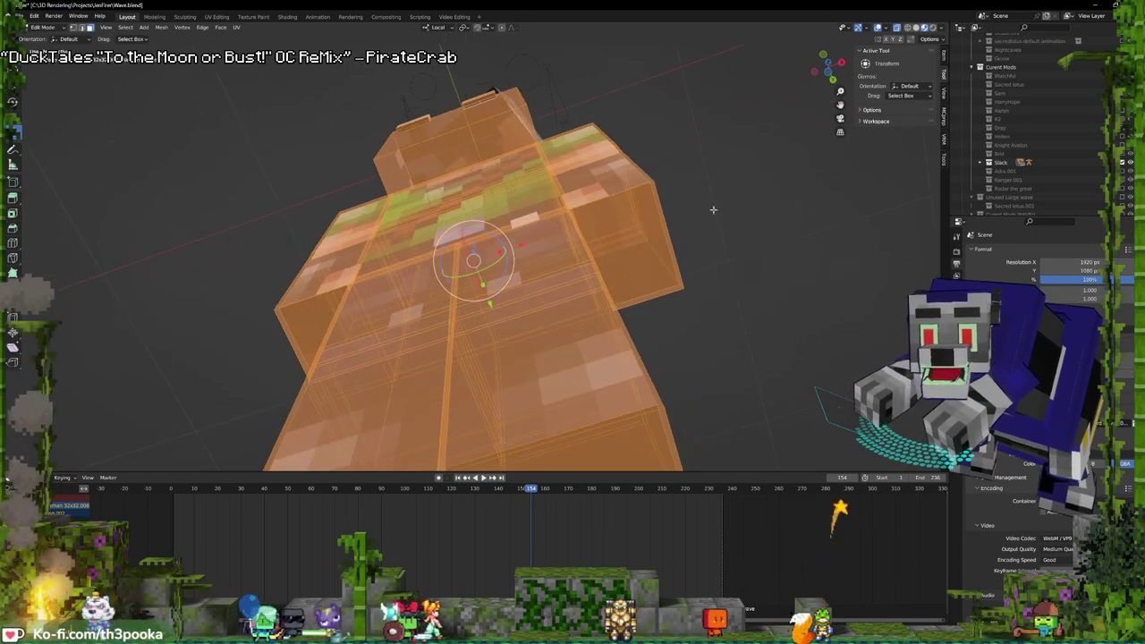
{"action": "left_click", "coordinate": [674, 238]}
{"action": "left_click", "coordinate": [616, 248]}
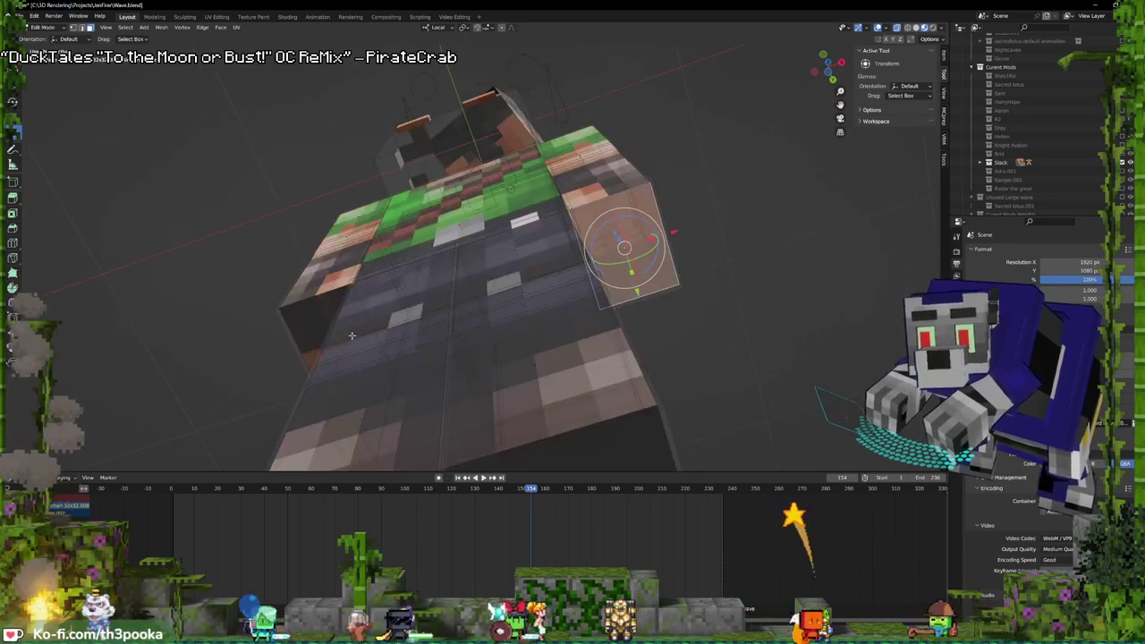
{"action": "middle_click_drag", "start_coordinate": [349, 331], "coordinate": [648, 304]}
{"action": "key", "text": "l"}
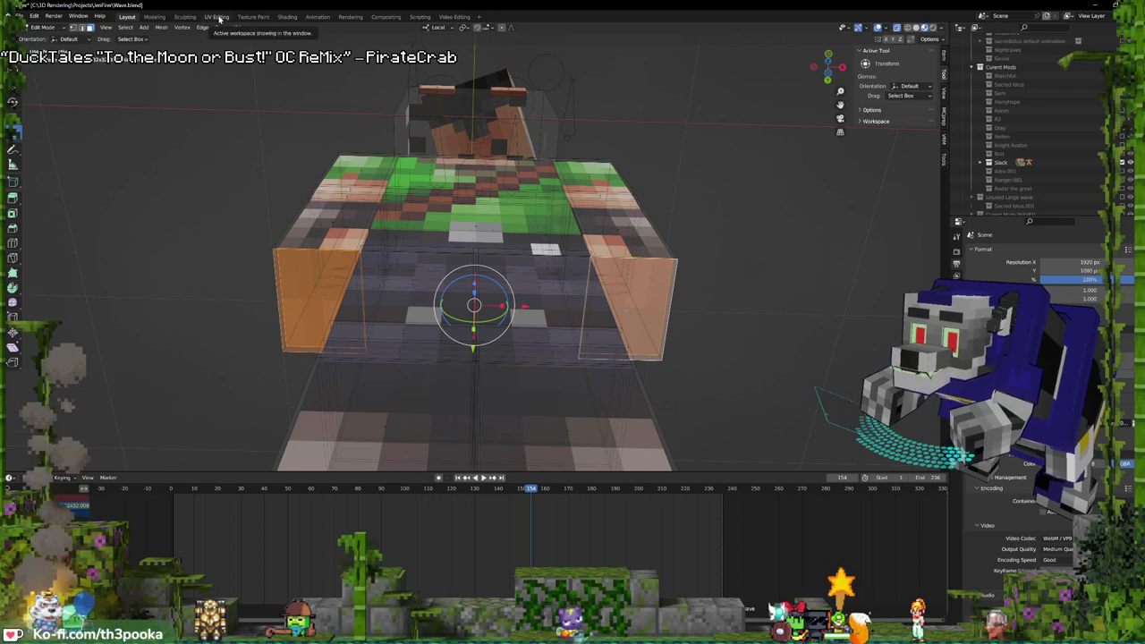
- Rotate the selected hand faces' UVs in the UV Editing workspace, then return to Object Mode in the Layout workspace
{"action": "left_click", "coordinate": [217, 17]}
{"action": "scroll", "coordinate": [336, 353], "scroll_direction": "down", "scroll_amount": 4}
{"action": "scroll", "coordinate": [336, 353], "scroll_direction": "up", "scroll_amount": 2}
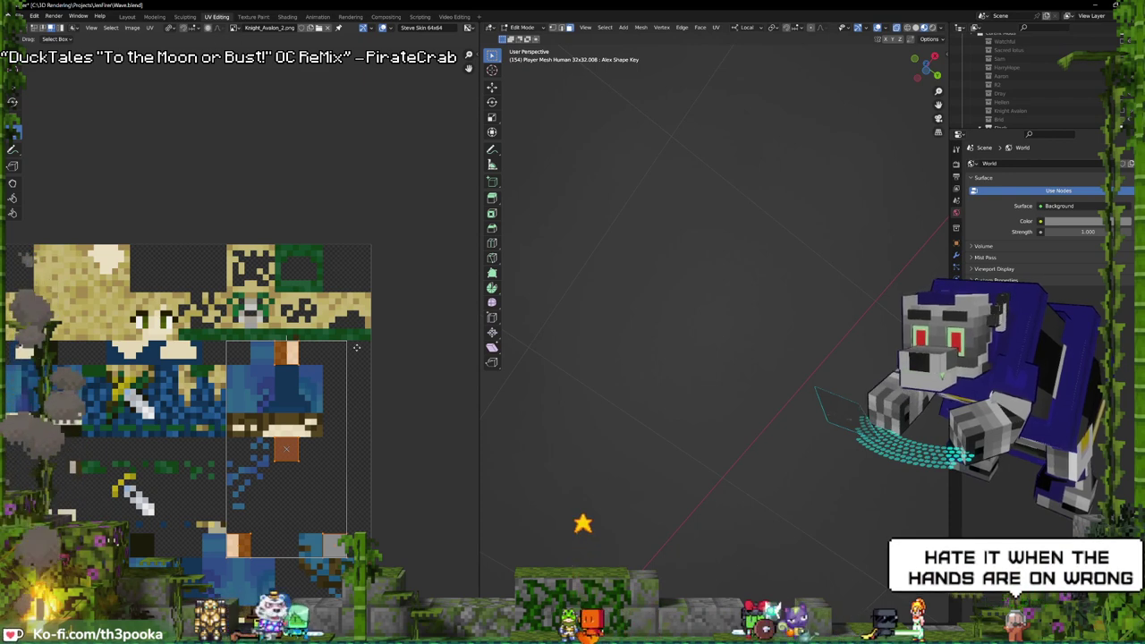
{"action": "middle_click_drag", "start_coordinate": [356, 347], "coordinate": [378, 261]}
{"action": "key", "text": "r"}
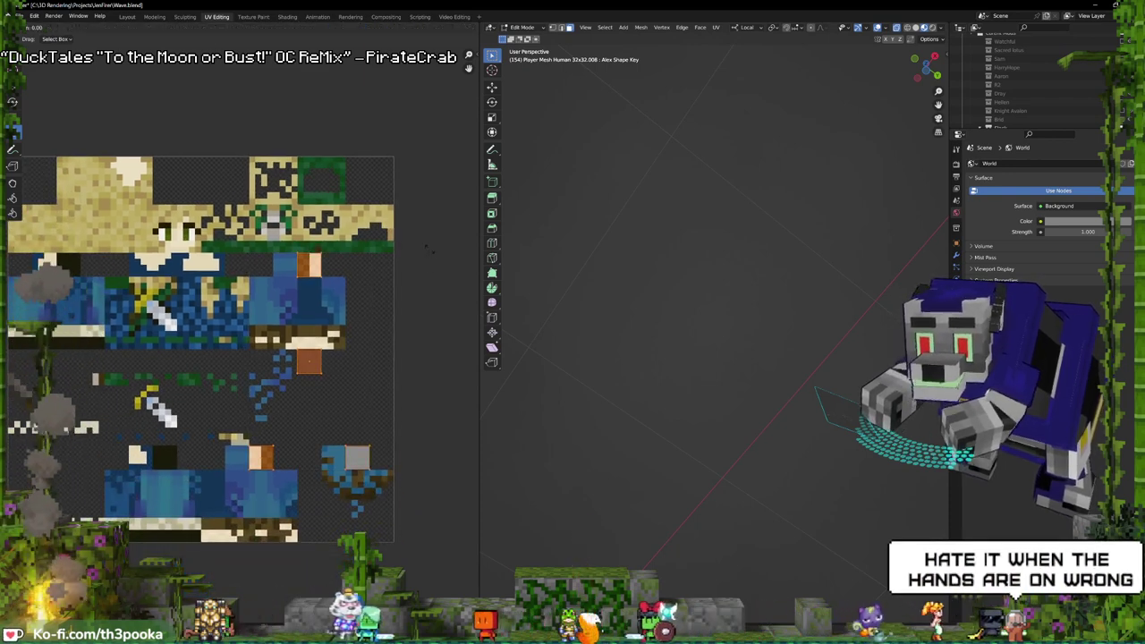
{"action": "key", "text": "Tab"}
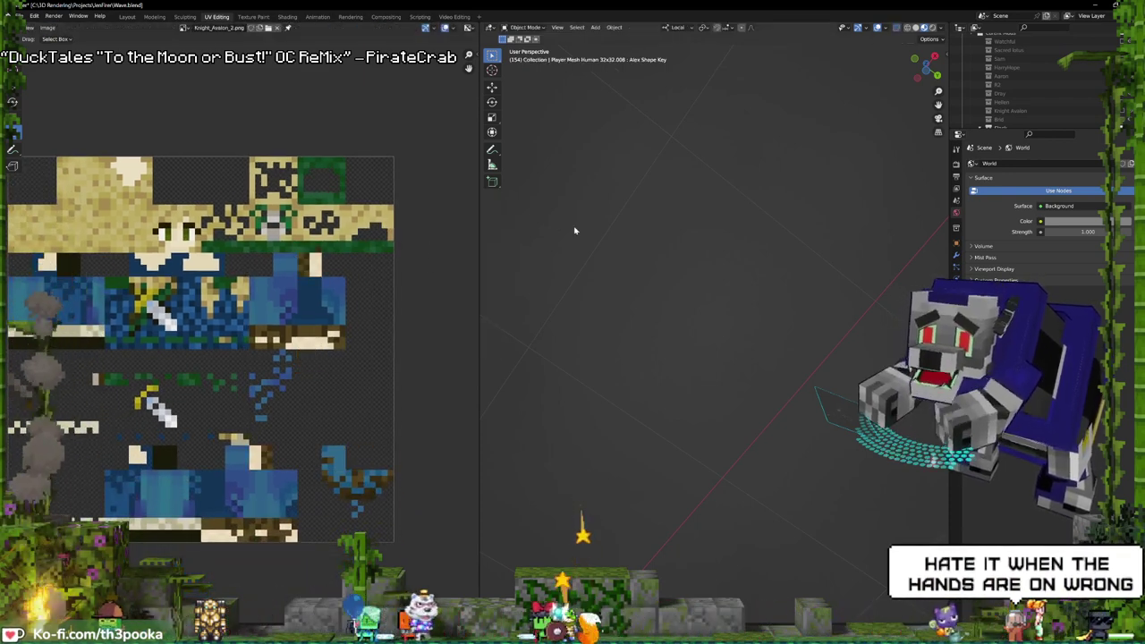
{"action": "left_click", "coordinate": [127, 17]}
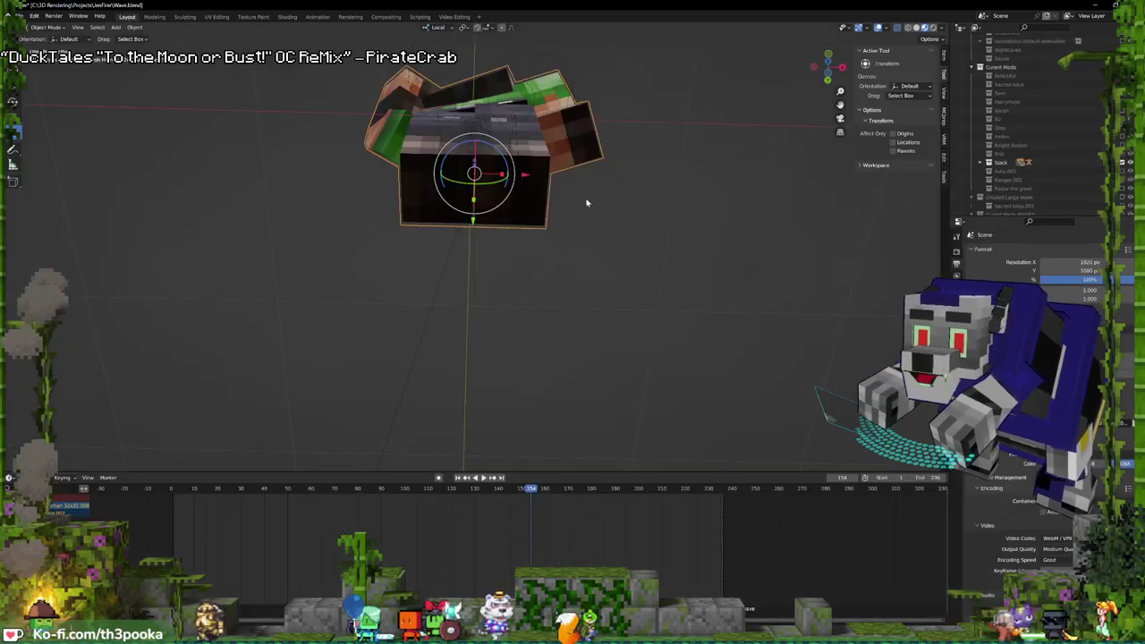
- Examine the green-shirted character's raised hand from below and through the camera, briefly checking its mesh in Edit Mode
{"action": "middle_click_drag", "start_coordinate": [587, 203], "coordinate": [573, 223]}
{"action": "scroll", "coordinate": [572, 229], "scroll_direction": "down", "scroll_amount": 4}
{"action": "key", "text": "KP_0"}
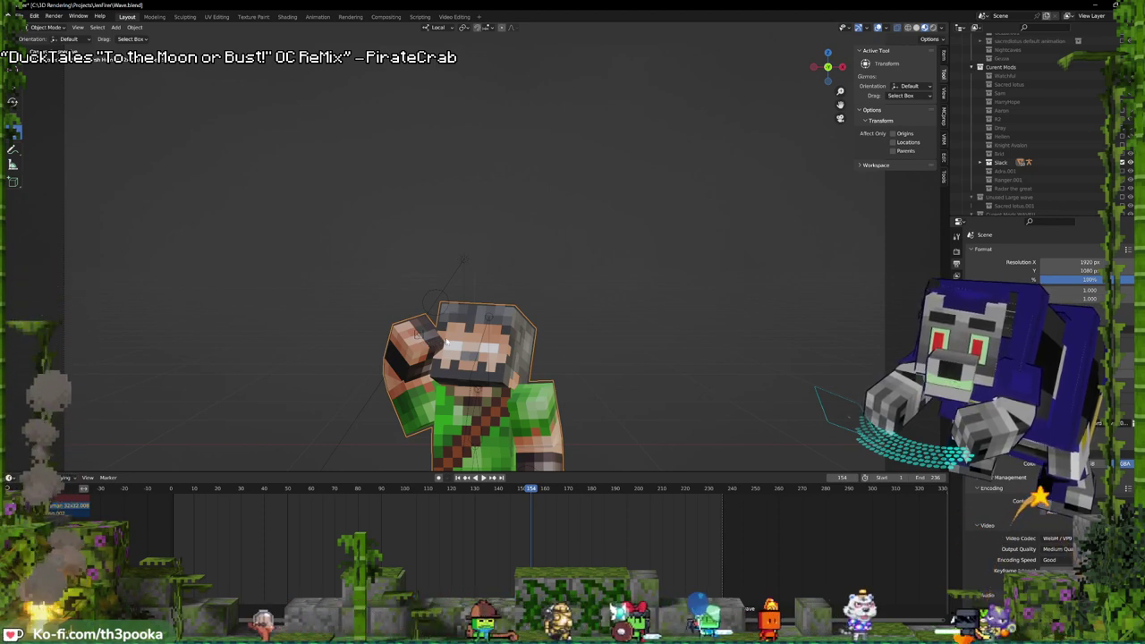
{"action": "key", "text": "Tab"}
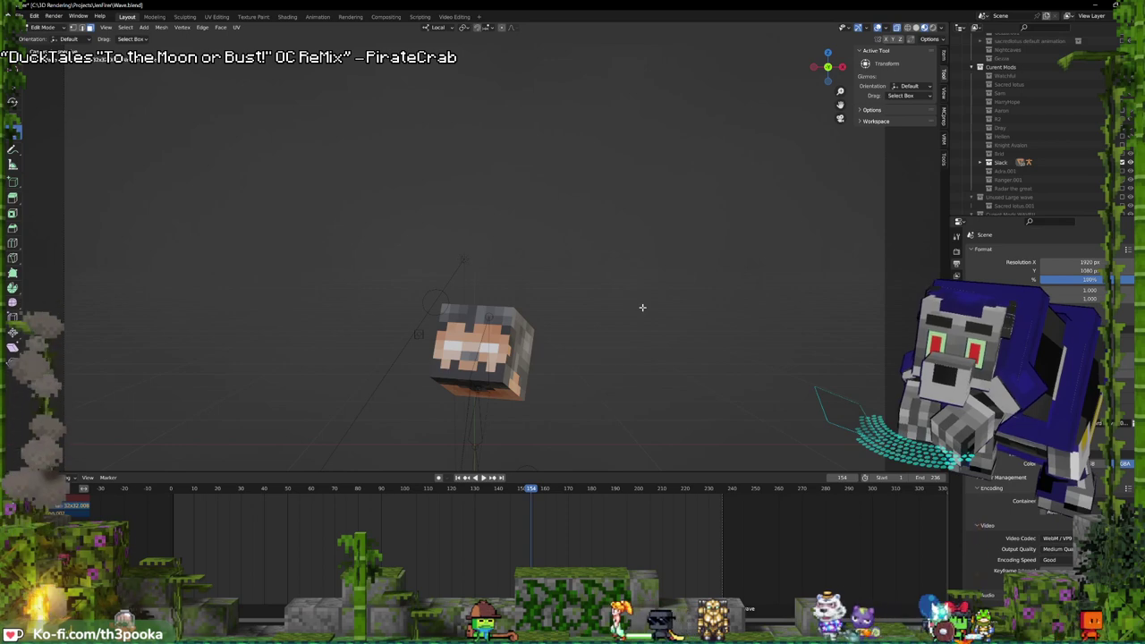
{"action": "key", "text": "Tab"}
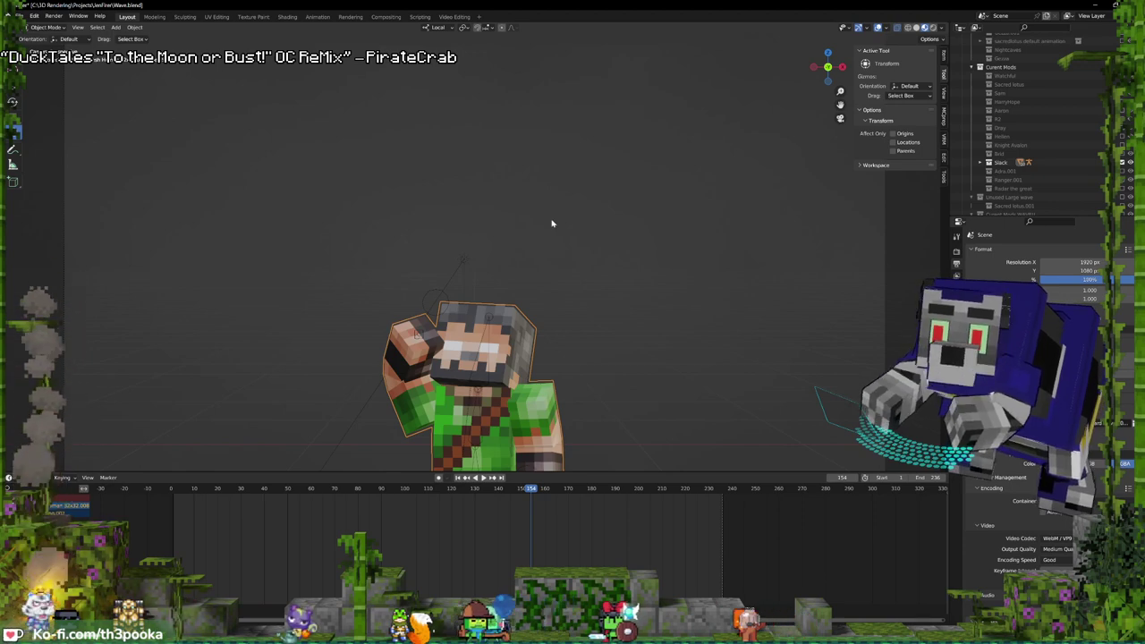
{"action": "scroll", "coordinate": [546, 250], "scroll_direction": "down", "scroll_amount": 5}
{"action": "scroll", "coordinate": [529, 295], "scroll_direction": "up", "scroll_amount": 4}
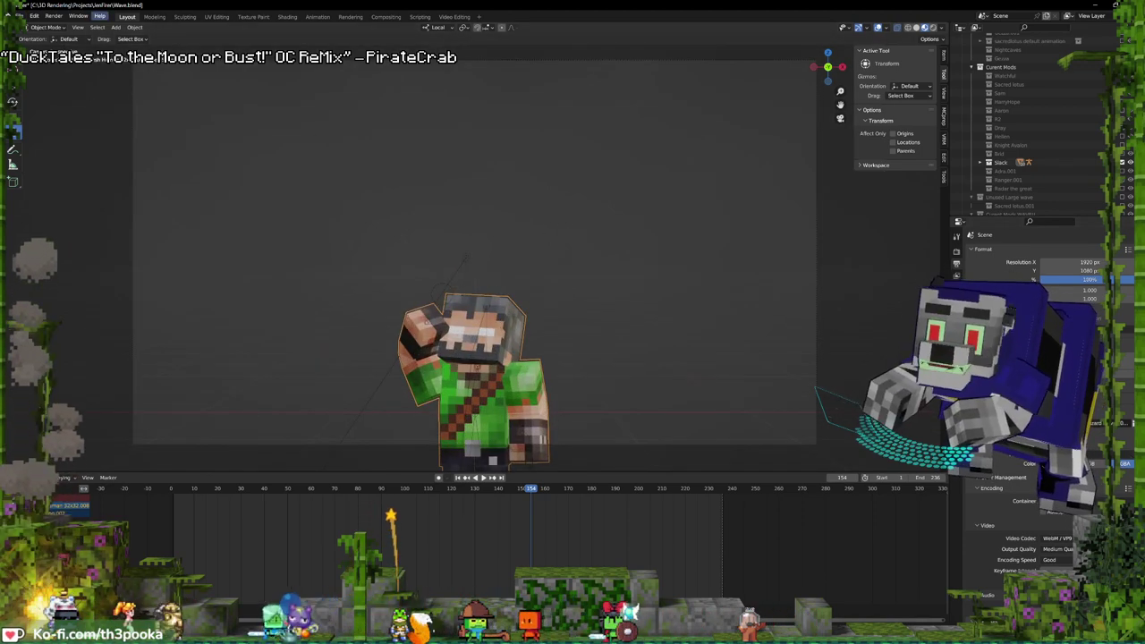
- Save the file, render the green-shirted character's wave animation, and close the finished render window
{"action": "left_click", "coordinate": [20, 17]}
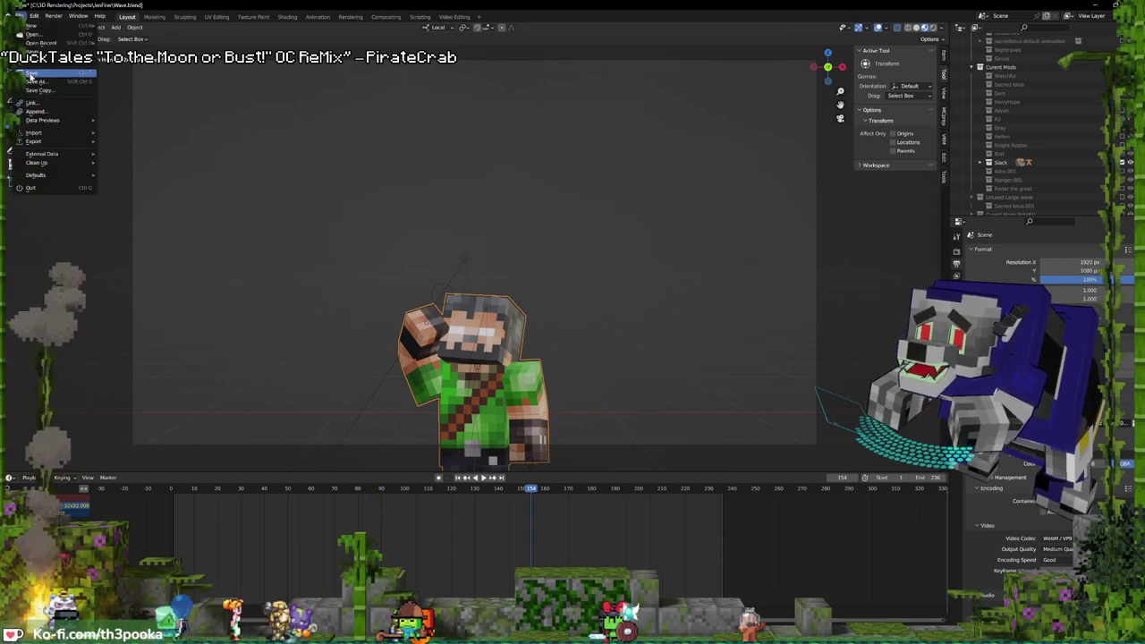
{"action": "left_click", "coordinate": [31, 73]}
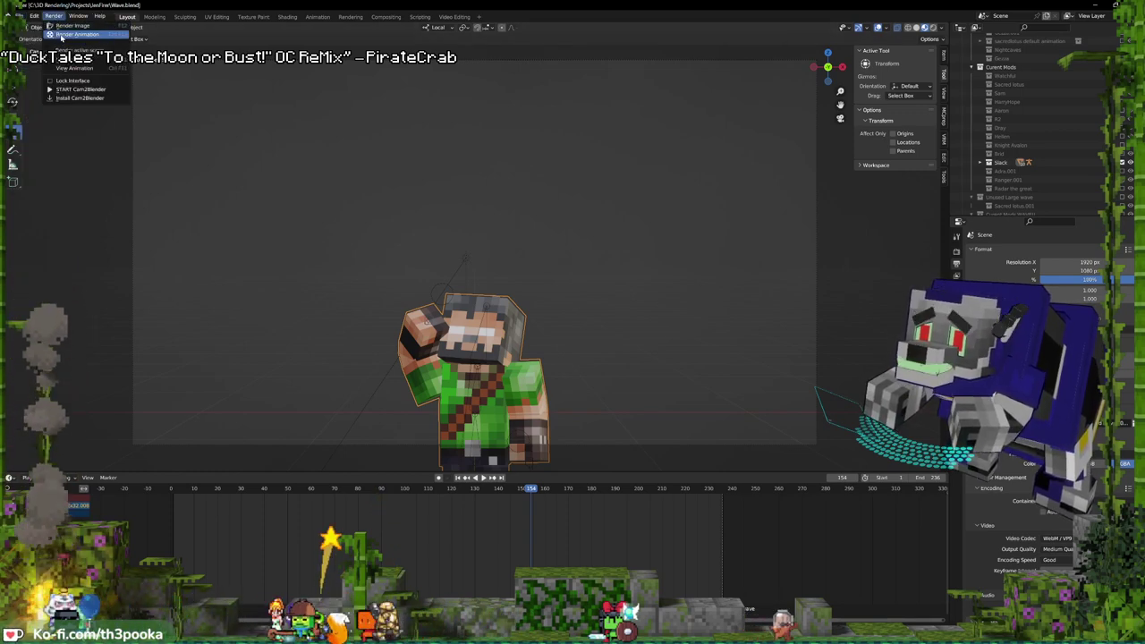
{"action": "left_click", "coordinate": [61, 35]}
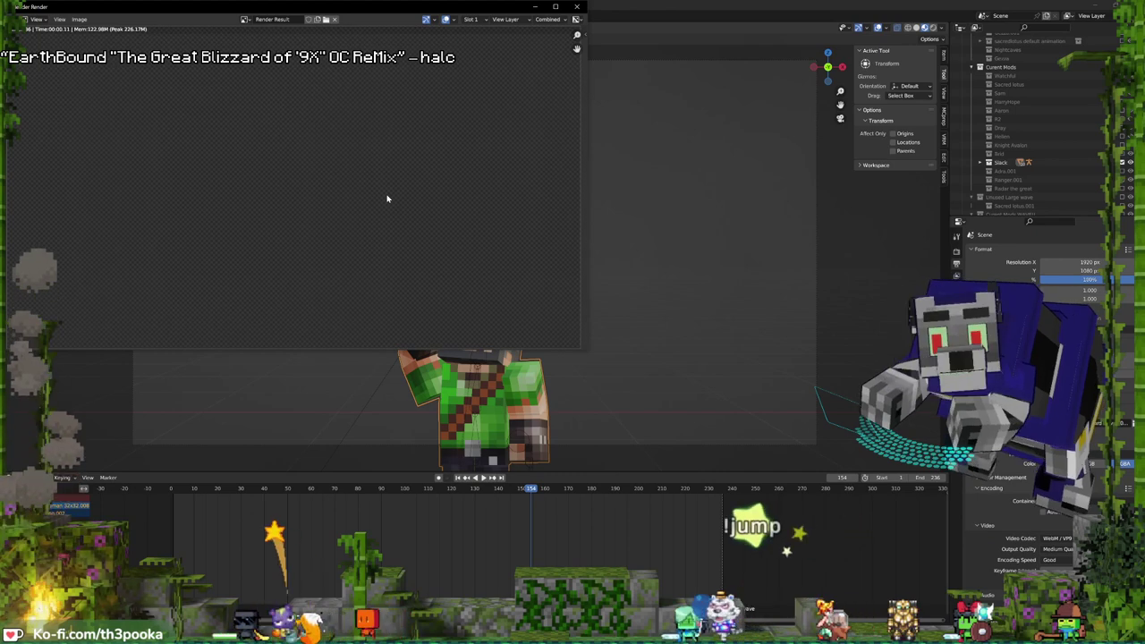
{"action": "left_click", "coordinate": [574, 6]}
- Swap the green-shirted character for the Adra.001 and Ranger.001 characters at frame 0 and play their animation
{"action": "left_click_drag", "start_coordinate": [191, 488], "coordinate": [163, 528]}
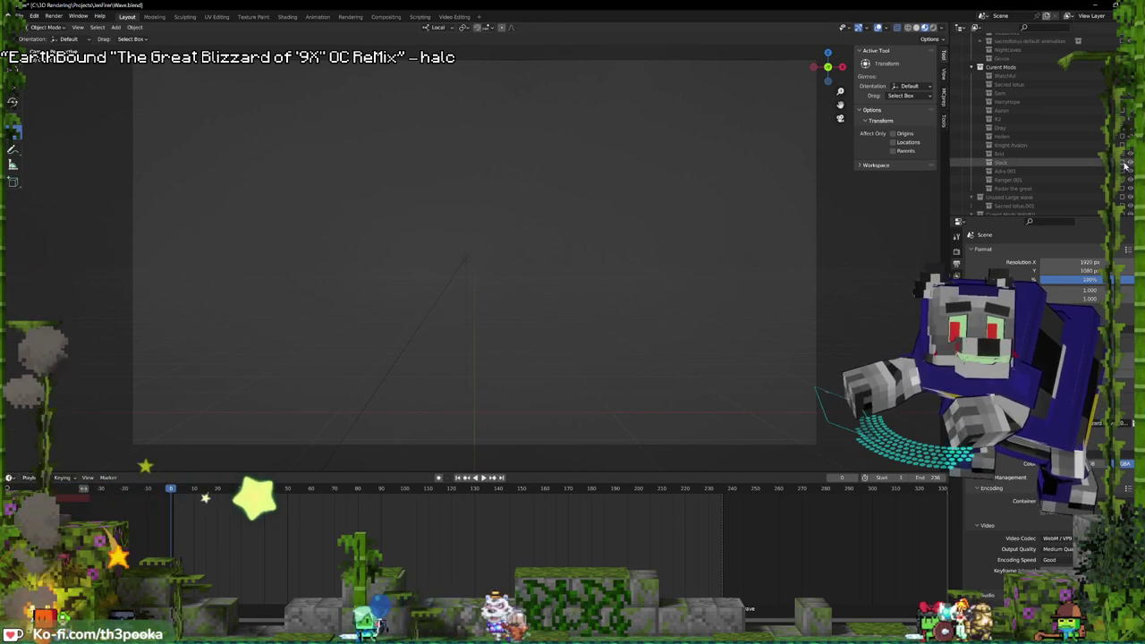
{"action": "left_click", "coordinate": [1123, 179]}
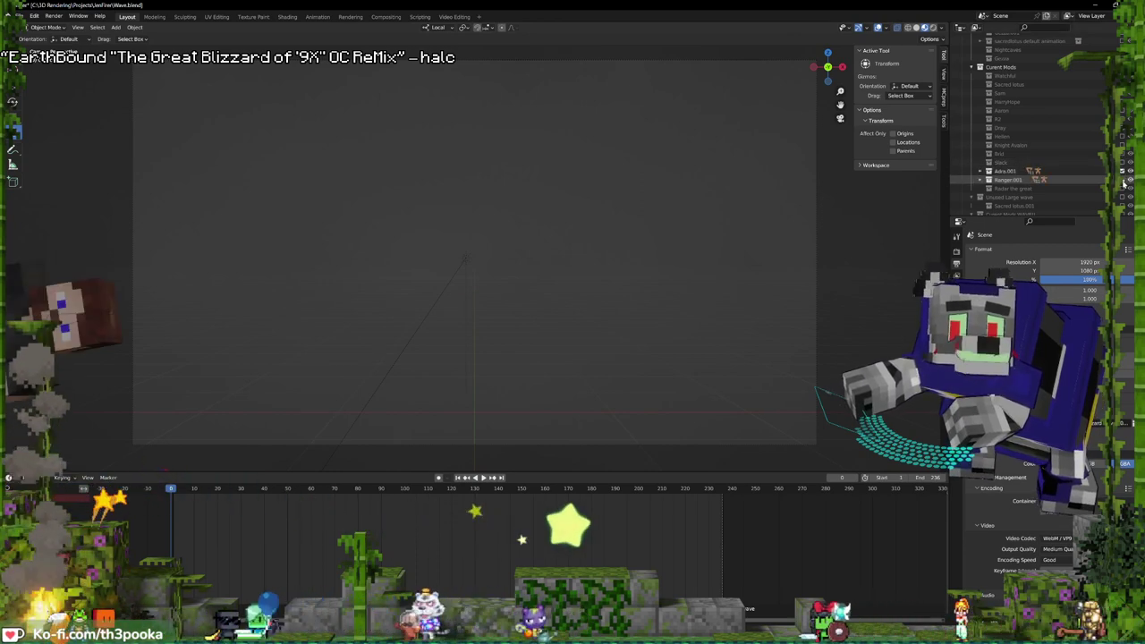
{"action": "key", "text": "space"}
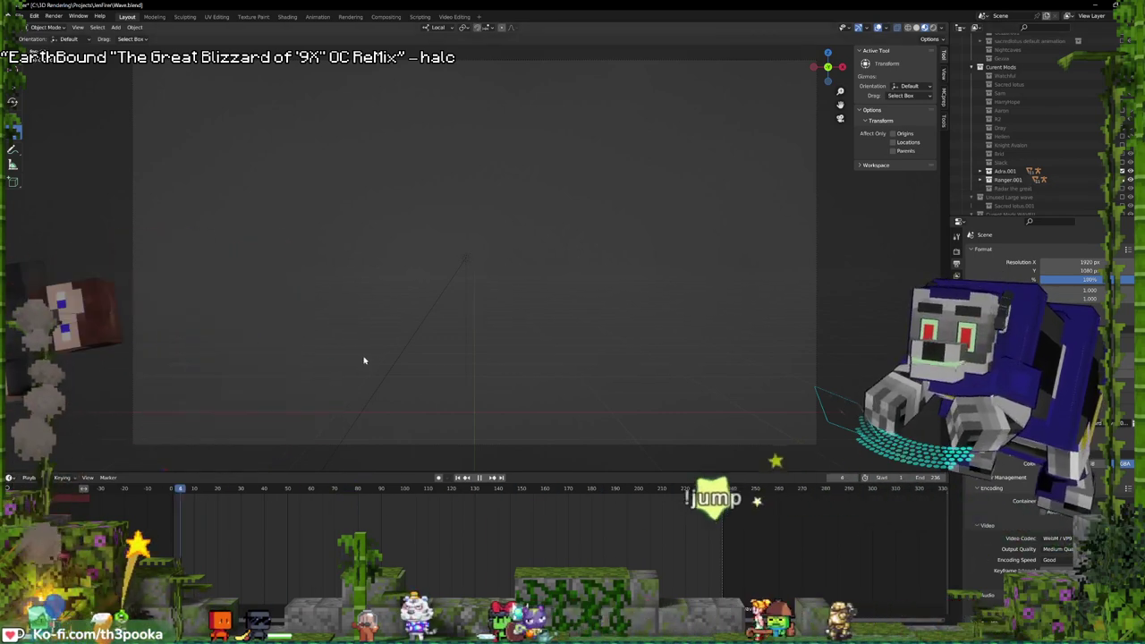
{"action": "key", "text": "space"}
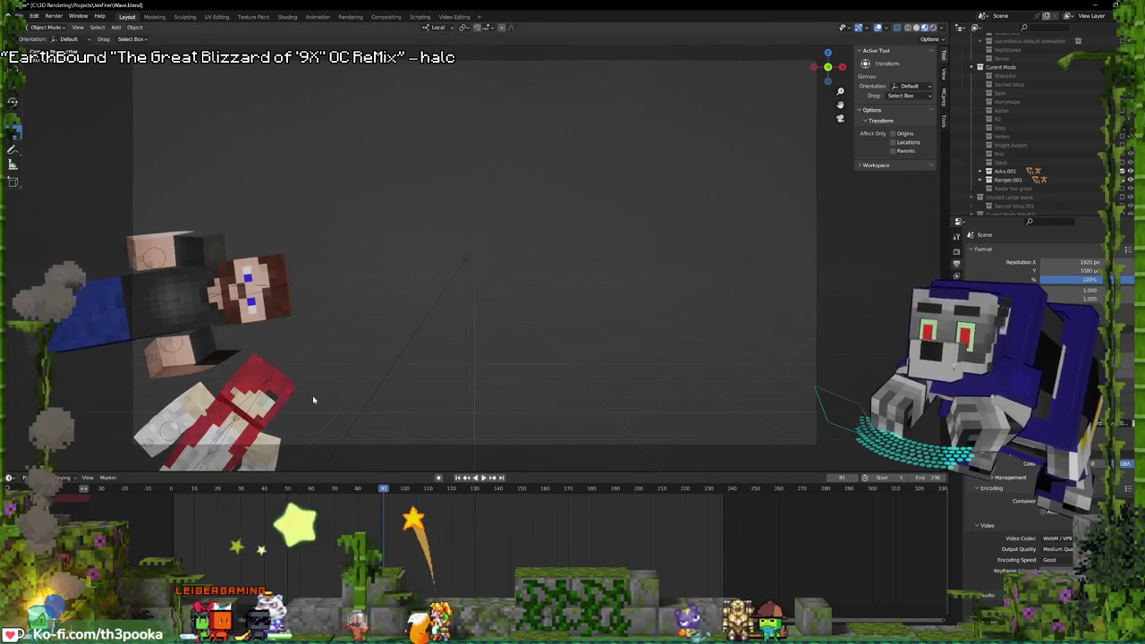
- Select the red-clad and brown-haired characters' armatures in turn and replay the animation to check how their waves overlap
{"action": "left_click", "coordinate": [232, 427]}
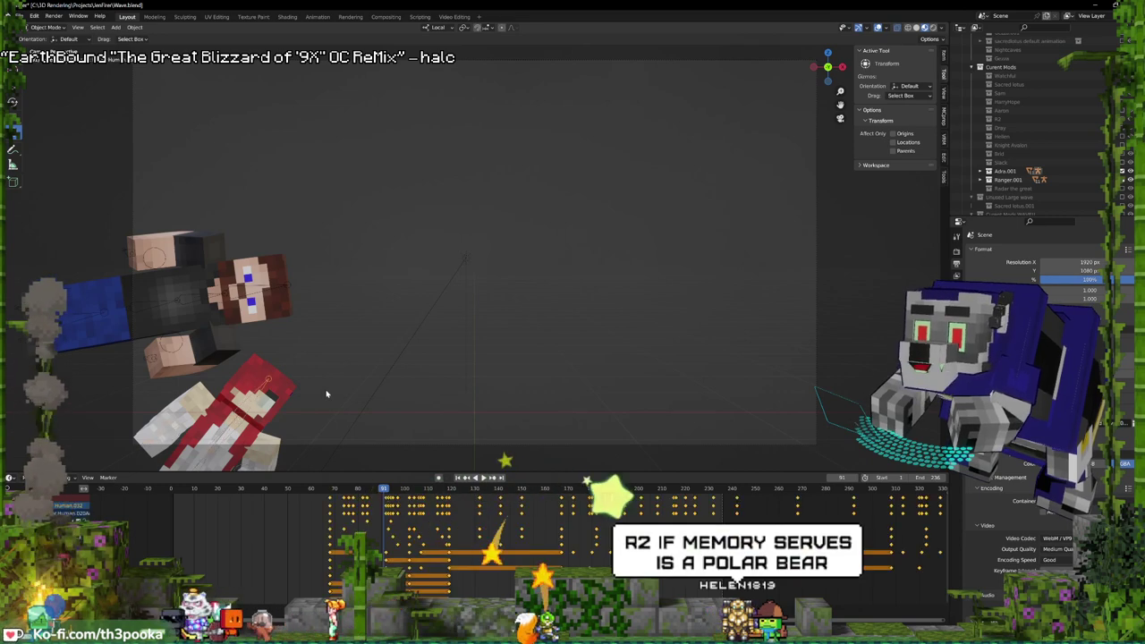
{"action": "left_click", "coordinate": [226, 295]}
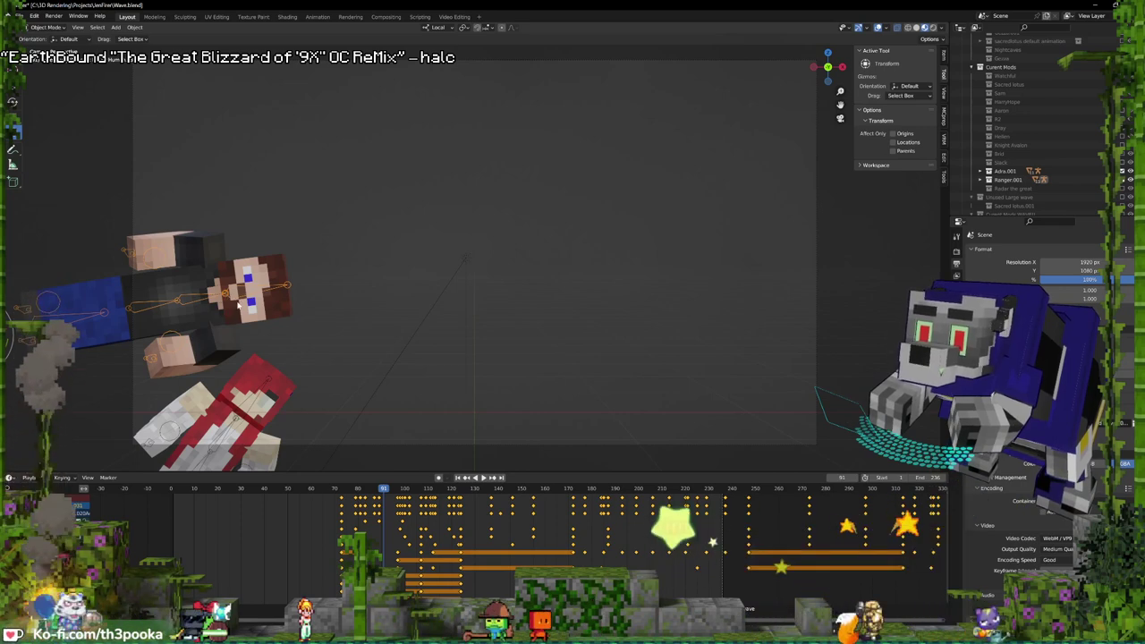
{"action": "key", "text": "space"}
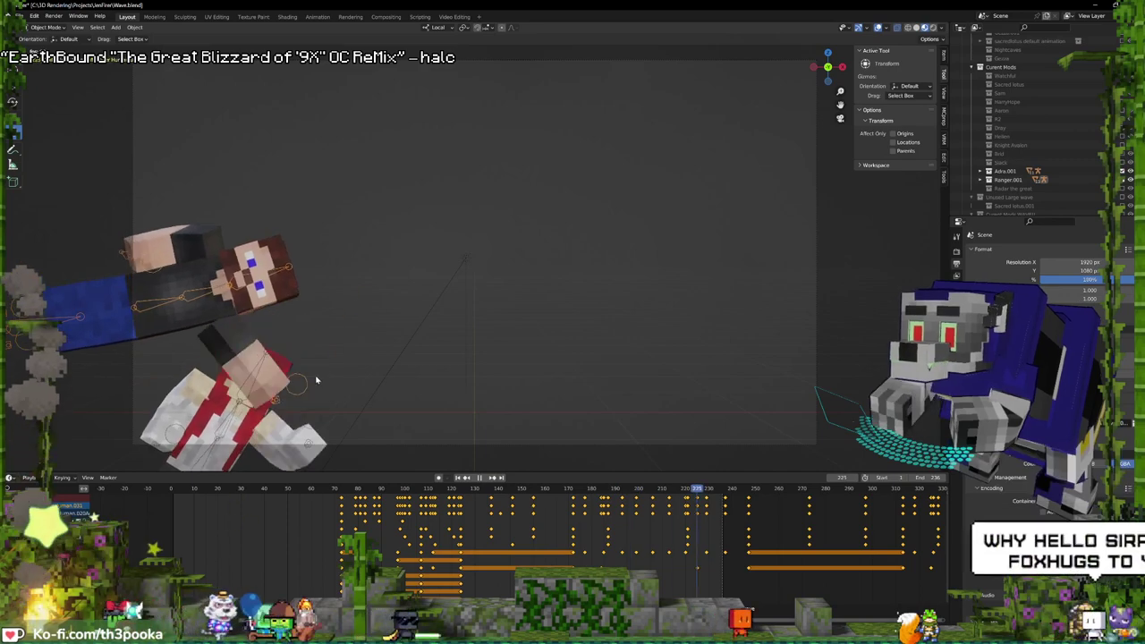
{"action": "key", "text": "space"}
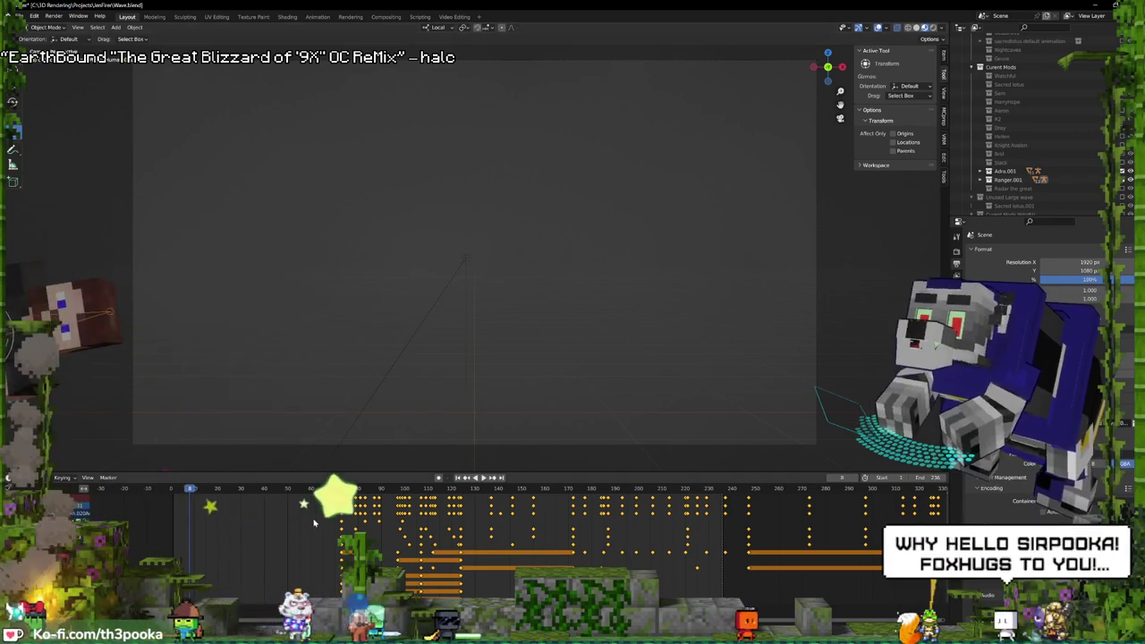
{"action": "key", "text": "space"}
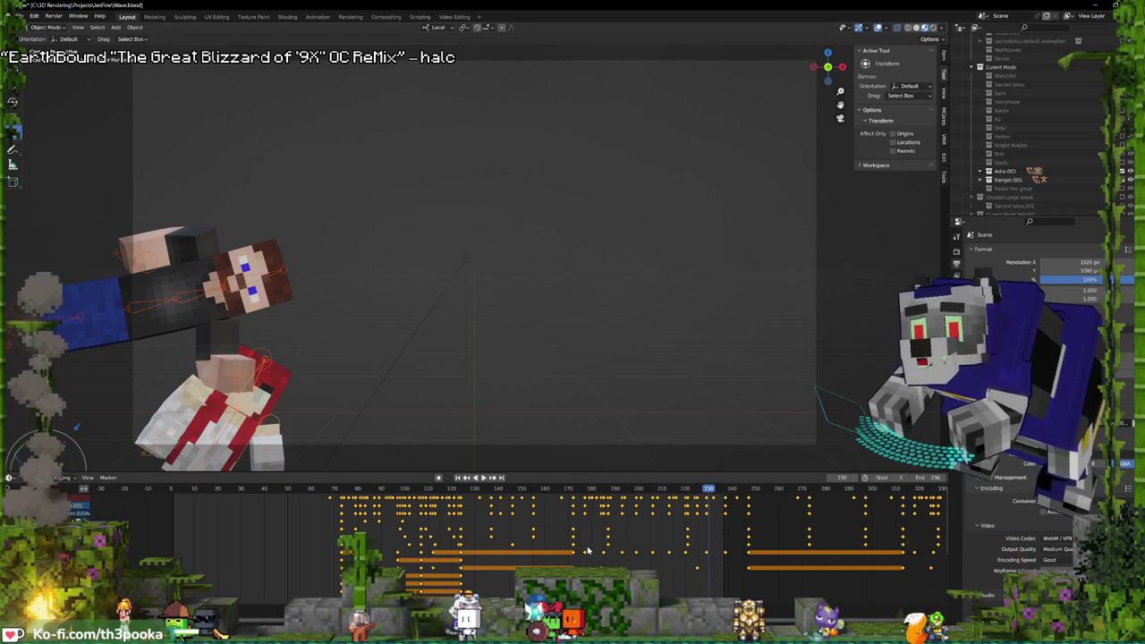
- Shift the two selected characters' wave keyframes earlier to start at about frame 10, and replay the animation
{"action": "scroll", "coordinate": [588, 550], "scroll_direction": "down", "scroll_amount": 3}
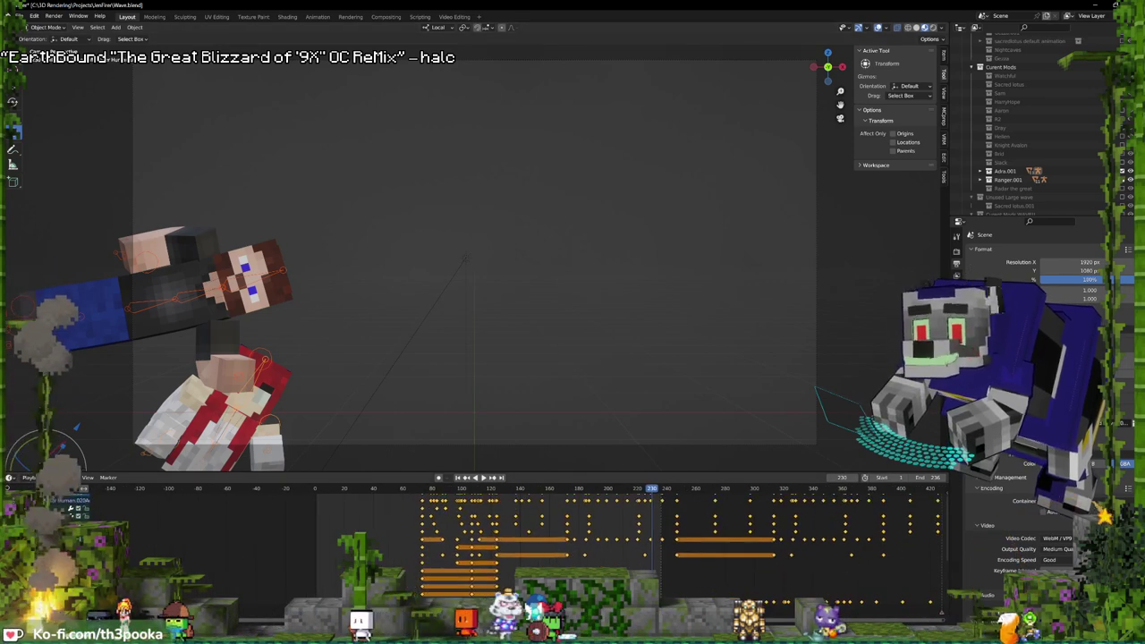
{"action": "key", "text": "g"}
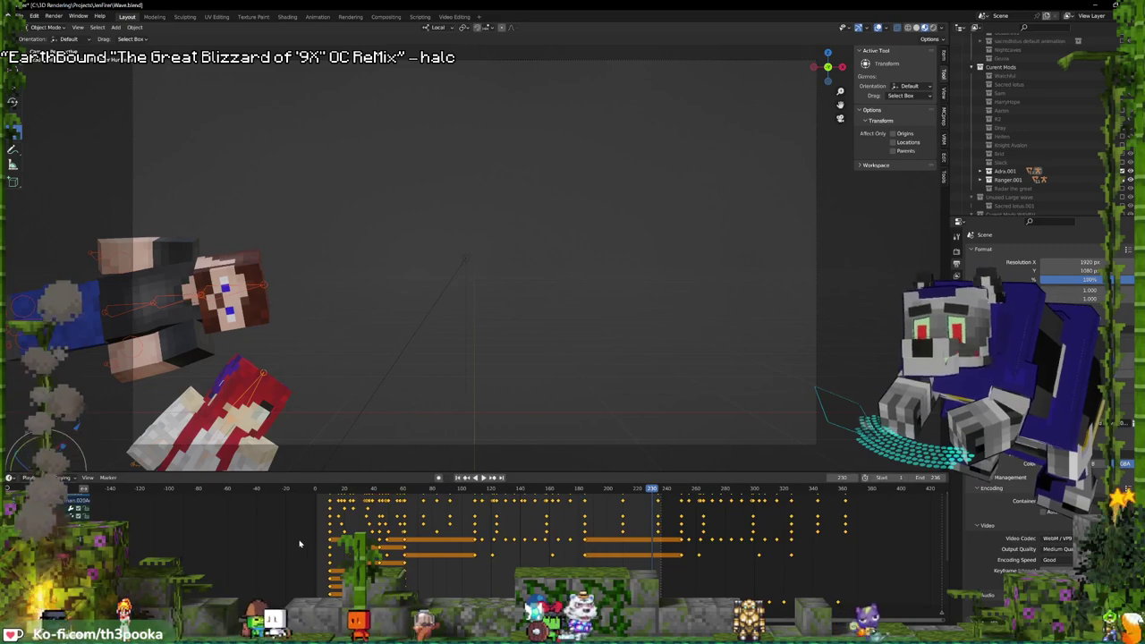
{"action": "key", "text": "space"}
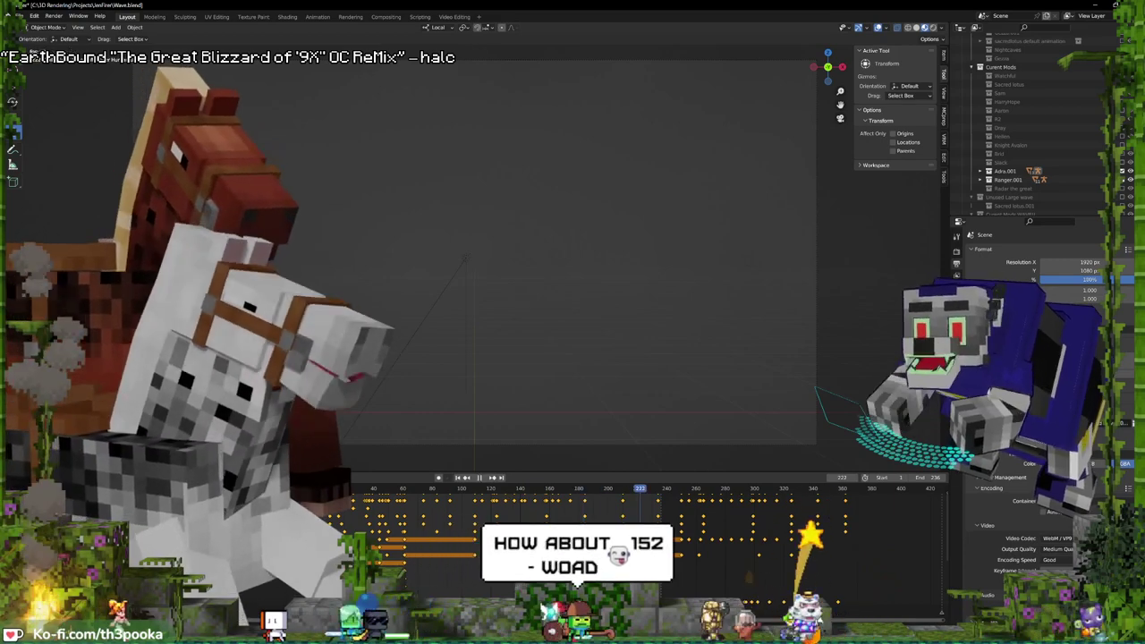
{"action": "key", "text": "space"}
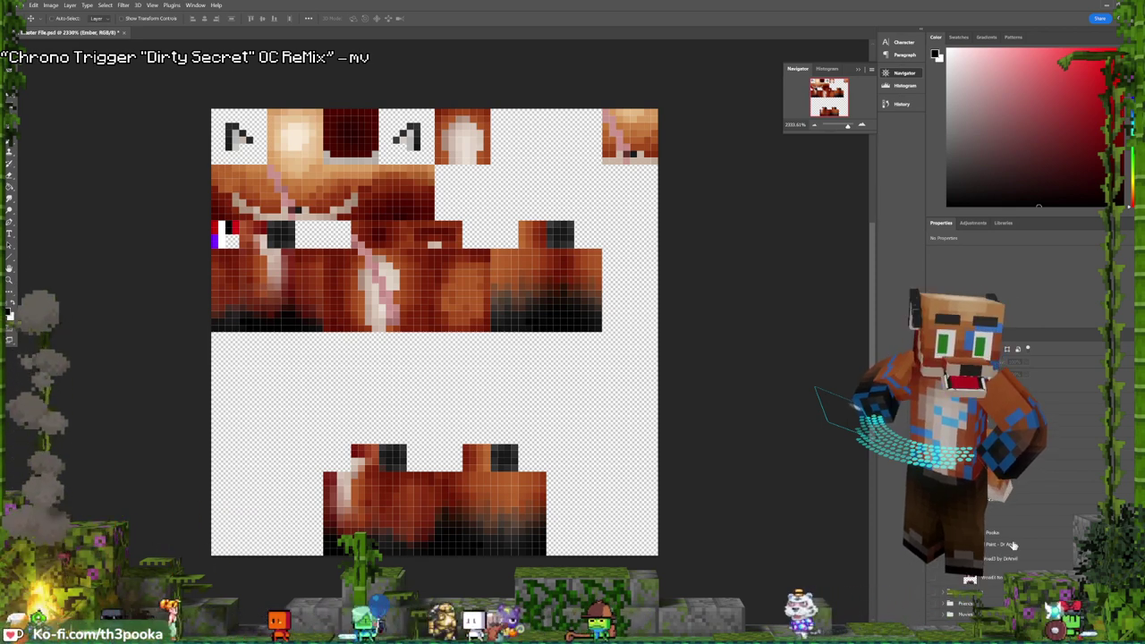
- Switch to the Pooka Master File in Photoshop, show the blue woad texture, and toggle its pants off and on
{"action": "left_click", "coordinate": [932, 503]}
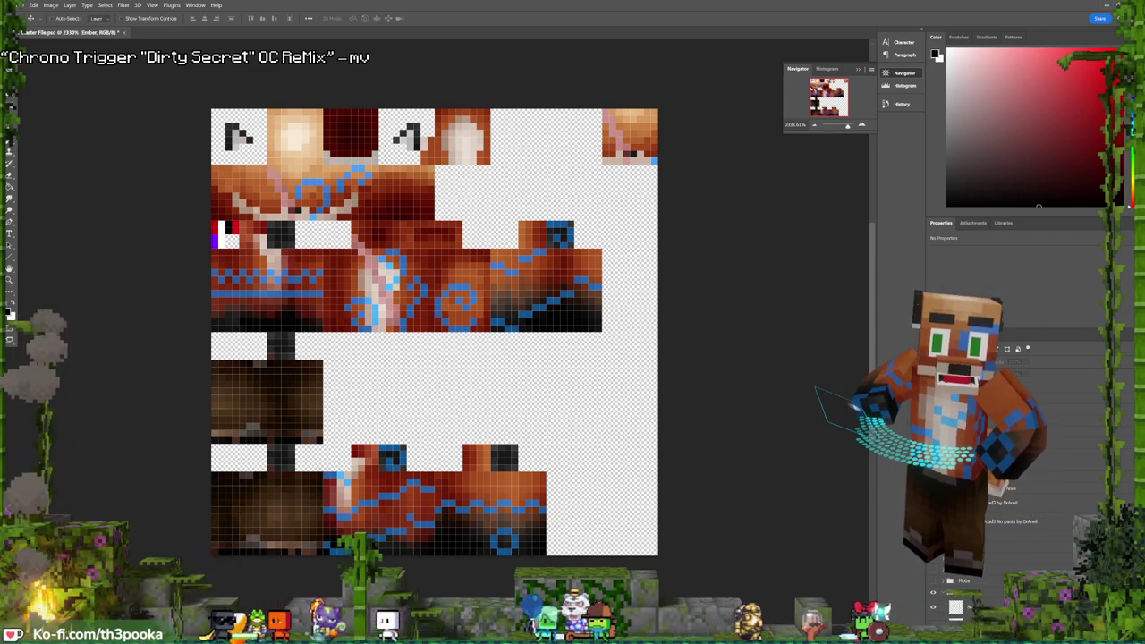
{"action": "left_click", "coordinate": [933, 522]}
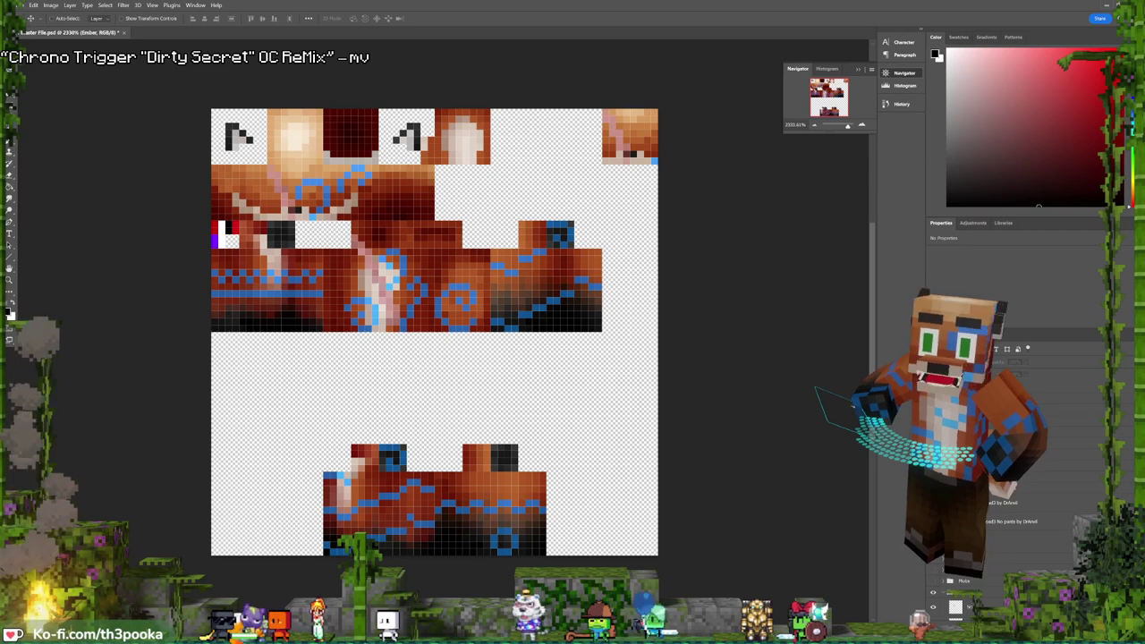
{"action": "left_click", "coordinate": [933, 521]}
{"action": "left_click", "coordinate": [932, 522]}
{"action": "left_click", "coordinate": [932, 521]}
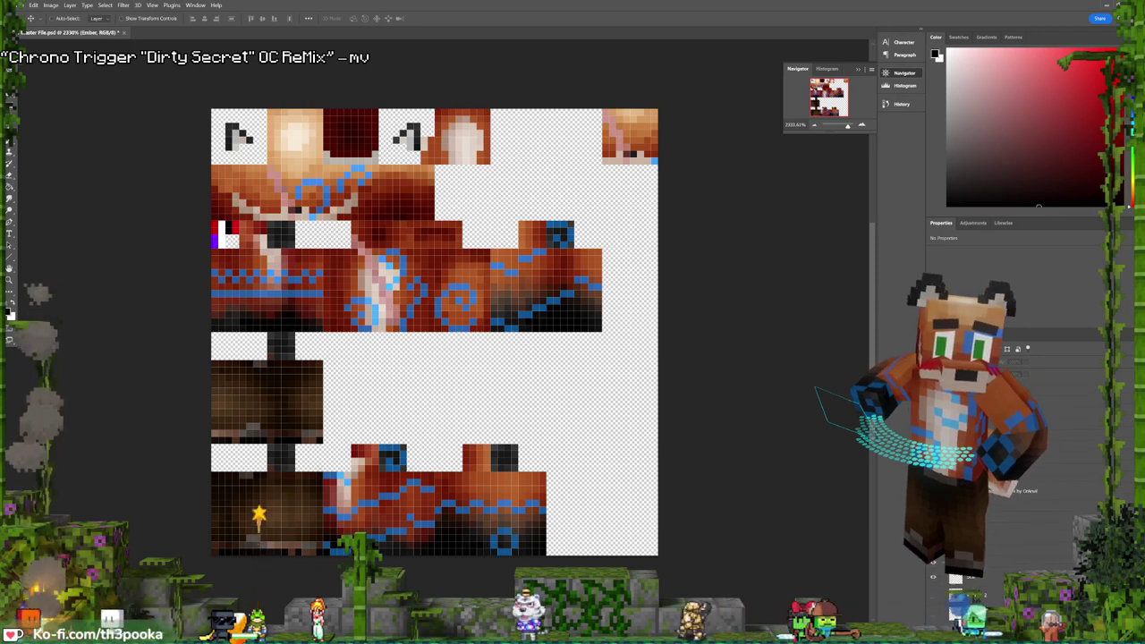
- Compare the skin with and without the blue woad markings by undoing and redoing the layer visibility changes
{"action": "scroll", "coordinate": [1028, 501], "scroll_direction": "up", "scroll_amount": 3}
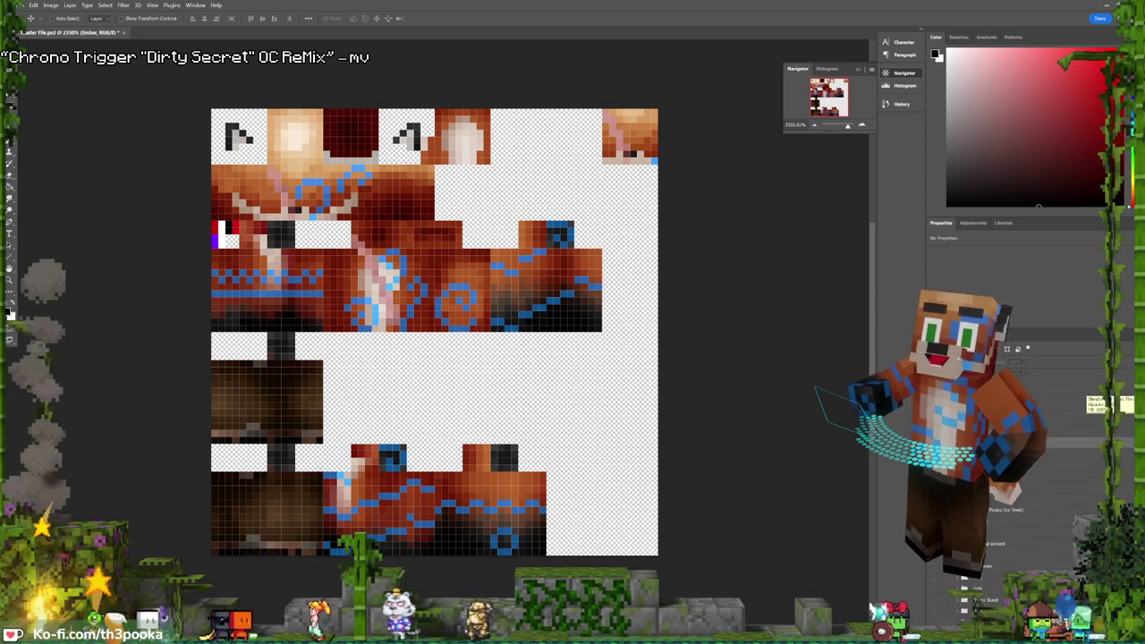
{"action": "key", "text": "ctrl+comma"}
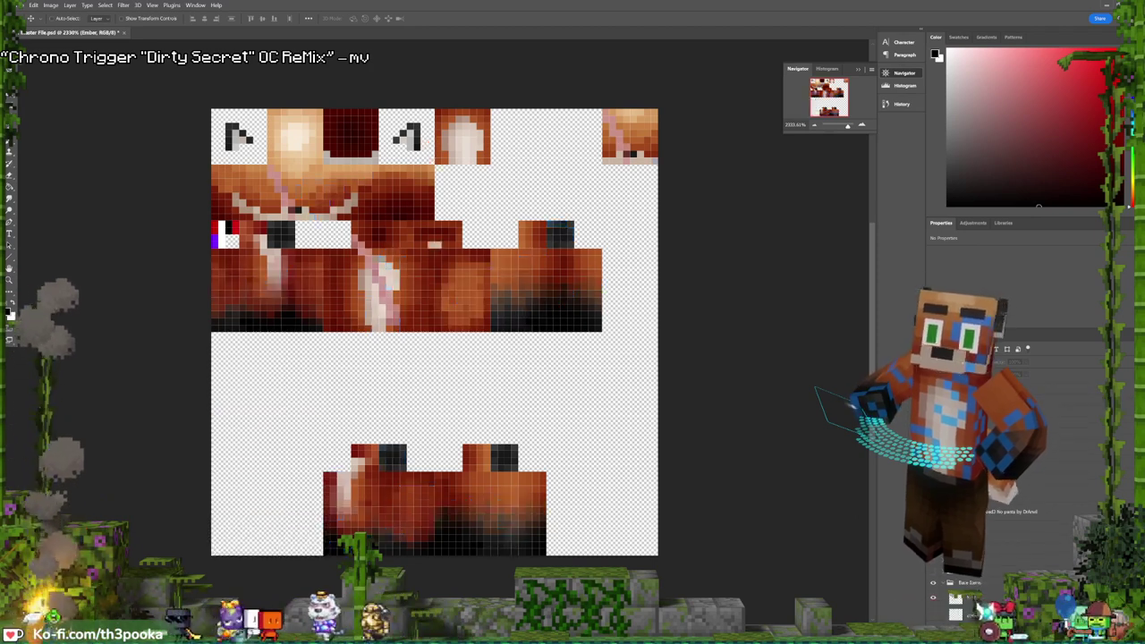
{"action": "key", "text": "ctrl+shift+z"}
{"action": "key", "text": "ctrl+z"}
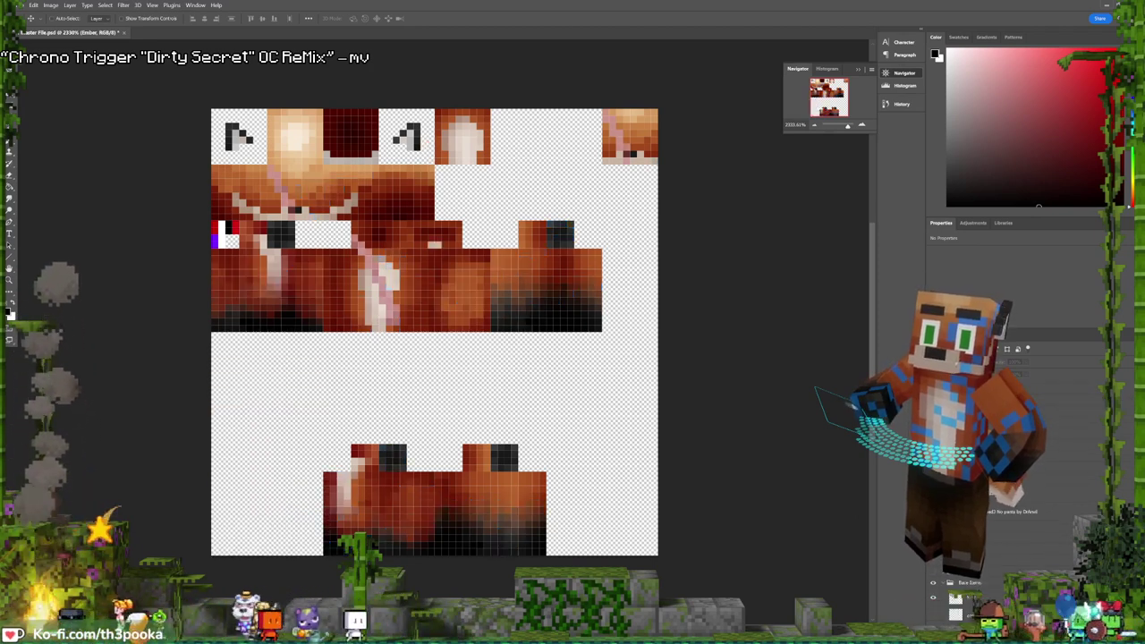
{"action": "key", "text": "ctrl+shift+z"}
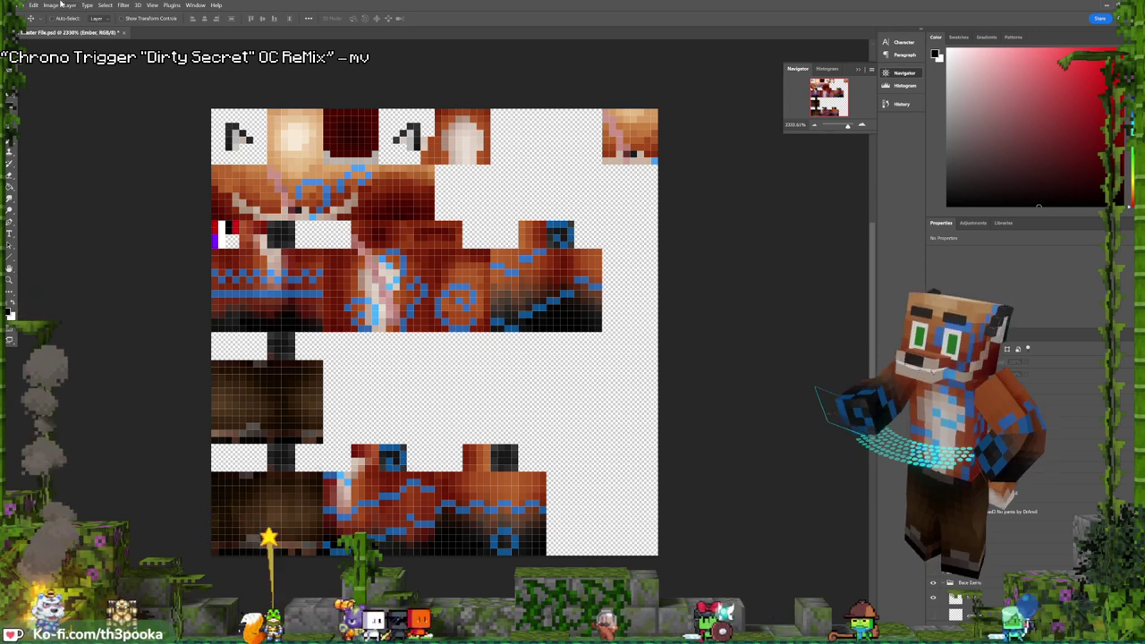
- Start saving a copy of the woad skin with pants as PNG in Blender Pooka > Pooka New eyes
{"action": "left_click", "coordinate": [20, 4]}
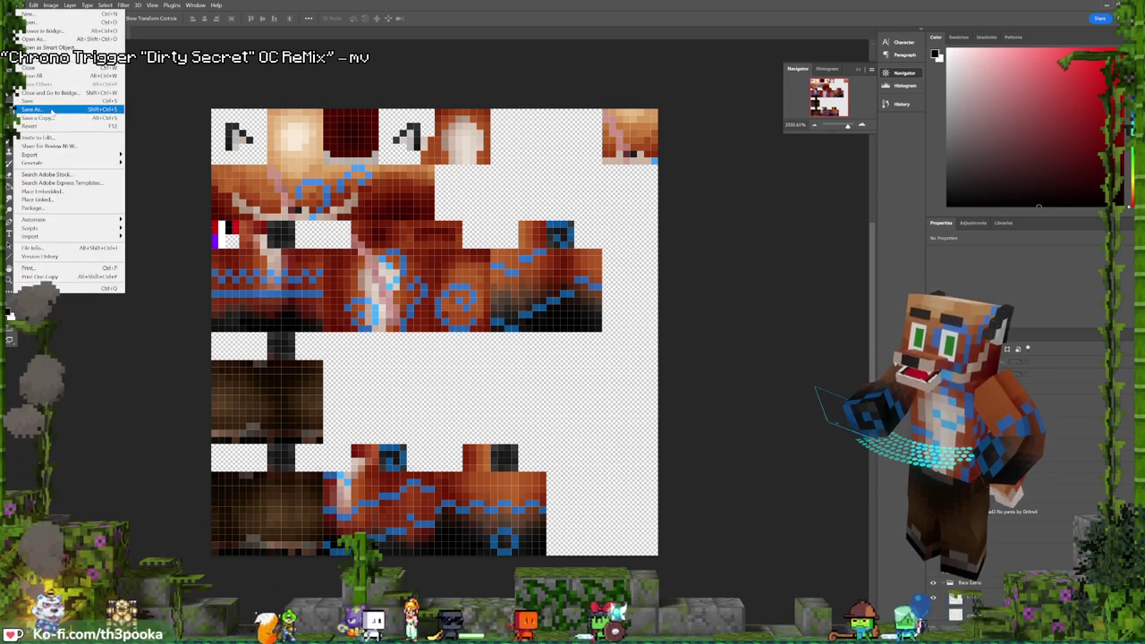
{"action": "left_click", "coordinate": [40, 118]}
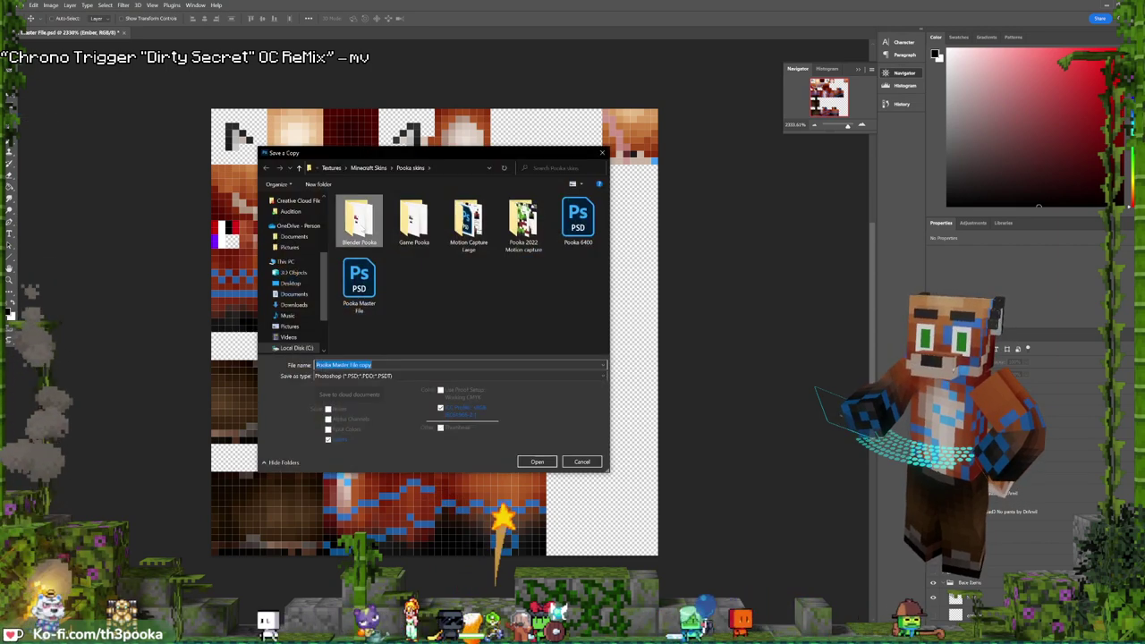
{"action": "double_click", "coordinate": [357, 219]}
{"action": "double_click", "coordinate": [358, 219]}
{"action": "left_click", "coordinate": [351, 377]}
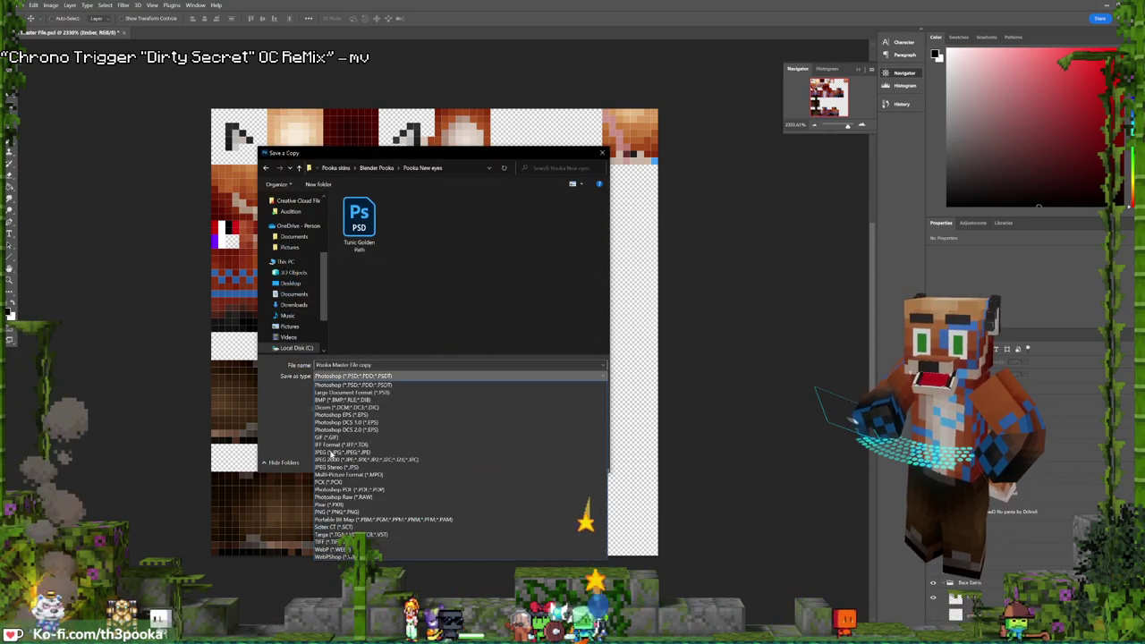
{"action": "left_click", "coordinate": [358, 509]}
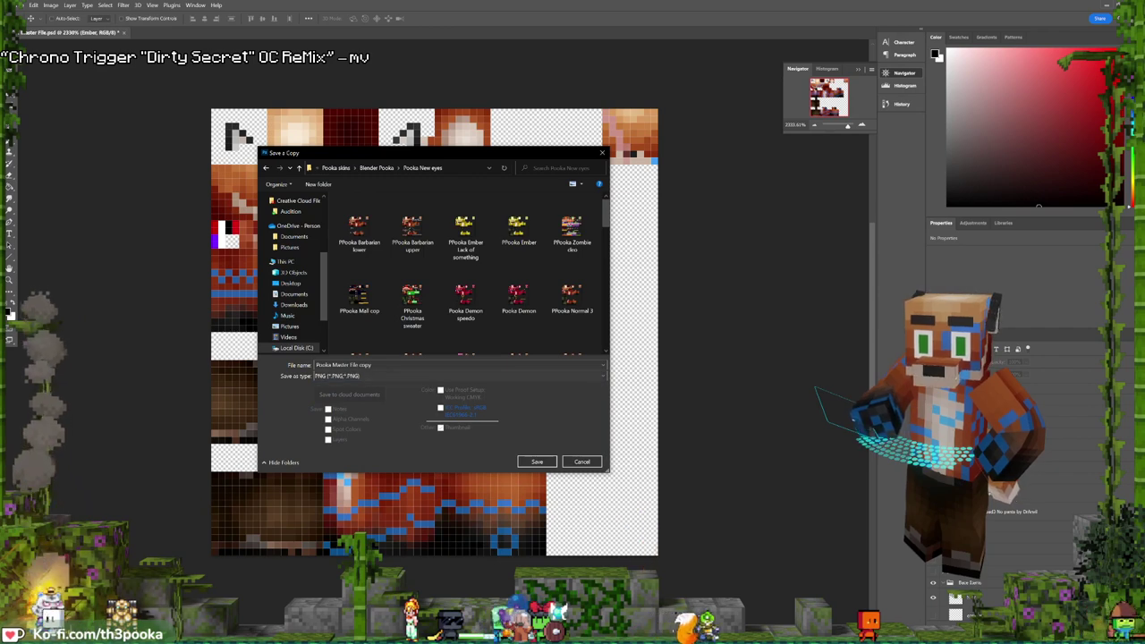
- Name the copy PPooka Woad and save it with the large file size (fastest saving) PNG option
{"action": "left_click", "coordinate": [388, 364]}
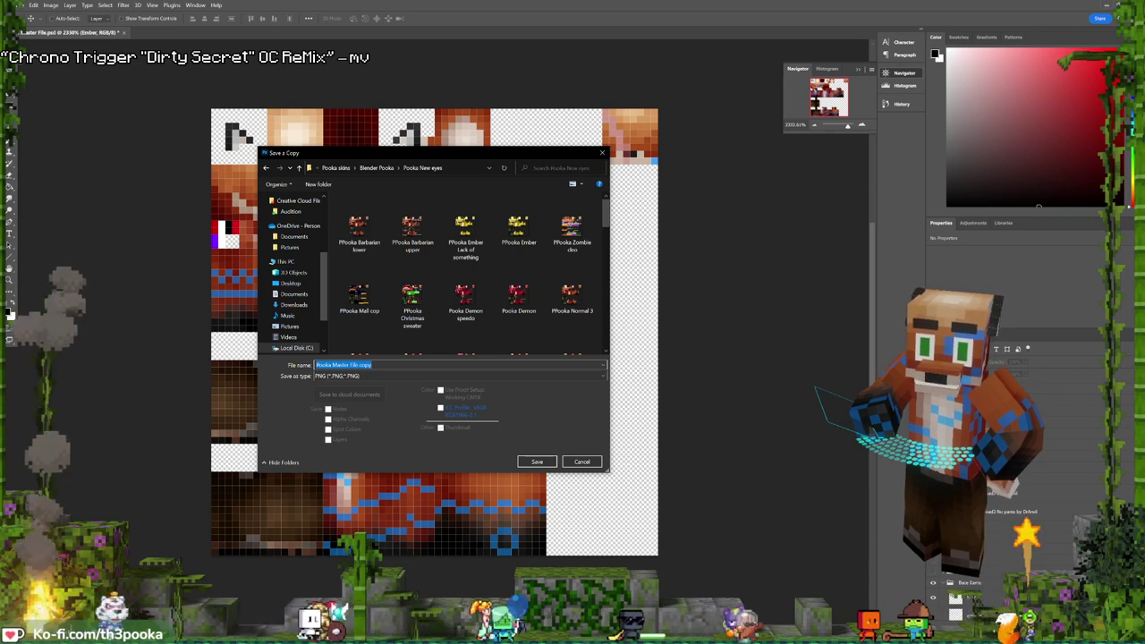
{"action": "type", "text": "PPoo"}
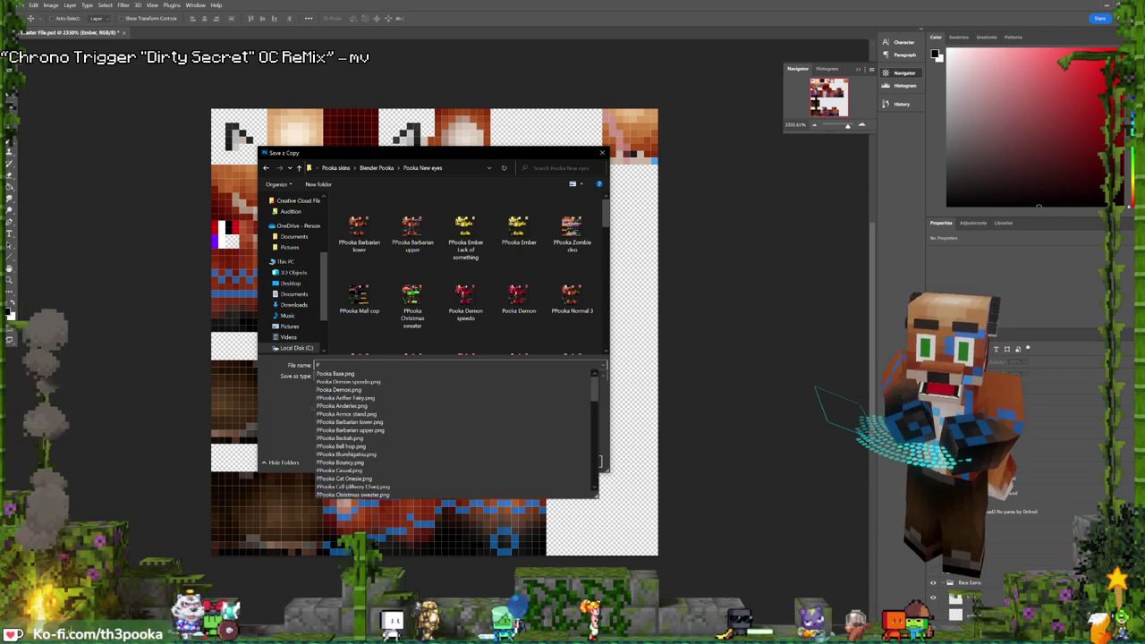
{"action": "type", "text": "ka "}
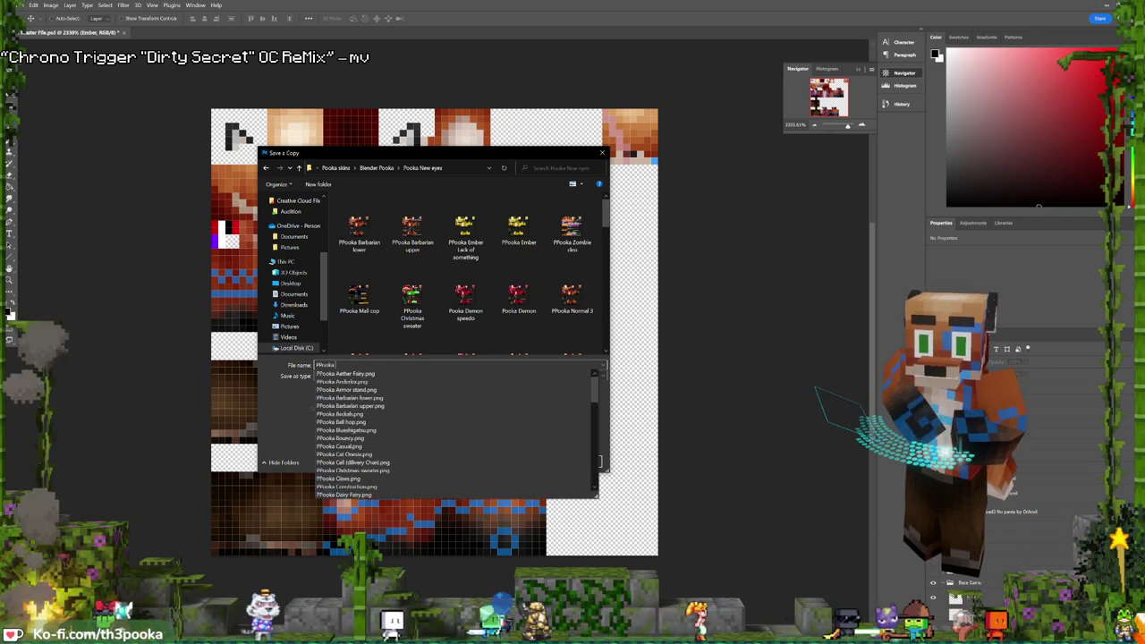
{"action": "type", "text": "Wead"}
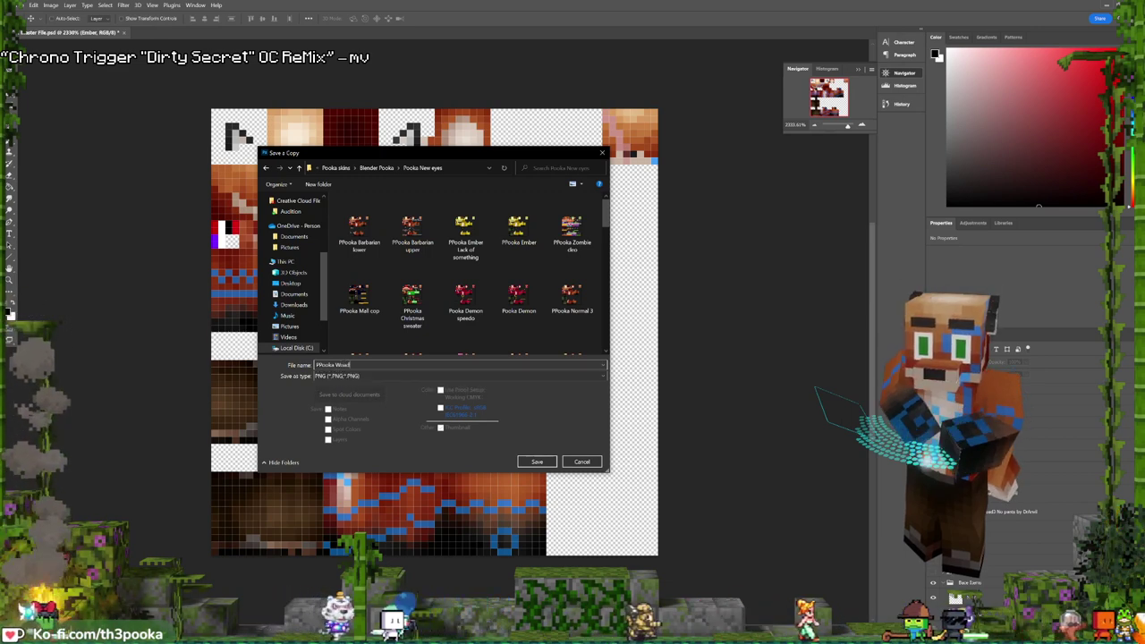
{"action": "left_click", "coordinate": [535, 463]}
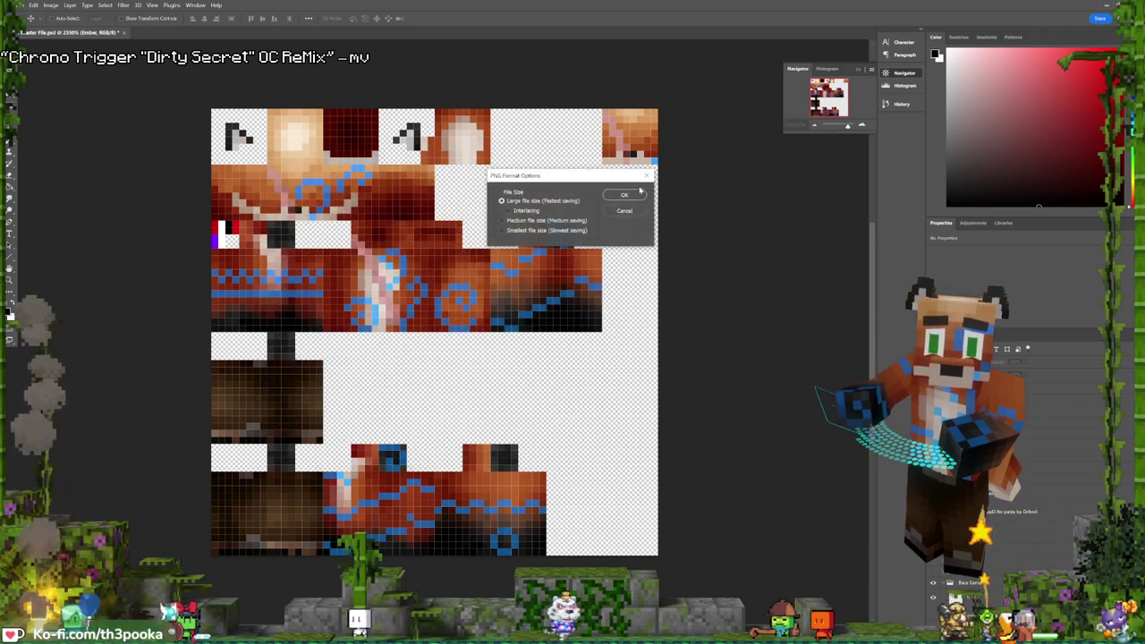
{"action": "left_click", "coordinate": [637, 192]}
- Remove the pants from the woad skin and start saving another PNG copy in Blender Pooka > Pooka New eyes
{"action": "left_click", "coordinate": [933, 545]}
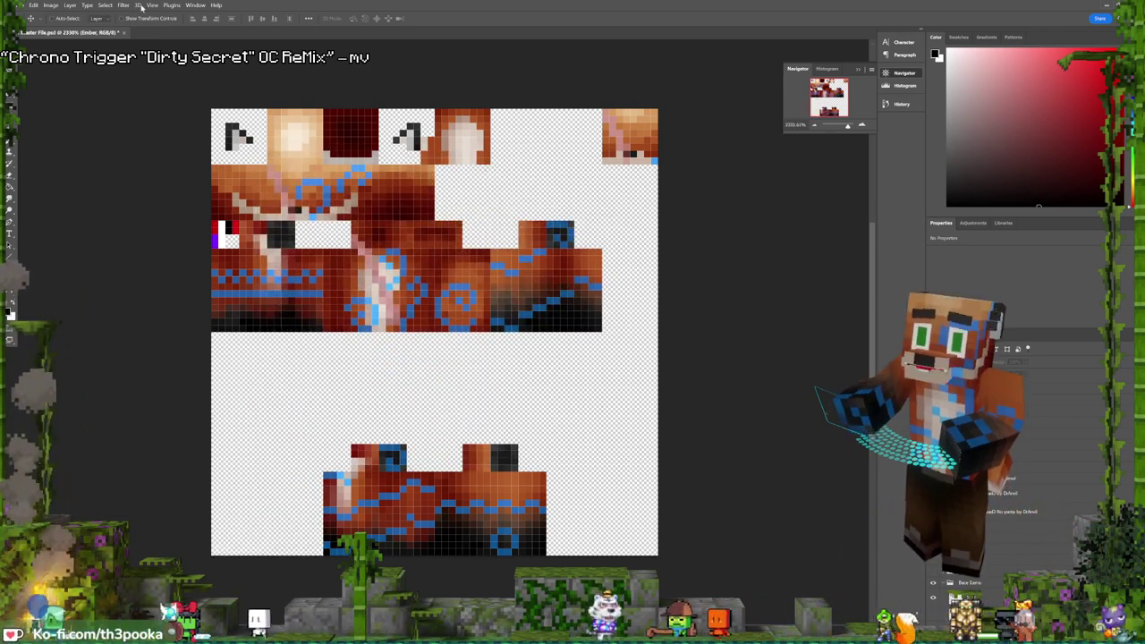
{"action": "left_click", "coordinate": [19, 5]}
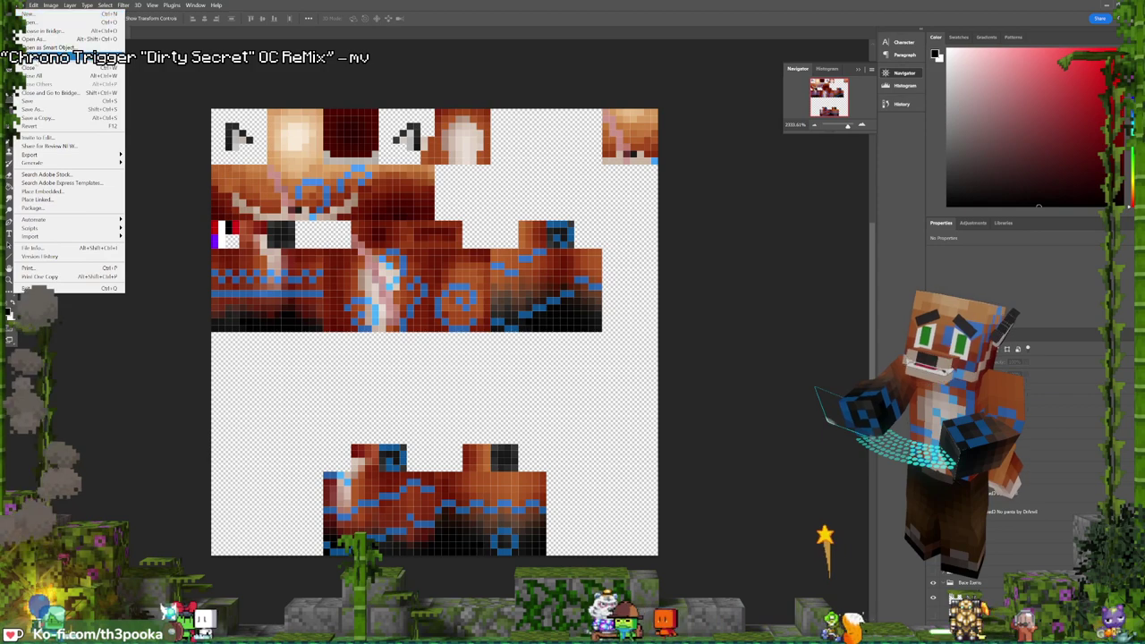
{"action": "left_click", "coordinate": [43, 118]}
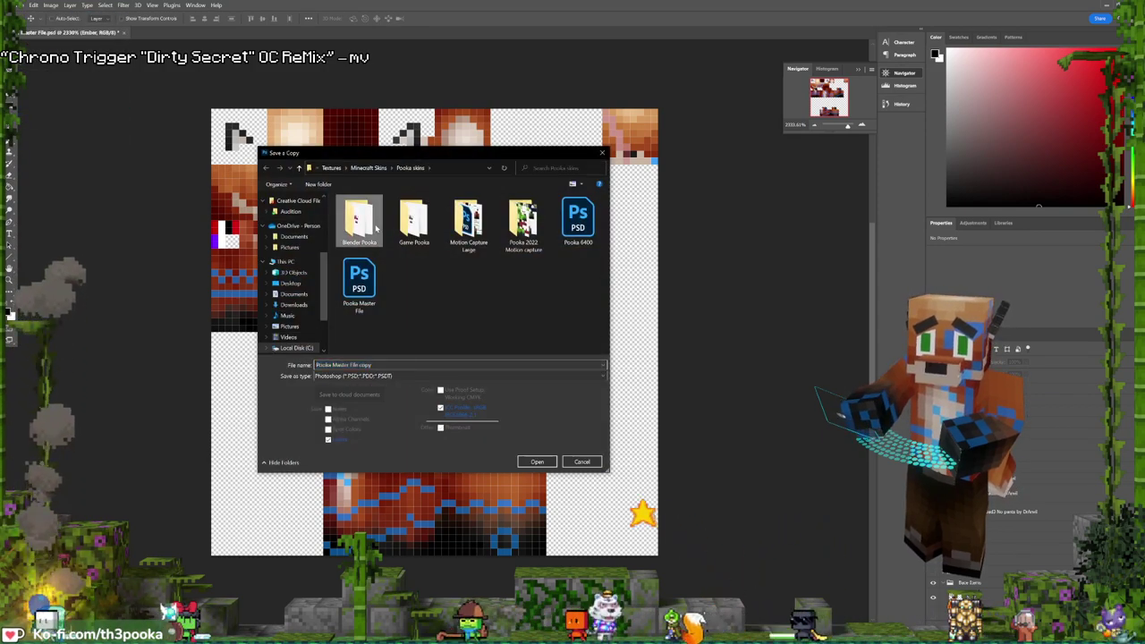
{"action": "double_click", "coordinate": [358, 219]}
{"action": "double_click", "coordinate": [359, 219]}
{"action": "left_click", "coordinate": [358, 375]}
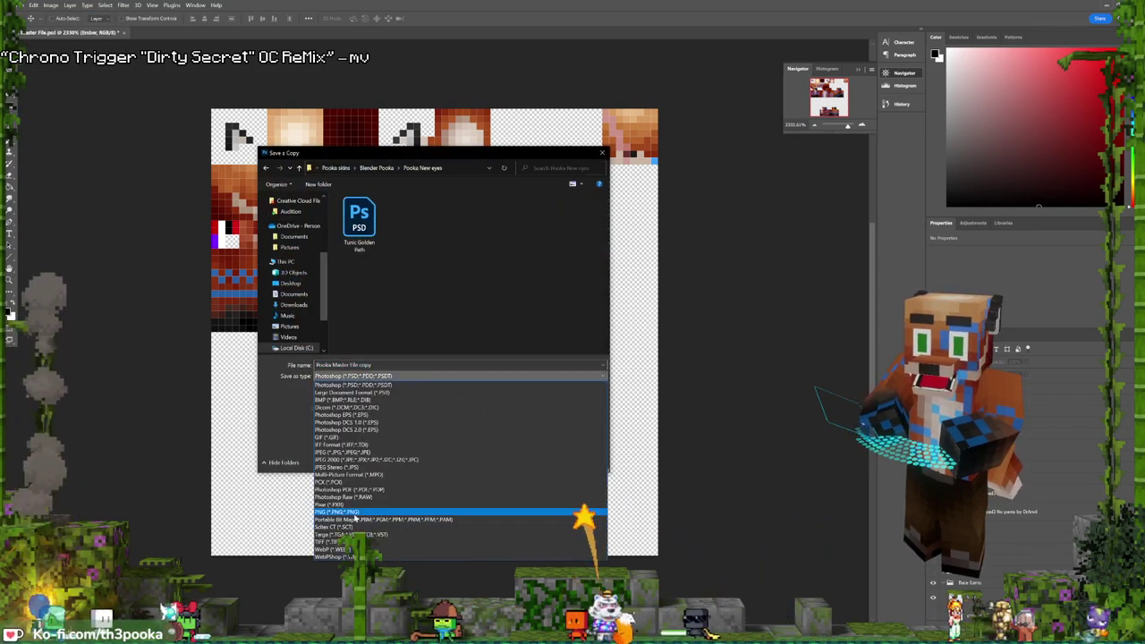
{"action": "left_click", "coordinate": [354, 513]}
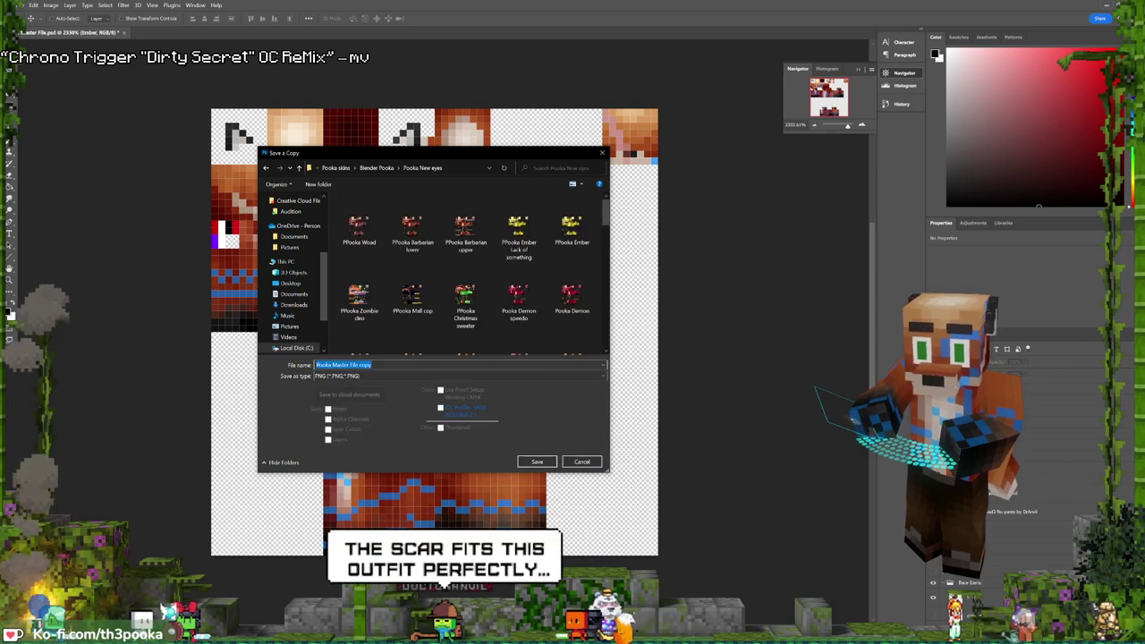
- Save the version without pants as PPooka Woad Negative, accept the PNG options, and save the master file
{"action": "type", "text": "PPooka"}
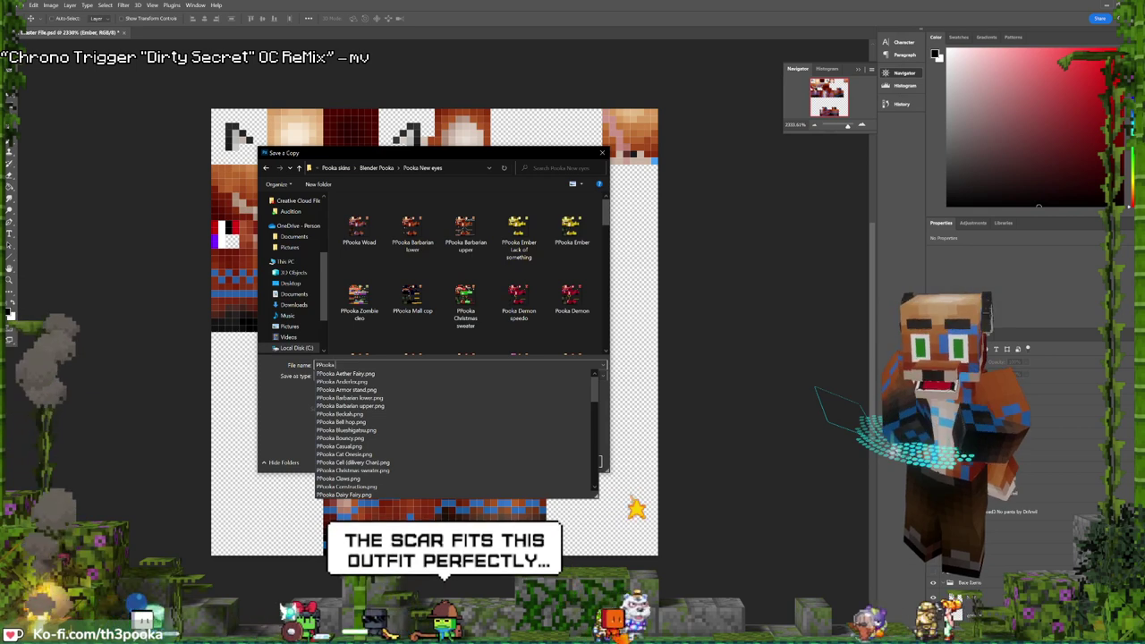
{"action": "type", "text": " W"}
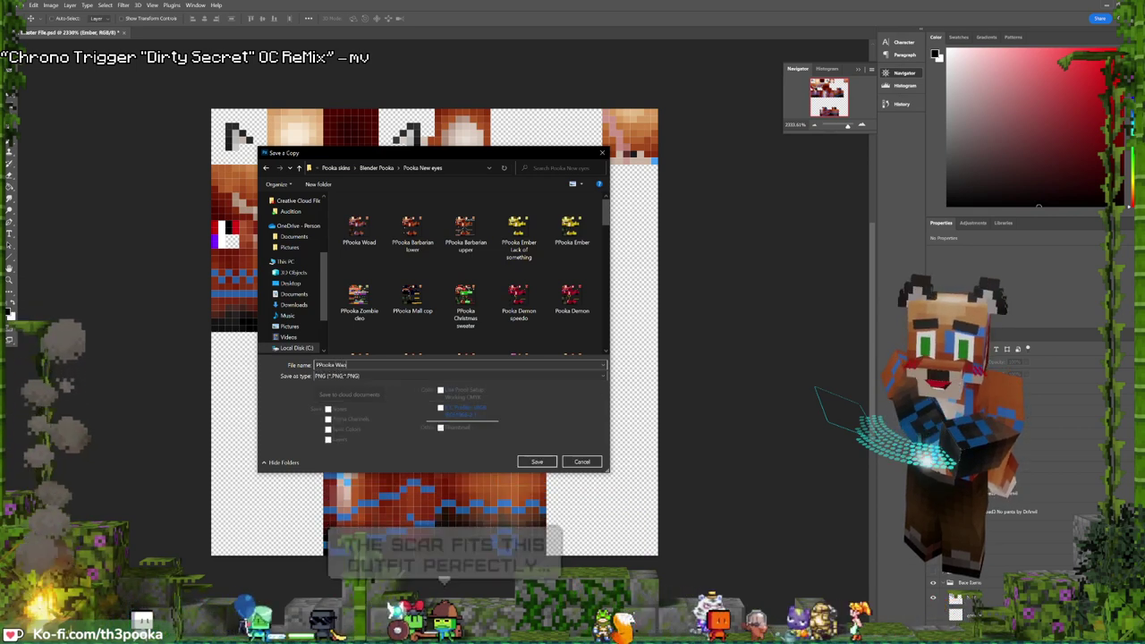
{"action": "type", "text": "oad Negativ"}
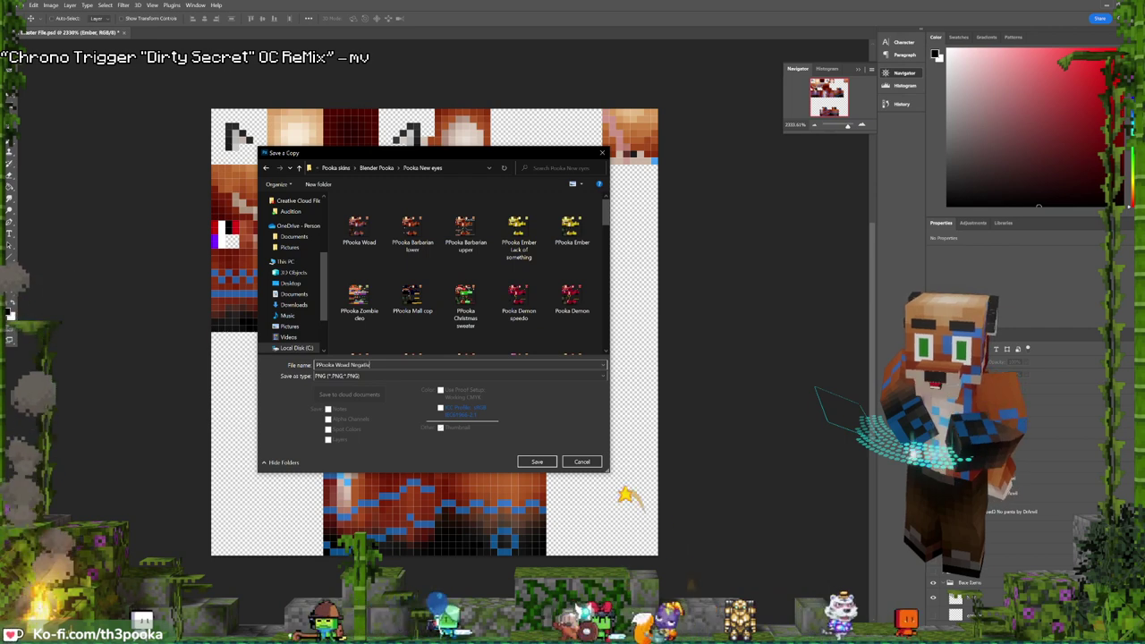
{"action": "key", "text": "Return"}
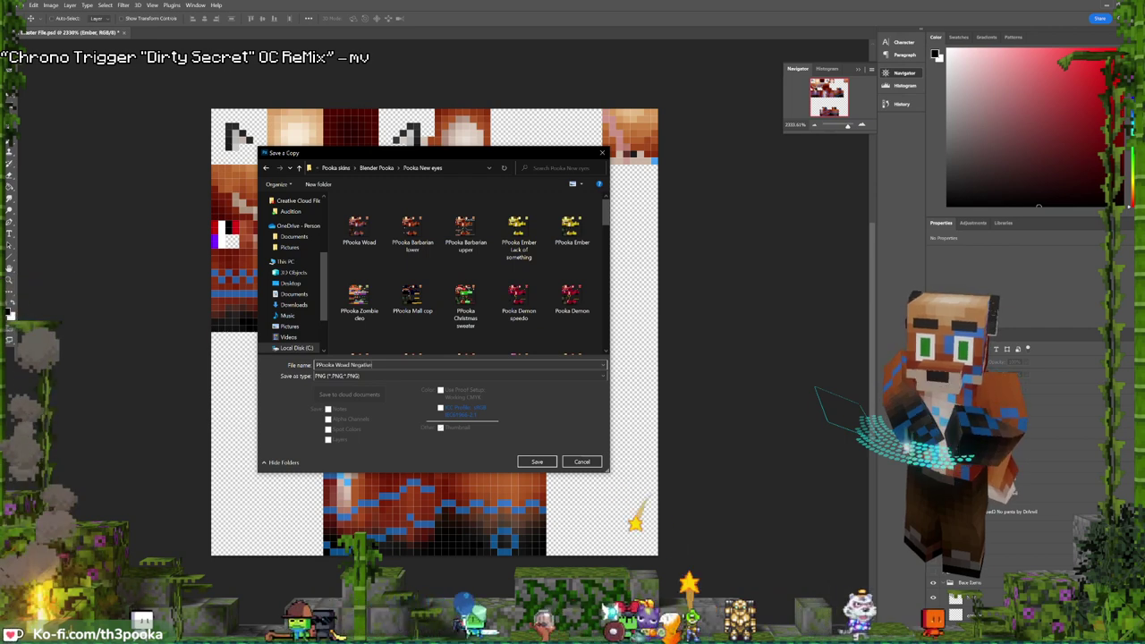
{"action": "key", "text": "Return"}
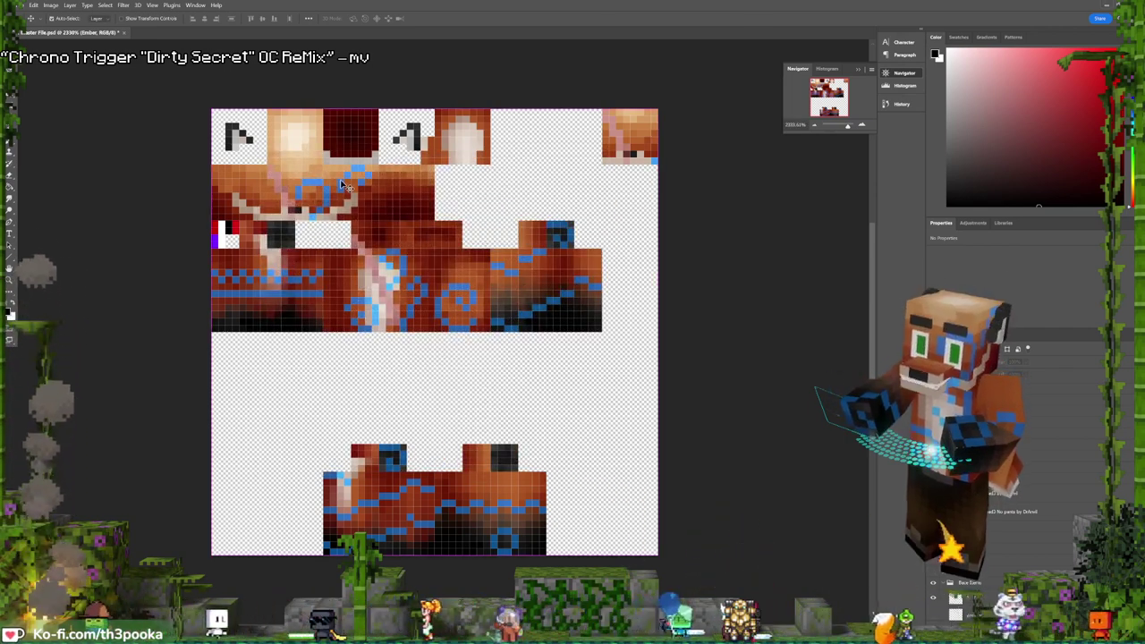
{"action": "key", "text": "ctrl+s"}
- Switch to the Everything Pooka scene in Unity and select the avatar's Chest mesh
{"action": "left_click", "coordinate": [612, 244]}
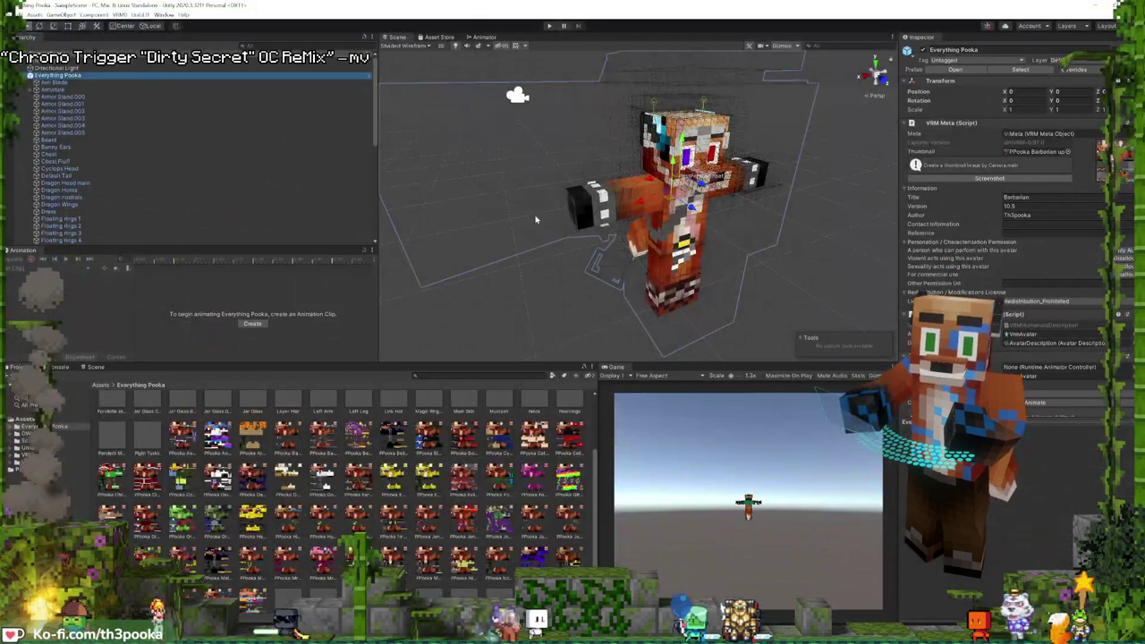
{"action": "left_click", "coordinate": [680, 262]}
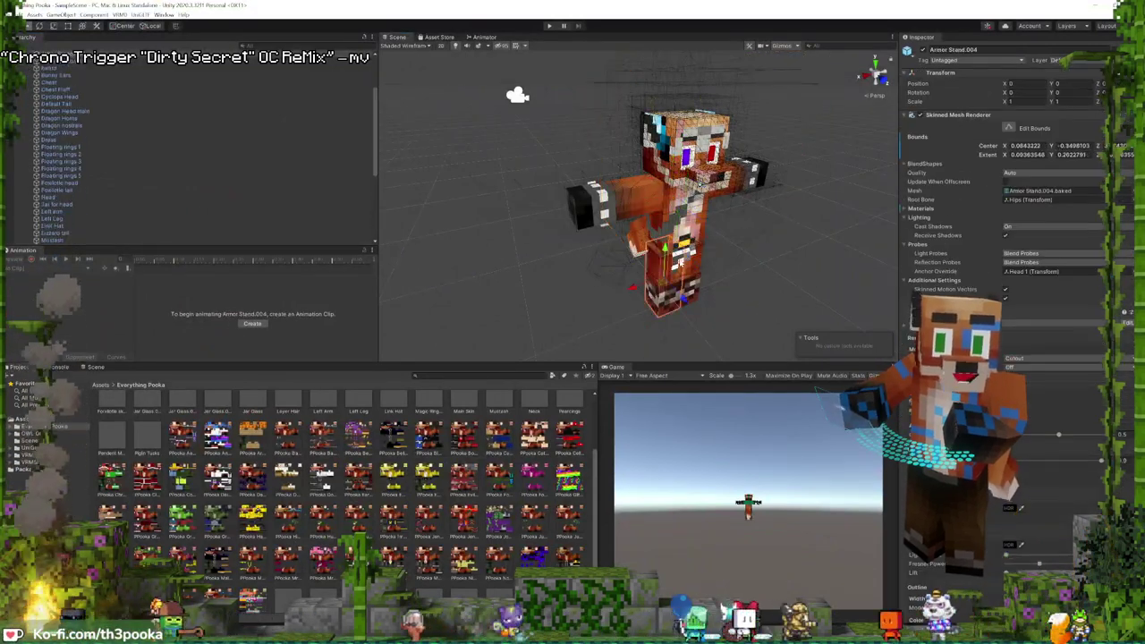
{"action": "left_click", "coordinate": [680, 262]}
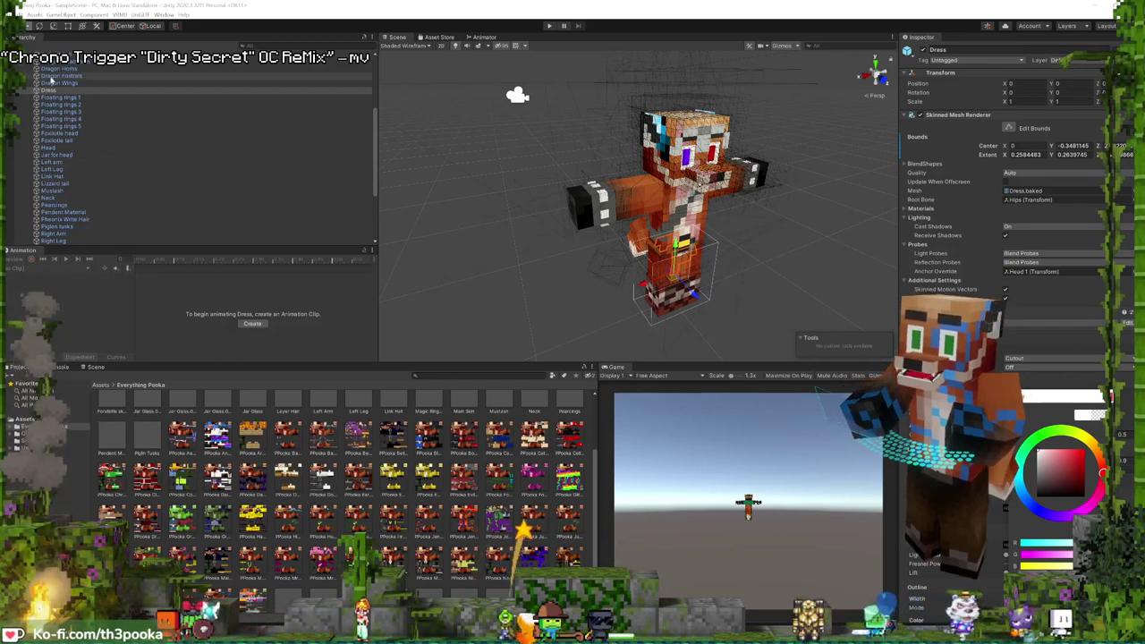
{"action": "scroll", "coordinate": [94, 166], "scroll_direction": "up", "scroll_amount": 3}
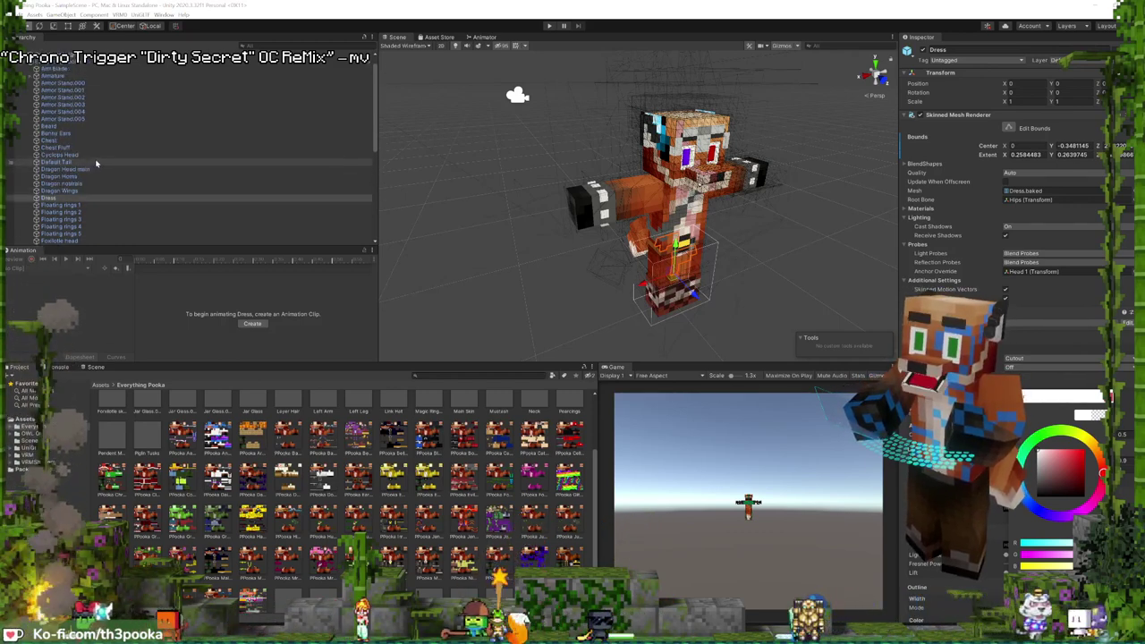
{"action": "left_click", "coordinate": [49, 141]}
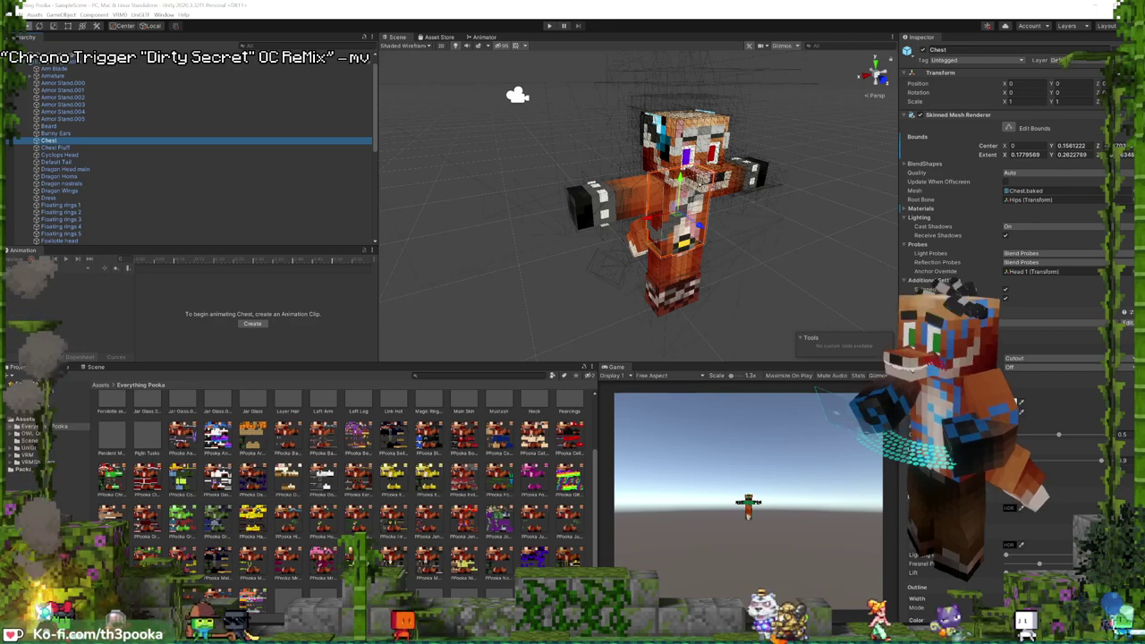
- Import the PPooka Woad and PPooka Woad Negative textures into the Everything Pooka assets folder and select both
{"action": "left_click_drag", "start_coordinate": [35, 437], "coordinate": [331, 478]}
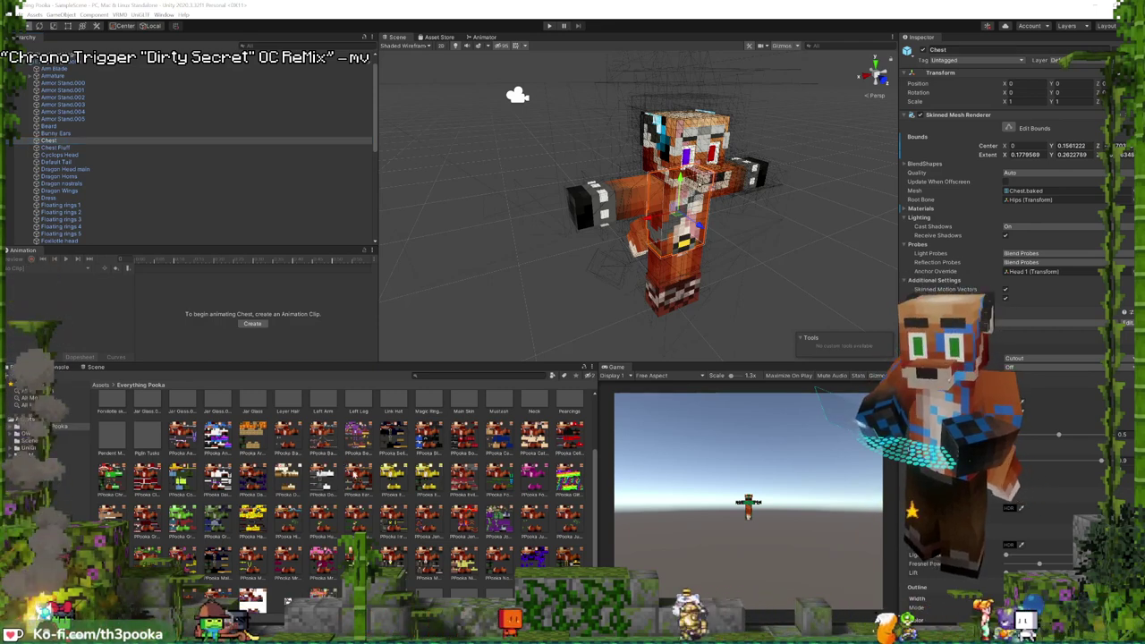
{"action": "scroll", "coordinate": [287, 554], "scroll_direction": "down", "scroll_amount": 2}
{"action": "left_click", "coordinate": [287, 547]}
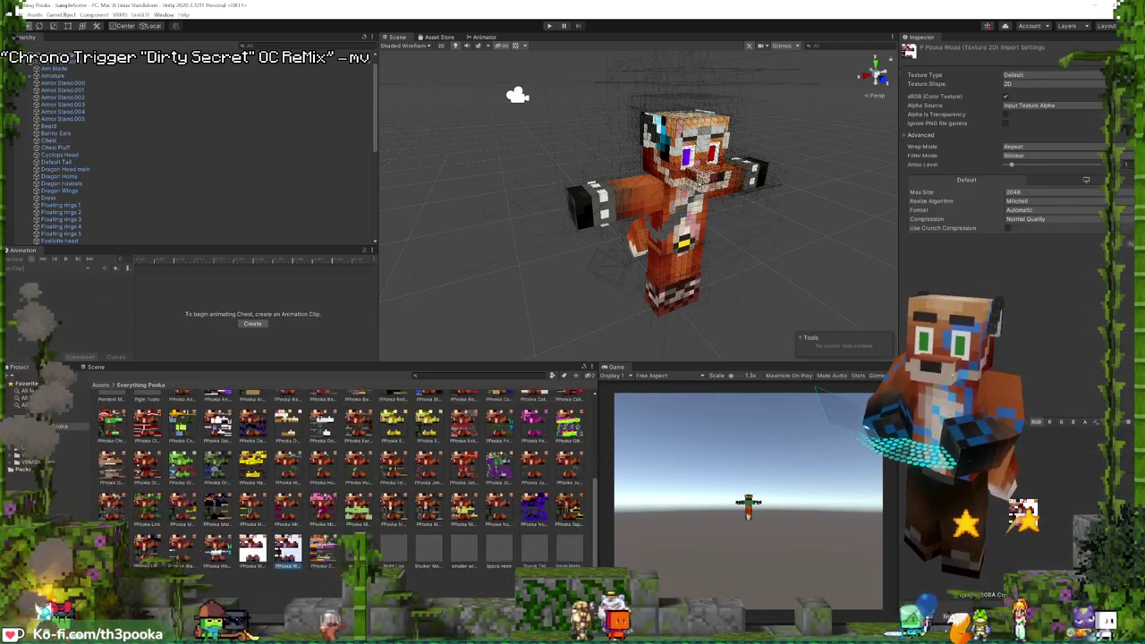
{"action": "left_click", "coordinate": [252, 549], "text": "ctrl"}
- Enable Alpha Is Transparency on both woad textures, set Filter Mode to Point (no filter) and Format to RGBA 32 bit, and apply
{"action": "left_click", "coordinate": [1005, 115]}
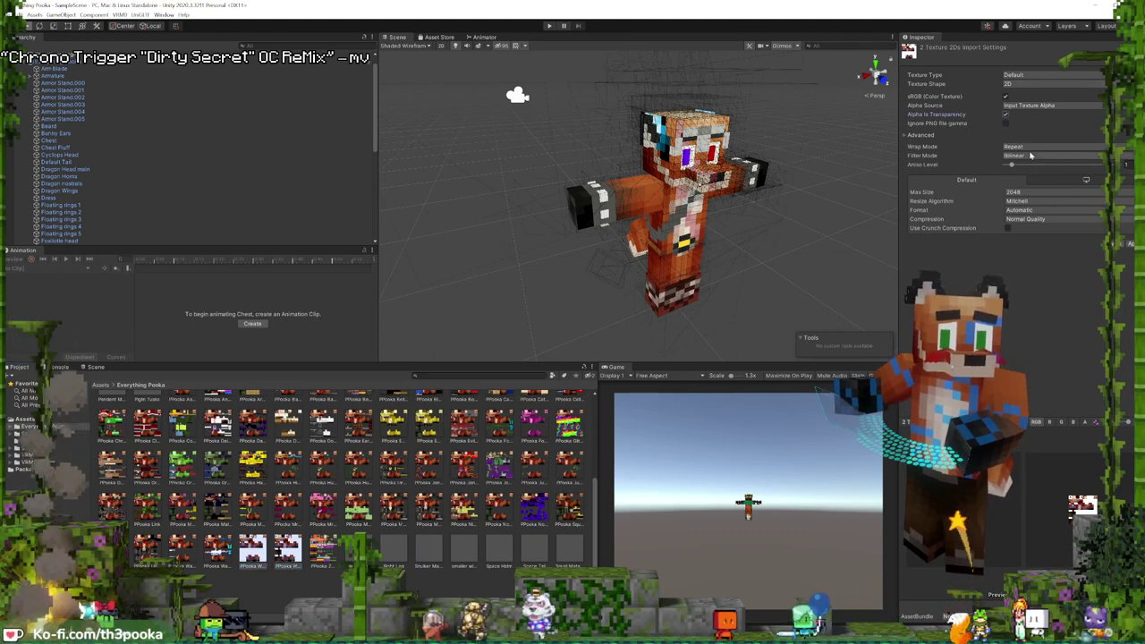
{"action": "left_click", "coordinate": [1029, 155]}
{"action": "left_click", "coordinate": [1030, 166]}
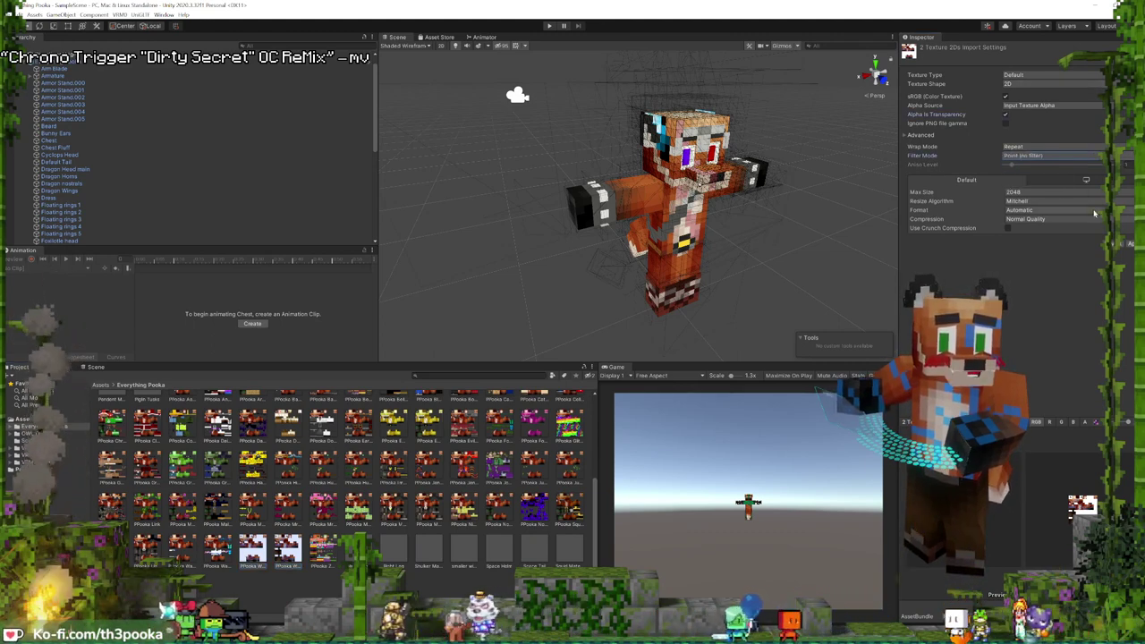
{"action": "left_click", "coordinate": [1027, 212]}
{"action": "left_click", "coordinate": [1051, 231]}
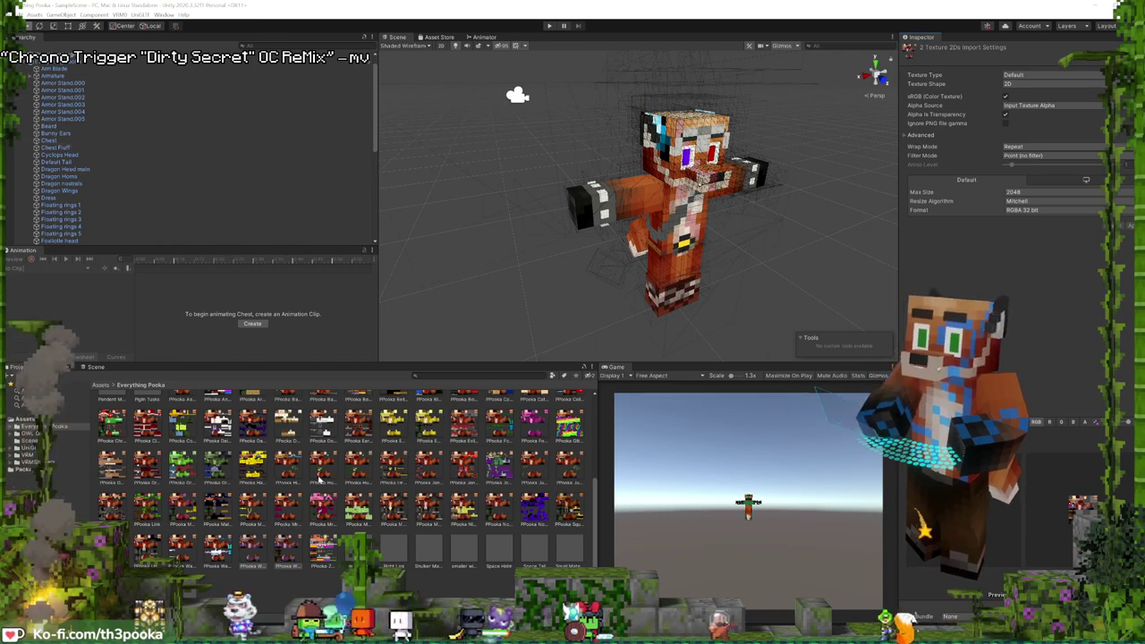
- Assign the PPooka Woad Negative texture to the avatar's Head and Chest materials
{"action": "left_click", "coordinate": [259, 558]}
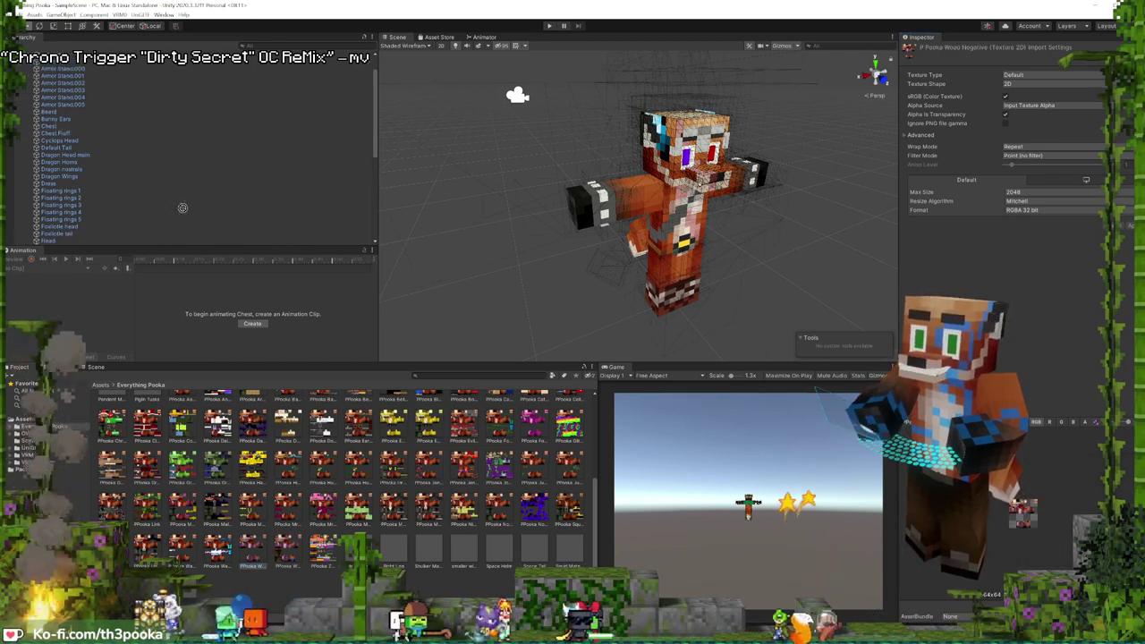
{"action": "left_click_drag", "start_coordinate": [182, 208], "coordinate": [240, 443]}
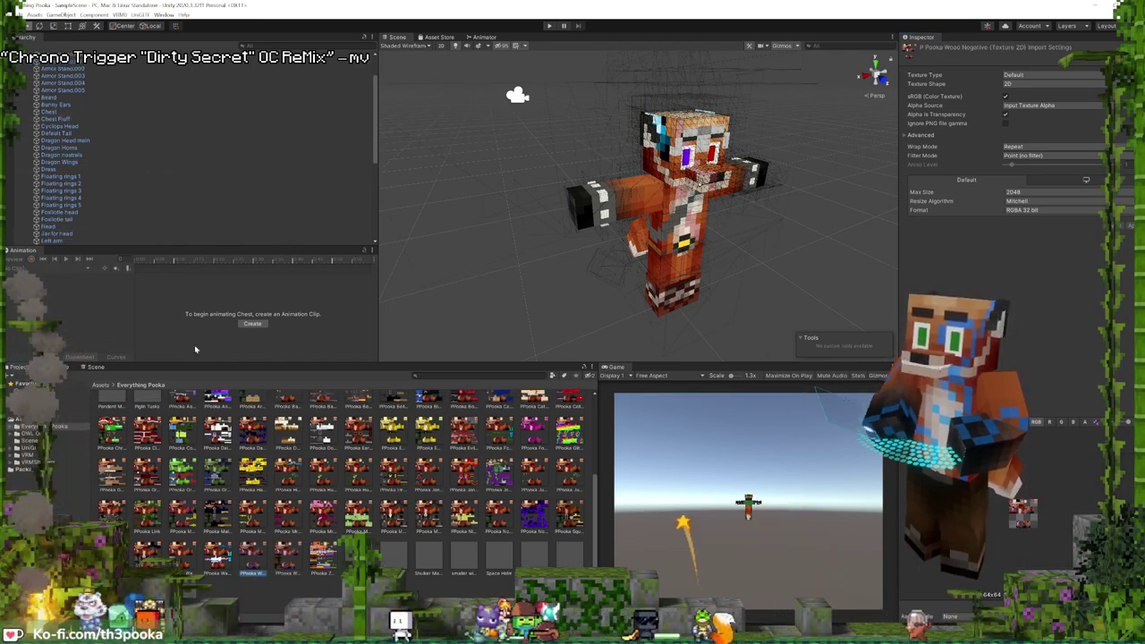
{"action": "scroll", "coordinate": [60, 137], "scroll_direction": "up", "scroll_amount": 3}
{"action": "left_click", "coordinate": [59, 156]}
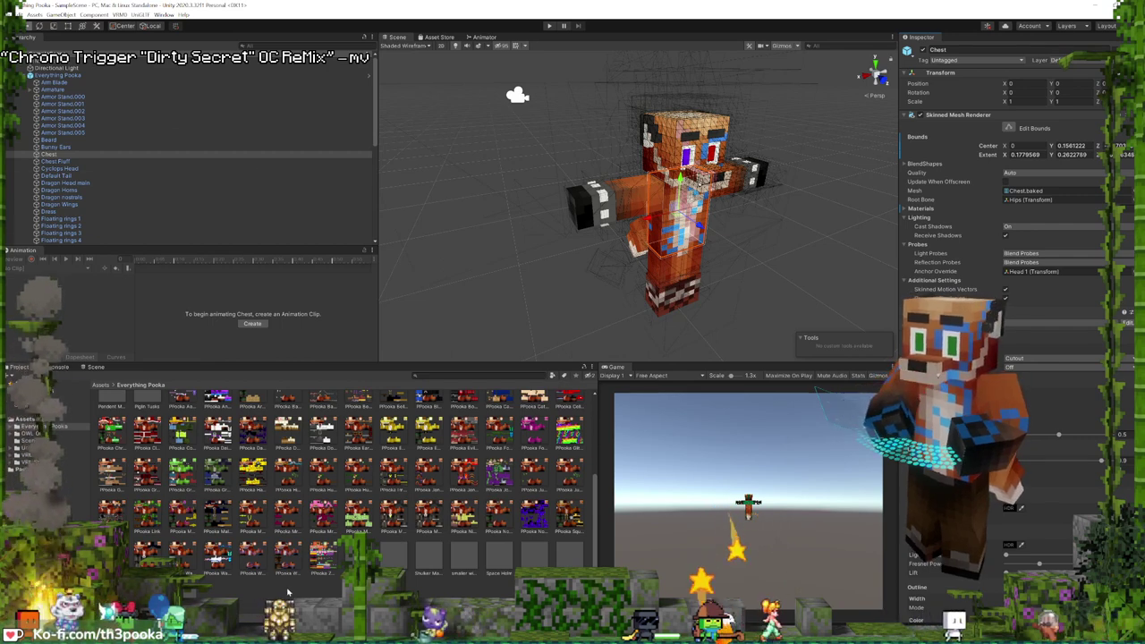
- Assign the PPooka Woad Negative texture to the Left arm, Left Leg, Right Arm and Right Leg
{"action": "scroll", "coordinate": [96, 176], "scroll_direction": "down", "scroll_amount": 4}
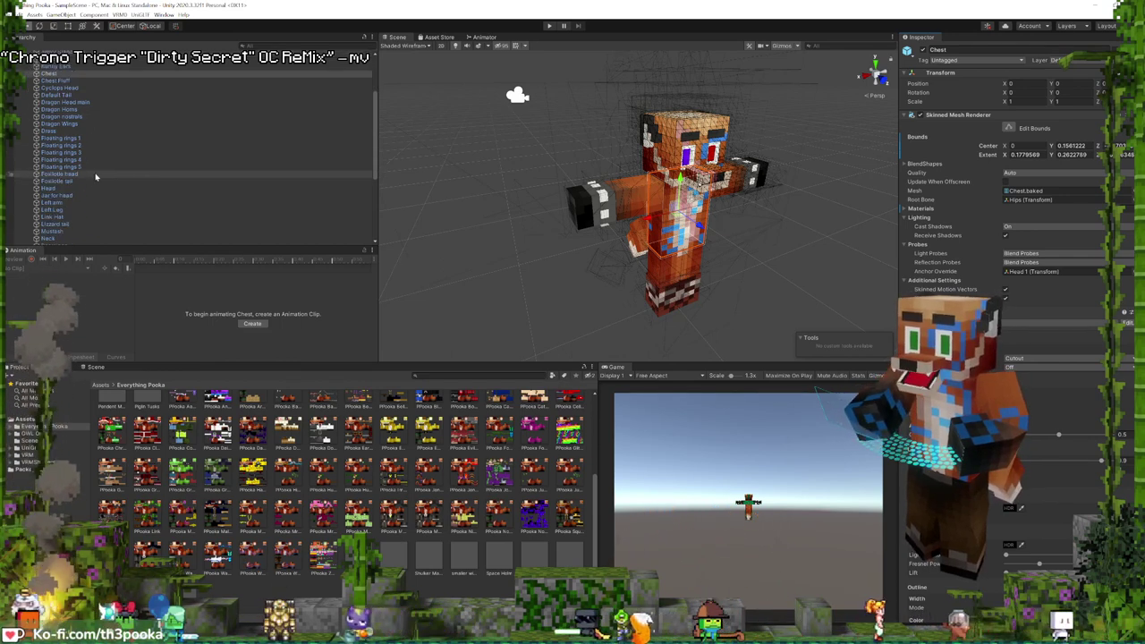
{"action": "left_click", "coordinate": [89, 202]}
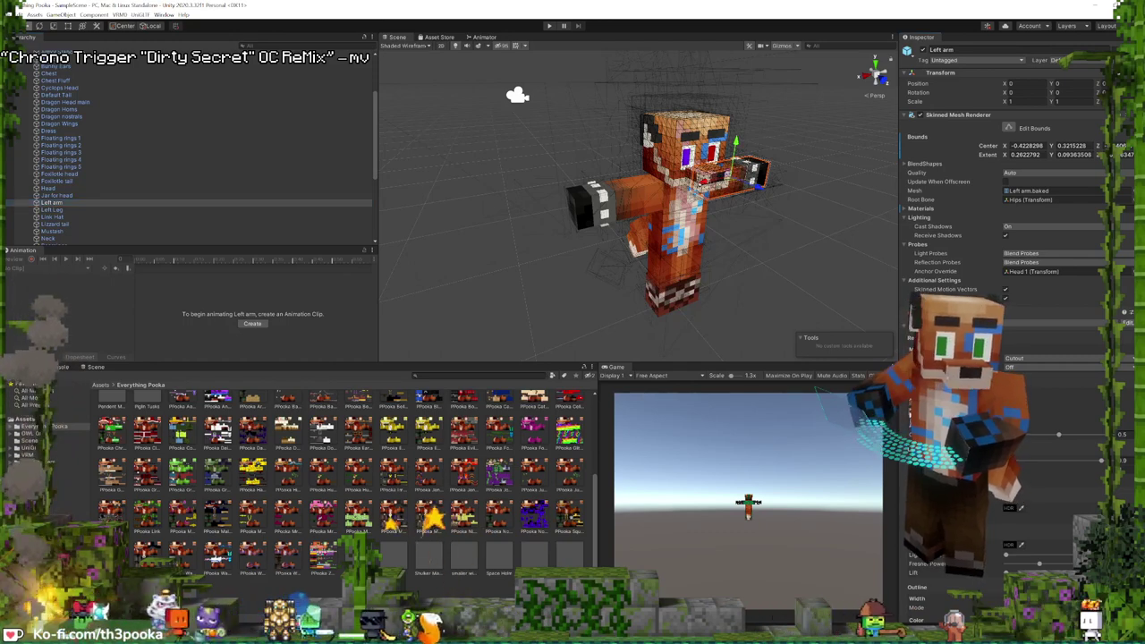
{"action": "left_click_drag", "start_coordinate": [270, 564], "coordinate": [747, 176]}
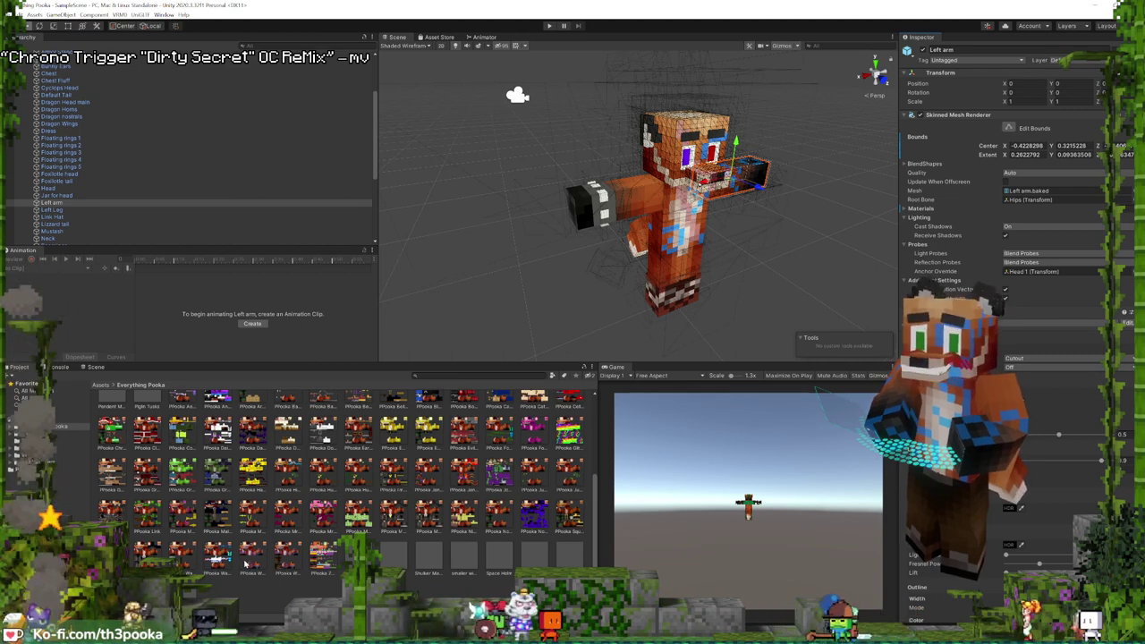
{"action": "left_click", "coordinate": [56, 211]}
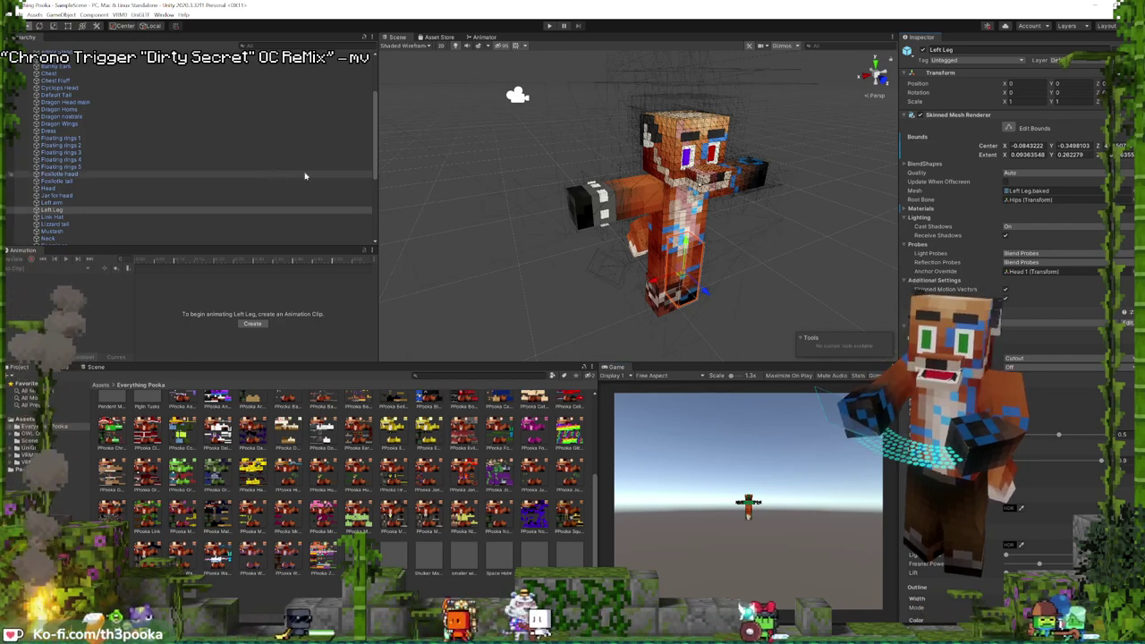
{"action": "scroll", "coordinate": [85, 219], "scroll_direction": "down", "scroll_amount": 3}
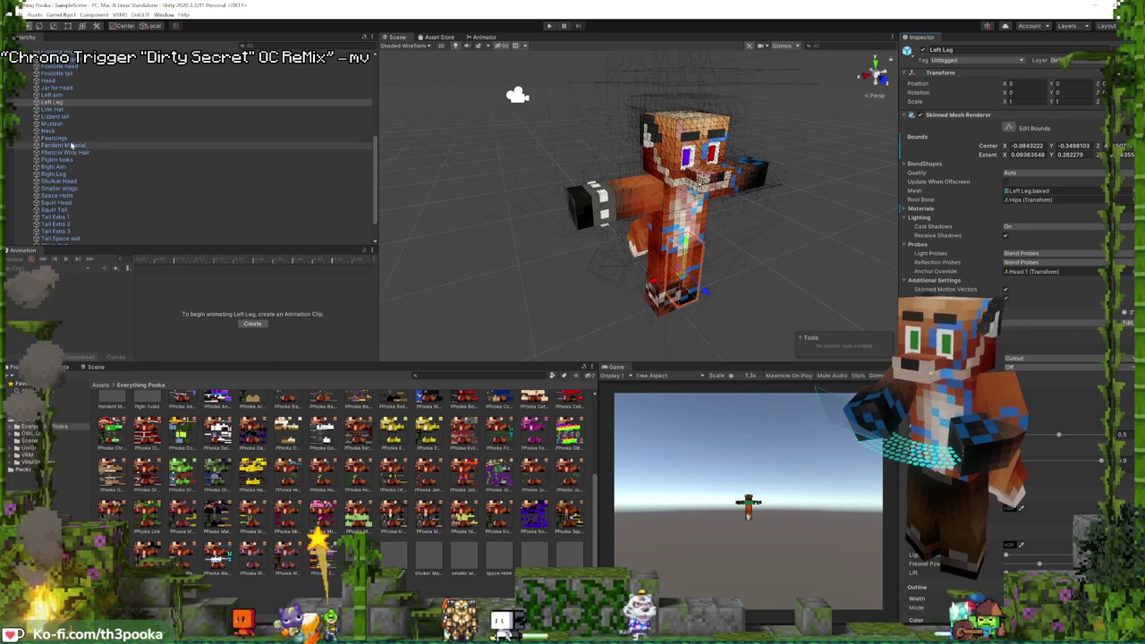
{"action": "left_click", "coordinate": [56, 166]}
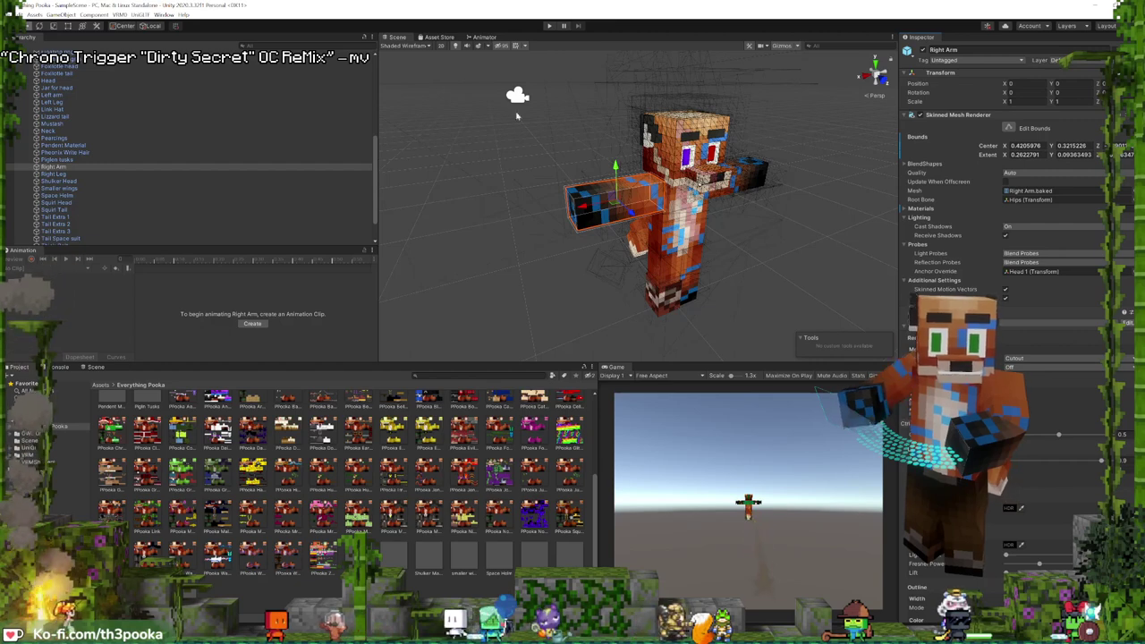
{"action": "left_click", "coordinate": [55, 173]}
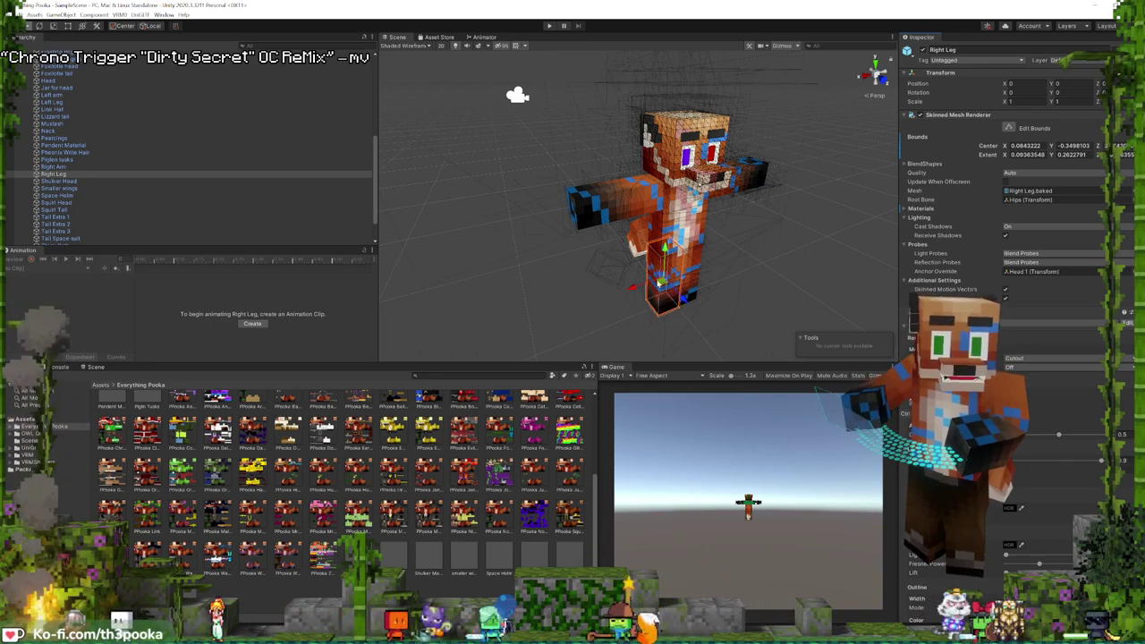
- Open the VRM export settings for the Everything Pooka avatar and set the title to -4 - Woad Negative
{"action": "scroll", "coordinate": [94, 126], "scroll_direction": "up", "scroll_amount": 5}
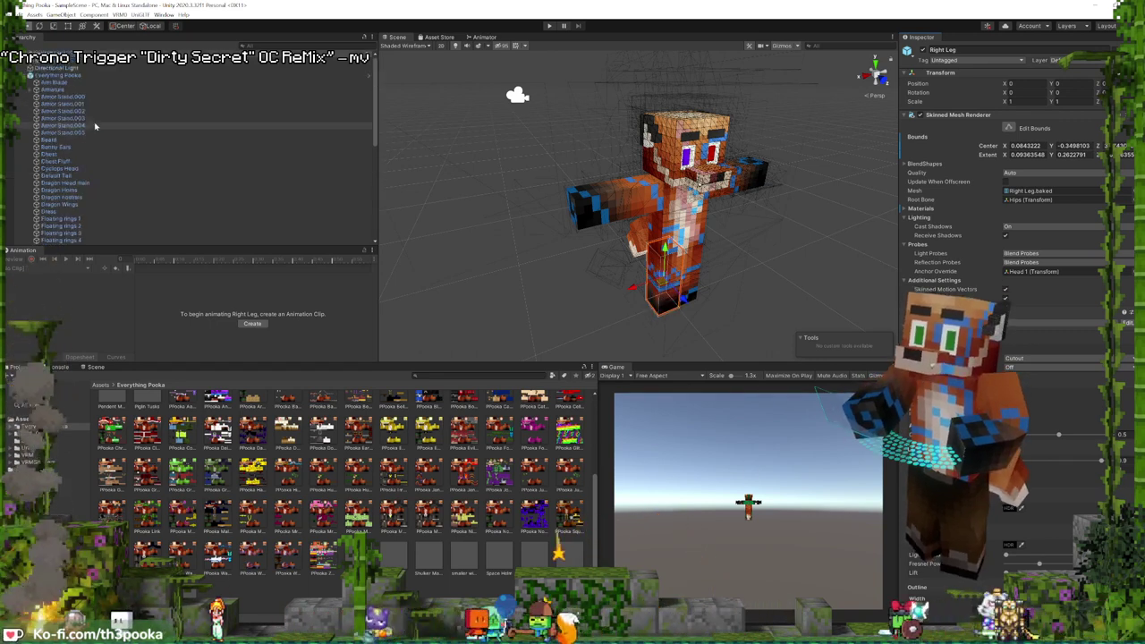
{"action": "left_click", "coordinate": [57, 75]}
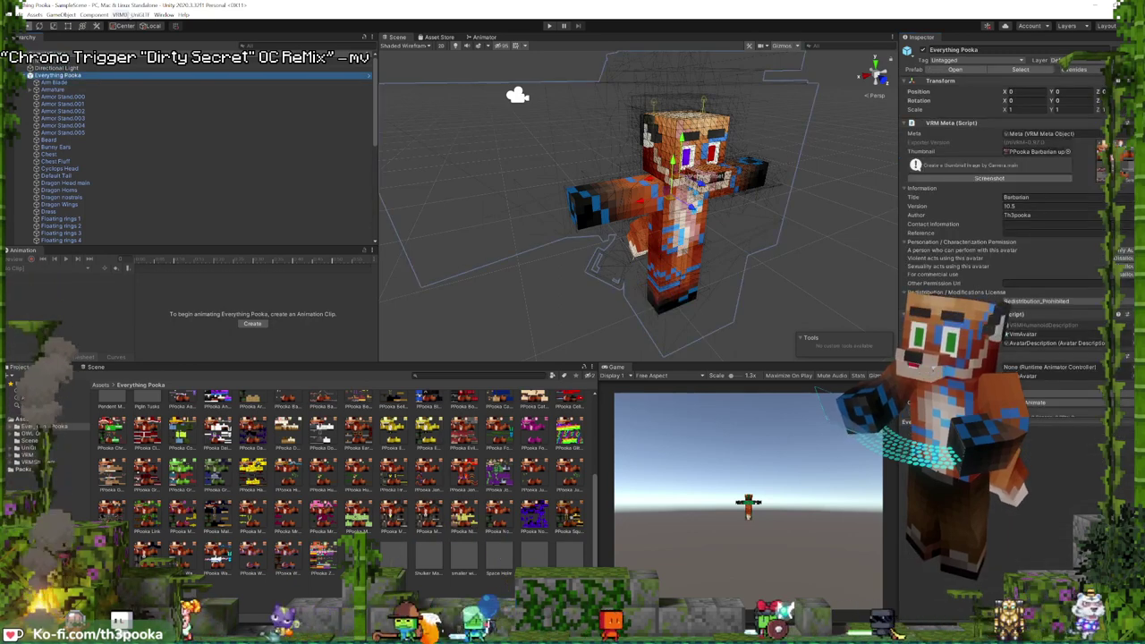
{"action": "left_click", "coordinate": [120, 15]}
{"action": "left_click", "coordinate": [143, 34]}
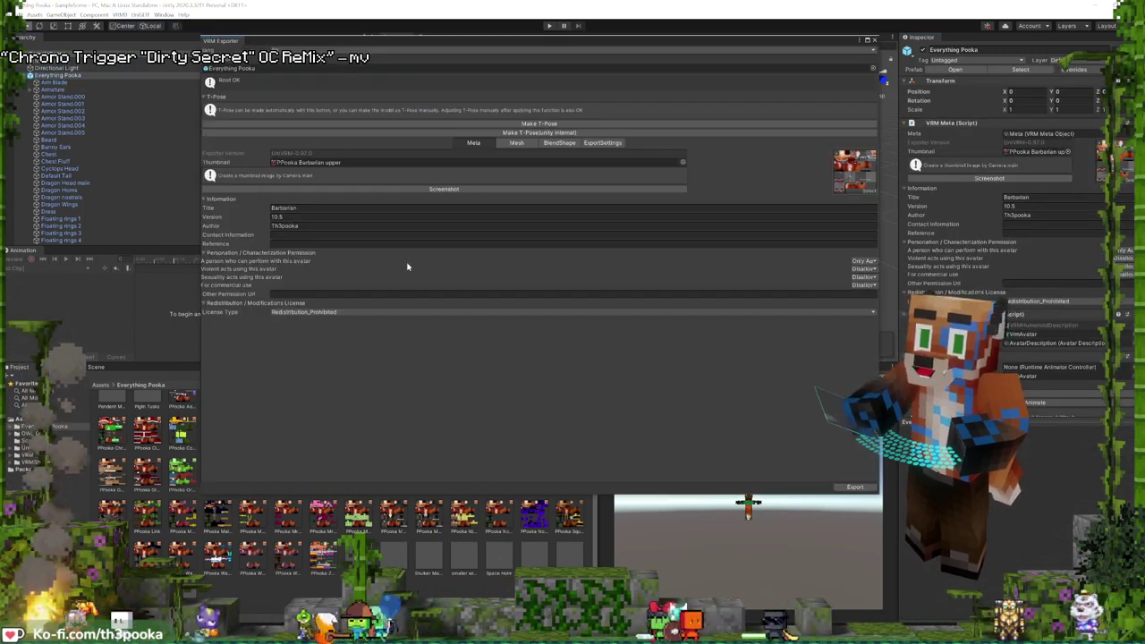
{"action": "left_click", "coordinate": [241, 204]}
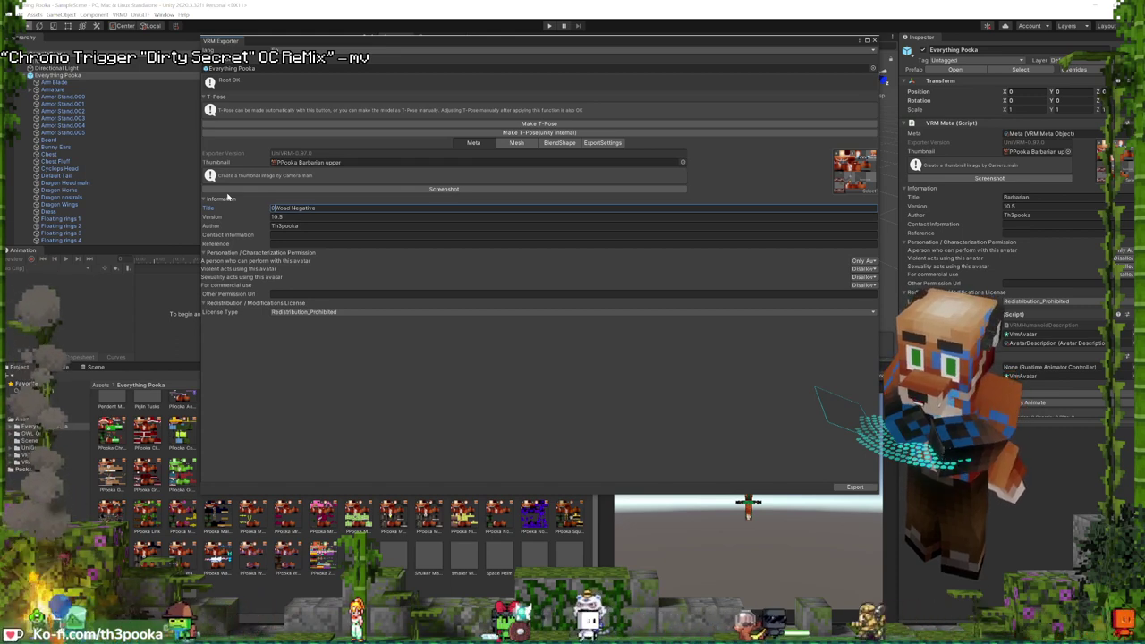
{"action": "type", "text": "-"}
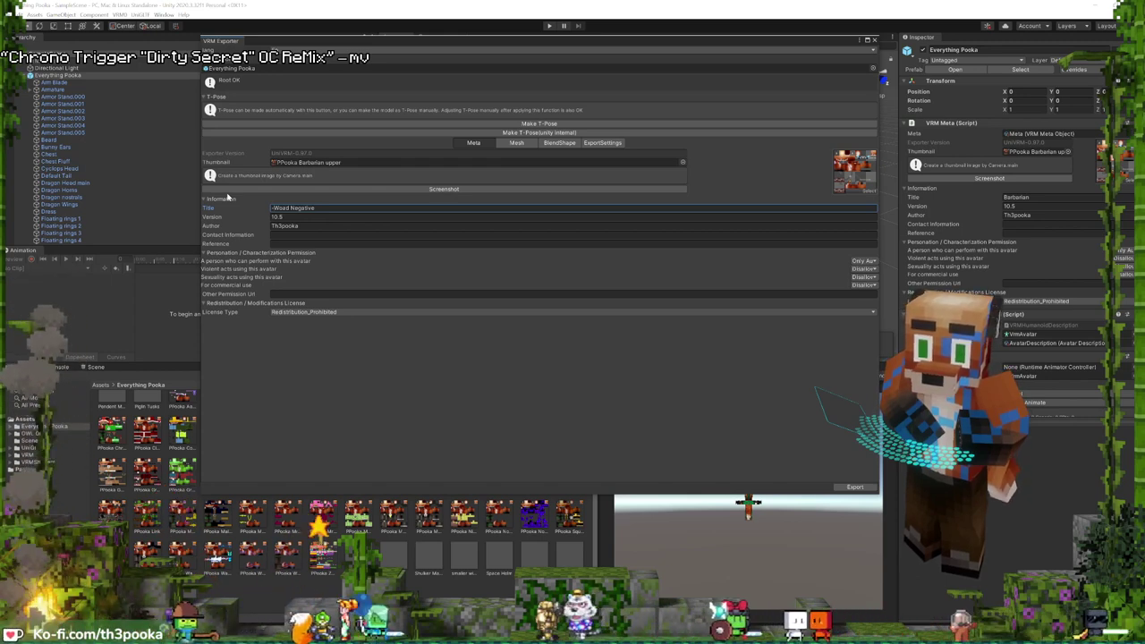
{"action": "type", "text": "8 -"}
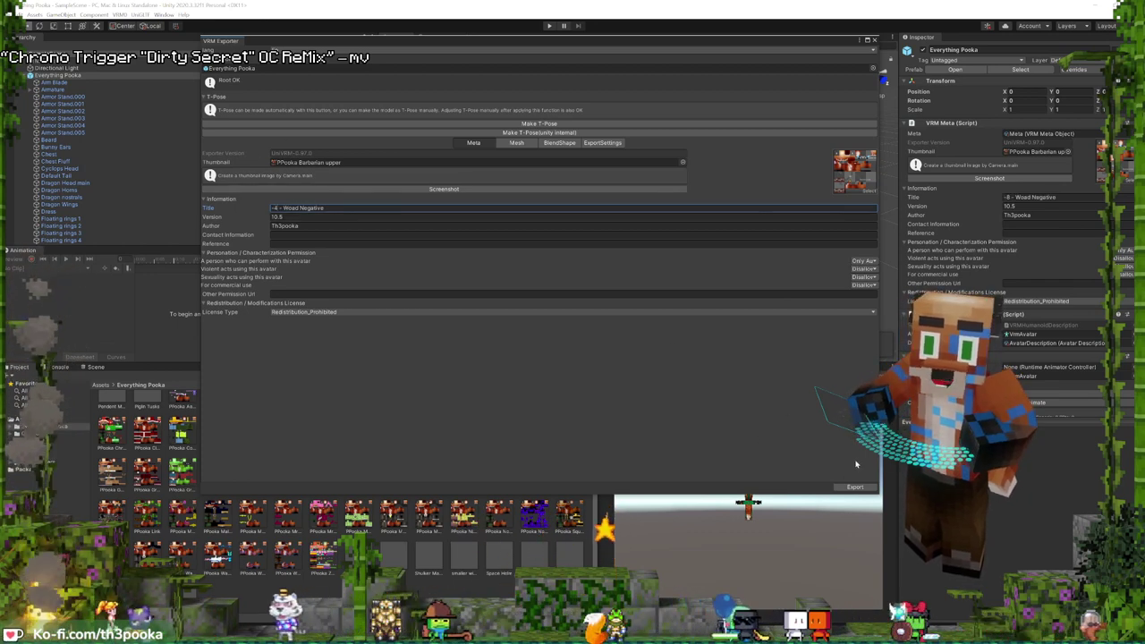
- Export the avatar as a VRM file named -4 - Woad Negative in the Pooka RedPurple Eyes folder
{"action": "left_click", "coordinate": [855, 488]}
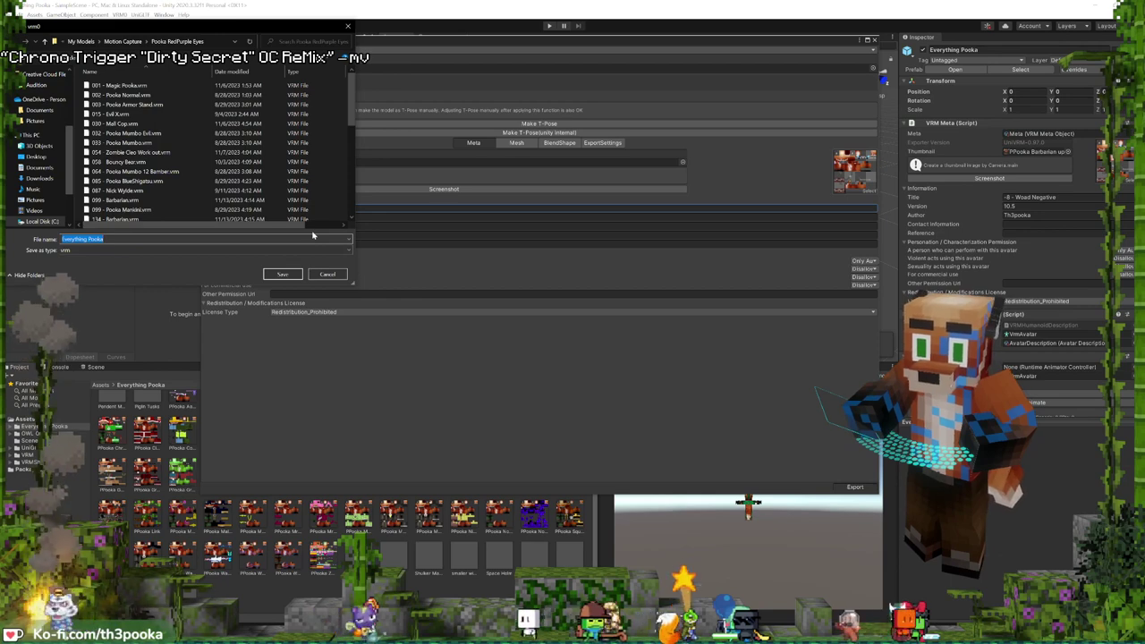
{"action": "type", "text": "-8 + Wise"}
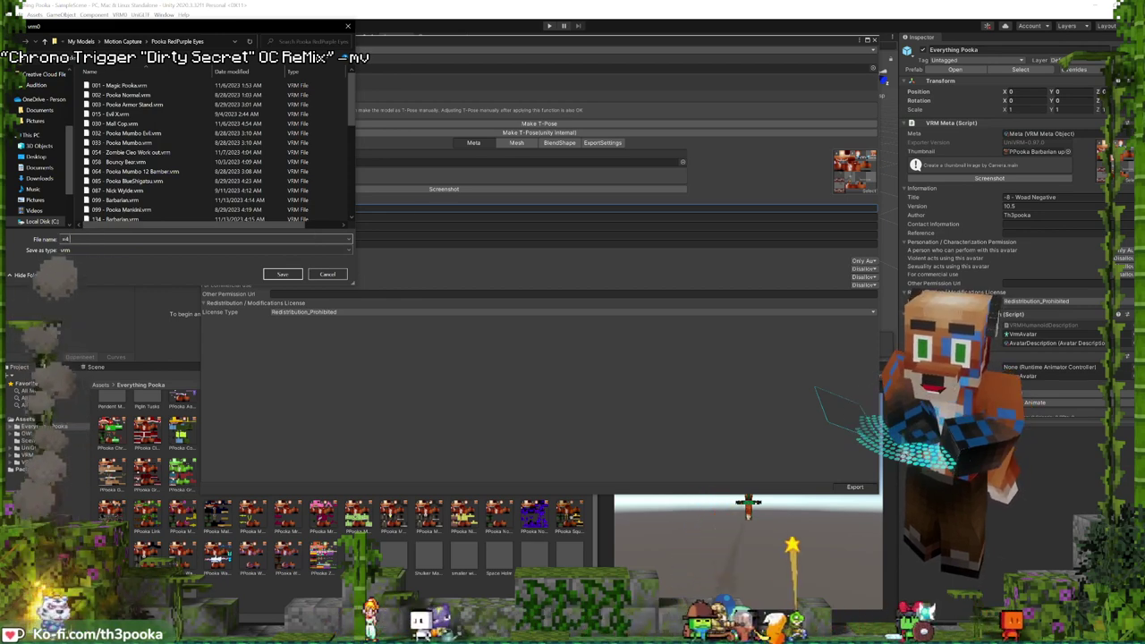
{"action": "type", "text": " Nega"}
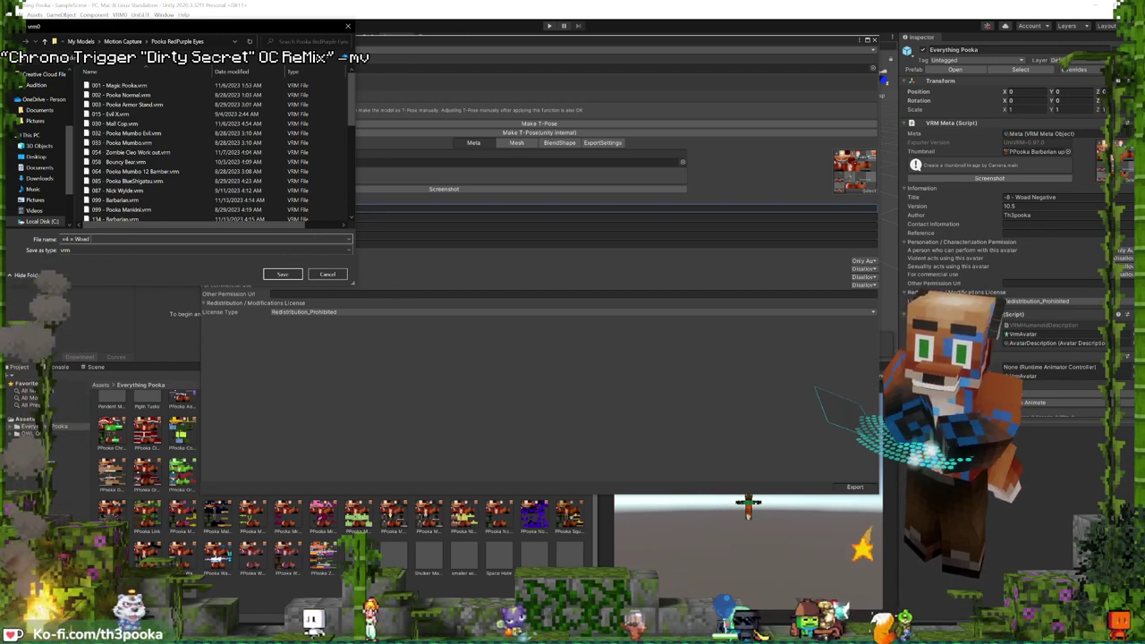
{"action": "type", "text": "tive"}
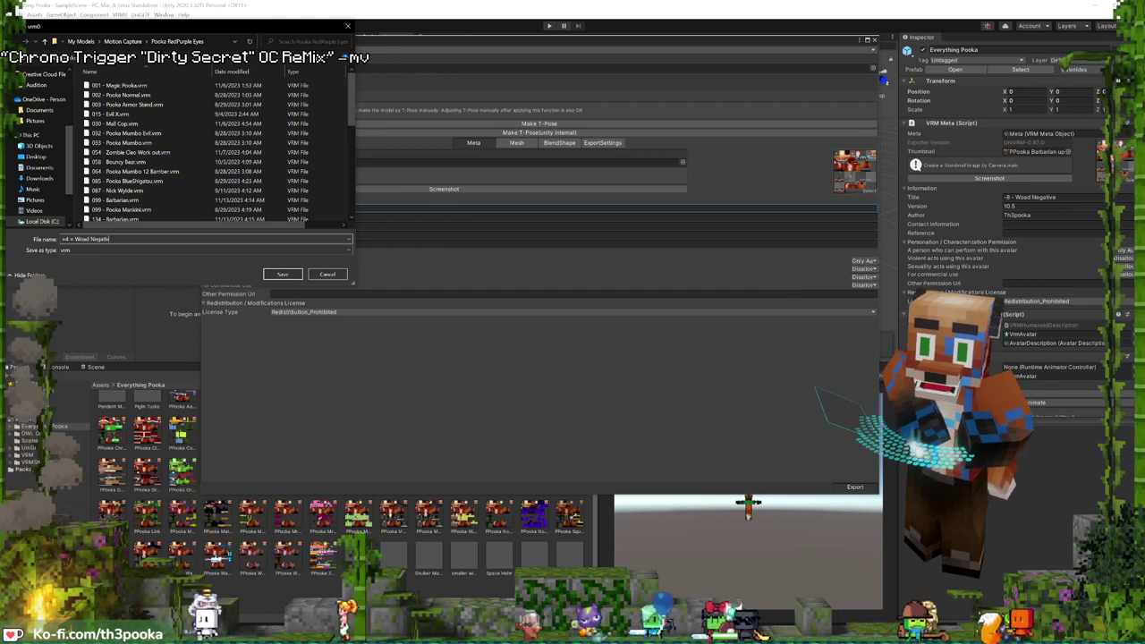
{"action": "key", "text": "Return"}
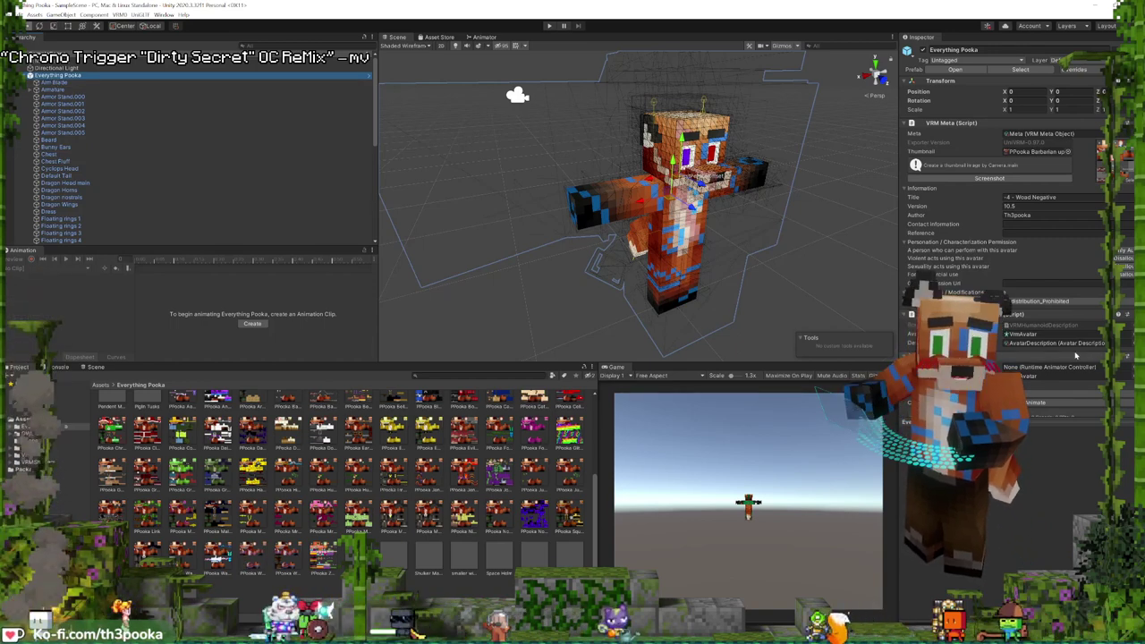
- Assign the PPooka Woad texture with pants to the avatar's Left Leg and Right Leg
{"action": "scroll", "coordinate": [85, 198], "scroll_direction": "down", "scroll_amount": 5}
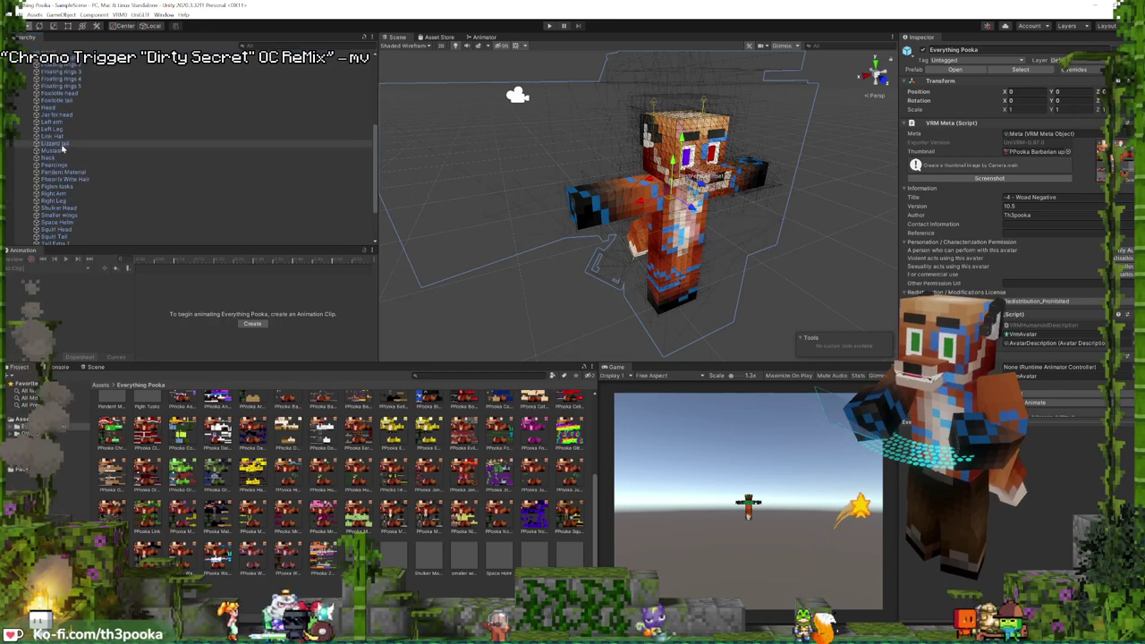
{"action": "left_click", "coordinate": [54, 129]}
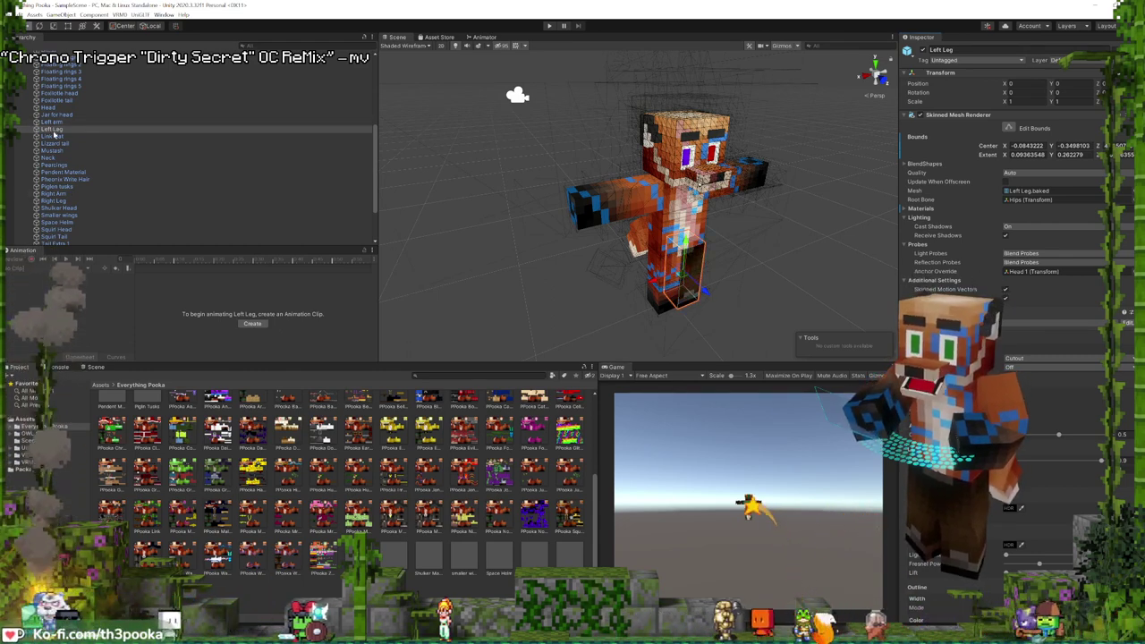
{"action": "left_click", "coordinate": [62, 201]}
{"action": "left_click_drag", "start_coordinate": [266, 565], "coordinate": [912, 394]}
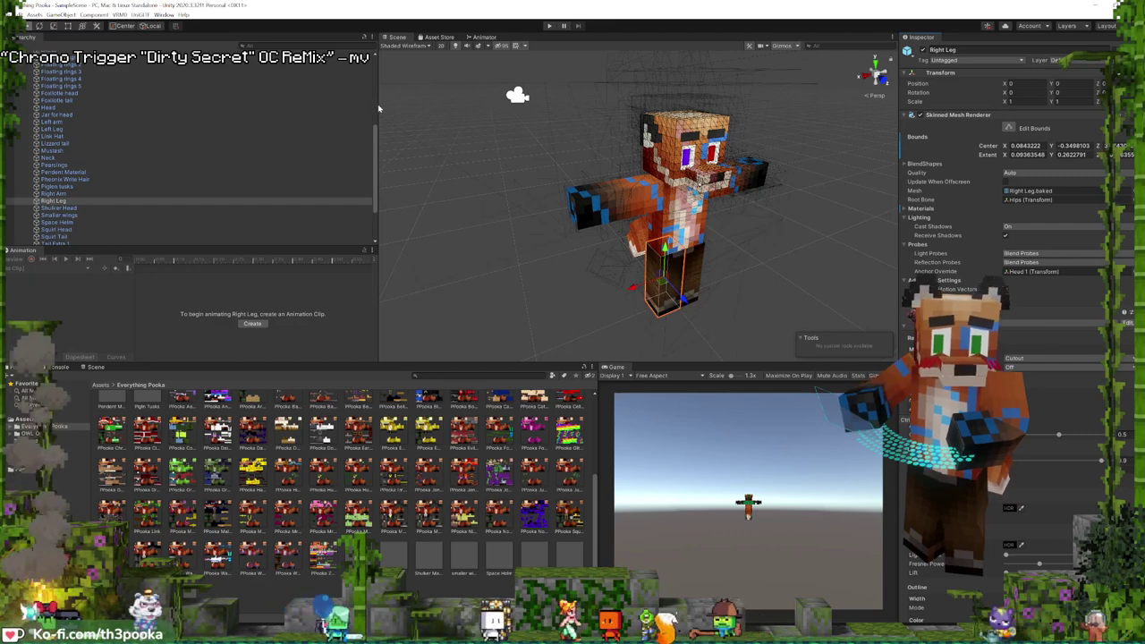
{"action": "scroll", "coordinate": [119, 114], "scroll_direction": "up", "scroll_amount": 7}
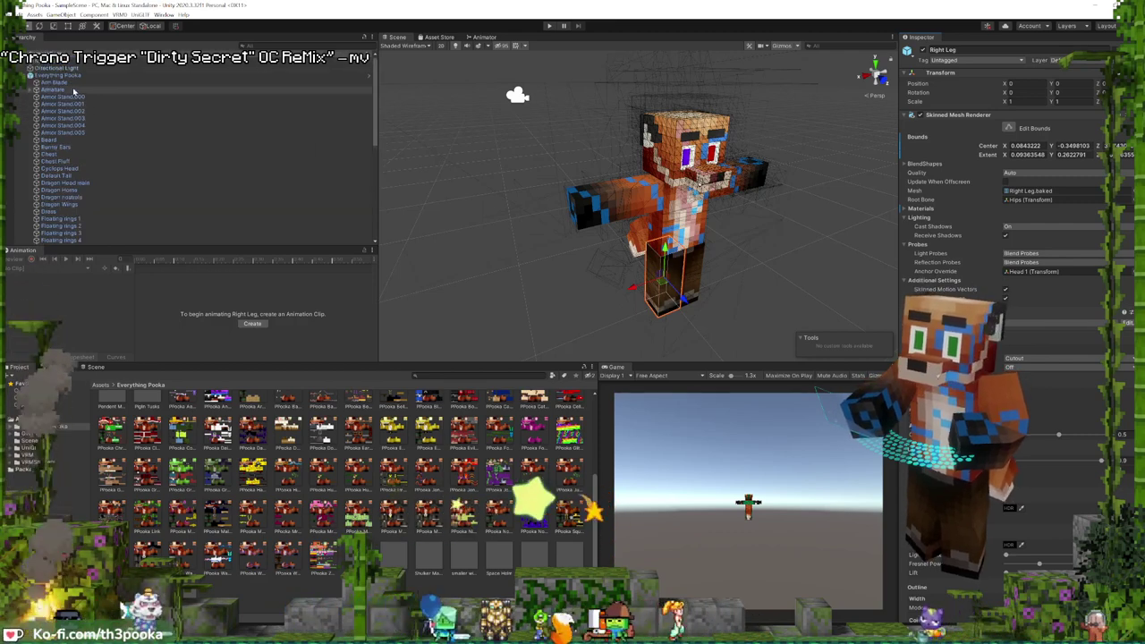
- Open the VRM export settings for the Everything Pooka avatar and set the title to 152 - Woad
{"action": "left_click", "coordinate": [59, 75]}
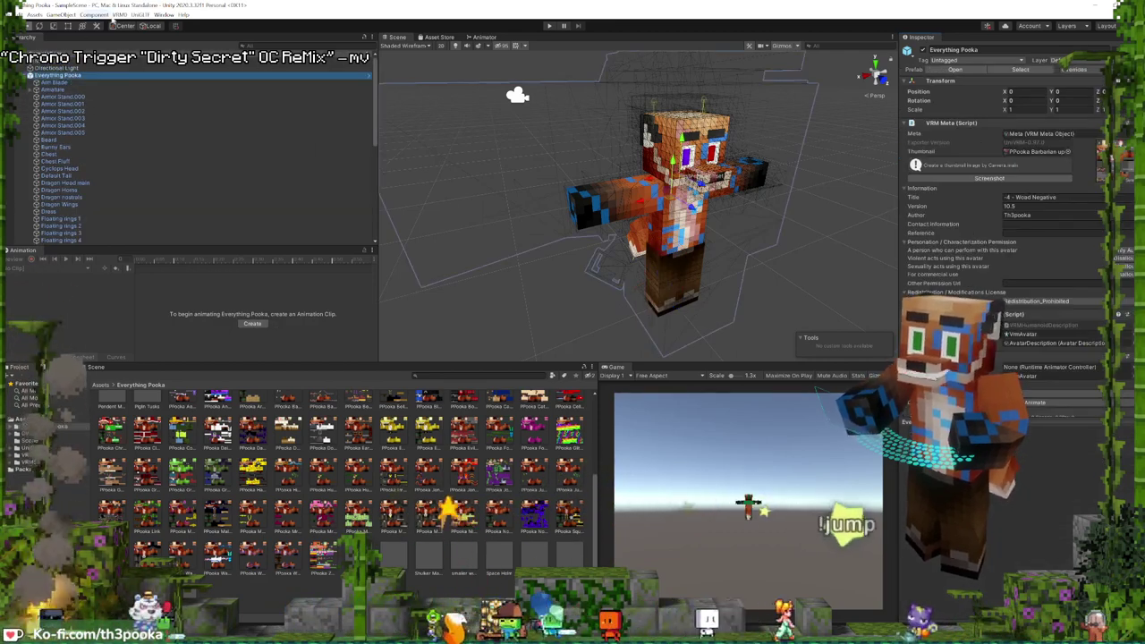
{"action": "left_click", "coordinate": [119, 15]}
{"action": "left_click", "coordinate": [143, 34]}
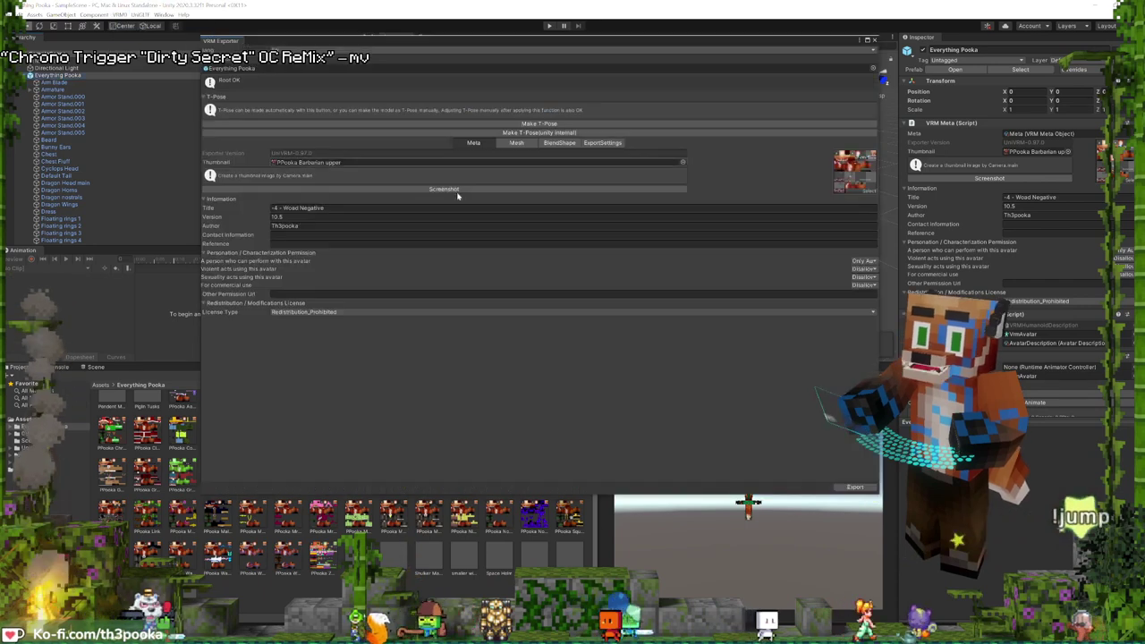
{"action": "double_click", "coordinate": [275, 208]}
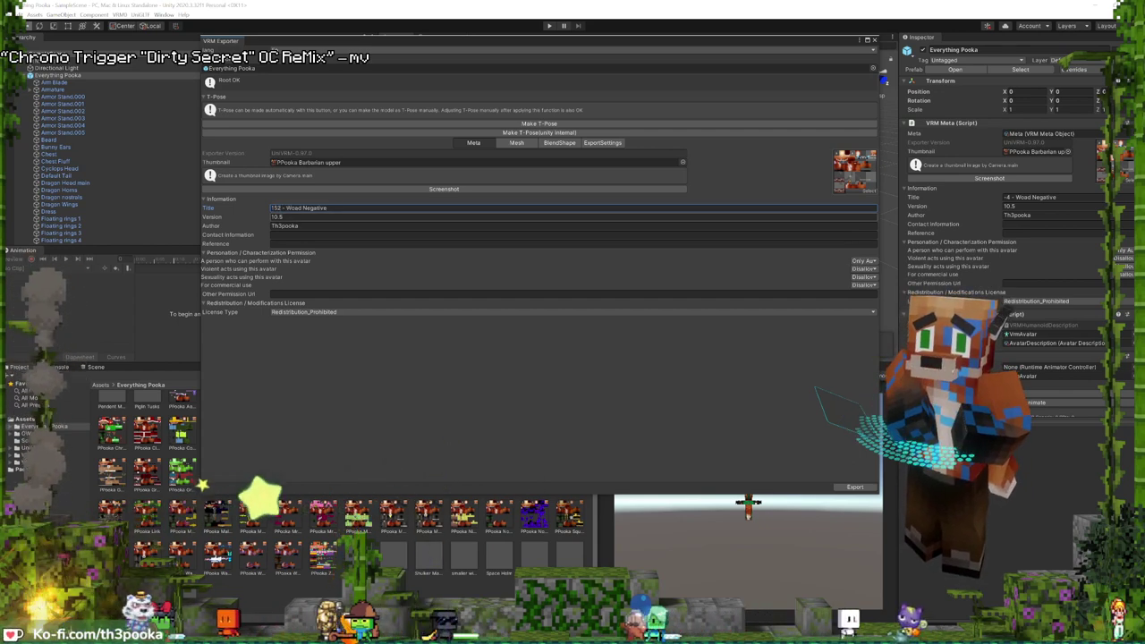
{"action": "left_click_drag", "start_coordinate": [327, 207], "coordinate": [270, 209]}
{"action": "key", "text": "BackSpace"}
{"action": "key", "text": "BackSpace"}
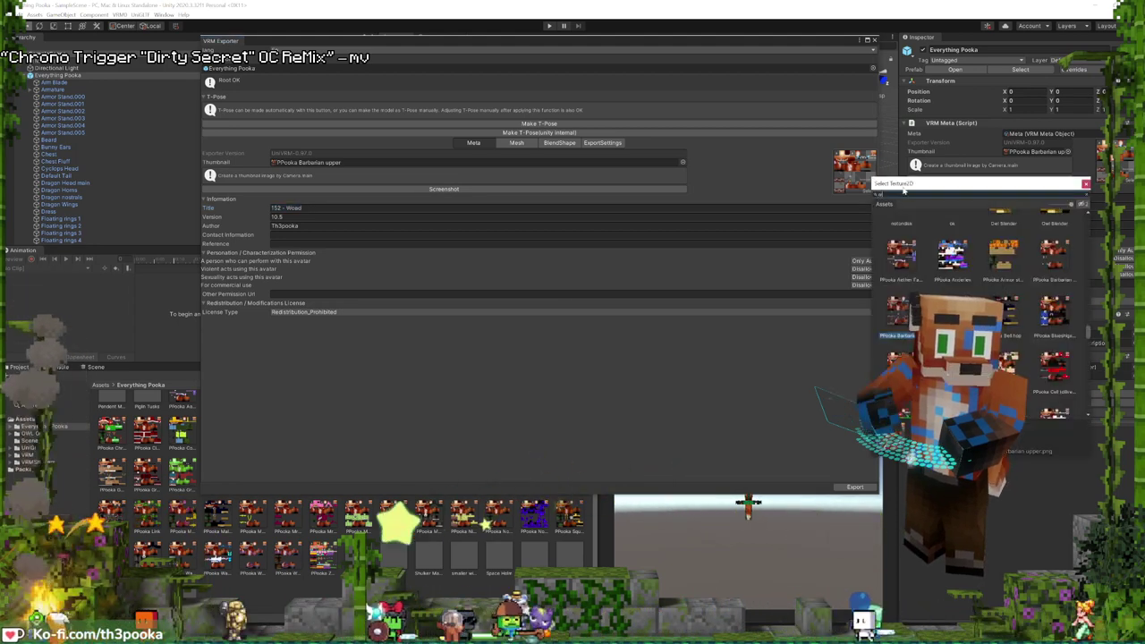
- Set the thumbnail to the PPooka Woad texture and export the avatar as 152 - Woad in the Pooka RedPurple Eyes folder
{"action": "type", "text": "woad"}
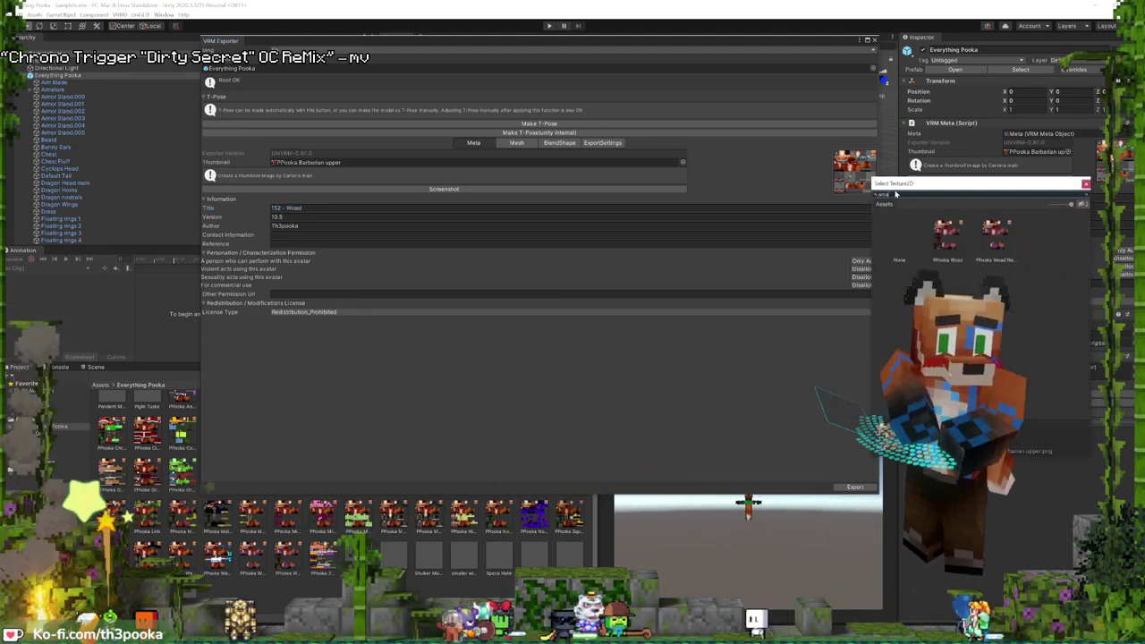
{"action": "double_click", "coordinate": [947, 234]}
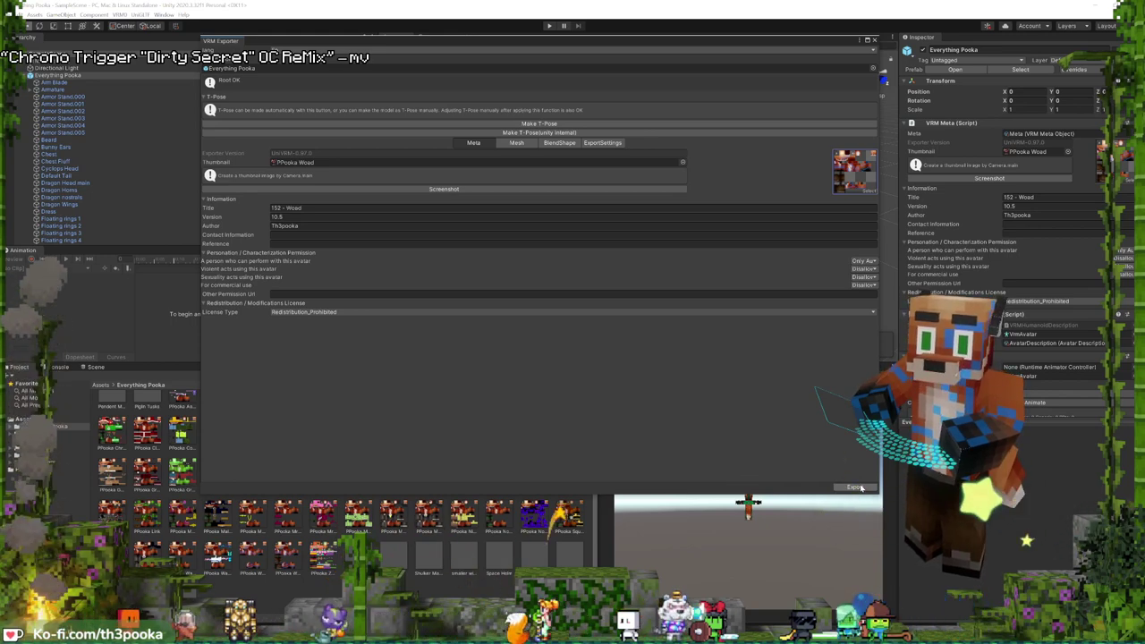
{"action": "left_click", "coordinate": [855, 488]}
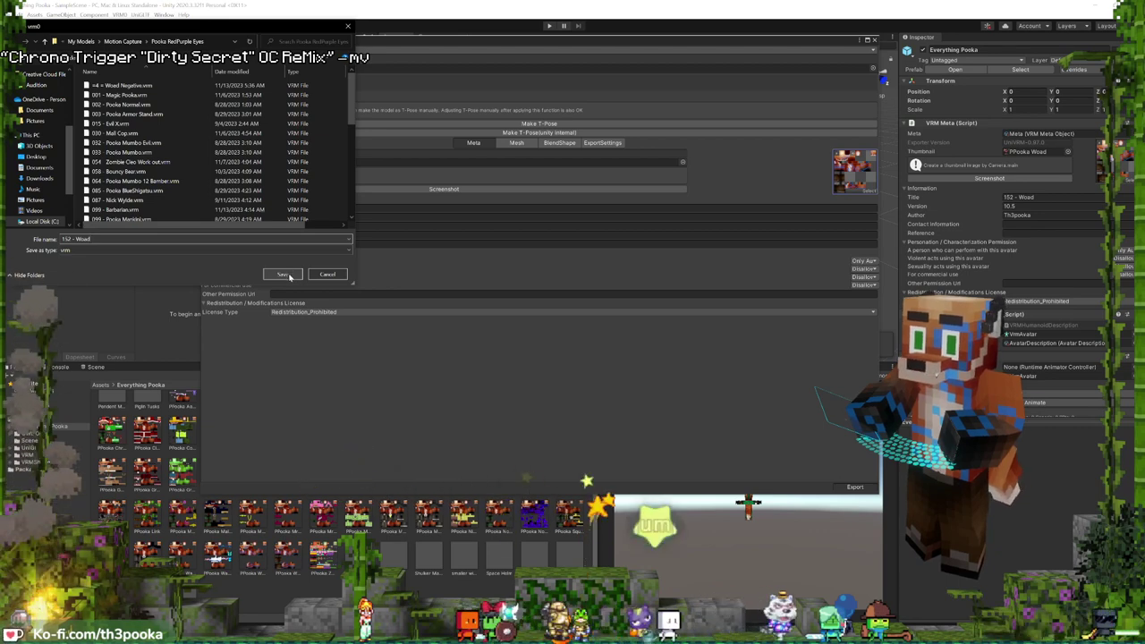
{"action": "left_click", "coordinate": [287, 274]}
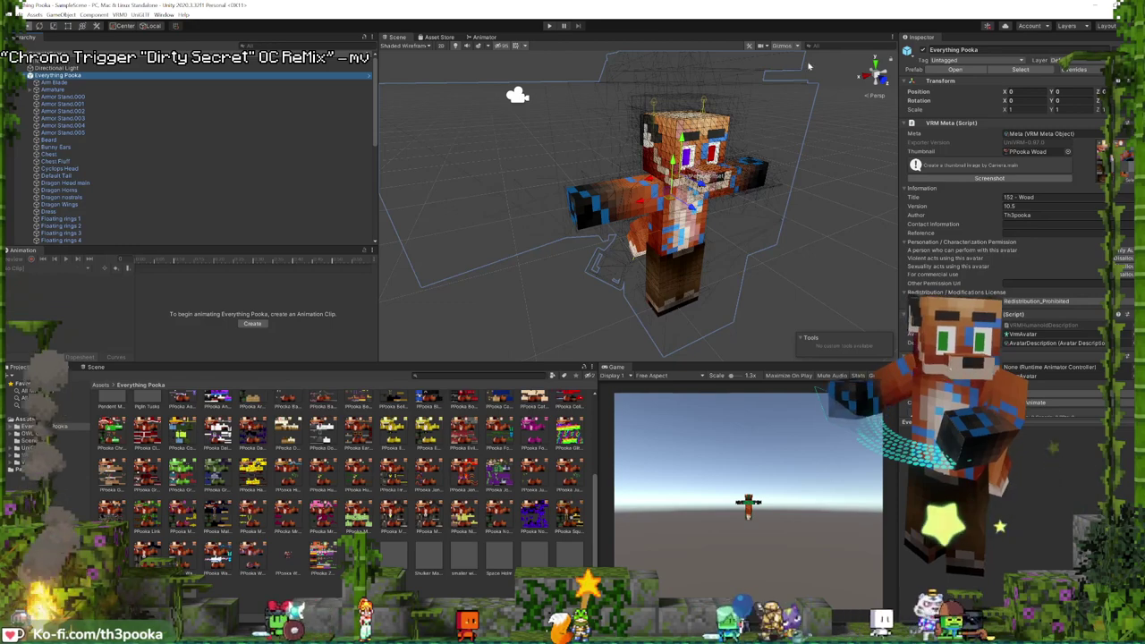
- Switch from Unity to the Wave scene in Blender and play its animation
{"action": "left_click", "coordinate": [1098, 6]}
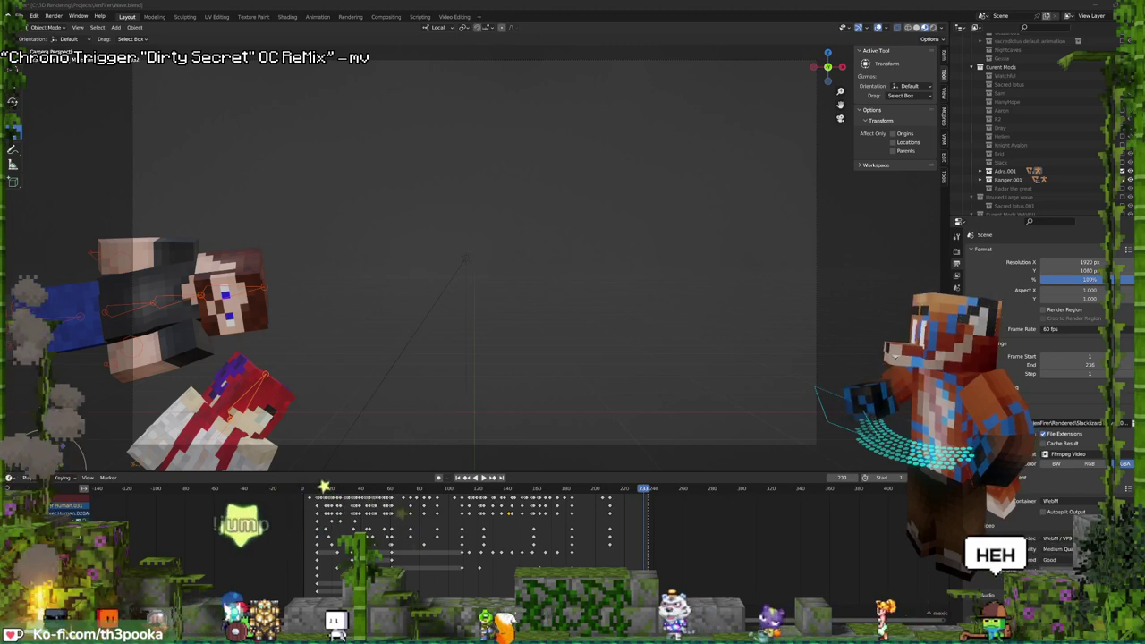
{"action": "left_click", "coordinate": [312, 538]}
{"action": "key", "text": "space"}
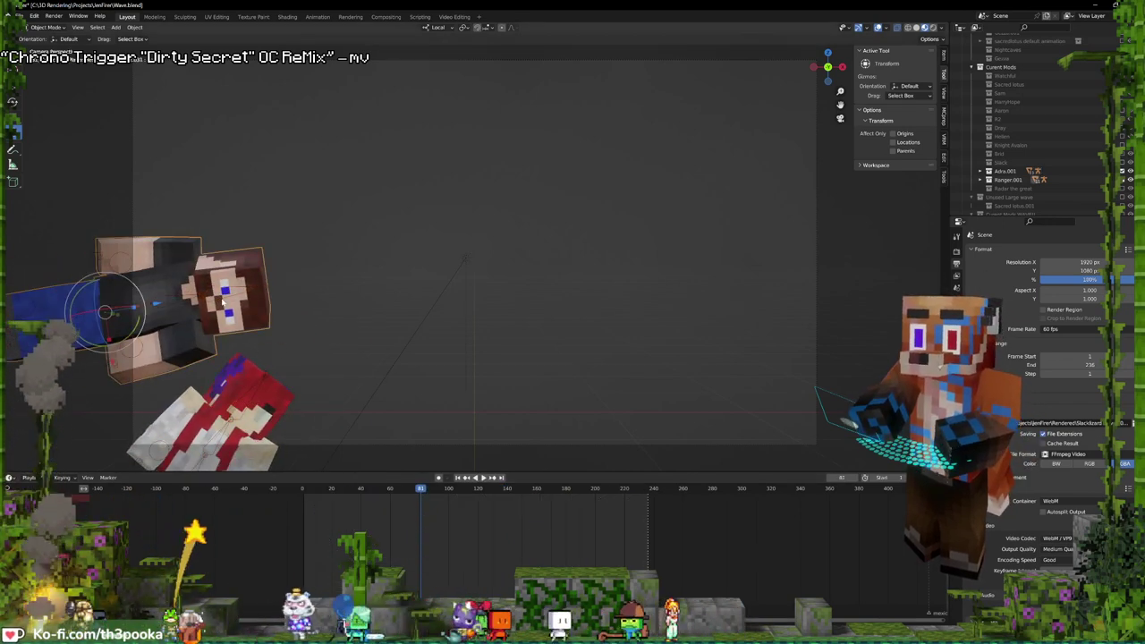
- In Pose Mode, rotate the brown-haired character's head bone about -25.1° on its local Y axis at frame 83 and keyframe it
{"action": "key", "text": "ctrl+Tab"}
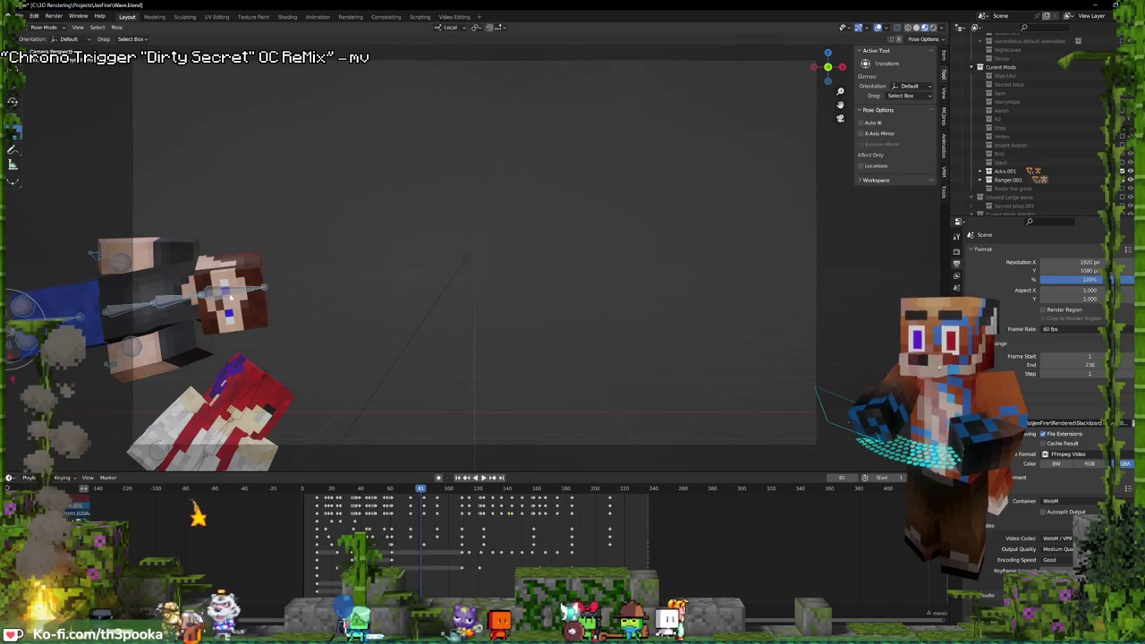
{"action": "mouse_move", "coordinate": [414, 525]}
{"action": "right_mouse_down", "text": "shift"}
{"action": "mouse_move", "coordinate": [387, 506]}
{"action": "mouse_move", "coordinate": [420, 511]}
{"action": "right_mouse_up", "text": "shift"}
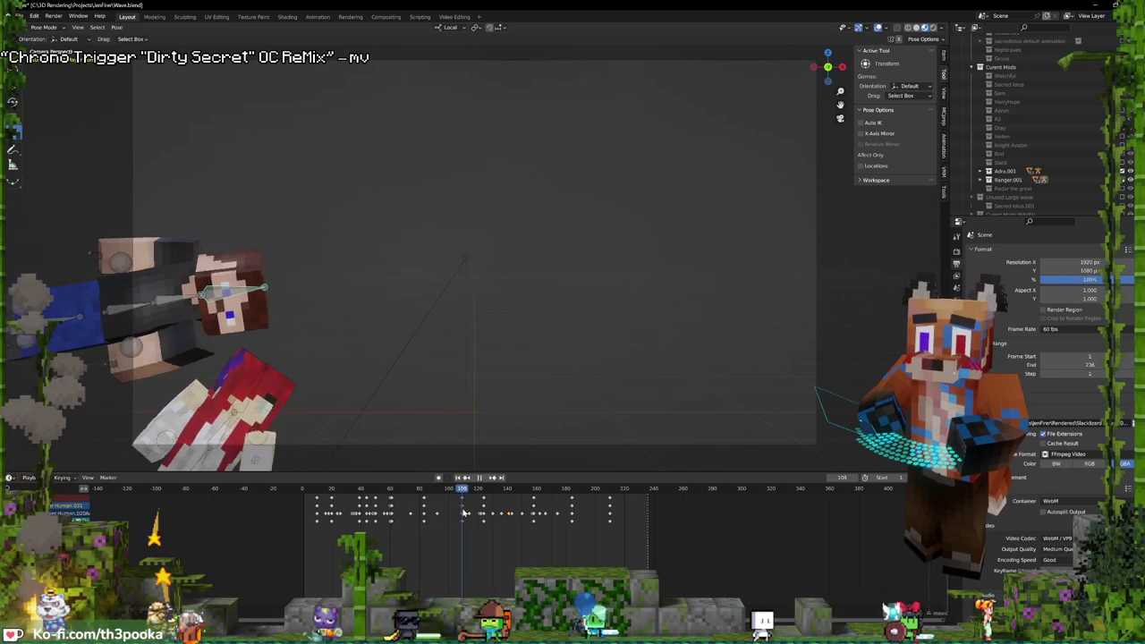
{"action": "left_click_drag", "start_coordinate": [464, 512], "coordinate": [435, 514]}
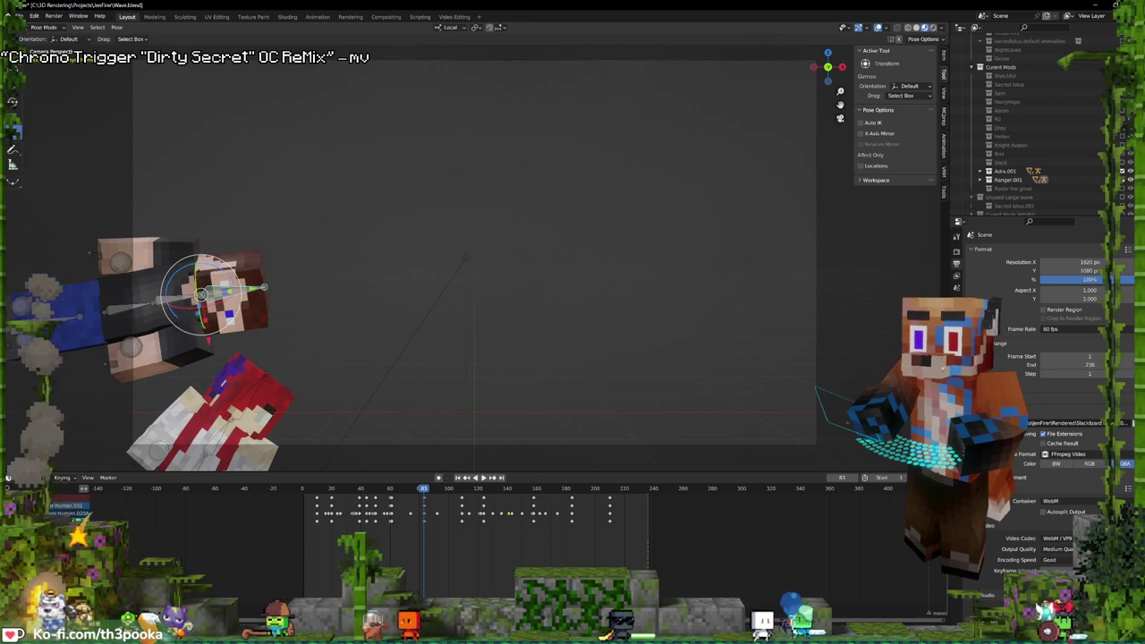
{"action": "left_click_drag", "start_coordinate": [196, 268], "coordinate": [213, 212]}
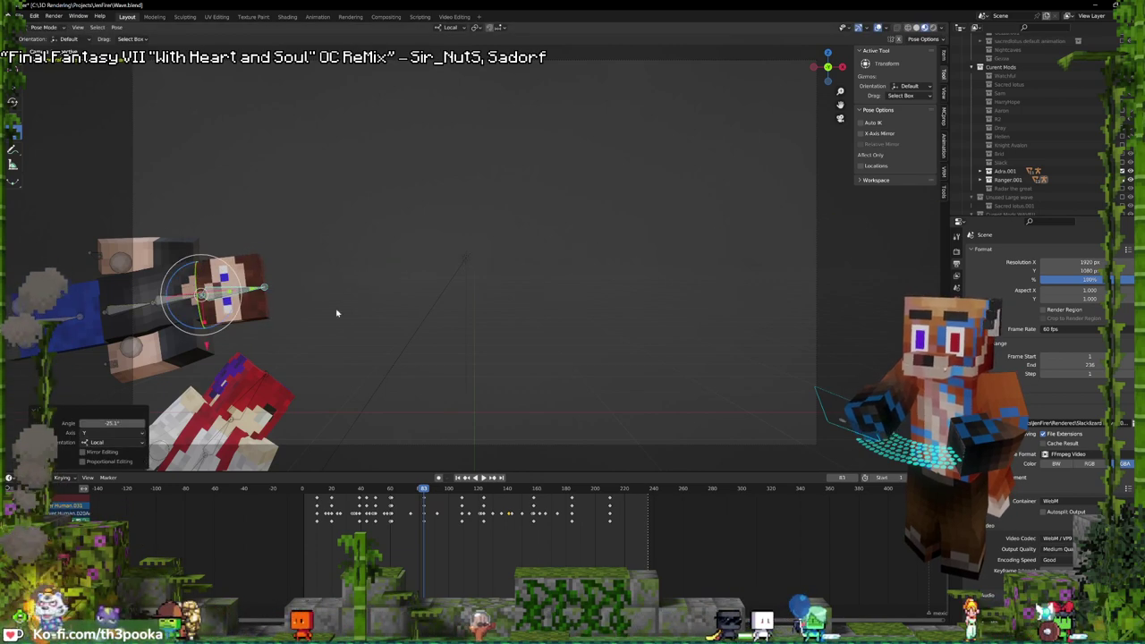
{"action": "key", "text": "i"}
{"action": "left_click", "coordinate": [370, 244]}
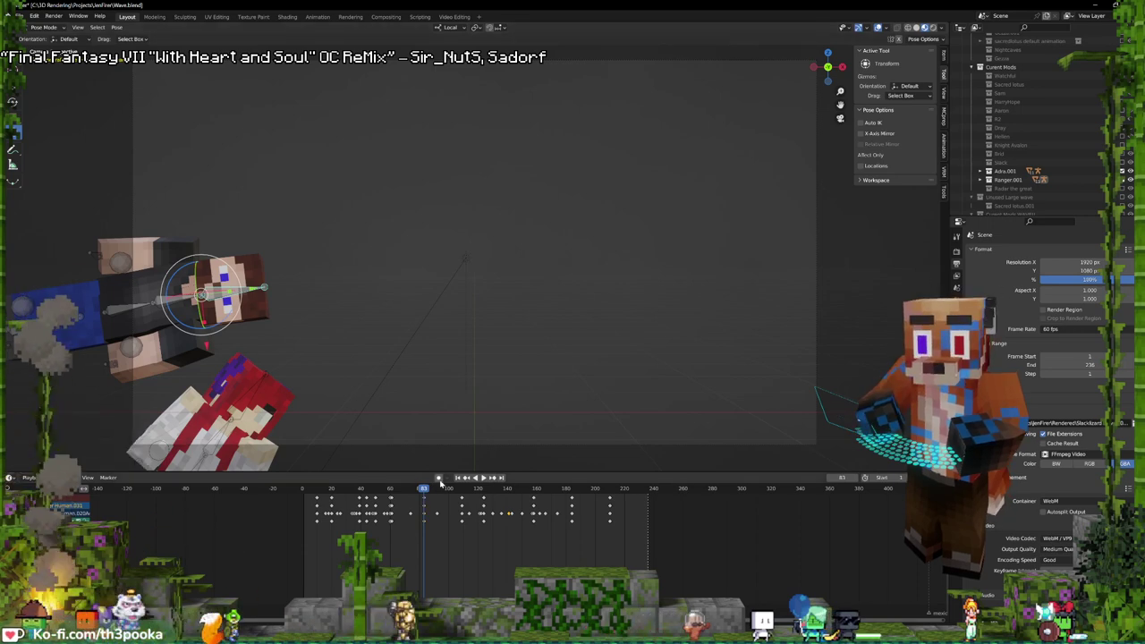
- With auto keying on, rotate and key the brown-haired character's head about -28° on local Y at frame 109, and play the animation
{"action": "left_click", "coordinate": [462, 489]}
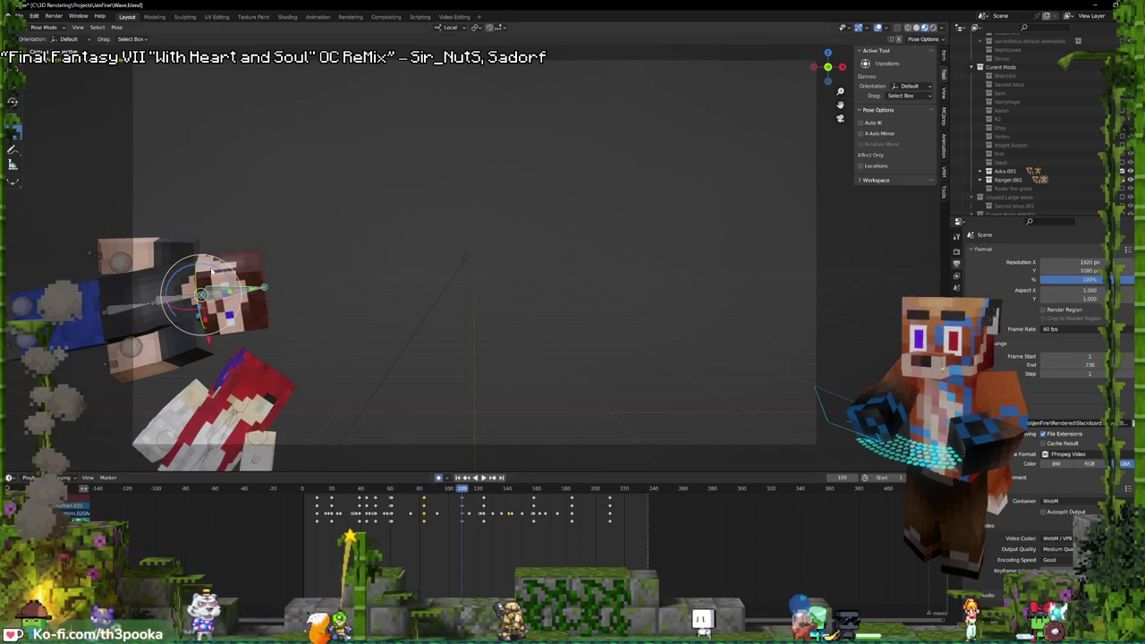
{"action": "left_click_drag", "start_coordinate": [197, 268], "coordinate": [198, 270]}
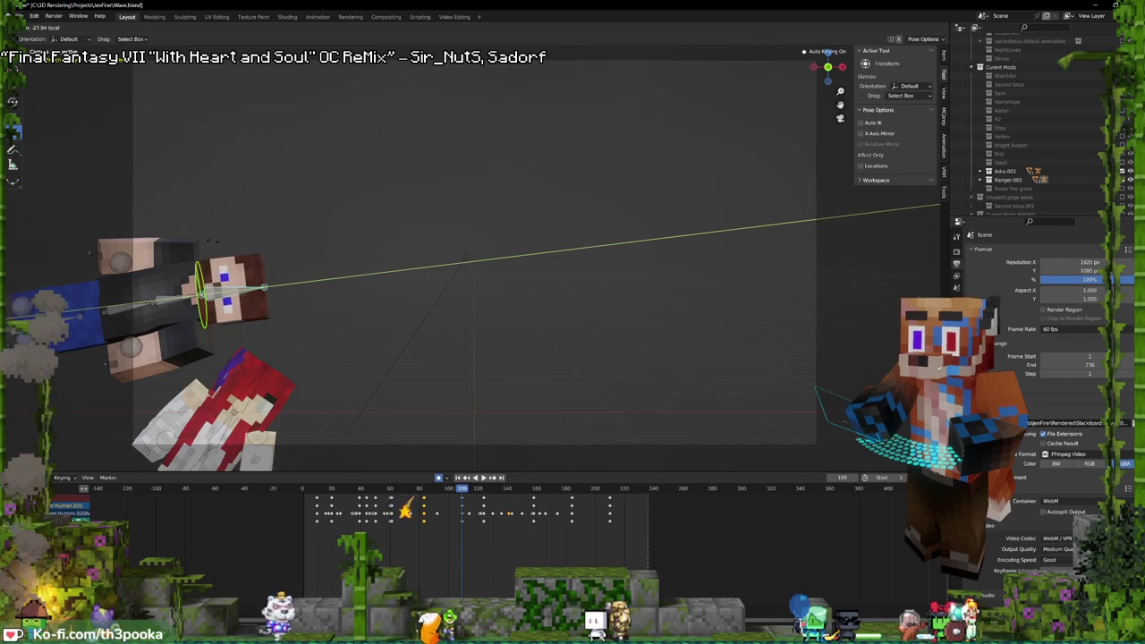
{"action": "key", "text": "Return"}
{"action": "key", "text": "i"}
{"action": "key", "text": "space"}
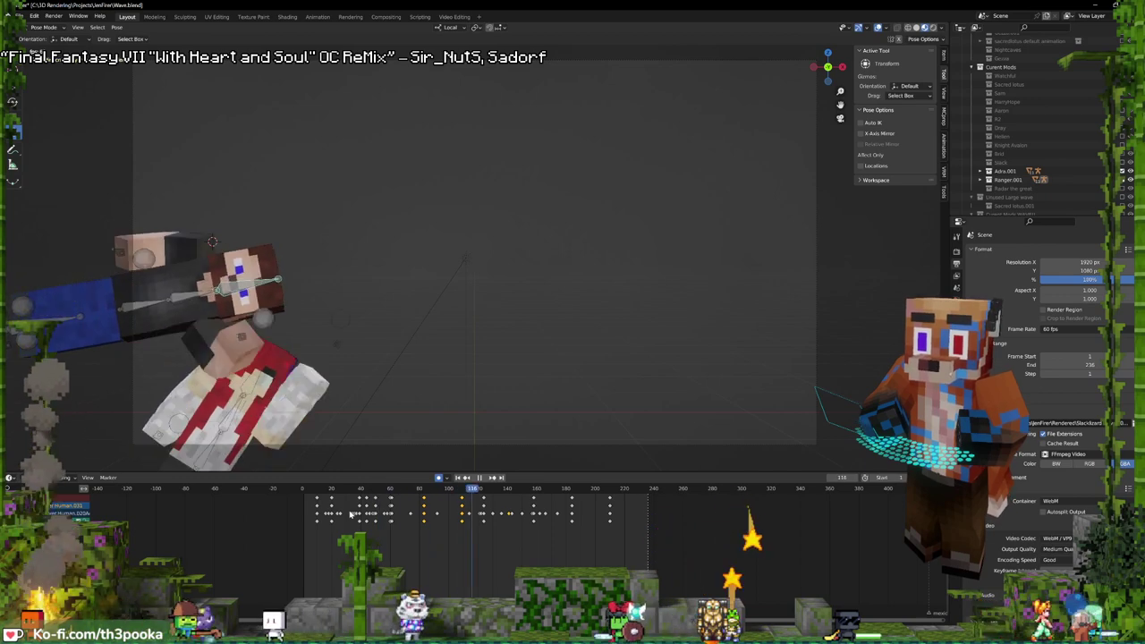
{"action": "key", "text": "space"}
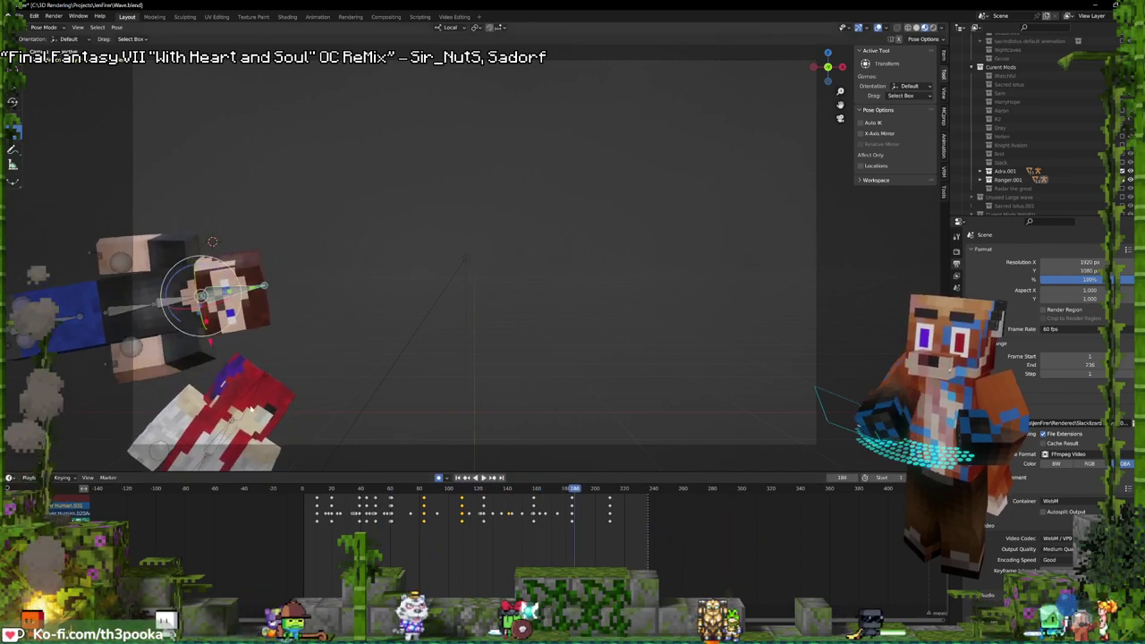
- In Object Mode, move the red-haired character's rig about 0.058 m on X and 0.319 m on Z at frame 186
{"action": "key", "text": "ctrl+Tab"}
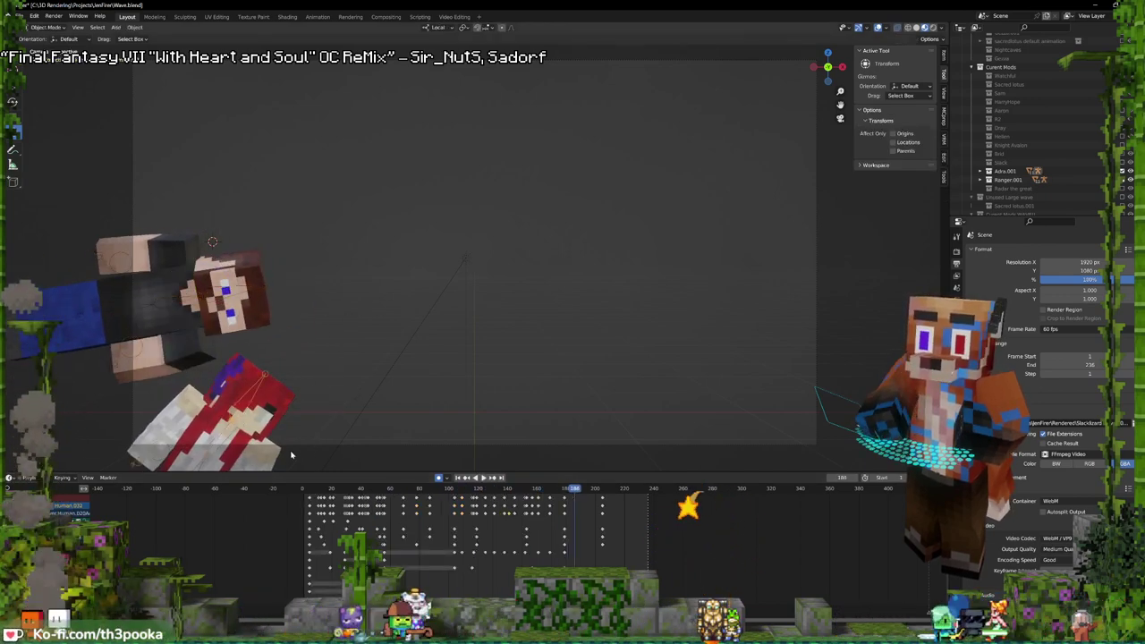
{"action": "middle_click_drag", "start_coordinate": [421, 542], "coordinate": [438, 530]}
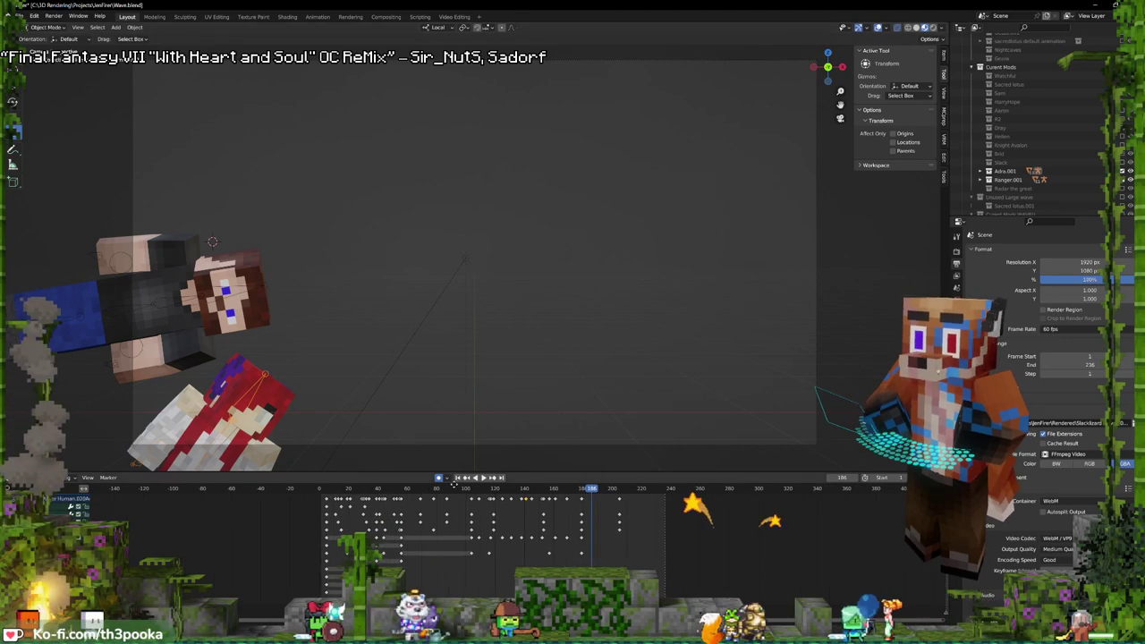
{"action": "key", "text": "g"}
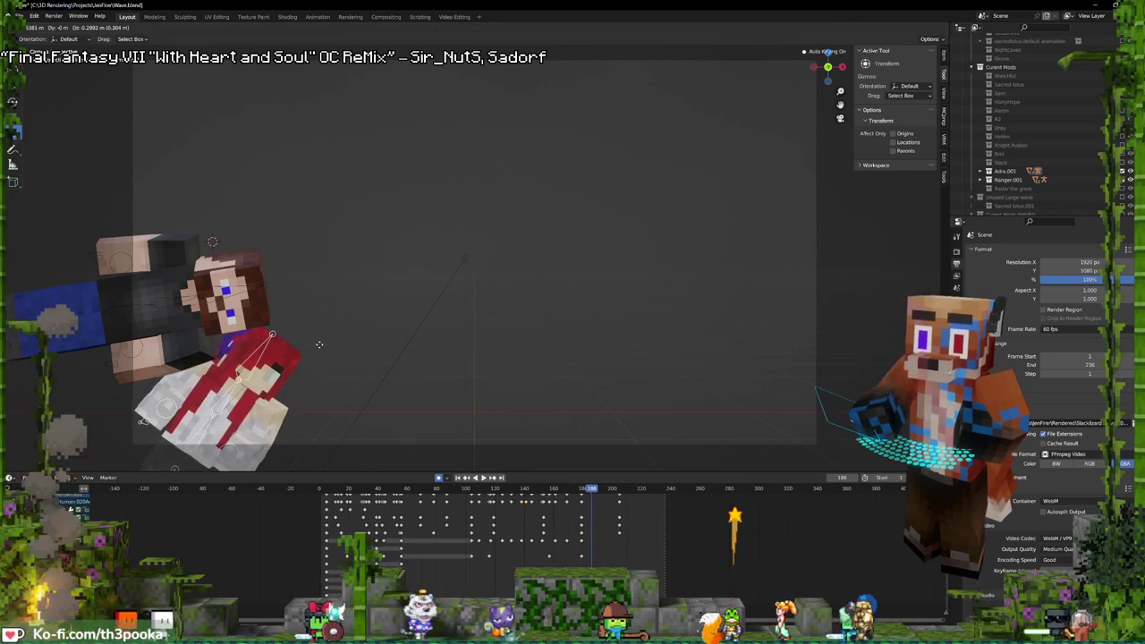
{"action": "left_click", "coordinate": [313, 339]}
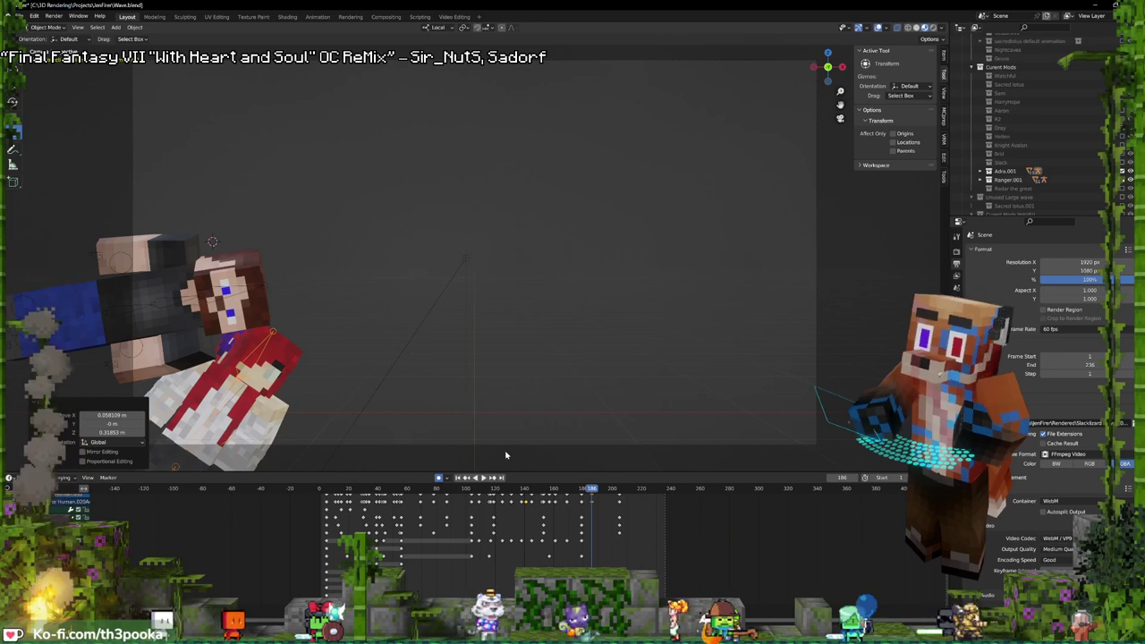
- In Pose Mode, rotate the red-haired character's head bone at frames 78 and 104 to turn the face away from the ground
{"action": "key", "text": "ctrl+Tab"}
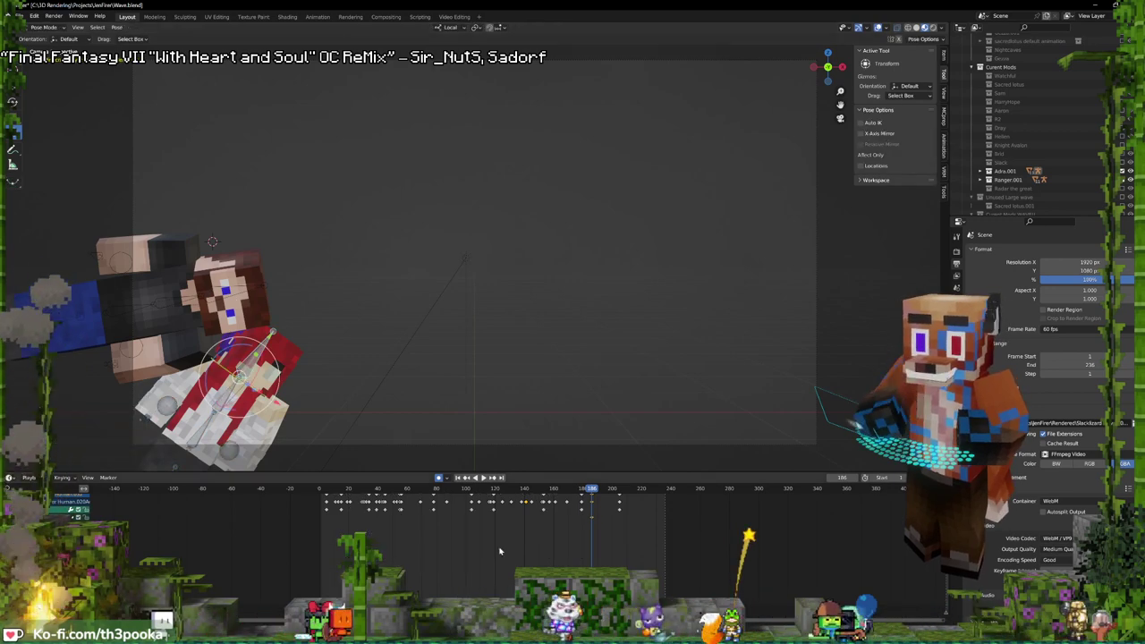
{"action": "mouse_move", "coordinate": [441, 511]}
{"action": "right_mouse_down", "text": "shift"}
{"action": "mouse_move", "coordinate": [420, 511]}
{"action": "mouse_move", "coordinate": [433, 515]}
{"action": "right_mouse_up", "text": "shift"}
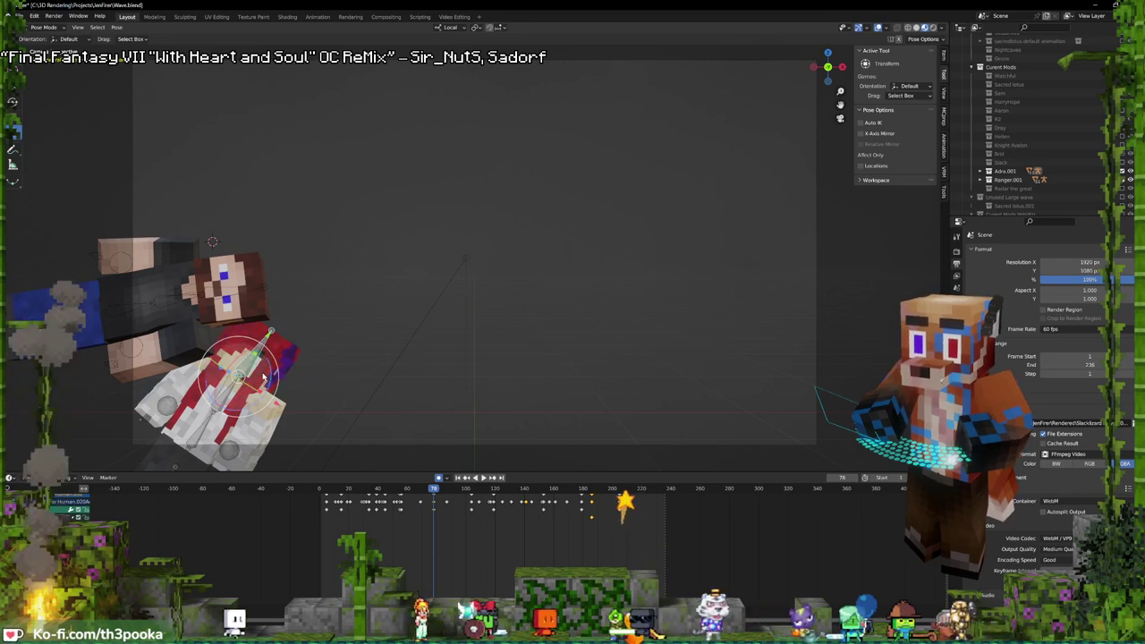
{"action": "left_click_drag", "start_coordinate": [263, 376], "coordinate": [258, 349]}
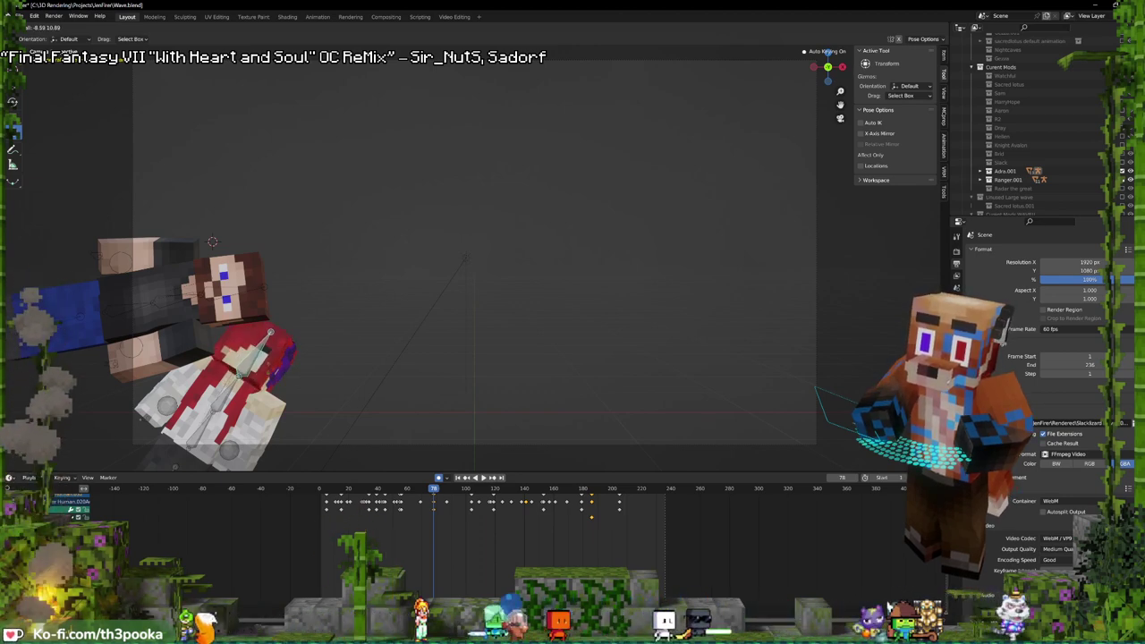
{"action": "left_click_drag", "start_coordinate": [271, 367], "coordinate": [271, 367]}
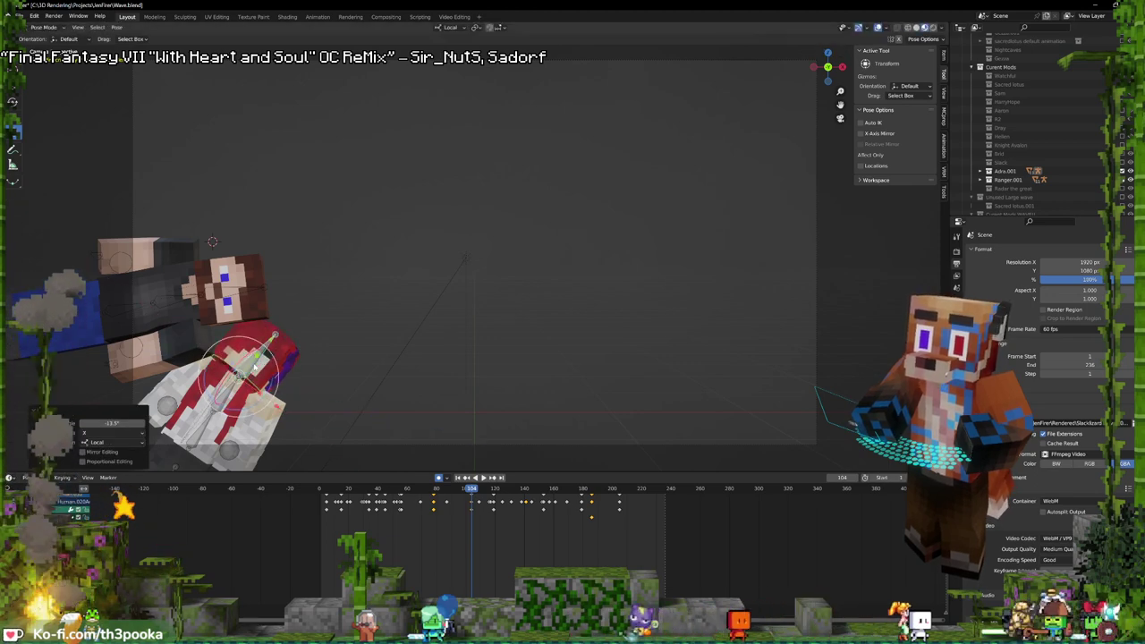
- Play through the animation and trackball-rotate the red-haired character's head bone at frame 205
{"action": "key", "text": "space"}
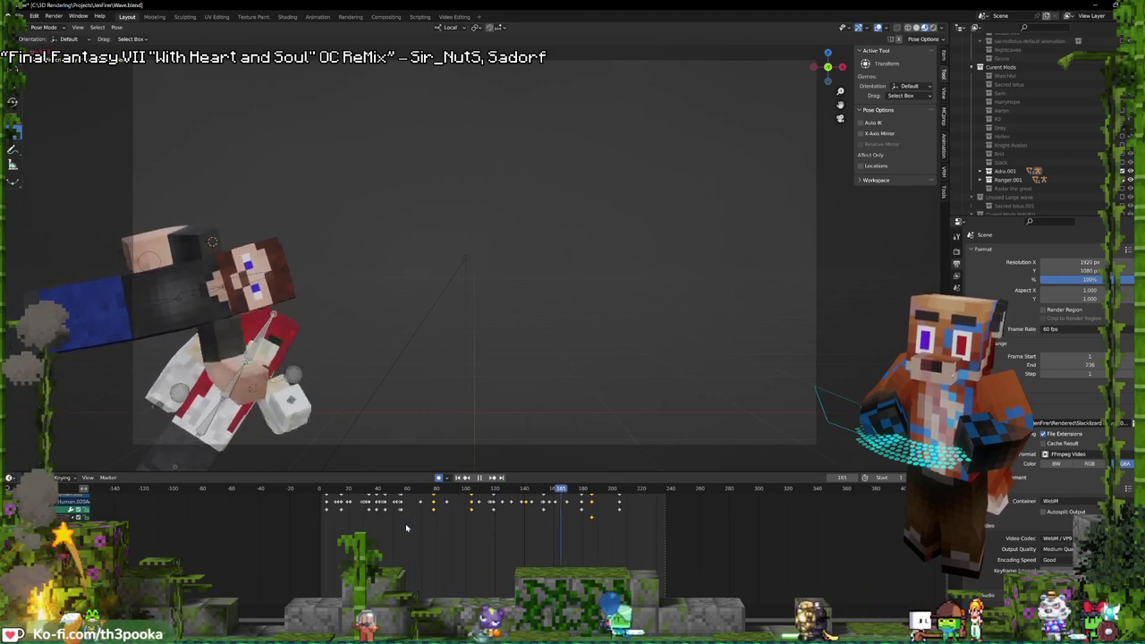
{"action": "key", "text": "space"}
{"action": "key", "text": "space"}
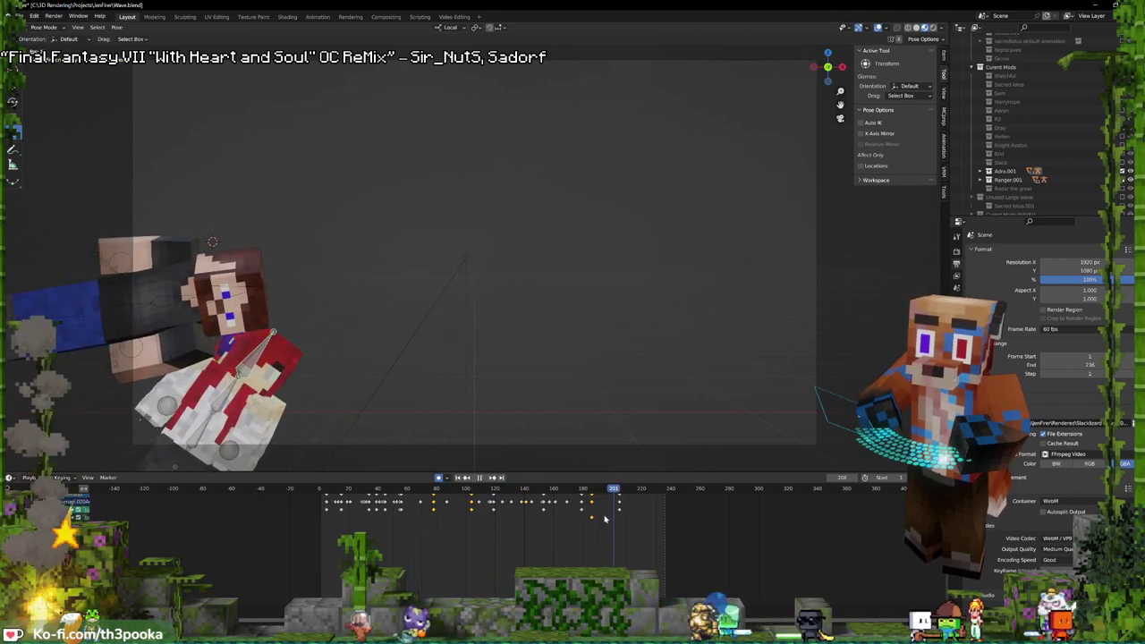
{"action": "key", "text": "space"}
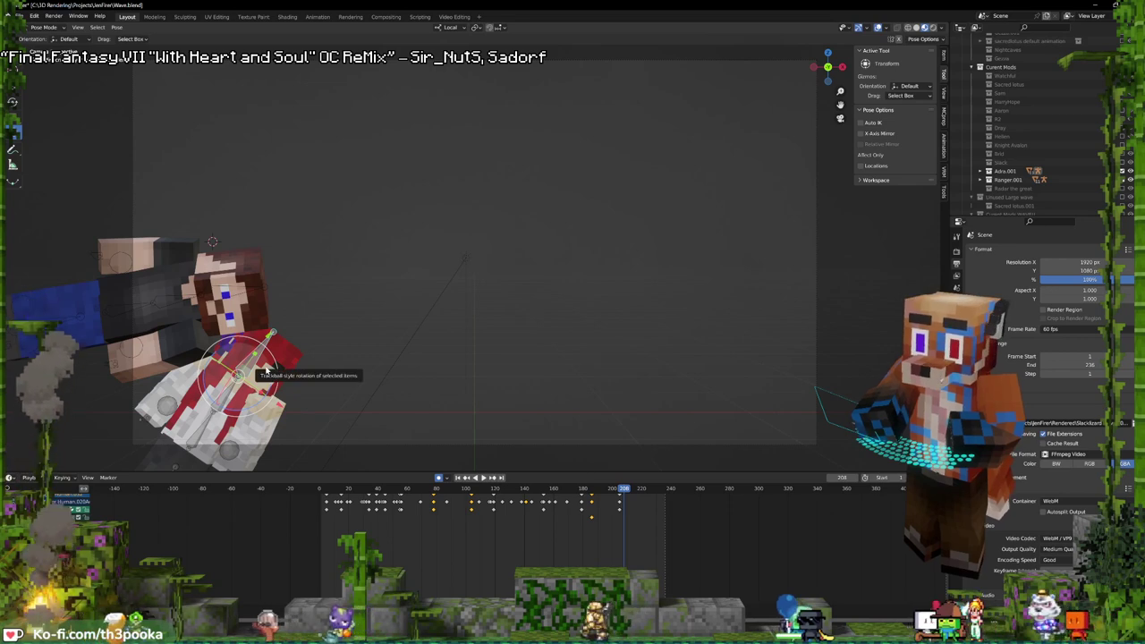
{"action": "right_click_drag", "start_coordinate": [625, 512], "coordinate": [619, 510], "text": "shift"}
{"action": "key", "text": "space"}
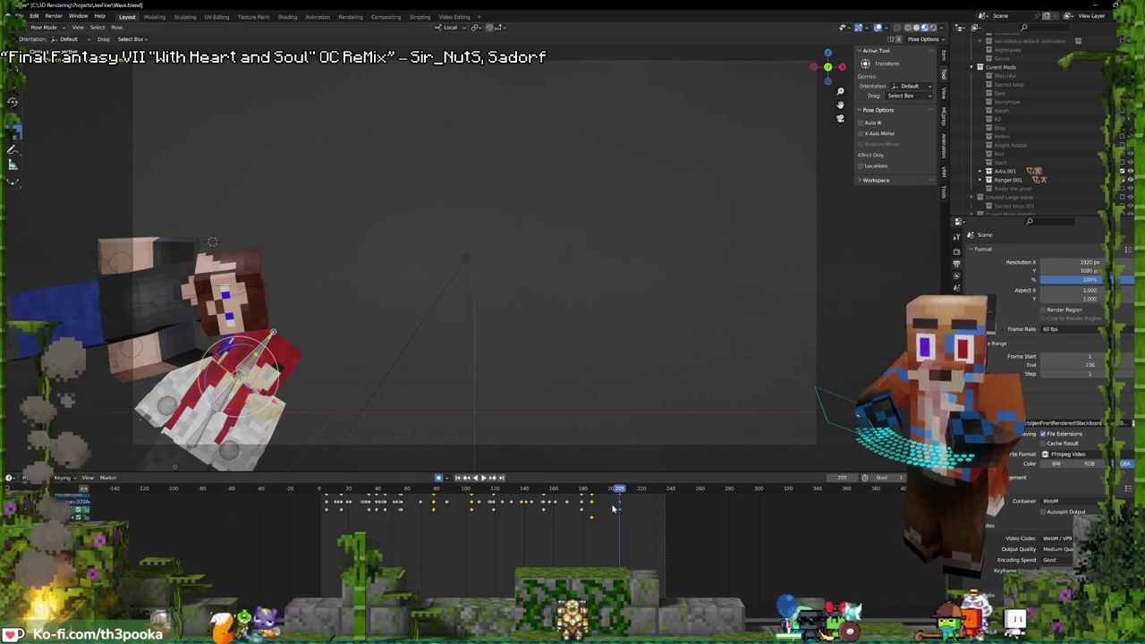
{"action": "key", "text": "r"}
{"action": "key", "text": "r"}
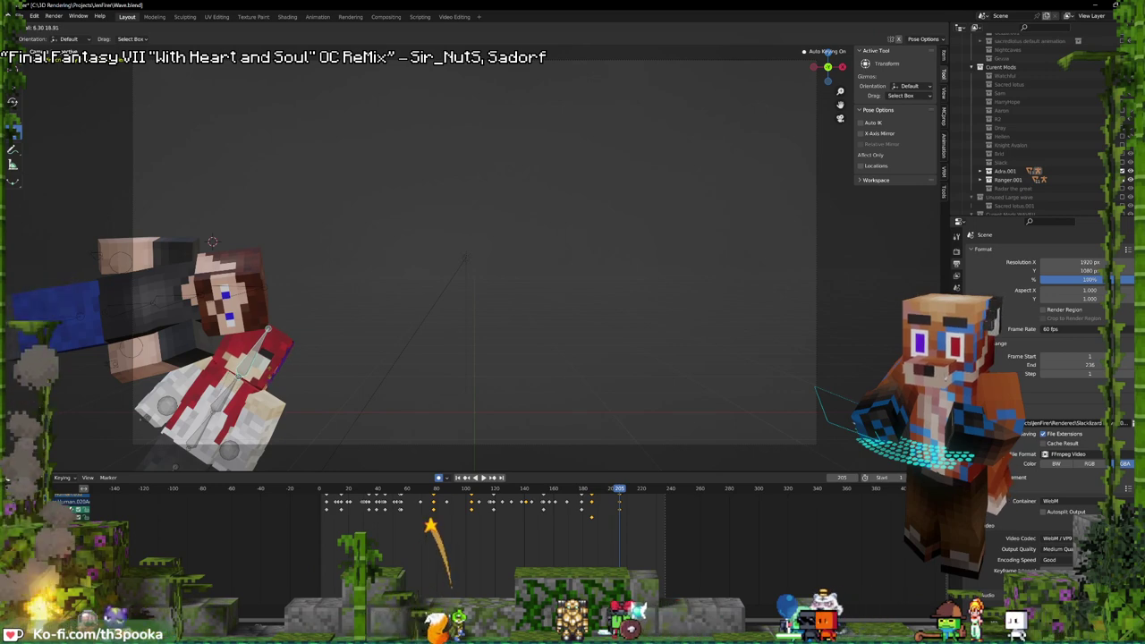
{"action": "left_click", "coordinate": [209, 307]}
- Pose the brown-haired character's rig at frame 210, trackball-rotating the head bone about -30° so the face looks toward the camera
{"action": "key", "text": "ctrl+Tab"}
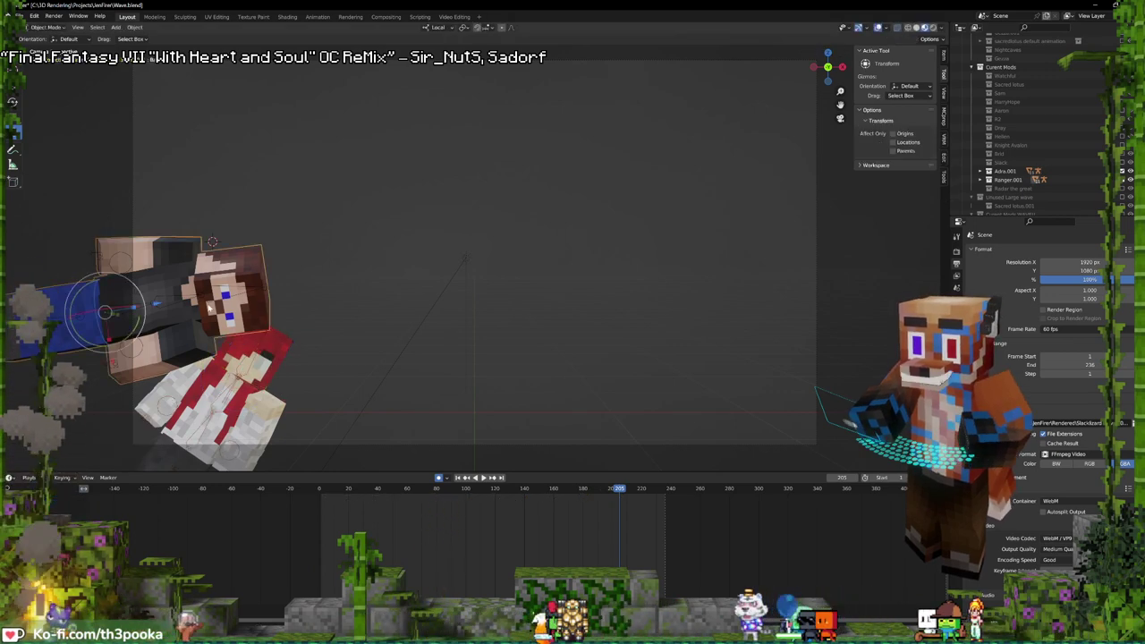
{"action": "key", "text": "ctrl+Tab"}
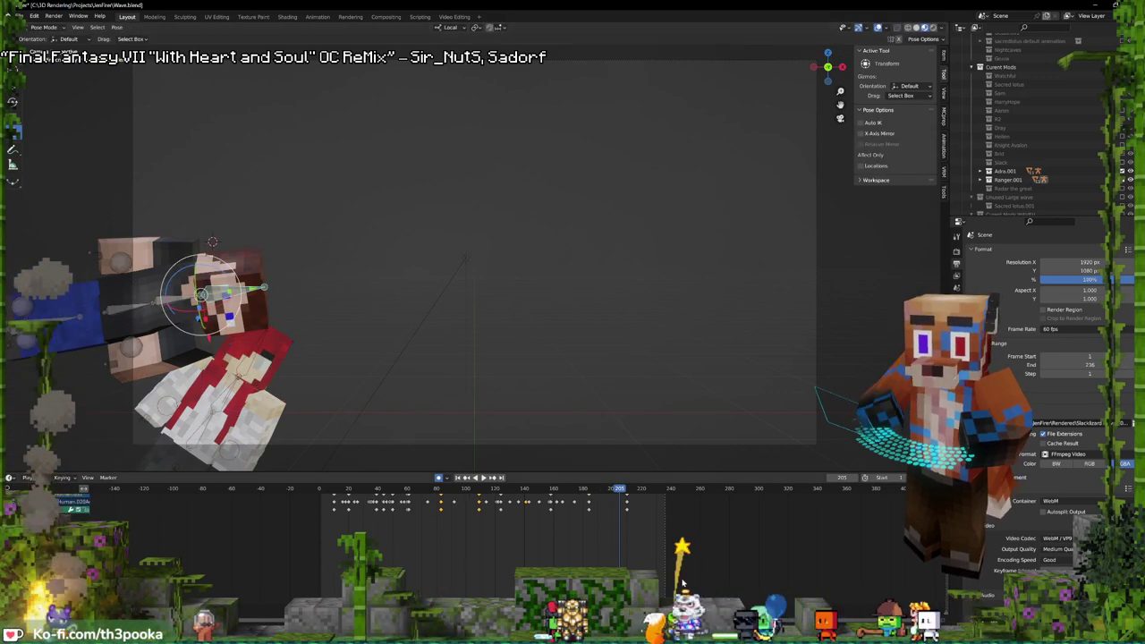
{"action": "left_click_drag", "start_coordinate": [618, 520], "coordinate": [627, 520]}
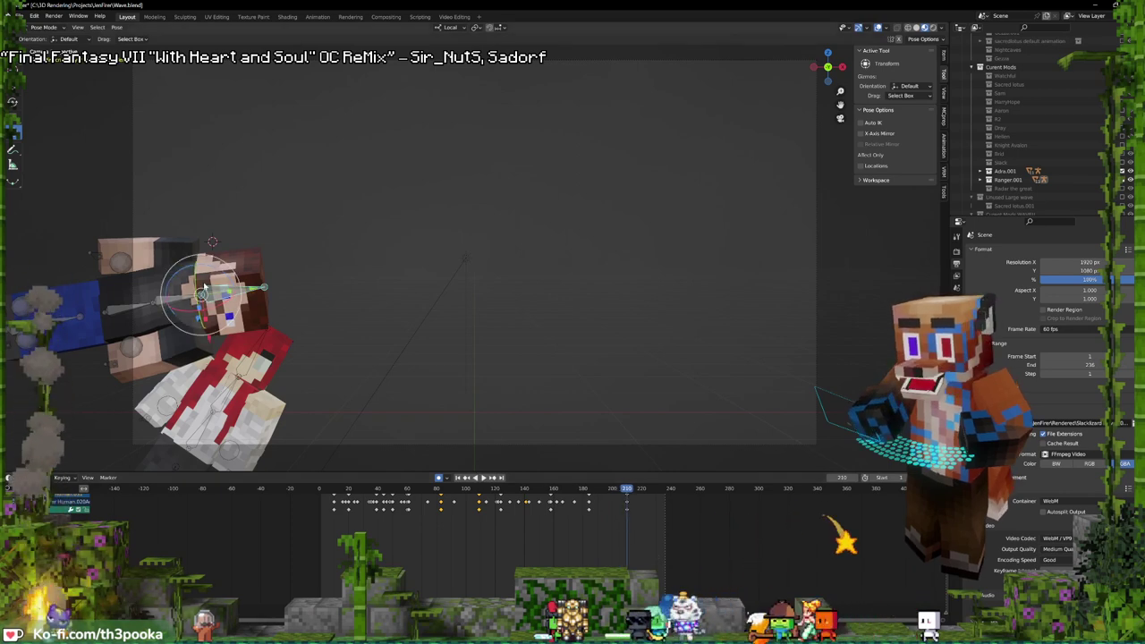
{"action": "left_click_drag", "start_coordinate": [203, 295], "coordinate": [202, 264]}
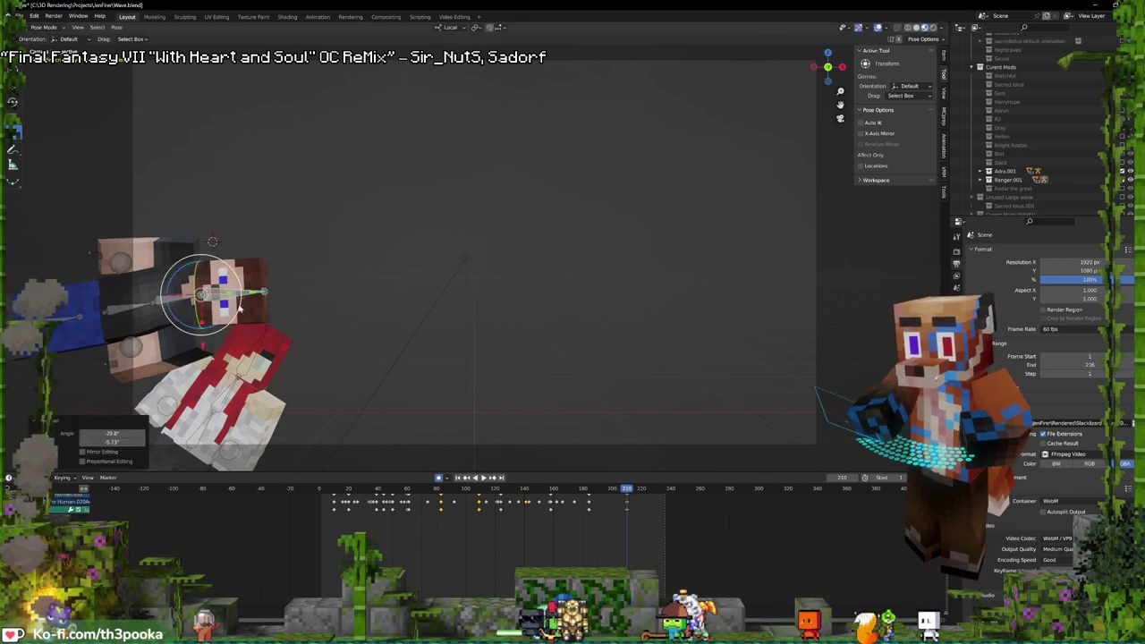
{"action": "left_click_drag", "start_coordinate": [229, 305], "coordinate": [231, 299]}
- Trackball-rotate the brown-haired character's head bone toward the camera at frame 184
{"action": "mouse_move", "coordinate": [578, 524]}
{"action": "left_mouse_down"}
{"action": "mouse_move", "coordinate": [575, 513]}
{"action": "mouse_move", "coordinate": [588, 514]}
{"action": "left_mouse_up"}
{"action": "left_click", "coordinate": [589, 513]}
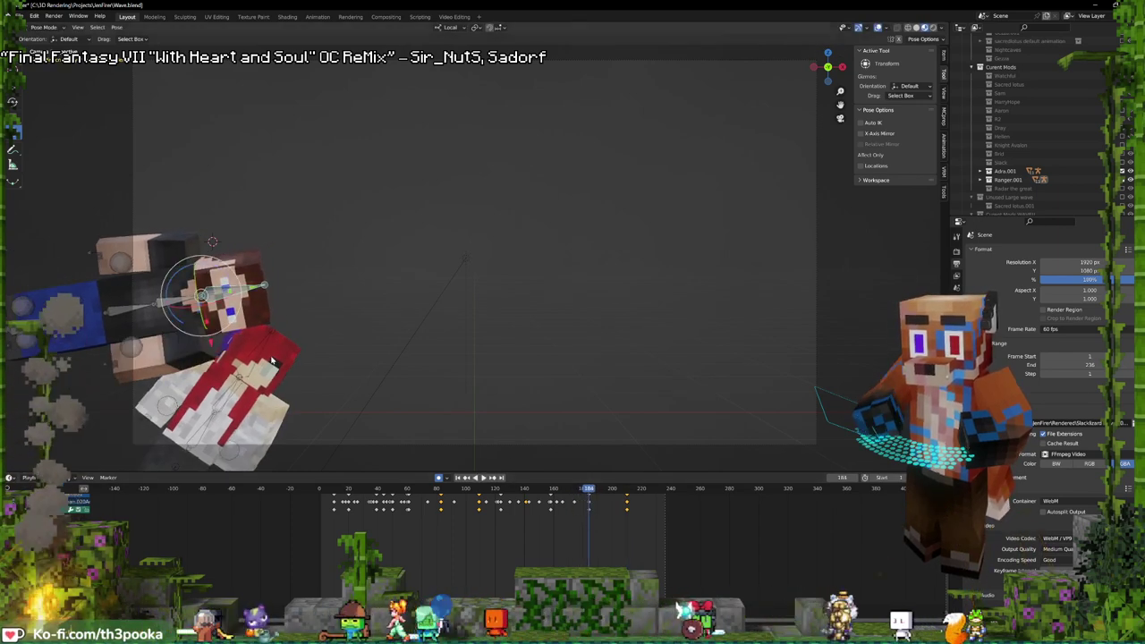
{"action": "left_click_drag", "start_coordinate": [210, 288], "coordinate": [218, 278]}
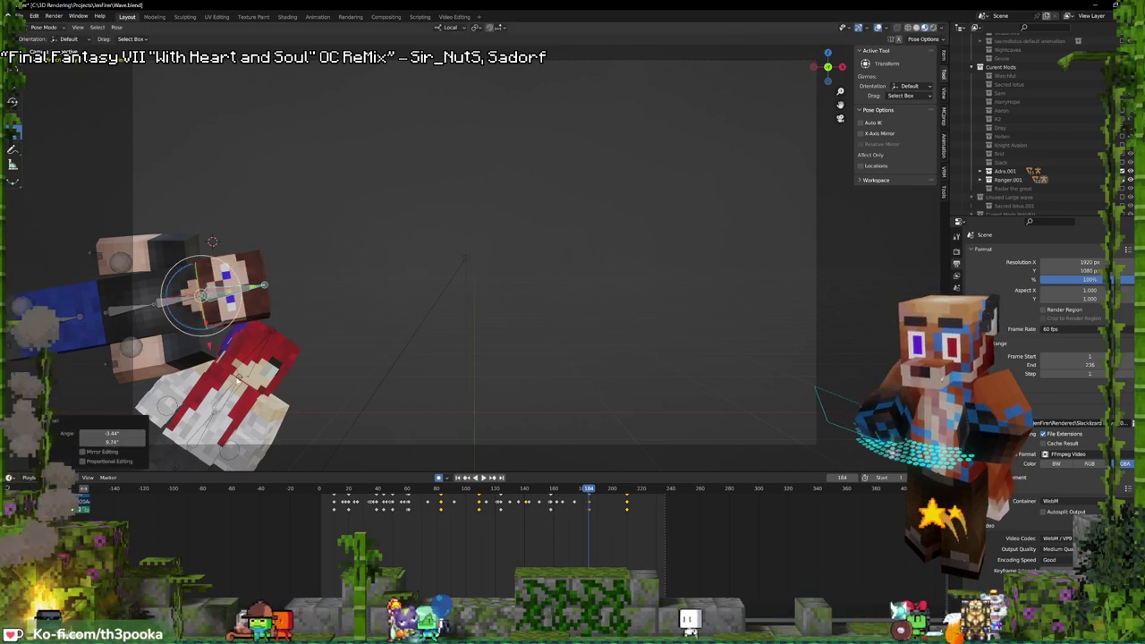
- Trackball-rotate the red-haired character's head bone by about -6.3° and 6.3° at frame 179, and play back the animation
{"action": "left_click", "coordinate": [247, 370]}
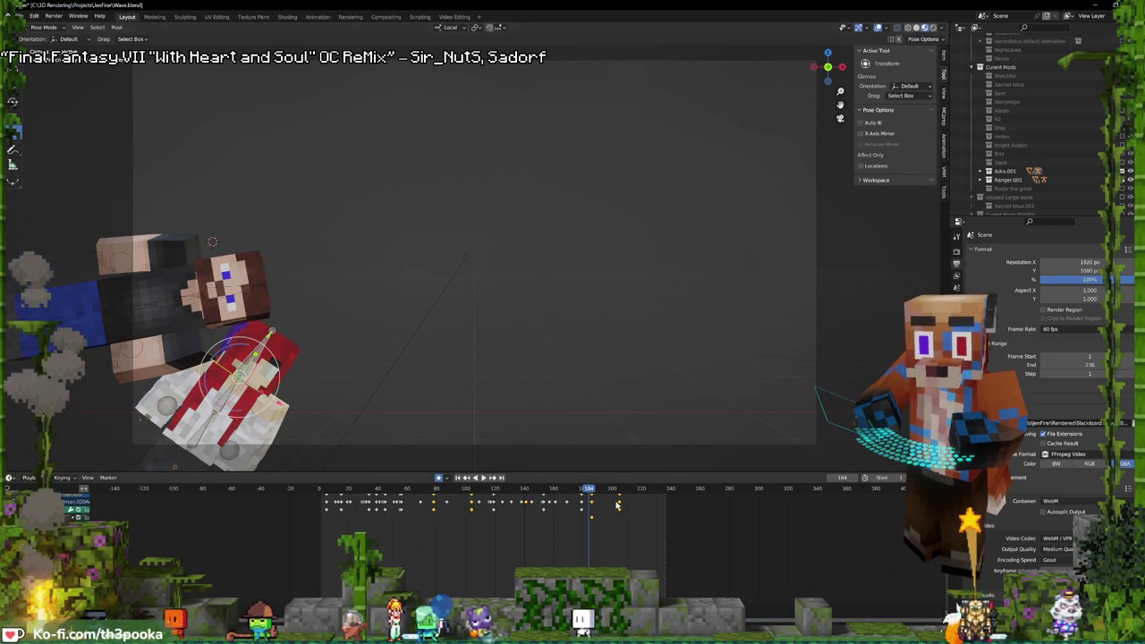
{"action": "key", "text": "space"}
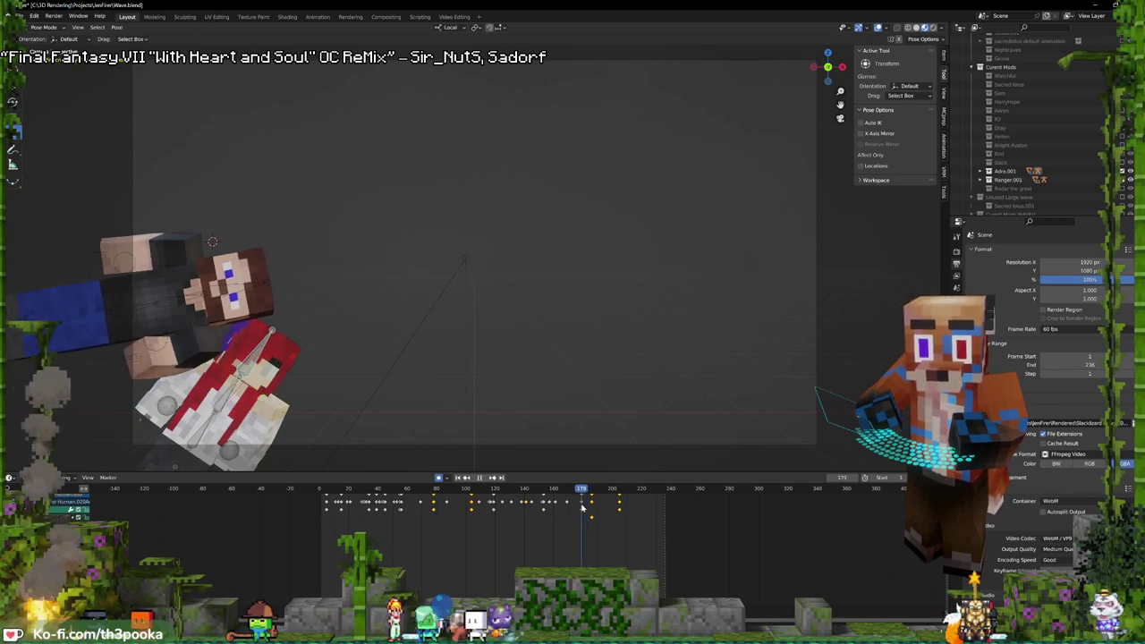
{"action": "key", "text": "r"}
{"action": "key", "text": "r"}
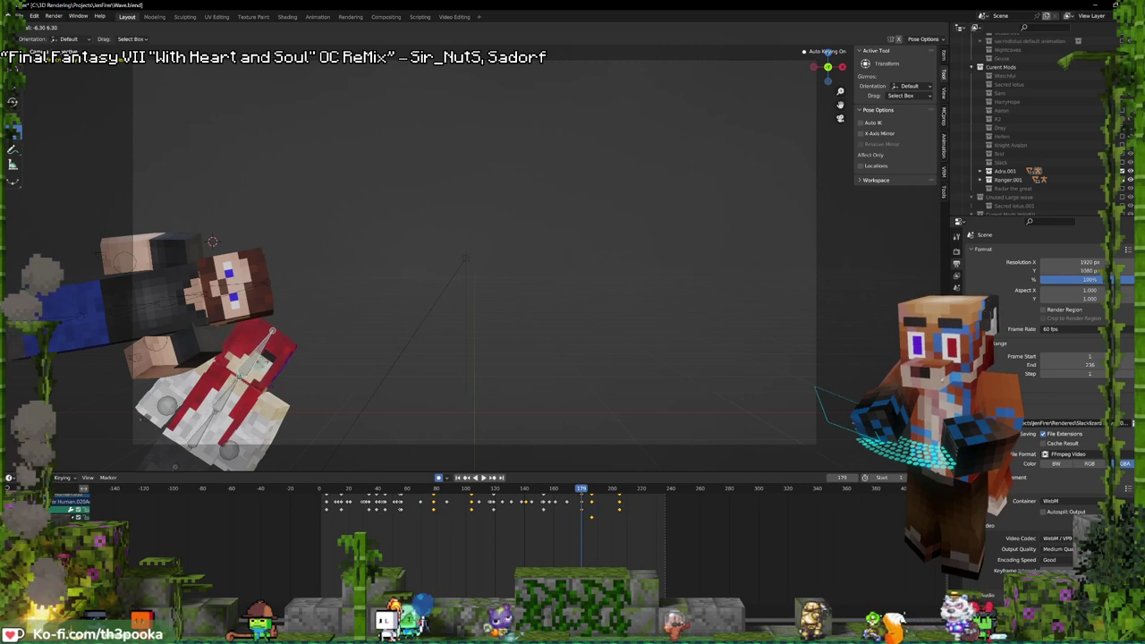
{"action": "left_click", "coordinate": [531, 520]}
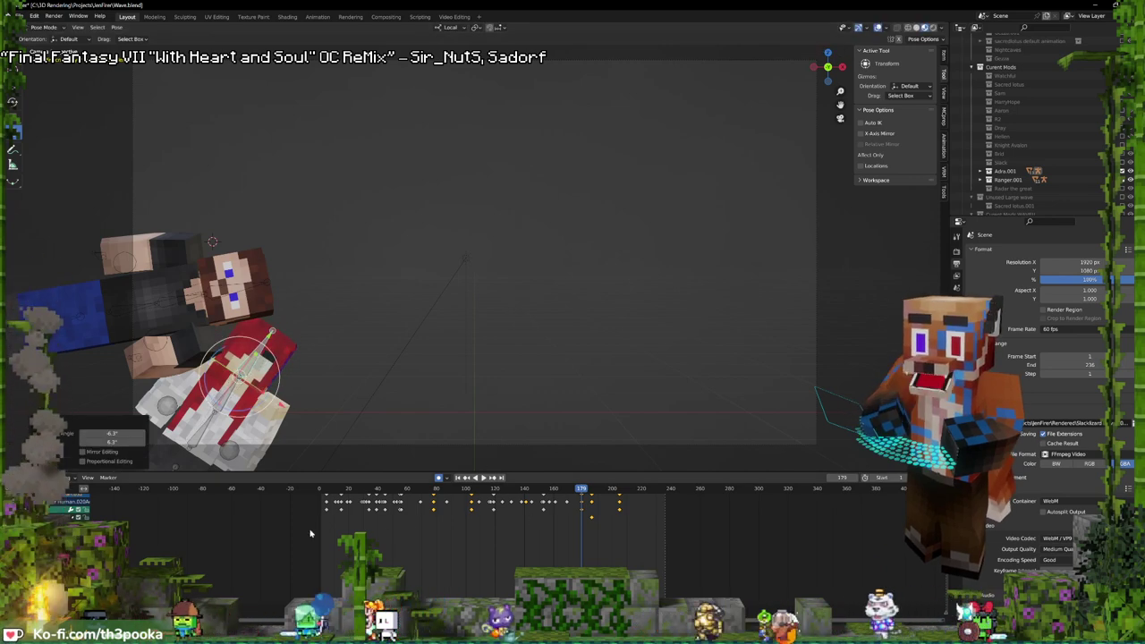
{"action": "key", "text": "space"}
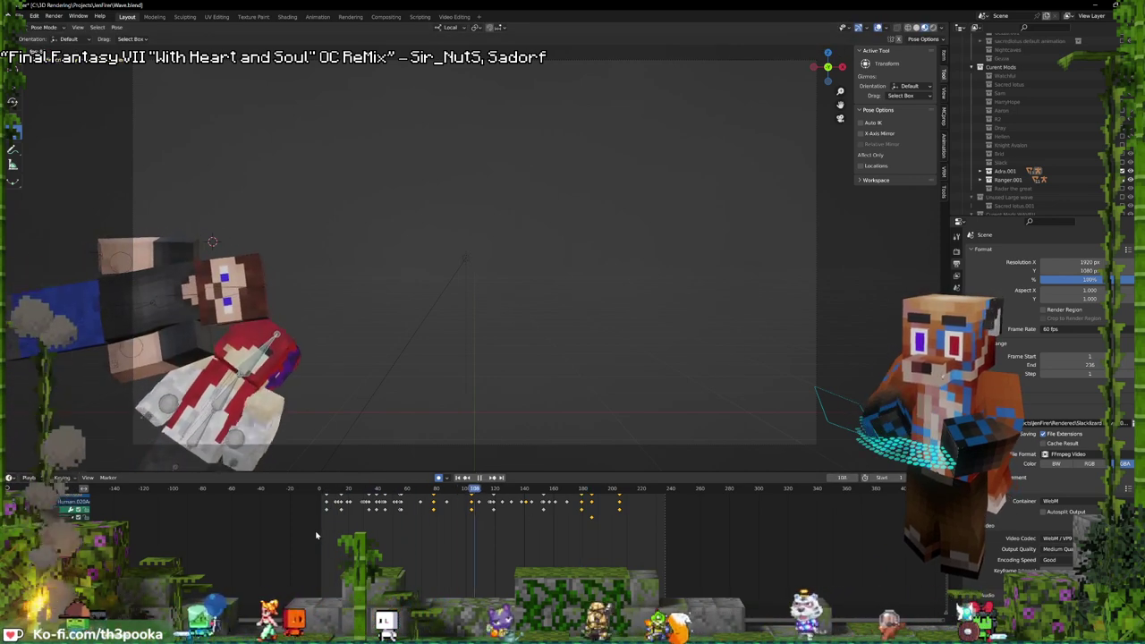
{"action": "left_click_drag", "start_coordinate": [396, 512], "coordinate": [438, 511]}
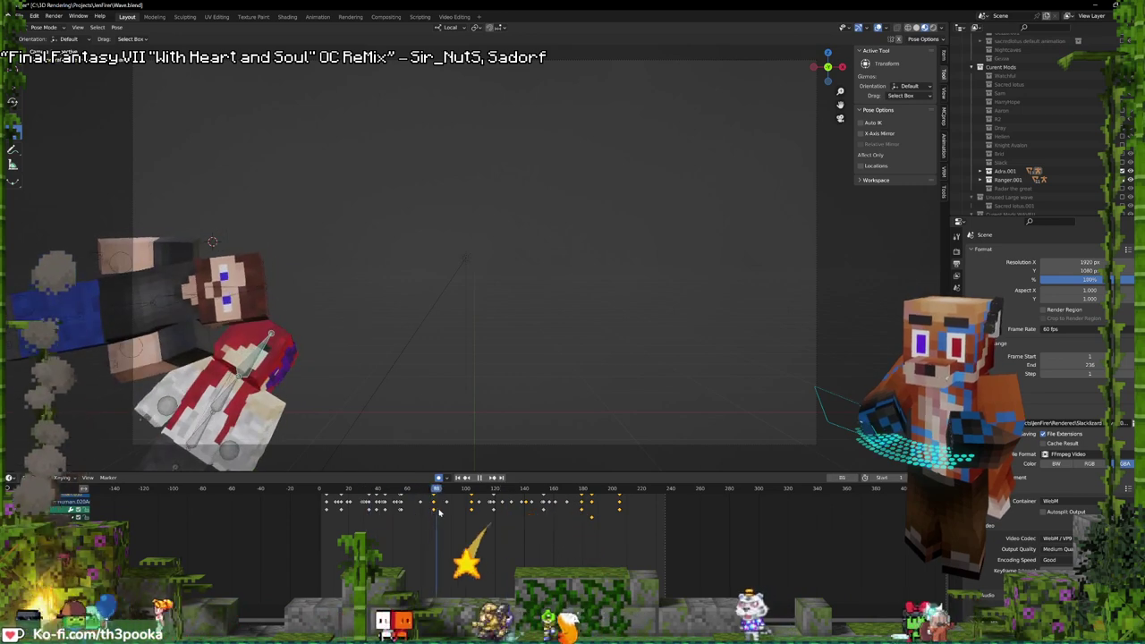
{"action": "key", "text": "space"}
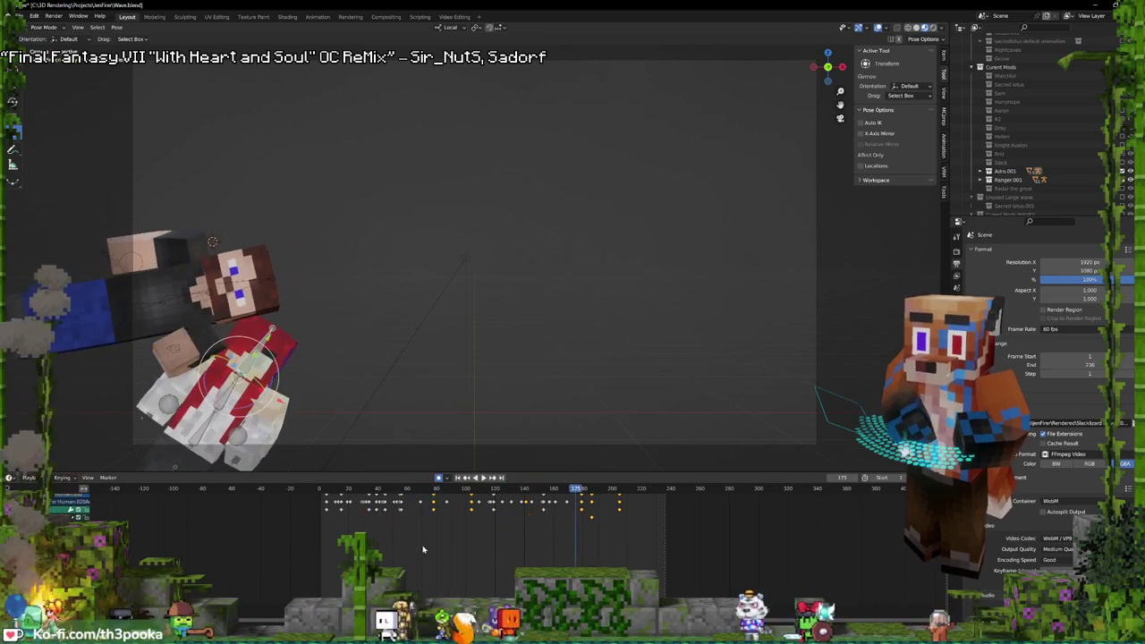
- Exclude the Ranger.001 collection from the view layer and set the render output file name to "Adra wave"
{"action": "key", "text": "ctrl+Tab"}
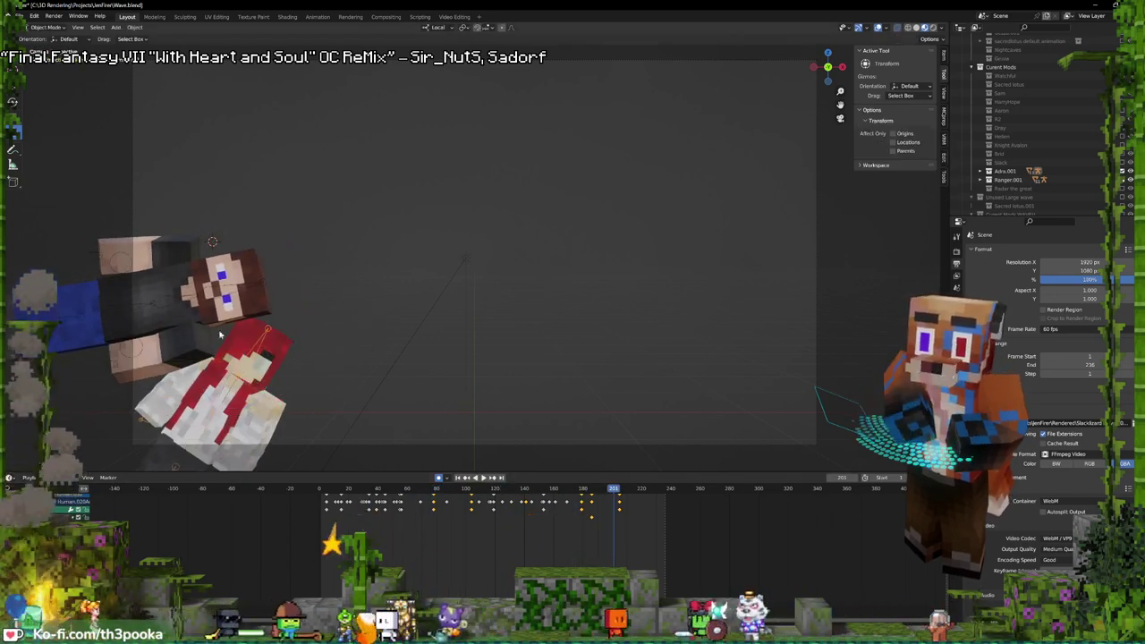
{"action": "left_click", "coordinate": [1124, 179]}
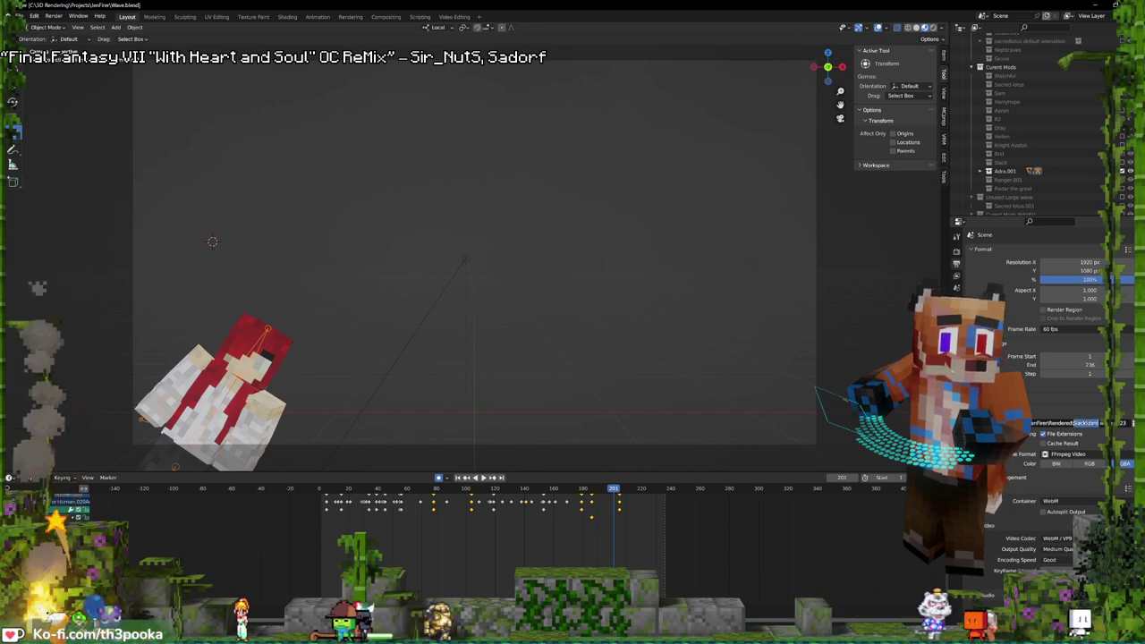
{"action": "type", "text": "Adra wave"}
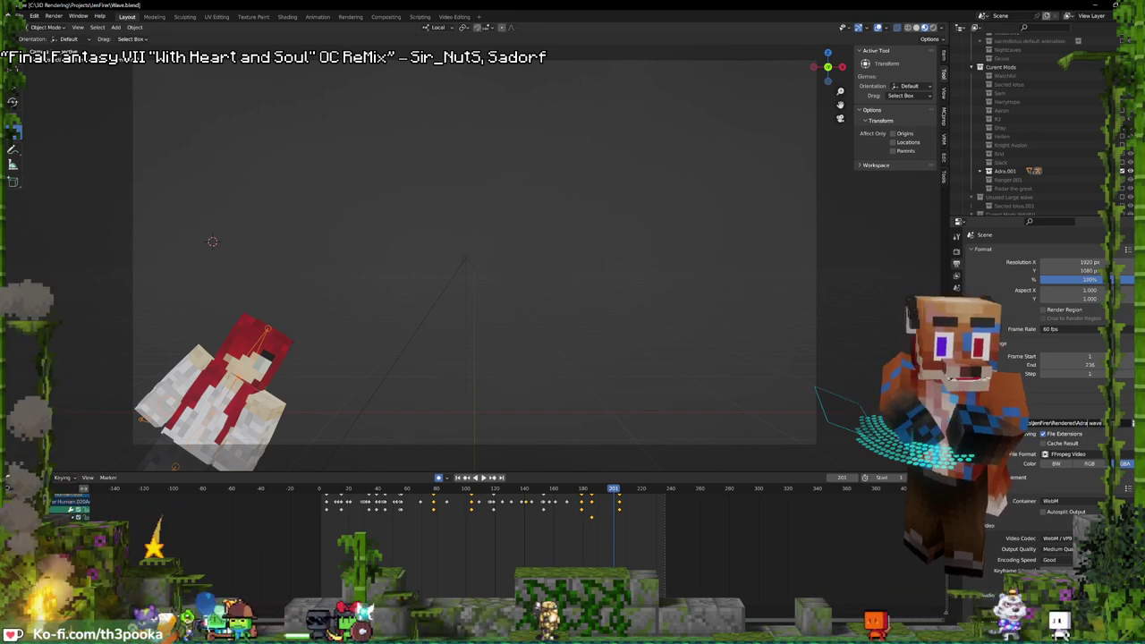
- Save the Wave.blend file
{"action": "left_click", "coordinate": [20, 16]}
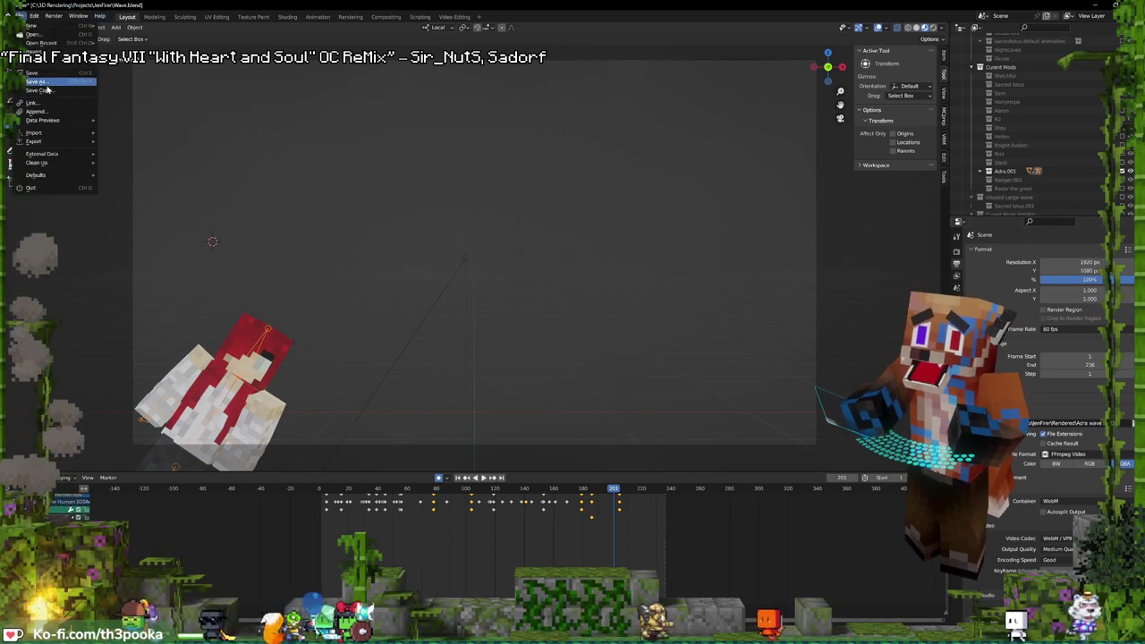
{"action": "left_click", "coordinate": [38, 74]}
{"action": "left_click", "coordinate": [54, 16]}
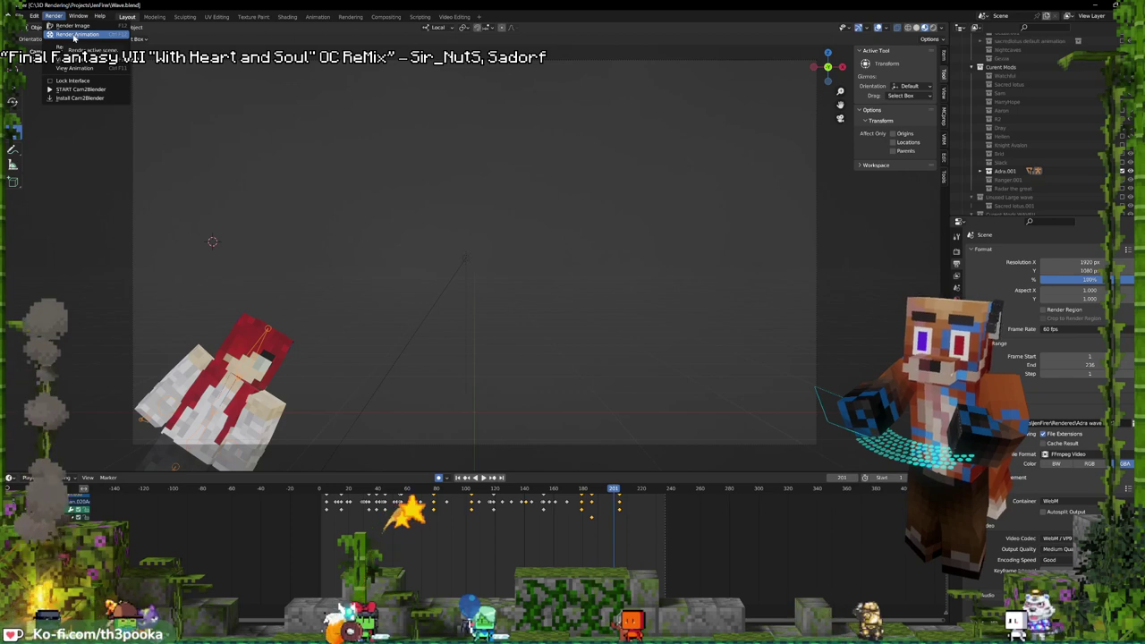
- Keyframe the red-haired character's root bone at frame 204, and move it down out of the camera frame at frame 224
{"action": "key", "text": "ctrl+Tab"}
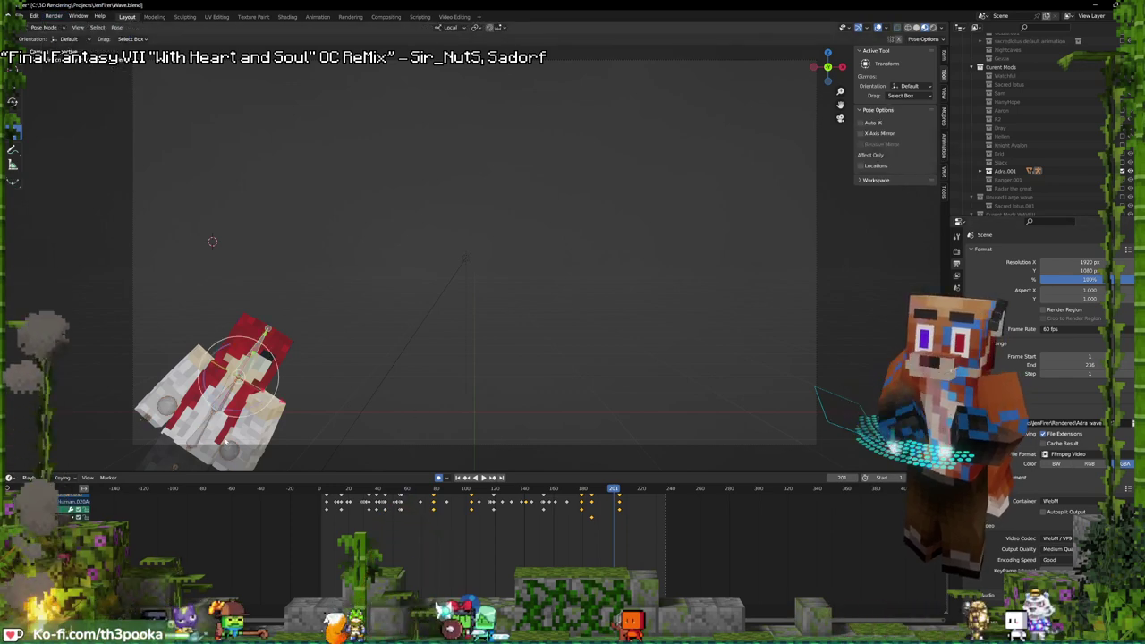
{"action": "scroll", "coordinate": [222, 441], "scroll_direction": "down", "scroll_amount": 2}
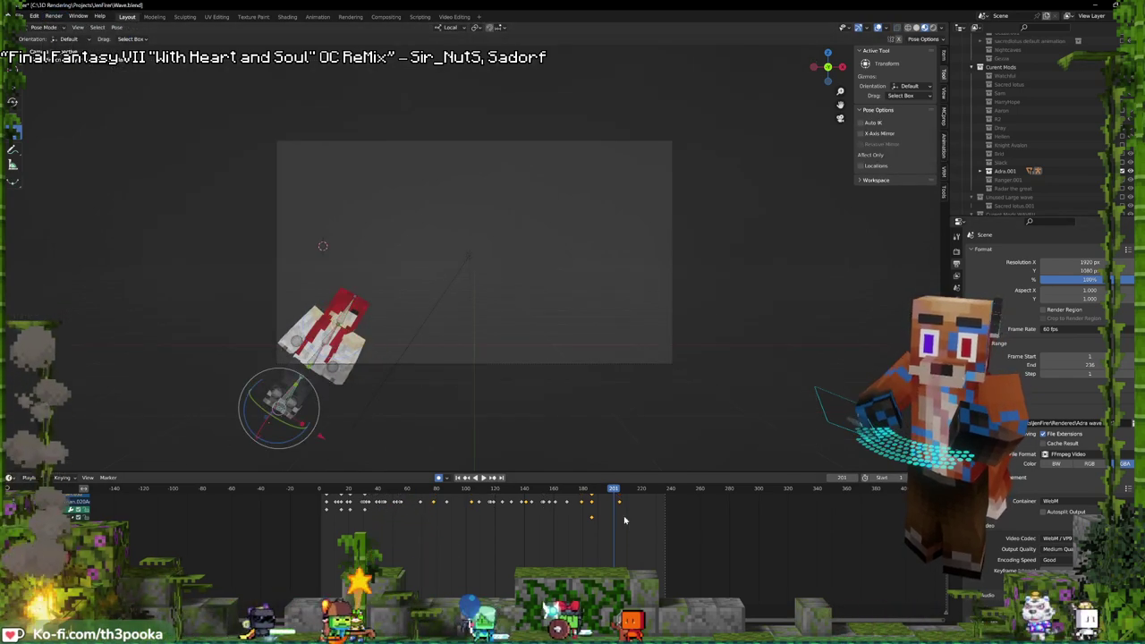
{"action": "key", "text": "space"}
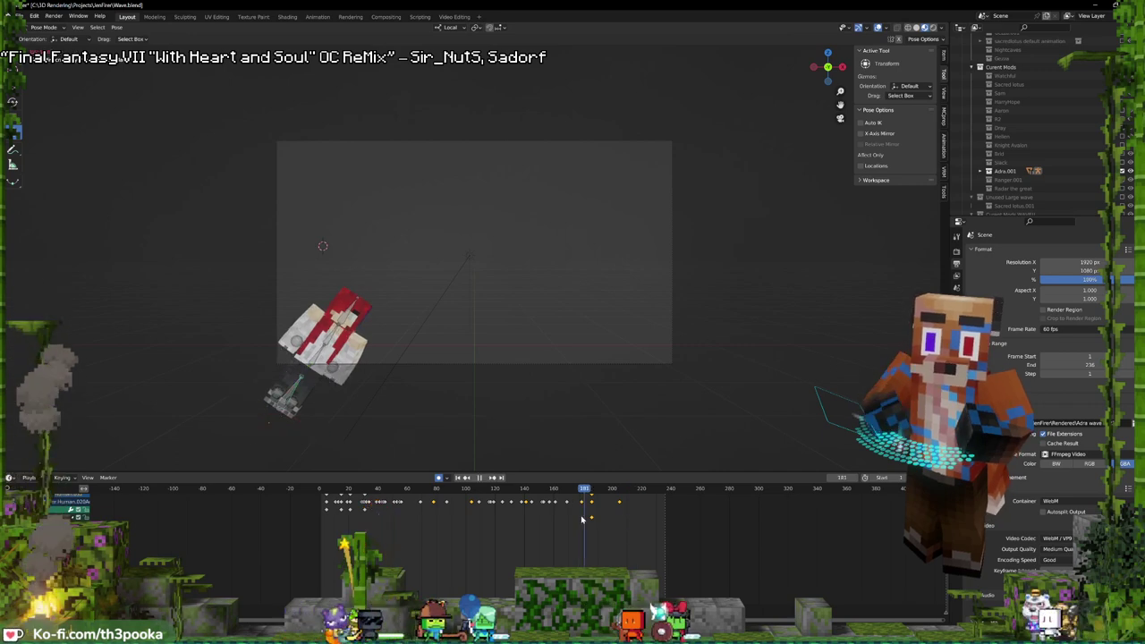
{"action": "key", "text": "space"}
{"action": "left_click_drag", "start_coordinate": [641, 513], "coordinate": [619, 513]}
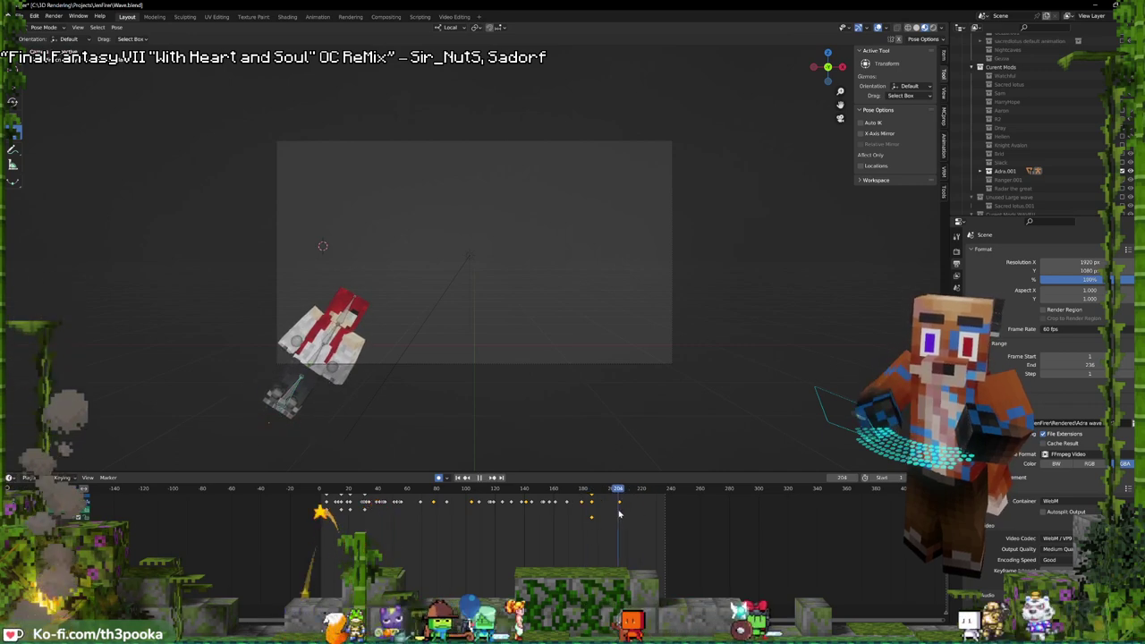
{"action": "key", "text": "i"}
{"action": "left_click", "coordinate": [439, 331]}
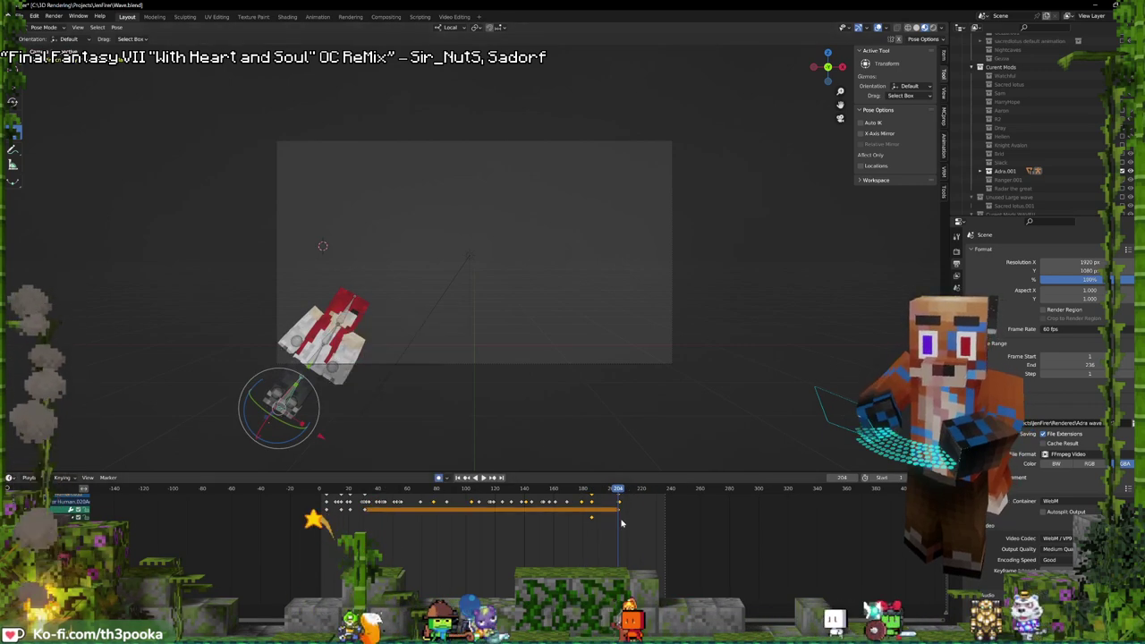
{"action": "left_click_drag", "start_coordinate": [620, 521], "coordinate": [639, 525]}
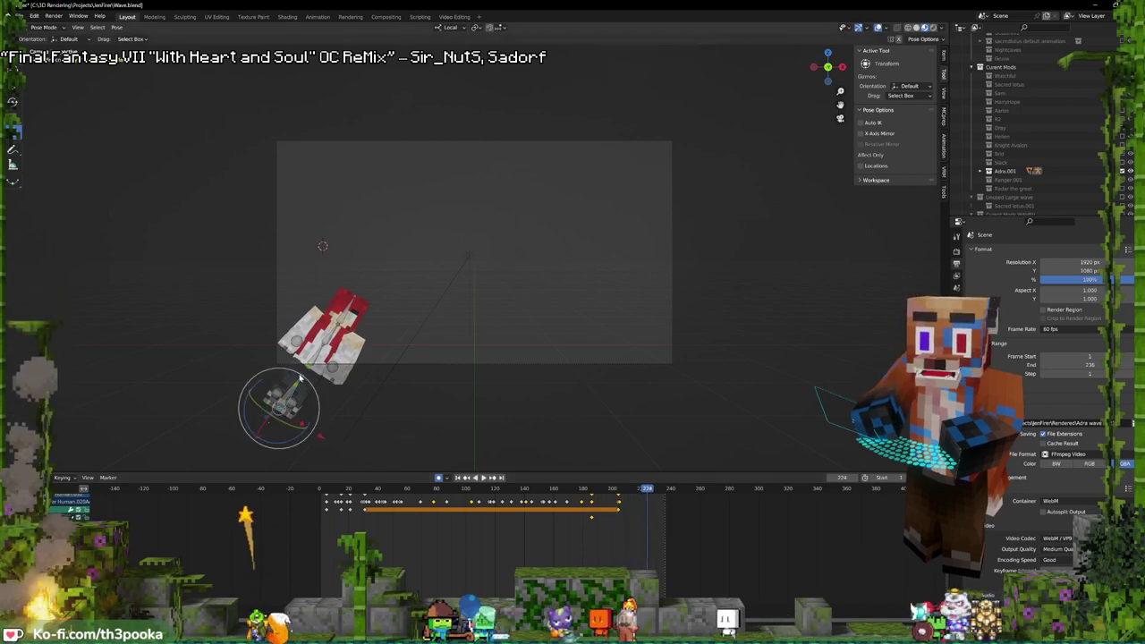
{"action": "left_click_drag", "start_coordinate": [305, 368], "coordinate": [236, 466]}
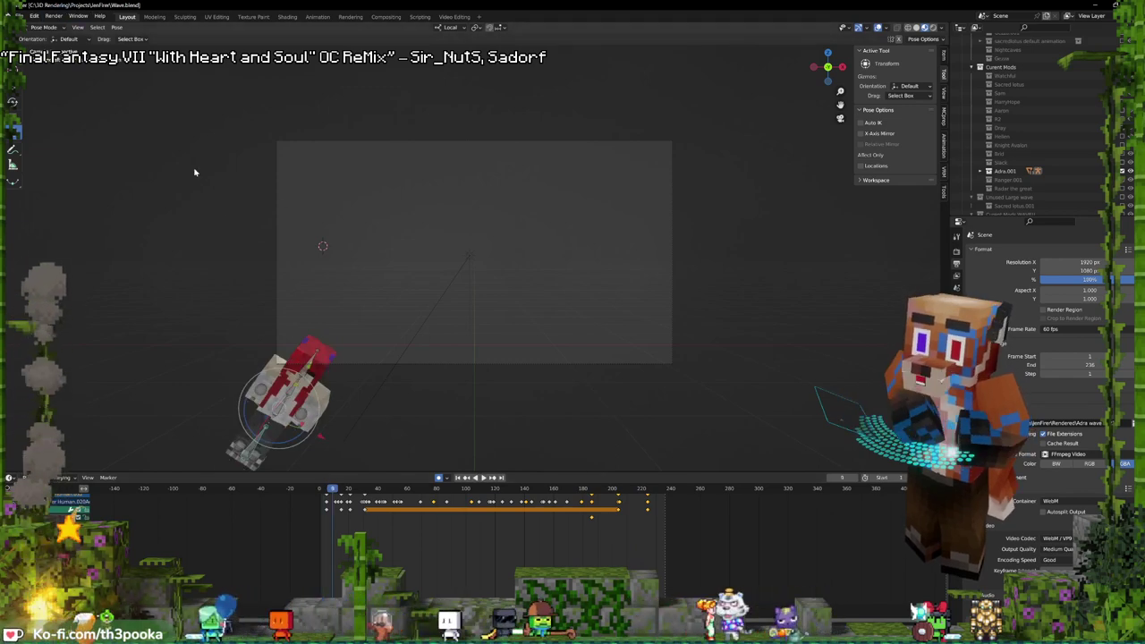
- Render the red-haired character's animation and close the render window when it finishes
{"action": "left_click", "coordinate": [53, 16]}
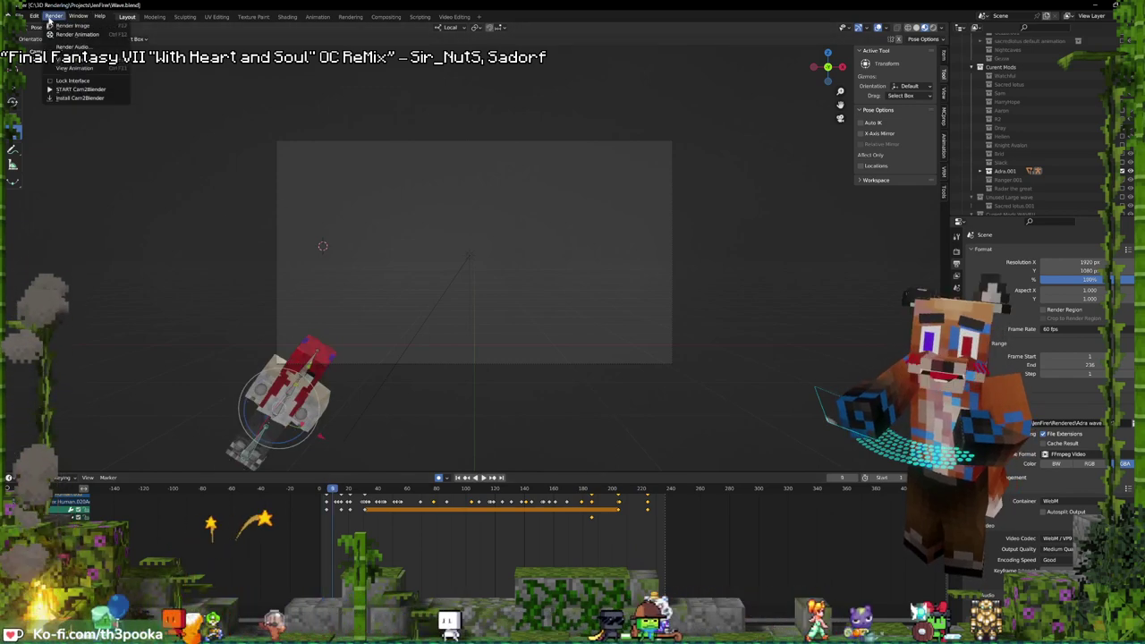
{"action": "left_click", "coordinate": [66, 35]}
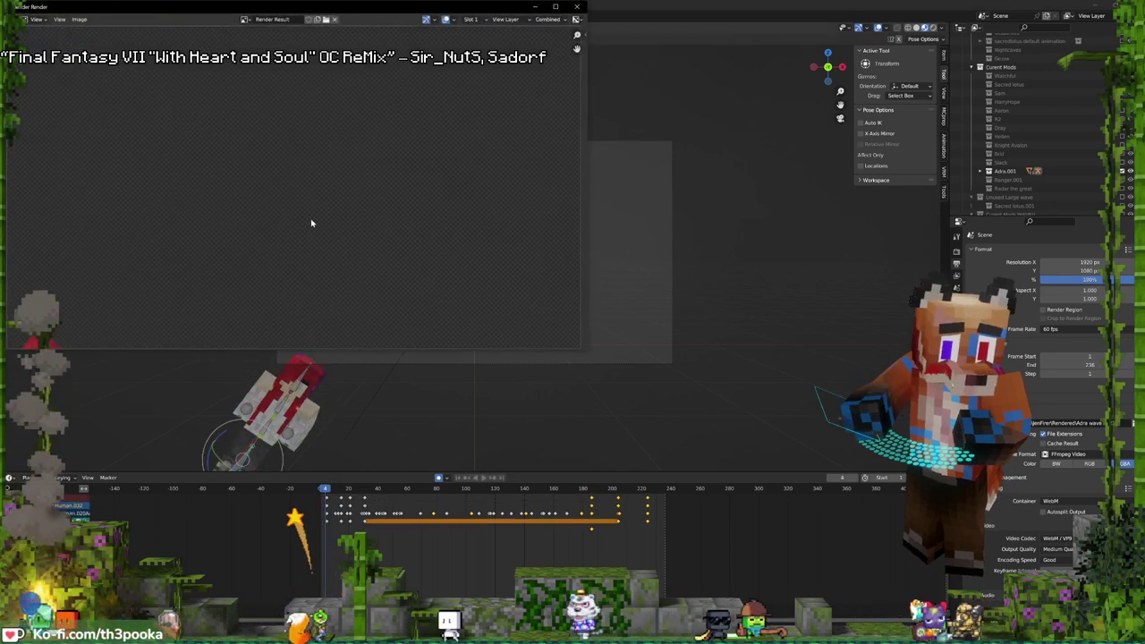
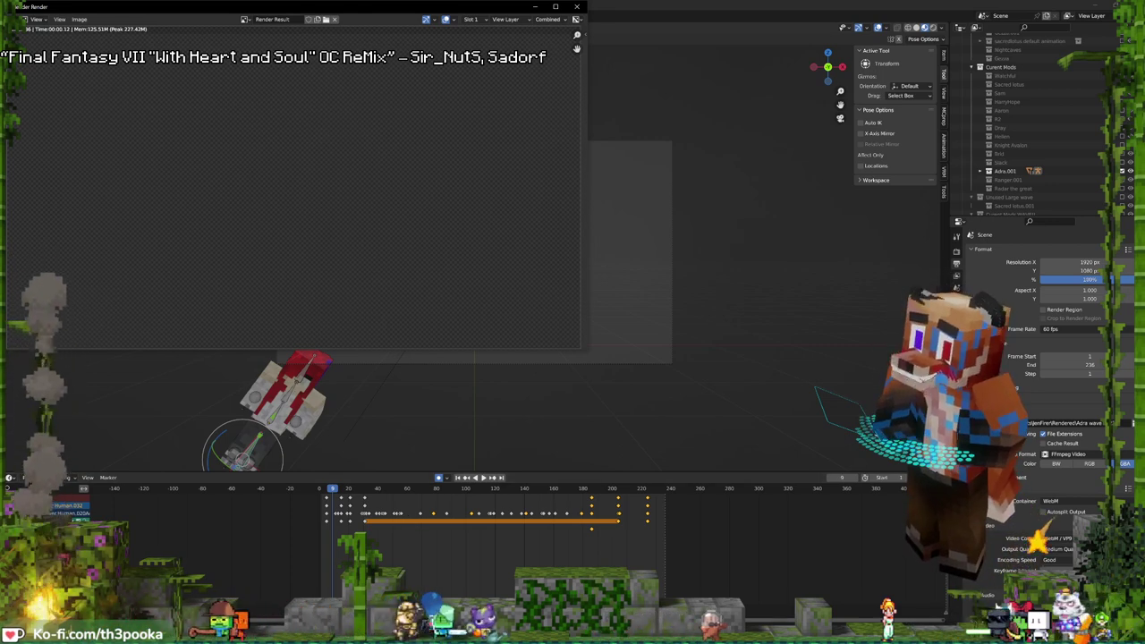
{"action": "scroll", "coordinate": [976, 161], "scroll_direction": "down", "scroll_amount": 6}
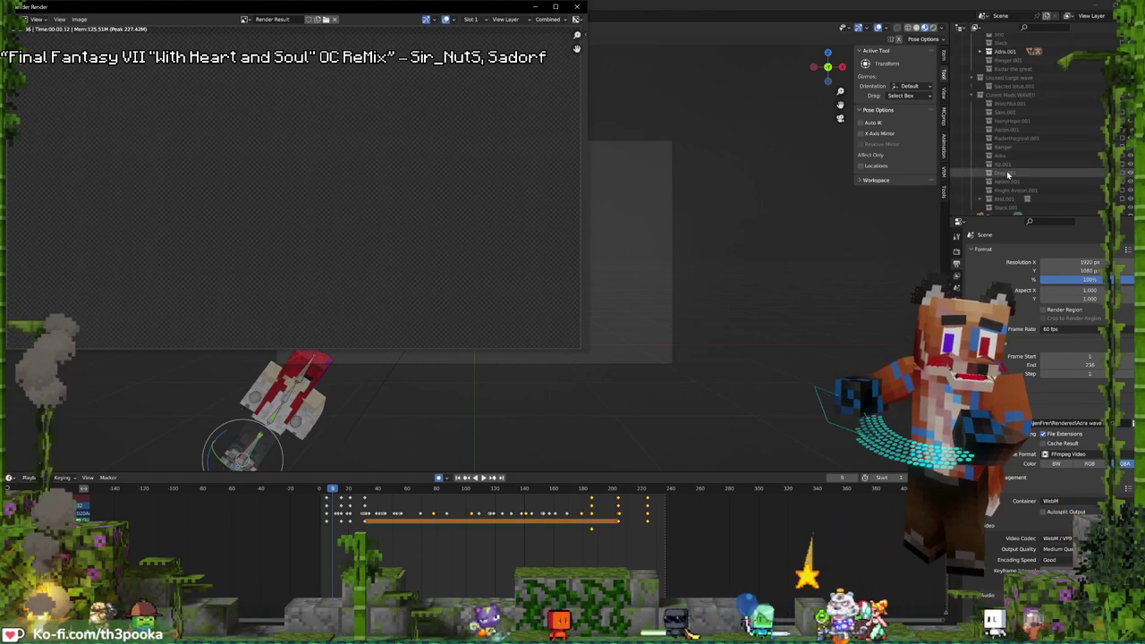
{"action": "left_click", "coordinate": [579, 7]}
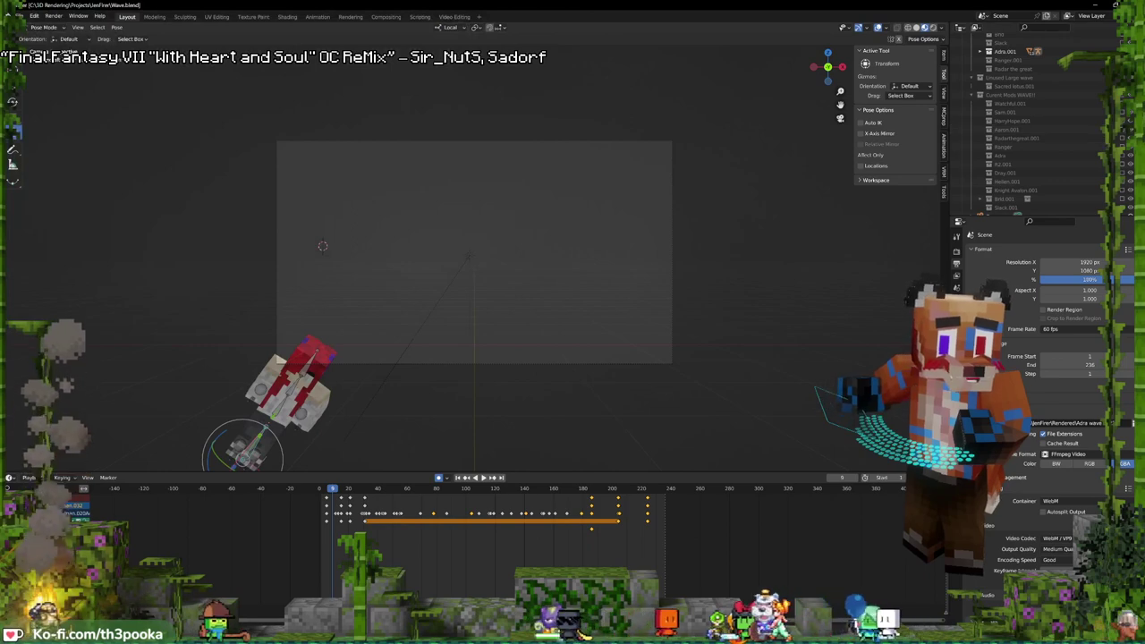
- Show the plaid-shirted character's collection under Current Mods WAVE!!, preview its motion beside the red-haired character, and return to frame 0
{"action": "left_click", "coordinate": [1124, 173]}
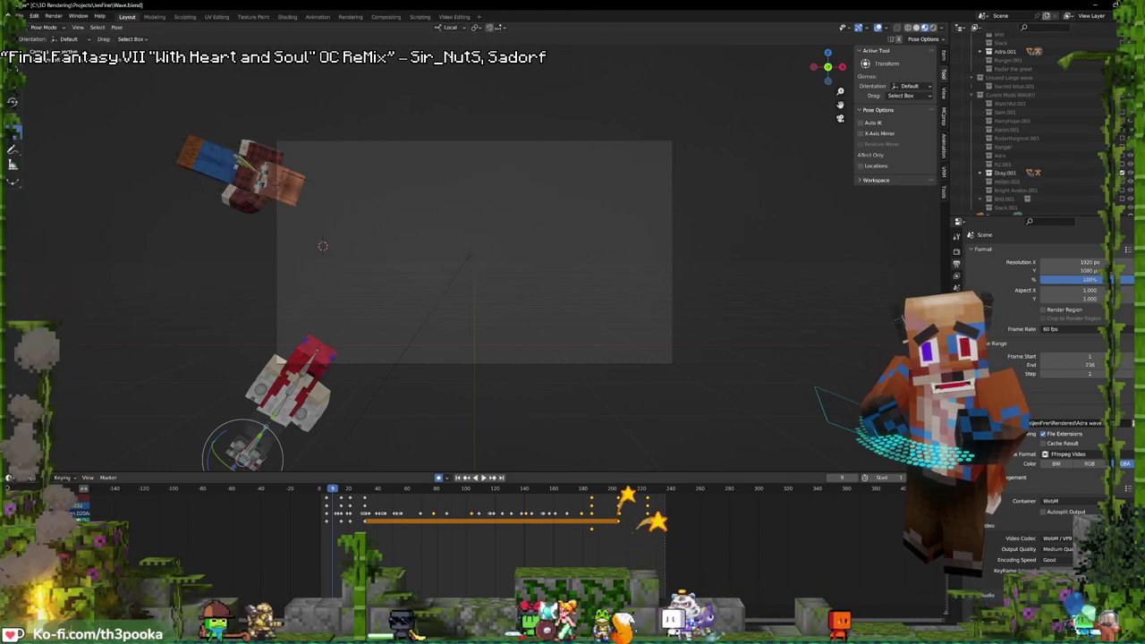
{"action": "key", "text": "space"}
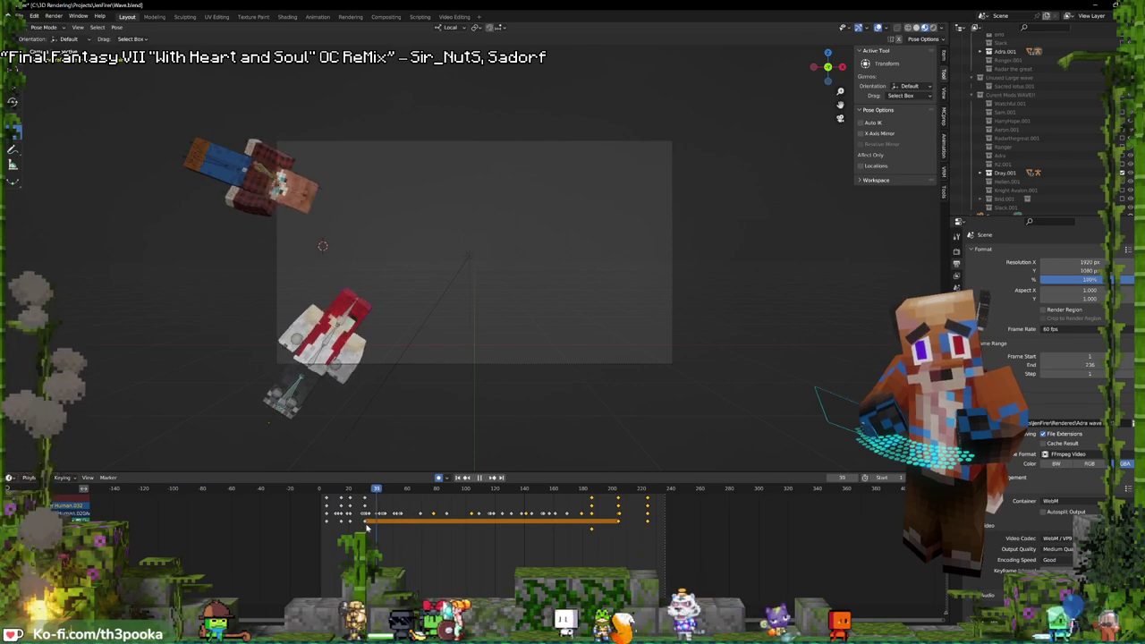
{"action": "left_click", "coordinate": [319, 523]}
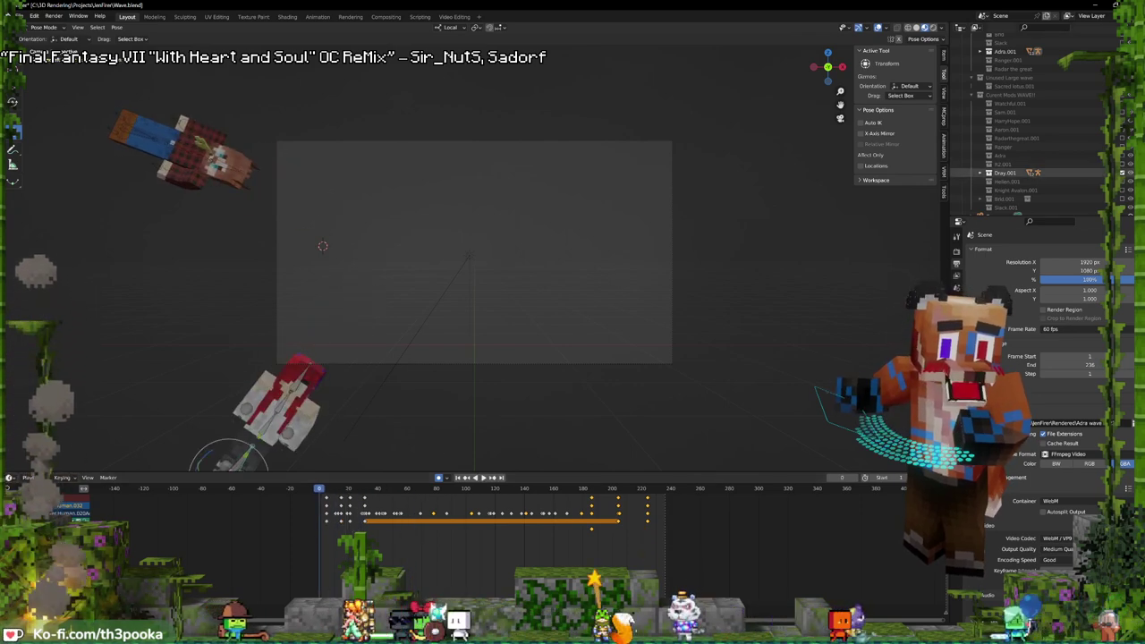
- Exclude the plaid-shirted character's collection and the Adra.001 collection from the view layer
{"action": "left_click", "coordinate": [1126, 174]}
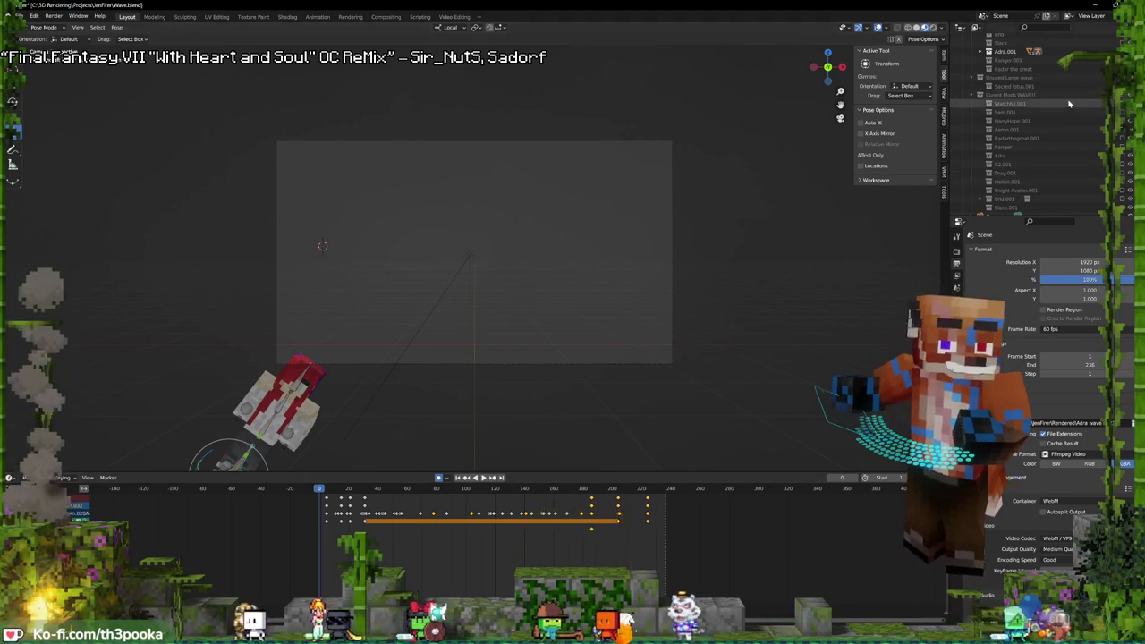
{"action": "scroll", "coordinate": [1088, 100], "scroll_direction": "up", "scroll_amount": 3}
{"action": "left_click", "coordinate": [1123, 99]}
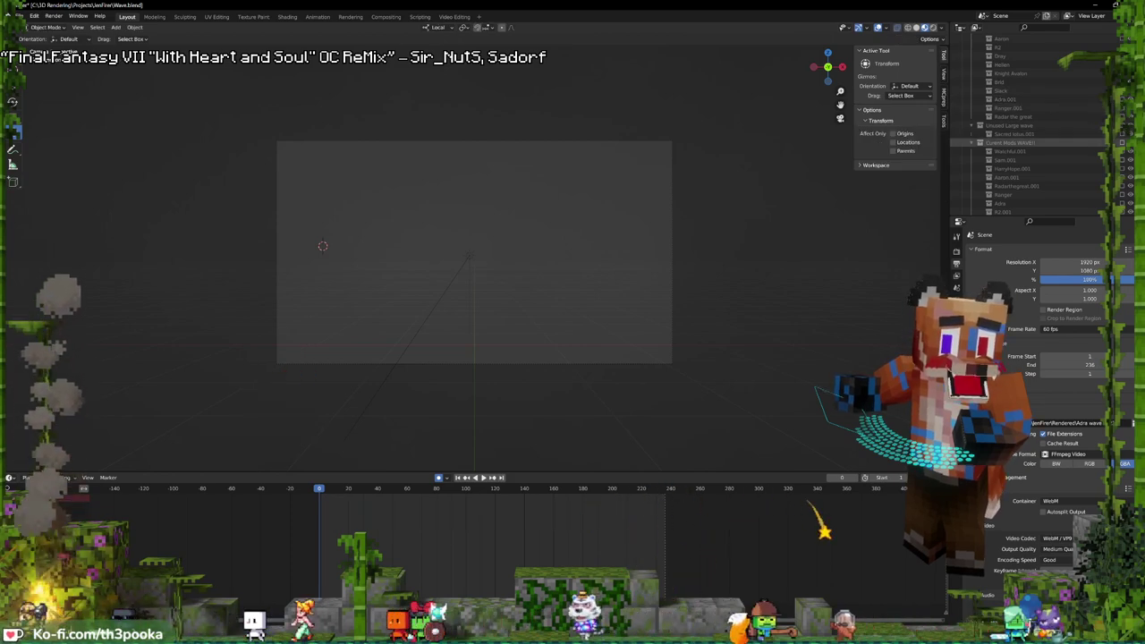
- Show the Current Mods WAVE!! collection without the plaid-shirted character, play back the group wave, and exclude the whole collection again
{"action": "left_click", "coordinate": [1123, 143]}
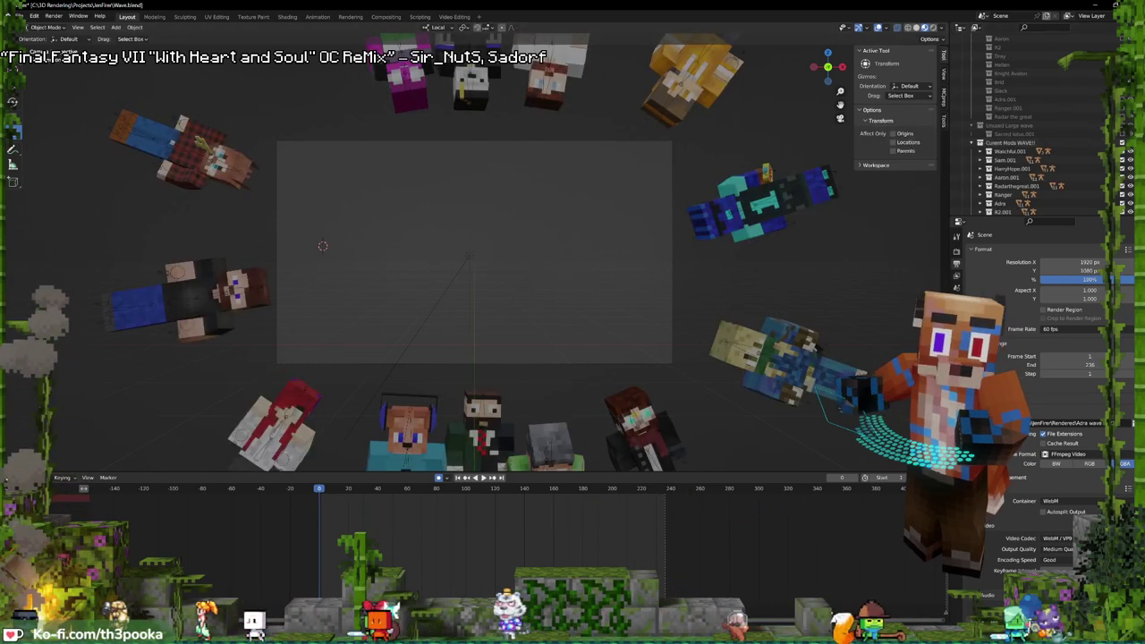
{"action": "scroll", "coordinate": [1073, 152], "scroll_direction": "down", "scroll_amount": 4}
{"action": "left_click", "coordinate": [1122, 155]}
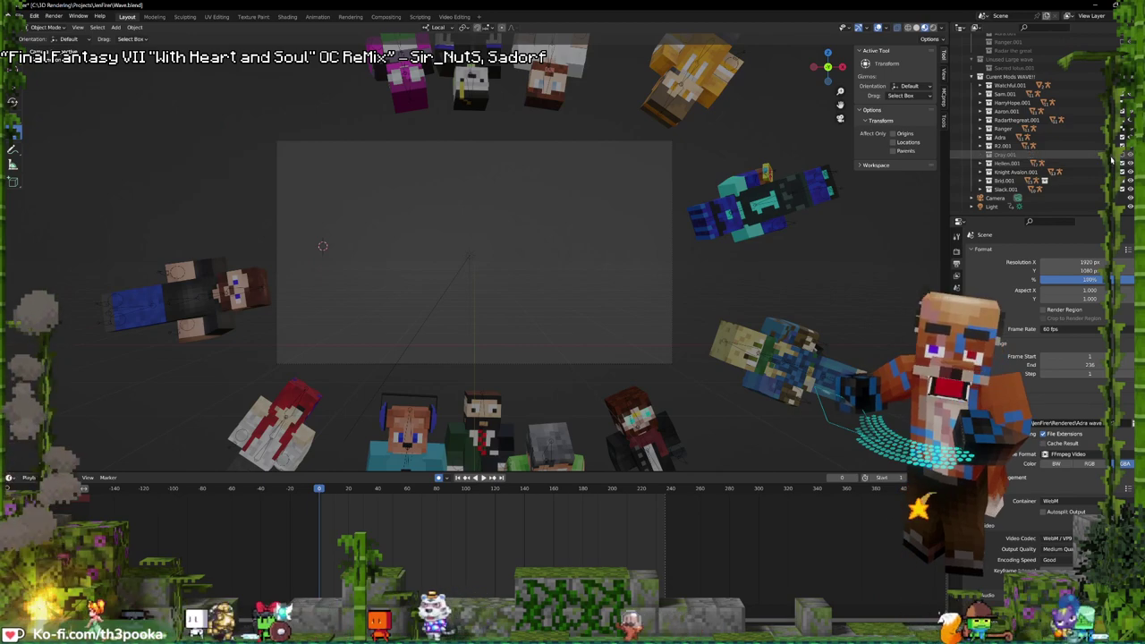
{"action": "key", "text": "space"}
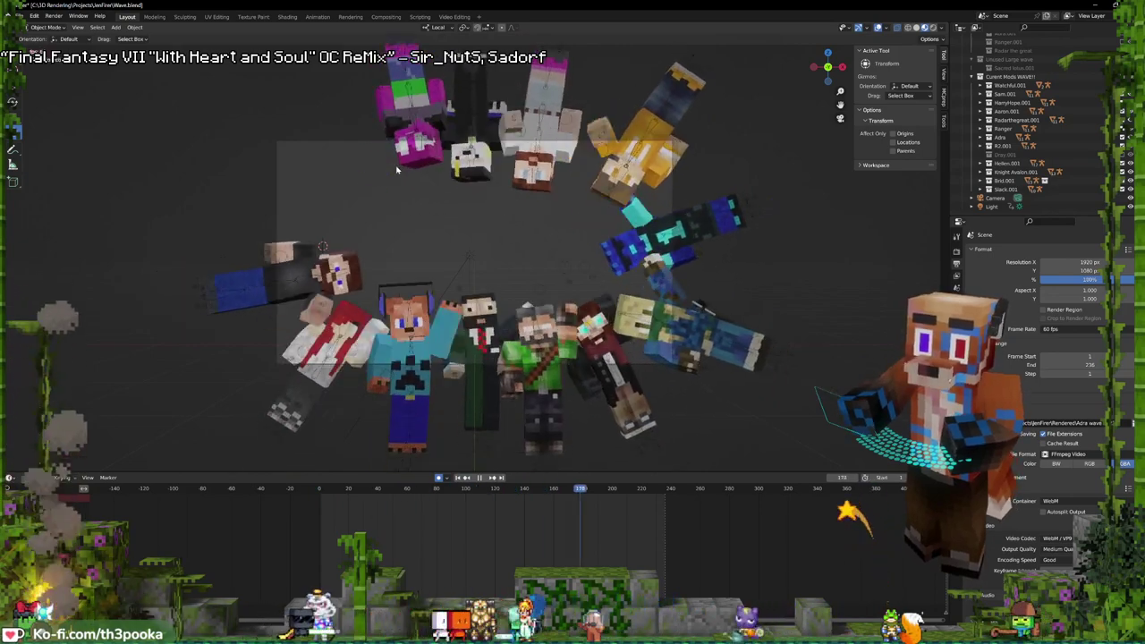
{"action": "key", "text": "space"}
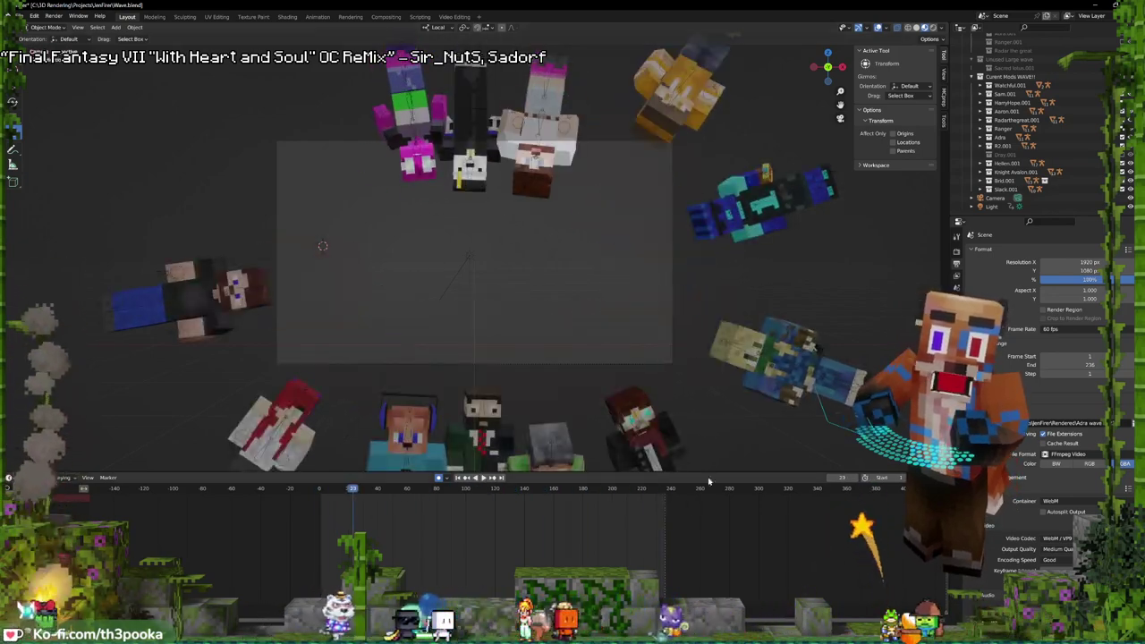
{"action": "middle_click_drag", "start_coordinate": [652, 533], "coordinate": [495, 541]}
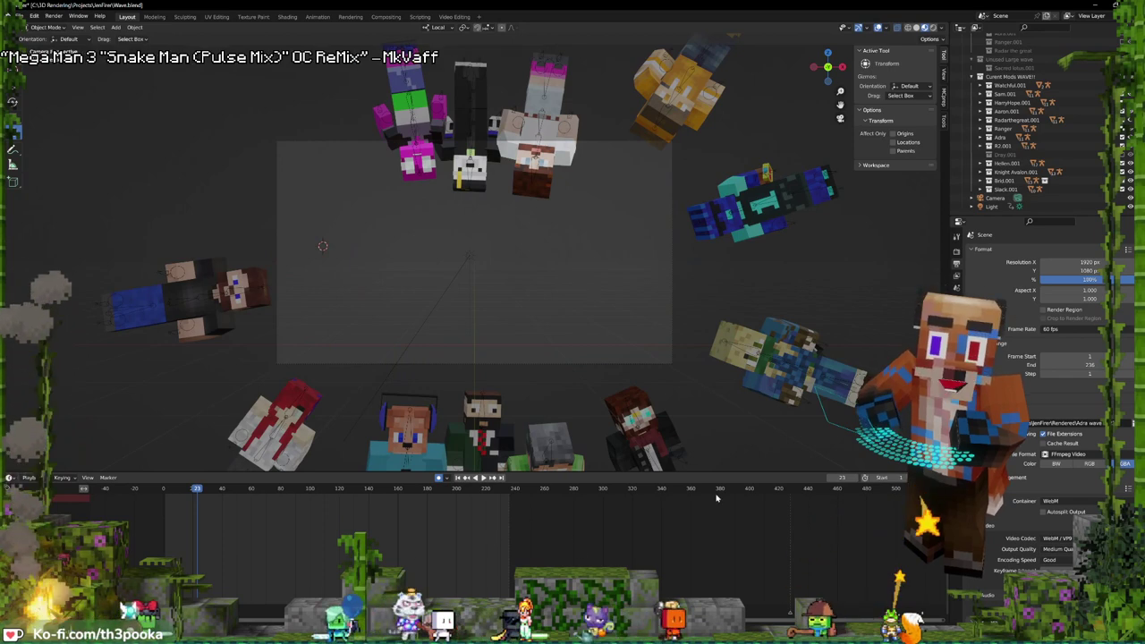
{"action": "scroll", "coordinate": [1084, 159], "scroll_direction": "up", "scroll_amount": 1}
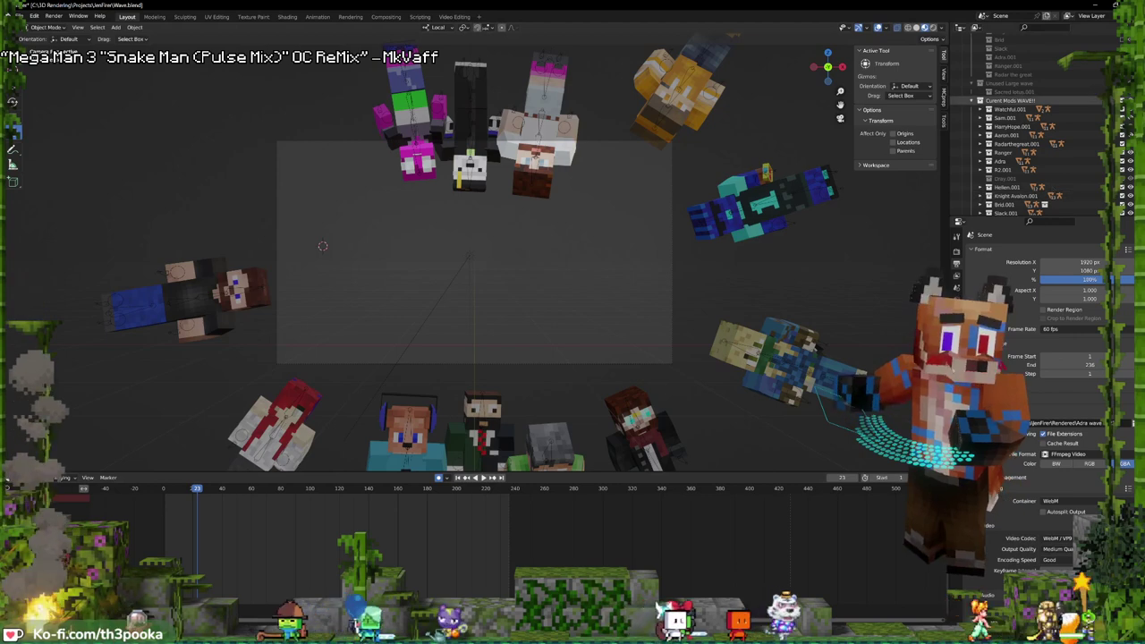
{"action": "left_click", "coordinate": [1121, 100]}
- Show the Ranger.001 collection for playback and set the render output file name to "Ranger wave"
{"action": "scroll", "coordinate": [1097, 114], "scroll_direction": "up", "scroll_amount": 3}
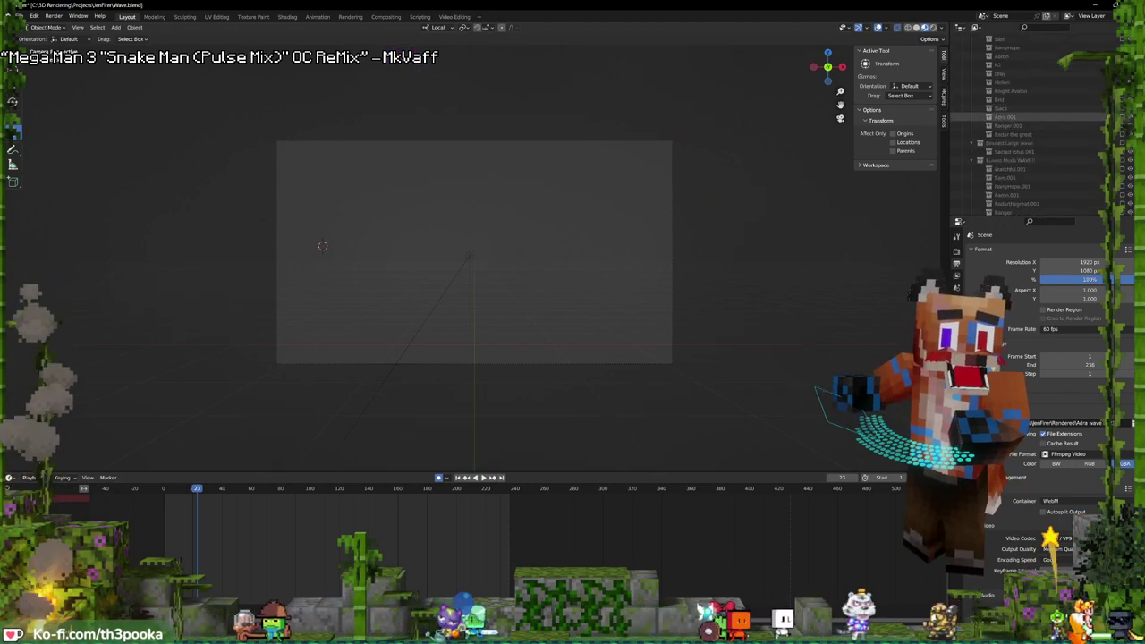
{"action": "left_click", "coordinate": [1123, 127]}
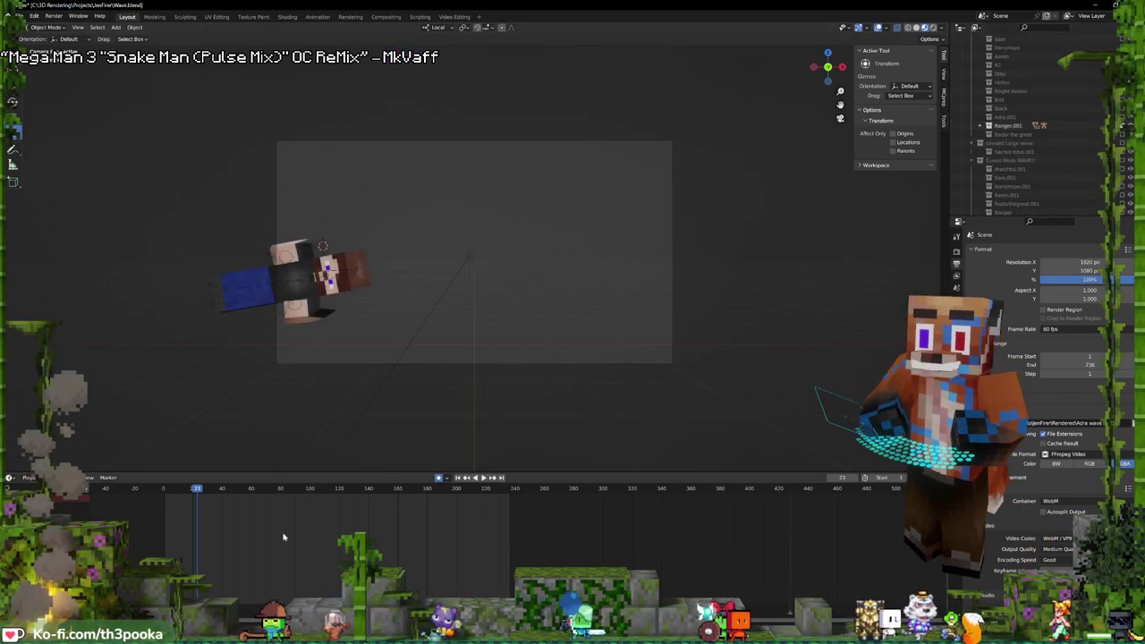
{"action": "key", "text": "space"}
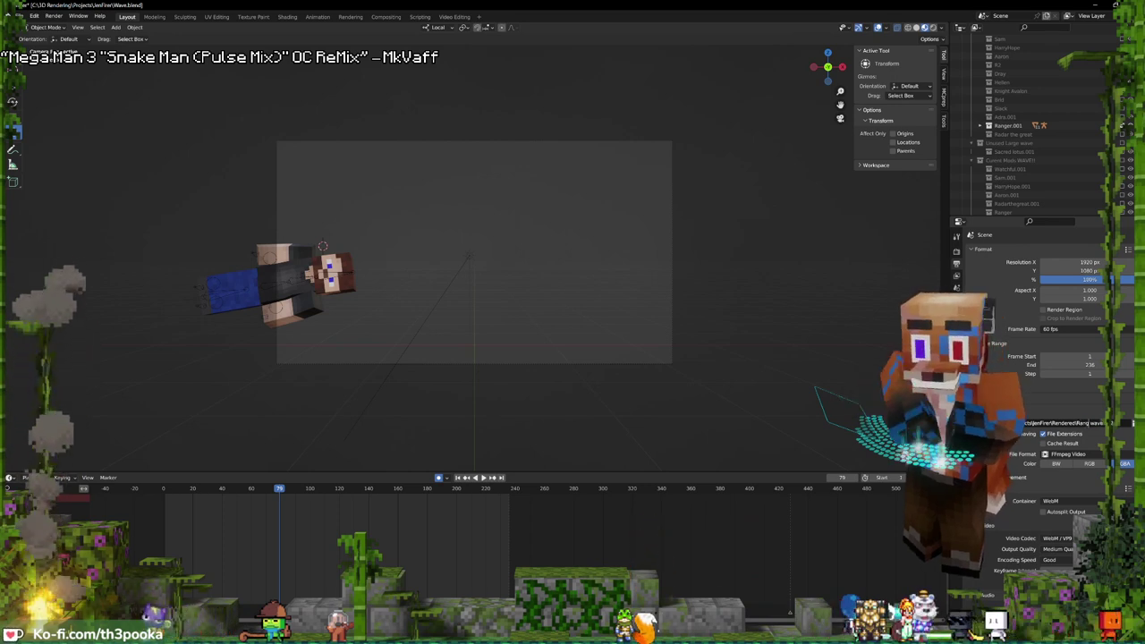
- Save the file and render the brown-haired character's animation
{"action": "left_click", "coordinate": [33, 16]}
{"action": "left_click", "coordinate": [36, 74]}
{"action": "left_click", "coordinate": [54, 17]}
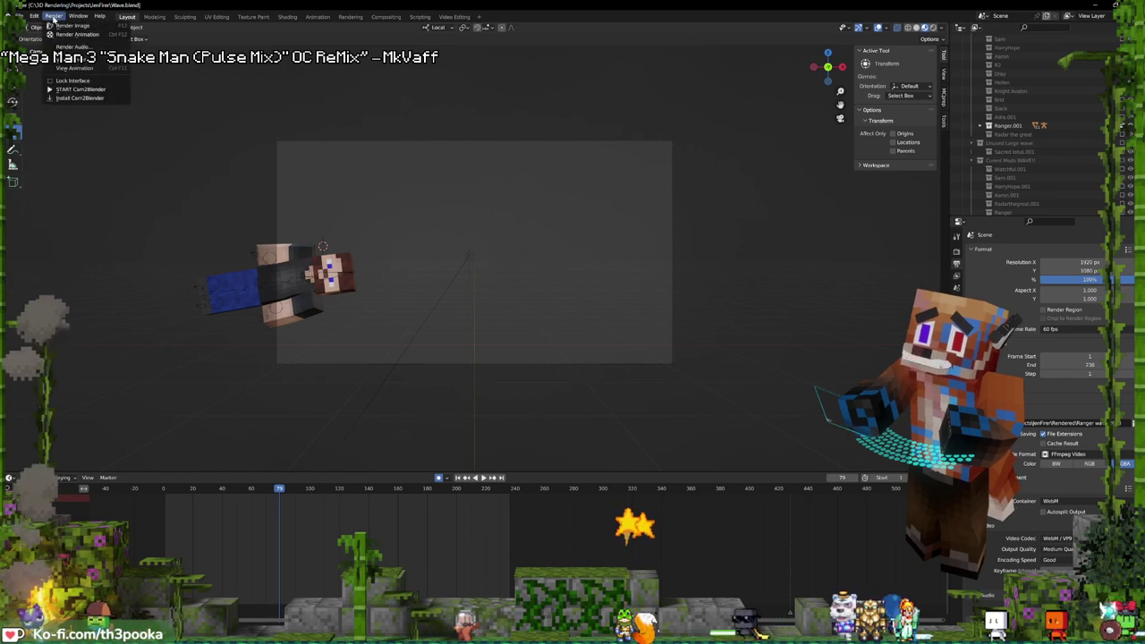
{"action": "left_click", "coordinate": [71, 34]}
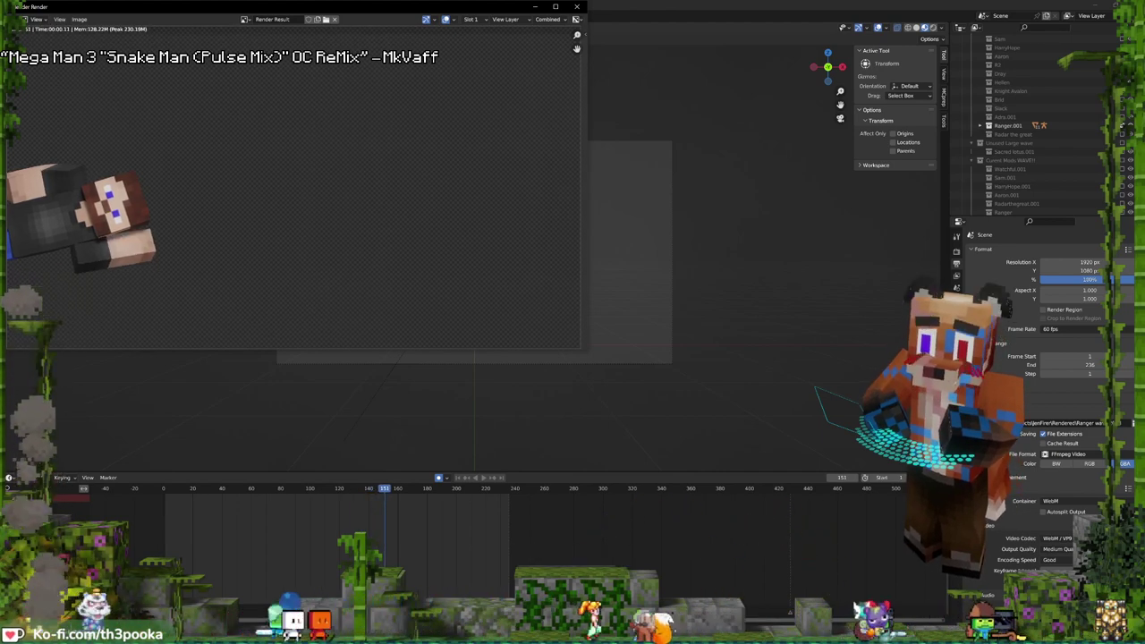
{"action": "left_click", "coordinate": [566, 626]}
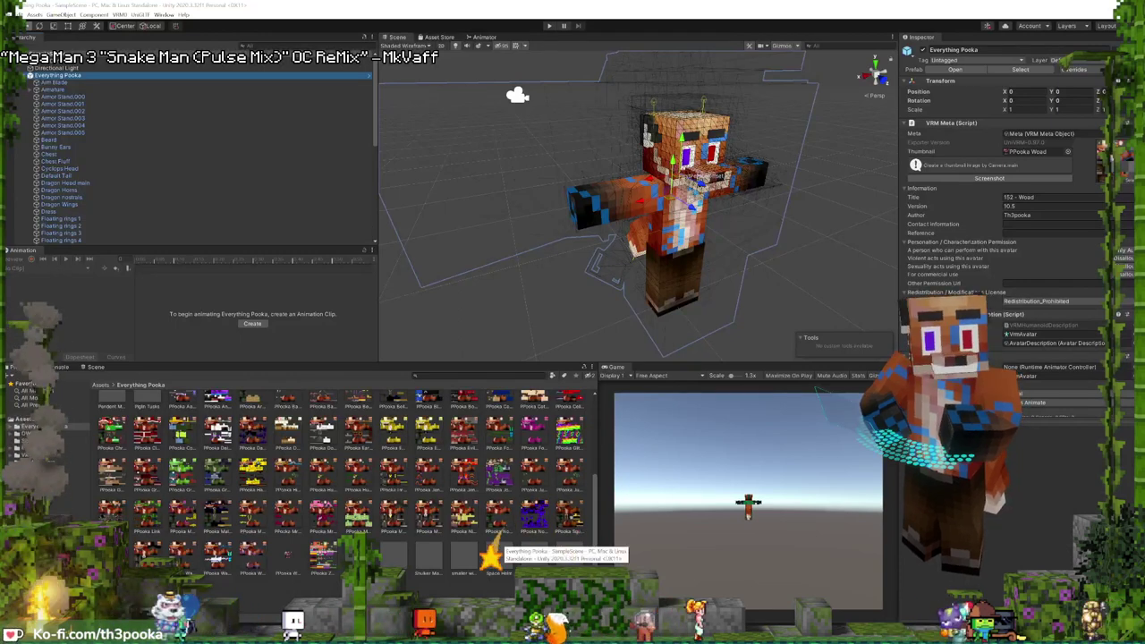
{"action": "key", "text": "alt+Tab"}
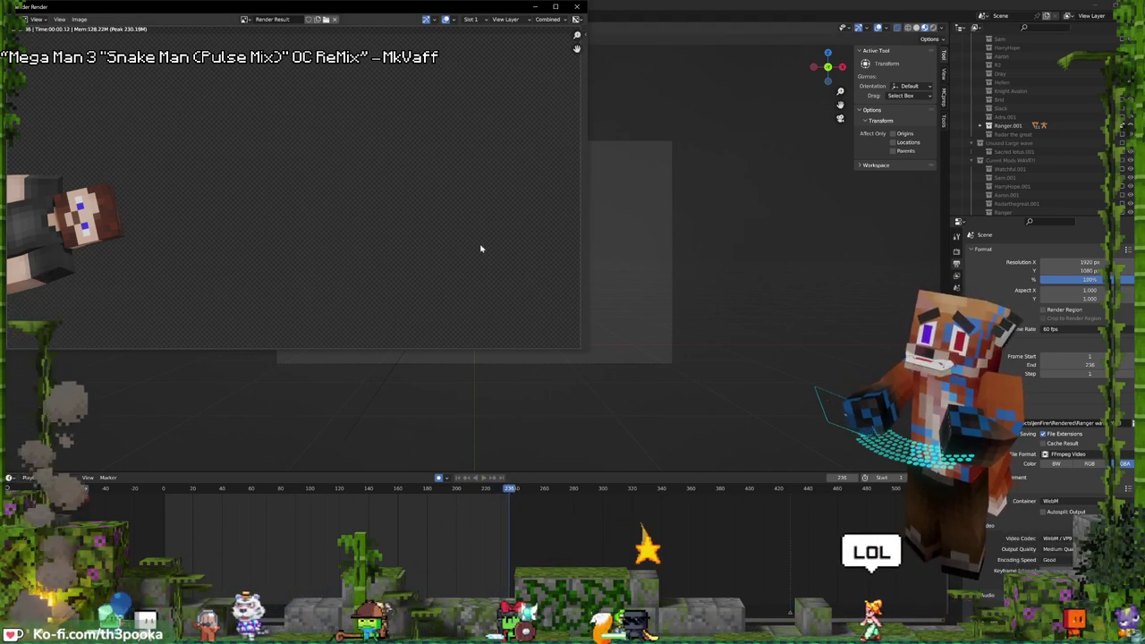
- Close the render result, exclude the Ranger.001 collection, and return the timeline to frame 1
{"action": "left_click", "coordinate": [577, 7]}
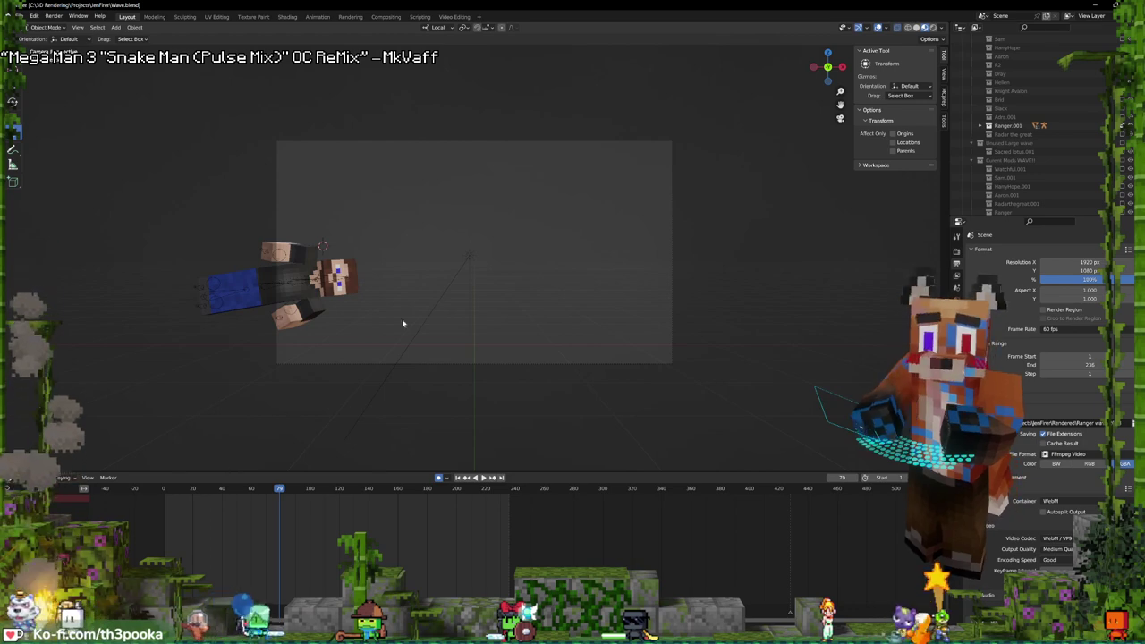
{"action": "left_click", "coordinate": [1120, 125]}
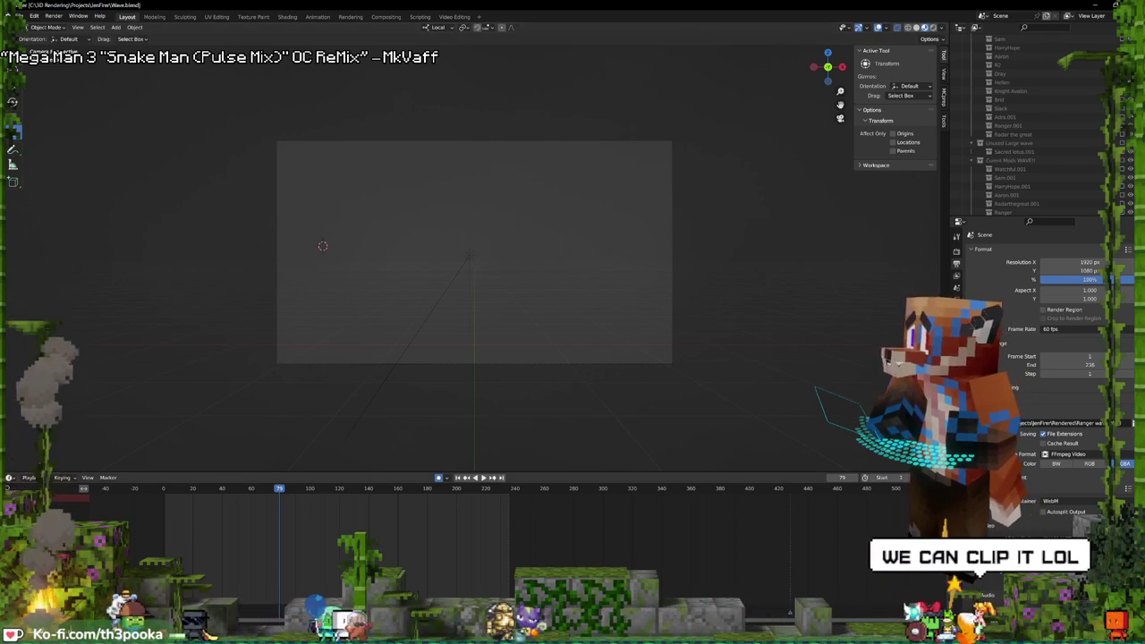
{"action": "left_click", "coordinate": [164, 517]}
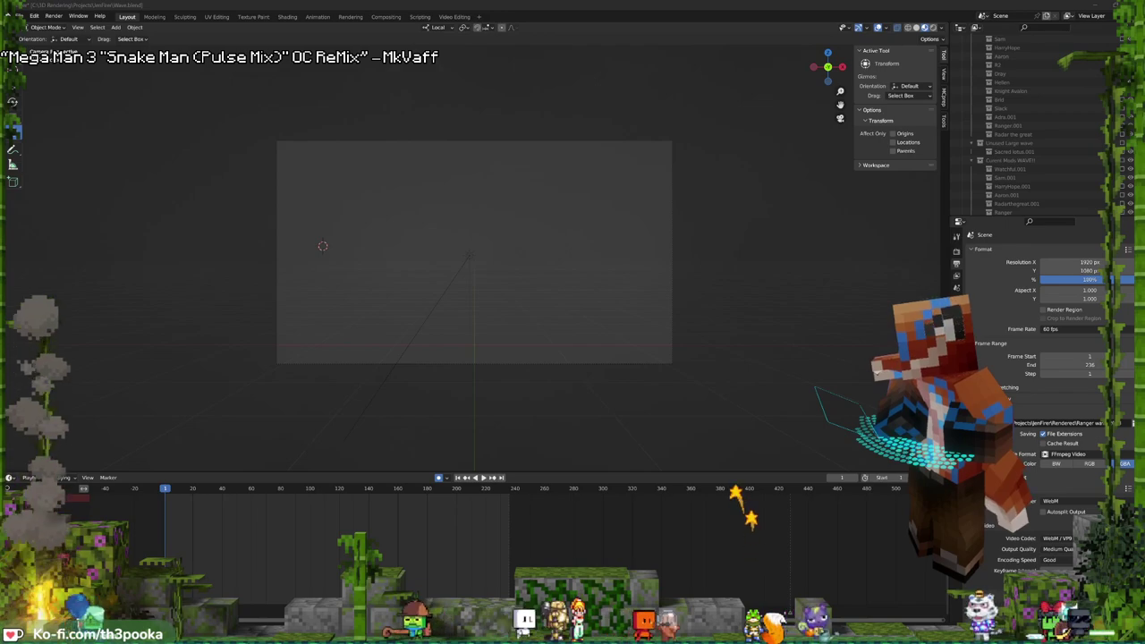
{"action": "key", "text": "super+d"}
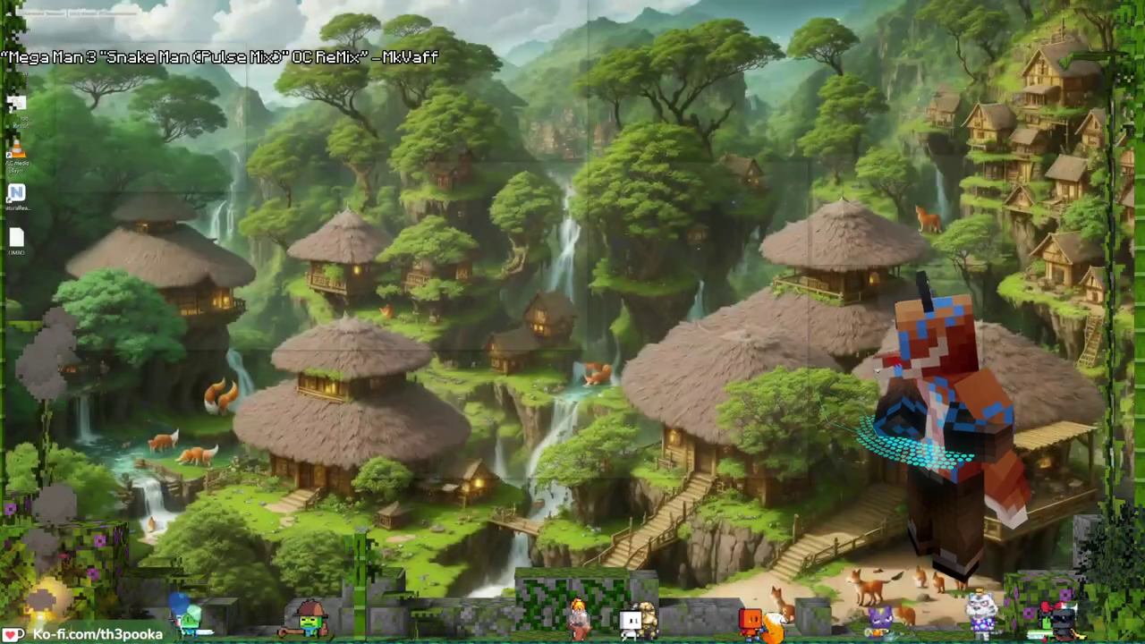
{"action": "key", "text": "super+d"}
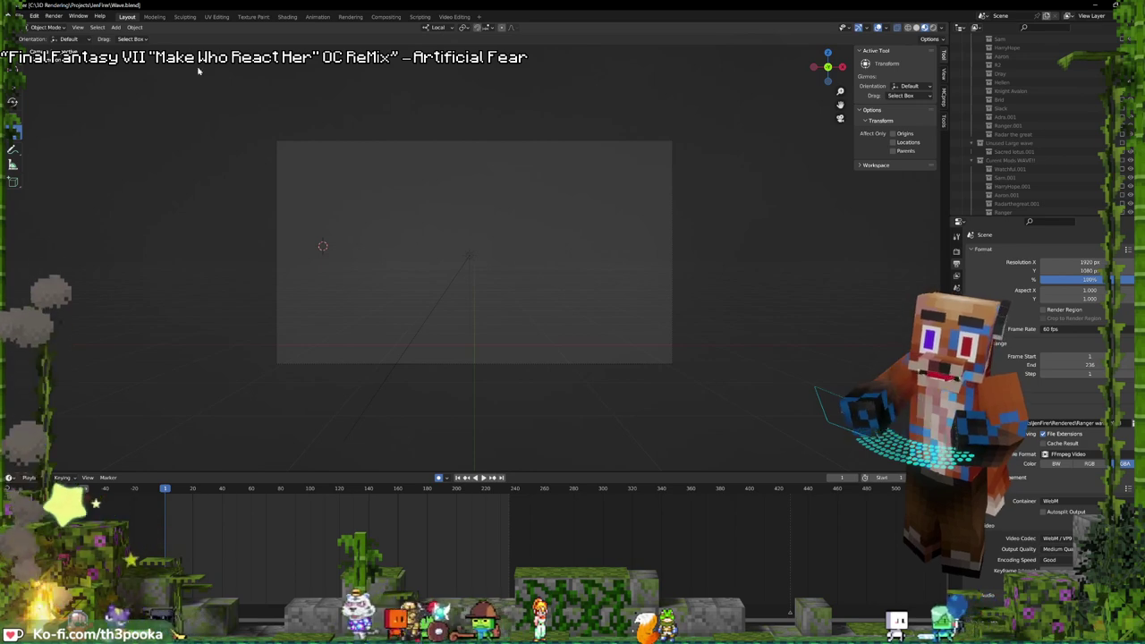
{"action": "right_click", "coordinate": [73, 6]}
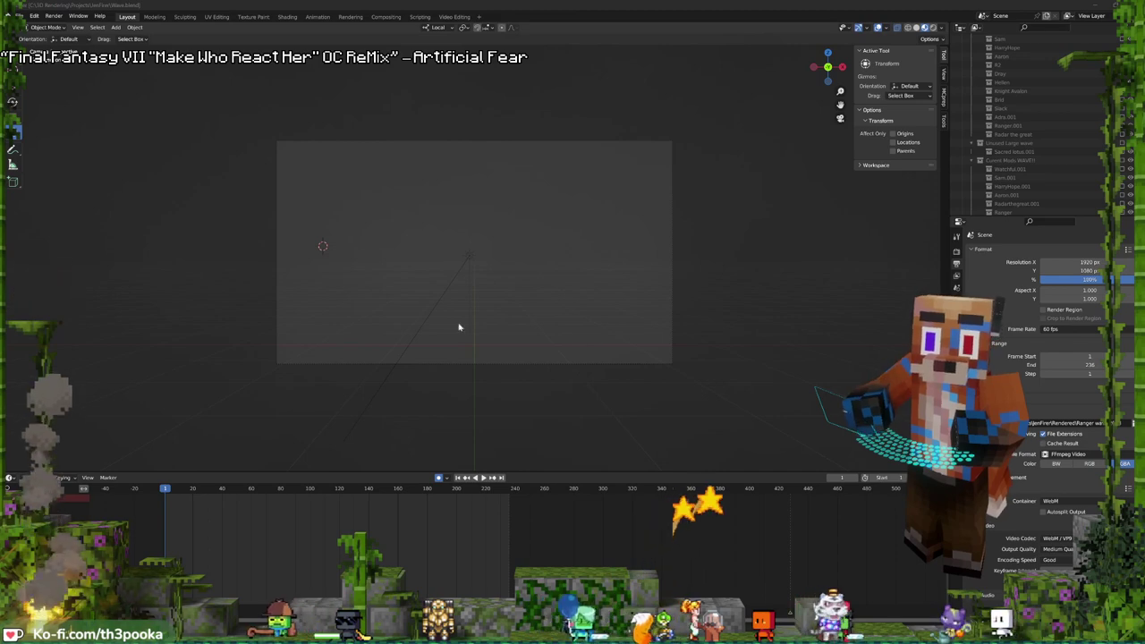
{"action": "left_click", "coordinate": [161, 529]}
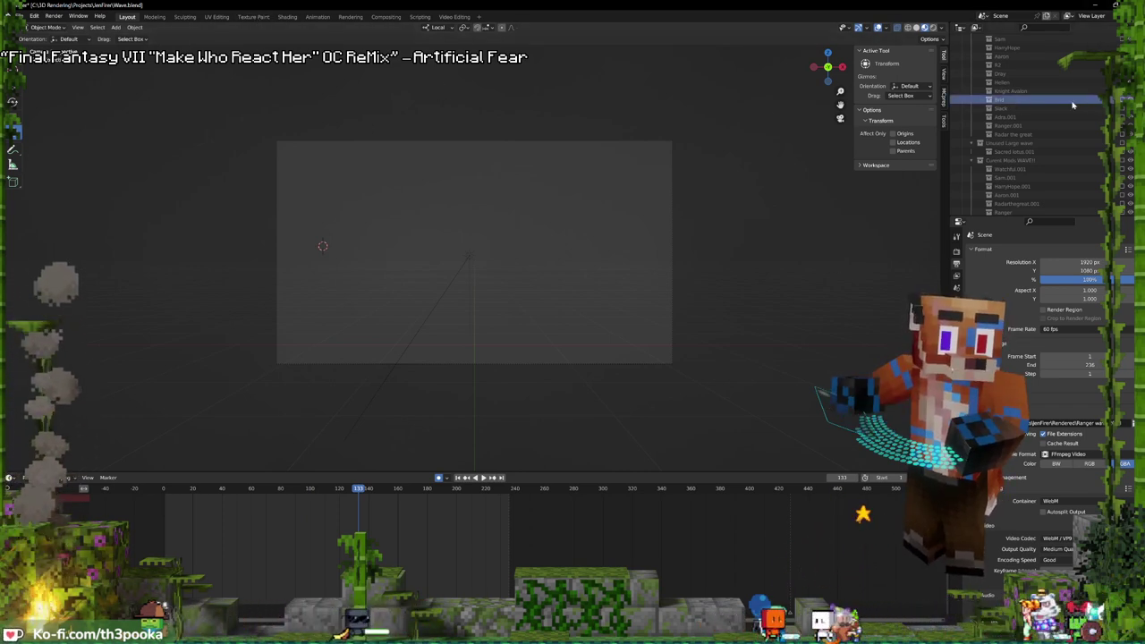
- Show the Bird collection briefly, exclude it again, and include the whole Current Mods WAVE!! collection
{"action": "left_click", "coordinate": [1122, 99]}
{"action": "scroll", "coordinate": [1058, 142], "scroll_direction": "down", "scroll_amount": 3}
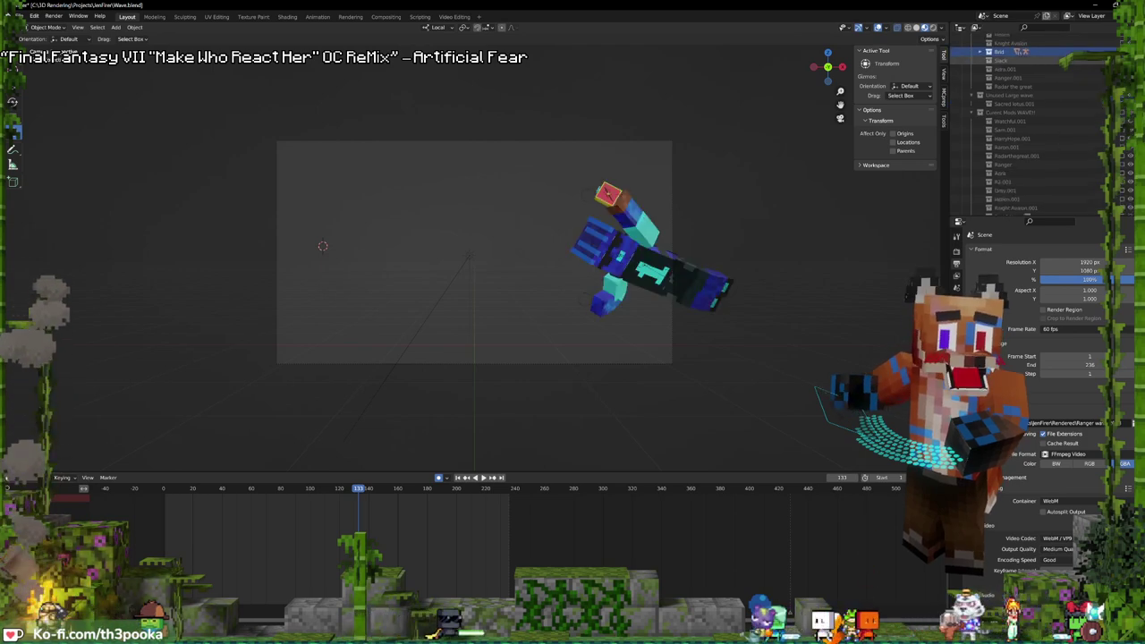
{"action": "key", "text": "h"}
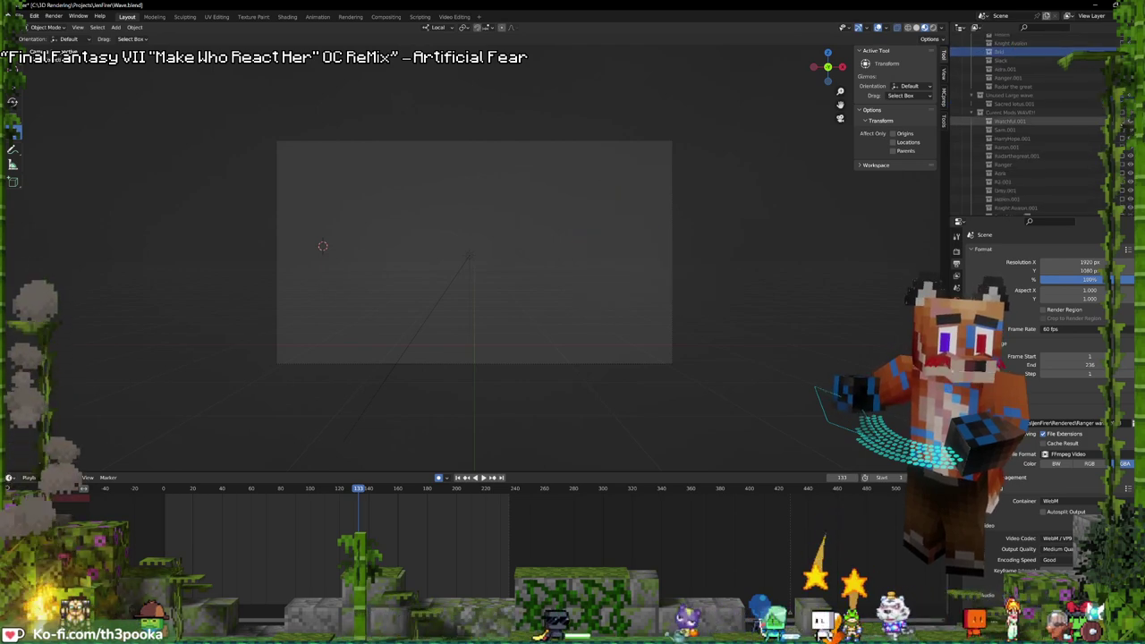
{"action": "left_click", "coordinate": [1123, 114]}
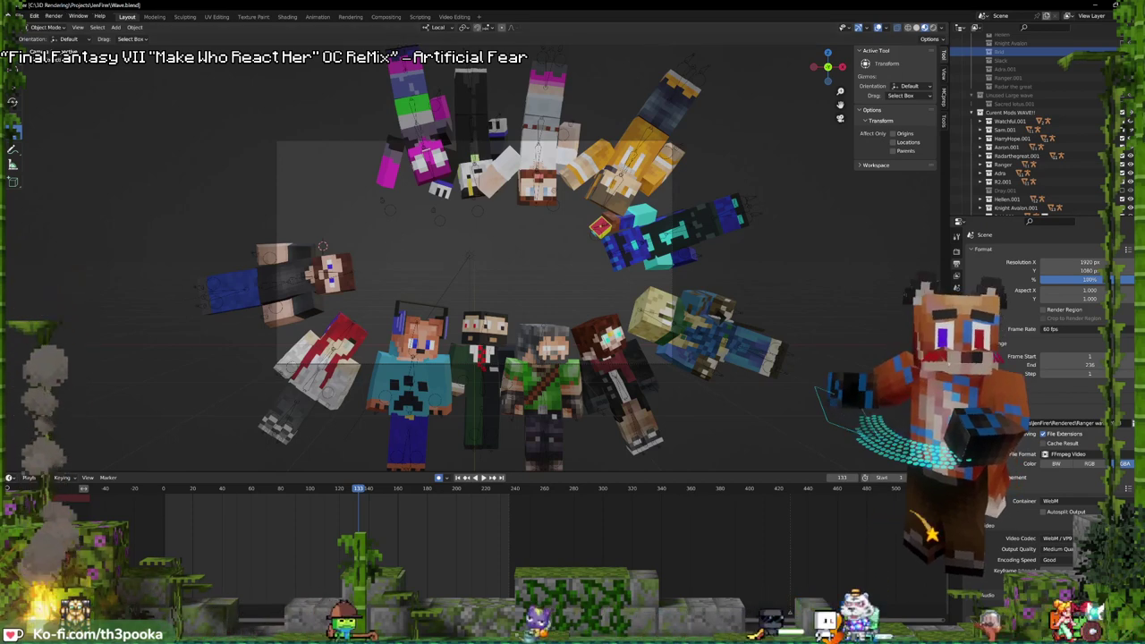
- Switch to the Llama Spit OMG NO project and look through its render output folder
{"action": "key", "text": "alt+Tab"}
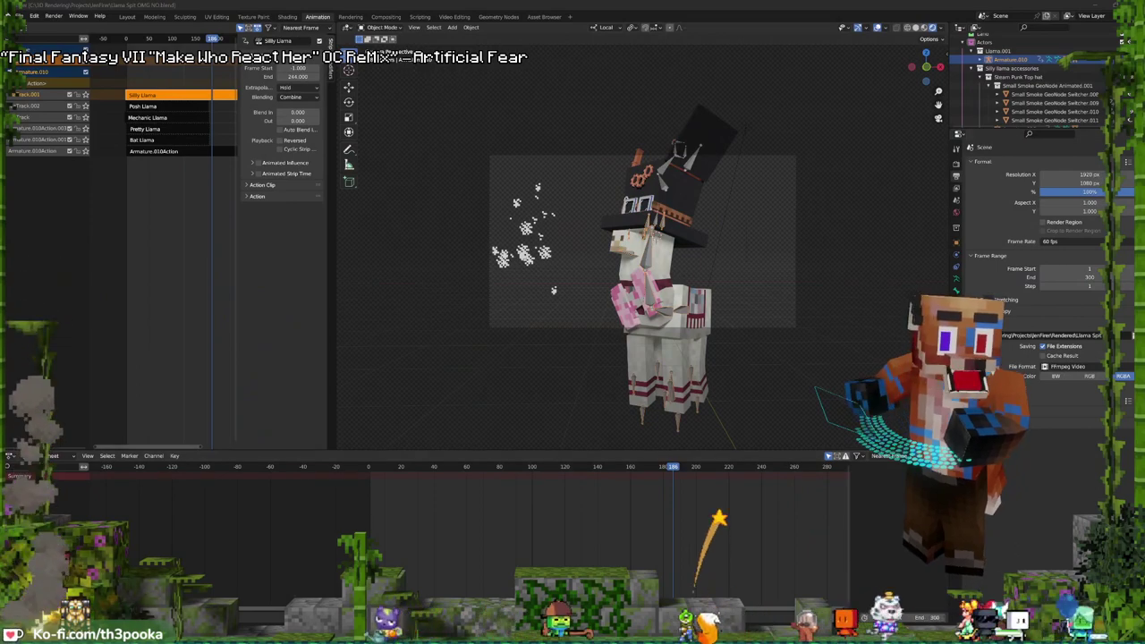
{"action": "left_click", "coordinate": [1126, 335]}
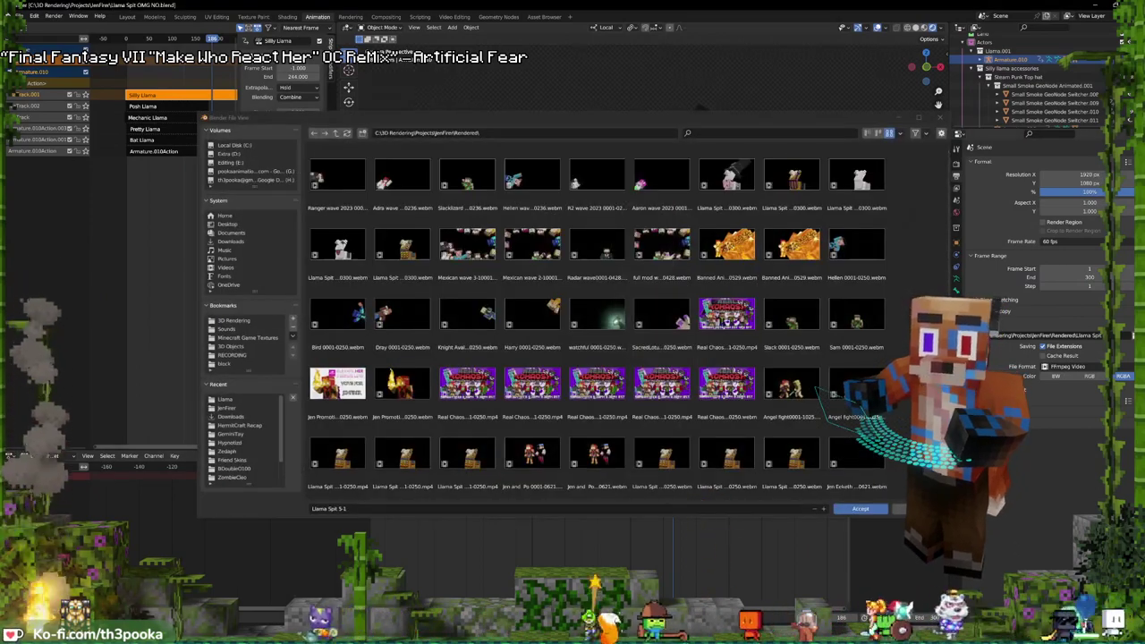
{"action": "left_click", "coordinate": [936, 118]}
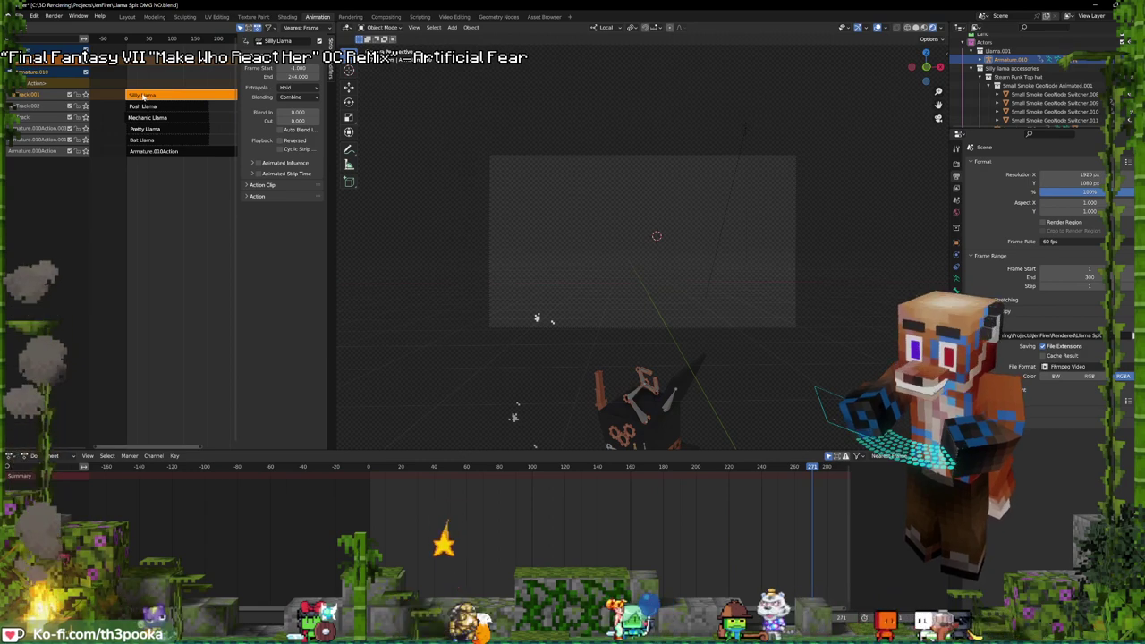
- Mute the Silly Llama animation strip, select the Posh Llama strip, and check the existing files in the render output folder
{"action": "key", "text": "h"}
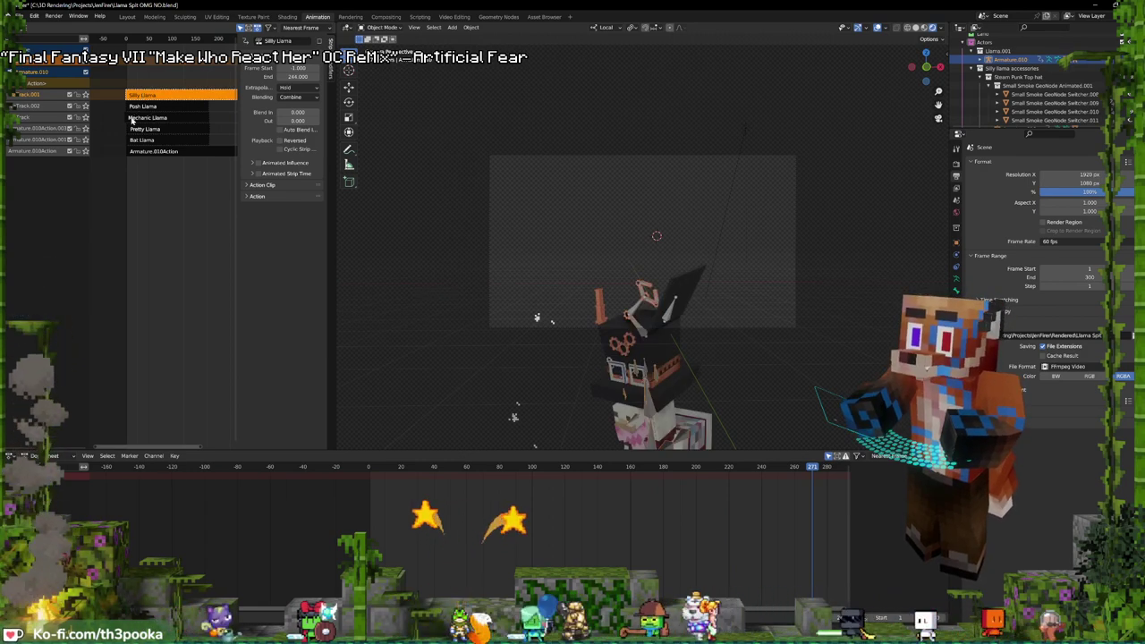
{"action": "left_click", "coordinate": [134, 106]}
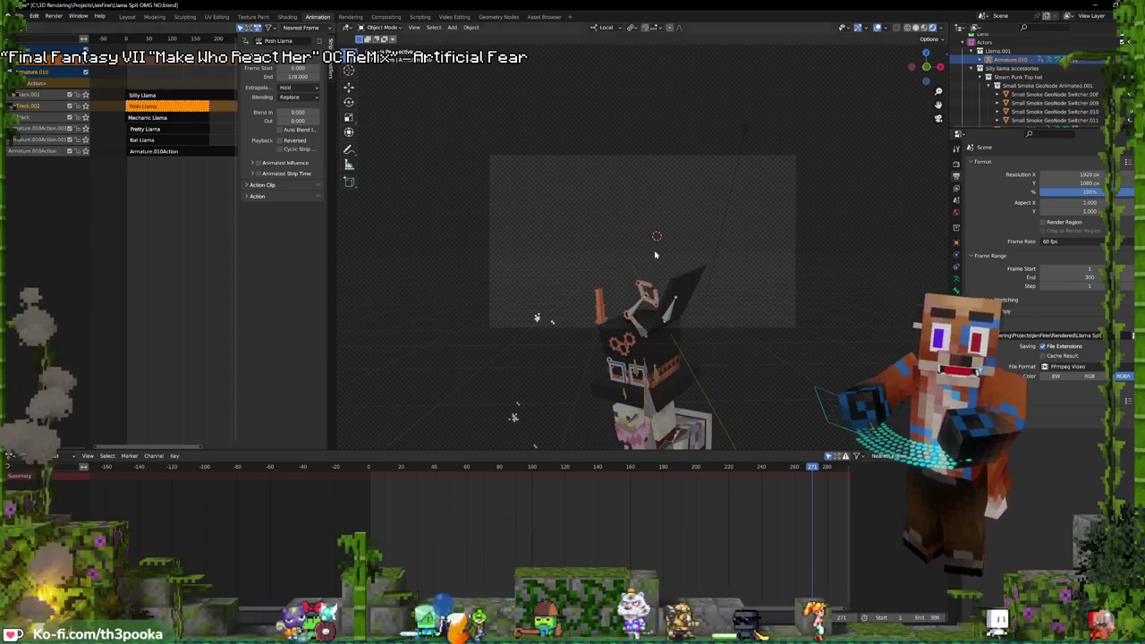
{"action": "left_click", "coordinate": [1131, 336]}
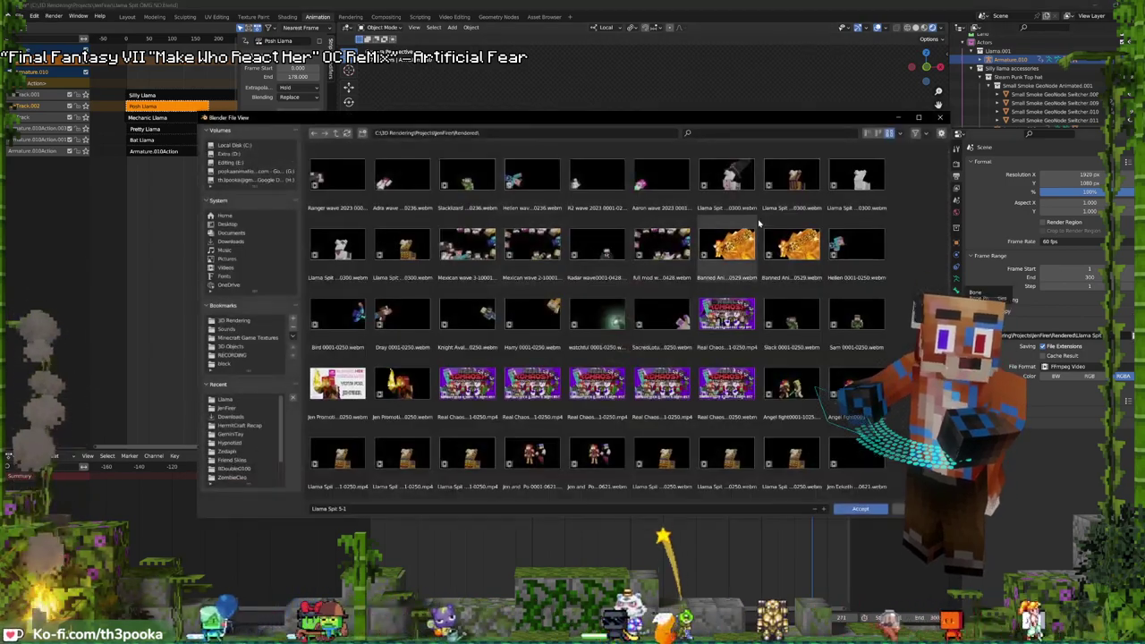
{"action": "left_click", "coordinate": [629, 4]}
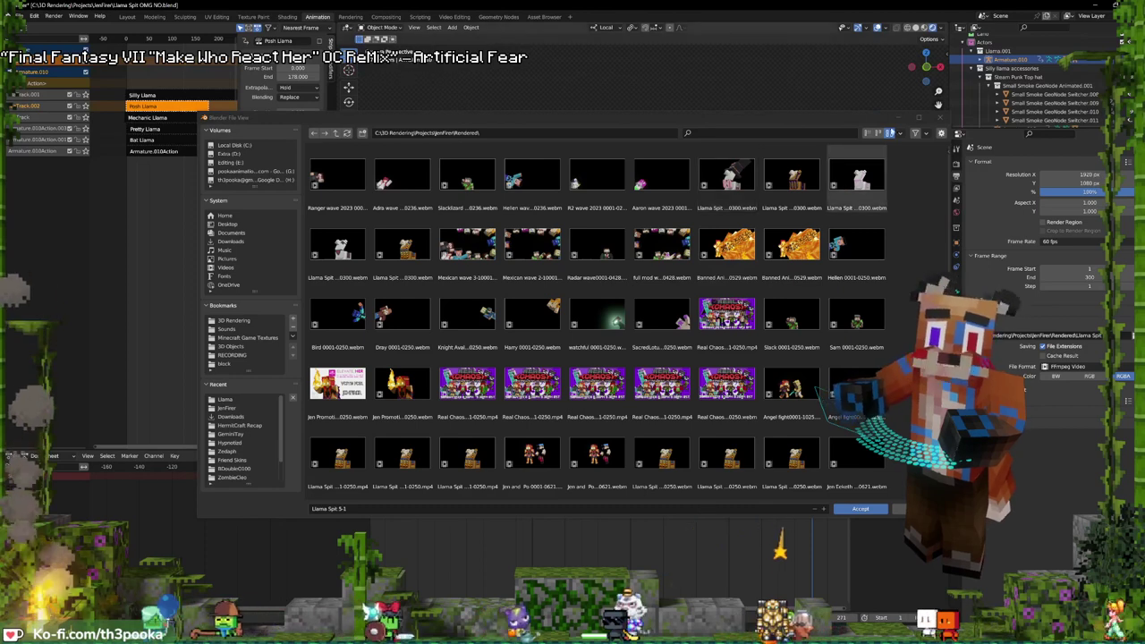
{"action": "left_click", "coordinate": [942, 118]}
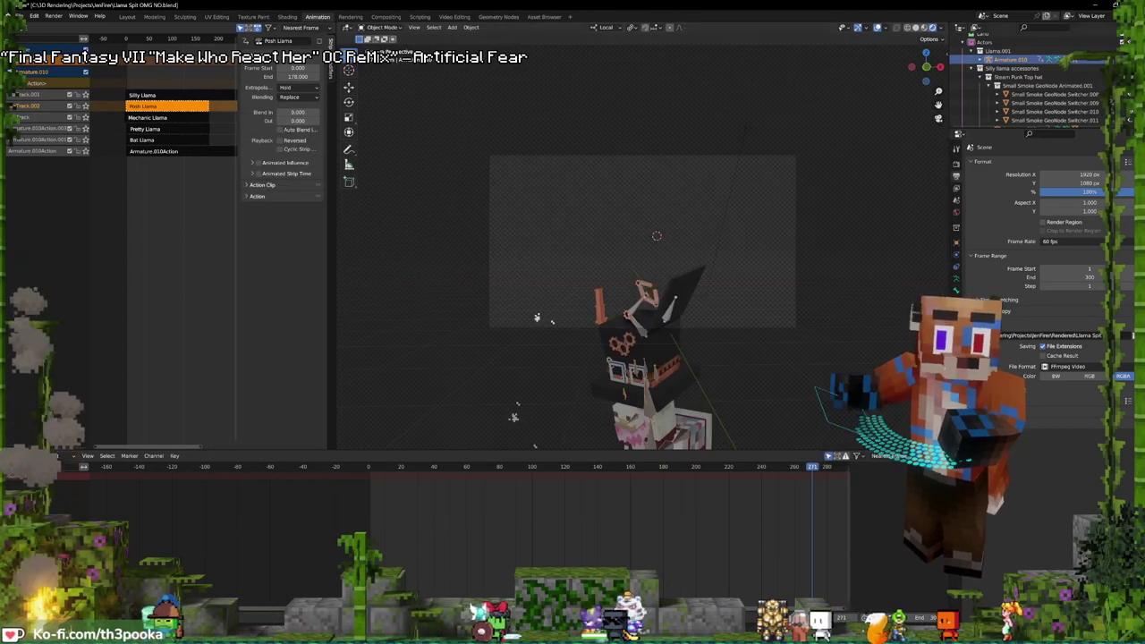
- Exclude the Silly llama accessories collection and include the Posh Llama collection in the view layer
{"action": "left_click", "coordinate": [988, 85]}
{"action": "scroll", "coordinate": [1029, 80], "scroll_direction": "down", "scroll_amount": 2}
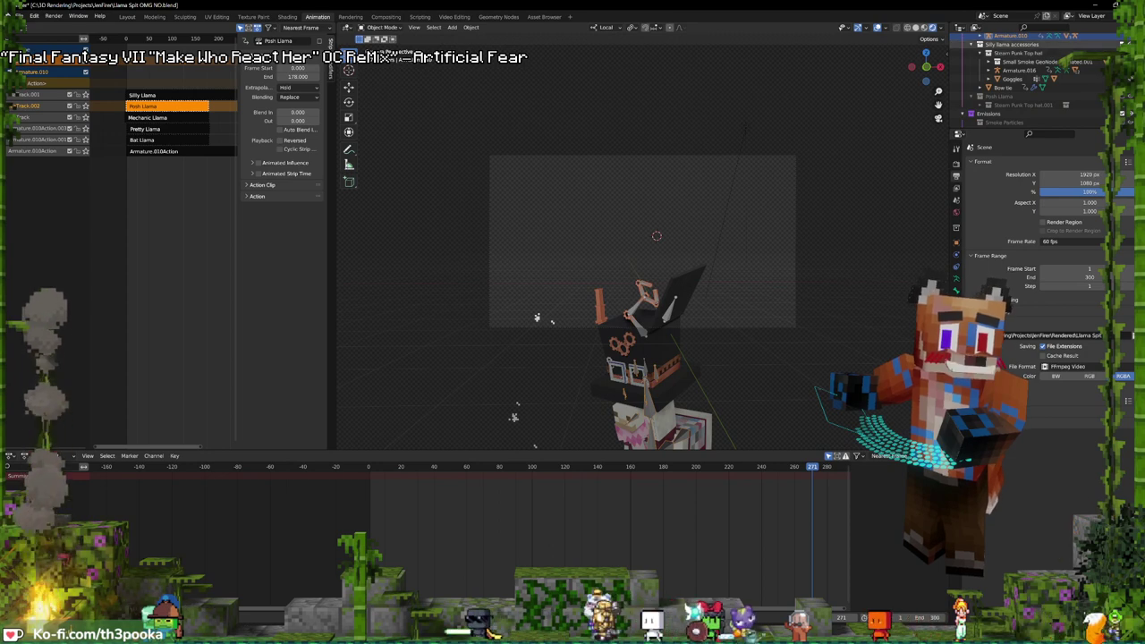
{"action": "left_click", "coordinate": [1109, 44]}
{"action": "left_click", "coordinate": [1109, 69]}
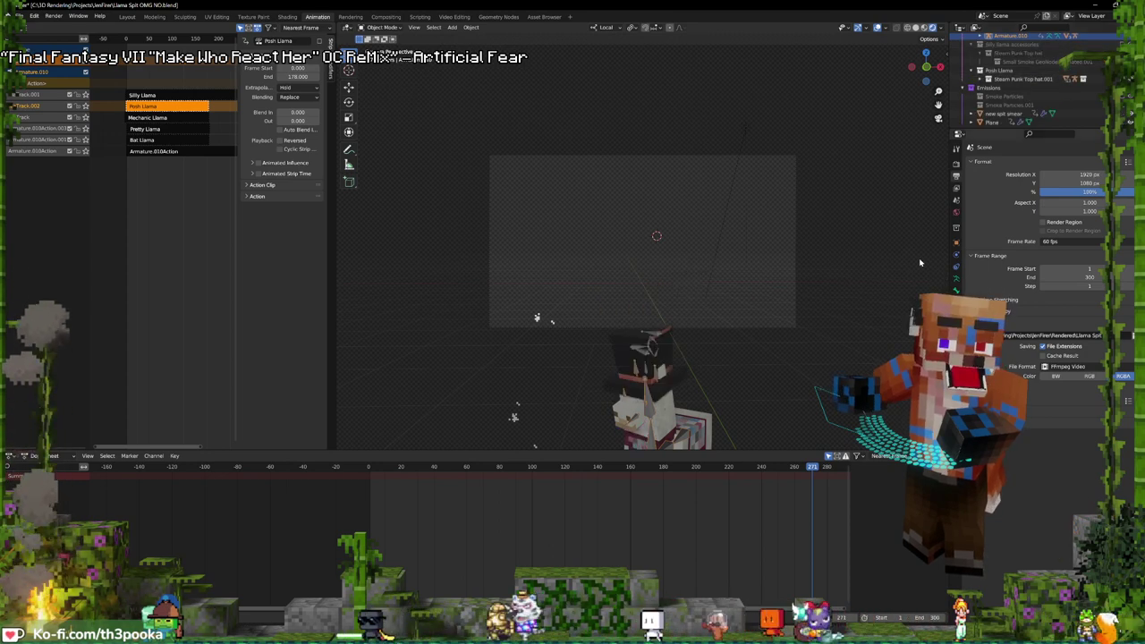
- Select the llama's armature and play back the Posh Llama animation
{"action": "left_click", "coordinate": [676, 437]}
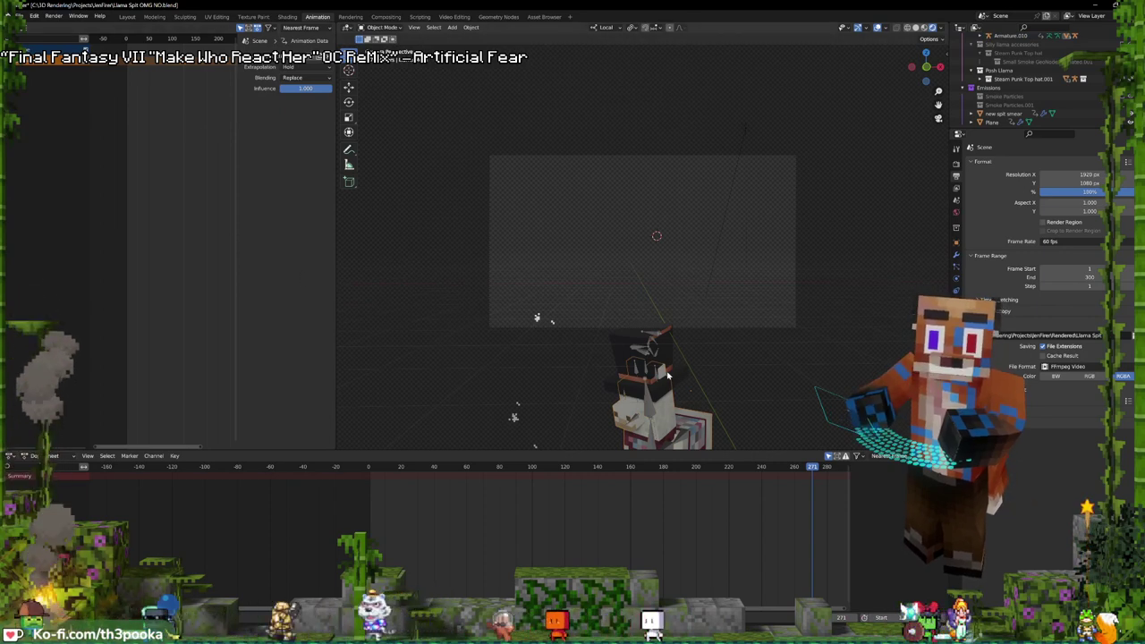
{"action": "left_click", "coordinate": [647, 409]}
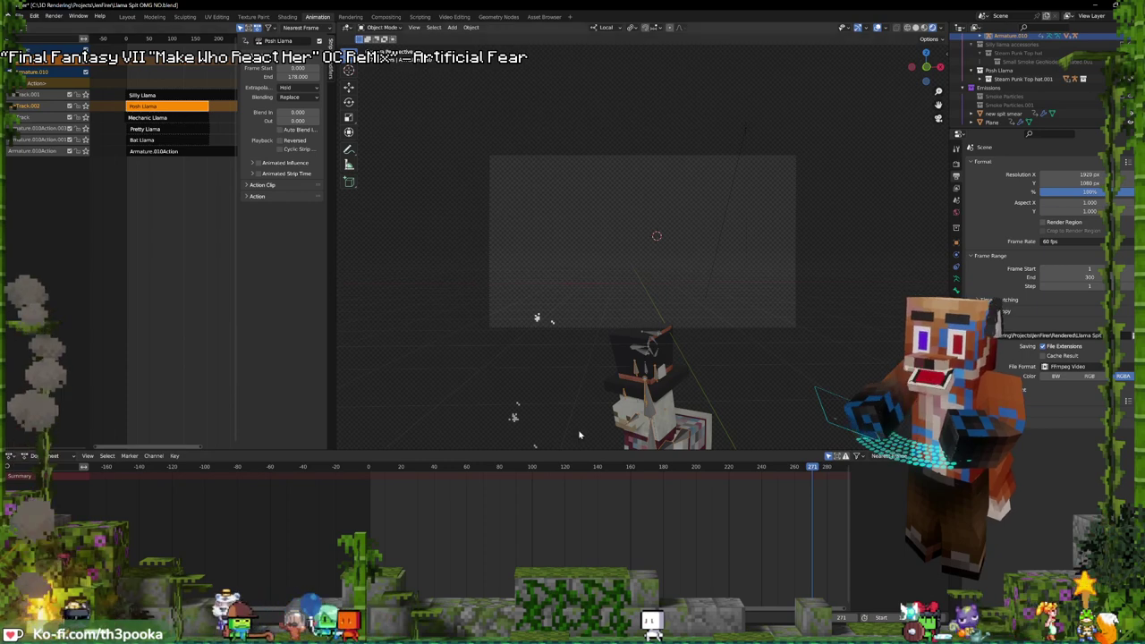
{"action": "key", "text": "shift+Left"}
{"action": "key", "text": "space"}
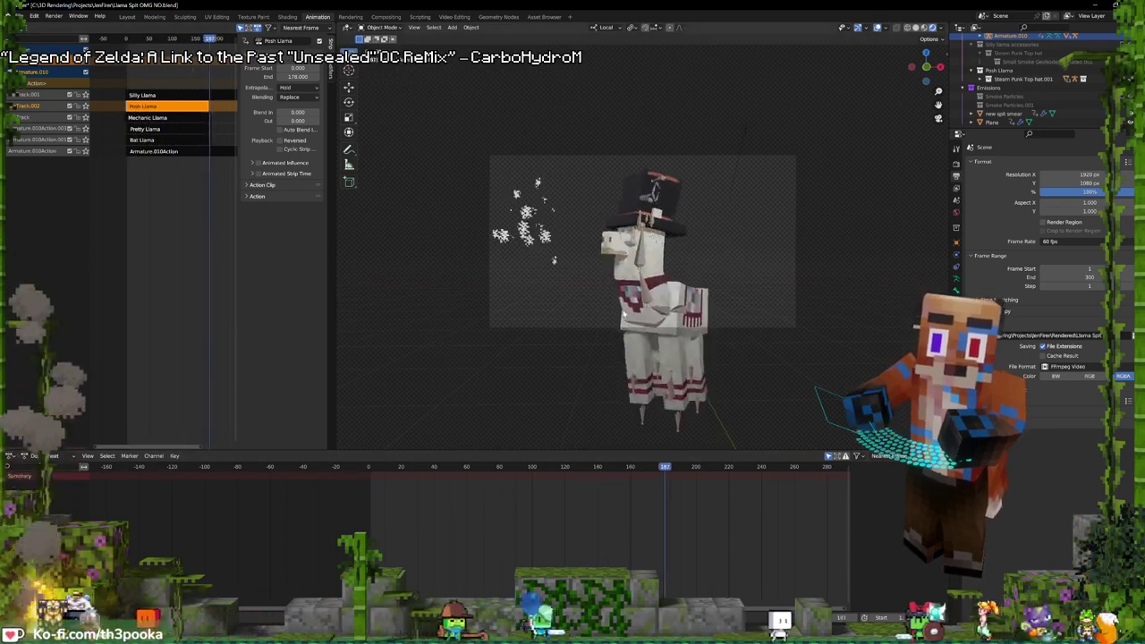
{"action": "key", "text": "space"}
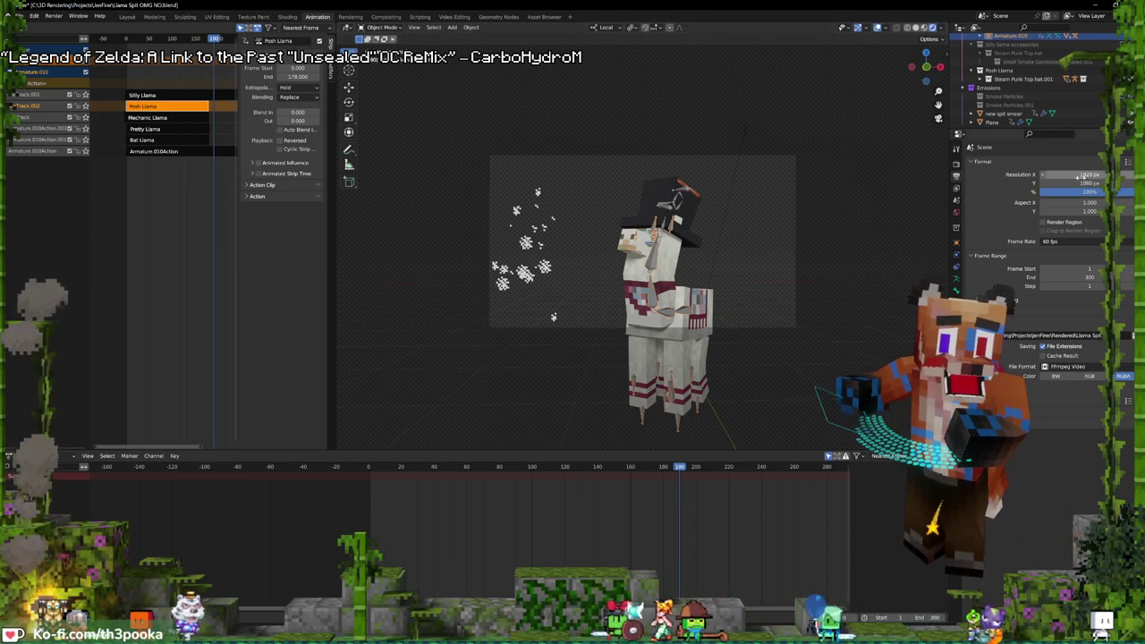
{"action": "right_click", "coordinate": [368, 506], "text": "shift"}
{"action": "key", "text": "space"}
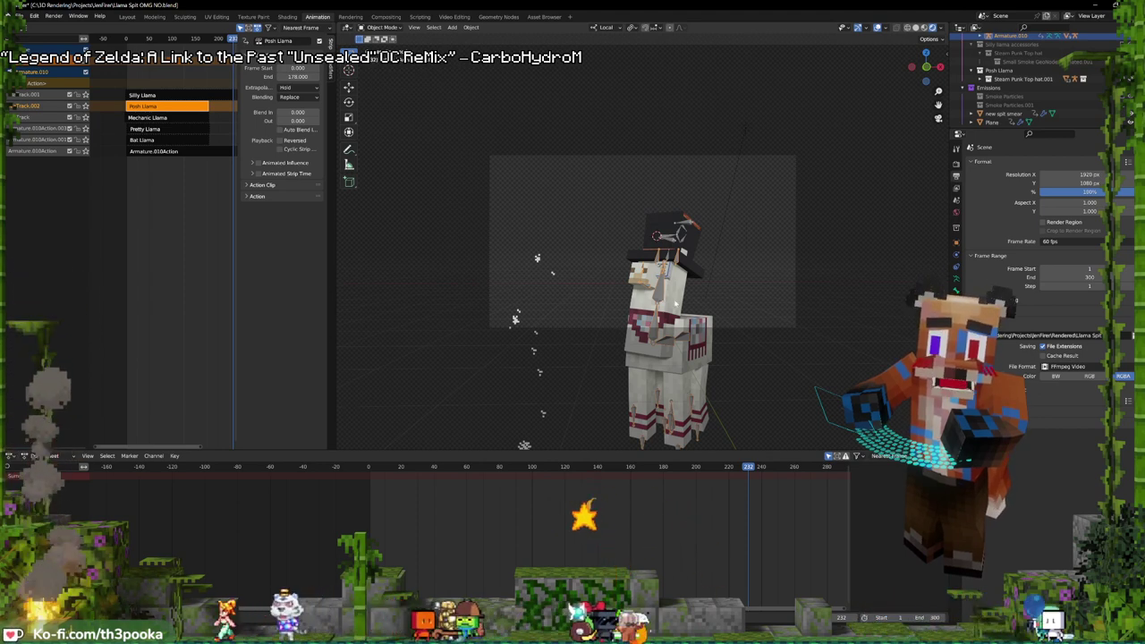
- Select the llama mesh and compare it with the llama carpet pattern reference image in the web browser
{"action": "left_click", "coordinate": [660, 297]}
{"action": "left_click", "coordinate": [956, 255]}
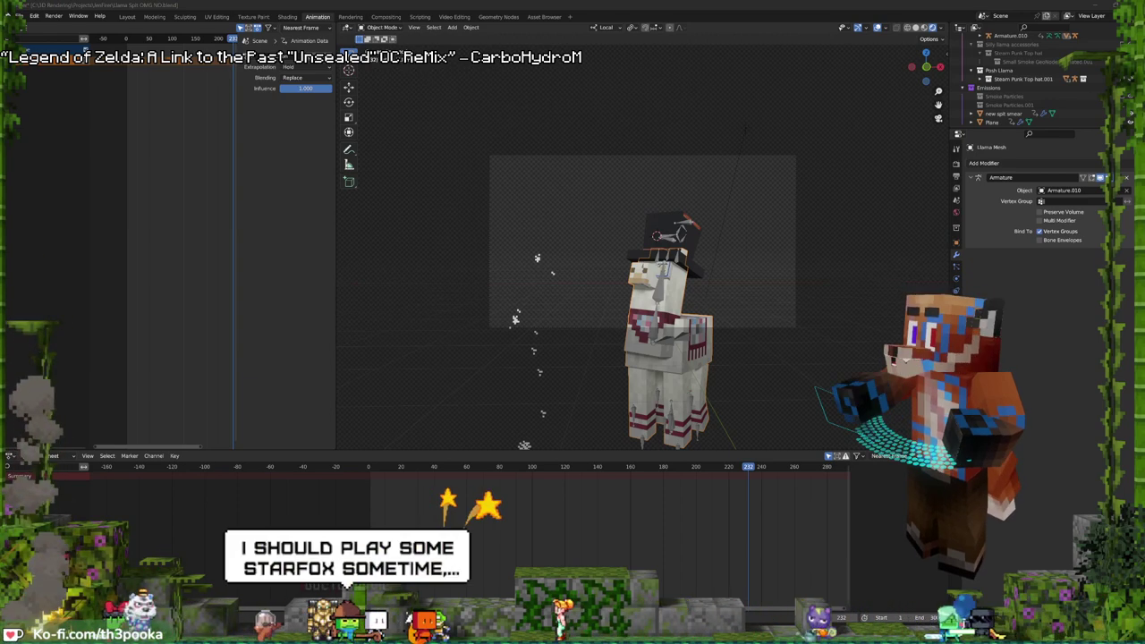
{"action": "left_click_drag", "start_coordinate": [868, 7], "coordinate": [873, 4]}
{"action": "double_click", "coordinate": [871, 4]}
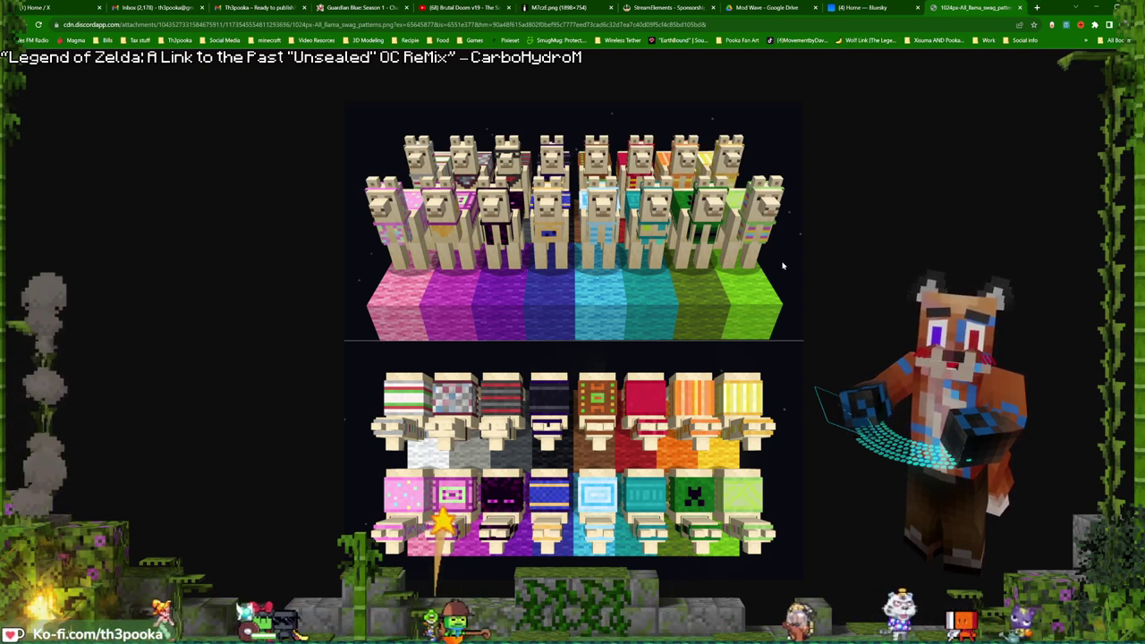
{"action": "left_click", "coordinate": [1114, 5]}
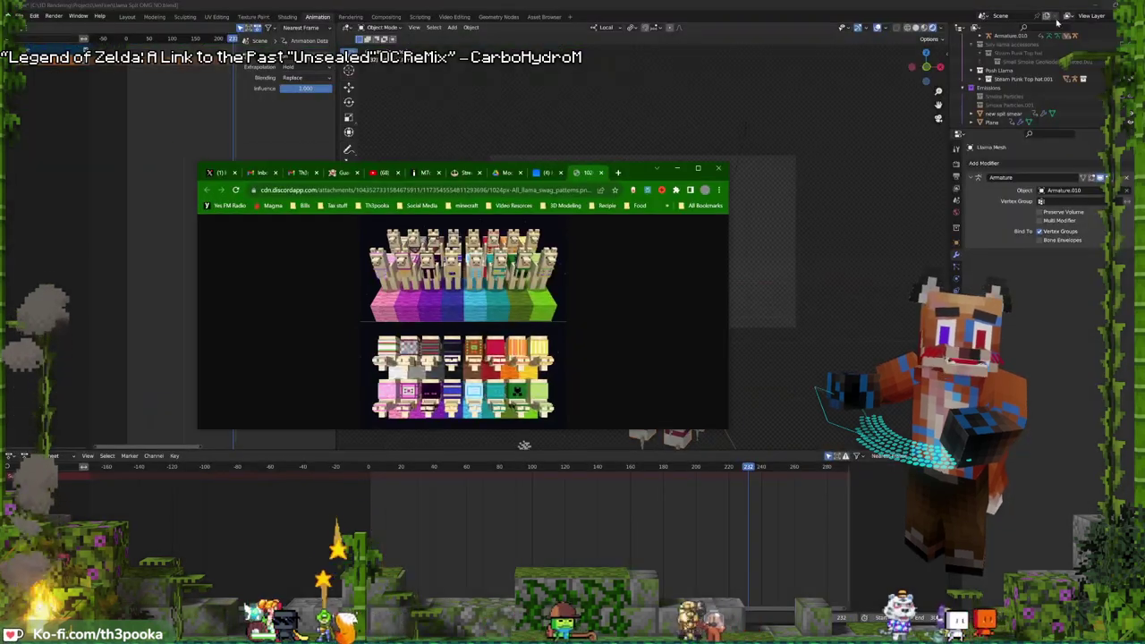
{"action": "left_click", "coordinate": [655, 4]}
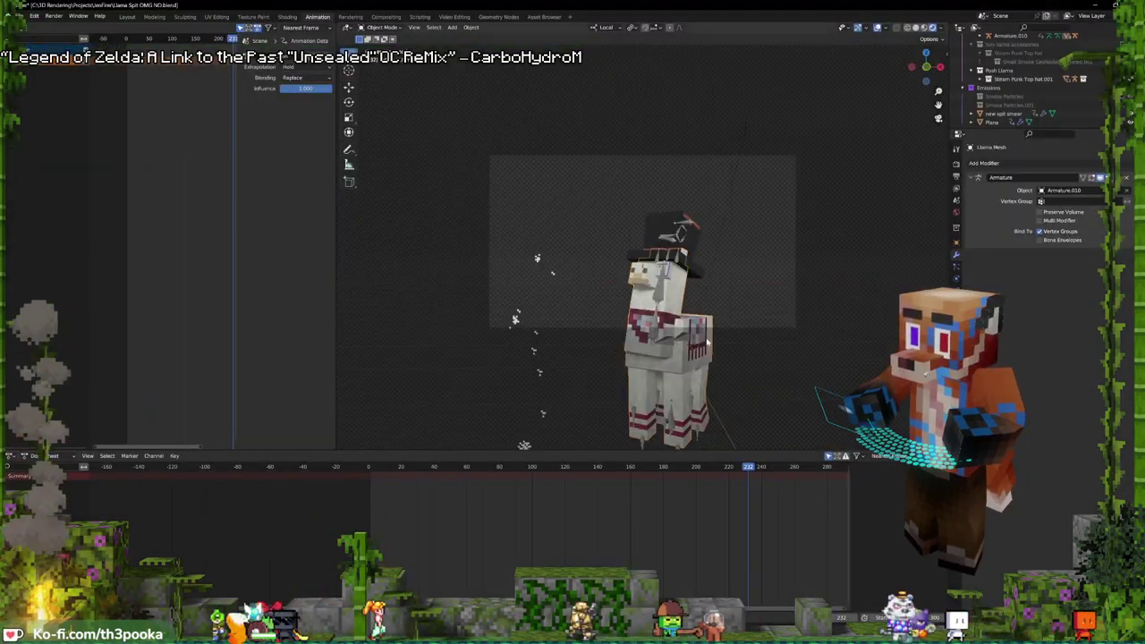
- In the Llama Skin material, set the hair's Gray value to 0, the cloth's Light Grey to 0, and the cloth's Black to 1
{"action": "left_click", "coordinate": [956, 315]}
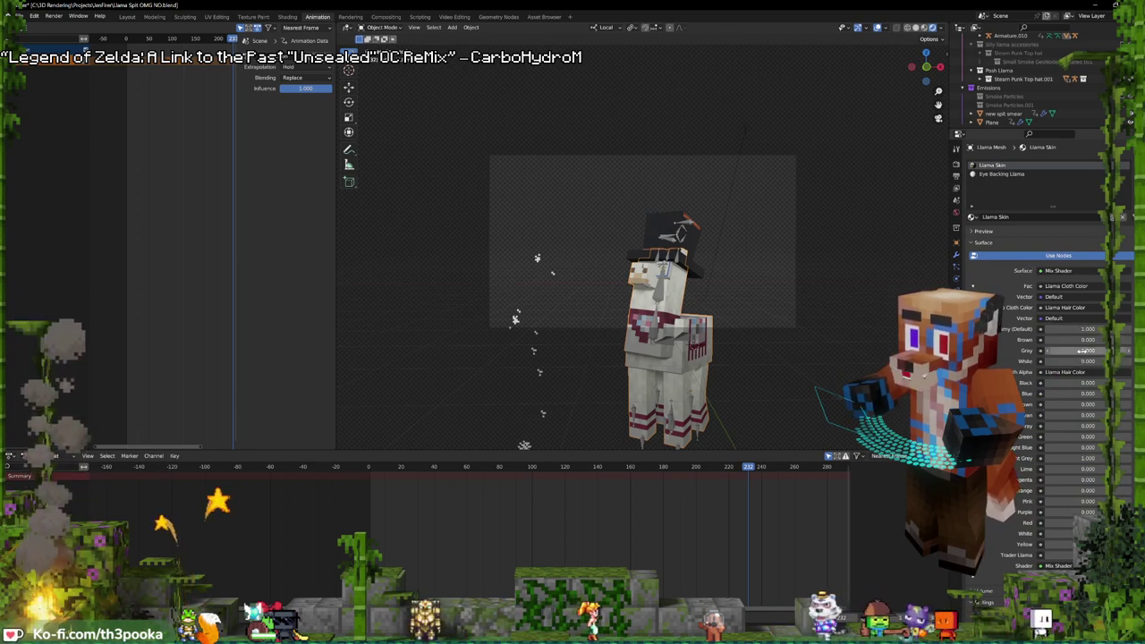
{"action": "mouse_move", "coordinate": [1093, 351]}
{"action": "left_mouse_down"}
{"action": "mouse_move", "coordinate": [1046, 350]}
{"action": "mouse_move", "coordinate": [1129, 339]}
{"action": "mouse_move", "coordinate": [1087, 340]}
{"action": "left_mouse_up"}
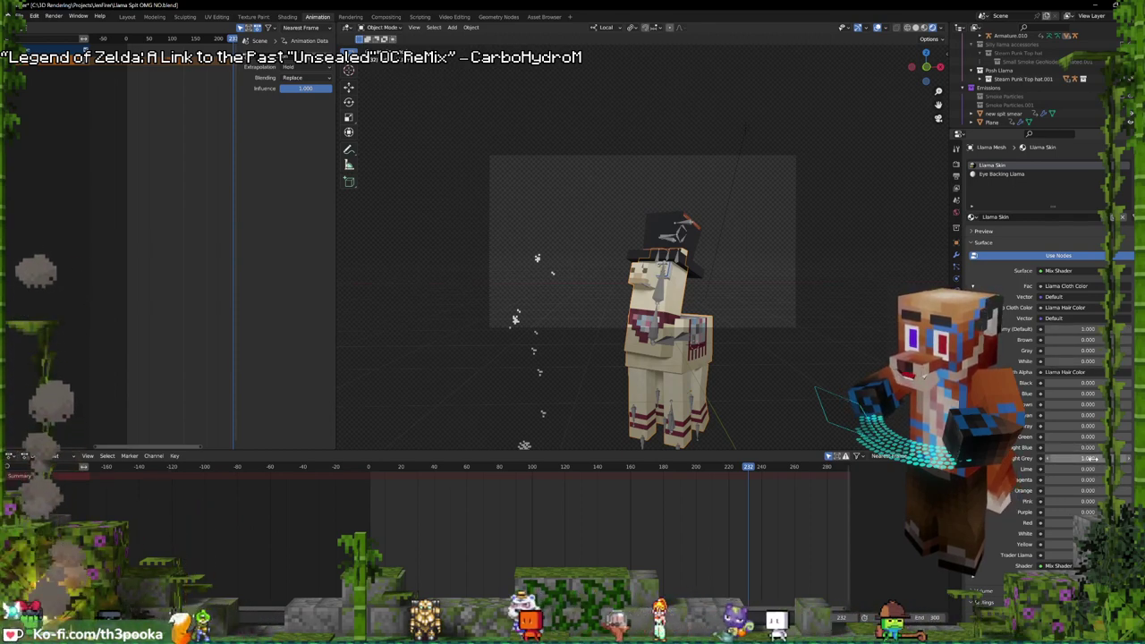
{"action": "left_click_drag", "start_coordinate": [1095, 457], "coordinate": [1046, 457]}
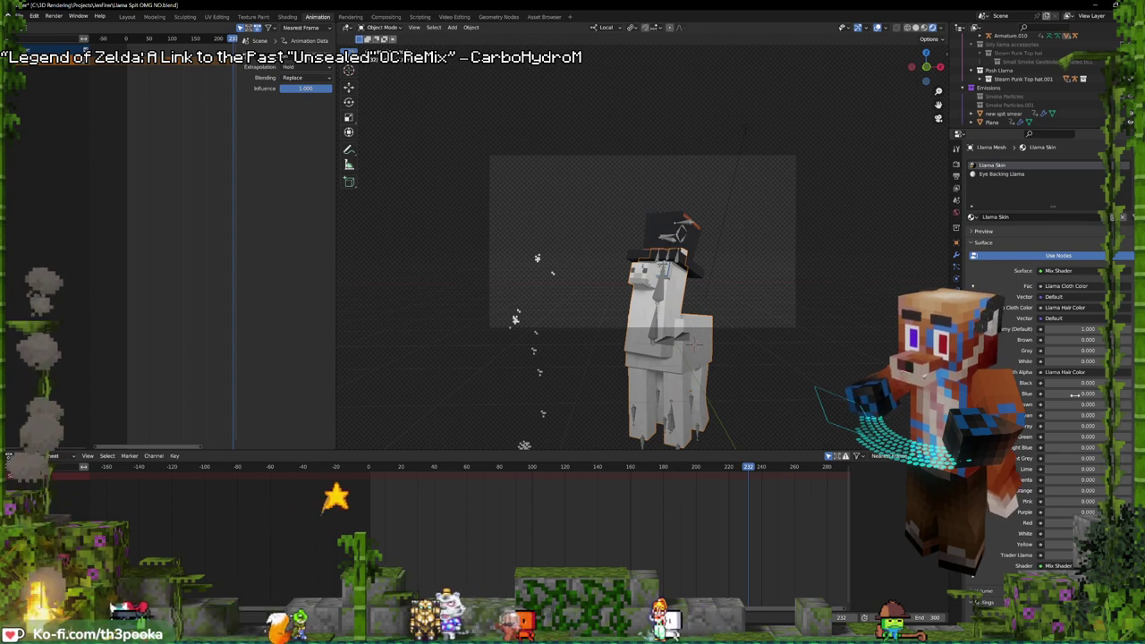
{"action": "left_click_drag", "start_coordinate": [1073, 383], "coordinate": [1124, 383]}
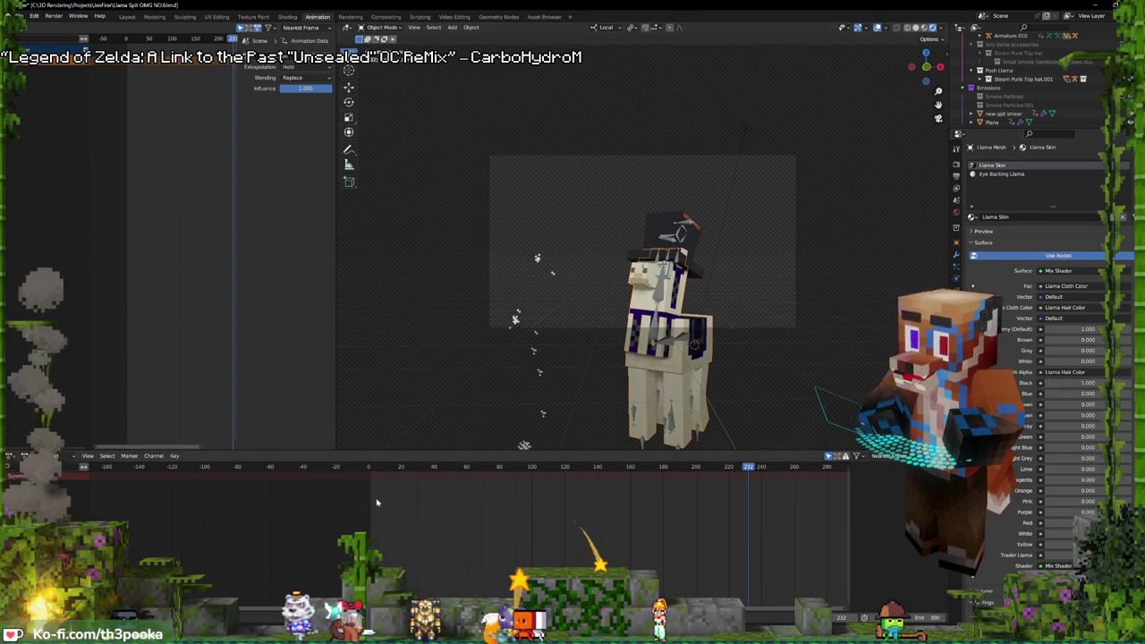
- Save the file, open the scene's output settings, save again and render the Posh Llama animation
{"action": "left_click", "coordinate": [20, 16]}
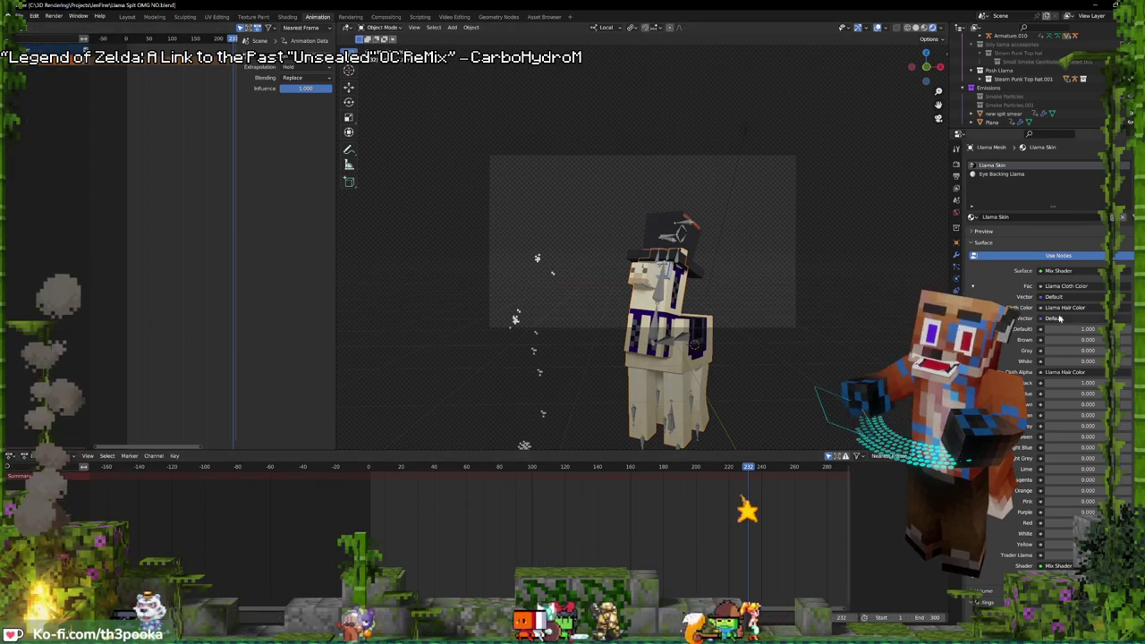
{"action": "left_click", "coordinate": [956, 176]}
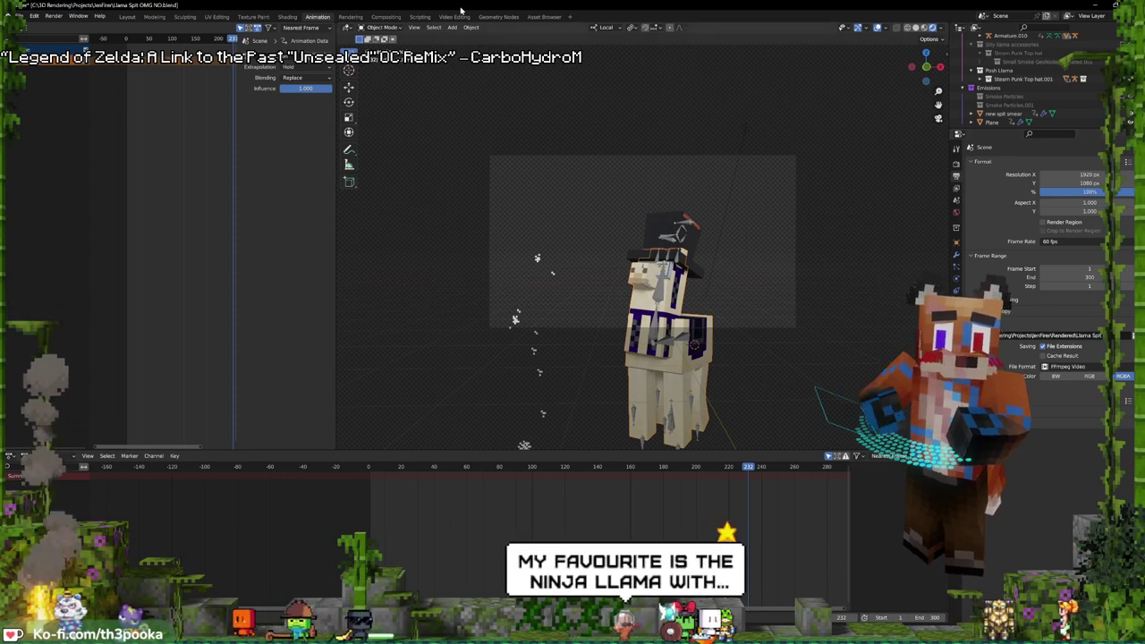
{"action": "left_click", "coordinate": [34, 16]}
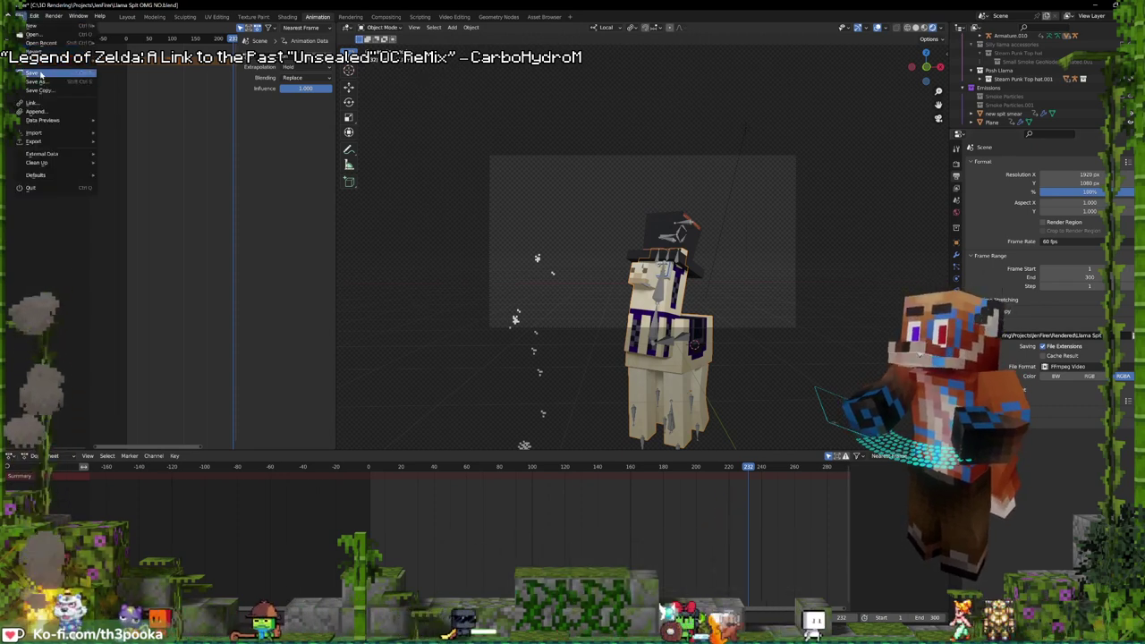
{"action": "left_click", "coordinate": [40, 75]}
{"action": "key", "text": "F12"}
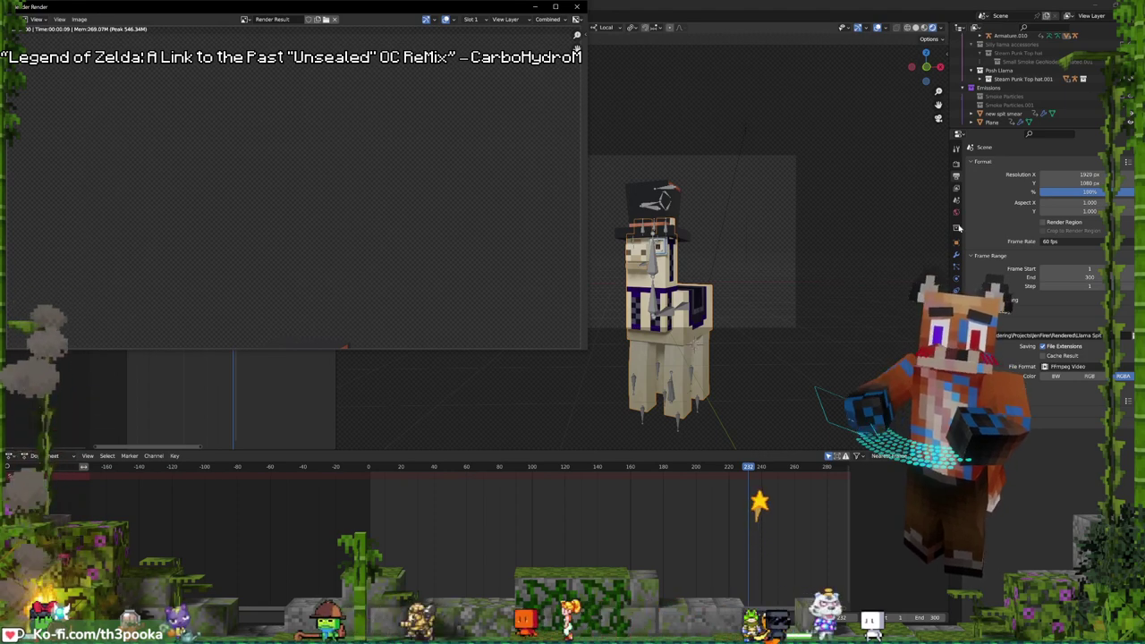
- Leave the render view, select the llama's armature and open its Armature.010Action strip for tweaking
{"action": "left_click", "coordinate": [769, 4]}
{"action": "right_click_drag", "start_coordinate": [736, 521], "coordinate": [771, 530], "text": "shift"}
{"action": "scroll", "coordinate": [797, 565], "scroll_direction": "down", "scroll_amount": 3}
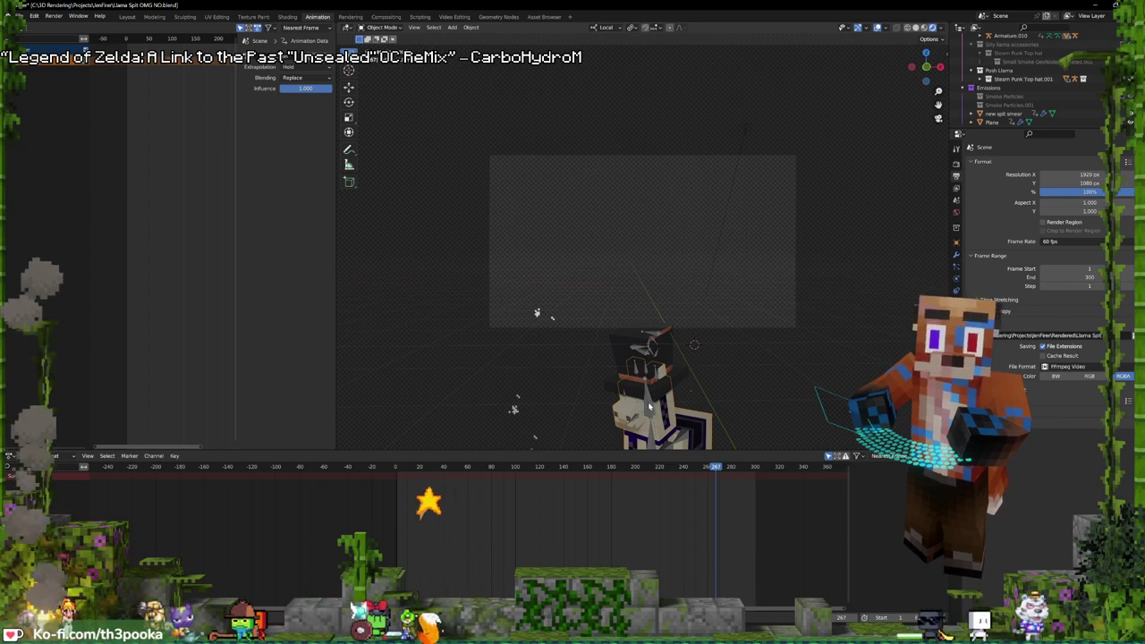
{"action": "left_click", "coordinate": [649, 406]}
{"action": "left_click", "coordinate": [202, 154]}
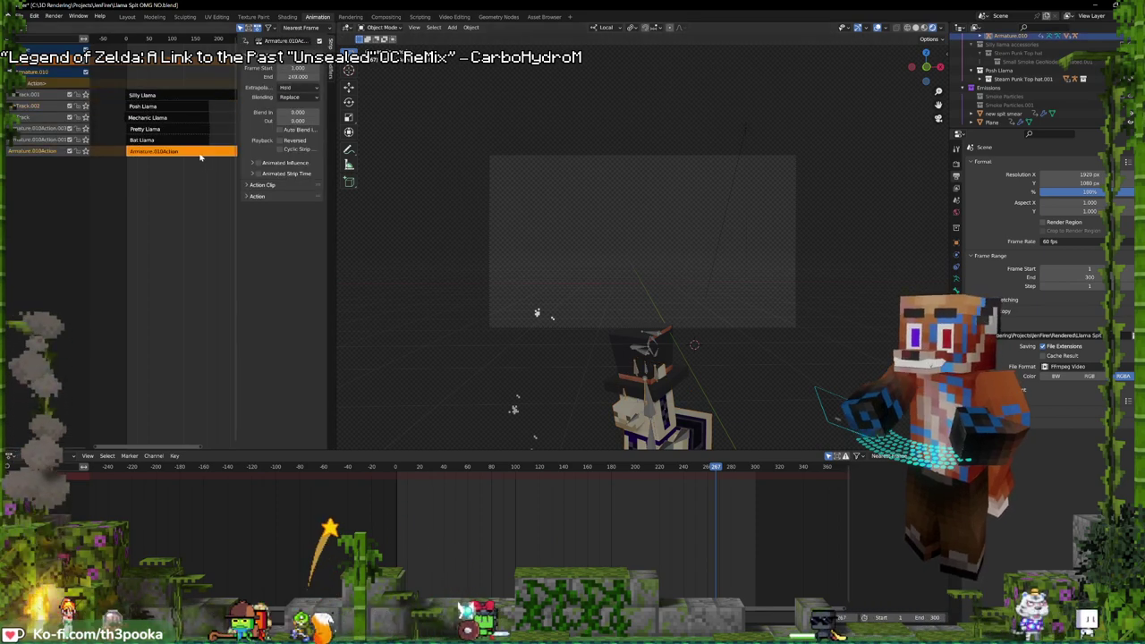
{"action": "key", "text": "Tab"}
{"action": "middle_click_drag", "start_coordinate": [597, 507], "coordinate": [464, 508]}
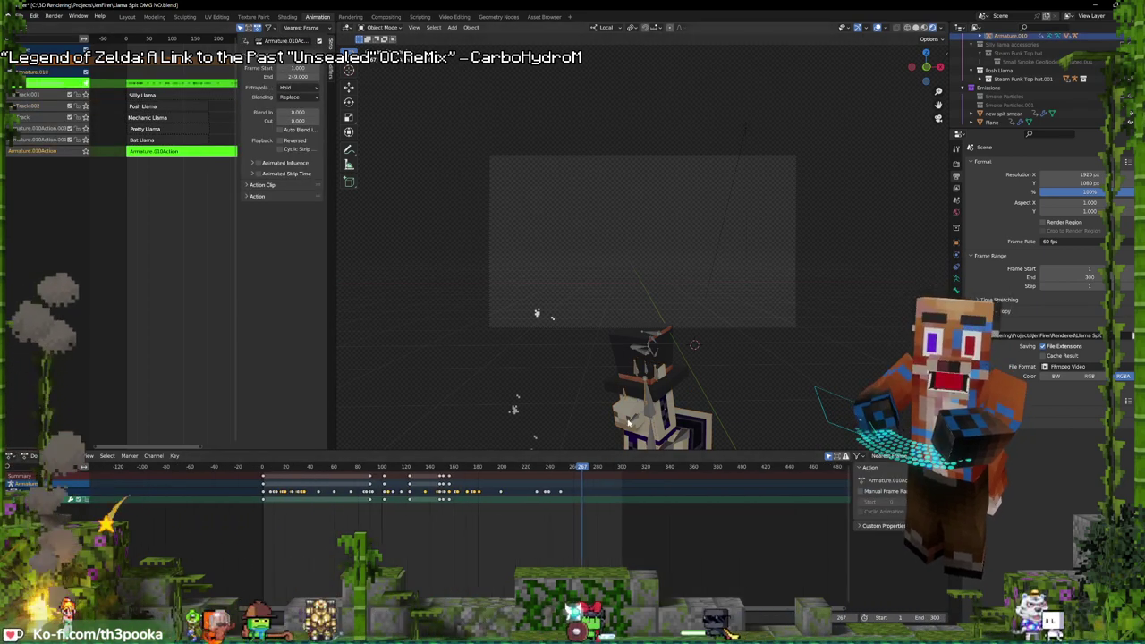
- In Pose Mode at frame 239, lower the llama's control bone near its feet along the Z axis
{"action": "scroll", "coordinate": [723, 378], "scroll_direction": "down", "scroll_amount": 1}
{"action": "right_click_drag", "start_coordinate": [472, 495], "coordinate": [550, 490], "text": "shift"}
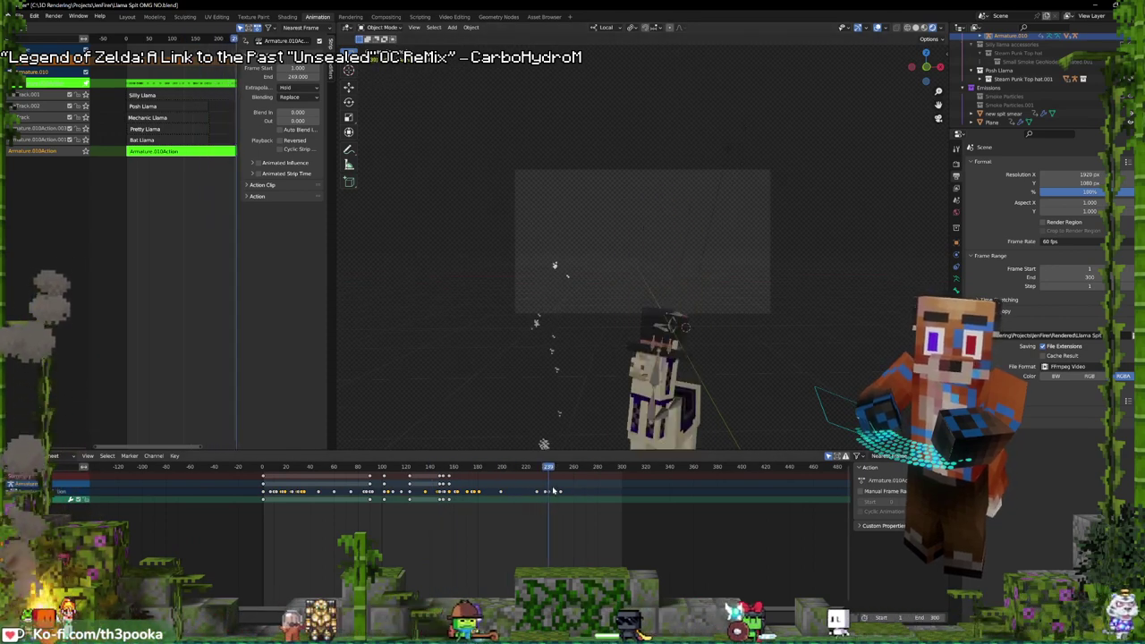
{"action": "key", "text": "ctrl+Tab"}
{"action": "scroll", "coordinate": [688, 416], "scroll_direction": "down", "scroll_amount": 4}
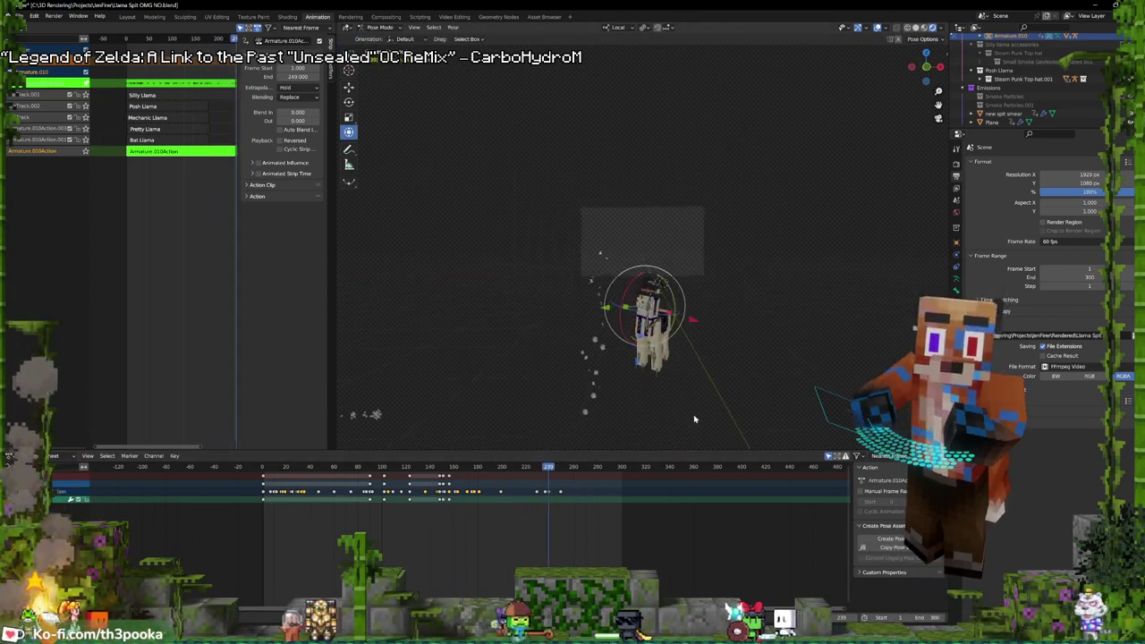
{"action": "left_click", "coordinate": [654, 355]}
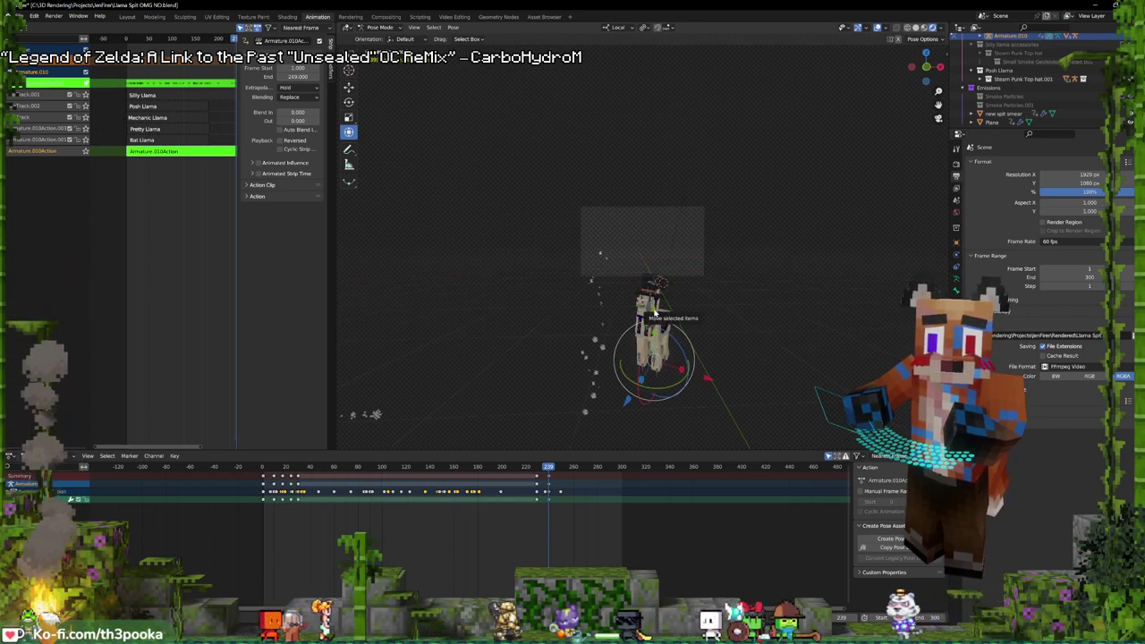
{"action": "key", "text": "g"}
{"action": "key", "text": "z"}
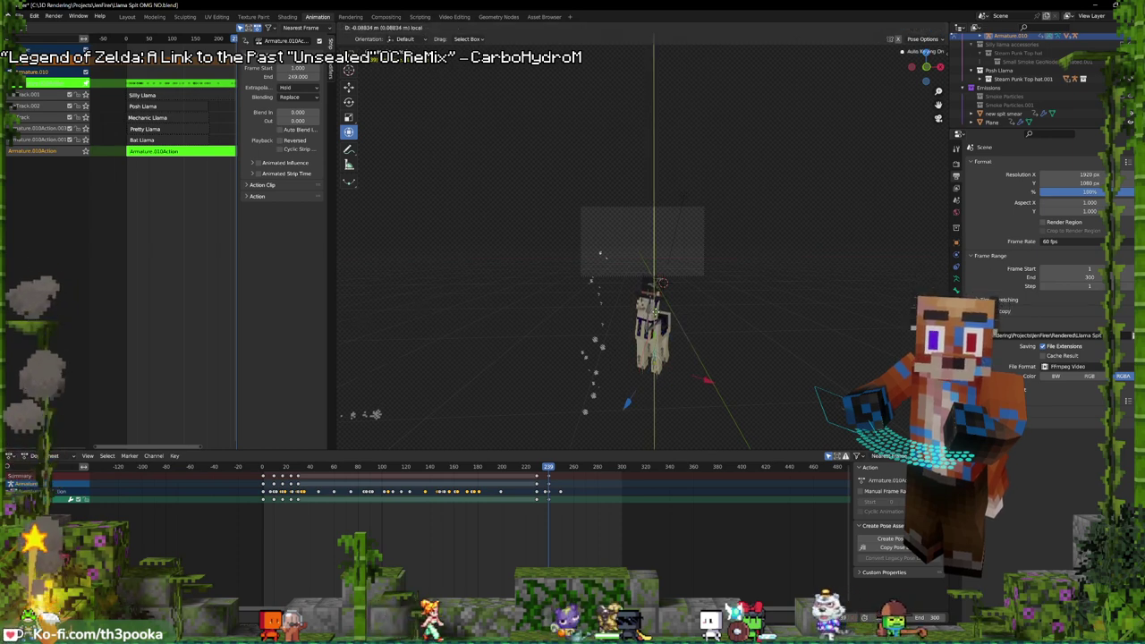
{"action": "left_click_drag", "start_coordinate": [655, 311], "coordinate": [656, 315]}
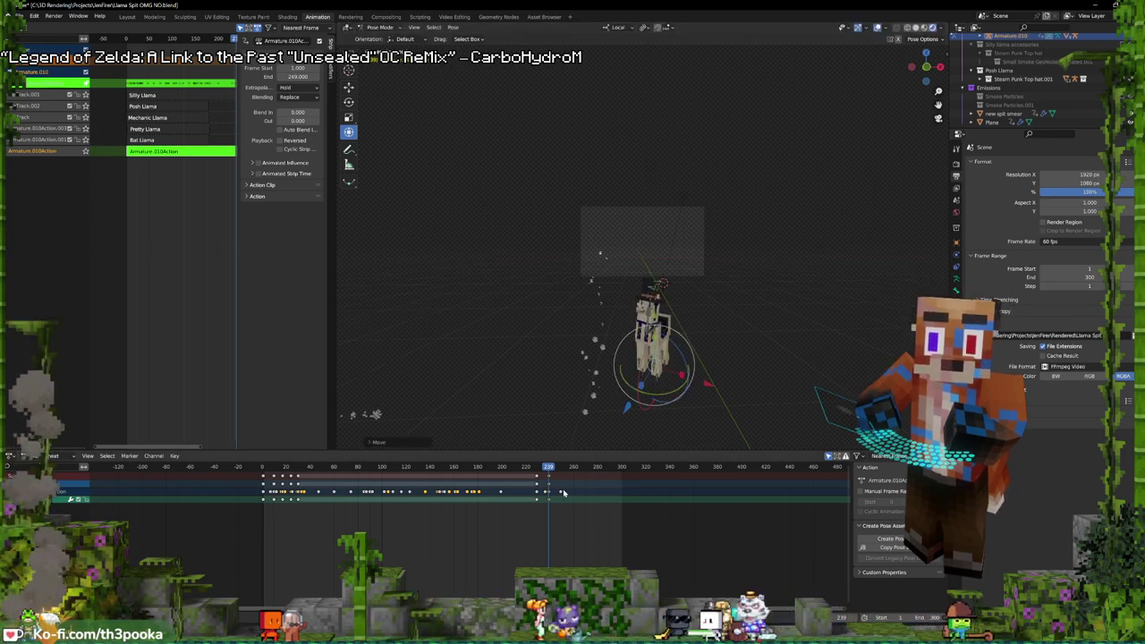
- At frame 250, lower the same llama control bone along the Z axis
{"action": "right_click_drag", "start_coordinate": [549, 490], "coordinate": [563, 492], "text": "shift"}
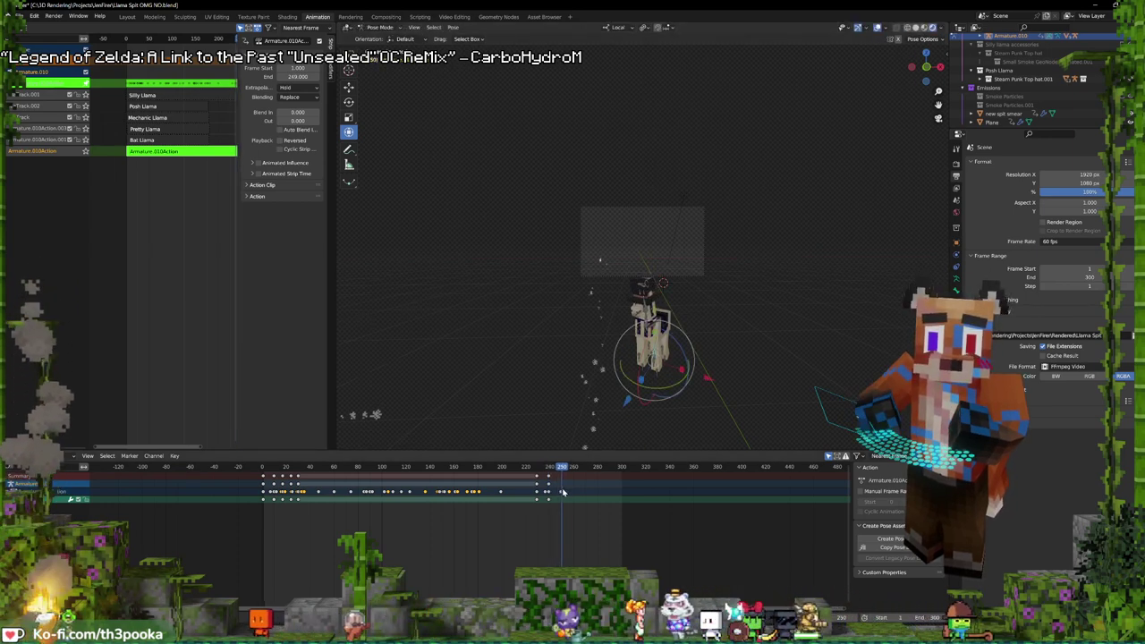
{"action": "key", "text": "g"}
{"action": "key", "text": "z"}
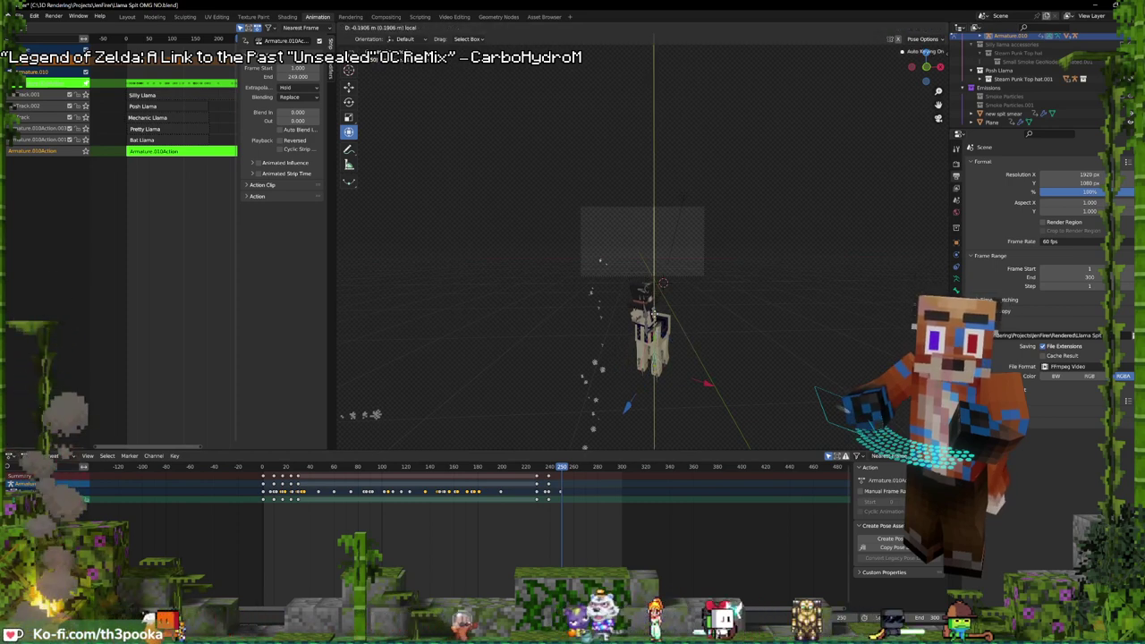
{"action": "key", "text": "Return"}
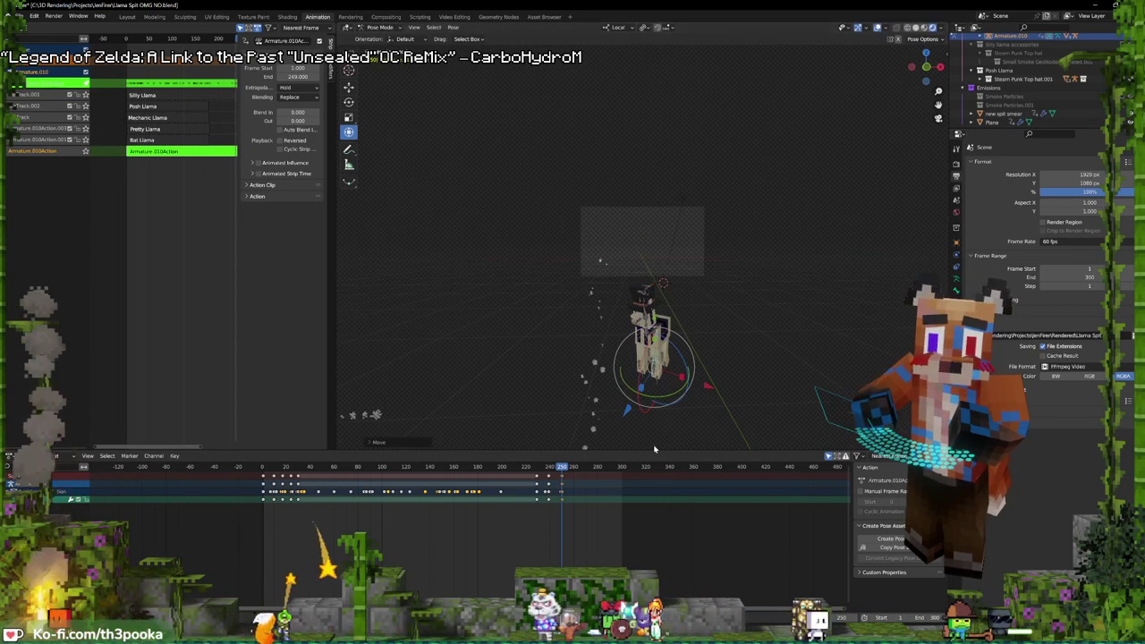
{"action": "scroll", "coordinate": [711, 304], "scroll_direction": "up", "scroll_amount": 3}
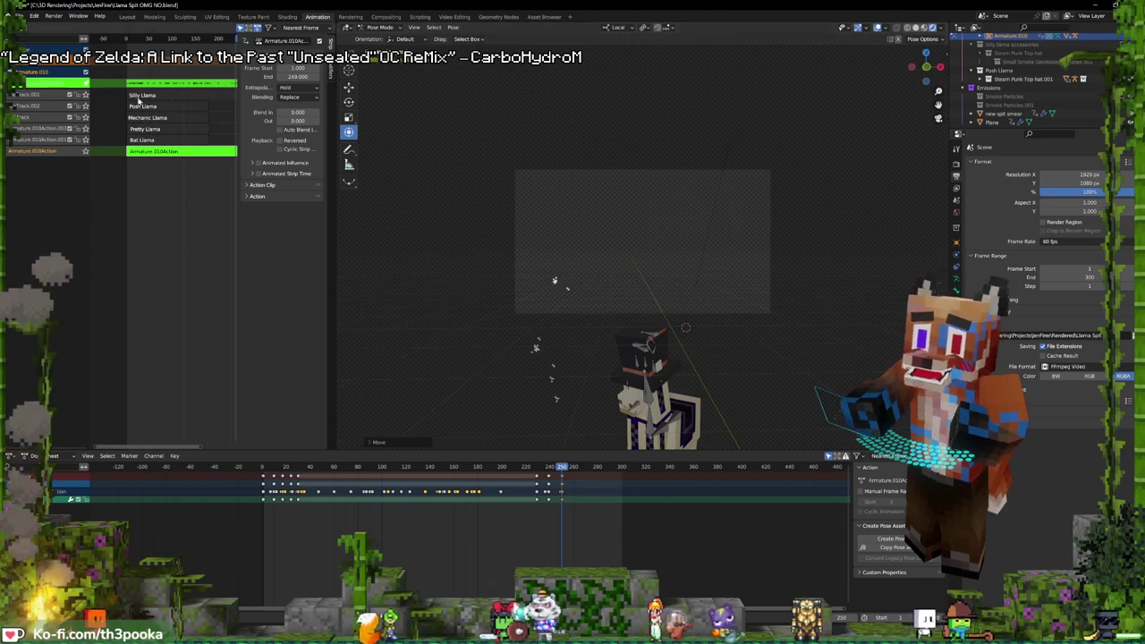
- Leave Pose Mode, stop tweaking the Armature.010Action strip and render the Posh Llama animation again
{"action": "key", "text": "ctrl+Tab"}
{"action": "key", "text": "Tab"}
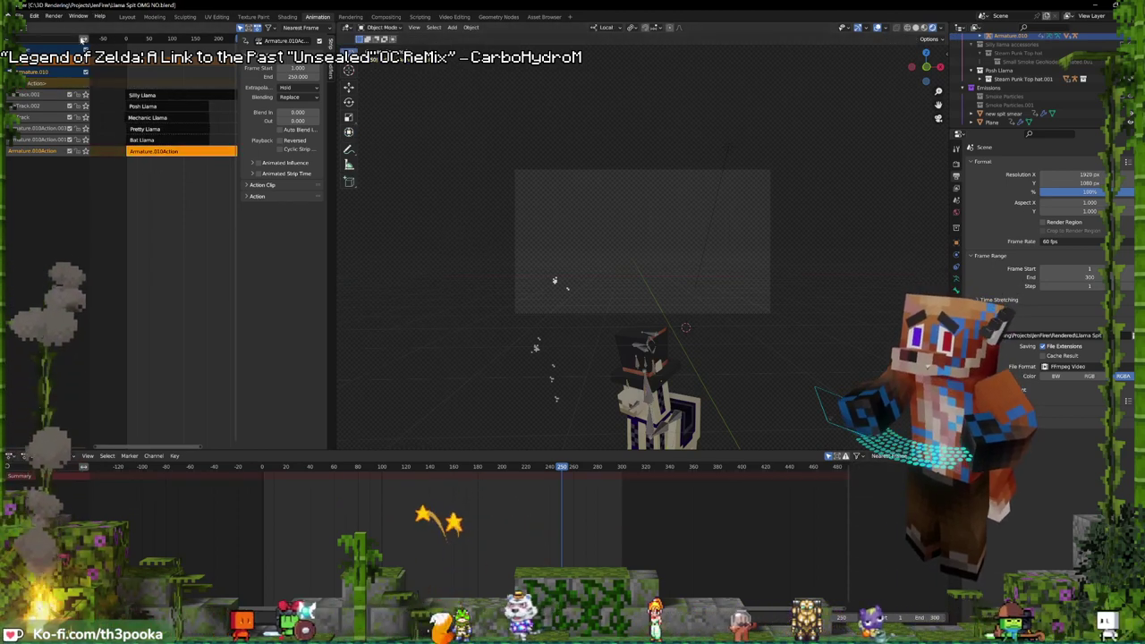
{"action": "left_click", "coordinate": [54, 16]}
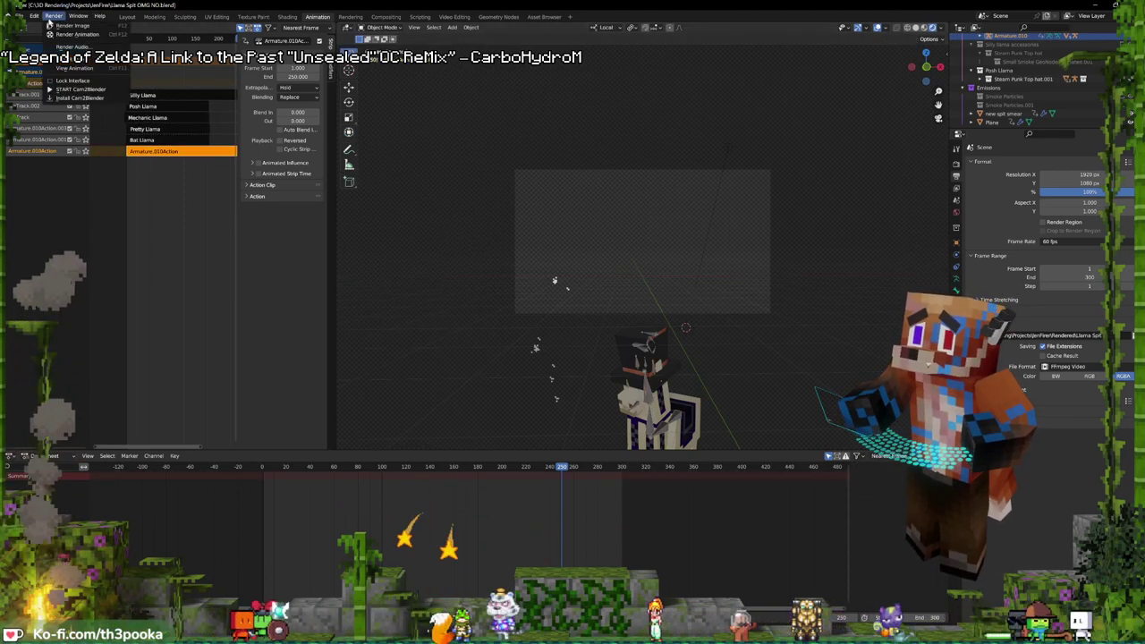
{"action": "left_click", "coordinate": [67, 36]}
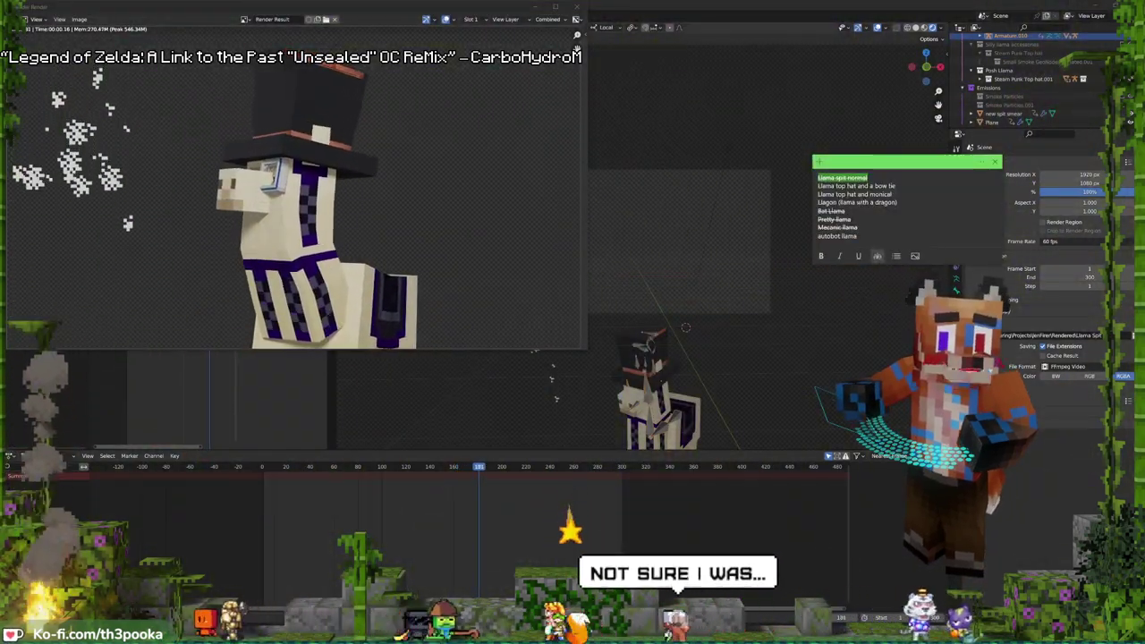
- Strike through "Llama top hat and a bow tie" and "Llama top hat and monical" in the sticky note, and close the finished render
{"action": "left_click_drag", "start_coordinate": [895, 186], "coordinate": [818, 186]}
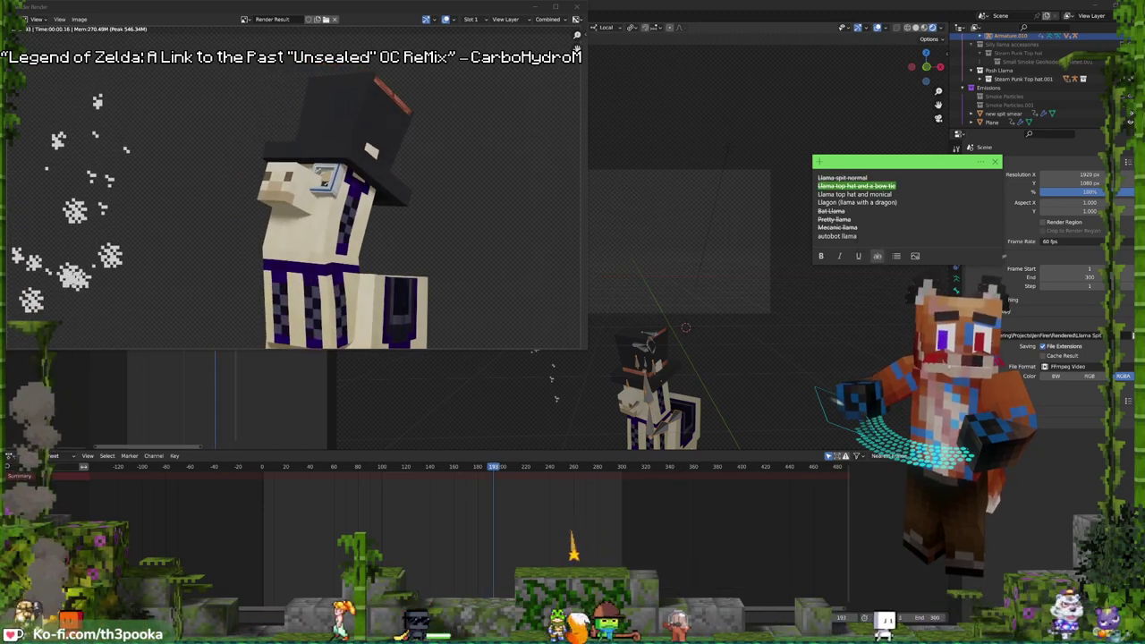
{"action": "left_click_drag", "start_coordinate": [892, 194], "coordinate": [817, 194]}
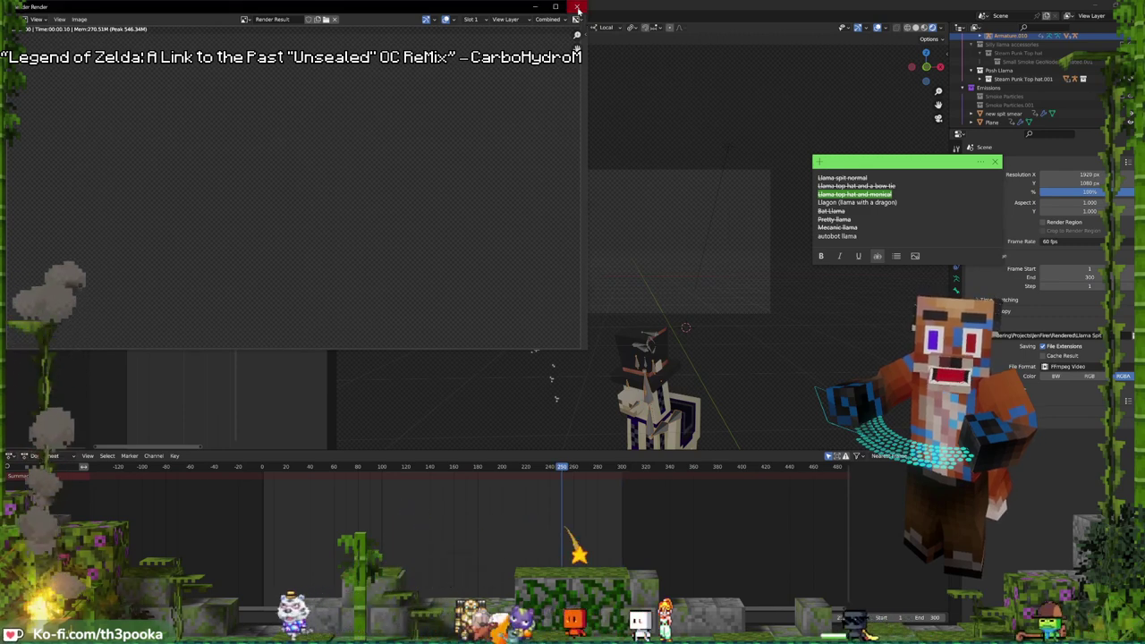
{"action": "left_click", "coordinate": [578, 9]}
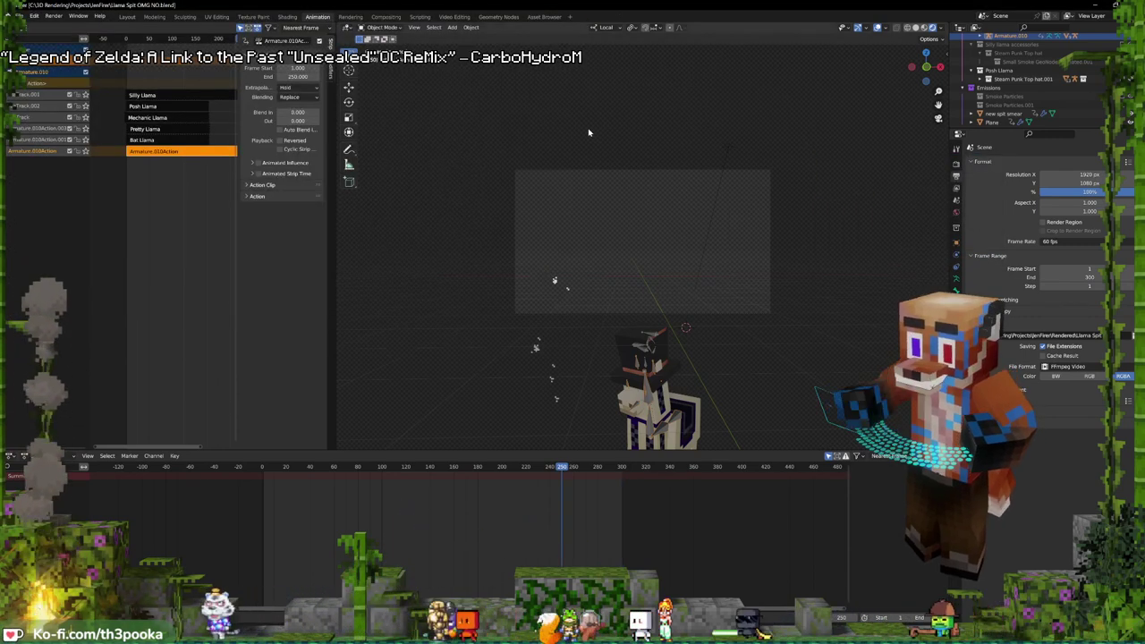
- Enable the Bat Llama strip in place of the Posh Llama strip on the llama's armature
{"action": "left_click", "coordinate": [145, 140]}
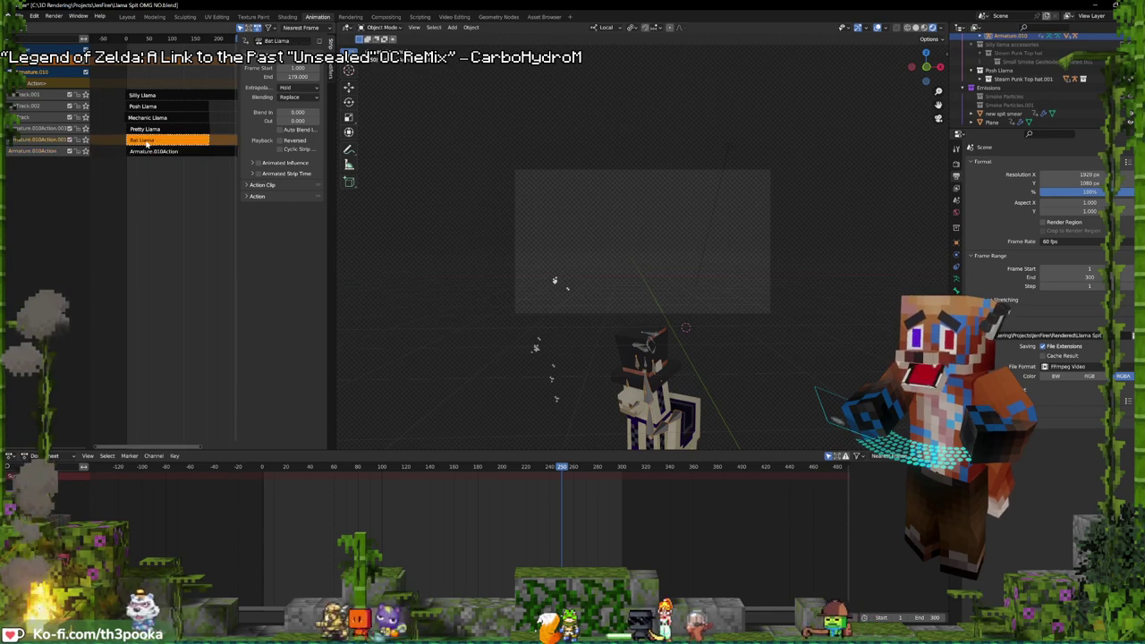
{"action": "left_click", "coordinate": [146, 152]}
{"action": "left_click", "coordinate": [145, 140]}
{"action": "left_click", "coordinate": [146, 108]}
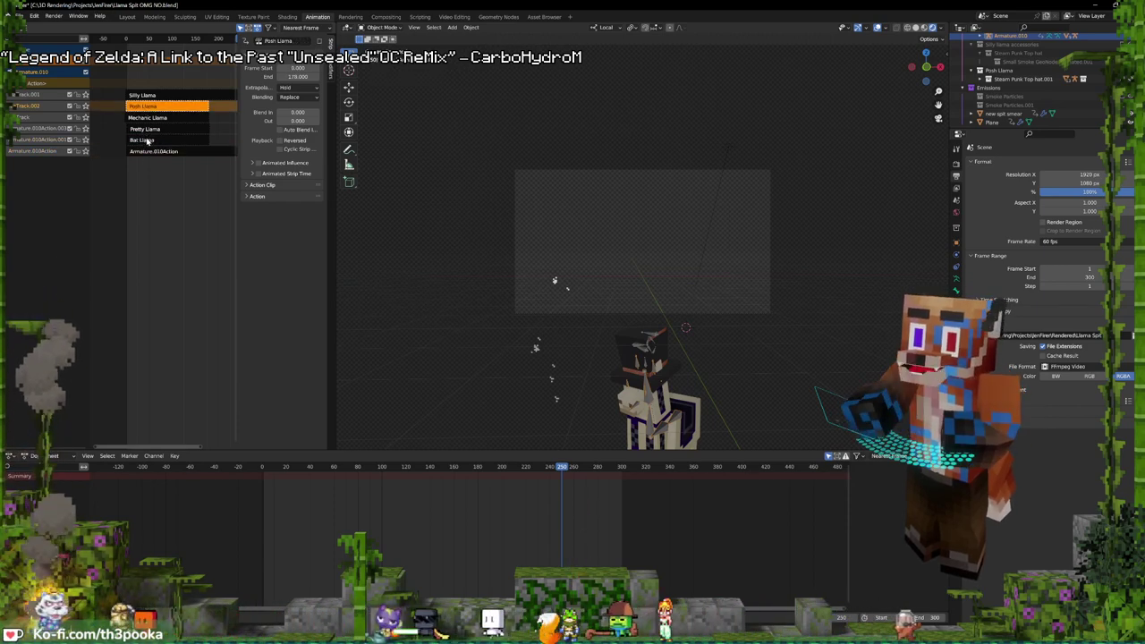
{"action": "left_click", "coordinate": [148, 142]}
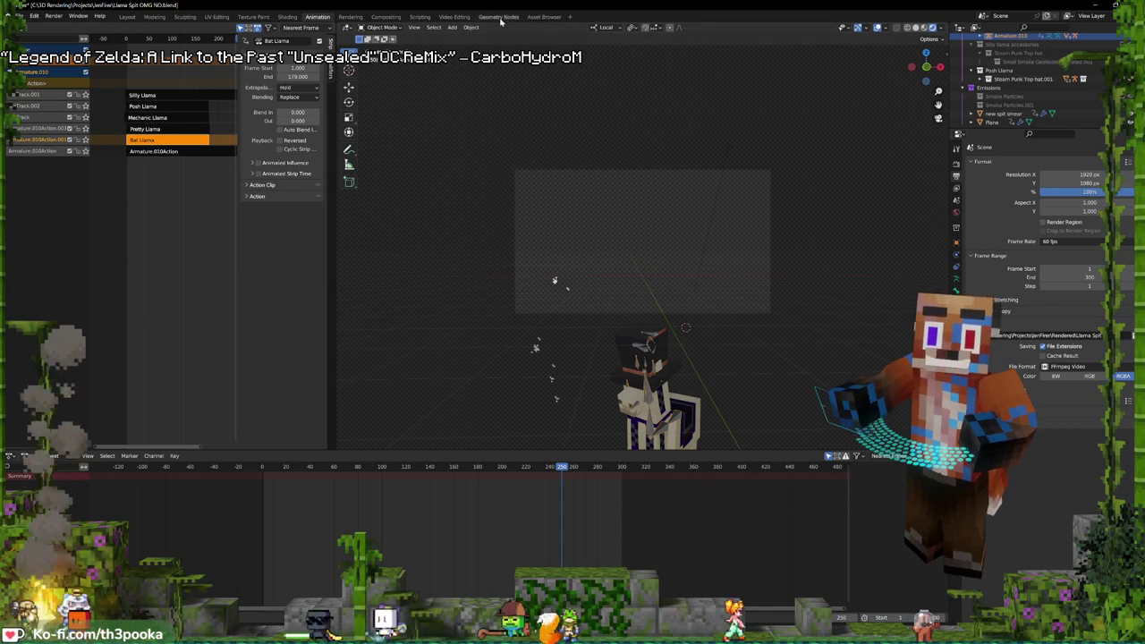
- In the video sequencer, mute the Posh Llama sound channels 13 and 14 and unmute the Bat Llama channels 7 and 8
{"action": "left_click", "coordinate": [453, 17]}
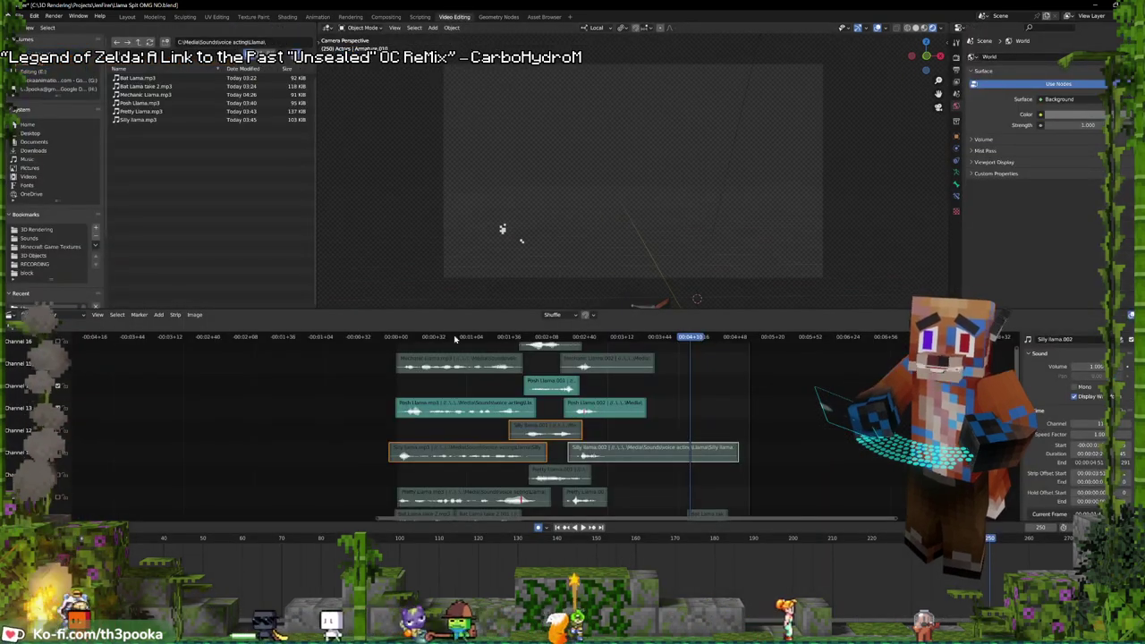
{"action": "left_click", "coordinate": [56, 409]}
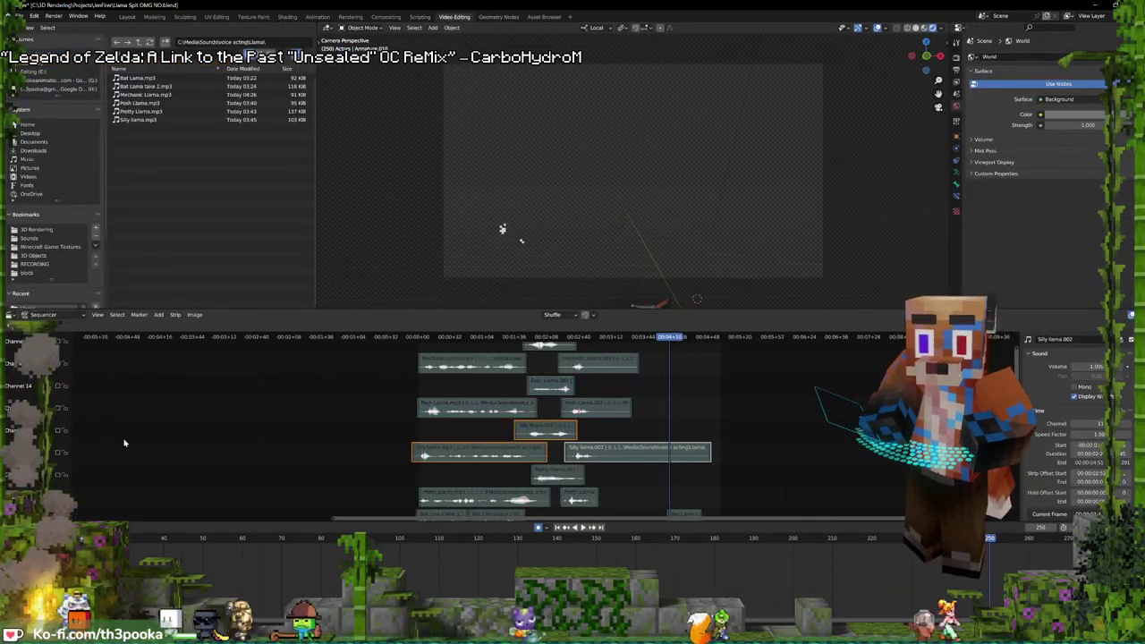
{"action": "scroll", "coordinate": [257, 444], "scroll_direction": "down", "scroll_amount": 1}
{"action": "scroll", "coordinate": [467, 387], "scroll_direction": "down", "scroll_amount": 3}
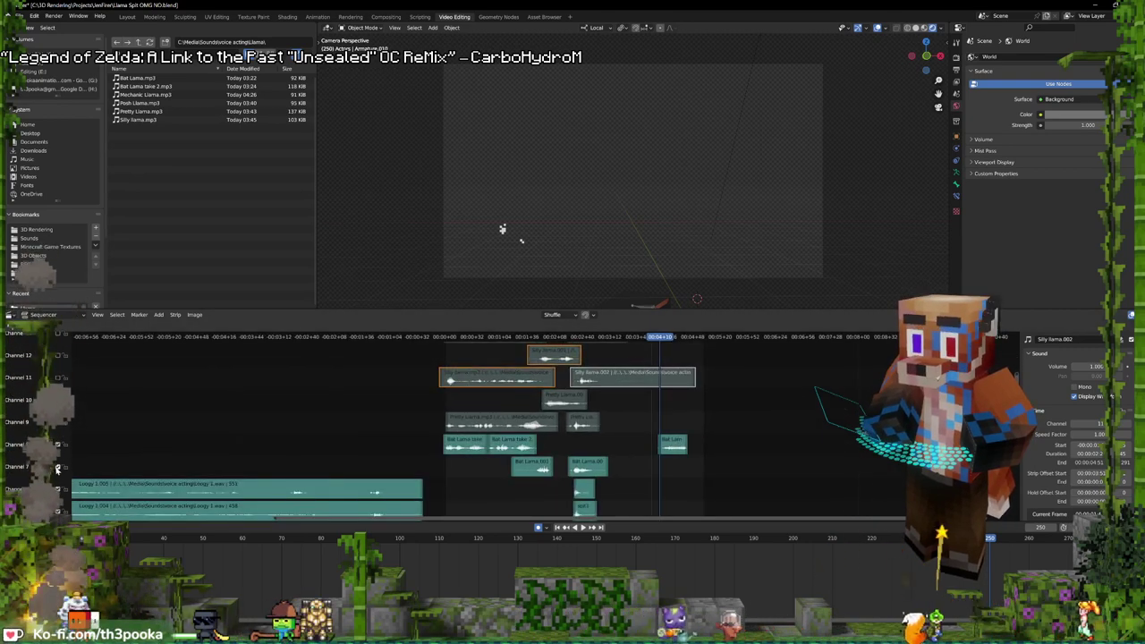
- Play back the Bat Llama animation with its voice audio
{"action": "key", "text": "space"}
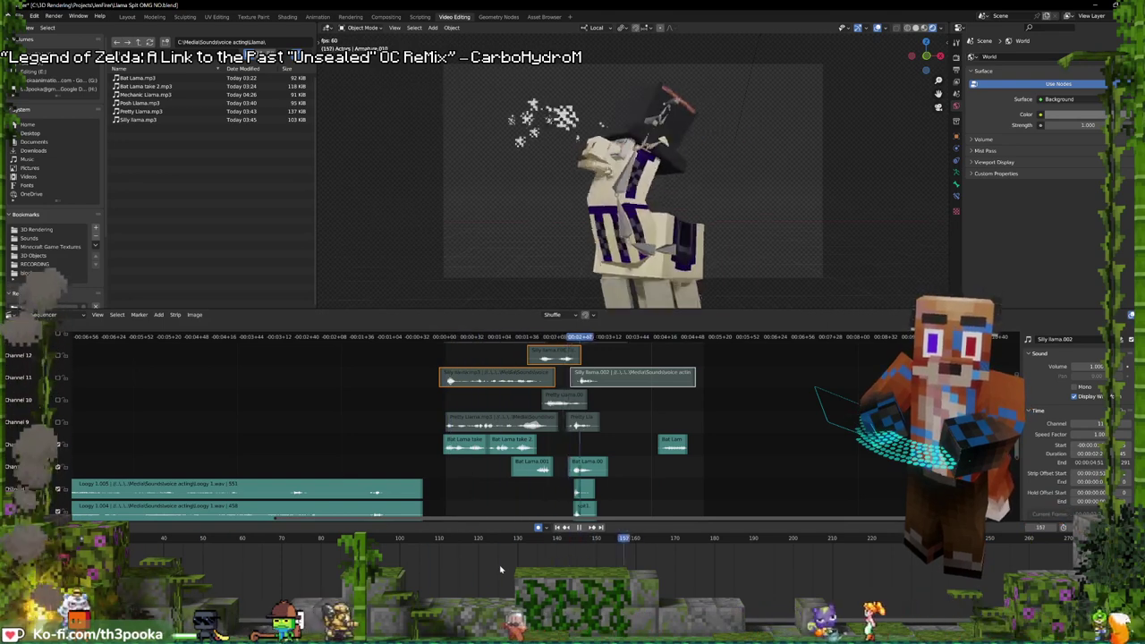
{"action": "key", "text": "space"}
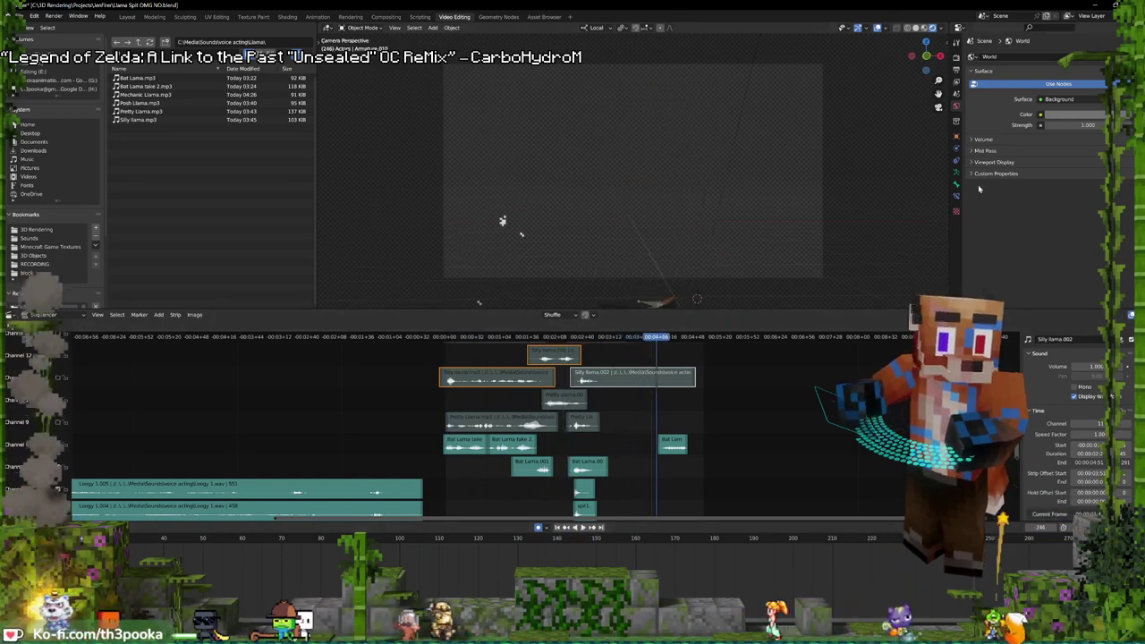
{"action": "key", "text": "space"}
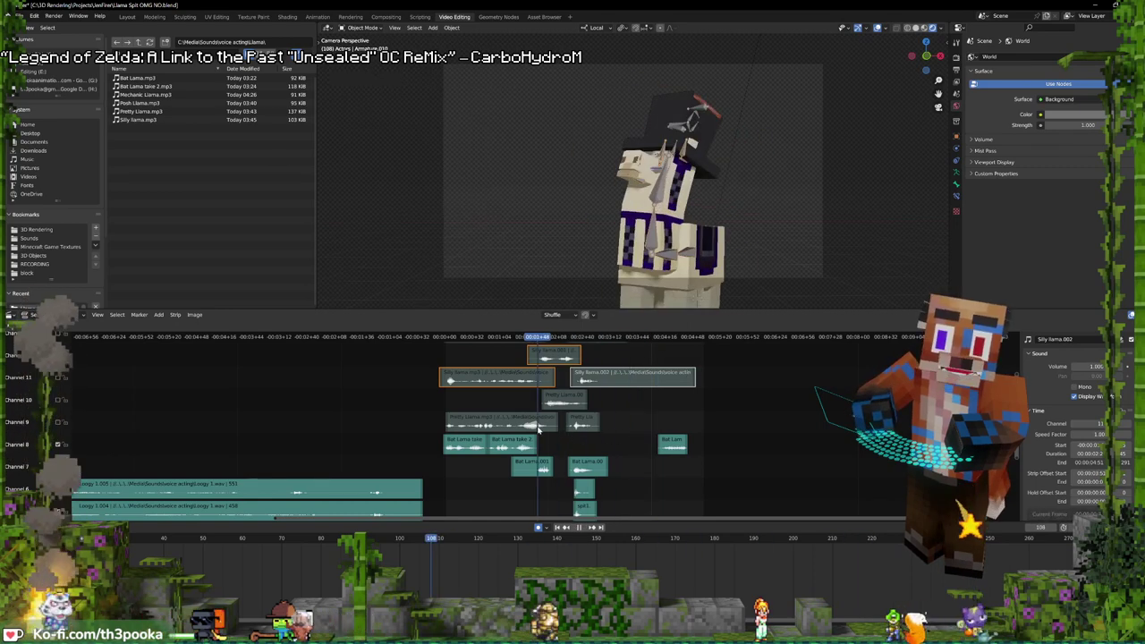
- In the Layout workspace, exclude the Posh Llama collection from the view layer and select the llama mesh
{"action": "left_click", "coordinate": [703, 152]}
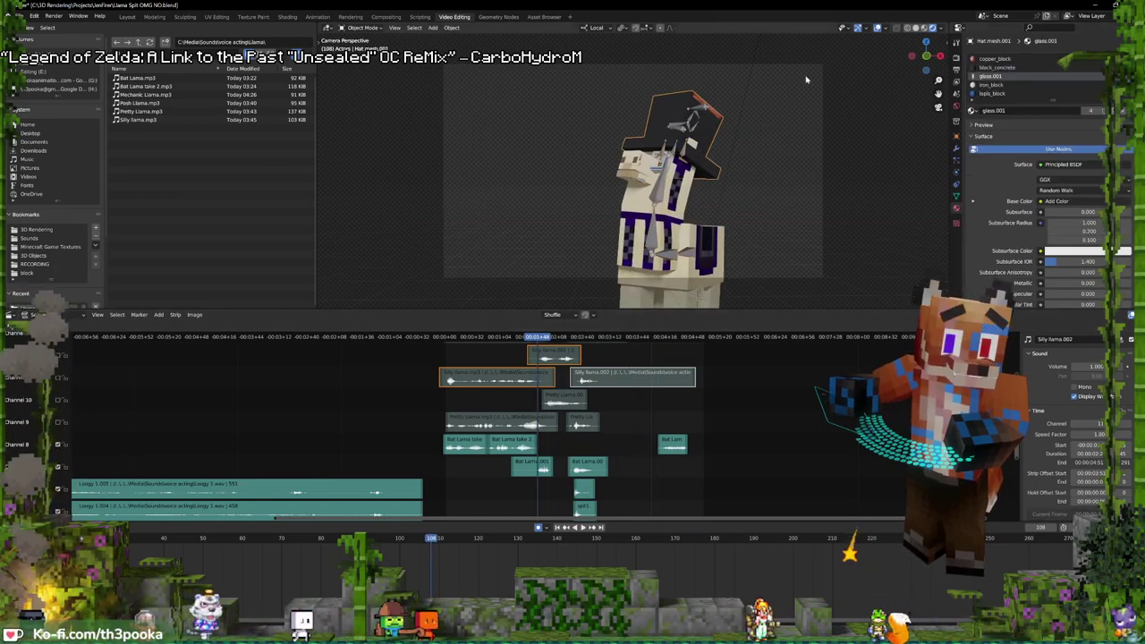
{"action": "left_click", "coordinate": [127, 17]}
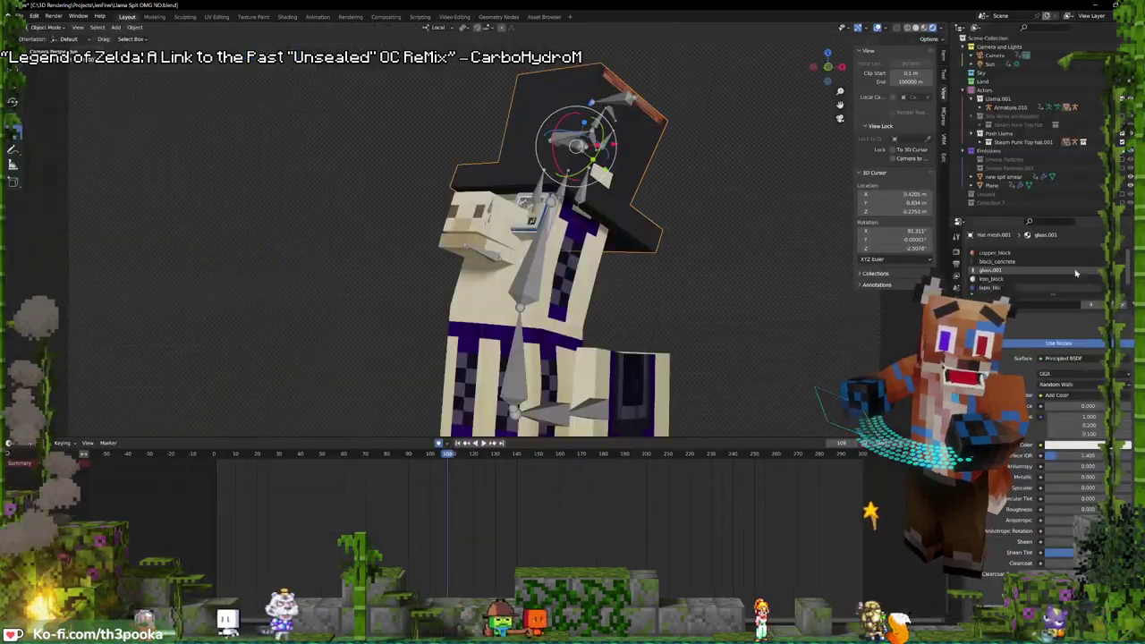
{"action": "left_click", "coordinate": [1123, 137]}
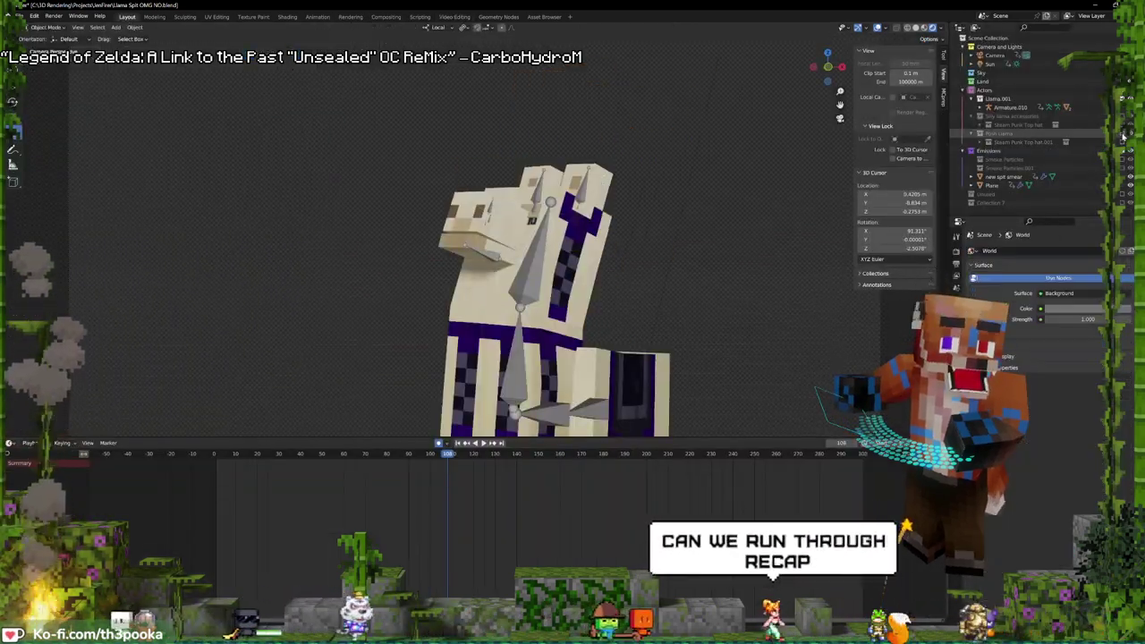
{"action": "left_click", "coordinate": [582, 251]}
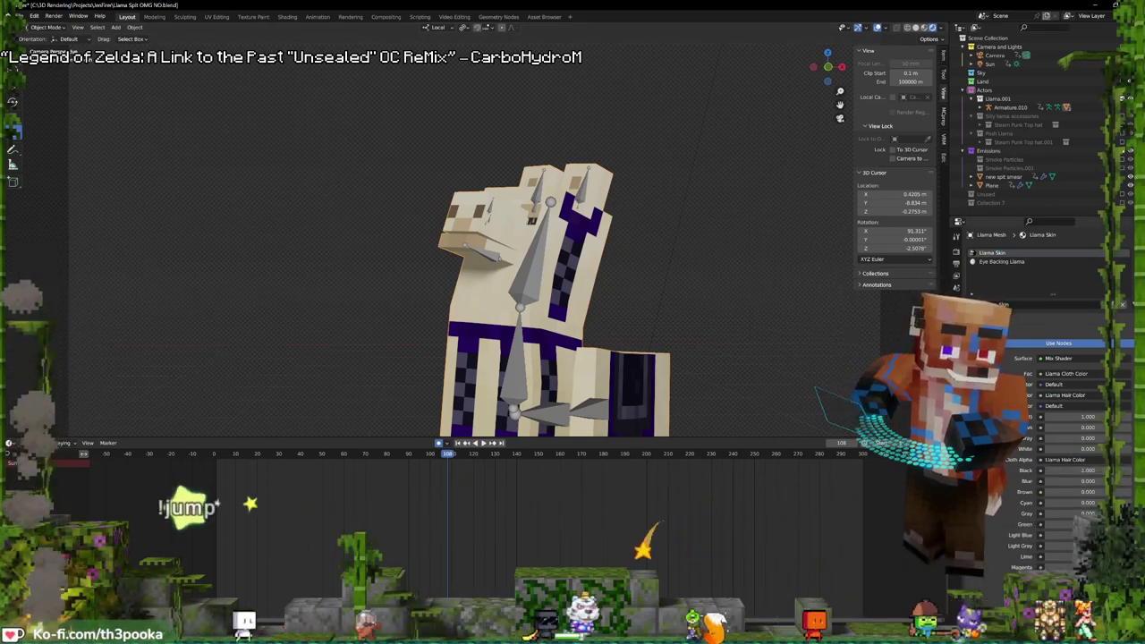
- Reset Black to 0.000 and set Gray to 1.000 for the Llama Skin cloth, and preview the animation
{"action": "key", "text": "BackSpace"}
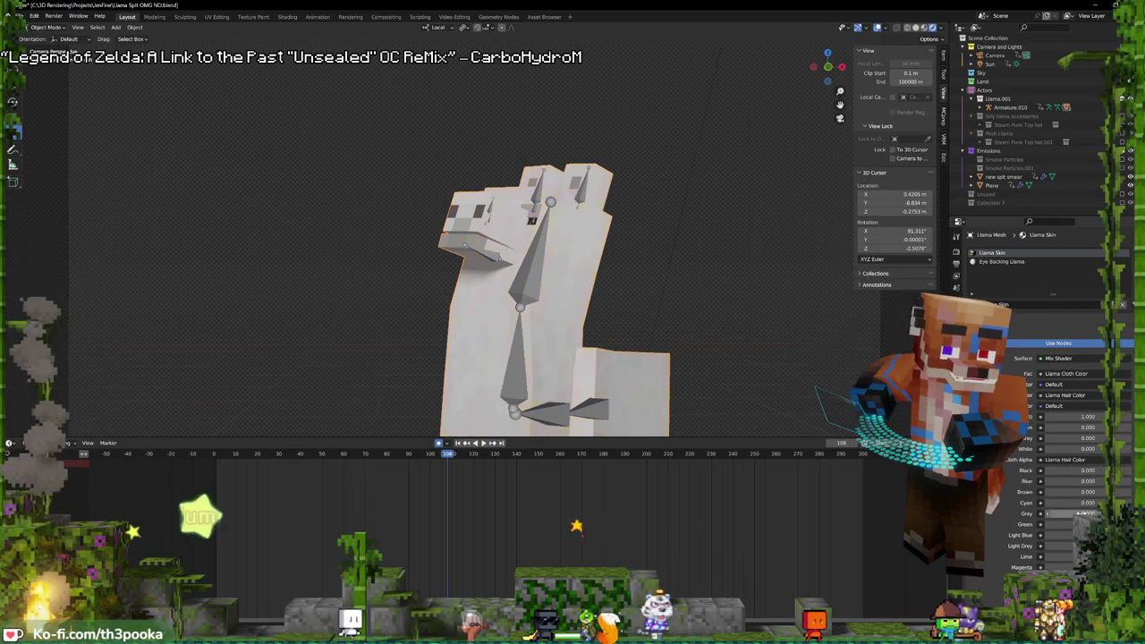
{"action": "left_click_drag", "start_coordinate": [1081, 513], "coordinate": [1128, 513]}
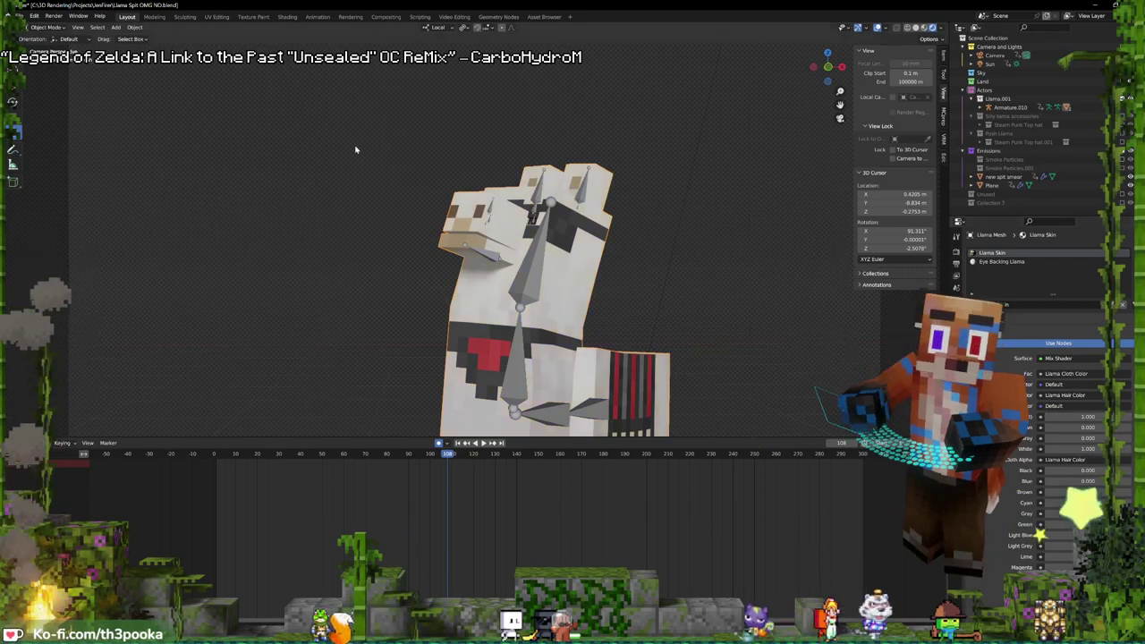
{"action": "key", "text": "space"}
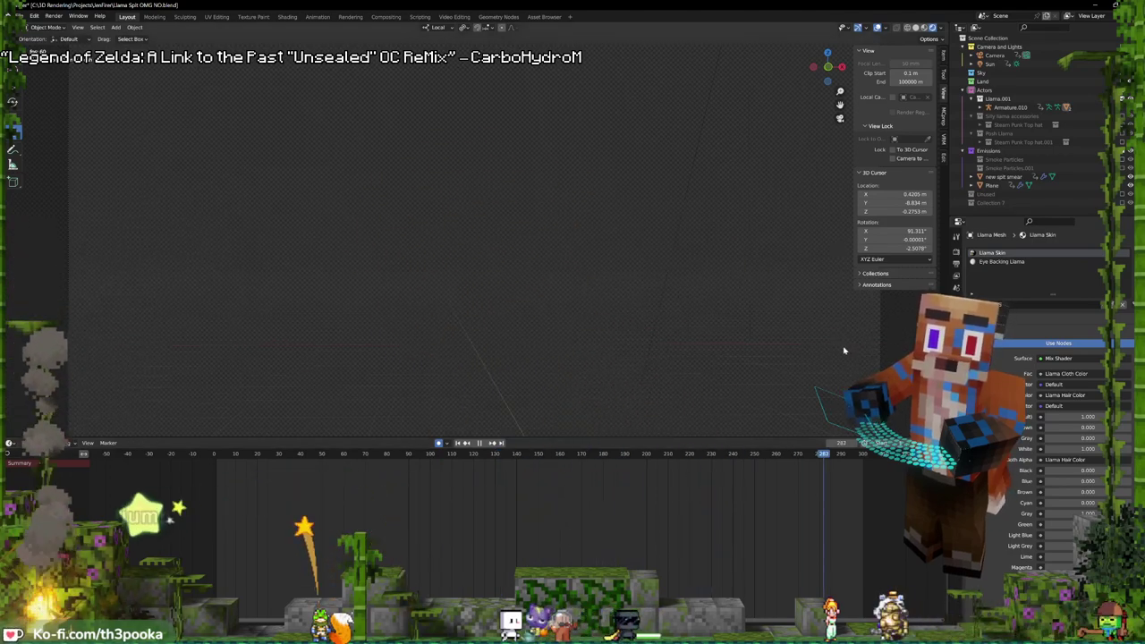
{"action": "key", "text": "space"}
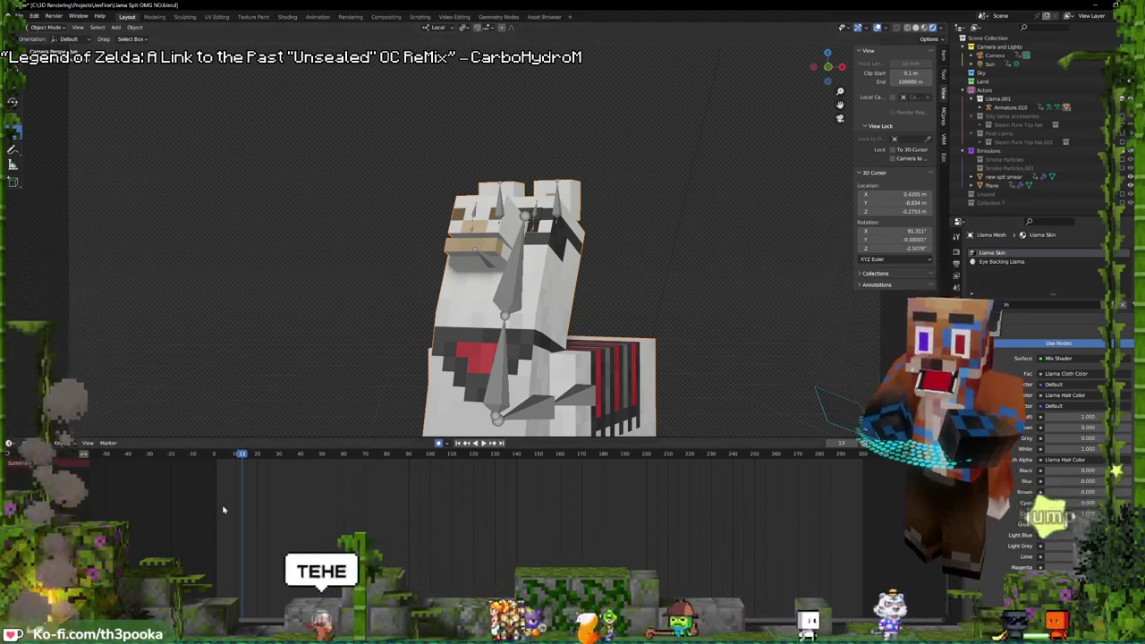
{"action": "key", "text": "shift+Left"}
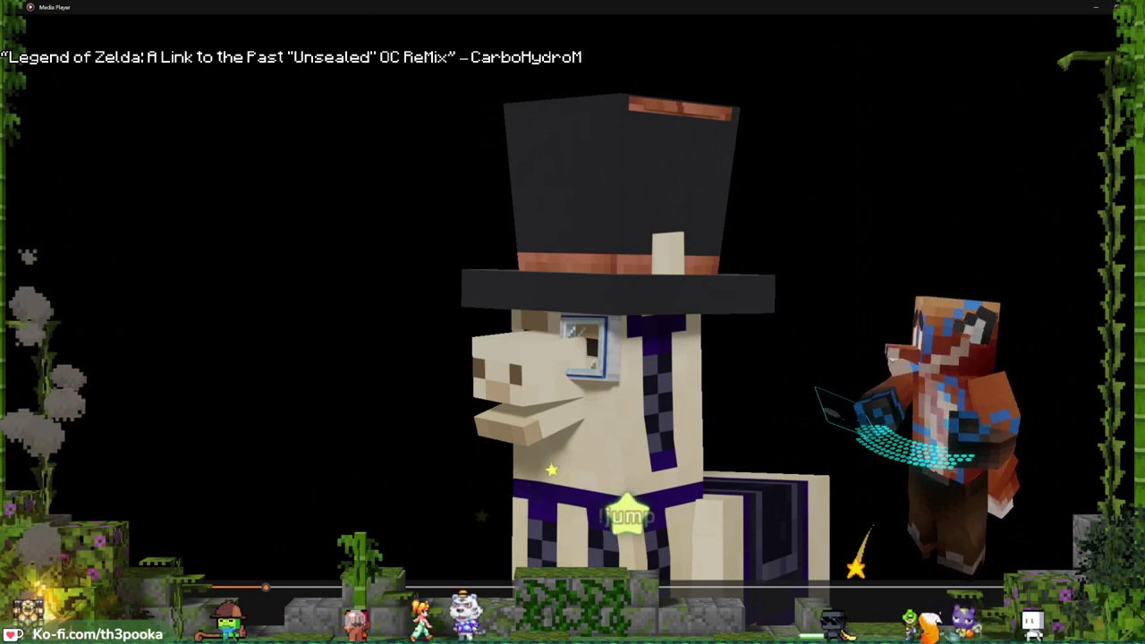
- Close Media Player and review the rendered Llama Spit 6 and Llama Spit 5 clips in VLC media player
{"action": "left_click_drag", "start_coordinate": [534, 12], "coordinate": [0, 552]}
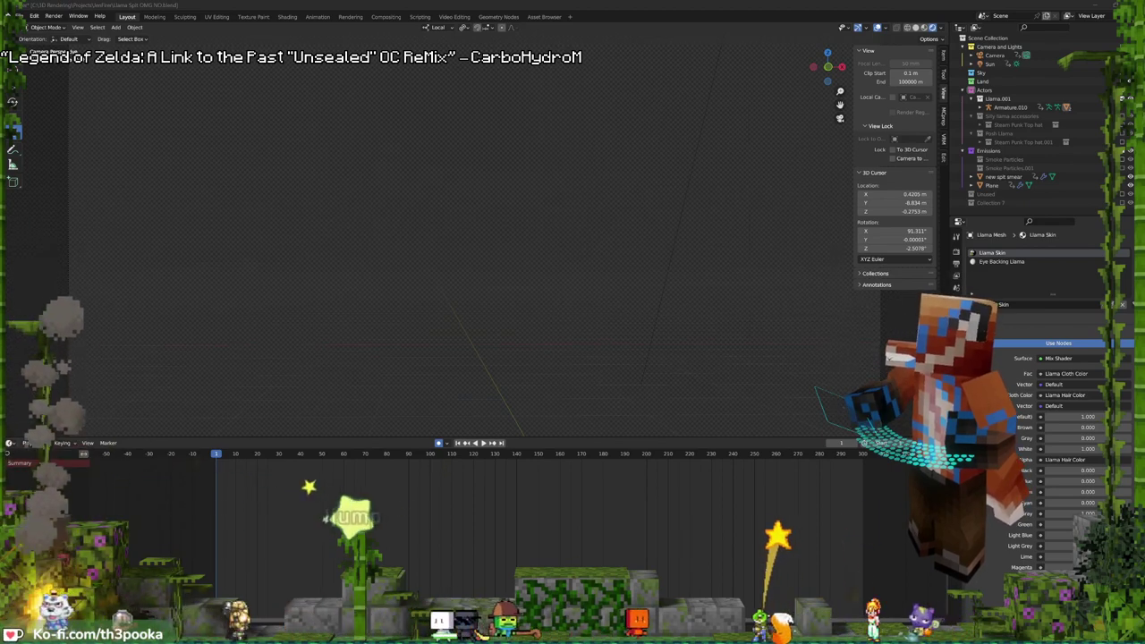
{"action": "key", "text": "ctrl+F11"}
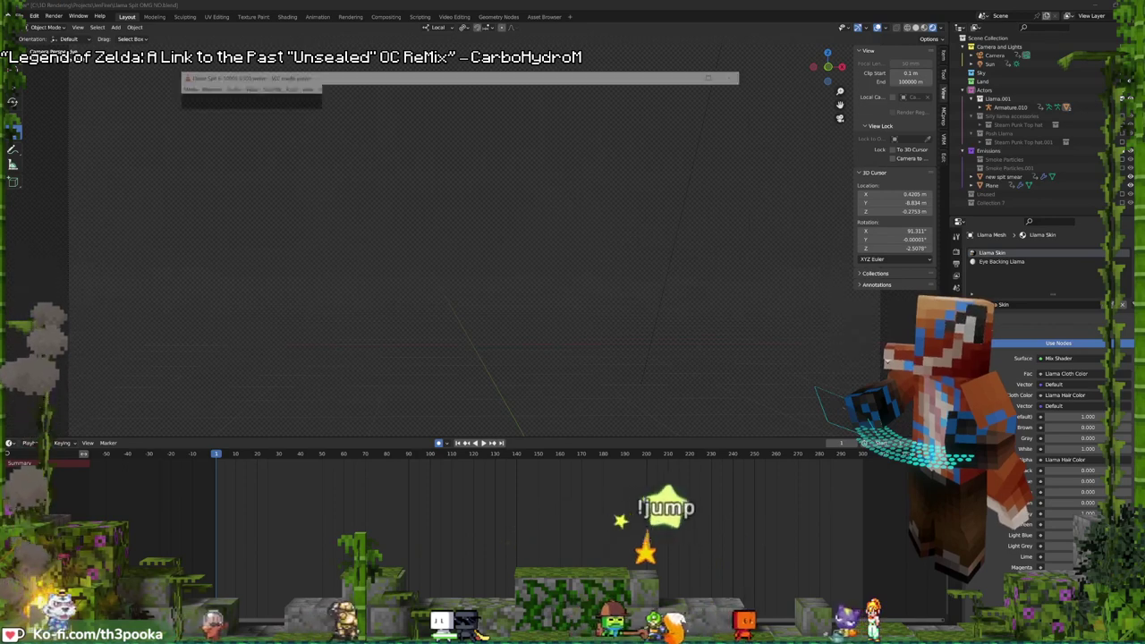
{"action": "left_click", "coordinate": [625, 360]}
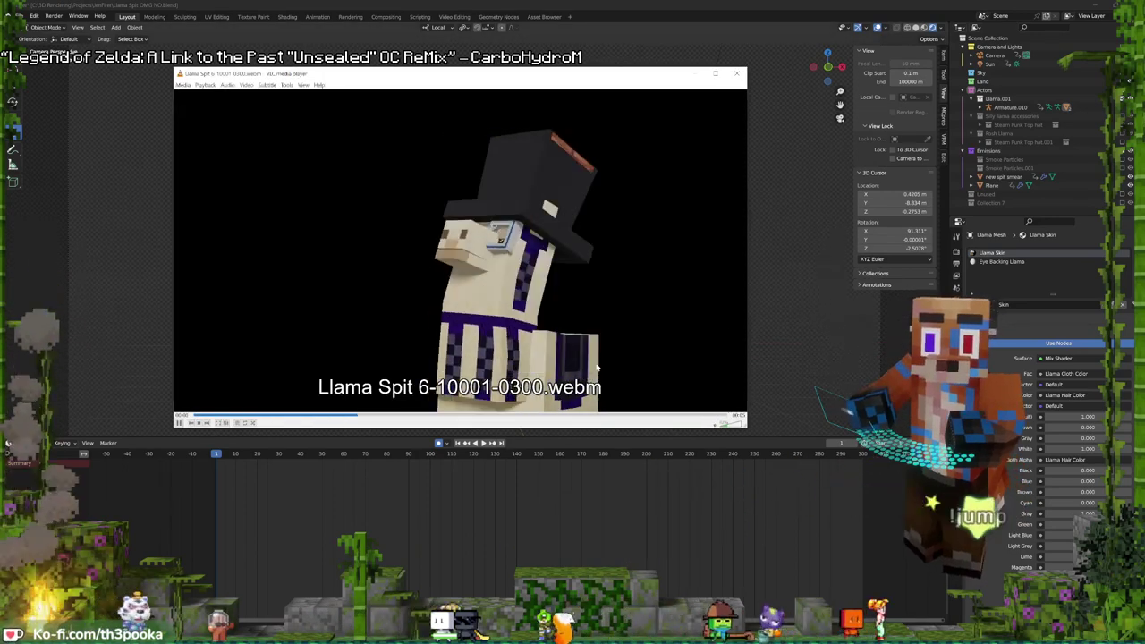
{"action": "key", "text": "space"}
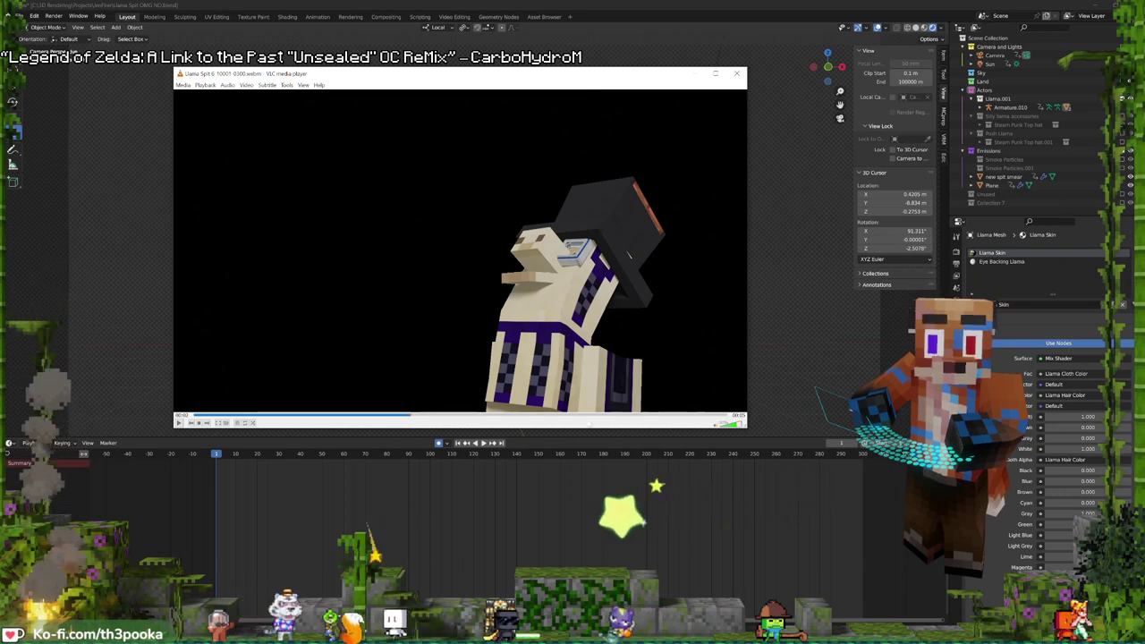
{"action": "left_click", "coordinate": [191, 418]}
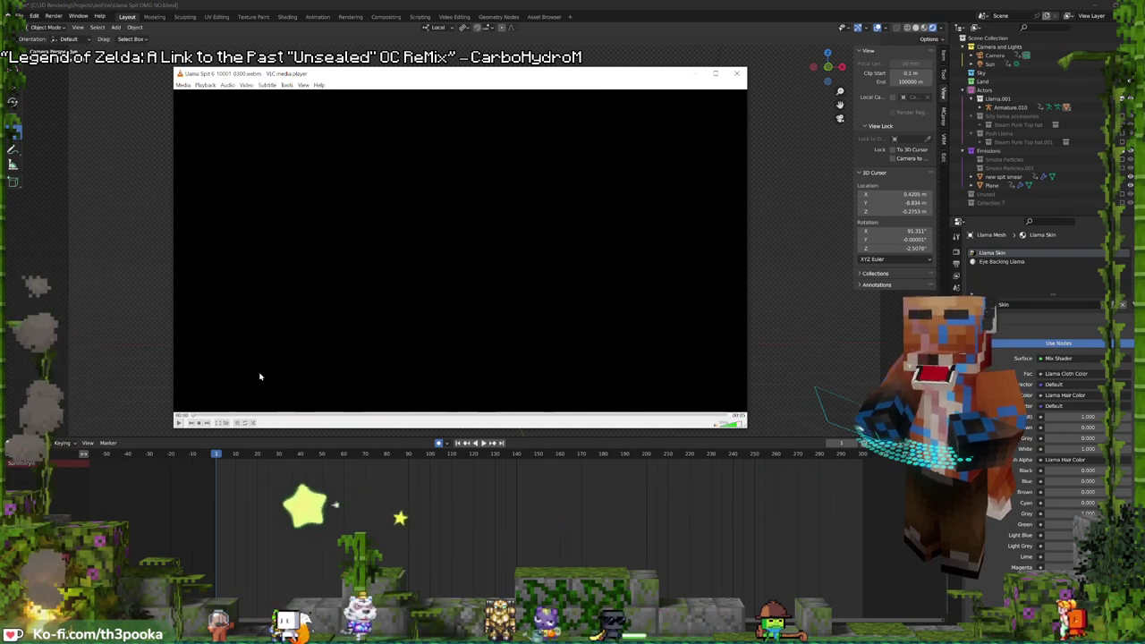
{"action": "key", "text": "space"}
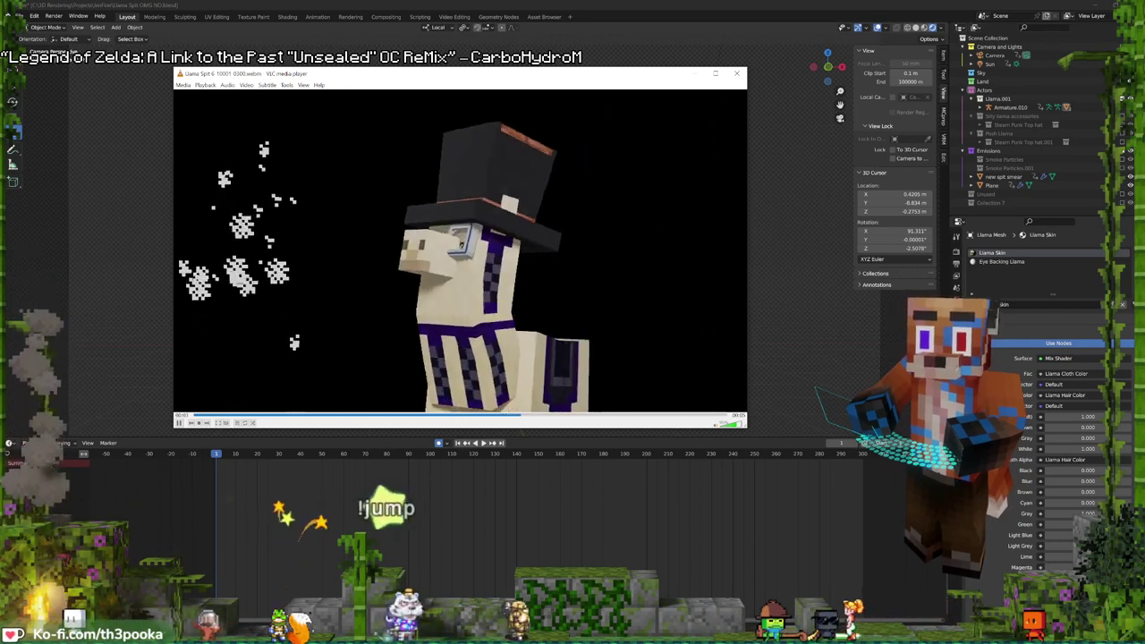
{"action": "key", "text": "space"}
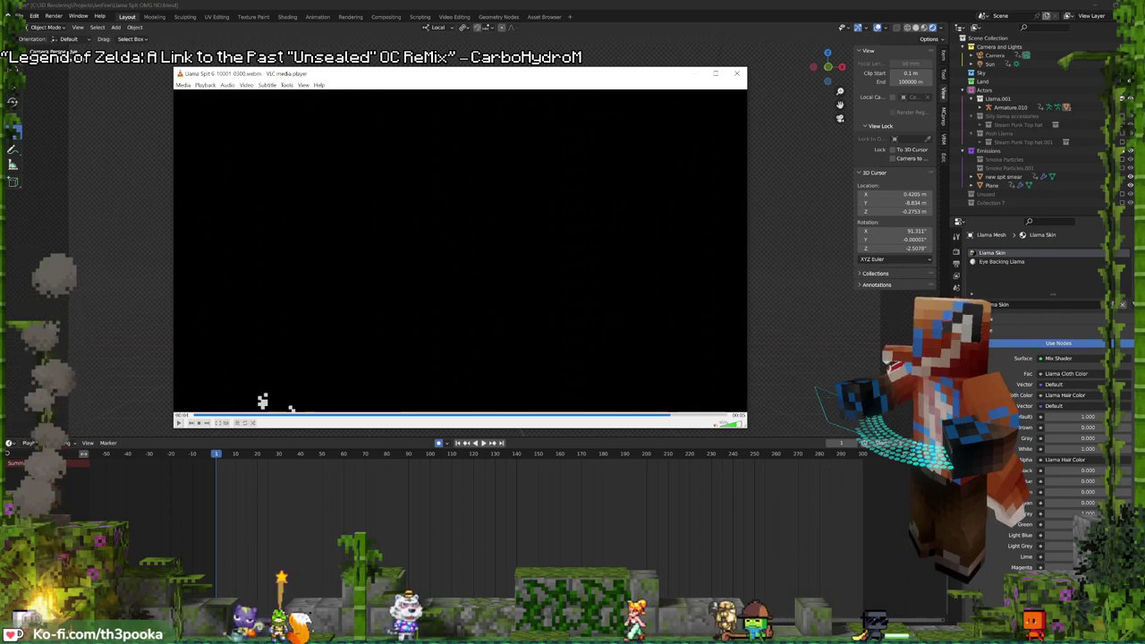
{"action": "left_click_drag", "start_coordinate": [408, 354], "coordinate": [515, 307]}
{"action": "key", "text": "space"}
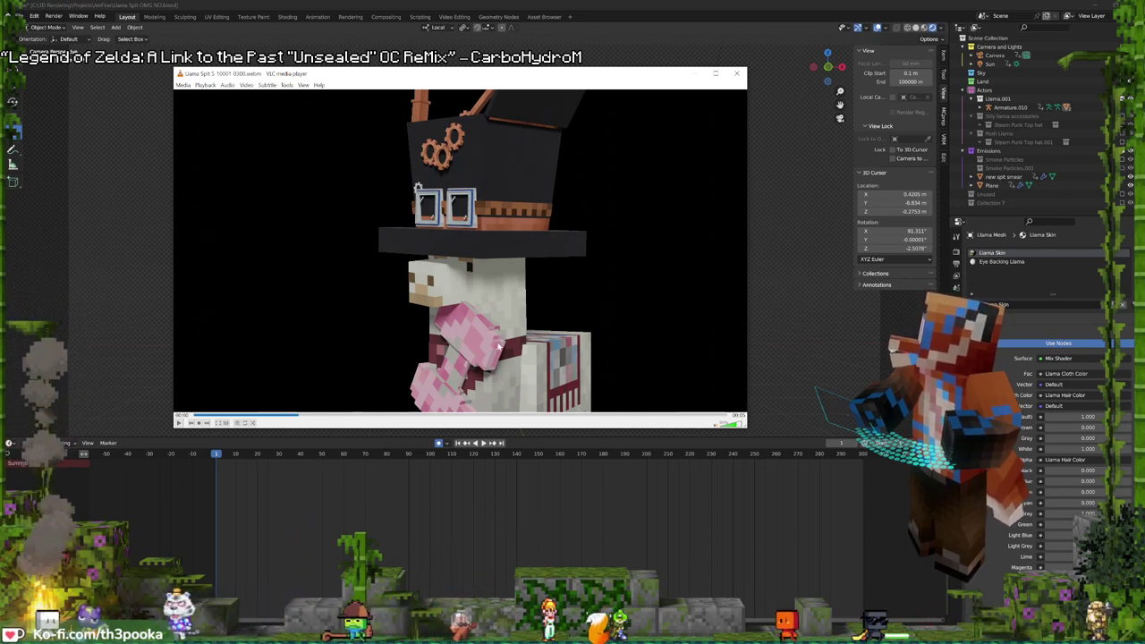
- Back in Blender, move to frame 33 and change the Llama Skin cloth colour from Gray to Light Grey
{"action": "left_click", "coordinate": [596, 4]}
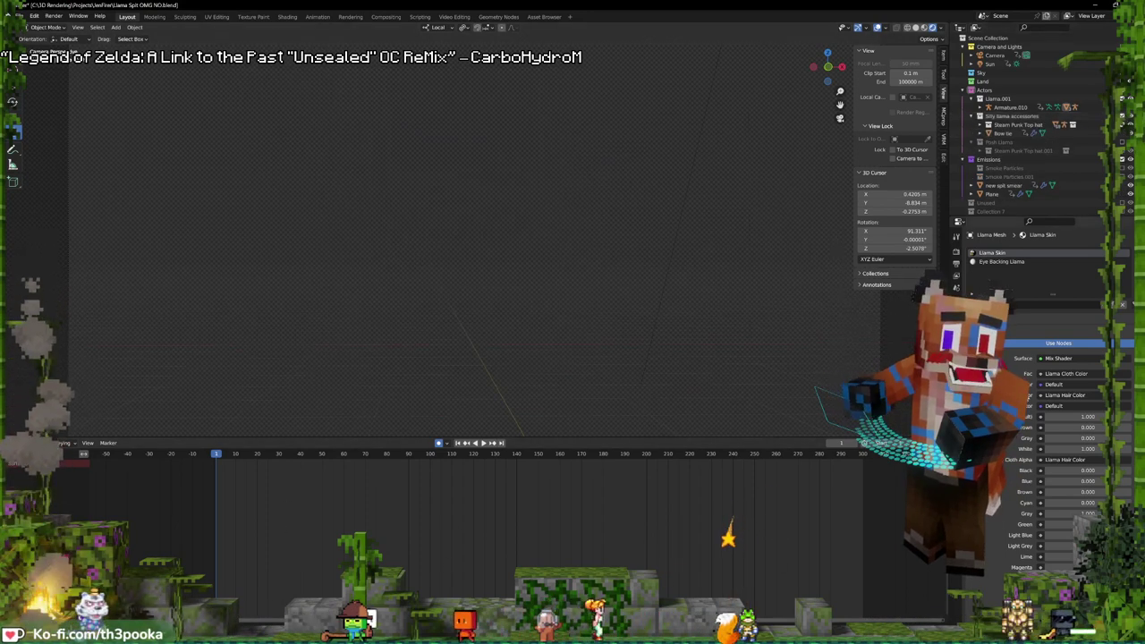
{"action": "left_click_drag", "start_coordinate": [217, 493], "coordinate": [285, 496]}
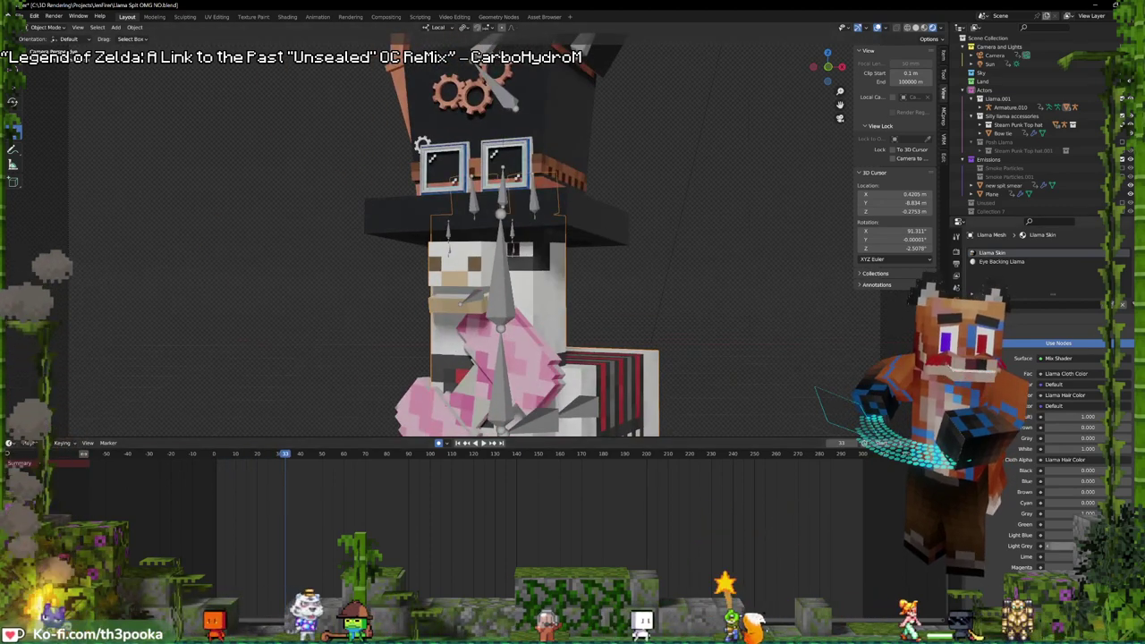
{"action": "left_click_drag", "start_coordinate": [1078, 513], "coordinate": [1048, 514]}
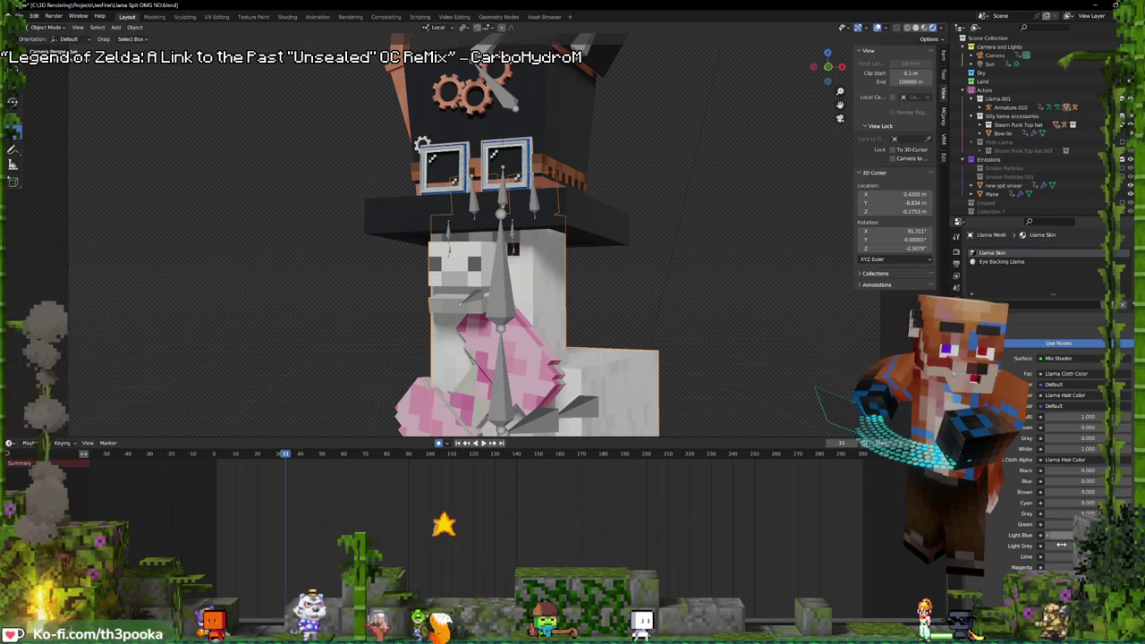
{"action": "left_click_drag", "start_coordinate": [1060, 546], "coordinate": [1093, 545]}
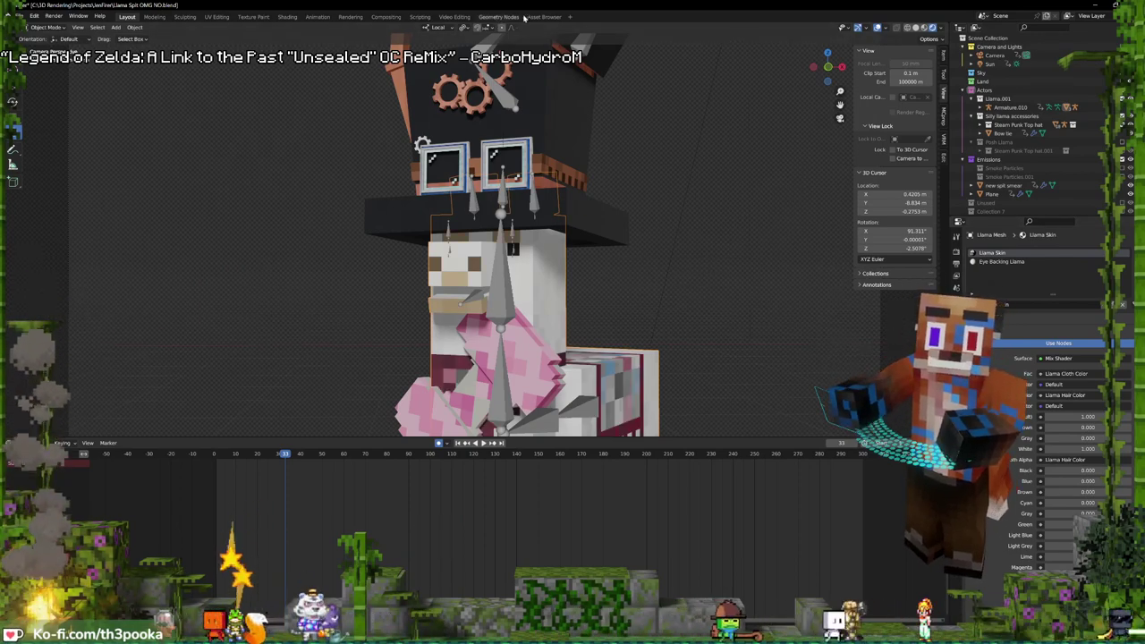
- In the video sequencer, mute the Bat Llama sound channels 7 and 8 and unmute the Silly Llama channels 11 and 12
{"action": "left_click", "coordinate": [442, 17]}
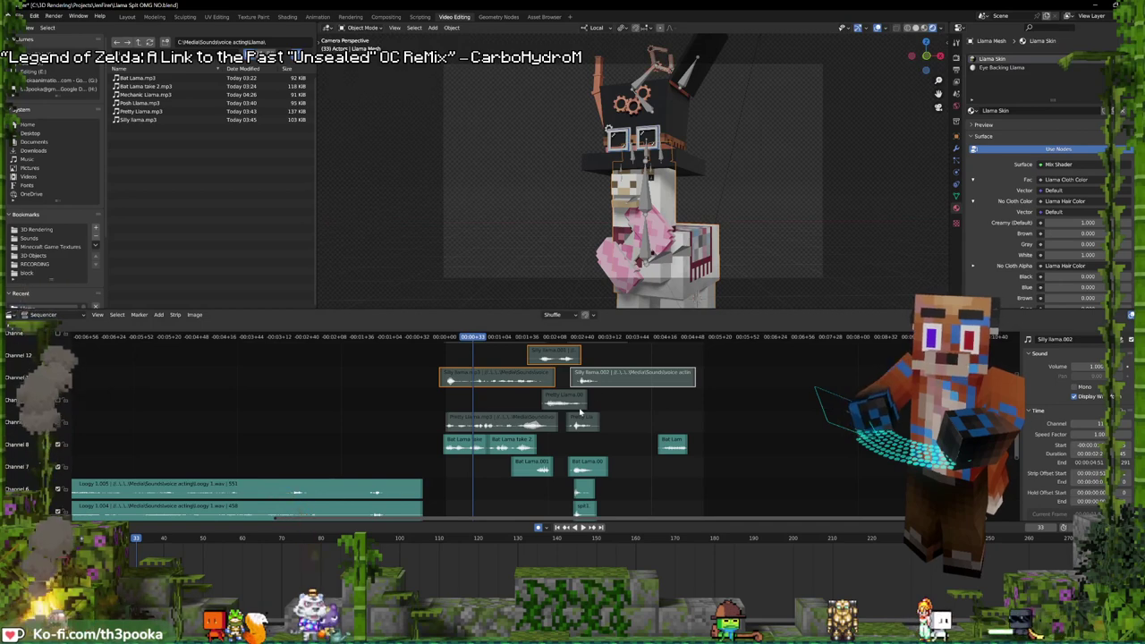
{"action": "scroll", "coordinate": [547, 401], "scroll_direction": "up", "scroll_amount": 1}
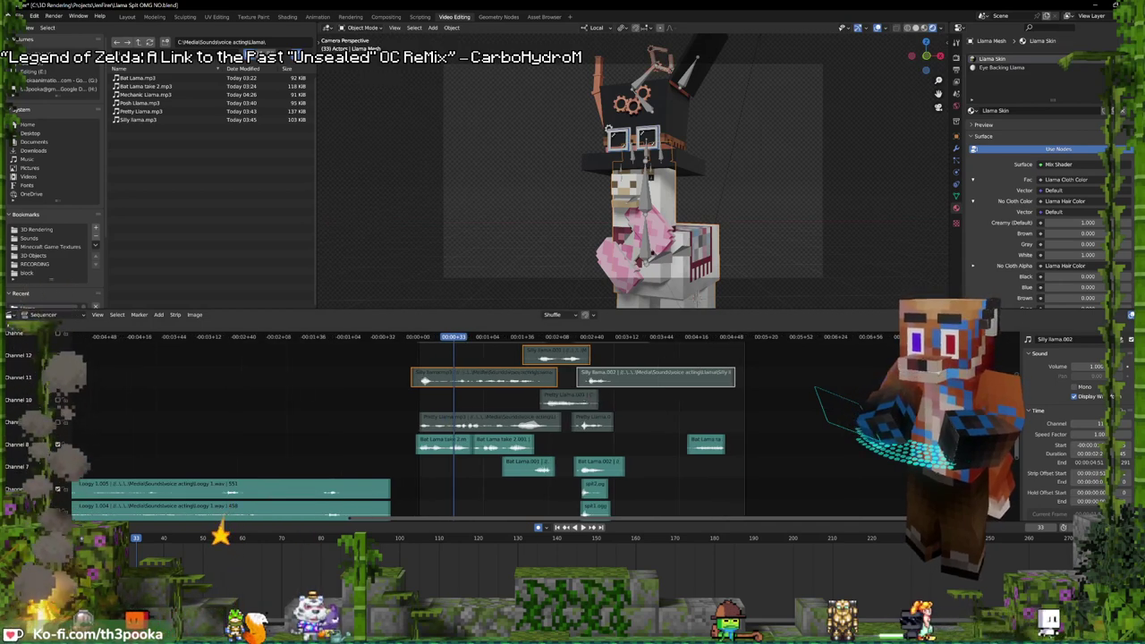
{"action": "left_click", "coordinate": [57, 444]}
{"action": "left_click", "coordinate": [57, 465]}
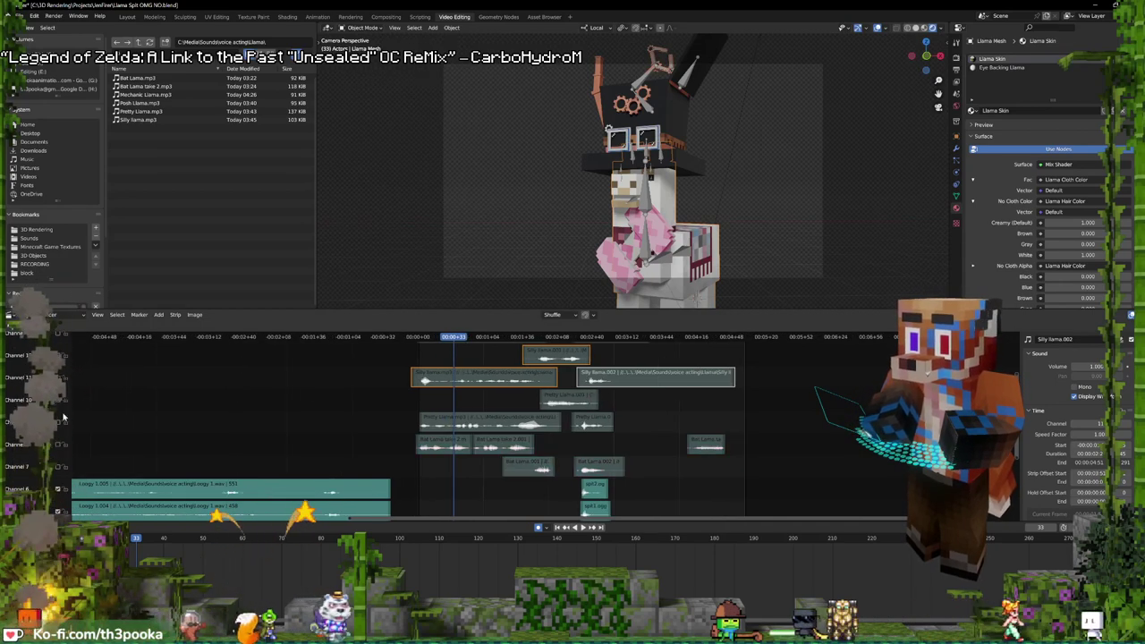
{"action": "left_click", "coordinate": [59, 377]}
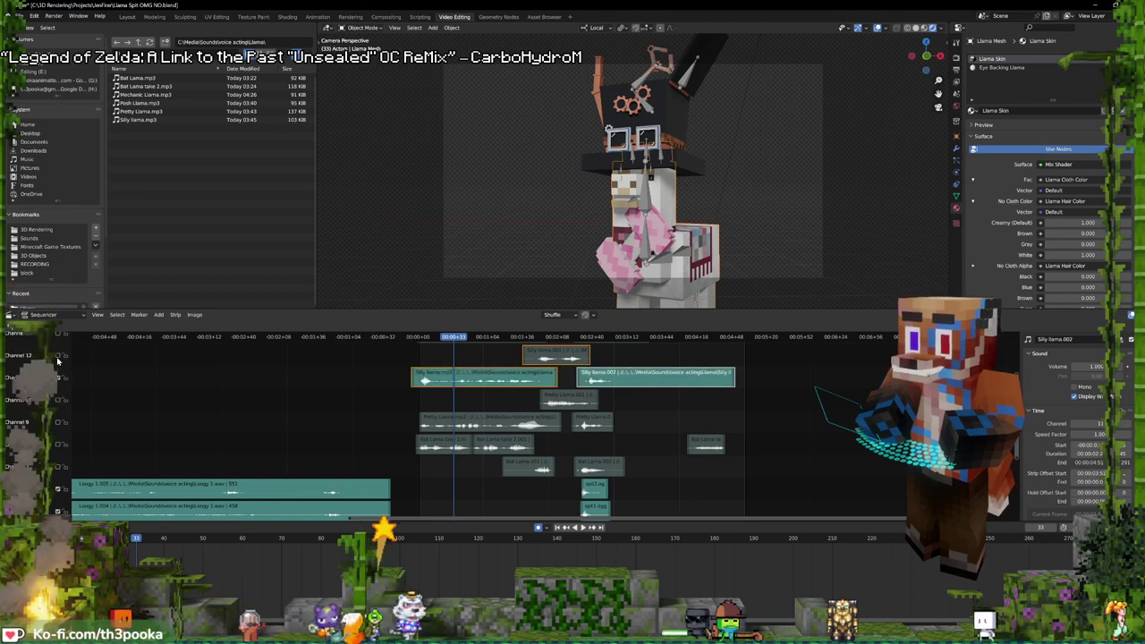
{"action": "left_click", "coordinate": [57, 356]}
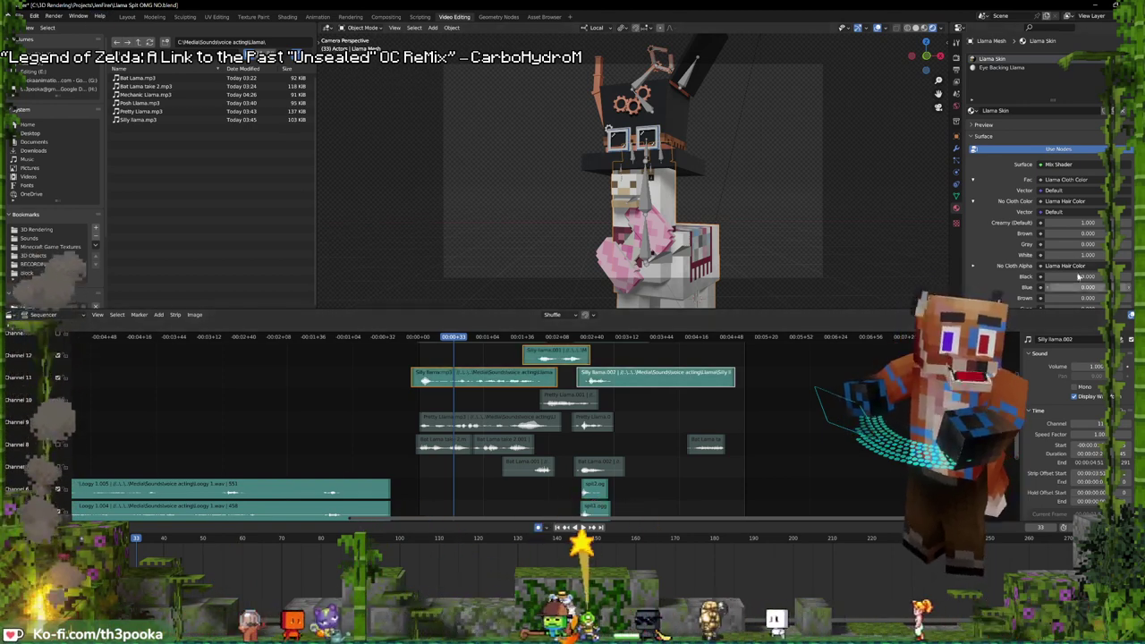
- Open the output properties and render the Silly Llama animation
{"action": "left_click", "coordinate": [955, 68]}
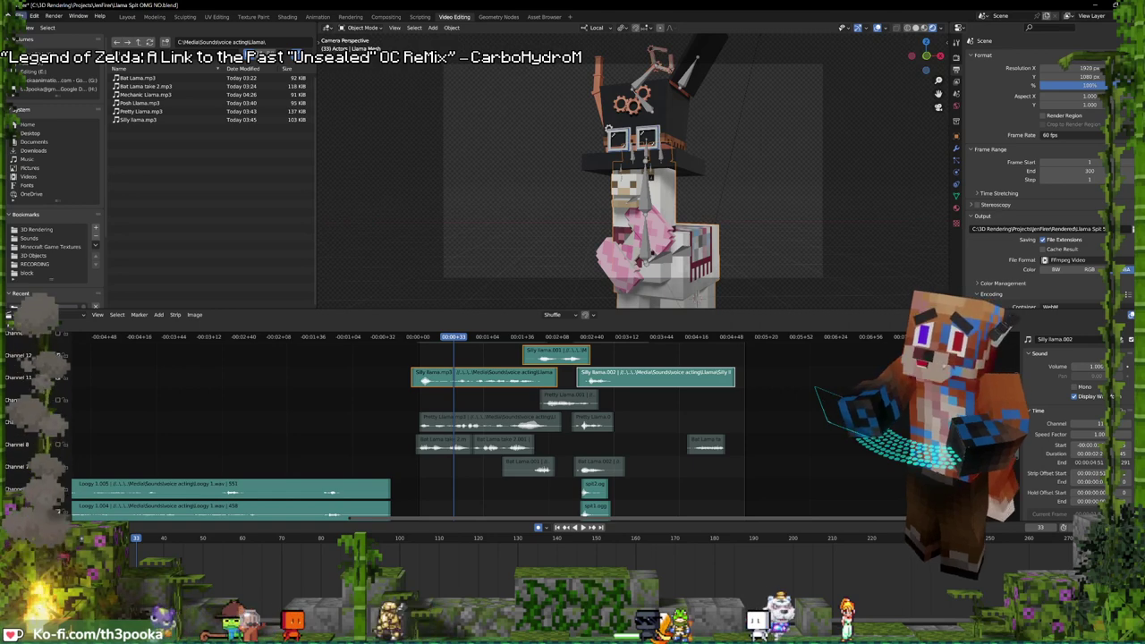
{"action": "left_click", "coordinate": [18, 16]}
{"action": "mouse_move", "coordinate": [53, 16]}
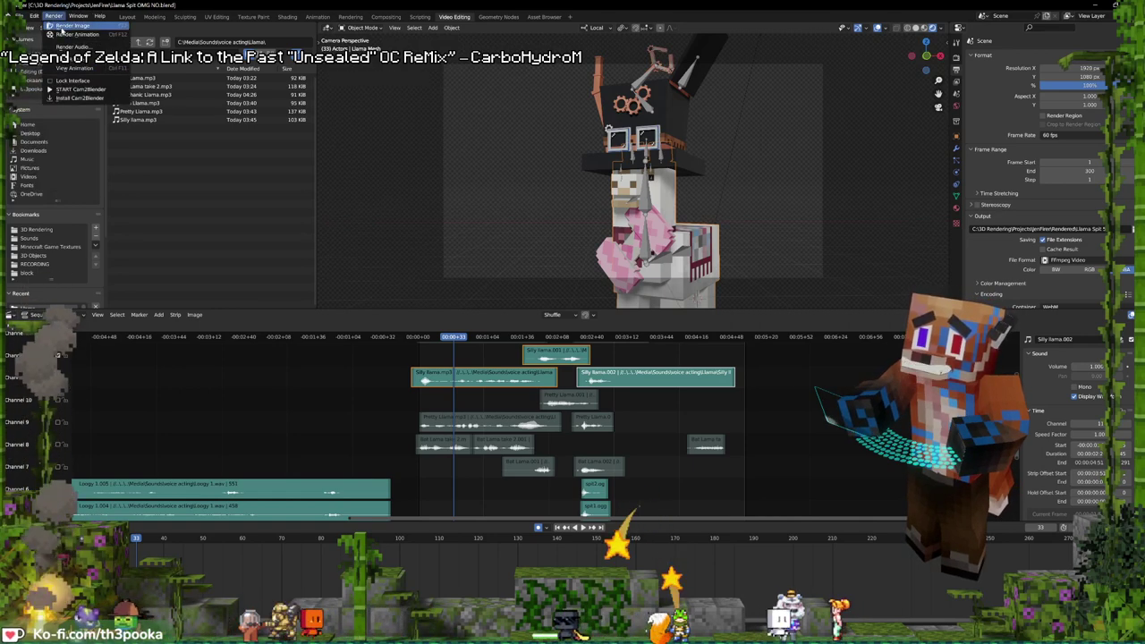
{"action": "left_click", "coordinate": [71, 34]}
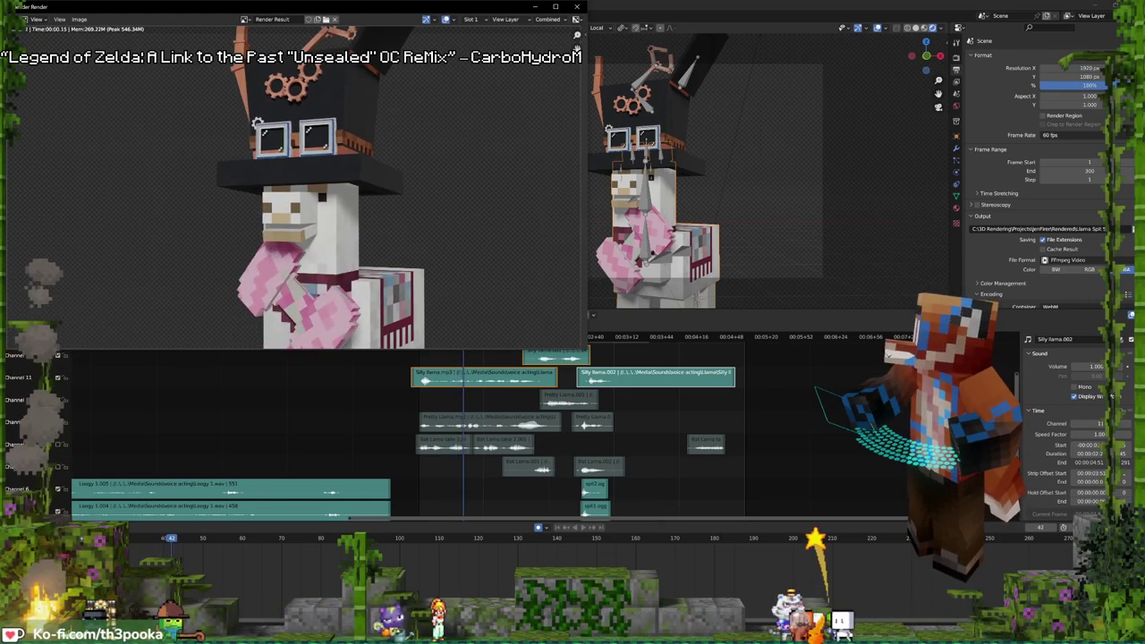
- Switch to VLC media player while the animation renders and try to play the rendered llama clip
{"action": "key", "text": "alt+Tab"}
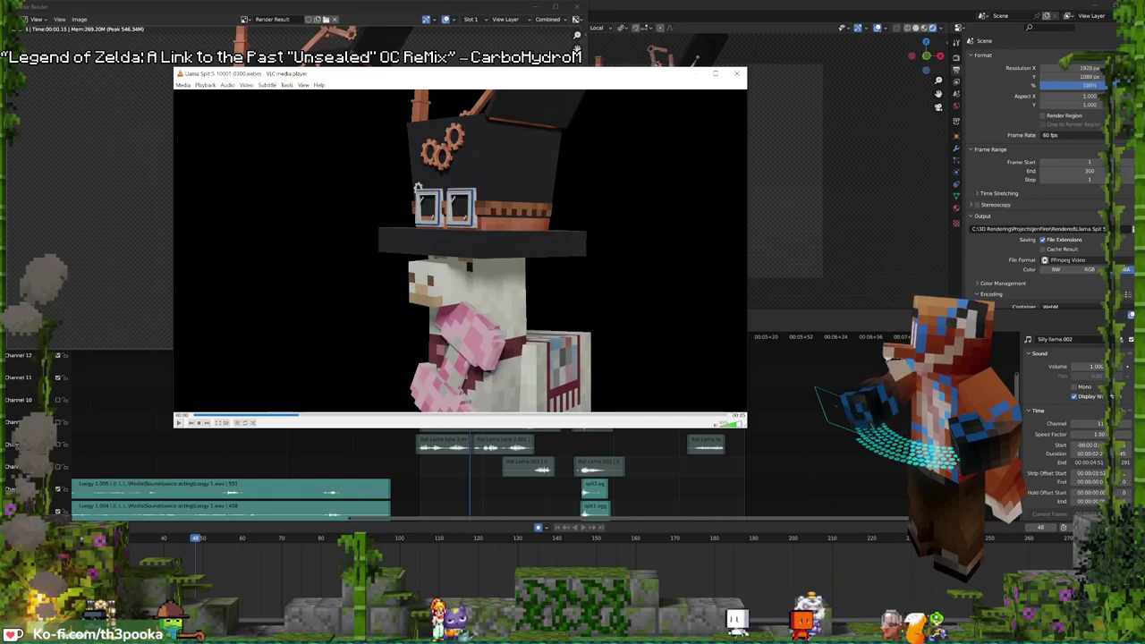
{"action": "left_click_drag", "start_coordinate": [552, 361], "coordinate": [646, 266]}
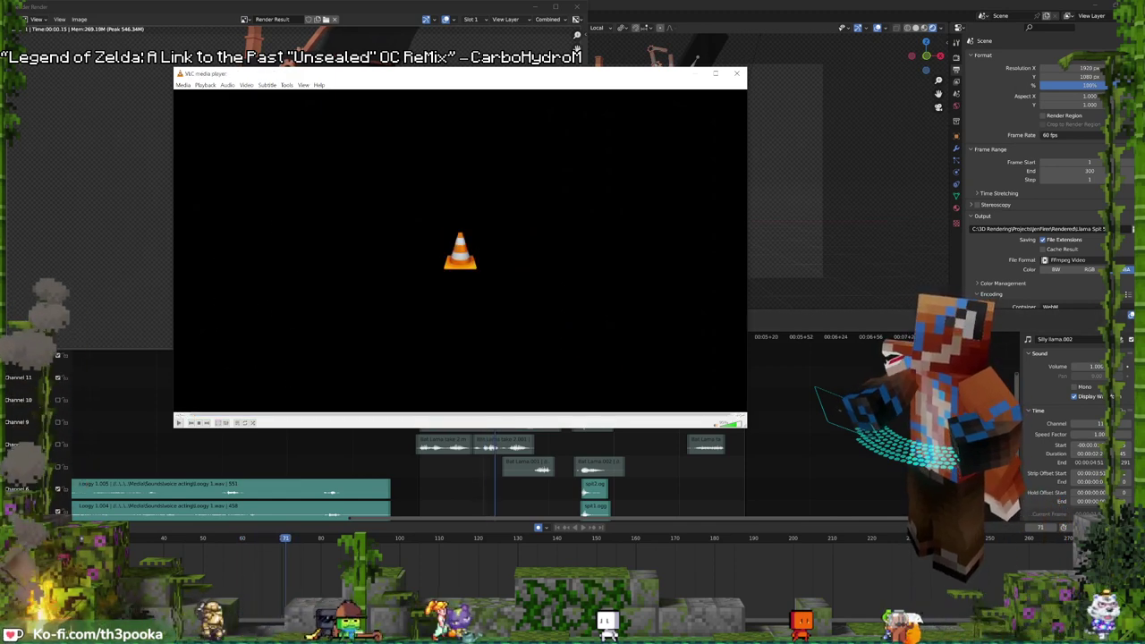
{"action": "left_click_drag", "start_coordinate": [458, 228], "coordinate": [475, 225]}
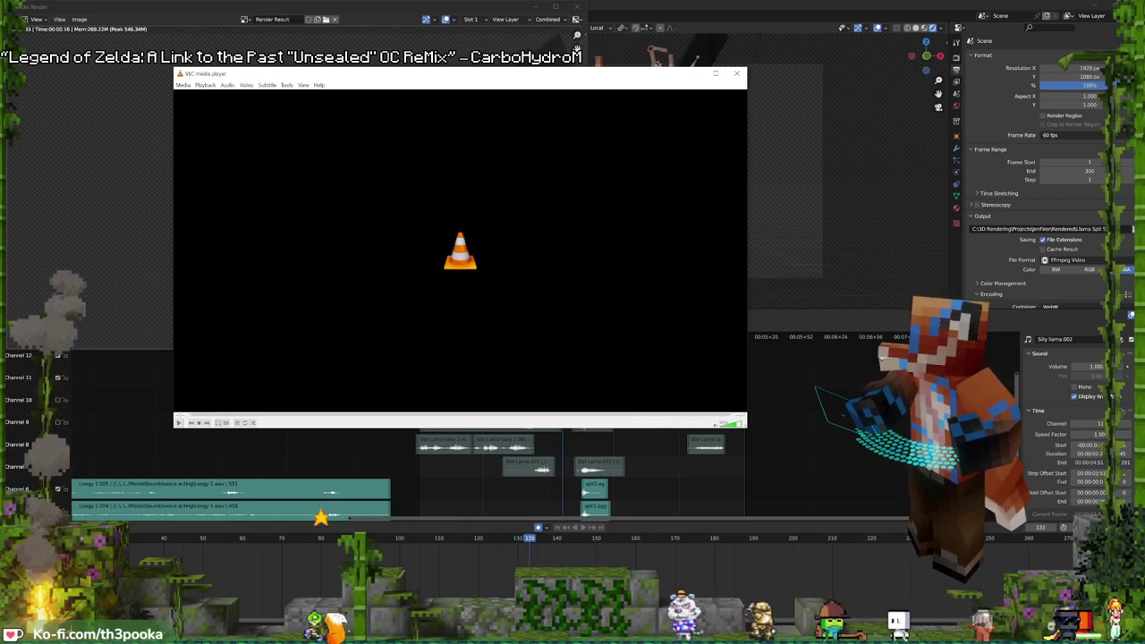
{"action": "left_click_drag", "start_coordinate": [590, 224], "coordinate": [487, 210]}
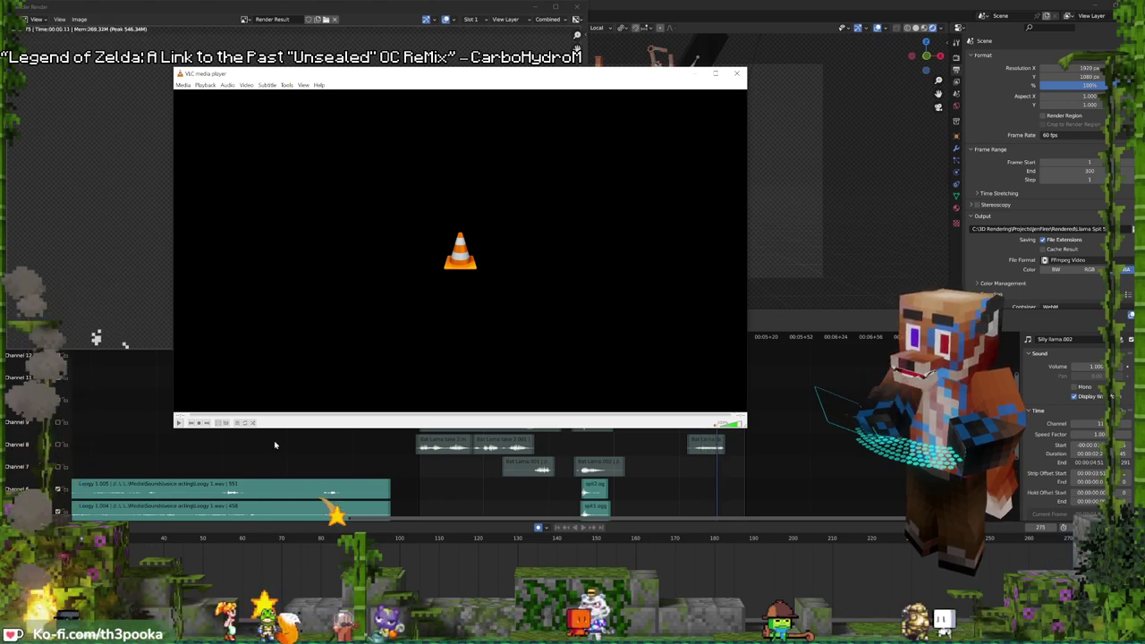
{"action": "left_click", "coordinate": [178, 423]}
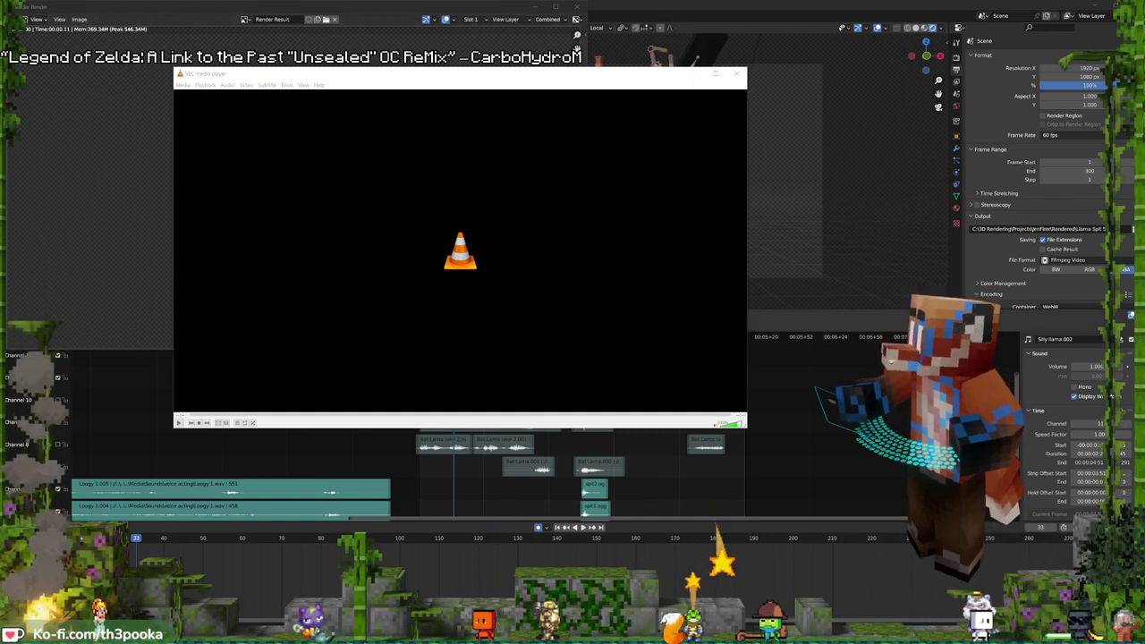
{"action": "left_click_drag", "start_coordinate": [479, 382], "coordinate": [419, 247]}
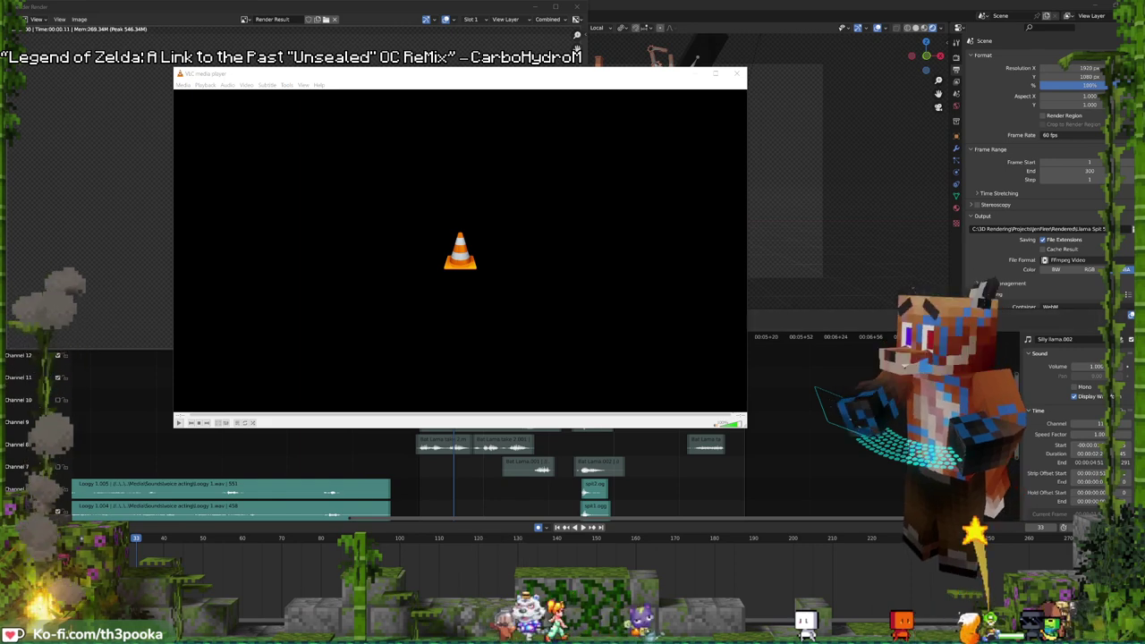
{"action": "left_click_drag", "start_coordinate": [0, 411], "coordinate": [547, 270]}
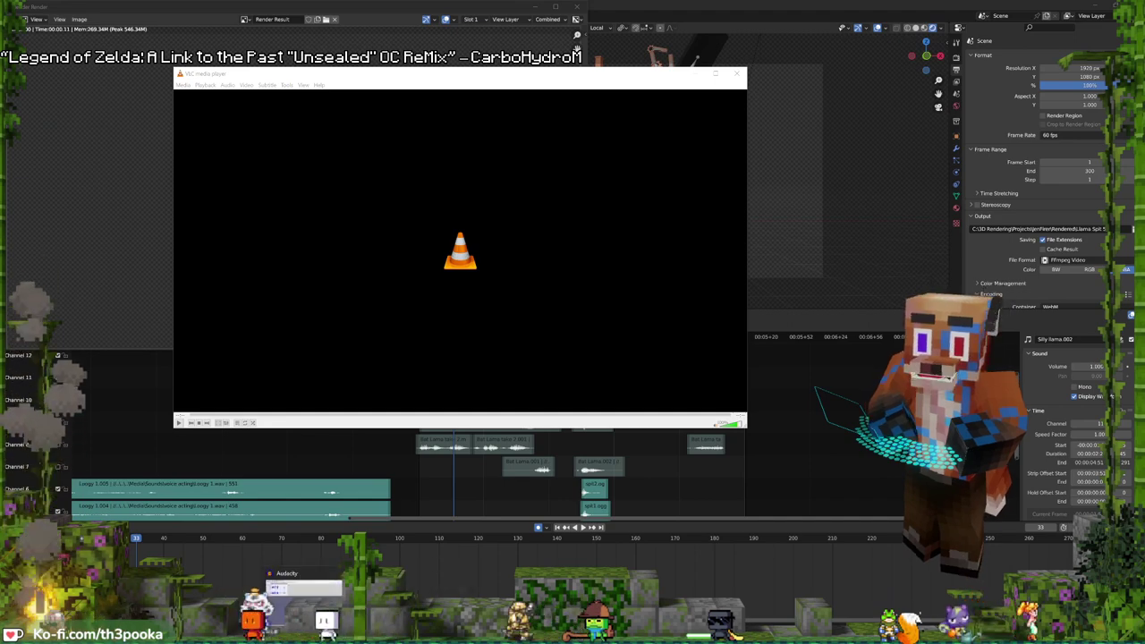
- Switch to Audacity and remove the existing audio track to make room for a new recording
{"action": "left_click", "coordinate": [304, 631]}
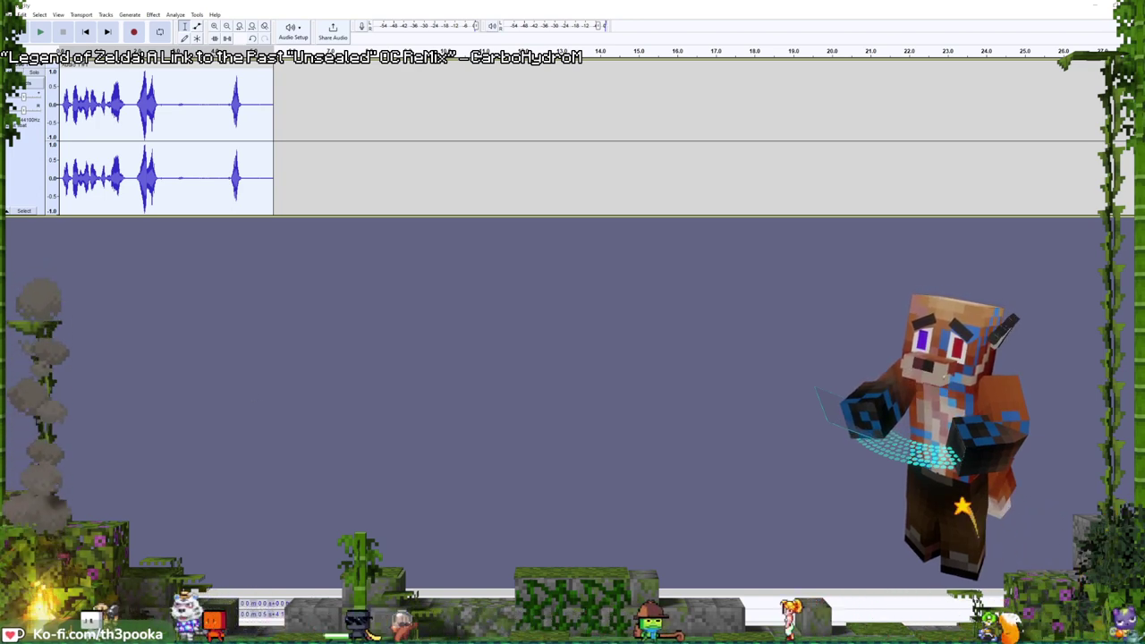
{"action": "key", "text": "shift+c"}
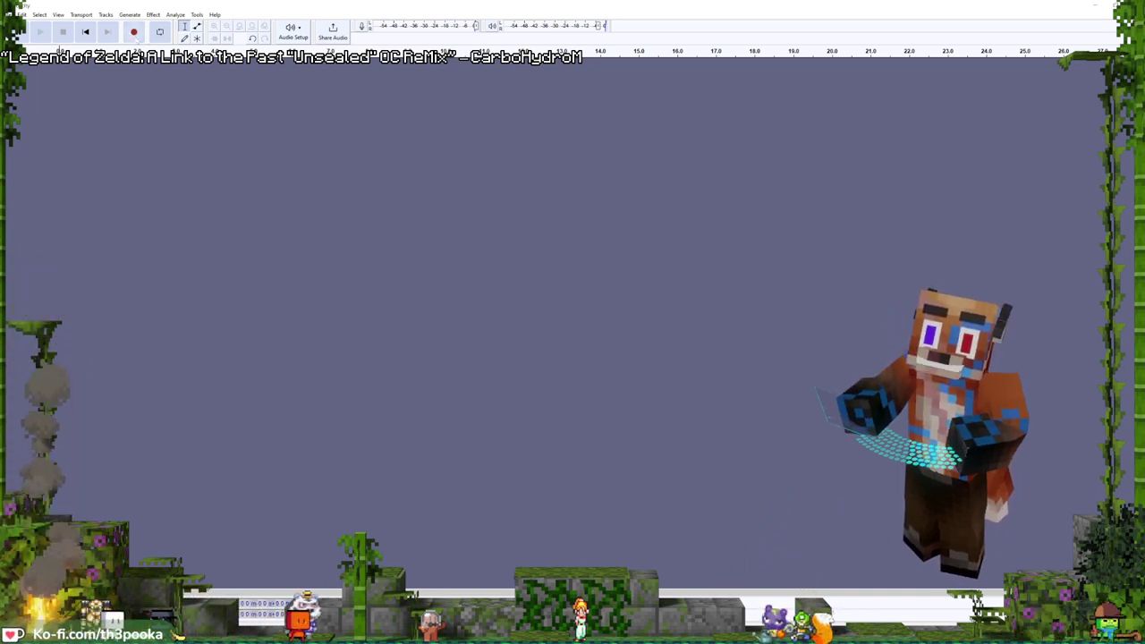
{"action": "left_click", "coordinate": [135, 32]}
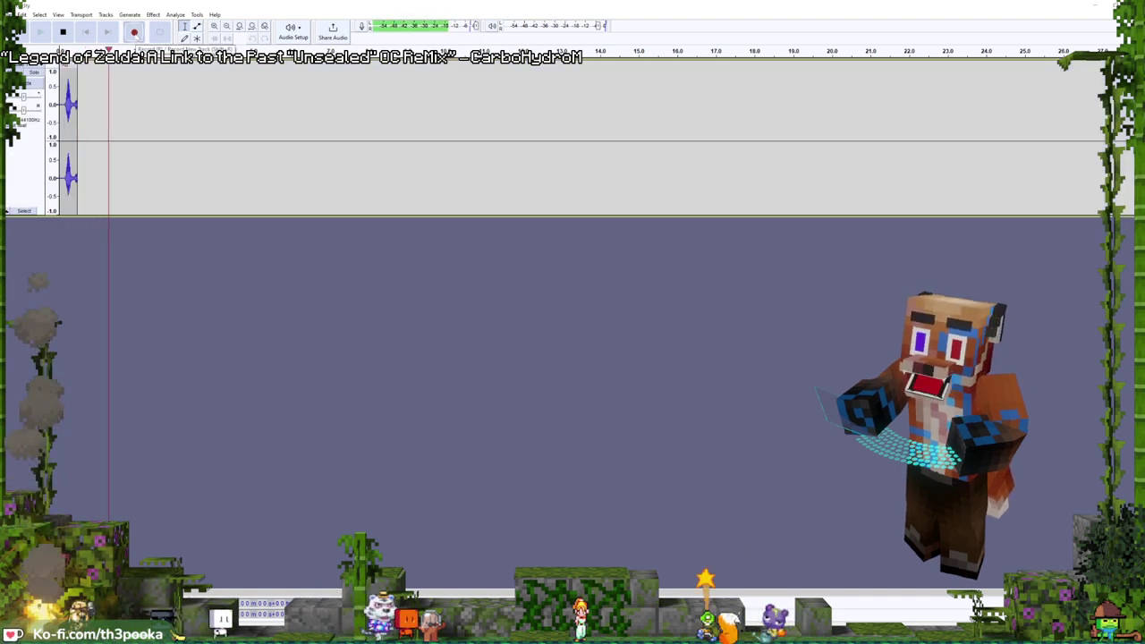
{"action": "key", "text": "space"}
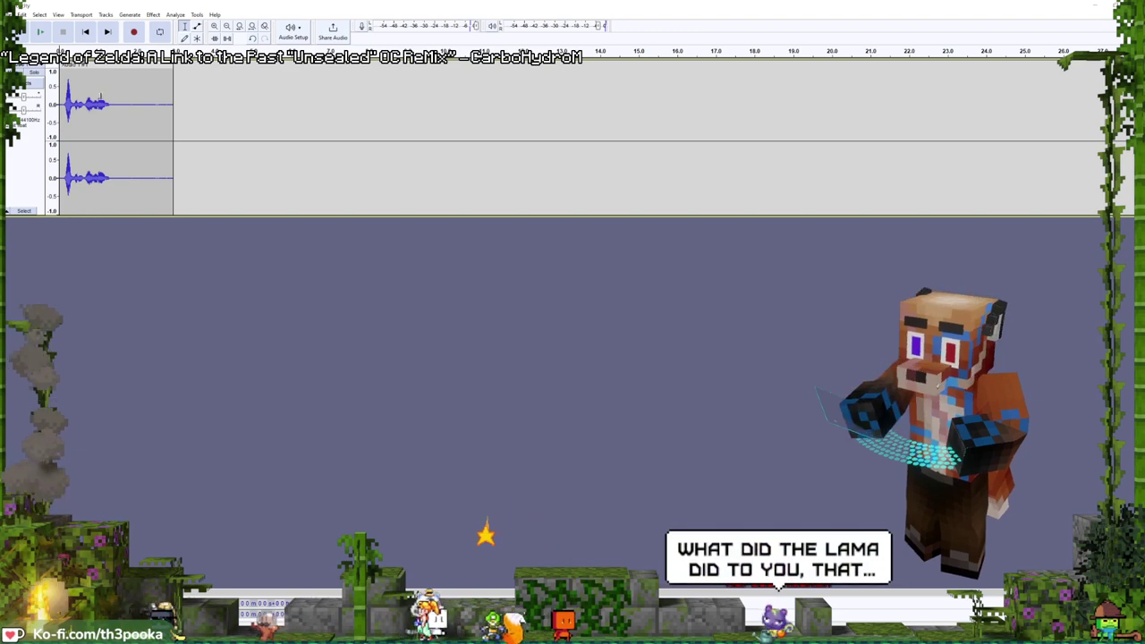
{"action": "key", "text": "ctrl+z"}
{"action": "left_click", "coordinate": [134, 32]}
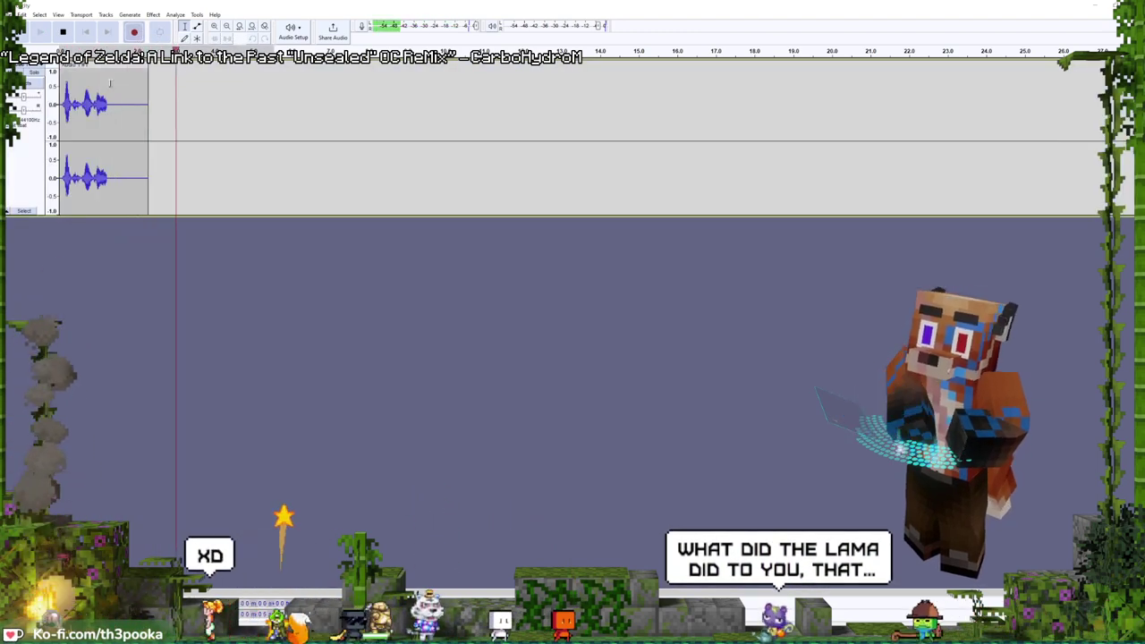
{"action": "key", "text": "space"}
{"action": "key", "text": "ctrl+z"}
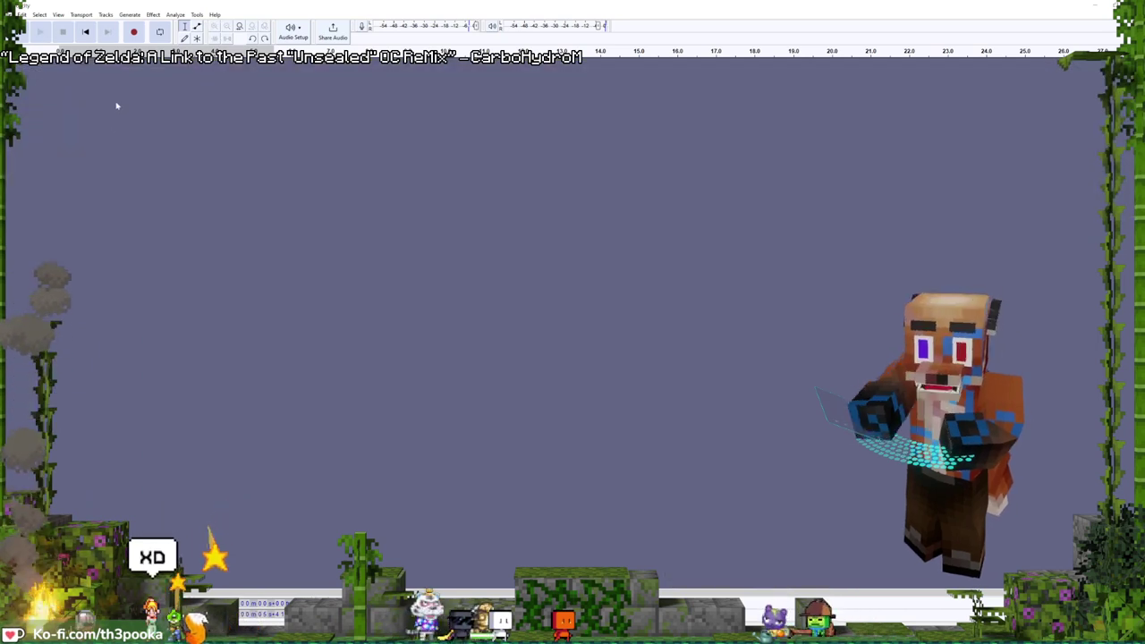
- Record a new voice take for the Mechanic Llama and play it back
{"action": "key", "text": "r"}
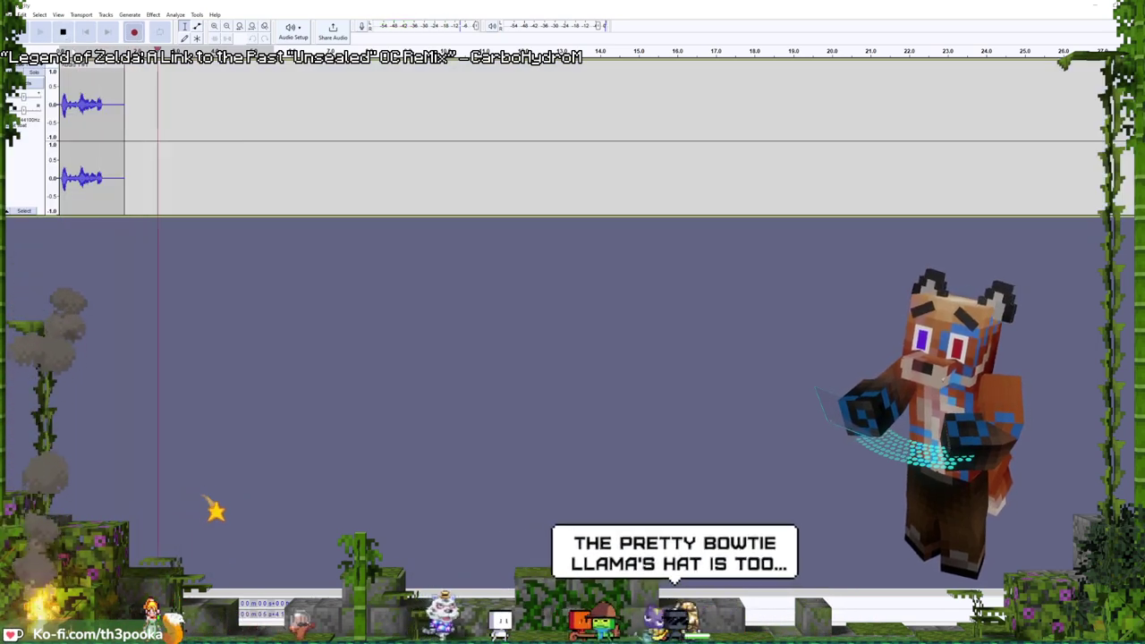
{"action": "key", "text": "space"}
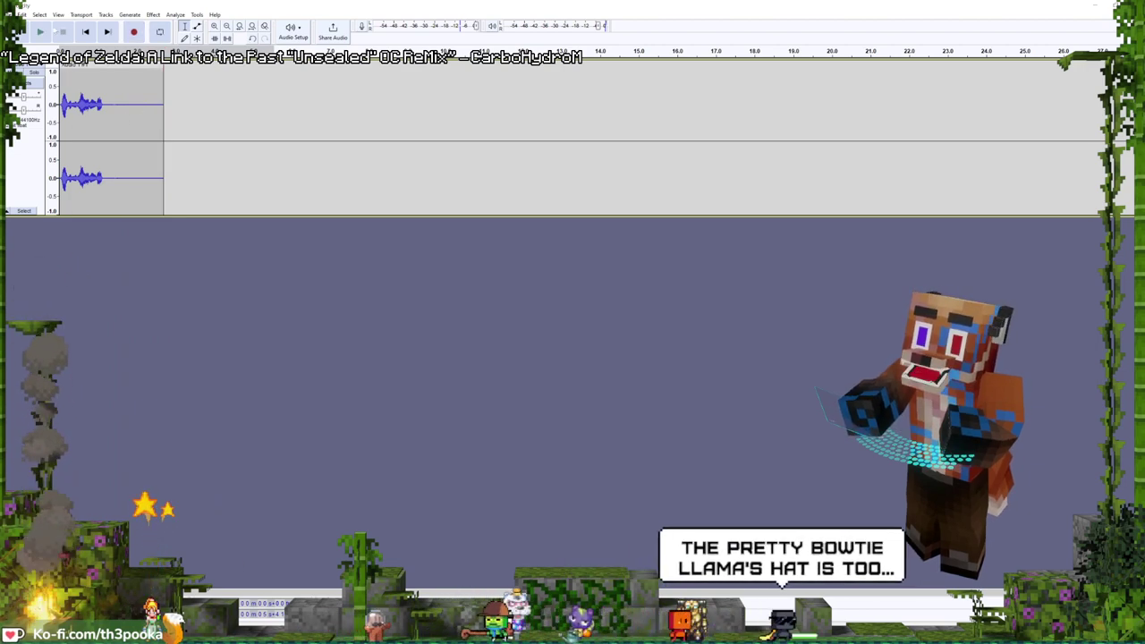
{"action": "key", "text": "space"}
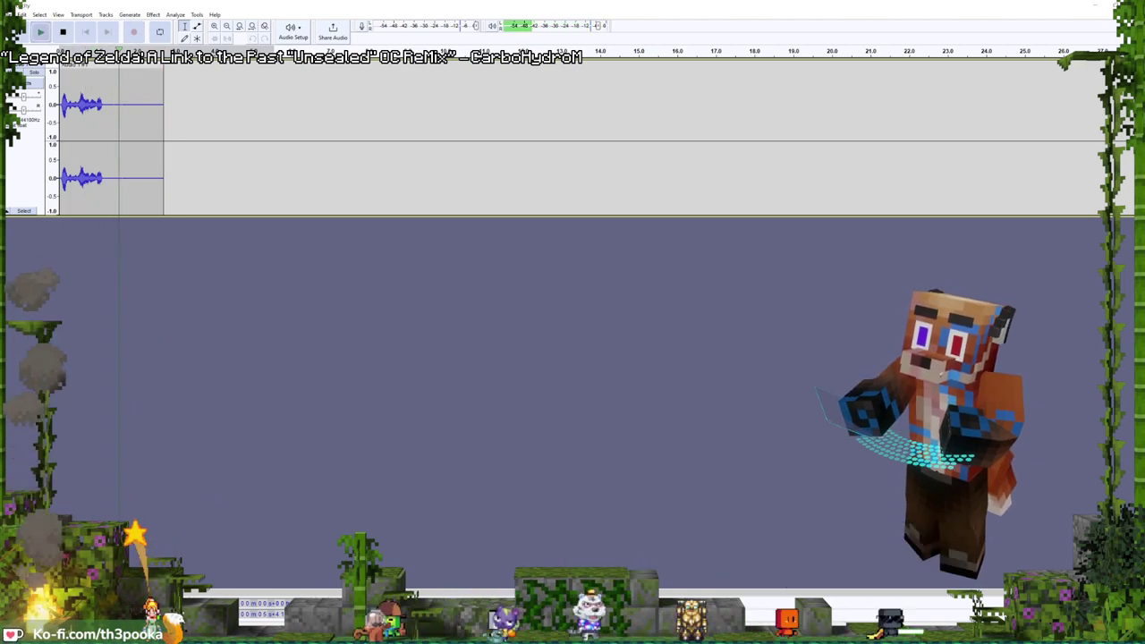
{"action": "key", "text": "space"}
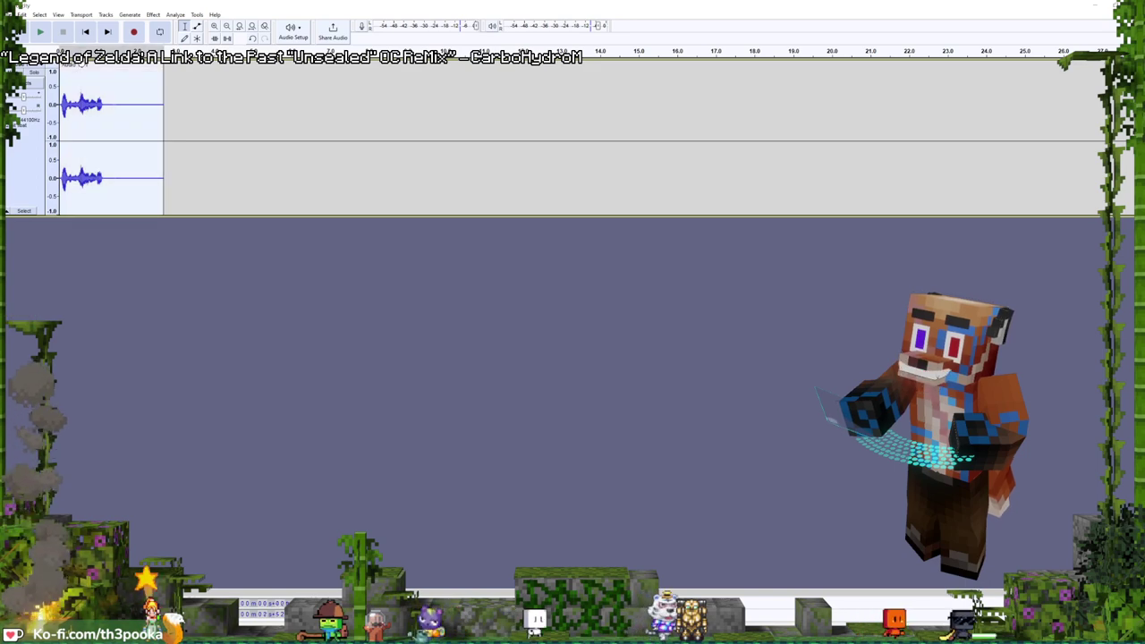
- Select the whole voice take, apply the Change Pitch effect and play back the result
{"action": "left_click", "coordinate": [153, 15]}
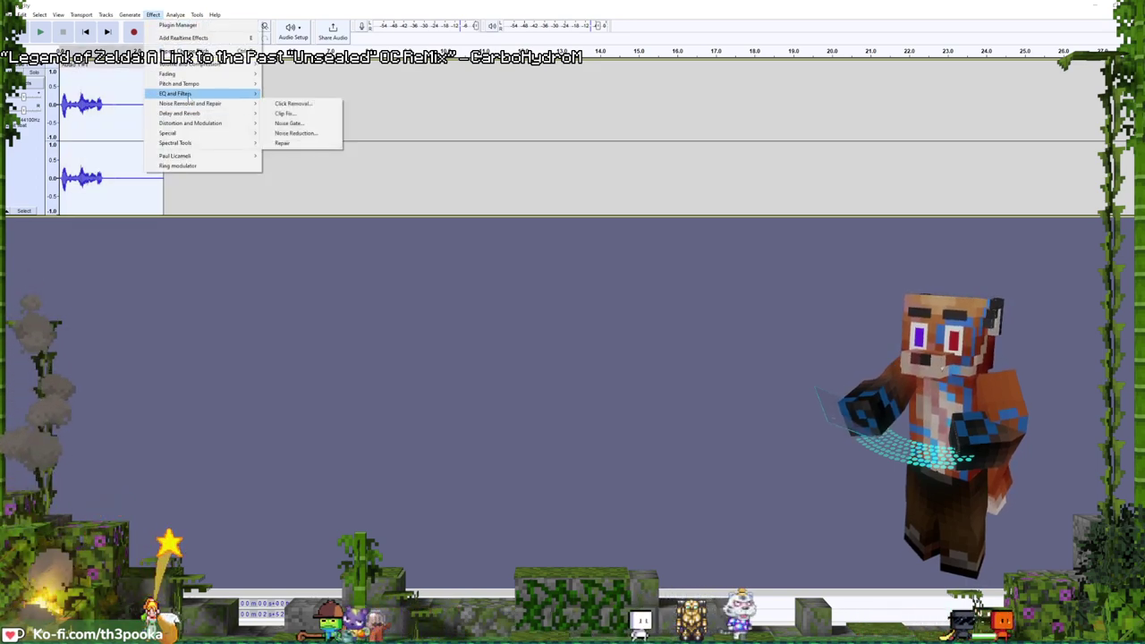
{"action": "mouse_move", "coordinate": [190, 86]}
{"action": "left_click", "coordinate": [291, 83]}
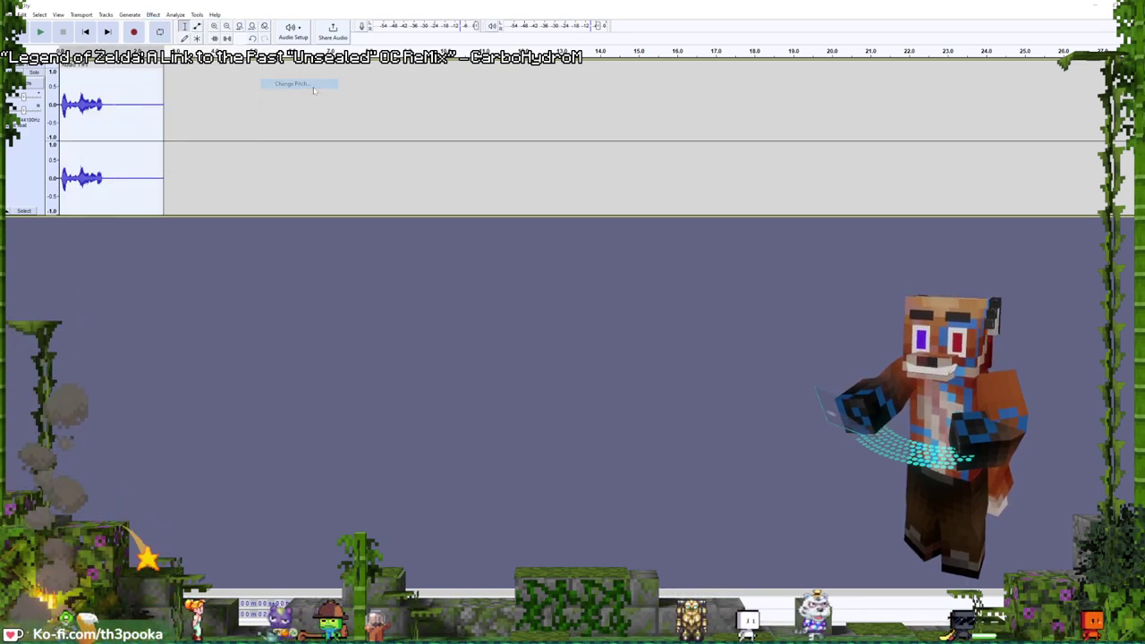
{"action": "left_click", "coordinate": [638, 252]}
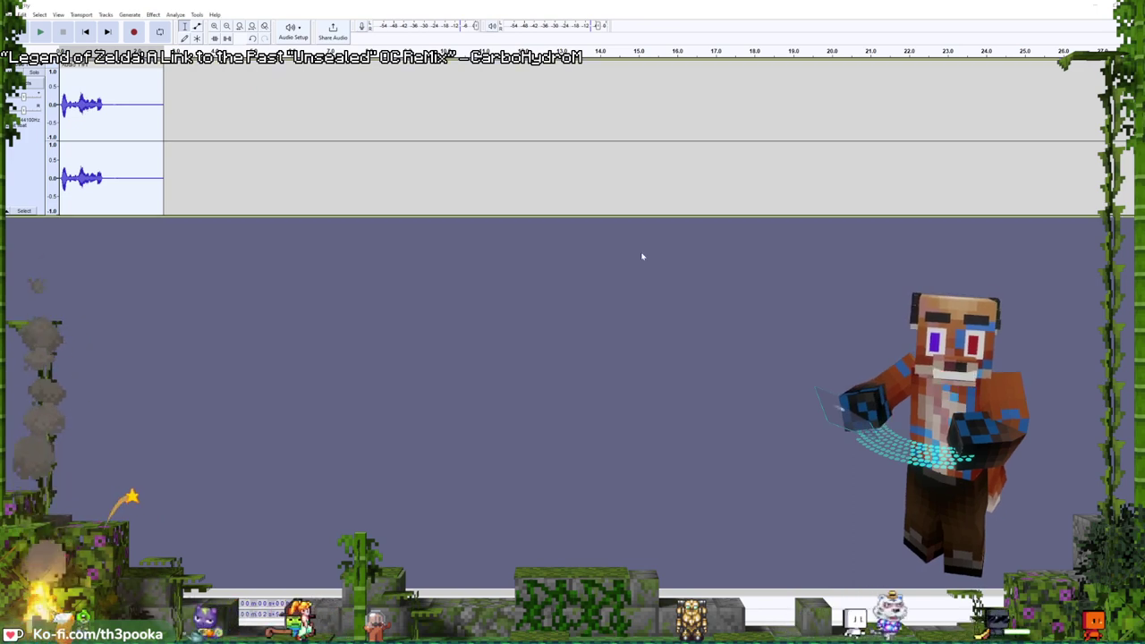
{"action": "key", "text": "space"}
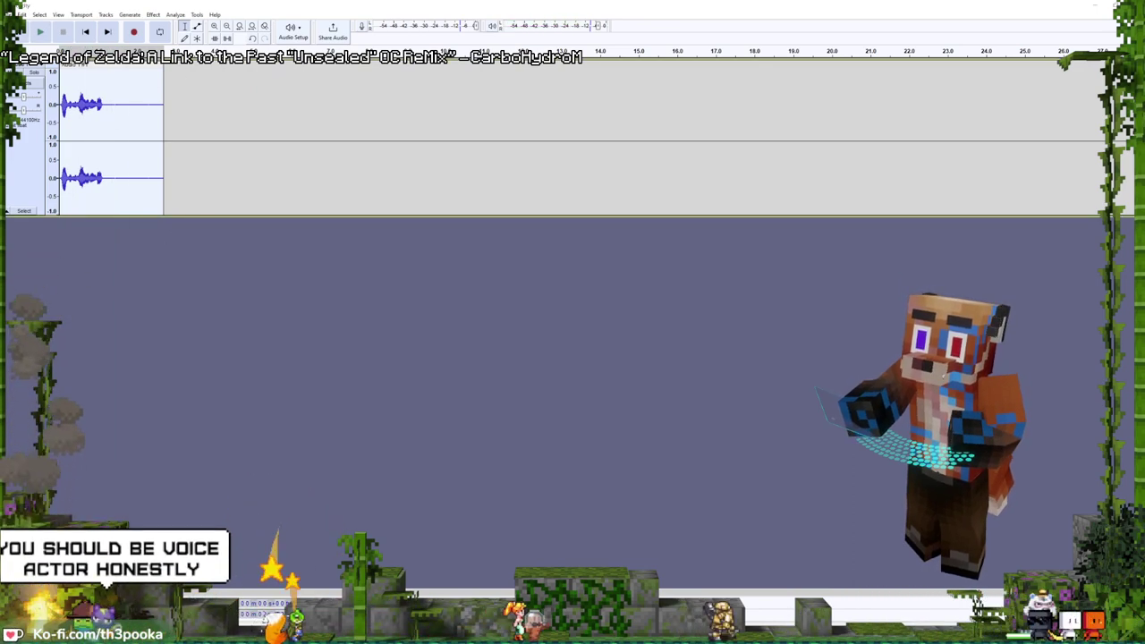
- Export the voice take as an MP3 named Mechanic Llama take 2 in the Llama folder, leaving the metadata tags blank
{"action": "left_click", "coordinate": [20, 15]}
{"action": "mouse_move", "coordinate": [36, 80]}
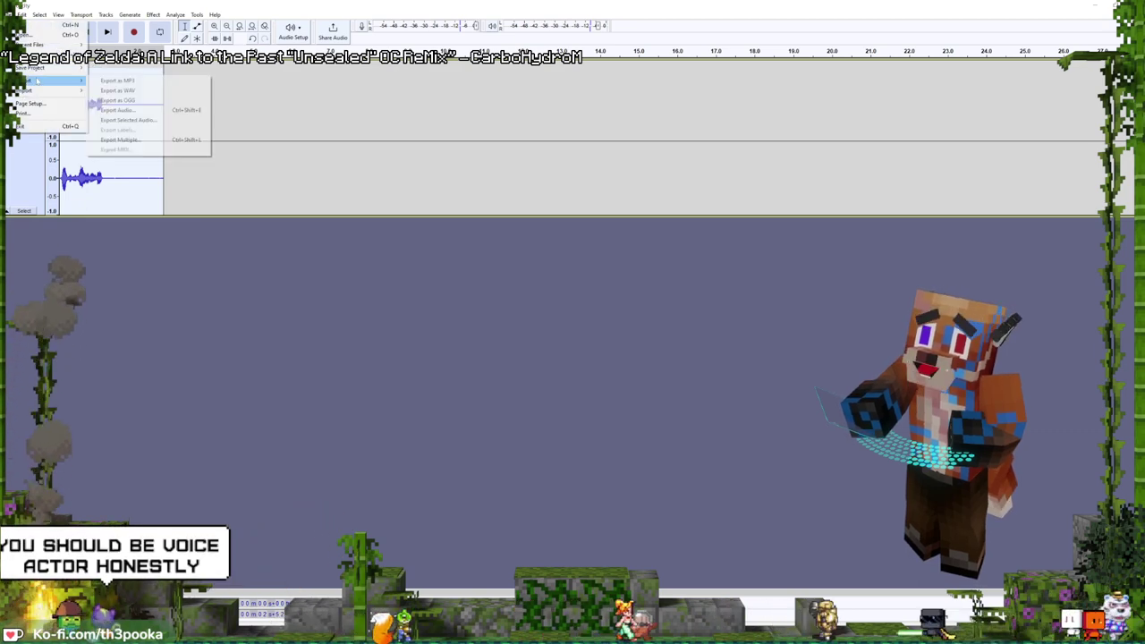
{"action": "left_click", "coordinate": [147, 84]}
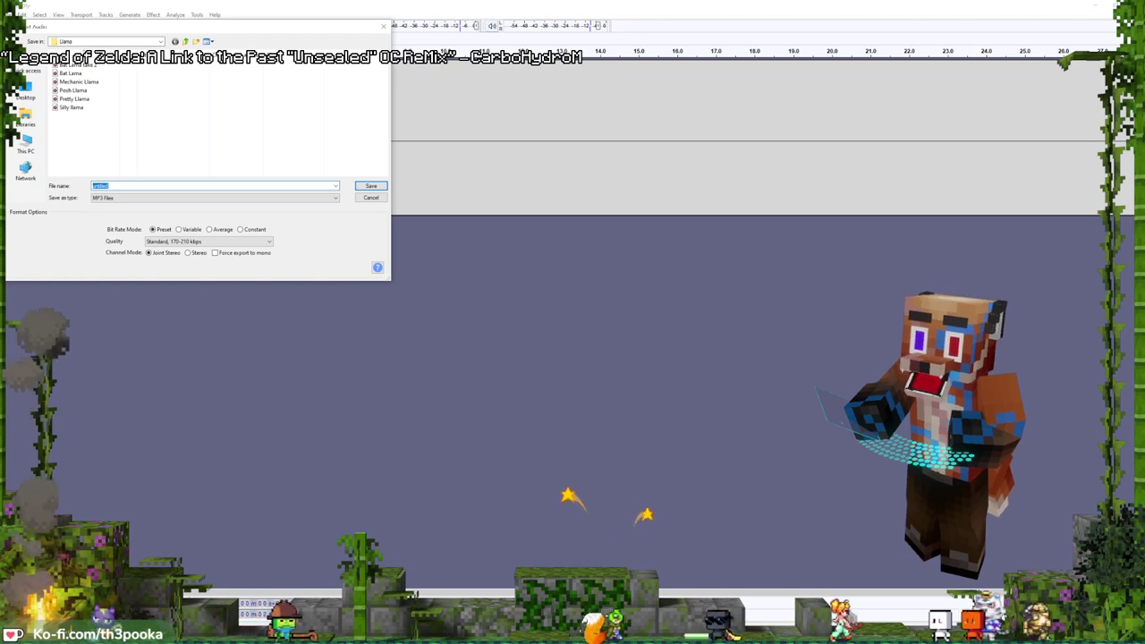
{"action": "type", "text": "Mechanic Llama.m"}
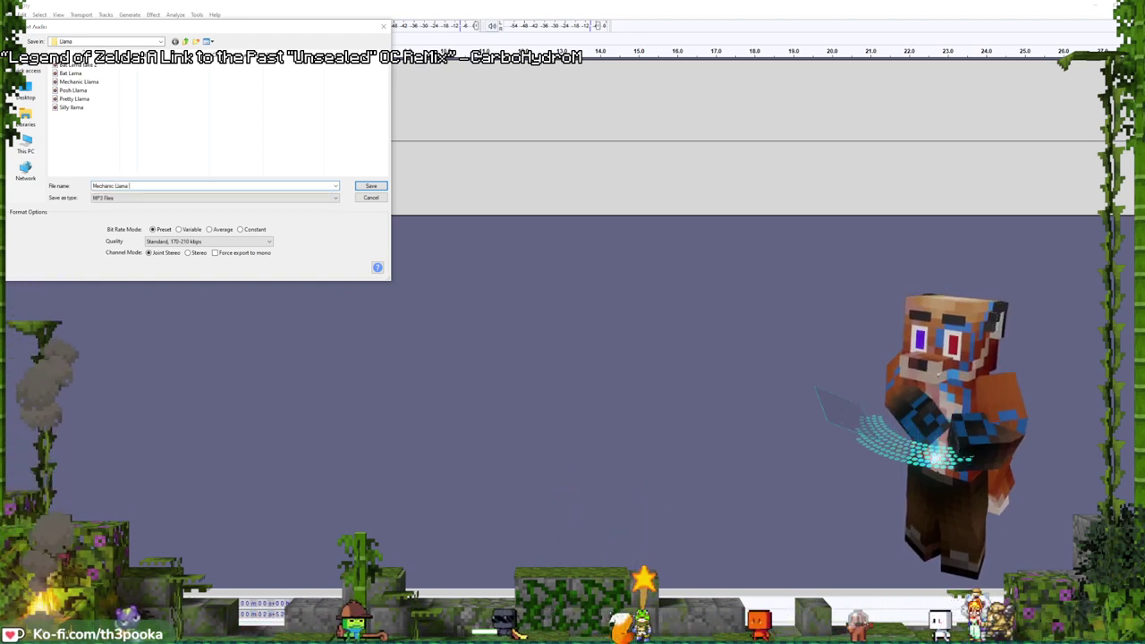
{"action": "key", "text": "Return"}
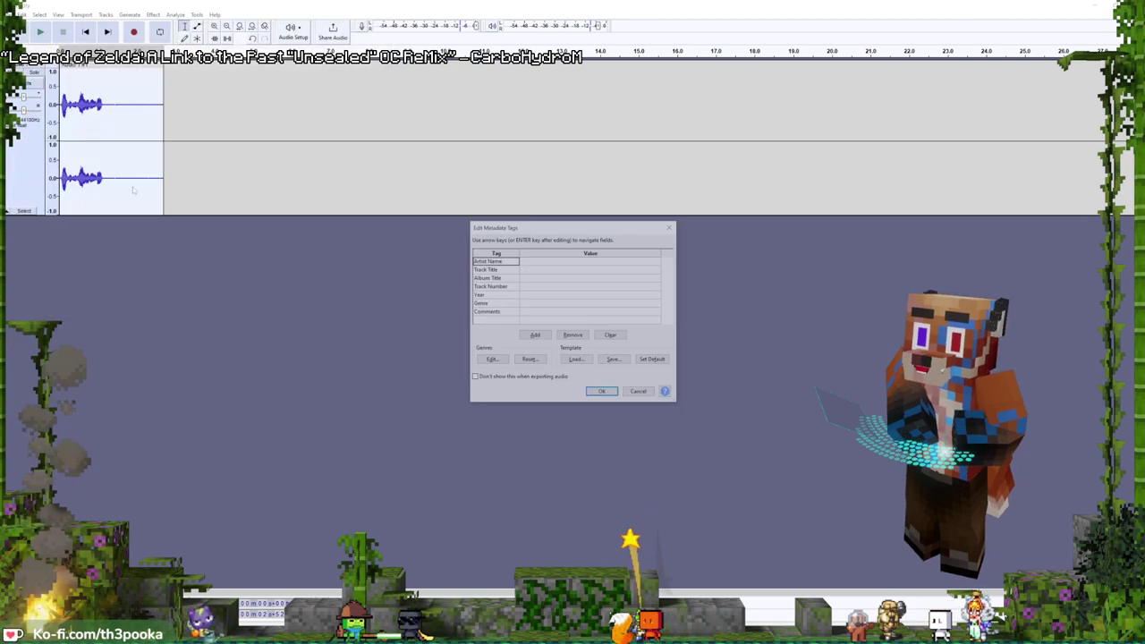
{"action": "key", "text": "Return"}
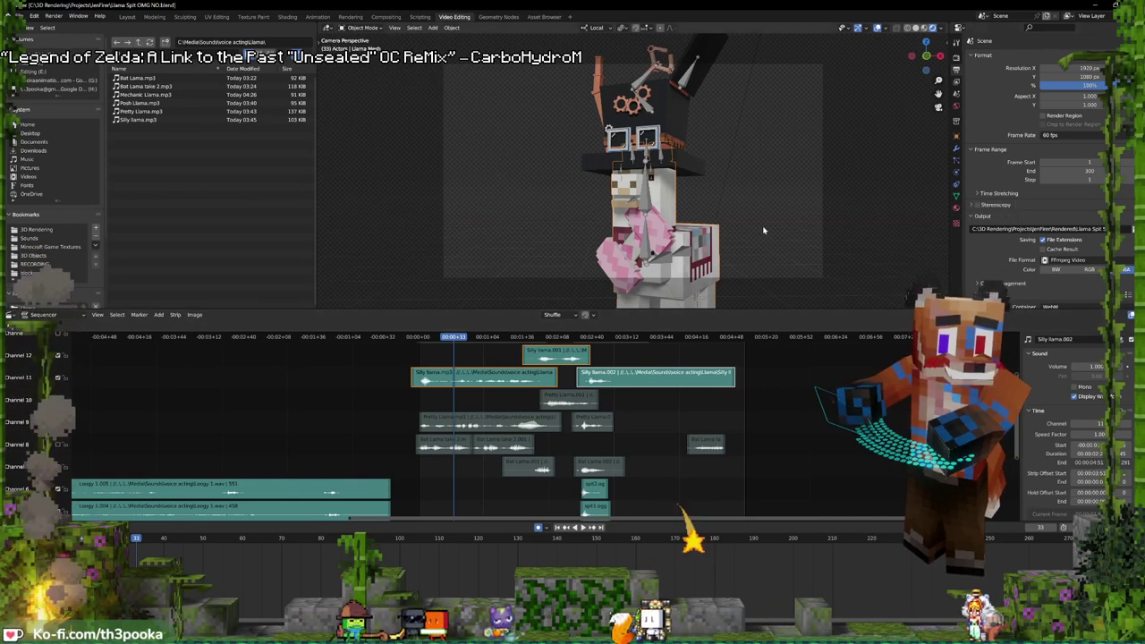
- In Blender's Layout workspace, exclude the Silly llama accessories collection and set the Llama Skin hair colour values to Brown 1.000 and White 0.000
{"action": "left_click", "coordinate": [956, 208]}
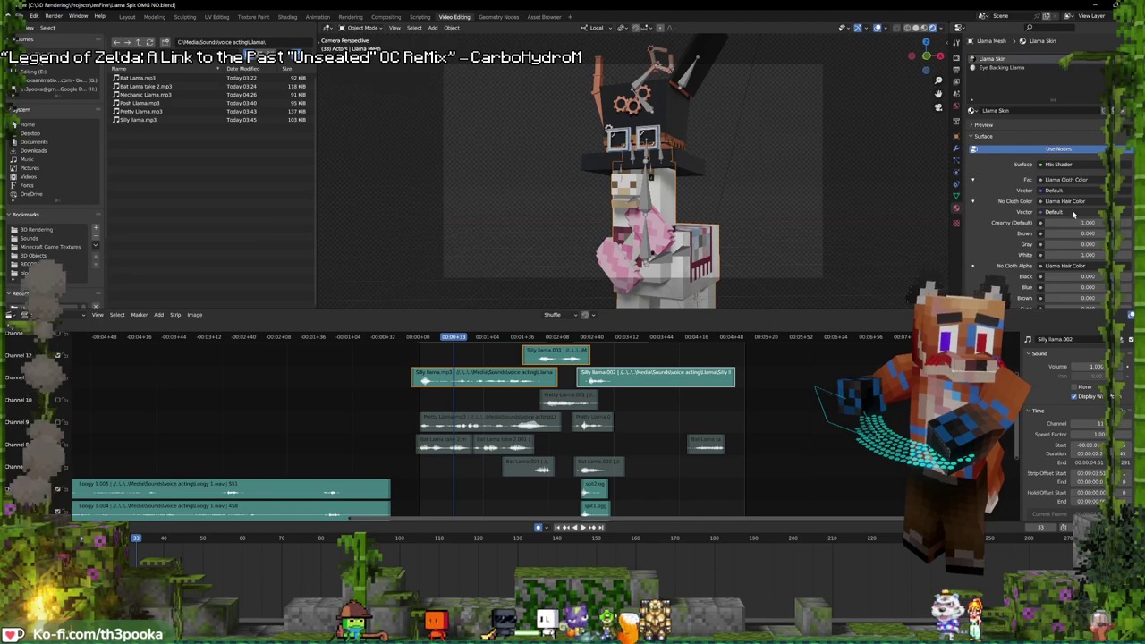
{"action": "left_click", "coordinate": [955, 68]}
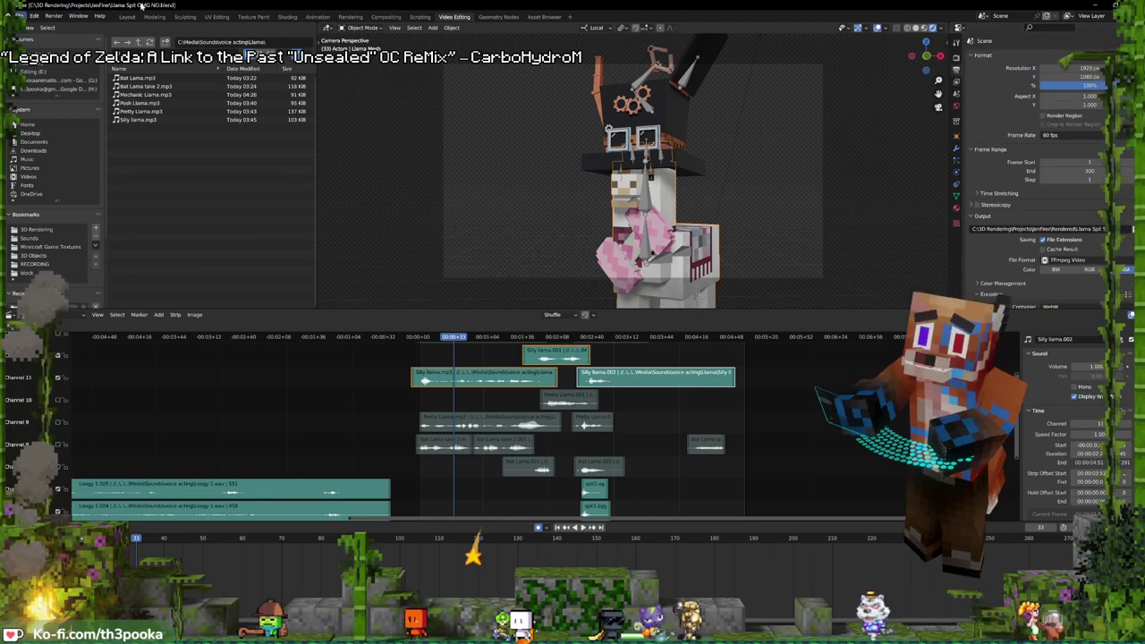
{"action": "left_click", "coordinate": [127, 16]}
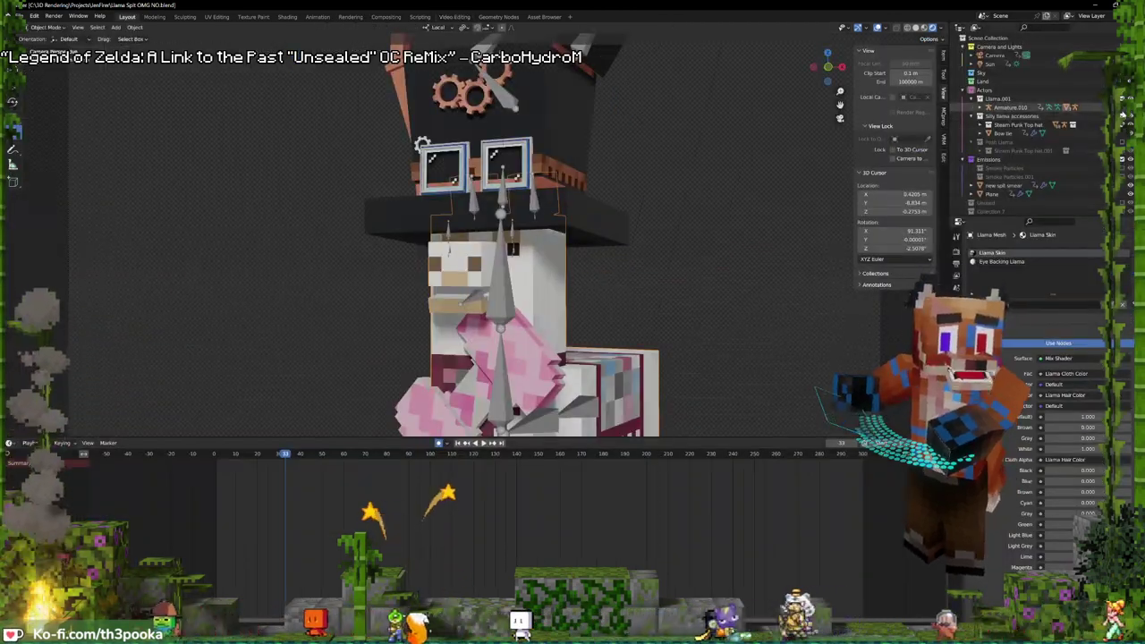
{"action": "left_click", "coordinate": [1122, 116]}
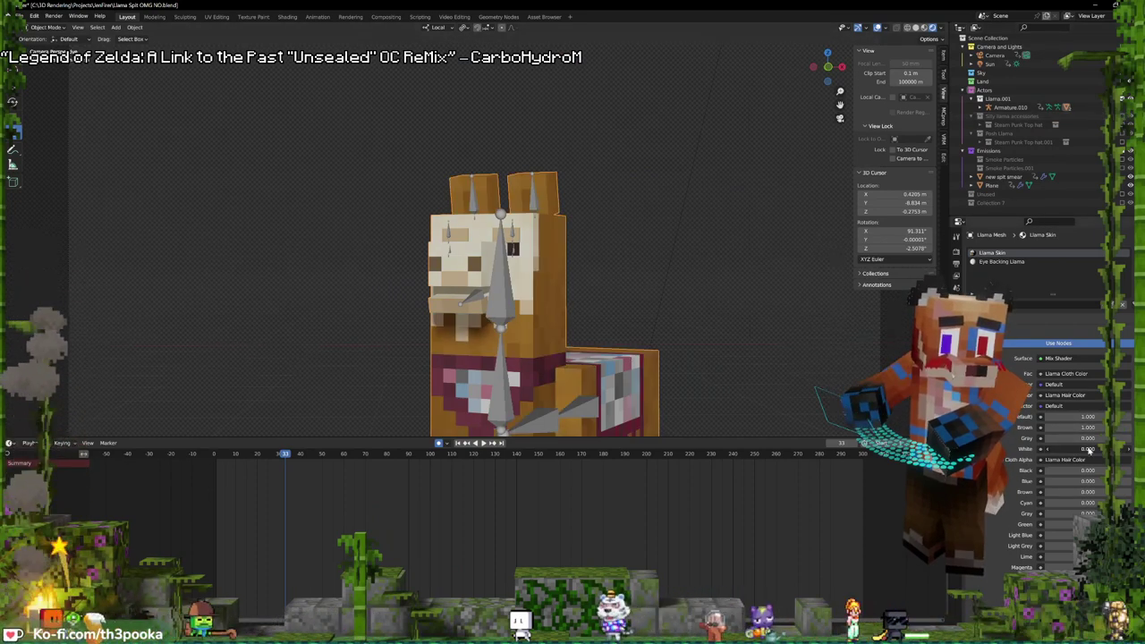
- Set the Llama Skin cloth colour values to Light Grey 0.000 and Black 1.000, and look through the scene camera
{"action": "scroll", "coordinate": [1086, 449], "scroll_direction": "down", "scroll_amount": 3}
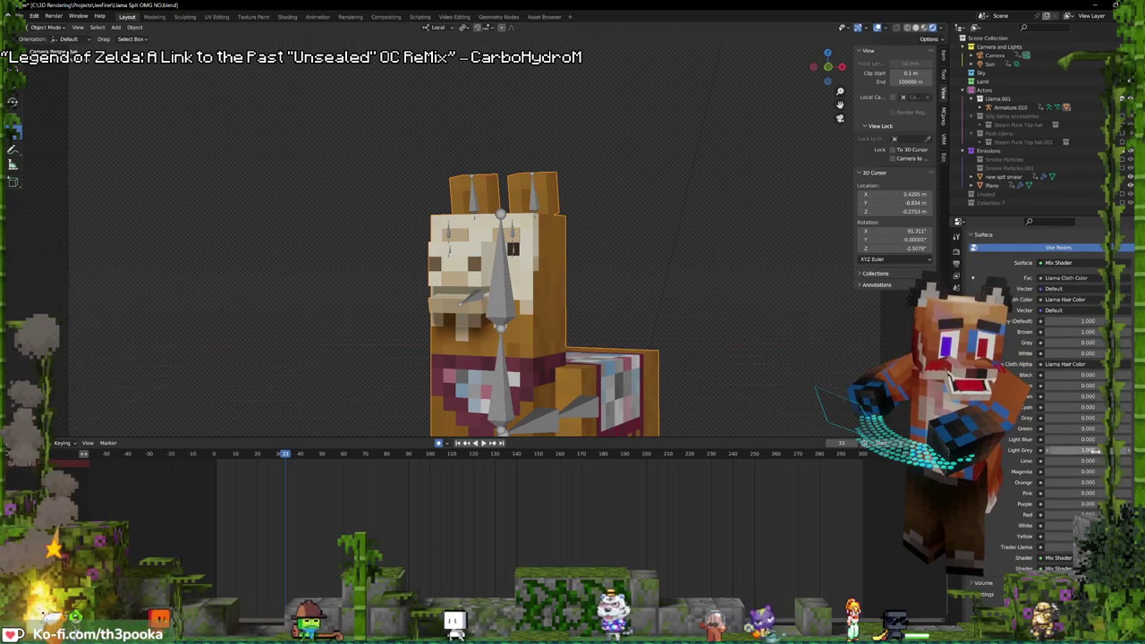
{"action": "left_click_drag", "start_coordinate": [1095, 451], "coordinate": [1044, 451]}
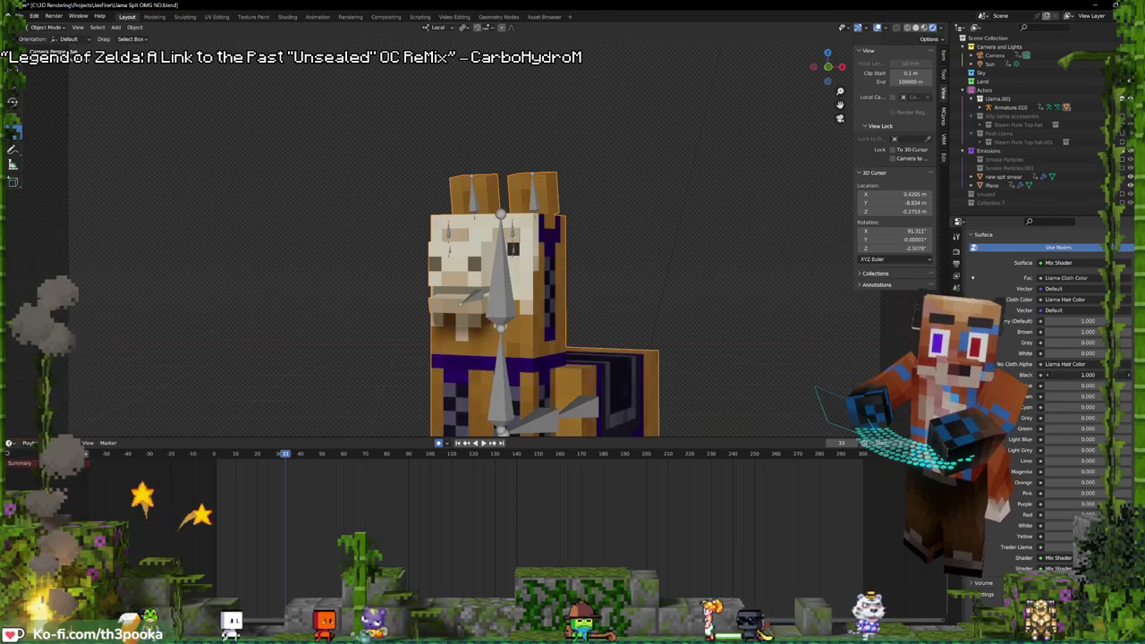
{"action": "key", "text": "KP_0"}
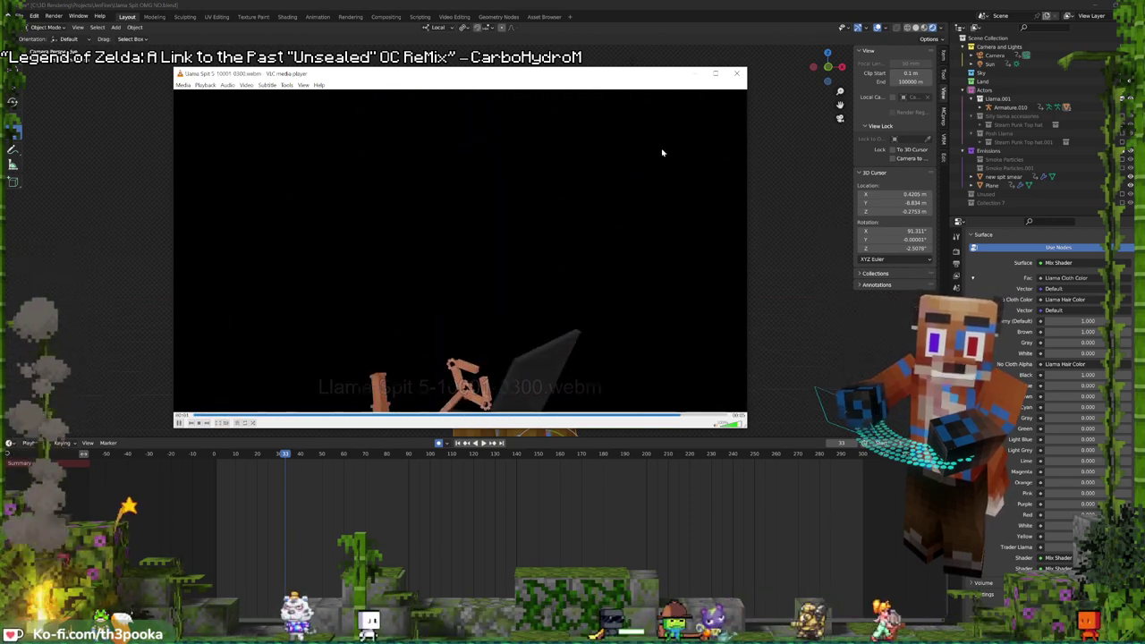
- Close the playing Llama Spit 5 clip, open the output properties and save the Blender file
{"action": "left_click", "coordinate": [737, 75]}
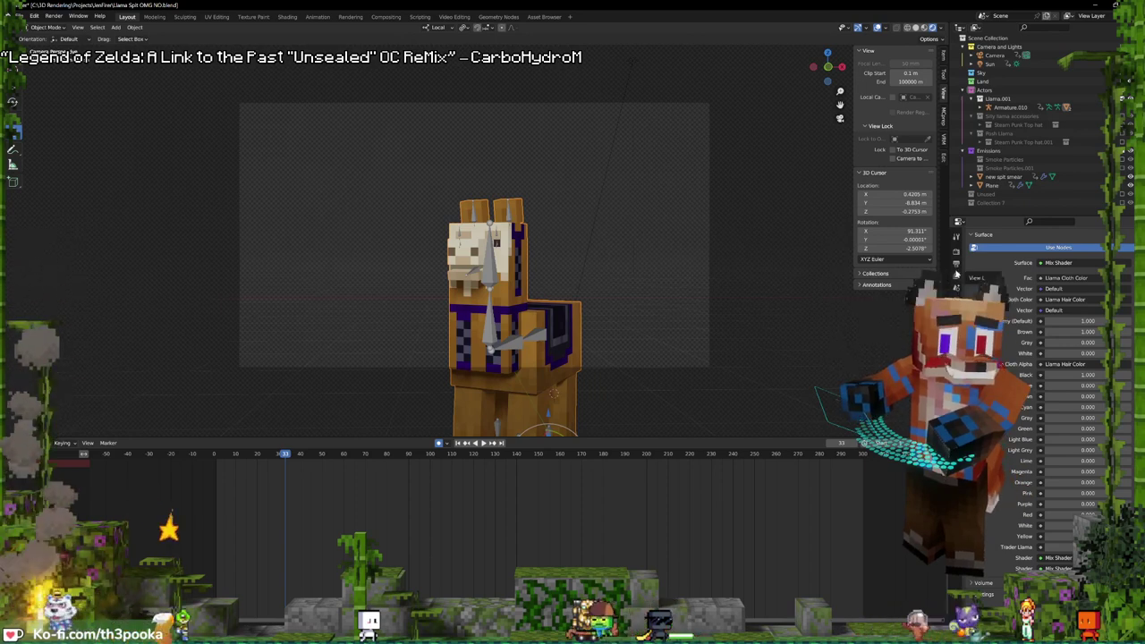
{"action": "left_click", "coordinate": [956, 264]}
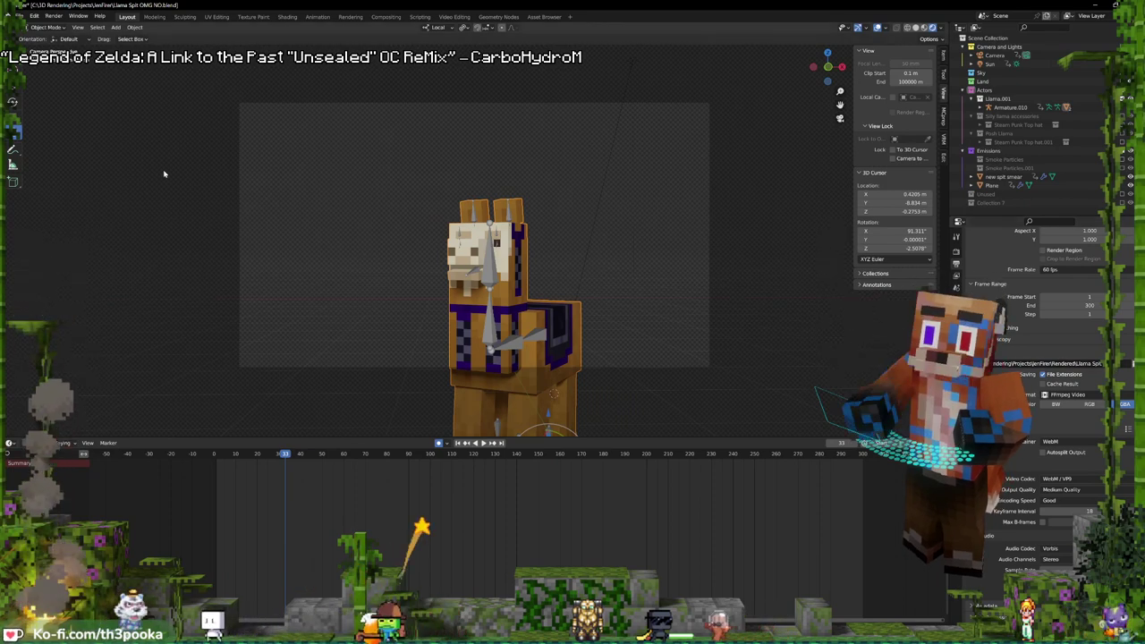
{"action": "left_click", "coordinate": [20, 16]}
{"action": "left_click", "coordinate": [29, 74]}
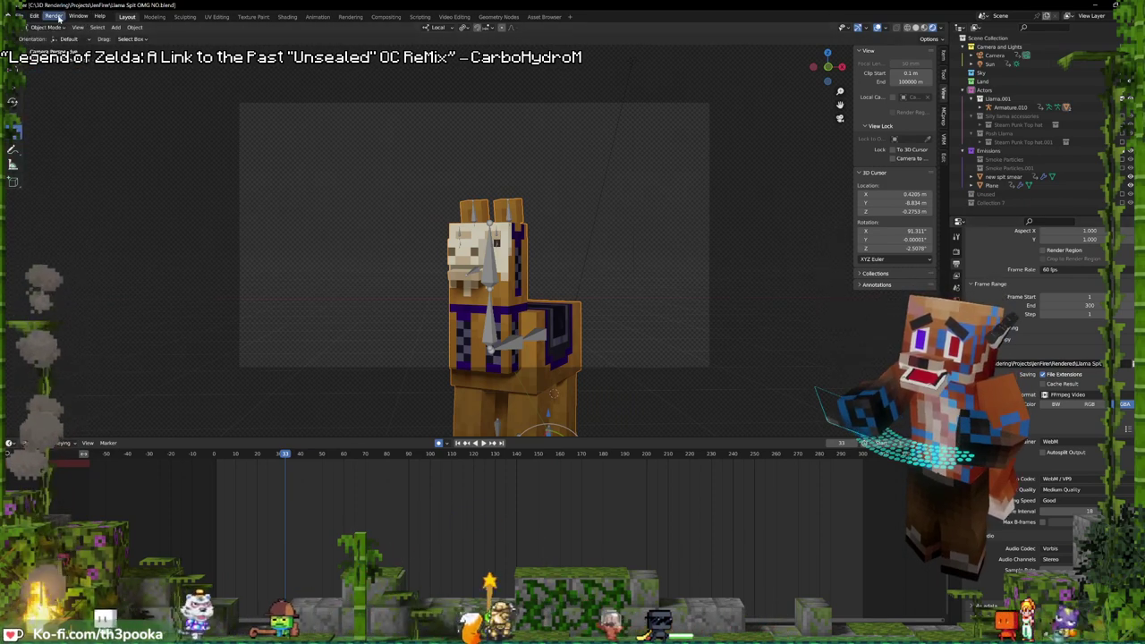
- Render the animation of the brown llama with black cloth and close the render window
{"action": "left_click", "coordinate": [54, 16]}
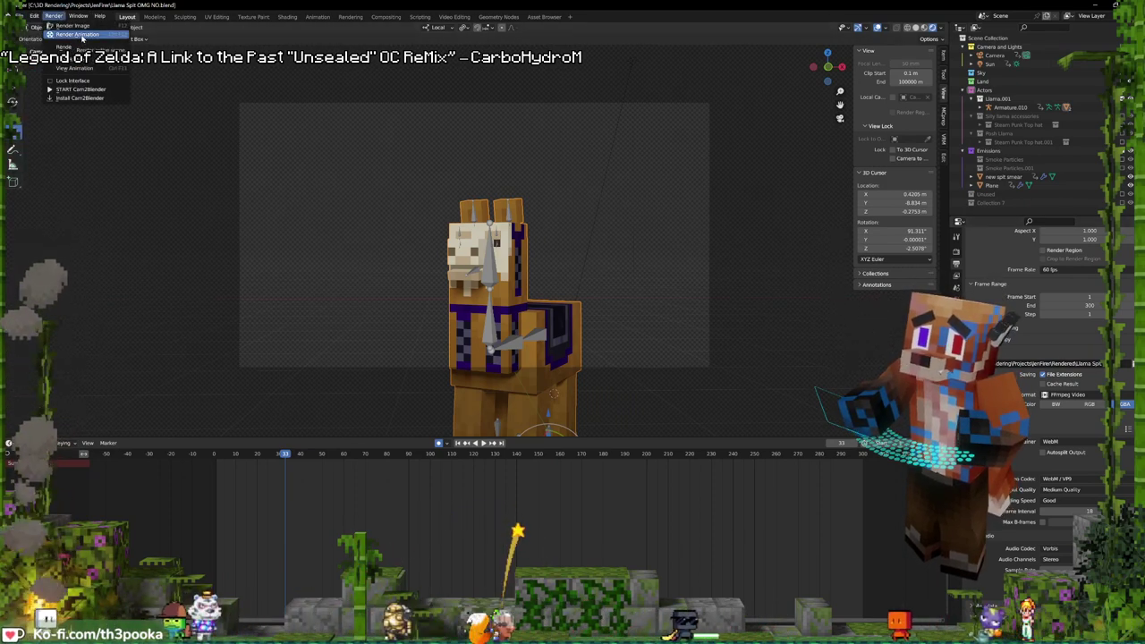
{"action": "left_click", "coordinate": [82, 35]}
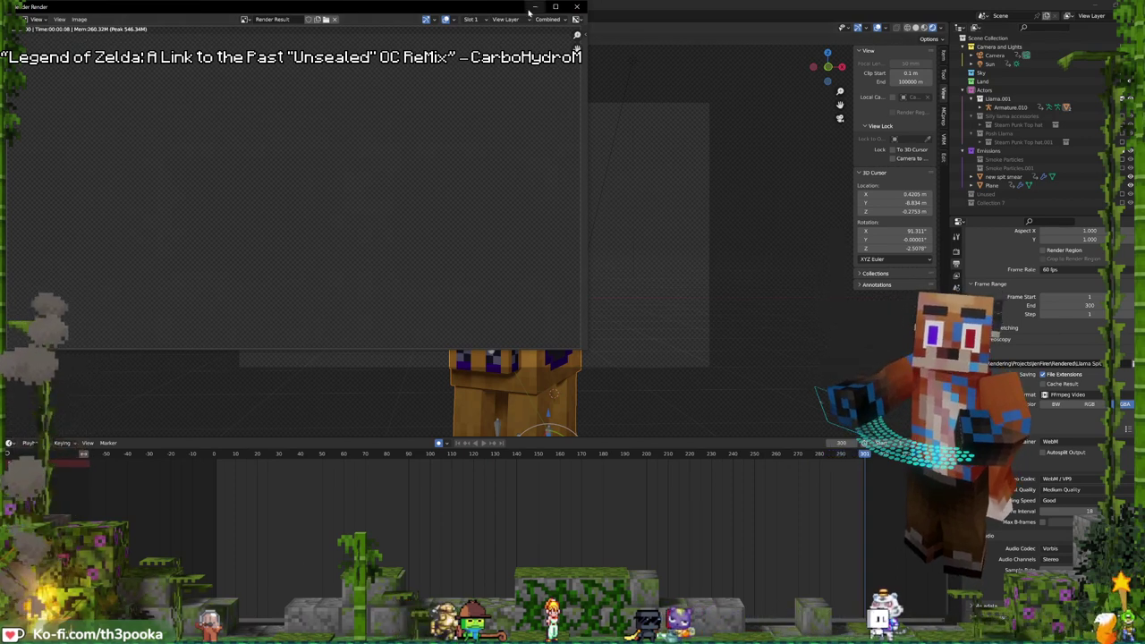
{"action": "left_click", "coordinate": [577, 8]}
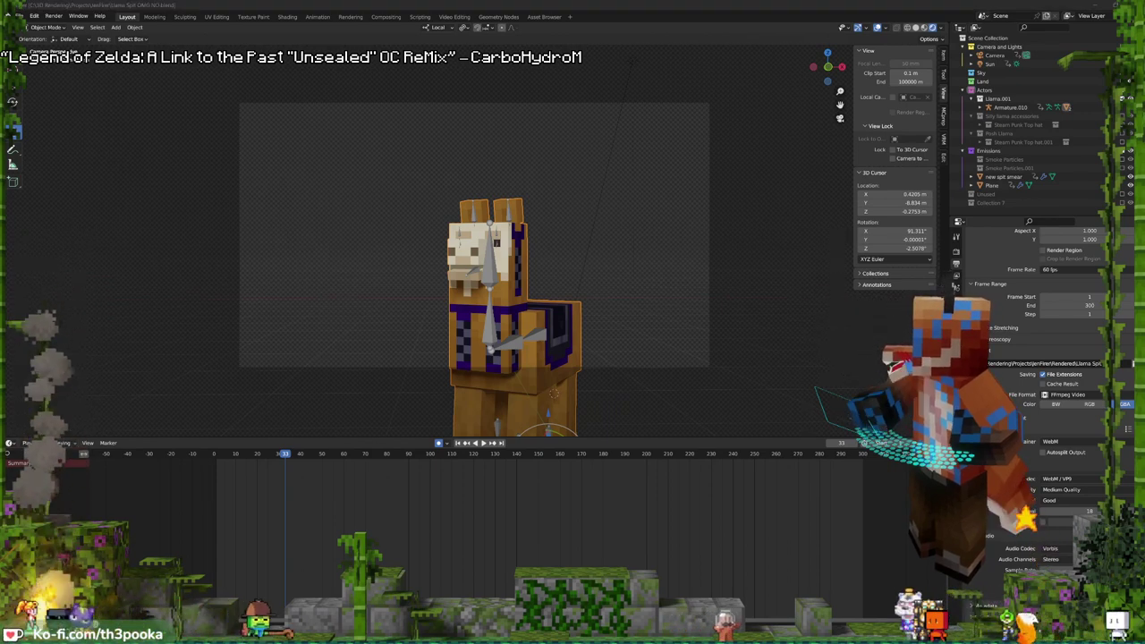
- Play the rendered clip Llama Spit 4-10001-0300.webm in VLC media player and close the player
{"action": "key", "text": "ctrl+F11"}
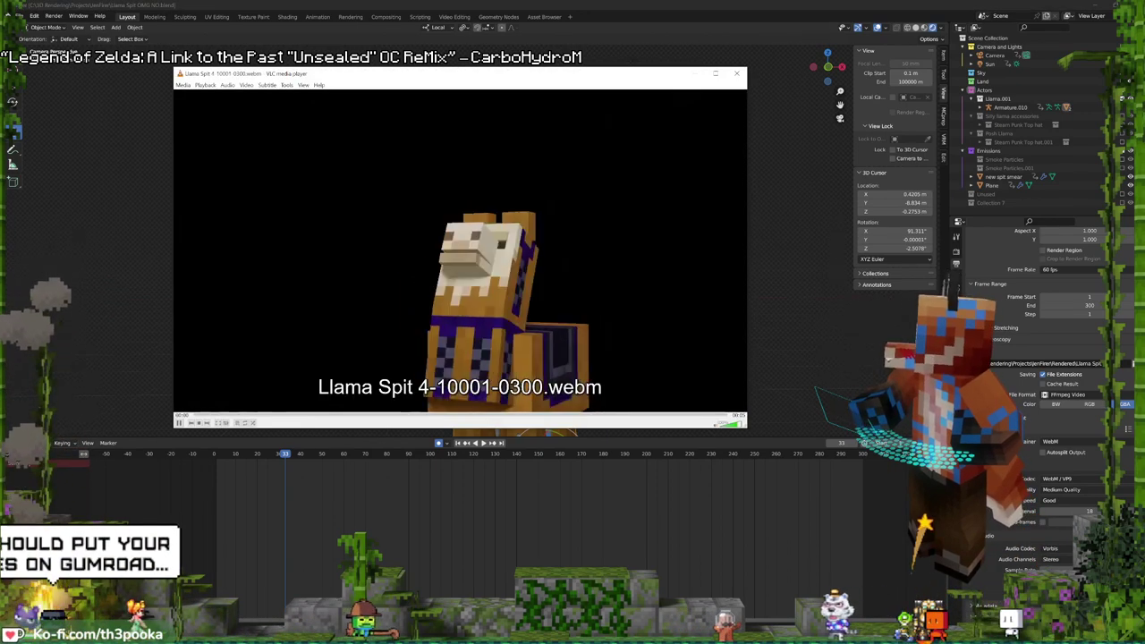
{"action": "left_click", "coordinate": [736, 73]}
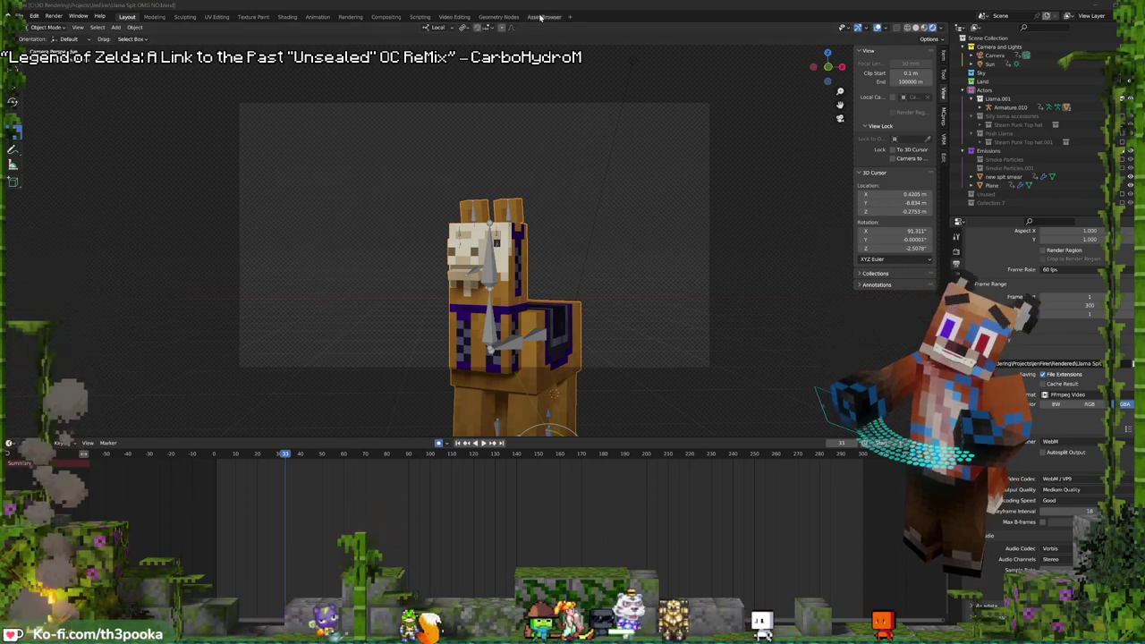
- In the video sequencer, mute the two Silly Llama voice channels 11 and 12 and unmute the Mechanic Llama channel
{"action": "left_click", "coordinate": [454, 17]}
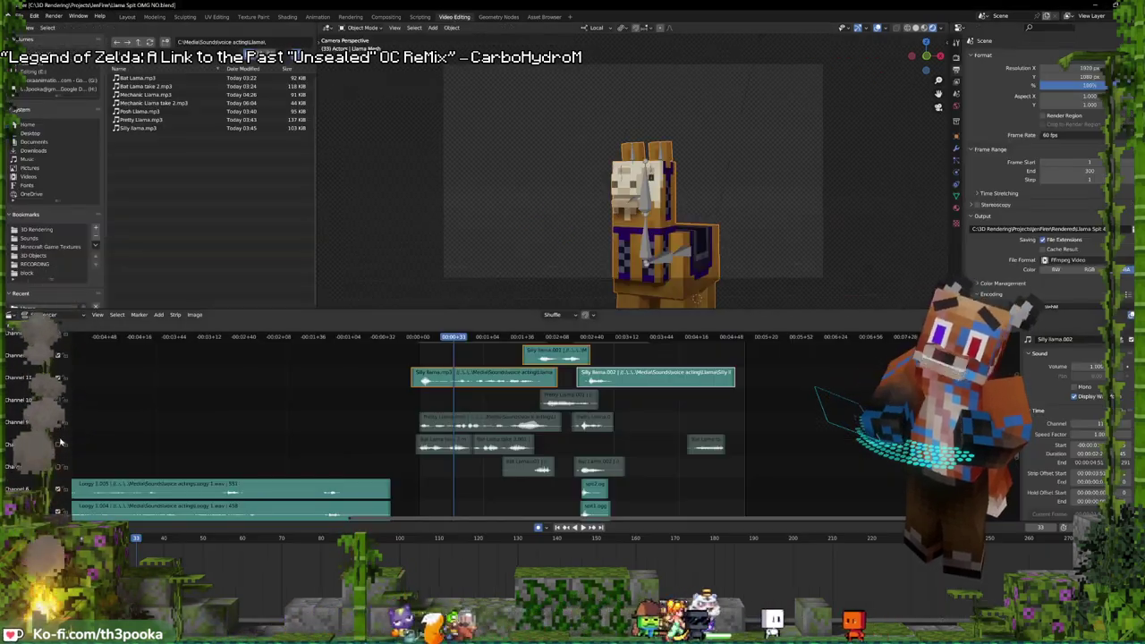
{"action": "left_click", "coordinate": [58, 379]}
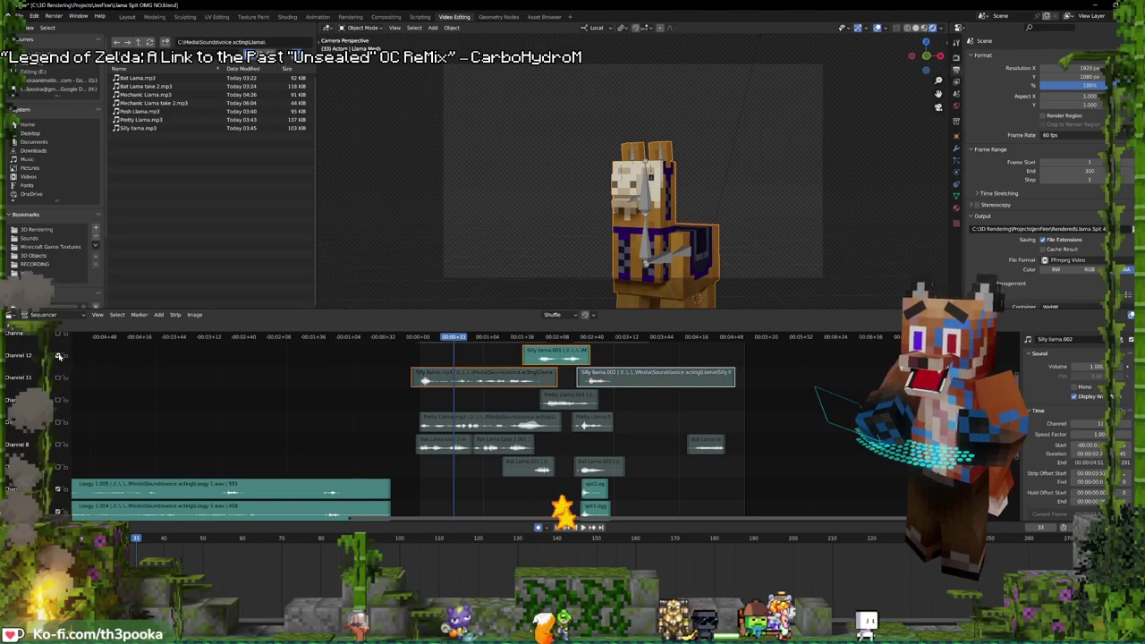
{"action": "left_click", "coordinate": [58, 355]}
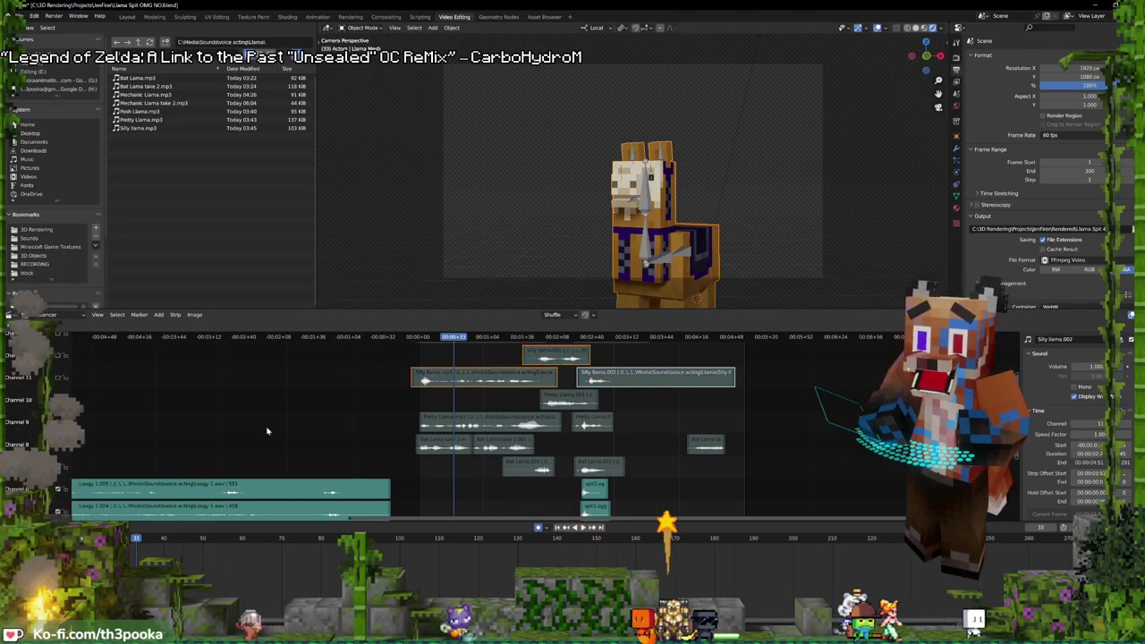
{"action": "scroll", "coordinate": [384, 394], "scroll_direction": "up", "scroll_amount": 5, "text": "shift"}
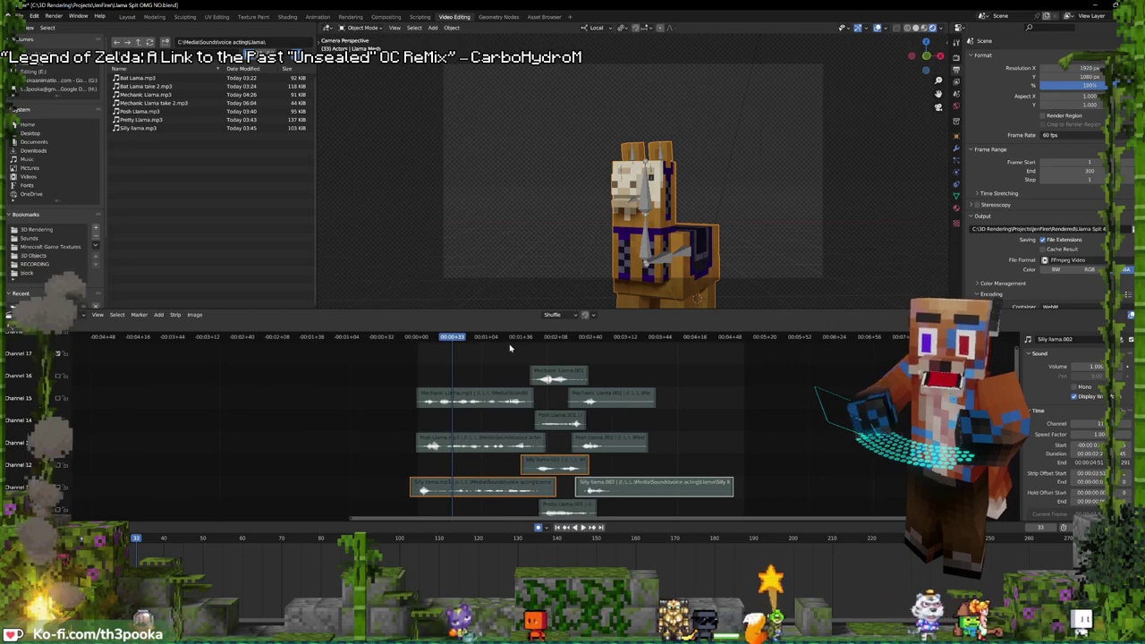
{"action": "left_click", "coordinate": [58, 398]}
- Move the Mechanic Llama.mp3 strip before the scene start and put Mechanic Llama take 2.mp3 in its place on channel 15
{"action": "left_click", "coordinate": [451, 394]}
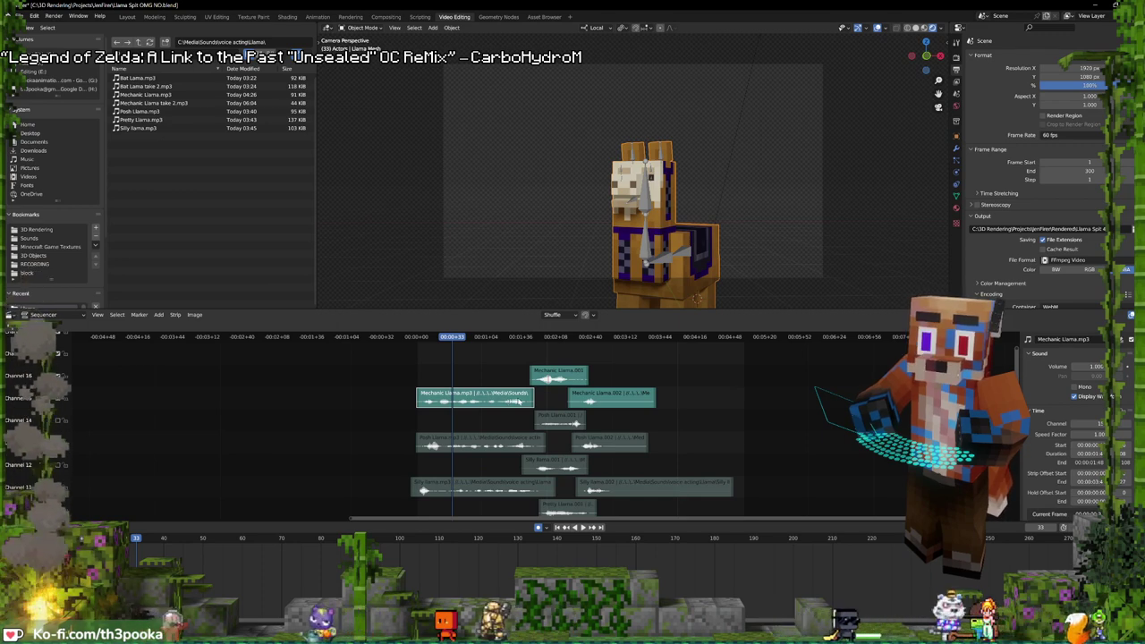
{"action": "left_click_drag", "start_coordinate": [517, 402], "coordinate": [376, 392]}
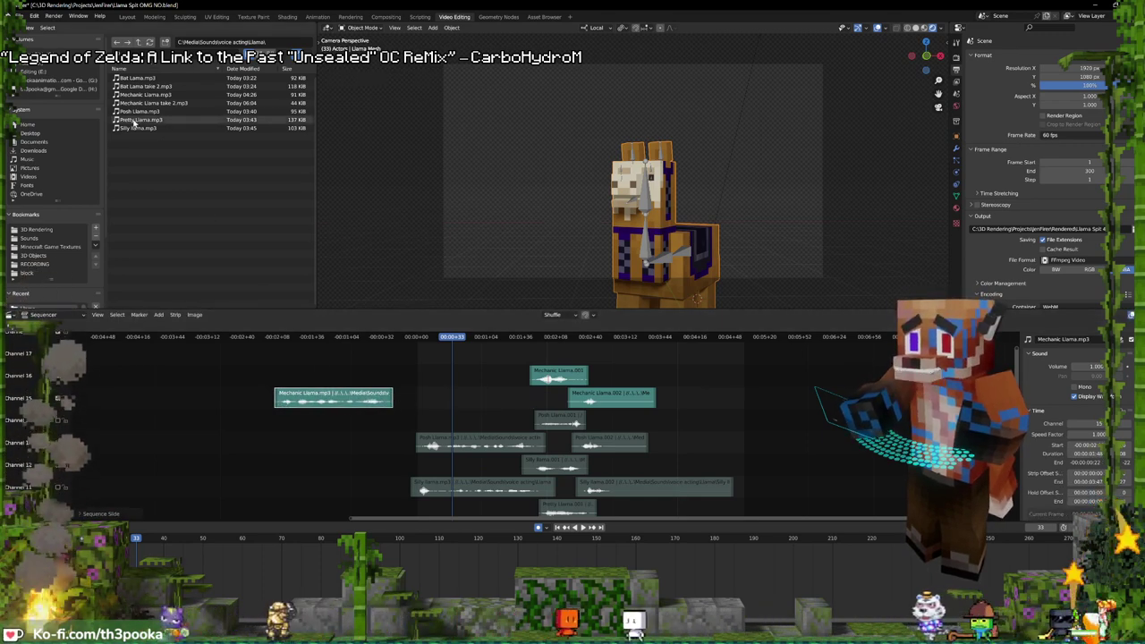
{"action": "left_click_drag", "start_coordinate": [150, 103], "coordinate": [428, 355]}
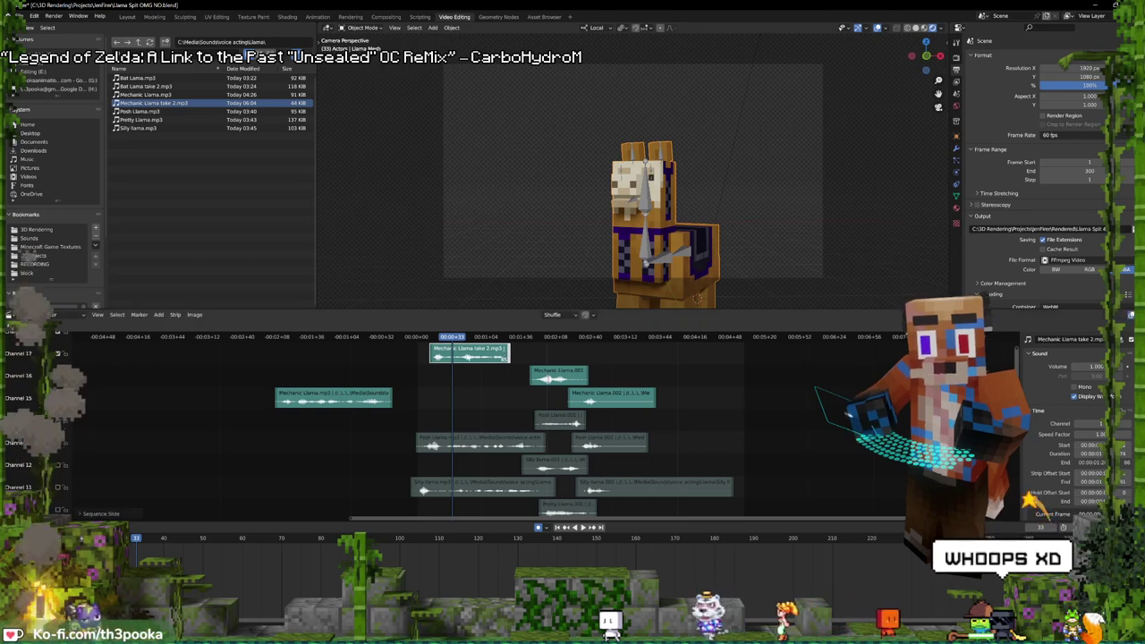
{"action": "left_click_drag", "start_coordinate": [466, 356], "coordinate": [453, 401]}
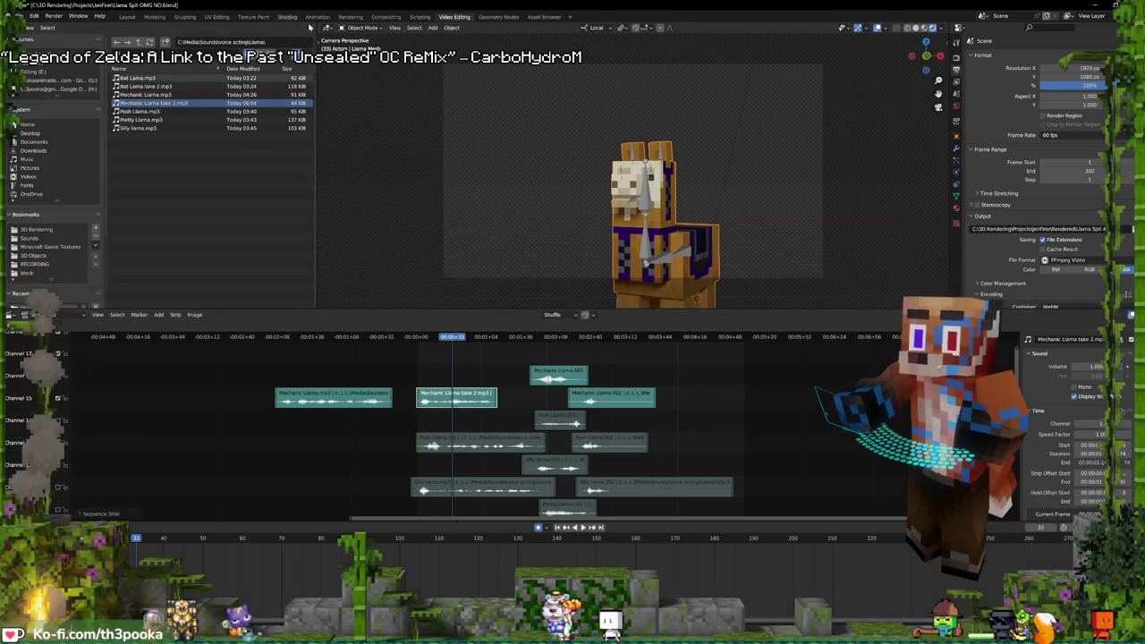
- Select the armature's Mechanic Llama strip in the nonlinear animation, preview it, and enter tweak mode at frame 1
{"action": "left_click", "coordinate": [317, 17]}
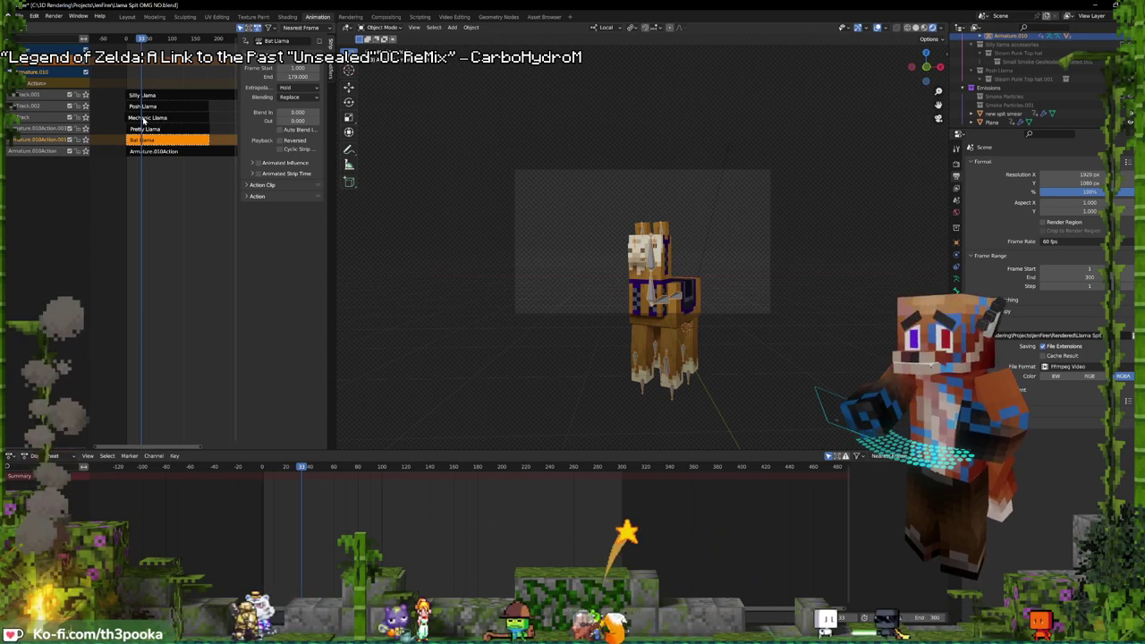
{"action": "left_click", "coordinate": [144, 117]}
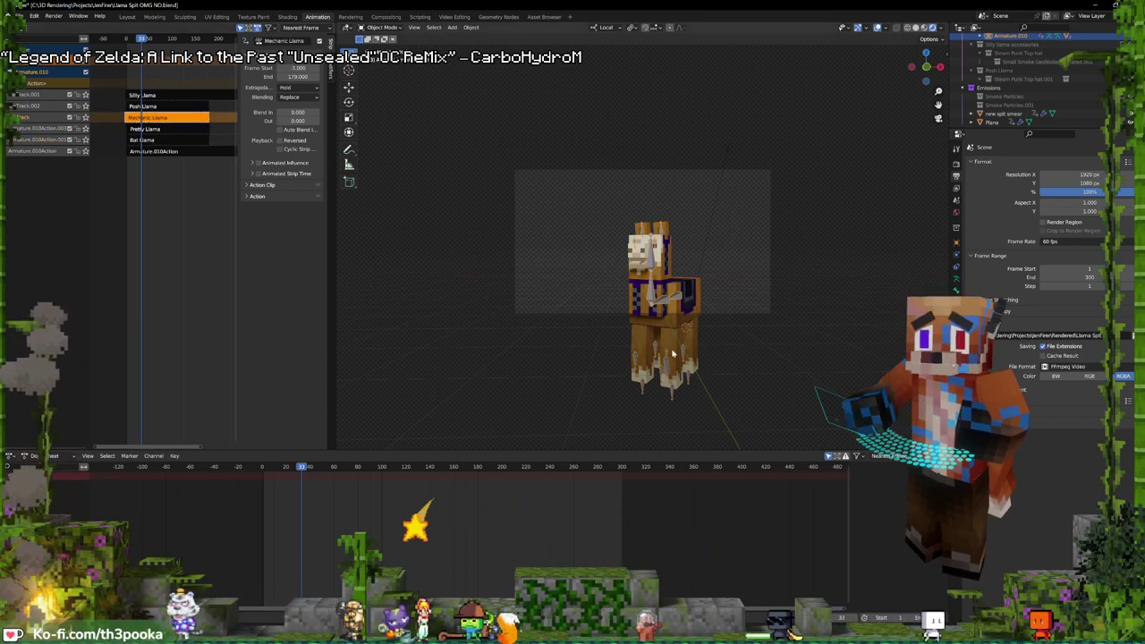
{"action": "key", "text": "space"}
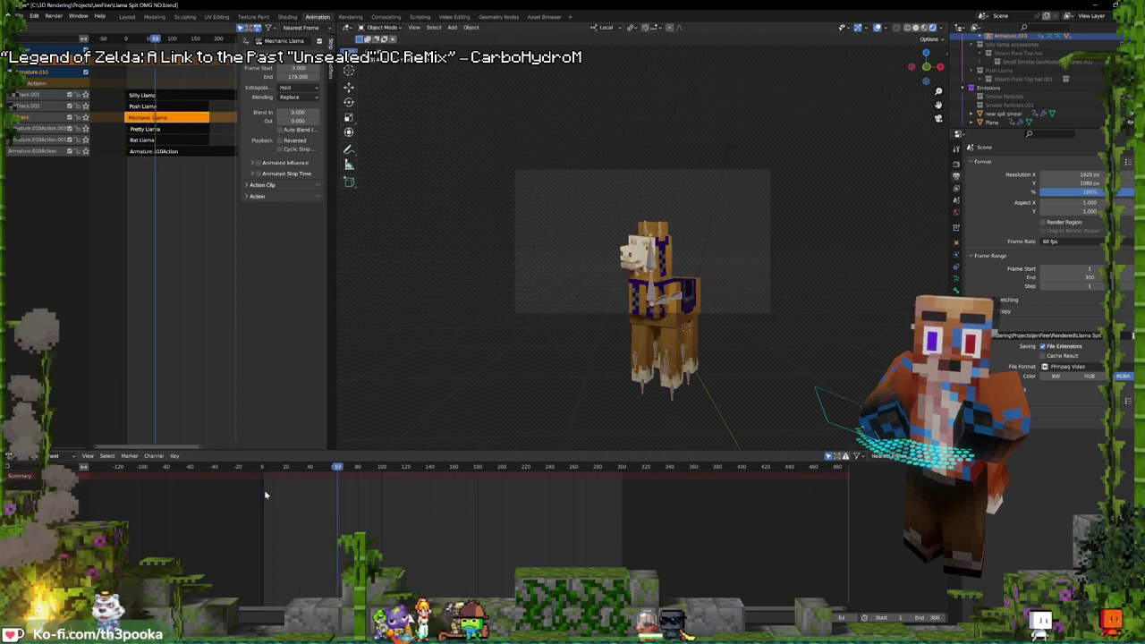
{"action": "left_click", "coordinate": [267, 488]}
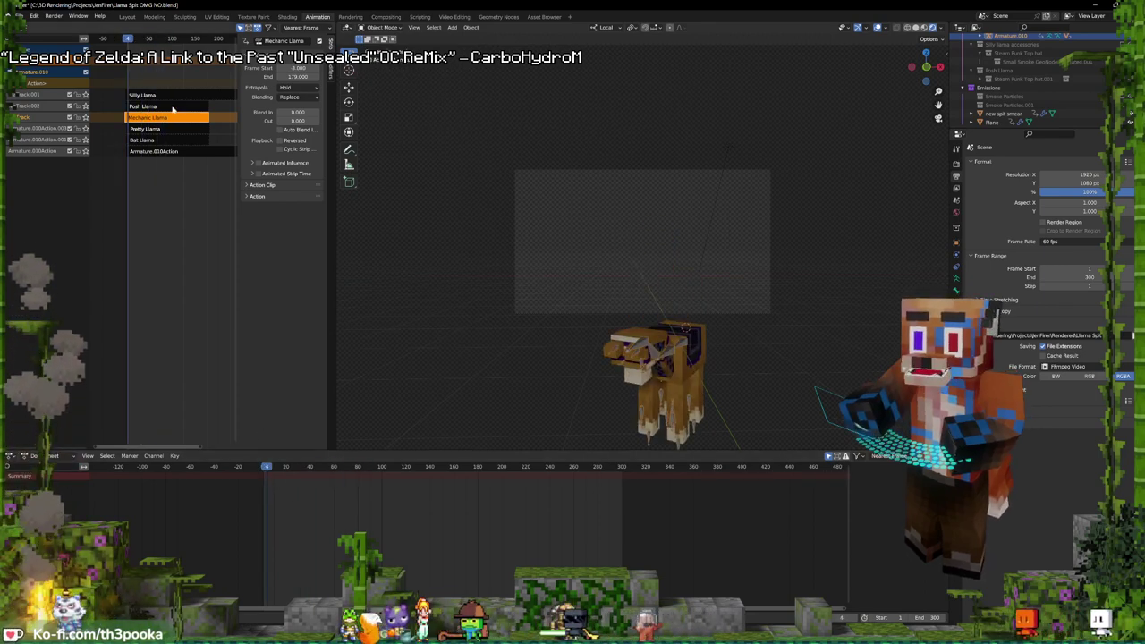
{"action": "key", "text": "Tab"}
{"action": "left_click", "coordinate": [263, 495]}
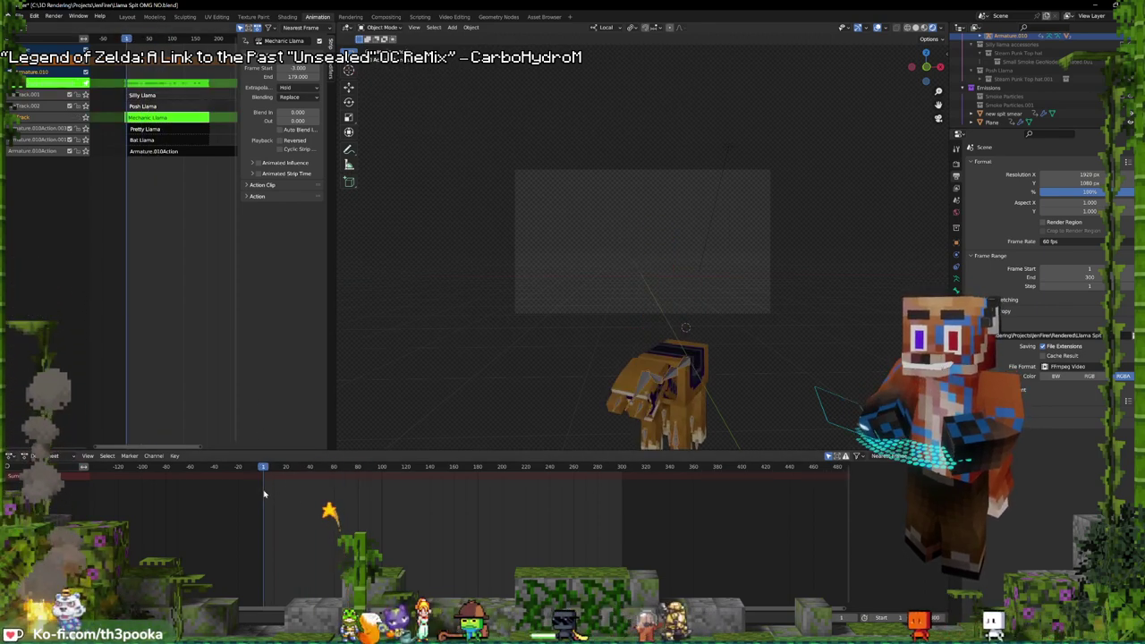
- Switch the llama armature to Pose Mode, select a head bone, and play and scrub through the early talking keyframes
{"action": "key", "text": "Tab"}
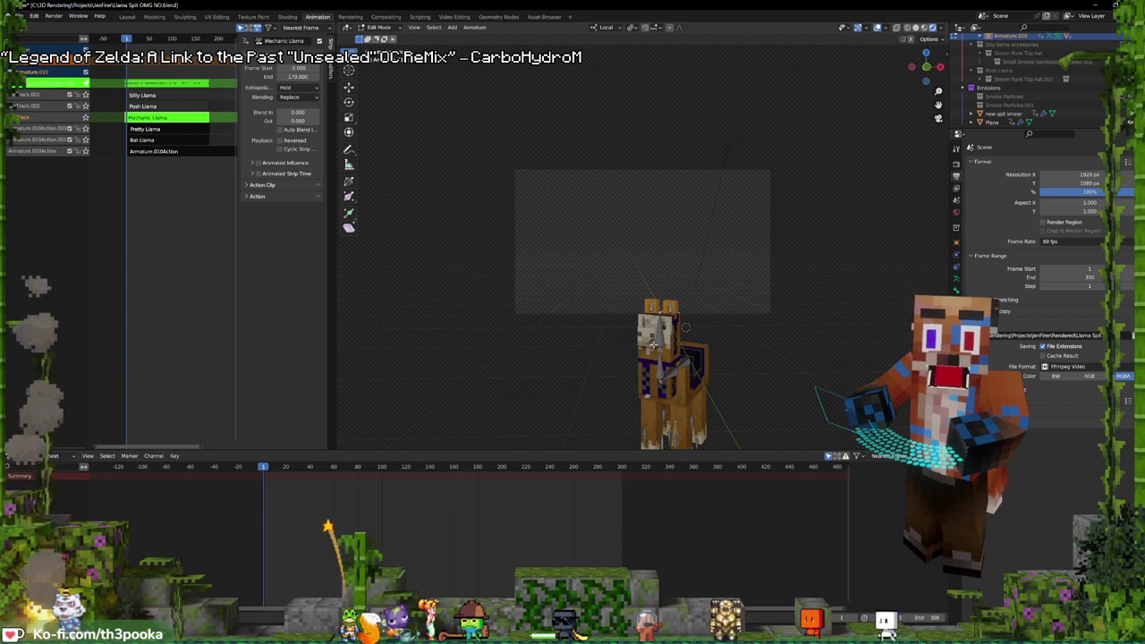
{"action": "key", "text": "Tab"}
{"action": "key", "text": "ctrl+Tab"}
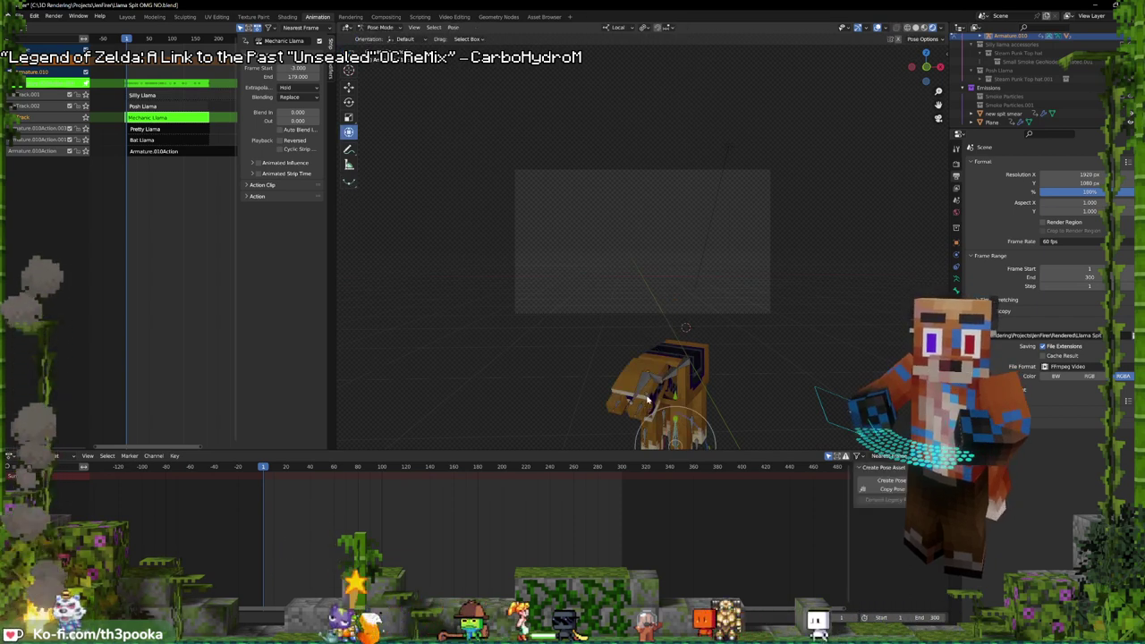
{"action": "left_click", "coordinate": [648, 400]}
{"action": "key", "text": "space"}
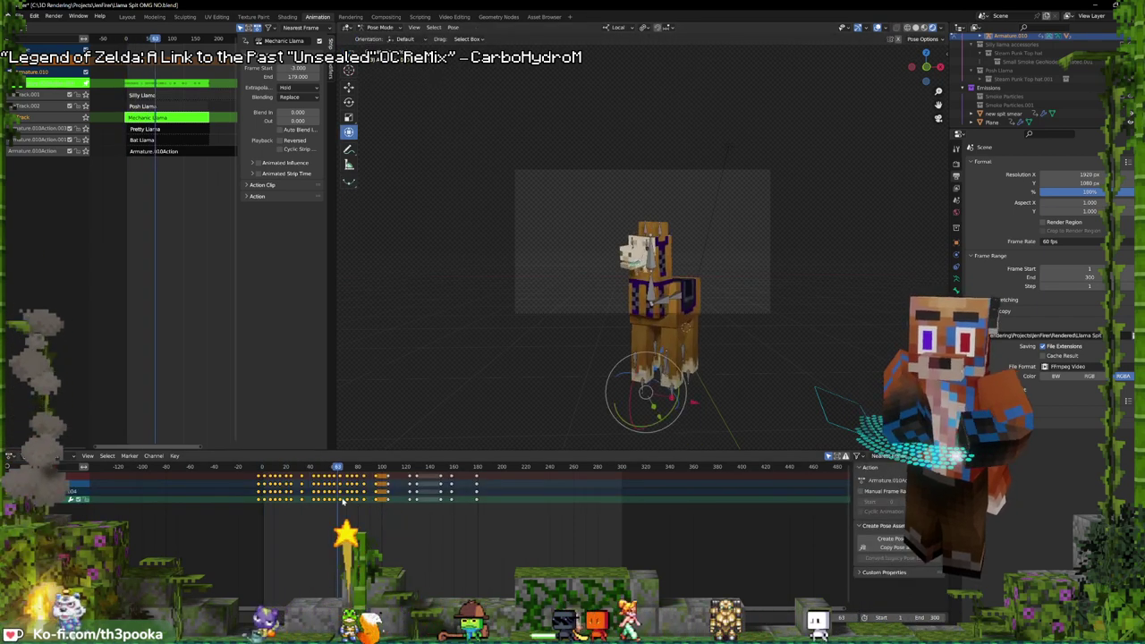
{"action": "left_click_drag", "start_coordinate": [342, 501], "coordinate": [279, 497]}
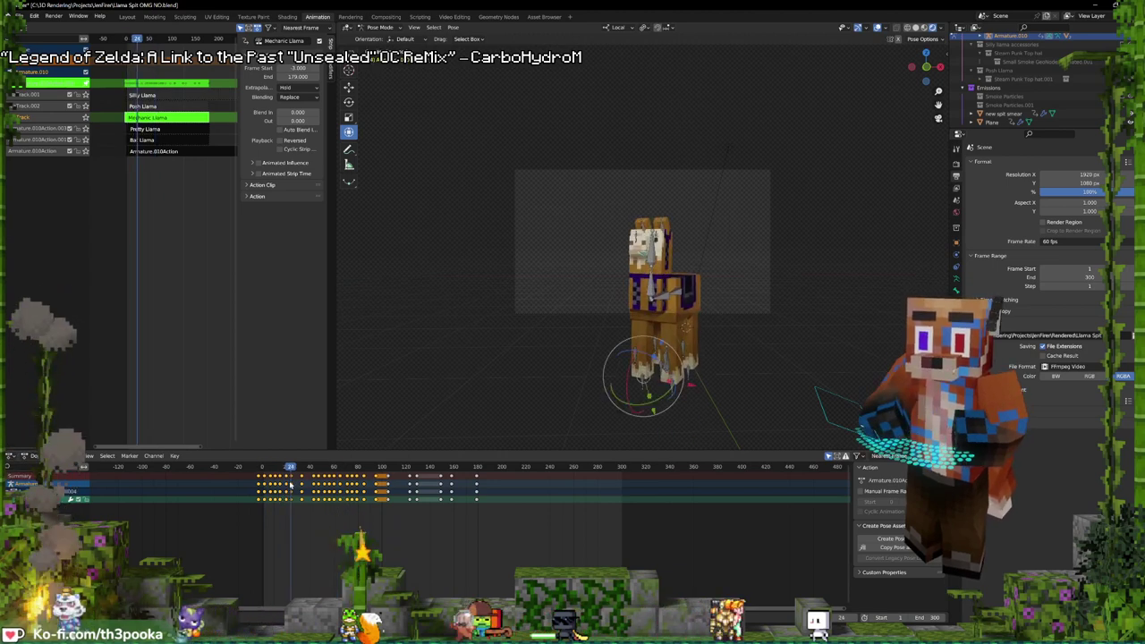
- Delete the two keyframe columns at about frames 43 and 47 of the Mechanic Llama action and play the result
{"action": "left_click", "coordinate": [327, 515]}
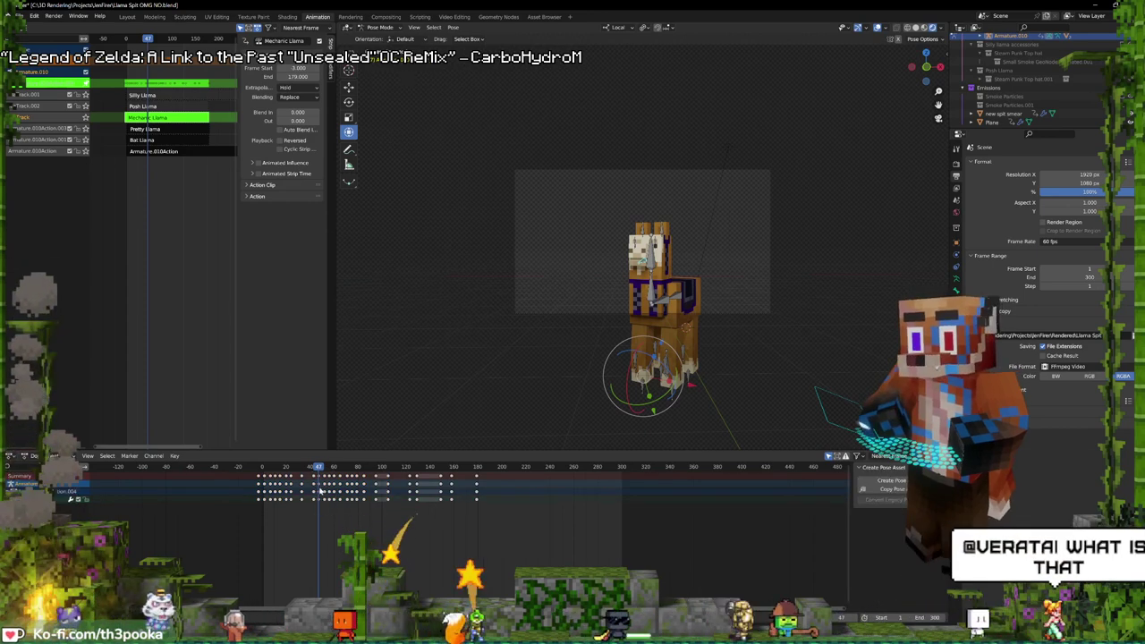
{"action": "scroll", "coordinate": [319, 491], "scroll_direction": "up", "scroll_amount": 6}
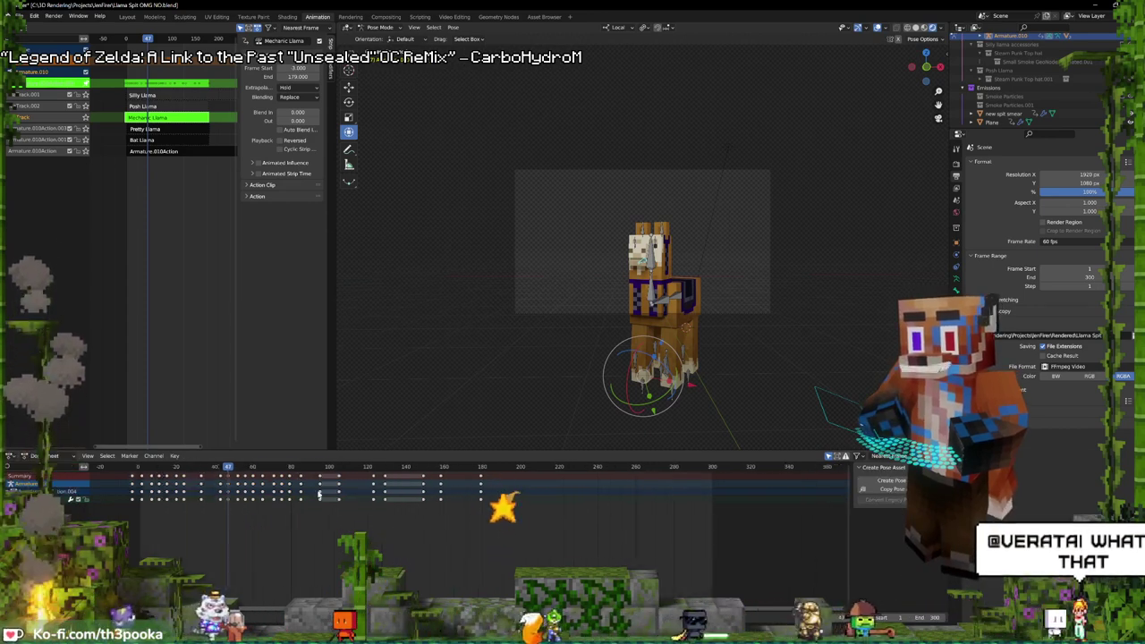
{"action": "left_click", "coordinate": [232, 484]}
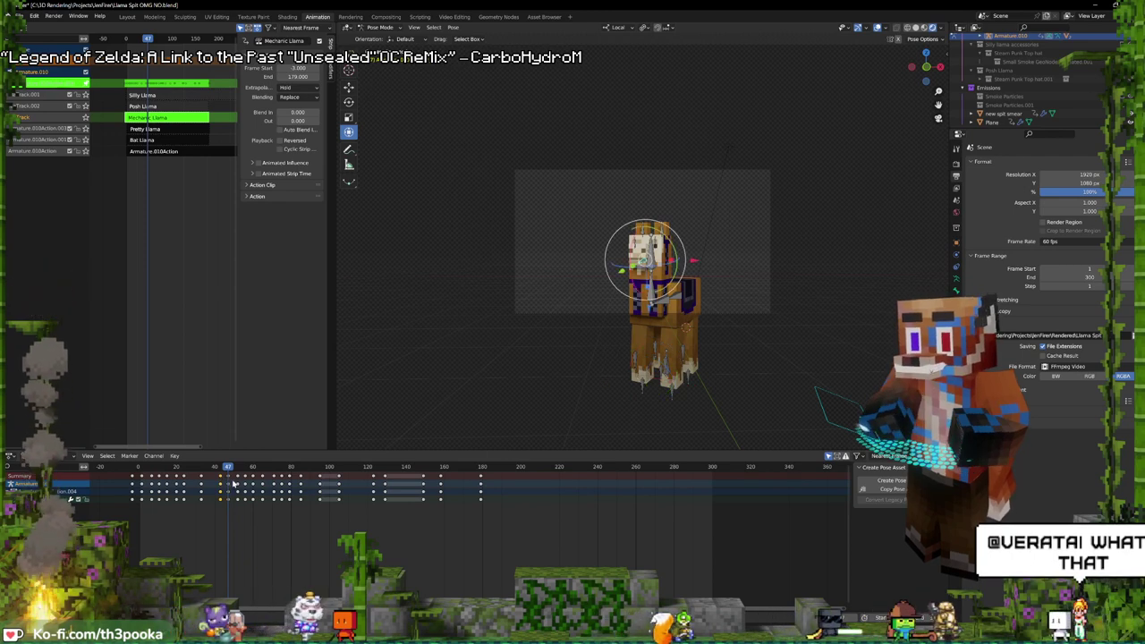
{"action": "left_click", "coordinate": [229, 483], "text": "shift"}
{"action": "key", "text": "Delete"}
{"action": "key", "text": "space"}
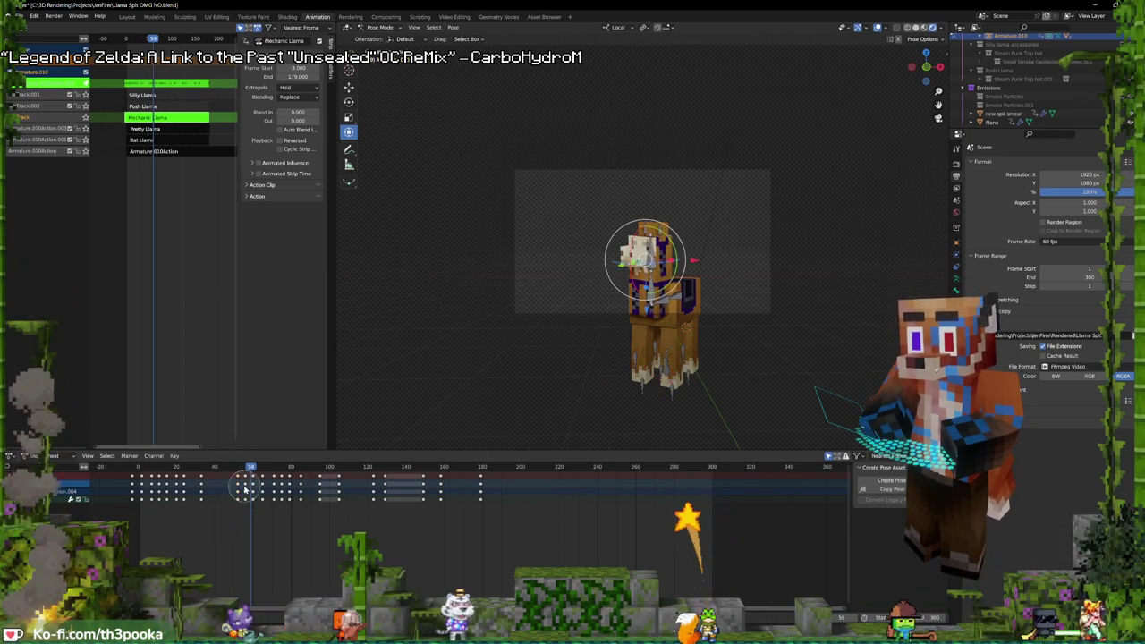
- Shift the group of keyframes between about frames 52 and 70 roughly 3 frames earlier and check the timing in playback
{"action": "left_click_drag", "start_coordinate": [244, 488], "coordinate": [261, 487]}
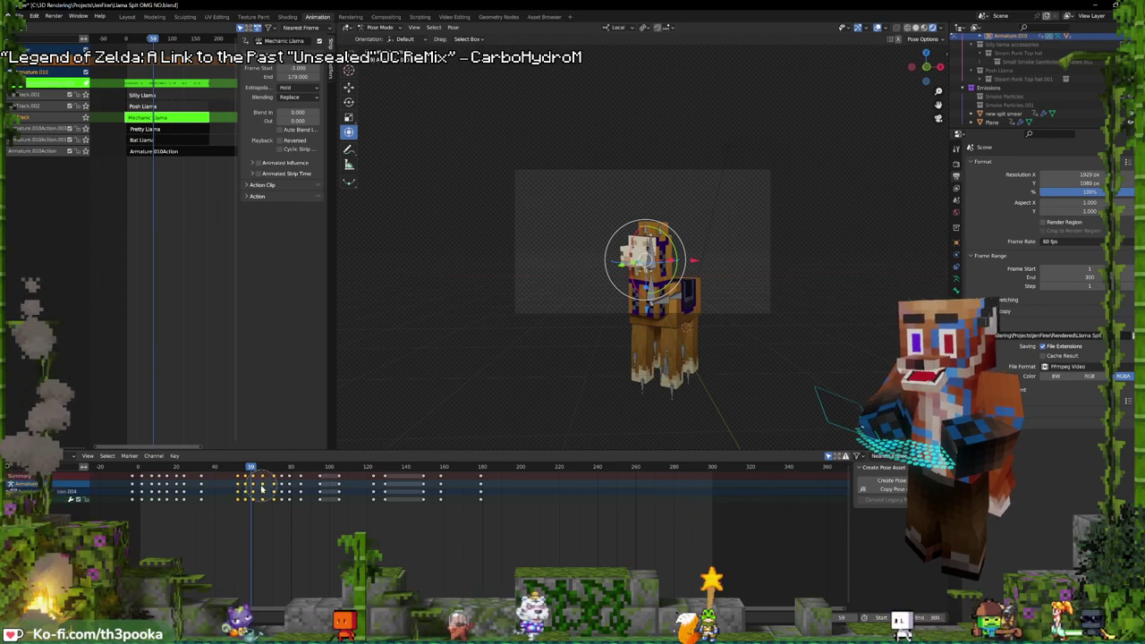
{"action": "key", "text": "g"}
{"action": "key", "text": "space"}
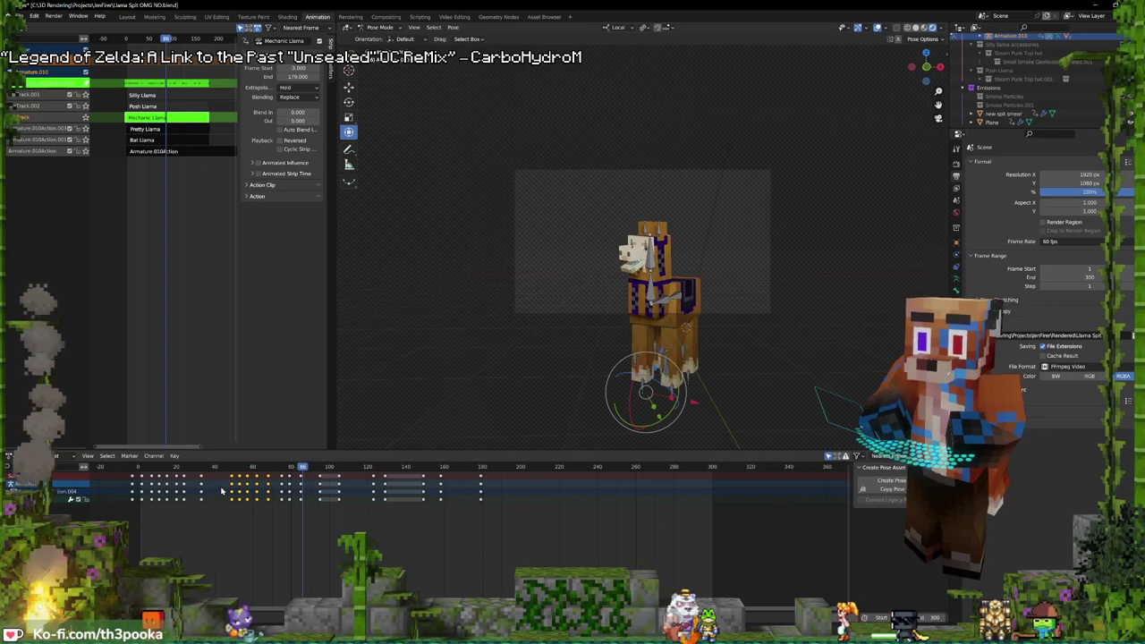
{"action": "right_click_drag", "start_coordinate": [217, 491], "coordinate": [235, 498], "text": "shift"}
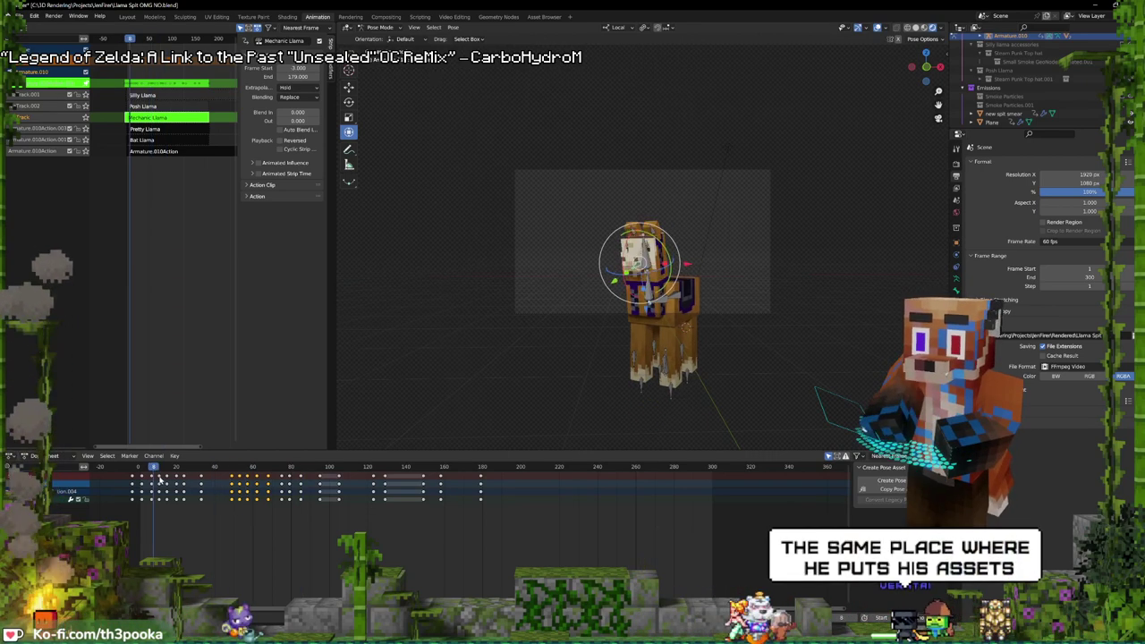
- Delete the keyframe columns between about frames 75 and 95 of the Mechanic Llama action
{"action": "left_click", "coordinate": [292, 491]}
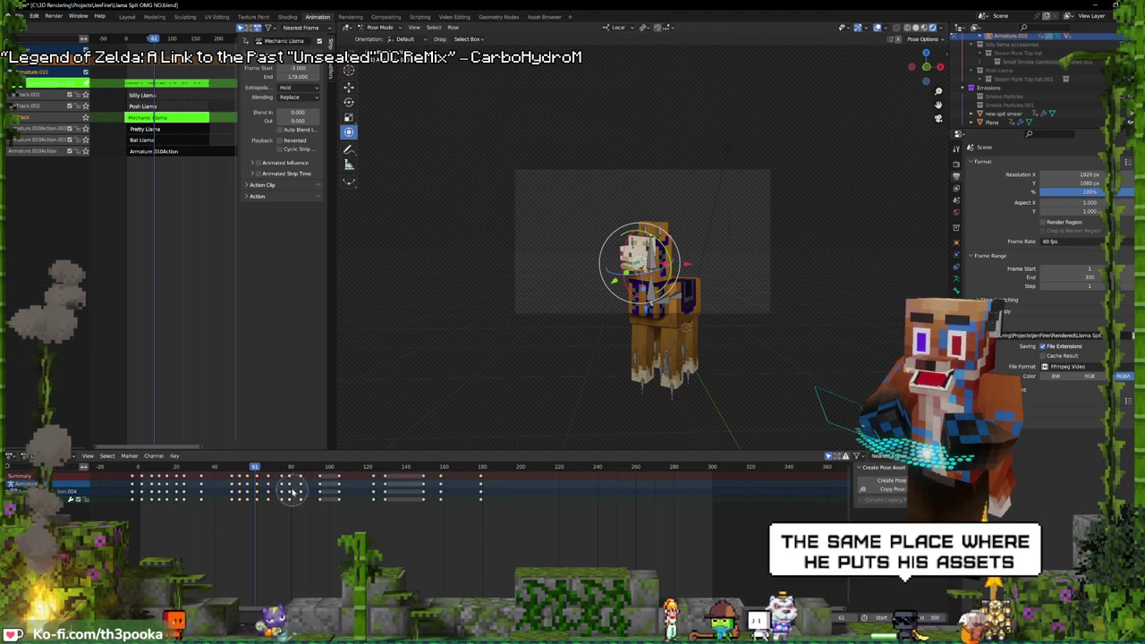
{"action": "left_click_drag", "start_coordinate": [293, 491], "coordinate": [307, 491]}
{"action": "right_click", "coordinate": [306, 492]}
{"action": "key", "text": "Delete"}
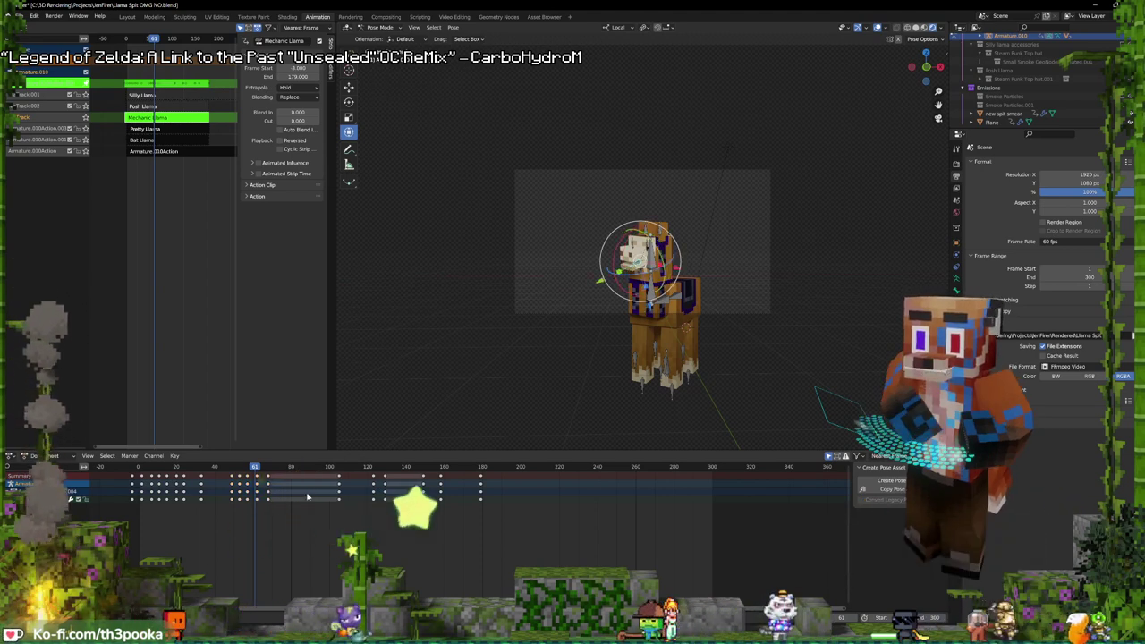
- Play and scrub through the Mechanic Llama action from about frame 8 to the spit to check its sync with the voice
{"action": "key", "text": "space"}
{"action": "key", "text": "space"}
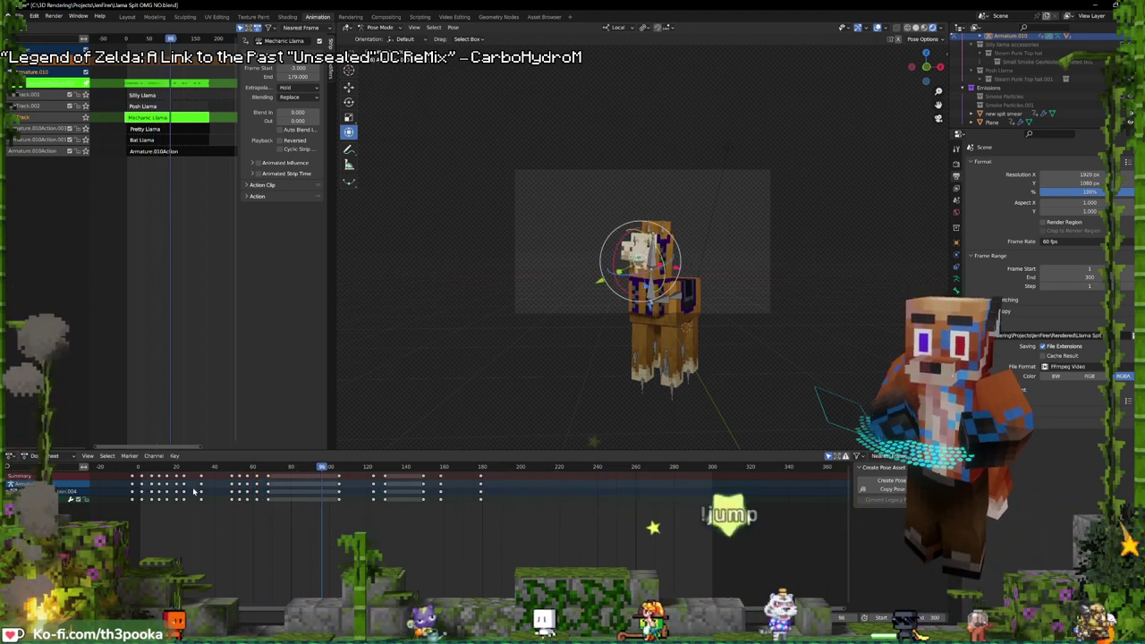
{"action": "right_click", "coordinate": [152, 488], "text": "shift"}
{"action": "key", "text": "space"}
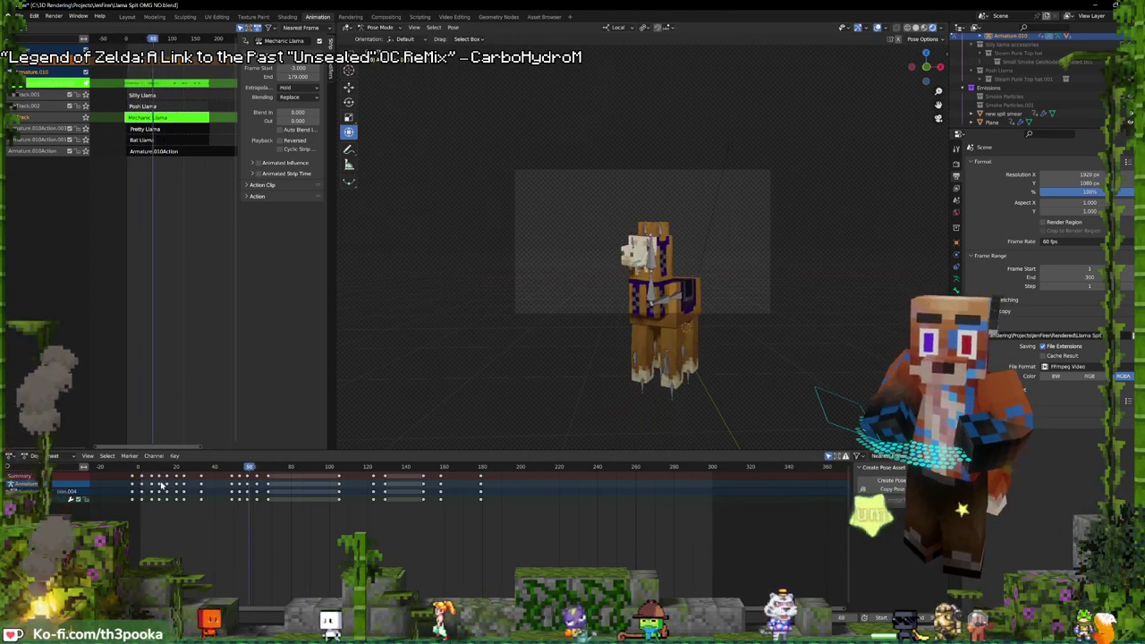
{"action": "key", "text": "space"}
{"action": "right_click_drag", "start_coordinate": [212, 488], "coordinate": [168, 490], "text": "shift"}
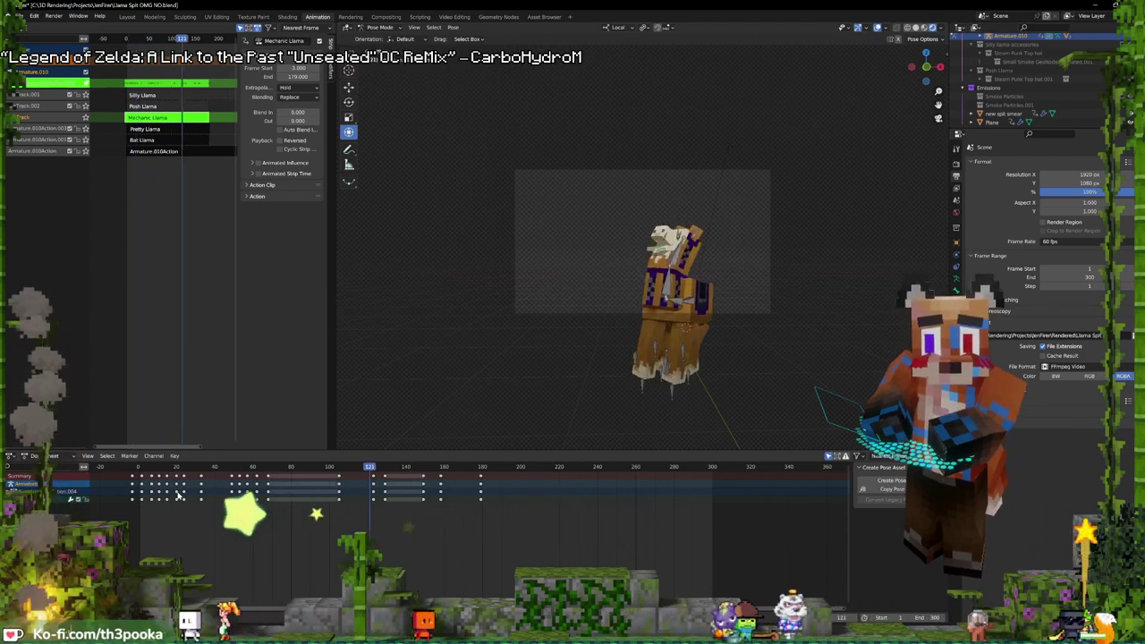
{"action": "key", "text": "space"}
{"action": "right_click_drag", "start_coordinate": [381, 489], "coordinate": [341, 494], "text": "shift"}
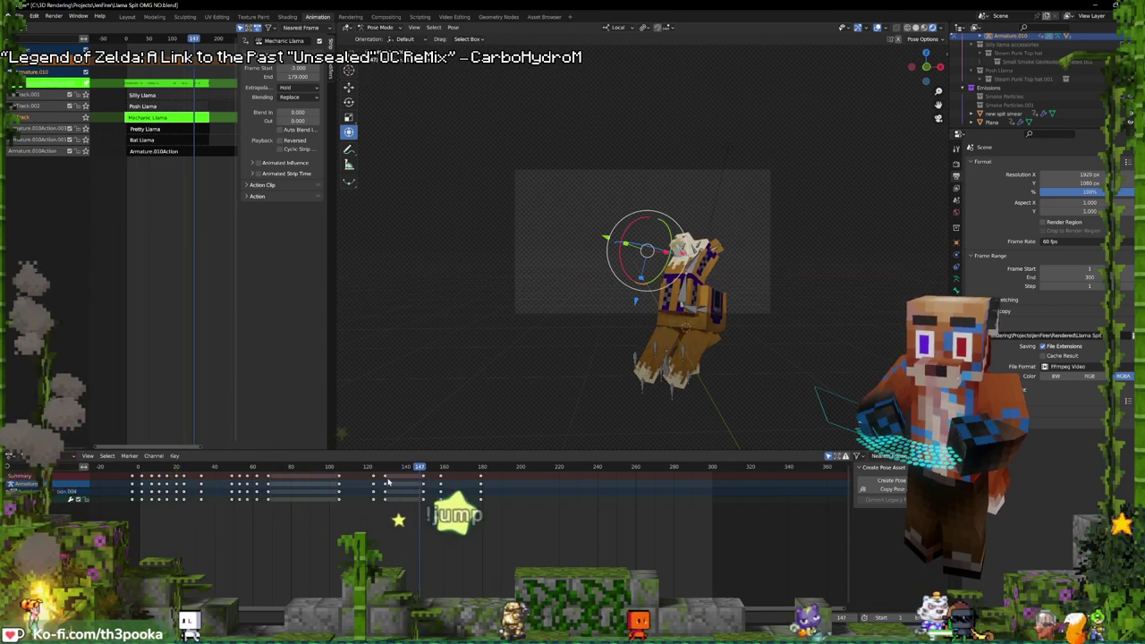
- Move the keyframe column at about frame 129 to about frame 147, replay the spit, and leave Pose Mode and tweak mode
{"action": "left_click_drag", "start_coordinate": [387, 480], "coordinate": [419, 487]}
{"action": "key", "text": "space"}
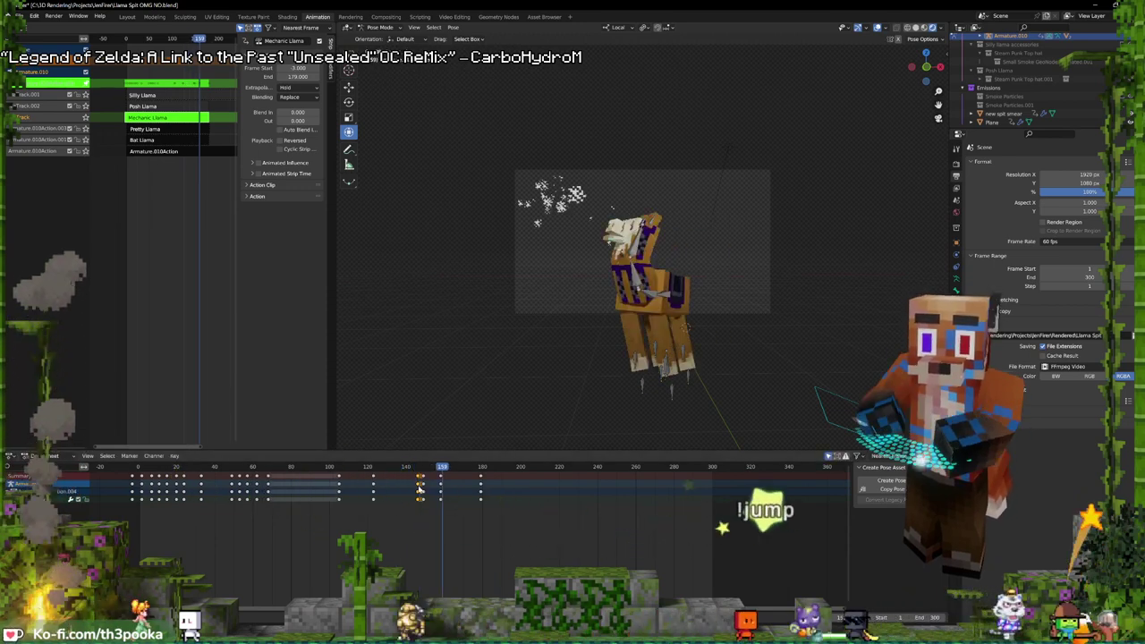
{"action": "key", "text": "space"}
{"action": "right_click_drag", "start_coordinate": [397, 495], "coordinate": [338, 491], "text": "shift"}
{"action": "key", "text": "space"}
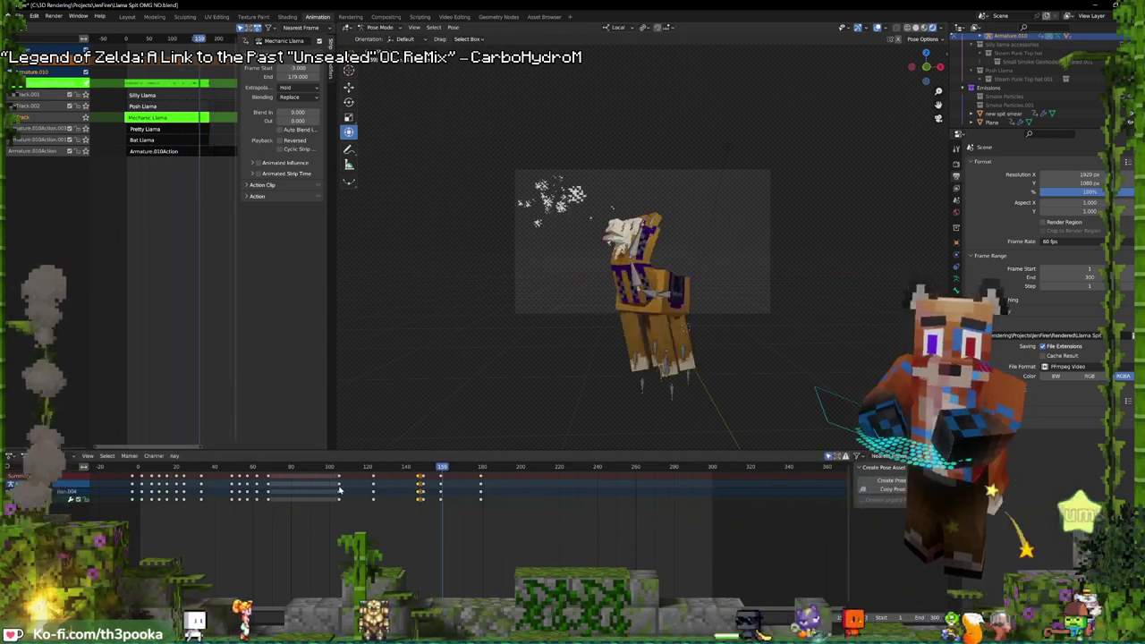
{"action": "key", "text": "space"}
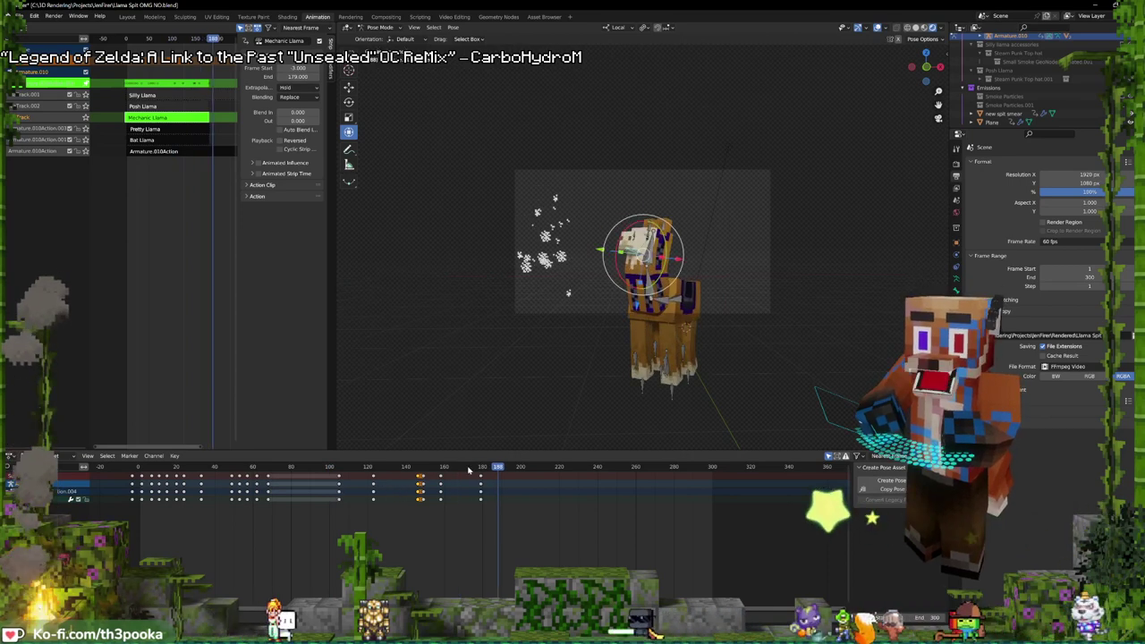
{"action": "key", "text": "ctrl+Tab"}
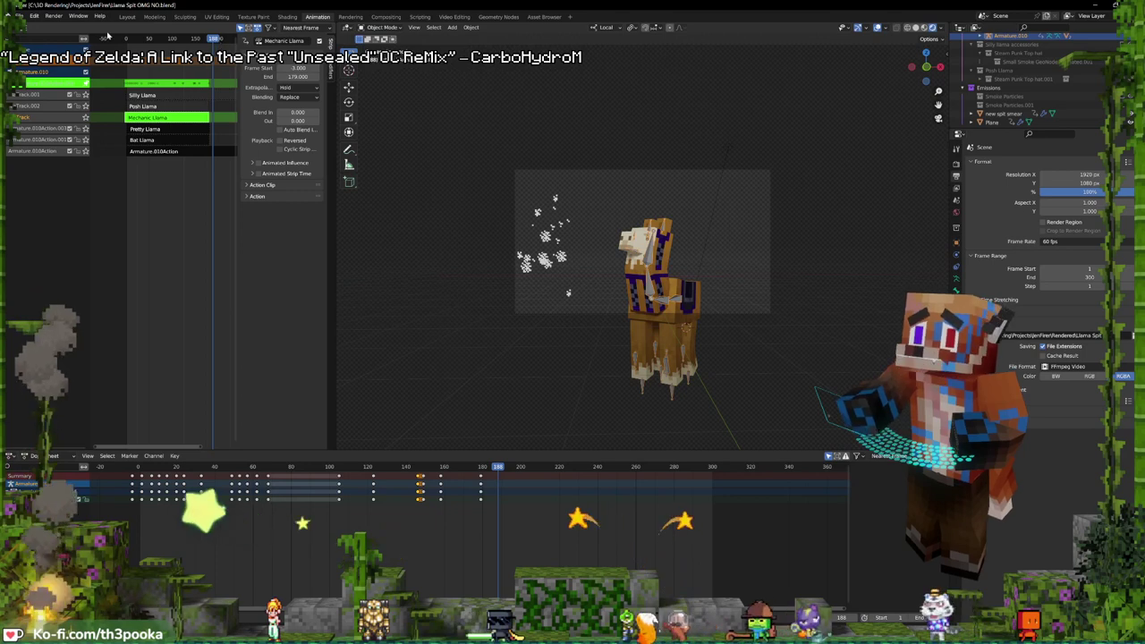
{"action": "key", "text": "Tab"}
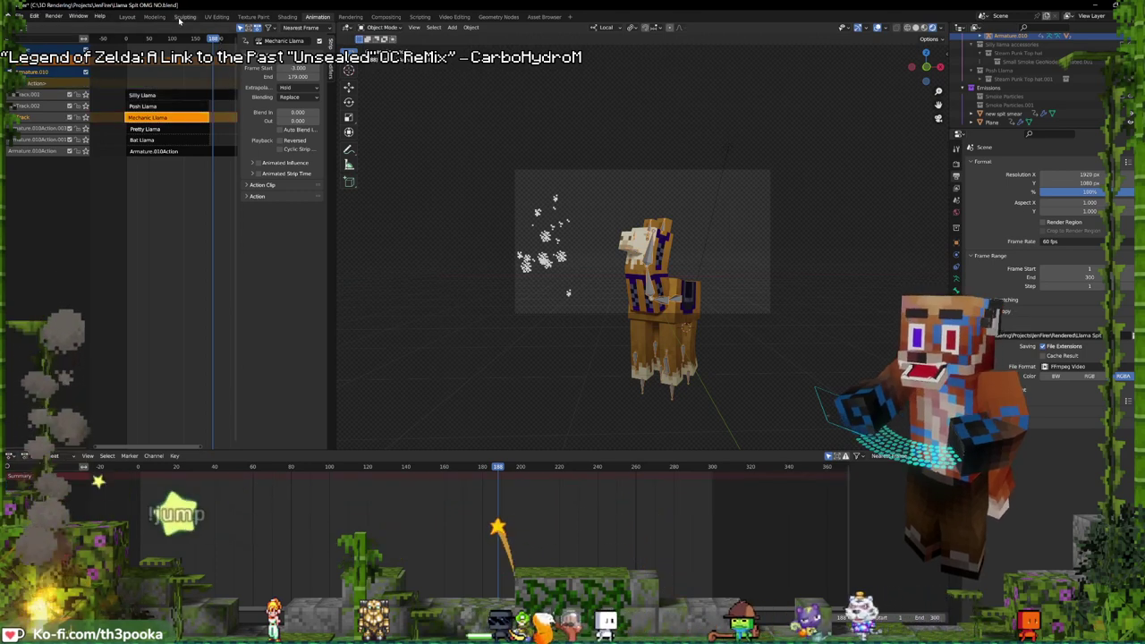
- Replay the Mechanic Llama animation from the start and render the full animation
{"action": "left_click", "coordinate": [146, 467]}
{"action": "key", "text": "space"}
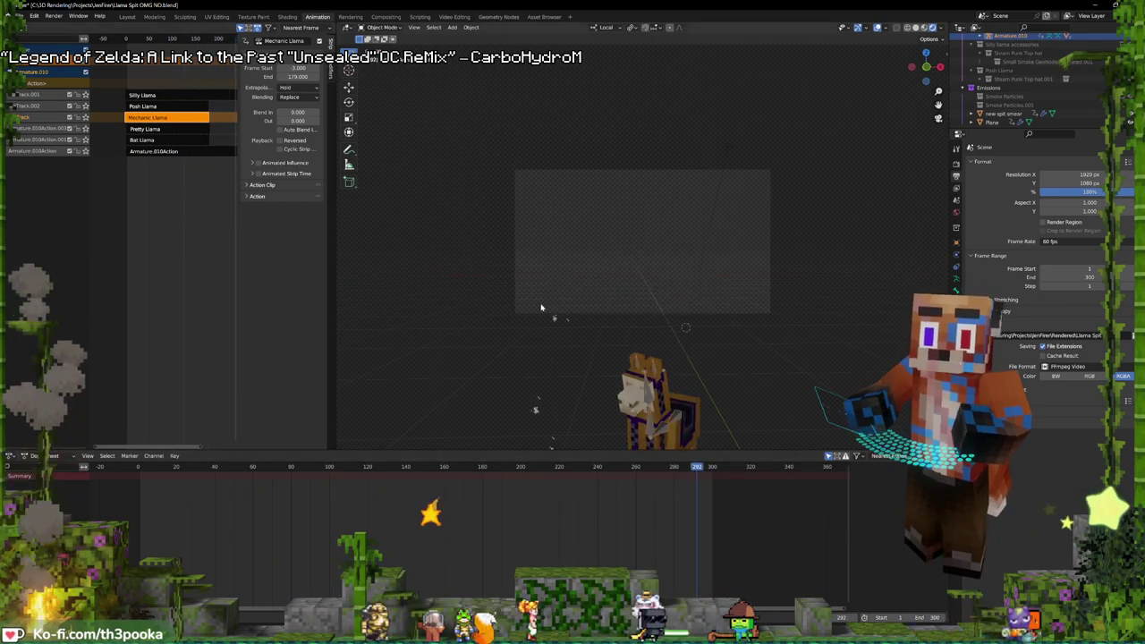
{"action": "left_click", "coordinate": [498, 17]}
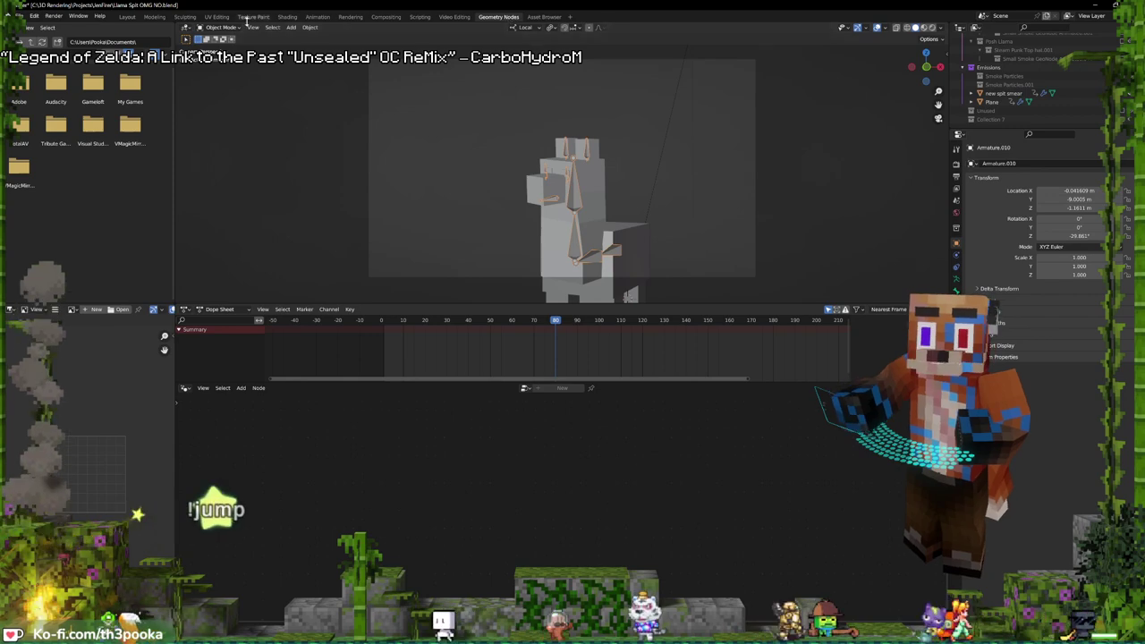
{"action": "left_click", "coordinate": [127, 16]}
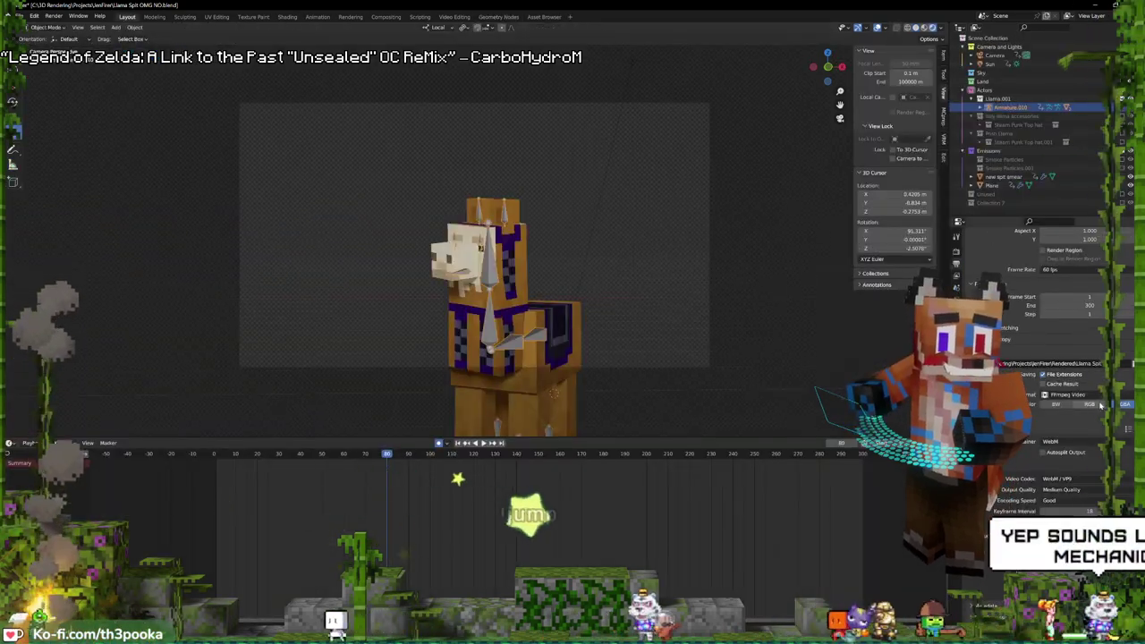
{"action": "left_click", "coordinate": [53, 16]}
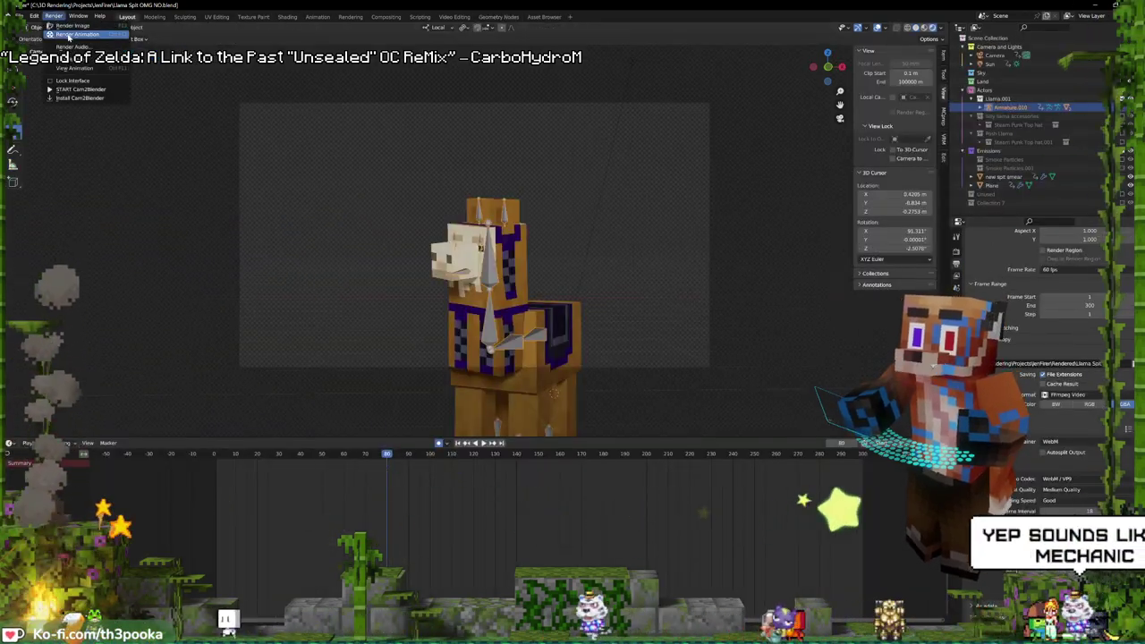
{"action": "left_click", "coordinate": [68, 34]}
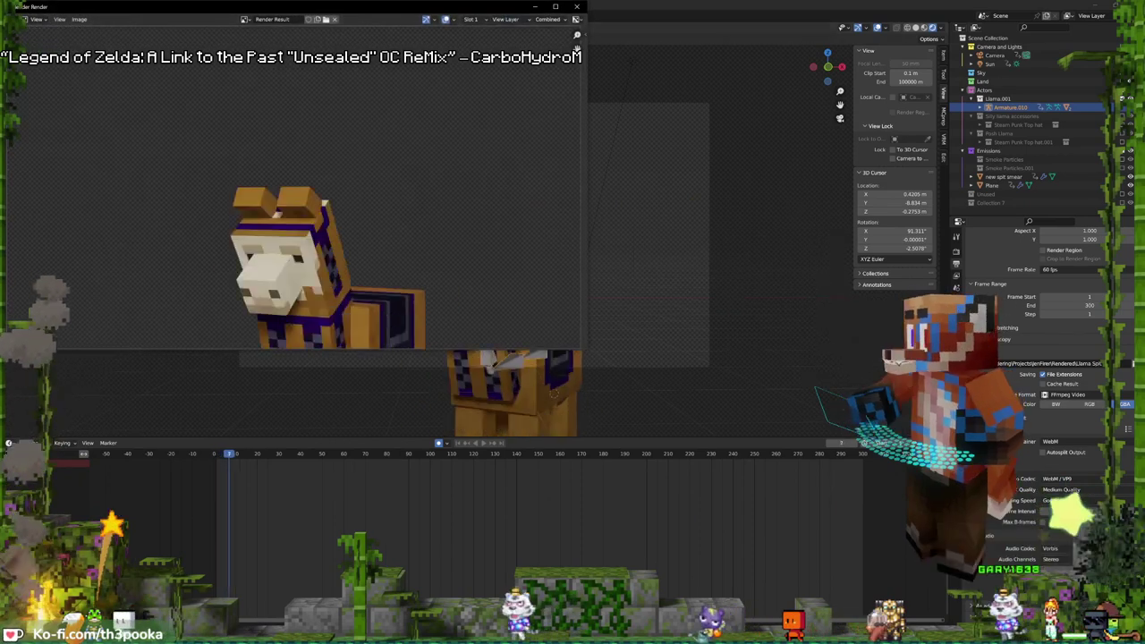
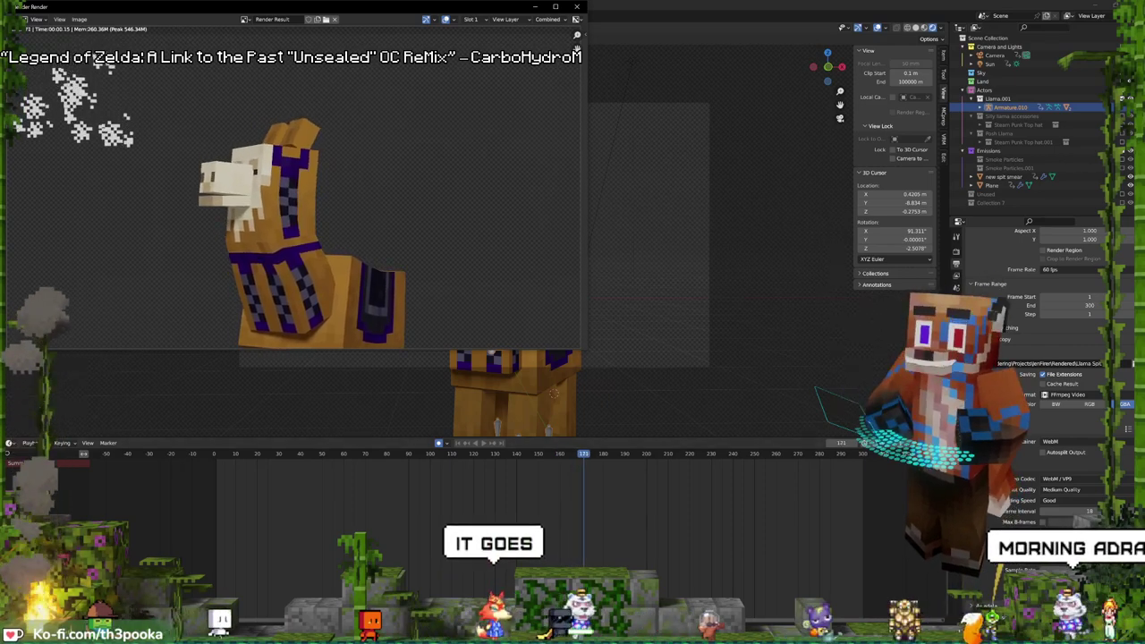
- Open Wave.blend in a second Blender window, hide the current wave characters' collection and show only the red-and-white character's collection
{"action": "middle_click", "coordinate": [470, 630]}
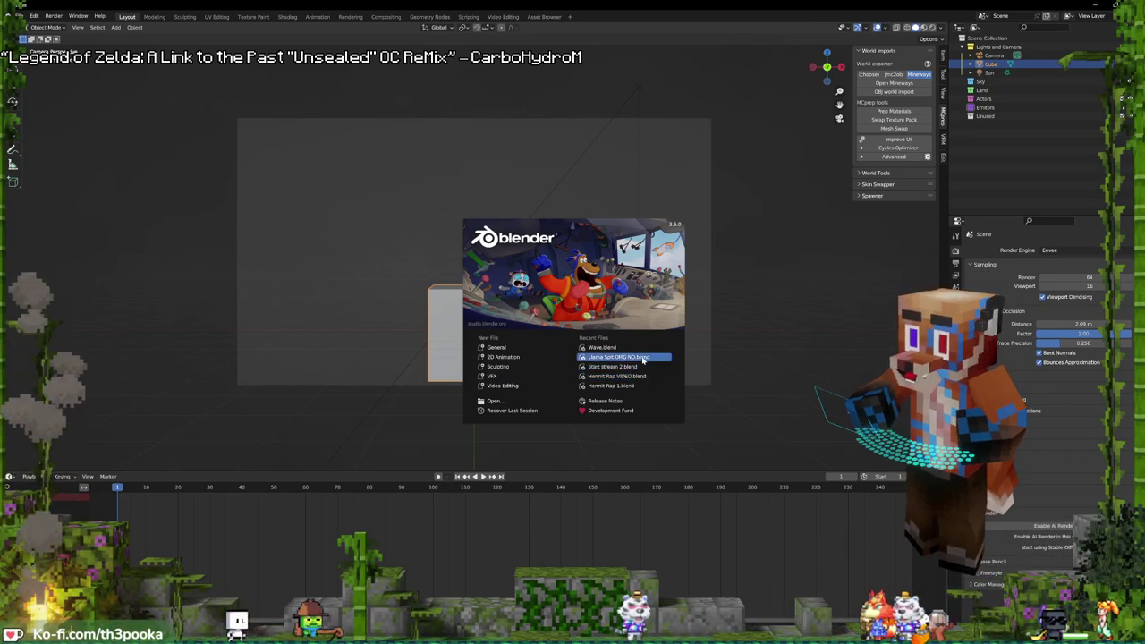
{"action": "left_click", "coordinate": [604, 347]}
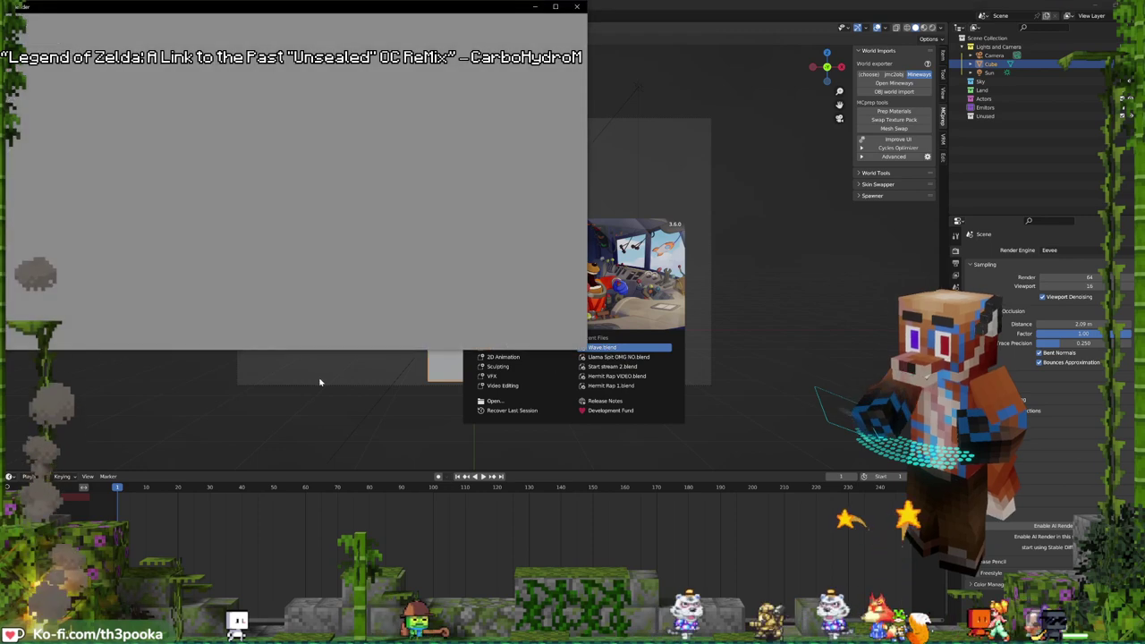
{"action": "left_click", "coordinate": [575, 7]}
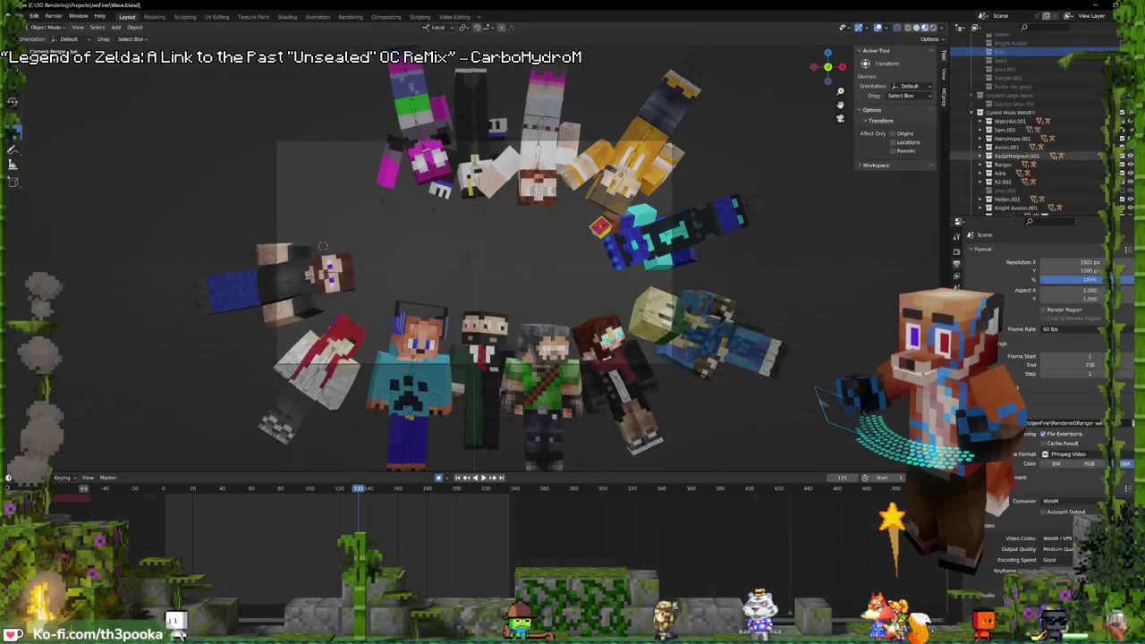
{"action": "left_click", "coordinate": [1121, 113]}
{"action": "scroll", "coordinate": [1093, 118], "scroll_direction": "up", "scroll_amount": 2}
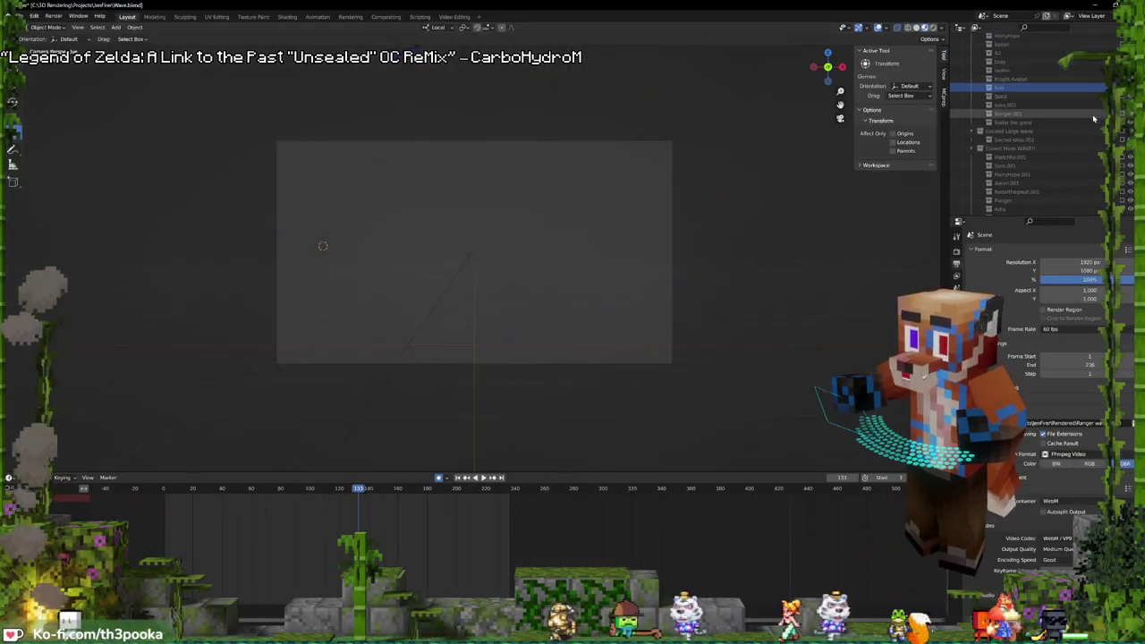
{"action": "left_click", "coordinate": [1122, 106]}
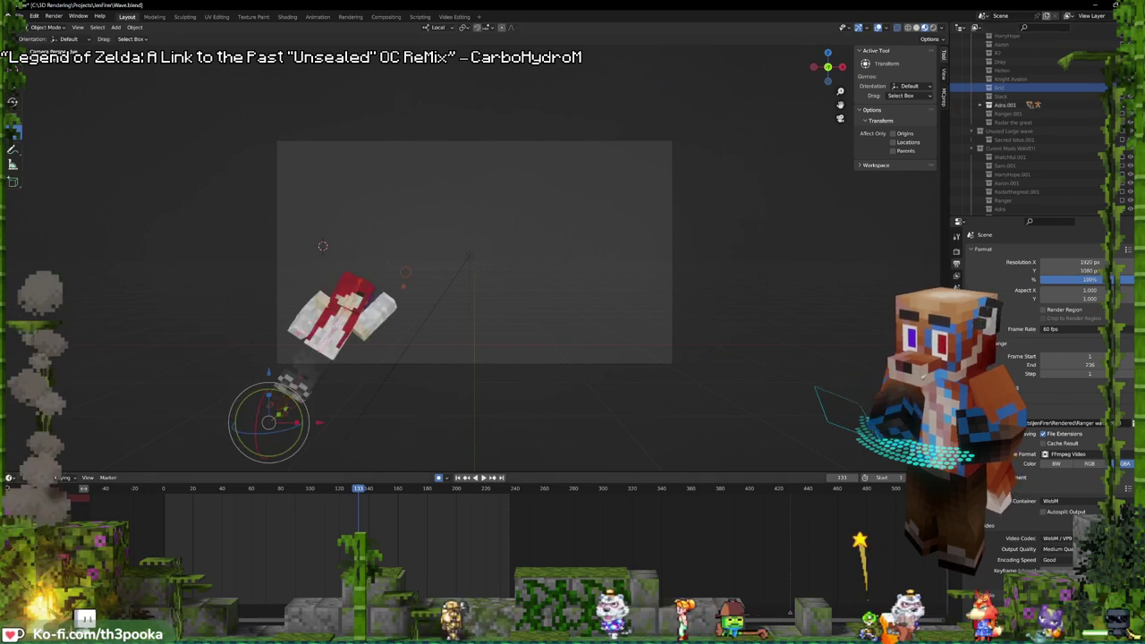
{"action": "left_click_drag", "start_coordinate": [164, 489], "coordinate": [141, 530]}
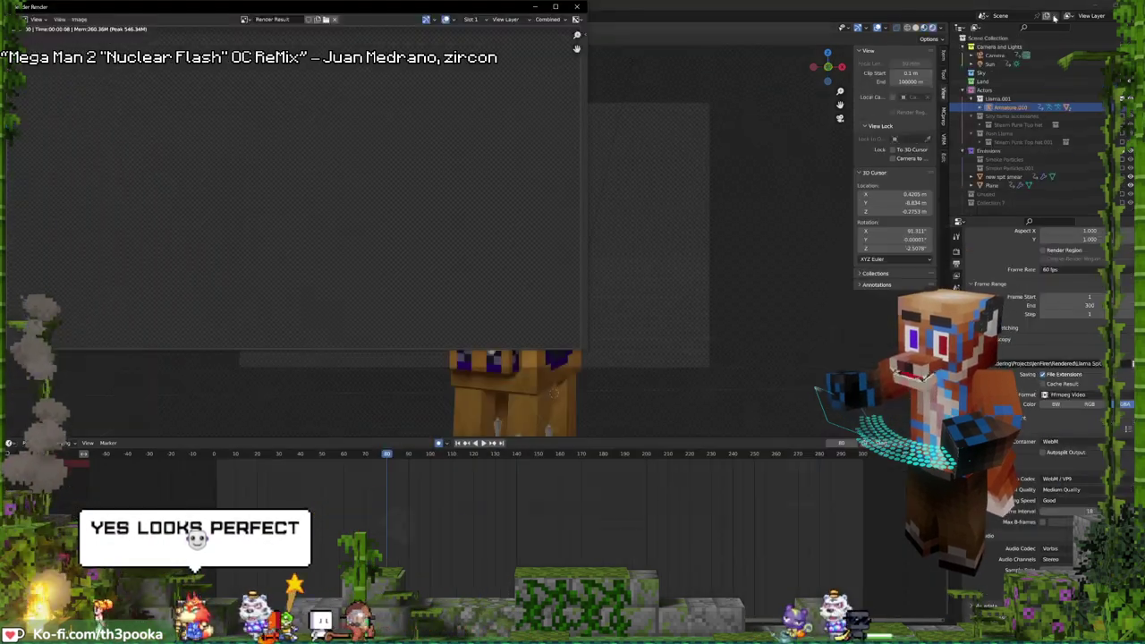
- Return to the llama project, close the finished render, save the file and play back the rendered animation
{"action": "left_click", "coordinate": [575, 6]}
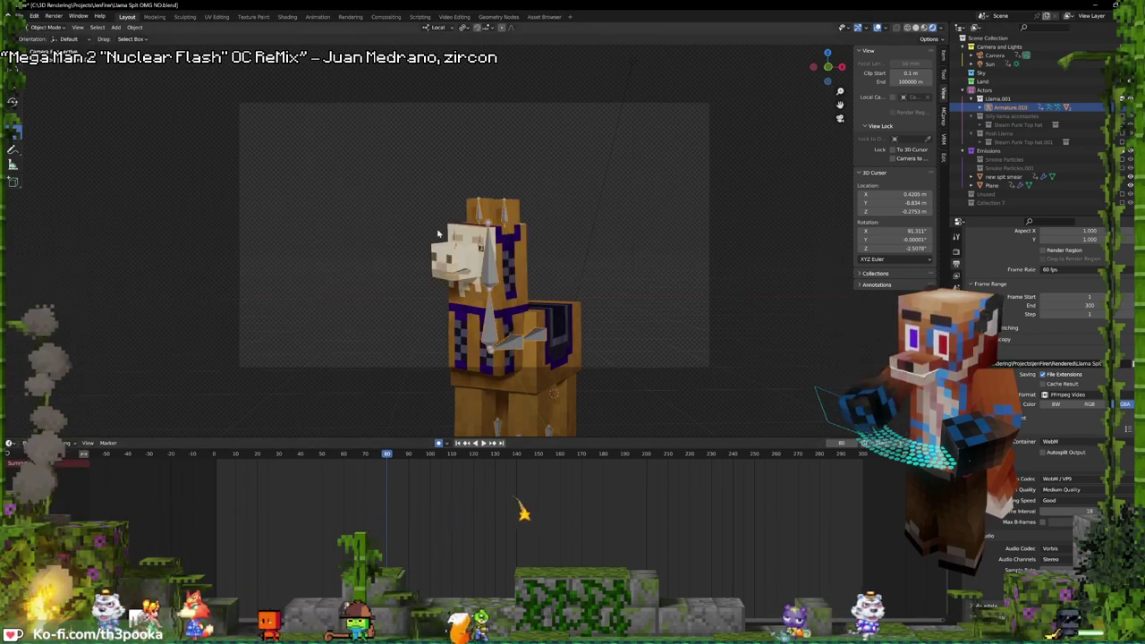
{"action": "key", "text": "ctrl+s"}
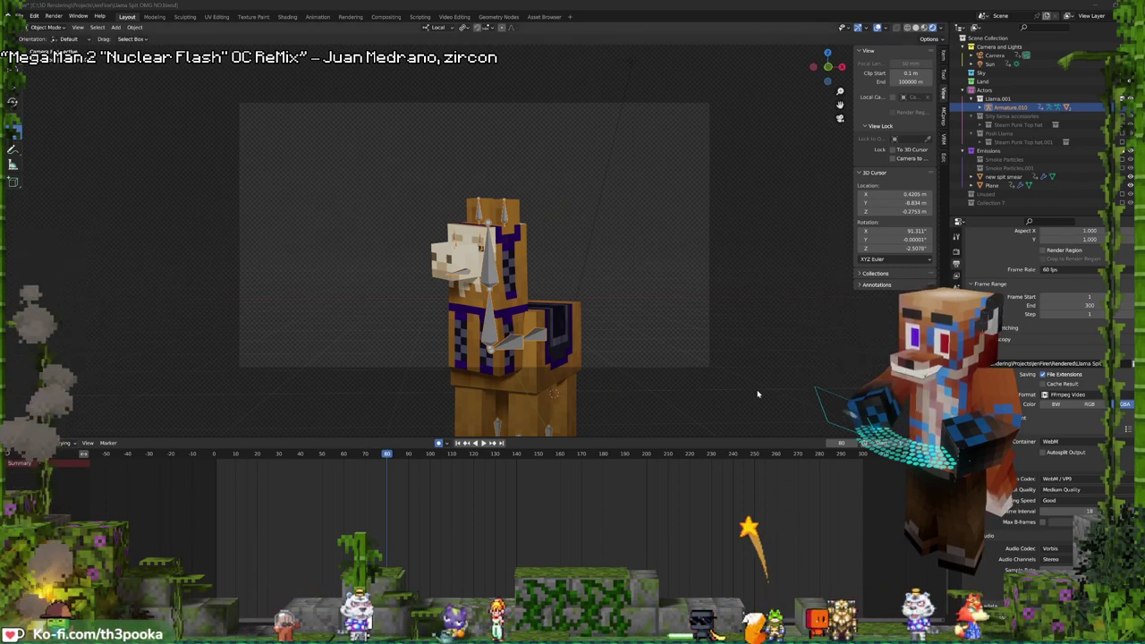
{"action": "key", "text": "ctrl+F11"}
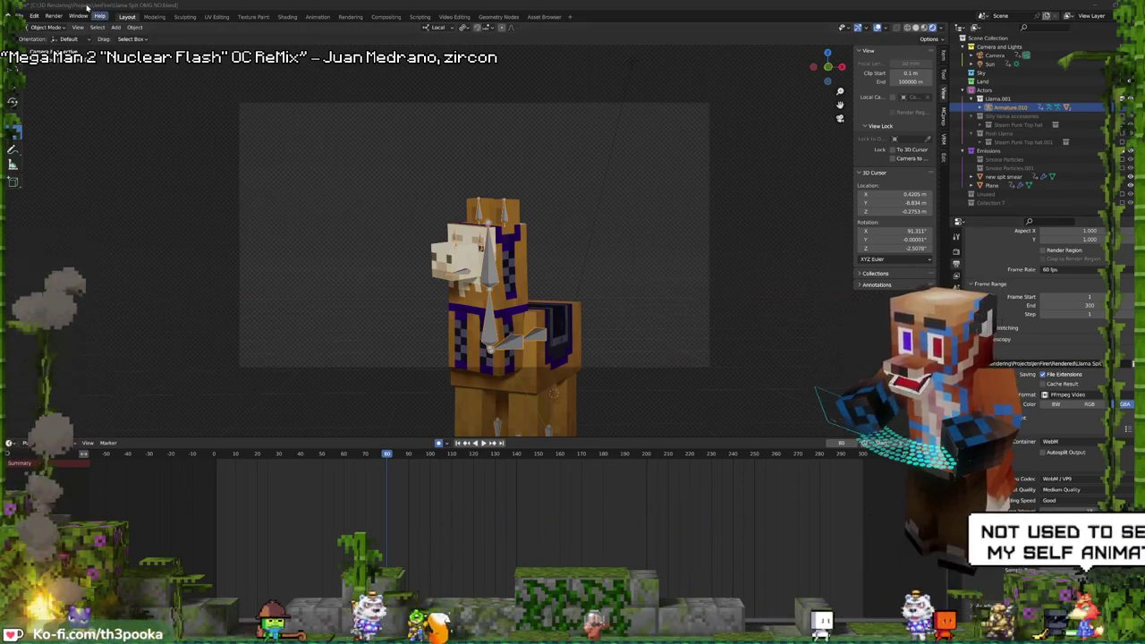
- Mute the Mechanic Llama voice channels in the video sequencer and unmute channels 11 and 12 with the Silly Llama sounds
{"action": "left_click", "coordinate": [499, 16]}
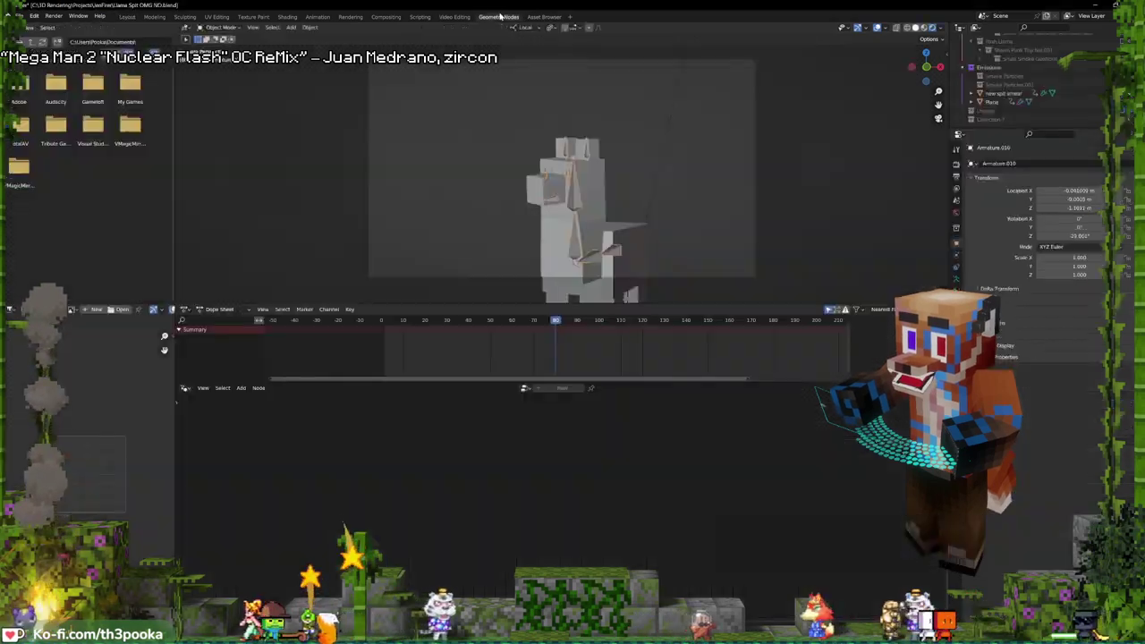
{"action": "left_click", "coordinate": [542, 16]}
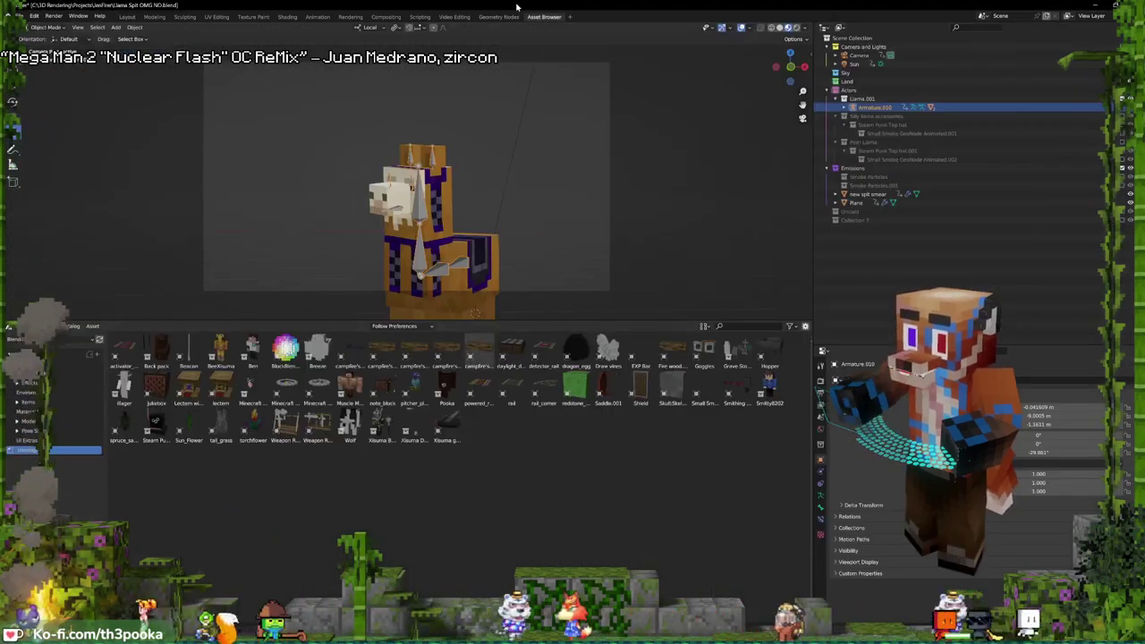
{"action": "left_click", "coordinate": [453, 16]}
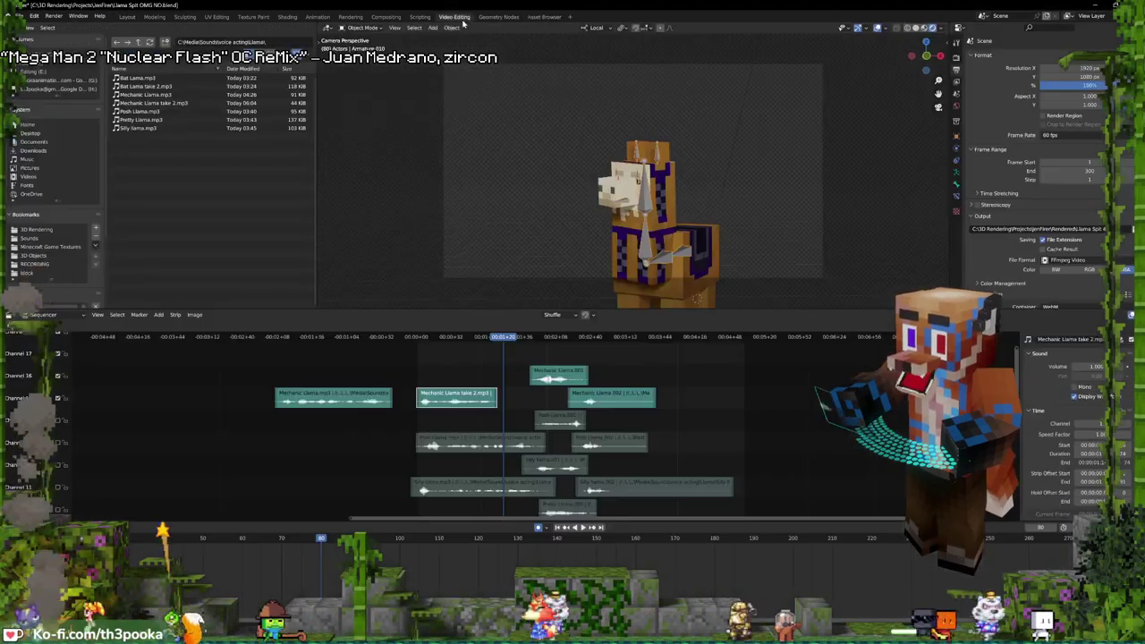
{"action": "left_click", "coordinate": [58, 398]}
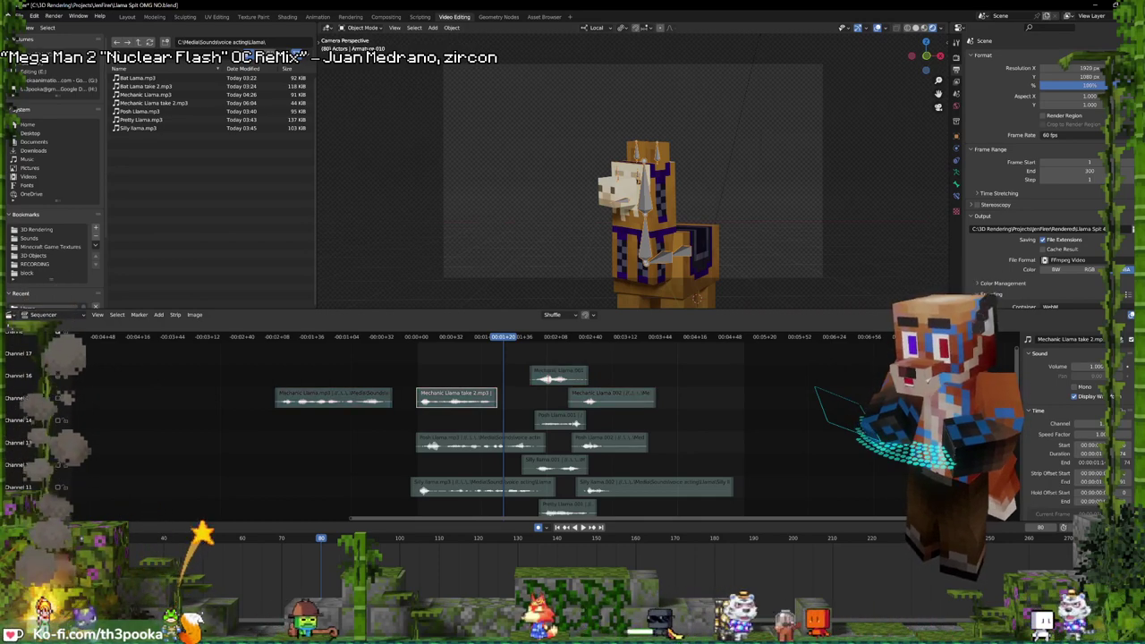
{"action": "left_click", "coordinate": [58, 465]}
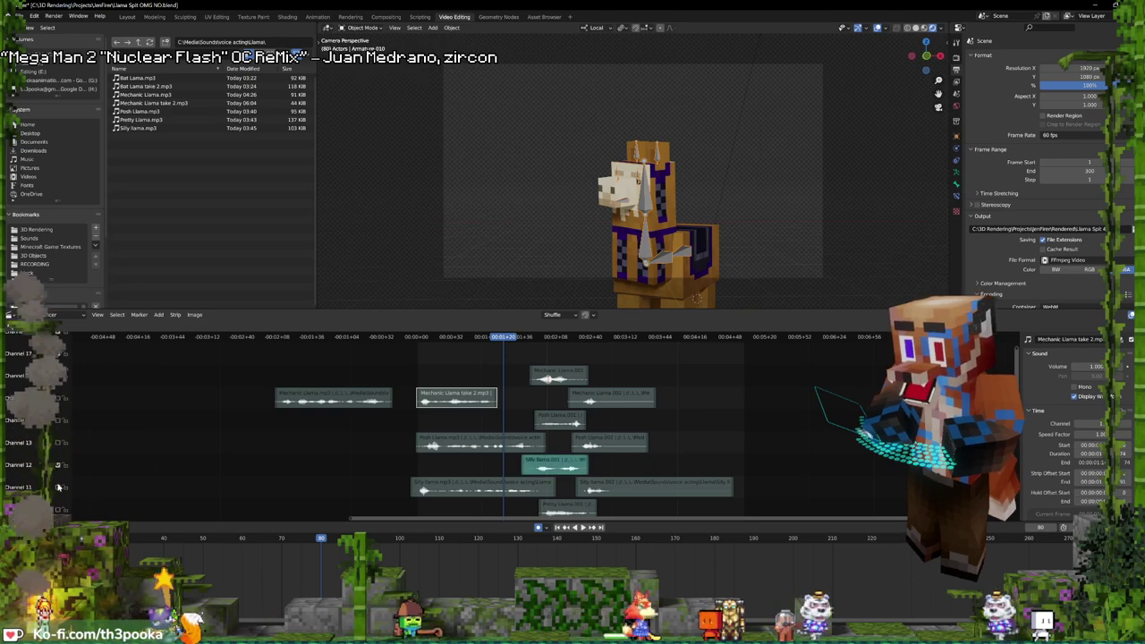
{"action": "left_click", "coordinate": [58, 487]}
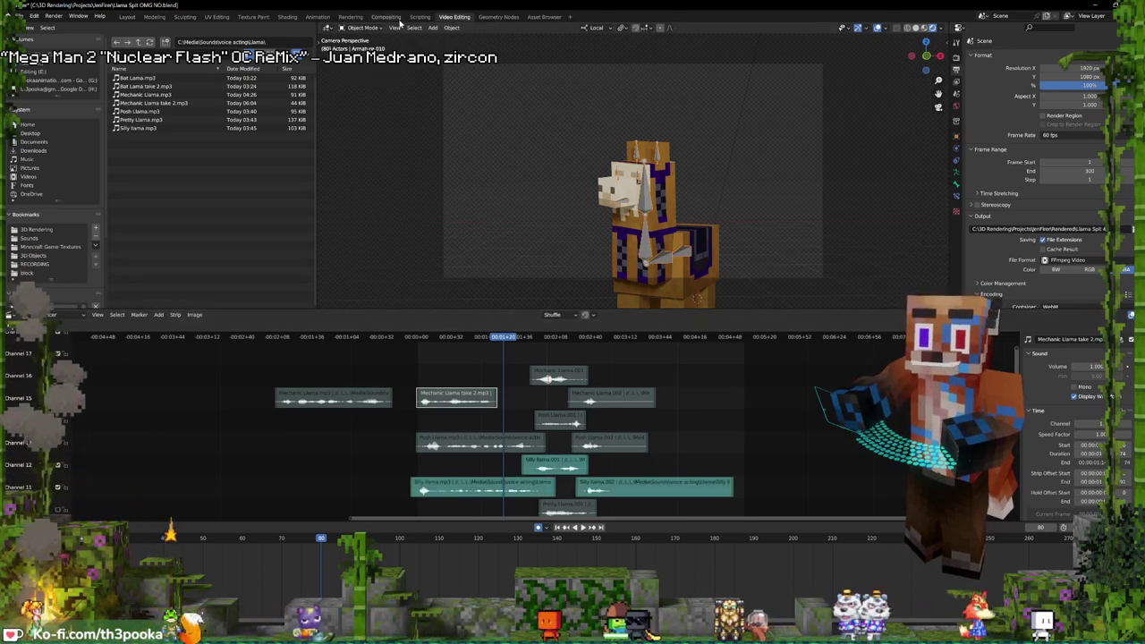
- Restyle the Llama Skin material with Brown hair at 0 and only Light Grey cloth at 1, and enable the Silly llama accessories collection
{"action": "left_click", "coordinate": [127, 17]}
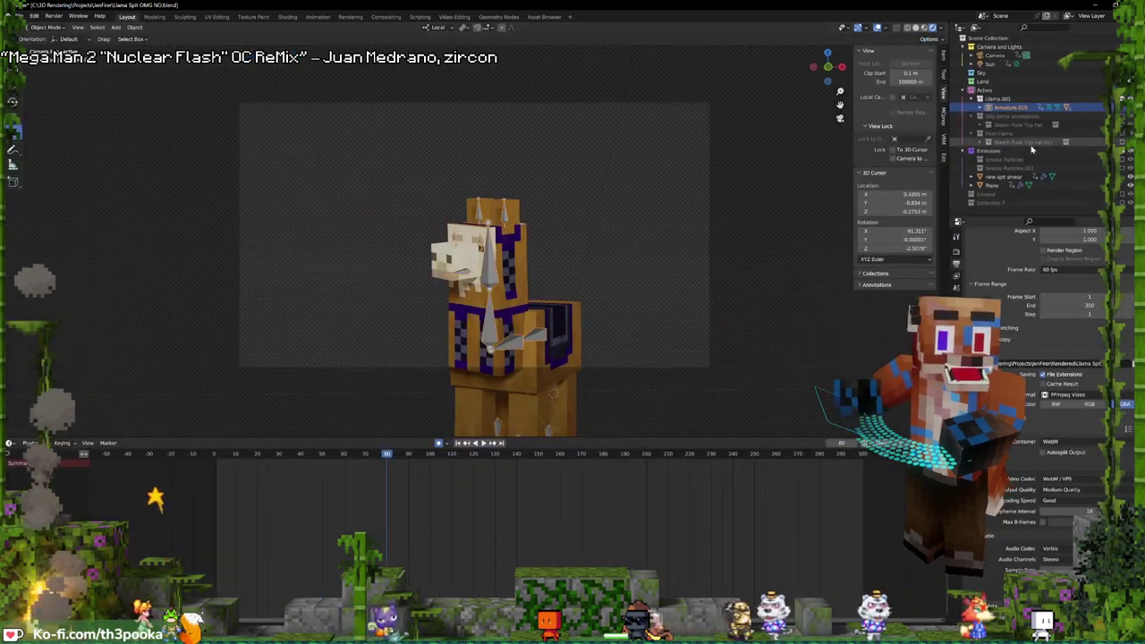
{"action": "left_click", "coordinate": [572, 323]}
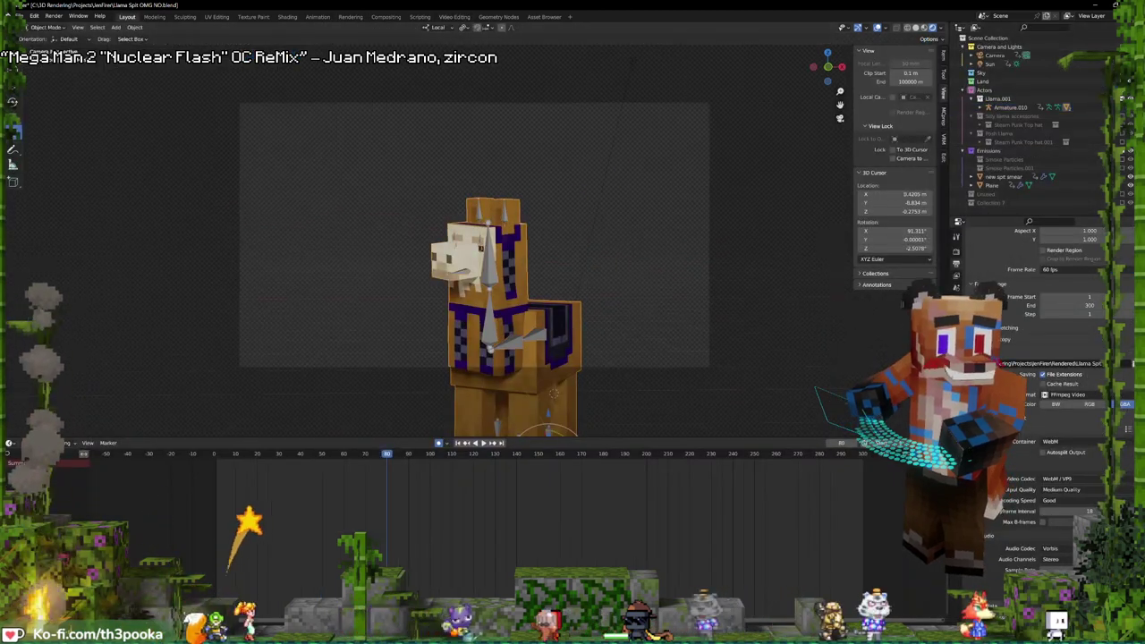
{"action": "left_click", "coordinate": [956, 399]}
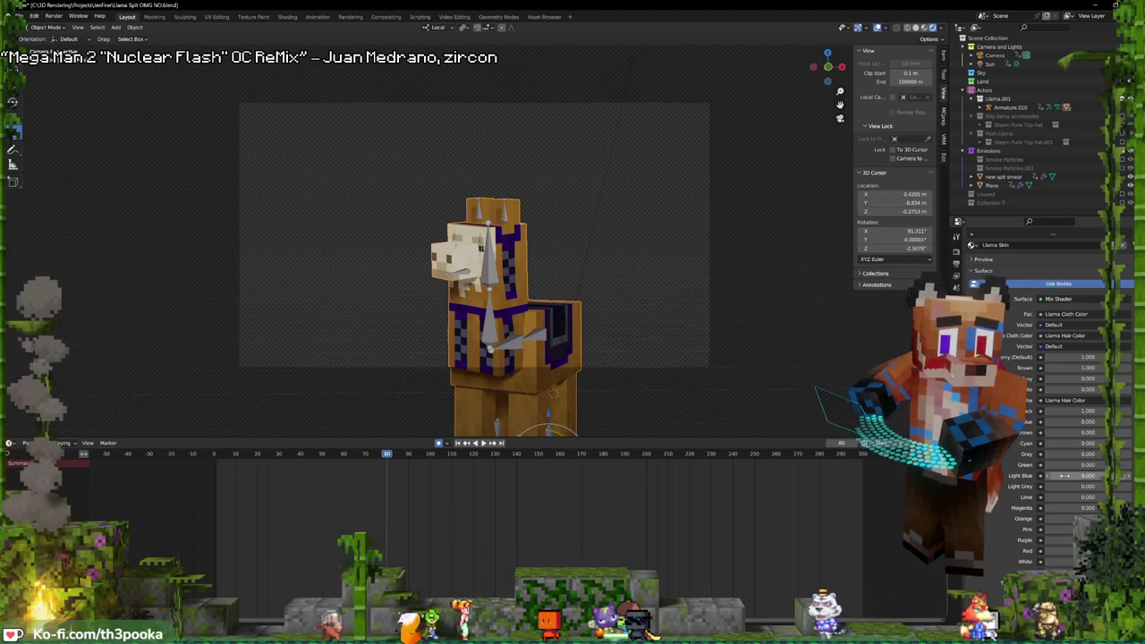
{"action": "left_click_drag", "start_coordinate": [1073, 454], "coordinate": [1127, 454]}
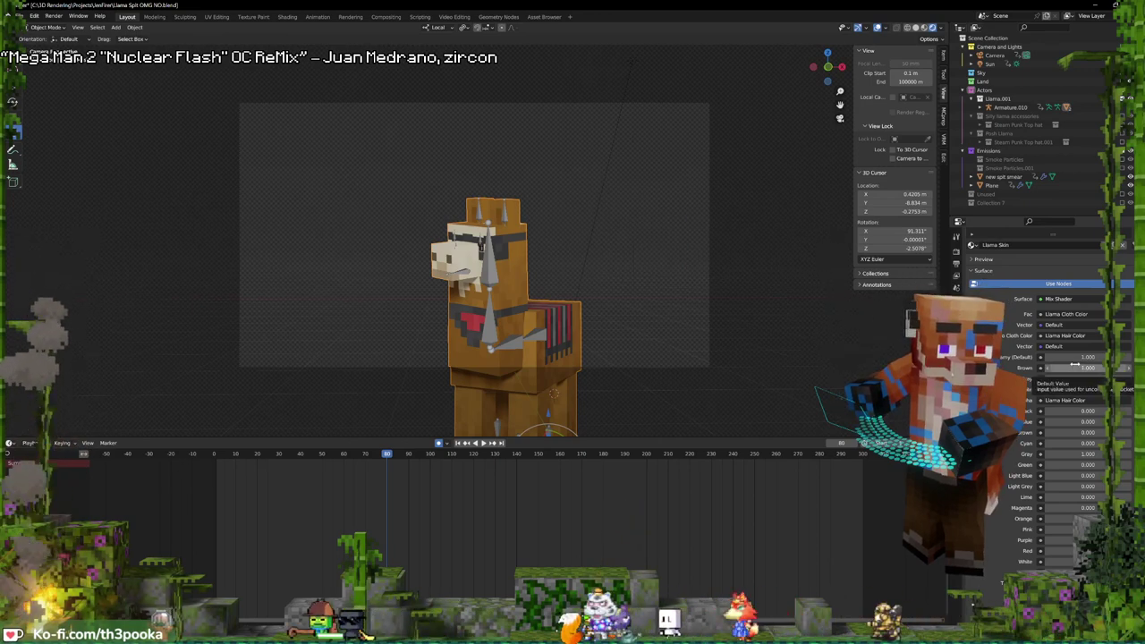
{"action": "left_click_drag", "start_coordinate": [1064, 367], "coordinate": [974, 368]}
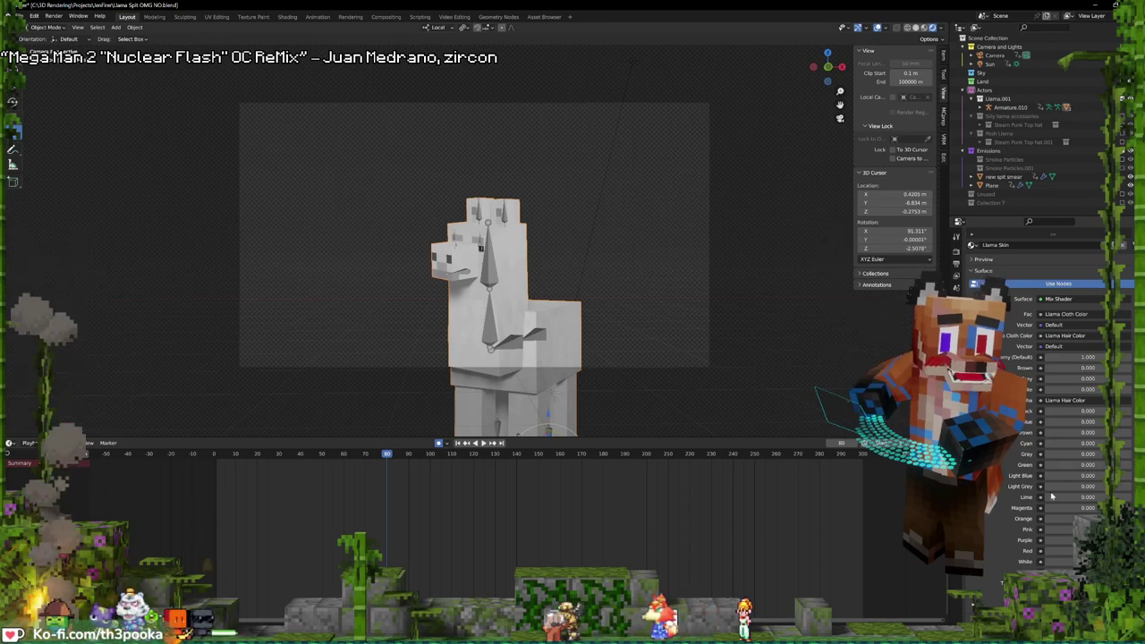
{"action": "left_click_drag", "start_coordinate": [1063, 482], "coordinate": [1128, 482]}
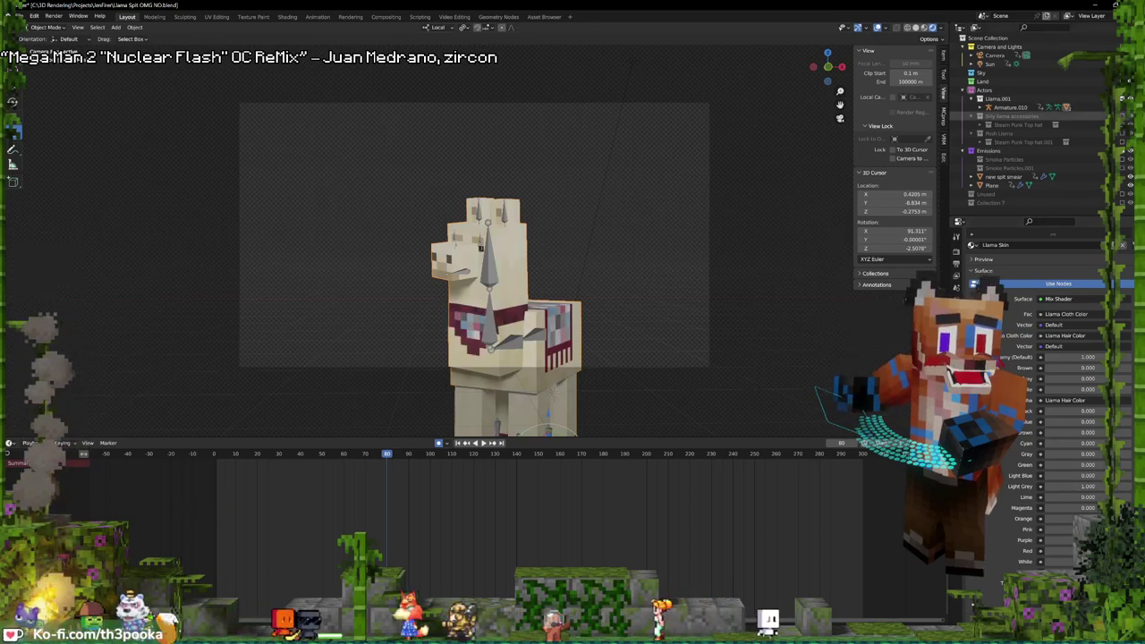
{"action": "left_click", "coordinate": [1122, 117]}
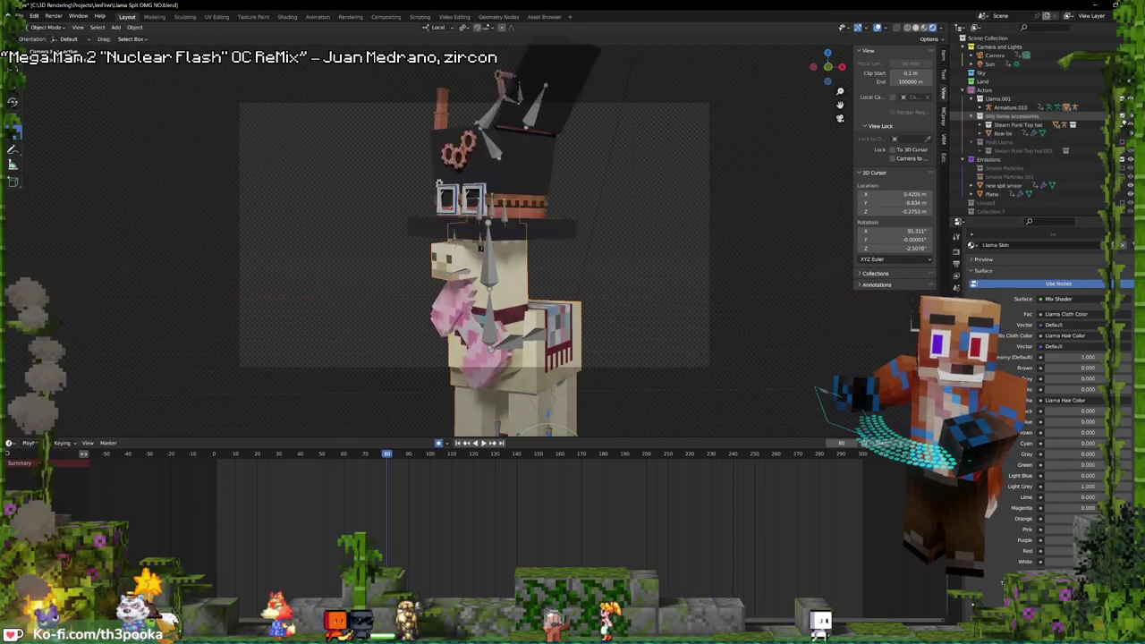
- Put the llama armature in Pose Mode and open its Armature.010Action strip in tweak mode
{"action": "left_click", "coordinate": [535, 340]}
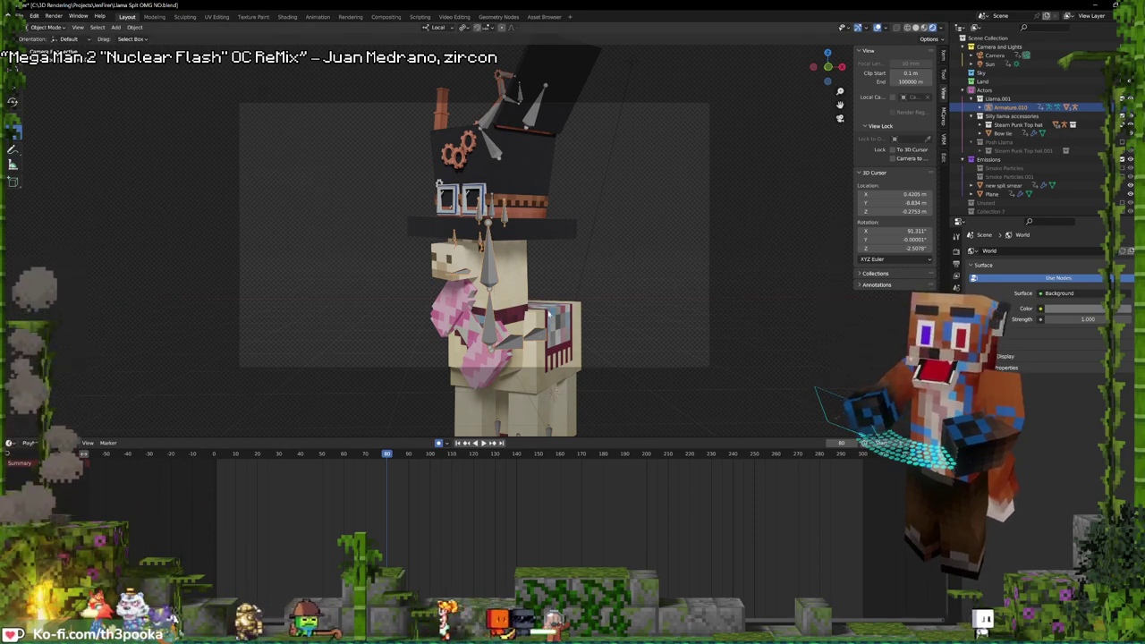
{"action": "key", "text": "ctrl+Tab"}
{"action": "scroll", "coordinate": [549, 313], "scroll_direction": "down", "scroll_amount": 3}
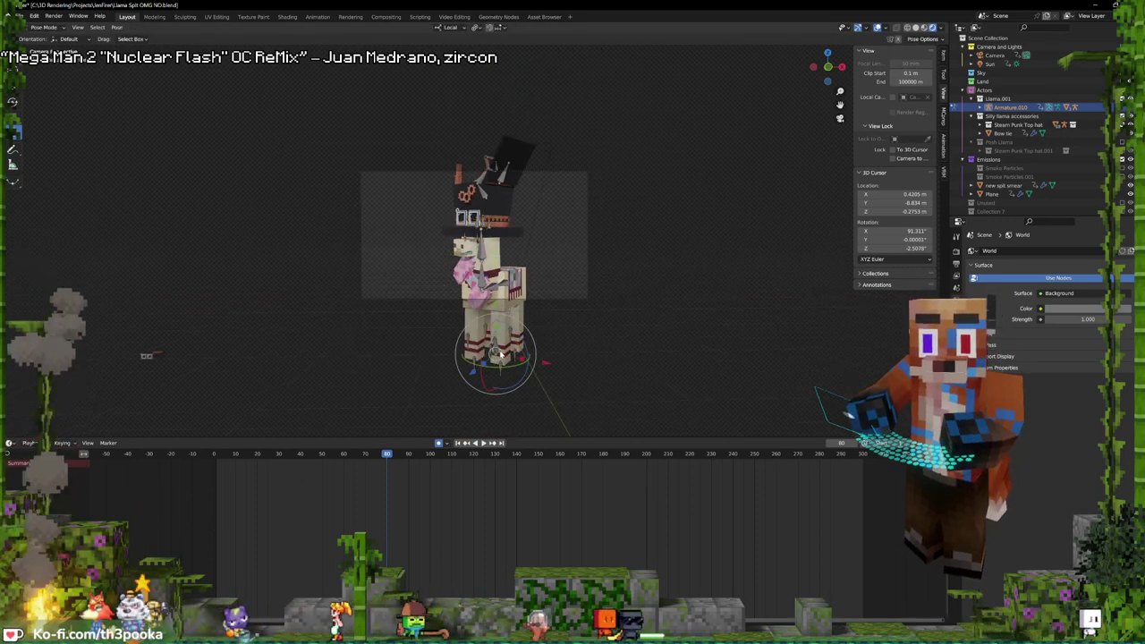
{"action": "left_click", "coordinate": [316, 17]}
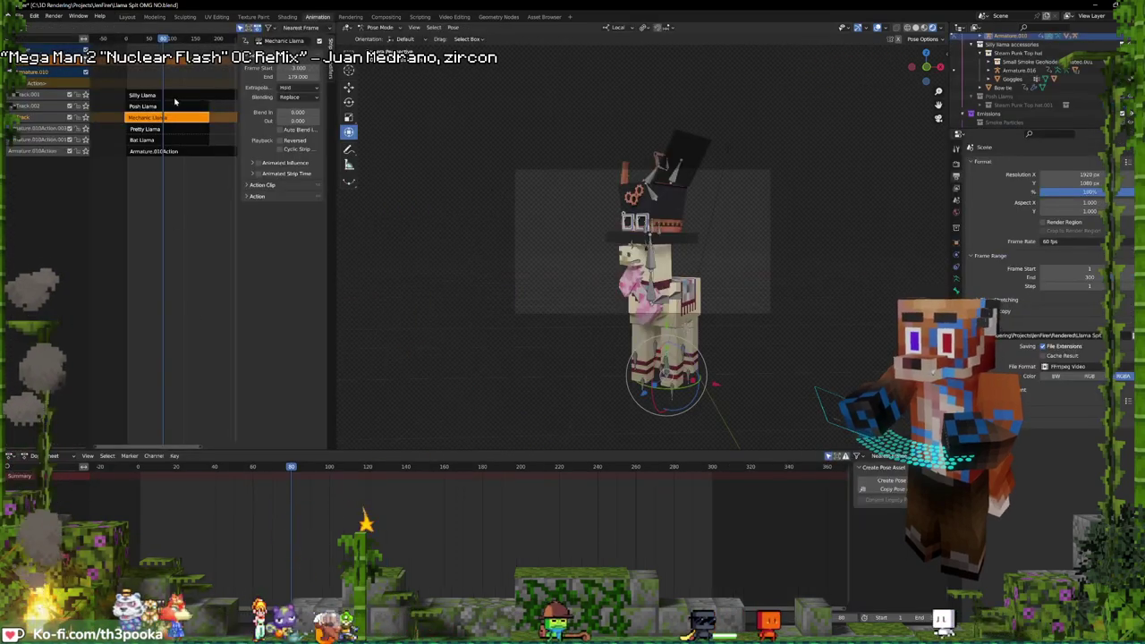
{"action": "key", "text": "Tab"}
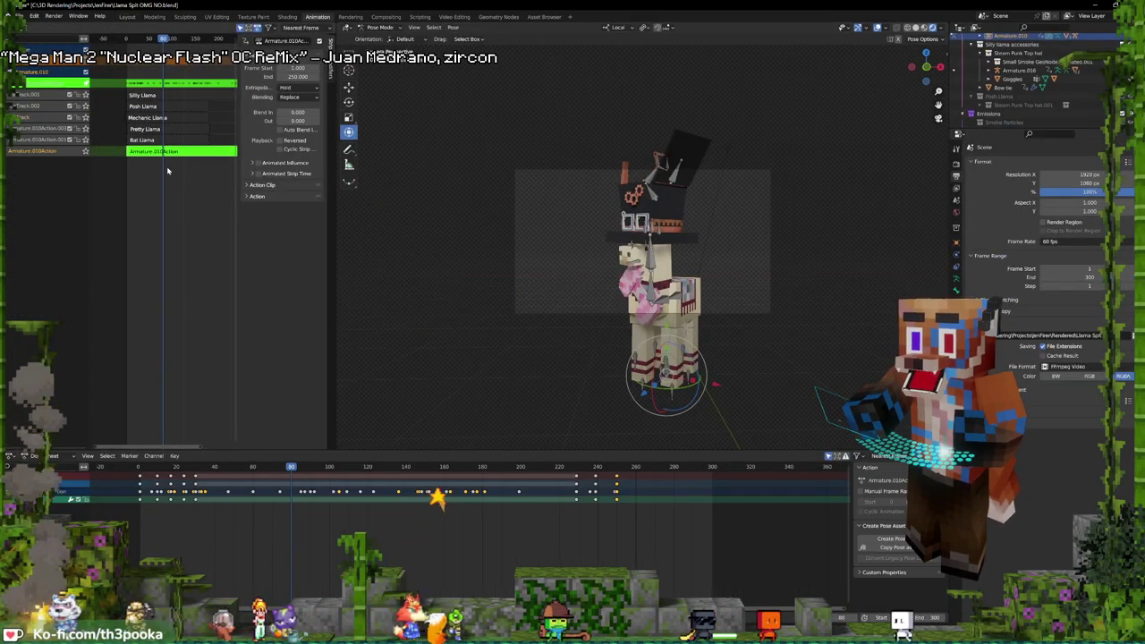
- Key the llama dropping out of view at frame 283 and give the exit keyframes linear interpolation
{"action": "right_click", "coordinate": [583, 497], "text": "shift"}
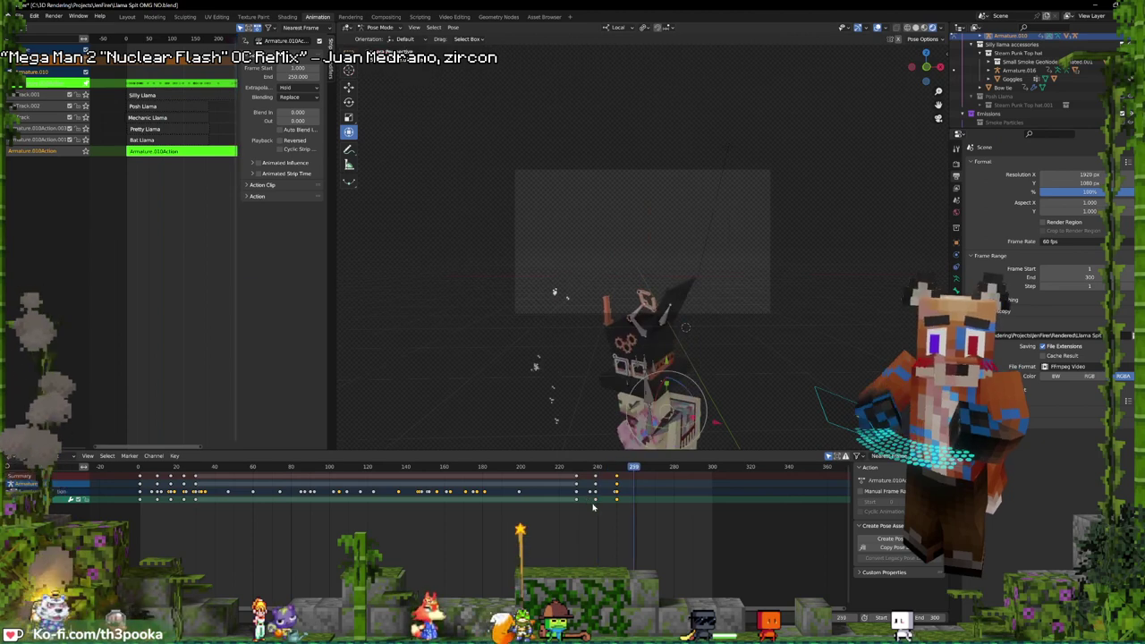
{"action": "scroll", "coordinate": [719, 390], "scroll_direction": "down", "scroll_amount": 4}
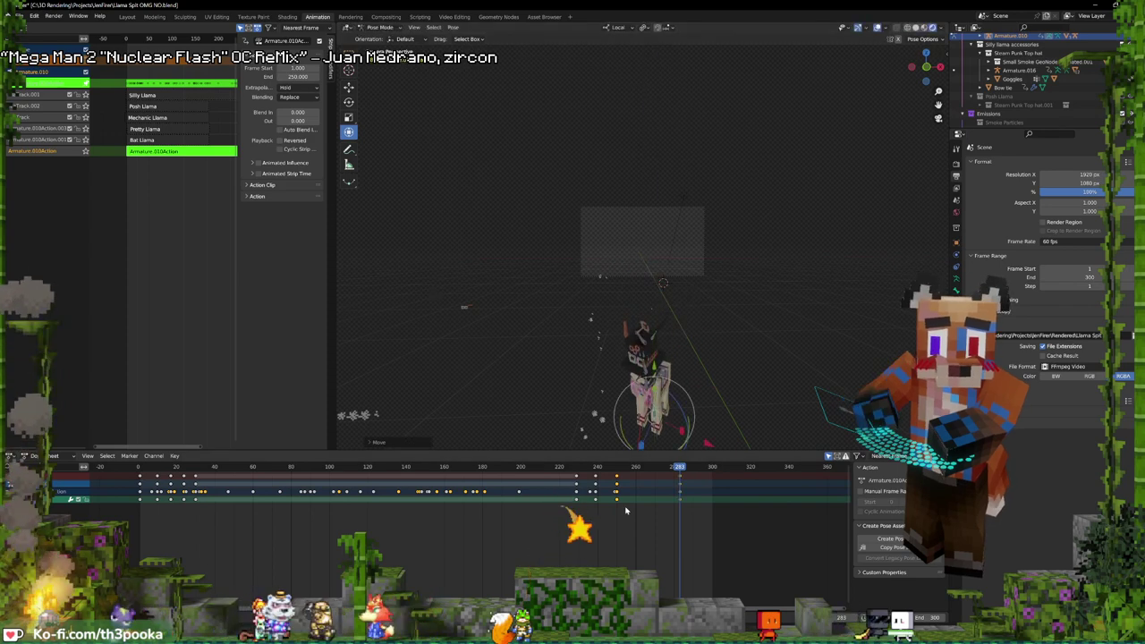
{"action": "left_click", "coordinate": [549, 500]}
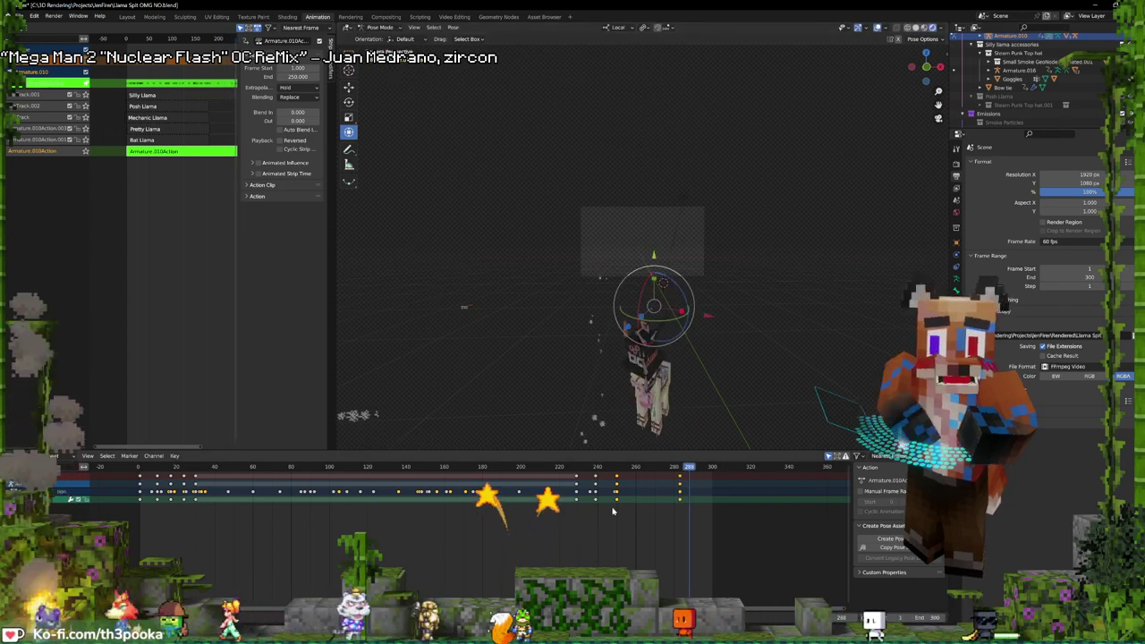
{"action": "key", "text": "t"}
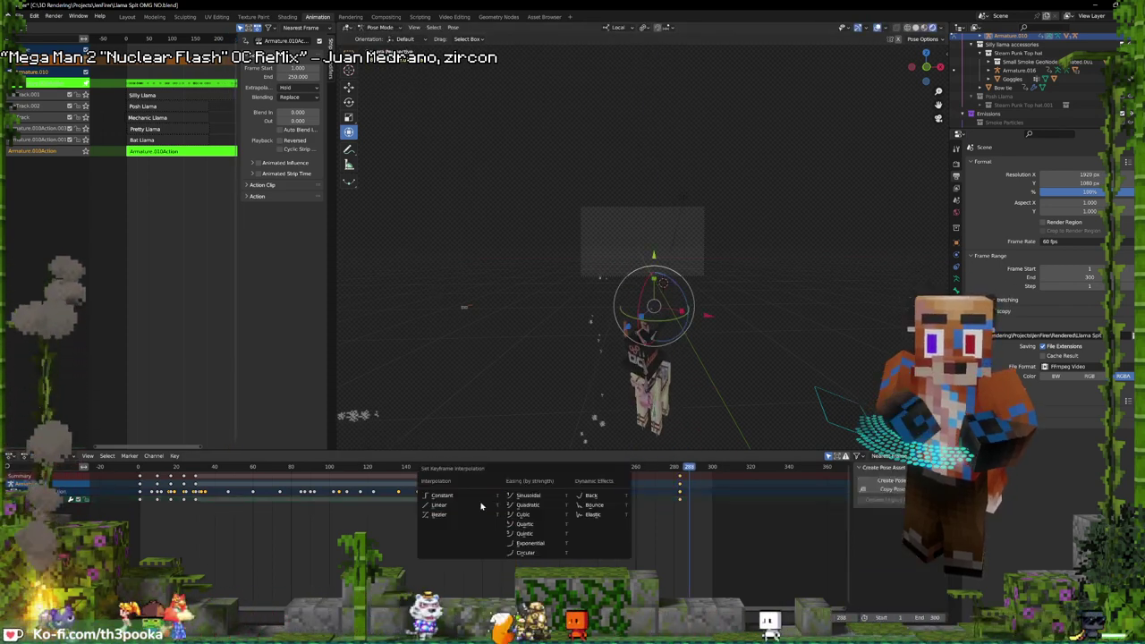
{"action": "left_click", "coordinate": [438, 505]}
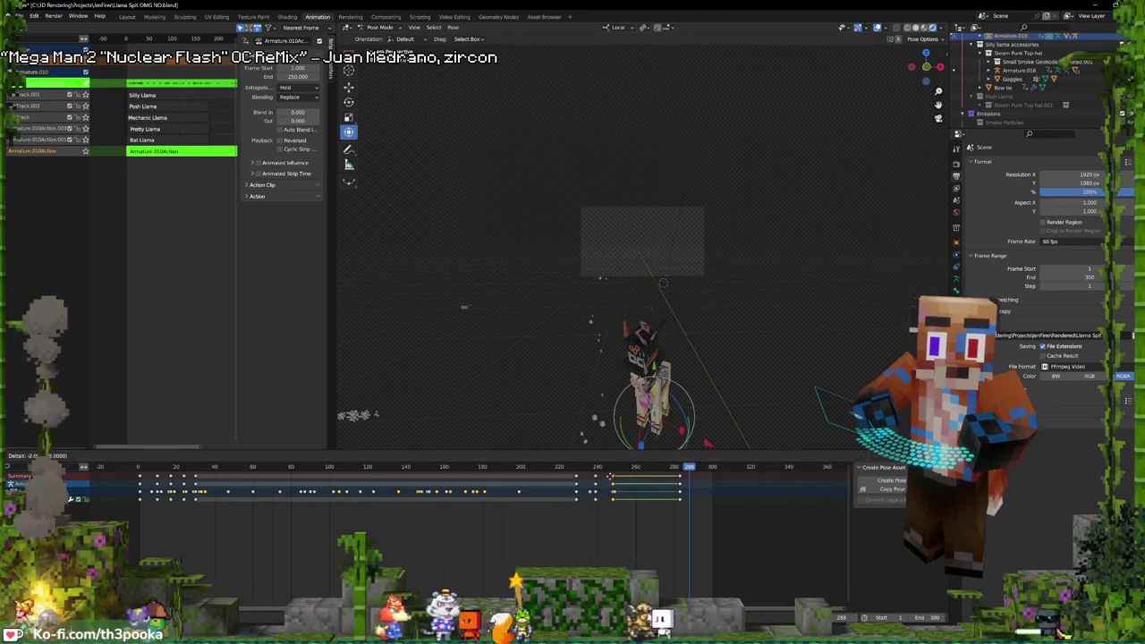
- Move the exit's starting keyframes to about frame 247 and its final keyframes to about frame 262, then play back the exit
{"action": "left_click", "coordinate": [577, 465]}
{"action": "key", "text": "space"}
{"action": "key", "text": "space"}
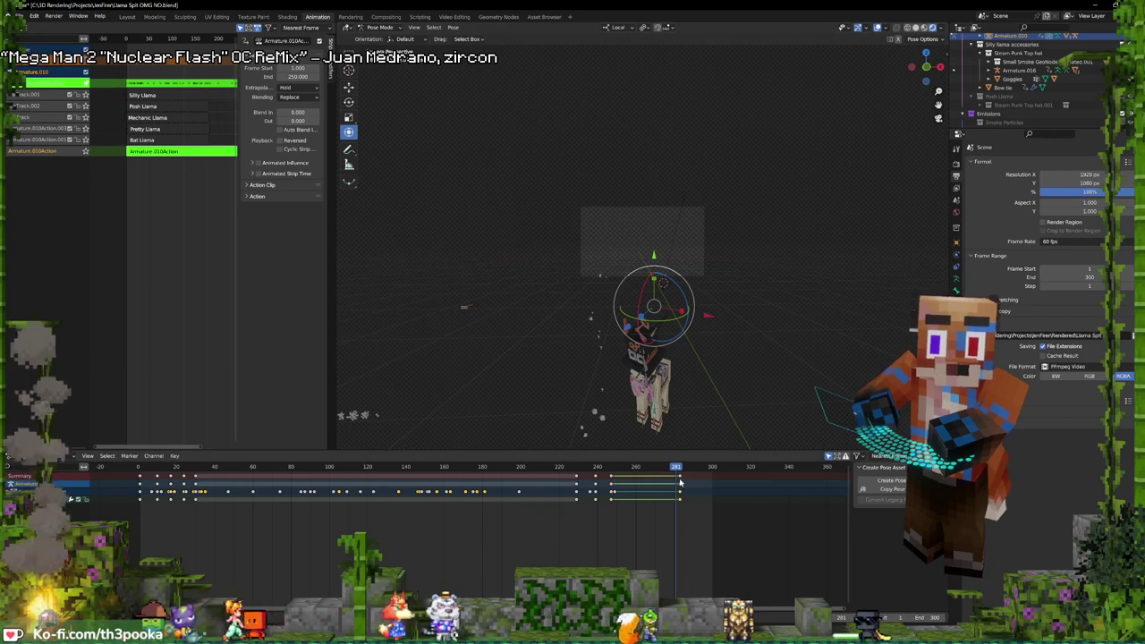
{"action": "key", "text": "g"}
{"action": "left_click", "coordinate": [640, 484]}
{"action": "left_click", "coordinate": [567, 466]}
{"action": "key", "text": "space"}
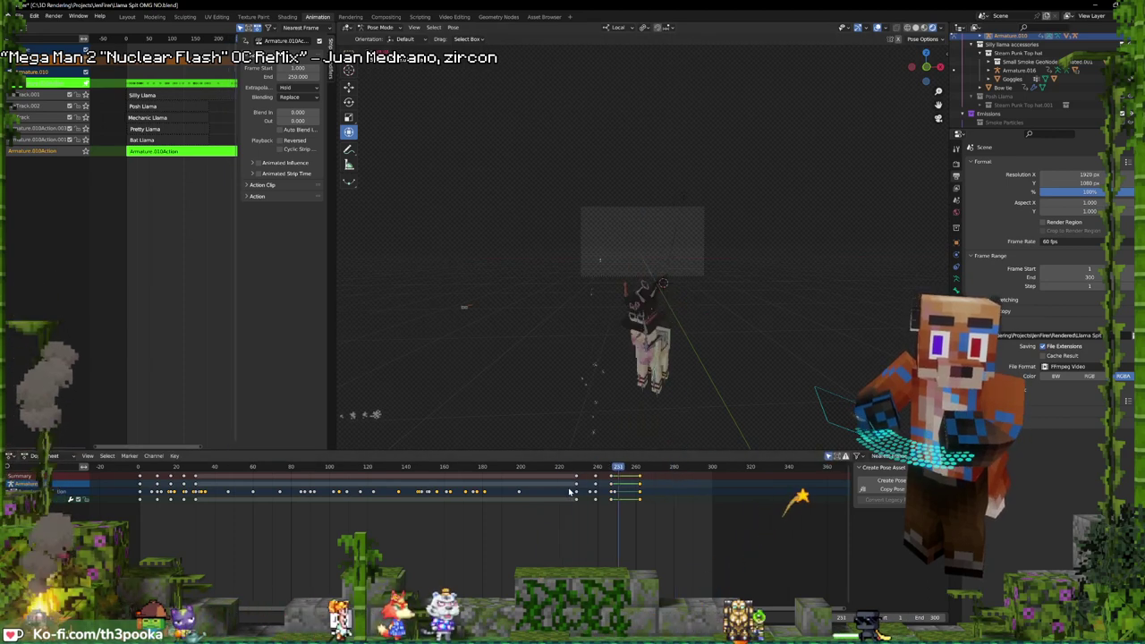
{"action": "key", "text": "space"}
- Set the llama's keyframes at about frame 239 to linear interpolation and scrub through the start of the exit
{"action": "scroll", "coordinate": [637, 501], "scroll_direction": "up", "scroll_amount": 3}
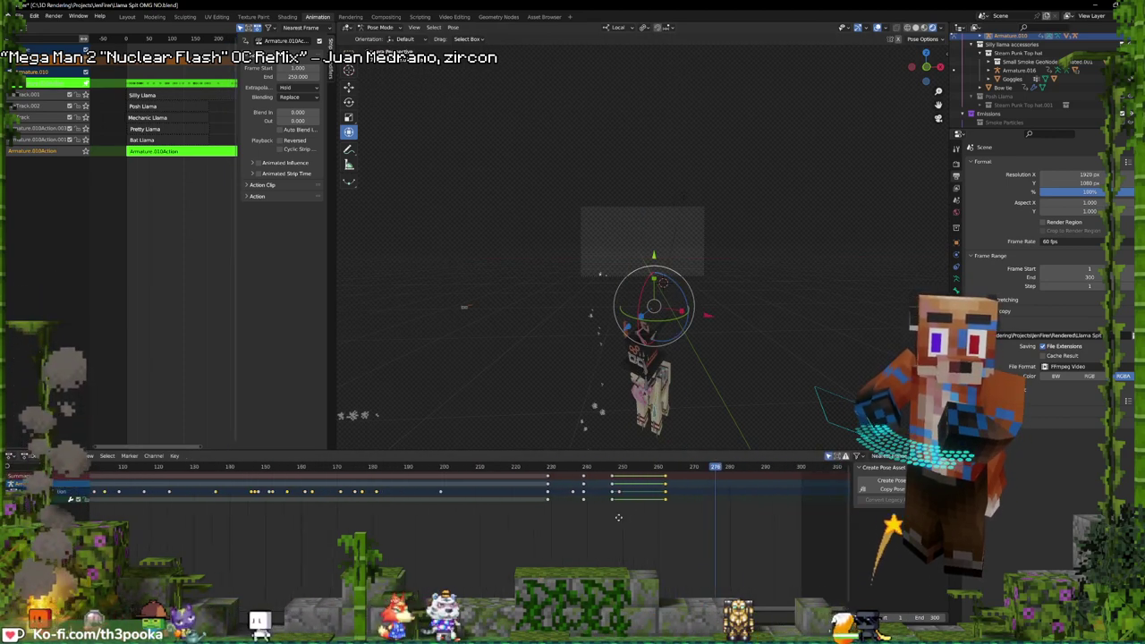
{"action": "key", "text": "t"}
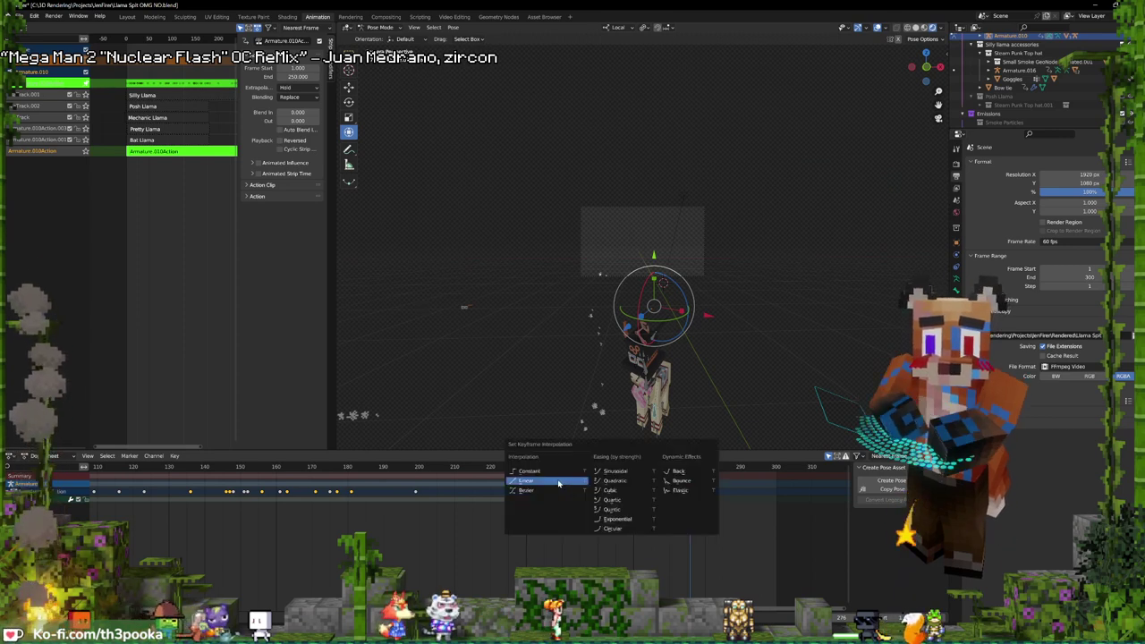
{"action": "left_click", "coordinate": [558, 483]}
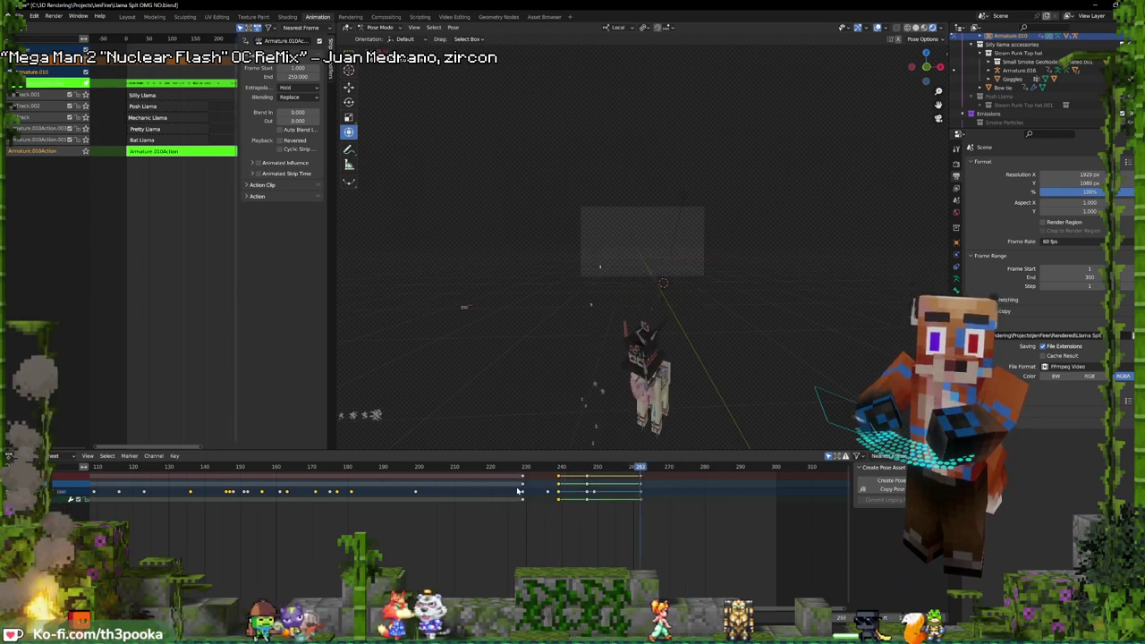
{"action": "mouse_move", "coordinate": [543, 485]}
{"action": "right_mouse_down", "text": "shift"}
{"action": "mouse_move", "coordinate": [524, 484]}
{"action": "mouse_move", "coordinate": [558, 485]}
{"action": "right_mouse_up", "text": "shift"}
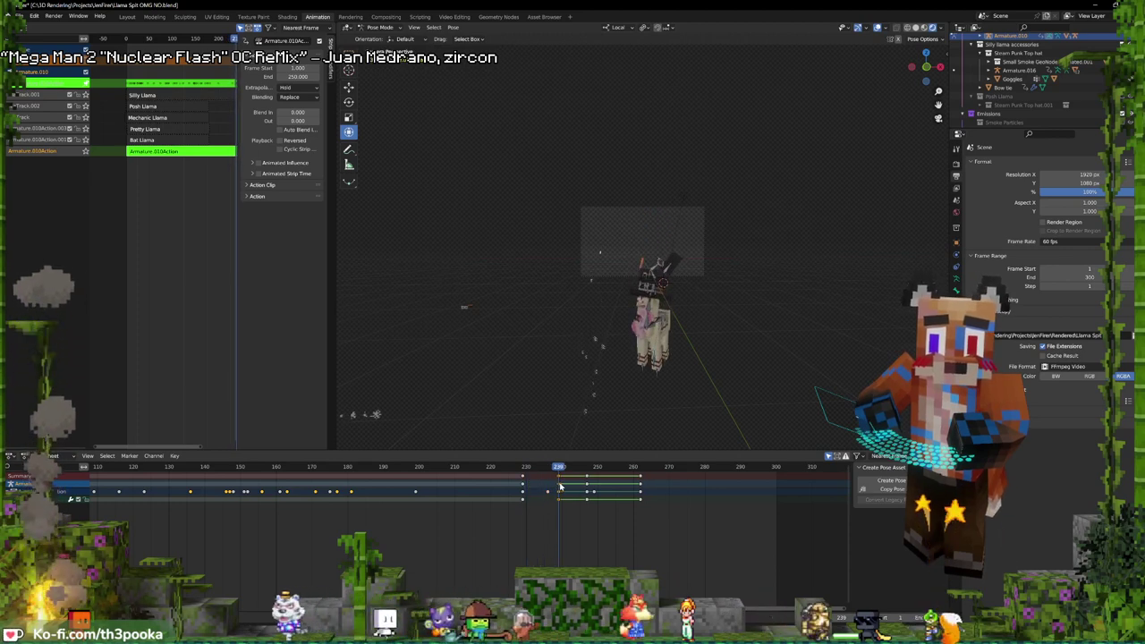
- Move the middle exit keyframes from frame 247 to about frame 242 and play back the timing
{"action": "left_click", "coordinate": [566, 486]}
{"action": "left_click_drag", "start_coordinate": [565, 485], "coordinate": [592, 482]}
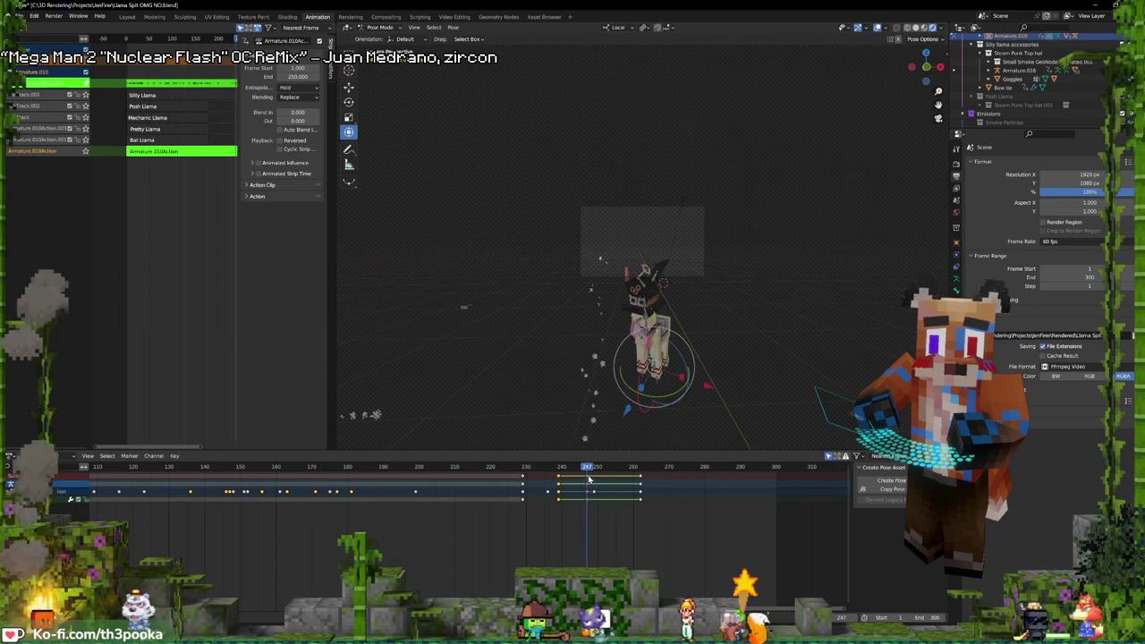
{"action": "key", "text": "g"}
{"action": "left_click", "coordinate": [569, 476]}
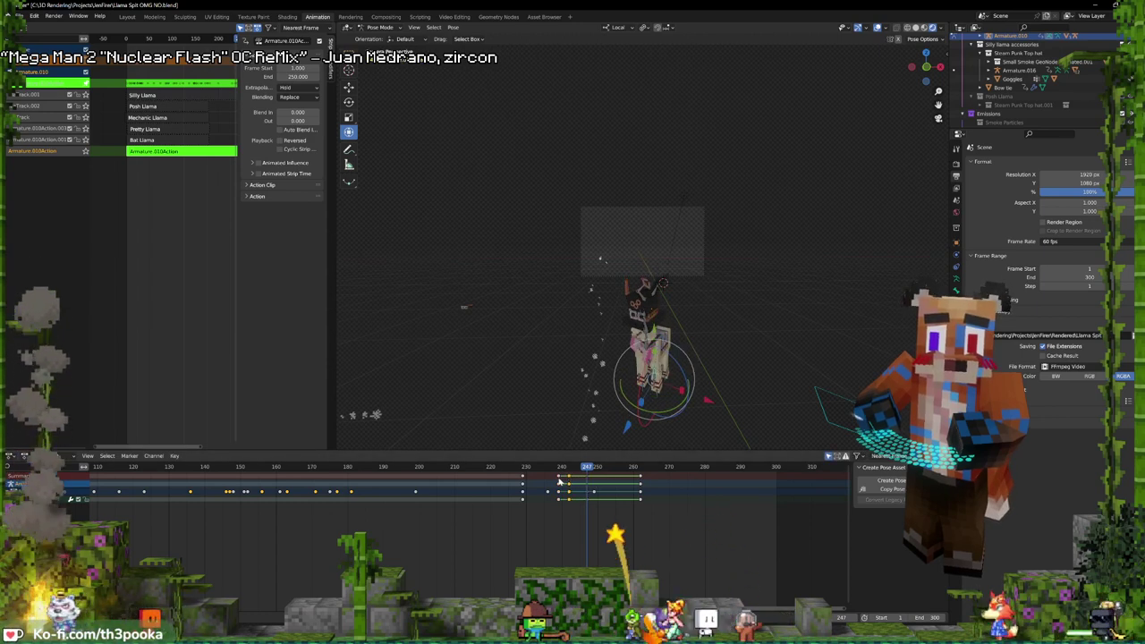
{"action": "left_click_drag", "start_coordinate": [569, 476], "coordinate": [520, 486]}
{"action": "key", "text": "space"}
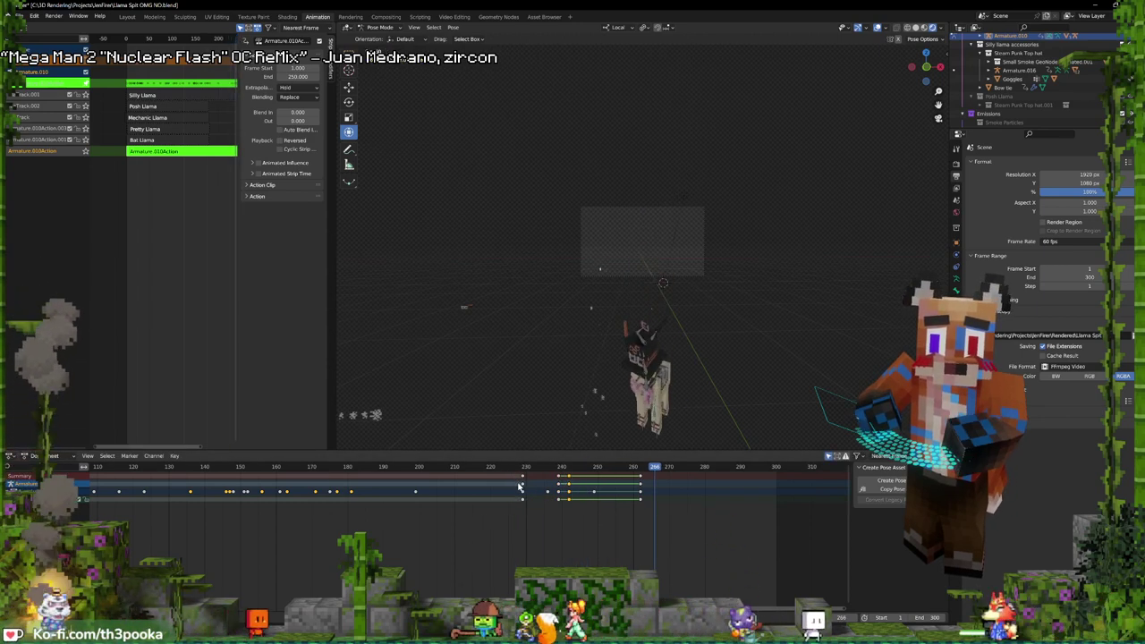
{"action": "key", "text": "space"}
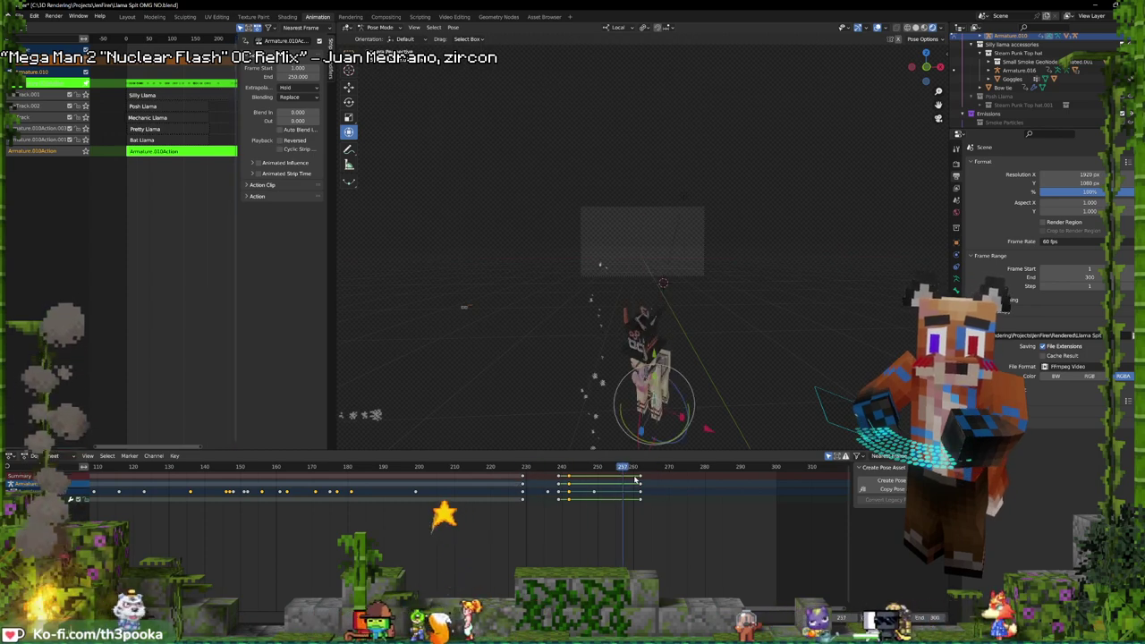
- Move the final exit keyframes to about frame 253 and play back the faster drop
{"action": "left_click_drag", "start_coordinate": [639, 477], "coordinate": [608, 478]}
{"action": "right_click_drag", "start_coordinate": [608, 480], "coordinate": [523, 487], "text": "shift"}
{"action": "key", "text": "space"}
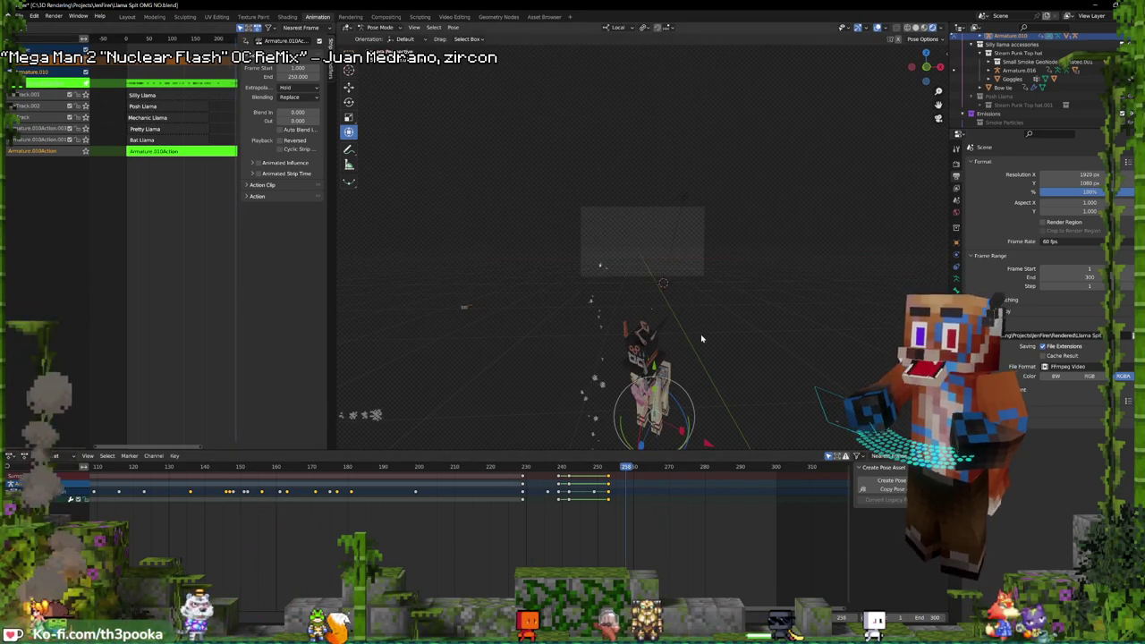
- Return the armature to Object Mode, exit tweak mode on the Armature.010Action strip and select the Silly Llama strip
{"action": "key", "text": "ctrl+Tab"}
{"action": "left_click", "coordinate": [20, 16]}
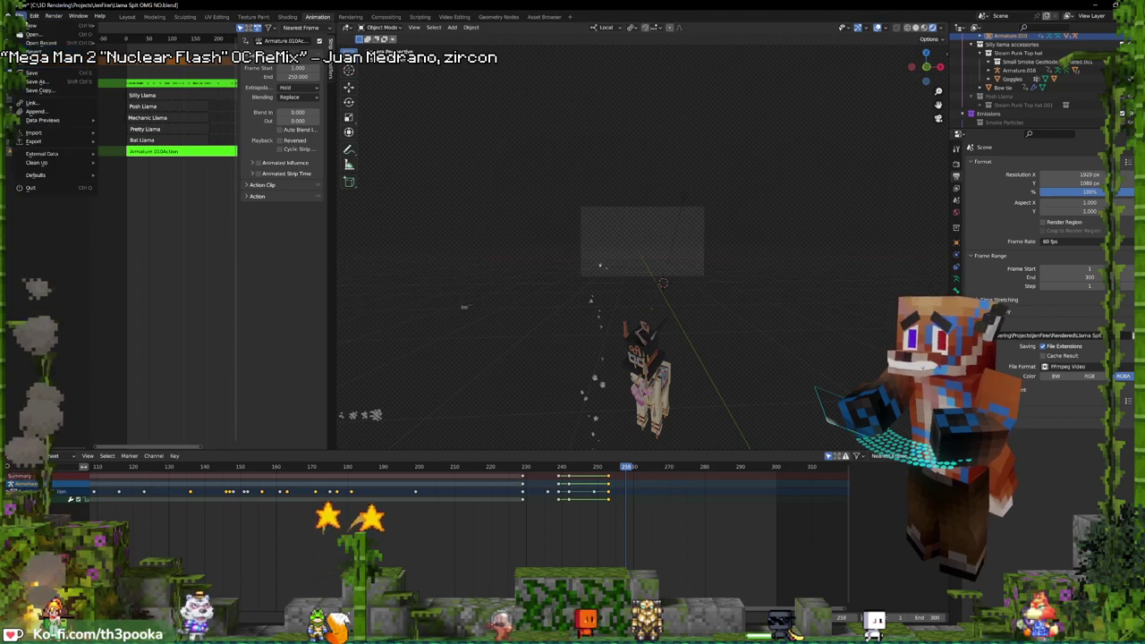
{"action": "left_click", "coordinate": [163, 152]}
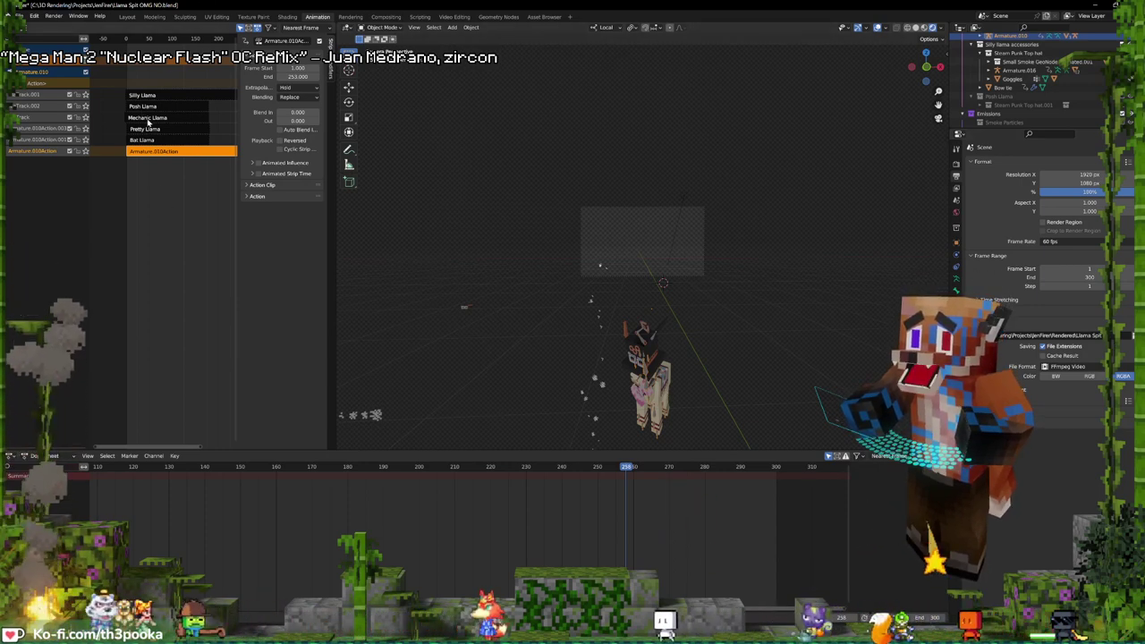
{"action": "left_click", "coordinate": [149, 119]}
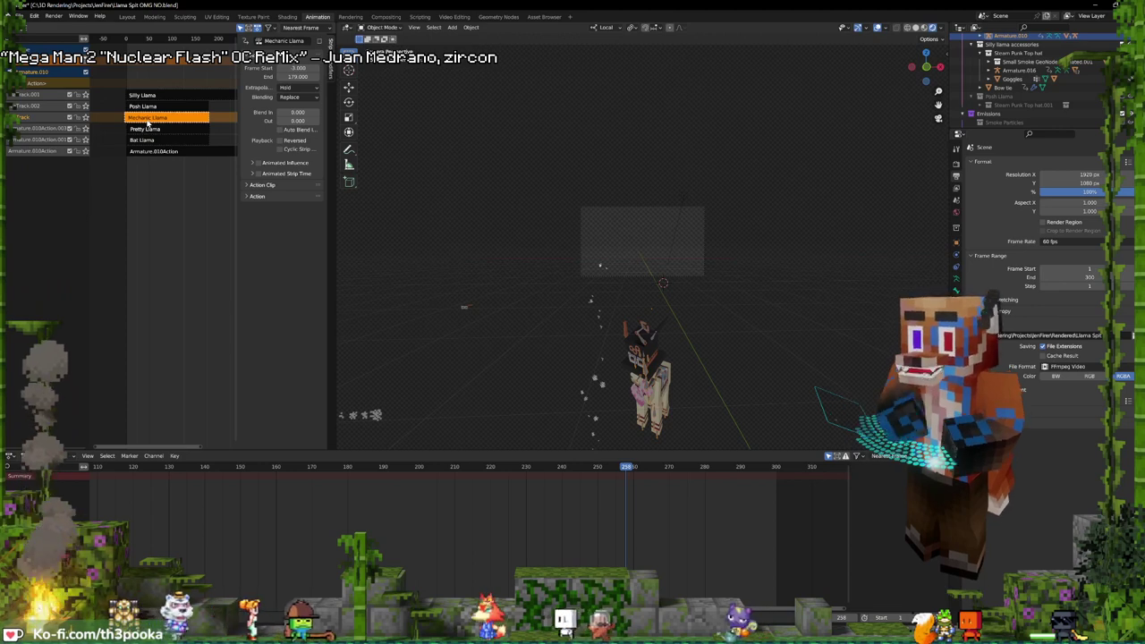
{"action": "left_click", "coordinate": [143, 96]}
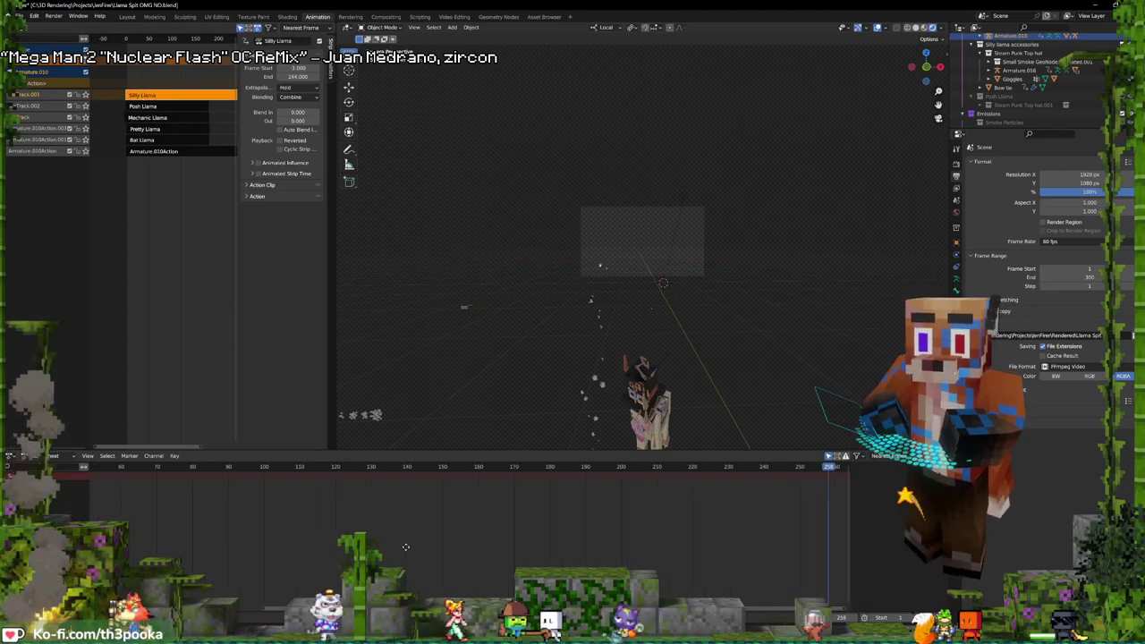
- Play back the Silly Llama scene from the beginning and render its animation
{"action": "scroll", "coordinate": [241, 520], "scroll_direction": "down", "scroll_amount": 5}
{"action": "right_click", "coordinate": [266, 511], "text": "shift"}
{"action": "key", "text": "space"}
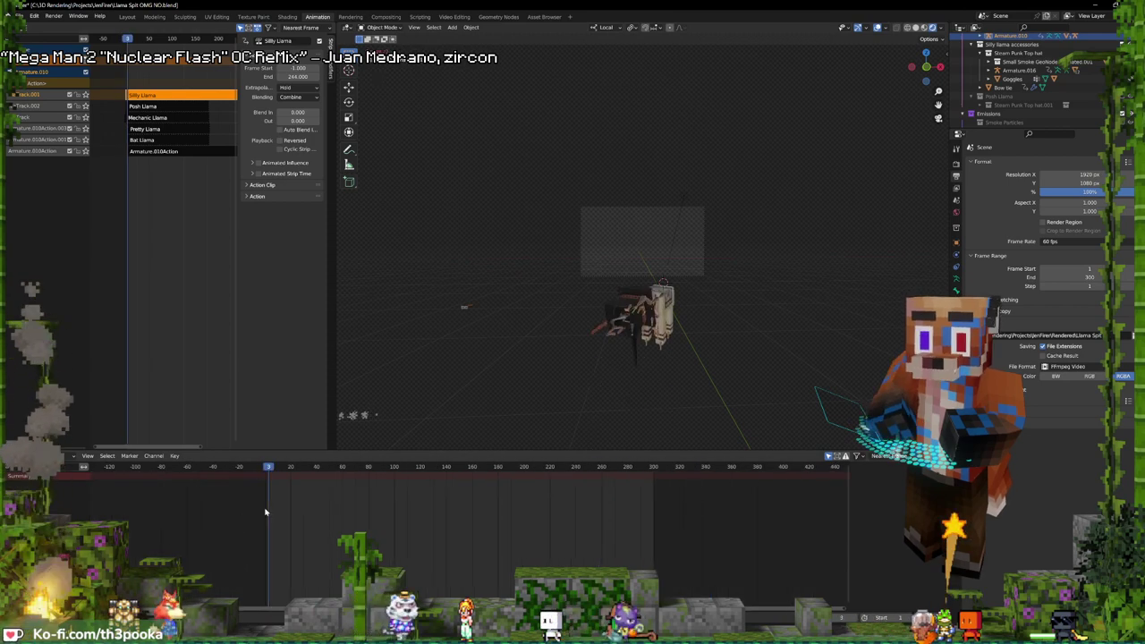
{"action": "scroll", "coordinate": [632, 294], "scroll_direction": "up", "scroll_amount": 3}
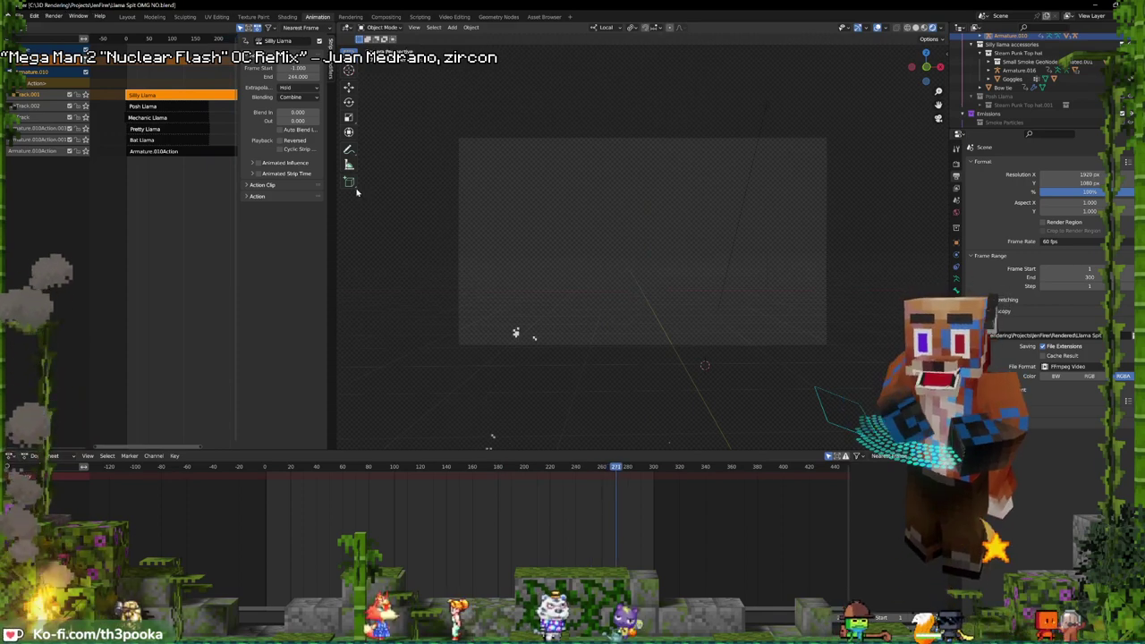
{"action": "left_click", "coordinate": [50, 17]}
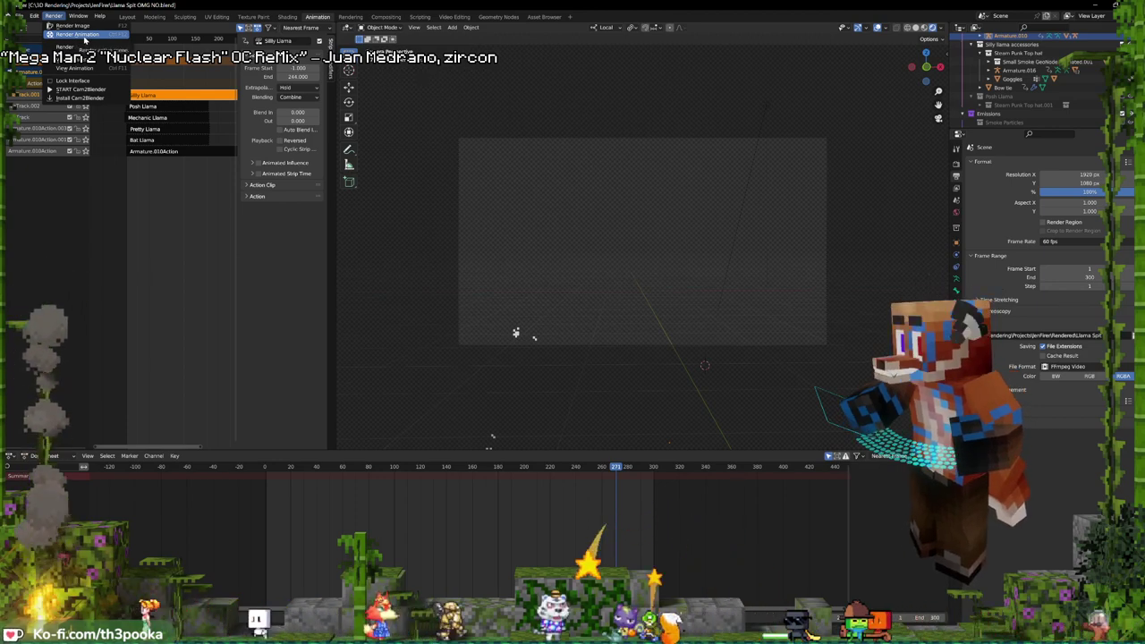
{"action": "left_click", "coordinate": [79, 34]}
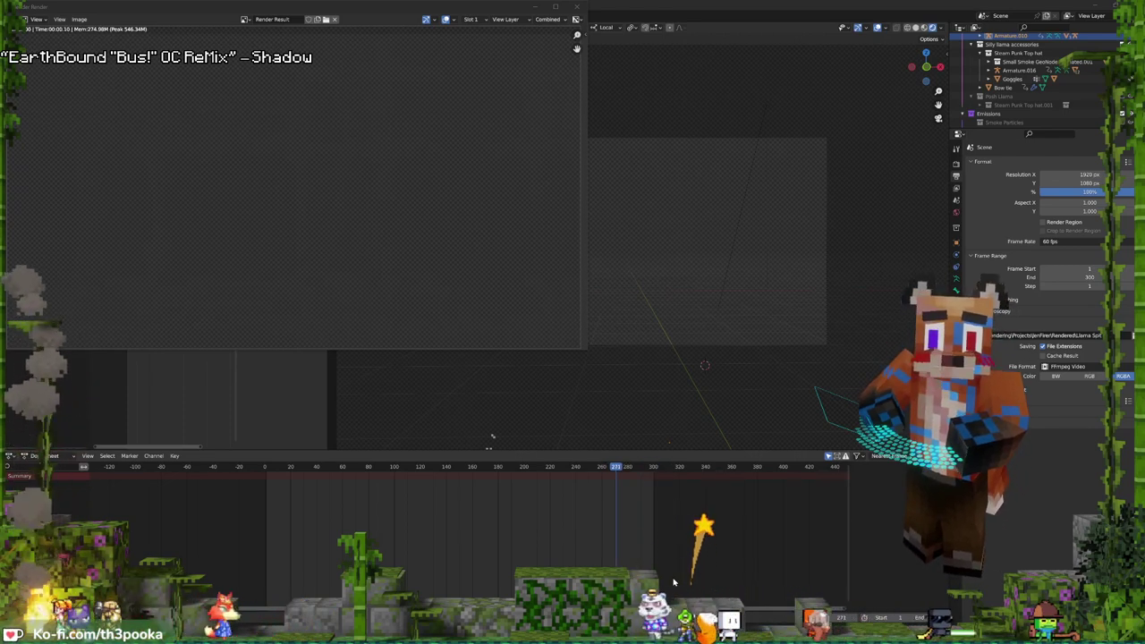
- Disable the Silly llama accessories collection, set the Llama Skin material's Light Grey cloth to 0 and play back briefly
{"action": "left_click", "coordinate": [971, 45]}
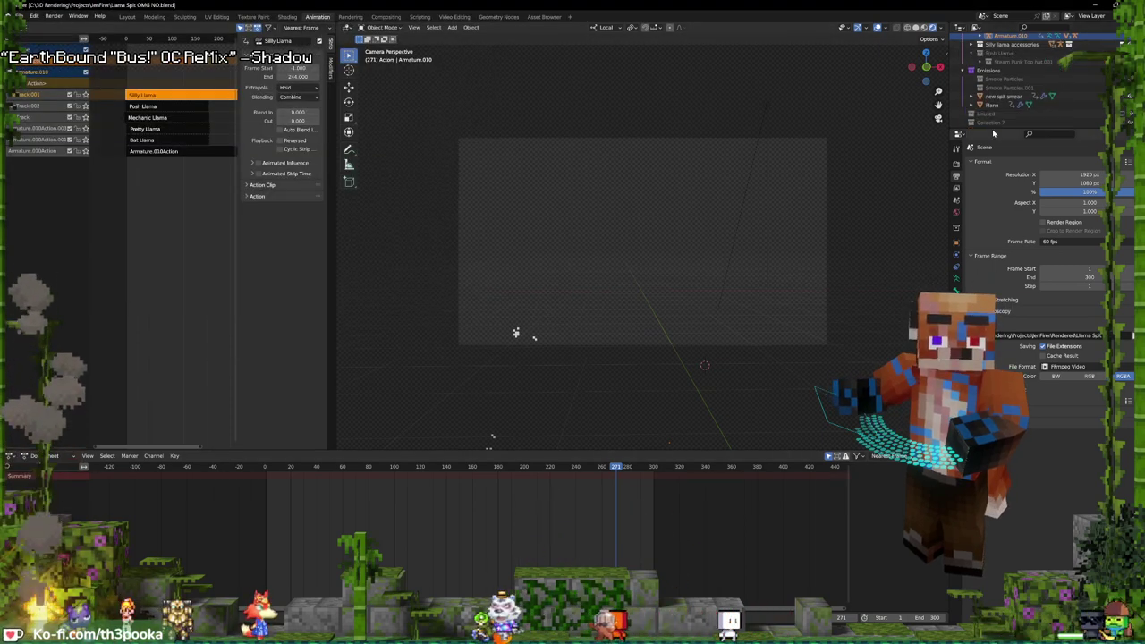
{"action": "scroll", "coordinate": [1003, 90], "scroll_direction": "up", "scroll_amount": 3}
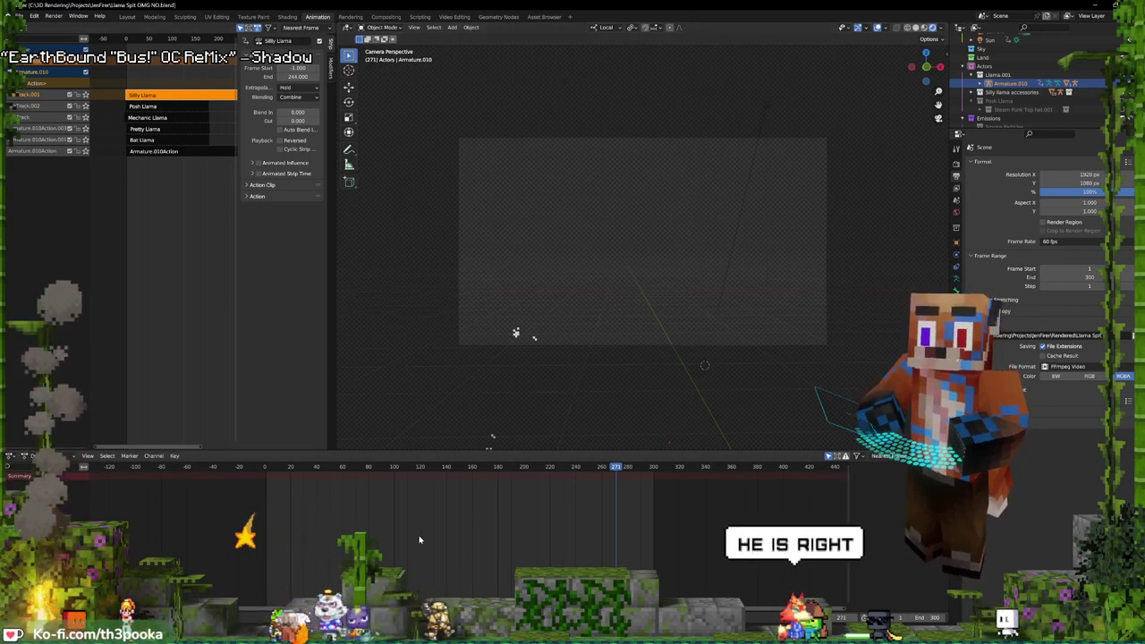
{"action": "left_click", "coordinate": [267, 493]}
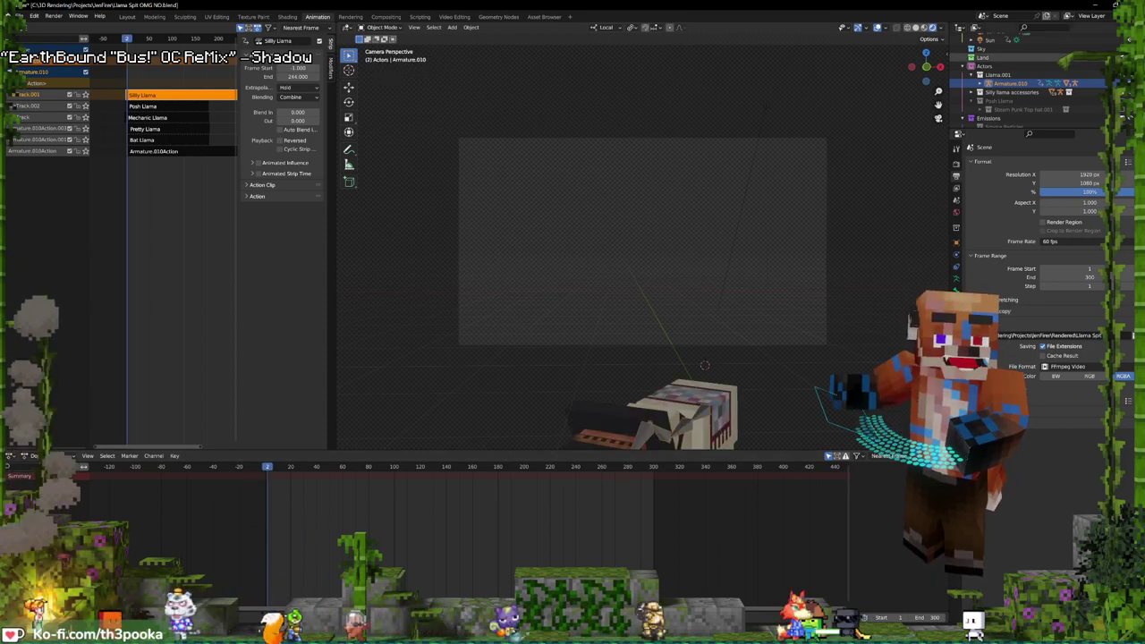
{"action": "left_click", "coordinate": [715, 401]}
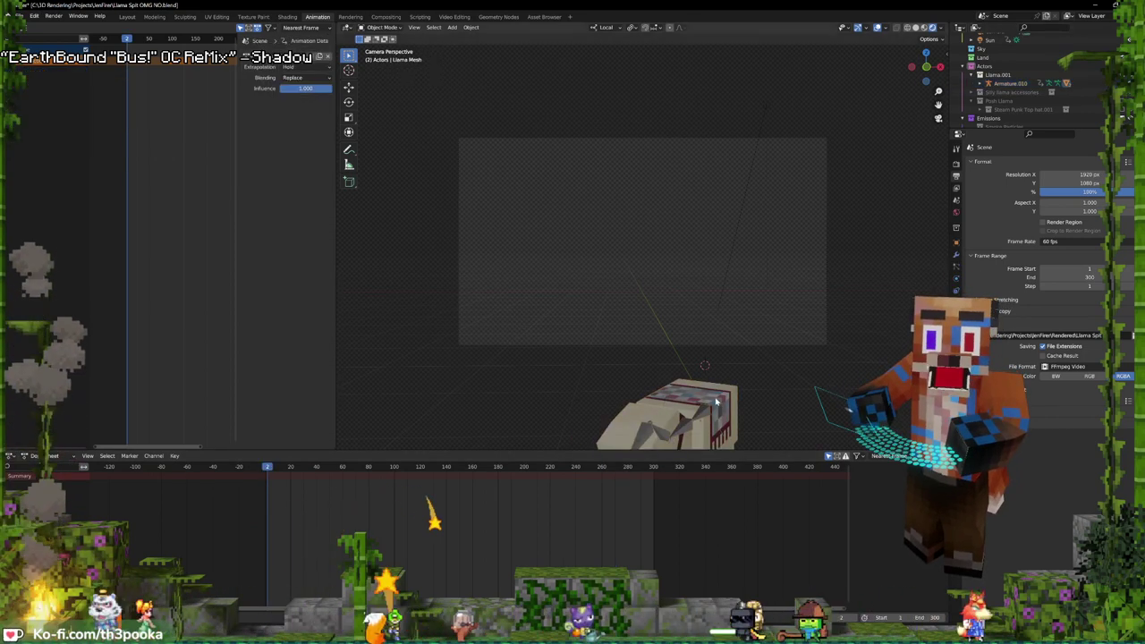
{"action": "left_click", "coordinate": [956, 314]}
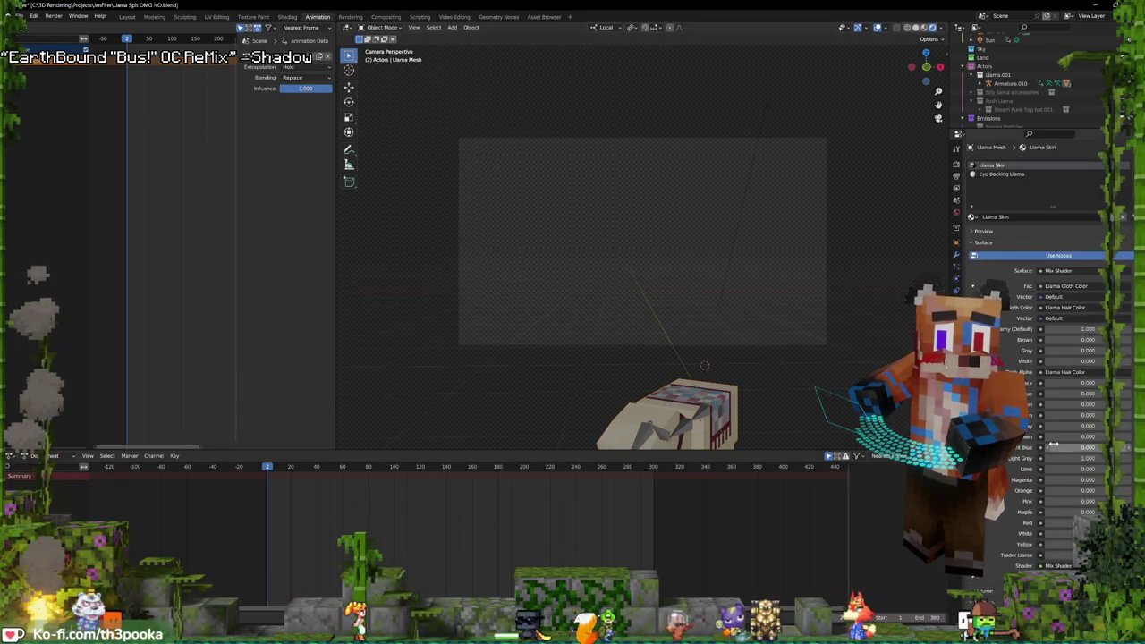
{"action": "left_click_drag", "start_coordinate": [1073, 458], "coordinate": [1037, 458]}
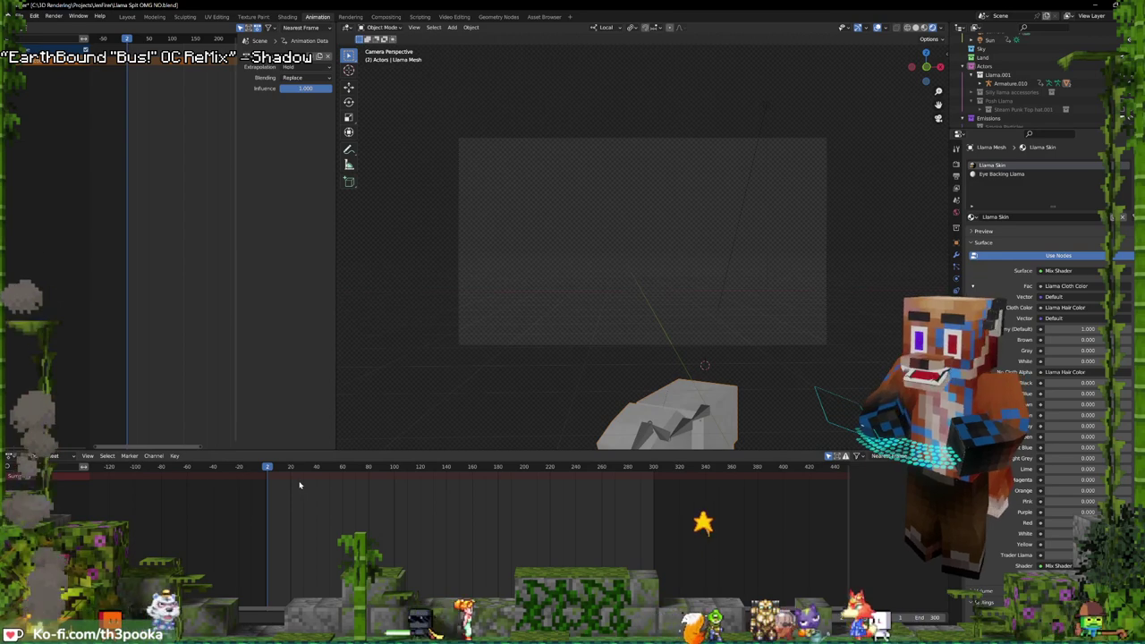
{"action": "key", "text": "space"}
{"action": "key", "text": "space"}
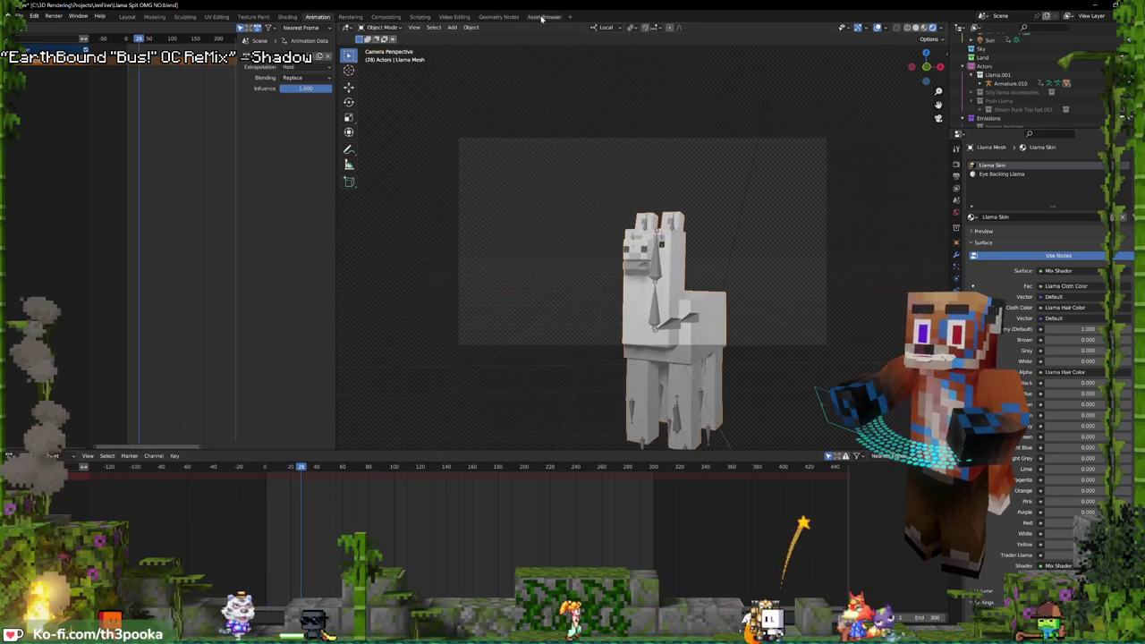
- Mute the Silly Llama voice channels 11 and 12 in the video sequencer and return to frame 0
{"action": "left_click", "coordinate": [453, 17]}
{"action": "left_click", "coordinate": [538, 492]}
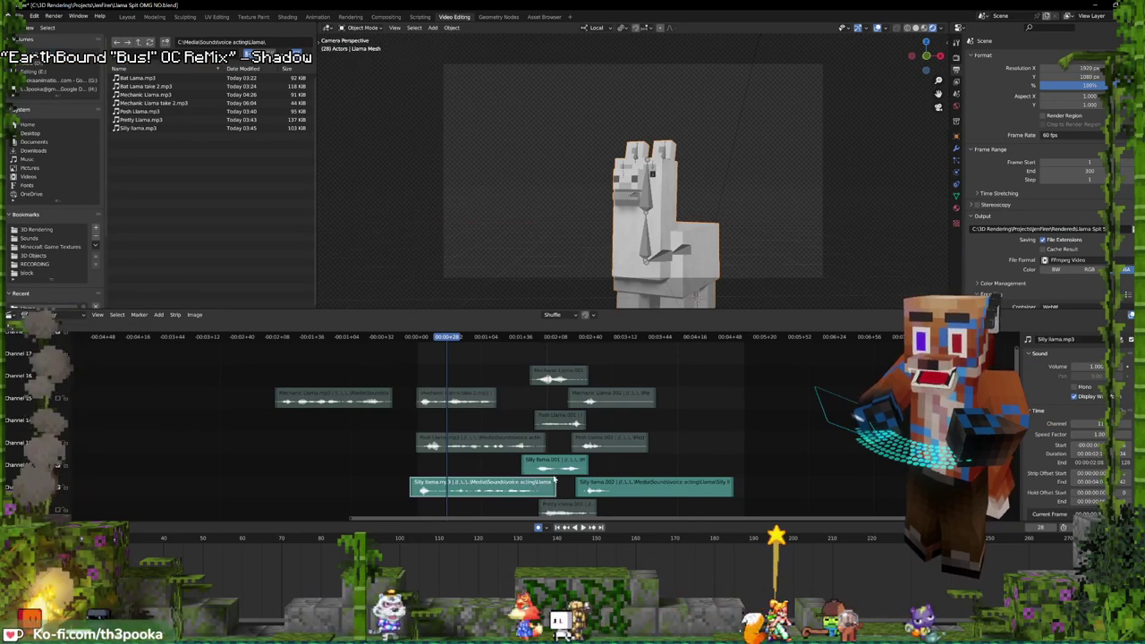
{"action": "left_click", "coordinate": [58, 488]}
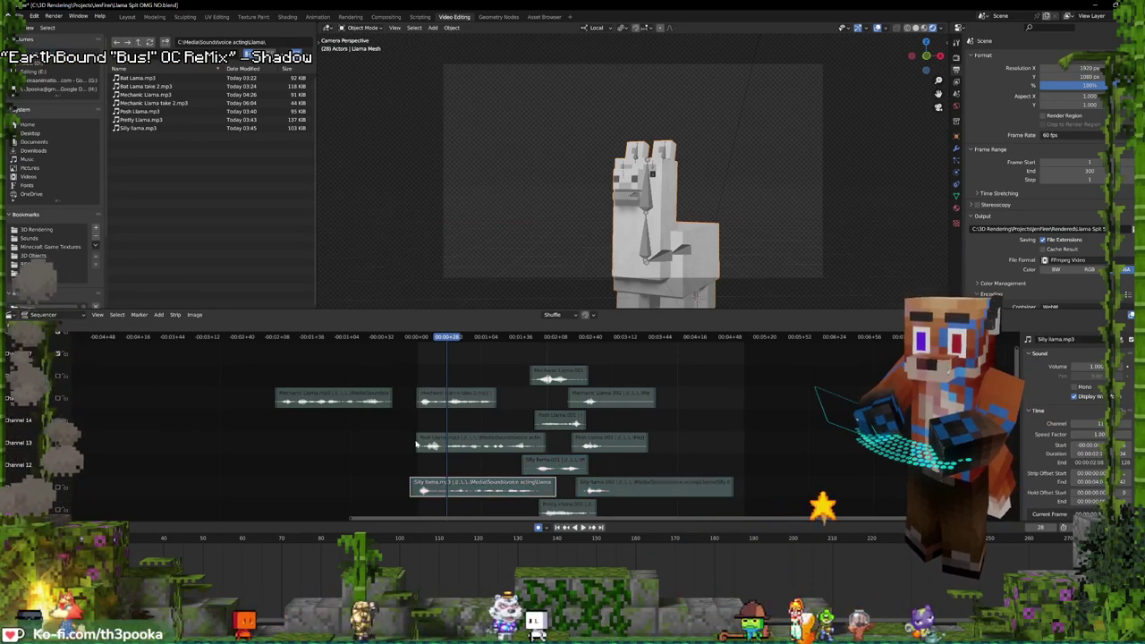
{"action": "left_click", "coordinate": [415, 339]}
{"action": "key", "text": "space"}
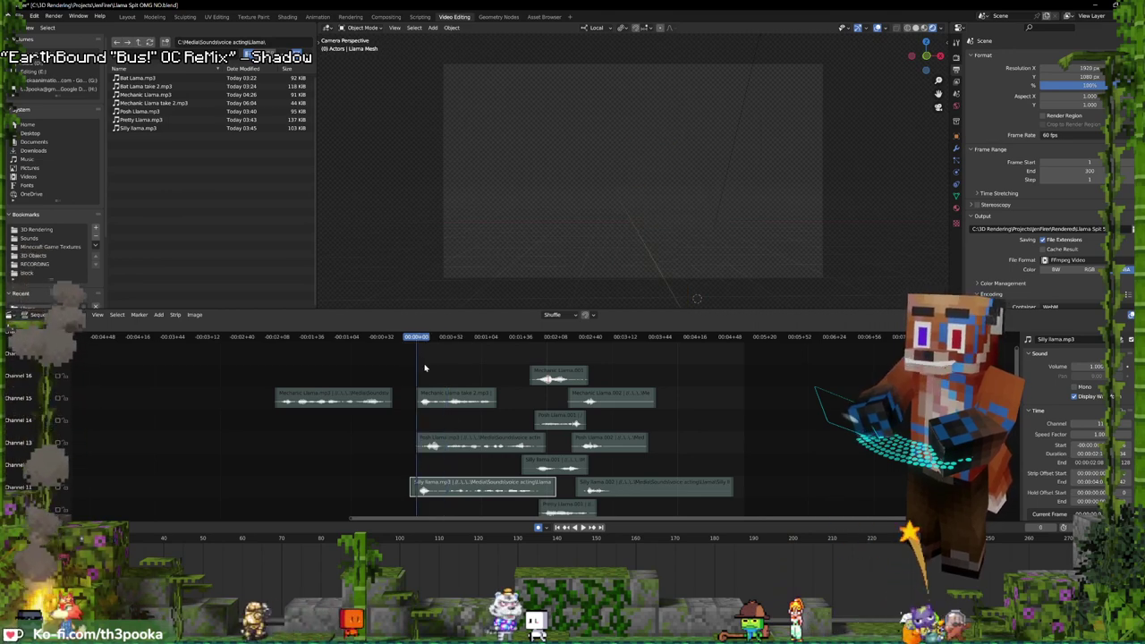
{"action": "key", "text": "alt+Tab"}
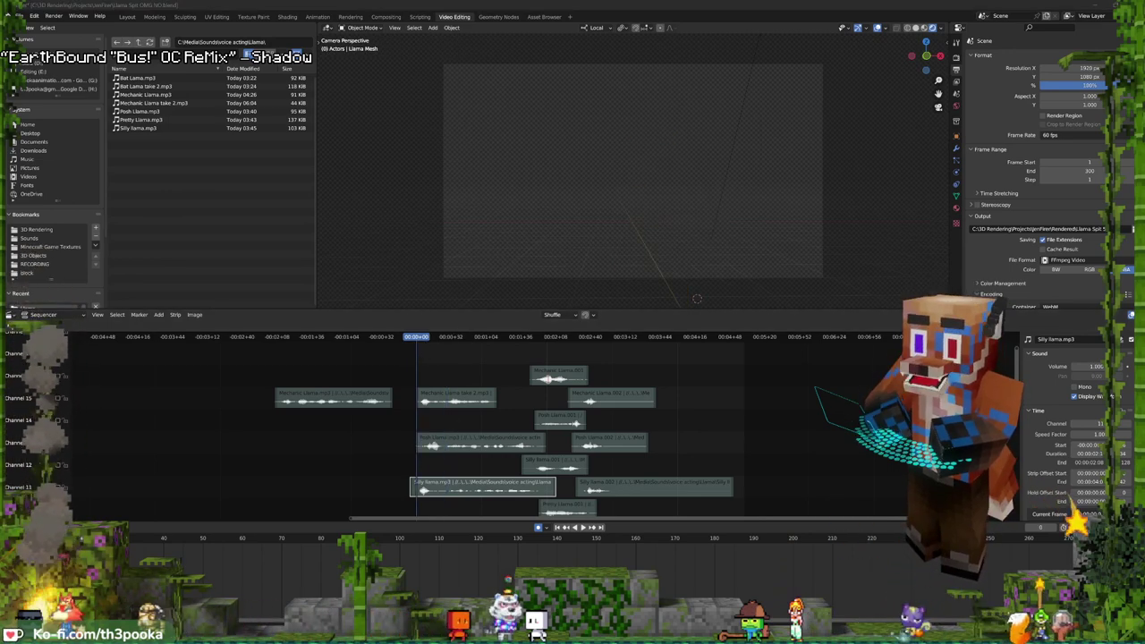
- Browse from the llama voice recordings to the enderdragon folder inside MineCraft Sounds\mob
{"action": "left_click", "coordinate": [748, 4]}
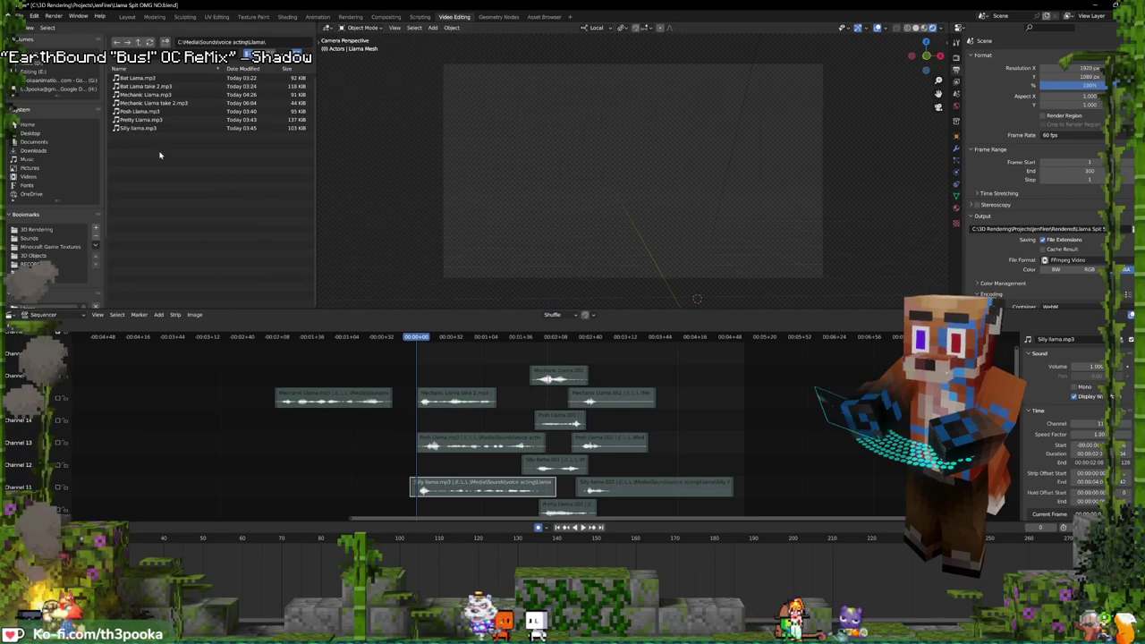
{"action": "left_click", "coordinate": [139, 42]}
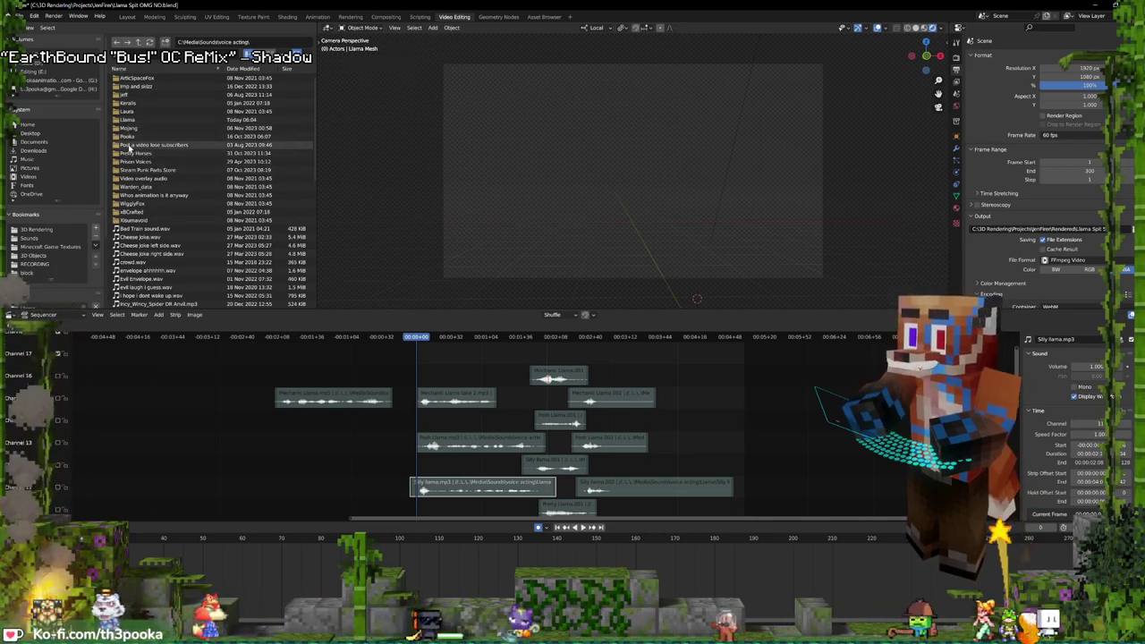
{"action": "left_click", "coordinate": [138, 42]}
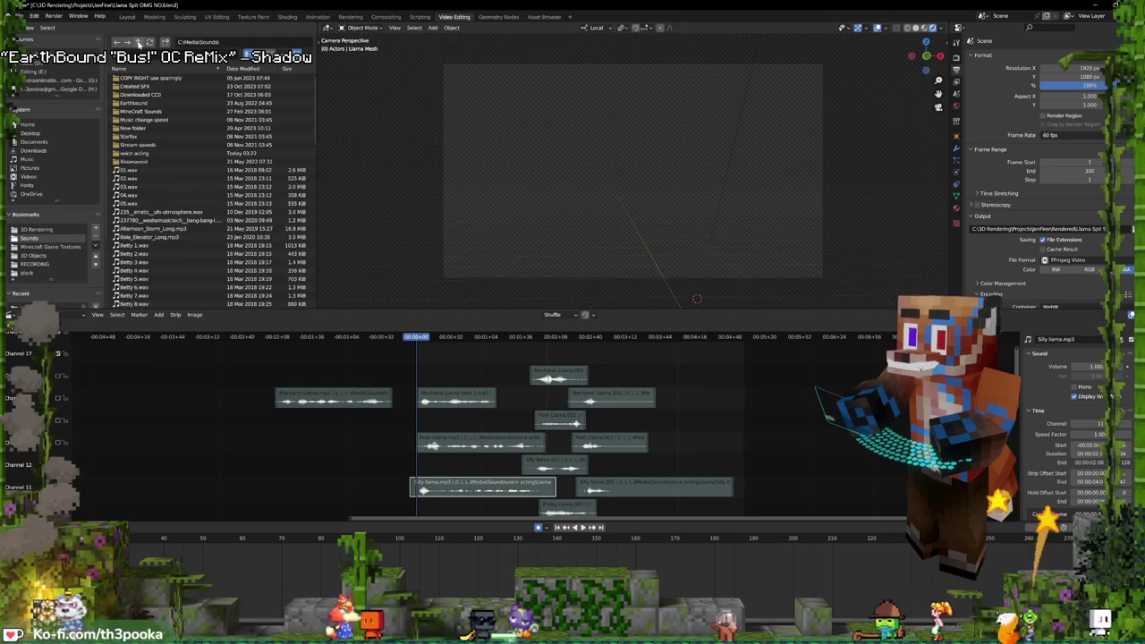
{"action": "double_click", "coordinate": [139, 111]}
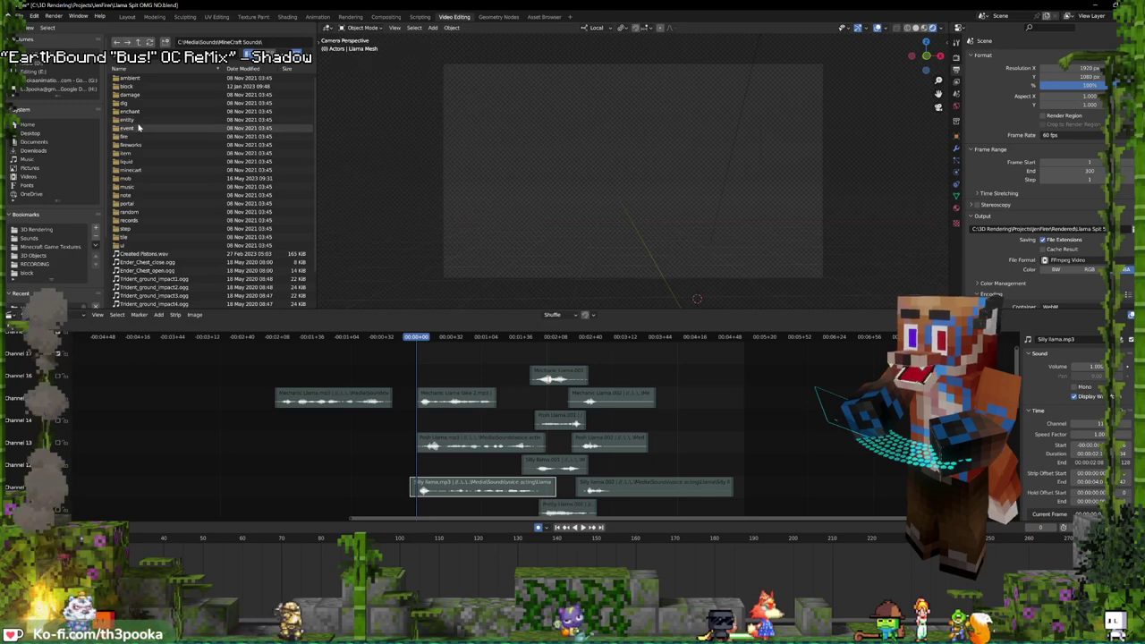
{"action": "double_click", "coordinate": [143, 119]}
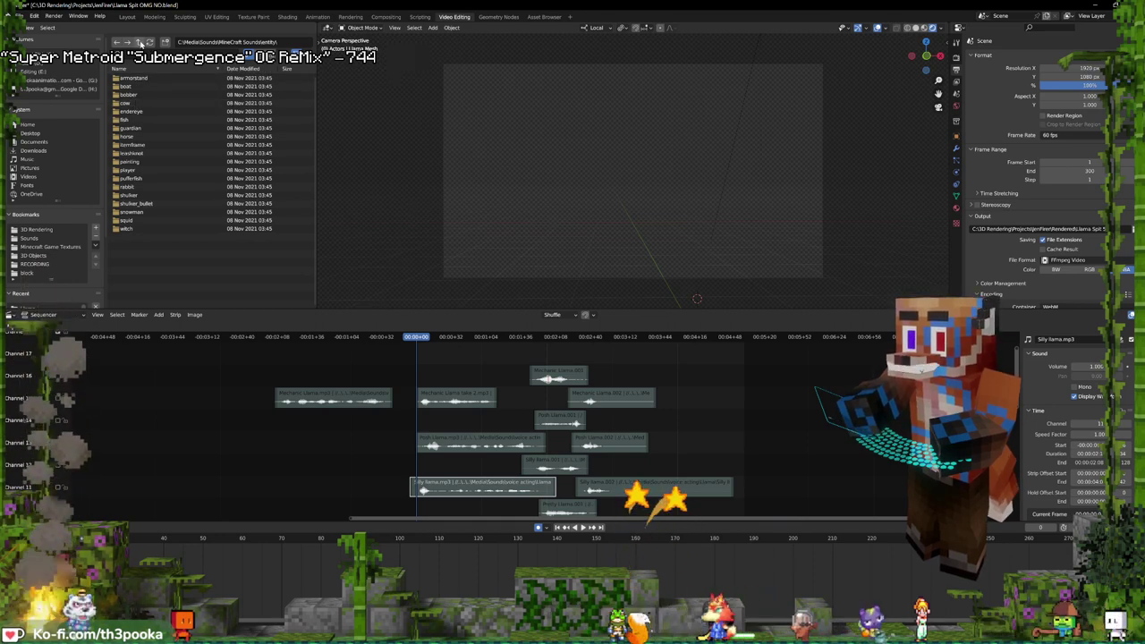
{"action": "left_click", "coordinate": [140, 42]}
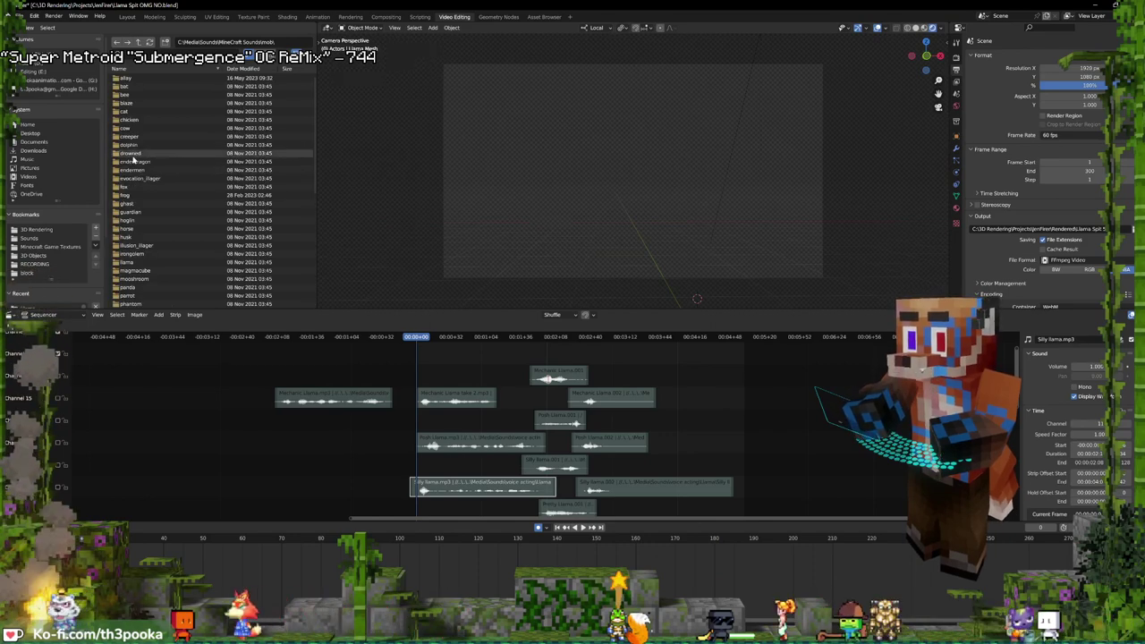
{"action": "left_click", "coordinate": [149, 164]}
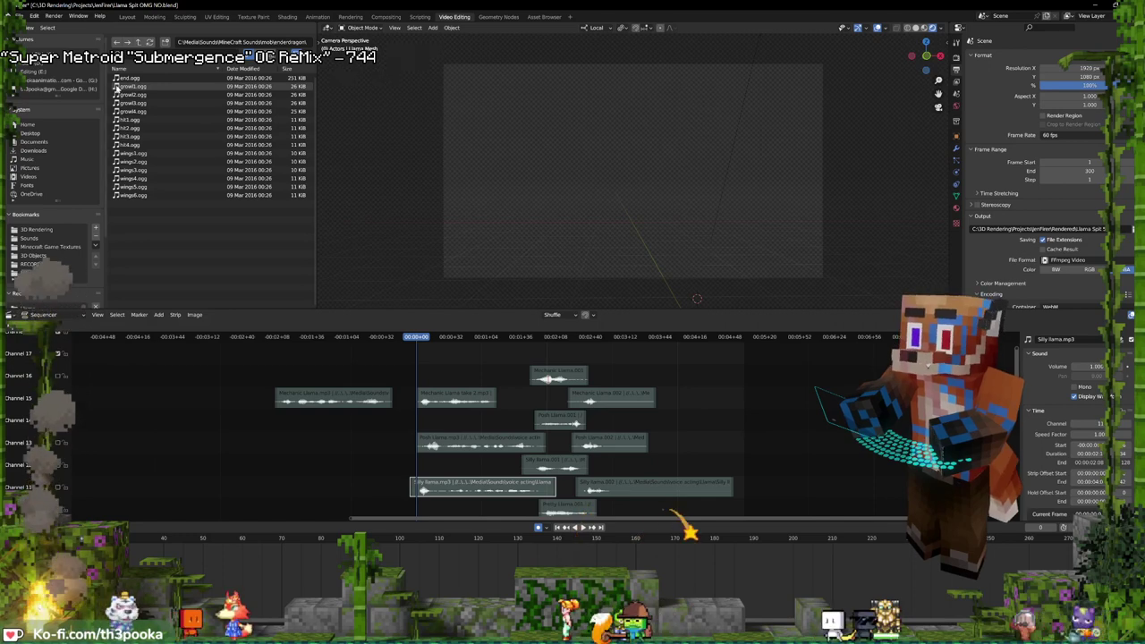
- Try growl1.ogg on channel 17 at the scene start with volume 0.4, play it back and delete the strip
{"action": "left_click_drag", "start_coordinate": [116, 87], "coordinate": [414, 354]}
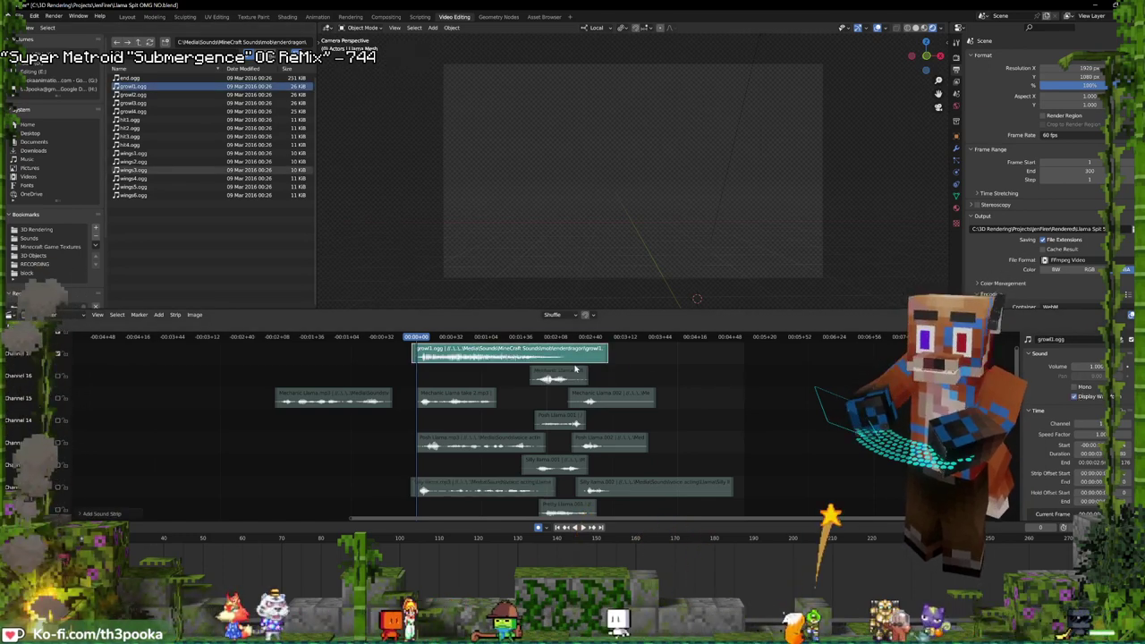
{"action": "scroll", "coordinate": [481, 398], "scroll_direction": "up", "scroll_amount": 3}
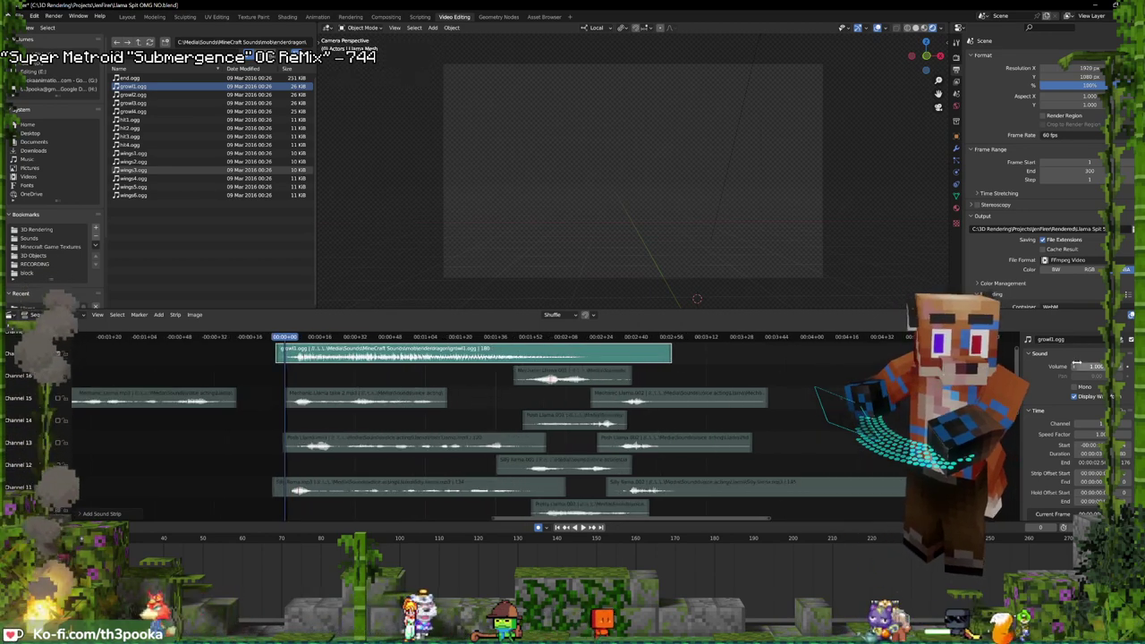
{"action": "key", "text": "space"}
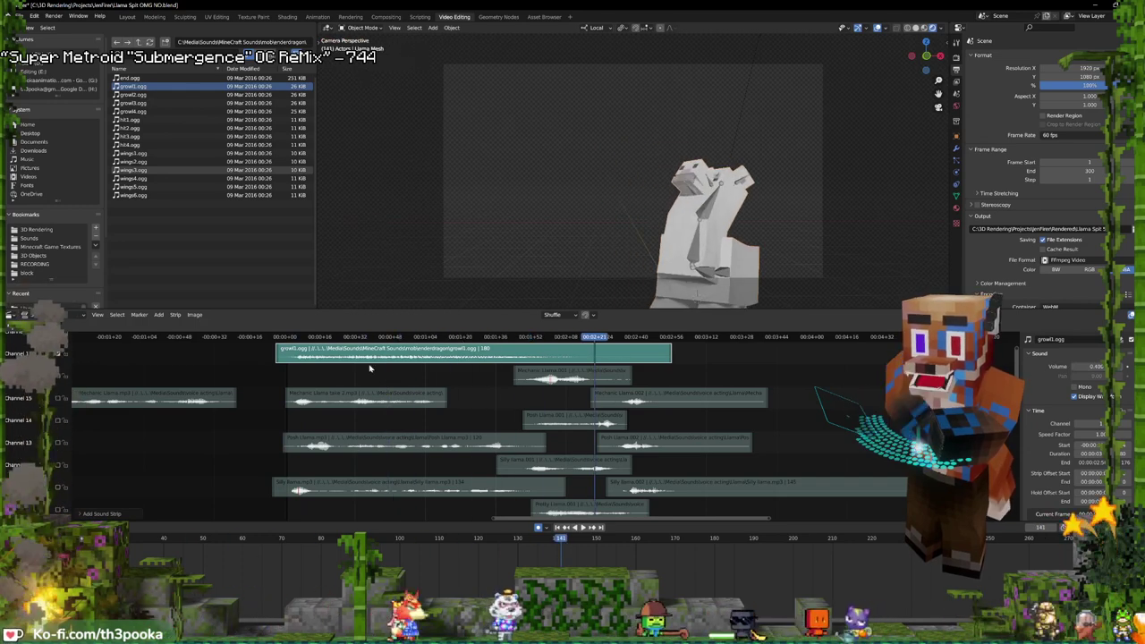
{"action": "key", "text": "Delete"}
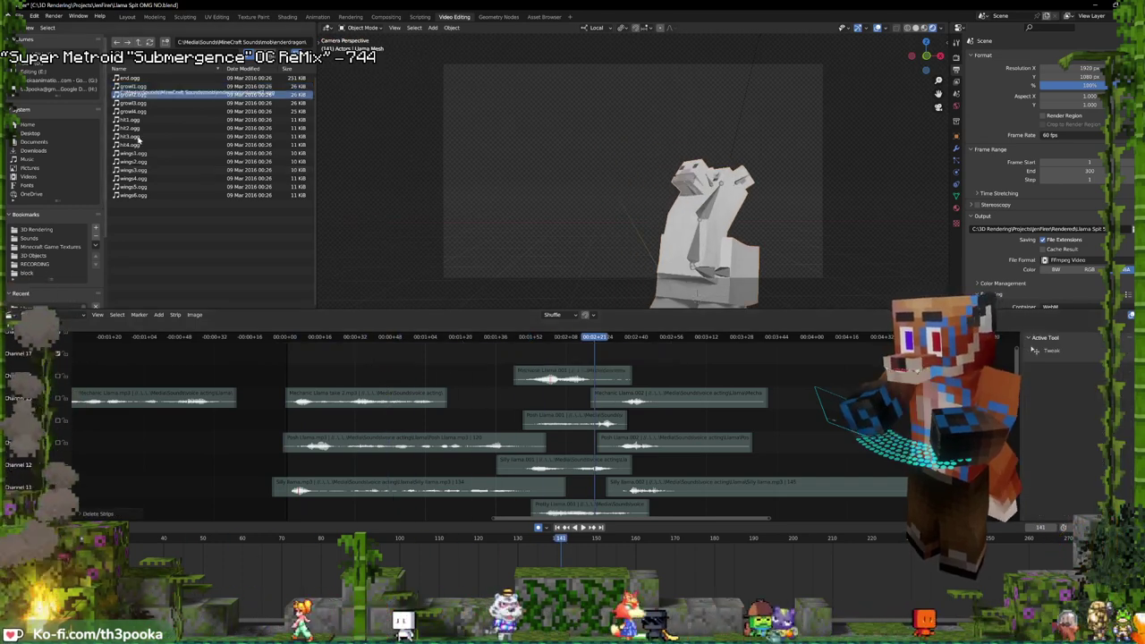
- Try growl2.ogg on channel 17, display its waveform and delete the strip
{"action": "left_click_drag", "start_coordinate": [133, 94], "coordinate": [278, 360]}
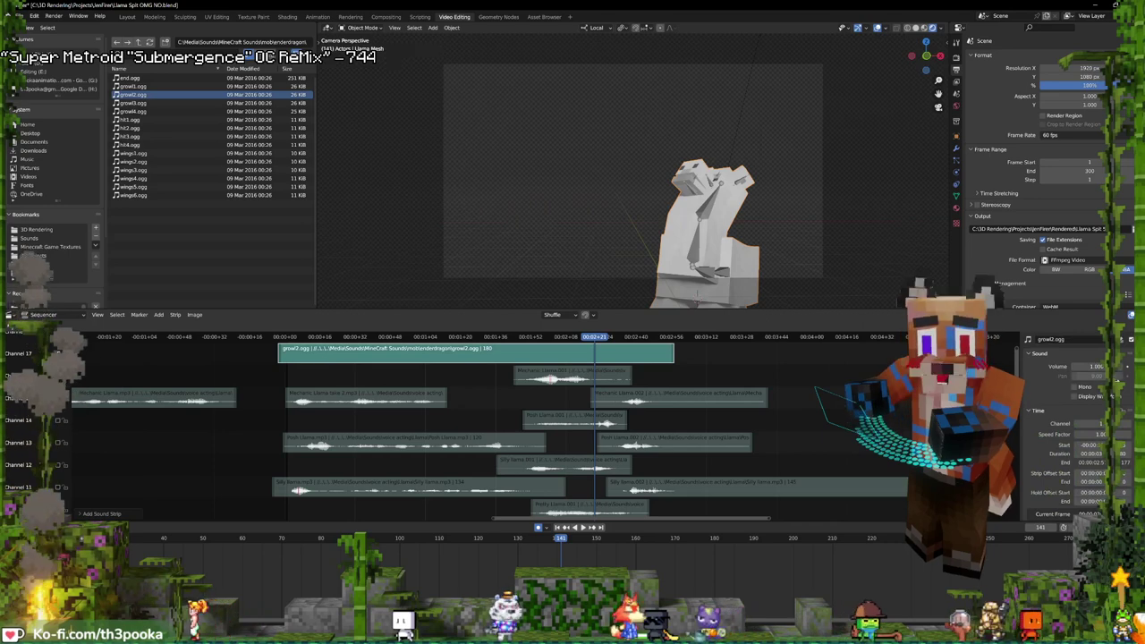
{"action": "left_click", "coordinate": [1080, 396]}
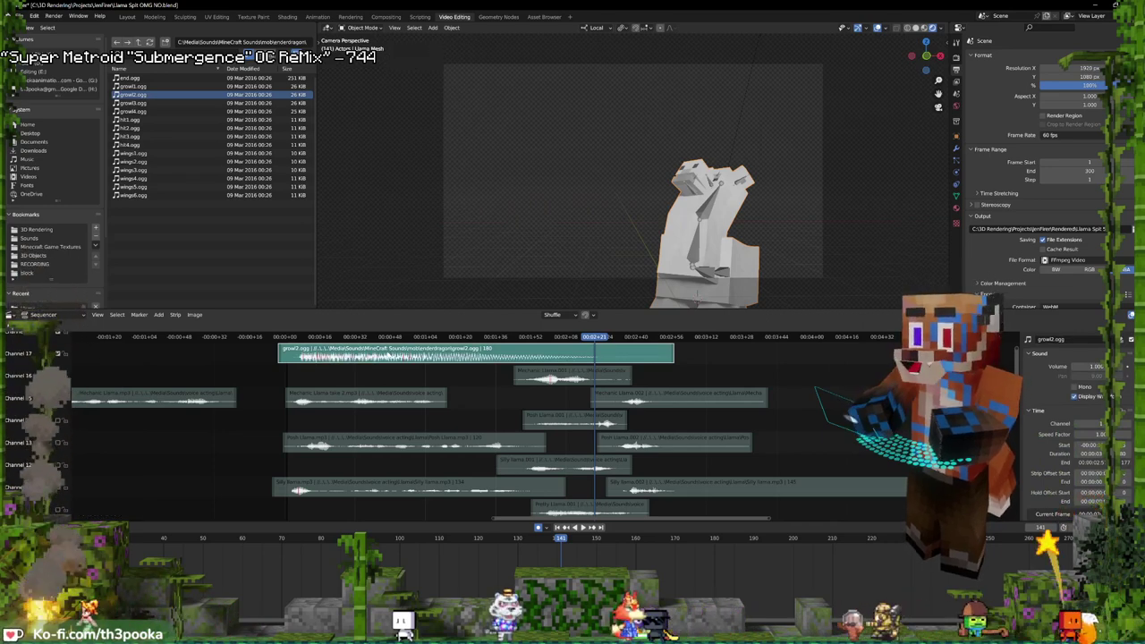
{"action": "key", "text": "Delete"}
- Try hit1.ogg on channel 17, play it back from the scene start and delete the strip
{"action": "left_click_drag", "start_coordinate": [116, 118], "coordinate": [366, 352]}
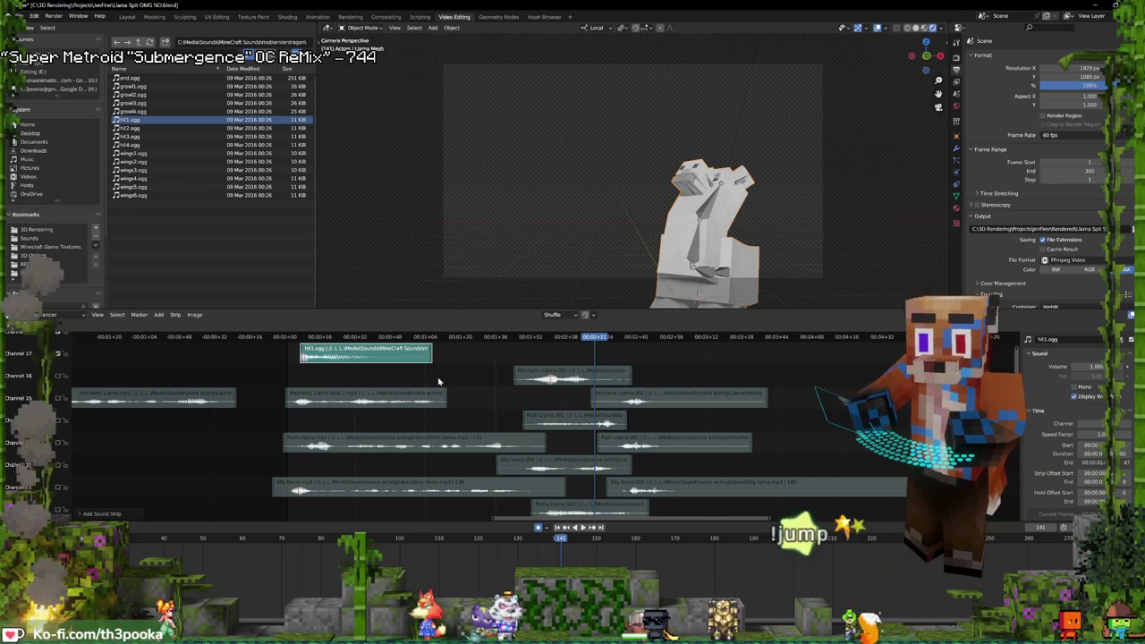
{"action": "left_click", "coordinate": [277, 337]}
{"action": "key", "text": "space"}
{"action": "key", "text": "space"}
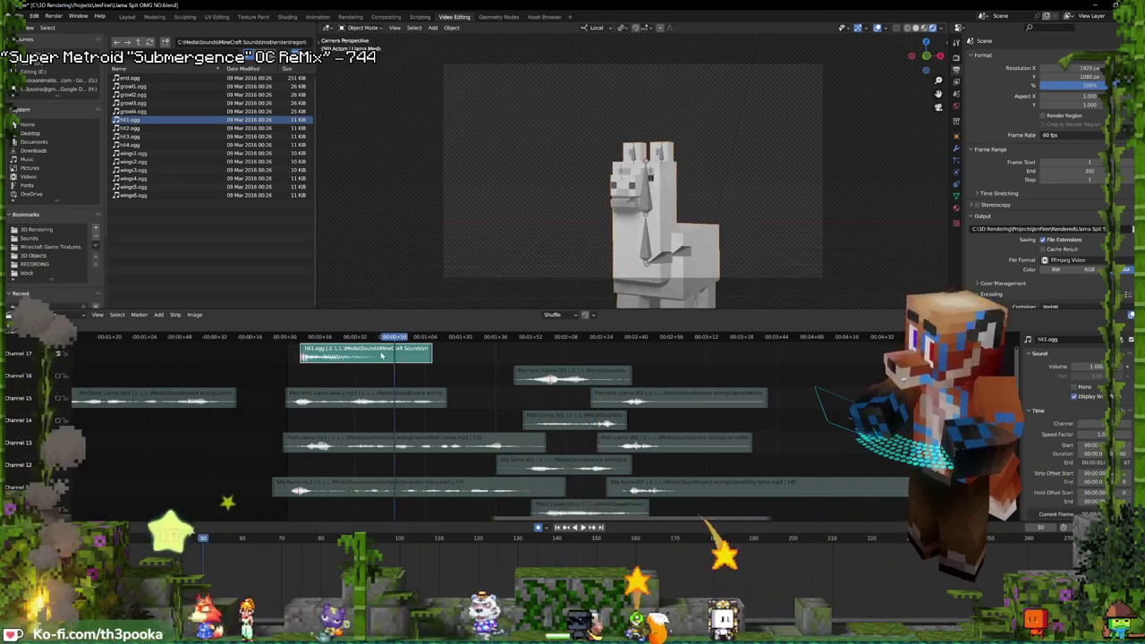
{"action": "key", "text": "x"}
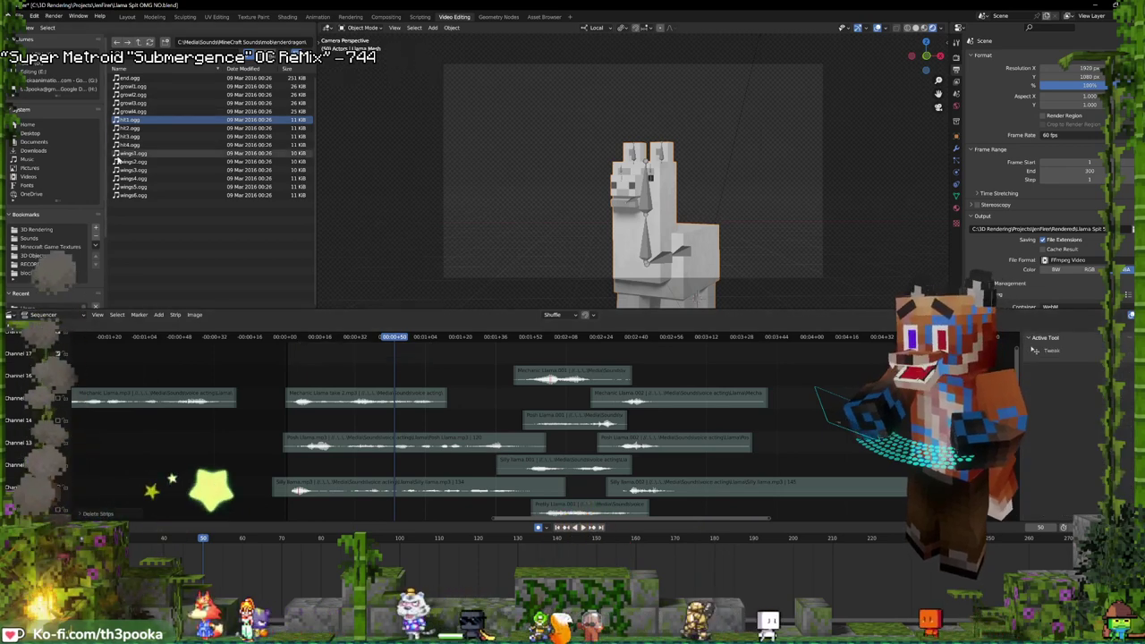
- Add wings1.ogg to channel 17 with its waveform displayed and play it back
{"action": "left_click_drag", "start_coordinate": [121, 154], "coordinate": [314, 360]}
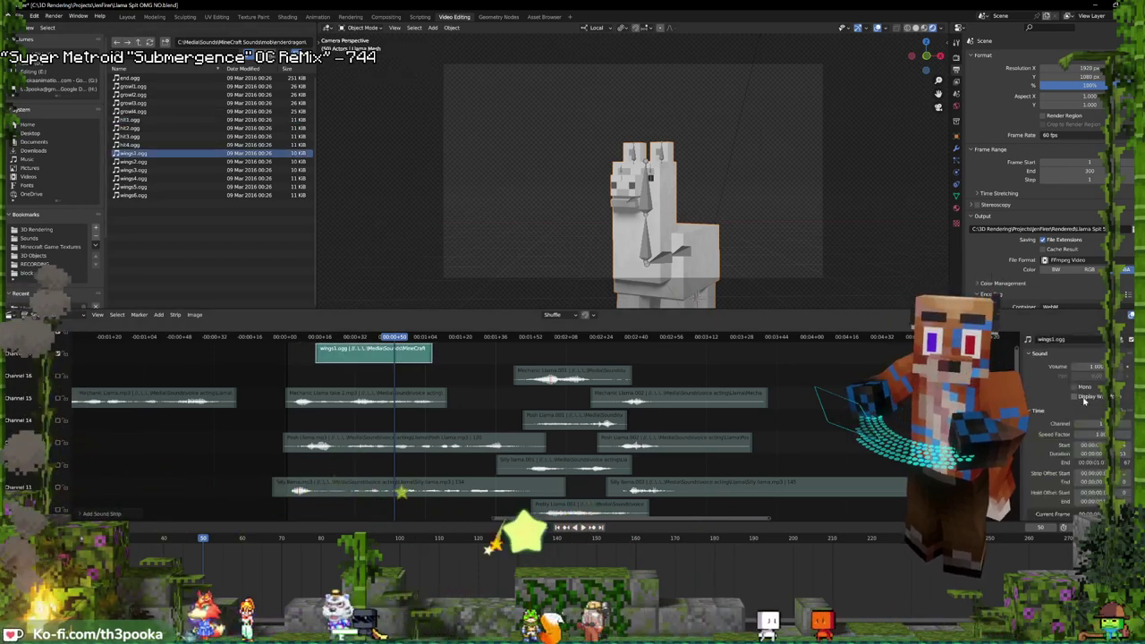
{"action": "key", "text": "space"}
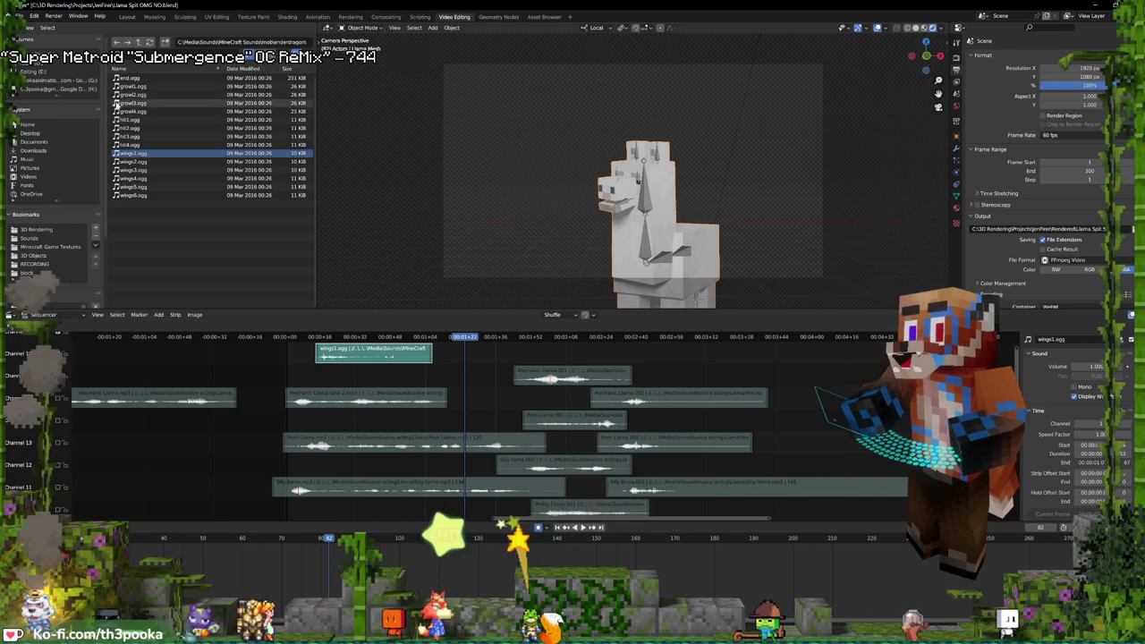
- Try growl3.ogg after the wings sound on channel 17, display its waveform and delete the strip
{"action": "left_click_drag", "start_coordinate": [116, 105], "coordinate": [494, 351]}
{"action": "left_click", "coordinate": [1073, 397]}
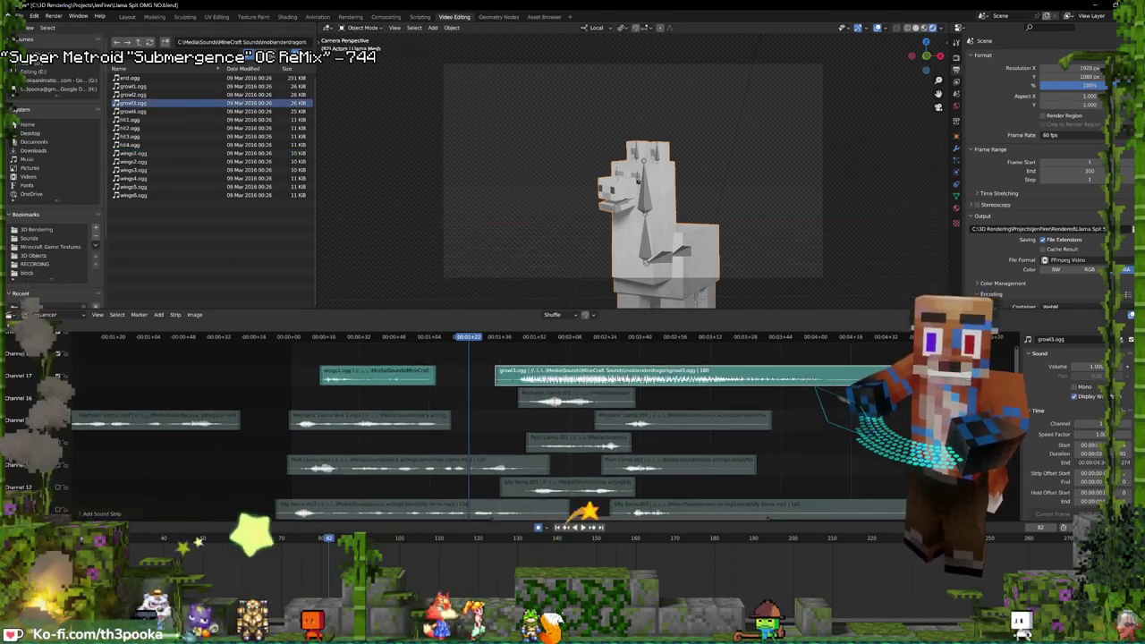
{"action": "scroll", "coordinate": [1082, 430], "scroll_direction": "down", "scroll_amount": 1}
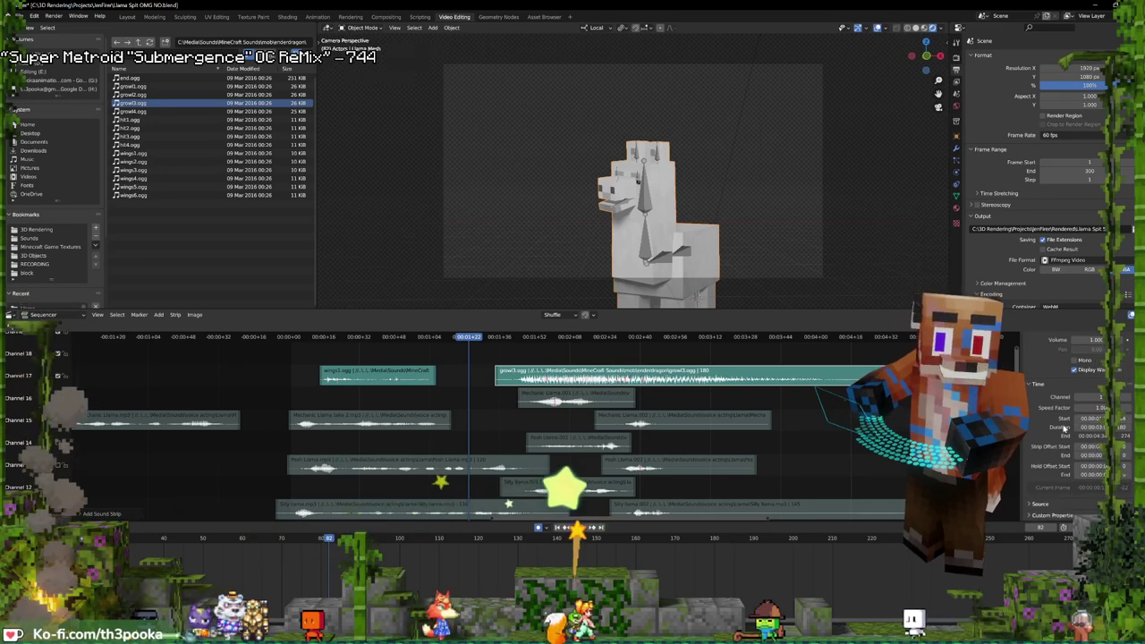
{"action": "key", "text": "Delete"}
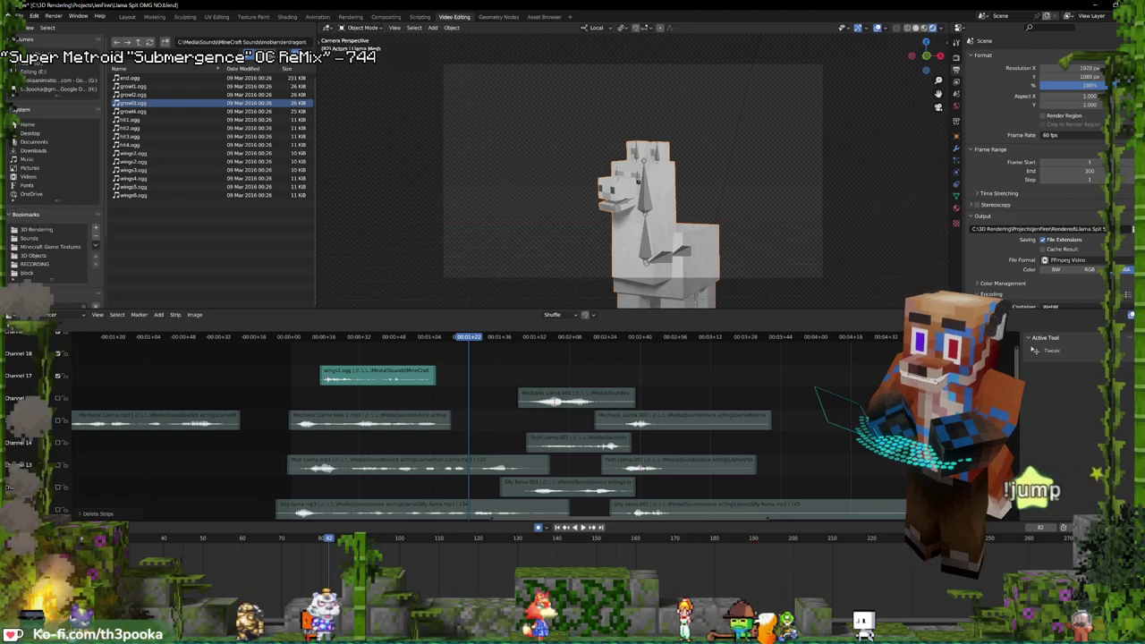
- Switch to Audacity and replace the existing stereo track with the ender dragon growl sound file
{"action": "key", "text": "alt+Tab"}
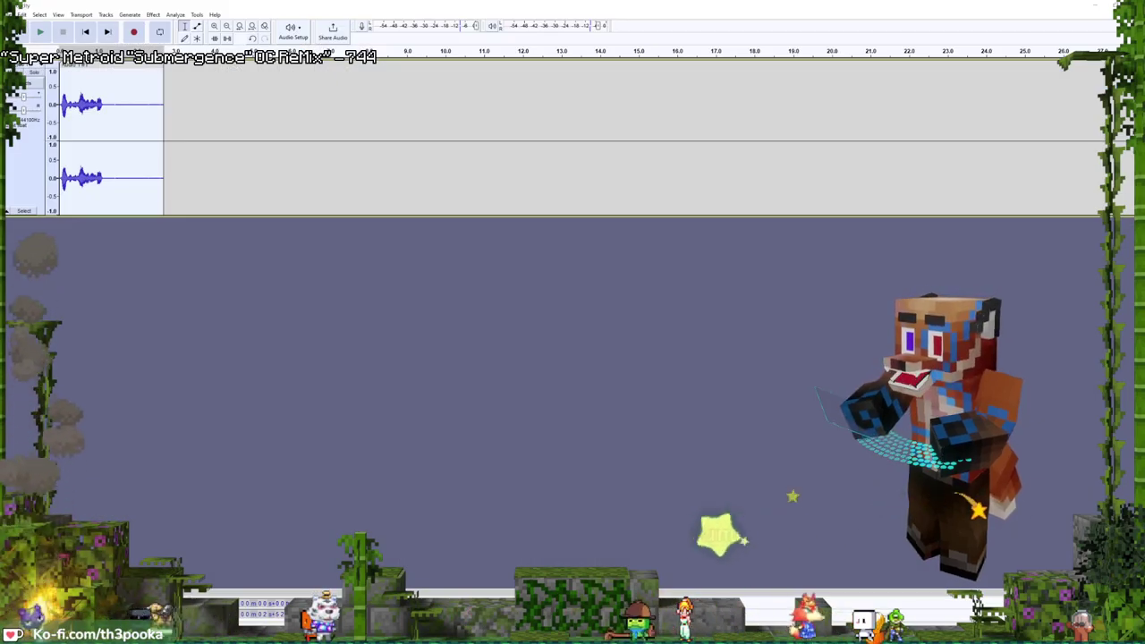
{"action": "key", "text": "Delete"}
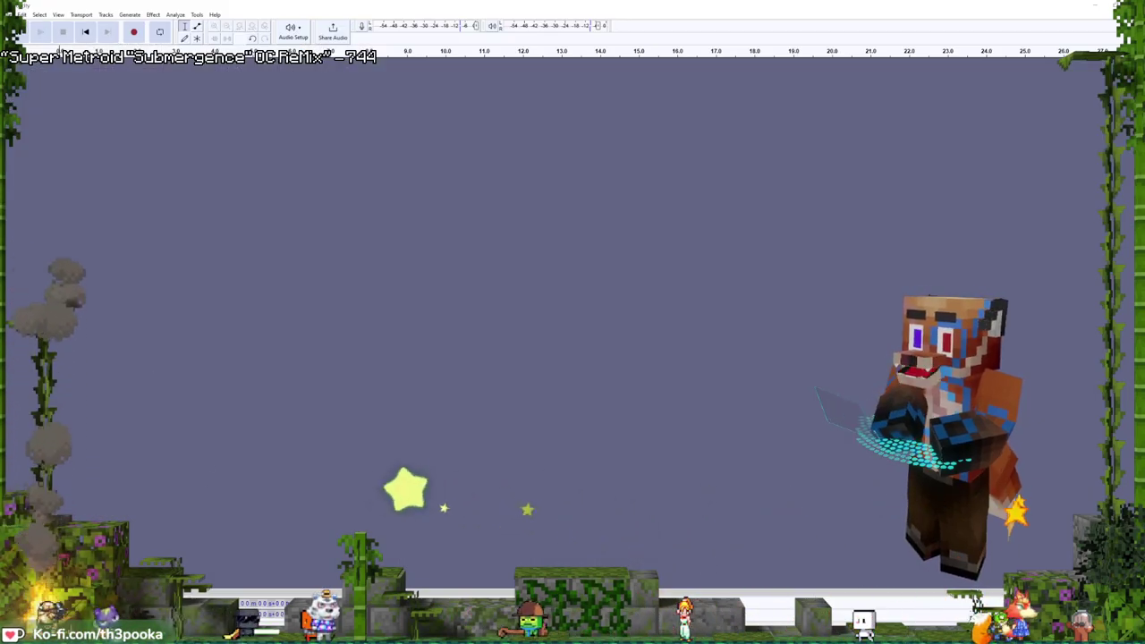
{"action": "mouse_move", "coordinate": [220, 635]}
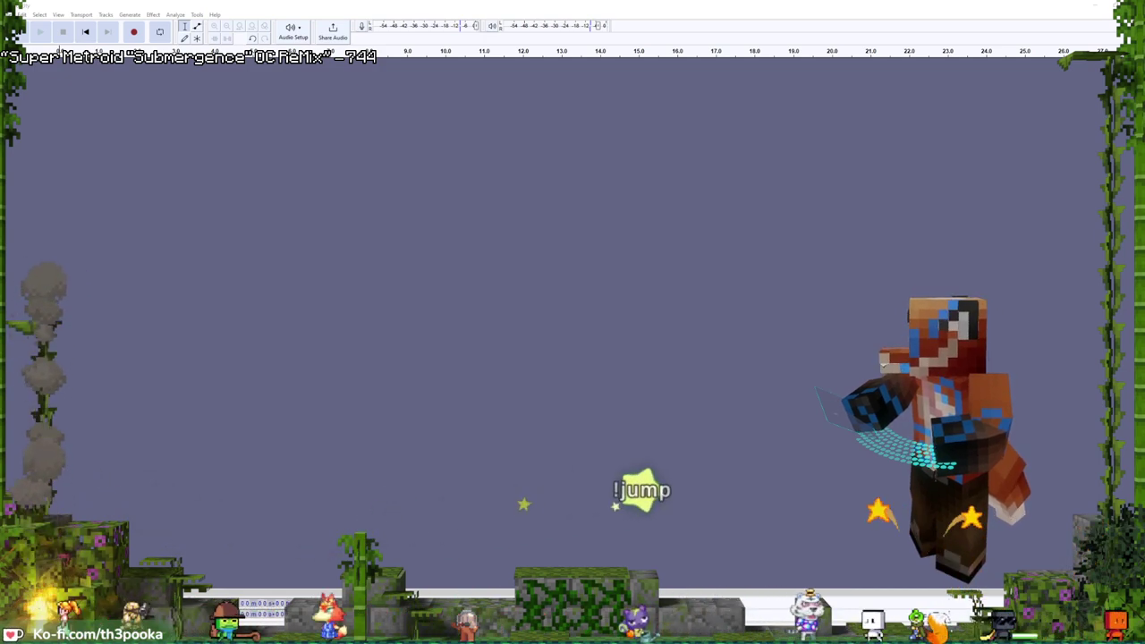
{"action": "left_click_drag", "start_coordinate": [492, 309], "coordinate": [563, 339]}
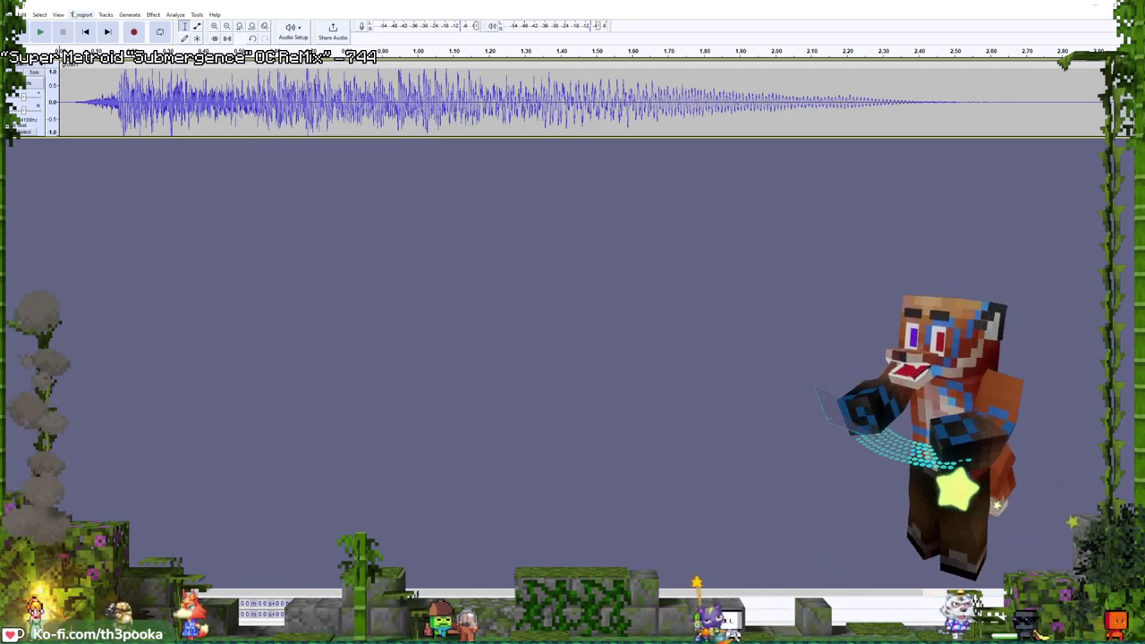
- Try to apply the Reverse effect to the growl track with no audio selected
{"action": "left_click", "coordinate": [153, 15]}
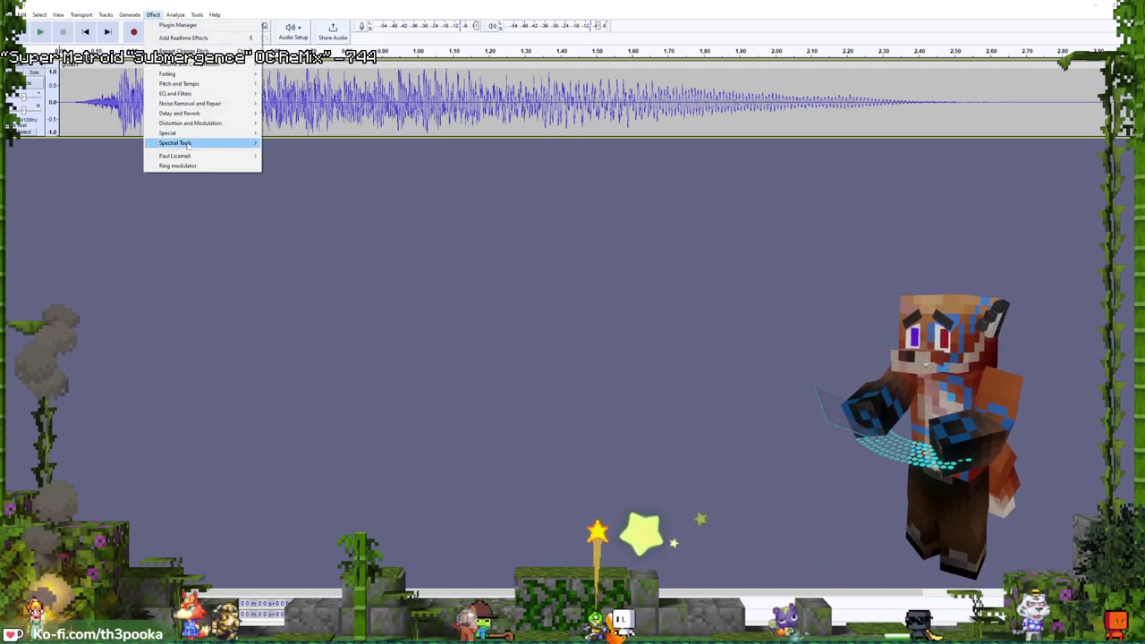
{"action": "mouse_move", "coordinate": [242, 112]}
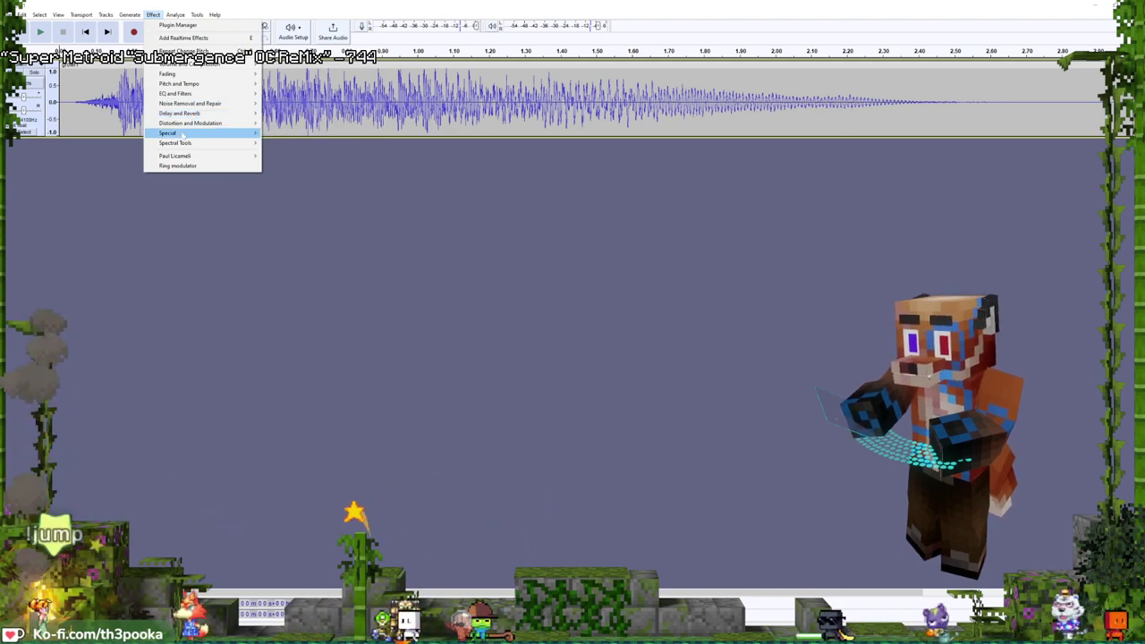
{"action": "mouse_move", "coordinate": [224, 132]}
{"action": "left_click", "coordinate": [284, 153]}
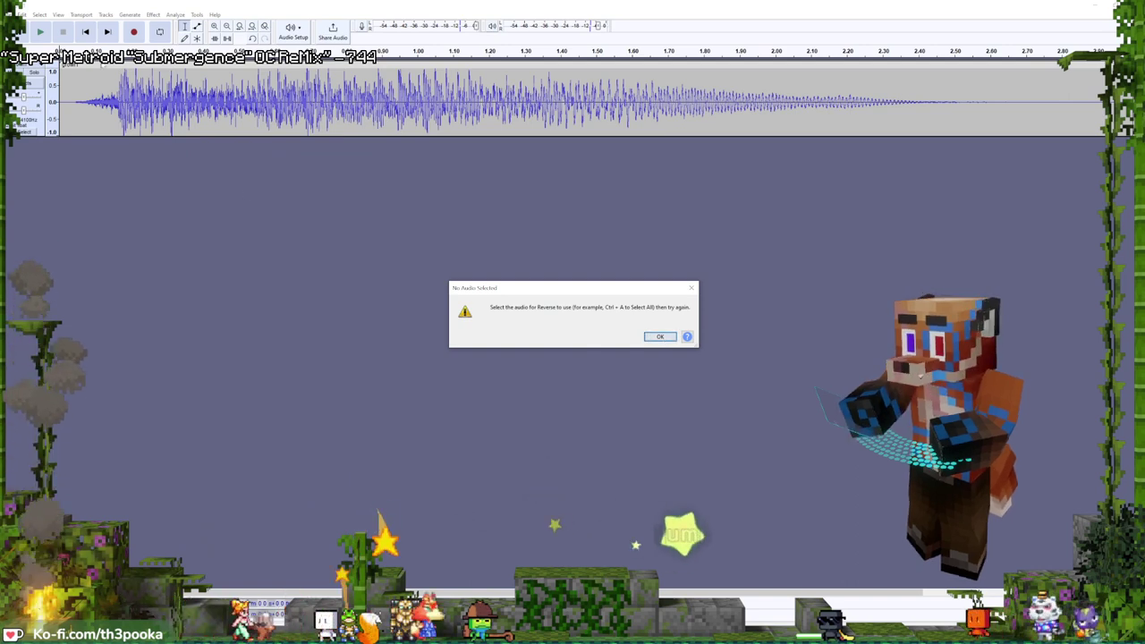
{"action": "key", "text": "Return"}
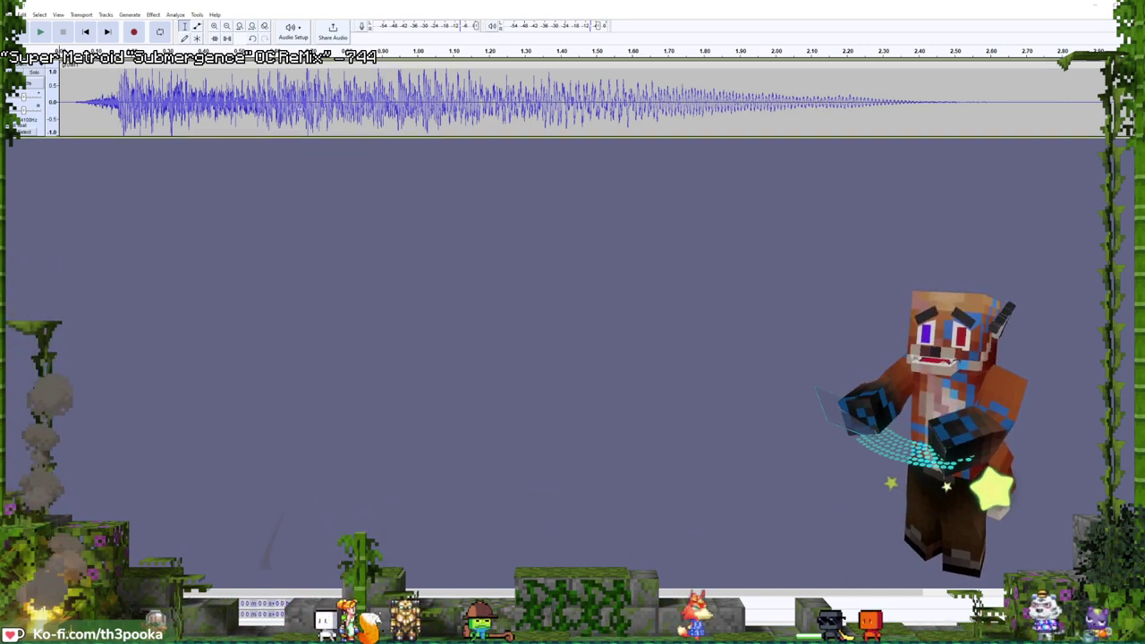
- Select the entire growl track, reverse it and play back the result
{"action": "key", "text": "ctrl+a"}
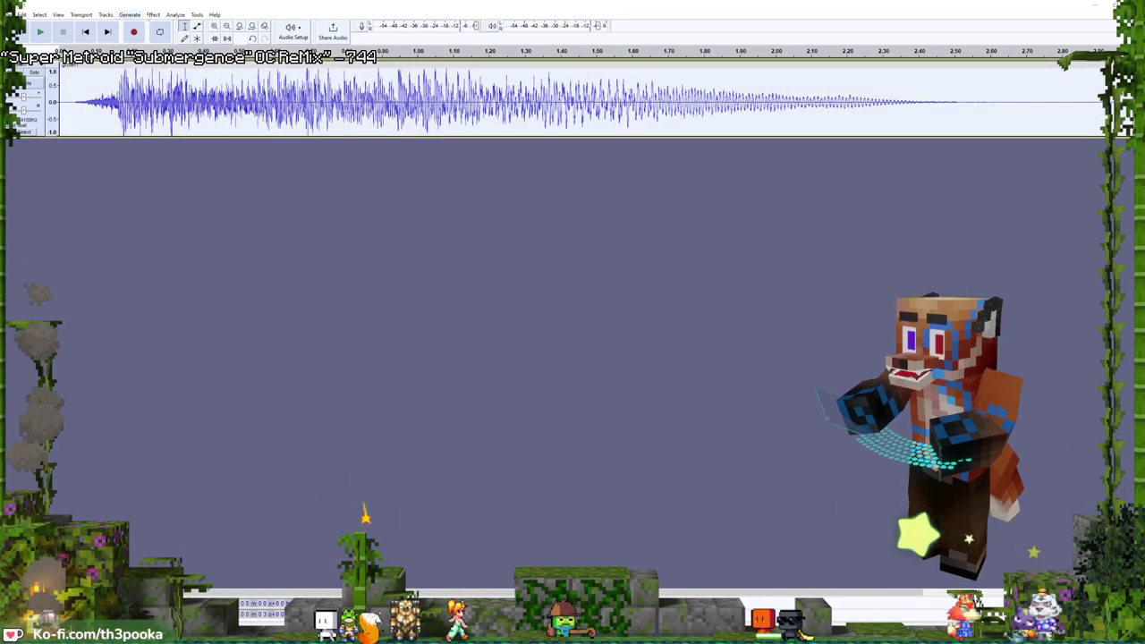
{"action": "left_click", "coordinate": [153, 15]}
{"action": "mouse_move", "coordinate": [197, 133]}
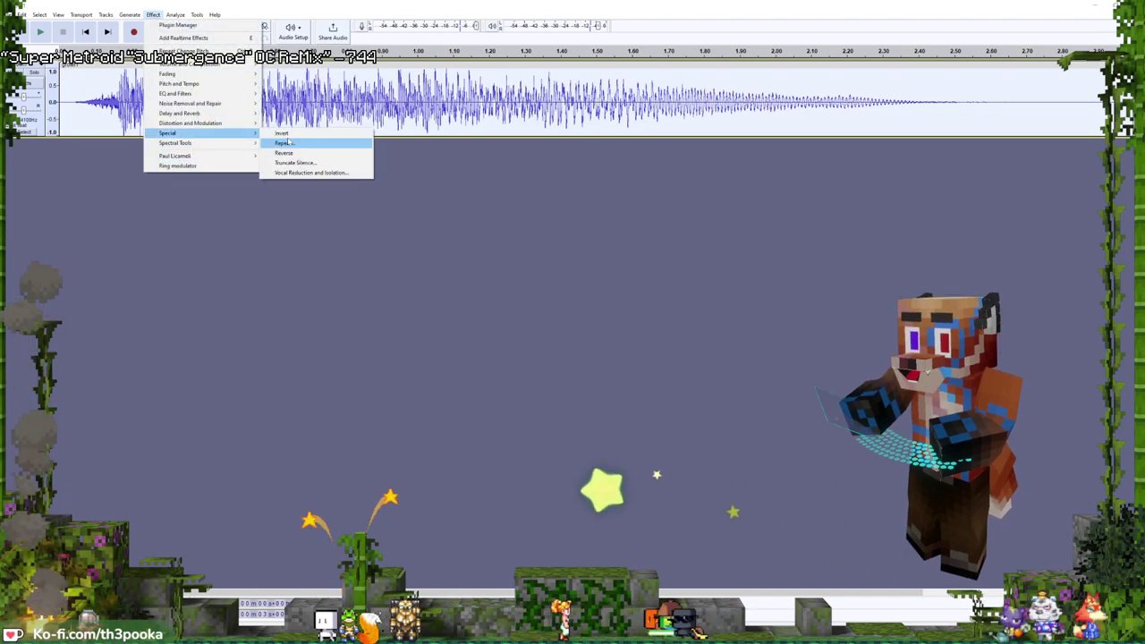
{"action": "left_click", "coordinate": [283, 153]}
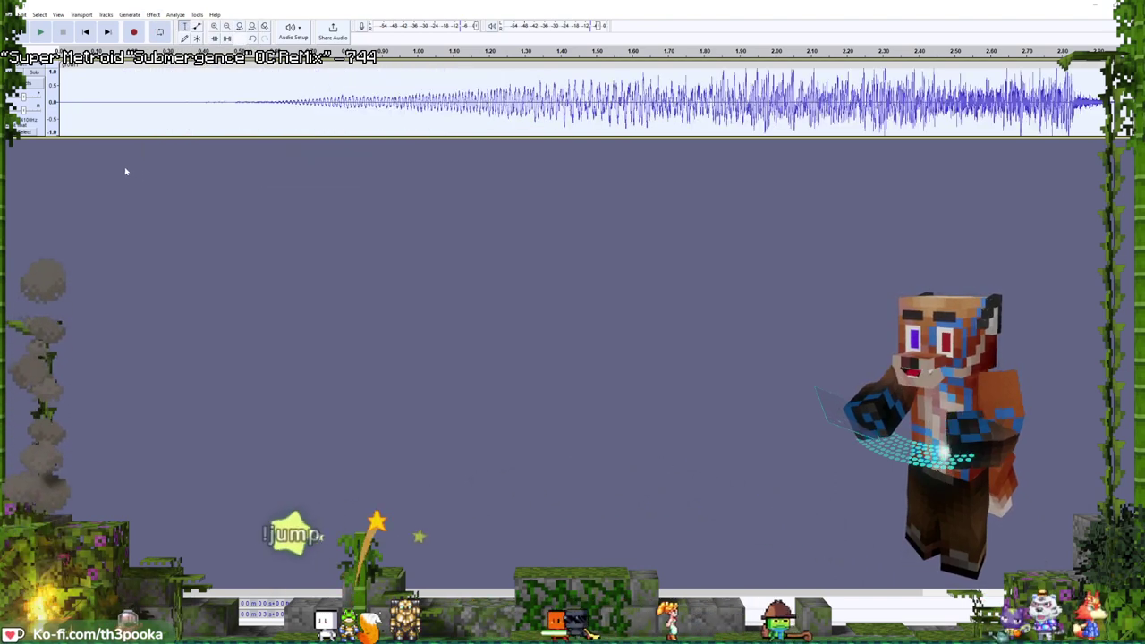
{"action": "key", "text": "space"}
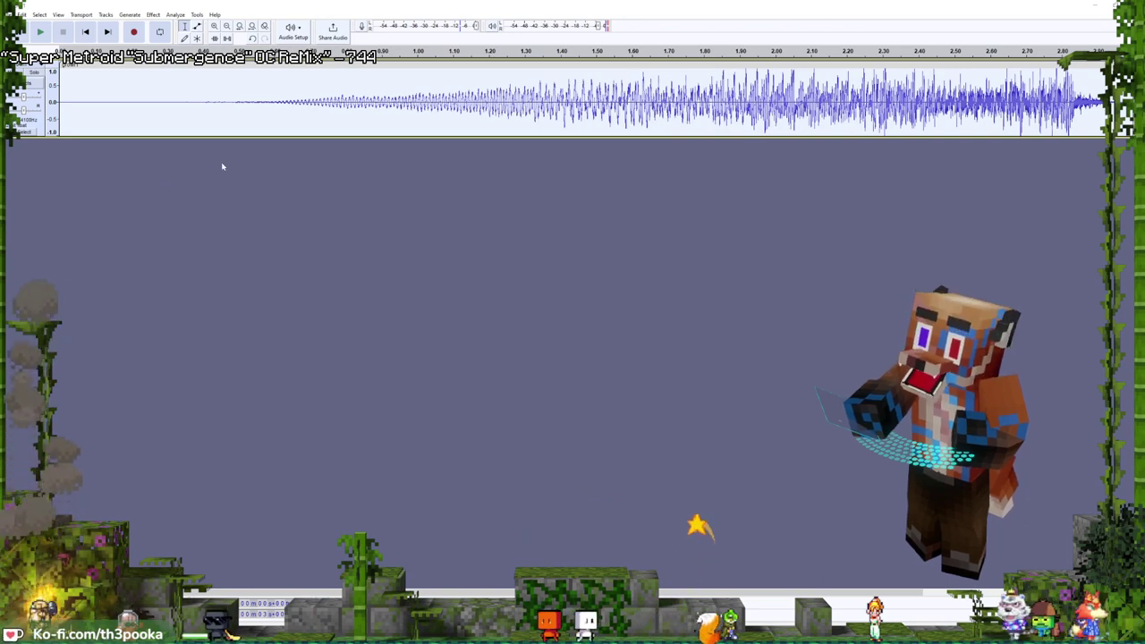
{"action": "left_click", "coordinate": [153, 15]}
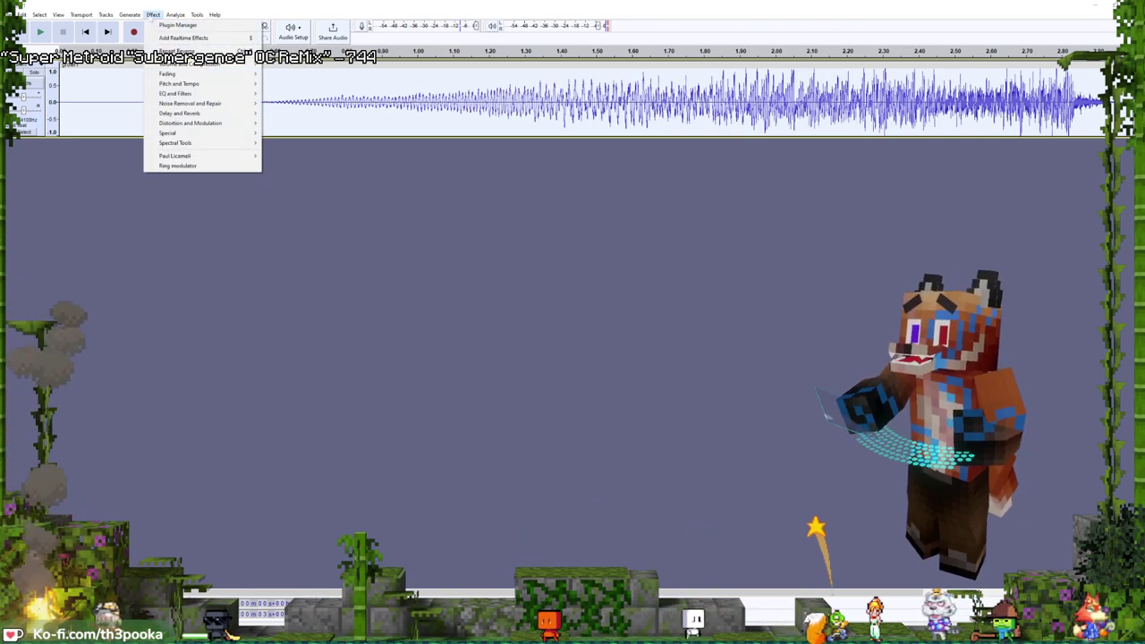
{"action": "mouse_move", "coordinate": [187, 84]}
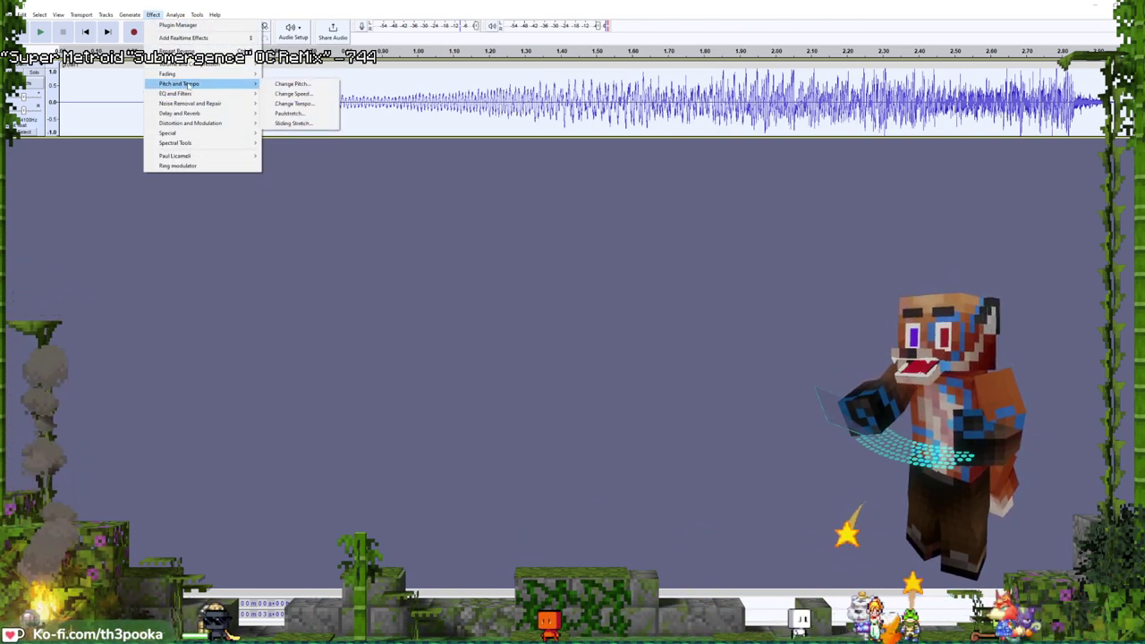
{"action": "left_click", "coordinate": [293, 94]}
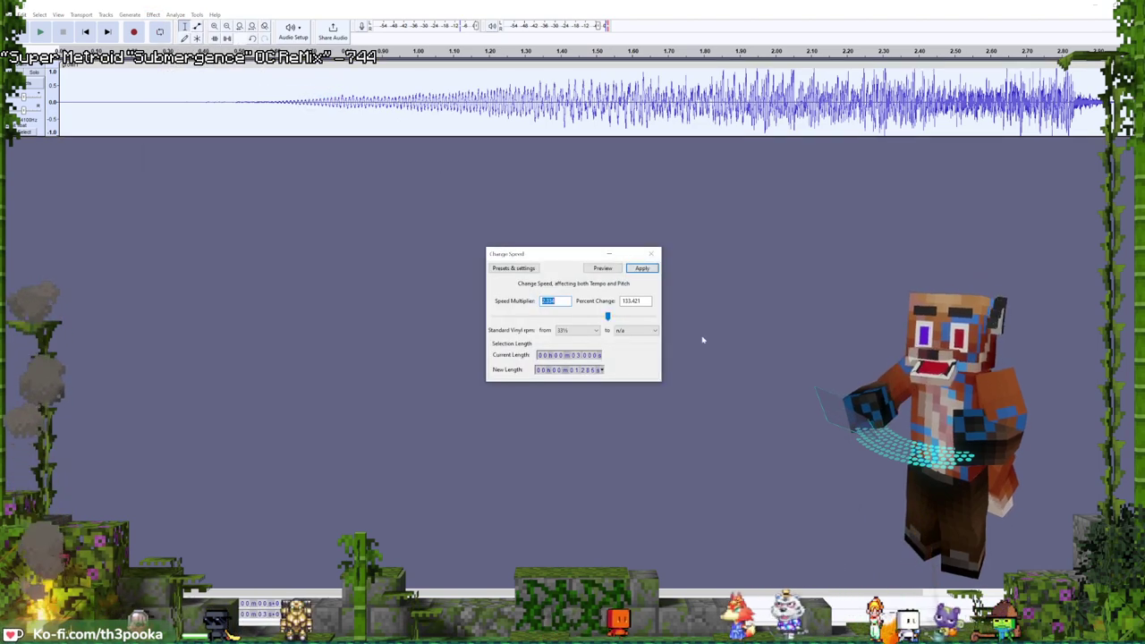
{"action": "left_click", "coordinate": [607, 316]}
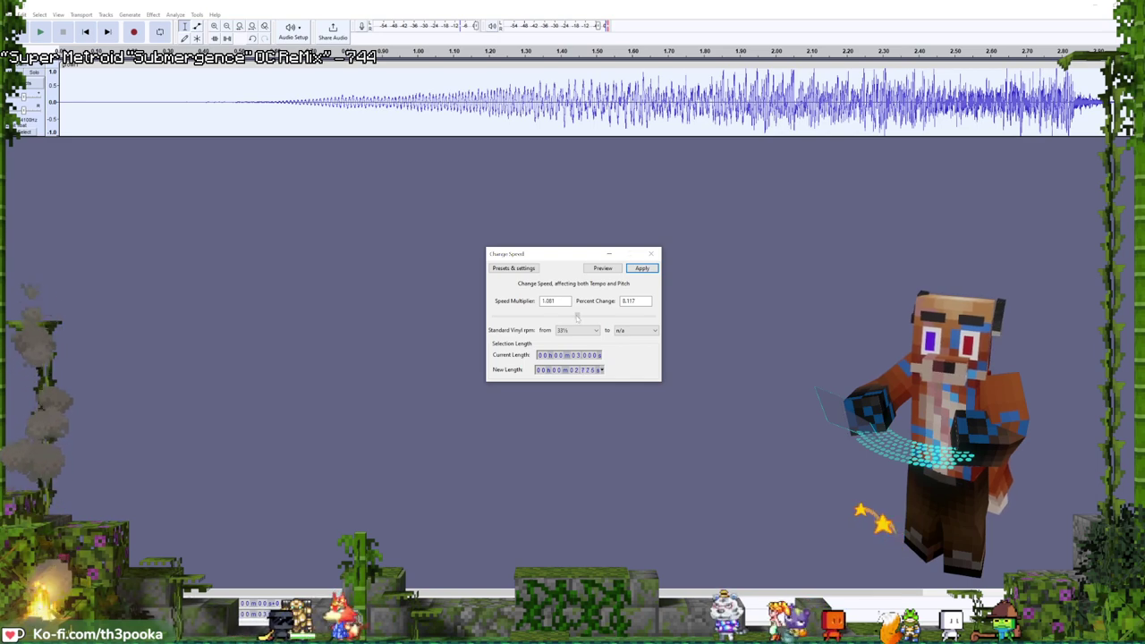
{"action": "left_click", "coordinate": [603, 269]}
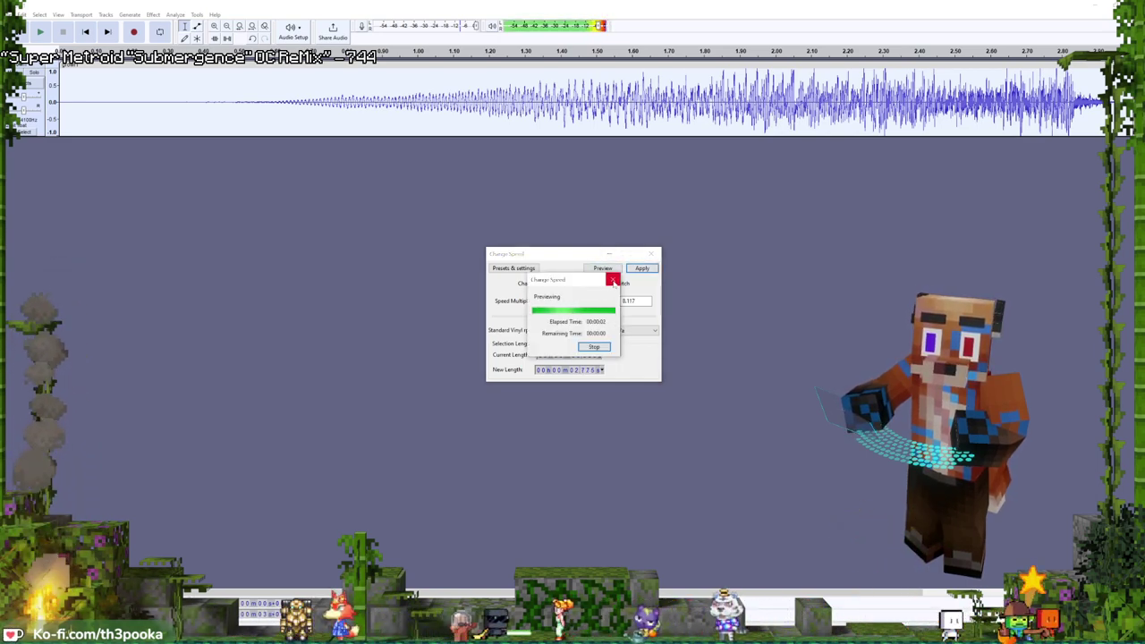
{"action": "left_click_drag", "start_coordinate": [577, 316], "coordinate": [579, 316]}
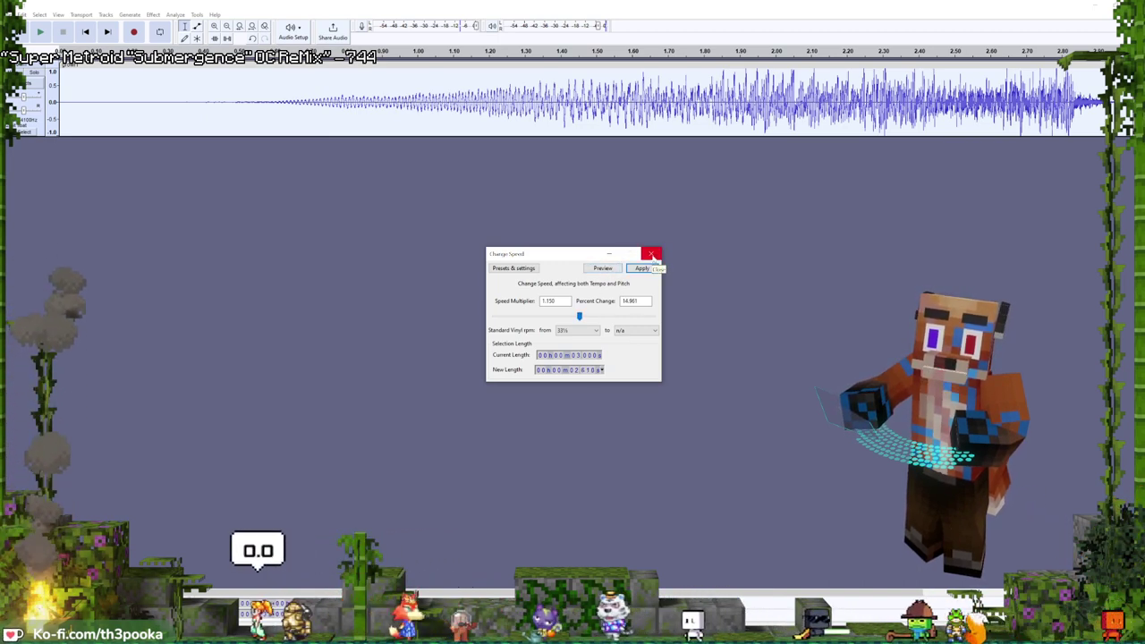
{"action": "left_click", "coordinate": [651, 254]}
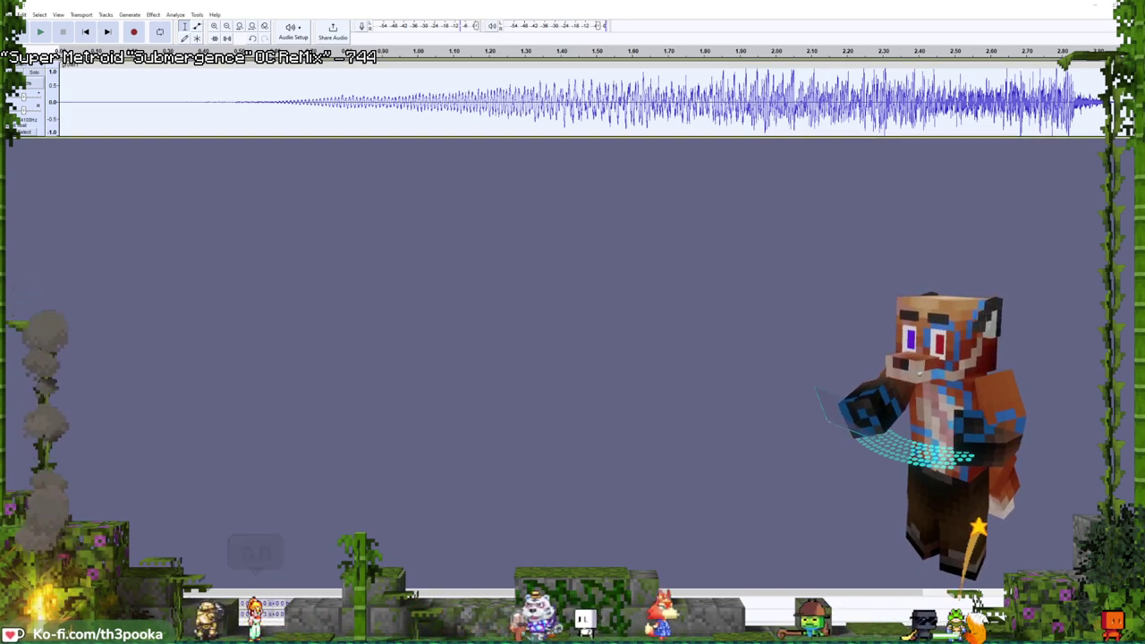
- Export the reversed growl as an MP3 named Reverse growl in the Llama folder, leaving the metadata blank
{"action": "left_click", "coordinate": [9, 14]}
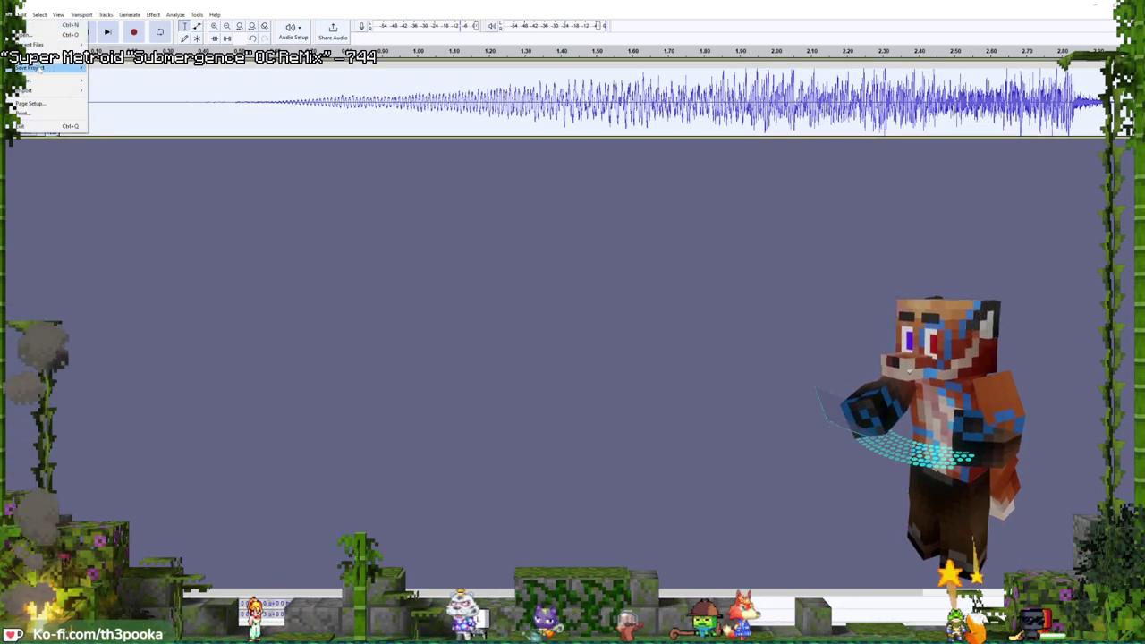
{"action": "mouse_move", "coordinate": [45, 80]}
{"action": "left_click", "coordinate": [204, 94]}
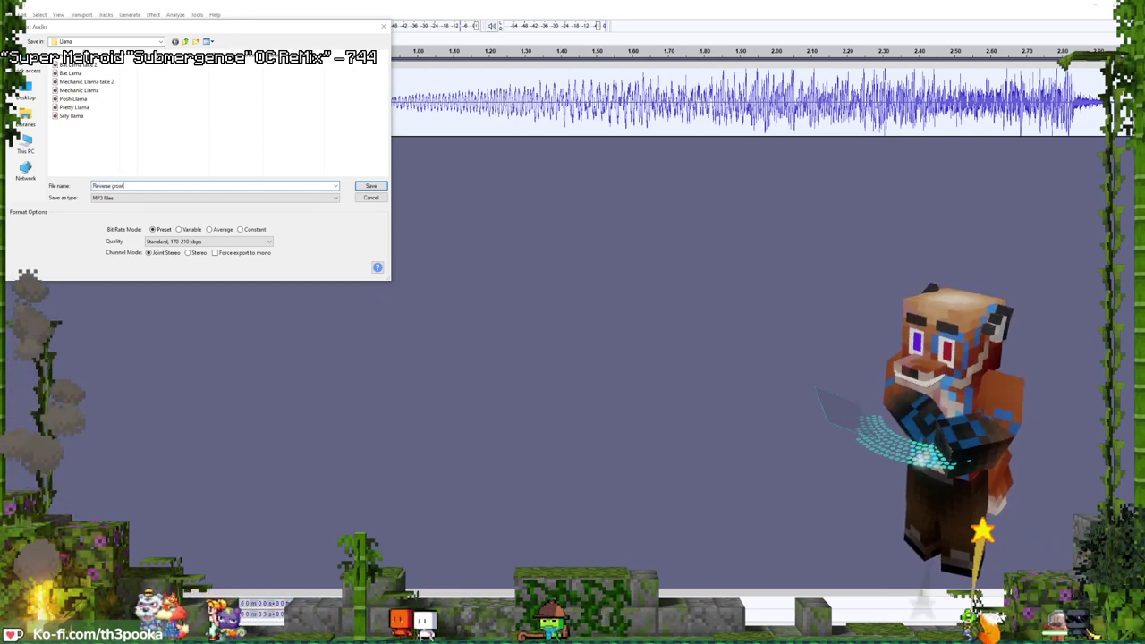
{"action": "key", "text": "Return"}
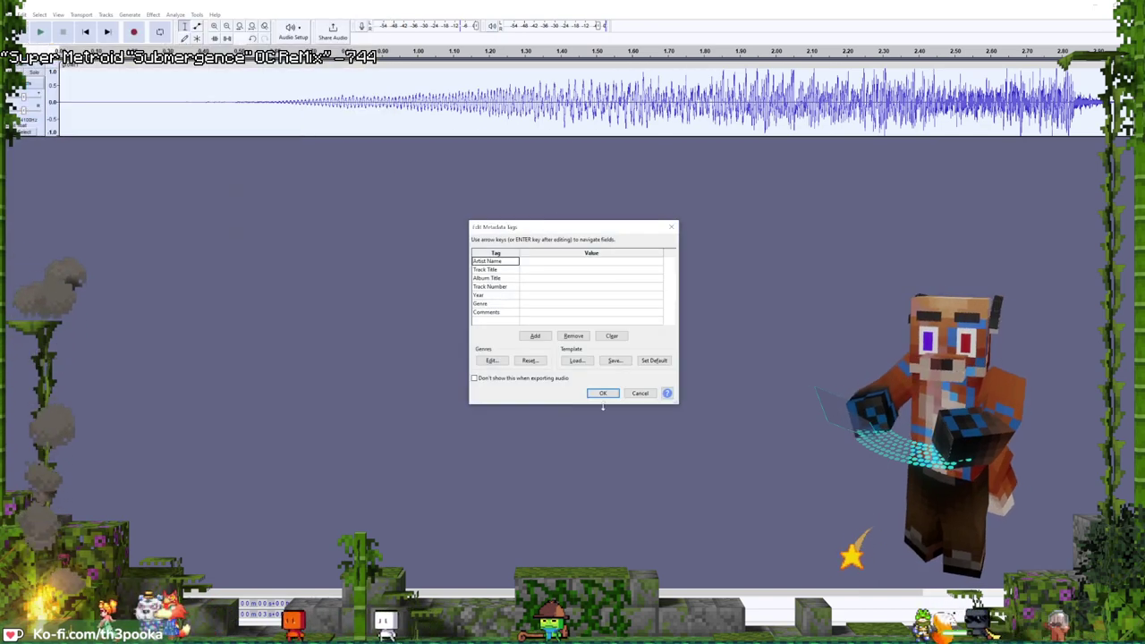
{"action": "left_click", "coordinate": [614, 393]}
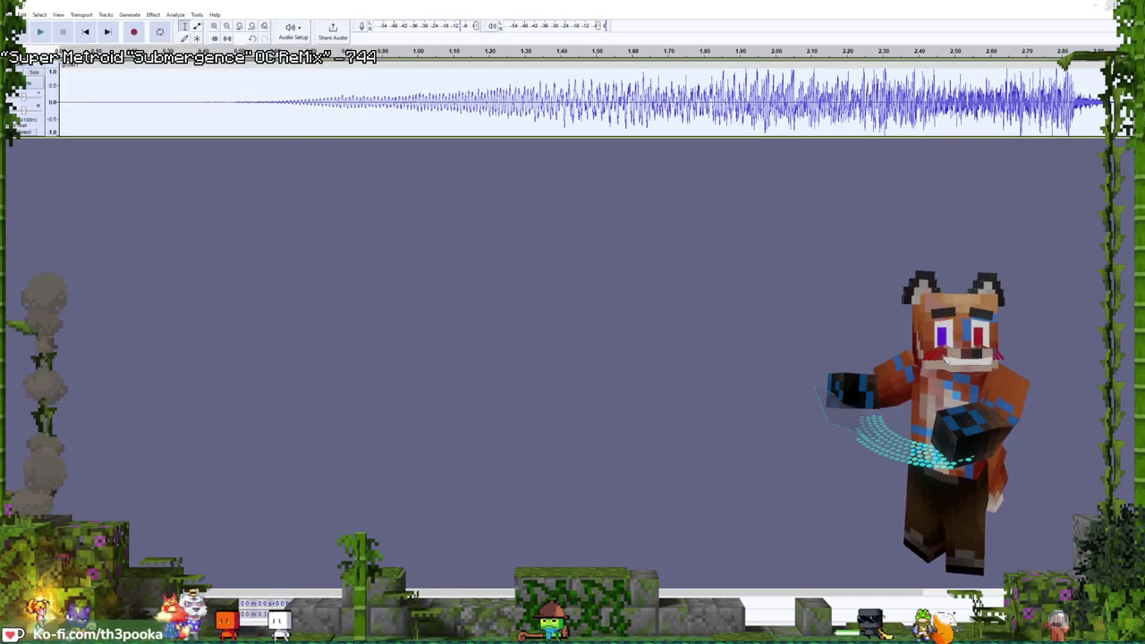
- Switch to Blender and add Reverse growl.mp3 from the voice acting Llama folder to the sequencer on channel 18
{"action": "left_click", "coordinate": [1073, 5]}
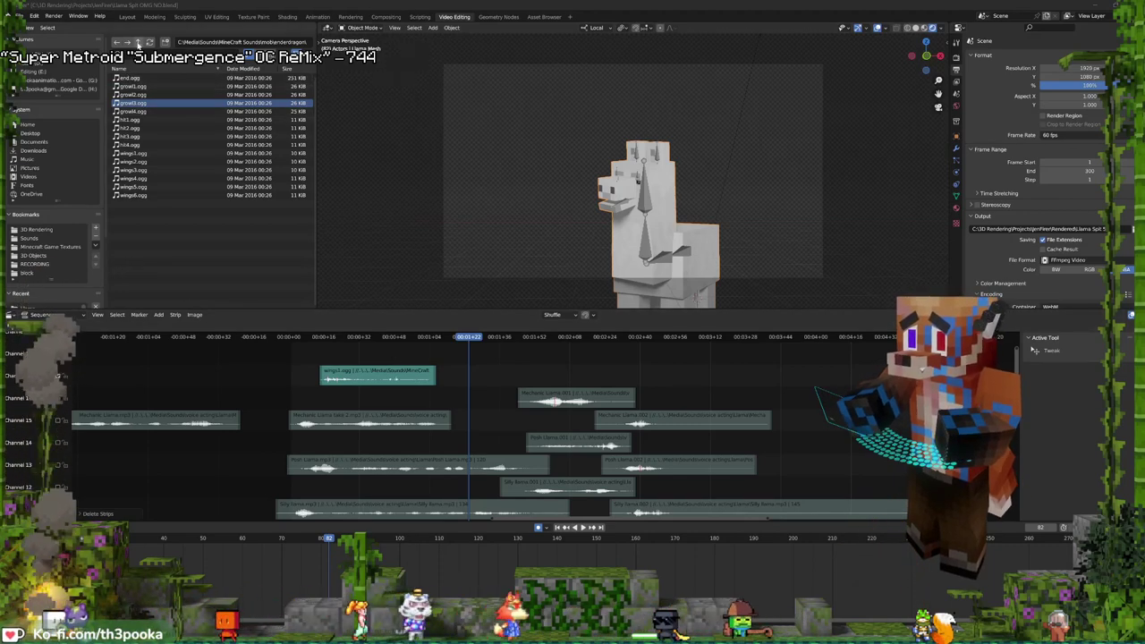
{"action": "left_click", "coordinate": [138, 42]}
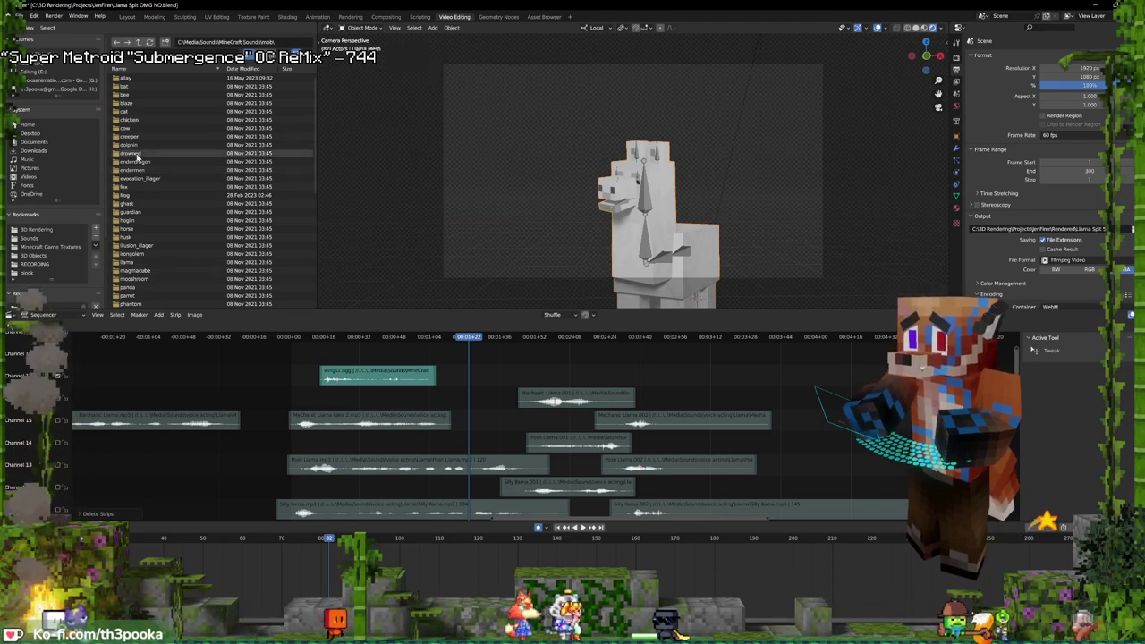
{"action": "left_click", "coordinate": [137, 42]}
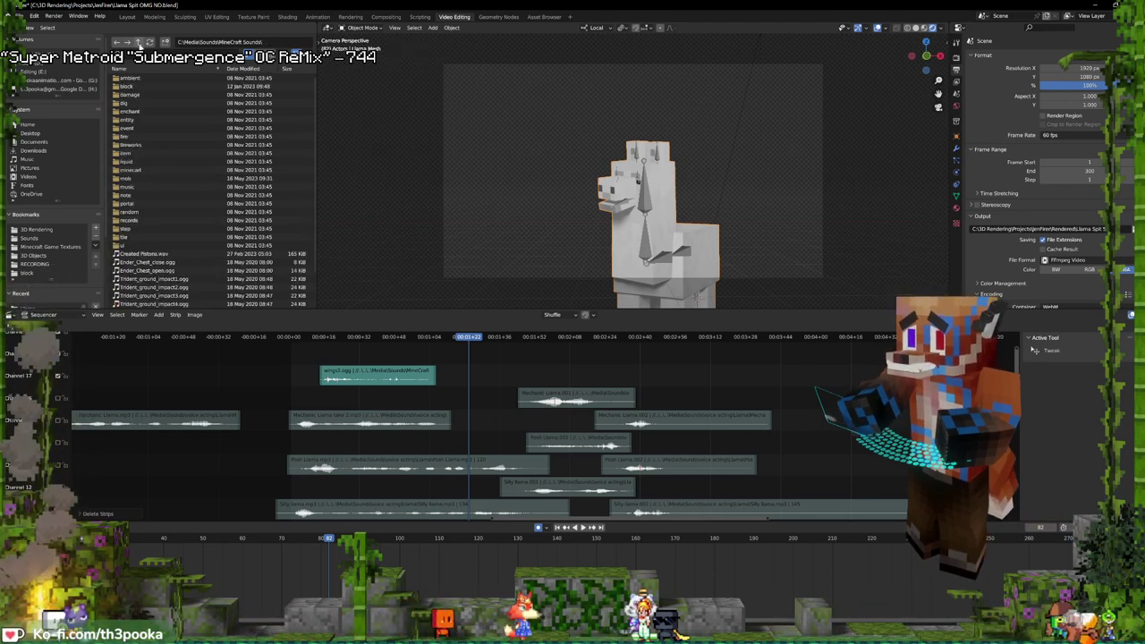
{"action": "left_click", "coordinate": [138, 42]}
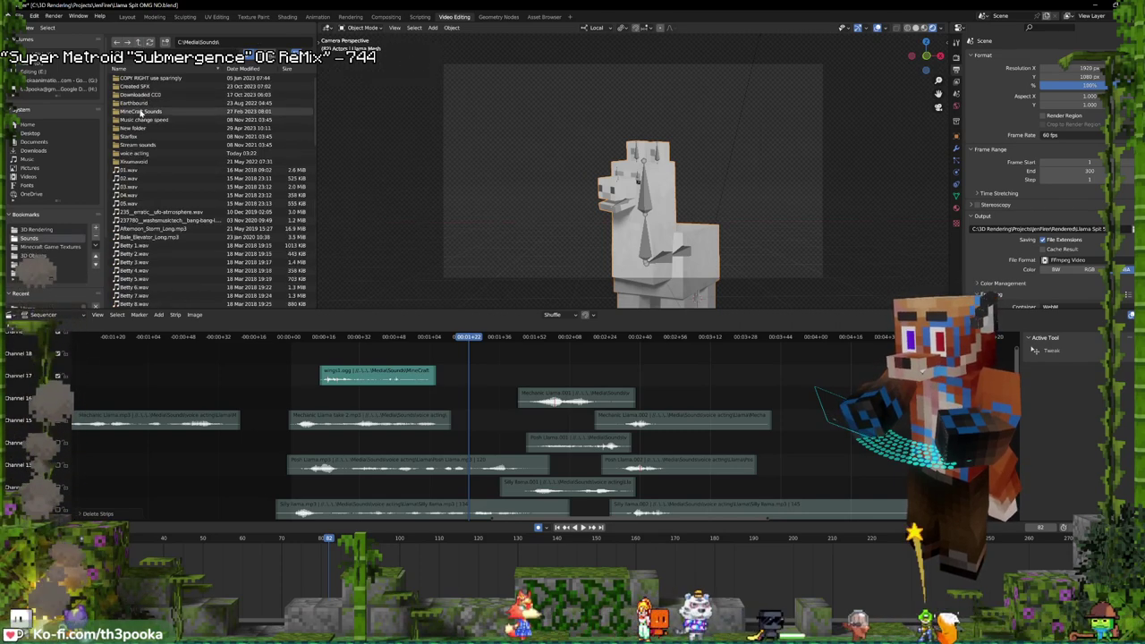
{"action": "left_click", "coordinate": [134, 154]}
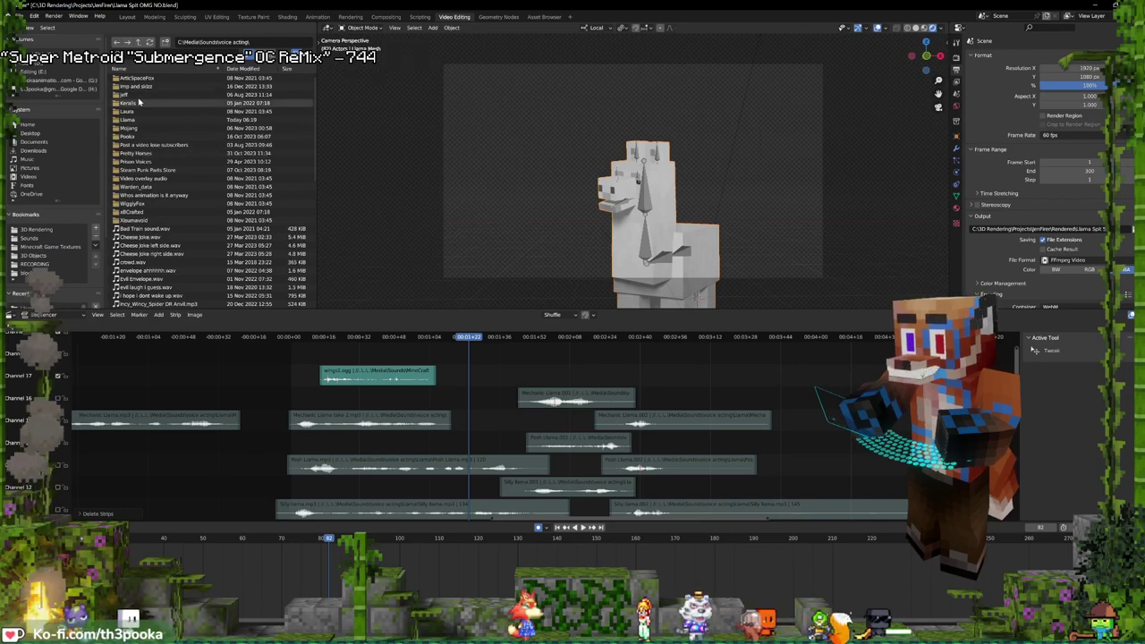
{"action": "left_click", "coordinate": [131, 119]}
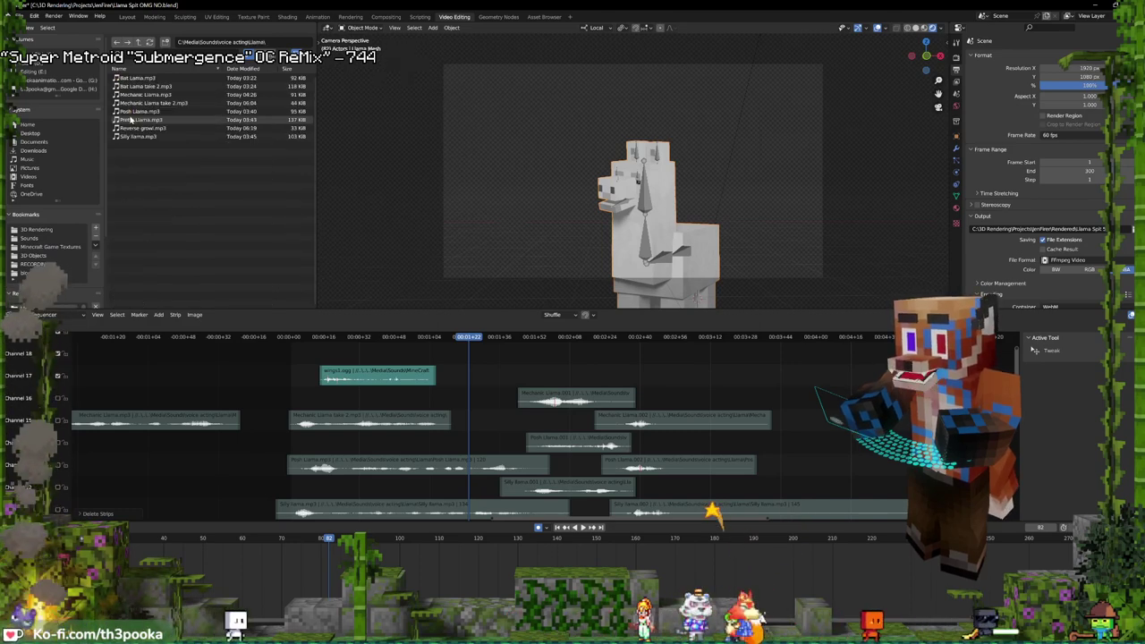
{"action": "left_click_drag", "start_coordinate": [115, 128], "coordinate": [313, 356]}
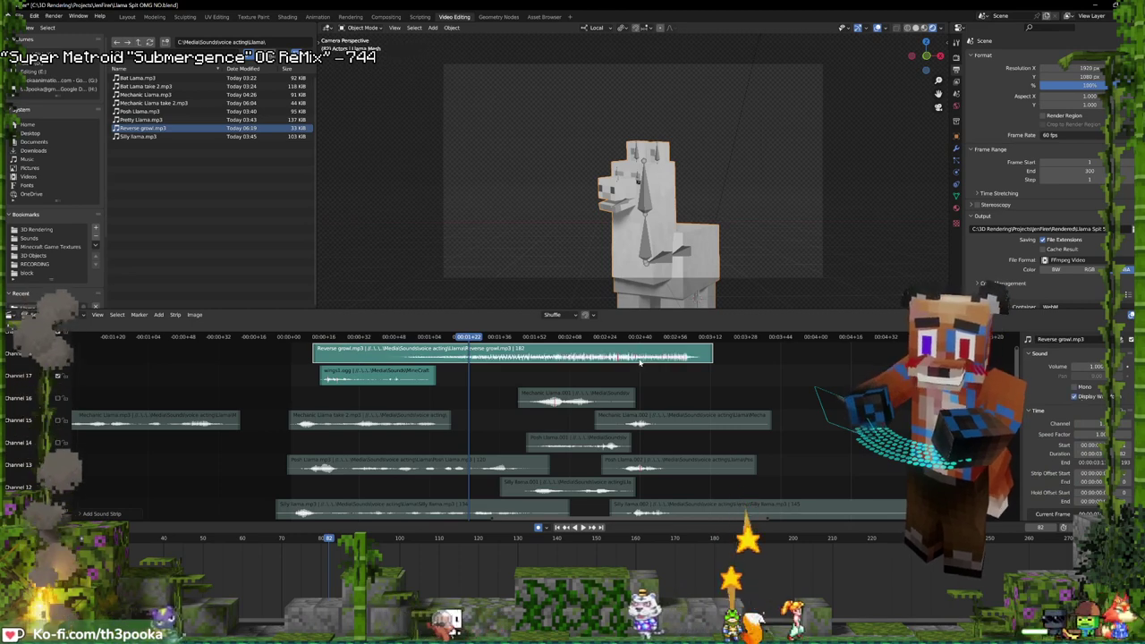
- Speed up the growl strip by a factor of about 1.2 and trim it to 113 frames, starting partway through the wings sound
{"action": "left_click_drag", "start_coordinate": [629, 361], "coordinate": [546, 357]}
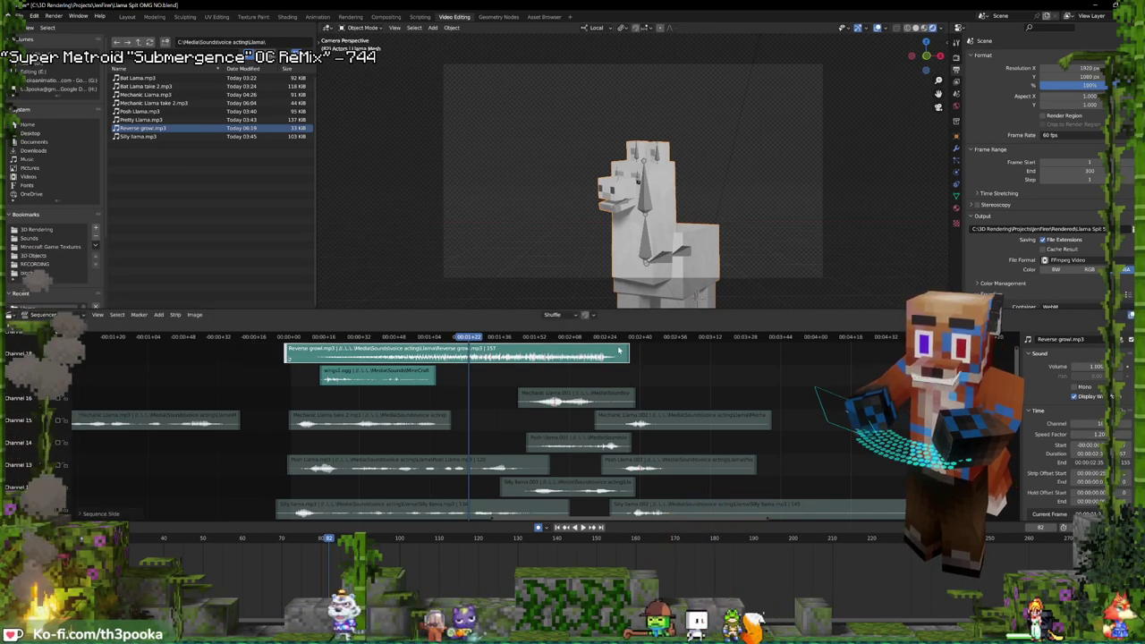
{"action": "right_click", "coordinate": [284, 361], "text": "shift"}
{"action": "key", "text": "space"}
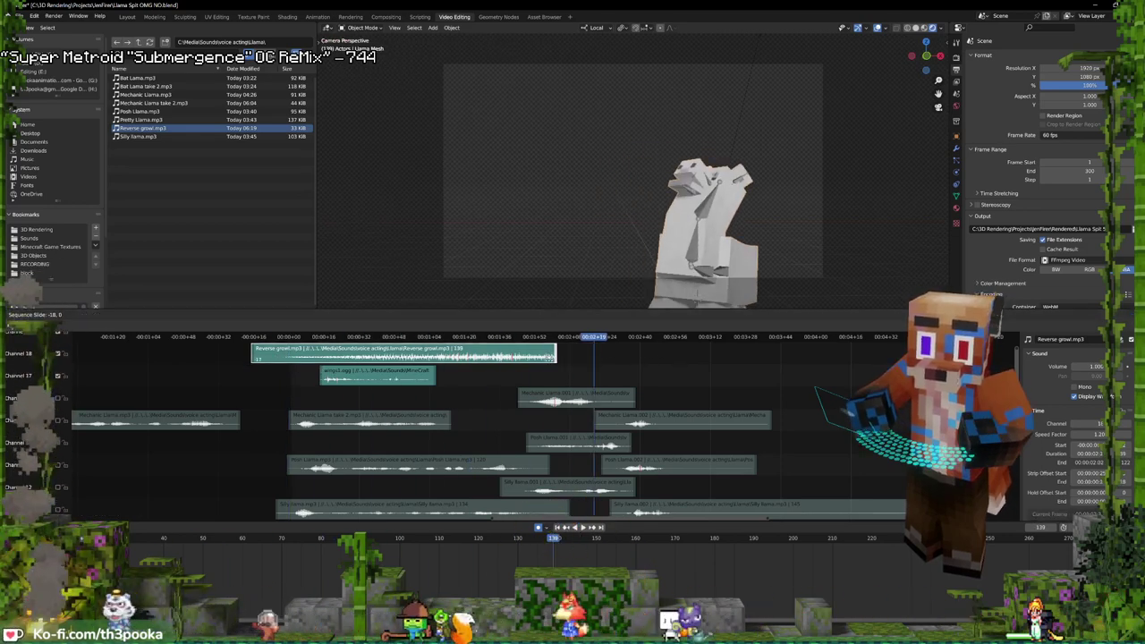
{"action": "left_click_drag", "start_coordinate": [455, 355], "coordinate": [553, 351]}
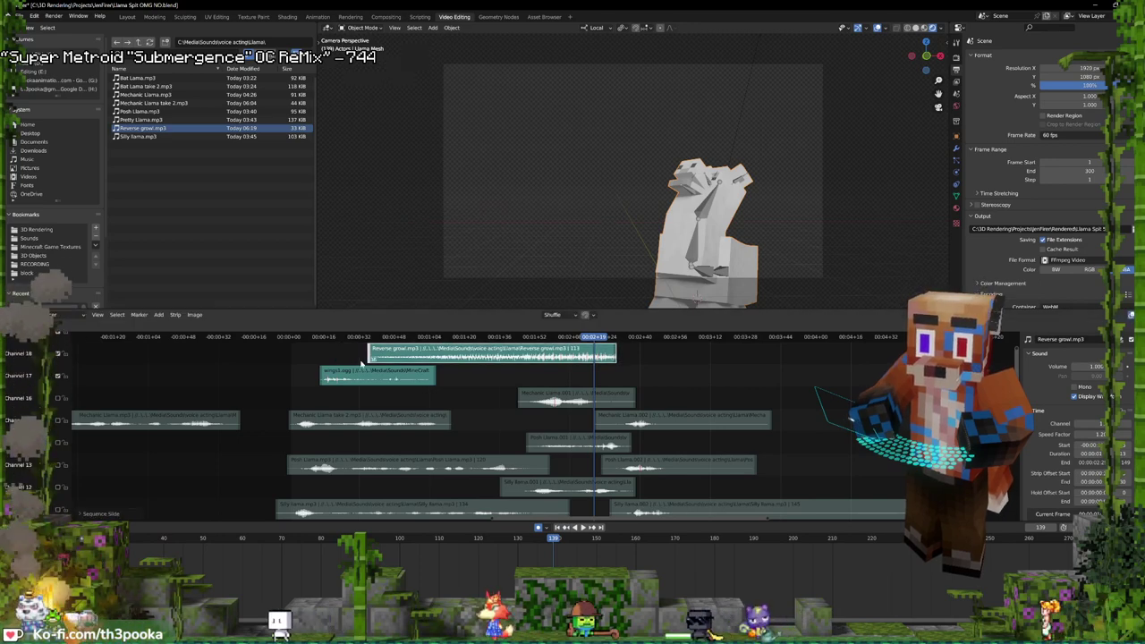
{"action": "left_click", "coordinate": [307, 336]}
{"action": "key", "text": "space"}
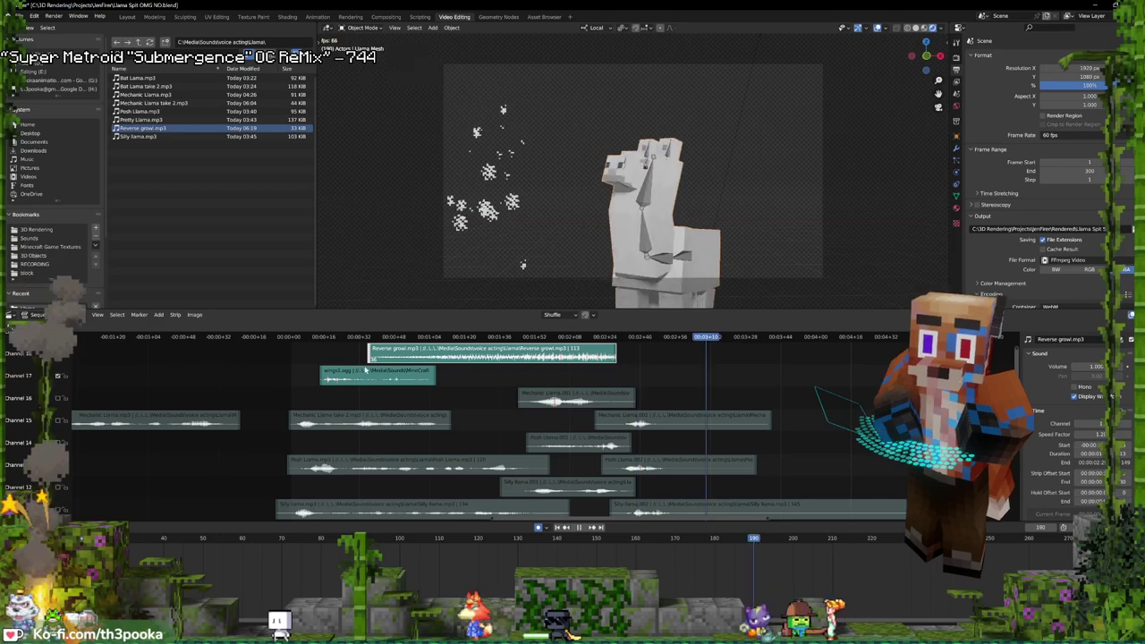
{"action": "key", "text": "space"}
- Slide the wings sound strip on channel 17 back to near the start of the frame range and play the sequence
{"action": "left_click_drag", "start_coordinate": [375, 381], "coordinate": [358, 379]}
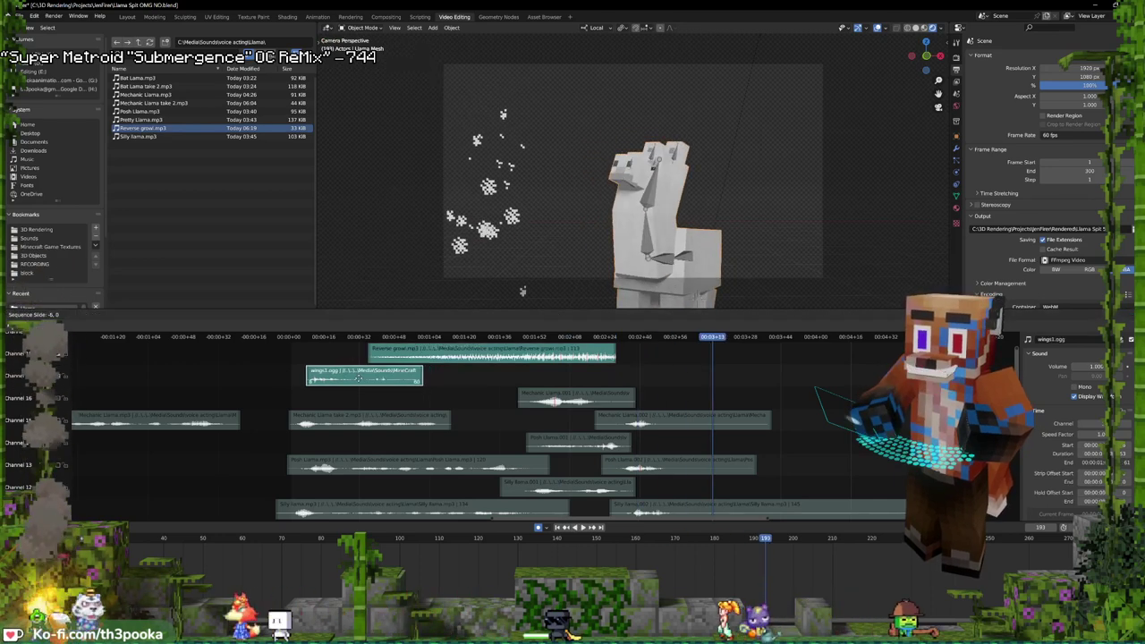
{"action": "key", "text": "shift+Left"}
{"action": "key", "text": "space"}
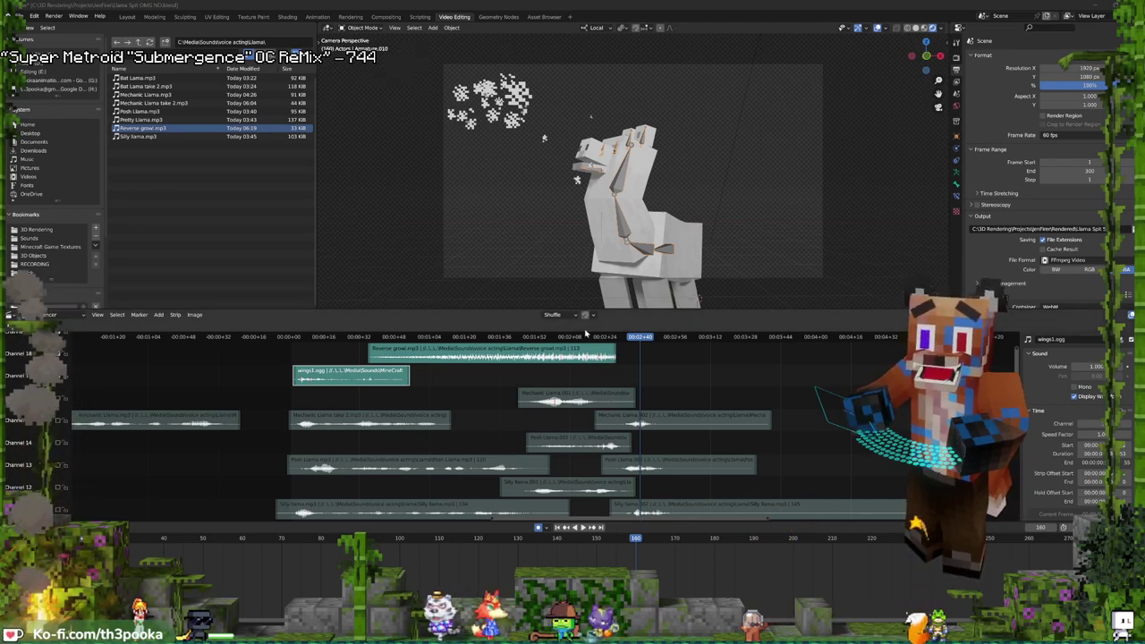
- Lower the volume of the Reverse growl strip and play back the sequence to check the mix
{"action": "left_click", "coordinate": [585, 354]}
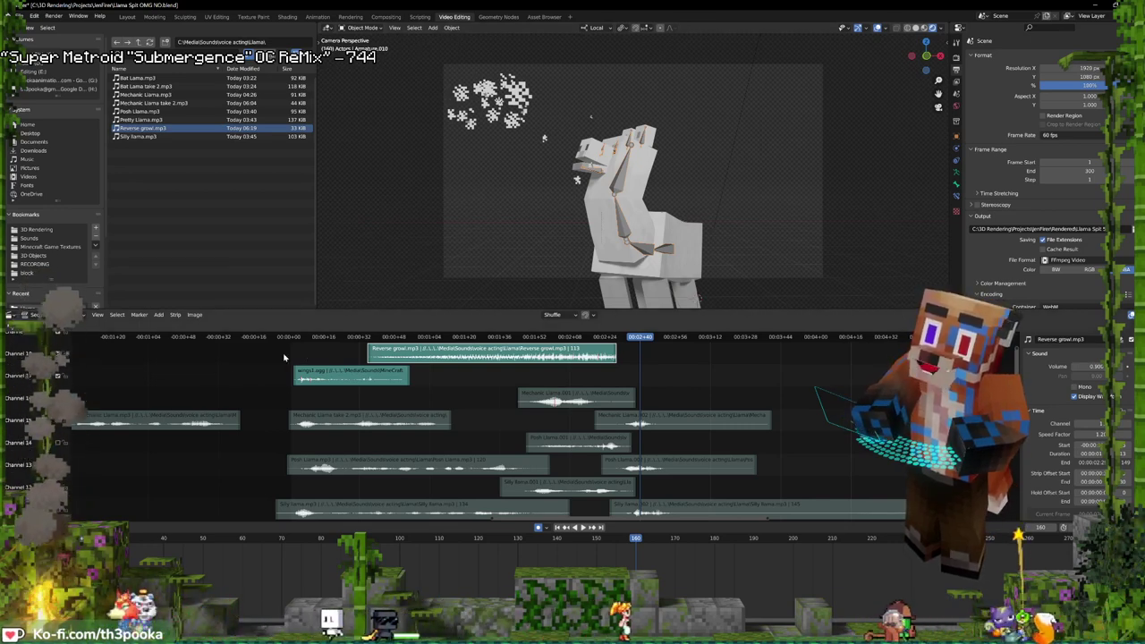
{"action": "key", "text": "shift+Left"}
{"action": "key", "text": "space"}
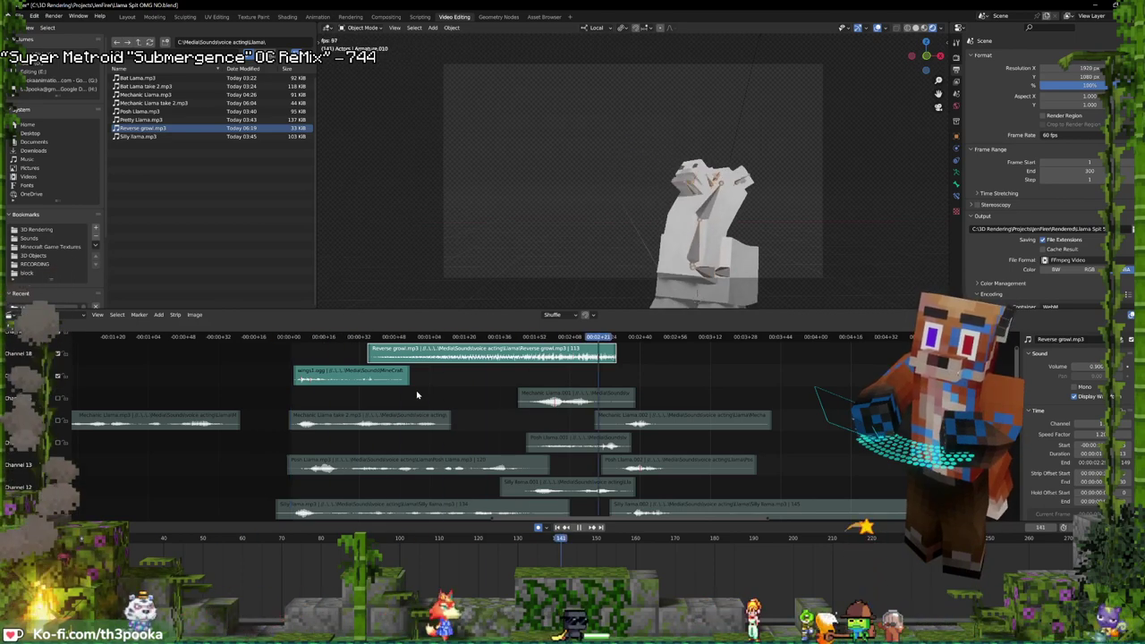
{"action": "left_click", "coordinate": [613, 380]}
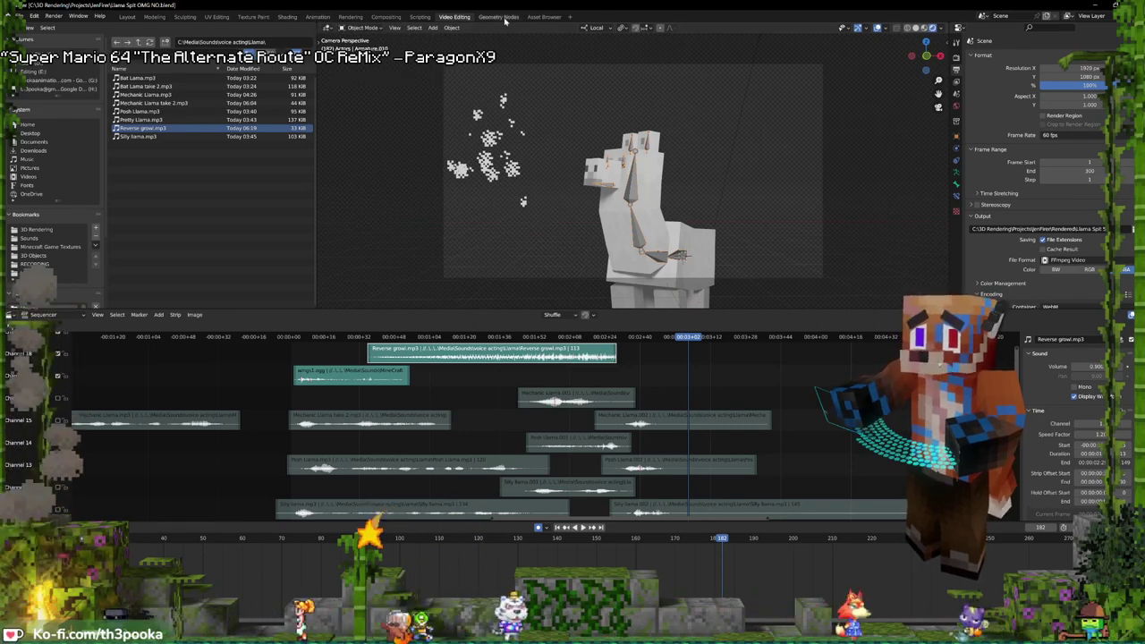
- Add the Ender Dragon model from the asset library to the scene and move it next to the llama
{"action": "left_click", "coordinate": [543, 17]}
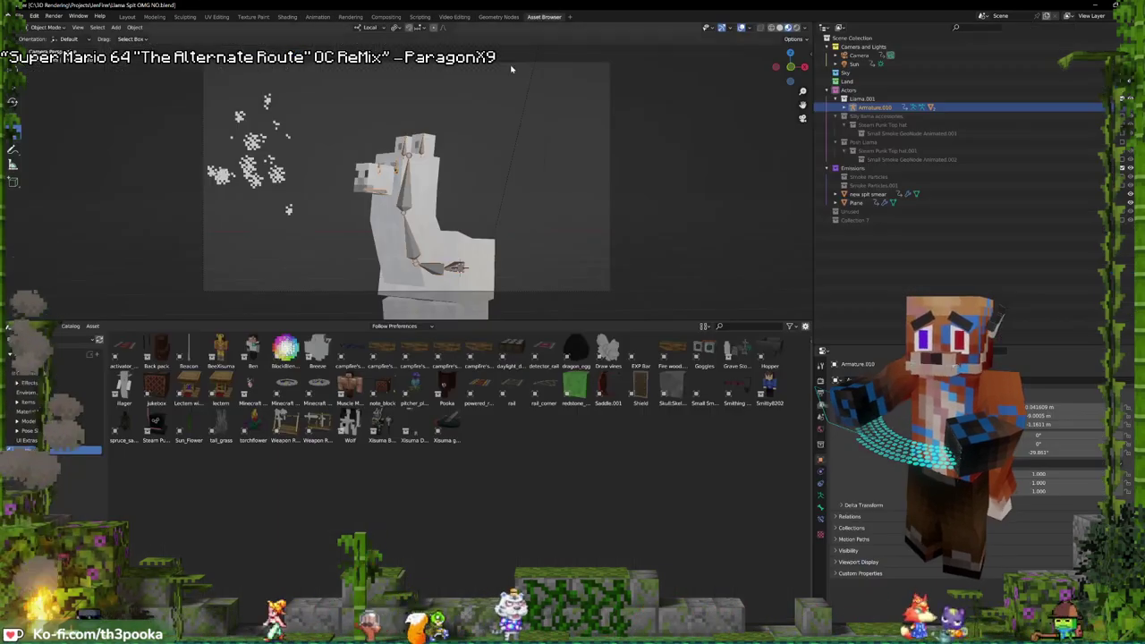
{"action": "left_click", "coordinate": [33, 422]}
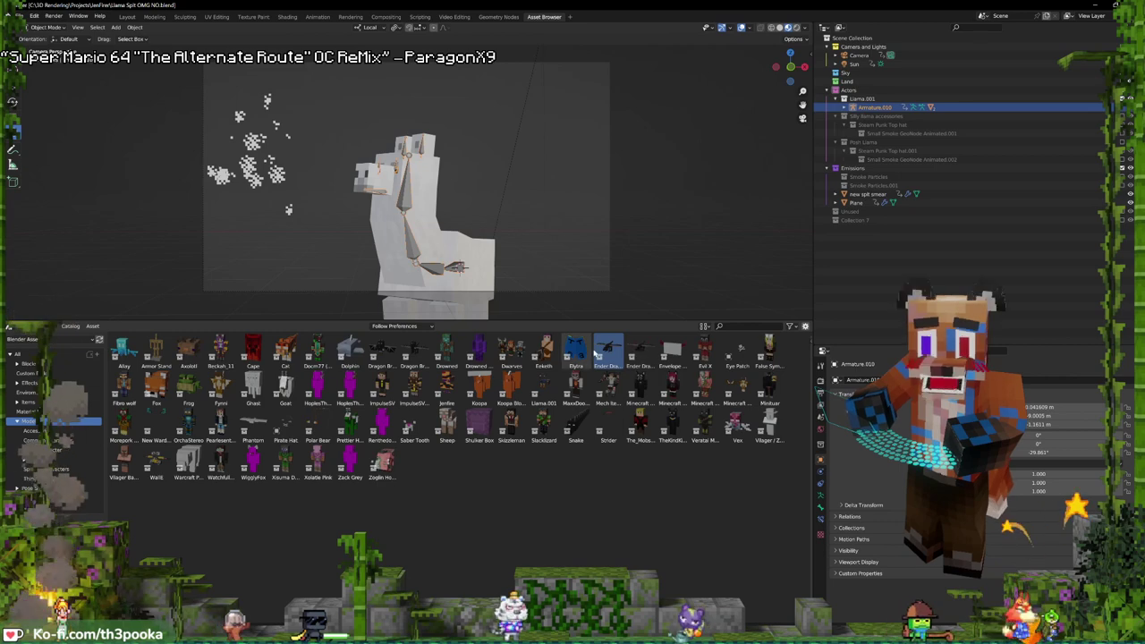
{"action": "left_click_drag", "start_coordinate": [577, 228], "coordinate": [577, 224]}
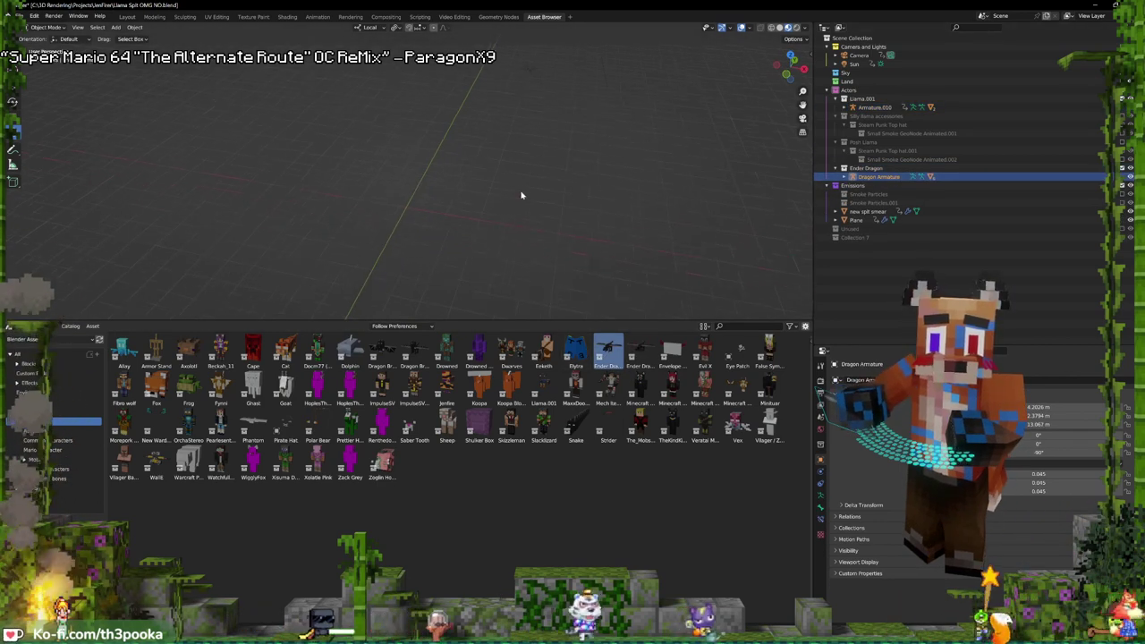
{"action": "scroll", "coordinate": [392, 221], "scroll_direction": "down", "scroll_amount": 4}
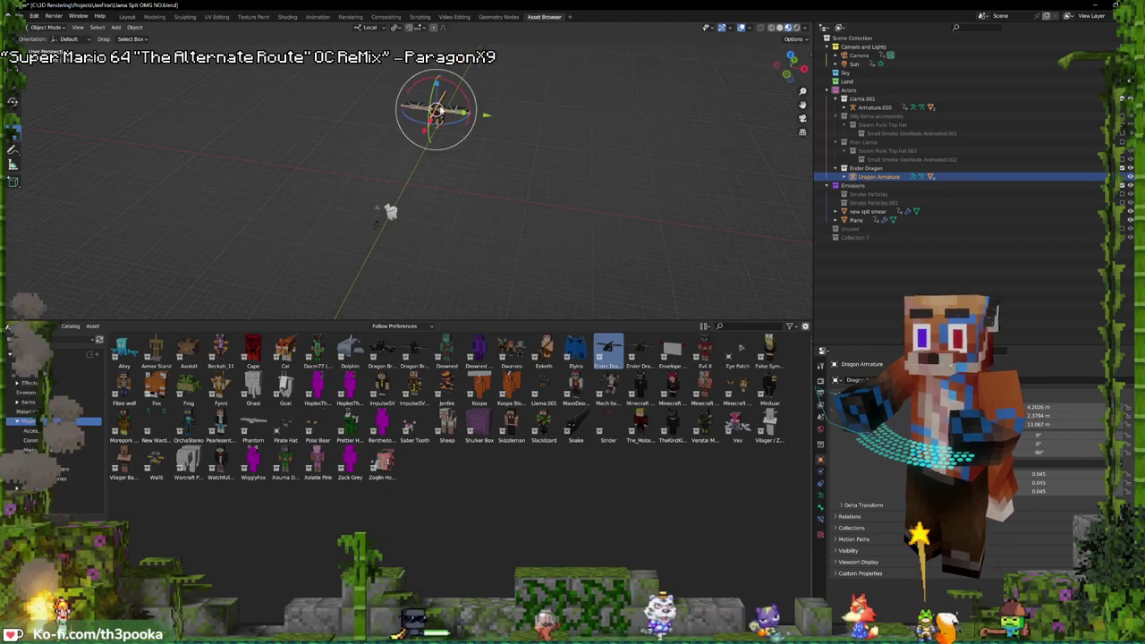
{"action": "key", "text": "g"}
{"action": "left_click", "coordinate": [432, 221]}
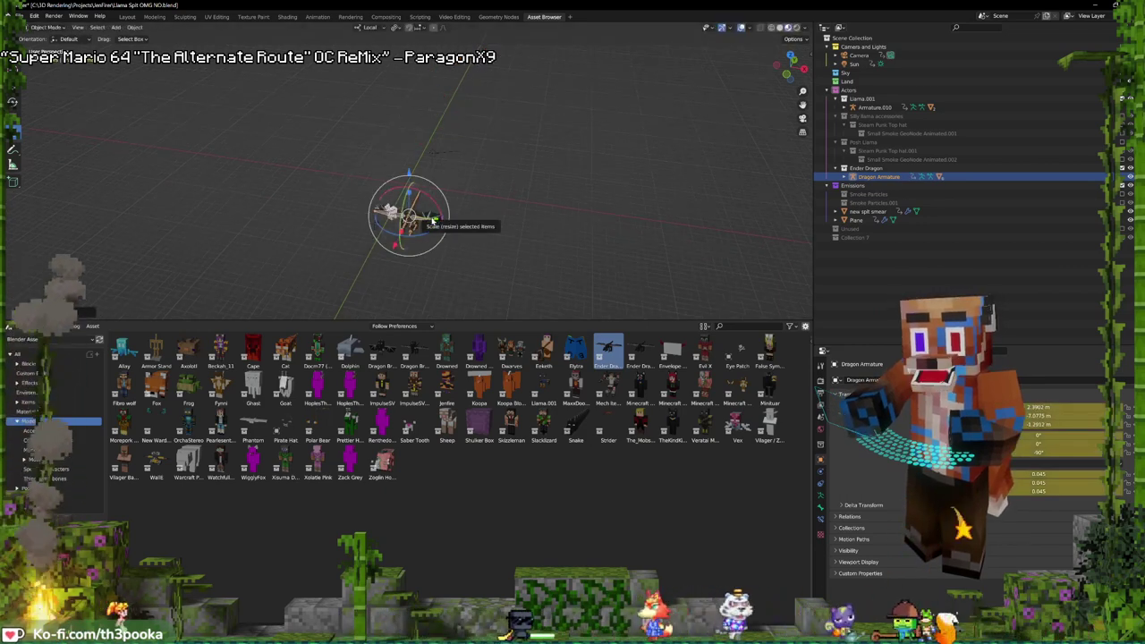
- Put the Ender Dragon mesh in Edit Mode and circle-select faces along its torso, neck and head, leaving the wings out
{"action": "scroll", "coordinate": [431, 221], "scroll_direction": "up", "scroll_amount": 3}
{"action": "middle_click_drag", "start_coordinate": [431, 221], "coordinate": [432, 153]}
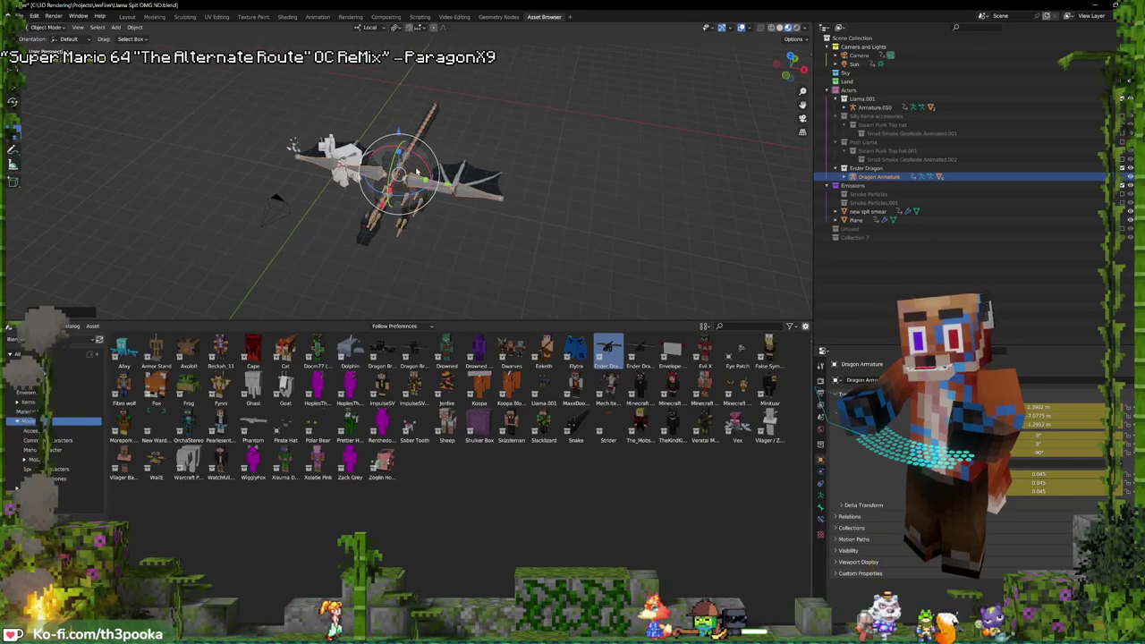
{"action": "left_click", "coordinate": [416, 170]}
{"action": "key", "text": "Tab"}
{"action": "middle_click_drag", "start_coordinate": [416, 164], "coordinate": [389, 207]}
{"action": "scroll", "coordinate": [410, 143], "scroll_direction": "up", "scroll_amount": 3}
{"action": "key", "text": "c"}
{"action": "scroll", "coordinate": [409, 130], "scroll_direction": "up", "scroll_amount": 5}
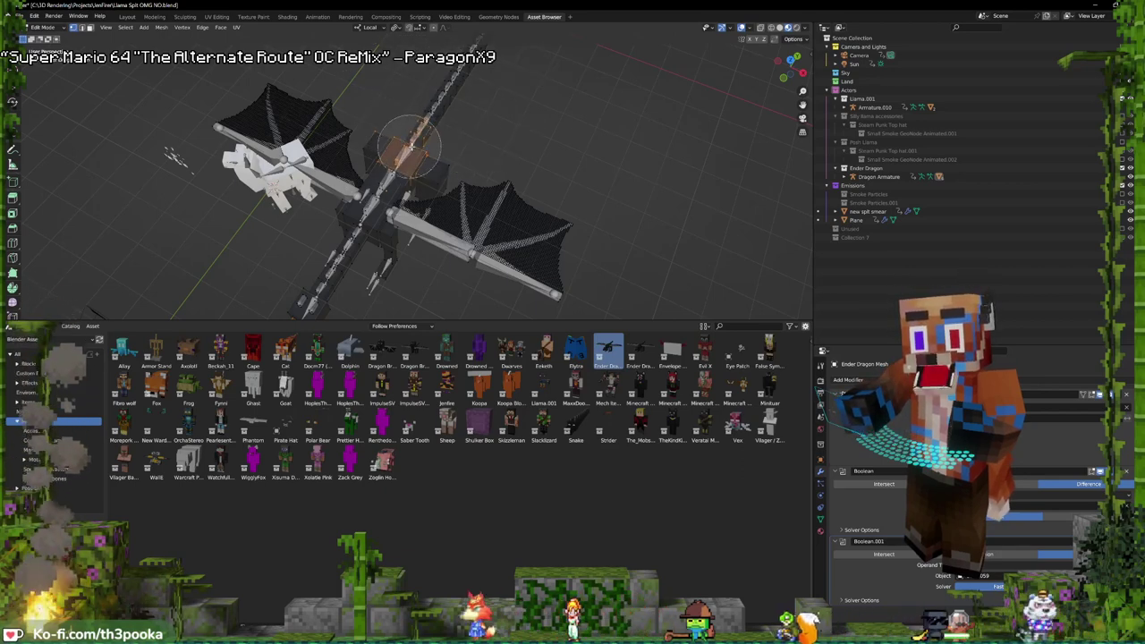
{"action": "left_click_drag", "start_coordinate": [411, 148], "coordinate": [288, 331]}
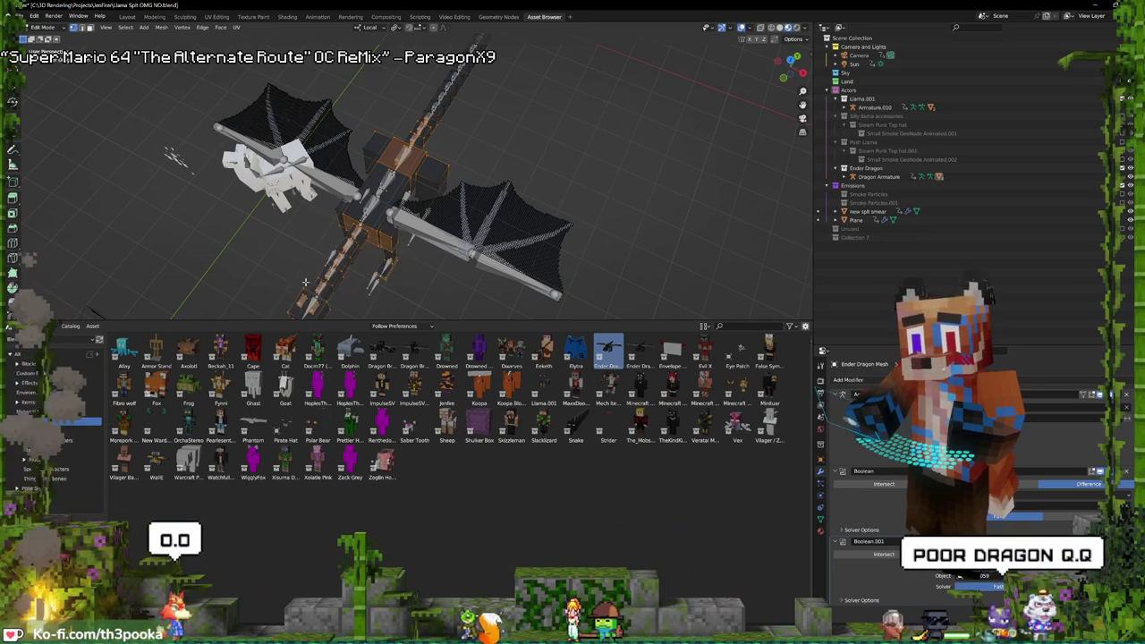
{"action": "middle_click_drag", "start_coordinate": [290, 308], "coordinate": [310, 267]}
{"action": "key", "text": "c"}
{"action": "left_click_drag", "start_coordinate": [304, 278], "coordinate": [276, 294]}
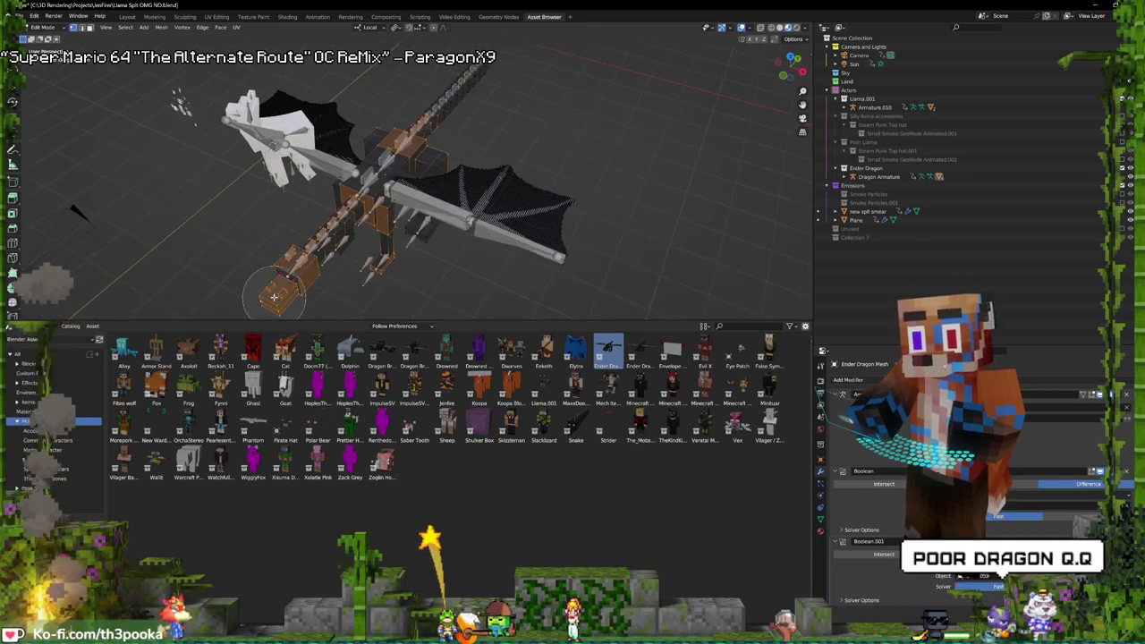
{"action": "right_click", "coordinate": [278, 293]}
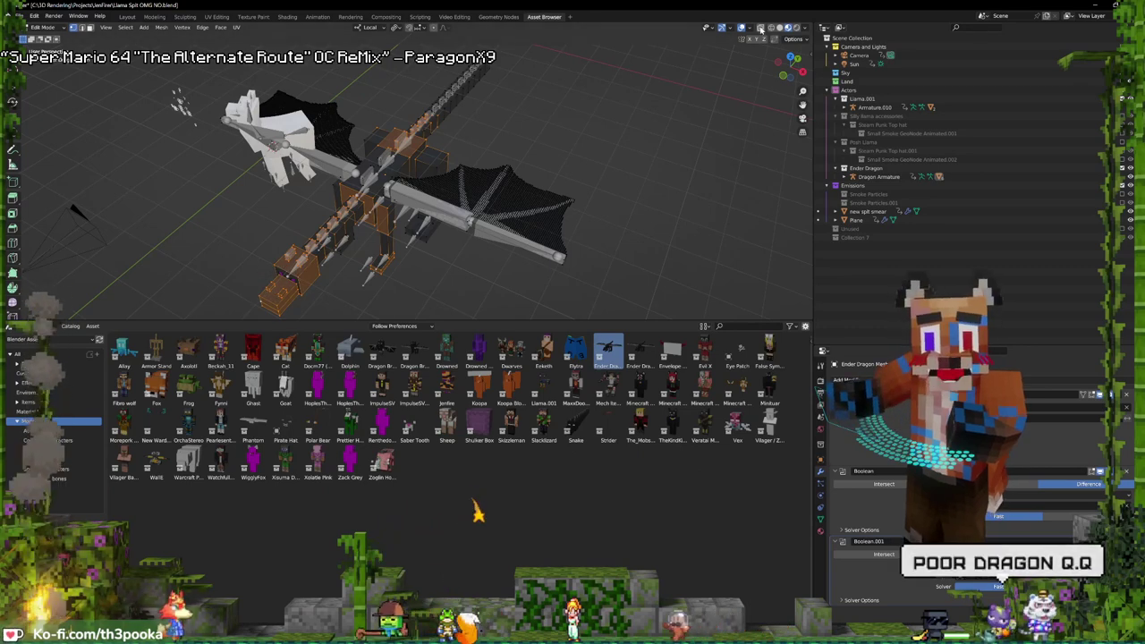
- Enable X-ray and add the dragon's remaining neck and tail geometry to the selection with Circle Select
{"action": "left_click", "coordinate": [760, 28]}
{"action": "middle_click_drag", "start_coordinate": [506, 134], "coordinate": [485, 185]}
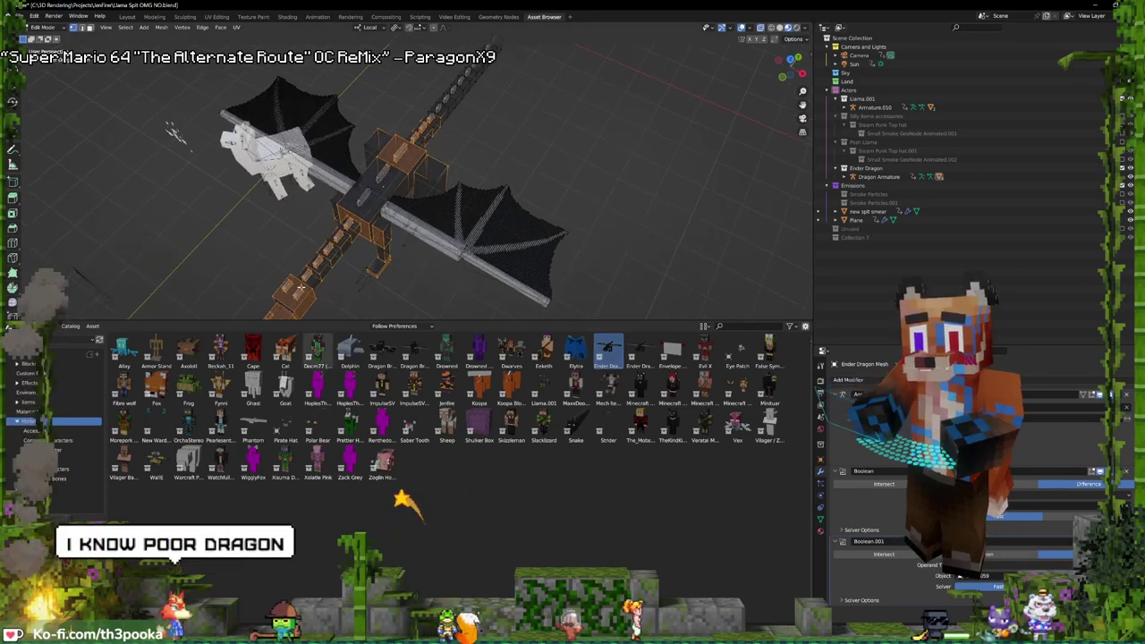
{"action": "key", "text": "c"}
{"action": "left_click_drag", "start_coordinate": [300, 287], "coordinate": [330, 244]}
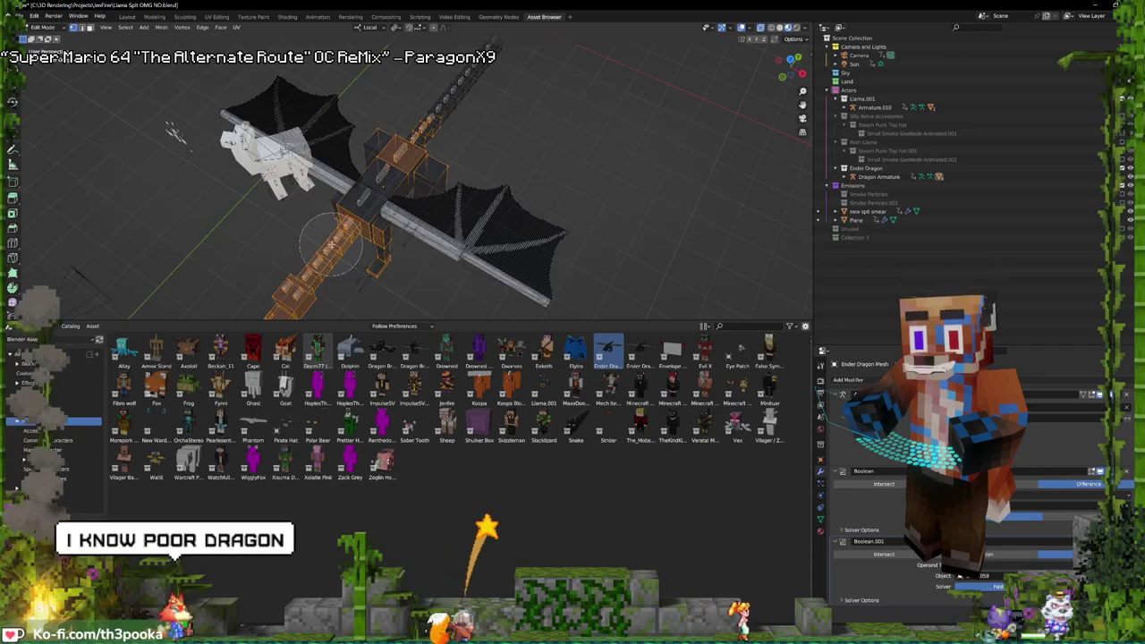
{"action": "right_click", "coordinate": [414, 150]}
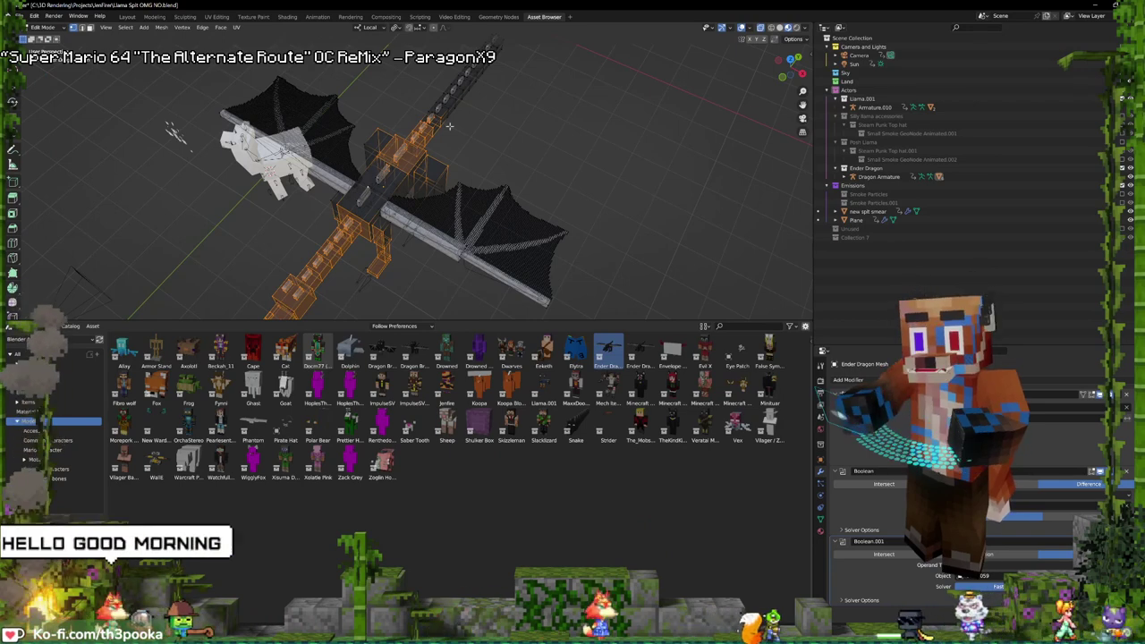
{"action": "key", "text": "c"}
{"action": "left_click_drag", "start_coordinate": [443, 132], "coordinate": [482, 66]}
{"action": "right_click", "coordinate": [485, 46]}
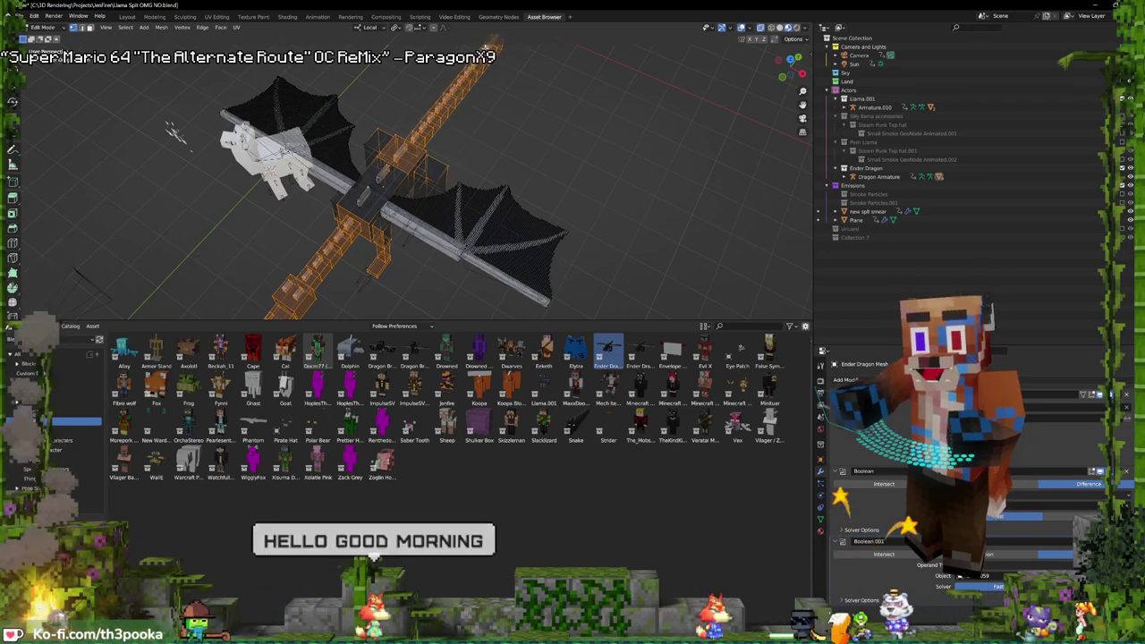
- Extend the selection to all linked body geometry and delete it, keeping the dragon's wings
{"action": "key", "text": "ctrl+l"}
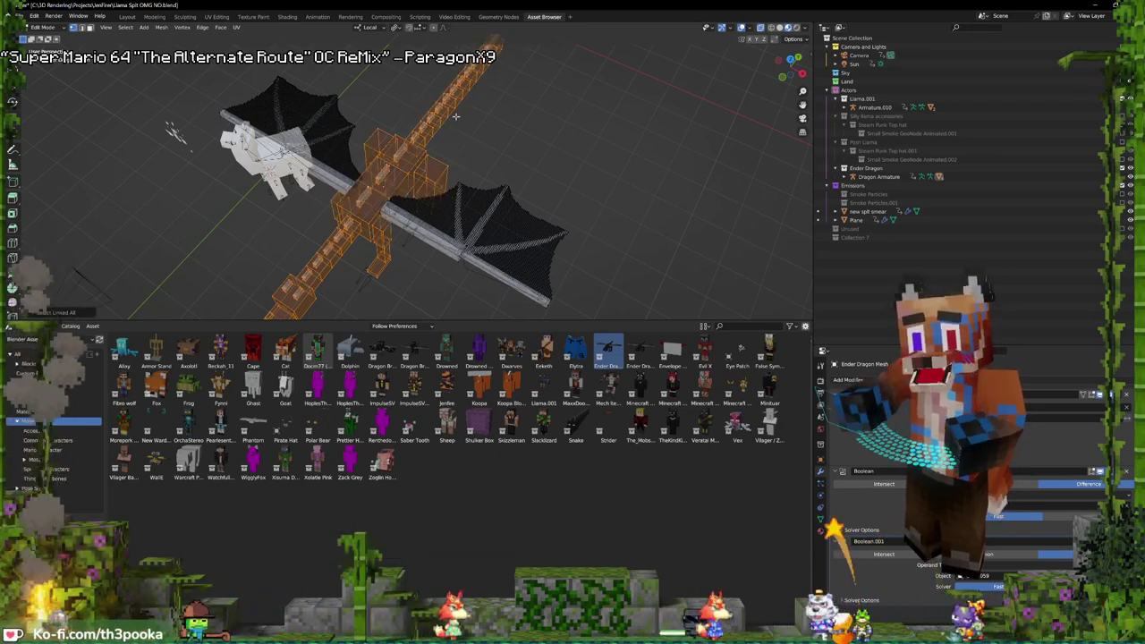
{"action": "key", "text": "x"}
{"action": "left_click", "coordinate": [447, 123]}
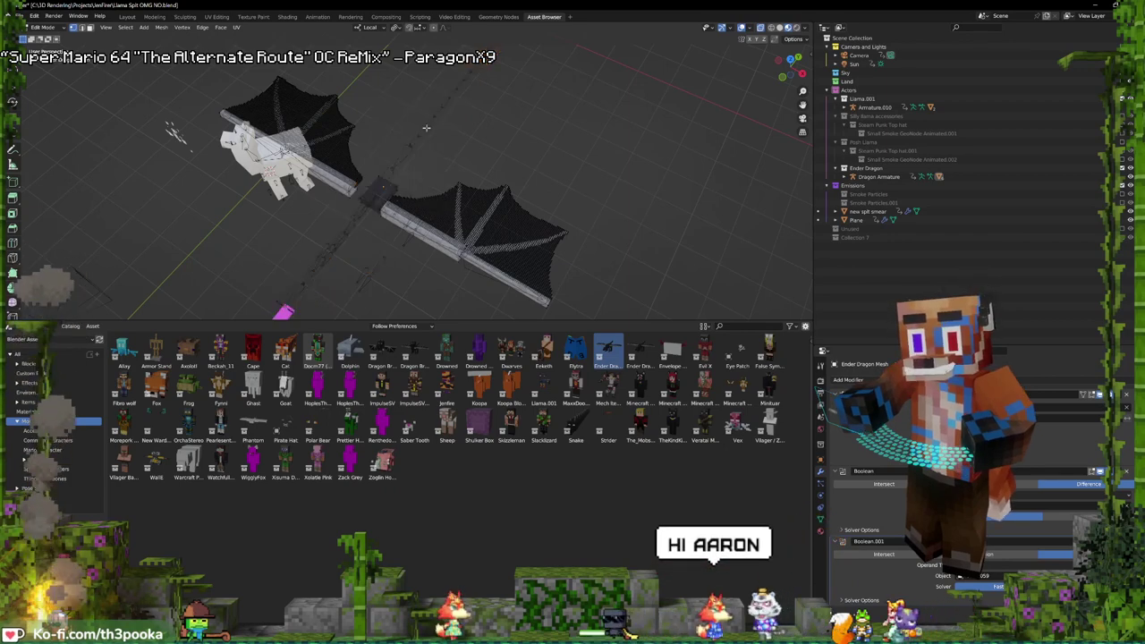
- Delete the leg, neck and head bones at the front of the Ender Dragon armature
{"action": "key", "text": "Tab"}
{"action": "left_click", "coordinate": [390, 180]}
{"action": "key", "text": "Tab"}
{"action": "middle_click_drag", "start_coordinate": [394, 177], "coordinate": [418, 234]}
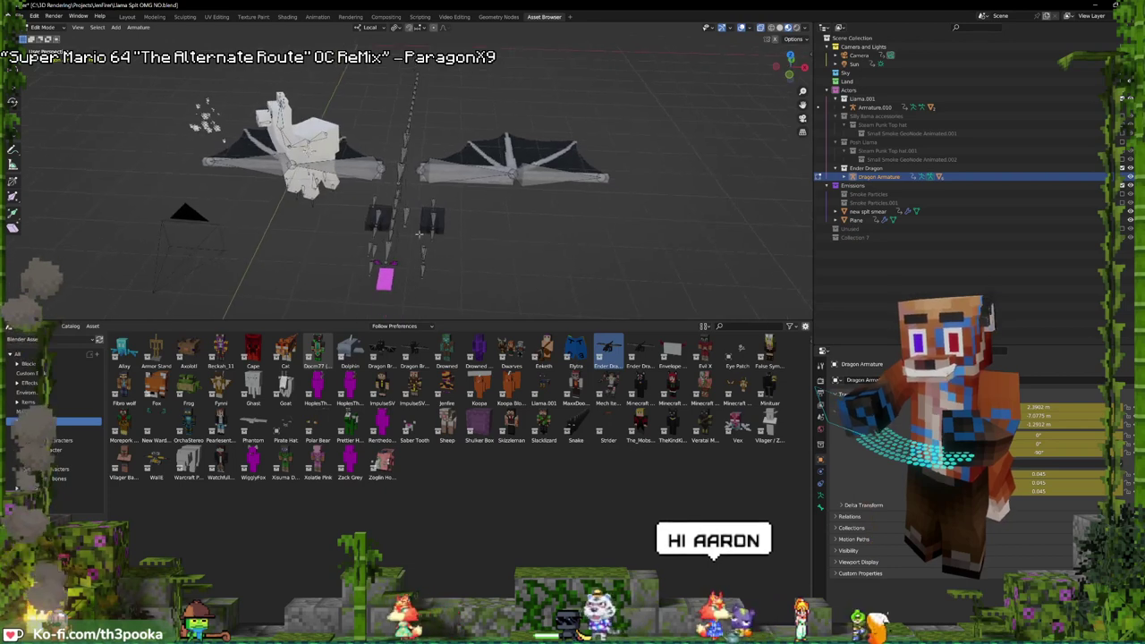
{"action": "key", "text": "c"}
{"action": "mouse_move", "coordinate": [427, 264]}
{"action": "left_mouse_down"}
{"action": "mouse_move", "coordinate": [396, 280]}
{"action": "mouse_move", "coordinate": [381, 229]}
{"action": "mouse_move", "coordinate": [415, 232]}
{"action": "left_mouse_up"}
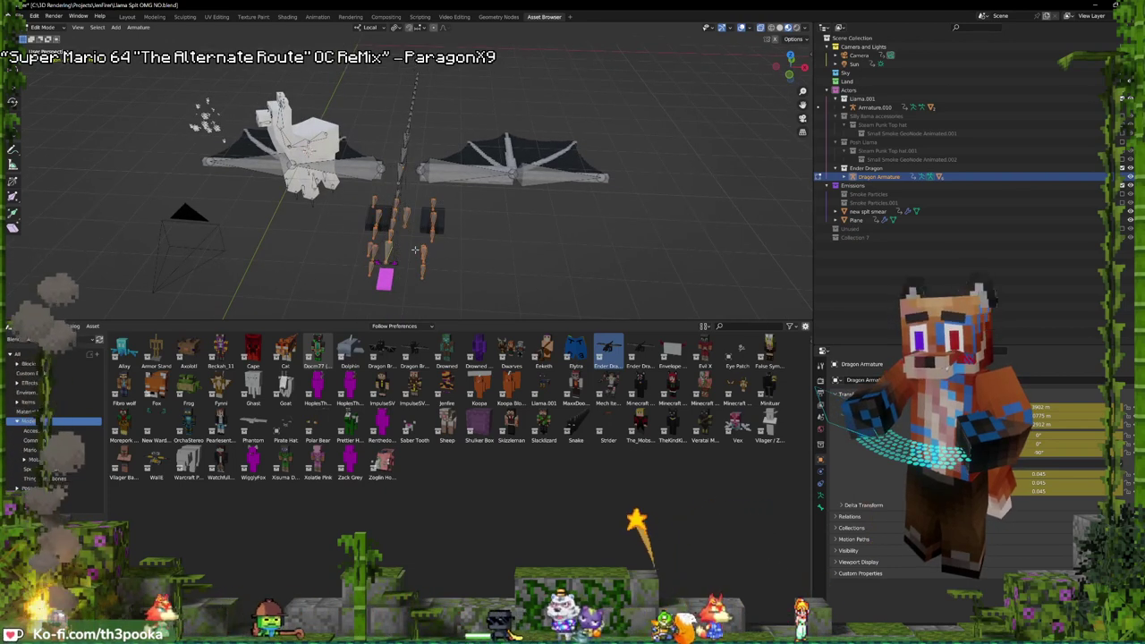
{"action": "key", "text": "x"}
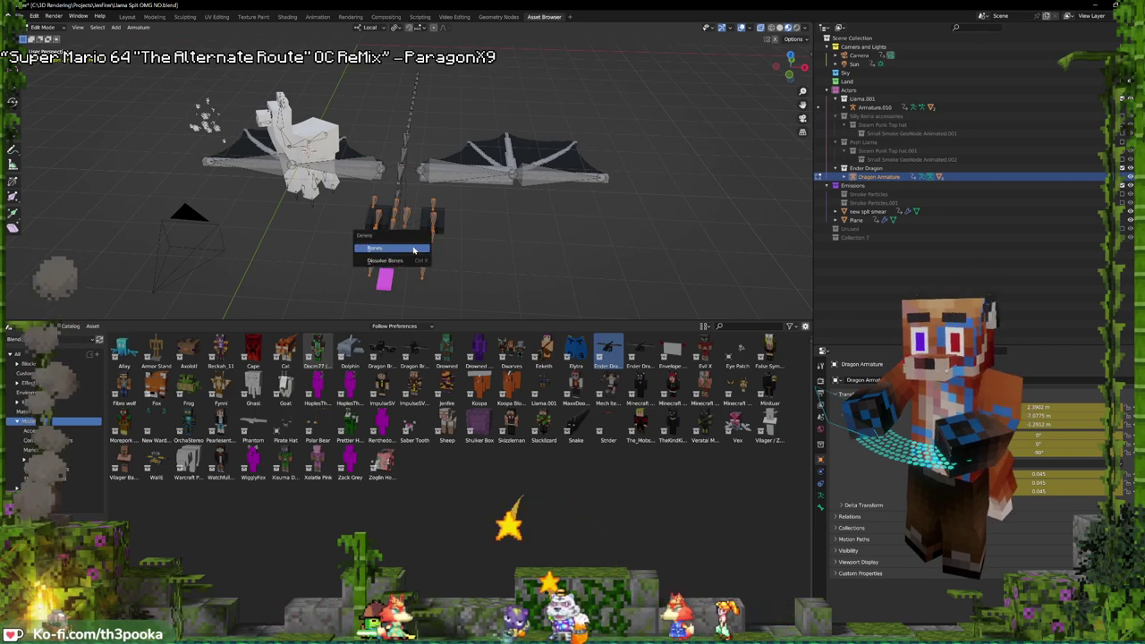
{"action": "left_click", "coordinate": [414, 249]}
{"action": "key", "text": "Tab"}
- Delete the two leftover leg blocks from the Ender Dragon mesh, keeping only the wings
{"action": "left_click", "coordinate": [426, 229]}
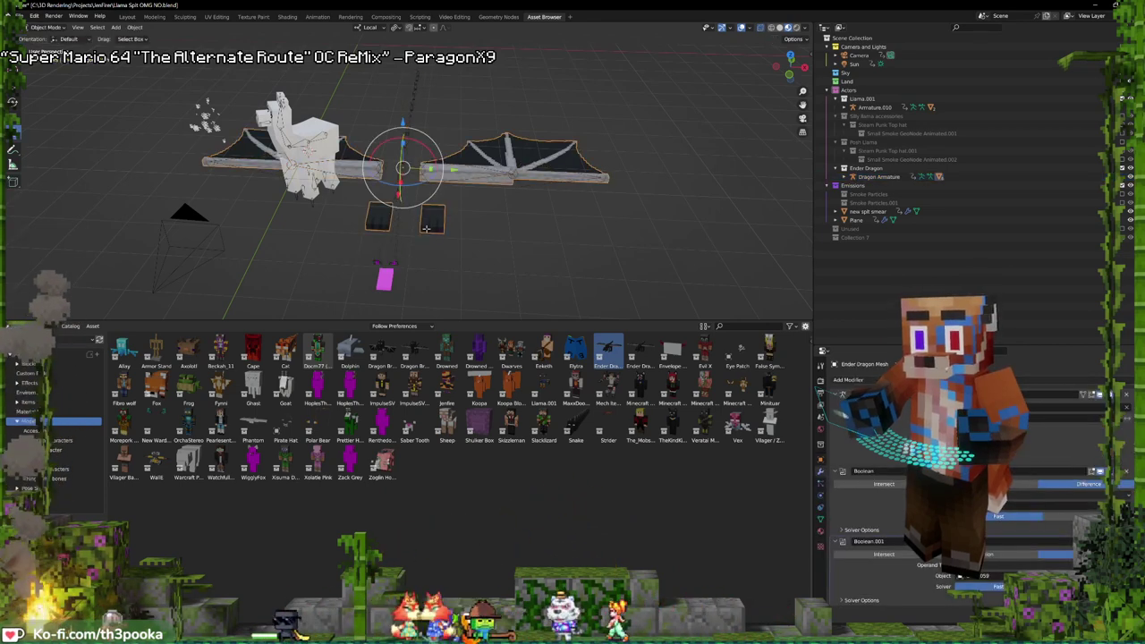
{"action": "key", "text": "Tab"}
{"action": "key", "text": "c"}
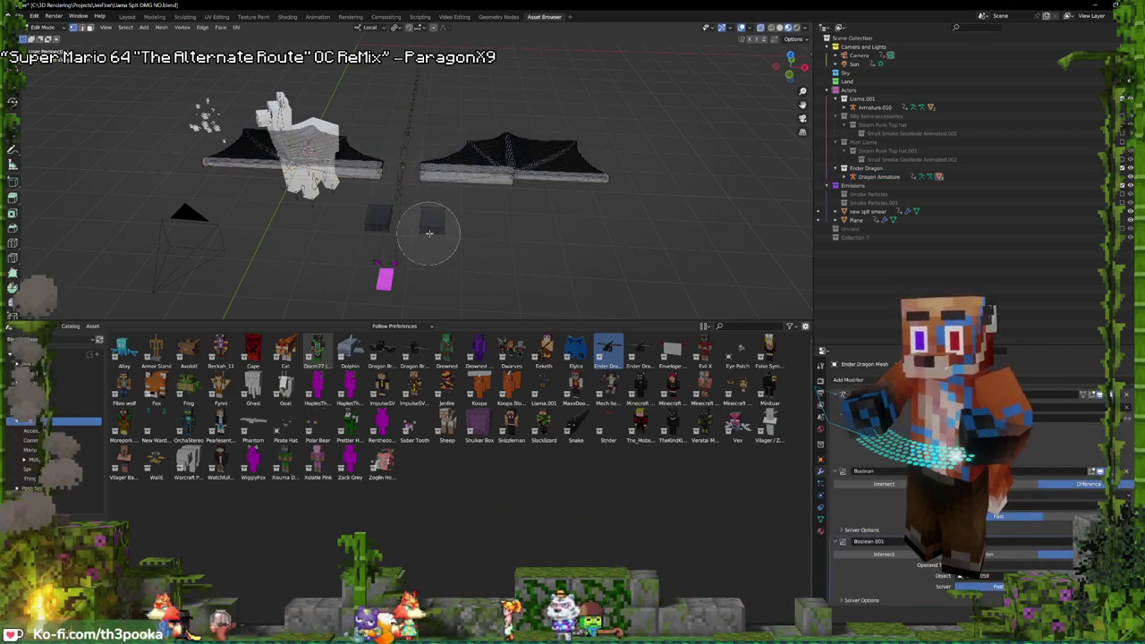
{"action": "left_click_drag", "start_coordinate": [422, 238], "coordinate": [354, 237]}
{"action": "key", "text": "Escape"}
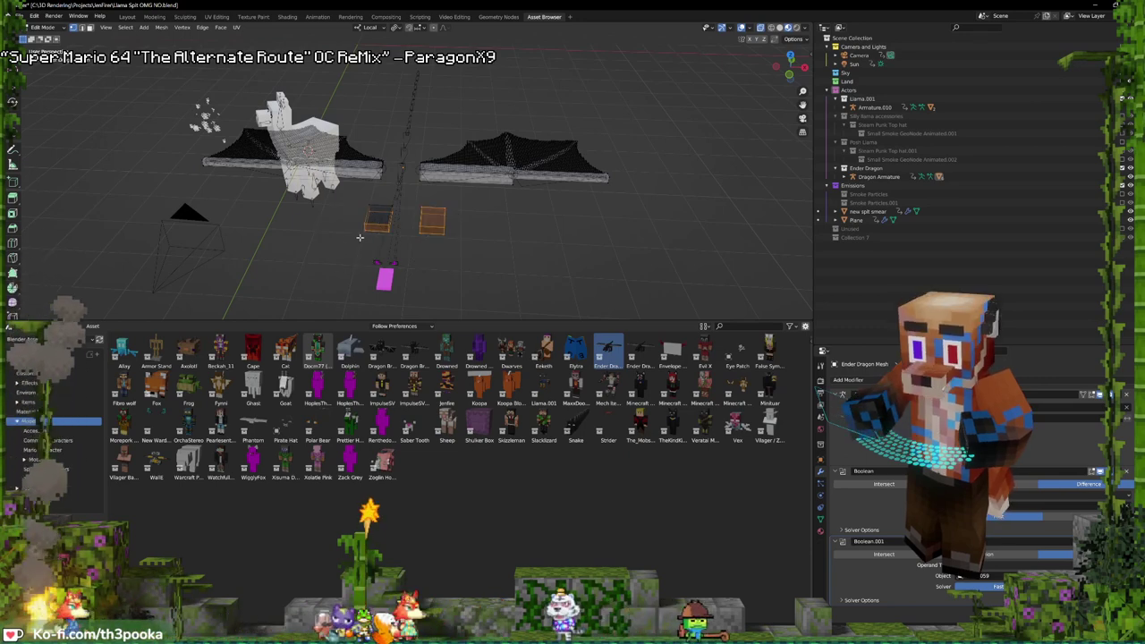
{"action": "key", "text": "x"}
{"action": "left_click", "coordinate": [359, 237]}
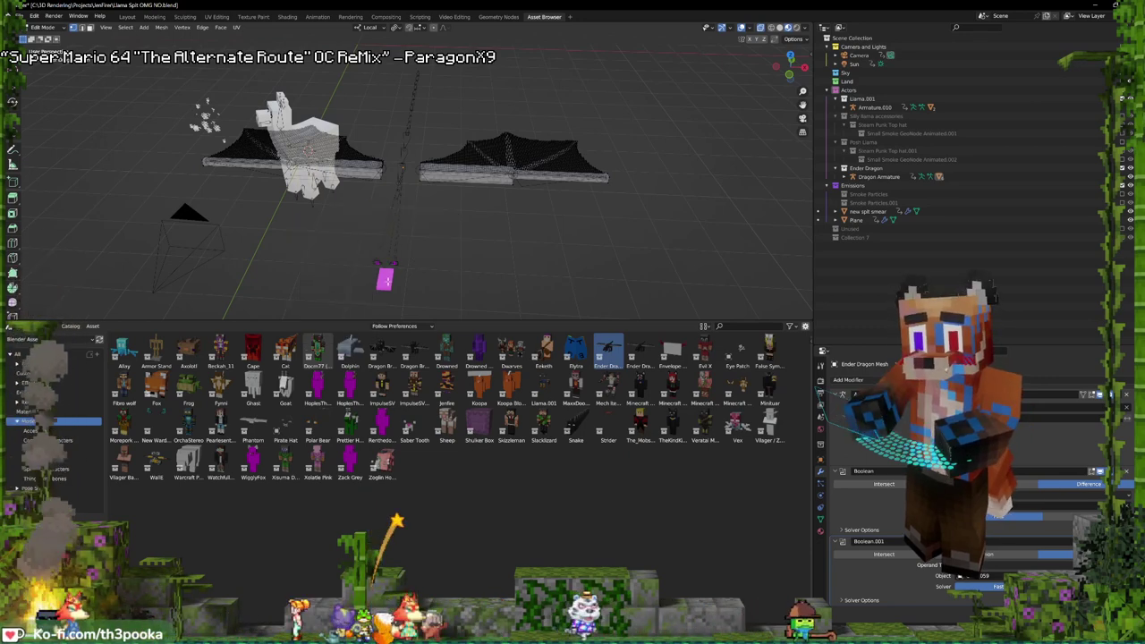
{"action": "key", "text": "Tab"}
- Delete the magenta dragon head and the small magenta pieces around it
{"action": "left_click", "coordinate": [387, 279]}
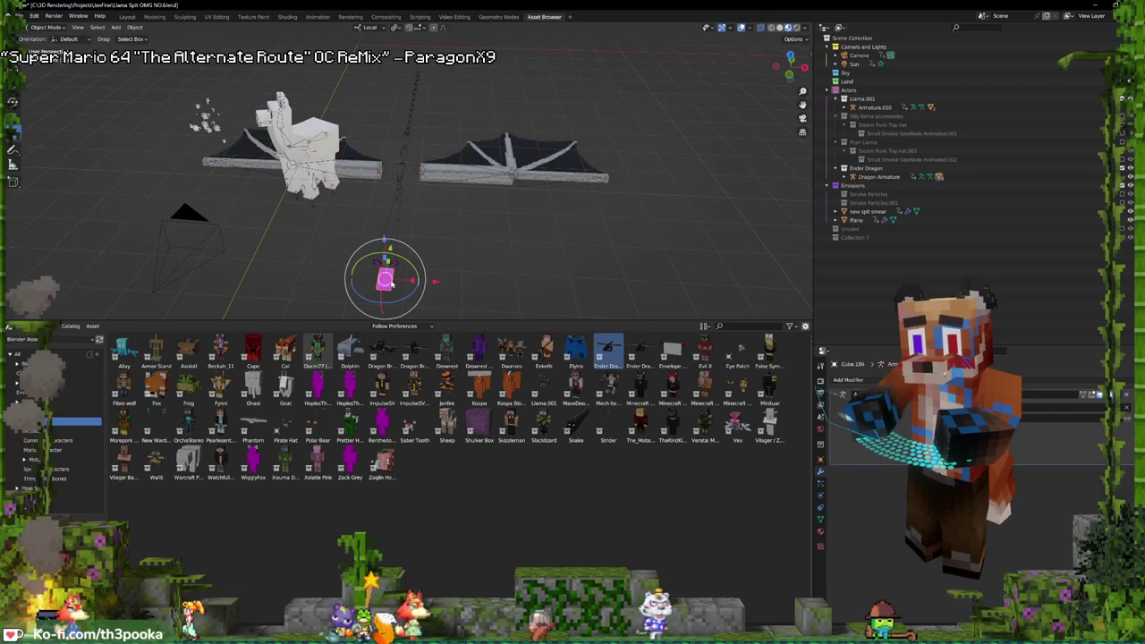
{"action": "key", "text": "Delete"}
{"action": "left_click", "coordinate": [394, 267]}
{"action": "key", "text": "Delete"}
{"action": "left_click", "coordinate": [393, 266]}
{"action": "key", "text": "Delete"}
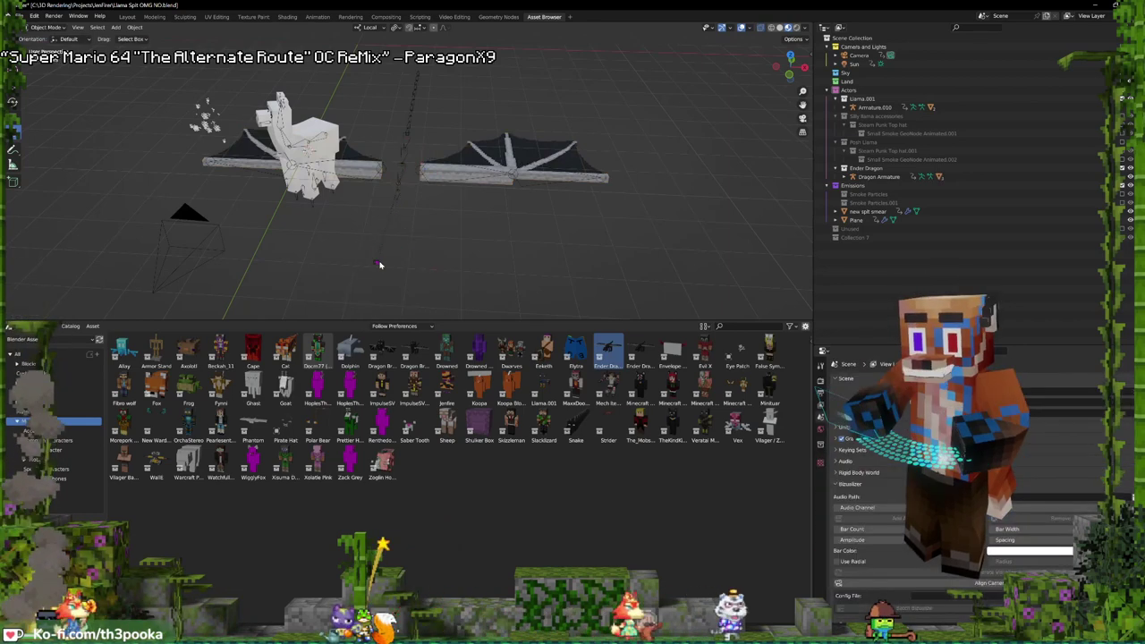
{"action": "left_click", "coordinate": [379, 264]}
{"action": "key", "text": "Delete"}
{"action": "left_click", "coordinate": [379, 265]}
{"action": "key", "text": "Delete"}
- Delete the chain of tail bones and the leftover front bone from the dragon armature, then return to Object Mode
{"action": "left_click", "coordinate": [403, 168]}
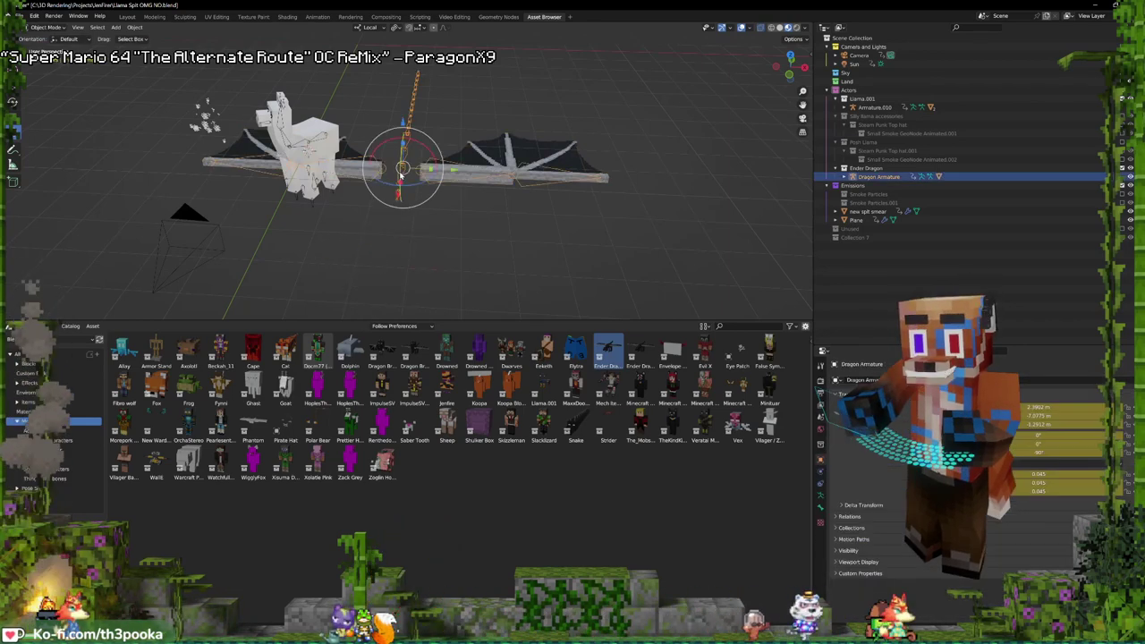
{"action": "middle_click_drag", "start_coordinate": [403, 168], "coordinate": [373, 161]}
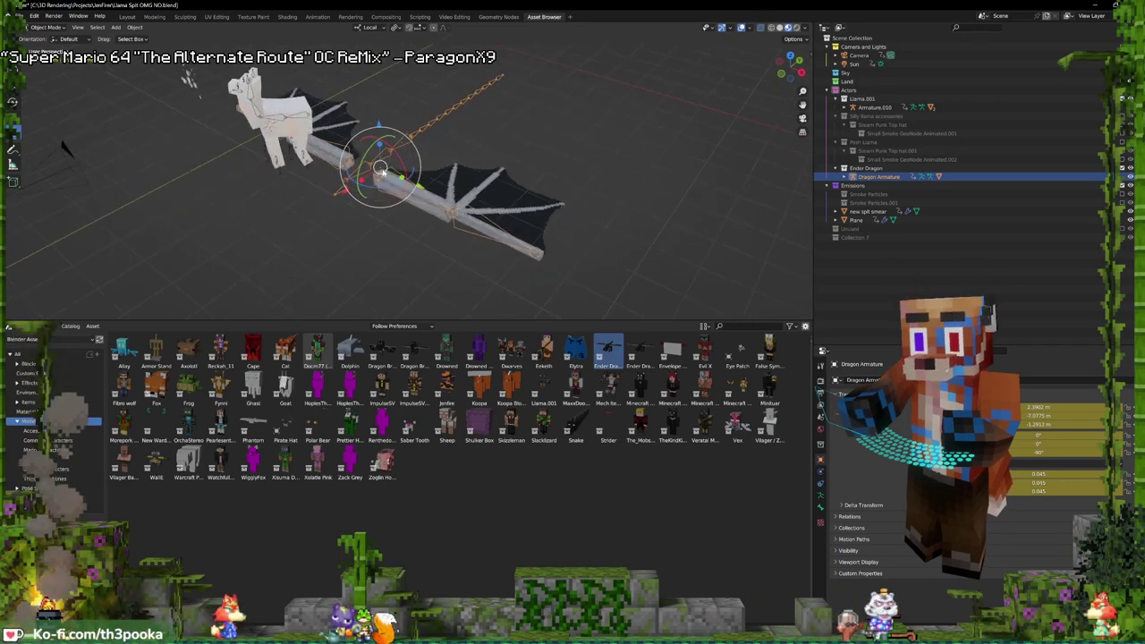
{"action": "key", "text": "Tab"}
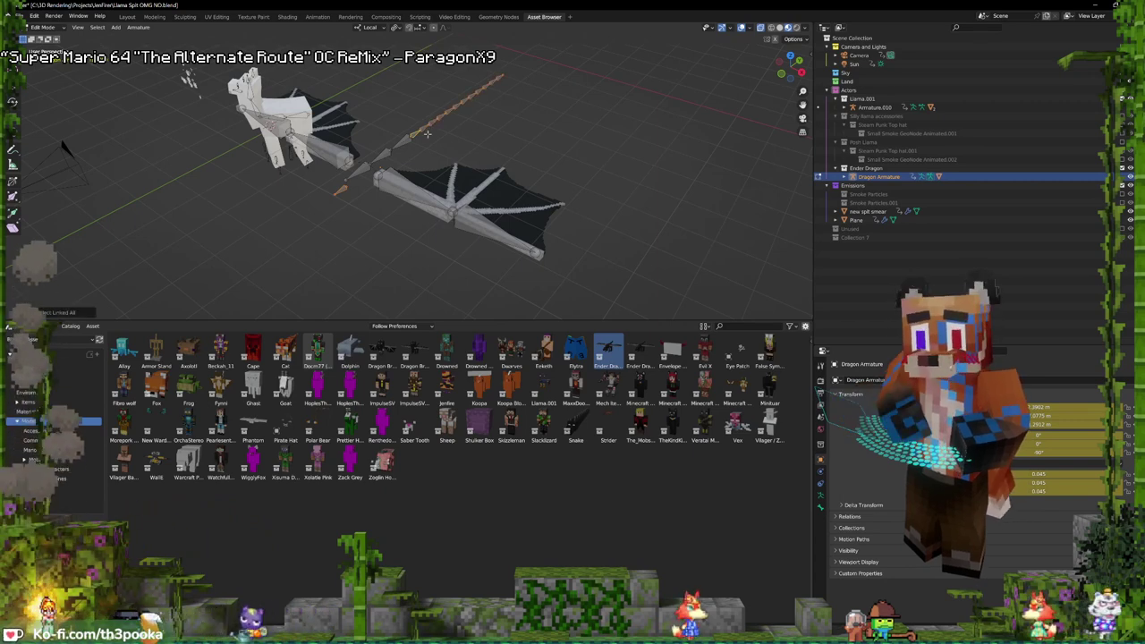
{"action": "key", "text": "x"}
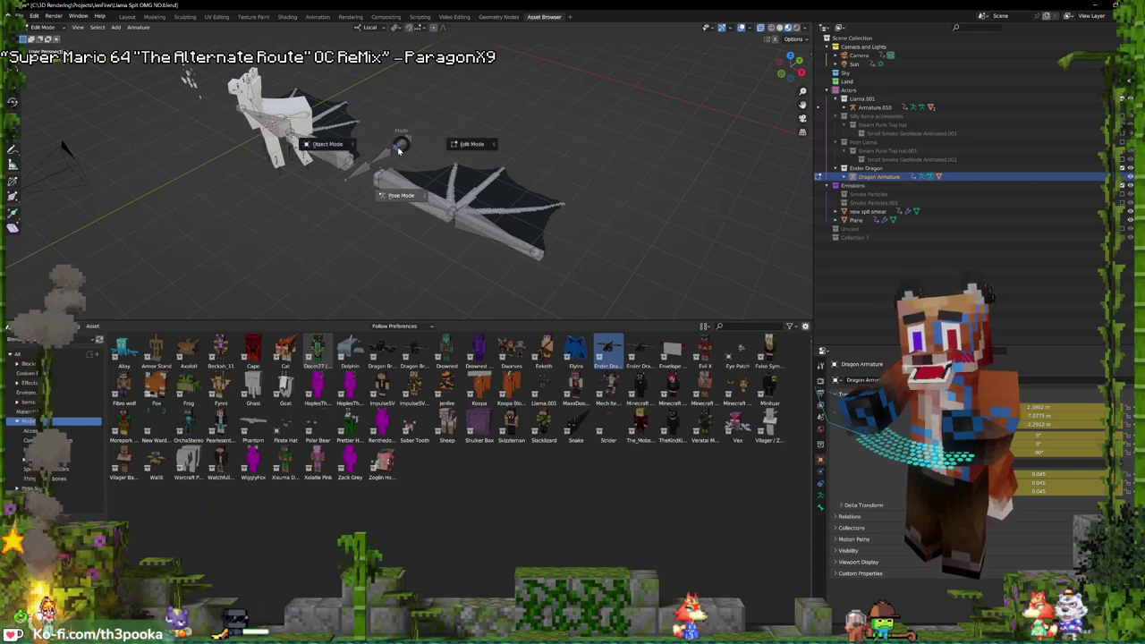
{"action": "left_click", "coordinate": [354, 147]}
- Rotate the dragon armature to about -112.82° around Z and move the wings over and above the llama
{"action": "middle_click_drag", "start_coordinate": [376, 159], "coordinate": [427, 174]}
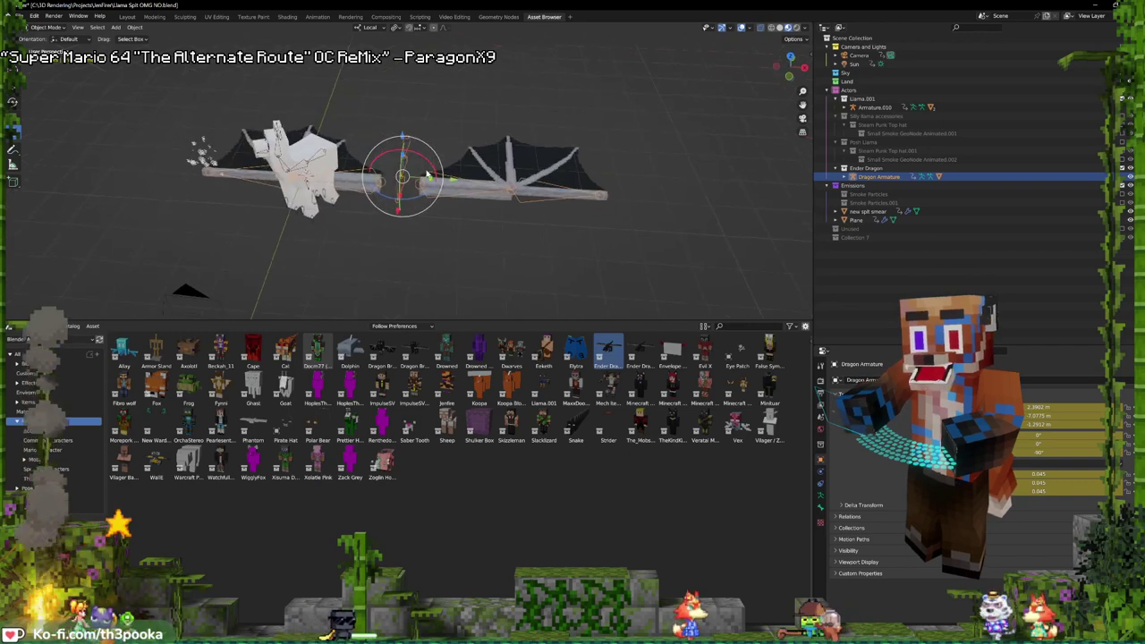
{"action": "mouse_move", "coordinate": [430, 194]}
{"action": "left_mouse_down"}
{"action": "mouse_move", "coordinate": [409, 213]}
{"action": "mouse_move", "coordinate": [436, 206]}
{"action": "left_mouse_up"}
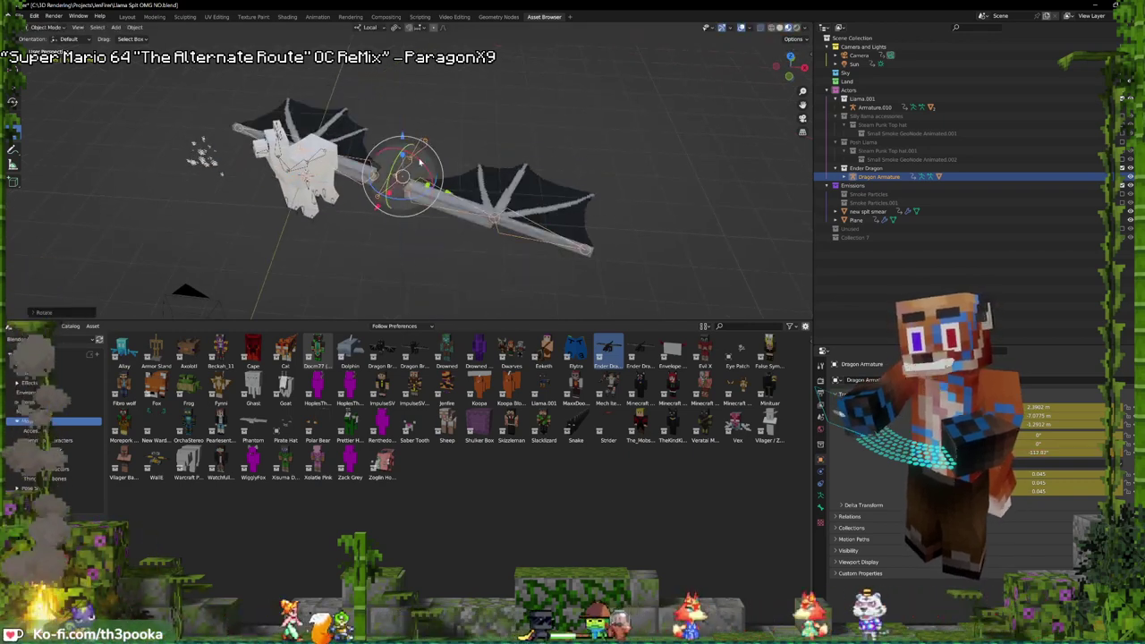
{"action": "left_click_drag", "start_coordinate": [402, 132], "coordinate": [312, 129], "text": "shift"}
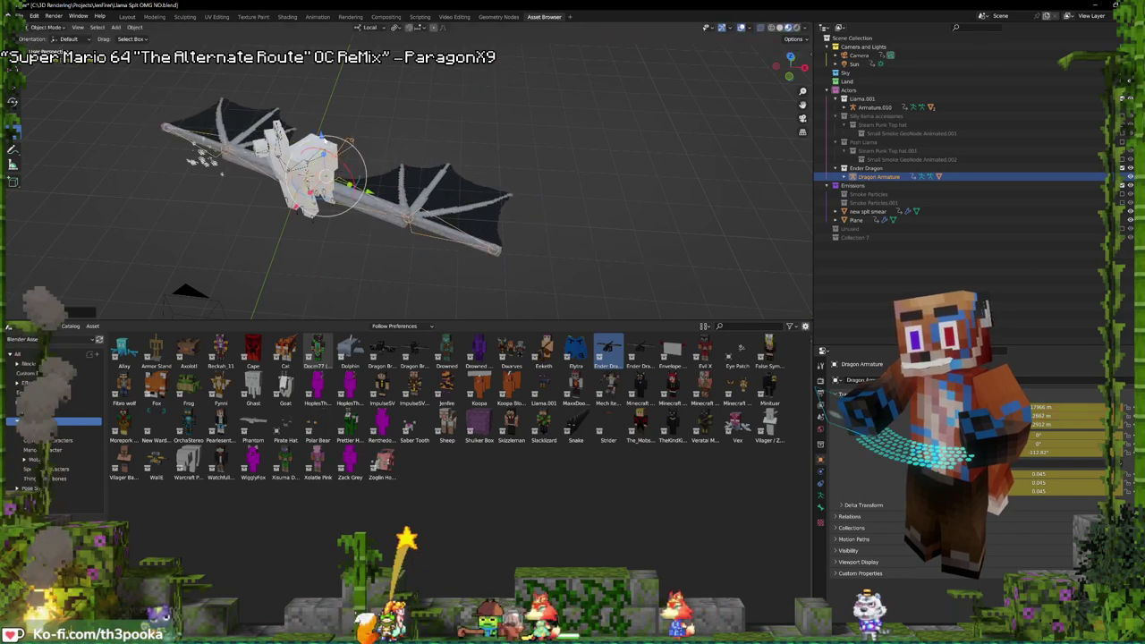
{"action": "key", "text": "z"}
{"action": "key", "text": "Return"}
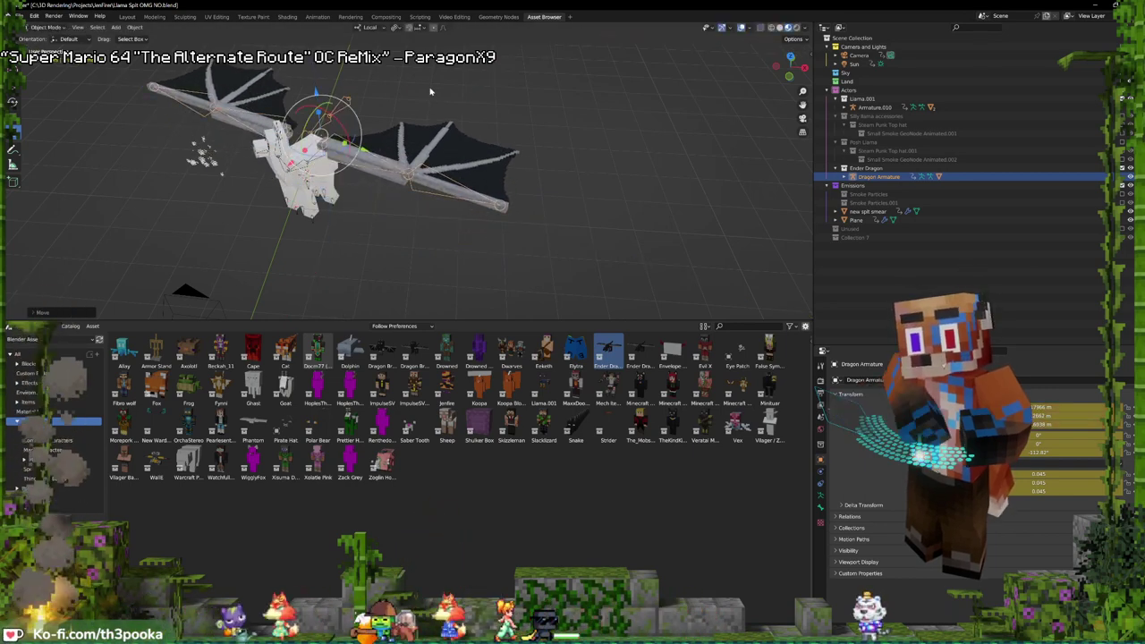
- Scale the dragon armature to about 0.030, turn it to about -125.59° around Z and reposition it behind the llama's neck
{"action": "key", "text": "a"}
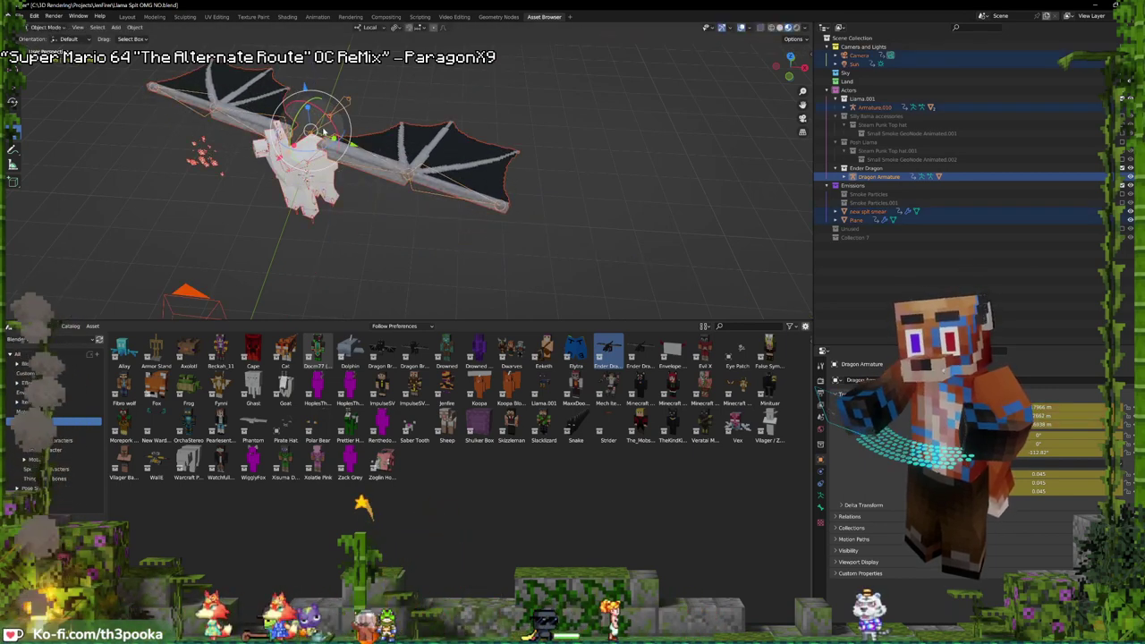
{"action": "left_click", "coordinate": [324, 132]}
{"action": "middle_click_drag", "start_coordinate": [465, 108], "coordinate": [502, 183]}
{"action": "key", "text": "g"}
{"action": "left_click", "coordinate": [461, 90]}
{"action": "key", "text": "KP_3"}
{"action": "left_click_drag", "start_coordinate": [451, 184], "coordinate": [501, 207]}
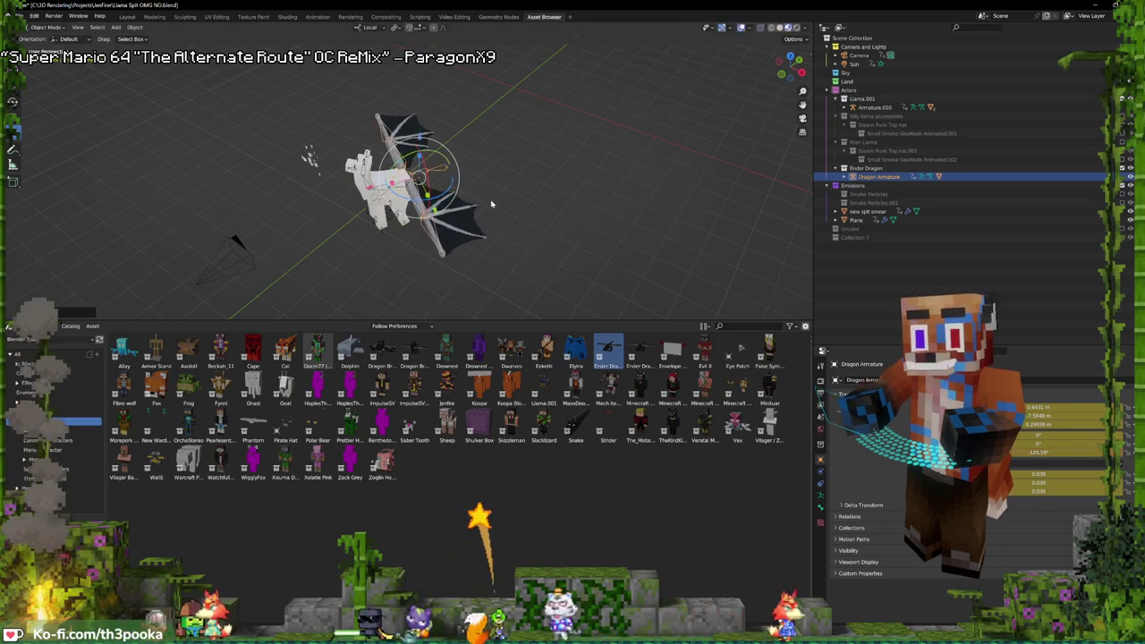
- Scale the dragon wings down to about 0.016 and place them on top of the llama's back
{"action": "left_click_drag", "start_coordinate": [371, 188], "coordinate": [347, 192]}
{"action": "key", "text": "s"}
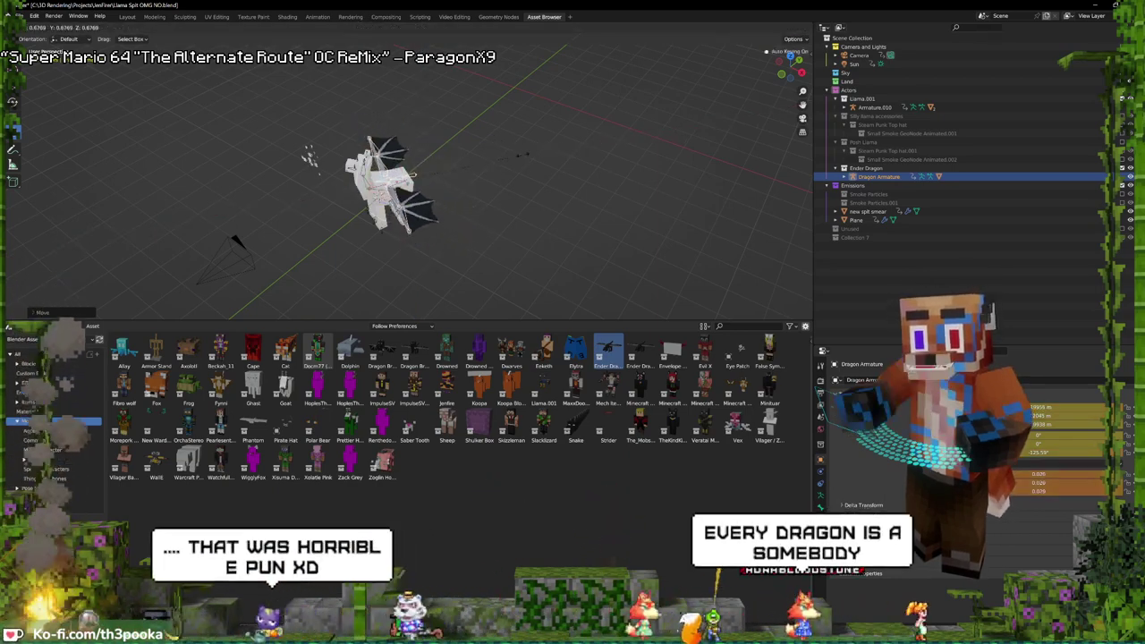
{"action": "left_click", "coordinate": [498, 163]}
{"action": "middle_click_drag", "start_coordinate": [498, 162], "coordinate": [504, 135]}
{"action": "key", "text": "g"}
{"action": "left_click", "coordinate": [493, 123]}
{"action": "scroll", "coordinate": [503, 134], "scroll_direction": "up", "scroll_amount": 10}
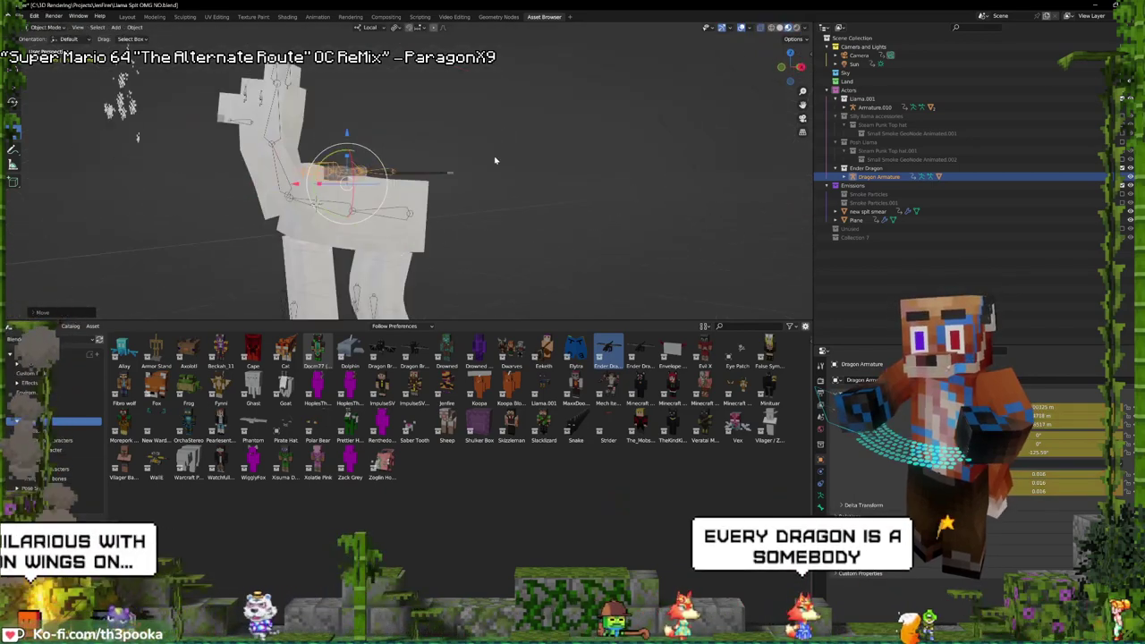
- Adjust the wings' position so that they sit against the llama's back just behind the neck
{"action": "middle_click_drag", "start_coordinate": [450, 182], "coordinate": [427, 192]}
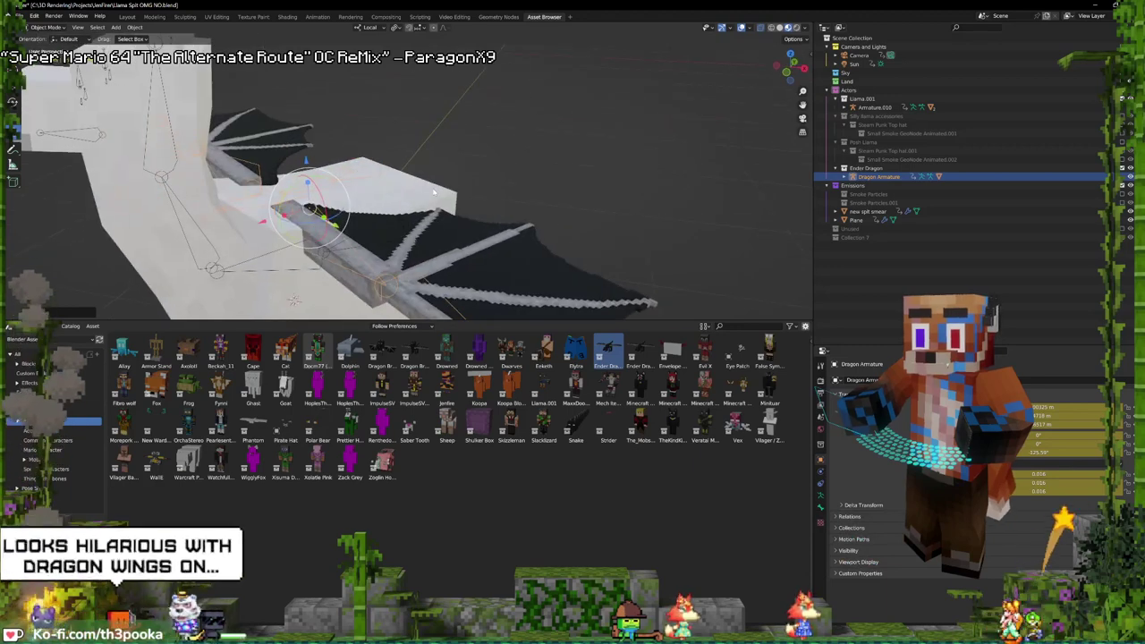
{"action": "key", "text": "g"}
{"action": "left_click", "coordinate": [418, 191]}
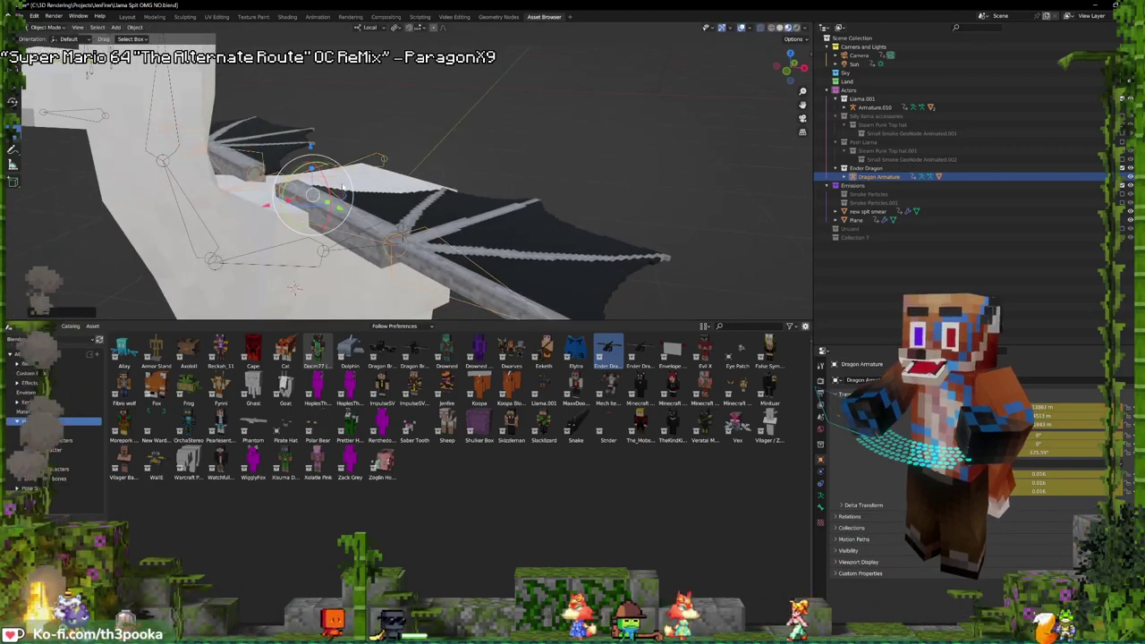
- In Pose Mode, rotate the inner and outer bones of the wing on the llama's near side
{"action": "key", "text": "ctrl+Tab"}
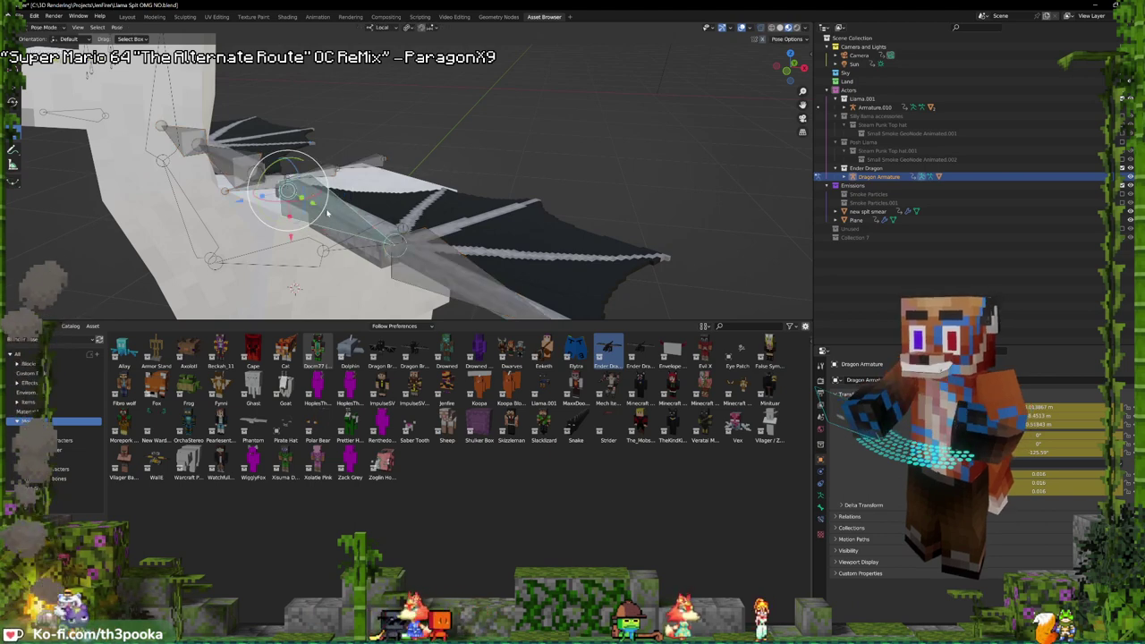
{"action": "middle_click_drag", "start_coordinate": [402, 219], "coordinate": [408, 201]}
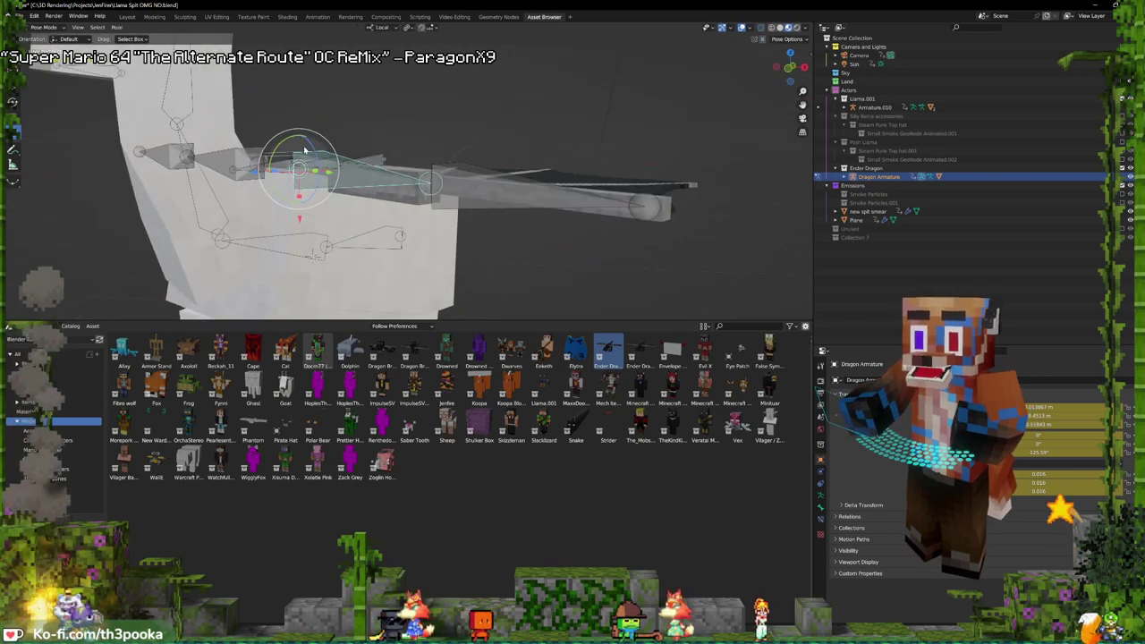
{"action": "mouse_move", "coordinate": [304, 151]}
{"action": "left_mouse_down"}
{"action": "mouse_move", "coordinate": [307, 163]}
{"action": "mouse_move", "coordinate": [307, 138]}
{"action": "mouse_move", "coordinate": [319, 160]}
{"action": "mouse_move", "coordinate": [319, 147]}
{"action": "mouse_move", "coordinate": [319, 164]}
{"action": "left_mouse_up"}
{"action": "left_click", "coordinate": [511, 159]}
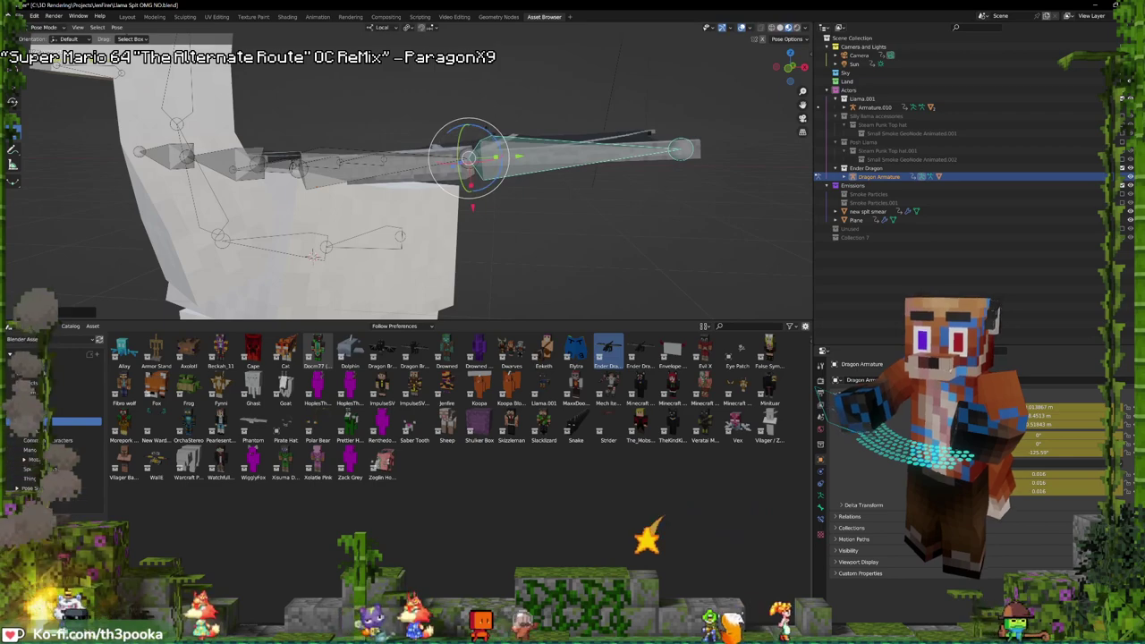
{"action": "left_click_drag", "start_coordinate": [472, 144], "coordinate": [490, 163]}
- Clear the rotation of the posed wing's root bone and move it outward along its local Y axis to the llama's side
{"action": "middle_click_drag", "start_coordinate": [490, 163], "coordinate": [384, 195]}
{"action": "scroll", "coordinate": [518, 204], "scroll_direction": "down", "scroll_amount": 5}
{"action": "left_click", "coordinate": [384, 195]}
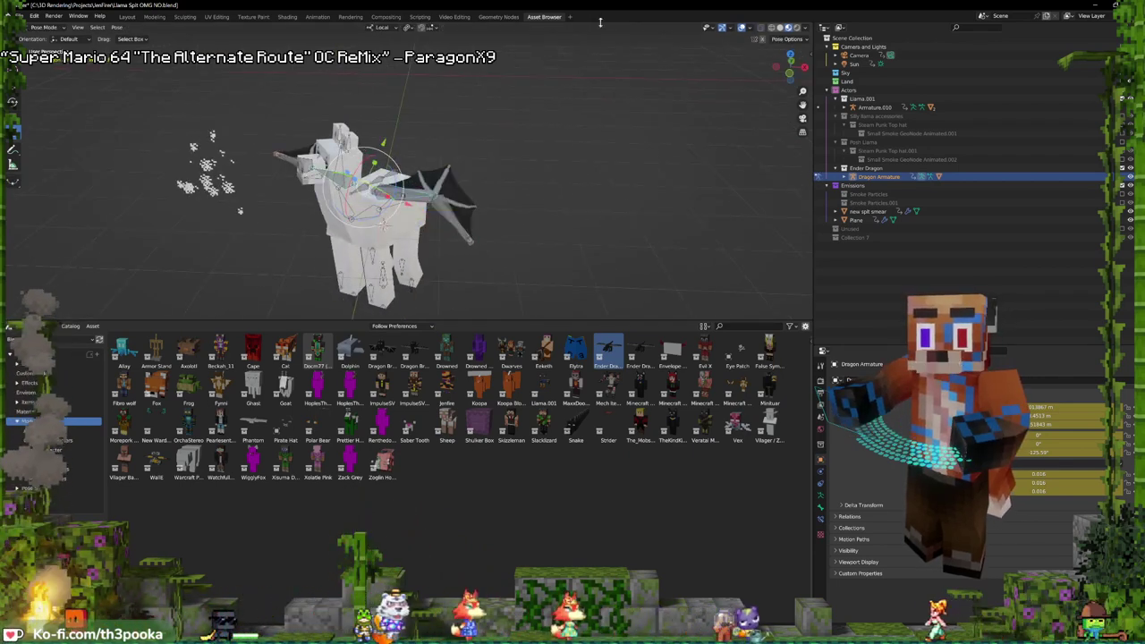
{"action": "left_click", "coordinate": [798, 40]}
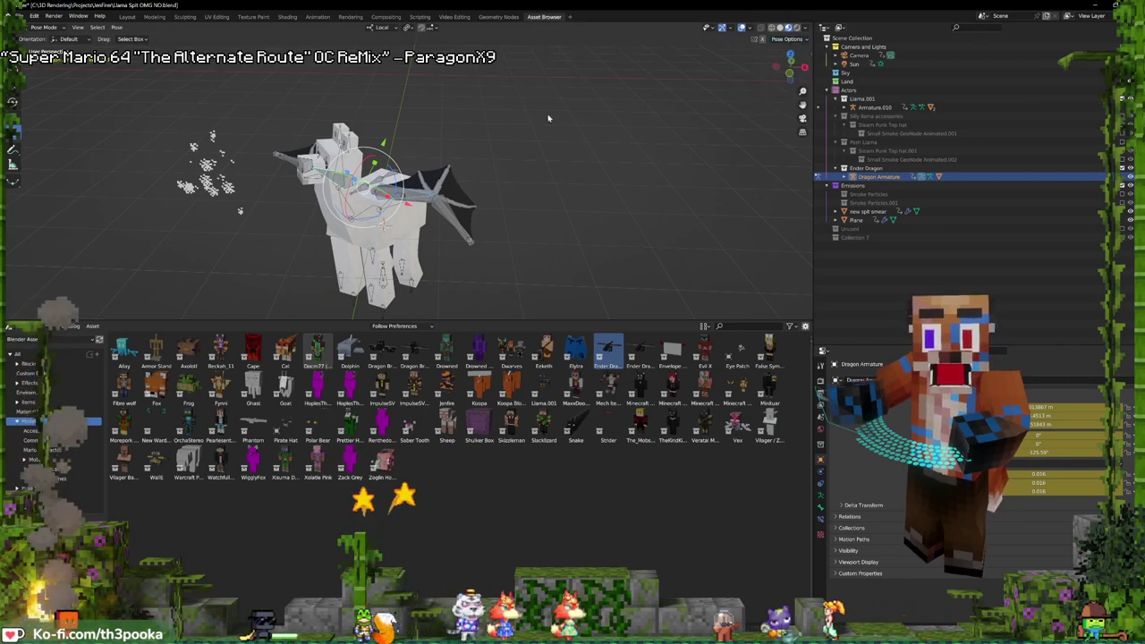
{"action": "middle_click_drag", "start_coordinate": [546, 117], "coordinate": [454, 234]}
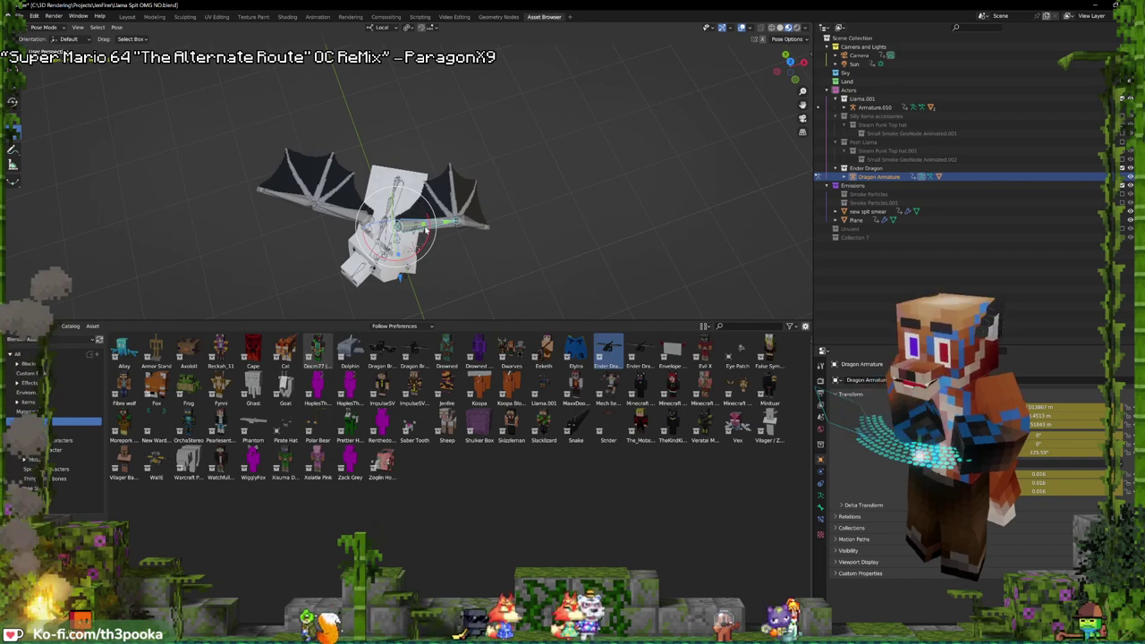
{"action": "key", "text": "alt+r"}
{"action": "key", "text": "g"}
{"action": "key", "text": "y"}
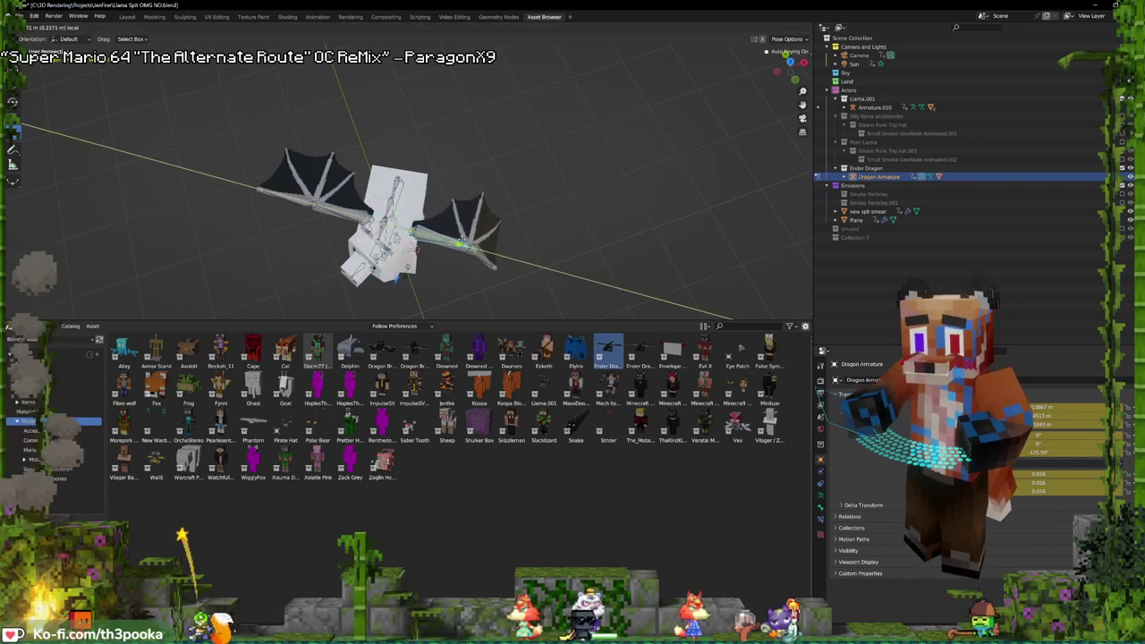
{"action": "left_click", "coordinate": [453, 244]}
- Move the opposite wing's root bone outward along its local Y axis, away from the llama's body
{"action": "left_click", "coordinate": [351, 214]}
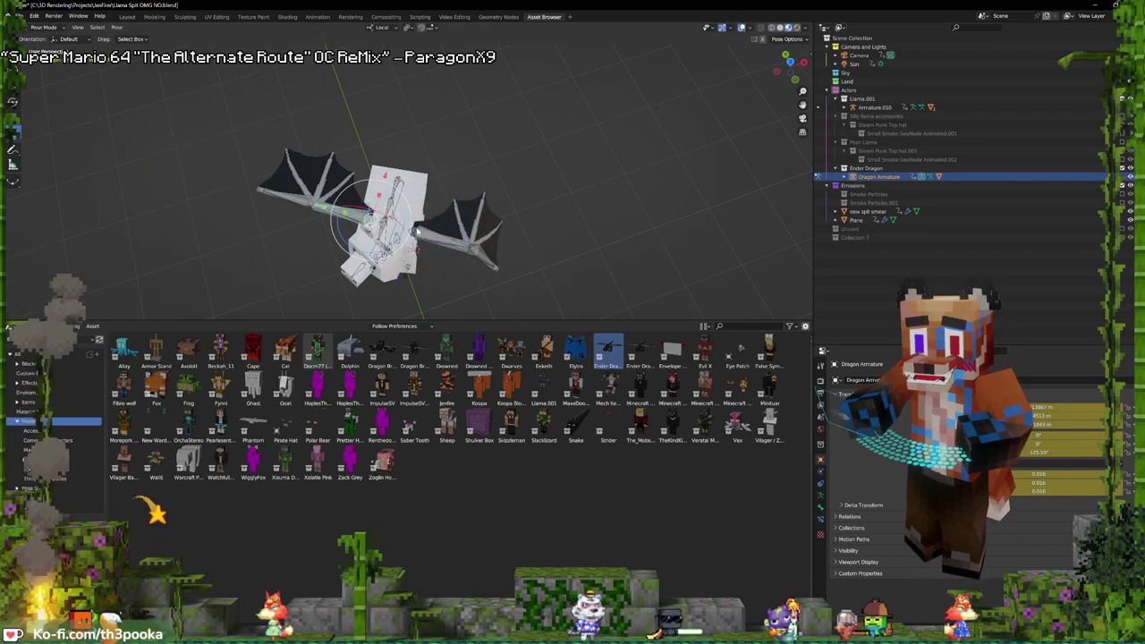
{"action": "key", "text": "g"}
{"action": "key", "text": "y"}
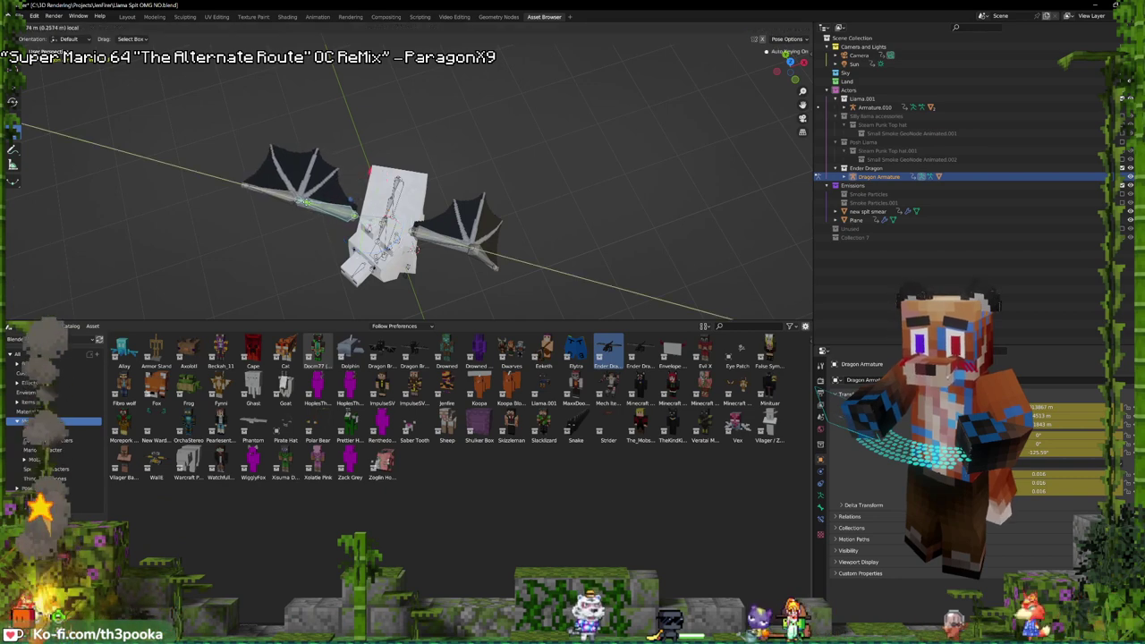
{"action": "left_click", "coordinate": [305, 204]}
- In Object Mode, rotate the wing armature to about -117.92° around Z and shift it to centre the wings on the llama
{"action": "key", "text": "ctrl+Tab"}
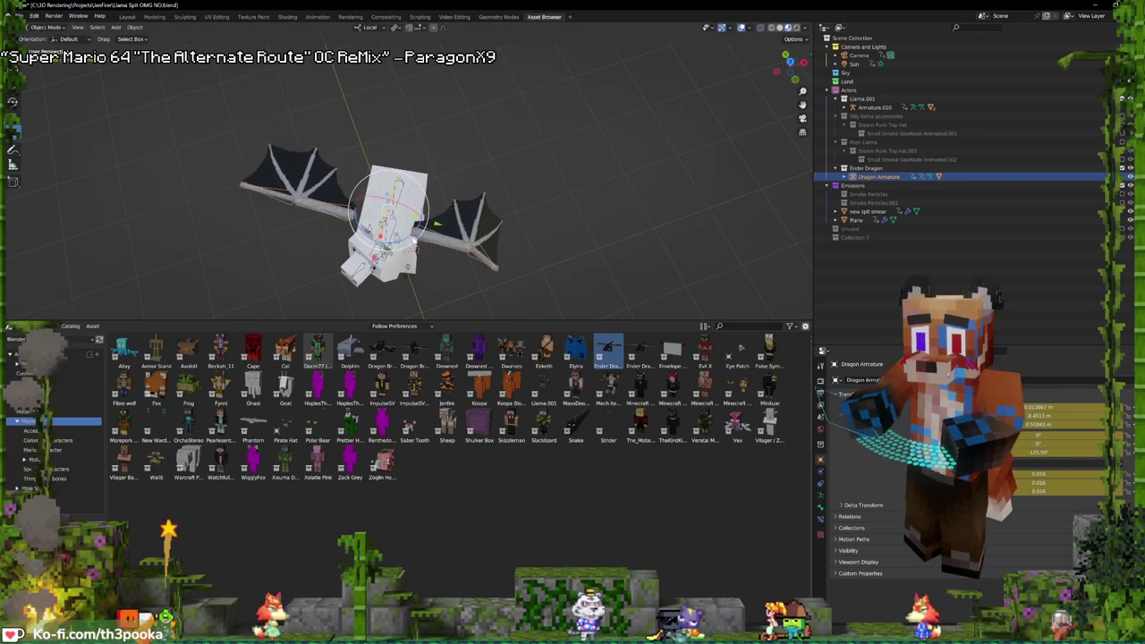
{"action": "left_click_drag", "start_coordinate": [411, 239], "coordinate": [416, 236]}
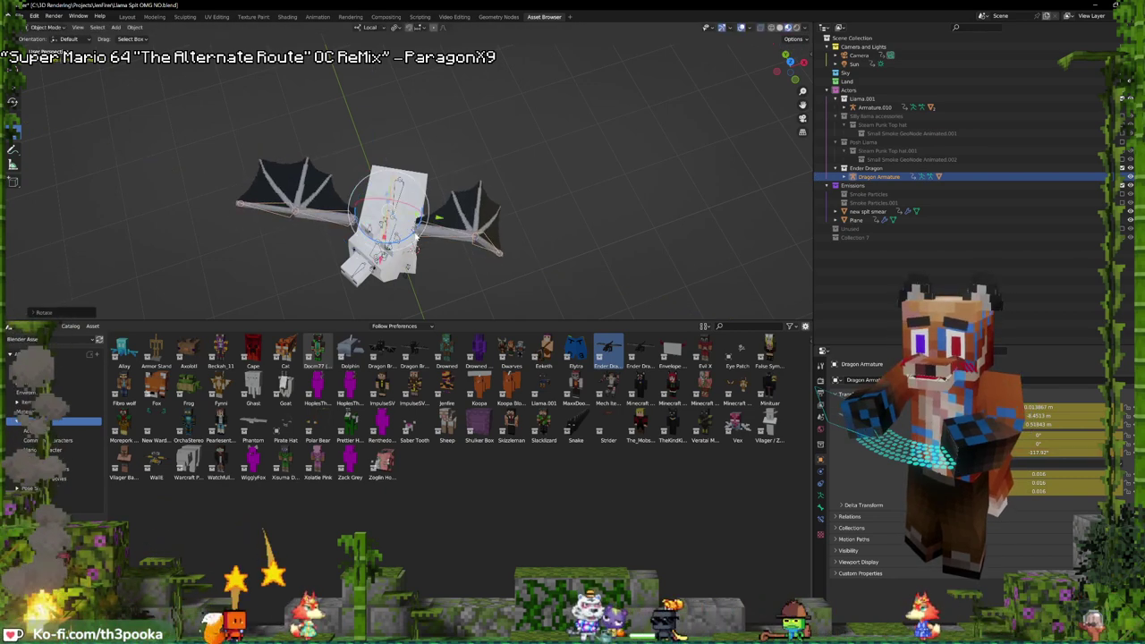
{"action": "key", "text": "g"}
{"action": "key", "text": "z"}
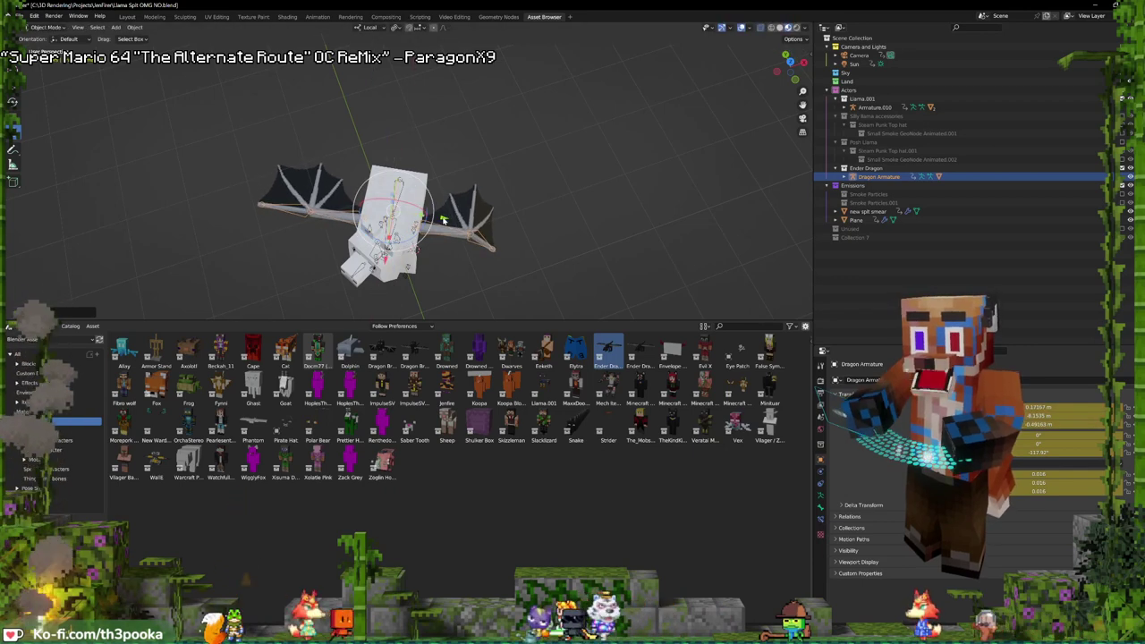
- Reposition the wing armature over the llama's back, and freely rotate the near wing's root bone in Pose Mode
{"action": "right_click", "coordinate": [442, 224]}
{"action": "left_click_drag", "start_coordinate": [443, 224], "coordinate": [456, 226]}
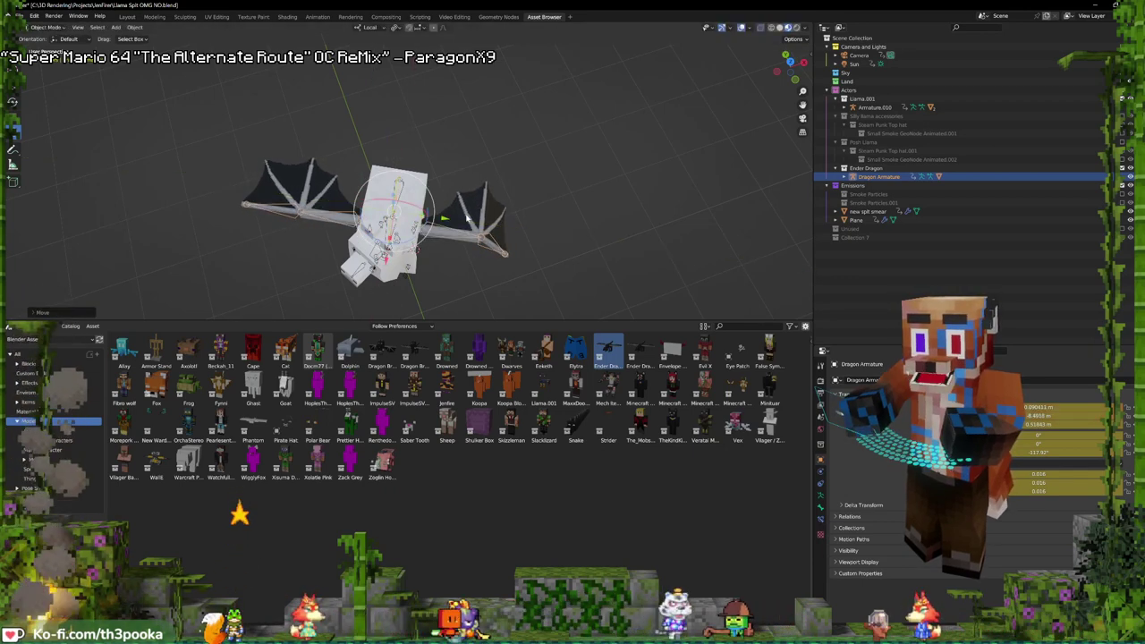
{"action": "middle_click_drag", "start_coordinate": [457, 225], "coordinate": [357, 148]}
{"action": "key", "text": "ctrl+Tab"}
{"action": "left_click", "coordinate": [383, 169]}
{"action": "key", "text": "r"}
{"action": "key", "text": "r"}
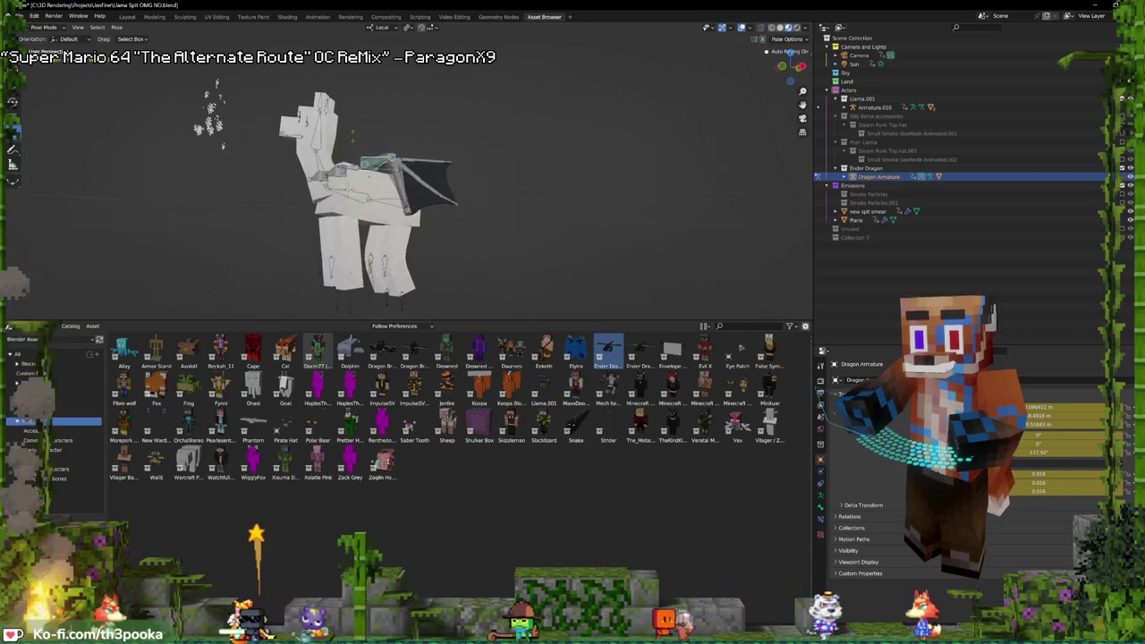
{"action": "left_click", "coordinate": [348, 142]}
- Readjust the near wing's root bone, and move the whole wing armature in Object Mode to seat it on the llama's back
{"action": "mouse_move", "coordinate": [387, 143]}
{"action": "left_mouse_down"}
{"action": "mouse_move", "coordinate": [347, 140]}
{"action": "mouse_move", "coordinate": [366, 144]}
{"action": "left_mouse_up"}
{"action": "left_click", "coordinate": [363, 146]}
{"action": "key", "text": "ctrl+Tab"}
{"action": "key", "text": "g"}
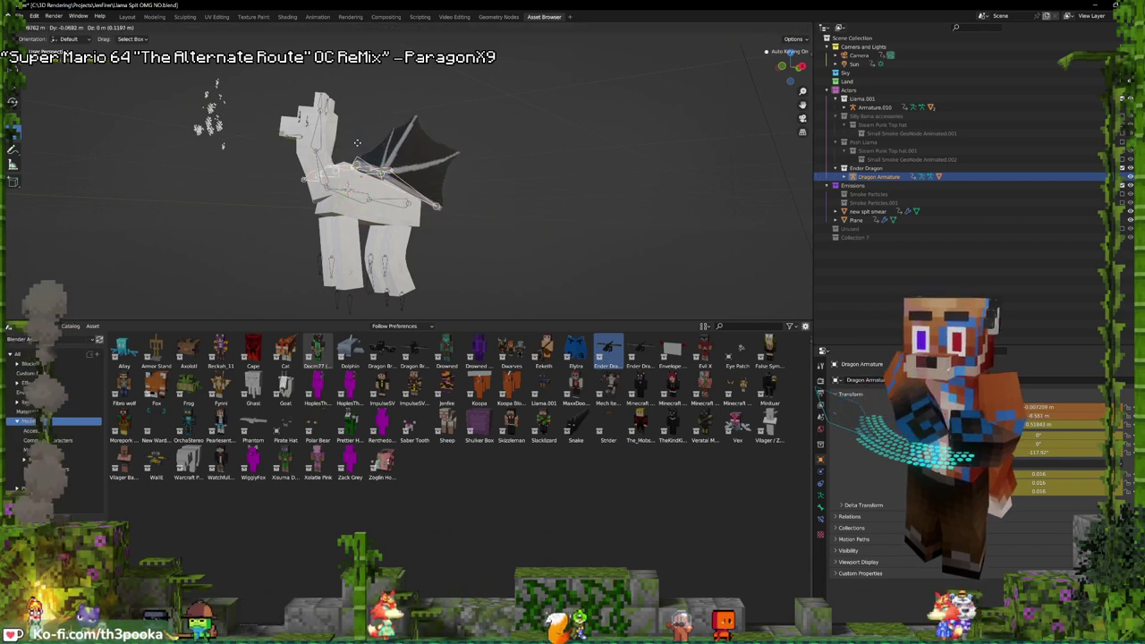
{"action": "left_click", "coordinate": [355, 143]}
- In Pose Mode, rotate the near-side wing's bones to fold that wing down along the llama's flank
{"action": "key", "text": "ctrl+Tab"}
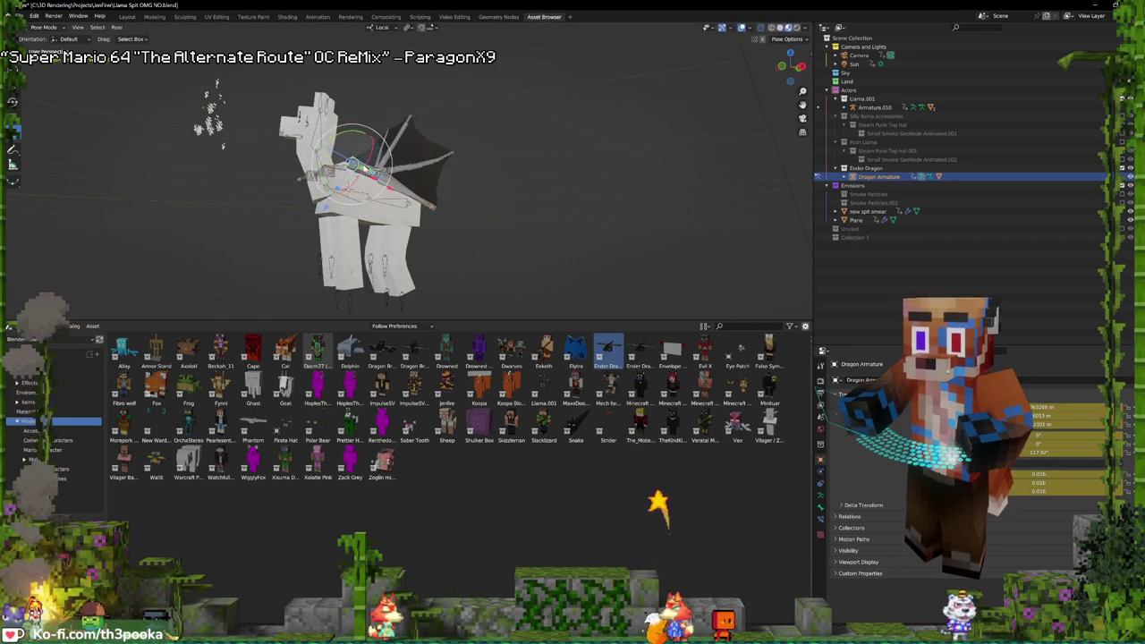
{"action": "left_click_drag", "start_coordinate": [359, 159], "coordinate": [328, 153]}
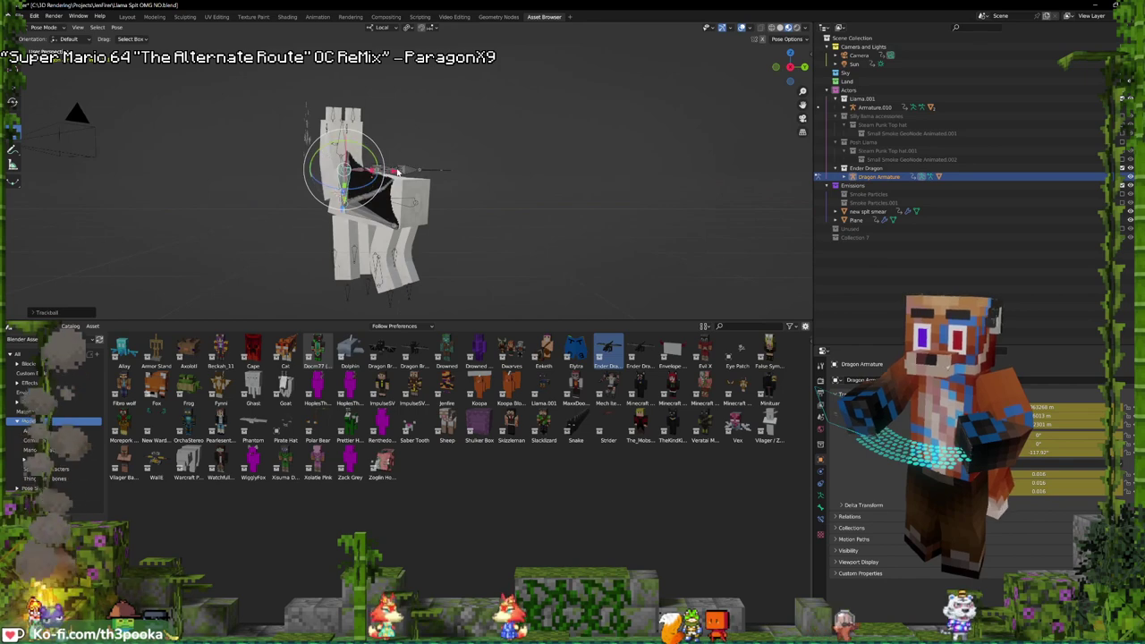
{"action": "middle_click_drag", "start_coordinate": [398, 171], "coordinate": [375, 140]}
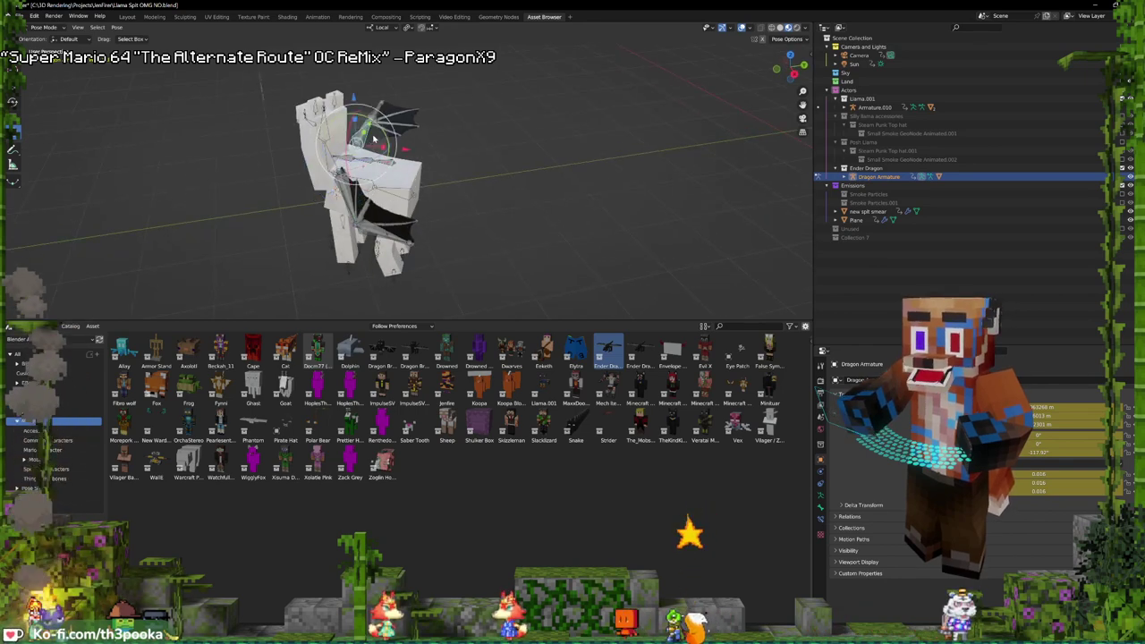
{"action": "middle_click_drag", "start_coordinate": [375, 140], "coordinate": [489, 198]}
{"action": "left_click_drag", "start_coordinate": [489, 199], "coordinate": [473, 196]}
{"action": "middle_click_drag", "start_coordinate": [483, 187], "coordinate": [492, 186]}
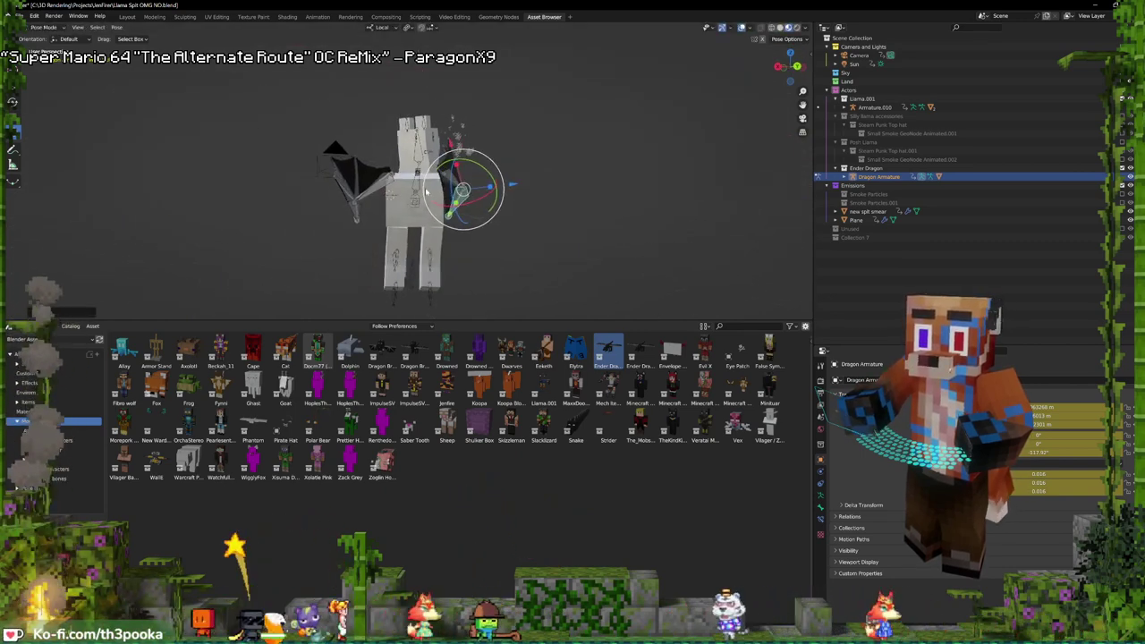
- Rotate the opposite wing's inner and outer bones to fold it against the llama's body like the first wing
{"action": "left_click", "coordinate": [376, 186]}
{"action": "left_click_drag", "start_coordinate": [401, 145], "coordinate": [413, 141]}
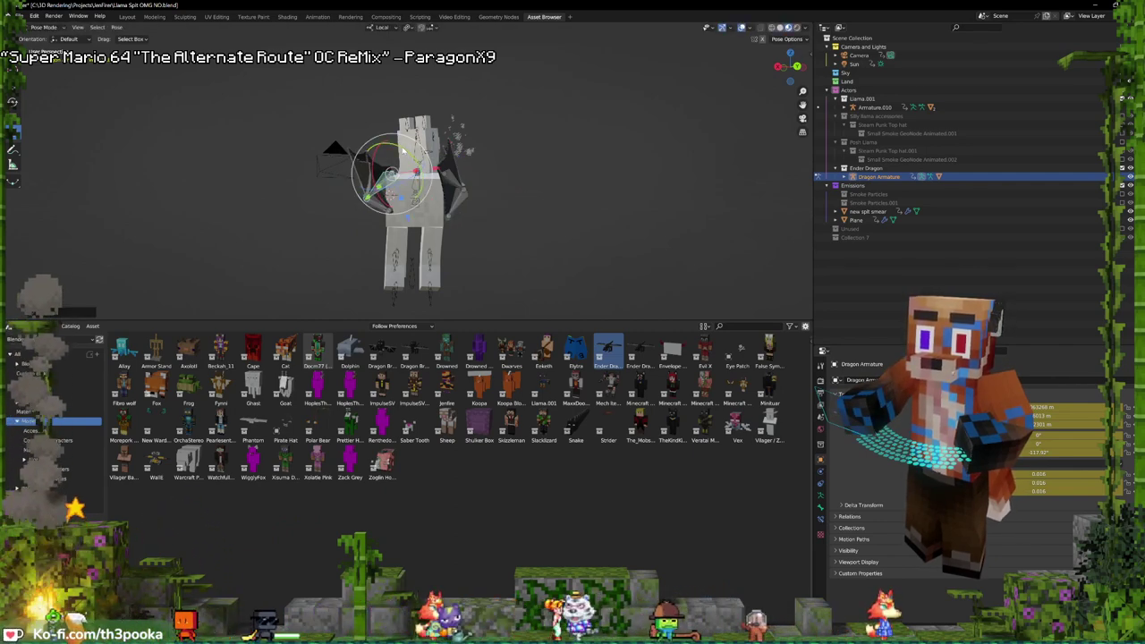
{"action": "left_click", "coordinate": [405, 166]}
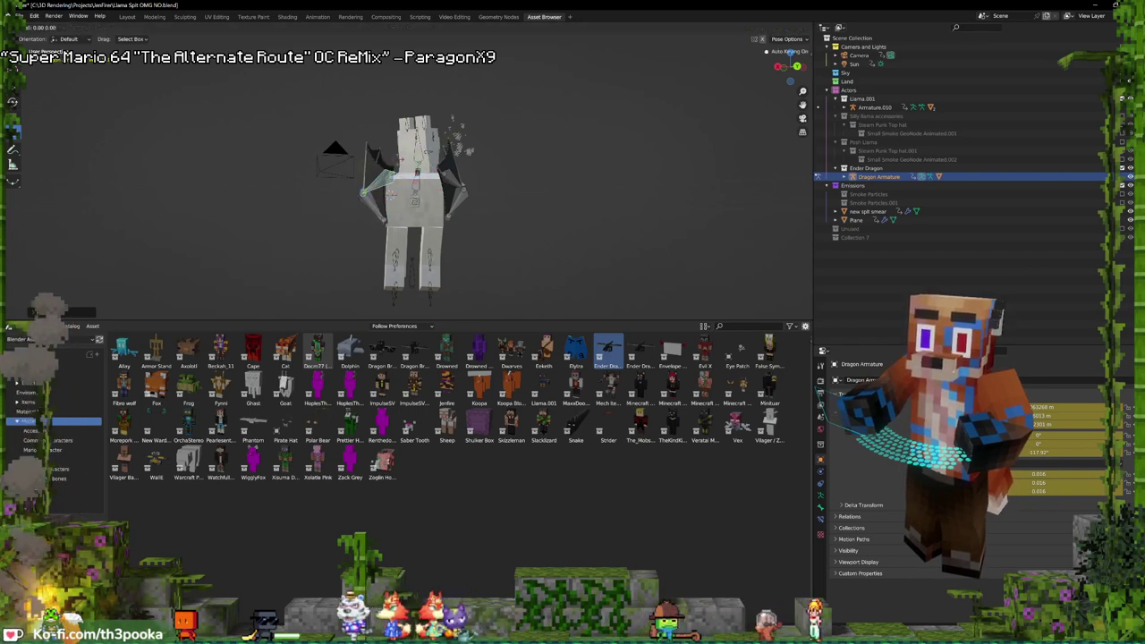
{"action": "left_click", "coordinate": [401, 158]}
- Parent the Dragon Armature to the llama armature's body bone using Bone Relative, and return to Object Mode
{"action": "middle_click_drag", "start_coordinate": [402, 158], "coordinate": [531, 169]}
{"action": "key", "text": "ctrl+Tab"}
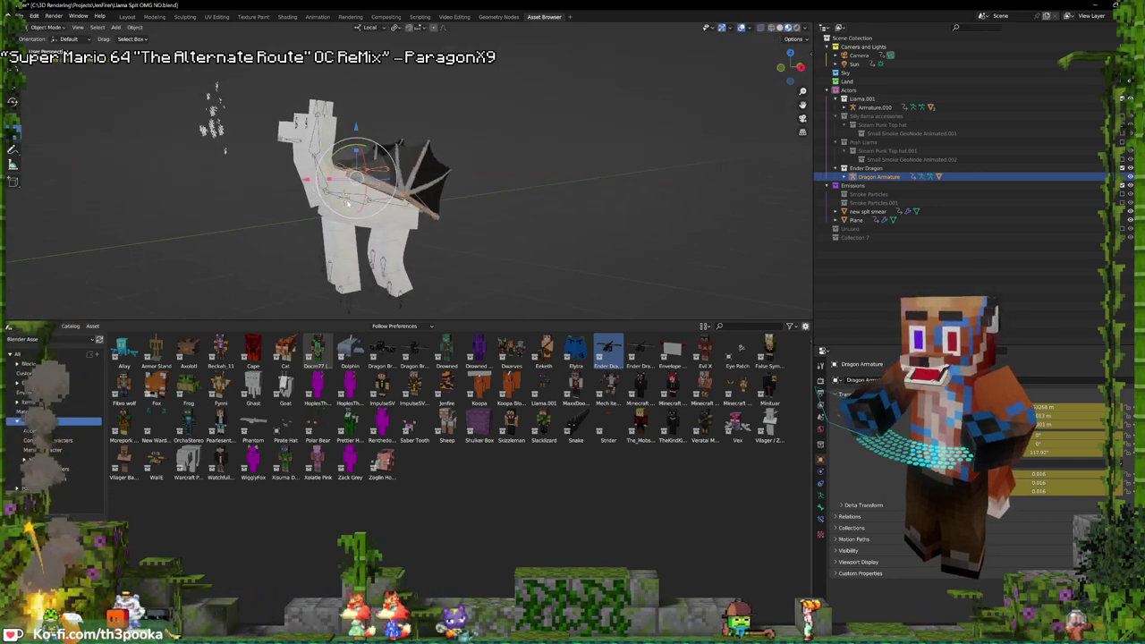
{"action": "left_click", "coordinate": [356, 199]}
{"action": "key", "text": "ctrl+Tab"}
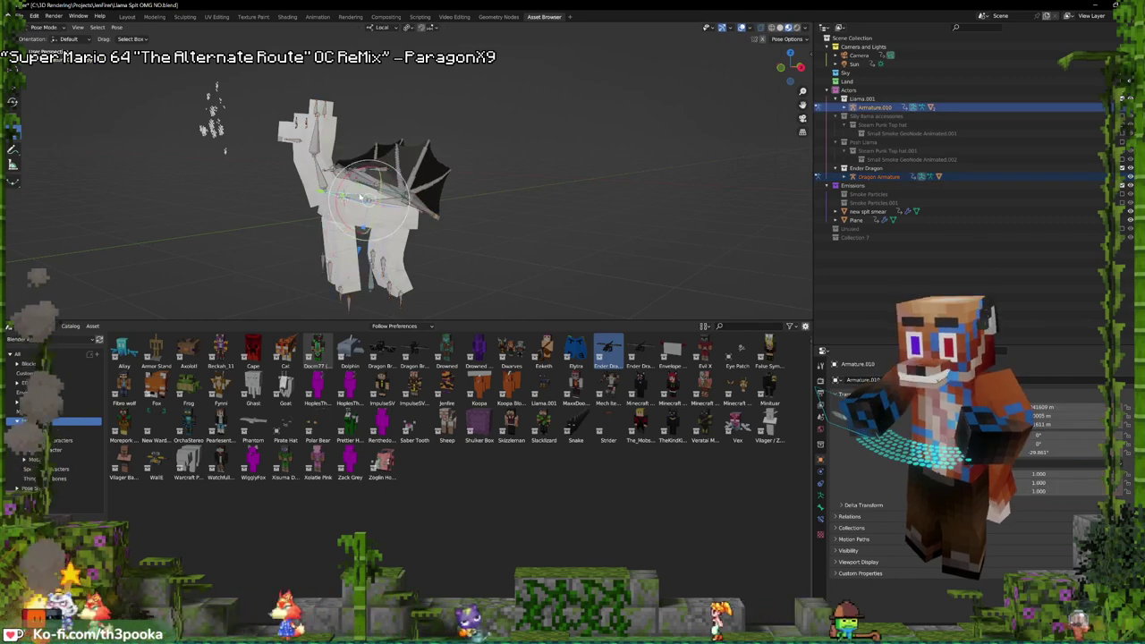
{"action": "key", "text": "ctrl+p"}
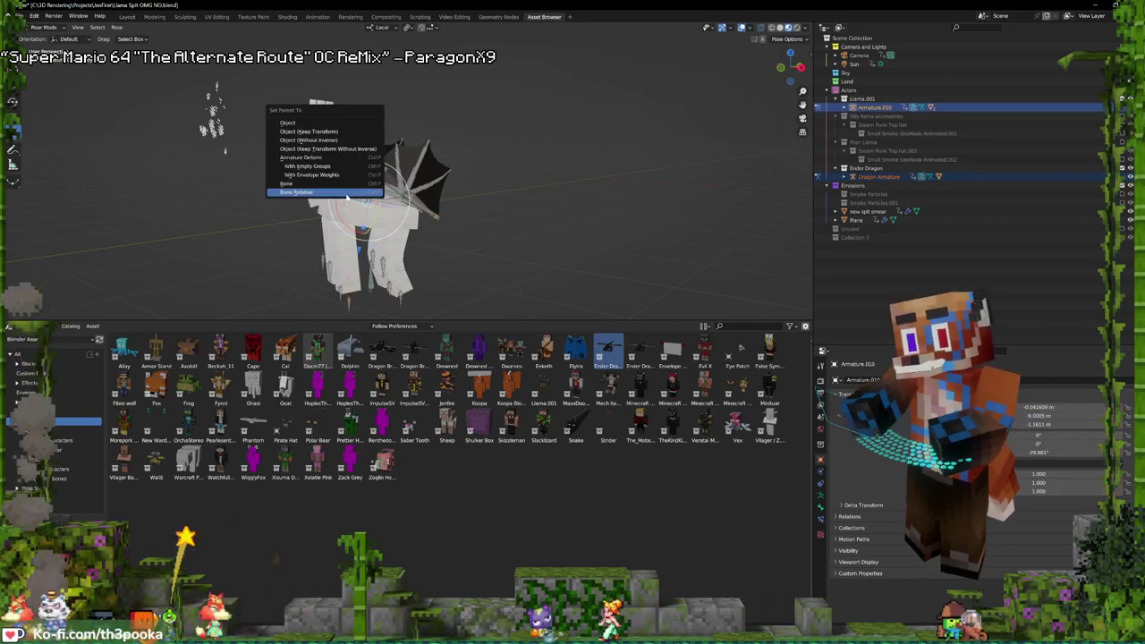
{"action": "left_click", "coordinate": [347, 193]}
{"action": "key", "text": "ctrl+Tab"}
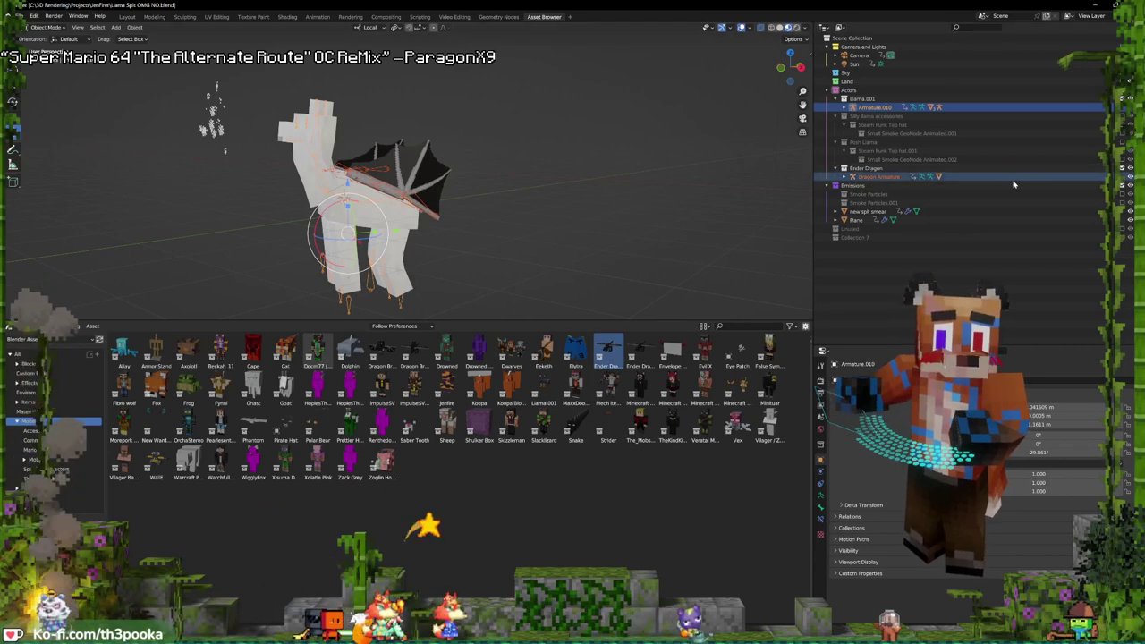
- View the winged llama through the camera and play the animation in the Video Editing workspace to check the attached wings
{"action": "key", "text": "KP_0"}
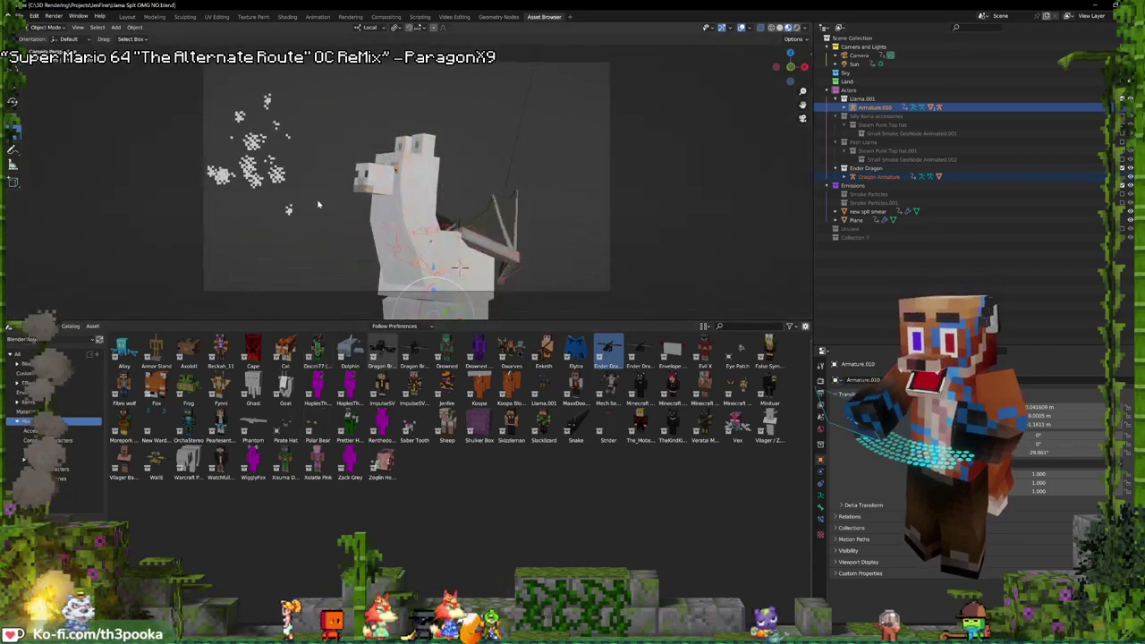
{"action": "left_click", "coordinate": [455, 17]}
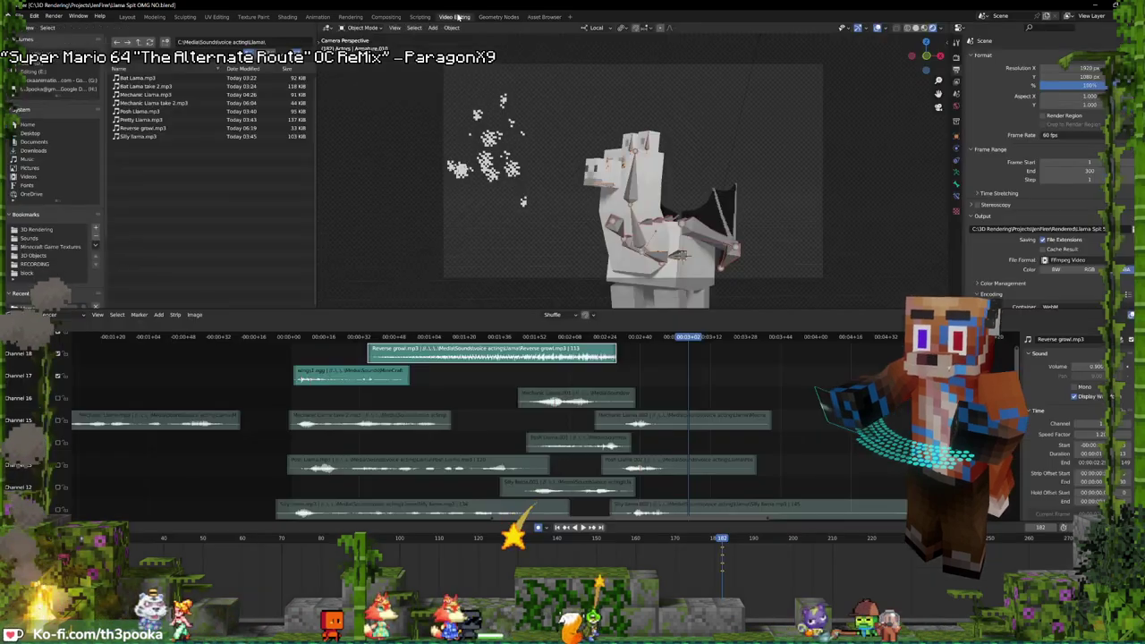
{"action": "left_click", "coordinate": [289, 359]}
{"action": "key", "text": "space"}
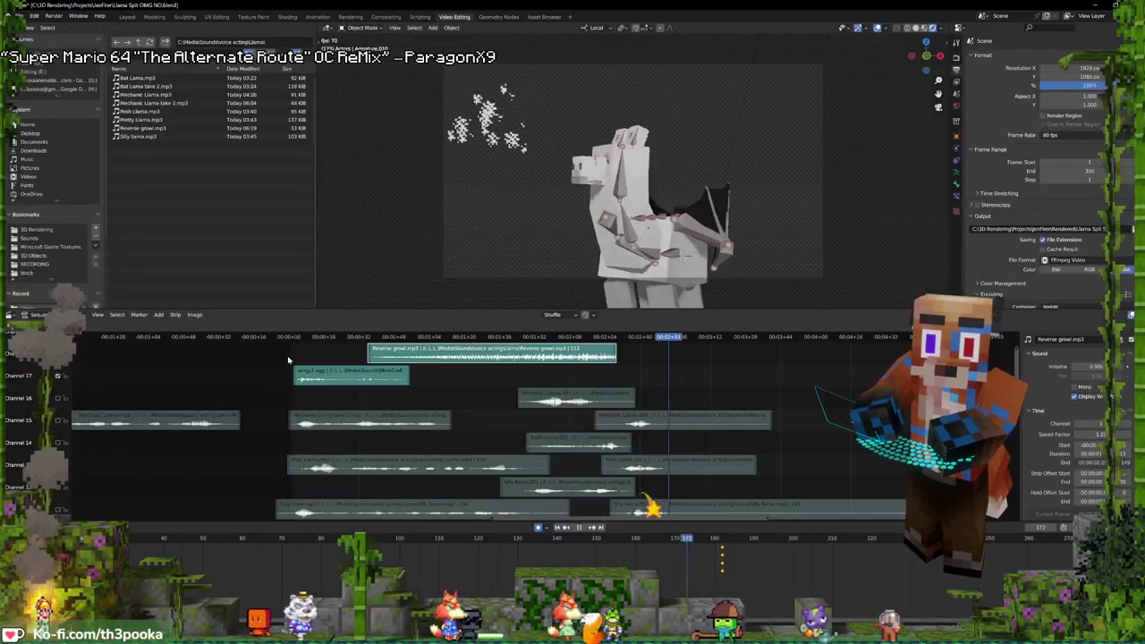
{"action": "key", "text": "space"}
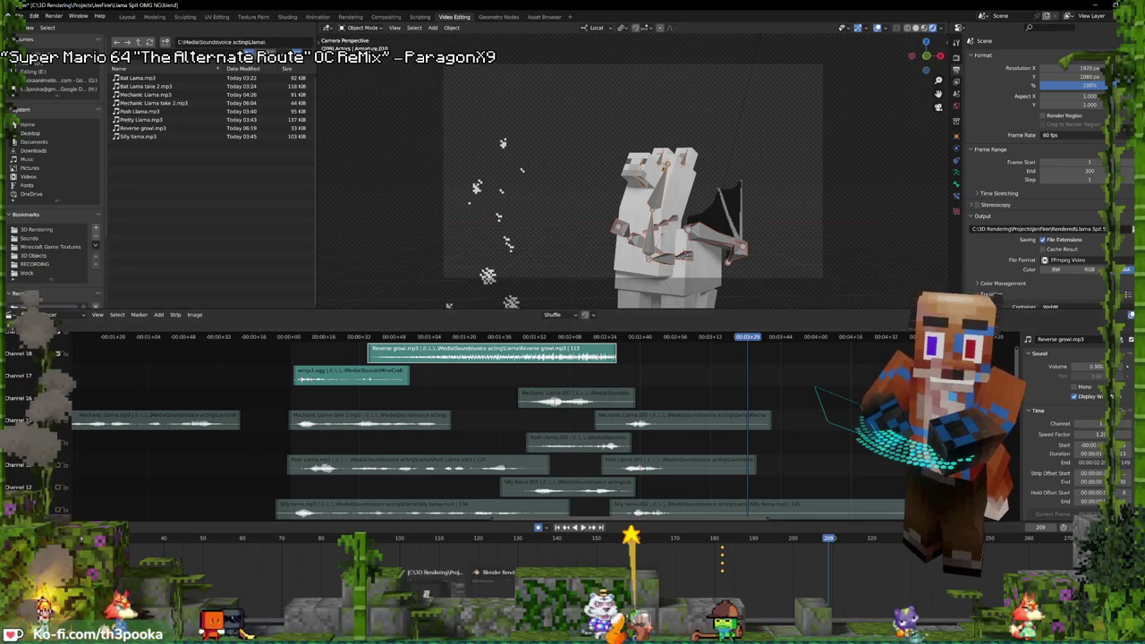
- Switch to the Chrome browser, maximize it, and open freesound.org in a new tab
{"action": "key", "text": "alt+Tab"}
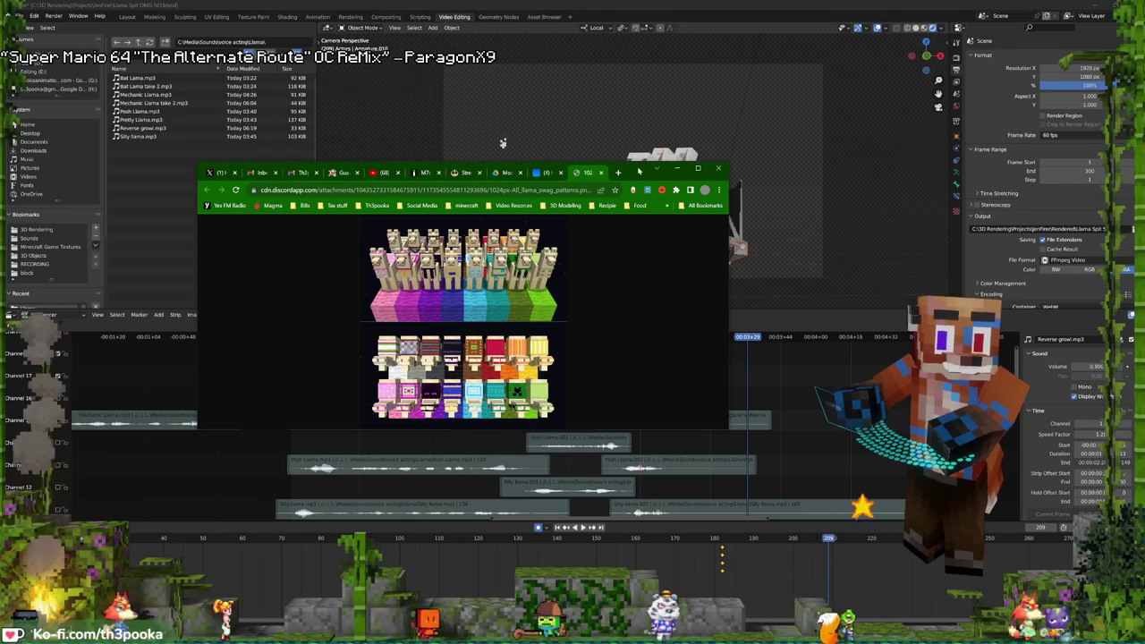
{"action": "left_click", "coordinate": [697, 168]}
{"action": "left_click", "coordinate": [1035, 7]}
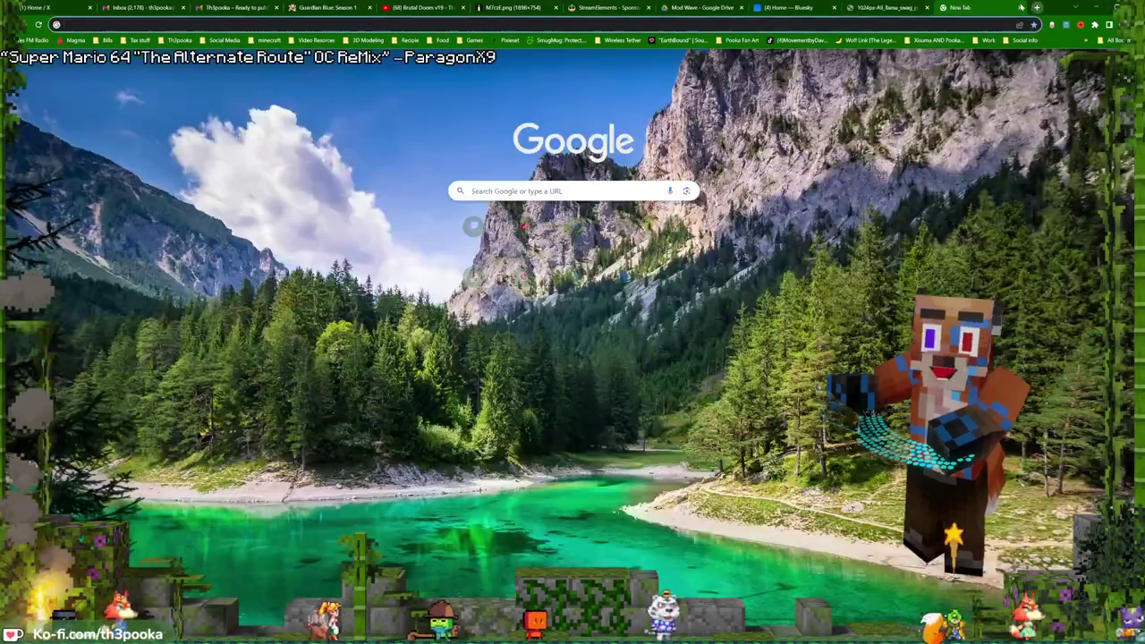
{"action": "type", "text": "free soun"}
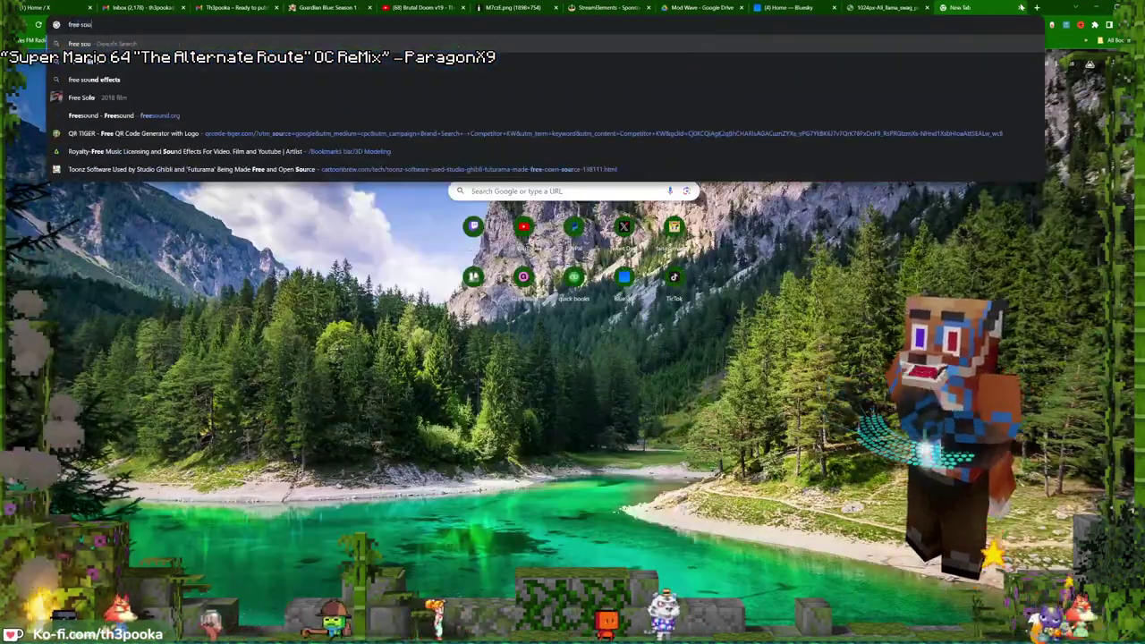
{"action": "key", "text": "BackSpace"}
{"action": "key", "text": "BackSpace"}
{"action": "key", "text": "BackSpace"}
{"action": "key", "text": "BackSpace"}
{"action": "key", "text": "BackSpace"}
{"action": "type", "text": "su"}
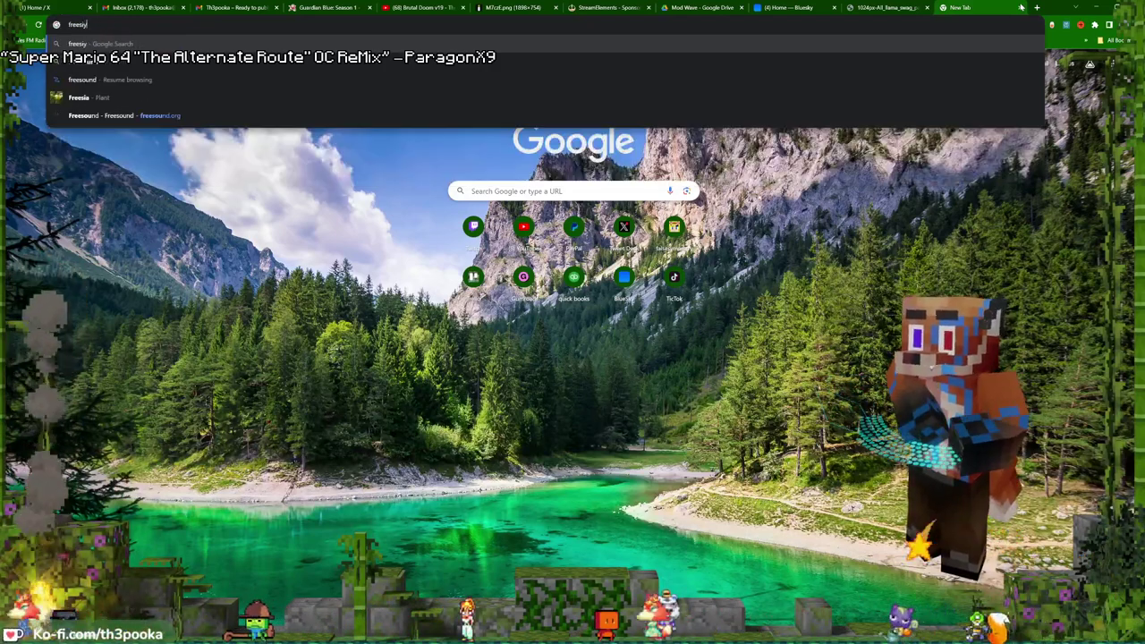
{"action": "key", "text": "Down"}
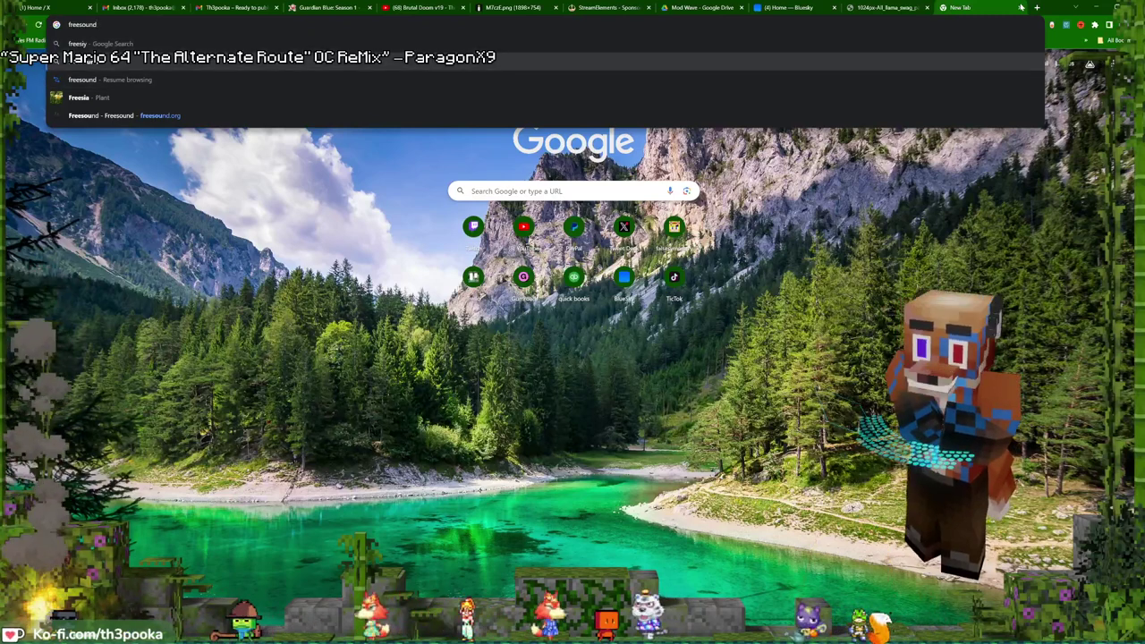
{"action": "type", "text": ".org"}
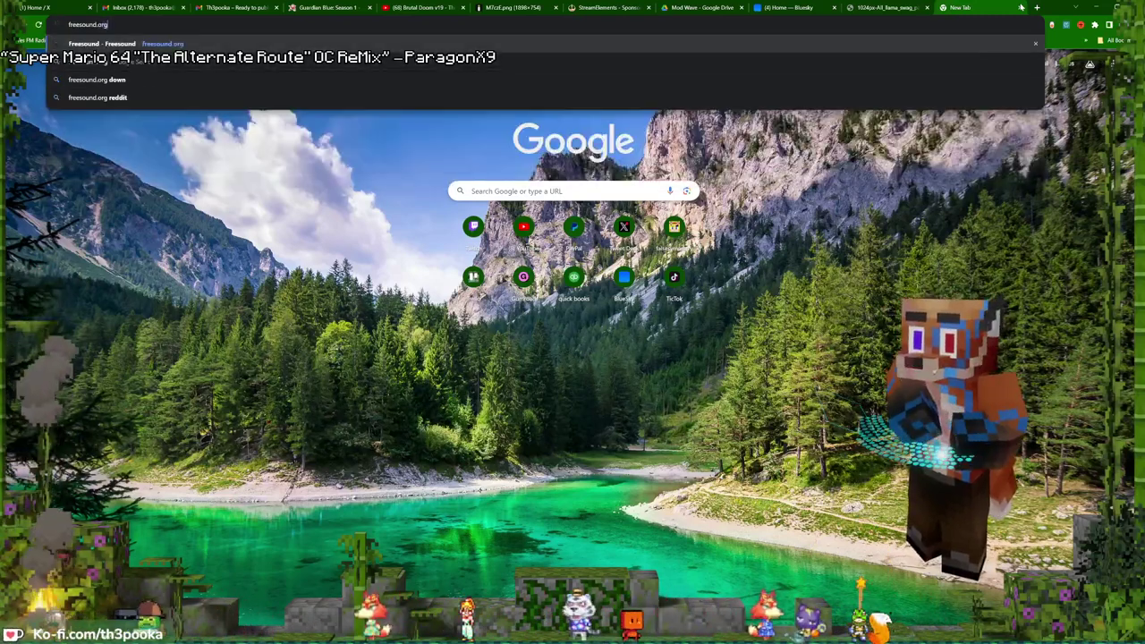
{"action": "key", "text": "Return"}
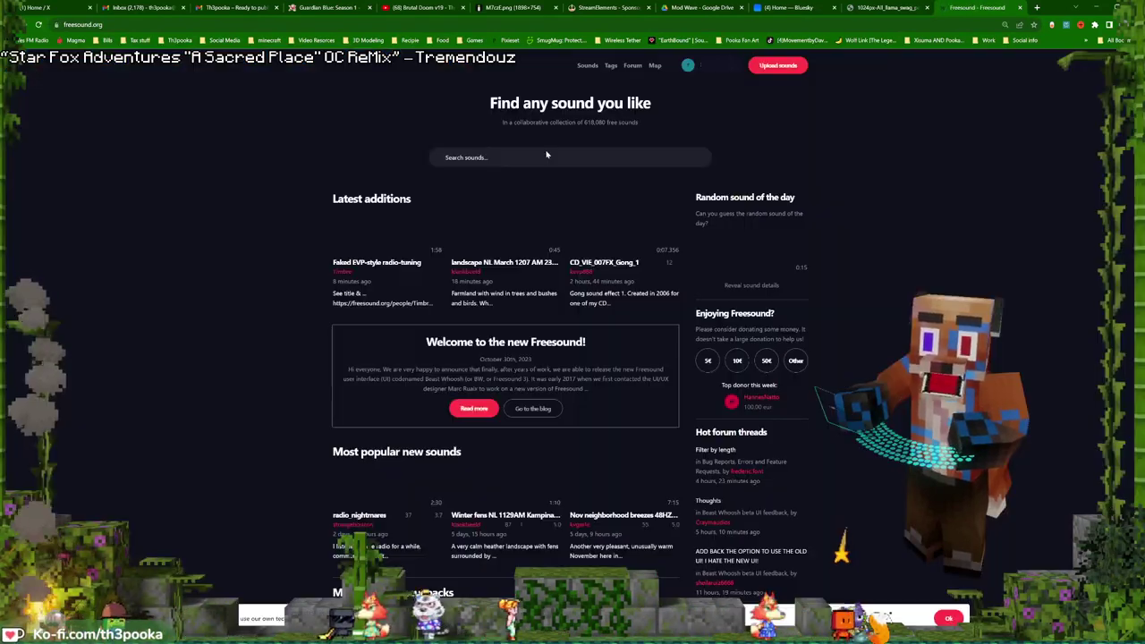
- Search Freesound for "dragon" and limit the results to the Creative Commons 0 license
{"action": "left_click", "coordinate": [509, 164]}
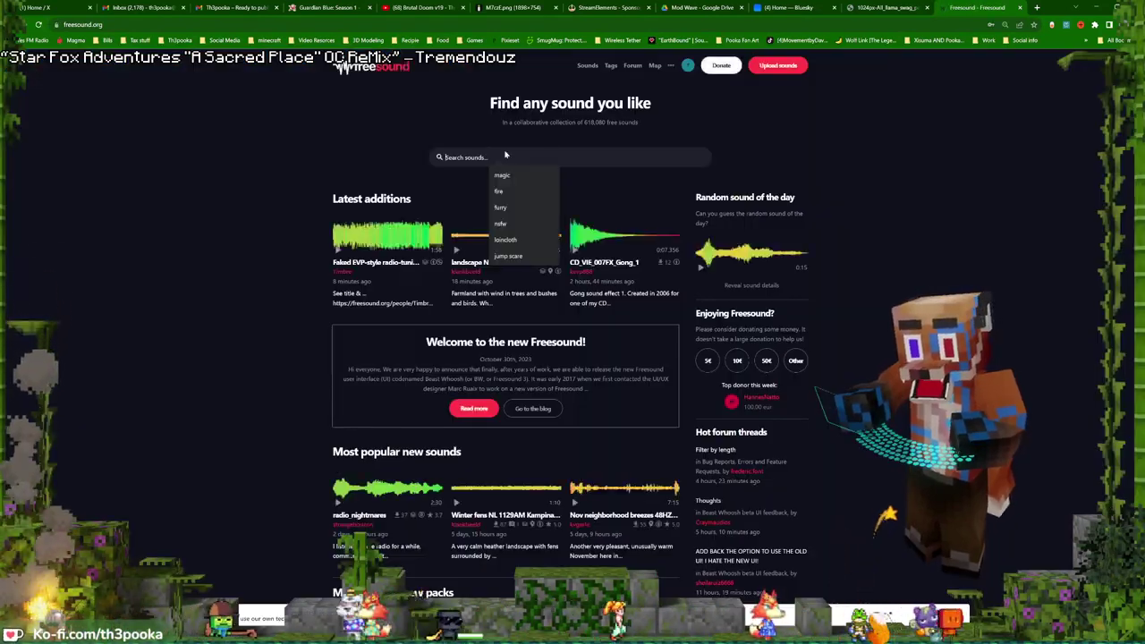
{"action": "type", "text": "dragon"}
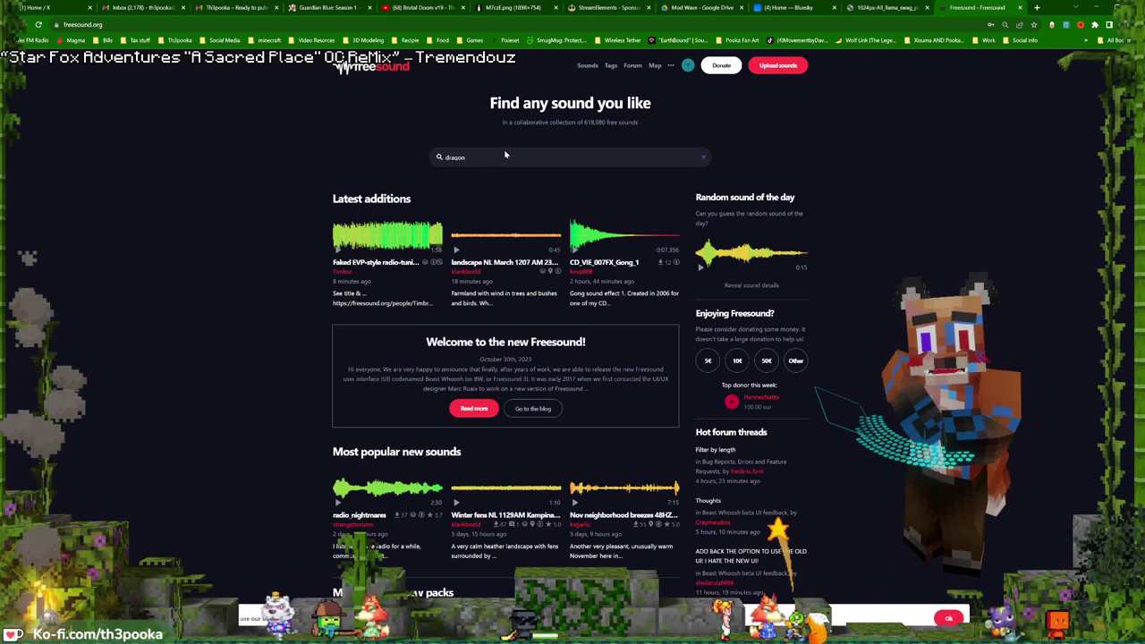
{"action": "key", "text": "Return"}
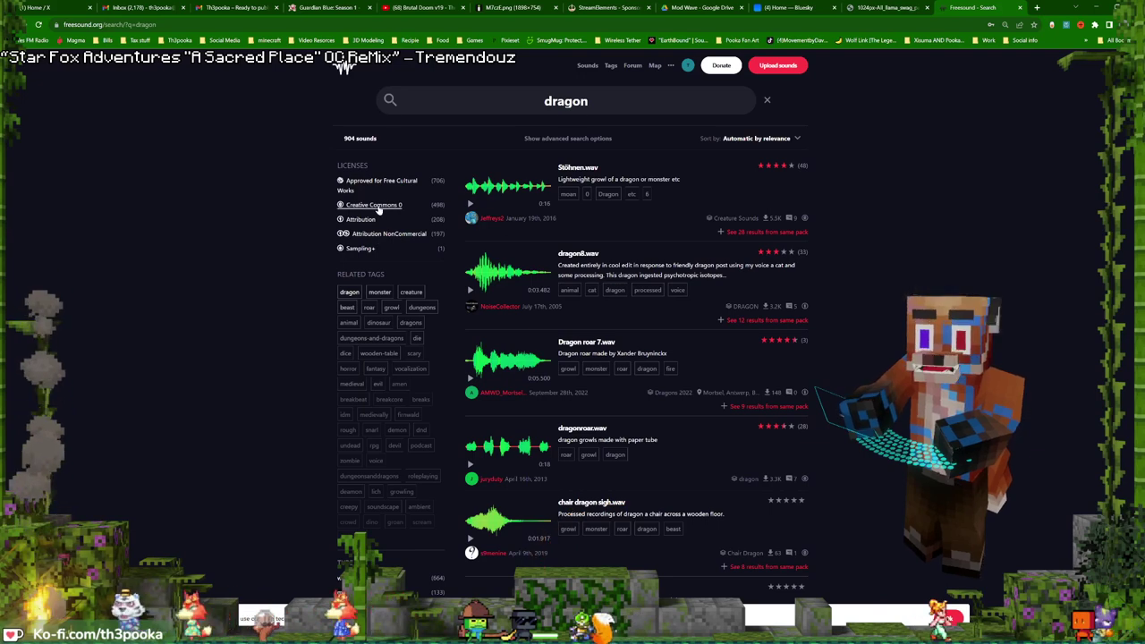
{"action": "left_click", "coordinate": [375, 205]}
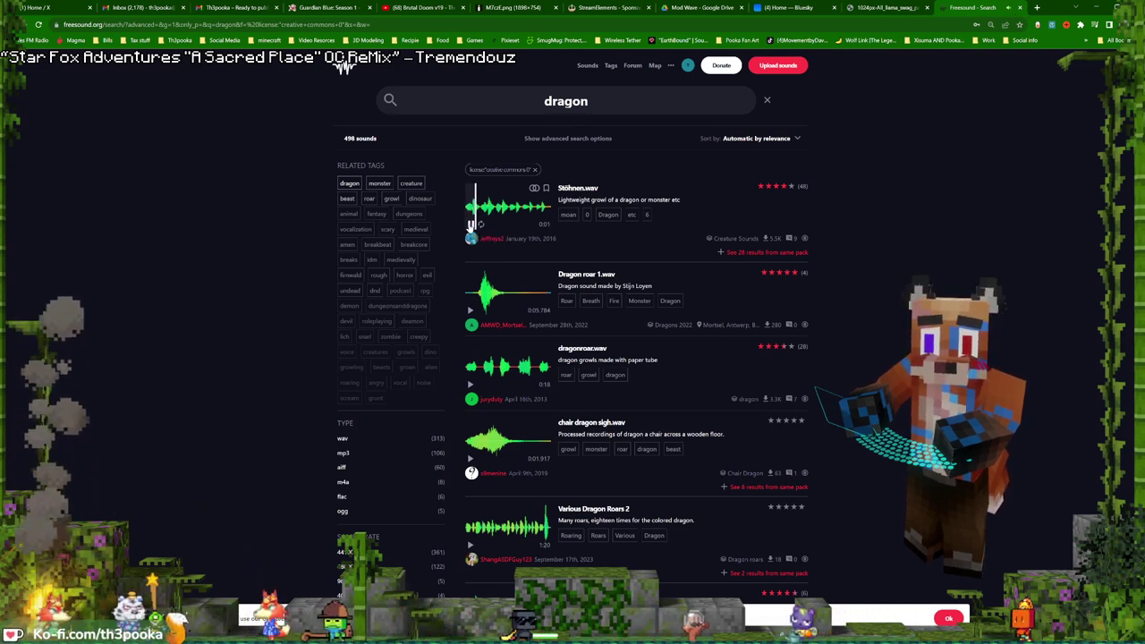
- Preview the dragon sounds on the first results page, from Dragon roar 1.wav to 02-AleteosDragon.wav
{"action": "left_click", "coordinate": [469, 310]}
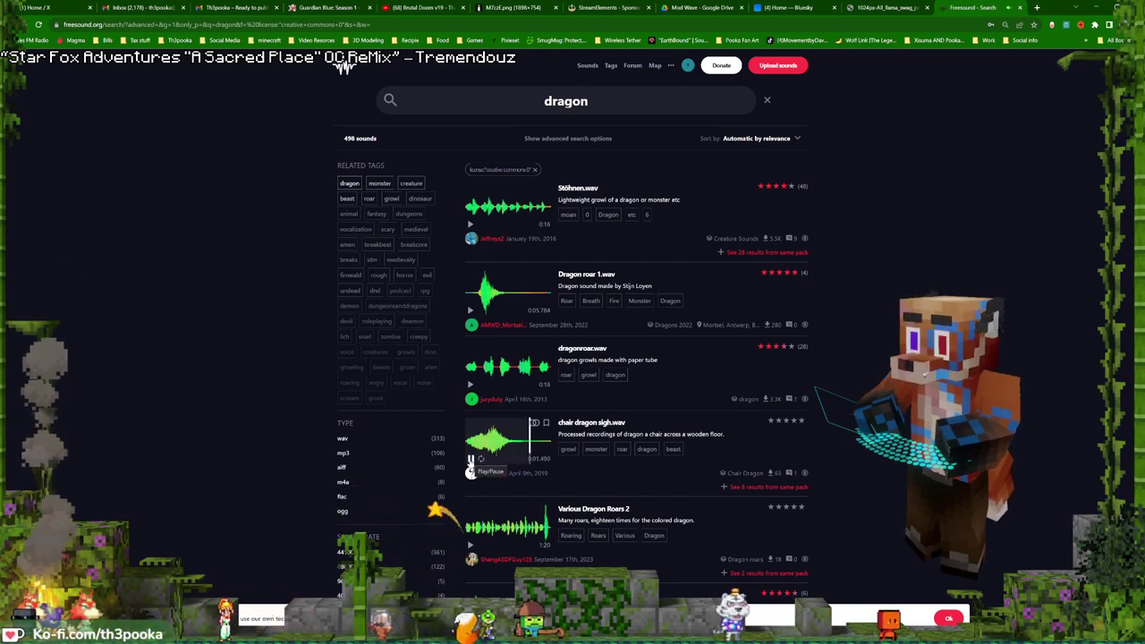
{"action": "scroll", "coordinate": [468, 459], "scroll_direction": "down", "scroll_amount": 2}
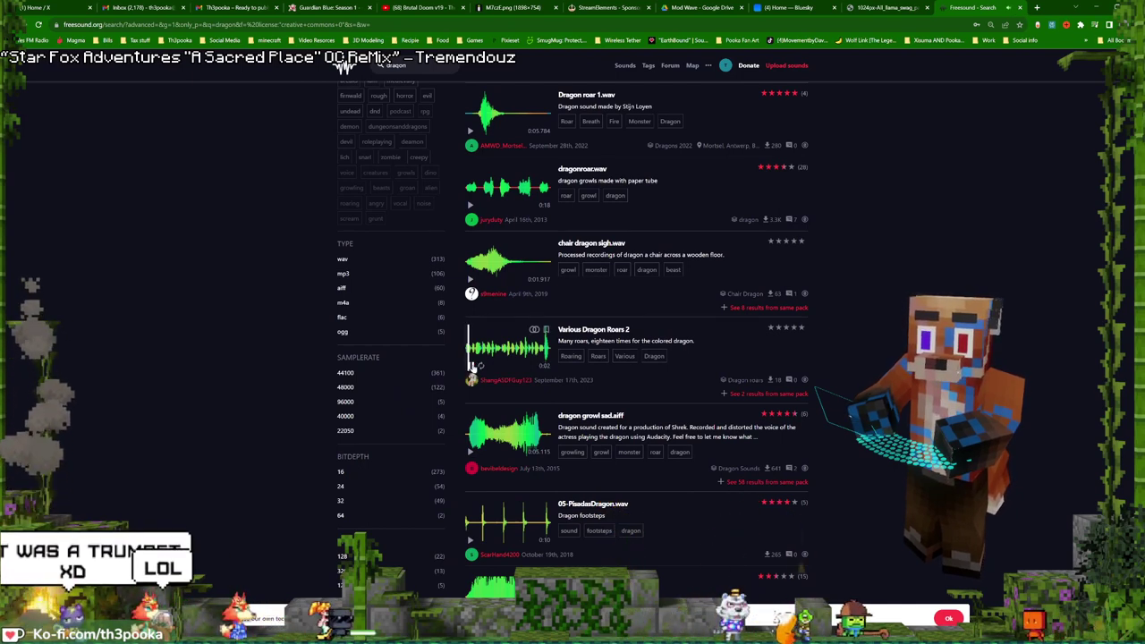
{"action": "left_click", "coordinate": [470, 365]}
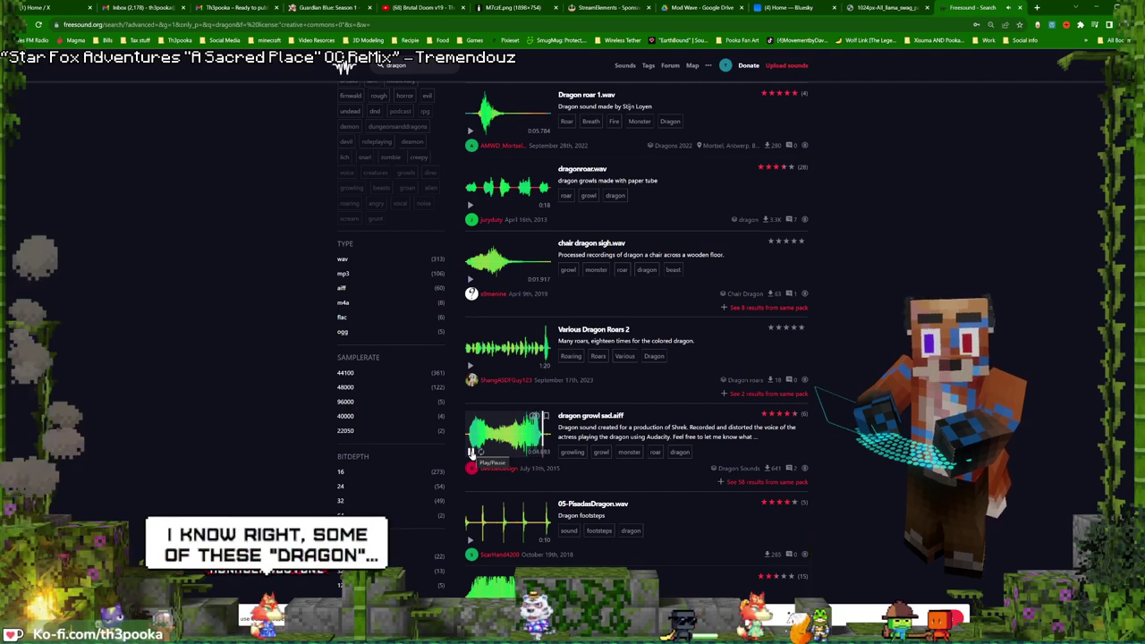
{"action": "scroll", "coordinate": [472, 454], "scroll_direction": "down", "scroll_amount": 3}
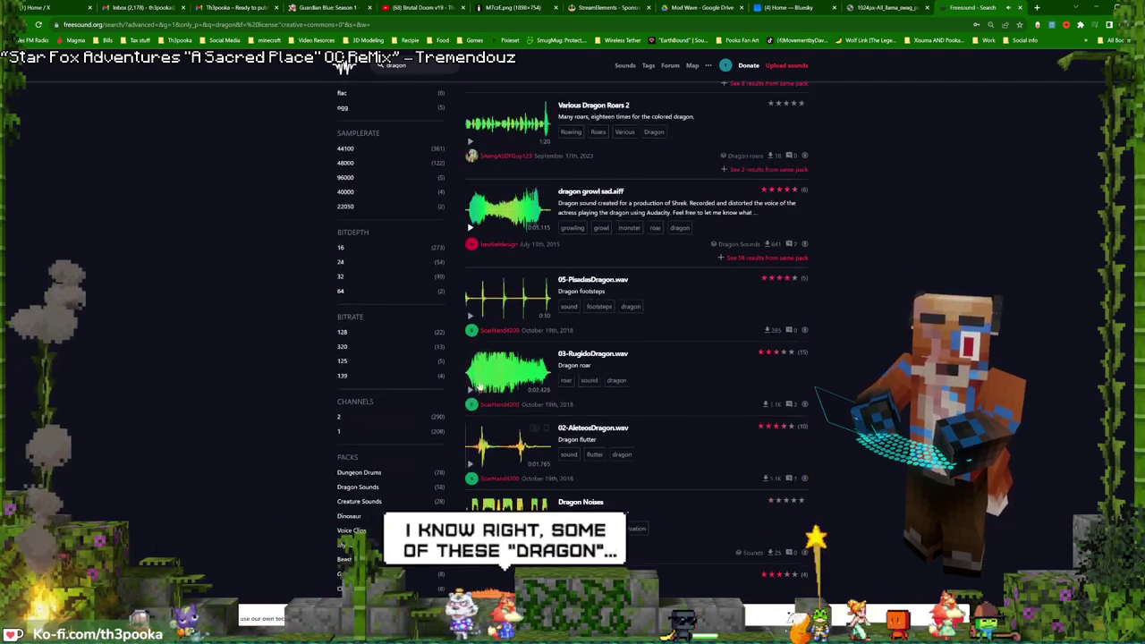
{"action": "left_click", "coordinate": [469, 316]}
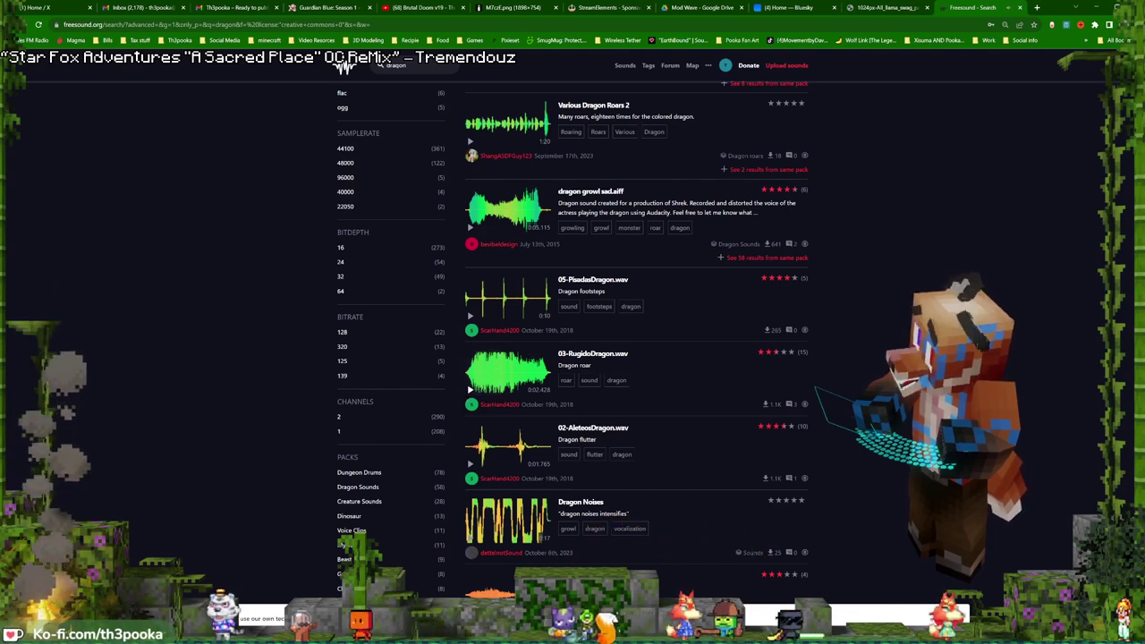
{"action": "left_click", "coordinate": [470, 464]}
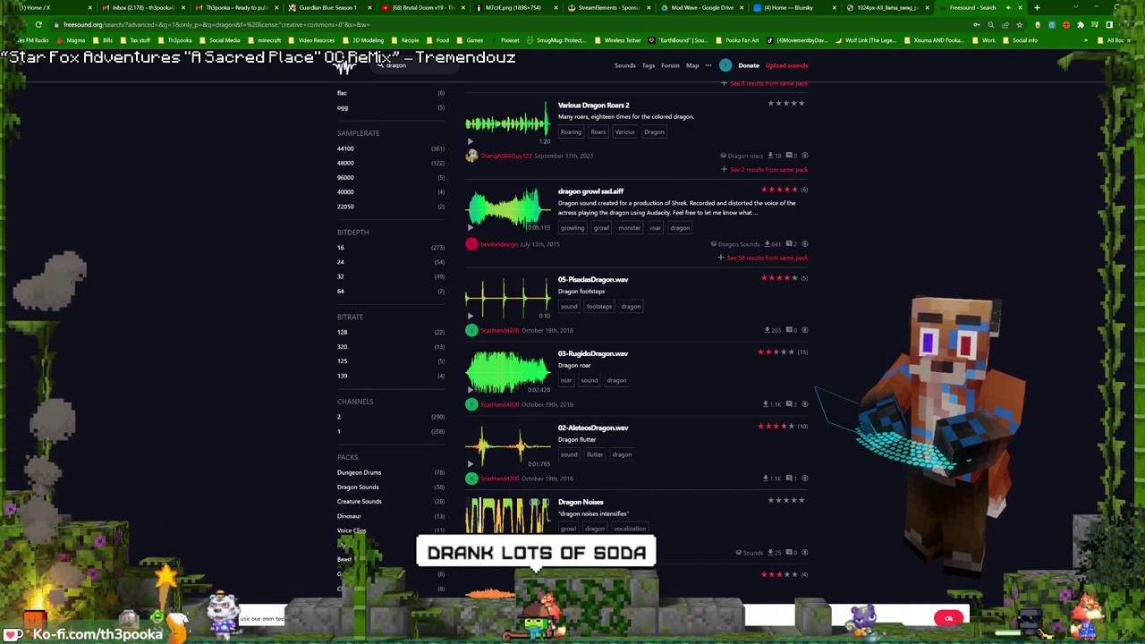
{"action": "scroll", "coordinate": [635, 358], "scroll_direction": "down", "scroll_amount": 3}
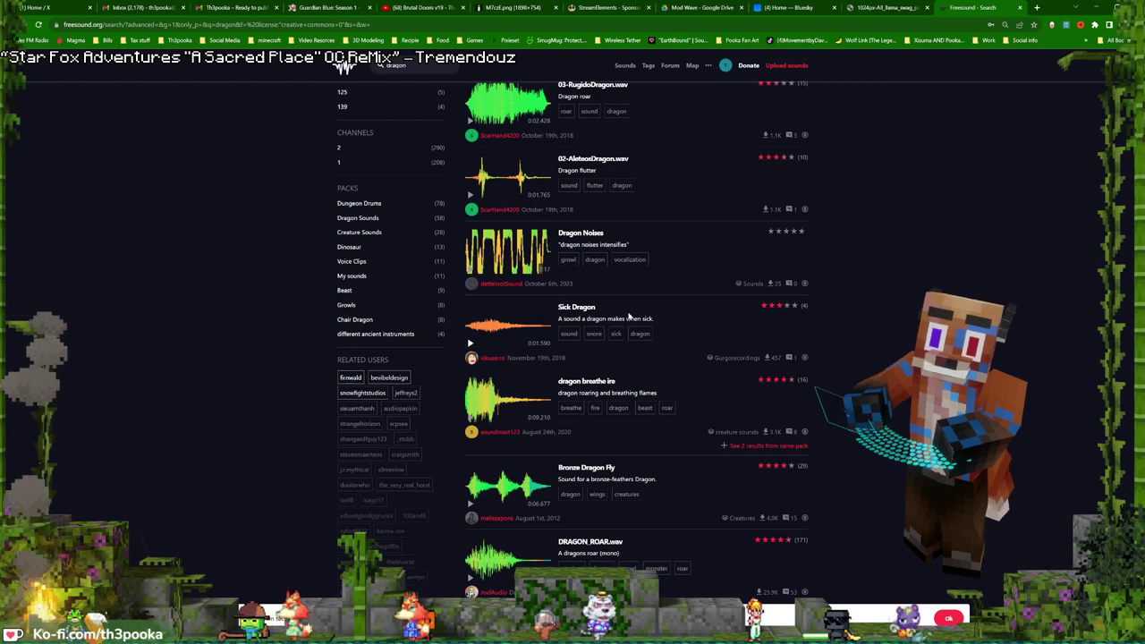
- Open the Sick Dragon sound in a new tab, download it, and close the tab
{"action": "right_click", "coordinate": [582, 308]}
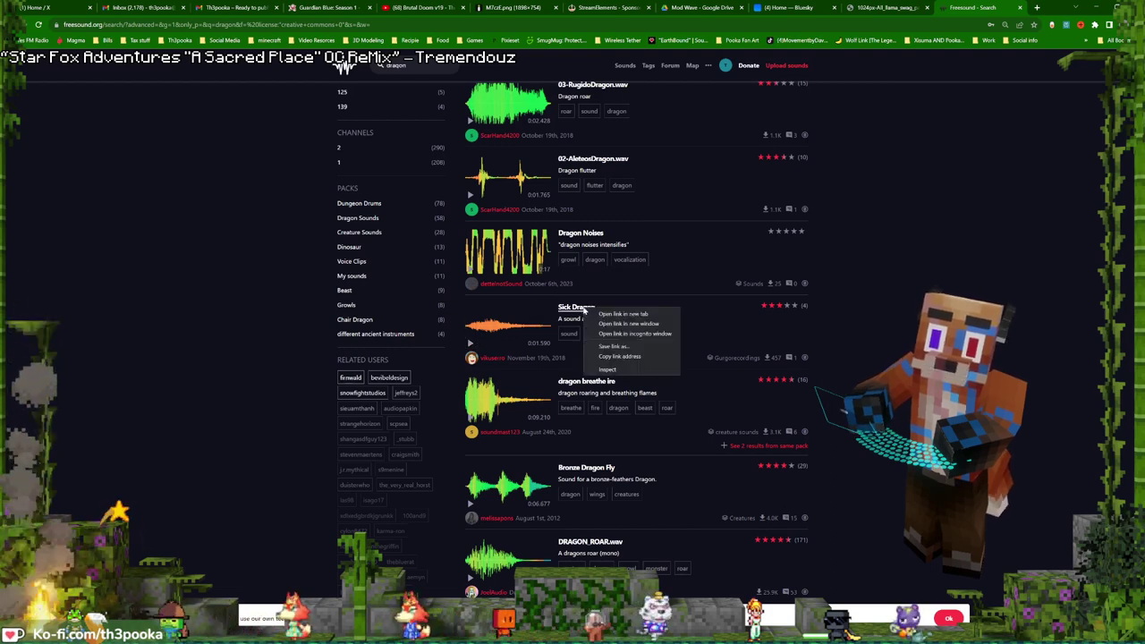
{"action": "left_click", "coordinate": [637, 314]}
{"action": "left_click", "coordinate": [957, 6]}
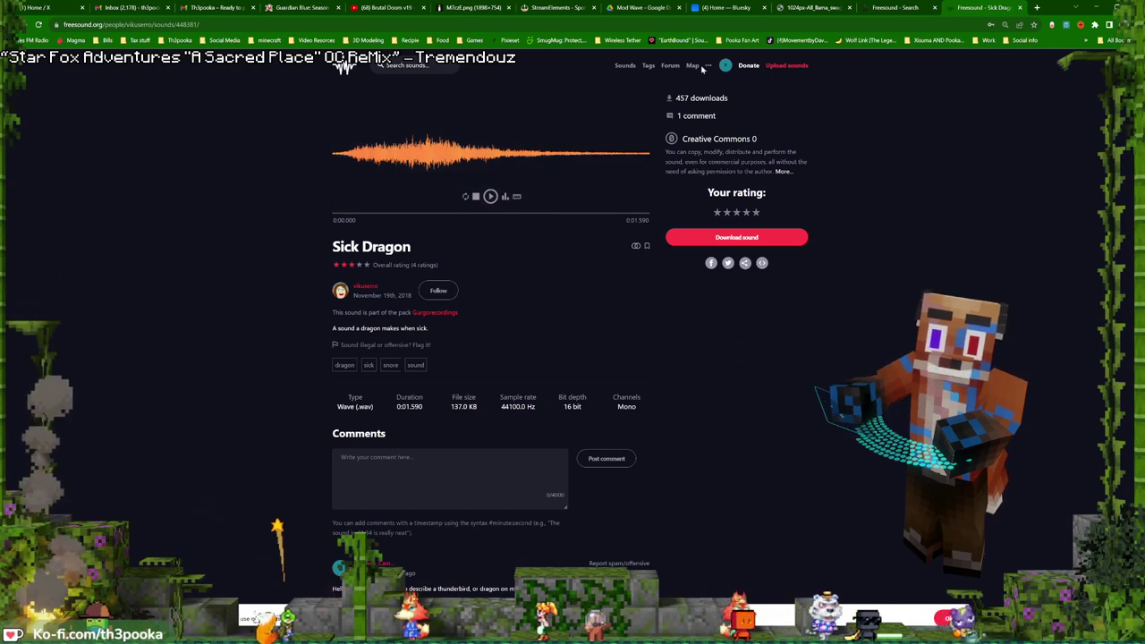
{"action": "left_click", "coordinate": [743, 238]}
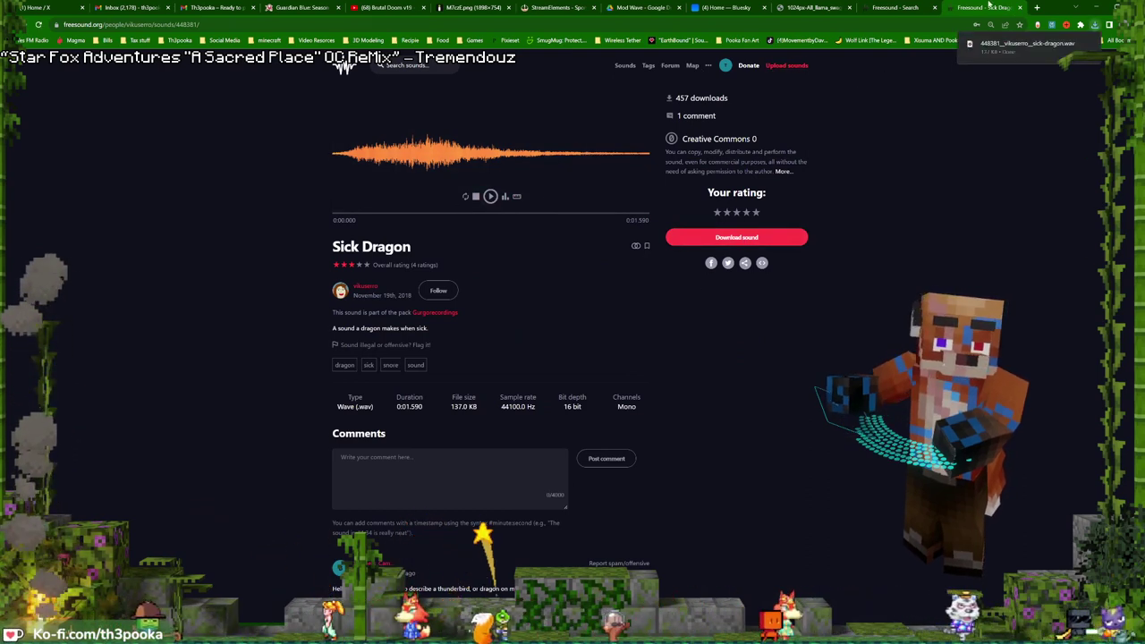
{"action": "left_click", "coordinate": [1019, 7]}
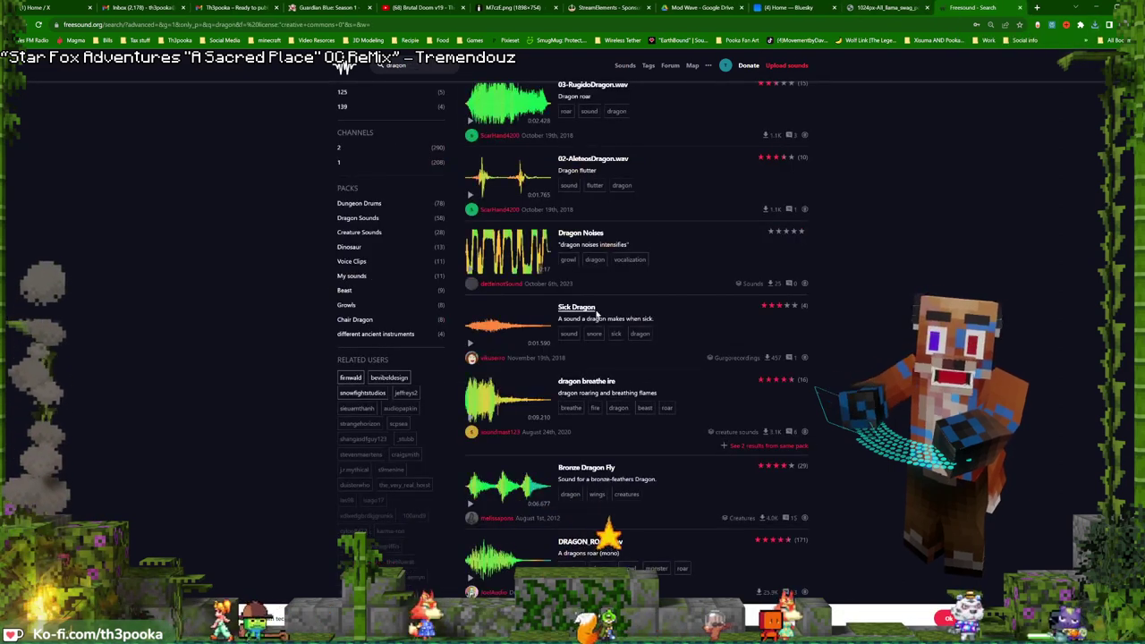
- Preview the DRAGON_ROAR.wav and Dragon Roar sounds at the end of the first results page
{"action": "scroll", "coordinate": [476, 396], "scroll_direction": "down", "scroll_amount": 1}
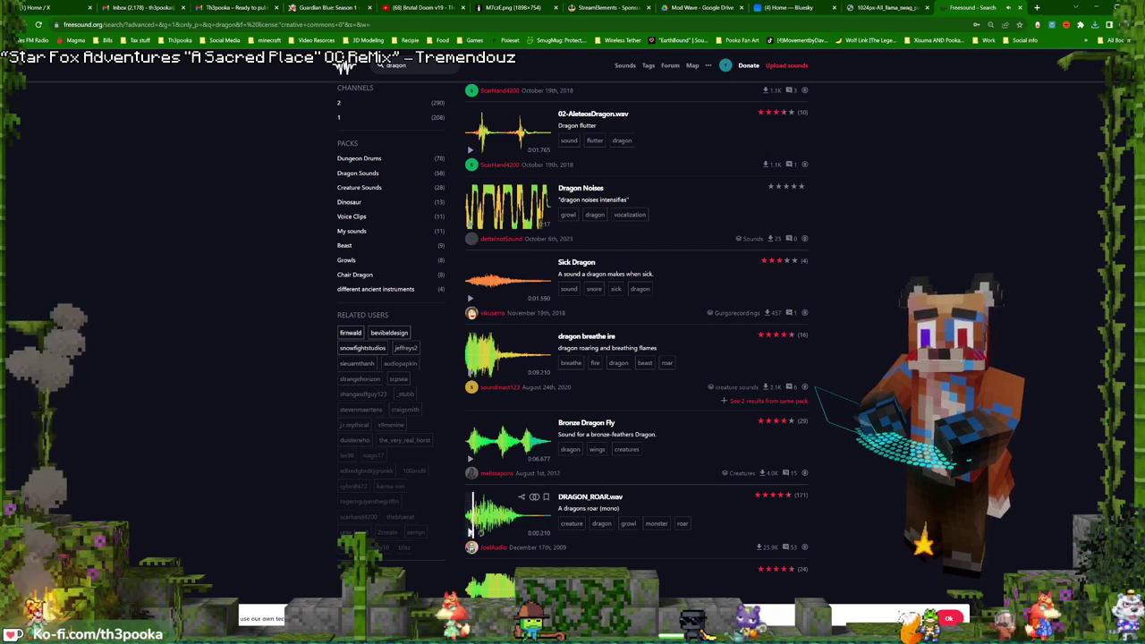
{"action": "scroll", "coordinate": [523, 440], "scroll_direction": "down", "scroll_amount": 2}
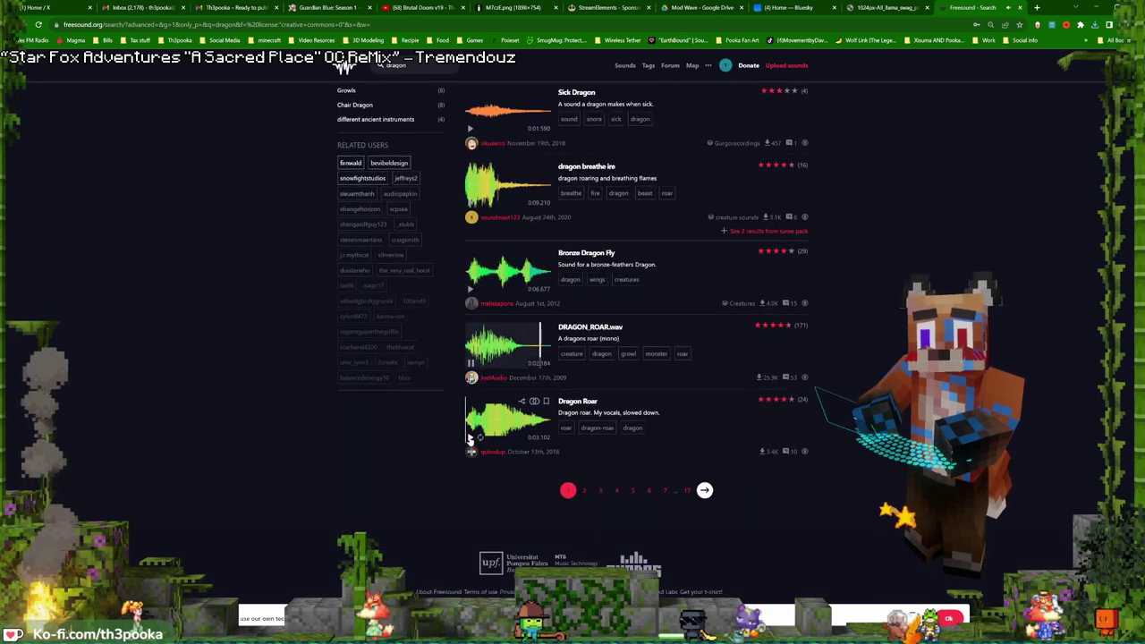
{"action": "left_click", "coordinate": [470, 437]}
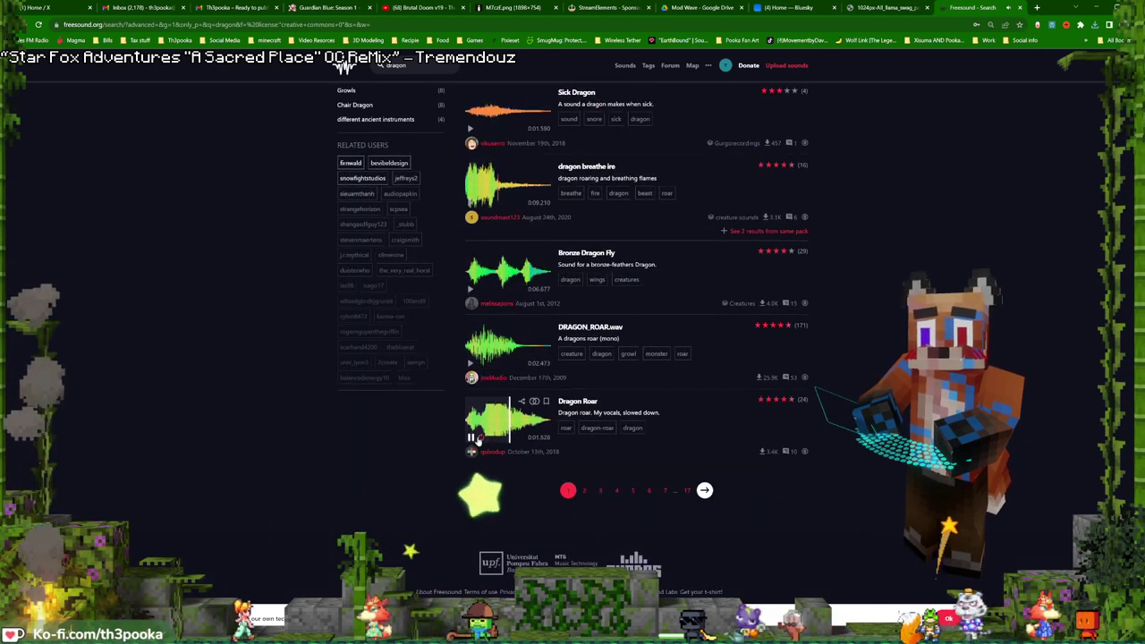
- Go to page 2 of the results and preview its first five sounds, from Dragon Lines (Many) to Dragon Moans Breathes Snarls
{"action": "left_click", "coordinate": [584, 490]}
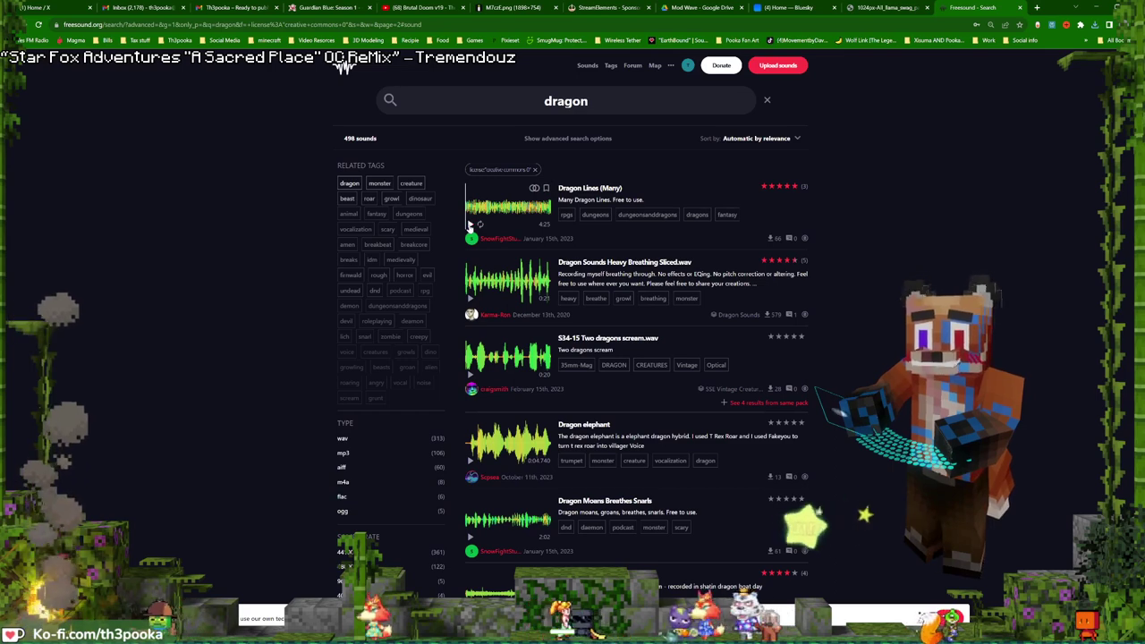
{"action": "left_click", "coordinate": [470, 225]}
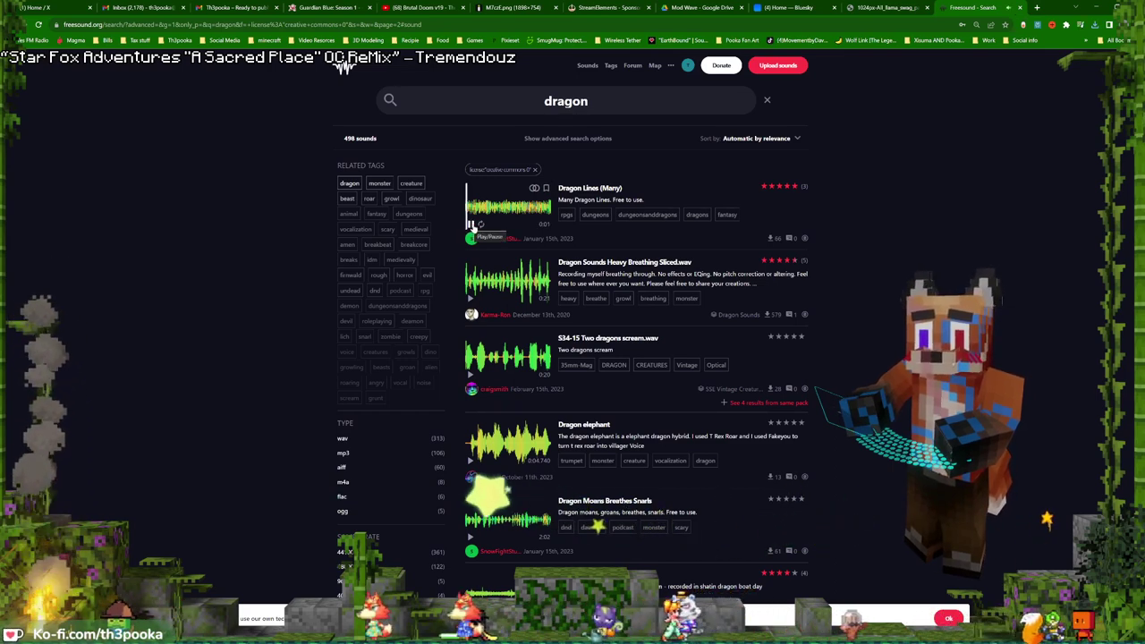
{"action": "left_click", "coordinate": [469, 225]}
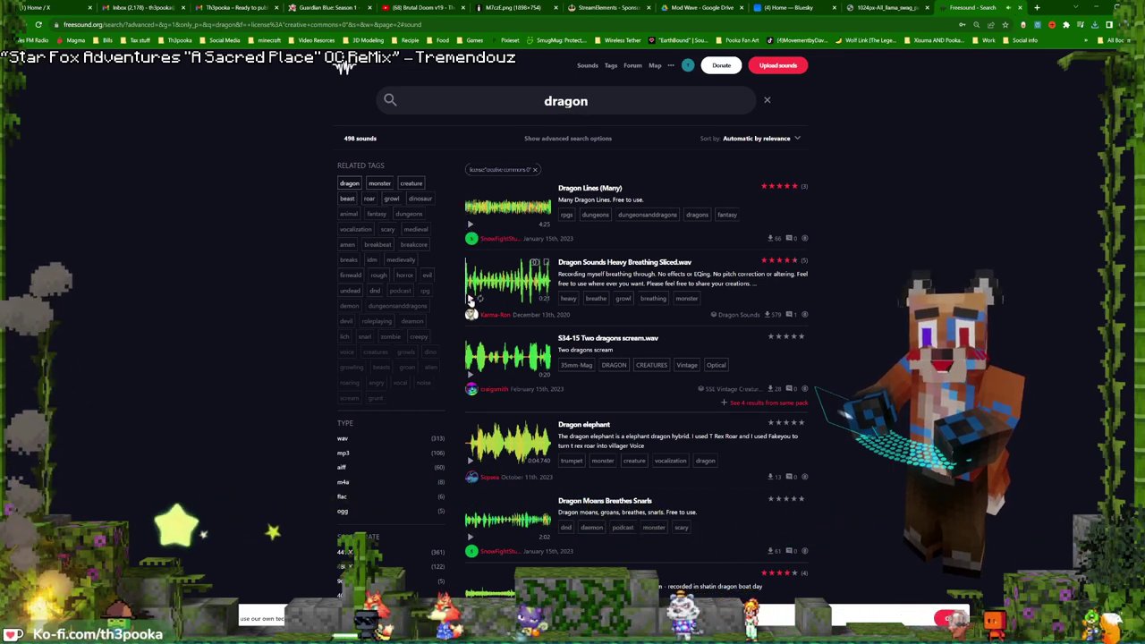
{"action": "left_click", "coordinate": [469, 299]}
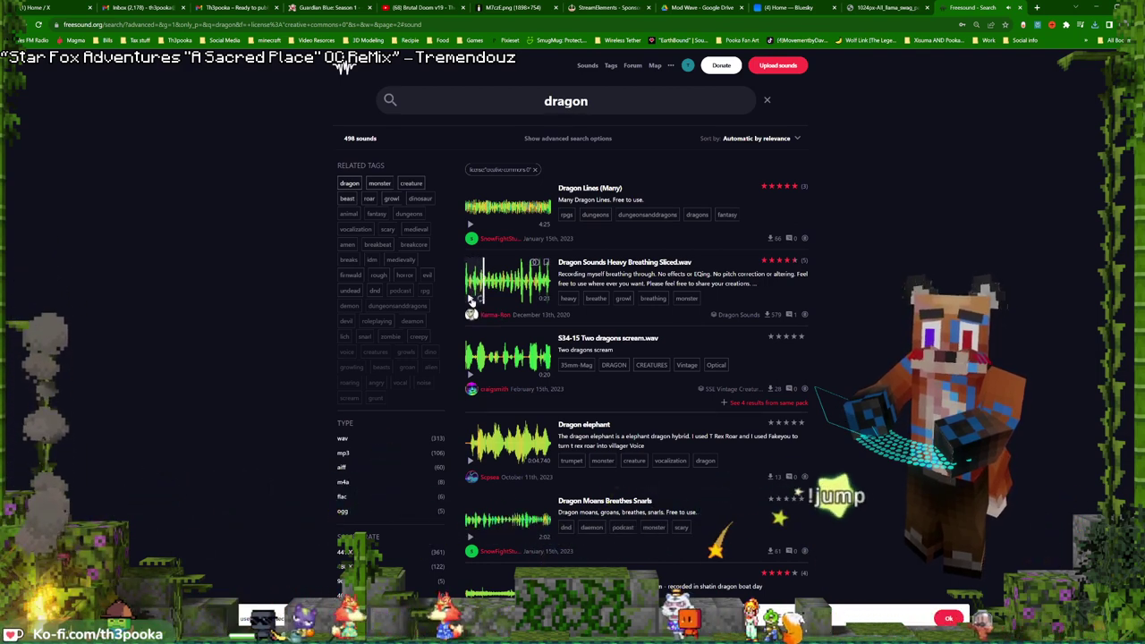
{"action": "left_click", "coordinate": [470, 299]}
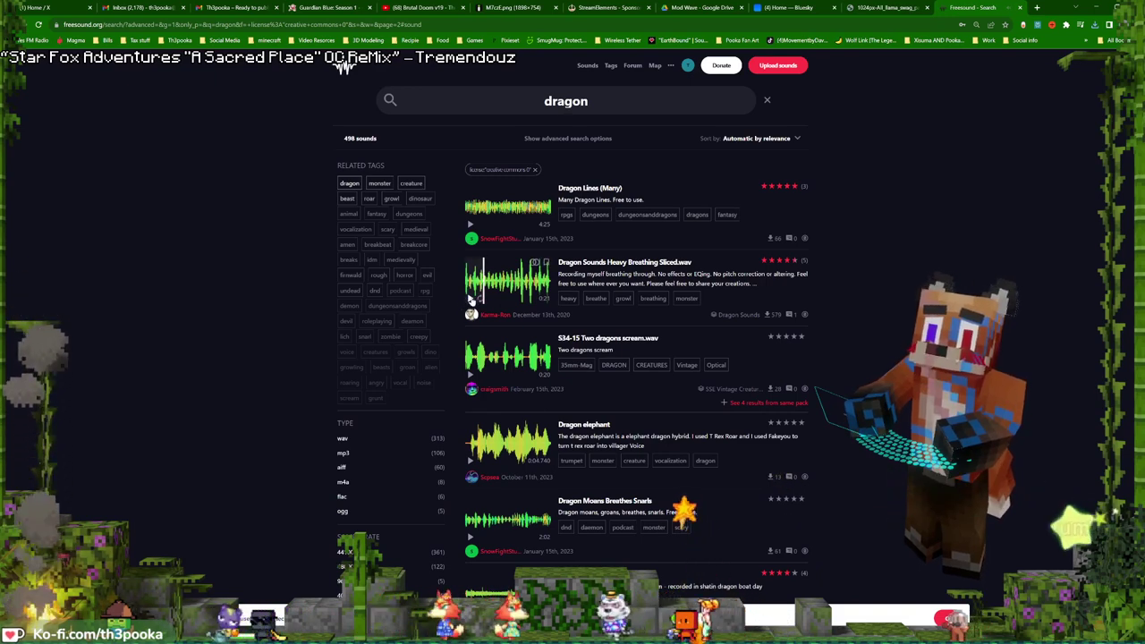
{"action": "left_click", "coordinate": [469, 377]}
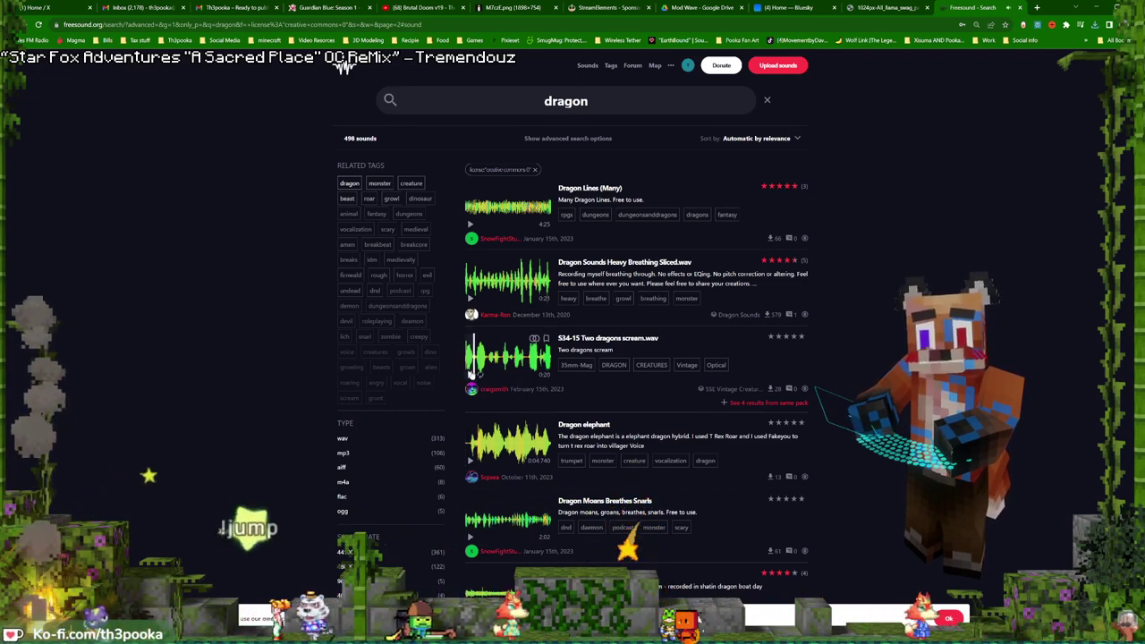
{"action": "left_click", "coordinate": [471, 459]}
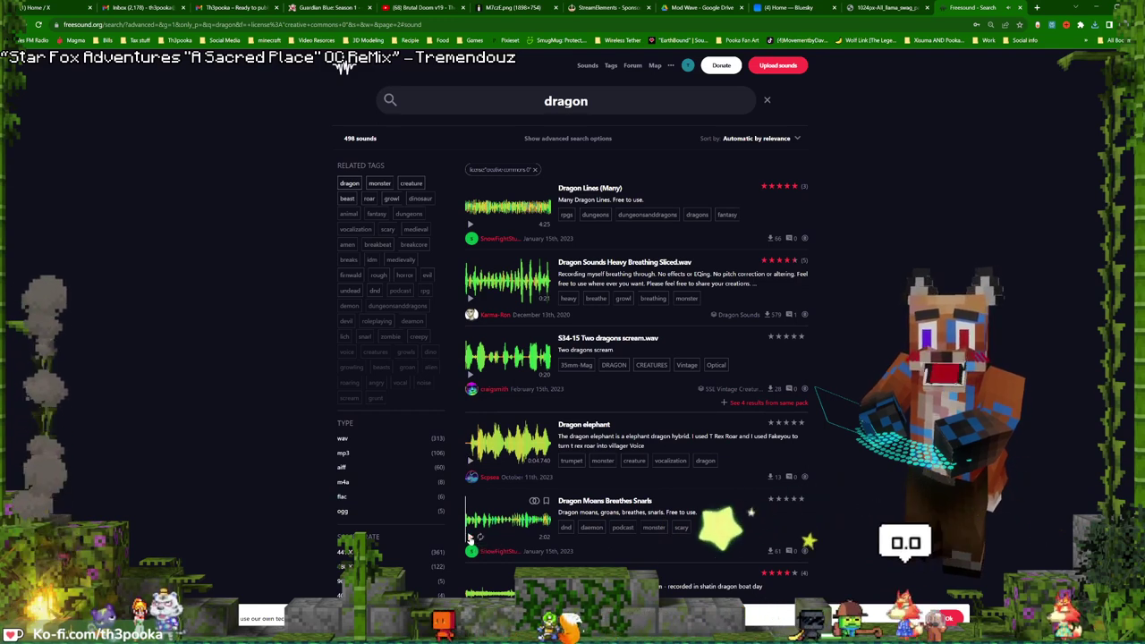
{"action": "left_click", "coordinate": [470, 536]}
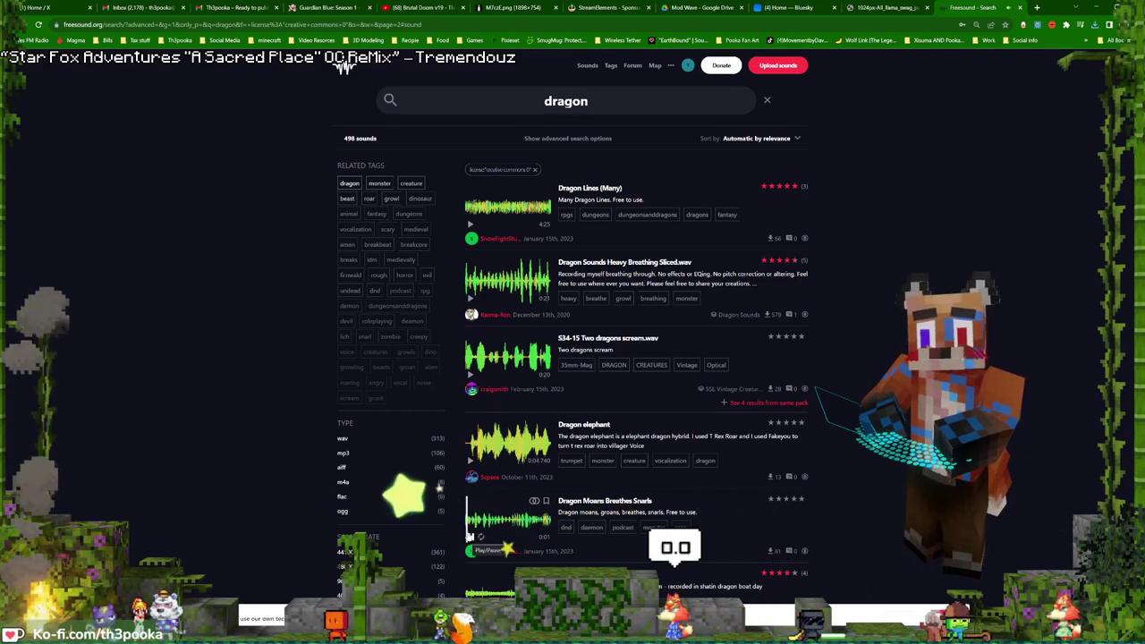
- Preview a later part of Dragon Moans Breathes Snarls and the following sounds down to Dragon Hurt
{"action": "scroll", "coordinate": [471, 537], "scroll_direction": "down", "scroll_amount": 2}
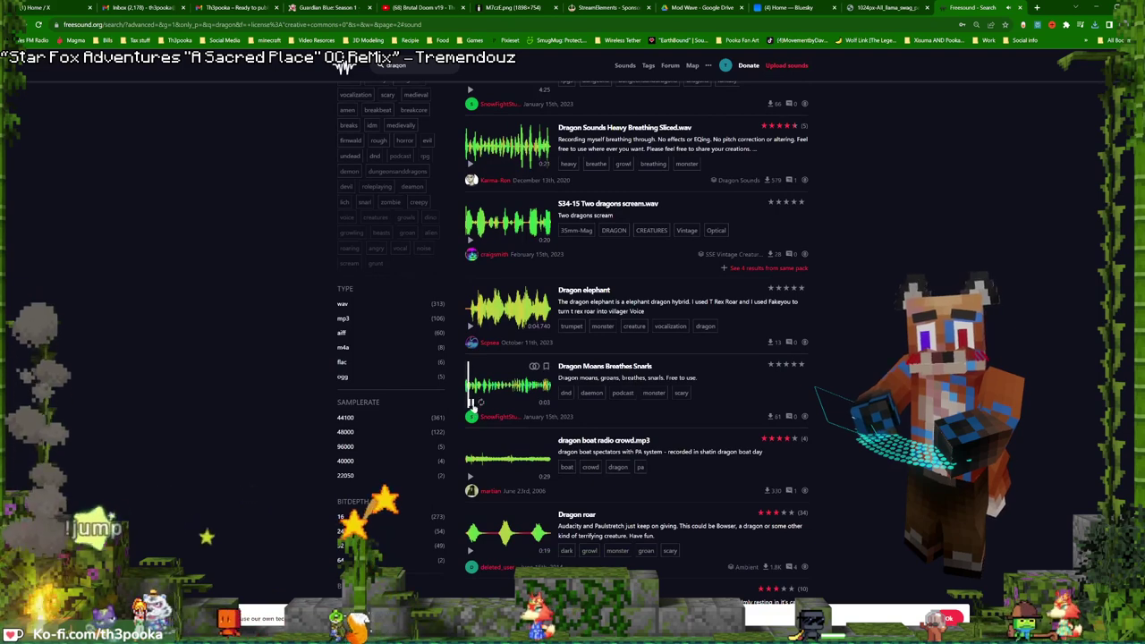
{"action": "left_click", "coordinate": [498, 388]}
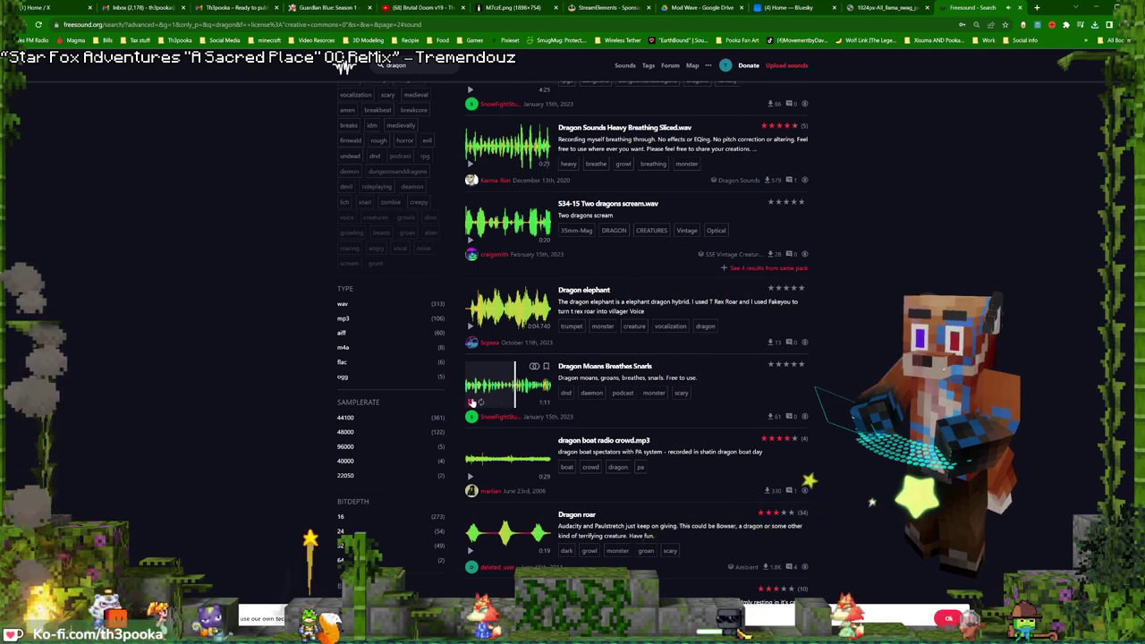
{"action": "left_click", "coordinate": [471, 477]}
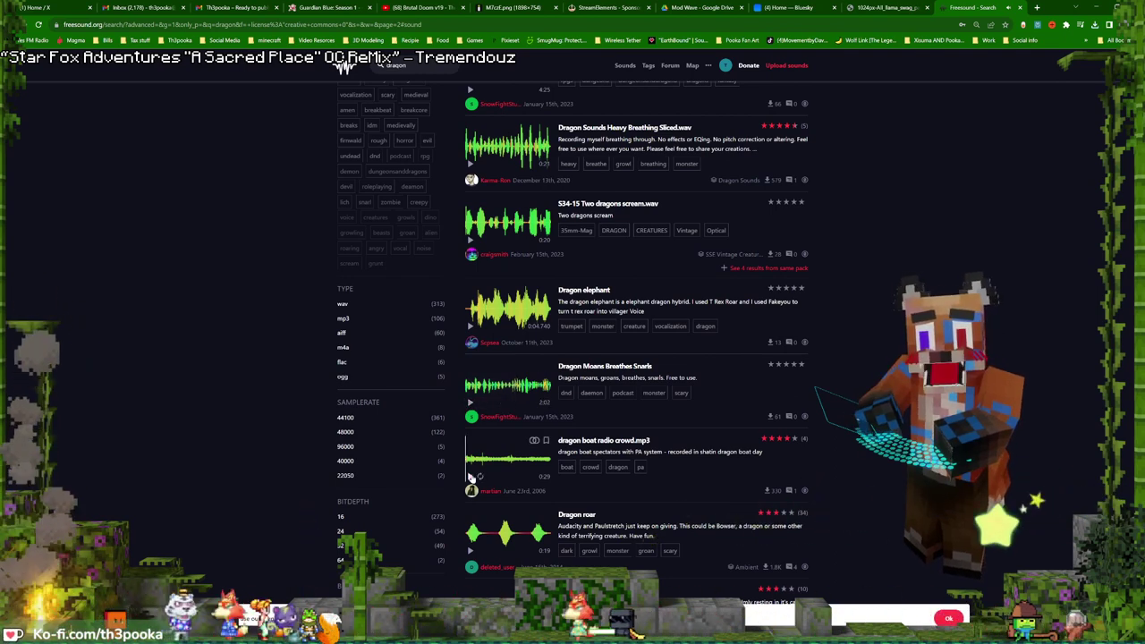
{"action": "scroll", "coordinate": [471, 477], "scroll_direction": "down", "scroll_amount": 2}
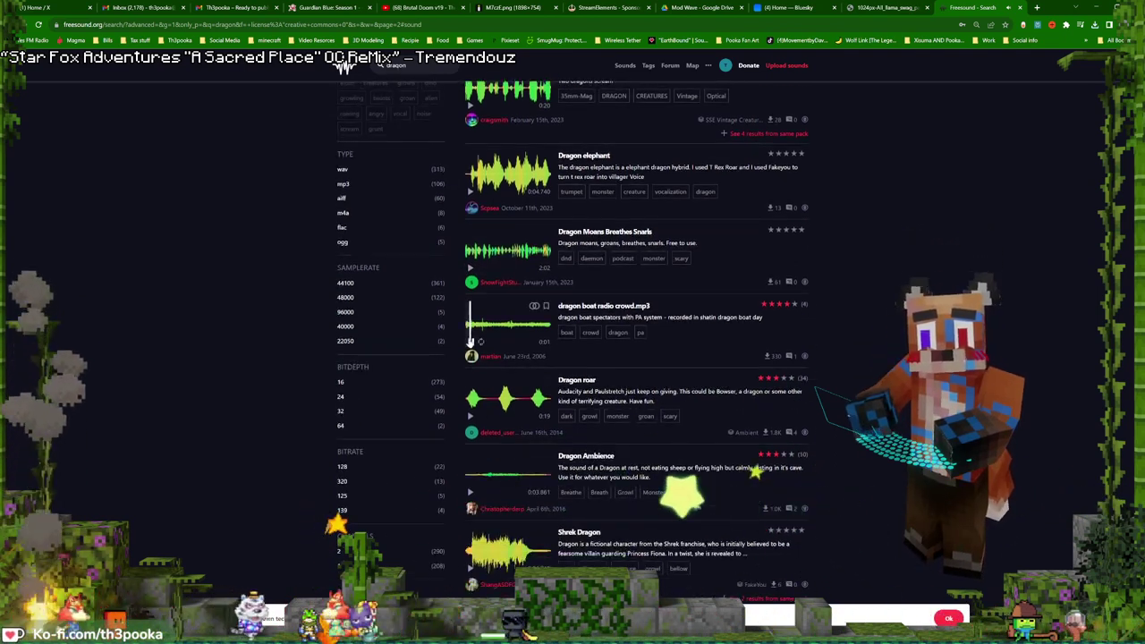
{"action": "left_click", "coordinate": [471, 415]}
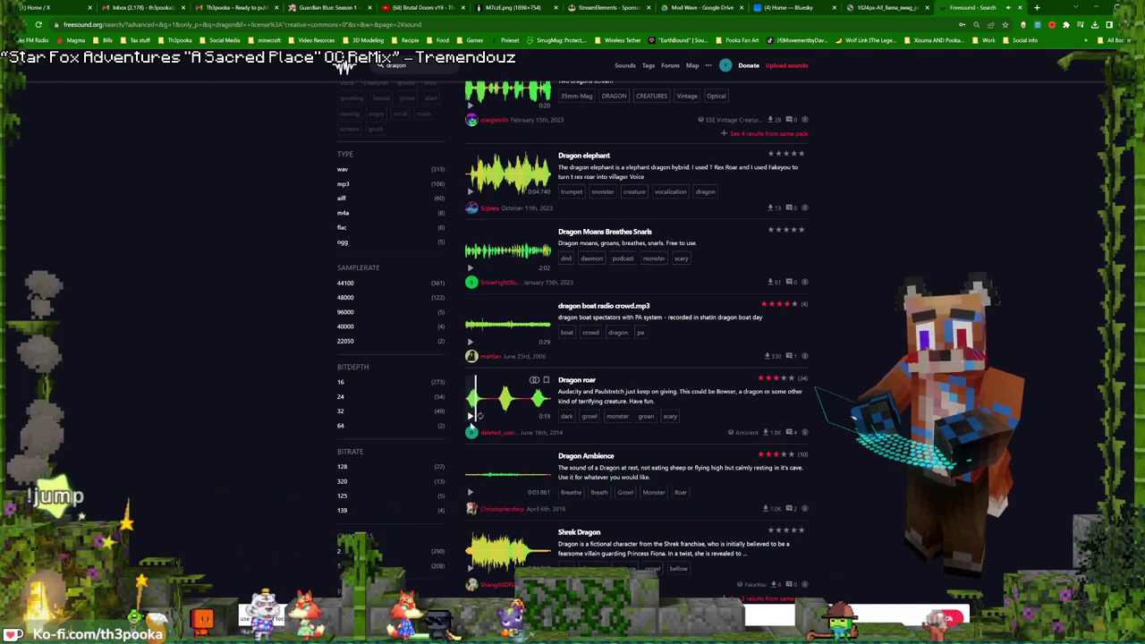
{"action": "scroll", "coordinate": [474, 491], "scroll_direction": "down", "scroll_amount": 4}
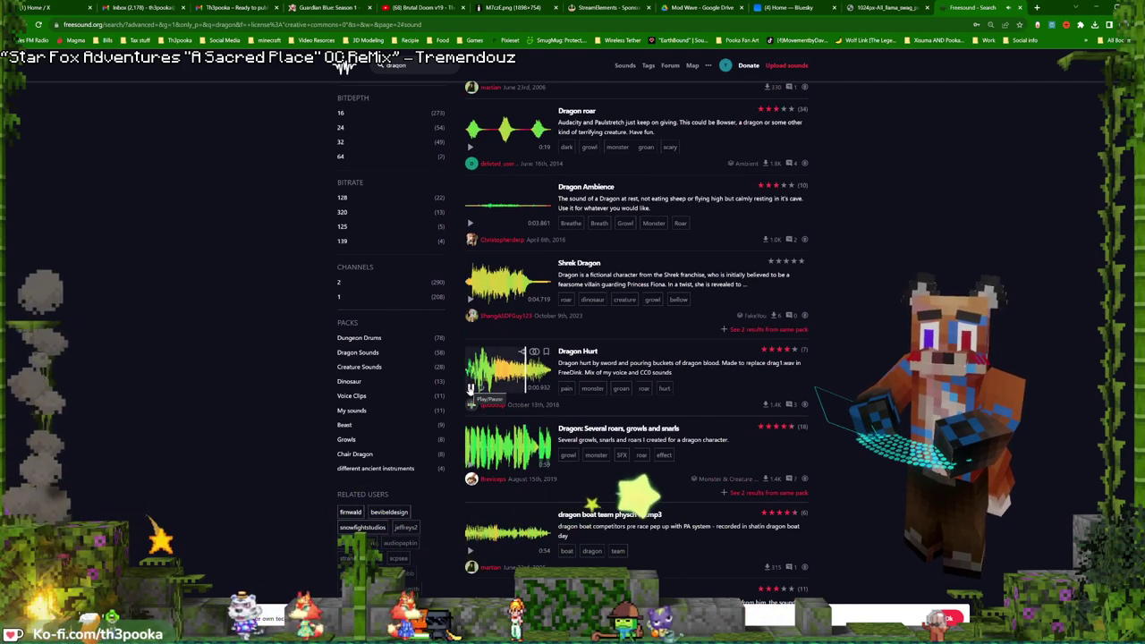
{"action": "left_click", "coordinate": [470, 388]}
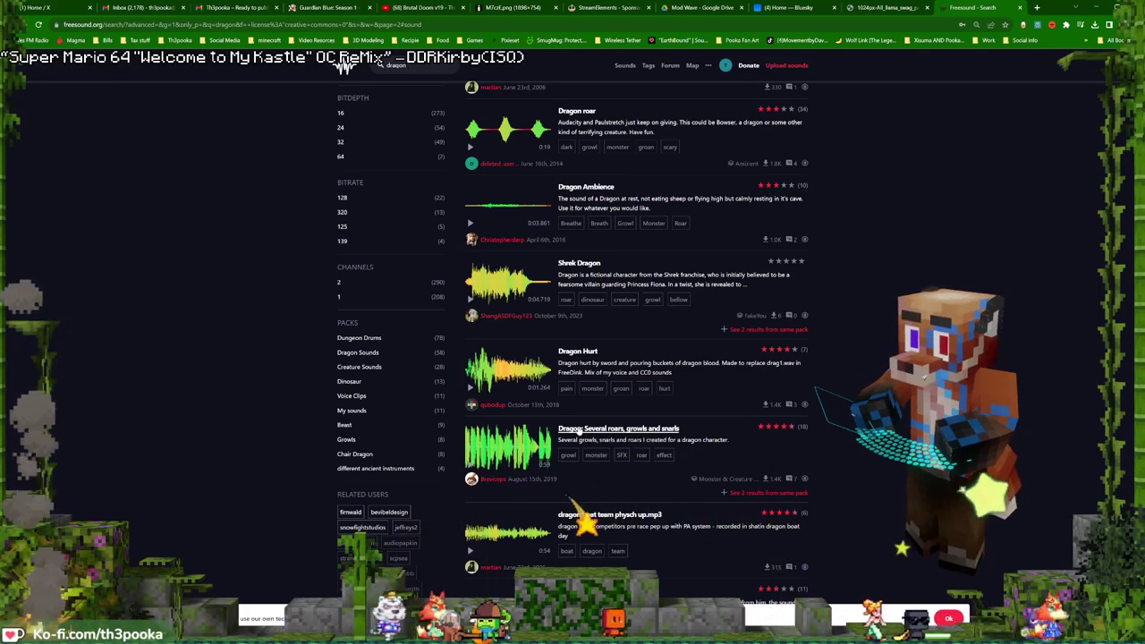
- Open "Dragon: Several roars, growls and snarls" in a new tab and download the sound
{"action": "right_click", "coordinate": [578, 430]}
{"action": "left_click", "coordinate": [608, 440]}
{"action": "left_click", "coordinate": [975, 7]}
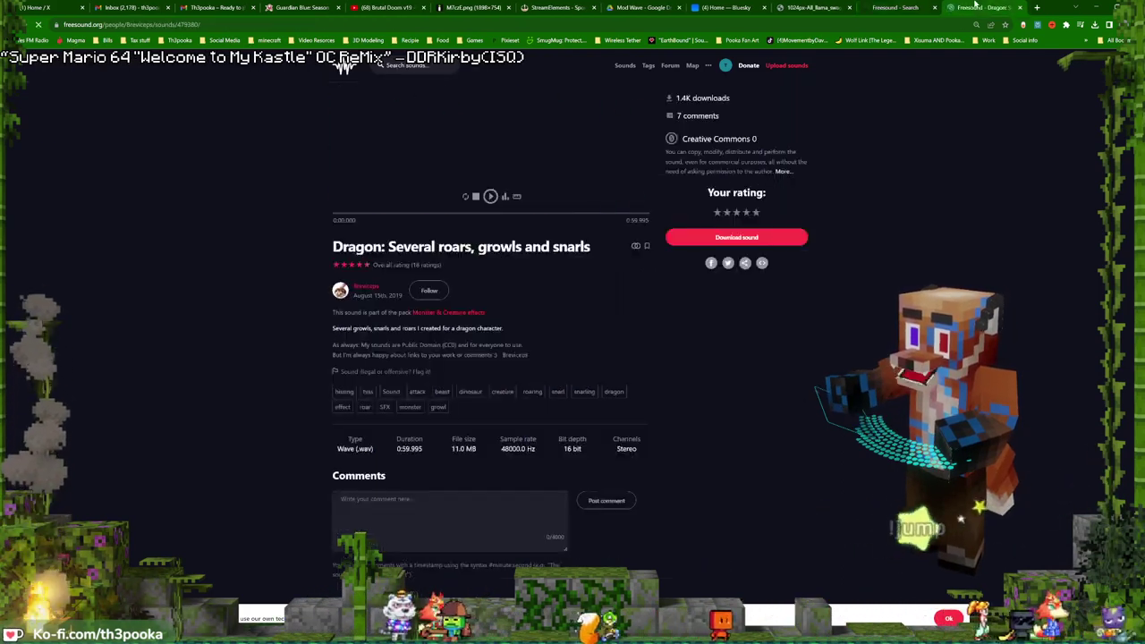
{"action": "left_click", "coordinate": [716, 240]}
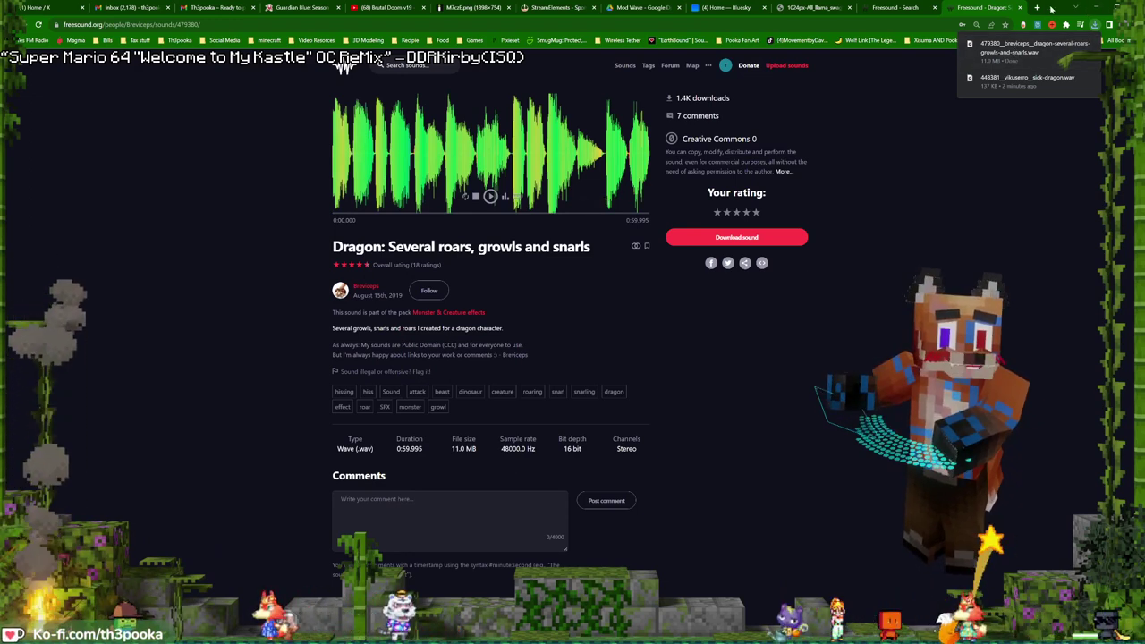
- Switch back to Blender and move the sequencer playhead to frame 153, just past the end of the Reverse growl.mp3 strip
{"action": "left_click", "coordinate": [1099, 8]}
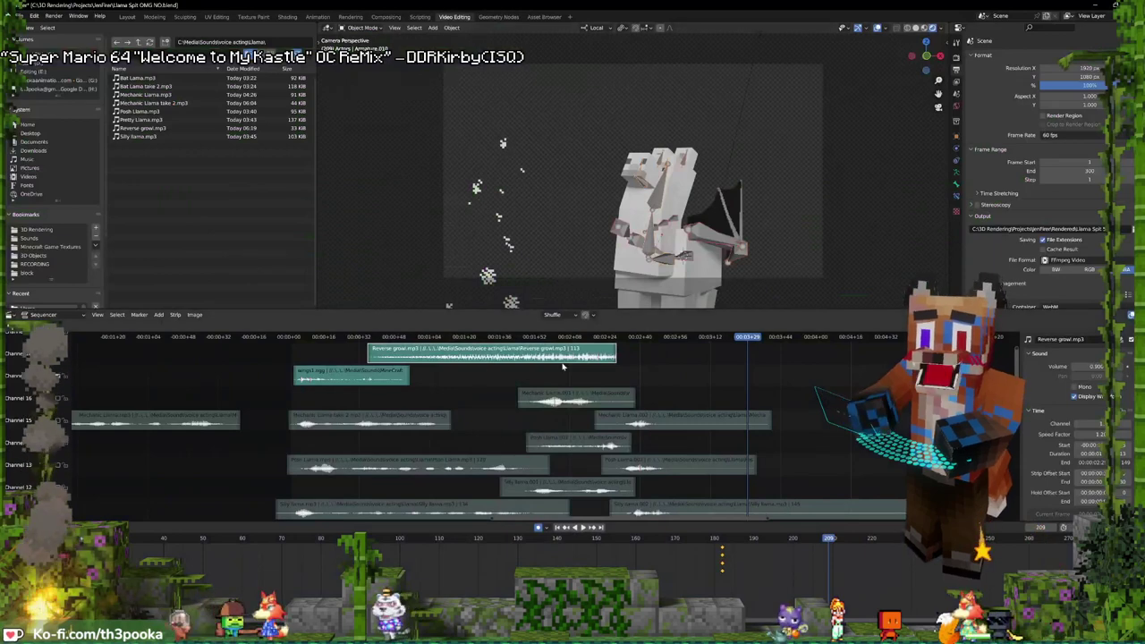
{"action": "middle_click_drag", "start_coordinate": [562, 366], "coordinate": [518, 388]}
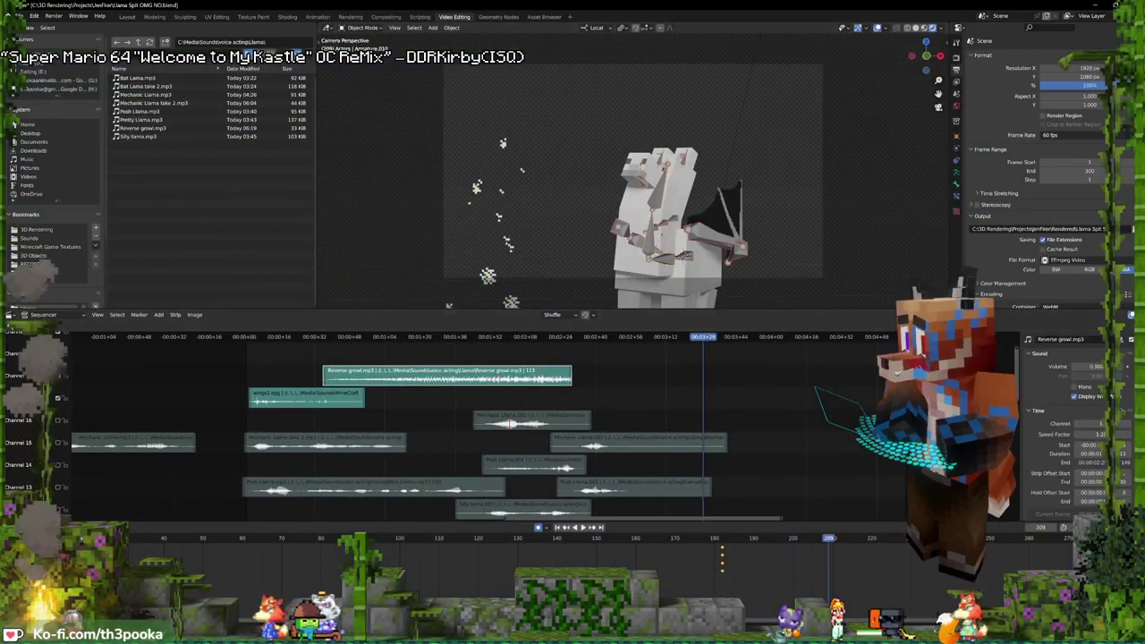
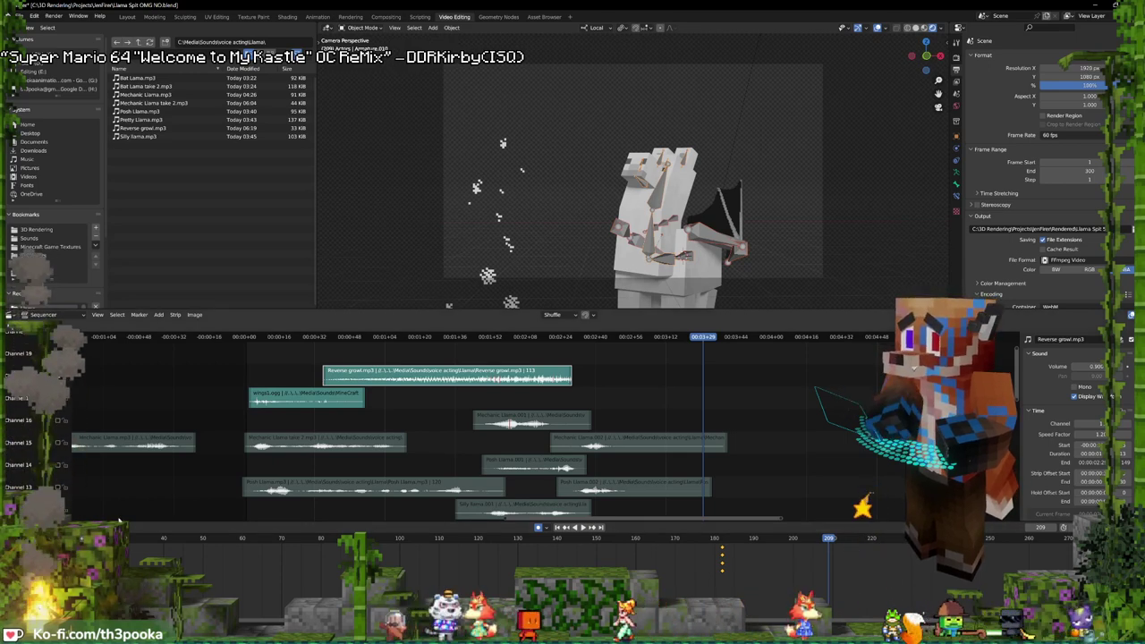
{"action": "right_click", "coordinate": [576, 384], "text": "shift"}
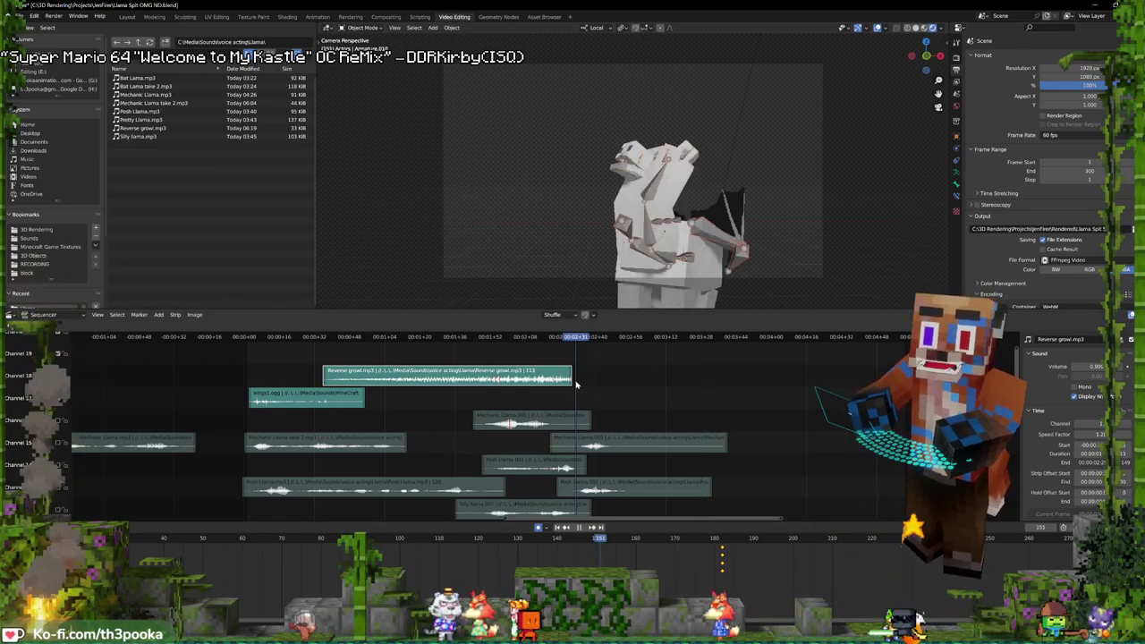
- Add the downloaded sick-dragon.wav and dragon-several-roars-growls-and-snarls.wav from the date-sorted Downloads folder to the sequencer and display their waveforms
{"action": "left_click", "coordinate": [34, 151]}
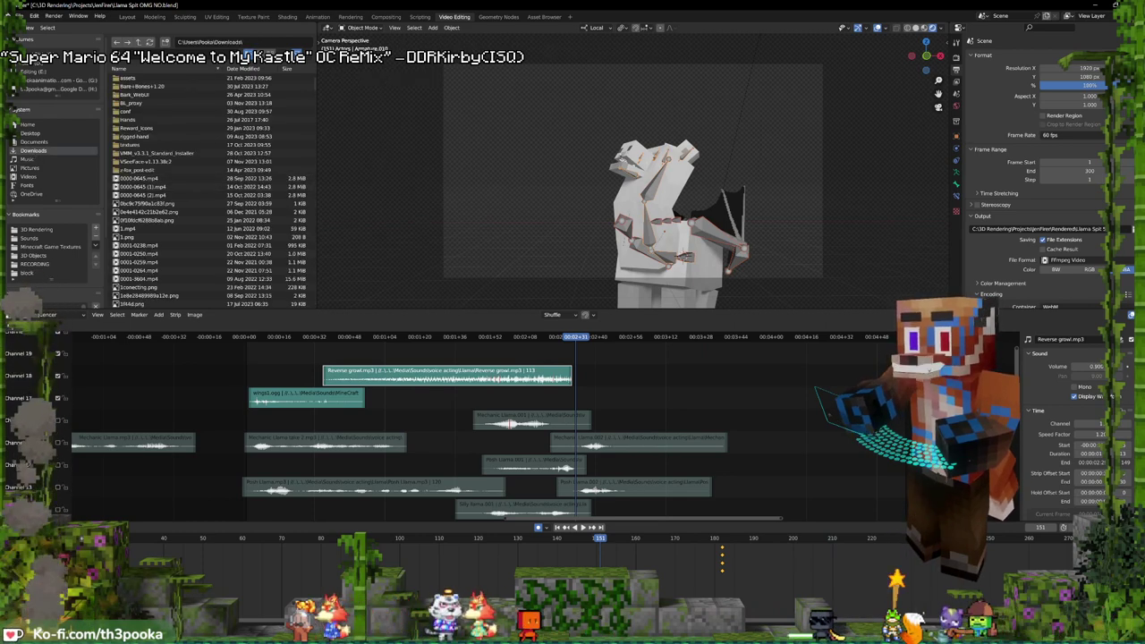
{"action": "left_click", "coordinate": [279, 53]}
{"action": "left_click", "coordinate": [289, 119]}
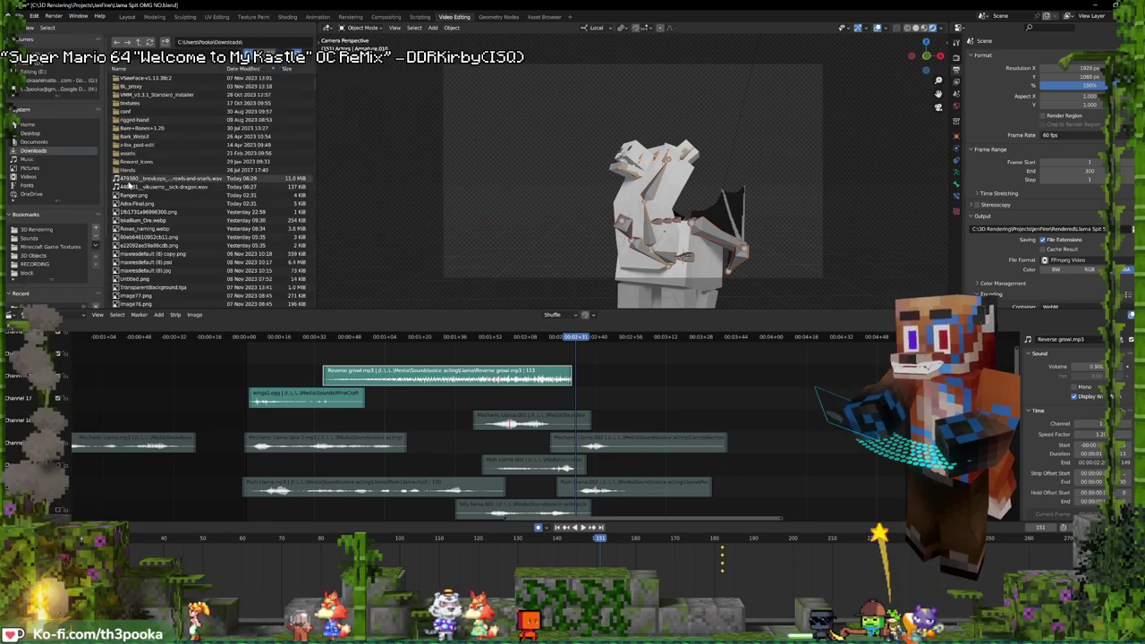
{"action": "left_click_drag", "start_coordinate": [117, 186], "coordinate": [599, 350]}
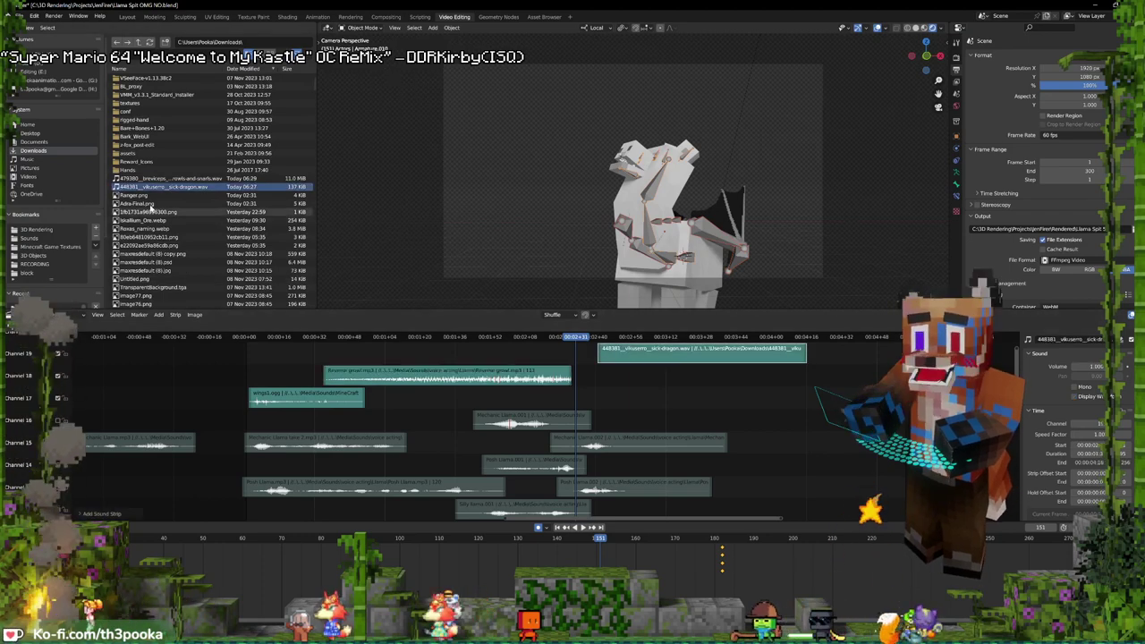
{"action": "left_click_drag", "start_coordinate": [161, 178], "coordinate": [694, 395]}
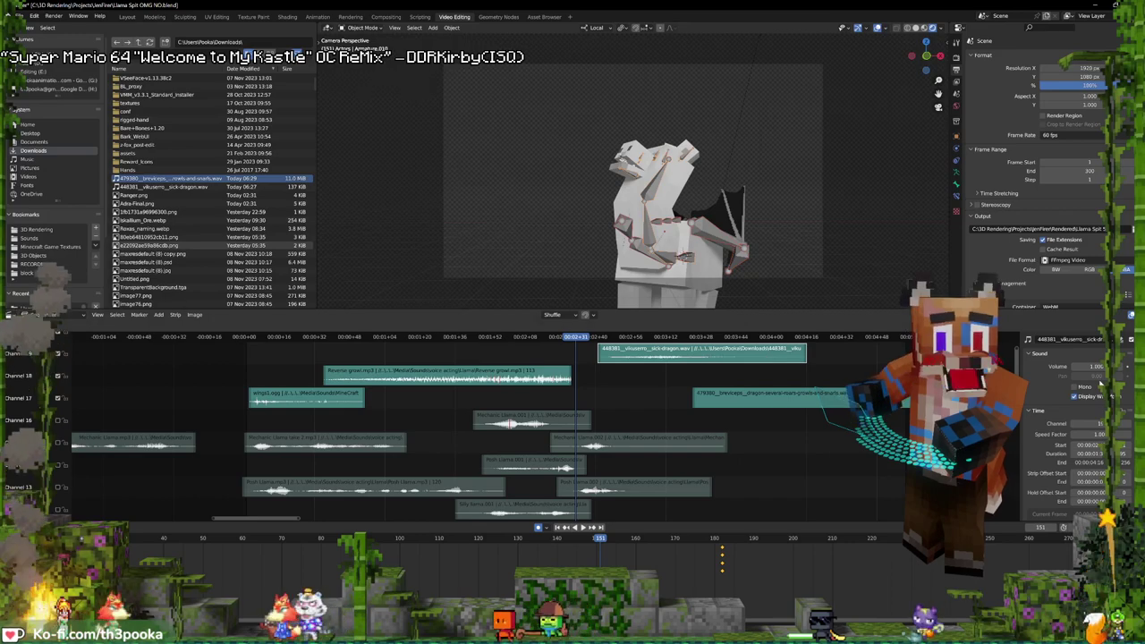
{"action": "left_click", "coordinate": [765, 394]}
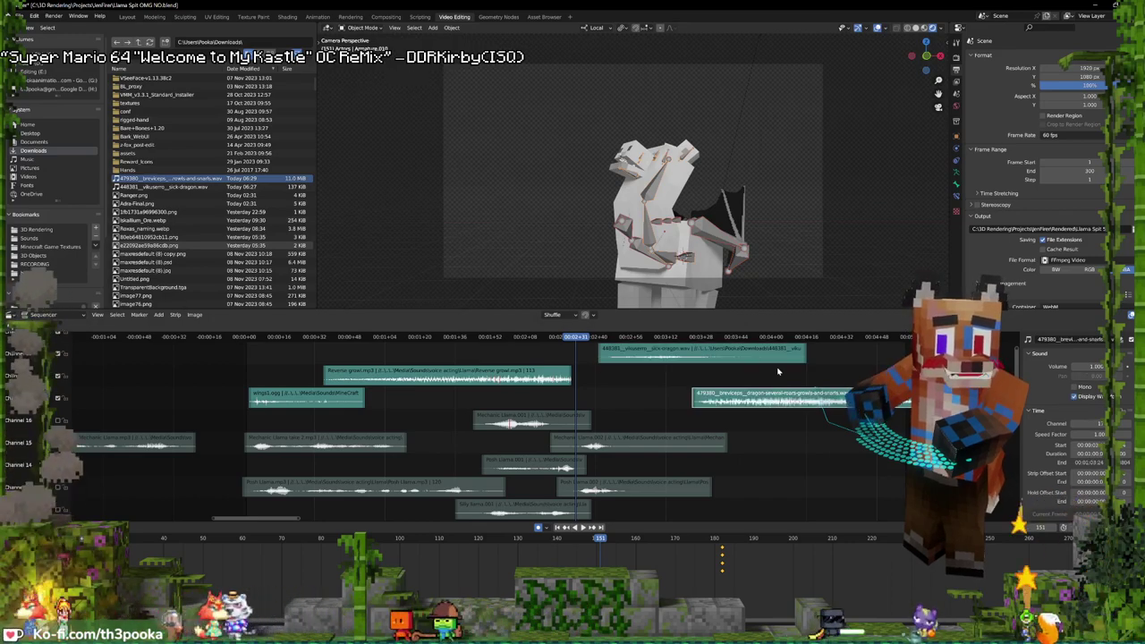
- Slide the sick-dragon strip on channel 19 back to just after the Reverse growl strip and play it
{"action": "scroll", "coordinate": [777, 371], "scroll_direction": "down", "scroll_amount": 6}
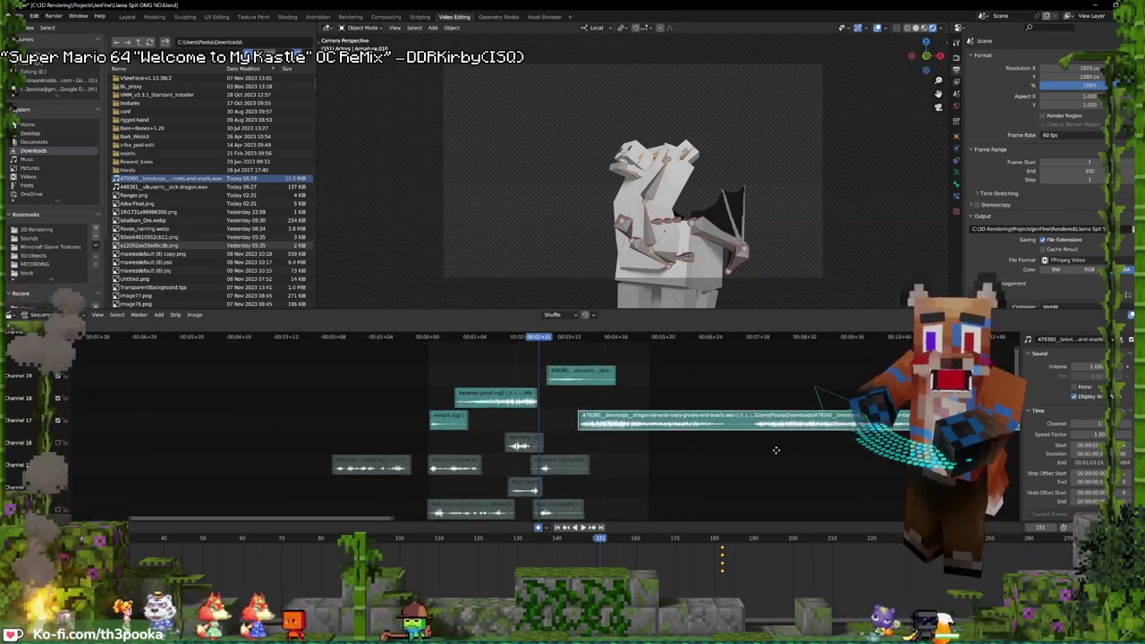
{"action": "left_click_drag", "start_coordinate": [592, 382], "coordinate": [586, 382]}
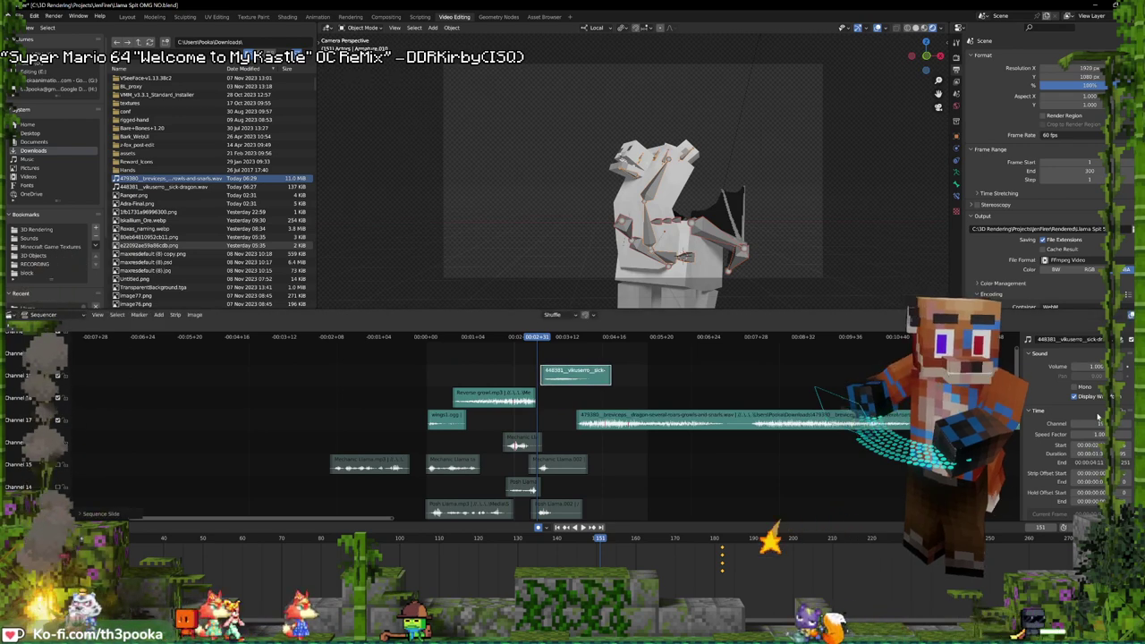
{"action": "key", "text": "space"}
{"action": "key", "text": "space"}
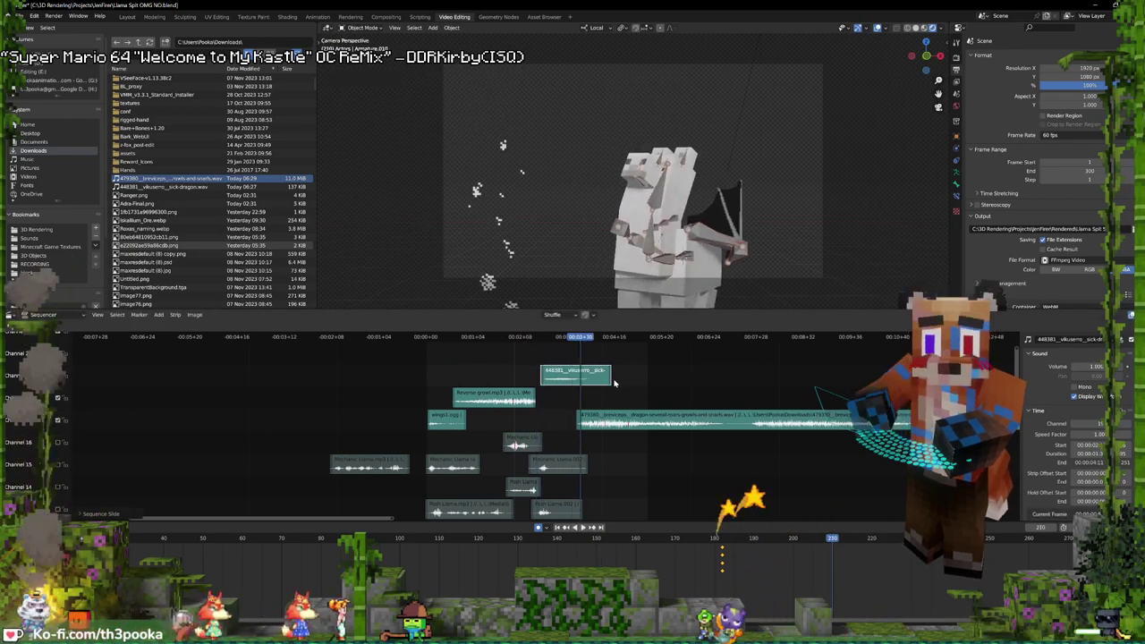
- Move the several-roars strip further along channel 17, then set the sick-dragon strip's speed factor to 2 and preview it
{"action": "left_click_drag", "start_coordinate": [665, 425], "coordinate": [775, 422]}
{"action": "left_click_drag", "start_coordinate": [582, 377], "coordinate": [606, 382]}
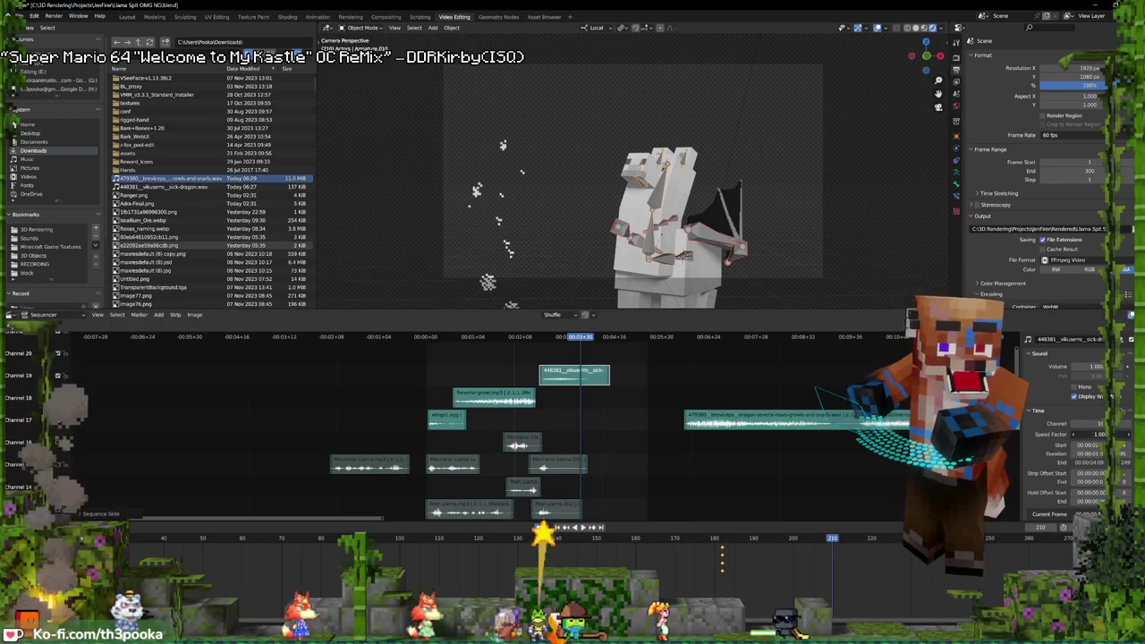
{"action": "left_click", "coordinate": [1087, 434]}
{"action": "type", "text": "2"}
{"action": "key", "text": "Tab"}
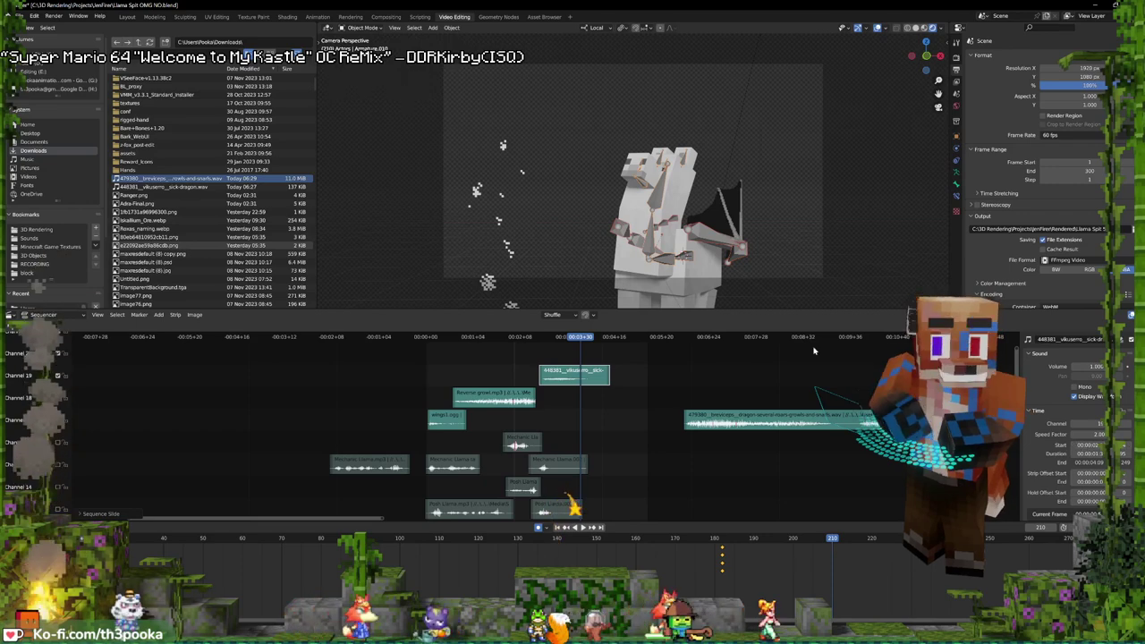
{"action": "key", "text": "space"}
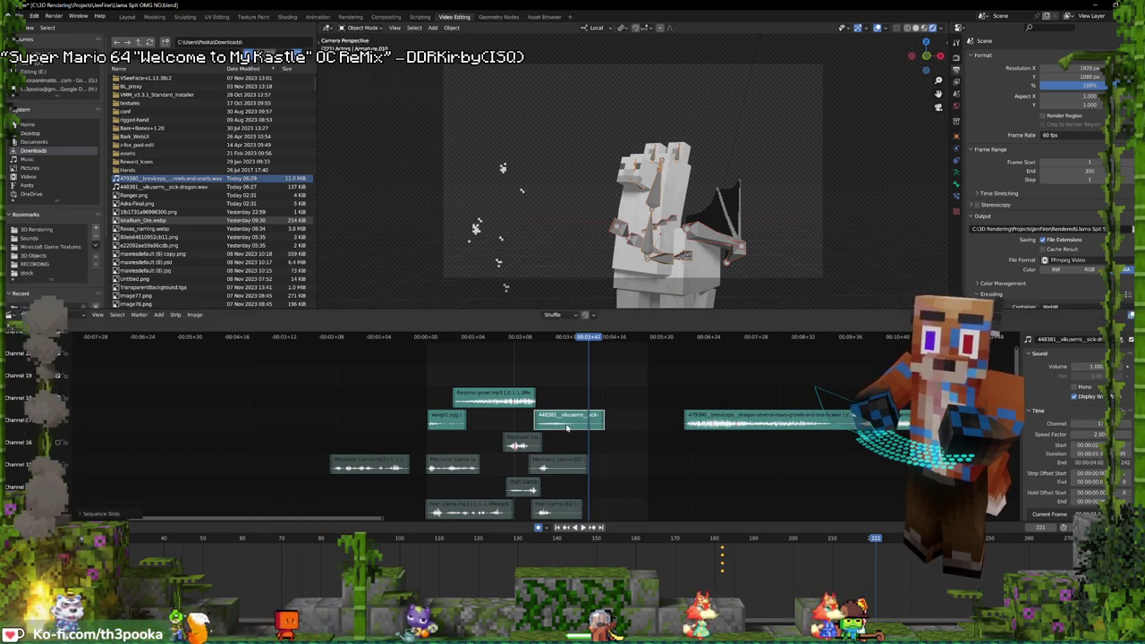
{"action": "right_click", "coordinate": [524, 378], "text": "shift"}
{"action": "key", "text": "space"}
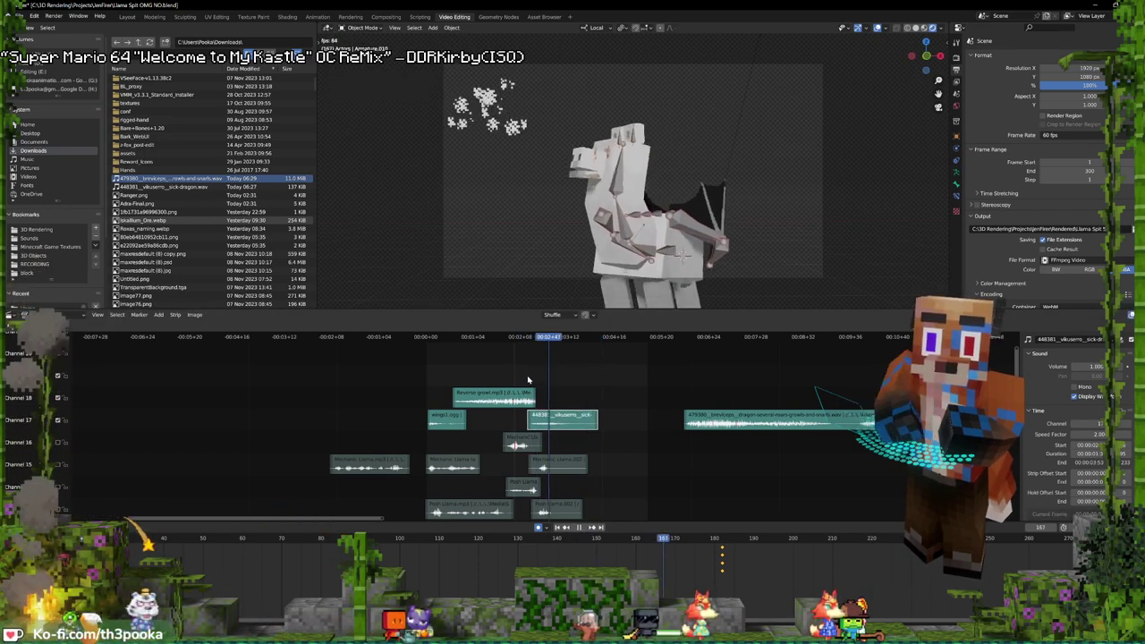
{"action": "key", "text": "space"}
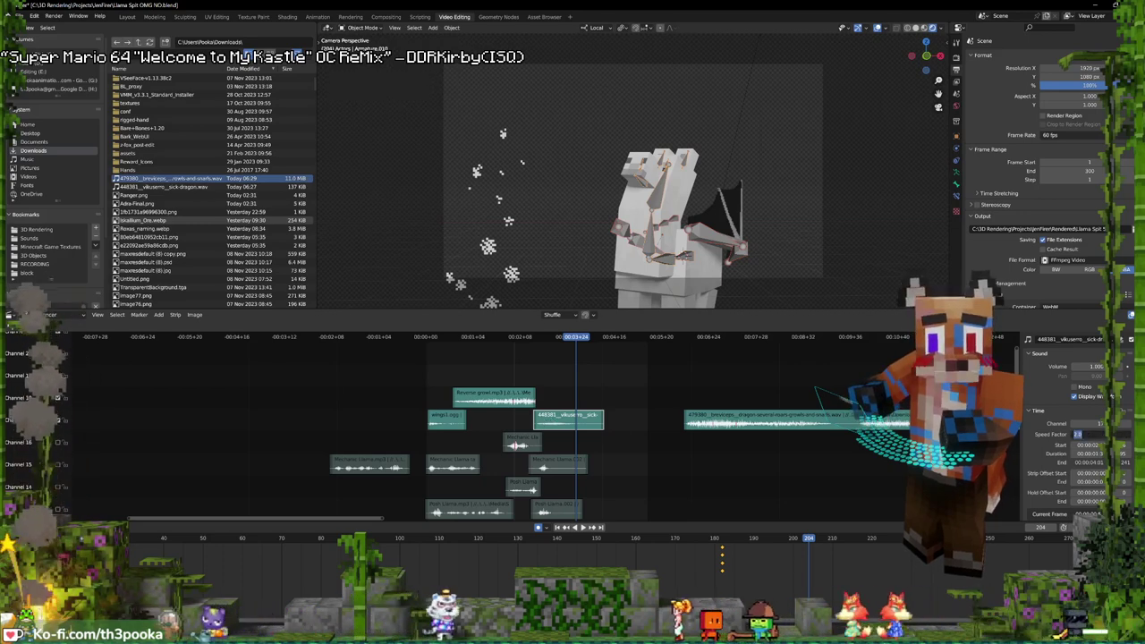
- Set the sick-dragon strip's speed factor to 0.5 and park the strip on channel 20, well past the scene's end
{"action": "key", "text": "BackSpace"}
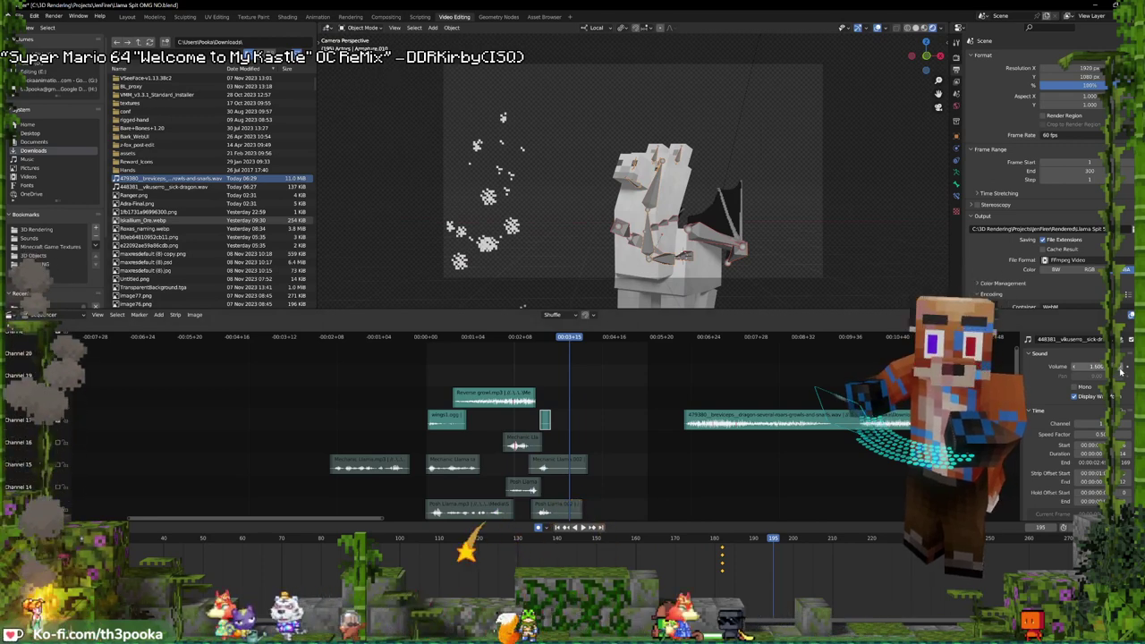
{"action": "mouse_move", "coordinate": [552, 429]}
{"action": "right_mouse_down", "text": "shift"}
{"action": "mouse_move", "coordinate": [535, 420]}
{"action": "mouse_move", "coordinate": [567, 413]}
{"action": "right_mouse_up", "text": "shift"}
{"action": "left_click", "coordinate": [567, 413]}
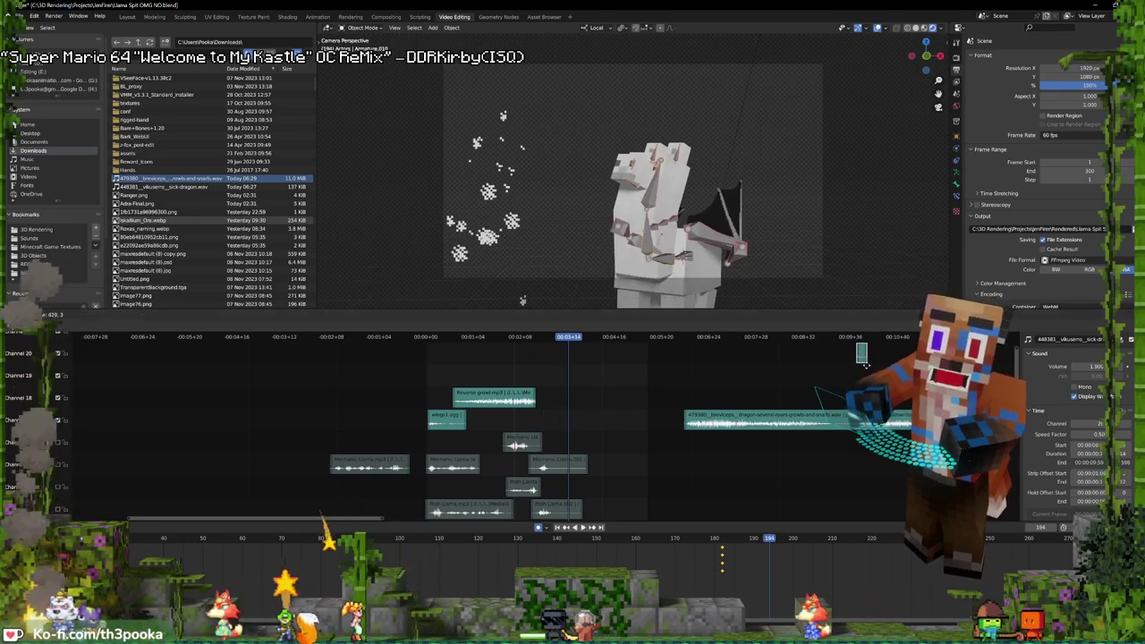
- Move the several-roars strip to directly after Reverse growl on channel 17, play it, and split it at frame 367
{"action": "left_click_drag", "start_coordinate": [833, 424], "coordinate": [683, 418]}
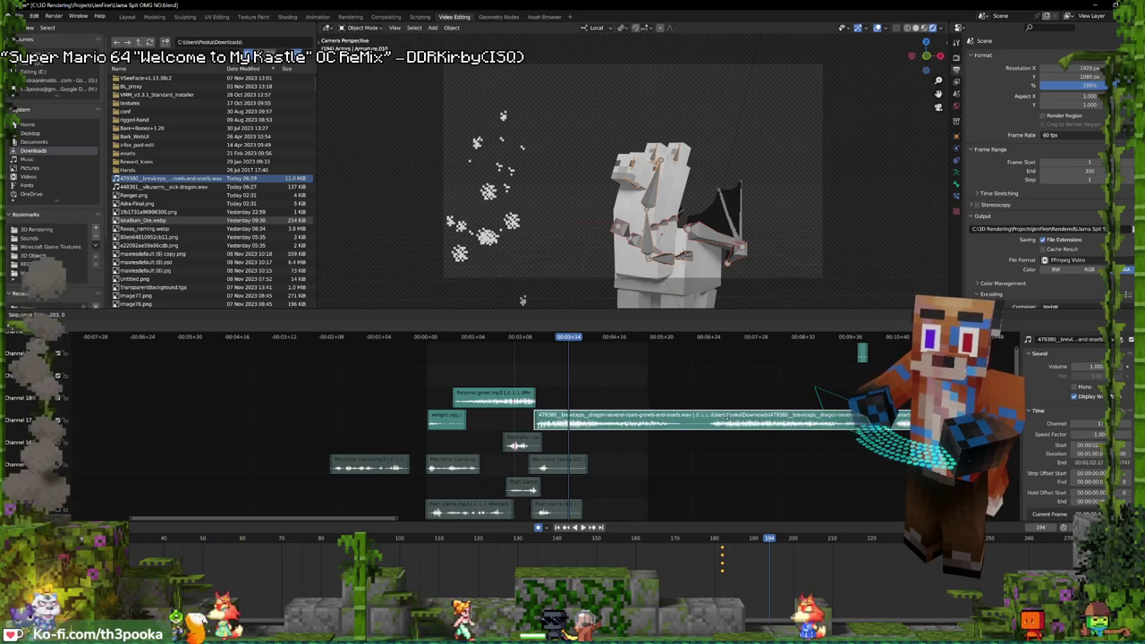
{"action": "key", "text": "space"}
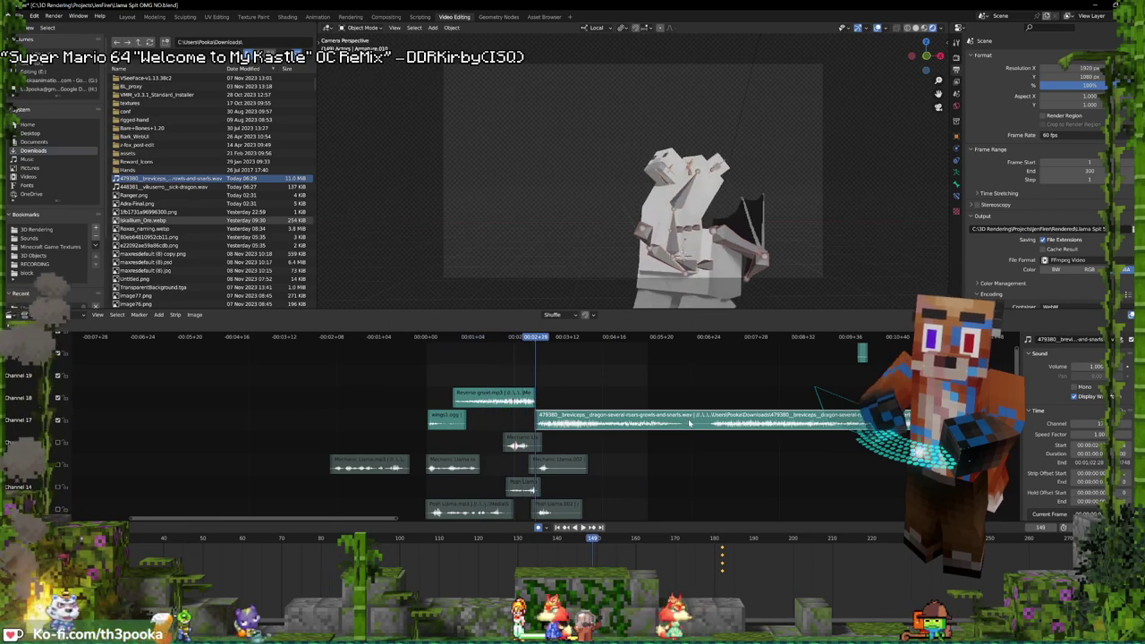
{"action": "left_click", "coordinate": [696, 422]}
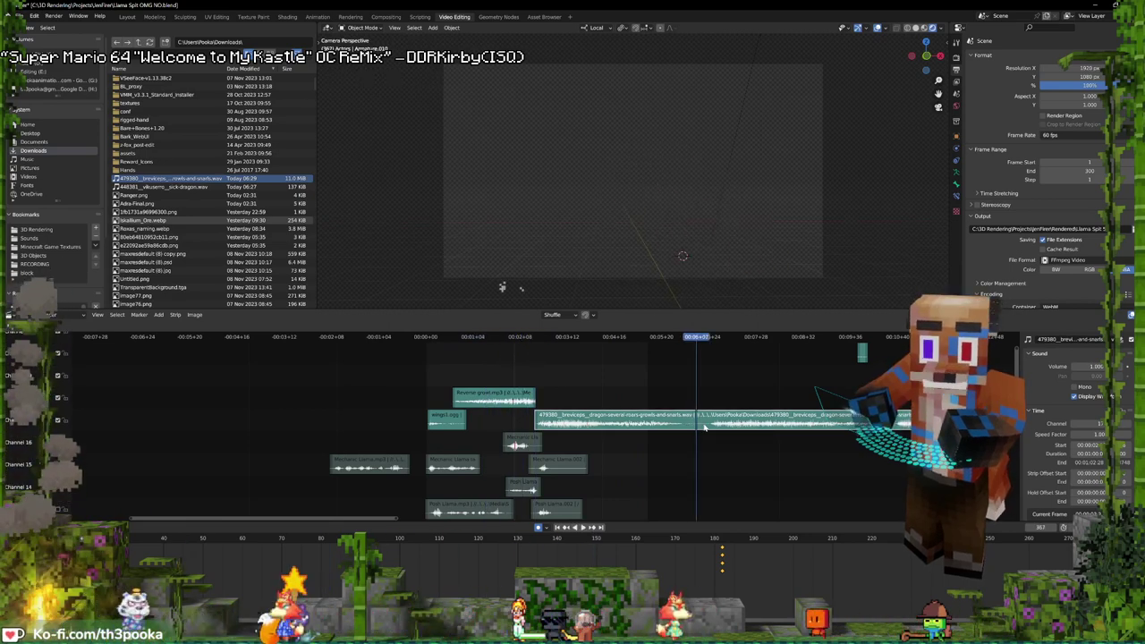
{"action": "key", "text": "k"}
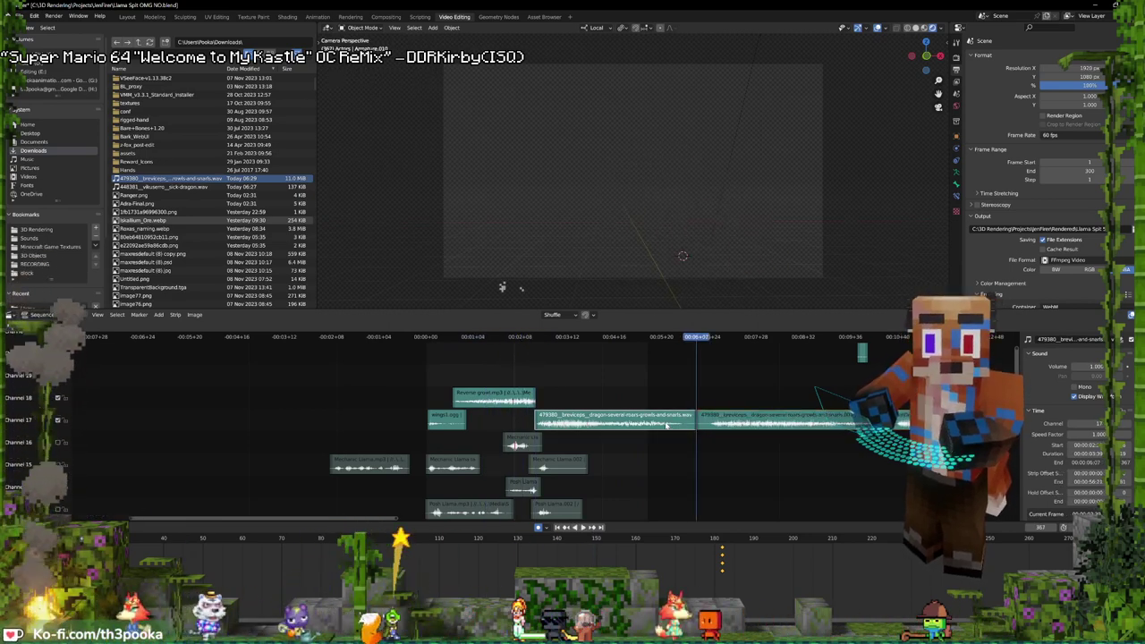
- Place the first roars piece on channel 19 above Reverse growl with a speed factor of 1.2 and play it
{"action": "left_click_drag", "start_coordinate": [665, 427], "coordinate": [573, 382]}
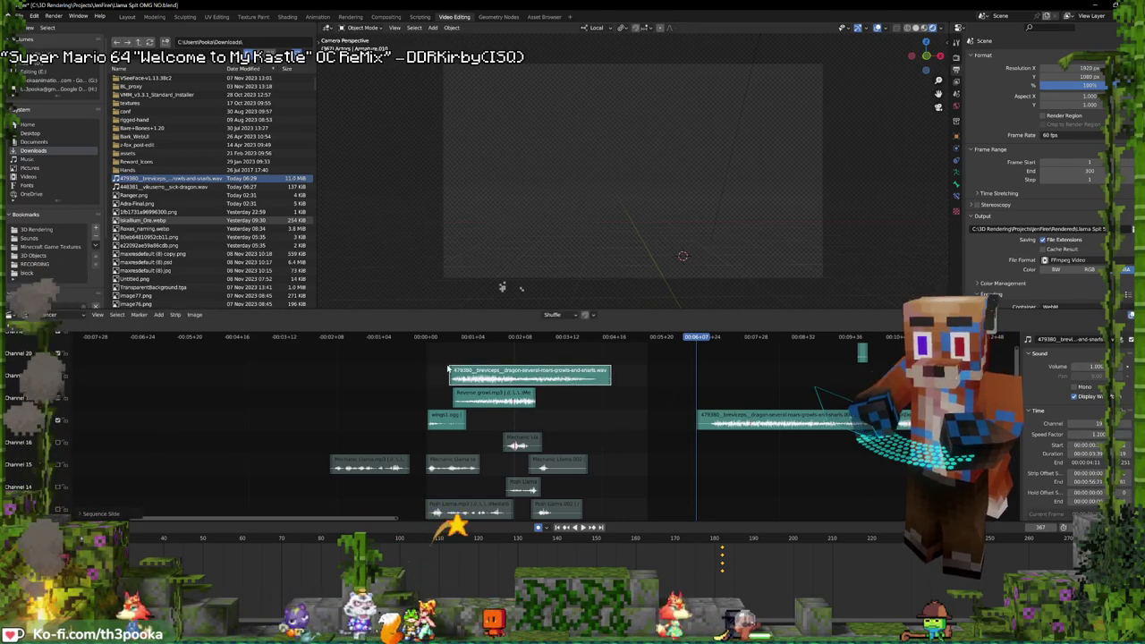
{"action": "key", "text": "shift+Left"}
{"action": "key", "text": "space"}
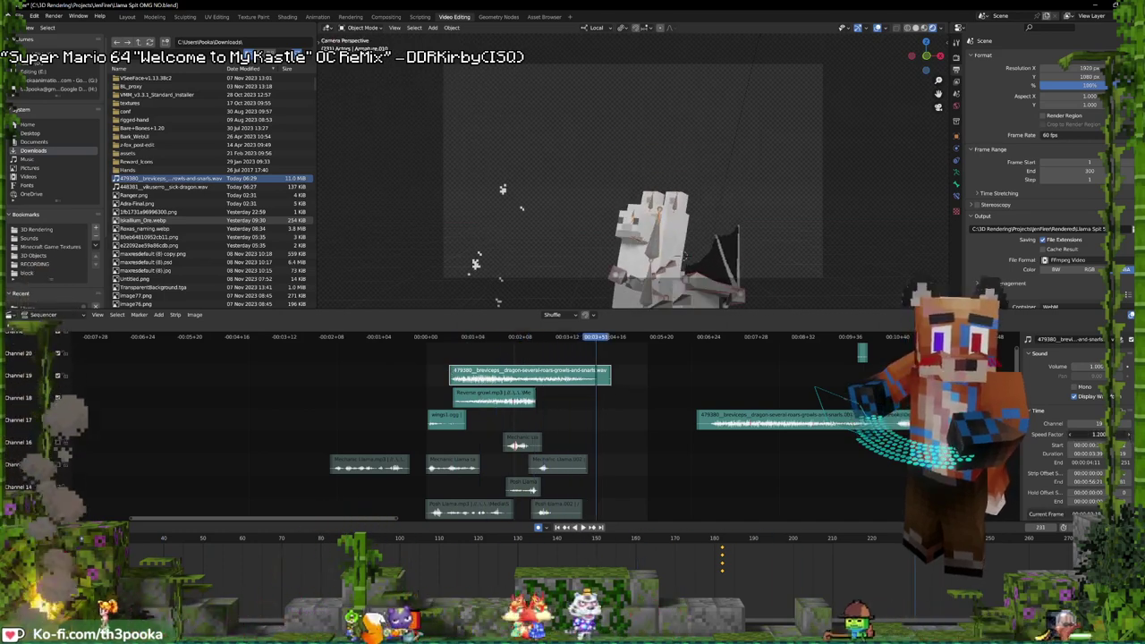
- Set the channel 19 roars strip's speed factor to 1.5 and trim it to end with Reverse growl, then play it
{"action": "left_click", "coordinate": [1098, 435]}
{"action": "type", "text": "1.5"}
{"action": "key", "text": "Return"}
{"action": "left_click_drag", "start_coordinate": [606, 379], "coordinate": [550, 379]}
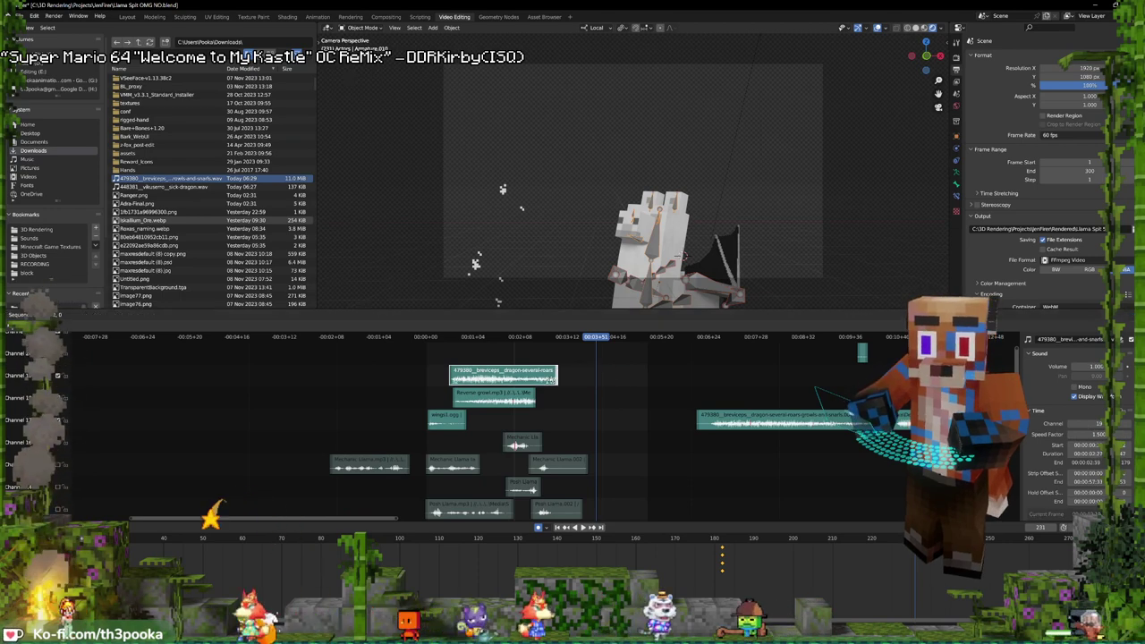
{"action": "left_click", "coordinate": [446, 370]}
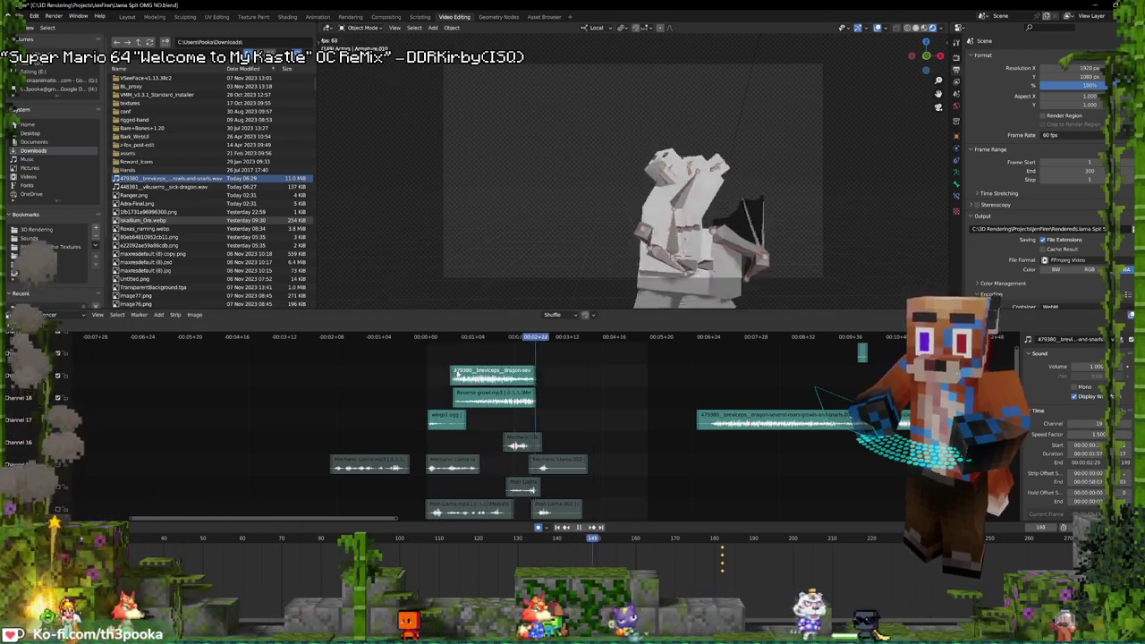
{"action": "key", "text": "space"}
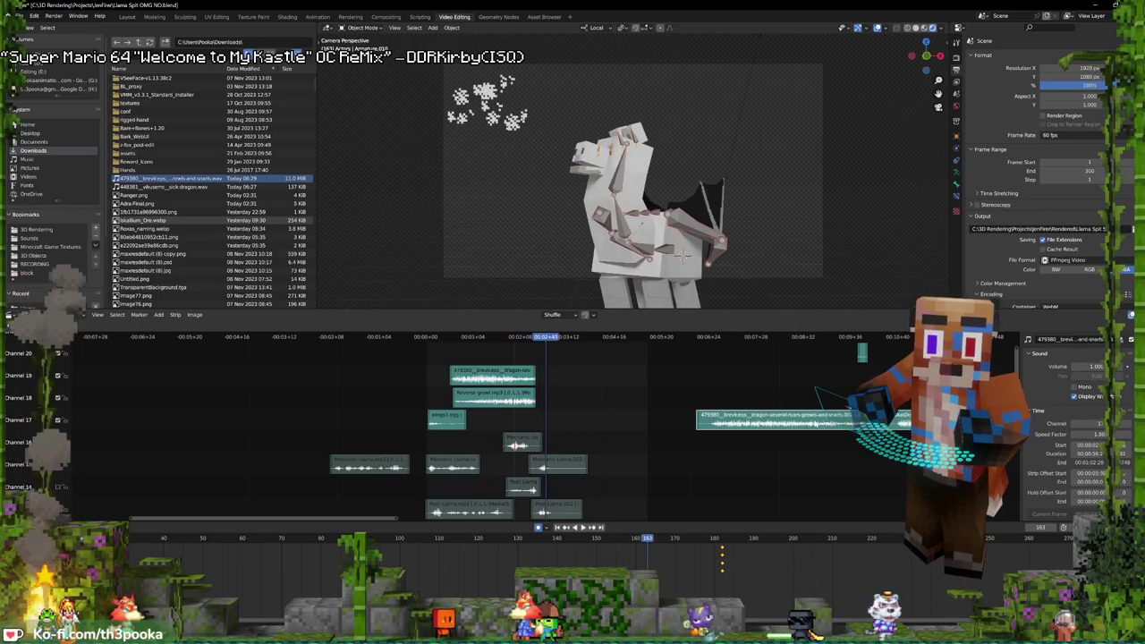
- Move the remaining roars strip to just after Reverse growl, split it at frame 399, and shift the rear piece to channel 16
{"action": "left_click_drag", "start_coordinate": [812, 430], "coordinate": [636, 430]}
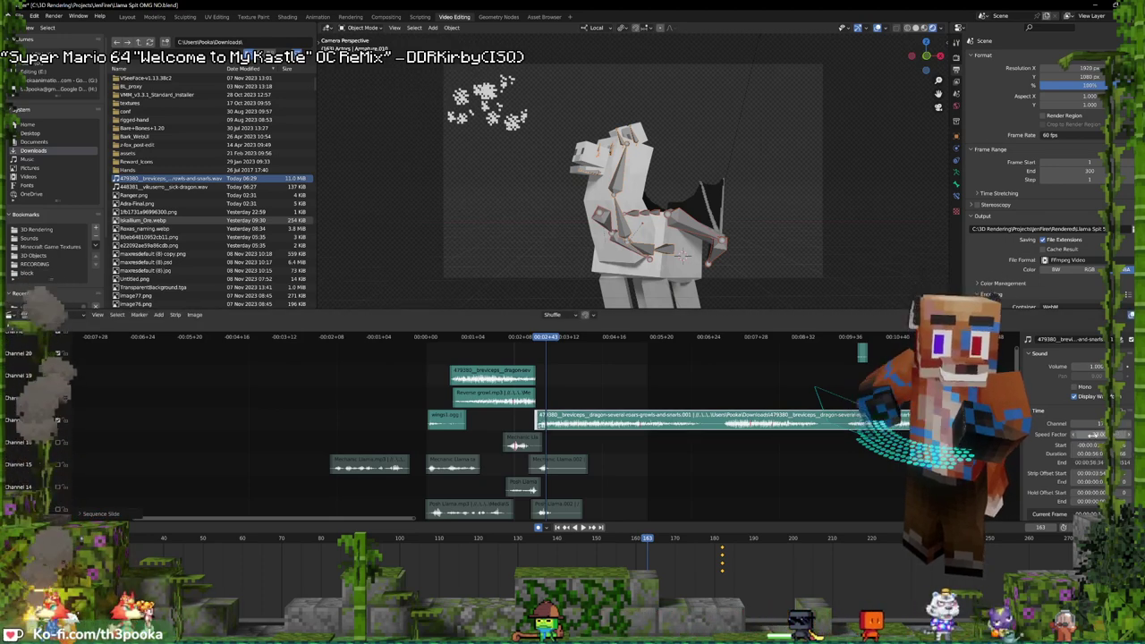
{"action": "scroll", "coordinate": [753, 391], "scroll_direction": "down", "scroll_amount": 18}
{"action": "right_click", "coordinate": [592, 406], "text": "shift"}
{"action": "key", "text": "space"}
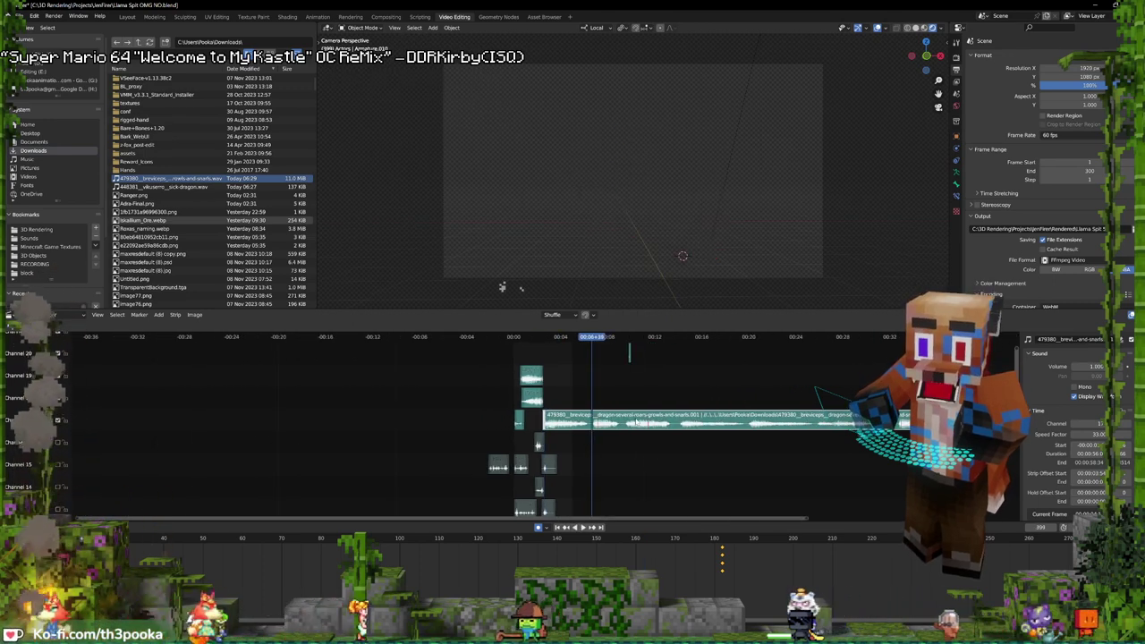
{"action": "key", "text": "k"}
{"action": "left_click_drag", "start_coordinate": [666, 422], "coordinate": [696, 447]}
{"action": "key", "text": "ctrl+z"}
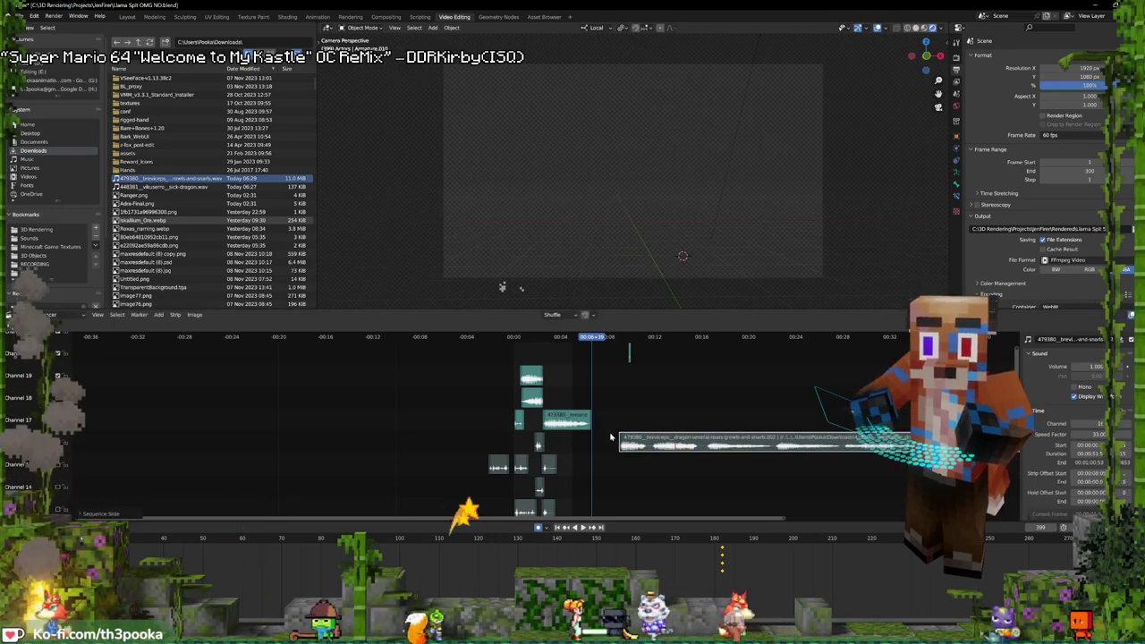
- Trim the front roars piece on channel 17 to end at about 03+20 and play it
{"action": "scroll", "coordinate": [707, 437], "scroll_direction": "up", "scroll_amount": 6}
{"action": "scroll", "coordinate": [711, 425], "scroll_direction": "up", "scroll_amount": 1}
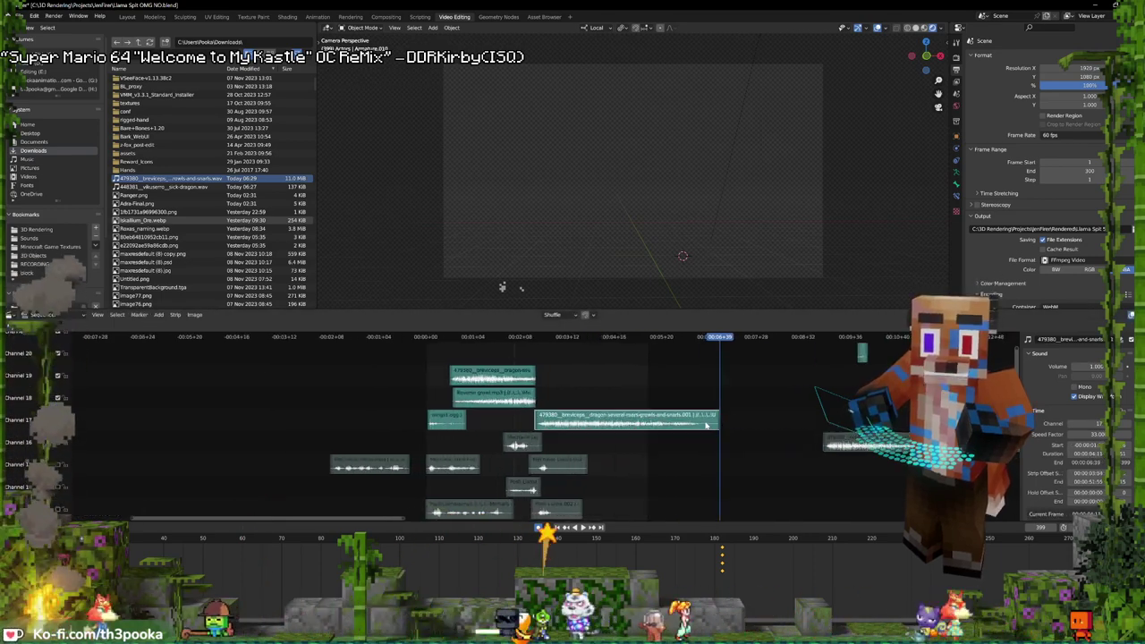
{"action": "left_click_drag", "start_coordinate": [719, 418], "coordinate": [572, 414]}
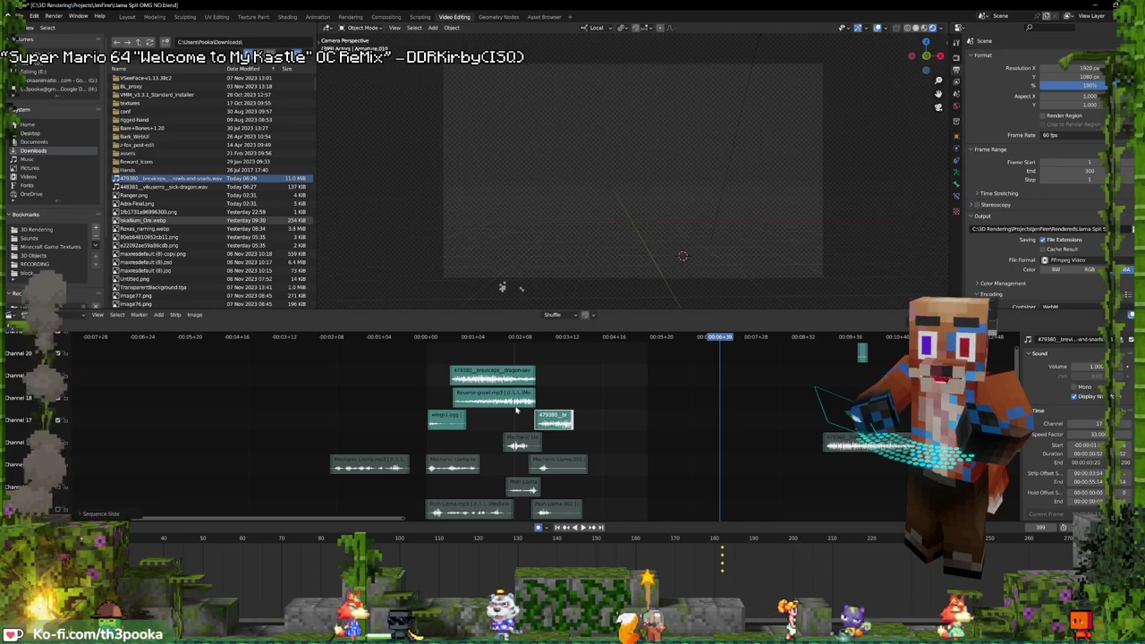
{"action": "right_click", "coordinate": [527, 414], "text": "shift"}
{"action": "key", "text": "space"}
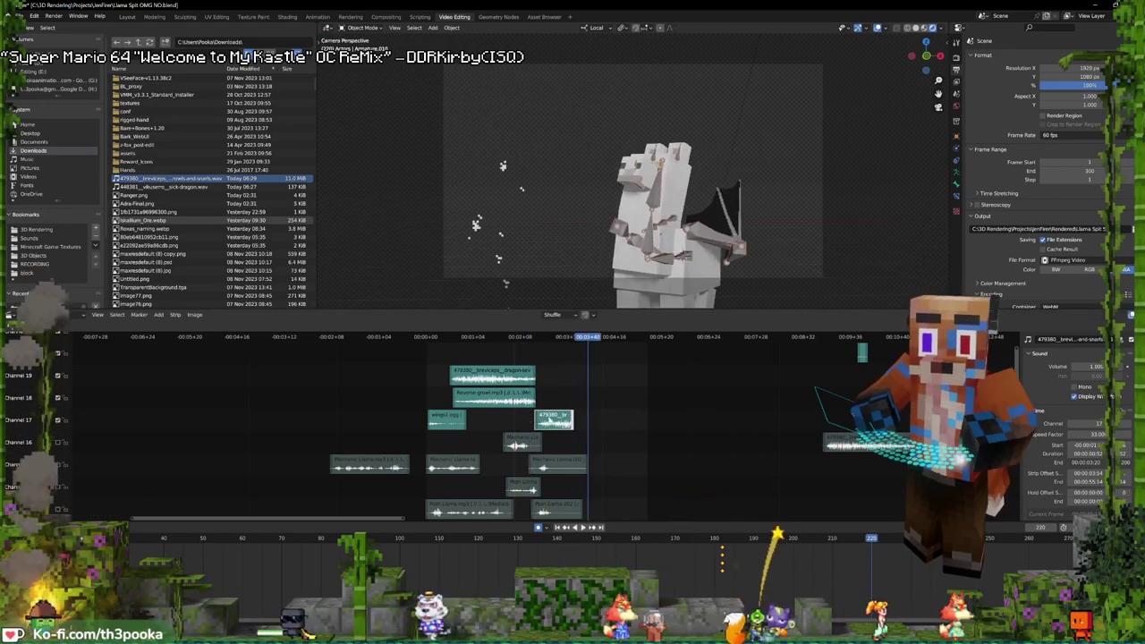
- Delete the roars piece after Reverse growl and preview a duplicate of the channel 19 roars strip in its place on channel 17
{"action": "mouse_move", "coordinate": [540, 427]}
{"action": "left_mouse_down"}
{"action": "mouse_move", "coordinate": [483, 429]}
{"action": "mouse_move", "coordinate": [687, 410]}
{"action": "mouse_move", "coordinate": [538, 412]}
{"action": "left_mouse_up"}
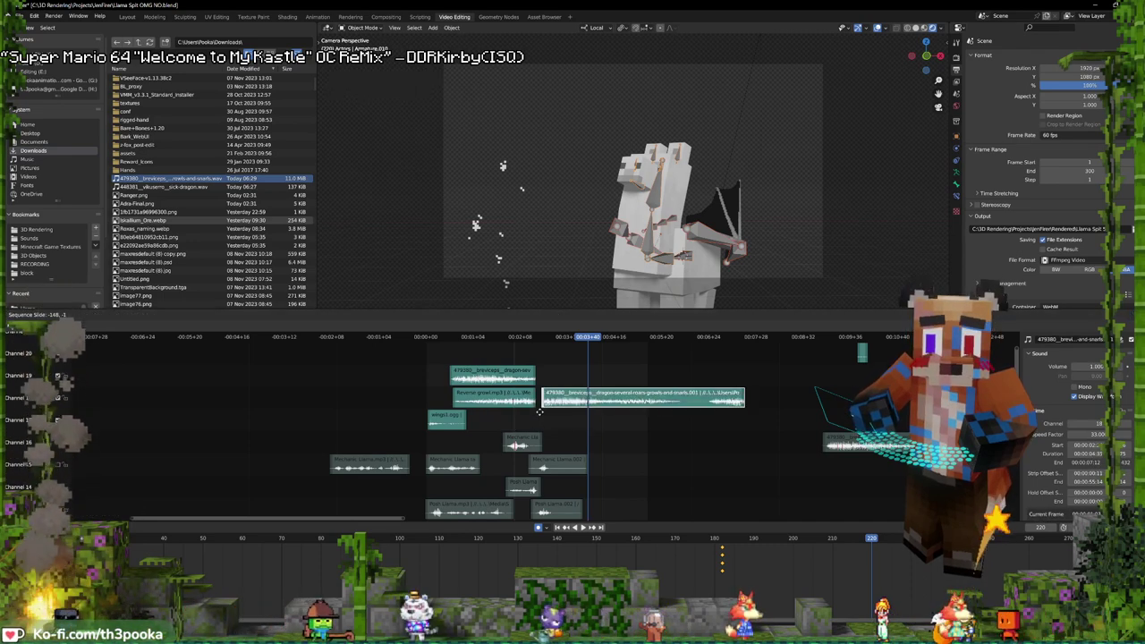
{"action": "key", "text": "x"}
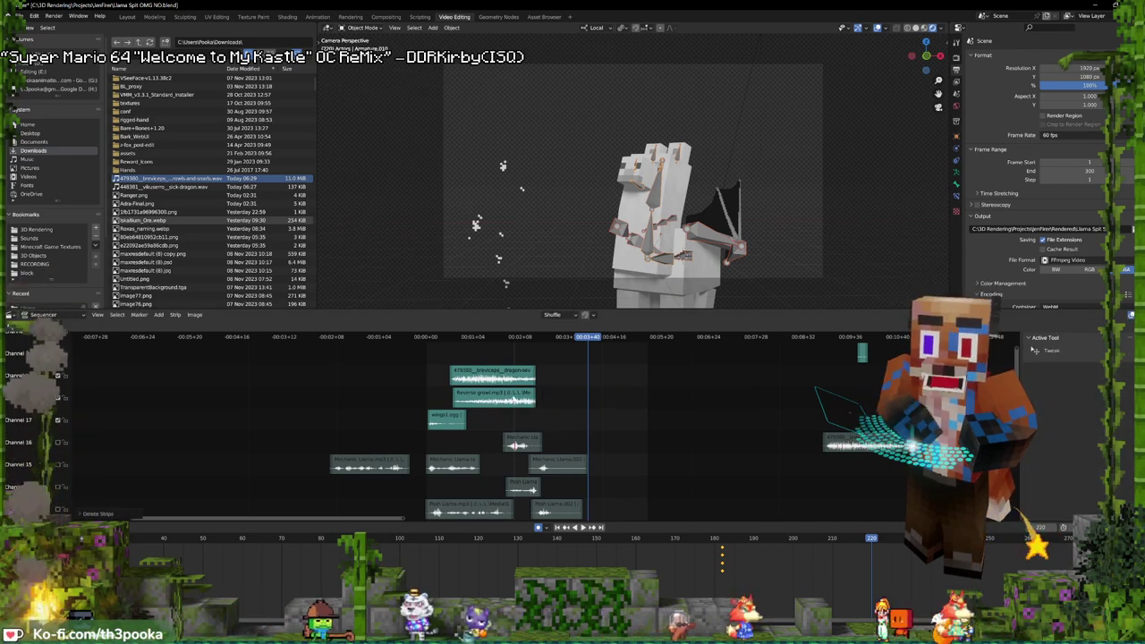
{"action": "left_click", "coordinate": [492, 383]}
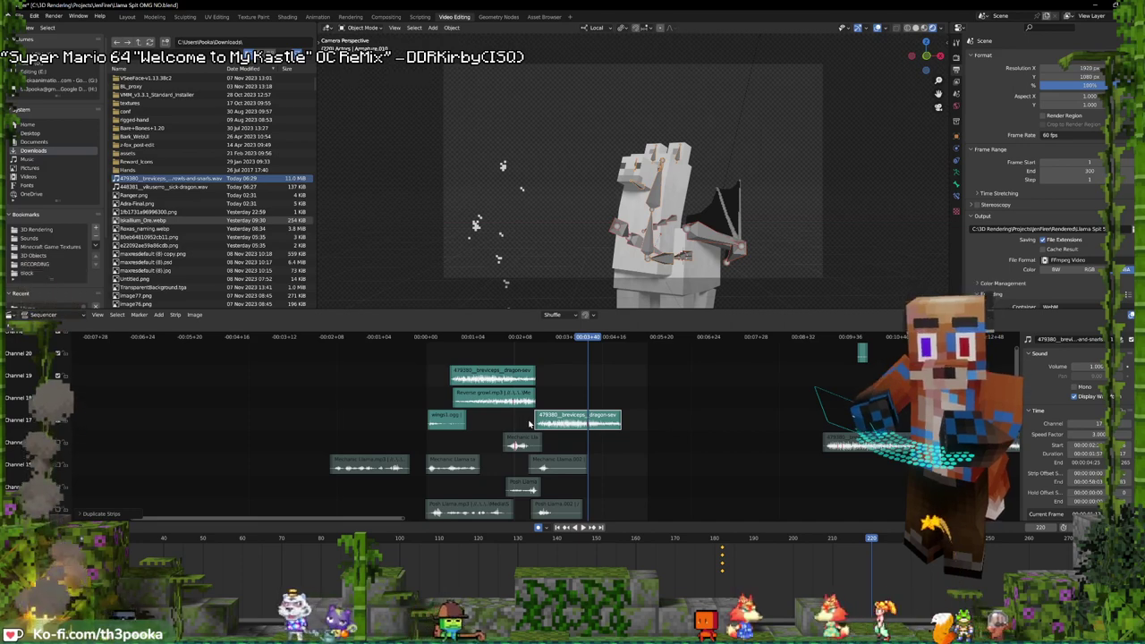
{"action": "key", "text": "shift+ctrl+space"}
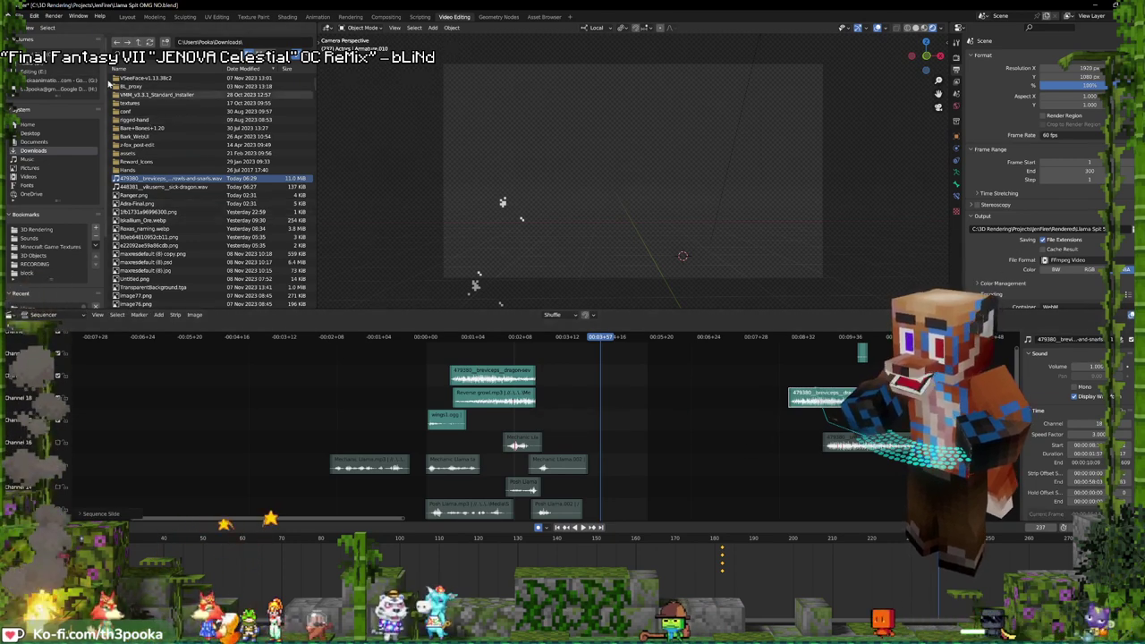
- Browse the Sounds bookmark to the mob folder inside MineCraft Sounds and sort its contents by name
{"action": "left_click", "coordinate": [43, 237]}
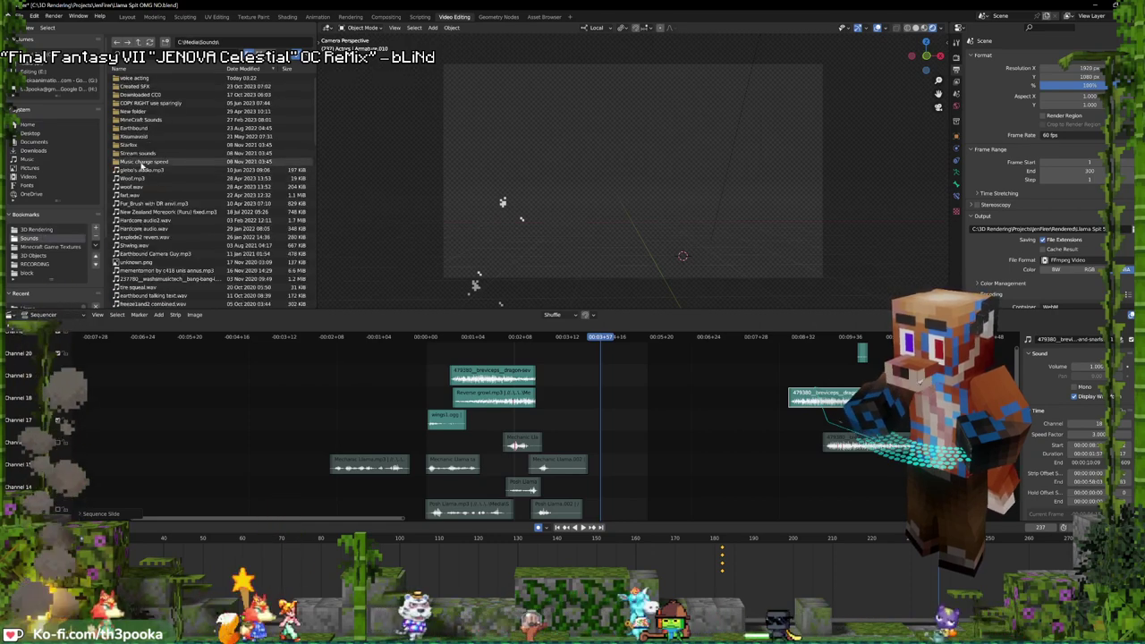
{"action": "left_click", "coordinate": [143, 95]}
{"action": "double_click", "coordinate": [144, 95]}
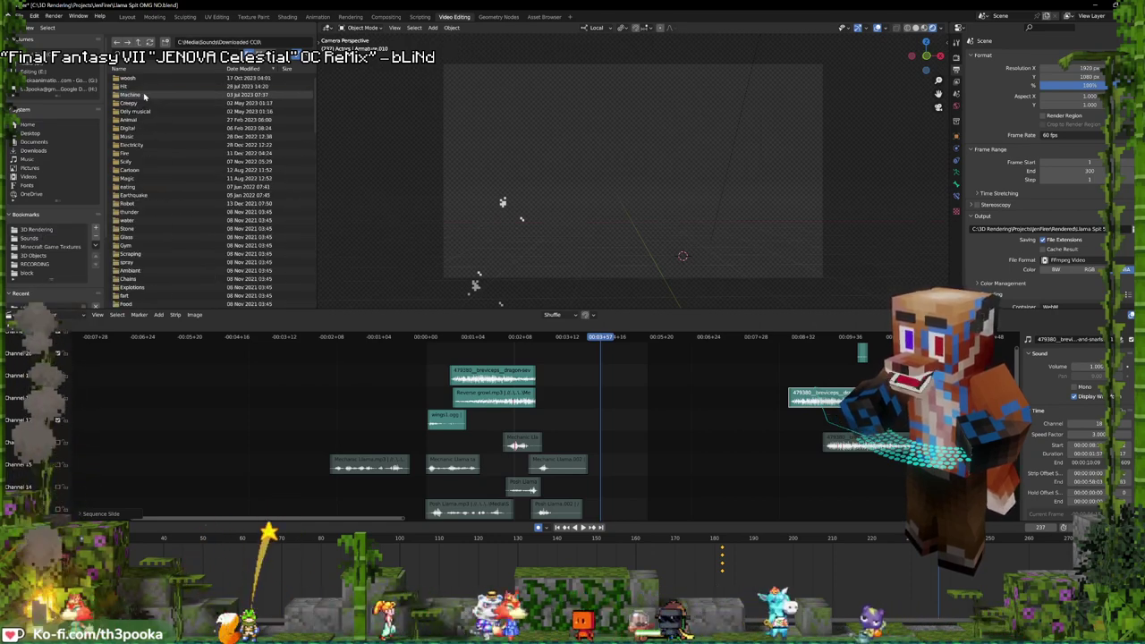
{"action": "key", "text": "BackSpace"}
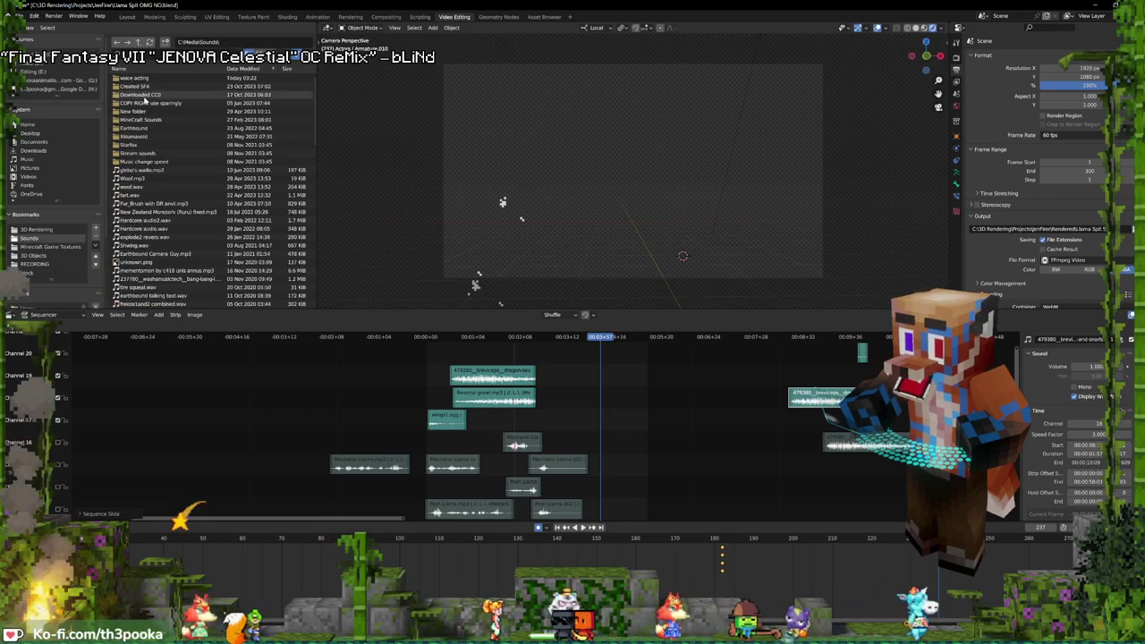
{"action": "double_click", "coordinate": [143, 119]}
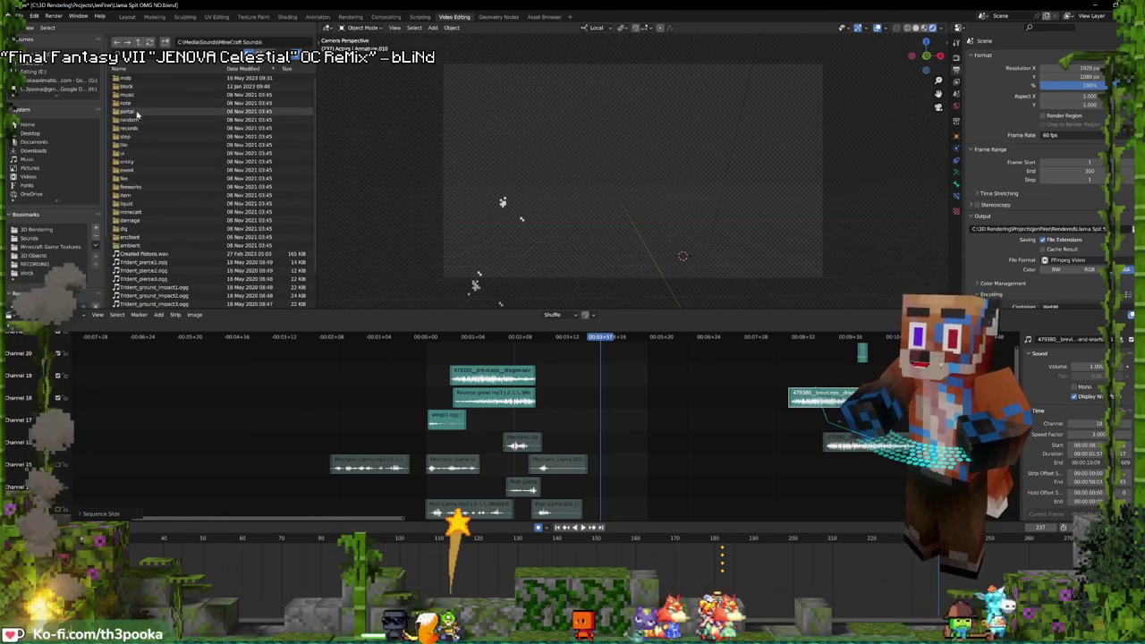
{"action": "double_click", "coordinate": [134, 78]}
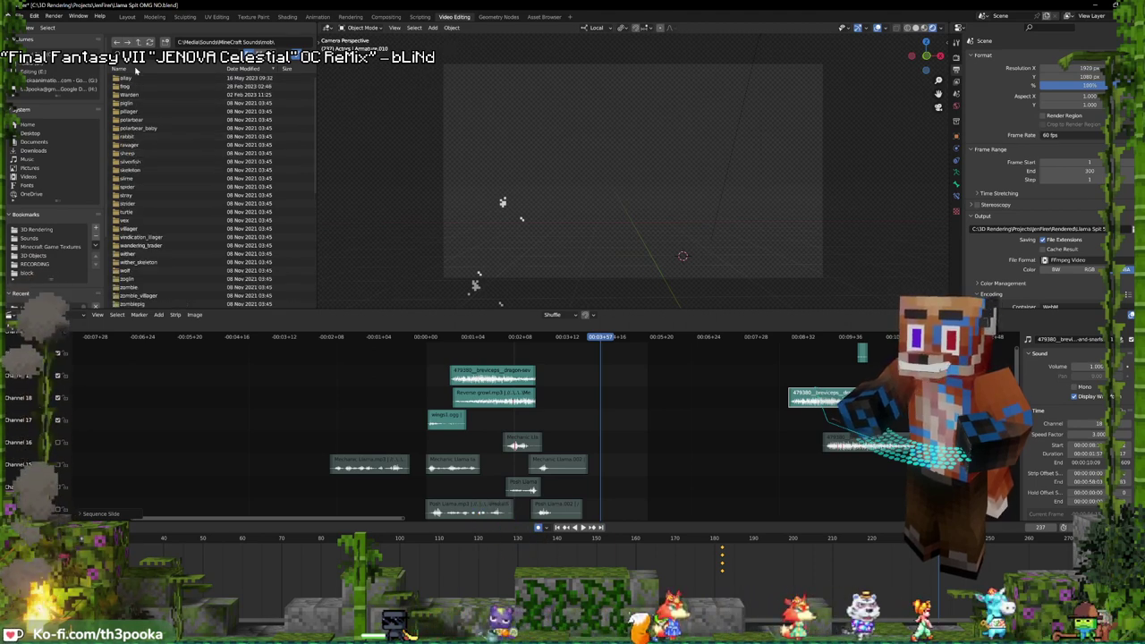
{"action": "left_click", "coordinate": [136, 70]}
- Try the blaze sounds hit1.ogg and breathe4.ogg in the sequence after Reverse growl, deleting each strip again
{"action": "double_click", "coordinate": [130, 103]}
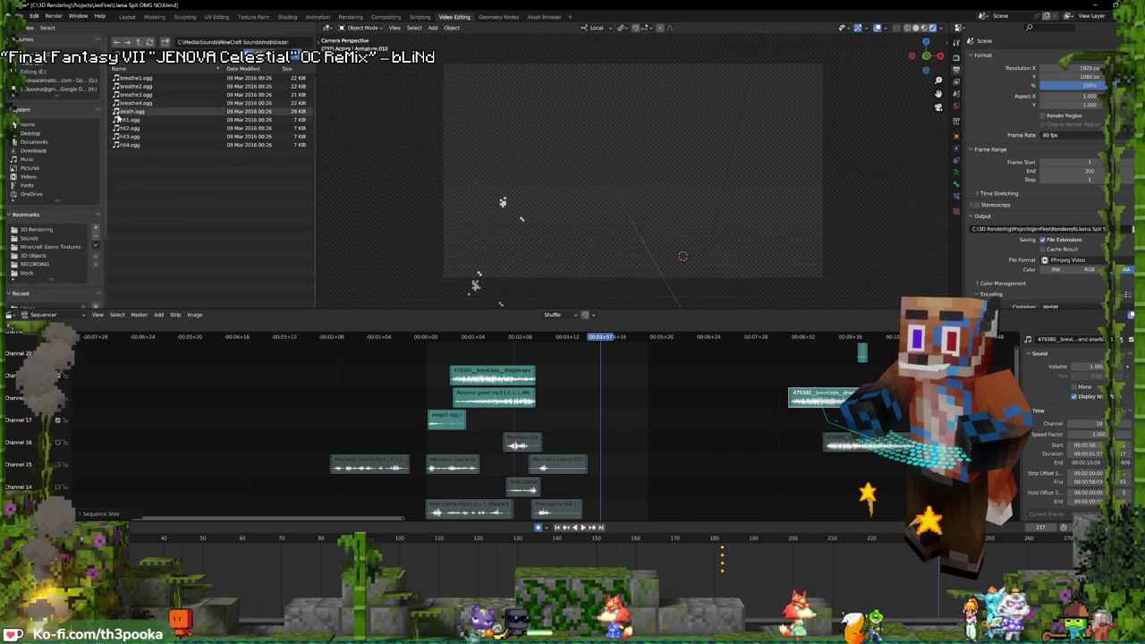
{"action": "left_click_drag", "start_coordinate": [117, 119], "coordinate": [555, 419]}
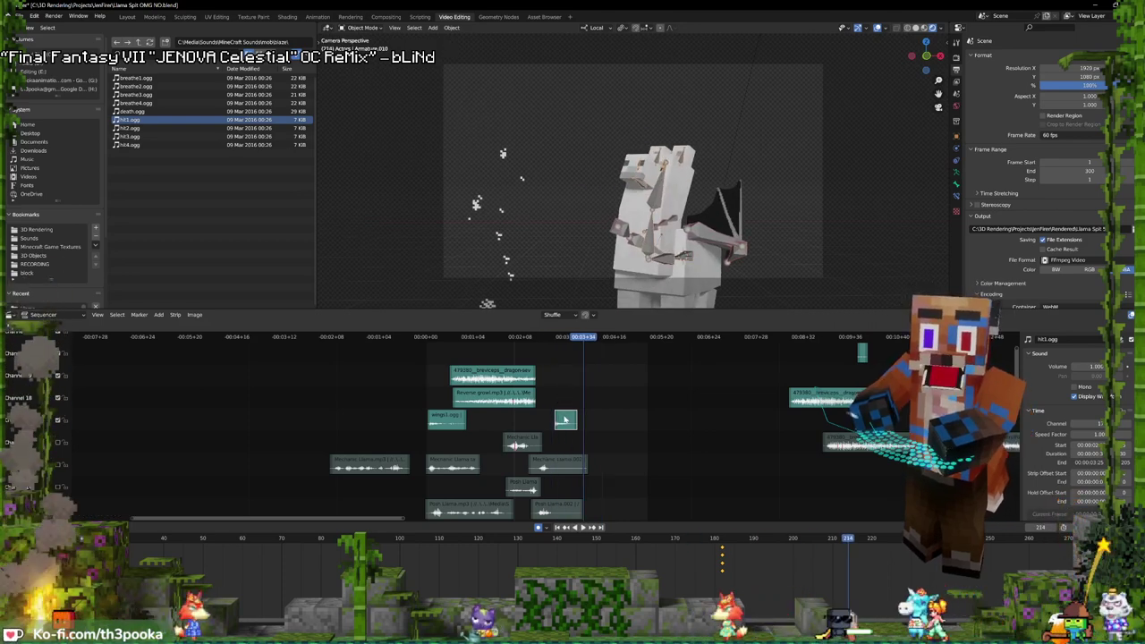
{"action": "key", "text": "Delete"}
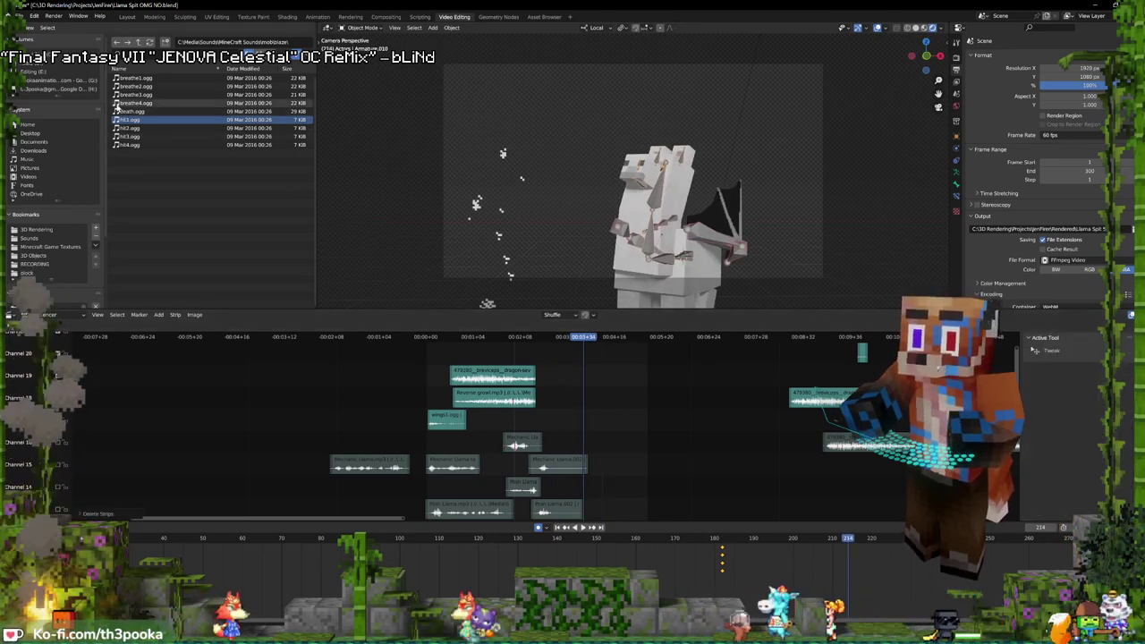
{"action": "left_click_drag", "start_coordinate": [117, 103], "coordinate": [631, 402]}
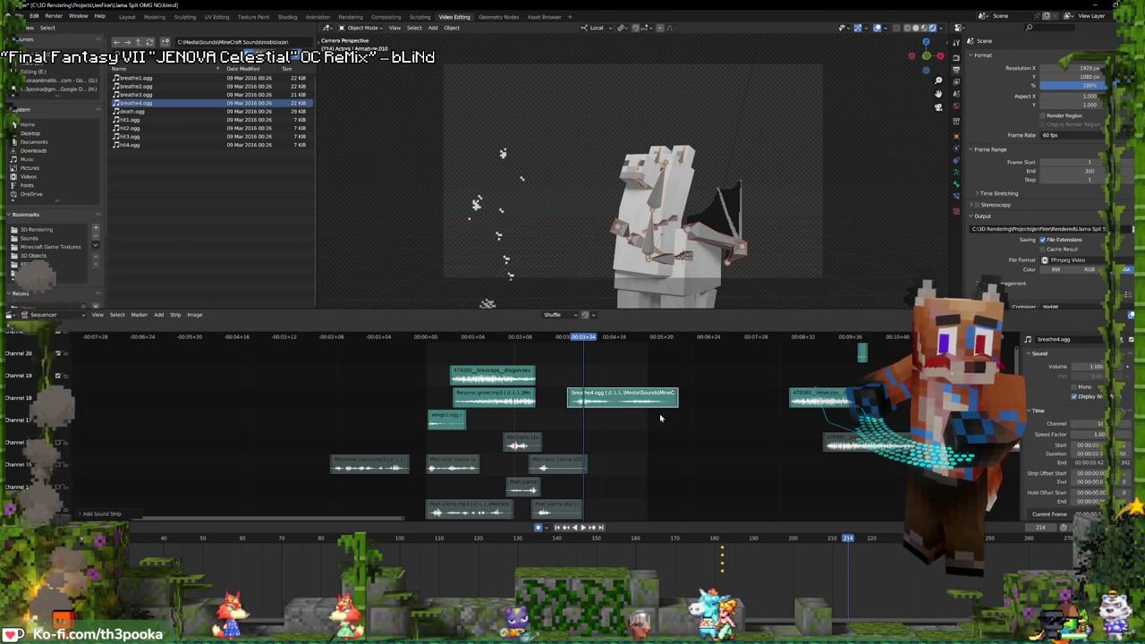
{"action": "key", "text": "space"}
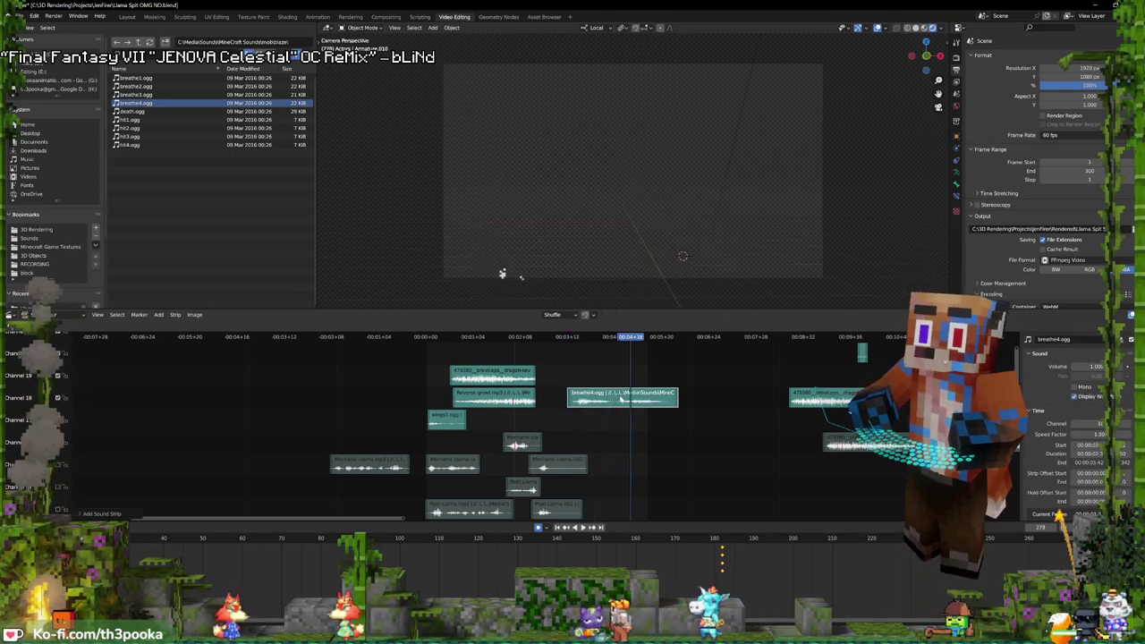
{"action": "key", "text": "Delete"}
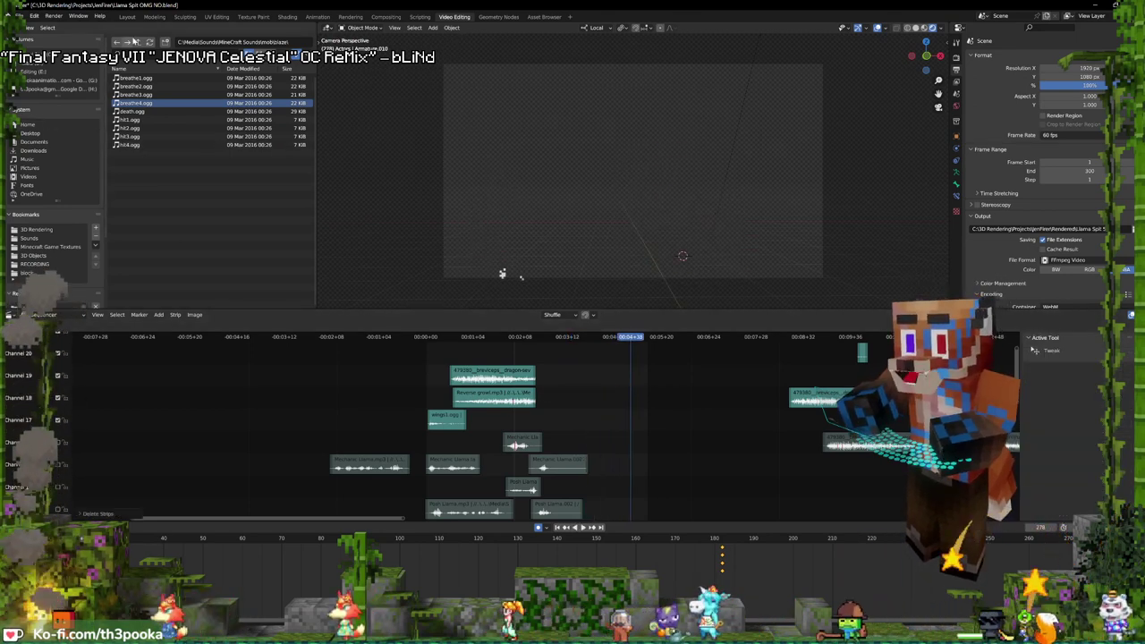
- Return to the mob sounds folder and open the slime folder, deleting the strip made by dropping the folder itself
{"action": "left_click", "coordinate": [139, 42]}
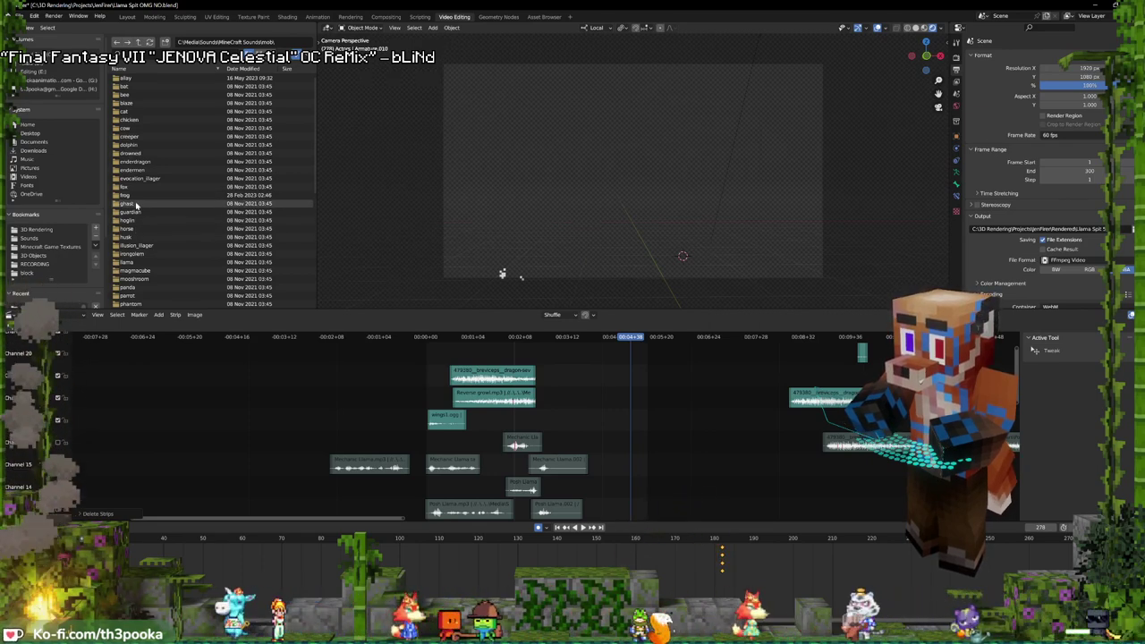
{"action": "scroll", "coordinate": [136, 204], "scroll_direction": "down", "scroll_amount": 5}
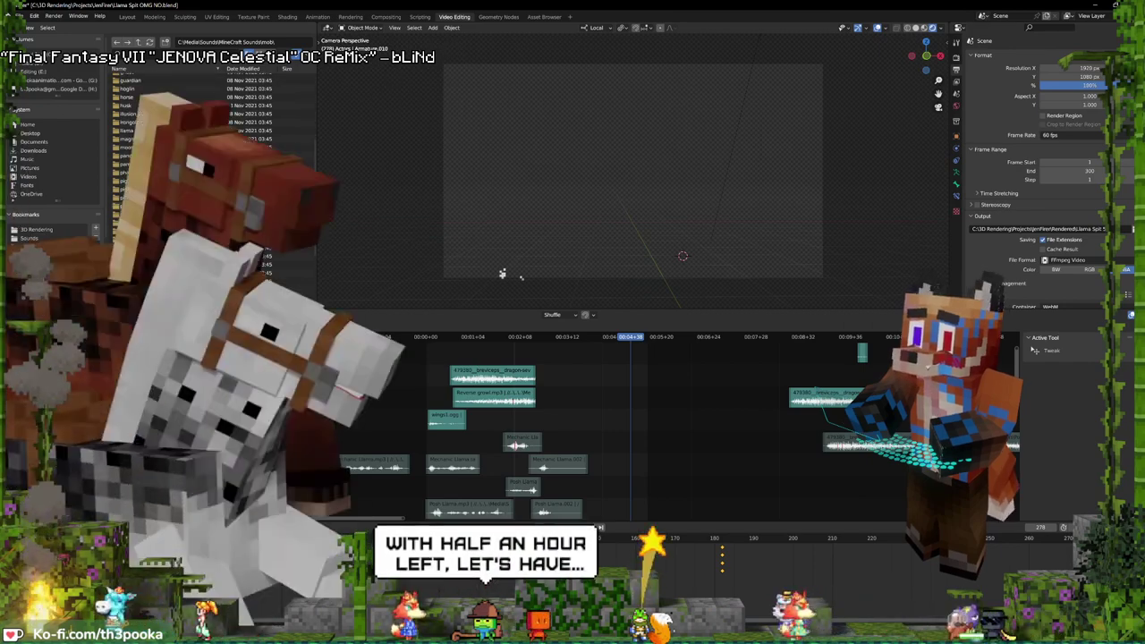
{"action": "left_click_drag", "start_coordinate": [143, 264], "coordinate": [562, 384]}
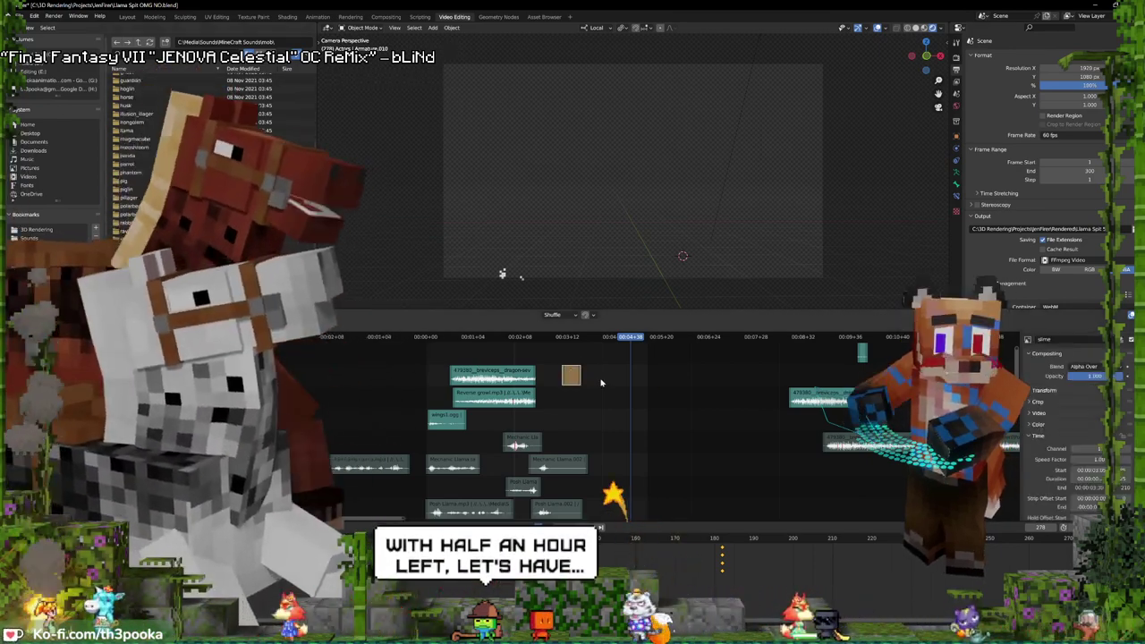
{"action": "key", "text": "x"}
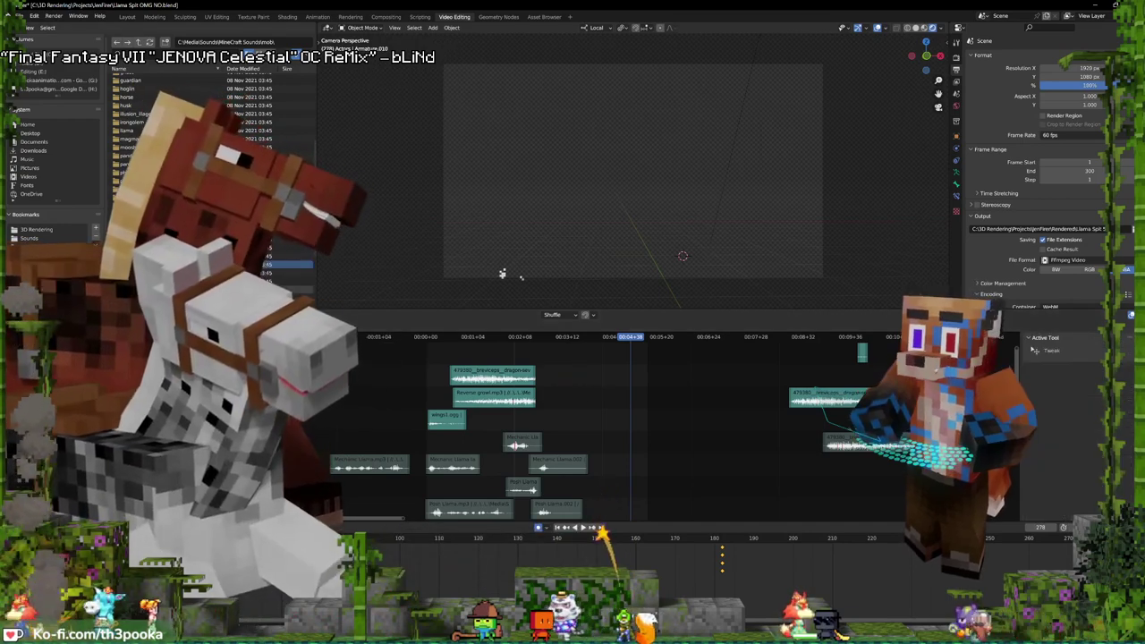
{"action": "double_click", "coordinate": [120, 265]}
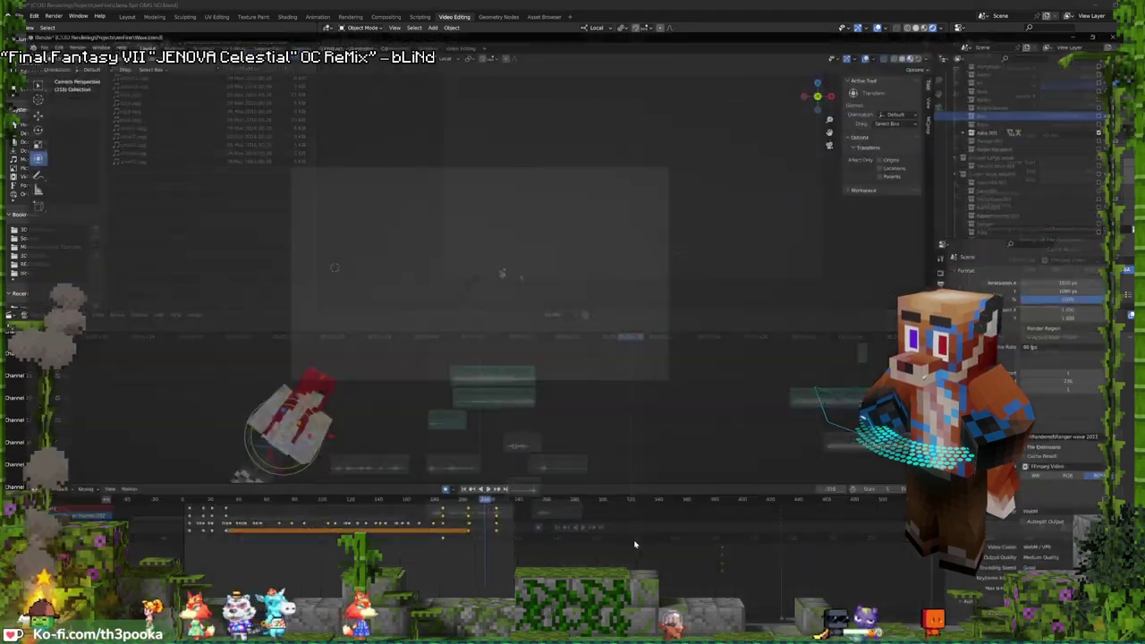
- In the Wave.blend window, start a new General file without saving the changes and open the Scripting workspace
{"action": "left_click", "coordinate": [19, 16]}
{"action": "mouse_move", "coordinate": [90, 26]}
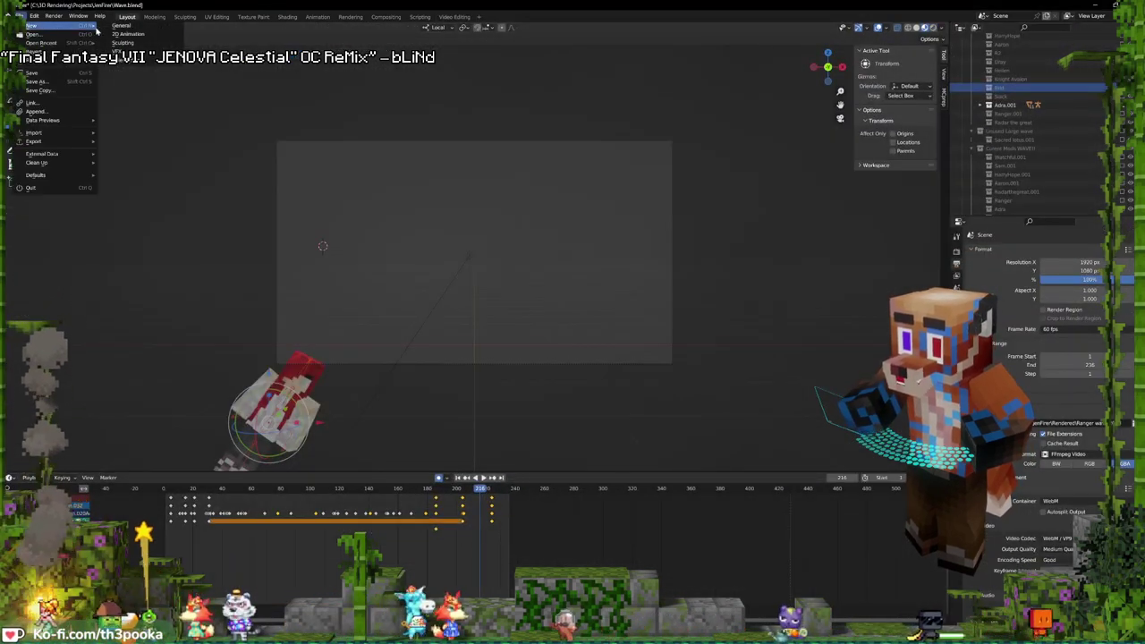
{"action": "left_click", "coordinate": [170, 26]}
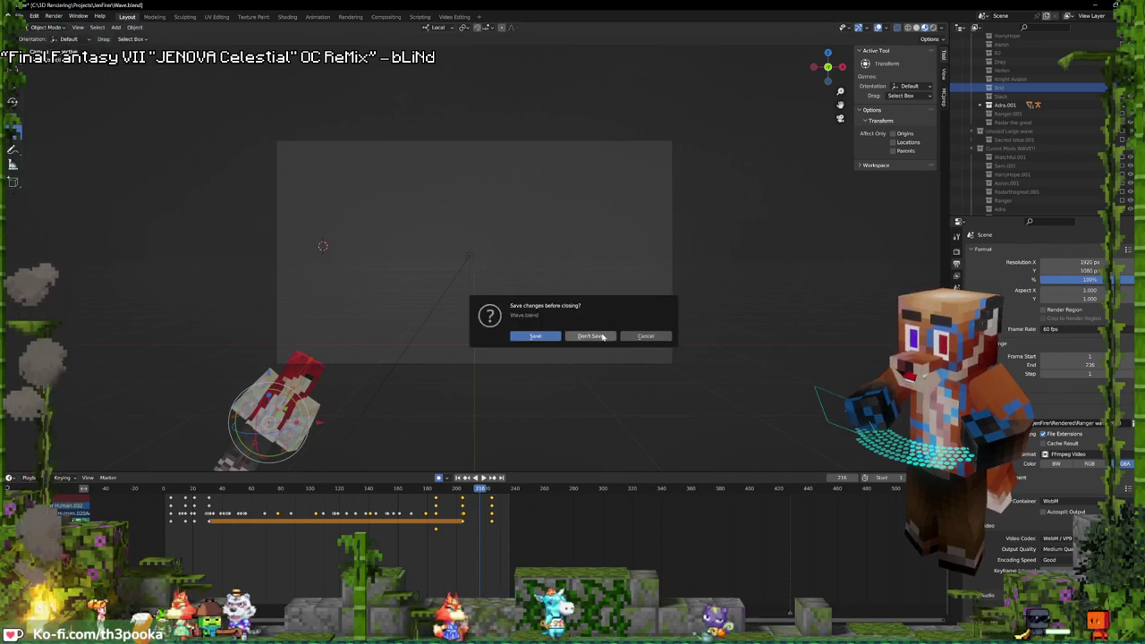
{"action": "left_click", "coordinate": [653, 334]}
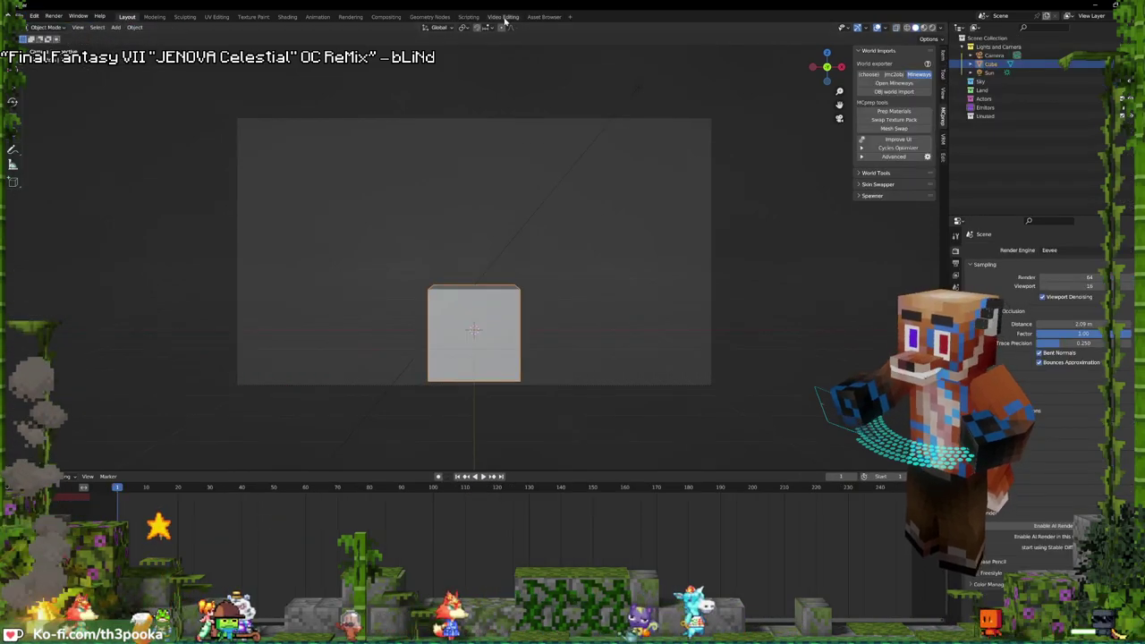
{"action": "left_click", "coordinate": [468, 16]}
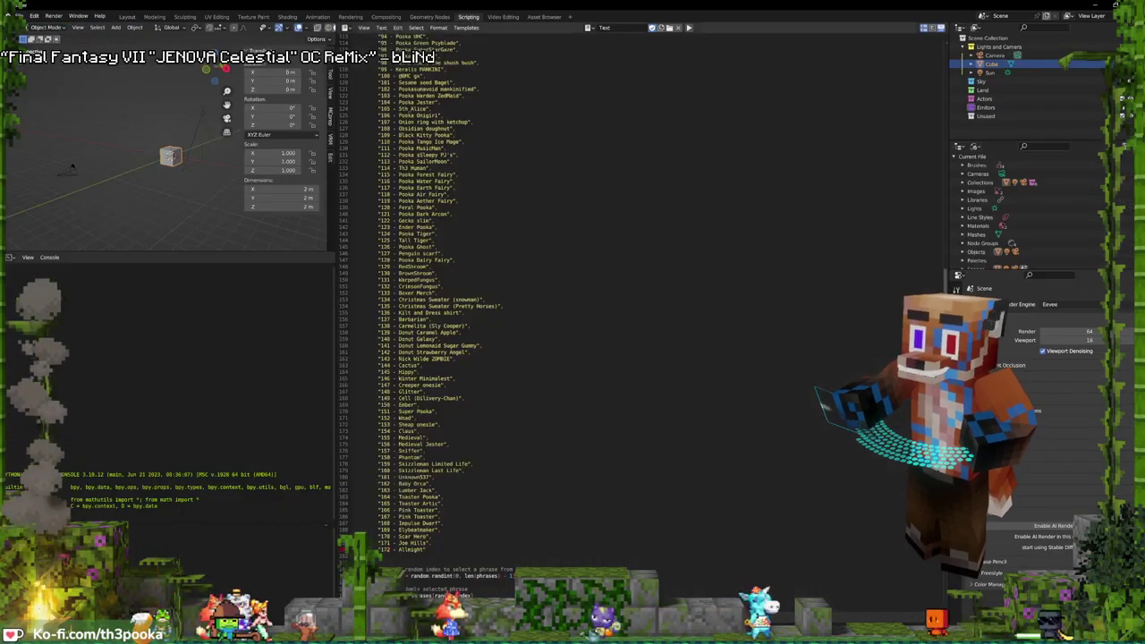
- Run the phrase list script, generate and inspect a random text object in the 3D view, and return to the Llama Spit window
{"action": "left_click", "coordinate": [688, 27]}
{"action": "left_click", "coordinate": [278, 68]}
{"action": "scroll", "coordinate": [194, 220], "scroll_direction": "up", "scroll_amount": 8}
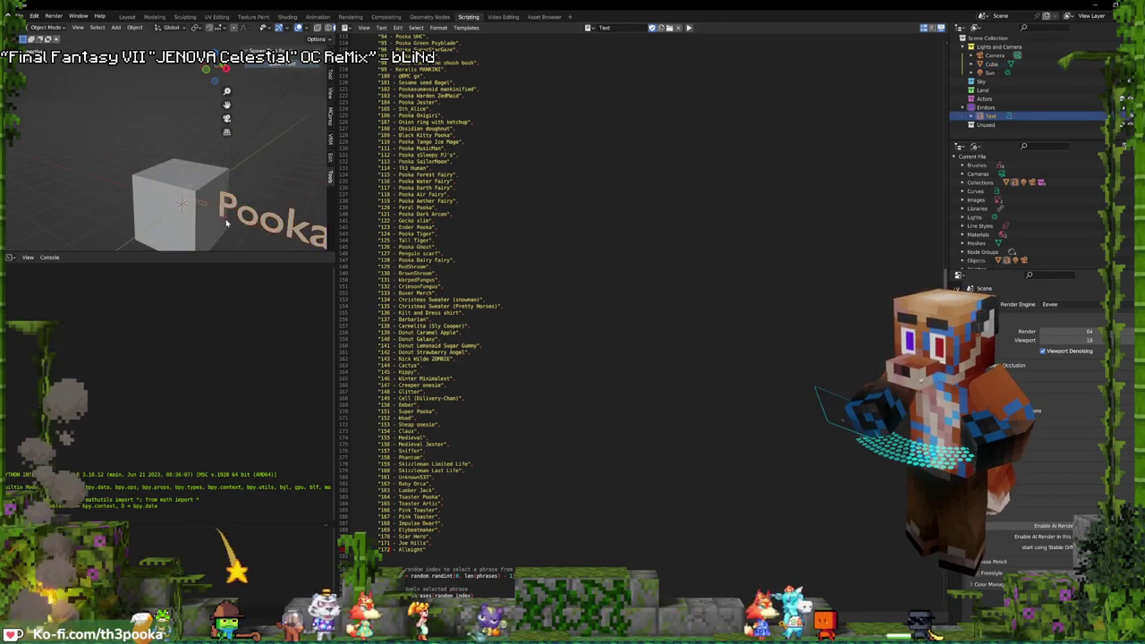
{"action": "scroll", "coordinate": [226, 224], "scroll_direction": "down", "scroll_amount": 4}
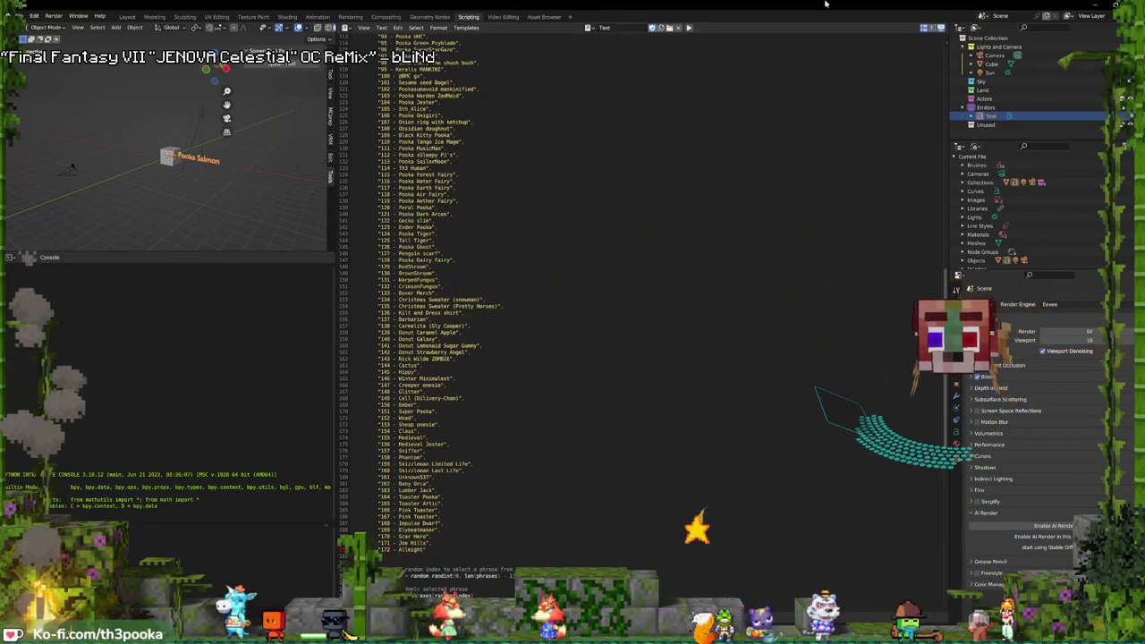
{"action": "left_click", "coordinate": [1090, 4]}
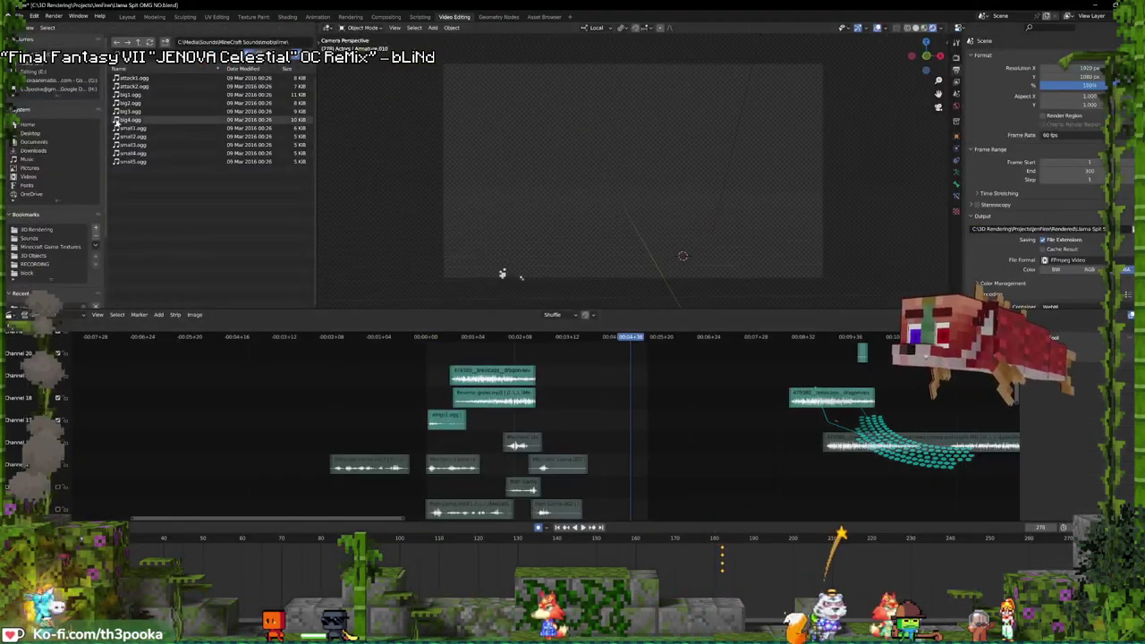
- Add the slime sound big4.ogg on channel 17 just after Reverse growl, play it, and nudge the strip slightly later
{"action": "left_click_drag", "start_coordinate": [550, 378], "coordinate": [543, 426]}
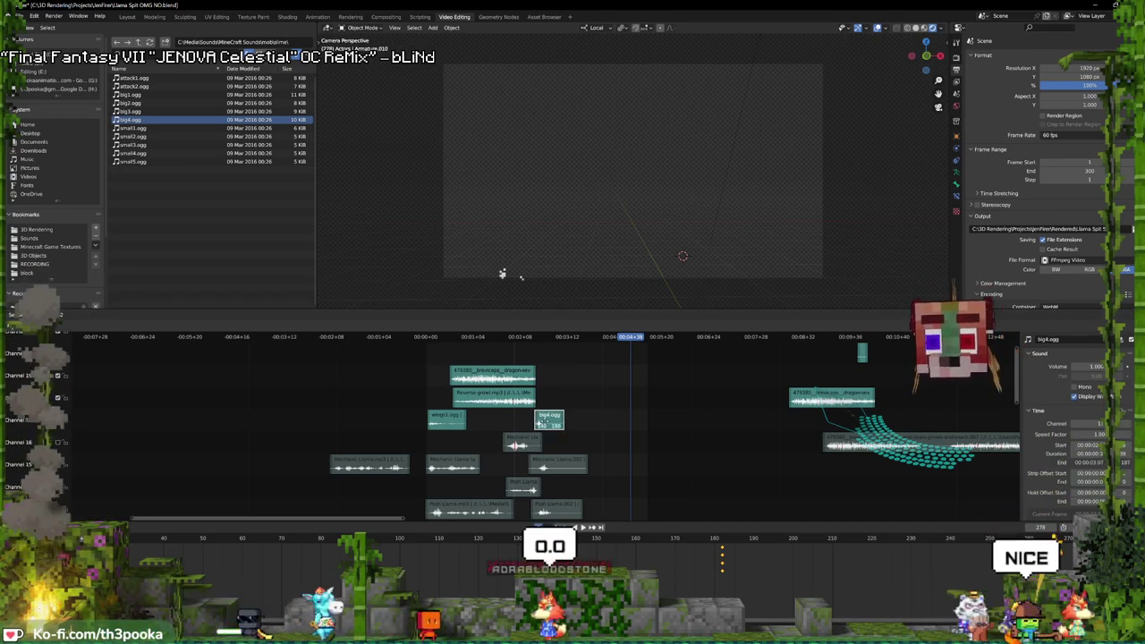
{"action": "right_click", "coordinate": [523, 429], "text": "shift"}
{"action": "key", "text": "space"}
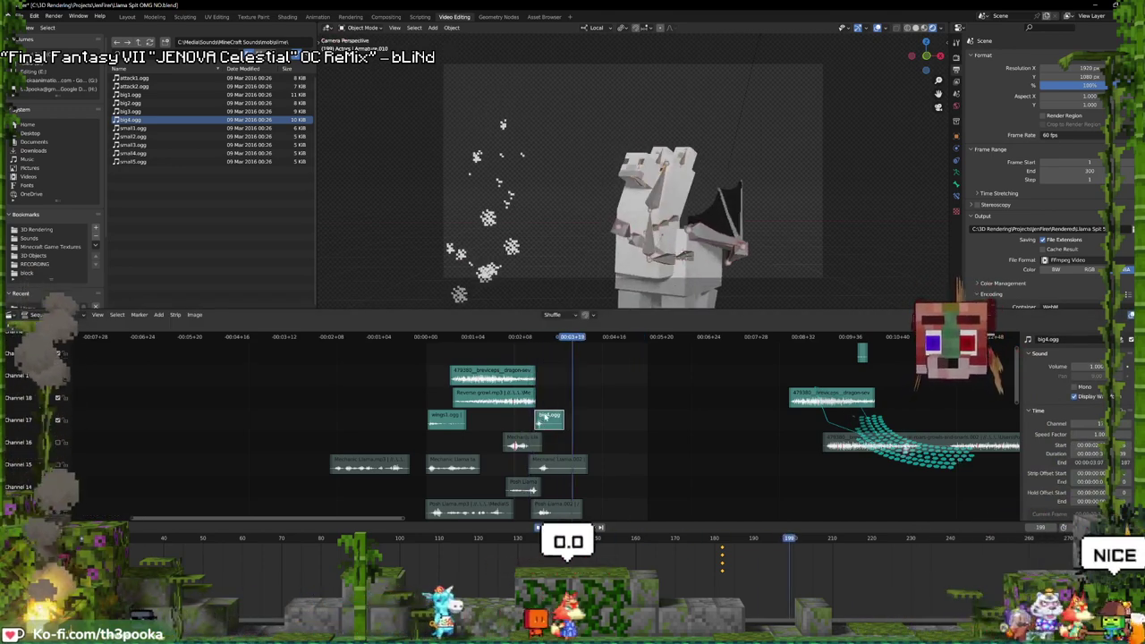
{"action": "left_click_drag", "start_coordinate": [544, 424], "coordinate": [549, 423]}
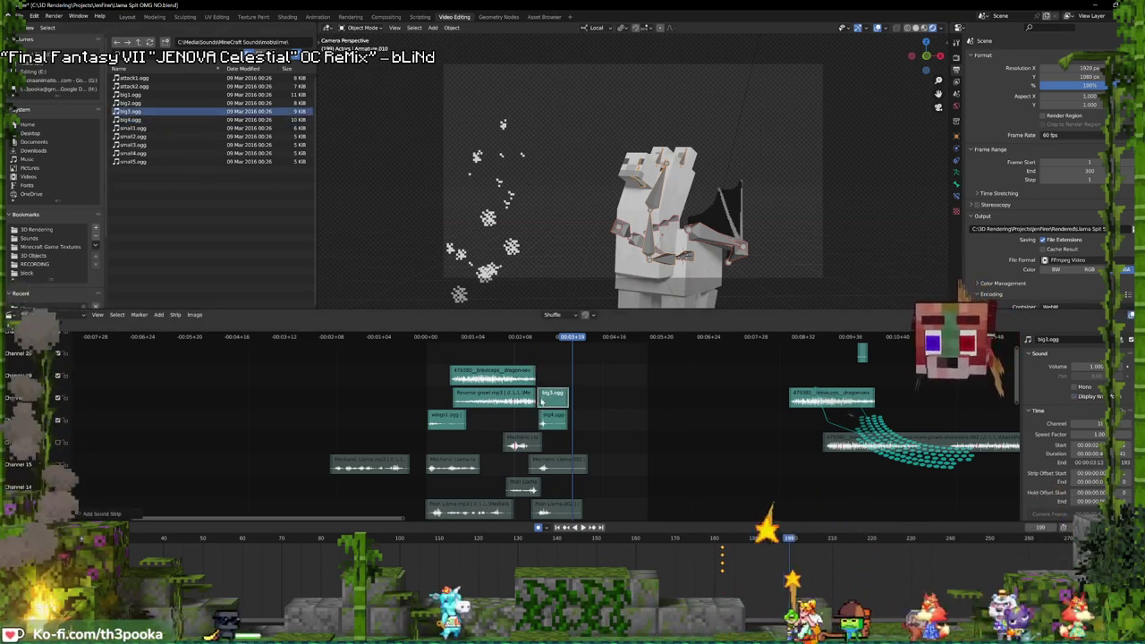
- Place big3.ogg on channel 18 directly above big4.ogg and play the sequence with both slime sounds
{"action": "right_click", "coordinate": [534, 370], "text": "shift"}
{"action": "key", "text": "space"}
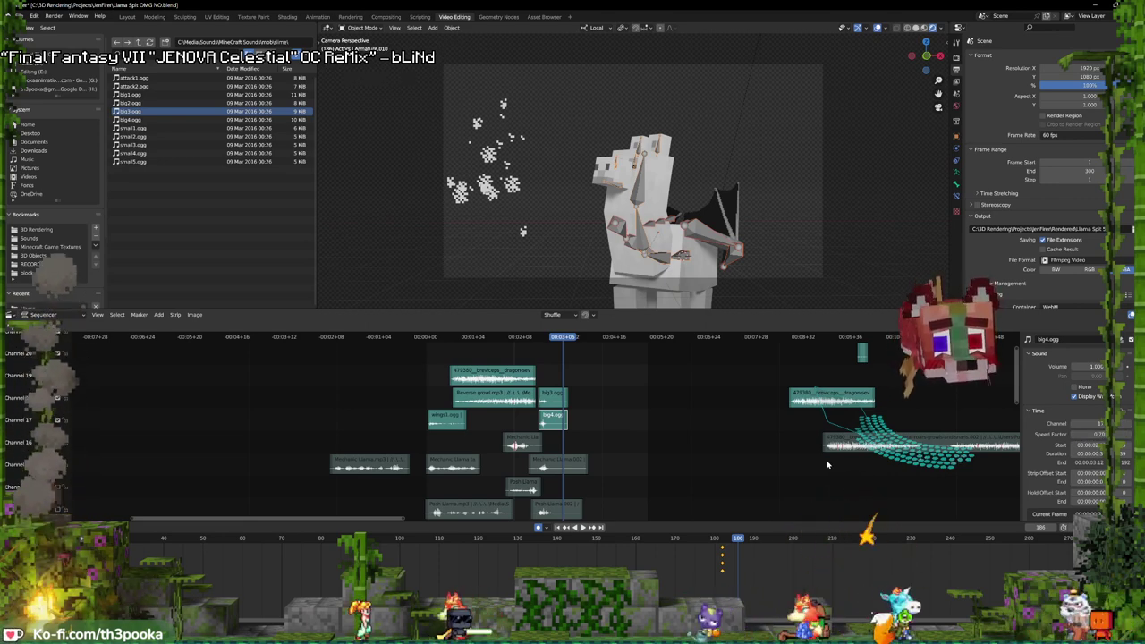
{"action": "key", "text": "space"}
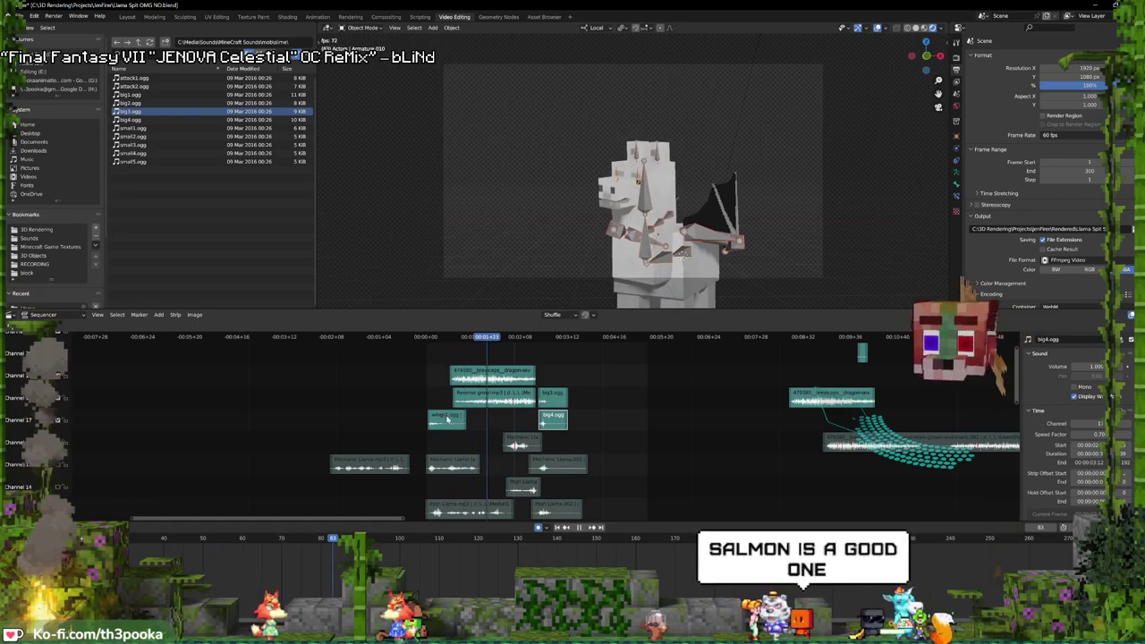
- Set the channel 19 roars strip's volume to 0.400 and select the Reverse growl strip below it
{"action": "left_click", "coordinate": [502, 381]}
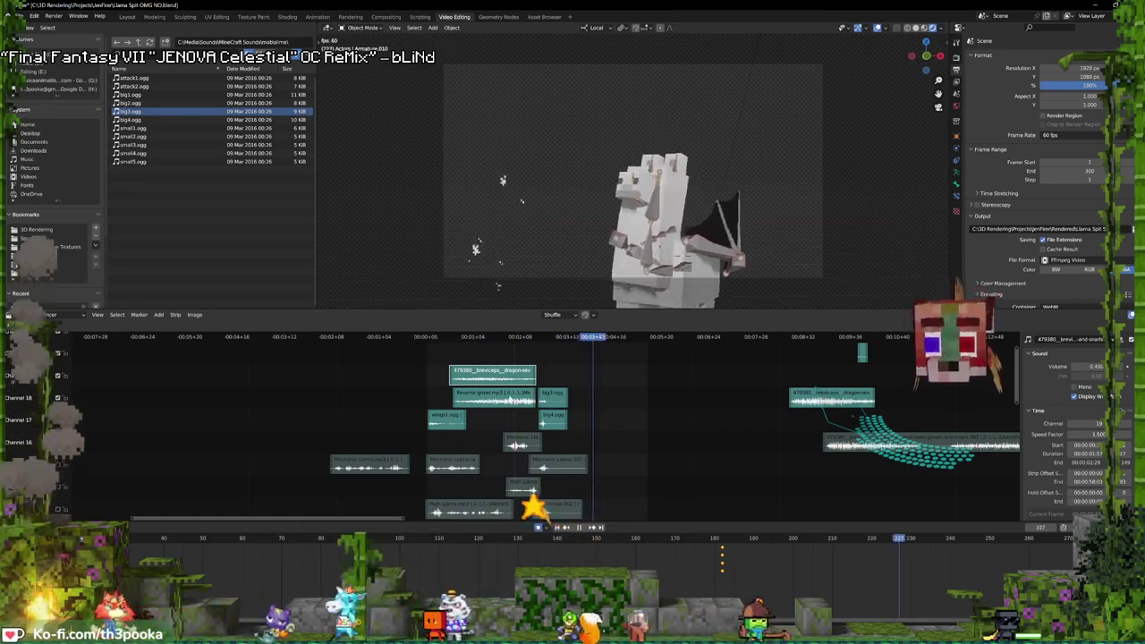
{"action": "left_click", "coordinate": [508, 398]}
{"action": "scroll", "coordinate": [549, 384], "scroll_direction": "up", "scroll_amount": 8}
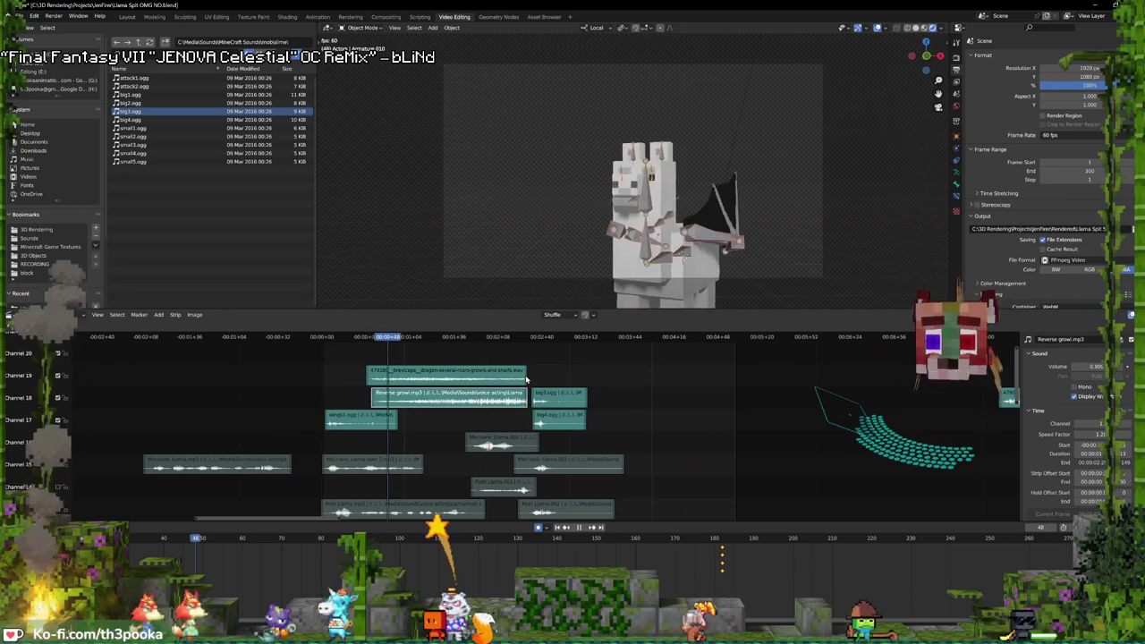
- Trim the channel 19 roars strip to end at 02+27 and extend Reverse growl to end at 02+32
{"action": "left_click_drag", "start_coordinate": [525, 374], "coordinate": [519, 375]}
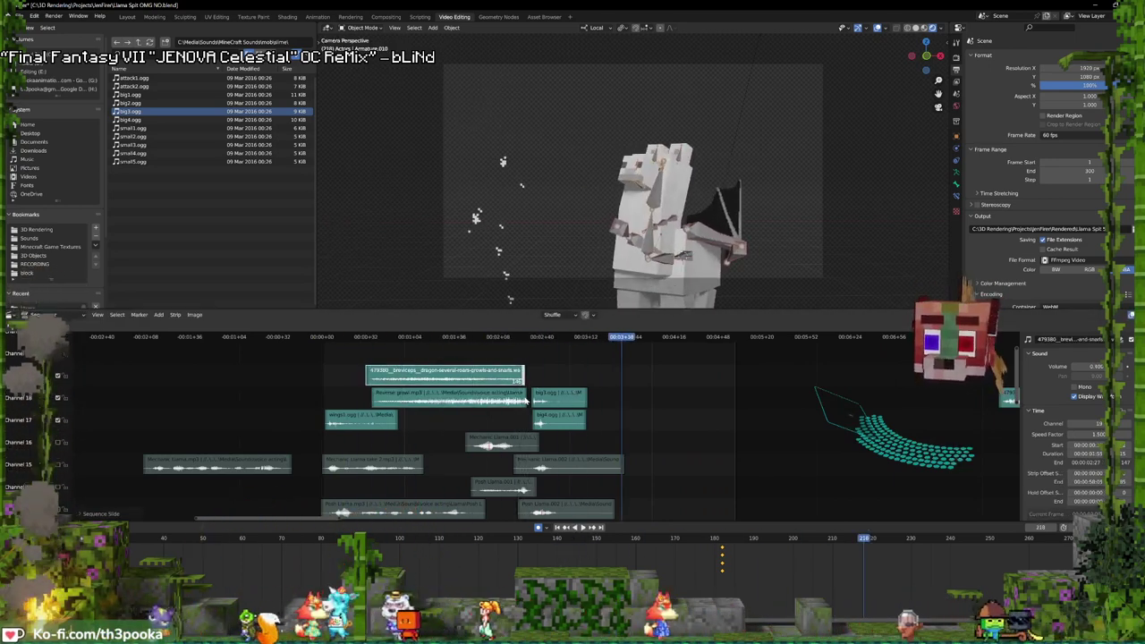
{"action": "left_click", "coordinate": [526, 398]}
{"action": "left_click_drag", "start_coordinate": [531, 398], "coordinate": [533, 396]}
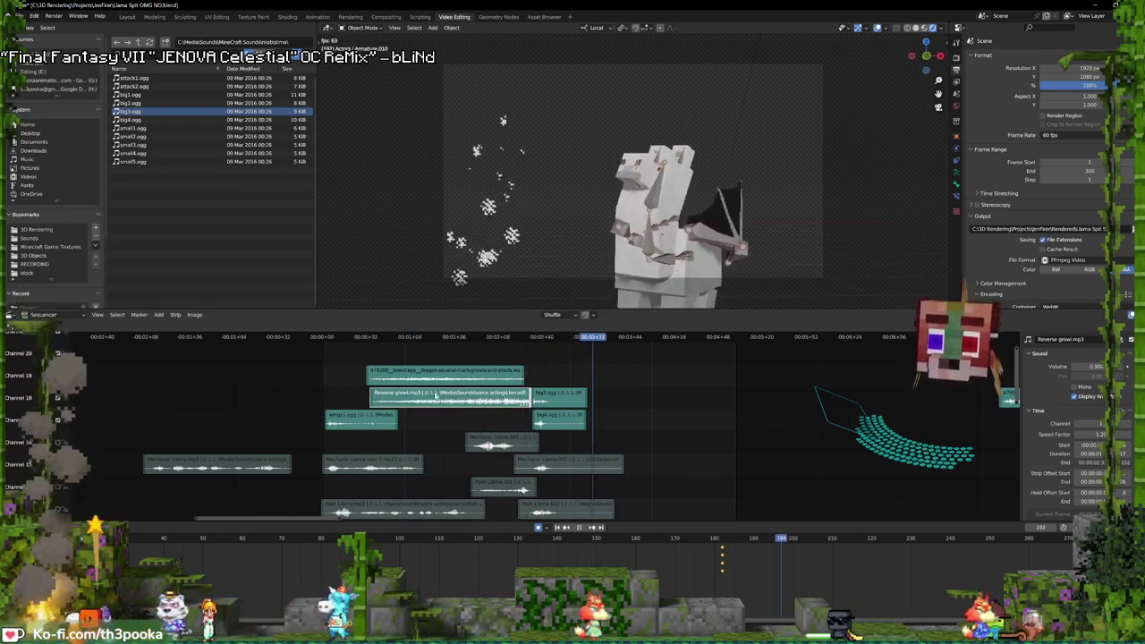
- Select the roars and Reverse growl strips together and move them slightly later and up to channels 20 and 19
{"action": "scroll", "coordinate": [614, 431], "scroll_direction": "up", "scroll_amount": 1}
{"action": "scroll", "coordinate": [546, 387], "scroll_direction": "up", "scroll_amount": 4}
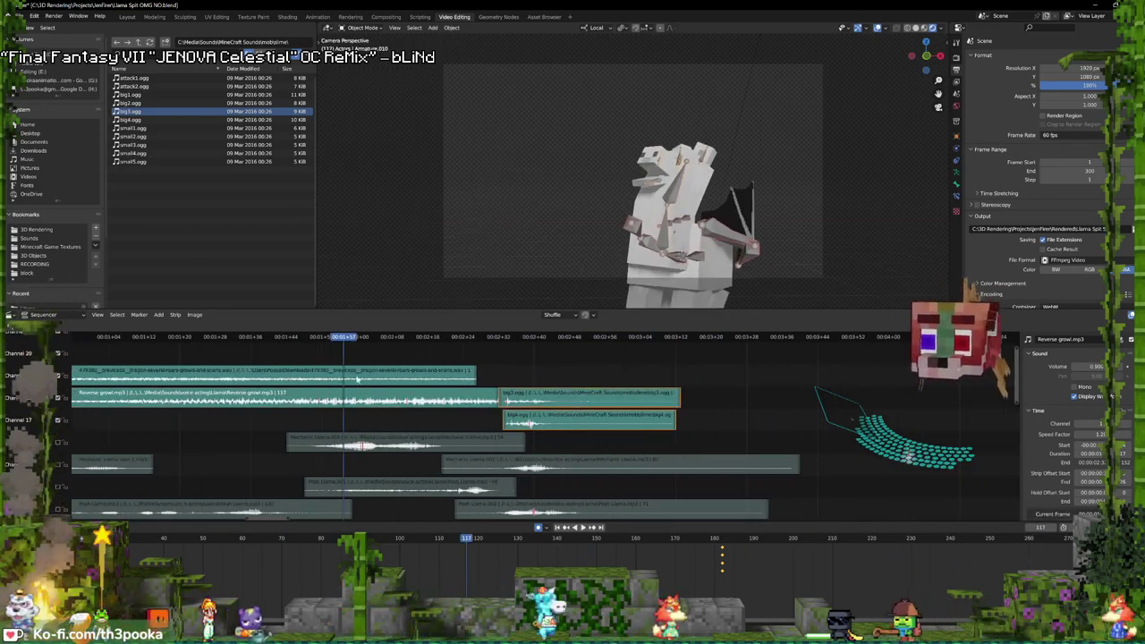
{"action": "left_click_drag", "start_coordinate": [357, 360], "coordinate": [408, 420]}
{"action": "right_click", "coordinate": [409, 421]}
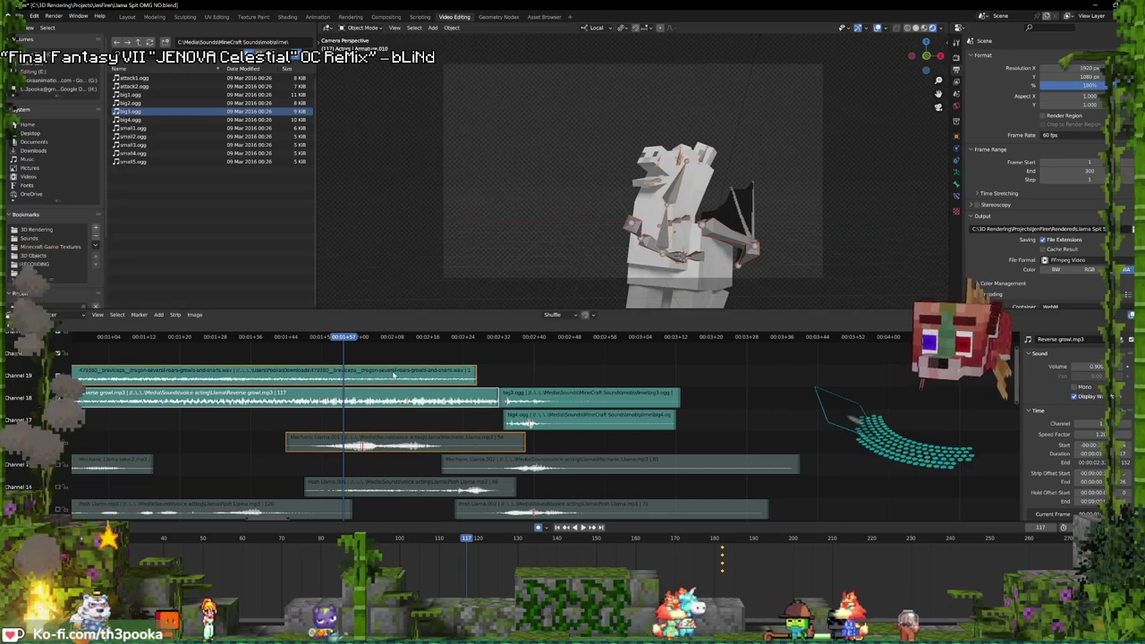
{"action": "left_click_drag", "start_coordinate": [390, 357], "coordinate": [412, 417]}
{"action": "key", "text": "g"}
{"action": "key", "text": "g"}
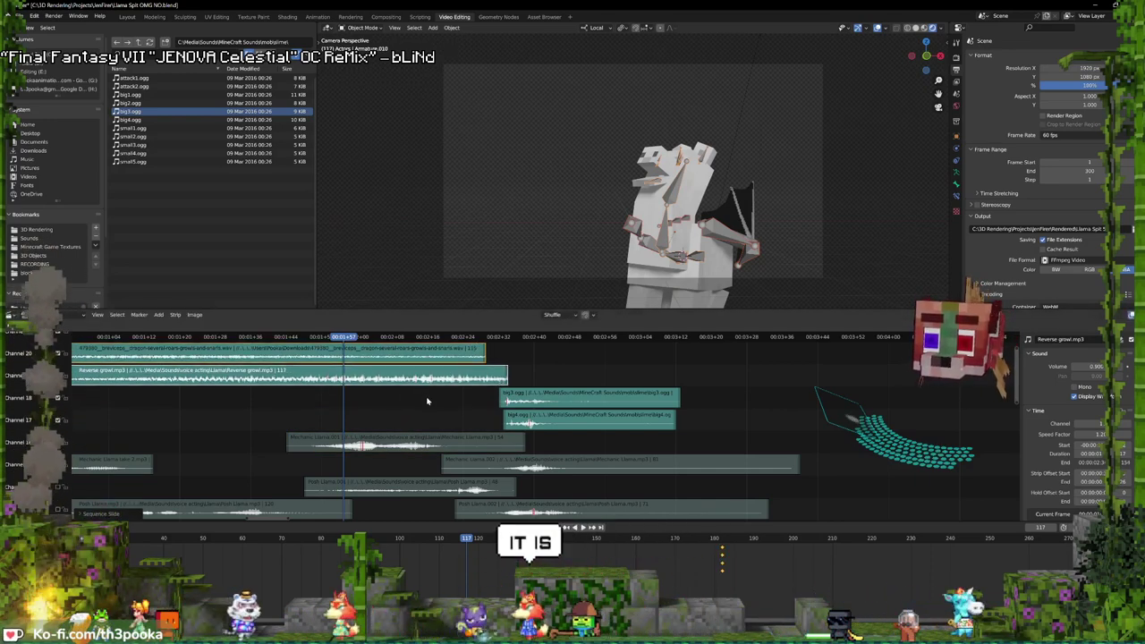
- Play the sequence from its start to check the timing of the roars, Reverse growl and slime sounds, and select the big4.ogg strip
{"action": "key", "text": "space"}
{"action": "scroll", "coordinate": [447, 405], "scroll_direction": "down", "scroll_amount": 3}
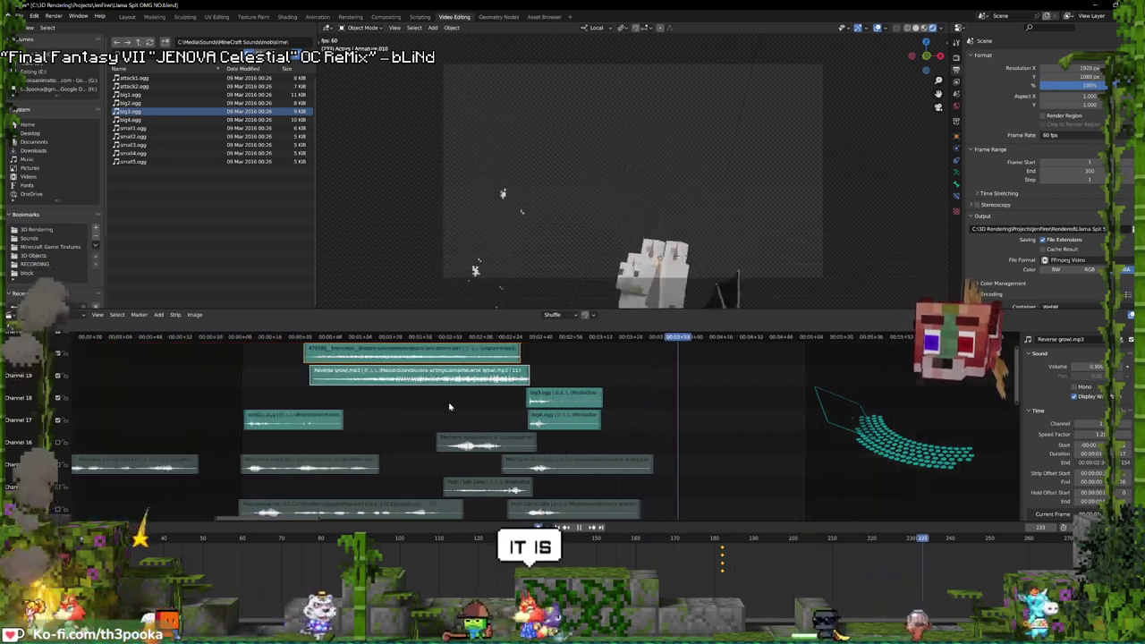
{"action": "scroll", "coordinate": [448, 407], "scroll_direction": "down", "scroll_amount": 2}
{"action": "left_click", "coordinate": [529, 420]}
{"action": "key", "text": "space"}
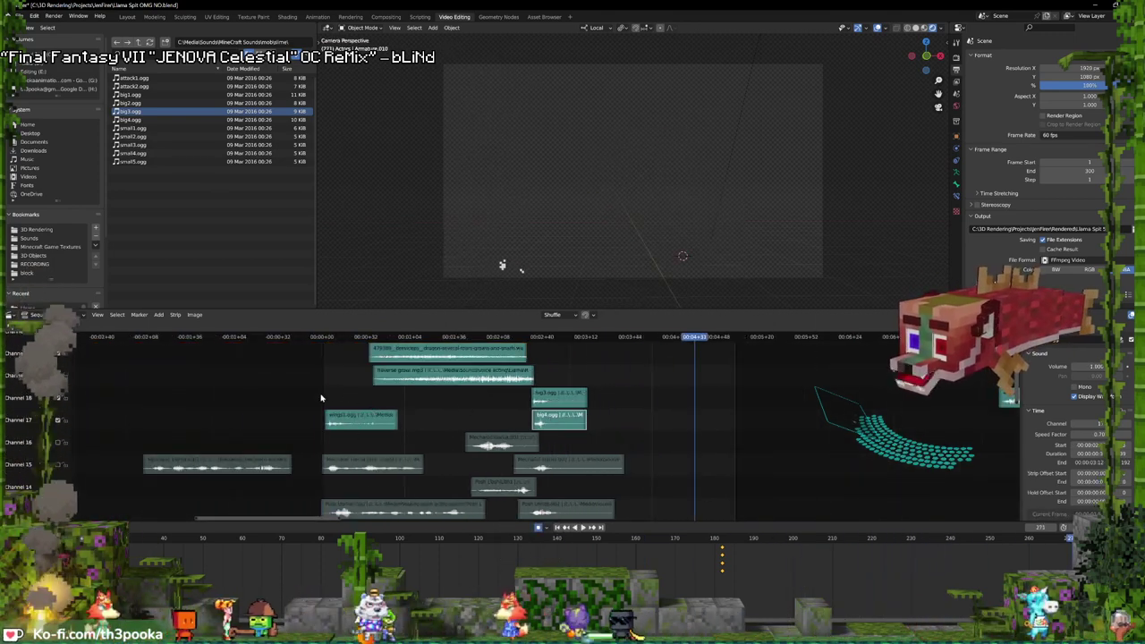
{"action": "key", "text": "shift+Left"}
{"action": "key", "text": "space"}
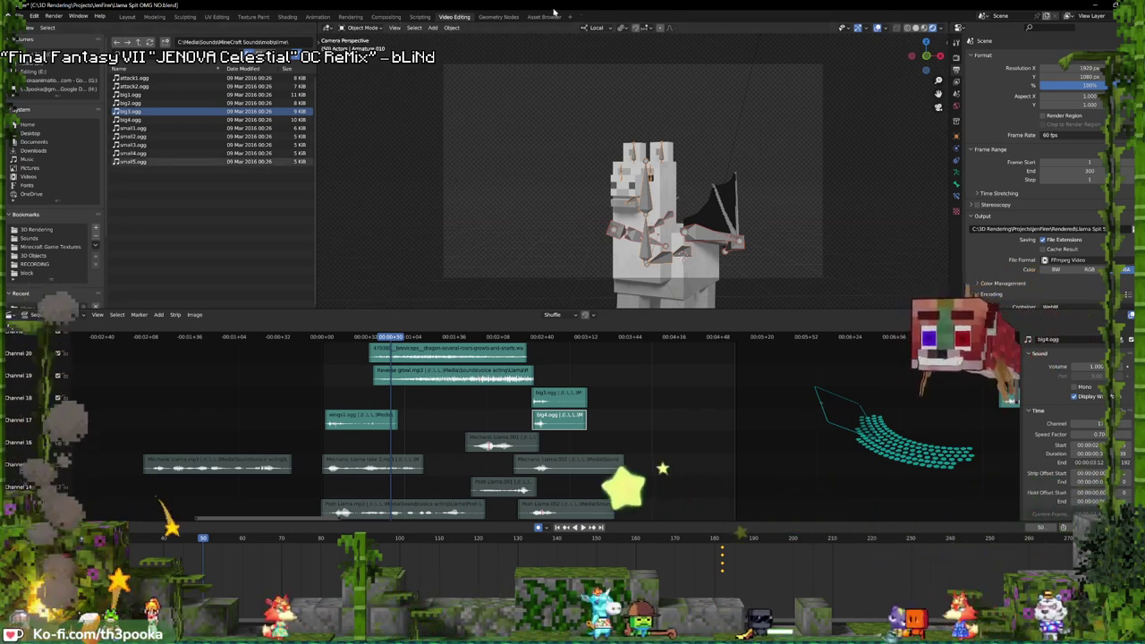
- Switch to the Animation workspace and duplicate the llama's Armature.010Action strip onto a new track below Pretty Llama
{"action": "left_click", "coordinate": [121, 17]}
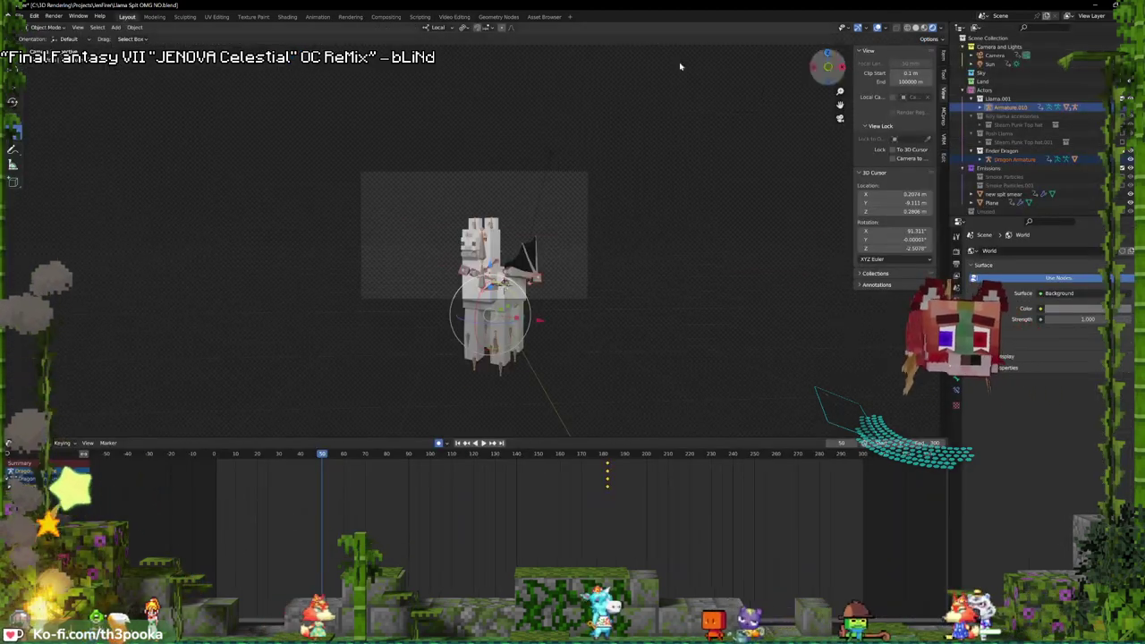
{"action": "left_click", "coordinate": [316, 17]}
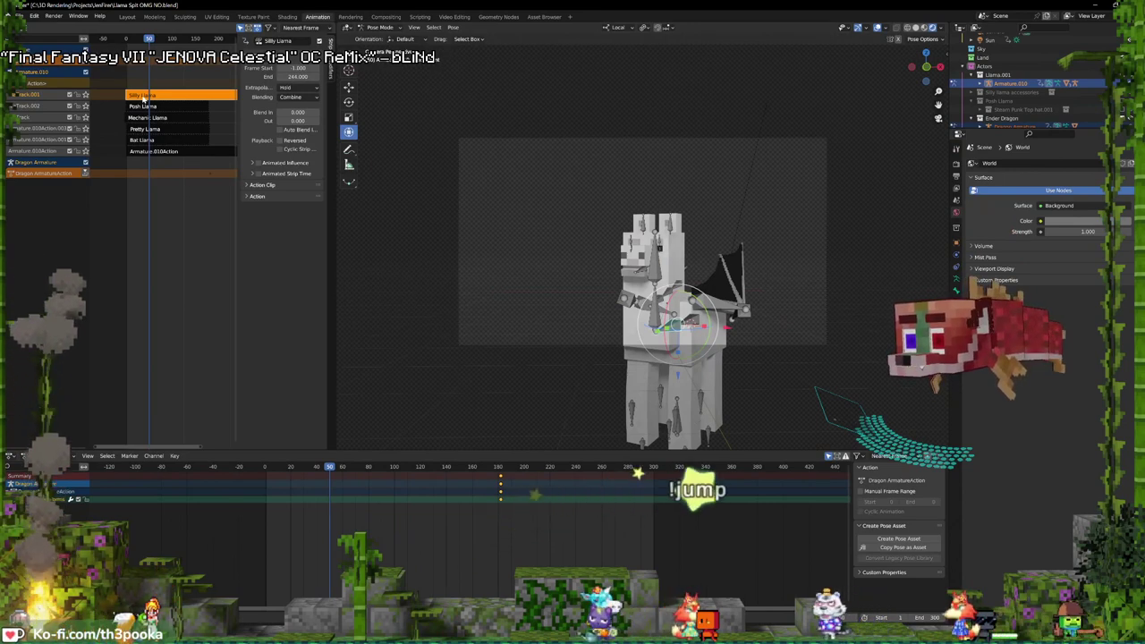
{"action": "left_click", "coordinate": [132, 154]}
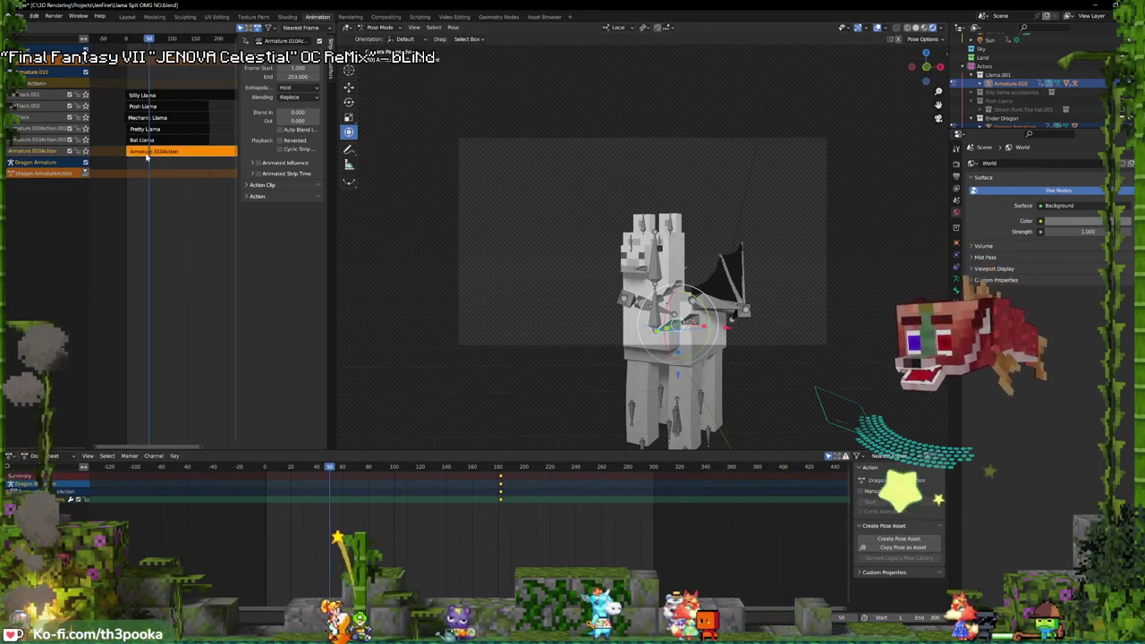
{"action": "key", "text": "shift+d"}
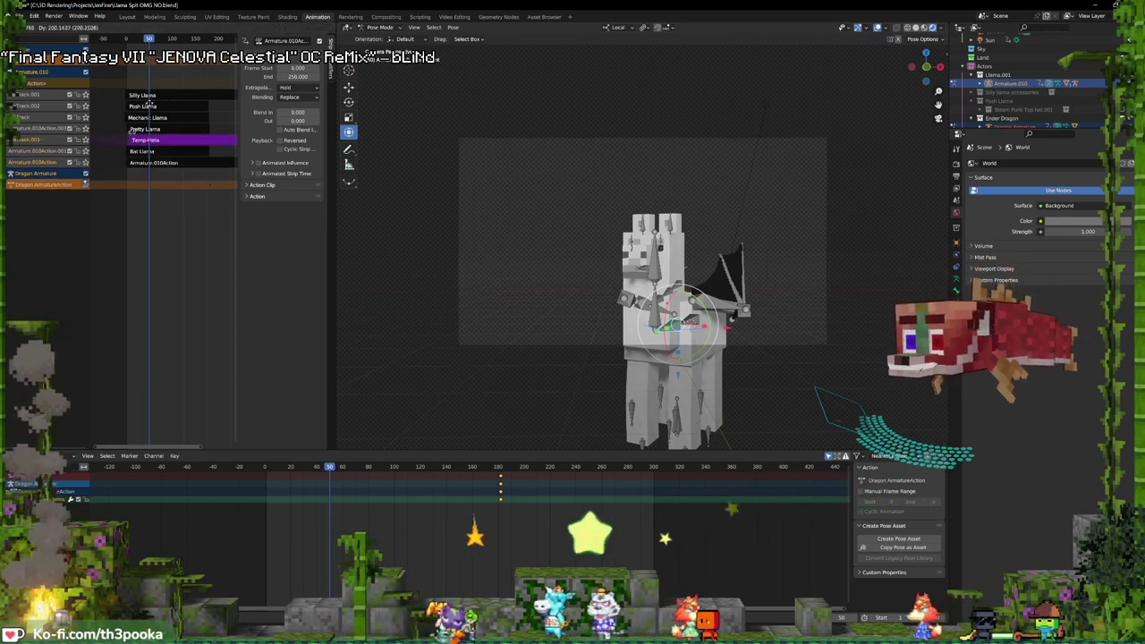
{"action": "left_click", "coordinate": [147, 95]}
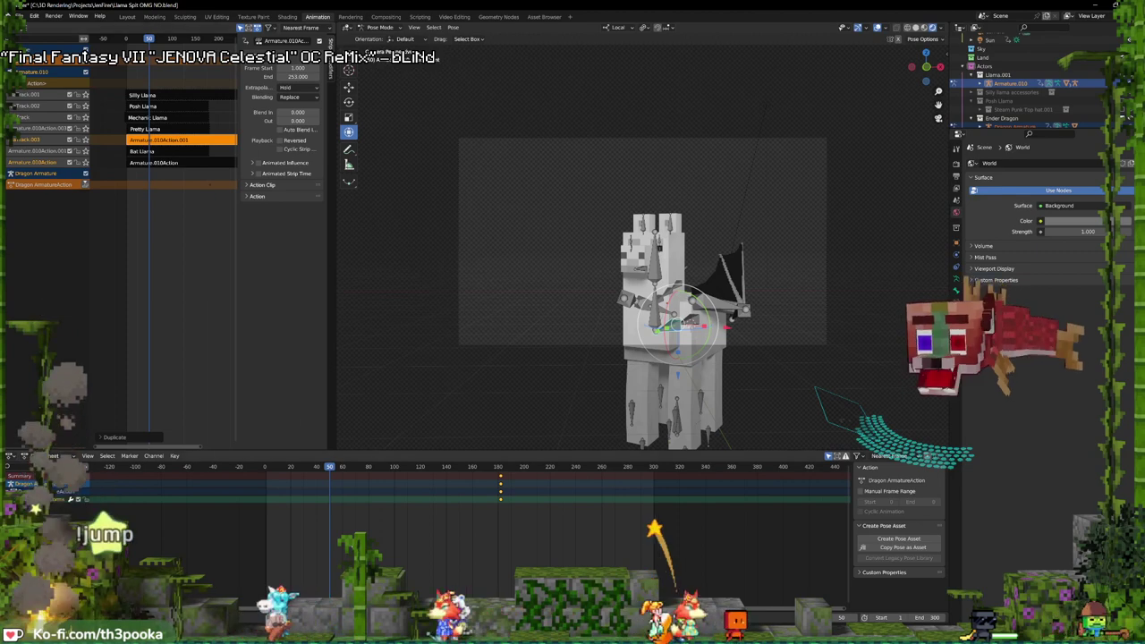
- Open the duplicated llama action strip for editing with all its bones selected and scrub to frame 33
{"action": "left_click", "coordinate": [207, 163]}
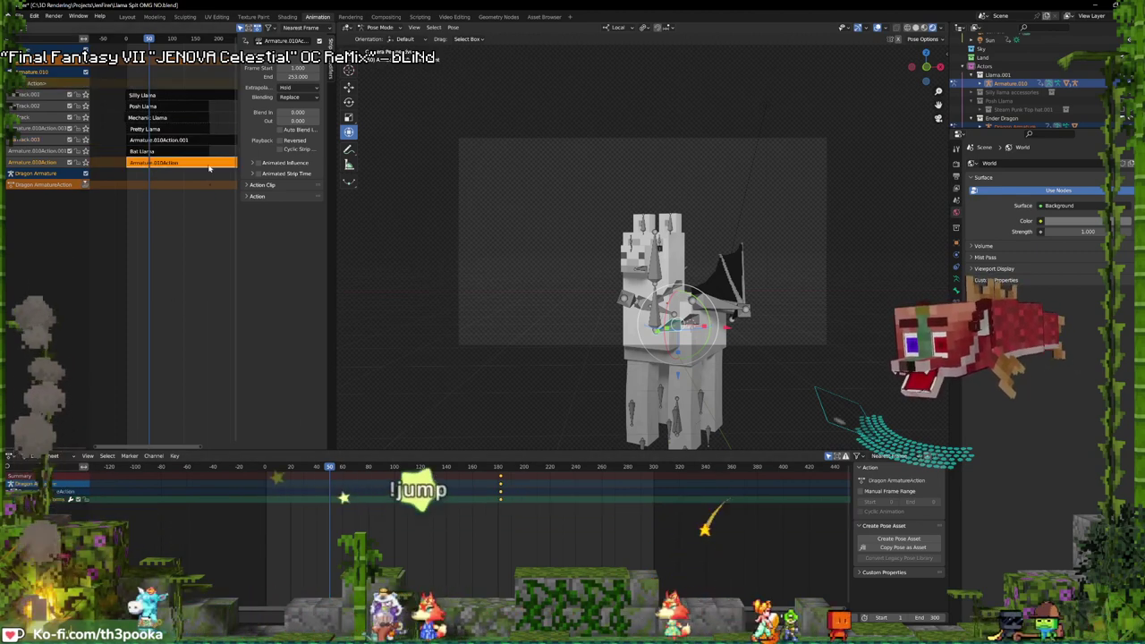
{"action": "left_click", "coordinate": [137, 140]}
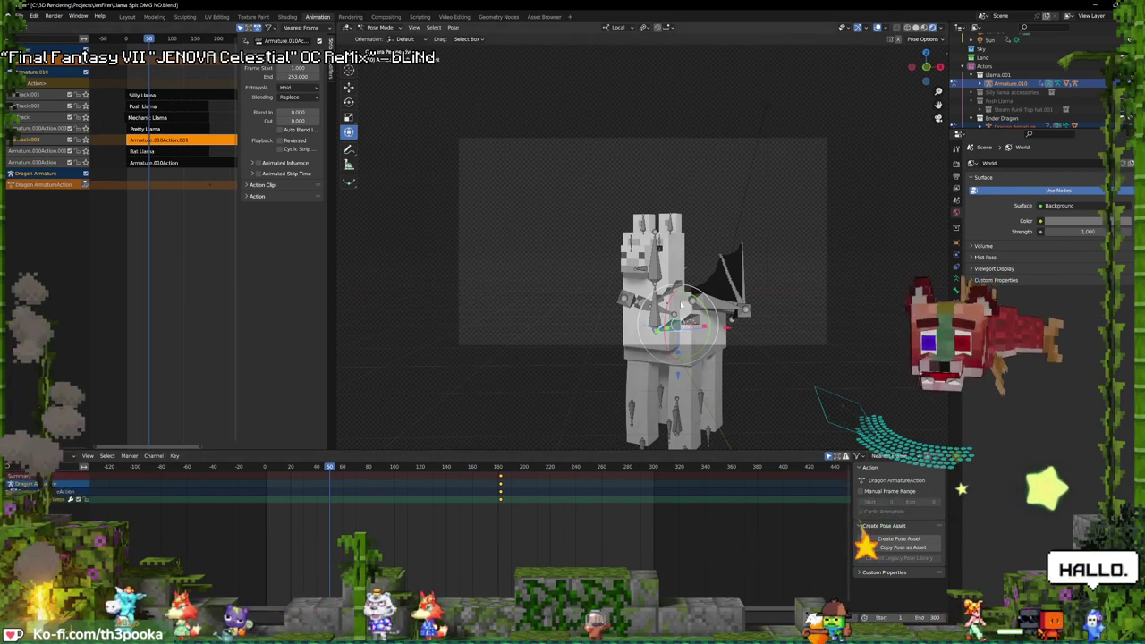
{"action": "key", "text": "a"}
{"action": "key", "text": "Tab"}
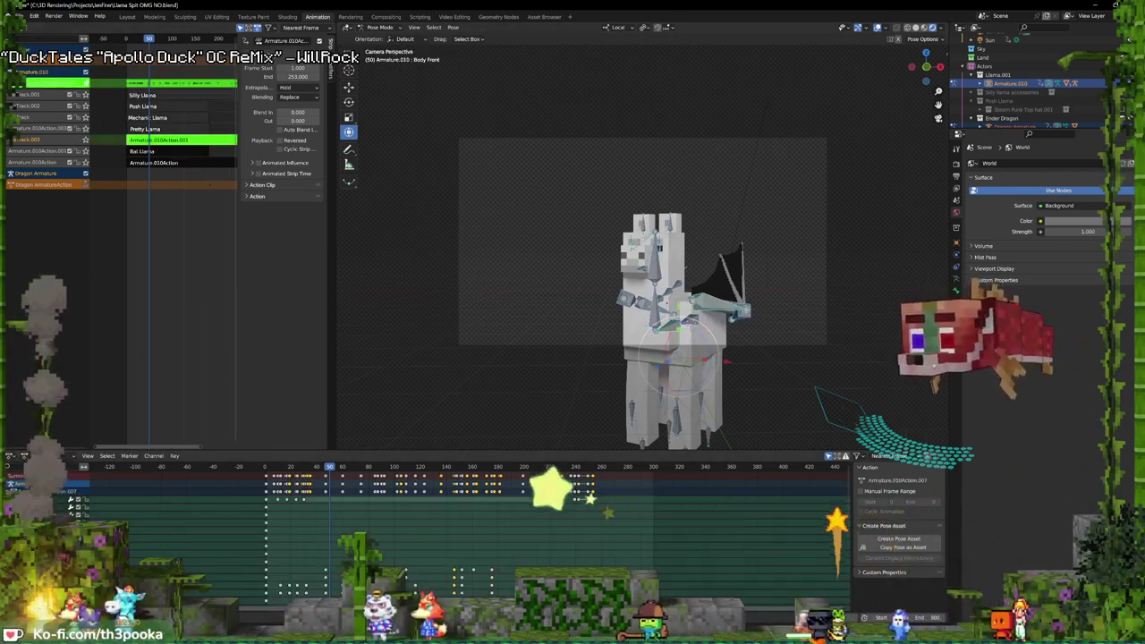
{"action": "left_click", "coordinate": [265, 467]}
{"action": "left_click_drag", "start_coordinate": [267, 520], "coordinate": [299, 527]}
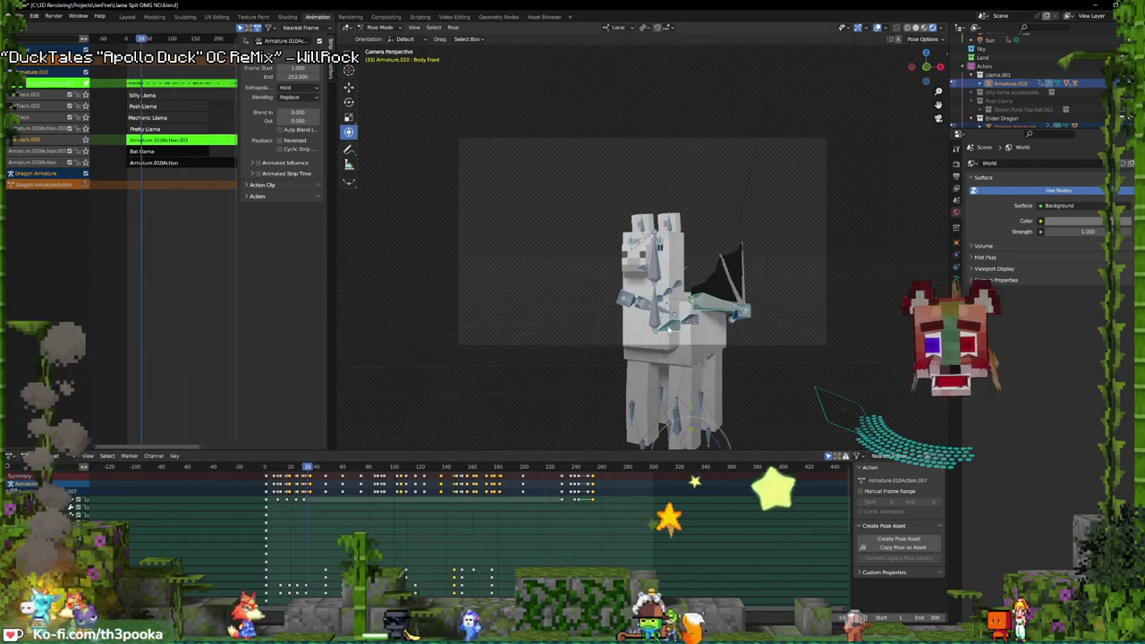
- Select the llama's body, neck and head bones together and scrub through their motion to frame 97
{"action": "left_click", "coordinate": [668, 329]}
{"action": "left_click", "coordinate": [688, 320], "text": "shift"}
{"action": "left_click", "coordinate": [655, 307], "text": "shift"}
{"action": "left_click", "coordinate": [659, 283], "text": "shift"}
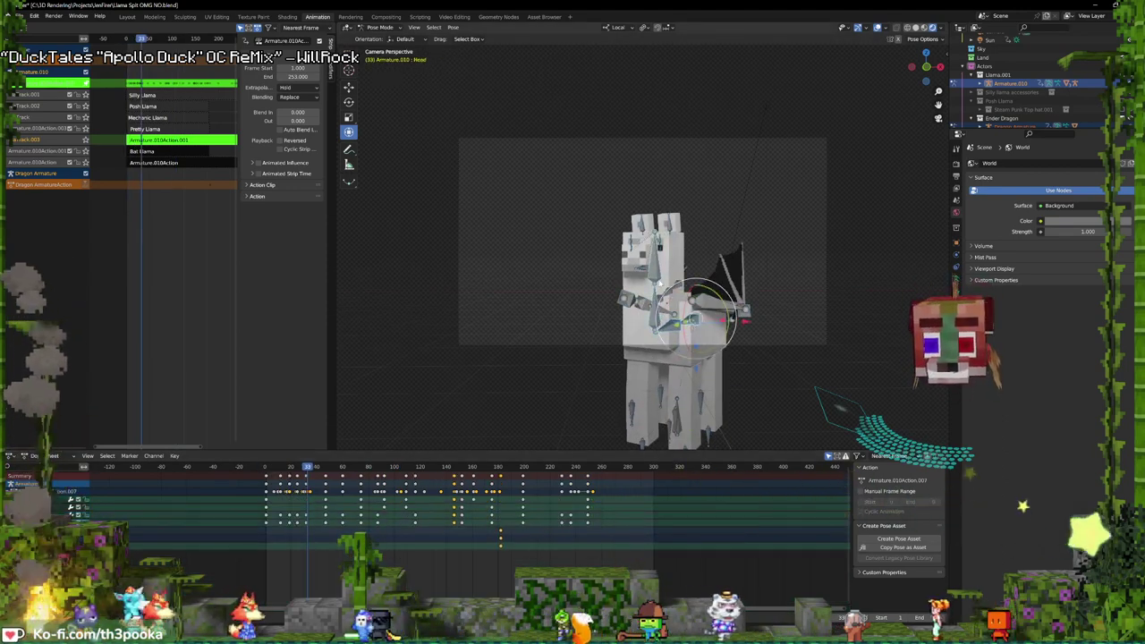
{"action": "middle_click_drag", "start_coordinate": [388, 554], "coordinate": [487, 530]}
{"action": "left_click_drag", "start_coordinate": [448, 533], "coordinate": [476, 527]}
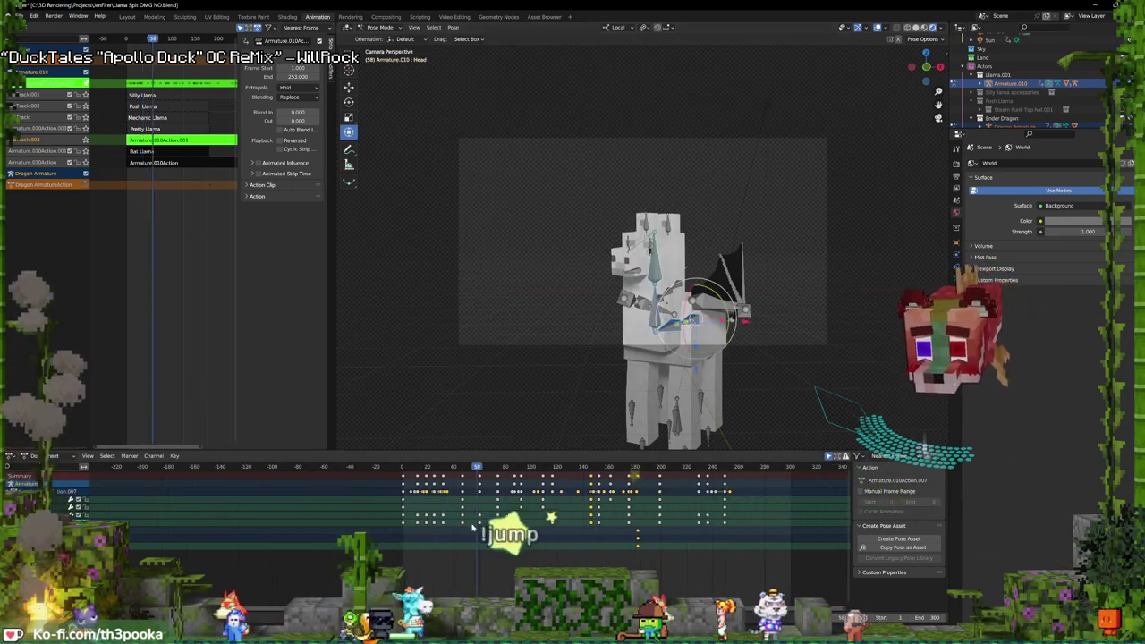
{"action": "left_click", "coordinate": [527, 518]}
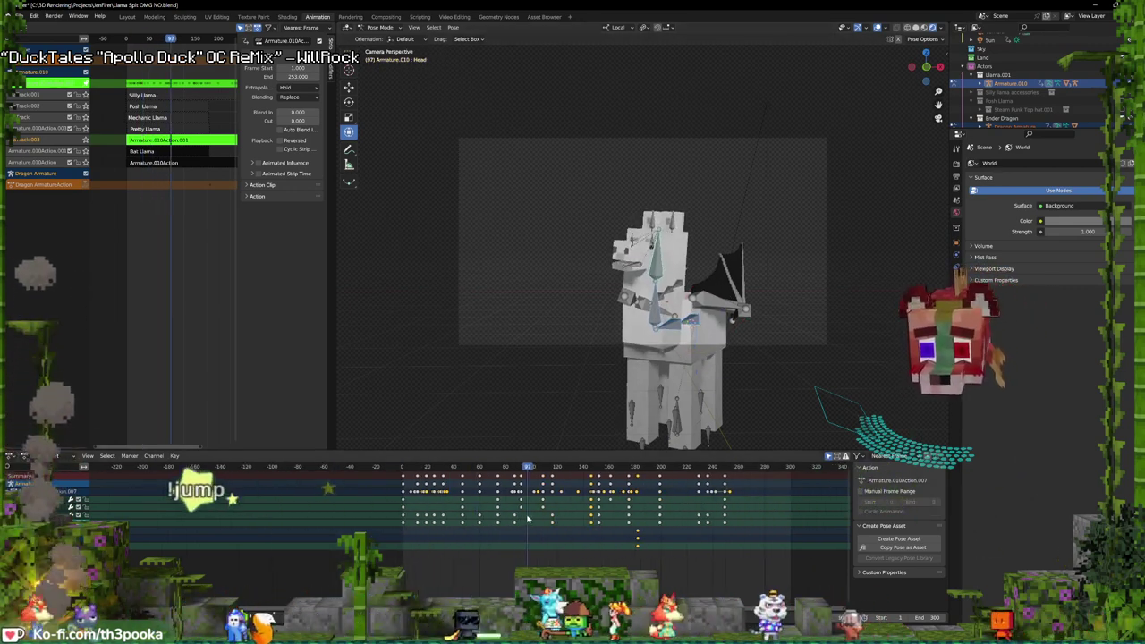
- Compress the body, neck and head keyframes from about frames 47–92 into about frames 36–49 and play the animation
{"action": "left_click", "coordinate": [517, 509]}
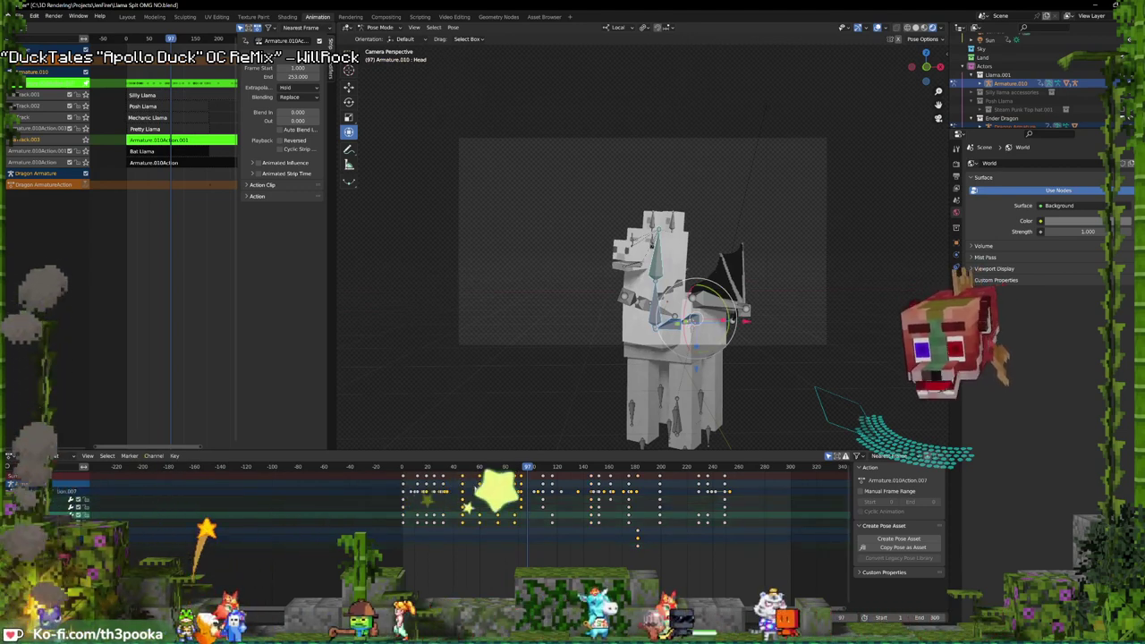
{"action": "right_click", "coordinate": [401, 491], "text": "shift"}
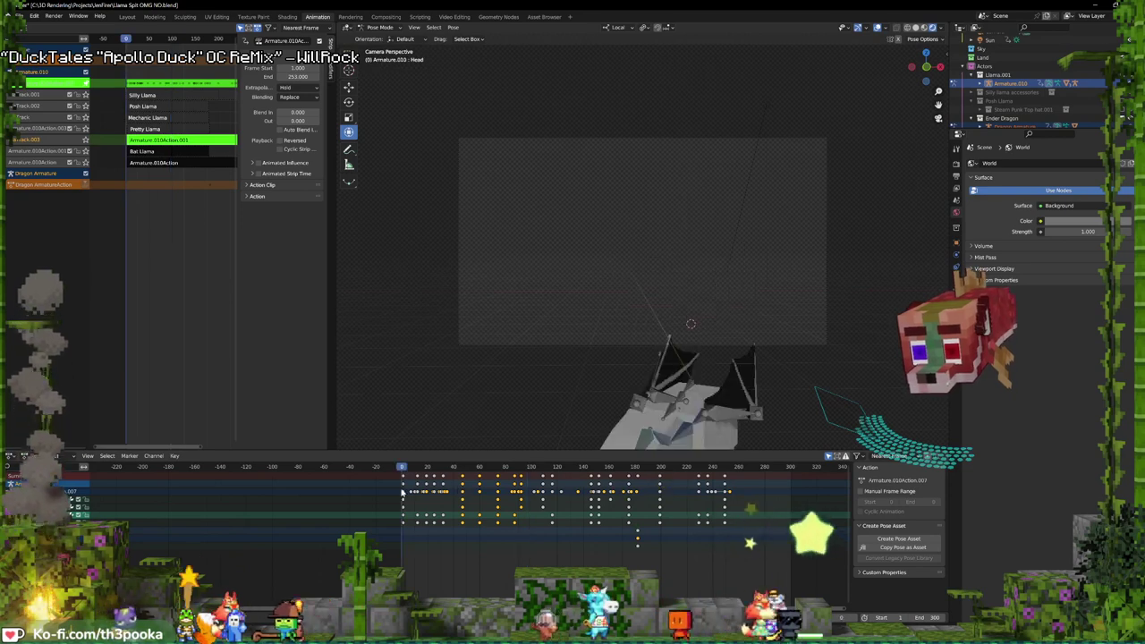
{"action": "key", "text": "space"}
{"action": "key", "text": "space"}
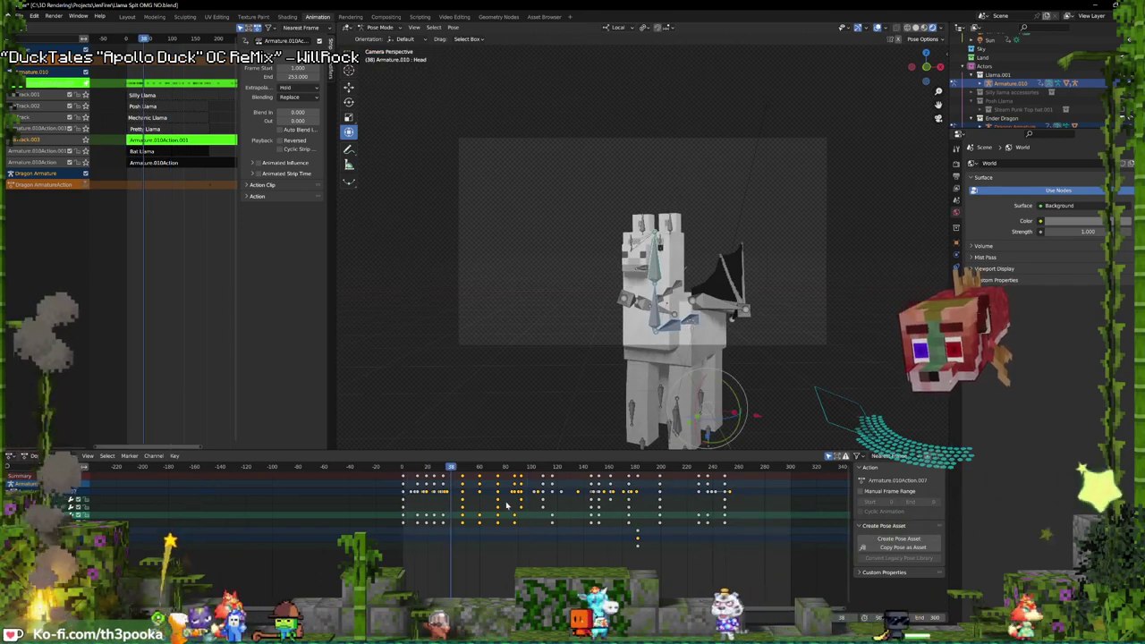
{"action": "key", "text": "Escape"}
{"action": "key", "text": "s"}
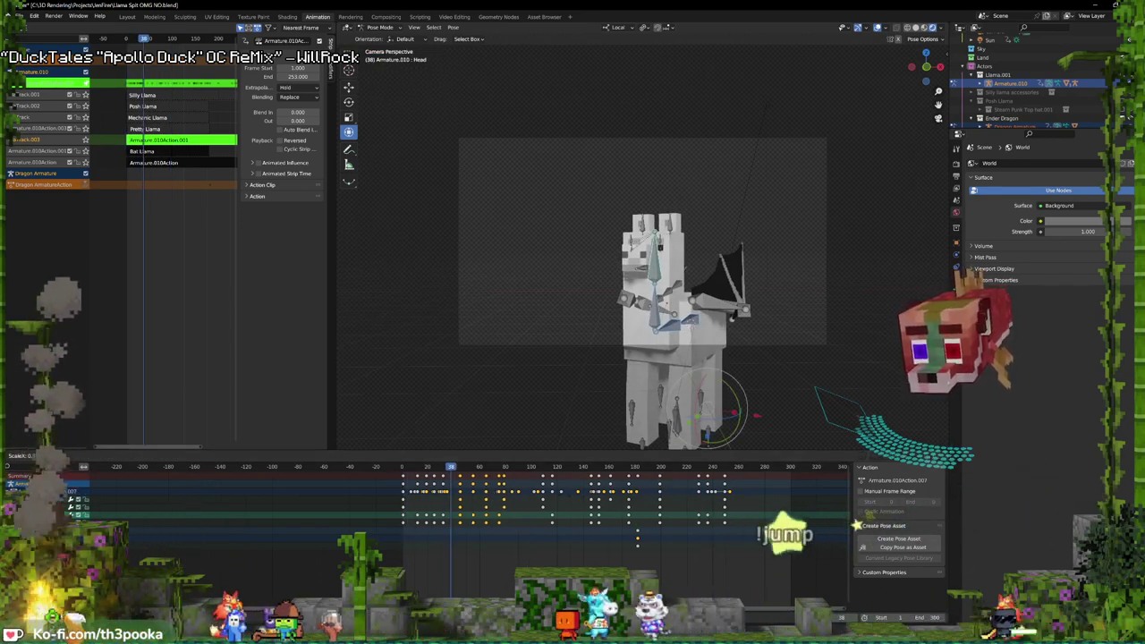
{"action": "left_click", "coordinate": [495, 491]}
{"action": "key", "text": "g"}
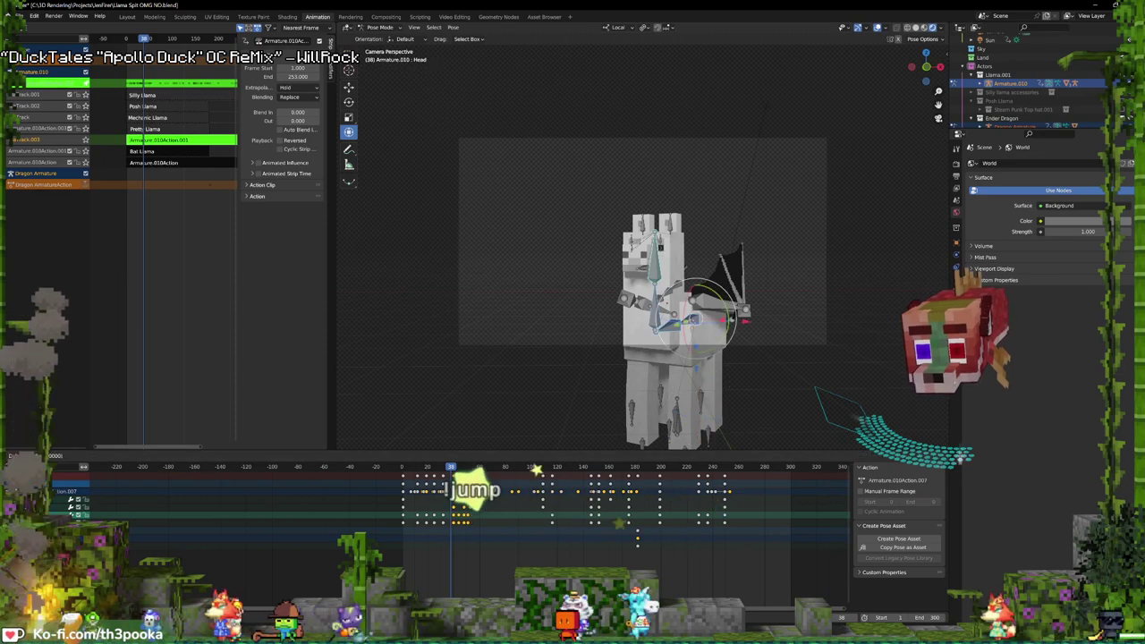
{"action": "left_click", "coordinate": [487, 491]}
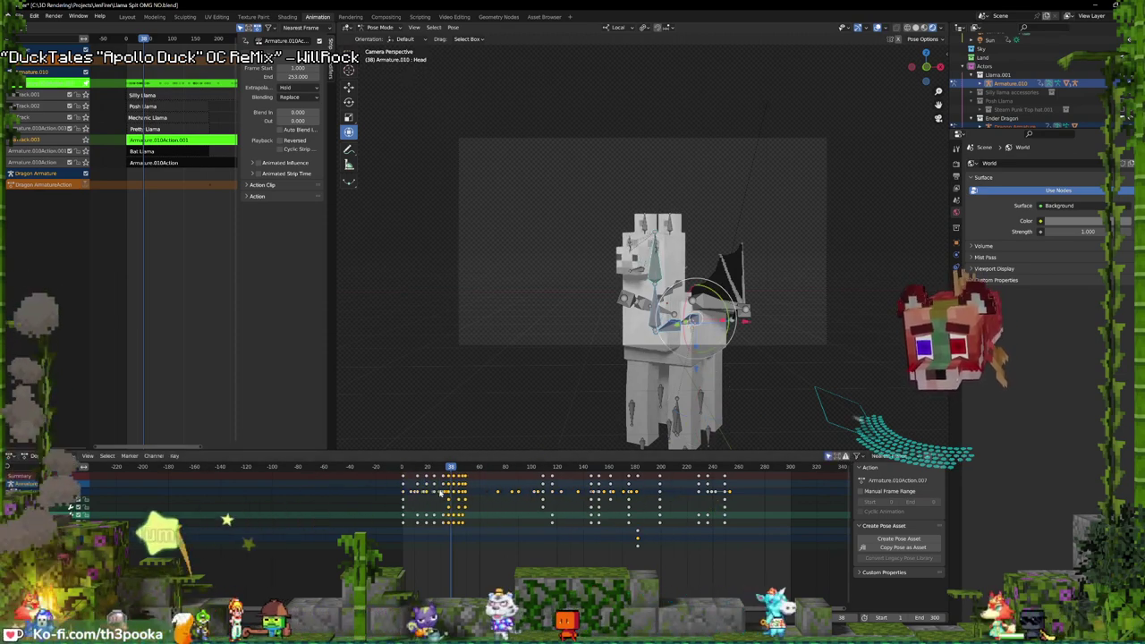
{"action": "key", "text": "shift+Left"}
{"action": "key", "text": "space"}
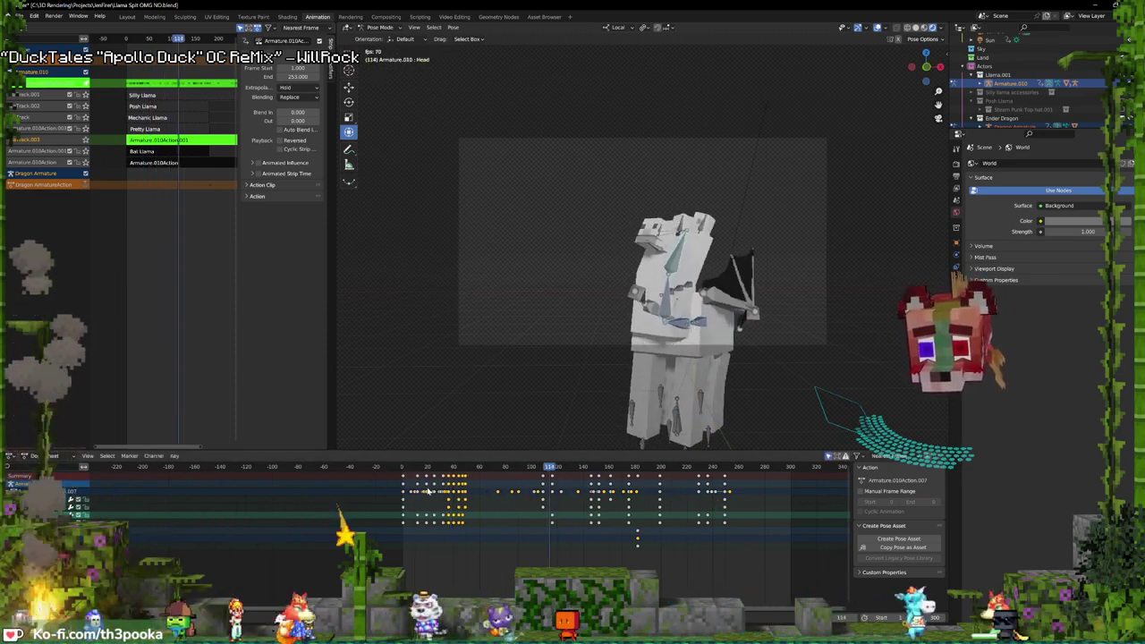
{"action": "key", "text": "space"}
- Thin out and respace the compressed body, neck and head keyframes to about frames 42 and 49, and play the result
{"action": "scroll", "coordinate": [436, 514], "scroll_direction": "up", "scroll_amount": 3}
{"action": "left_click", "coordinate": [436, 514]}
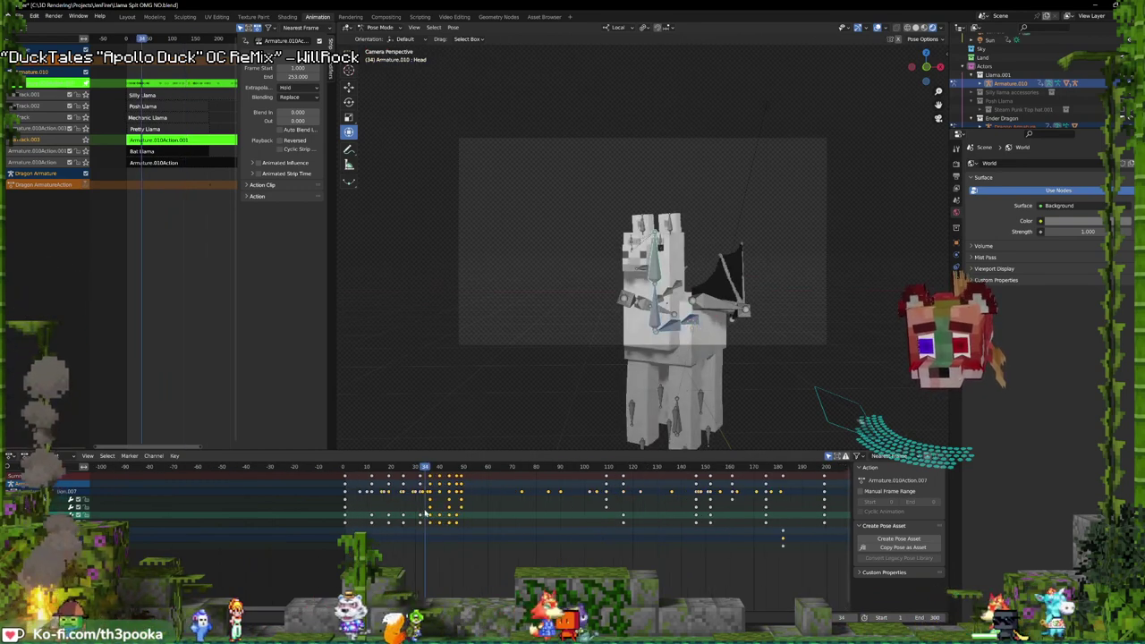
{"action": "left_click_drag", "start_coordinate": [438, 514], "coordinate": [441, 513]}
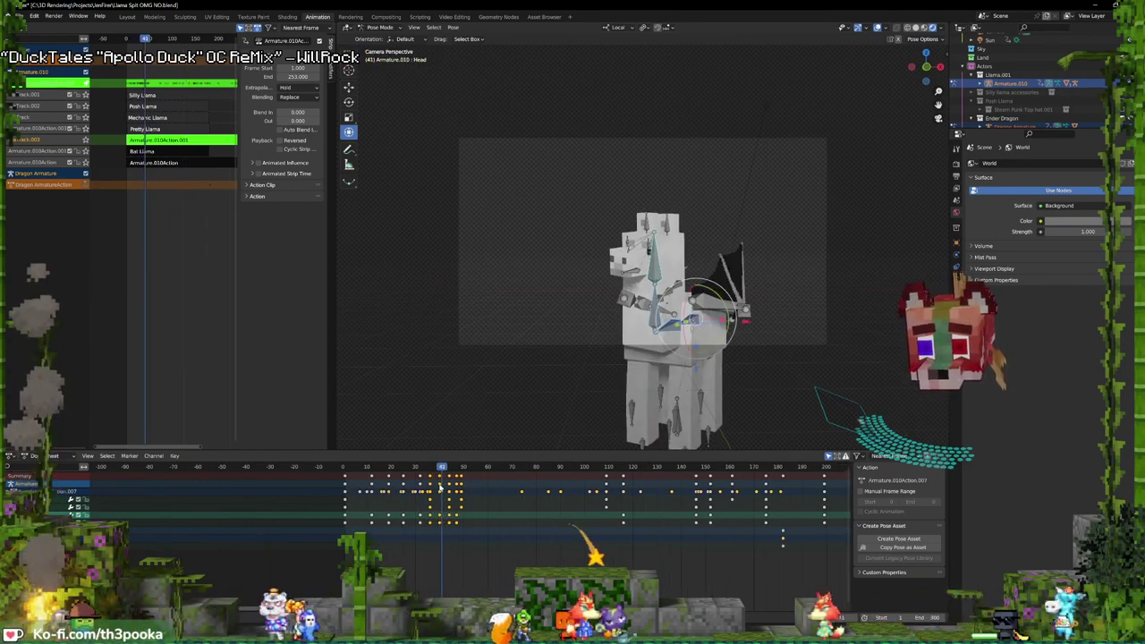
{"action": "left_click", "coordinate": [441, 506]}
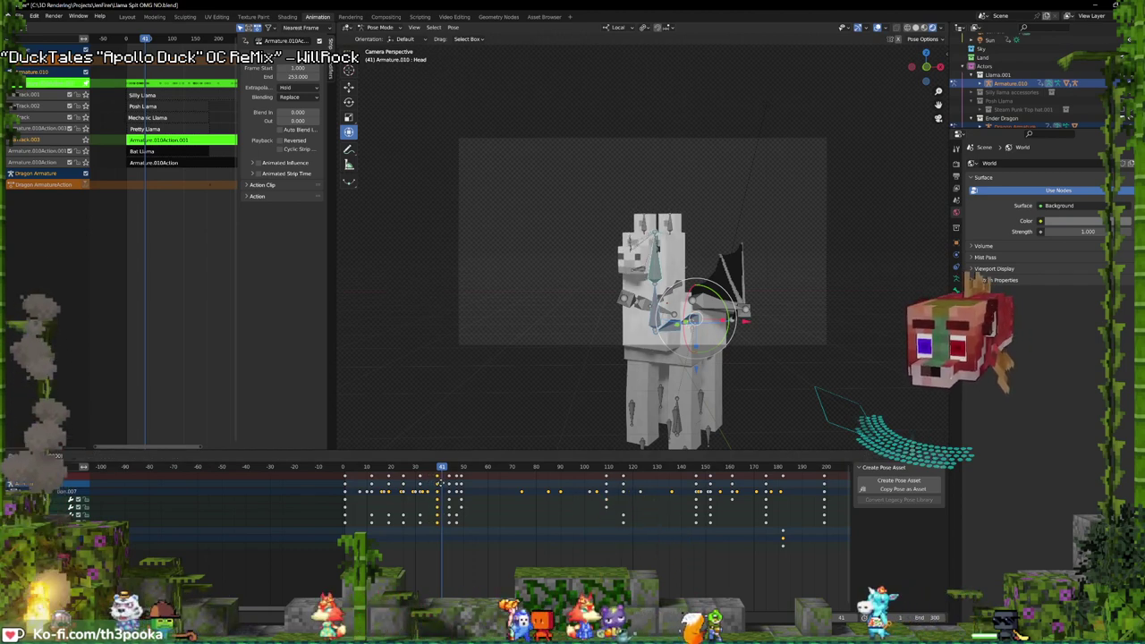
{"action": "left_click", "coordinate": [463, 488]}
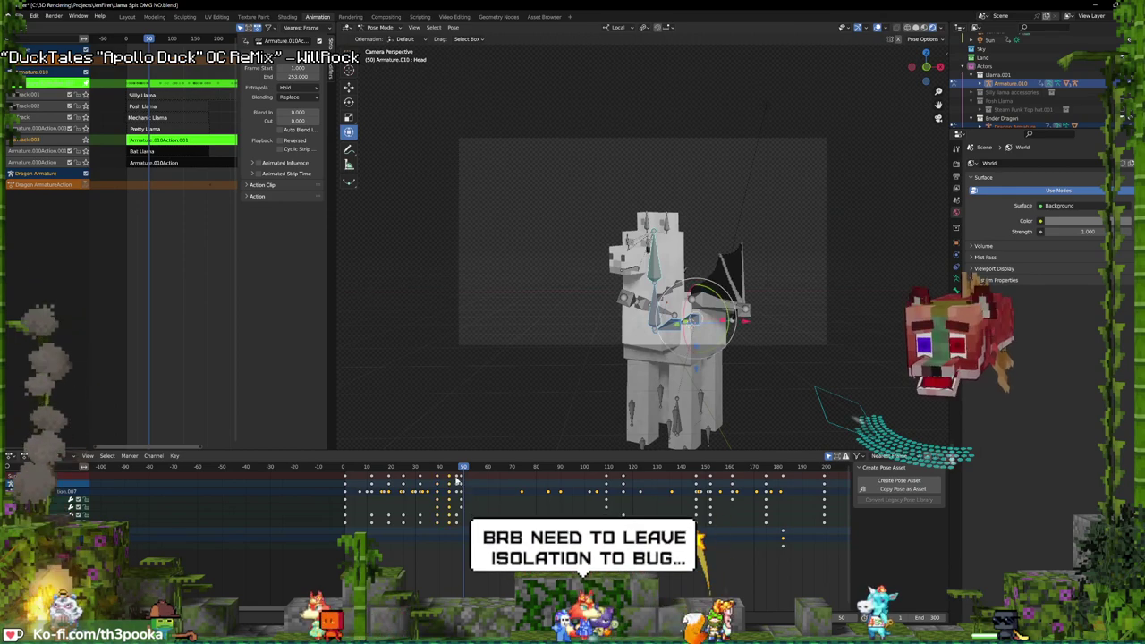
{"action": "left_click", "coordinate": [456, 484]}
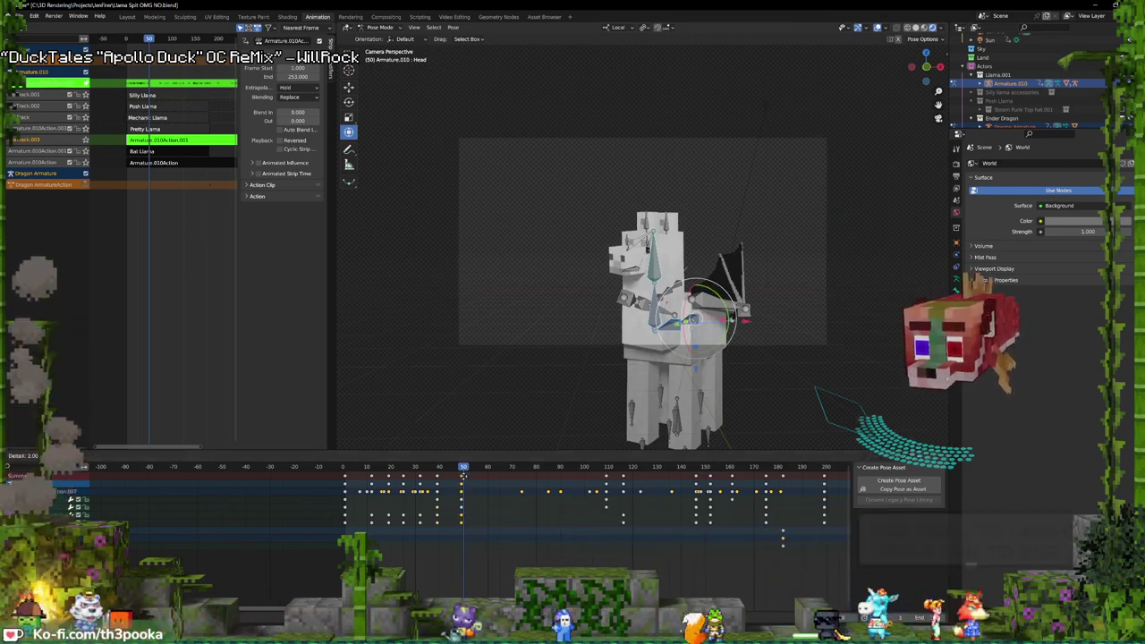
{"action": "key", "text": "space"}
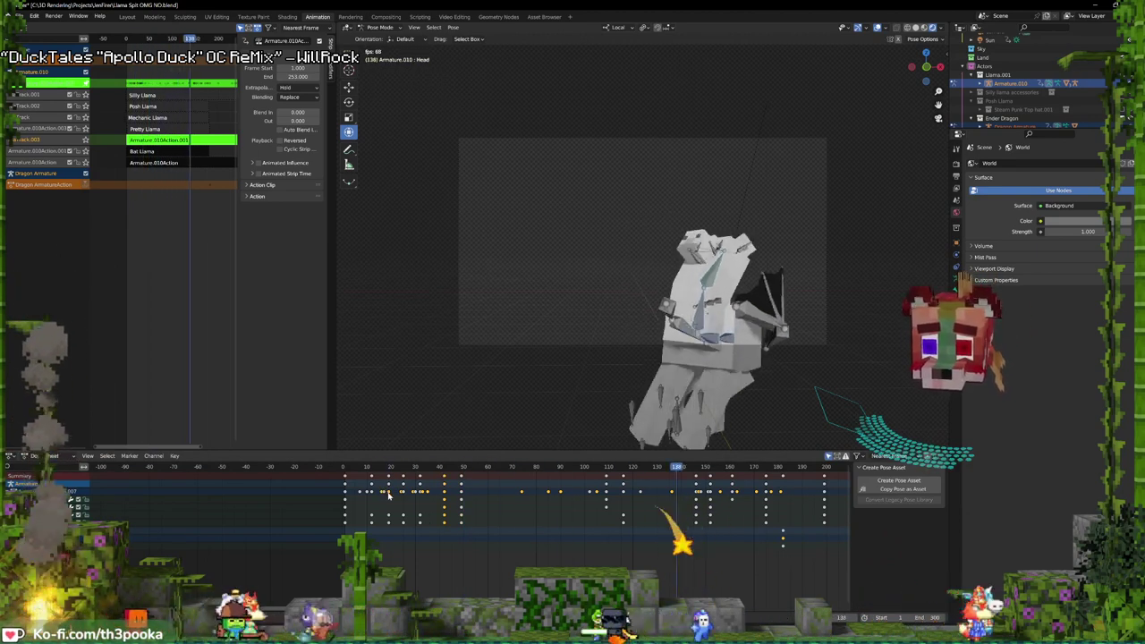
{"action": "key", "text": "space"}
- Move the Lower Jaw bone's keyframe at about frame 90 earlier to about frame 39 and play the animation
{"action": "left_click", "coordinate": [615, 240]}
{"action": "middle_click_drag", "start_coordinate": [656, 537], "coordinate": [465, 563]}
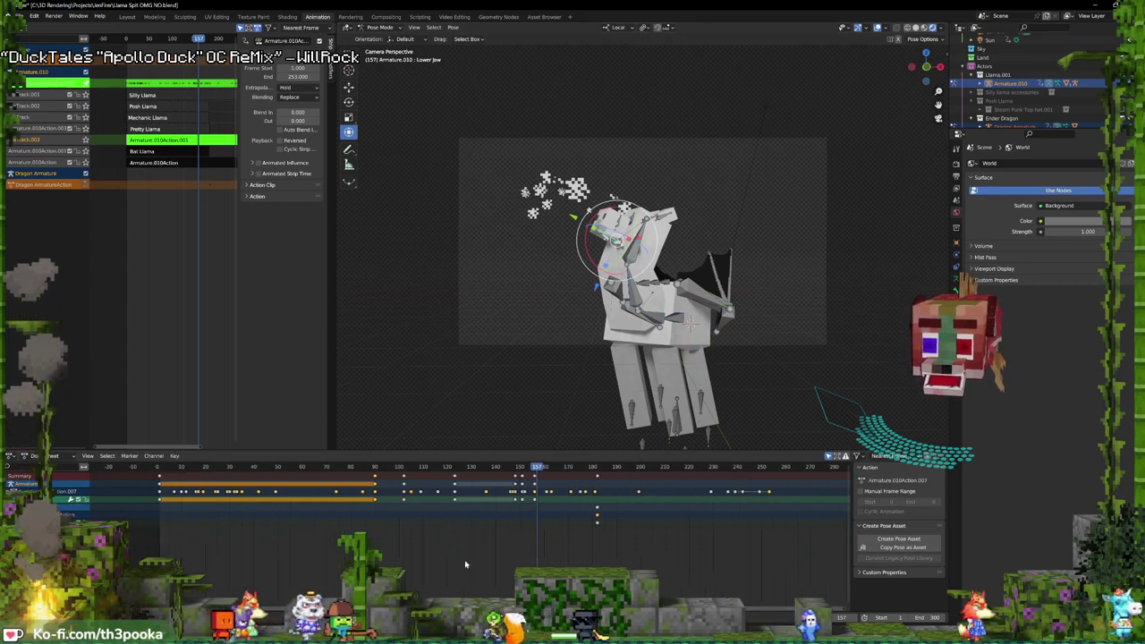
{"action": "left_click", "coordinate": [374, 484]}
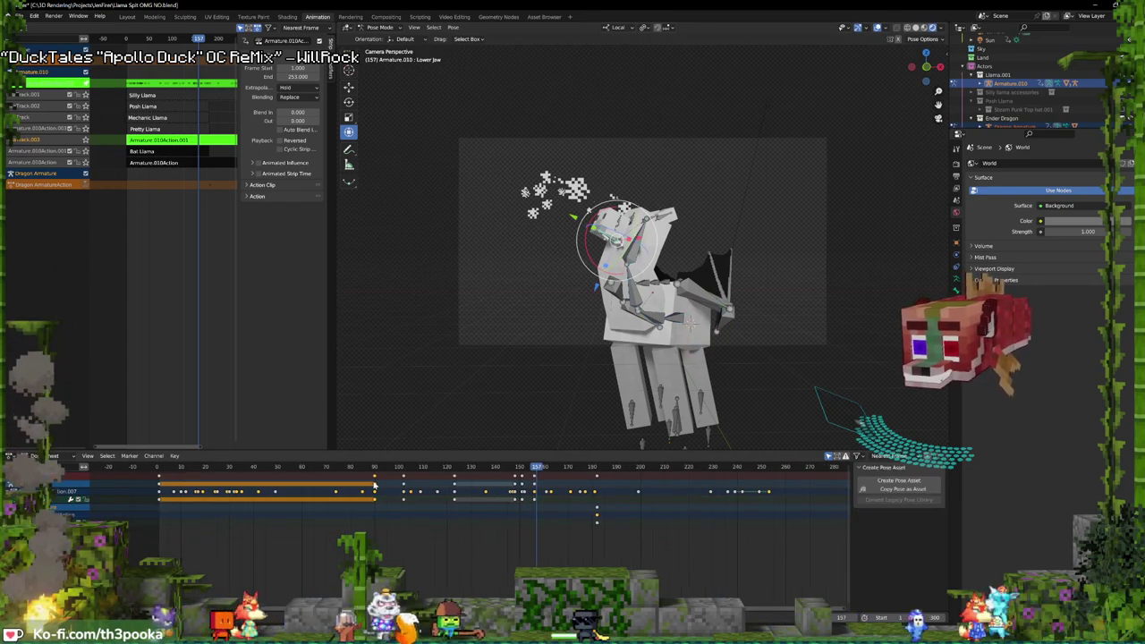
{"action": "right_click", "coordinate": [249, 497], "text": "shift"}
{"action": "key", "text": "space"}
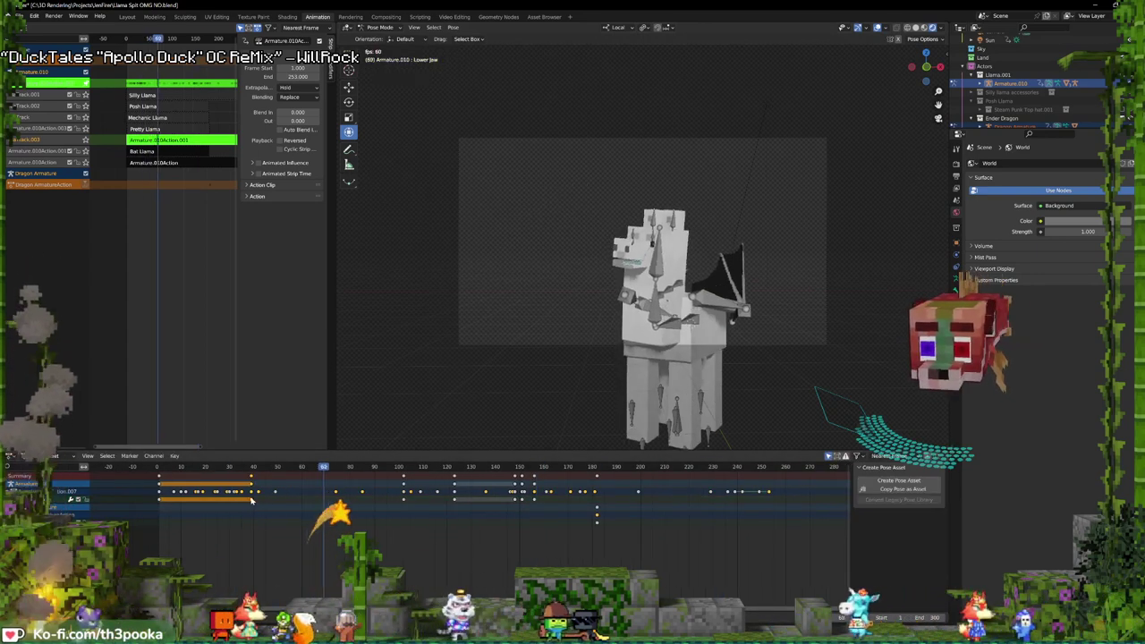
{"action": "key", "text": "space"}
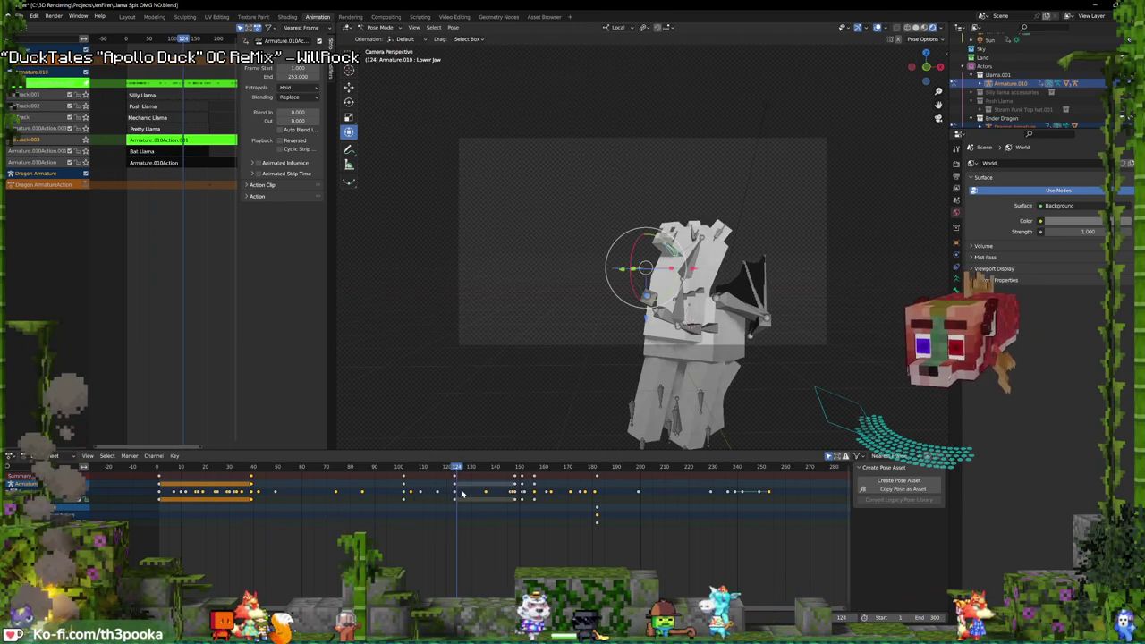
- Delete the Lower Jaw keyframes at about frames 102 and 124
{"action": "left_click_drag", "start_coordinate": [462, 493], "coordinate": [515, 486]}
{"action": "left_click", "coordinate": [456, 485]}
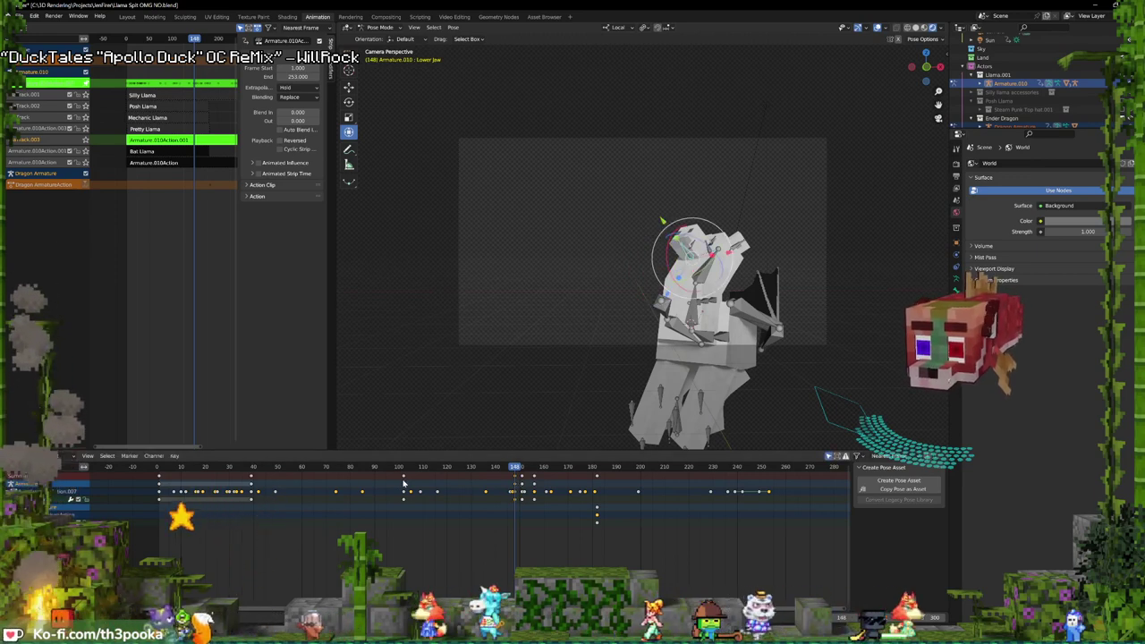
{"action": "left_click", "coordinate": [403, 477]}
- Rotate the Lower Jaw bone about 41° on its local axis at frame 140 to key it there, and play the animation
{"action": "left_click", "coordinate": [494, 484]}
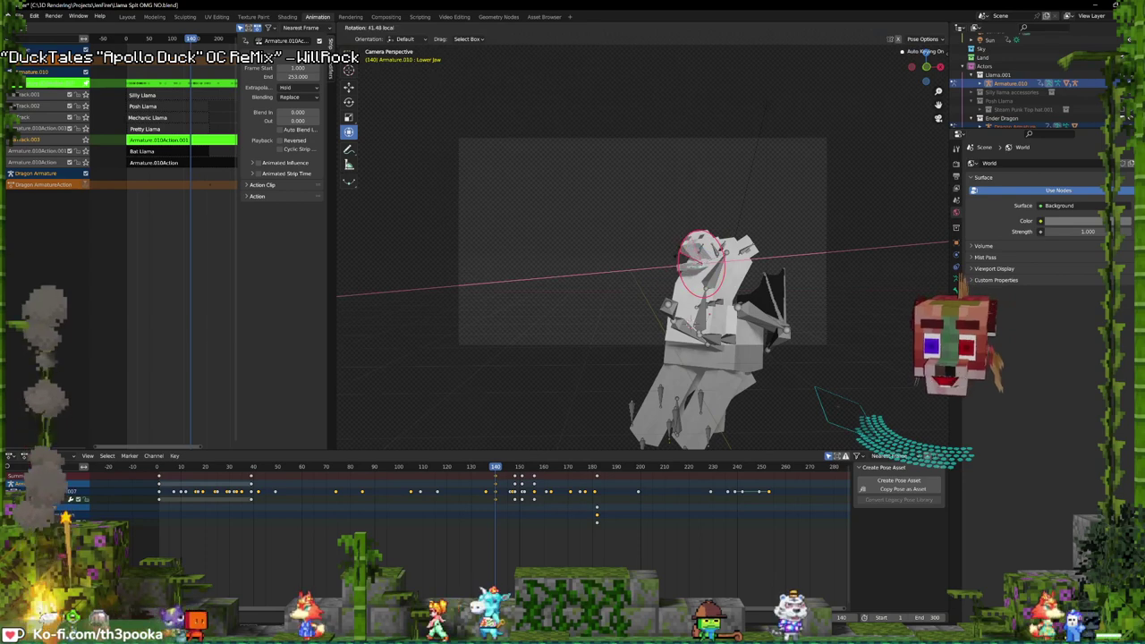
{"action": "left_click_drag", "start_coordinate": [676, 256], "coordinate": [677, 254]}
{"action": "key", "text": "space"}
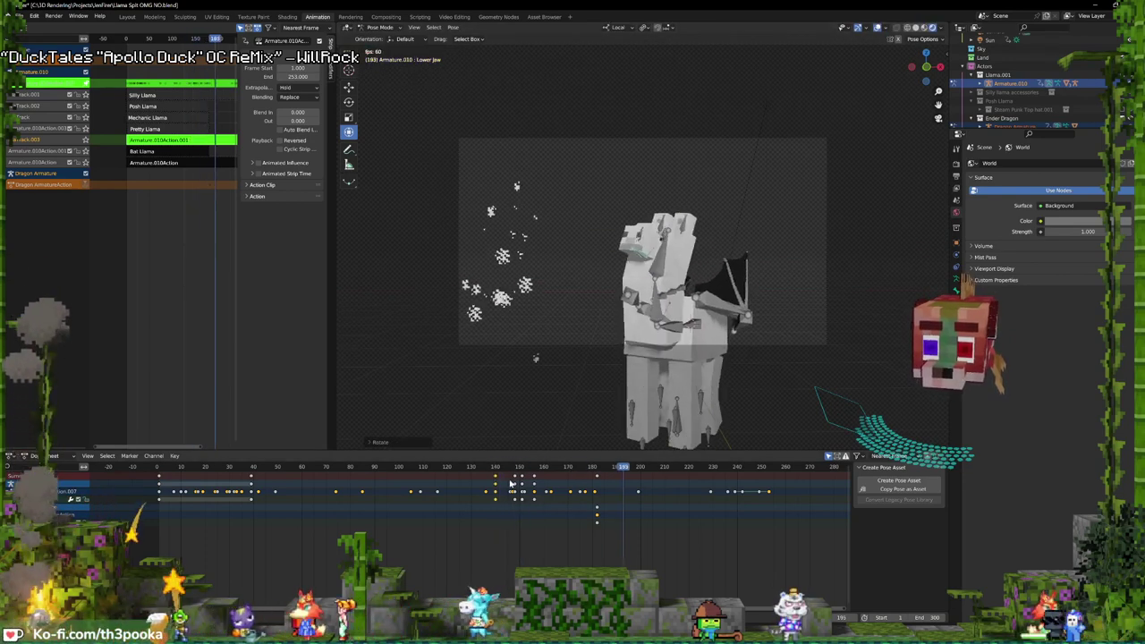
- Rotate the Lower Jaw bone about 32° on its local X axis at frame 156 to key it, and play the animation
{"action": "key", "text": "space"}
{"action": "left_click_drag", "start_coordinate": [545, 483], "coordinate": [534, 482]}
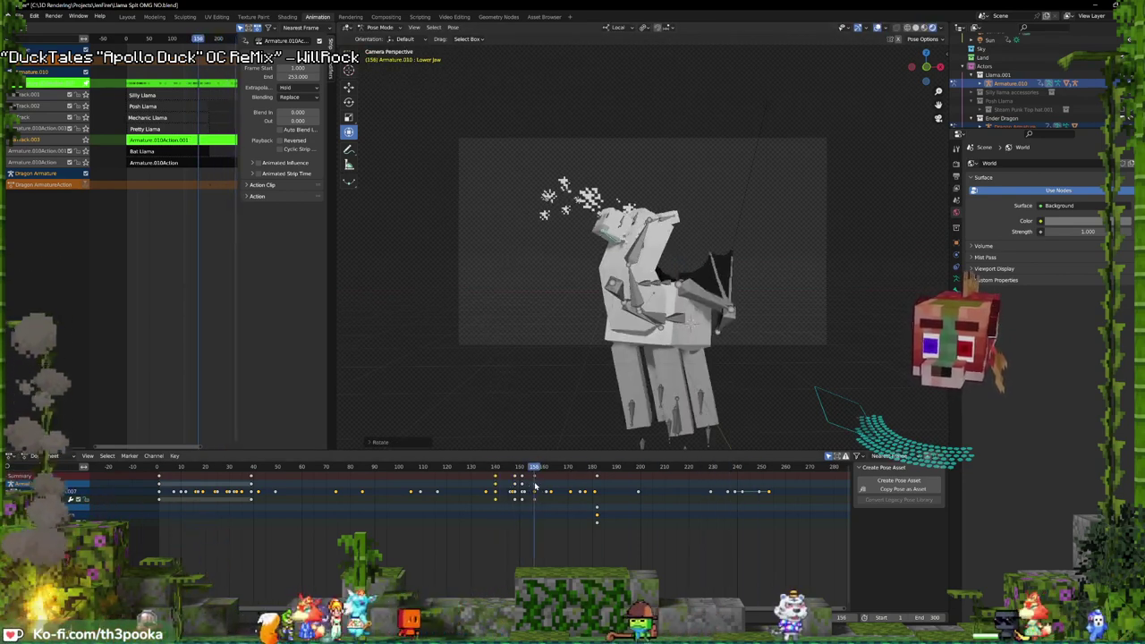
{"action": "key", "text": "r"}
{"action": "key", "text": "x"}
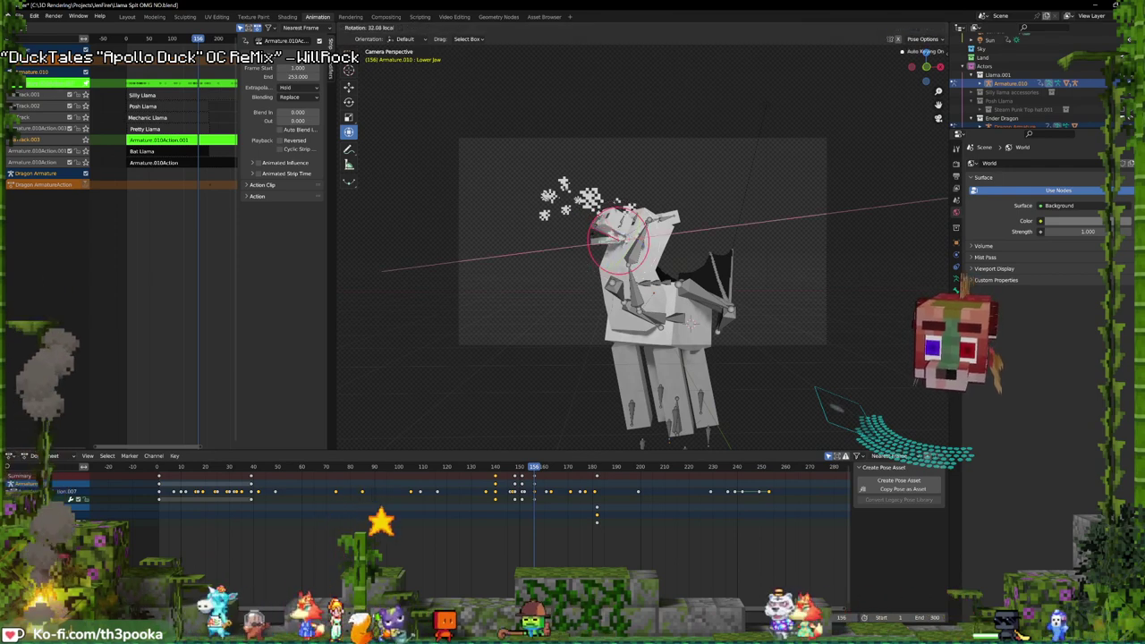
{"action": "key", "text": "Return"}
{"action": "key", "text": "space"}
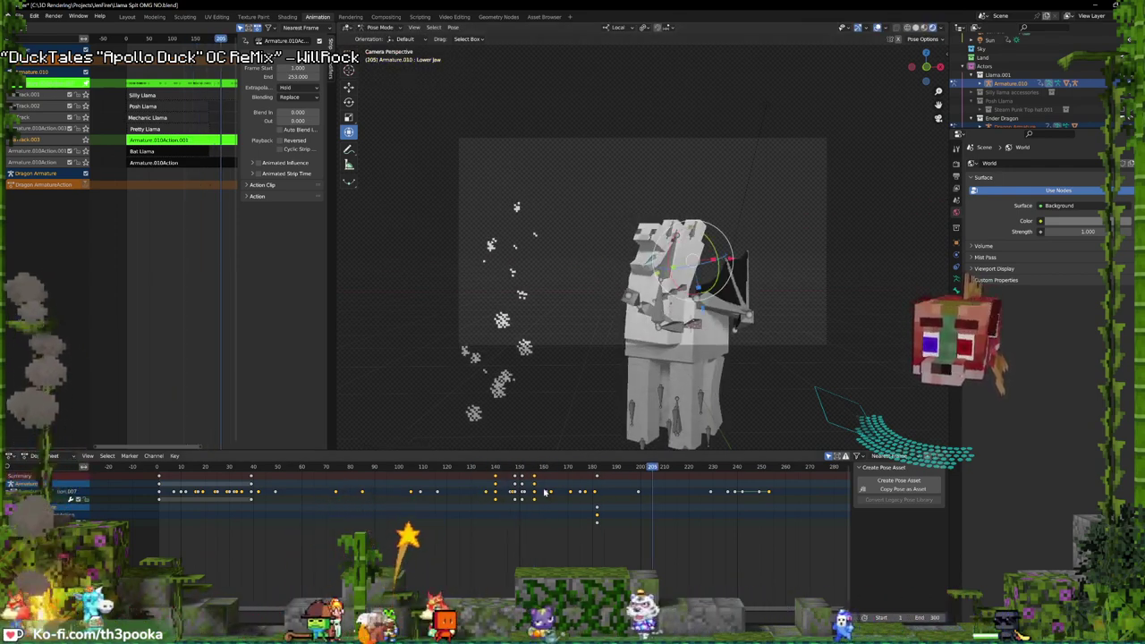
- Rotate the Lower Jaw bone on its local axis at frame 167 to key it there, and play the animation
{"action": "left_click_drag", "start_coordinate": [545, 492], "coordinate": [560, 492]}
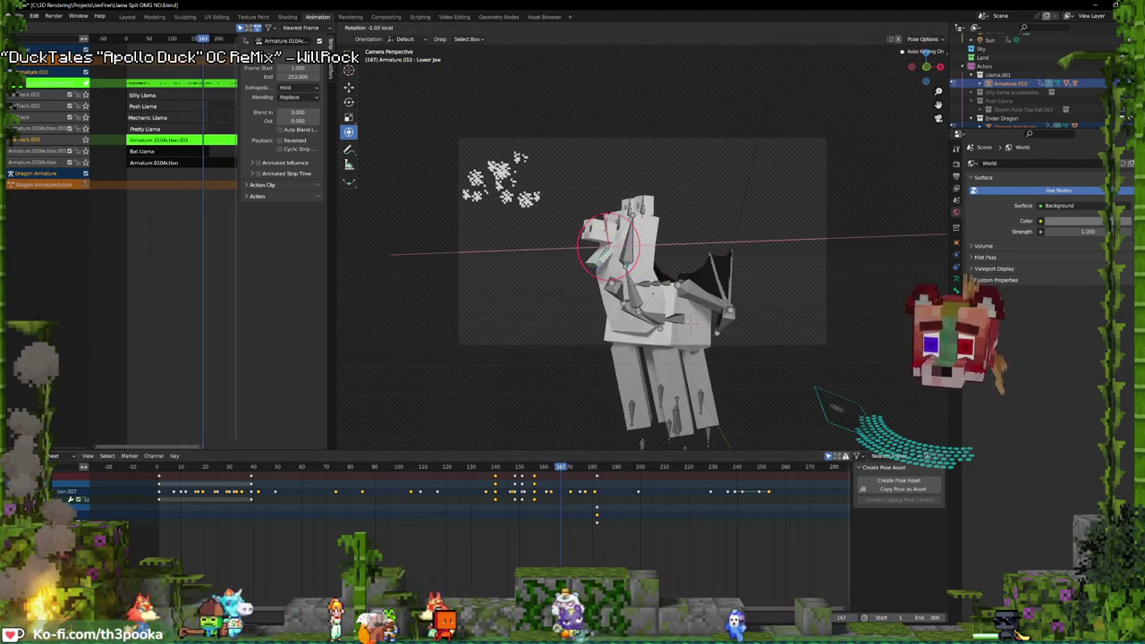
{"action": "key", "text": "space"}
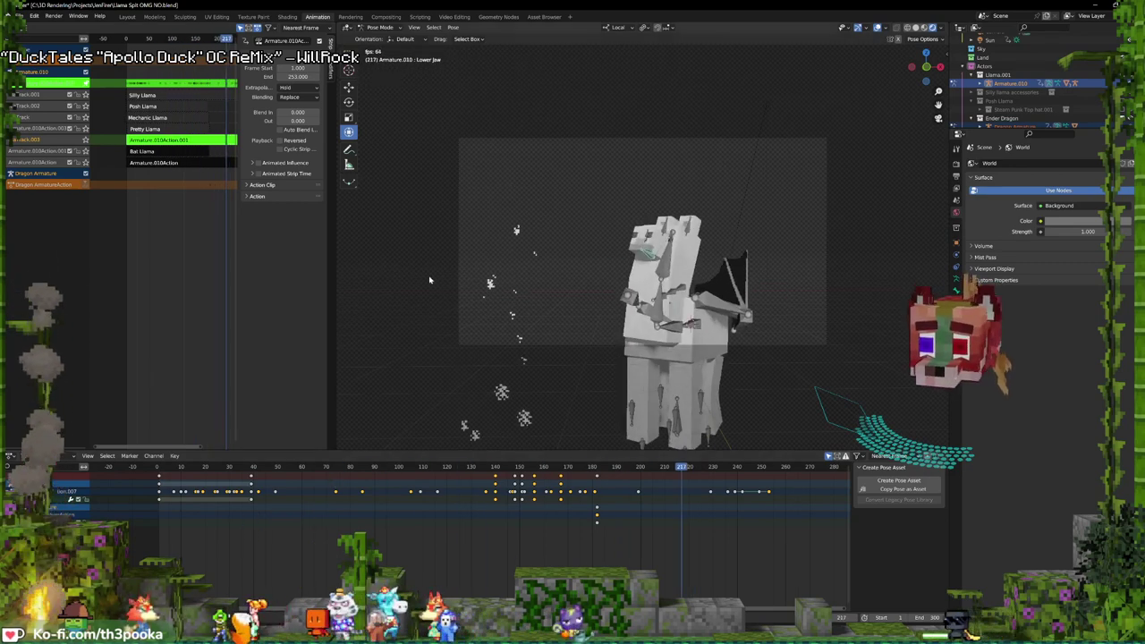
{"action": "key", "text": "space"}
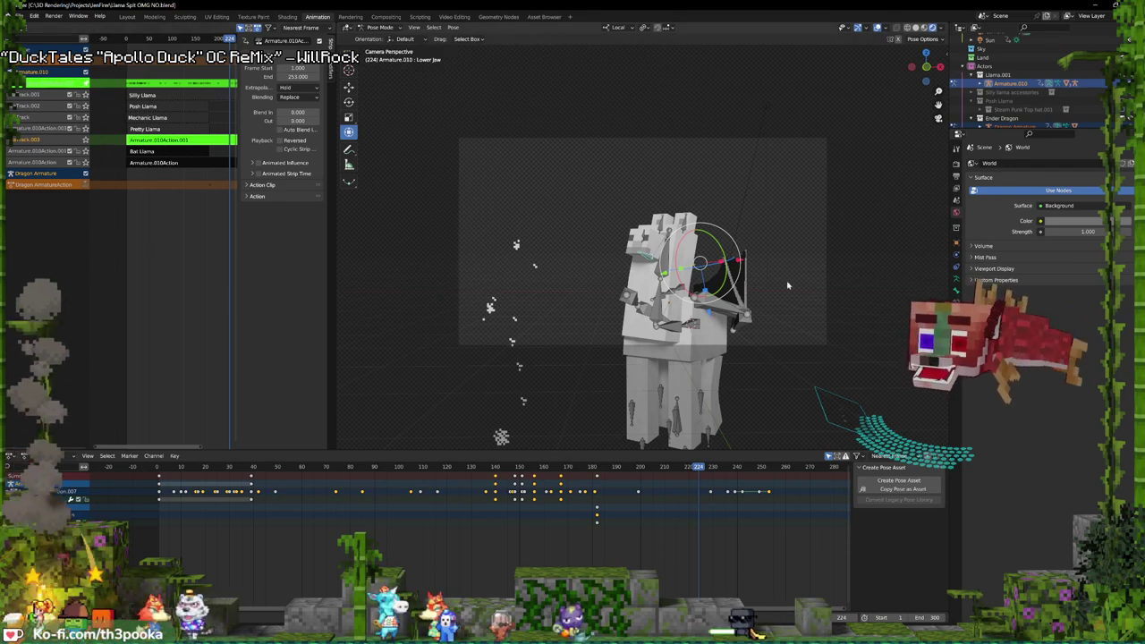
- Return to Object Mode and move the new spit smear particles into a new collection inside Emissions
{"action": "key", "text": "Tab"}
{"action": "key", "text": "Tab"}
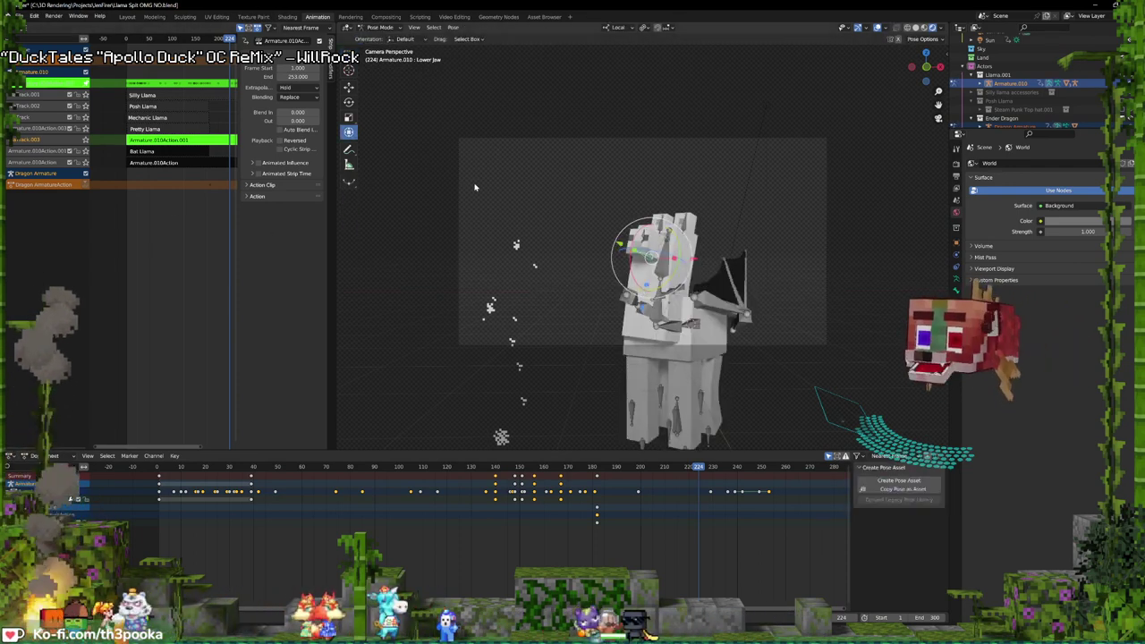
{"action": "key", "text": "ctrl+Tab"}
{"action": "left_click", "coordinate": [515, 247]}
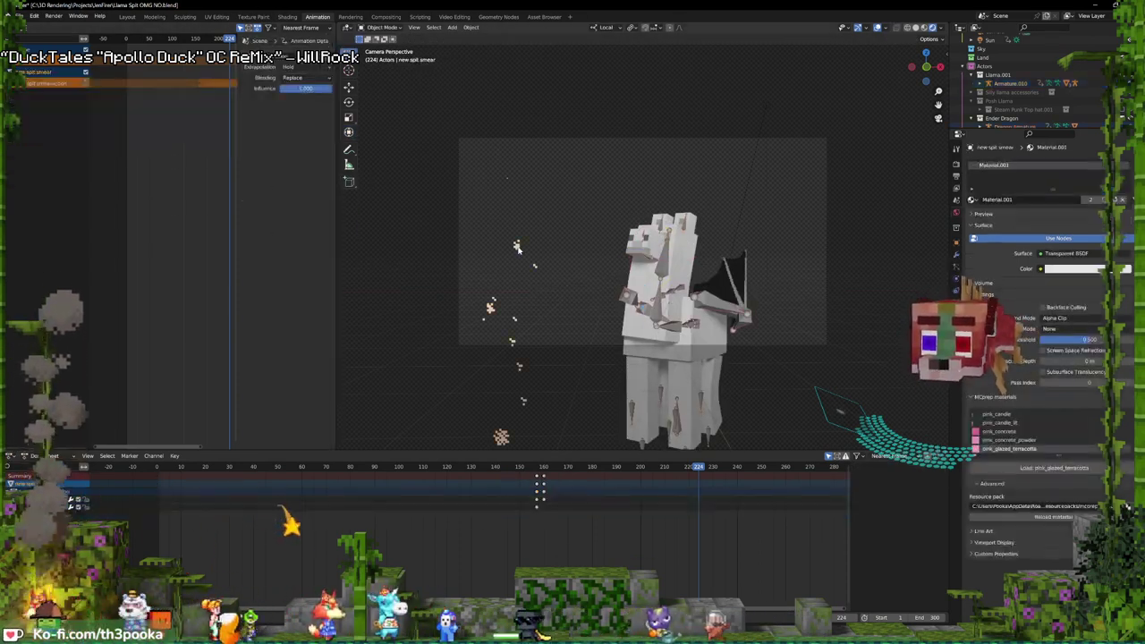
{"action": "scroll", "coordinate": [1040, 94], "scroll_direction": "down", "scroll_amount": 4}
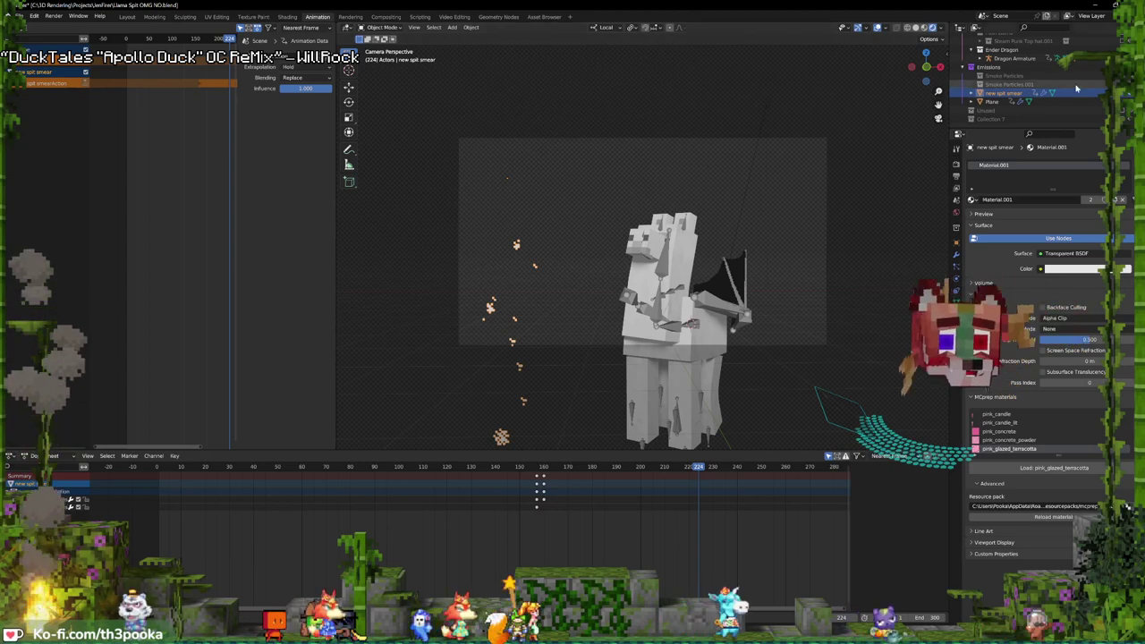
{"action": "right_click", "coordinate": [987, 66]}
{"action": "left_click", "coordinate": [943, 57]}
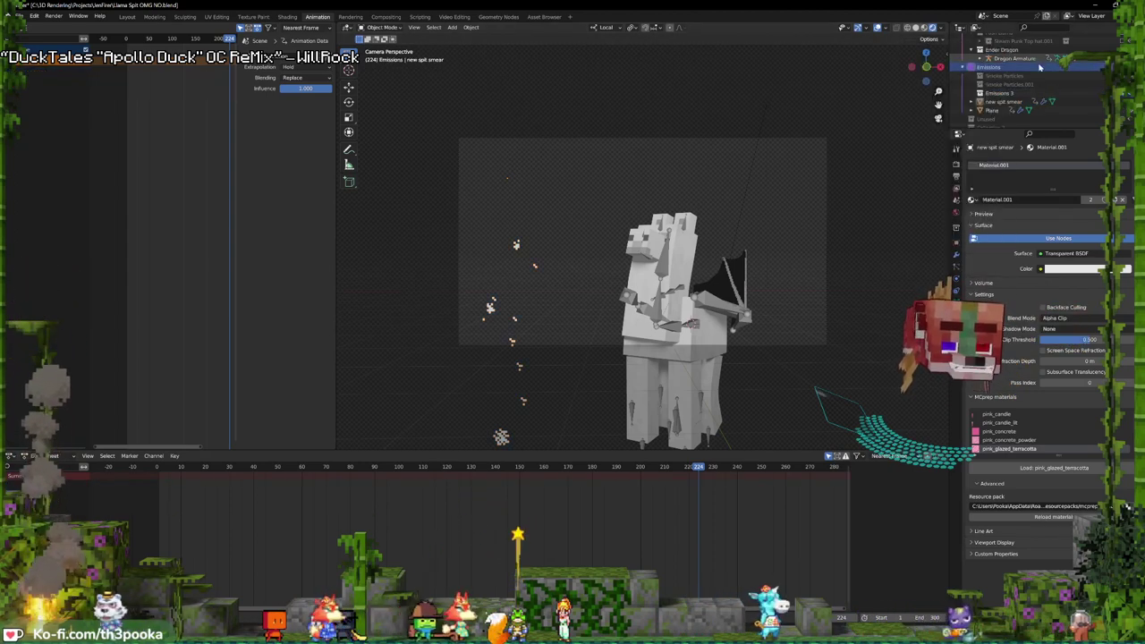
{"action": "left_click_drag", "start_coordinate": [999, 103], "coordinate": [1002, 93]}
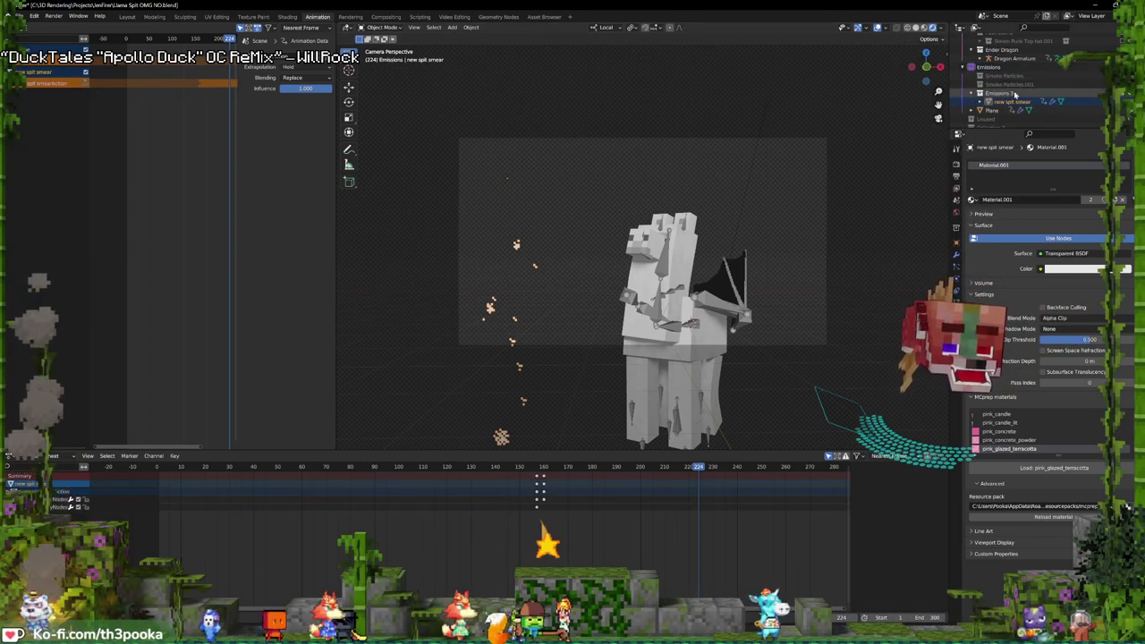
- Duplicate the new spit smear's Emissions 3 collection and rename the copied object as Dragond smear
{"action": "right_click", "coordinate": [1014, 93]}
{"action": "left_click", "coordinate": [971, 99]}
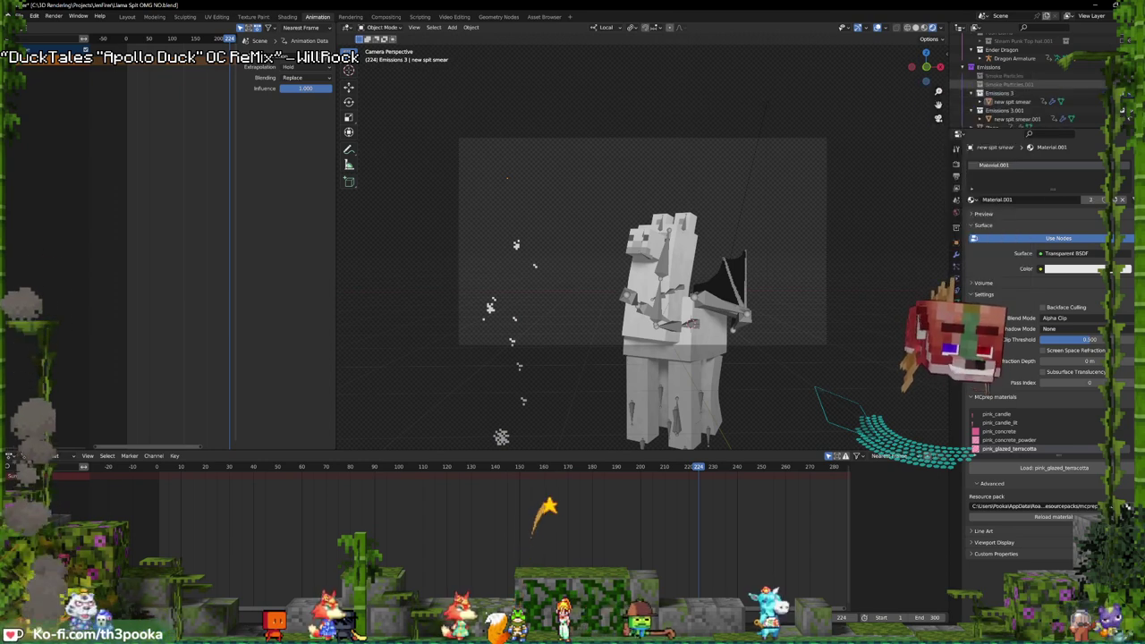
{"action": "left_click", "coordinate": [1013, 109]}
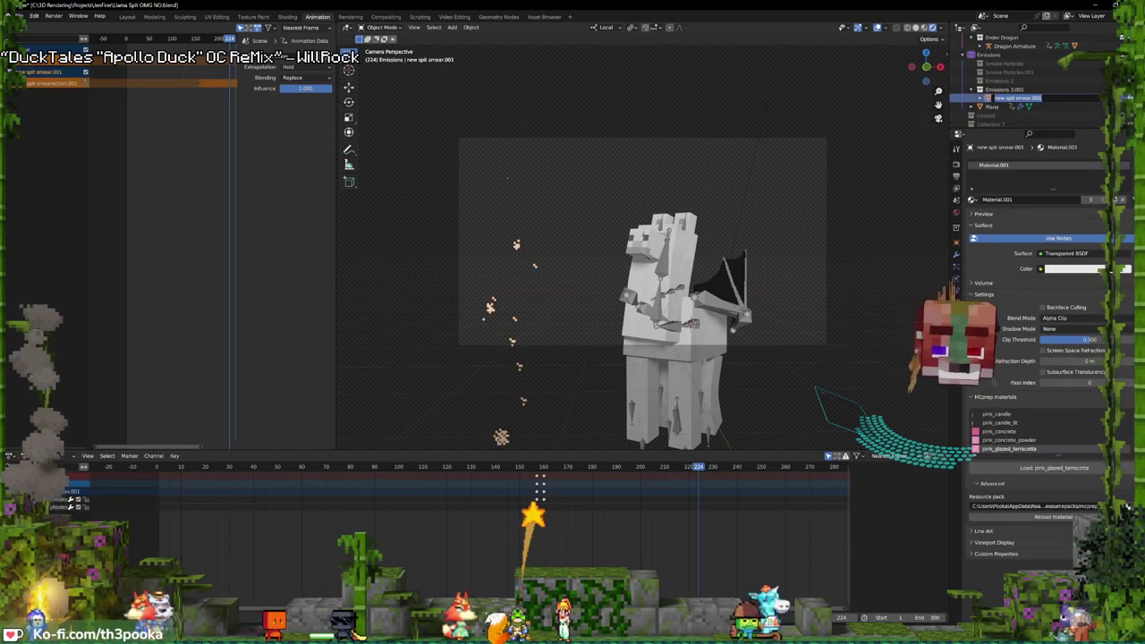
{"action": "type", "text": "Dragon"}
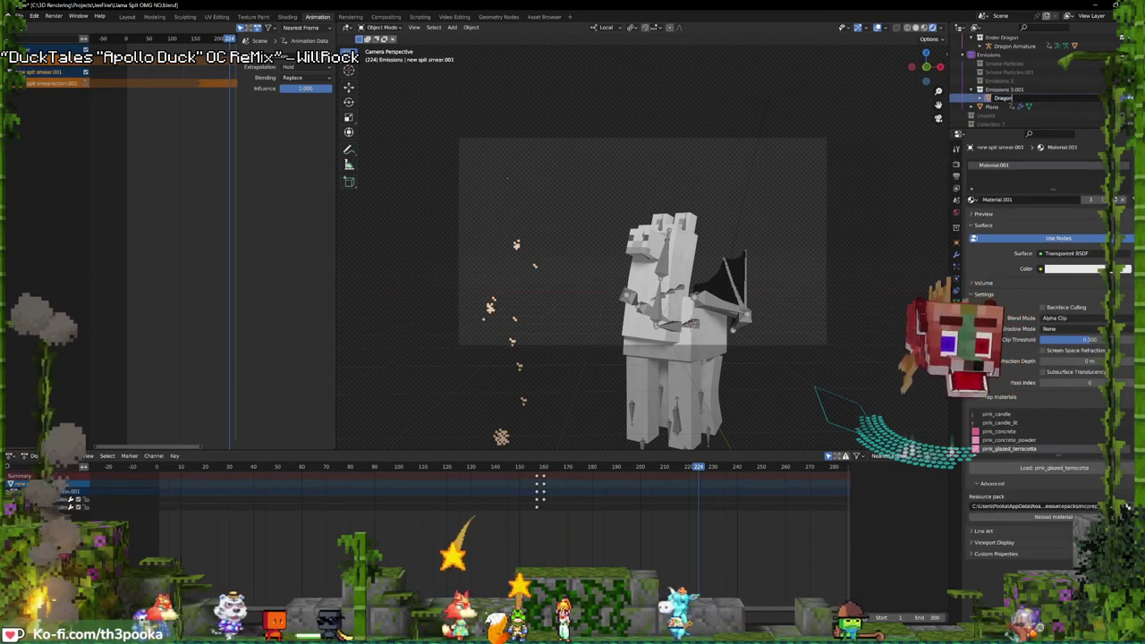
{"action": "type", "text": "d smear"}
{"action": "key", "text": "Return"}
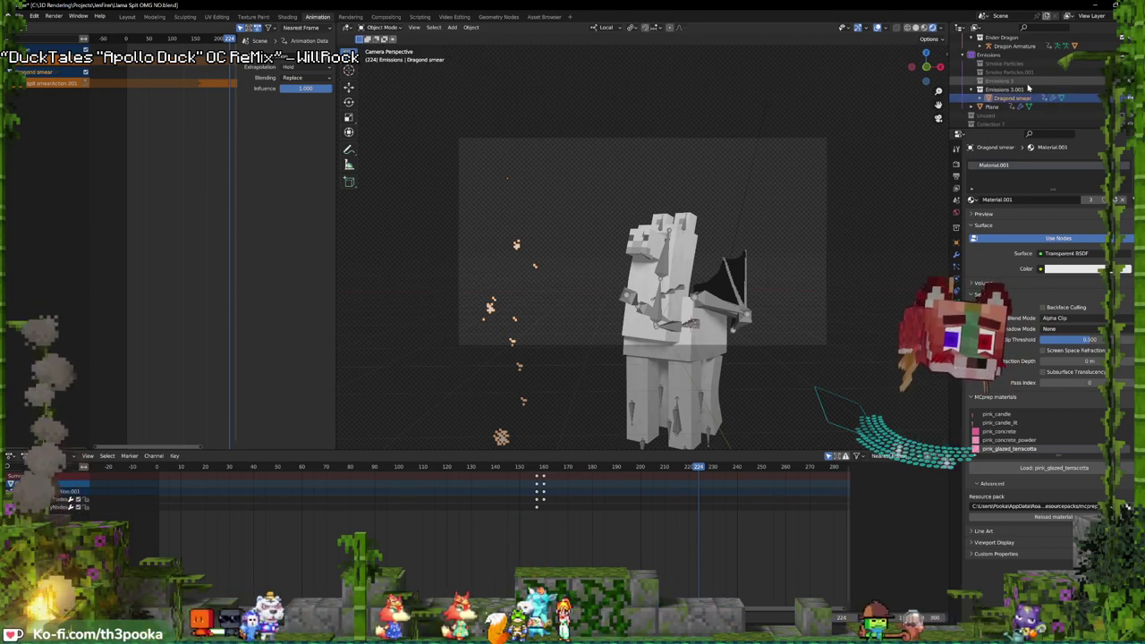
{"action": "left_click", "coordinate": [1007, 98]}
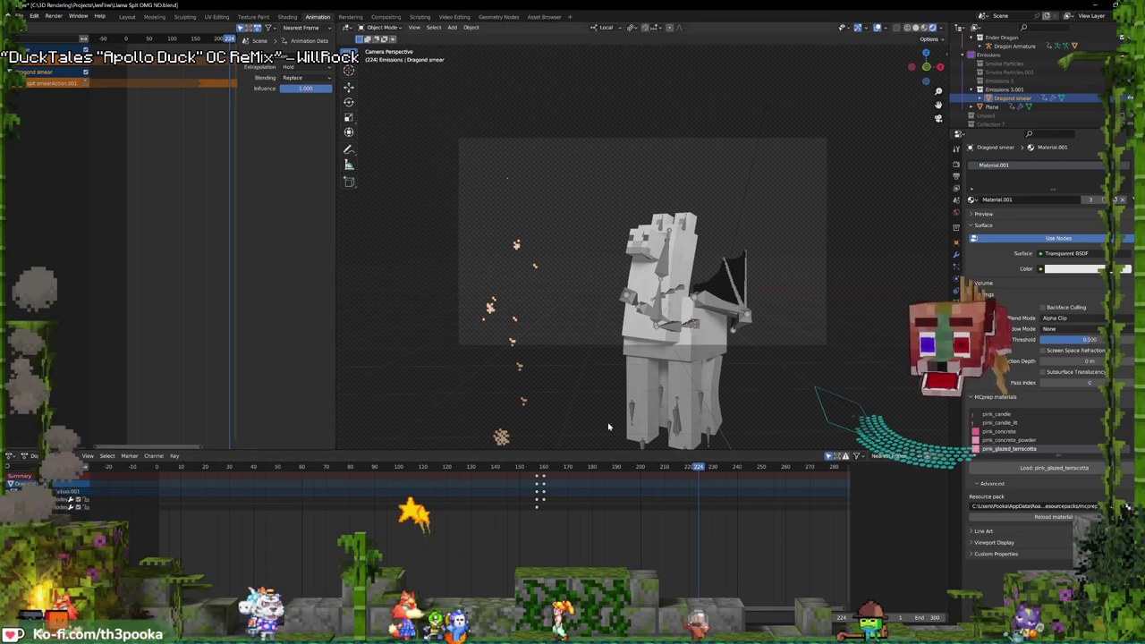
- Lower the Dragond smear's Geometry Nodes Value to about 26 at frame 300, key it, and play the animation
{"action": "left_click", "coordinate": [955, 255]}
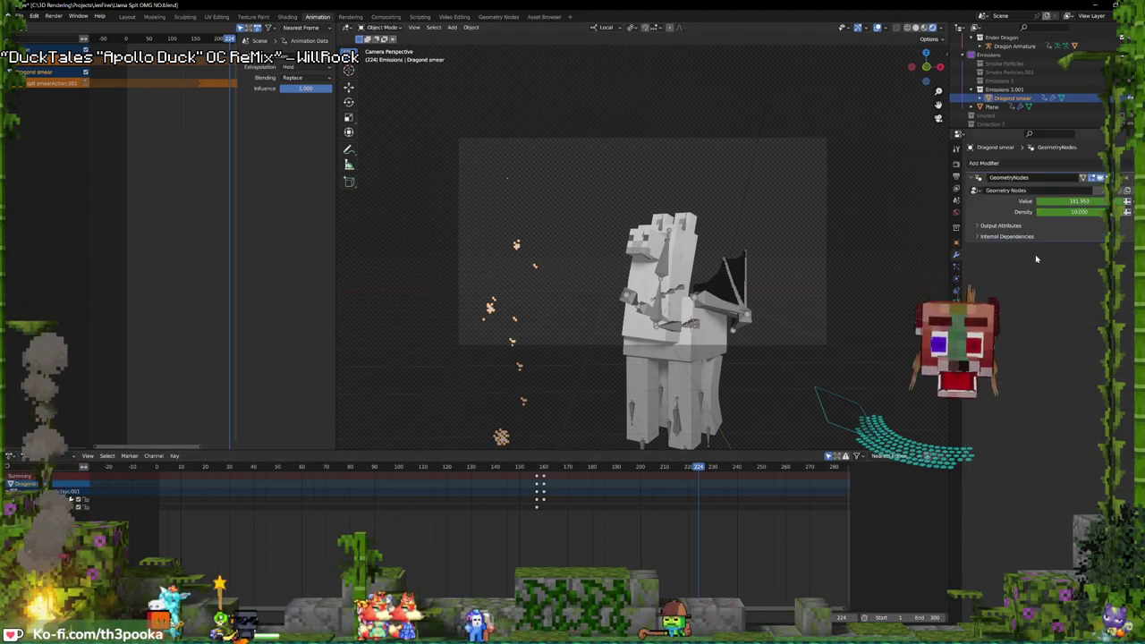
{"action": "scroll", "coordinate": [531, 516], "scroll_direction": "down", "scroll_amount": 12}
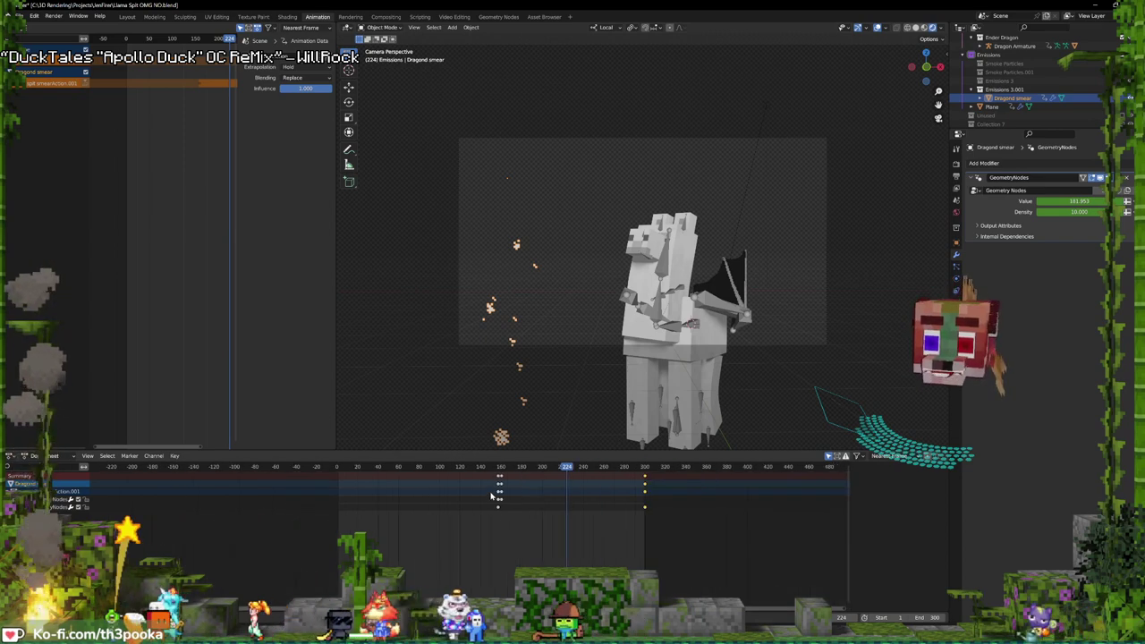
{"action": "right_click_drag", "start_coordinate": [496, 494], "coordinate": [525, 493], "text": "shift"}
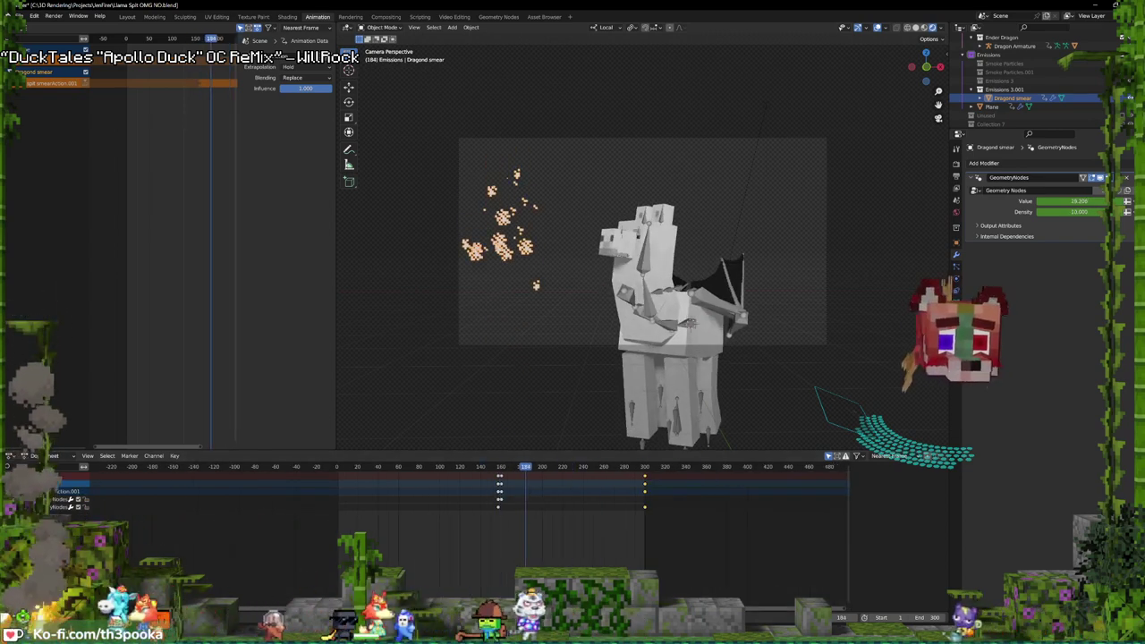
{"action": "left_click", "coordinate": [644, 494]}
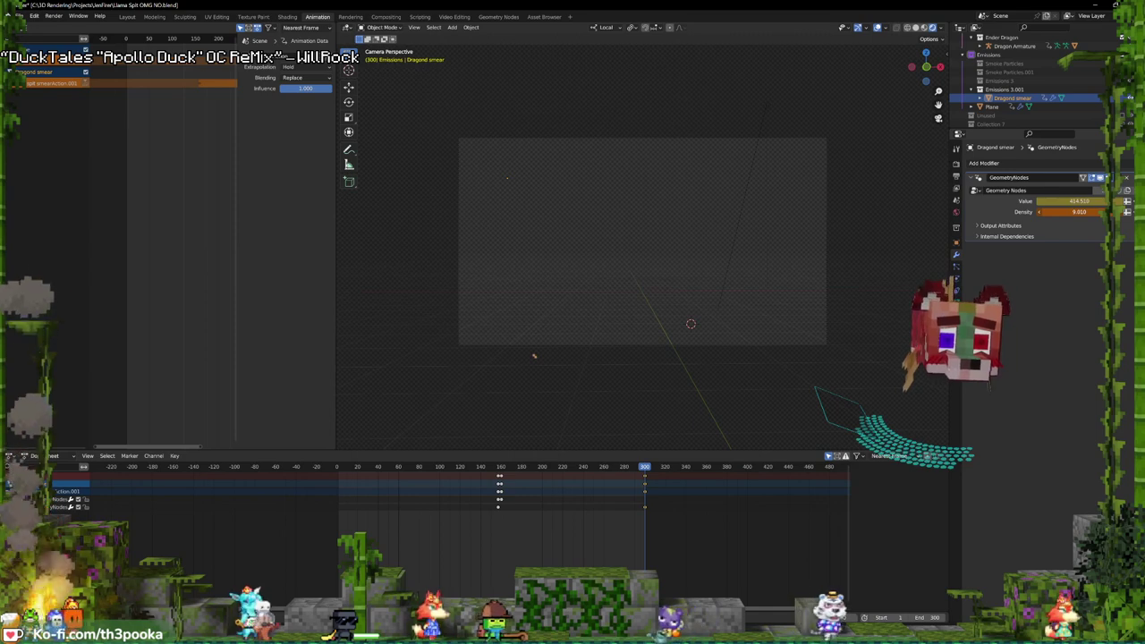
{"action": "key", "text": "ctrl+z"}
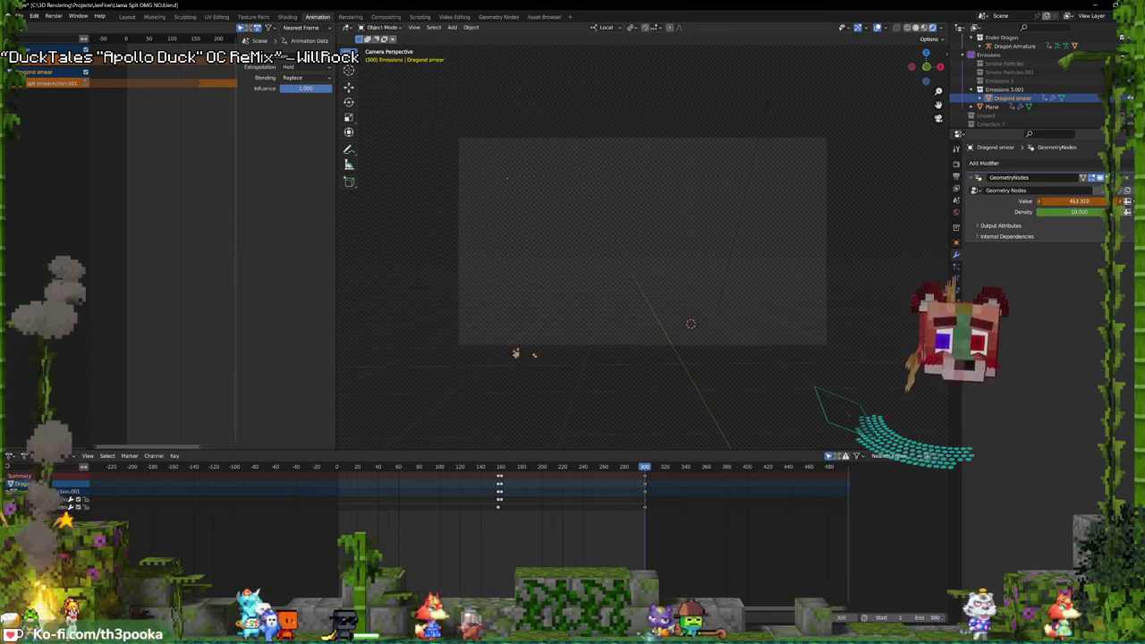
{"action": "left_click_drag", "start_coordinate": [1079, 201], "coordinate": [1036, 201]}
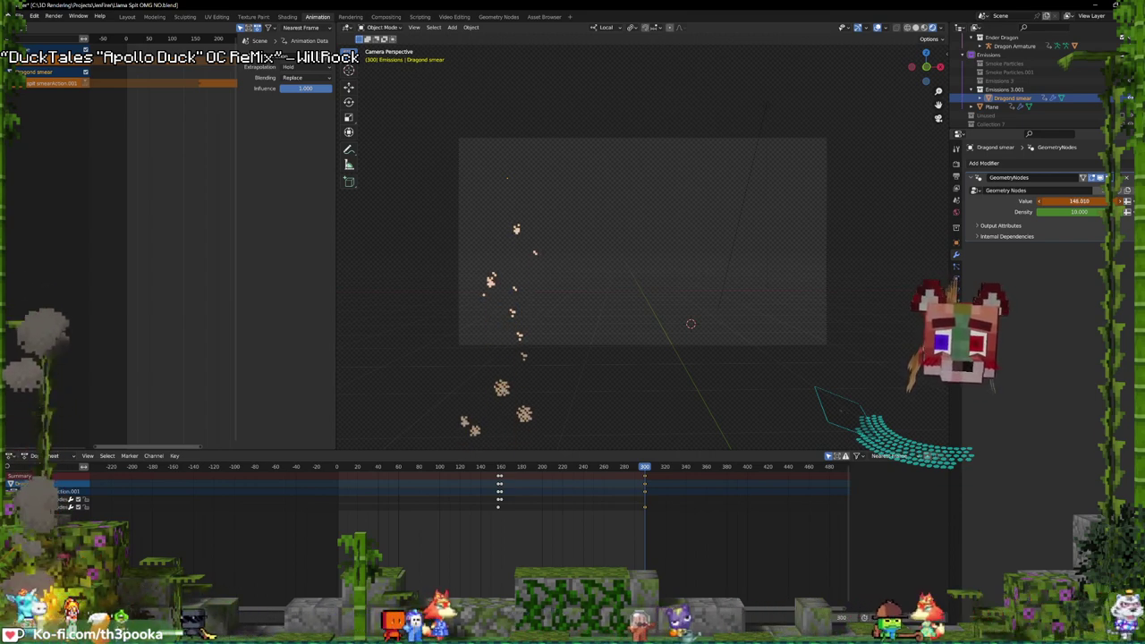
{"action": "left_click_drag", "start_coordinate": [1073, 201], "coordinate": [1055, 201]}
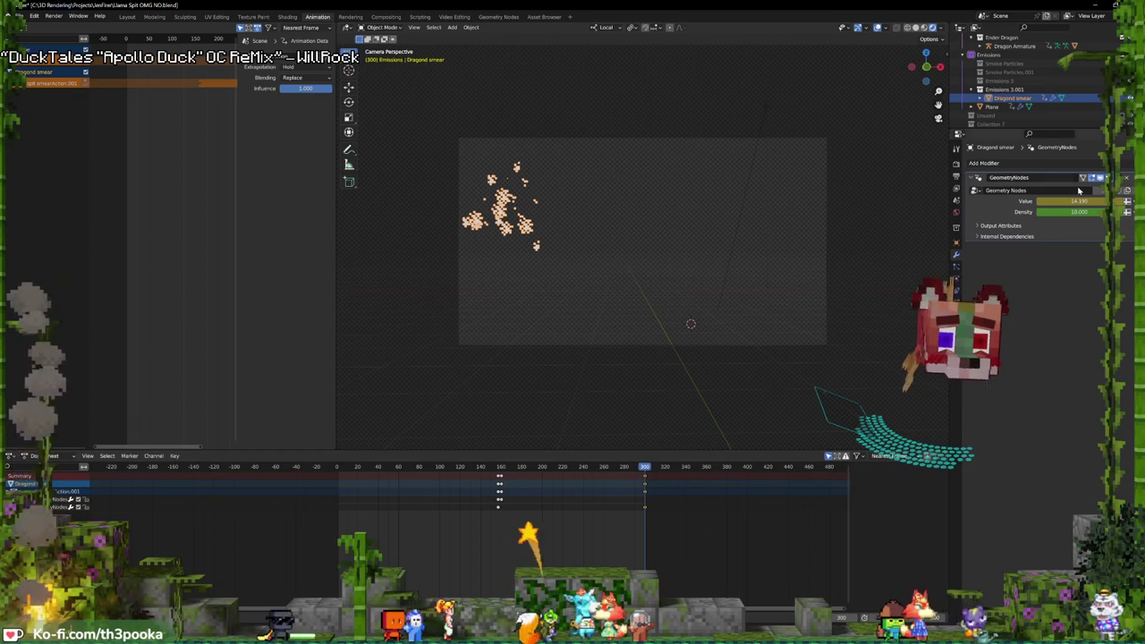
{"action": "left_click_drag", "start_coordinate": [1069, 201], "coordinate": [1087, 202]}
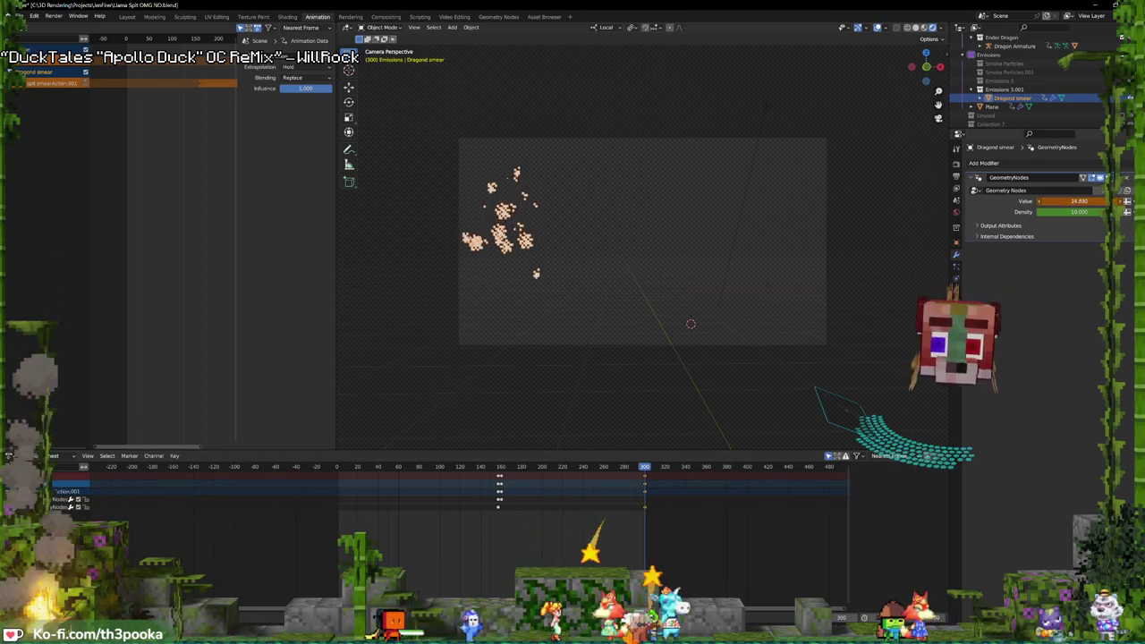
{"action": "right_click_drag", "start_coordinate": [502, 493], "coordinate": [481, 498], "text": "shift"}
{"action": "key", "text": "space"}
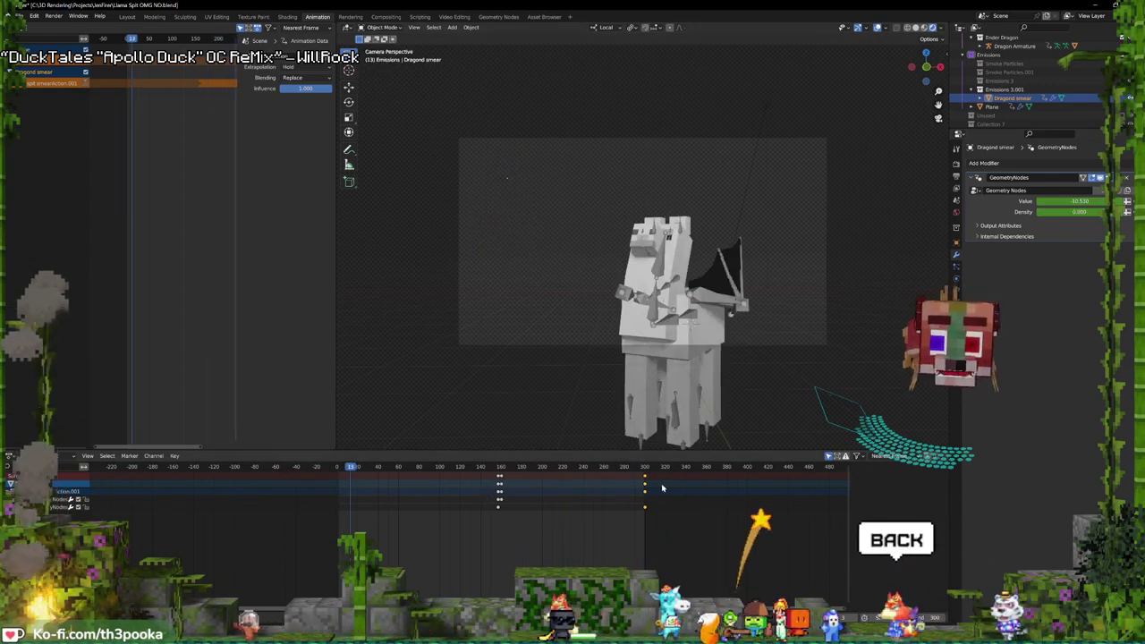
{"action": "key", "text": "space"}
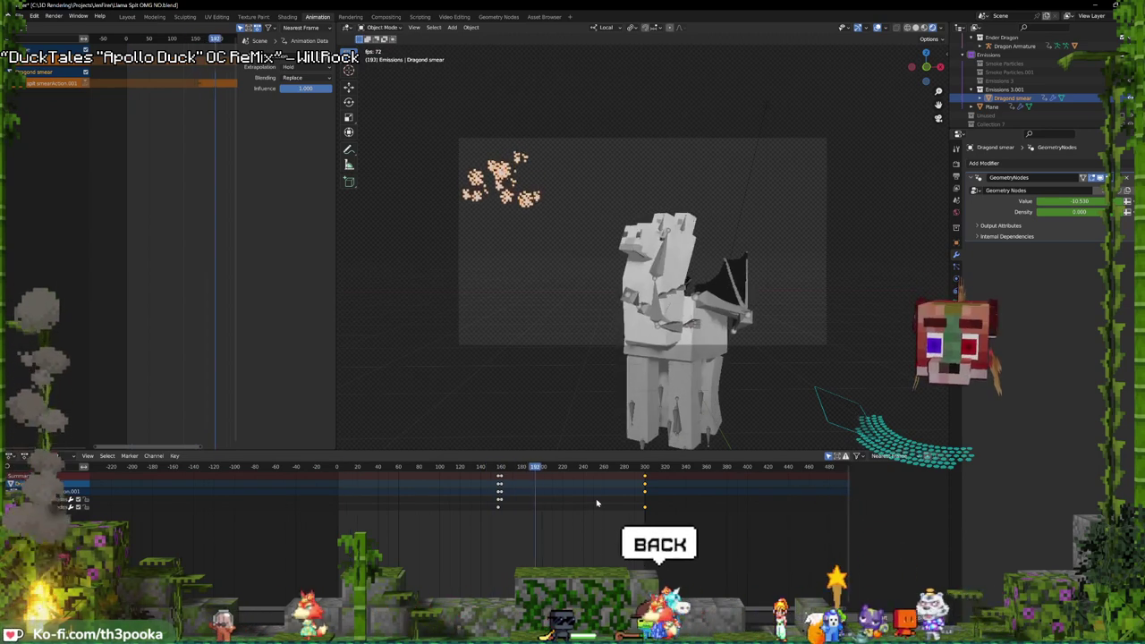
- Duplicate the Dragond smear's Value keyframe from about frame 160 to frame 206 as a hold, and play the animation
{"action": "key", "text": "space"}
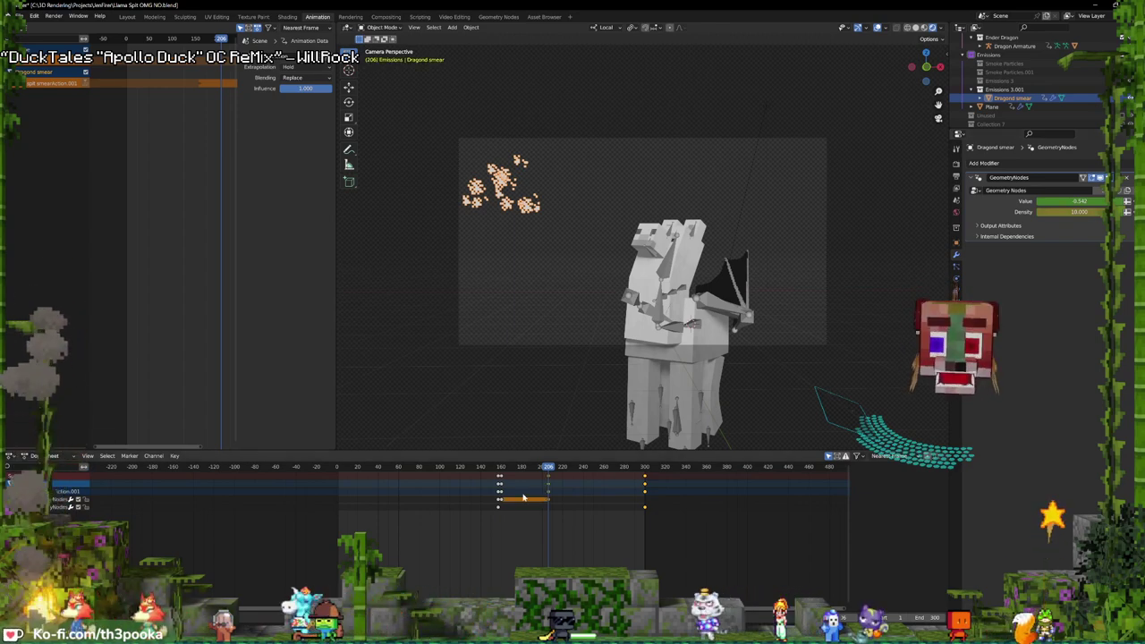
{"action": "key", "text": "space"}
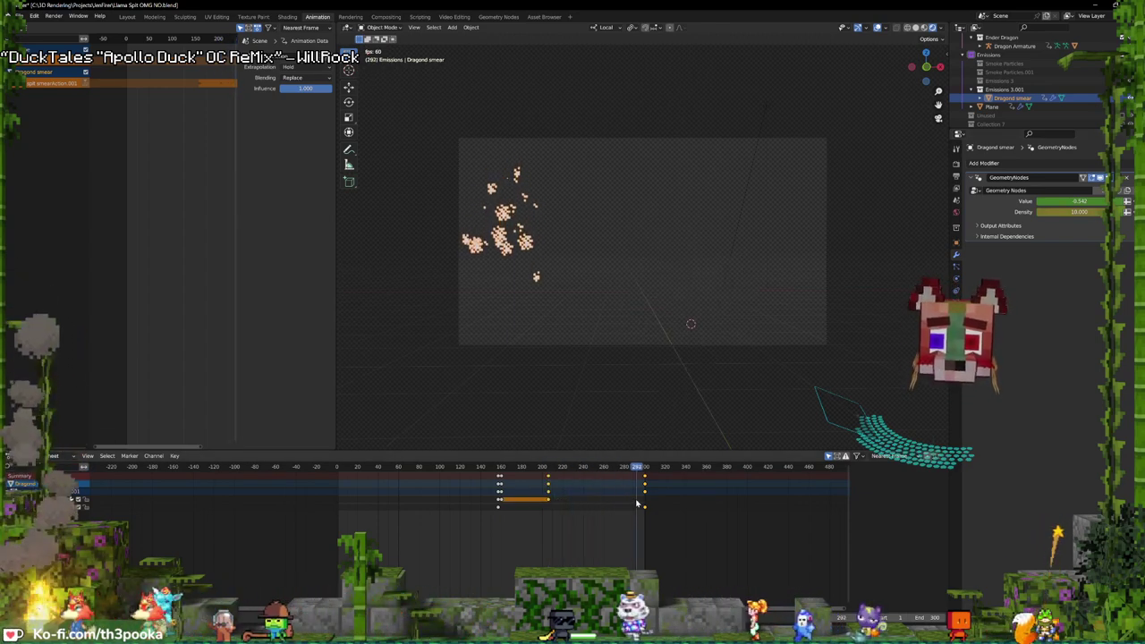
{"action": "key", "text": "space"}
- Set the Dragond smear's Density to 0 at frame 300, insert a keyframe, and play the animation
{"action": "right_click", "coordinate": [643, 492], "text": "shift"}
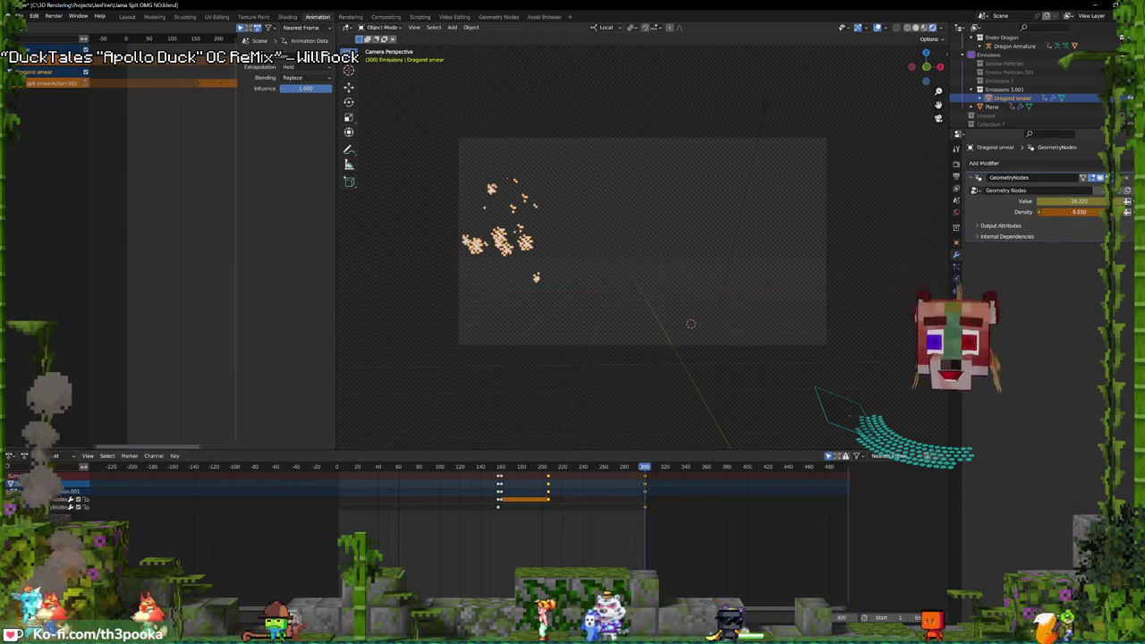
{"action": "left_click_drag", "start_coordinate": [1073, 212], "coordinate": [1038, 212]}
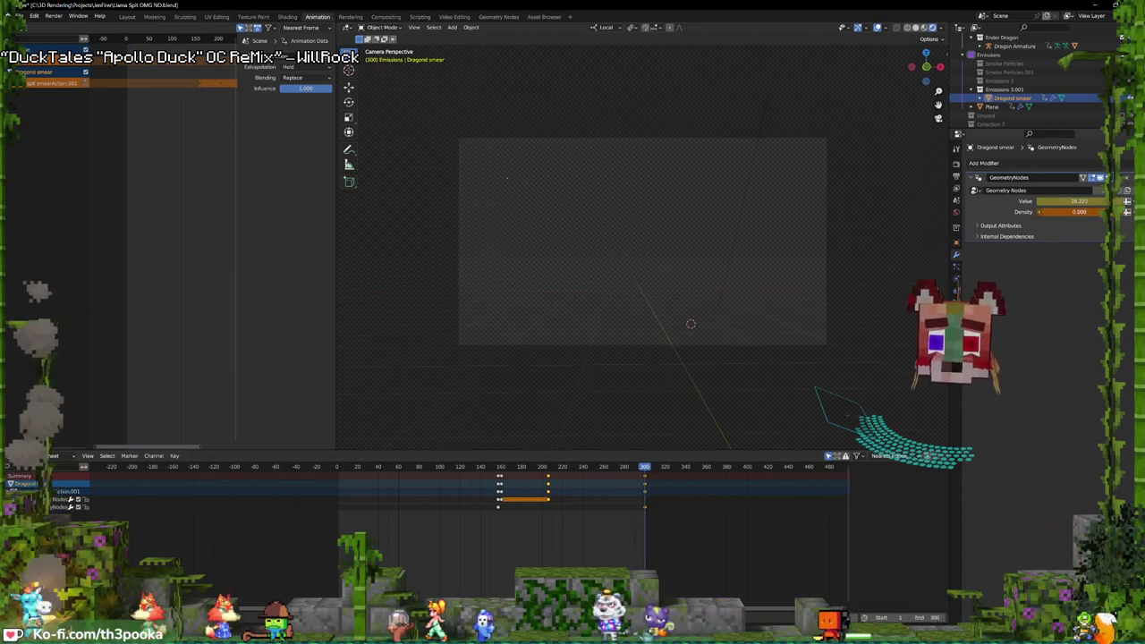
{"action": "key", "text": "i"}
{"action": "key", "text": "space"}
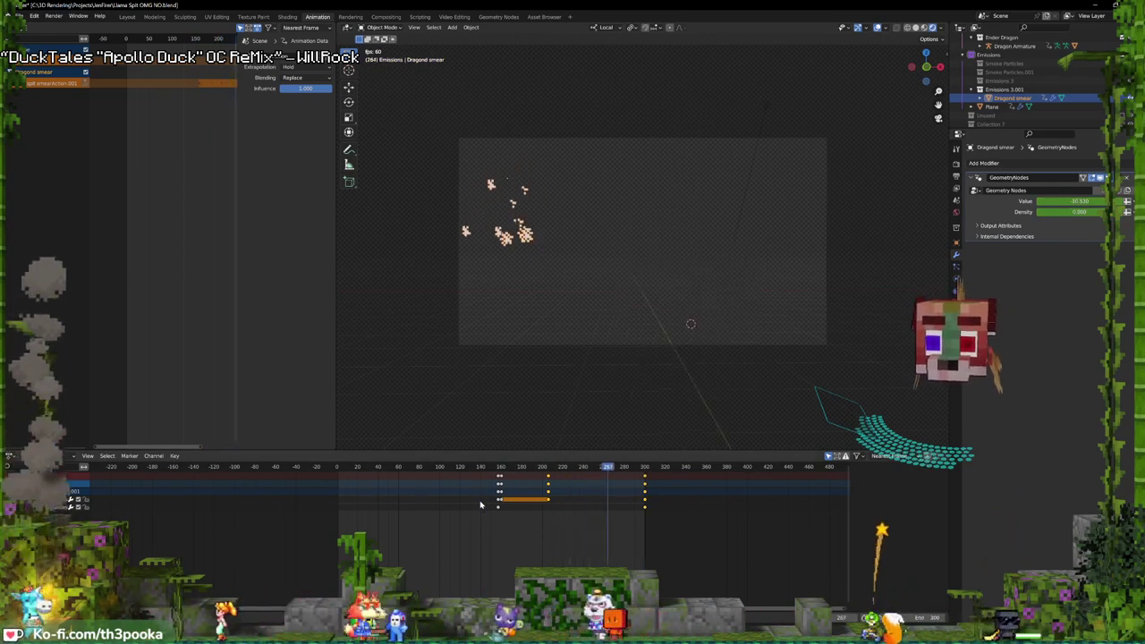
{"action": "key", "text": "space"}
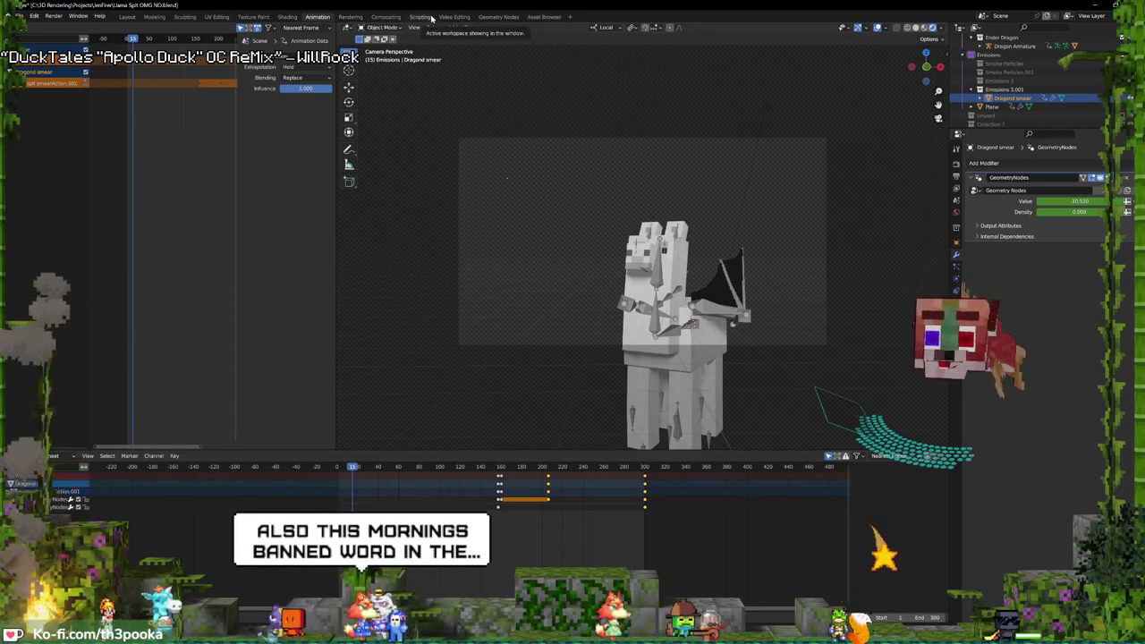
- Make the Dragond smear's node tree a single-user copy in the Geometry Nodes workspace and go to frame 159
{"action": "left_click", "coordinate": [502, 17]}
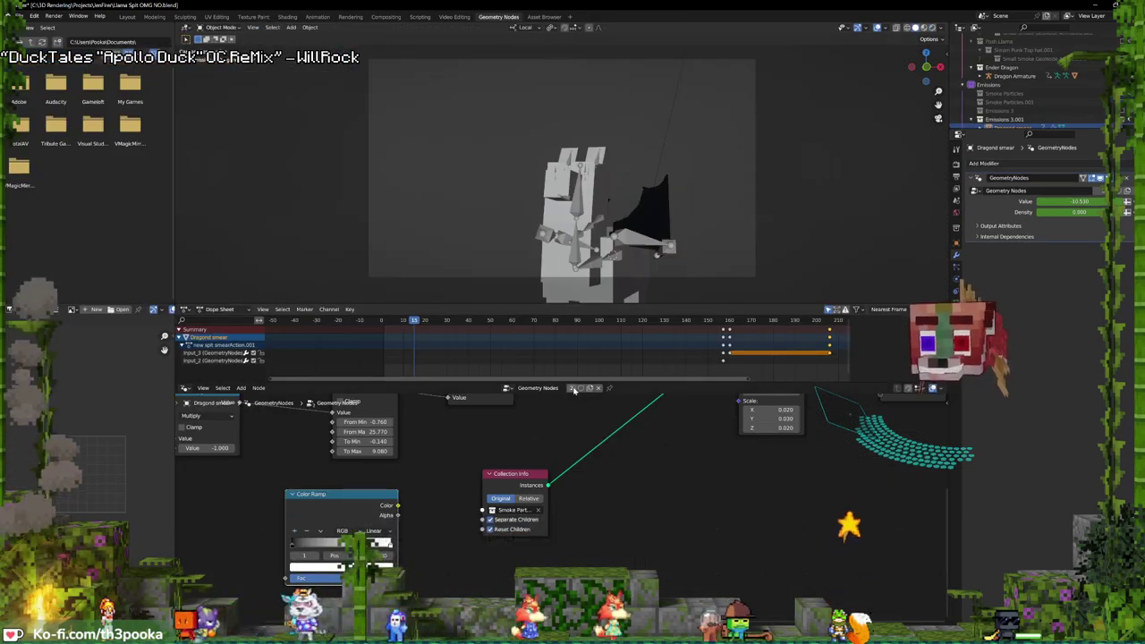
{"action": "middle_click_drag", "start_coordinate": [746, 444], "coordinate": [692, 510]}
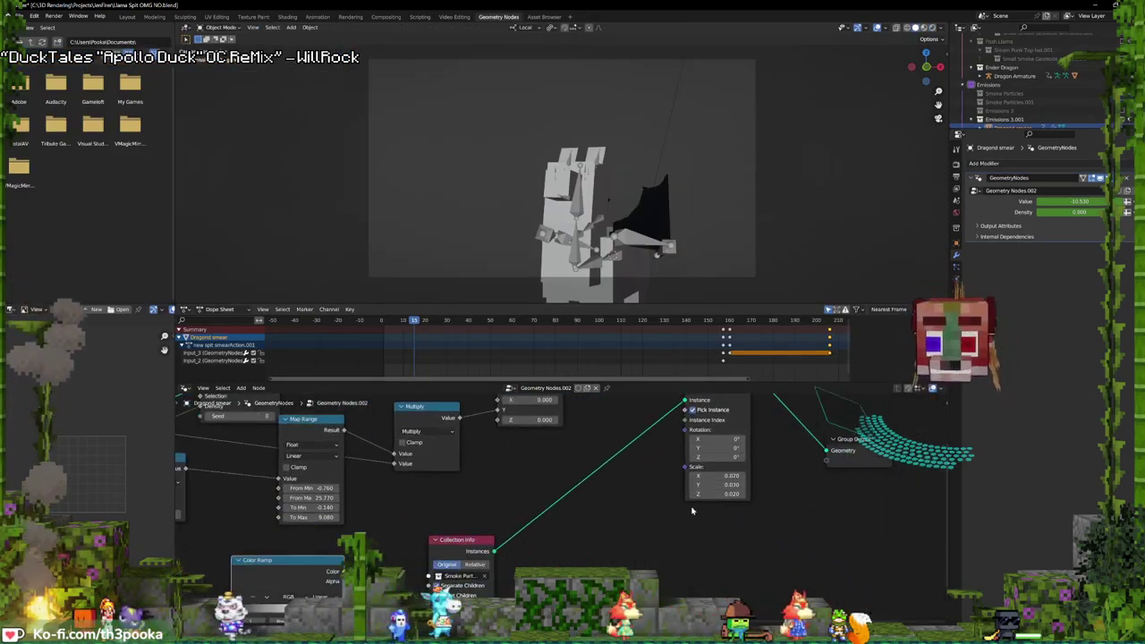
{"action": "left_click_drag", "start_coordinate": [539, 317], "coordinate": [728, 336]}
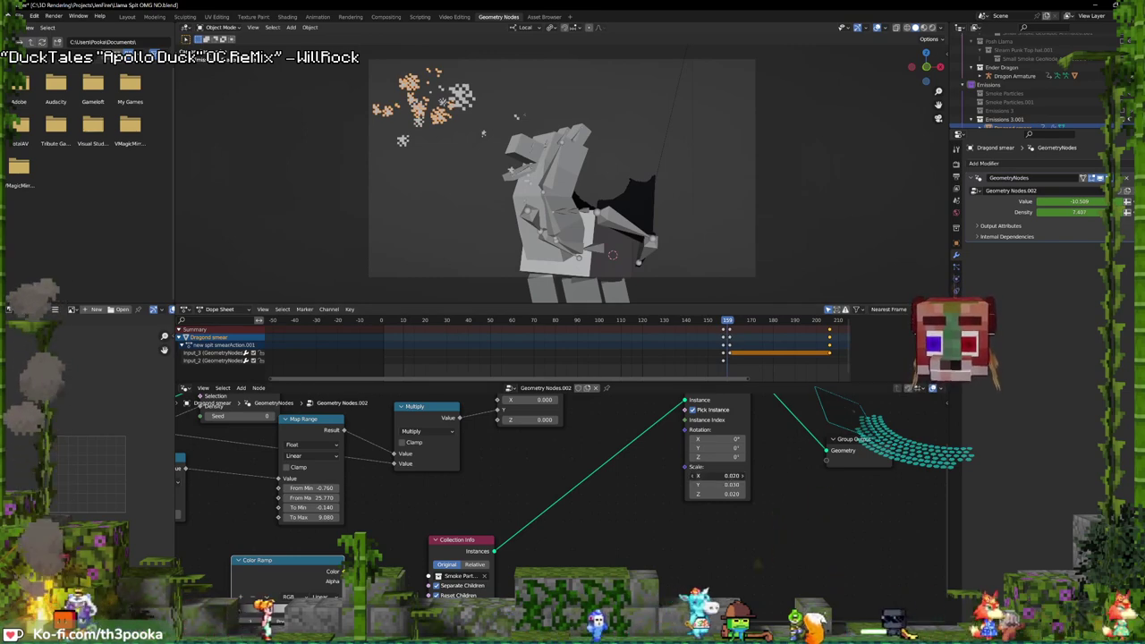
- Raise the particle instance Scale in the Dragond smear's node tree to about 0.08, 0.09 and 0.08 for X, Y and Z
{"action": "left_click_drag", "start_coordinate": [715, 475], "coordinate": [747, 476]}
{"action": "left_click_drag", "start_coordinate": [716, 476], "coordinate": [707, 475]}
- Duplicate the Smoke Particles.001 collection under Emissions to get a separate set of smoke particles
{"action": "scroll", "coordinate": [1071, 109], "scroll_direction": "down", "scroll_amount": 2}
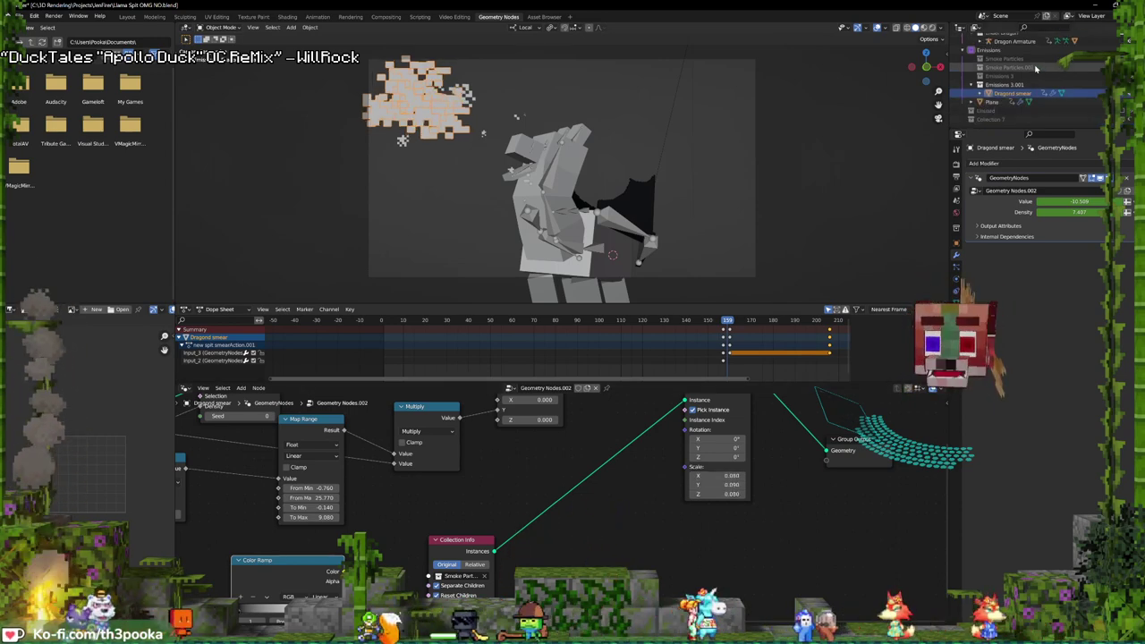
{"action": "left_click", "coordinate": [1035, 68]}
{"action": "right_click", "coordinate": [1034, 68]}
{"action": "left_click", "coordinate": [1004, 67]}
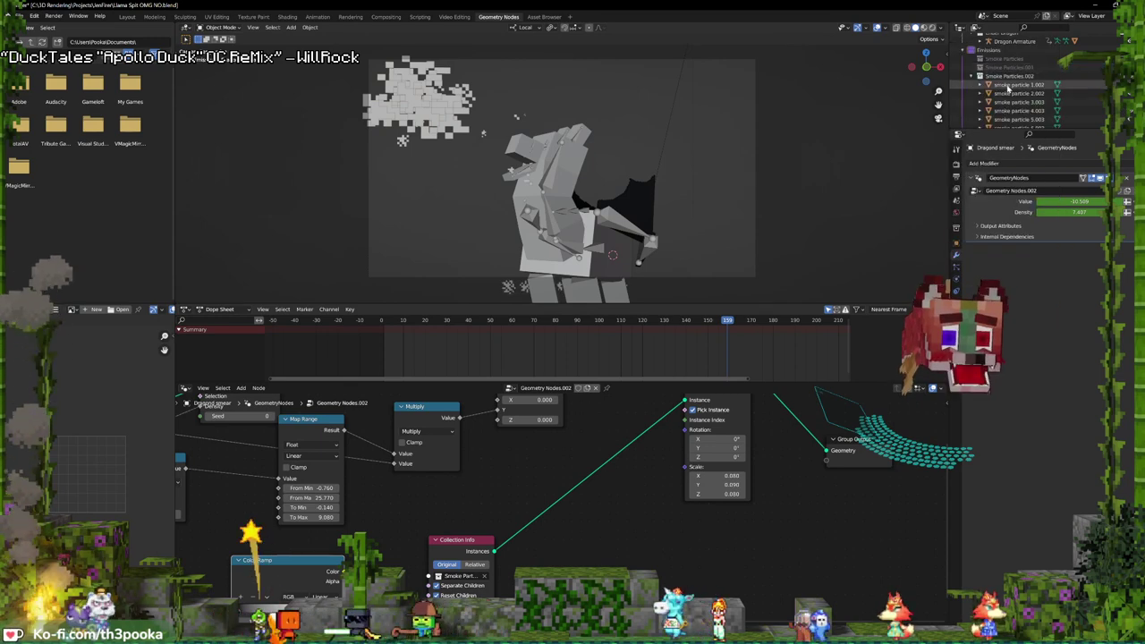
- Set the diffuse color of the material on smoke particle 1.002 in the new collection to saturated purple, hue about 0.72
{"action": "left_click", "coordinate": [1007, 87]}
{"action": "left_click", "coordinate": [956, 315]}
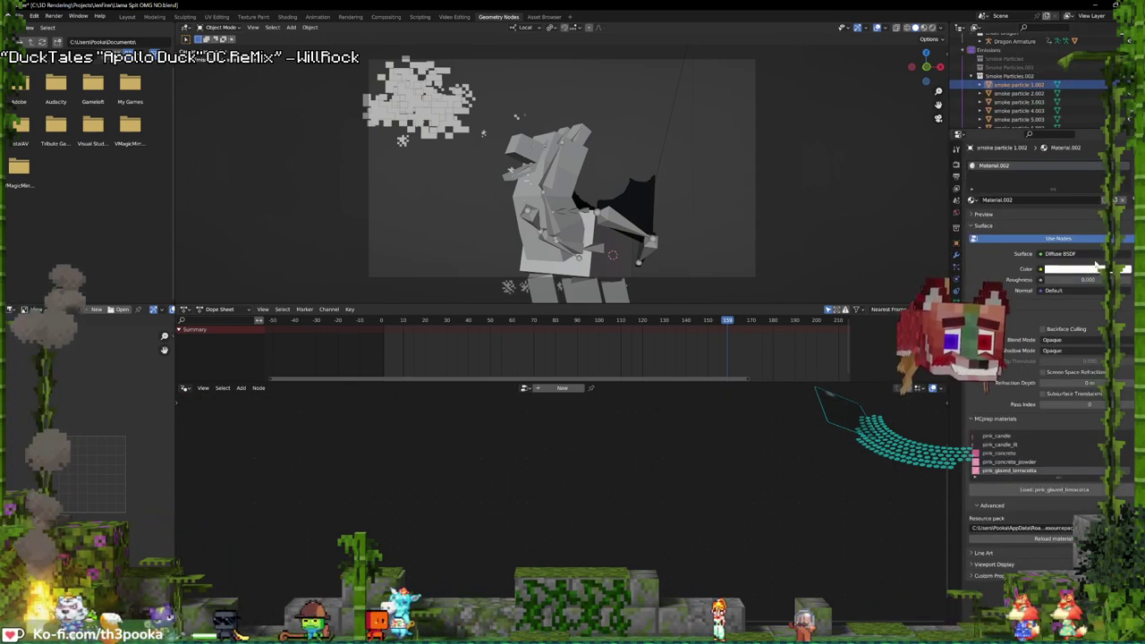
{"action": "left_click", "coordinate": [1098, 269]}
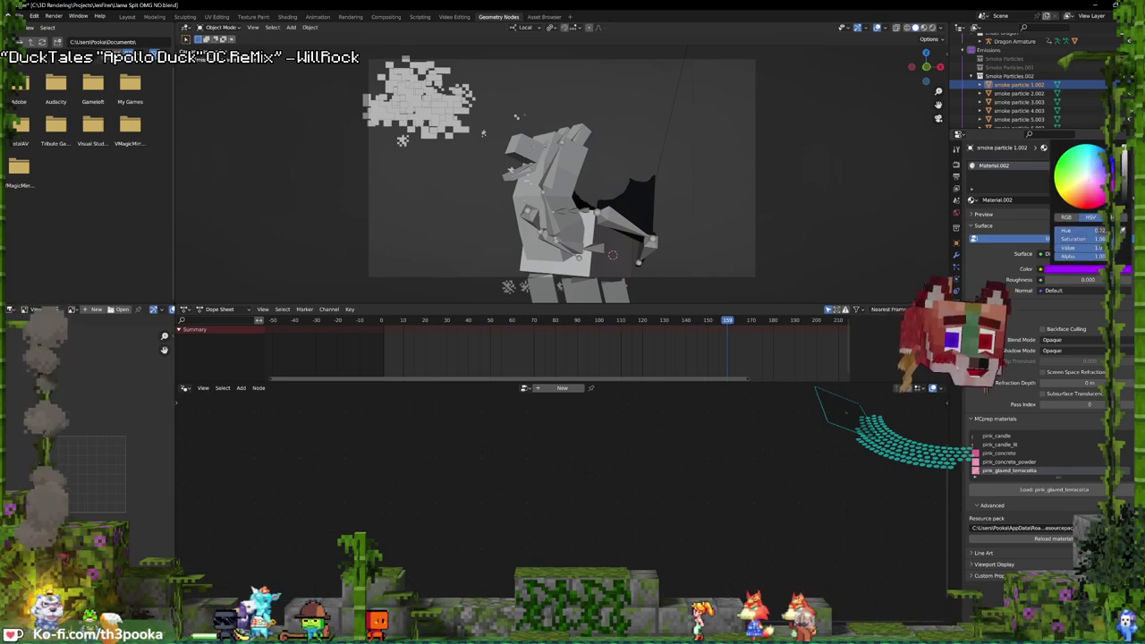
{"action": "left_click", "coordinate": [1098, 269]}
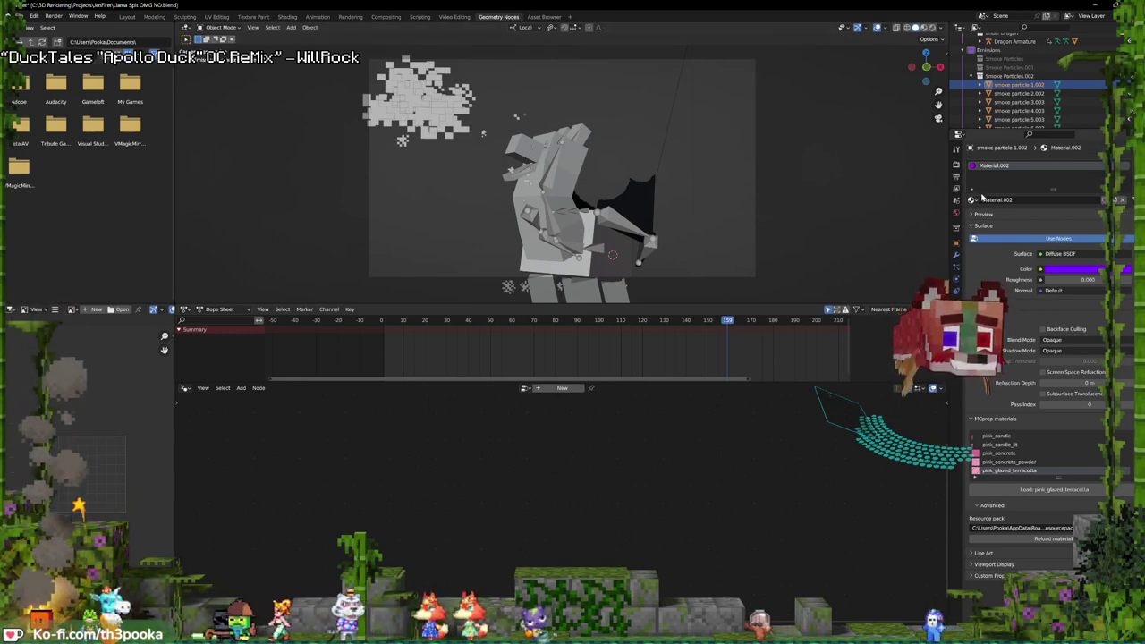
- Copy the purple material to all the other smoke particles in the duplicated collection and switch the viewport to Material Preview
{"action": "scroll", "coordinate": [1053, 105], "scroll_direction": "down", "scroll_amount": 3}
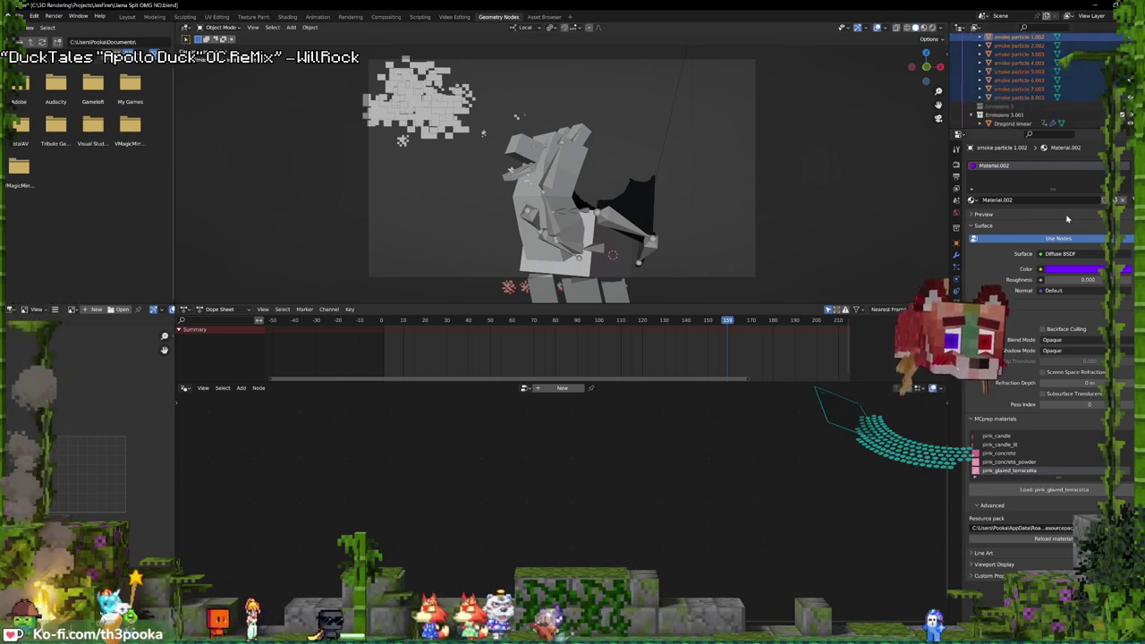
{"action": "right_click", "coordinate": [1112, 167]}
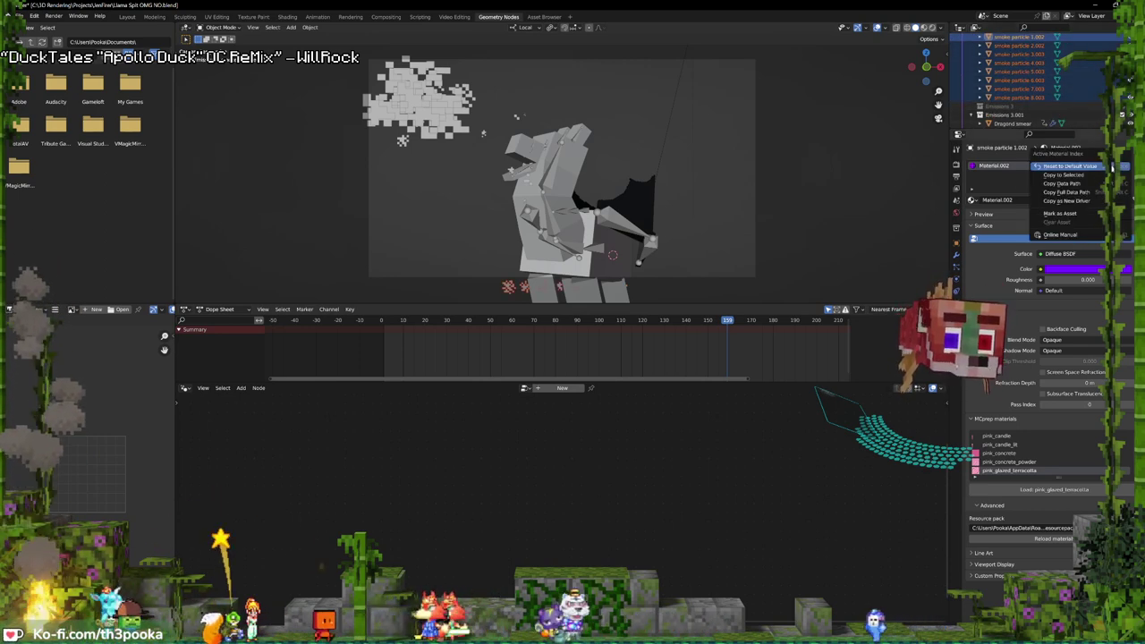
{"action": "left_click", "coordinate": [1126, 193]}
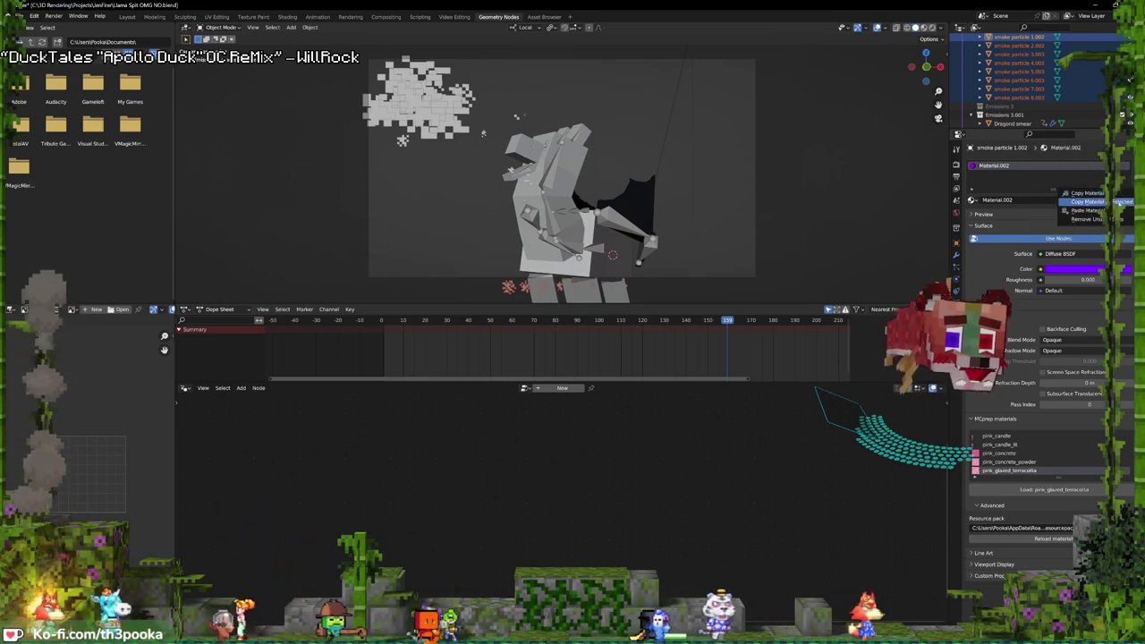
{"action": "left_click", "coordinate": [1120, 194]}
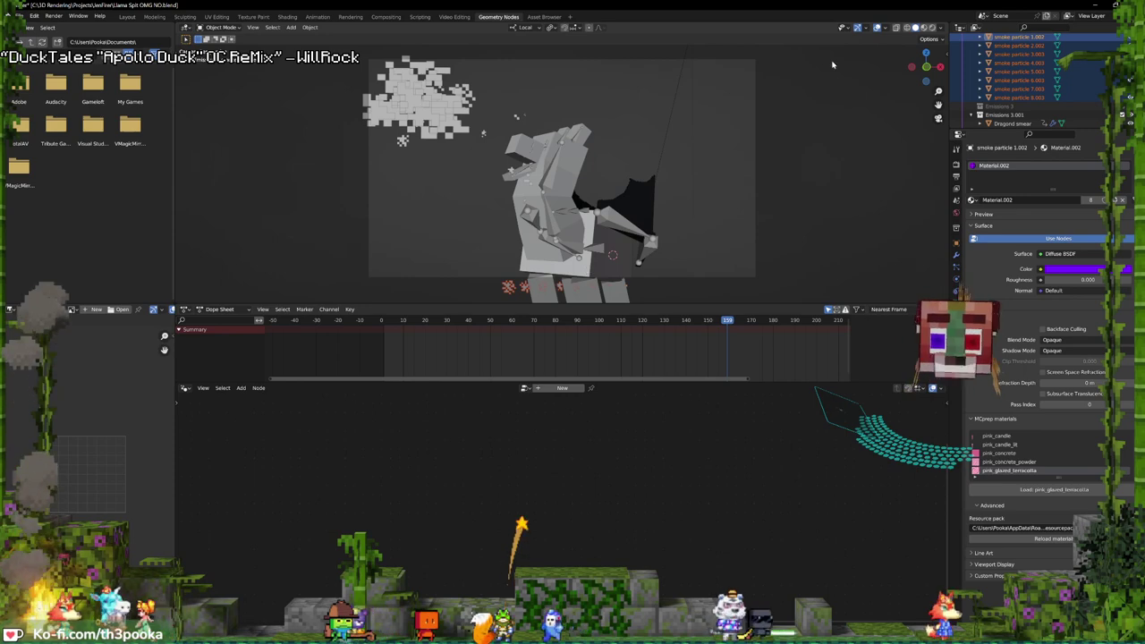
{"action": "left_click", "coordinate": [922, 28]}
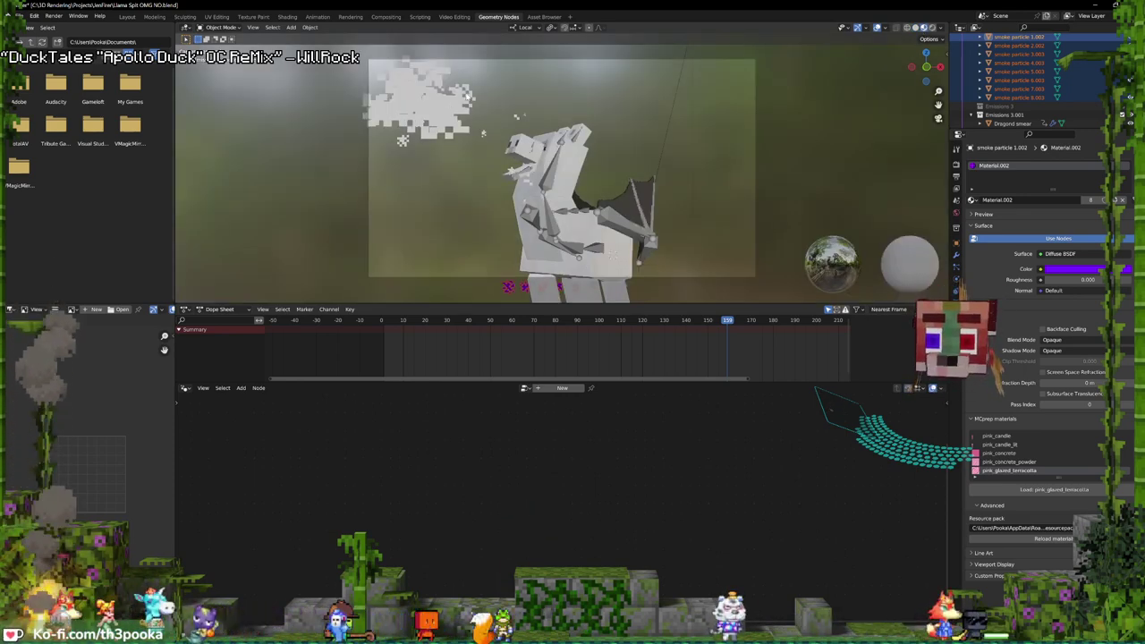
- Duplicate the Plane particle emitter in place and move the copy into the Emissions 3 collection
{"action": "left_click", "coordinate": [466, 95]}
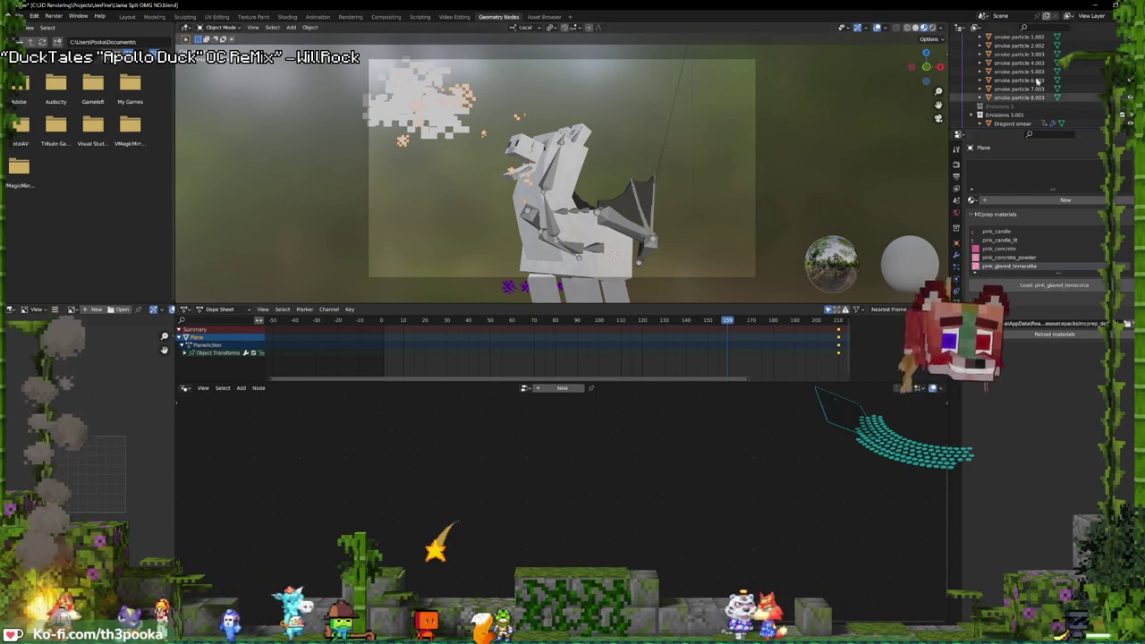
{"action": "scroll", "coordinate": [1025, 98], "scroll_direction": "down", "scroll_amount": 3}
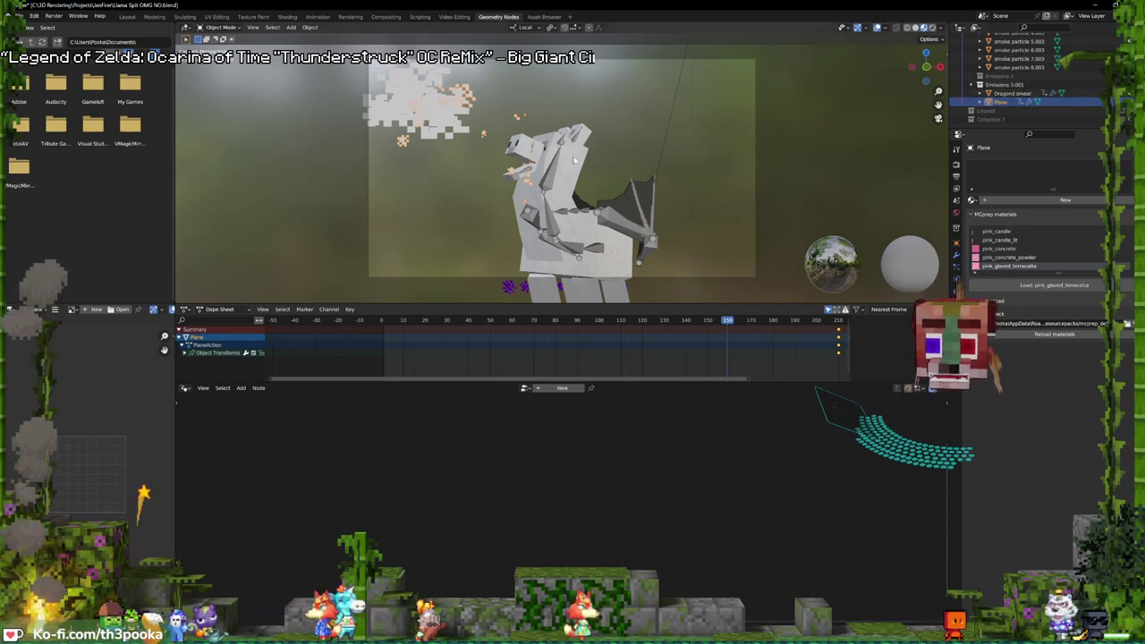
{"action": "key", "text": "shift+d"}
{"action": "key", "text": "Escape"}
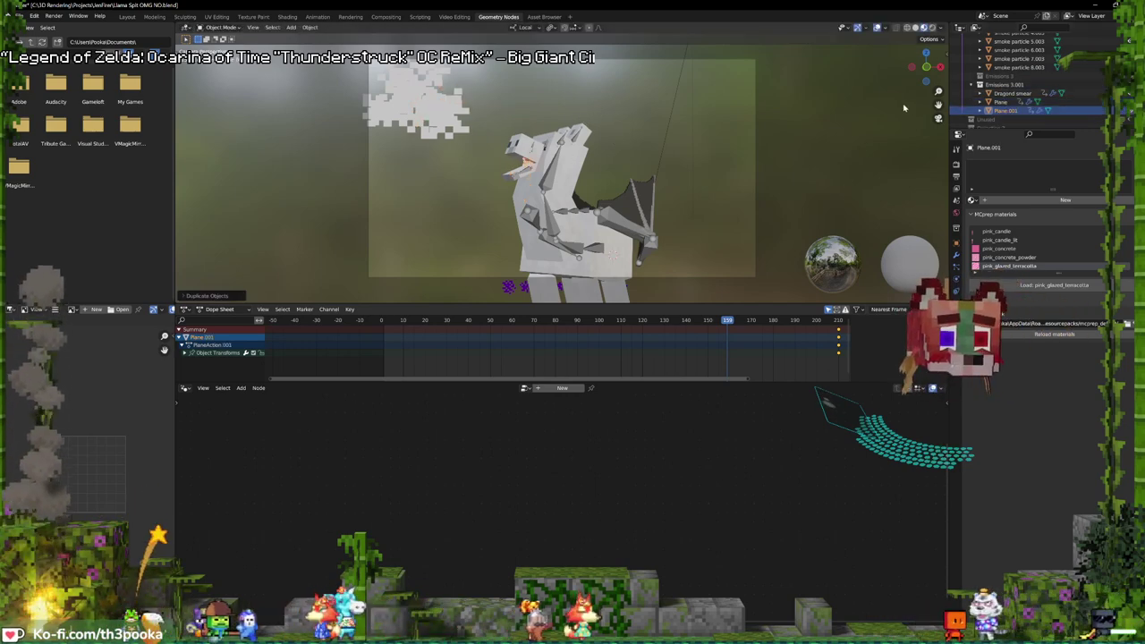
{"action": "left_click_drag", "start_coordinate": [1014, 114], "coordinate": [1009, 89]}
{"action": "key", "text": "m"}
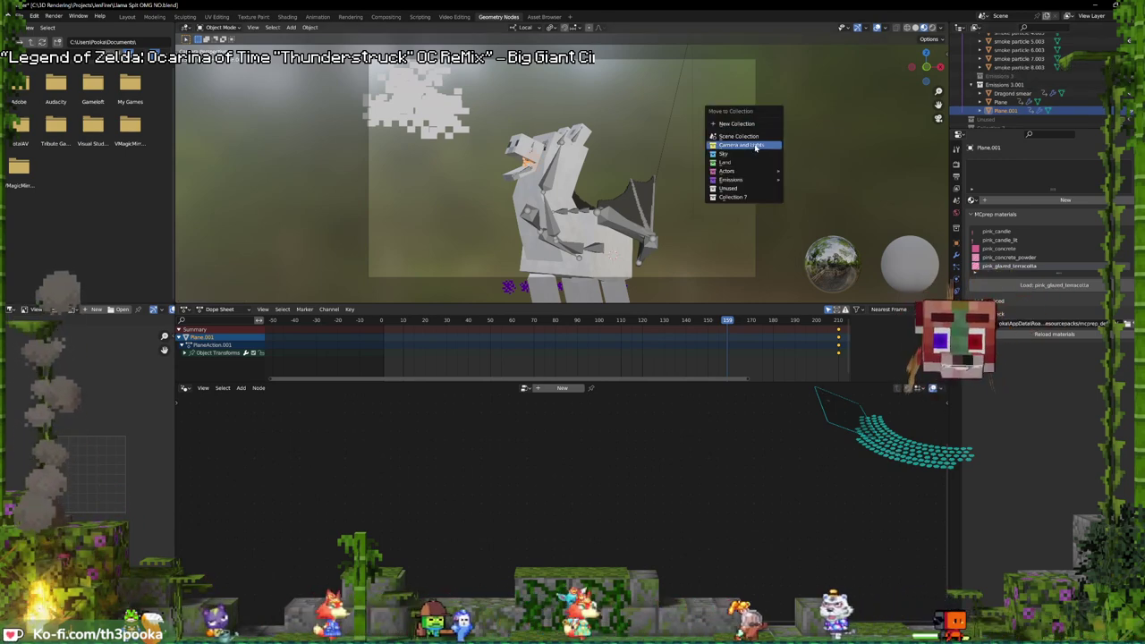
{"action": "mouse_move", "coordinate": [742, 173]}
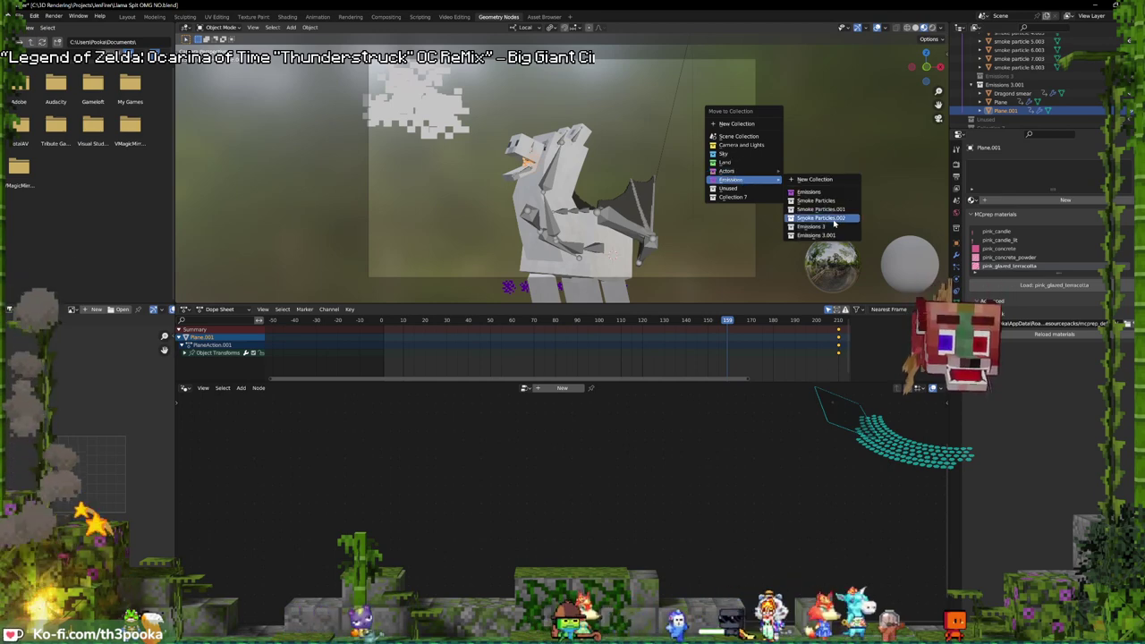
{"action": "left_click", "coordinate": [819, 218]}
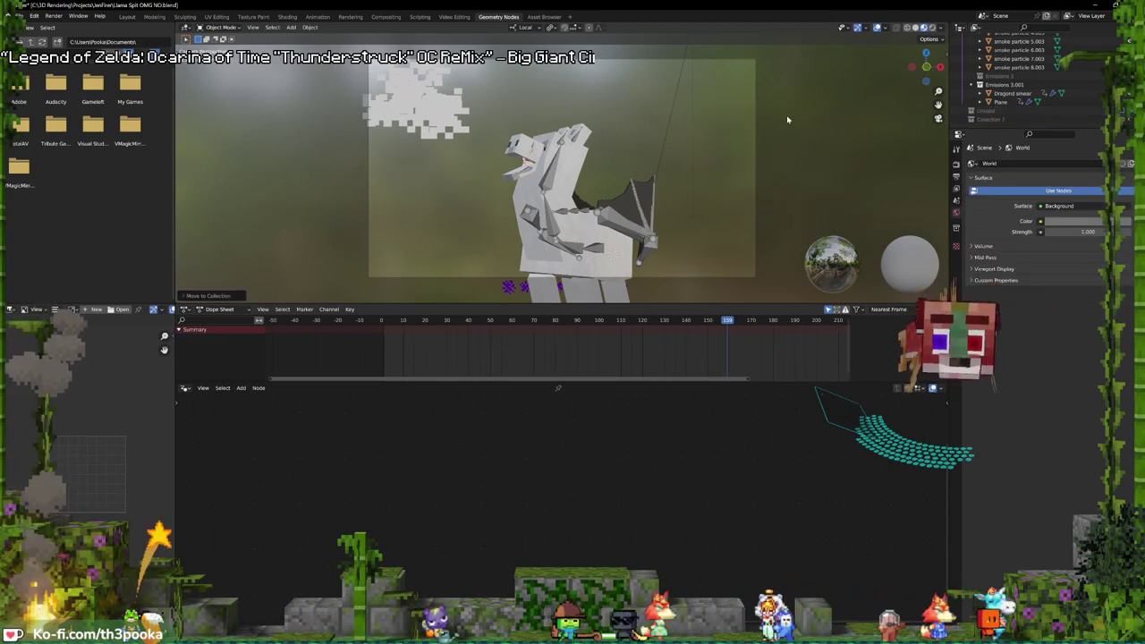
- Set the original Plane's particle system to instance the Smoke Particles.002 collection
{"action": "left_click", "coordinate": [1000, 101]}
{"action": "left_click", "coordinate": [956, 290]}
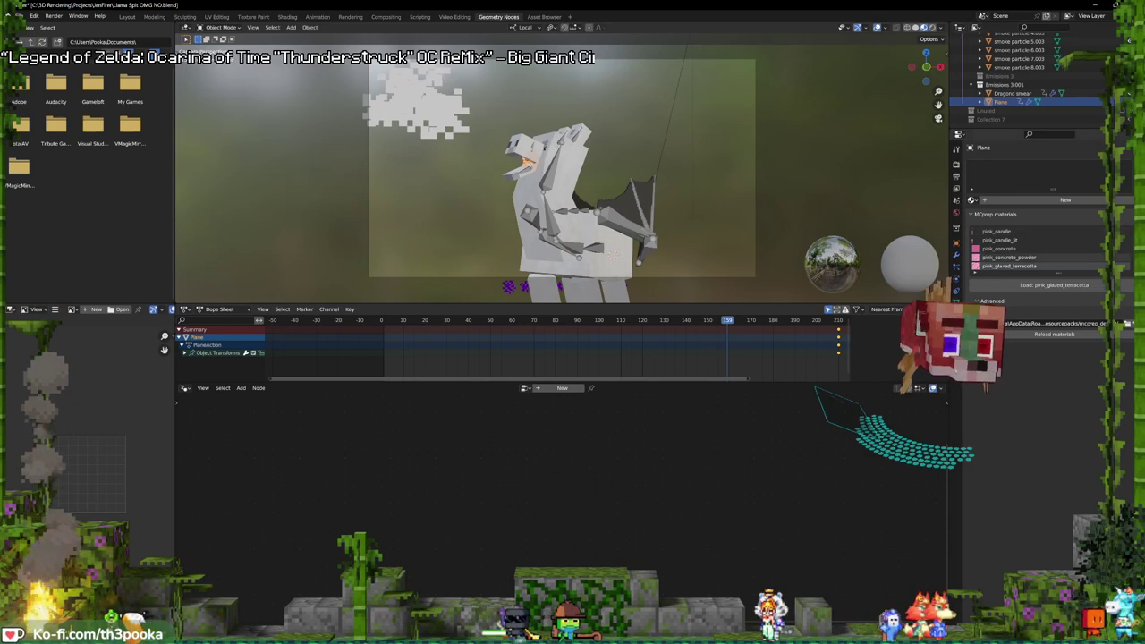
{"action": "left_click", "coordinate": [956, 303]}
{"action": "left_click", "coordinate": [956, 266]}
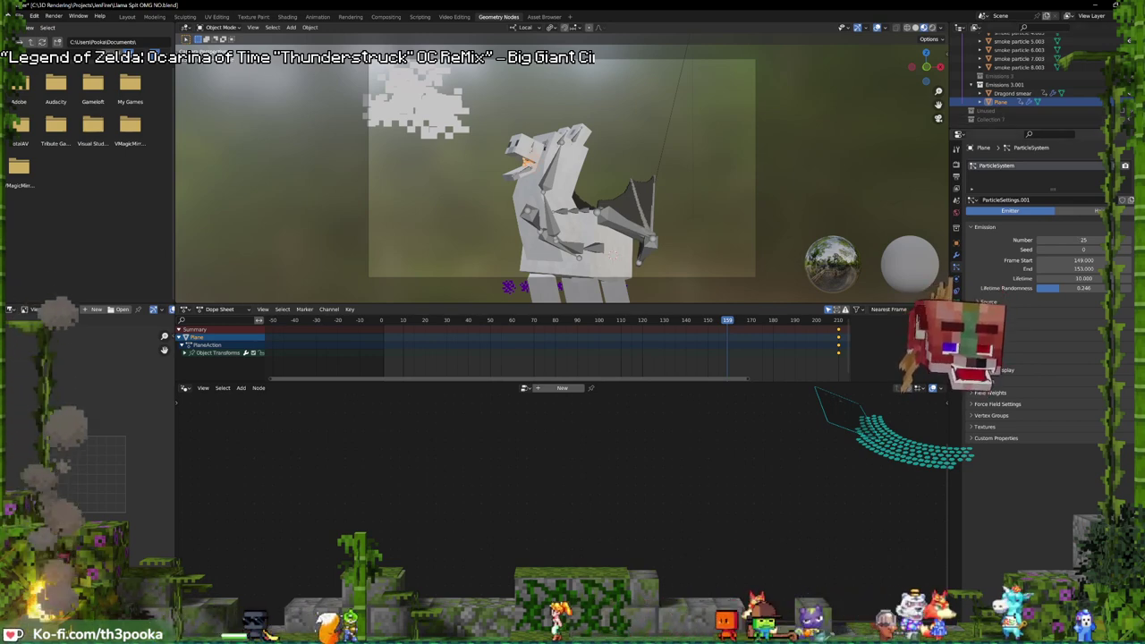
{"action": "left_click", "coordinate": [1001, 359]}
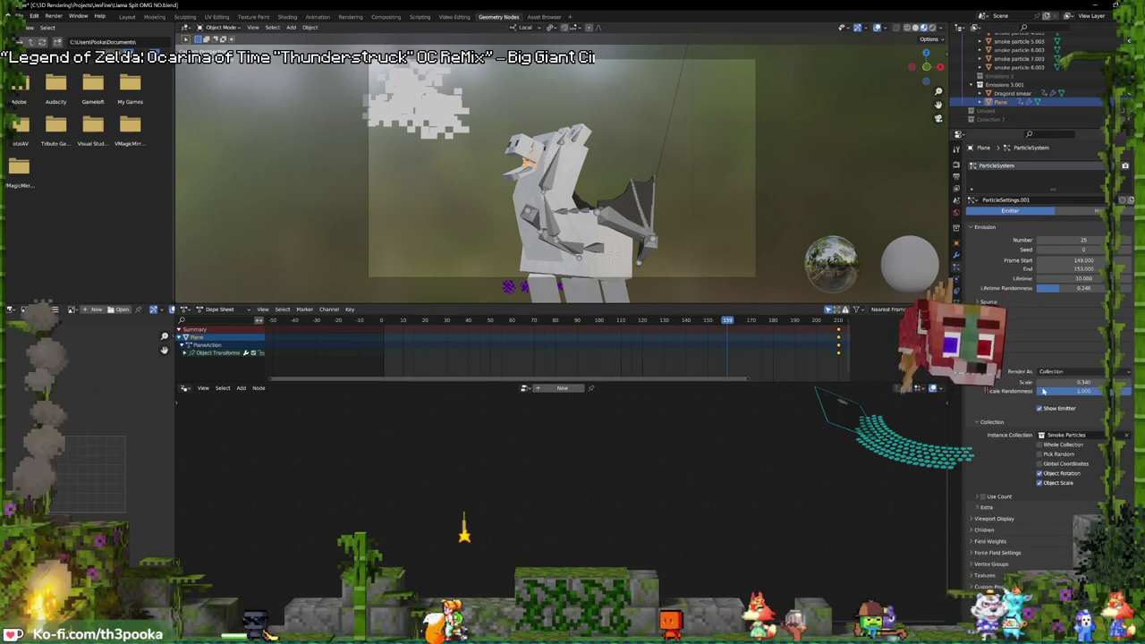
{"action": "left_click", "coordinate": [1069, 435]}
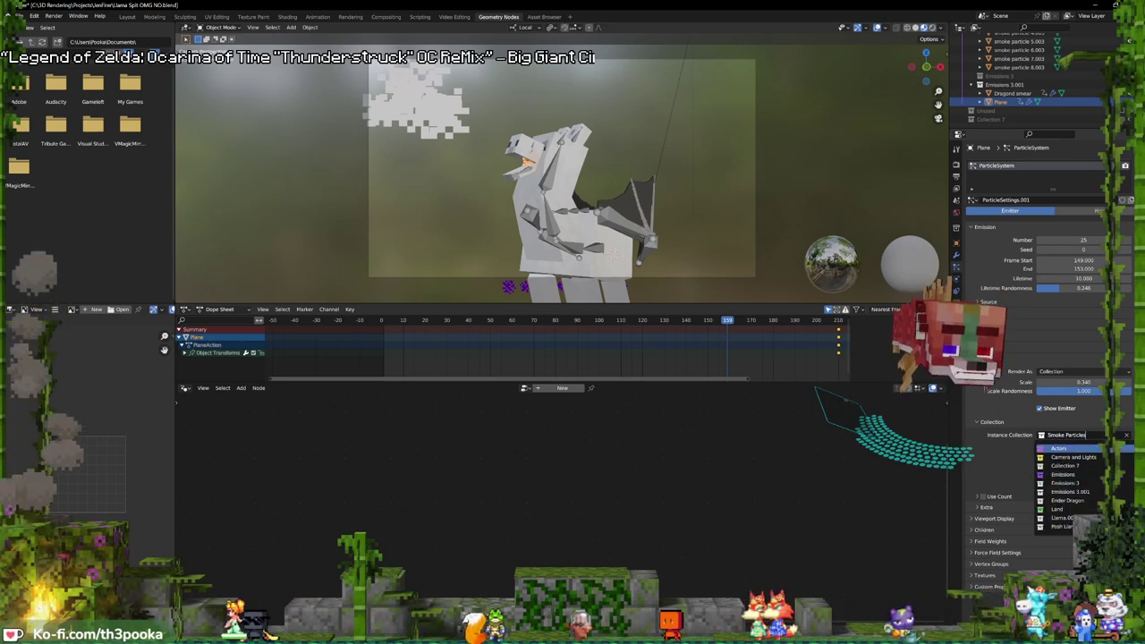
{"action": "type", "text": "."}
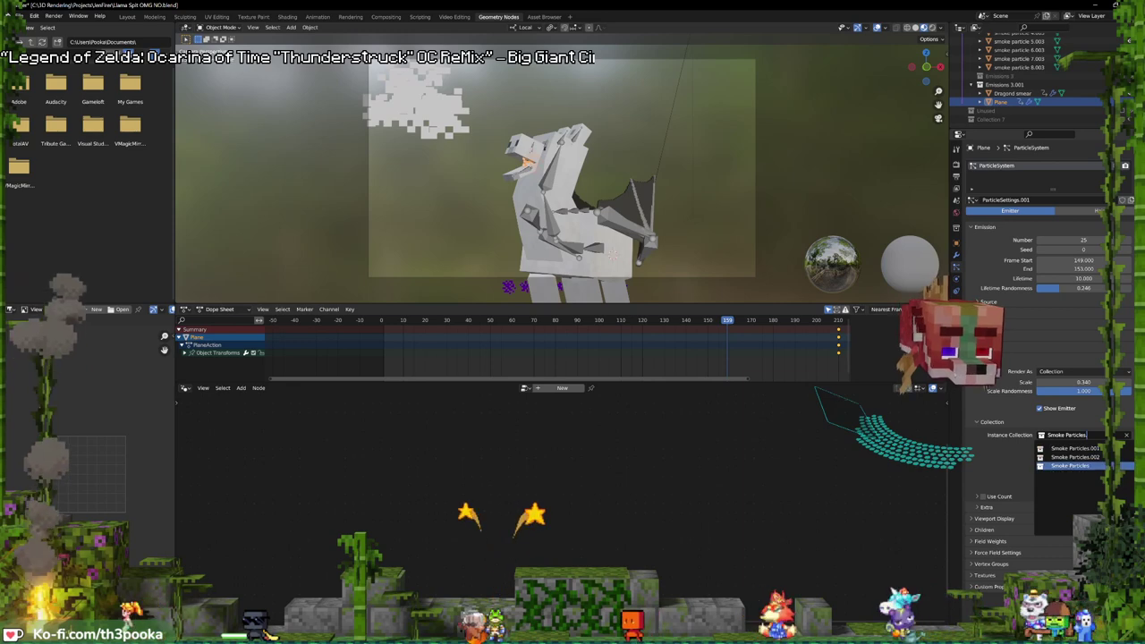
{"action": "left_click", "coordinate": [1096, 458]}
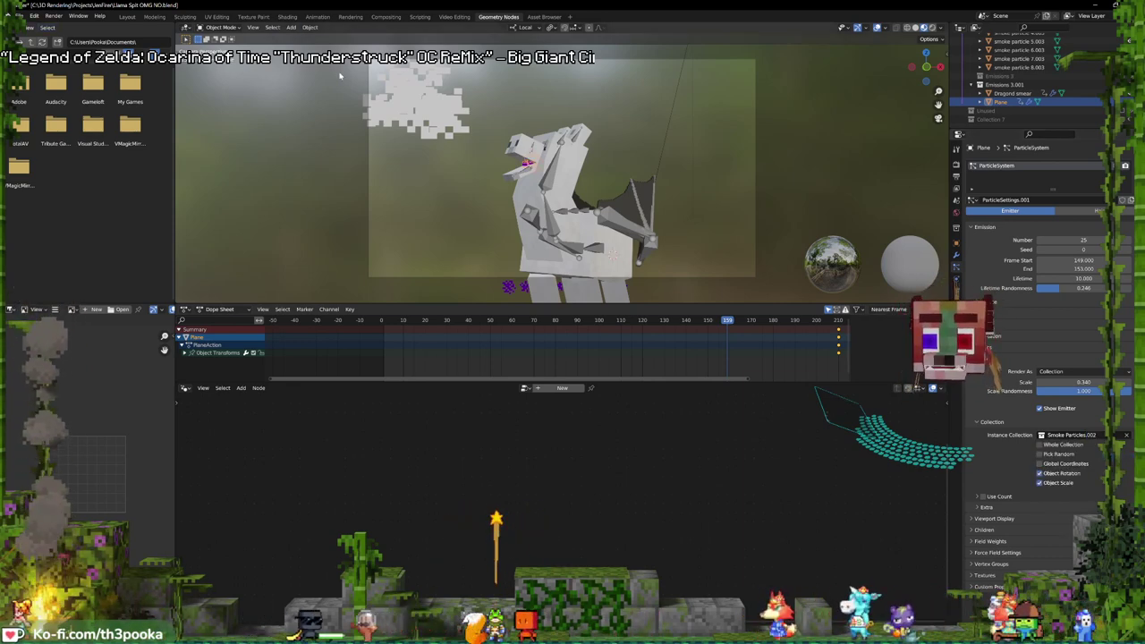
- Set the Dragond smear's Collection Info node to use the Smoke Particles.002 collection
{"action": "left_click", "coordinate": [455, 105]}
{"action": "left_click", "coordinate": [461, 575]}
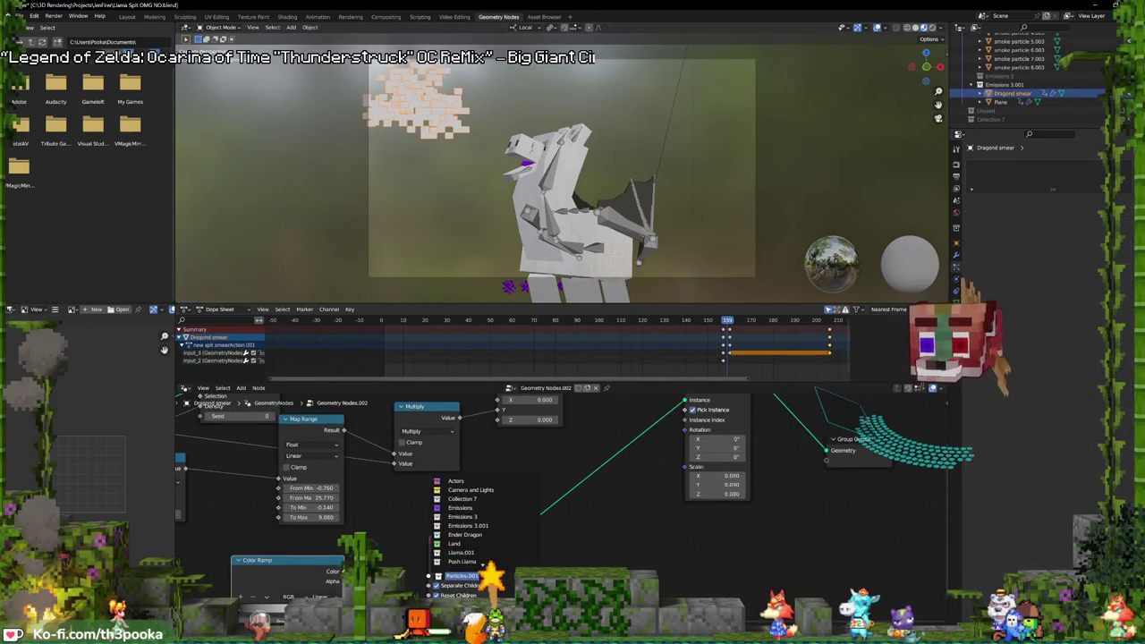
{"action": "type", "text": "smoke"}
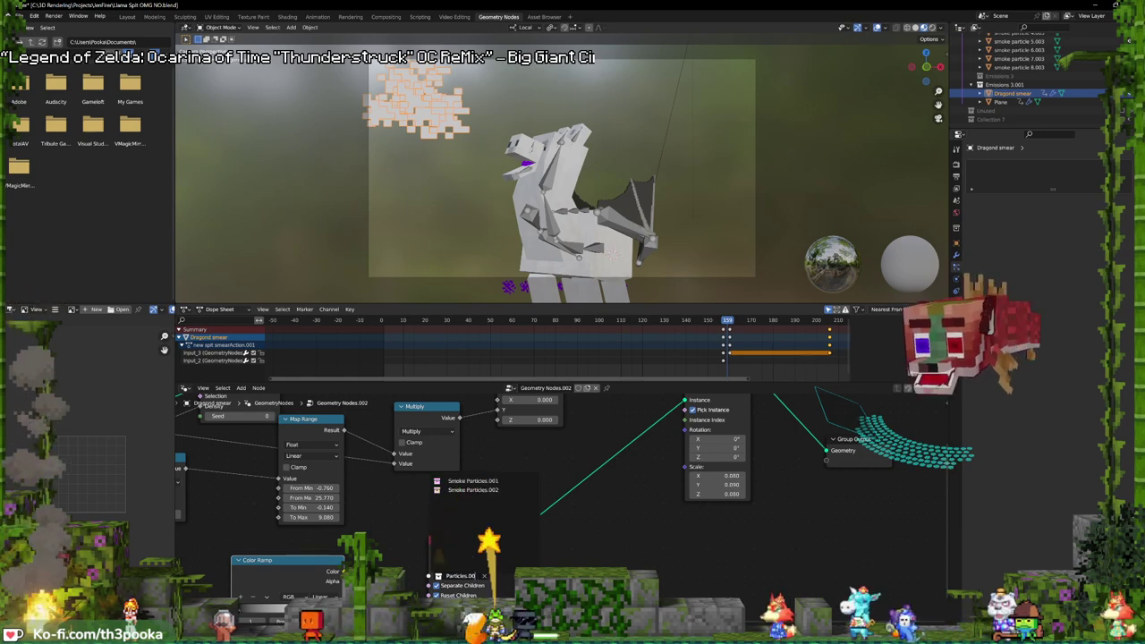
{"action": "left_click", "coordinate": [474, 489]}
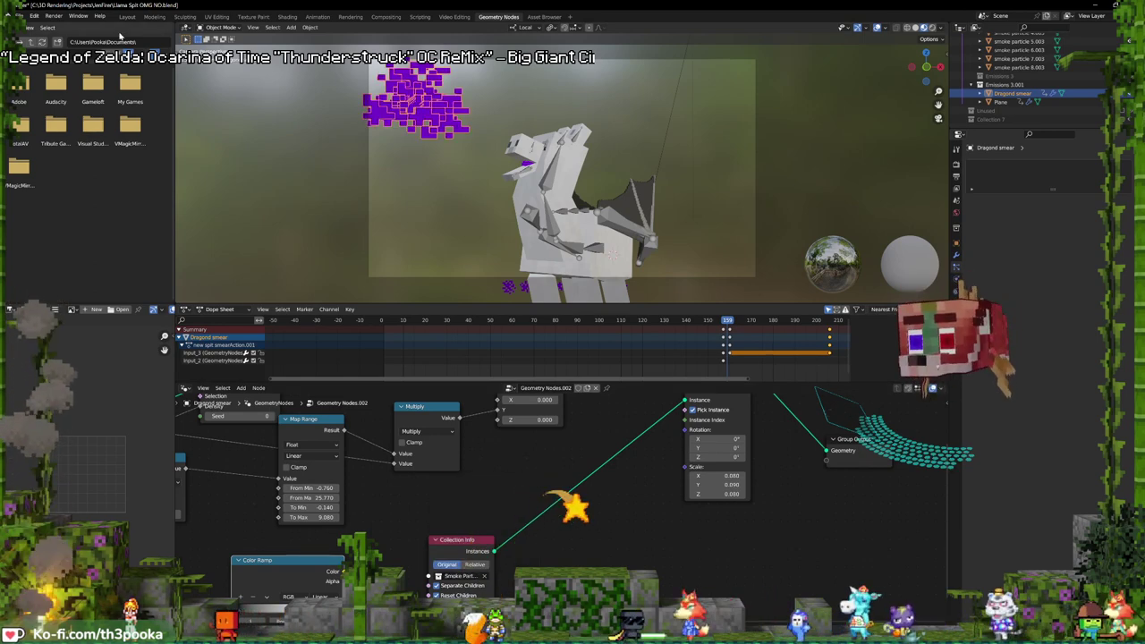
- Play the animation through the camera in the Layout workspace and examine the purple dragon breath and smear
{"action": "left_click", "coordinate": [132, 16]}
{"action": "key", "text": "space"}
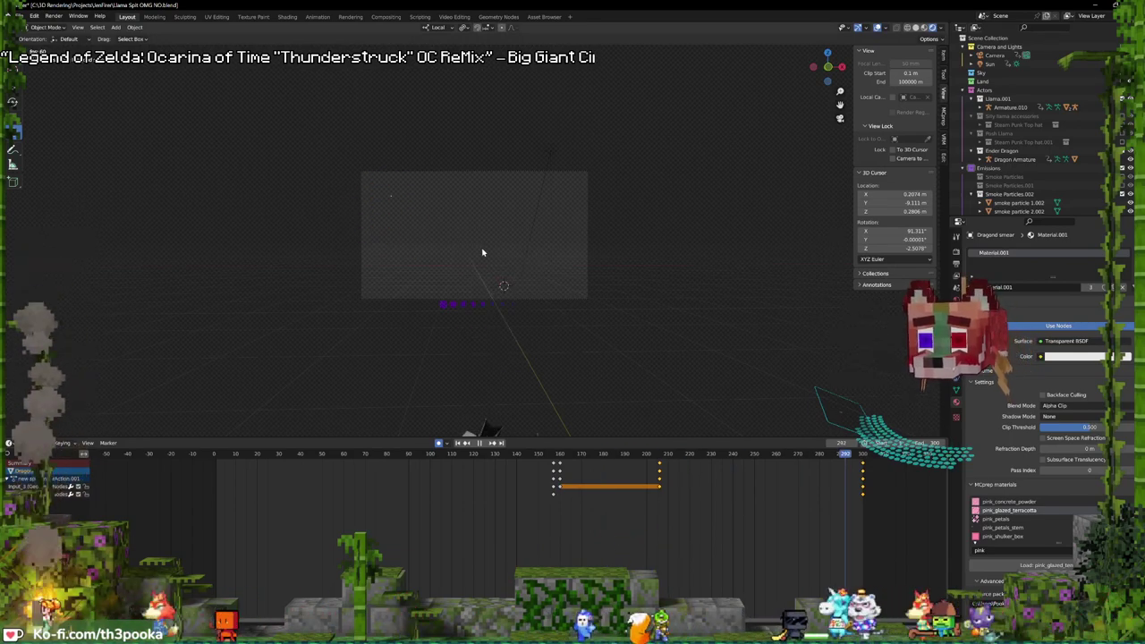
{"action": "key", "text": "space"}
{"action": "key", "text": "space"}
{"action": "key", "text": "KP_0"}
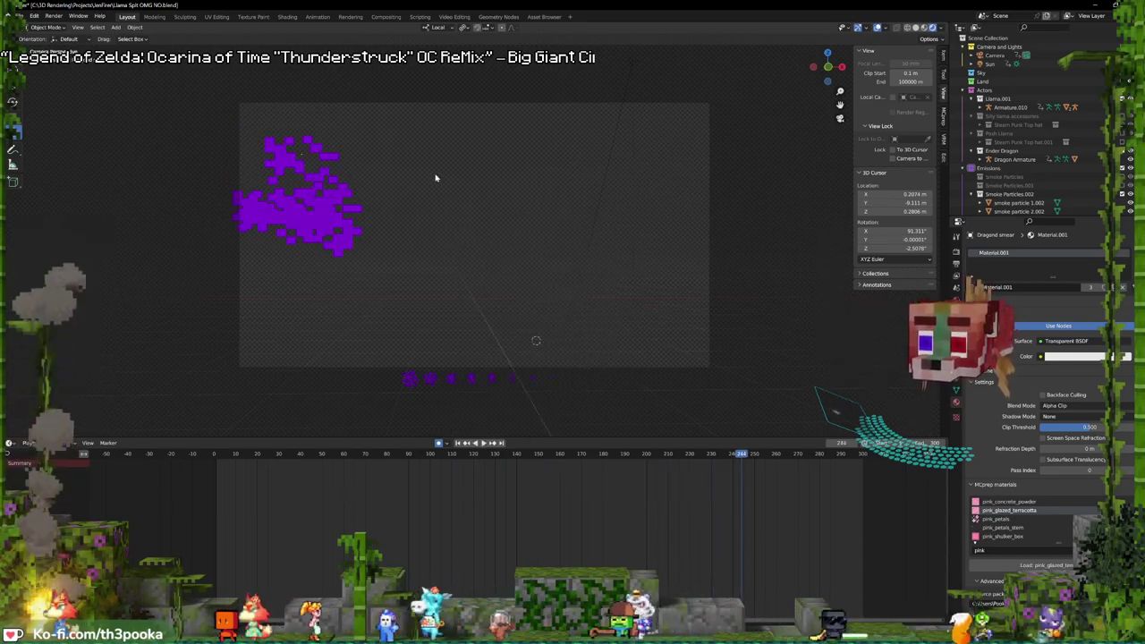
{"action": "key", "text": "space"}
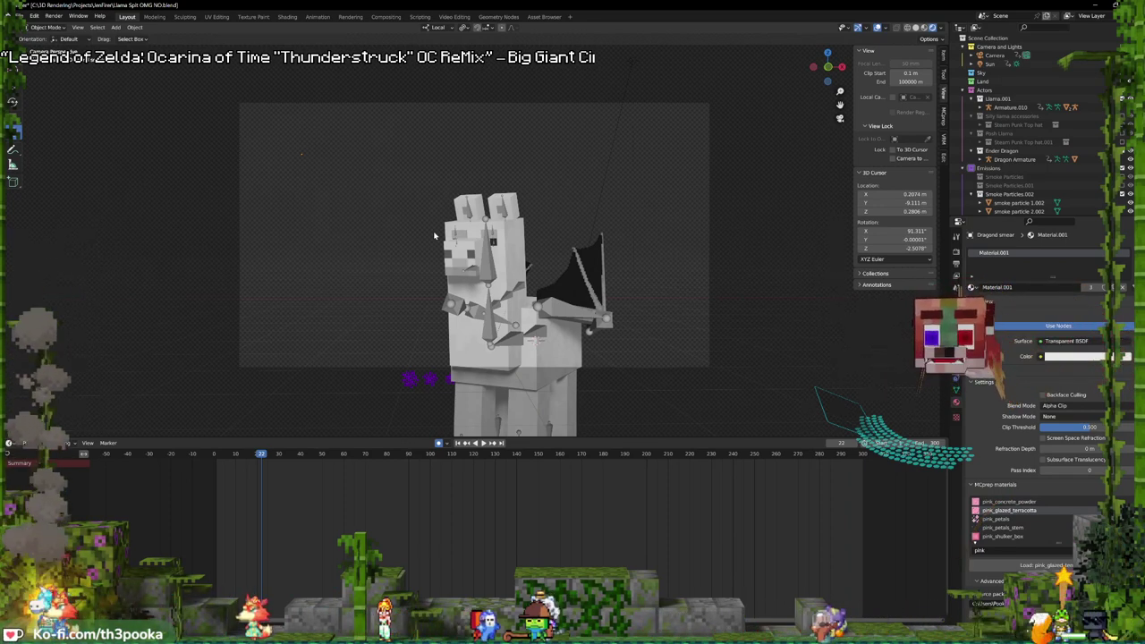
{"action": "key", "text": "space"}
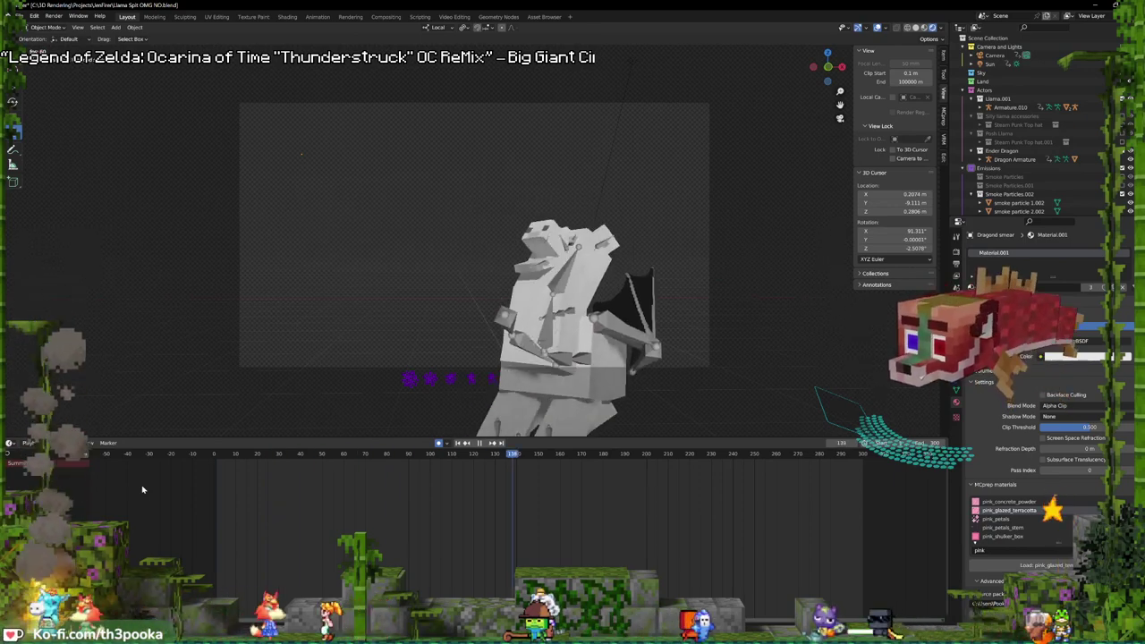
{"action": "key", "text": "space"}
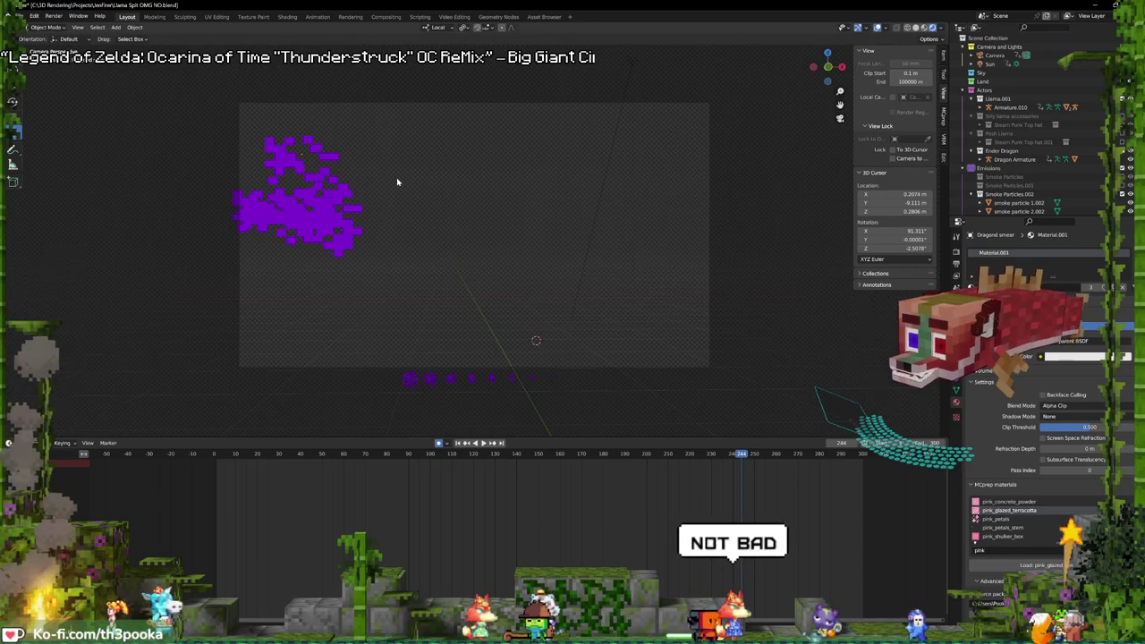
{"action": "left_click", "coordinate": [313, 231]}
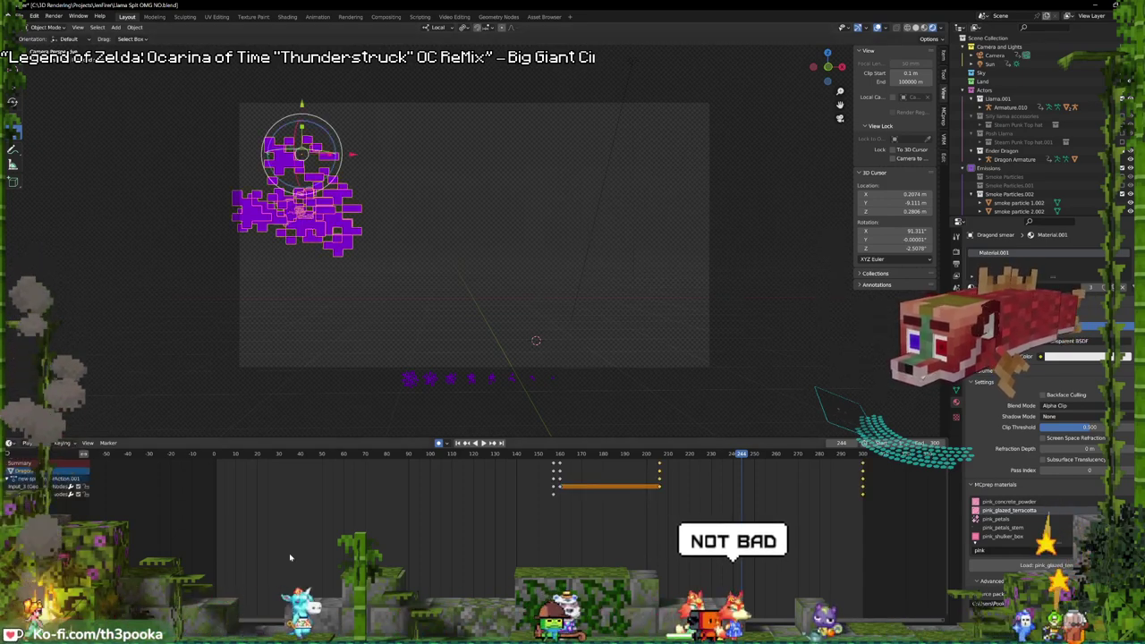
{"action": "left_click", "coordinate": [212, 495]}
{"action": "key", "text": "space"}
{"action": "key", "text": "space"}
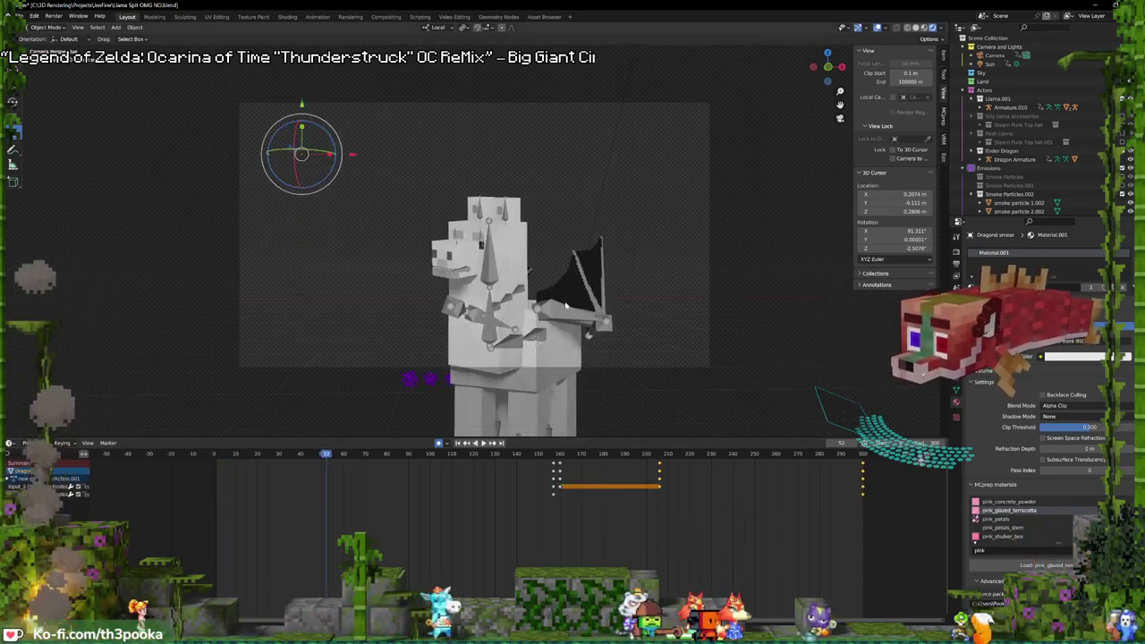
- In the Dragon Armature's pose, select the wing bones on both sides and keyframe their folded pose at frame 3
{"action": "left_click", "coordinate": [535, 335]}
{"action": "key", "text": "ctrl+Tab"}
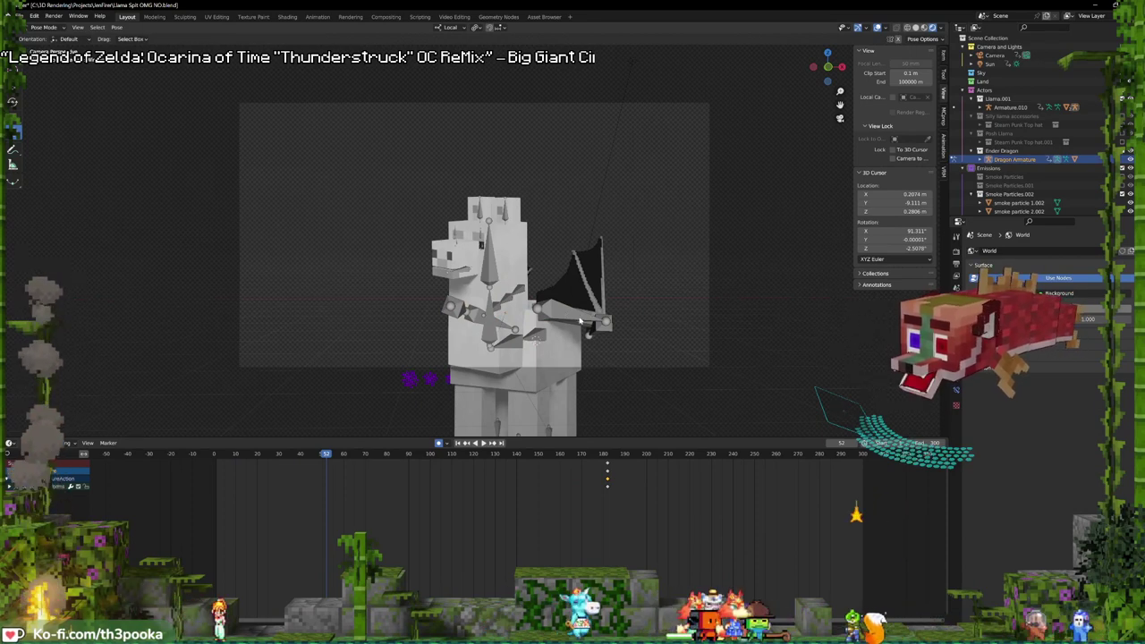
{"action": "left_click", "coordinate": [550, 340]}
{"action": "left_click", "coordinate": [478, 315], "text": "shift"}
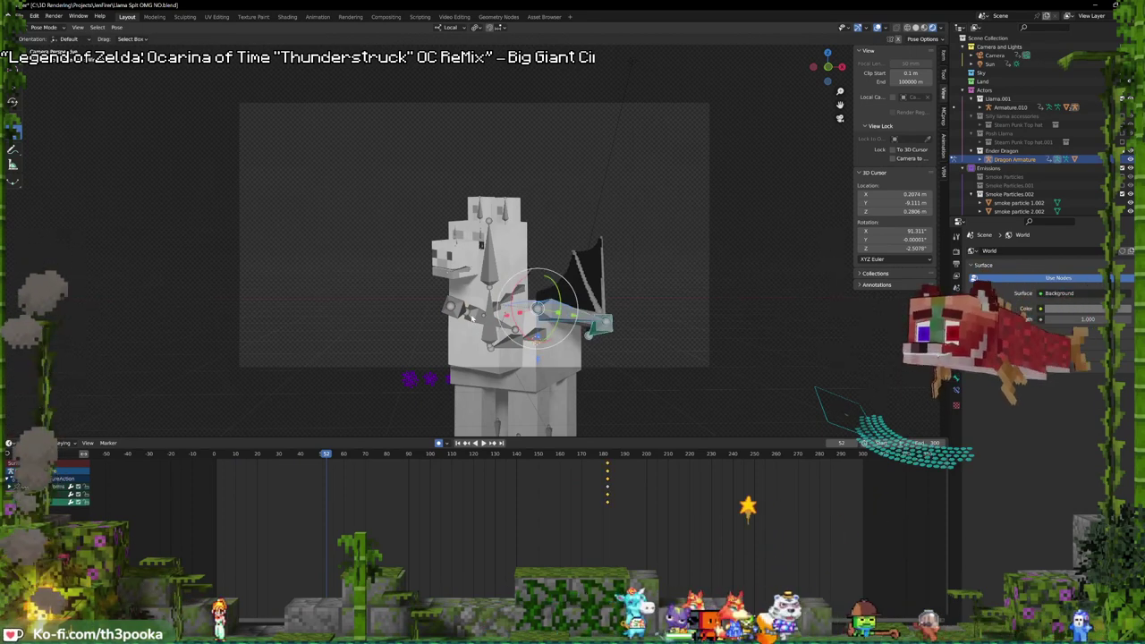
{"action": "left_click", "coordinate": [451, 307], "text": "shift"}
{"action": "right_click_drag", "start_coordinate": [296, 485], "coordinate": [220, 485], "text": "shift"}
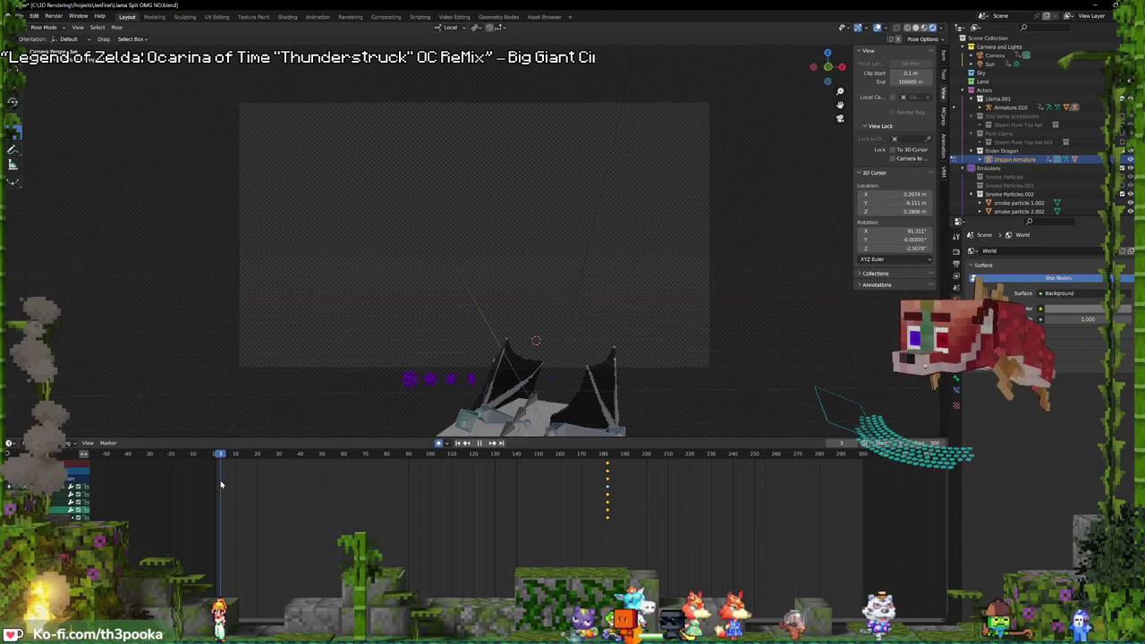
{"action": "key", "text": "i"}
- At frame 16, clear the rotation of the selected wing bones to spread both wings
{"action": "left_click", "coordinate": [558, 290]}
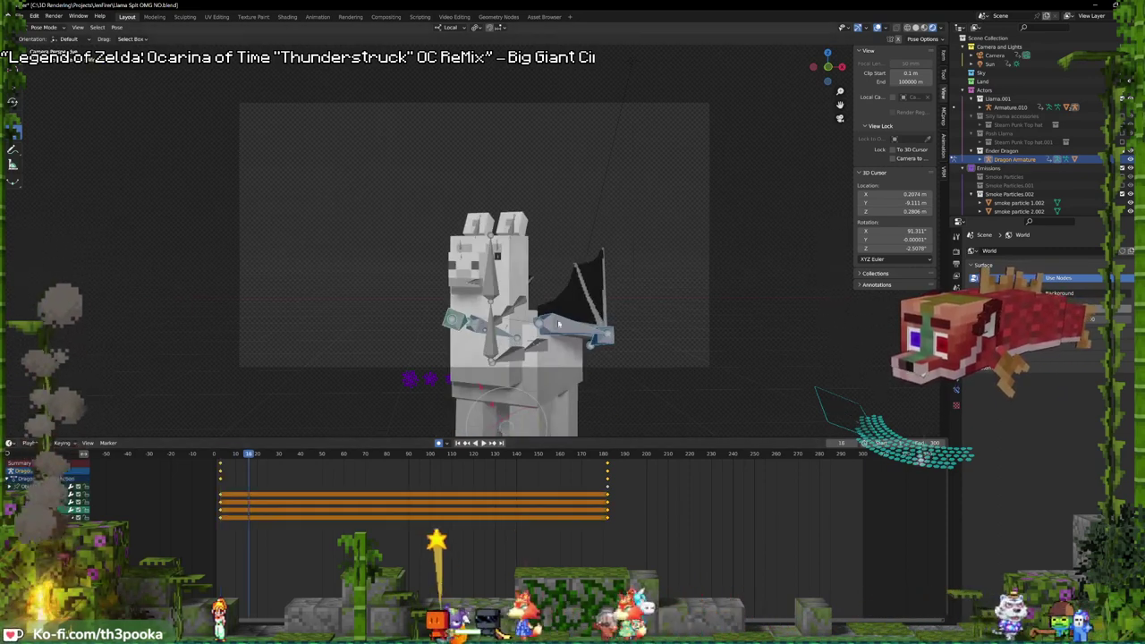
{"action": "key", "text": "alt+r"}
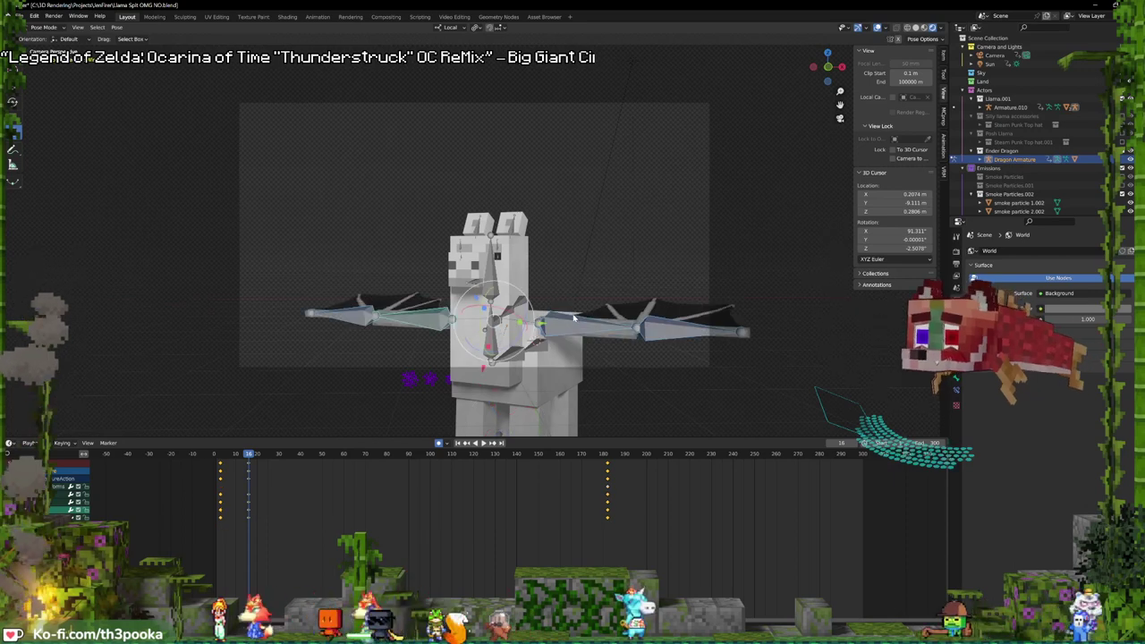
{"action": "key", "text": "r"}
{"action": "key", "text": "y"}
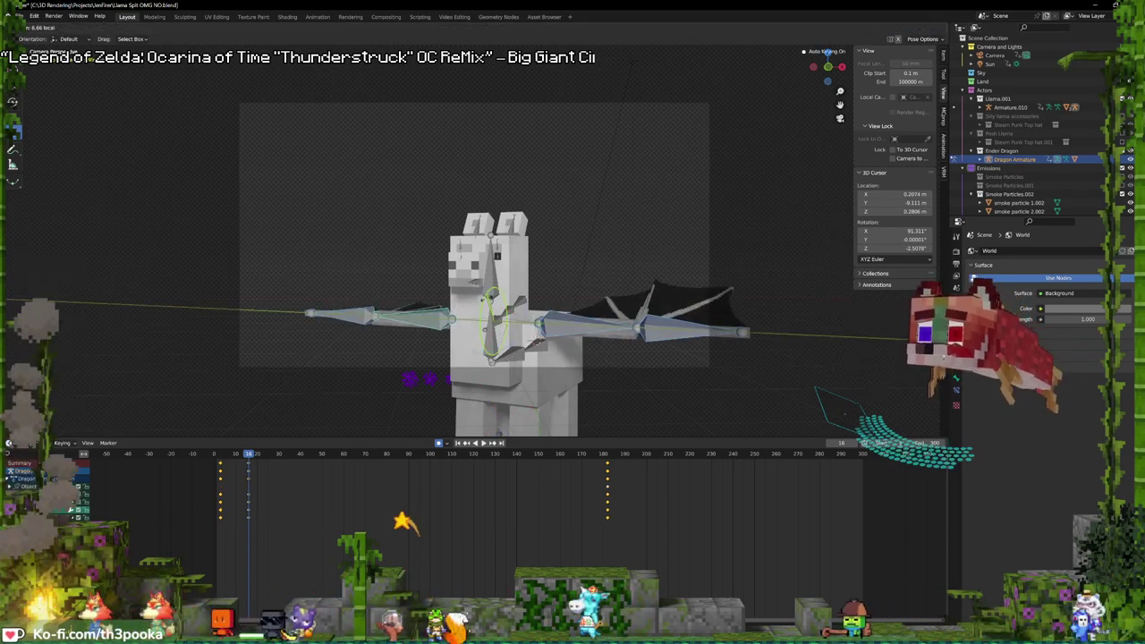
{"action": "right_click", "coordinate": [490, 298]}
- Rotate the base bone of the wing behind the llama about 39.5° around local Y and -22.9° around local X
{"action": "left_click", "coordinate": [547, 315]}
{"action": "key", "text": "r"}
{"action": "key", "text": "y"}
{"action": "key", "text": "y"}
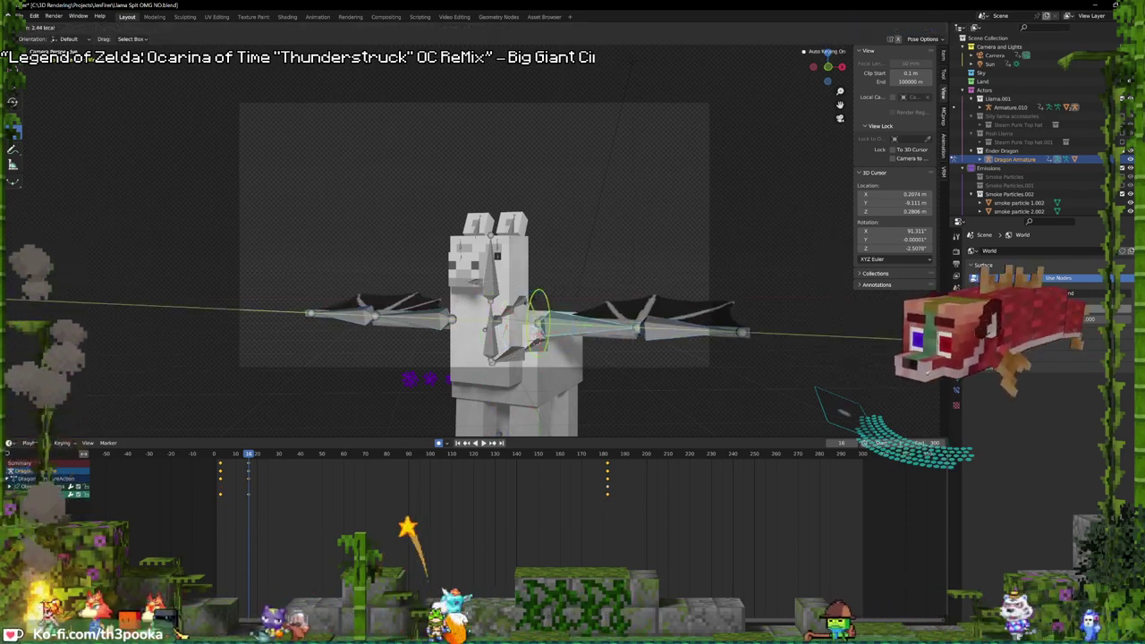
{"action": "left_click", "coordinate": [583, 317]}
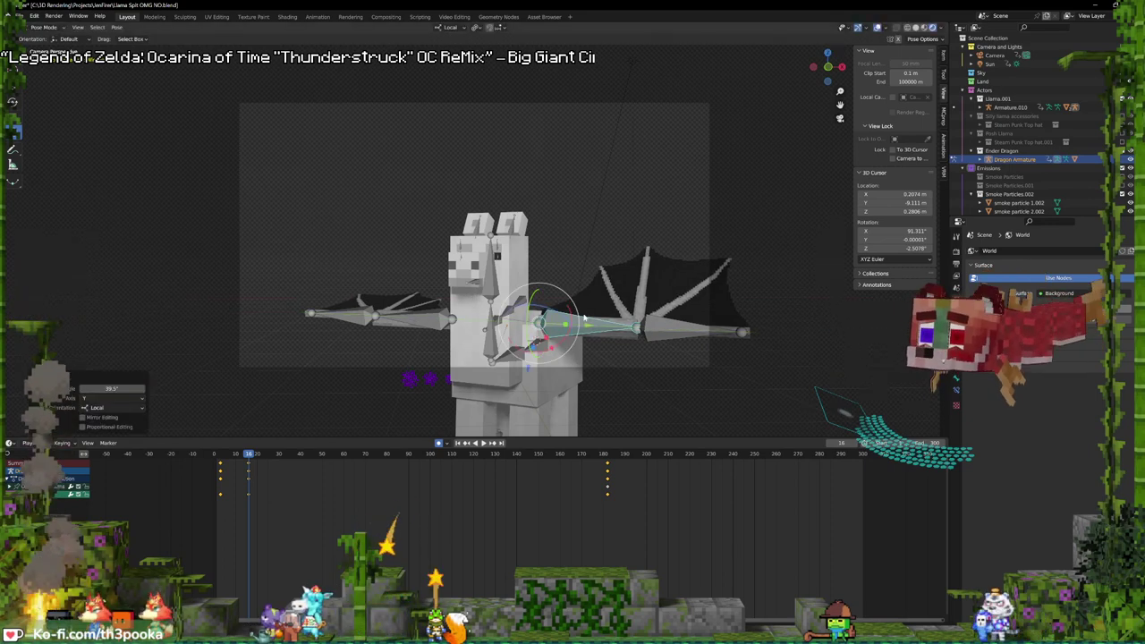
{"action": "key", "text": "r"}
{"action": "key", "text": "x"}
{"action": "key", "text": "x"}
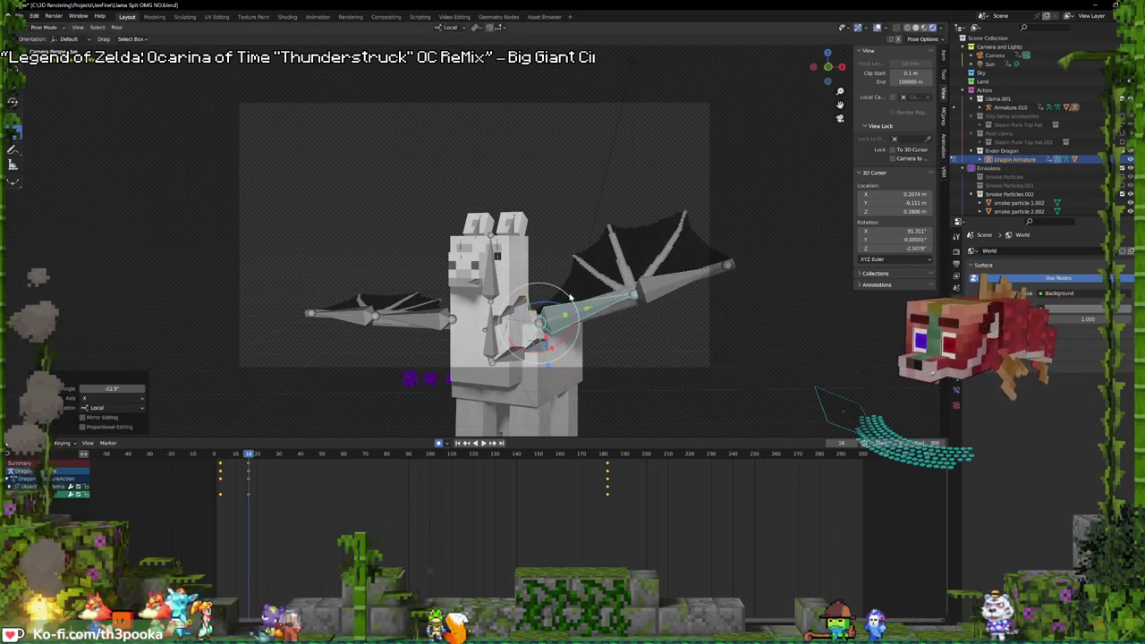
- Raise the opposite wing by rotating its base bone about -23.5° around local Y and -18.5° around local Z
{"action": "left_click", "coordinate": [433, 316]}
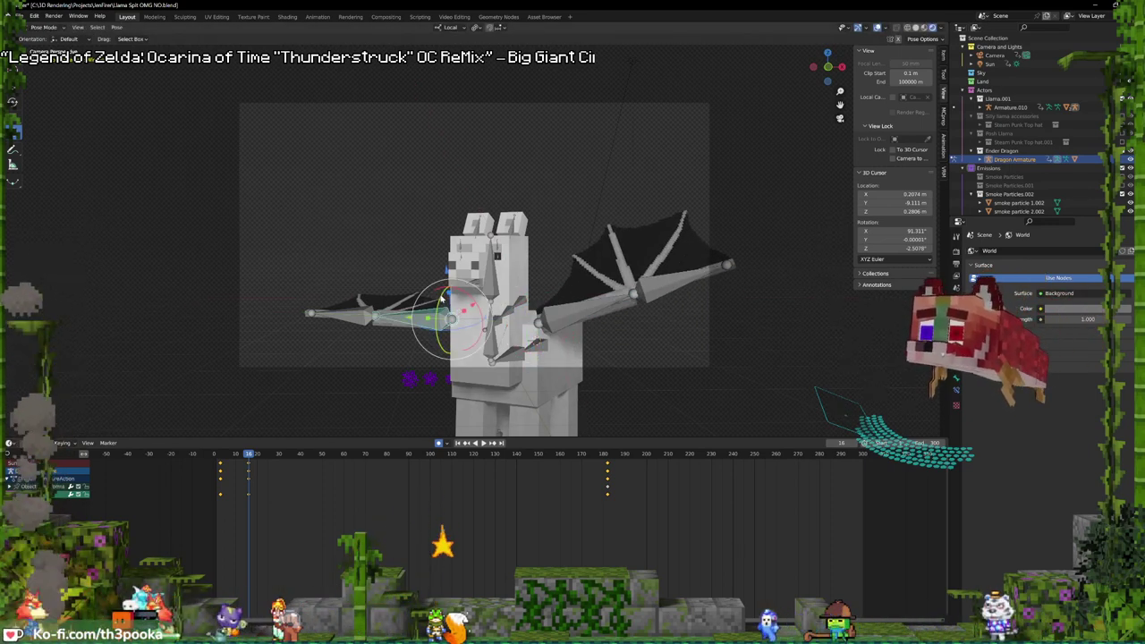
{"action": "key", "text": "r"}
{"action": "key", "text": "y"}
{"action": "key", "text": "y"}
{"action": "left_click", "coordinate": [491, 308]}
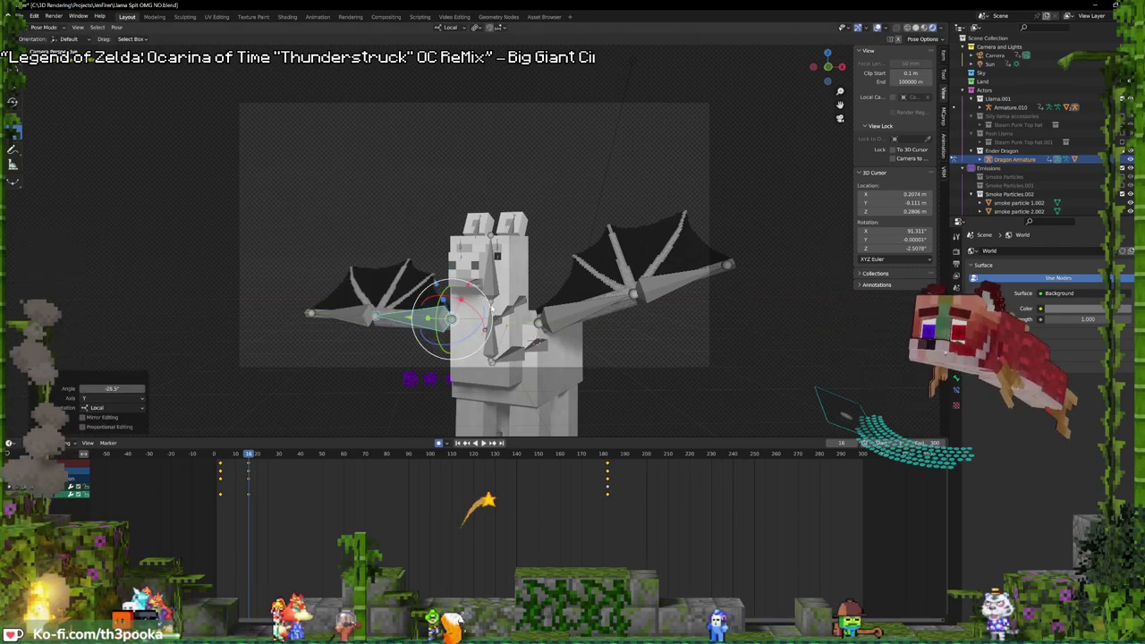
{"action": "key", "text": "r"}
{"action": "key", "text": "r"}
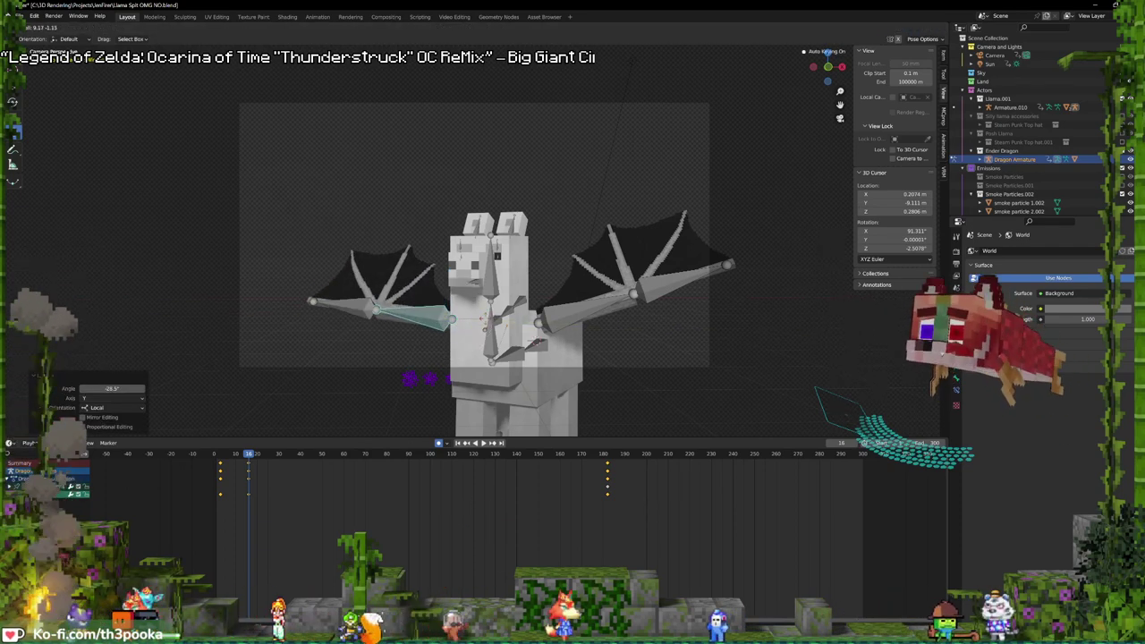
{"action": "left_click", "coordinate": [484, 322]}
{"action": "left_click_drag", "start_coordinate": [484, 313], "coordinate": [486, 324]}
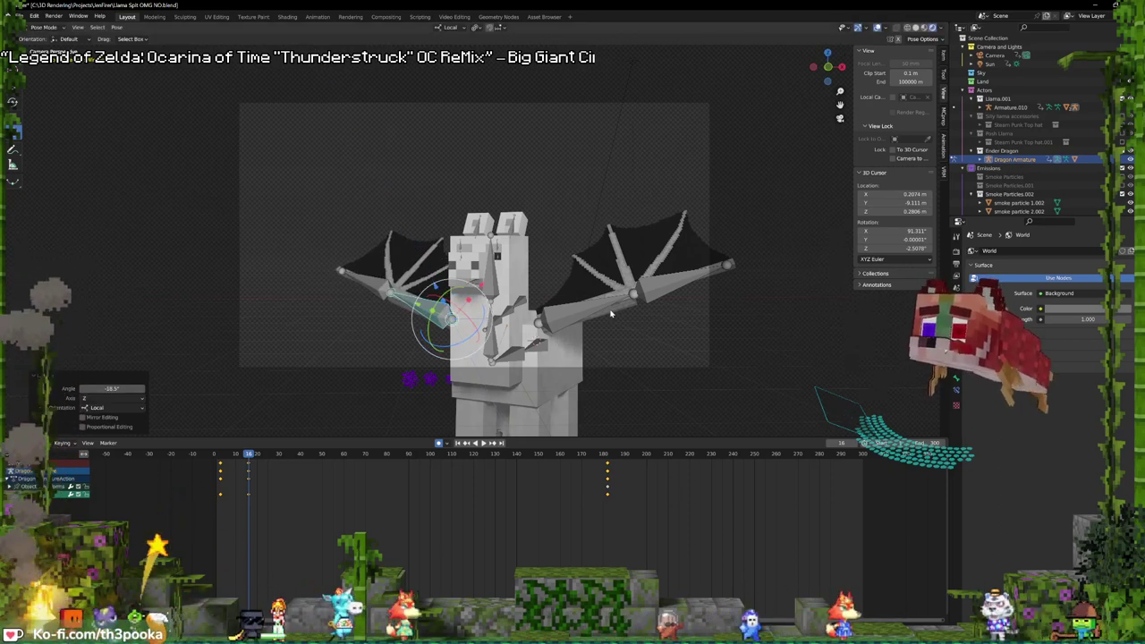
- Add the outer wing bones to the selection, duplicate the folded-wing keyframes to frame 42 and play back the wing flap
{"action": "left_click", "coordinate": [613, 310], "text": "shift"}
{"action": "left_click", "coordinate": [651, 293], "text": "shift"}
{"action": "left_click", "coordinate": [391, 292], "text": "shift"}
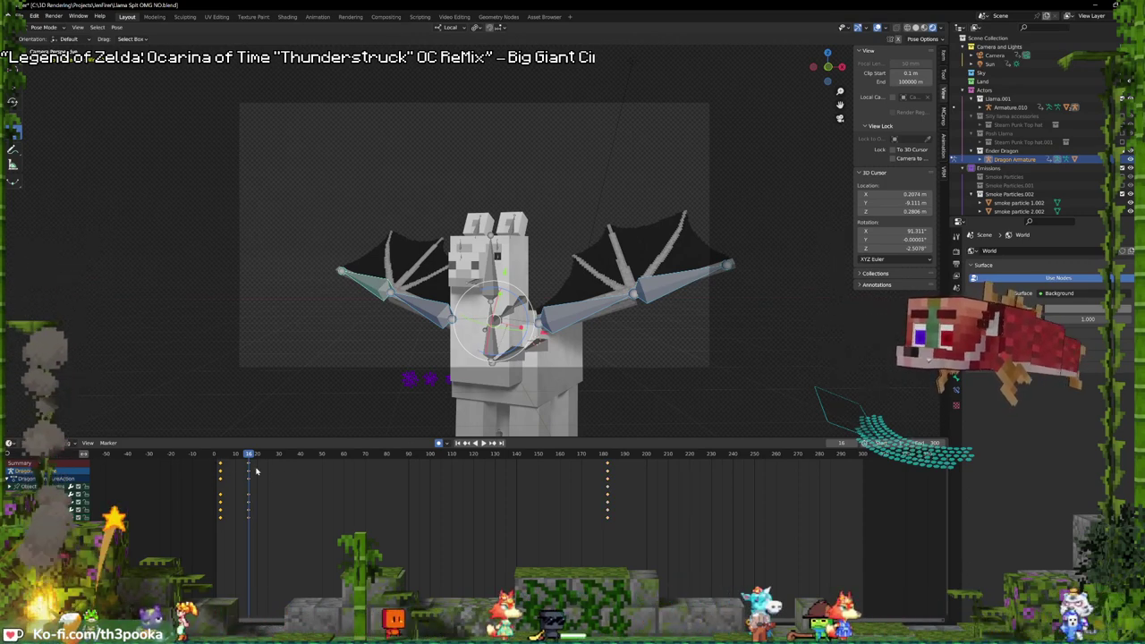
{"action": "key", "text": "shift+d"}
{"action": "left_click", "coordinate": [353, 474]}
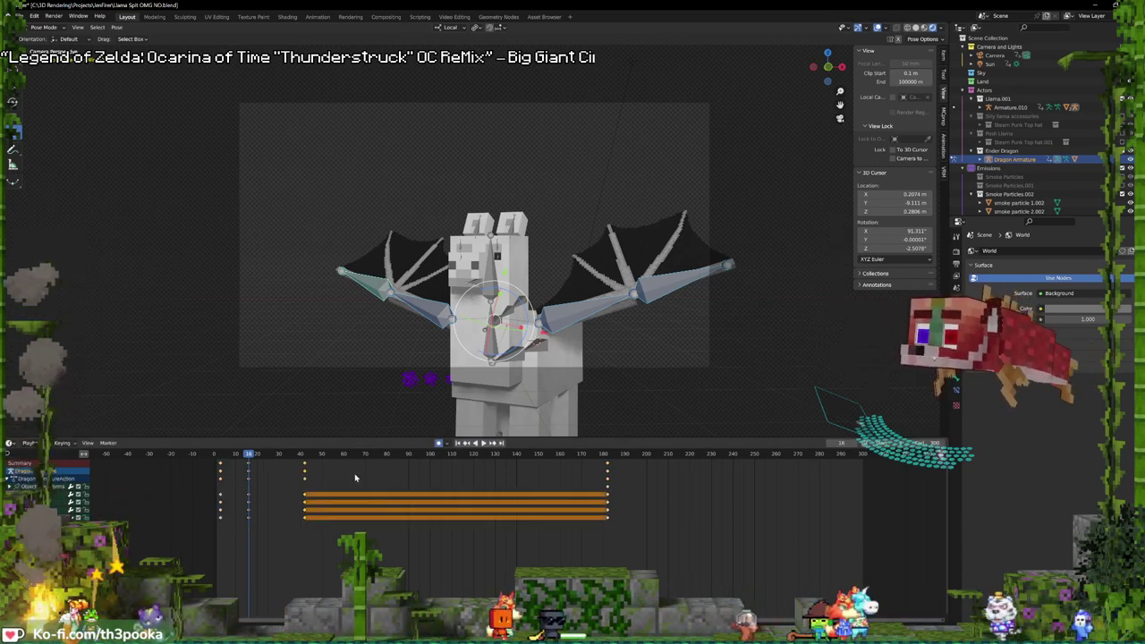
{"action": "key", "text": "space"}
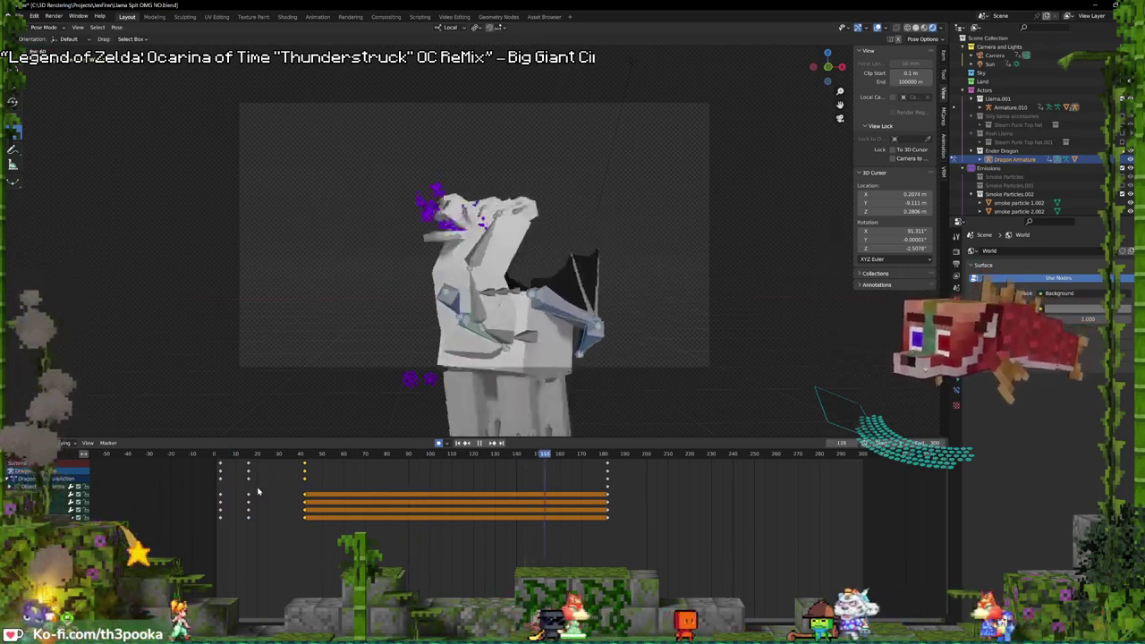
{"action": "key", "text": "space"}
- Open the llama mesh's Llama Skin material in the Shading workspace and move the Llama Hair Color node aside for more space
{"action": "left_click", "coordinate": [534, 263]}
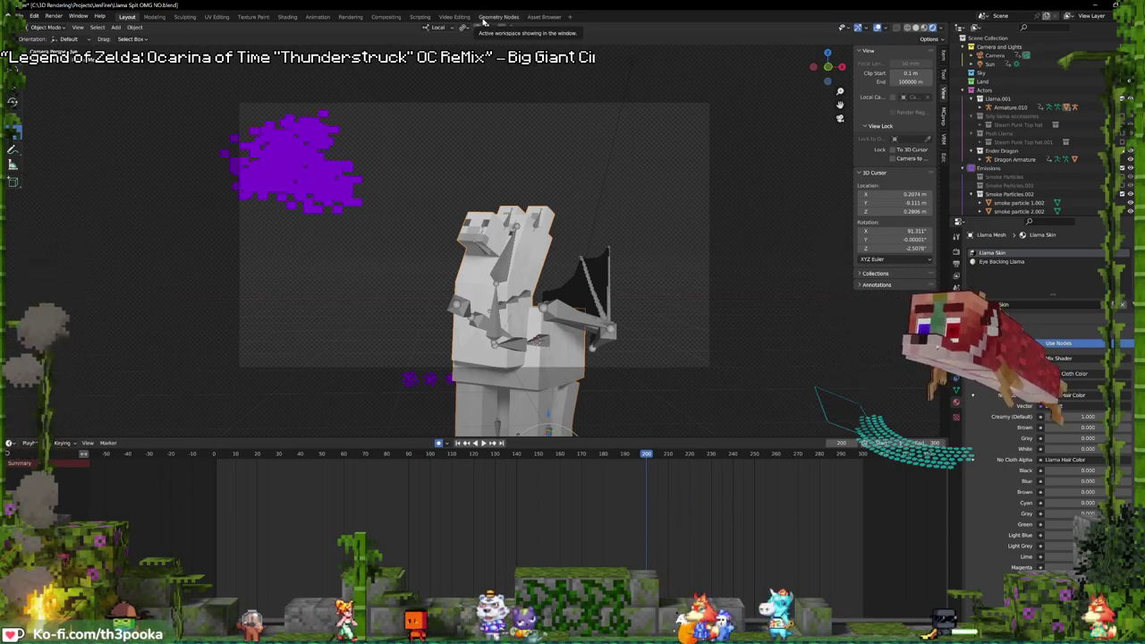
{"action": "left_click", "coordinate": [287, 17]}
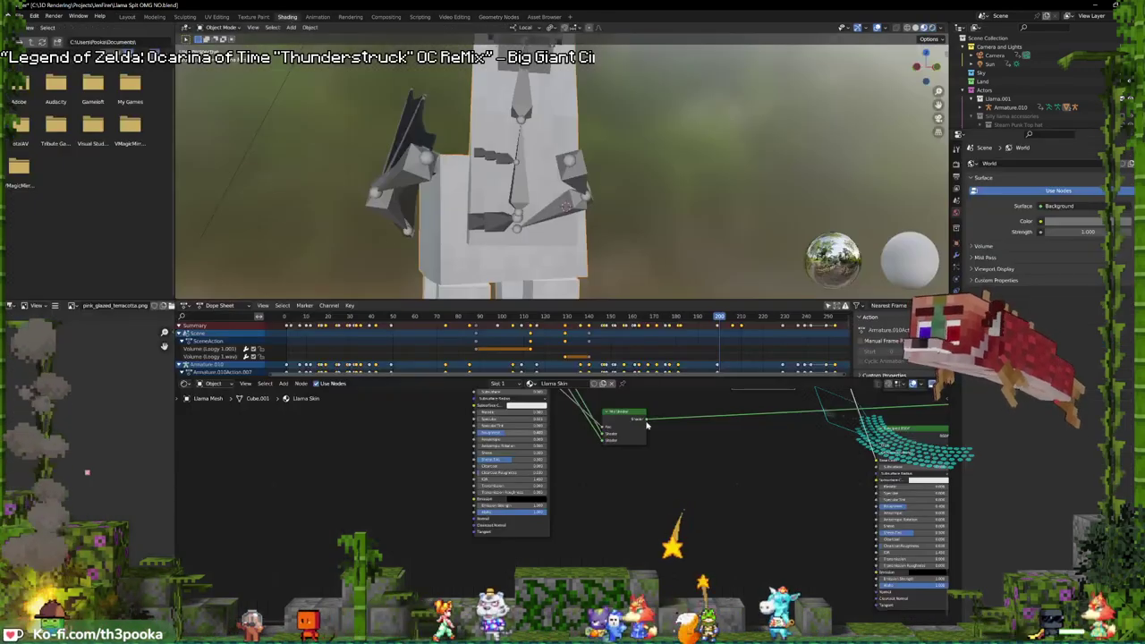
{"action": "middle_click_drag", "start_coordinate": [672, 517], "coordinate": [504, 493]}
{"action": "middle_click_drag", "start_coordinate": [822, 515], "coordinate": [1065, 557]}
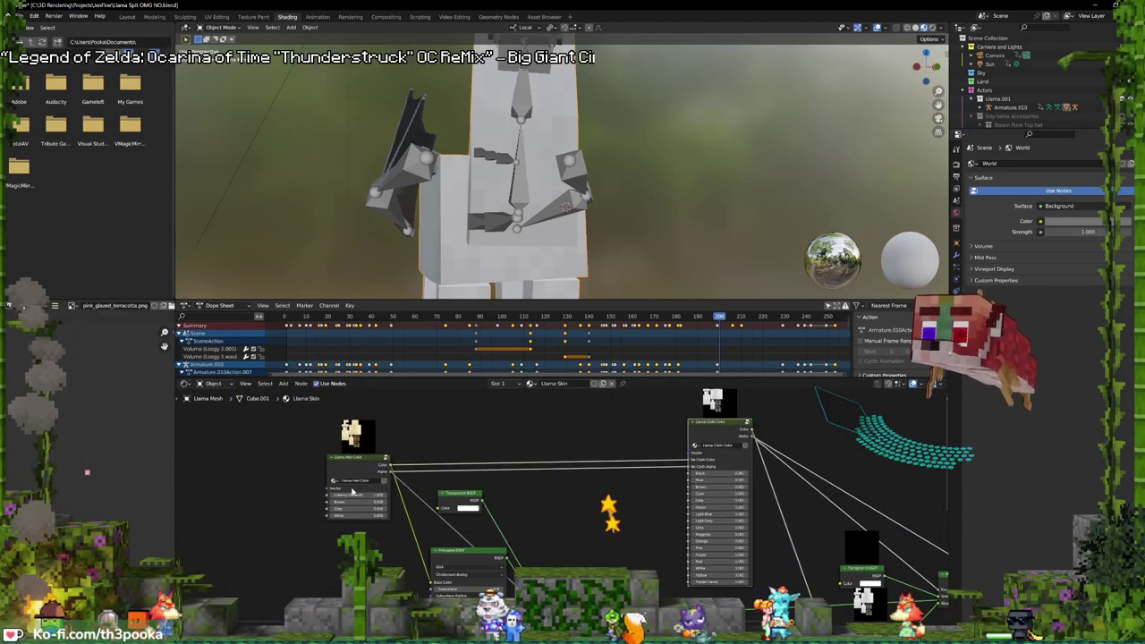
{"action": "left_click_drag", "start_coordinate": [348, 459], "coordinate": [294, 432]}
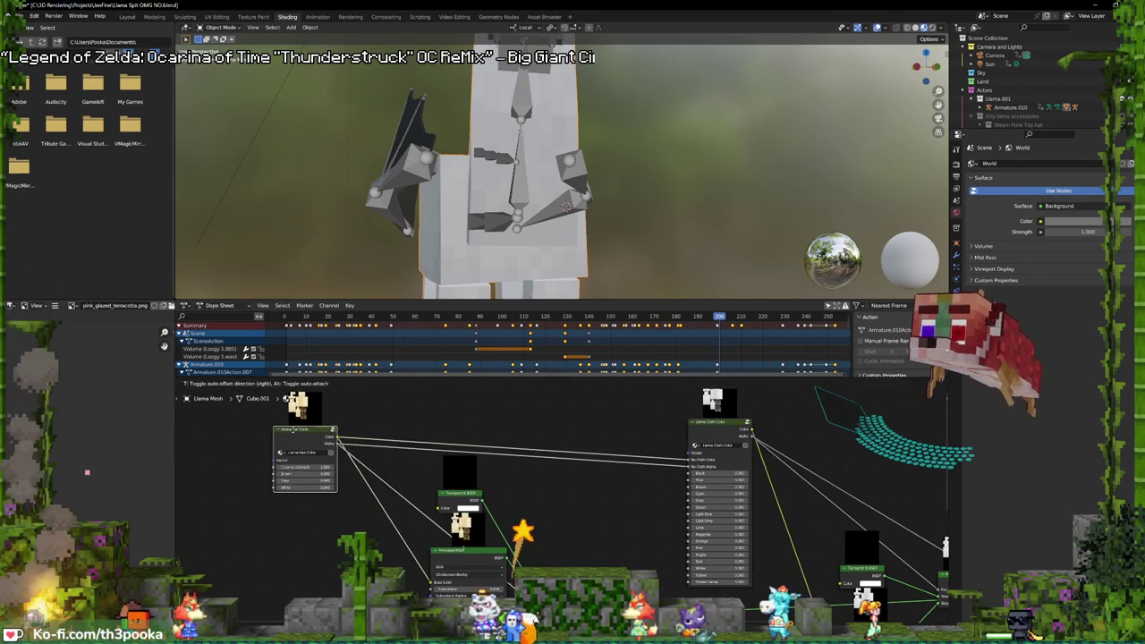
{"action": "middle_click_drag", "start_coordinate": [471, 456], "coordinate": [608, 565]}
- Add a Mix node set to Color and insert it between Llama Hair Color and Llama Cloth Color's No Cloth Color input
{"action": "key", "text": "shift+a"}
{"action": "left_click", "coordinate": [492, 451]}
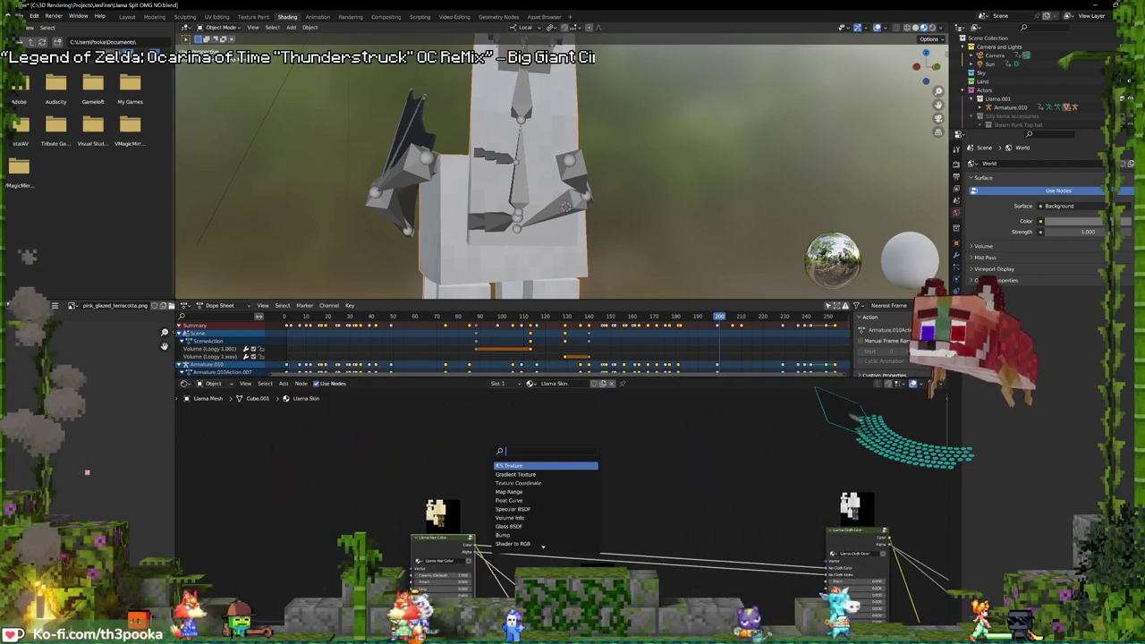
{"action": "type", "text": "mix"}
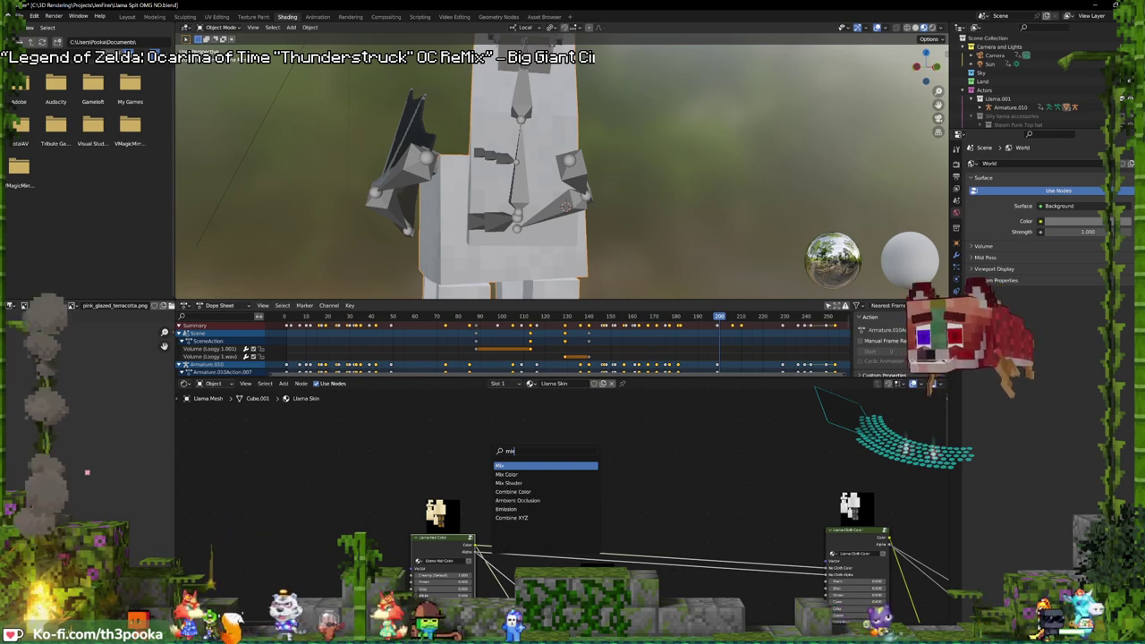
{"action": "left_click", "coordinate": [499, 483]}
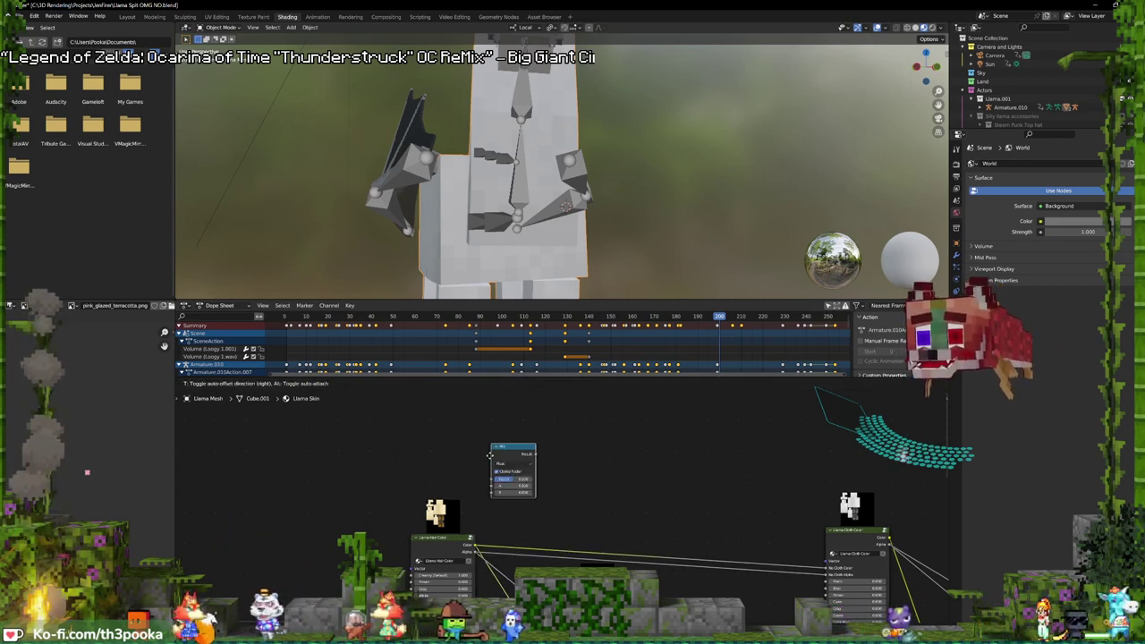
{"action": "left_click", "coordinate": [655, 444]}
{"action": "left_click", "coordinate": [664, 456]}
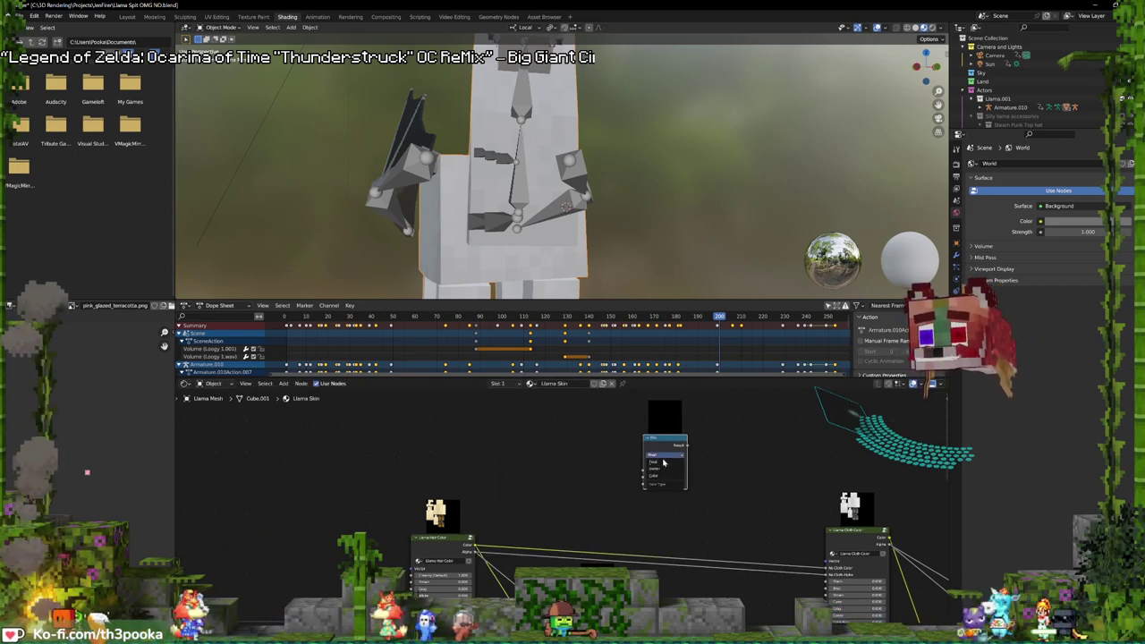
{"action": "left_click", "coordinate": [669, 476]}
{"action": "left_click_drag", "start_coordinate": [670, 440], "coordinate": [731, 461]}
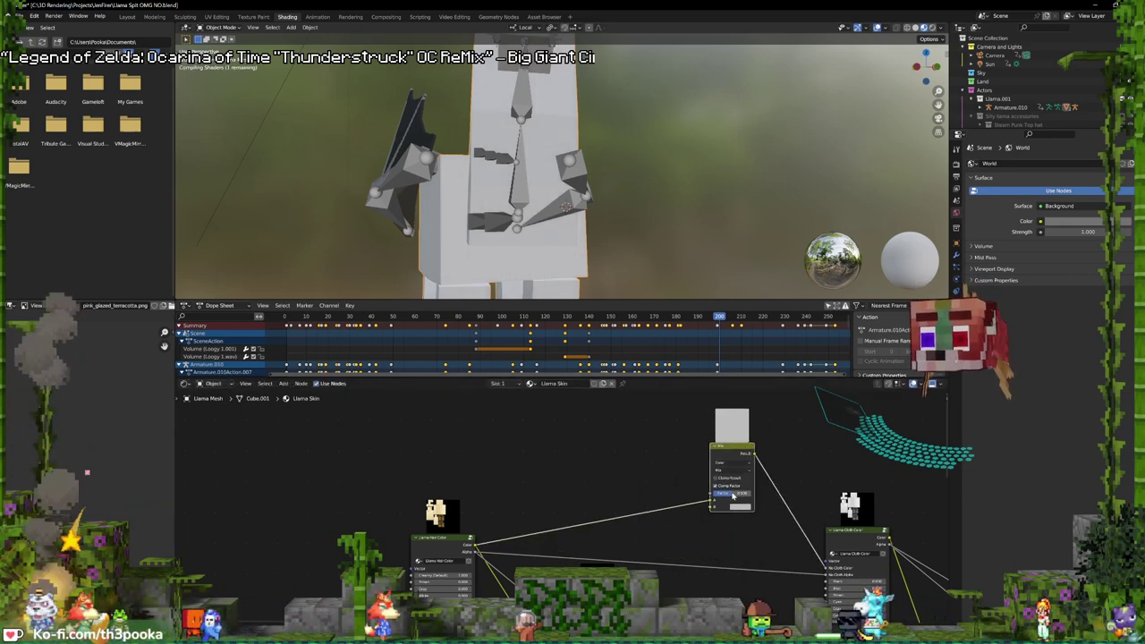
- Set the Mix node to Multiply with a factor of 1.000 and a dark purple second color, and check the llama through the camera
{"action": "left_click", "coordinate": [728, 469]}
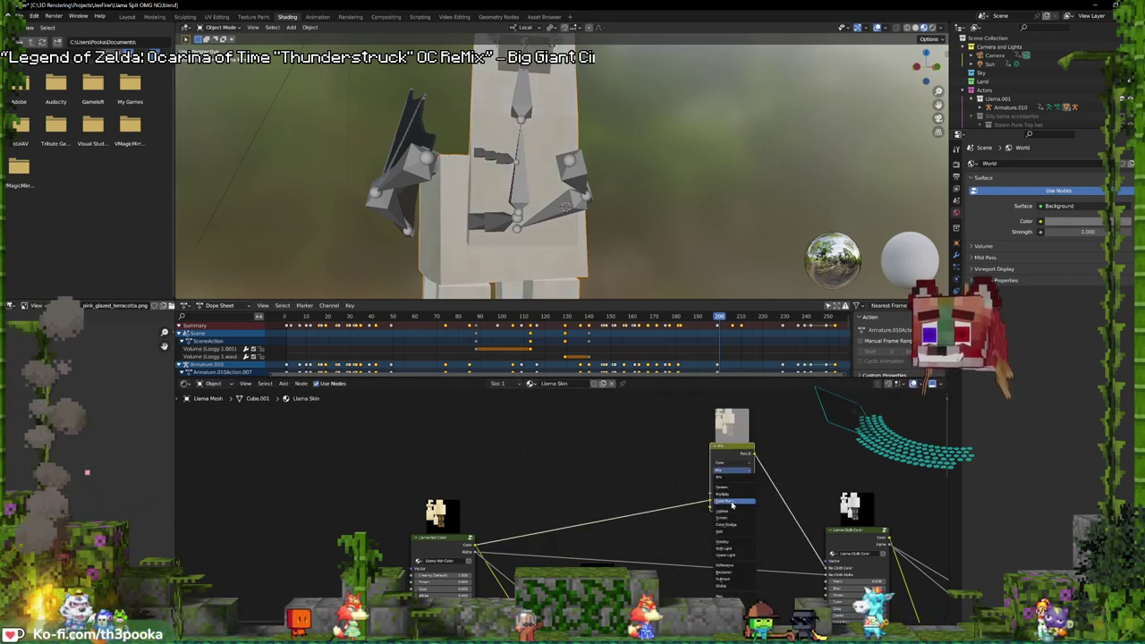
{"action": "left_click", "coordinate": [736, 497]}
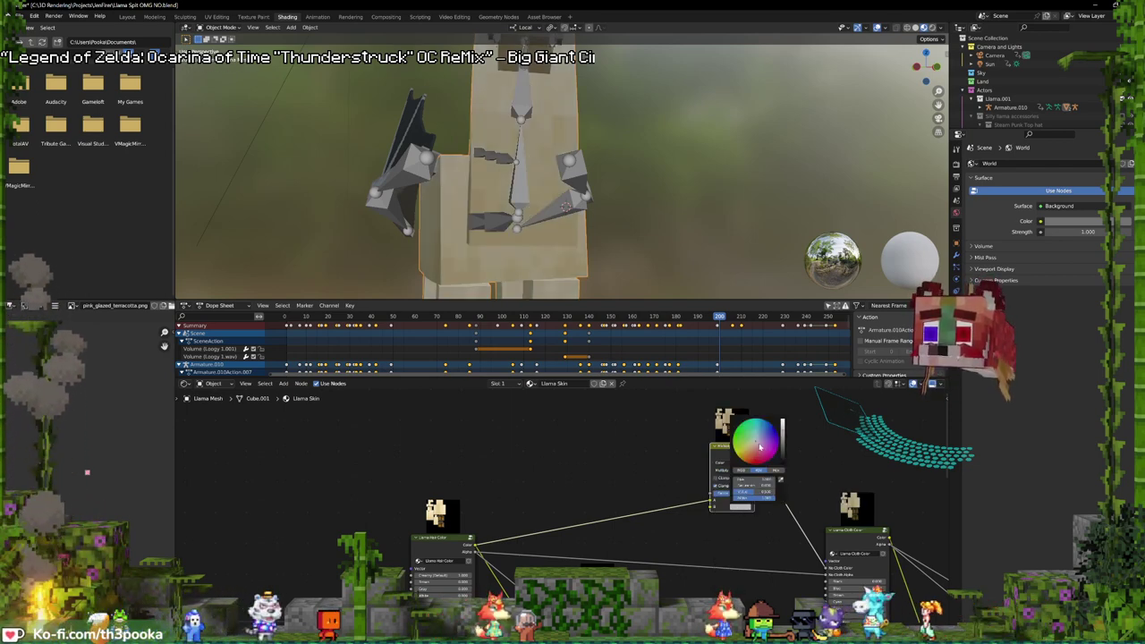
{"action": "left_click_drag", "start_coordinate": [756, 443], "coordinate": [782, 451]}
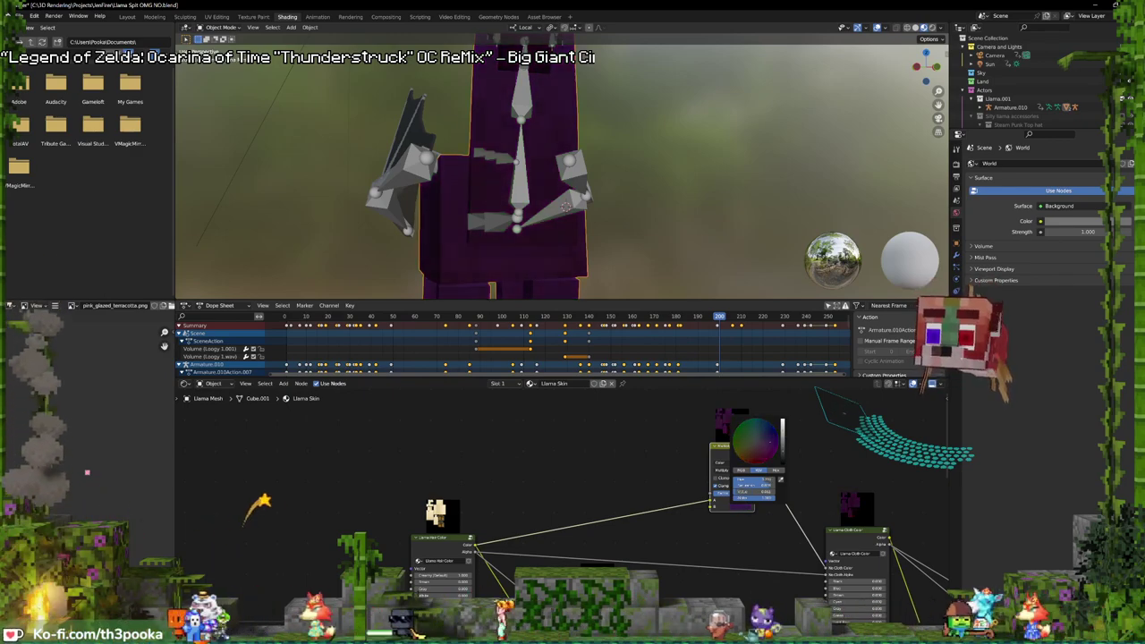
{"action": "middle_click_drag", "start_coordinate": [688, 192], "coordinate": [567, 125]}
{"action": "scroll", "coordinate": [573, 135], "scroll_direction": "down", "scroll_amount": 3}
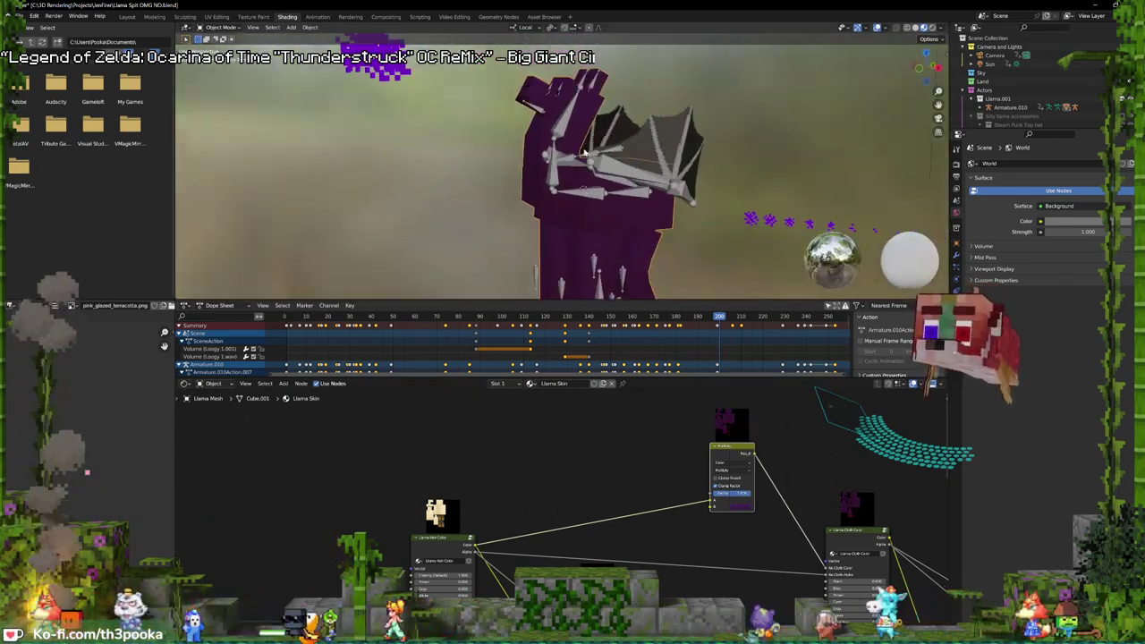
{"action": "key", "text": "KP_0"}
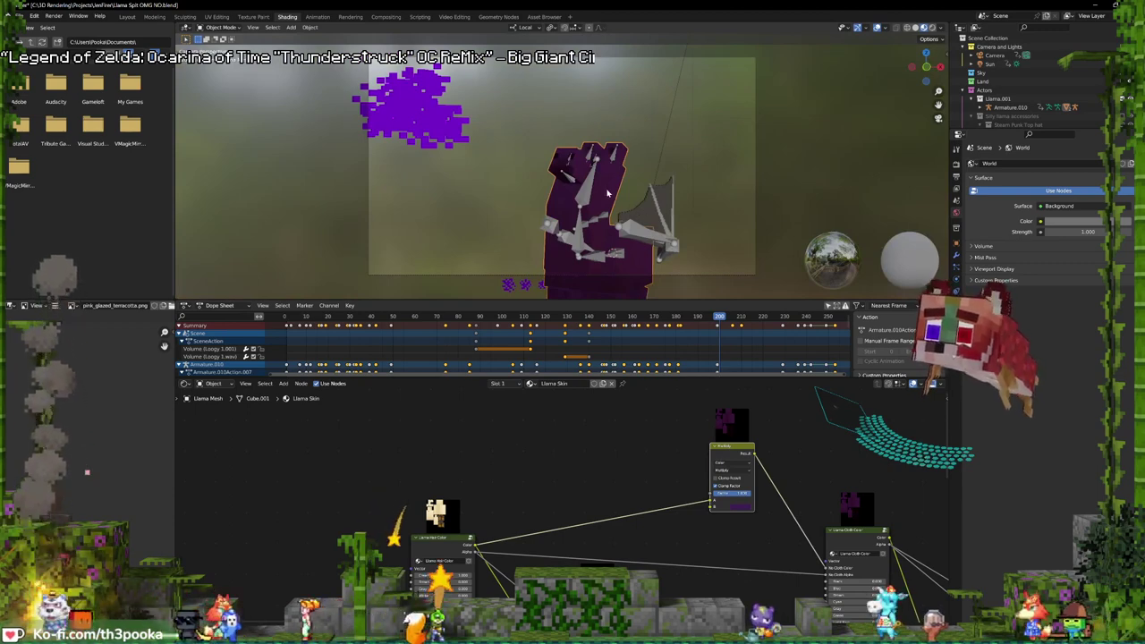
{"action": "scroll", "coordinate": [607, 193], "scroll_direction": "up", "scroll_amount": 3}
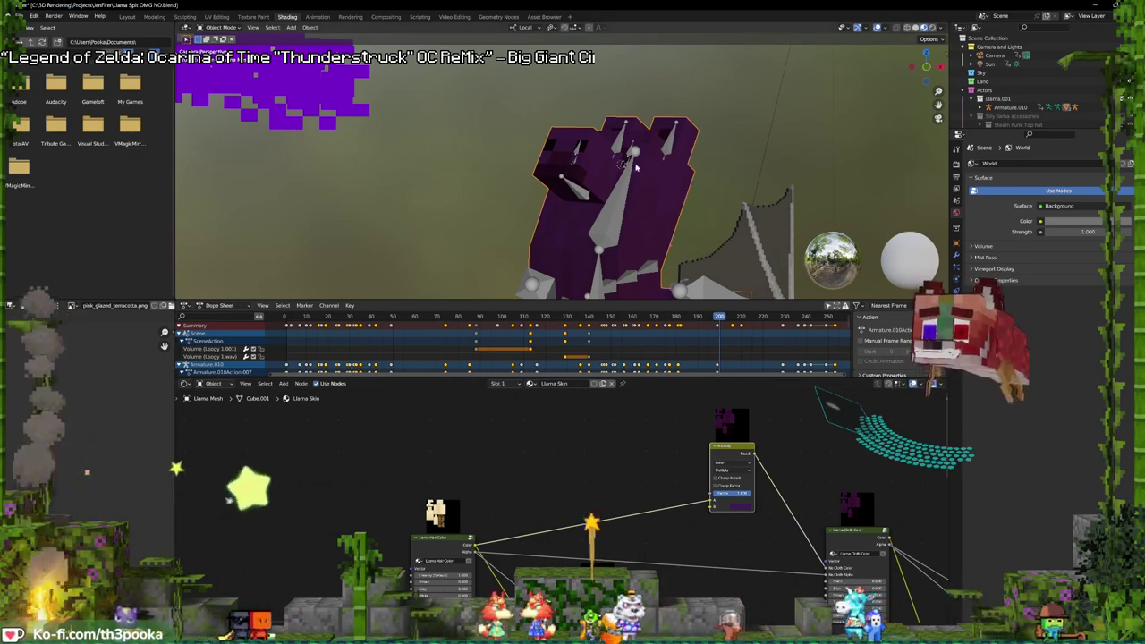
{"action": "middle_click_drag", "start_coordinate": [623, 167], "coordinate": [659, 199]}
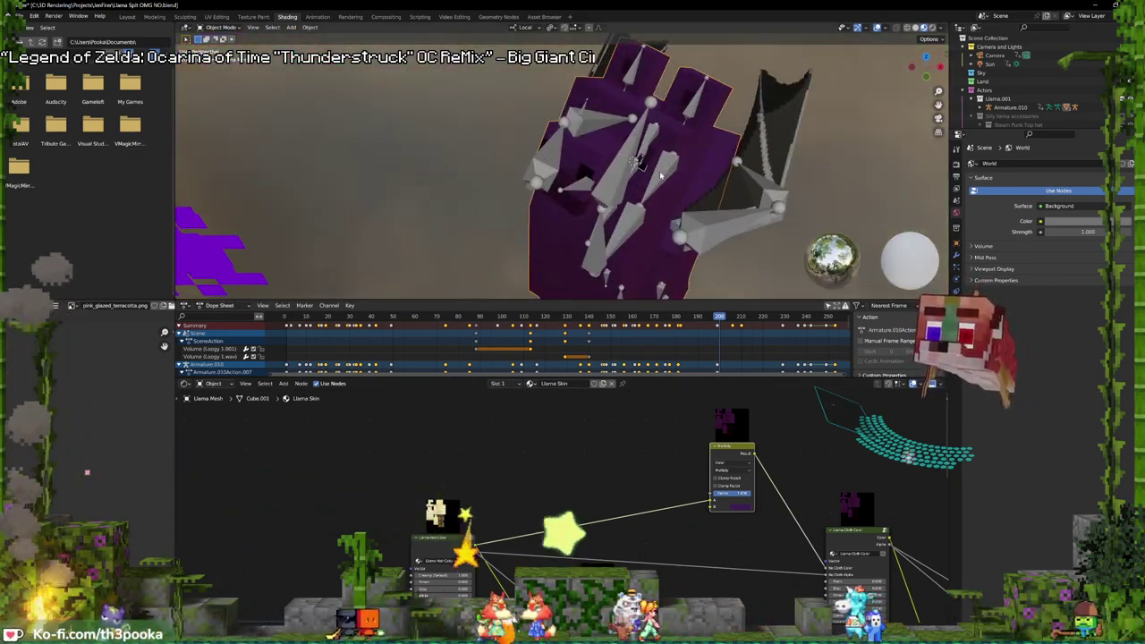
{"action": "key", "text": "shift+a"}
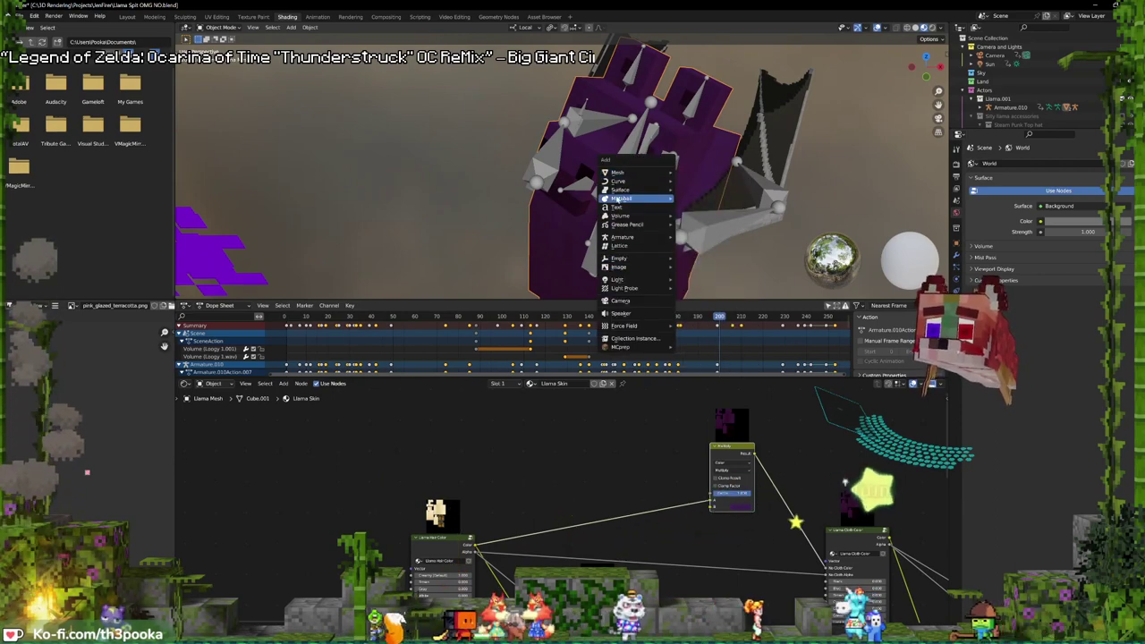
{"action": "mouse_move", "coordinate": [626, 172]}
{"action": "left_click", "coordinate": [701, 172]}
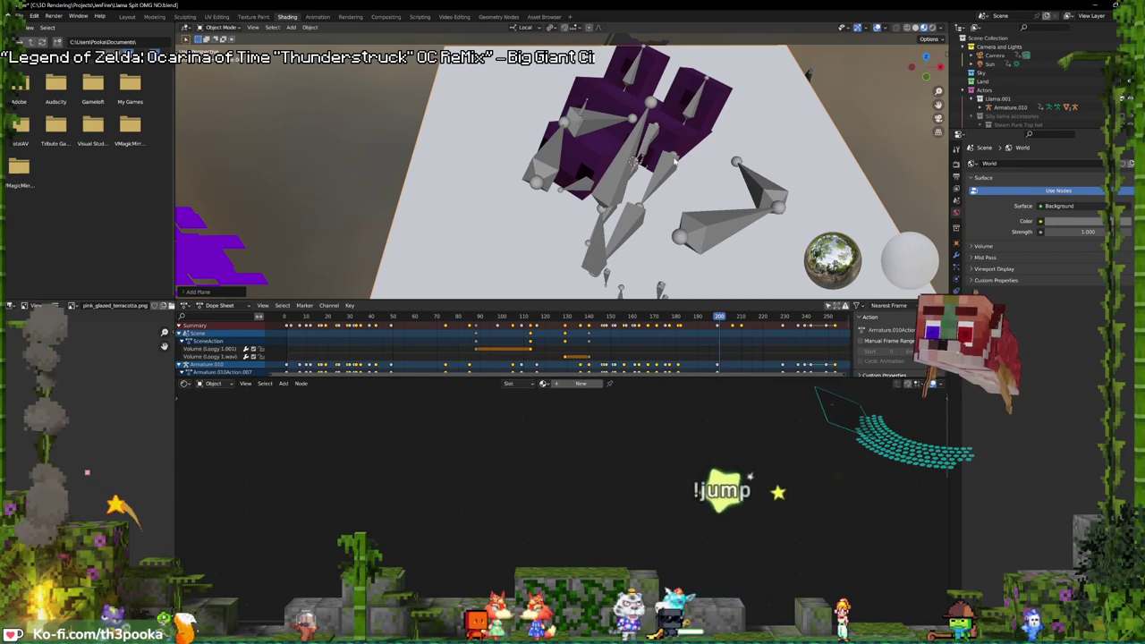
{"action": "key", "text": "ctrl+z"}
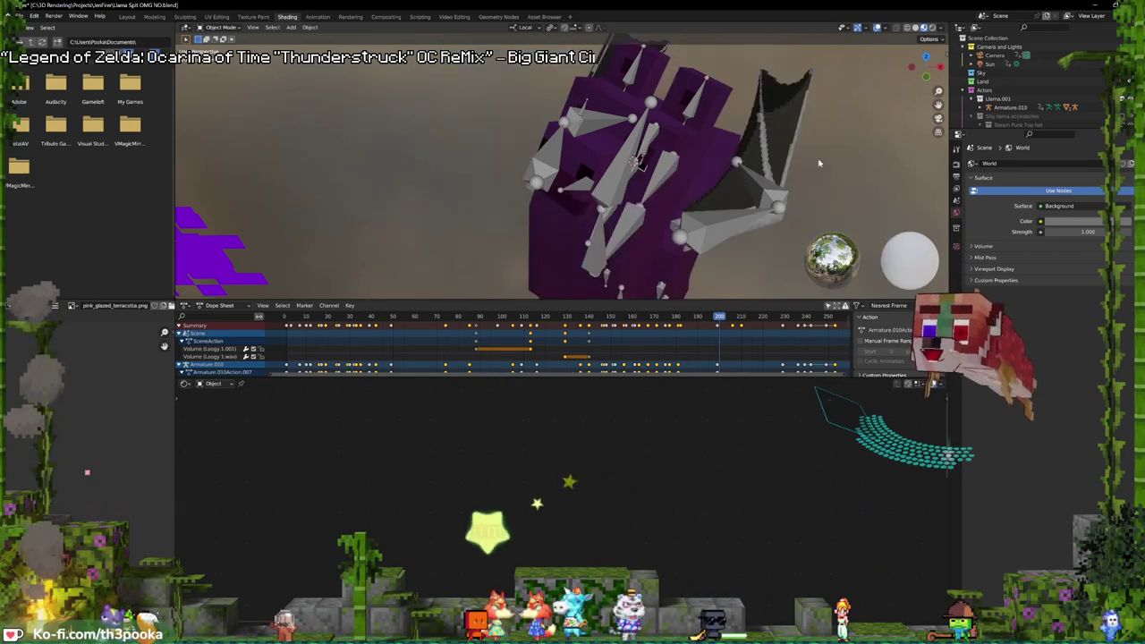
- Open the llama mesh for editing and clear its mesh selection
{"action": "left_click", "coordinate": [670, 182]}
{"action": "key", "text": "Tab"}
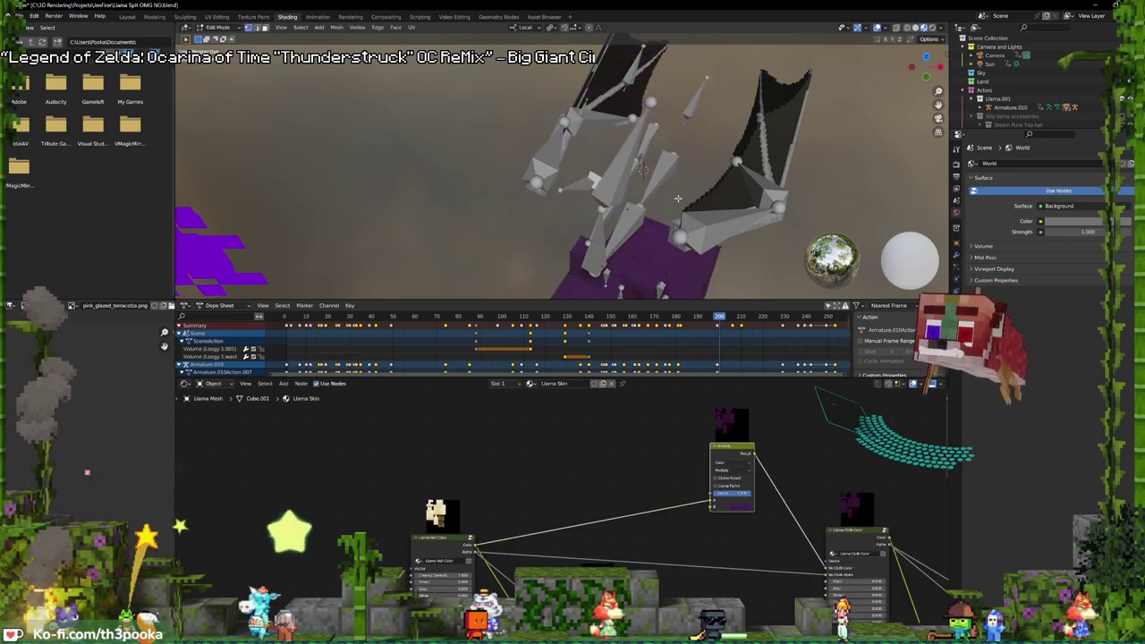
{"action": "key", "text": "a"}
{"action": "middle_click_drag", "start_coordinate": [678, 198], "coordinate": [559, 150]}
{"action": "scroll", "coordinate": [590, 152], "scroll_direction": "down", "scroll_amount": 2}
{"action": "scroll", "coordinate": [581, 161], "scroll_direction": "up", "scroll_amount": 7}
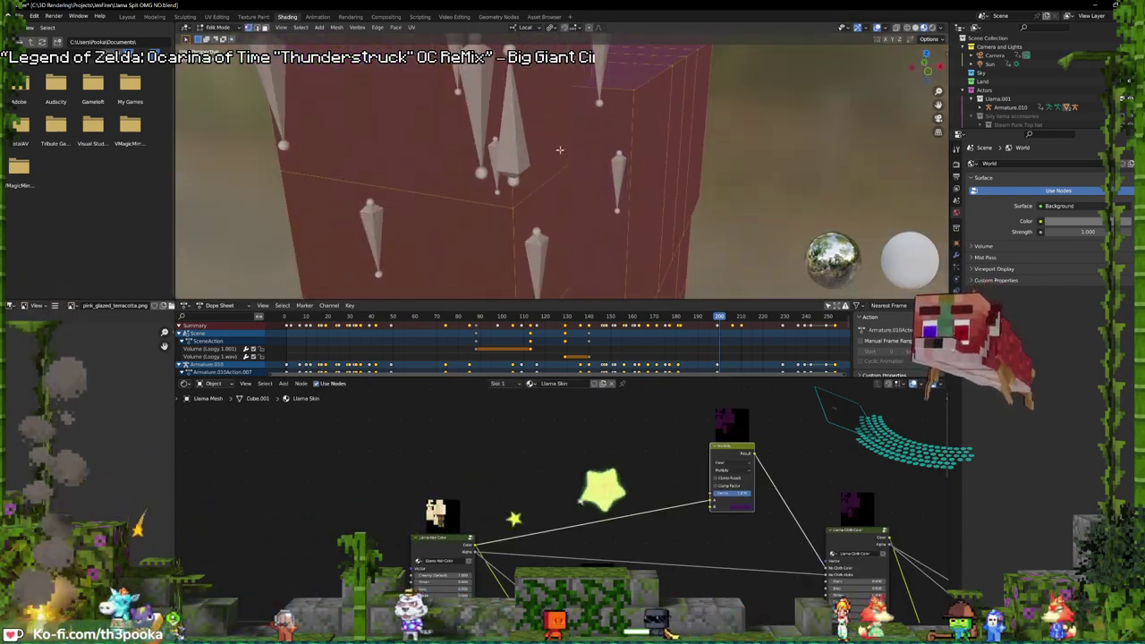
{"action": "scroll", "coordinate": [559, 149], "scroll_direction": "down", "scroll_amount": 5}
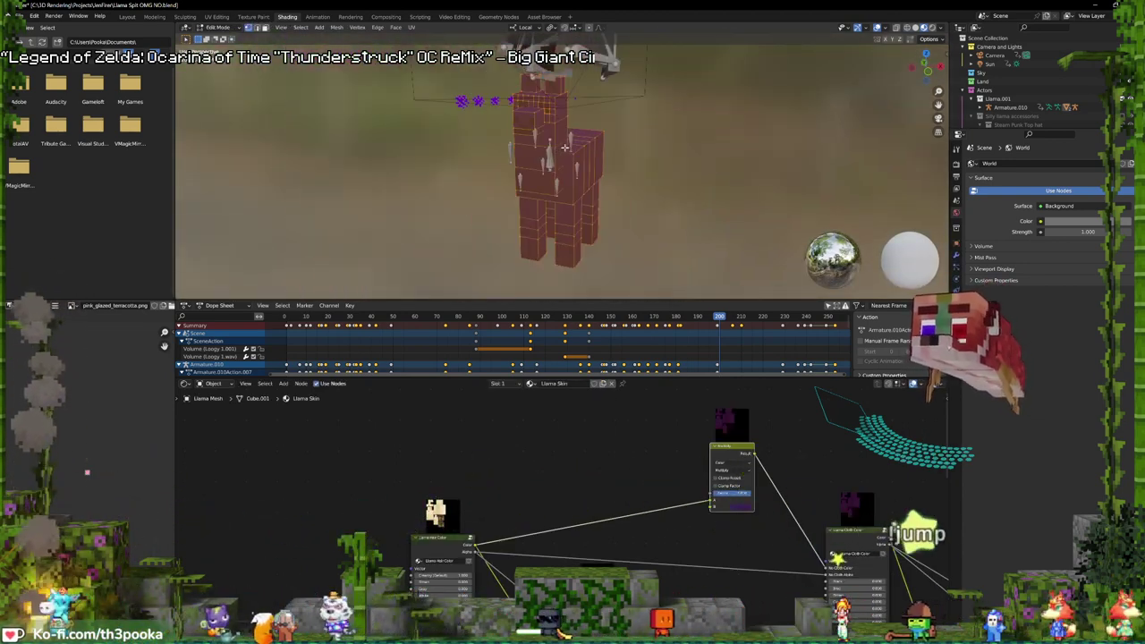
{"action": "key", "text": "alt+a"}
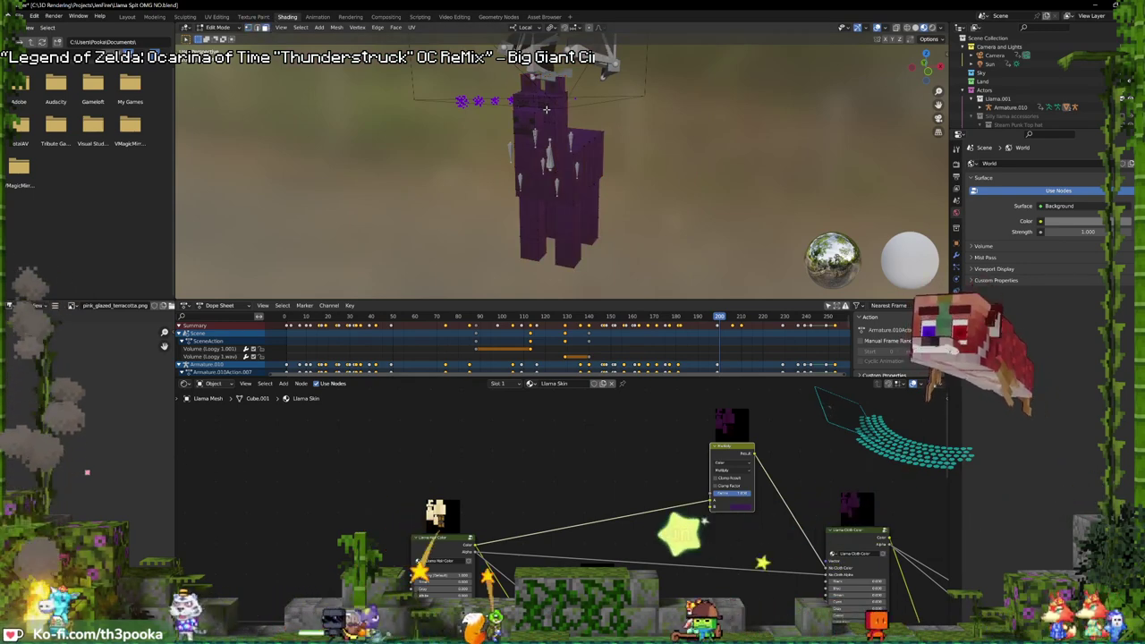
- Select the two white eye faces on the llama's head and duplicate them in place
{"action": "scroll", "coordinate": [547, 110], "scroll_direction": "up", "scroll_amount": 6}
{"action": "middle_click_drag", "start_coordinate": [549, 117], "coordinate": [719, 126]}
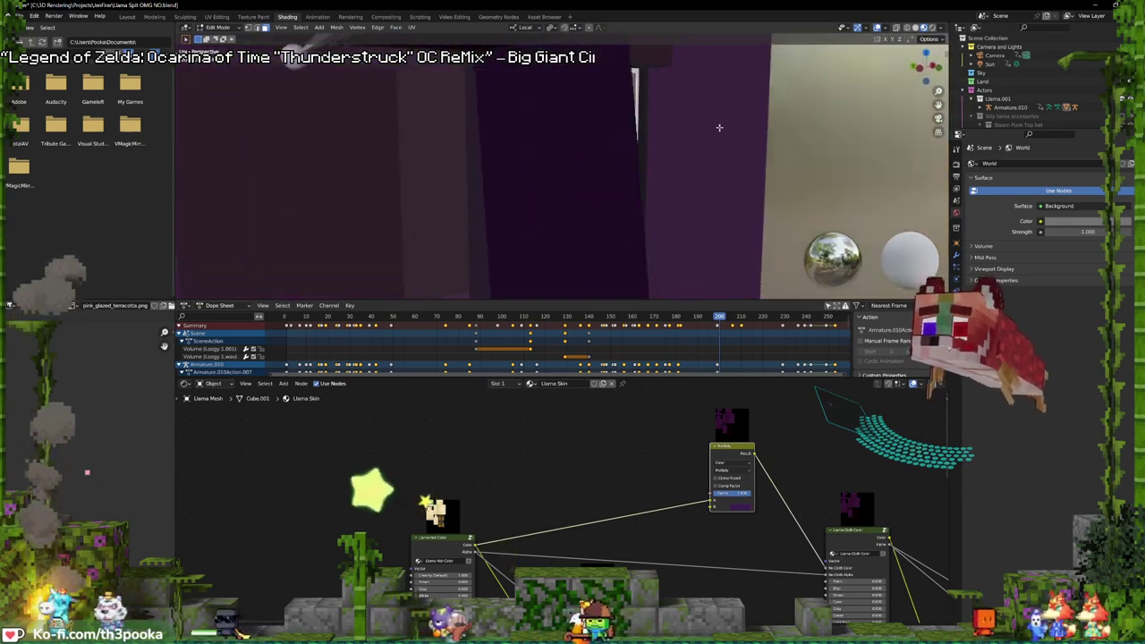
{"action": "scroll", "coordinate": [718, 127], "scroll_direction": "down", "scroll_amount": 5}
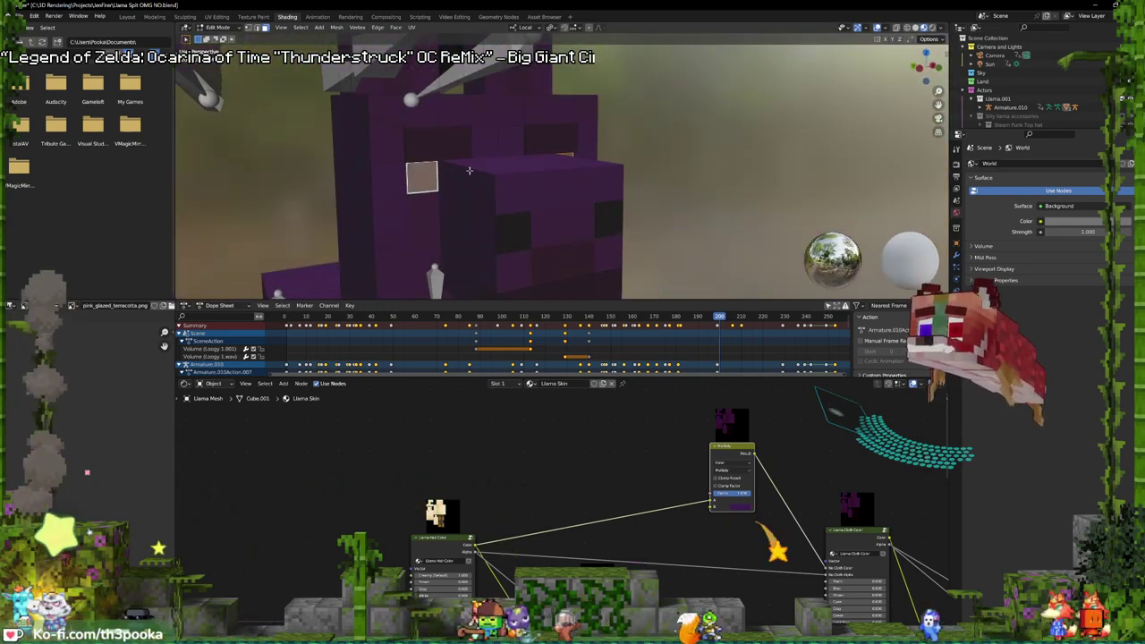
{"action": "middle_click_drag", "start_coordinate": [608, 170], "coordinate": [509, 159]}
{"action": "key", "text": "shift+d"}
{"action": "right_click", "coordinate": [590, 166]}
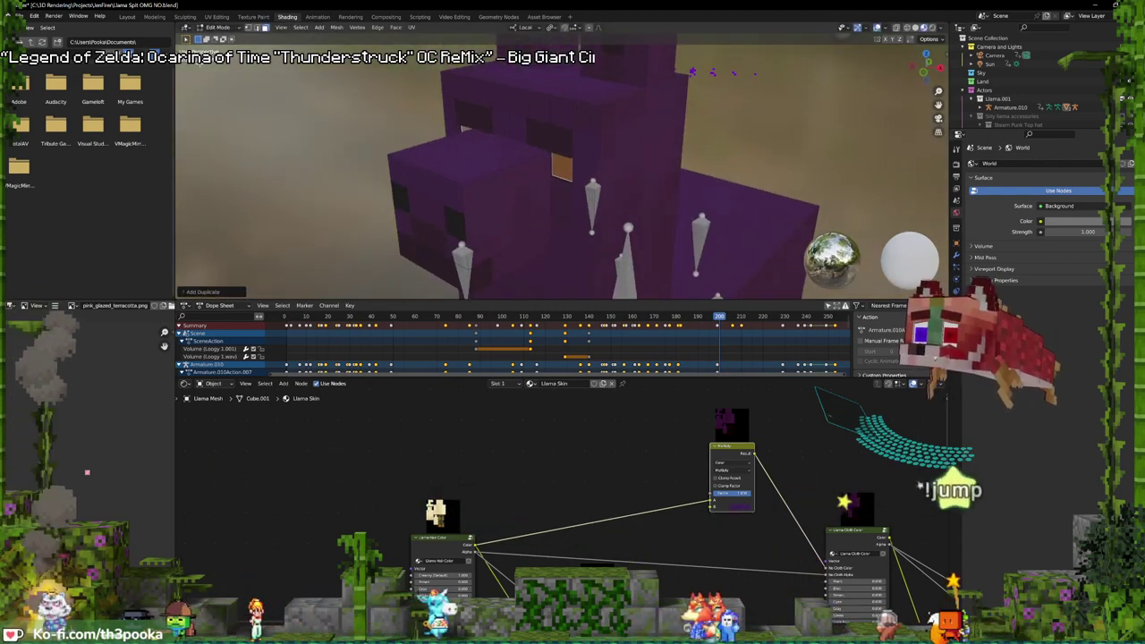
- Activate the Transform tool and shift the duplicated eye faces along the Y axis, back into the head
{"action": "key", "text": "t"}
{"action": "left_click", "coordinate": [187, 131]}
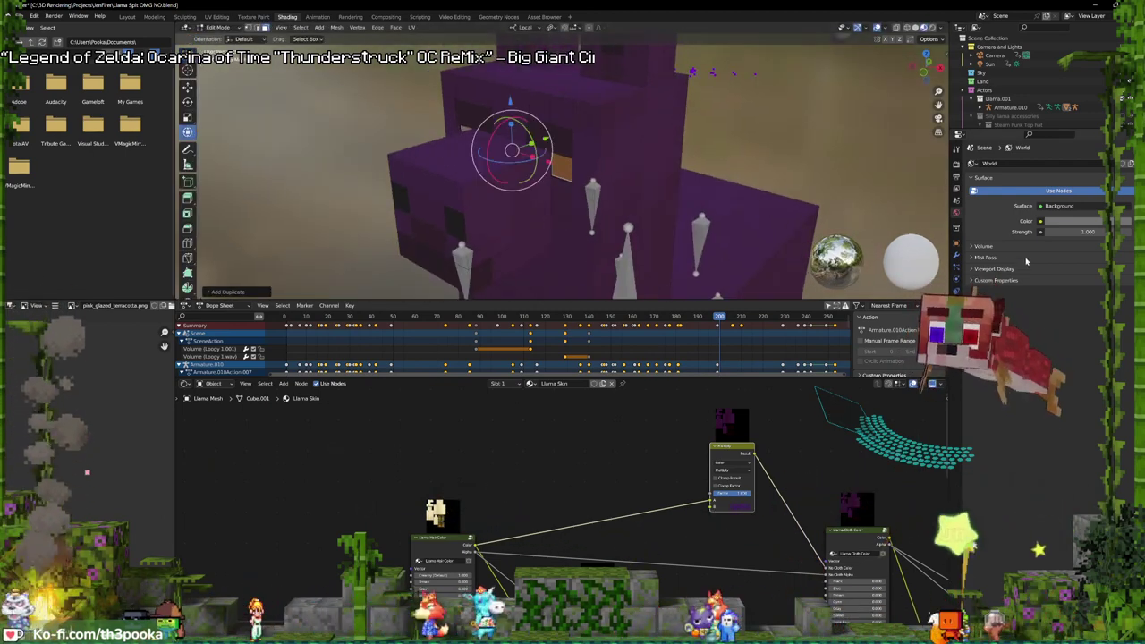
{"action": "left_click", "coordinate": [956, 303]}
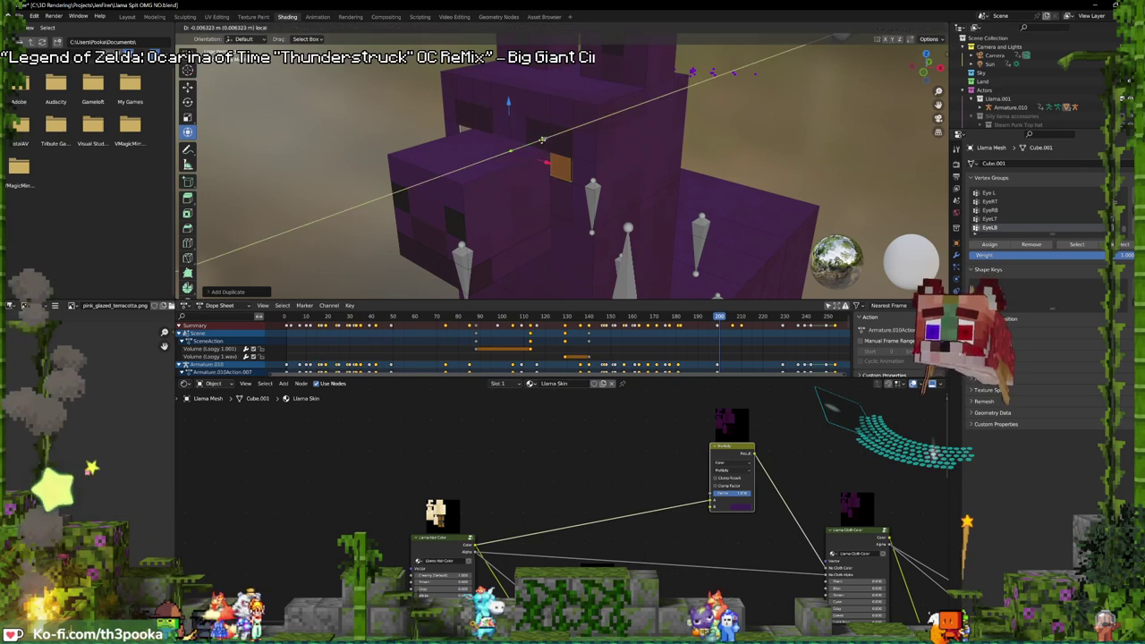
{"action": "left_click", "coordinate": [541, 140]}
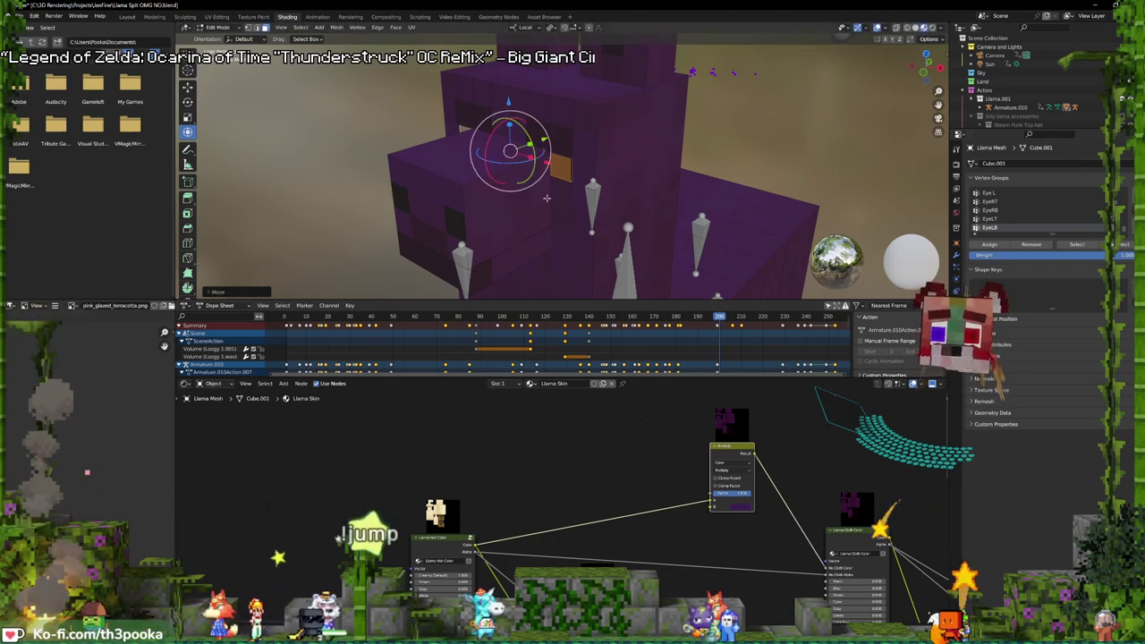
{"action": "key", "text": "g"}
{"action": "key", "text": "y"}
{"action": "key", "text": "y"}
{"action": "left_click", "coordinate": [635, 126]}
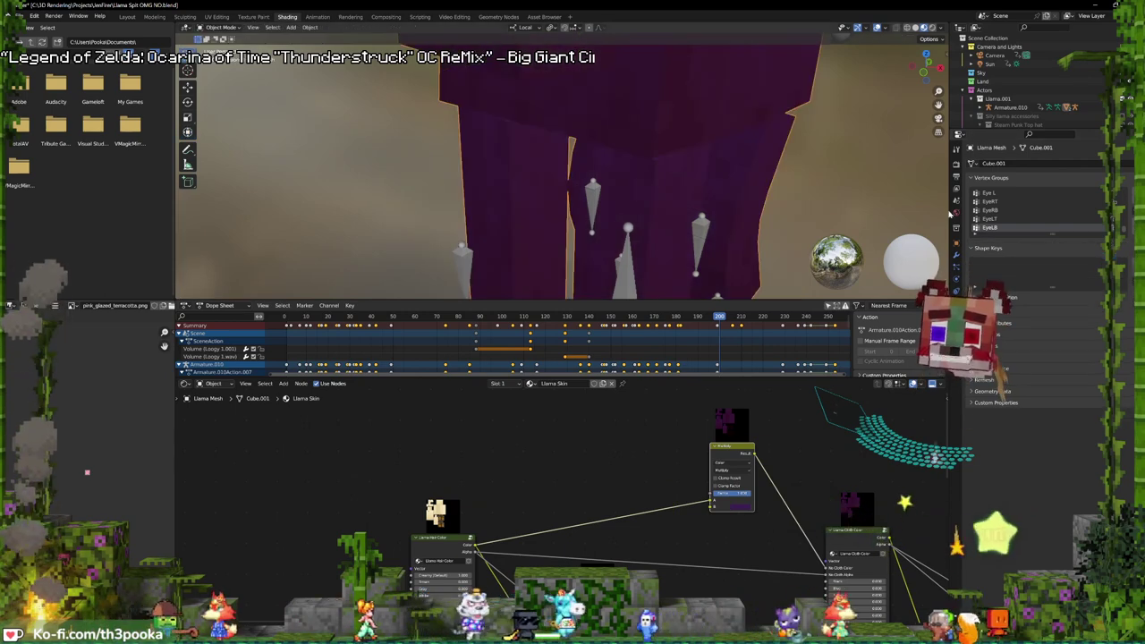
- Add a Basis and a Key 1 shape key, and on Key 1 move the eye faces about 0.029 m forward along local Y
{"action": "key", "text": "Tab"}
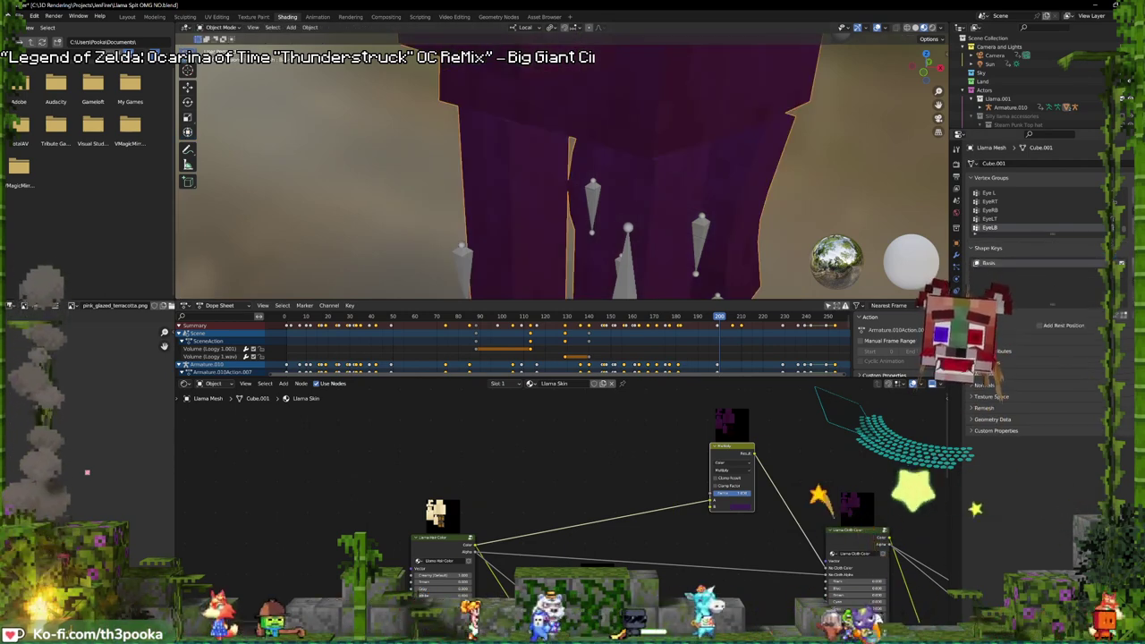
{"action": "left_click", "coordinate": [1120, 262]}
{"action": "key", "text": "Tab"}
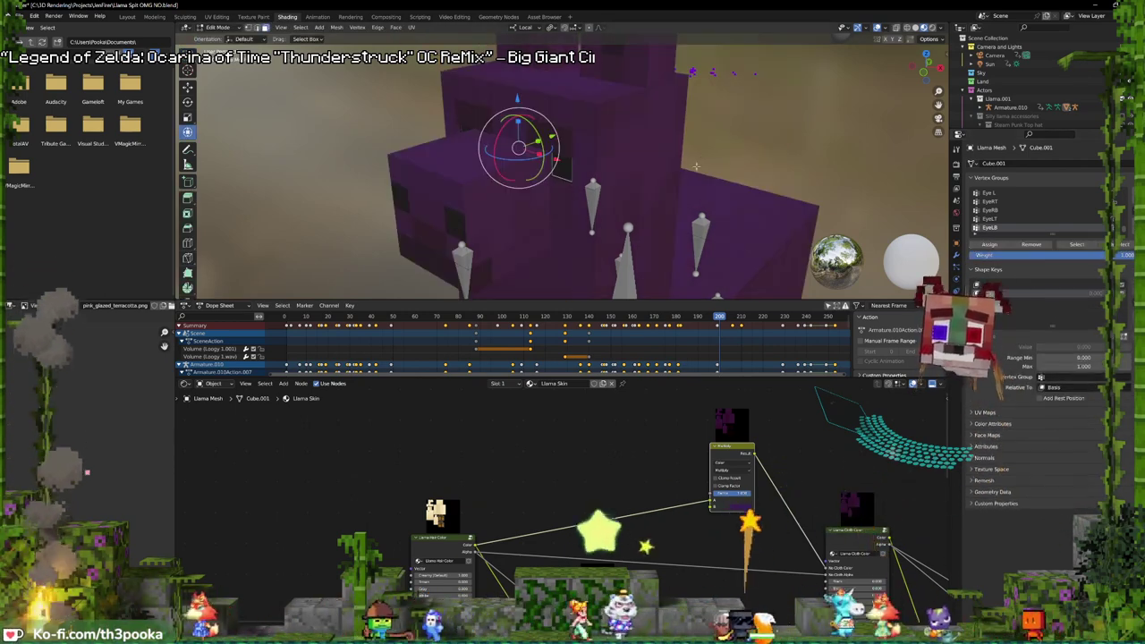
{"action": "key", "text": "g"}
{"action": "key", "text": "y"}
{"action": "key", "text": "y"}
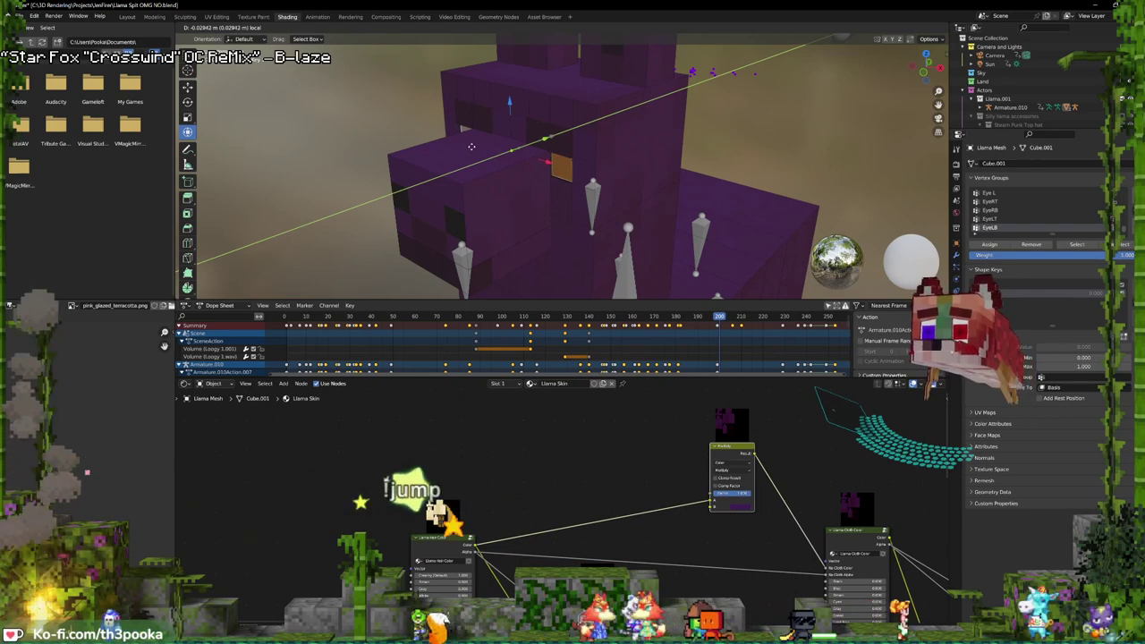
{"action": "left_click", "coordinate": [471, 146]}
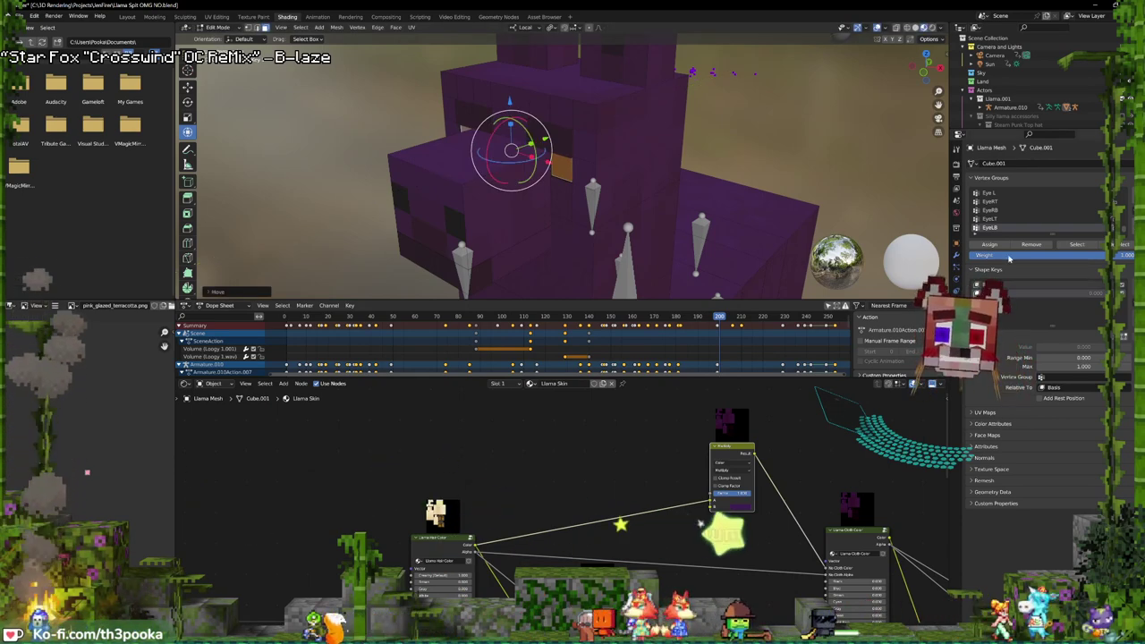
- Add a third material slot to the llama mesh with a new material and a vivid purple base color
{"action": "left_click", "coordinate": [955, 315]}
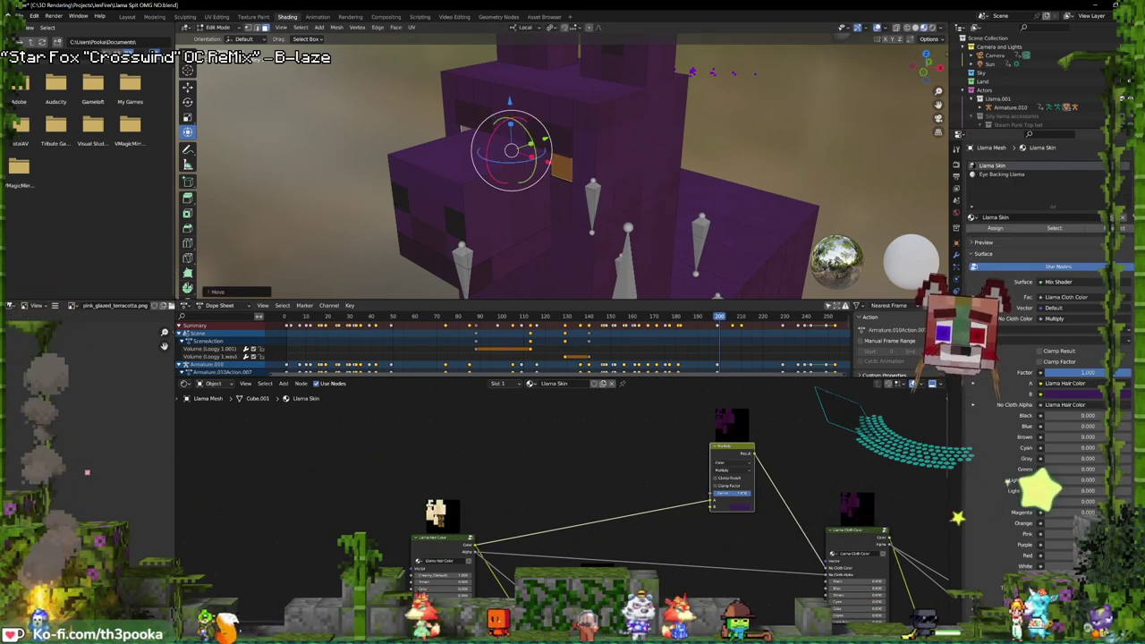
{"action": "left_click", "coordinate": [1132, 165]}
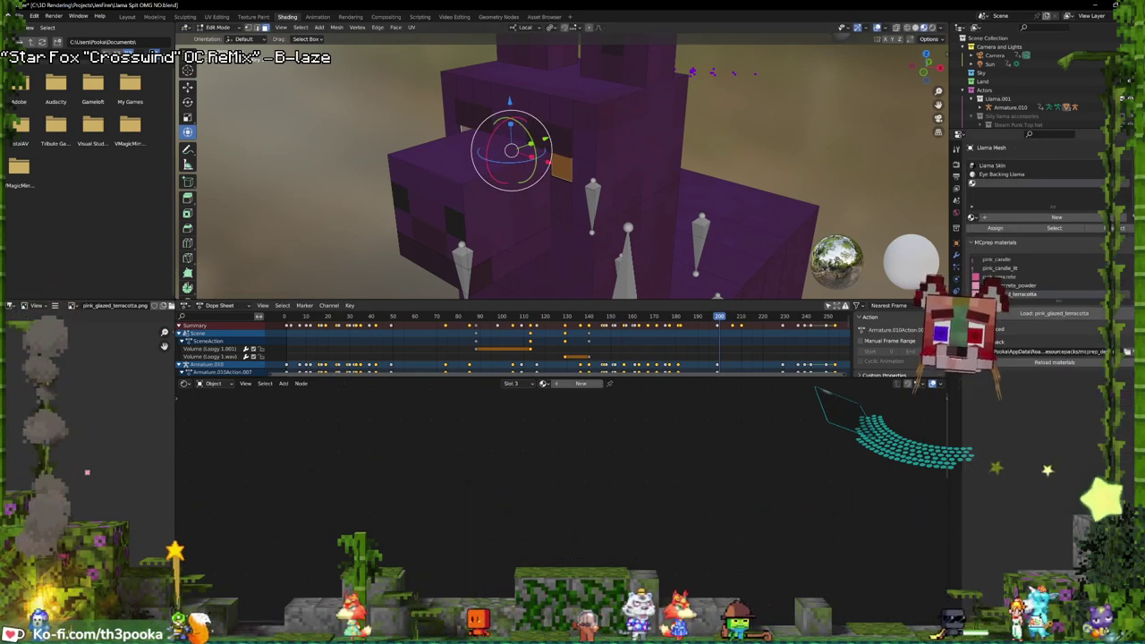
{"action": "left_click", "coordinate": [1025, 217]}
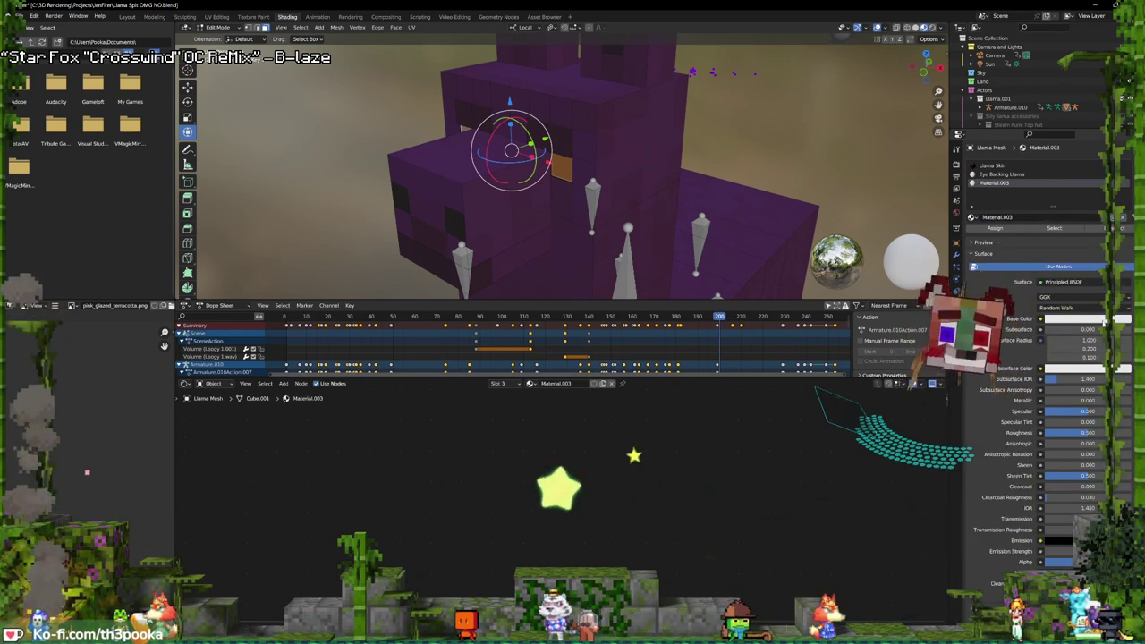
{"action": "left_click", "coordinate": [1102, 319]}
{"action": "left_click", "coordinate": [1051, 235]}
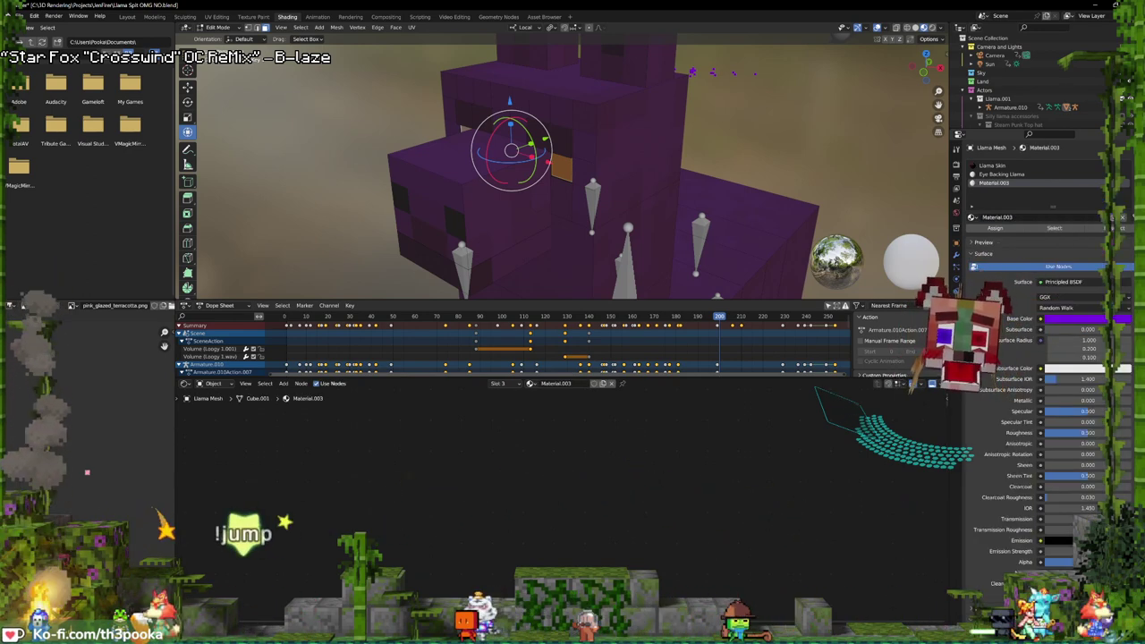
- Set the new material's emission to vivid purple and assign the material to the selected eye faces
{"action": "left_click", "coordinate": [1059, 541]}
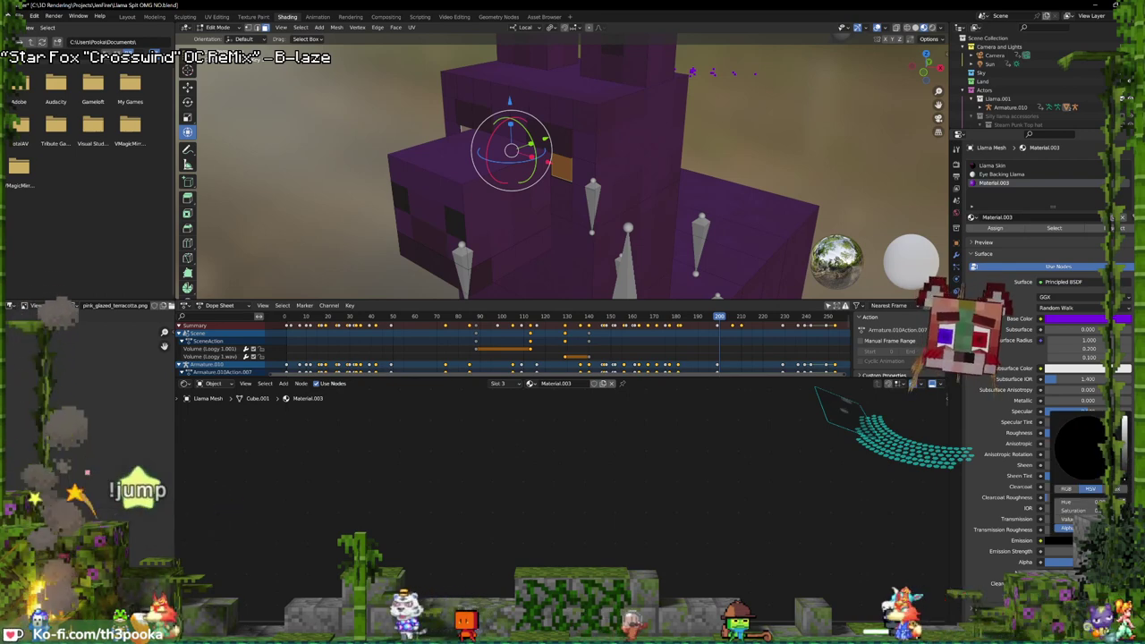
{"action": "left_click_drag", "start_coordinate": [1124, 474], "coordinate": [1124, 417]}
{"action": "left_click", "coordinate": [1057, 458]}
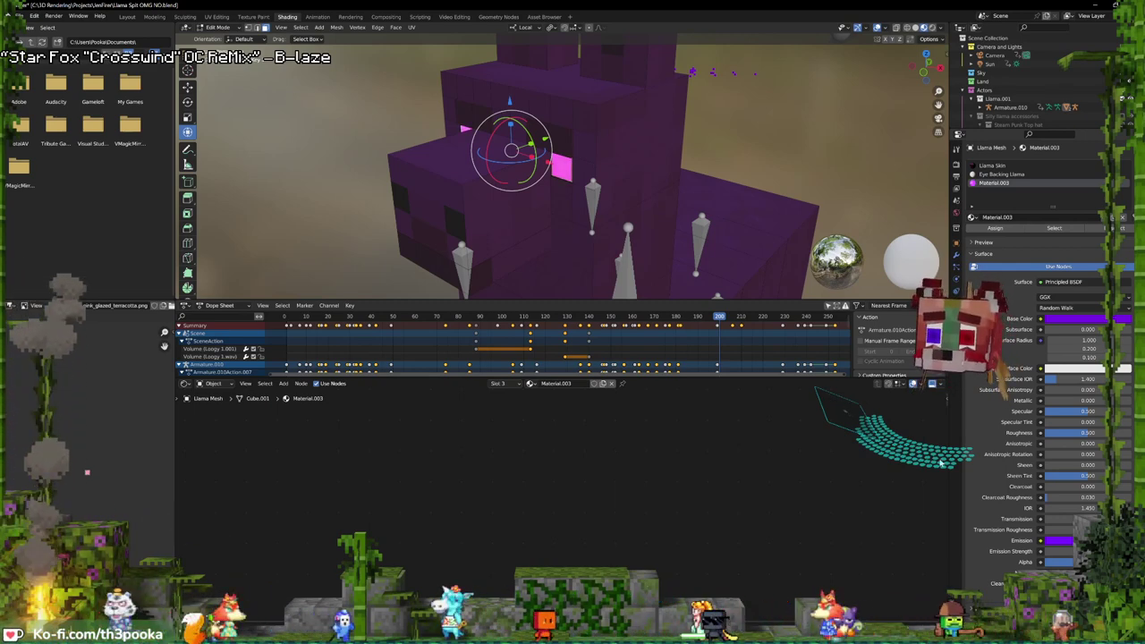
- Return to Object Mode and set the Key 1 shape key's value to 1.000
{"action": "key", "text": "Tab"}
{"action": "key", "text": "KP_1"}
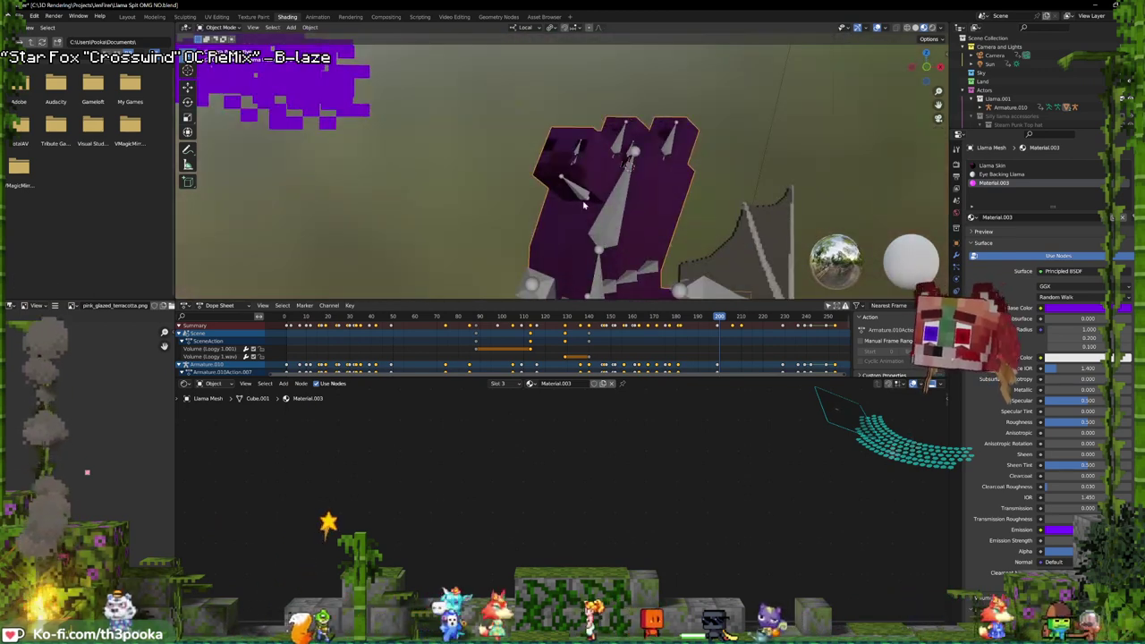
{"action": "left_click", "coordinate": [956, 303]}
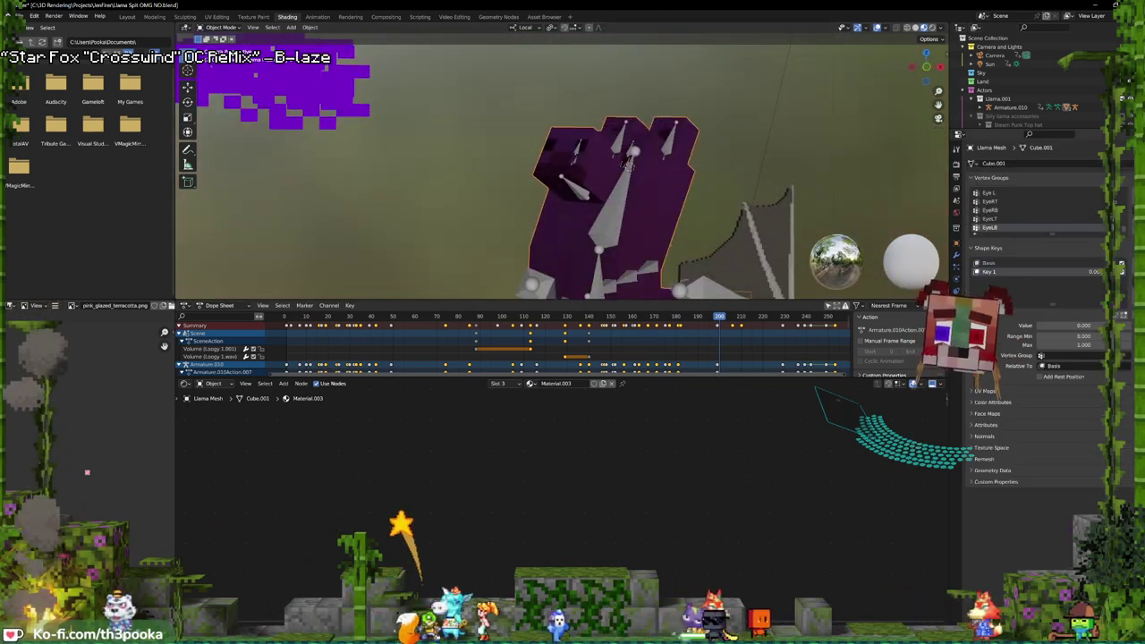
{"action": "left_click_drag", "start_coordinate": [1081, 273], "coordinate": [1121, 272]}
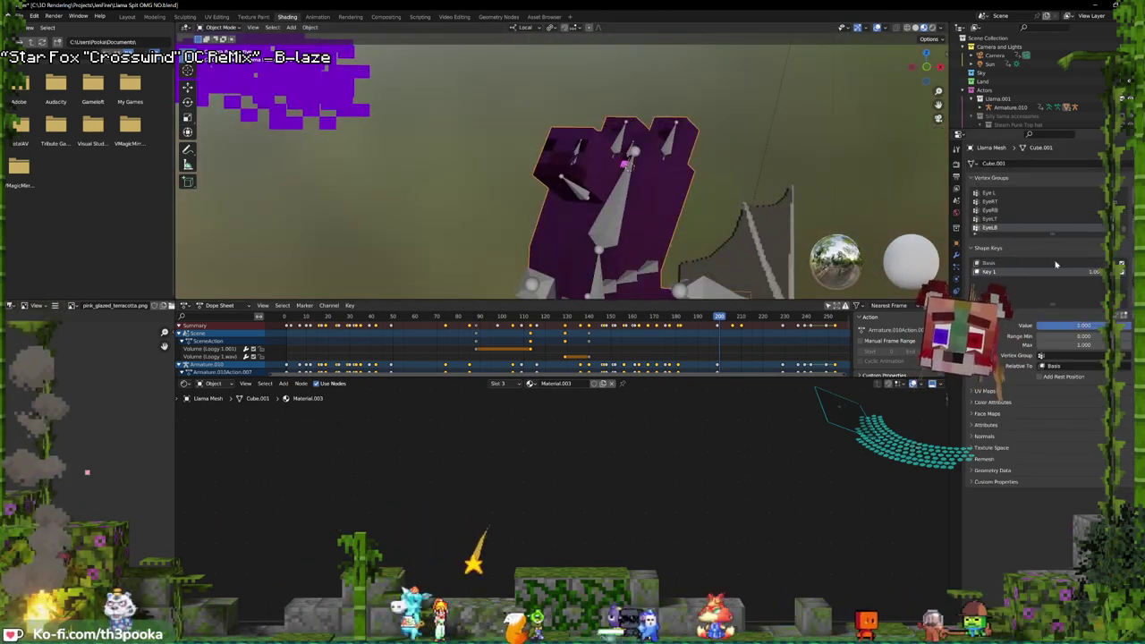
- Play back the animation and check the glowing eyes through the camera in the Layout workspace
{"action": "key", "text": "space"}
{"action": "key", "text": "space"}
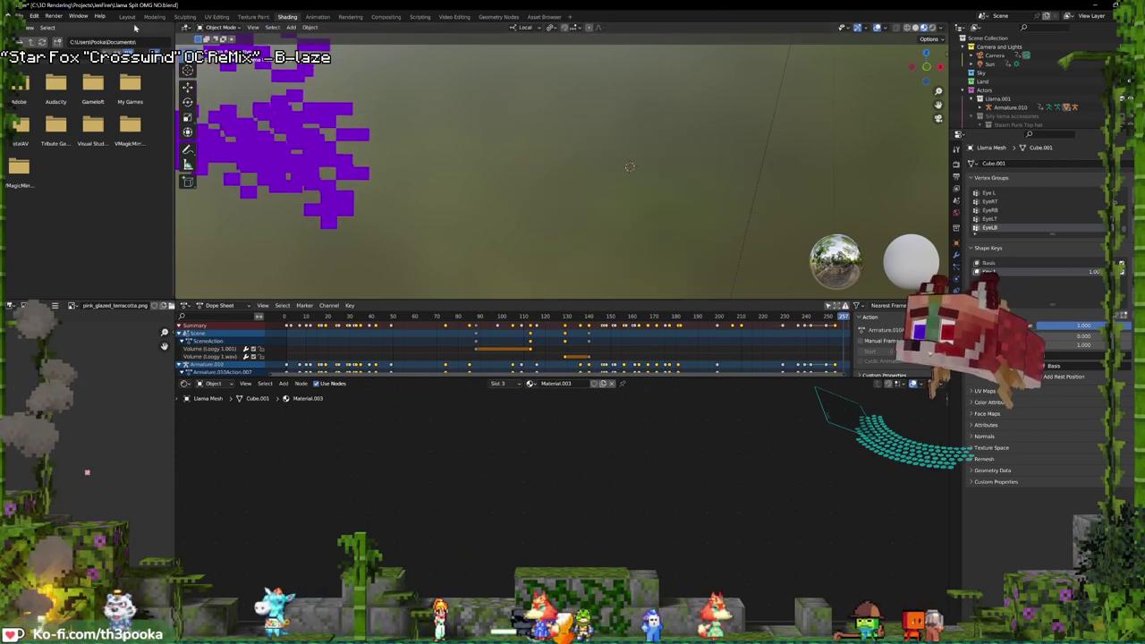
{"action": "left_click", "coordinate": [127, 17]}
{"action": "key", "text": "space"}
{"action": "scroll", "coordinate": [606, 274], "scroll_direction": "up", "scroll_amount": 2}
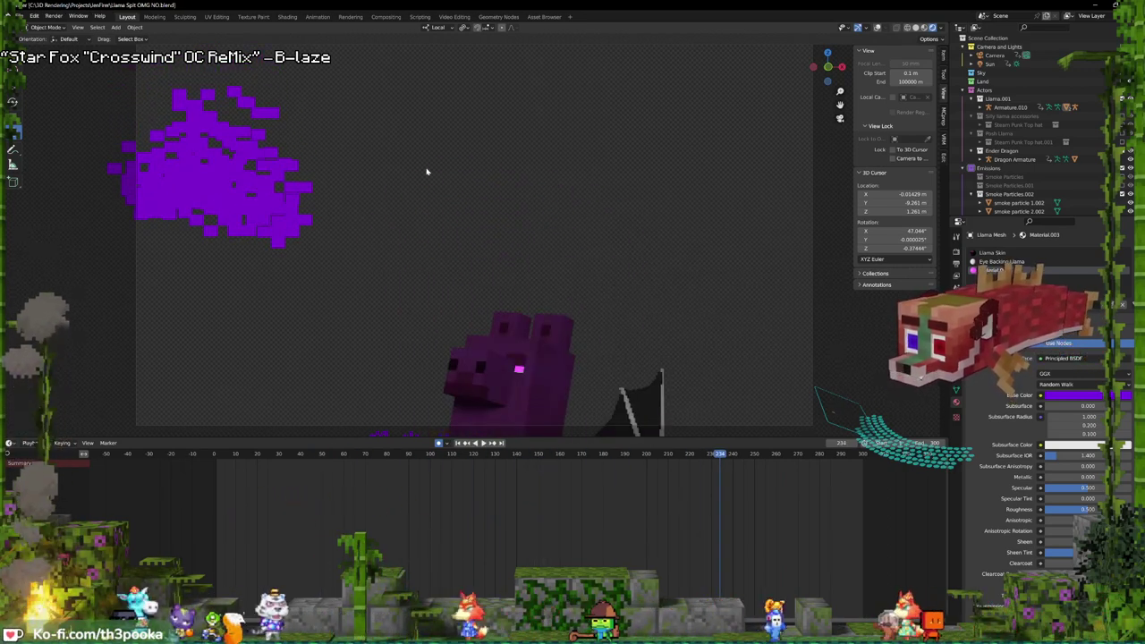
- Open the scene's output settings, render the full animation and close the render window
{"action": "left_click", "coordinate": [34, 16]}
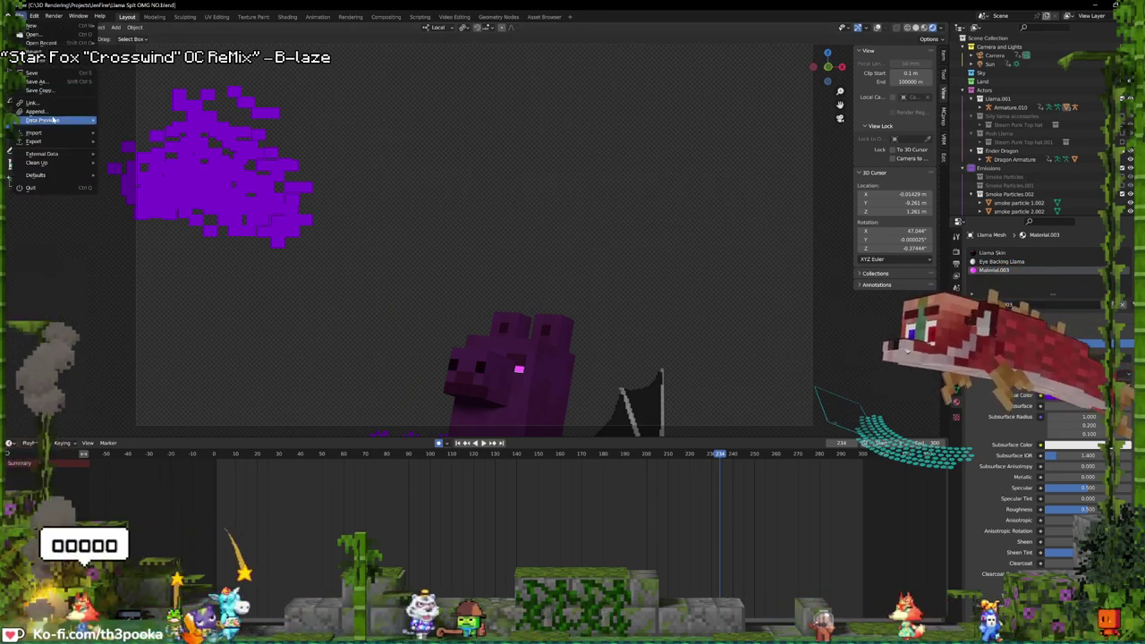
{"action": "key", "text": "Escape"}
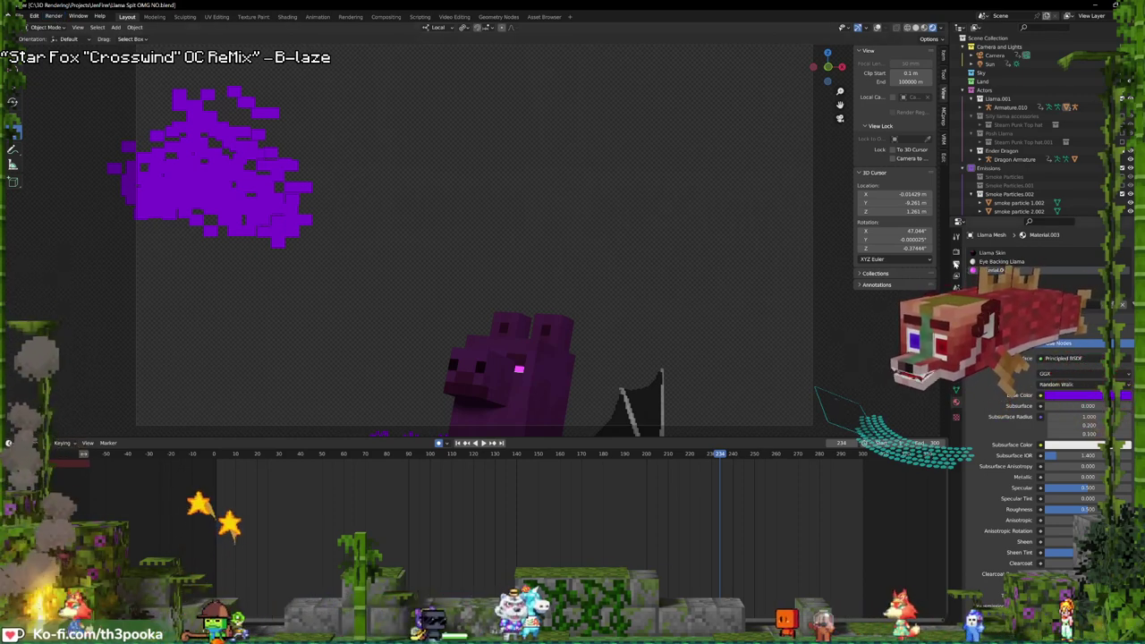
{"action": "left_click", "coordinate": [955, 264]}
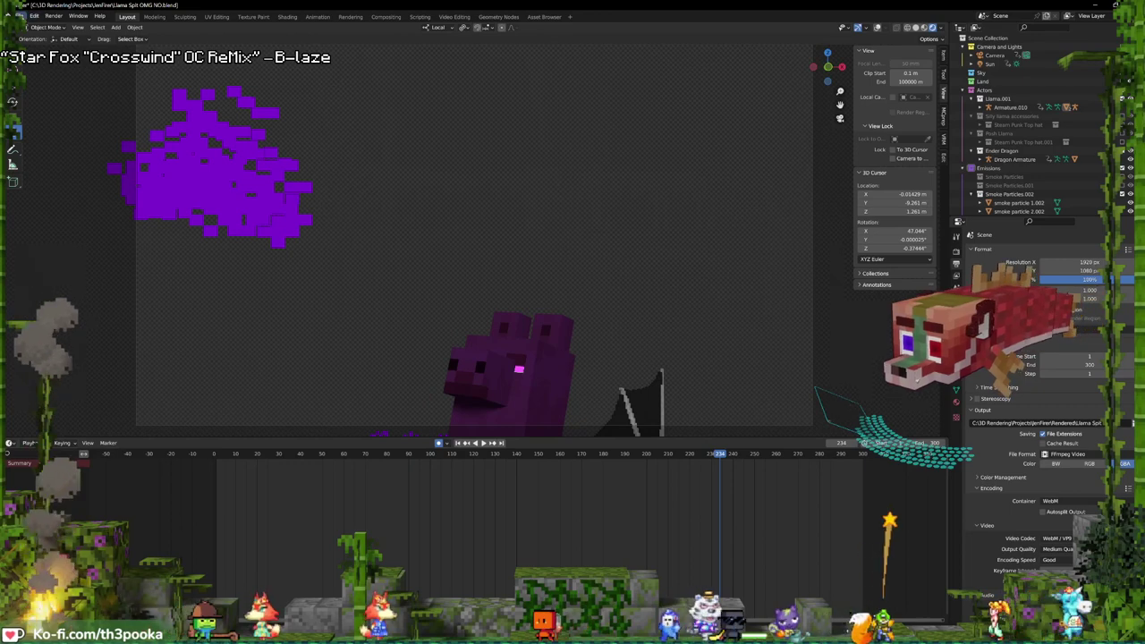
{"action": "left_click", "coordinate": [34, 16]}
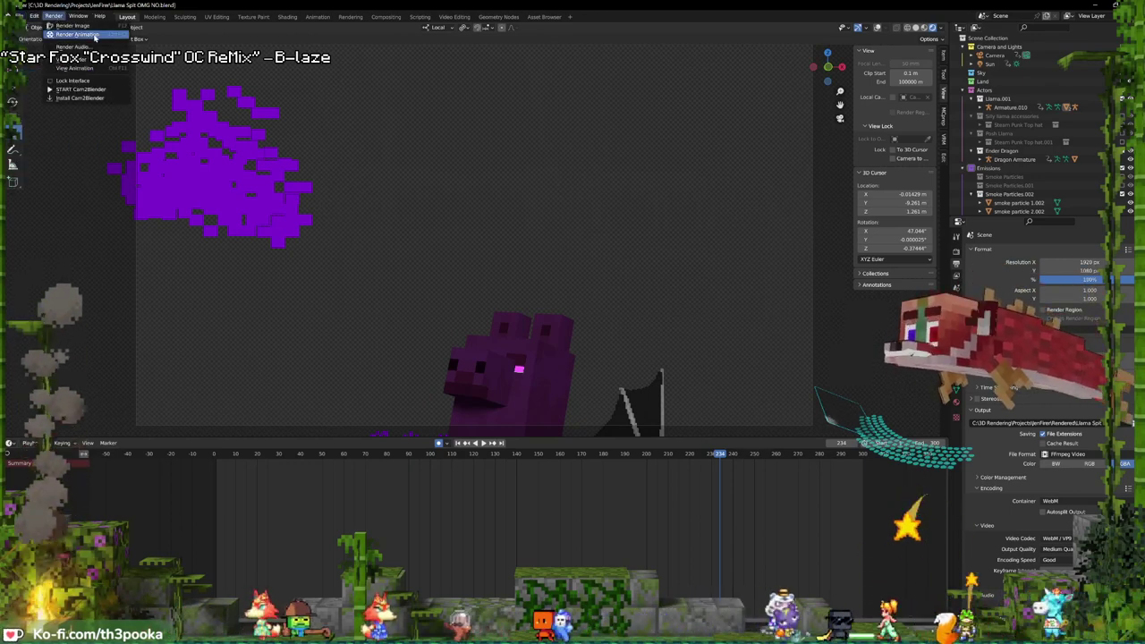
{"action": "left_click", "coordinate": [94, 37]}
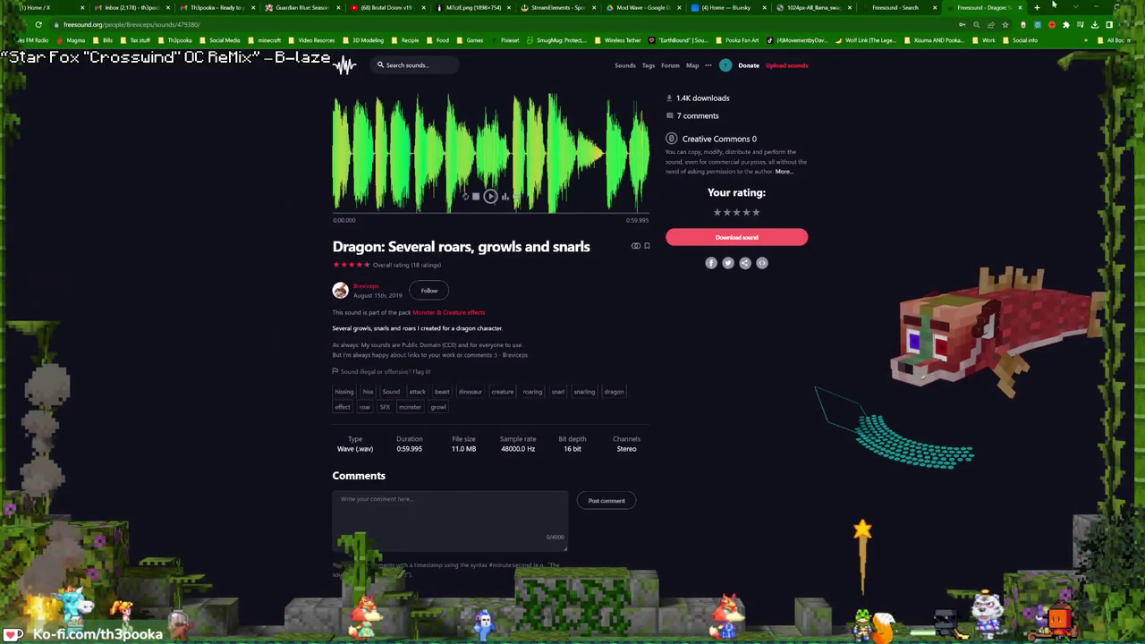
{"action": "left_click_drag", "start_coordinate": [1053, 4], "coordinate": [707, 643]}
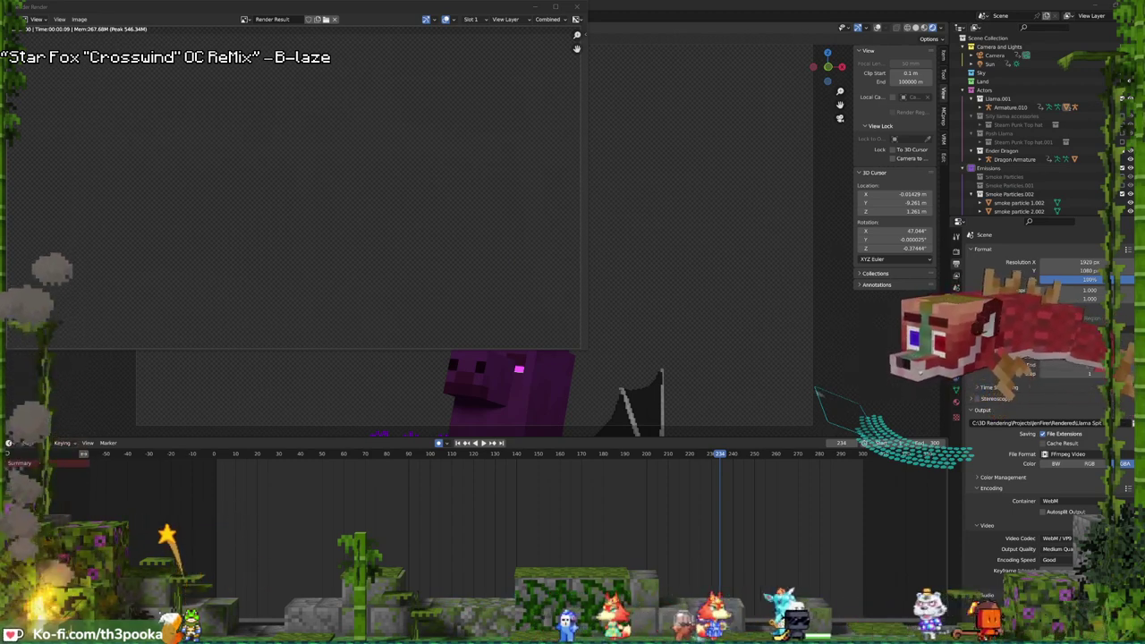
{"action": "left_click", "coordinate": [576, 4]}
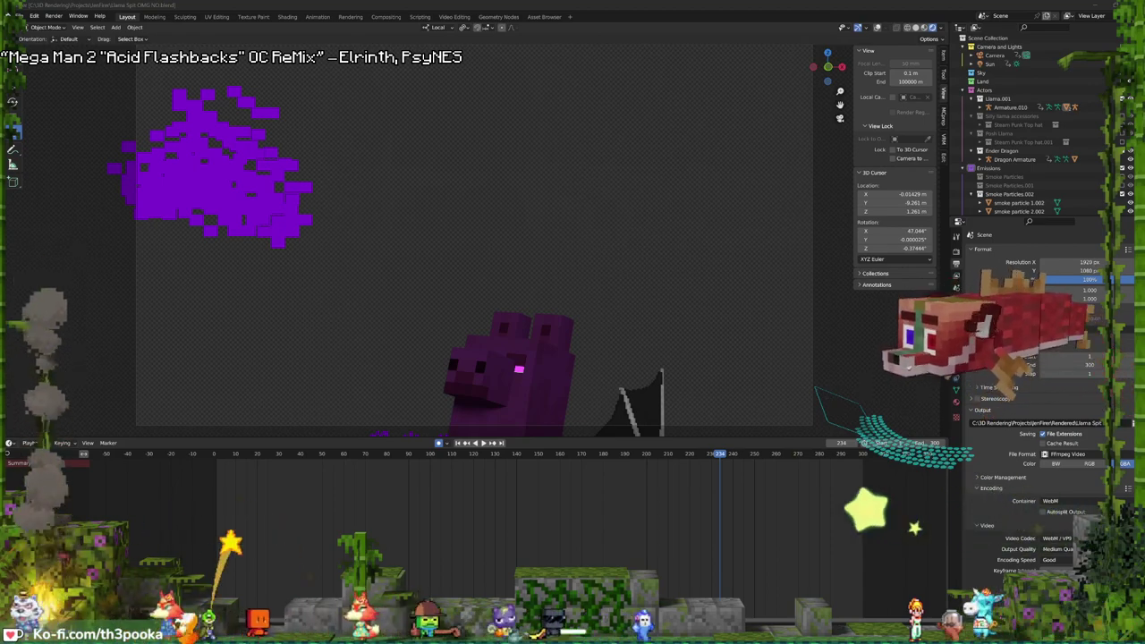
- Switch to the web browser and view the first two photos of the Minecraft build progress post
{"action": "left_click_drag", "start_coordinate": [358, 643], "coordinate": [569, 2]}
{"action": "left_click", "coordinate": [487, 227]}
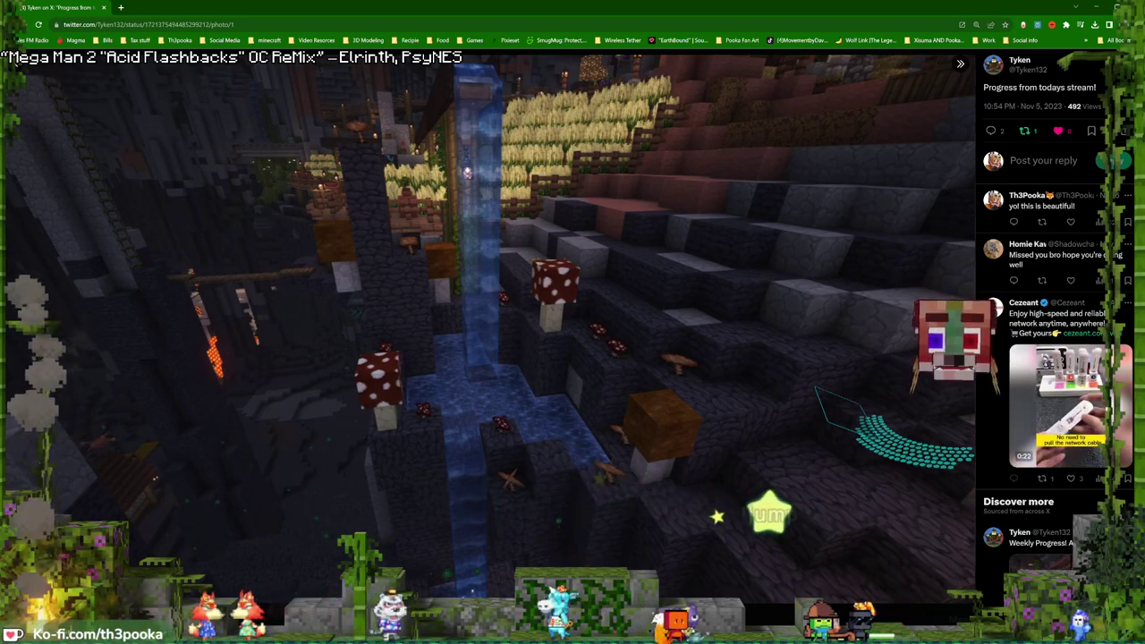
{"action": "key", "text": "Right"}
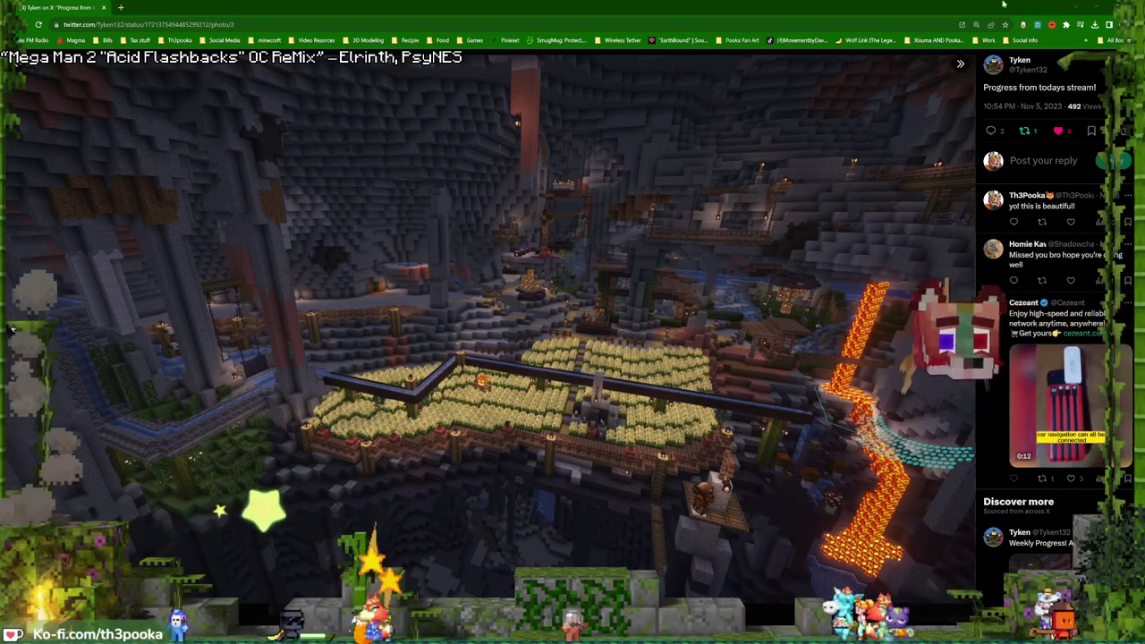
- Bring the posts about the Wind Hog Tamer, the procedural haste level and the Minecraft vampire models into the main browser window and view them
{"action": "left_click", "coordinate": [1078, 9]}
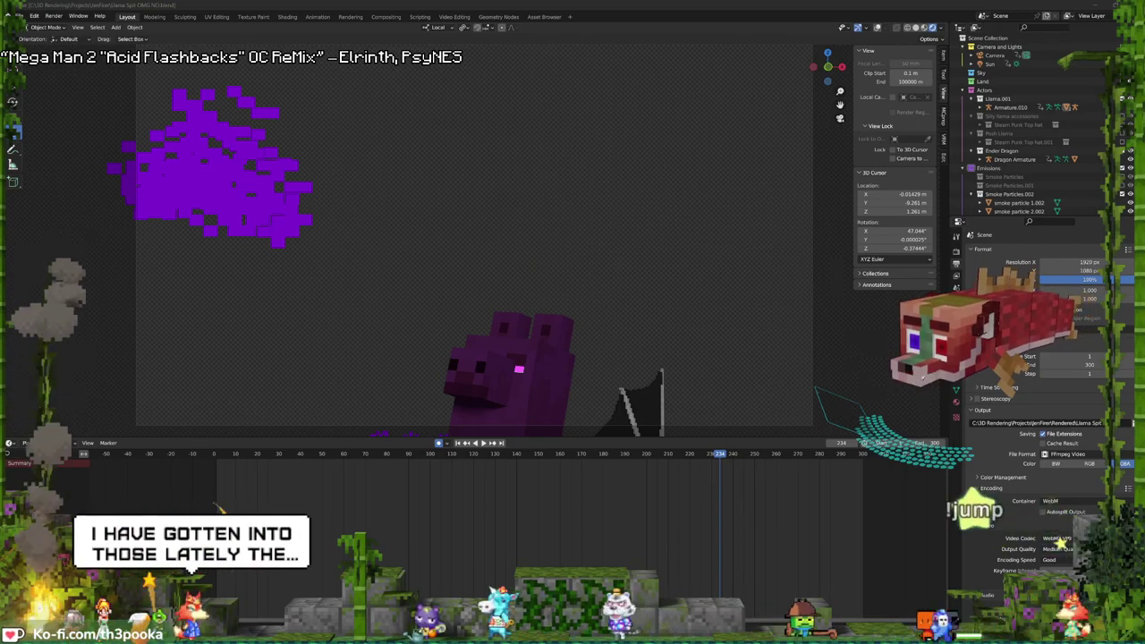
{"action": "left_click_drag", "start_coordinate": [2, 412], "coordinate": [360, 3]}
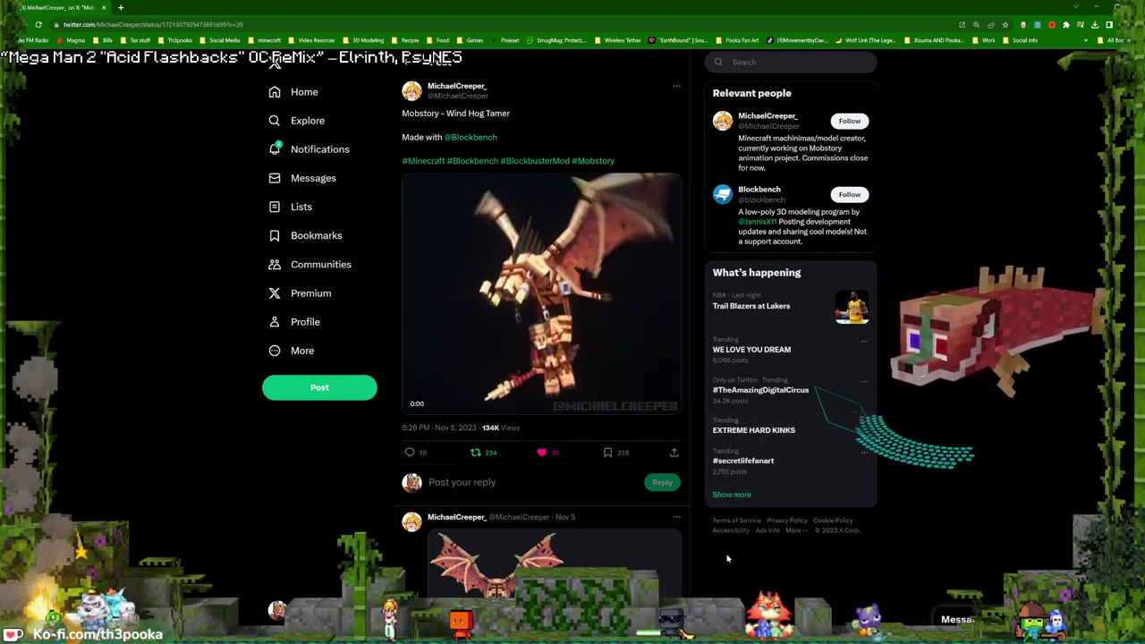
{"action": "scroll", "coordinate": [724, 554], "scroll_direction": "down", "scroll_amount": 2}
{"action": "scroll", "coordinate": [726, 547], "scroll_direction": "up", "scroll_amount": 2}
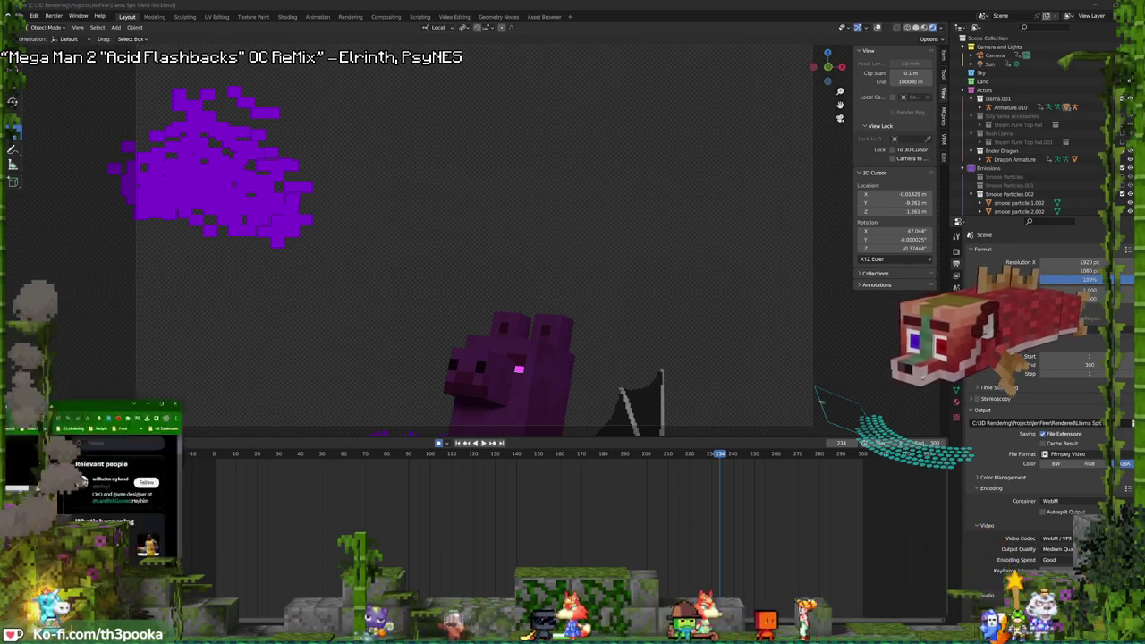
{"action": "key", "text": "alt+Tab"}
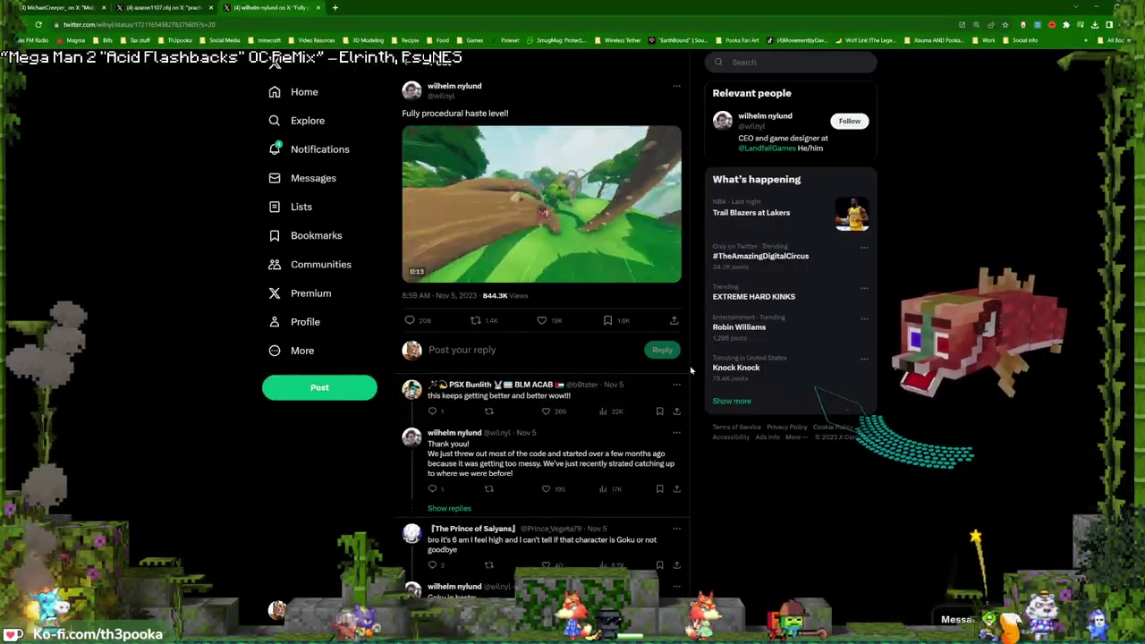
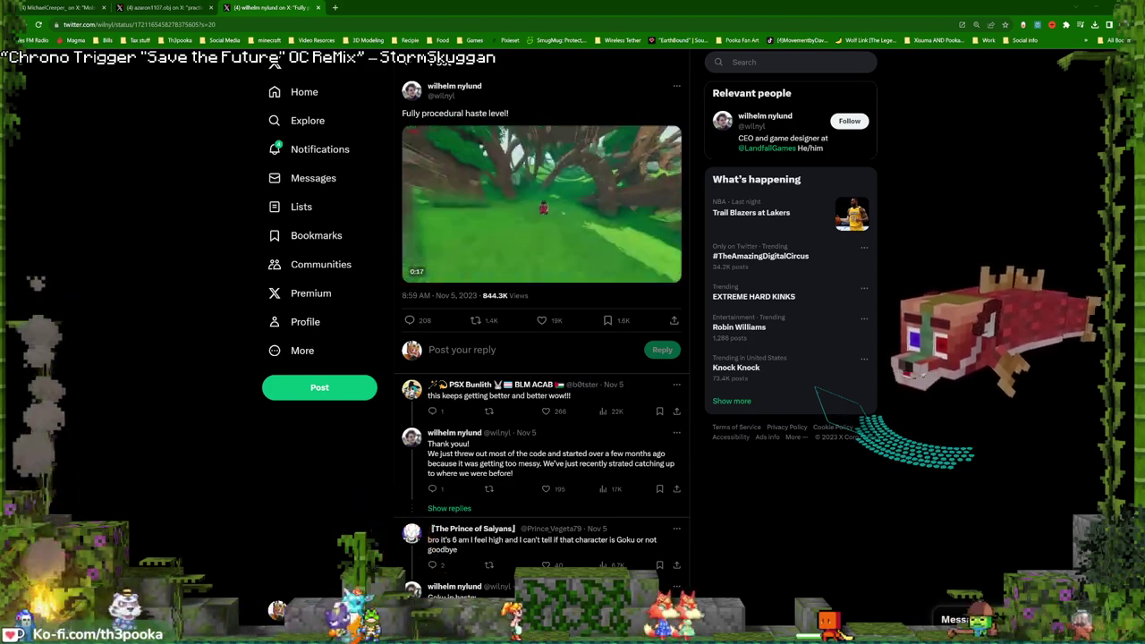
{"action": "left_click_drag", "start_coordinate": [455, 193], "coordinate": [376, 8]}
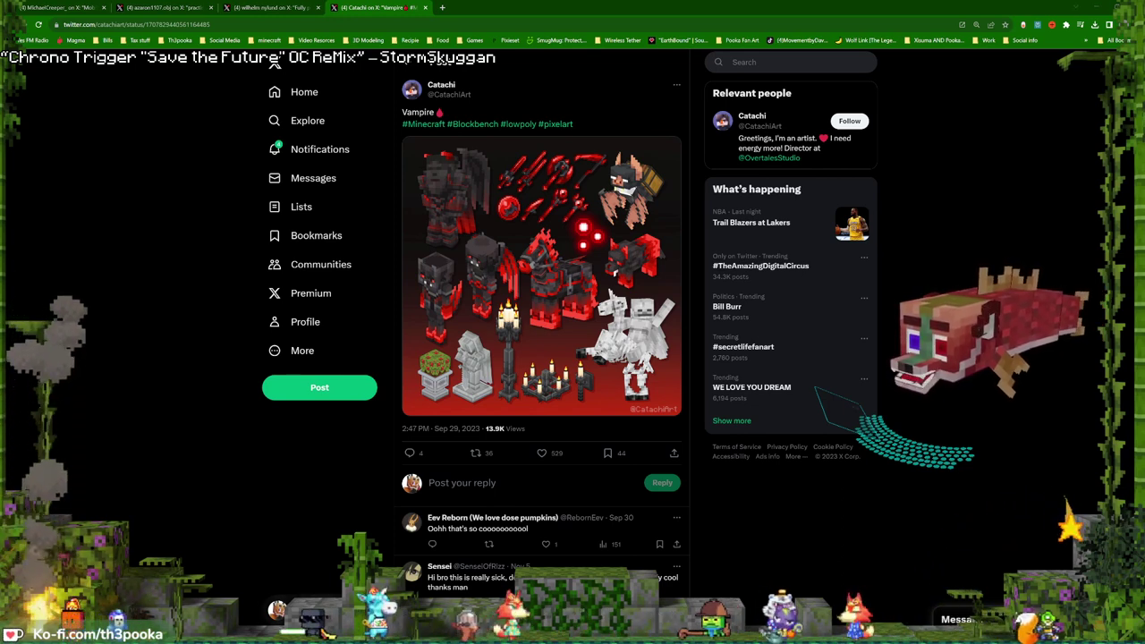
- Switch to Sticky Notes, create a new note and write "summoning circle with things trying to crall out" in it
{"action": "mouse_move", "coordinate": [344, 631]}
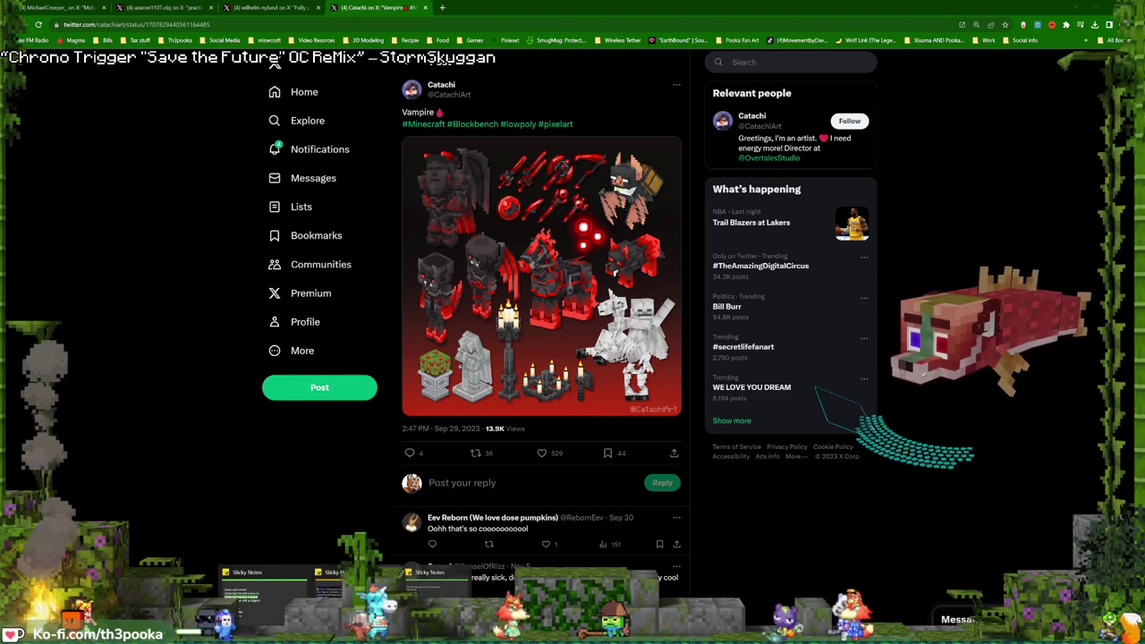
{"action": "mouse_move", "coordinate": [328, 588]}
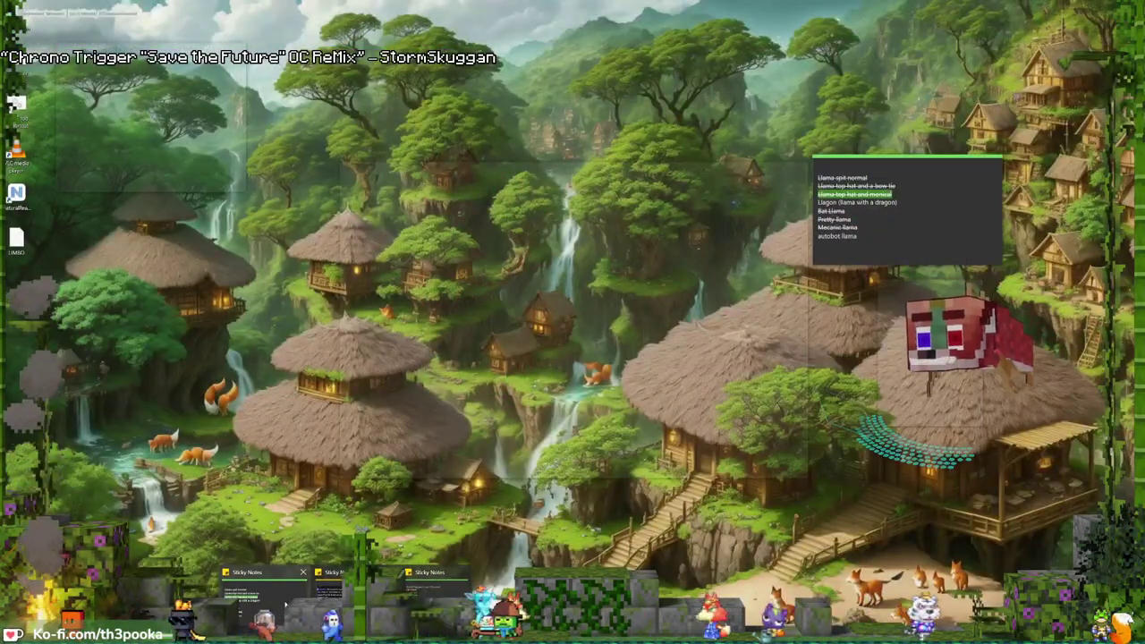
{"action": "left_click", "coordinate": [285, 604]}
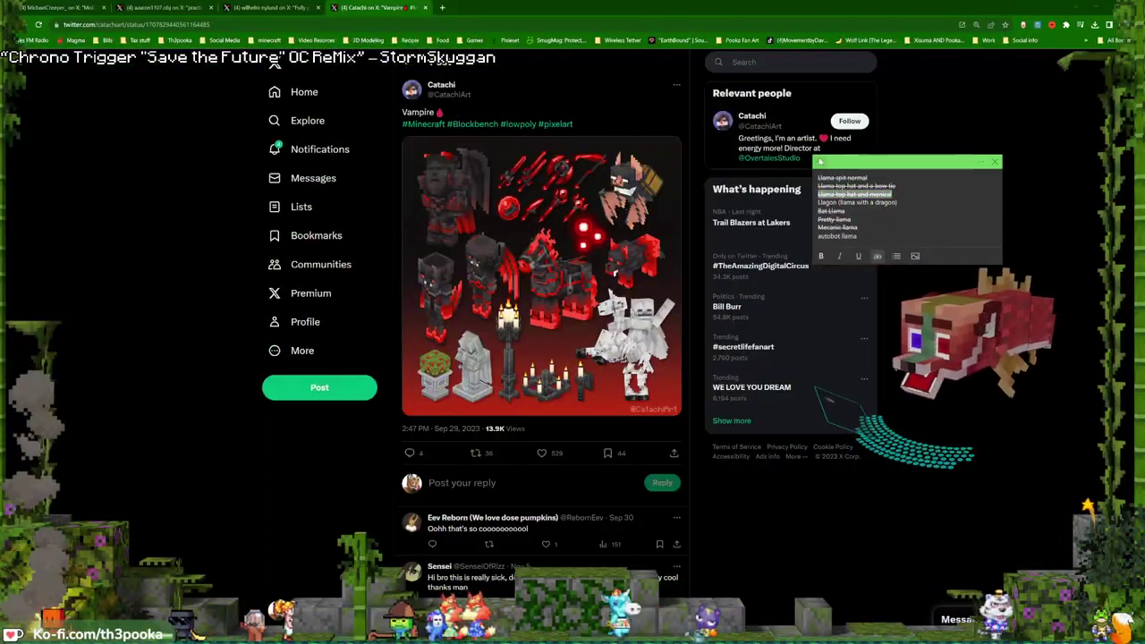
{"action": "left_click", "coordinate": [823, 162]}
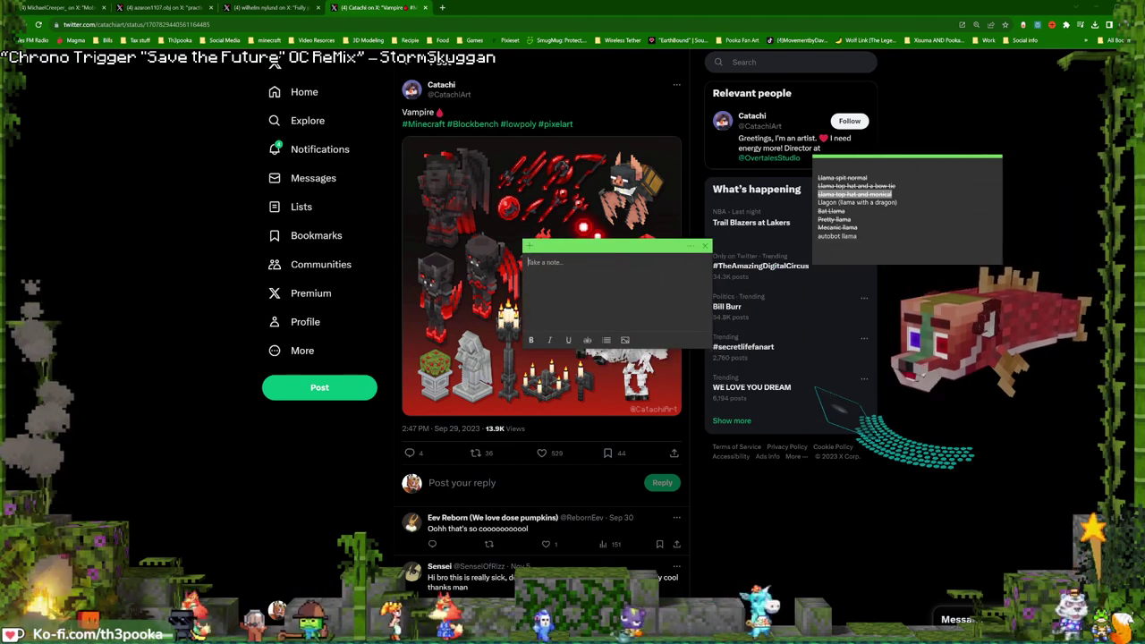
{"action": "type", "text": "synn"}
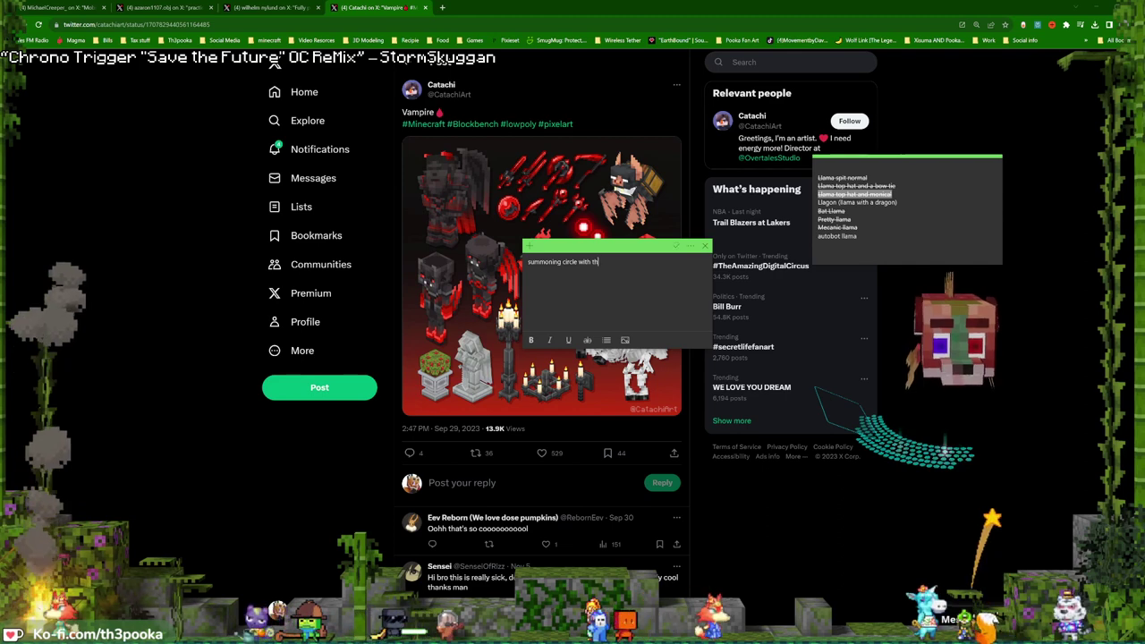
{"action": "type", "text": "ings tryin"}
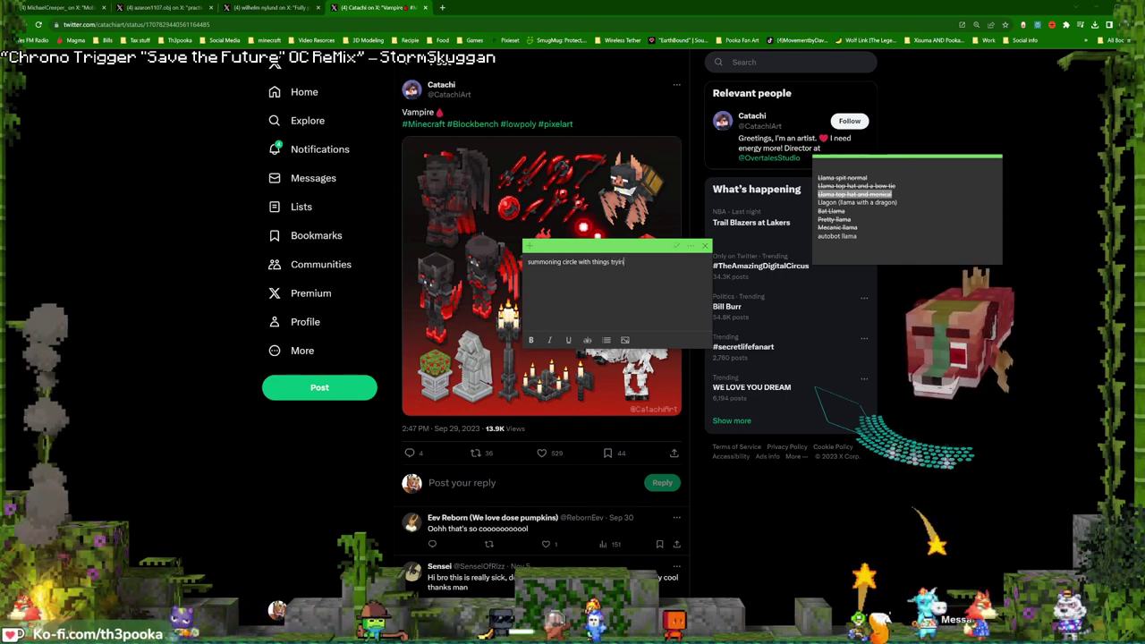
{"action": "type", "text": "g to crall out"}
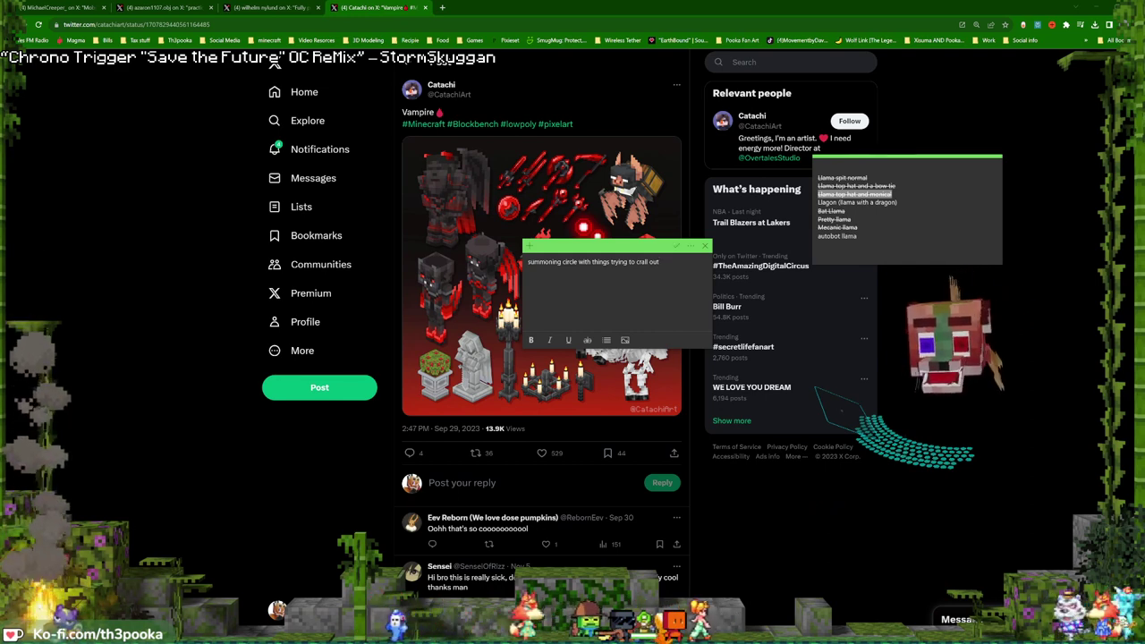
- Switch back to the browser, watch the Friends vs. Friends character model video in full screen and minimize the browser
{"action": "key", "text": "alt+Tab"}
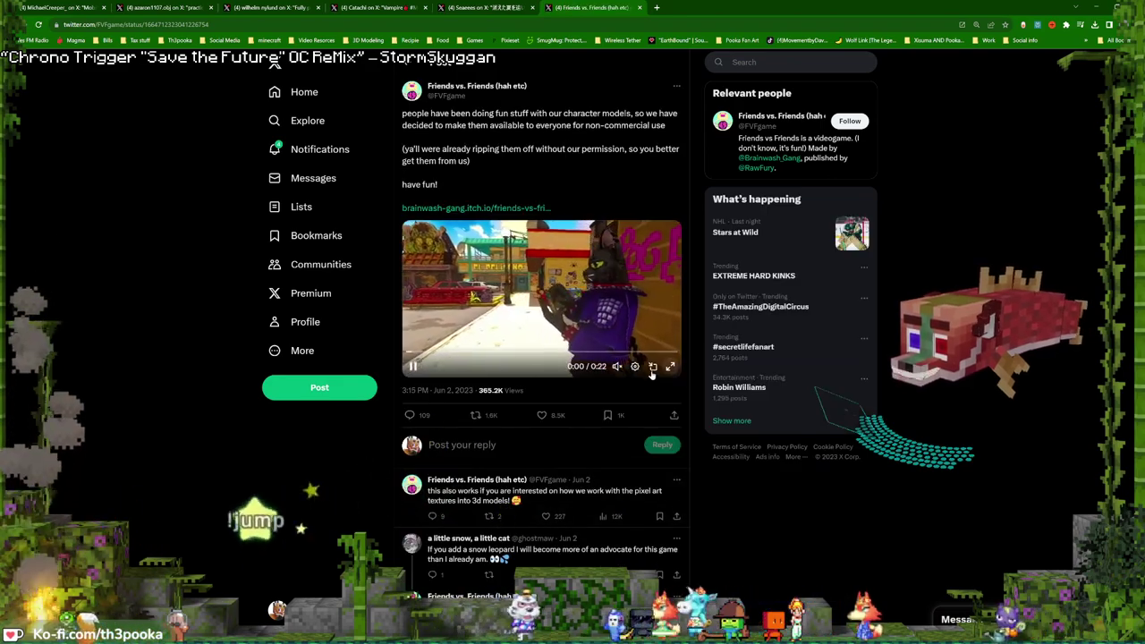
{"action": "left_click", "coordinate": [670, 366]}
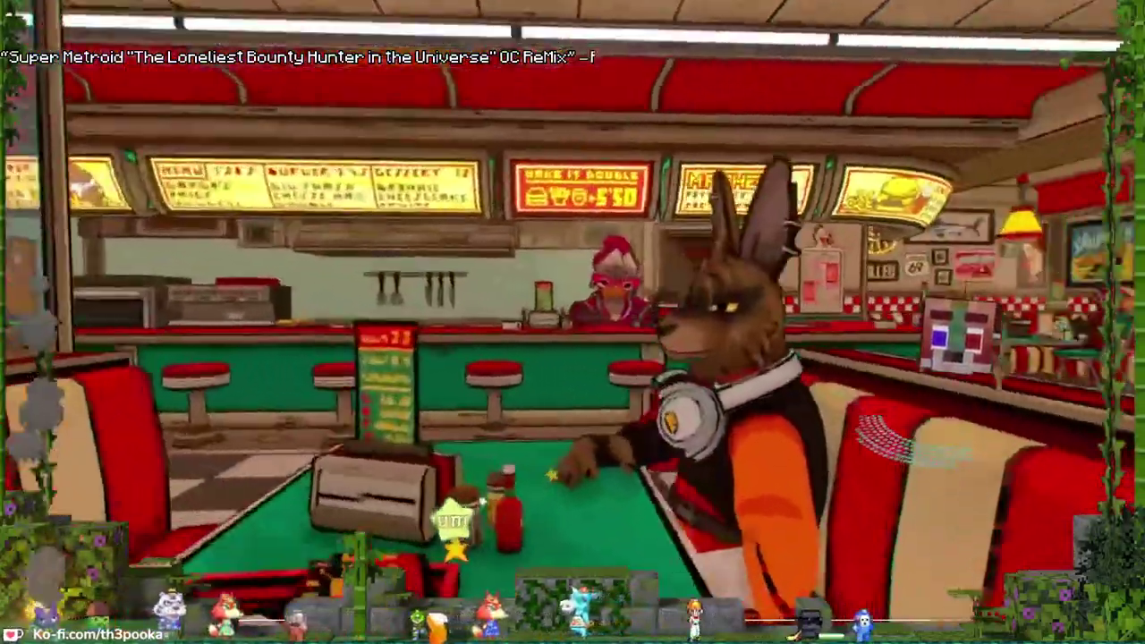
{"action": "key", "text": "Escape"}
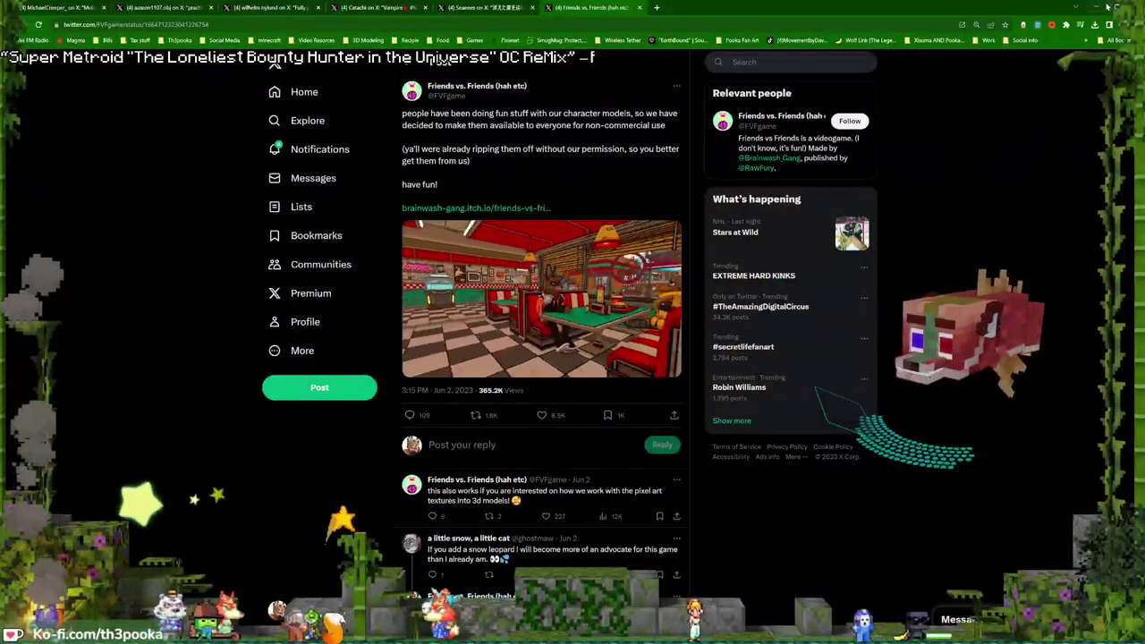
{"action": "left_click", "coordinate": [1098, 6]}
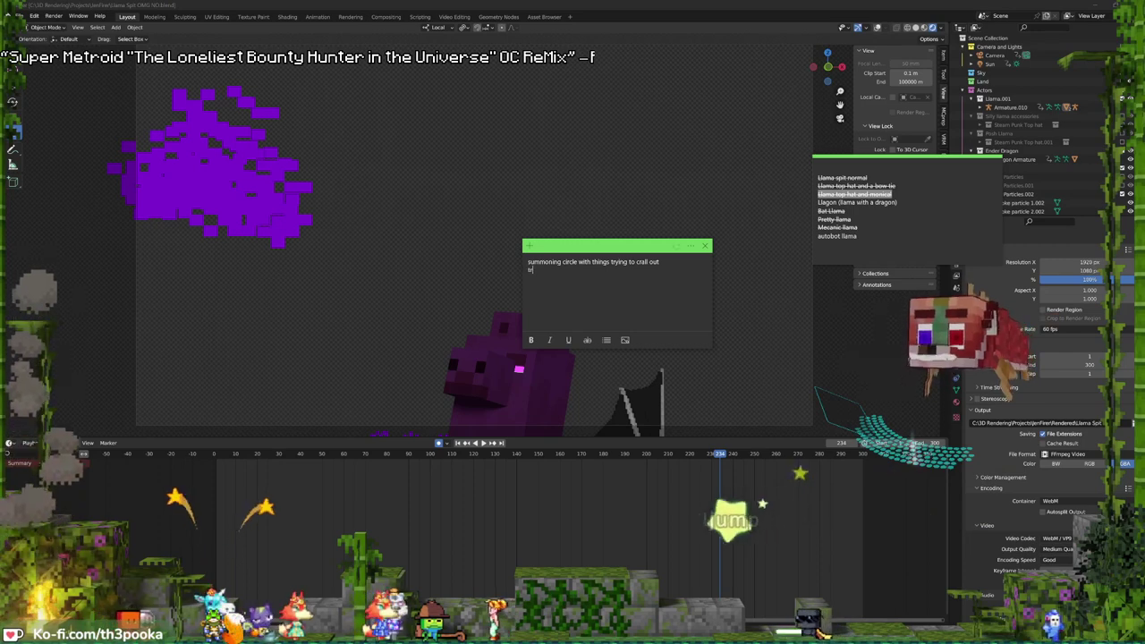
- Add the line "train station suspended over water" to the new sticky note
{"action": "type", "text": "train station"}
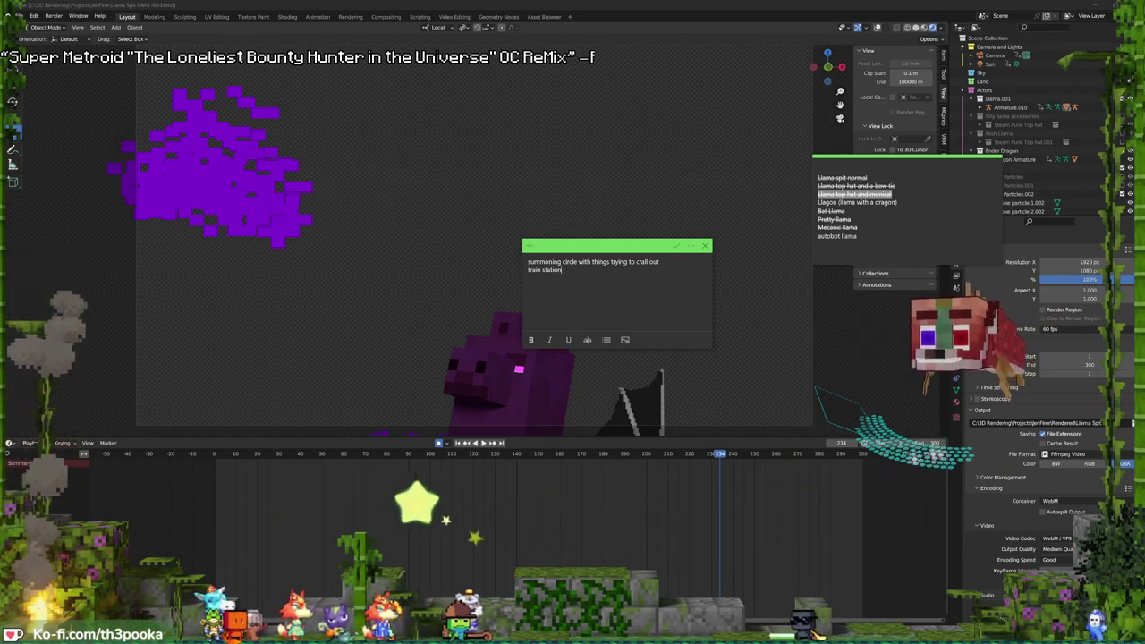
{"action": "type", "text": " sus"}
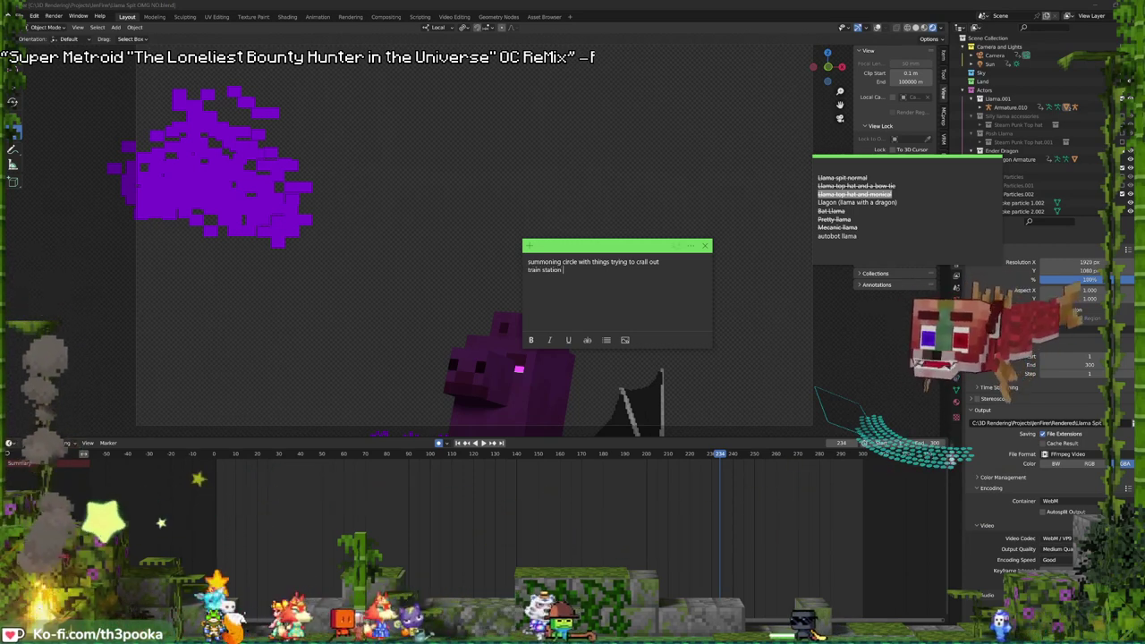
{"action": "type", "text": "pen"}
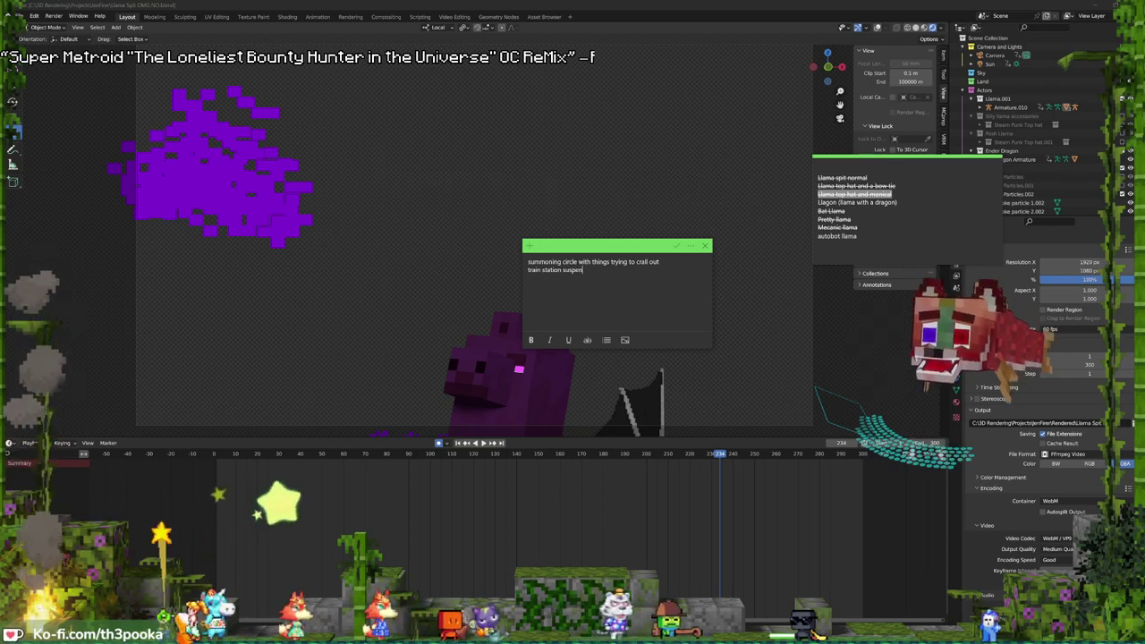
{"action": "type", "text": "ded over water"}
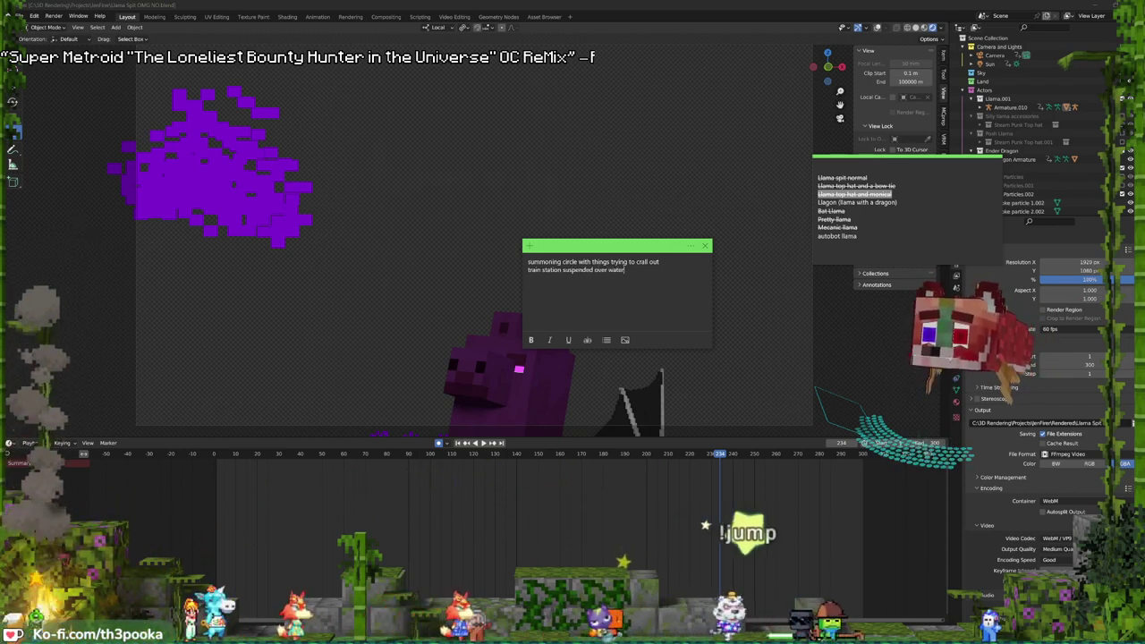
{"action": "key", "text": "Return"}
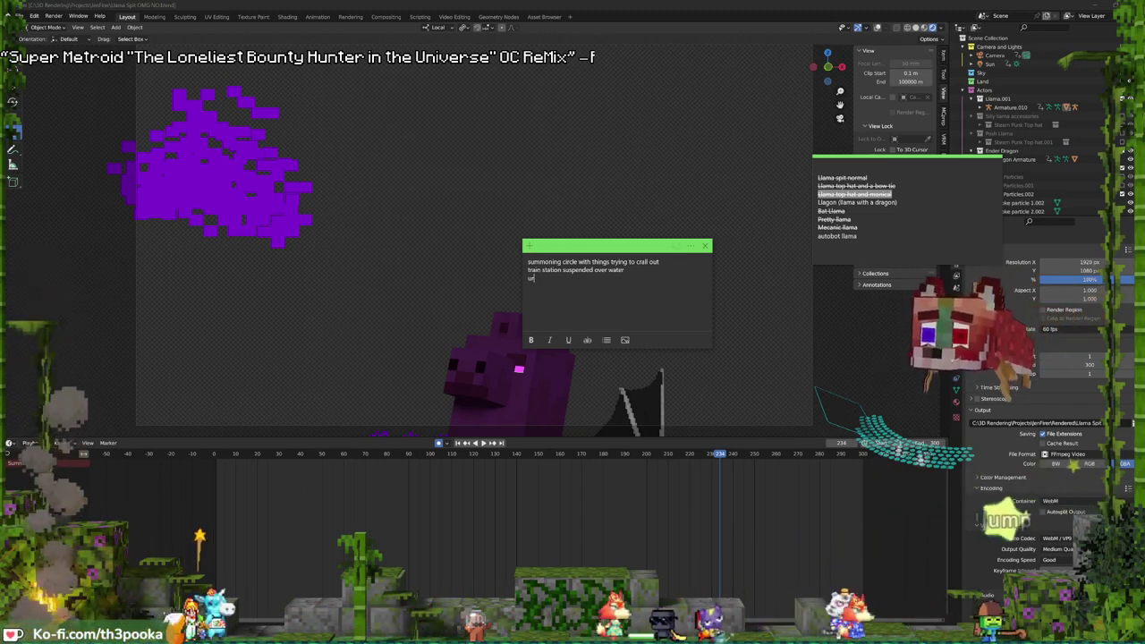
- Add the lines "urban graphiti" and "scate park" to the sticky note
{"action": "type", "text": "urban graphiti"}
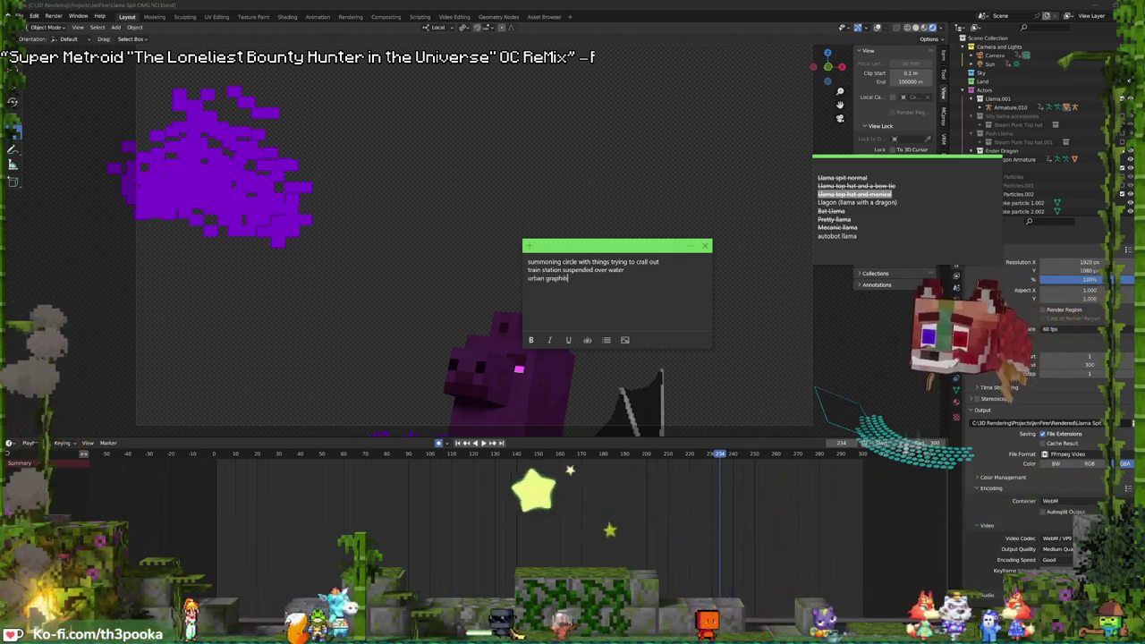
{"action": "key", "text": "Return"}
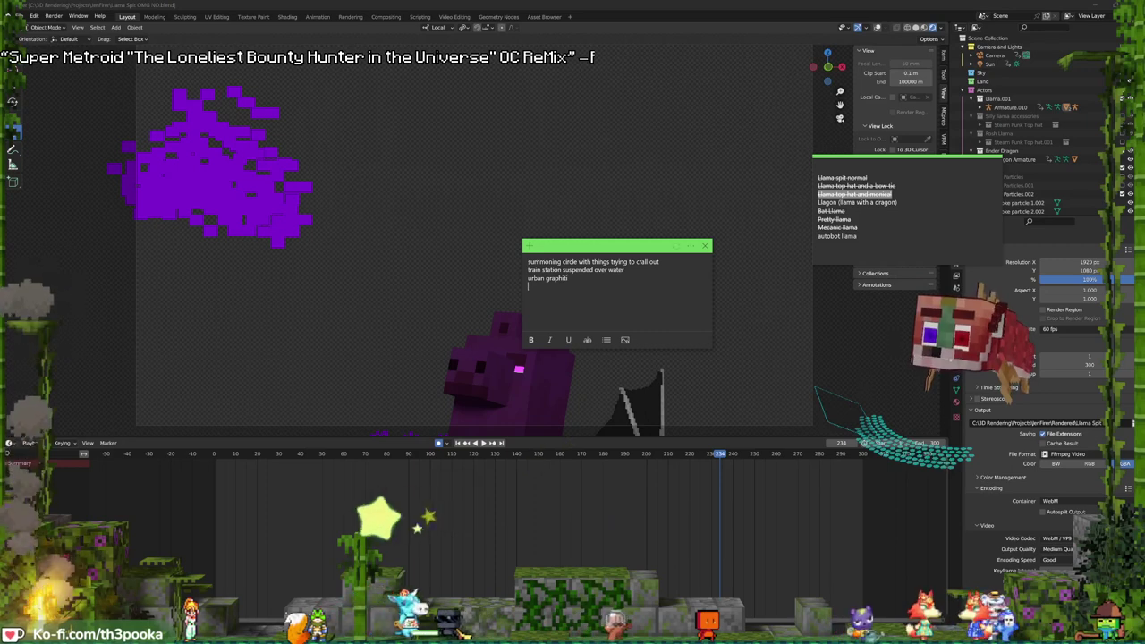
{"action": "type", "text": "ska"}
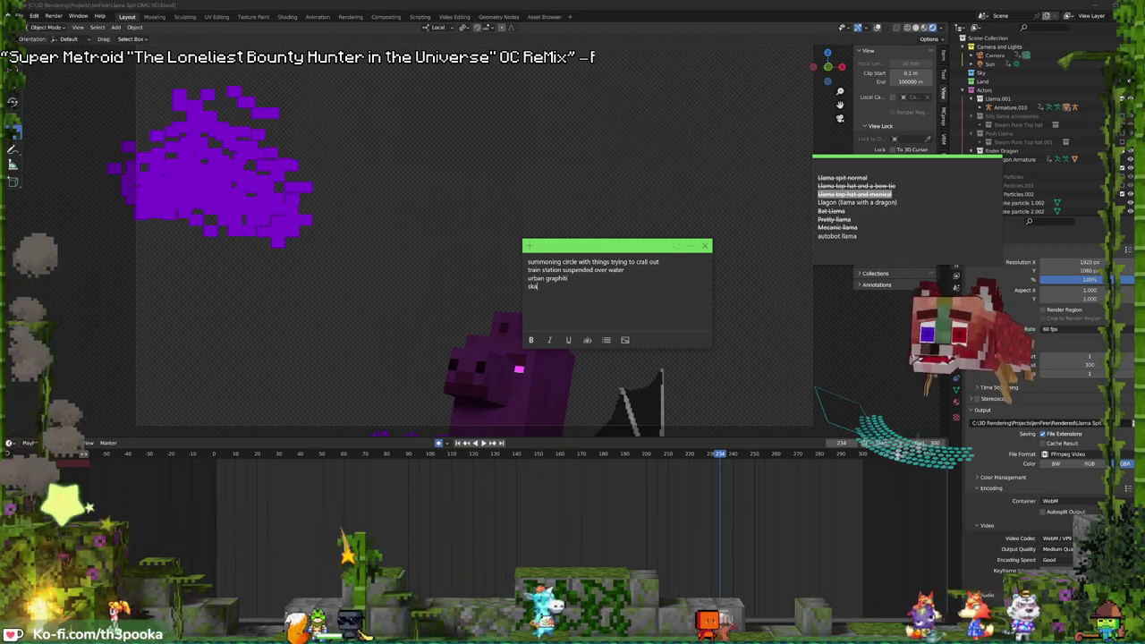
{"action": "type", "text": "te pa"}
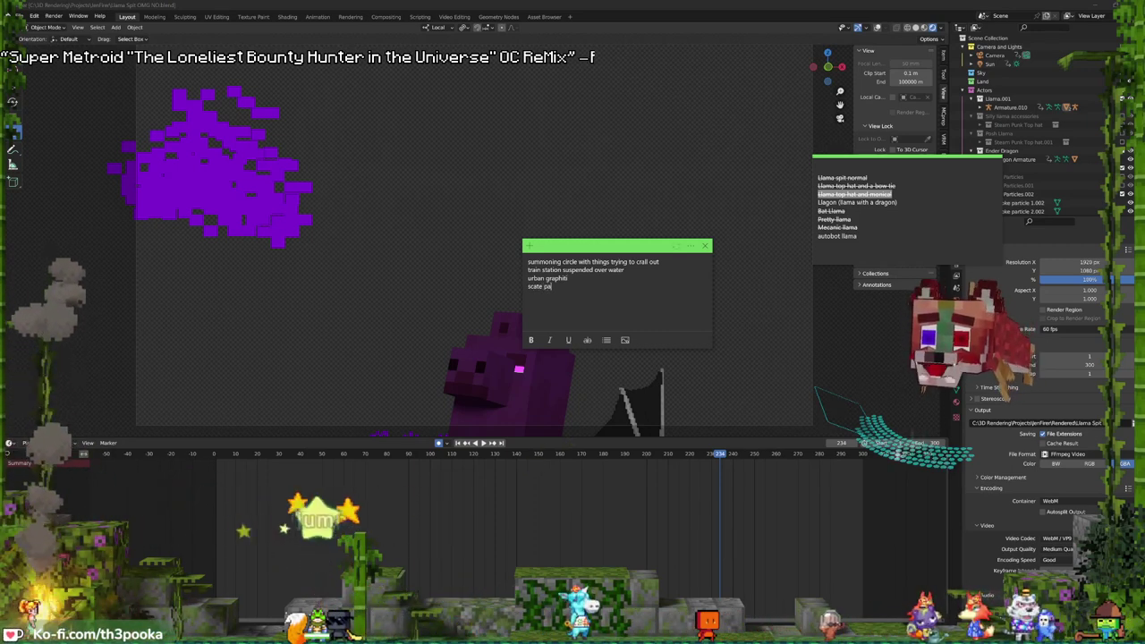
{"action": "type", "text": "rk"}
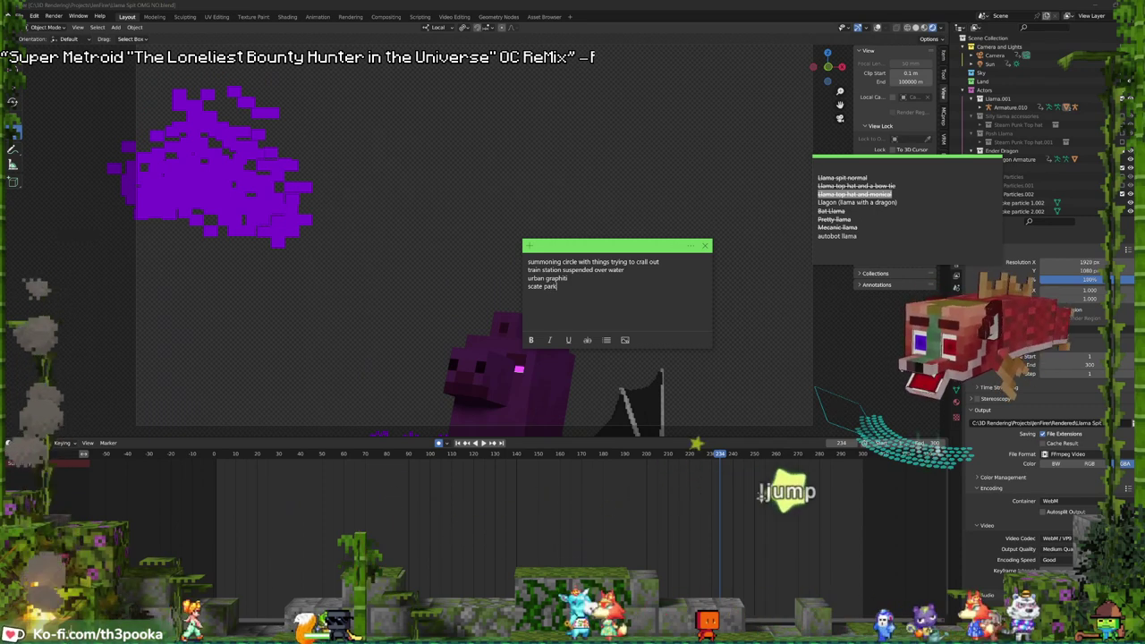
{"action": "key", "text": "Return"}
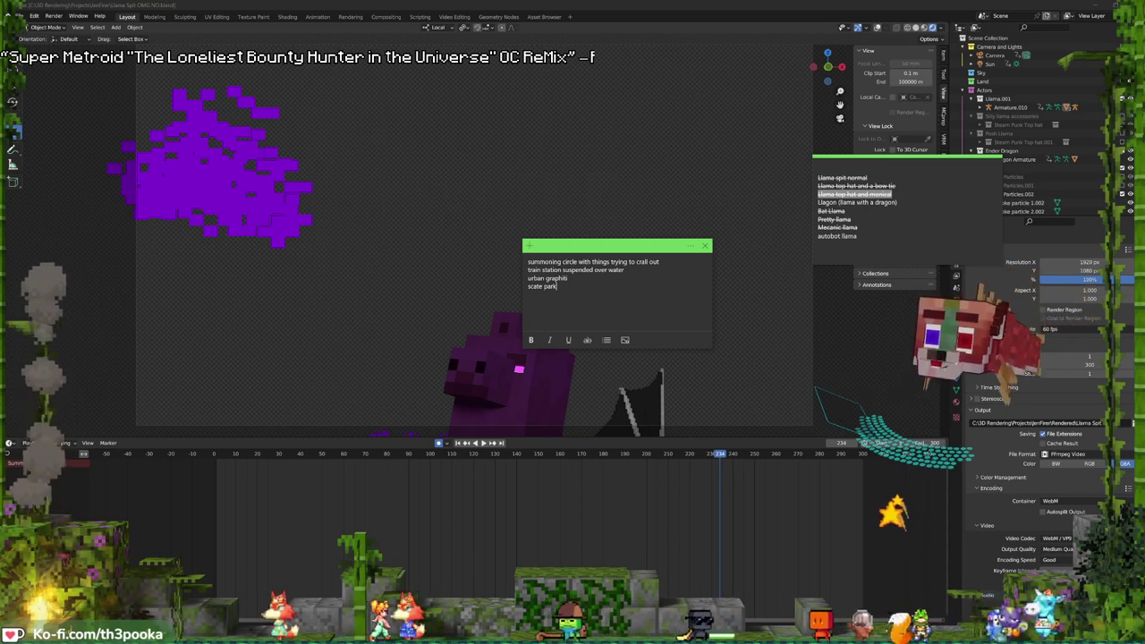
{"action": "key", "text": "Return"}
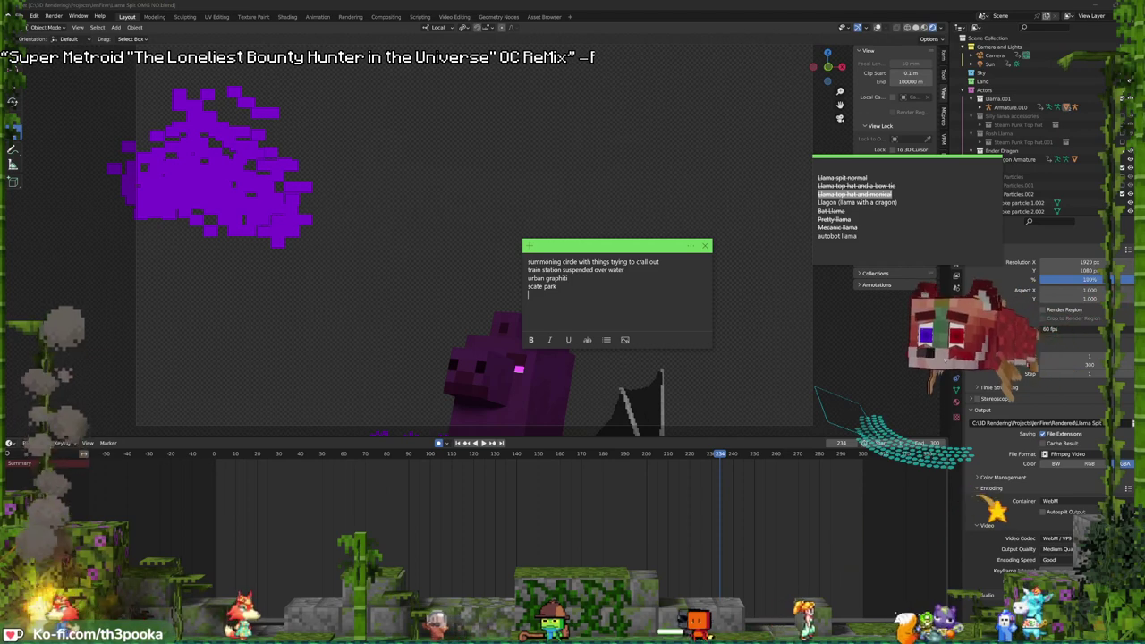
- Add the line "building with vines growing opposit of the summong circle" to the sticky note and start a new line
{"action": "type", "text": "buil"}
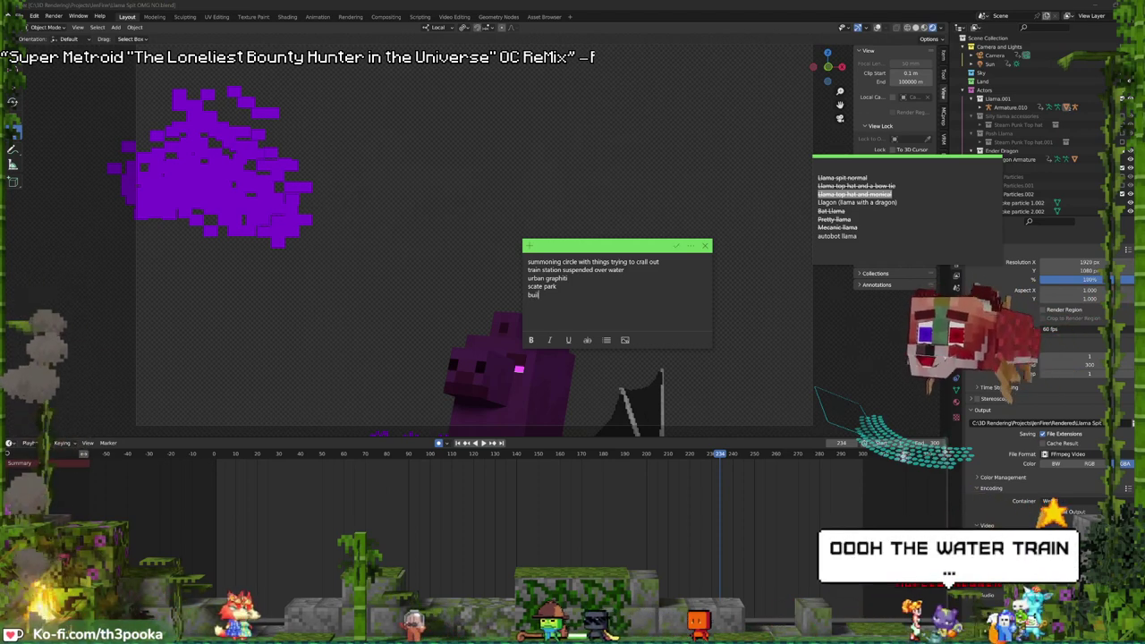
{"action": "type", "text": "ding with "}
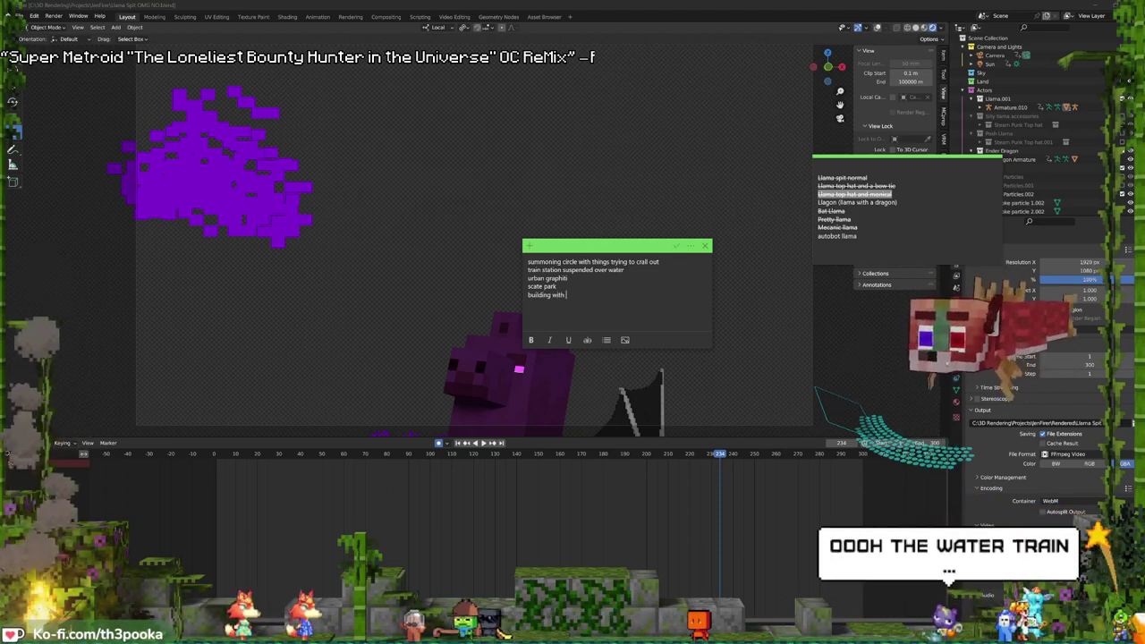
{"action": "type", "text": "vines "}
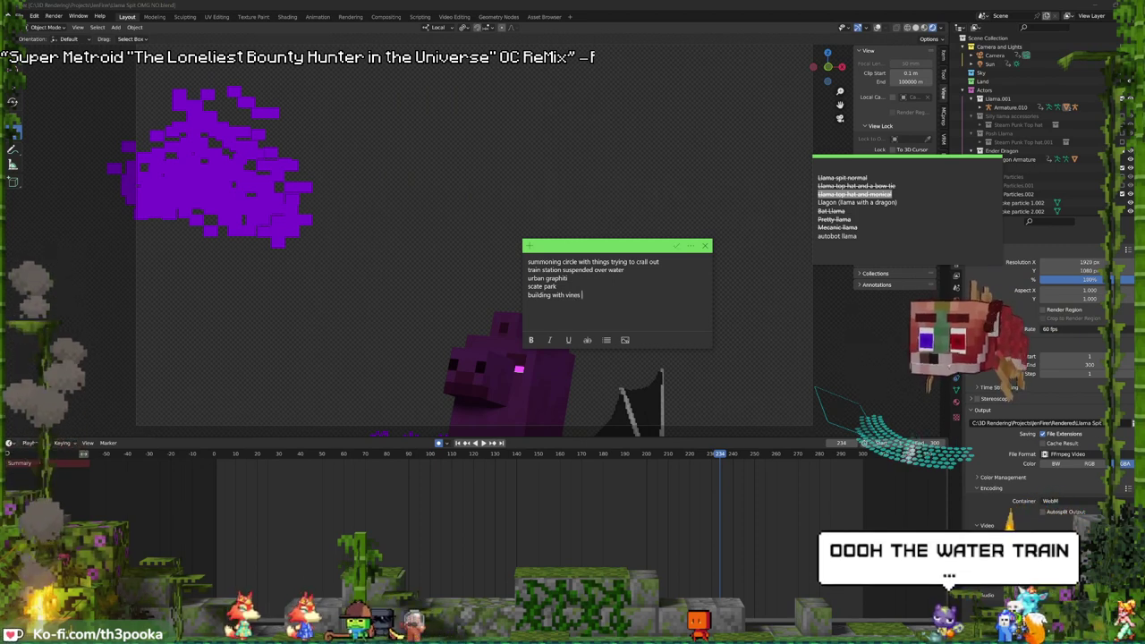
{"action": "type", "text": "growin"}
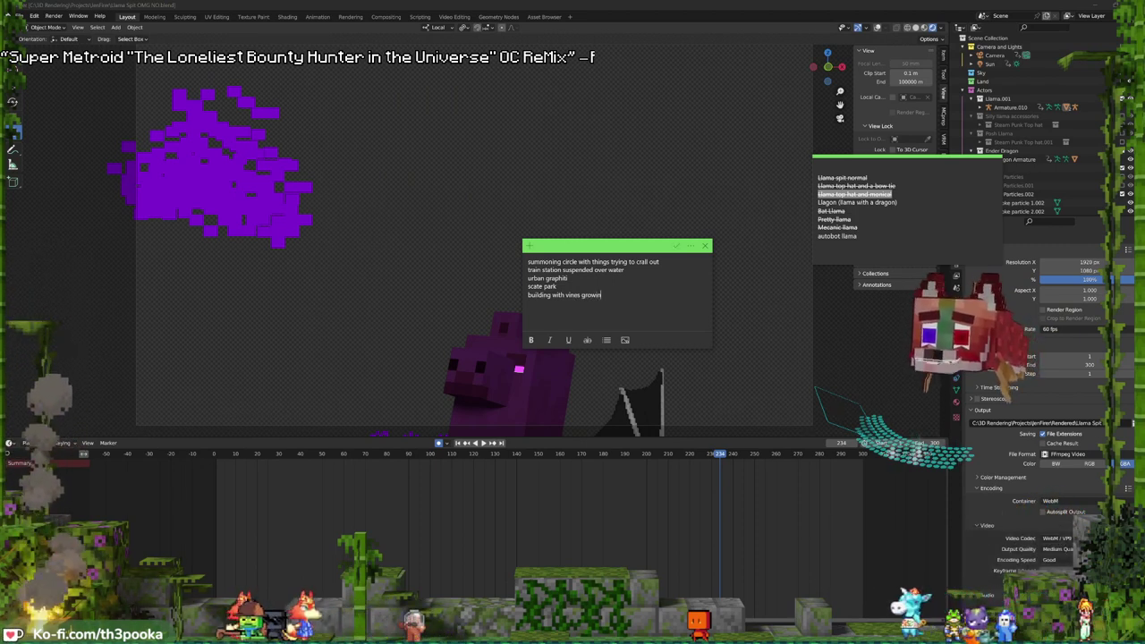
{"action": "type", "text": "g oppos"}
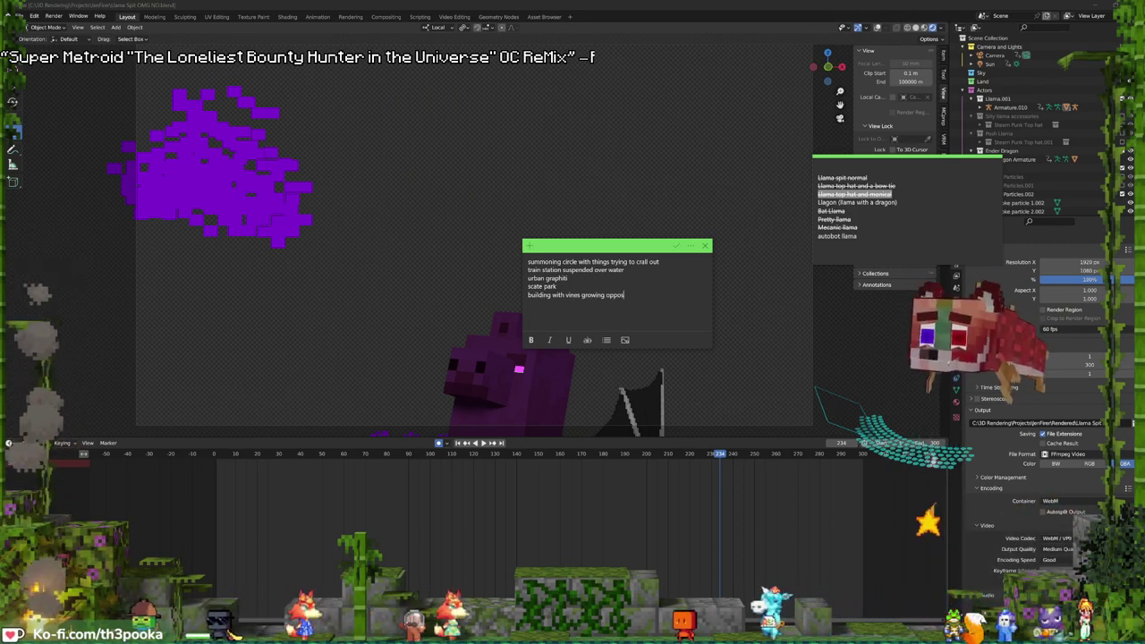
{"action": "type", "text": "it of "}
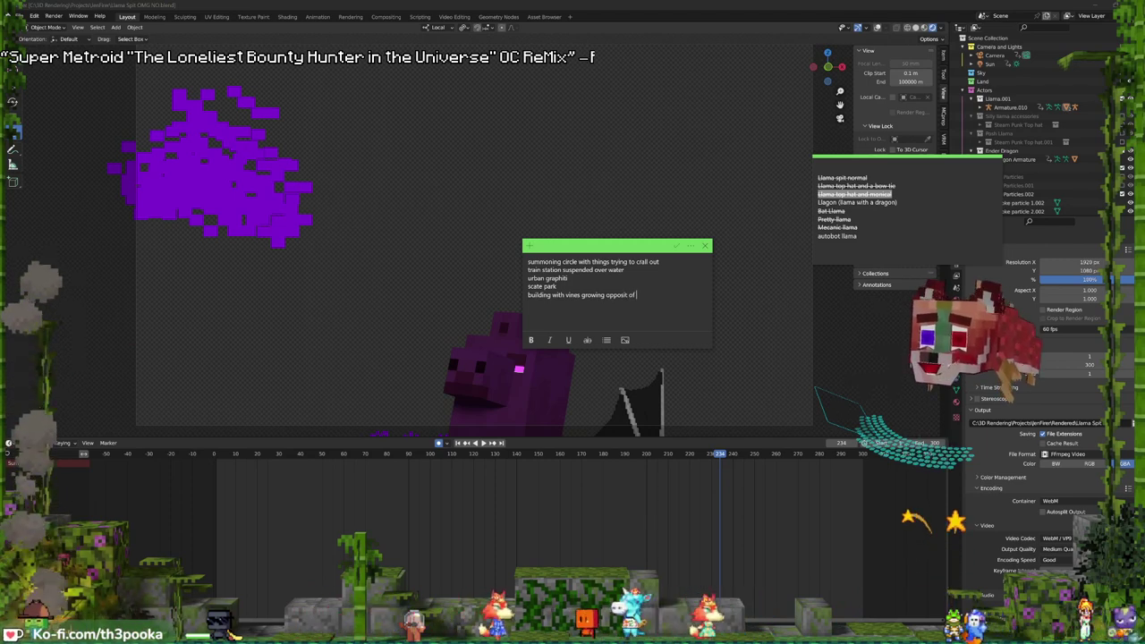
{"action": "type", "text": "the summo"}
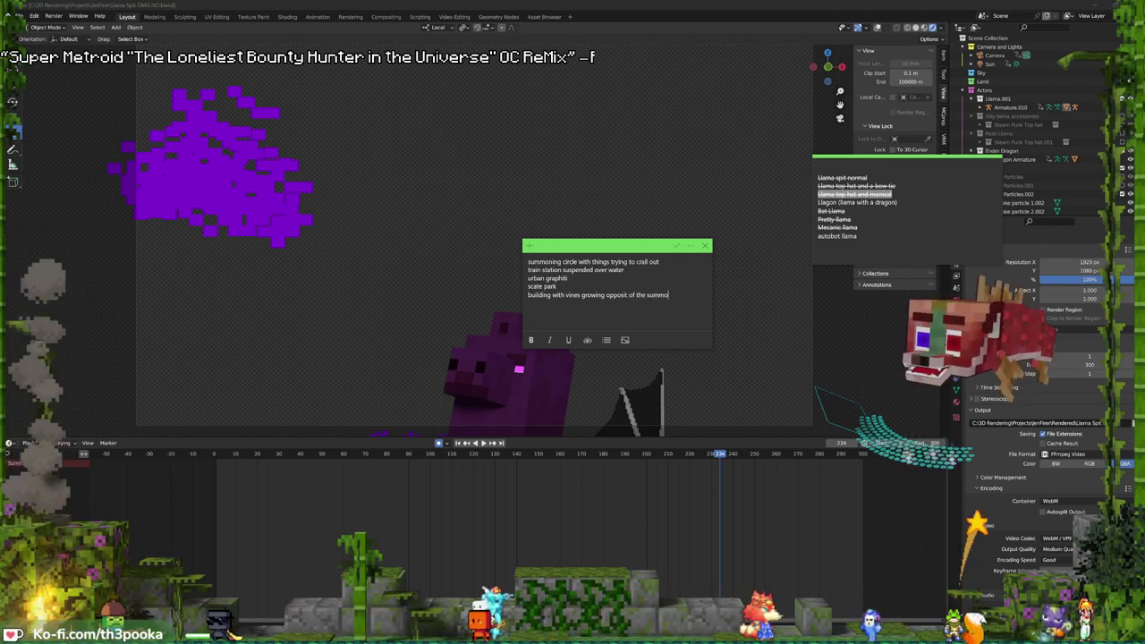
{"action": "type", "text": "ng "}
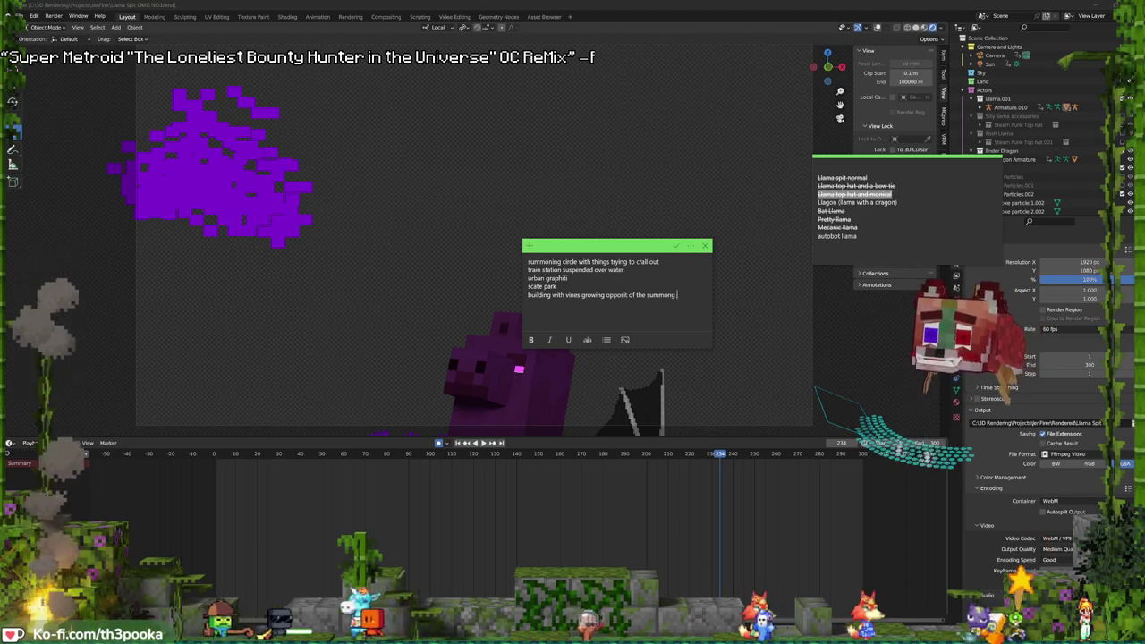
{"action": "type", "text": "ci"}
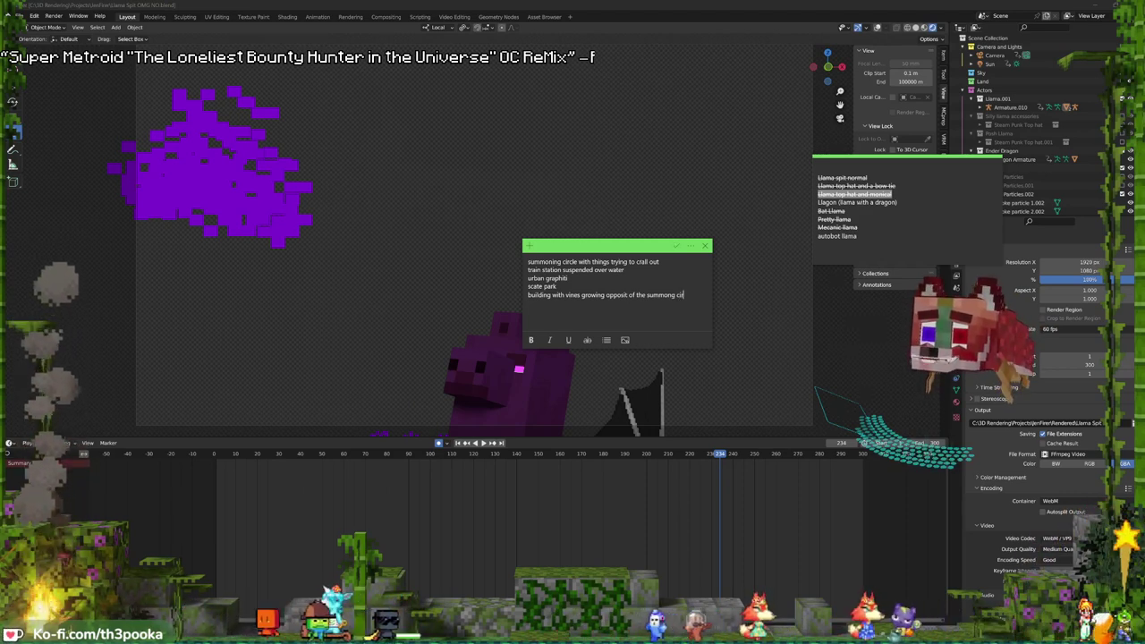
{"action": "type", "text": "rcle"}
{"action": "key", "text": "Return"}
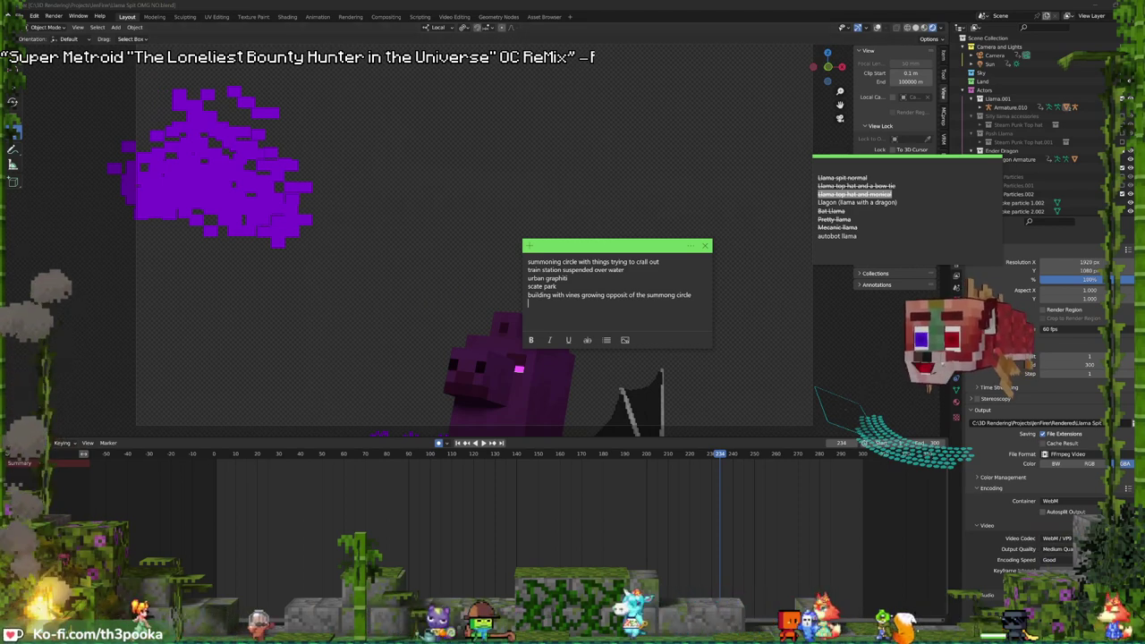
- Minimize the Blender and browser windows and bring Unity Hub to the front of the desktop
{"action": "left_click", "coordinate": [486, 4]}
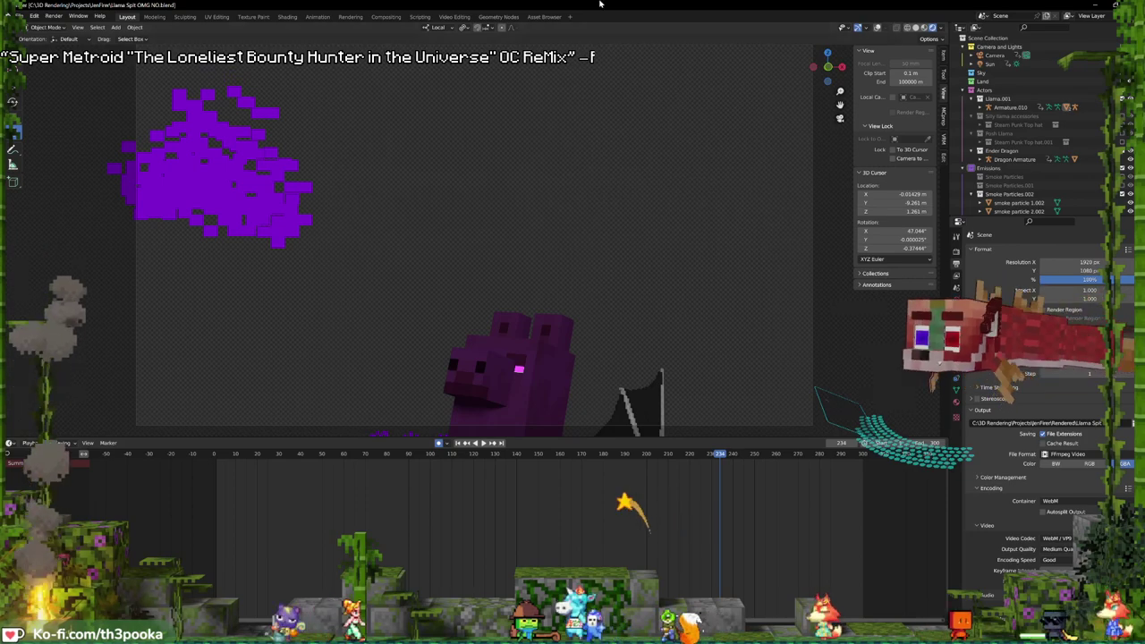
{"action": "left_click", "coordinate": [1095, 5]}
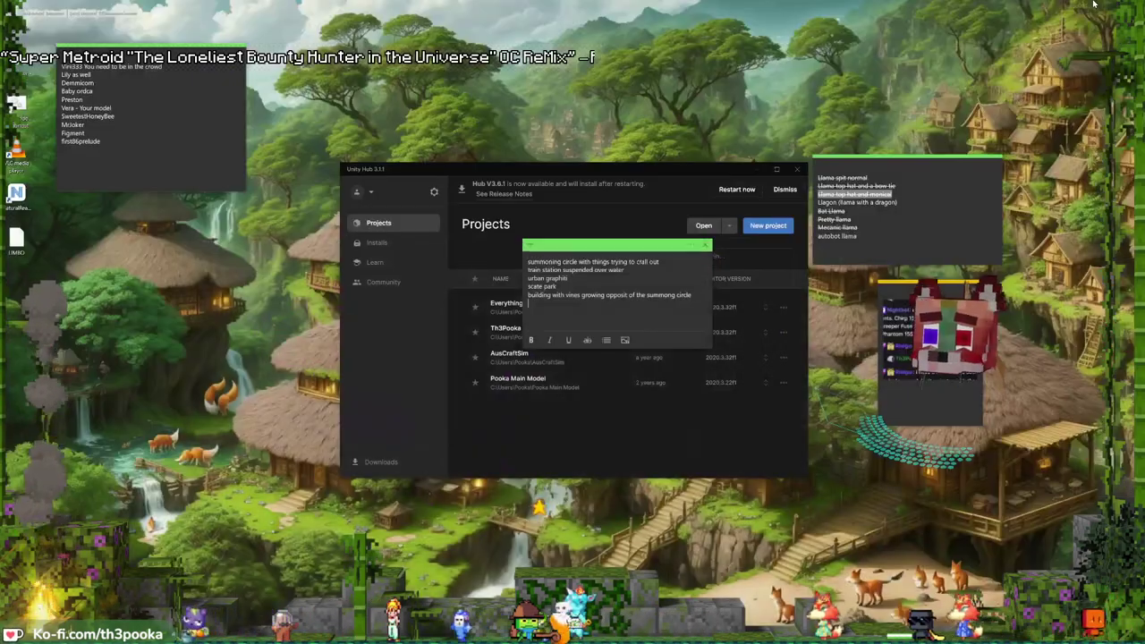
{"action": "left_click", "coordinate": [597, 174]}
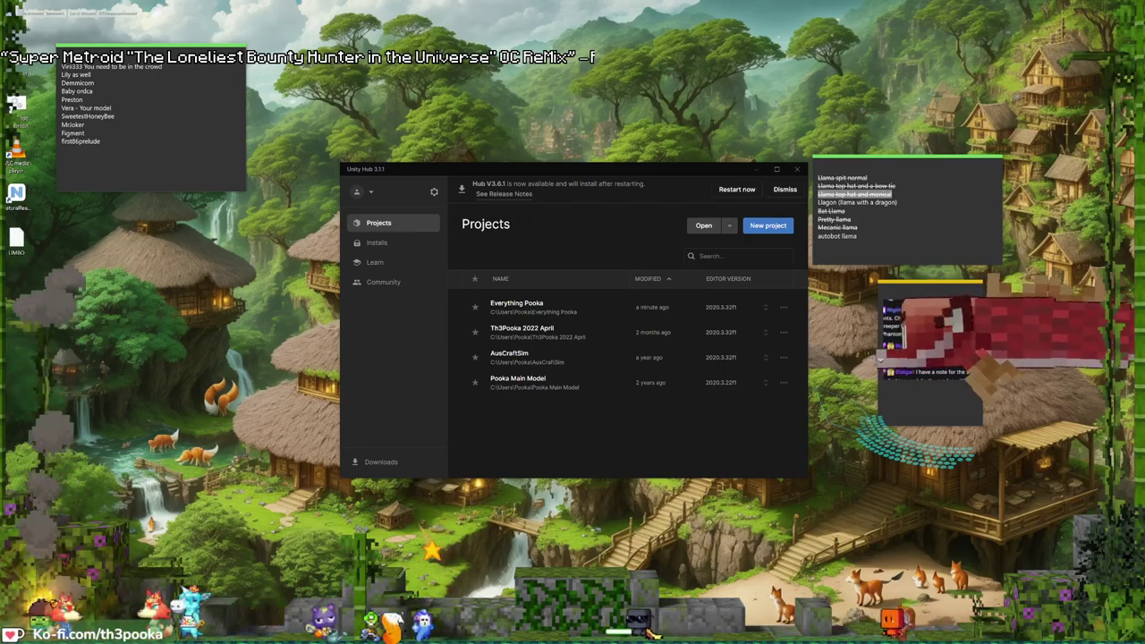
{"action": "key", "text": "alt+Tab"}
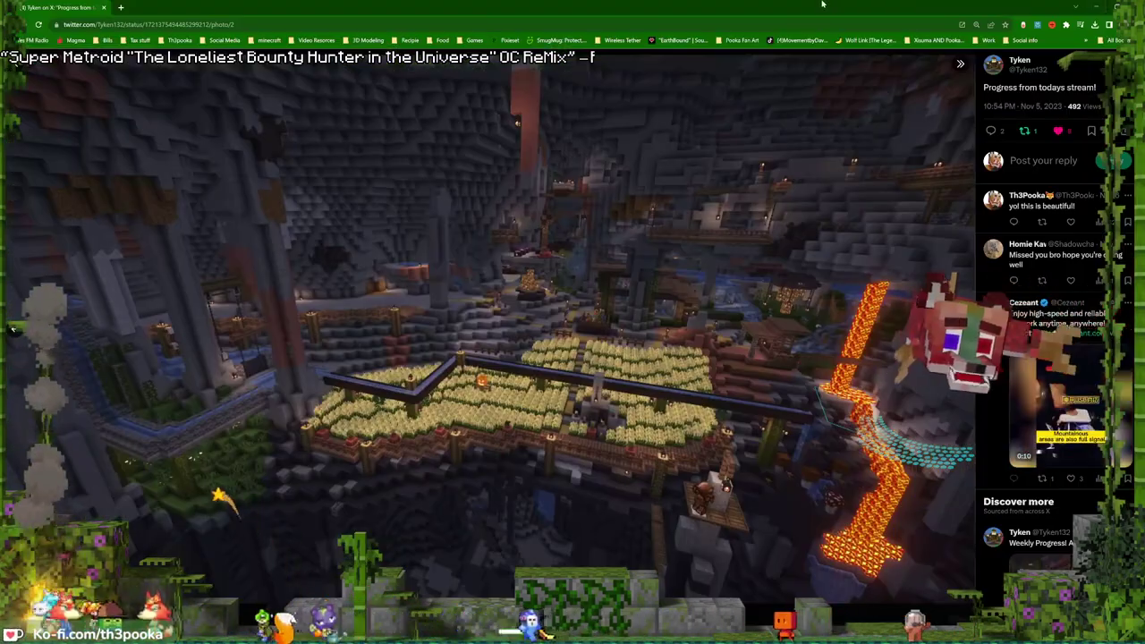
{"action": "left_click", "coordinate": [1076, 7]}
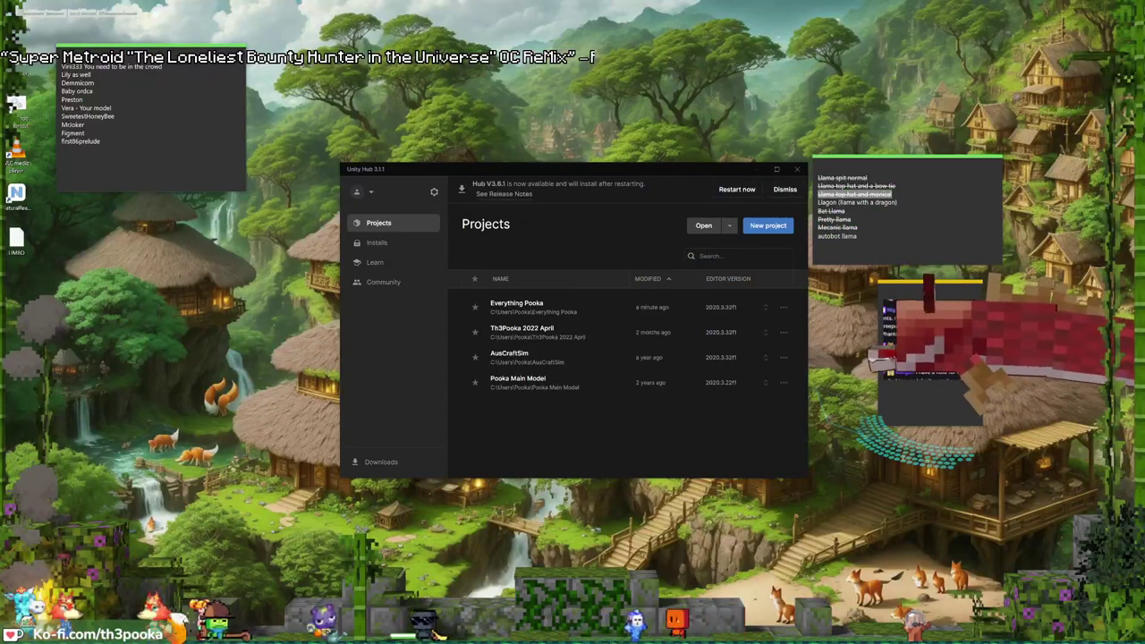